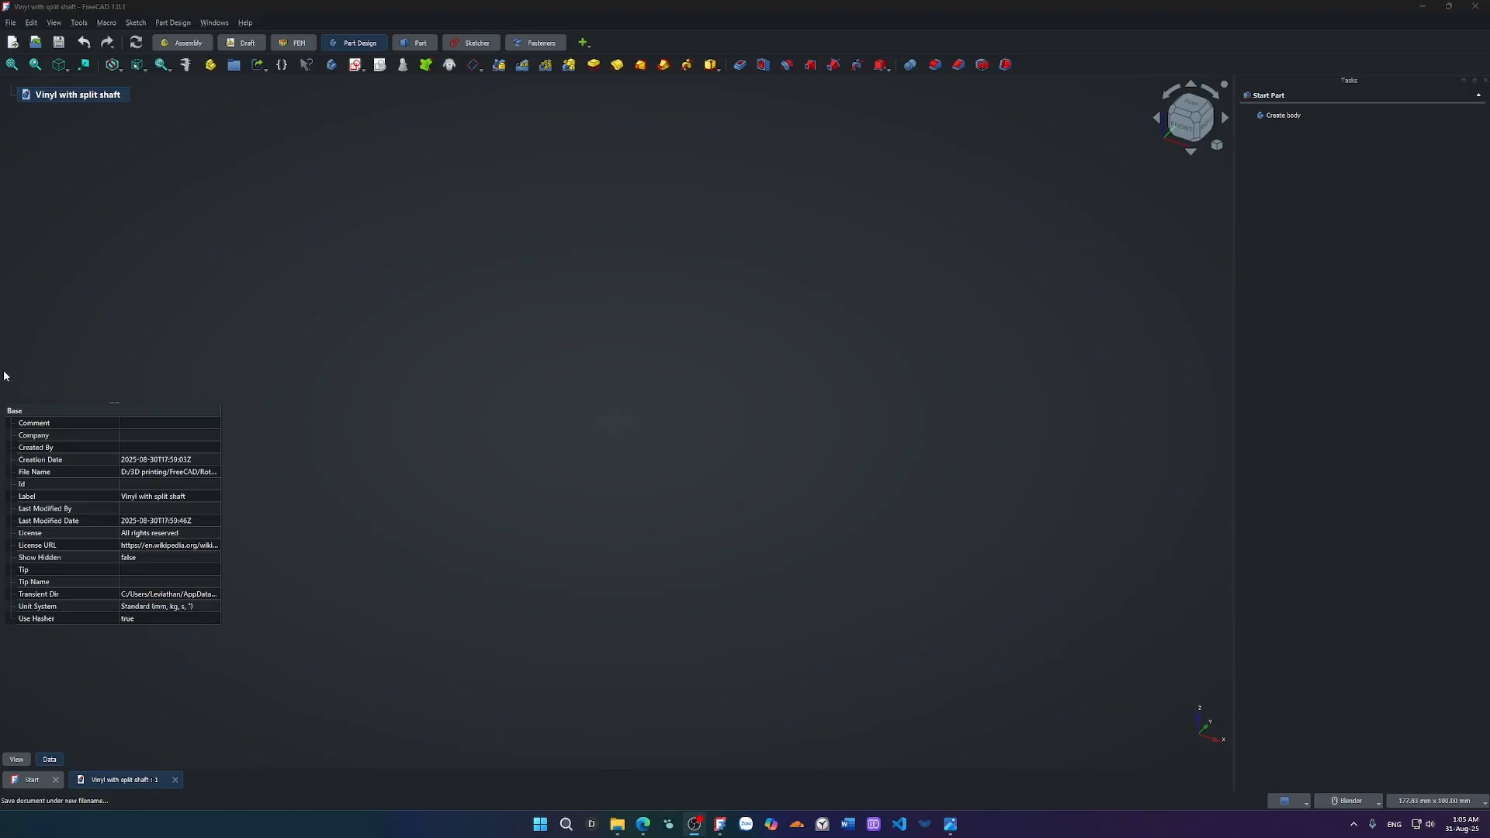
{"action": "key", "text": "XF86AudioLowerVolume"}
{"action": "key", "text": "XF86AudioRaiseVolume"}
{"action": "key", "text": "XF86AudioRaiseVolume"}
{"action": "key", "text": "XF86AudioRaiseVolume"}
{"action": "key", "text": "XF86AudioRaiseVolume"}
{"action": "key", "text": "XF86AudioRaiseVolume"}
{"action": "key", "text": "XF86AudioRaiseVolume"}
{"action": "key", "text": "XF86AudioRaiseVolume"}
{"action": "key", "text": "XF86AudioRaiseVolume"}
Switch to the image viewer and examine the vinyl.png reference image up close.
{"action": "left_click", "coordinate": [950, 824]}
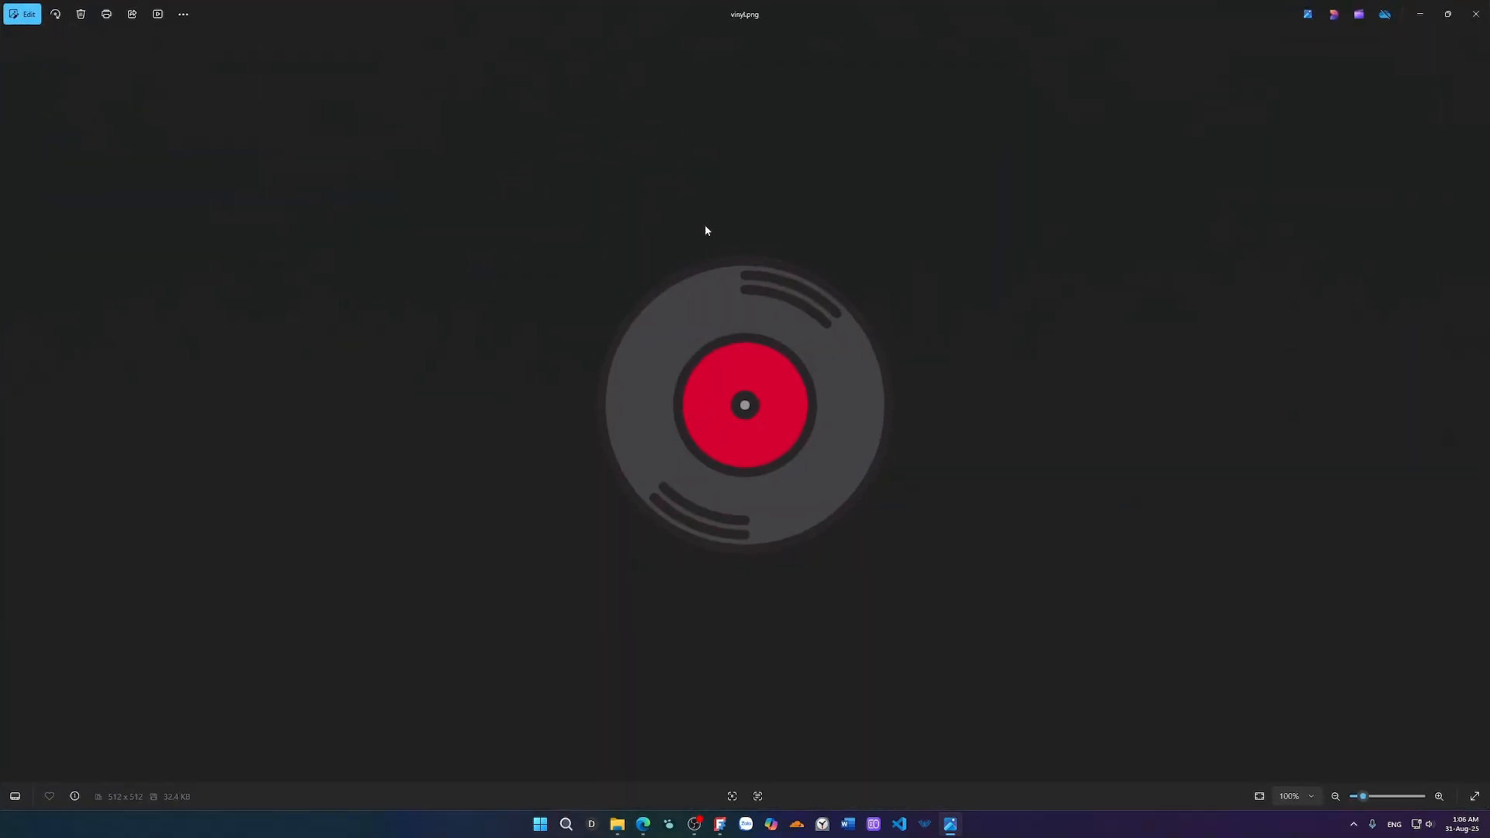
{"action": "scroll", "coordinate": [755, 365], "scroll_direction": "up", "scroll_amount": 2}
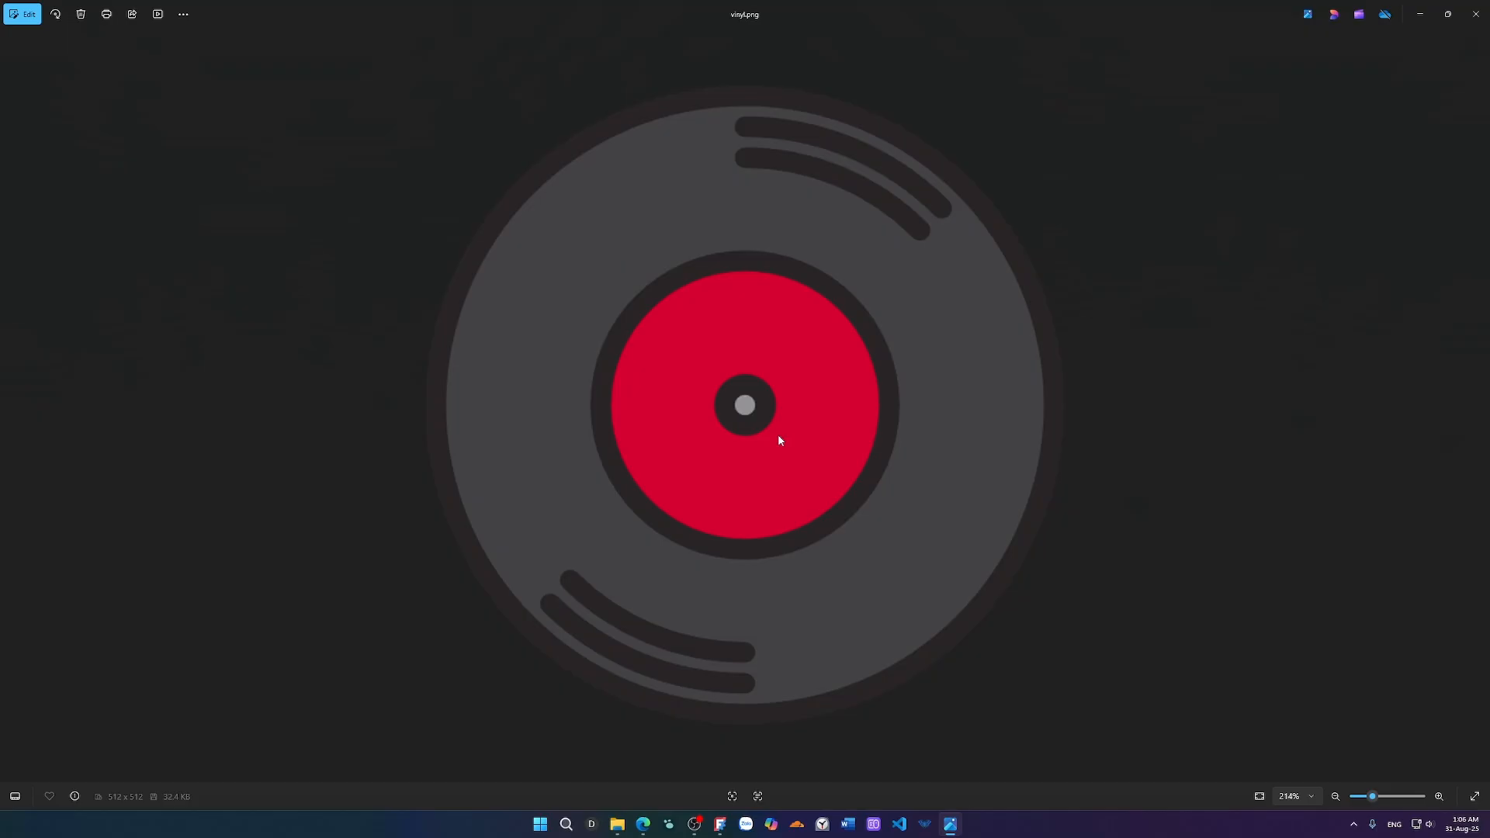
Switch to the web browser, review the TP-7 aluminum product page with its related products and accessories, and return to the vinyl.png image.
{"action": "key", "text": "alt+Tab"}
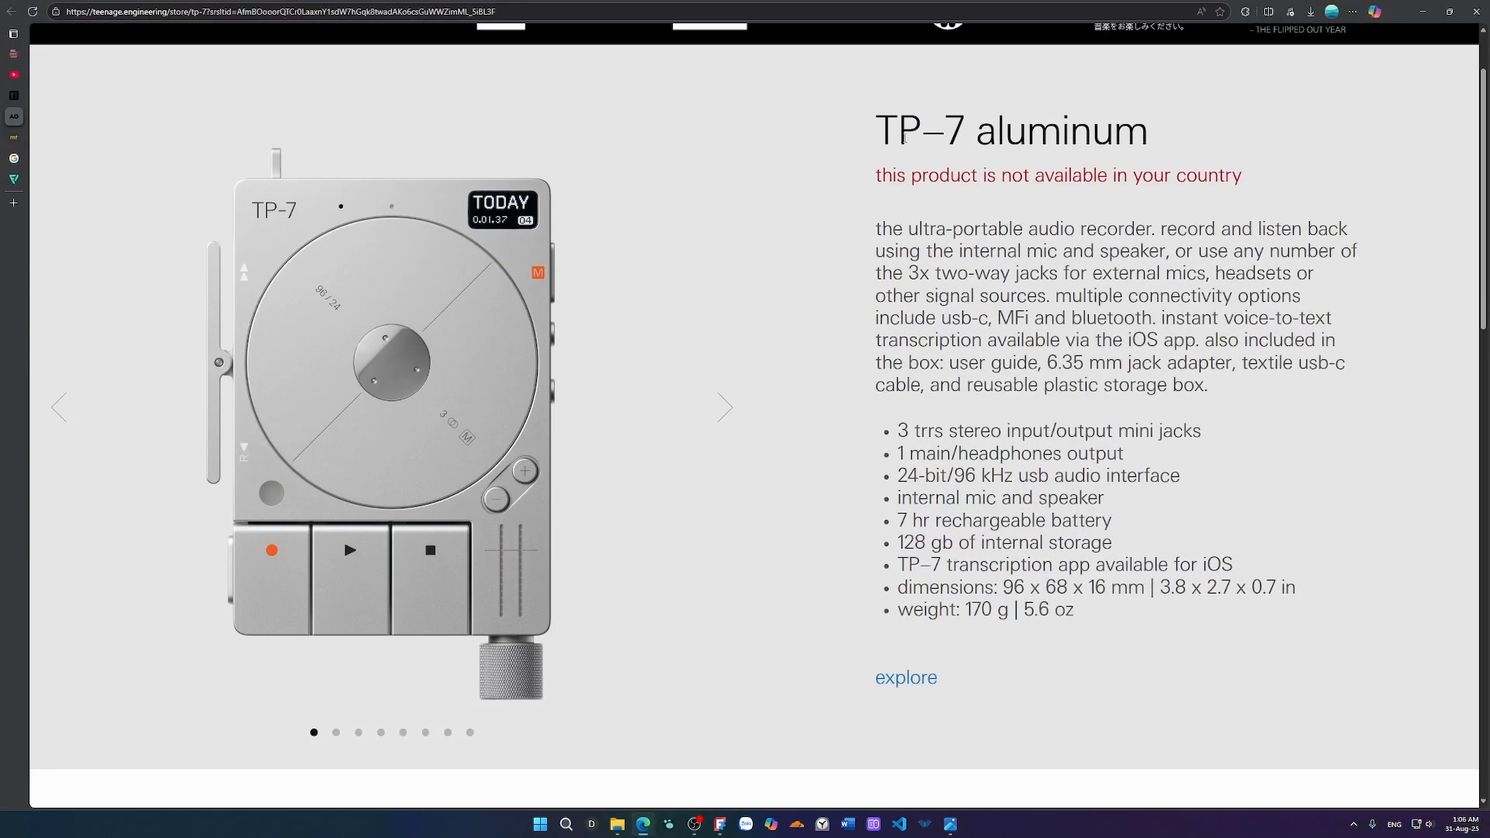
{"action": "left_click_drag", "start_coordinate": [888, 132], "coordinate": [1211, 133]}
{"action": "scroll", "coordinate": [1122, 256], "scroll_direction": "up", "scroll_amount": 1}
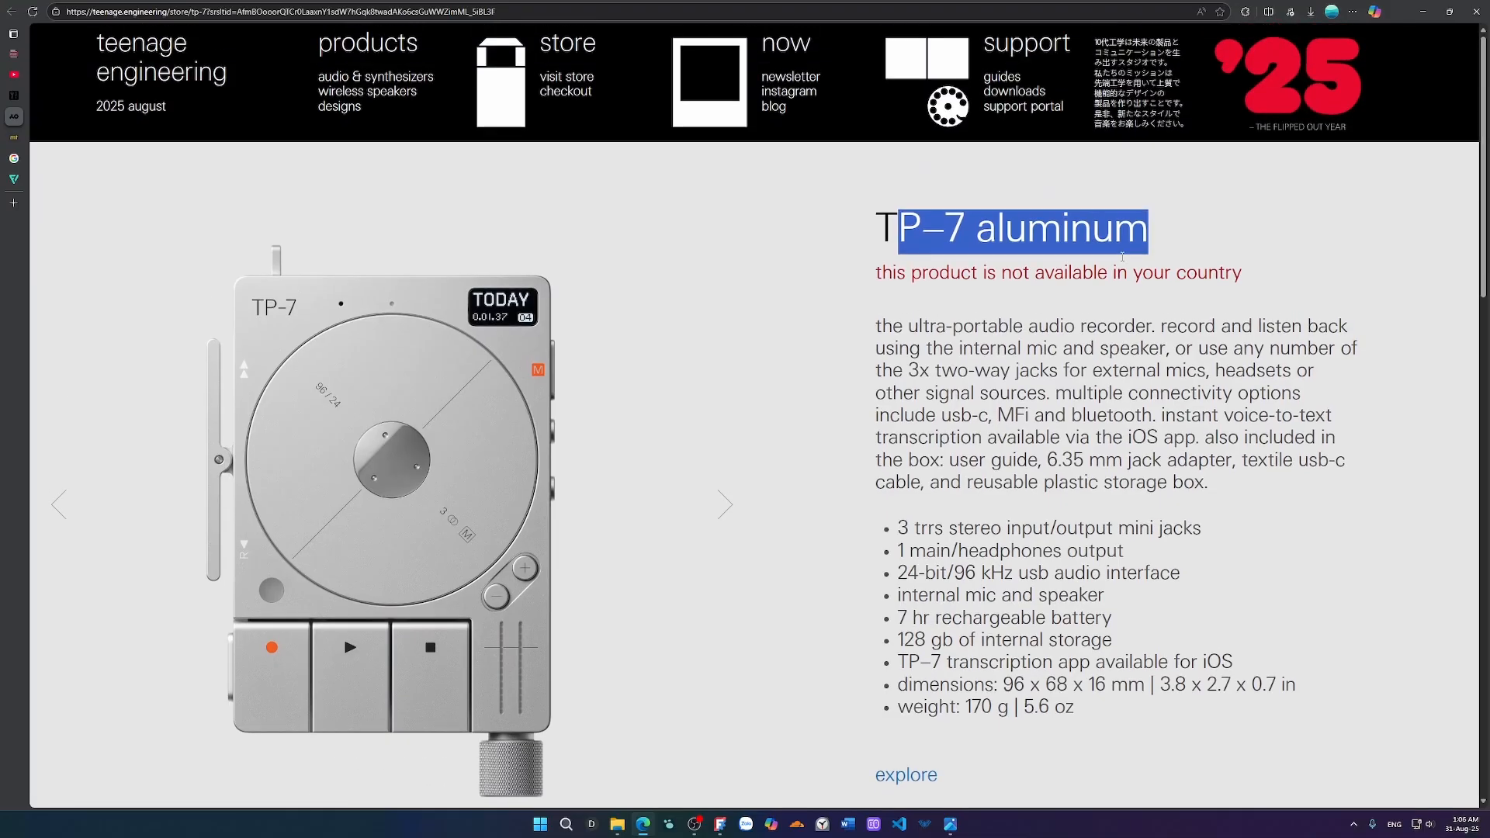
{"action": "scroll", "coordinate": [1090, 297], "scroll_direction": "down", "scroll_amount": 4}
{"action": "scroll", "coordinate": [1090, 297], "scroll_direction": "up", "scroll_amount": 4}
{"action": "left_click", "coordinate": [935, 416]}
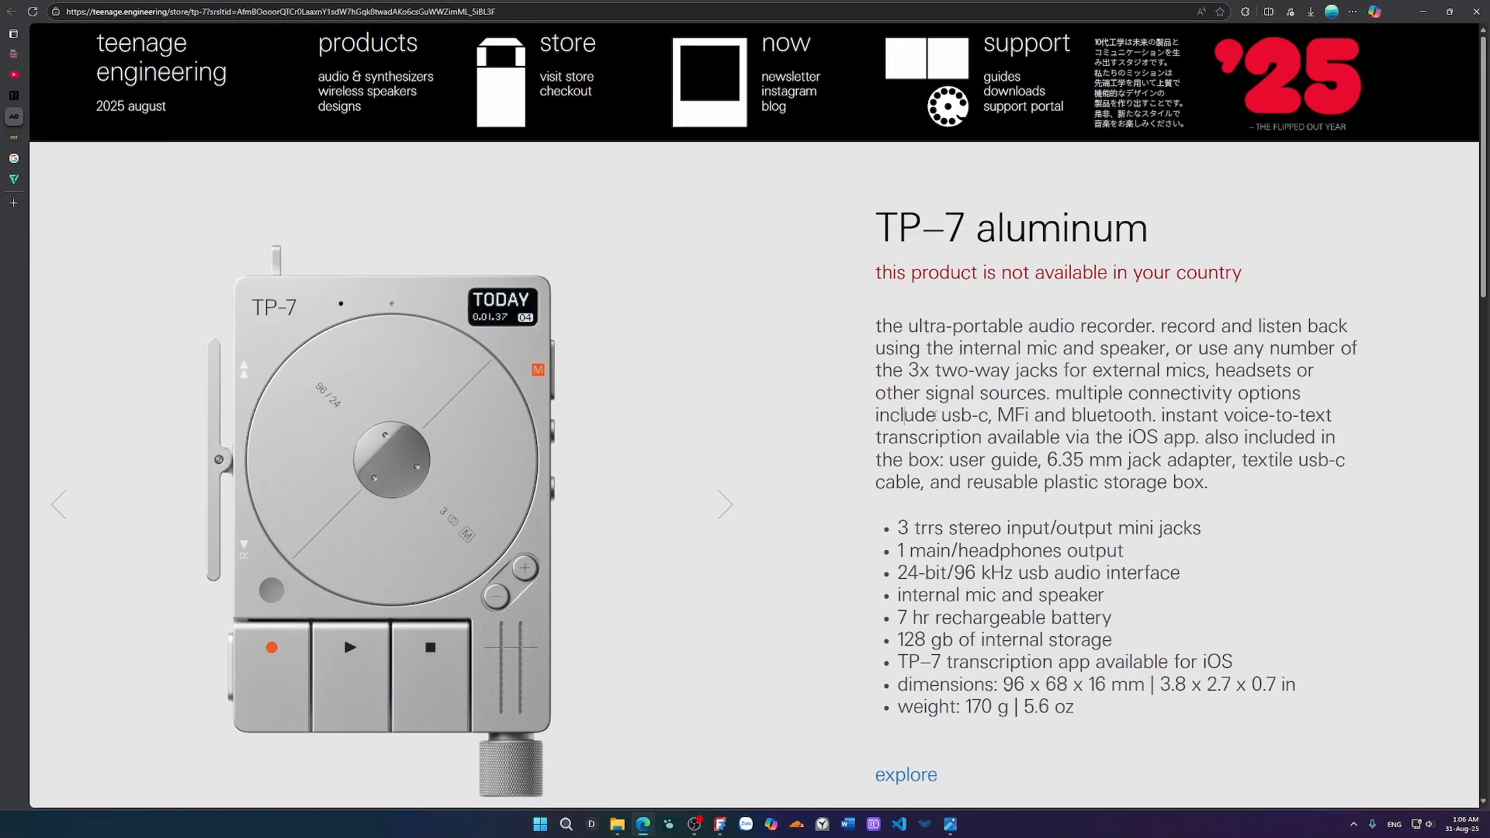
{"action": "scroll", "coordinate": [935, 416], "scroll_direction": "down", "scroll_amount": 1}
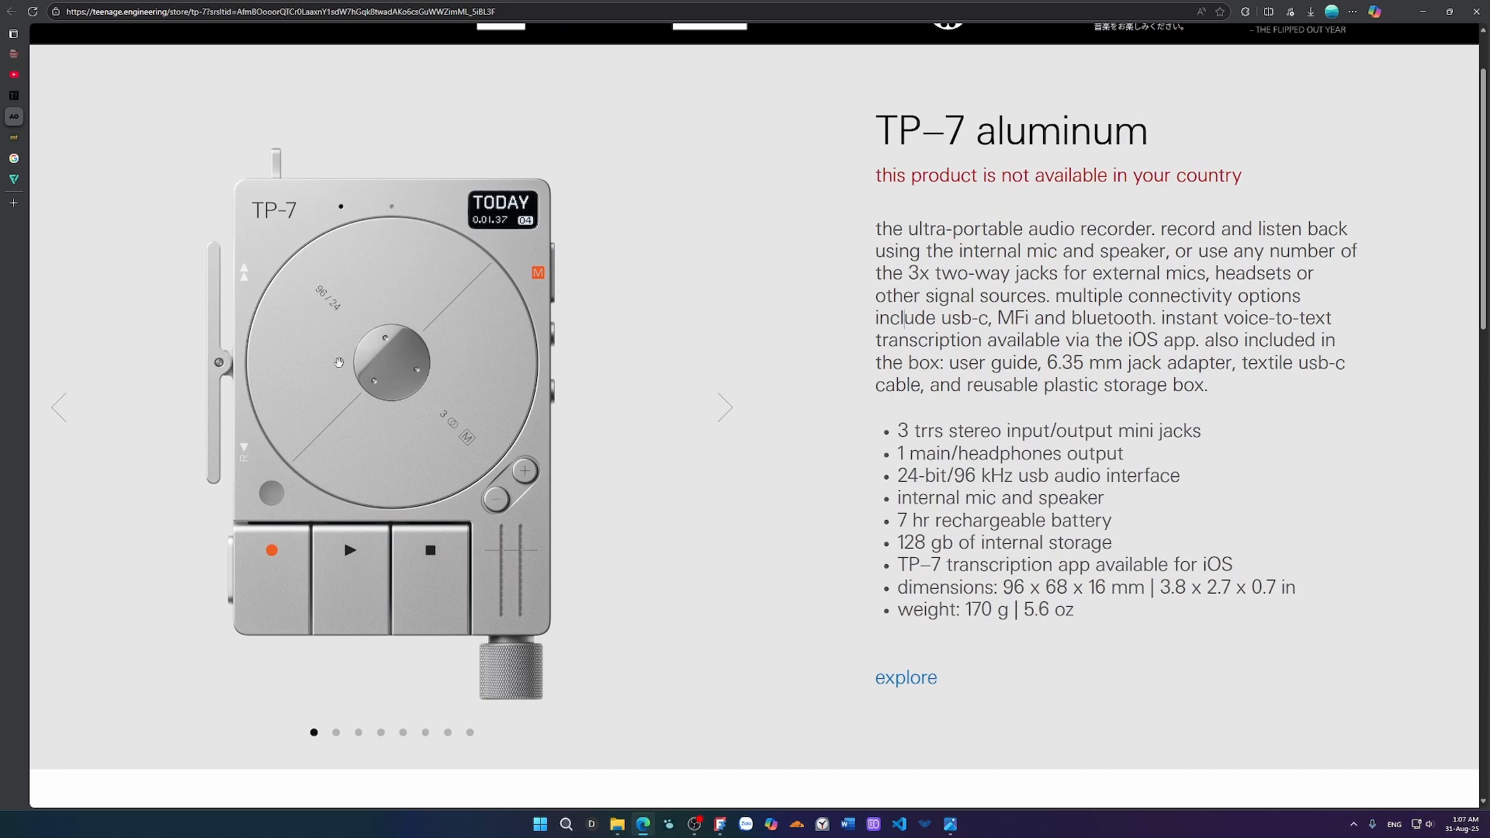
{"action": "scroll", "coordinate": [377, 449], "scroll_direction": "up", "scroll_amount": 2}
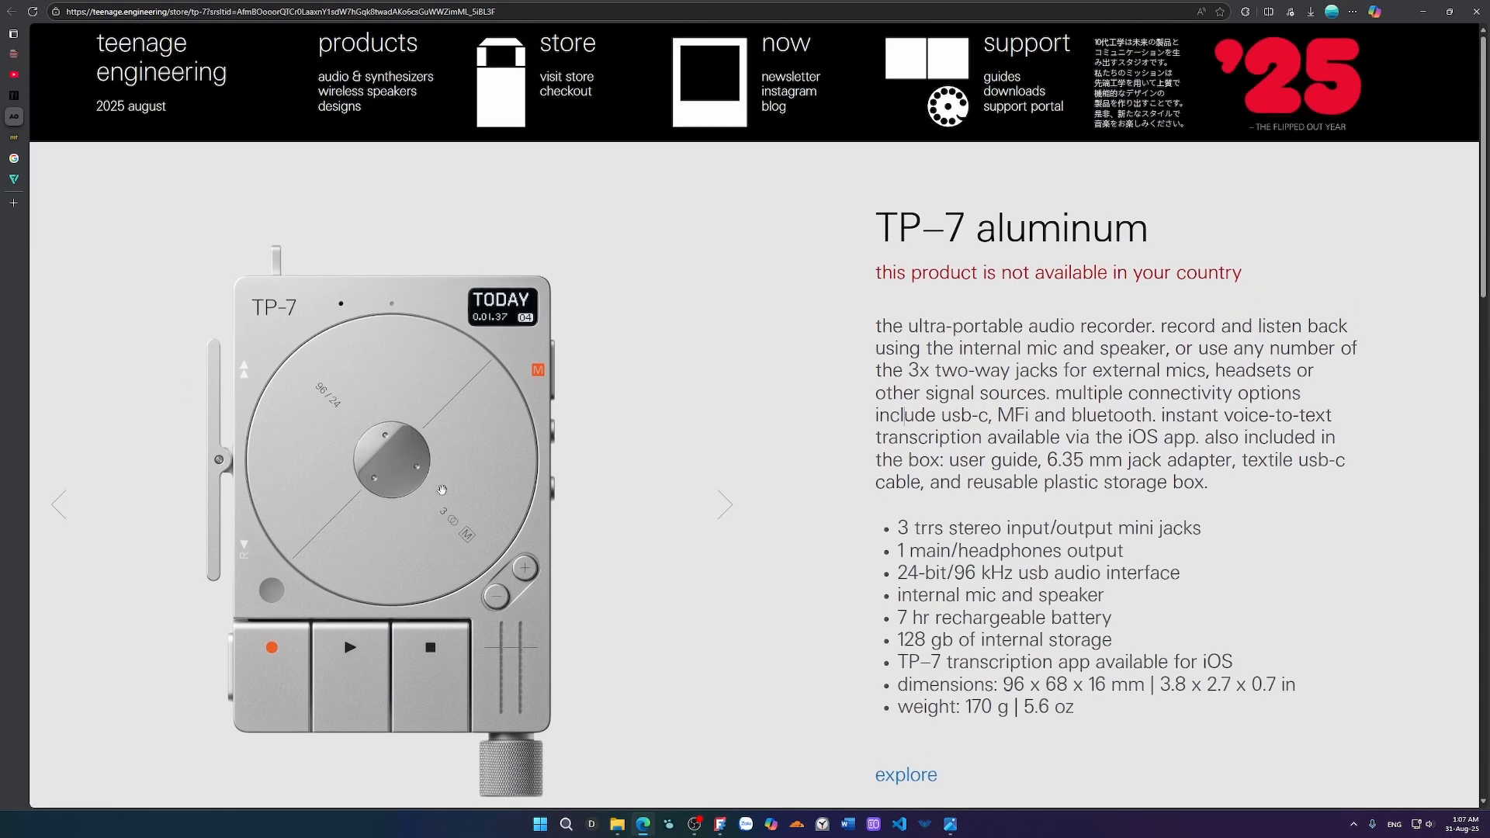
{"action": "scroll", "coordinate": [442, 490], "scroll_direction": "down", "scroll_amount": 6}
{"action": "scroll", "coordinate": [444, 491], "scroll_direction": "down", "scroll_amount": 2}
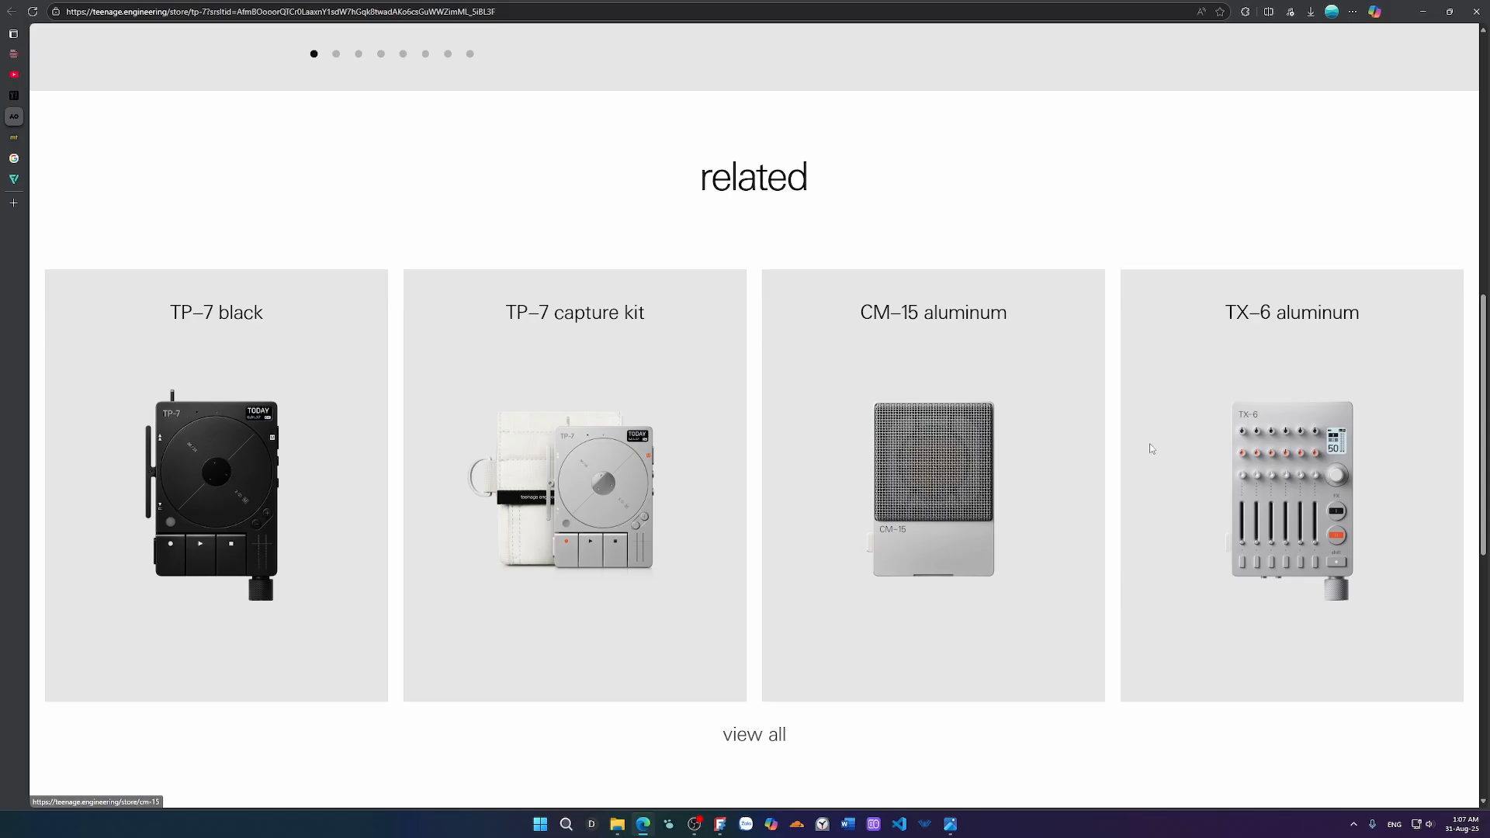
{"action": "scroll", "coordinate": [1149, 446], "scroll_direction": "down", "scroll_amount": 5}
{"action": "scroll", "coordinate": [1150, 448], "scroll_direction": "down", "scroll_amount": 3}
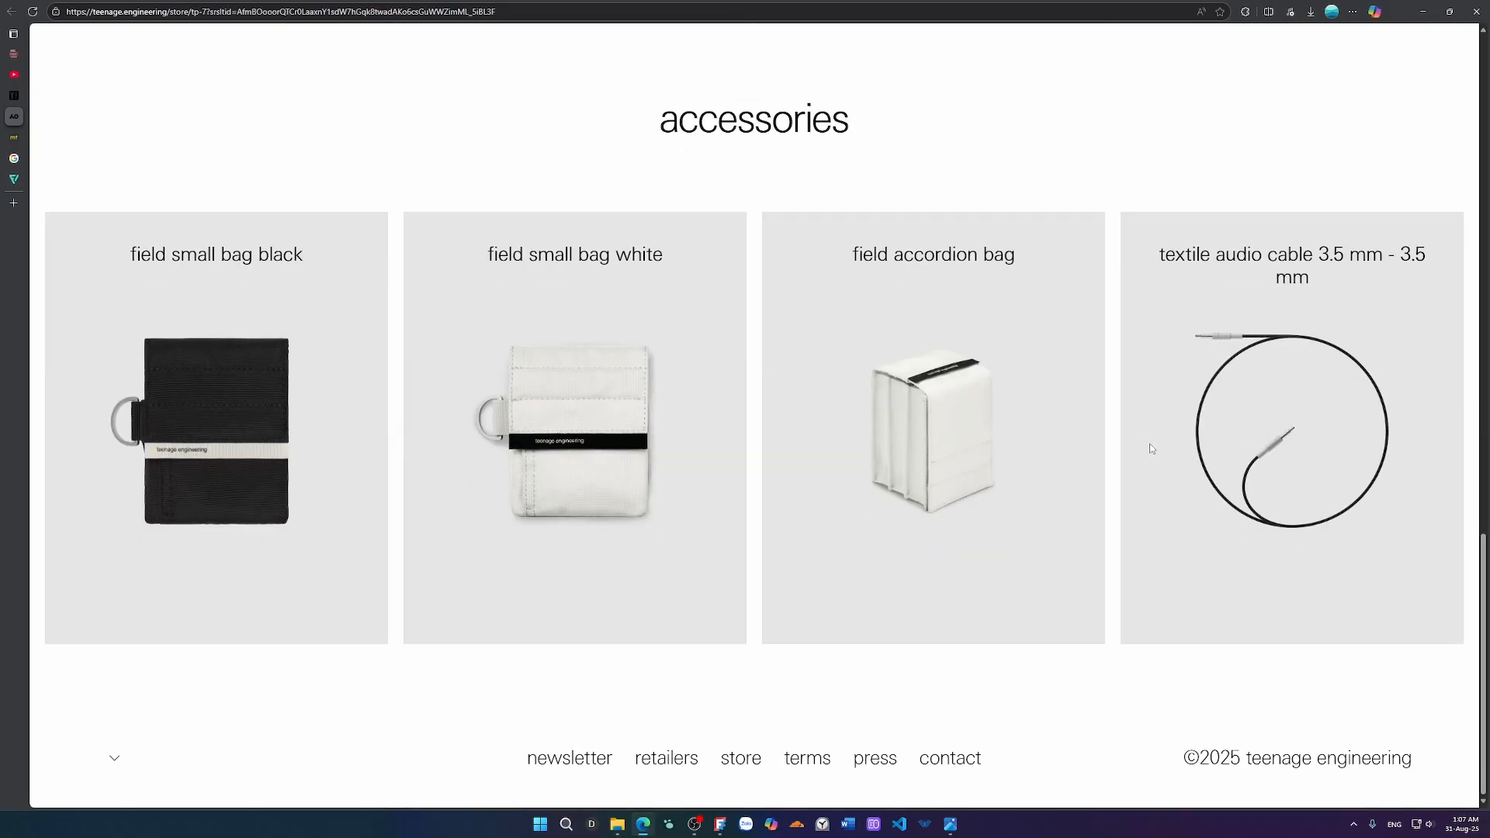
{"action": "scroll", "coordinate": [1150, 448], "scroll_direction": "up", "scroll_amount": 7}
{"action": "scroll", "coordinate": [1151, 449], "scroll_direction": "up", "scroll_amount": 8}
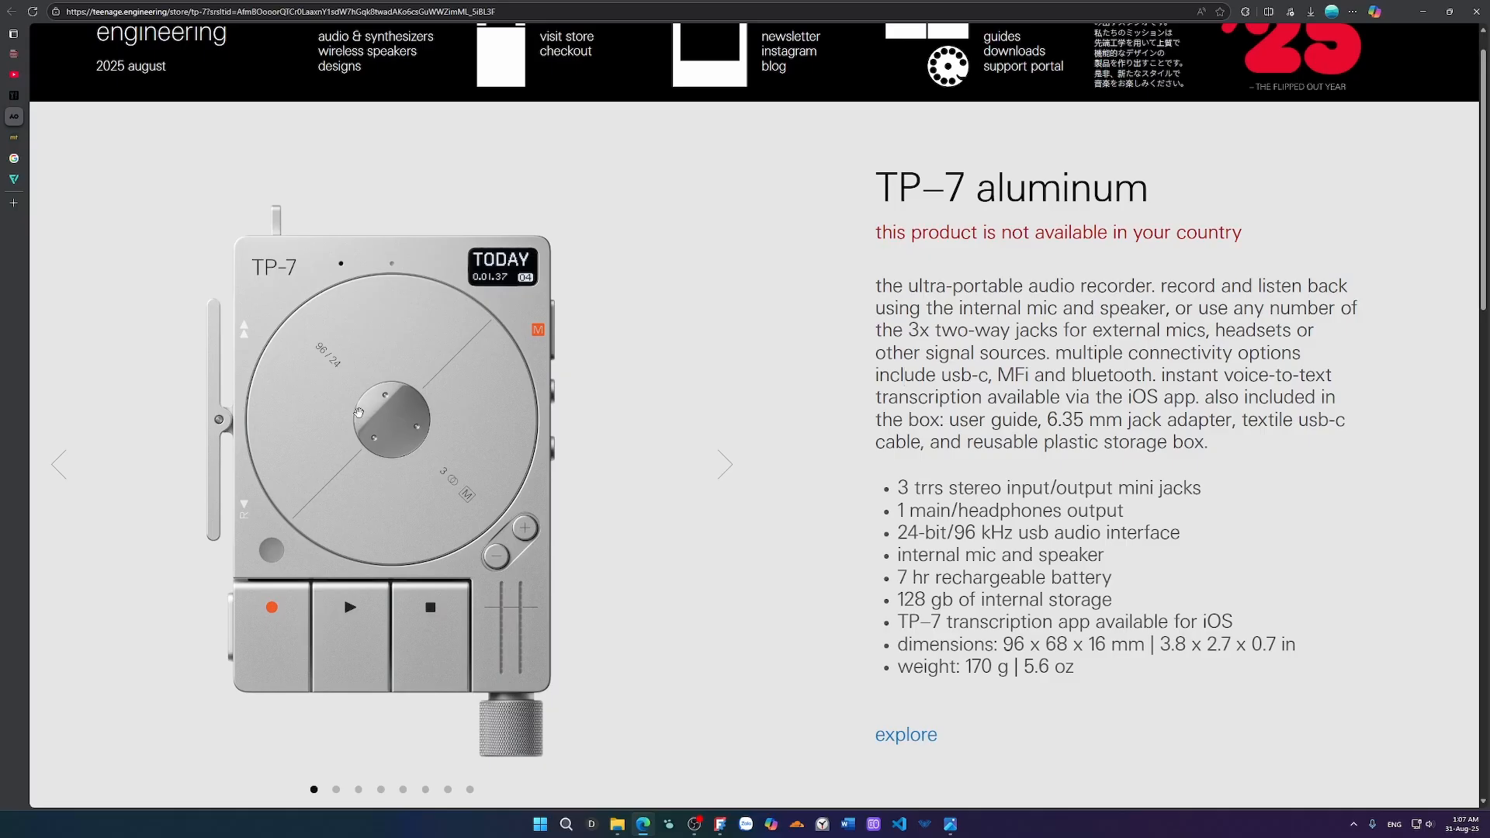
{"action": "left_click_drag", "start_coordinate": [934, 2], "coordinate": [1489, 2]}
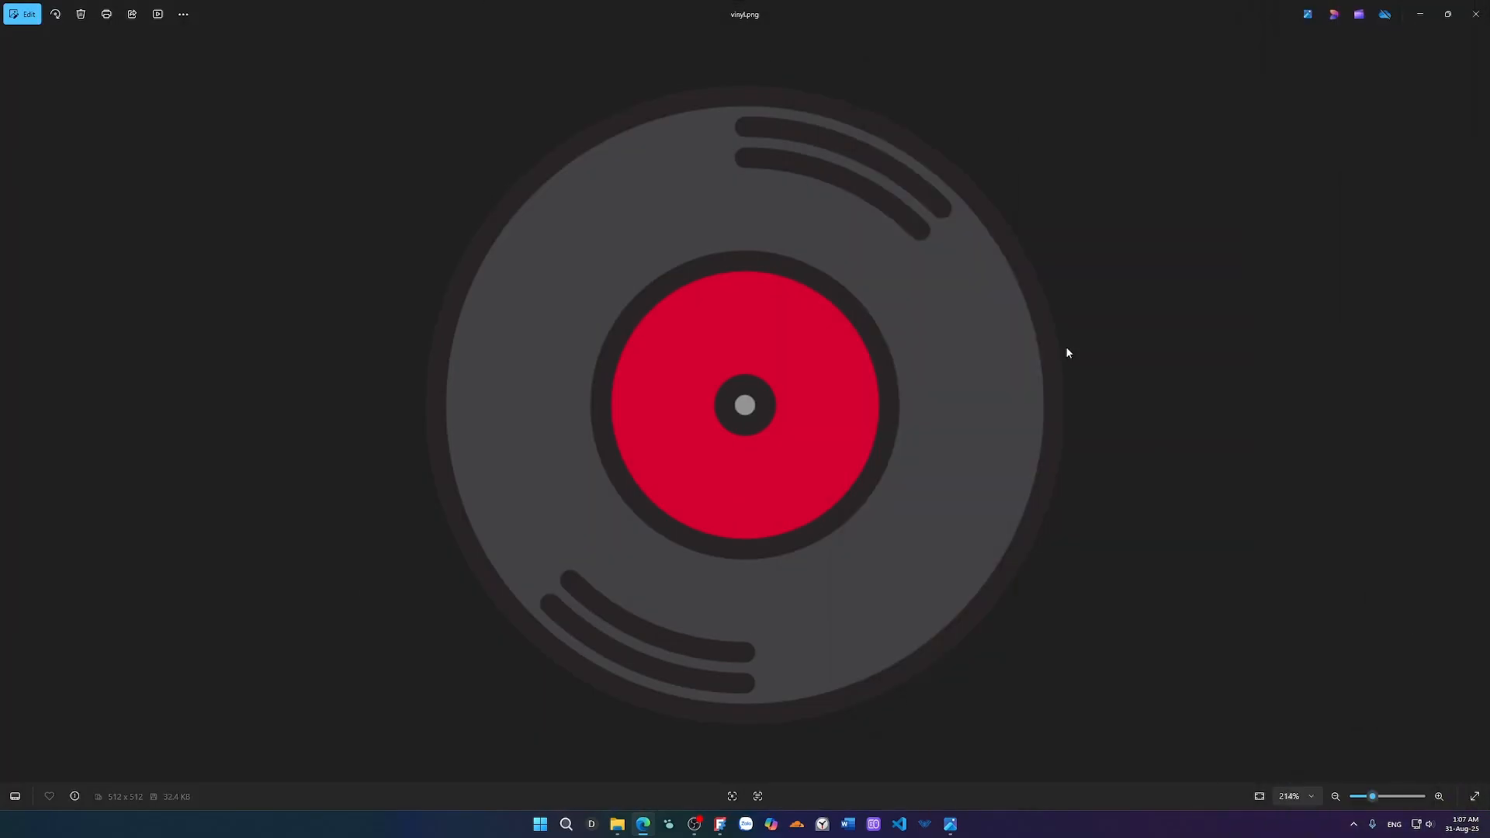
{"action": "left_click", "coordinate": [1018, 375]}
Switch to the vinyl icon's Flaticon page in the browser, dismiss the attribution notice and close the icon's details to show the search results.
{"action": "mouse_move", "coordinate": [644, 824]}
{"action": "left_click", "coordinate": [643, 824]}
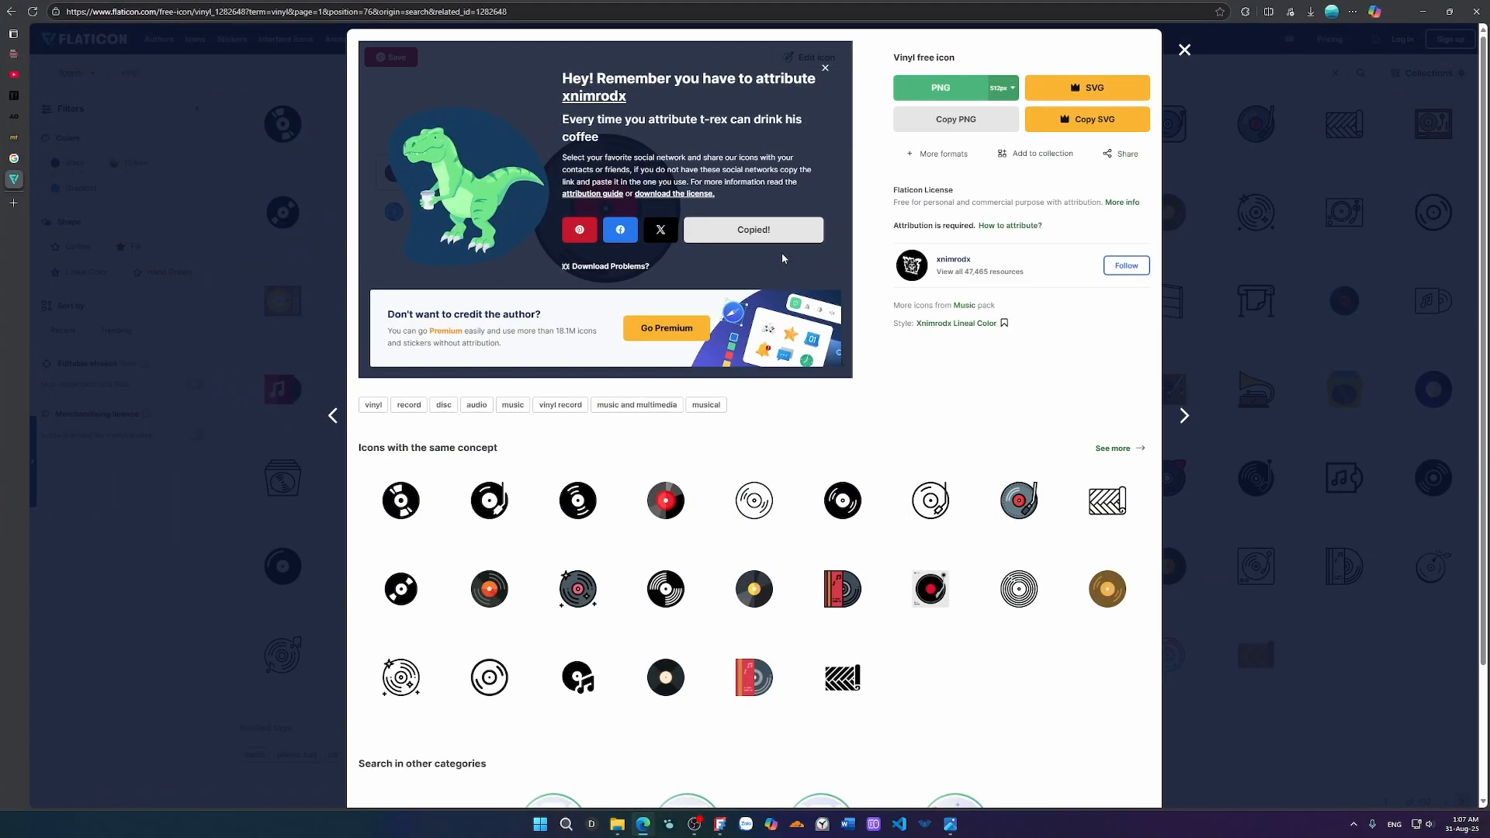
{"action": "left_click", "coordinate": [774, 234]}
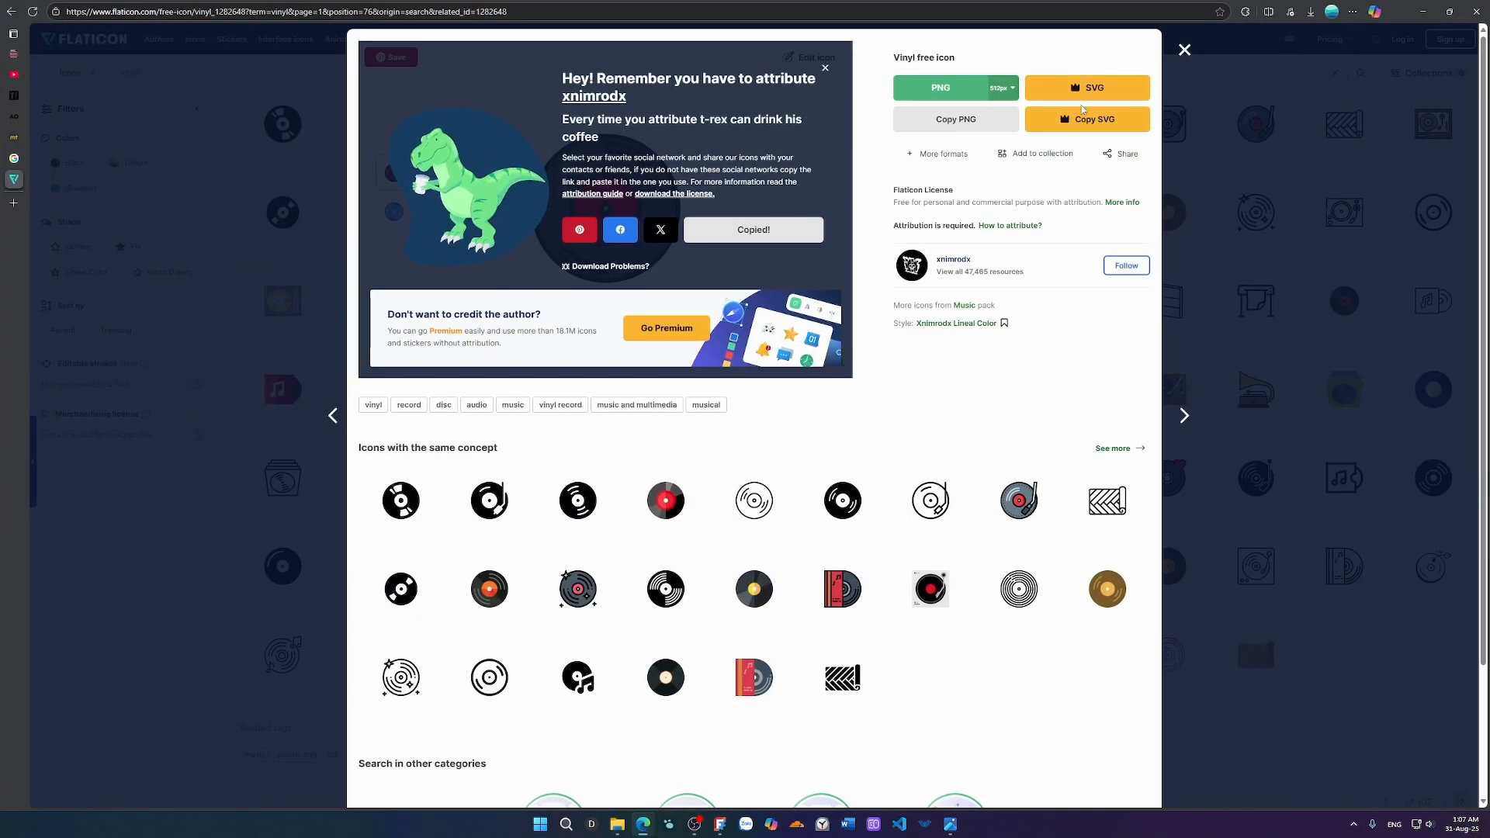
{"action": "left_click", "coordinate": [826, 69]}
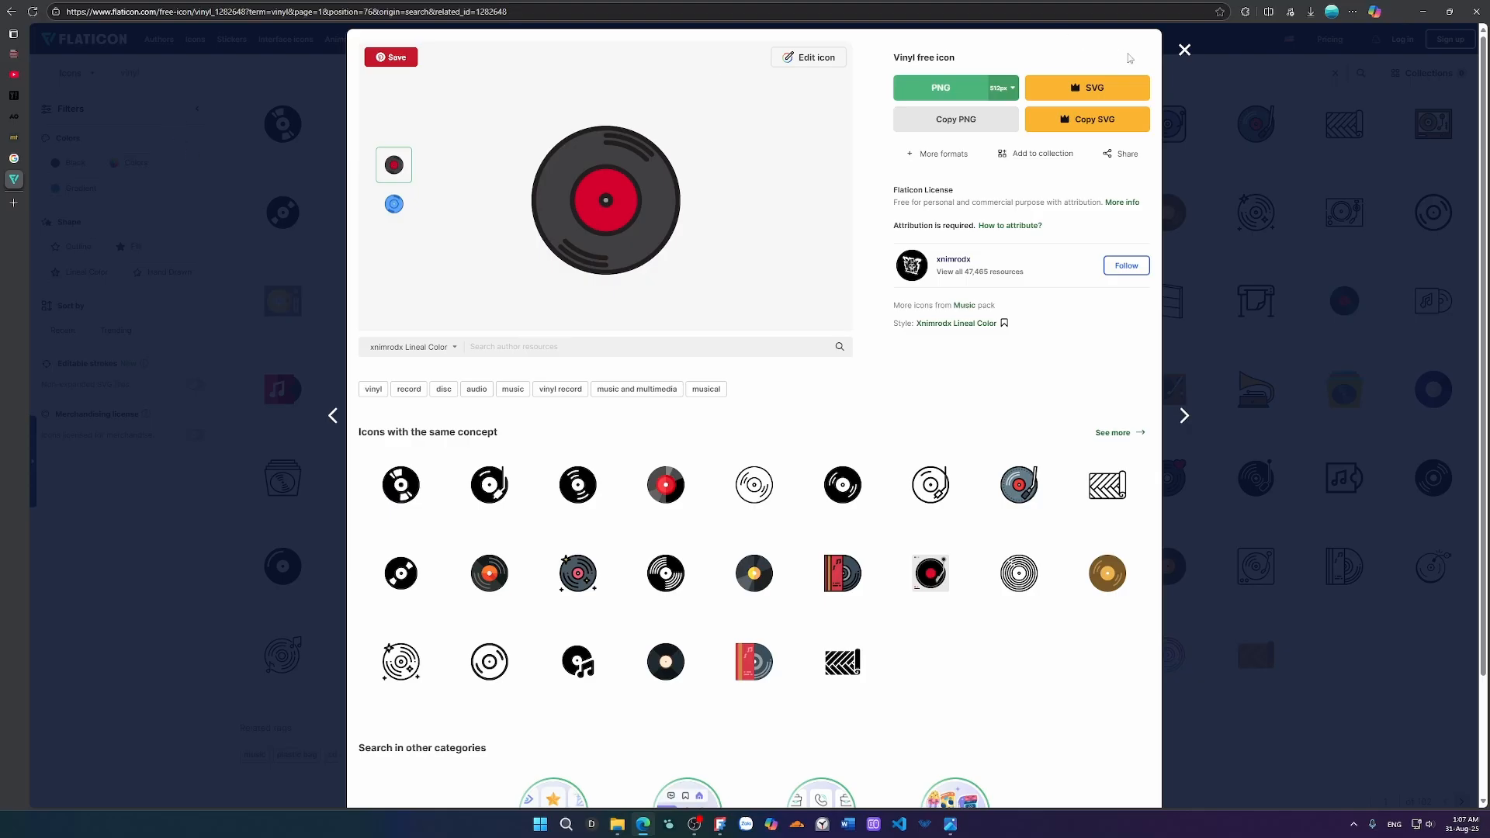
{"action": "left_click", "coordinate": [1185, 50]}
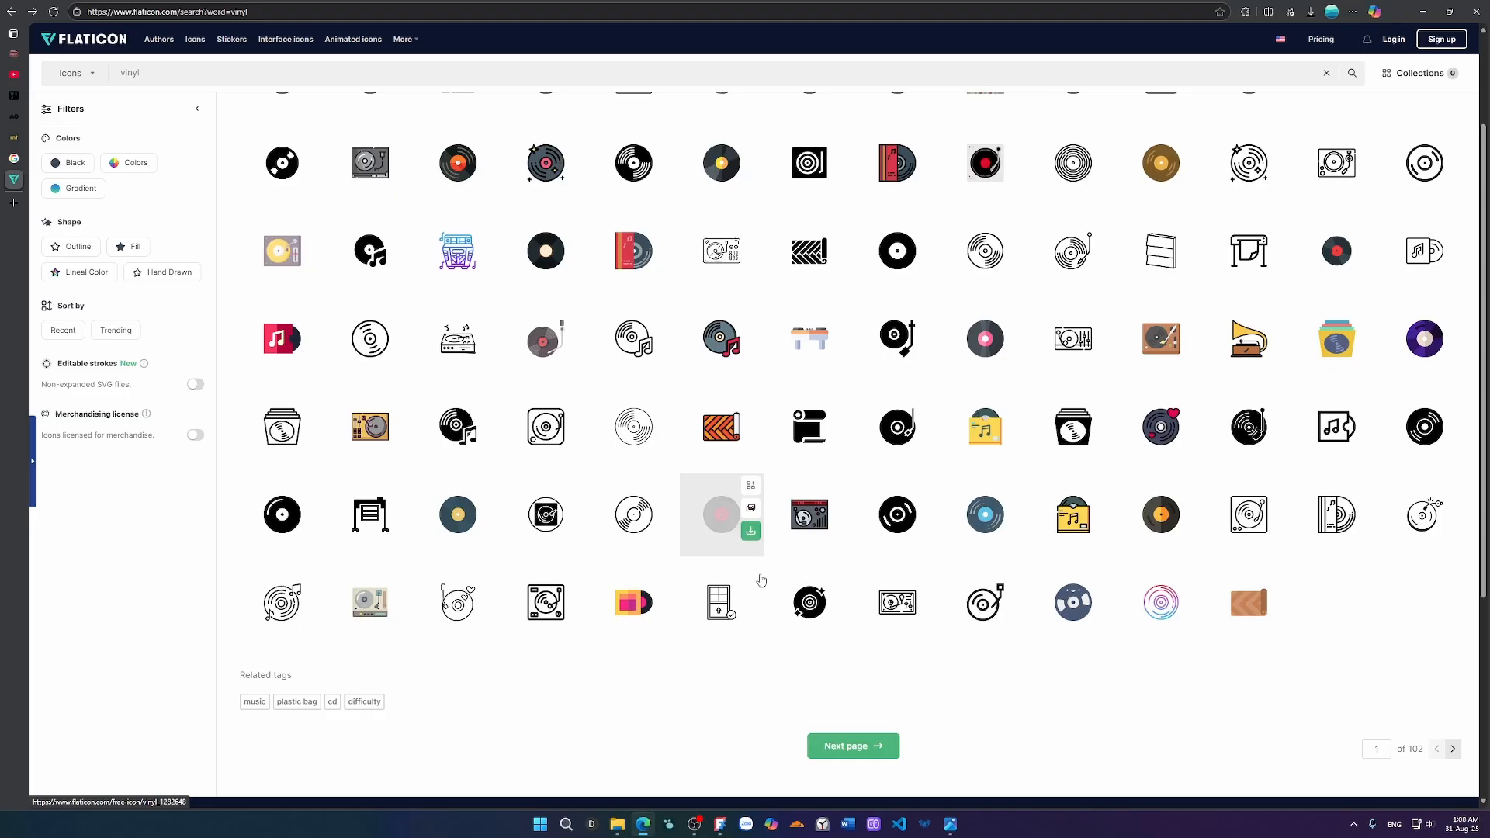
View the details of the Vinyl Record icon, close them, and reopen the details of the red-centred Vinyl icon.
{"action": "left_click", "coordinate": [1318, 259]}
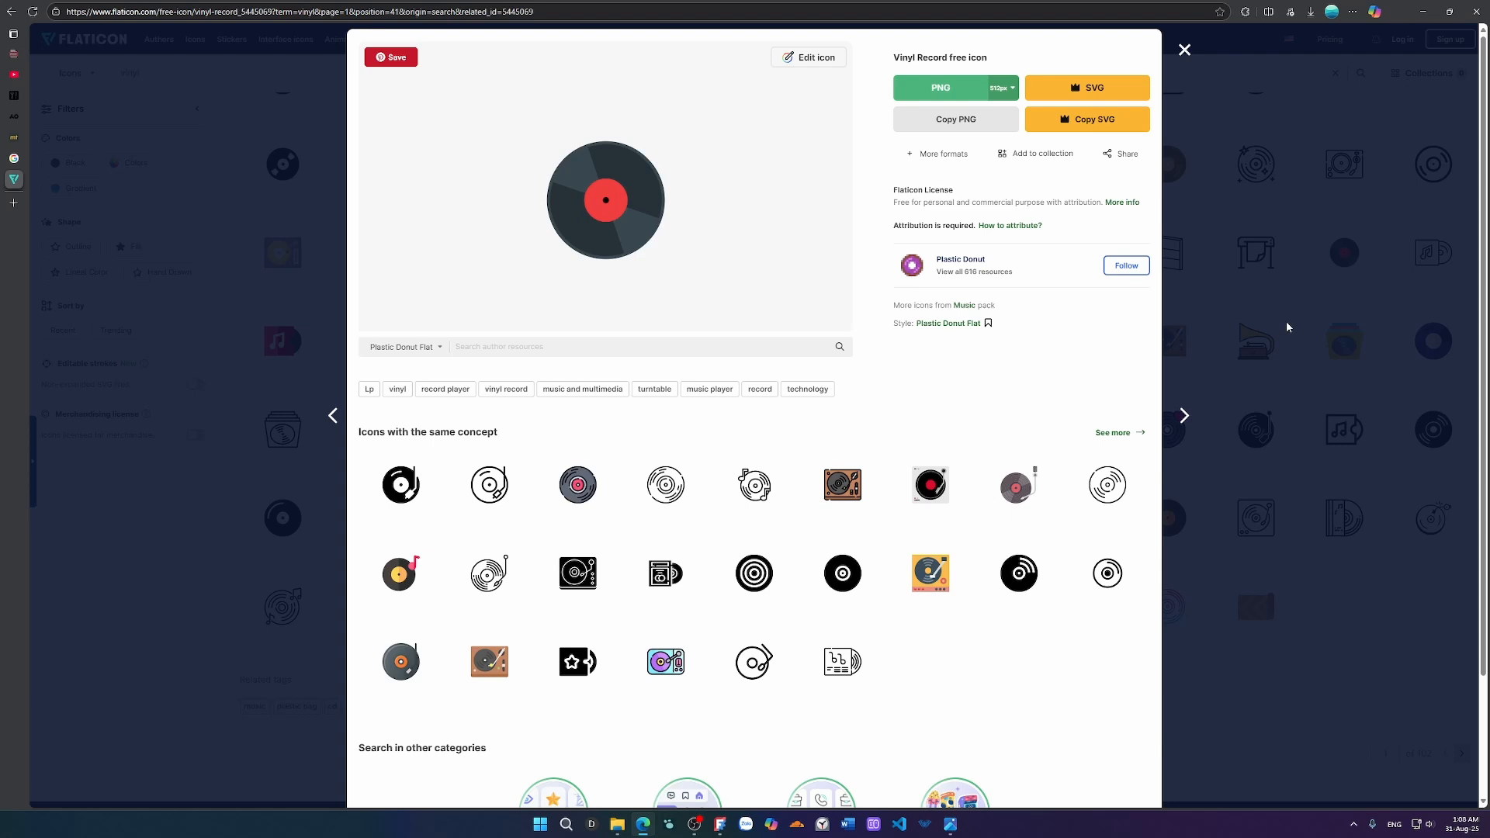
{"action": "left_click", "coordinate": [1286, 326]}
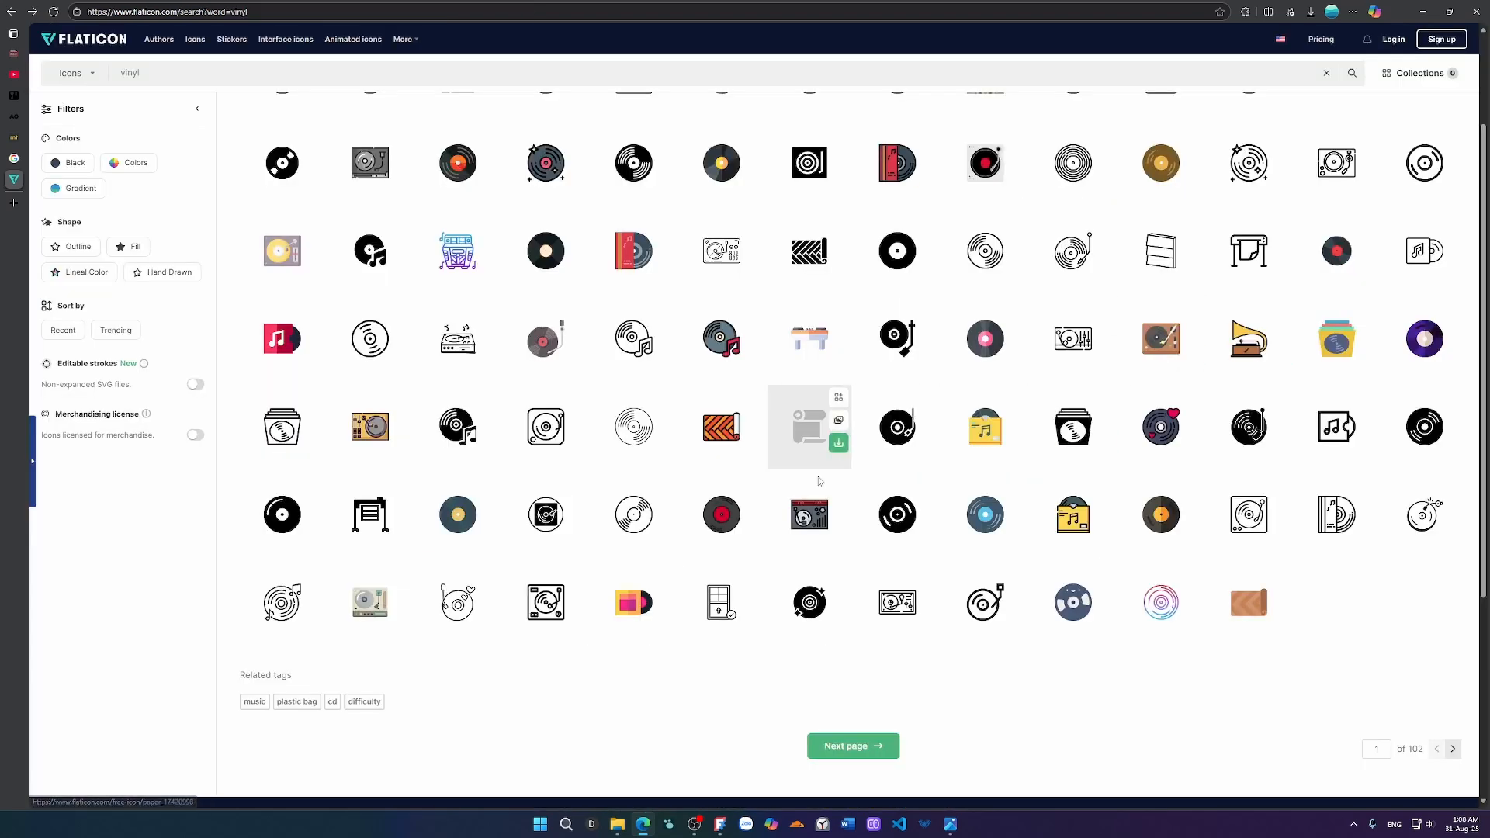
{"action": "left_click", "coordinate": [709, 531]}
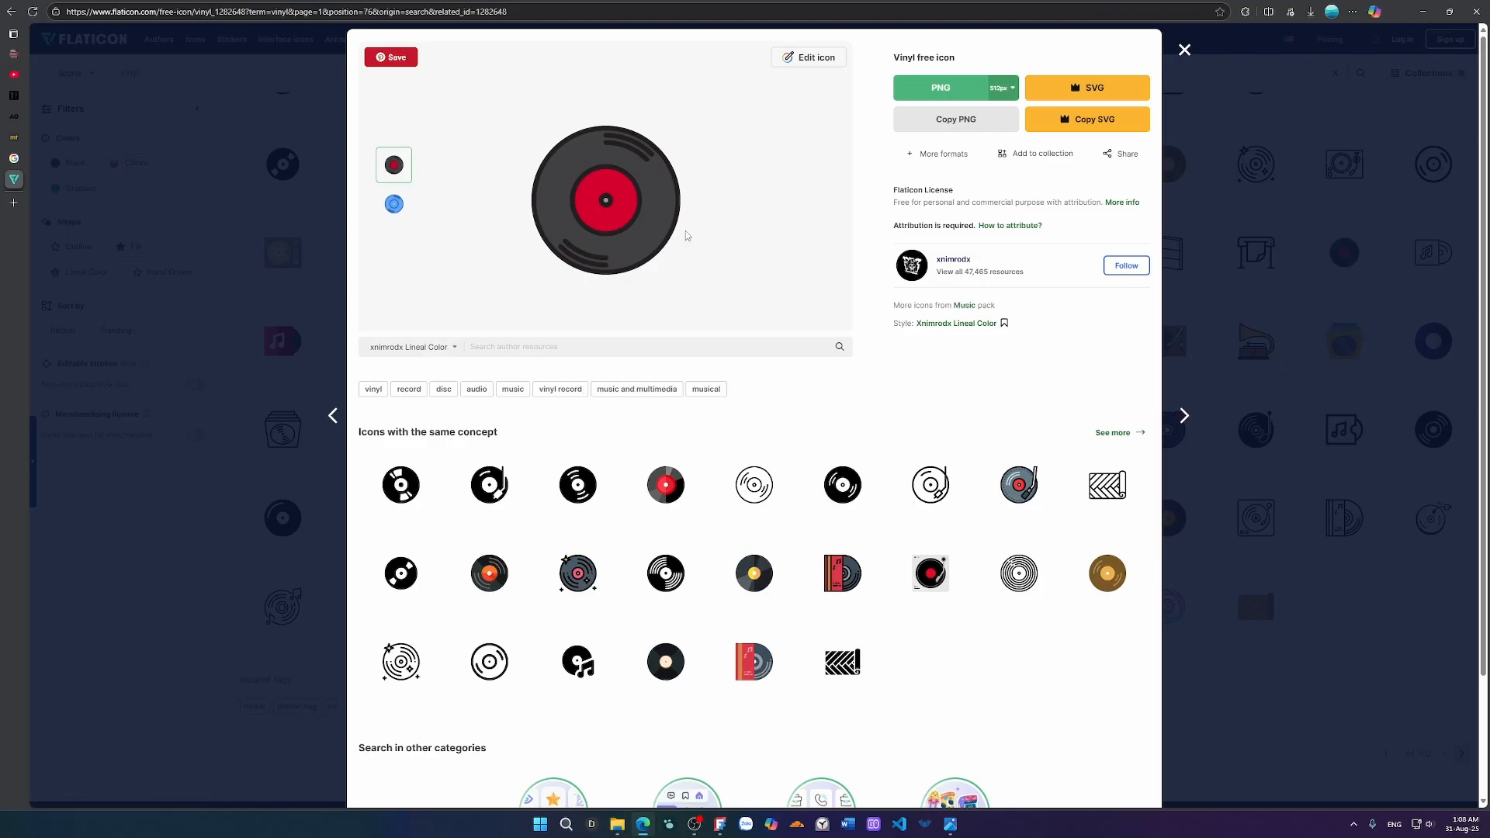
Leave the browser and close the vinyl.png image viewer to return to FreeCAD.
{"action": "left_click_drag", "start_coordinate": [1141, 4], "coordinate": [1489, 231]}
{"action": "left_click", "coordinate": [1271, 254]}
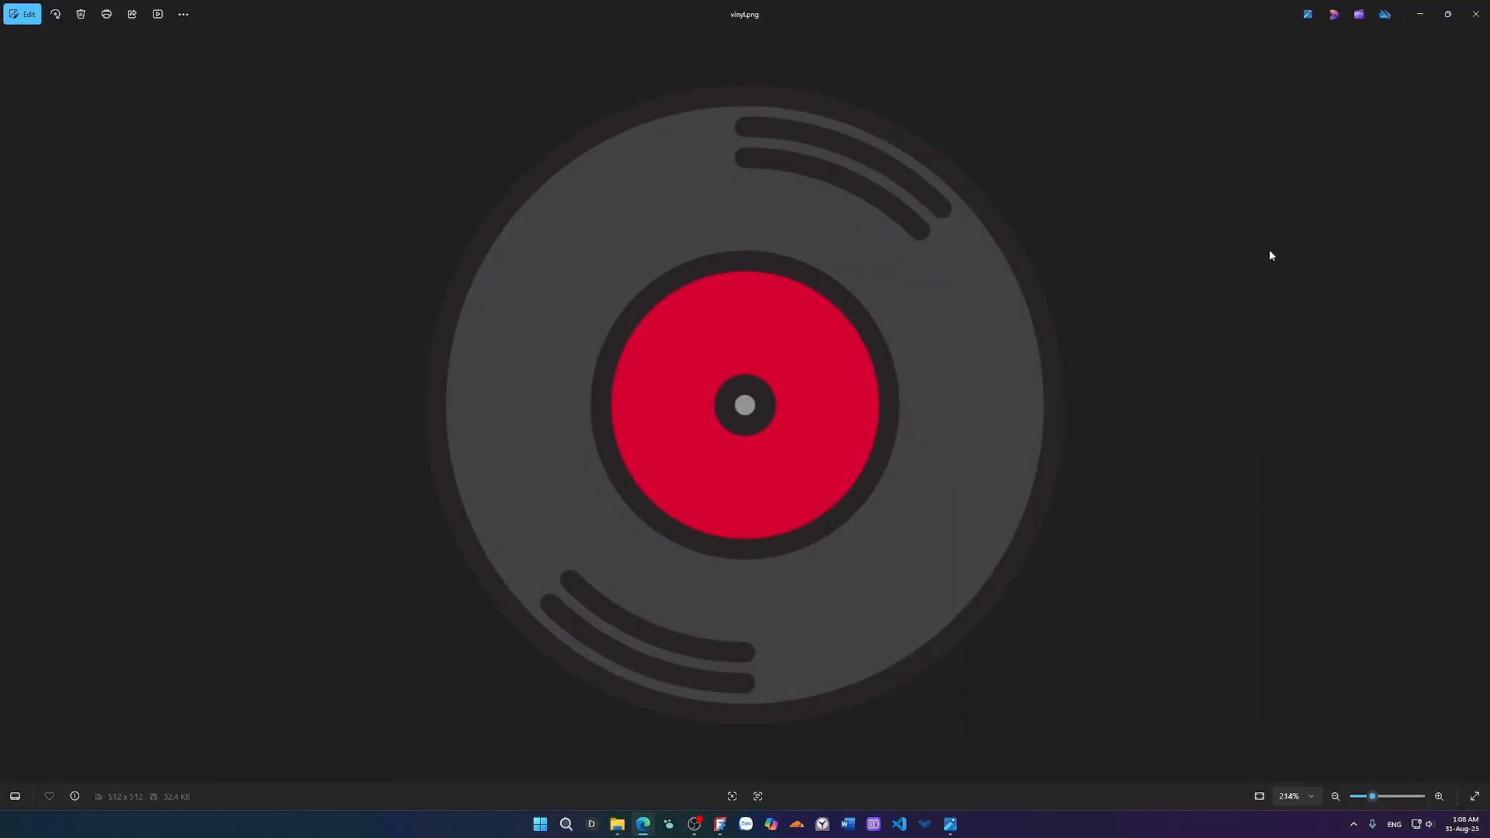
{"action": "left_click", "coordinate": [1477, 13]}
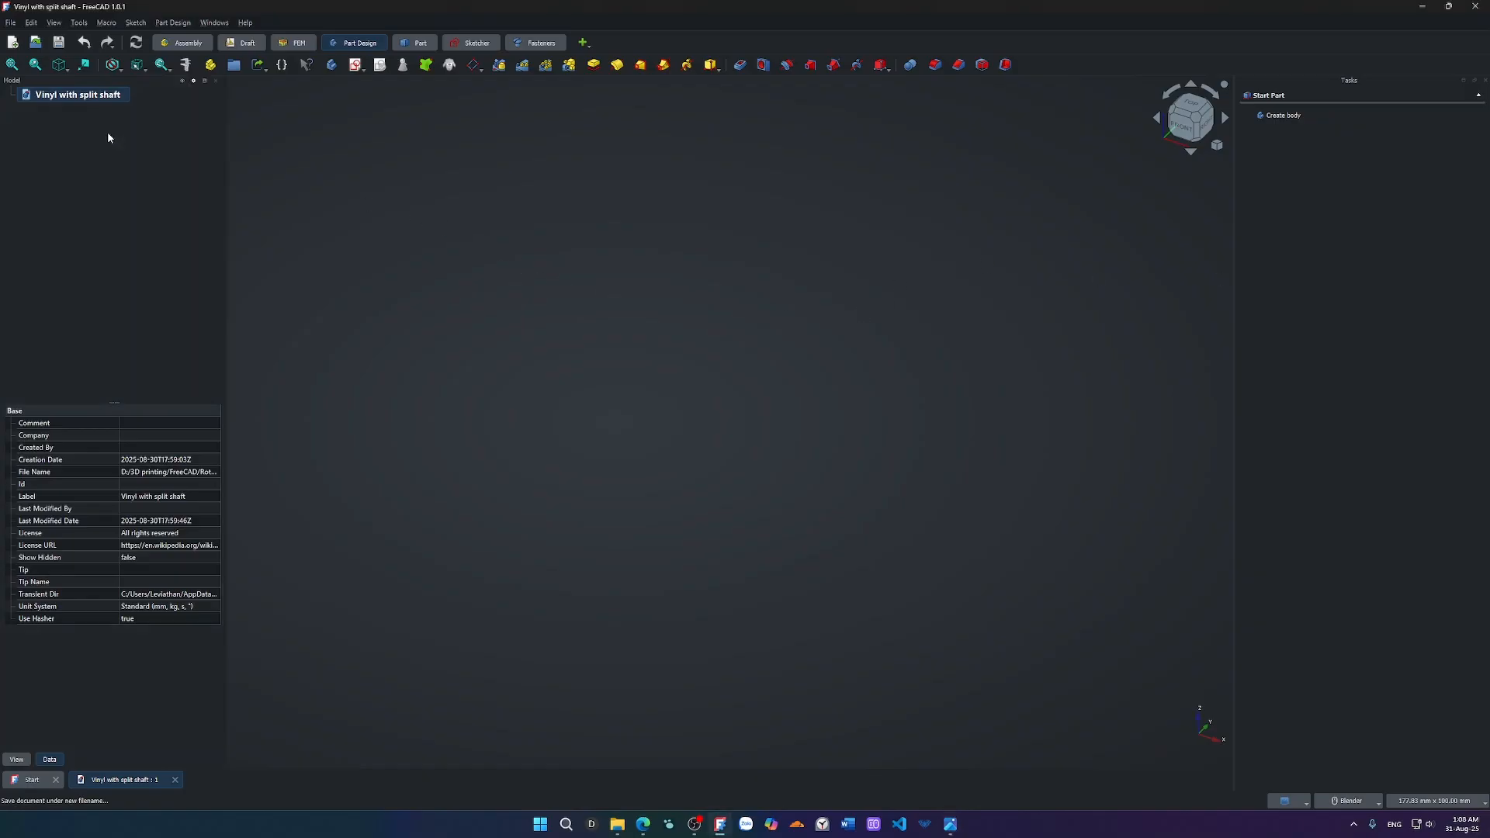
Import vinyl.png into the Vinyl with split shaft document and open its image plane settings.
{"action": "key", "text": "ctrl+i"}
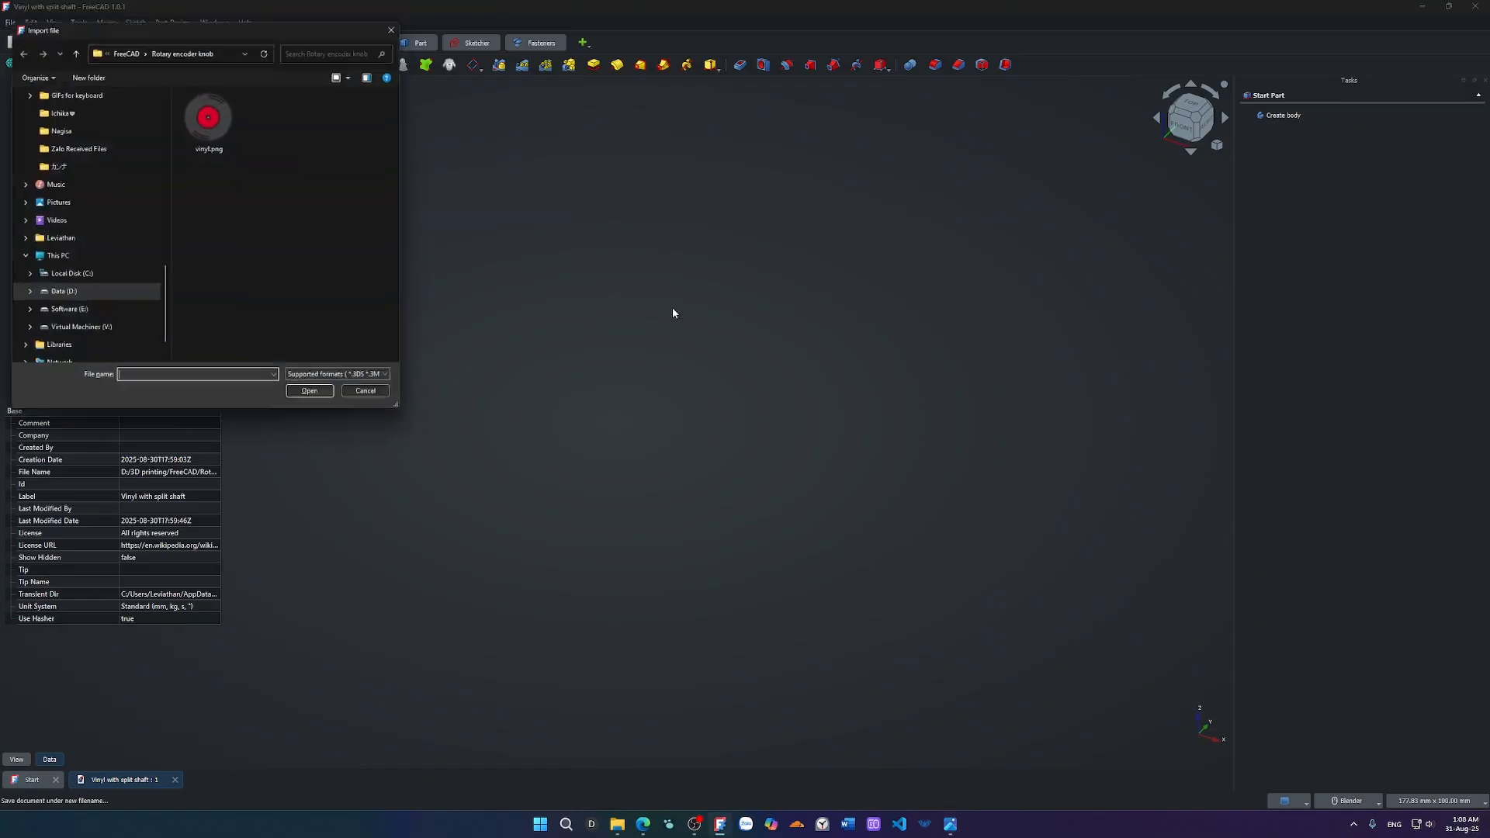
{"action": "left_click", "coordinate": [211, 149]}
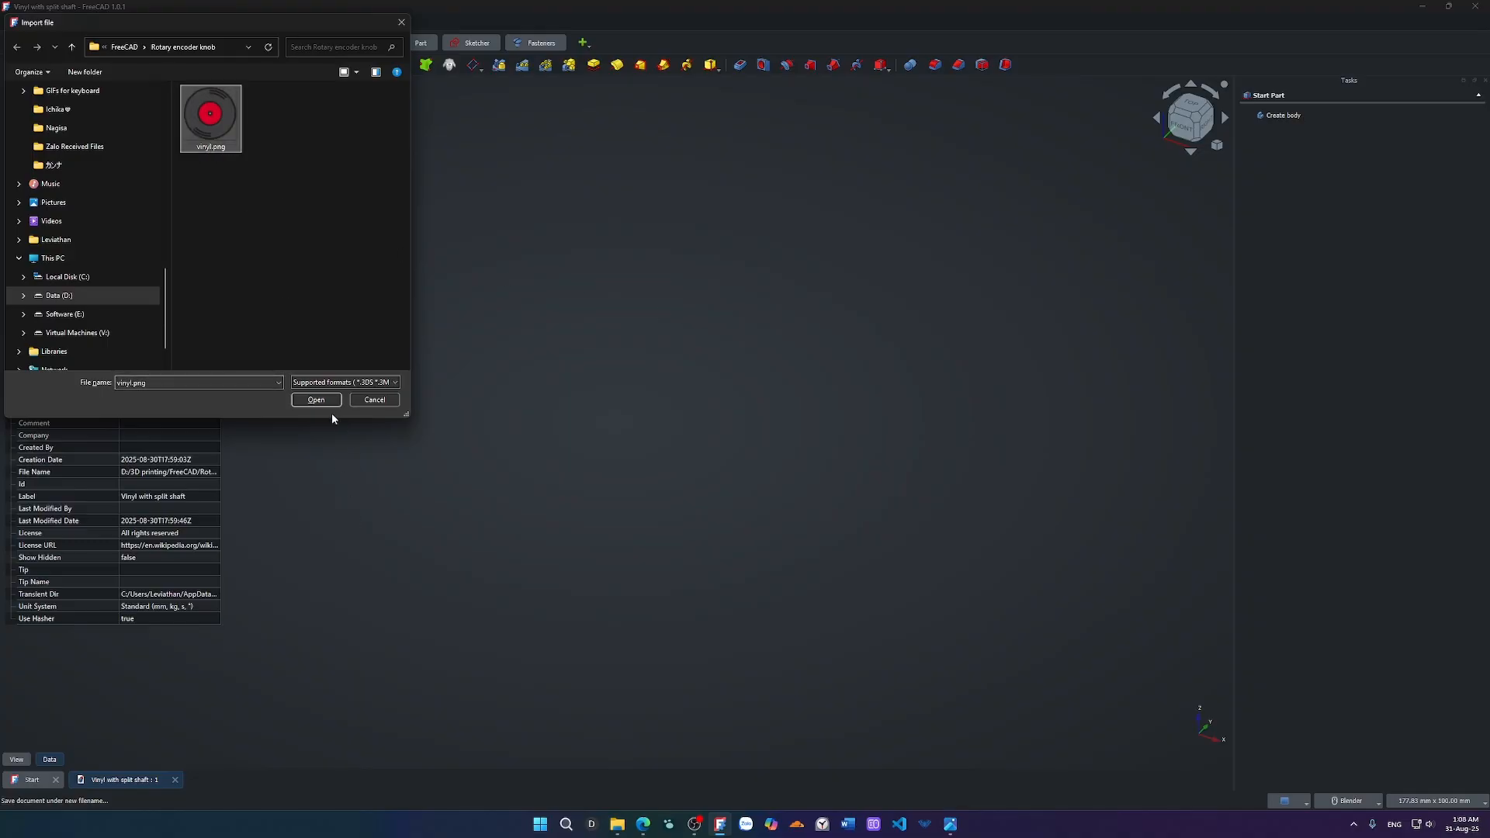
{"action": "left_click", "coordinate": [317, 400]}
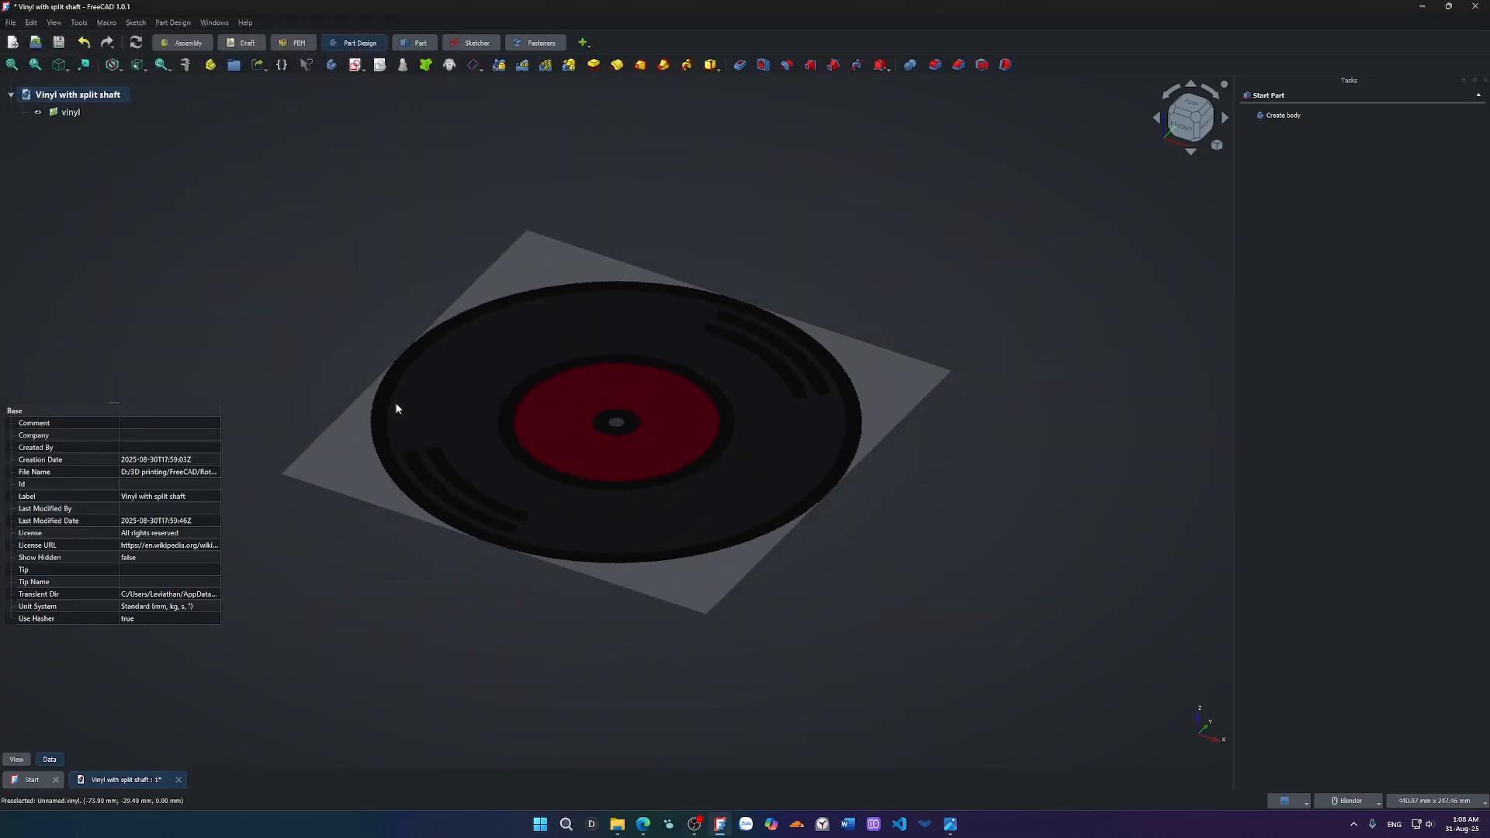
{"action": "left_click", "coordinate": [76, 115]}
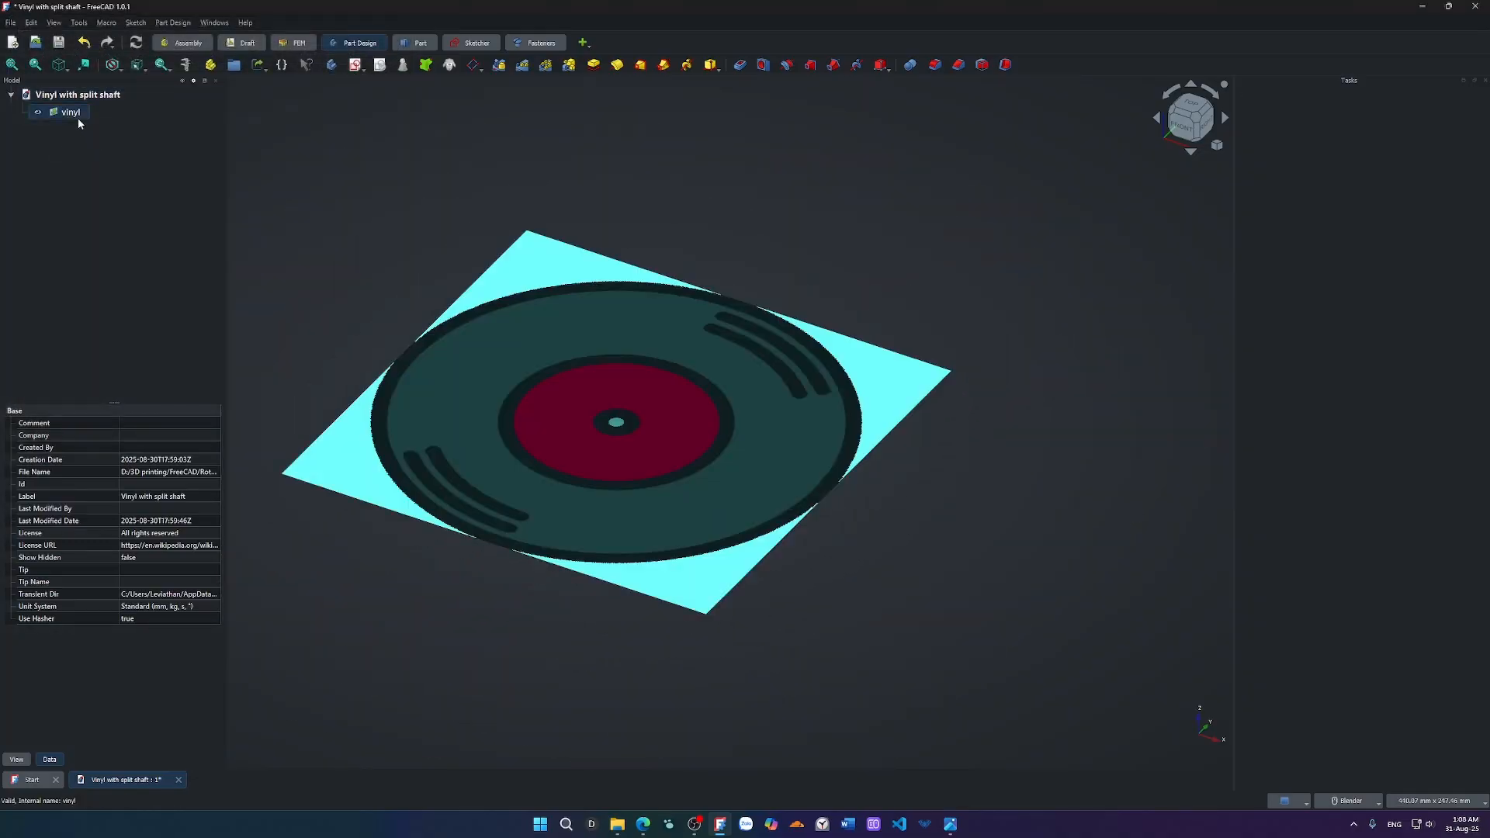
{"action": "double_click", "coordinate": [76, 118]}
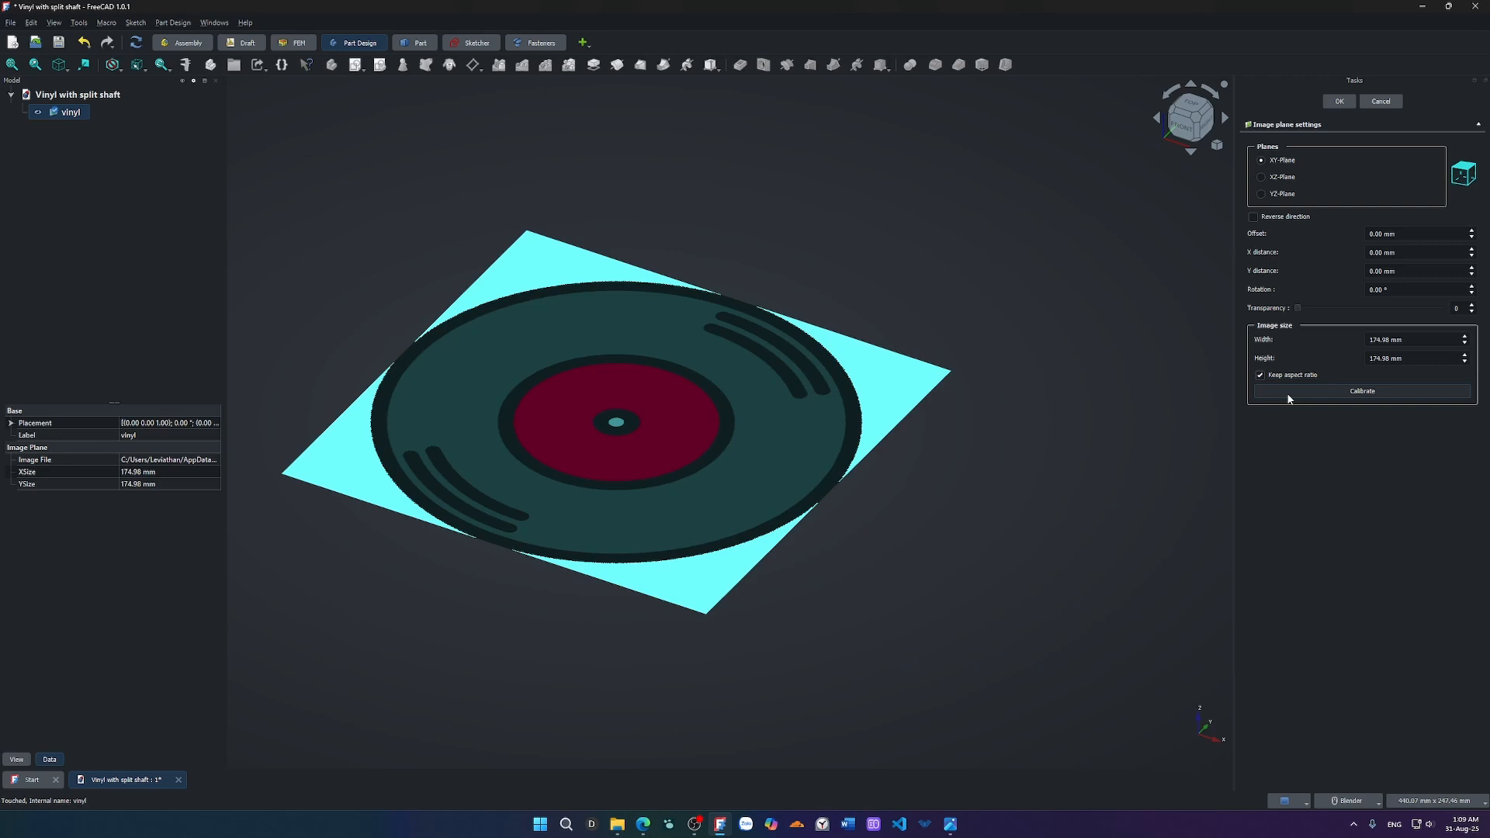
{"action": "left_click", "coordinate": [1288, 394]}
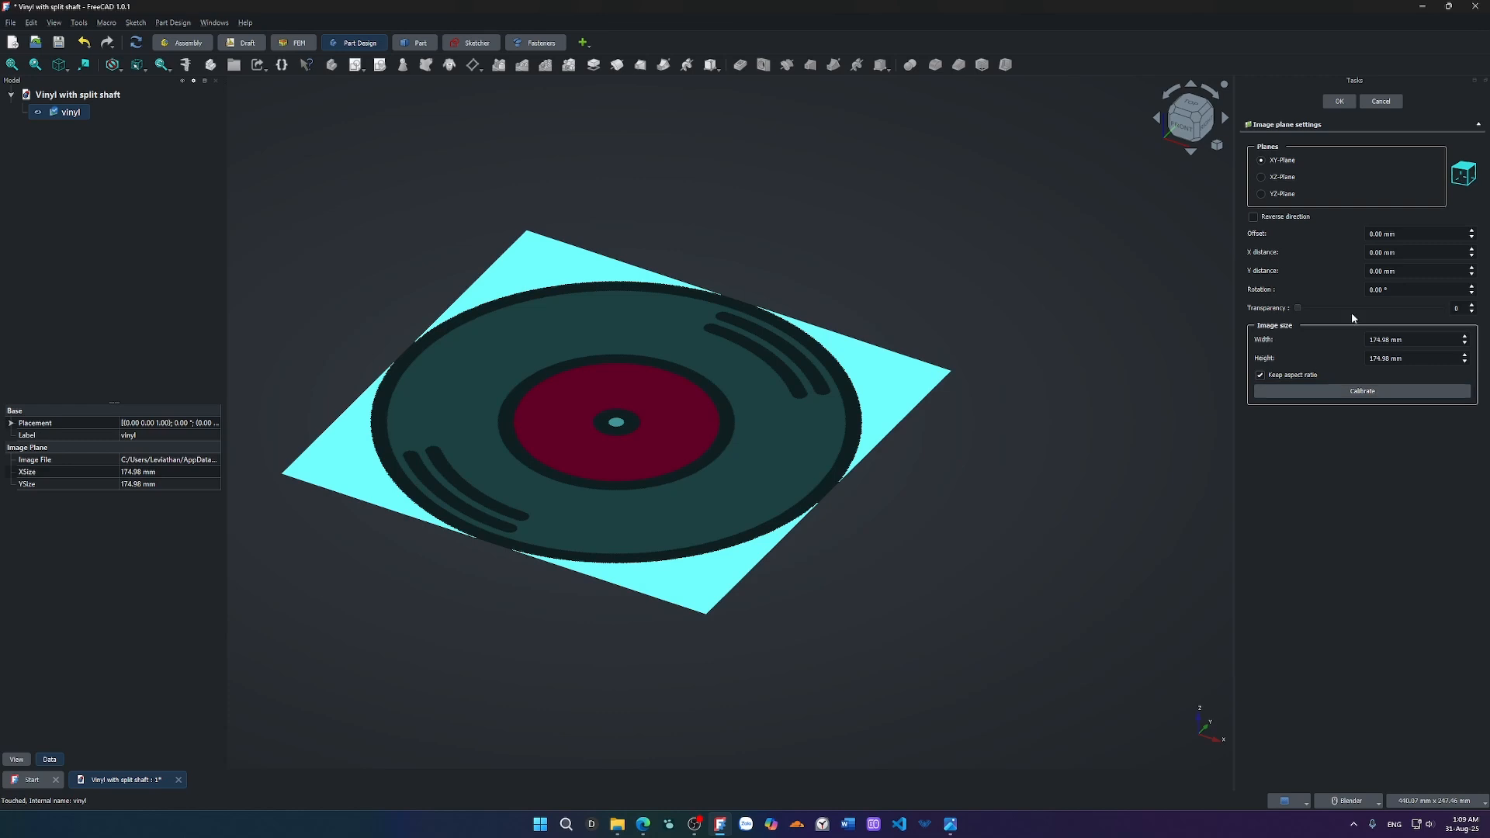
{"action": "left_click", "coordinate": [1311, 395]}
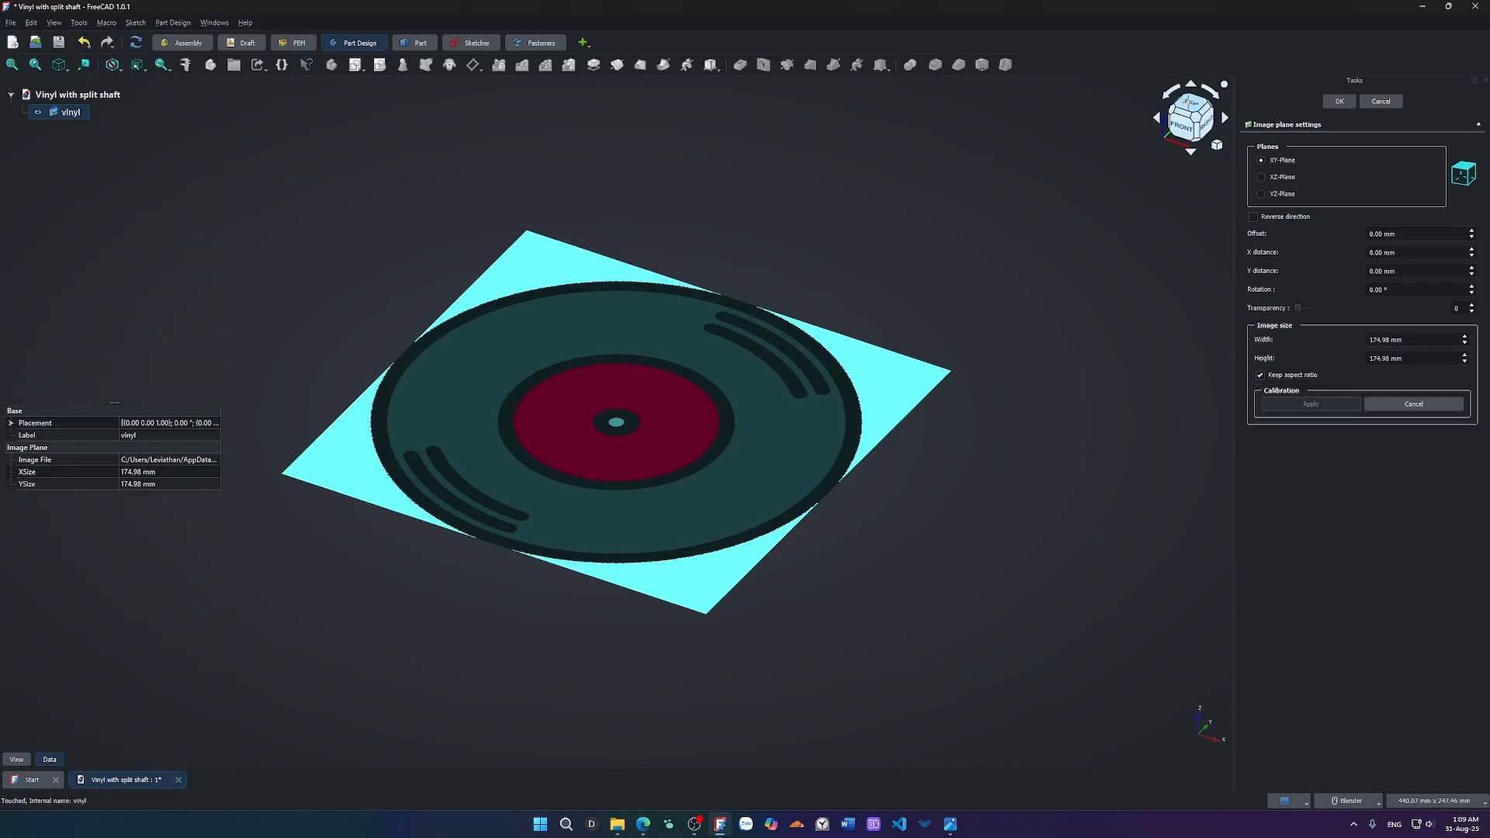
{"action": "left_click", "coordinate": [1388, 403]}
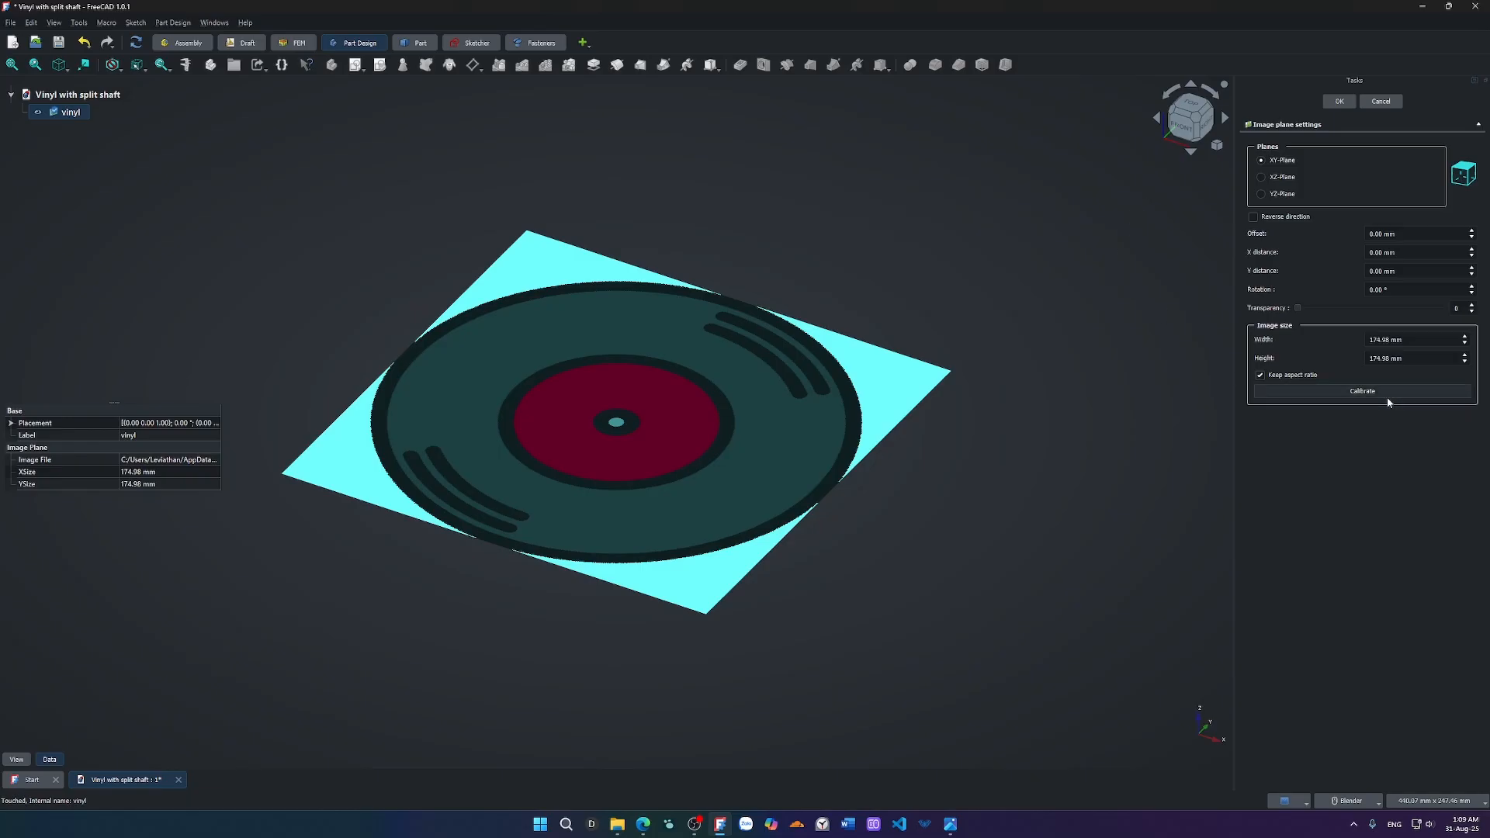
Start calibrating the vinyl image and place the first calibration point on the record's leftmost edge.
{"action": "left_click", "coordinate": [1054, 298]}
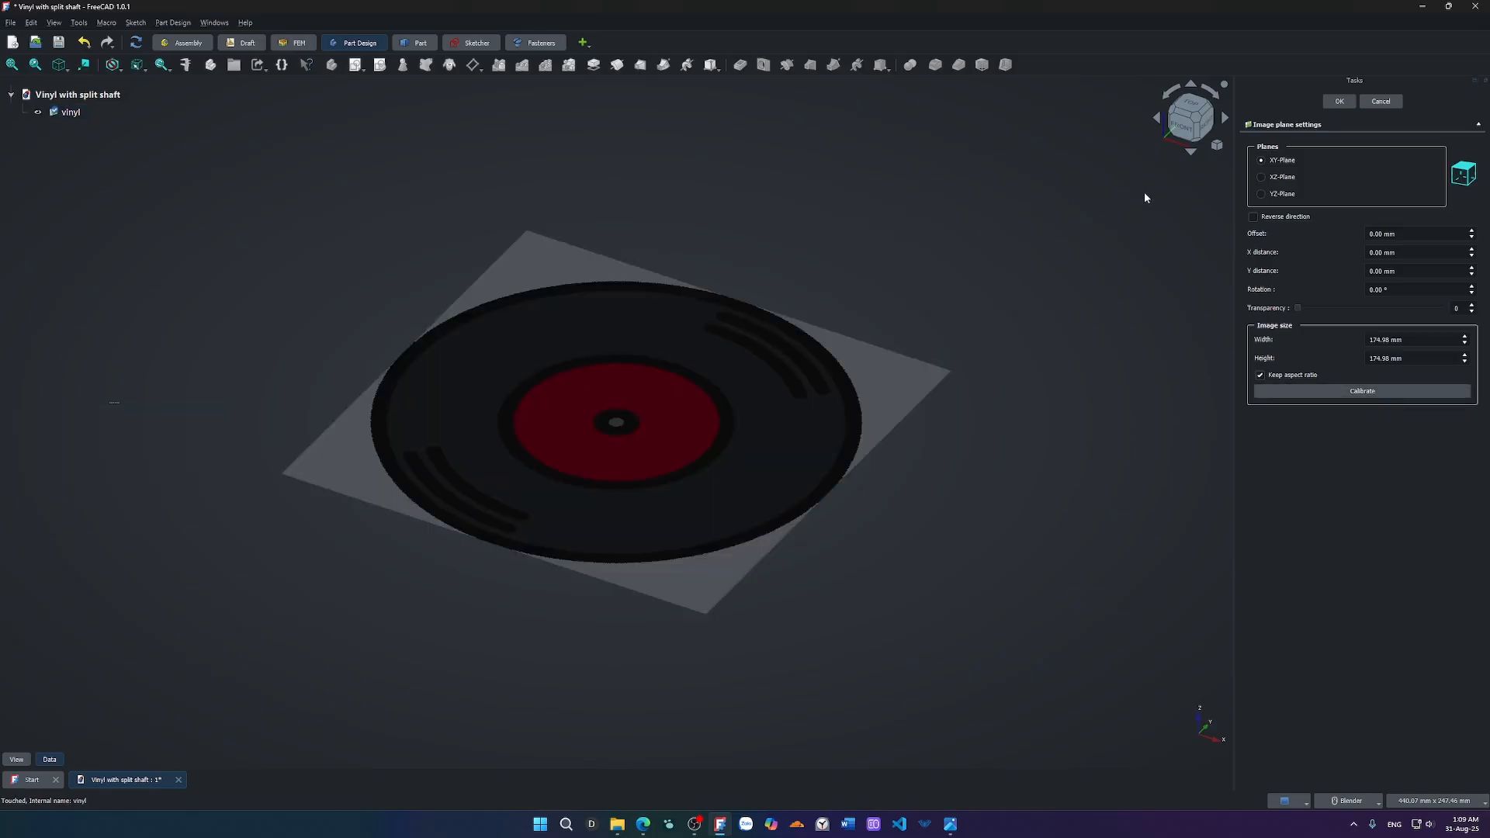
{"action": "key", "text": "2"}
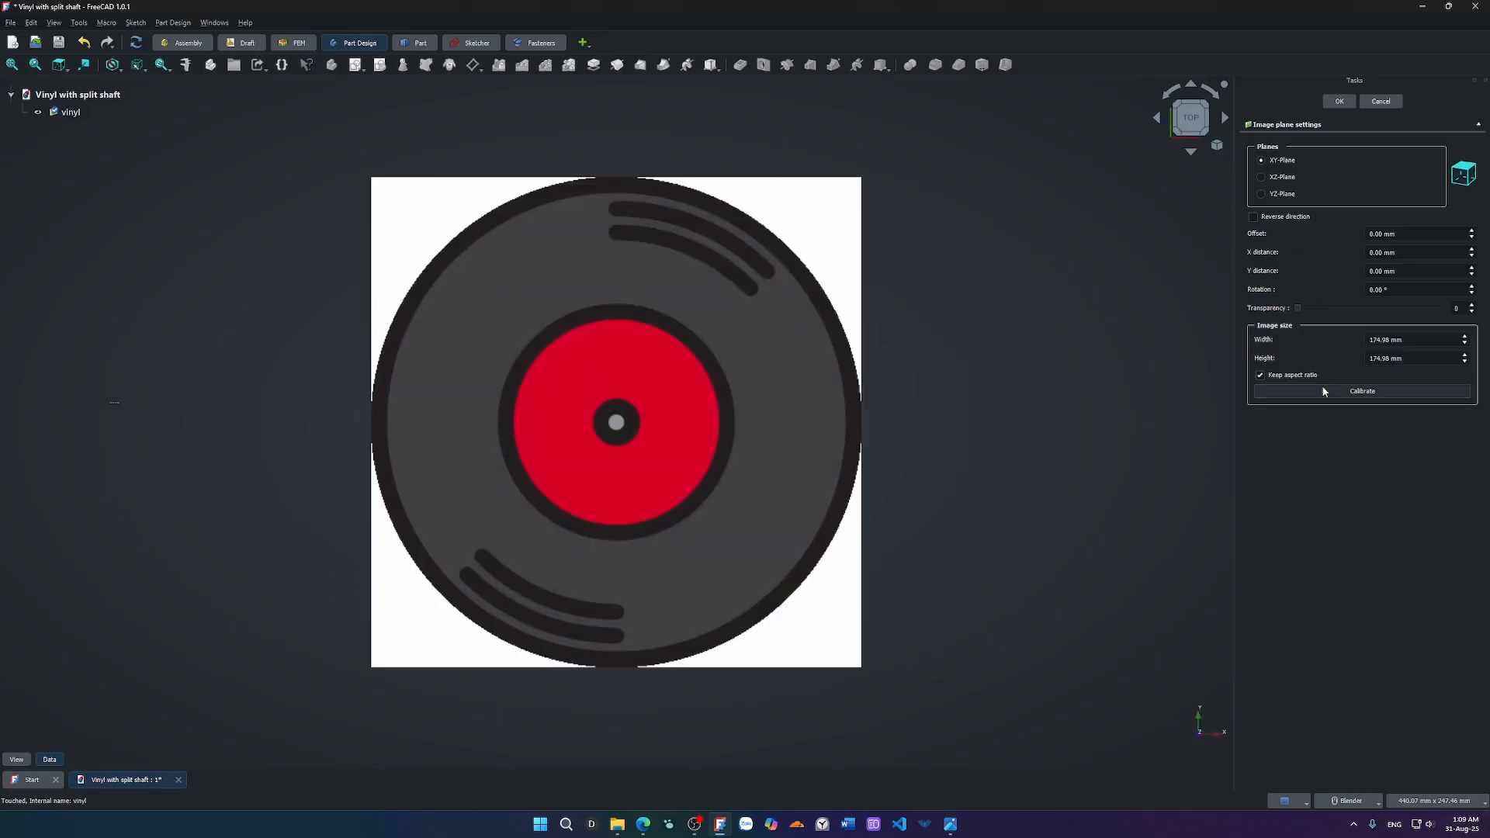
{"action": "left_click", "coordinate": [1354, 392]}
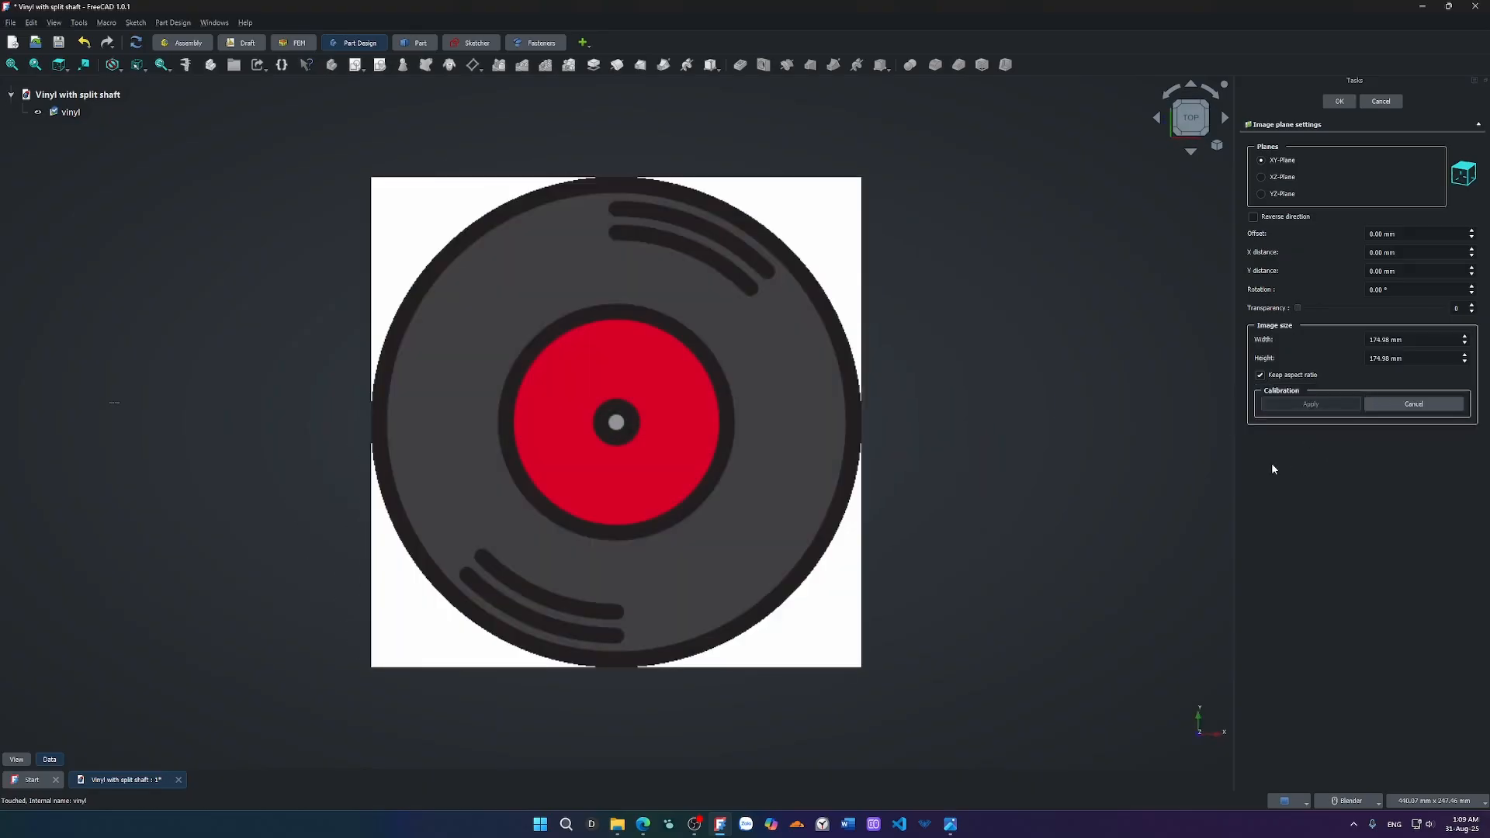
{"action": "scroll", "coordinate": [375, 425], "scroll_direction": "up", "scroll_amount": 10}
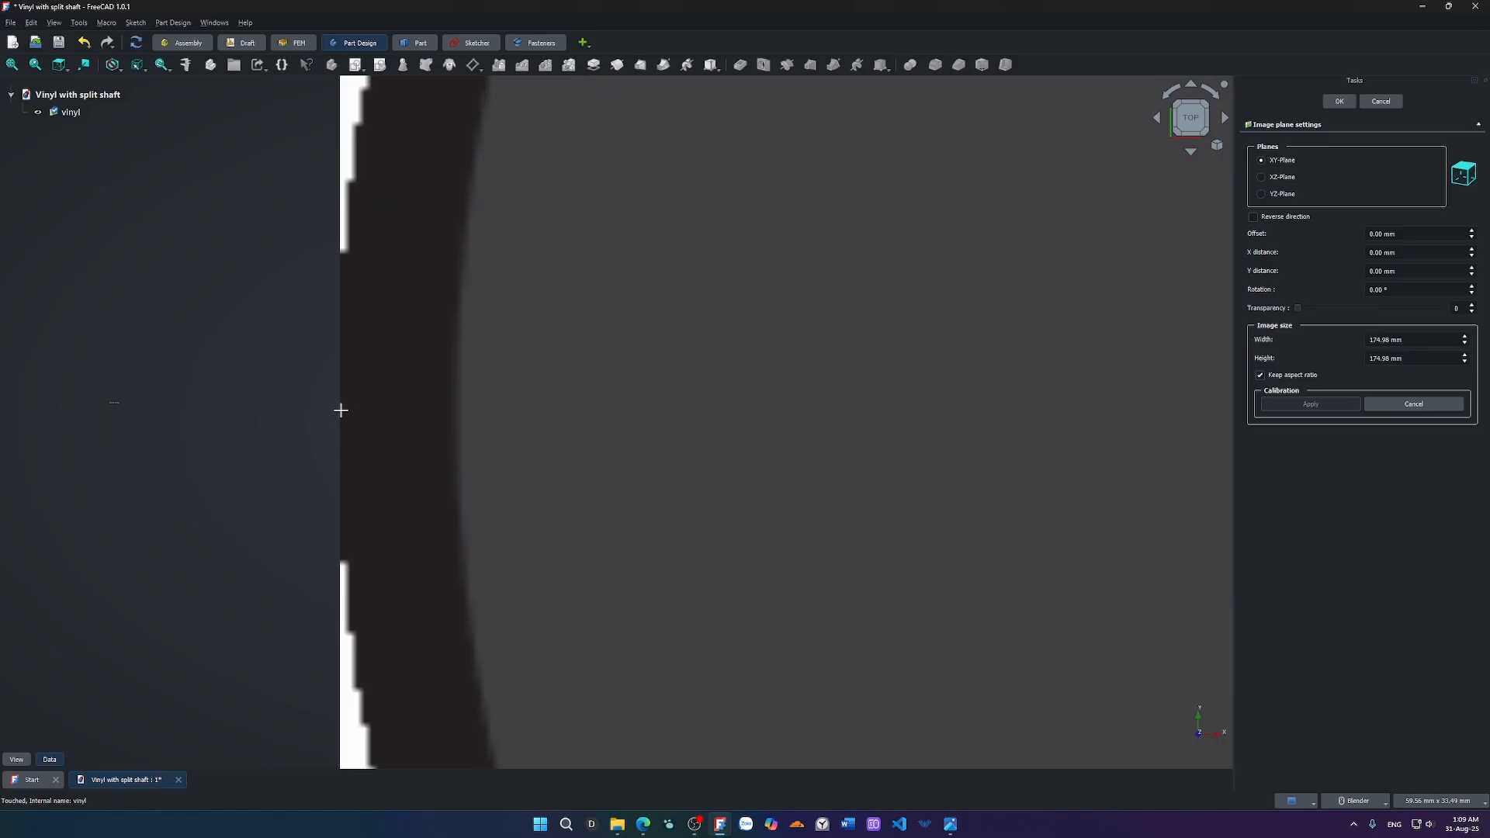
{"action": "scroll", "coordinate": [341, 410], "scroll_direction": "down", "scroll_amount": 8}
{"action": "scroll", "coordinate": [337, 408], "scroll_direction": "up", "scroll_amount": 3}
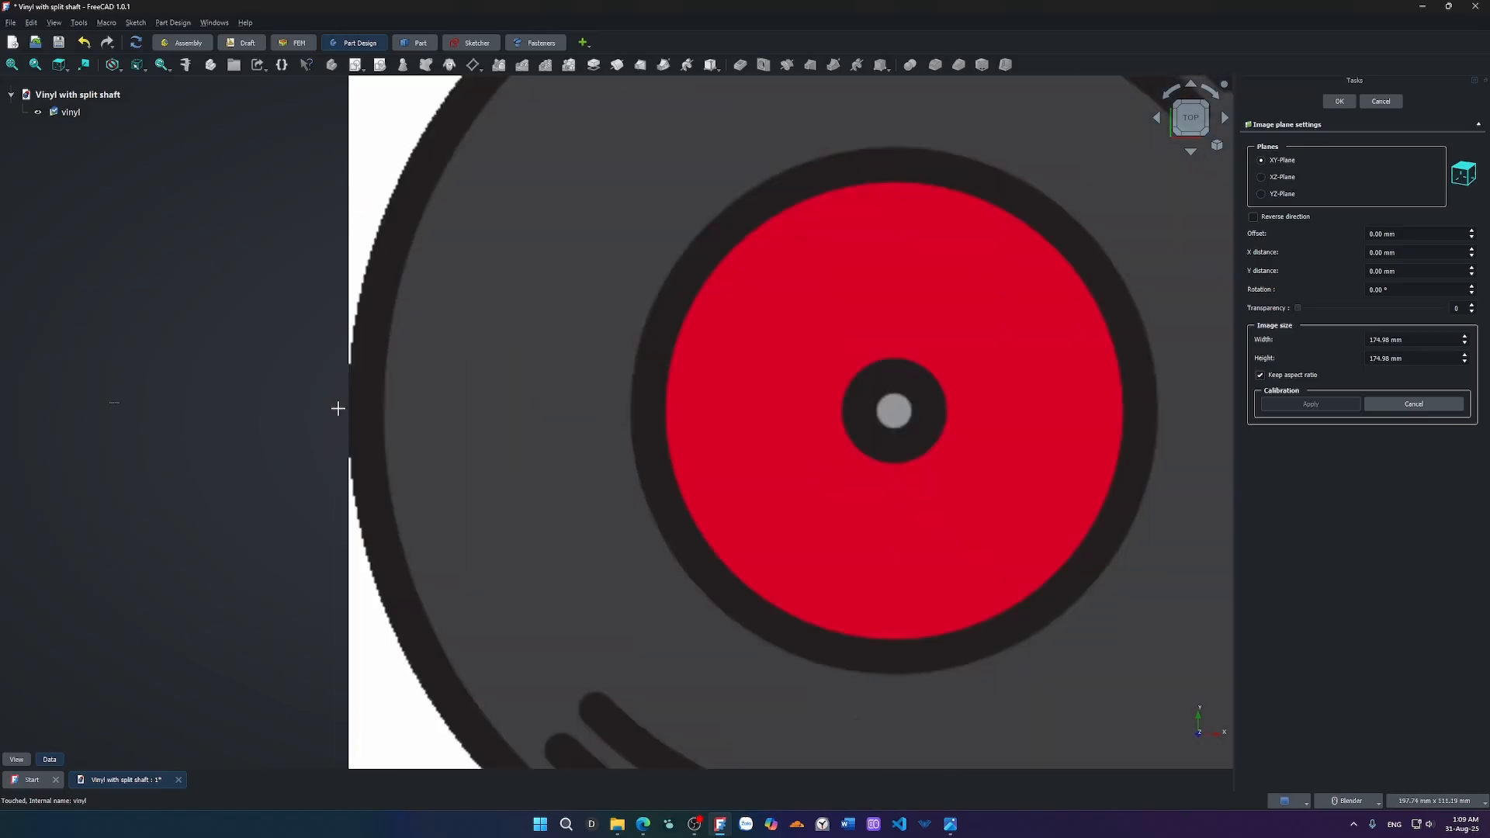
{"action": "scroll", "coordinate": [338, 408], "scroll_direction": "up", "scroll_amount": 7}
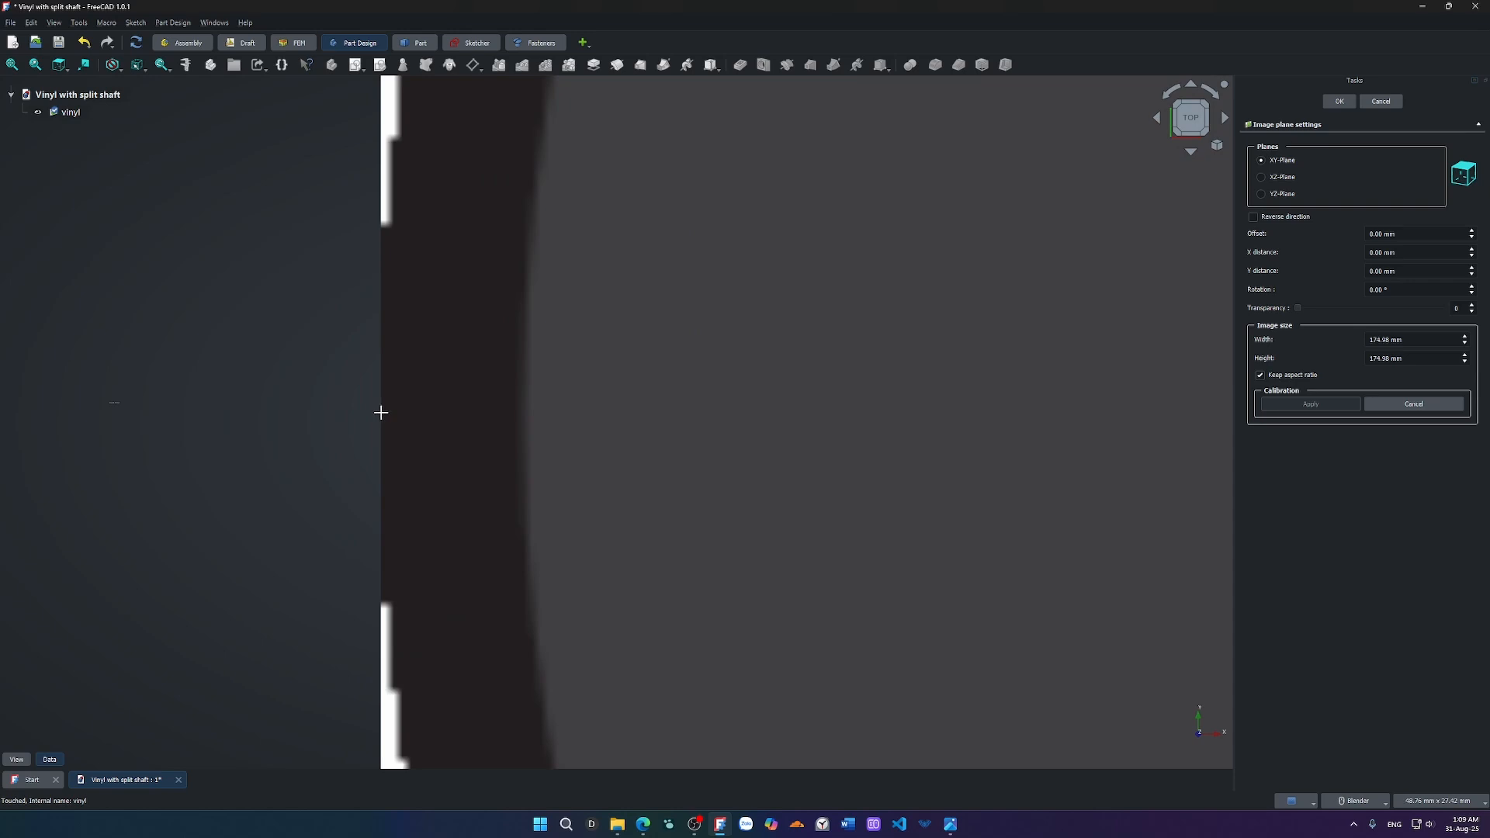
{"action": "scroll", "coordinate": [381, 413], "scroll_direction": "up", "scroll_amount": 20}
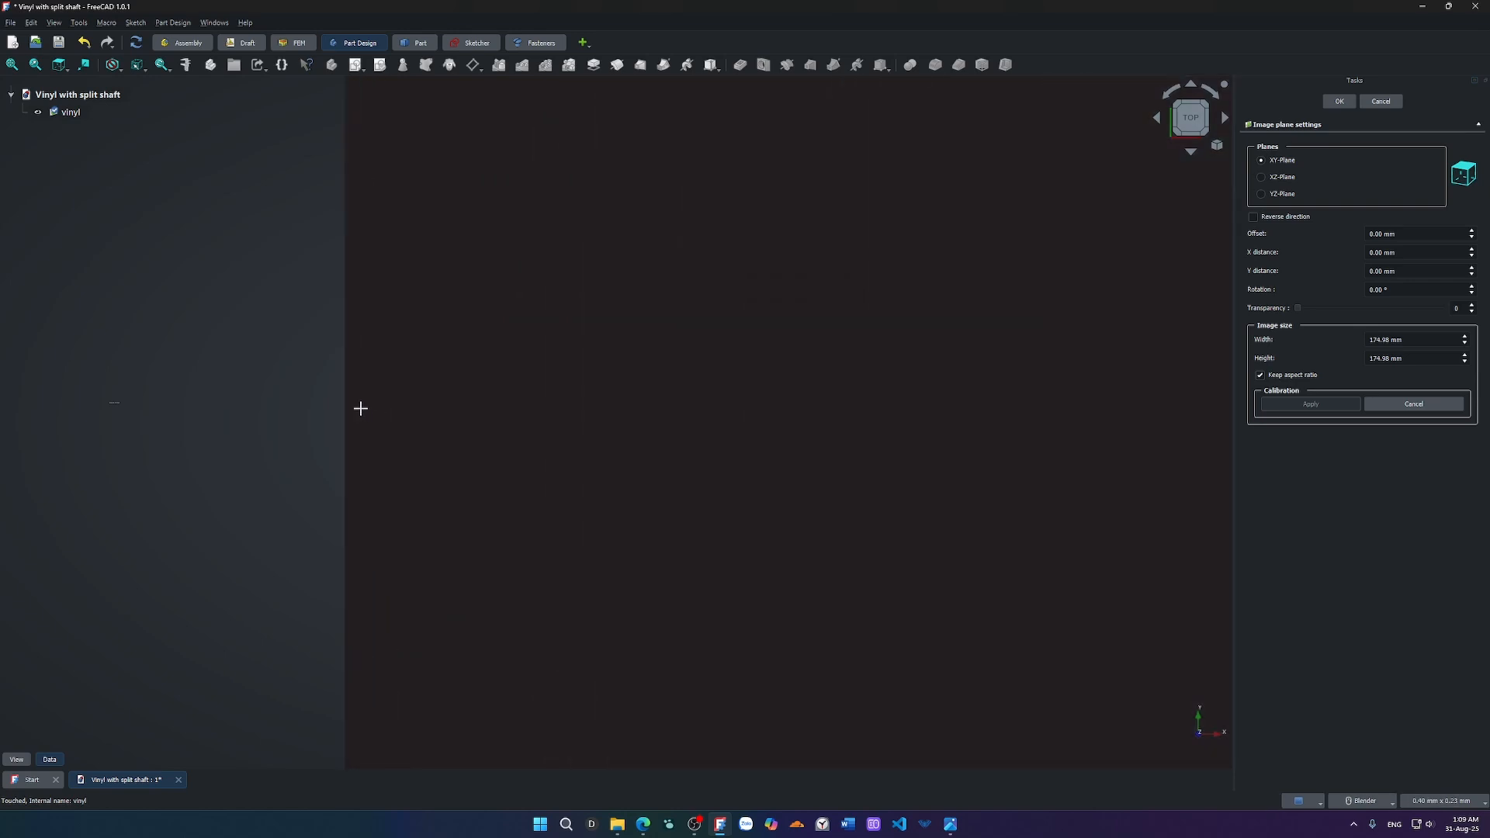
{"action": "scroll", "coordinate": [353, 407], "scroll_direction": "up", "scroll_amount": 5}
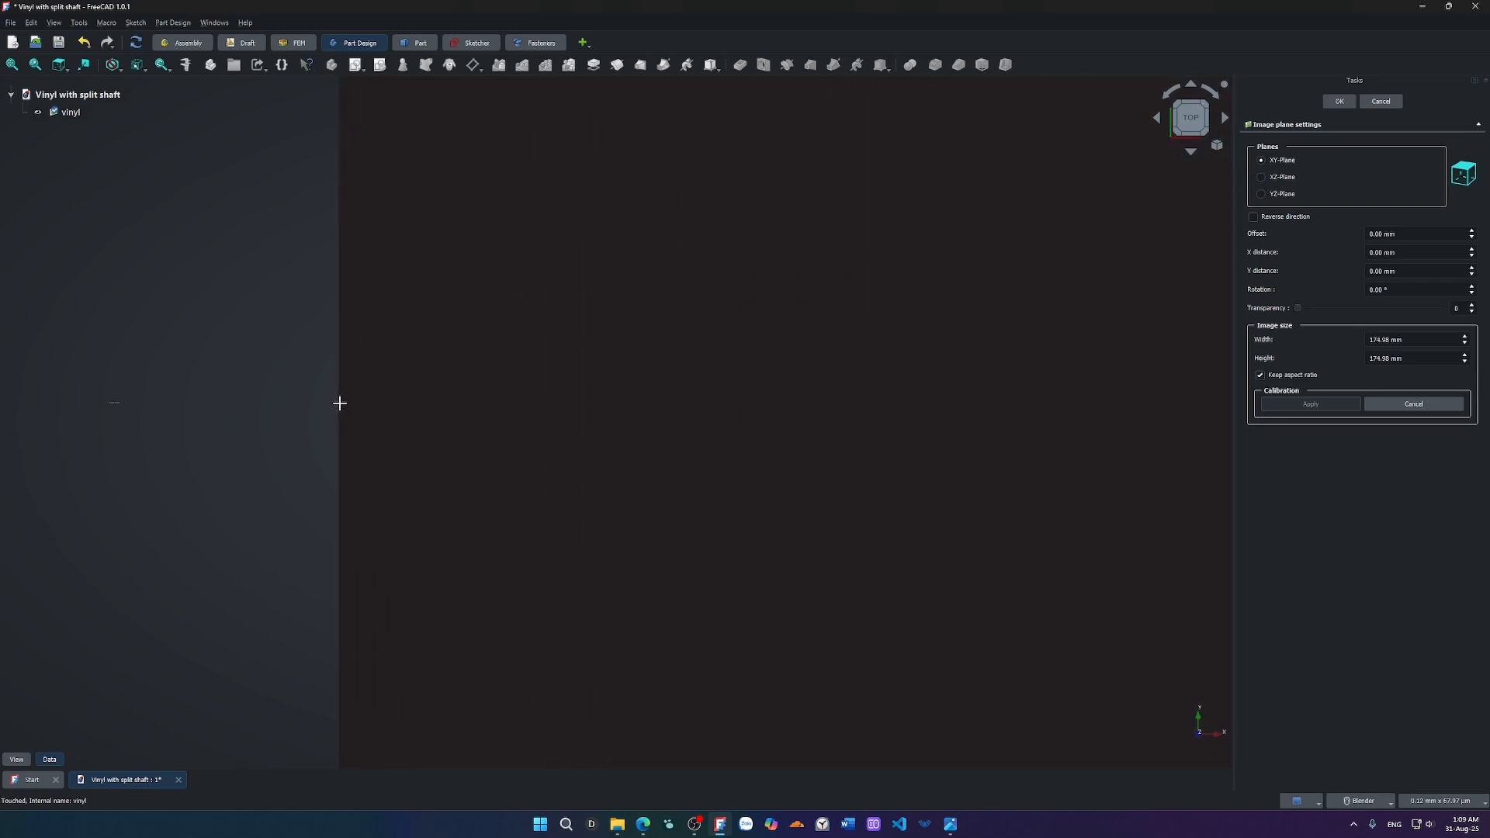
{"action": "left_click", "coordinate": [339, 403]}
Place the second calibration point on the record's rightmost edge, level with the first, and set the calibration distance to 24 mm.
{"action": "scroll", "coordinate": [710, 416], "scroll_direction": "down", "scroll_amount": 20}
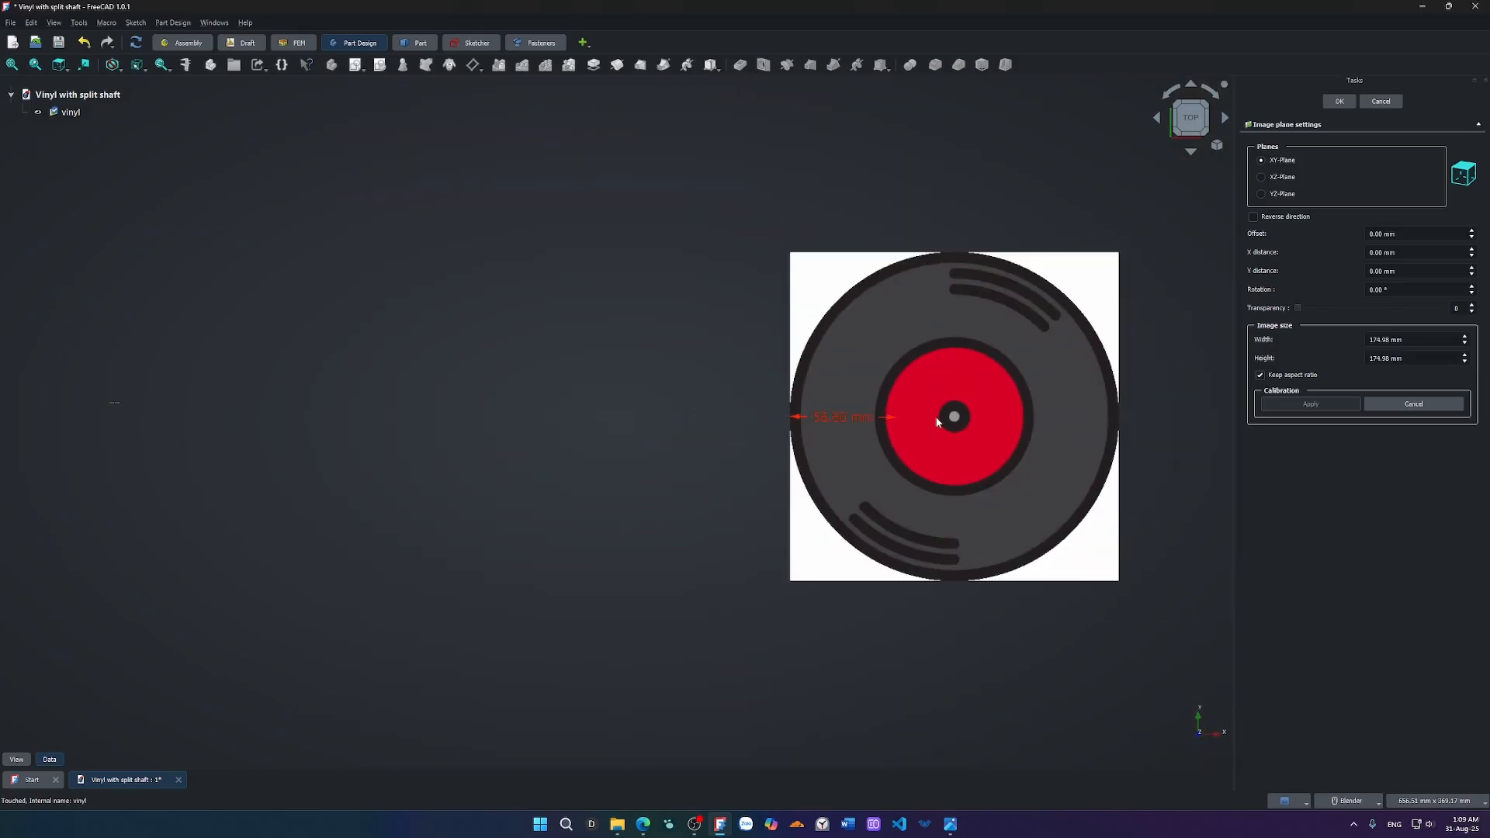
{"action": "middle_click_drag", "start_coordinate": [1063, 417], "coordinate": [746, 448], "text": "shift"}
{"action": "scroll", "coordinate": [790, 444], "scroll_direction": "up", "scroll_amount": 6}
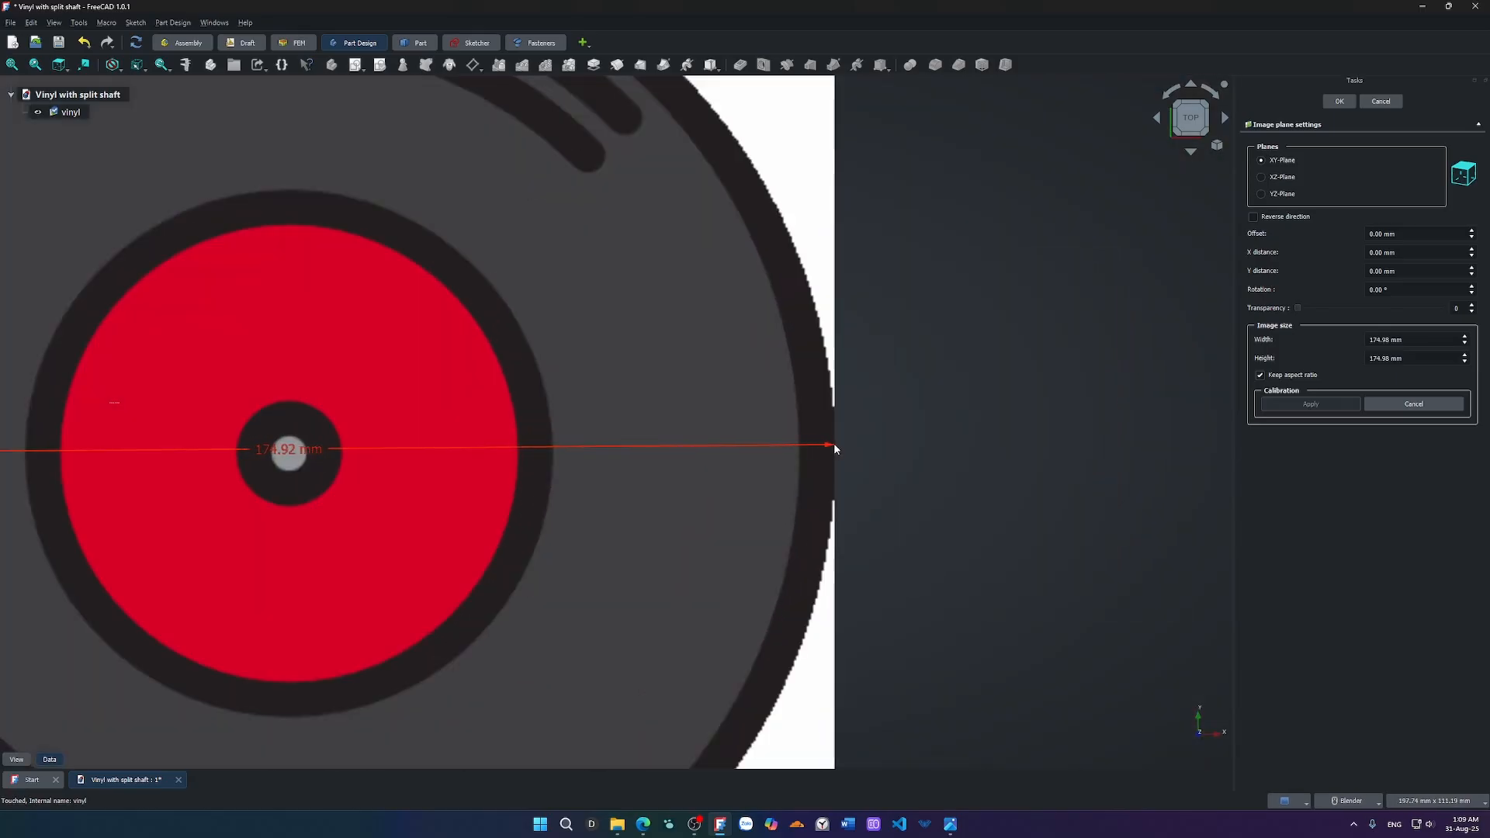
{"action": "scroll", "coordinate": [834, 448], "scroll_direction": "up", "scroll_amount": 20}
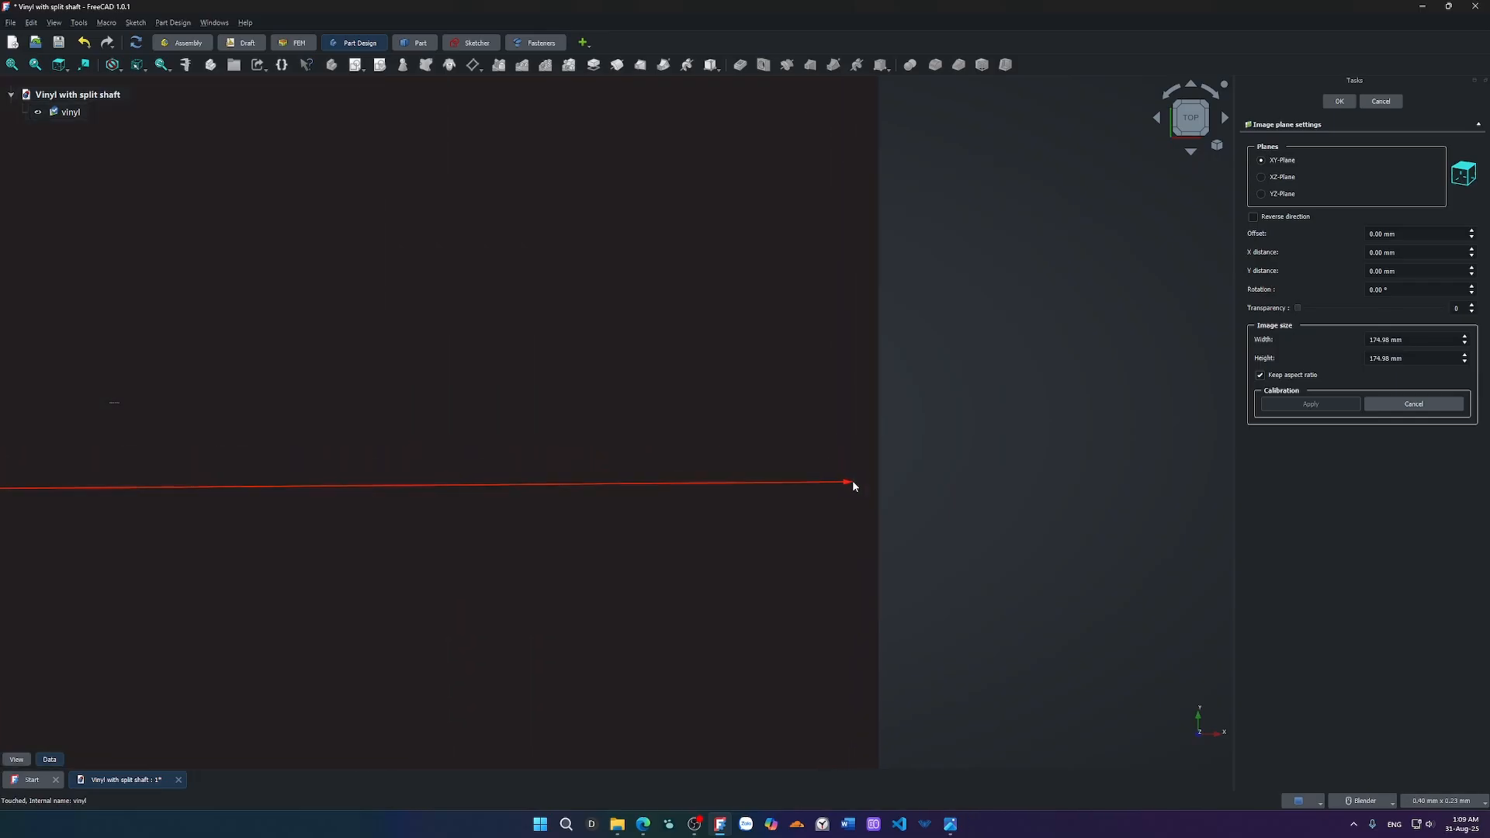
{"action": "scroll", "coordinate": [931, 520], "scroll_direction": "down", "scroll_amount": 12}
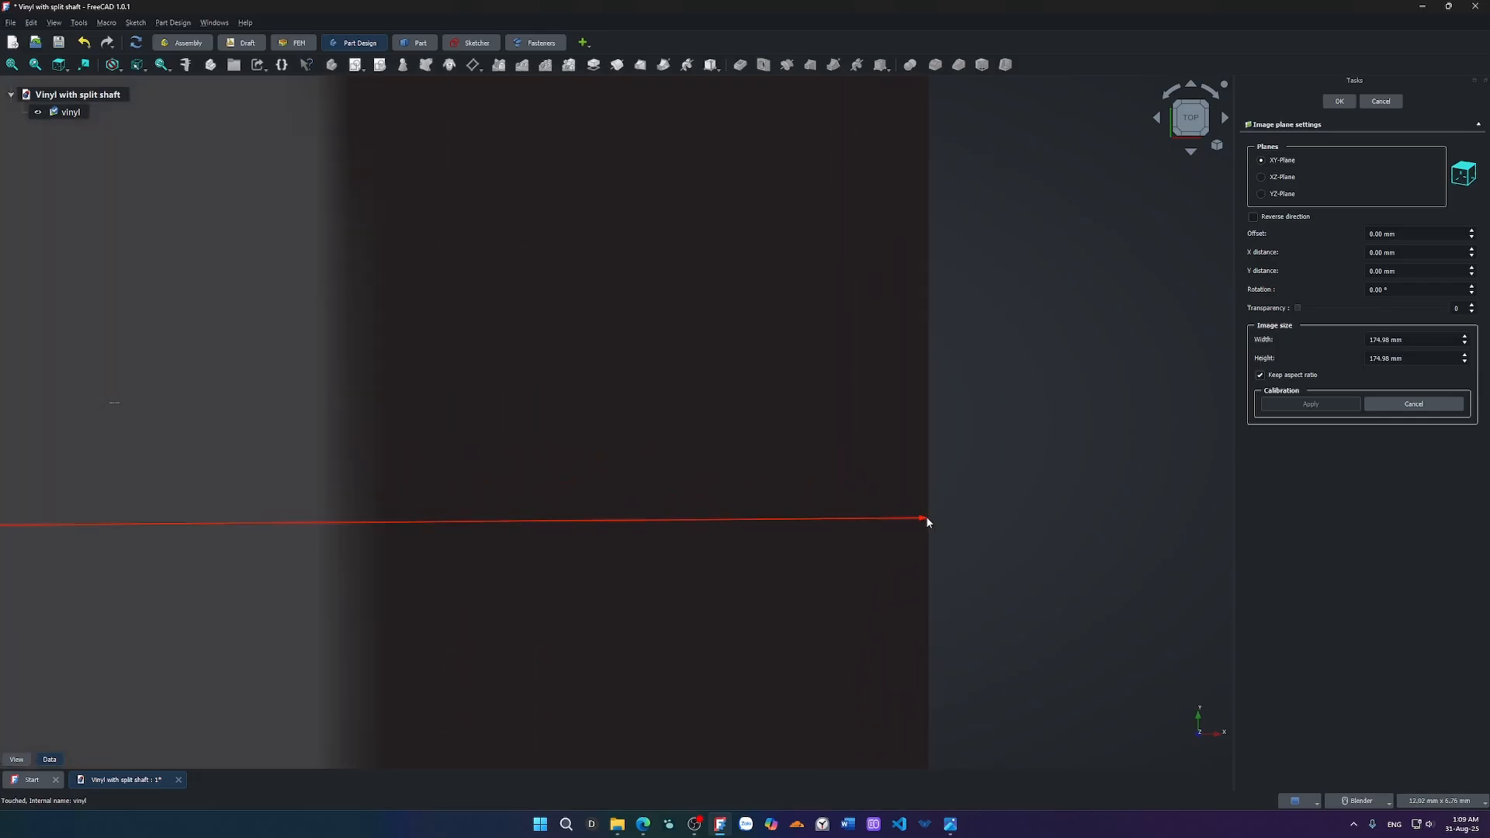
{"action": "scroll", "coordinate": [928, 520], "scroll_direction": "down", "scroll_amount": 20}
{"action": "scroll", "coordinate": [509, 526], "scroll_direction": "up", "scroll_amount": 5}
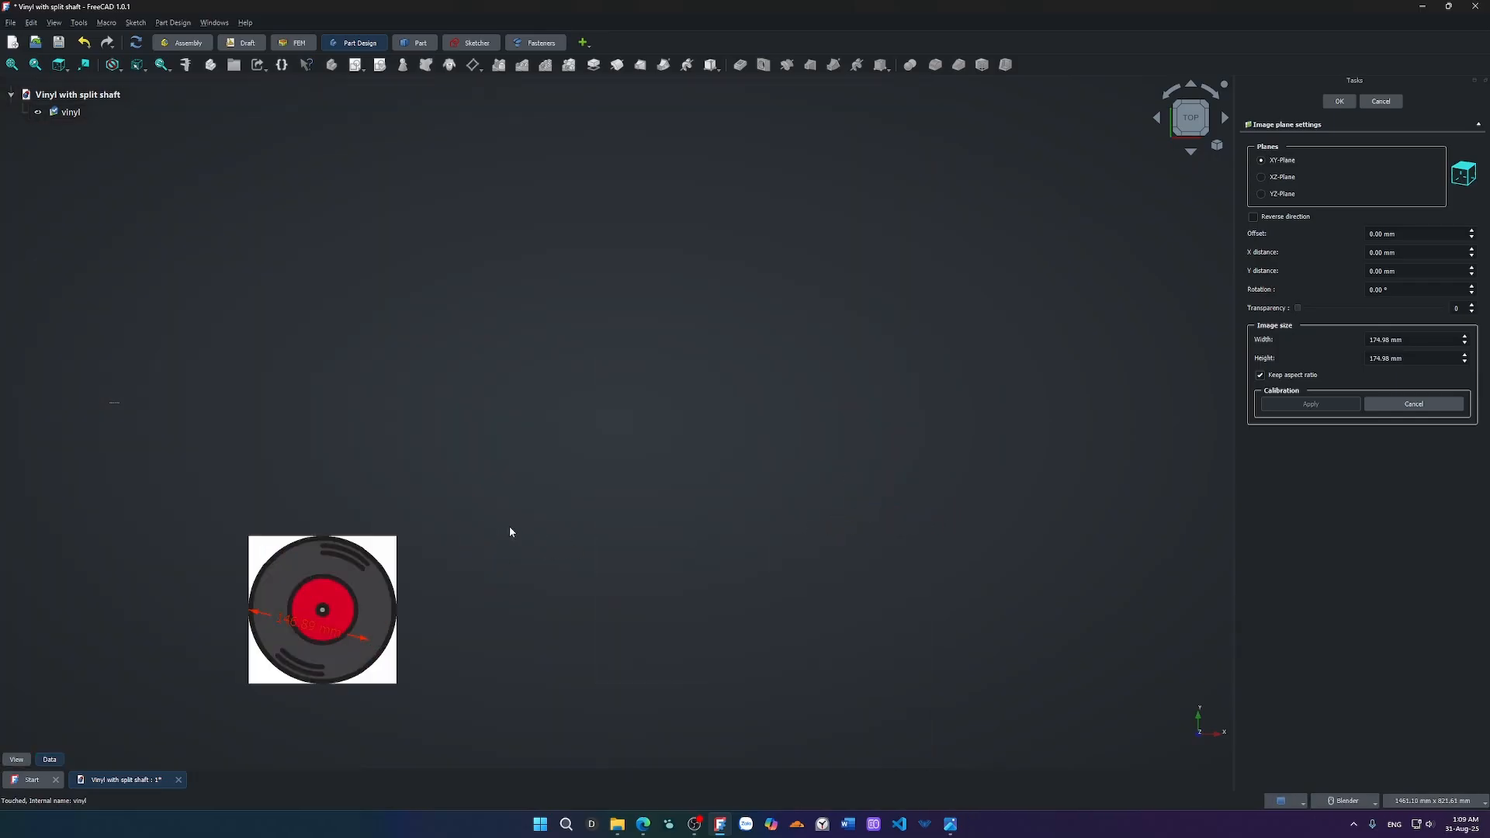
{"action": "scroll", "coordinate": [393, 570], "scroll_direction": "up", "scroll_amount": 6}
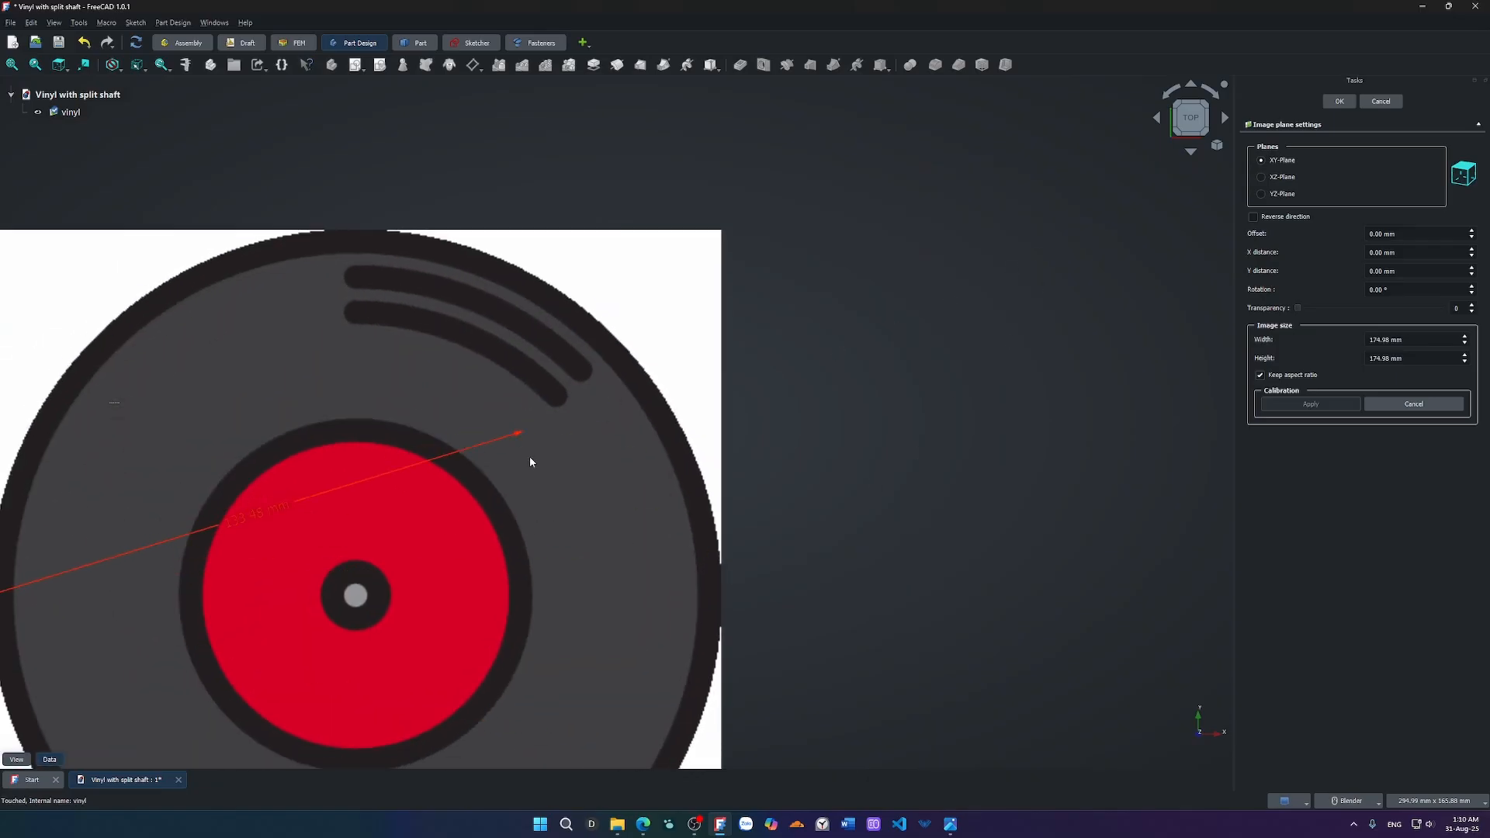
{"action": "scroll", "coordinate": [716, 575], "scroll_direction": "up", "scroll_amount": 4}
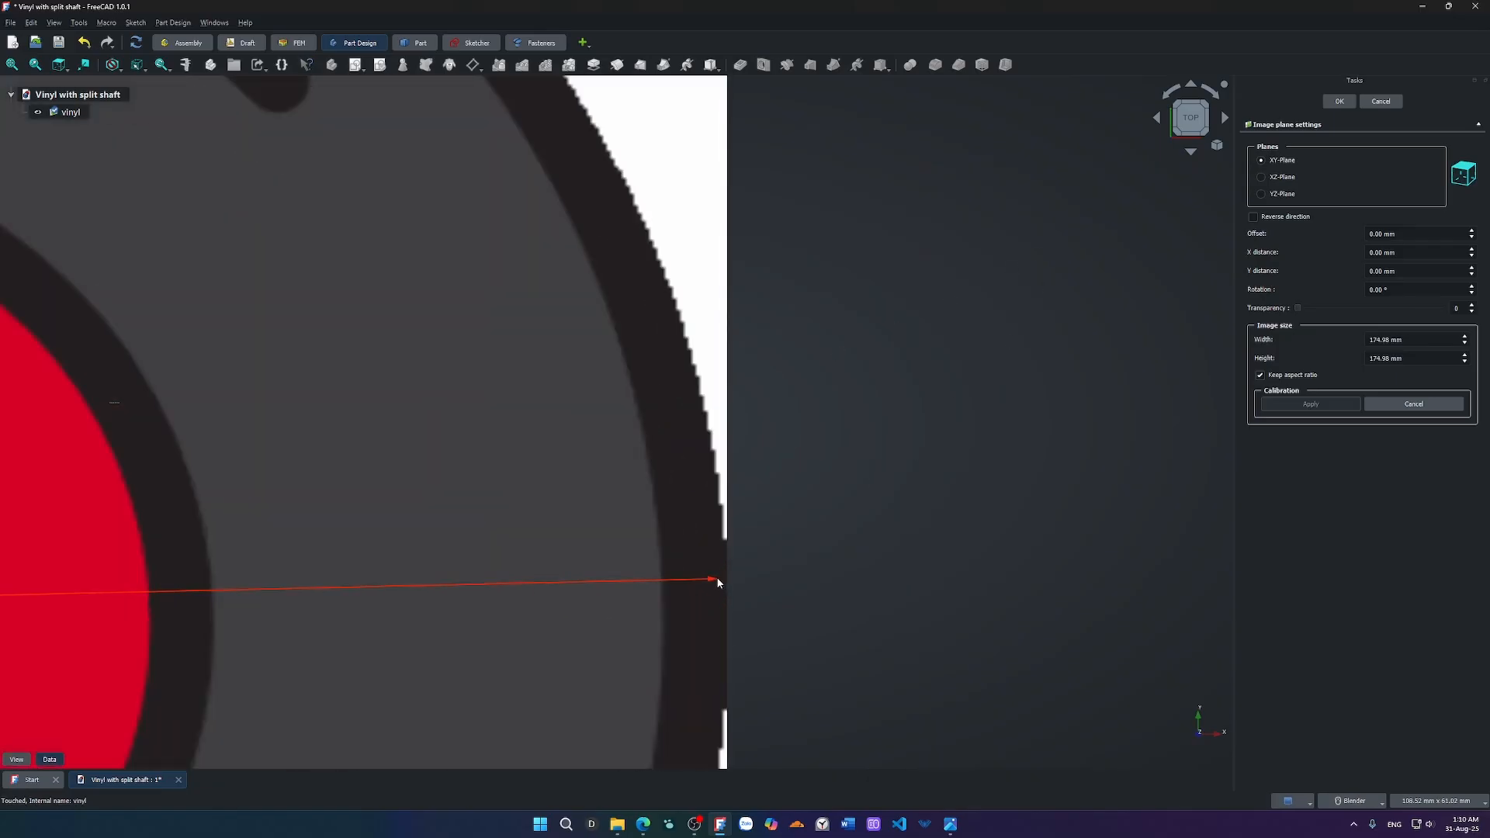
{"action": "scroll", "coordinate": [716, 576], "scroll_direction": "down", "scroll_amount": 3}
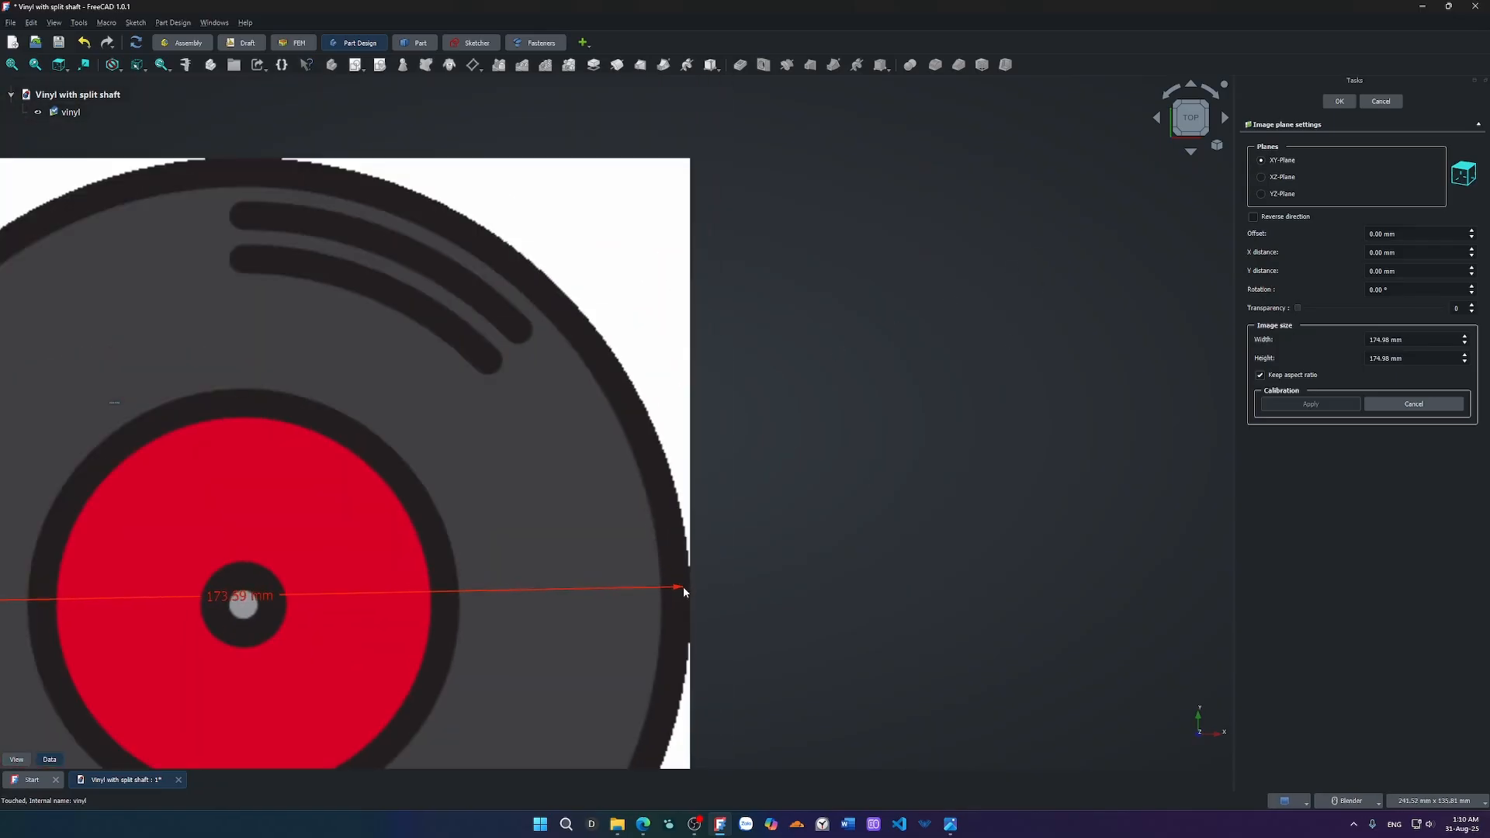
{"action": "scroll", "coordinate": [686, 595], "scroll_direction": "up", "scroll_amount": 9}
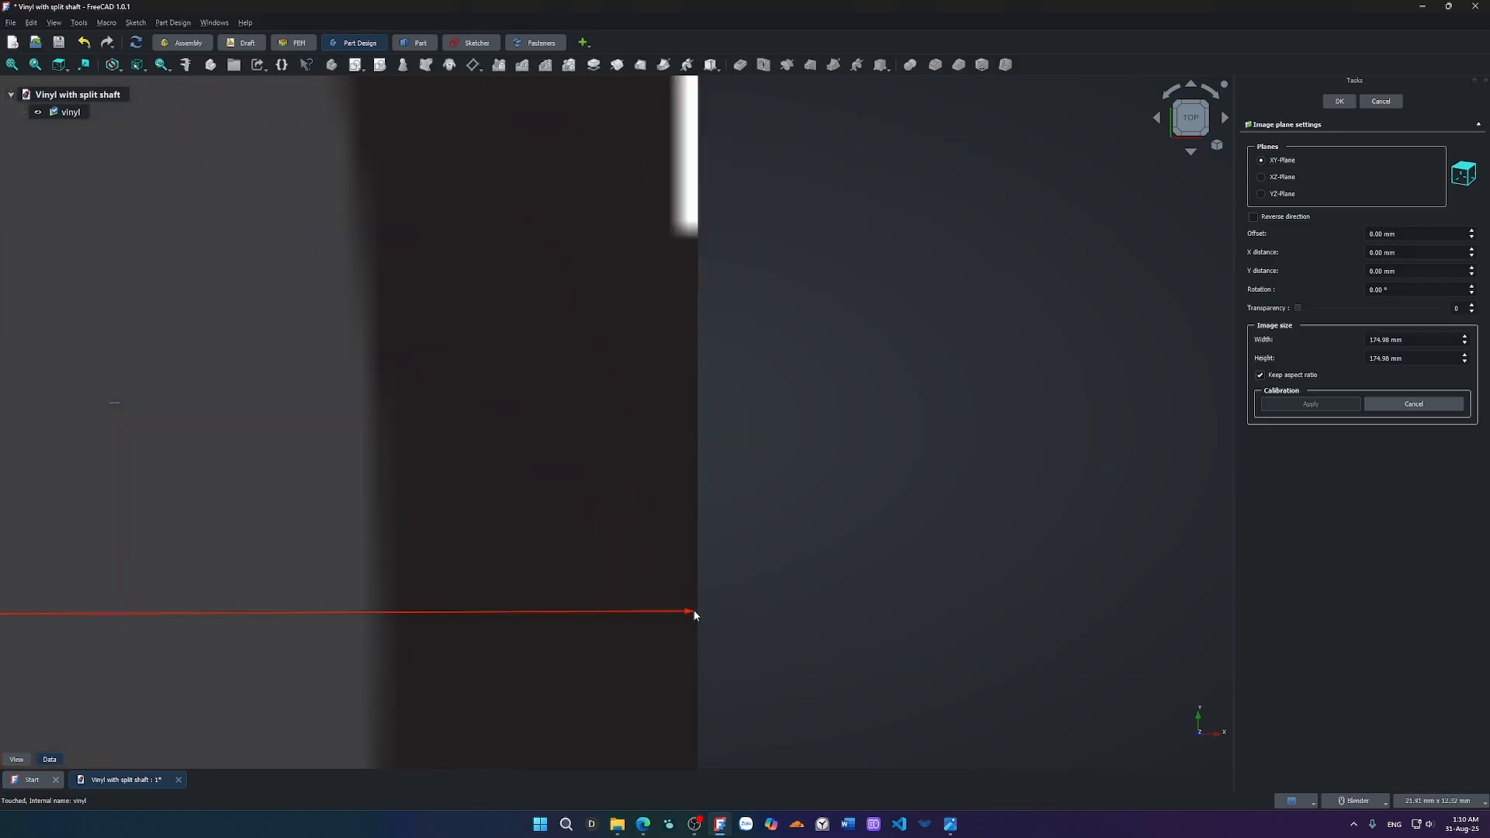
{"action": "scroll", "coordinate": [692, 608], "scroll_direction": "down", "scroll_amount": 6}
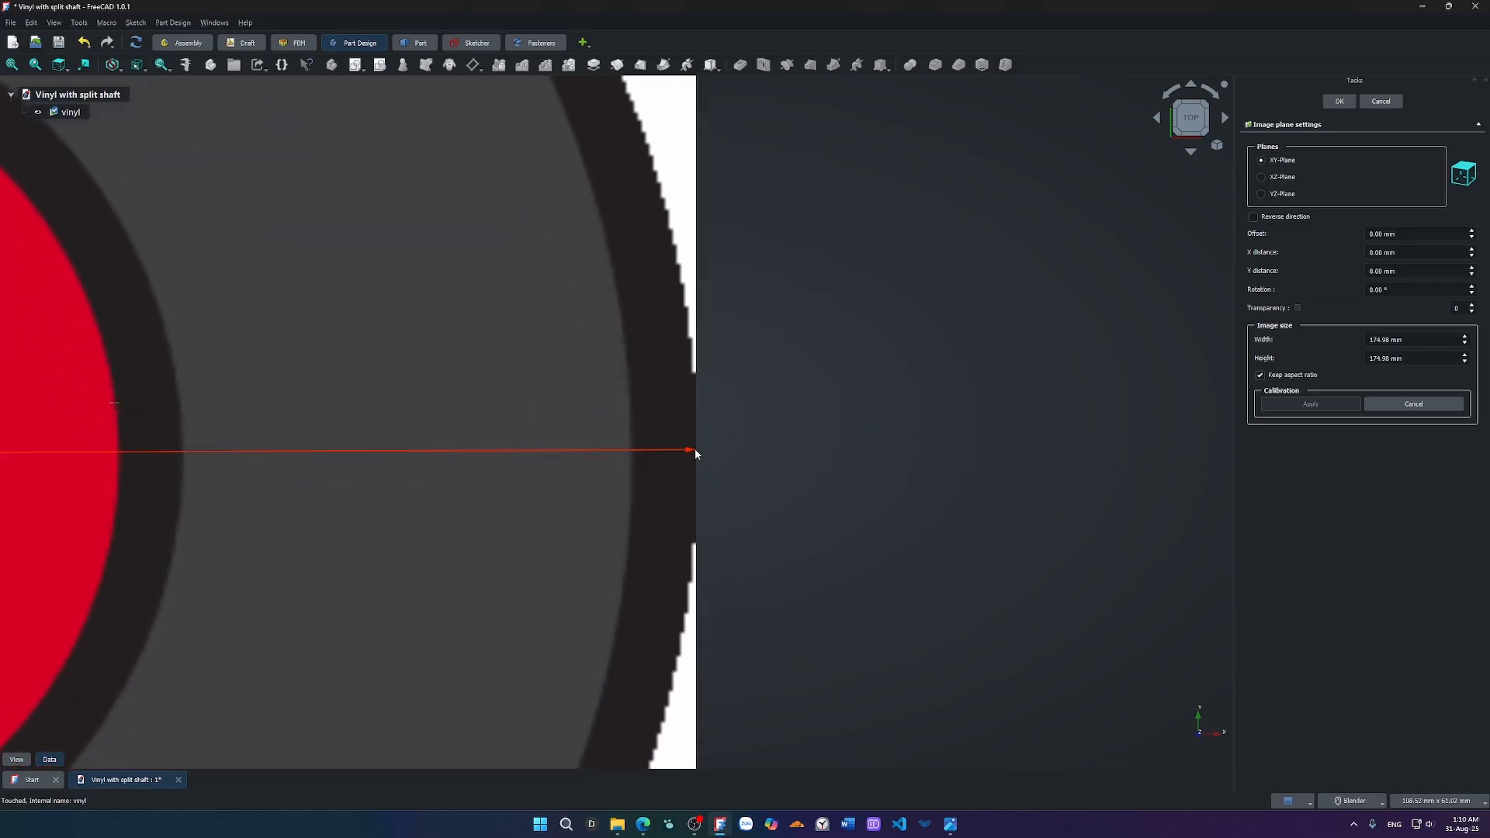
{"action": "scroll", "coordinate": [696, 449], "scroll_direction": "up", "scroll_amount": 5}
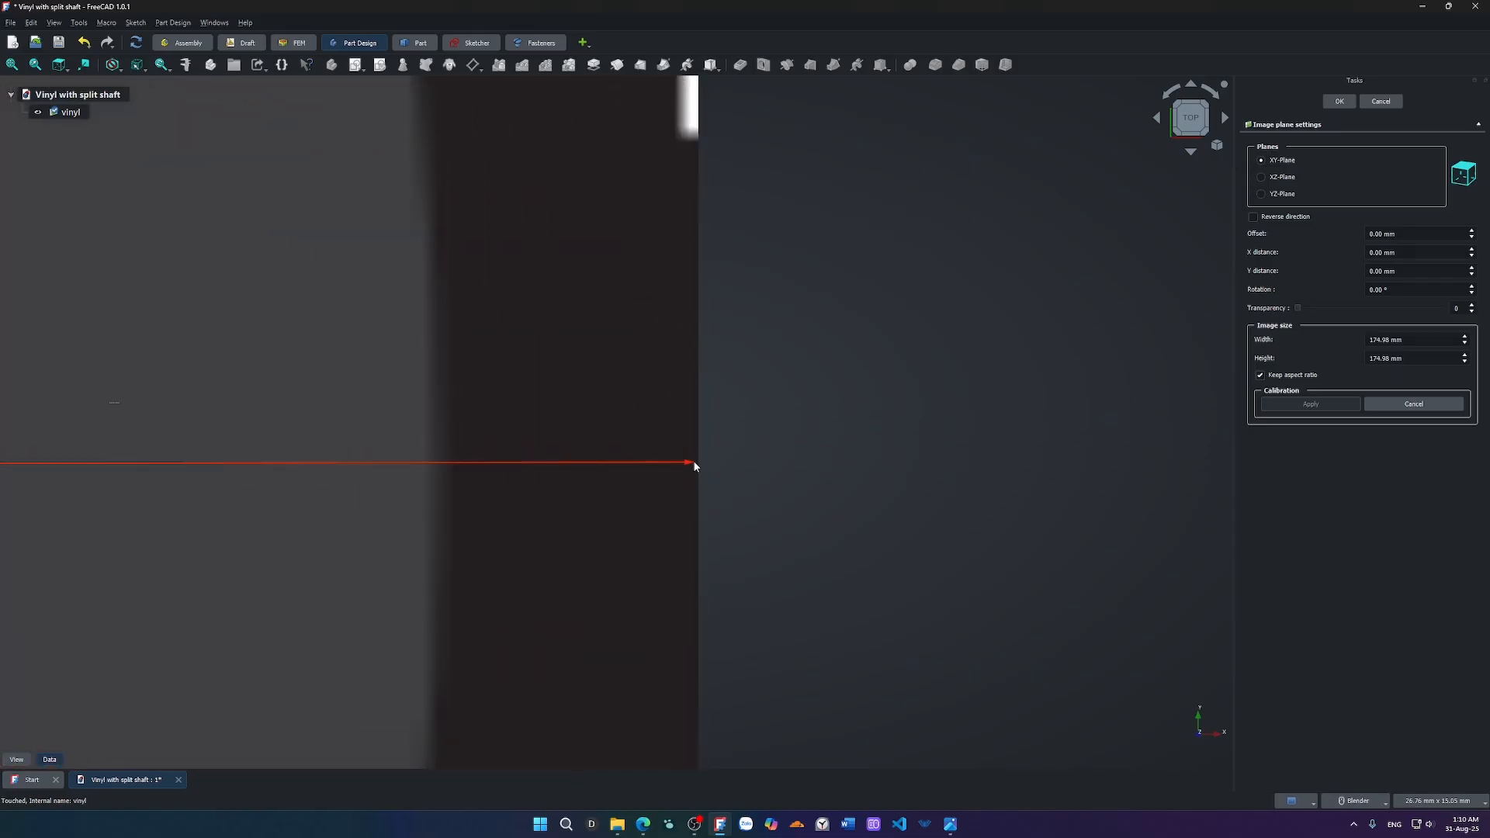
{"action": "scroll", "coordinate": [693, 464], "scroll_direction": "up", "scroll_amount": 10}
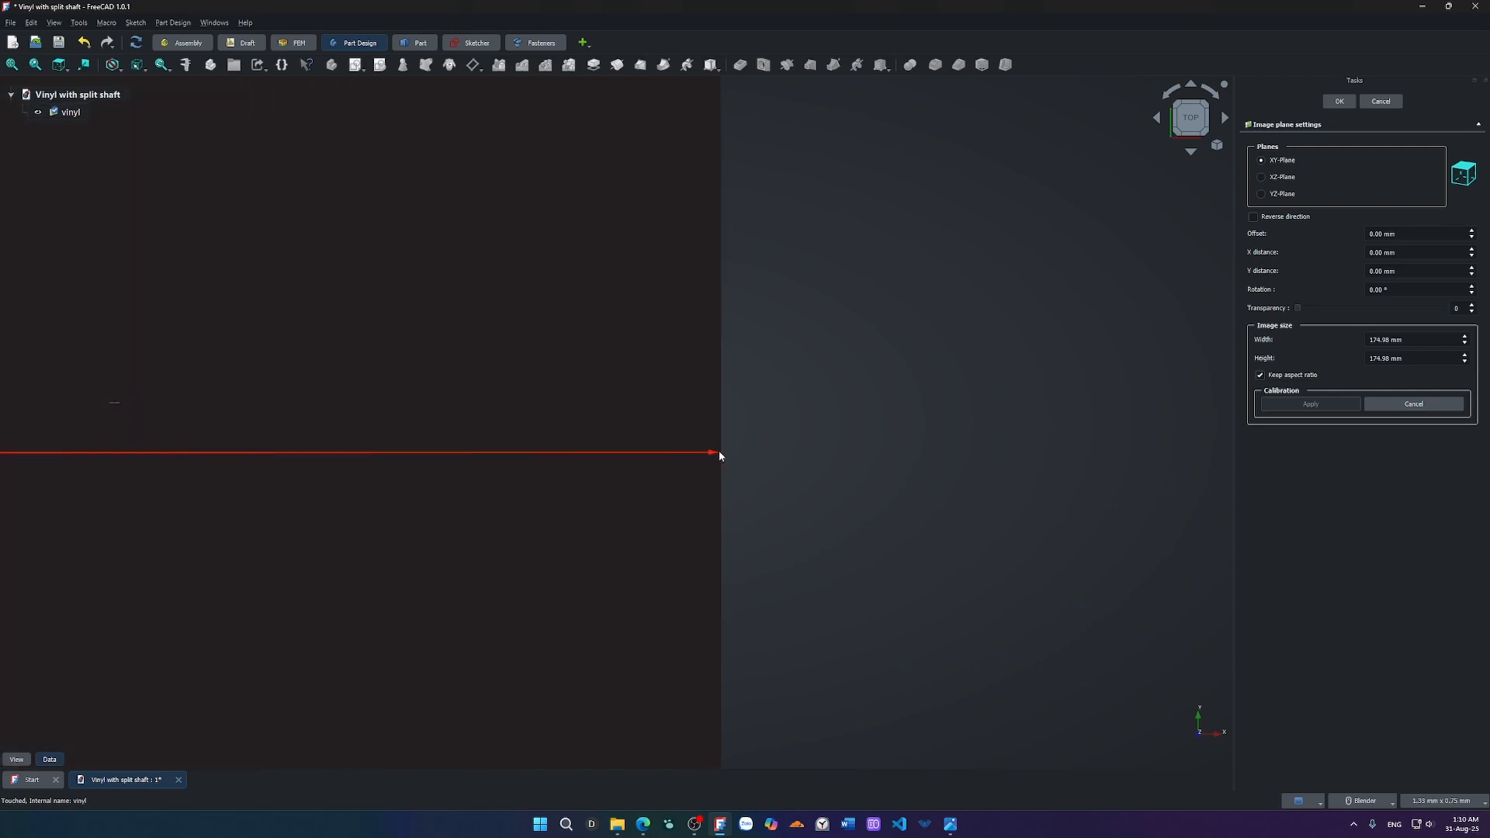
{"action": "scroll", "coordinate": [721, 451], "scroll_direction": "up", "scroll_amount": 2}
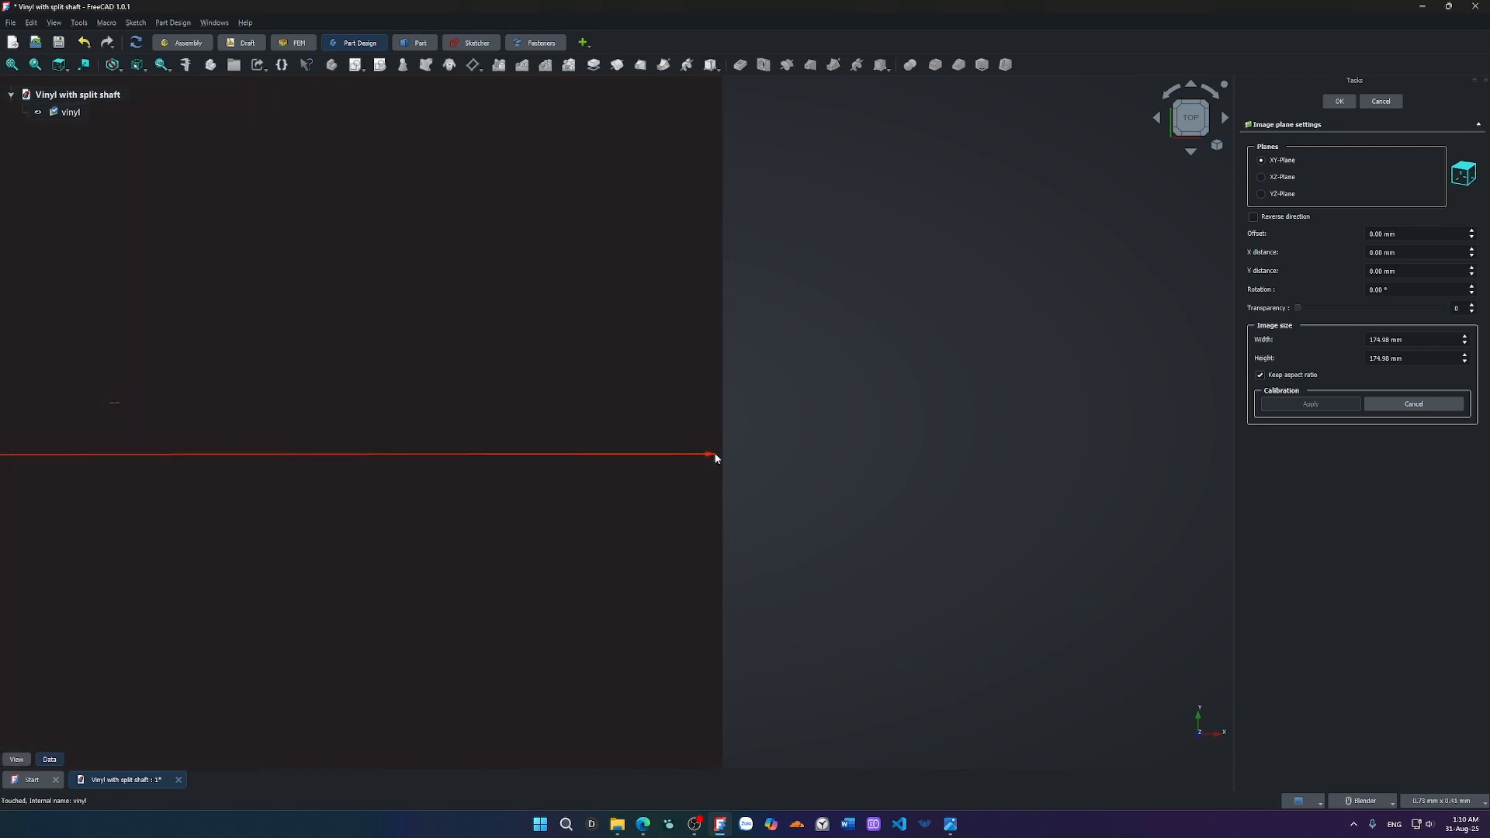
{"action": "left_click", "coordinate": [721, 454]}
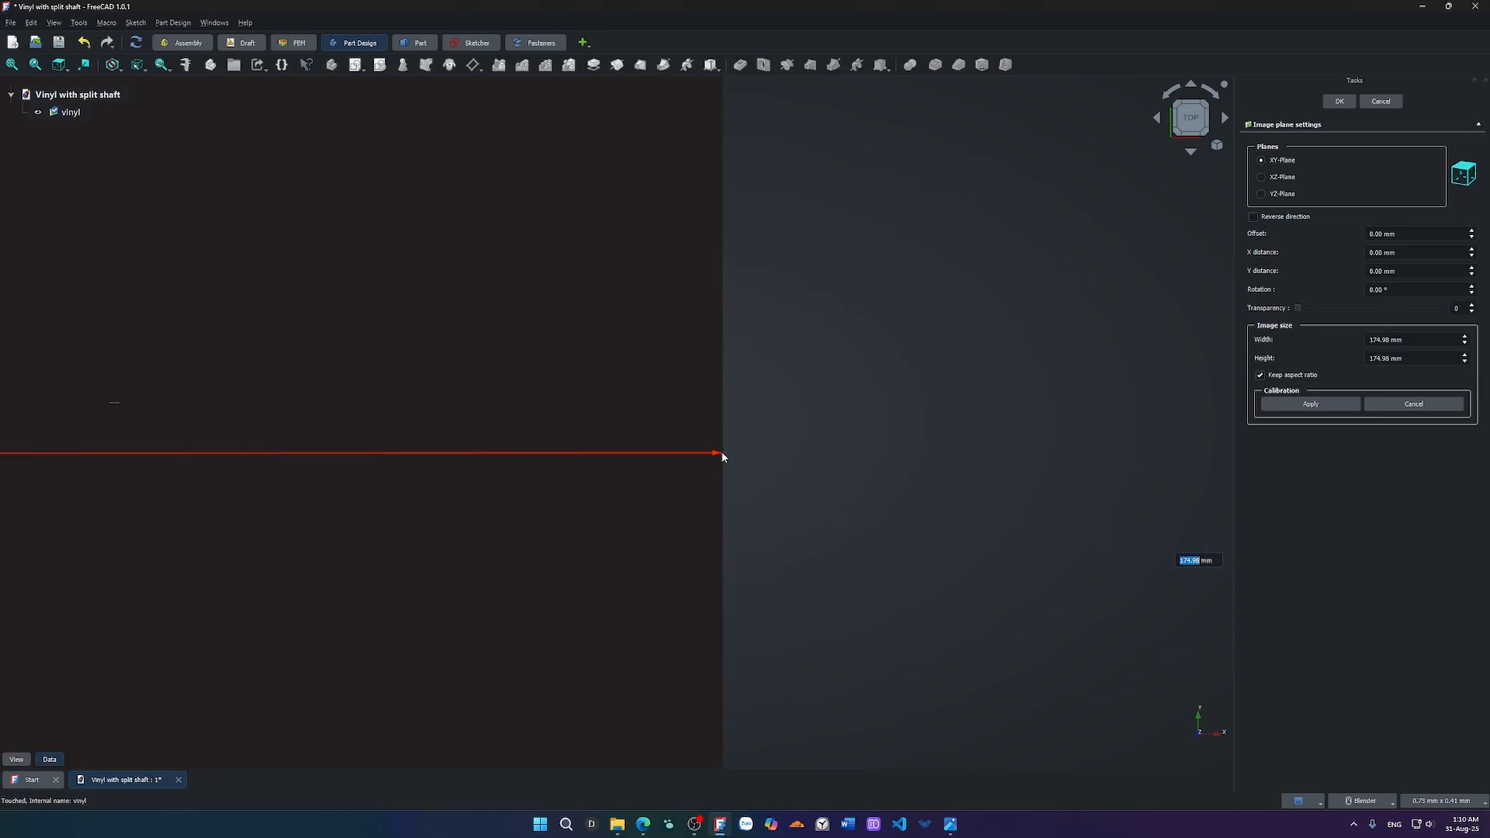
{"action": "type", "text": "24"}
{"action": "key", "text": "Return"}
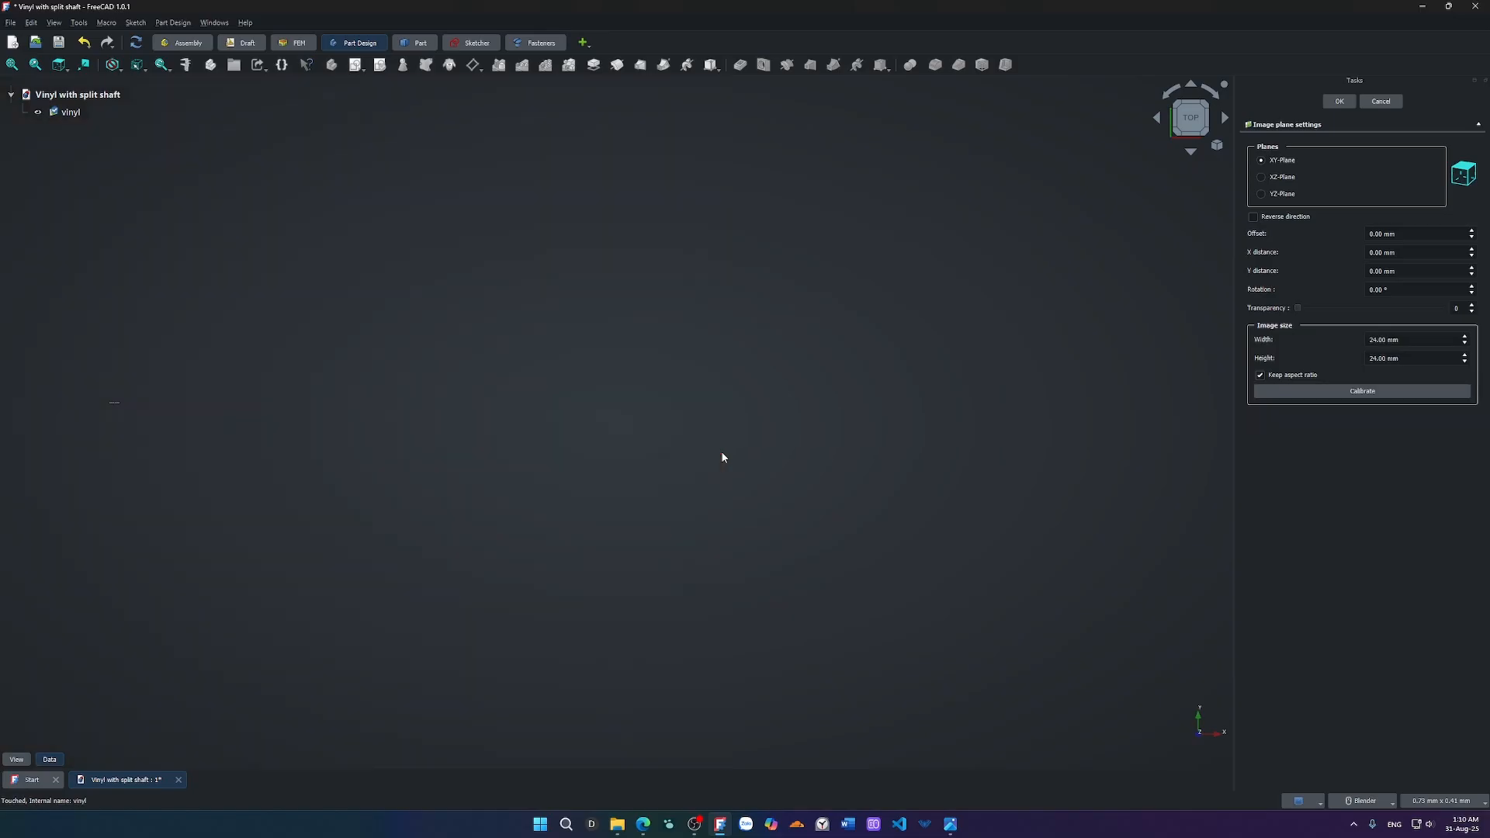
Check the rescaled vinyl image and accept its image plane settings.
{"action": "scroll", "coordinate": [425, 445], "scroll_direction": "down", "scroll_amount": 10}
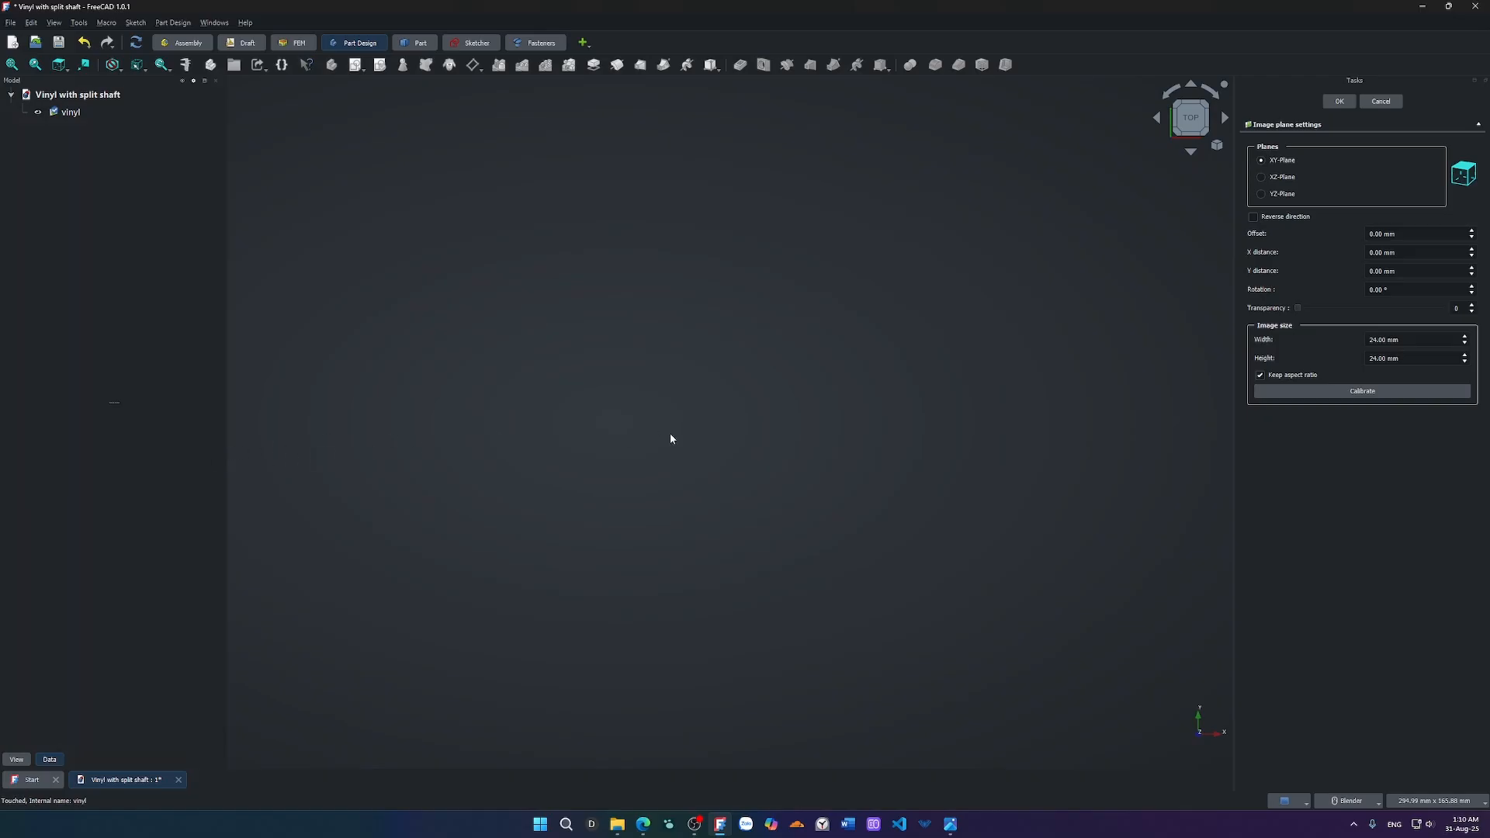
{"action": "middle_click_drag", "start_coordinate": [500, 444], "coordinate": [963, 432], "text": "shift"}
{"action": "middle_click_drag", "start_coordinate": [614, 453], "coordinate": [866, 422], "text": "shift"}
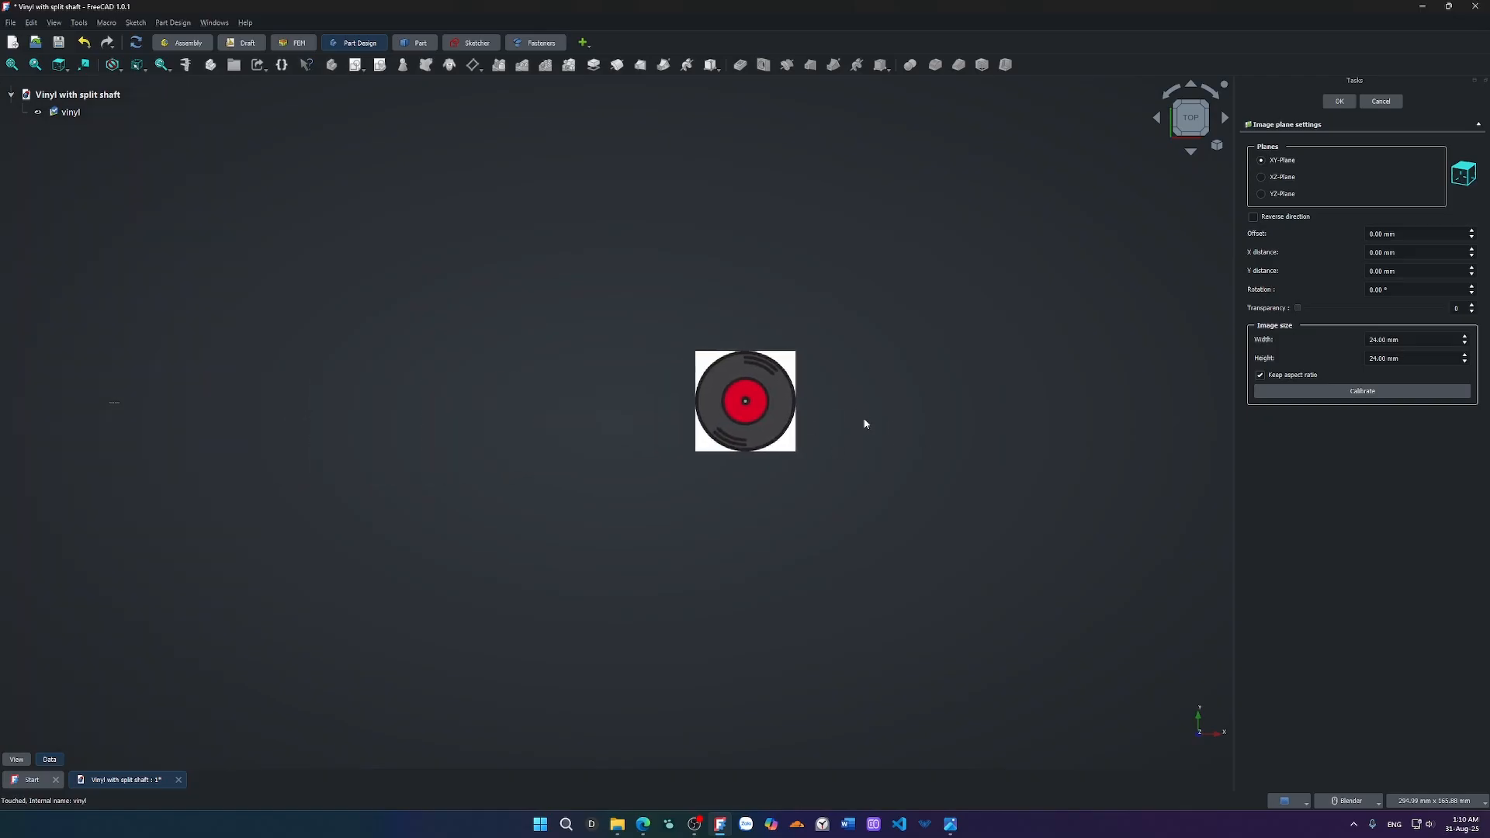
{"action": "scroll", "coordinate": [768, 403], "scroll_direction": "up", "scroll_amount": 5}
{"action": "scroll", "coordinate": [765, 405], "scroll_direction": "up", "scroll_amount": 4}
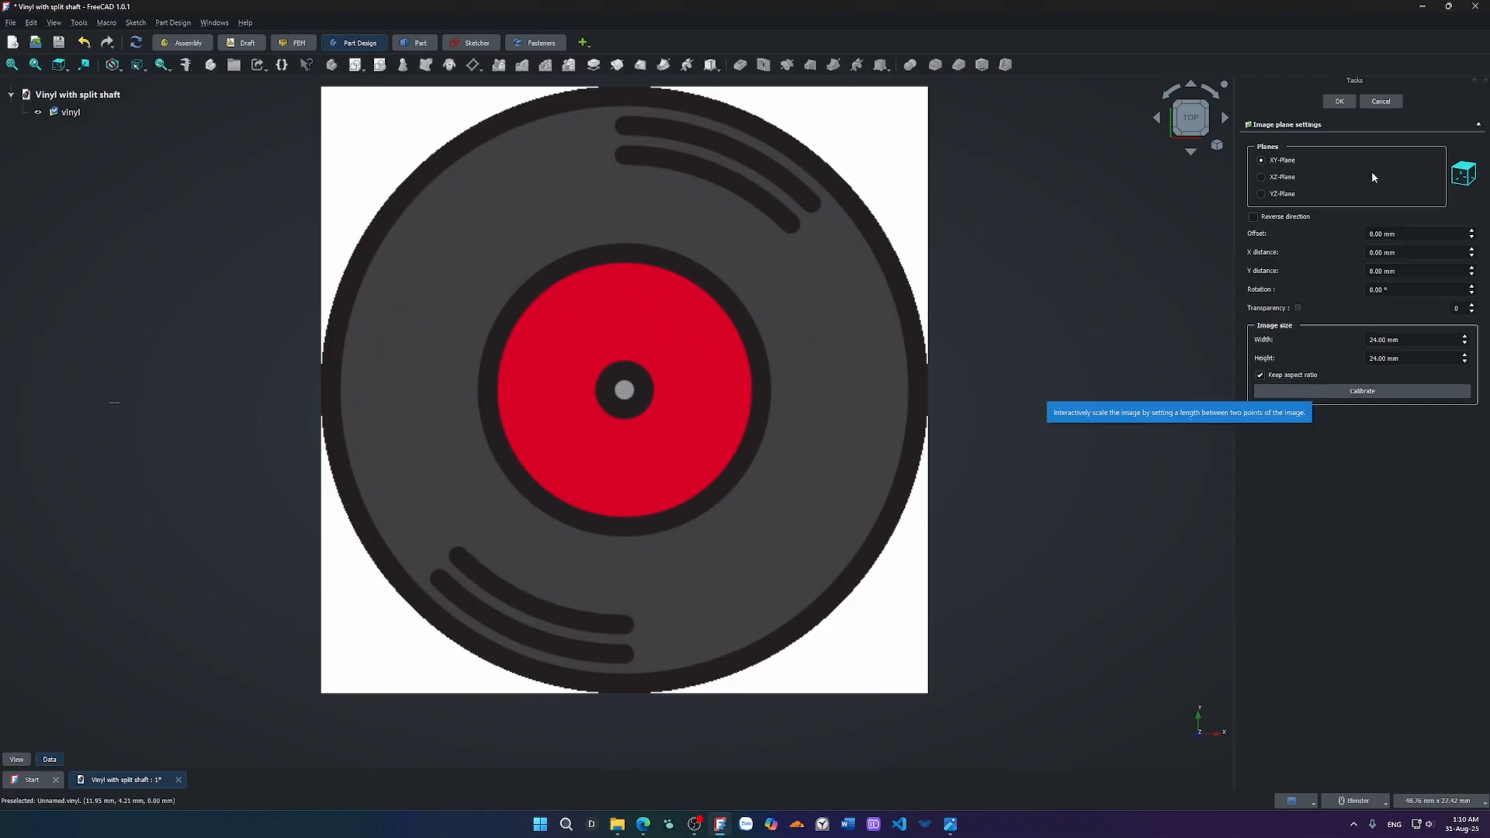
{"action": "left_click", "coordinate": [1339, 101]}
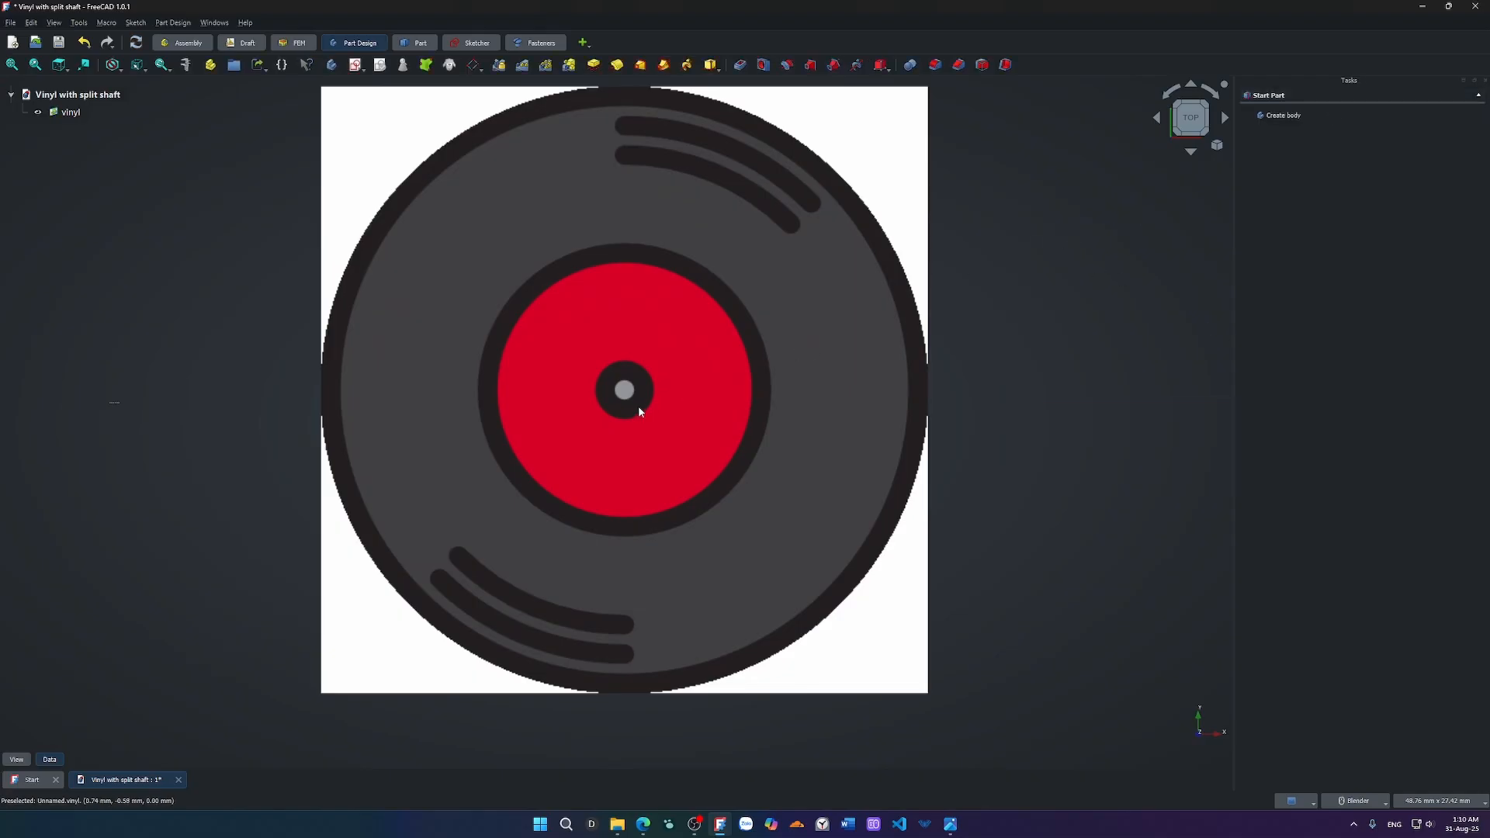
Create a new sketch on the XY plane, in a new body.
{"action": "scroll", "coordinate": [638, 407], "scroll_direction": "down", "scroll_amount": 3}
{"action": "middle_click_drag", "start_coordinate": [685, 634], "coordinate": [652, 550]}
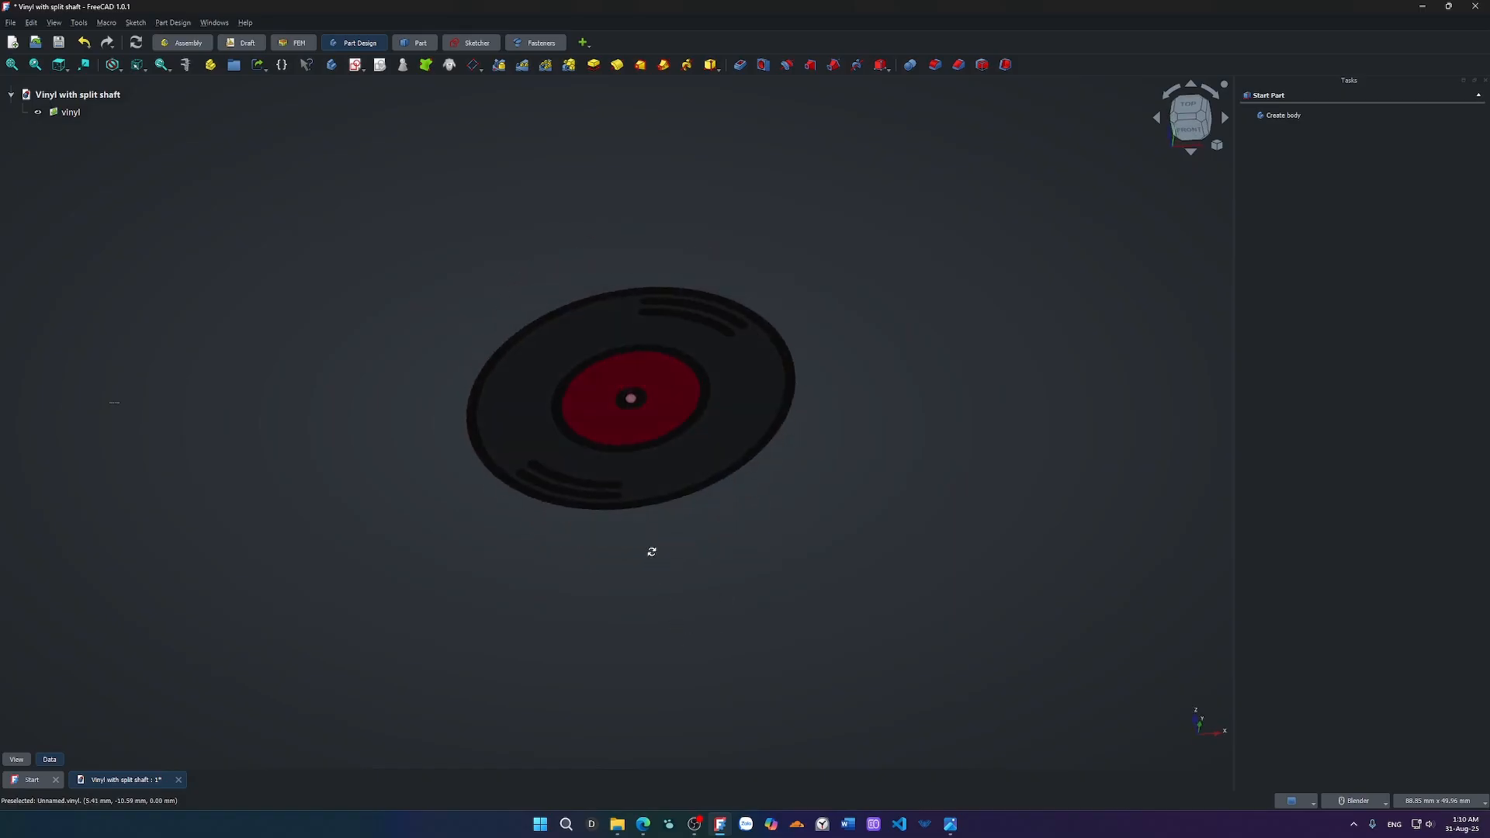
{"action": "key", "text": "0"}
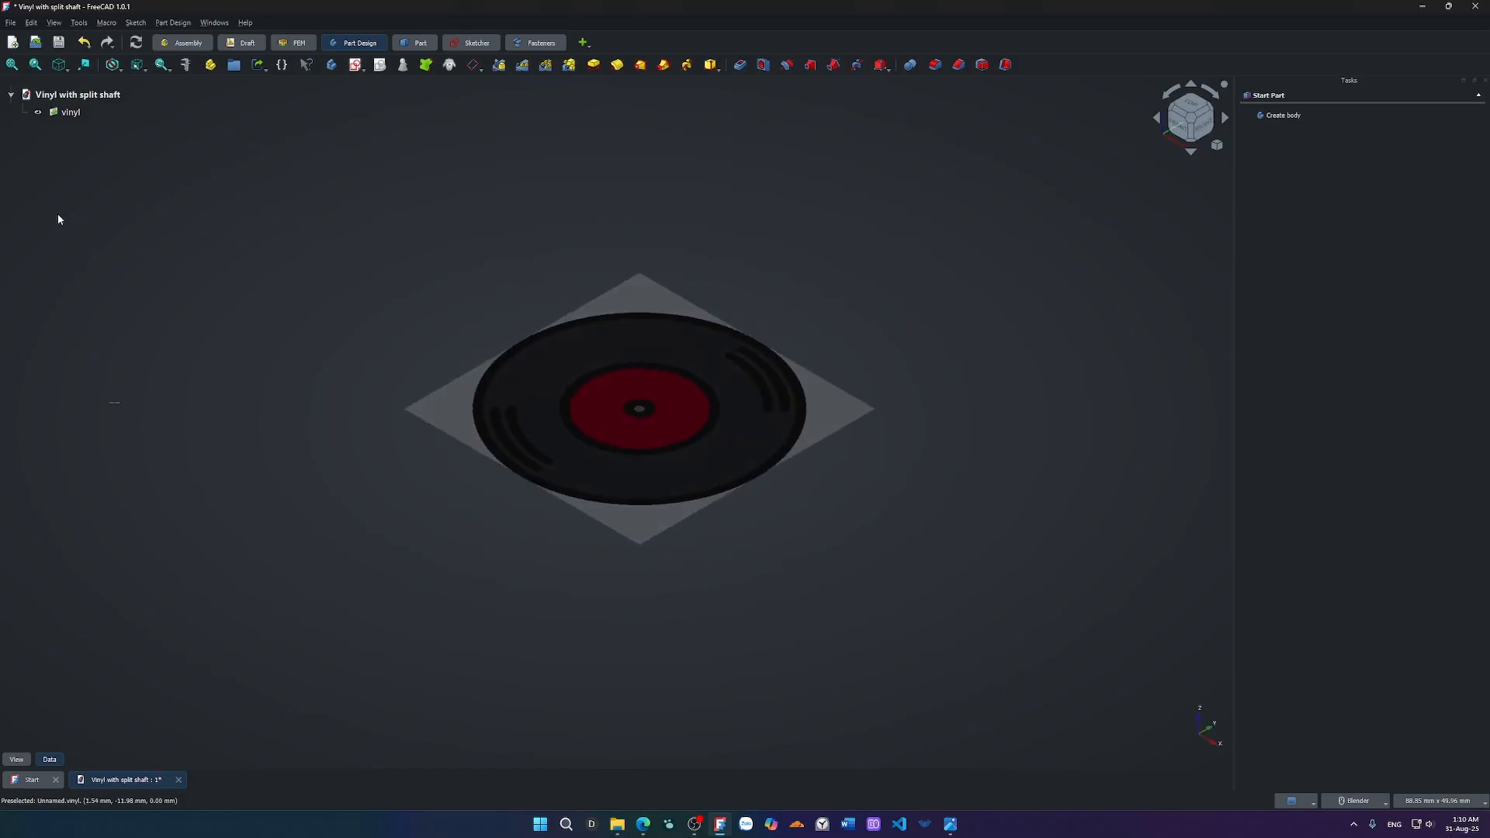
{"action": "left_click", "coordinate": [356, 65]}
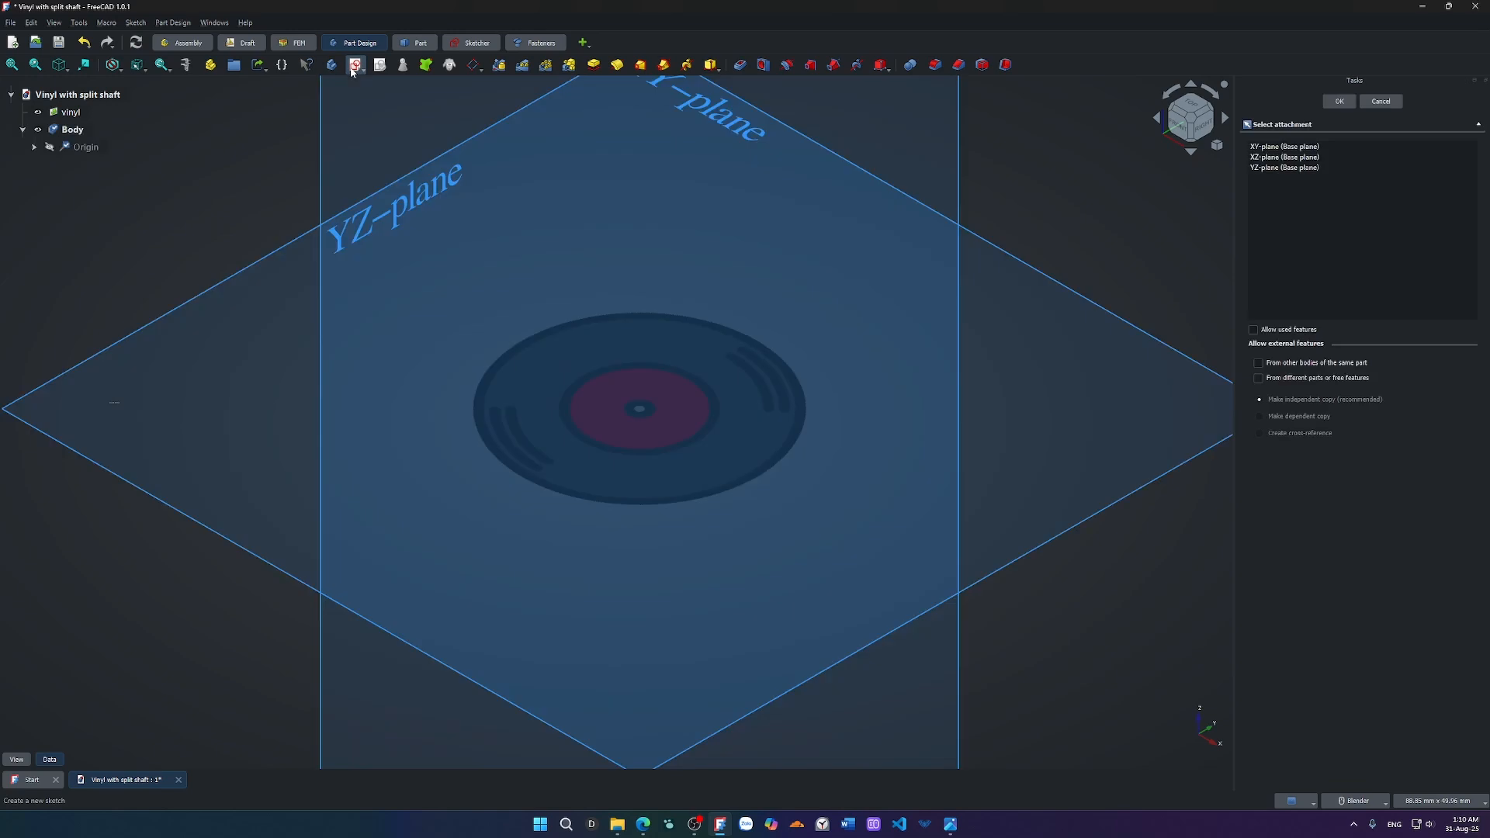
{"action": "left_click", "coordinate": [705, 114]}
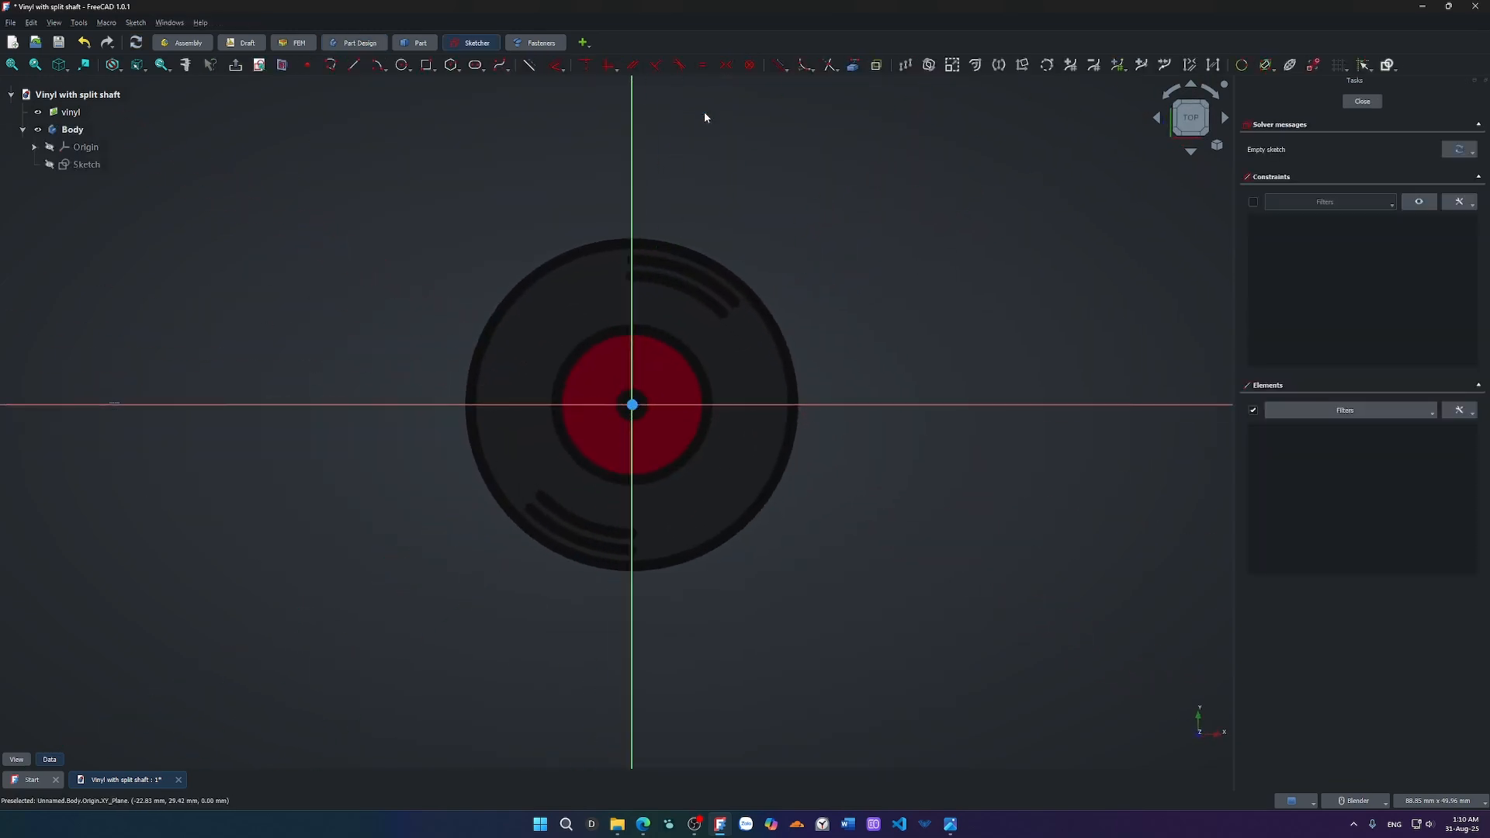
Sketch a circle of 24 mm diameter centred on the origin, around the vinyl image's outline.
{"action": "key", "text": "g"}
{"action": "key", "text": "c"}
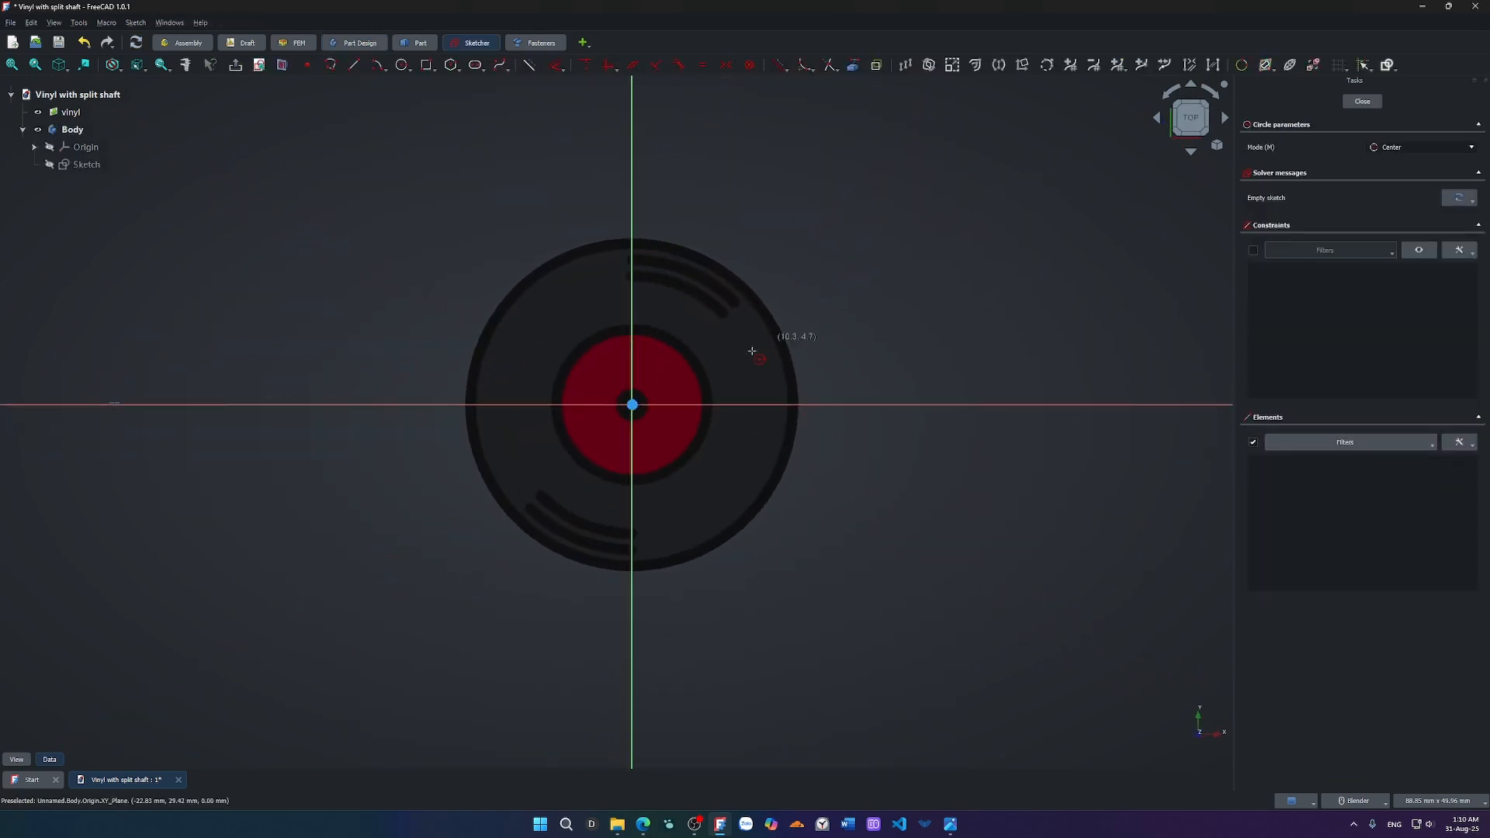
{"action": "left_click", "coordinate": [633, 404]}
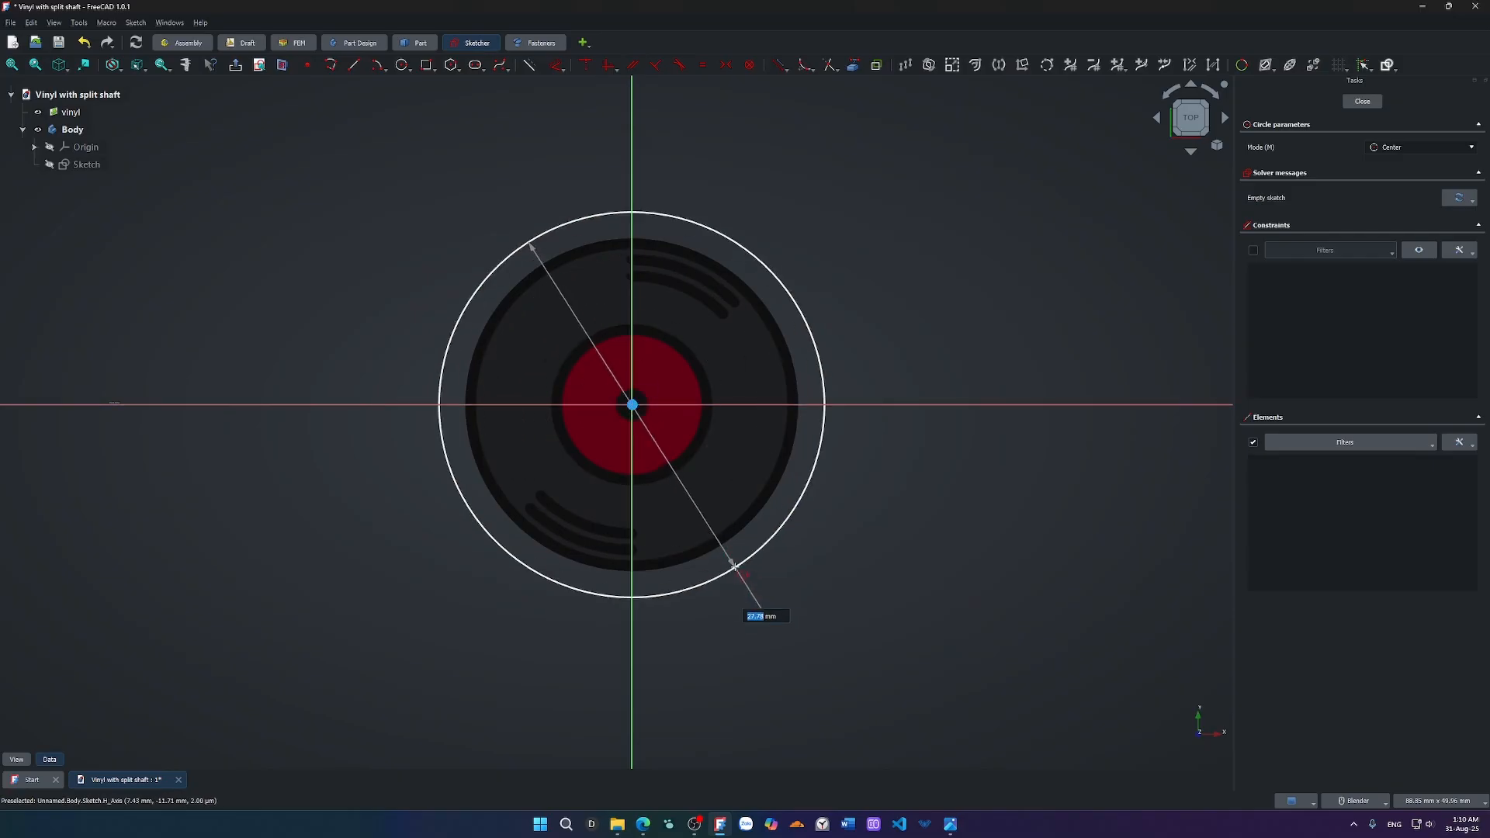
{"action": "type", "text": "24"}
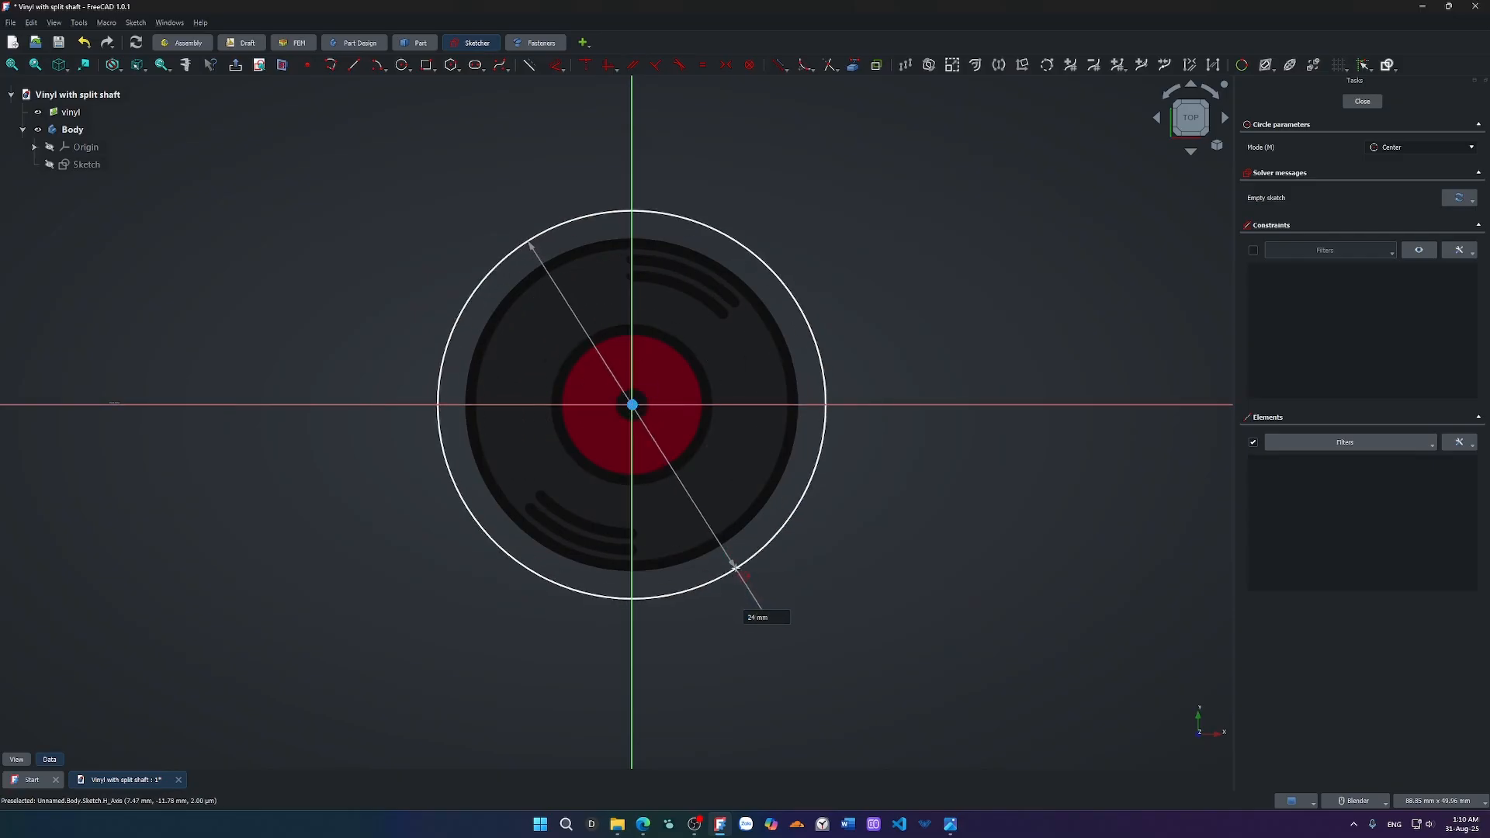
{"action": "key", "text": "Return"}
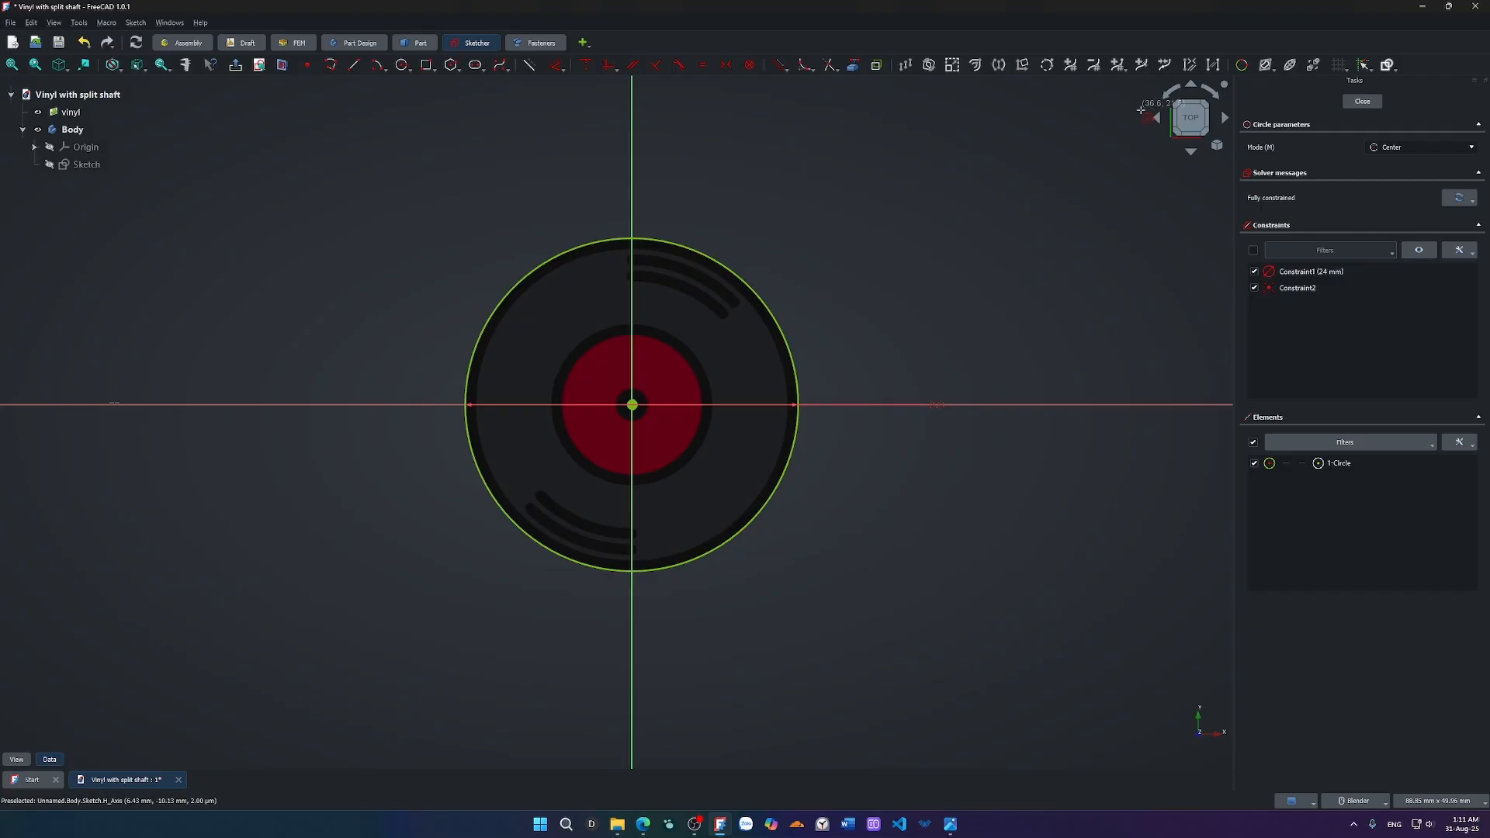
Finish the sketch and pad the circle 8 mm in the reversed direction, below the vinyl image.
{"action": "left_click", "coordinate": [1363, 102]}
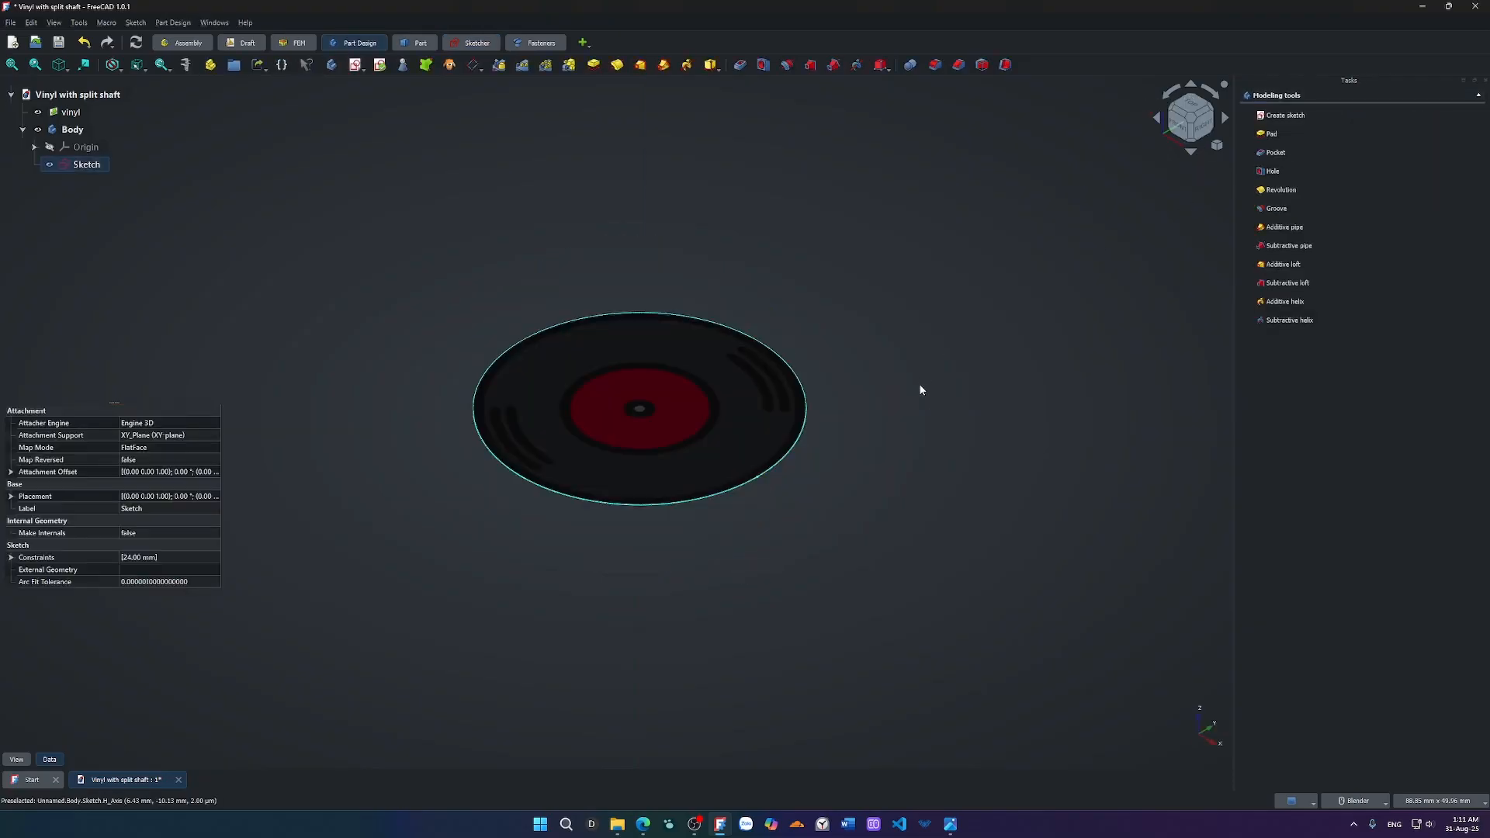
{"action": "key", "text": "p"}
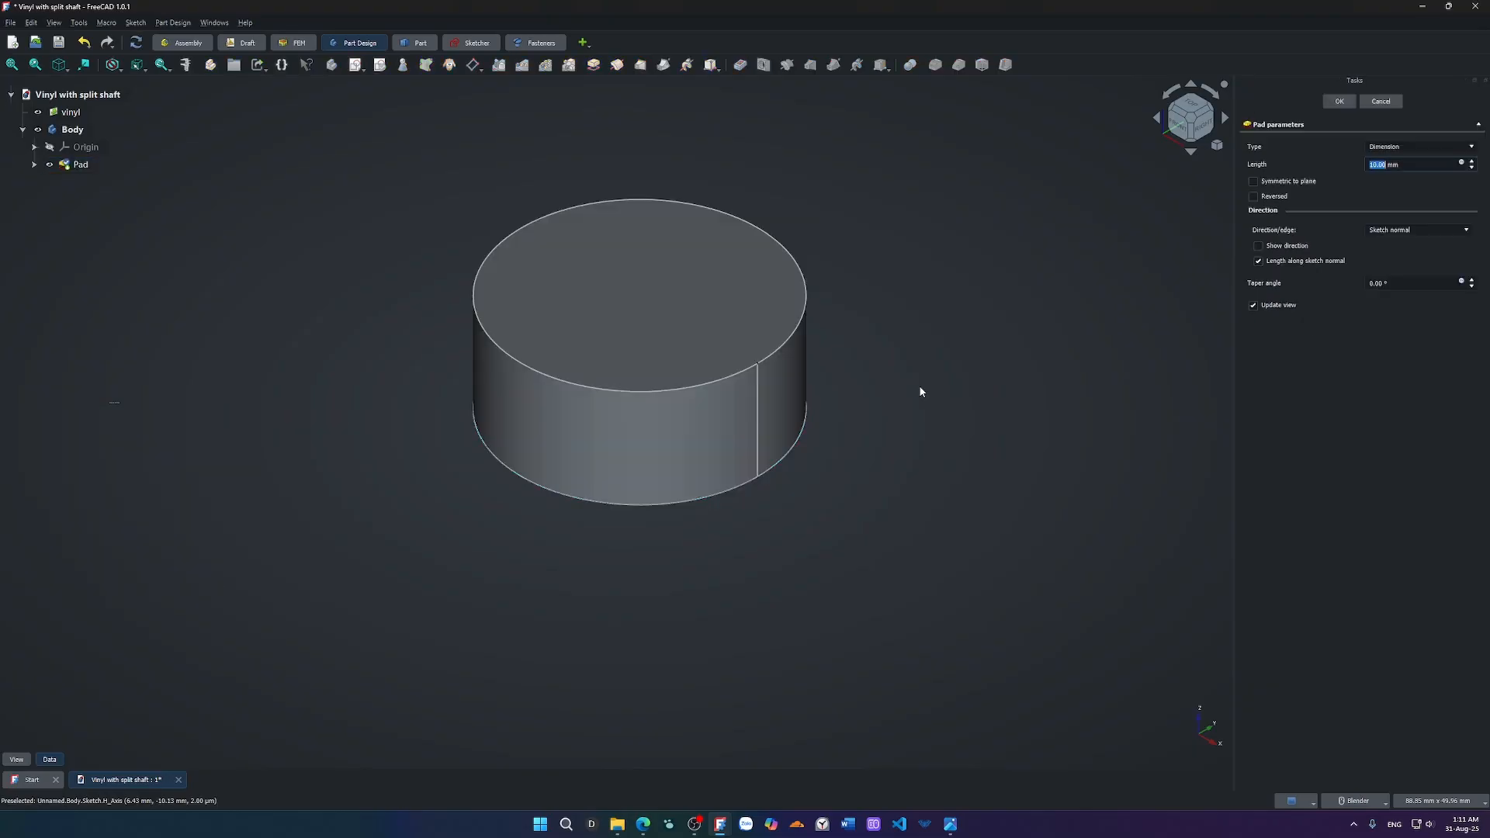
{"action": "left_click", "coordinate": [1262, 199]}
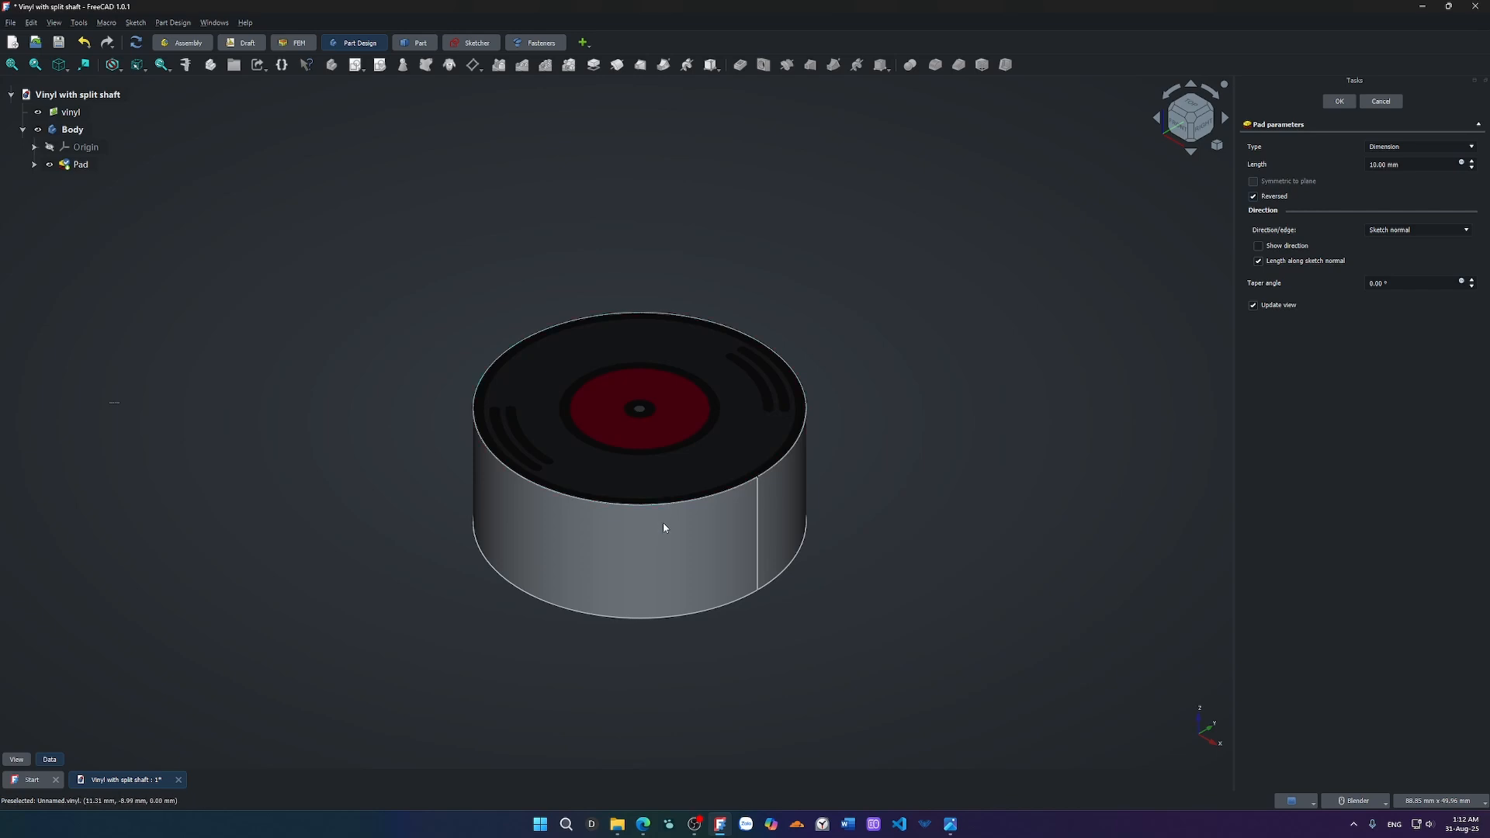
{"action": "left_click_drag", "start_coordinate": [1415, 166], "coordinate": [1338, 171]}
{"action": "type", "text": "7"}
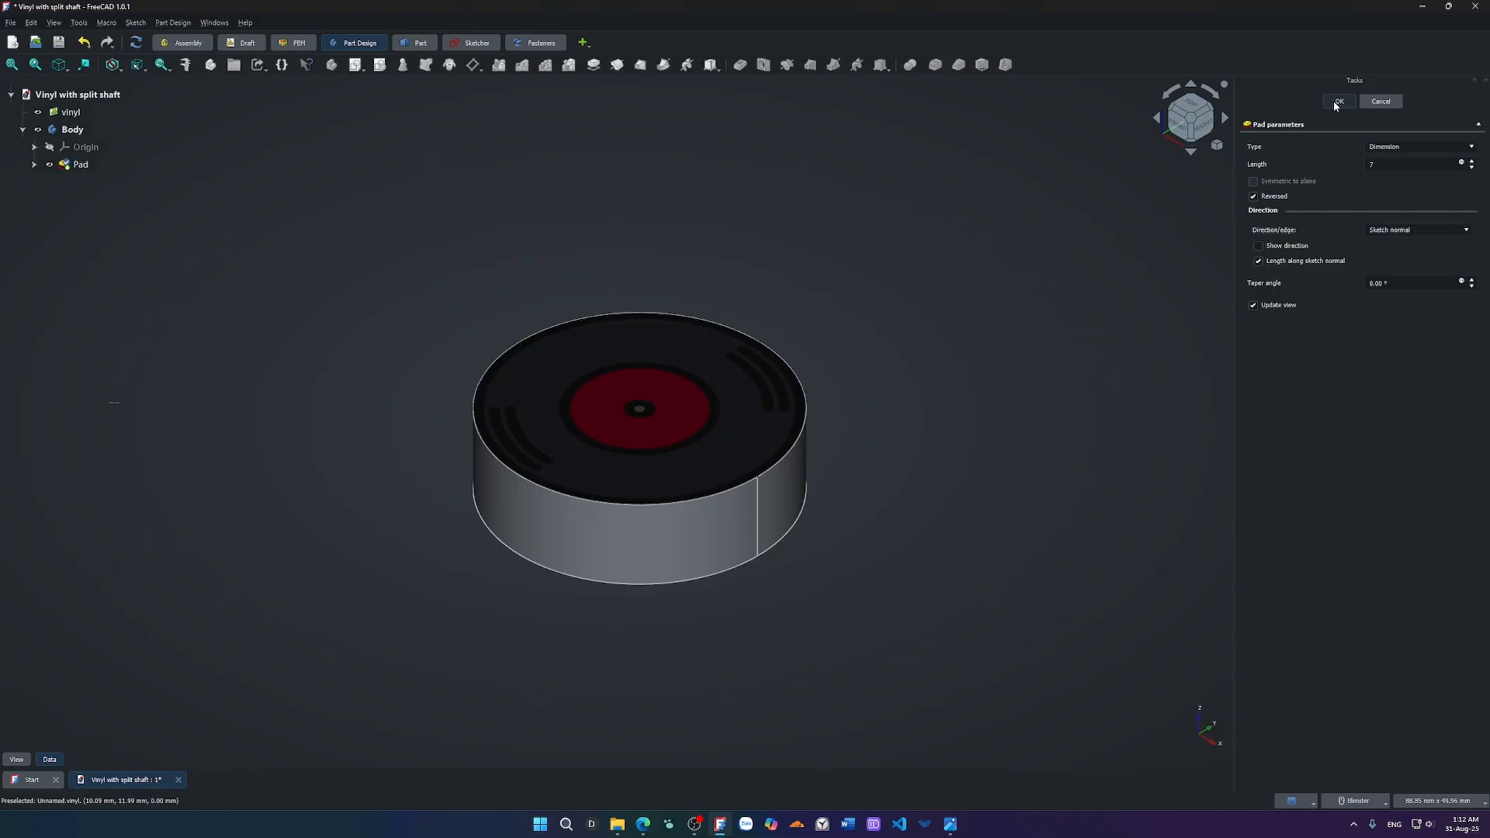
{"action": "double_click", "coordinate": [1364, 166]}
{"action": "left_click", "coordinate": [1329, 104]}
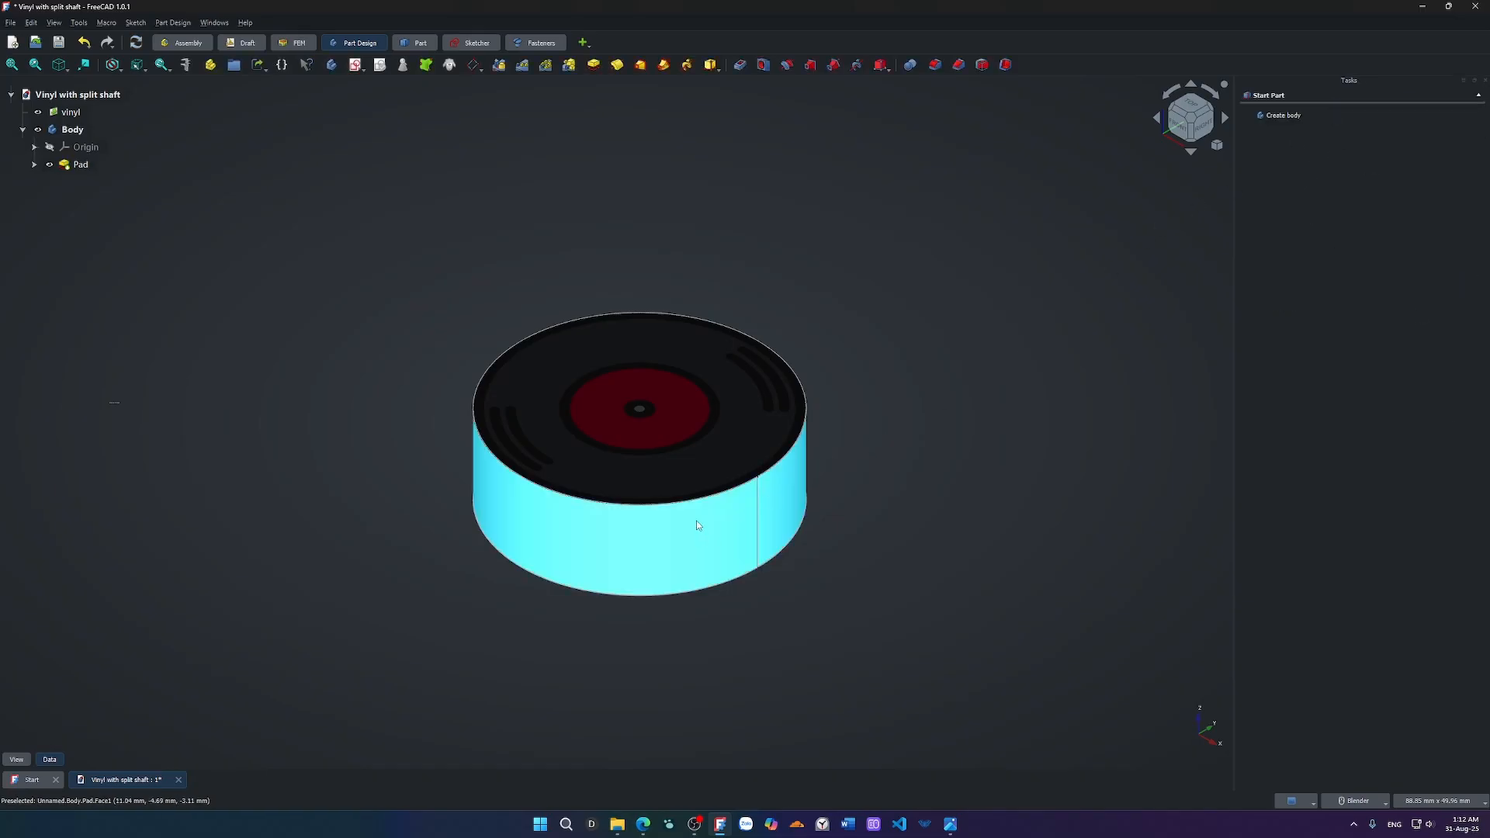
Rename the pad feature as "outer baser".
{"action": "middle_click_drag", "start_coordinate": [698, 525], "coordinate": [587, 273]}
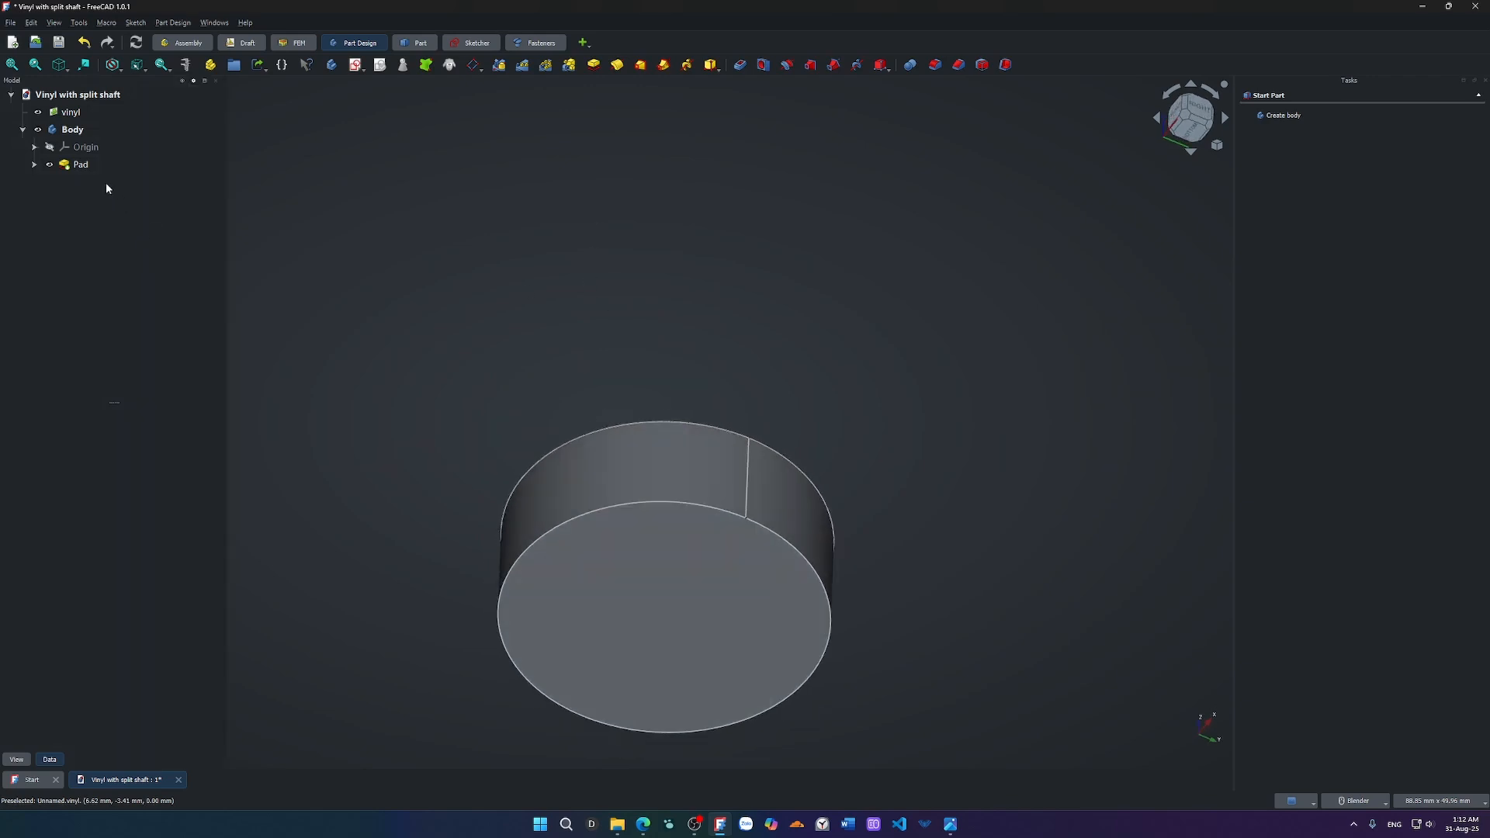
{"action": "left_click", "coordinate": [87, 166]}
{"action": "left_click", "coordinate": [87, 165]}
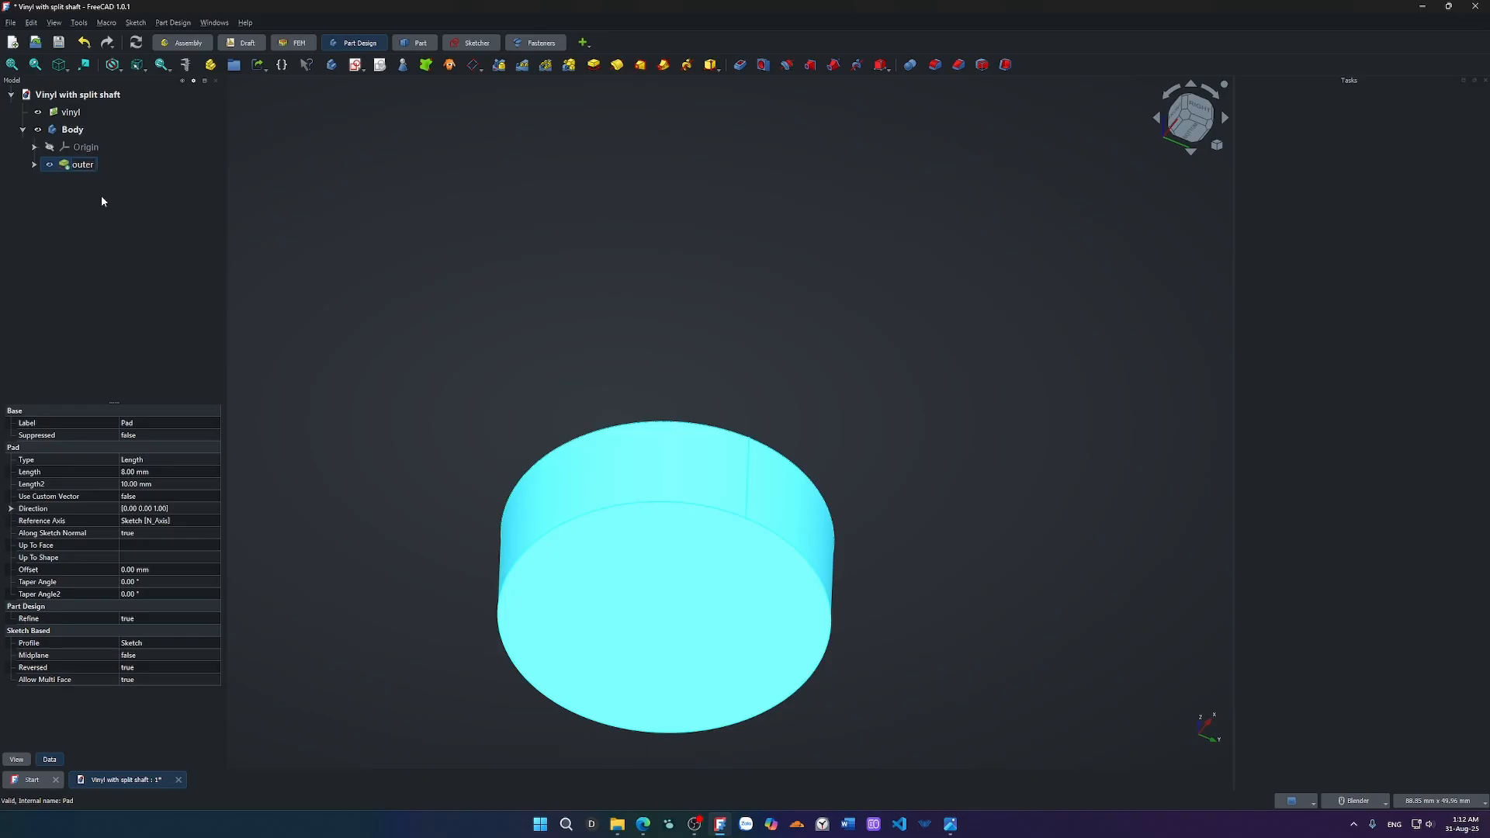
{"action": "type", "text": "er"}
{"action": "key", "text": "Return"}
{"action": "left_click", "coordinate": [1017, 442]}
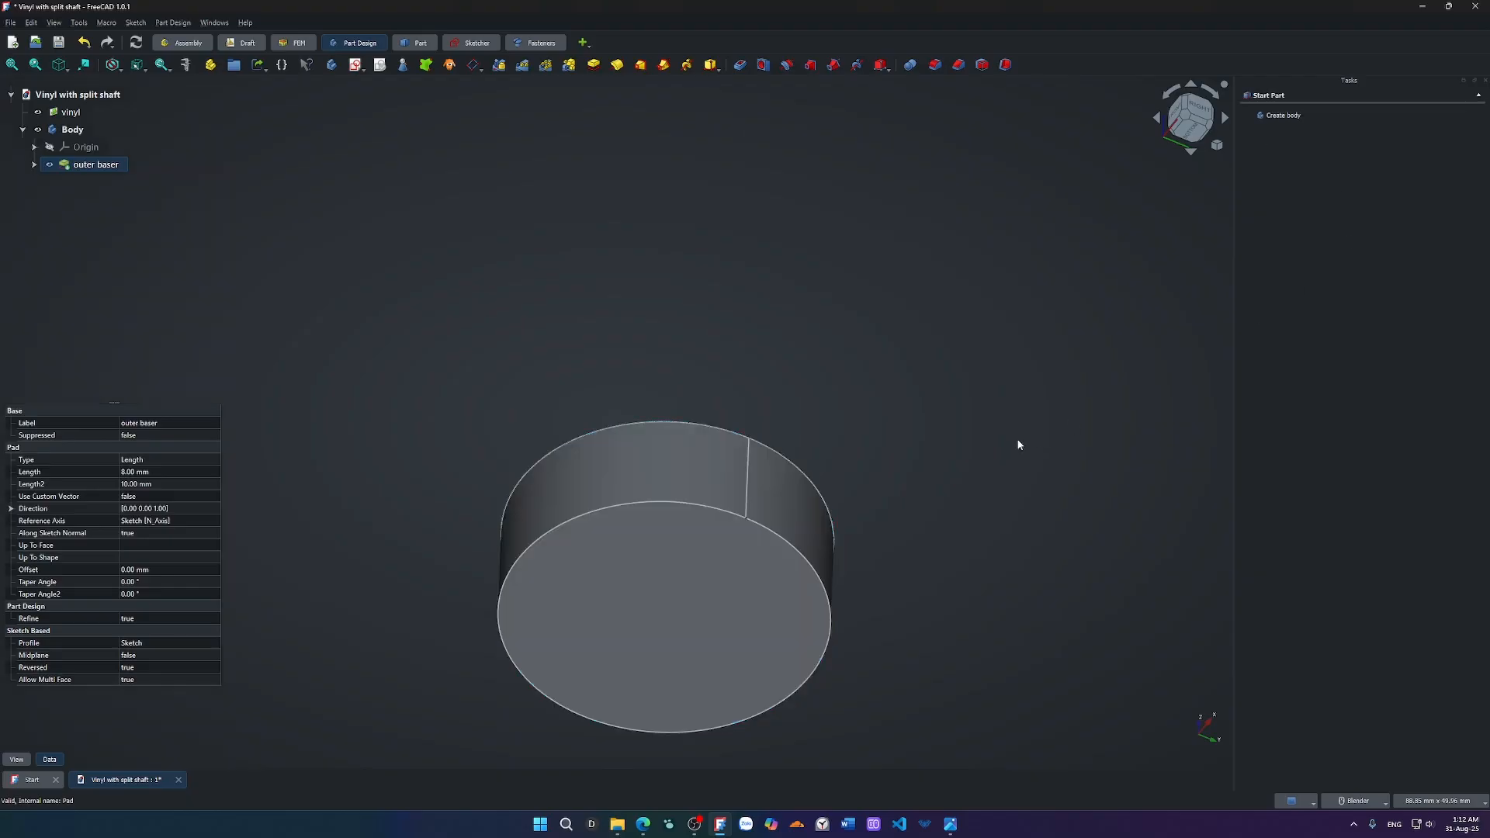
Create a datum plane flush on the underside face of the knob base, with zero offset.
{"action": "middle_click_drag", "start_coordinate": [475, 226], "coordinate": [557, 455]}
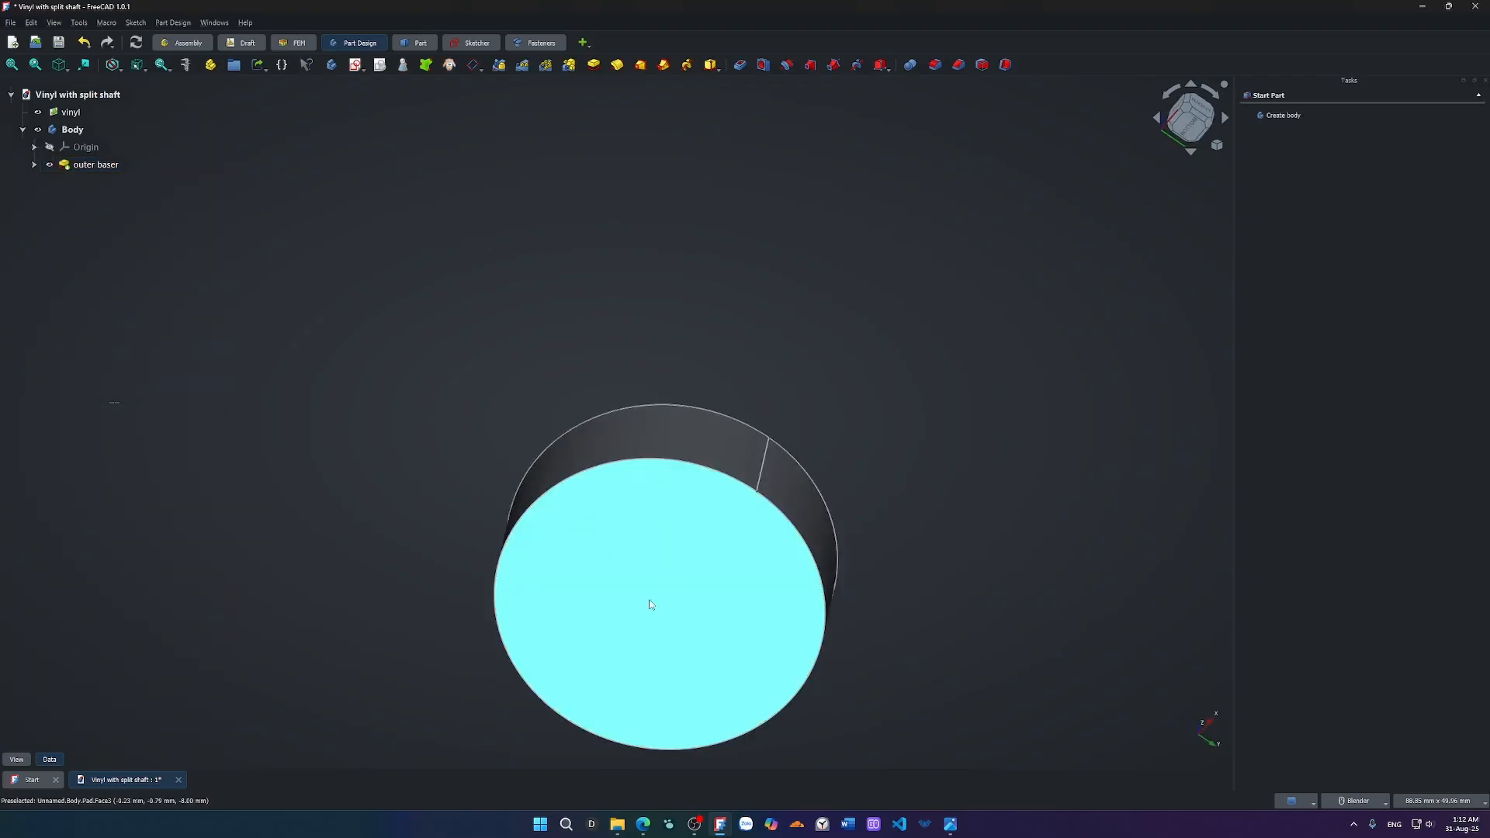
{"action": "left_click", "coordinate": [649, 599]}
{"action": "key", "text": "d"}
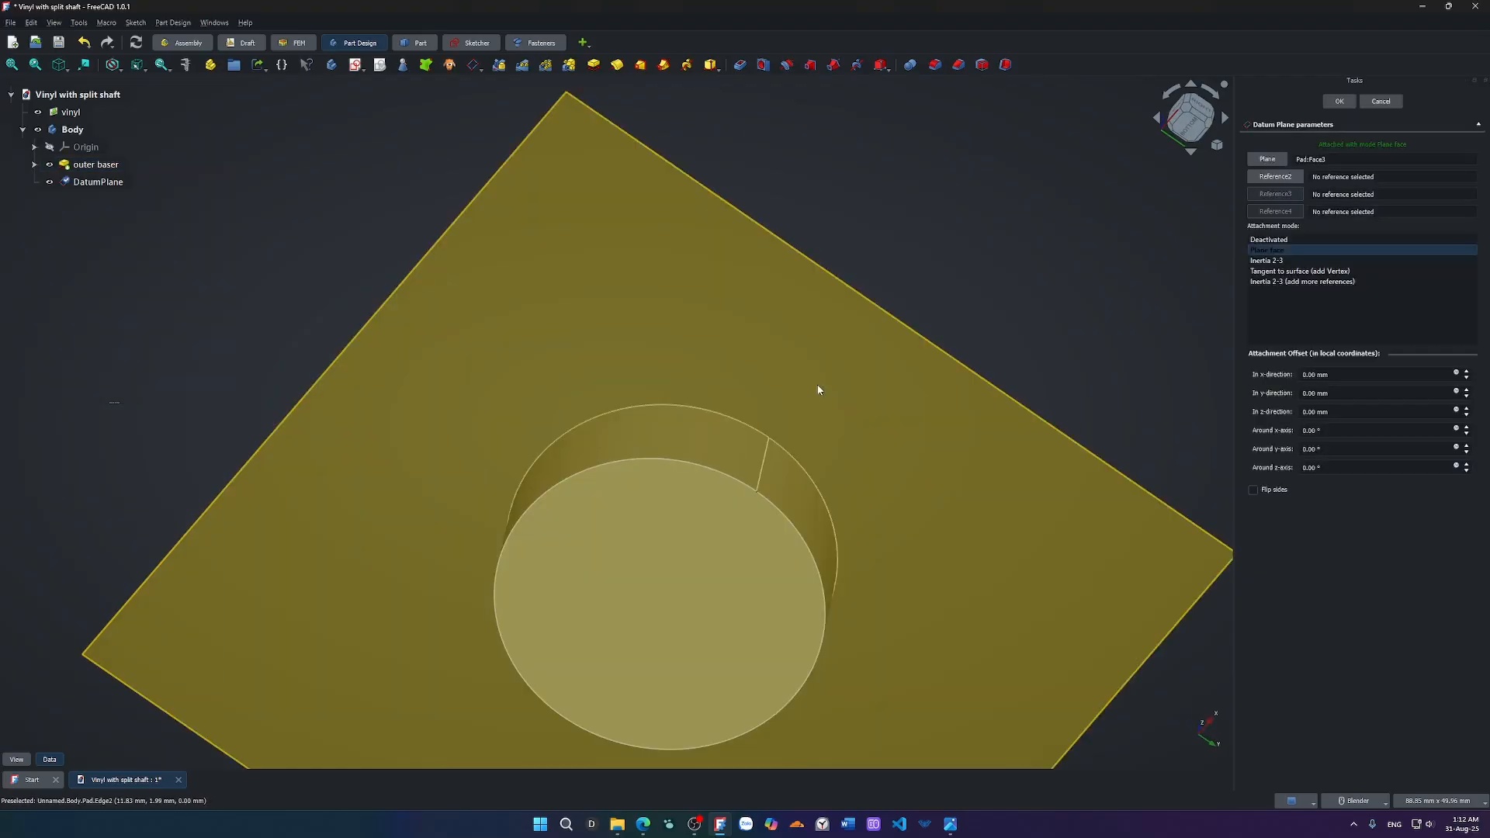
{"action": "left_click", "coordinate": [1339, 101]}
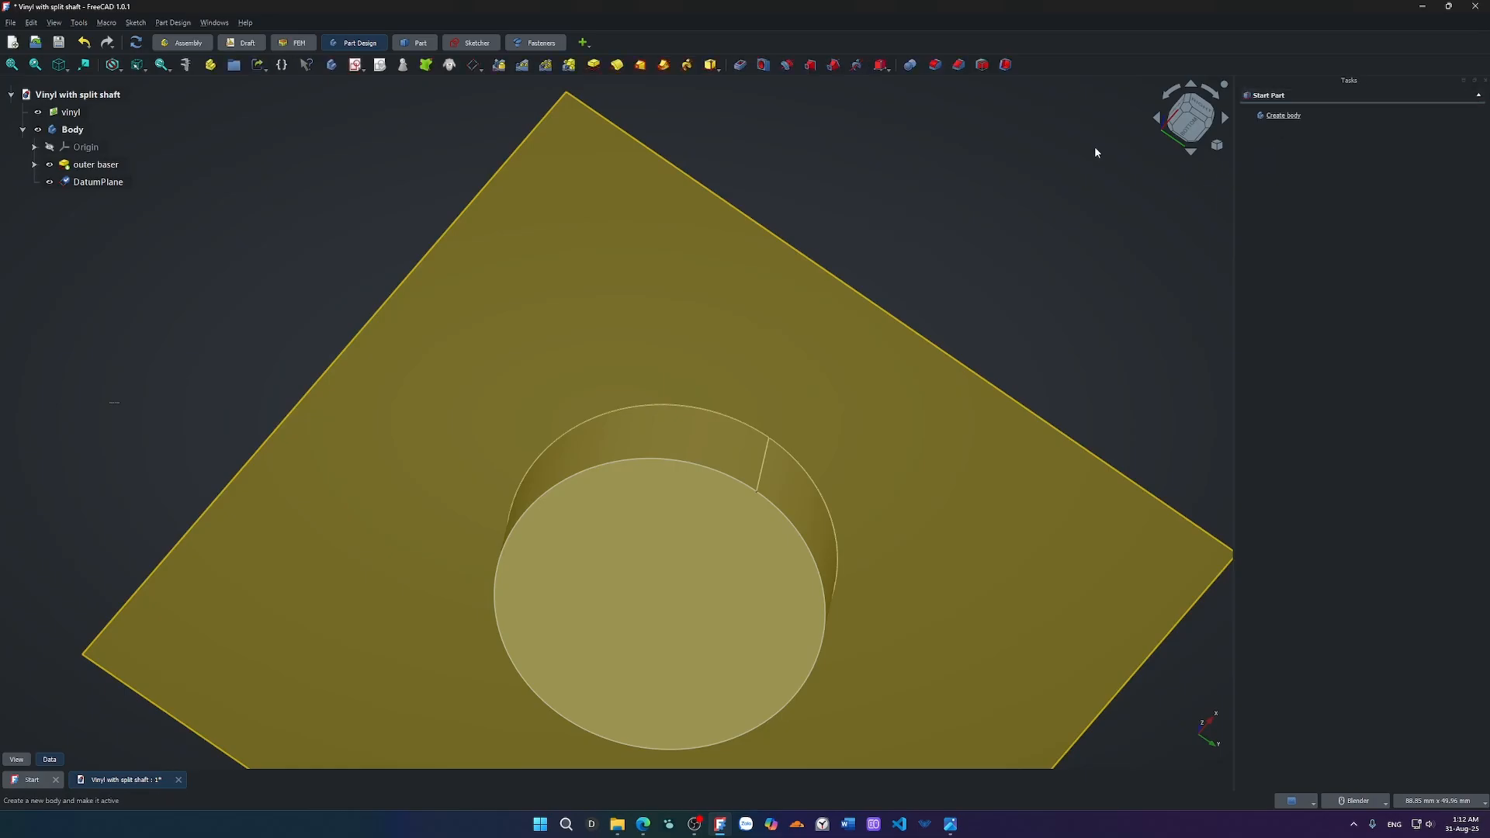
Rename the datum plane as BottomPlane.
{"action": "left_click", "coordinate": [98, 182]}
{"action": "key", "text": "F2"}
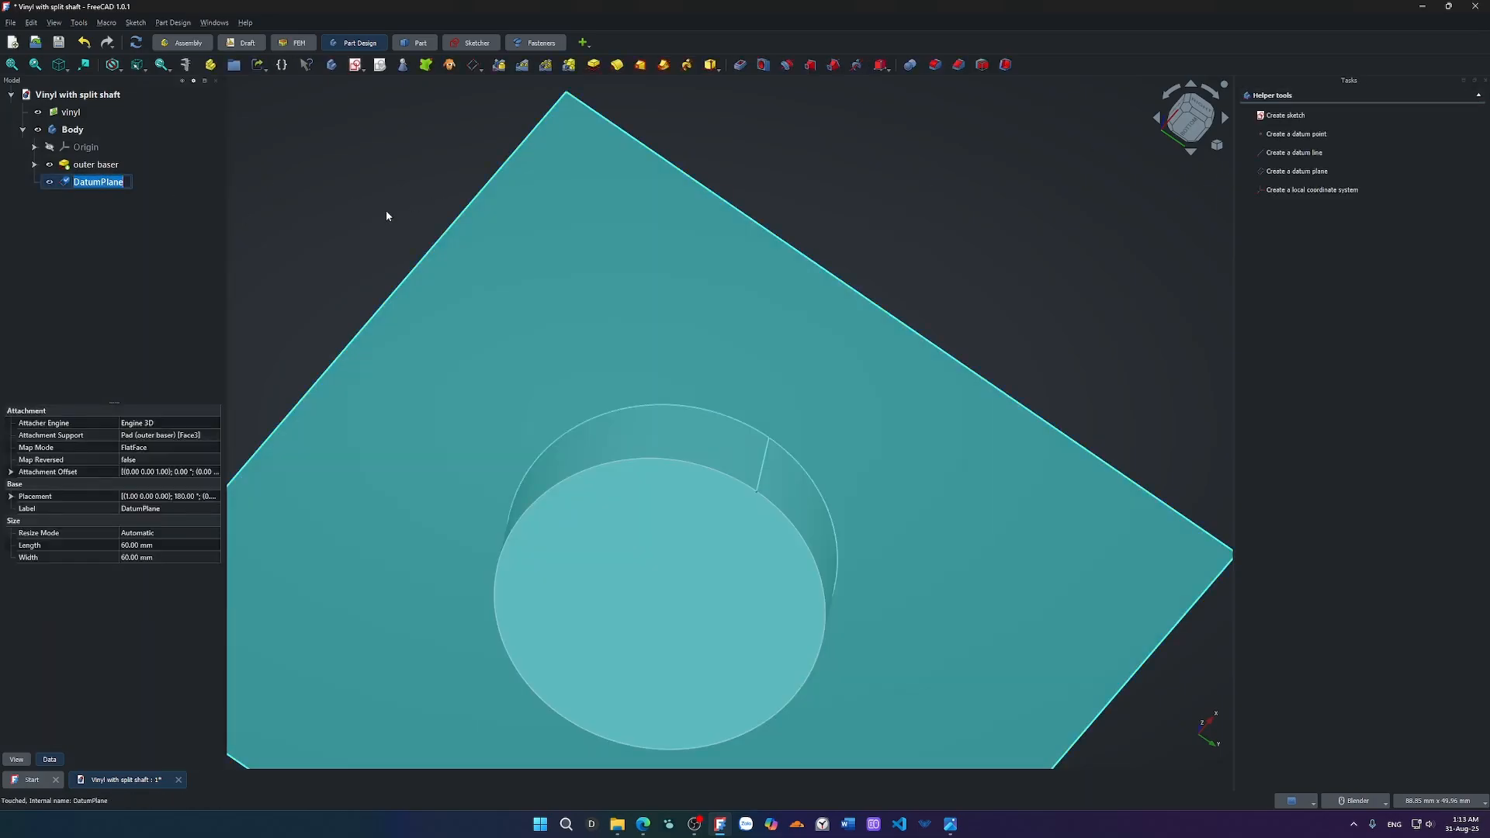
{"action": "left_click", "coordinate": [102, 183]}
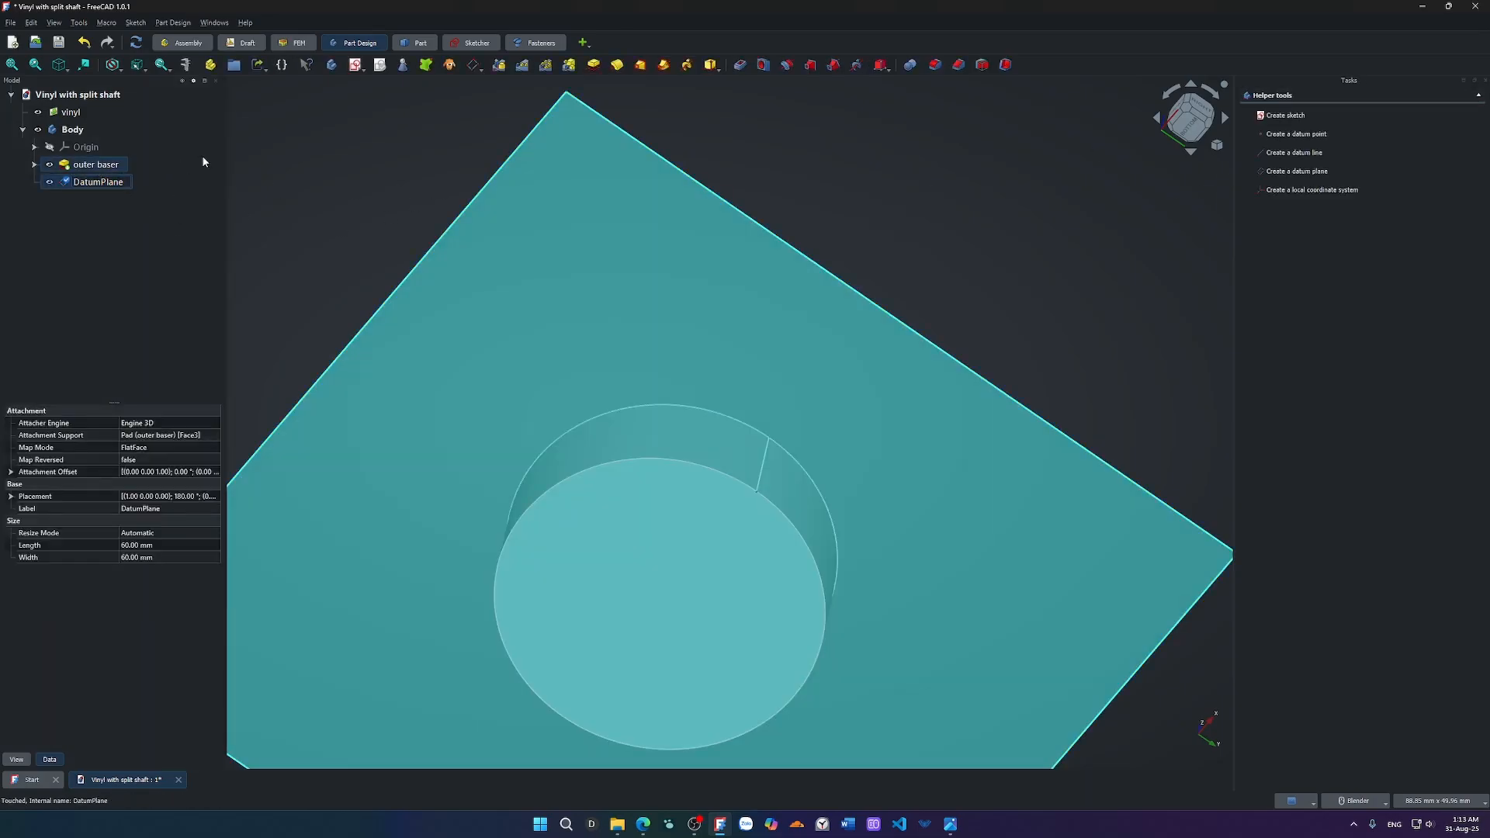
{"action": "key", "text": "ctrl+BackSpace"}
{"action": "type", "text": "Bottom"}
{"action": "left_click", "coordinate": [215, 166]}
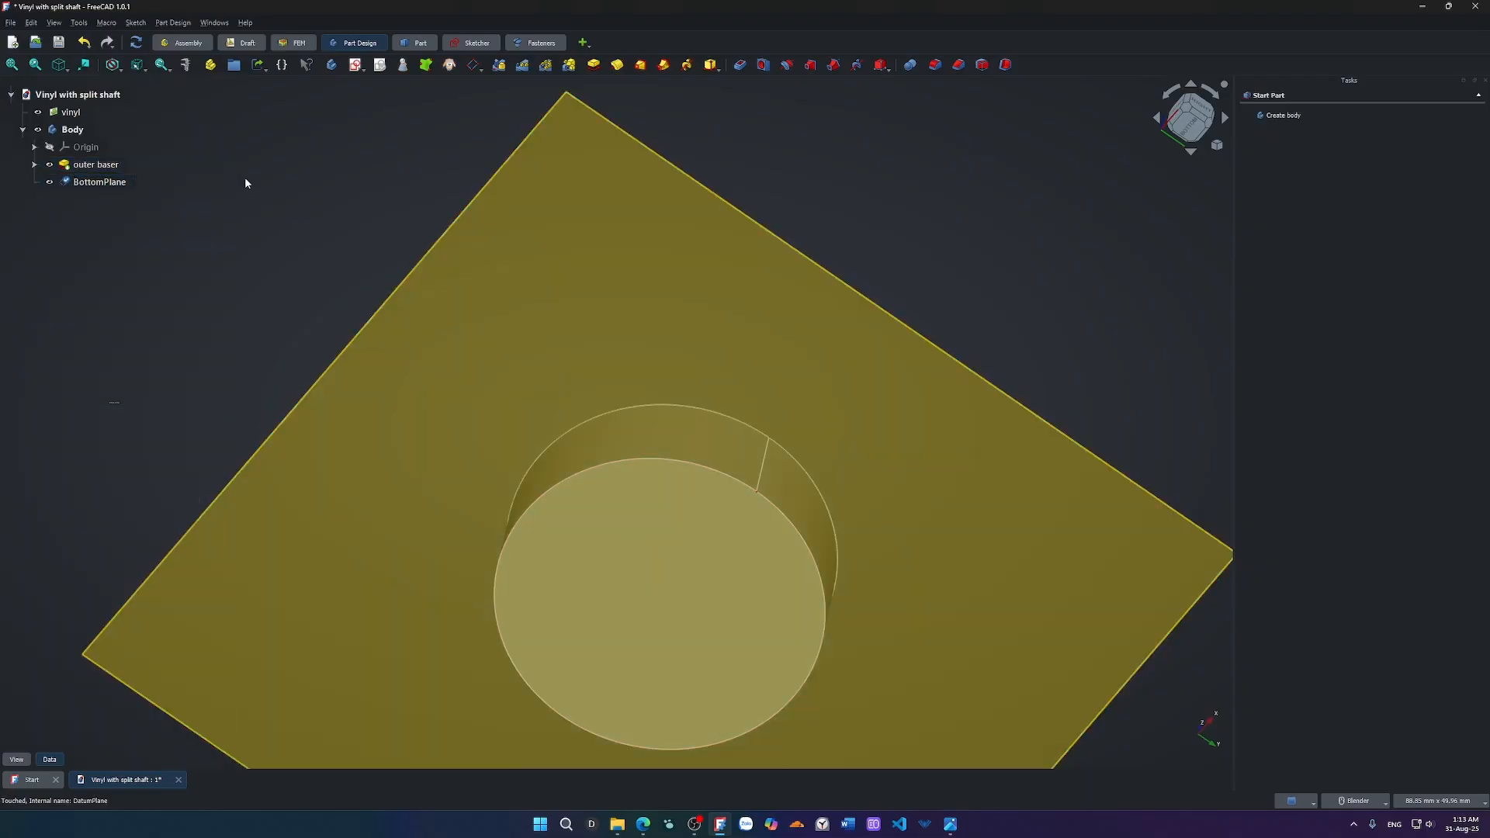
Create a new sketch on BottomPlane and hide the datum plane.
{"action": "left_click", "coordinate": [431, 350]}
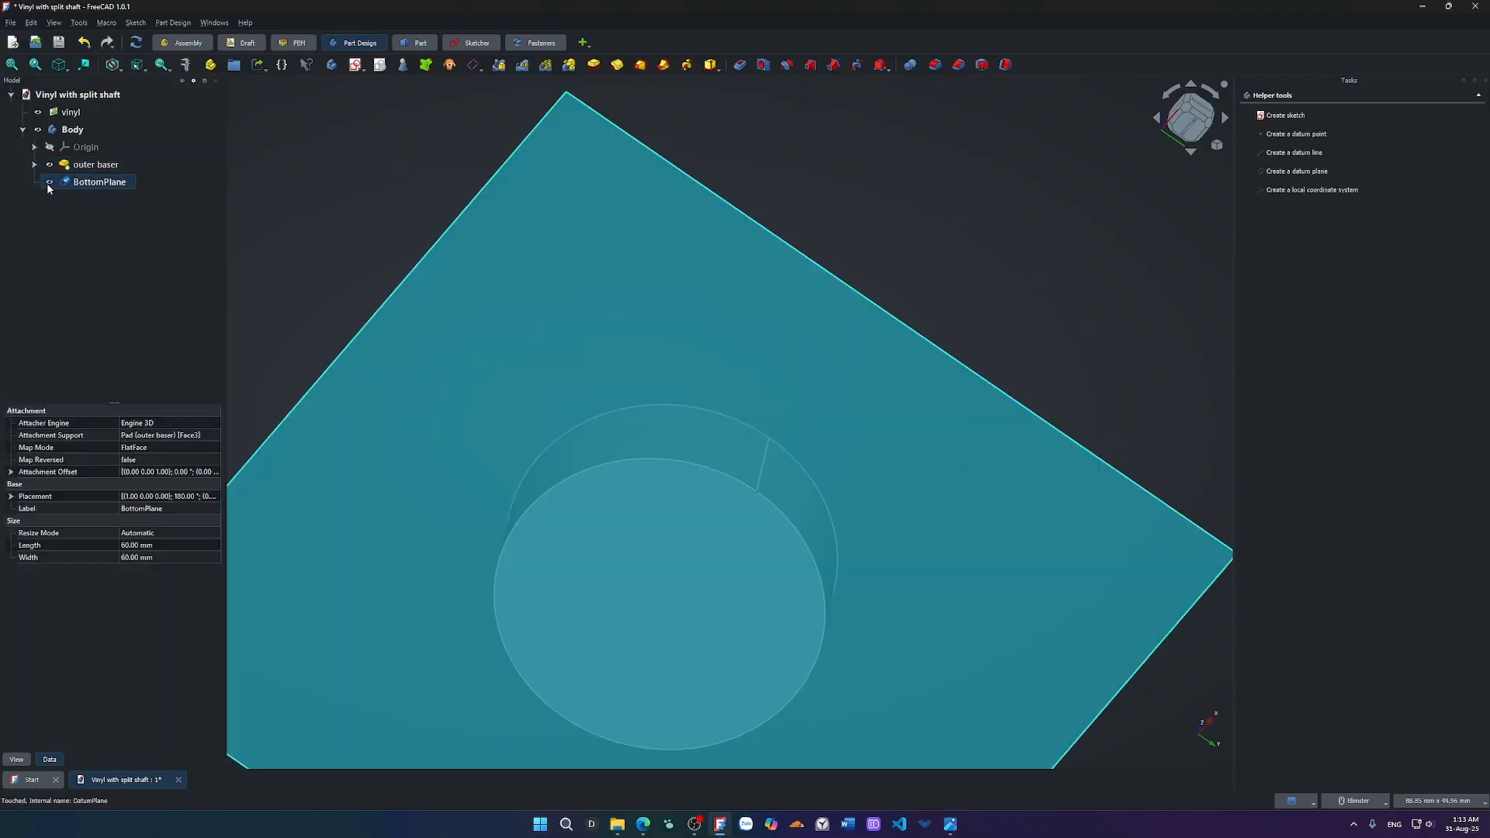
{"action": "left_click", "coordinate": [49, 182]}
{"action": "left_click", "coordinate": [50, 182]}
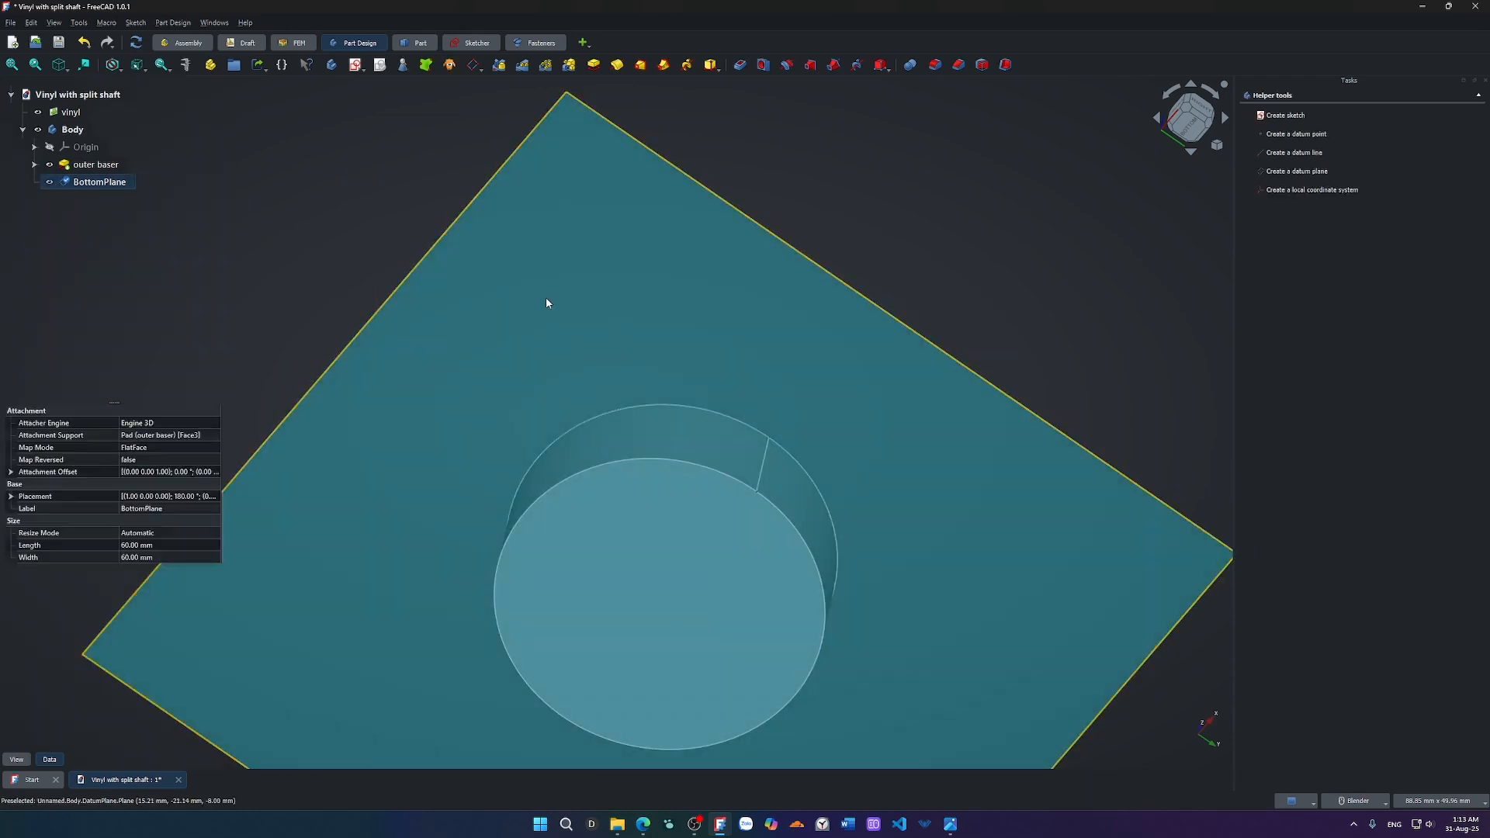
{"action": "key", "text": "s"}
{"action": "left_click", "coordinate": [50, 183]}
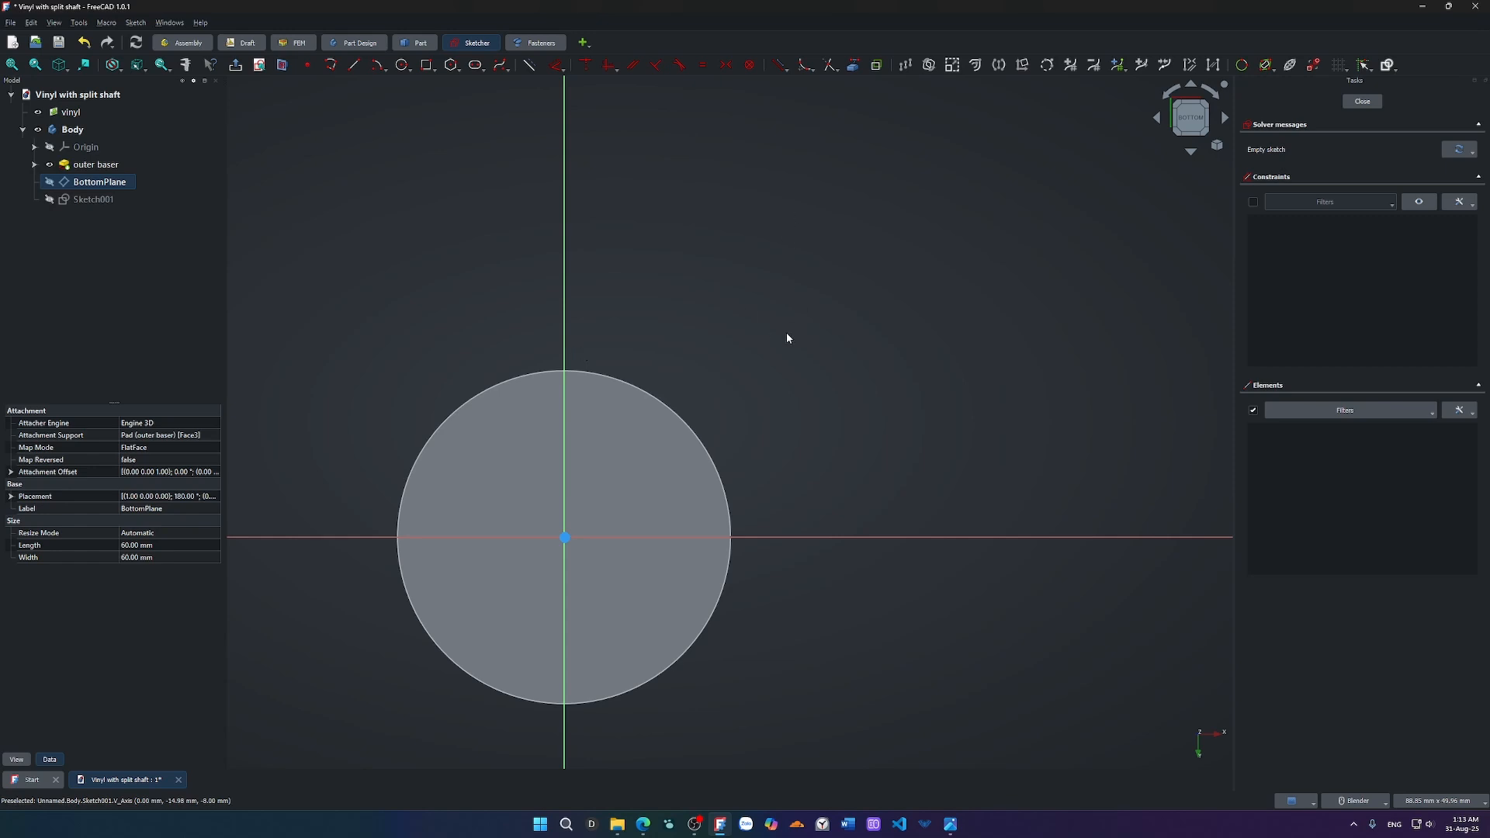
Sketch a 24 mm diameter circle centred on the origin of the underside sketch.
{"action": "key", "text": "g"}
{"action": "key", "text": "c"}
{"action": "left_click", "coordinate": [565, 537]}
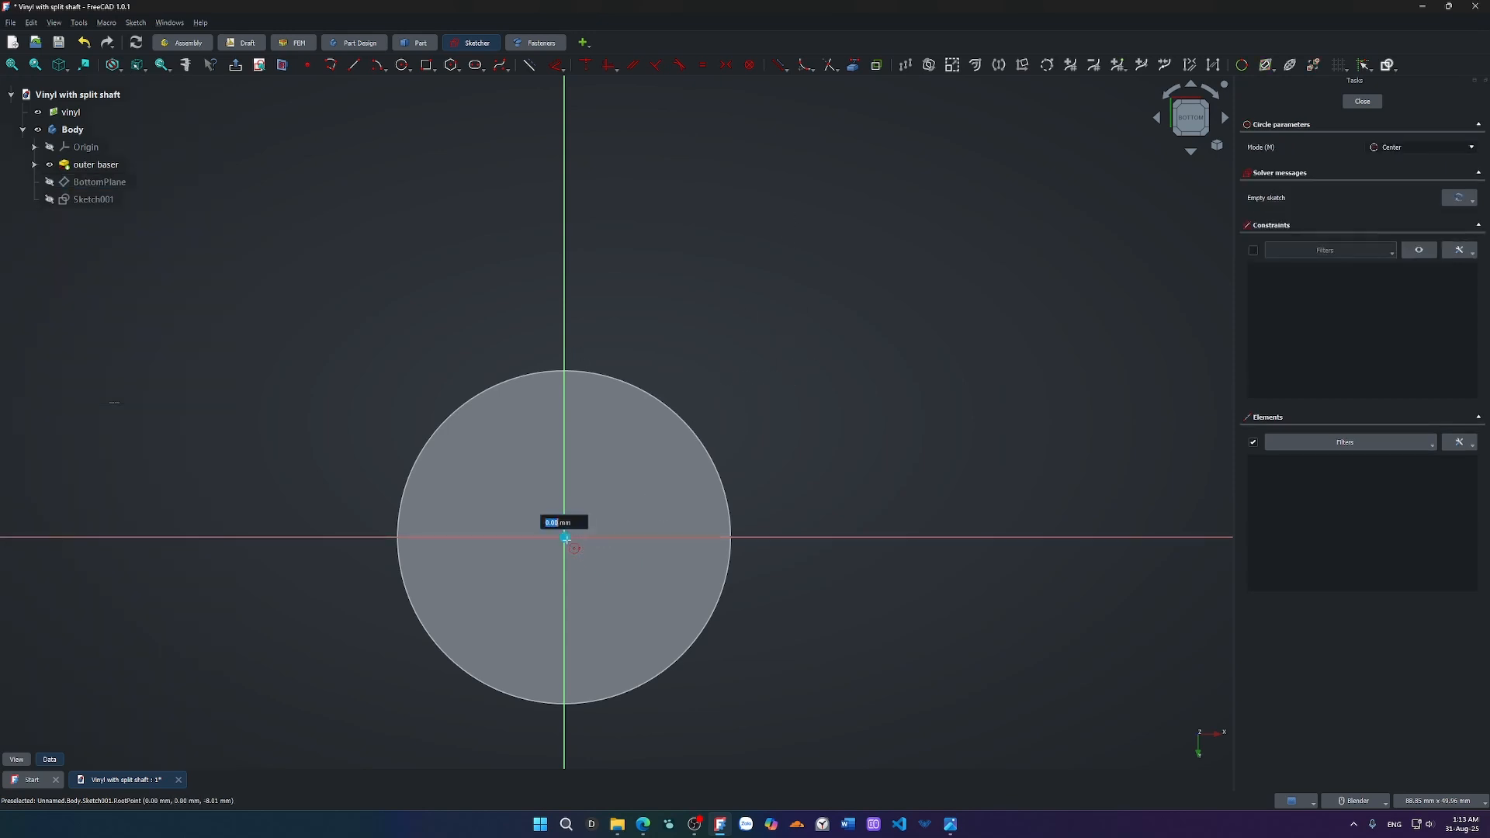
{"action": "type", "text": "24"}
{"action": "key", "text": "Return"}
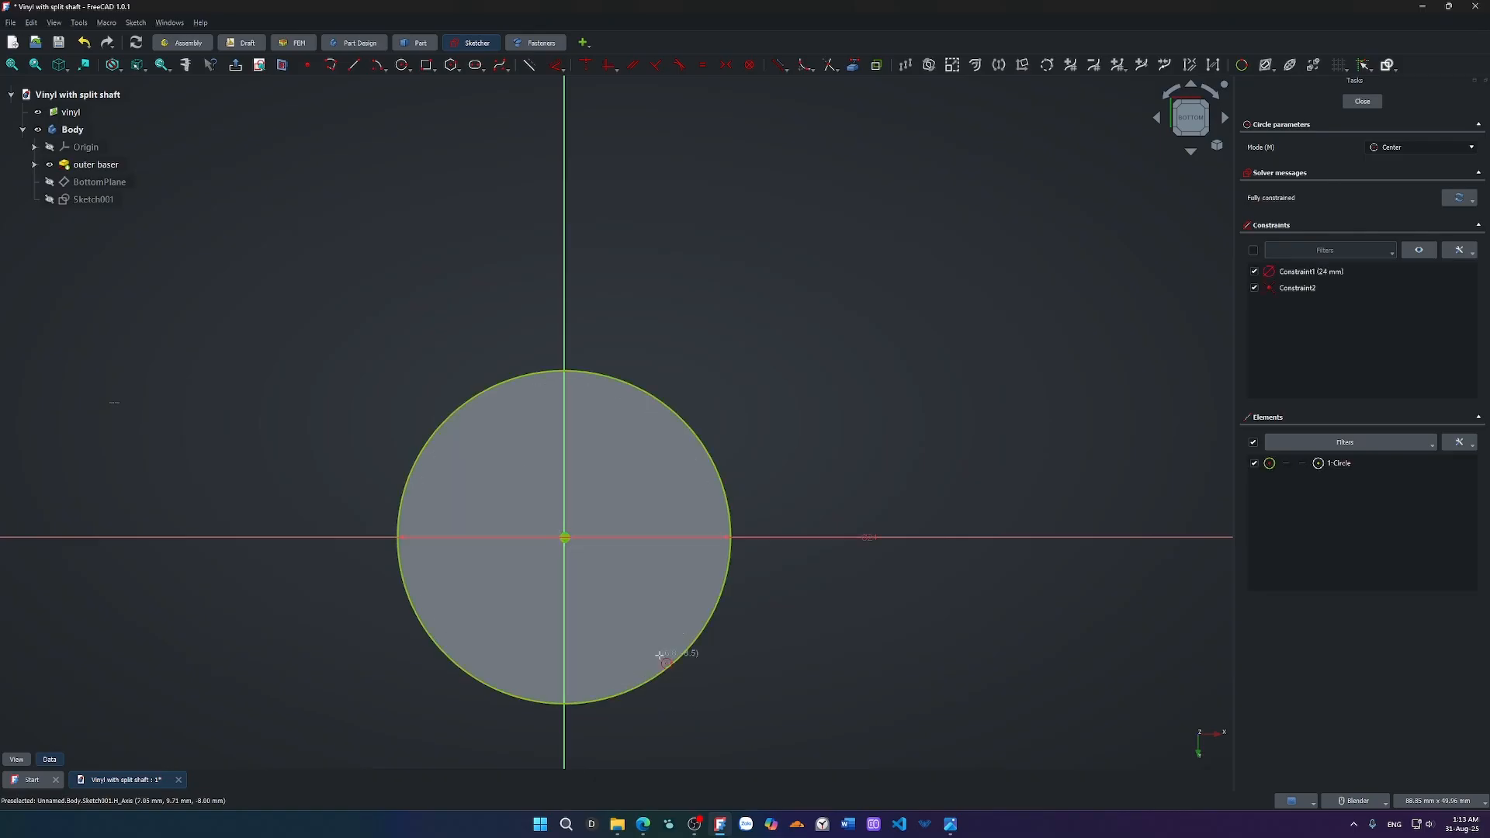
{"action": "key", "text": "Escape"}
Undo the 24 mm circle in the underside sketch.
{"action": "left_click", "coordinate": [710, 624]}
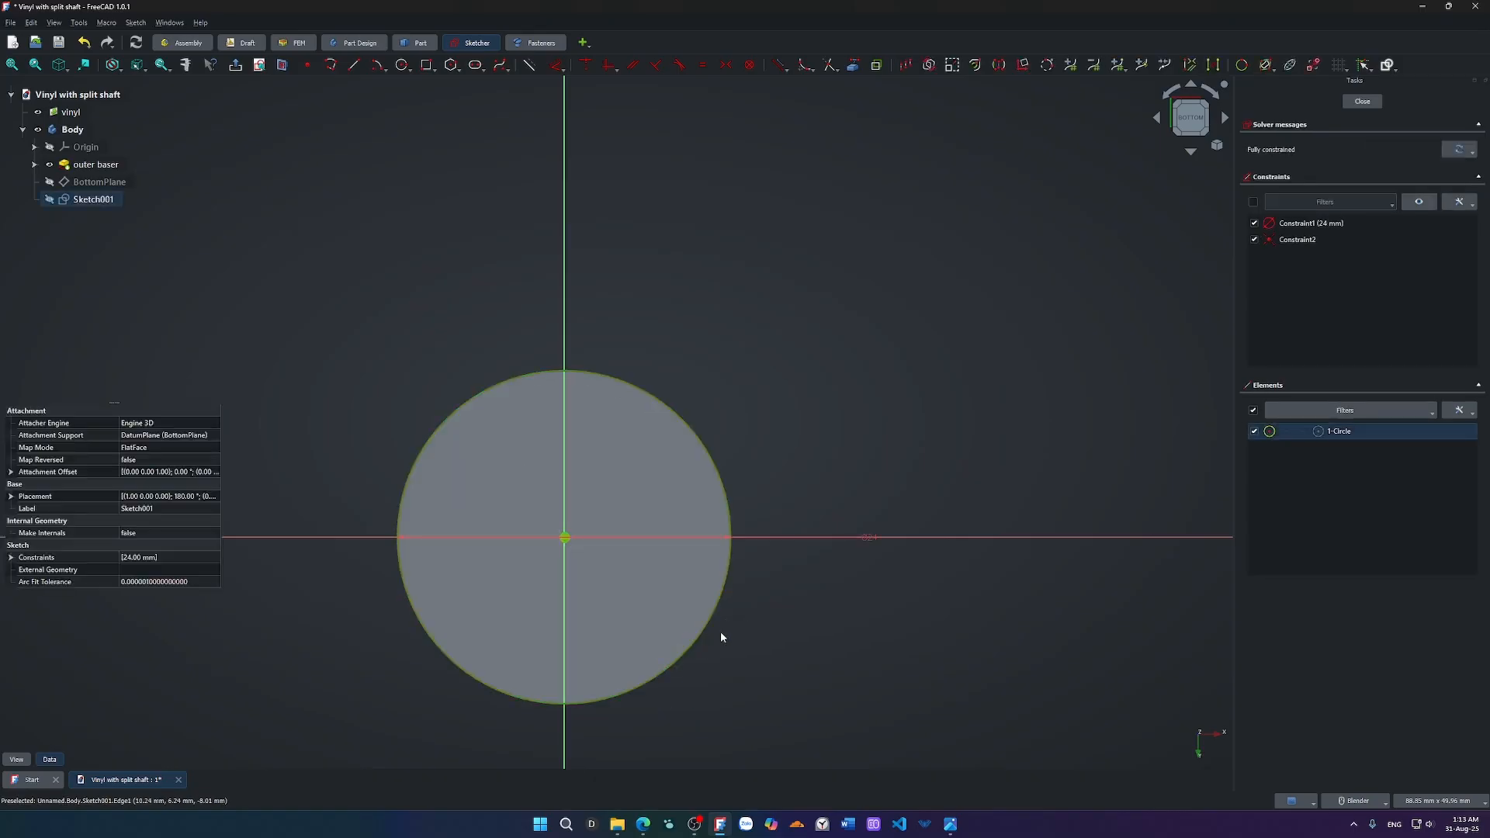
{"action": "left_click", "coordinate": [812, 643]}
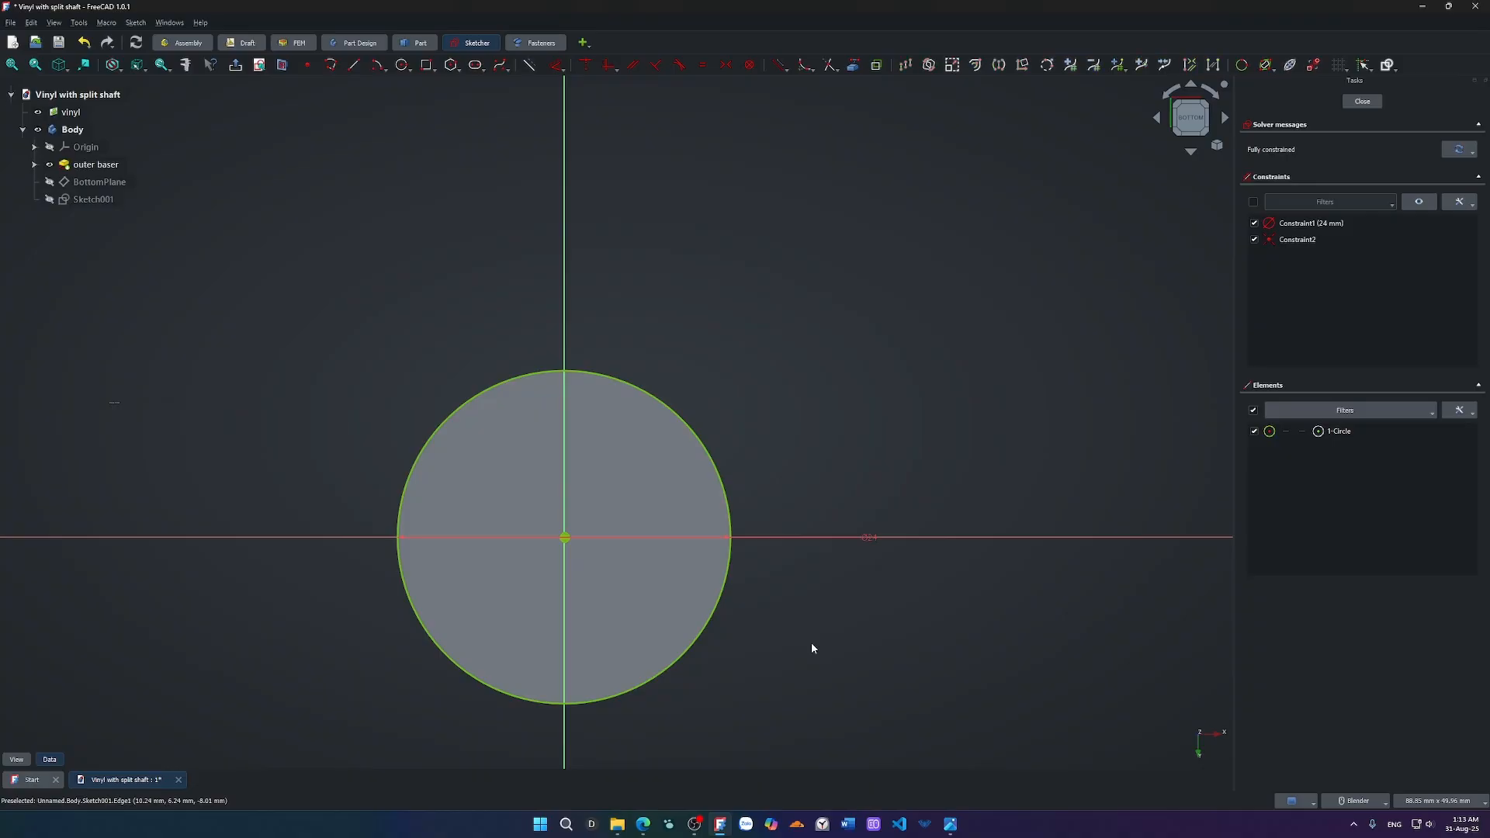
{"action": "left_click", "coordinate": [728, 494]}
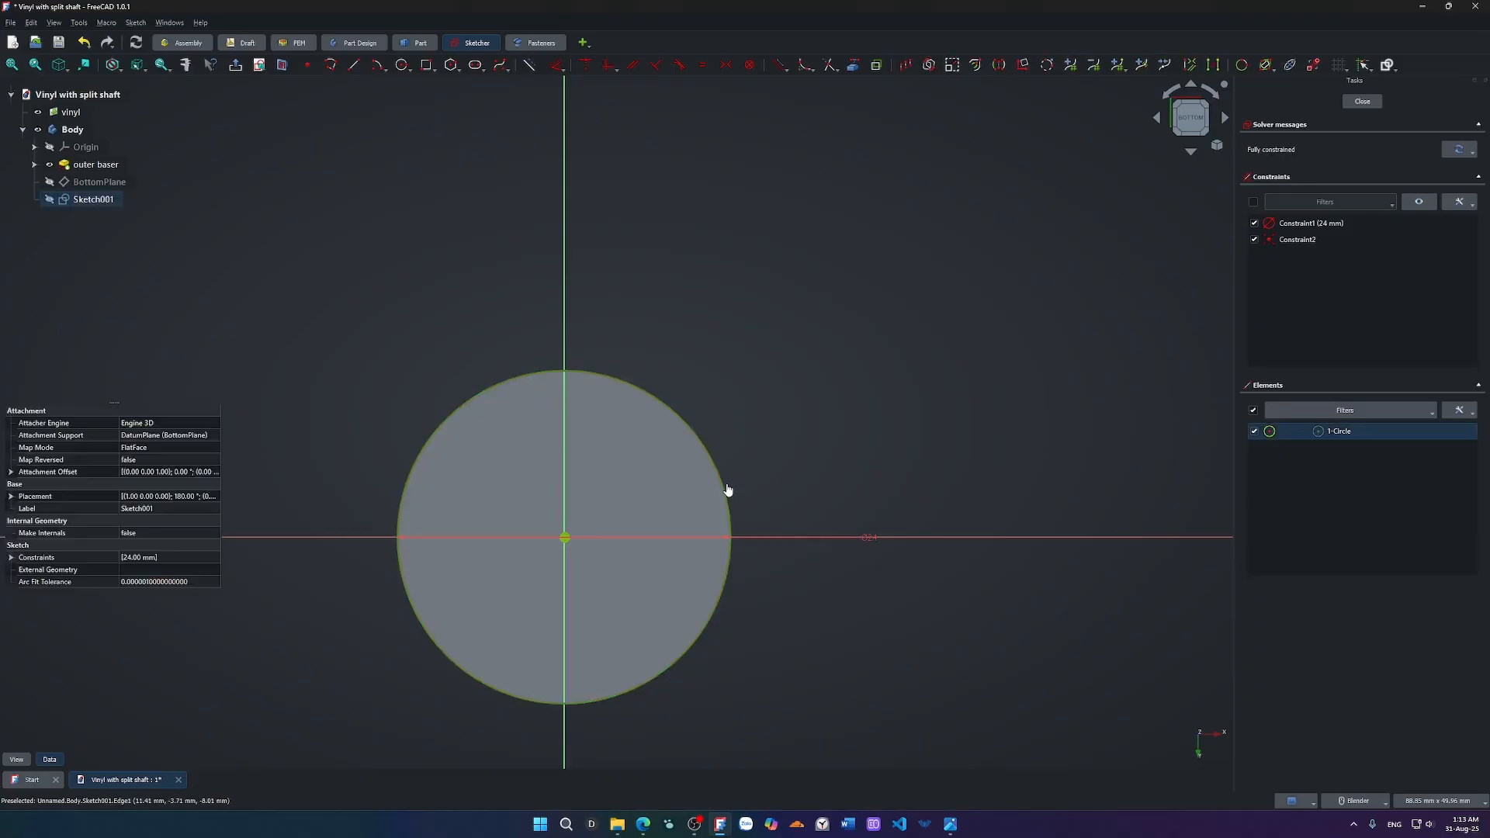
{"action": "left_click", "coordinate": [727, 489]}
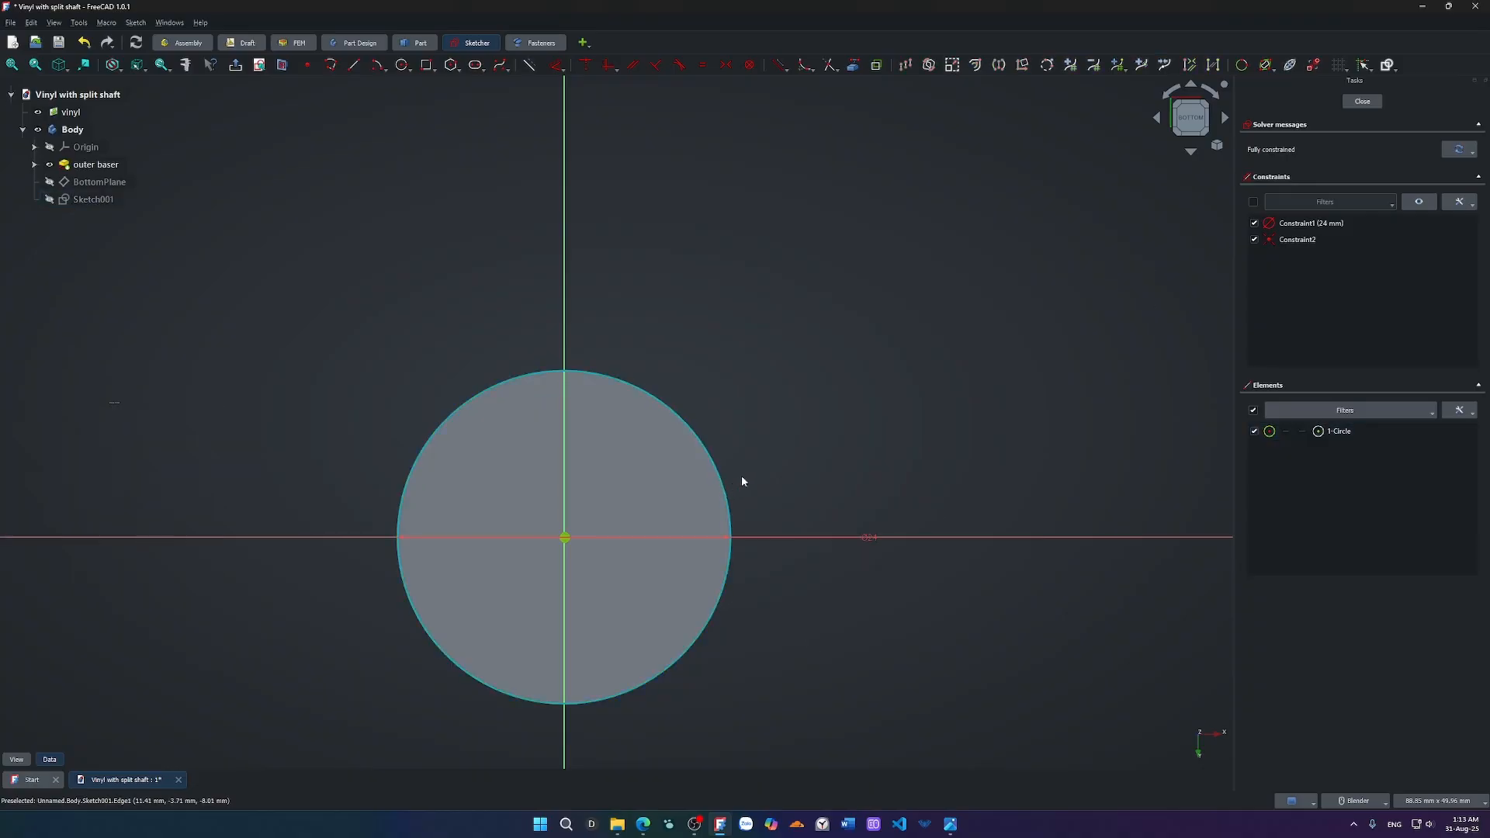
{"action": "key", "text": "ctrl+z"}
{"action": "key", "text": "ctrl+z"}
{"action": "key", "text": "ctrl+z"}
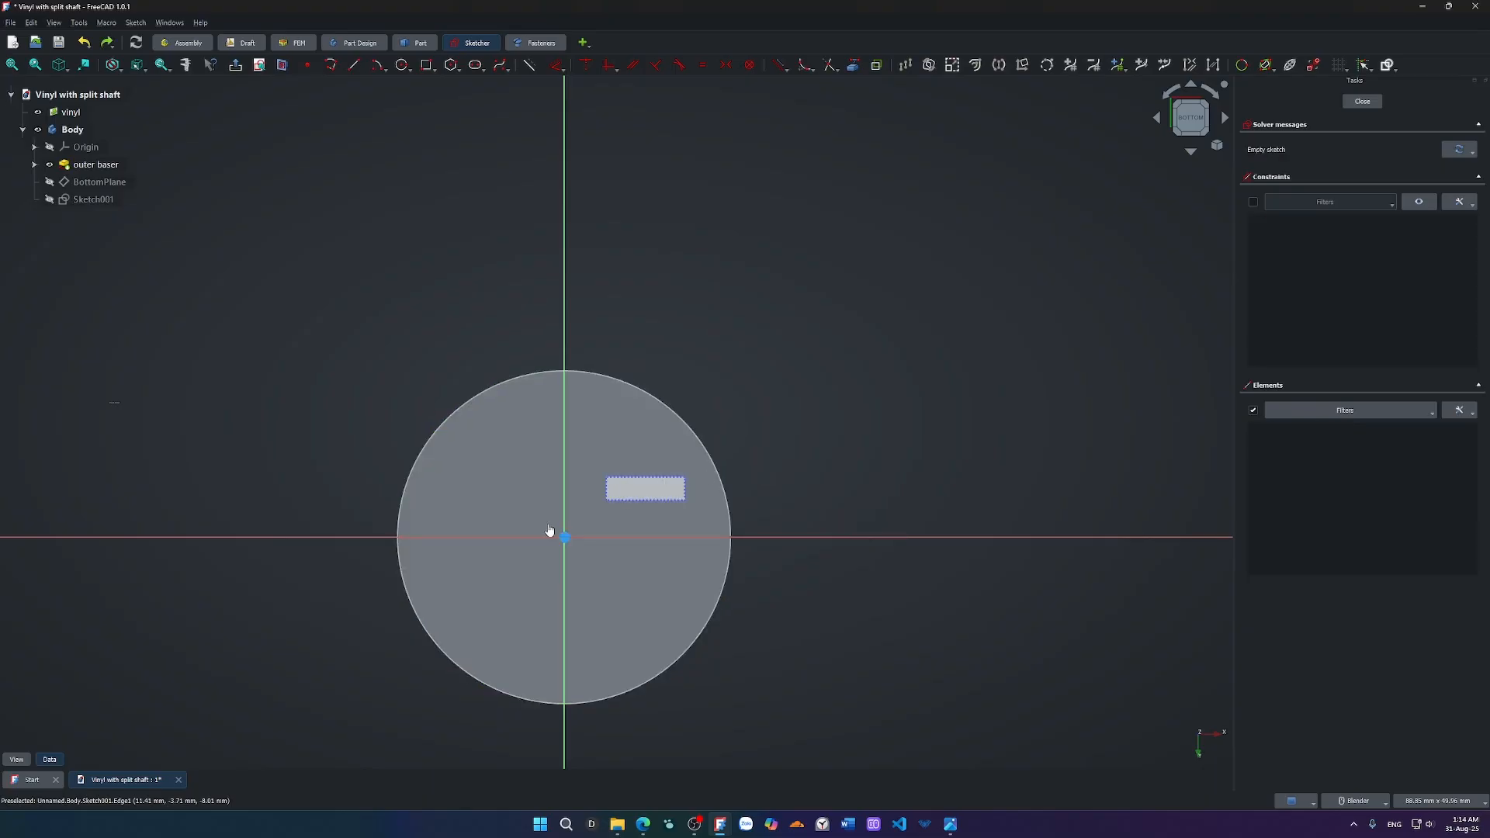
{"action": "left_click_drag", "start_coordinate": [548, 527], "coordinate": [439, 580]}
{"action": "left_click", "coordinate": [440, 580]}
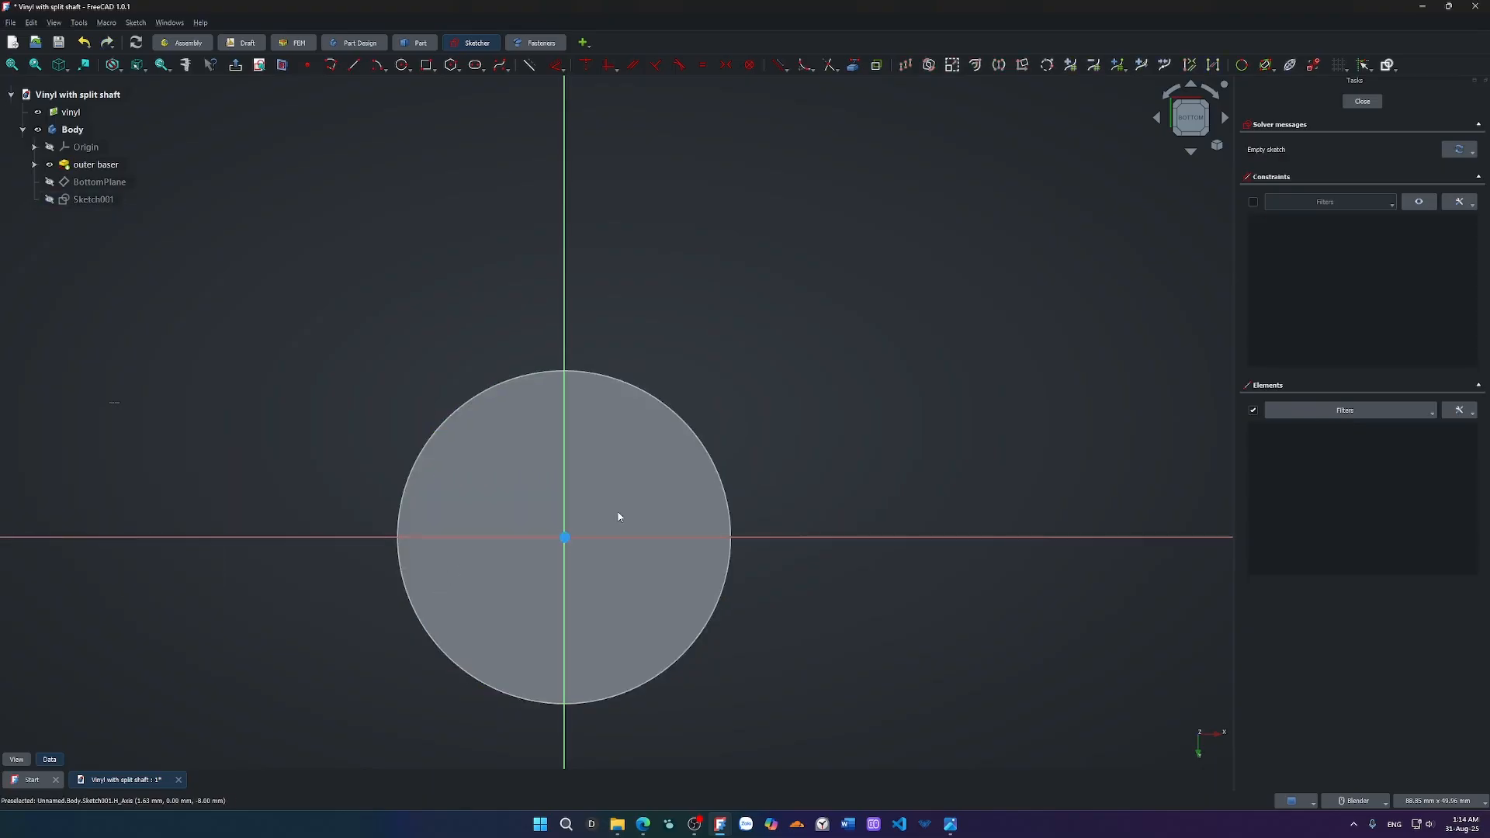
Sketch a 6 mm diameter circle centred on the origin for the shaft hole and finish the sketch.
{"action": "key", "text": "g"}
{"action": "key", "text": "c"}
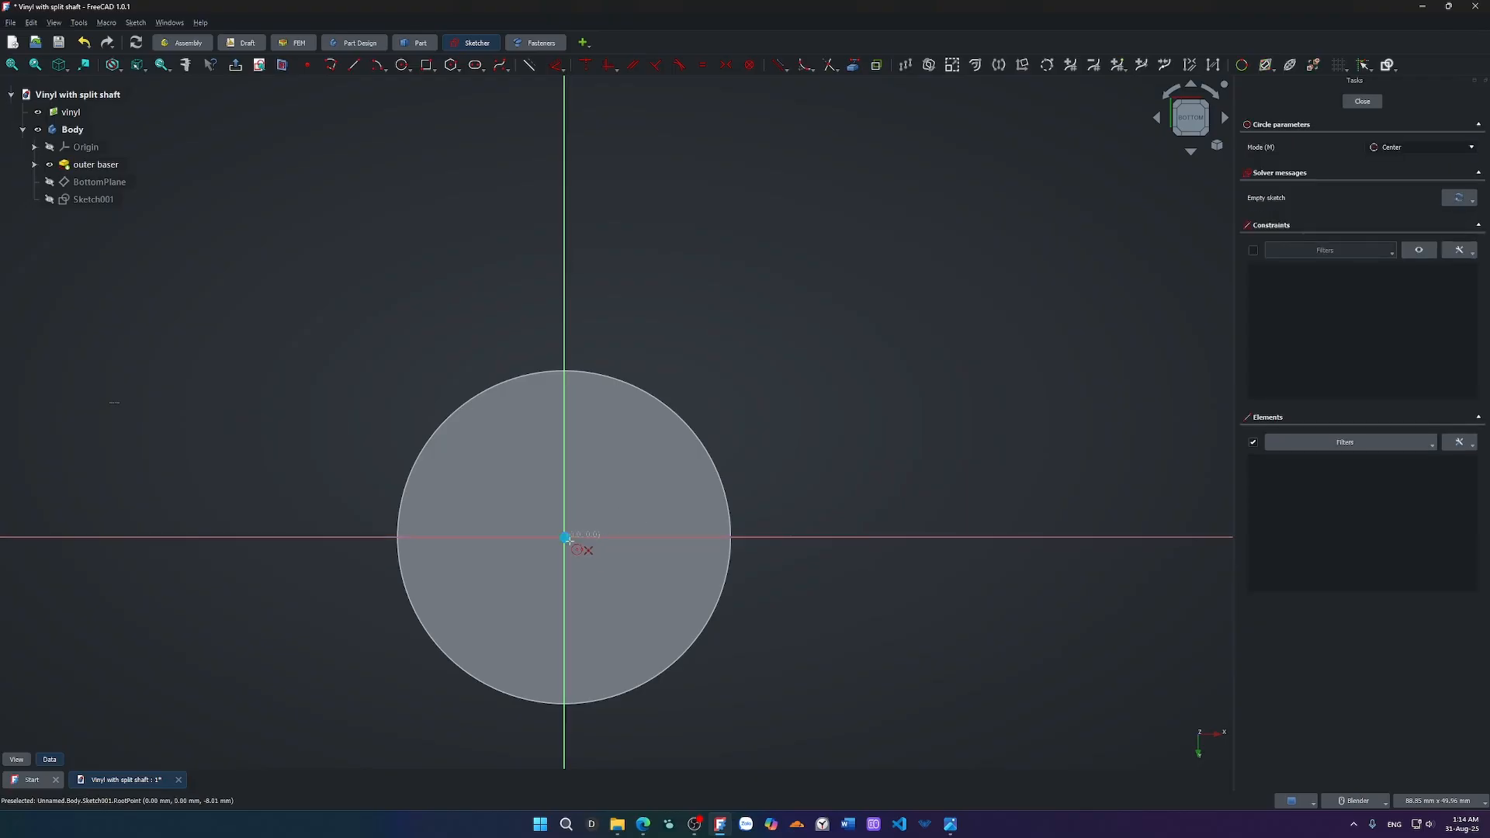
{"action": "left_click", "coordinate": [565, 537]}
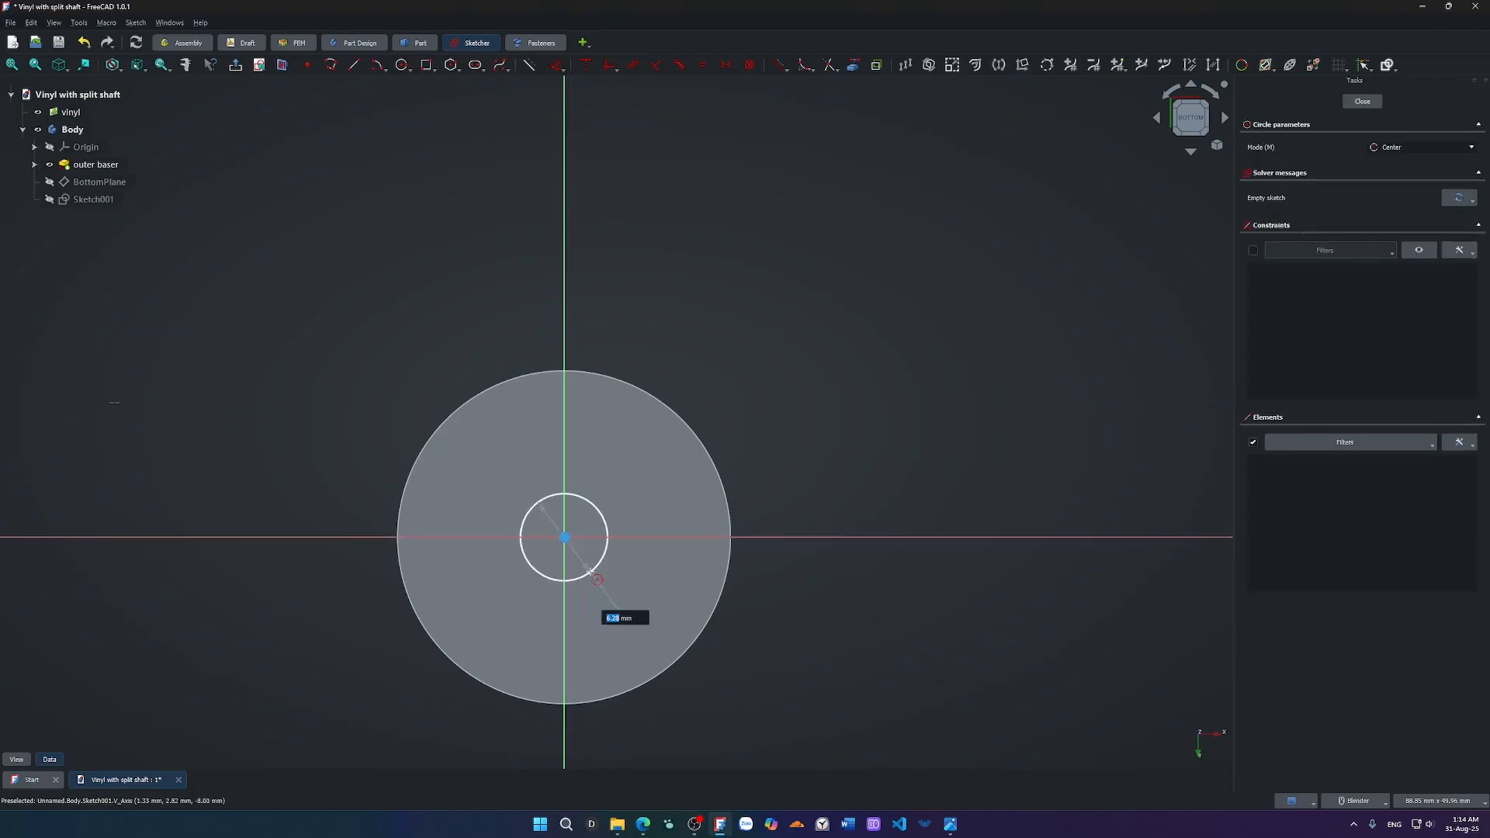
{"action": "type", "text": "6"}
{"action": "key", "text": "Return"}
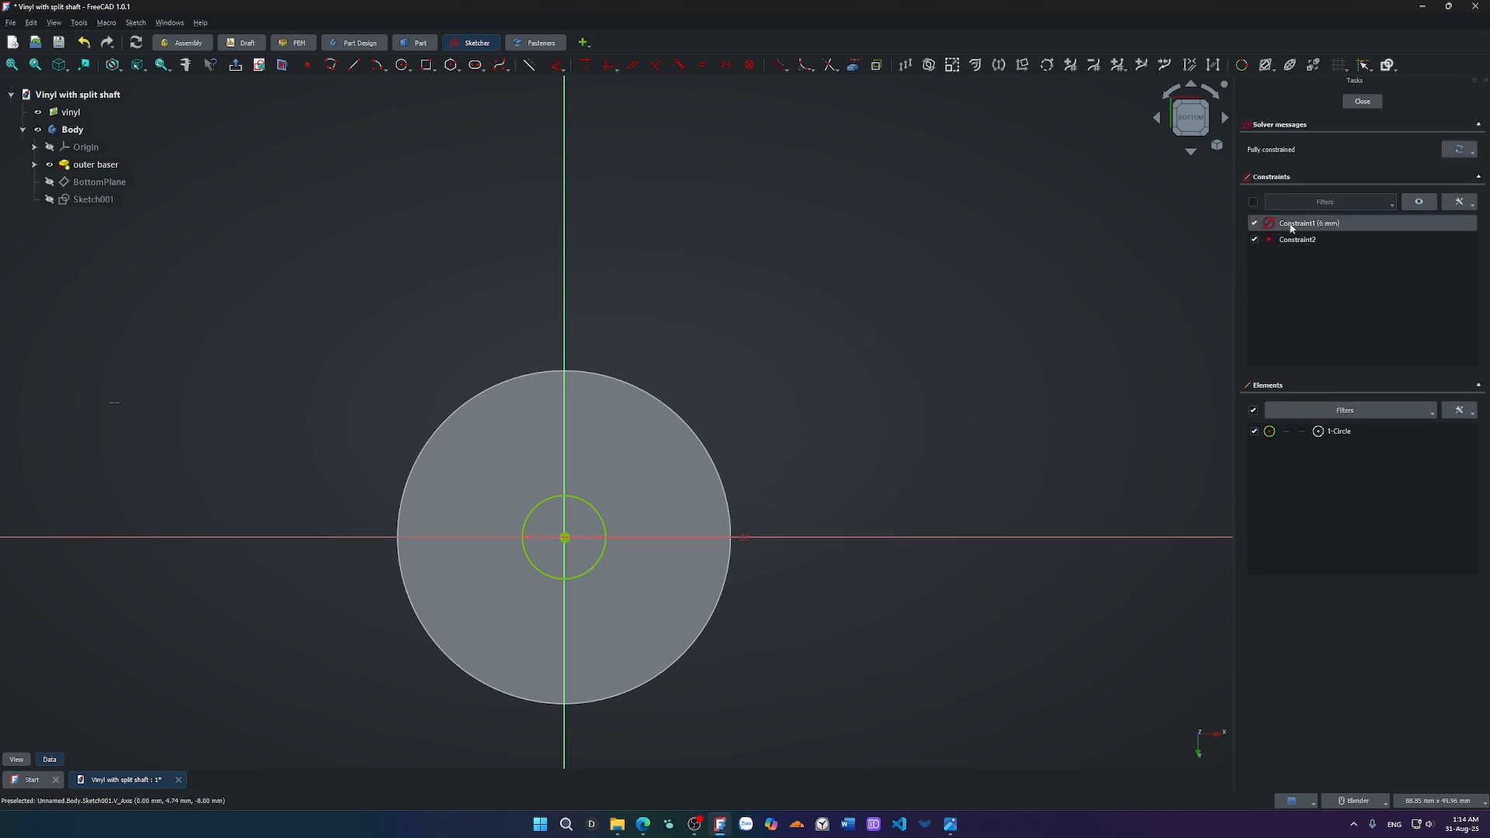
{"action": "left_click", "coordinate": [1362, 101]}
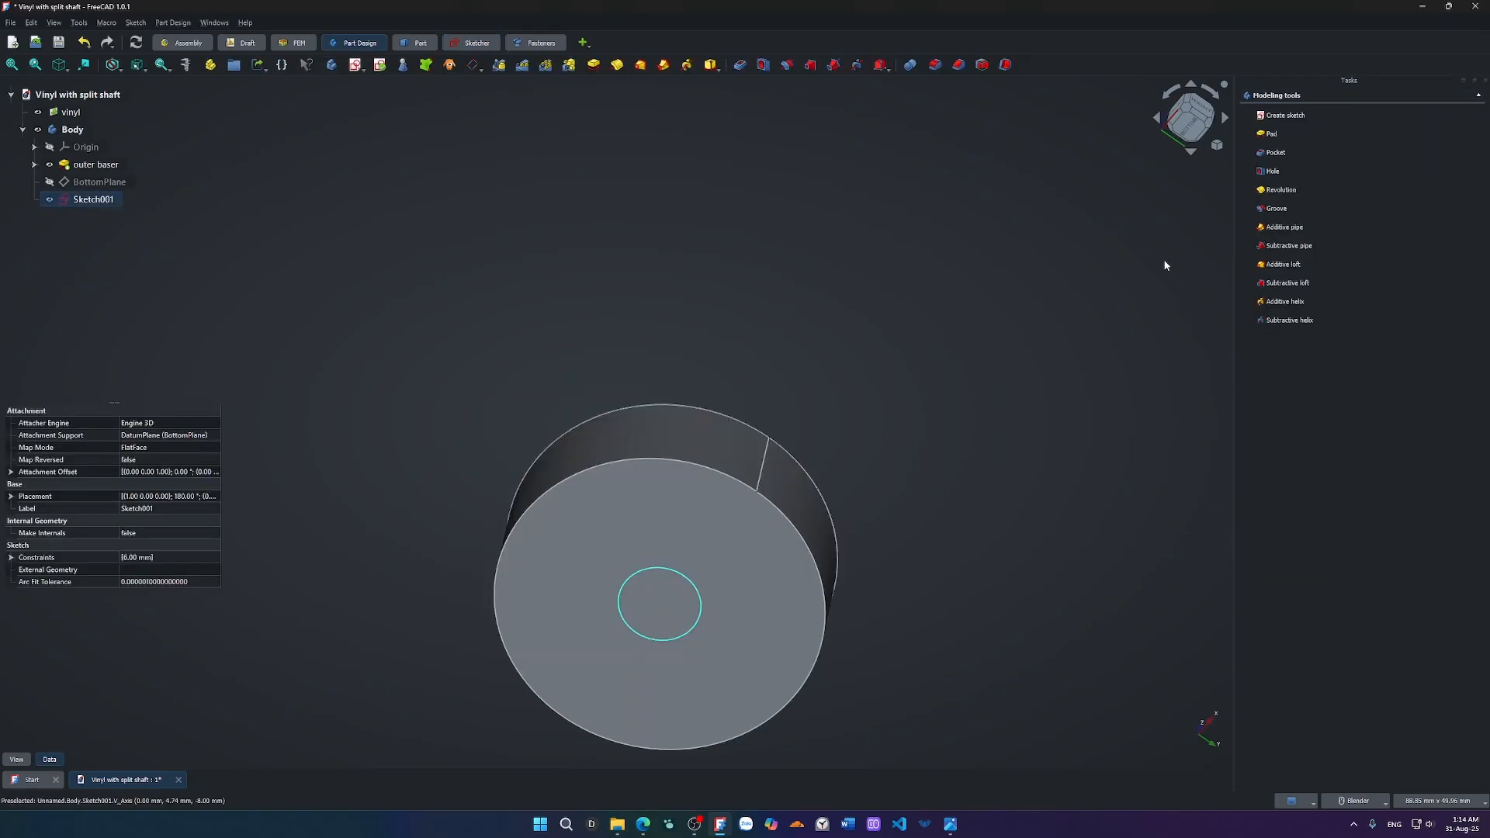
Pocket the 6 mm circle 4 mm deep into the underside of the knob base.
{"action": "key", "text": "p"}
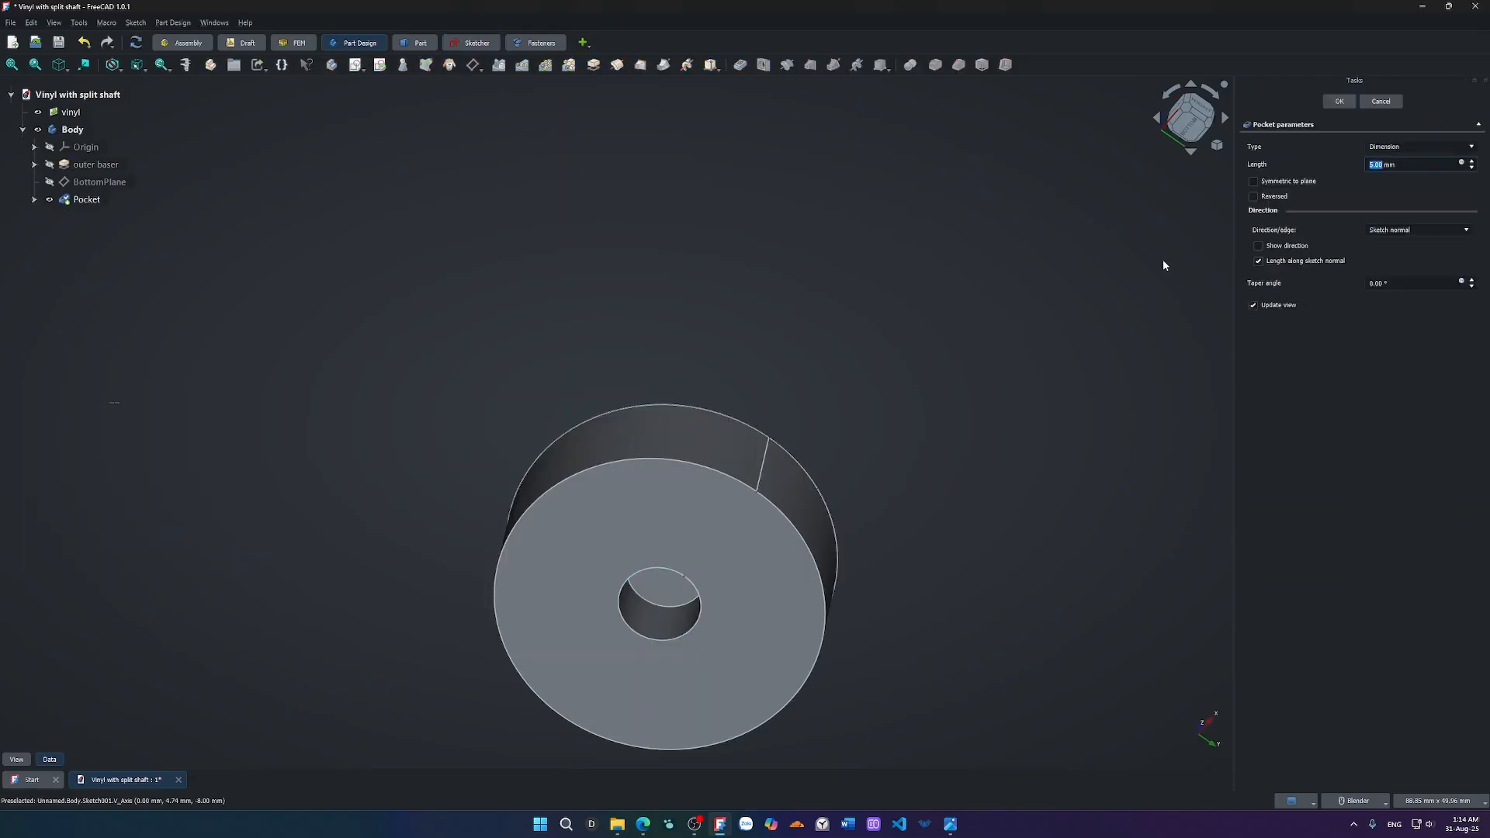
{"action": "type", "text": "4"}
{"action": "left_click", "coordinate": [1339, 102]}
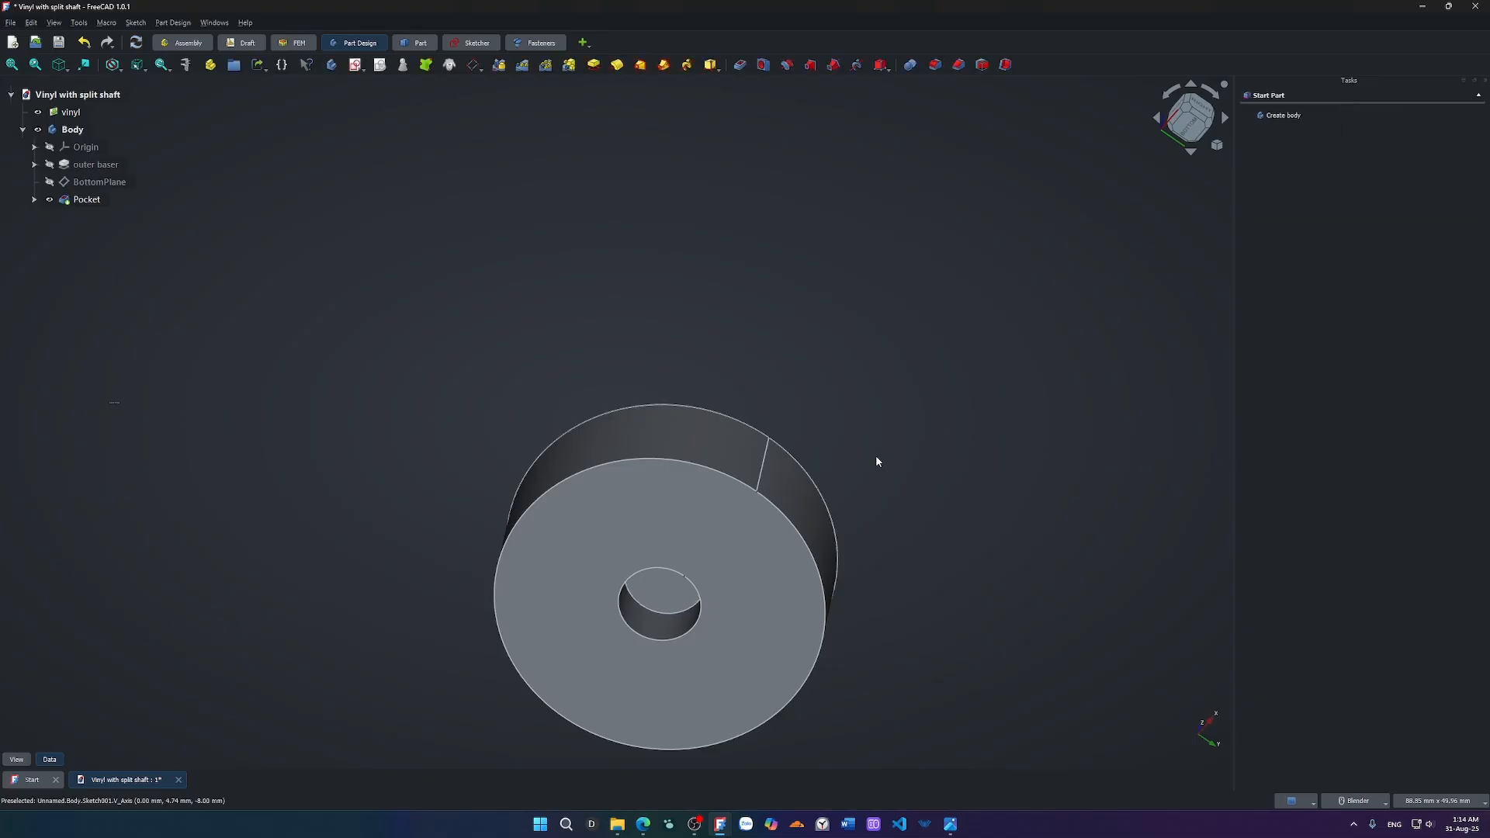
Rename the pocket feature as ShaftPocket.
{"action": "key", "text": "0"}
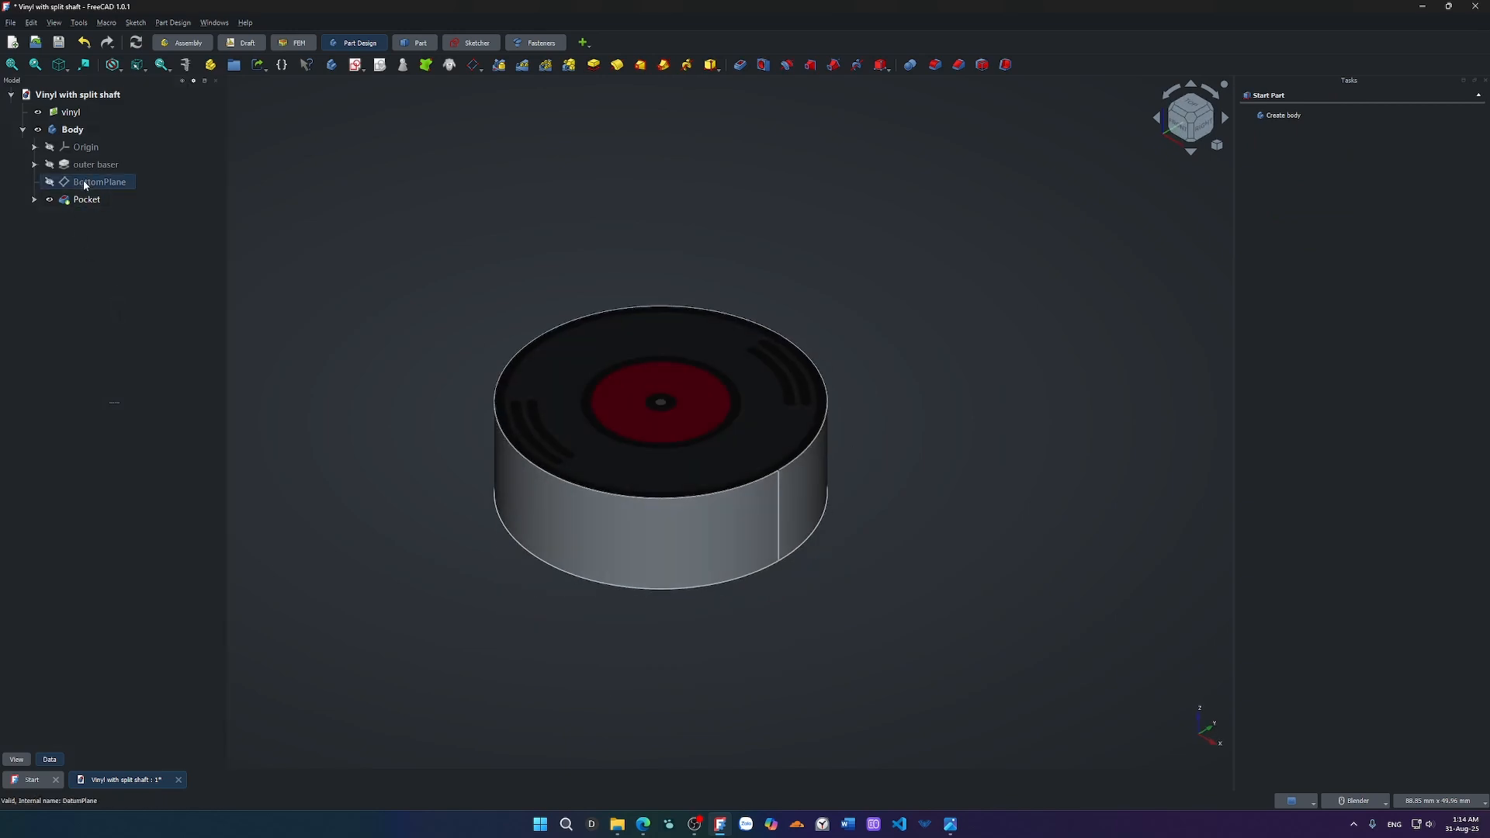
{"action": "left_click", "coordinate": [86, 199]}
{"action": "left_click", "coordinate": [87, 198]}
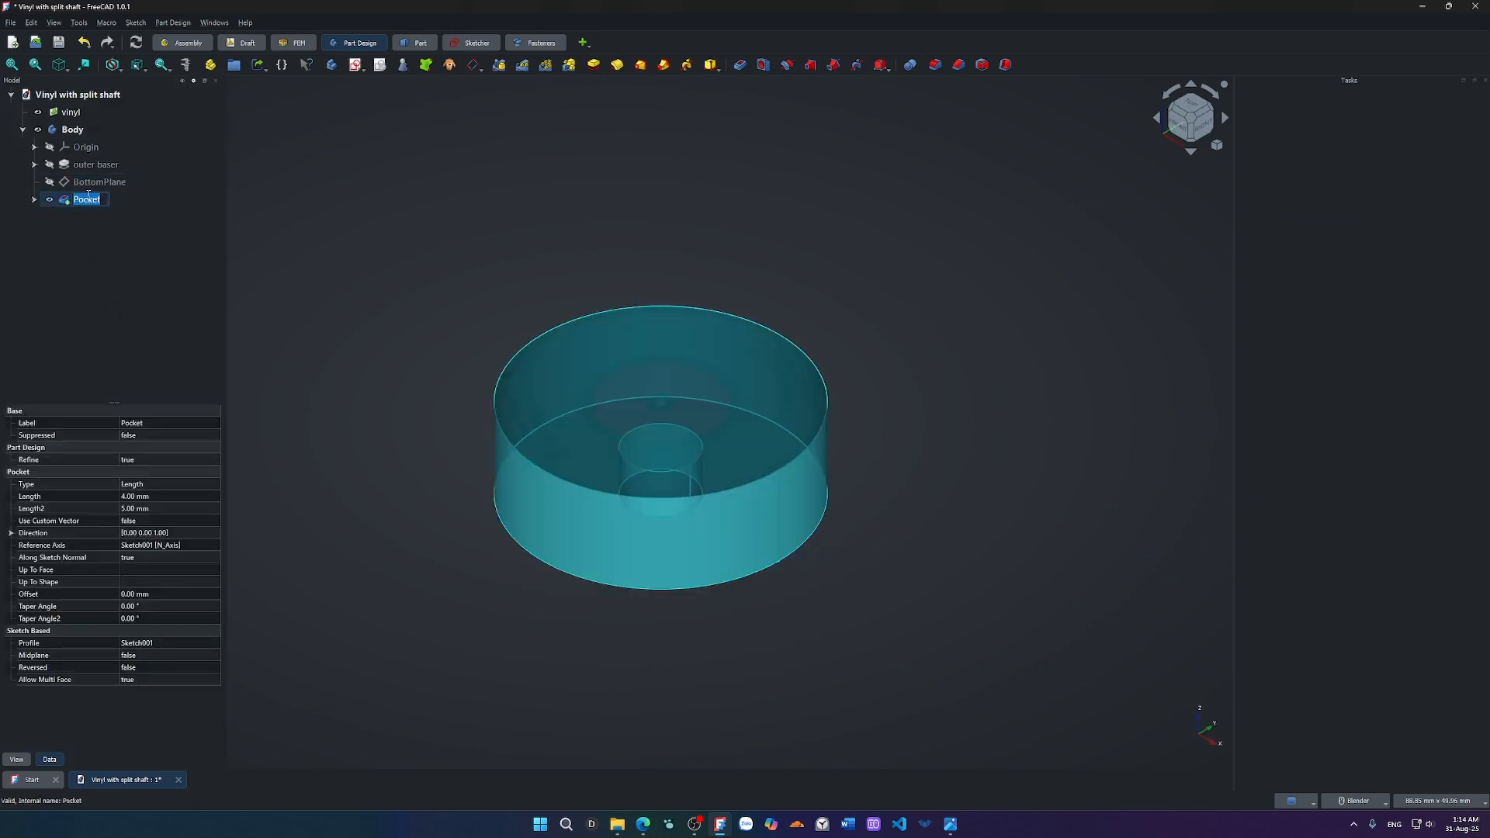
{"action": "key", "text": "Left"}
{"action": "type", "text": "Shaft_"}
{"action": "key", "text": "BackSpace"}
{"action": "left_click", "coordinate": [324, 192]}
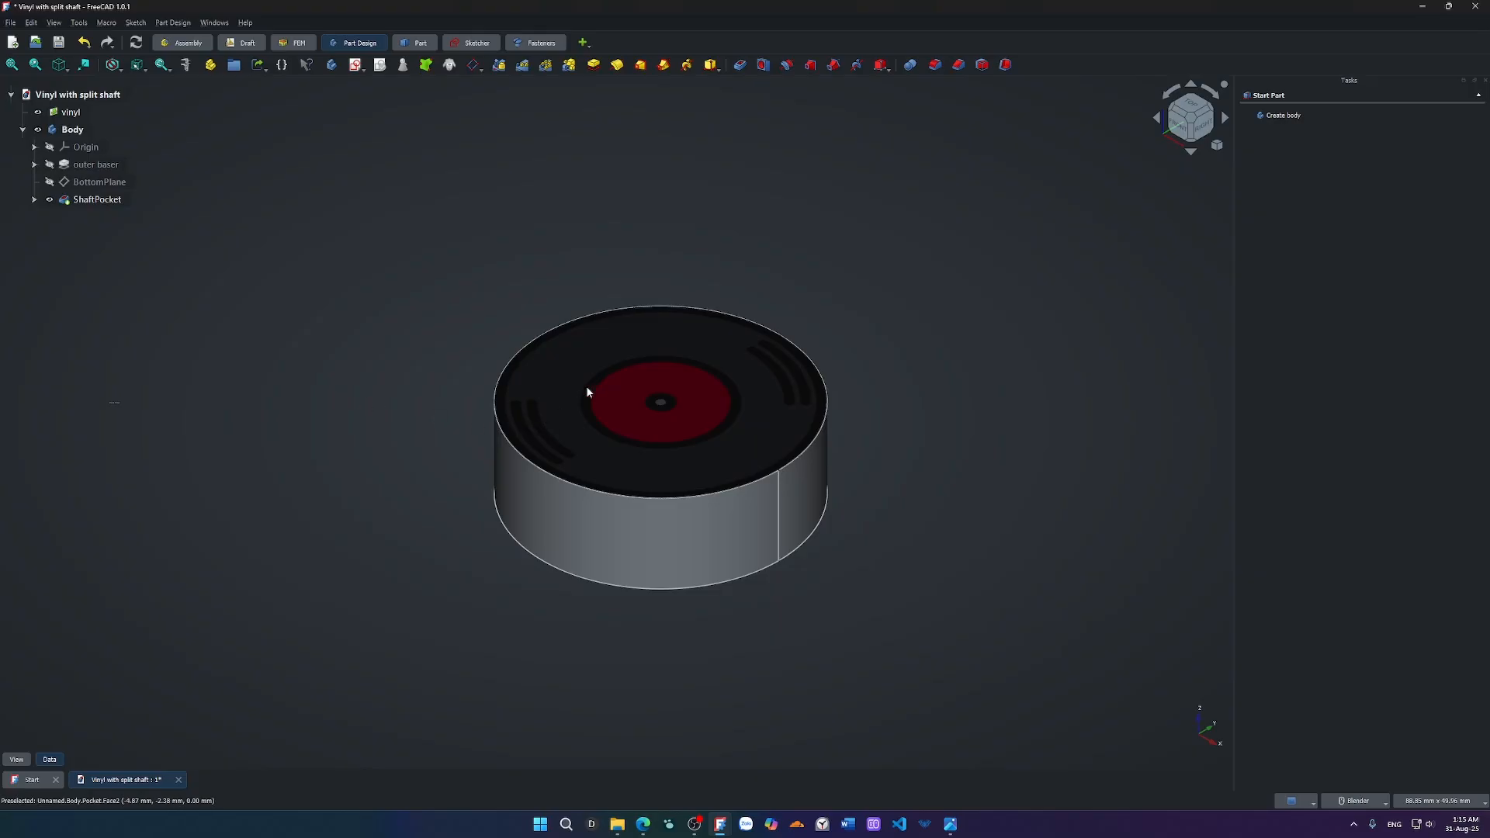
{"action": "middle_click_drag", "start_coordinate": [426, 383], "coordinate": [495, 432]}
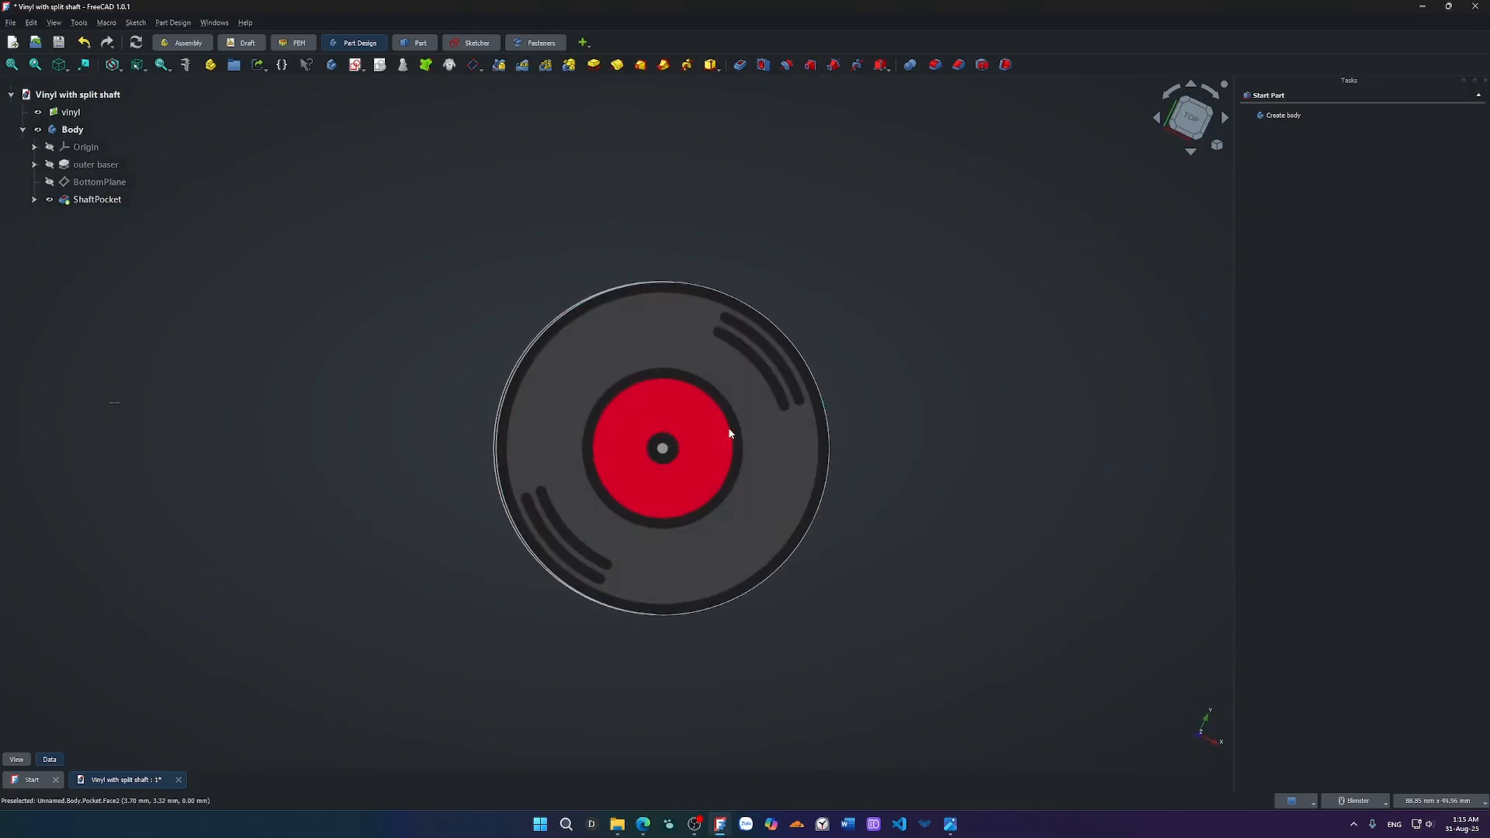
{"action": "key", "text": "2"}
{"action": "scroll", "coordinate": [708, 420], "scroll_direction": "up", "scroll_amount": 2}
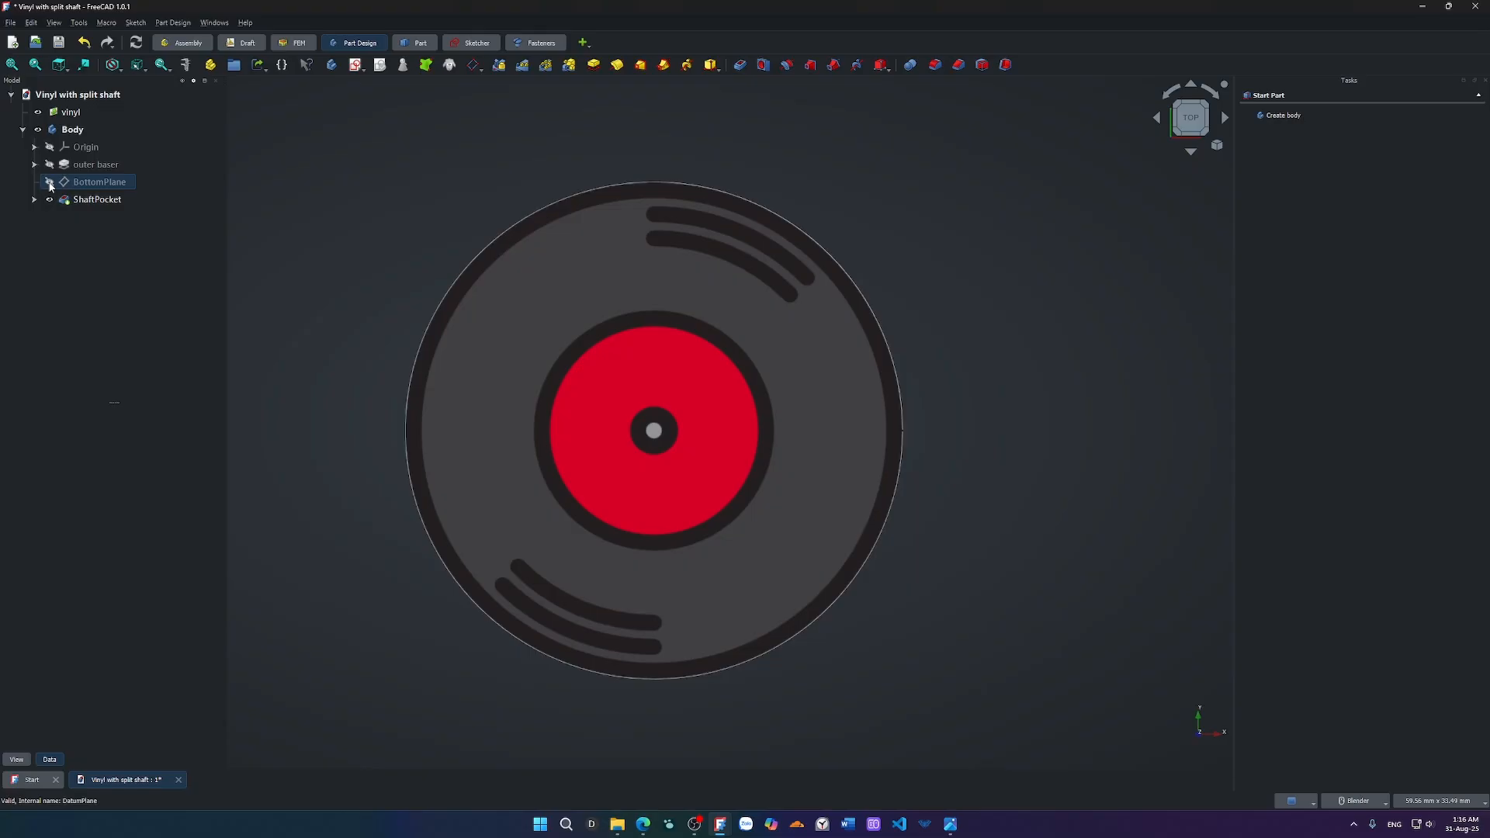
{"action": "left_click", "coordinate": [50, 184]}
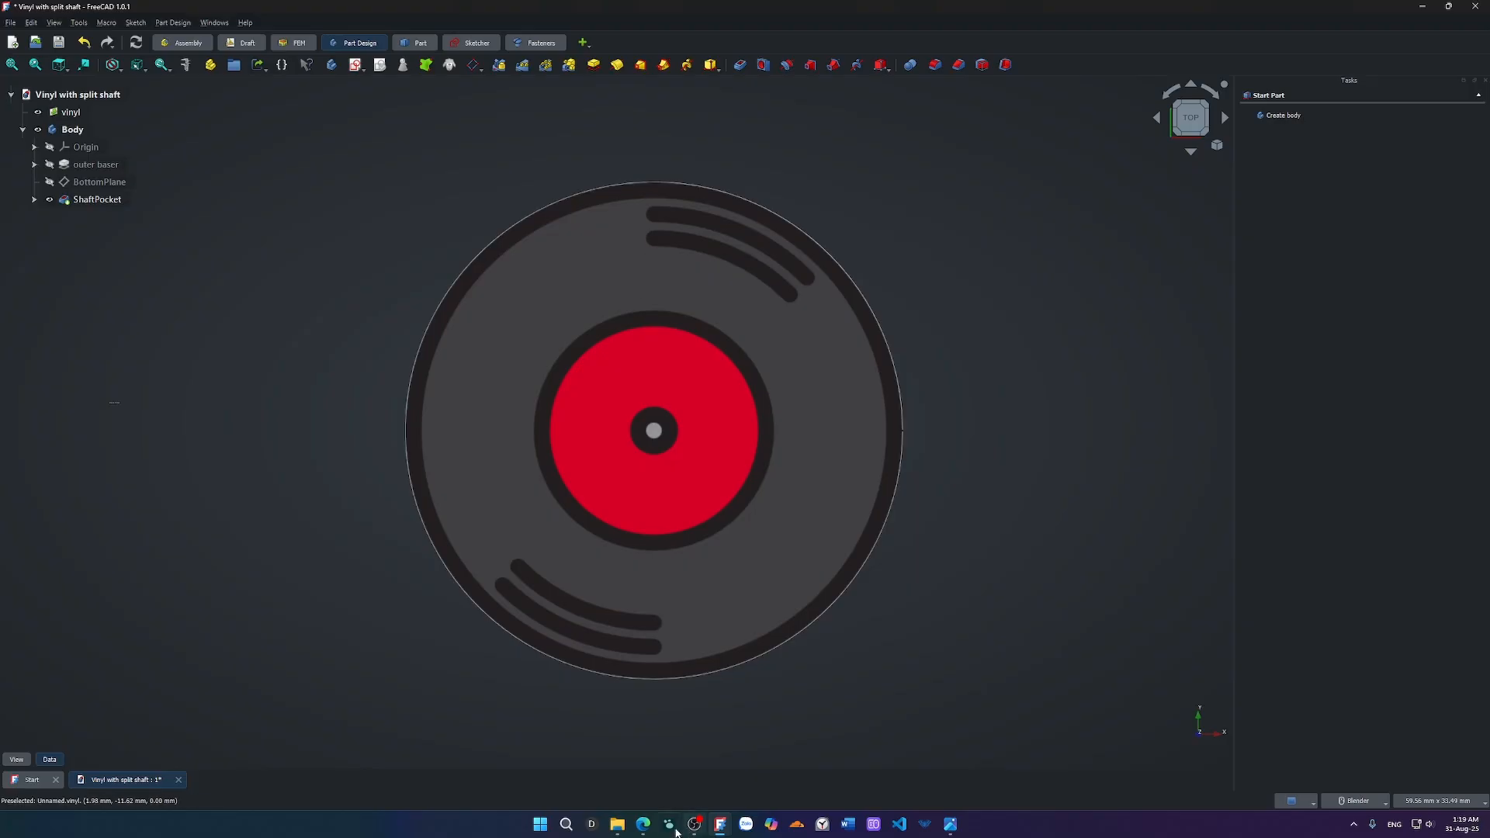
Switch to the browser, select the web address of the vinyl icon's Flaticon page, and return to FreeCAD.
{"action": "left_click", "coordinate": [645, 827]}
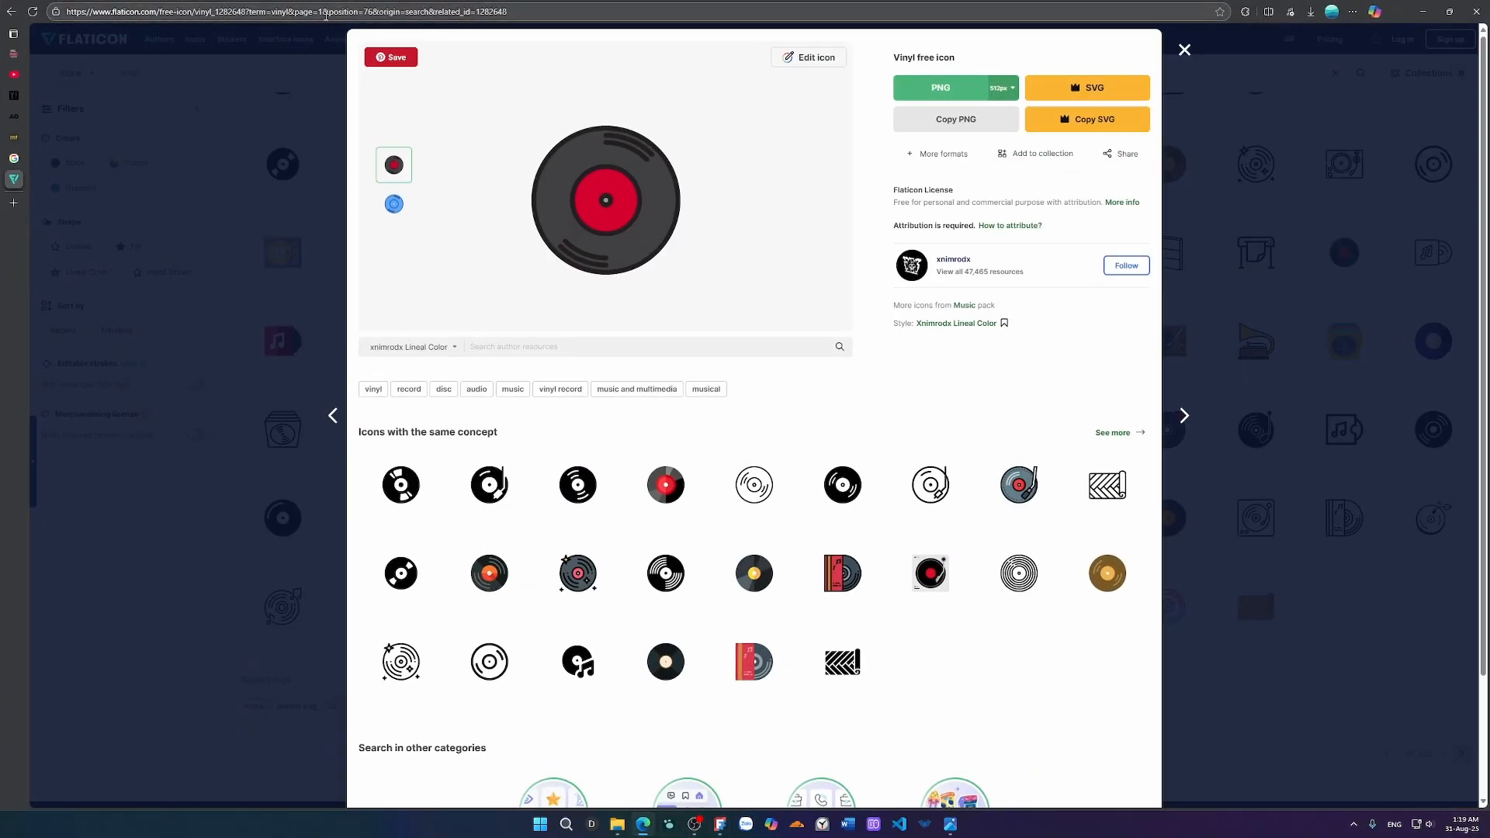
{"action": "left_click", "coordinate": [326, 12]}
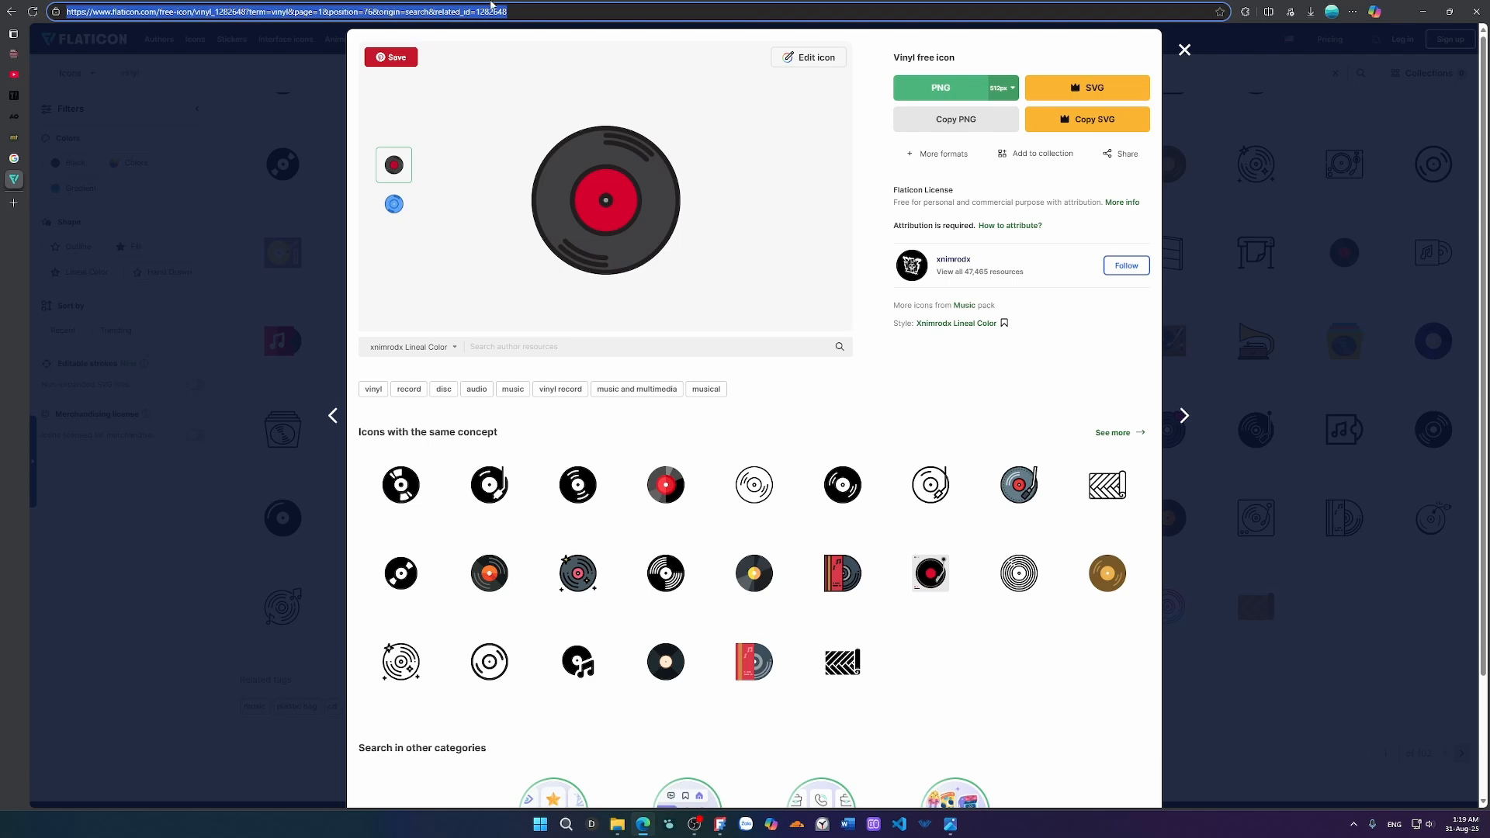
{"action": "left_click_drag", "start_coordinate": [491, 2], "coordinate": [1489, 157]}
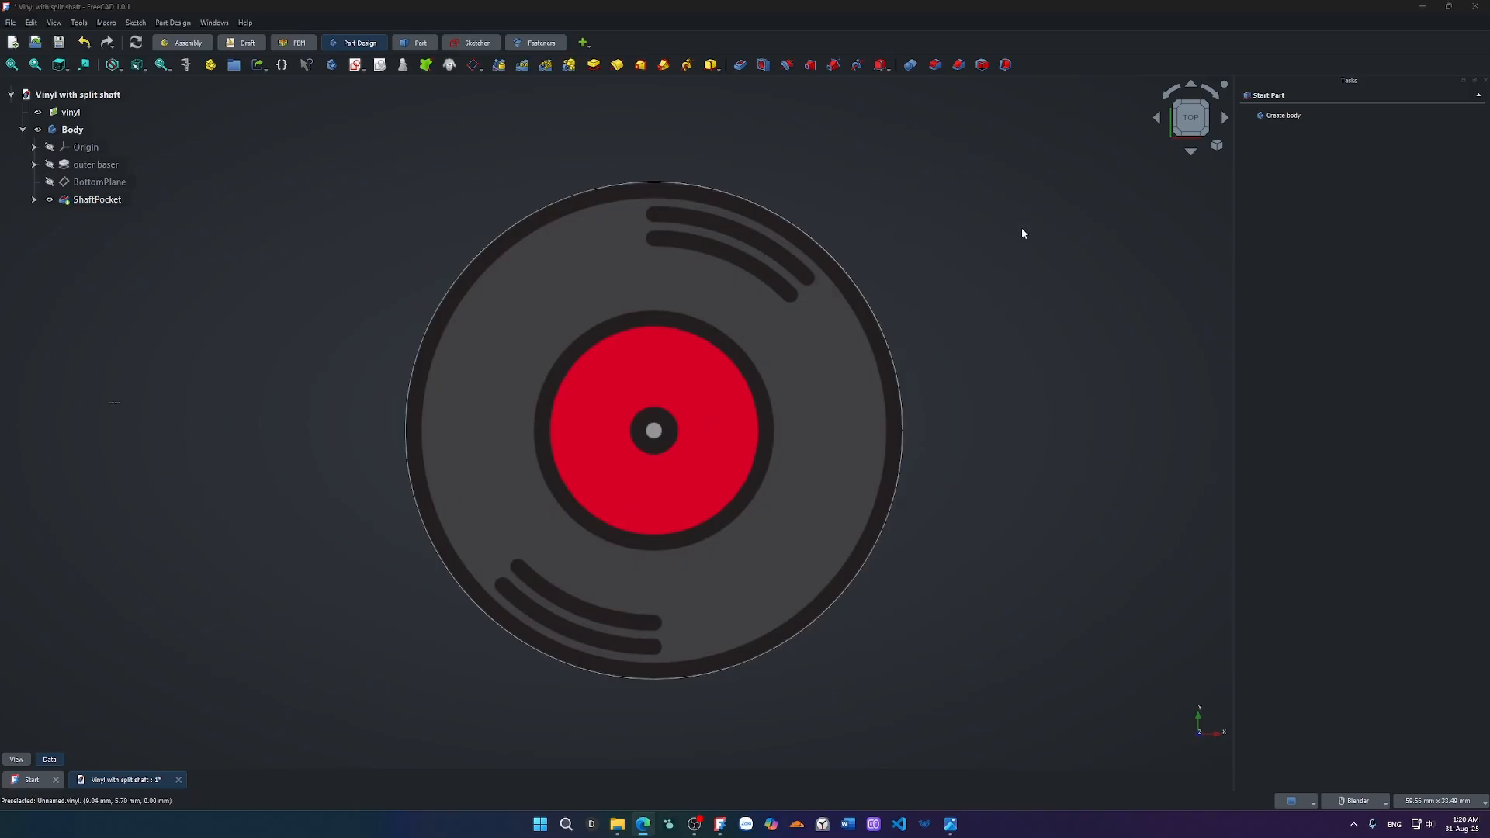
Start a new sketch on the XY plane at the top of the knob.
{"action": "middle_click_drag", "start_coordinate": [334, 675], "coordinate": [297, 579]}
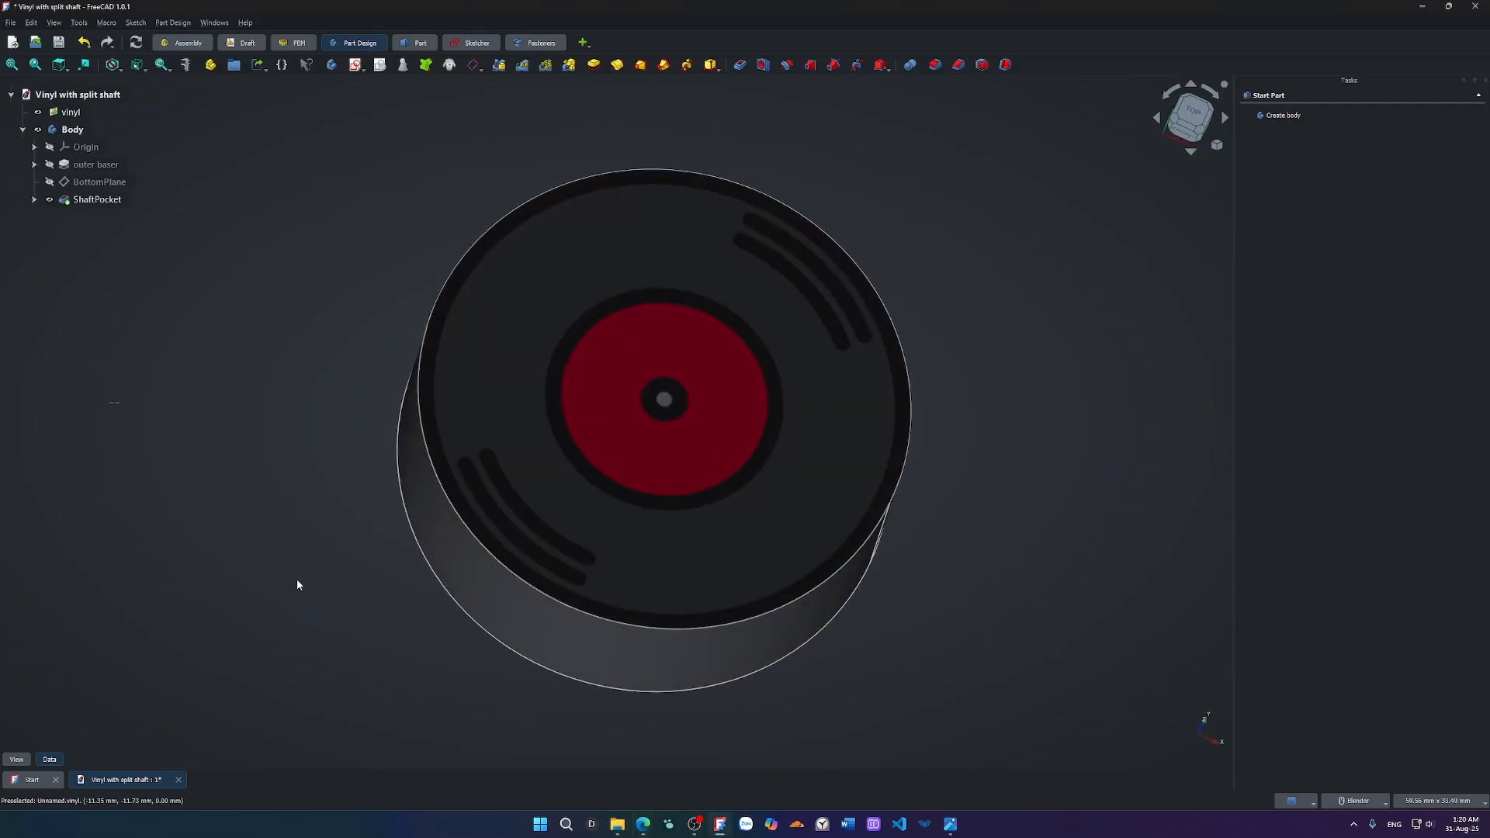
{"action": "key", "text": "0"}
{"action": "middle_click_drag", "start_coordinate": [731, 621], "coordinate": [747, 514], "text": "shift"}
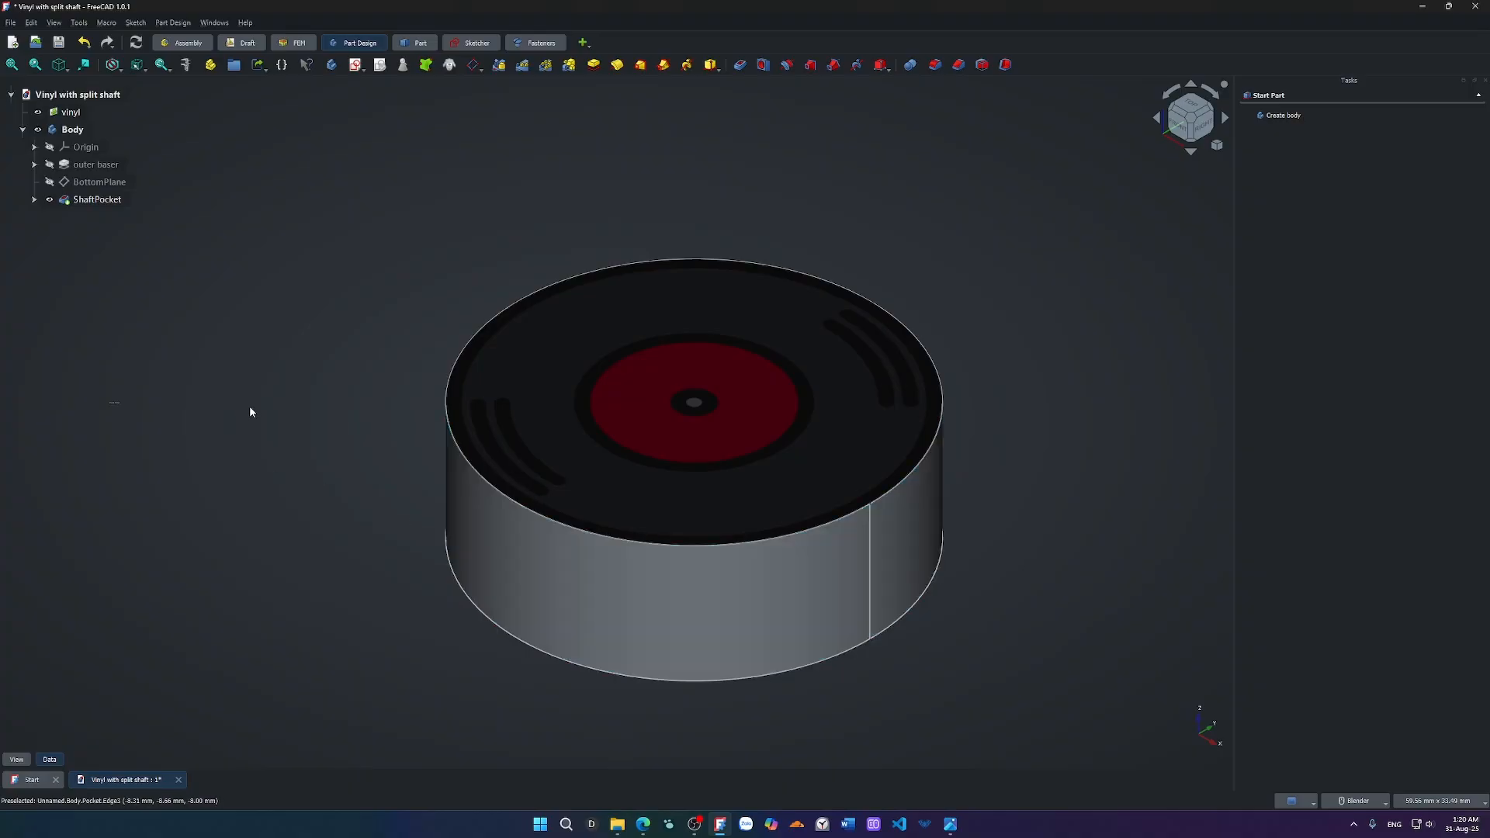
{"action": "left_click", "coordinate": [356, 65]}
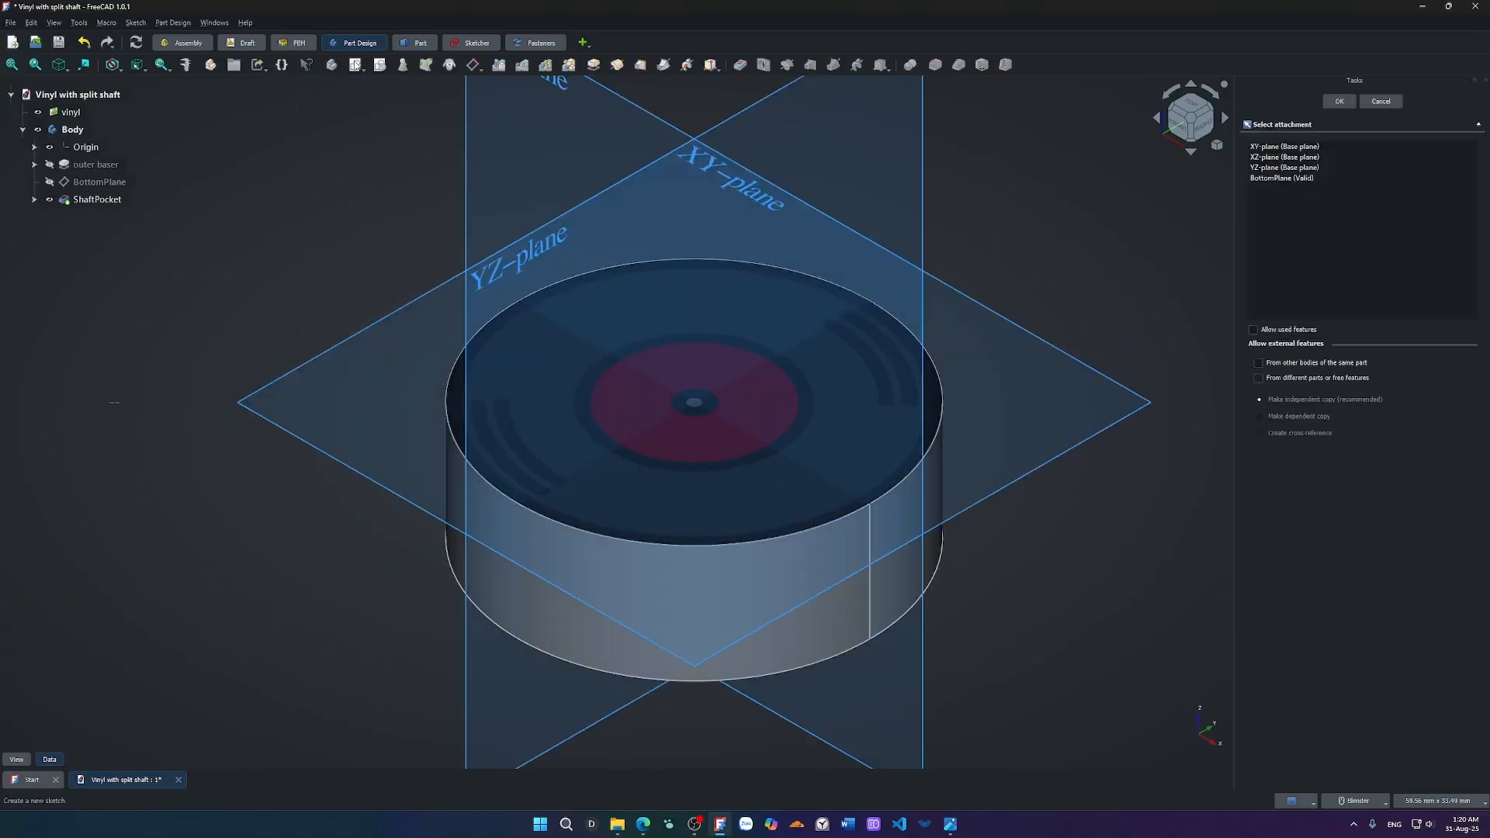
{"action": "left_click", "coordinate": [742, 178]}
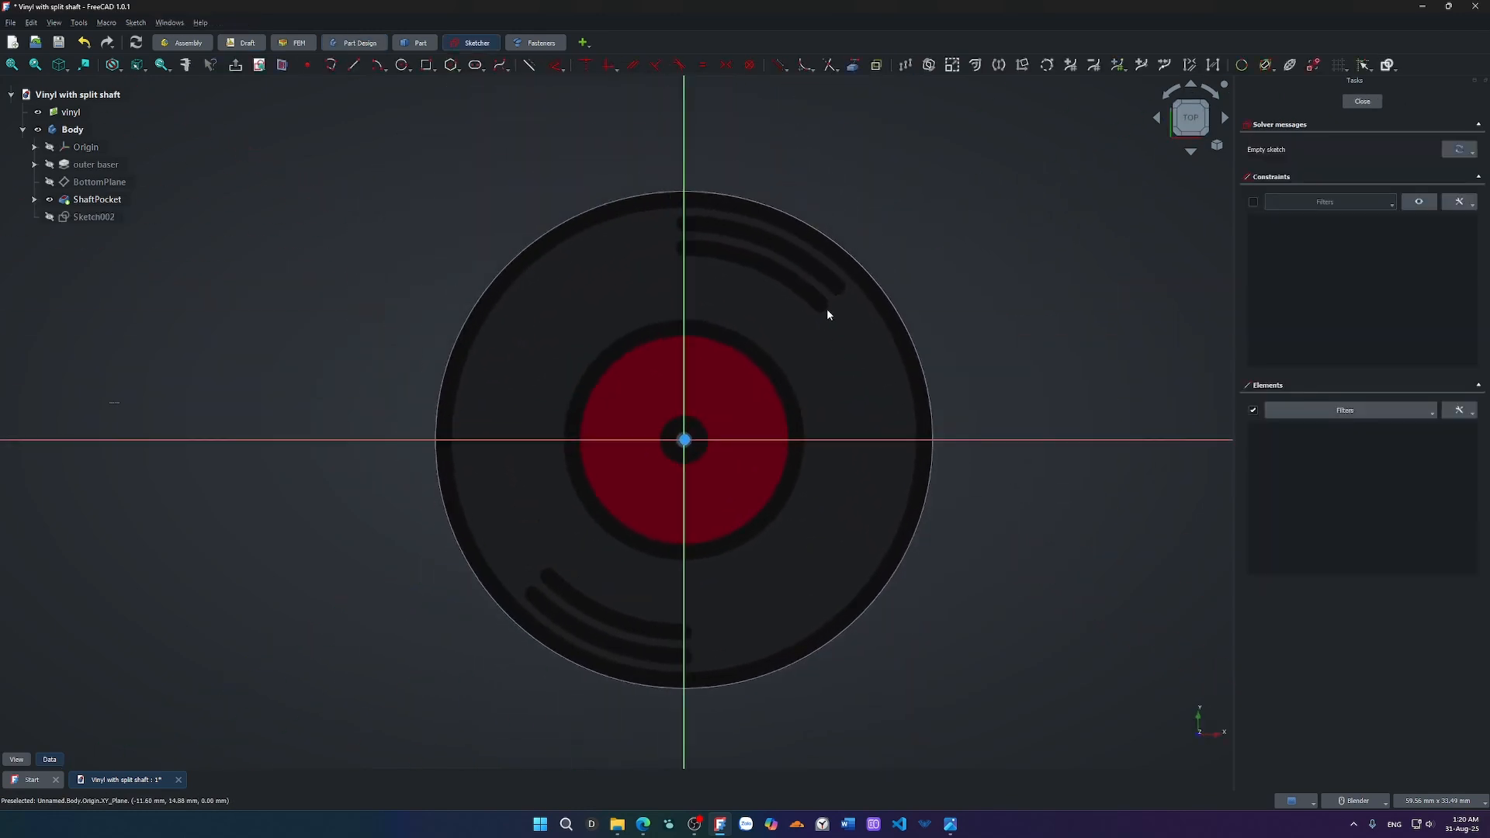
Sketch a 22 mm diameter circle centred on the origin, near the inner edge of the record's rim.
{"action": "key", "text": "g"}
{"action": "key", "text": "c"}
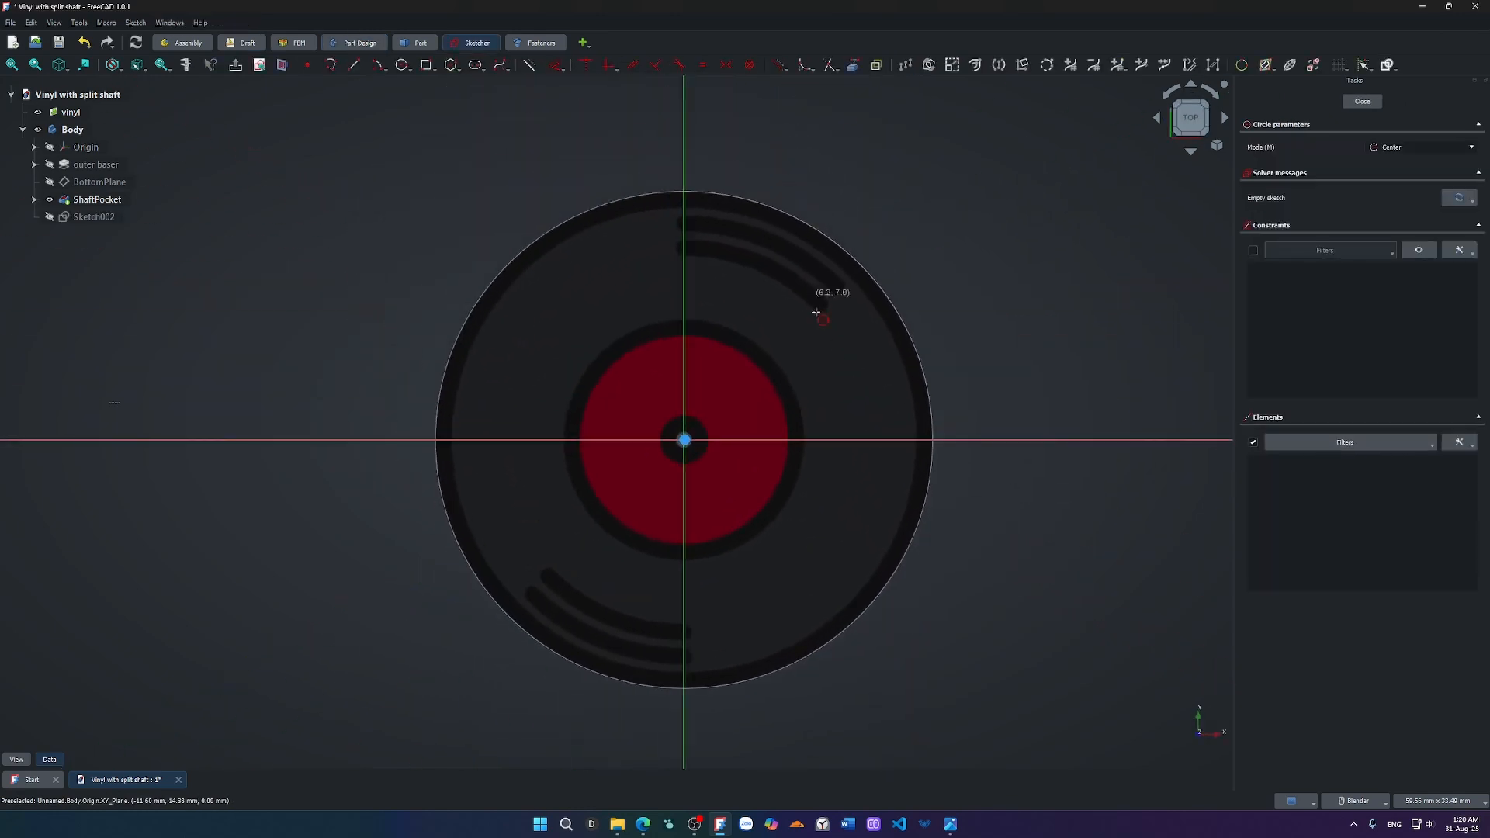
{"action": "left_click", "coordinate": [684, 439]}
{"action": "scroll", "coordinate": [893, 497], "scroll_direction": "up", "scroll_amount": 6}
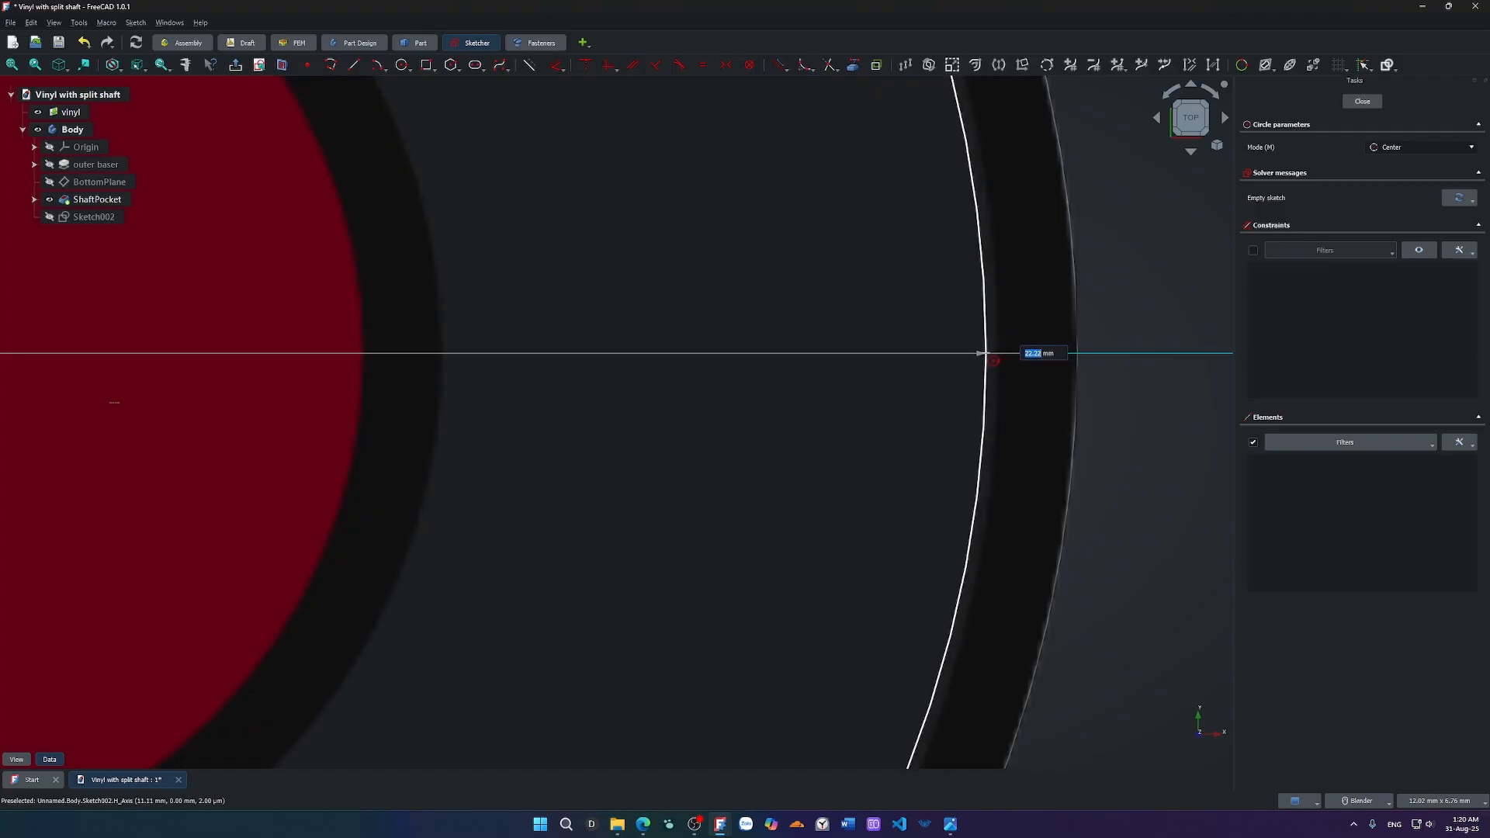
{"action": "type", "text": "22"}
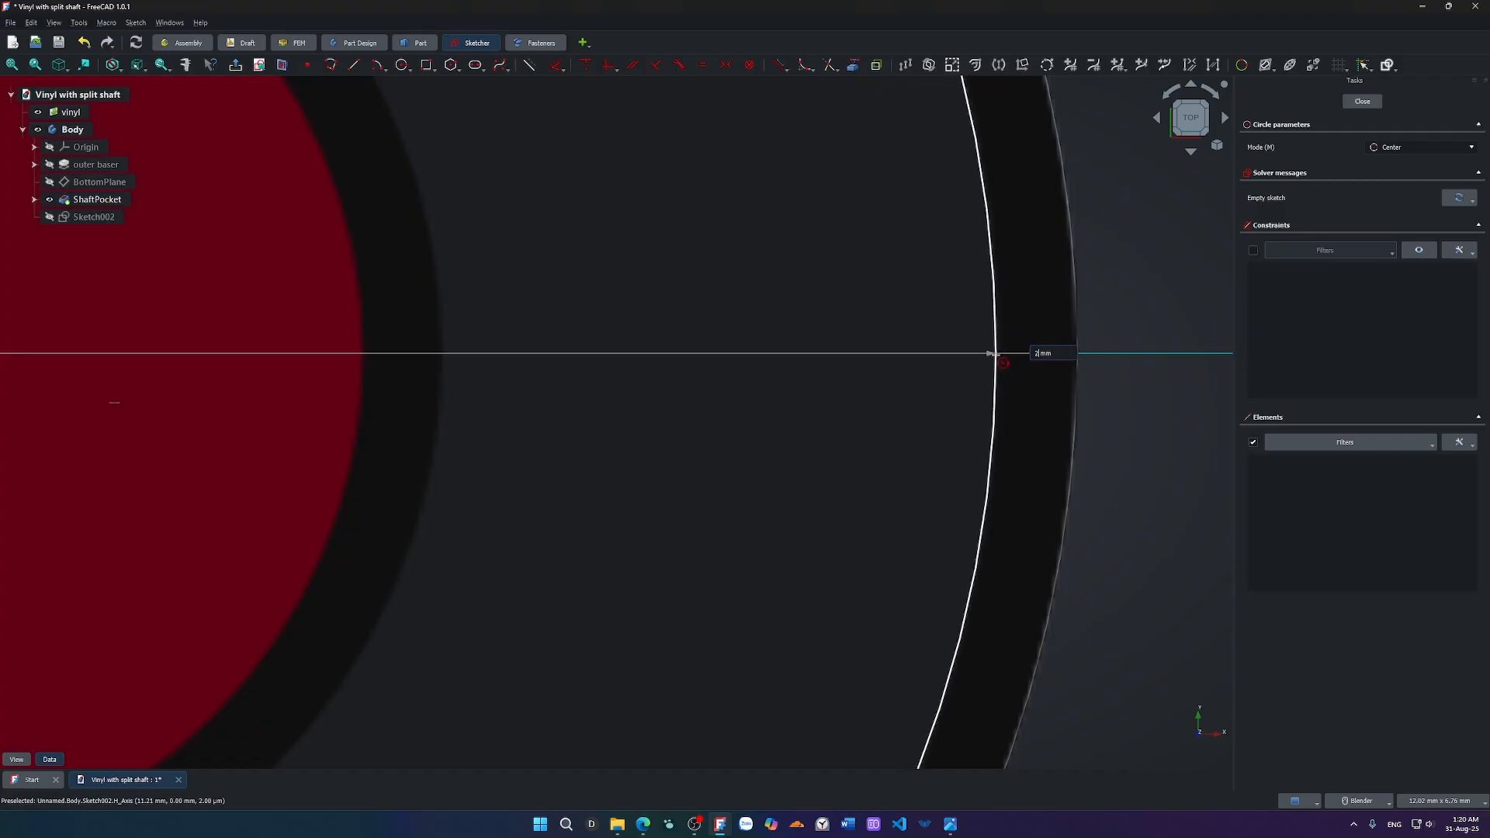
{"action": "key", "text": "Return"}
{"action": "key", "text": "Escape"}
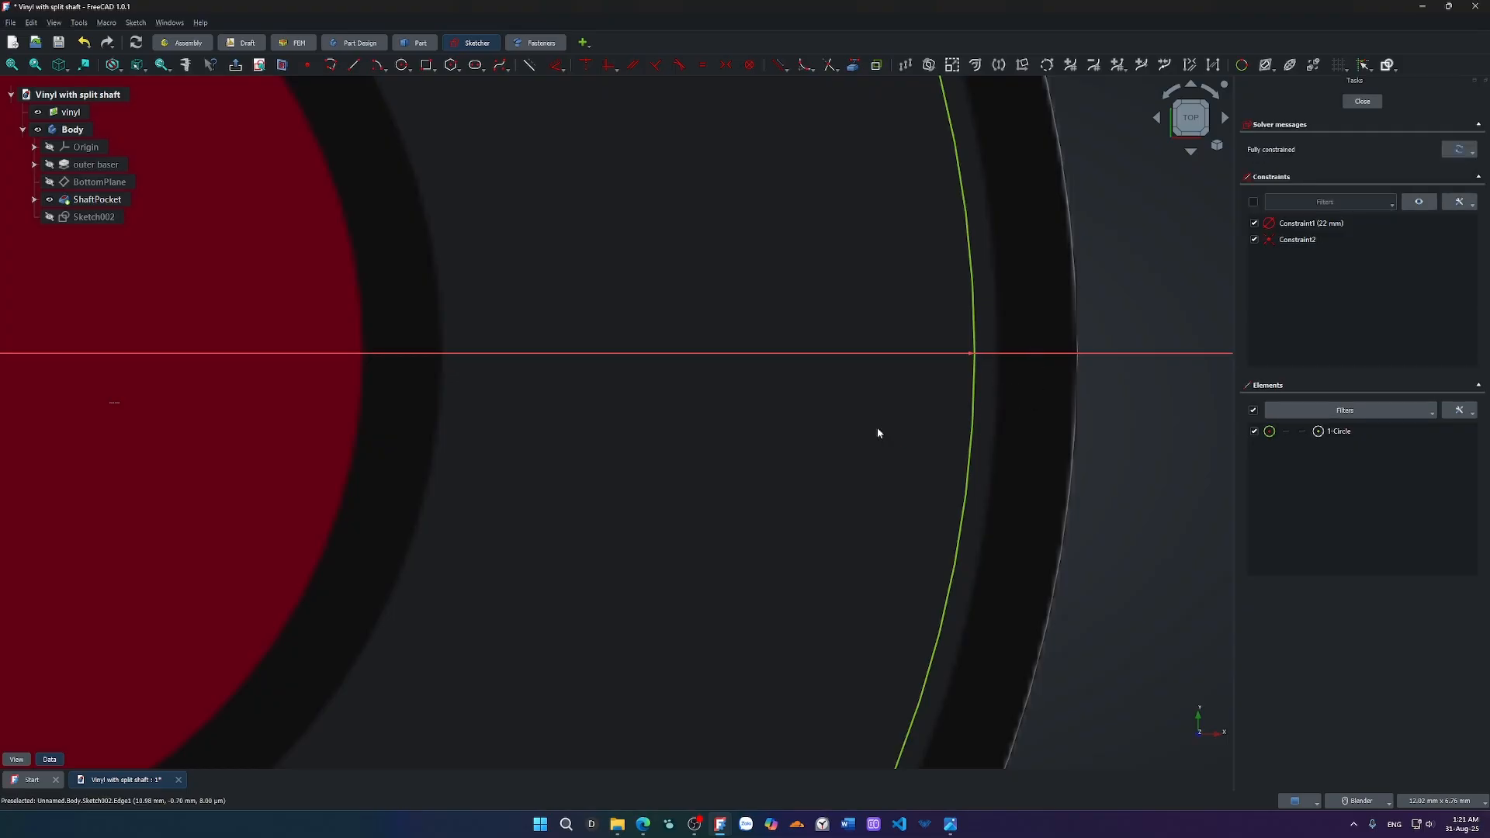
Move the circle's diameter dimension outside the record and set the diameter to 23 mm.
{"action": "scroll", "coordinate": [877, 427], "scroll_direction": "down", "scroll_amount": 8}
{"action": "left_click_drag", "start_coordinate": [1105, 418], "coordinate": [984, 367]}
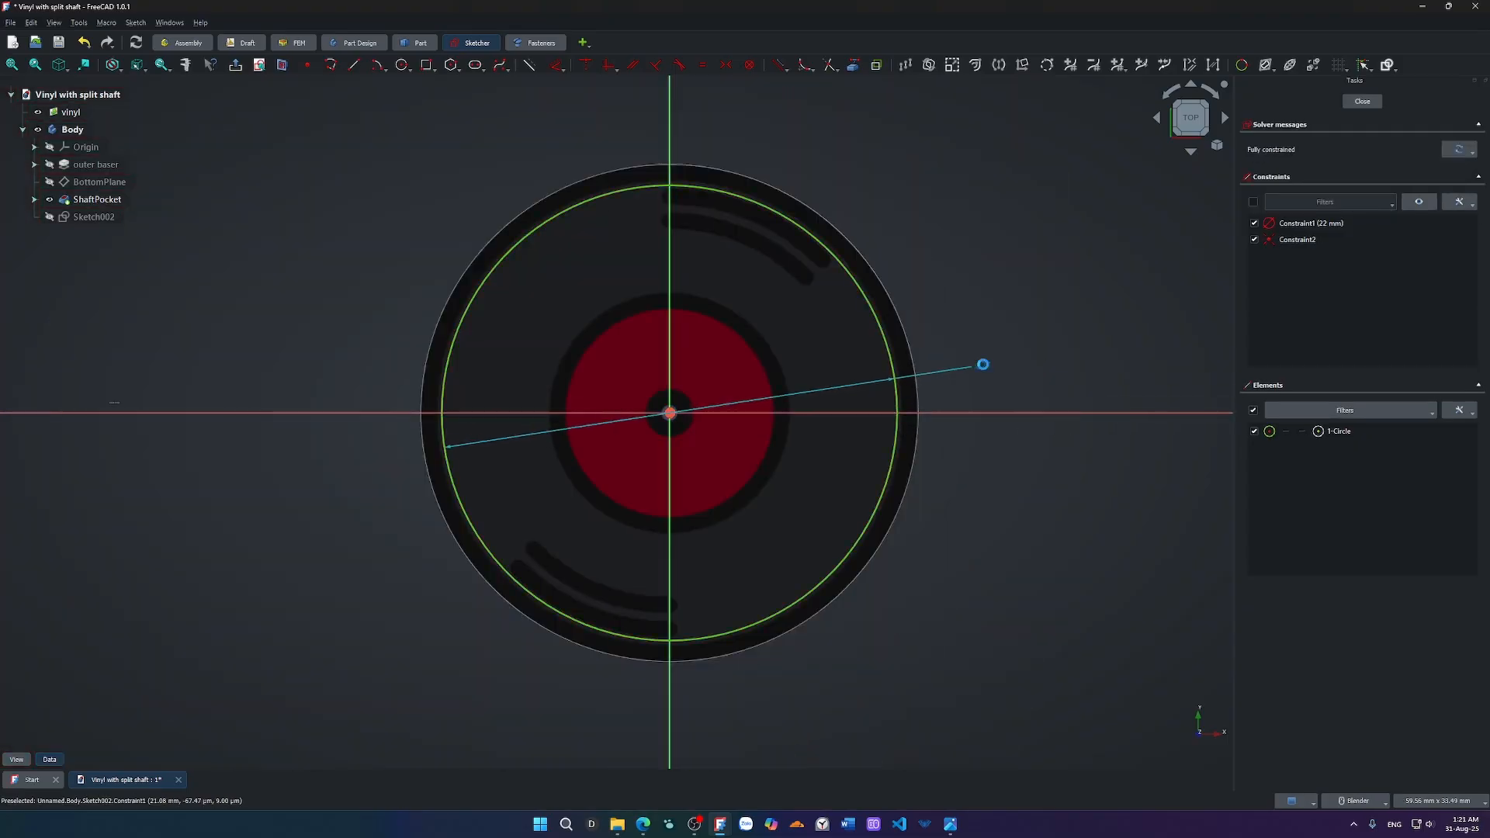
{"action": "scroll", "coordinate": [980, 368], "scroll_direction": "up", "scroll_amount": 5}
{"action": "double_click", "coordinate": [986, 369]}
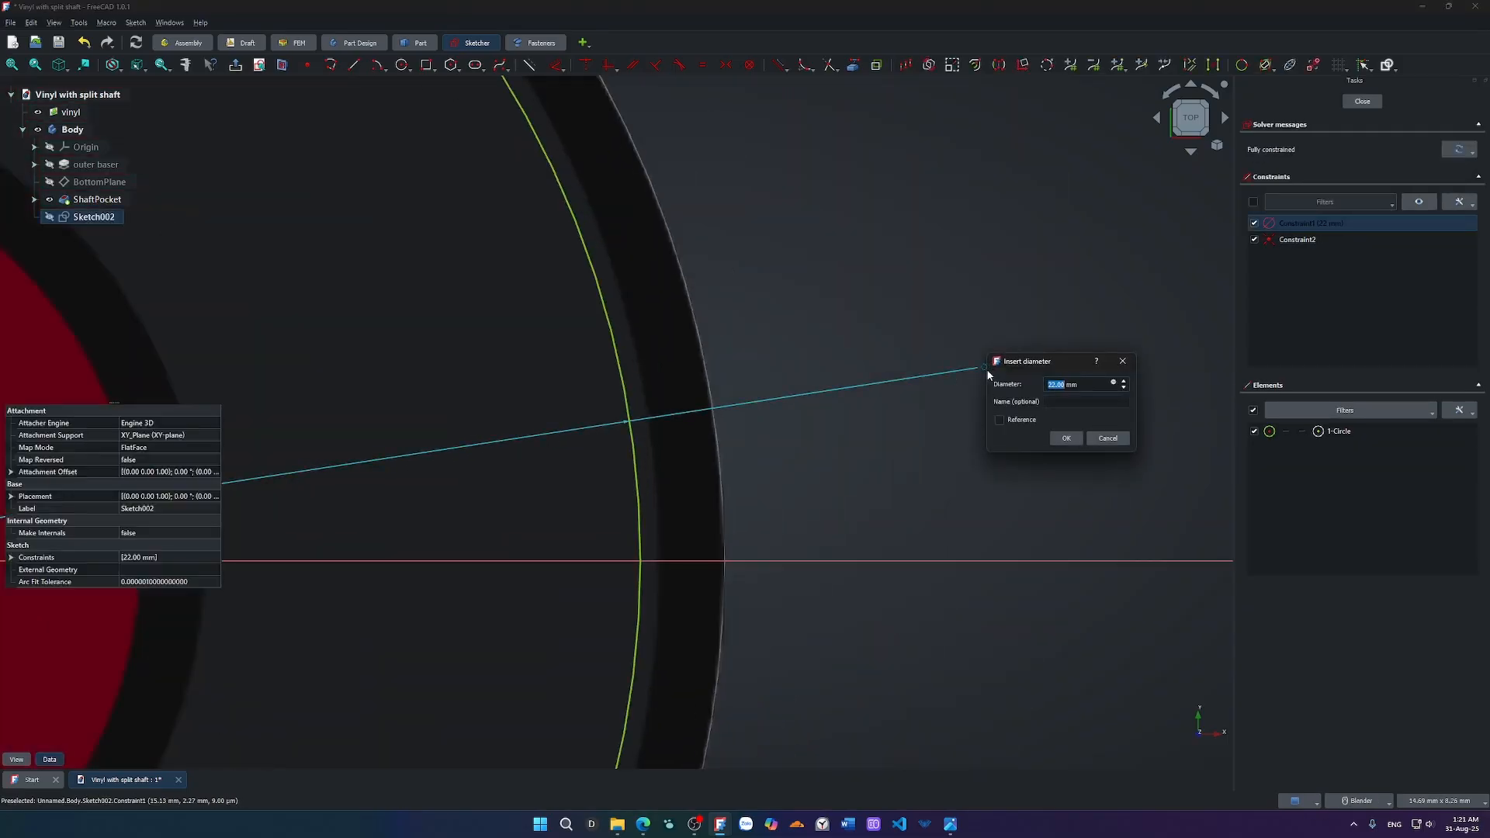
{"action": "type", "text": "23"}
{"action": "key", "text": "Return"}
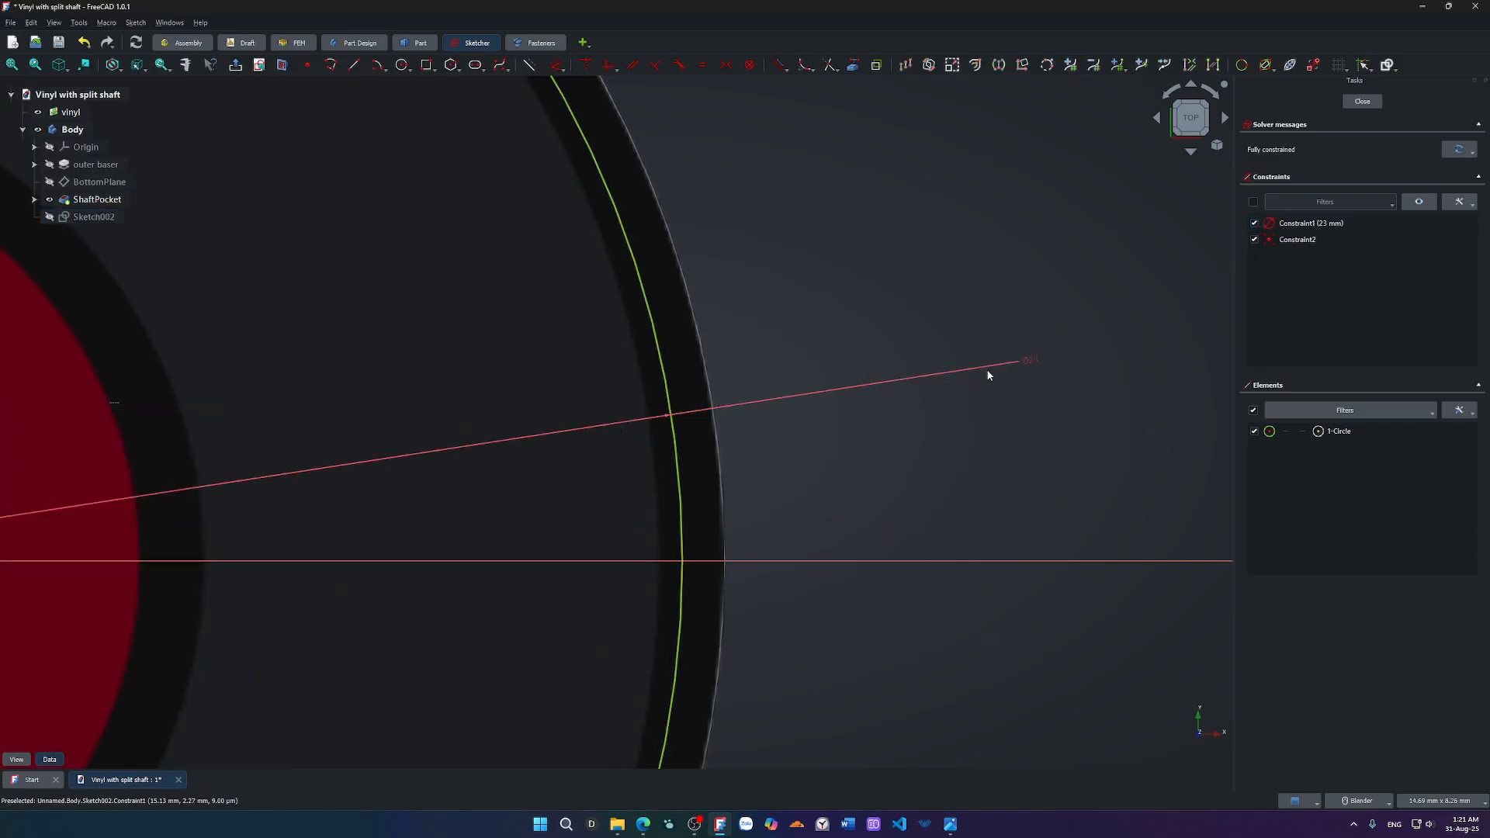
Change the rim circle's diameter to 22.5 mm.
{"action": "double_click", "coordinate": [1032, 362]}
{"action": "type", "text": "22"}
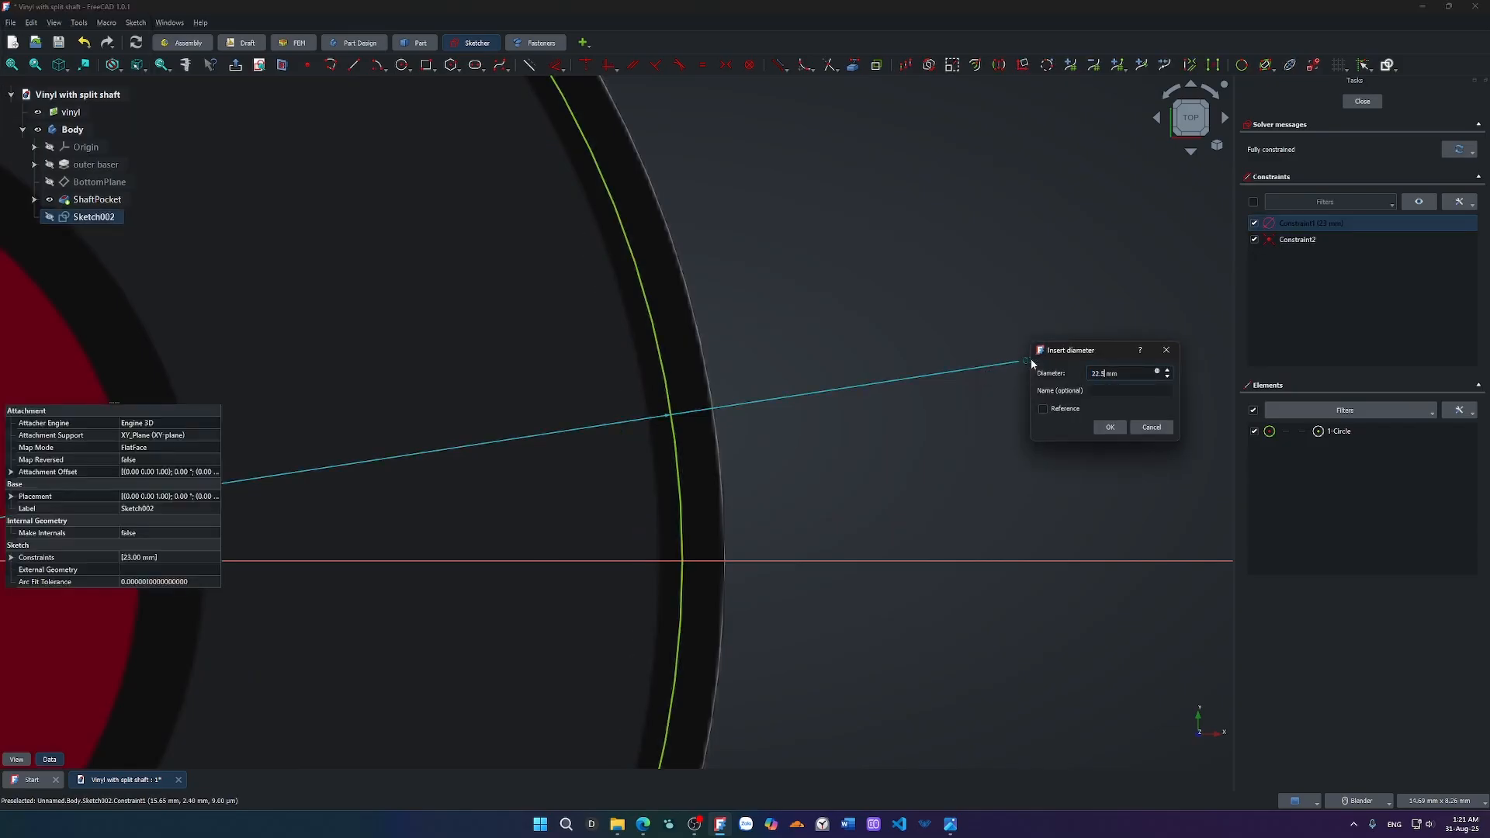
{"action": "type", "text": ".5"}
{"action": "key", "text": "Return"}
Sketch a 24 mm diameter circle centred on the origin along the knob's outer edge.
{"action": "scroll", "coordinate": [961, 377], "scroll_direction": "down", "scroll_amount": 5}
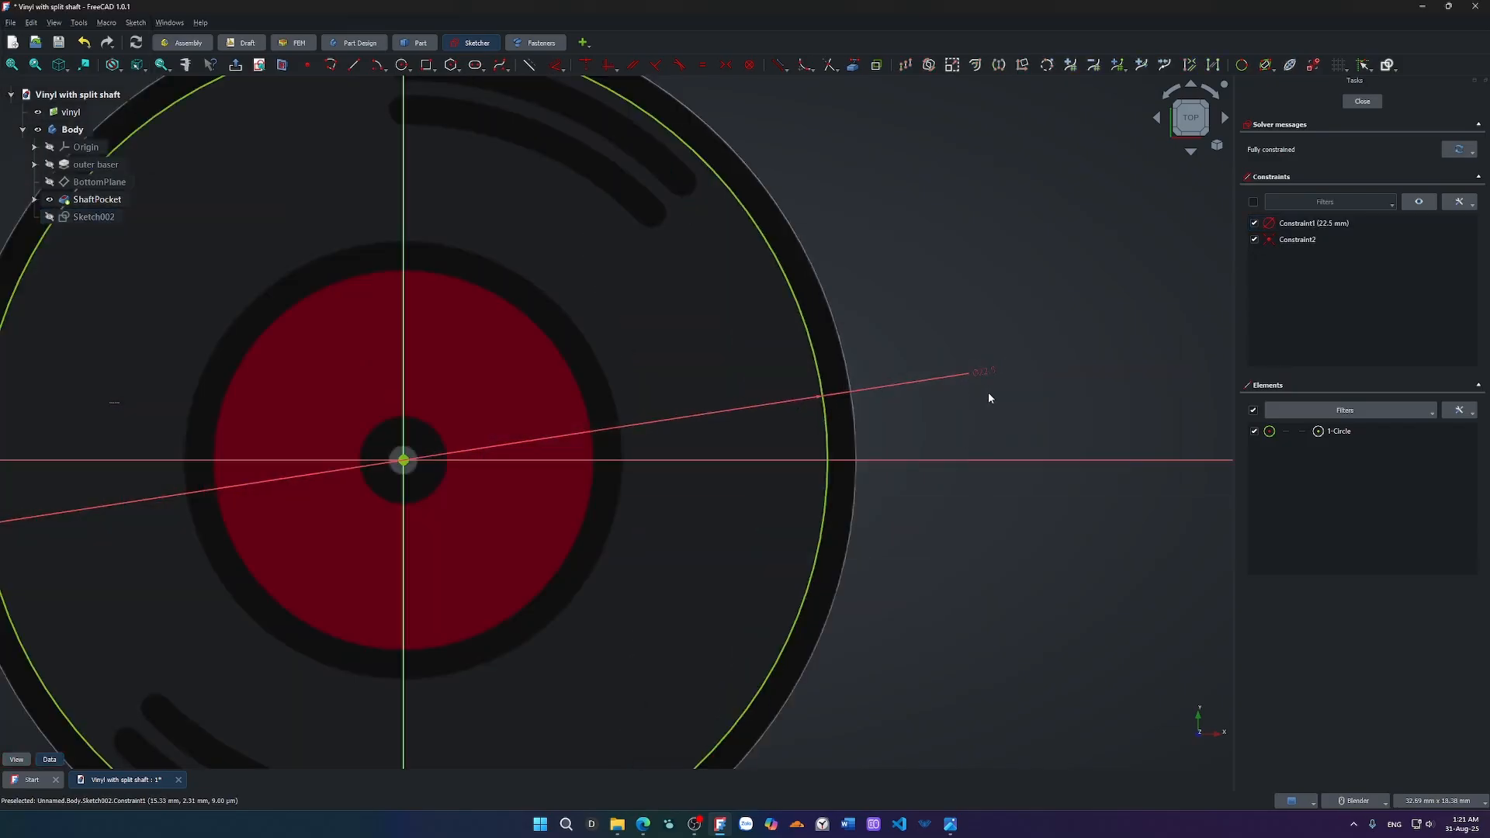
{"action": "key", "text": "g"}
{"action": "key", "text": "c"}
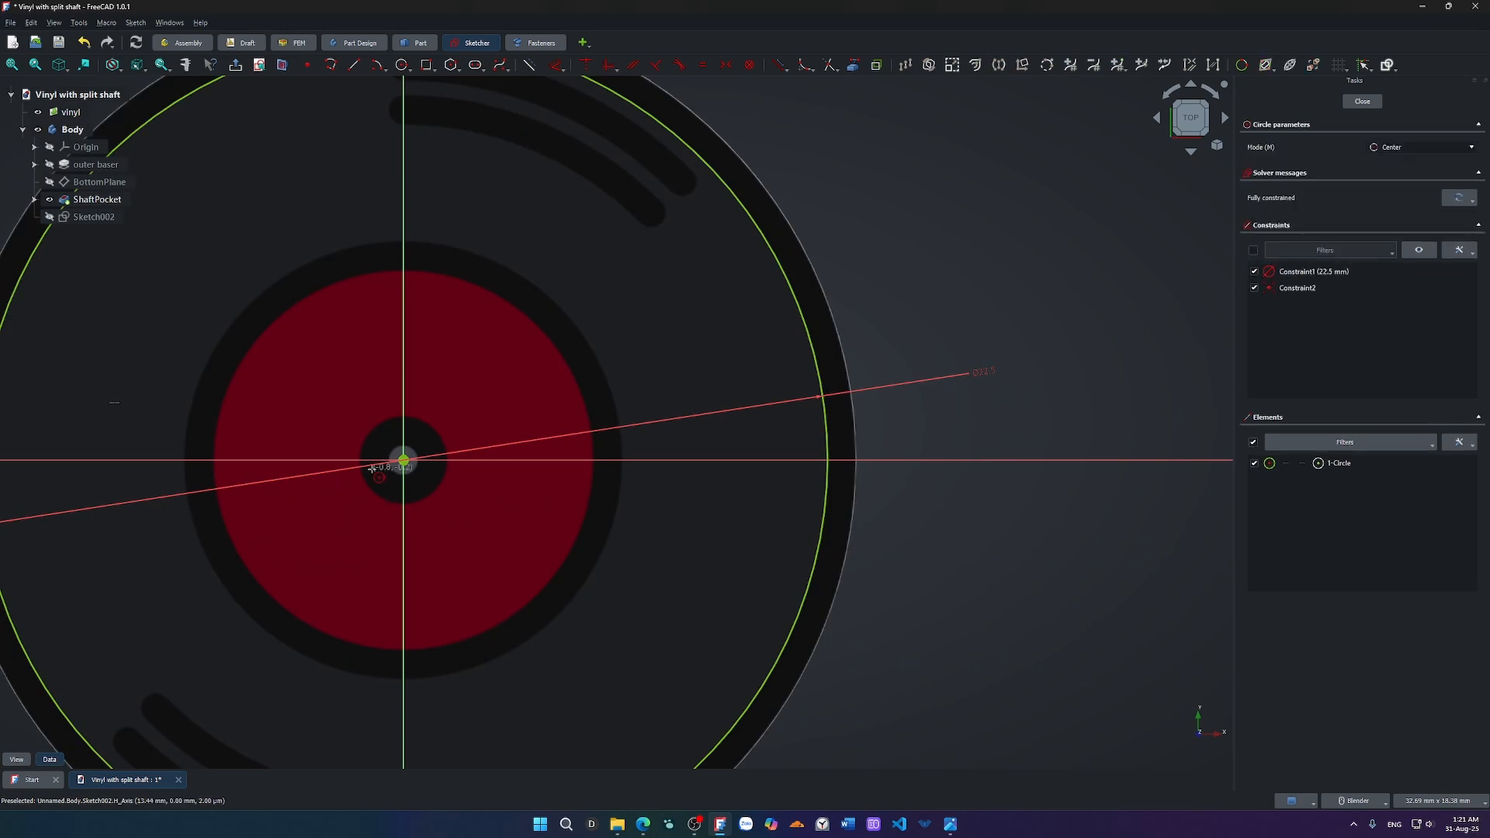
{"action": "left_click", "coordinate": [404, 461]}
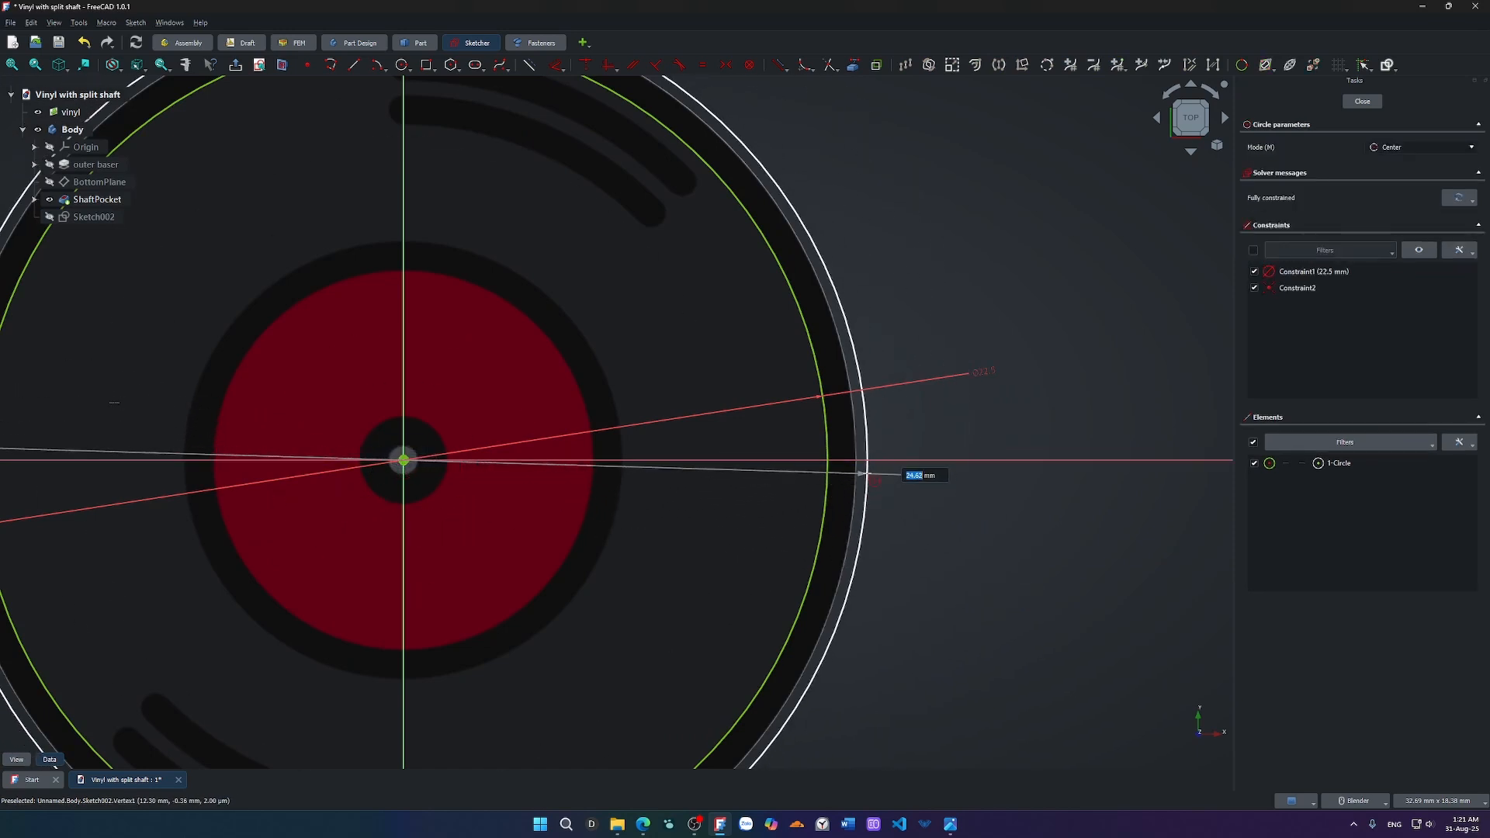
{"action": "type", "text": "24"}
{"action": "key", "text": "Return"}
{"action": "key", "text": "Escape"}
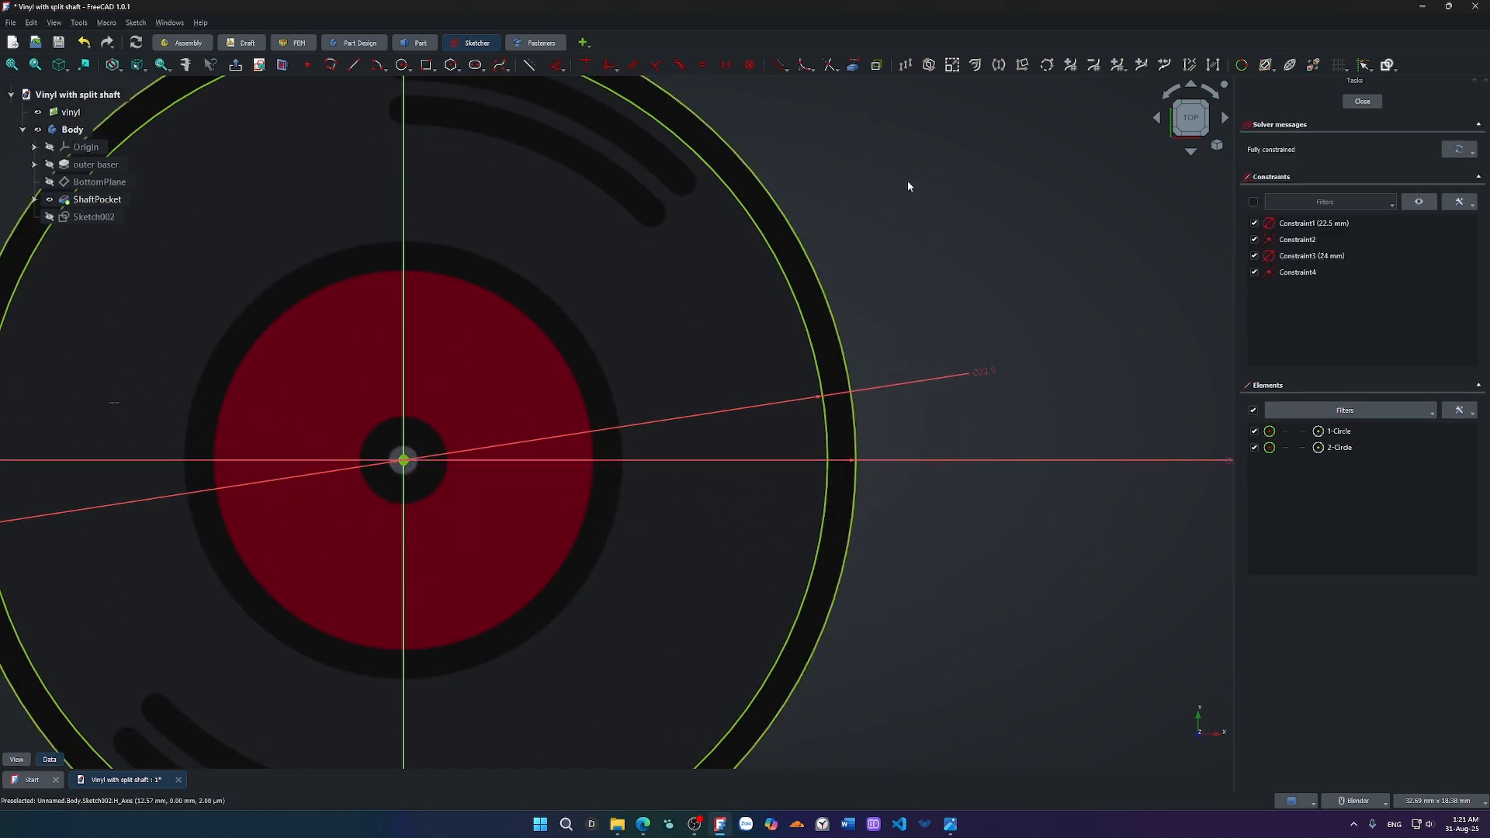
Sketch a circle about 0.75 mm in diameter at the origin over the record's grey centre hole.
{"action": "scroll", "coordinate": [908, 180], "scroll_direction": "down", "scroll_amount": 3}
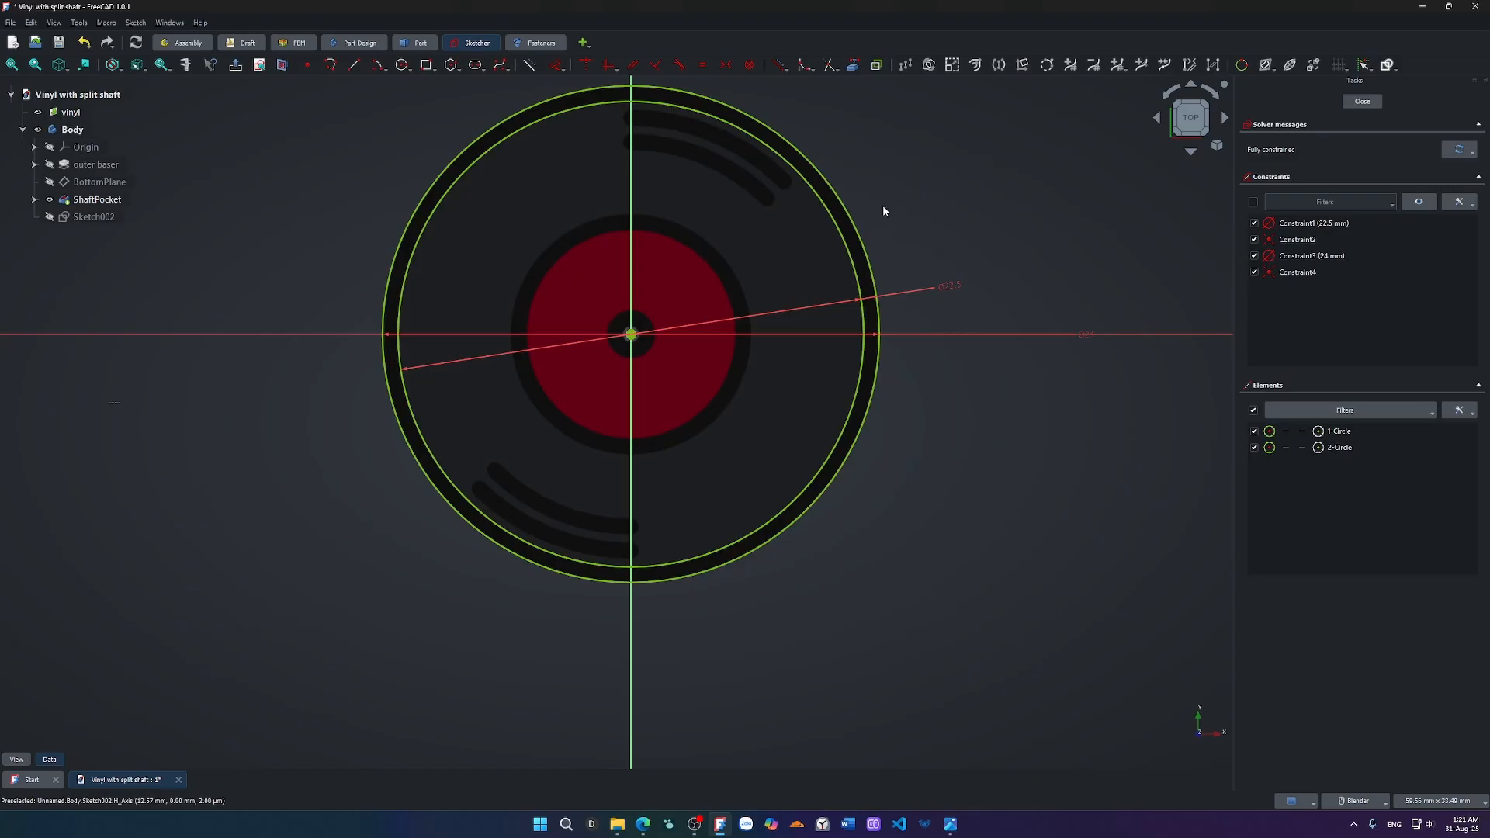
{"action": "middle_click_drag", "start_coordinate": [789, 282], "coordinate": [832, 433], "text": "shift"}
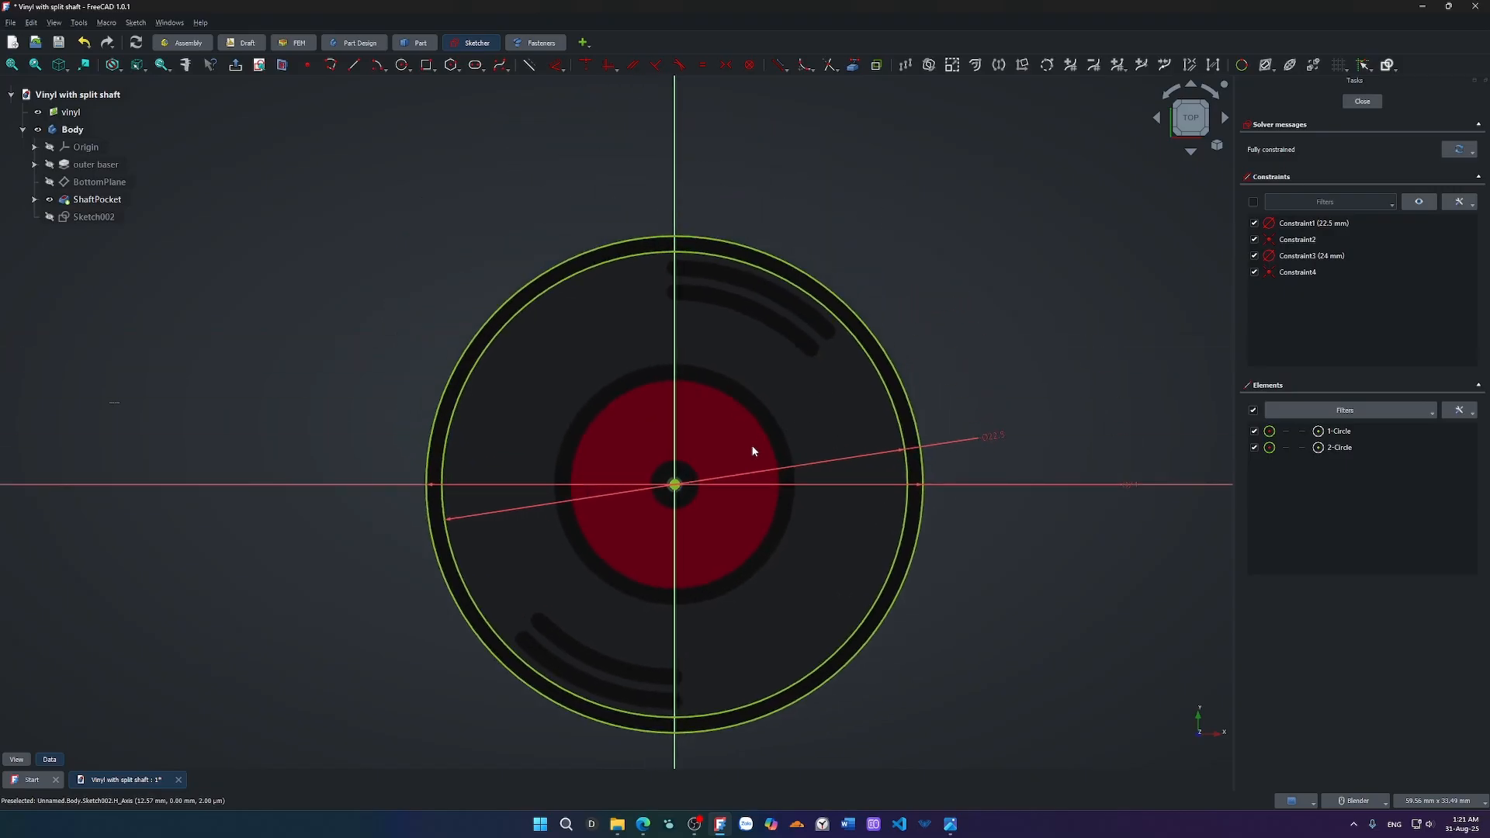
{"action": "key", "text": "g"}
{"action": "key", "text": "c"}
{"action": "scroll", "coordinate": [709, 477], "scroll_direction": "up", "scroll_amount": 4}
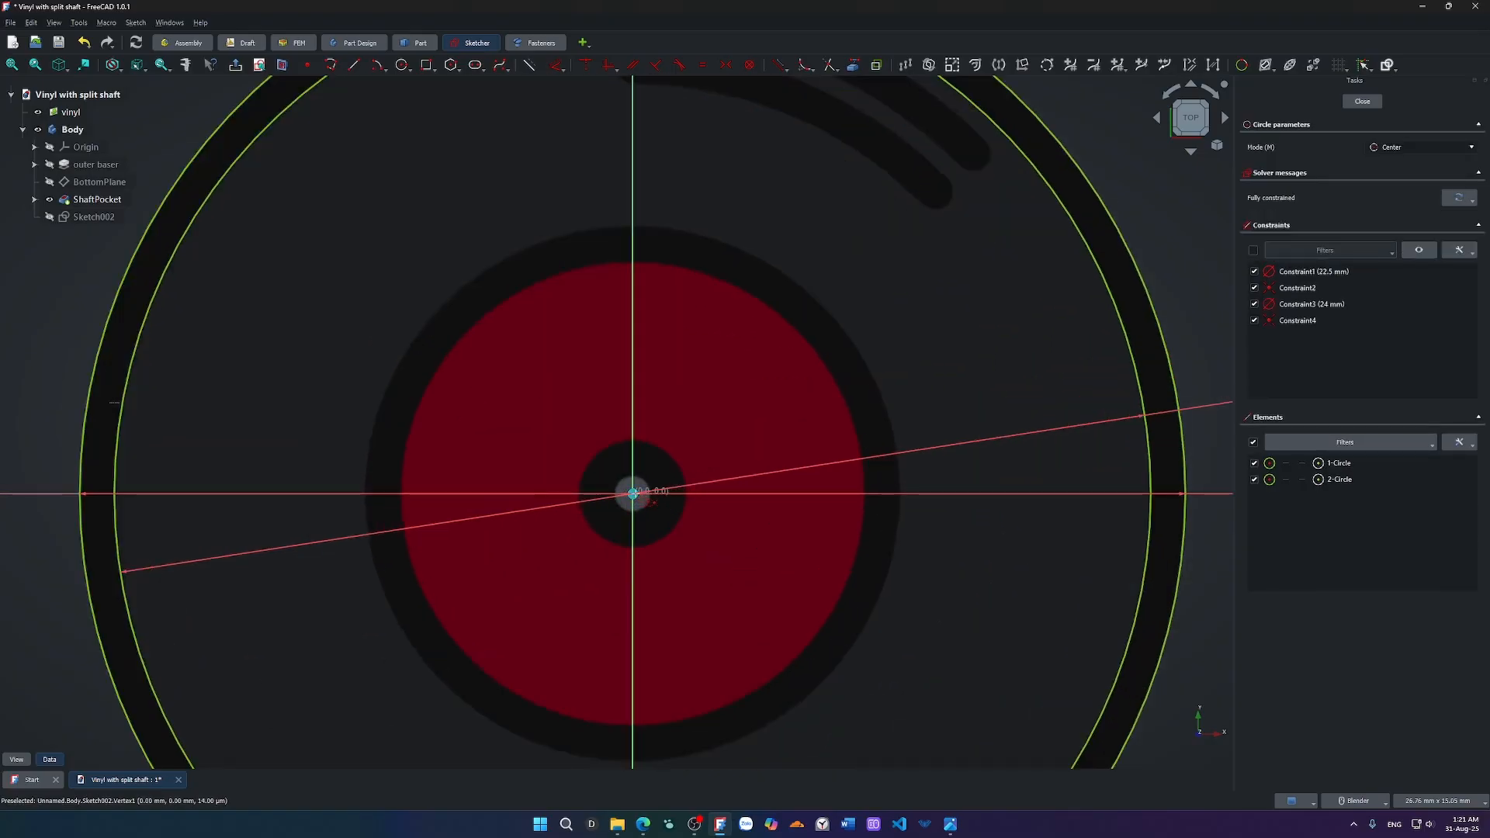
{"action": "scroll", "coordinate": [632, 494], "scroll_direction": "up", "scroll_amount": 3}
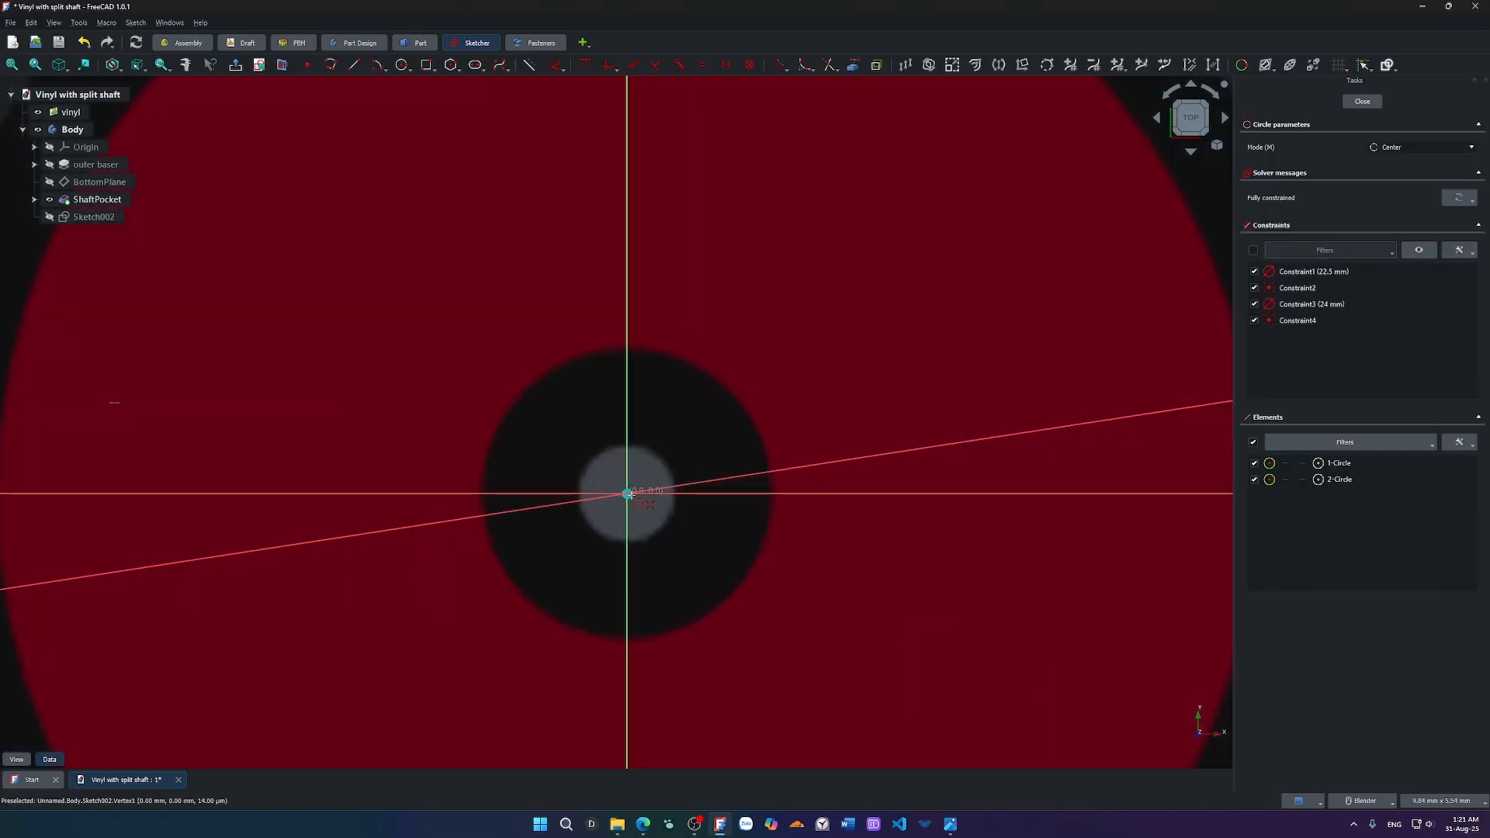
{"action": "left_click", "coordinate": [627, 493]}
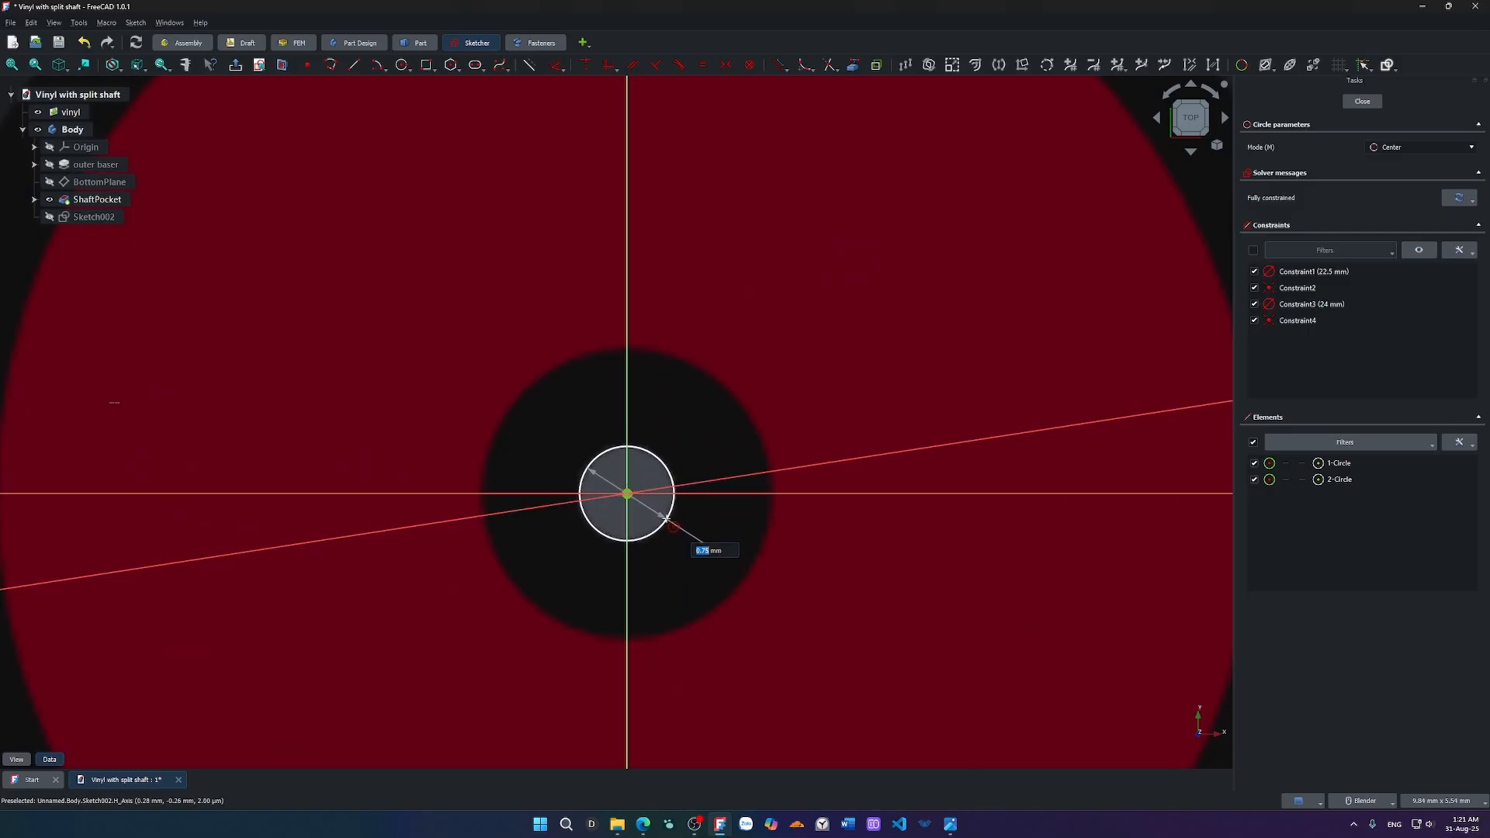
{"action": "left_click", "coordinate": [666, 517]}
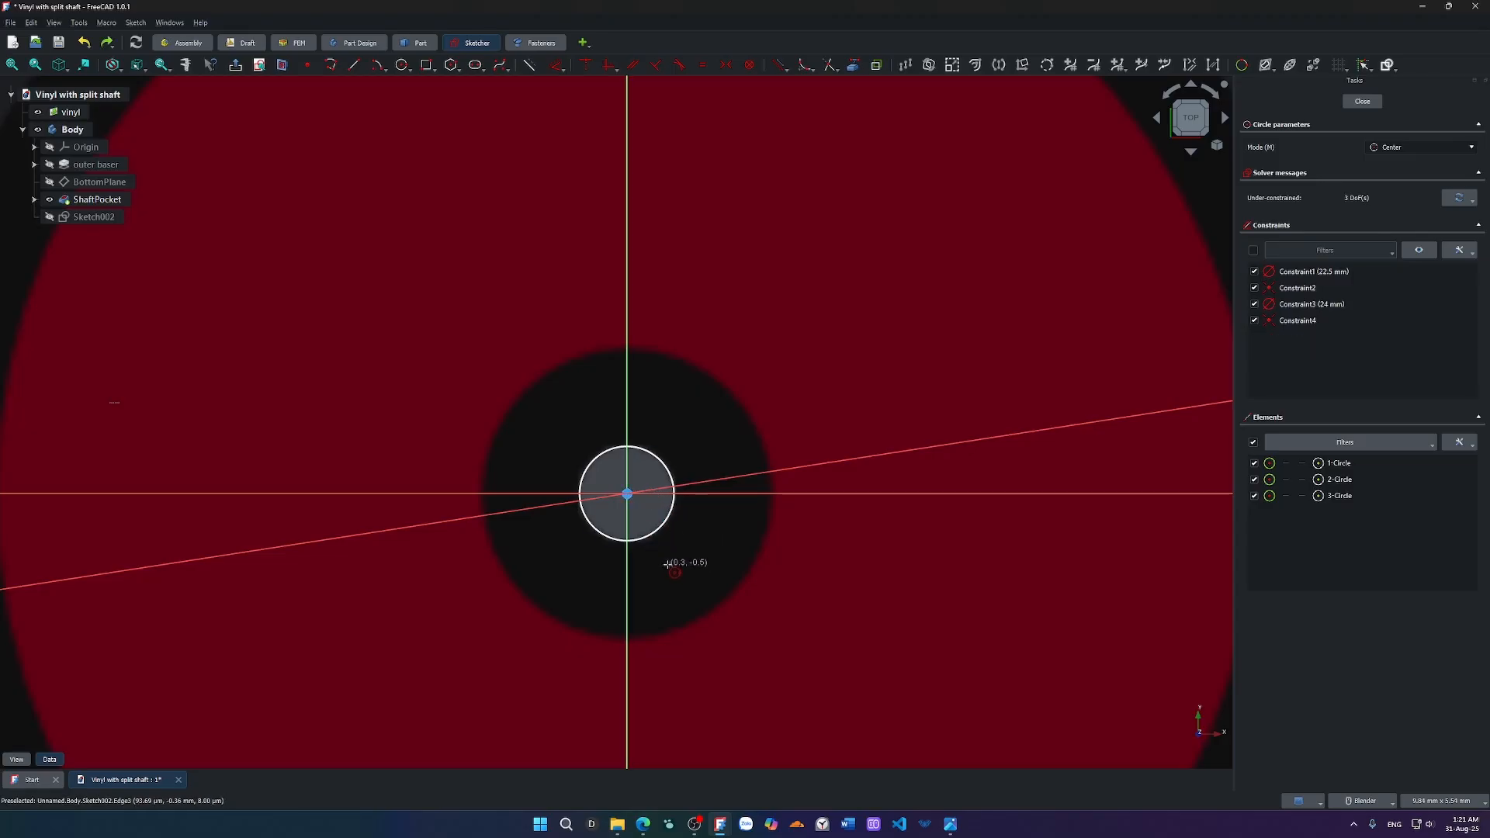
Undo the small centre circle, the 24 mm circle and the rim circle's last diameter change.
{"action": "key", "text": "ctrl+z"}
{"action": "left_click", "coordinate": [627, 494]}
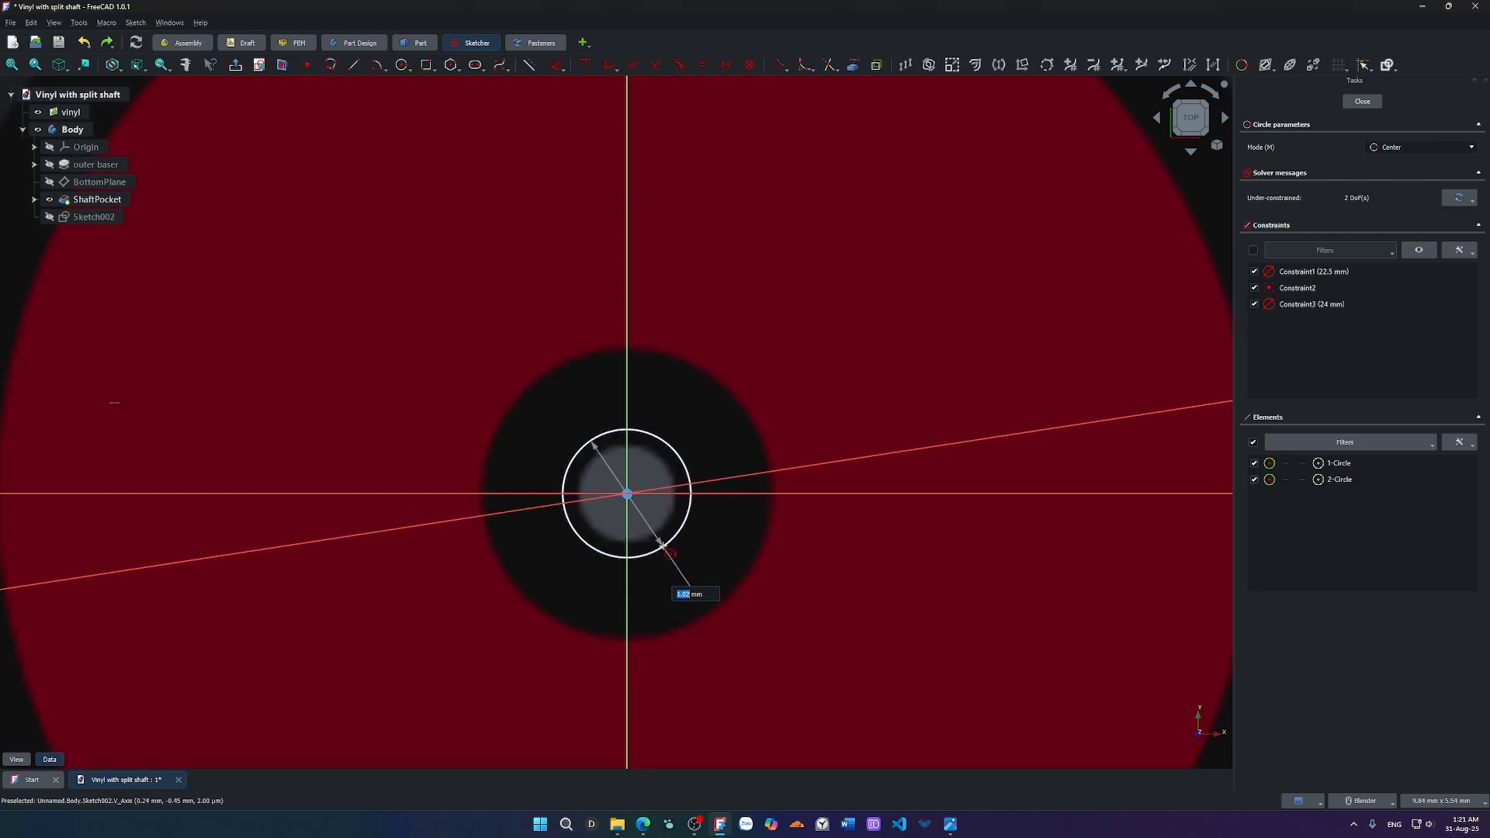
{"action": "key", "text": "ctrl+z"}
{"action": "key", "text": "ctrl+z"}
{"action": "key", "text": "Escape"}
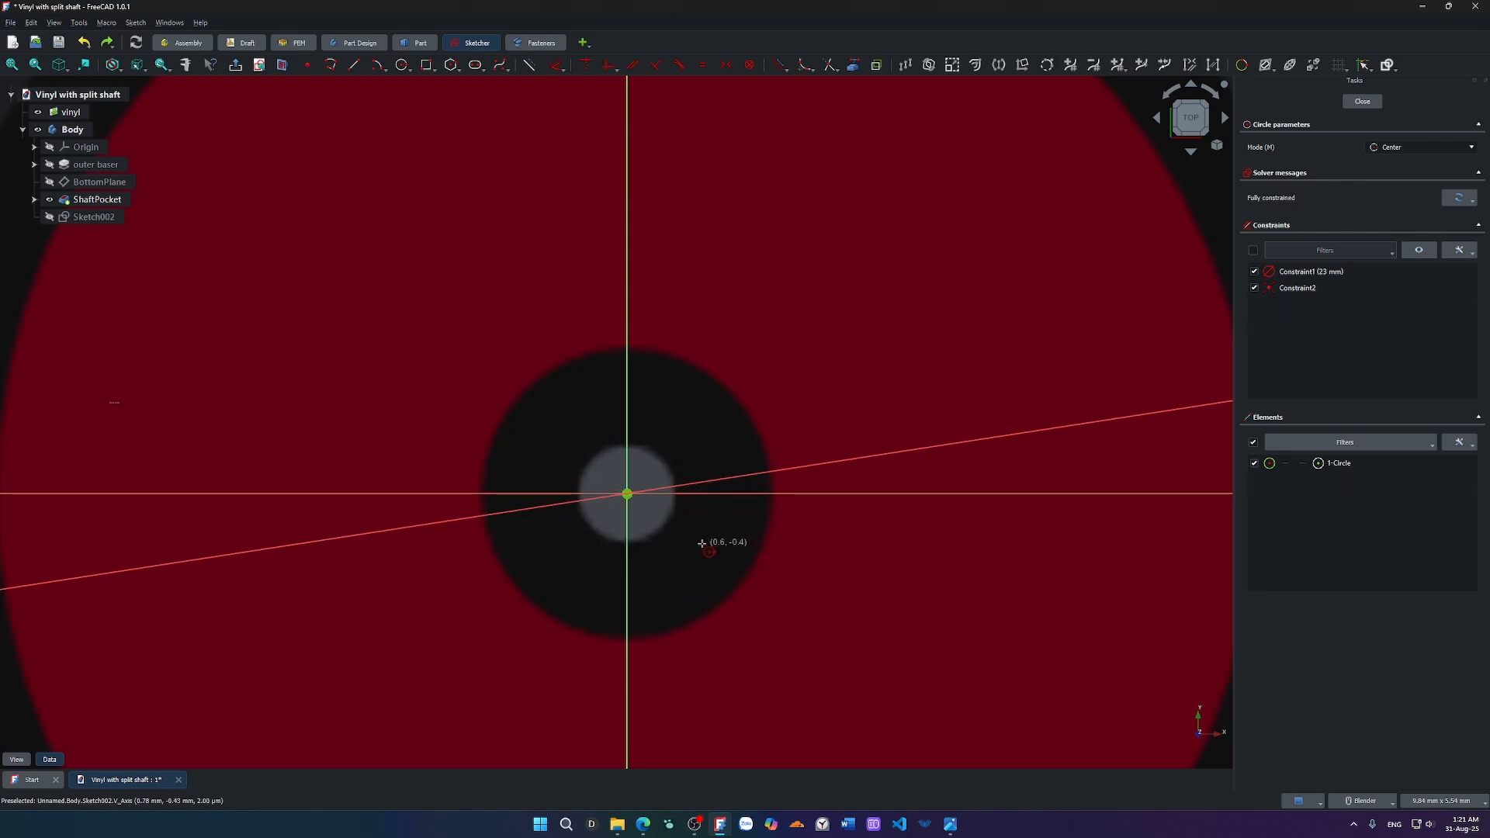
Sketch a 0.75 mm diameter circle centred on the origin around the record's grey centre hole.
{"action": "left_click", "coordinate": [627, 494]}
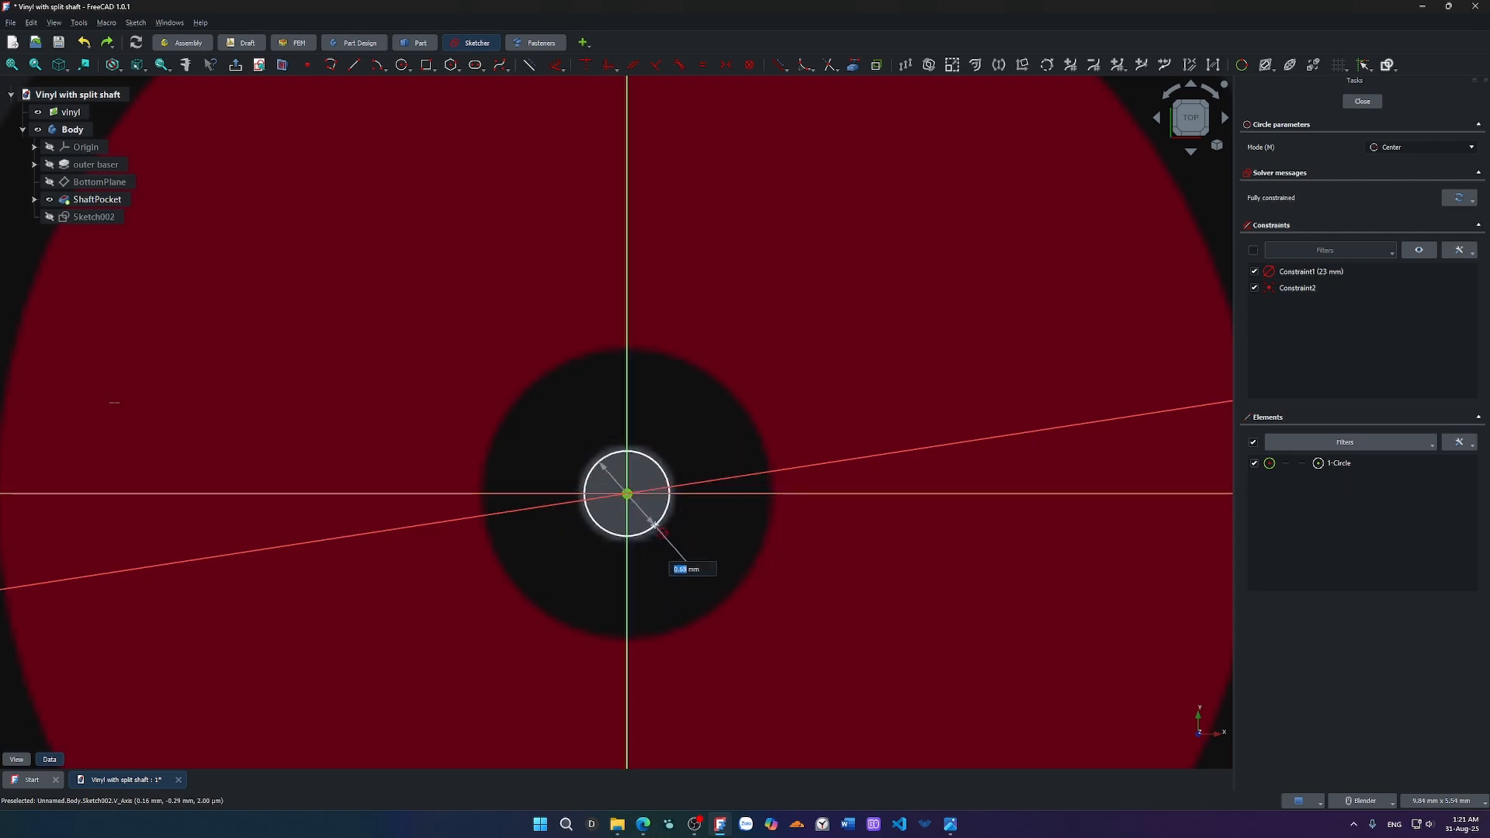
{"action": "type", "text": "0.75"}
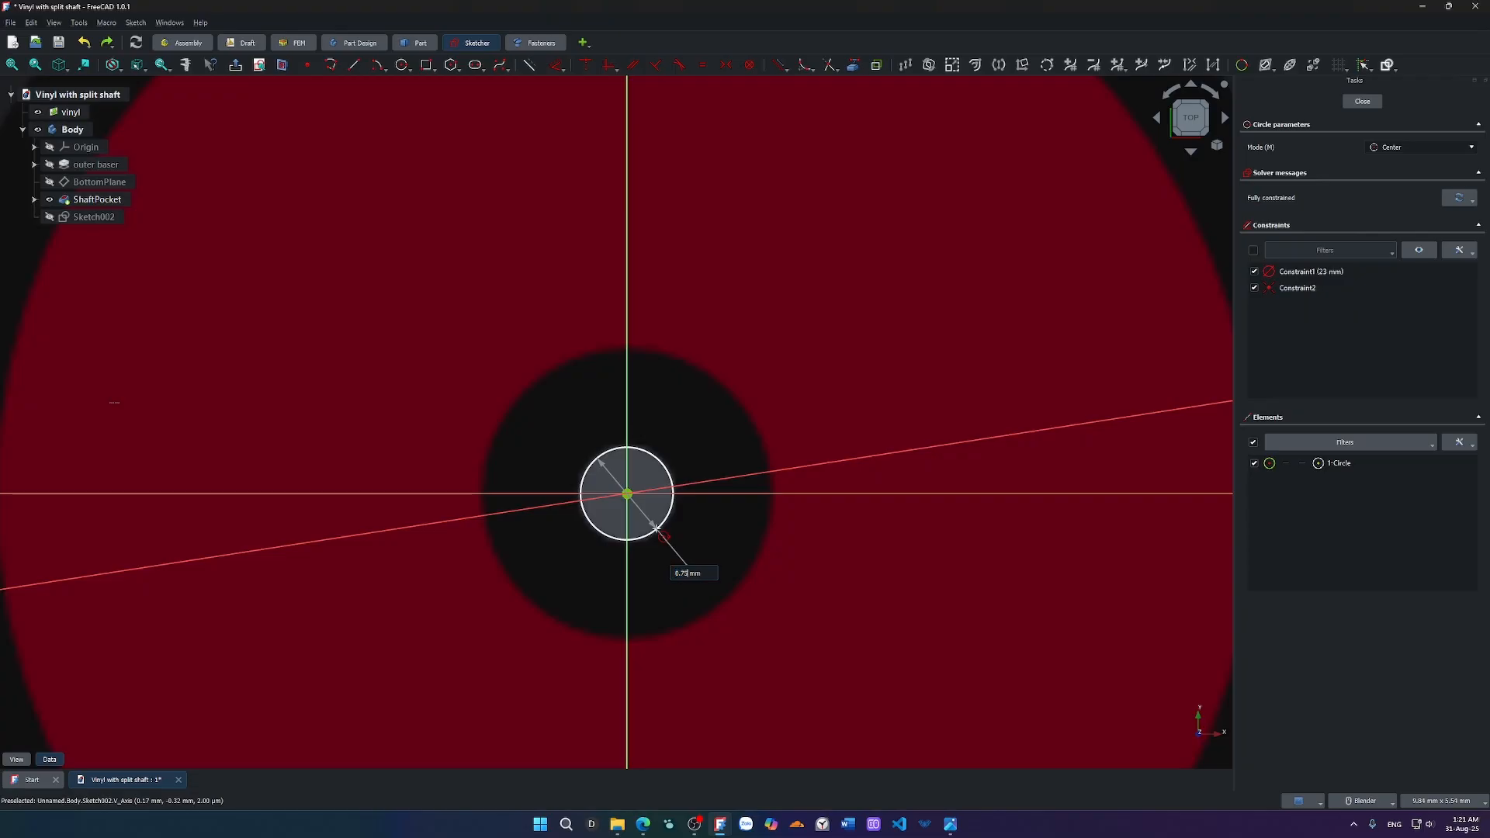
{"action": "key", "text": "Return"}
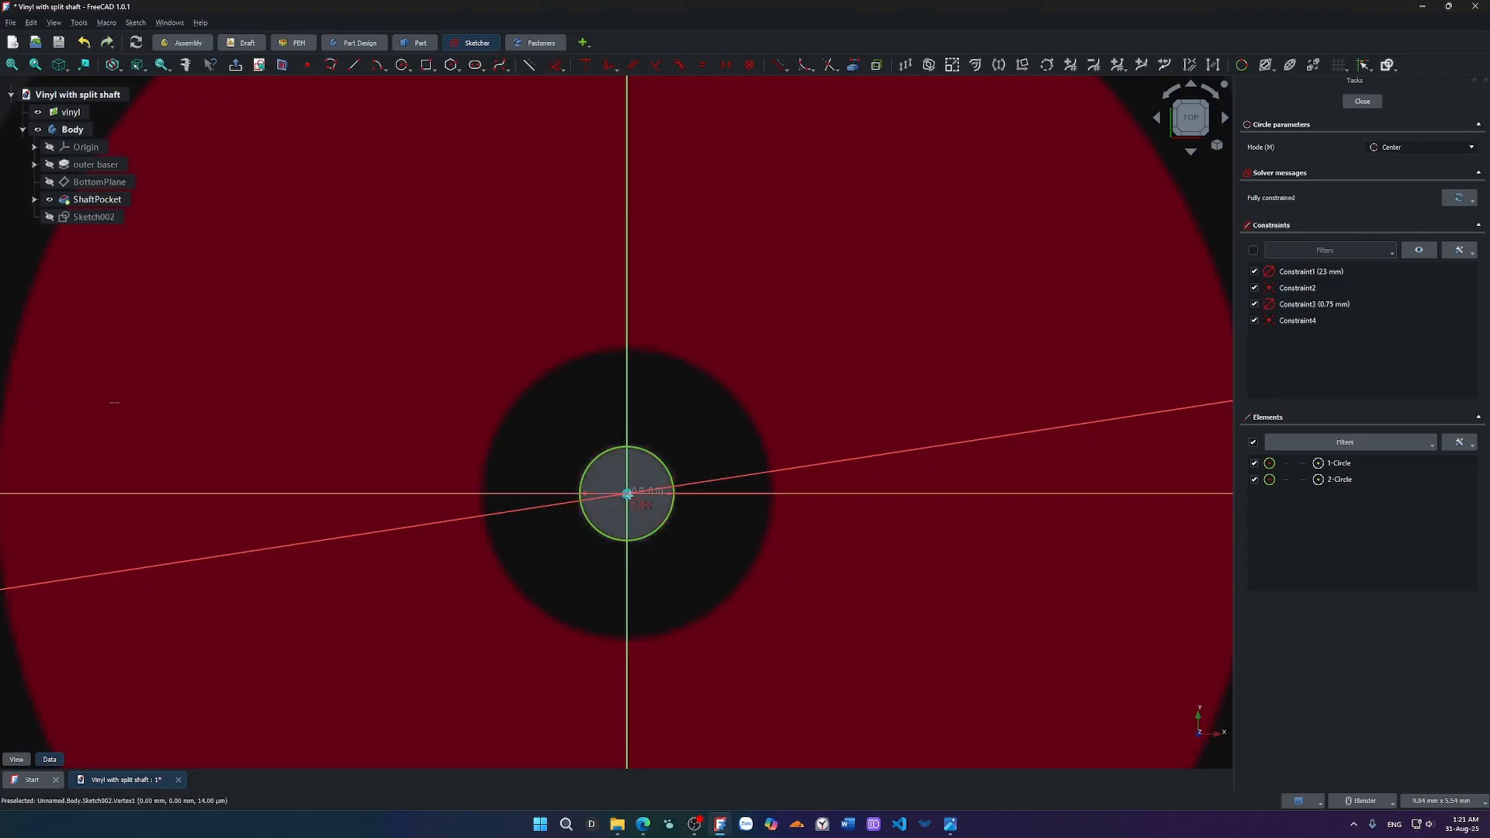
Sketch a 2.3 mm diameter circle centred on the origin around the black ring of the record's centre.
{"action": "left_click", "coordinate": [627, 494]}
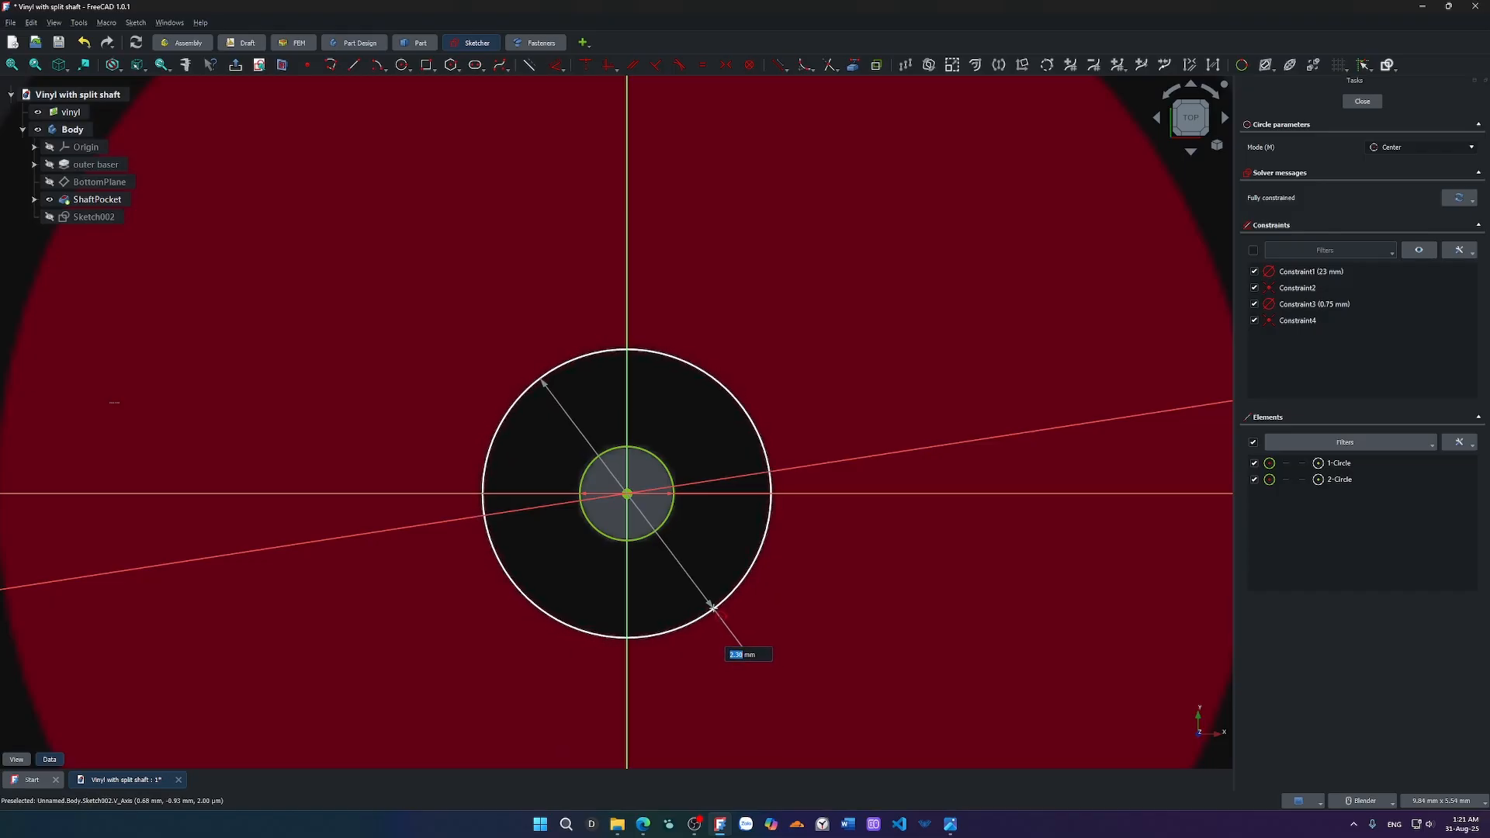
{"action": "key", "text": "Return"}
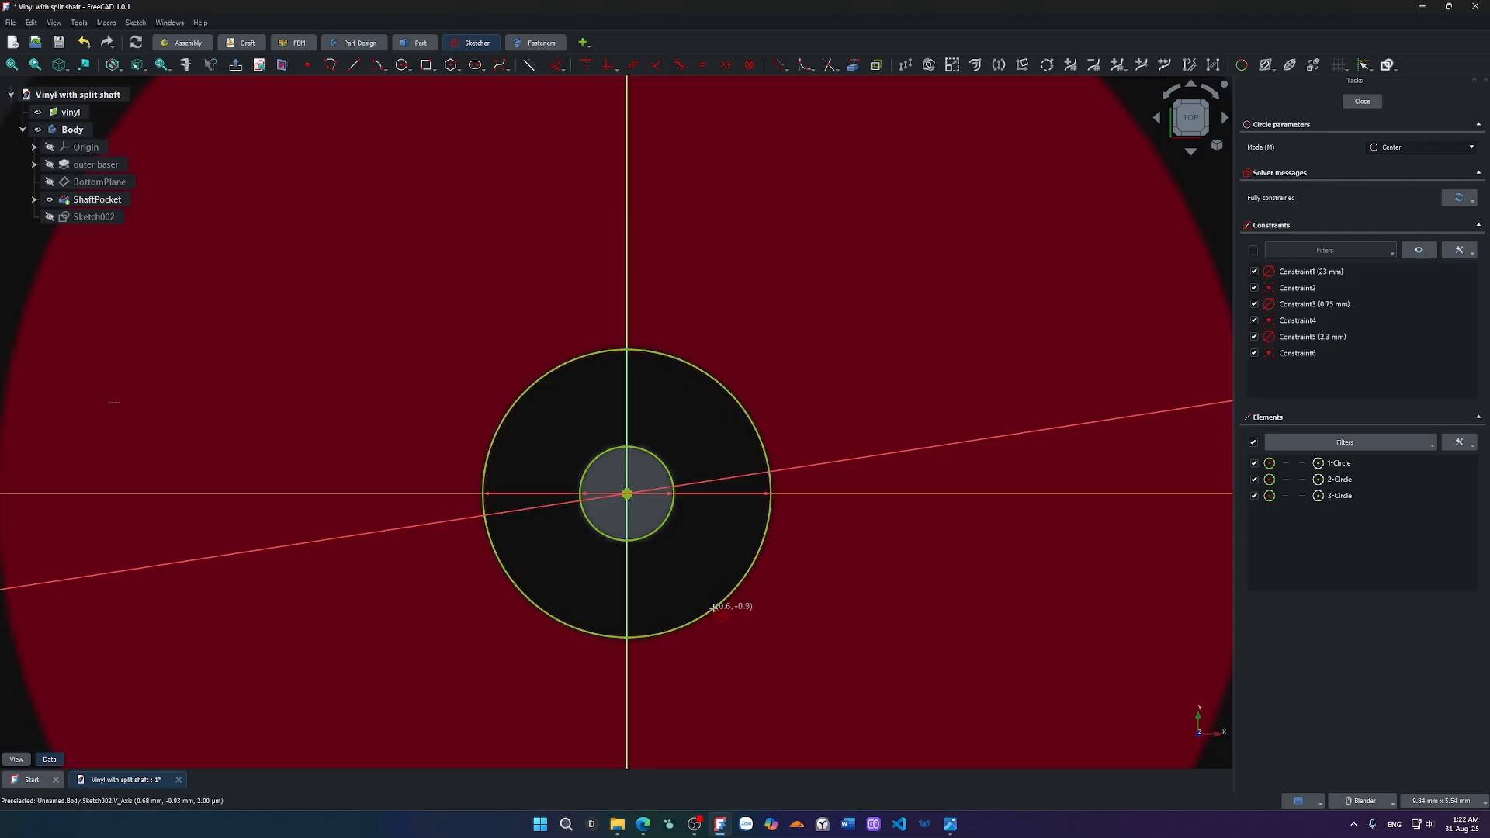
{"action": "key", "text": "Escape"}
{"action": "scroll", "coordinate": [713, 608], "scroll_direction": "down", "scroll_amount": 4}
{"action": "scroll", "coordinate": [1133, 330], "scroll_direction": "down", "scroll_amount": 3}
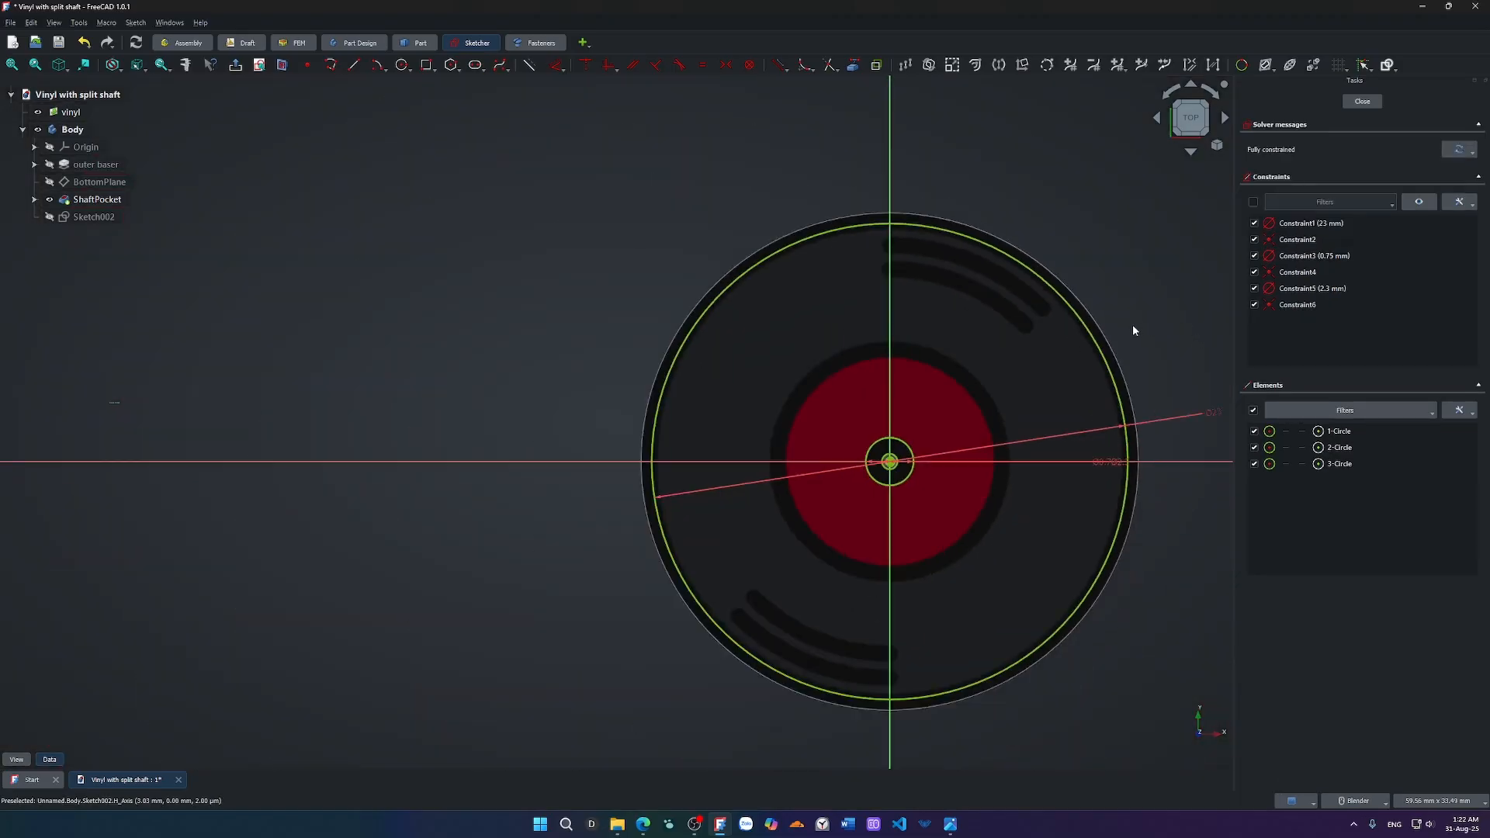
Sketch a 24 mm diameter circle centred on the origin along the record's outer rim.
{"action": "scroll", "coordinate": [1133, 330], "scroll_direction": "down", "scroll_amount": 1}
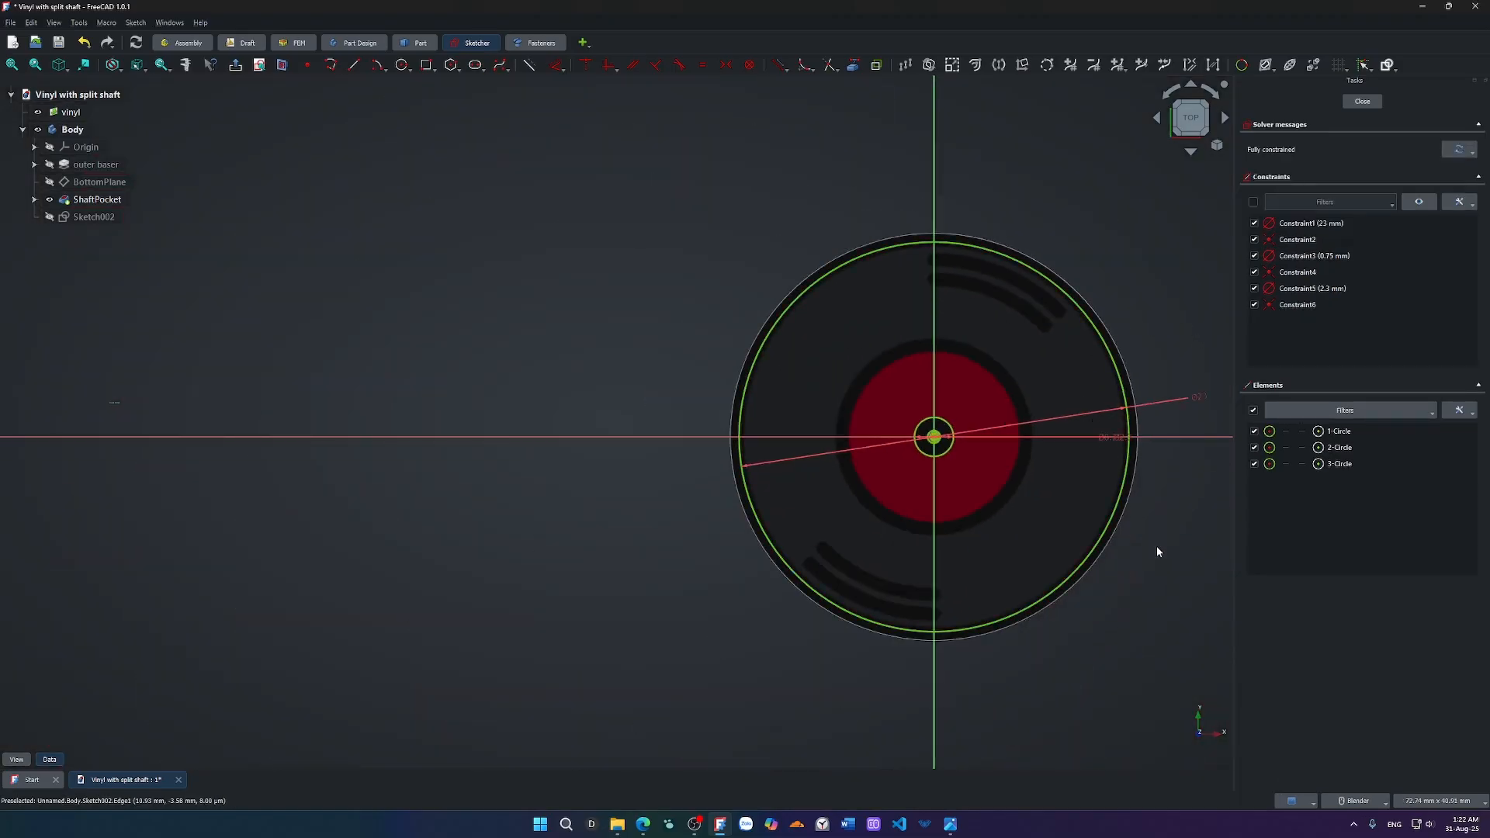
{"action": "key", "text": "g"}
{"action": "key", "text": "c"}
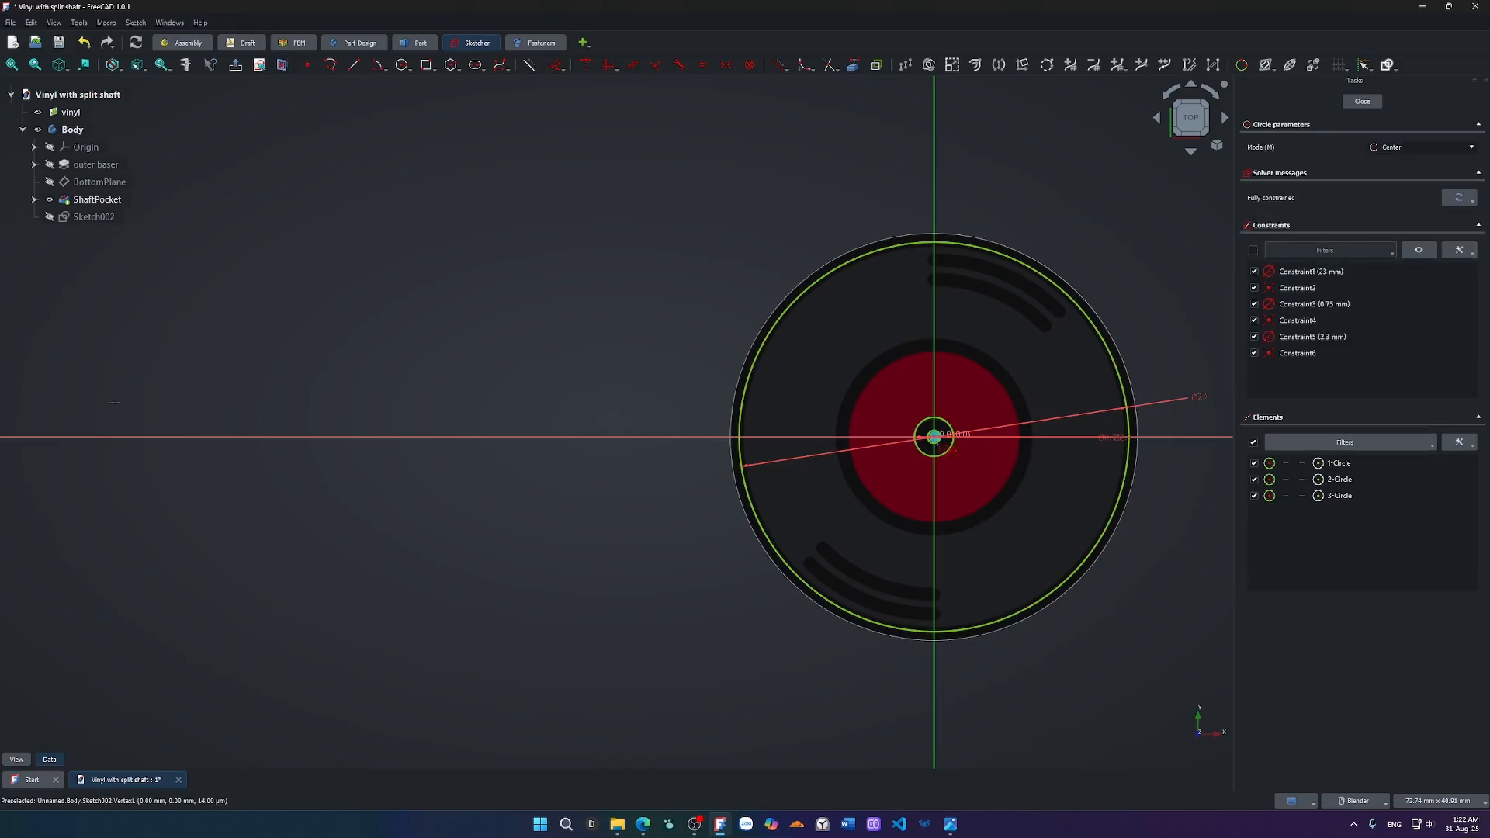
{"action": "scroll", "coordinate": [935, 436], "scroll_direction": "up", "scroll_amount": 5}
{"action": "left_click", "coordinate": [928, 427]}
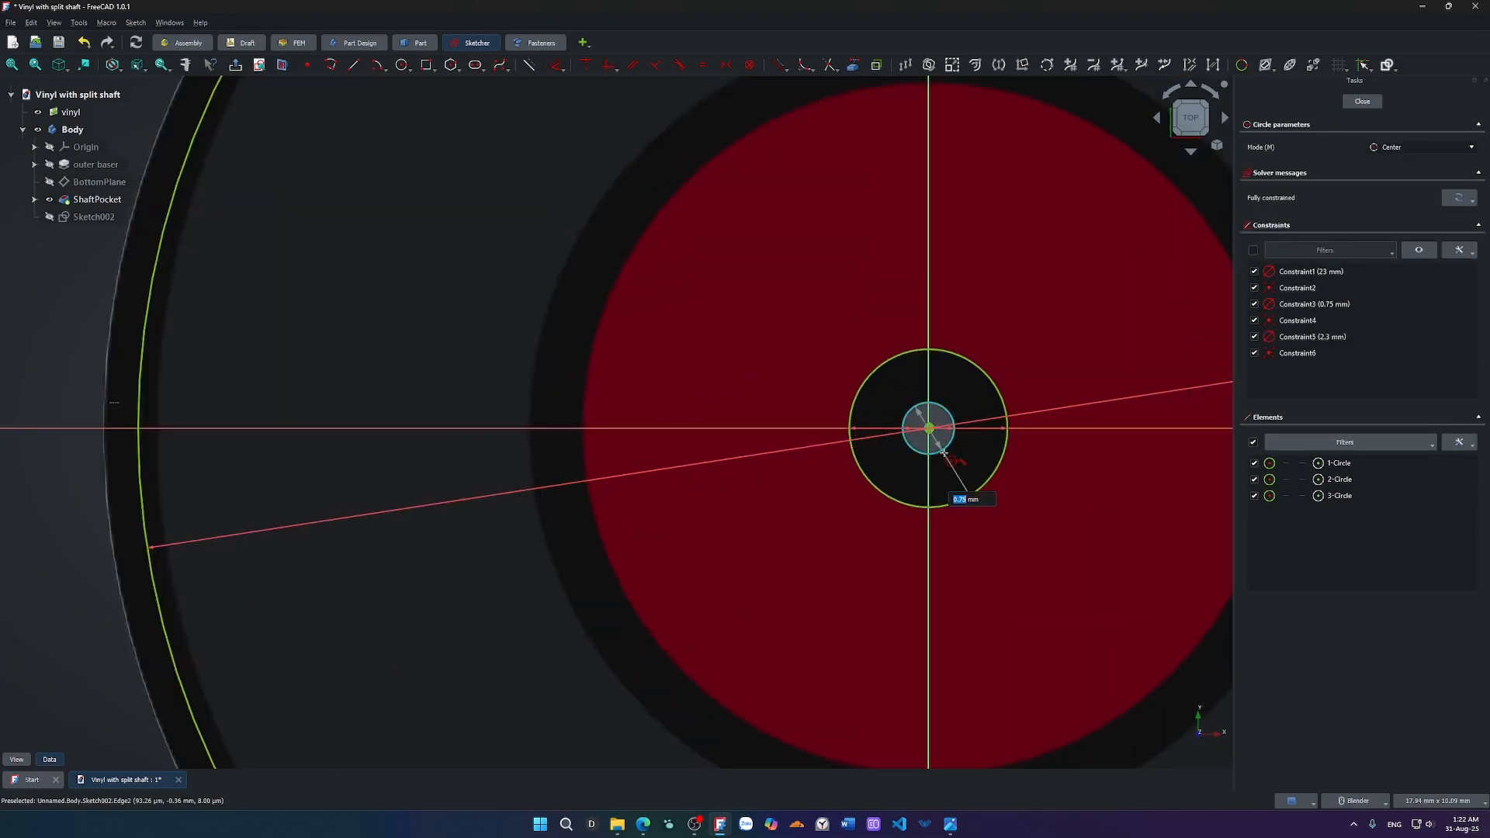
{"action": "scroll", "coordinate": [958, 505], "scroll_direction": "down", "scroll_amount": 4}
{"action": "key", "text": "Return"}
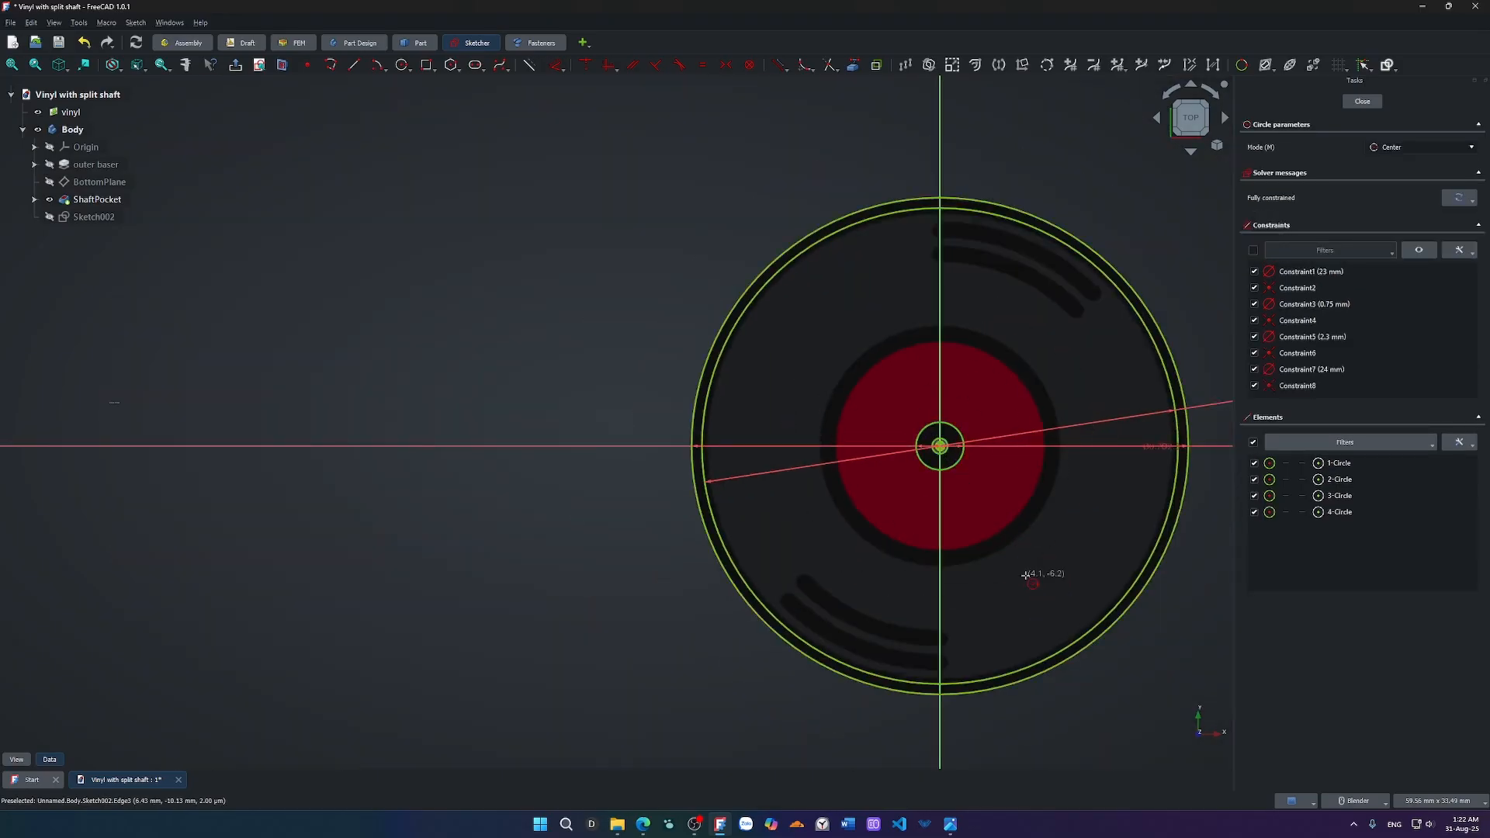
{"action": "key", "text": "Escape"}
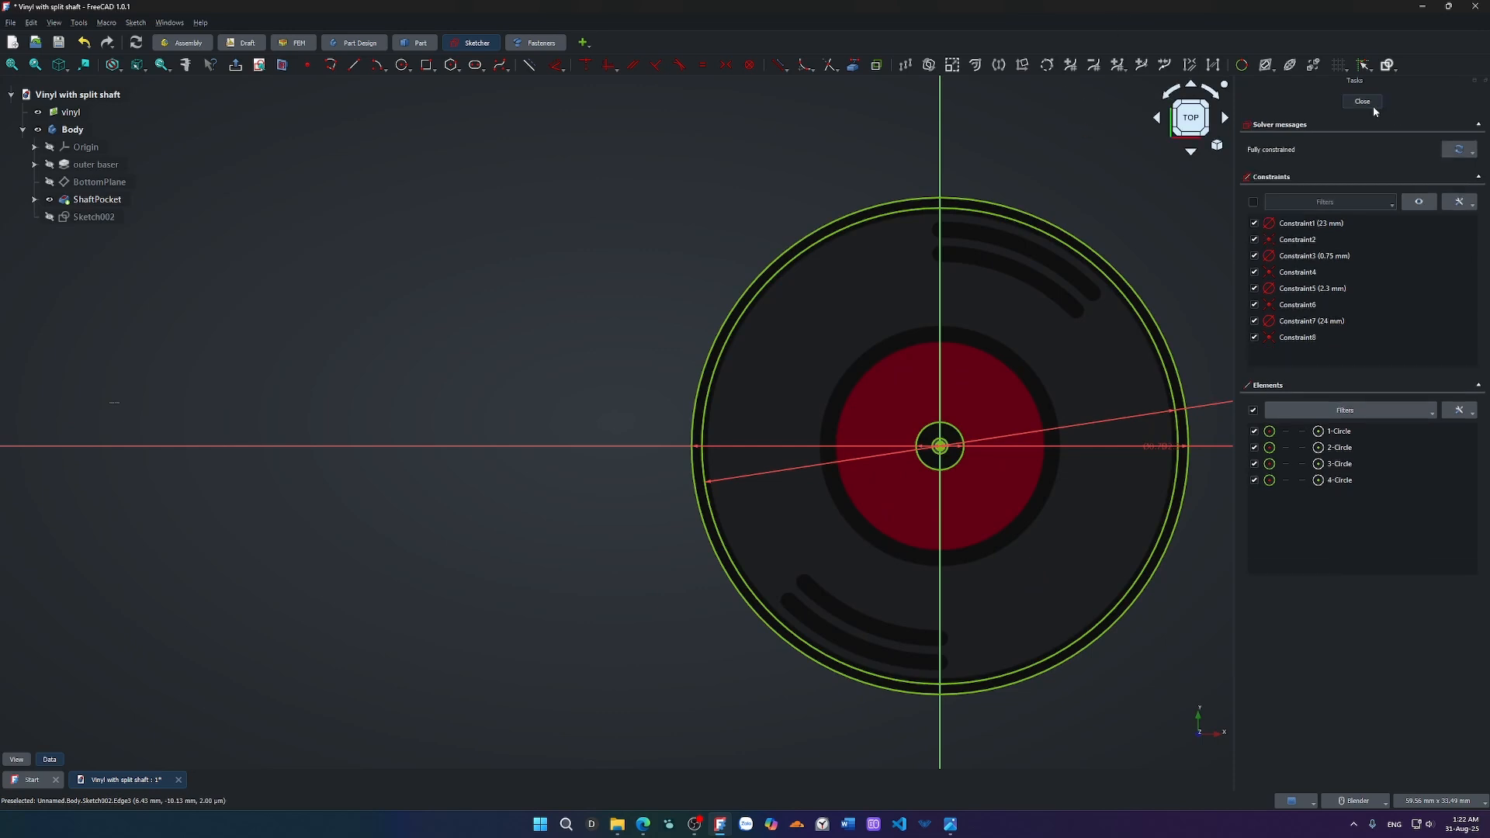
Close the record sketch and pad its outer ring and centre ring 0.2 mm.
{"action": "left_click", "coordinate": [1372, 106]}
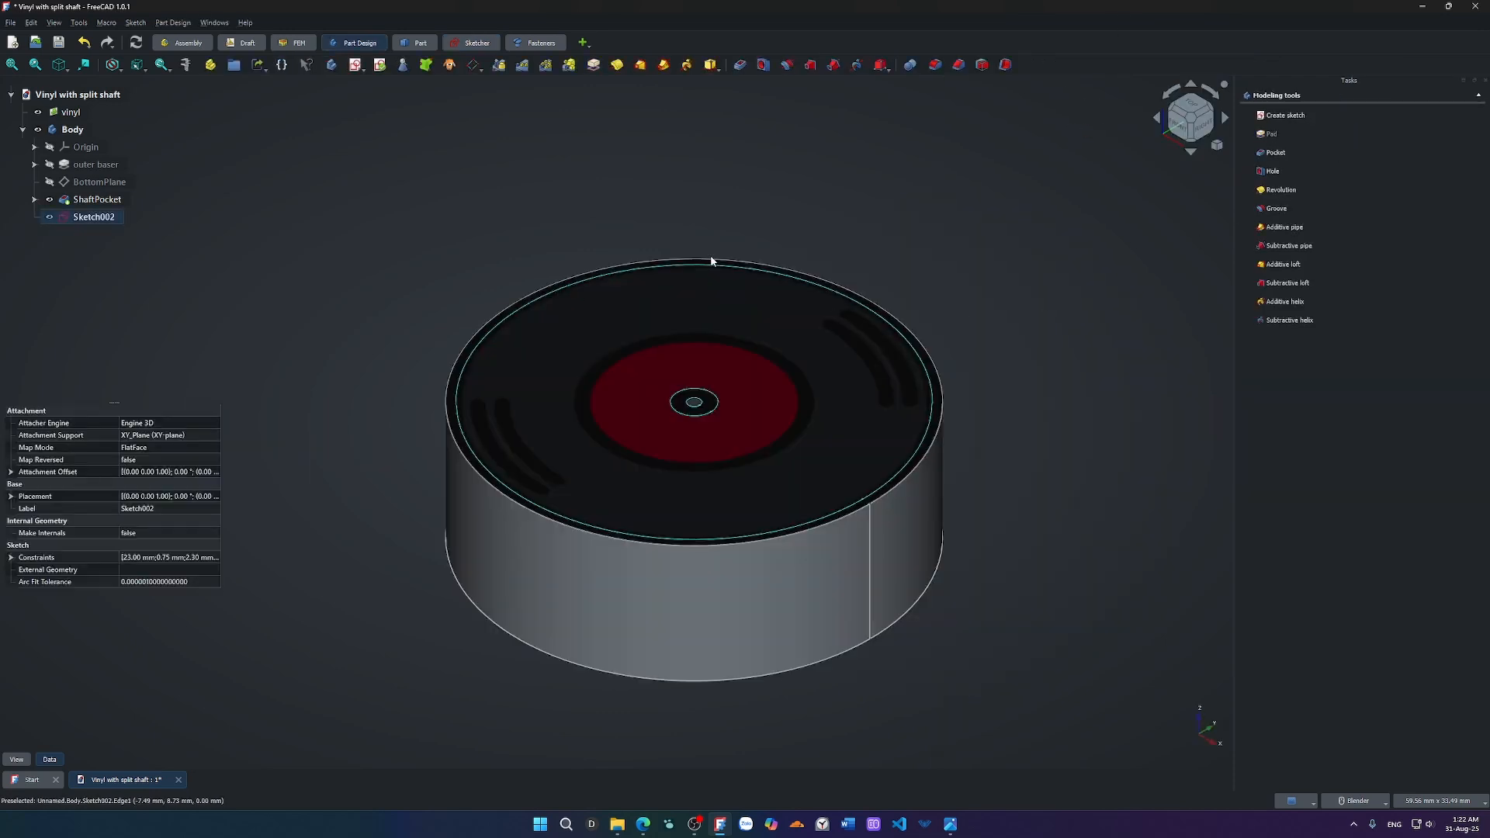
{"action": "key", "text": "p"}
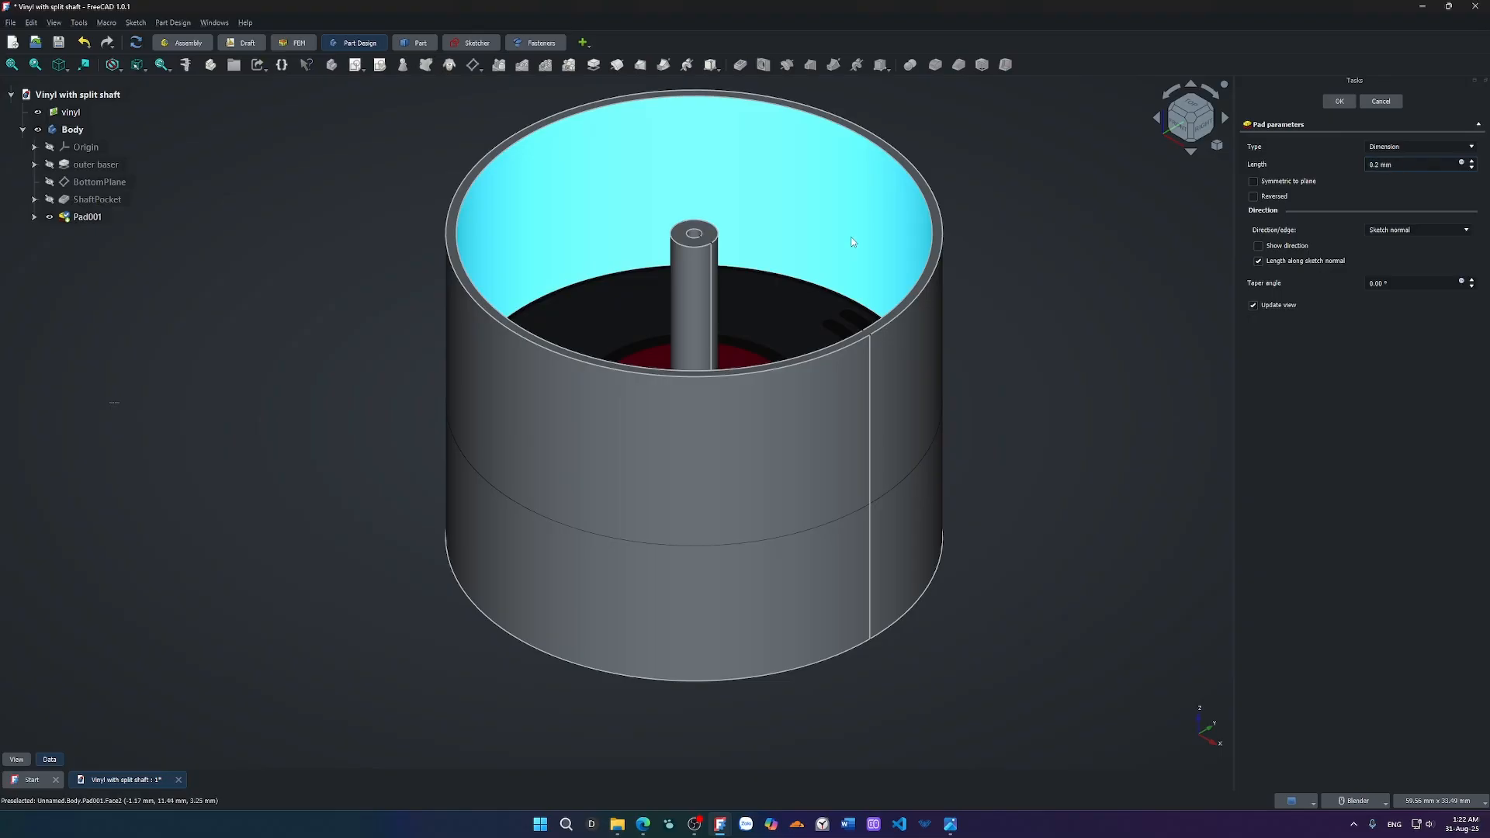
{"action": "left_click", "coordinate": [1335, 101]}
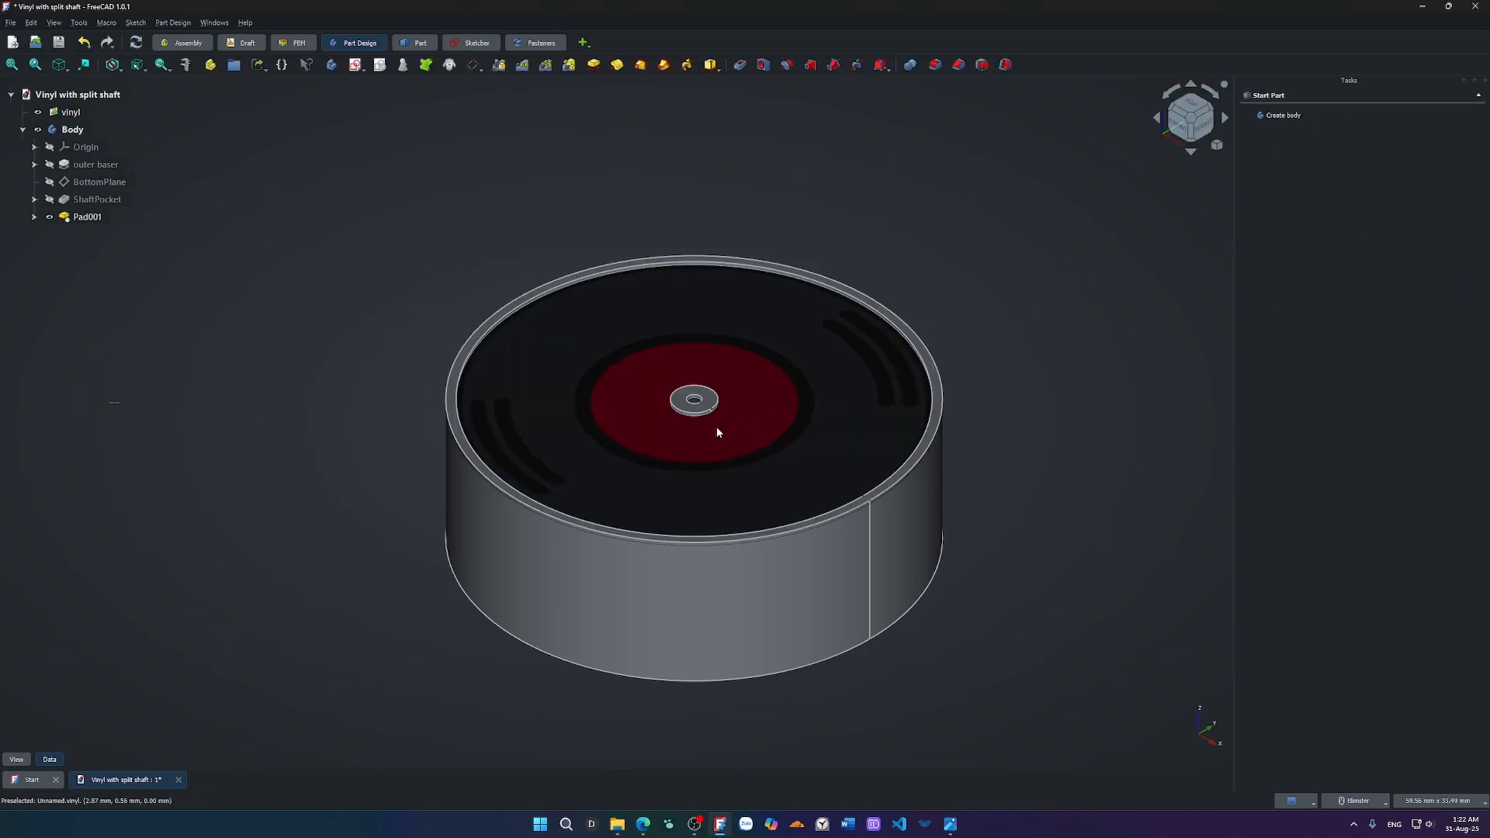
{"action": "scroll", "coordinate": [620, 449], "scroll_direction": "up", "scroll_amount": 4}
{"action": "scroll", "coordinate": [153, 450], "scroll_direction": "down", "scroll_amount": 2}
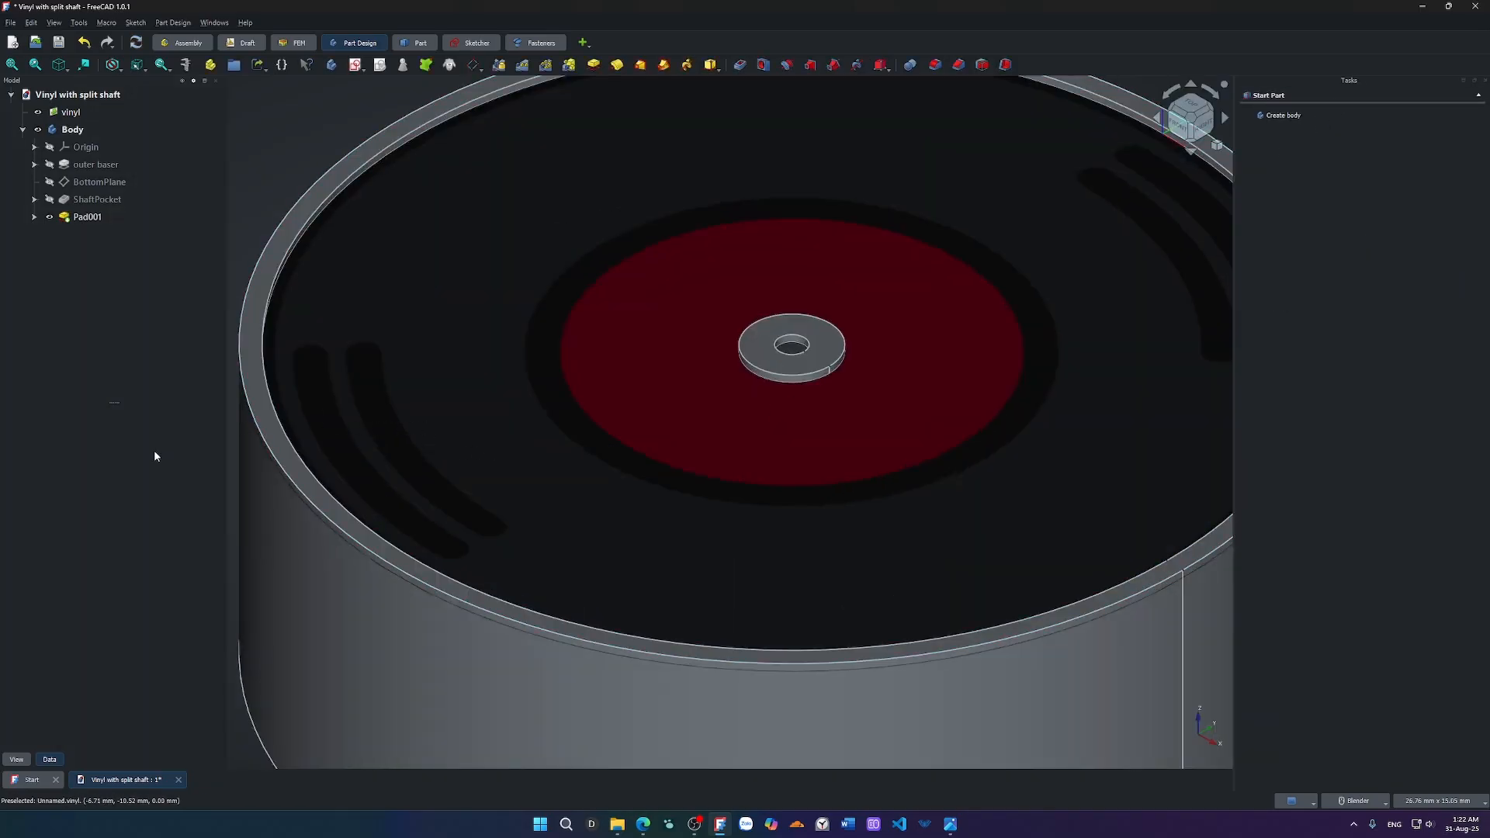
{"action": "middle_click_drag", "start_coordinate": [423, 449], "coordinate": [533, 509]}
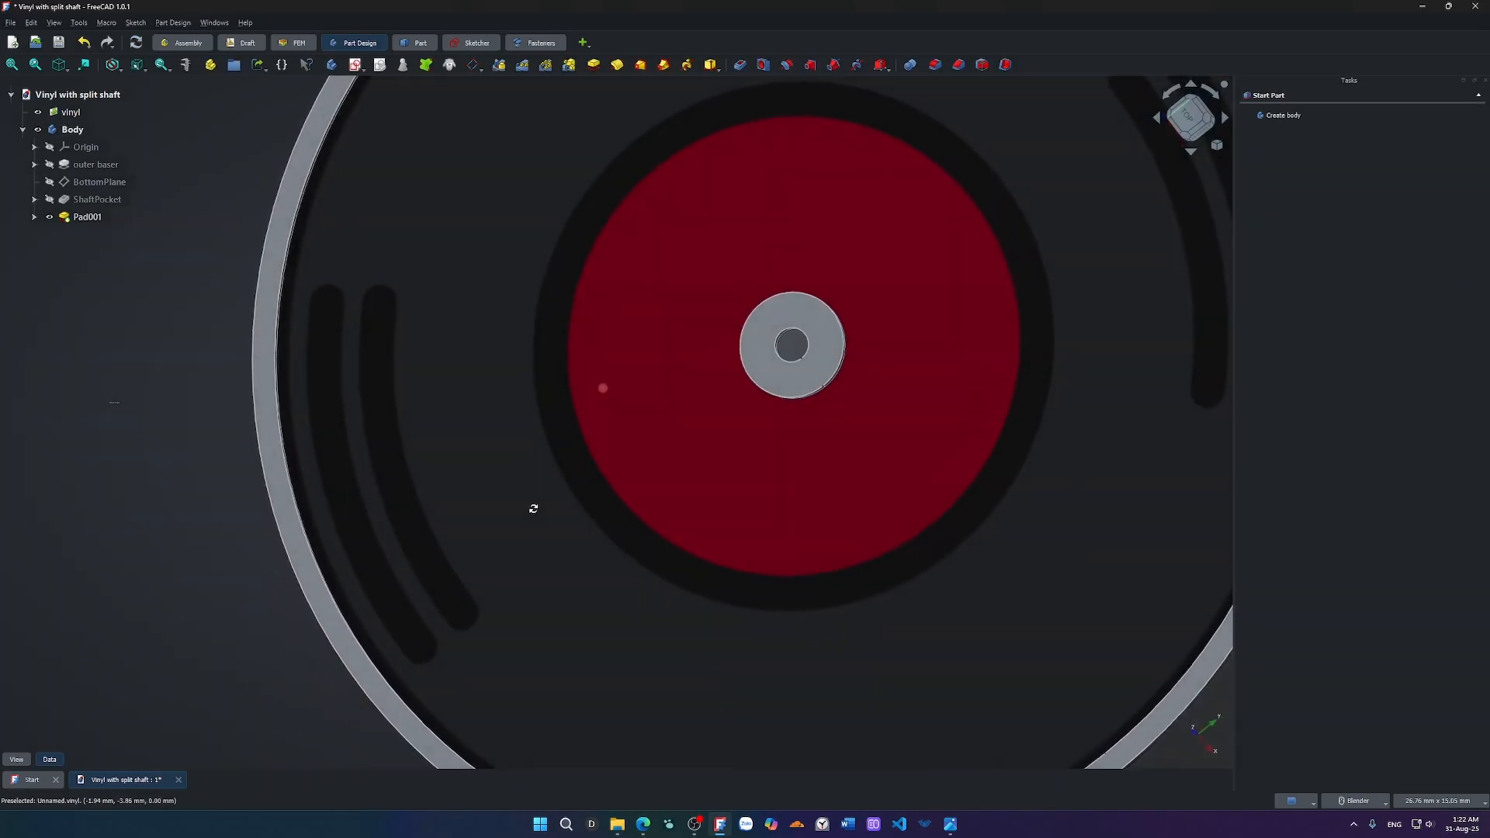
Reopen the pad's sketch and move the 2.3 mm, 0.75 mm and 23 mm diameter labels close to their circles.
{"action": "double_click", "coordinate": [97, 233]}
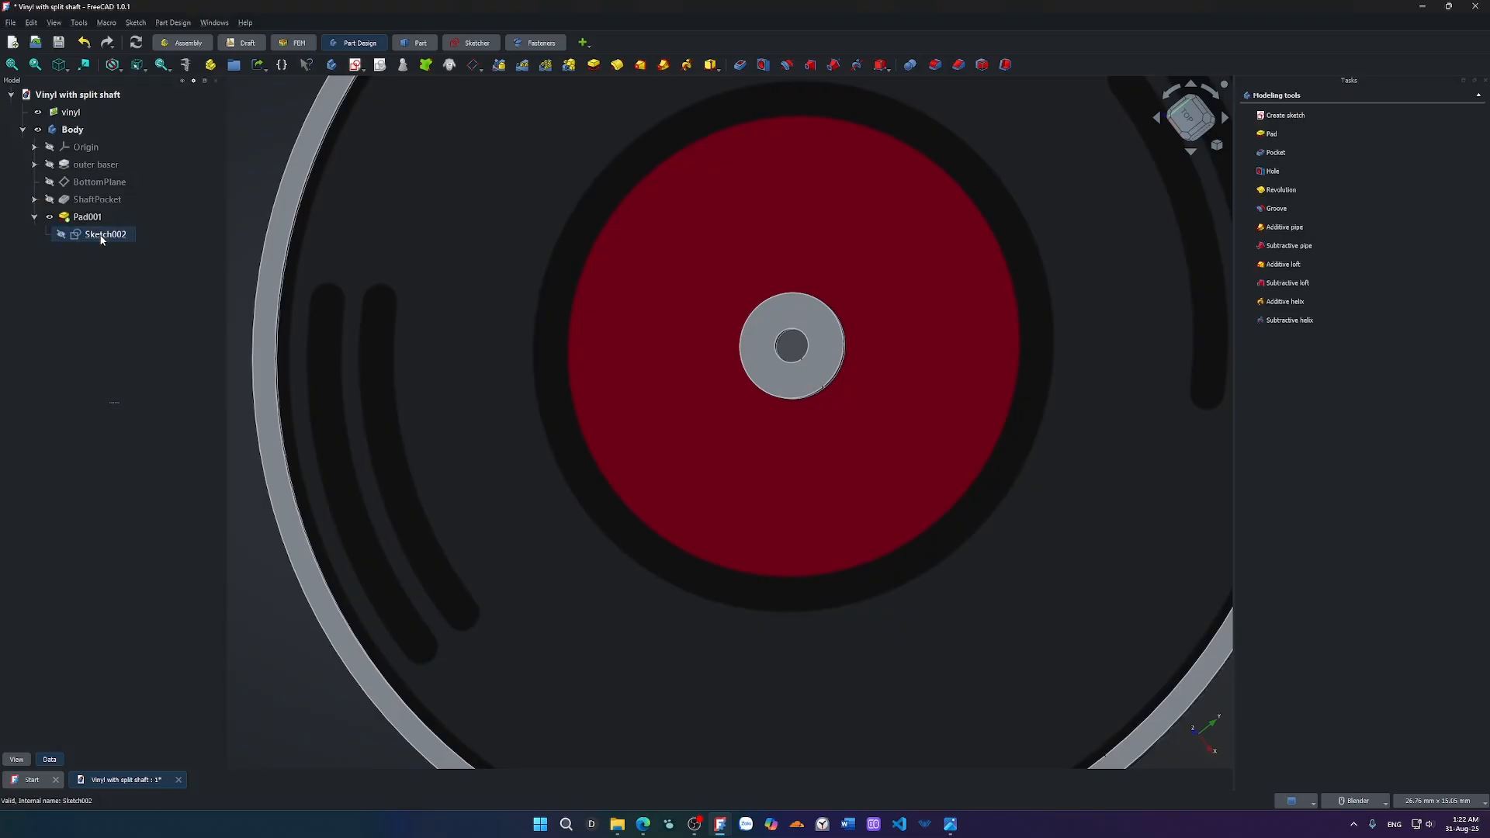
{"action": "scroll", "coordinate": [1018, 474], "scroll_direction": "down", "scroll_amount": 1}
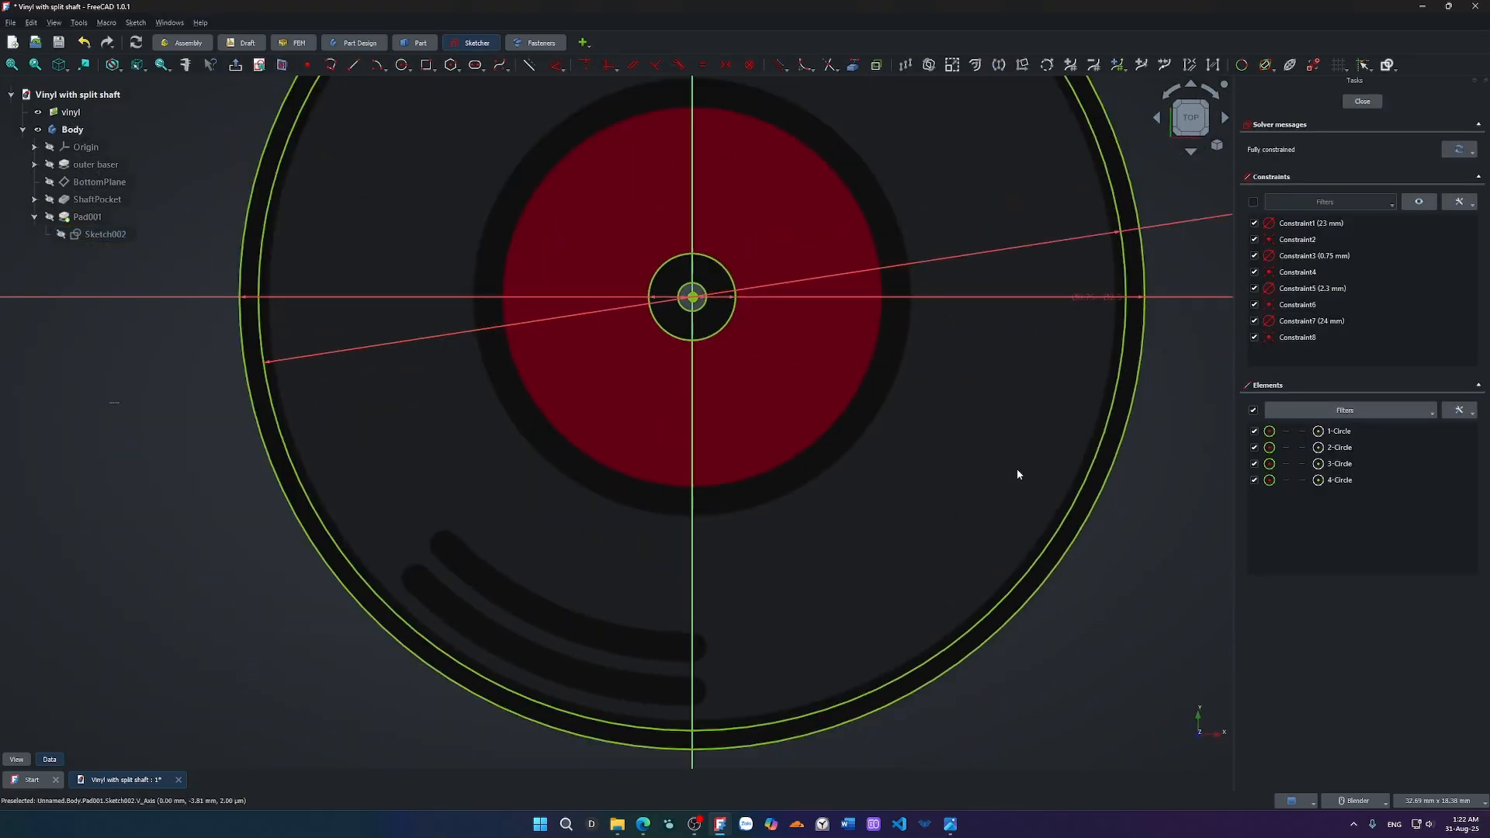
{"action": "left_click_drag", "start_coordinate": [1111, 299], "coordinate": [710, 321]}
{"action": "left_click_drag", "start_coordinate": [1087, 299], "coordinate": [721, 235]}
{"action": "scroll", "coordinate": [1022, 303], "scroll_direction": "down", "scroll_amount": 3}
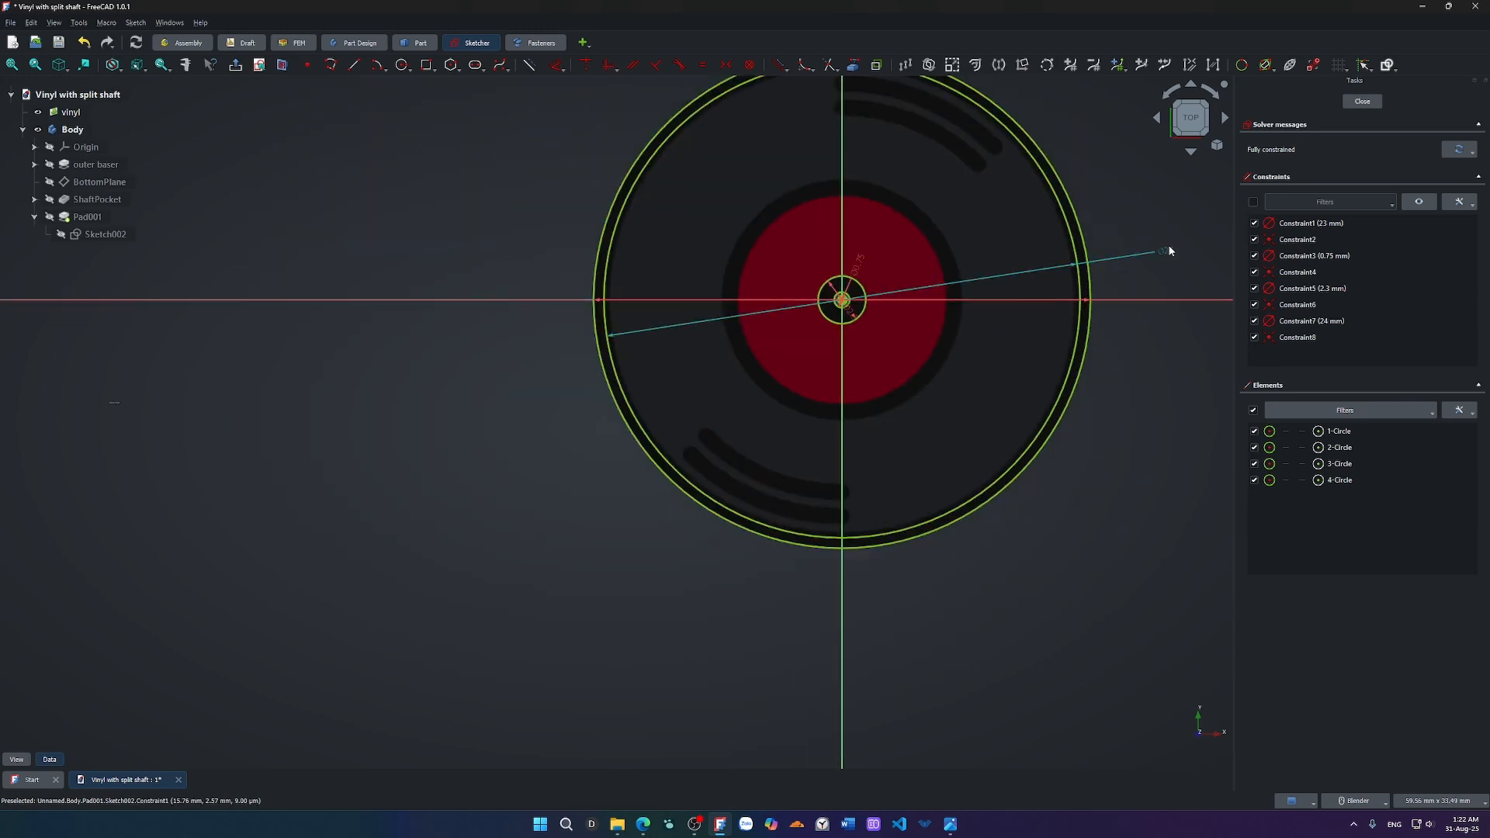
{"action": "left_click_drag", "start_coordinate": [1139, 250], "coordinate": [1091, 262]}
{"action": "scroll", "coordinate": [1091, 262], "scroll_direction": "up", "scroll_amount": 5}
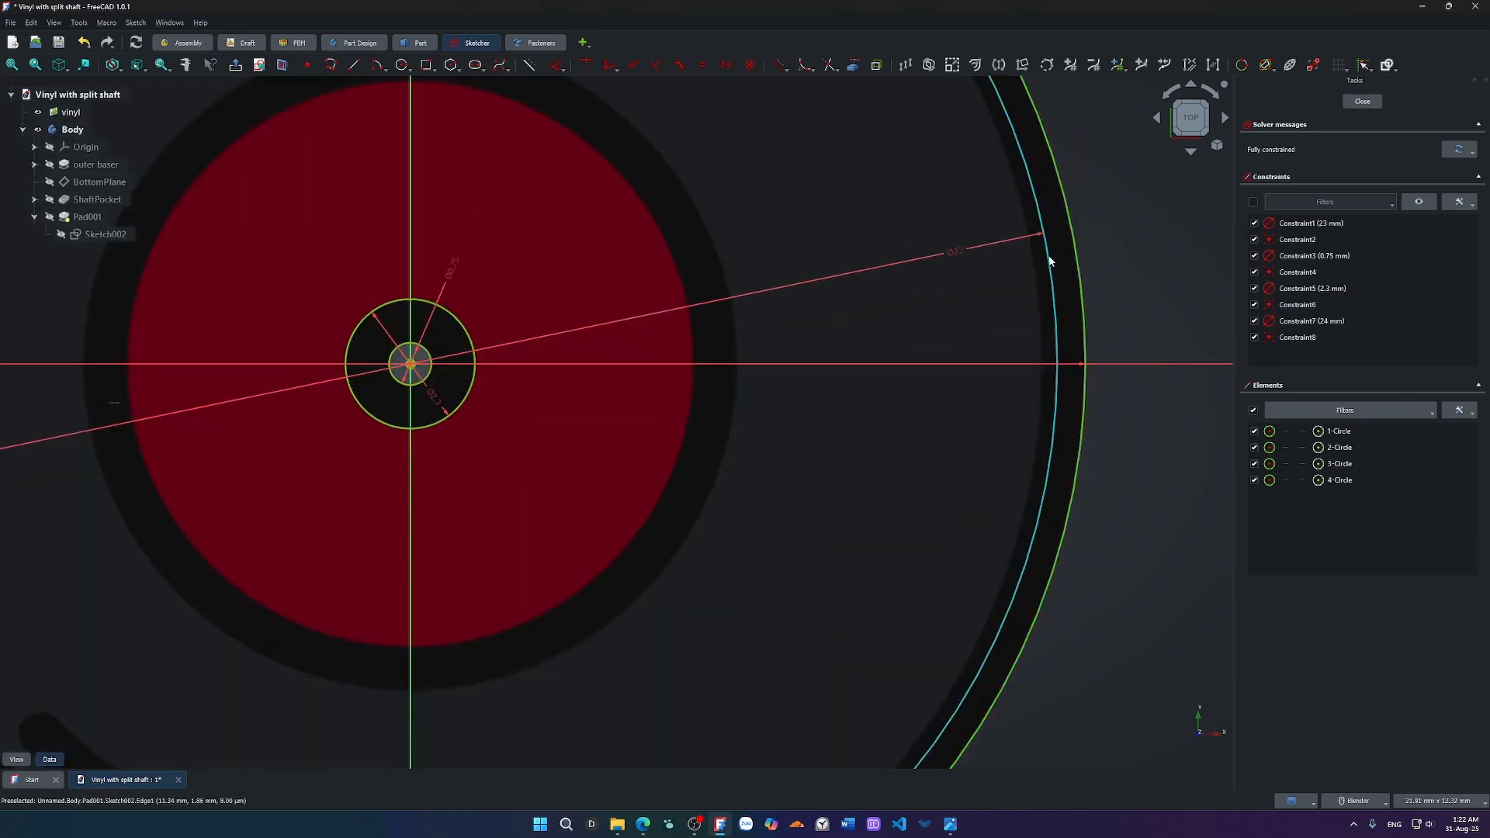
{"action": "double_click", "coordinate": [964, 247]}
{"action": "type", "text": "0.22"}
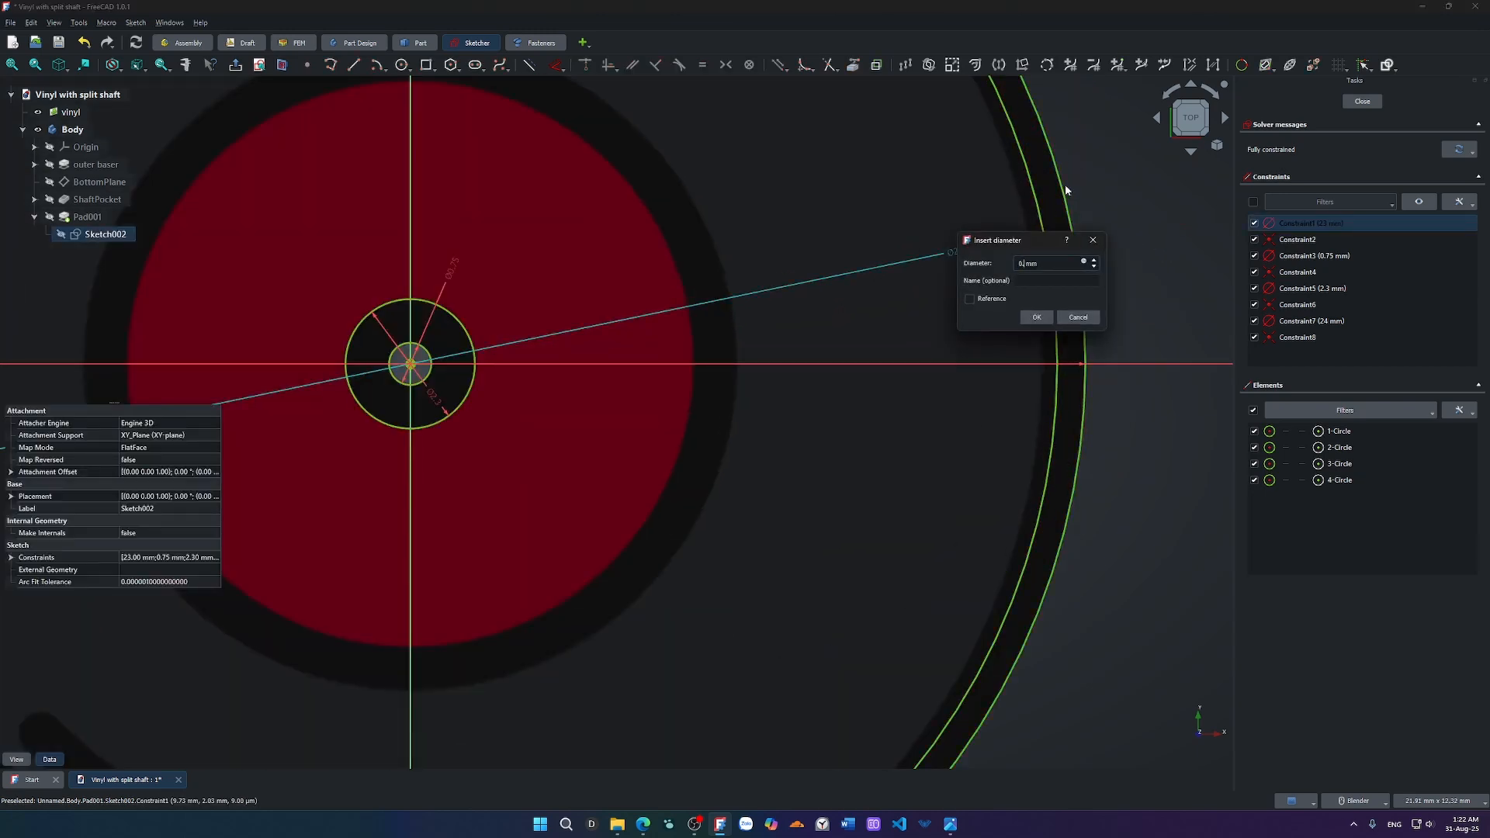
{"action": "key", "text": "Return"}
{"action": "scroll", "coordinate": [1065, 184], "scroll_direction": "down", "scroll_amount": 5}
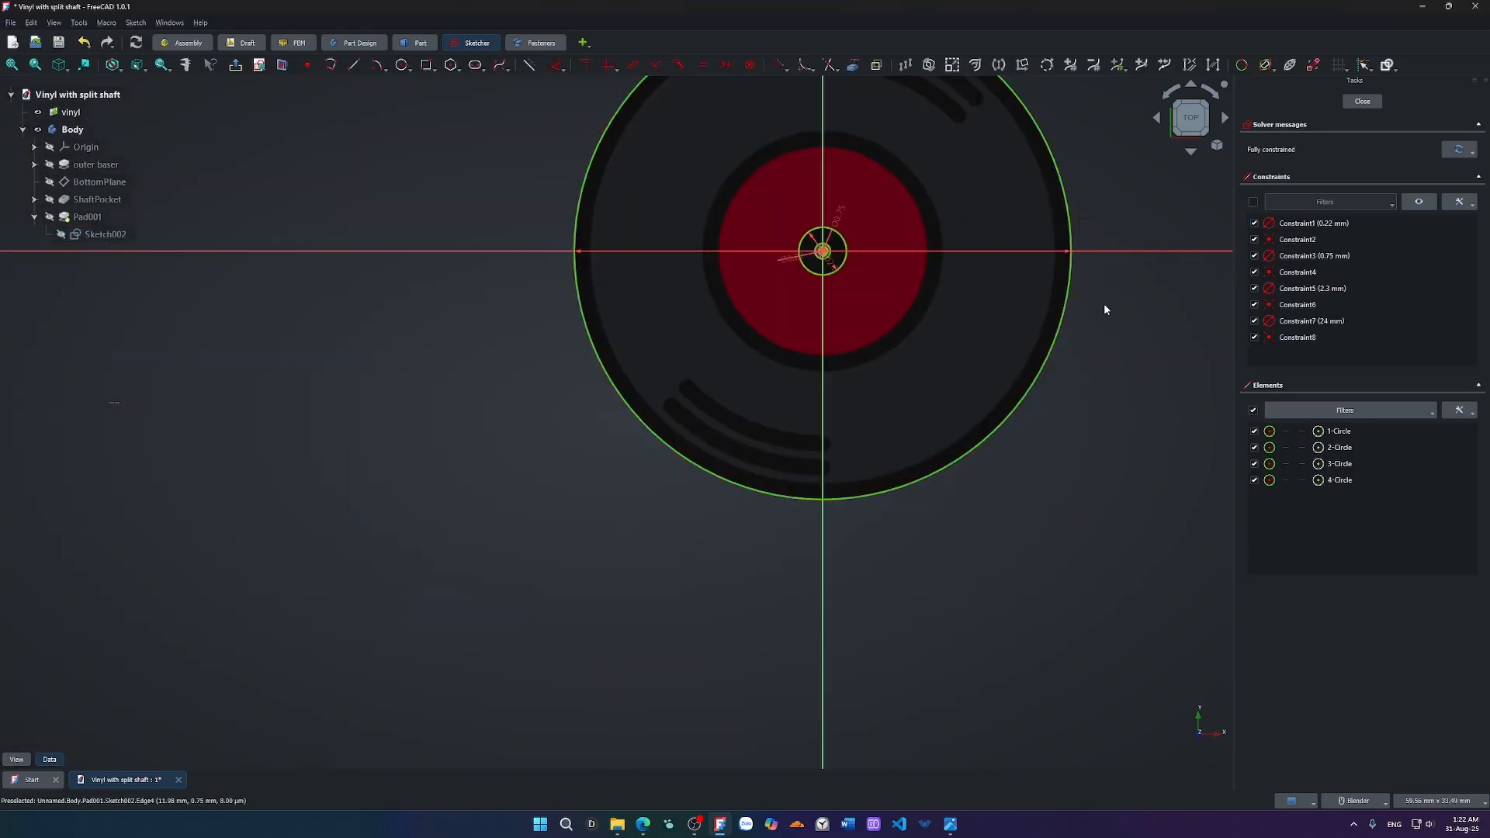
{"action": "key", "text": "ctrl+z"}
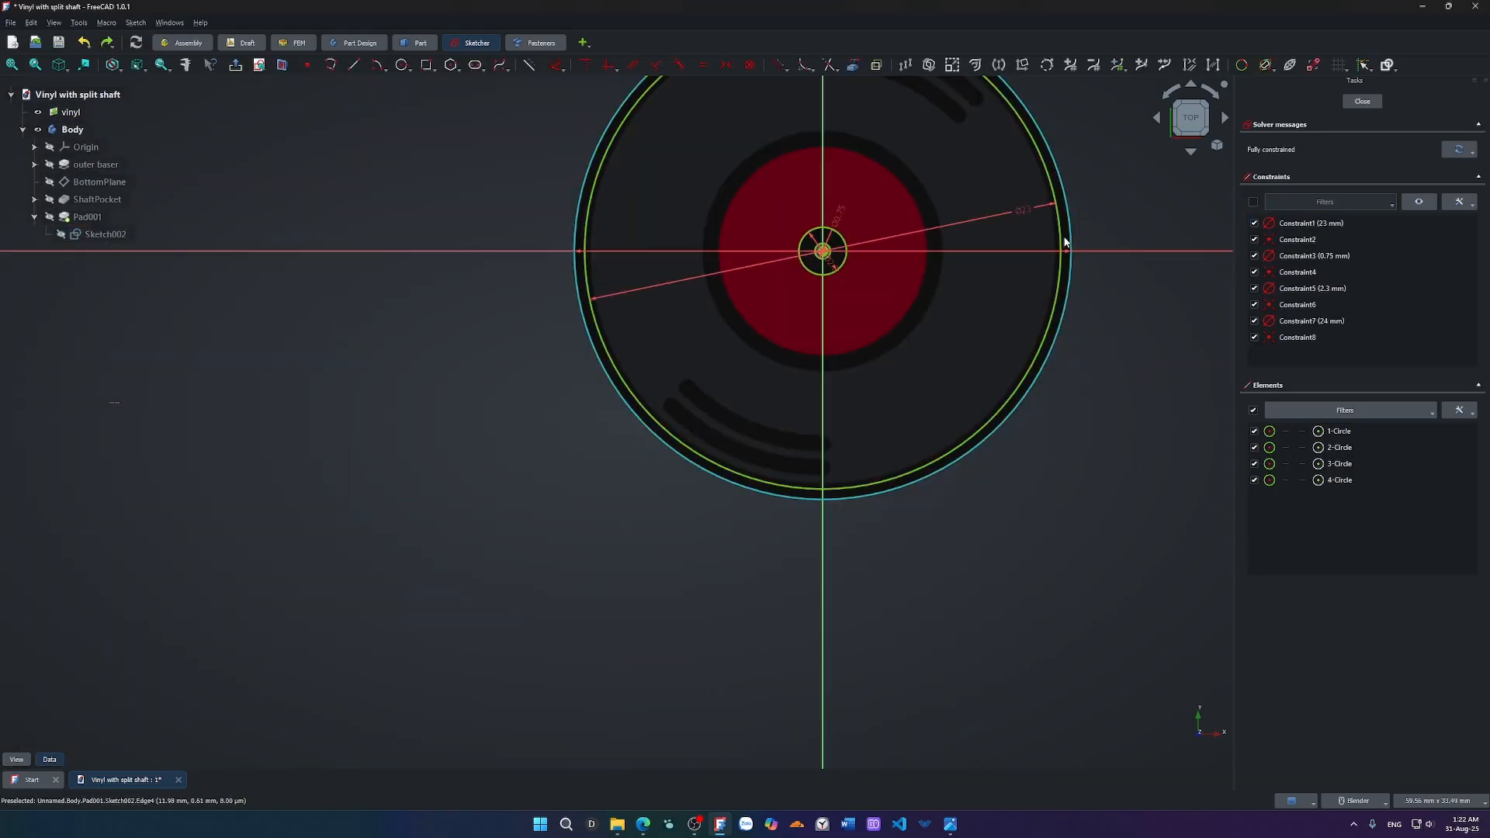
Try a diameter of 22 mm for the rim's inner circle.
{"action": "scroll", "coordinate": [1055, 237], "scroll_direction": "up", "scroll_amount": 5}
{"action": "double_click", "coordinate": [954, 168]}
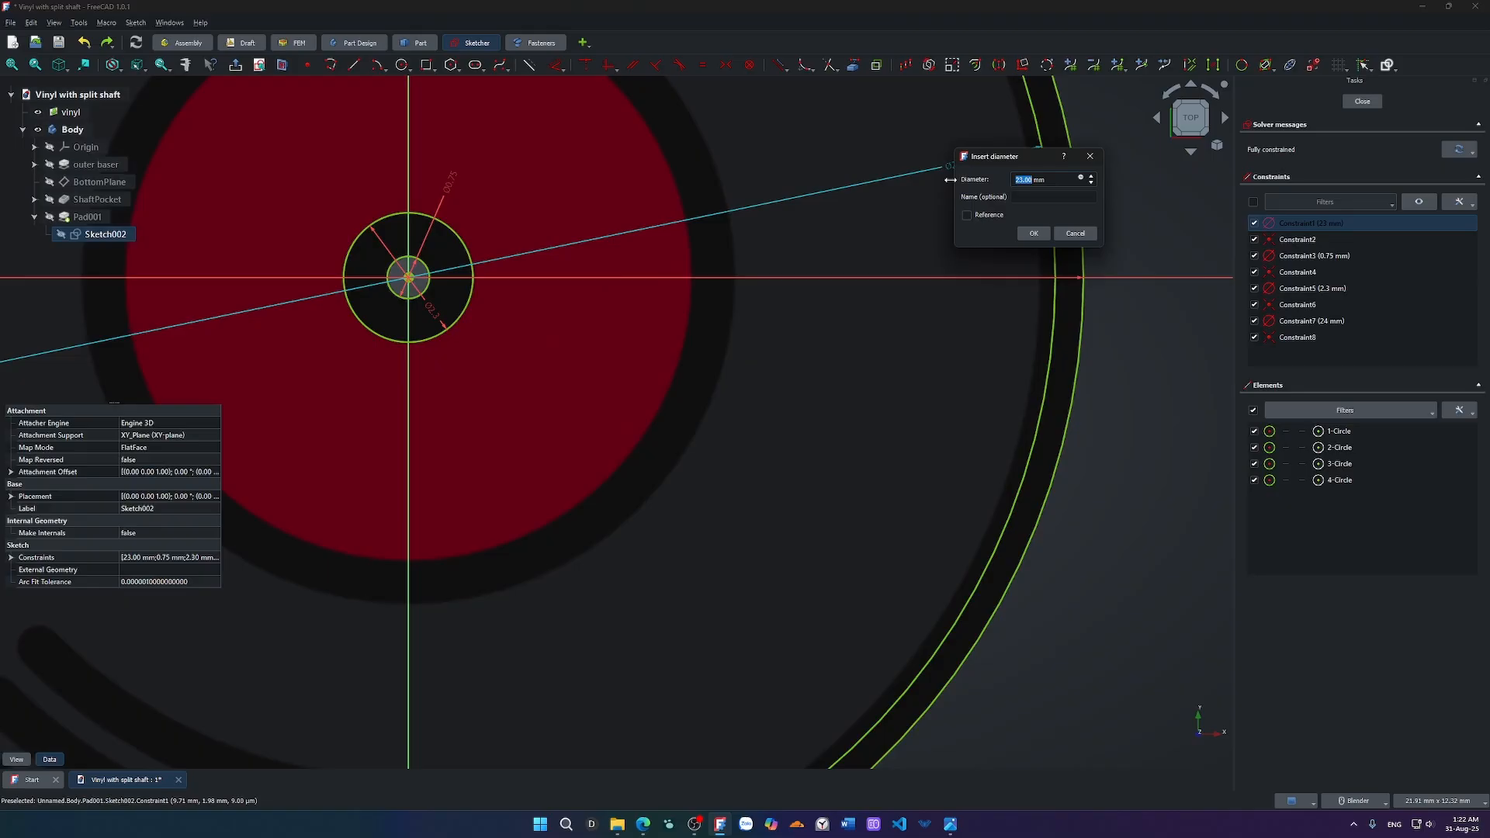
{"action": "type", "text": "22"}
{"action": "left_click", "coordinate": [1034, 233]}
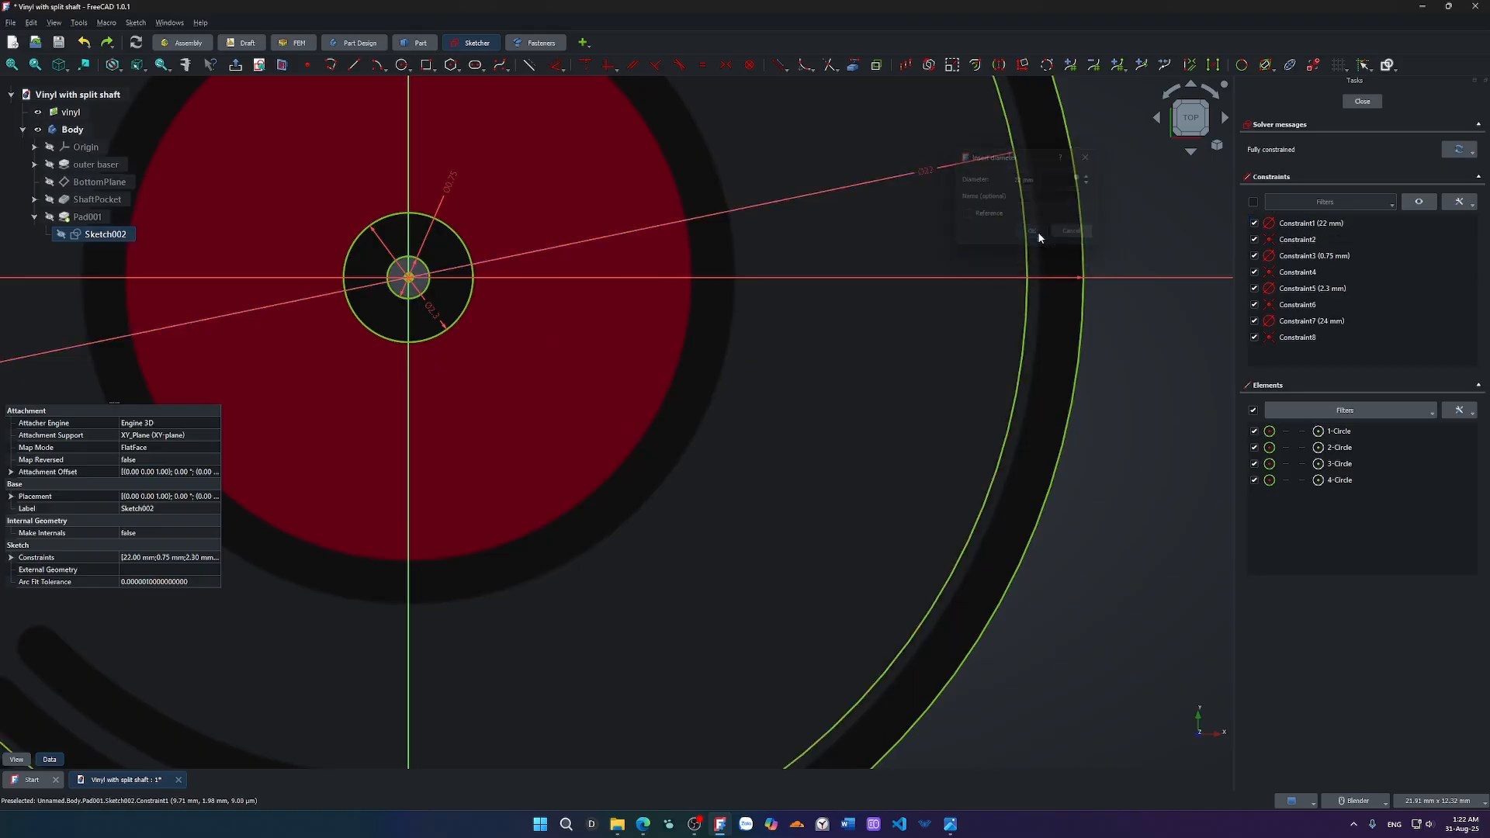
Set the rim's inner circle to a 22.5 mm diameter and close the sketch to update the pad.
{"action": "double_click", "coordinate": [924, 172]}
{"action": "type", "text": "2"}
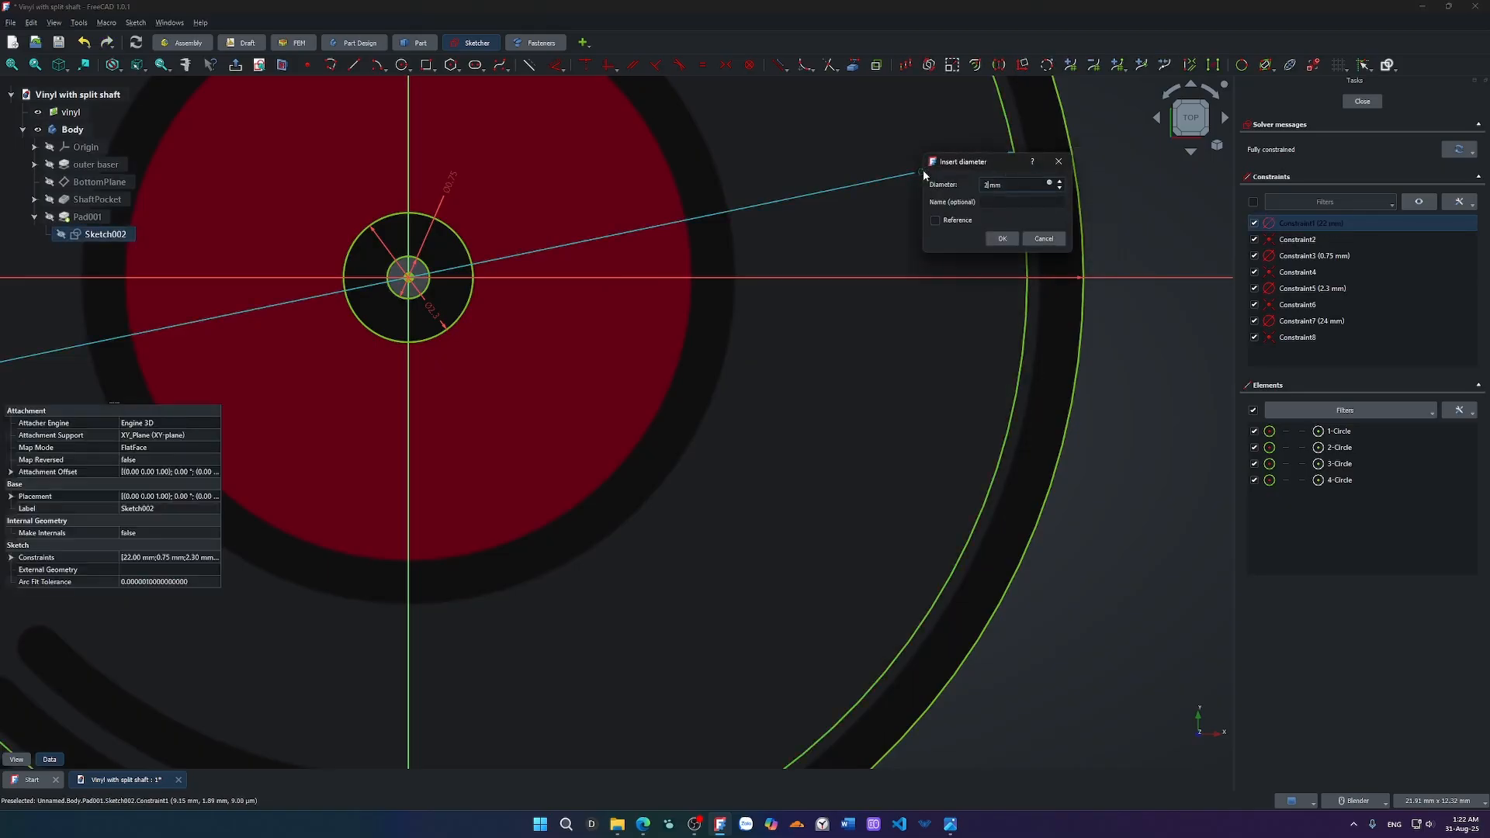
{"action": "type", "text": "2.5"}
{"action": "key", "text": "Return"}
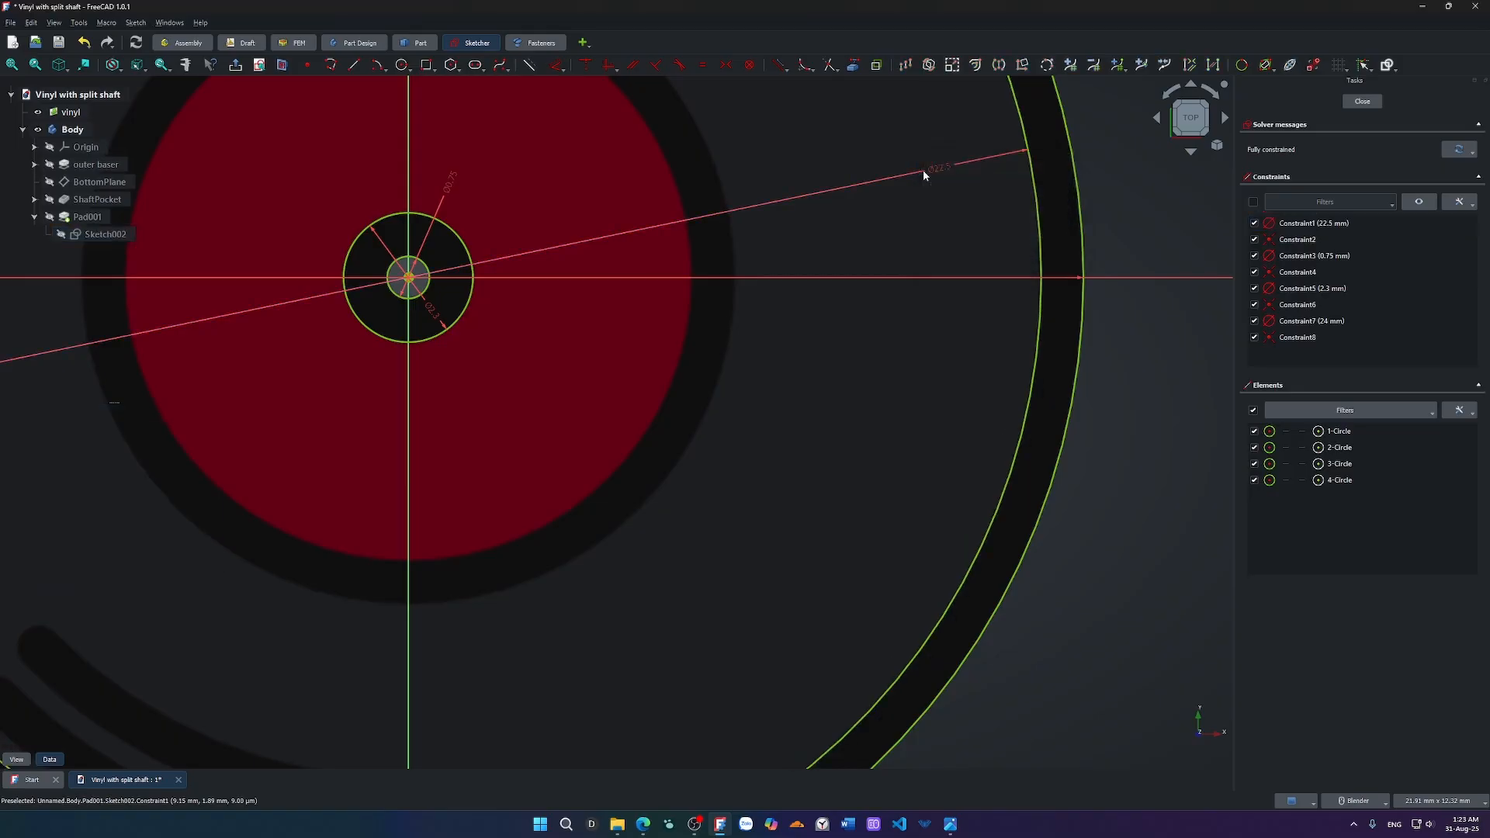
{"action": "scroll", "coordinate": [924, 173], "scroll_direction": "down", "scroll_amount": 5}
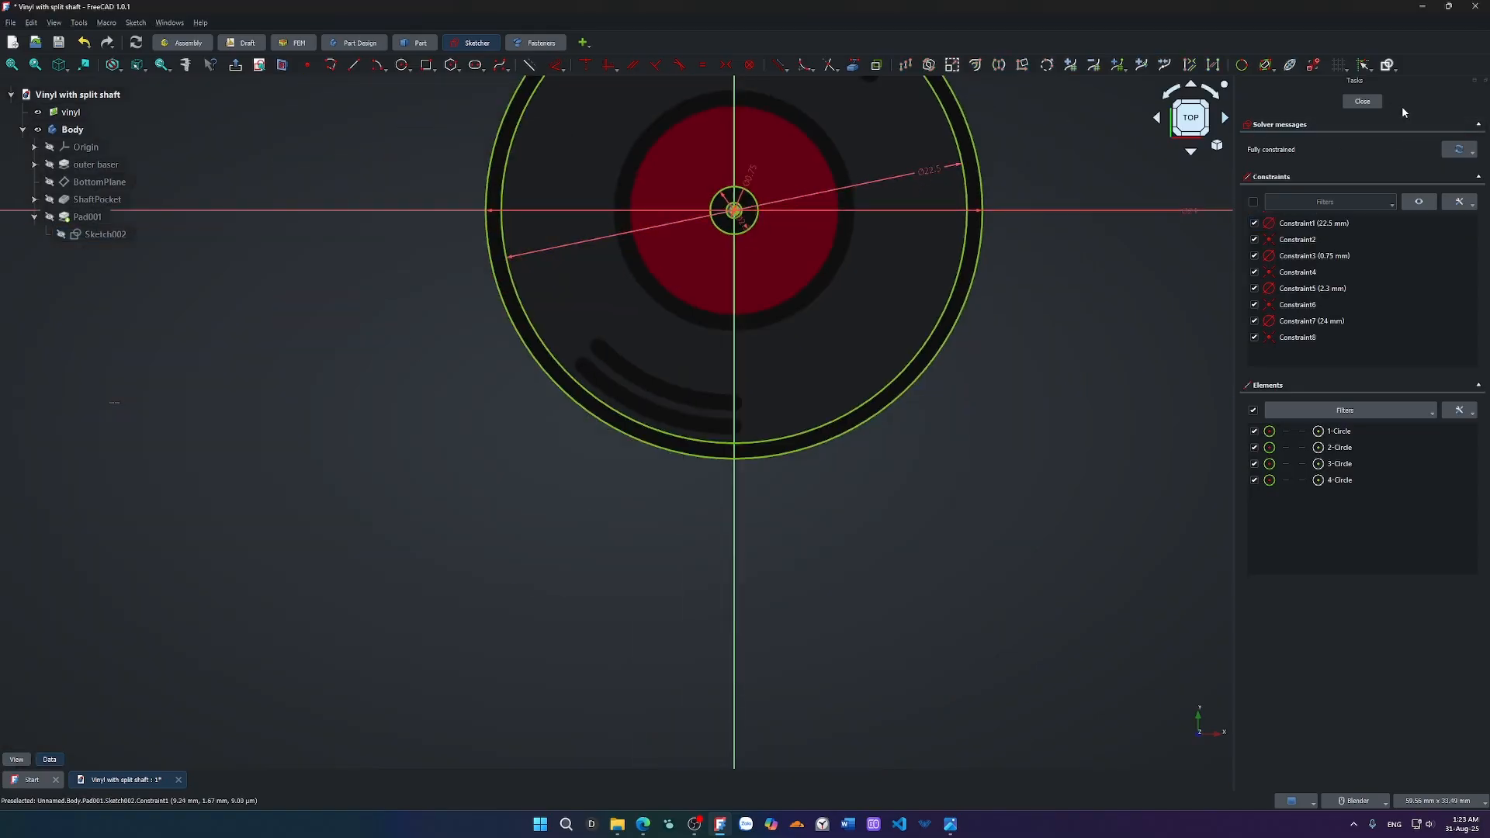
{"action": "left_click", "coordinate": [1362, 102]}
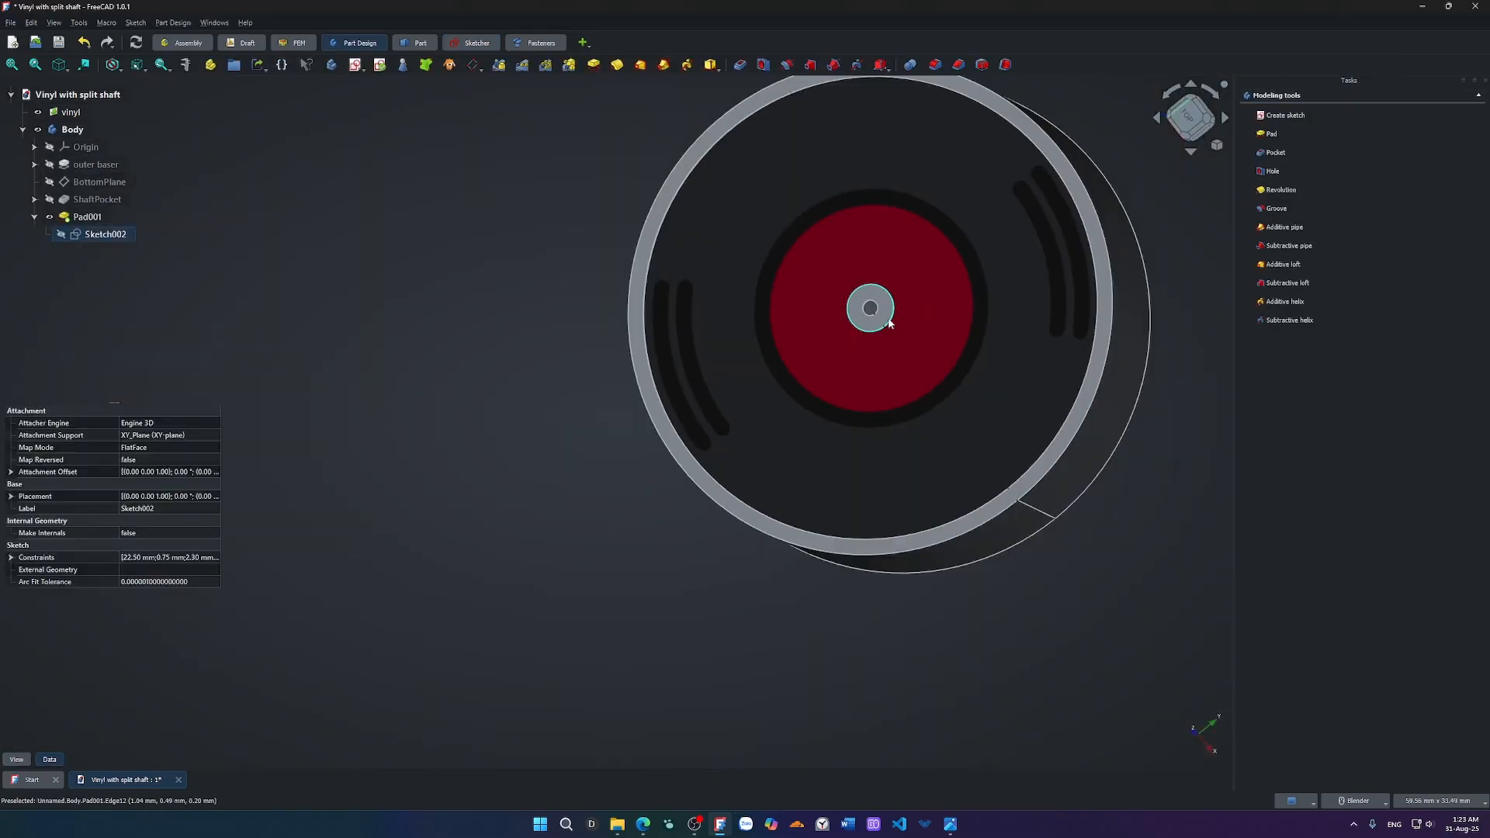
{"action": "mouse_move", "coordinate": [901, 315]}
{"action": "middle_mouse_down"}
{"action": "mouse_move", "coordinate": [854, 281]}
{"action": "mouse_move", "coordinate": [898, 226]}
{"action": "mouse_move", "coordinate": [948, 220]}
{"action": "mouse_move", "coordinate": [876, 294]}
{"action": "middle_mouse_up"}
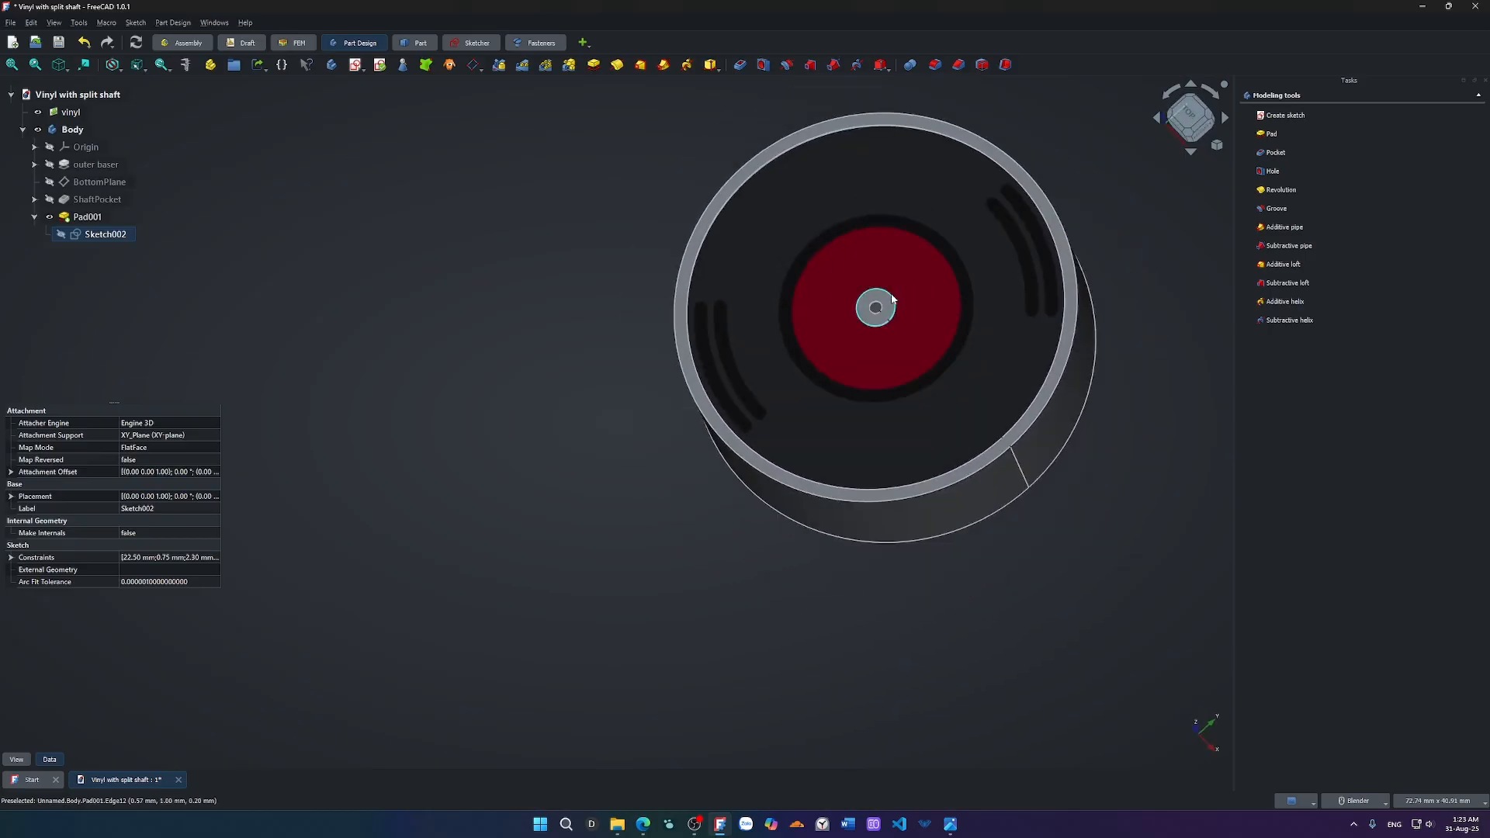
{"action": "scroll", "coordinate": [879, 290], "scroll_direction": "up", "scroll_amount": 5}
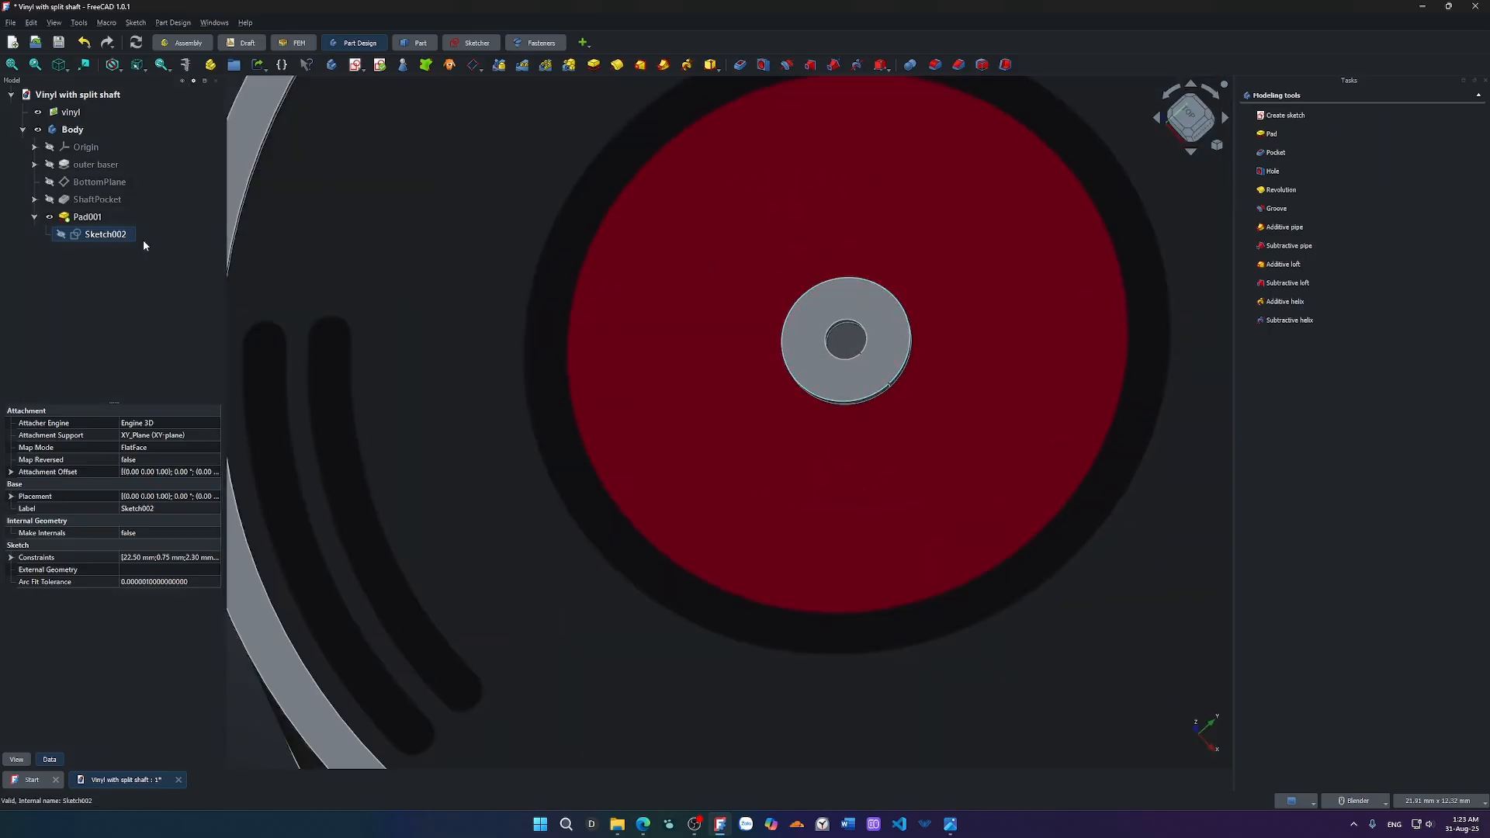
Reopen the pad's sketch and bring the record image's upper pair of grooves into view for tracing.
{"action": "double_click", "coordinate": [107, 235]}
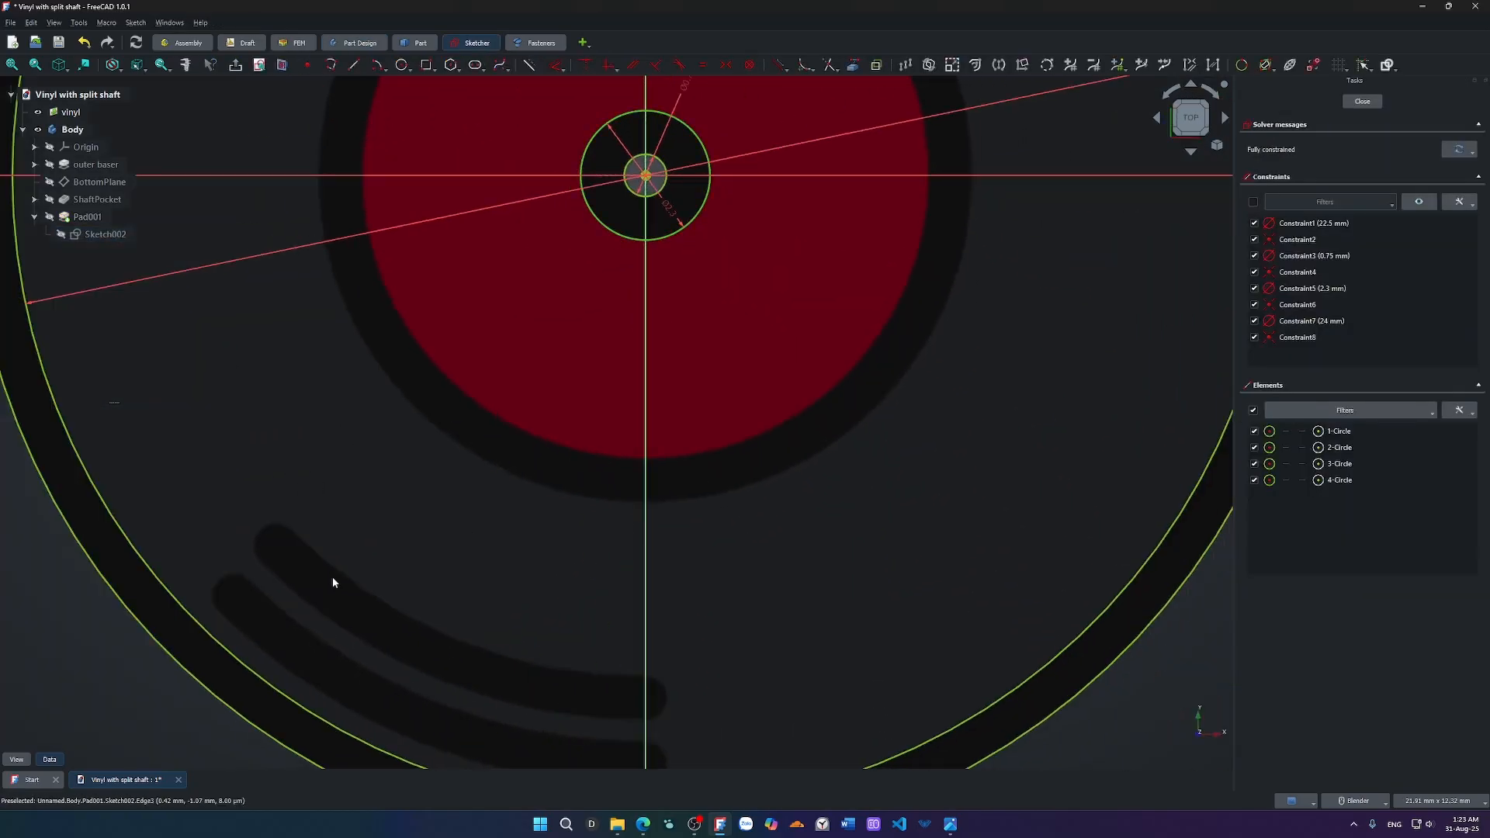
{"action": "middle_click_drag", "start_coordinate": [387, 598], "coordinate": [376, 492], "text": "shift"}
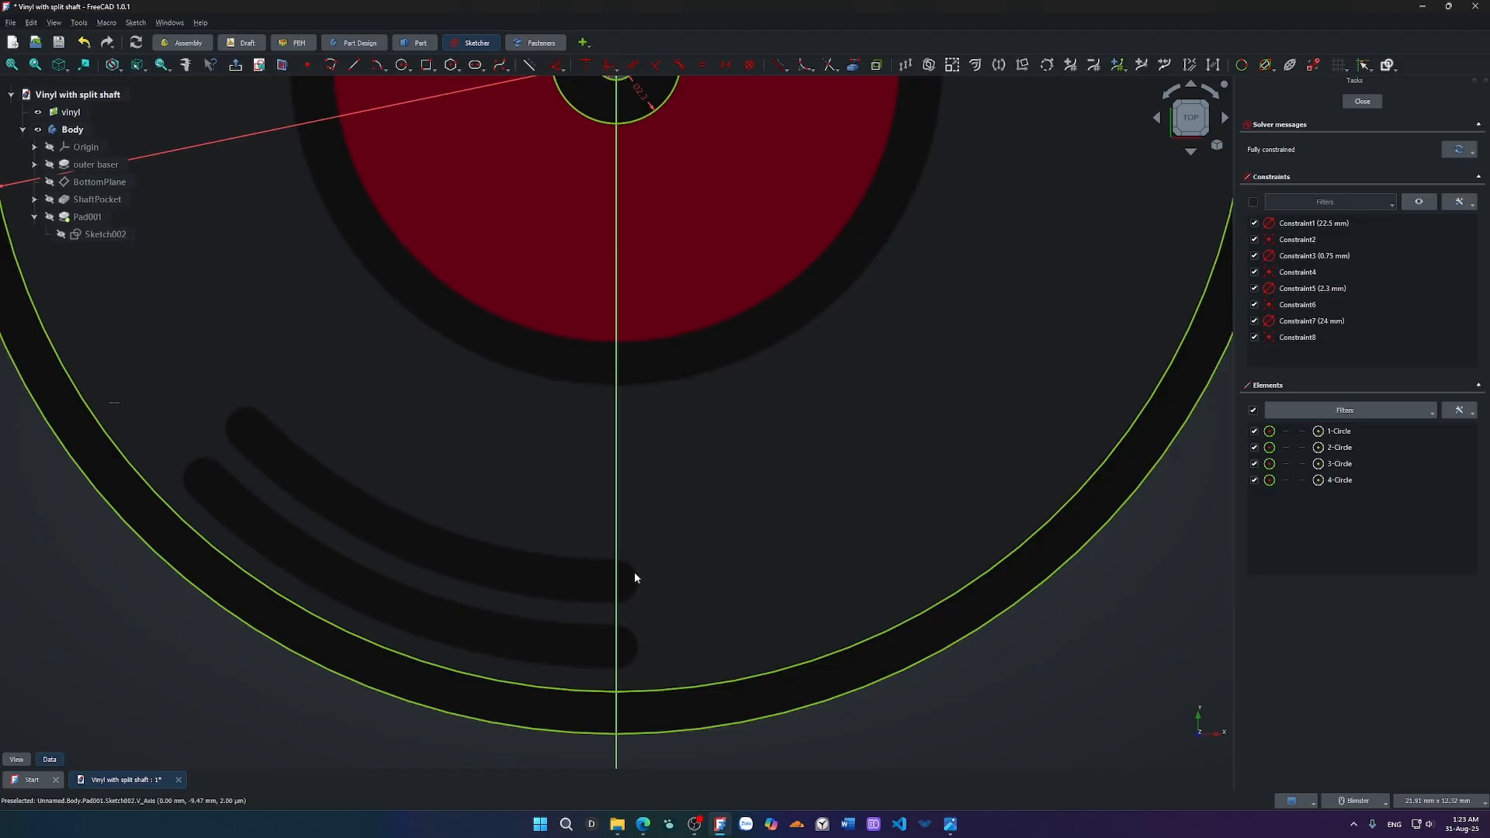
{"action": "scroll", "coordinate": [635, 577], "scroll_direction": "down", "scroll_amount": 3}
{"action": "scroll", "coordinate": [722, 463], "scroll_direction": "down", "scroll_amount": 3}
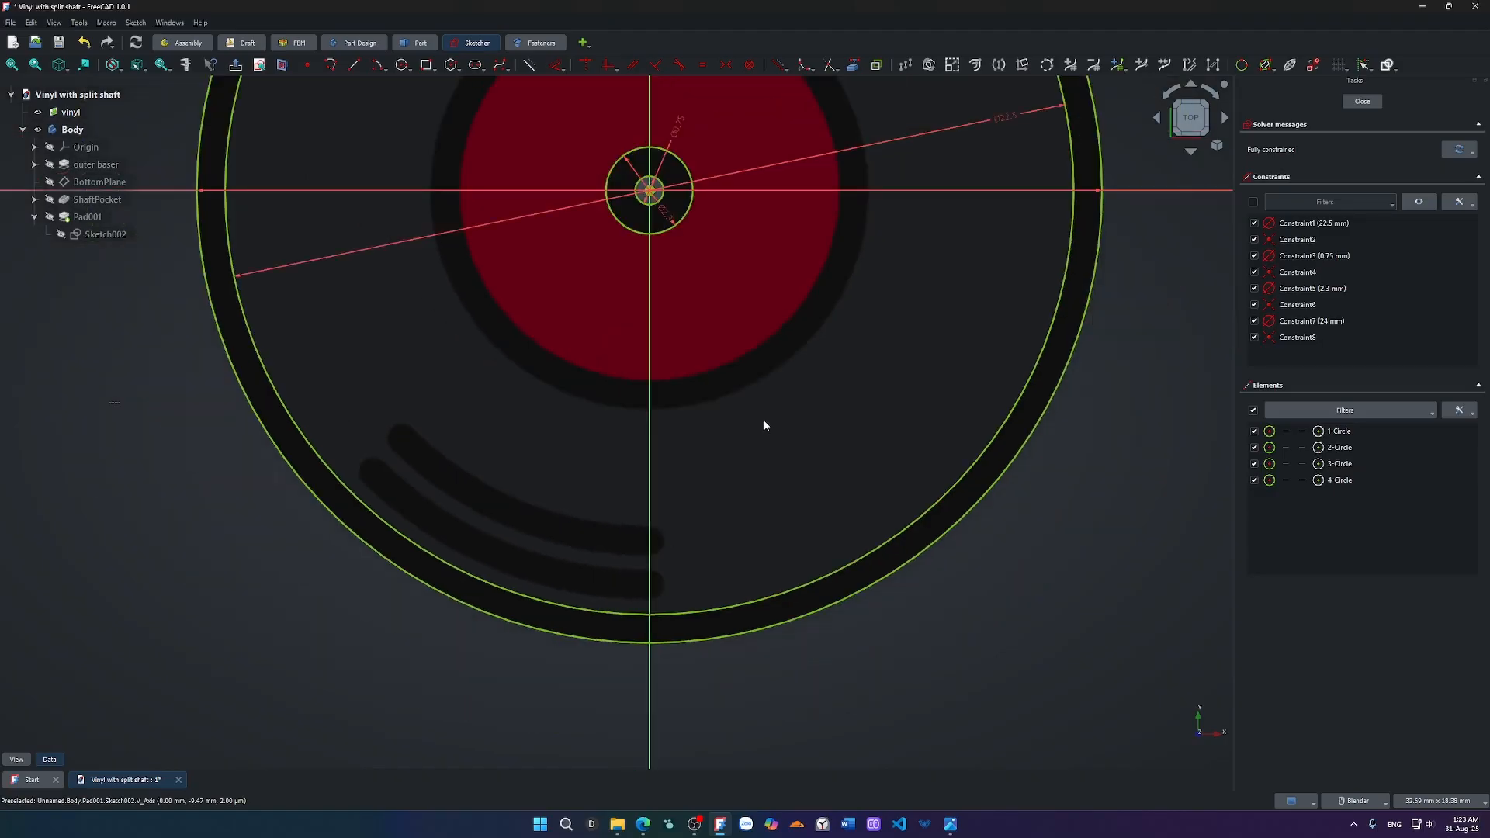
{"action": "middle_click_drag", "start_coordinate": [778, 416], "coordinate": [759, 656], "text": "shift"}
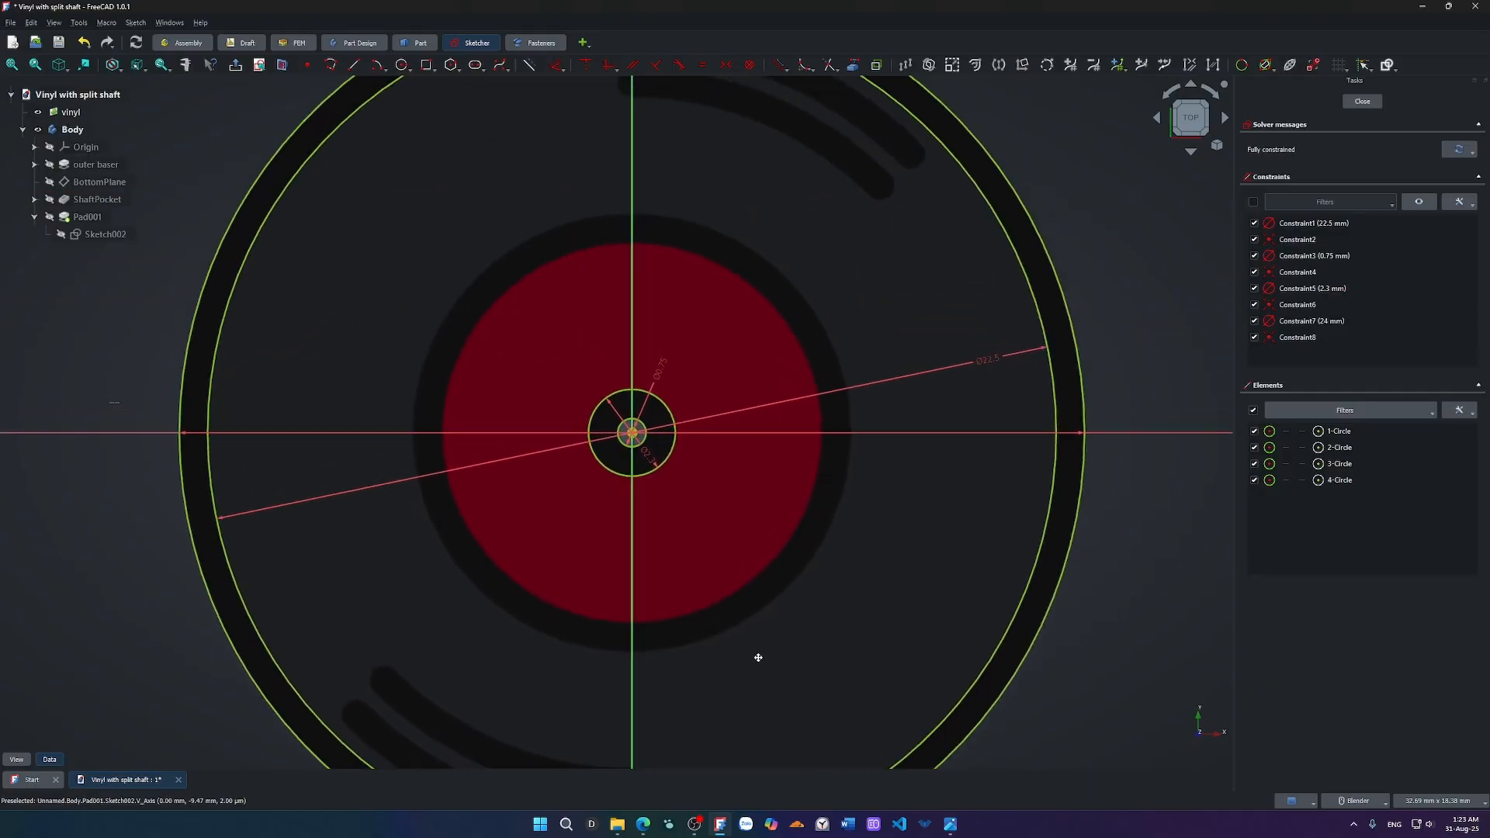
{"action": "middle_click_drag", "start_coordinate": [824, 359], "coordinate": [779, 536], "text": "shift"}
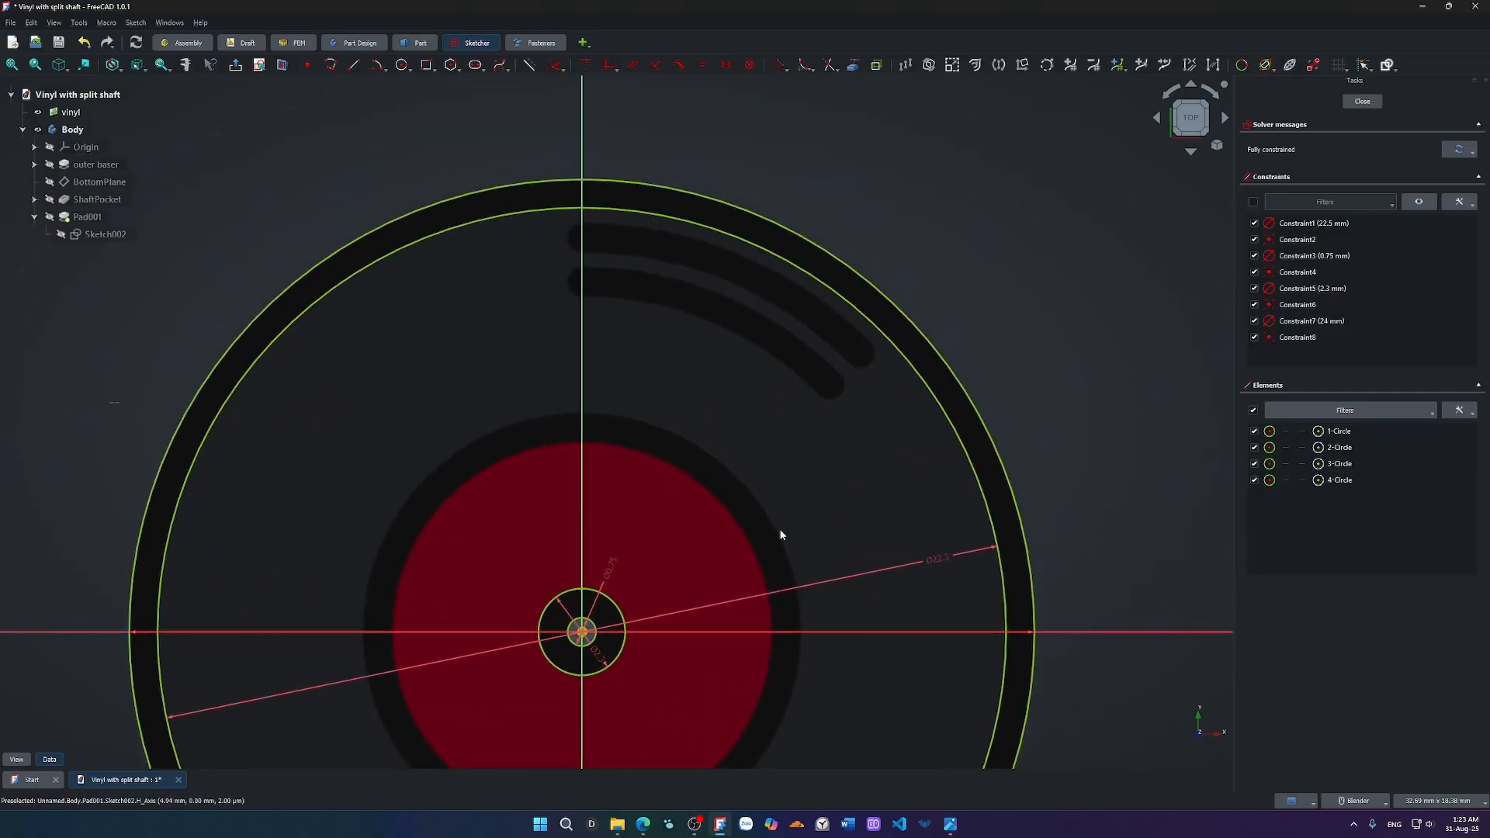
Begin a centre-point arc on the origin with an 8.9 mm radius, following the inner groove's inner edge.
{"action": "key", "text": "g"}
{"action": "key", "text": "a"}
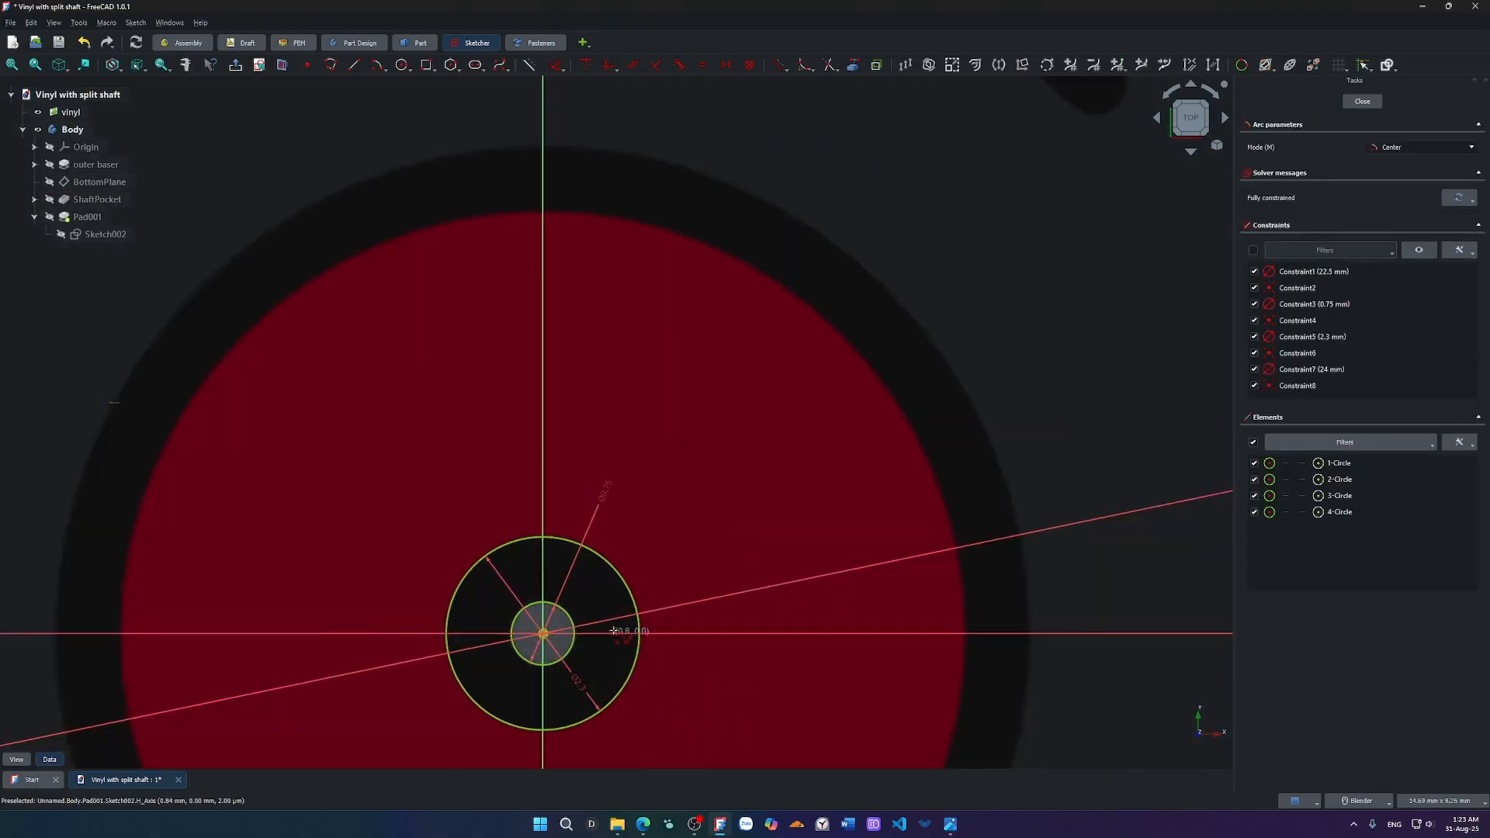
{"action": "scroll", "coordinate": [613, 632], "scroll_direction": "up", "scroll_amount": 5}
{"action": "left_click", "coordinate": [528, 634]}
{"action": "scroll", "coordinate": [776, 535], "scroll_direction": "down", "scroll_amount": 3}
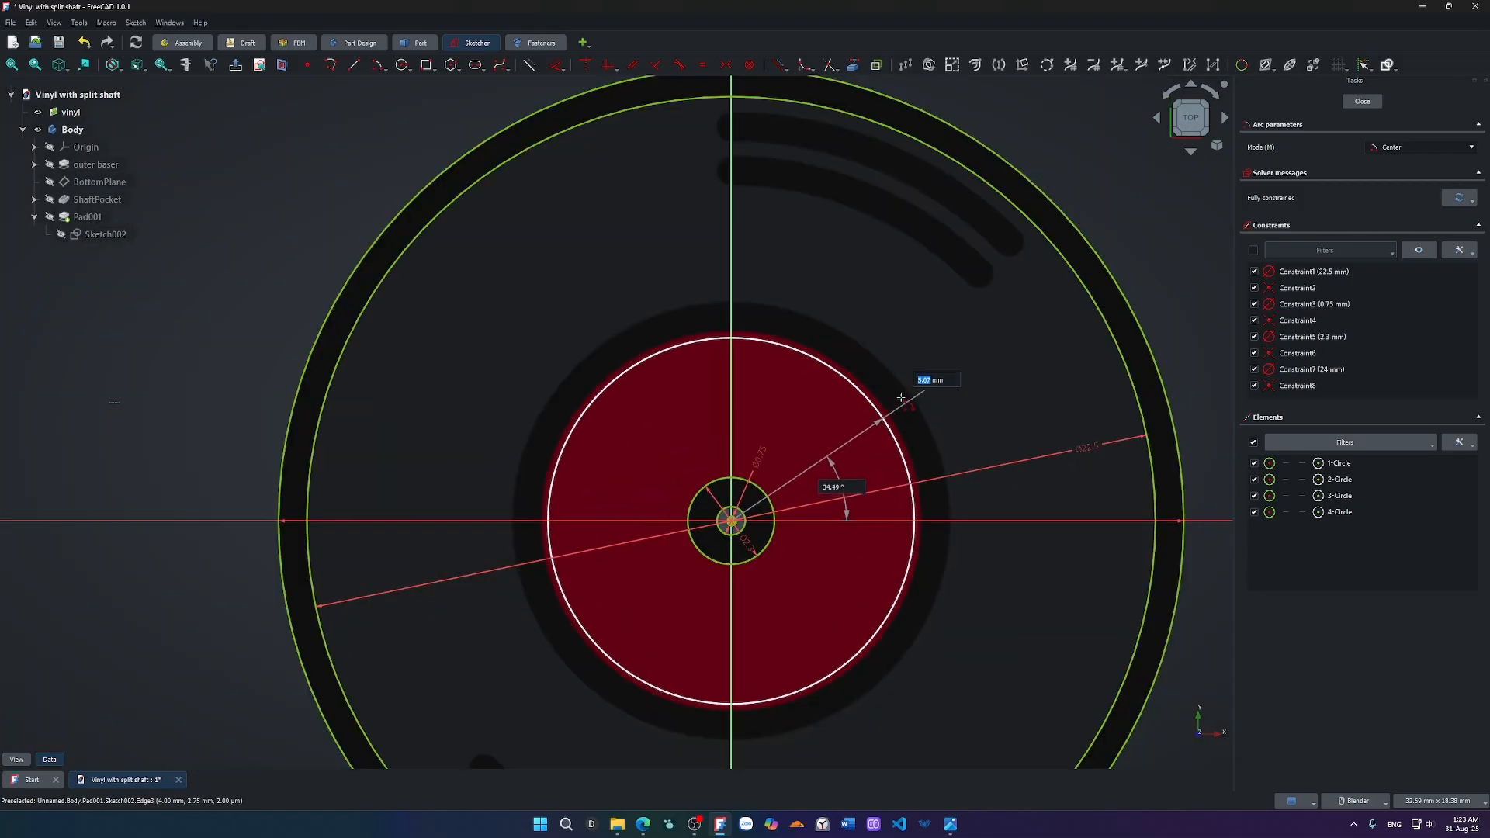
{"action": "scroll", "coordinate": [1001, 272], "scroll_direction": "up", "scroll_amount": 2}
{"action": "scroll", "coordinate": [1008, 263], "scroll_direction": "up", "scroll_amount": 3}
{"action": "scroll", "coordinate": [1032, 227], "scroll_direction": "down", "scroll_amount": 2}
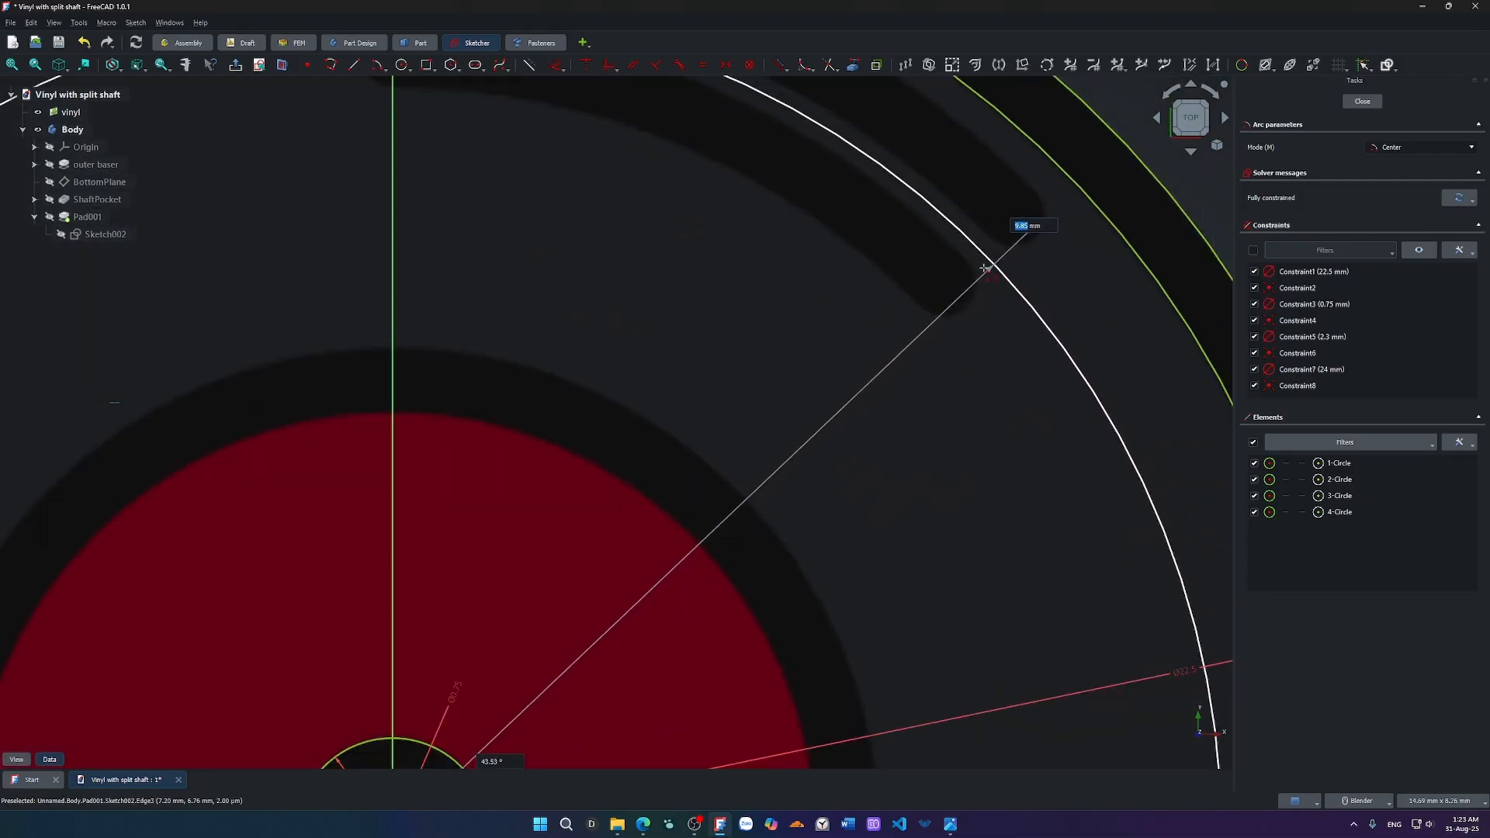
{"action": "scroll", "coordinate": [918, 333], "scroll_direction": "down", "scroll_amount": 2}
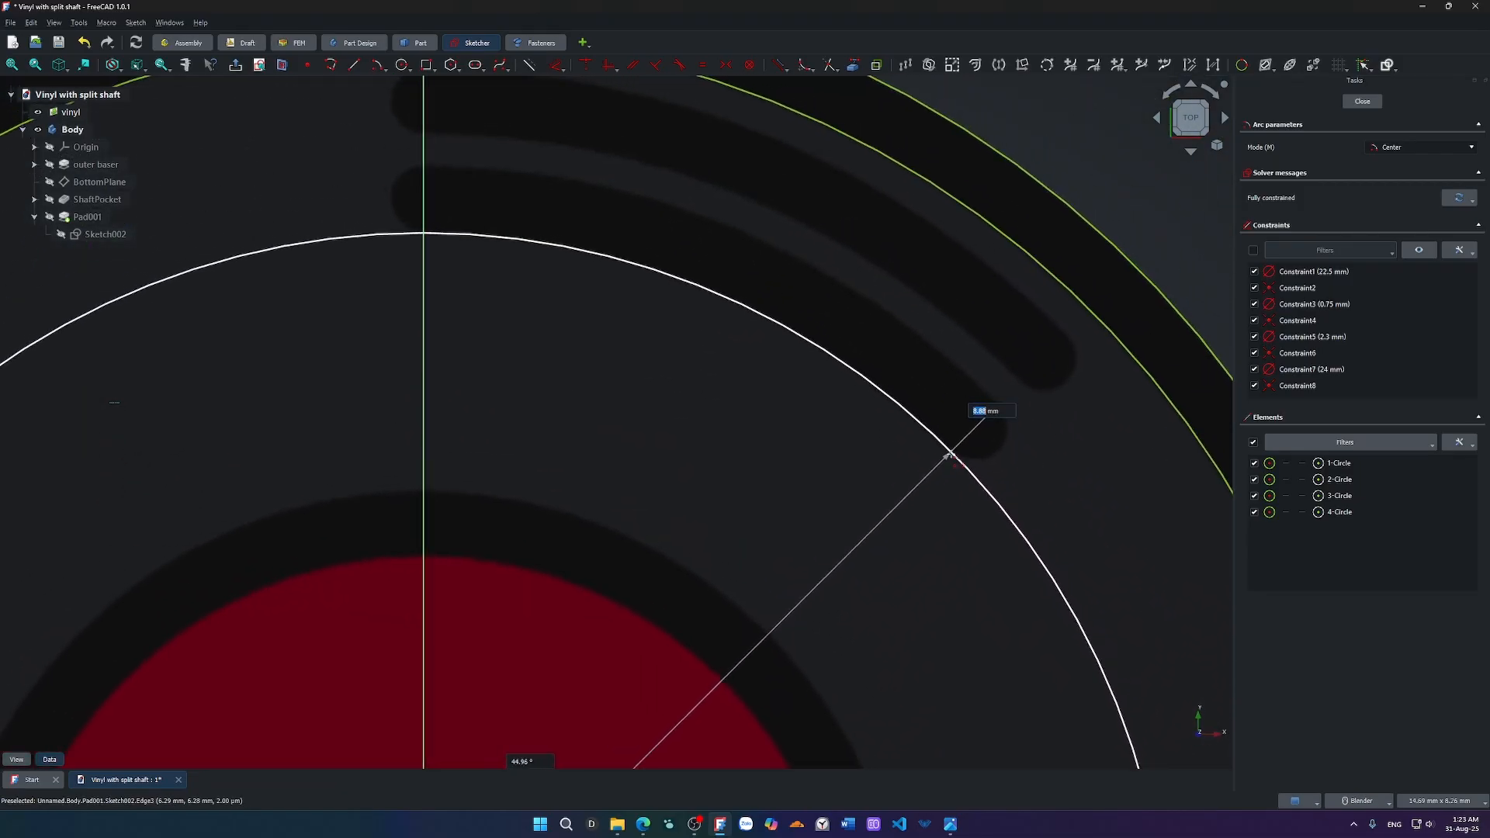
{"action": "scroll", "coordinate": [949, 454], "scroll_direction": "down", "scroll_amount": 3}
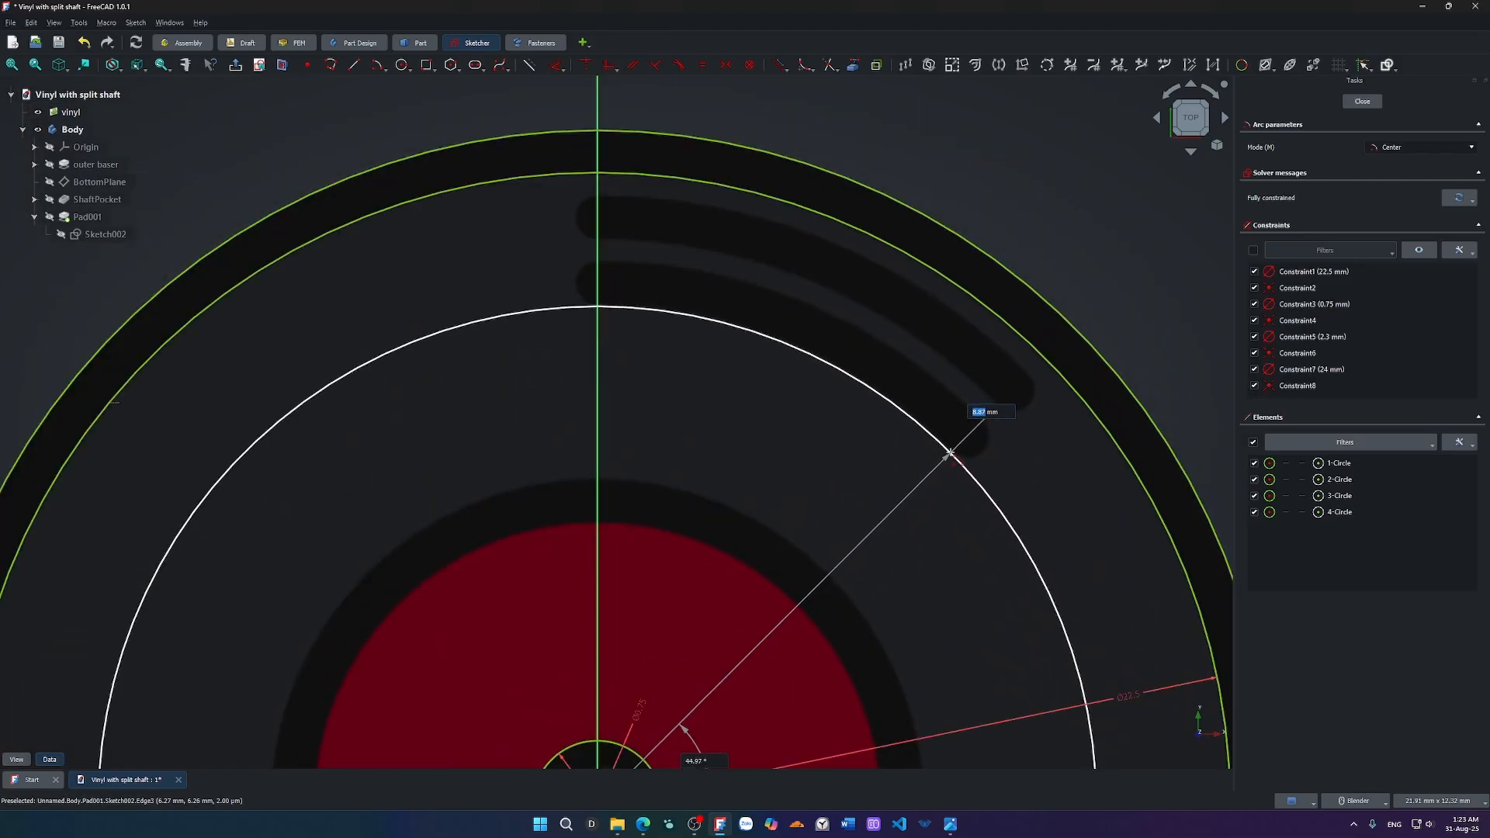
{"action": "scroll", "coordinate": [984, 412], "scroll_direction": "up", "scroll_amount": 4}
{"action": "scroll", "coordinate": [947, 462], "scroll_direction": "up", "scroll_amount": 1}
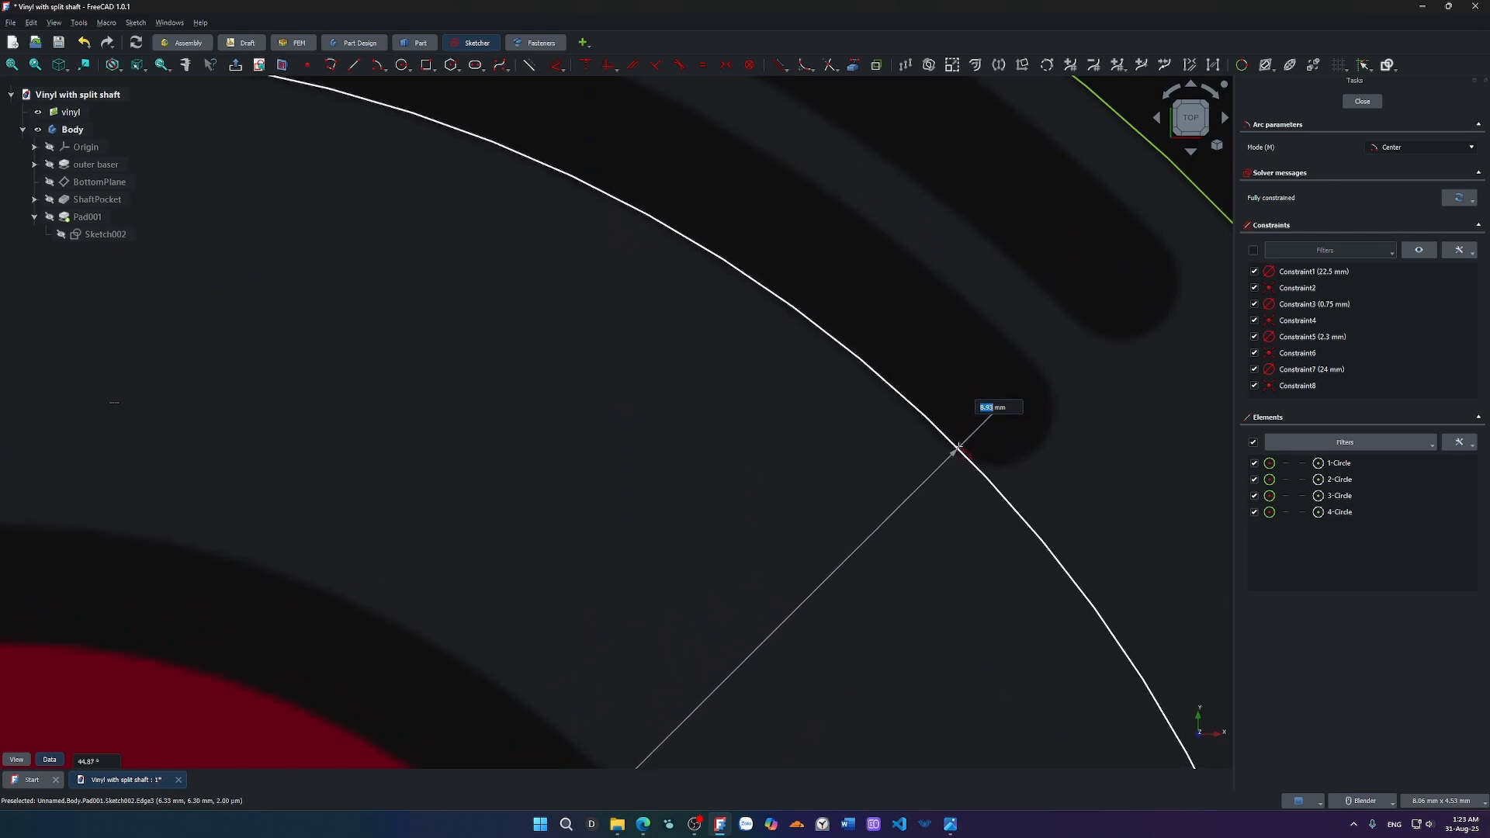
{"action": "scroll", "coordinate": [912, 450], "scroll_direction": "down", "scroll_amount": 1}
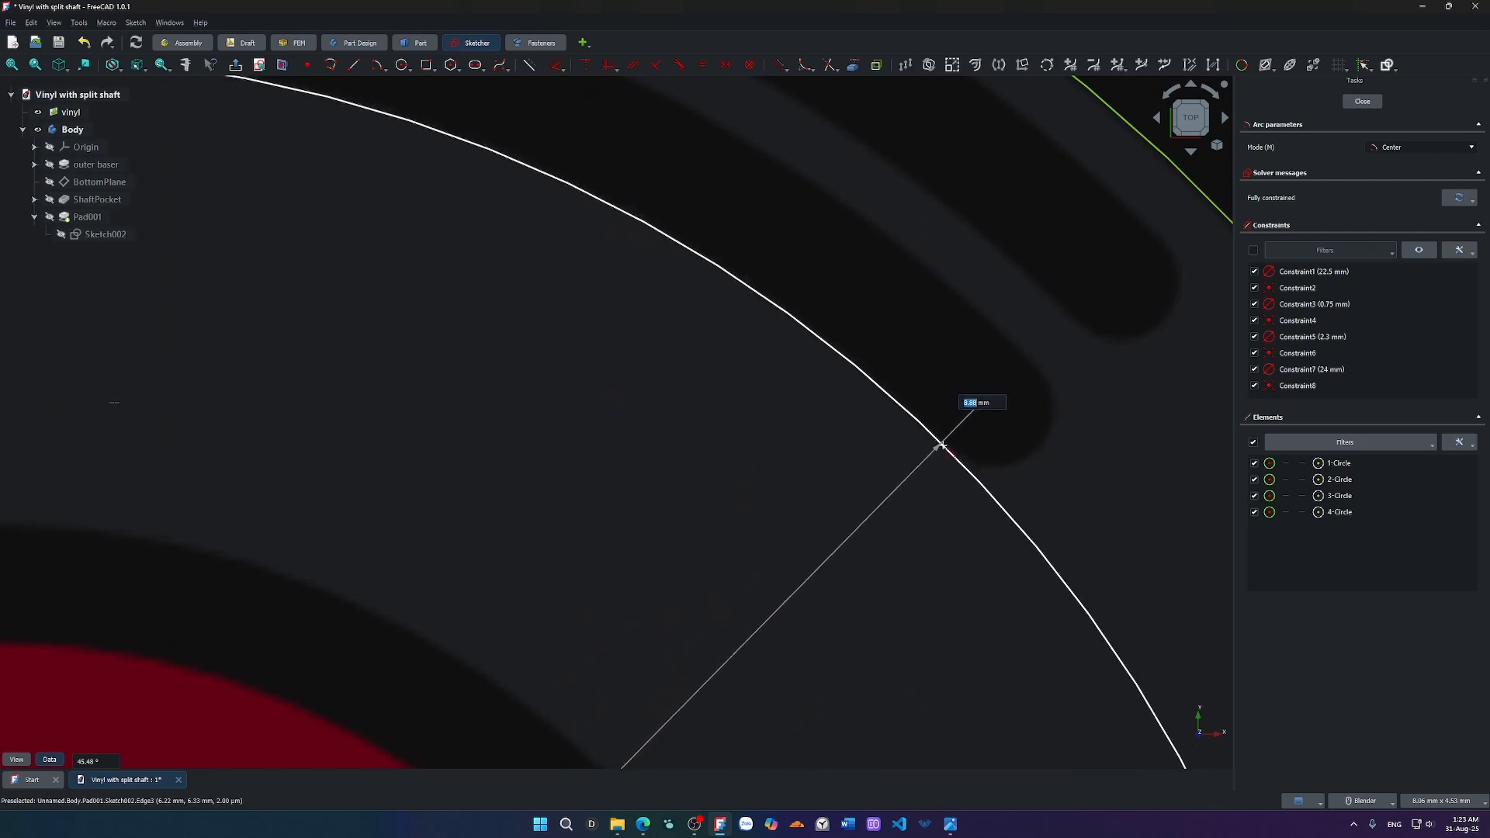
{"action": "scroll", "coordinate": [930, 460], "scroll_direction": "down", "scroll_amount": 2}
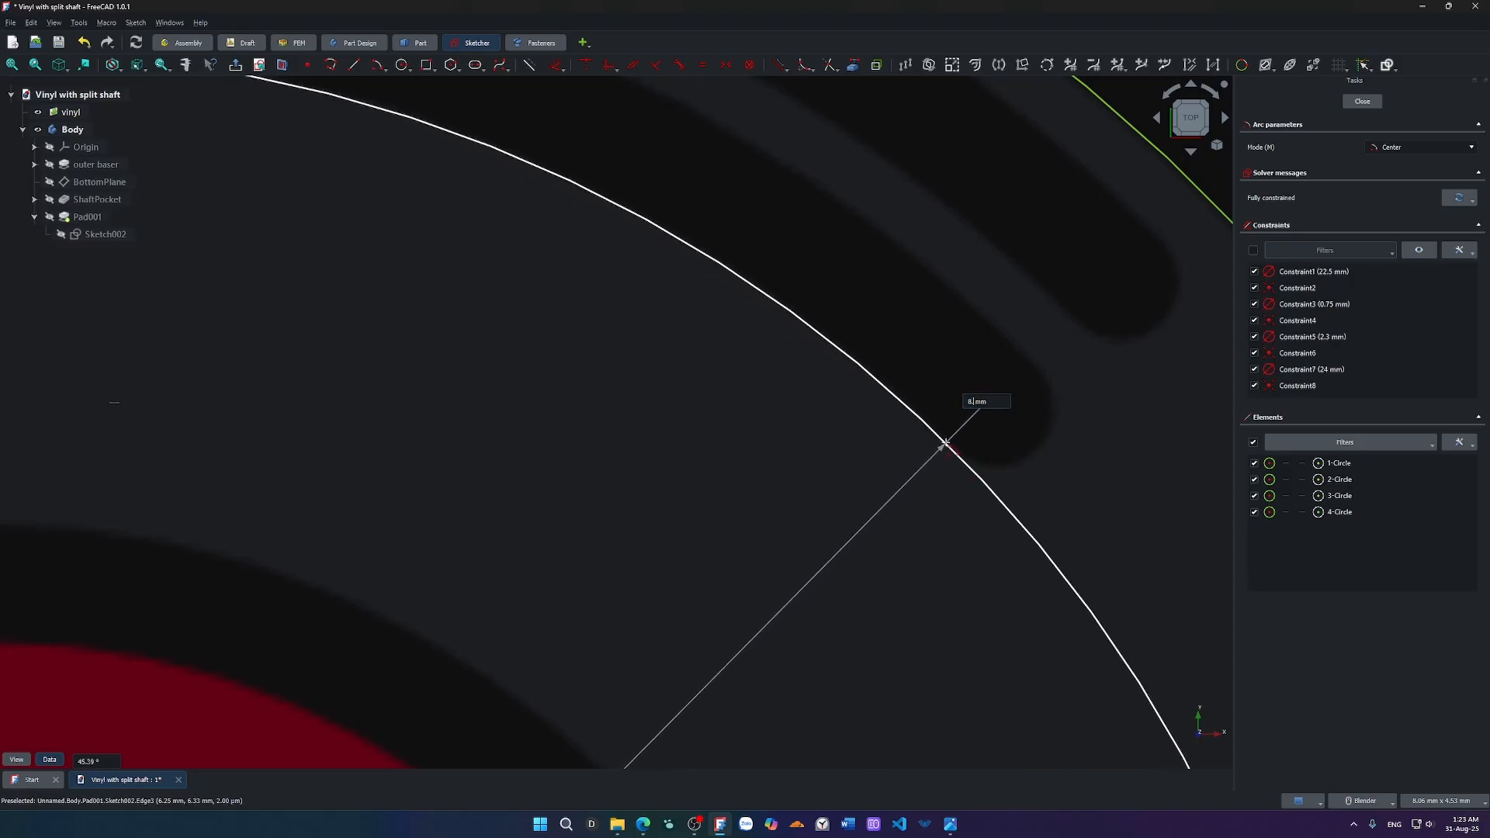
{"action": "key", "text": "Return"}
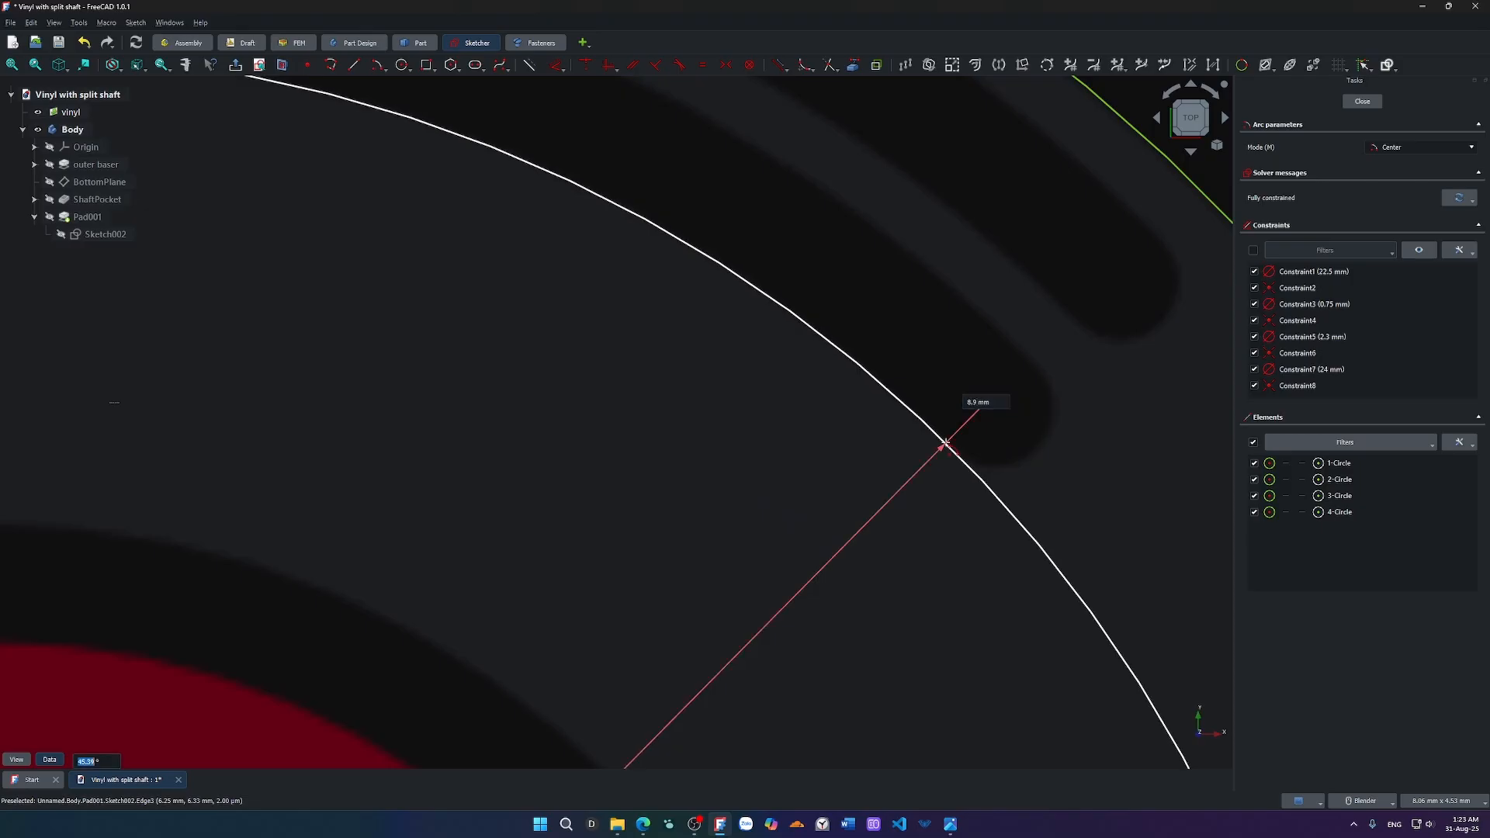
Sweep the 8.9 mm arc between the vertical axis and the far rounded end of the inner groove.
{"action": "scroll", "coordinate": [689, 293], "scroll_direction": "down", "scroll_amount": 5}
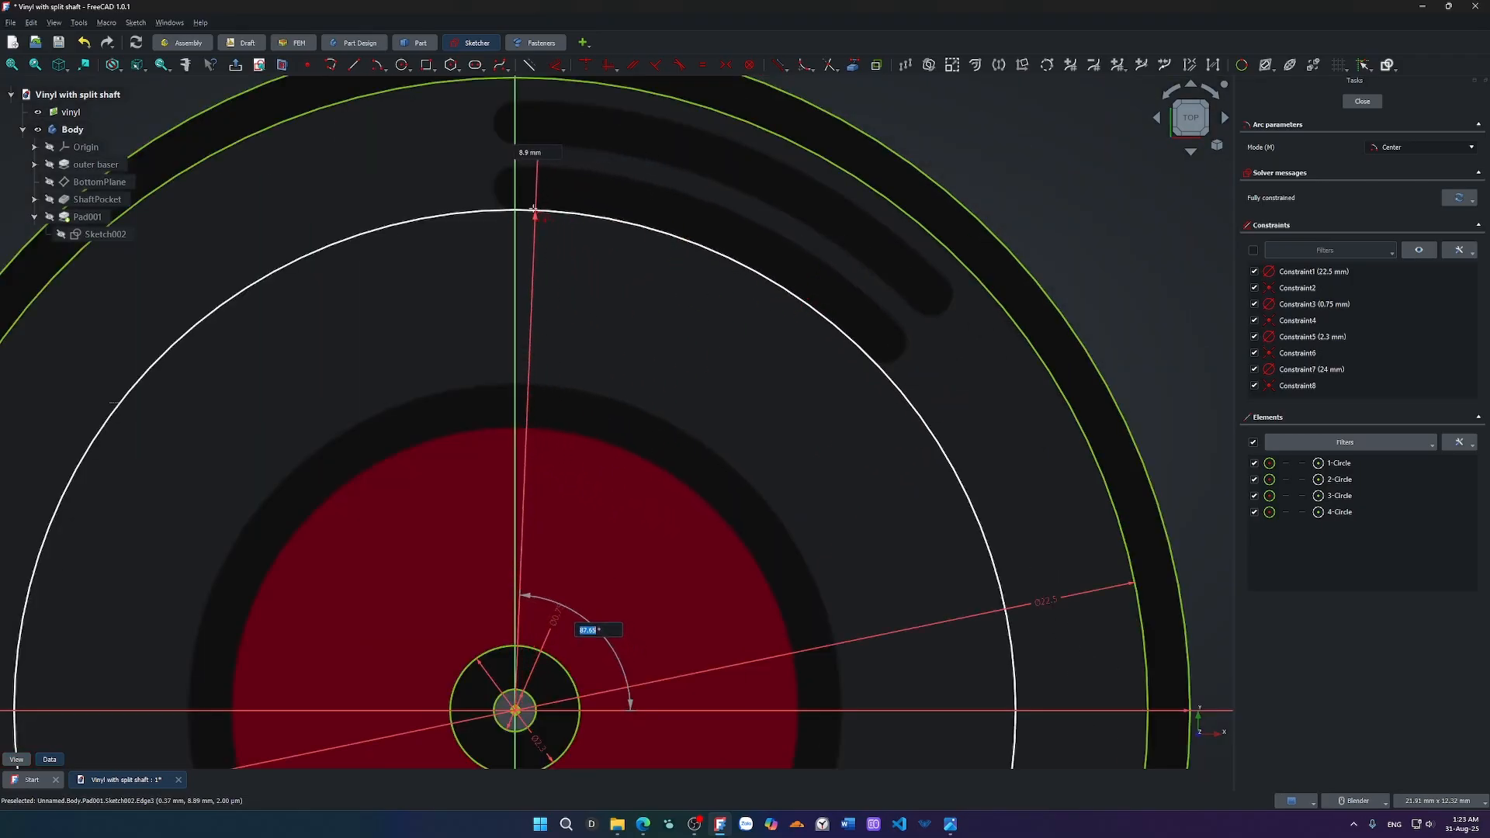
{"action": "scroll", "coordinate": [480, 203], "scroll_direction": "up", "scroll_amount": 5}
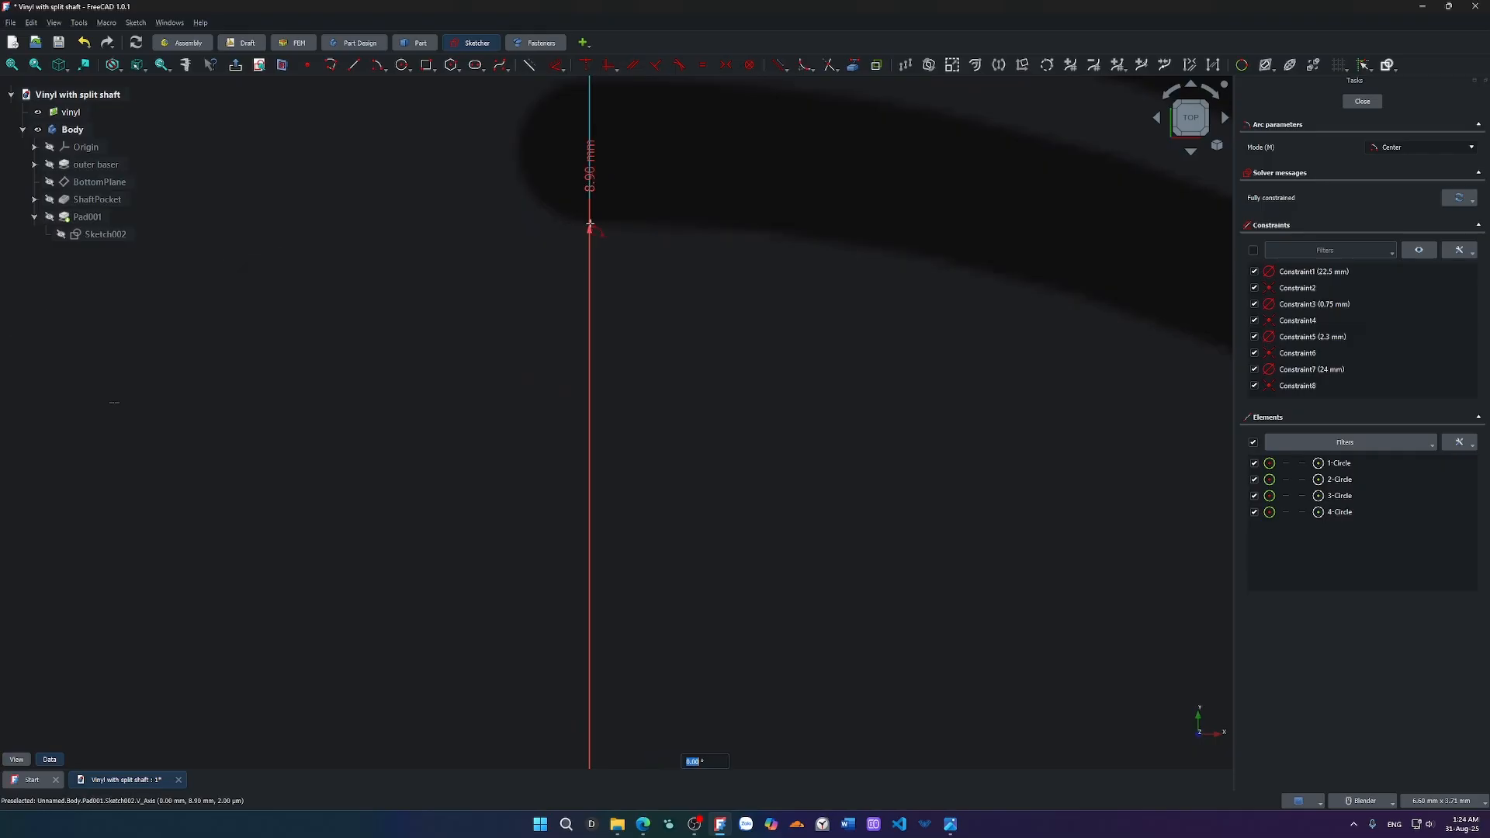
{"action": "scroll", "coordinate": [724, 326], "scroll_direction": "down", "scroll_amount": 4}
{"action": "scroll", "coordinate": [1036, 417], "scroll_direction": "up", "scroll_amount": 3}
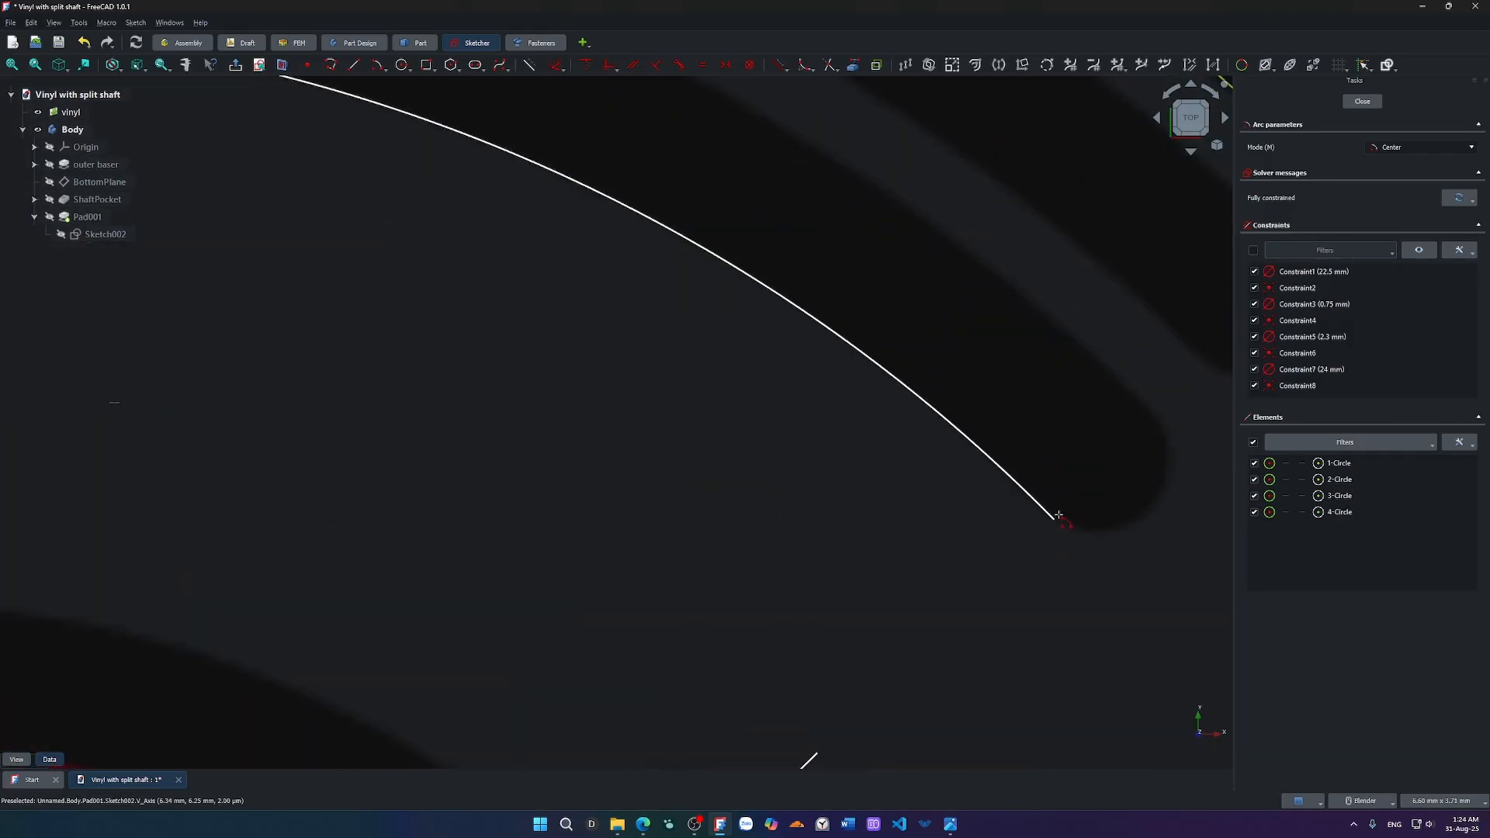
{"action": "left_click", "coordinate": [1057, 513]}
{"action": "scroll", "coordinate": [1040, 524], "scroll_direction": "down", "scroll_amount": 4}
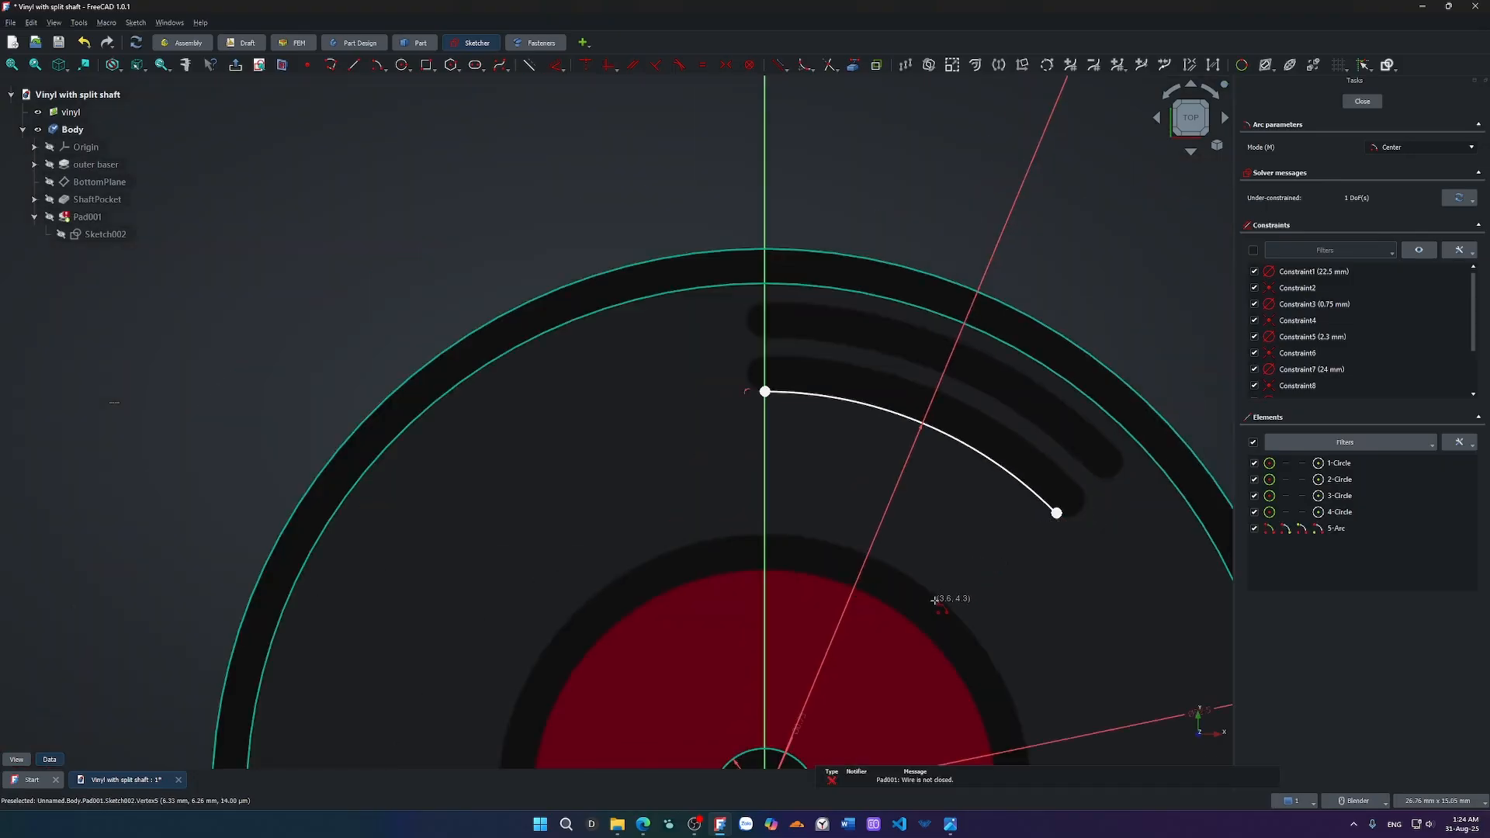
{"action": "key", "text": "Escape"}
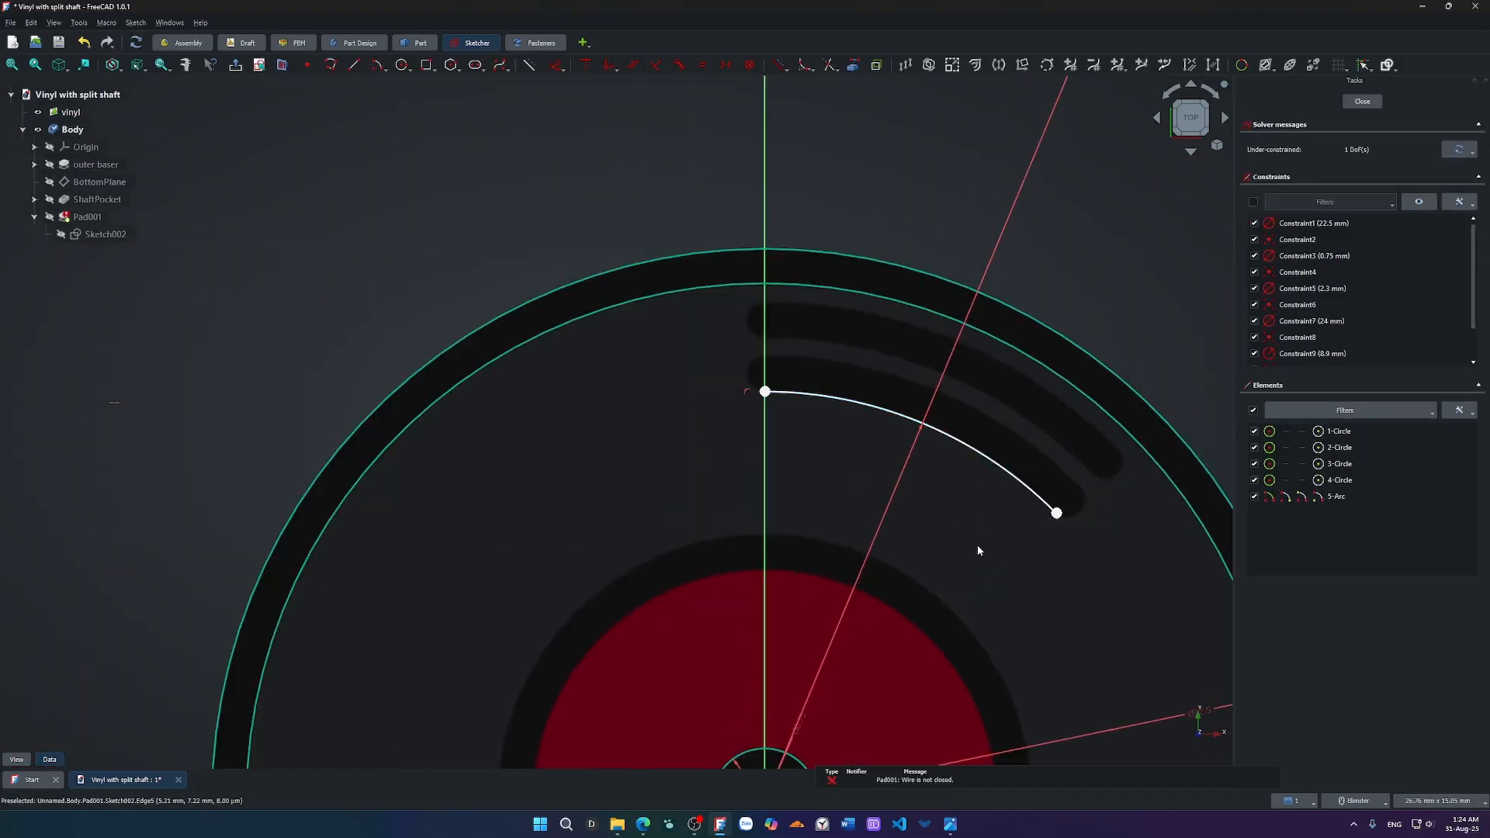
Move the arc's 8.9 mm radius label from outside the record to the space between the origin and the arc.
{"action": "left_click_drag", "start_coordinate": [1056, 514], "coordinate": [1052, 565]}
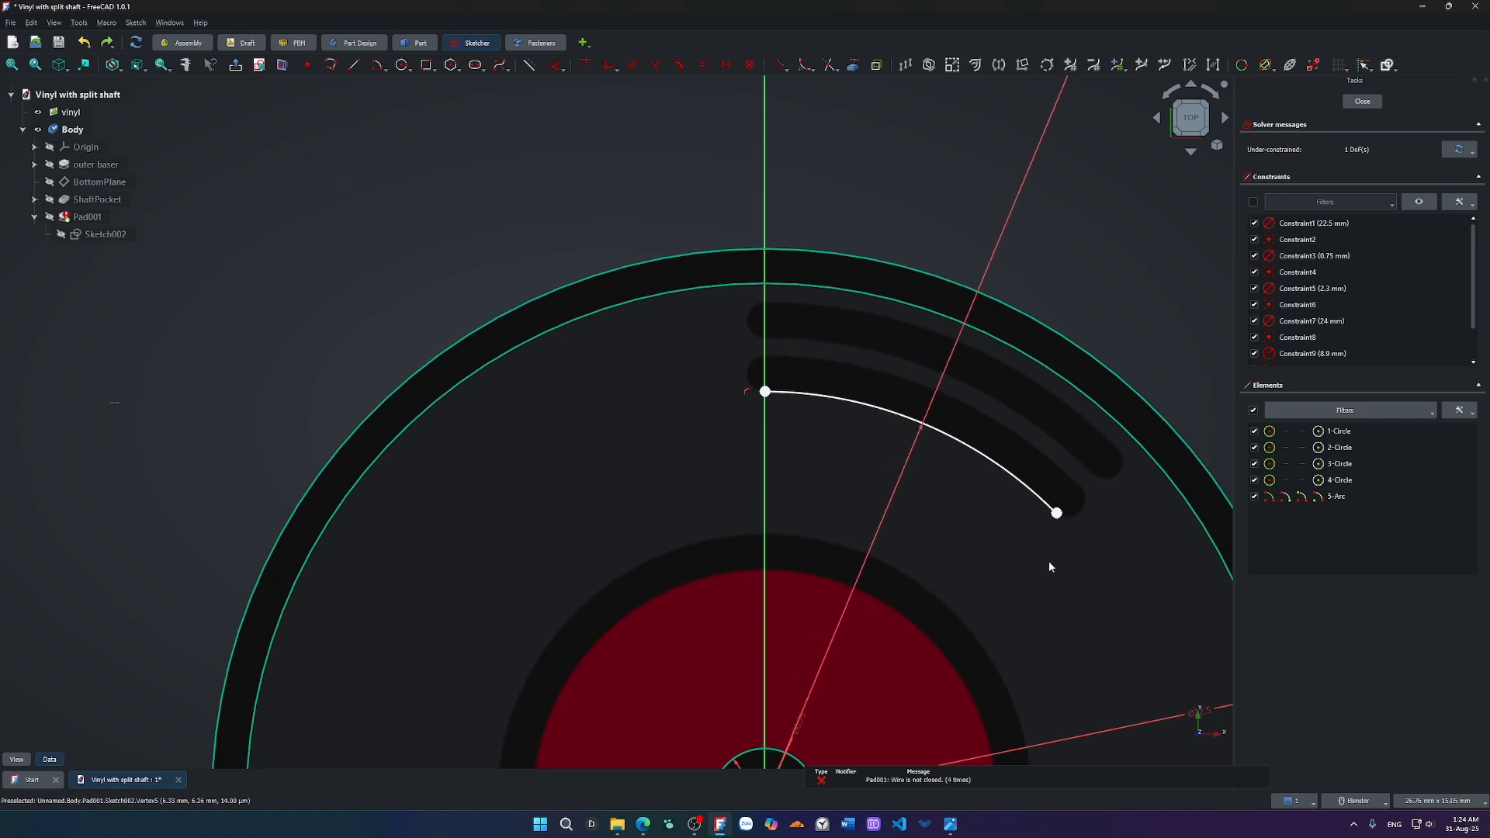
{"action": "scroll", "coordinate": [1046, 562], "scroll_direction": "down", "scroll_amount": 5}
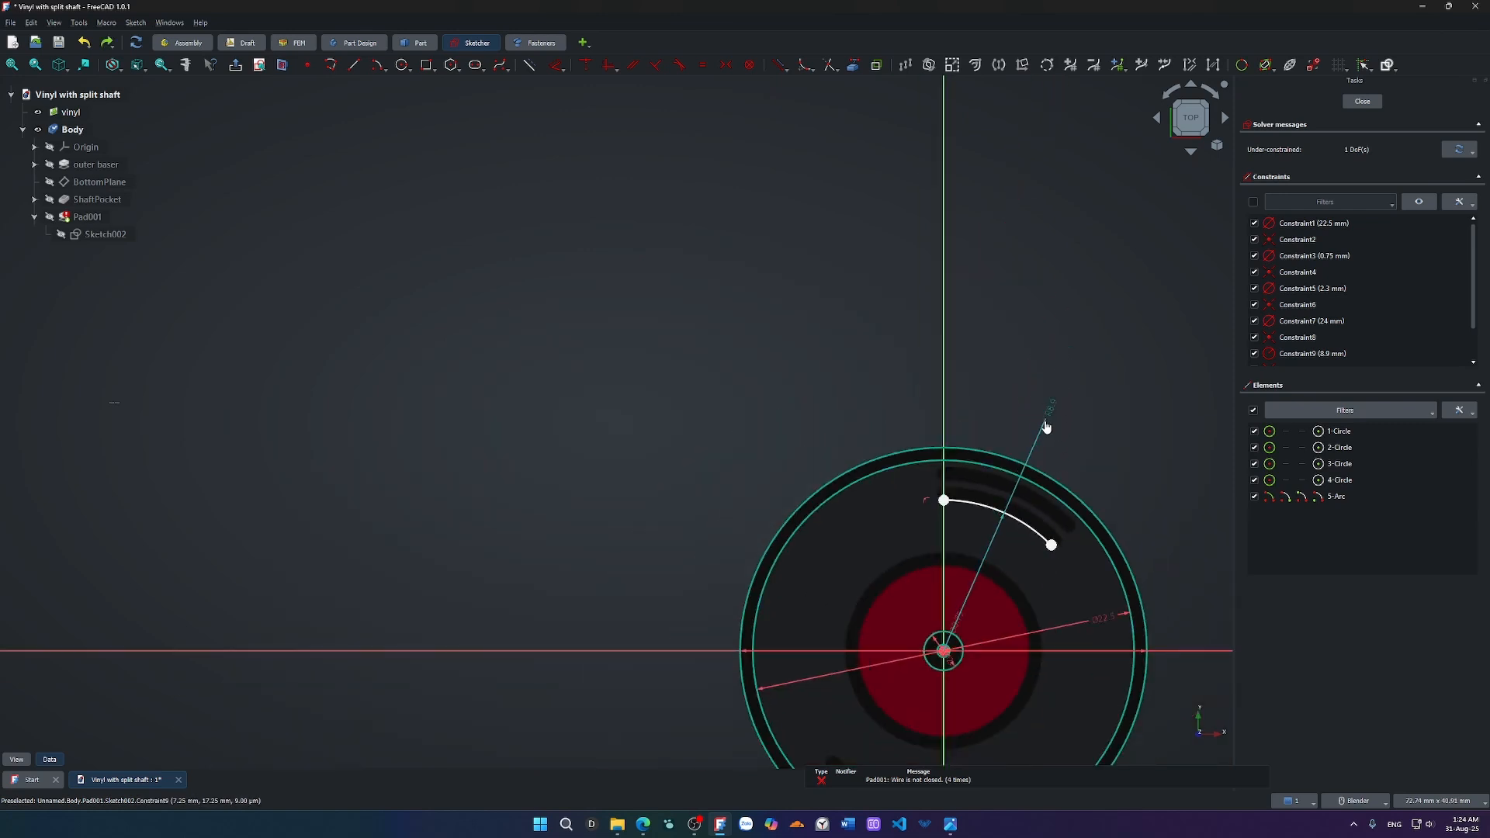
{"action": "scroll", "coordinate": [1009, 551], "scroll_direction": "up", "scroll_amount": 4}
{"action": "middle_click_drag", "start_coordinate": [1009, 551], "coordinate": [888, 545], "text": "shift"}
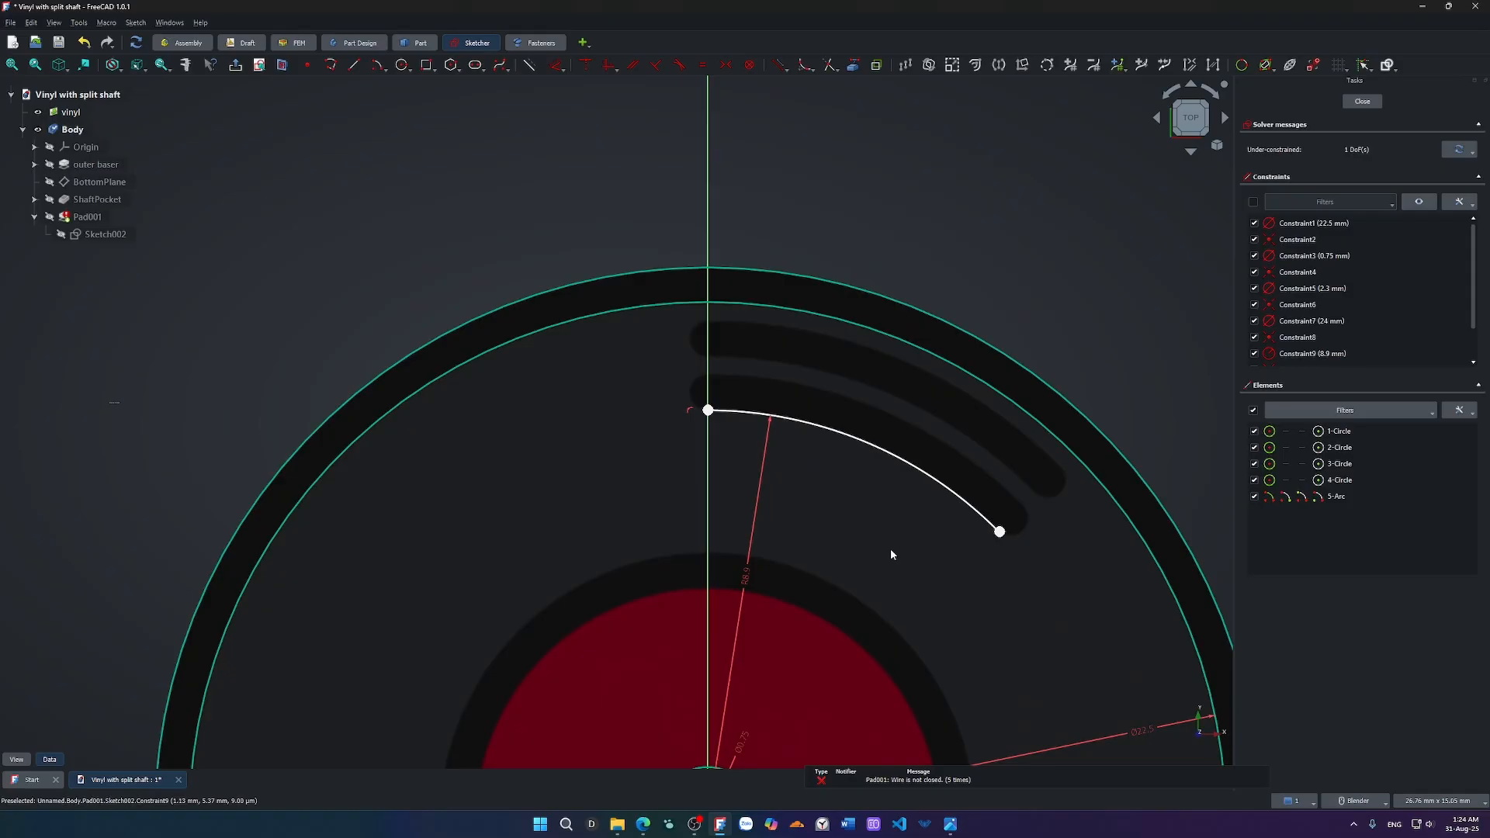
Try a second arc centred on the origin, about 9.7 mm in radius, along the inner groove's outer edge up to the vertical axis.
{"action": "key", "text": "g"}
{"action": "key", "text": "a"}
{"action": "scroll", "coordinate": [890, 550], "scroll_direction": "down", "scroll_amount": 1}
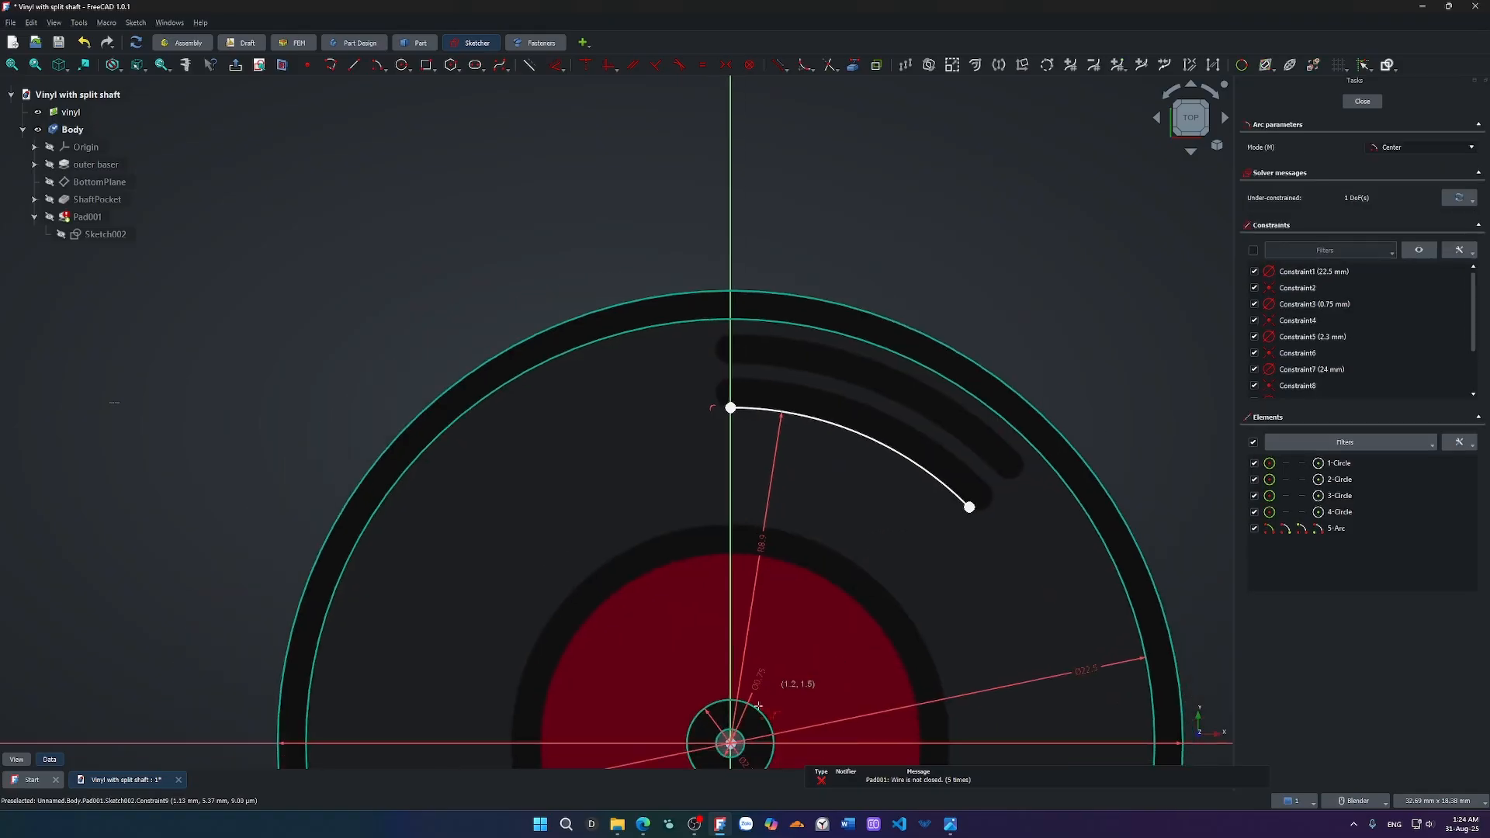
{"action": "scroll", "coordinate": [731, 743], "scroll_direction": "up", "scroll_amount": 5}
{"action": "left_click", "coordinate": [730, 746]}
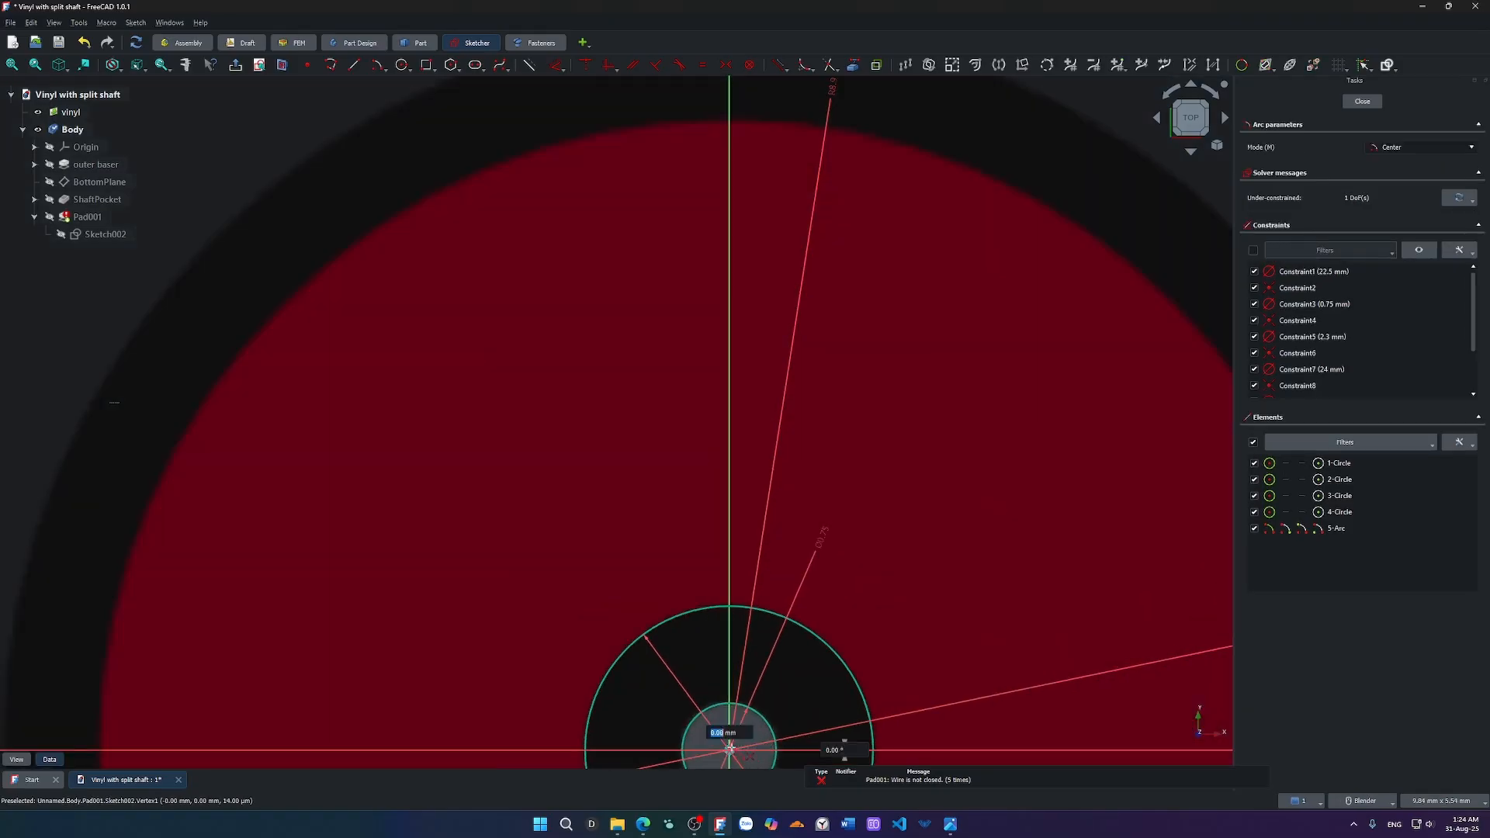
{"action": "middle_click_drag", "start_coordinate": [1012, 507], "coordinate": [483, 763], "text": "shift"}
{"action": "scroll", "coordinate": [632, 635], "scroll_direction": "down", "scroll_amount": 3}
{"action": "scroll", "coordinate": [857, 433], "scroll_direction": "up", "scroll_amount": 6}
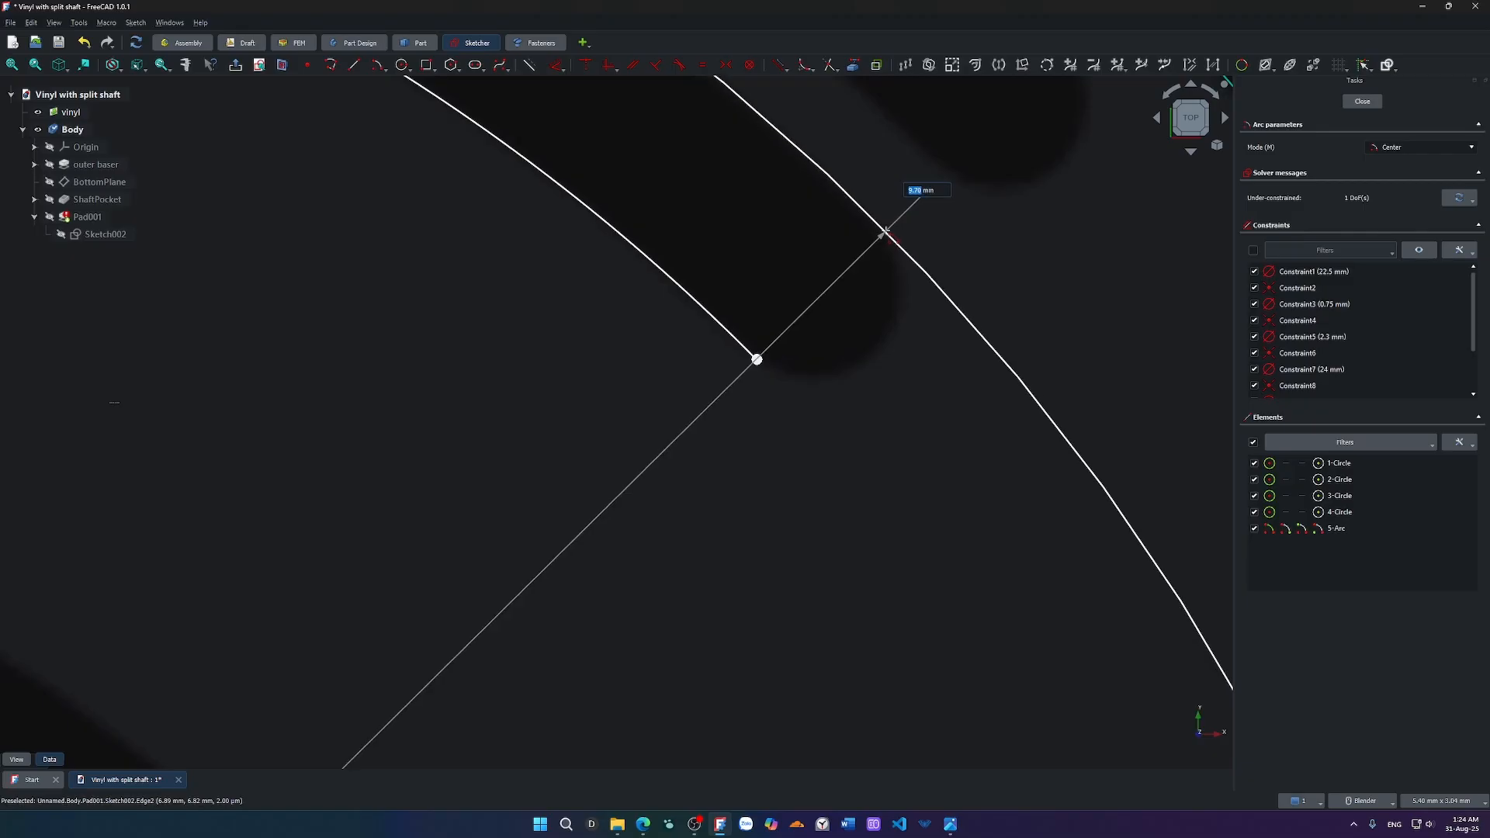
{"action": "left_click", "coordinate": [885, 231]}
{"action": "scroll", "coordinate": [884, 231], "scroll_direction": "down", "scroll_amount": 6}
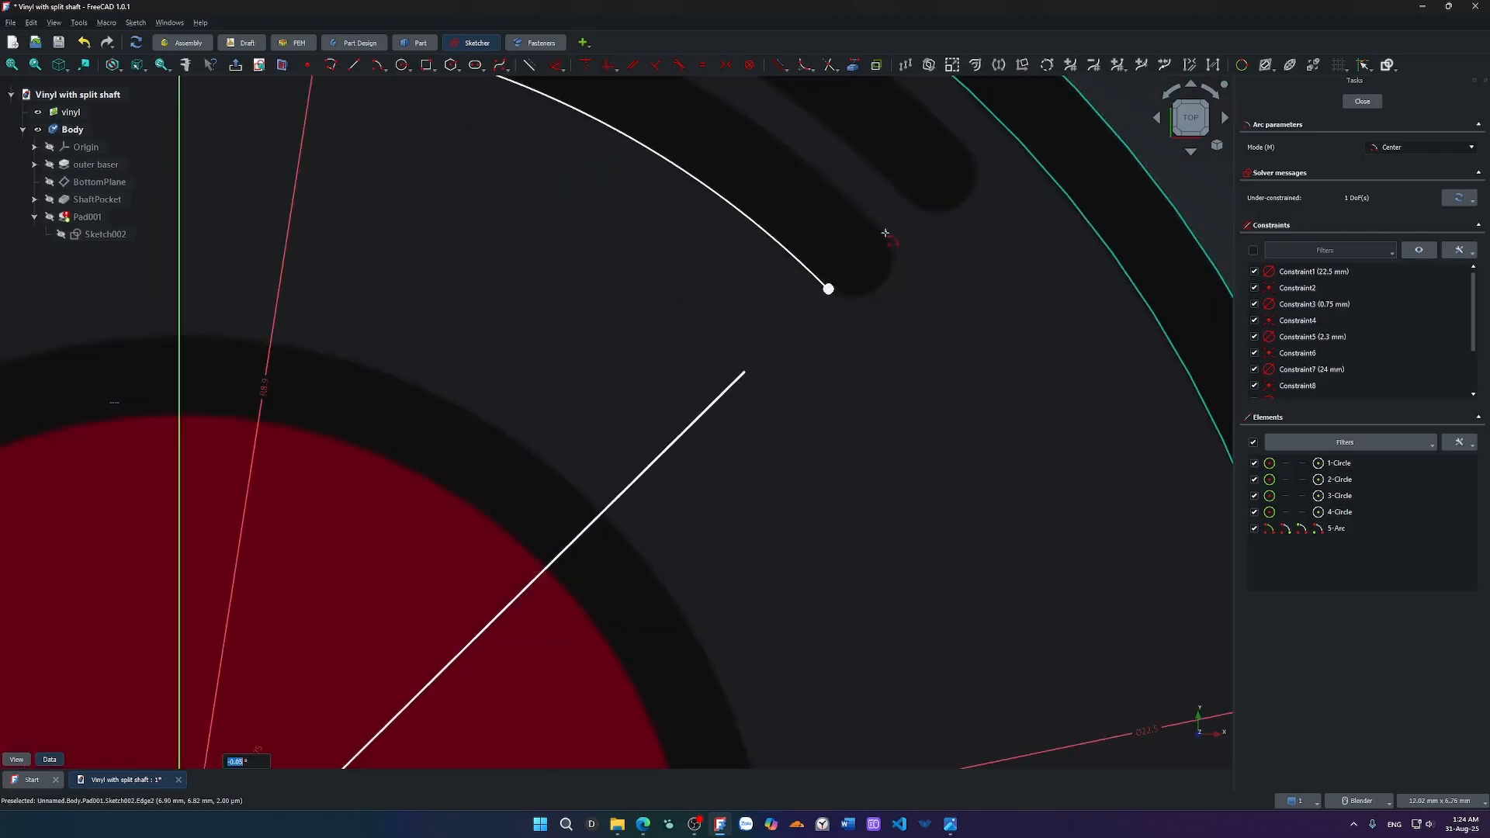
{"action": "scroll", "coordinate": [572, 139], "scroll_direction": "up", "scroll_amount": 8}
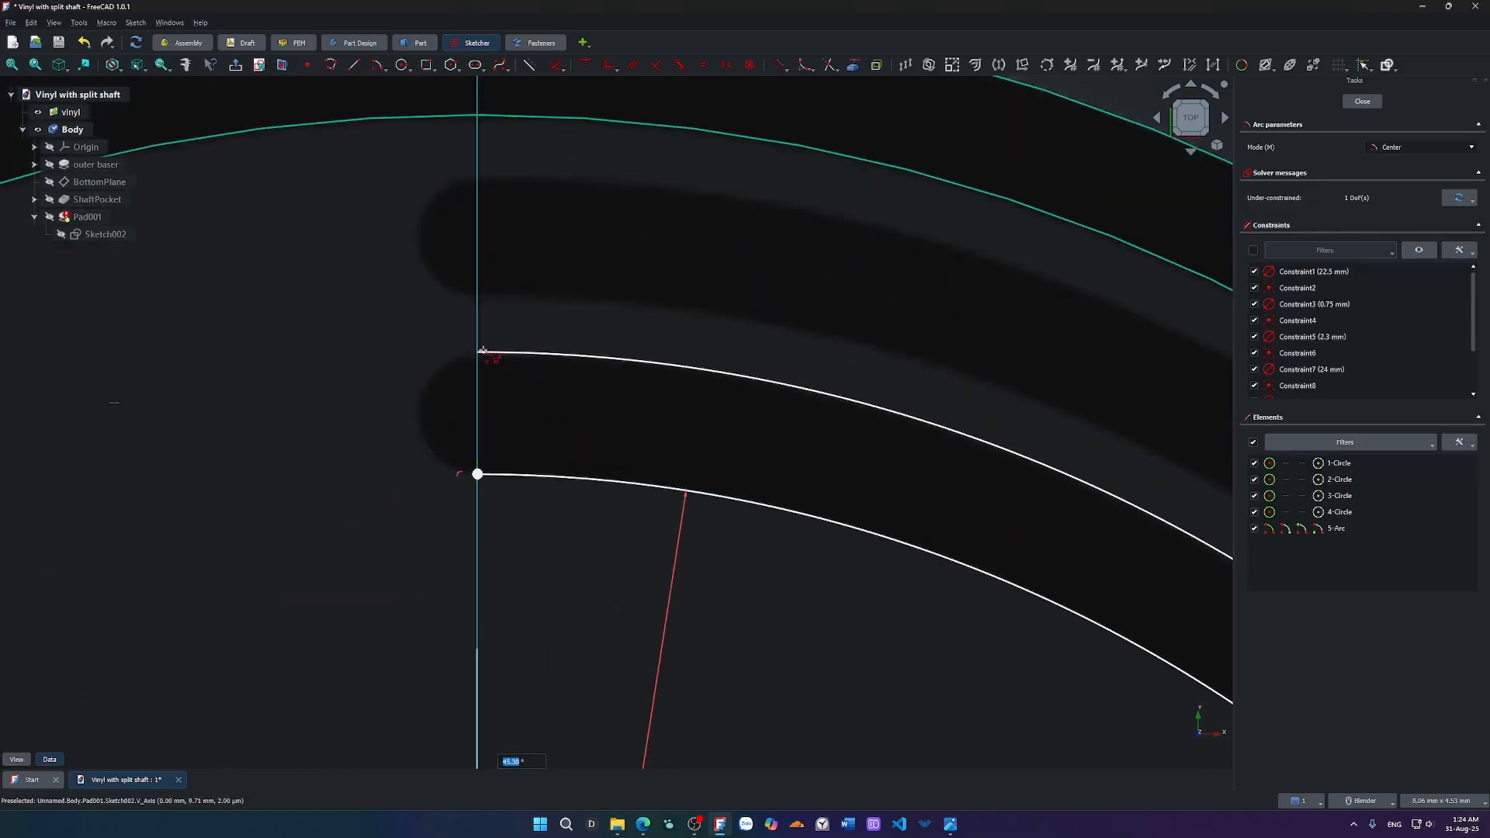
{"action": "left_click", "coordinate": [480, 350]}
{"action": "scroll", "coordinate": [665, 406], "scroll_direction": "down", "scroll_amount": 5}
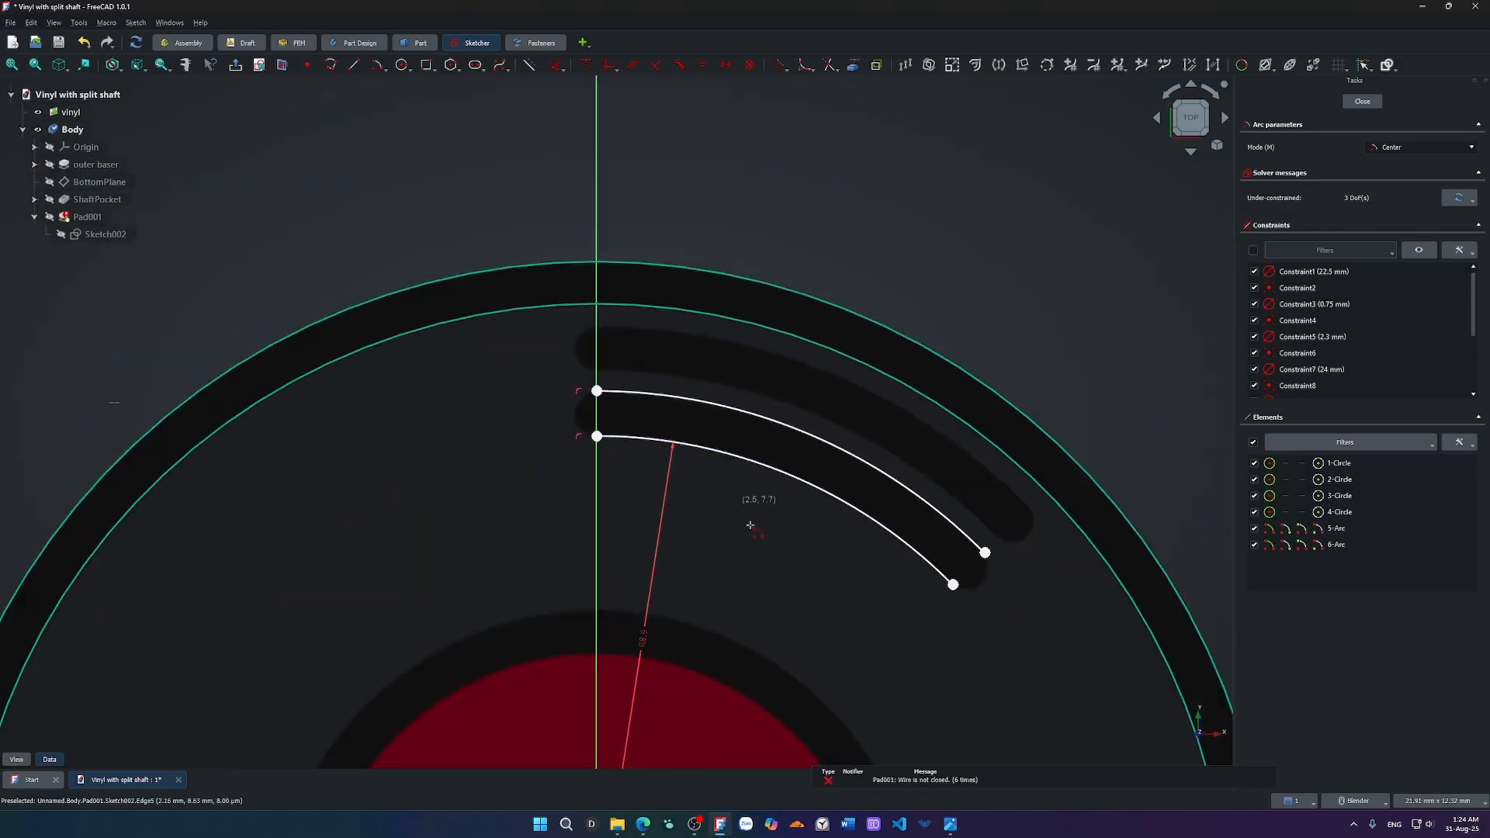
{"action": "right_click", "coordinate": [784, 566]}
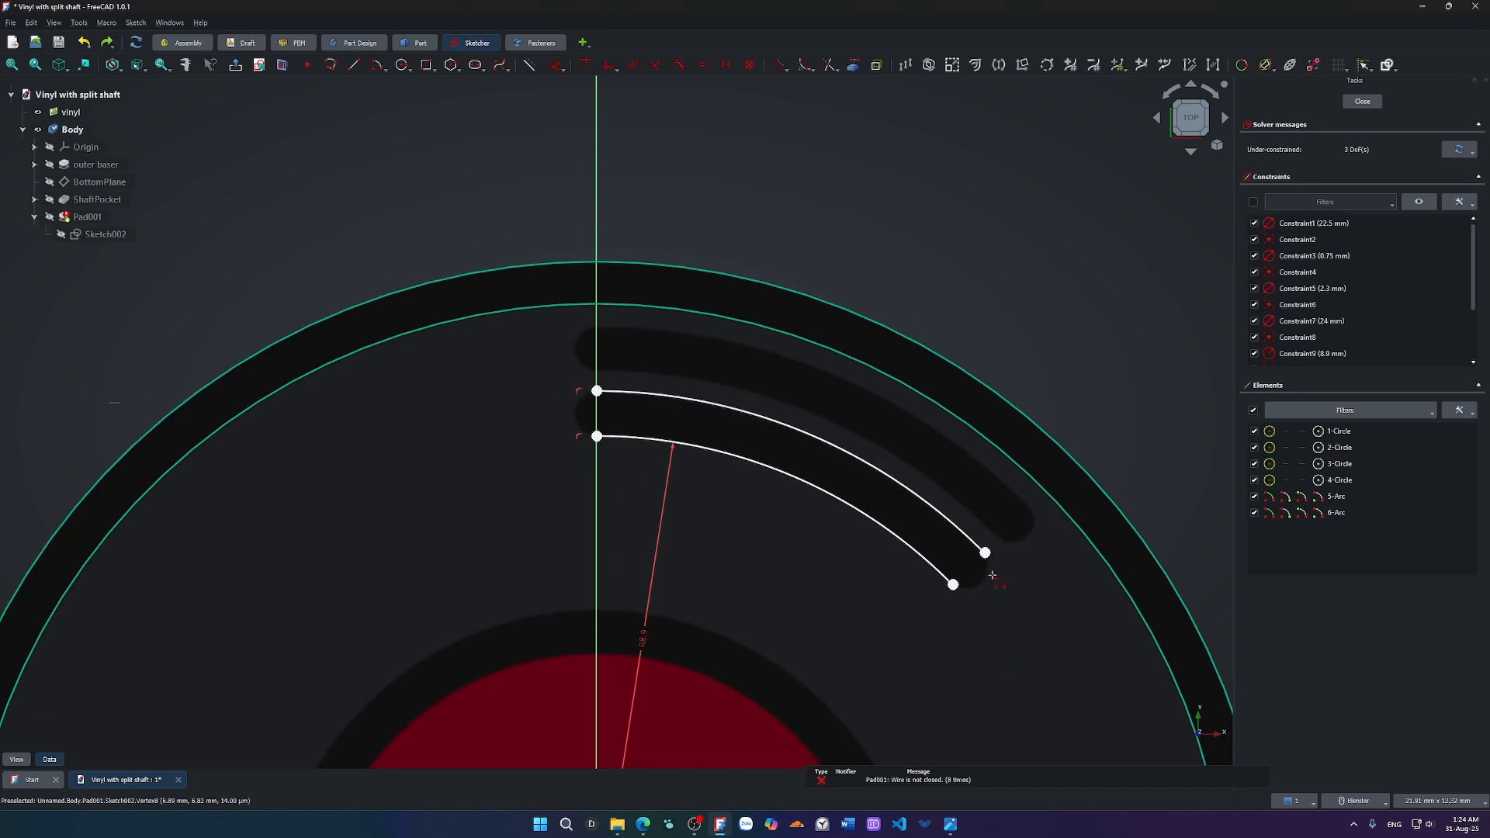
Try closing the inner groove's far end with a rounded arc joining the endpoints of its two edge arcs.
{"action": "key", "text": "g"}
{"action": "key", "text": "a"}
{"action": "scroll", "coordinate": [992, 579], "scroll_direction": "up", "scroll_amount": 4}
{"action": "left_click", "coordinate": [914, 511]}
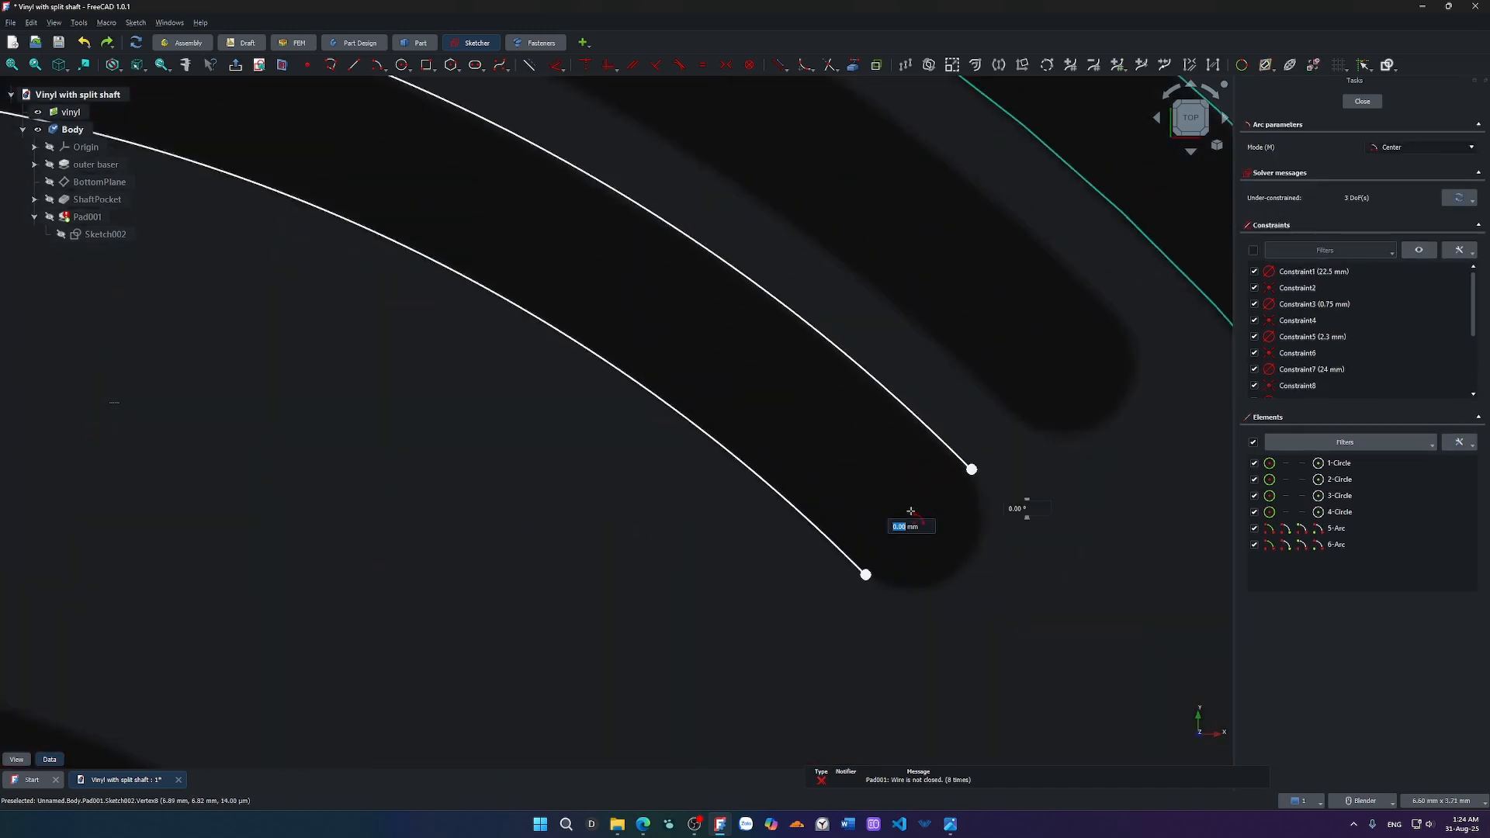
{"action": "left_click", "coordinate": [865, 575]}
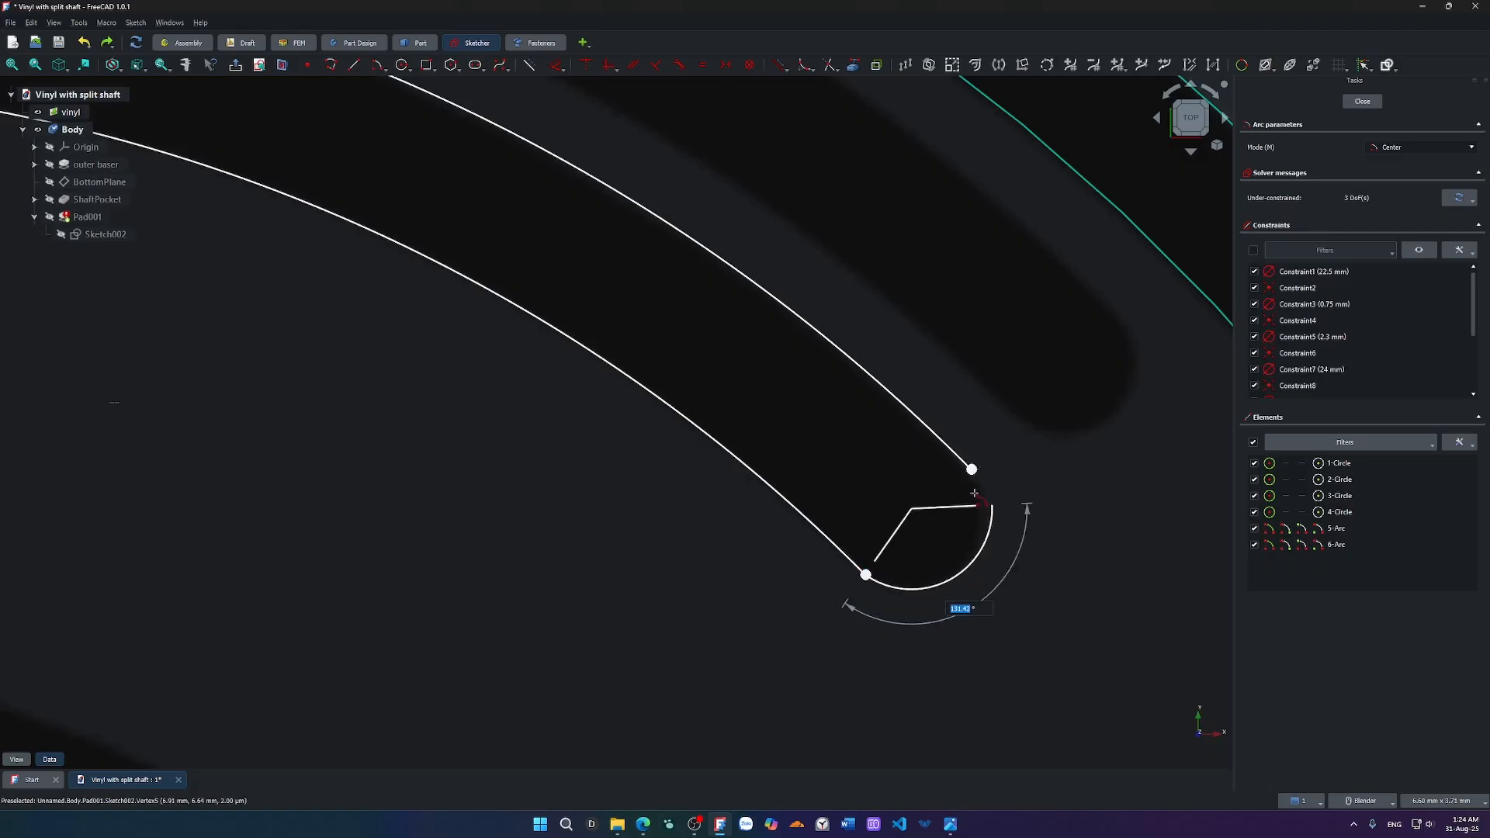
{"action": "left_click", "coordinate": [979, 464]}
{"action": "right_click", "coordinate": [1075, 582]}
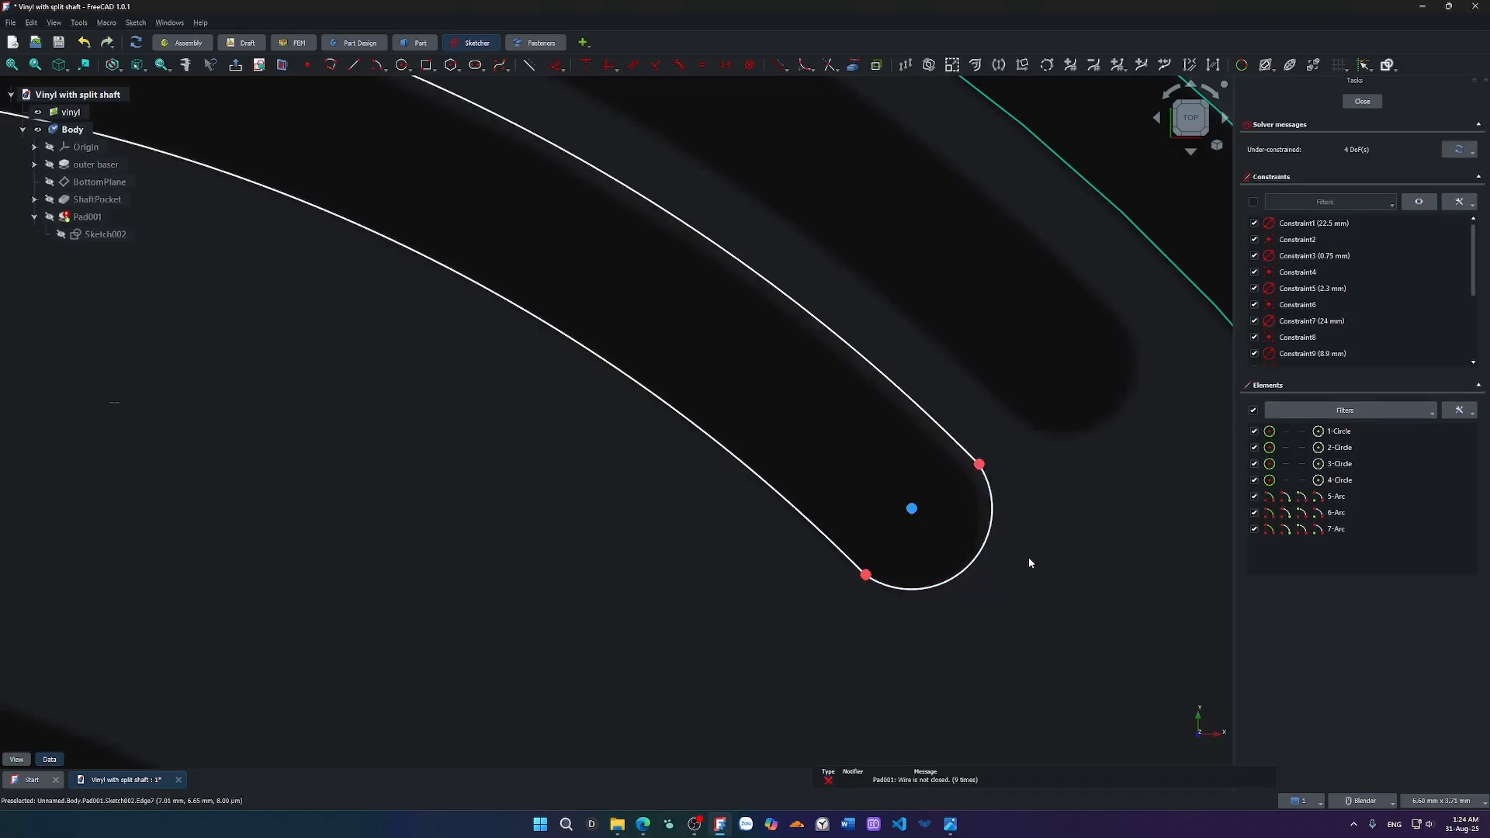
Try shifting the groove's outer edge arc, then undo that along with the end cap and the outer edge arc.
{"action": "scroll", "coordinate": [1027, 557], "scroll_direction": "down", "scroll_amount": 4}
{"action": "mouse_move", "coordinate": [652, 314]}
{"action": "left_mouse_down"}
{"action": "mouse_move", "coordinate": [675, 306]}
{"action": "mouse_move", "coordinate": [678, 323]}
{"action": "left_mouse_up"}
{"action": "key", "text": "ctrl+z"}
{"action": "key", "text": "ctrl+z"}
{"action": "key", "text": "ctrl+z"}
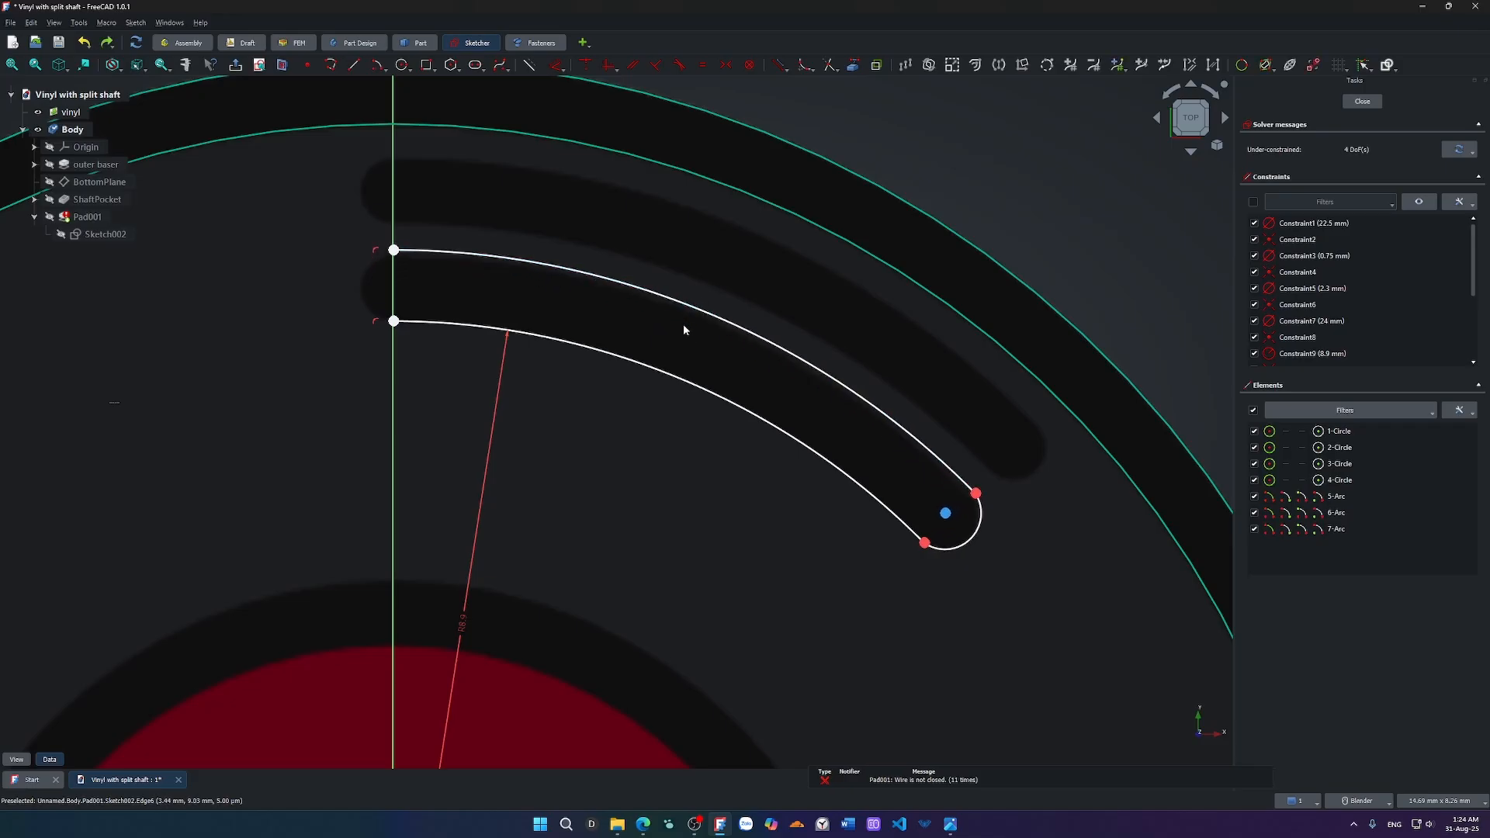
{"action": "key", "text": "ctrl+z"}
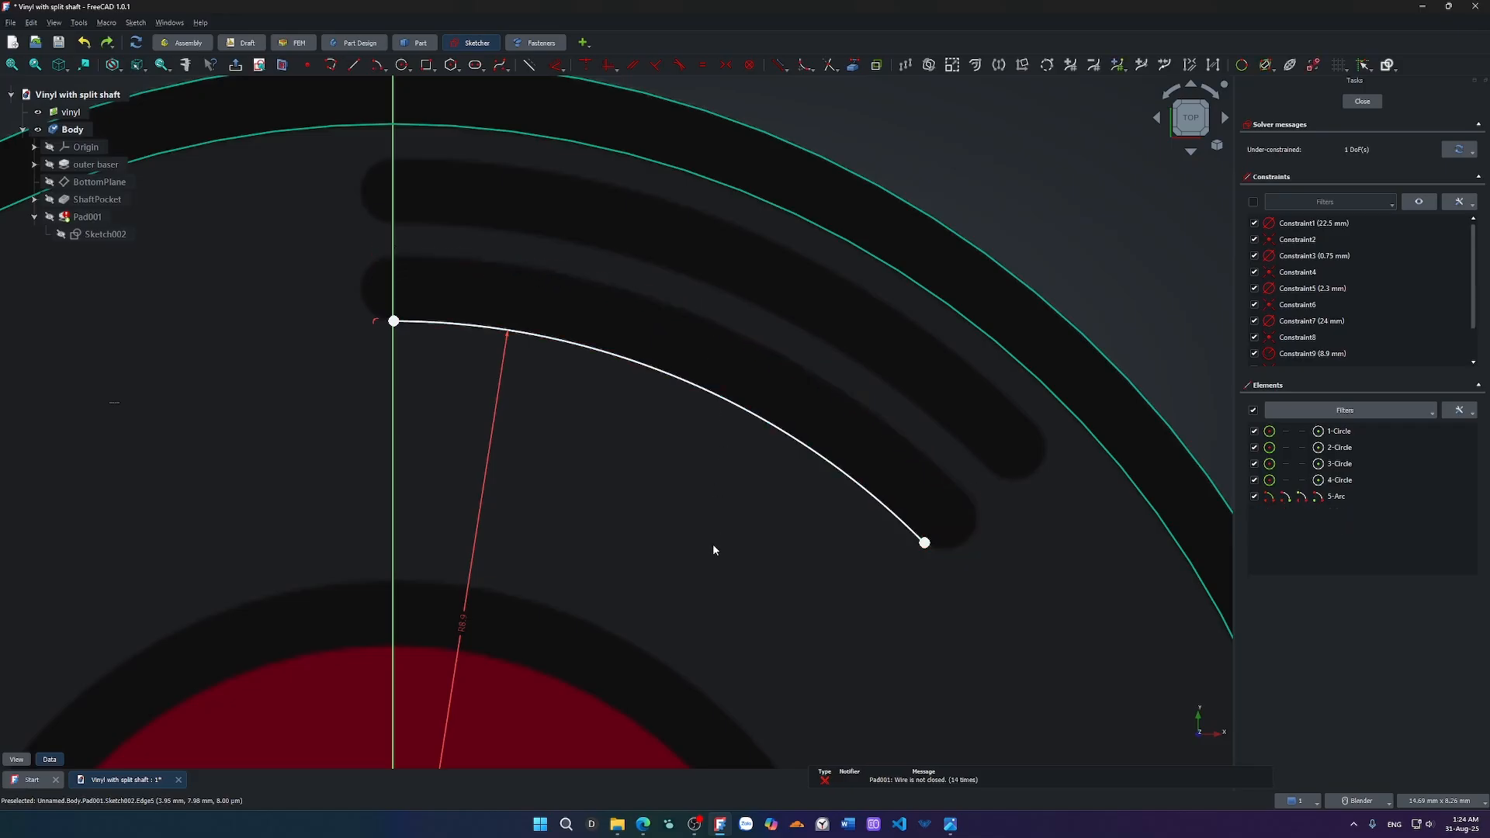
Draw a 9.7 mm radius arc centred on the origin along the inner groove's outer edge, from the vertical axis to the groove's far end.
{"action": "key", "text": "g"}
{"action": "key", "text": "a"}
{"action": "middle_click_drag", "start_coordinate": [712, 544], "coordinate": [770, 252], "text": "shift"}
{"action": "scroll", "coordinate": [714, 402], "scroll_direction": "down", "scroll_amount": 2}
{"action": "left_click", "coordinate": [539, 652]}
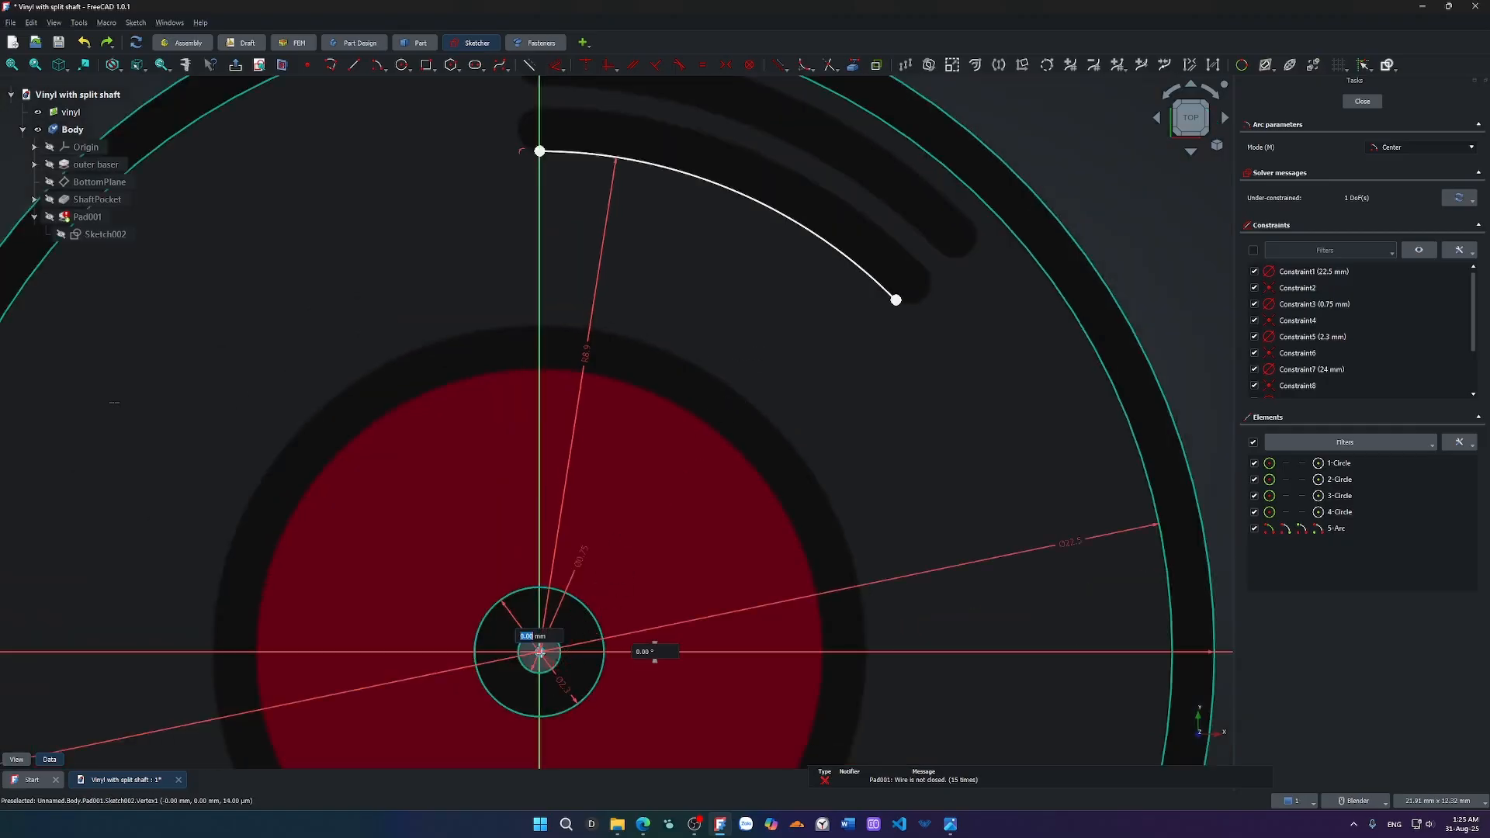
{"action": "middle_click_drag", "start_coordinate": [740, 369], "coordinate": [717, 582], "text": "shift"}
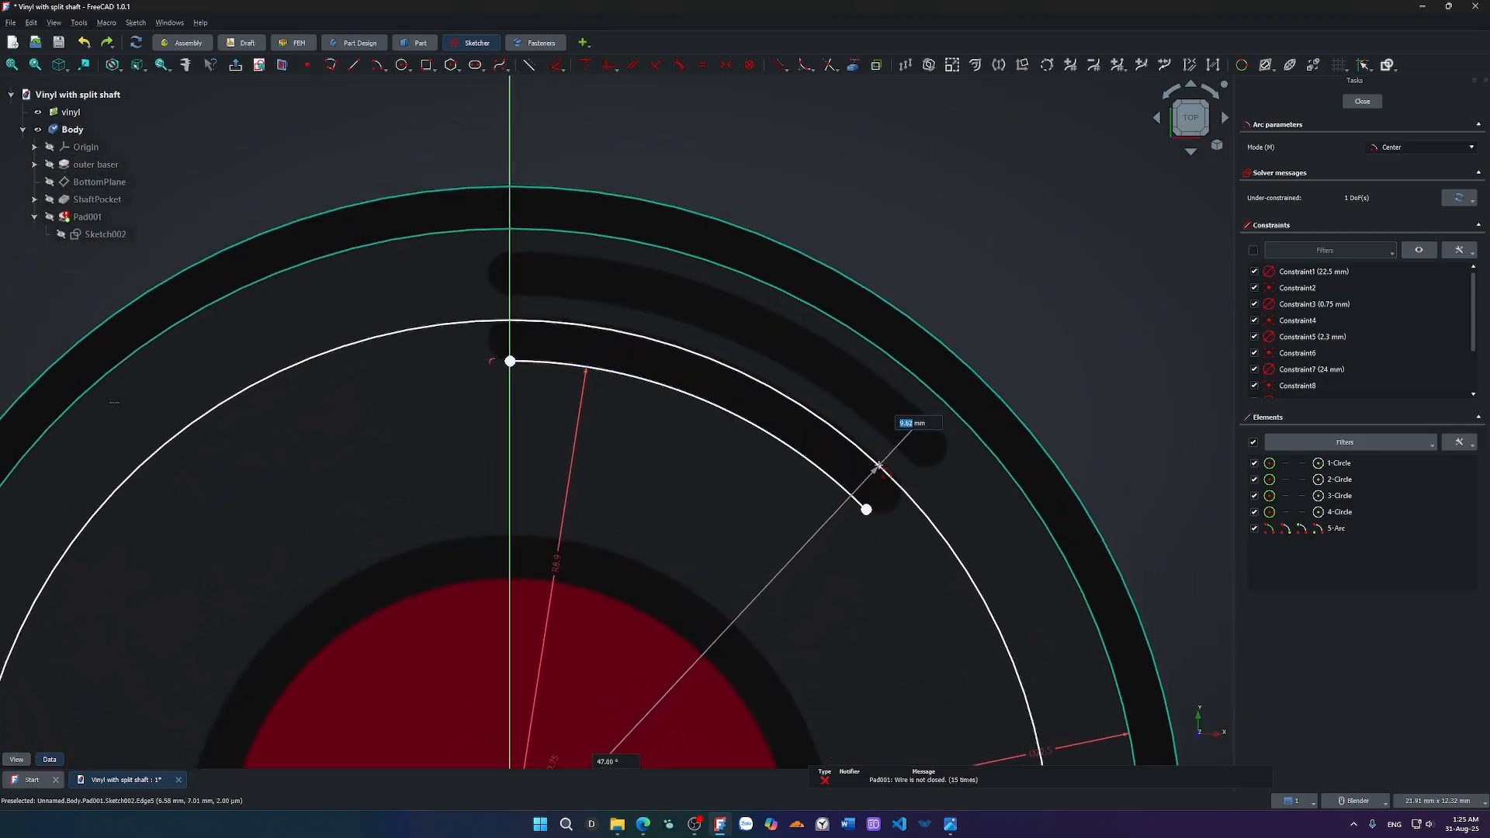
{"action": "scroll", "coordinate": [882, 466], "scroll_direction": "up", "scroll_amount": 2}
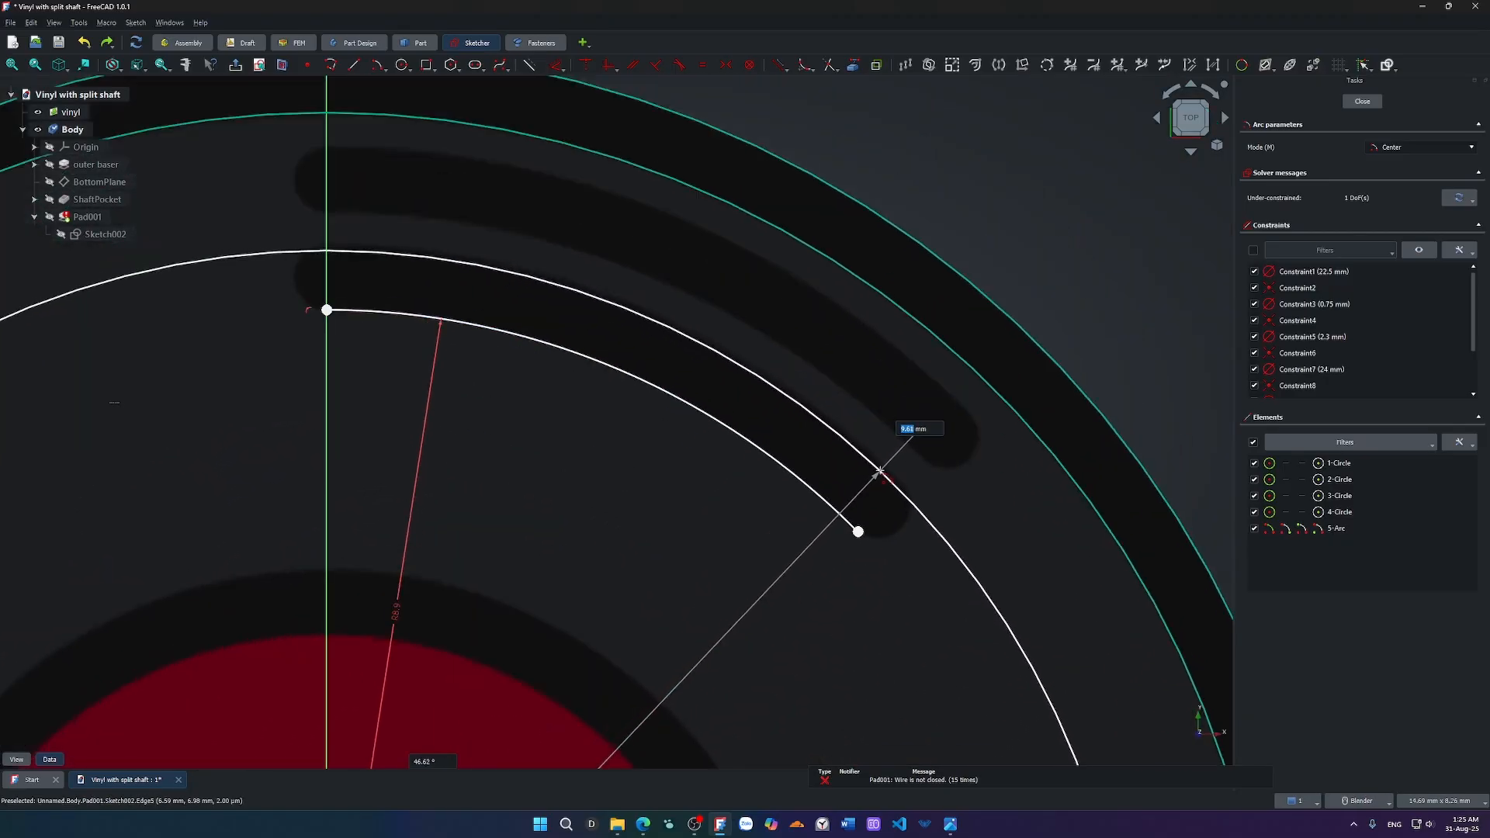
{"action": "key", "text": "Tab"}
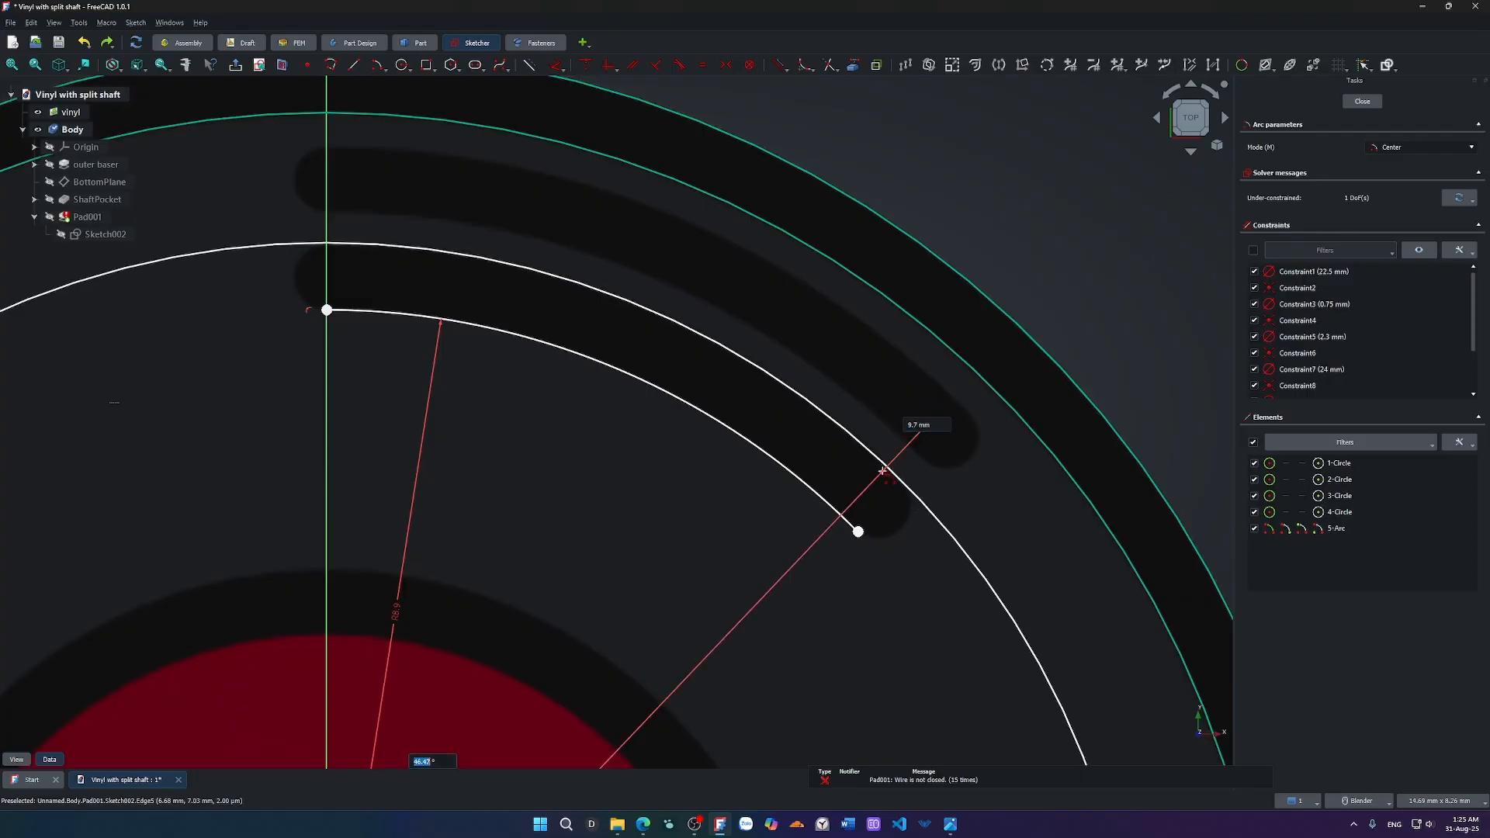
{"action": "left_click", "coordinate": [327, 247]}
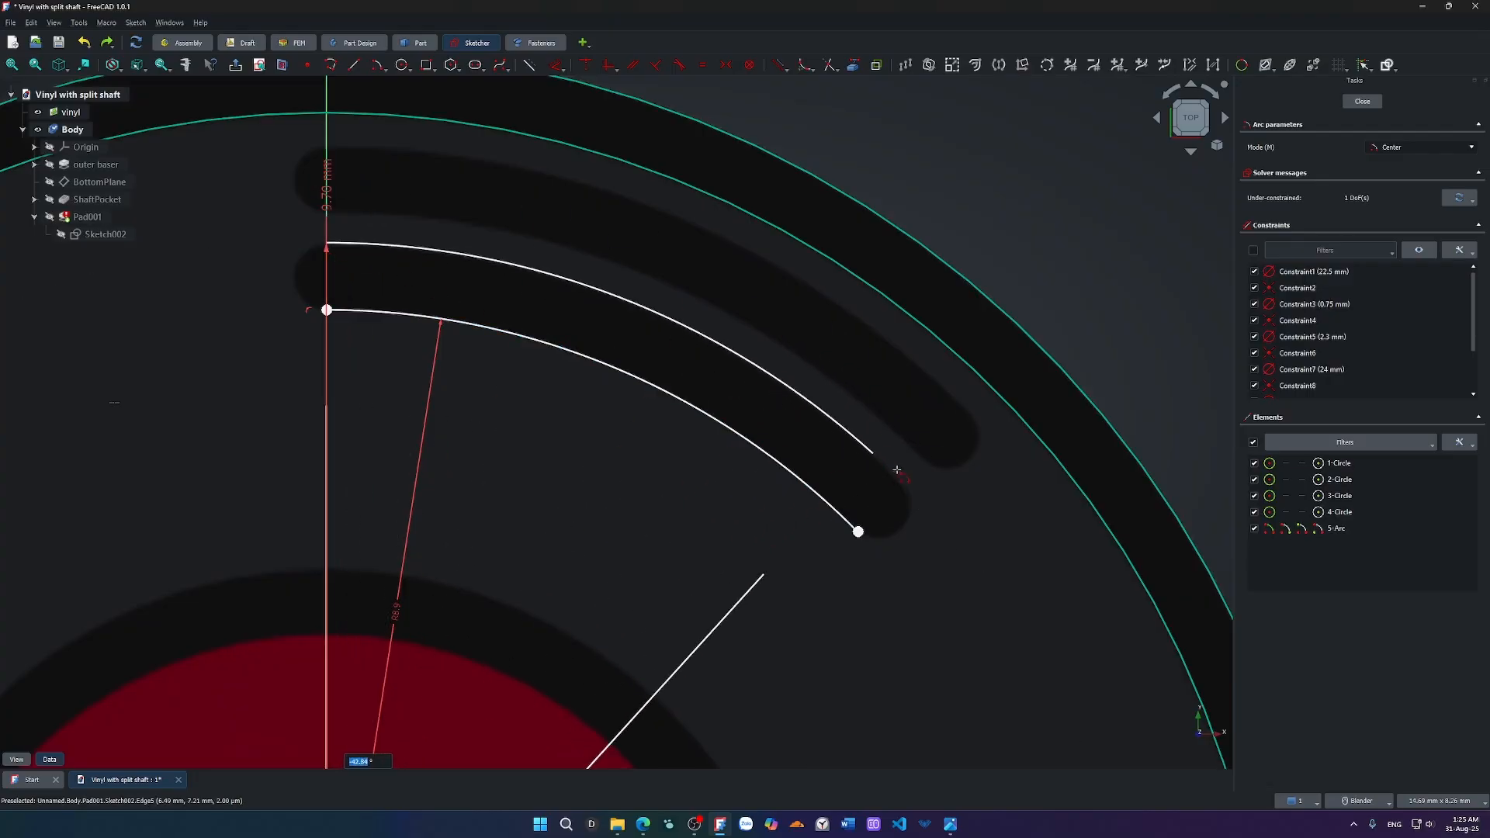
{"action": "scroll", "coordinate": [904, 485], "scroll_direction": "up", "scroll_amount": 5}
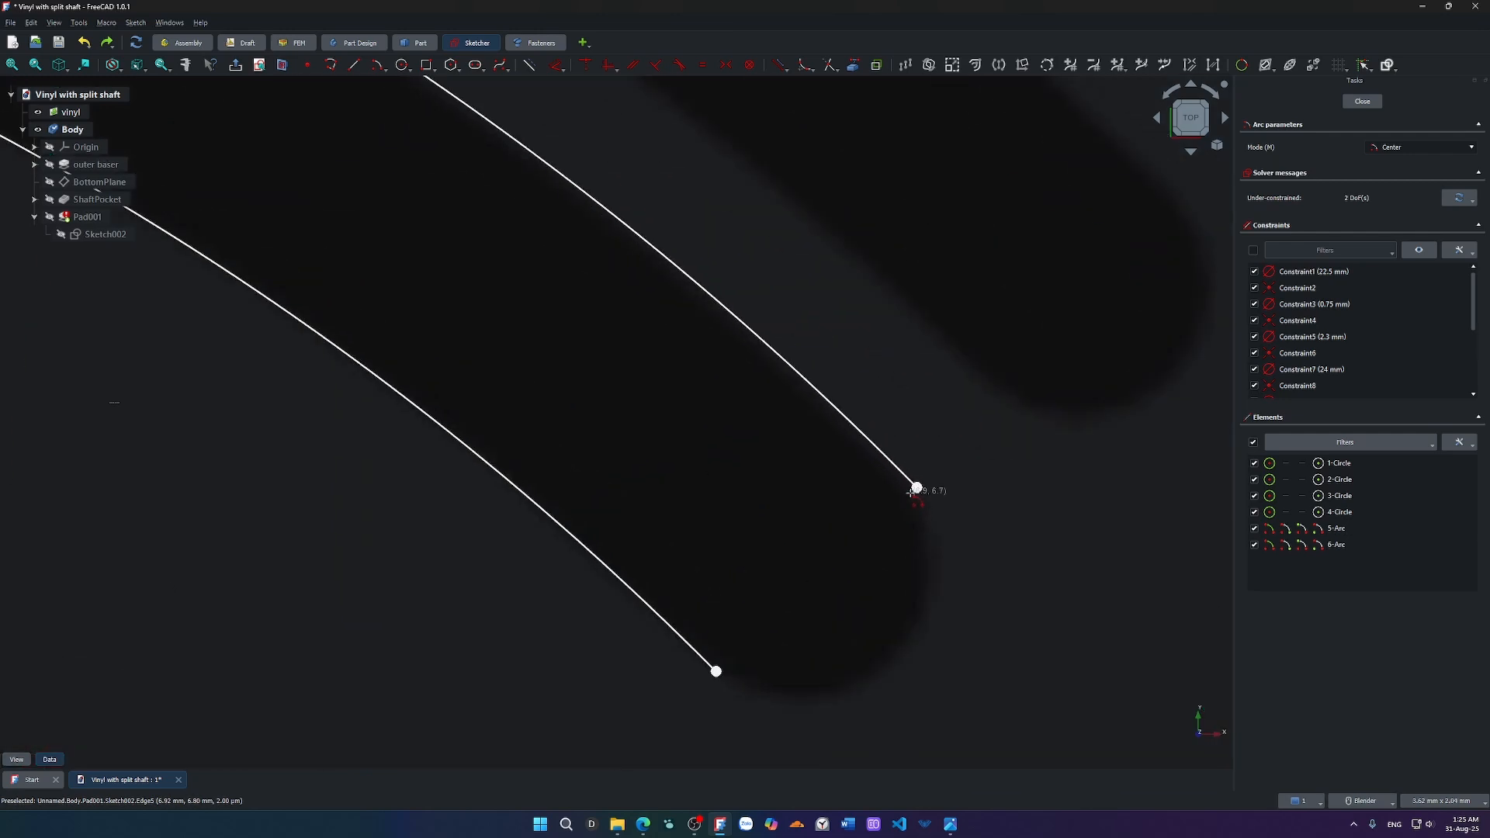
{"action": "left_click", "coordinate": [916, 488]}
{"action": "scroll", "coordinate": [929, 512], "scroll_direction": "down", "scroll_amount": 3}
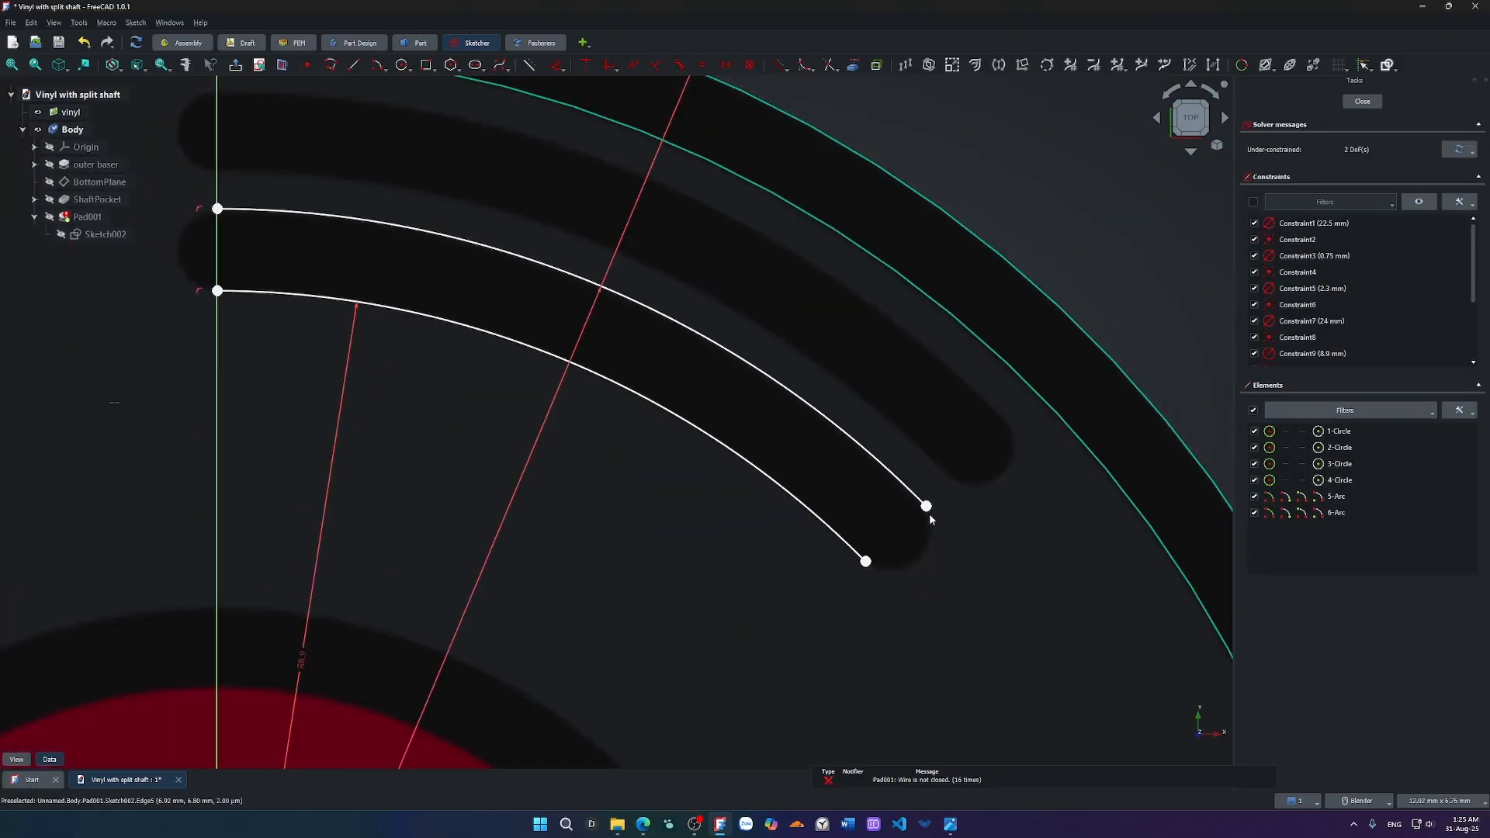
Close the inner groove's far end with an arc joining the two edge arcs' endpoints, and shift its centre to match the groove's rounded end.
{"action": "key", "text": "g"}
{"action": "key", "text": "a"}
{"action": "scroll", "coordinate": [912, 512], "scroll_direction": "up", "scroll_amount": 3}
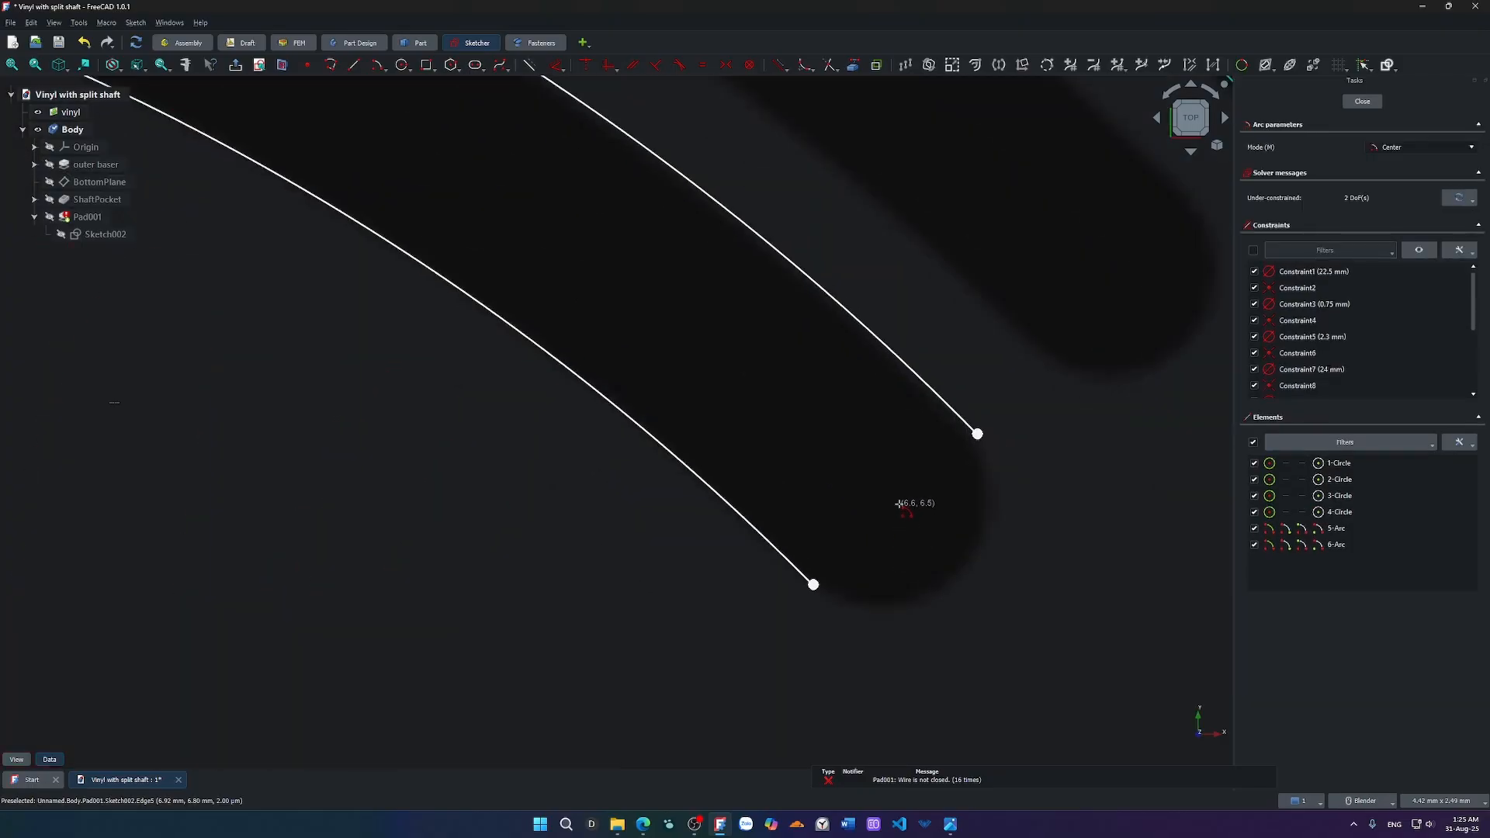
{"action": "left_click", "coordinate": [900, 504]}
{"action": "left_click", "coordinate": [813, 584]}
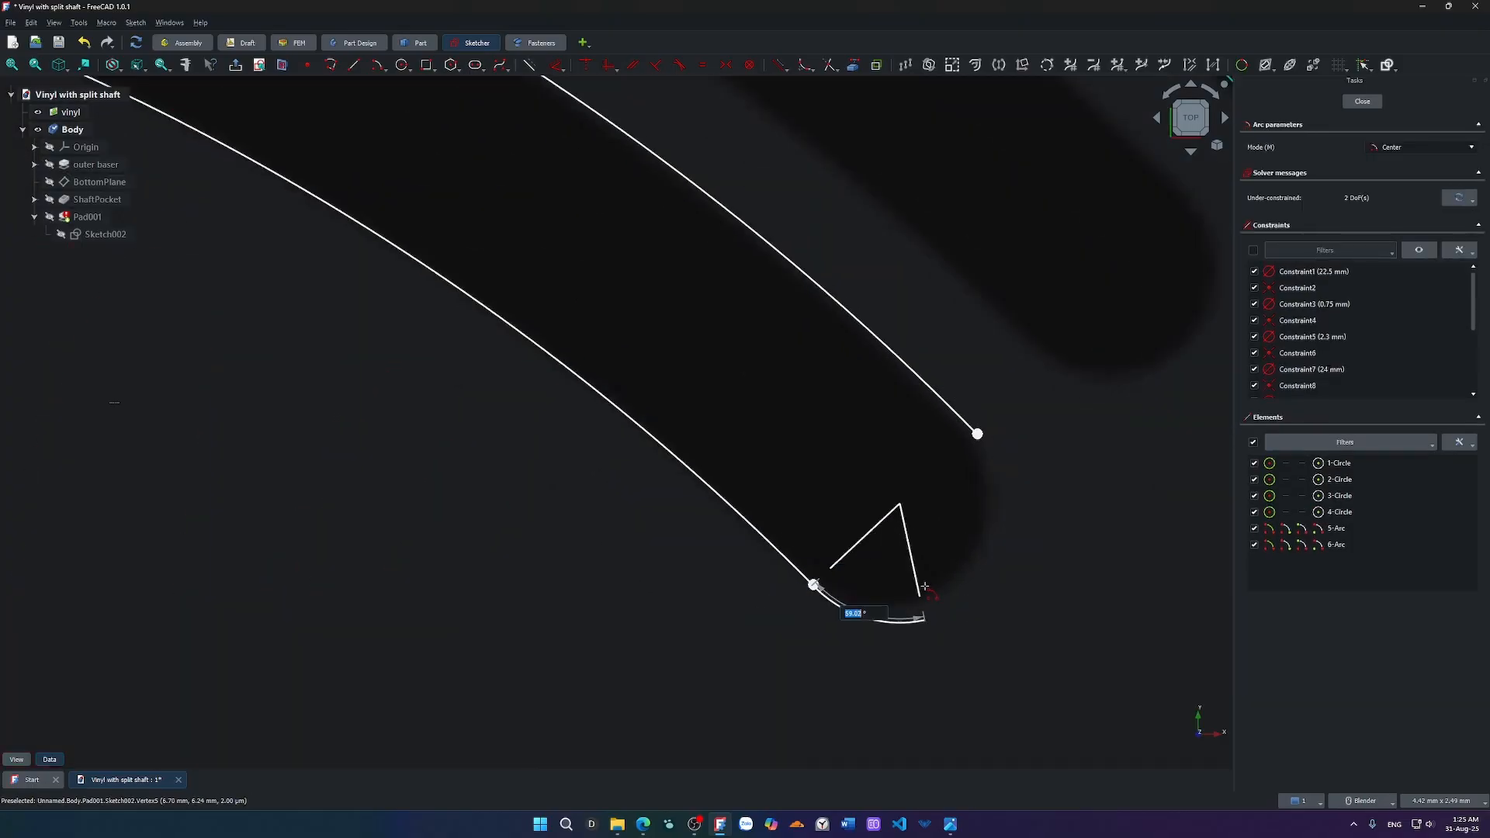
{"action": "left_click", "coordinate": [977, 434]}
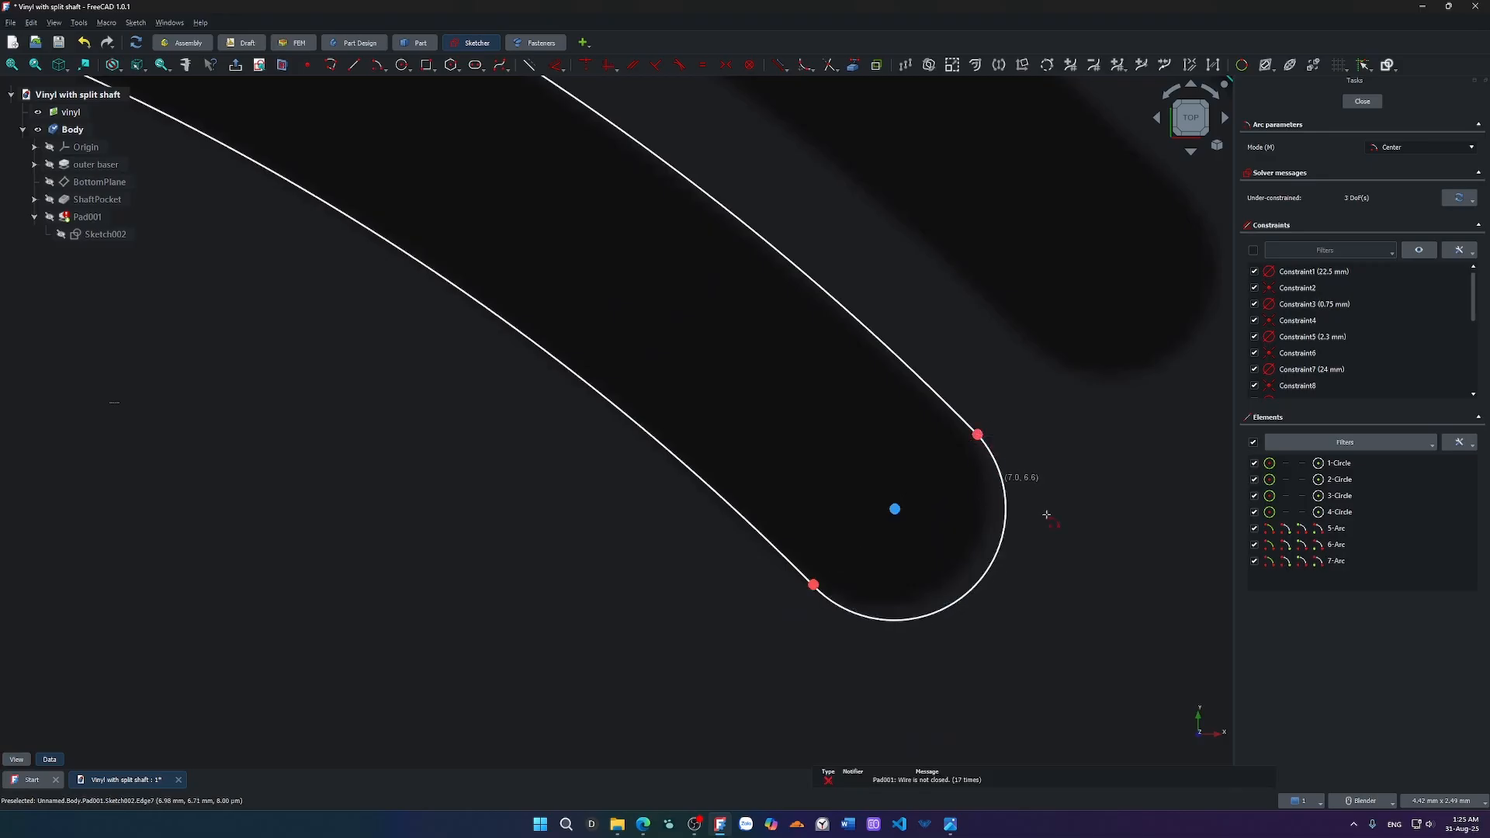
{"action": "key", "text": "Escape"}
{"action": "mouse_move", "coordinate": [892, 512]}
{"action": "left_mouse_down"}
{"action": "mouse_move", "coordinate": [910, 530]}
{"action": "mouse_move", "coordinate": [876, 491]}
{"action": "left_mouse_up"}
Close the inner groove's end at the vertical axis with a rounded arc joining the start points of its two edge arcs.
{"action": "scroll", "coordinate": [765, 485], "scroll_direction": "down", "scroll_amount": 5}
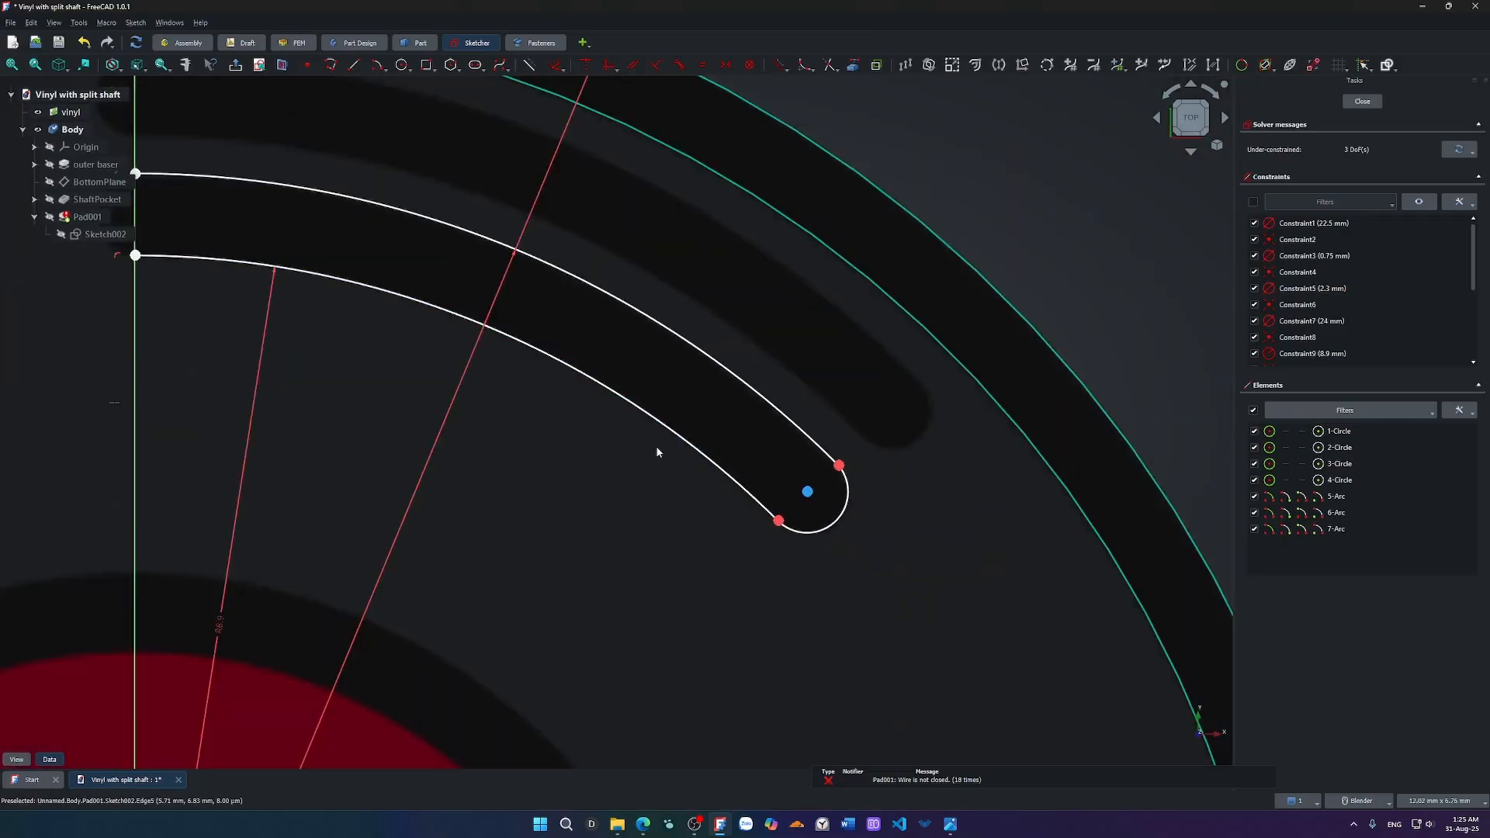
{"action": "middle_click_drag", "start_coordinate": [659, 445], "coordinate": [1120, 649], "text": "shift"}
{"action": "scroll", "coordinate": [637, 429], "scroll_direction": "up", "scroll_amount": 3}
{"action": "key", "text": "g"}
{"action": "key", "text": "a"}
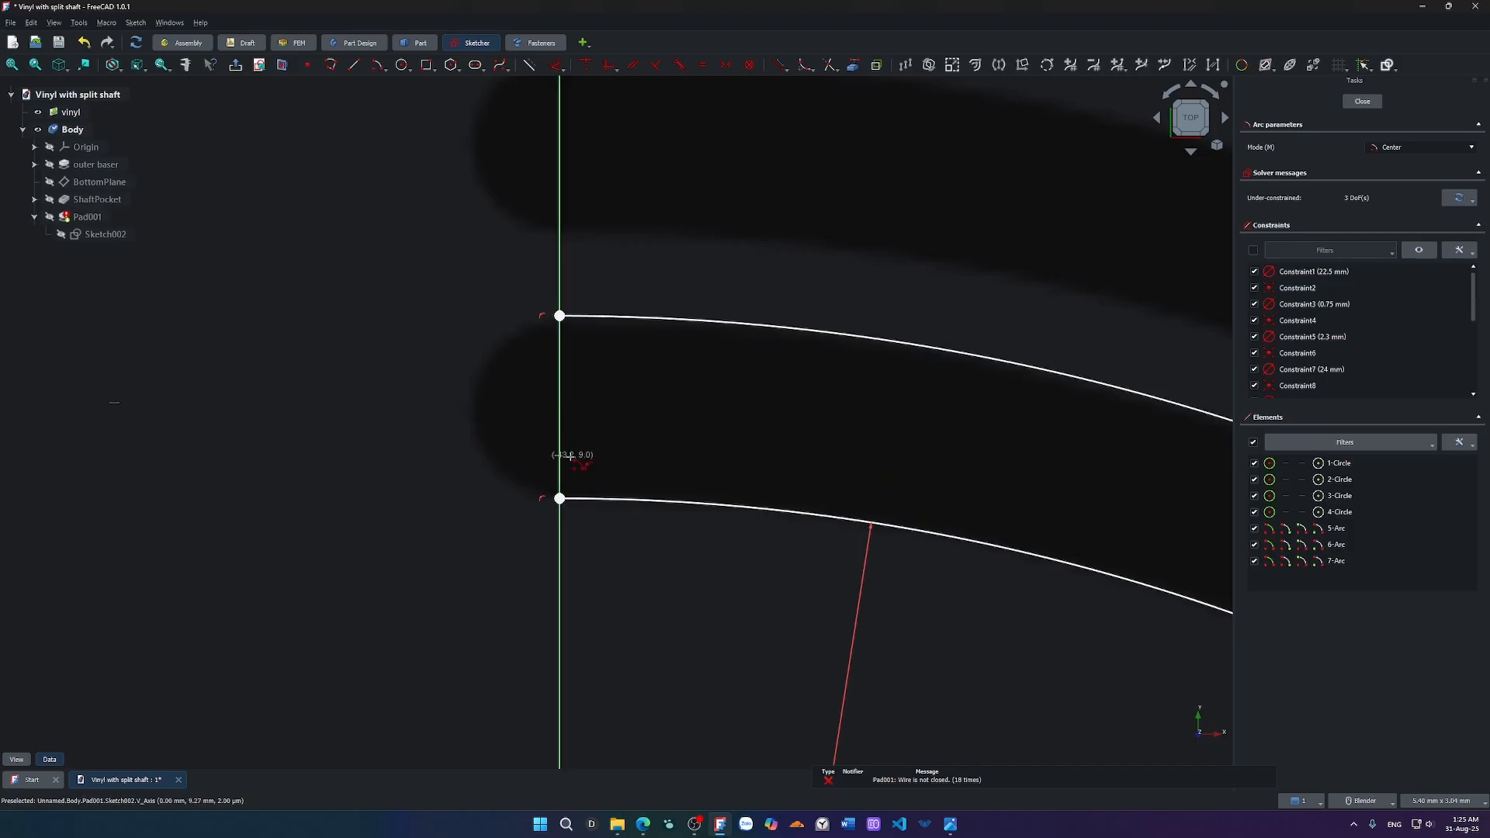
{"action": "left_click", "coordinate": [582, 414]}
{"action": "left_click", "coordinate": [559, 497]}
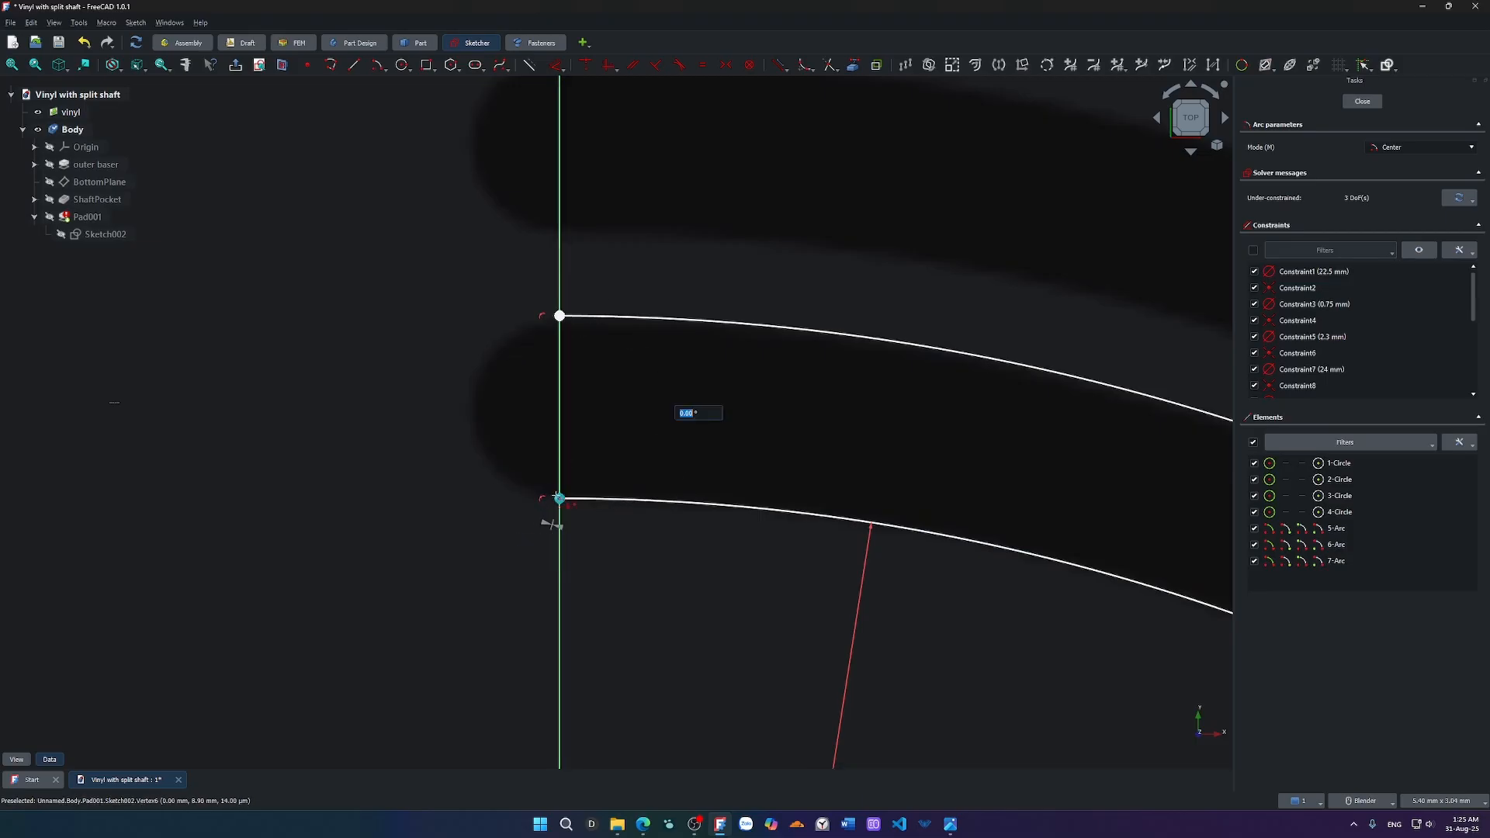
{"action": "left_click", "coordinate": [560, 316]}
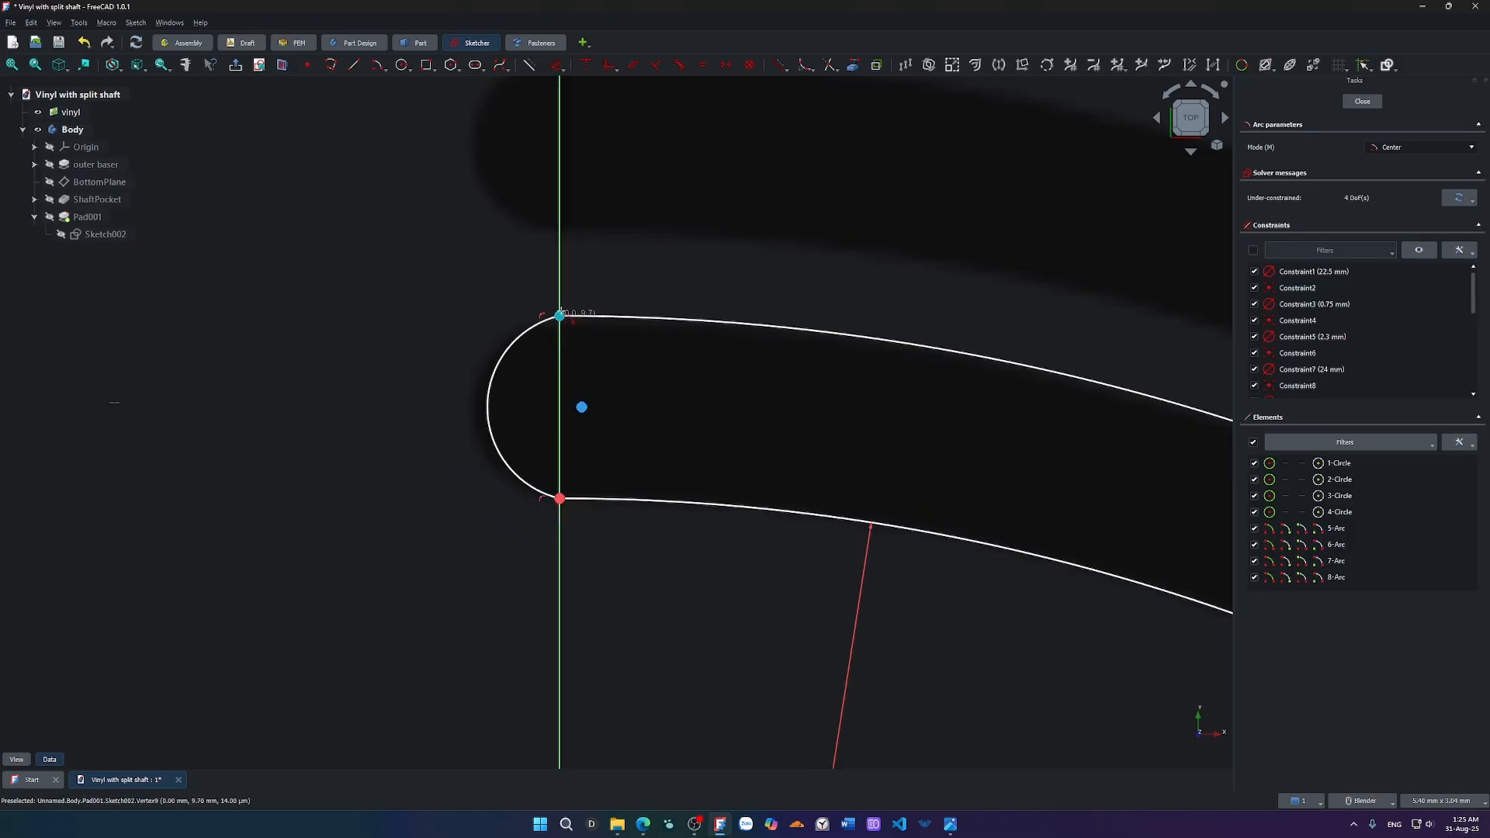
{"action": "key", "text": "Escape"}
Move the centre of the end cap at the vertical axis close to the axis, undoing a trial constraint that puts it on the axis.
{"action": "scroll", "coordinate": [595, 383], "scroll_direction": "up", "scroll_amount": 3}
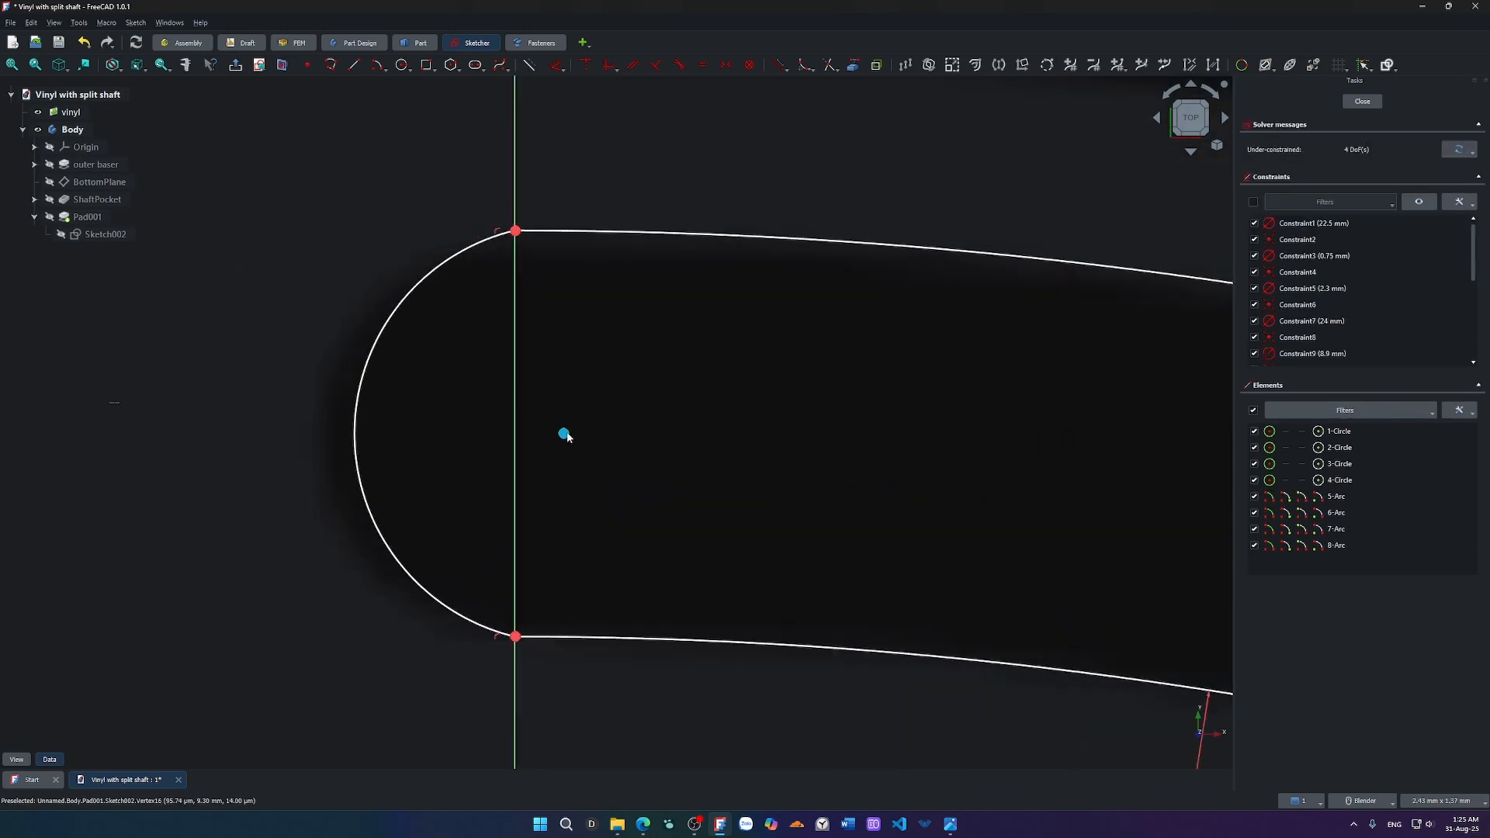
{"action": "mouse_move", "coordinate": [565, 432]}
{"action": "left_mouse_down"}
{"action": "mouse_move", "coordinate": [515, 432]}
{"action": "mouse_move", "coordinate": [529, 433]}
{"action": "left_mouse_up"}
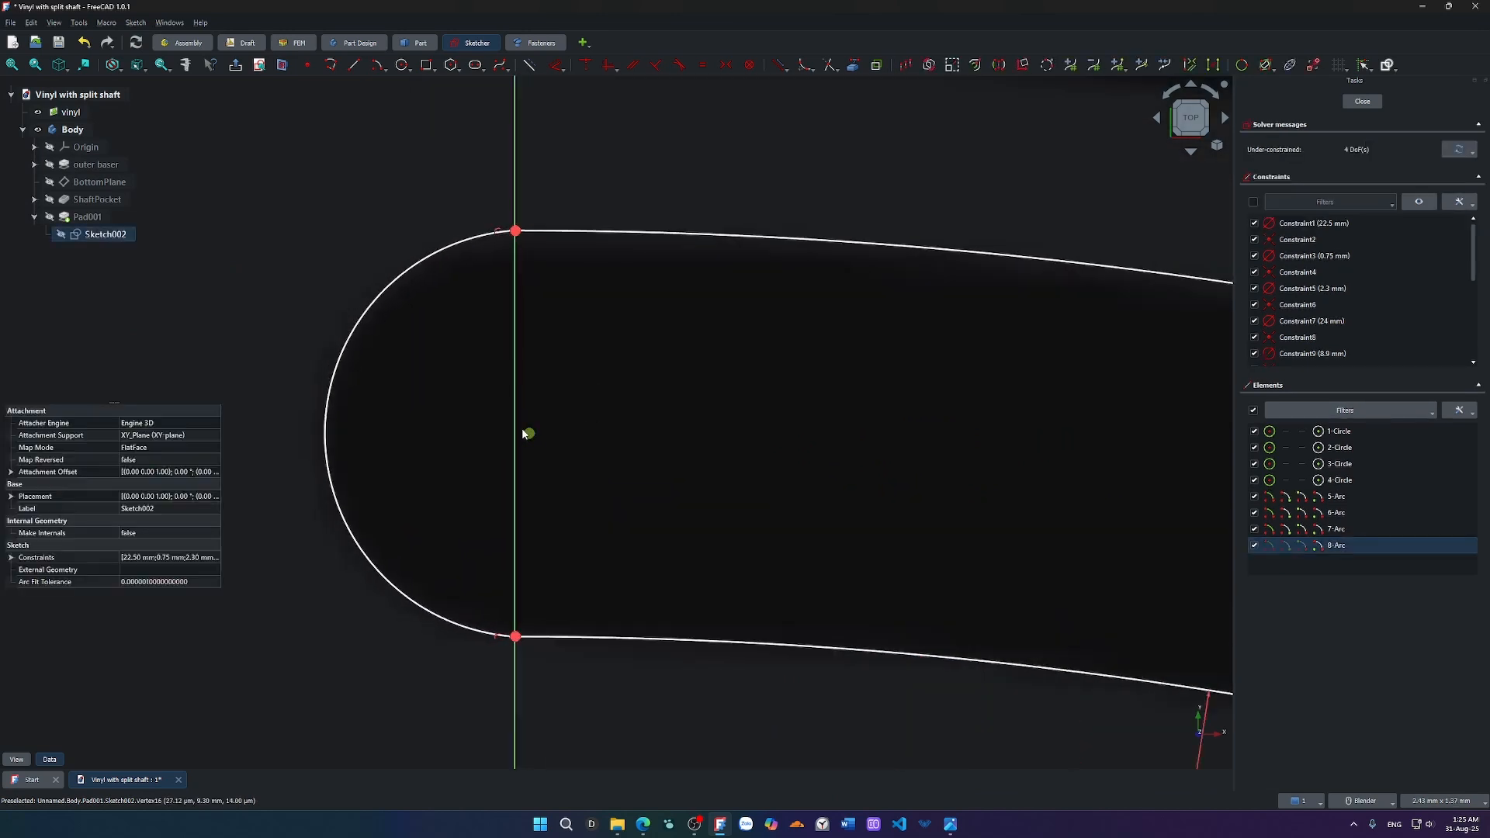
{"action": "key", "text": "c"}
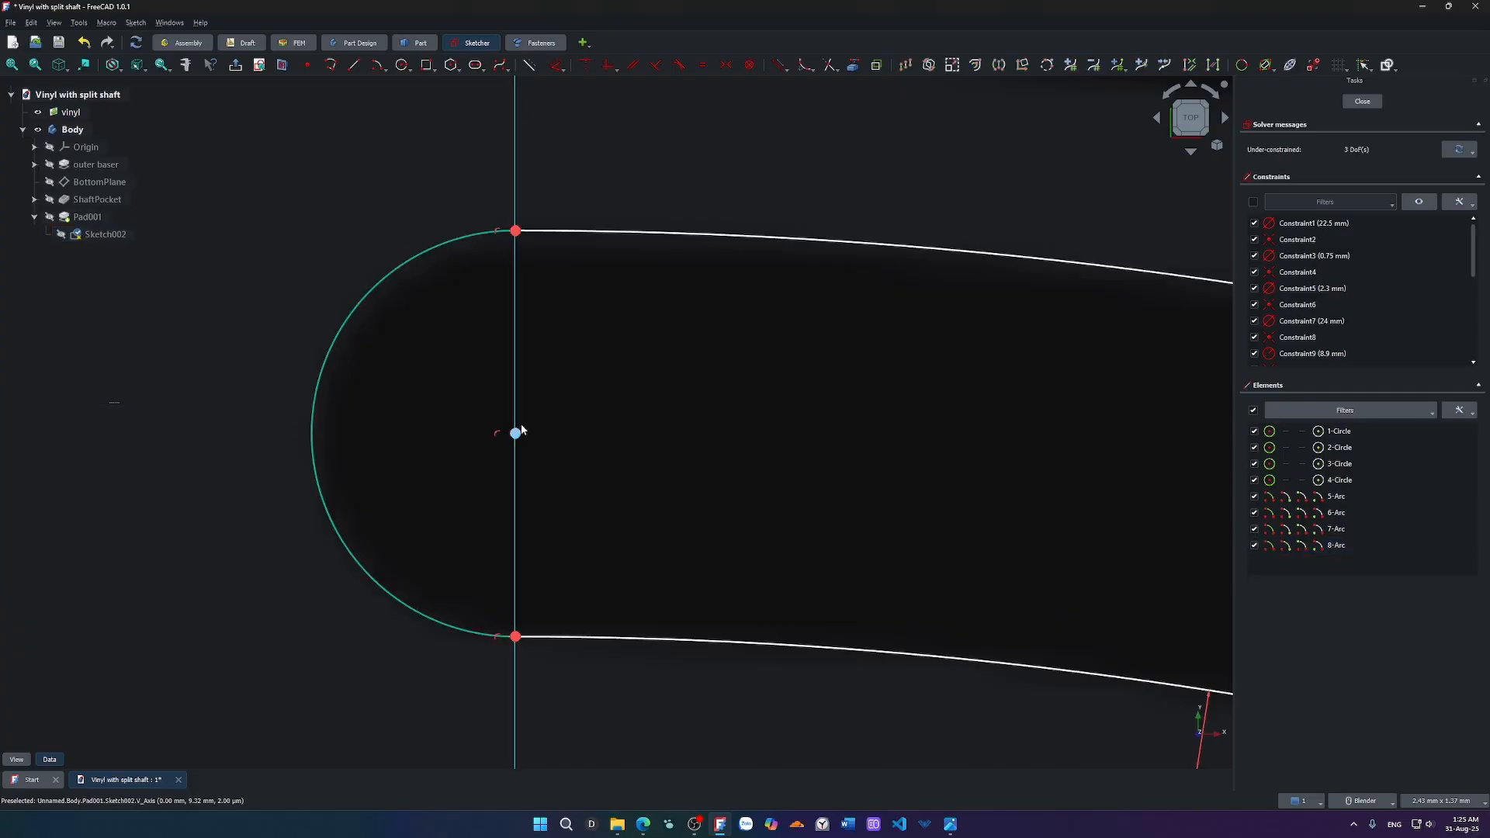
{"action": "key", "text": "ctrl+z"}
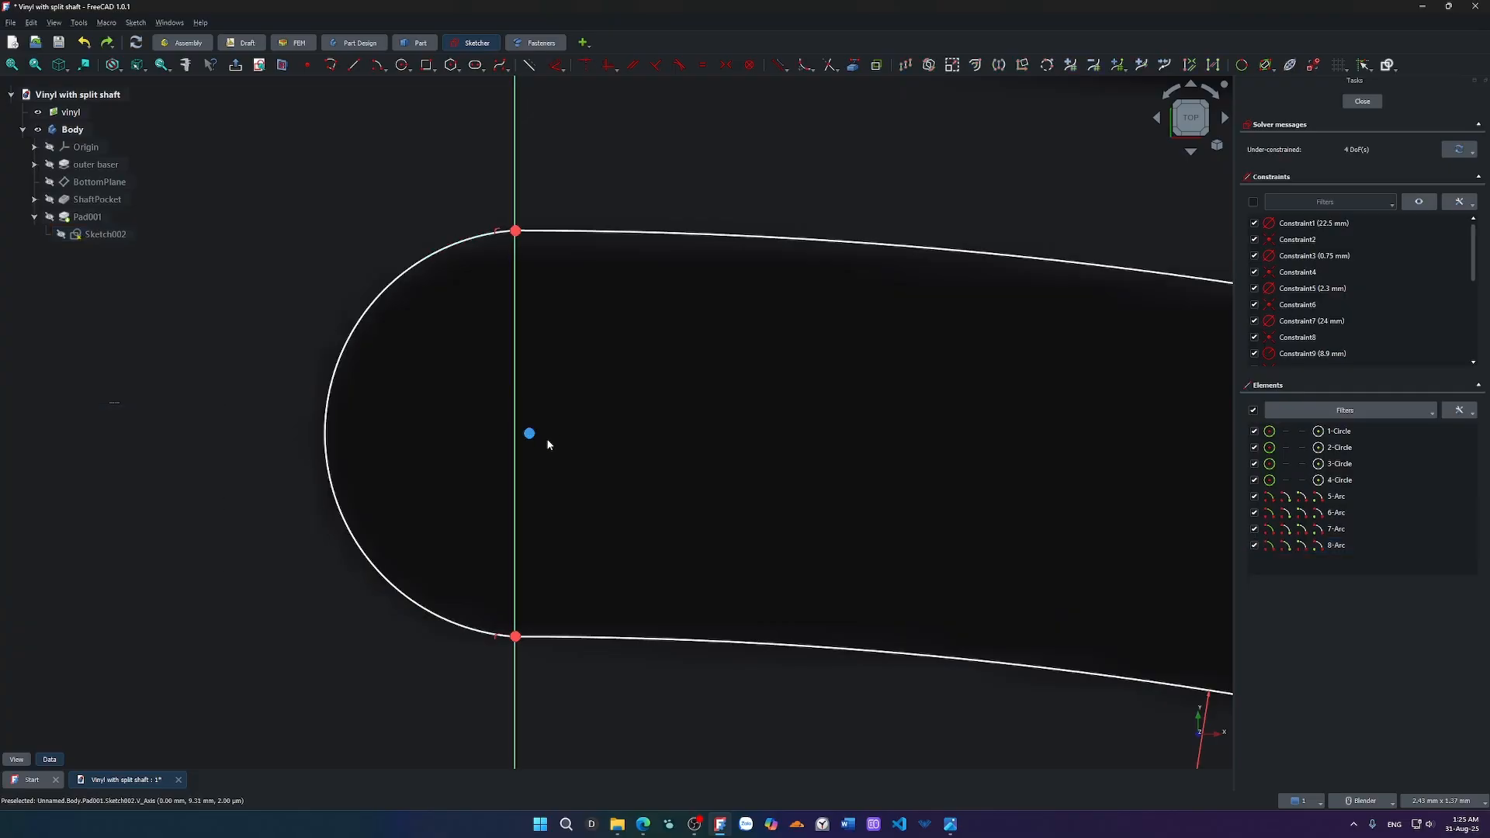
{"action": "mouse_move", "coordinate": [528, 435]}
{"action": "left_mouse_down"}
{"action": "mouse_move", "coordinate": [561, 445]}
{"action": "mouse_move", "coordinate": [525, 437]}
{"action": "left_mouse_up"}
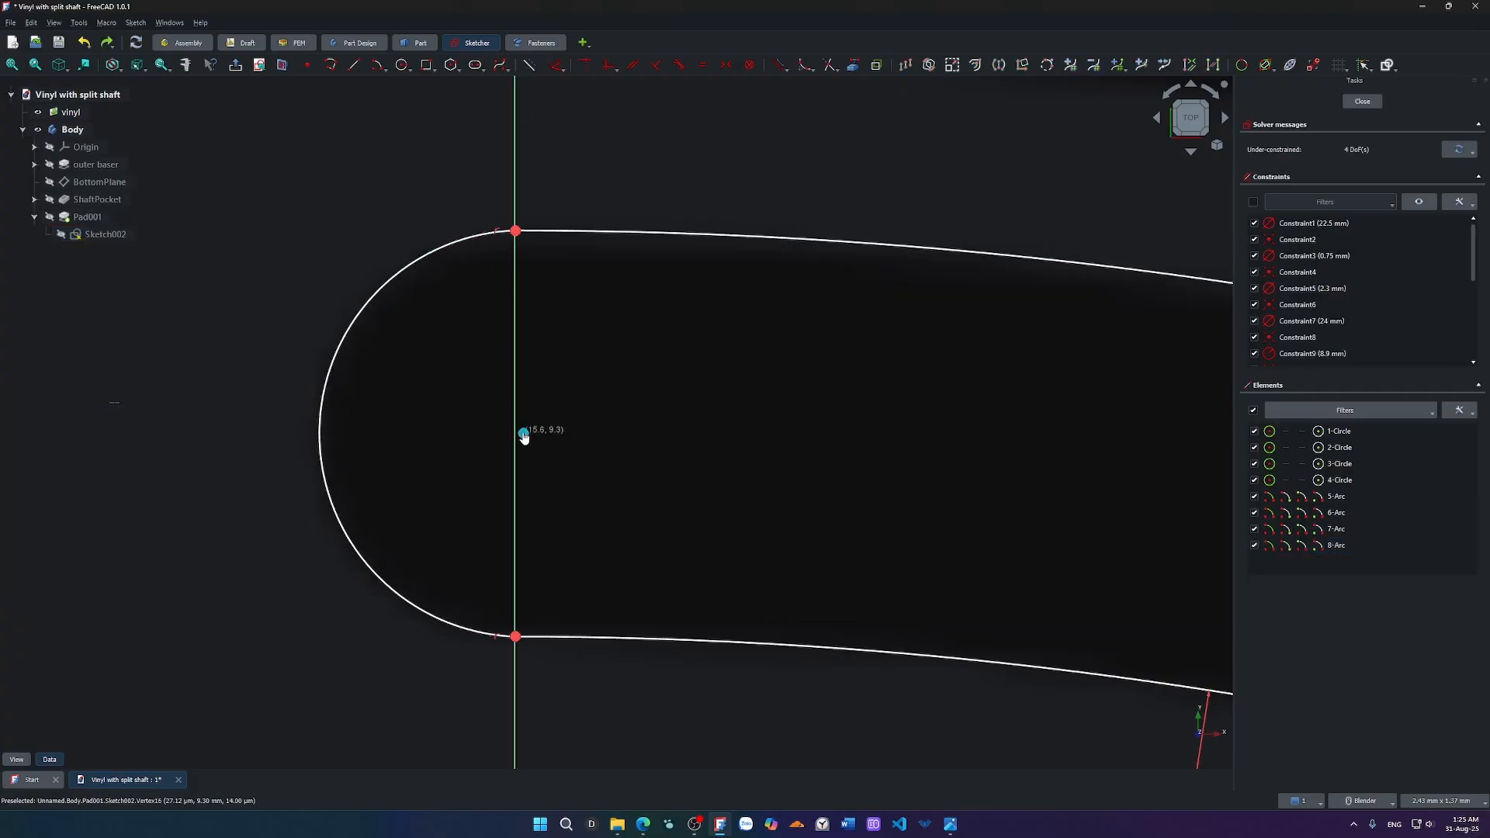
Shift the far end cap's centre slightly outward along the inner groove to follow the image.
{"action": "scroll", "coordinate": [606, 438], "scroll_direction": "down", "scroll_amount": 9}
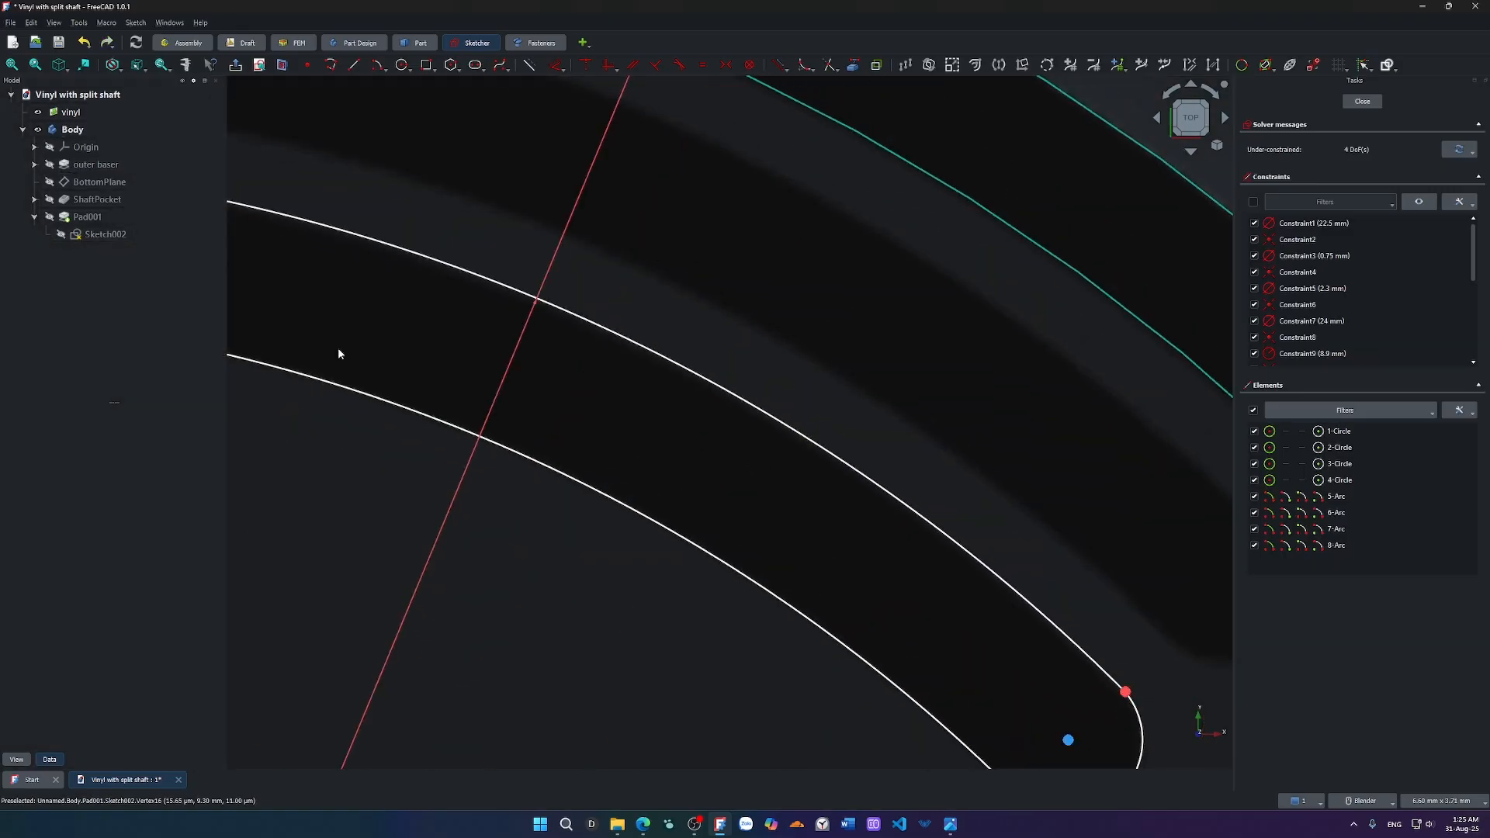
{"action": "scroll", "coordinate": [888, 612], "scroll_direction": "up", "scroll_amount": 6}
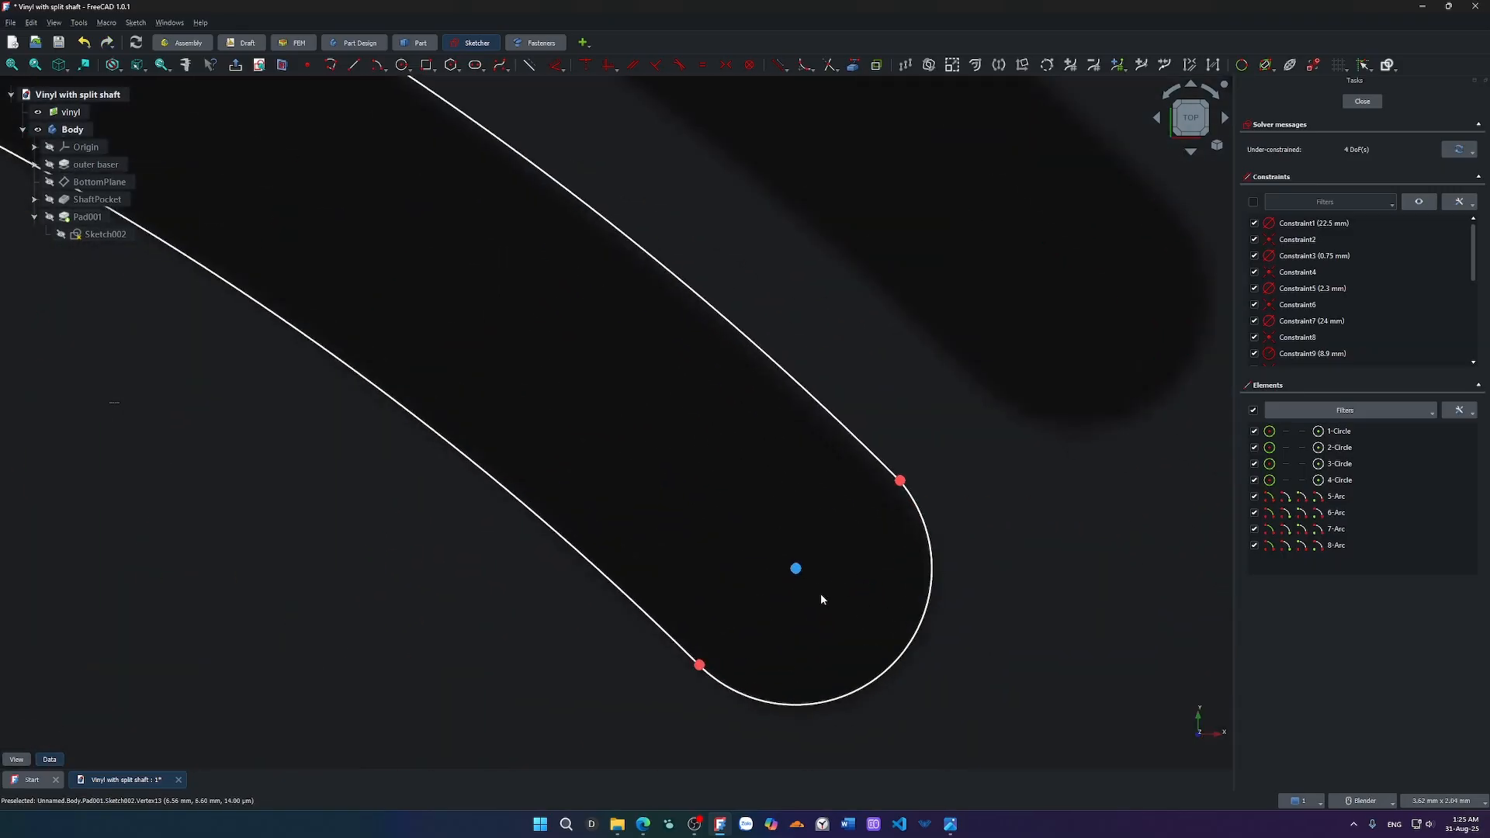
{"action": "left_click_drag", "start_coordinate": [794, 573], "coordinate": [805, 578]}
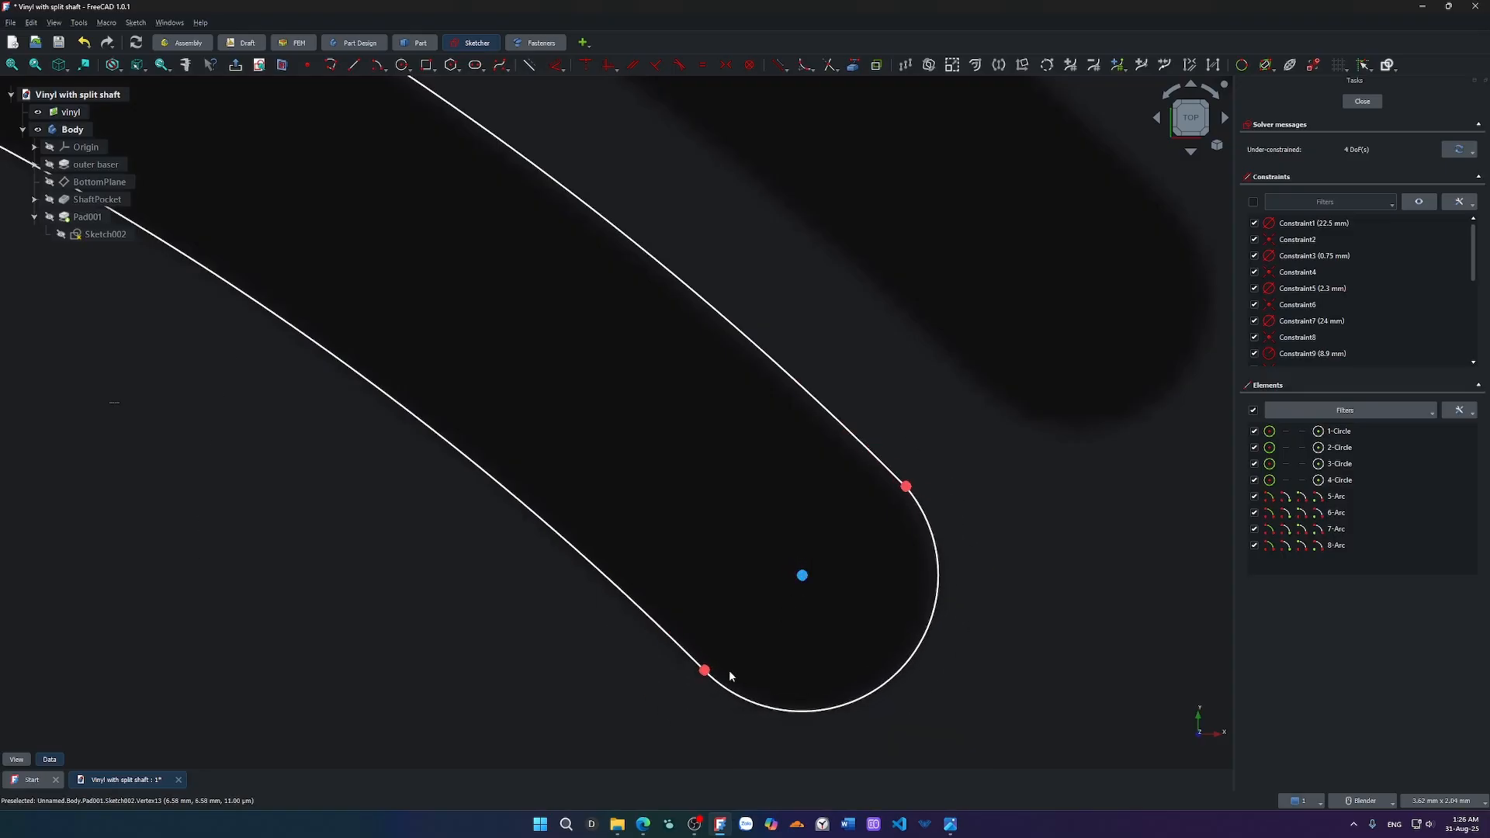
Try a tangent constraint on the far end cap's centre and two endpoints, and clear the selection.
{"action": "left_click", "coordinate": [705, 670]}
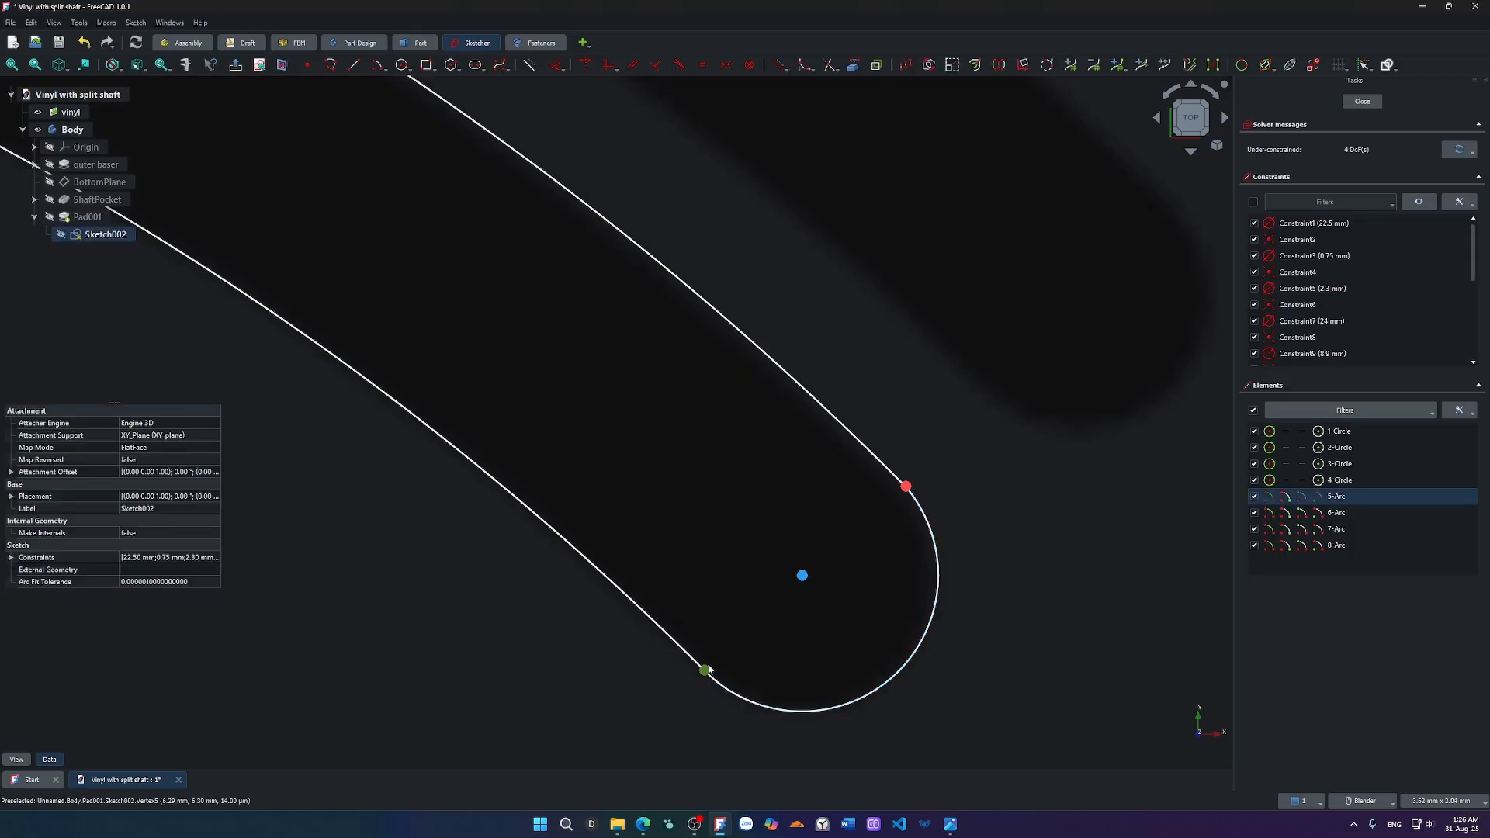
{"action": "left_click", "coordinate": [802, 576]}
{"action": "left_click", "coordinate": [906, 487]}
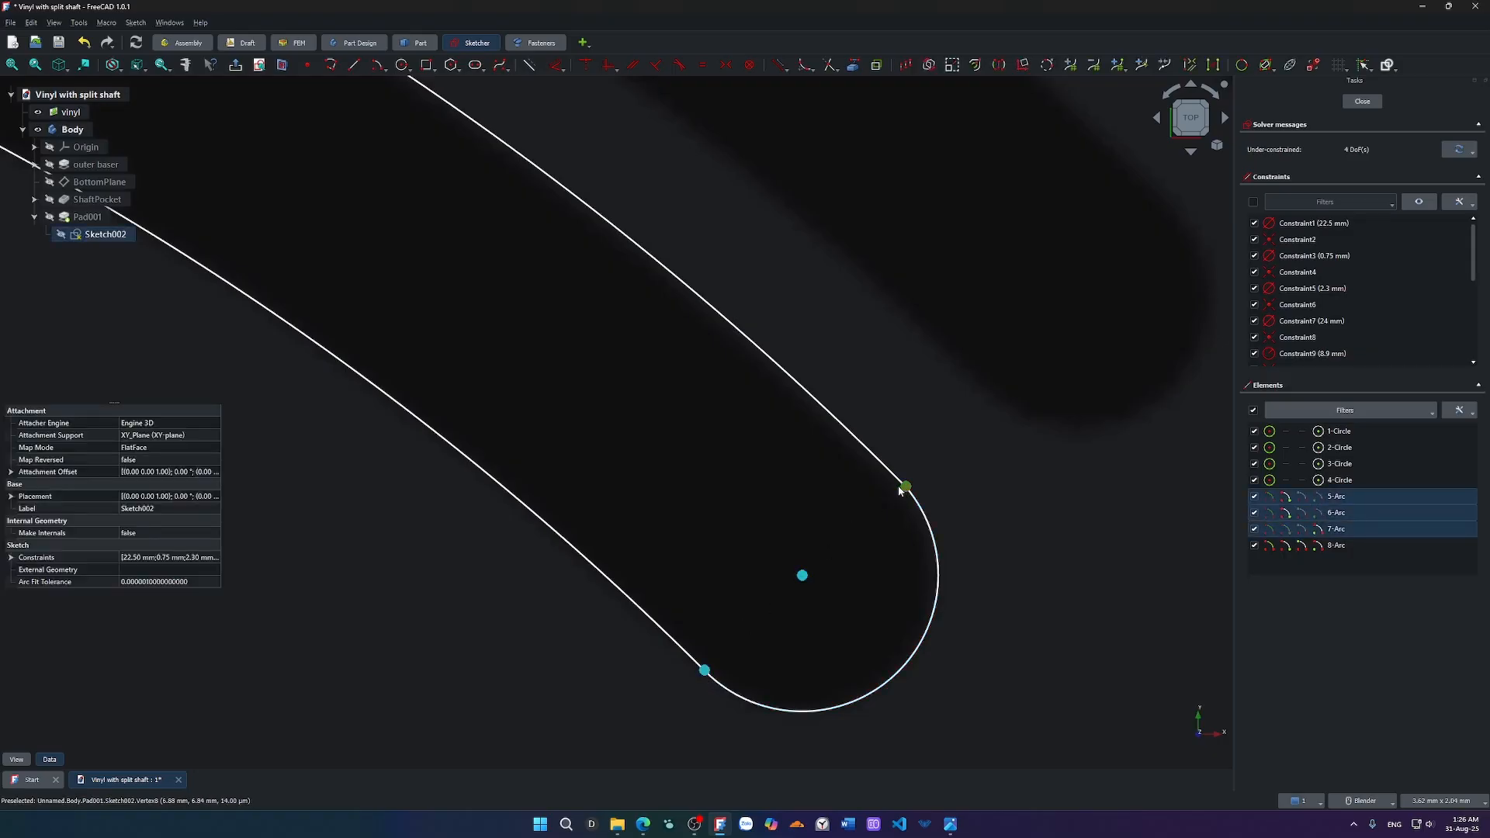
{"action": "key", "text": "t"}
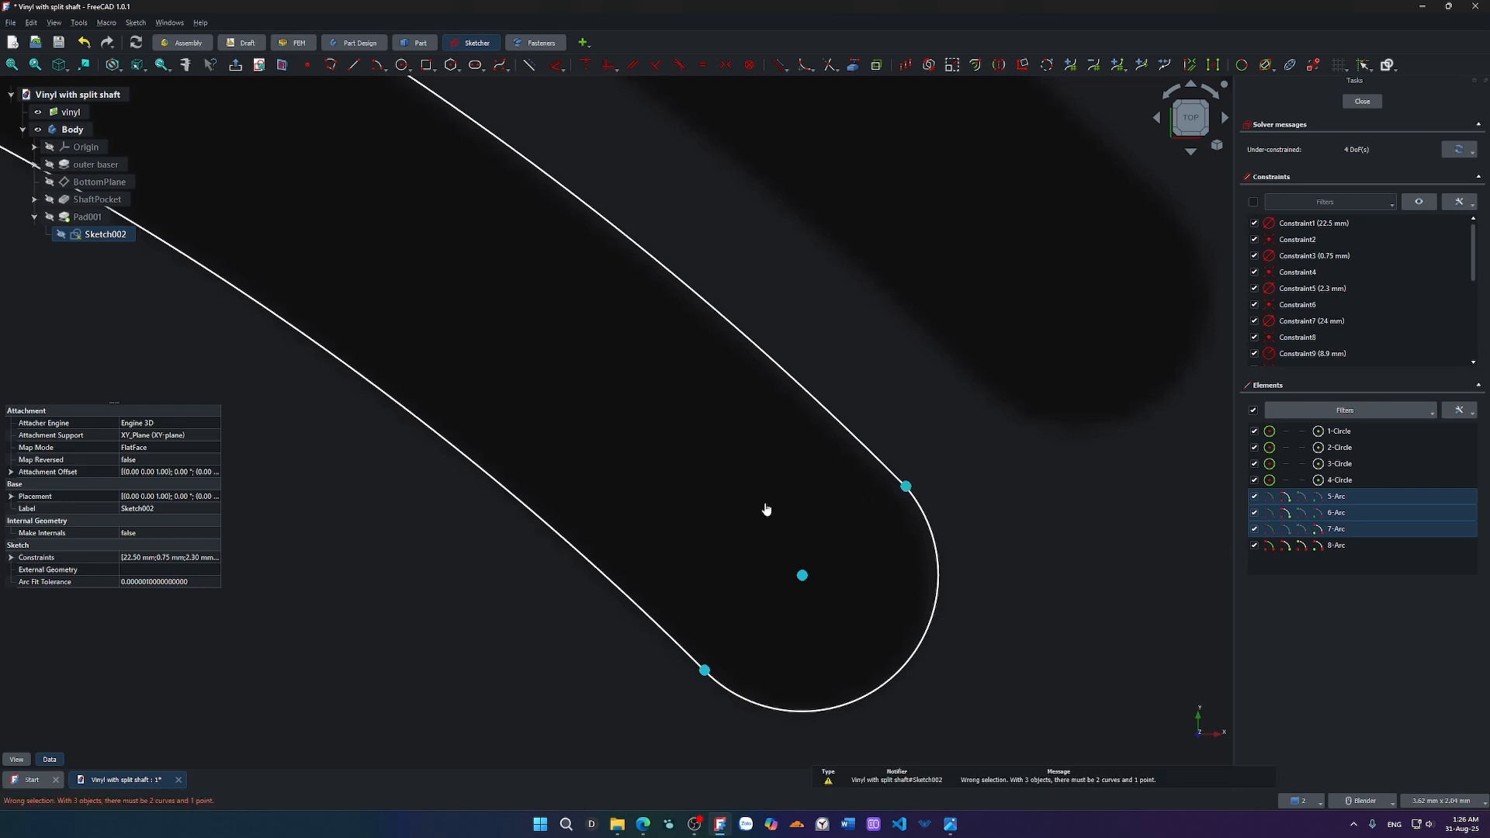
{"action": "key", "text": "Escape"}
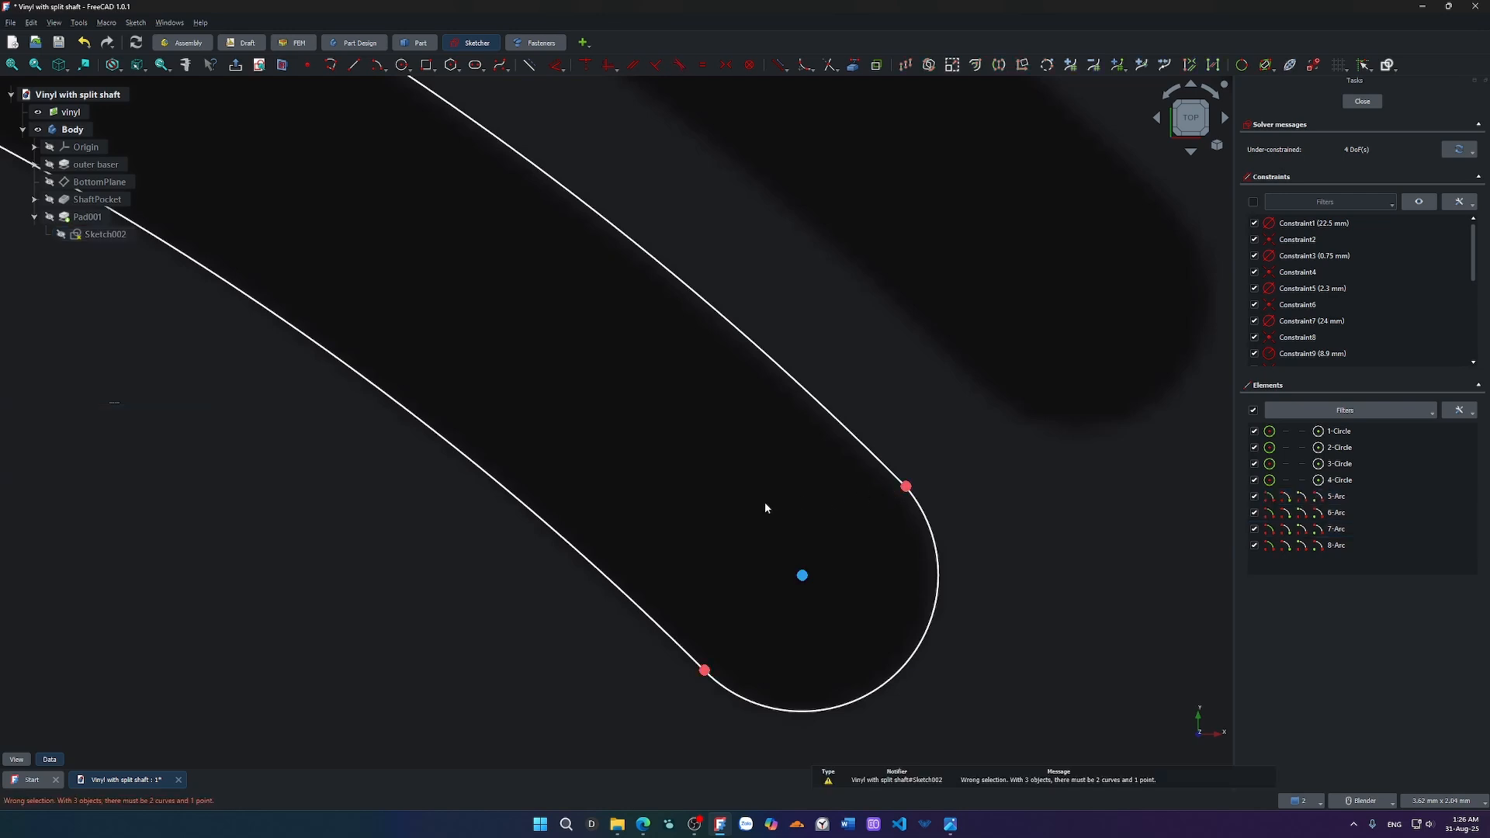
Draw a line across the inner groove between the far end cap's two endpoints and convert it to construction geometry.
{"action": "key", "text": "g"}
{"action": "key", "text": "l"}
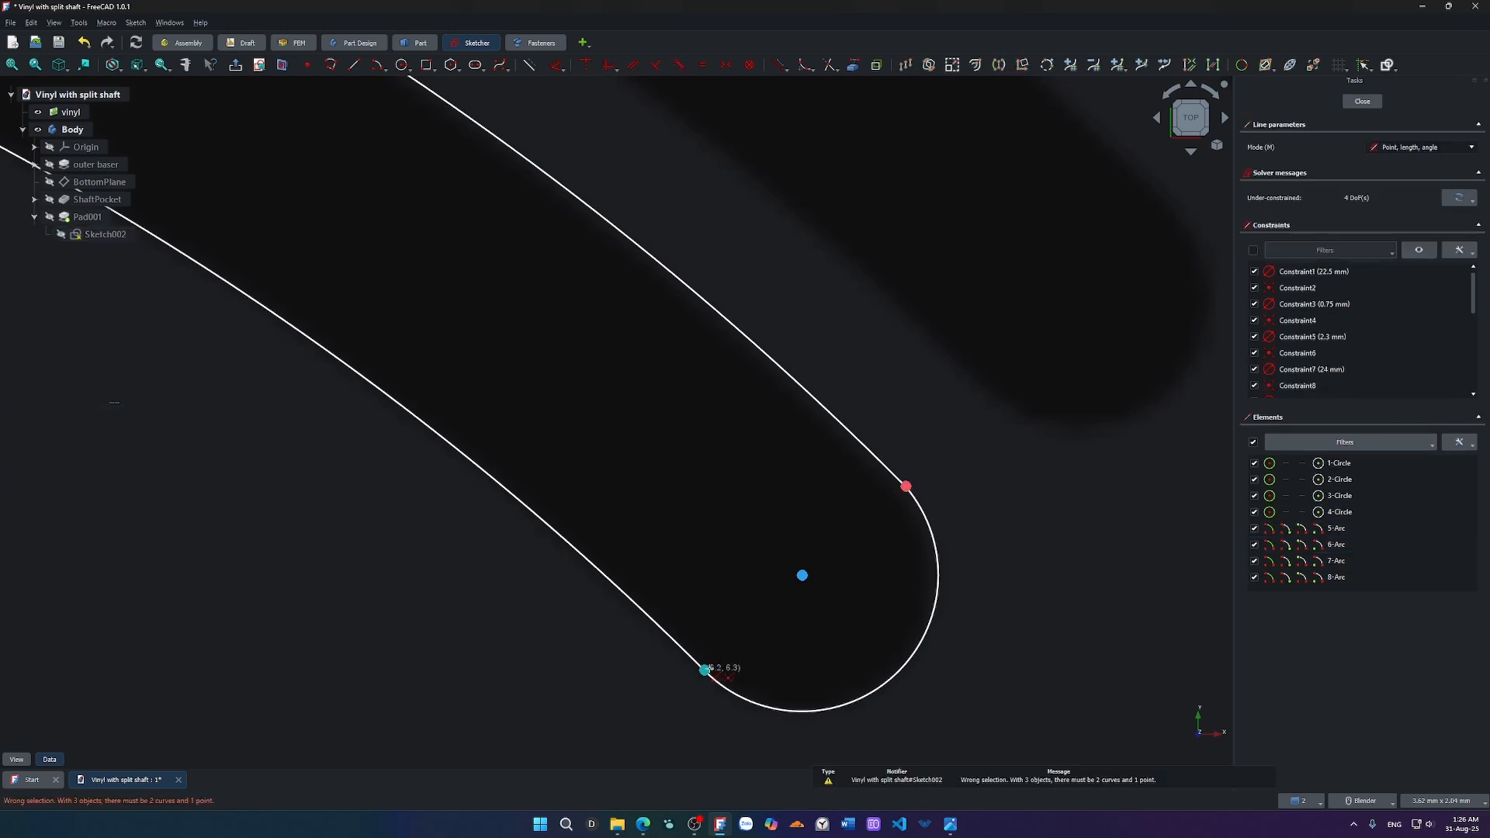
{"action": "left_click", "coordinate": [704, 669]}
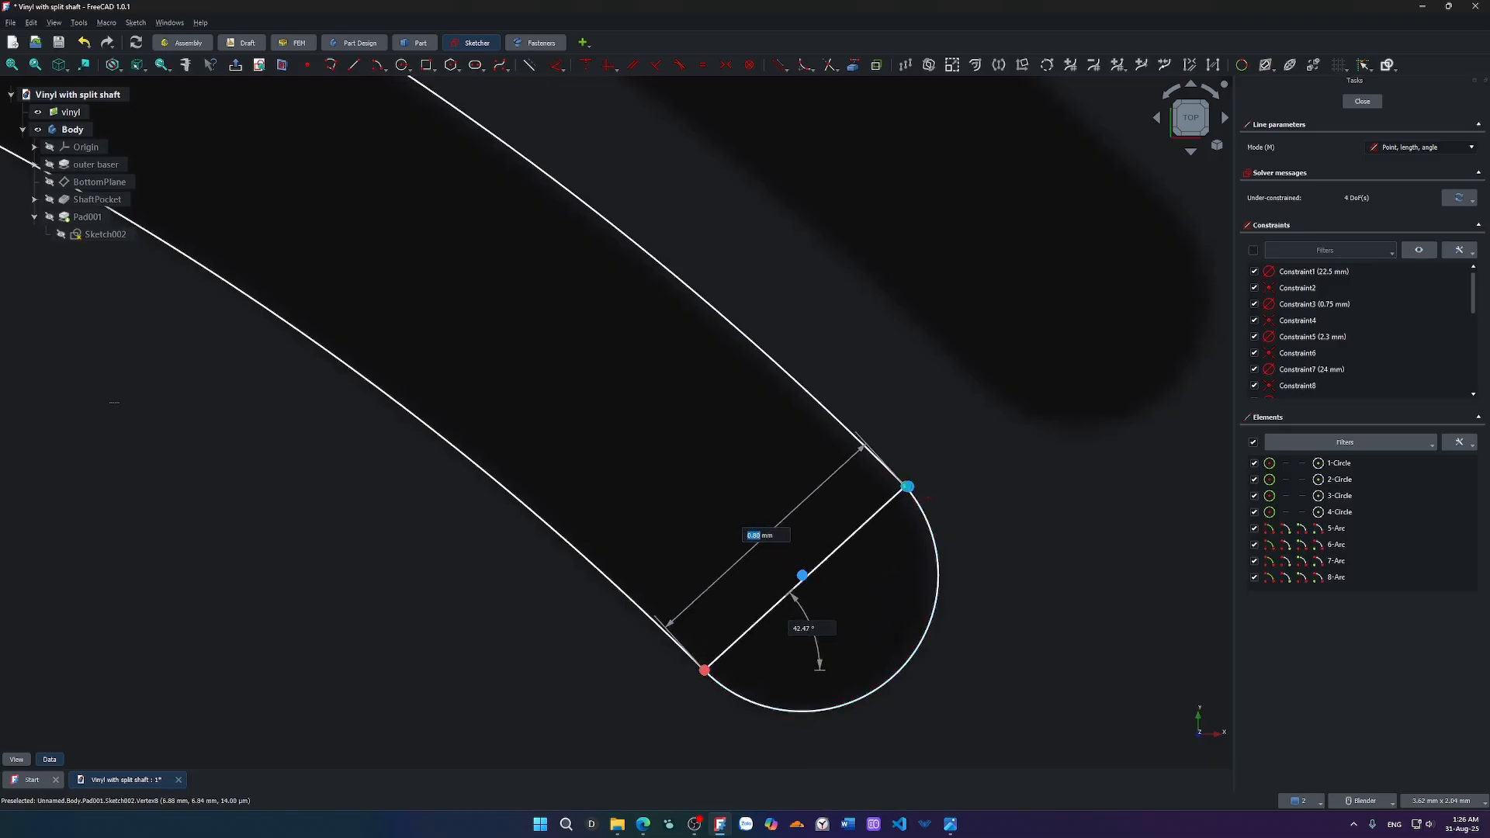
{"action": "left_click", "coordinate": [906, 487]}
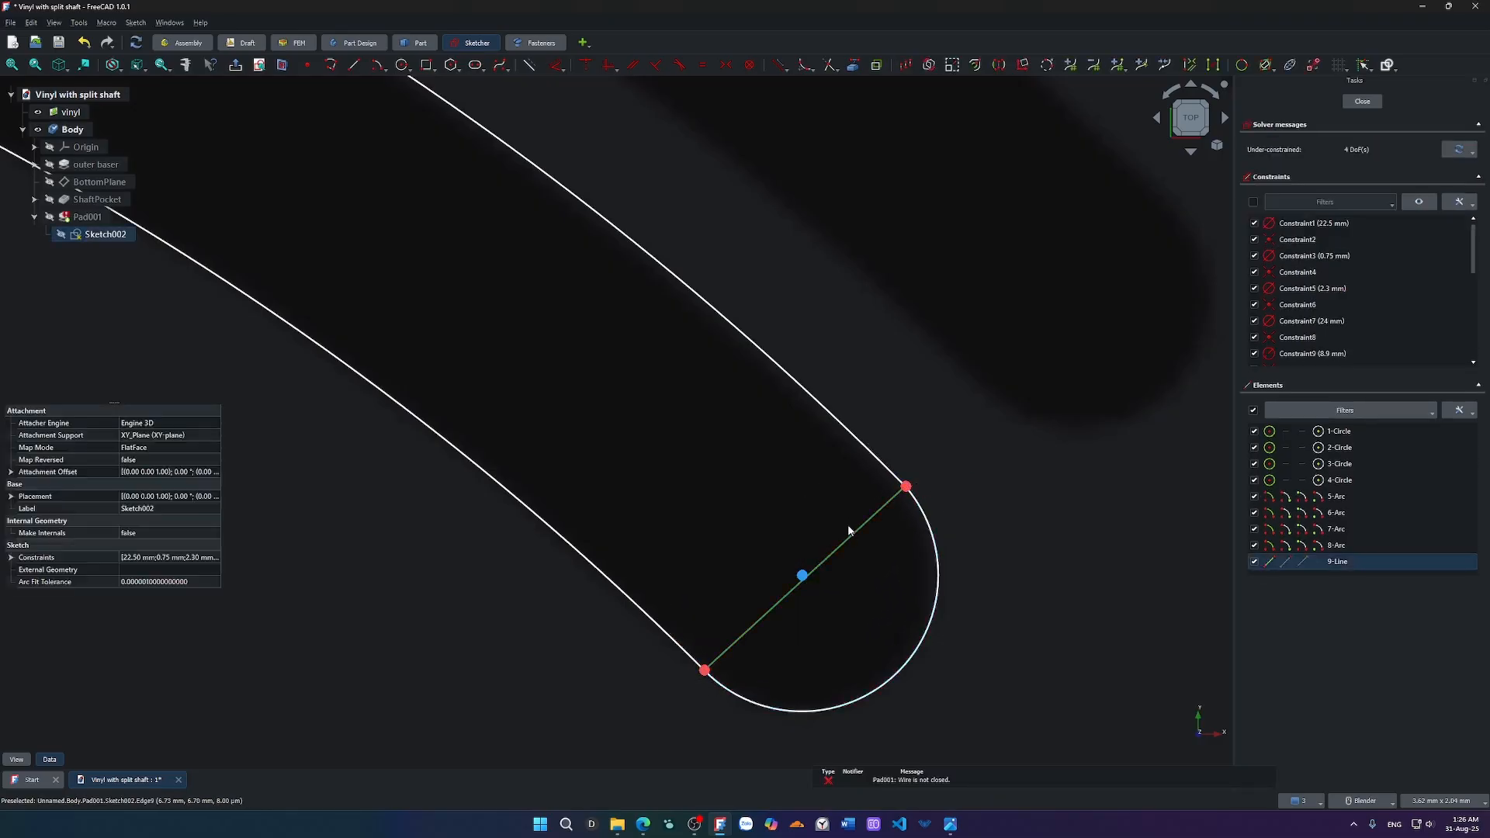
{"action": "key", "text": "g"}
{"action": "key", "text": "n"}
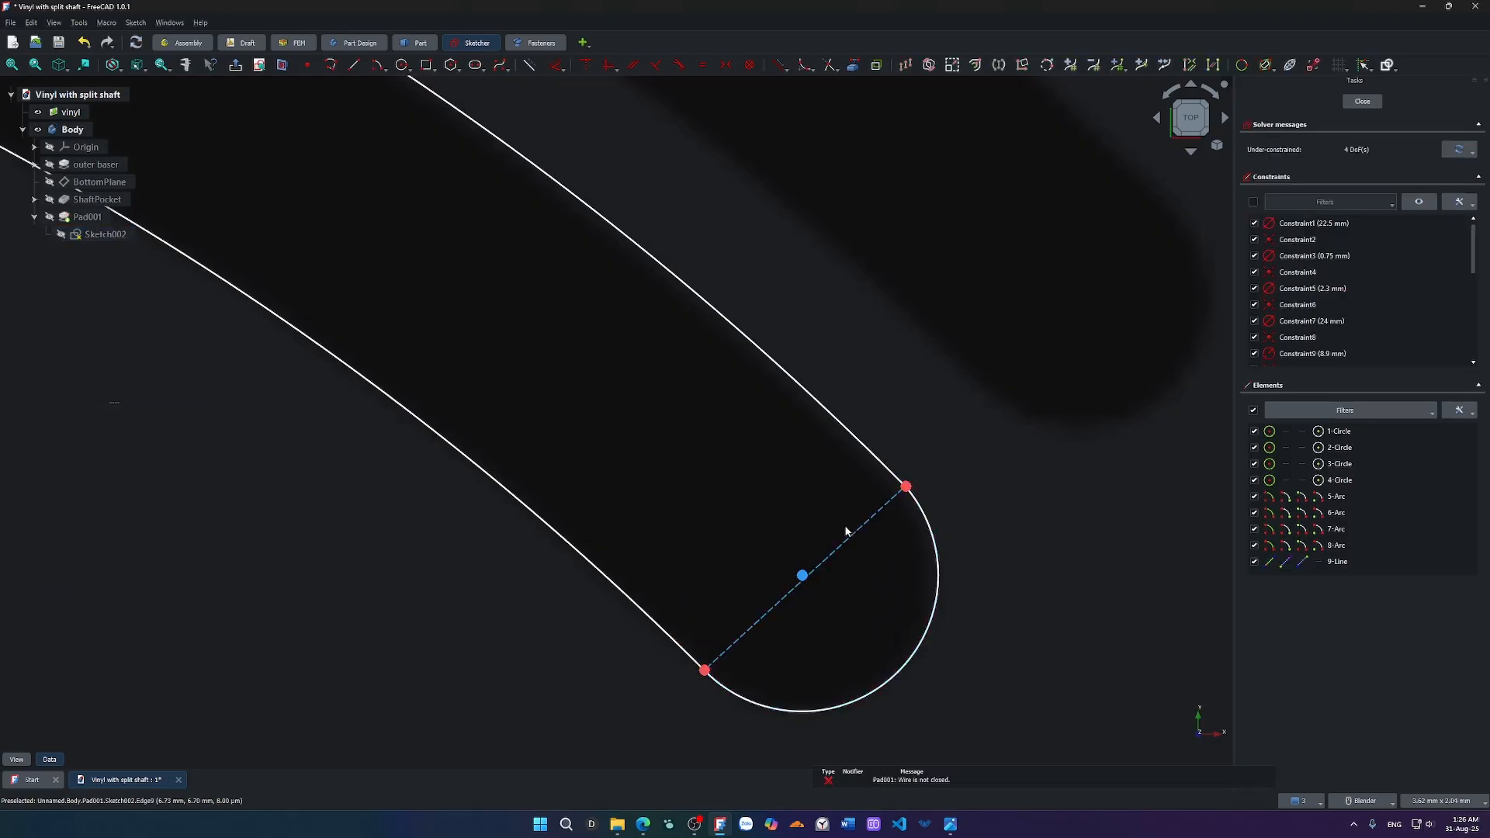
Constrain the far end cap's centre to lie on the construction line and nudge the centre slightly.
{"action": "left_click", "coordinate": [803, 577]}
{"action": "left_click", "coordinate": [820, 568]}
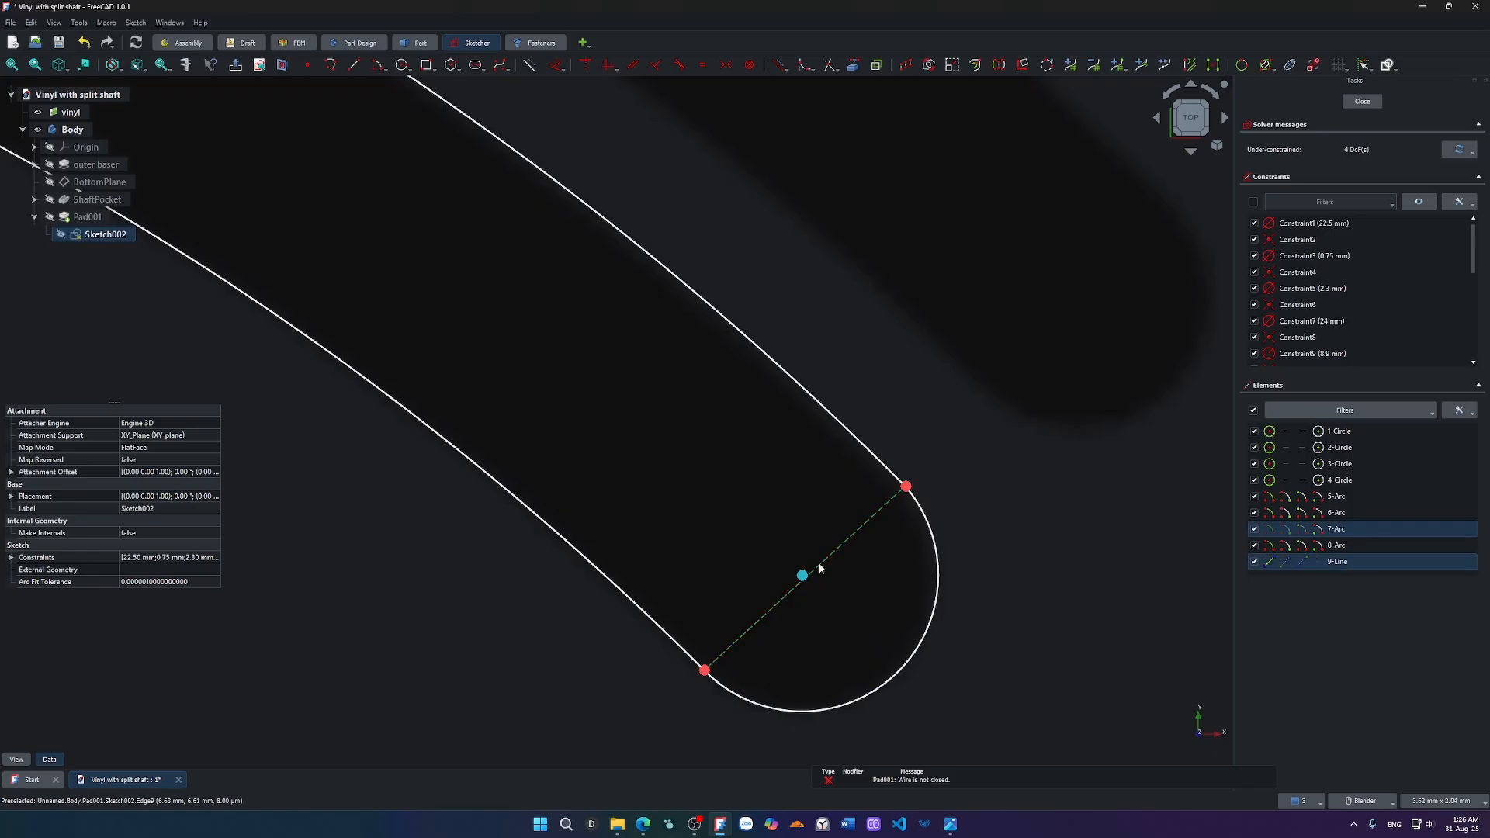
{"action": "key", "text": "o"}
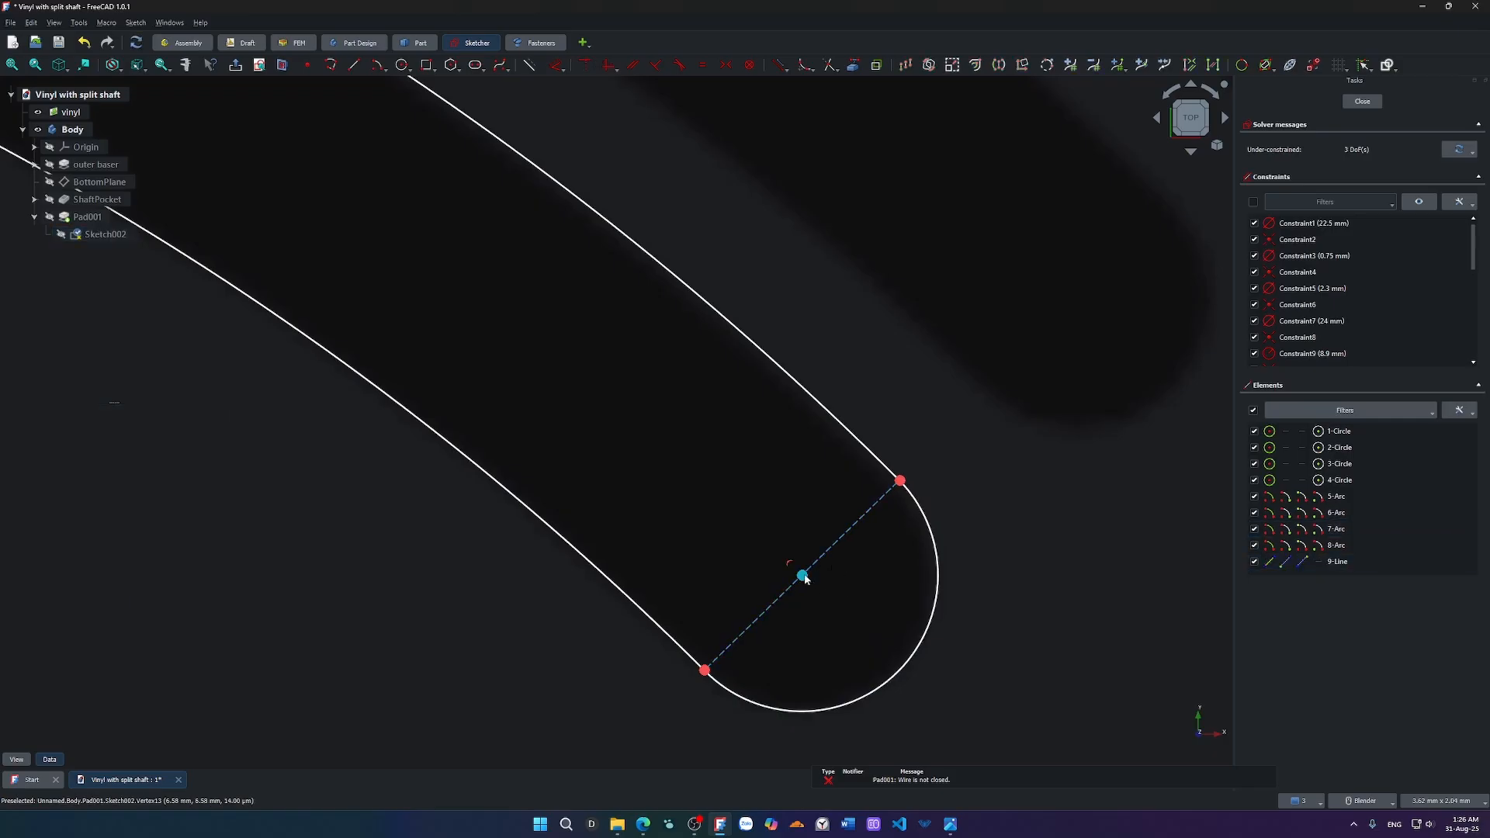
{"action": "mouse_move", "coordinate": [802, 576]}
{"action": "left_mouse_down"}
{"action": "mouse_move", "coordinate": [789, 566]}
{"action": "mouse_move", "coordinate": [822, 589]}
{"action": "mouse_move", "coordinate": [572, 356]}
{"action": "mouse_move", "coordinate": [456, 323]}
{"action": "mouse_move", "coordinate": [708, 527]}
{"action": "mouse_move", "coordinate": [803, 576]}
{"action": "left_mouse_up"}
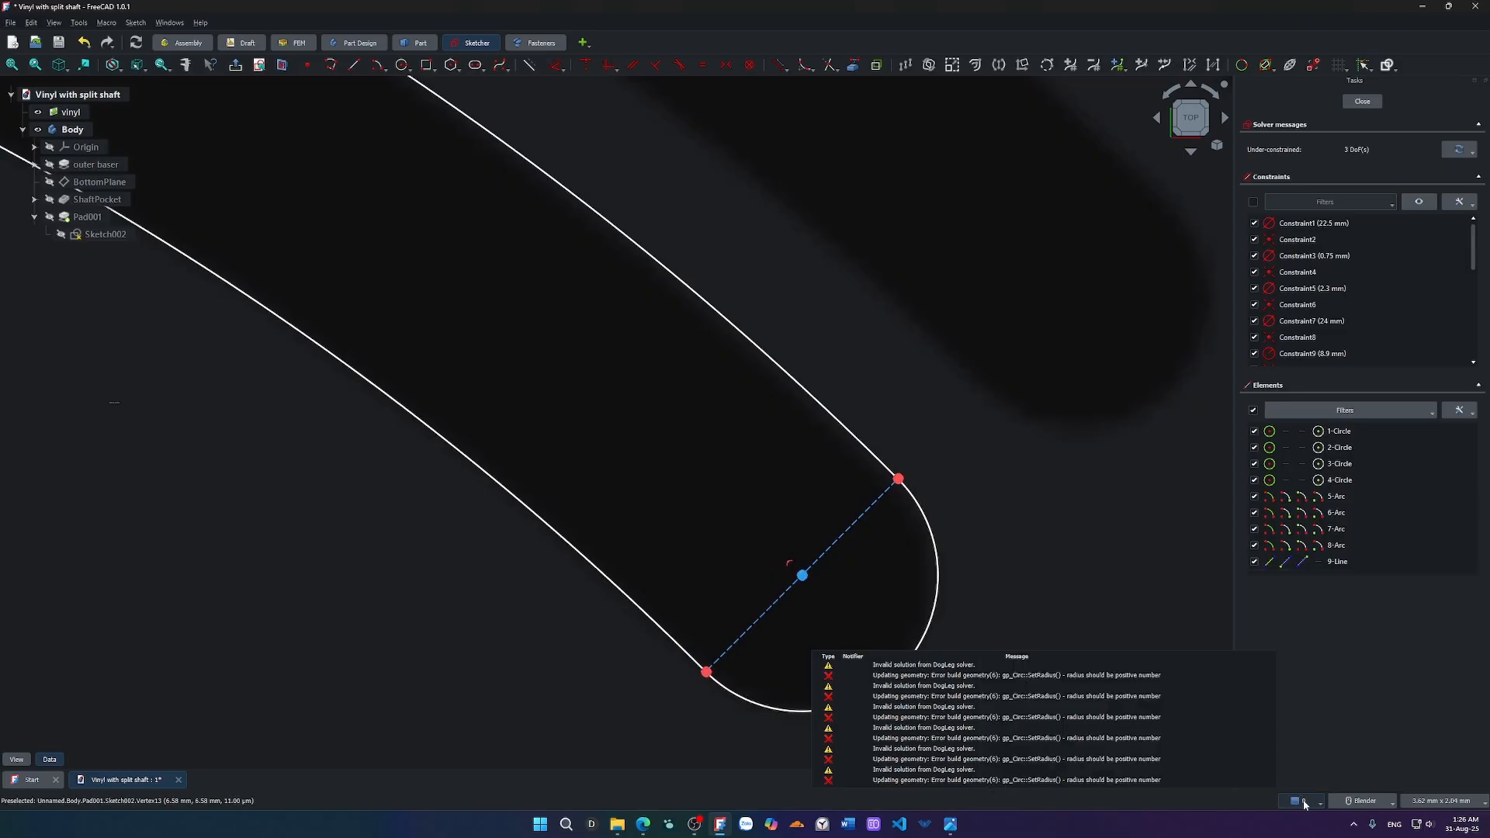
Fine-tune the end cap at the vertical axis by moving its centre even closer to the axis.
{"action": "middle_click_drag", "start_coordinate": [995, 527], "coordinate": [752, 343], "text": "shift"}
{"action": "left_click_drag", "start_coordinate": [559, 392], "coordinate": [559, 391]}
{"action": "scroll", "coordinate": [559, 391], "scroll_direction": "down", "scroll_amount": 6}
{"action": "middle_click_drag", "start_coordinate": [513, 399], "coordinate": [1131, 640], "text": "shift"}
{"action": "scroll", "coordinate": [454, 369], "scroll_direction": "up", "scroll_amount": 6}
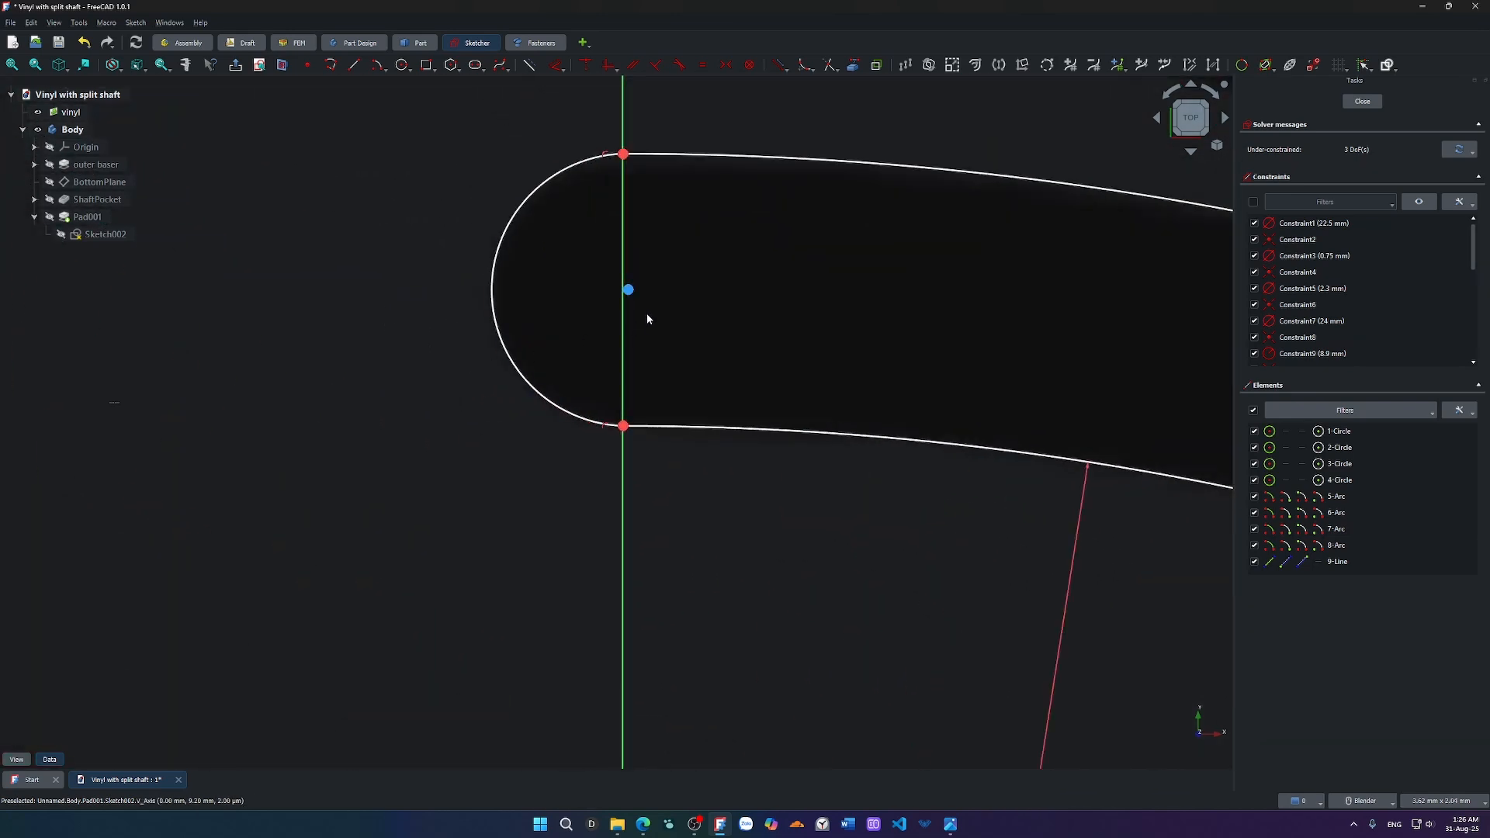
{"action": "mouse_move", "coordinate": [627, 290]}
{"action": "left_mouse_down"}
{"action": "mouse_move", "coordinate": [725, 304]}
{"action": "mouse_move", "coordinate": [629, 325]}
{"action": "left_mouse_up"}
{"action": "scroll", "coordinate": [658, 326], "scroll_direction": "down", "scroll_amount": 4}
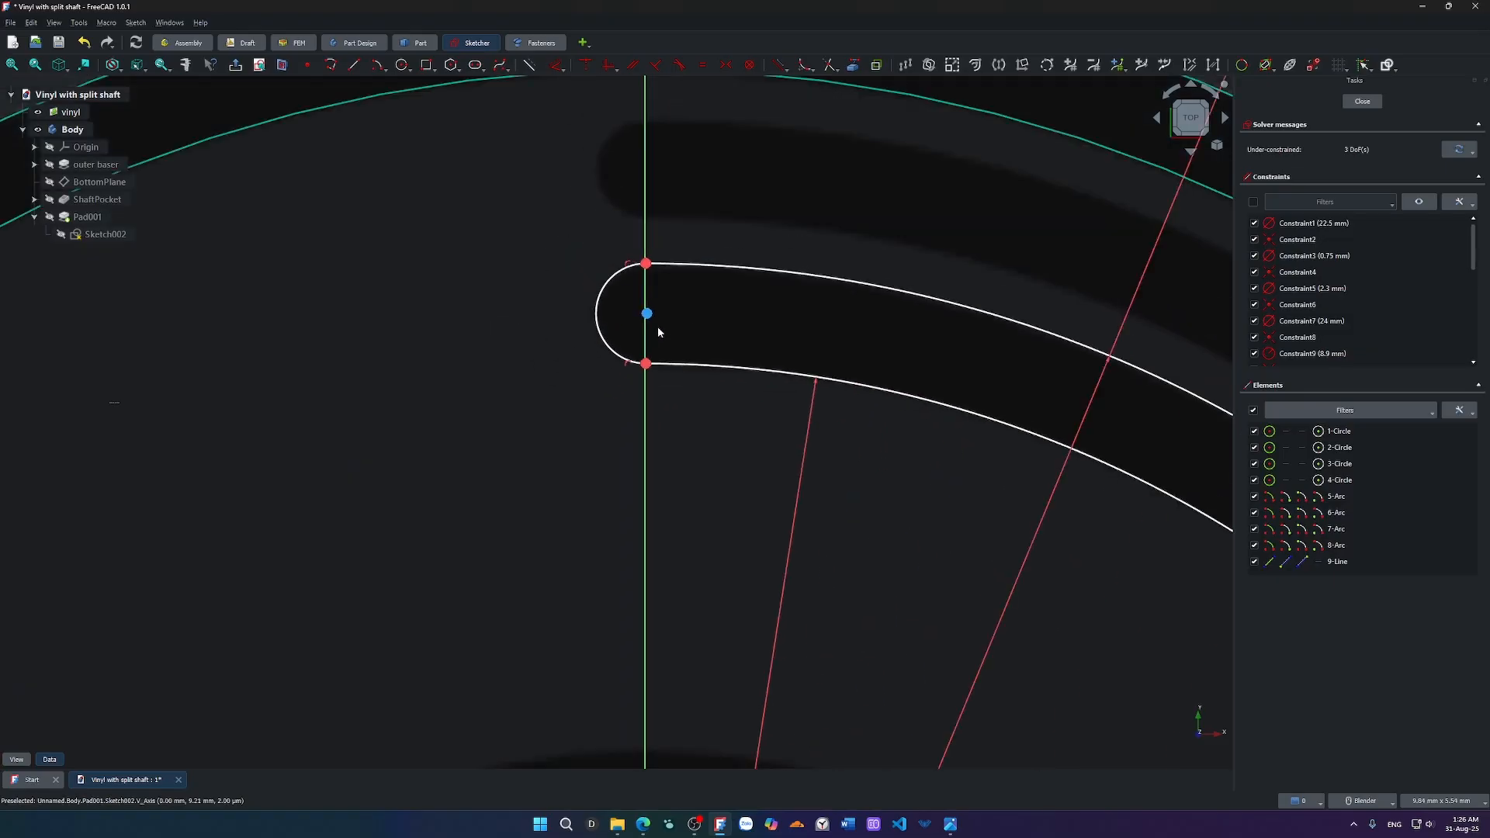
Try a distance dimension between the inner groove's two end-cap centres, test it by moving the far centre, and undo the dimension.
{"action": "middle_click_drag", "start_coordinate": [849, 475], "coordinate": [491, 441], "text": "shift"}
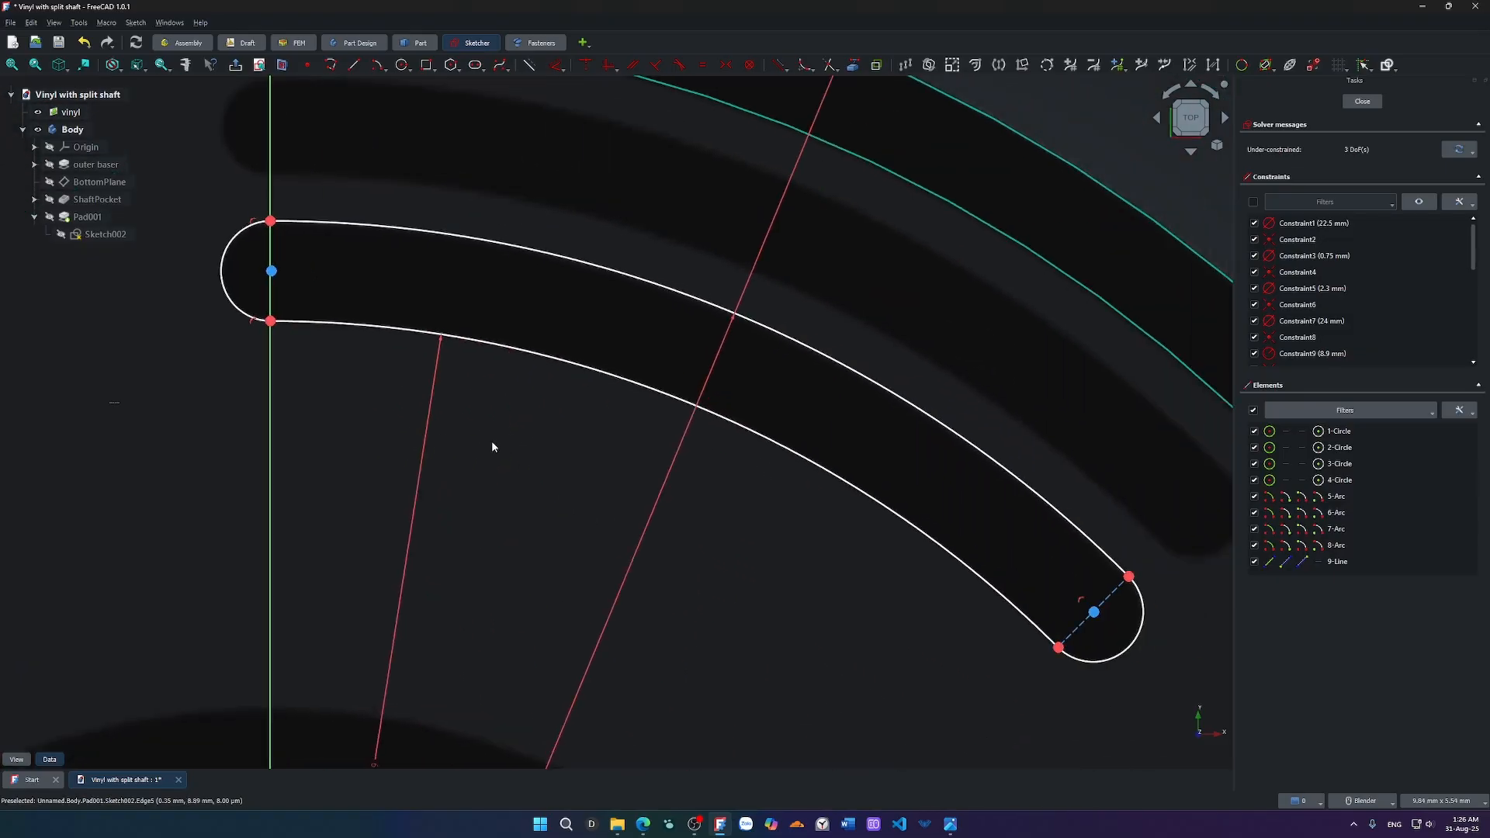
{"action": "scroll", "coordinate": [532, 440], "scroll_direction": "down", "scroll_amount": 1}
{"action": "scroll", "coordinate": [337, 333], "scroll_direction": "down", "scroll_amount": 5}
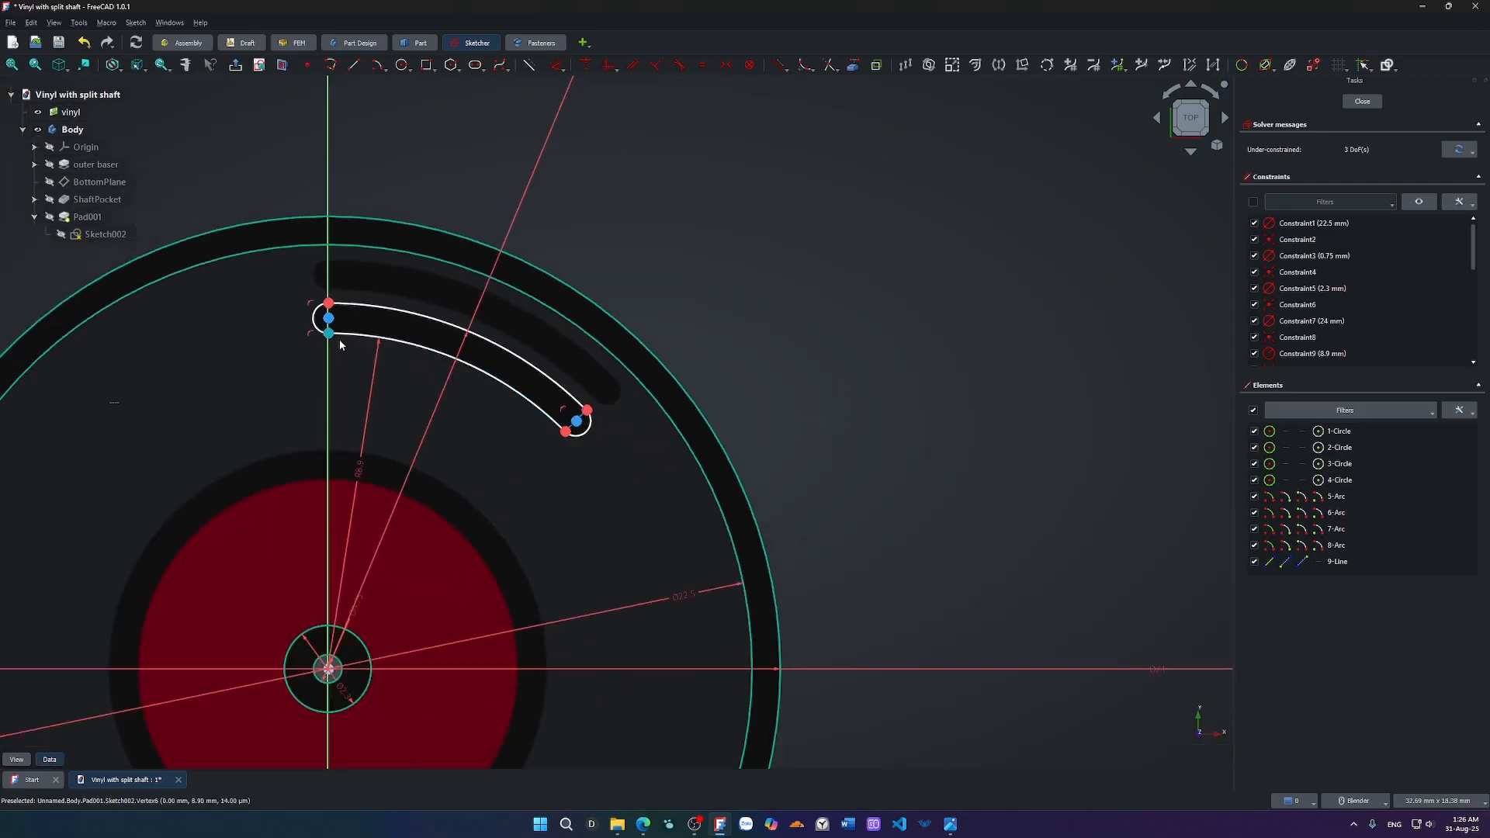
{"action": "left_click", "coordinate": [577, 421]}
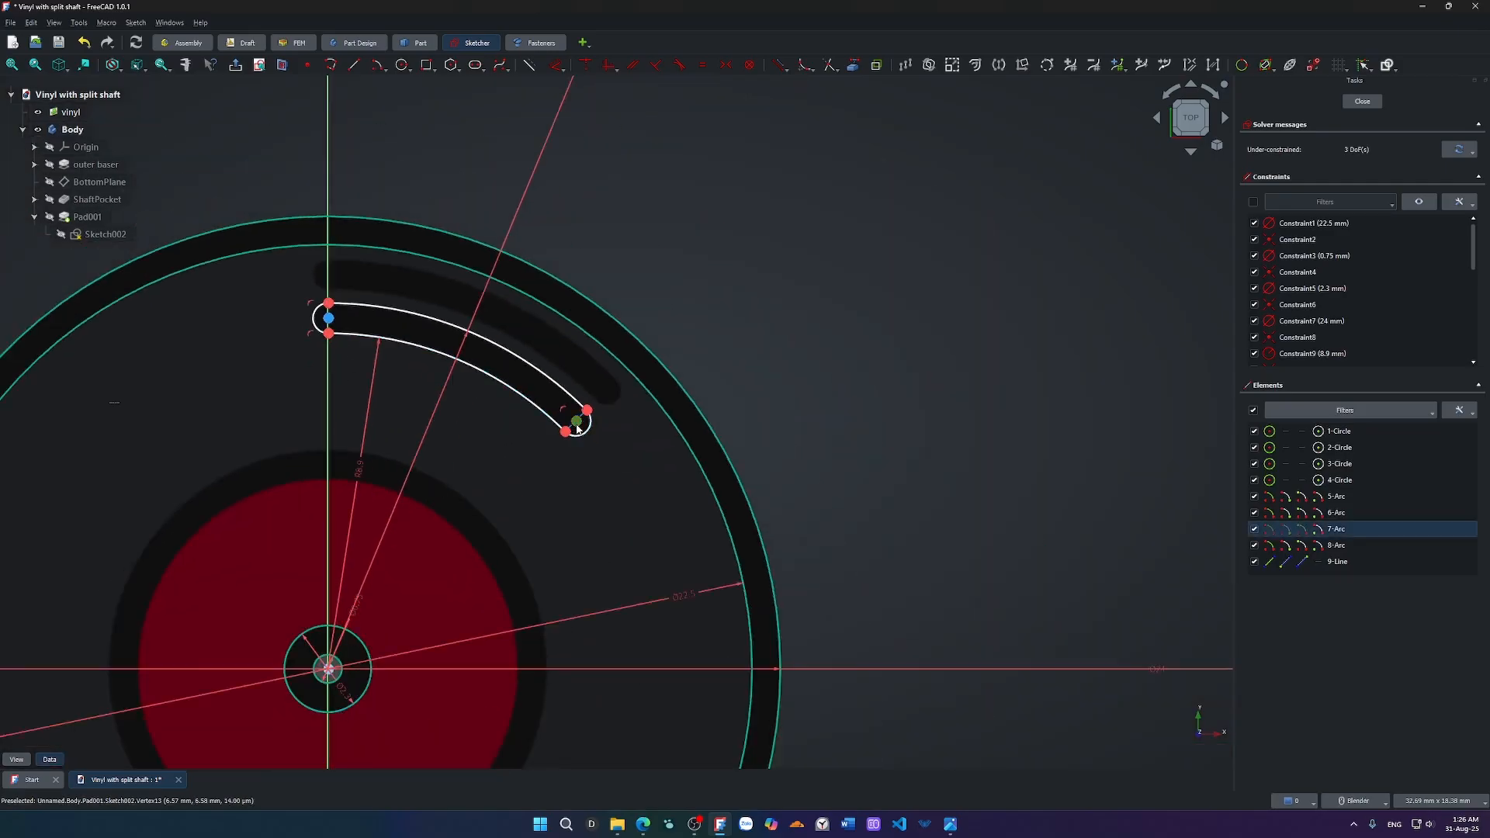
{"action": "left_click", "coordinate": [330, 320]}
{"action": "key", "text": "d"}
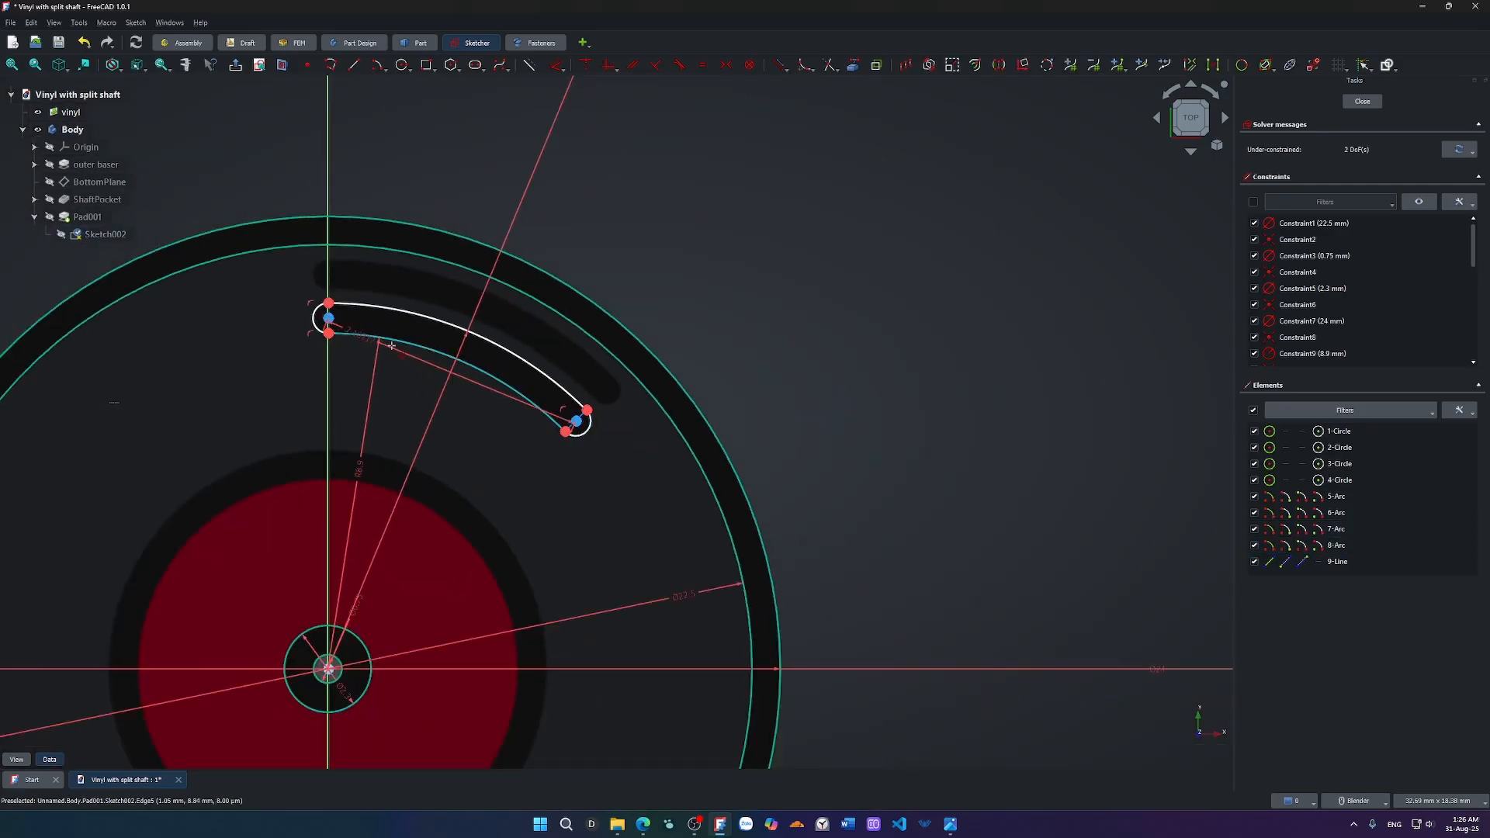
{"action": "left_click", "coordinate": [417, 398]}
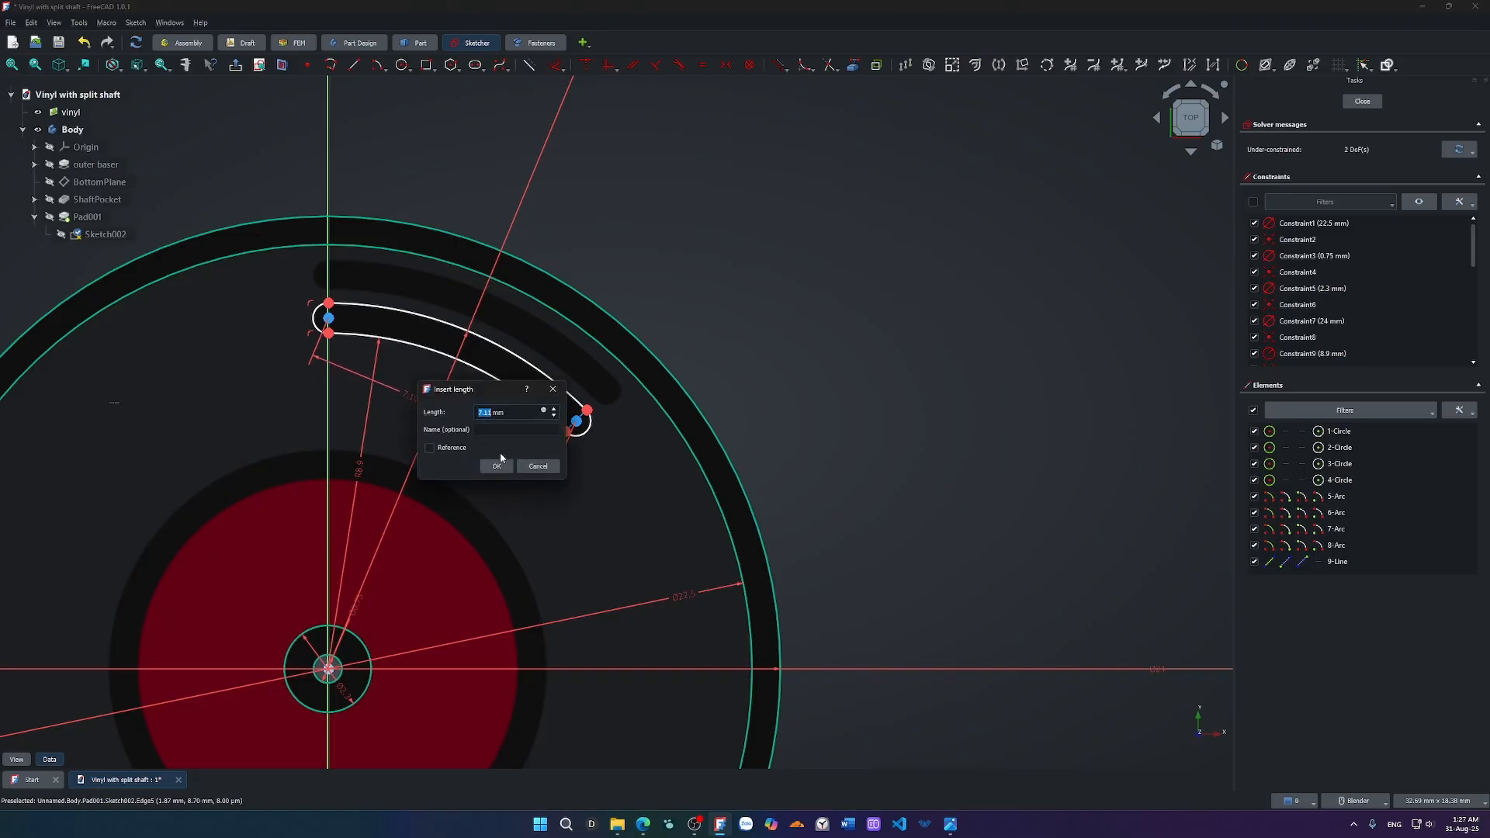
{"action": "left_click", "coordinate": [499, 457]}
{"action": "left_click_drag", "start_coordinate": [577, 421], "coordinate": [620, 478]}
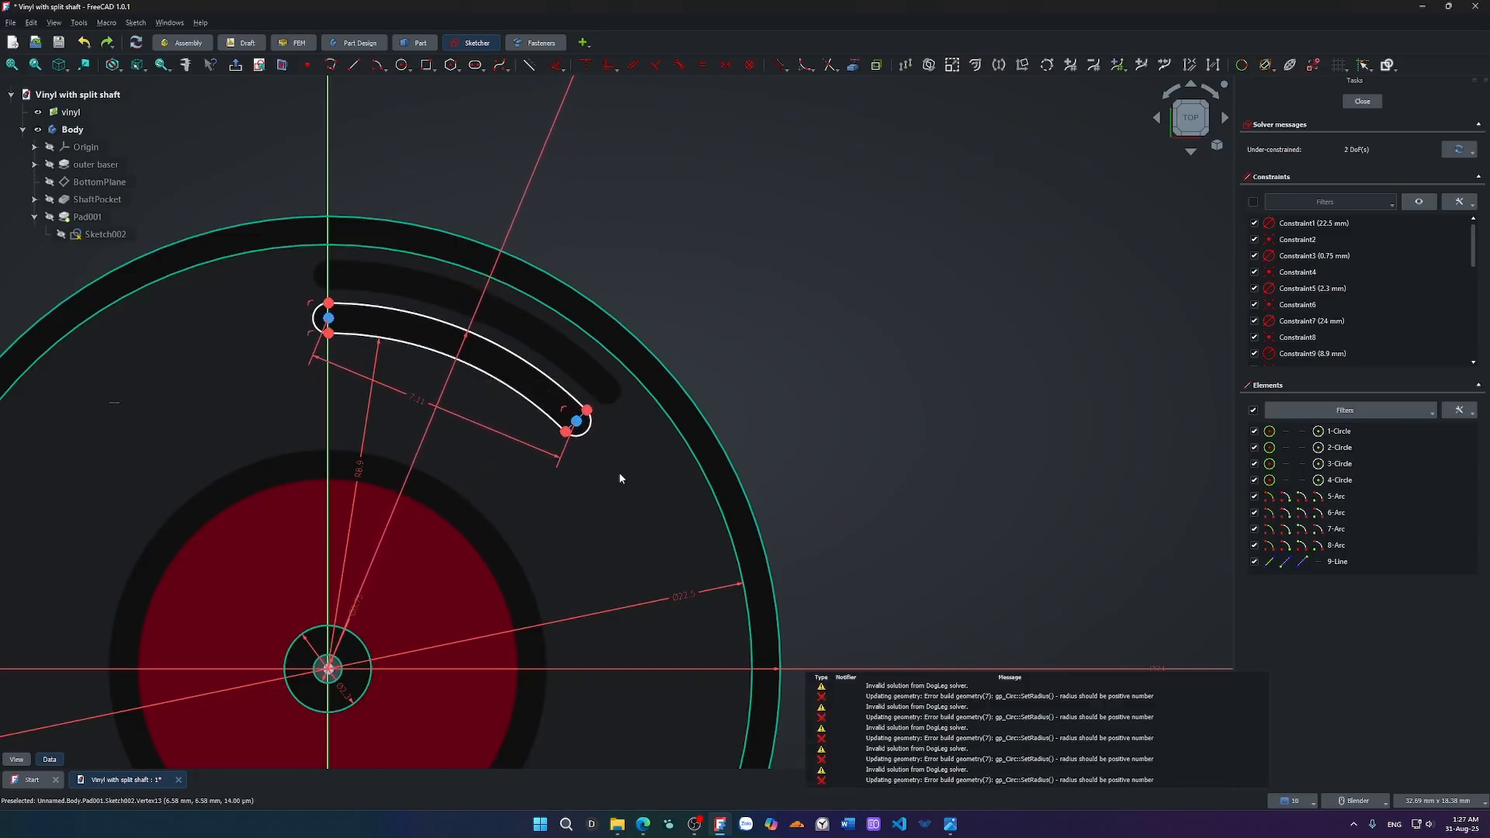
{"action": "key", "text": "ctrl+z"}
{"action": "scroll", "coordinate": [562, 436], "scroll_direction": "up", "scroll_amount": 3}
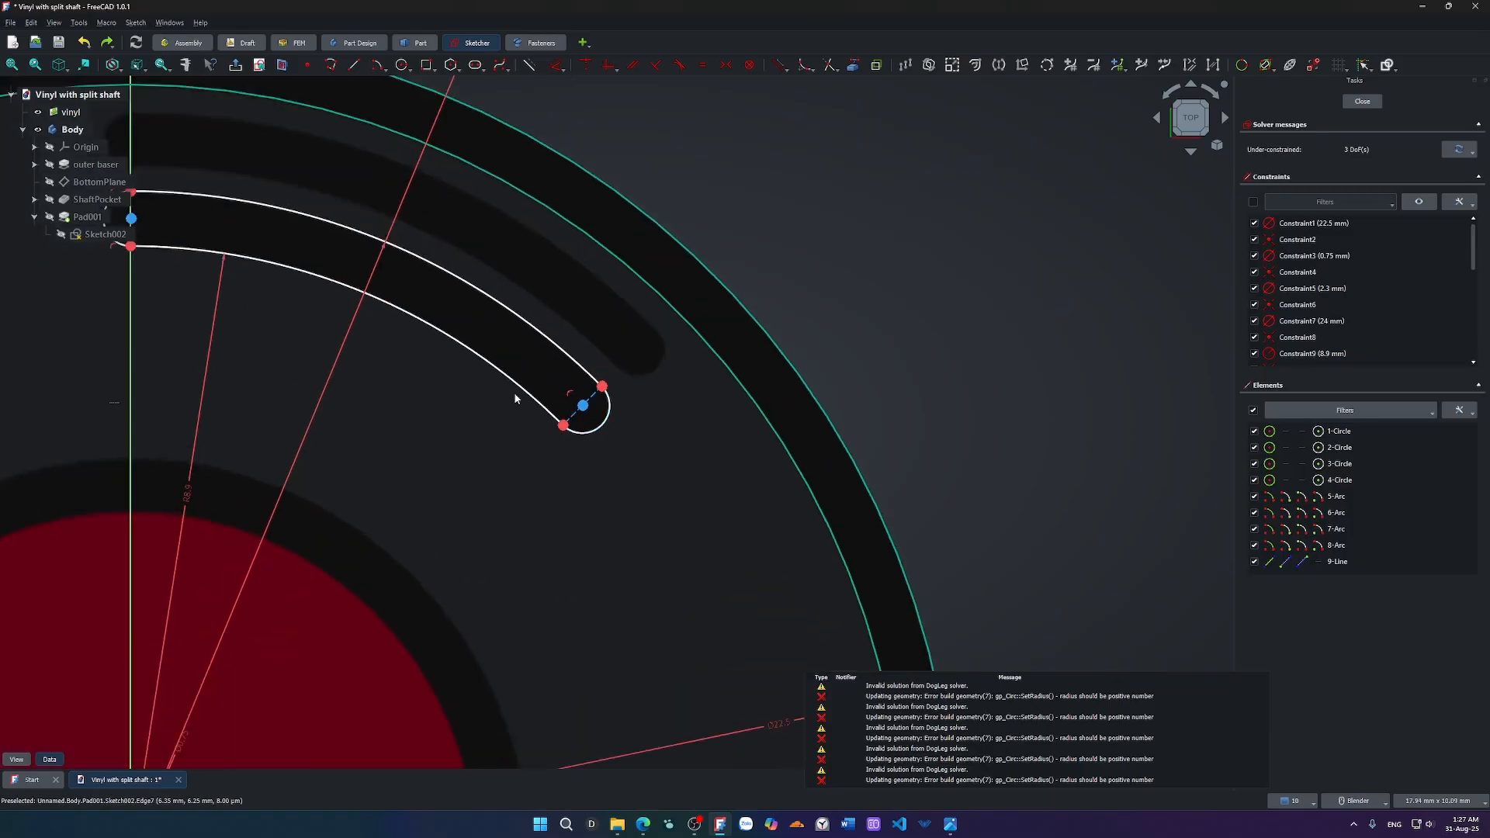
{"action": "scroll", "coordinate": [558, 432], "scroll_direction": "down", "scroll_amount": 3}
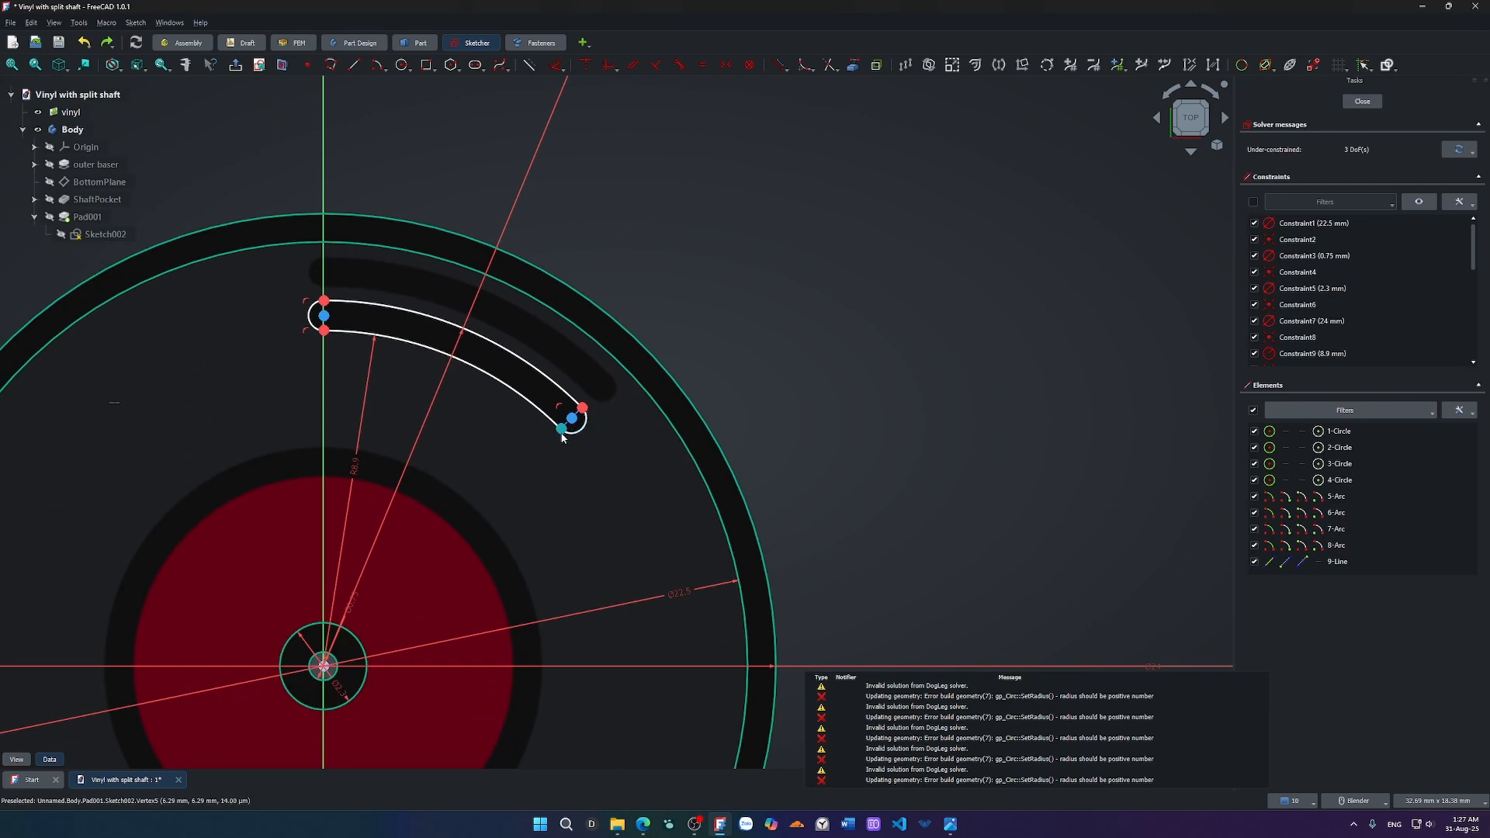
Dimension the vertical distance from the inner arc's far endpoint to the horizontal axis, keeping its current value.
{"action": "left_click", "coordinate": [562, 433]}
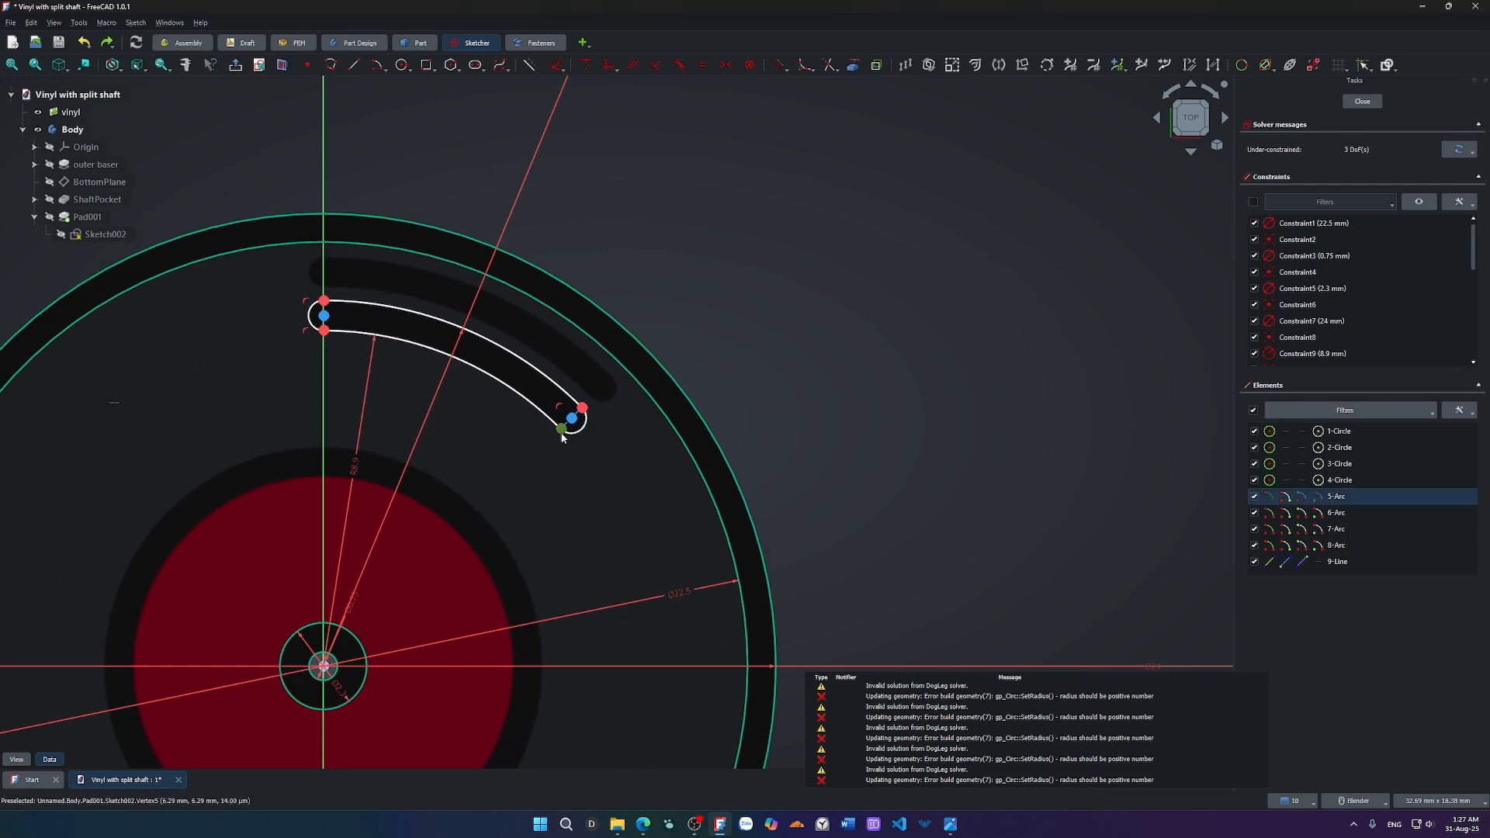
{"action": "left_click", "coordinate": [532, 471]}
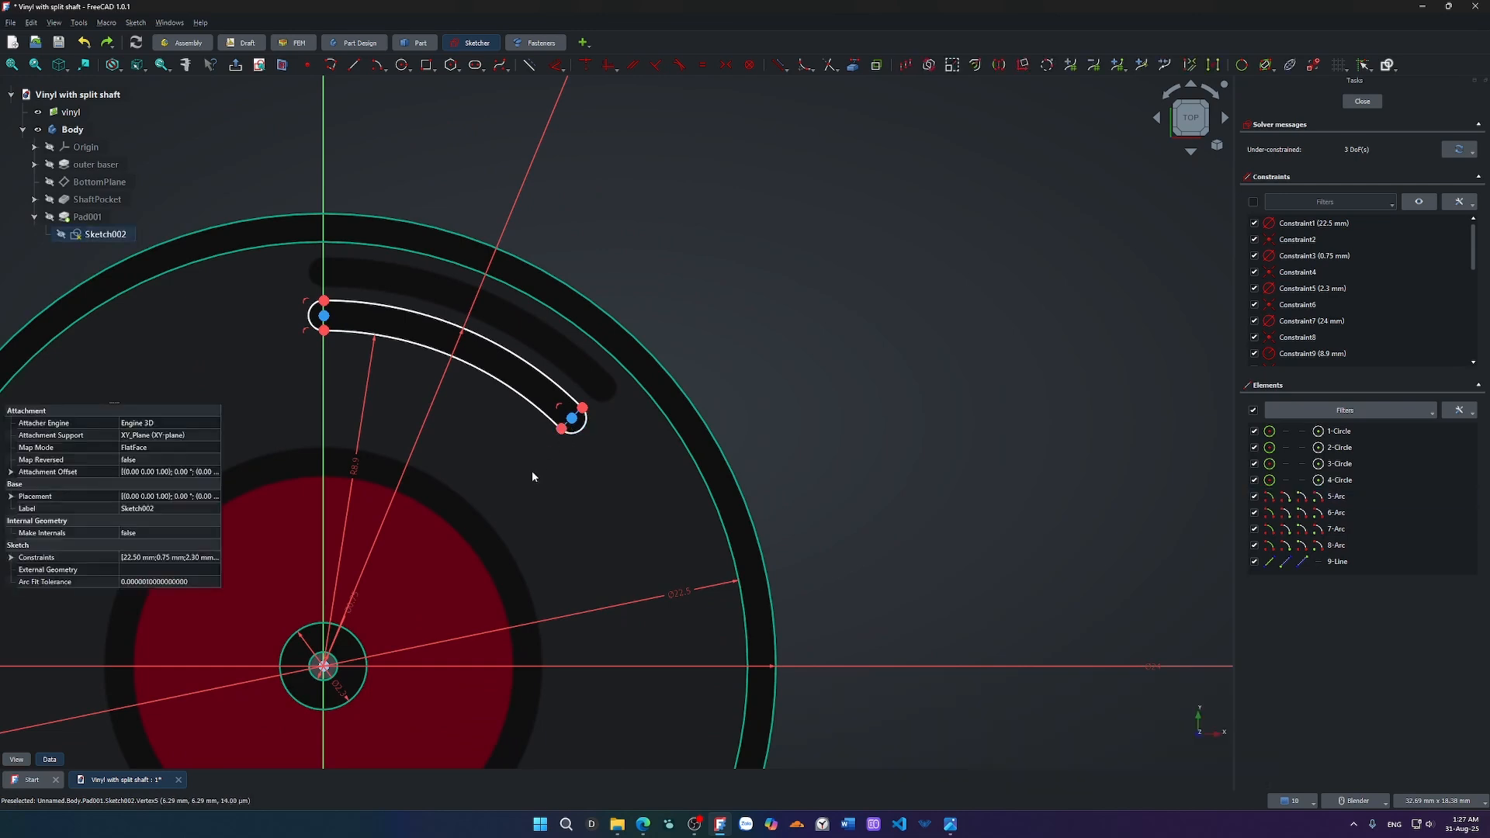
{"action": "left_click", "coordinate": [560, 434]}
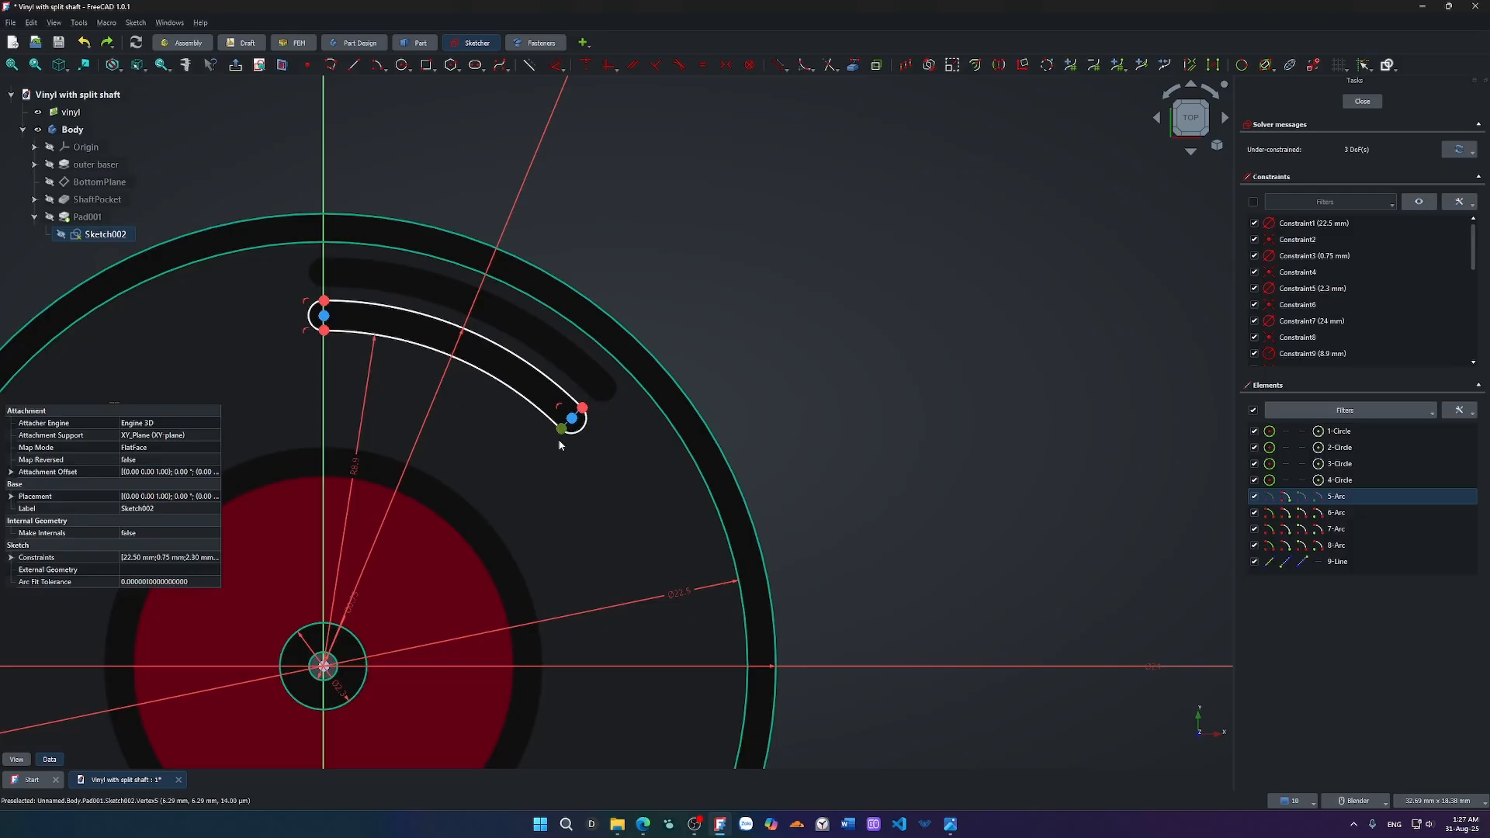
{"action": "left_click", "coordinate": [554, 667]}
{"action": "key", "text": "d"}
{"action": "left_click", "coordinate": [537, 535]}
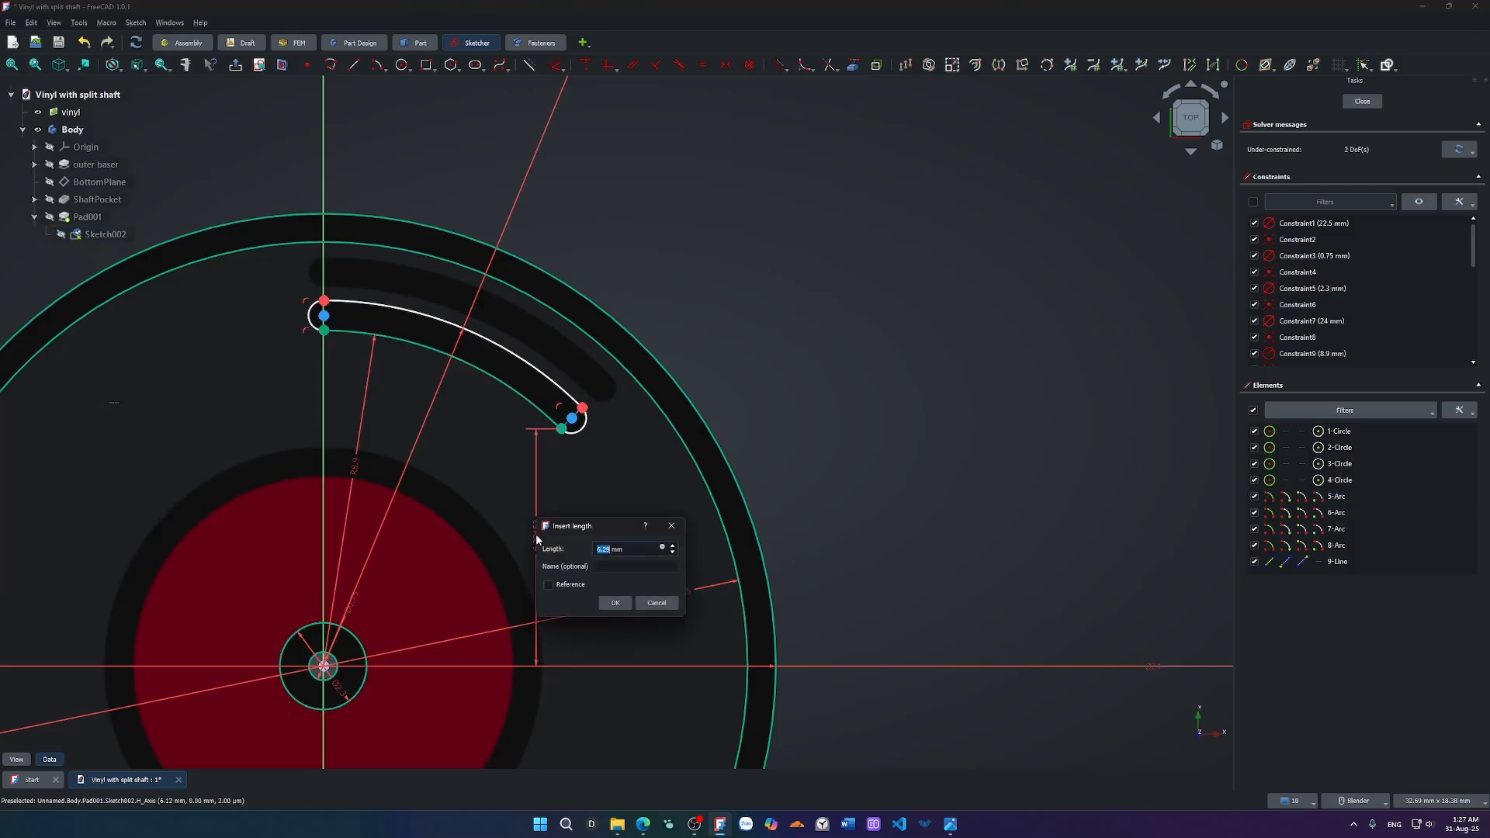
{"action": "left_click", "coordinate": [610, 605]}
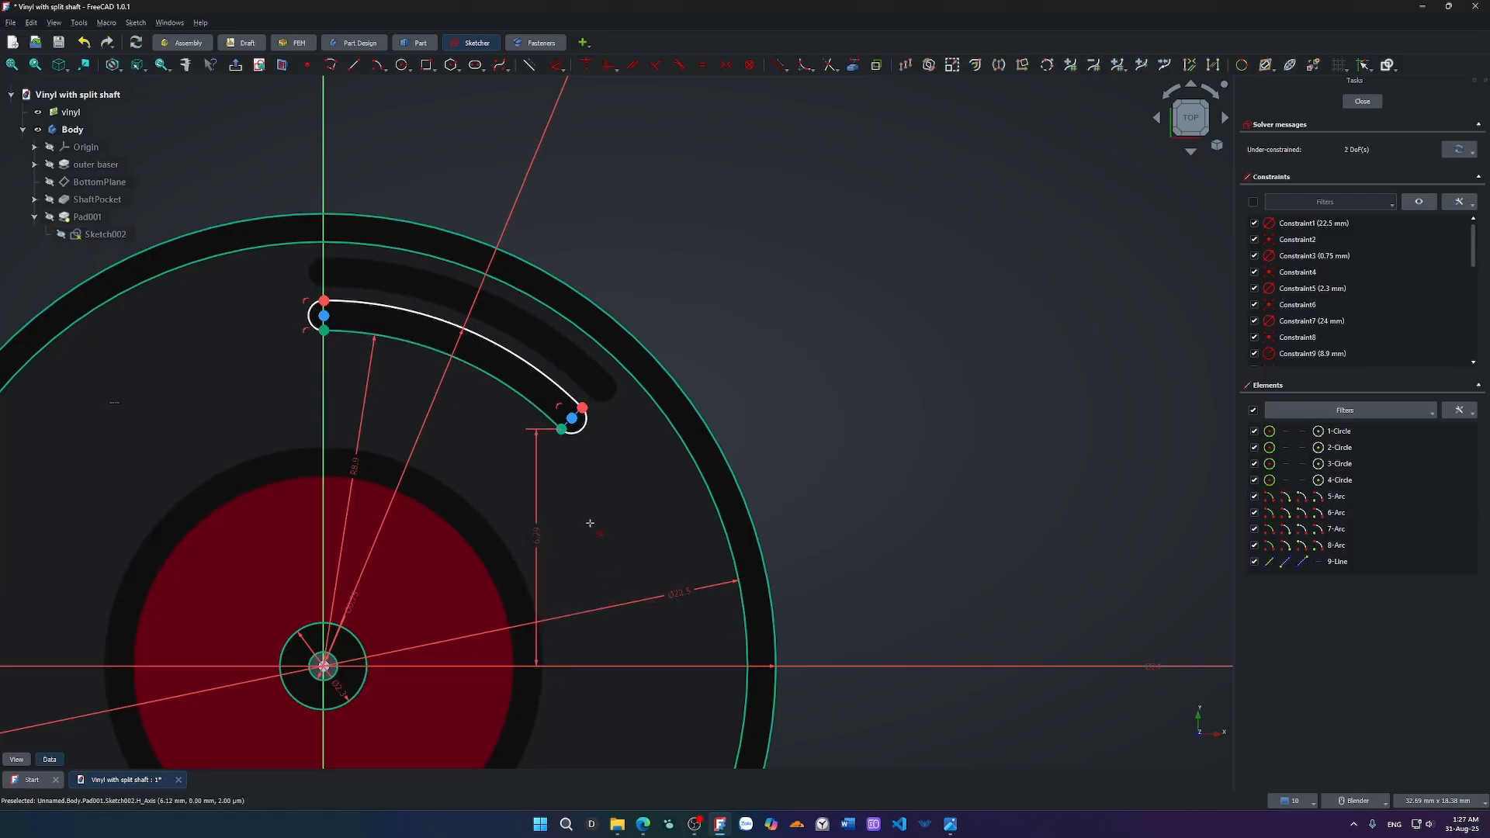
Dimension the vertical distance from the outer arc's far endpoint to the horizontal axis, accepting the current value.
{"action": "left_click", "coordinate": [582, 407]}
{"action": "left_click", "coordinate": [591, 666]}
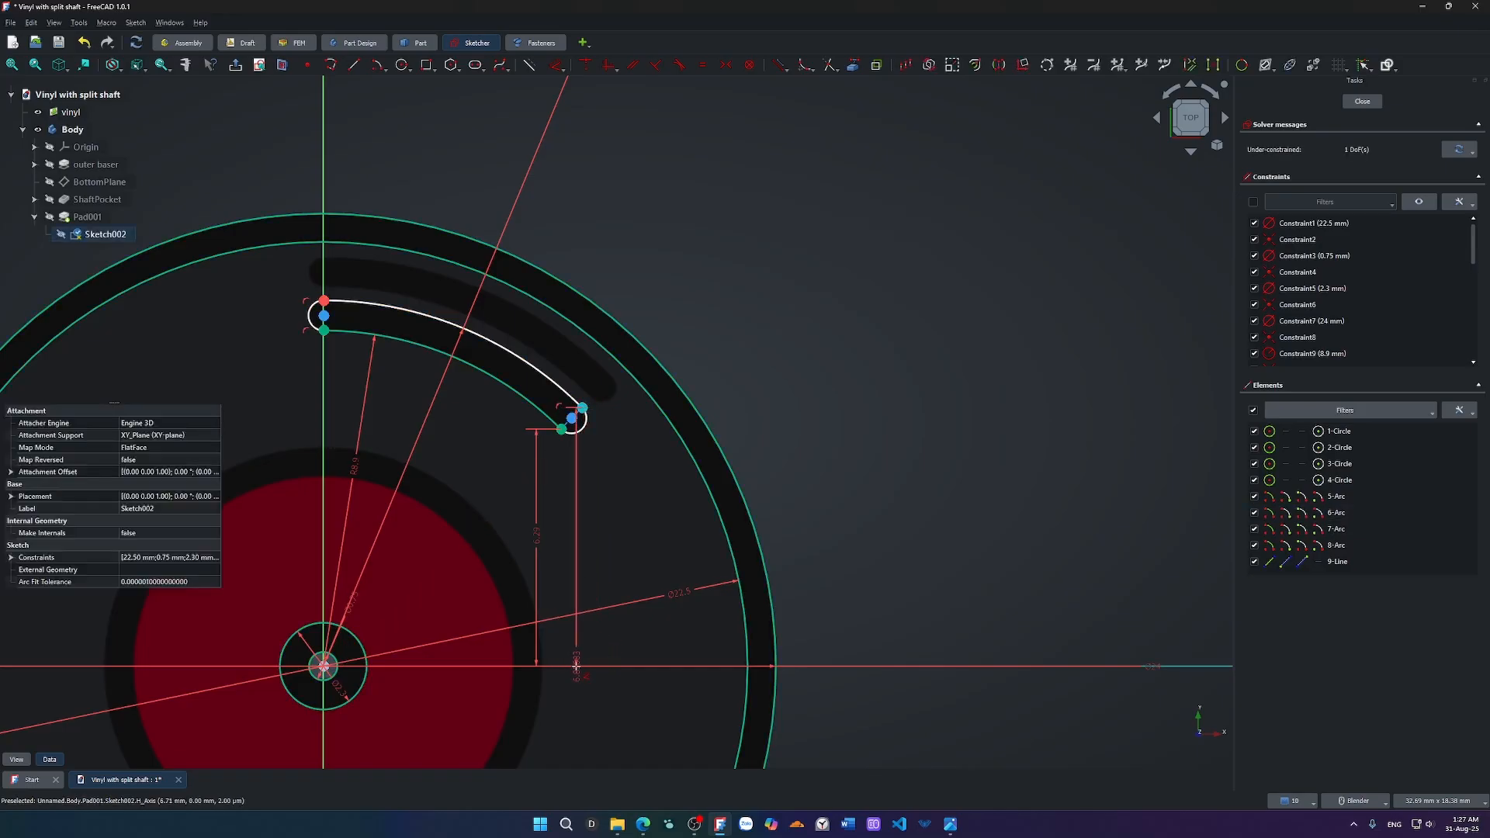
{"action": "left_click", "coordinate": [589, 639]}
{"action": "left_click", "coordinate": [612, 632]}
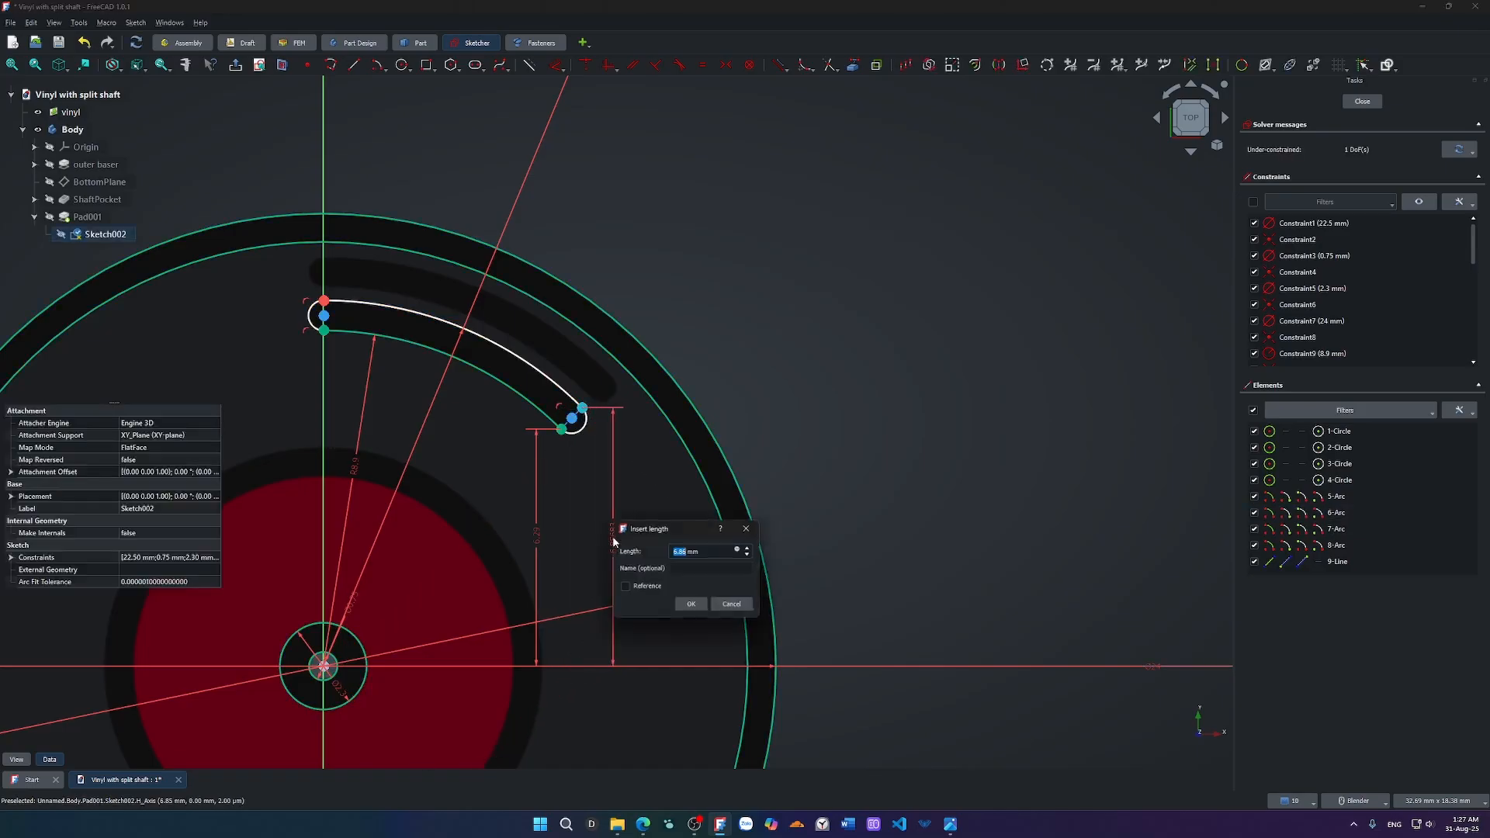
{"action": "left_click", "coordinate": [688, 605]}
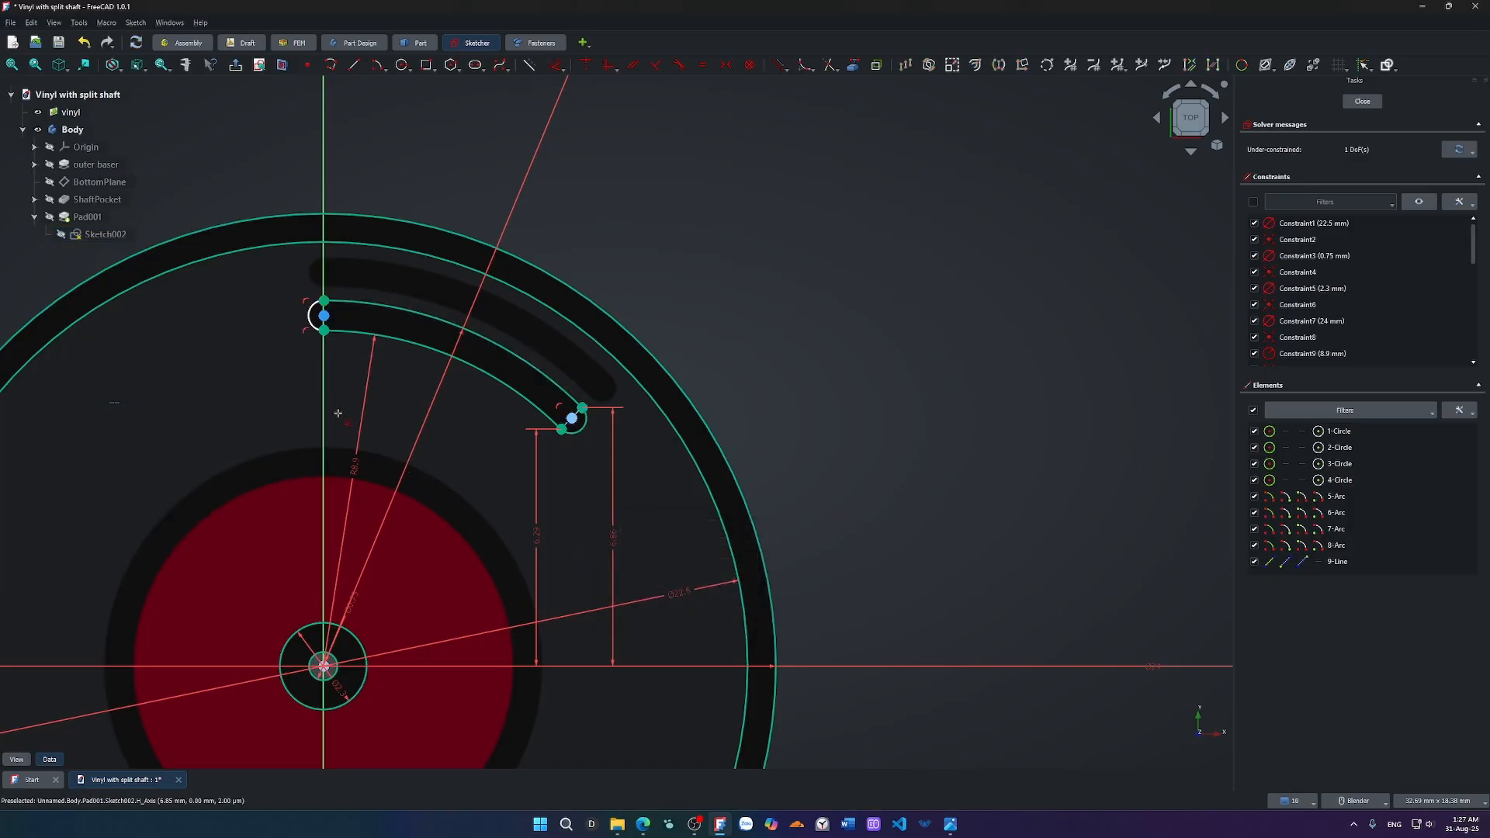
Pull the near end cap's centre slightly off the vertical axis and constrain it to lie on that axis.
{"action": "scroll", "coordinate": [289, 342], "scroll_direction": "up", "scroll_amount": 4}
{"action": "scroll", "coordinate": [273, 283], "scroll_direction": "up", "scroll_amount": 4}
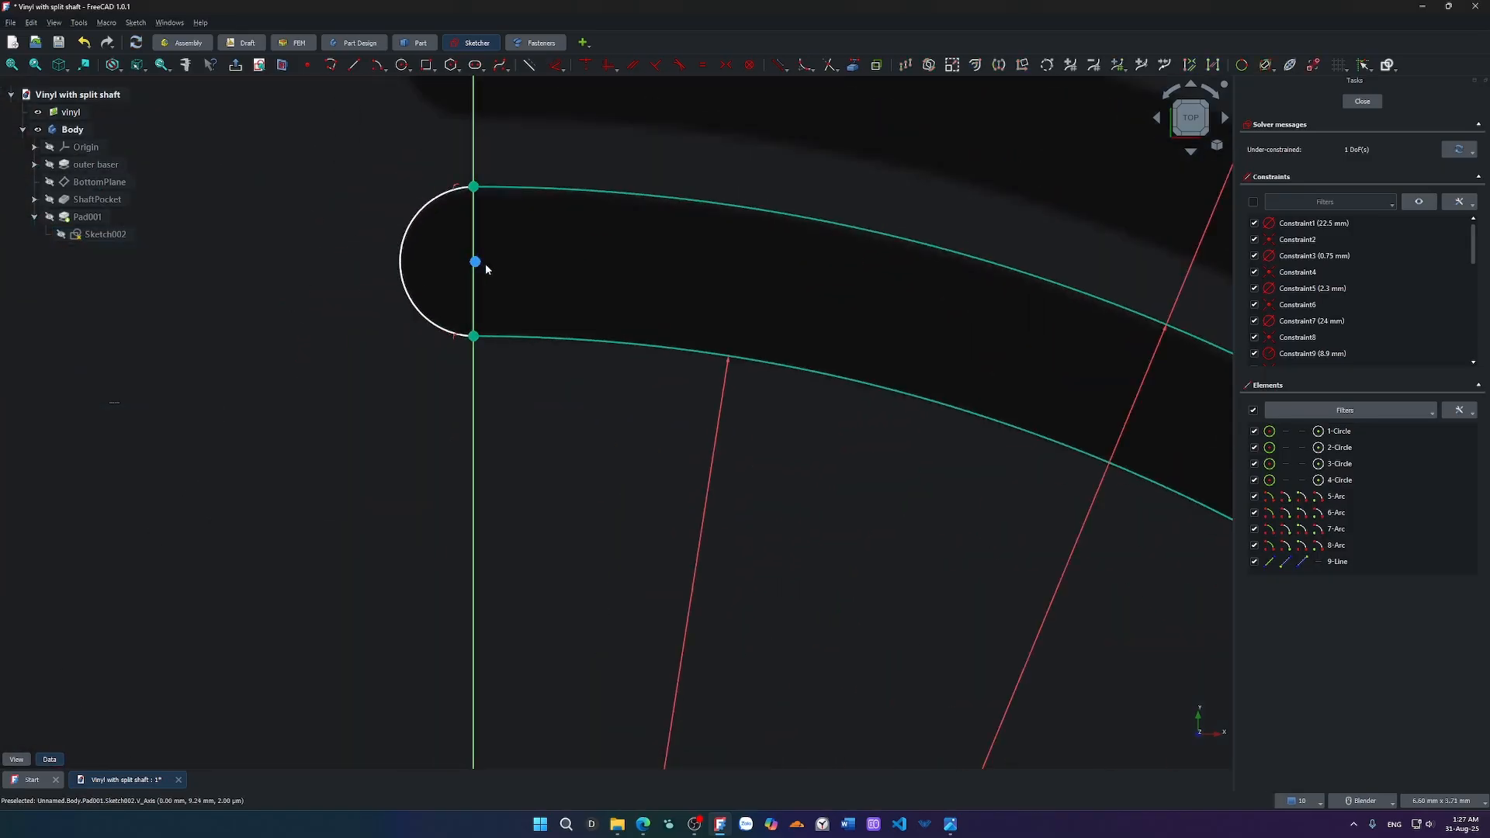
{"action": "mouse_move", "coordinate": [476, 261]}
{"action": "left_mouse_down"}
{"action": "mouse_move", "coordinate": [432, 266]}
{"action": "mouse_move", "coordinate": [492, 273]}
{"action": "mouse_move", "coordinate": [472, 289]}
{"action": "mouse_move", "coordinate": [509, 256]}
{"action": "left_mouse_up"}
{"action": "scroll", "coordinate": [475, 263], "scroll_direction": "up", "scroll_amount": 5}
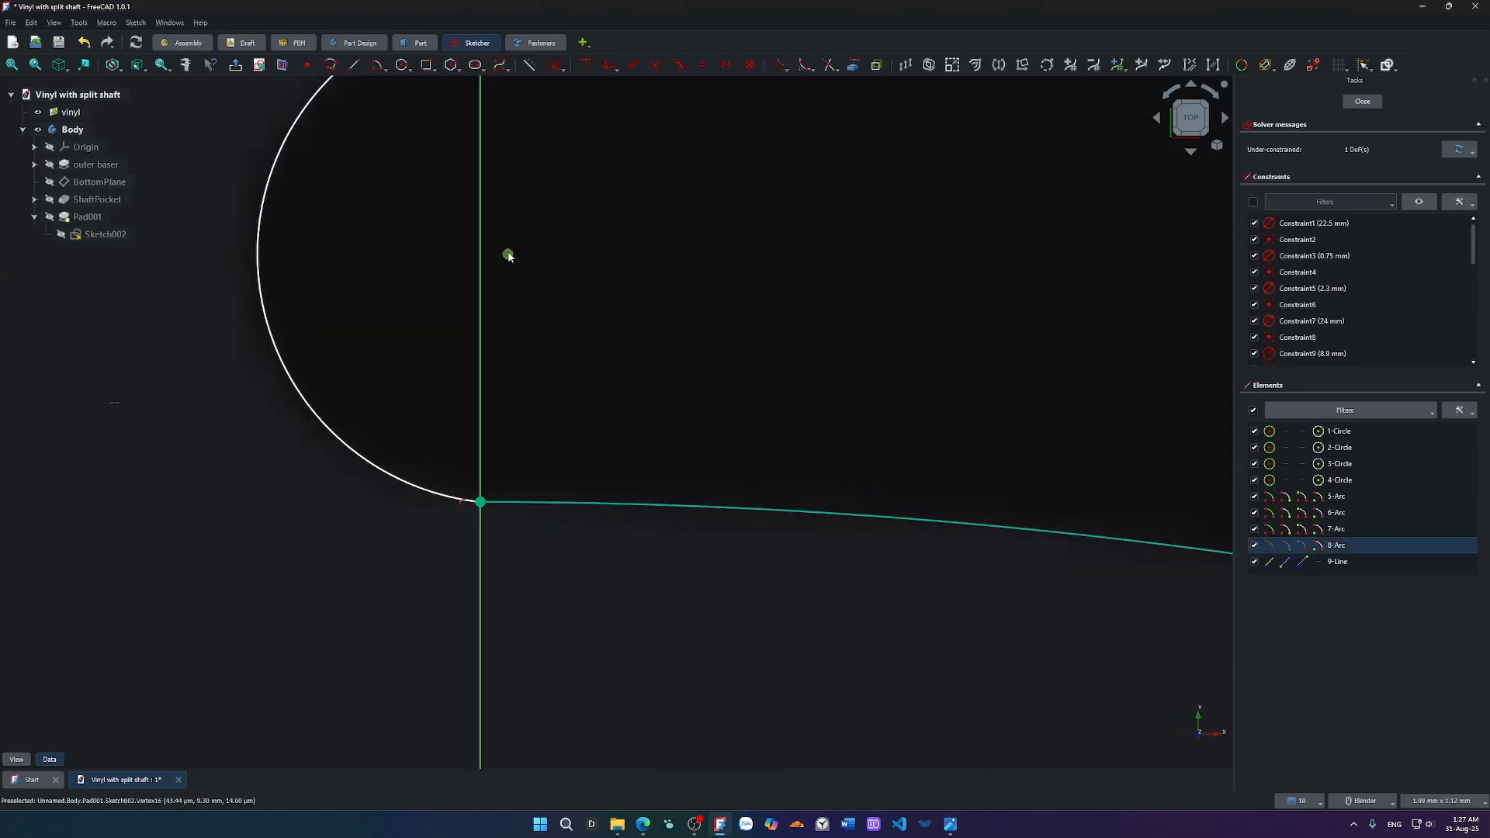
{"action": "left_click", "coordinate": [508, 254]}
{"action": "left_click", "coordinate": [483, 278]}
{"action": "key", "text": "c"}
{"action": "scroll", "coordinate": [485, 280], "scroll_direction": "down", "scroll_amount": 6}
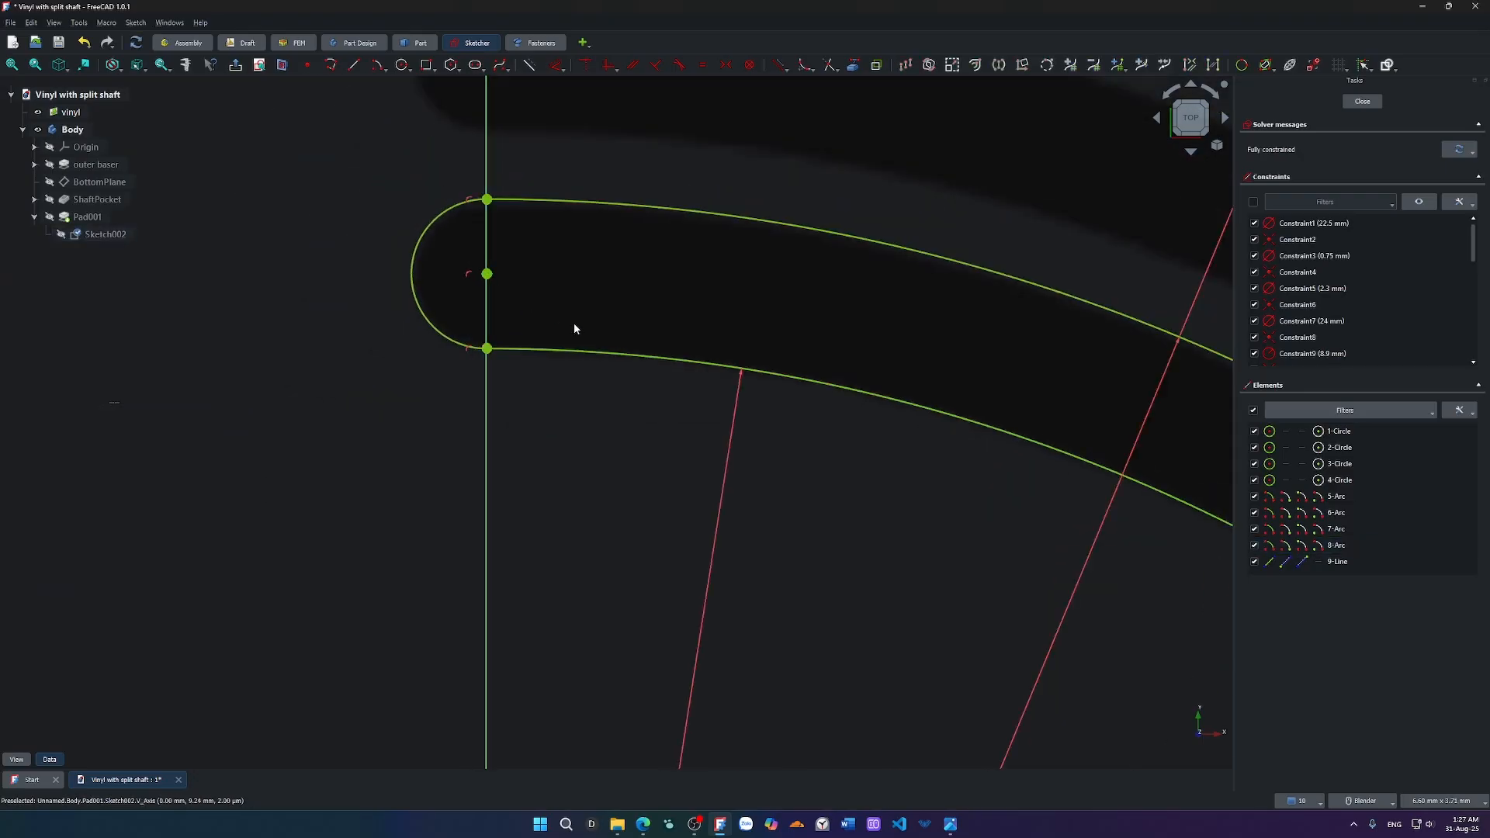
{"action": "scroll", "coordinate": [802, 509], "scroll_direction": "down", "scroll_amount": 4}
{"action": "middle_click_drag", "start_coordinate": [818, 489], "coordinate": [442, 323], "text": "shift"}
{"action": "scroll", "coordinate": [465, 326], "scroll_direction": "down", "scroll_amount": 2}
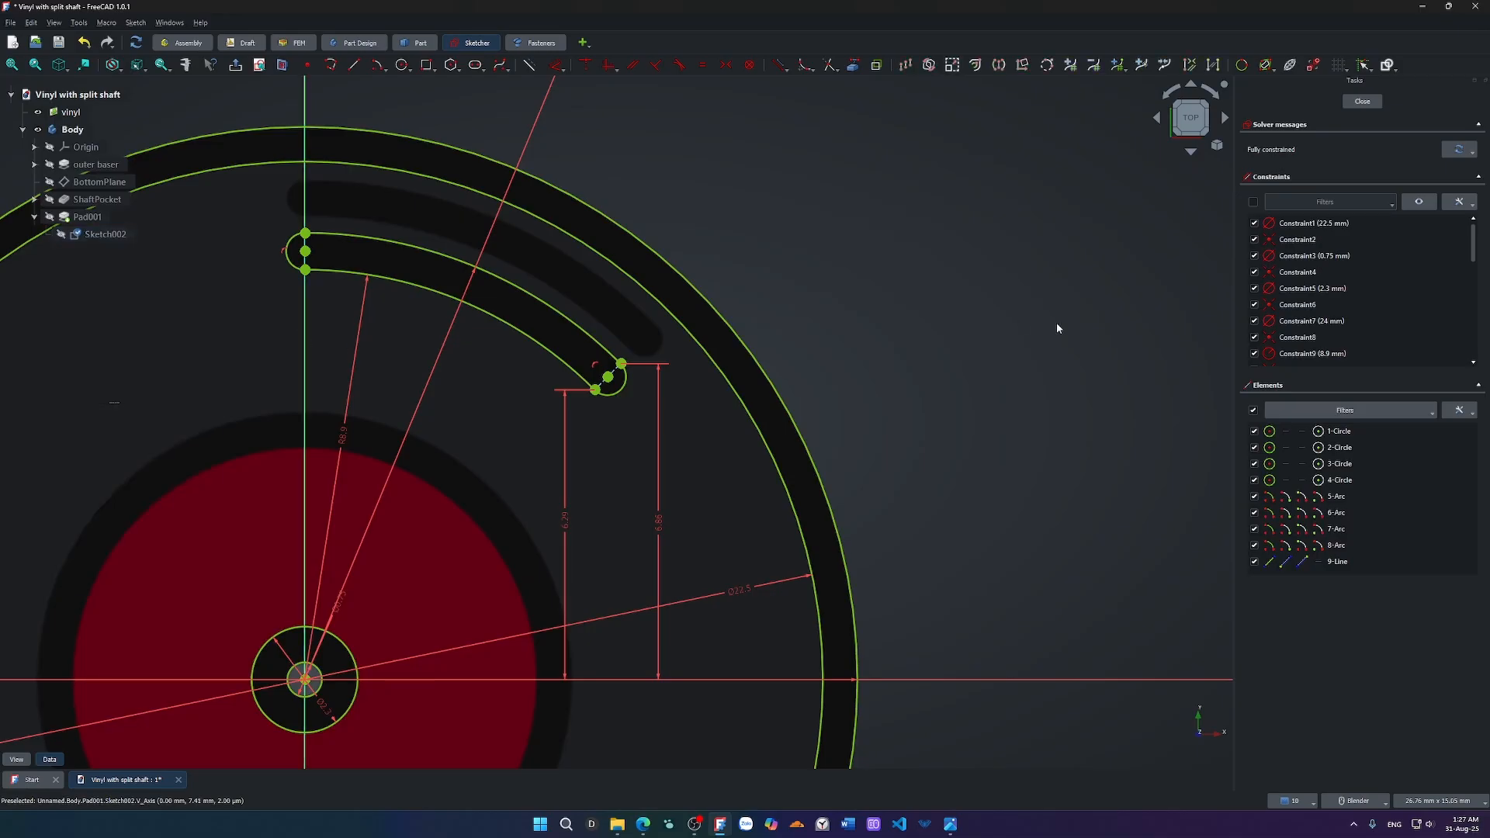
{"action": "scroll", "coordinate": [1057, 328], "scroll_direction": "down", "scroll_amount": 4}
{"action": "scroll", "coordinate": [1050, 332], "scroll_direction": "up", "scroll_amount": 3}
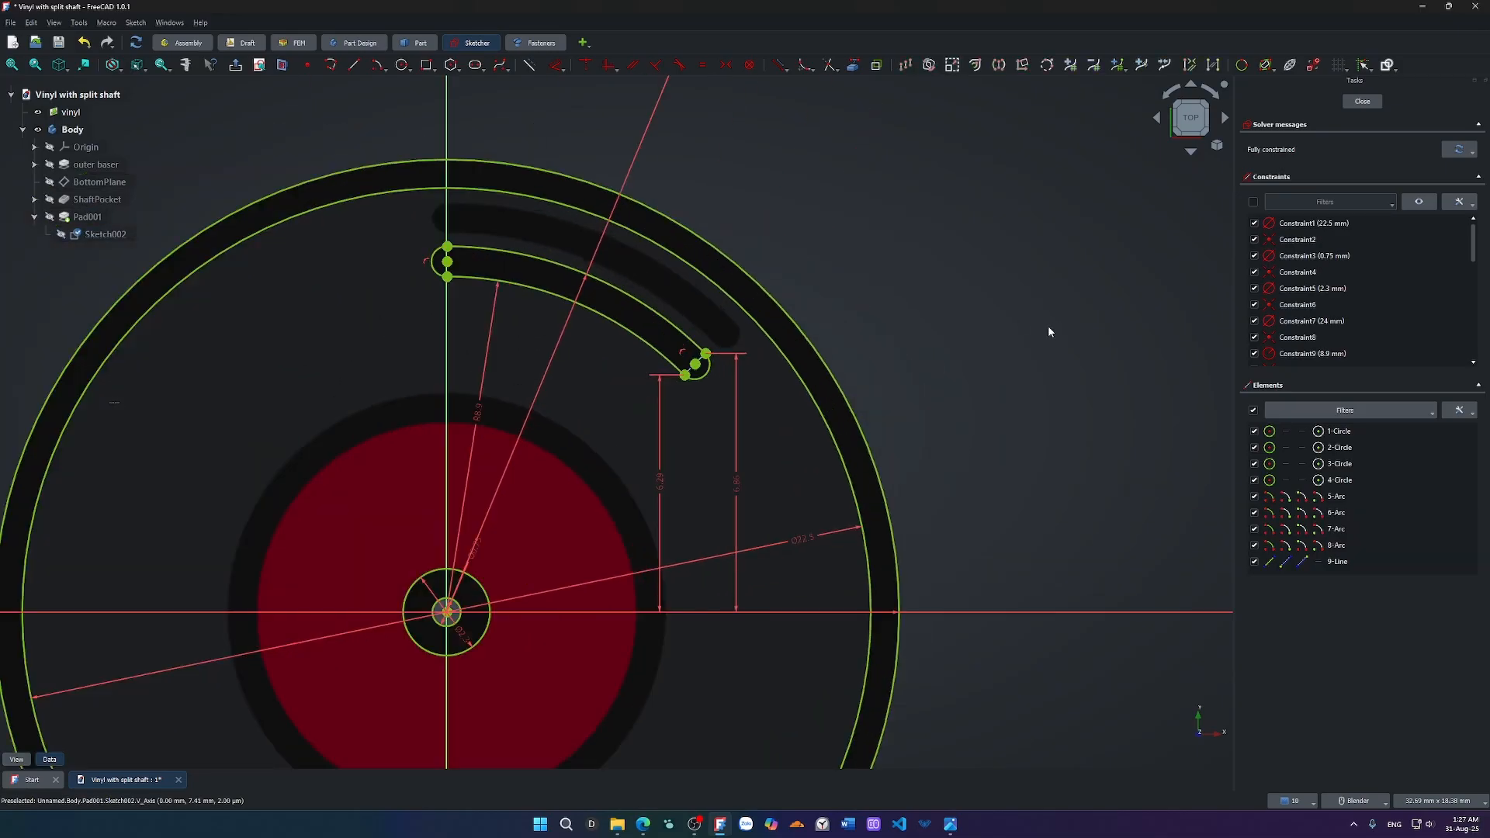
{"action": "key", "text": "g"}
{"action": "key", "text": "a"}
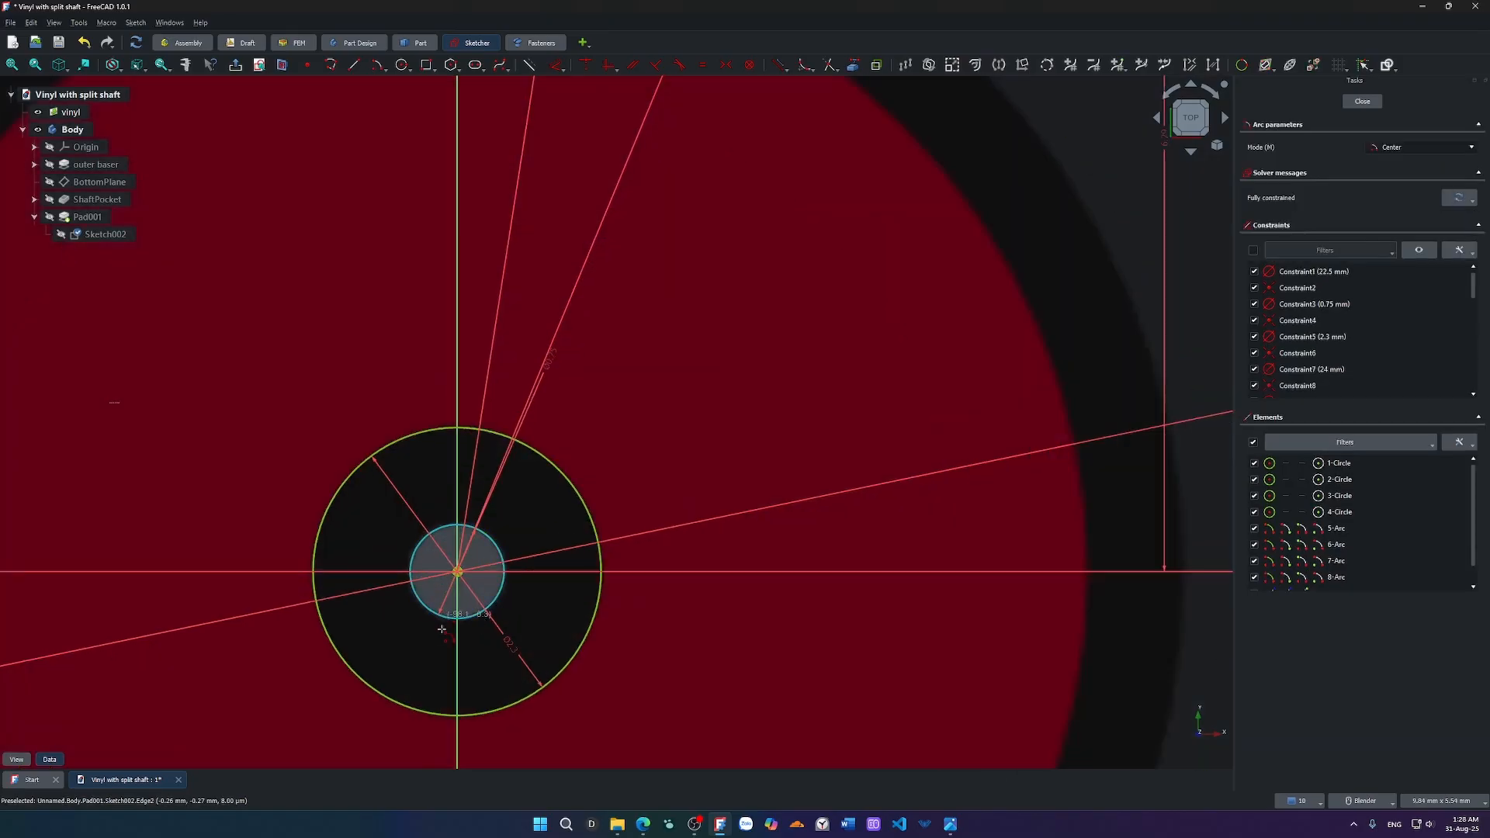
{"action": "scroll", "coordinate": [442, 624], "scroll_direction": "up", "scroll_amount": 3}
{"action": "left_click", "coordinate": [453, 578]}
{"action": "scroll", "coordinate": [590, 502], "scroll_direction": "down", "scroll_amount": 3}
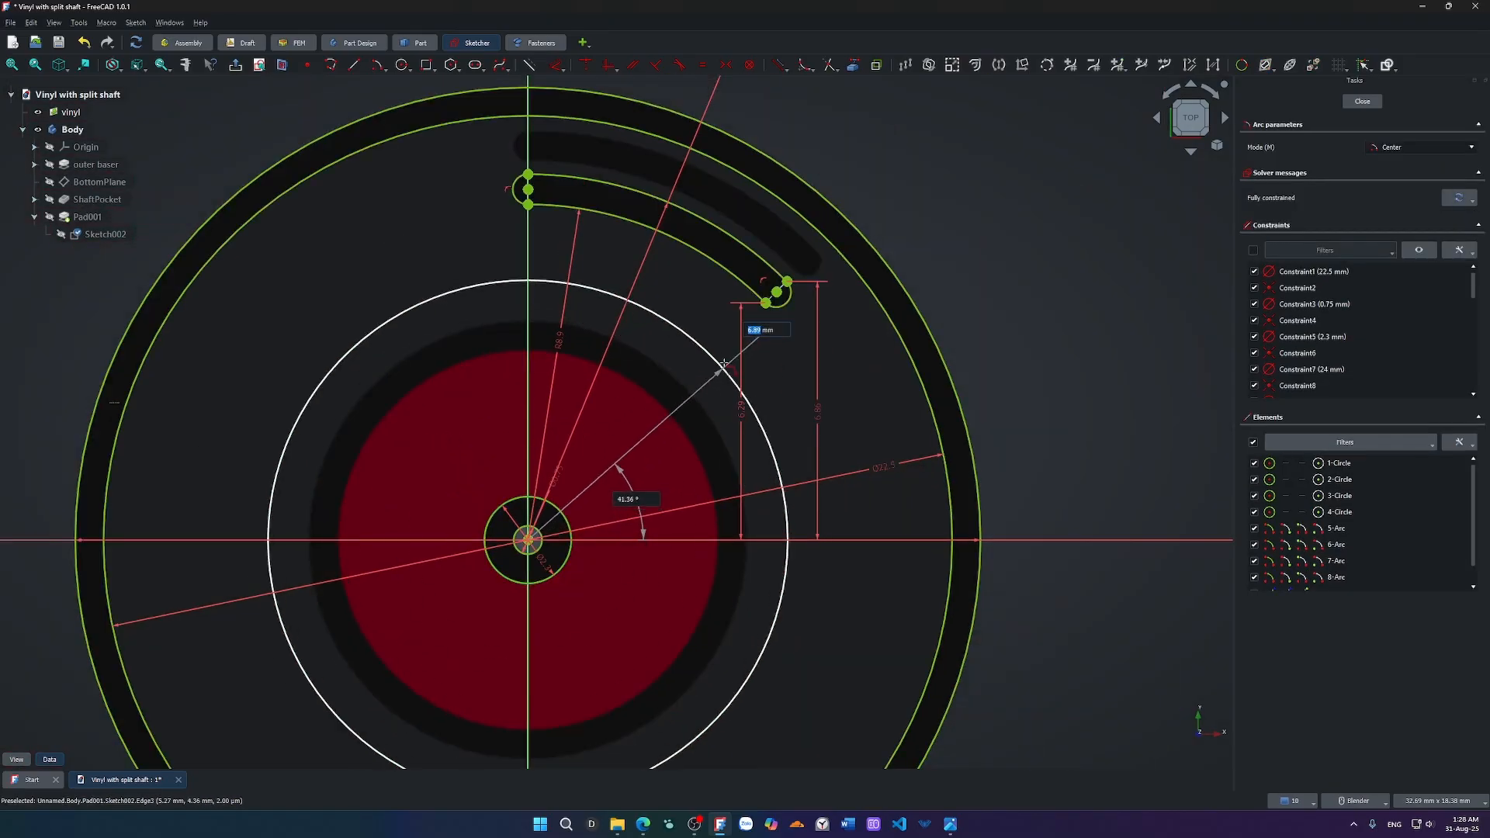
{"action": "scroll", "coordinate": [771, 287], "scroll_direction": "up", "scroll_amount": 1}
{"action": "scroll", "coordinate": [770, 287], "scroll_direction": "up", "scroll_amount": 3}
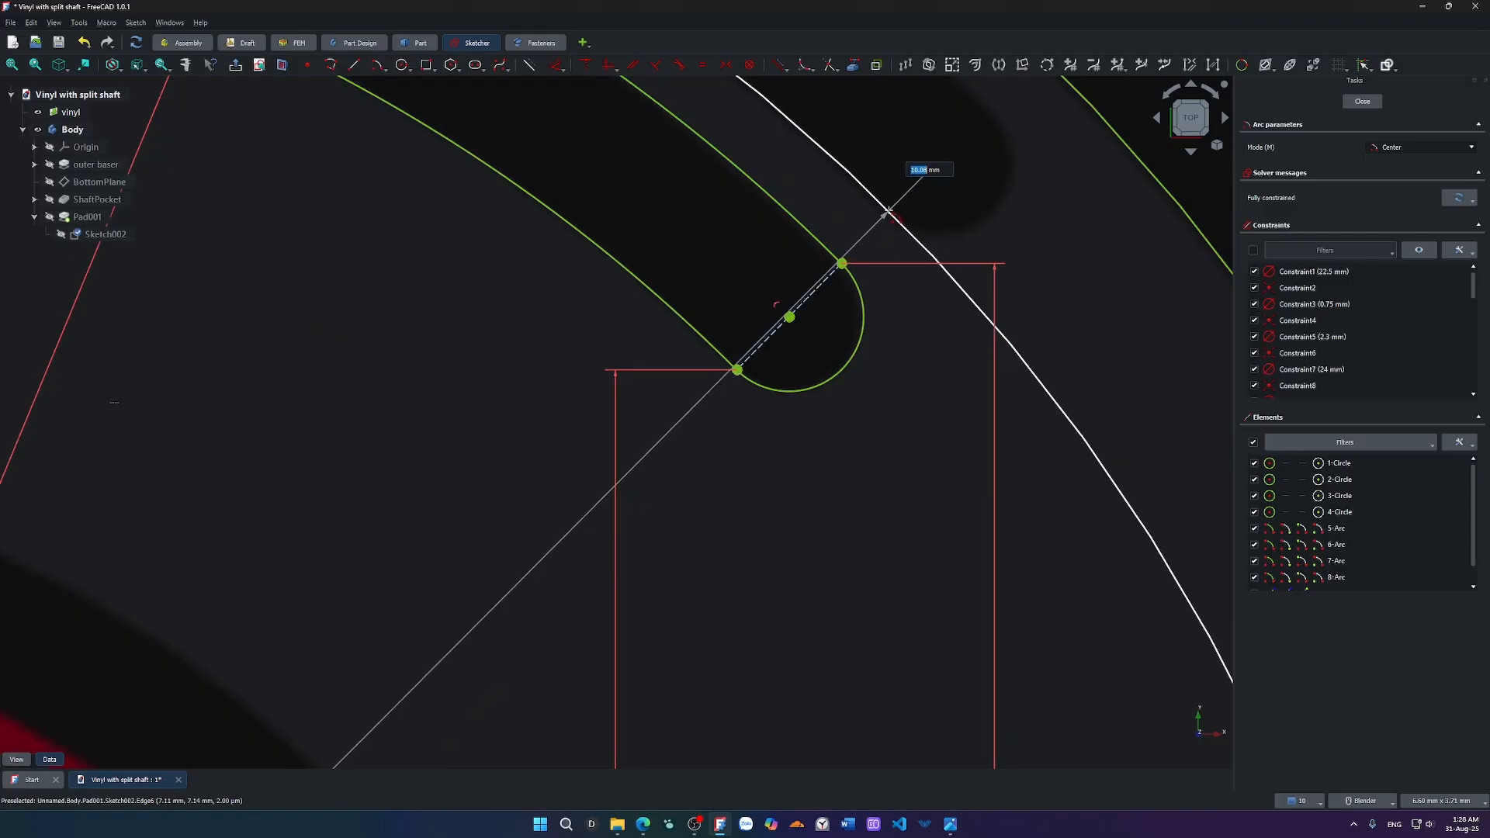
{"action": "key", "text": "Escape"}
Measure the length of the construction line across the inner groove's far end without adding a dimension.
{"action": "key", "text": "d"}
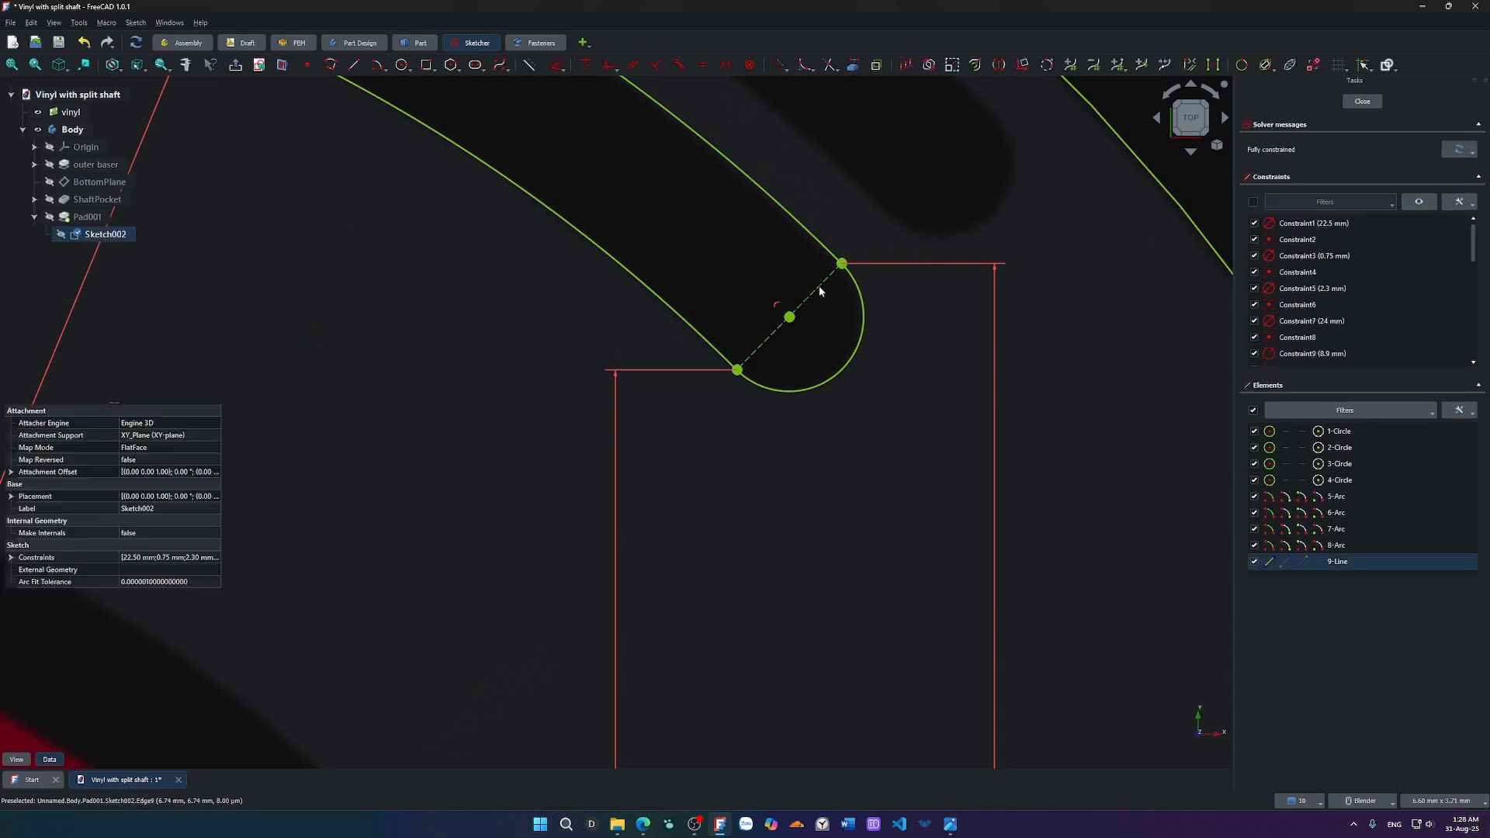
{"action": "left_click", "coordinate": [821, 287]}
{"action": "left_click", "coordinate": [747, 303]}
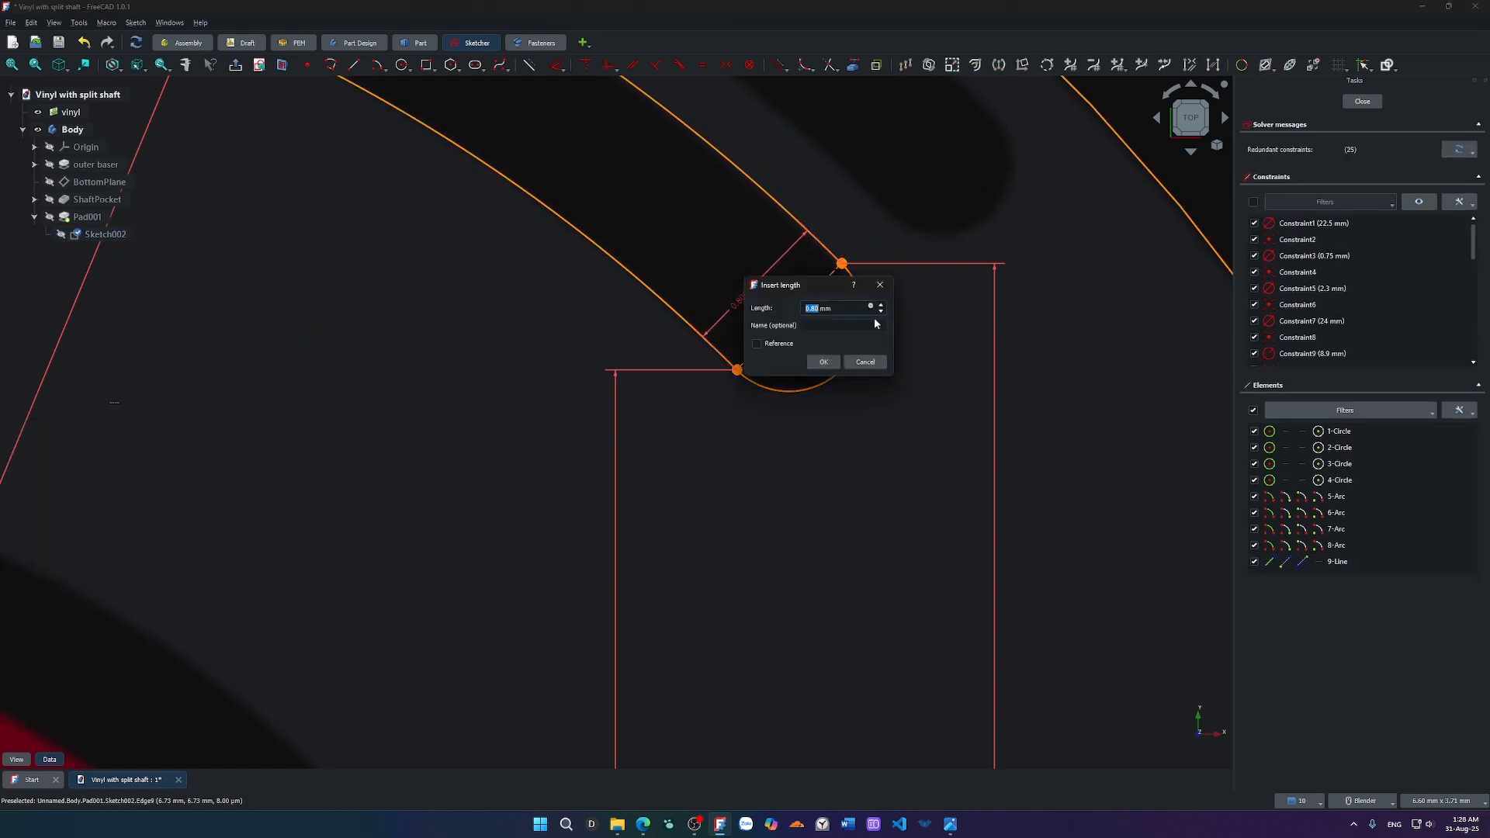
{"action": "left_click", "coordinate": [865, 362]}
{"action": "scroll", "coordinate": [799, 457], "scroll_direction": "down", "scroll_amount": 8}
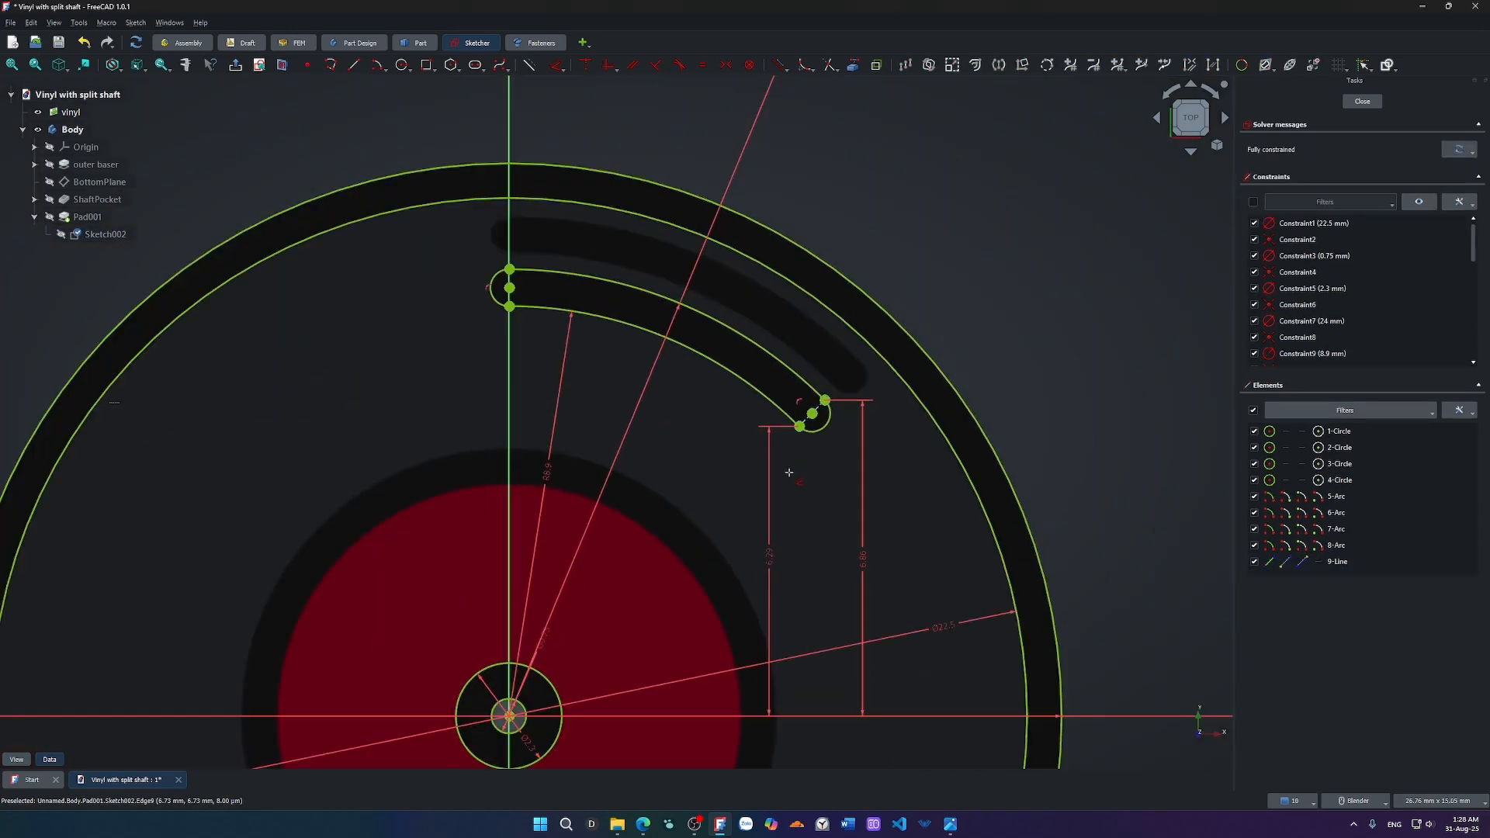
{"action": "scroll", "coordinate": [646, 580], "scroll_direction": "up", "scroll_amount": 5}
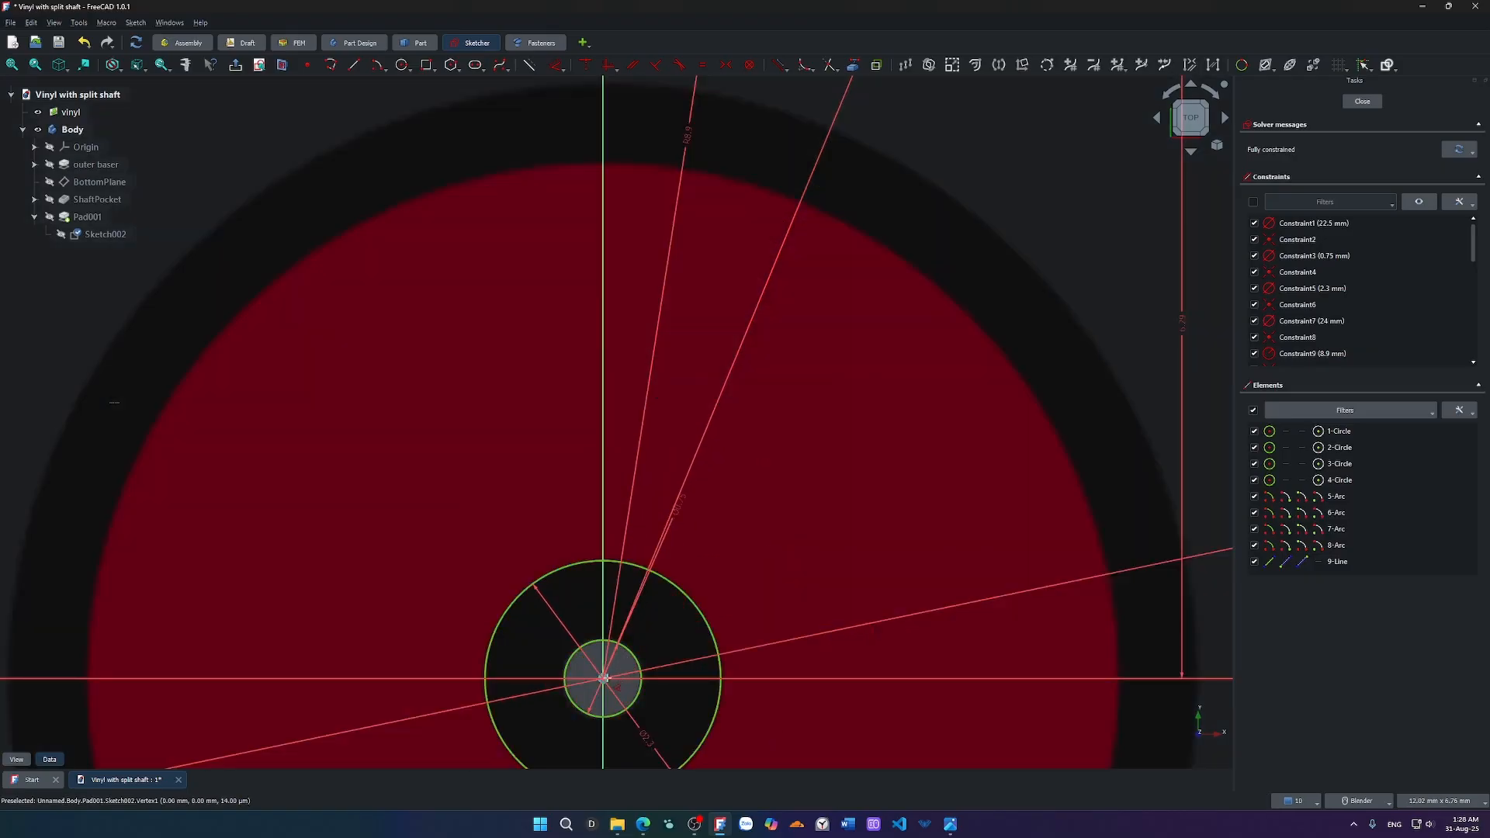
{"action": "scroll", "coordinate": [849, 459], "scroll_direction": "down", "scroll_amount": 5}
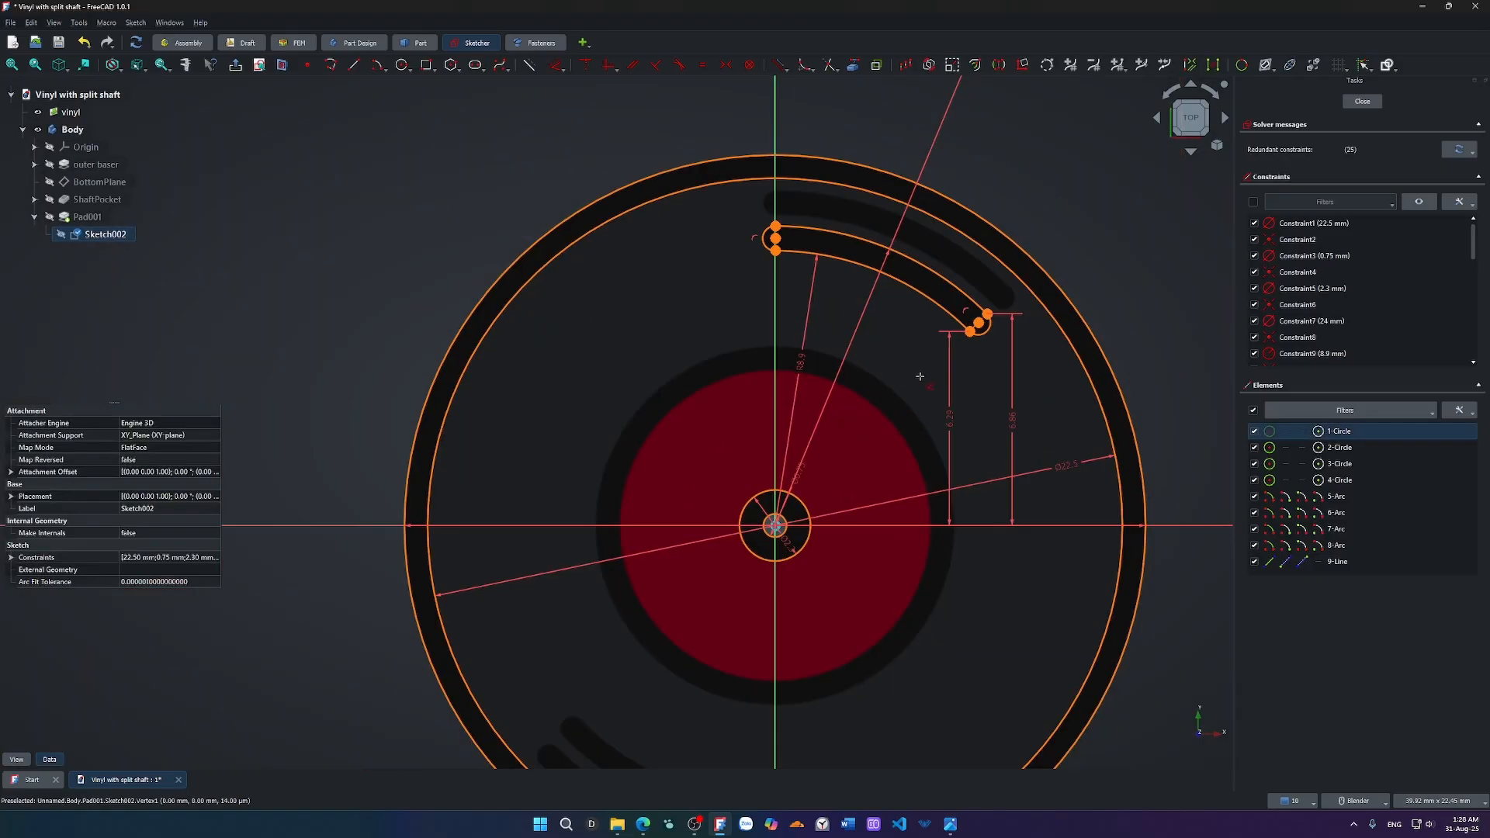
{"action": "left_click", "coordinate": [851, 457]}
{"action": "key", "text": "Escape"}
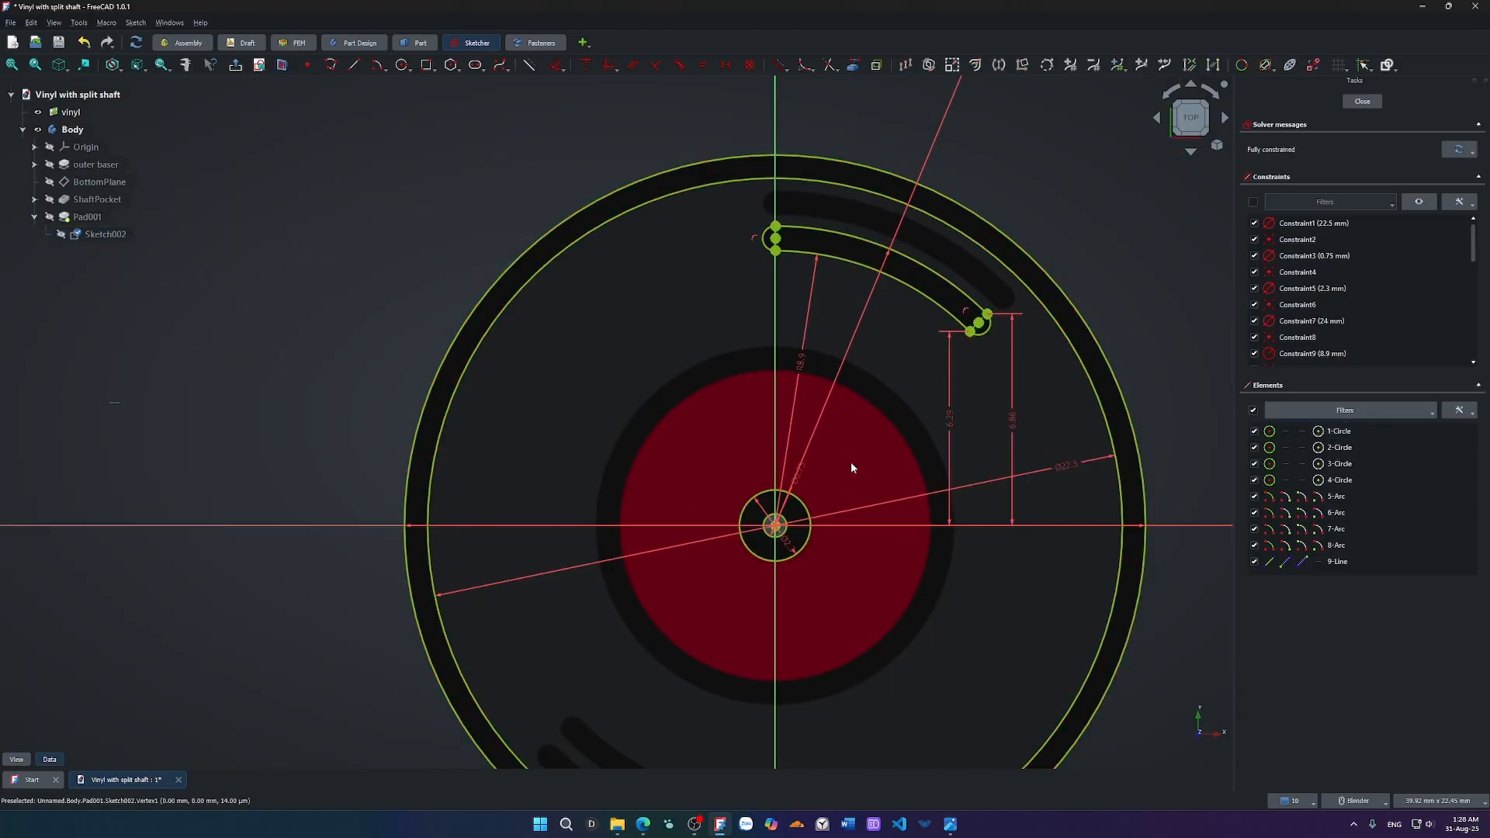
Draw a 10.8 mm radius arc centred on the origin along the outer groove's outer edge, from the vertical axis to the groove's far end.
{"action": "key", "text": "g"}
{"action": "key", "text": "a"}
{"action": "scroll", "coordinate": [741, 542], "scroll_direction": "up", "scroll_amount": 5}
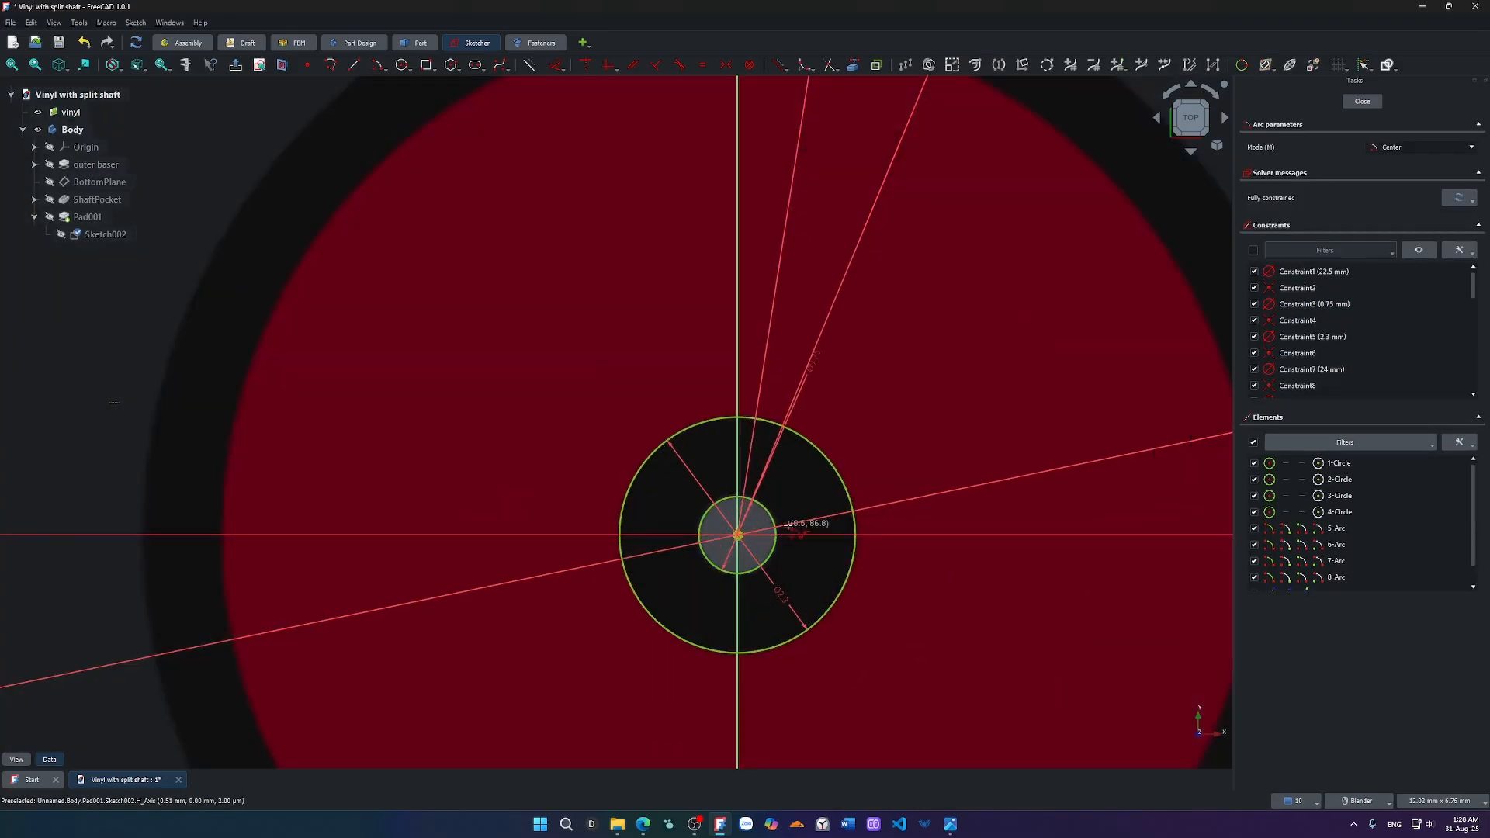
{"action": "left_click", "coordinate": [741, 542]}
{"action": "scroll", "coordinate": [805, 395], "scroll_direction": "up", "scroll_amount": 5}
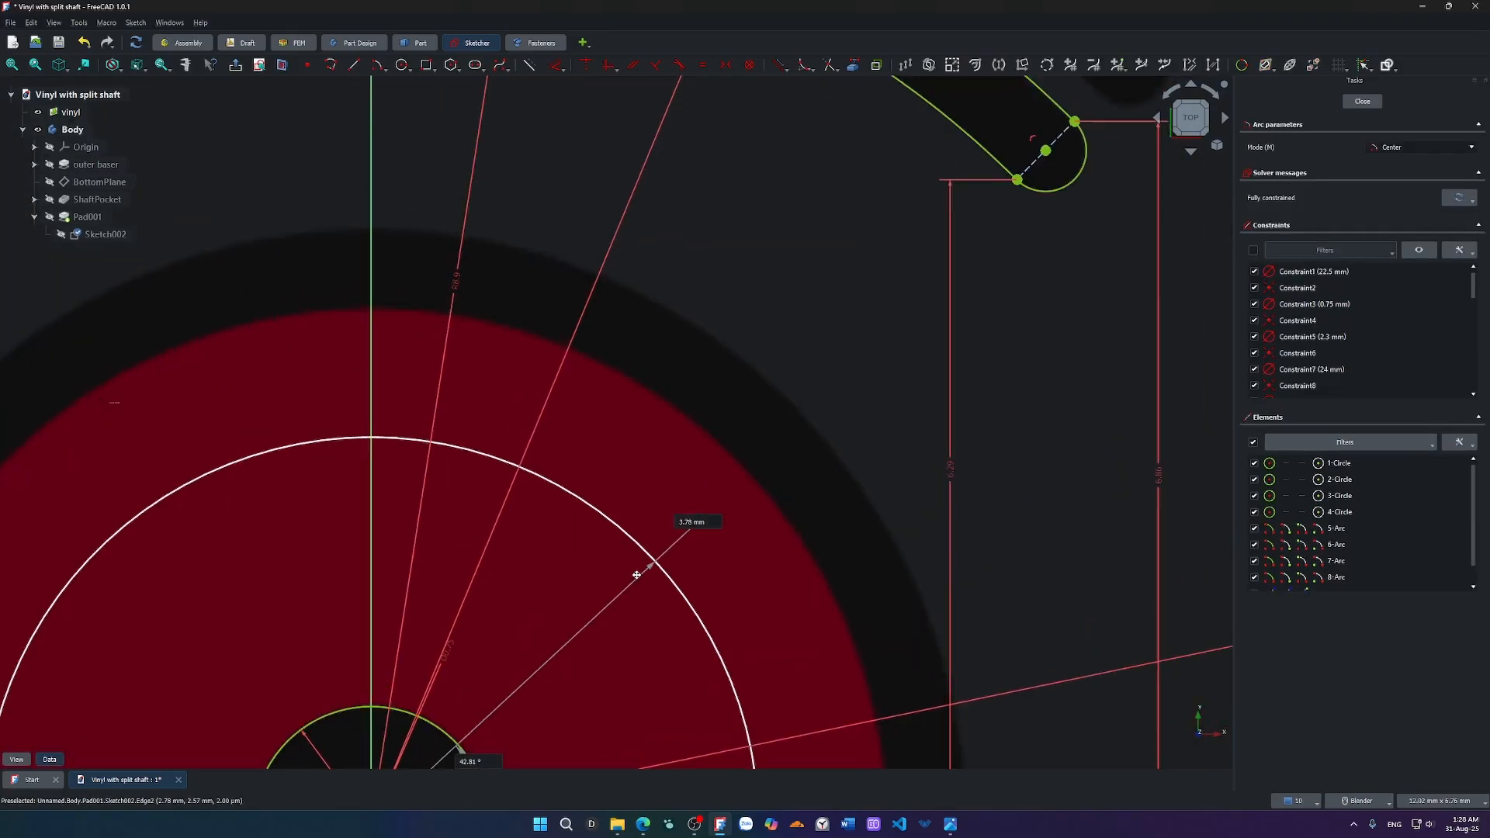
{"action": "scroll", "coordinate": [804, 396], "scroll_direction": "down", "scroll_amount": 5}
{"action": "scroll", "coordinate": [710, 488], "scroll_direction": "up", "scroll_amount": 8}
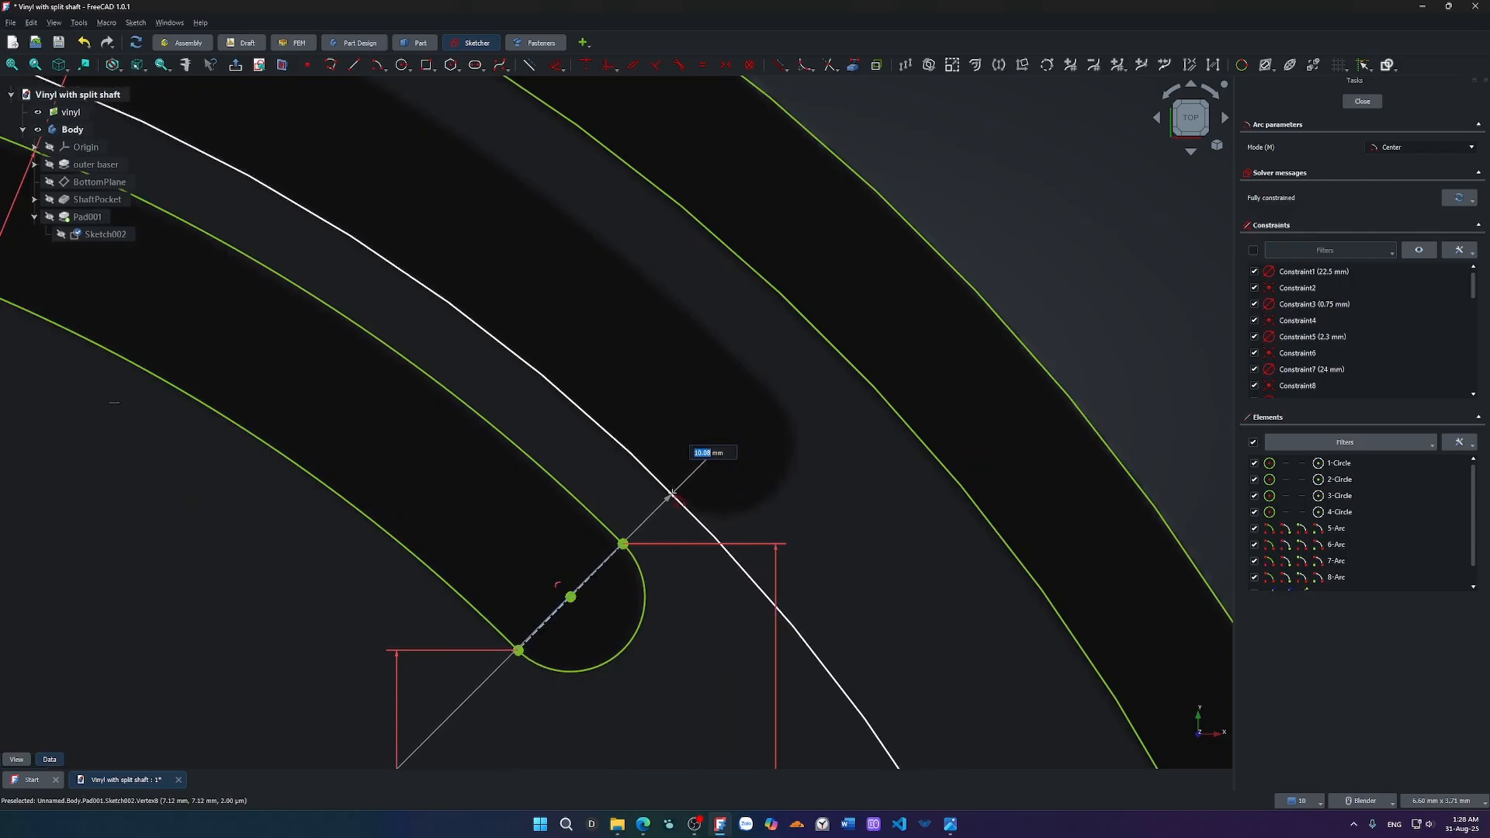
{"action": "type", "text": "10.8"}
{"action": "key", "text": "Return"}
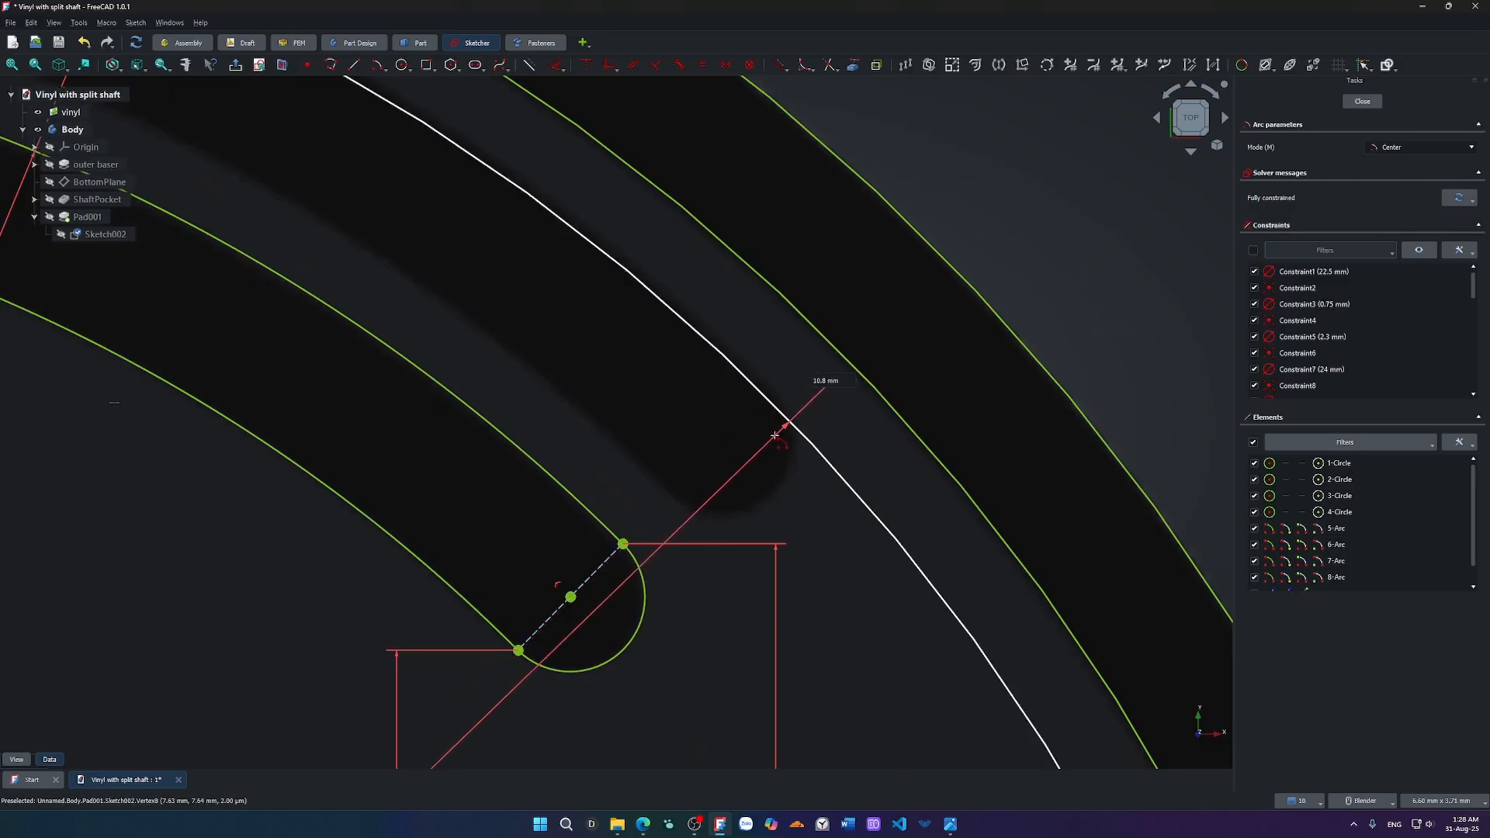
{"action": "scroll", "coordinate": [772, 427], "scroll_direction": "down", "scroll_amount": 5}
{"action": "scroll", "coordinate": [758, 397], "scroll_direction": "up", "scroll_amount": 5}
{"action": "scroll", "coordinate": [759, 396], "scroll_direction": "up", "scroll_amount": 2}
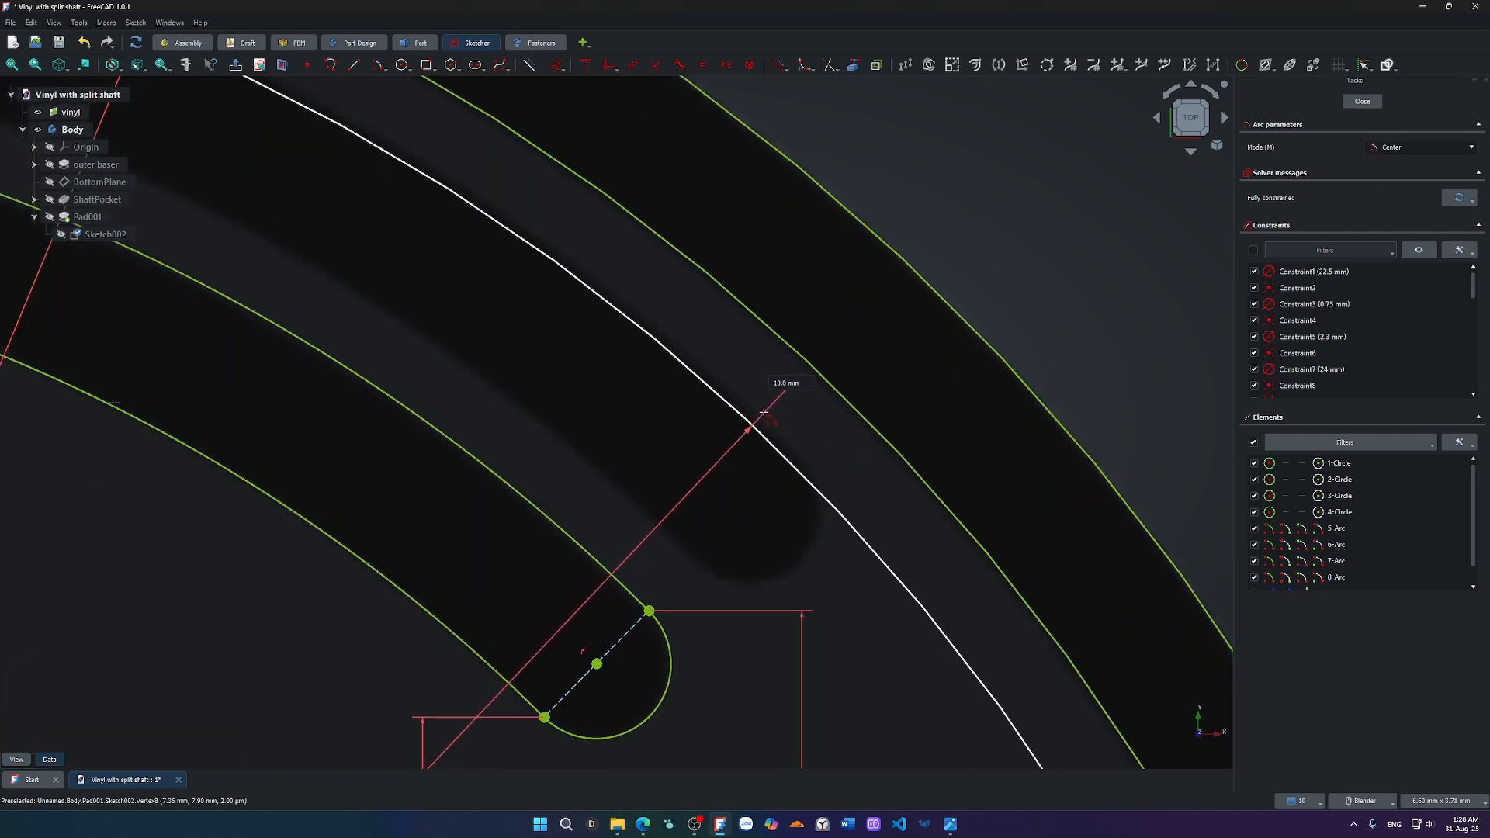
{"action": "scroll", "coordinate": [683, 349], "scroll_direction": "down", "scroll_amount": 5}
{"action": "scroll", "coordinate": [503, 256], "scroll_direction": "up", "scroll_amount": 4}
{"action": "scroll", "coordinate": [435, 272], "scroll_direction": "down", "scroll_amount": 3}
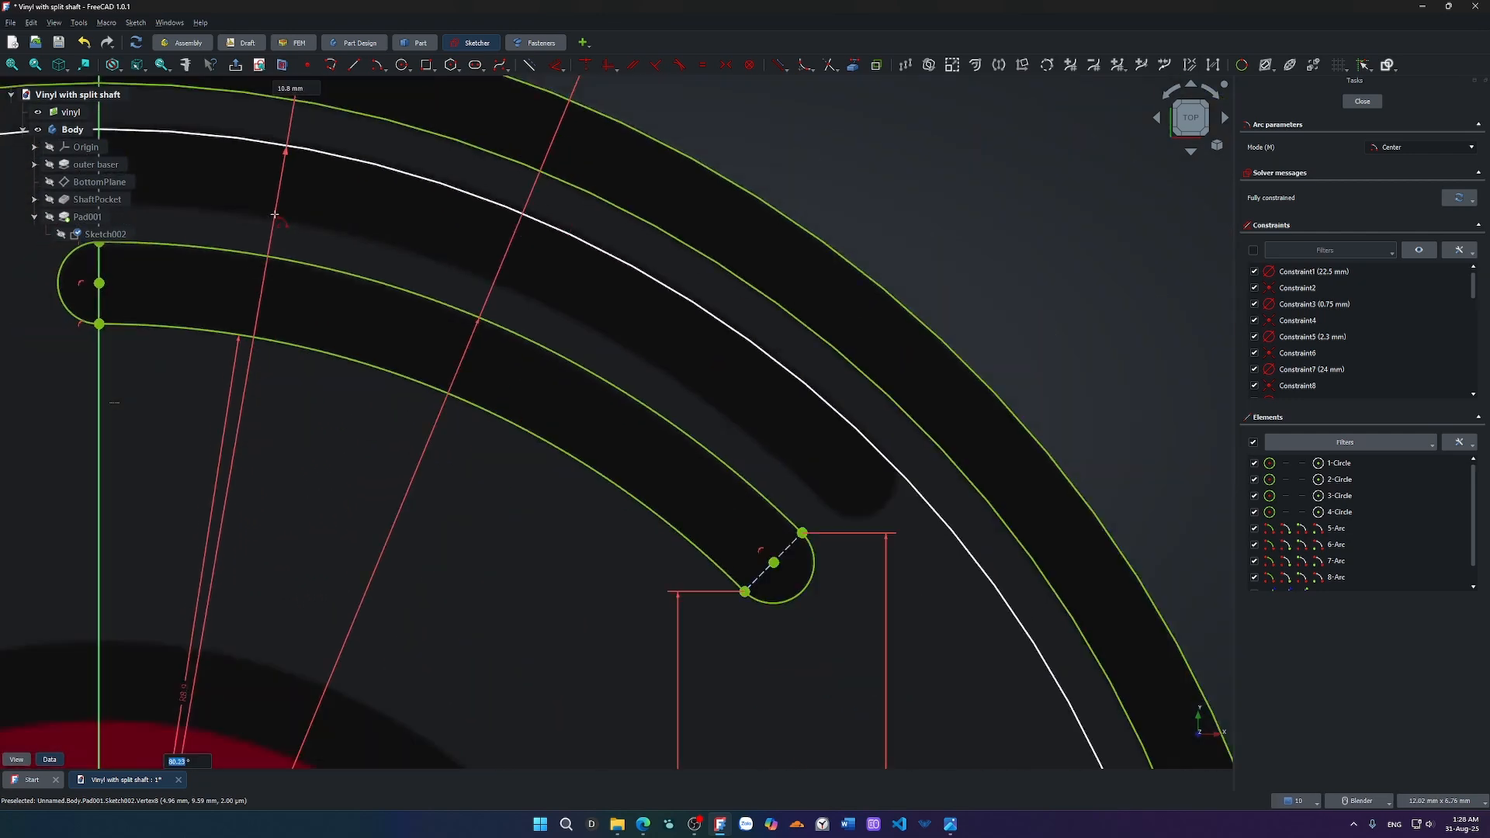
{"action": "scroll", "coordinate": [388, 279], "scroll_direction": "up", "scroll_amount": 2}
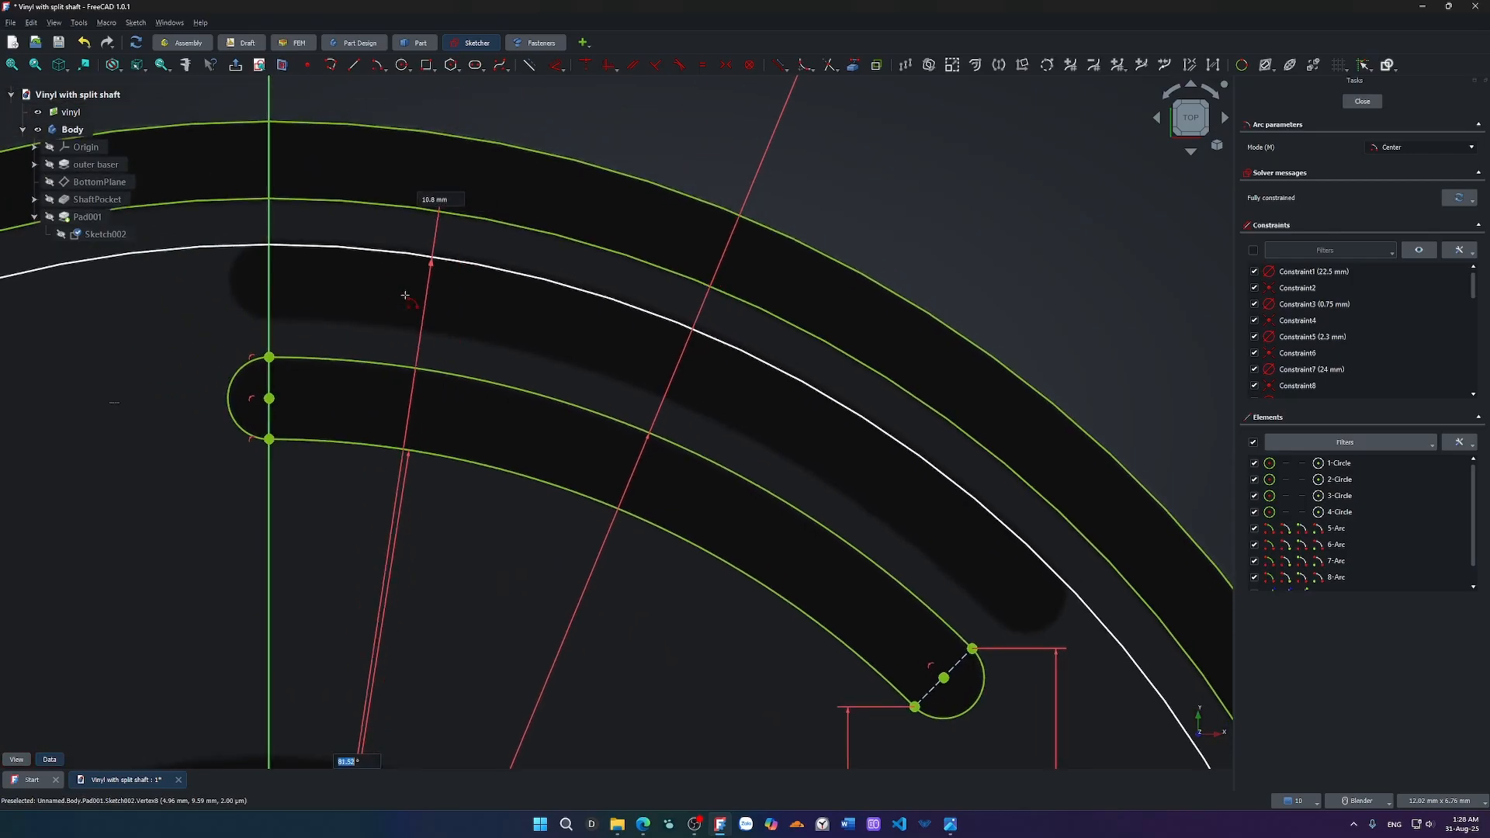
{"action": "left_click", "coordinate": [270, 249]}
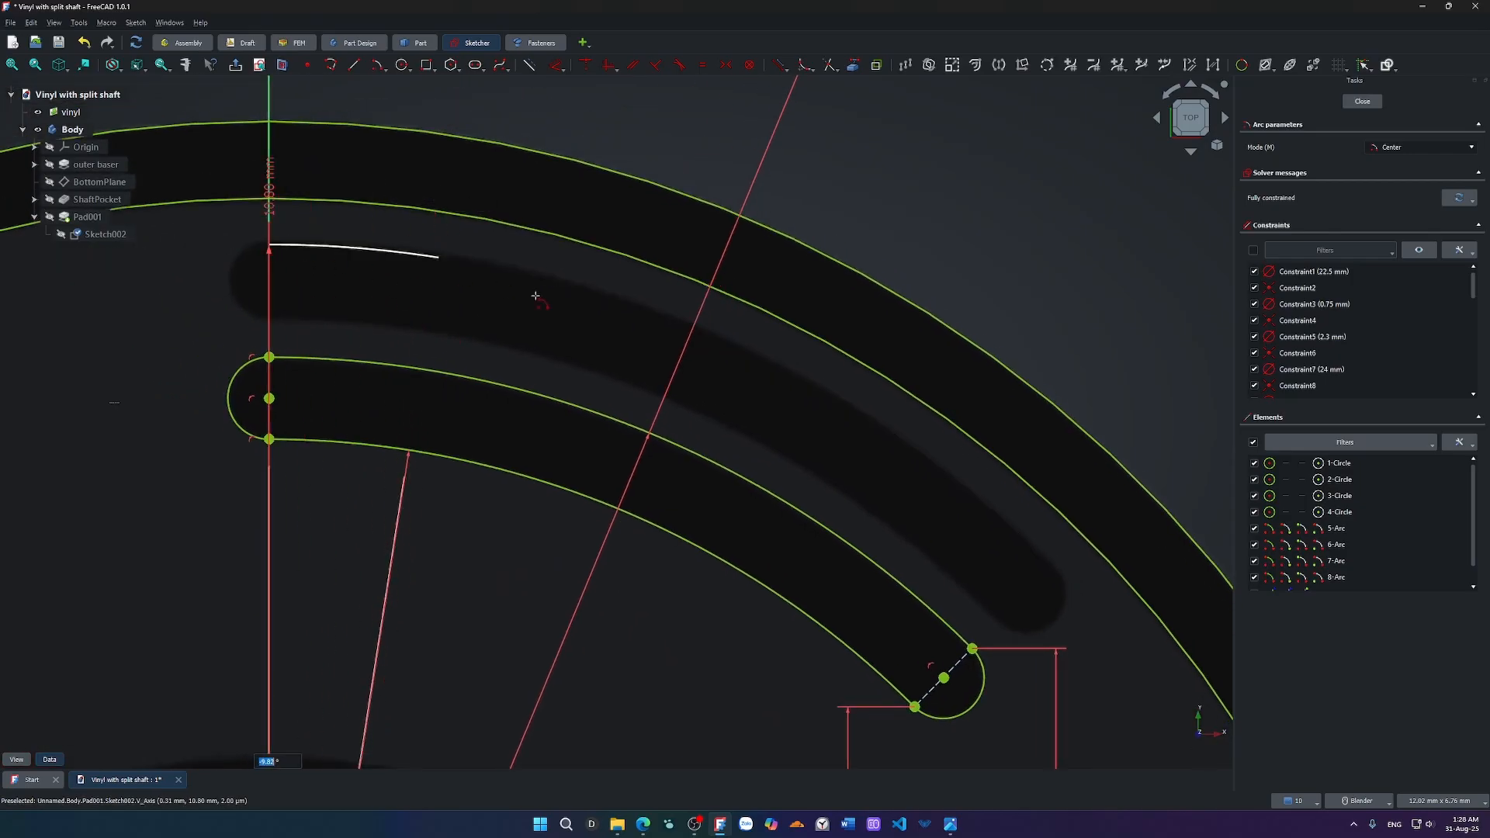
{"action": "left_click", "coordinate": [1055, 568]}
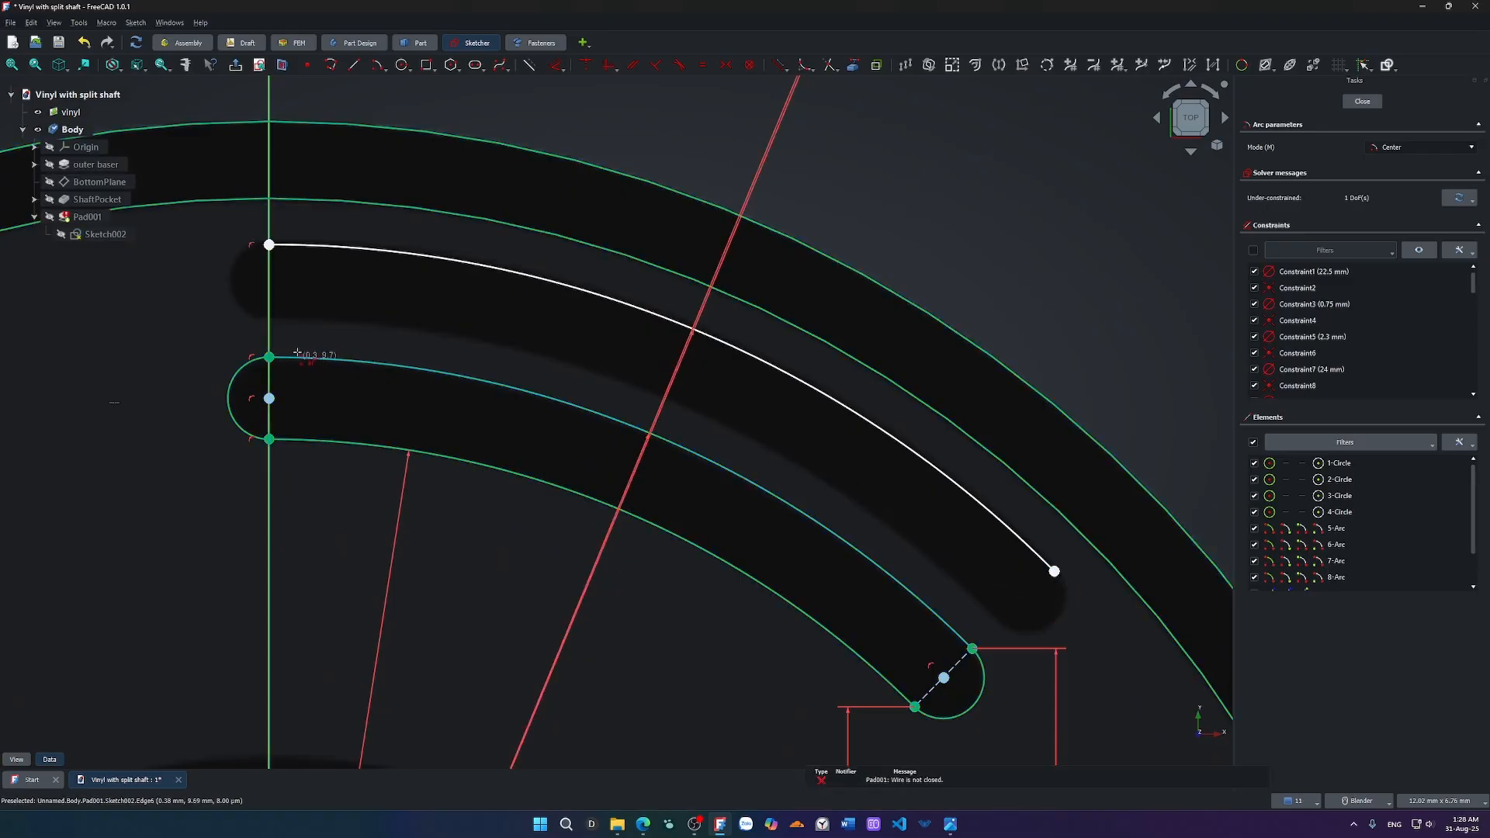
Draw a 10 mm radius arc centred on the origin along the outer groove's inner edge, from the vertical axis to its far end.
{"action": "scroll", "coordinate": [943, 563], "scroll_direction": "down", "scroll_amount": 5}
{"action": "scroll", "coordinate": [667, 551], "scroll_direction": "up", "scroll_amount": 10}
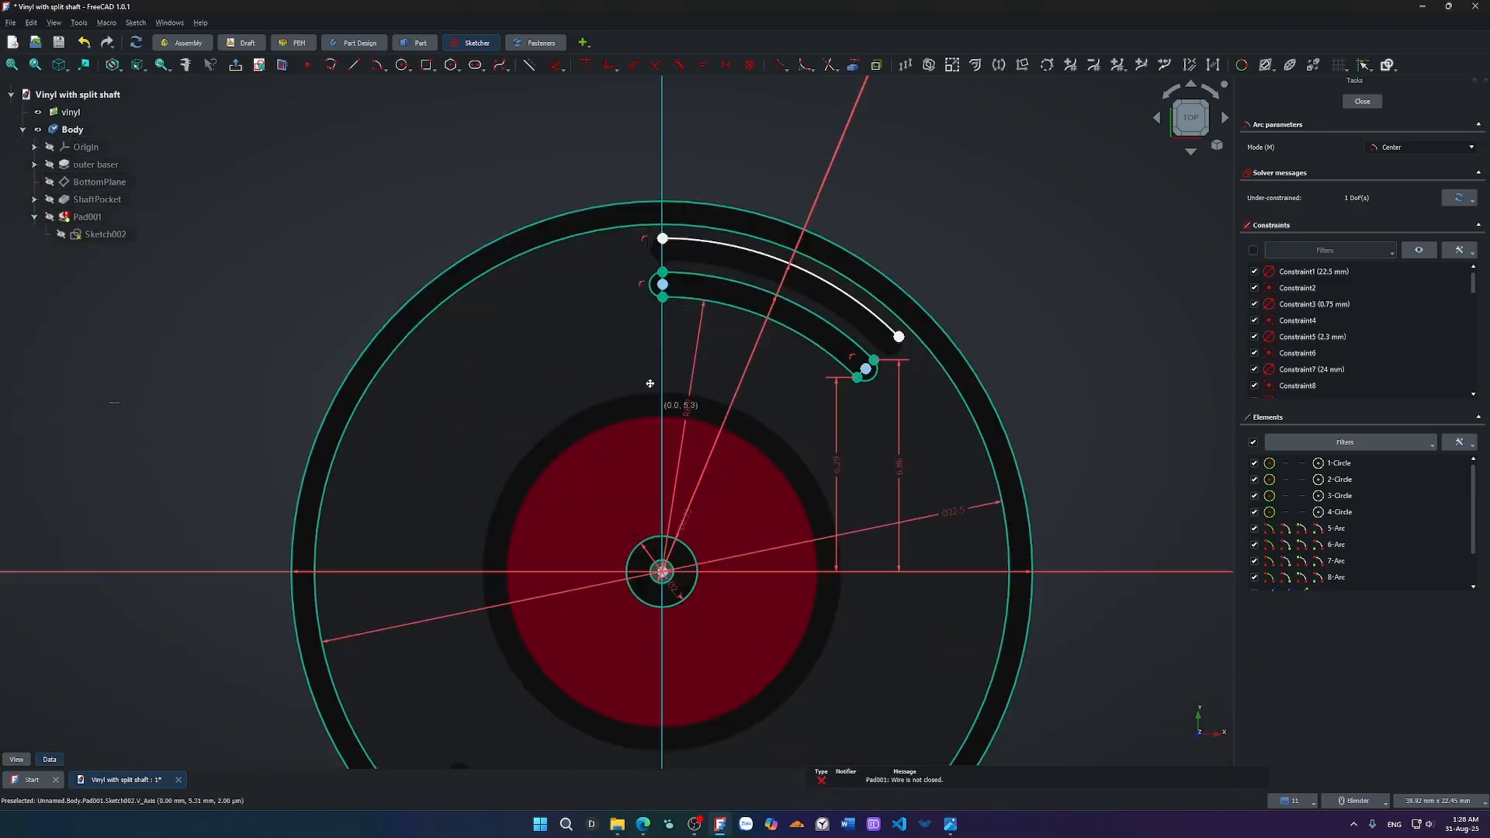
{"action": "left_click", "coordinate": [776, 623]}
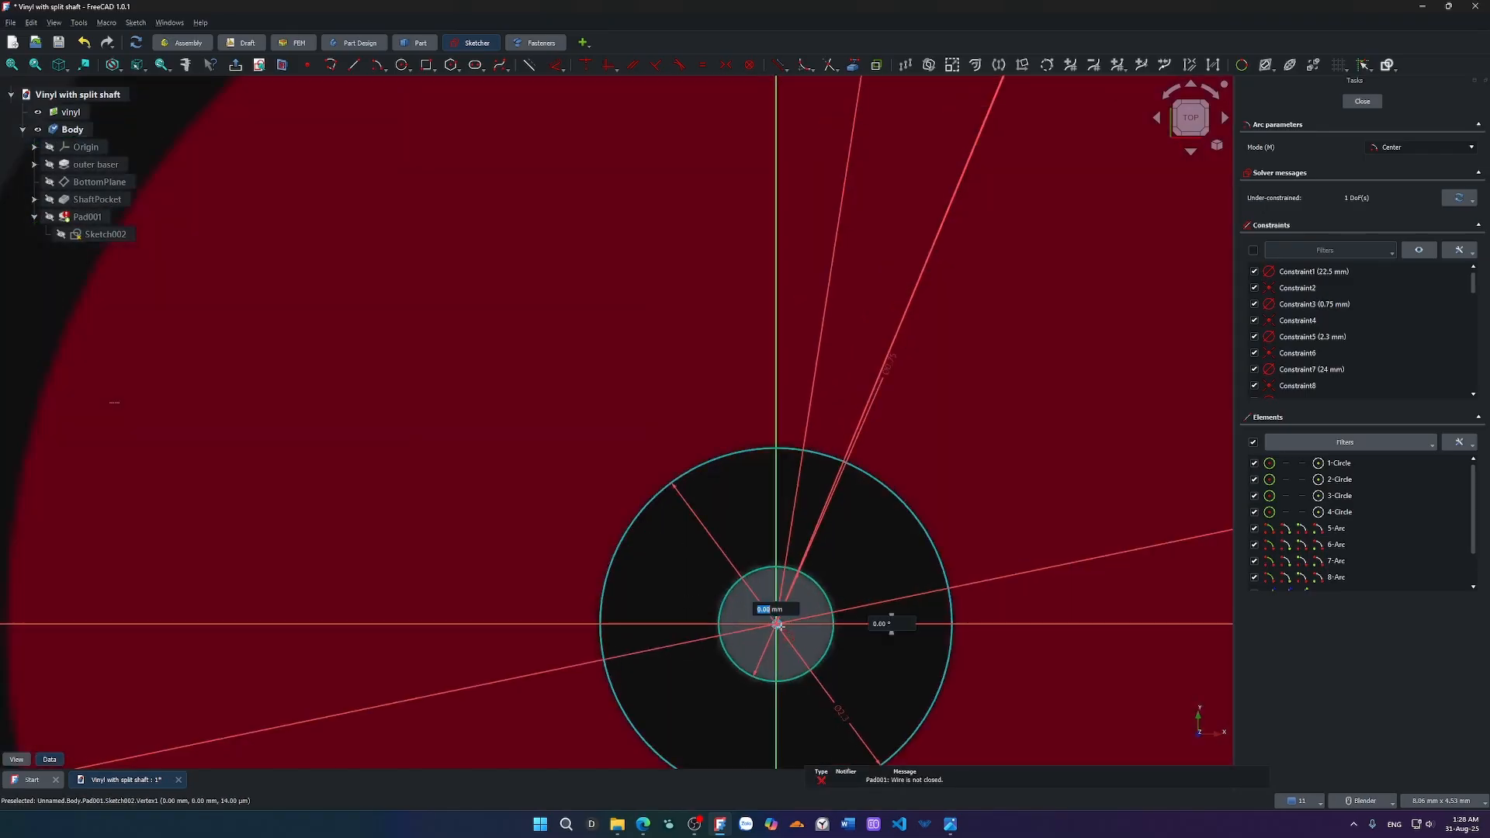
{"action": "scroll", "coordinate": [954, 468], "scroll_direction": "down", "scroll_amount": 2}
{"action": "scroll", "coordinate": [1086, 325], "scroll_direction": "up", "scroll_amount": 6}
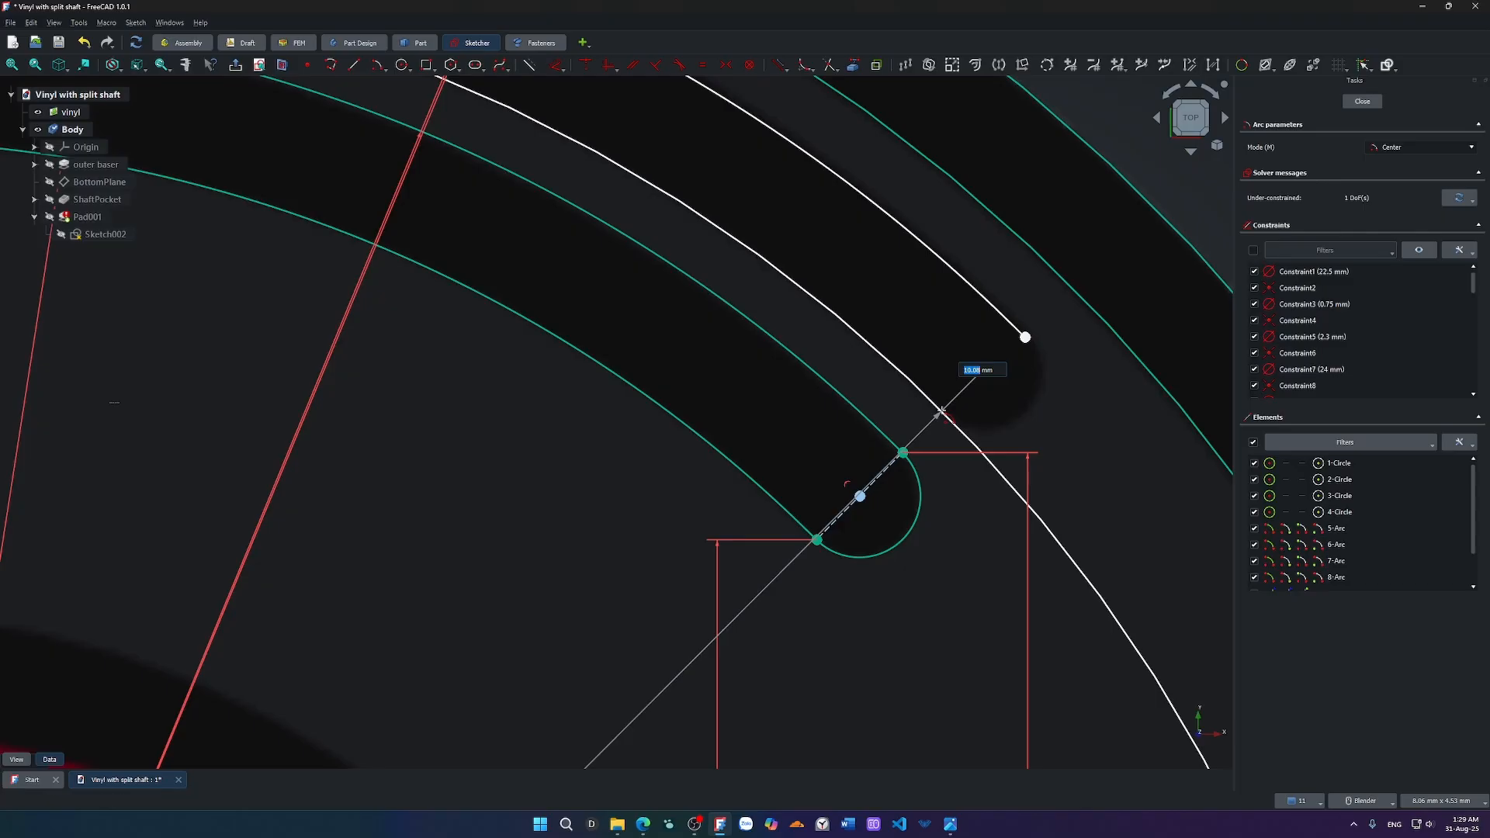
{"action": "type", "text": "10"}
{"action": "key", "text": "Return"}
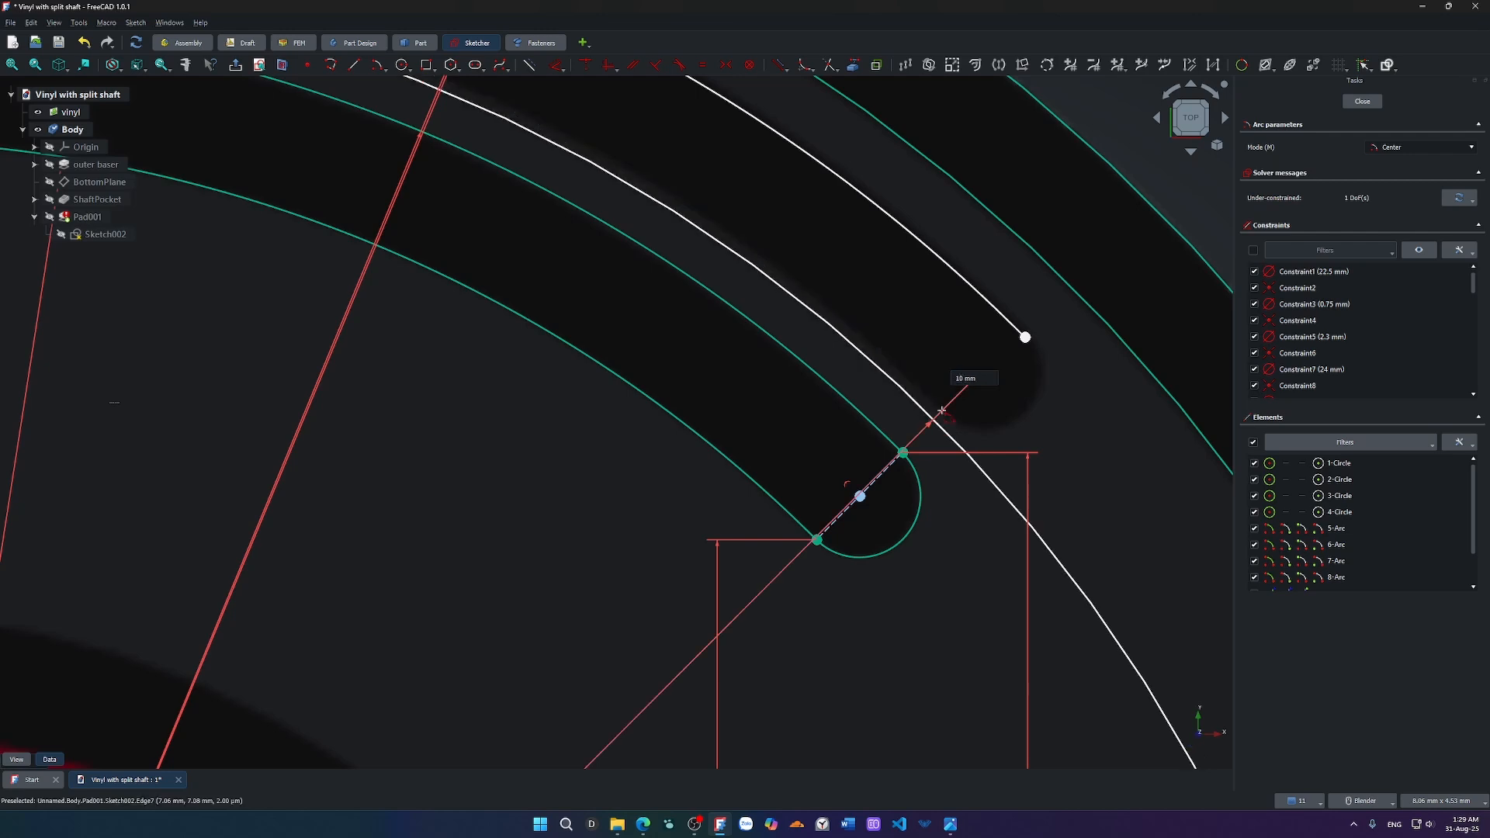
{"action": "scroll", "coordinate": [888, 316], "scroll_direction": "down", "scroll_amount": 5}
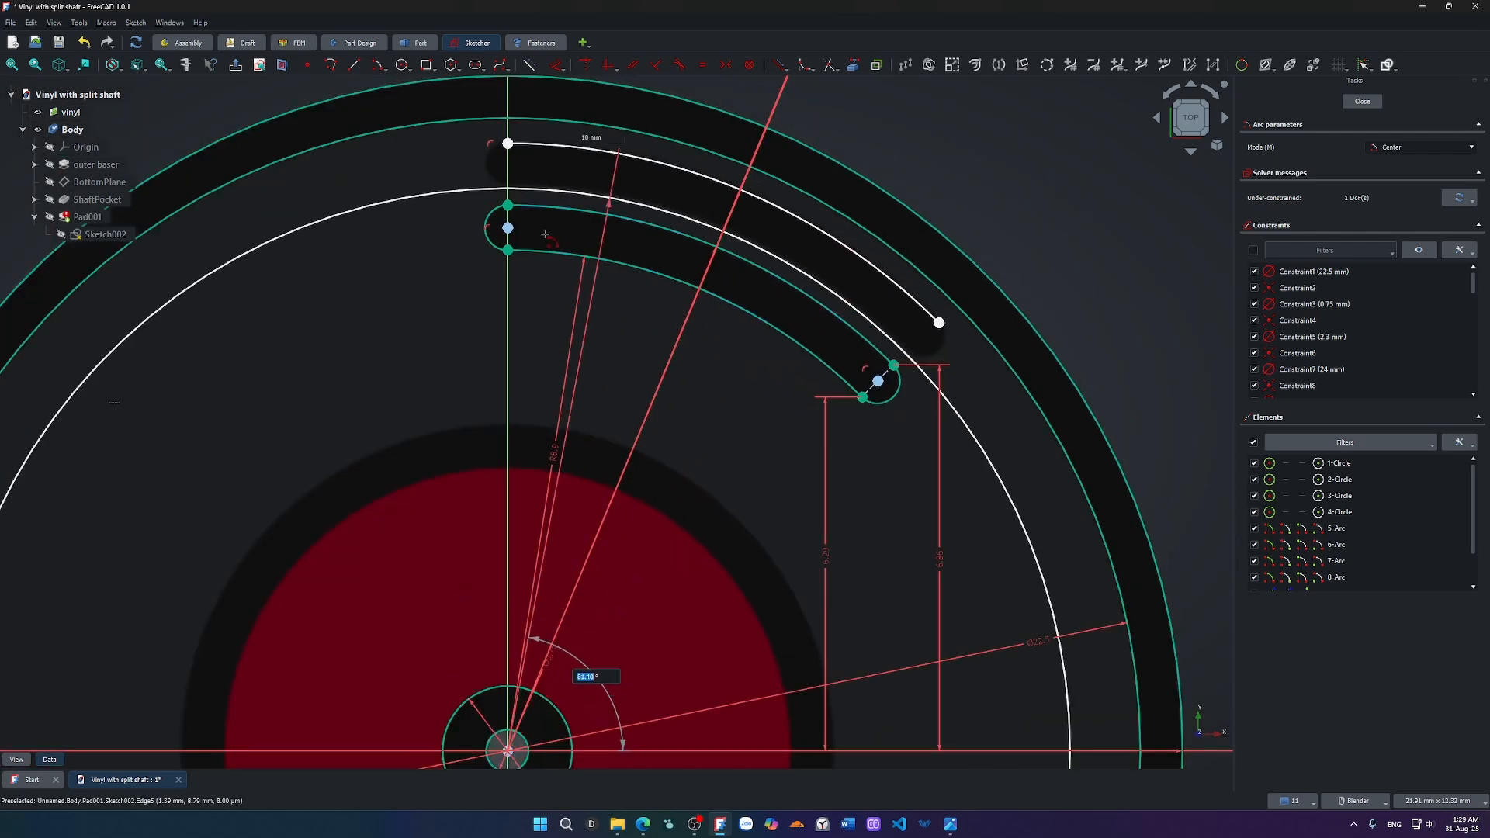
{"action": "scroll", "coordinate": [509, 189], "scroll_direction": "up", "scroll_amount": 4}
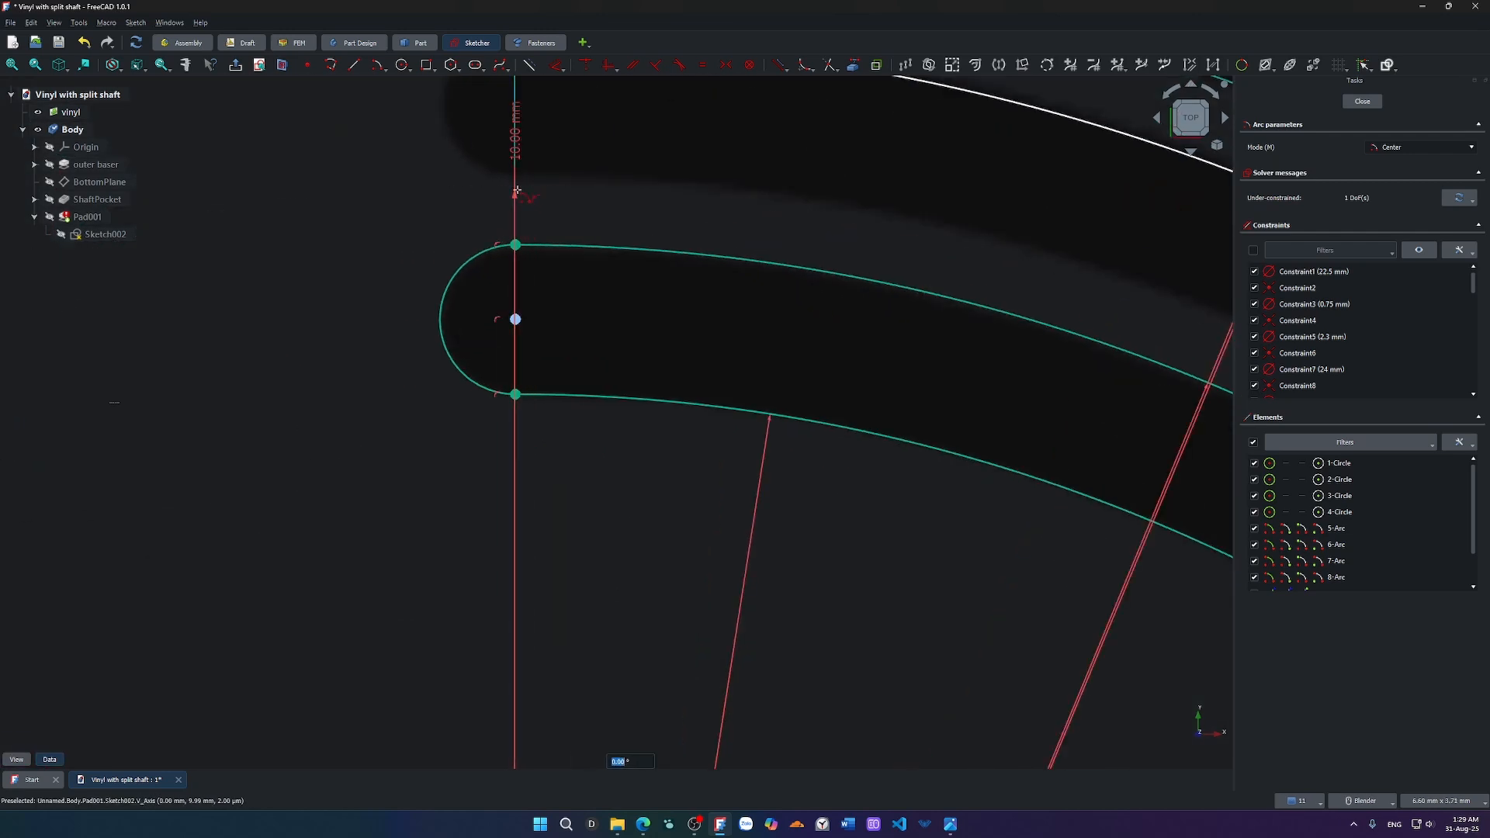
{"action": "scroll", "coordinate": [516, 190], "scroll_direction": "down", "scroll_amount": 5}
{"action": "scroll", "coordinate": [893, 334], "scroll_direction": "up", "scroll_amount": 5}
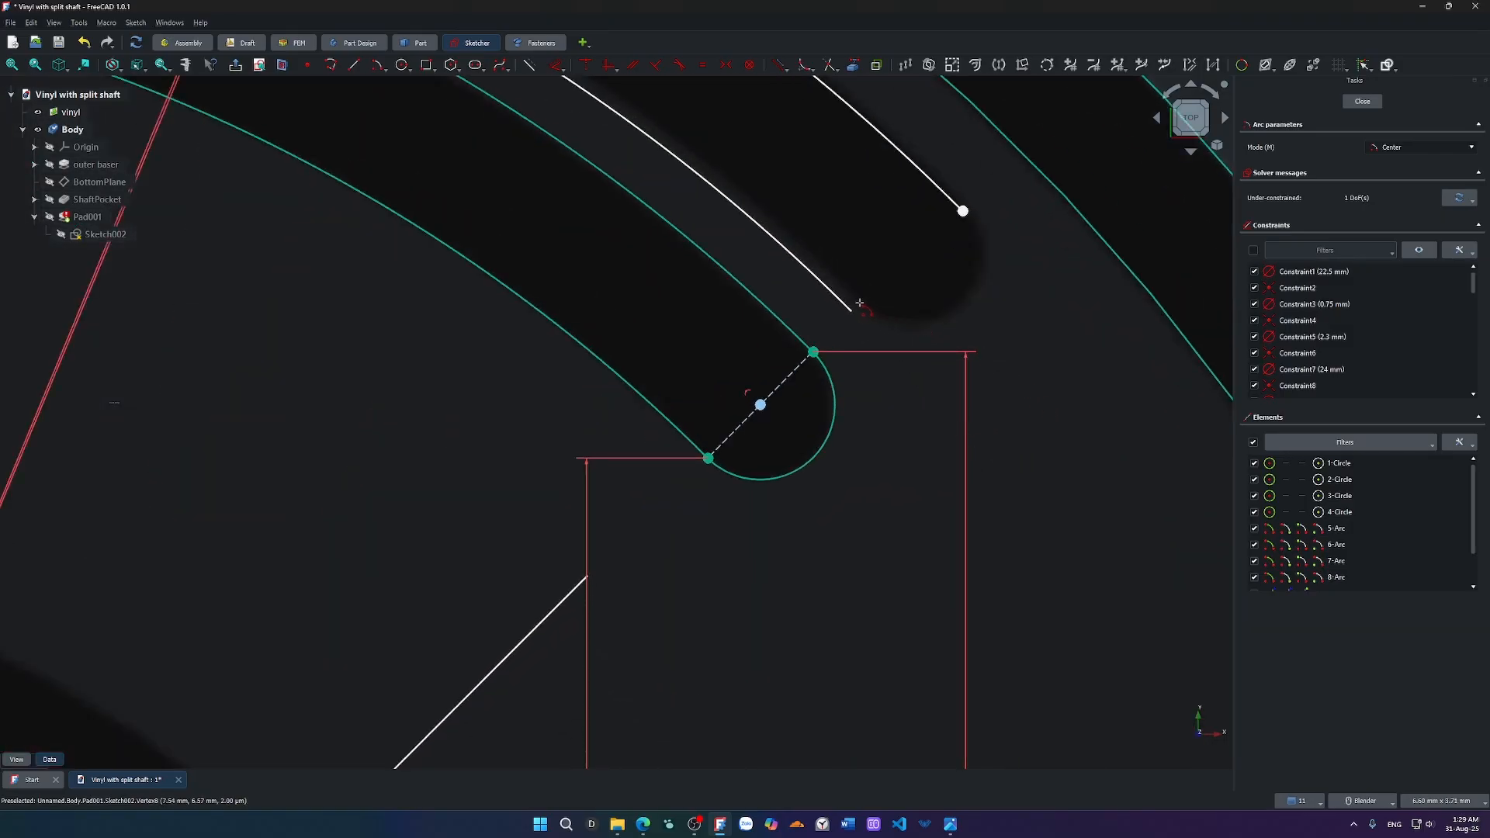
{"action": "left_click", "coordinate": [853, 309]}
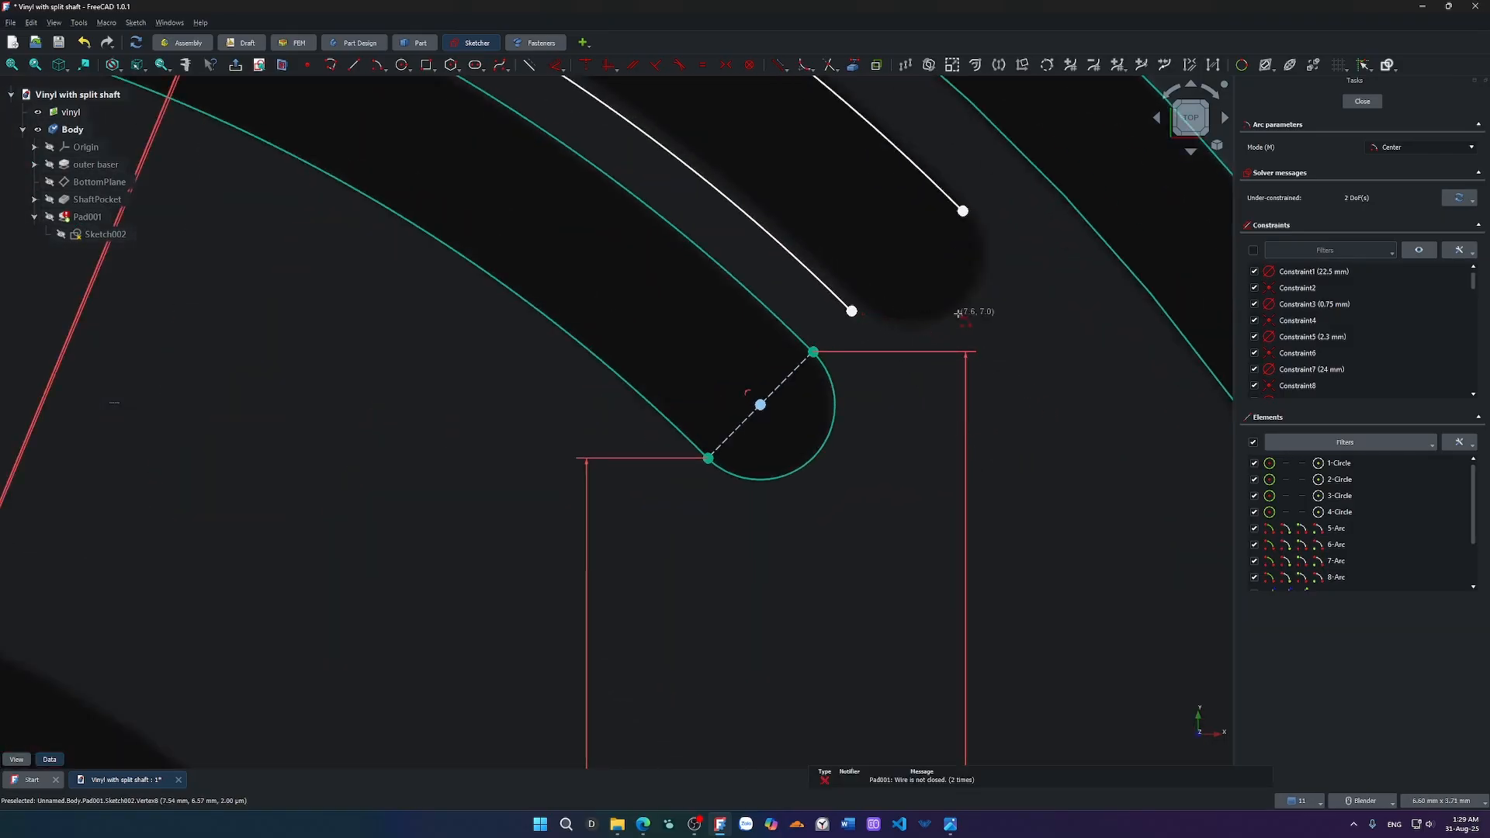
{"action": "key", "text": "Escape"}
Move the 10.8 mm arc's radius dimension label inward, between the grooves and the red centre label.
{"action": "scroll", "coordinate": [958, 313], "scroll_direction": "down", "scroll_amount": 3}
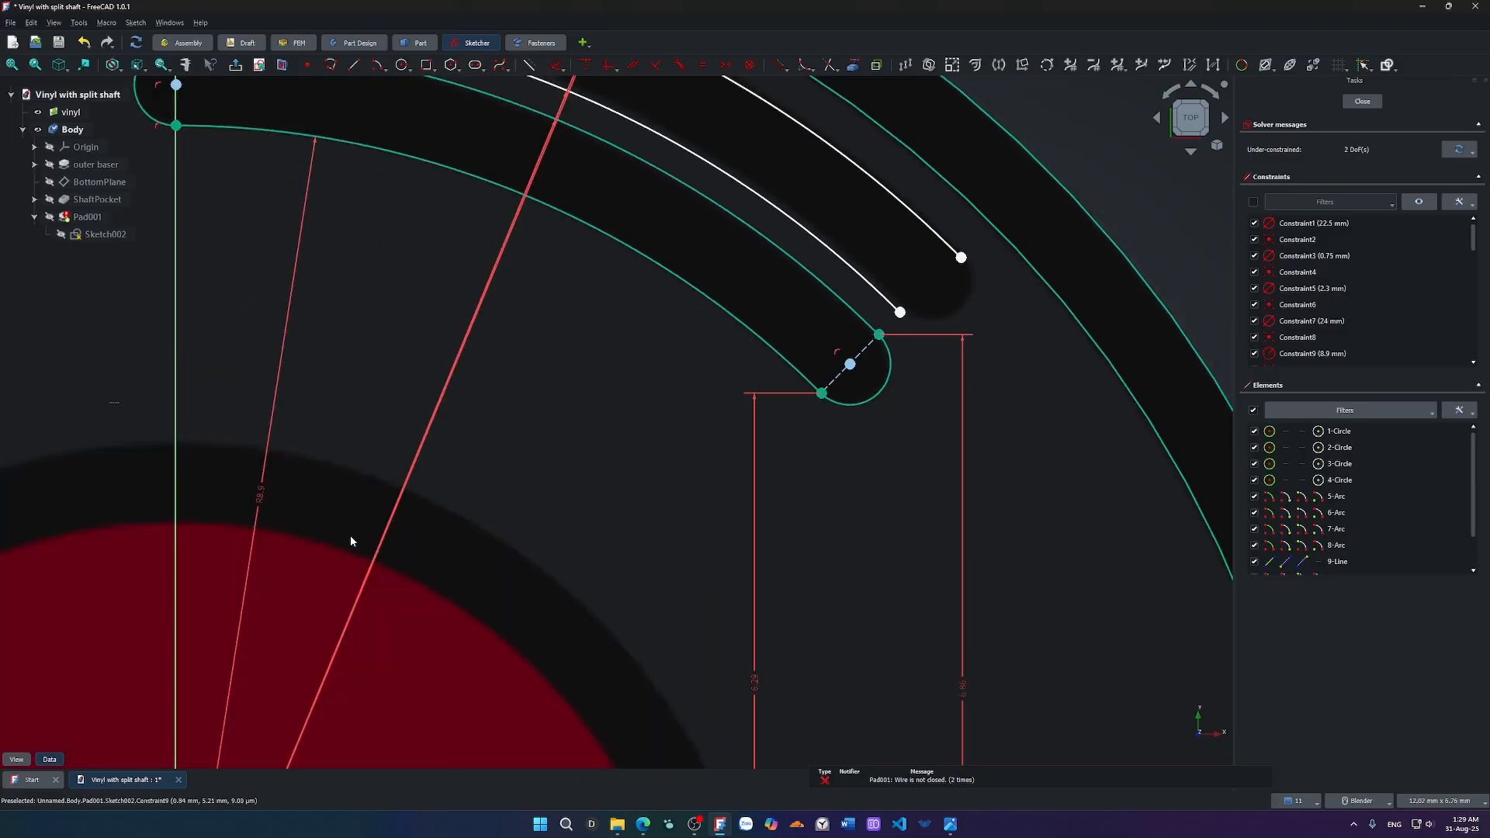
{"action": "scroll", "coordinate": [683, 660], "scroll_direction": "down", "scroll_amount": 5}
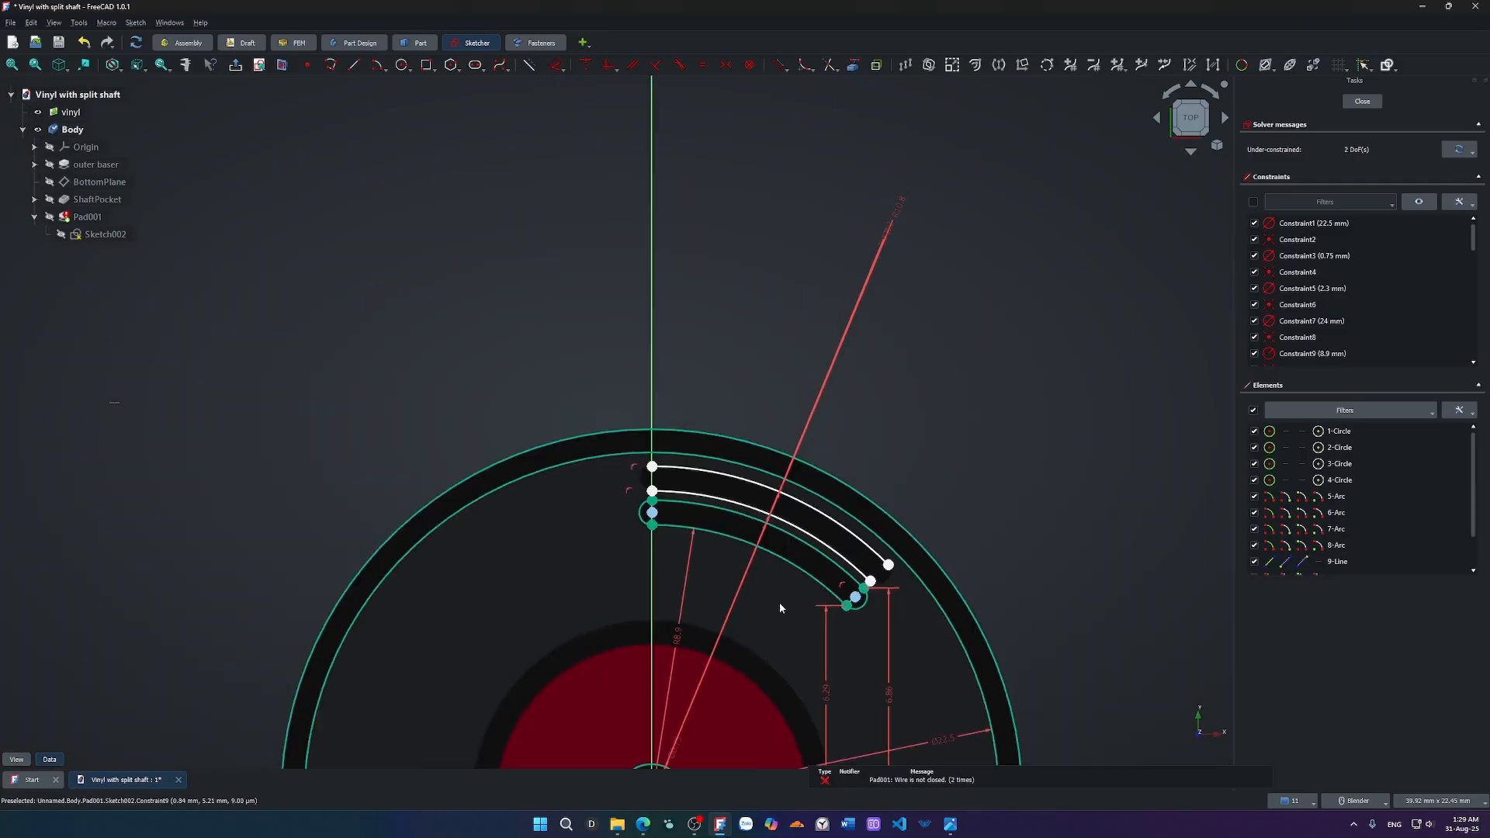
{"action": "left_click_drag", "start_coordinate": [900, 208], "coordinate": [787, 627]}
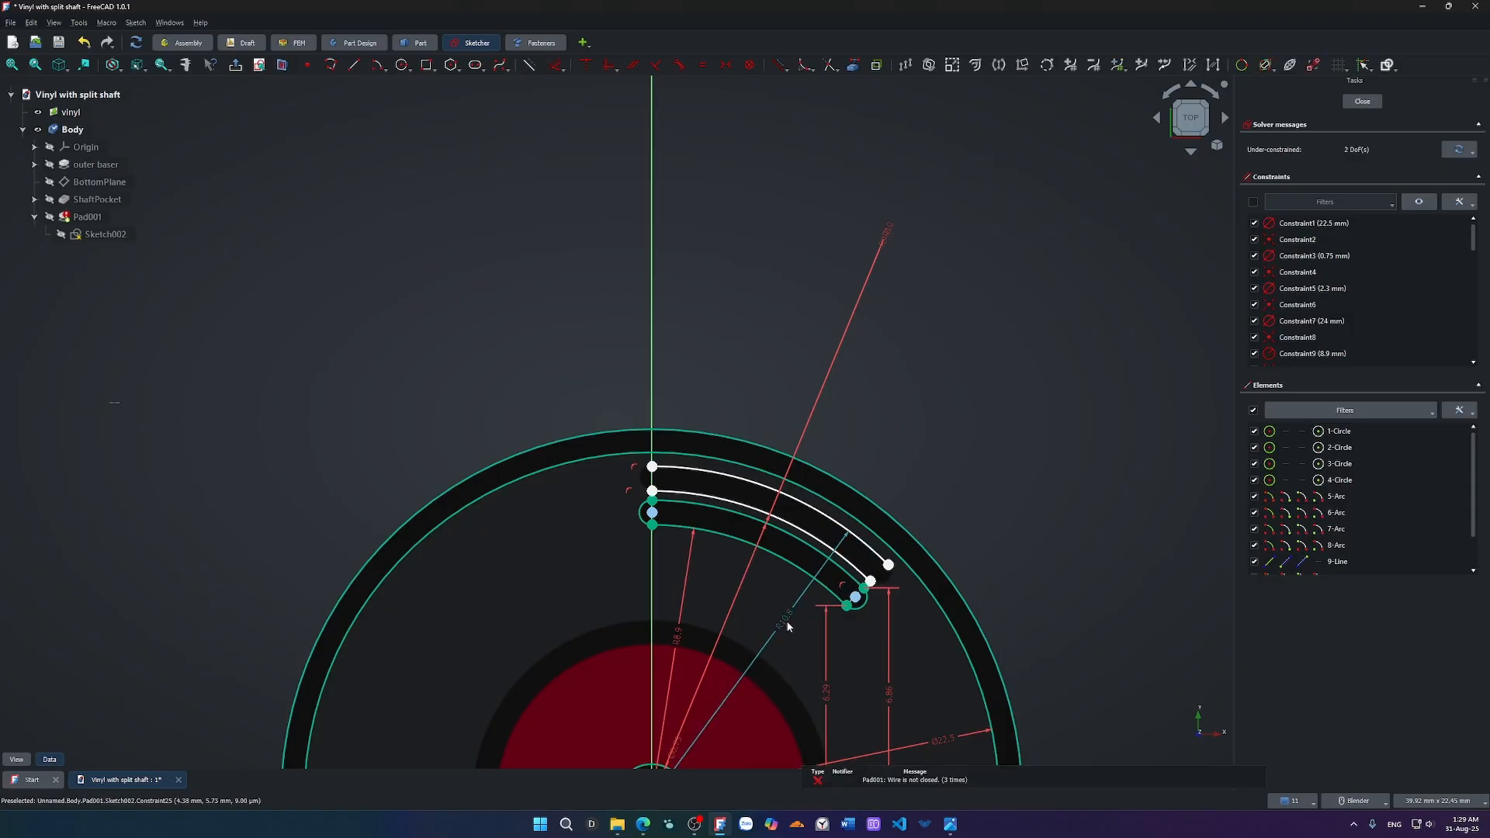
Try a radius of 10 mm on the outer groove's outer arc.
{"action": "double_click", "coordinate": [788, 627]}
{"action": "type", "text": "10"}
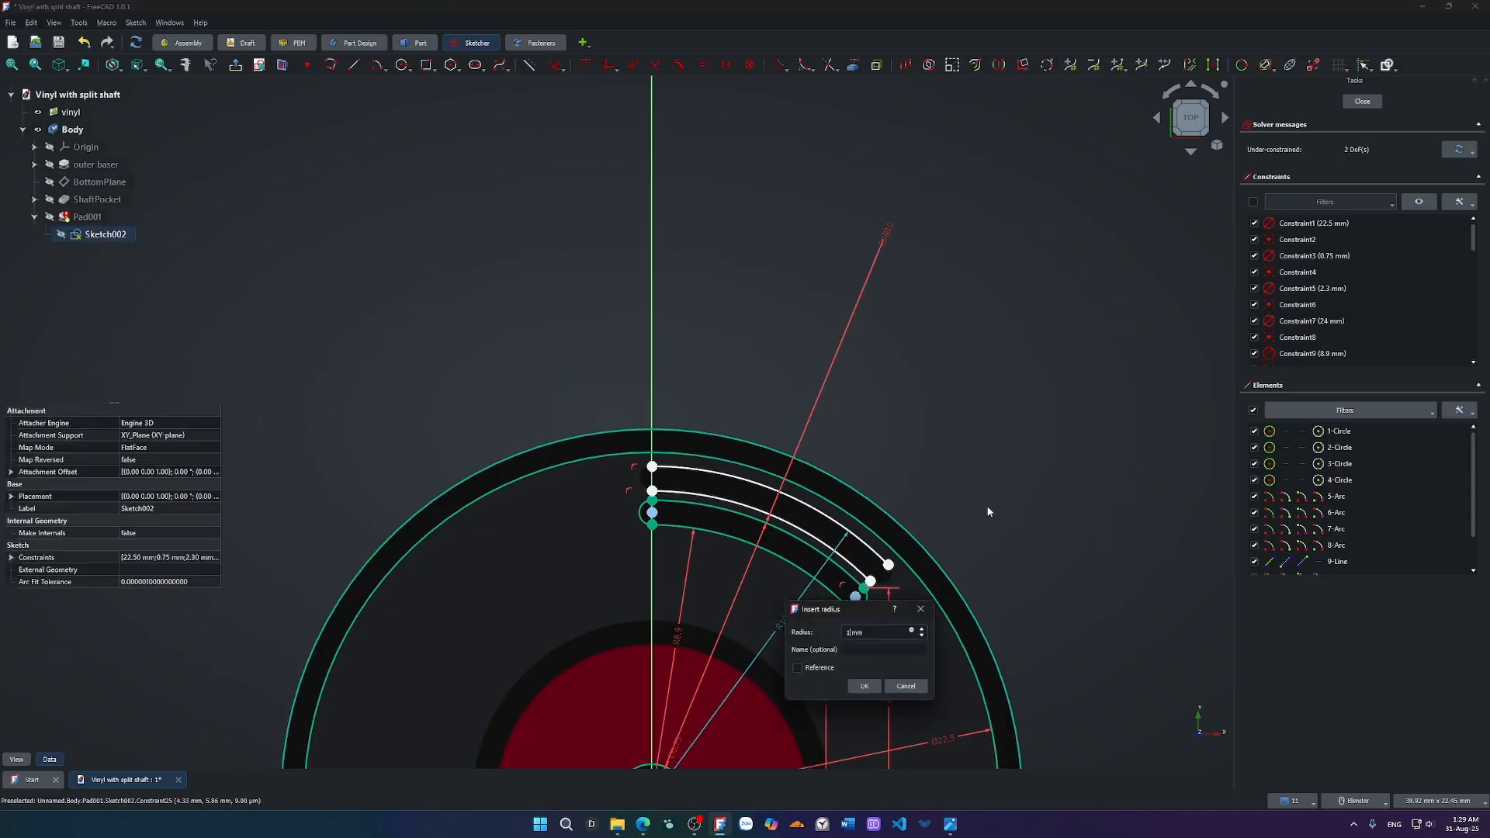
{"action": "key", "text": "Return"}
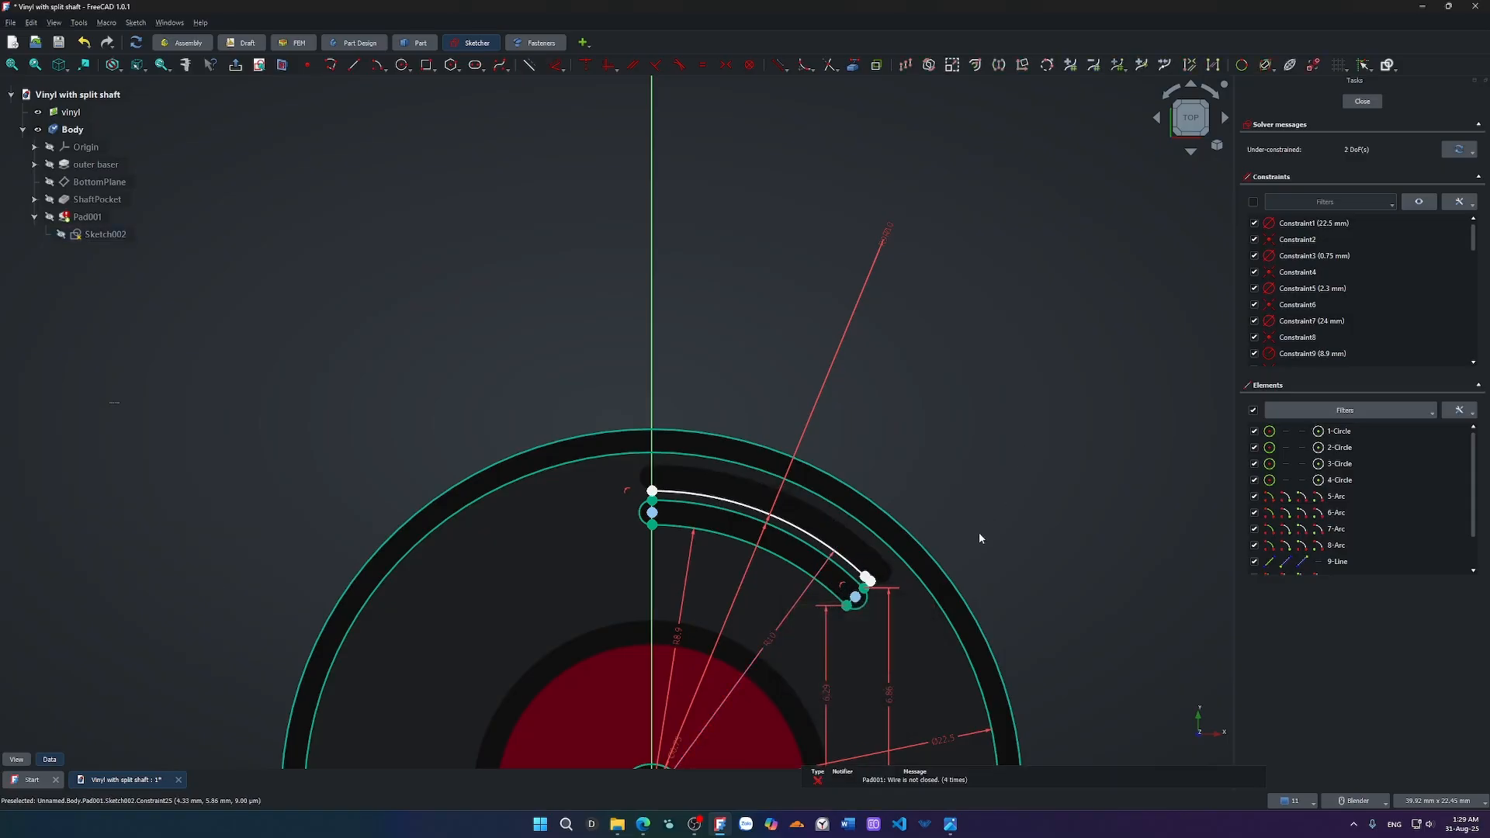
Try a radius of 10.07 mm on the outer groove's outer arc.
{"action": "scroll", "coordinate": [921, 599], "scroll_direction": "up", "scroll_amount": 3}
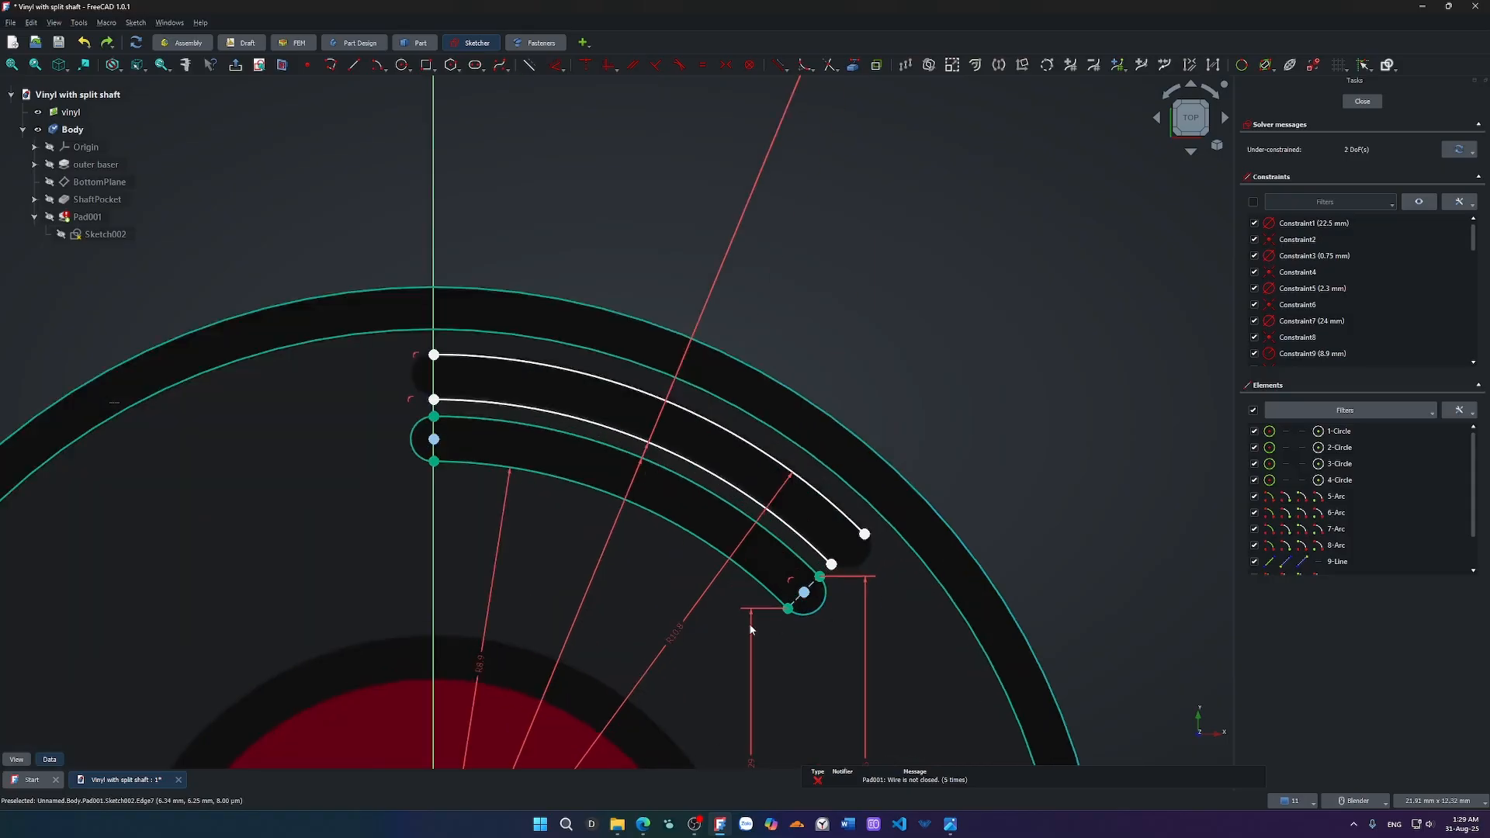
{"action": "middle_click_drag", "start_coordinate": [701, 639], "coordinate": [651, 538], "text": "shift"}
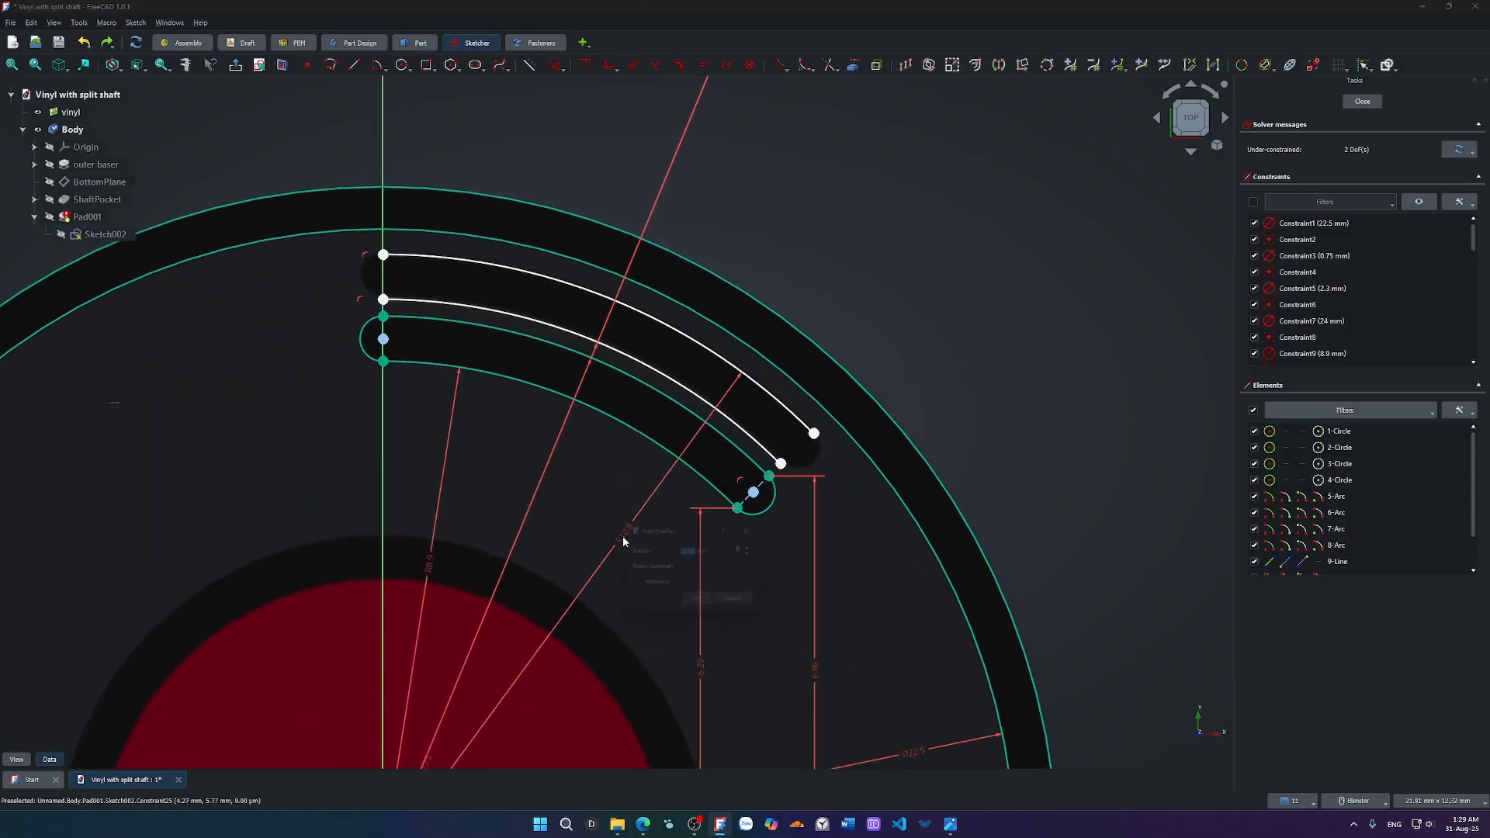
{"action": "double_click", "coordinate": [622, 536]}
{"action": "type", "text": "10.07"}
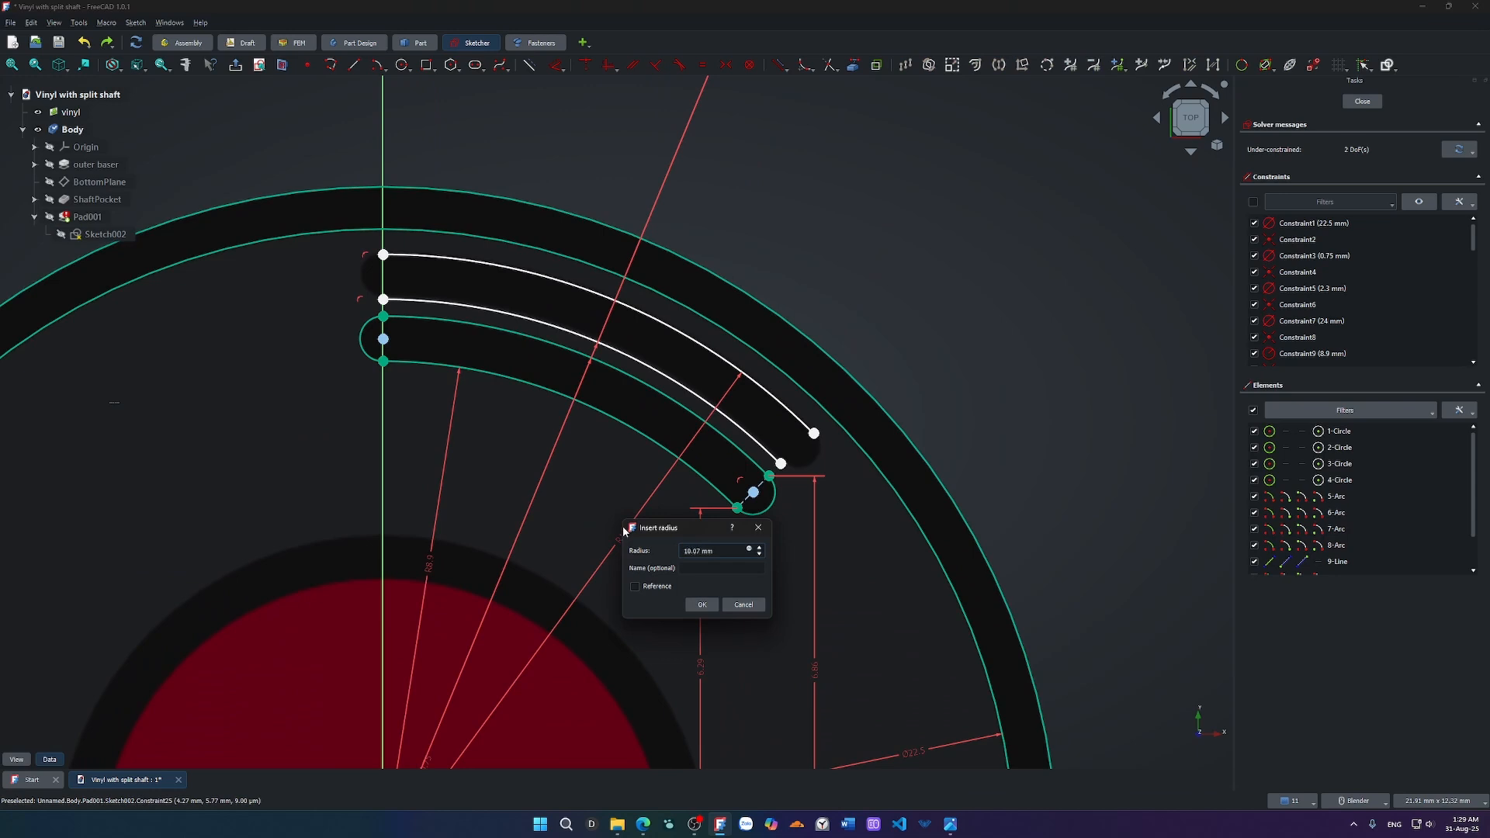
{"action": "key", "text": "Return"}
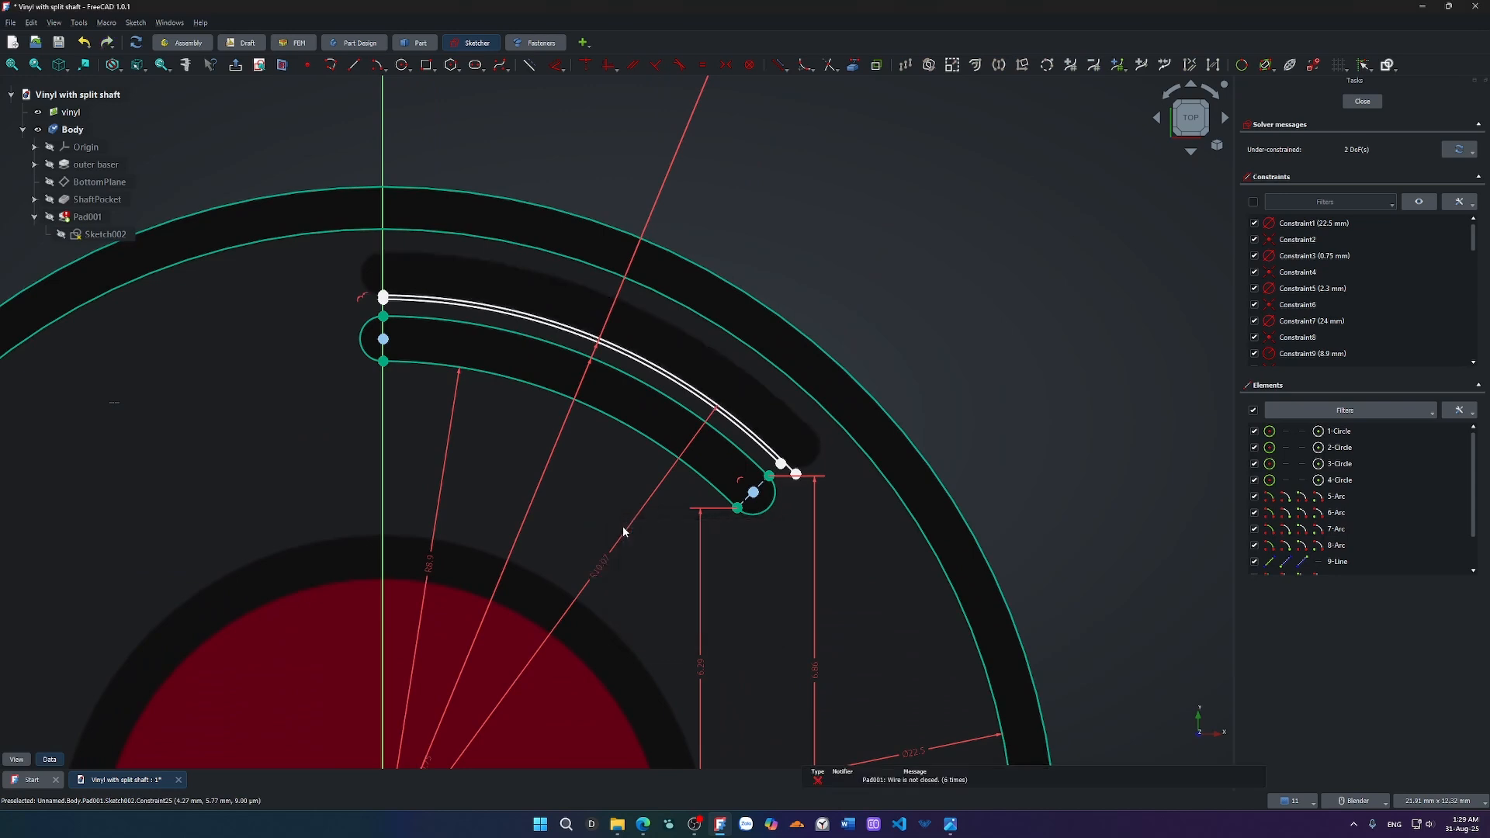
Set the radius of the outer groove's inner arc to 10.01 mm.
{"action": "scroll", "coordinate": [784, 474], "scroll_direction": "up", "scroll_amount": 3}
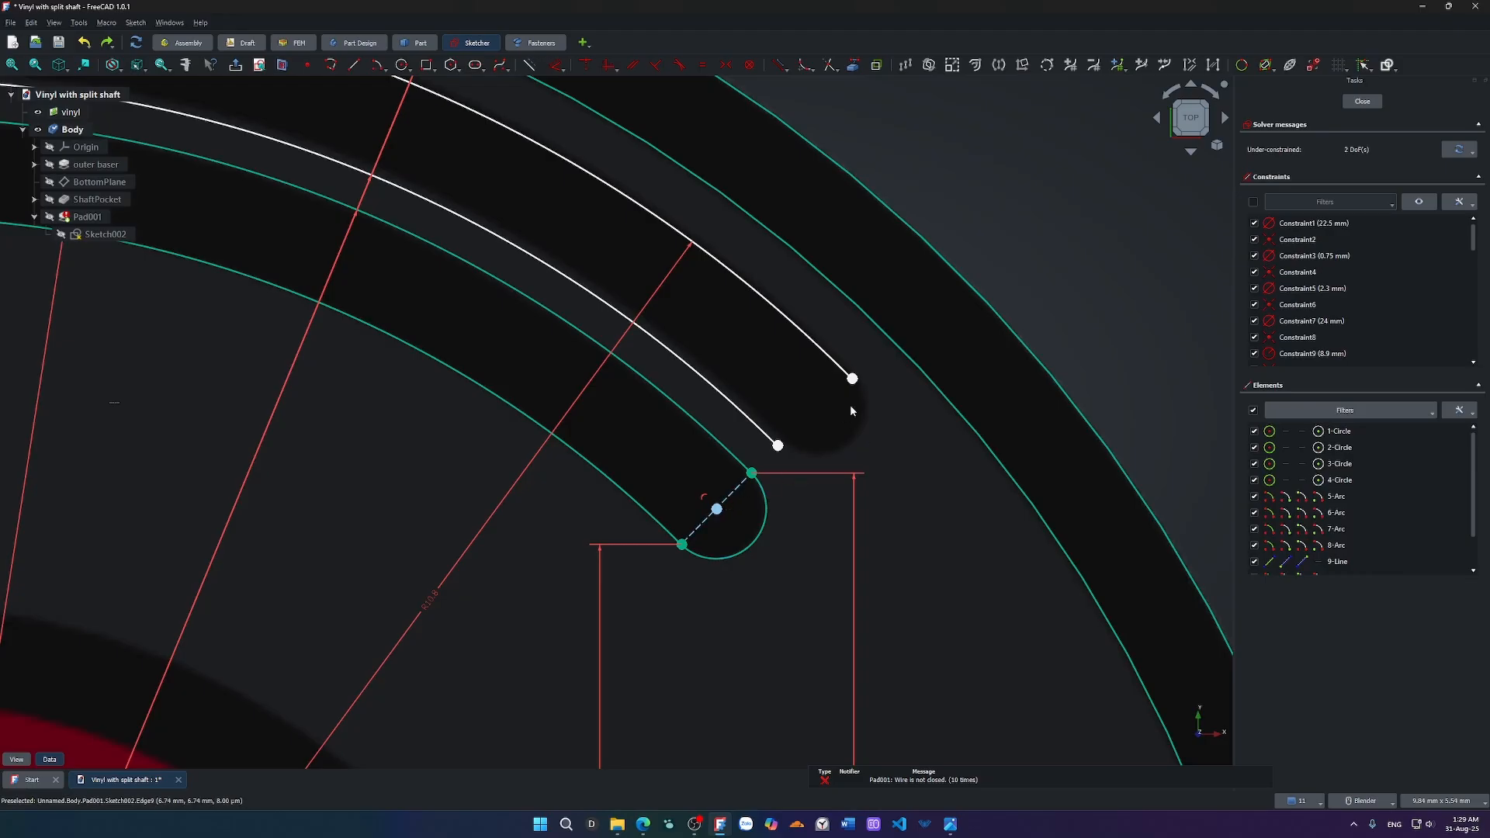
{"action": "scroll", "coordinate": [751, 421], "scroll_direction": "down", "scroll_amount": 1}
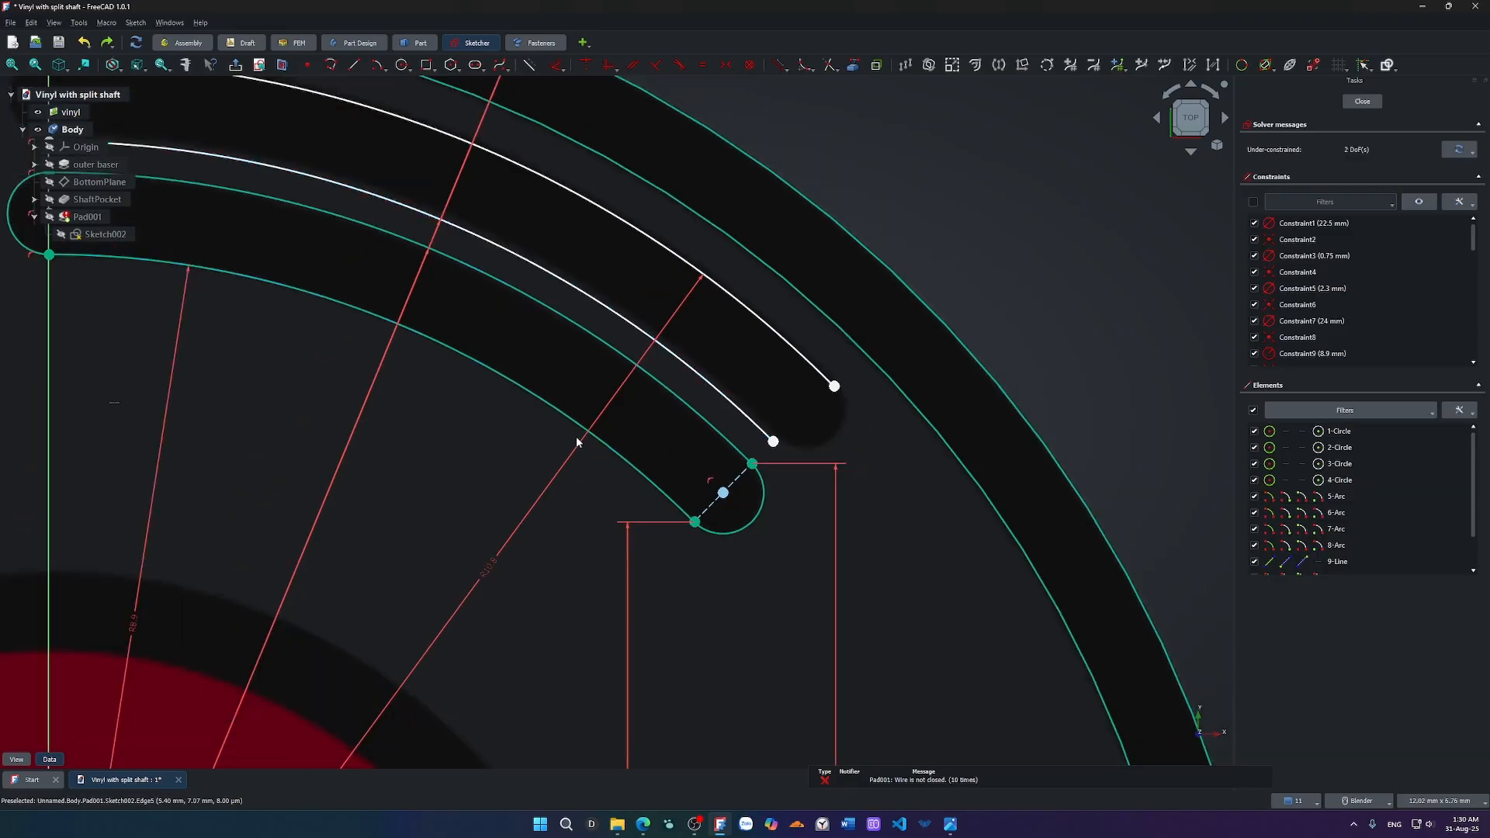
{"action": "scroll", "coordinate": [577, 441], "scroll_direction": "down", "scroll_amount": 6}
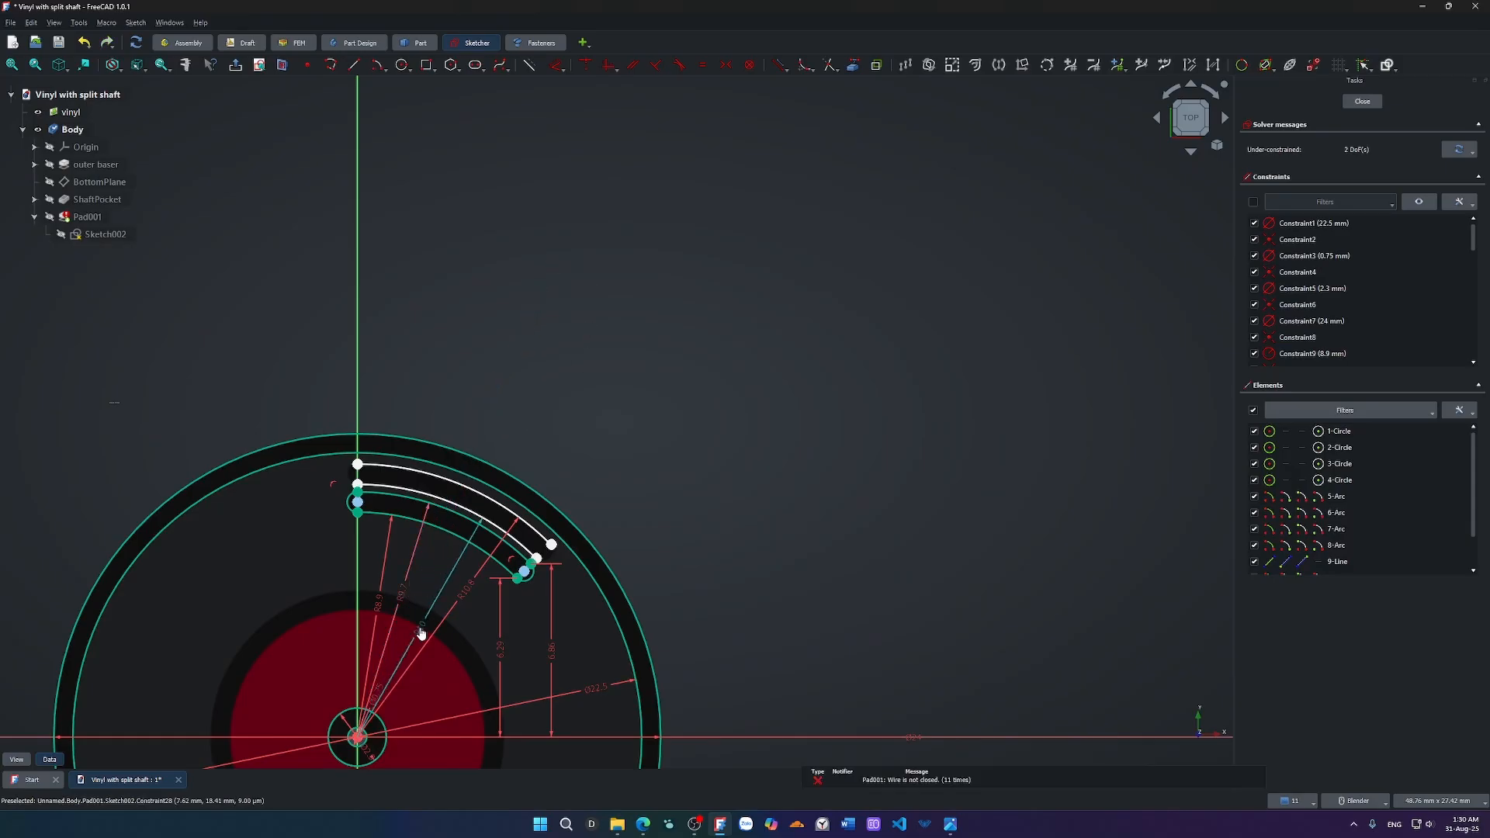
{"action": "scroll", "coordinate": [449, 613], "scroll_direction": "up", "scroll_amount": 5}
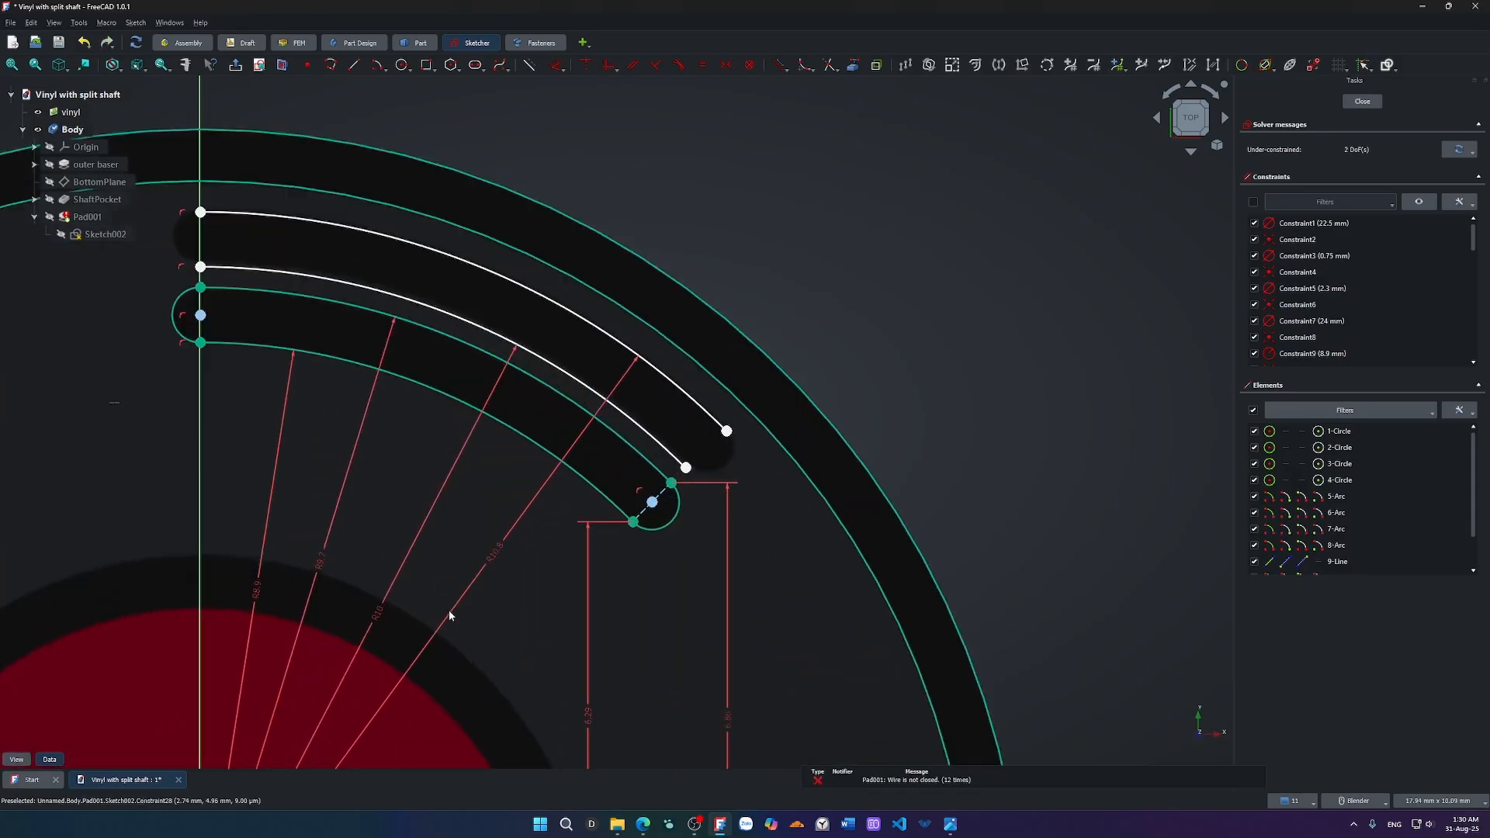
{"action": "double_click", "coordinate": [380, 618]}
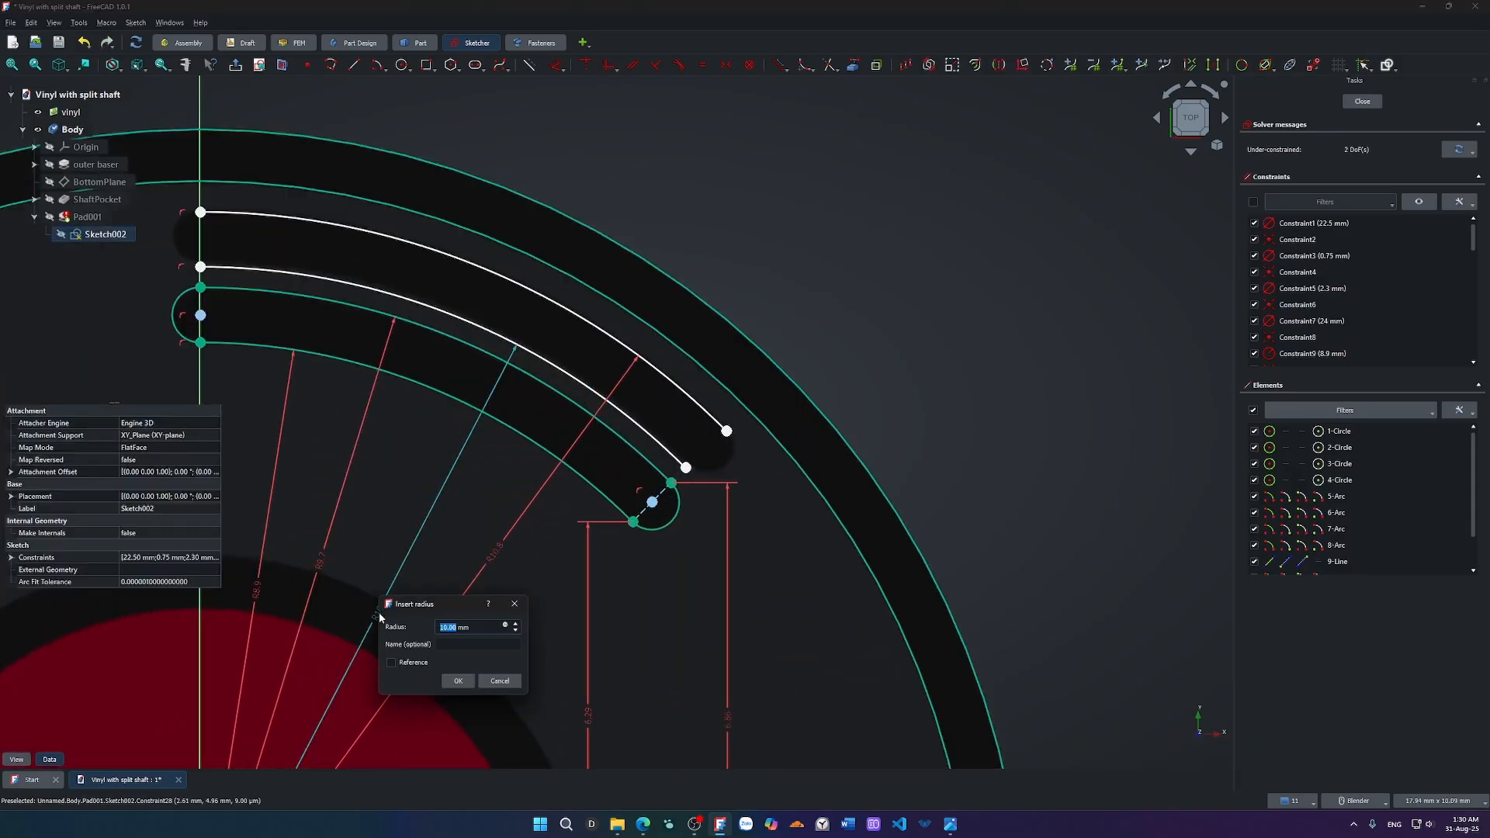
{"action": "type", "text": "10.01"}
{"action": "key", "text": "Return"}
Check the inner arc against the groove's edge in the image and set its radius to 10.02 mm.
{"action": "scroll", "coordinate": [587, 522], "scroll_direction": "up", "scroll_amount": 5}
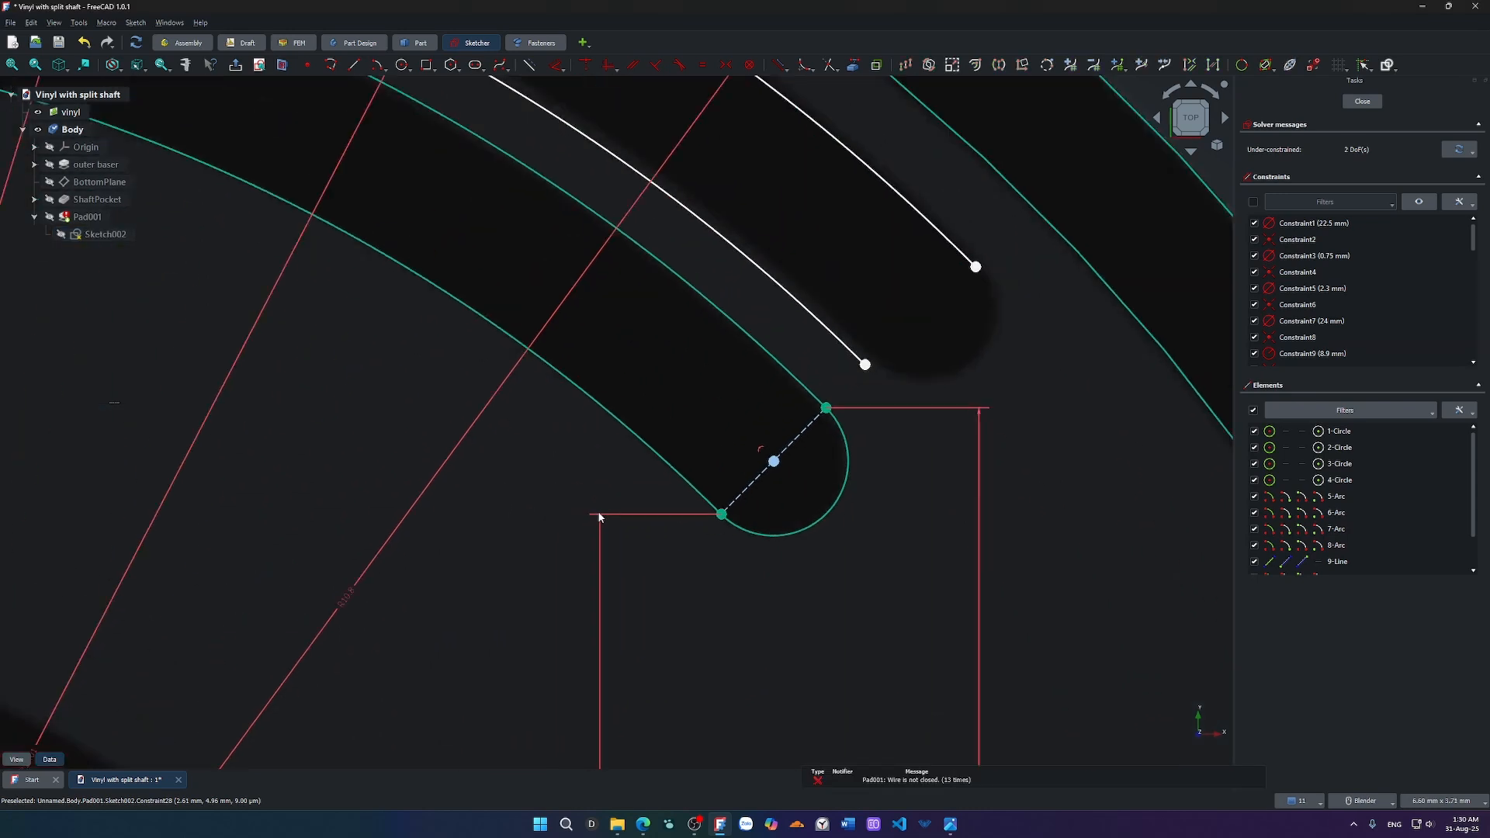
{"action": "scroll", "coordinate": [599, 513], "scroll_direction": "down", "scroll_amount": 1}
{"action": "middle_click_drag", "start_coordinate": [438, 623], "coordinate": [693, 534], "text": "shift"}
{"action": "double_click", "coordinate": [390, 625]}
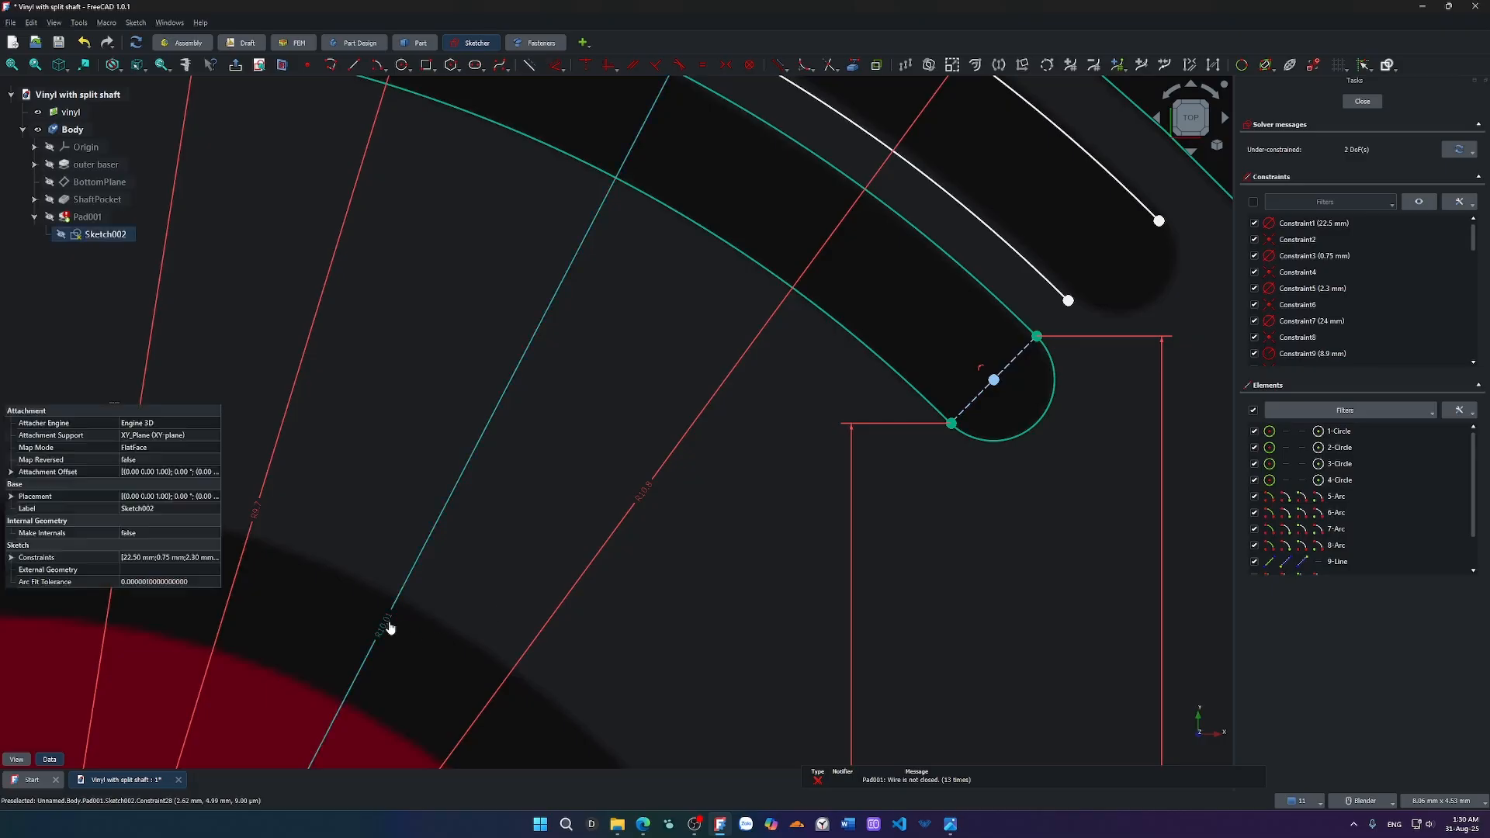
{"action": "key", "text": "Right"}
{"action": "key", "text": "BackSpace"}
{"action": "type", "text": "2"}
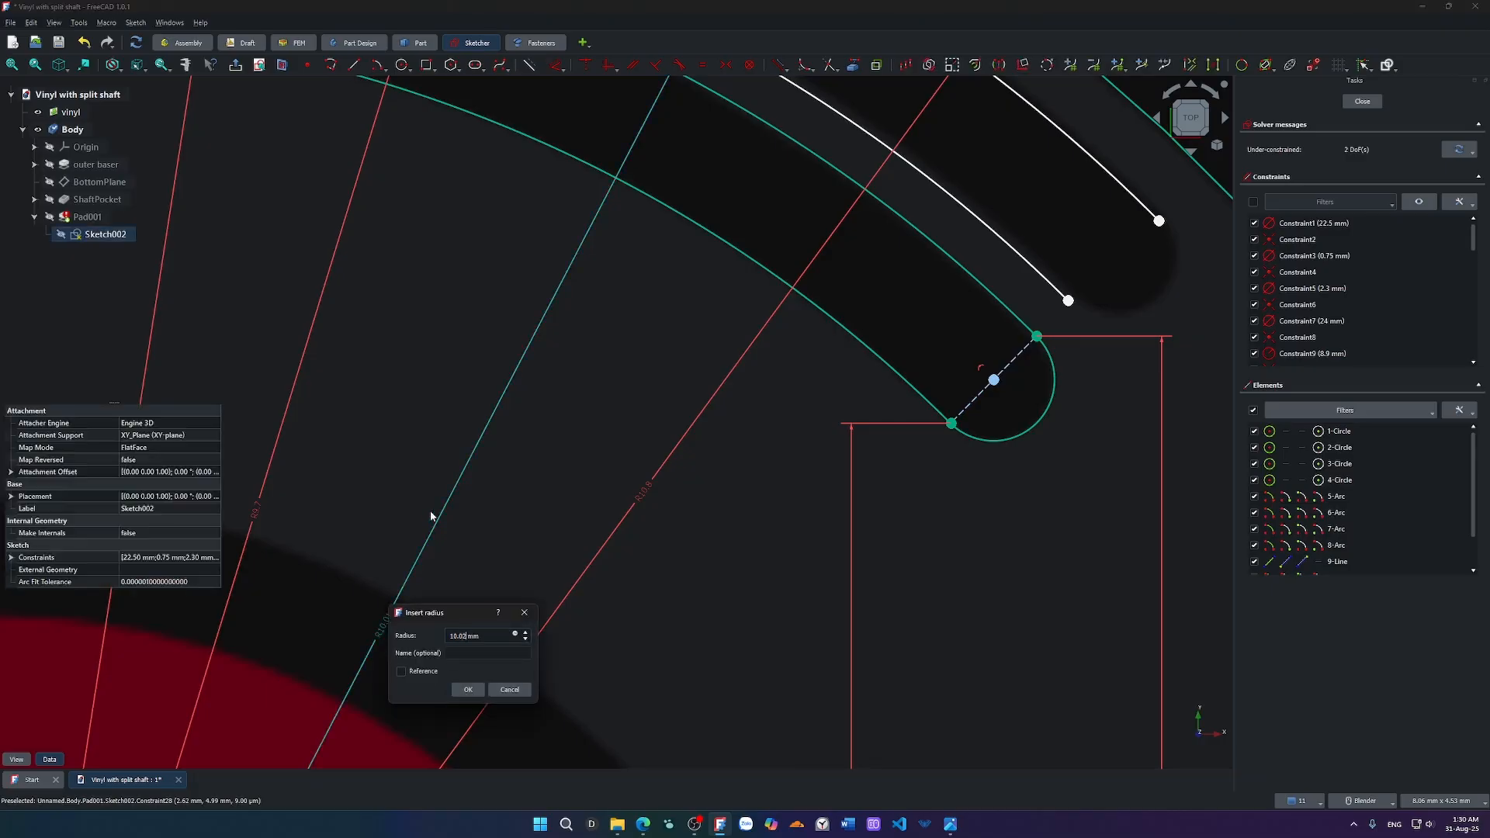
{"action": "key", "text": "Return"}
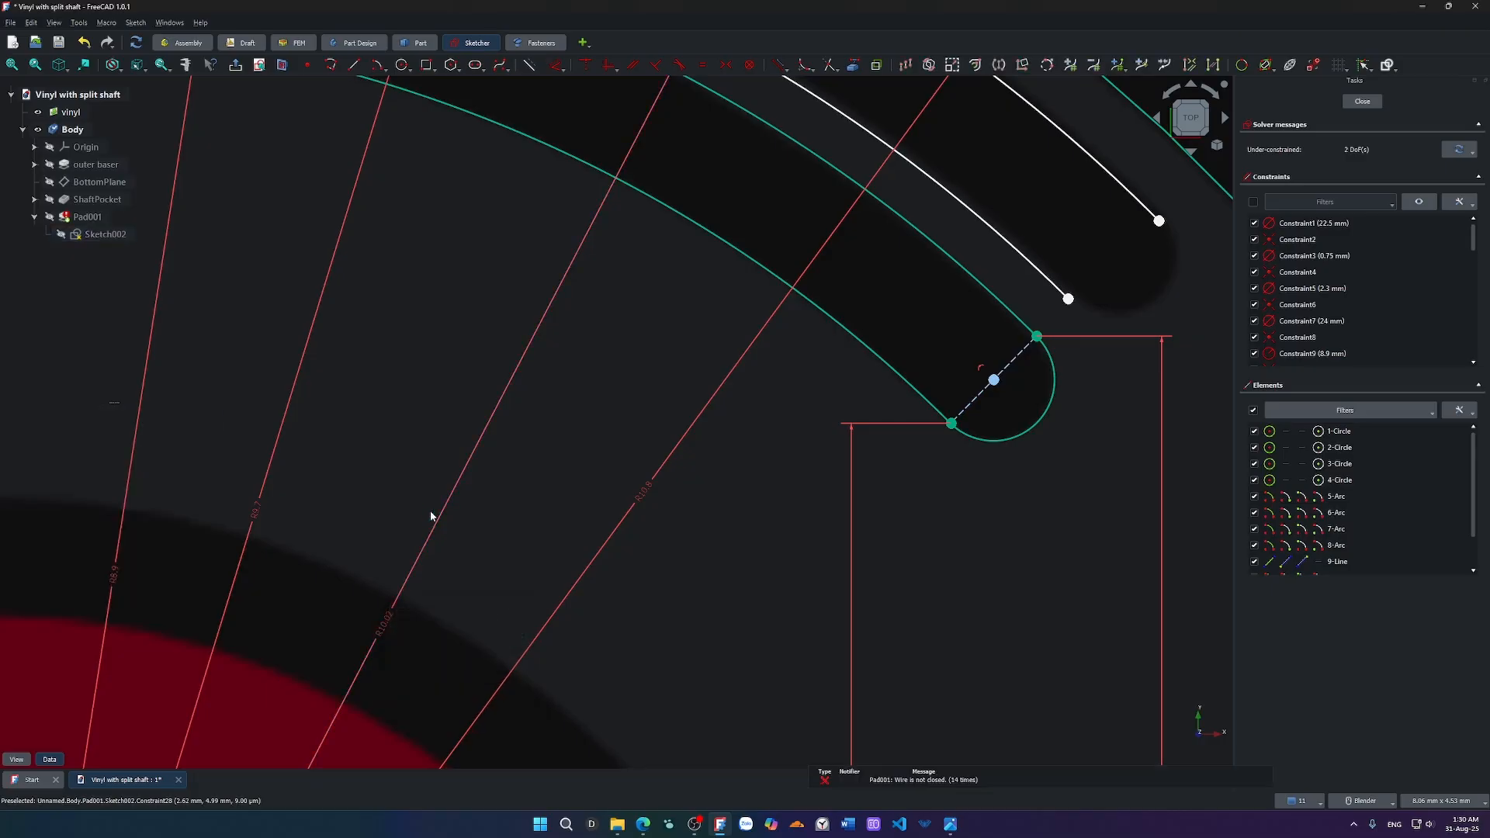
Set the radius of the outer groove's inner arc to 10.05 mm.
{"action": "double_click", "coordinate": [389, 625]}
{"action": "key", "text": "Right"}
{"action": "key", "text": "BackSpace"}
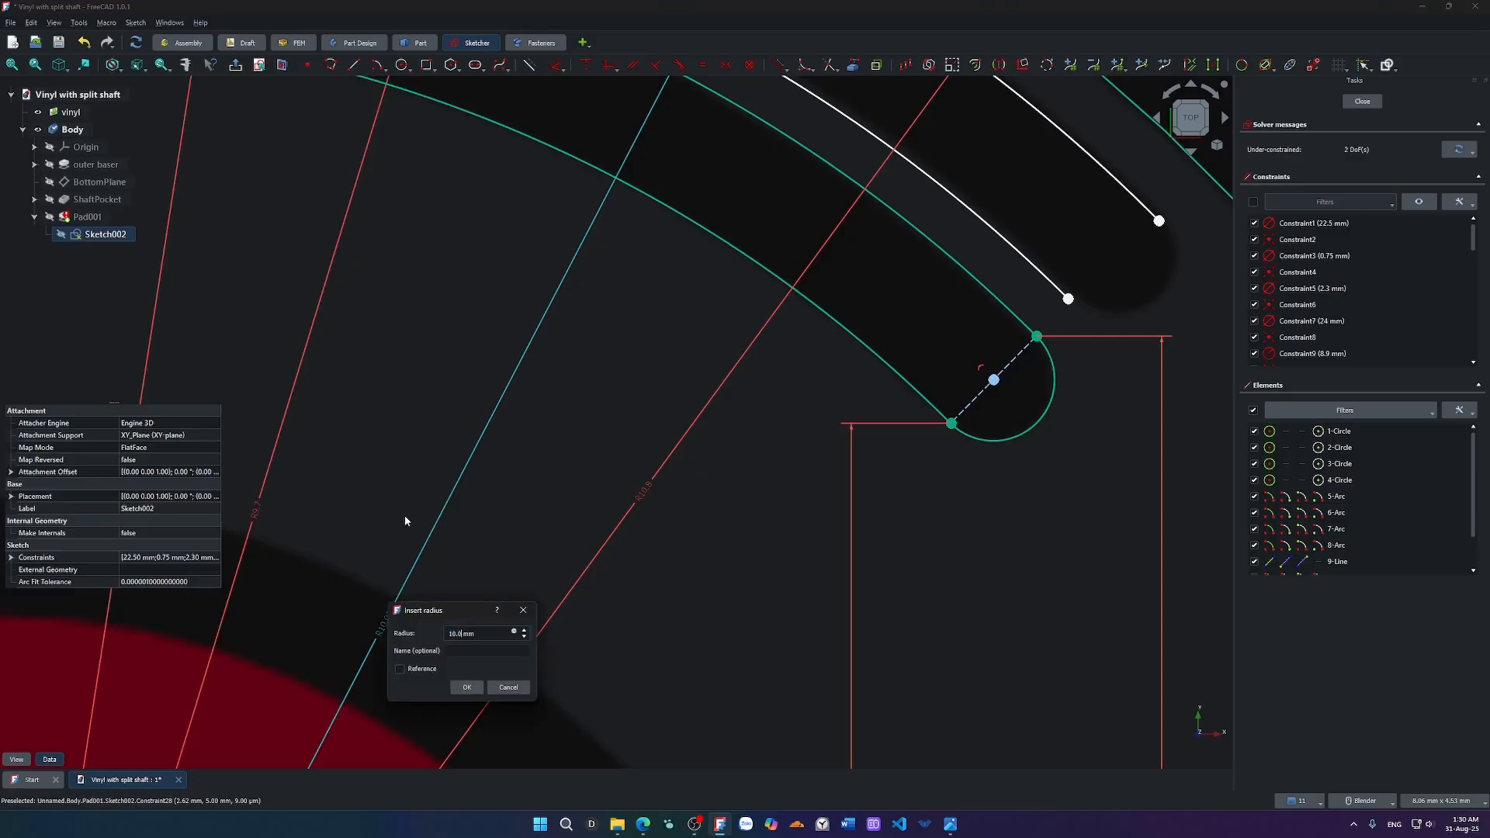
{"action": "type", "text": "5"}
{"action": "key", "text": "Return"}
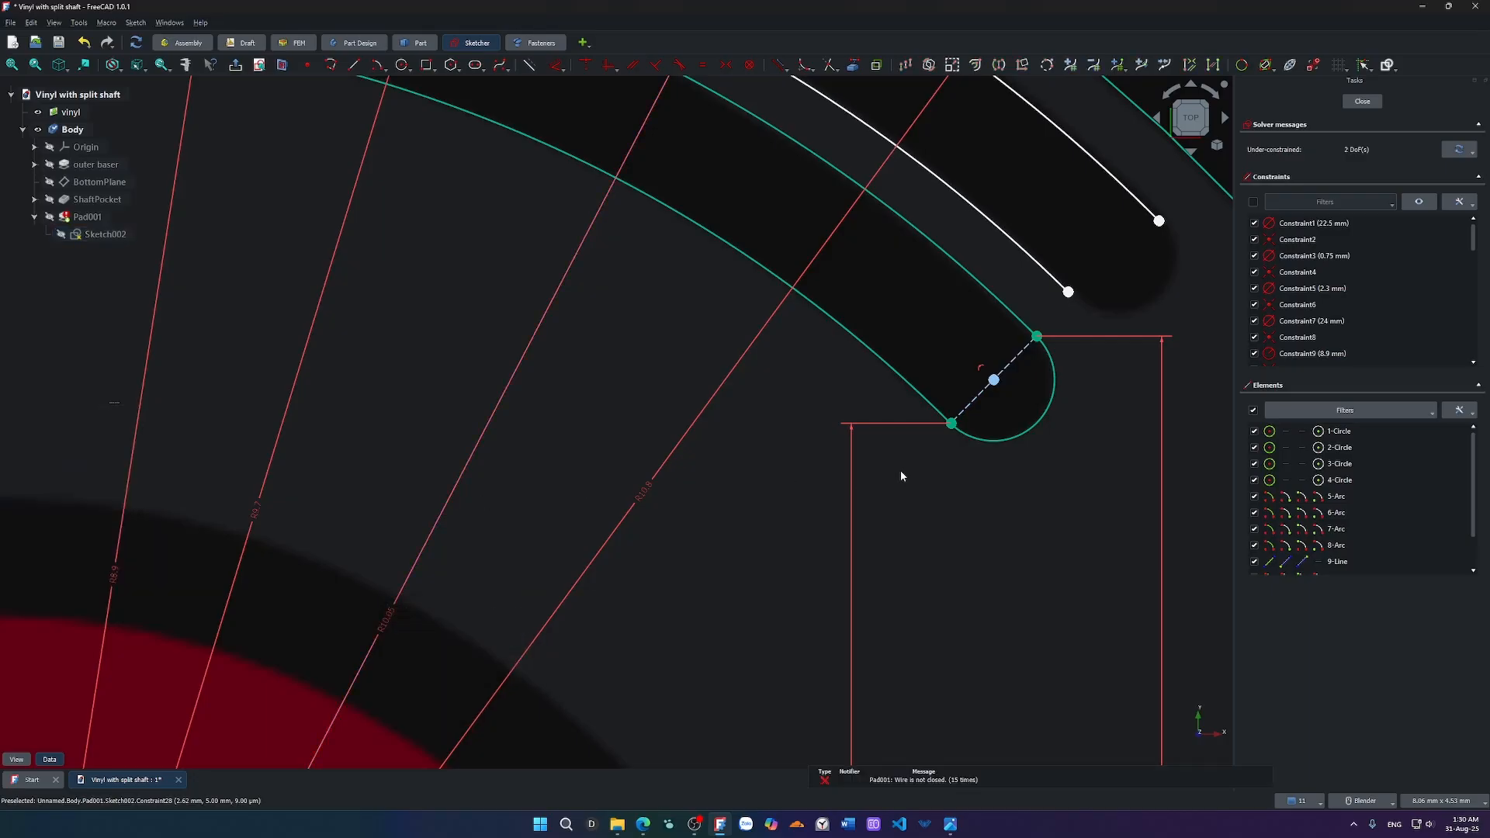
{"action": "scroll", "coordinate": [863, 476], "scroll_direction": "down", "scroll_amount": 3}
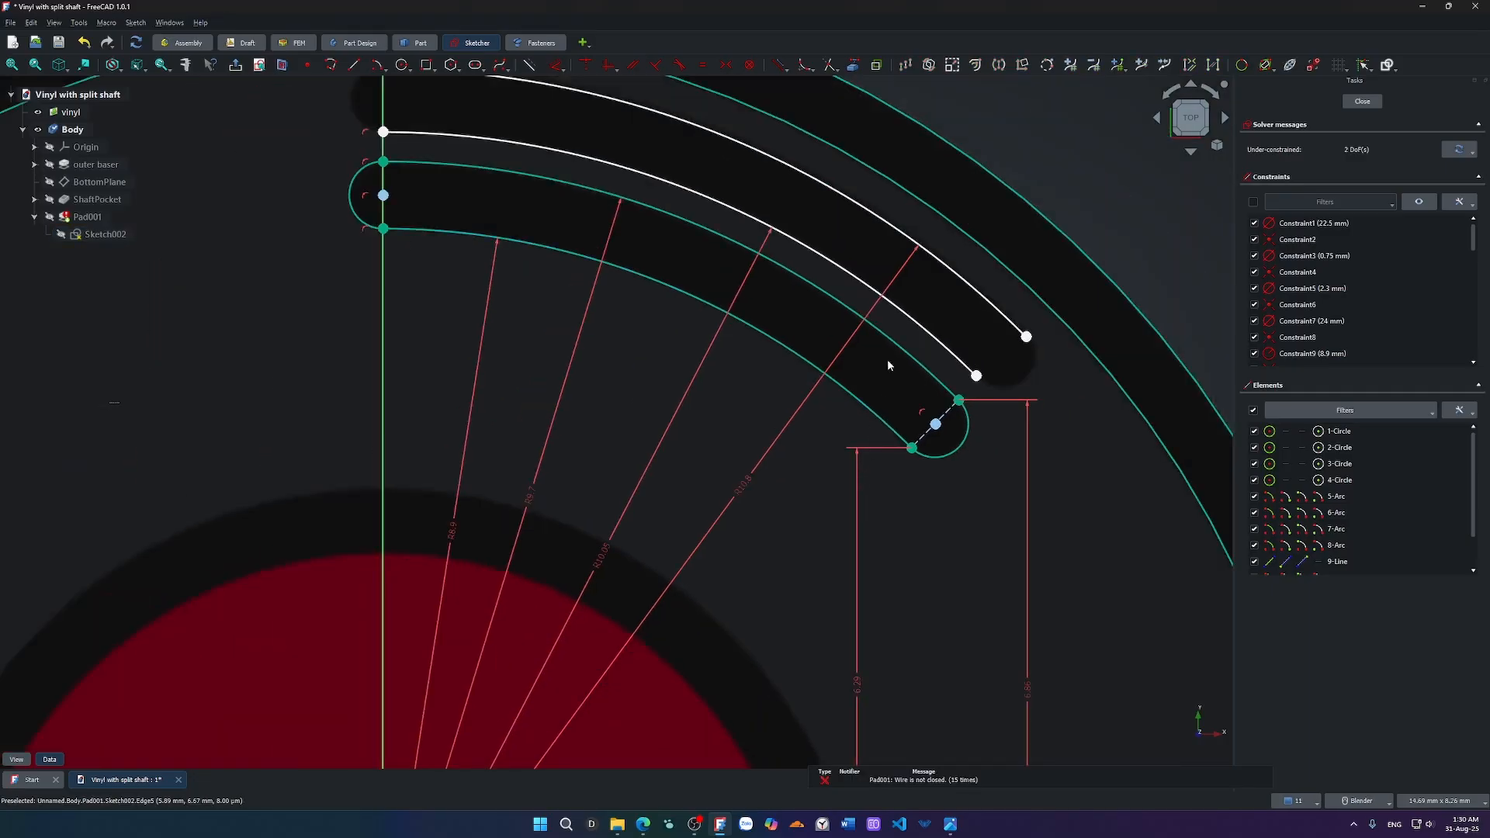
Try a radius of 10.05+0.08 mm on the outer groove's outer arc.
{"action": "double_click", "coordinate": [744, 489]}
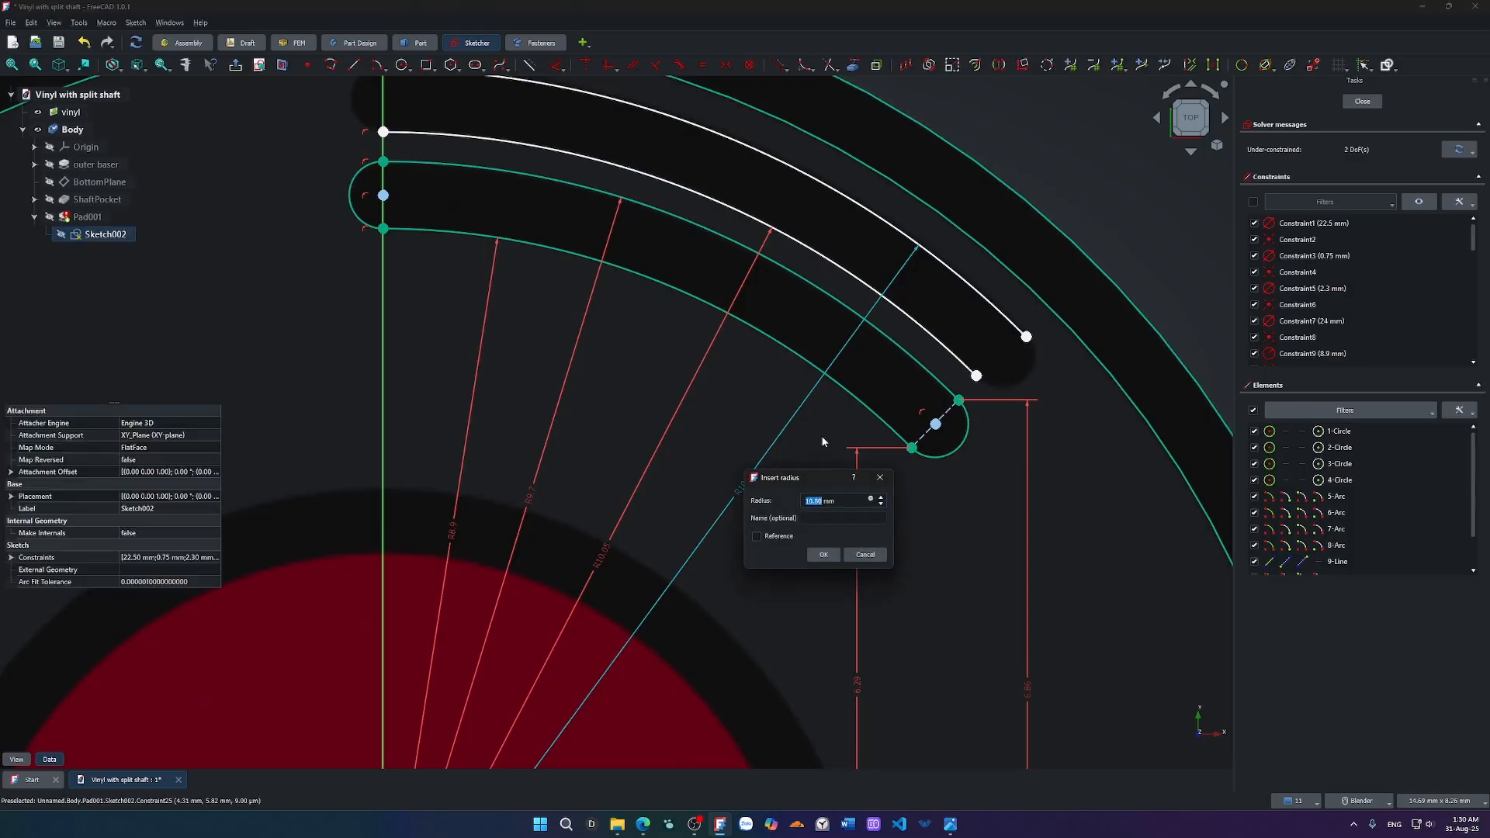
{"action": "type", "text": "10.05+0.08"}
{"action": "key", "text": "Return"}
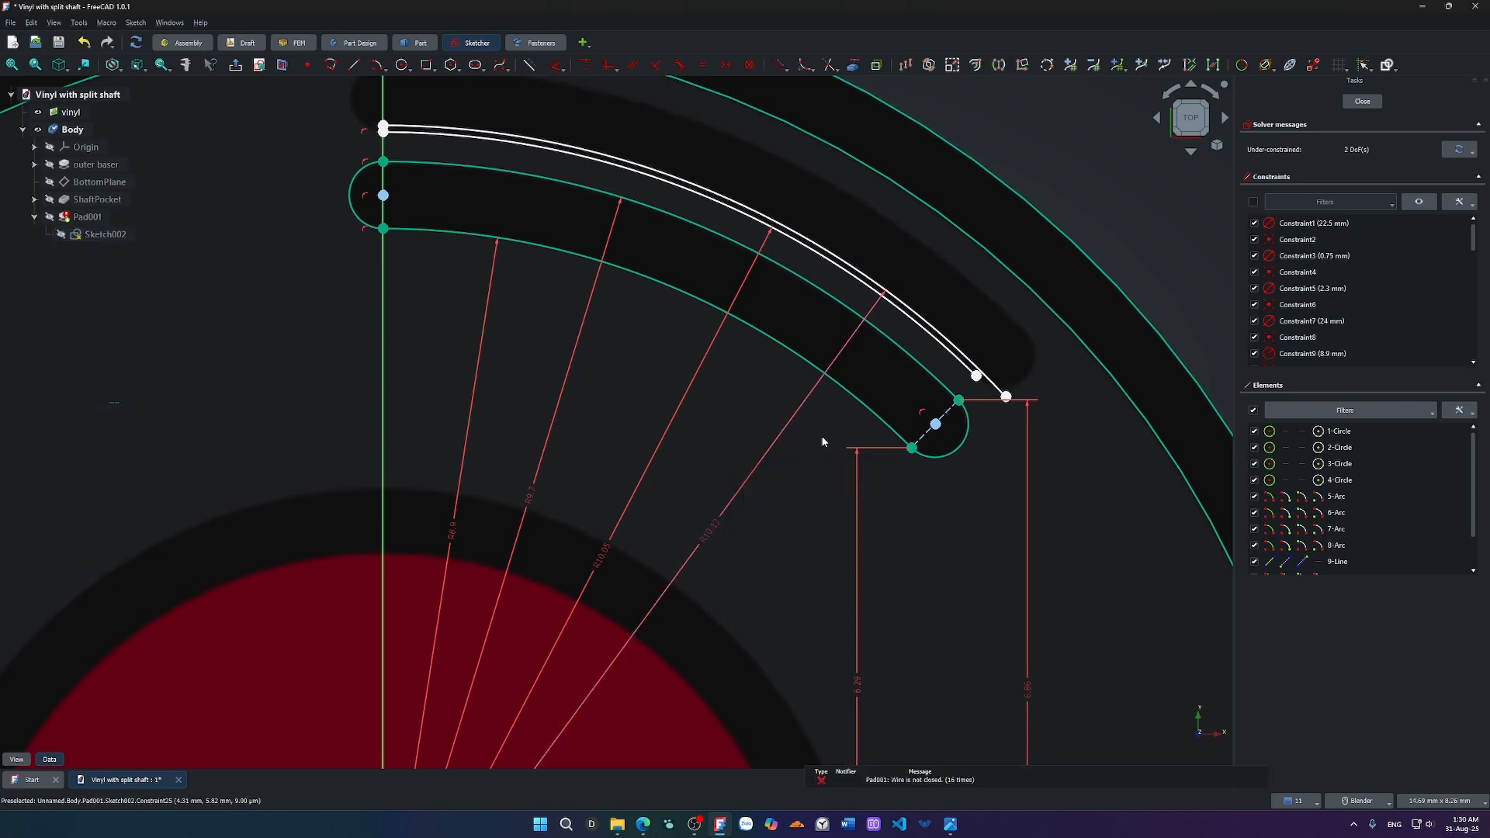
Set the radius of the outer groove's outer arc to 10.05+0.8 mm and pull its free end back to the groove's end.
{"action": "double_click", "coordinate": [715, 532]}
{"action": "type", "text": "10.0"}
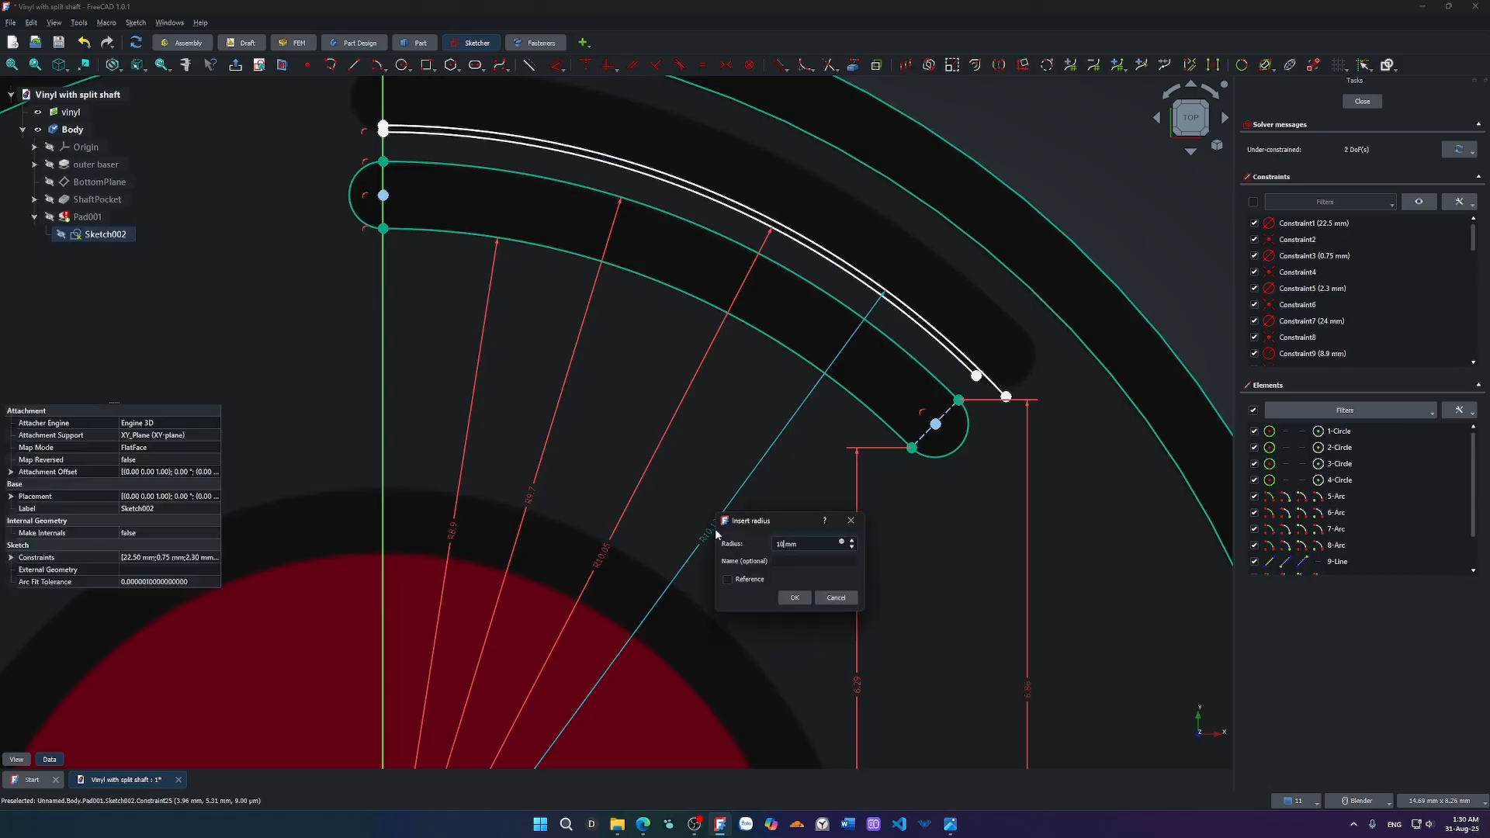
{"action": "type", "text": "5+0.8"}
{"action": "key", "text": "Return"}
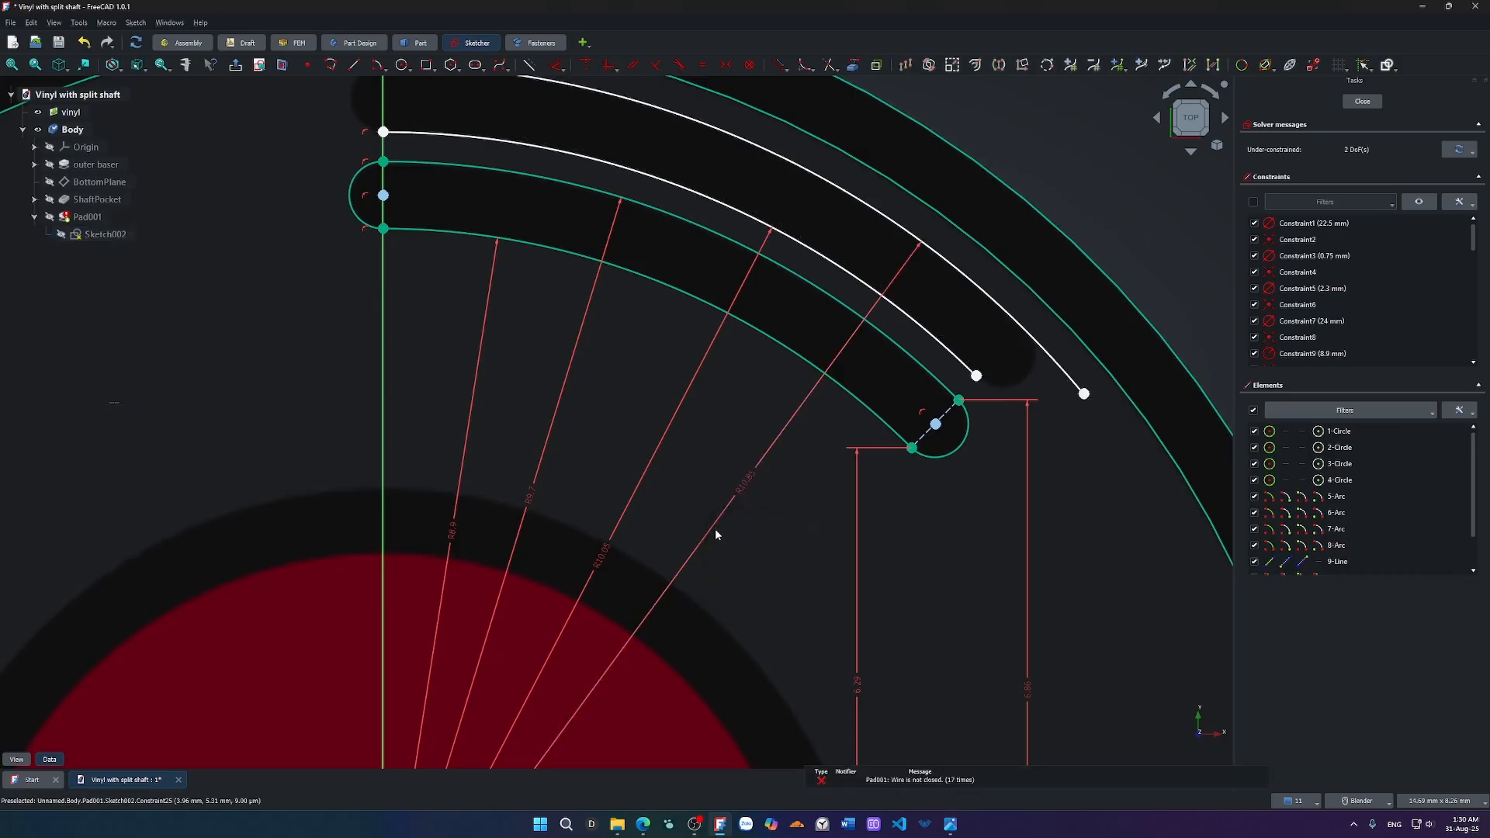
{"action": "scroll", "coordinate": [874, 474], "scroll_direction": "down", "scroll_amount": 3}
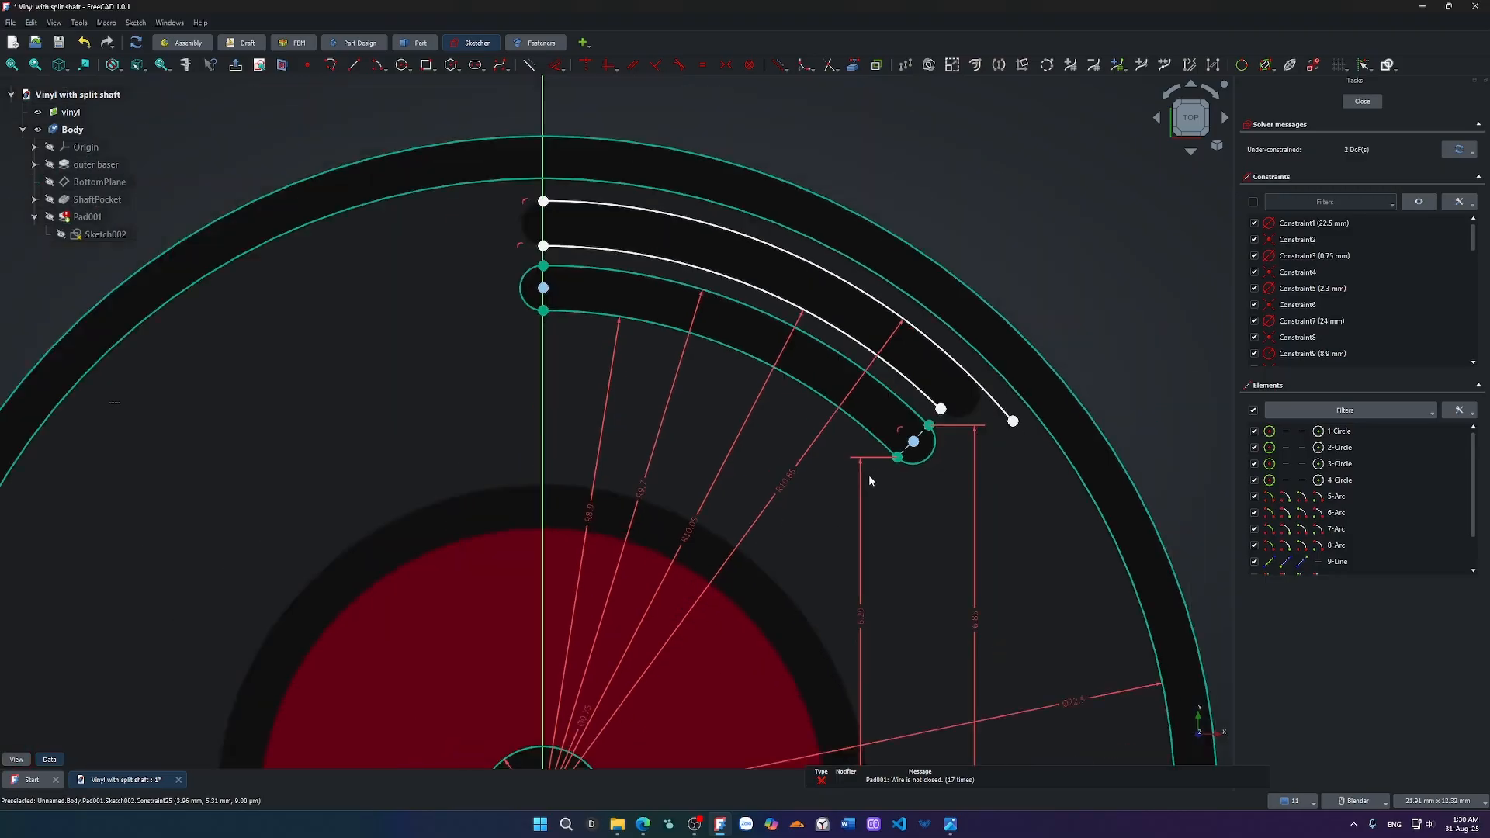
{"action": "left_click_drag", "start_coordinate": [1016, 426], "coordinate": [973, 380]}
Try a tangent constraint between the outer groove's inner arc endpoint and the inner groove's dashed end line, and undo it.
{"action": "scroll", "coordinate": [974, 398], "scroll_direction": "up", "scroll_amount": 5}
{"action": "left_click", "coordinate": [882, 424]}
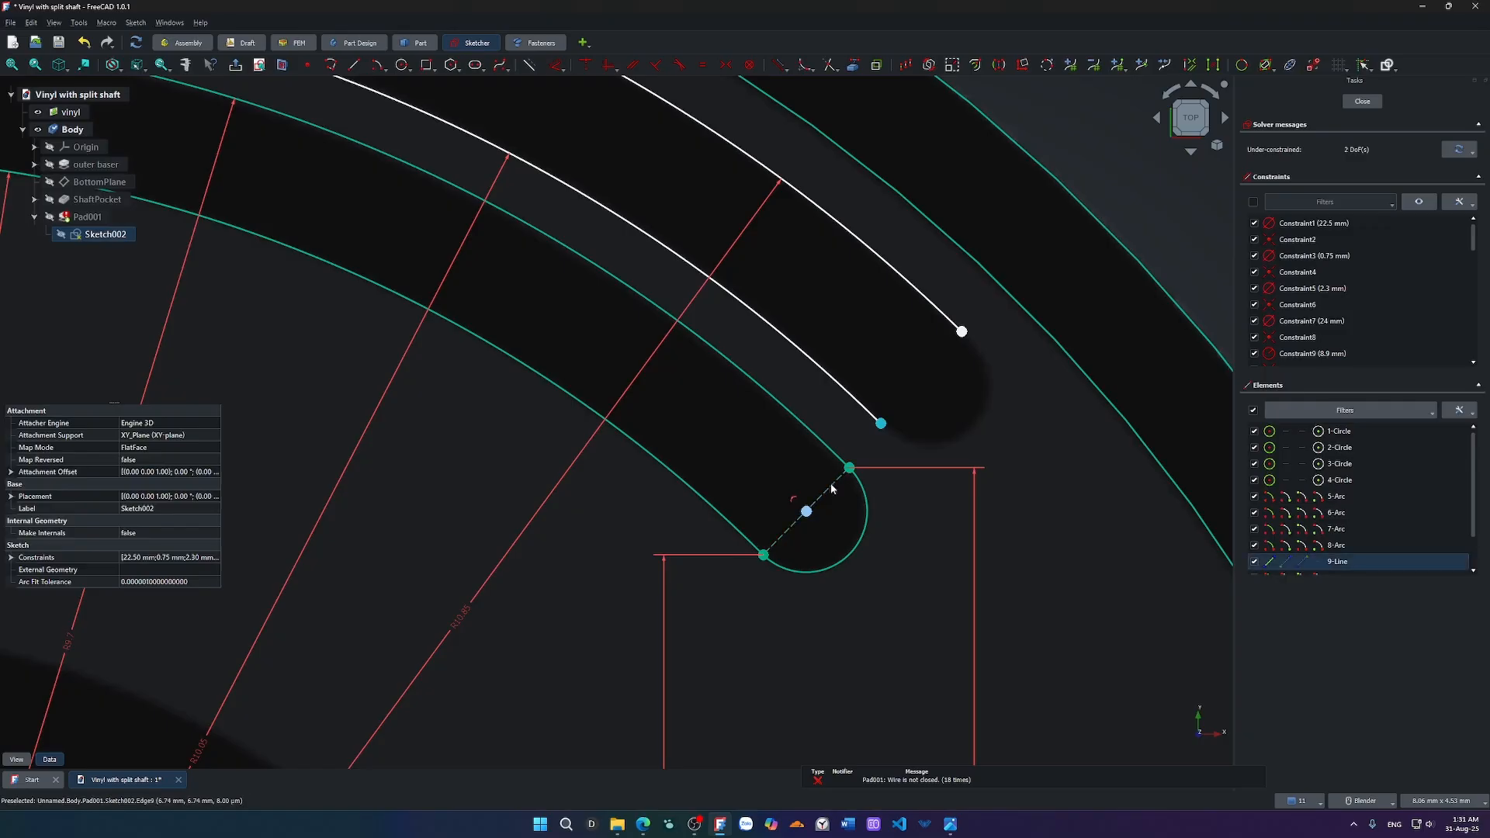
{"action": "key", "text": "t"}
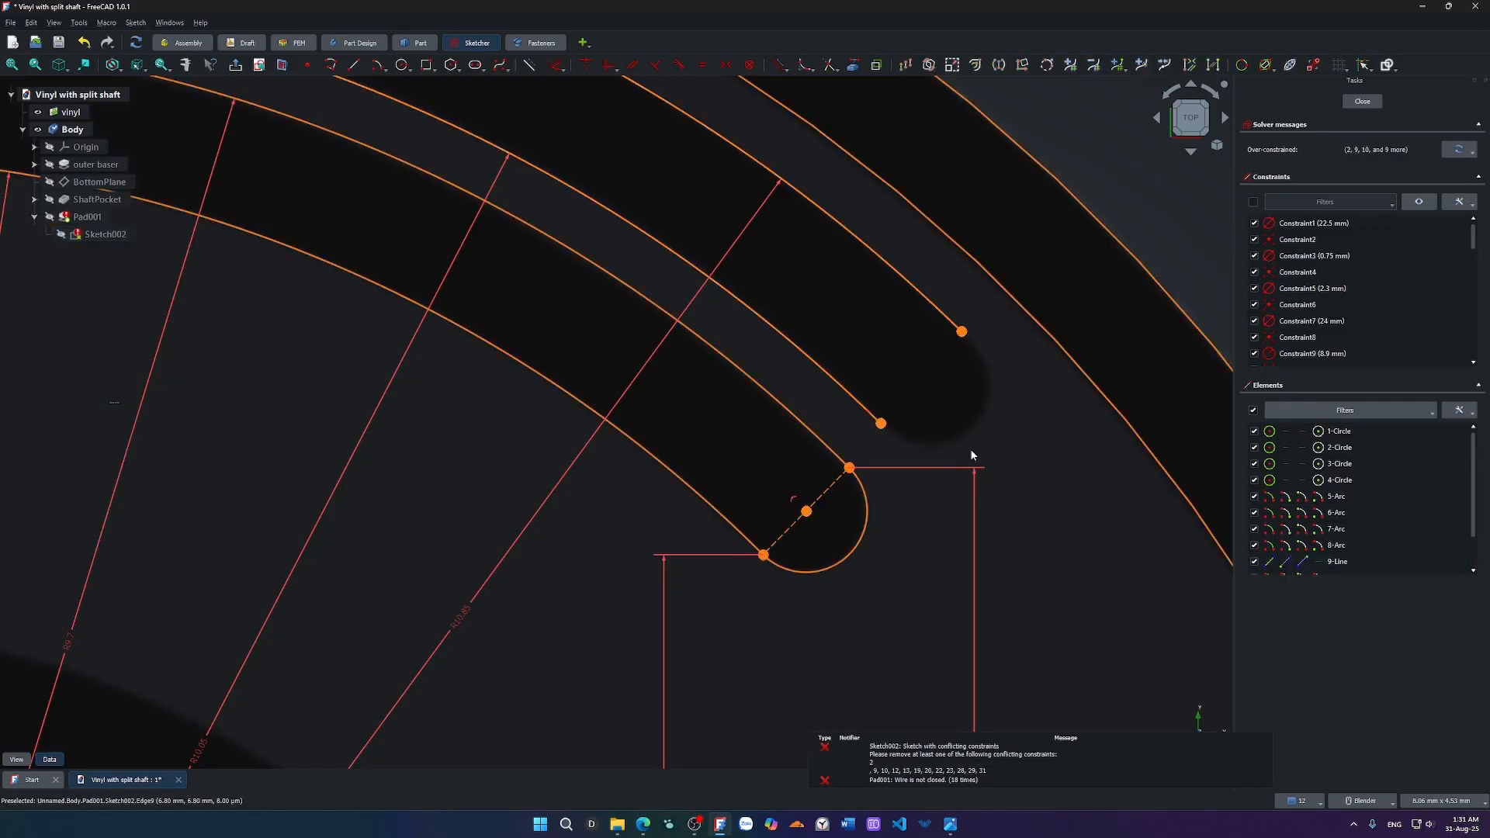
{"action": "key", "text": "ctrl+z"}
Constrain the free endpoints of both outer groove arcs onto the dashed construction line at the inner groove's end.
{"action": "left_click", "coordinate": [838, 485]}
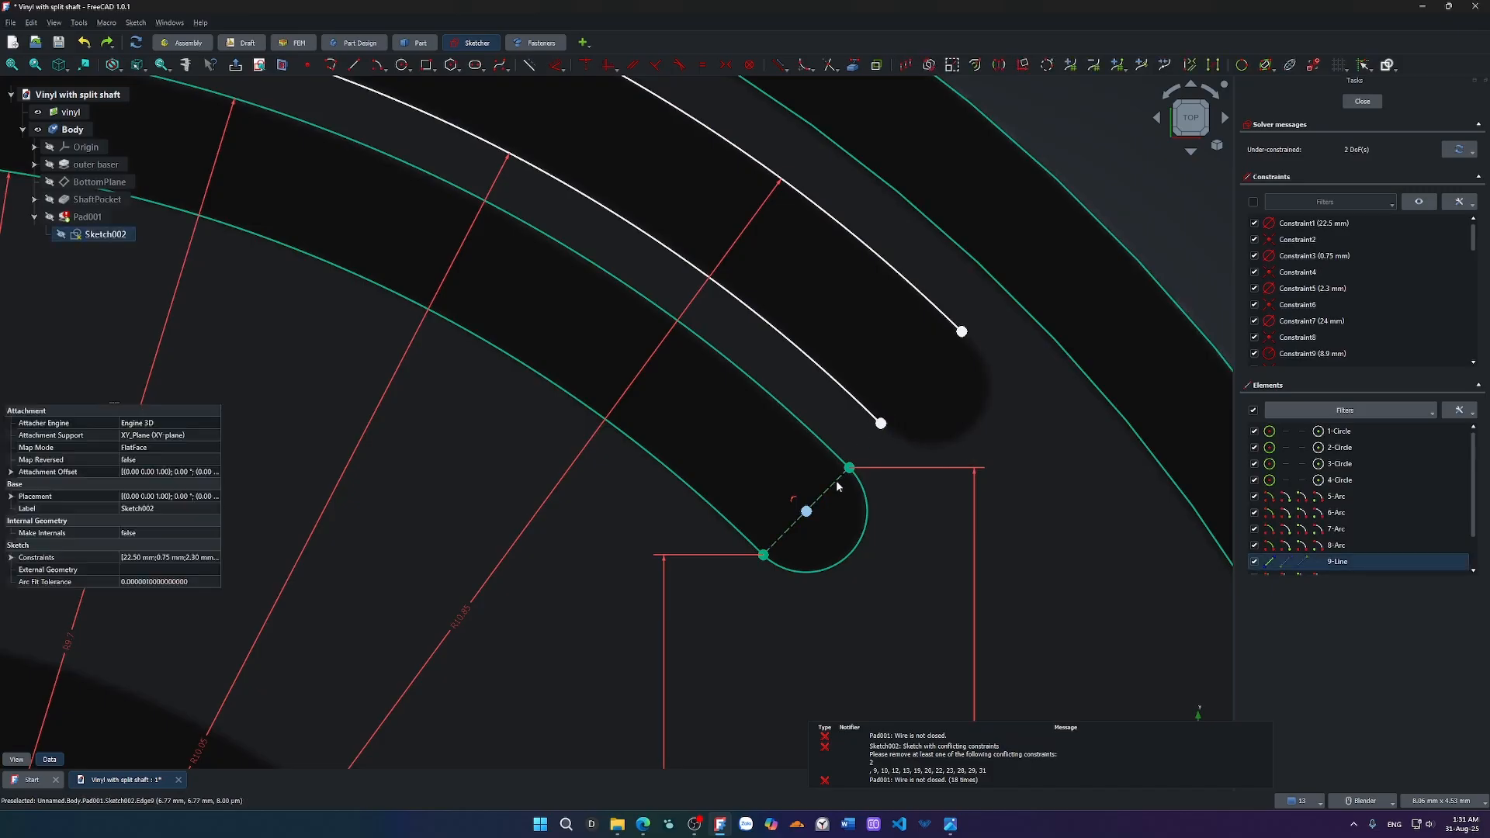
{"action": "left_click", "coordinate": [884, 428]}
{"action": "key", "text": "o"}
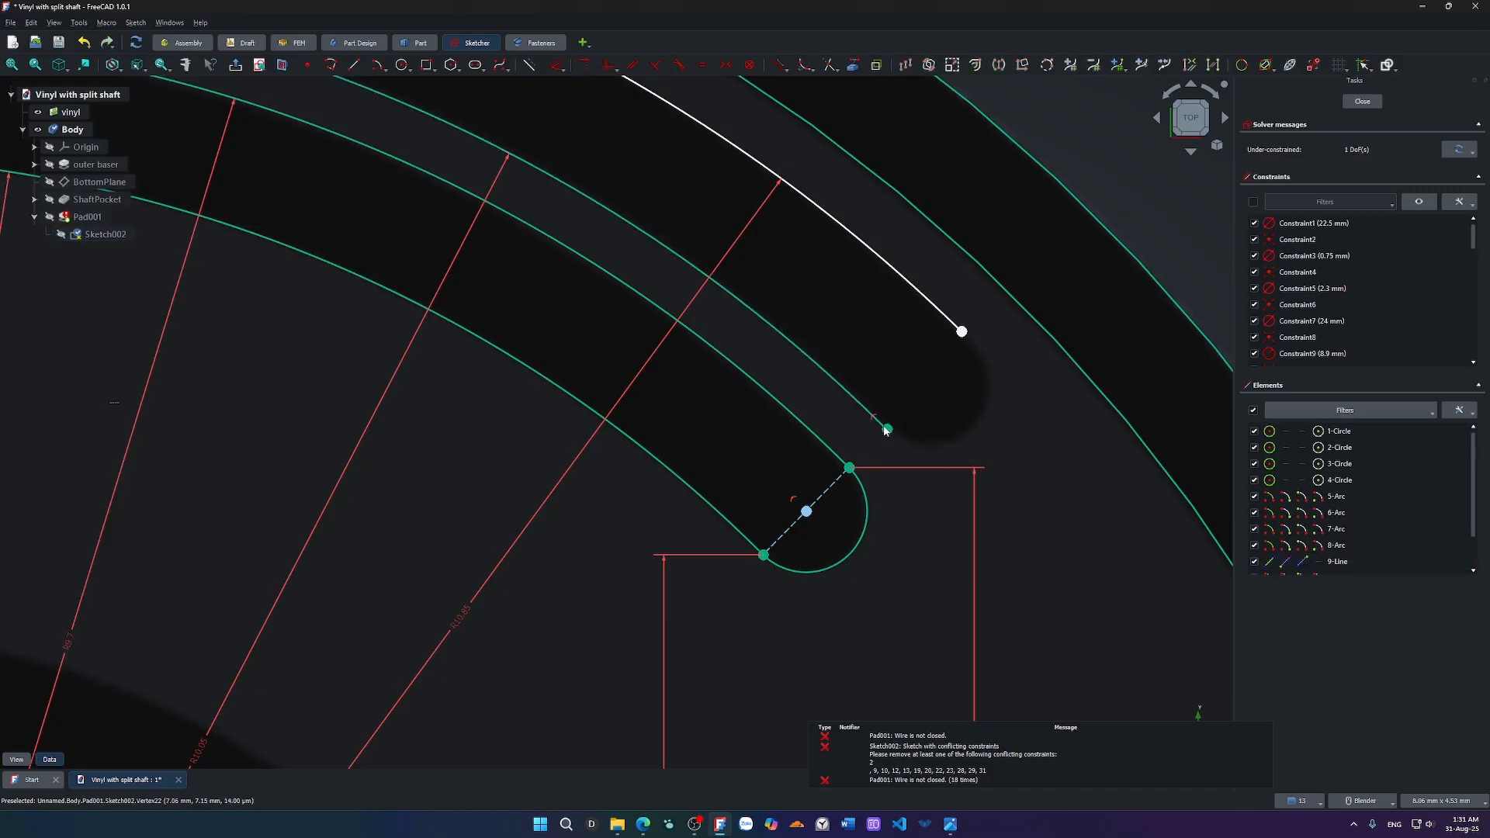
{"action": "left_click", "coordinate": [838, 483]}
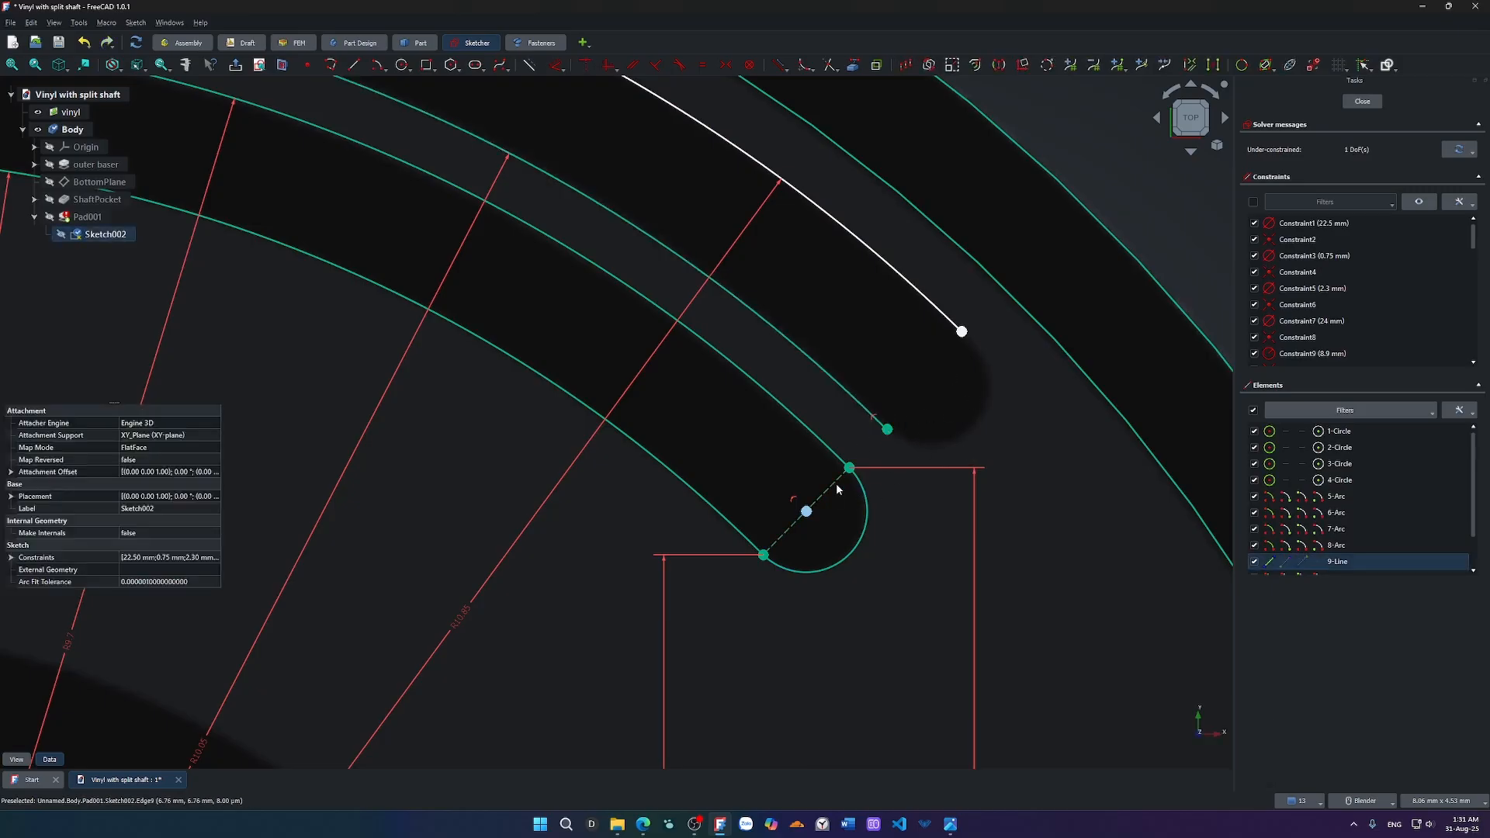
{"action": "left_click", "coordinate": [962, 333]}
{"action": "key", "text": "o"}
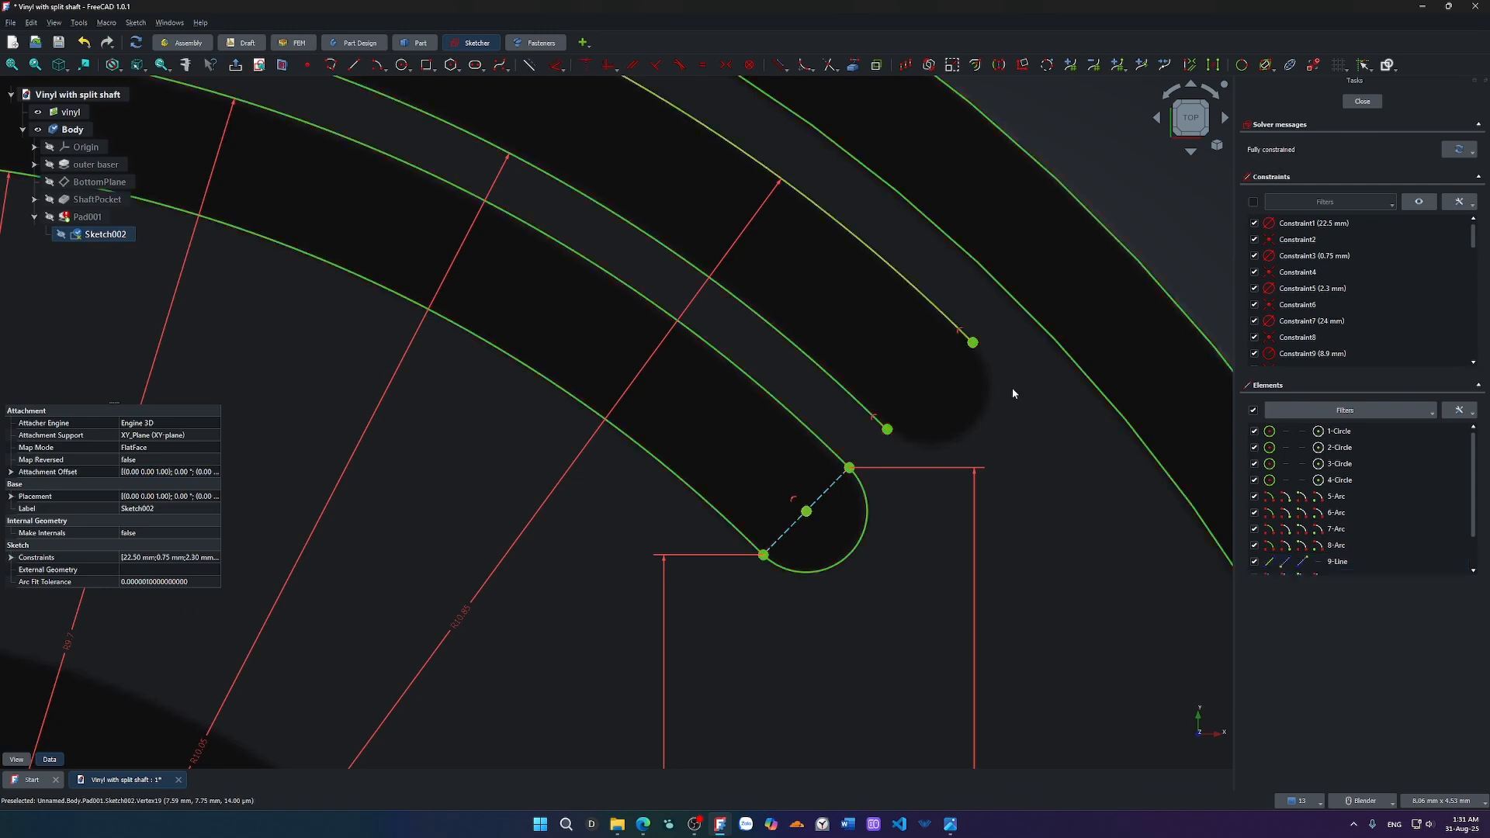
{"action": "scroll", "coordinate": [939, 402], "scroll_direction": "down", "scroll_amount": 5}
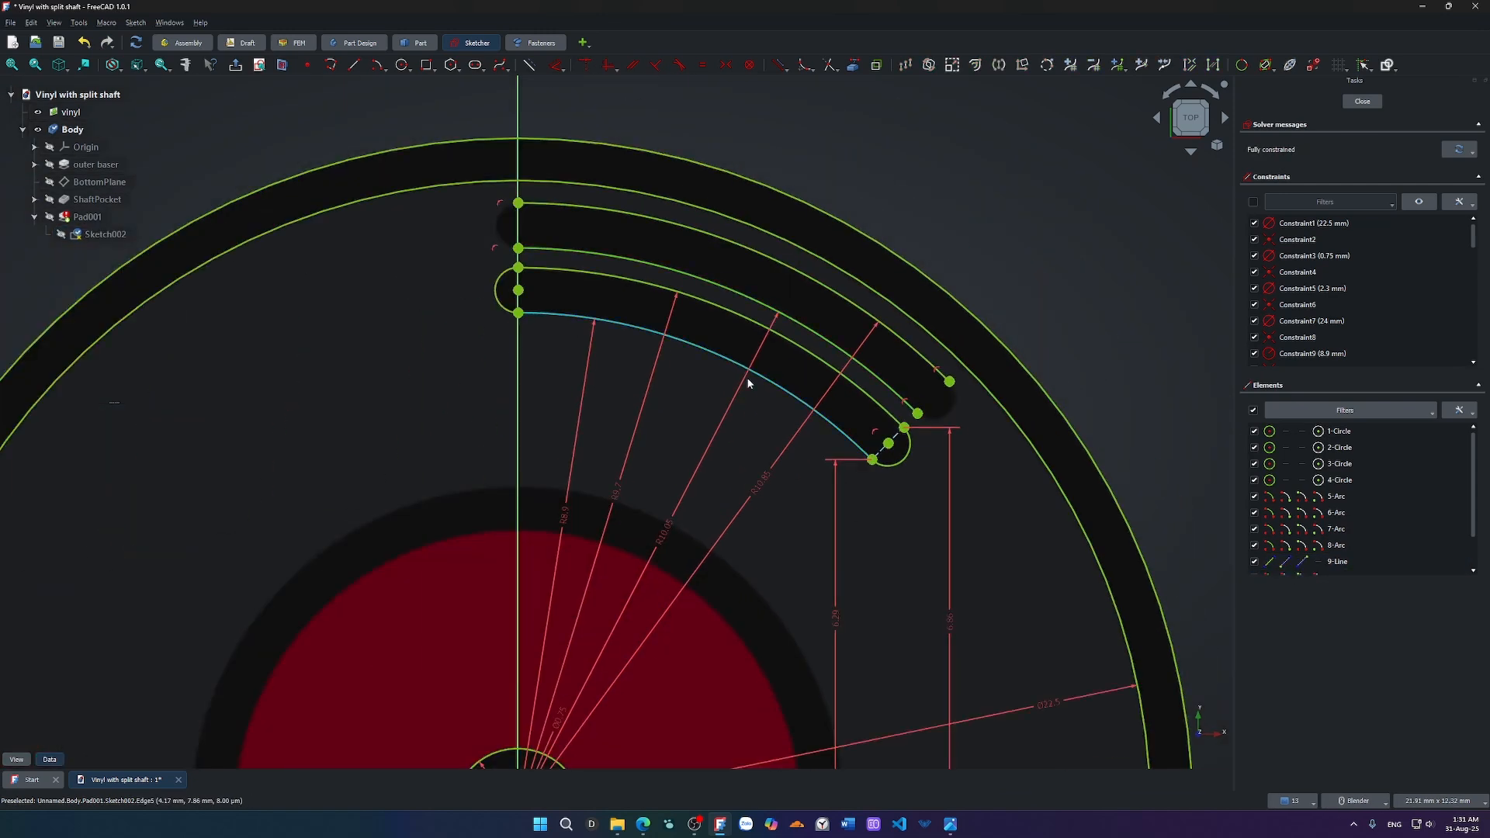
Close the outer groove's start at the vertical axis with a 180° arc centred on the axis, joining both arc endpoints.
{"action": "key", "text": "g"}
{"action": "key", "text": "a"}
{"action": "scroll", "coordinate": [499, 216], "scroll_direction": "up", "scroll_amount": 5}
{"action": "scroll", "coordinate": [604, 182], "scroll_direction": "up", "scroll_amount": 3}
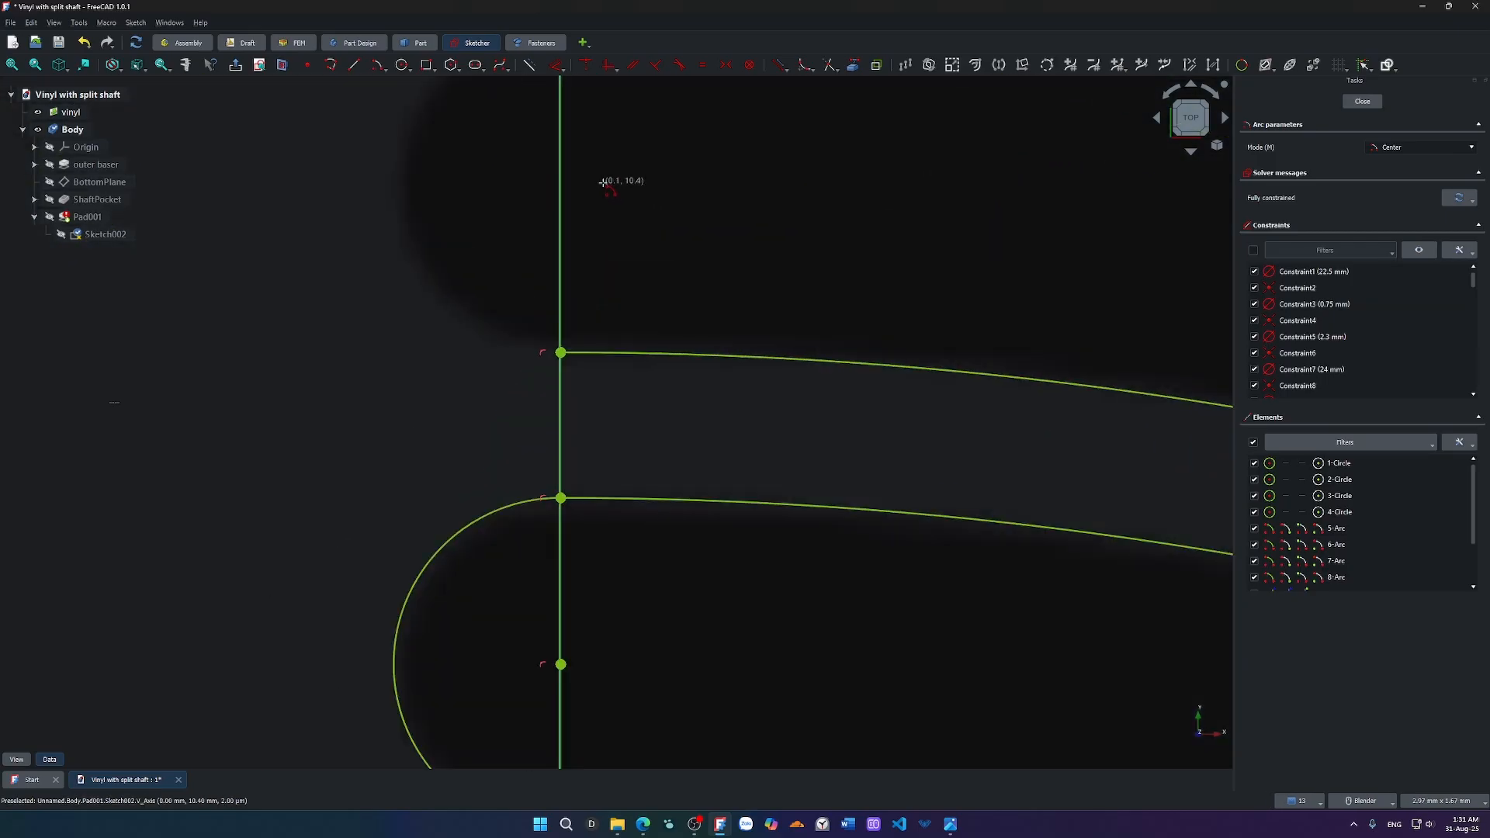
{"action": "mouse_move", "coordinate": [604, 183]}
{"action": "middle_mouse_down", "text": "shift"}
{"action": "mouse_move", "coordinate": [608, 332]}
{"action": "mouse_move", "coordinate": [573, 346]}
{"action": "middle_mouse_up", "text": "shift"}
{"action": "left_click", "coordinate": [562, 347]}
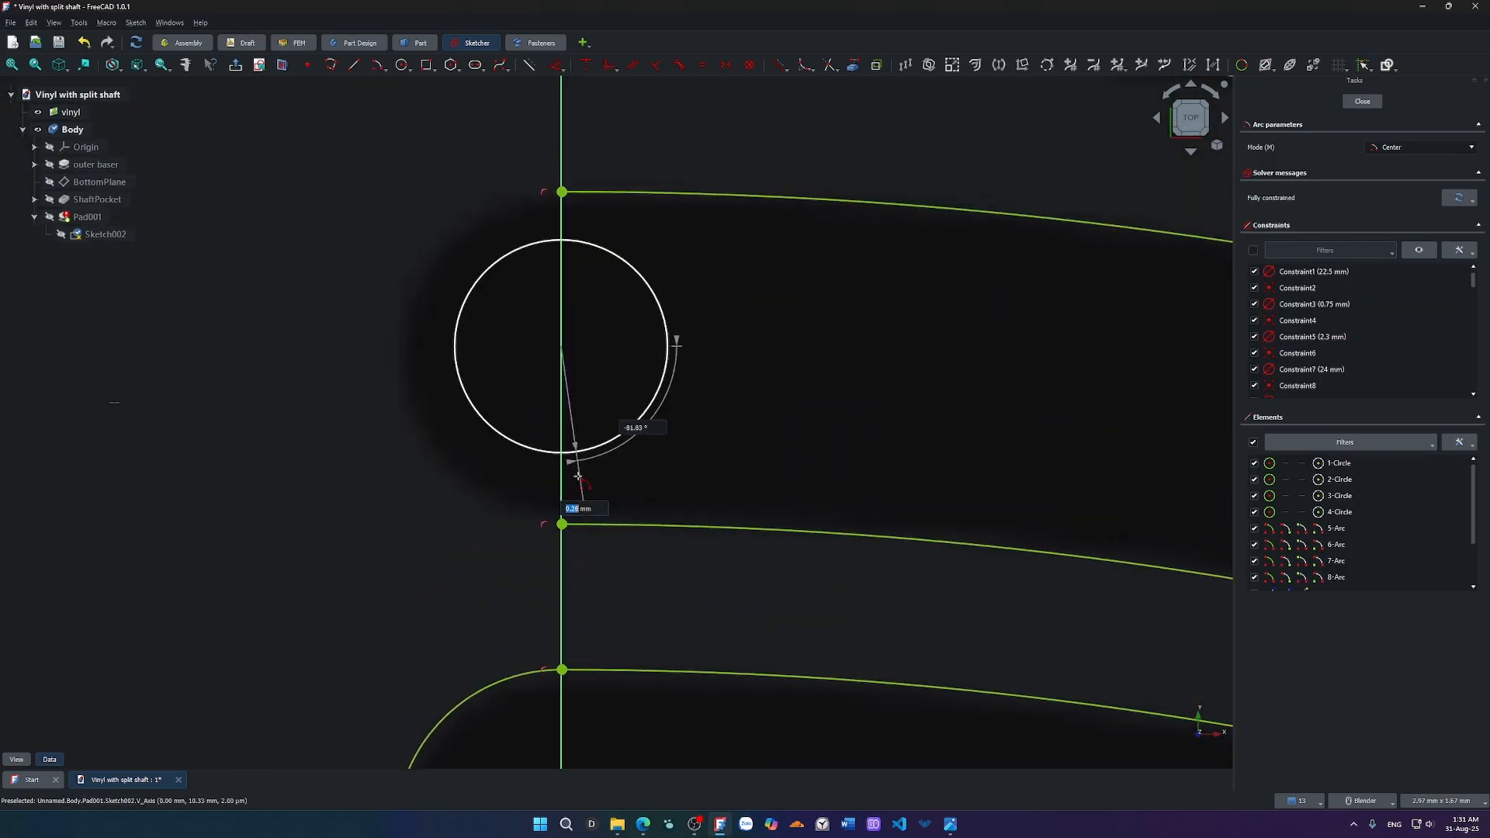
{"action": "left_click", "coordinate": [562, 524]}
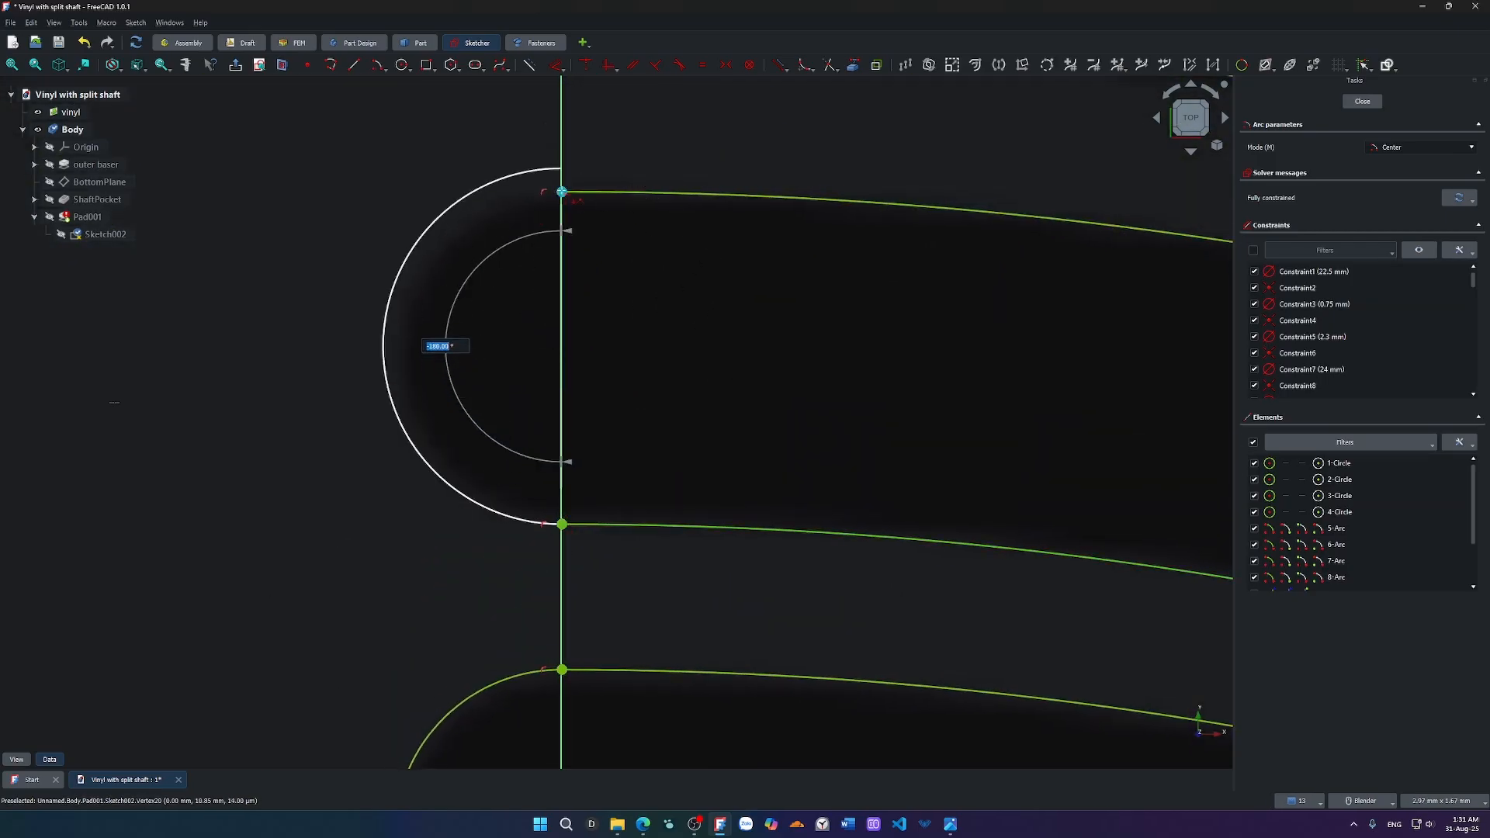
{"action": "left_click", "coordinate": [562, 191]}
{"action": "key", "text": "Escape"}
Close the outer groove's other end with a rounded centre-point arc joining the free endpoints of its two arcs.
{"action": "scroll", "coordinate": [715, 320], "scroll_direction": "down", "scroll_amount": 5}
{"action": "middle_click_drag", "start_coordinate": [941, 391], "coordinate": [229, 298], "text": "shift"}
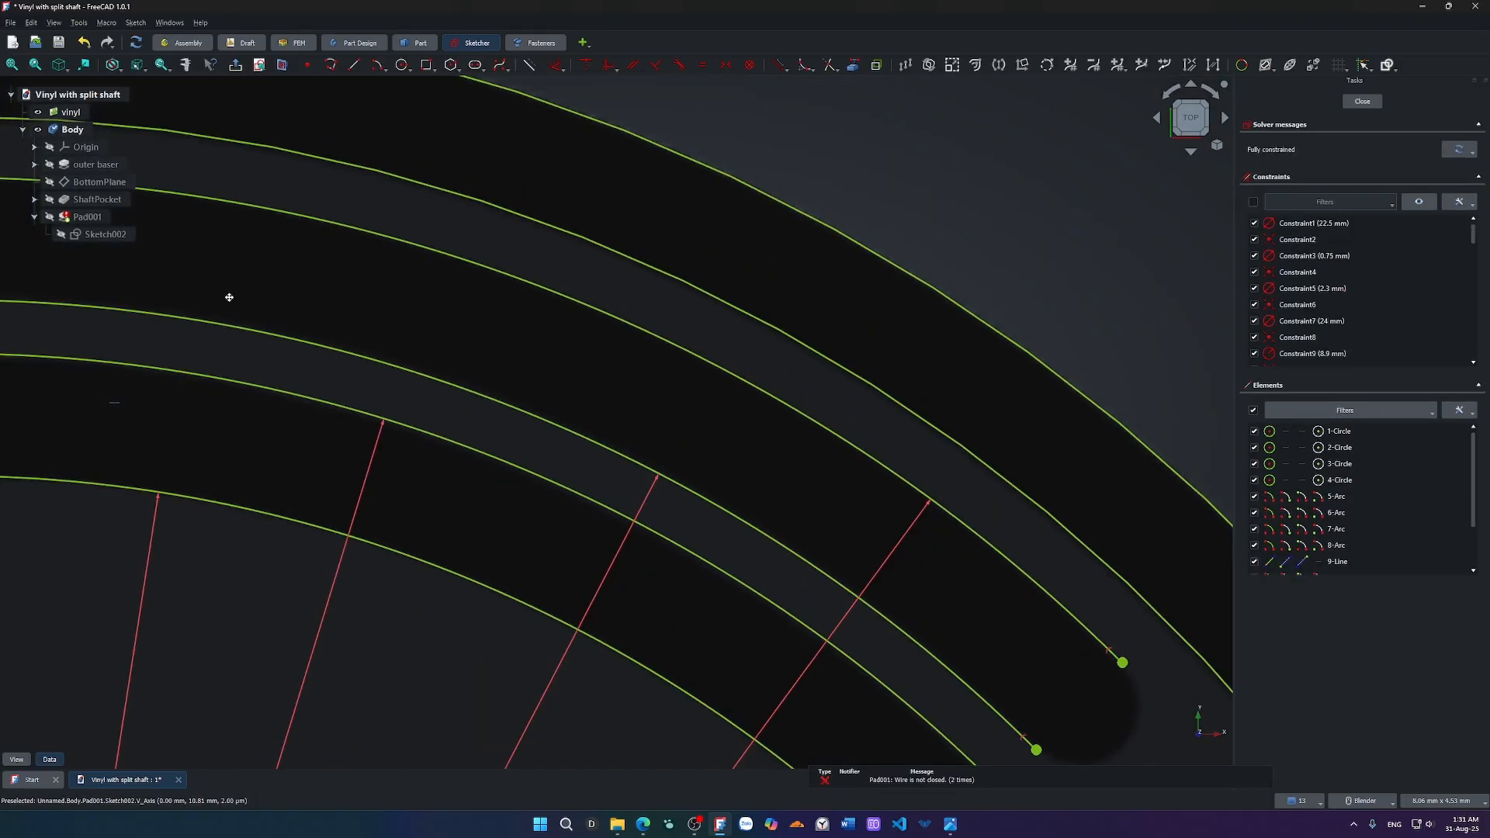
{"action": "scroll", "coordinate": [702, 452], "scroll_direction": "down", "scroll_amount": 5}
{"action": "scroll", "coordinate": [690, 383], "scroll_direction": "up", "scroll_amount": 8}
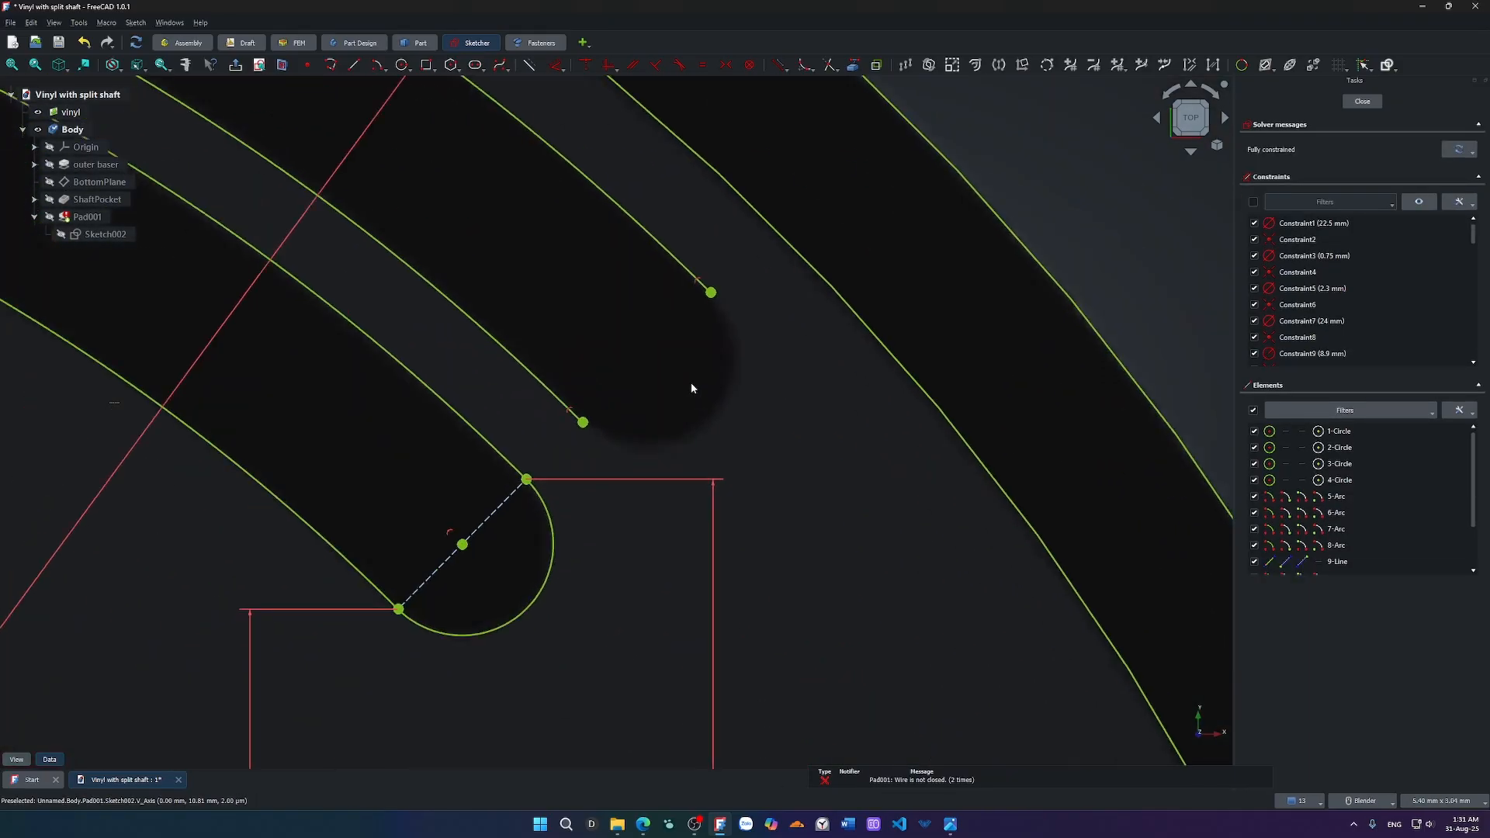
{"action": "key", "text": "g"}
{"action": "key", "text": "a"}
{"action": "left_click", "coordinate": [651, 348]}
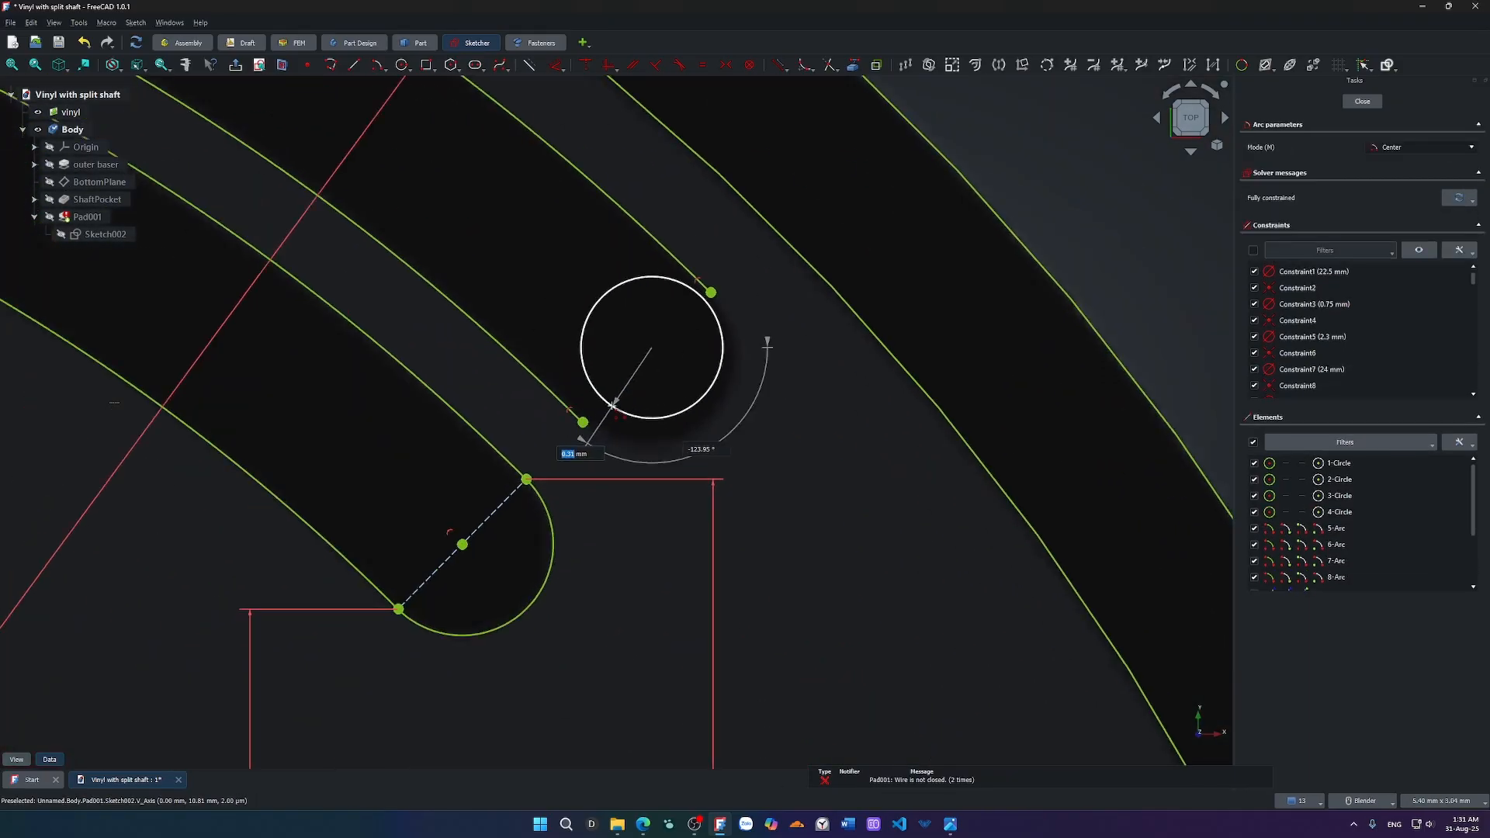
{"action": "left_click", "coordinate": [582, 422]}
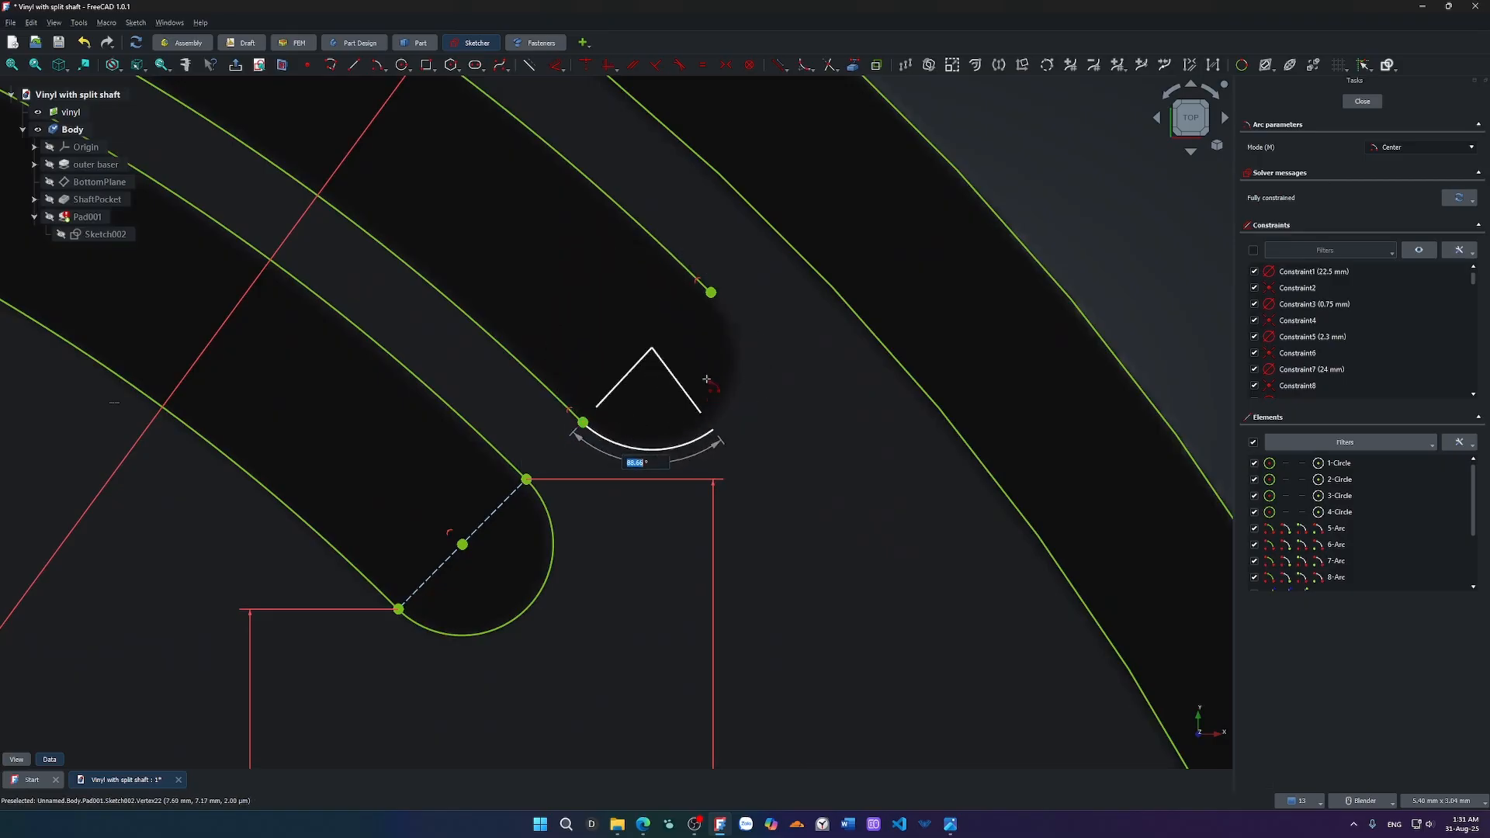
{"action": "left_click", "coordinate": [711, 293]}
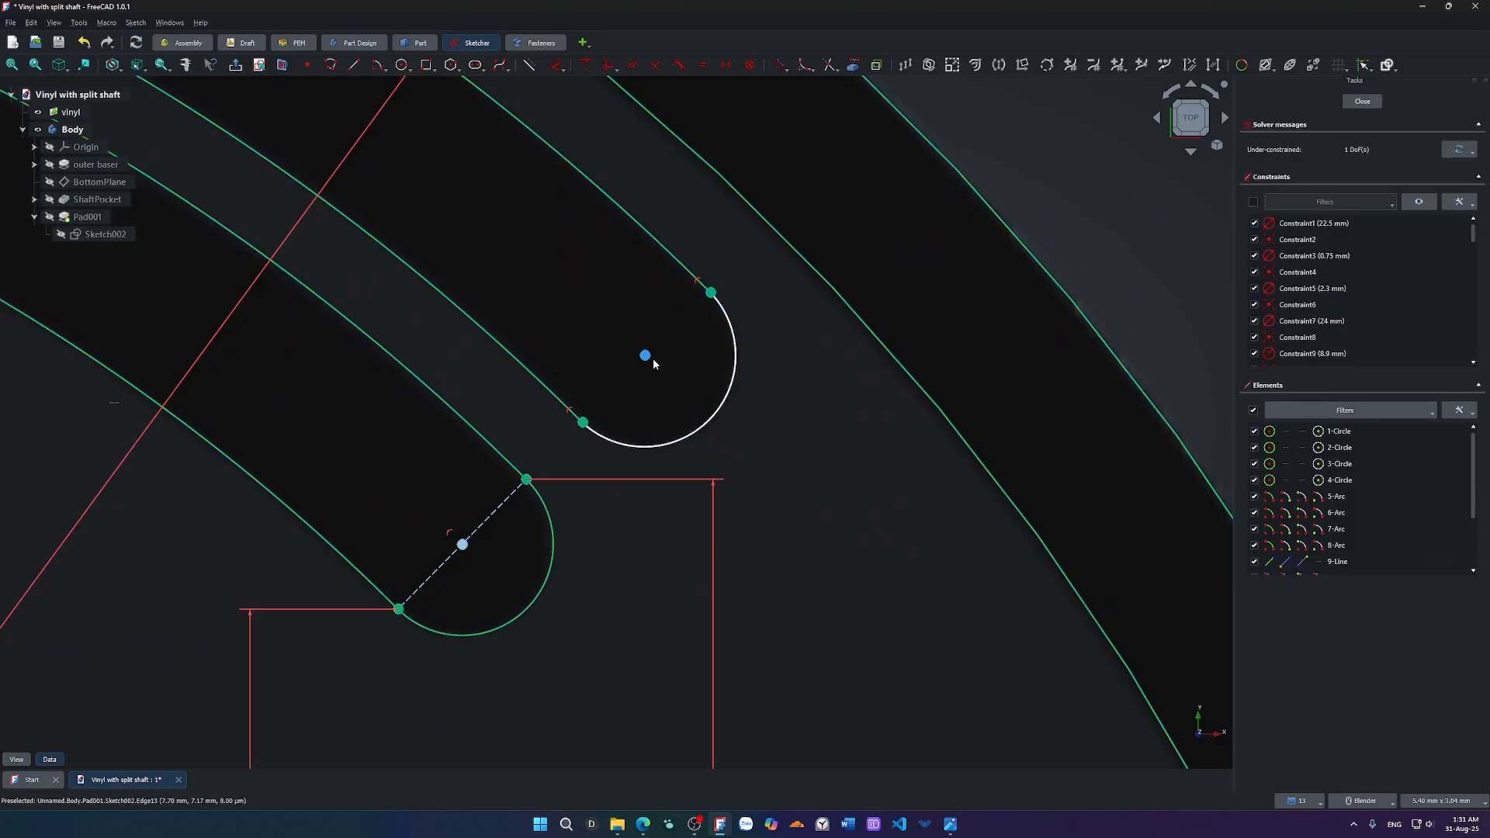
Constrain the new end cap's centre onto the inner groove's dashed construction line.
{"action": "left_click", "coordinate": [496, 513]}
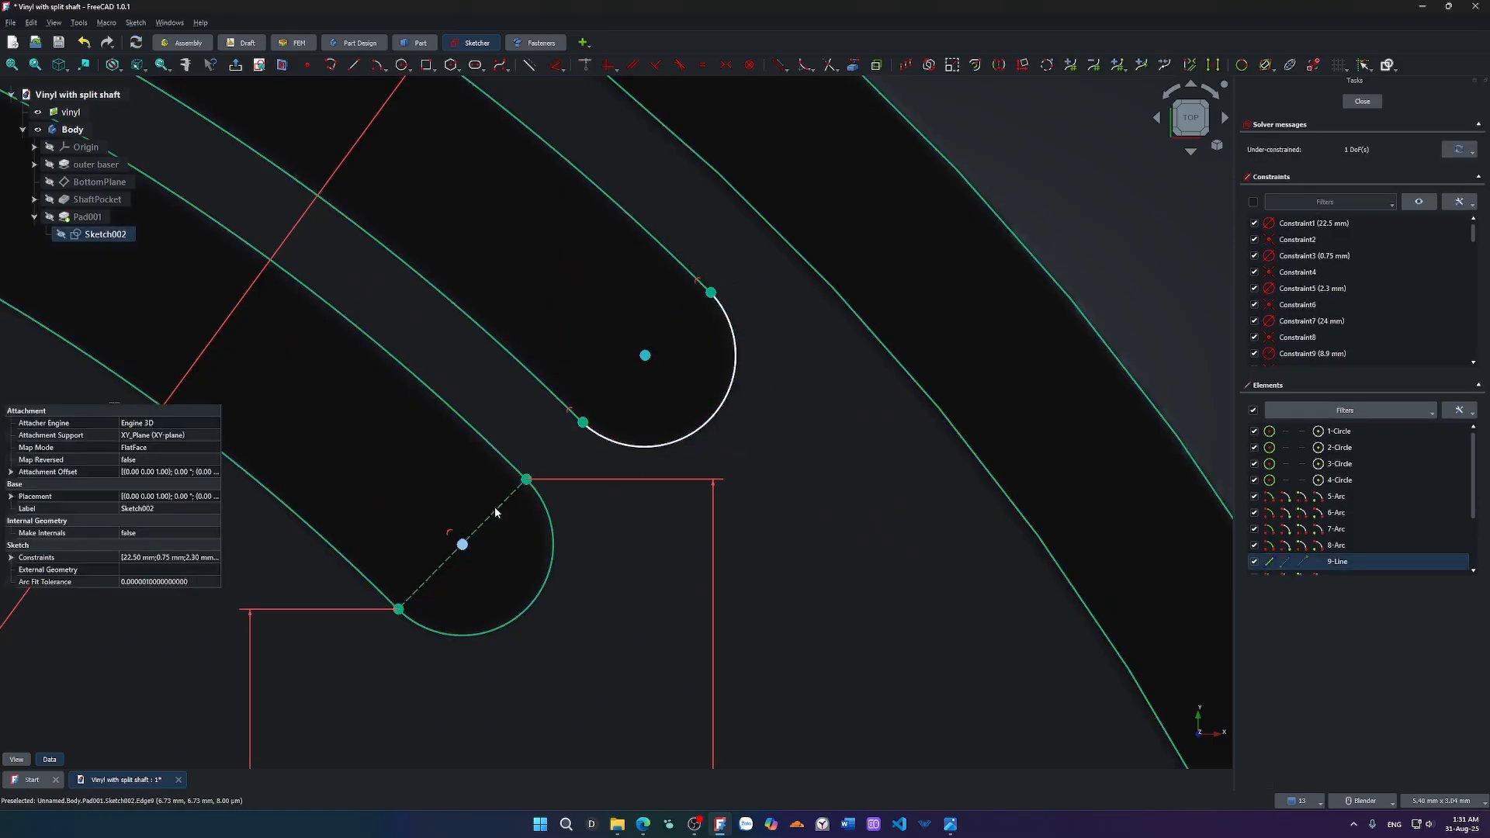
{"action": "key", "text": "c"}
{"action": "scroll", "coordinate": [636, 519], "scroll_direction": "down", "scroll_amount": 5}
{"action": "scroll", "coordinate": [672, 519], "scroll_direction": "down", "scroll_amount": 3}
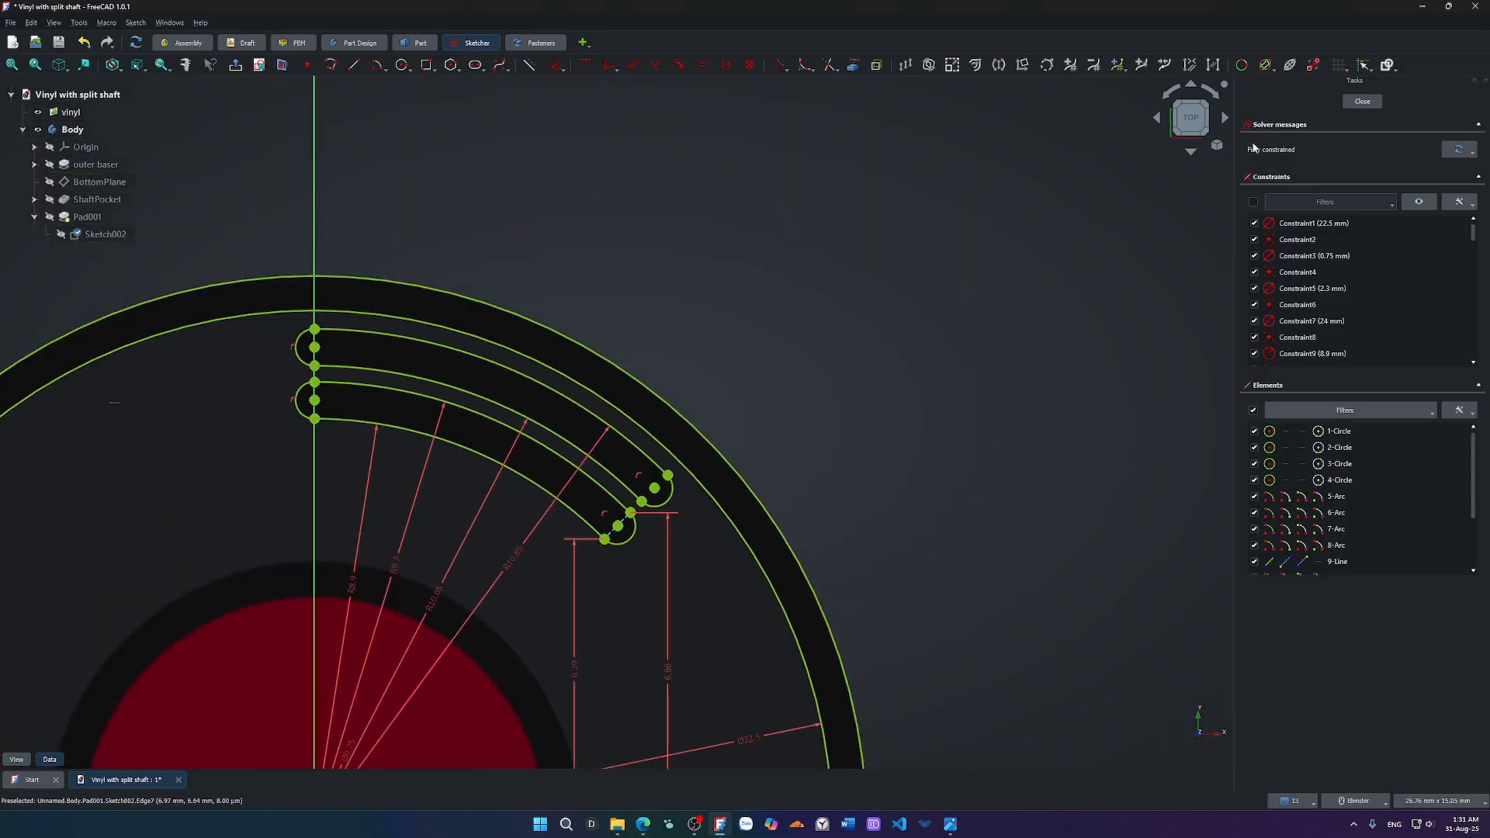
Close the sketch, view the raised pad on the knob and save the document.
{"action": "left_click", "coordinate": [1363, 101]}
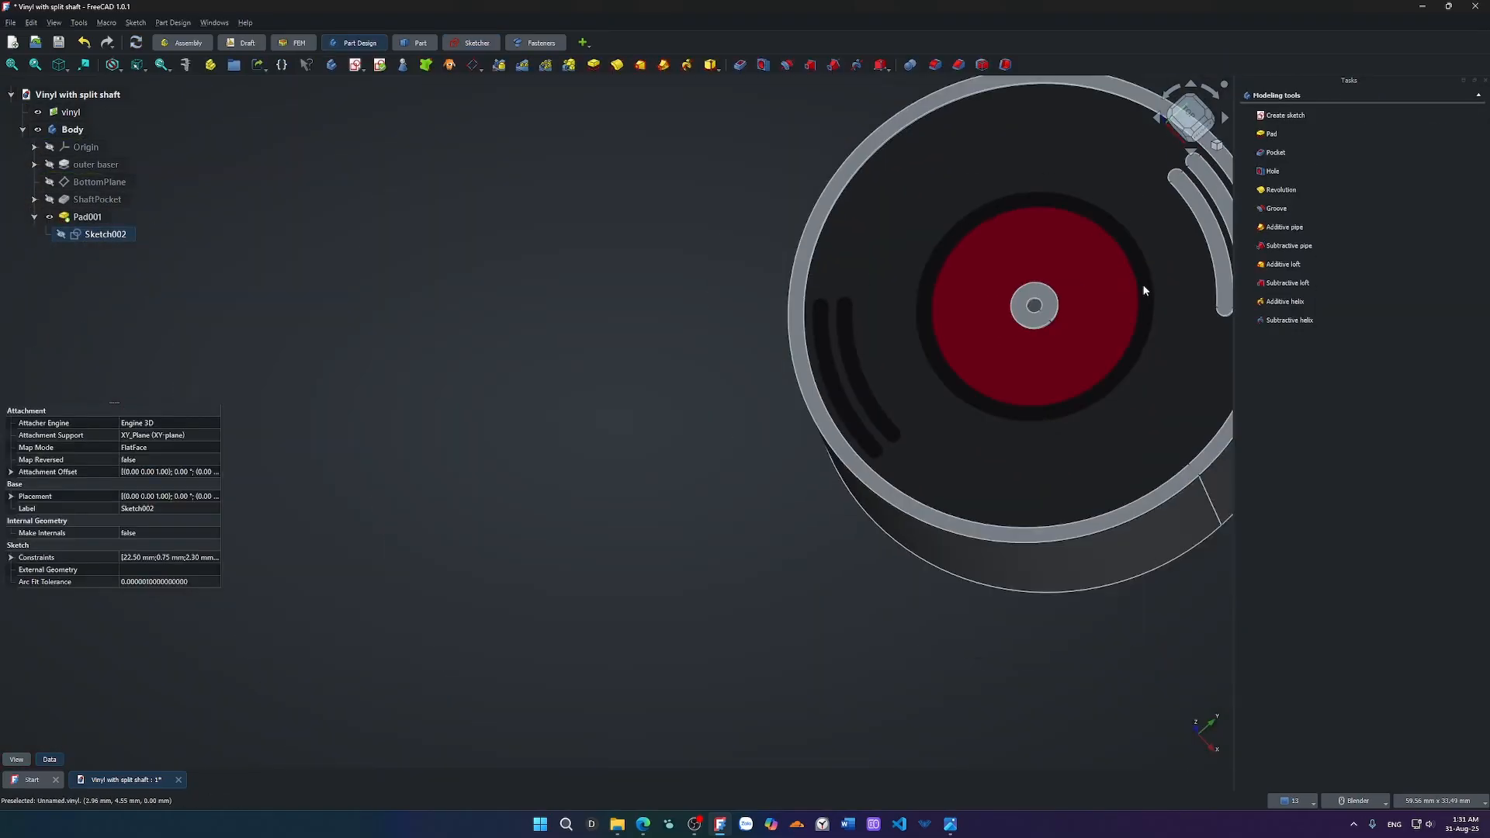
{"action": "middle_click_drag", "start_coordinate": [1144, 290], "coordinate": [829, 324], "text": "shift"}
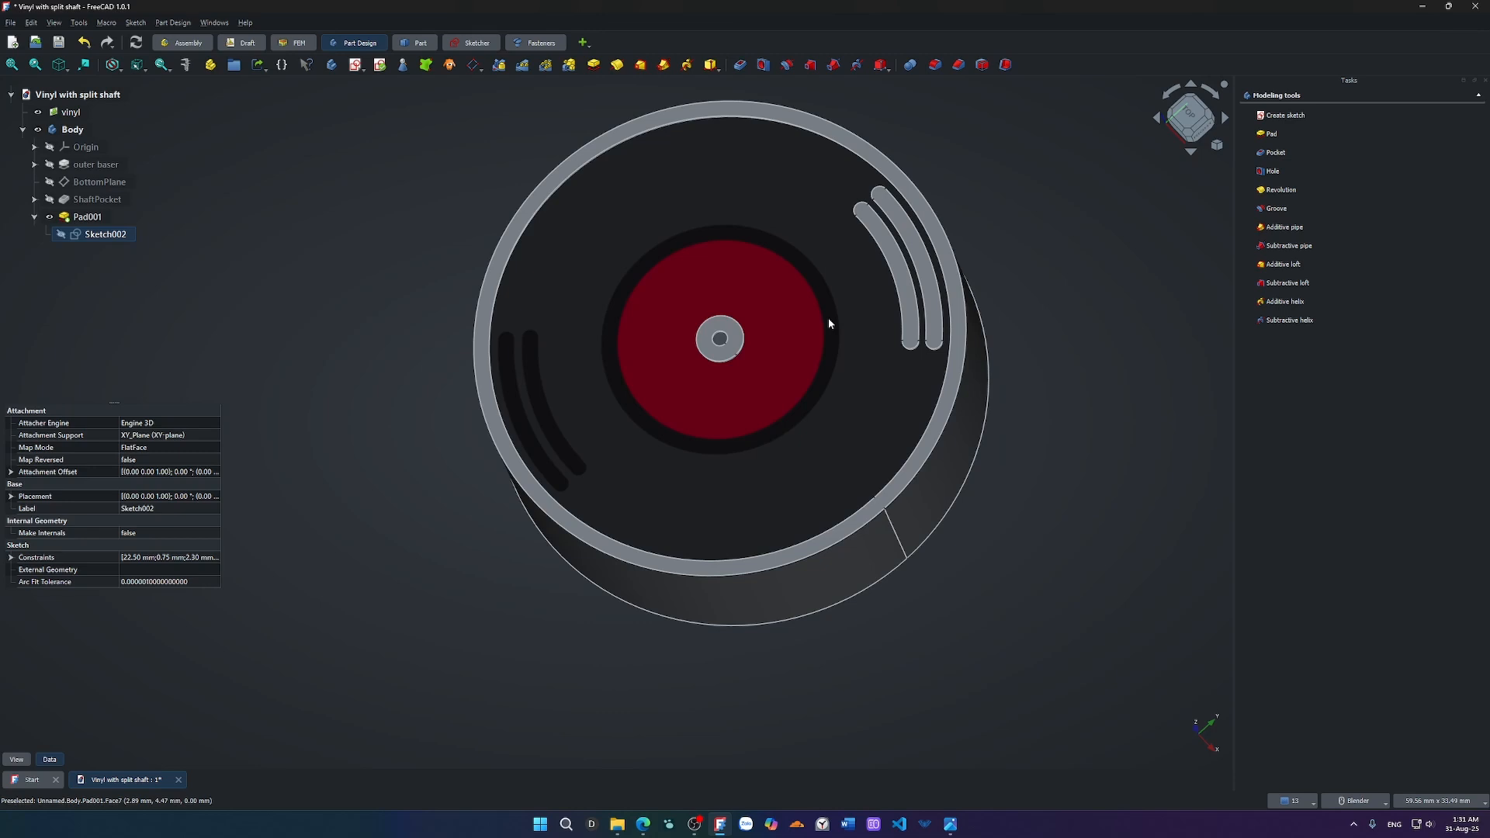
{"action": "key", "text": "ctrl+s"}
Reopen the raised pad's sketch and trace the lower inner groove's inner edge with an 8.9 mm radius arc centred on the origin, ending at the vertical axis.
{"action": "double_click", "coordinate": [114, 235]}
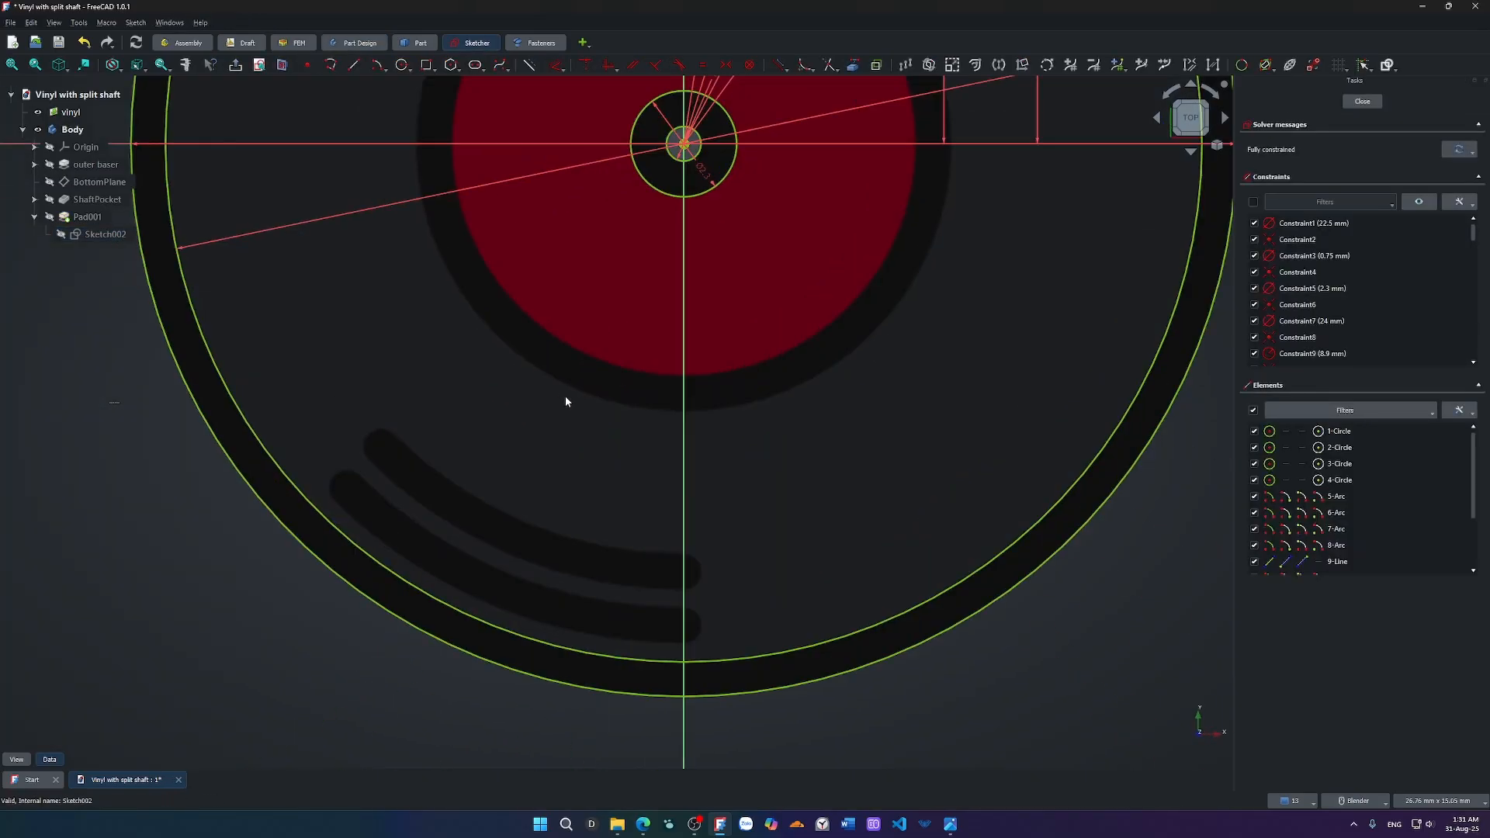
{"action": "middle_click_drag", "start_coordinate": [565, 399], "coordinate": [519, 452], "text": "shift"}
{"action": "key", "text": "g"}
{"action": "key", "text": "a"}
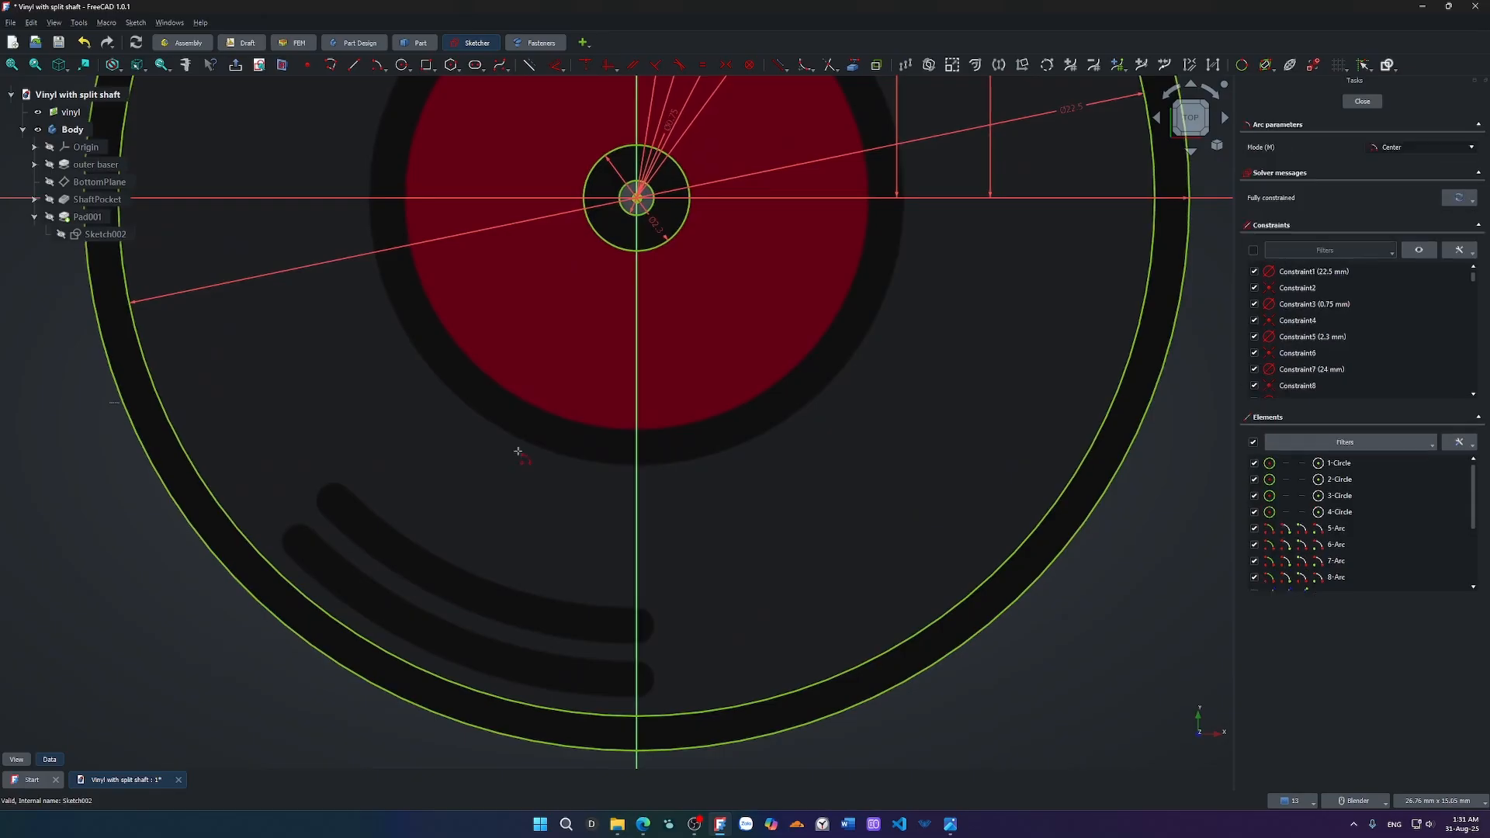
{"action": "scroll", "coordinate": [609, 221], "scroll_direction": "up", "scroll_amount": 3}
{"action": "left_click", "coordinate": [665, 174]}
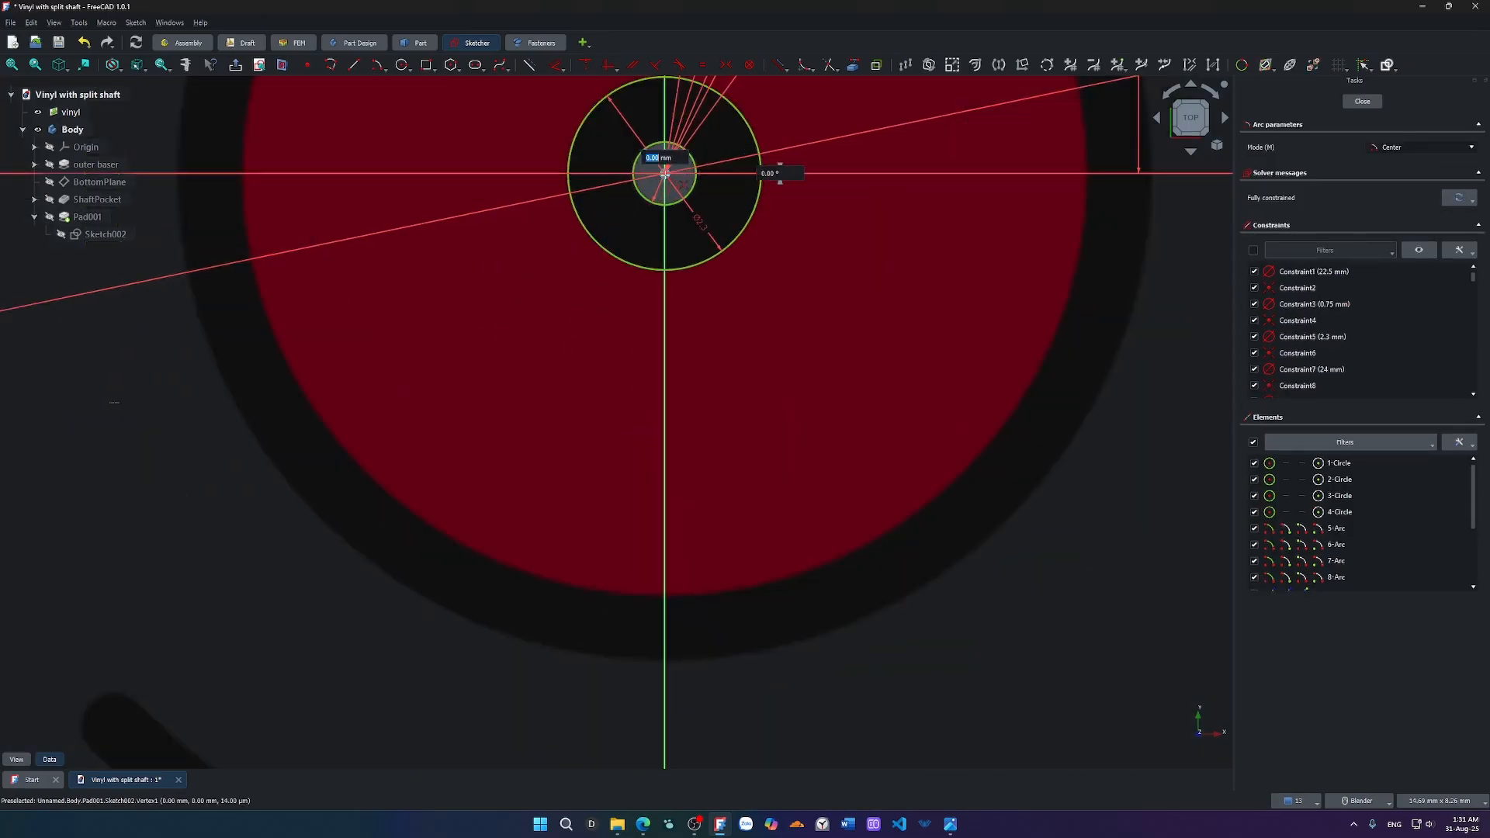
{"action": "scroll", "coordinate": [532, 505], "scroll_direction": "down", "scroll_amount": 5}
{"action": "scroll", "coordinate": [585, 599], "scroll_direction": "up", "scroll_amount": 4}
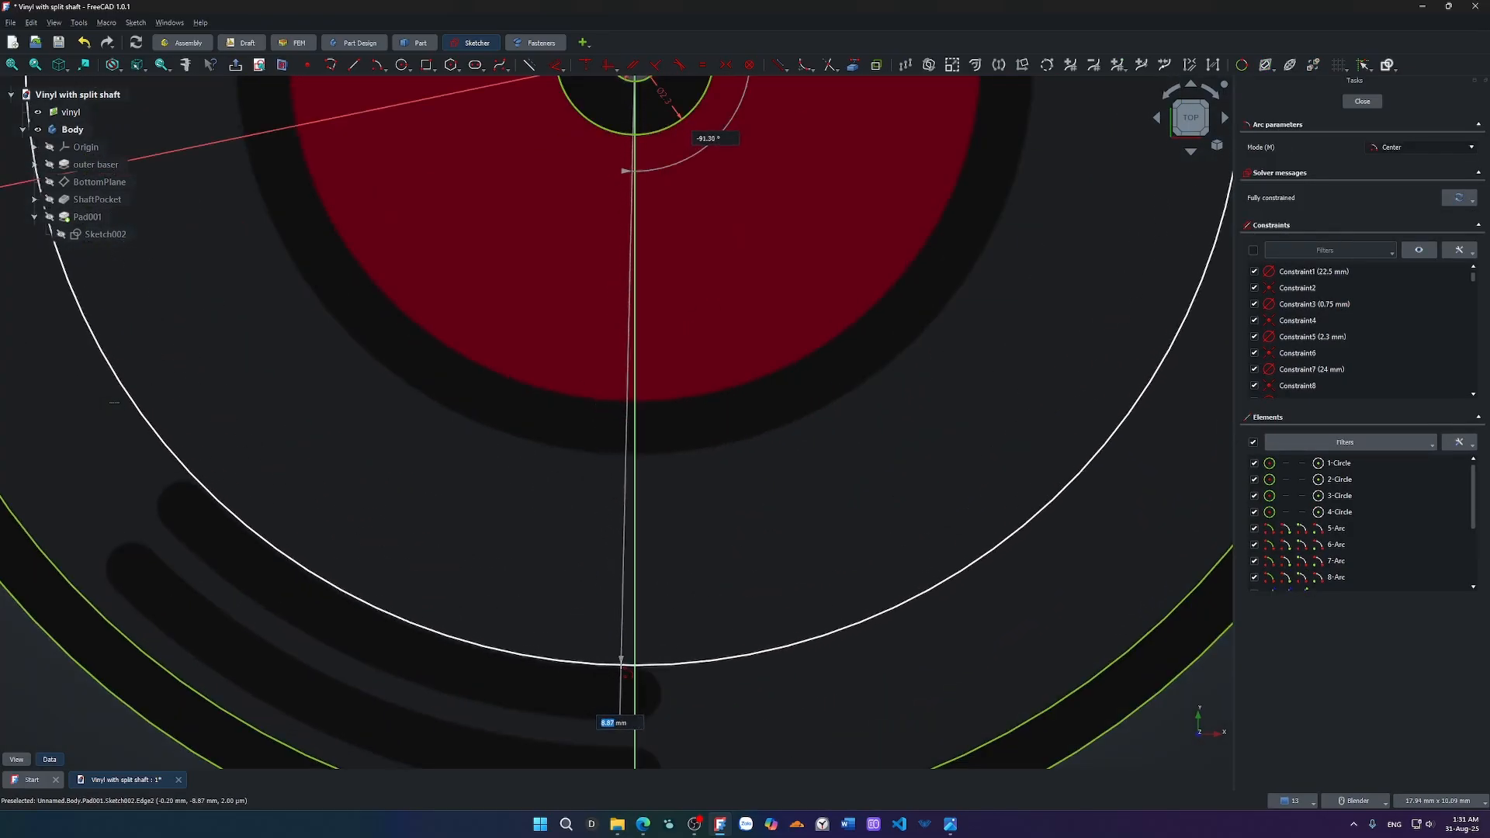
{"action": "scroll", "coordinate": [225, 520], "scroll_direction": "down", "scroll_amount": 6}
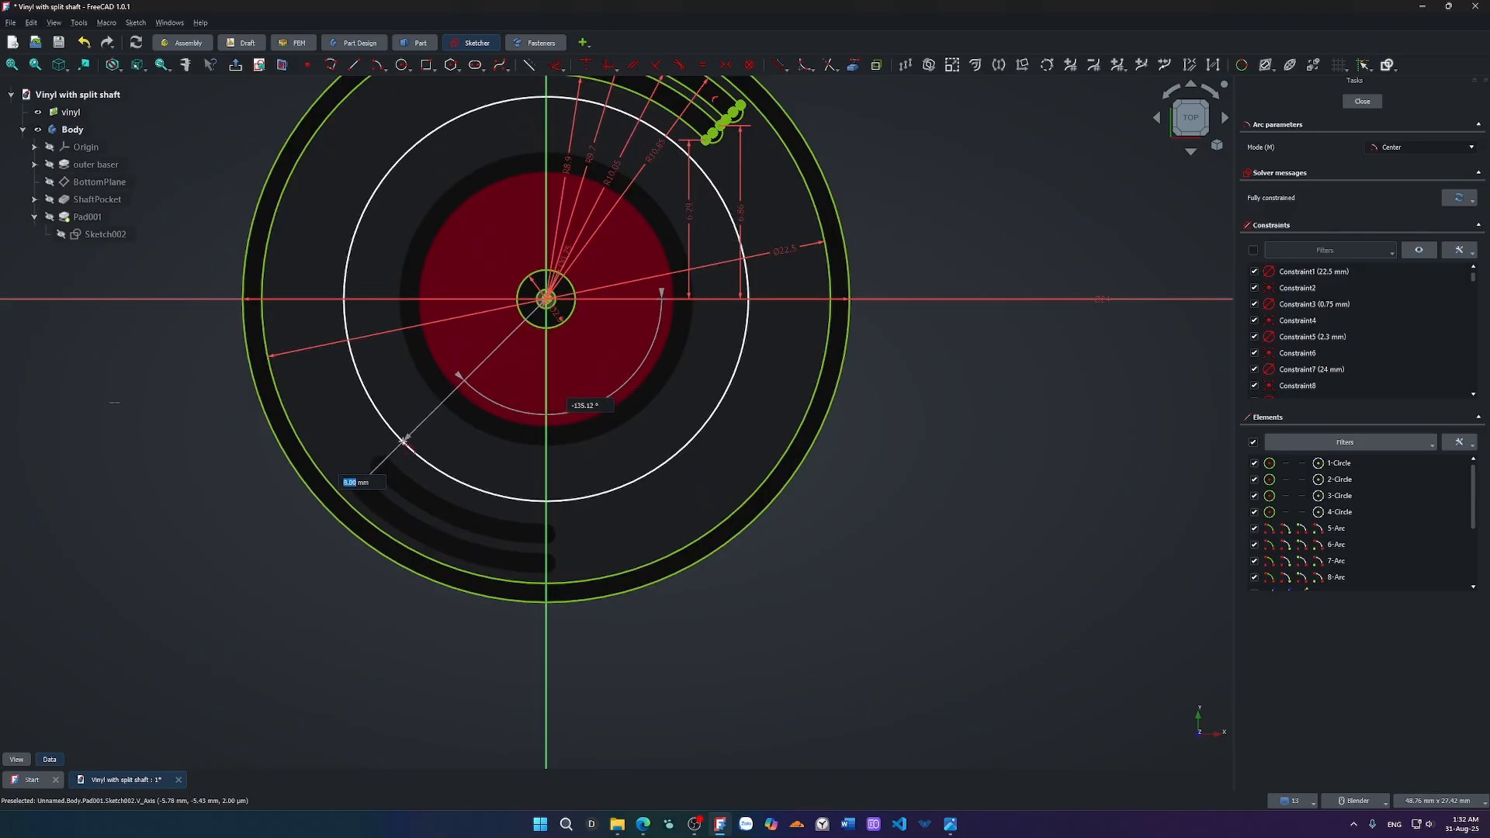
{"action": "key", "text": "Return"}
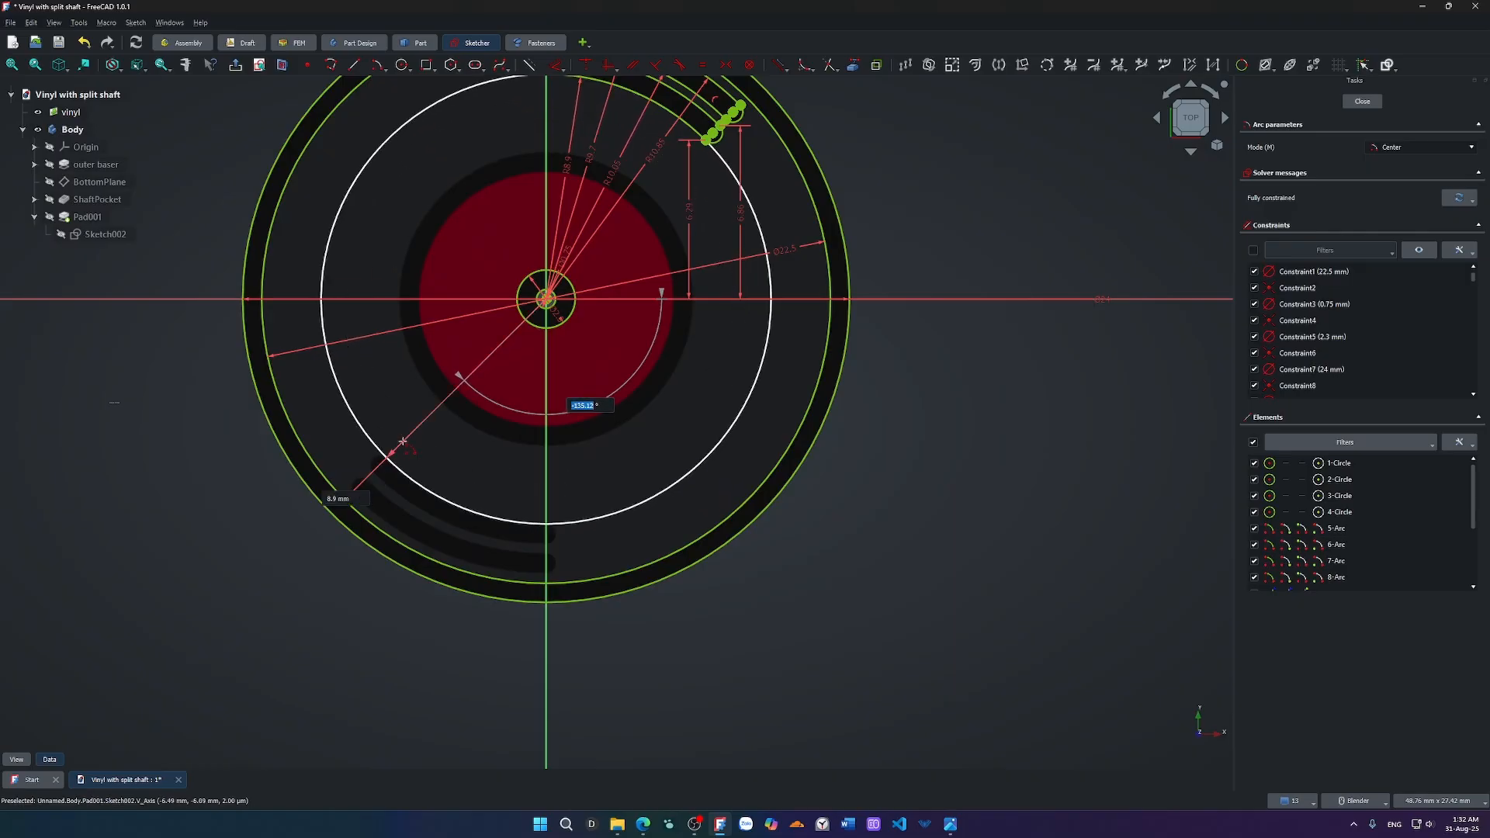
{"action": "scroll", "coordinate": [376, 459], "scroll_direction": "up", "scroll_amount": 5}
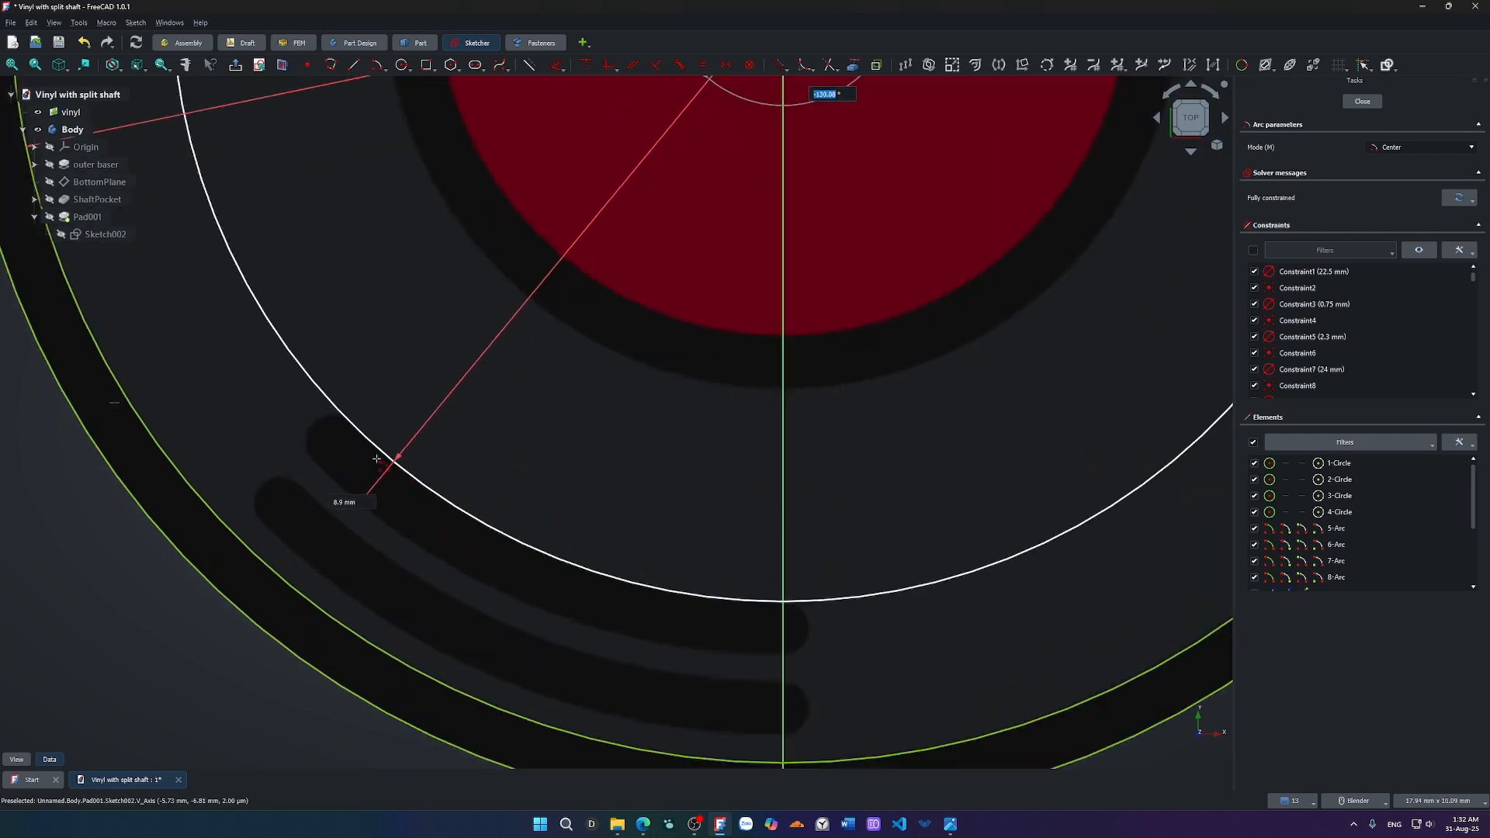
{"action": "left_click", "coordinate": [353, 427]}
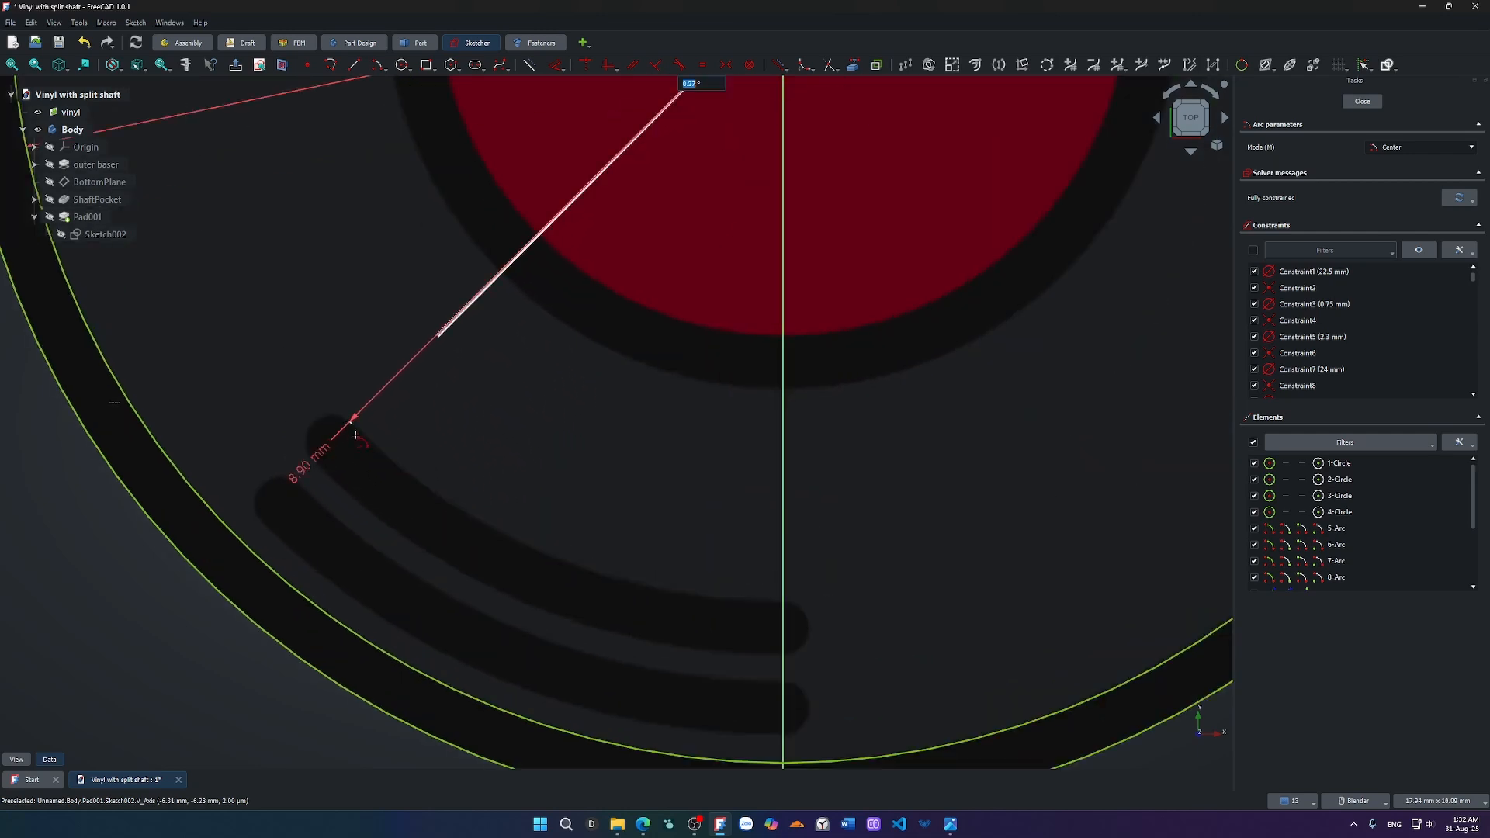
{"action": "left_click", "coordinate": [781, 599]}
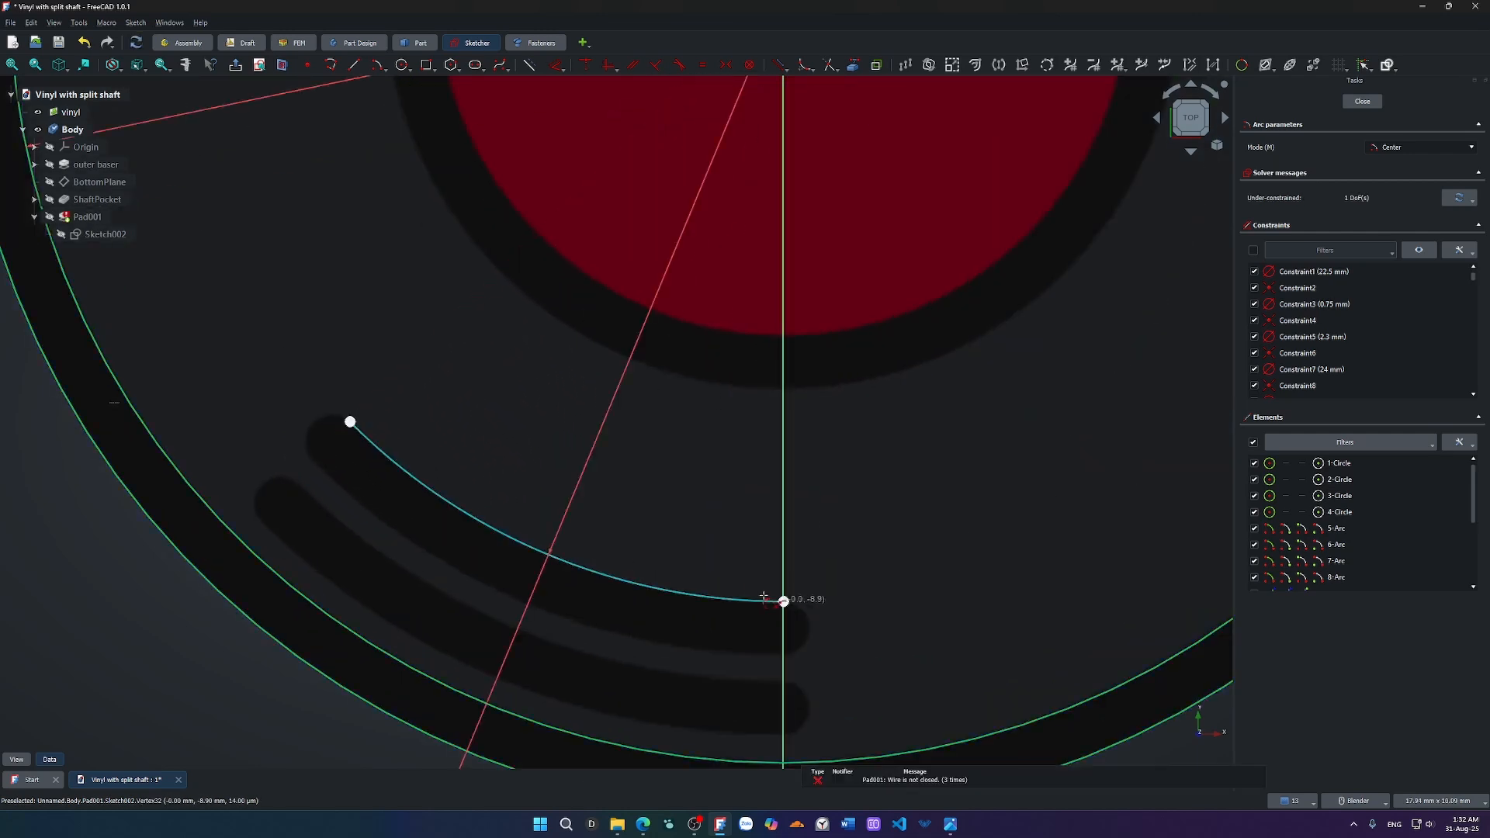
Trace the lower inner groove's outer edge with a 9.7 mm radius arc centred on the origin, ending at the vertical axis.
{"action": "scroll", "coordinate": [703, 572], "scroll_direction": "down", "scroll_amount": 4}
{"action": "scroll", "coordinate": [734, 314], "scroll_direction": "up", "scroll_amount": 6}
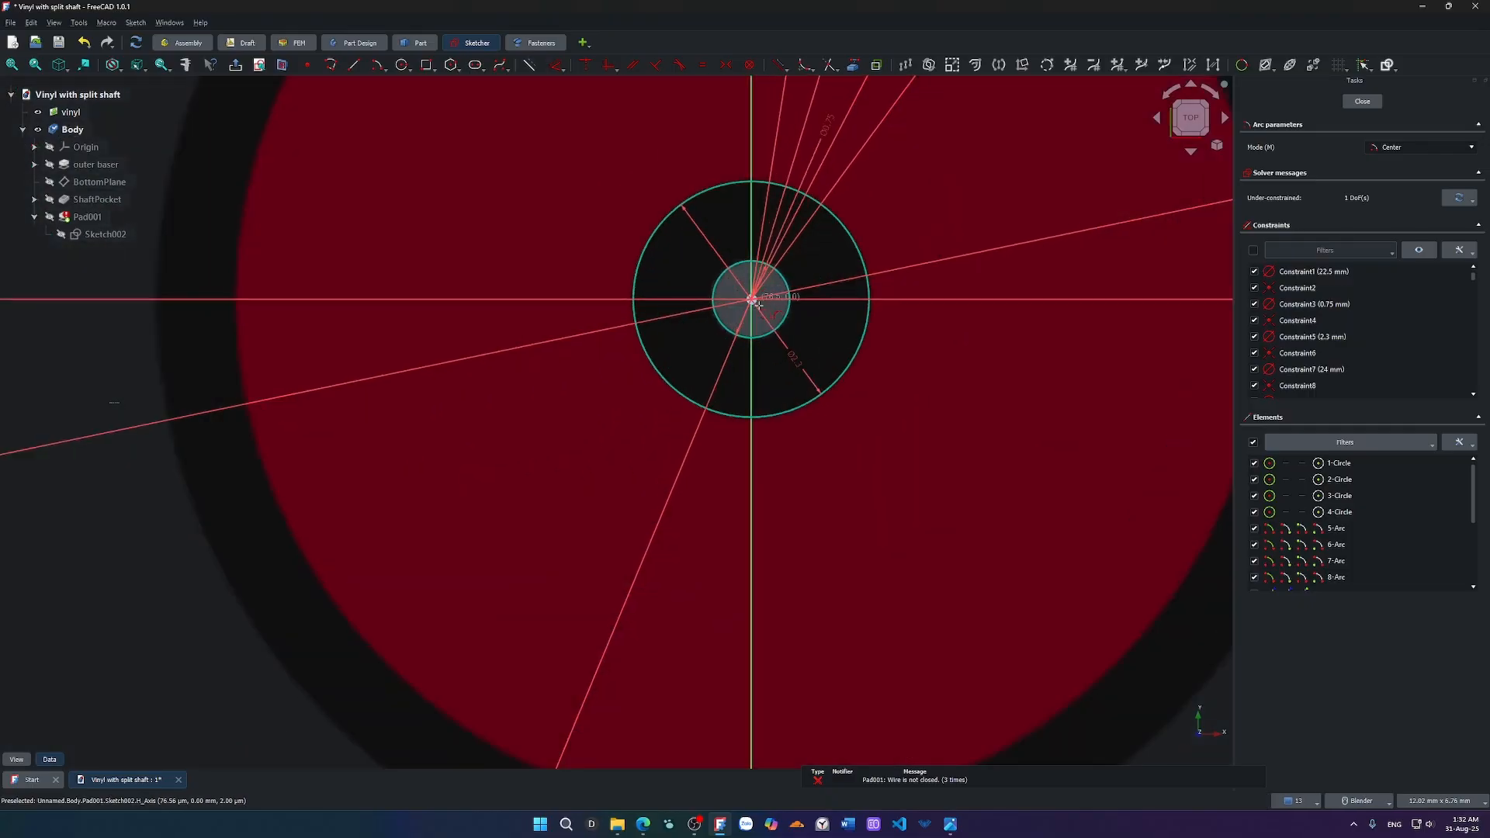
{"action": "left_click", "coordinate": [752, 299]}
{"action": "scroll", "coordinate": [728, 386], "scroll_direction": "down", "scroll_amount": 3}
{"action": "scroll", "coordinate": [691, 419], "scroll_direction": "down", "scroll_amount": 4}
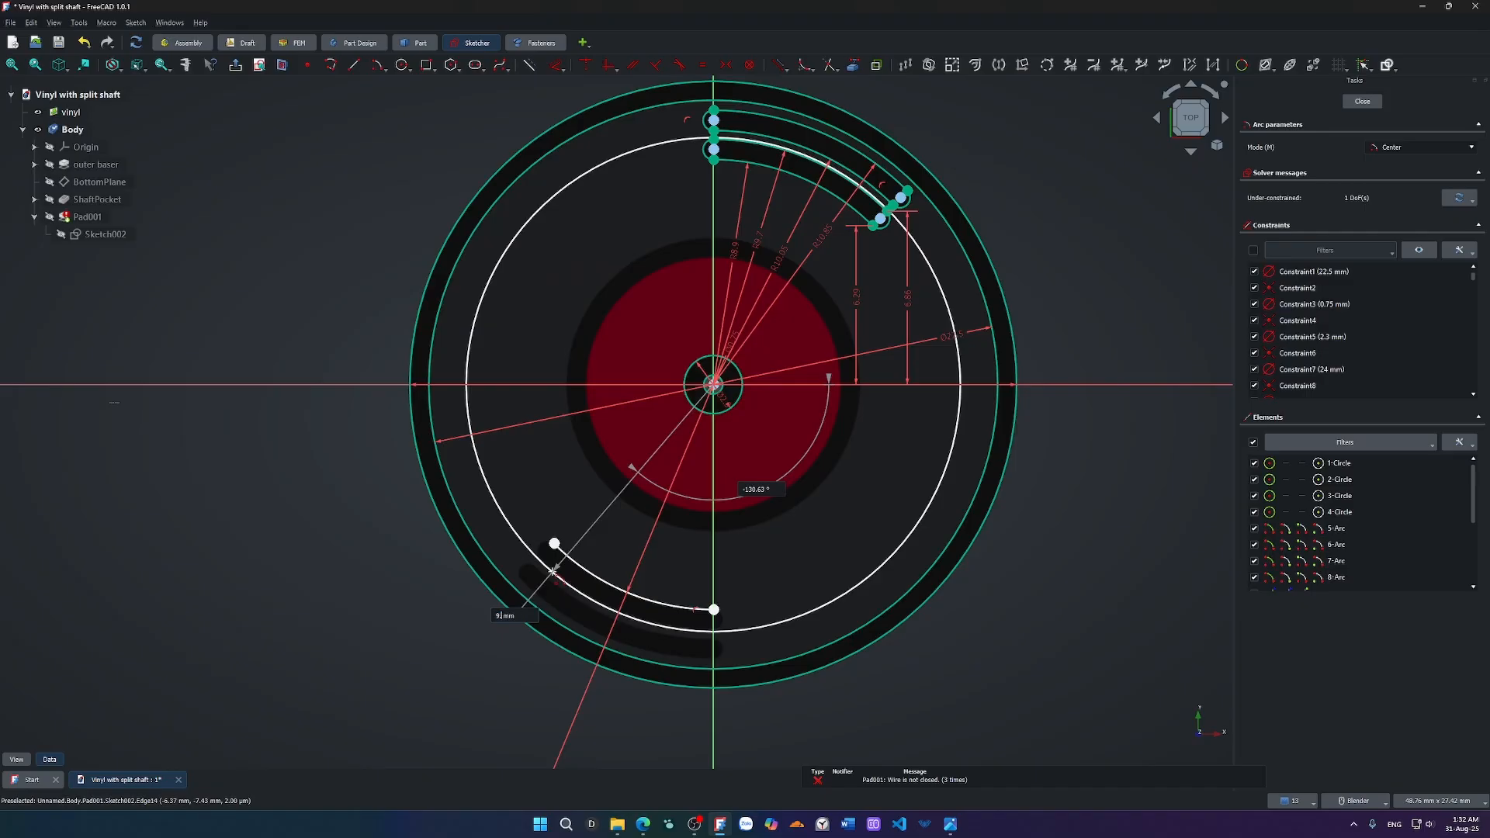
{"action": "key", "text": "Tab"}
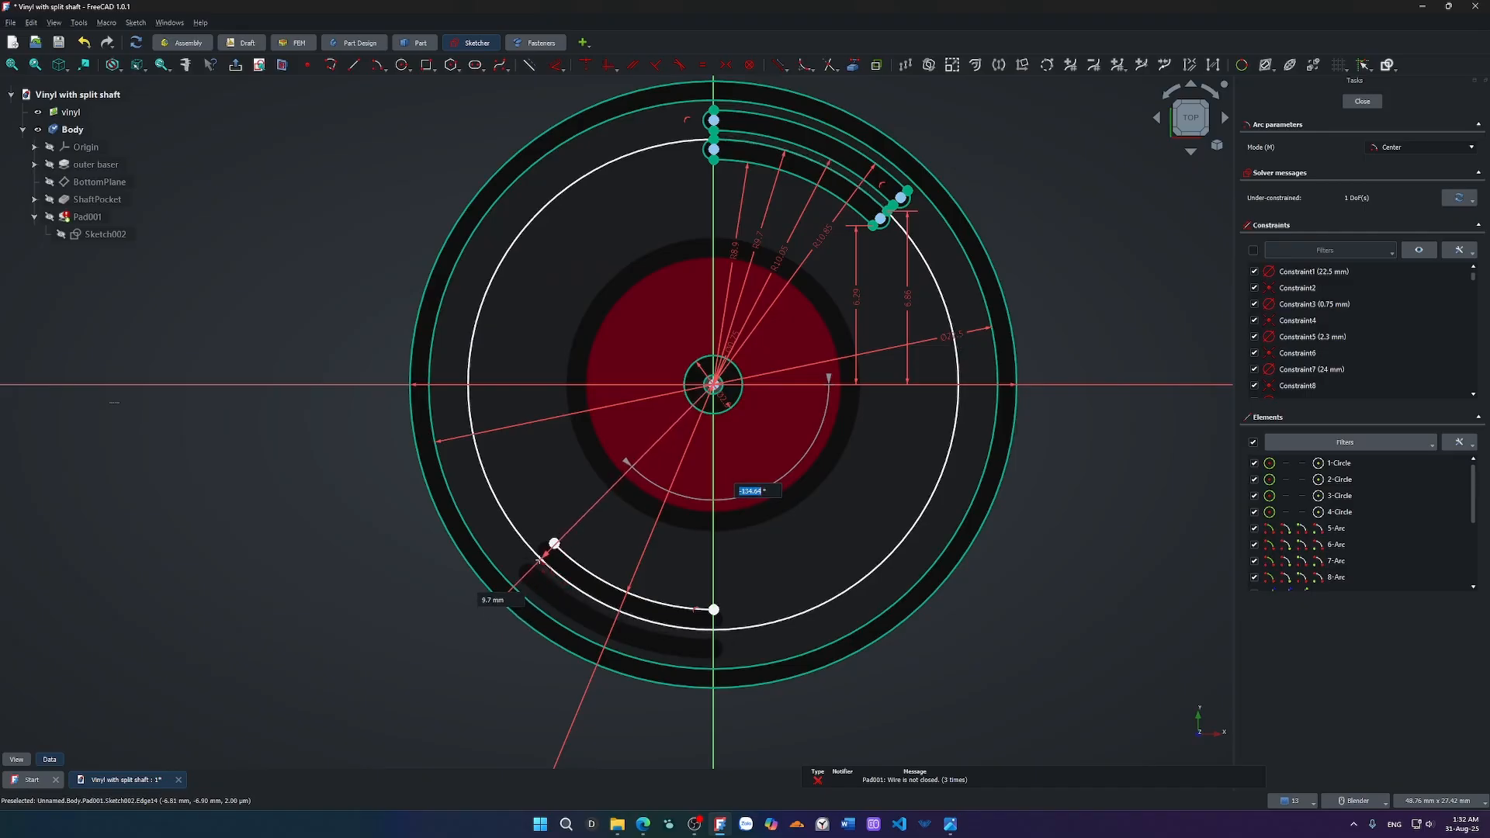
{"action": "scroll", "coordinate": [553, 569], "scroll_direction": "up", "scroll_amount": 8}
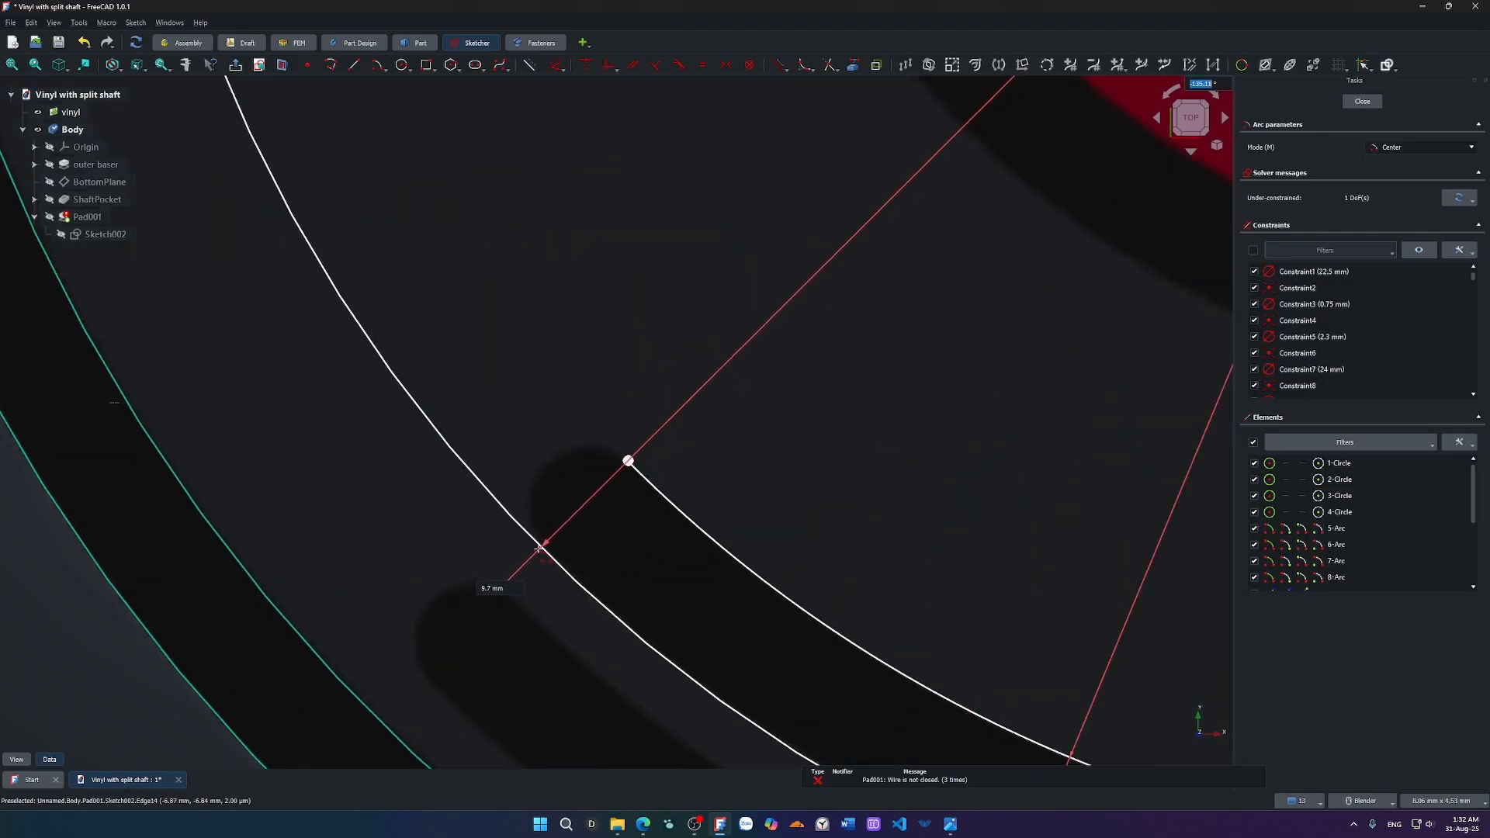
{"action": "scroll", "coordinate": [598, 586], "scroll_direction": "down", "scroll_amount": 4}
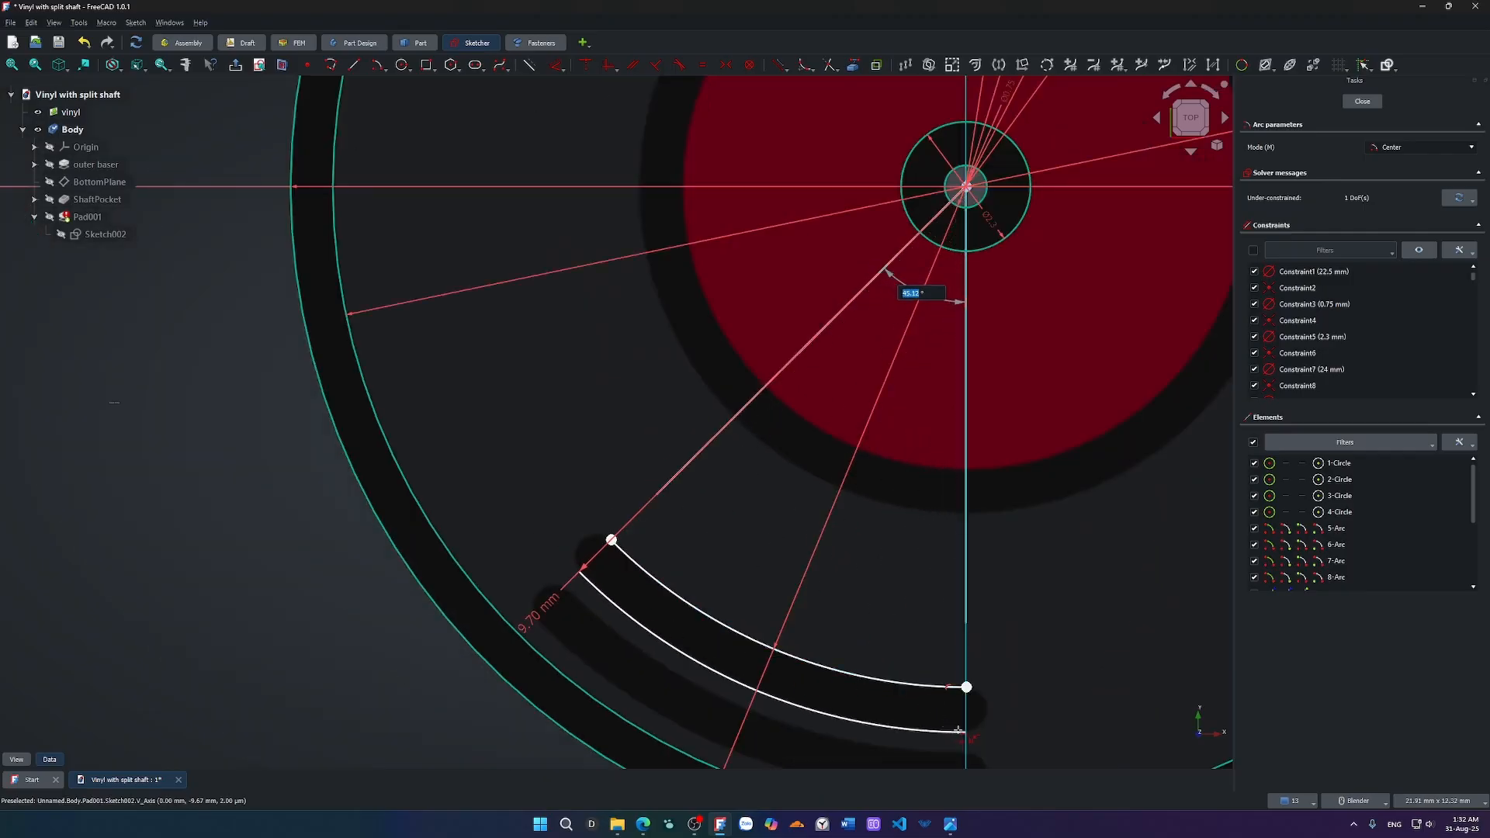
{"action": "left_click", "coordinate": [967, 732]}
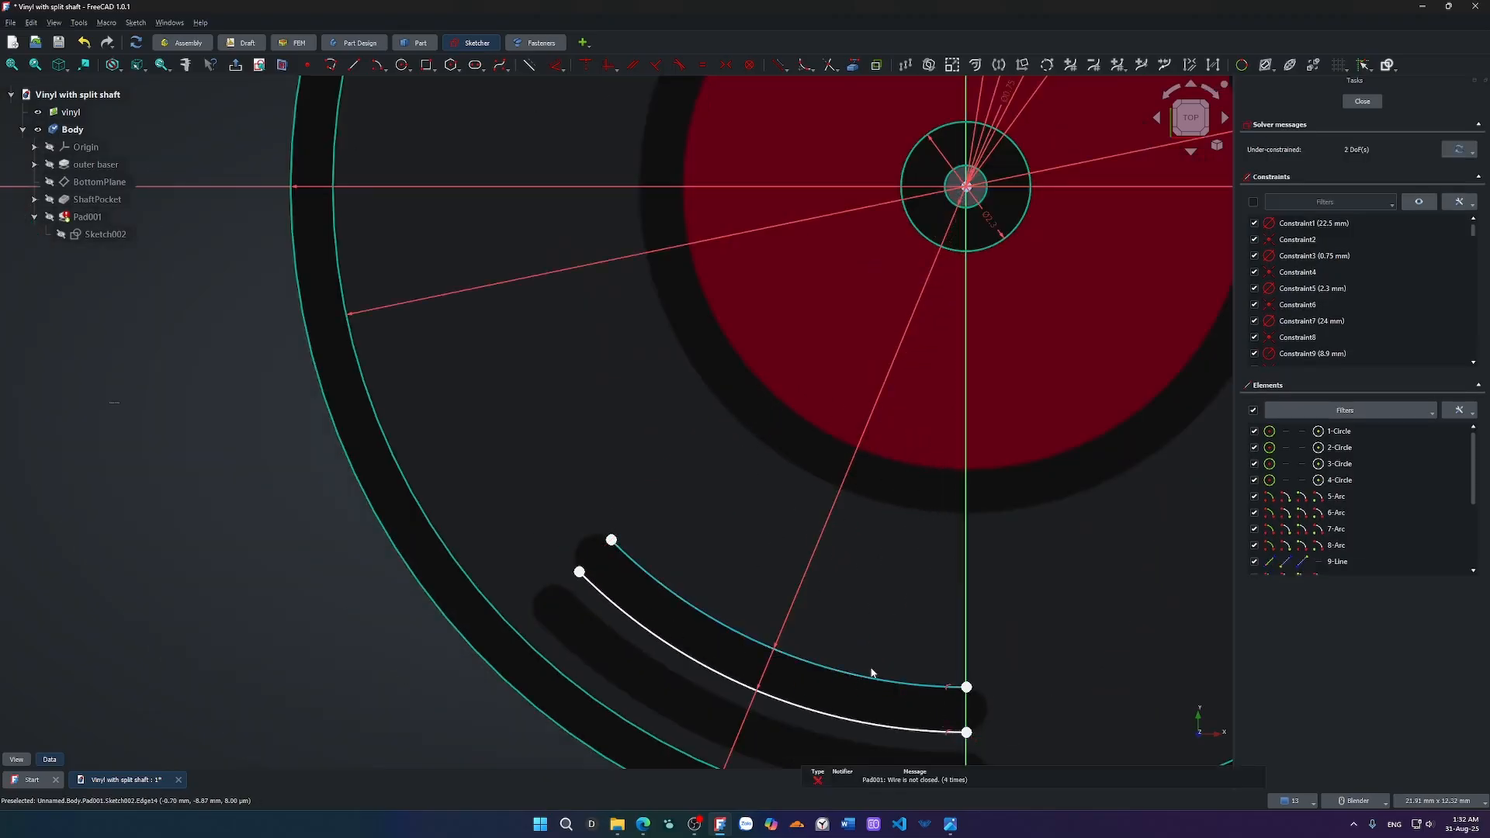
Close the lower inner groove at the vertical axis with a rounded arc centred on the axis, joining both arc endpoints.
{"action": "key", "text": "g"}
{"action": "key", "text": "a"}
{"action": "scroll", "coordinate": [952, 734], "scroll_direction": "up", "scroll_amount": 3}
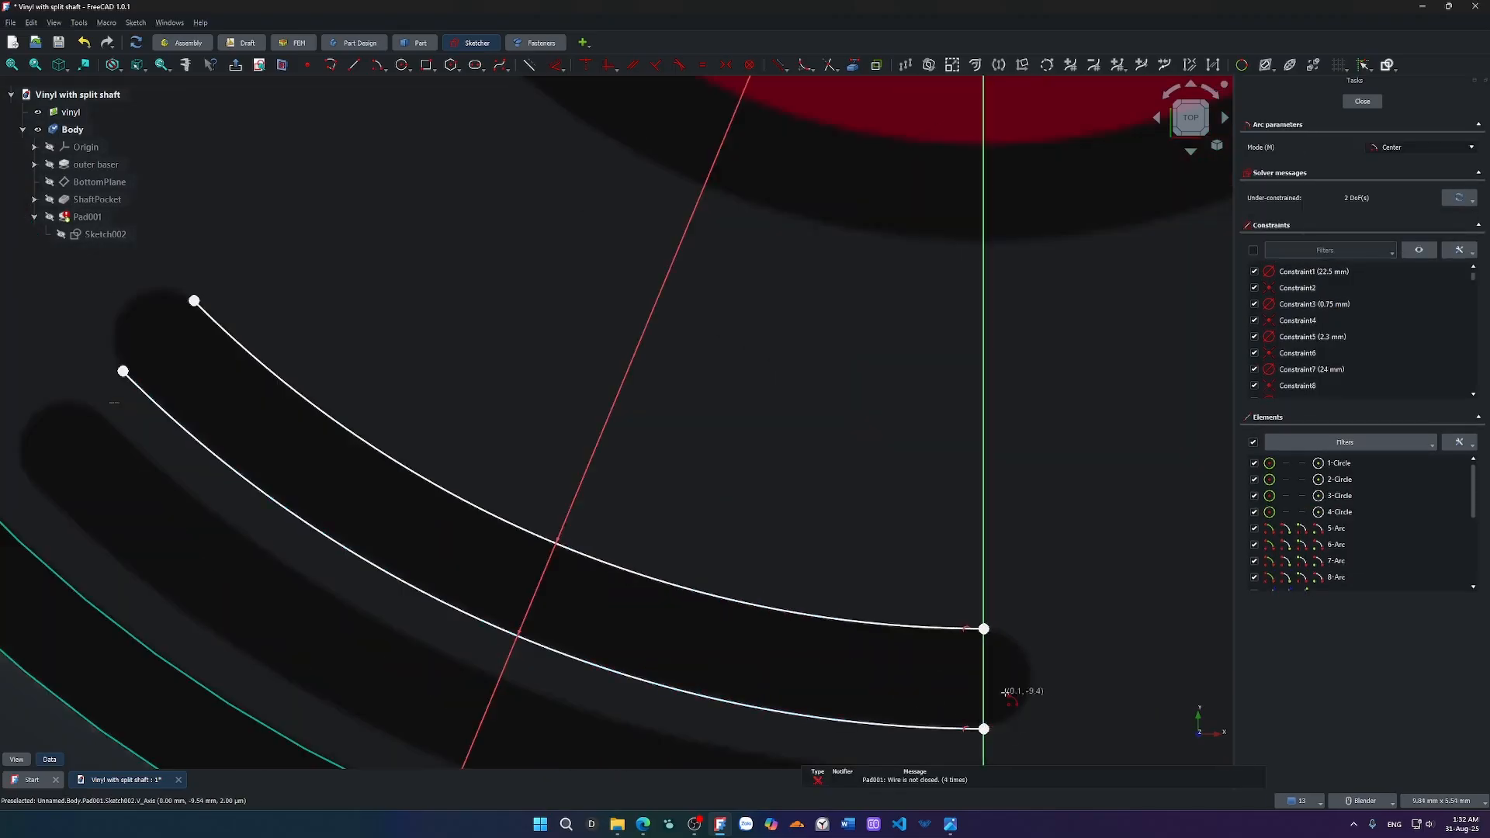
{"action": "left_click", "coordinate": [984, 677]}
{"action": "left_click", "coordinate": [983, 729]}
{"action": "left_click", "coordinate": [983, 628]}
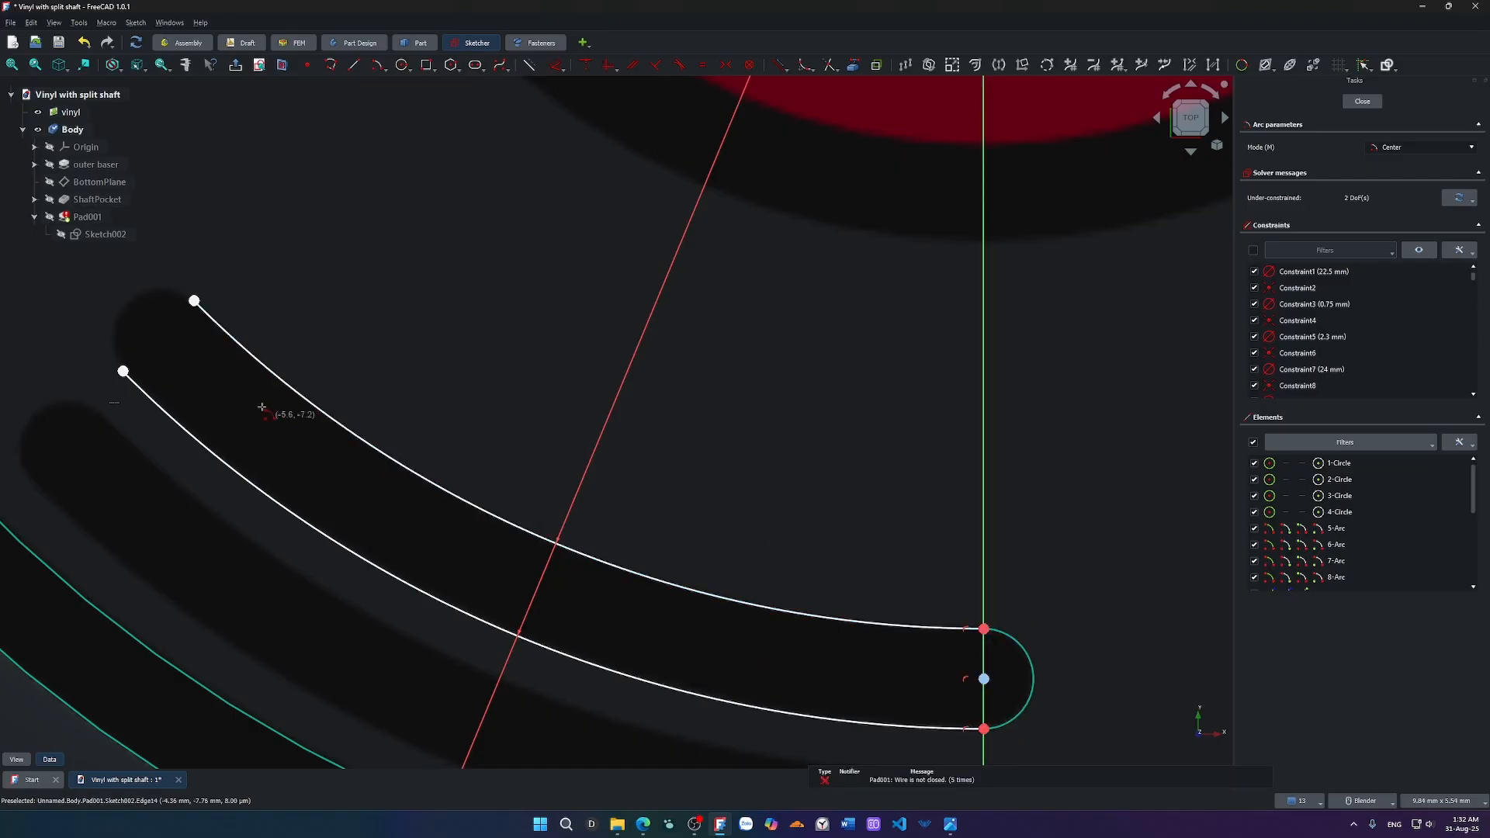
Close the lower inner groove's other end with a rounded centre-point arc joining the free endpoints of its two arcs.
{"action": "middle_click_drag", "start_coordinate": [324, 378], "coordinate": [748, 476], "text": "shift"}
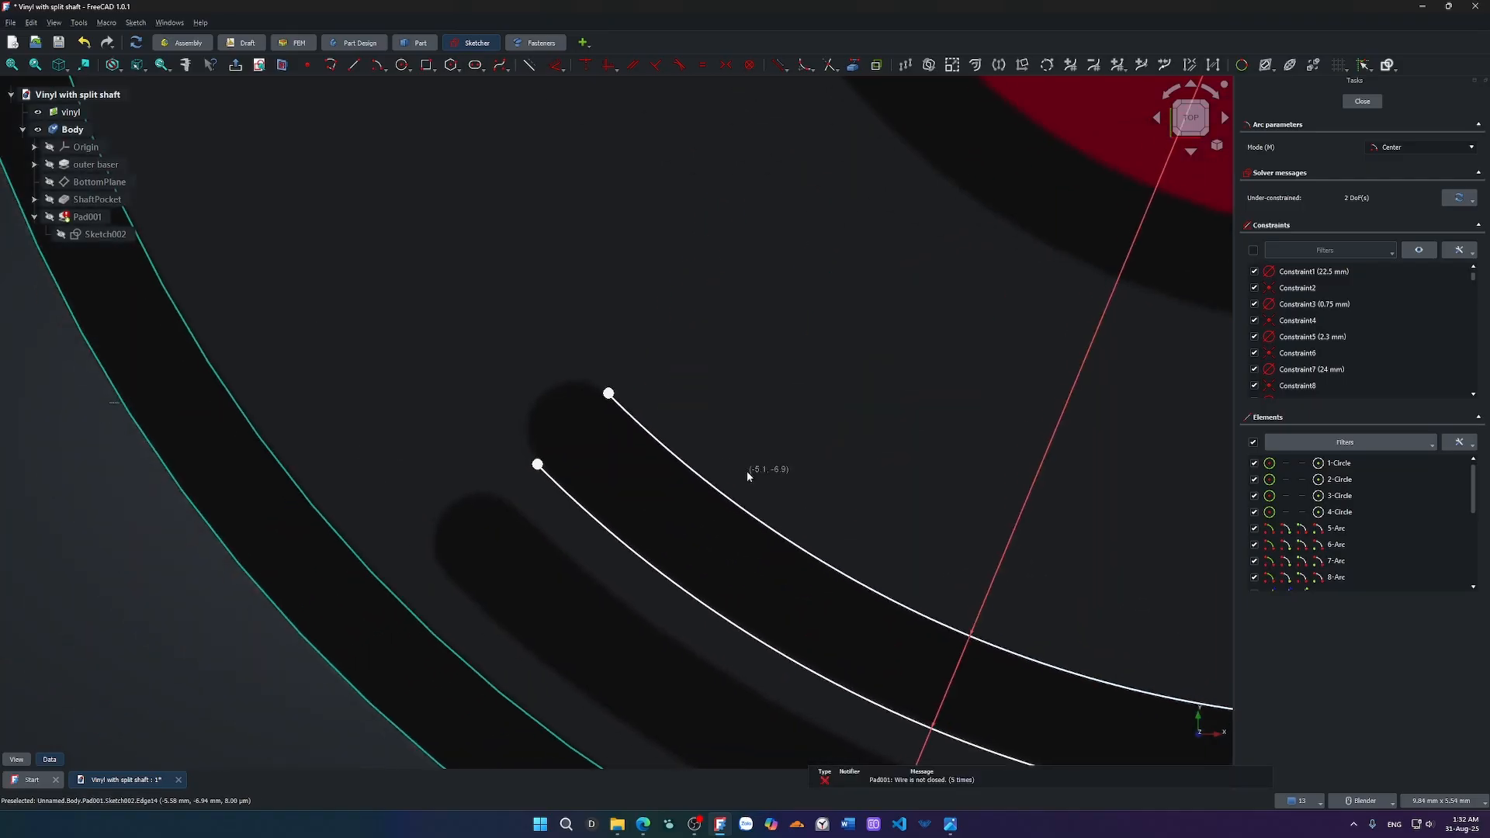
{"action": "left_click", "coordinate": [581, 431]}
{"action": "left_click", "coordinate": [609, 393]}
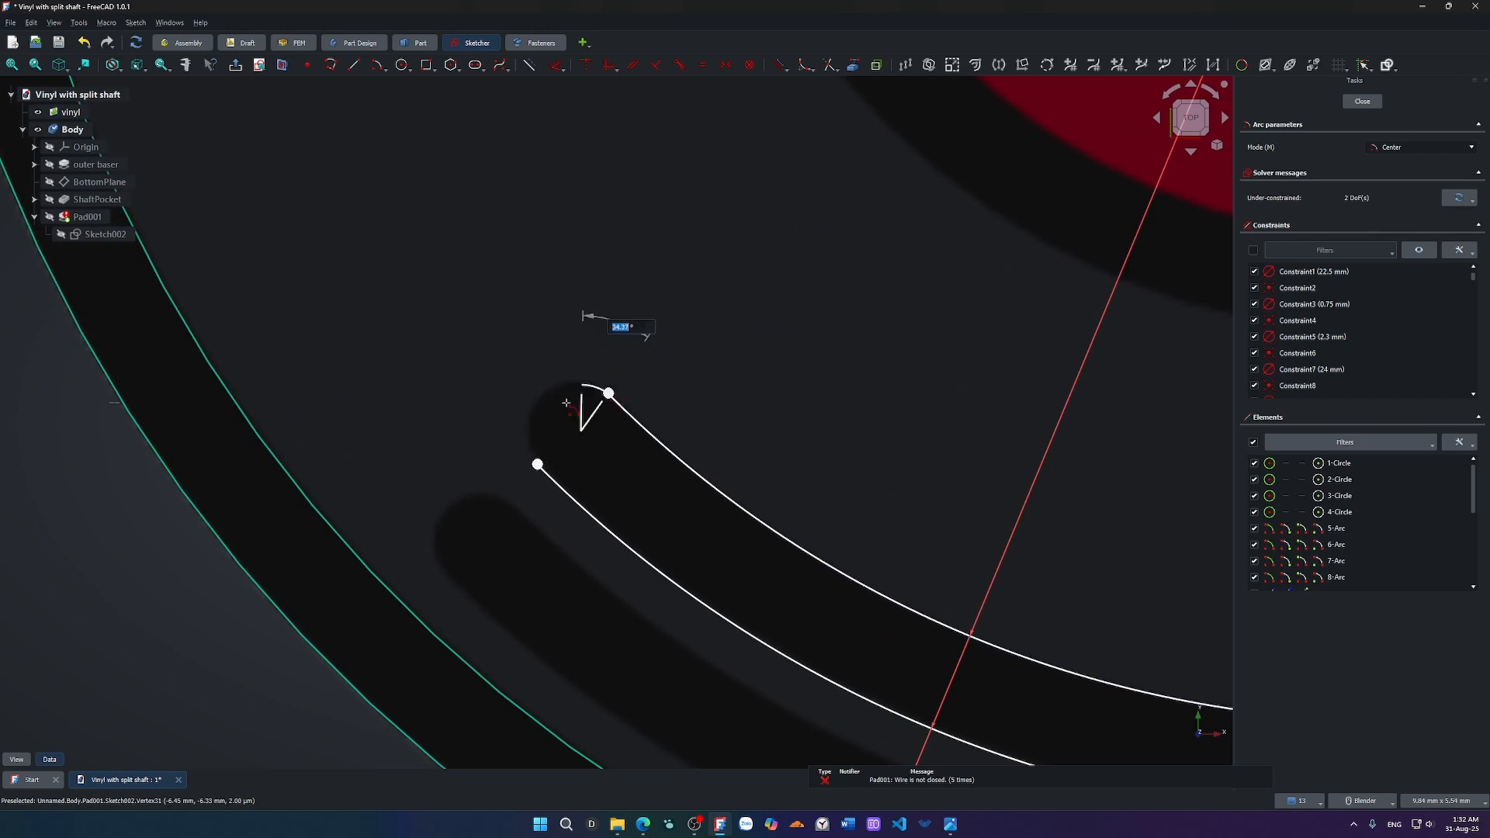
{"action": "left_click", "coordinate": [539, 464]}
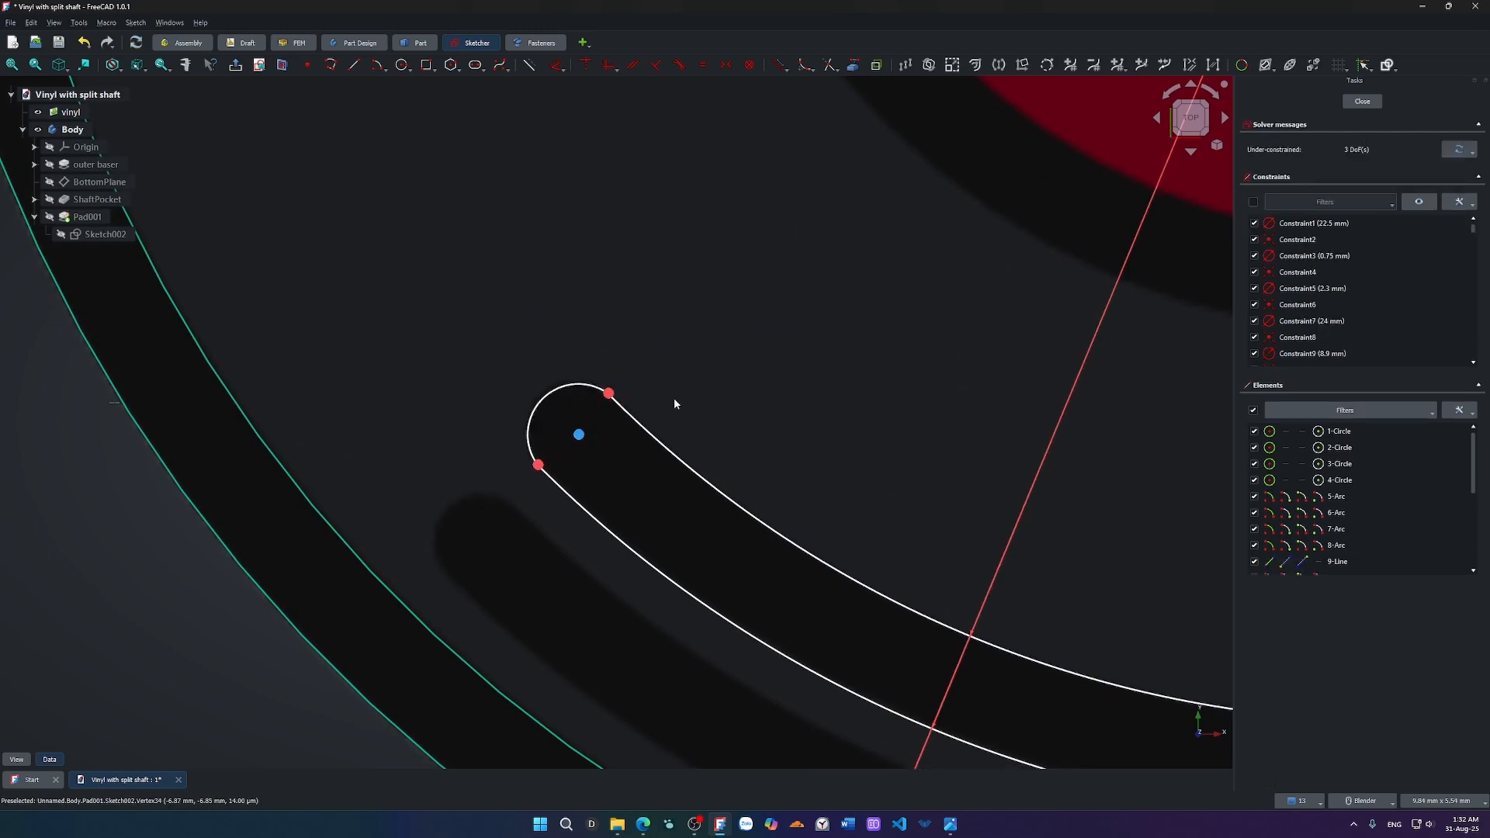
Draw a construction line between the two endpoints of the lower inner groove's new end cap.
{"action": "scroll", "coordinate": [674, 401], "scroll_direction": "down", "scroll_amount": 1}
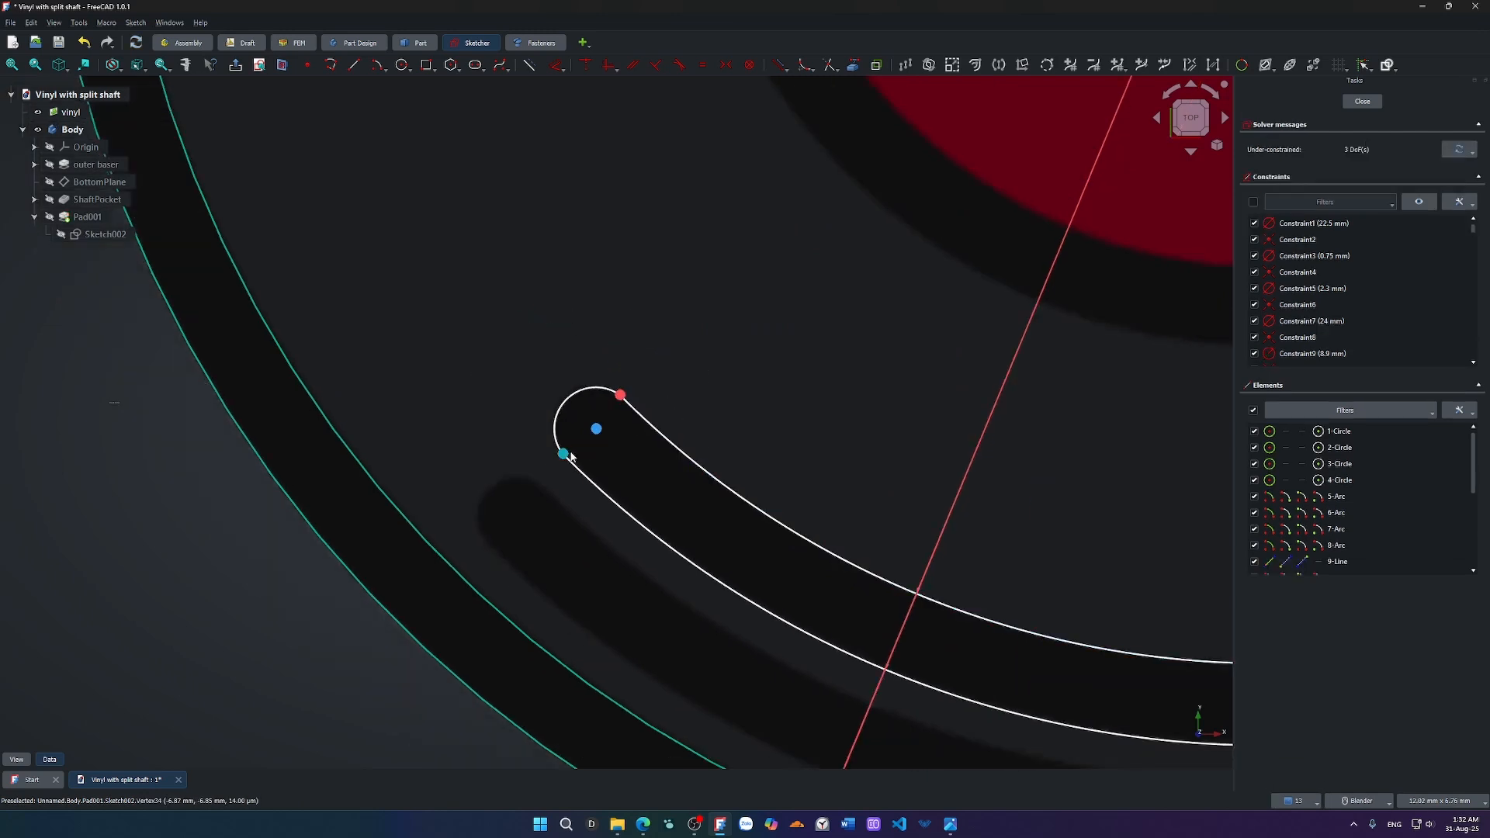
{"action": "key", "text": "g"}
{"action": "key", "text": "l"}
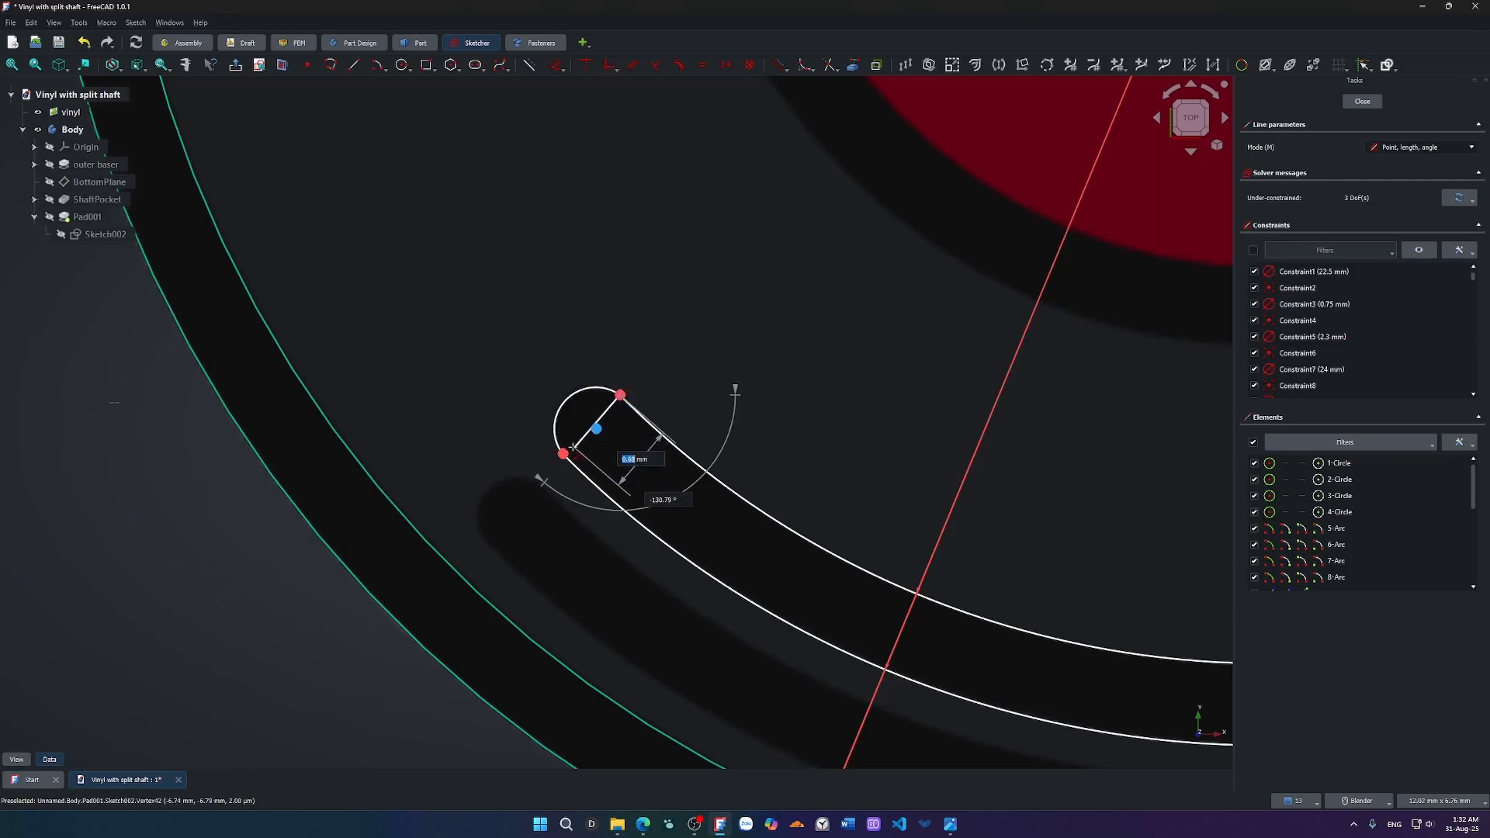
{"action": "left_click", "coordinate": [564, 454]}
{"action": "key", "text": "Escape"}
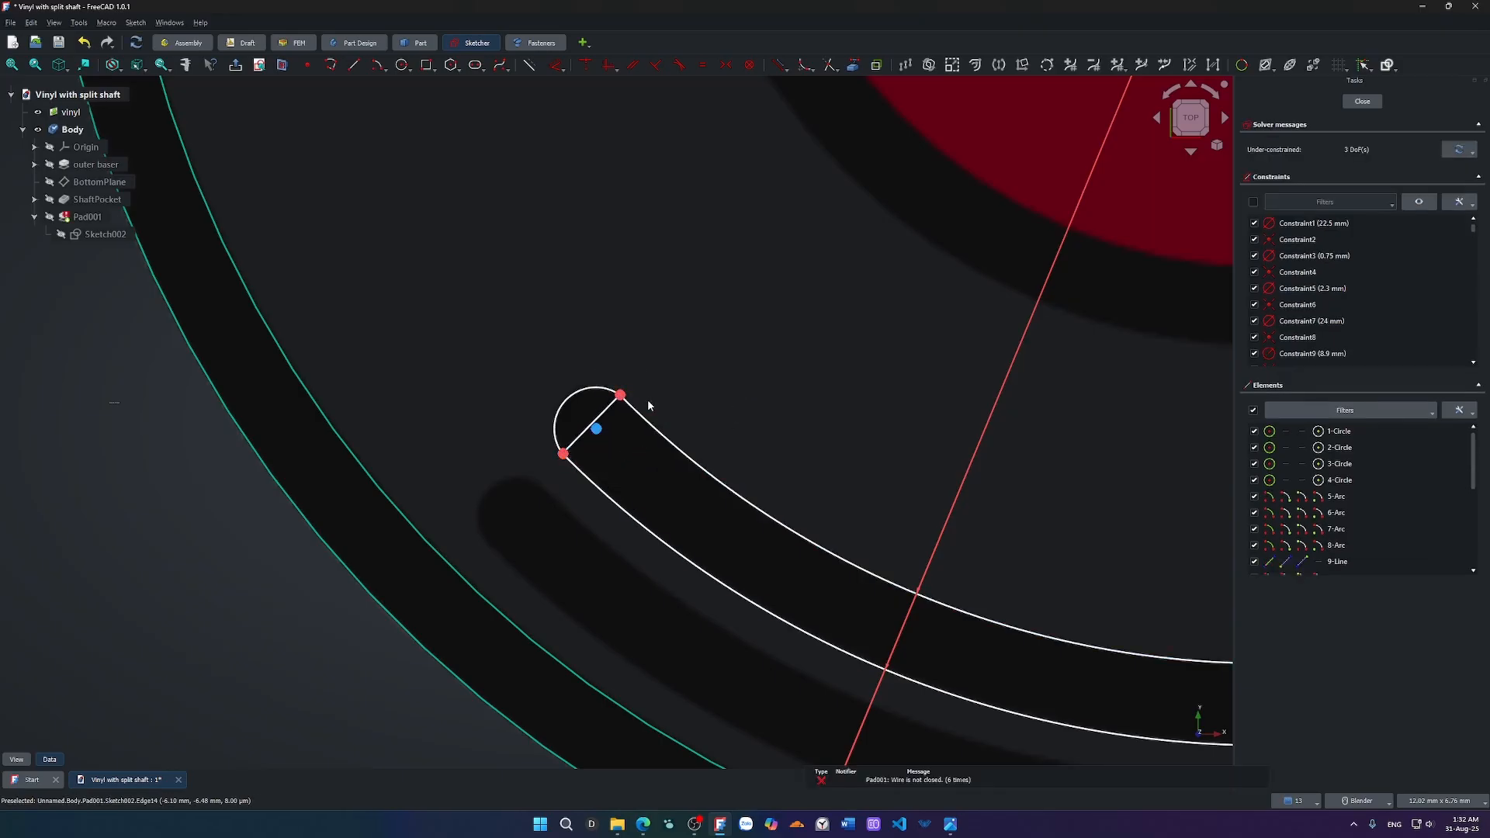
{"action": "scroll", "coordinate": [604, 415], "scroll_direction": "up", "scroll_amount": 4}
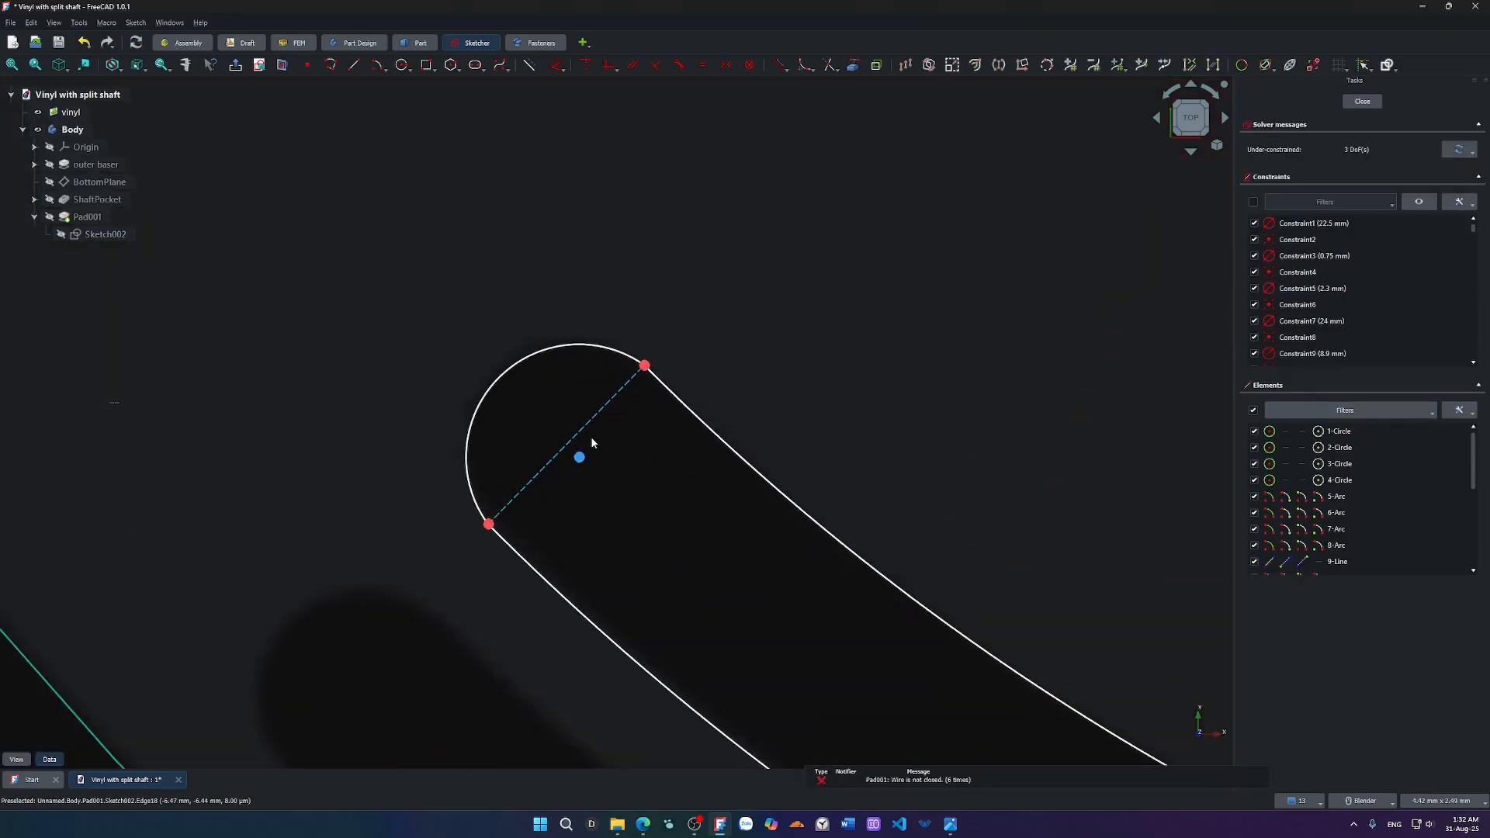
Constrain the end cap's centre point onto the lower inner groove's dashed construction line.
{"action": "left_click", "coordinate": [579, 459]}
{"action": "key", "text": "c"}
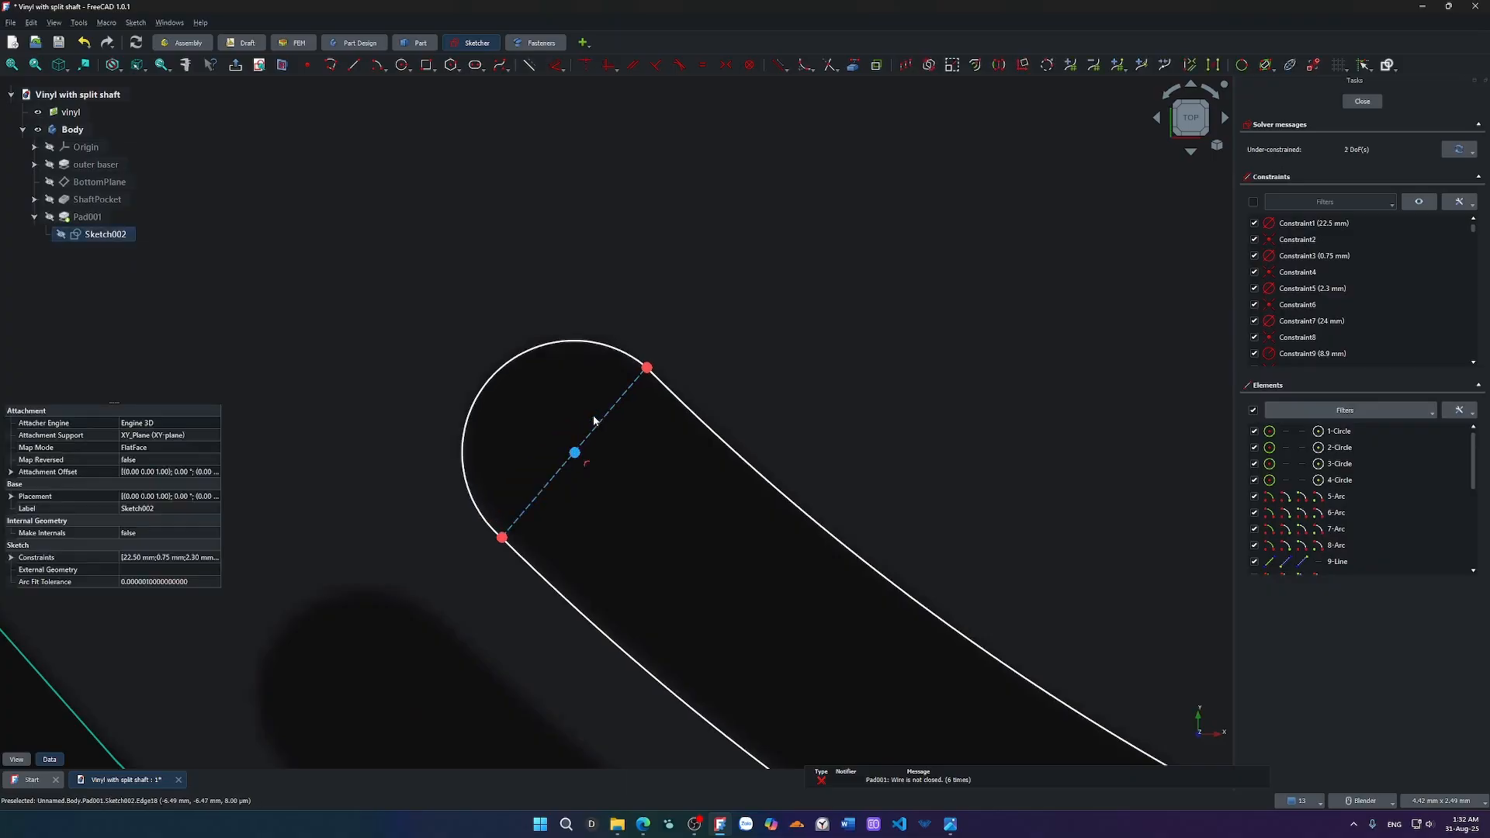
{"action": "scroll", "coordinate": [664, 436], "scroll_direction": "down", "scroll_amount": 6}
{"action": "middle_click_drag", "start_coordinate": [986, 552], "coordinate": [564, 448], "text": "shift"}
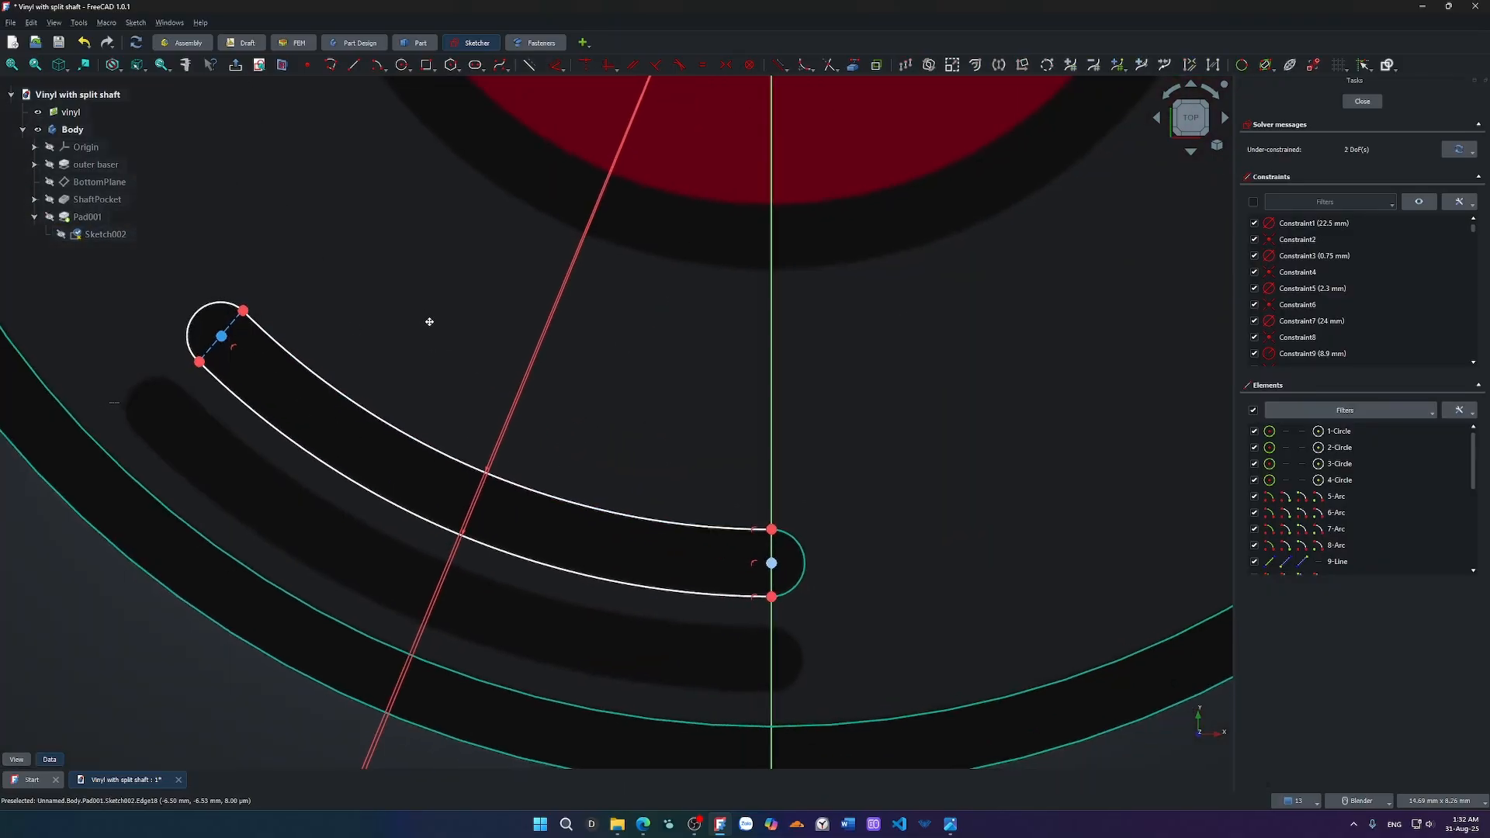
Move the centre point of the lower slot's left end cap slightly to realign its chord with the traced slot.
{"action": "middle_click_drag", "start_coordinate": [425, 320], "coordinate": [488, 449], "text": "shift"}
{"action": "scroll", "coordinate": [487, 450], "scroll_direction": "up", "scroll_amount": 7}
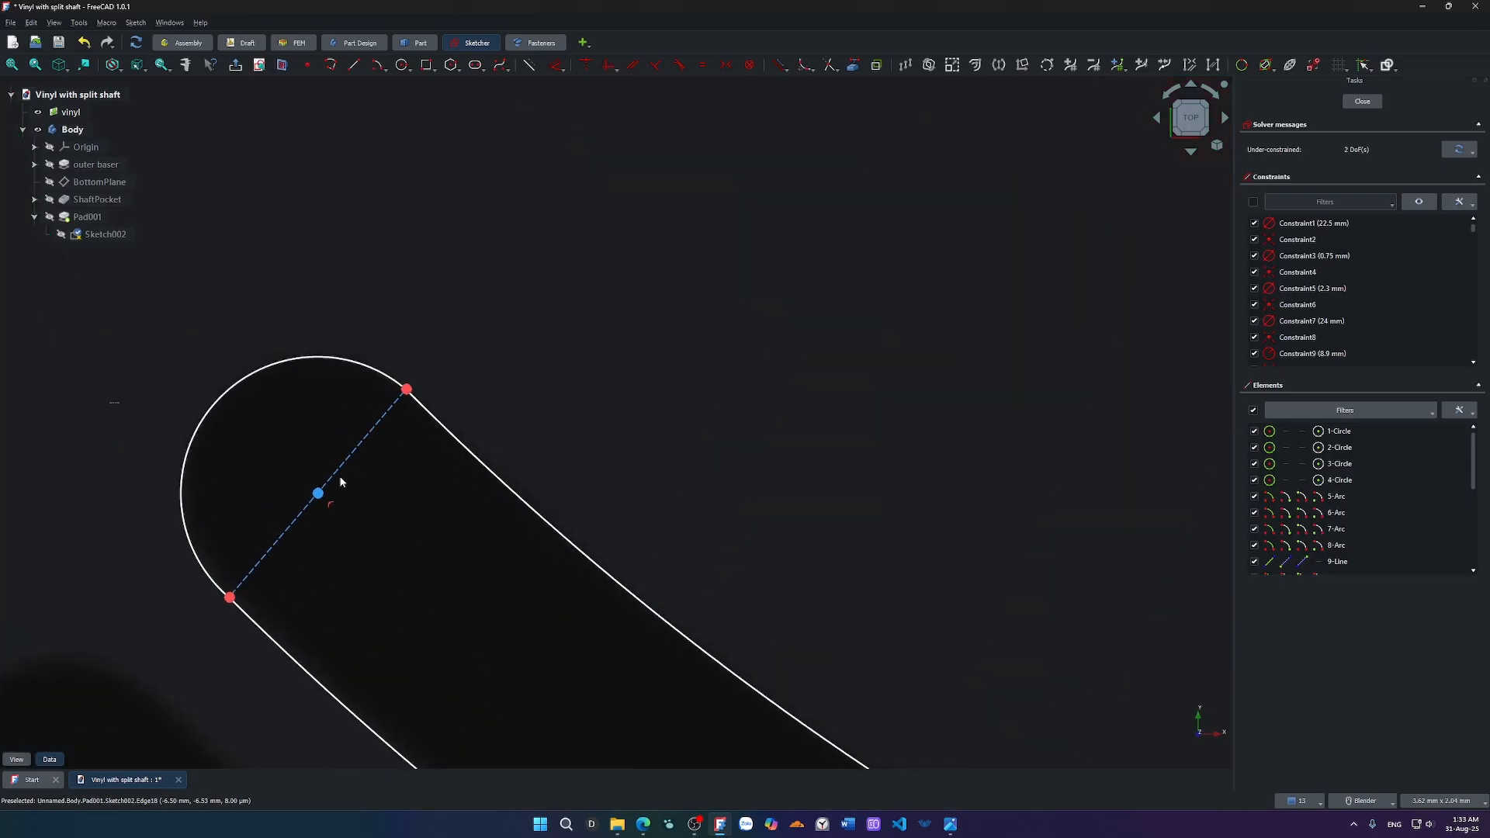
{"action": "mouse_move", "coordinate": [322, 500]}
{"action": "left_mouse_down"}
{"action": "mouse_move", "coordinate": [340, 506]}
{"action": "mouse_move", "coordinate": [326, 493]}
{"action": "left_mouse_up"}
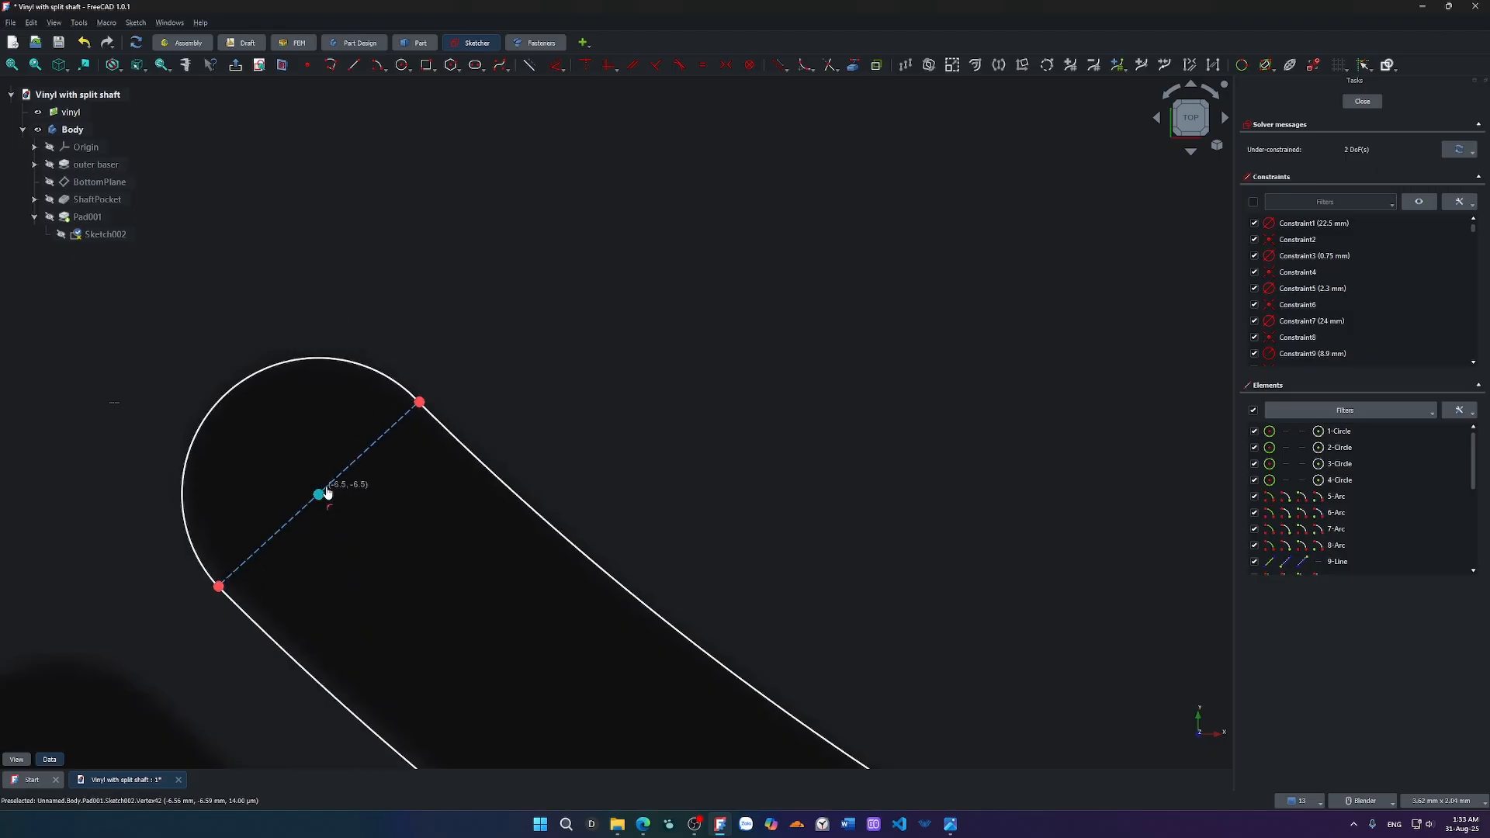
{"action": "scroll", "coordinate": [419, 486], "scroll_direction": "down", "scroll_amount": 3}
{"action": "scroll", "coordinate": [421, 483], "scroll_direction": "down", "scroll_amount": 3}
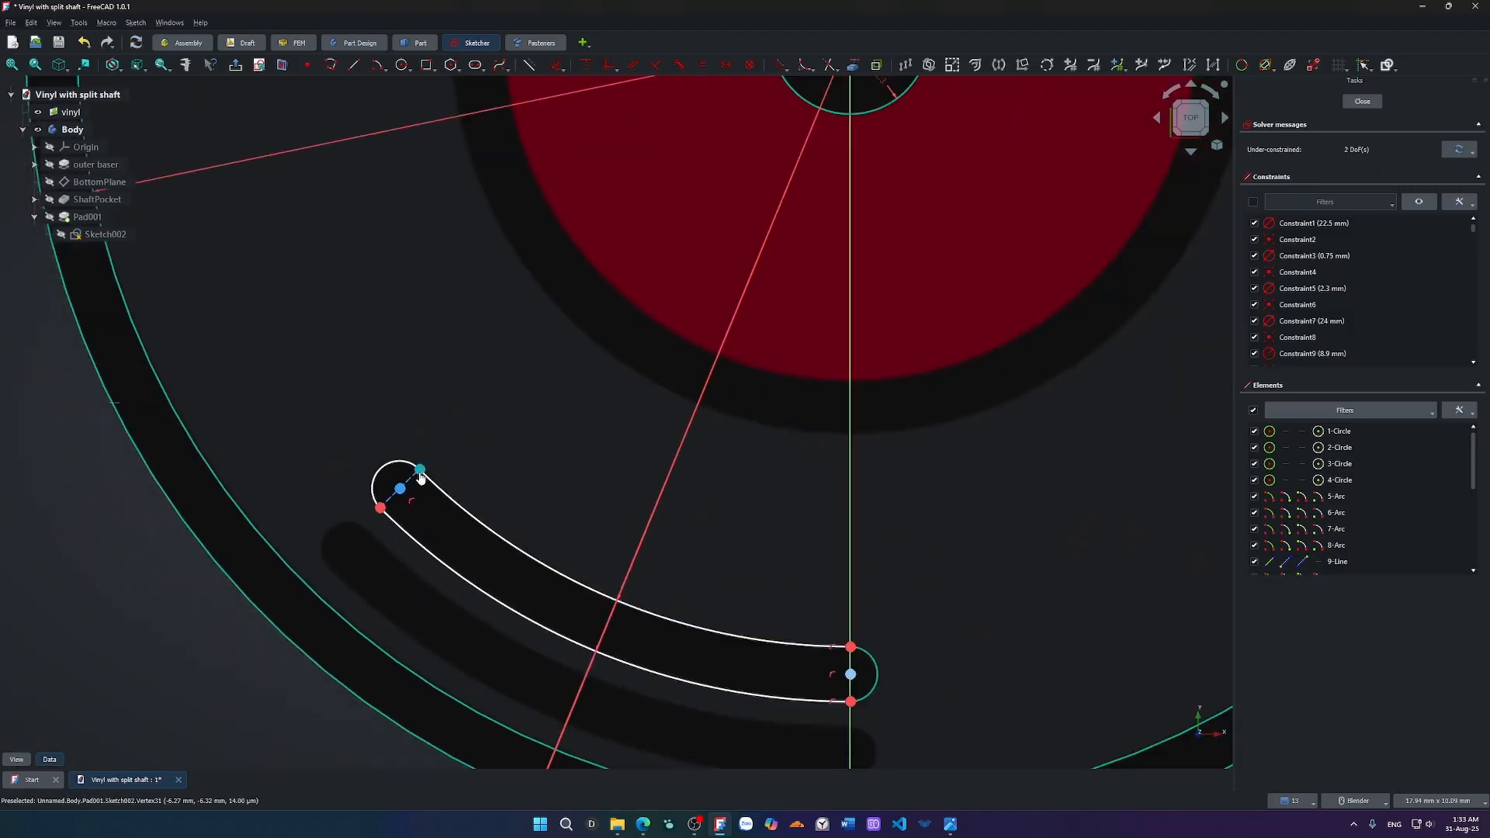
Dimension the horizontal distance between the lower slot's inner-edge left endpoint and the vertical axis.
{"action": "left_click", "coordinate": [419, 471]}
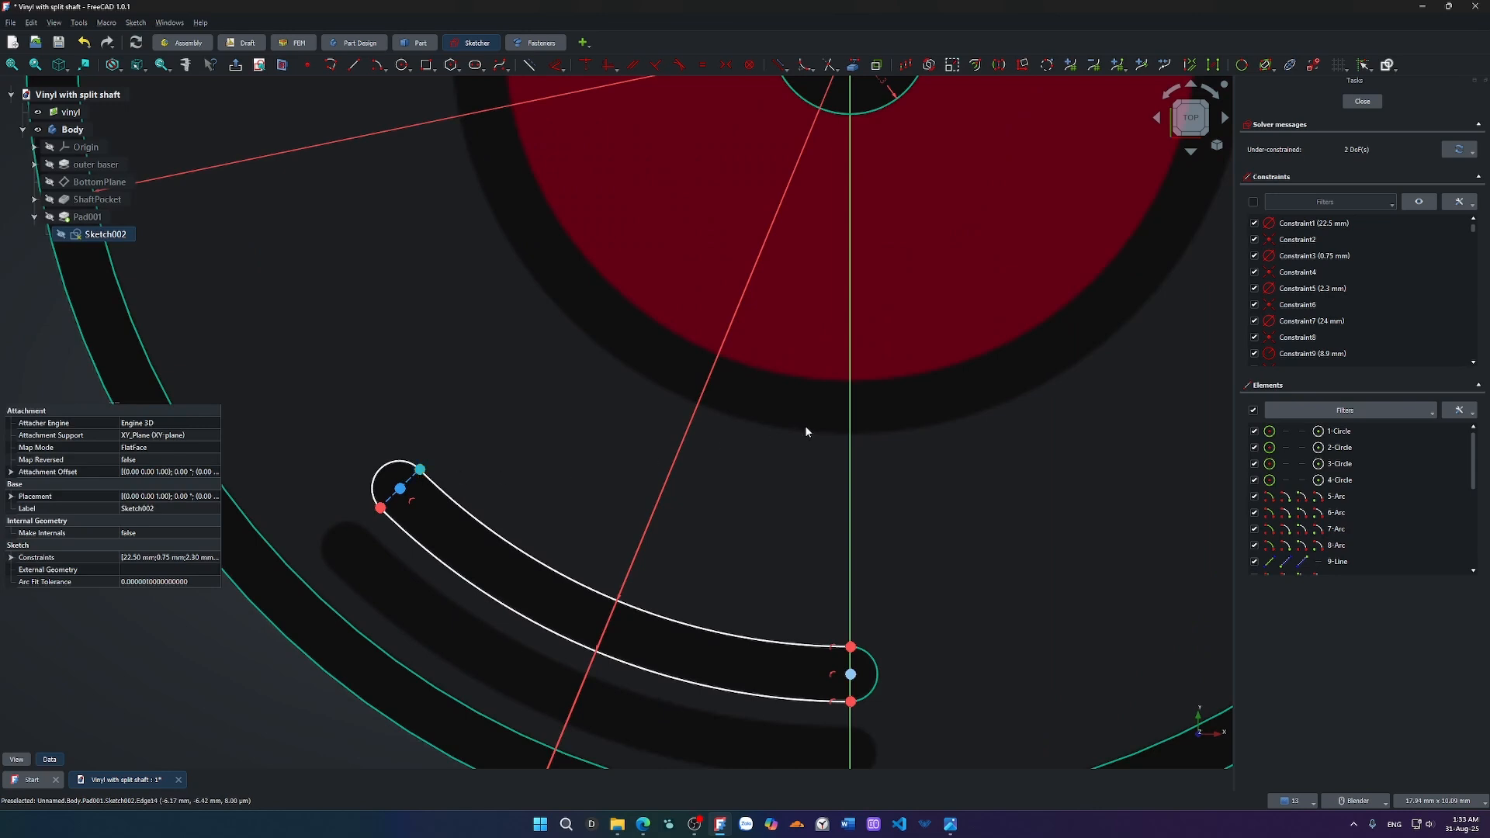
{"action": "left_click", "coordinate": [850, 434]}
{"action": "key", "text": "l"}
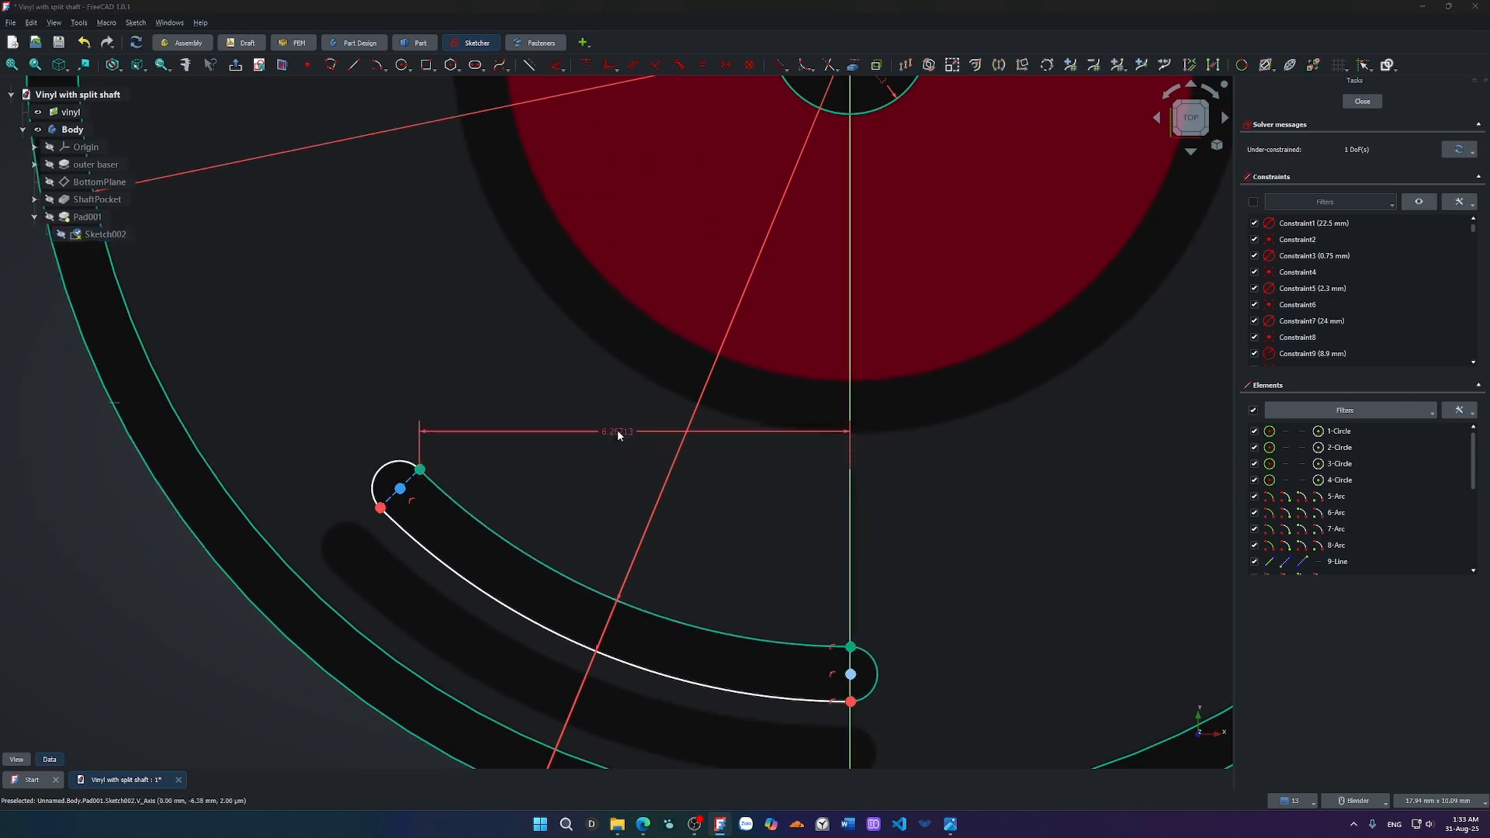
{"action": "left_click", "coordinate": [617, 434]}
{"action": "key", "text": "Return"}
{"action": "scroll", "coordinate": [618, 432], "scroll_direction": "down", "scroll_amount": 3}
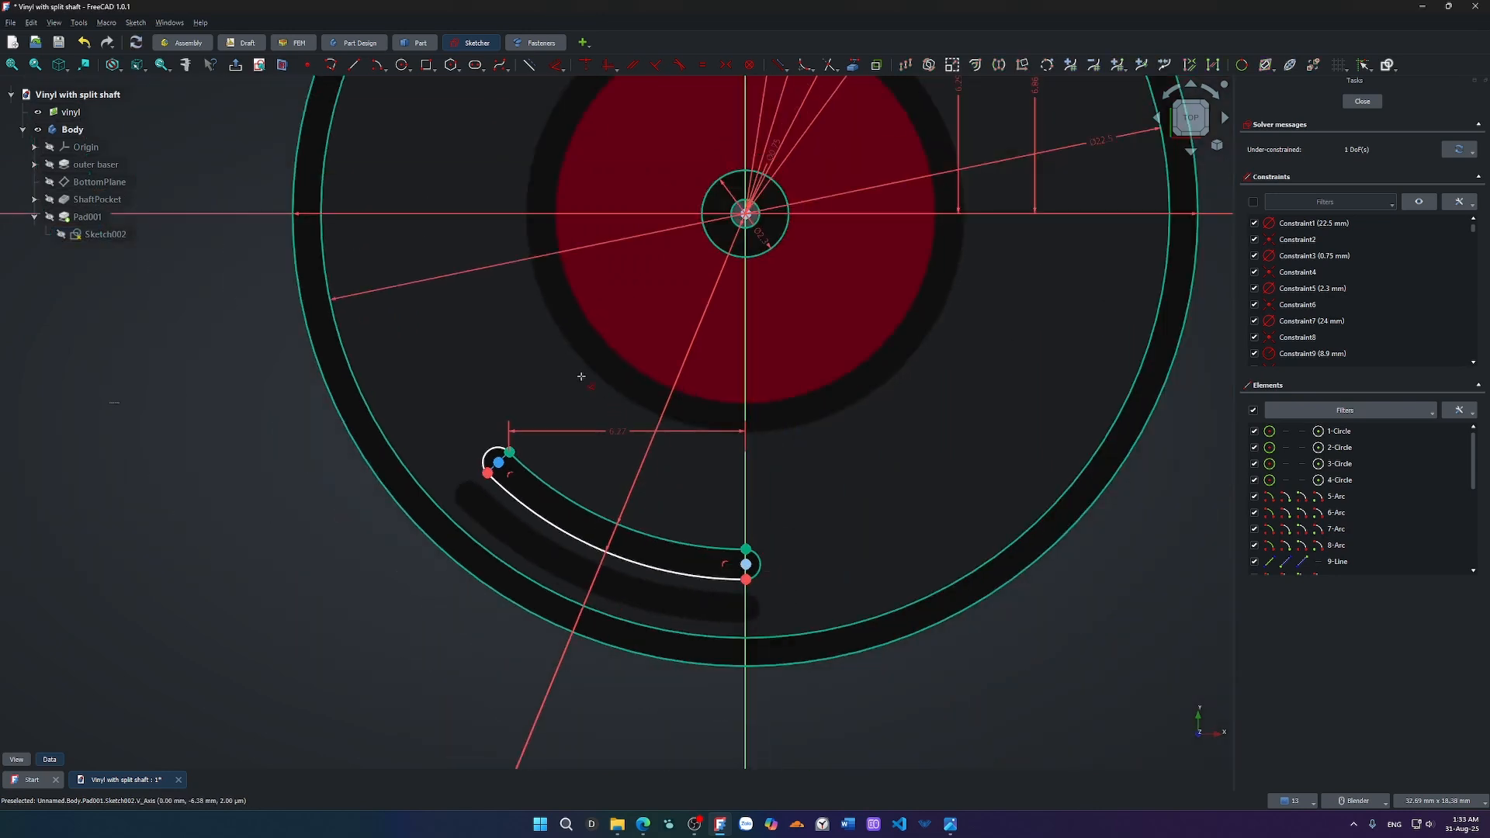
Dimension the vertical distance between the lower slot's outer-edge left endpoint and the horizontal axis.
{"action": "left_click", "coordinate": [488, 472]}
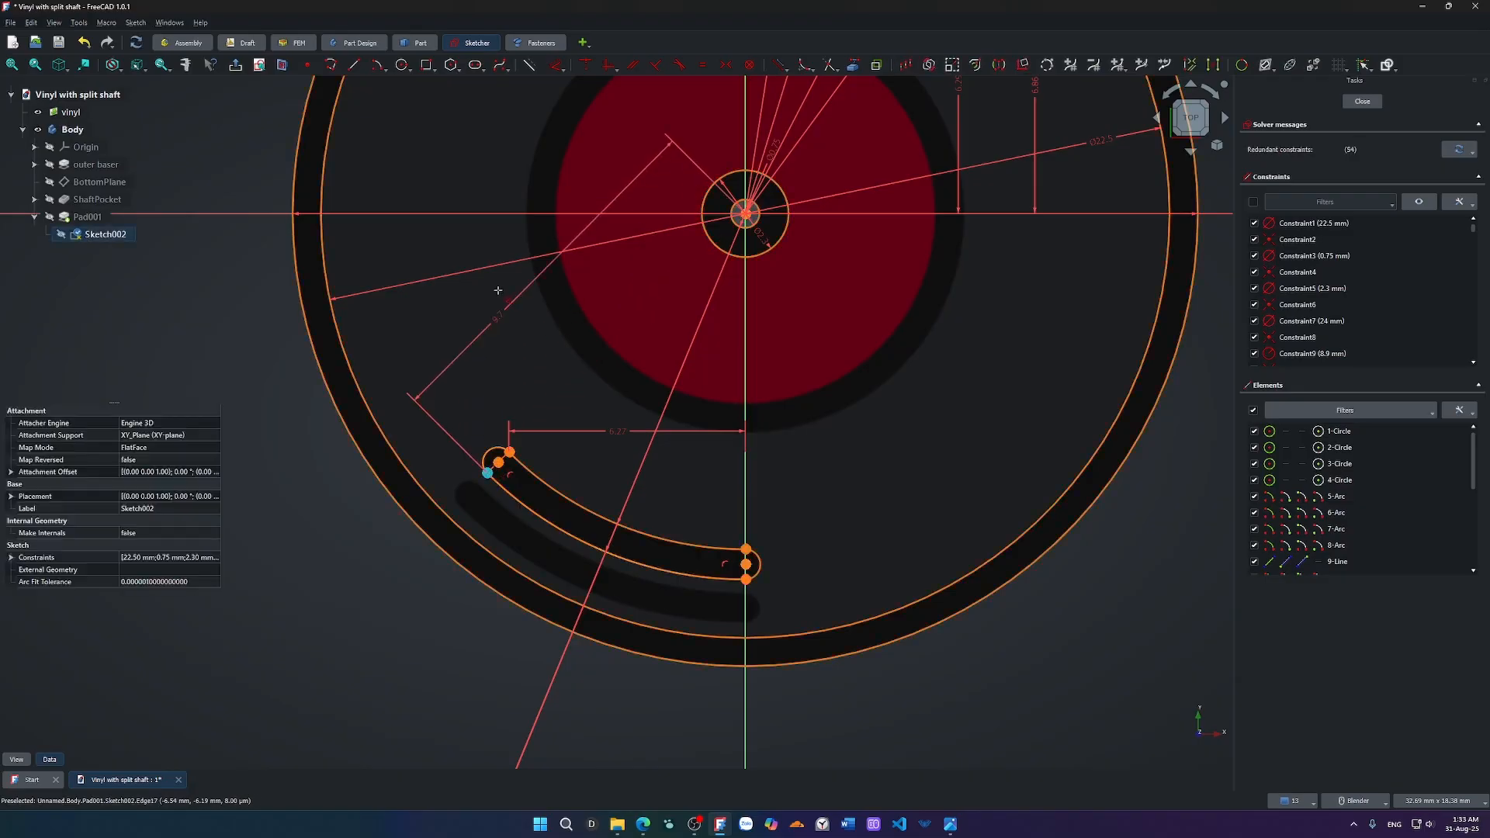
{"action": "left_click", "coordinate": [494, 217]}
{"action": "left_click", "coordinate": [472, 332]}
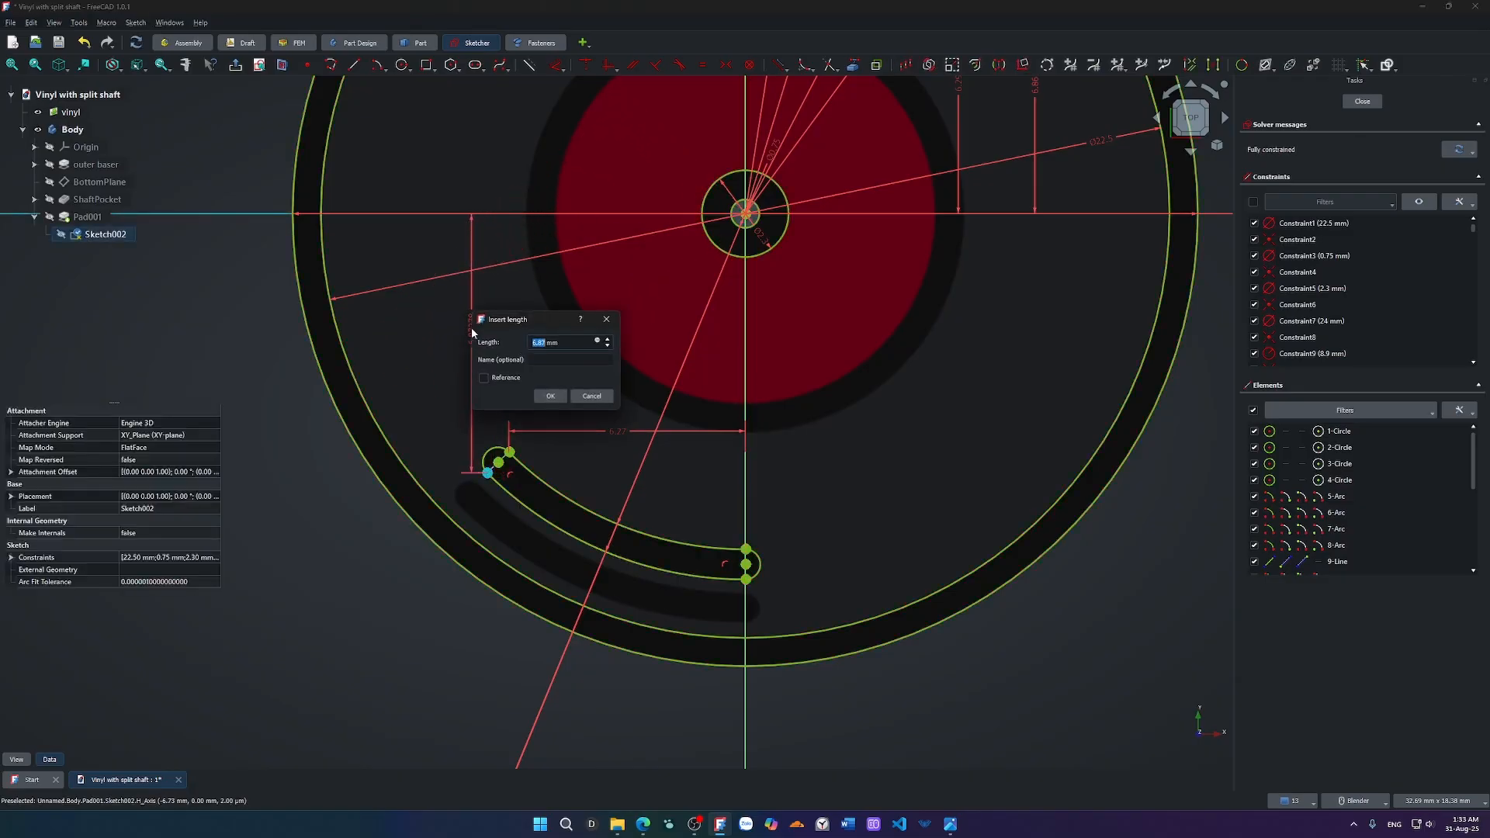
{"action": "key", "text": "Return"}
Set the lower slot's horizontal endpoint dimension to 6.29 mm.
{"action": "middle_click_drag", "start_coordinate": [830, 410], "coordinate": [606, 675], "text": "shift"}
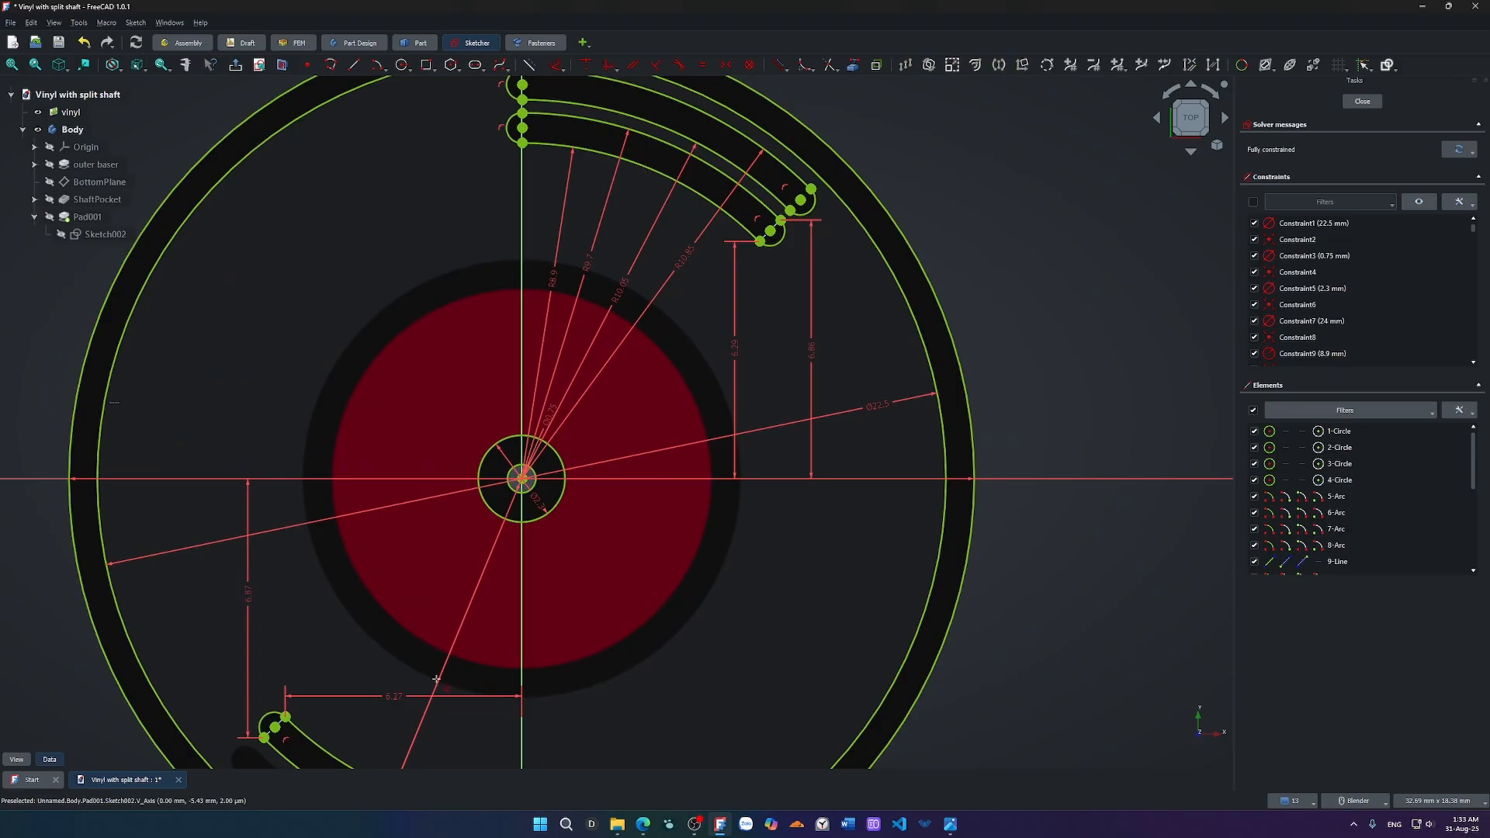
{"action": "left_click", "coordinate": [398, 694]}
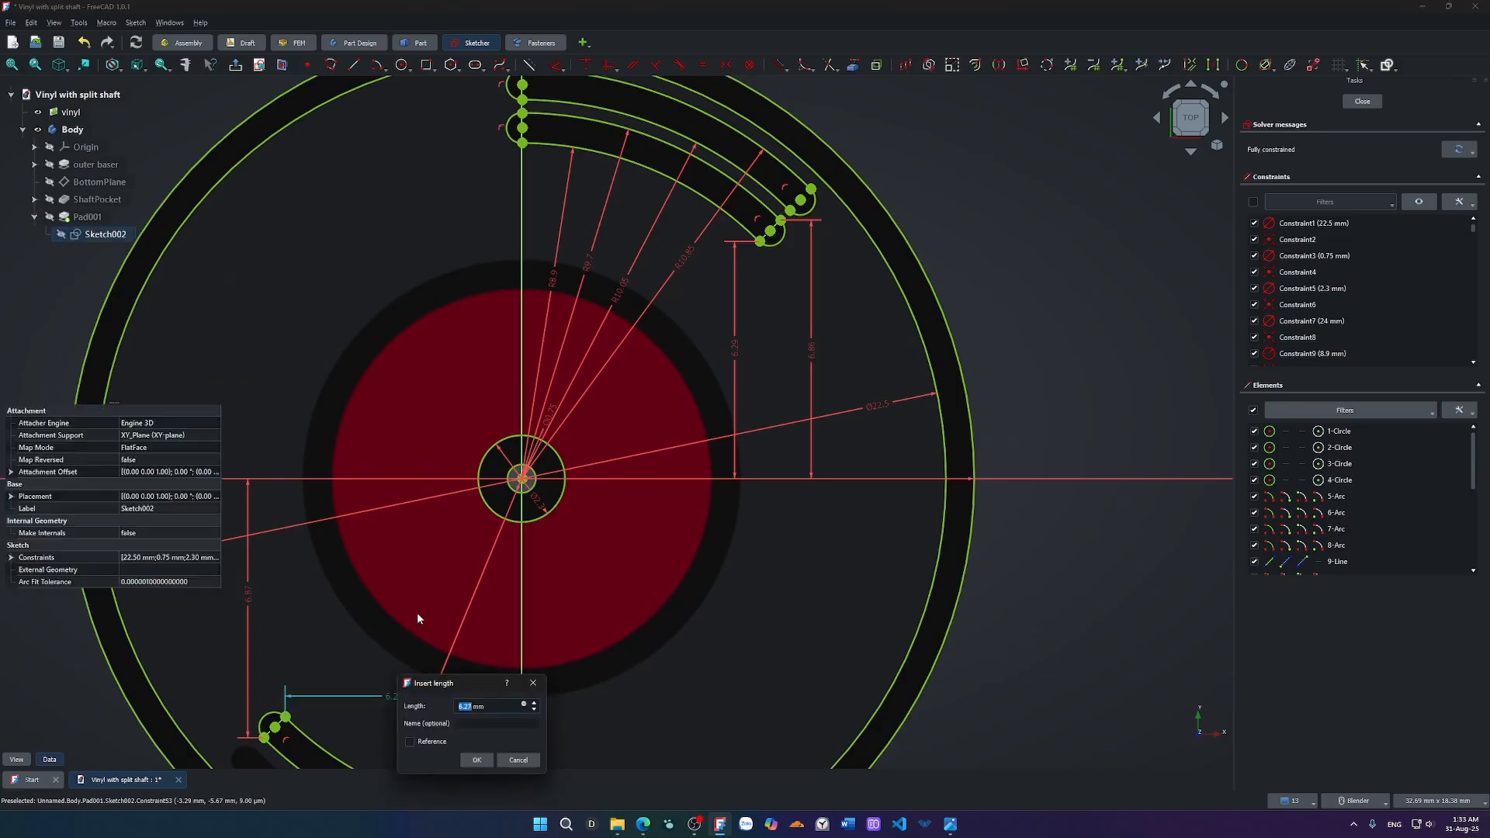
{"action": "type", "text": "6.29"}
{"action": "key", "text": "Return"}
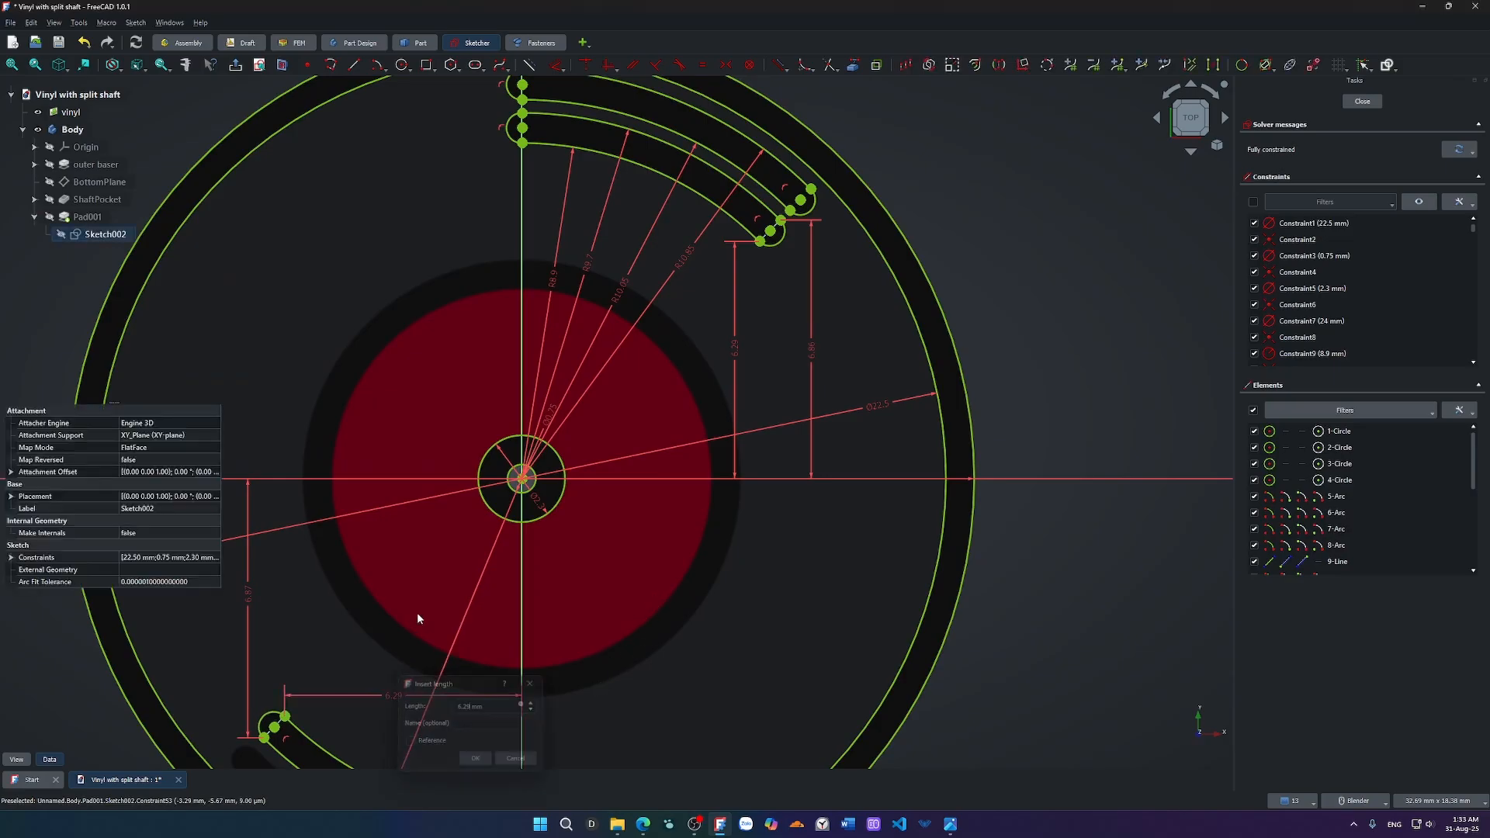
Delete the lower slot's vertical and horizontal endpoint dimensions.
{"action": "middle_click_drag", "start_coordinate": [416, 613], "coordinate": [454, 608], "text": "shift"}
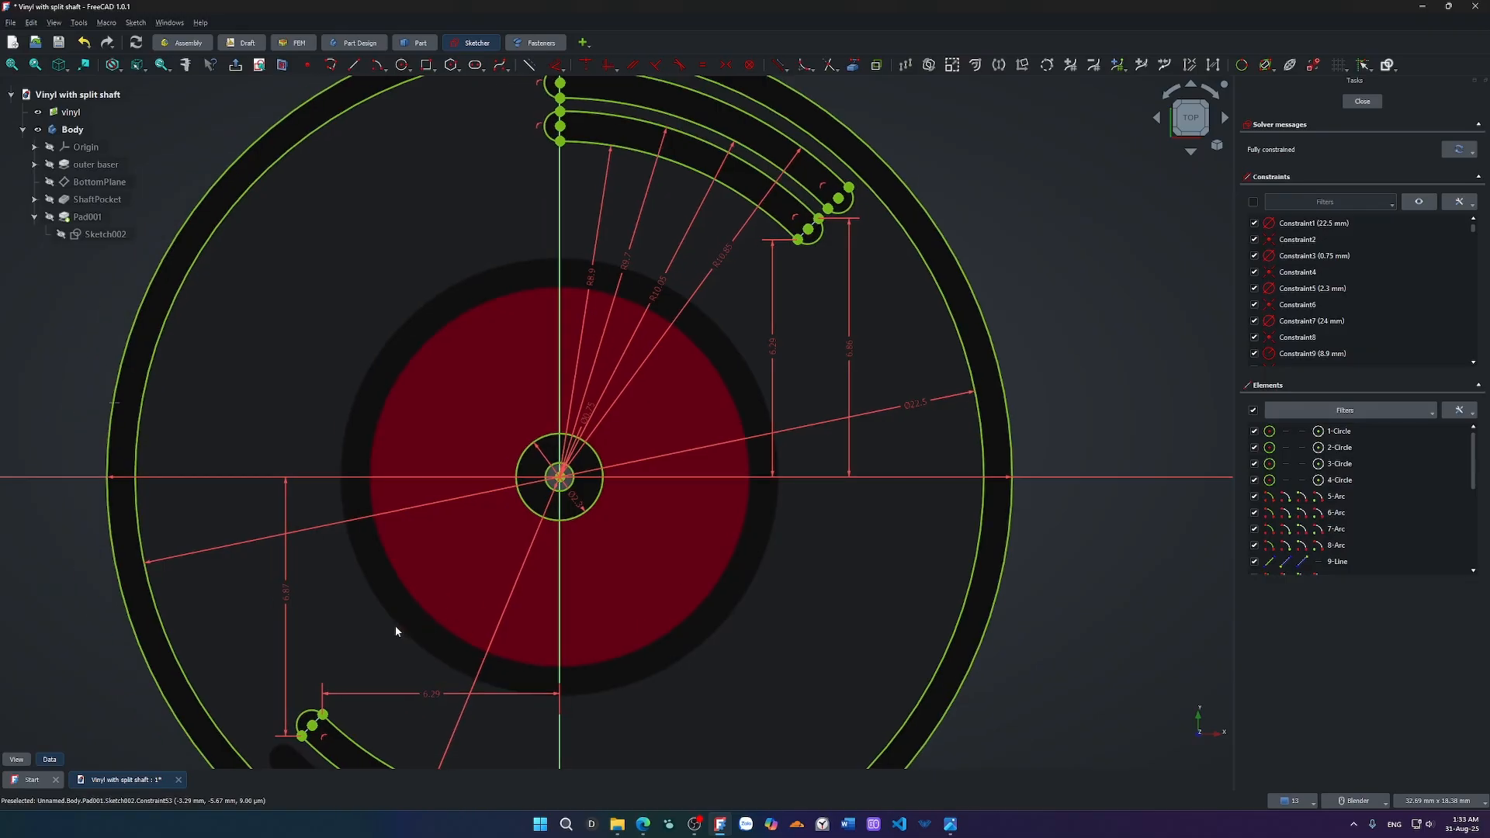
{"action": "left_click", "coordinate": [285, 599]}
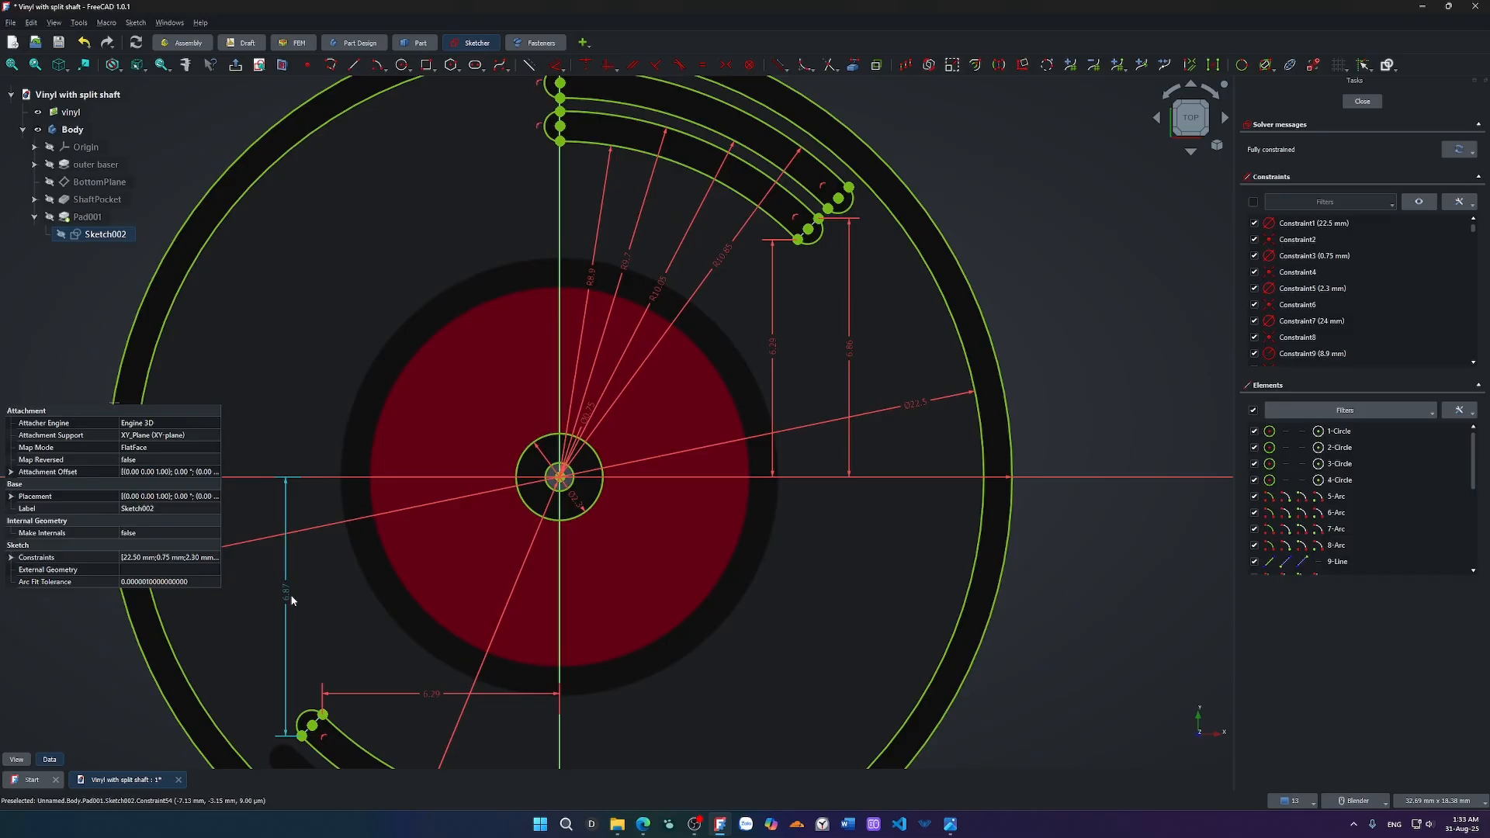
{"action": "left_click", "coordinate": [458, 679]}
{"action": "left_click", "coordinate": [286, 593]}
{"action": "key", "text": "Delete"}
{"action": "left_click", "coordinate": [429, 692]}
{"action": "key", "text": "Delete"}
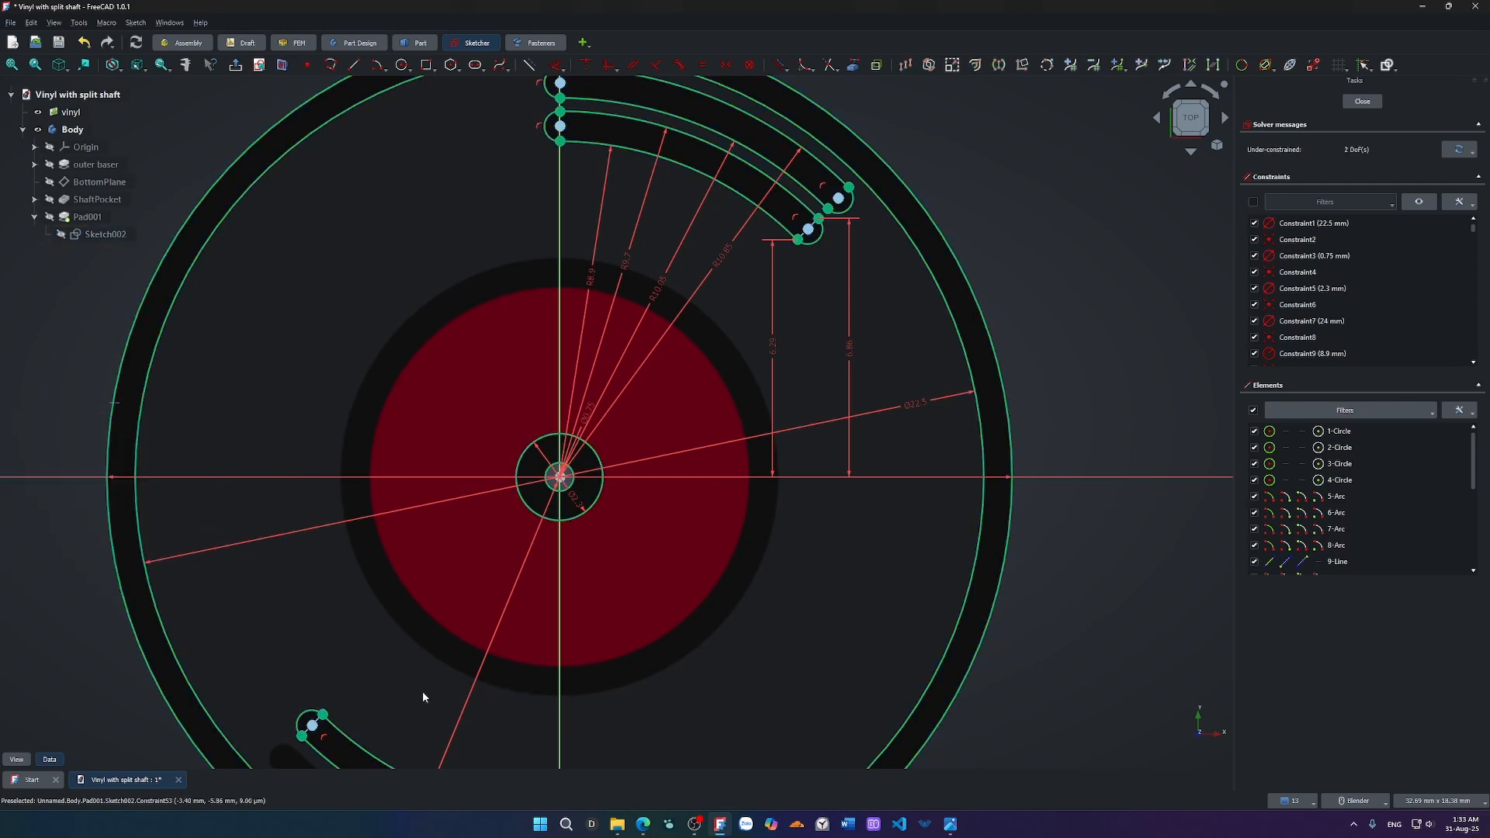
Constrain the lower slot's inner-edge left endpoint to a vertical distance of 6.29 mm from the horizontal axis.
{"action": "left_click", "coordinate": [323, 714]}
{"action": "key", "text": "d"}
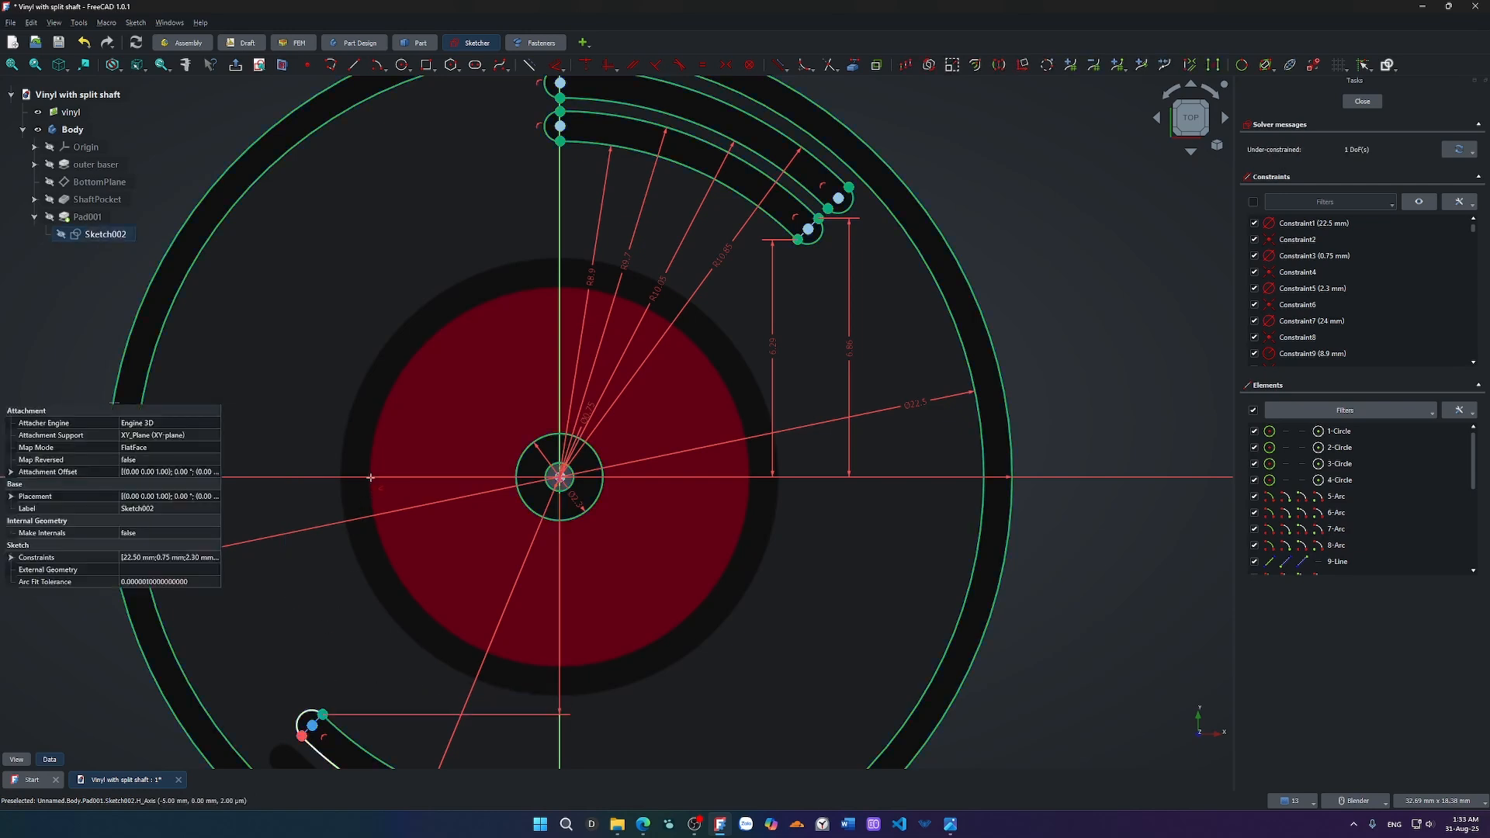
{"action": "left_click", "coordinate": [369, 479]}
{"action": "left_click", "coordinate": [333, 606]}
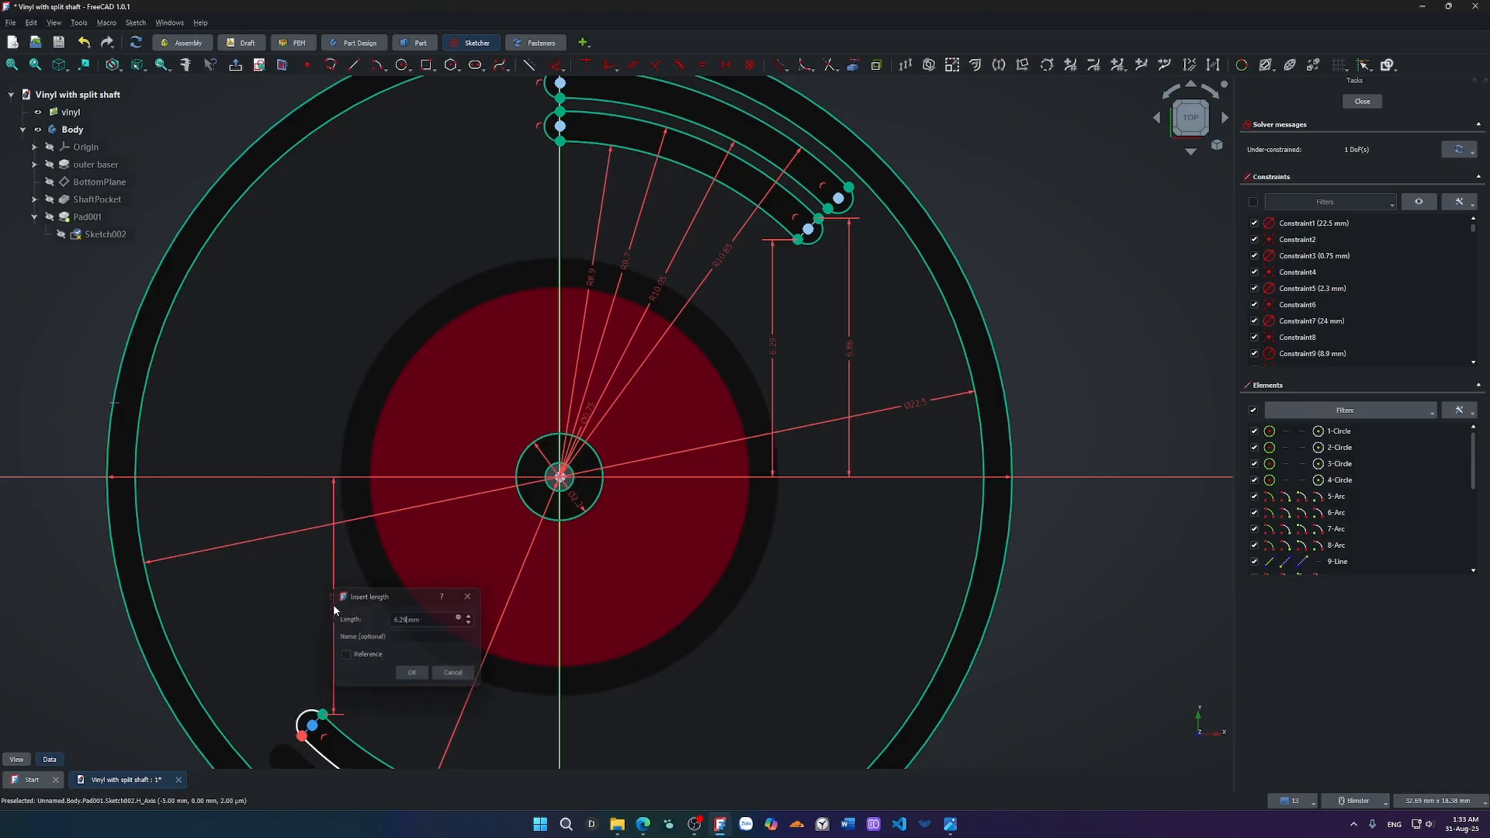
{"action": "key", "text": "Return"}
Constrain the lower slot's outer-edge left endpoint to a vertical distance of 6.86 mm from the horizontal axis.
{"action": "left_click", "coordinate": [302, 735]}
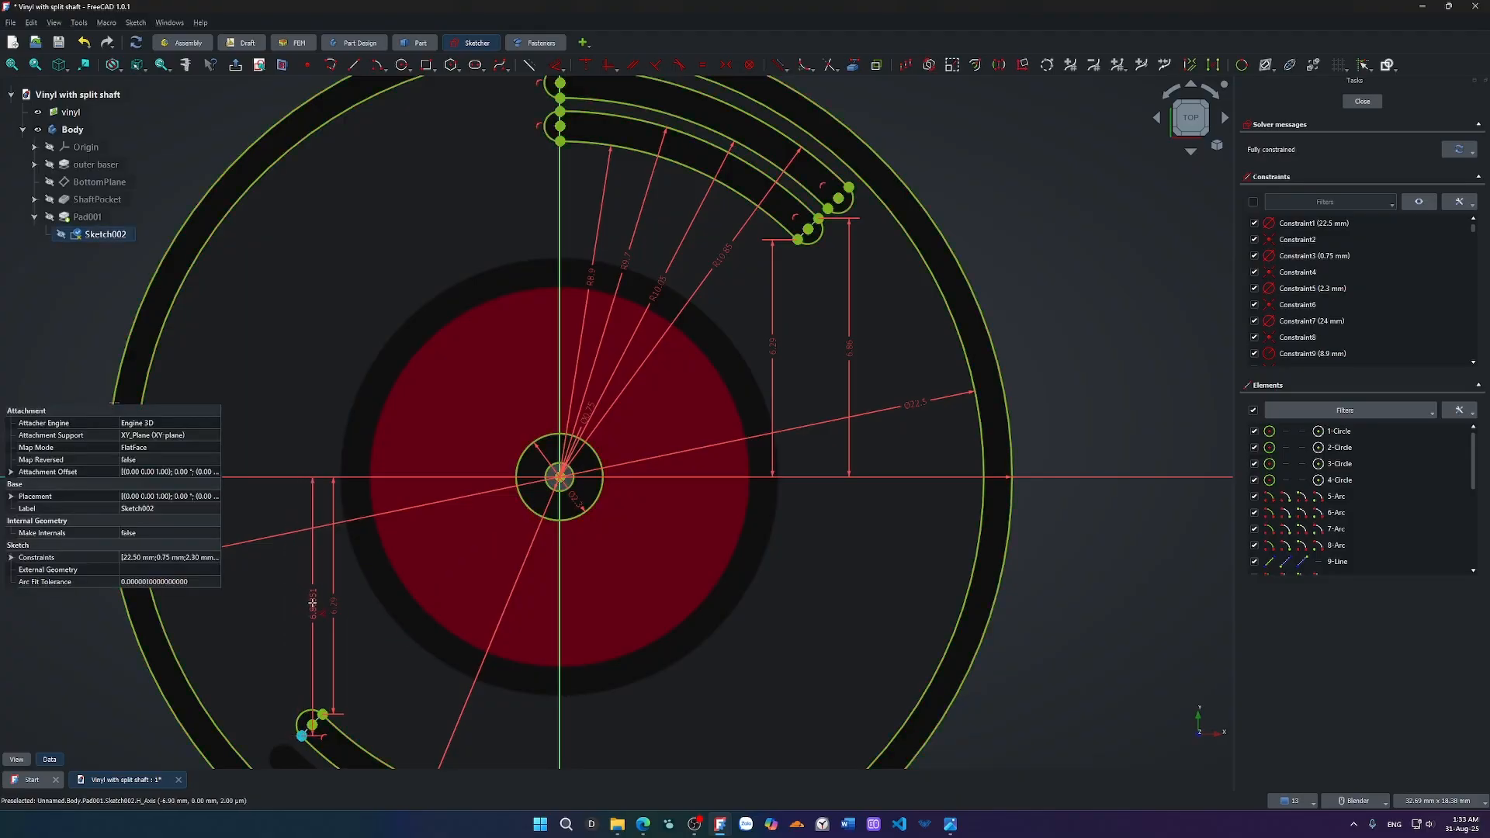
{"action": "left_click", "coordinate": [303, 596]}
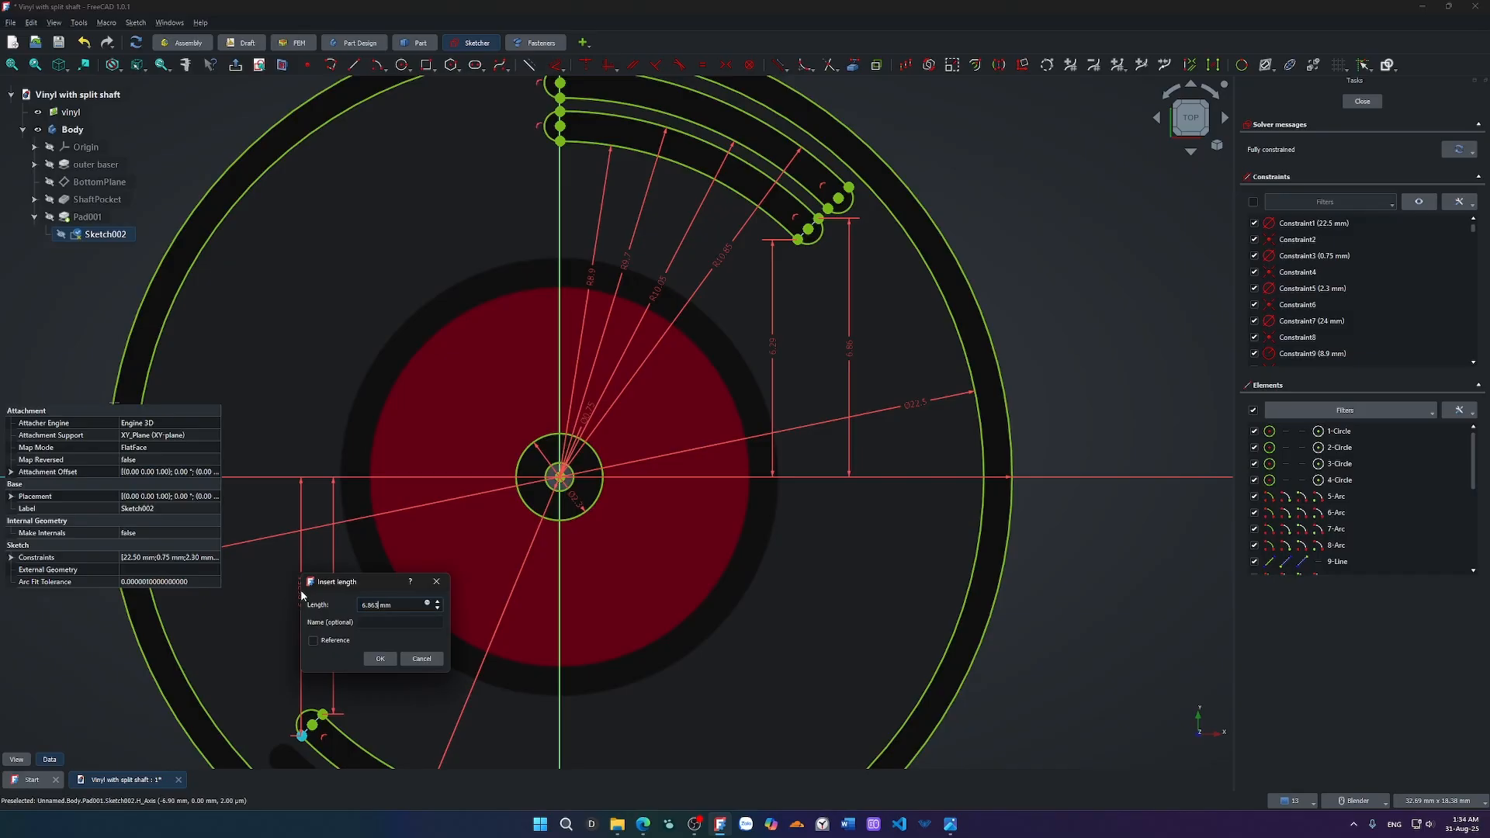
{"action": "key", "text": "Return"}
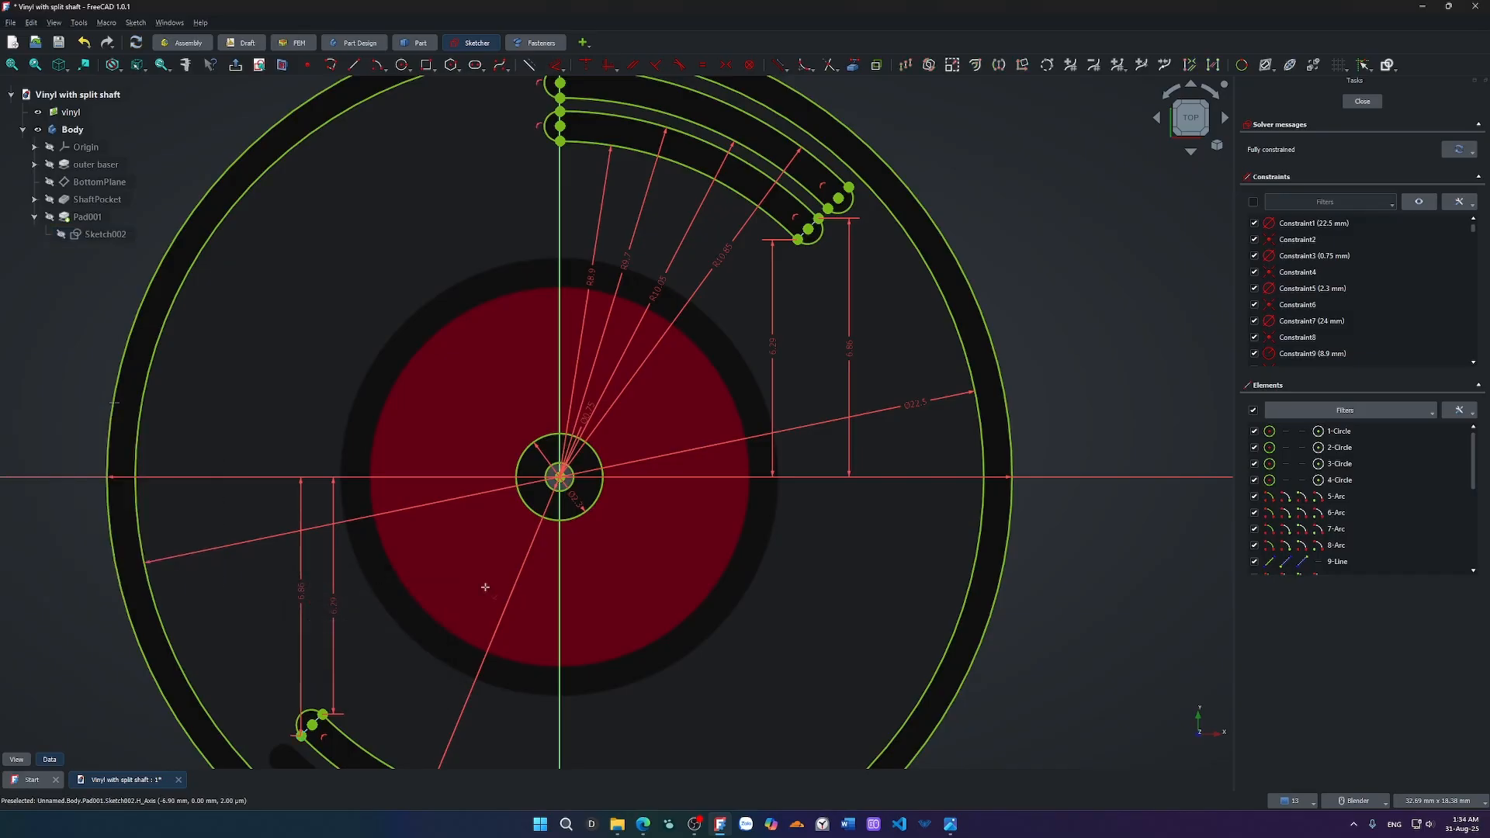
{"action": "scroll", "coordinate": [447, 582], "scroll_direction": "down", "scroll_amount": 2}
{"action": "middle_click_drag", "start_coordinate": [445, 578], "coordinate": [431, 497], "text": "shift"}
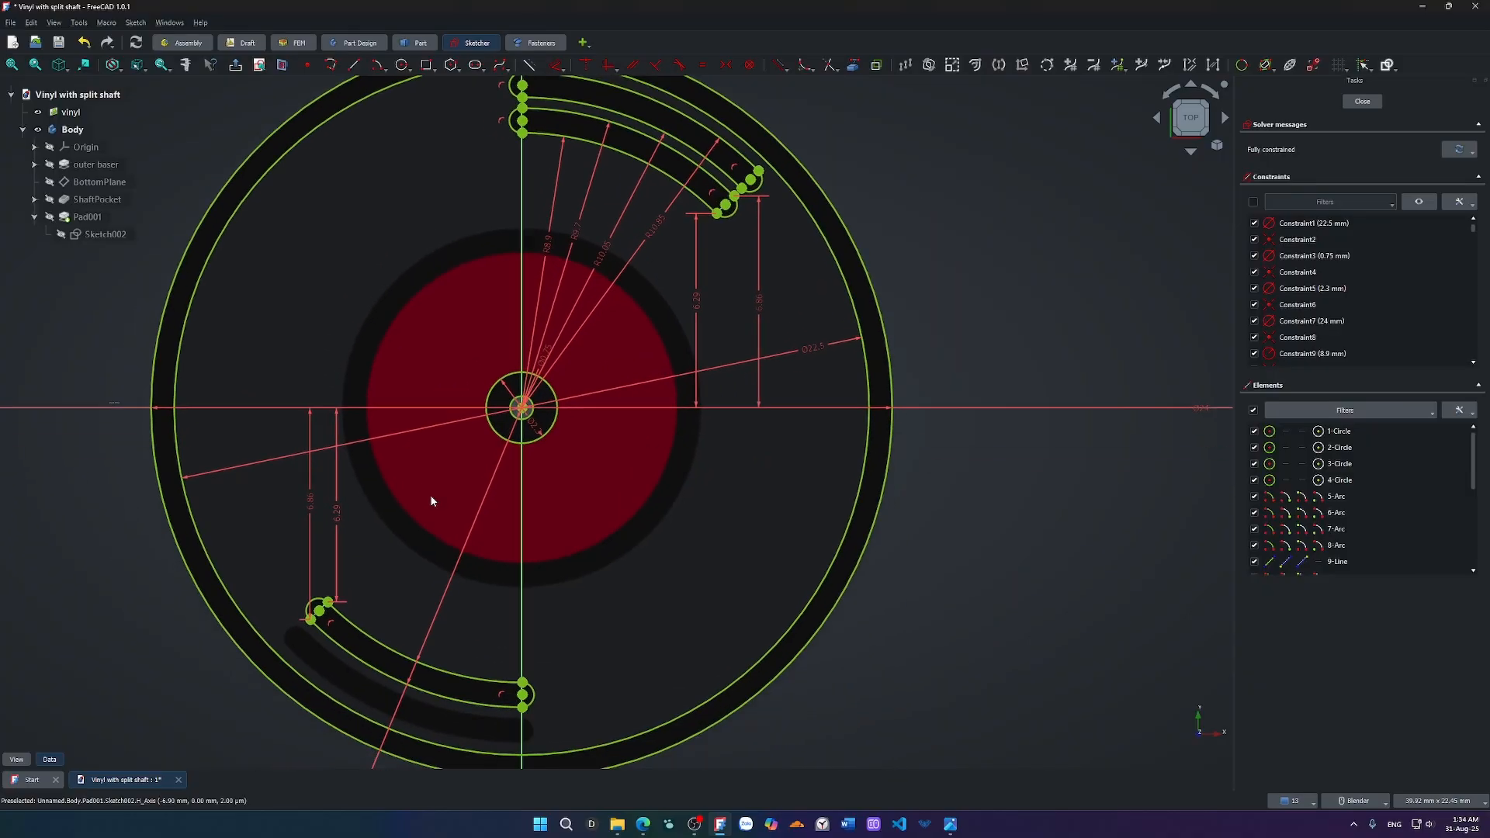
{"action": "key", "text": "g"}
{"action": "key", "text": "a"}
{"action": "scroll", "coordinate": [512, 396], "scroll_direction": "up", "scroll_amount": 5}
{"action": "left_click", "coordinate": [504, 371]}
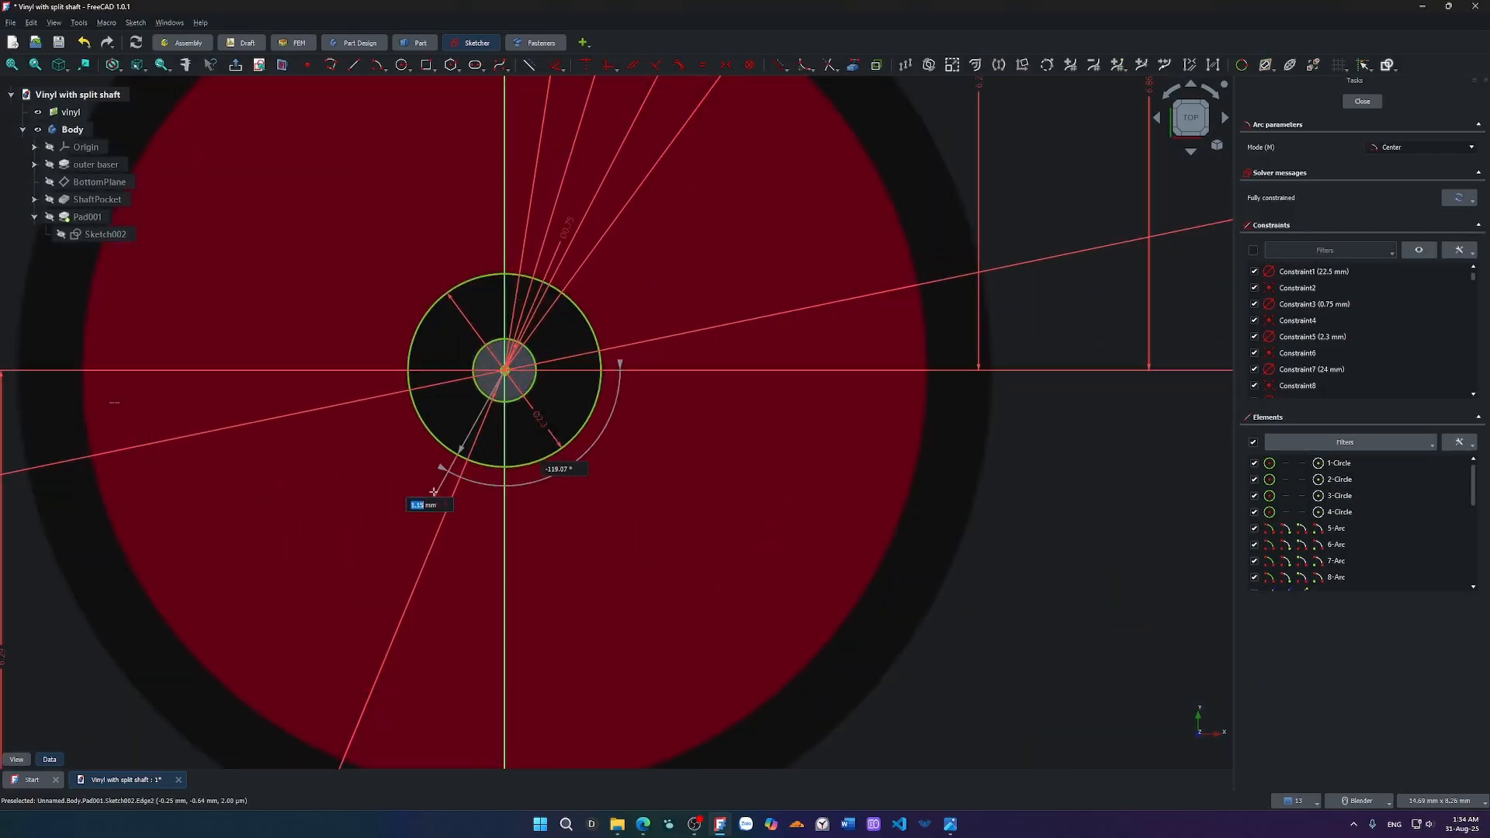
{"action": "scroll", "coordinate": [449, 499], "scroll_direction": "down", "scroll_amount": 5}
{"action": "scroll", "coordinate": [392, 532], "scroll_direction": "up", "scroll_amount": 8}
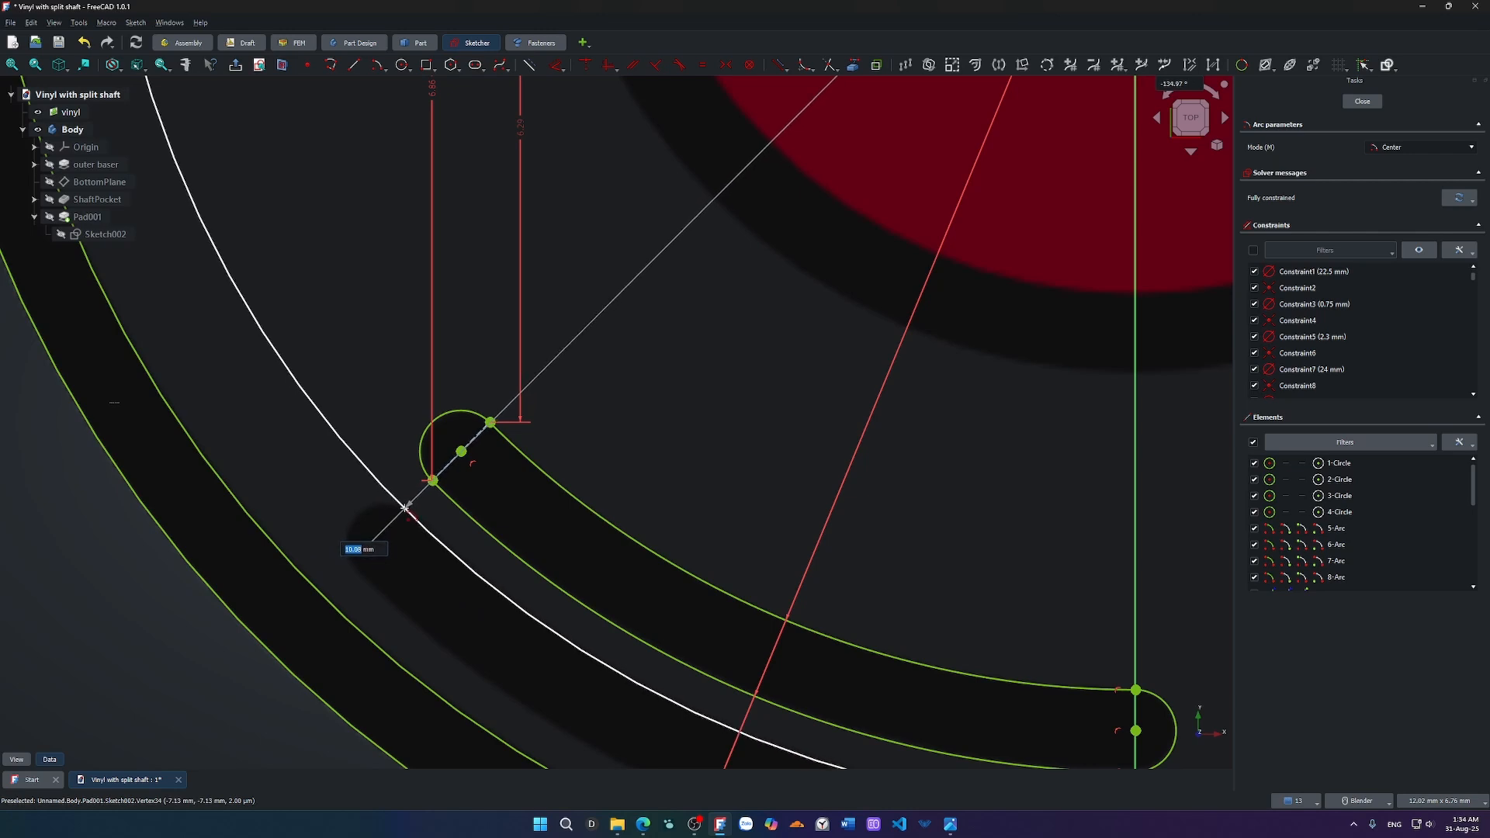
{"action": "left_click", "coordinate": [404, 506]}
{"action": "scroll", "coordinate": [420, 526], "scroll_direction": "down", "scroll_amount": 2}
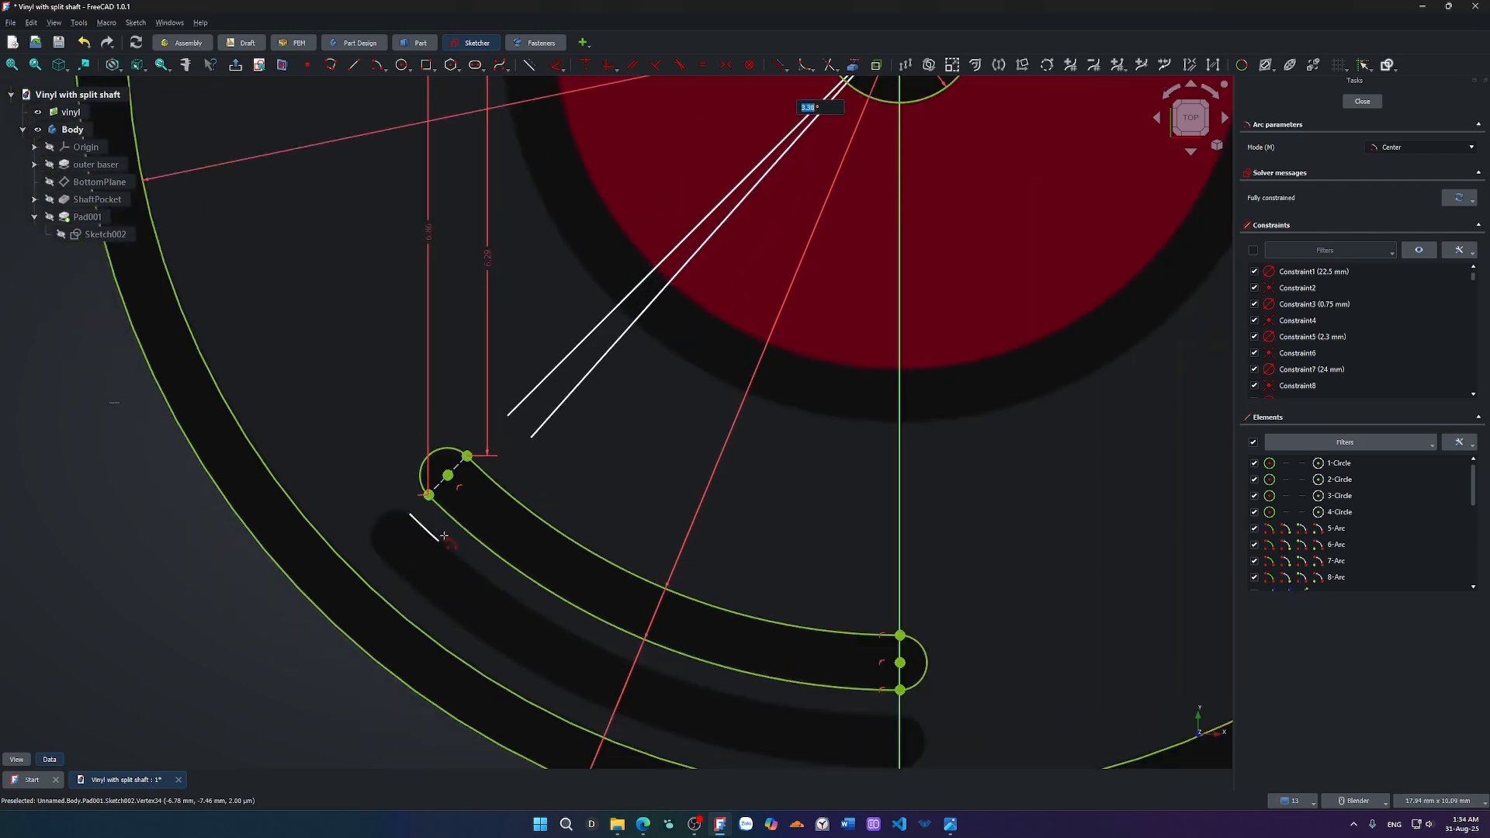
{"action": "key", "text": "Escape"}
Draw an origin-centred arc with a radius of about 10 mm along the traced outer slot's inner edge, ending on the vertical axis.
{"action": "scroll", "coordinate": [609, 401], "scroll_direction": "down", "scroll_amount": 3}
{"action": "mouse_move", "coordinate": [740, 349]}
{"action": "middle_mouse_down", "text": "shift"}
{"action": "mouse_move", "coordinate": [722, 412]}
{"action": "mouse_move", "coordinate": [540, 722]}
{"action": "middle_mouse_up", "text": "shift"}
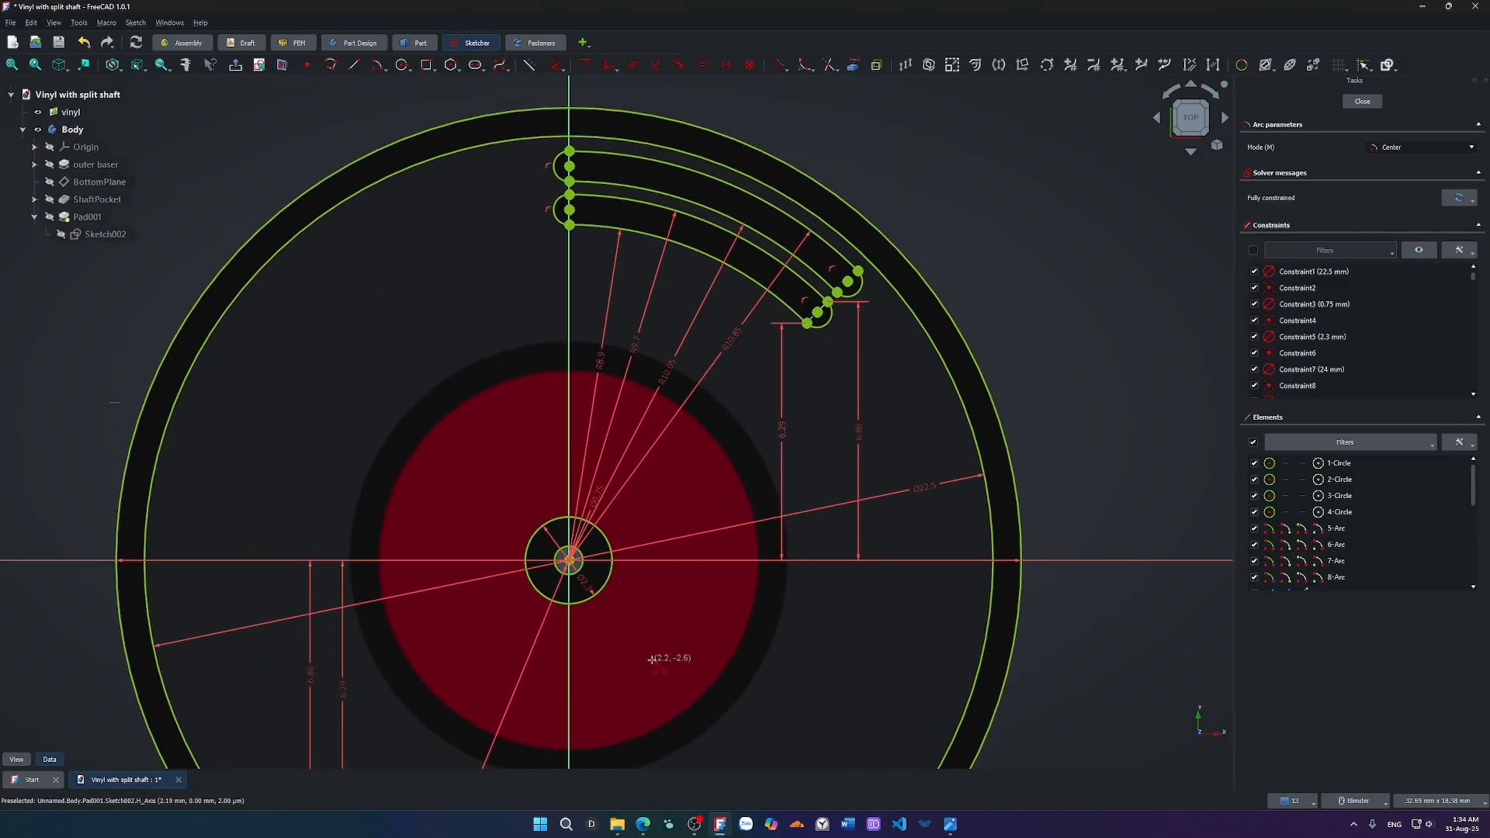
{"action": "middle_click_drag", "start_coordinate": [652, 660], "coordinate": [803, 492], "text": "shift"}
{"action": "scroll", "coordinate": [717, 395], "scroll_direction": "up", "scroll_amount": 5}
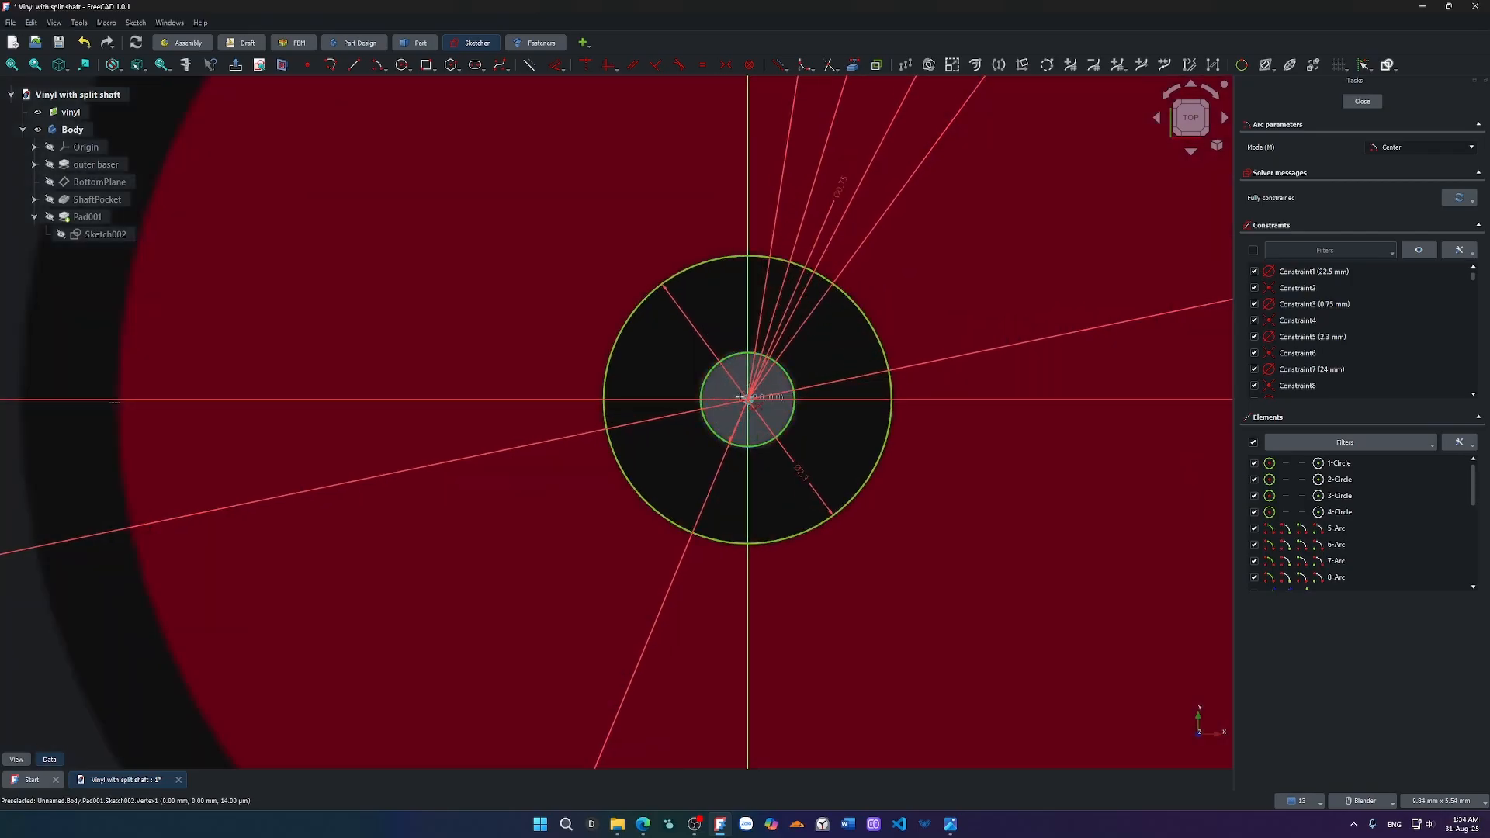
{"action": "left_click", "coordinate": [743, 398]}
{"action": "scroll", "coordinate": [727, 438], "scroll_direction": "down", "scroll_amount": 6}
{"action": "middle_click_drag", "start_coordinate": [549, 596], "coordinate": [648, 468], "text": "shift"}
{"action": "scroll", "coordinate": [547, 602], "scroll_direction": "up", "scroll_amount": 4}
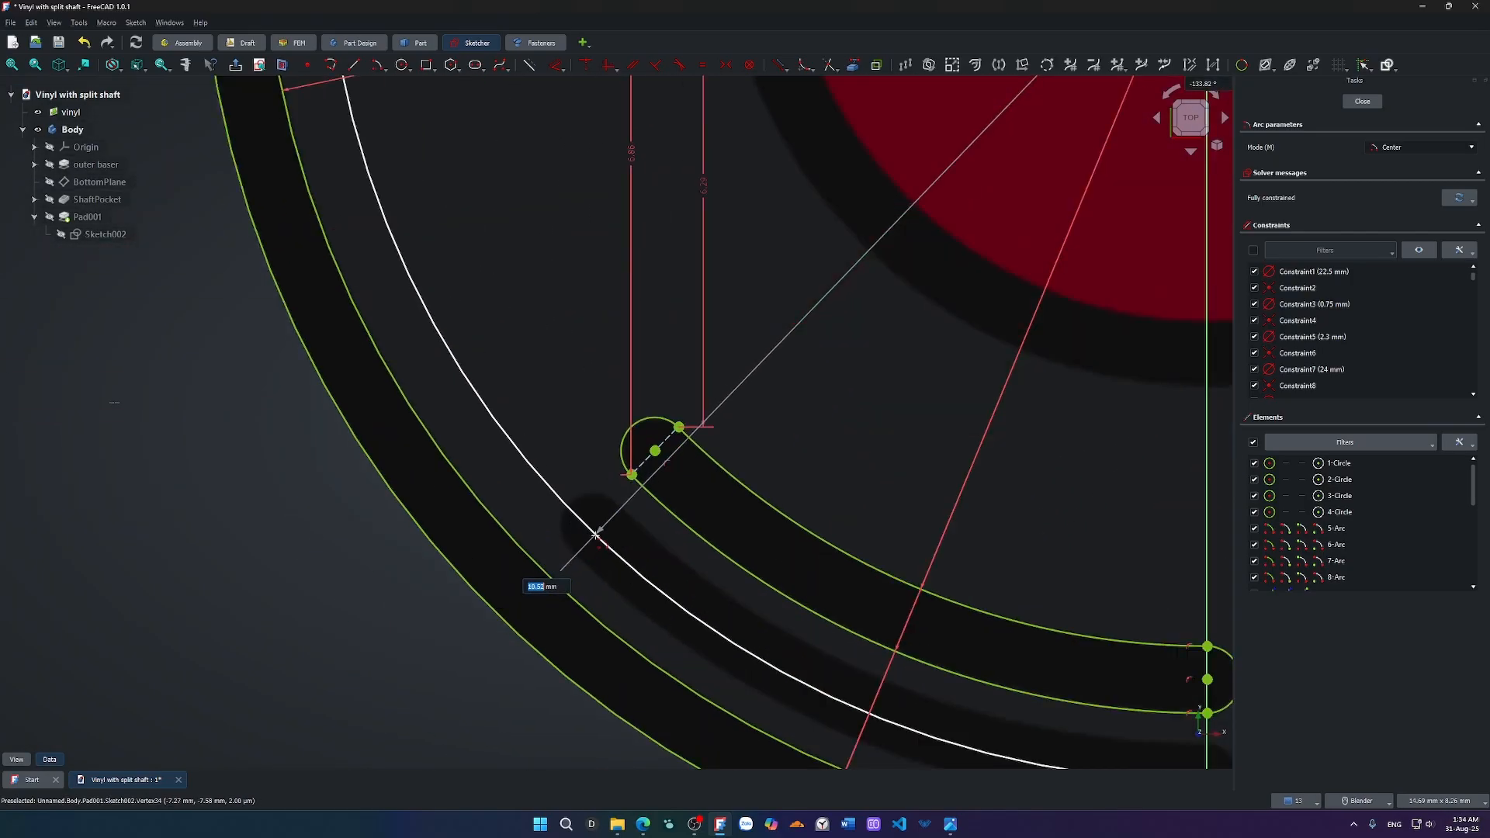
{"action": "scroll", "coordinate": [595, 535], "scroll_direction": "up", "scroll_amount": 1}
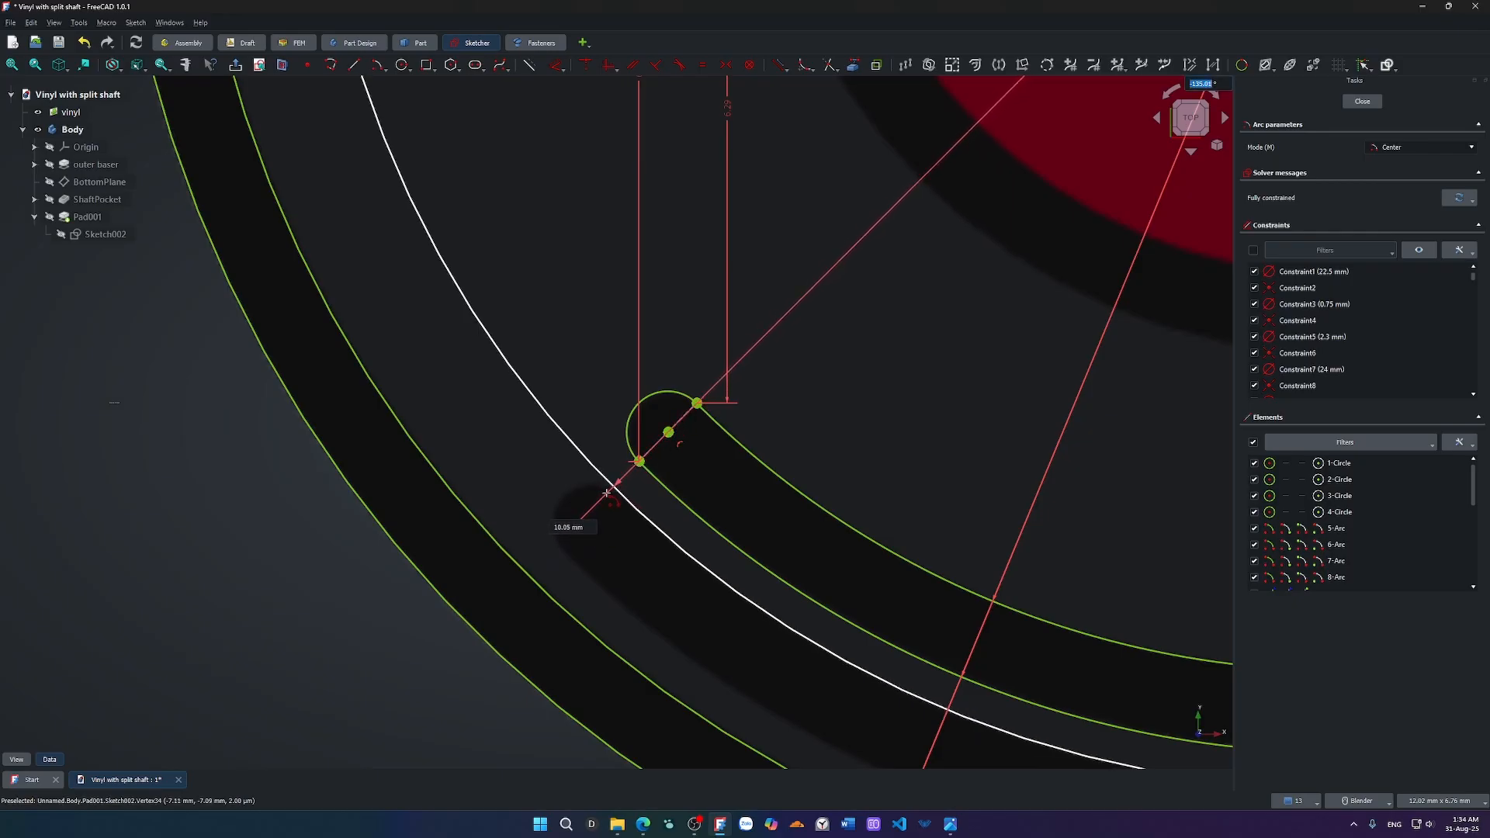
{"action": "scroll", "coordinate": [607, 493], "scroll_direction": "down", "scroll_amount": 5}
{"action": "scroll", "coordinate": [868, 631], "scroll_direction": "up", "scroll_amount": 5}
{"action": "scroll", "coordinate": [869, 631], "scroll_direction": "up", "scroll_amount": 4}
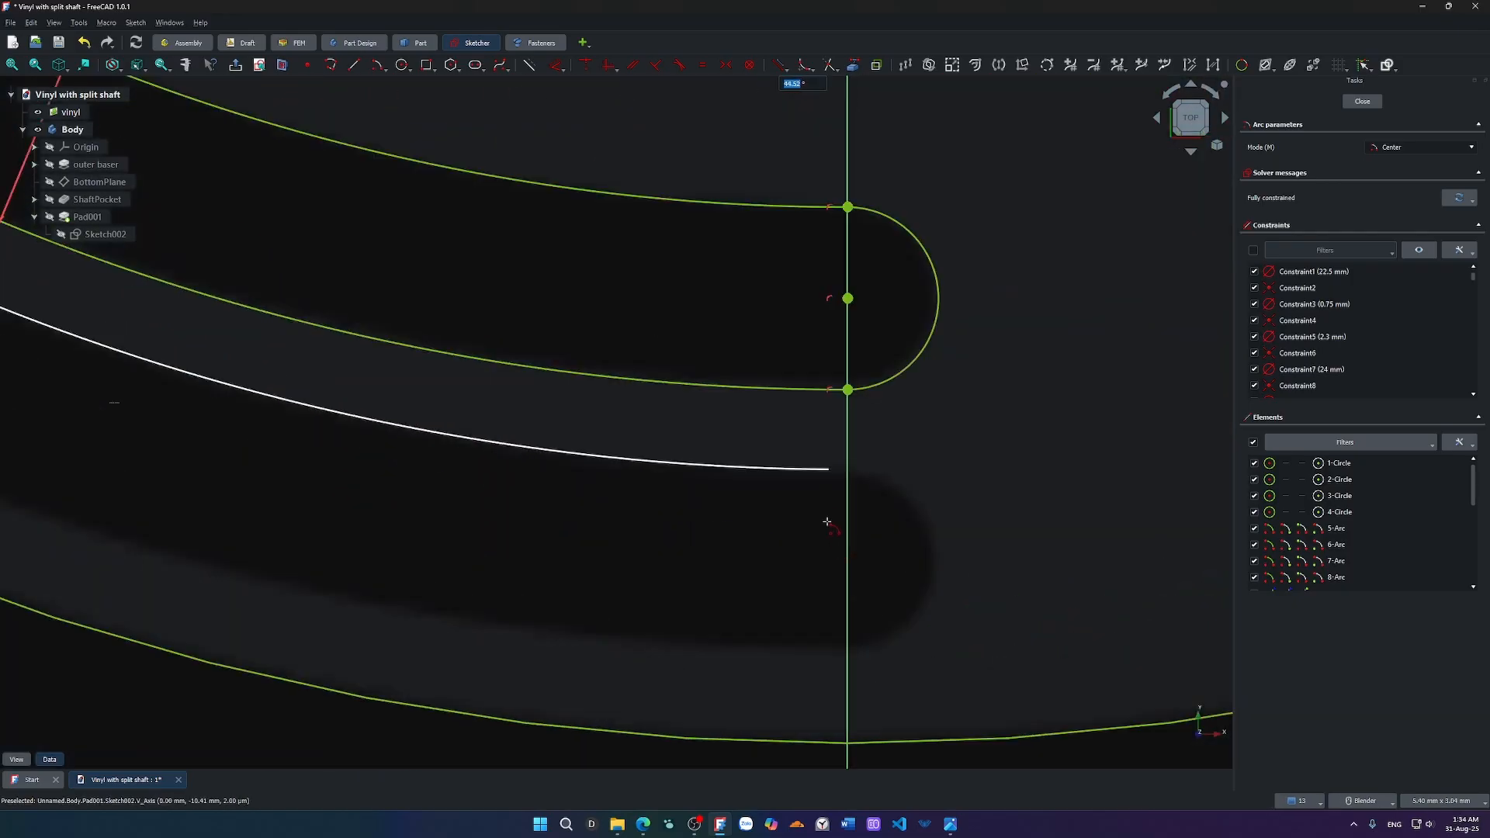
{"action": "left_click", "coordinate": [848, 477]}
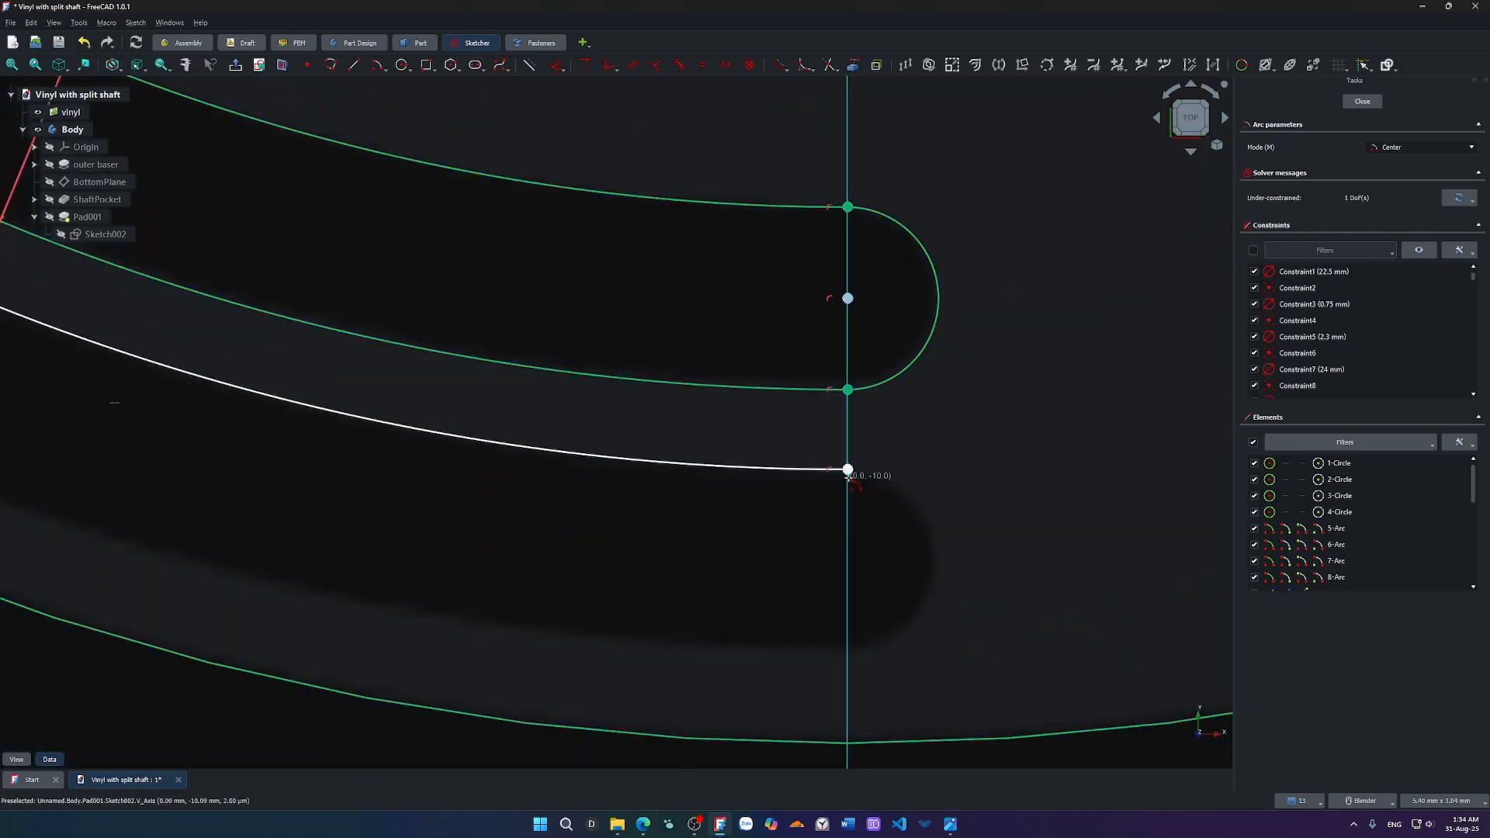
Draw an origin-centred arc with a 10.85 mm radius along the traced lower outer slot's outer edge, ending on the vertical axis.
{"action": "scroll", "coordinate": [824, 429], "scroll_direction": "down", "scroll_amount": 4}
{"action": "key", "text": "g"}
{"action": "key", "text": "a"}
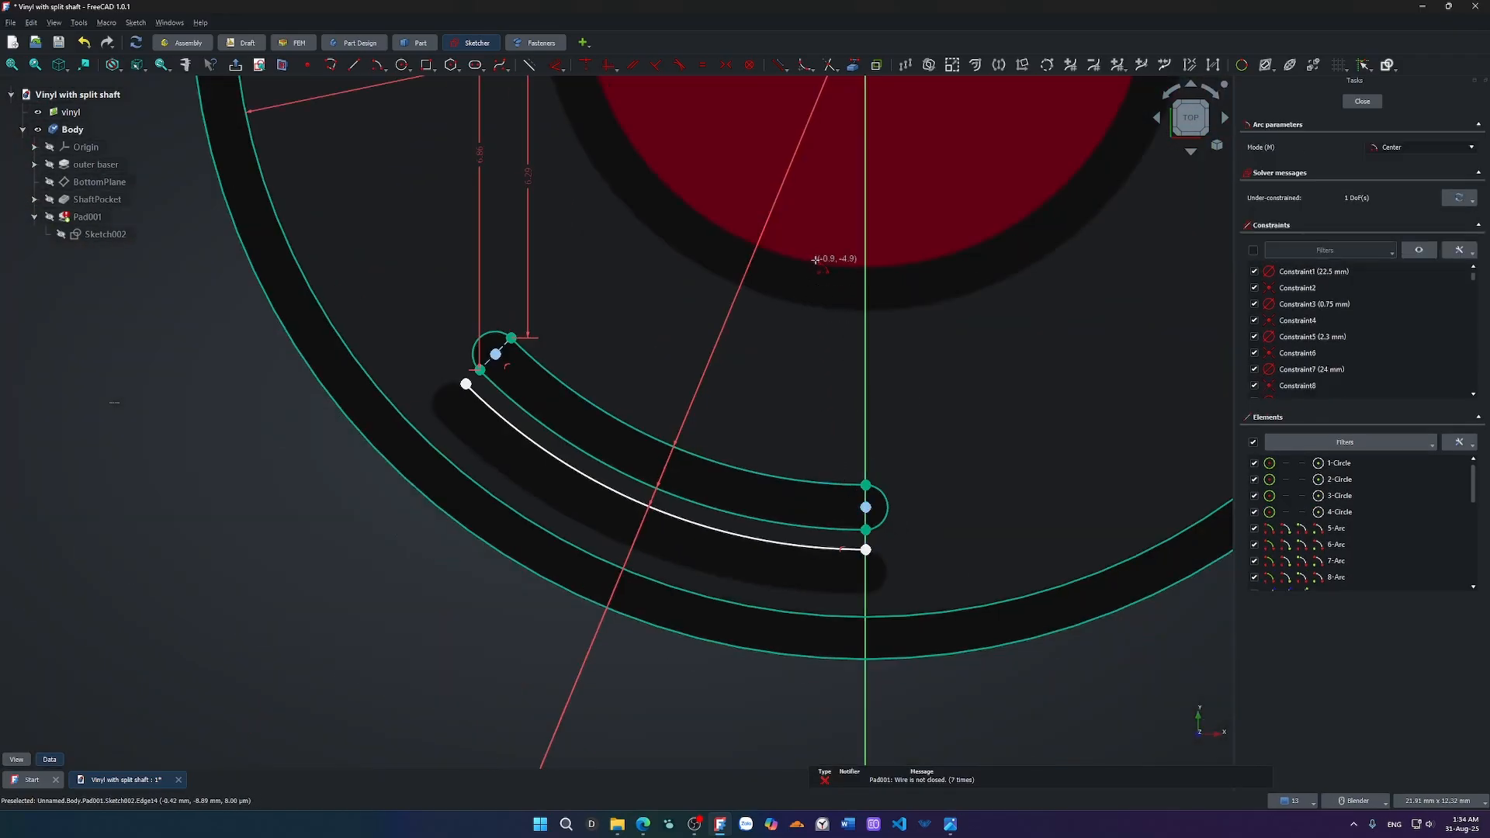
{"action": "middle_click_drag", "start_coordinate": [812, 253], "coordinate": [620, 685], "text": "shift"}
{"action": "scroll", "coordinate": [668, 440], "scroll_direction": "up", "scroll_amount": 6}
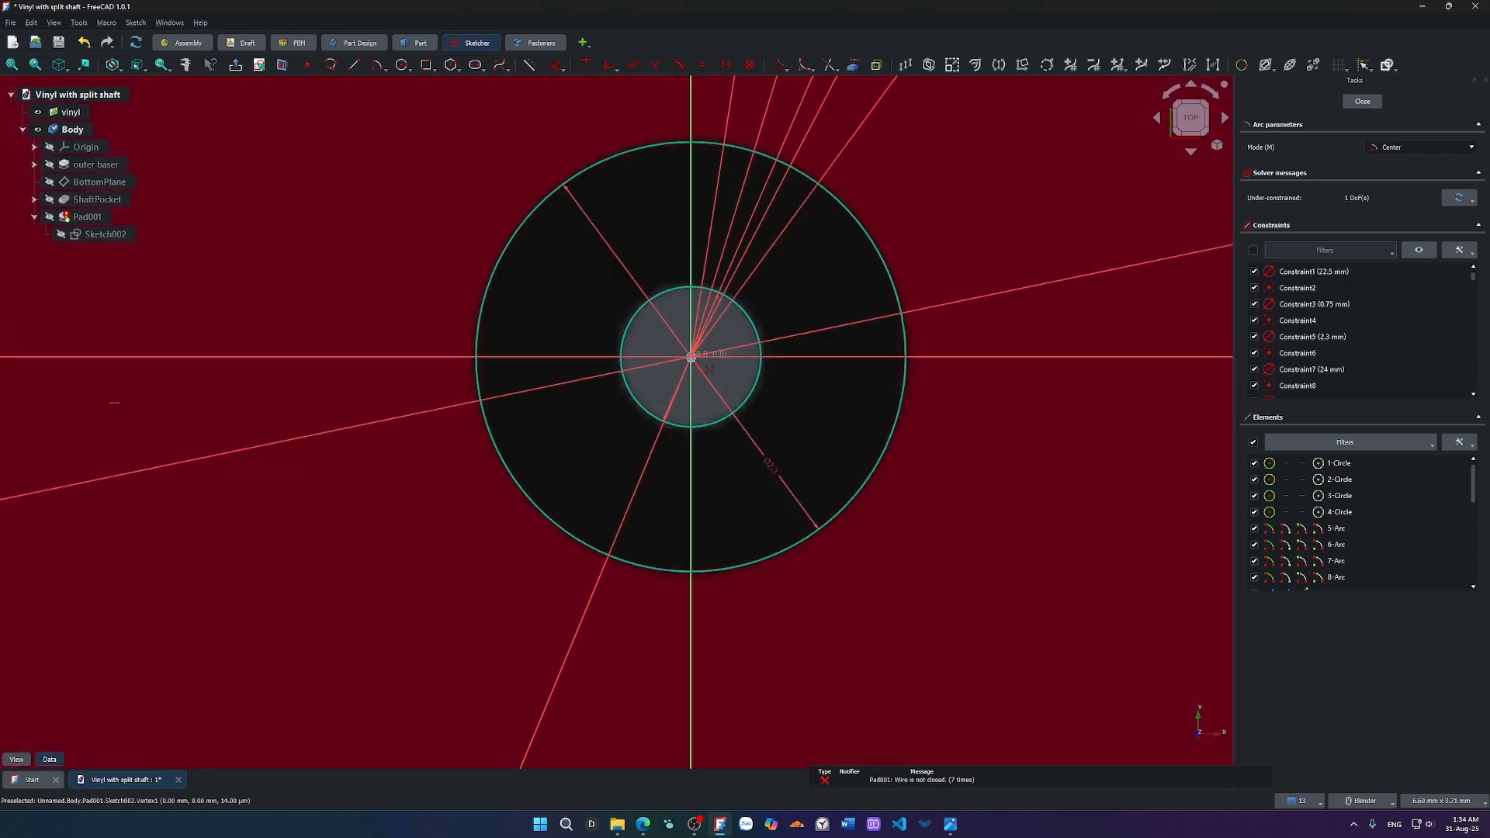
{"action": "left_click", "coordinate": [691, 357]}
{"action": "scroll", "coordinate": [635, 480], "scroll_direction": "down", "scroll_amount": 13}
{"action": "scroll", "coordinate": [533, 583], "scroll_direction": "up", "scroll_amount": 10}
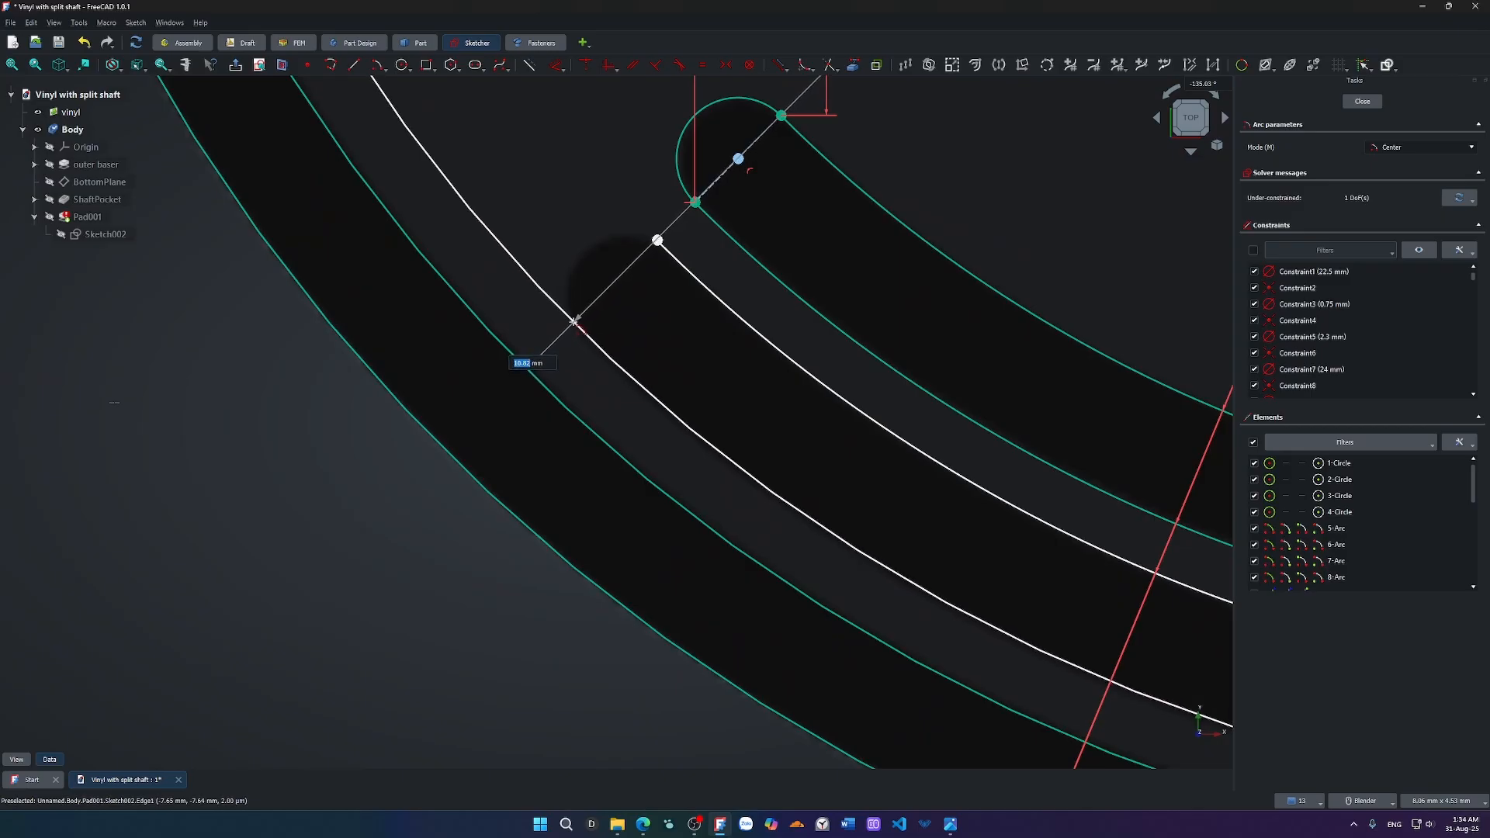
{"action": "scroll", "coordinate": [590, 590], "scroll_direction": "down", "scroll_amount": 10}
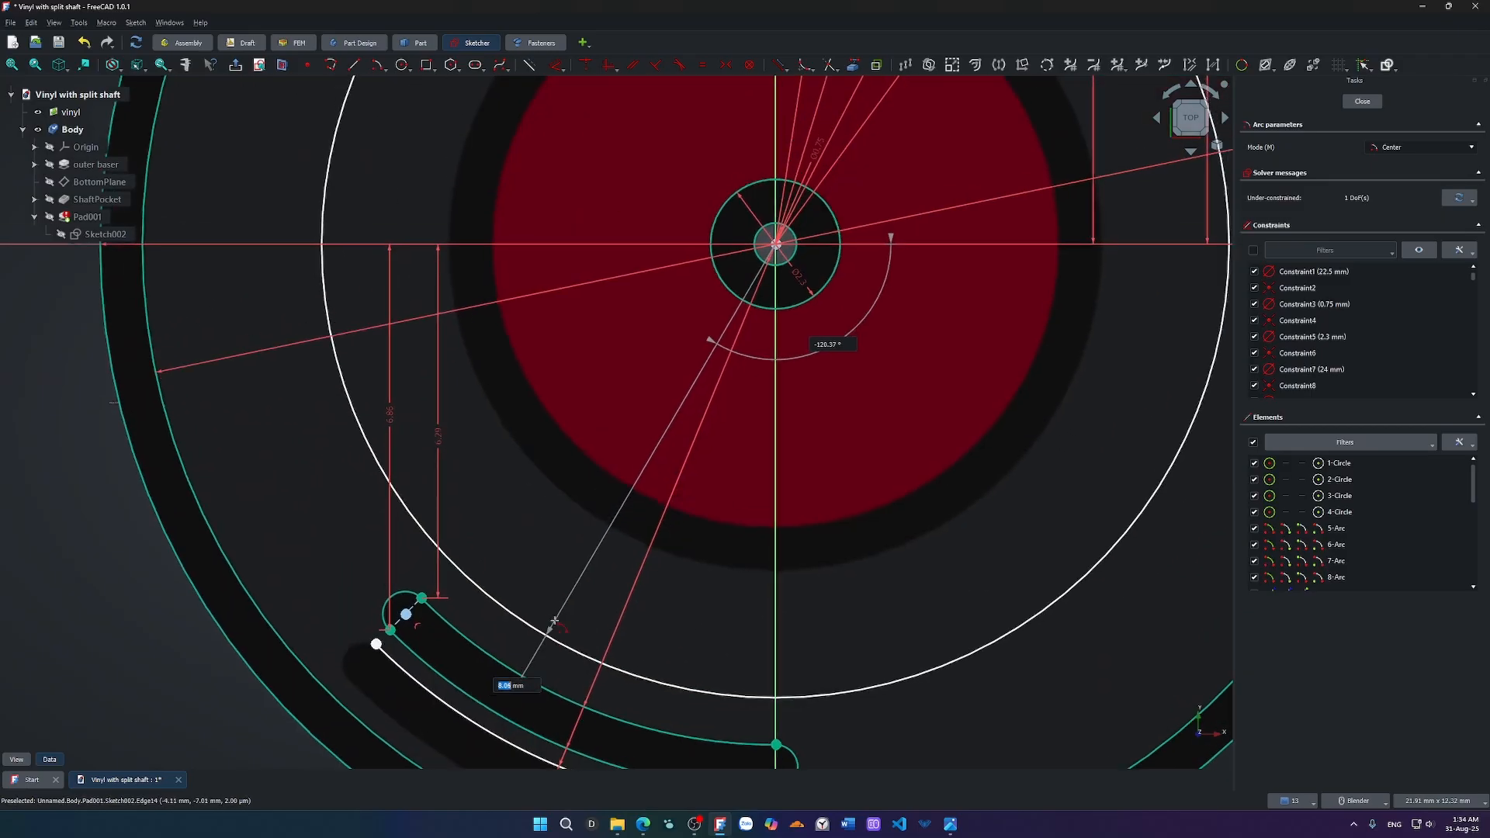
{"action": "scroll", "coordinate": [655, 482], "scroll_direction": "up", "scroll_amount": 5}
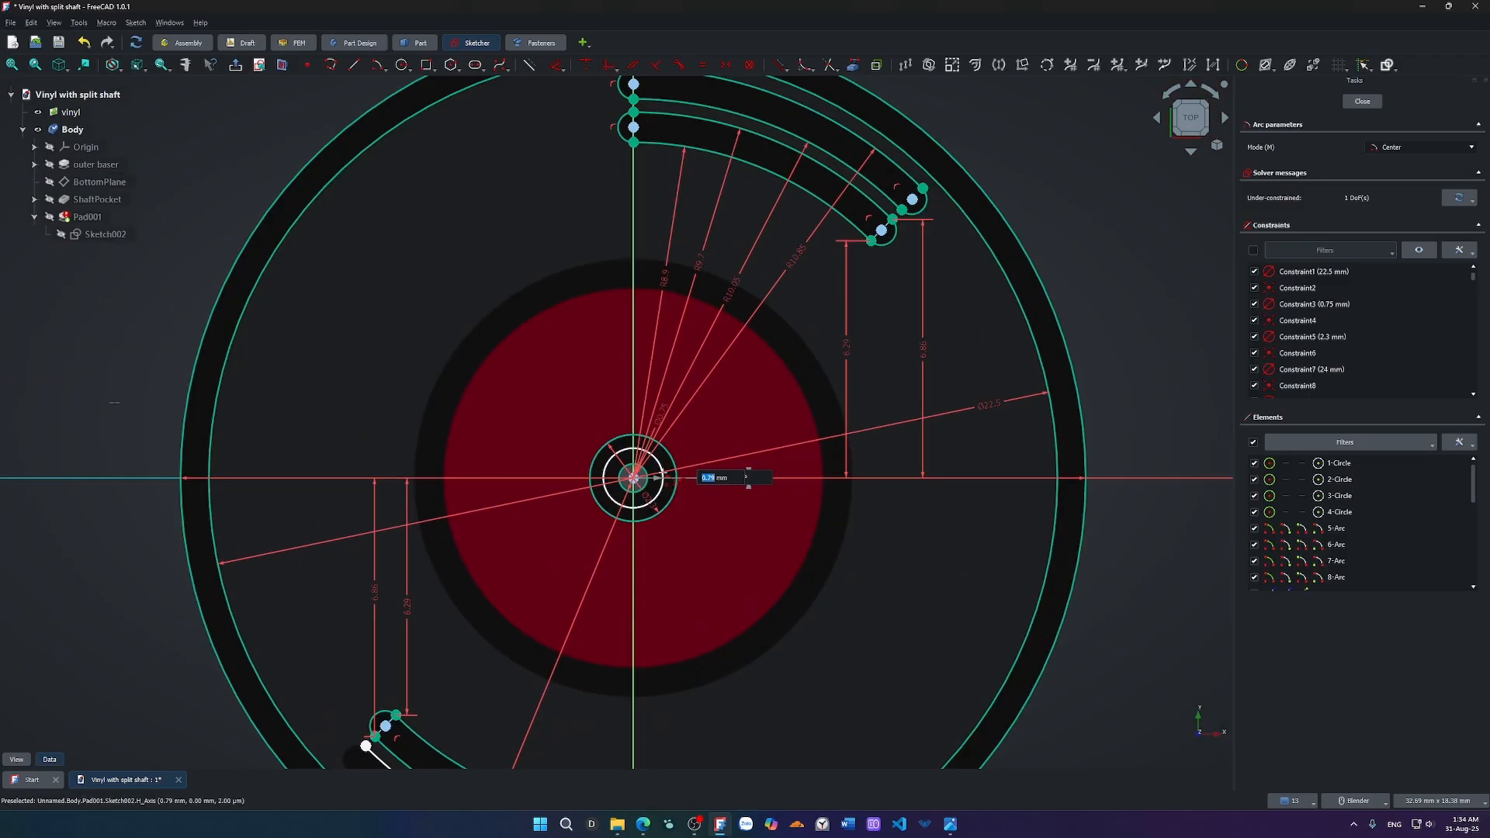
{"action": "scroll", "coordinate": [400, 602], "scroll_direction": "up", "scroll_amount": 3}
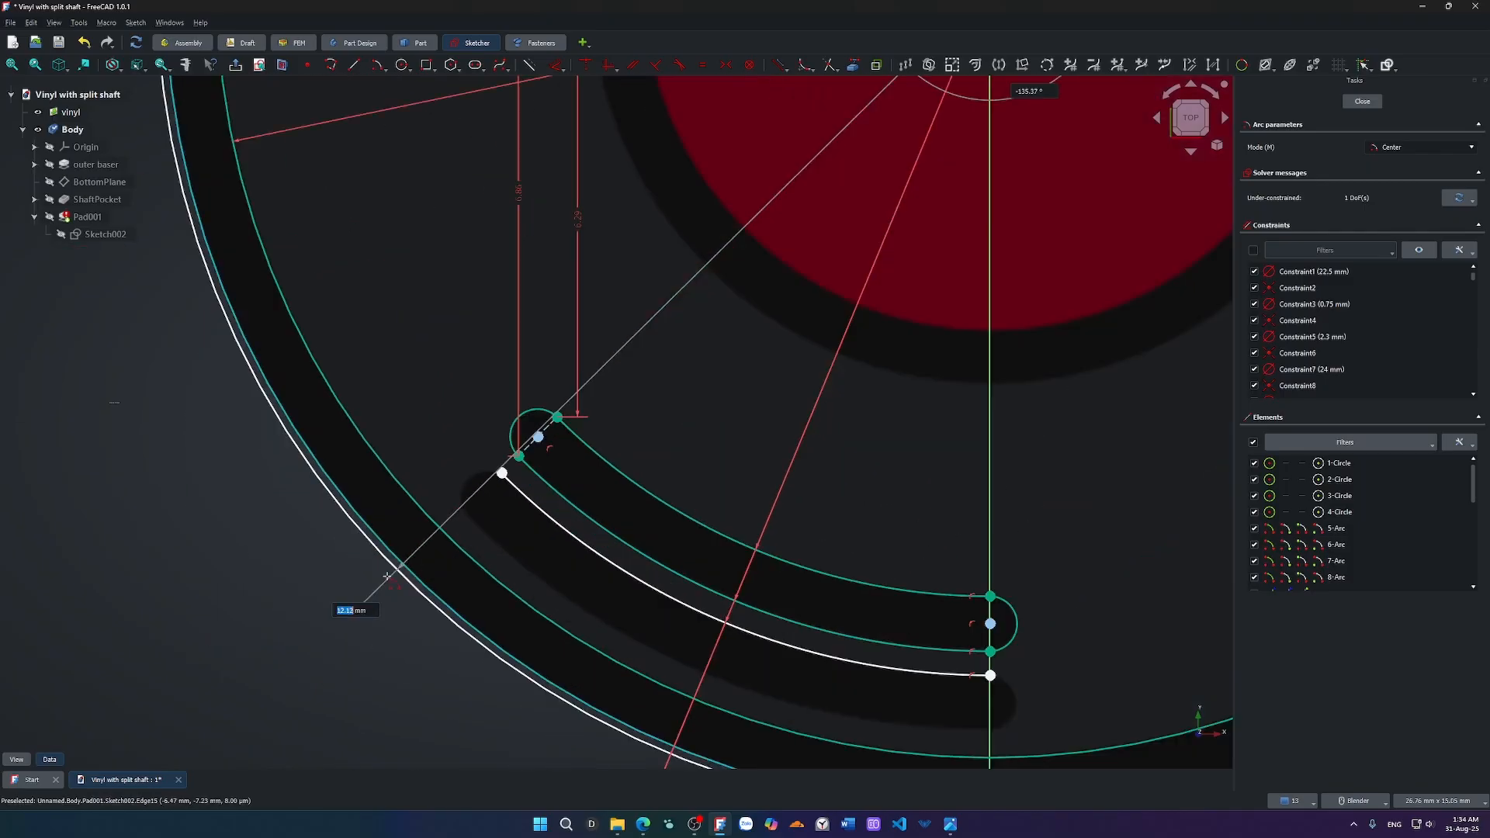
{"action": "scroll", "coordinate": [386, 577], "scroll_direction": "up", "scroll_amount": 3}
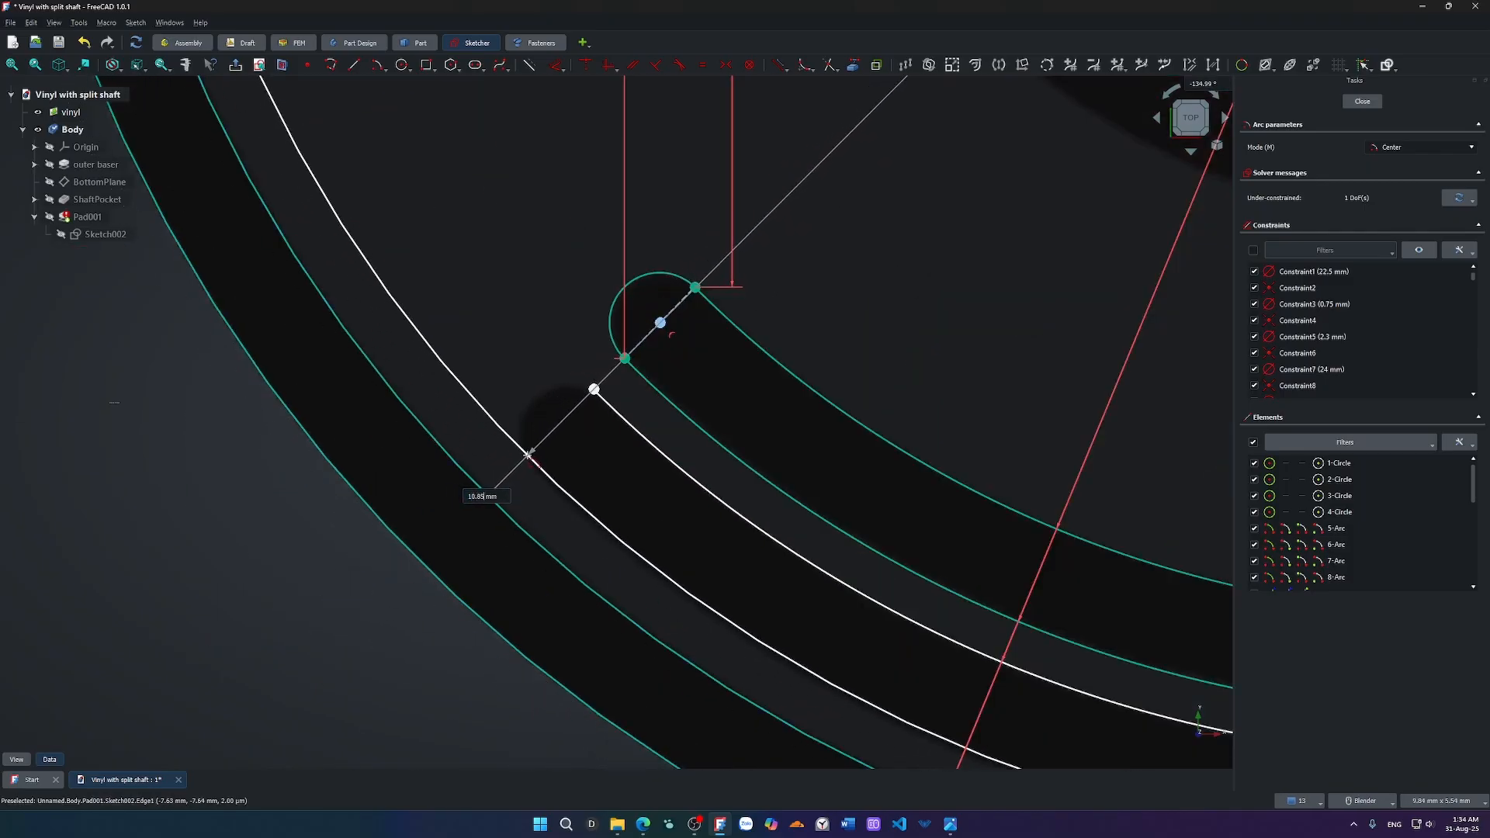
{"action": "left_click", "coordinate": [528, 454]}
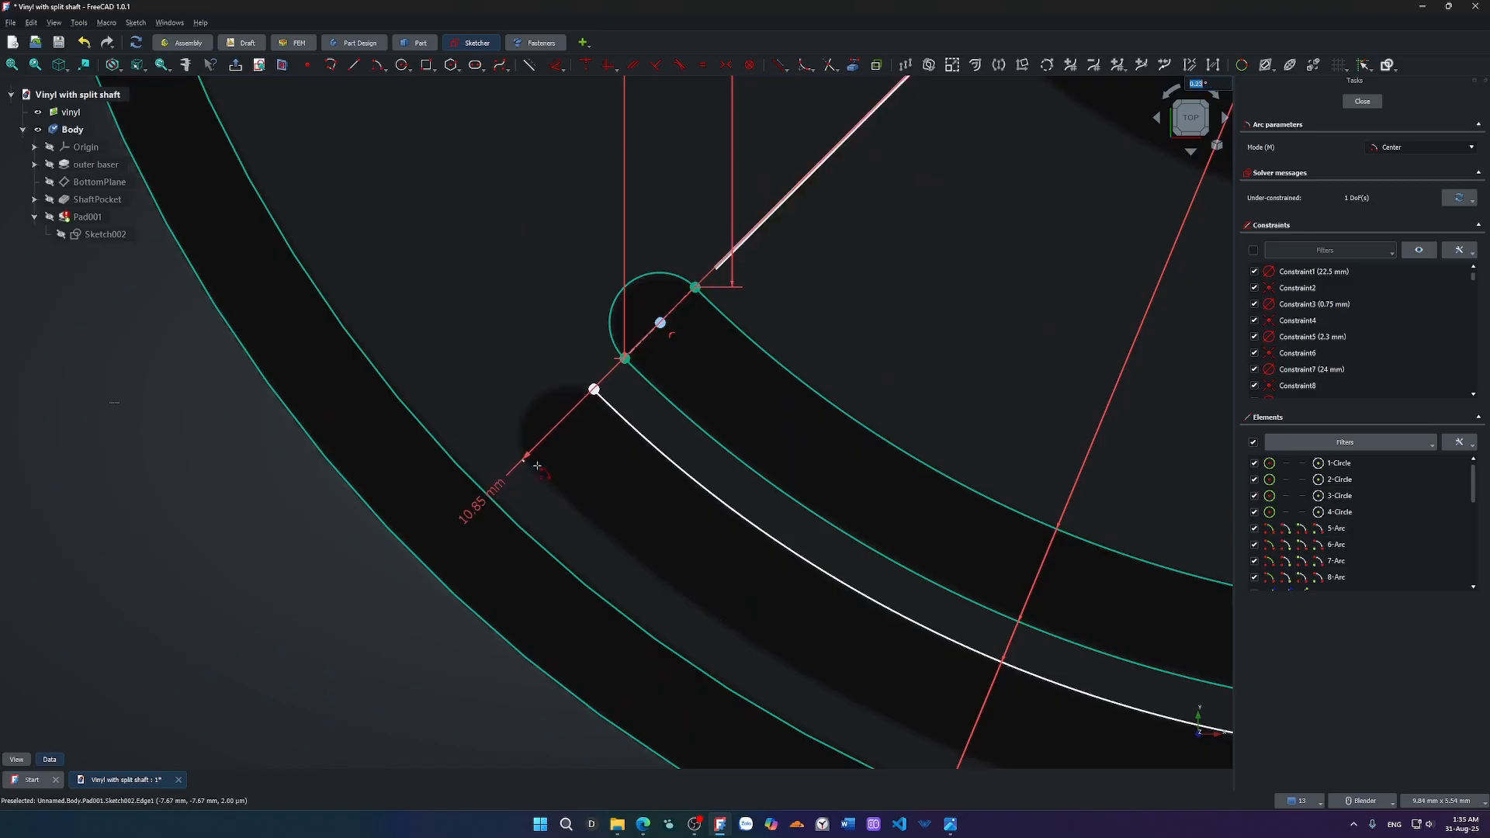
{"action": "scroll", "coordinate": [574, 481], "scroll_direction": "down", "scroll_amount": 5}
{"action": "scroll", "coordinate": [900, 578], "scroll_direction": "up", "scroll_amount": 5}
{"action": "scroll", "coordinate": [938, 651], "scroll_direction": "down", "scroll_amount": 1}
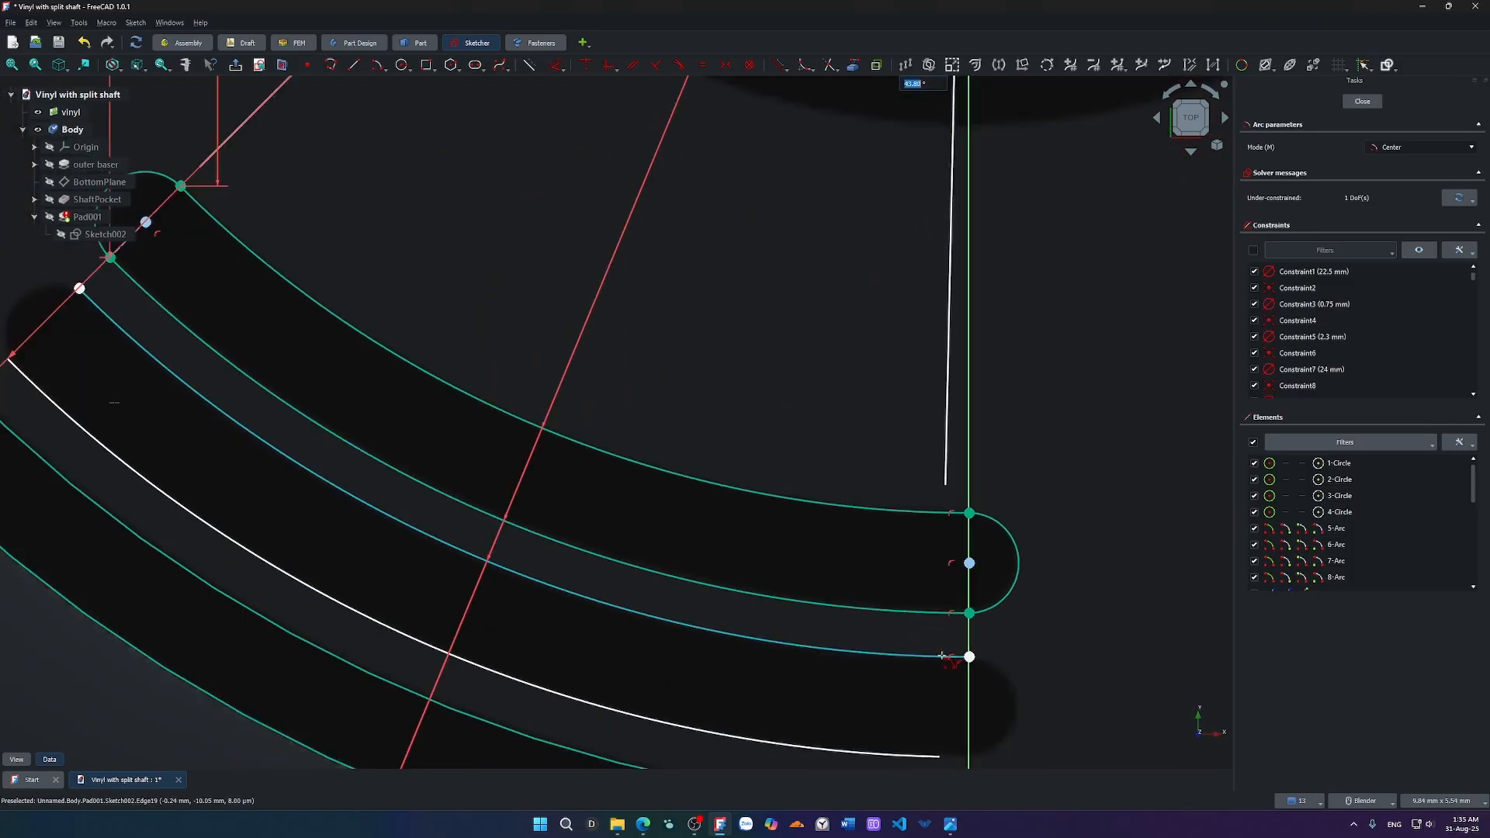
{"action": "middle_click_drag", "start_coordinate": [939, 653], "coordinate": [819, 495], "text": "shift"}
{"action": "left_click", "coordinate": [846, 598]}
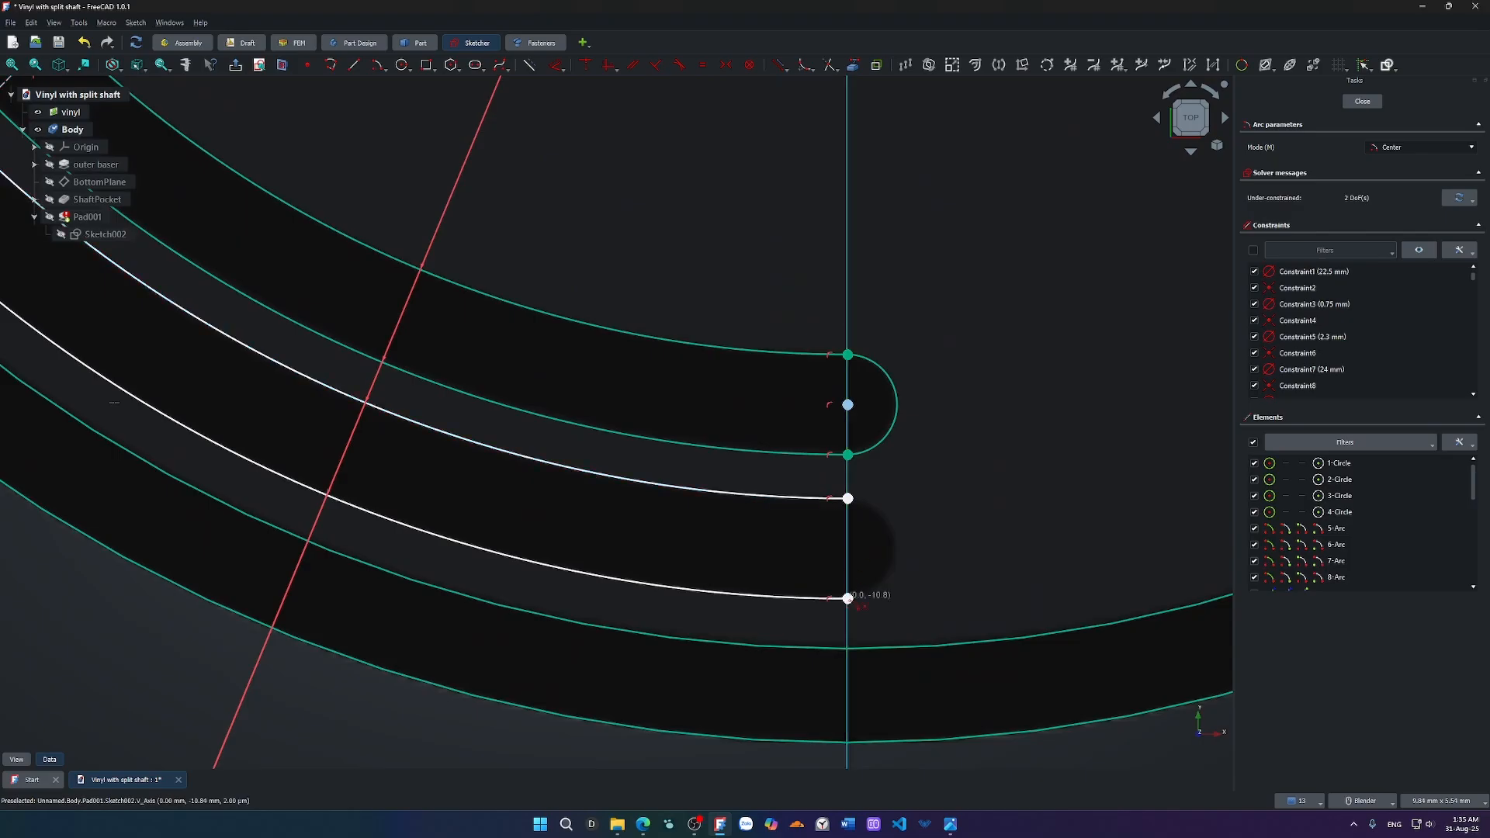
Close the lower outer slot's end at the vertical axis with a semicircular arc centred on that axis.
{"action": "left_click", "coordinate": [847, 549]}
{"action": "left_click", "coordinate": [848, 598]}
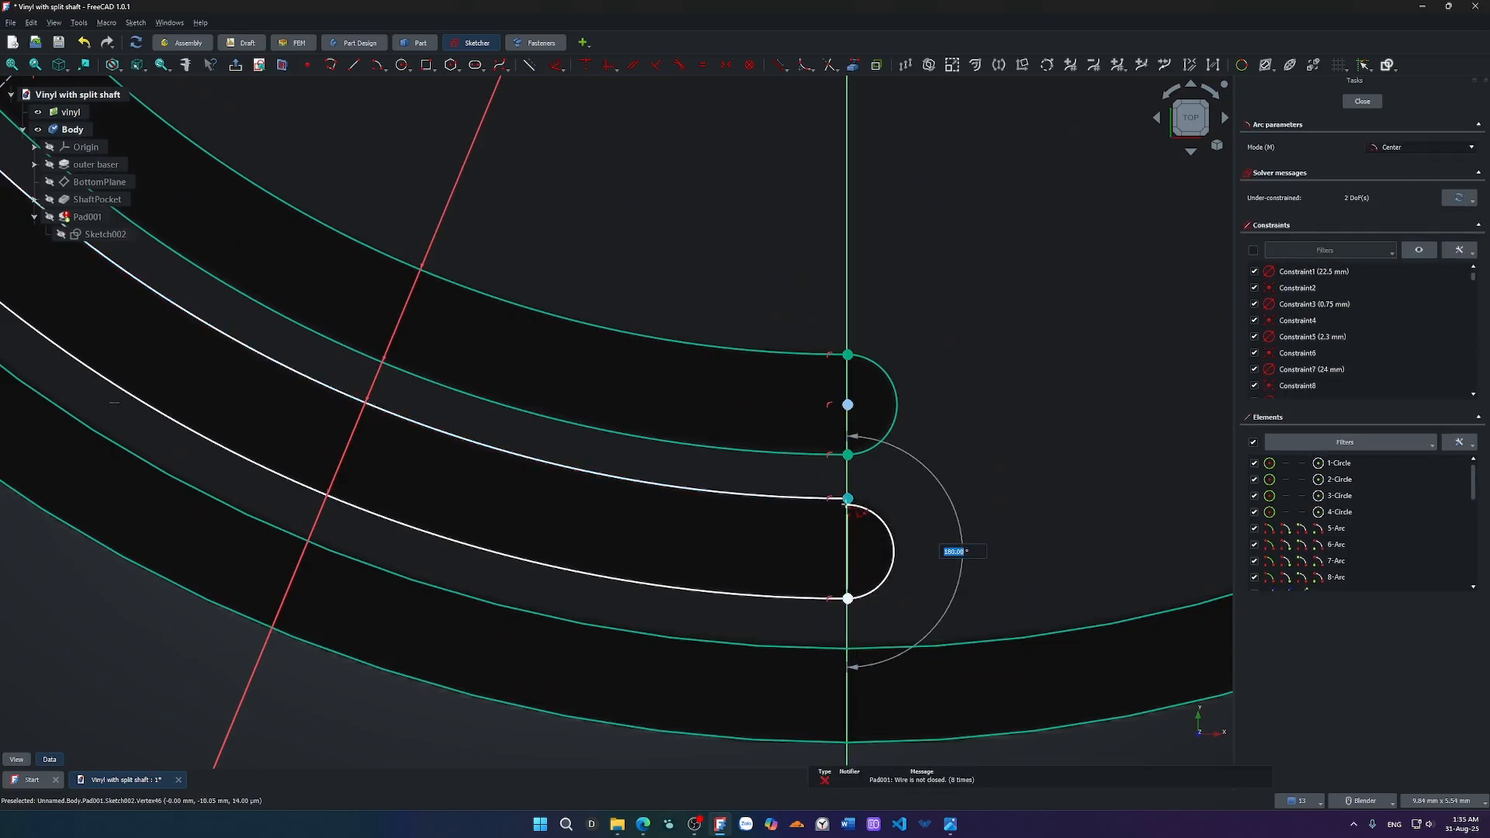
{"action": "left_click", "coordinate": [847, 499]}
Close the lower outer slot's left end with an arc joining the endpoints of its inner and outer edges.
{"action": "scroll", "coordinate": [677, 517], "scroll_direction": "down", "scroll_amount": 3}
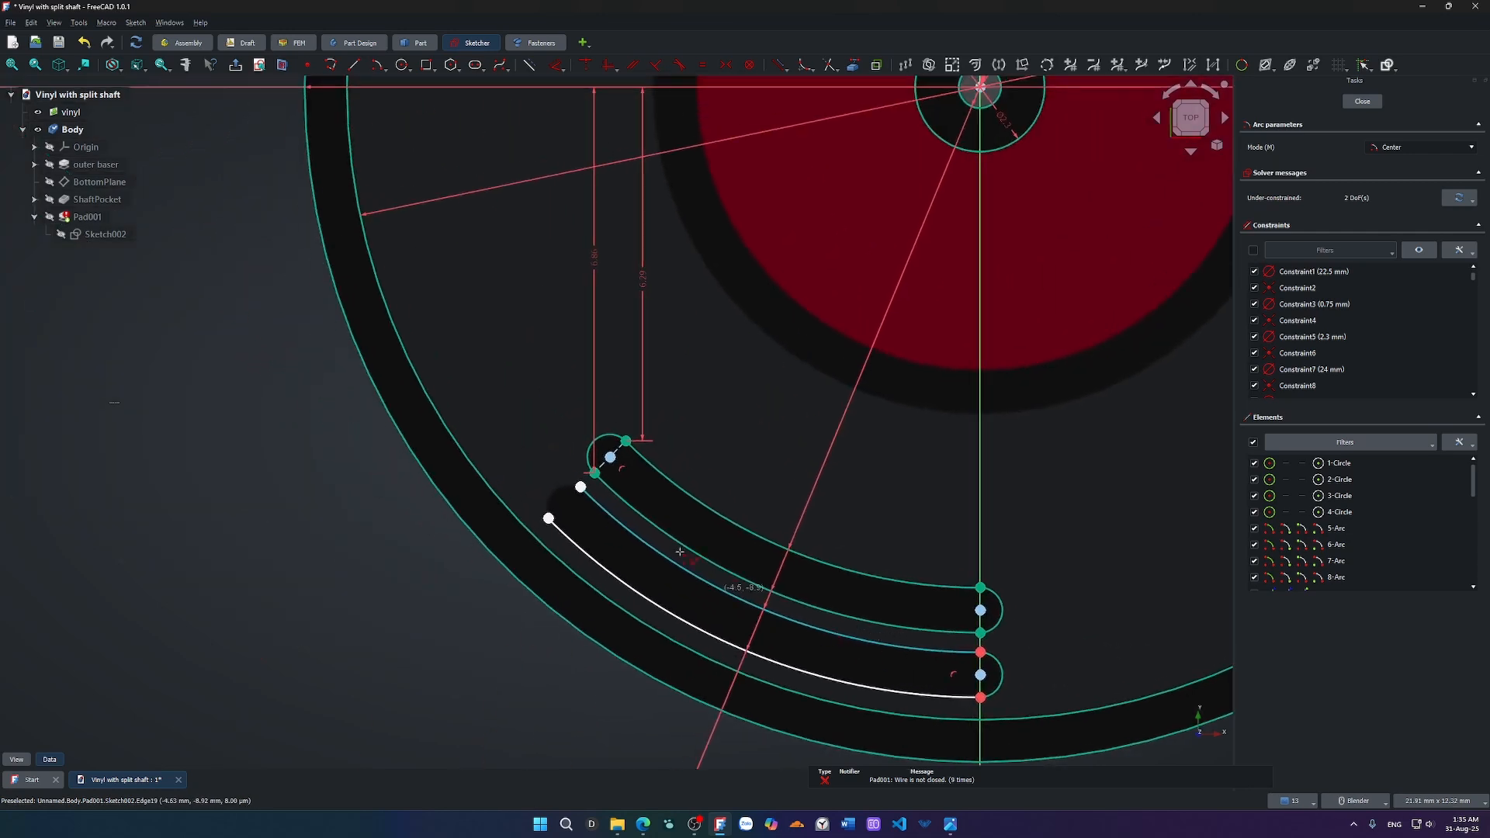
{"action": "scroll", "coordinate": [481, 499], "scroll_direction": "up", "scroll_amount": 7}
{"action": "left_click", "coordinate": [443, 499]}
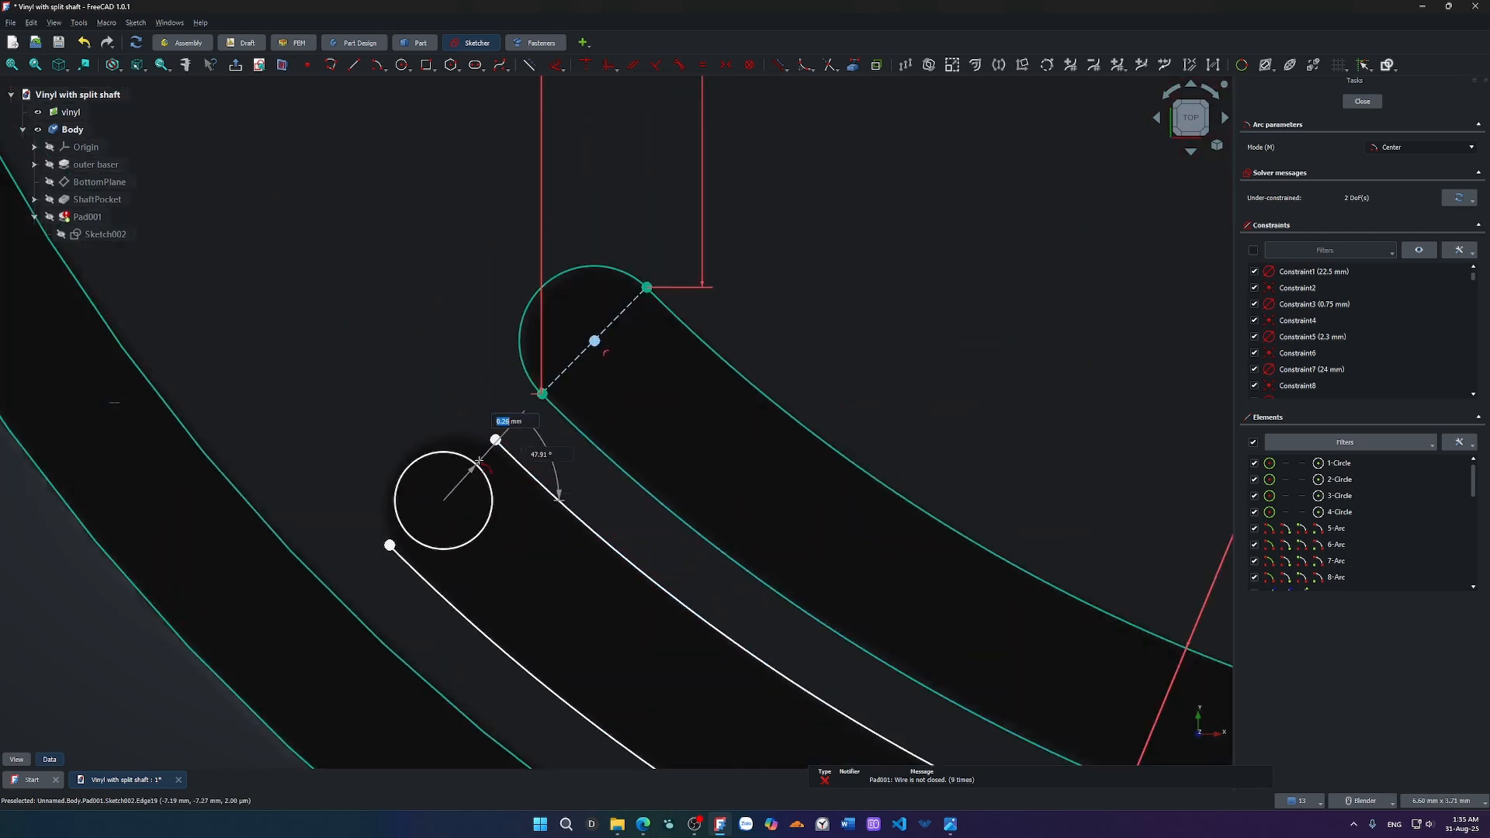
{"action": "left_click", "coordinate": [495, 440]}
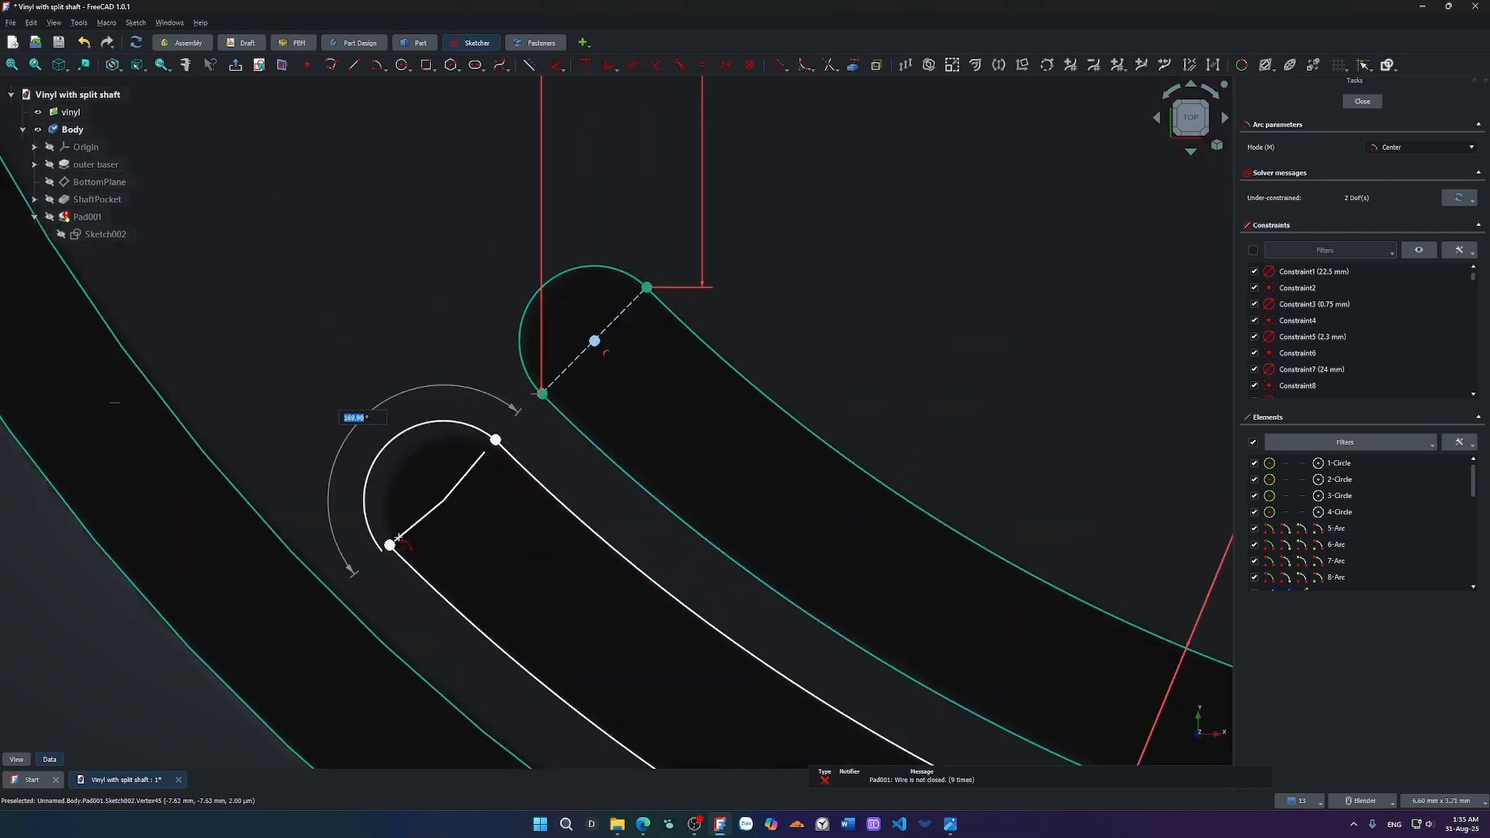
{"action": "left_click", "coordinate": [393, 546]}
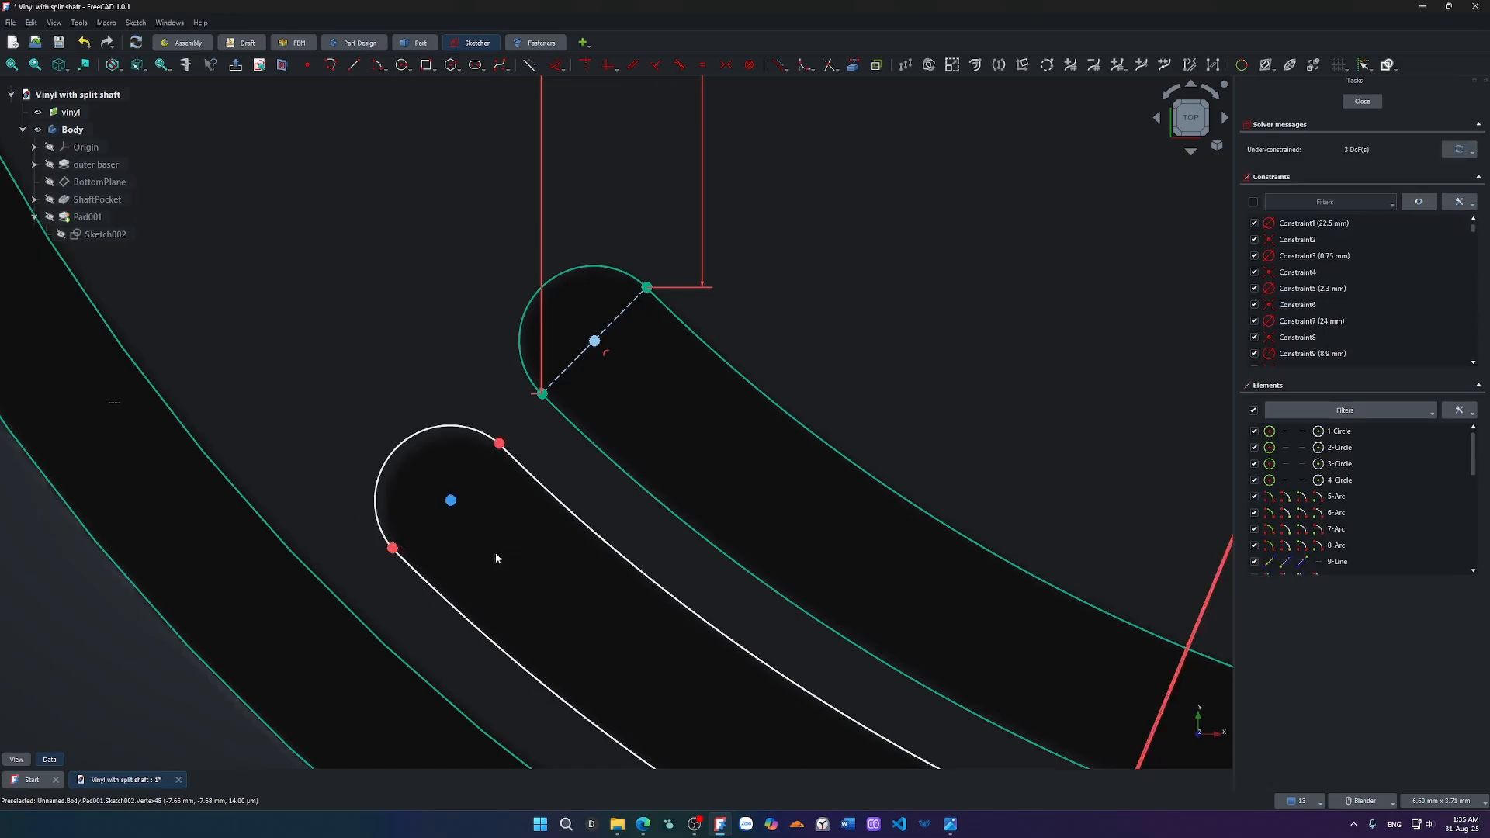
Try to constrain the left end cap's endpoints and centre onto the neighbouring inner slot's construction line.
{"action": "left_click", "coordinate": [496, 447]}
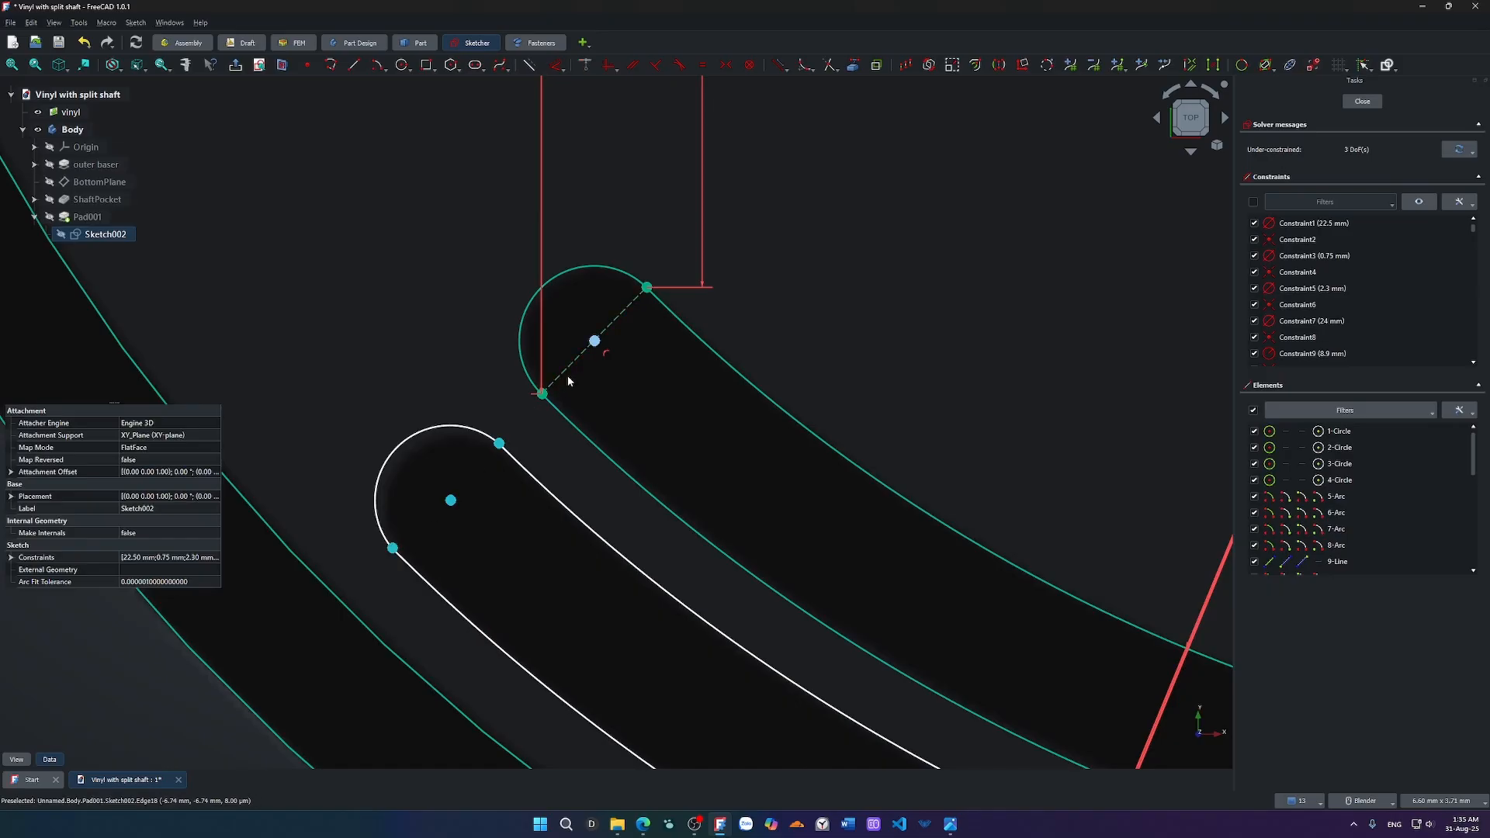
{"action": "key", "text": "c"}
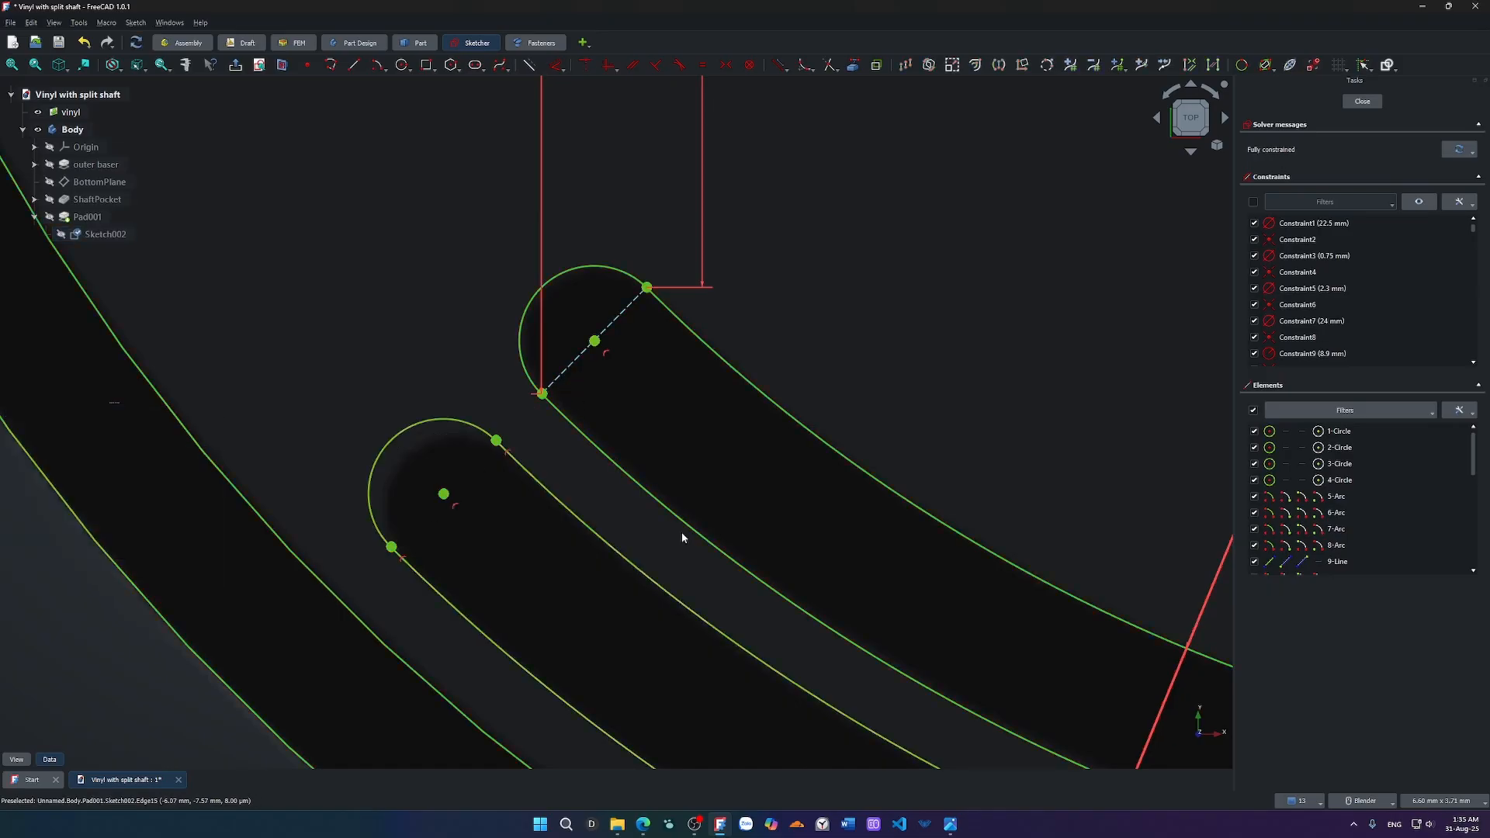
{"action": "scroll", "coordinate": [619, 473], "scroll_direction": "down", "scroll_amount": 3}
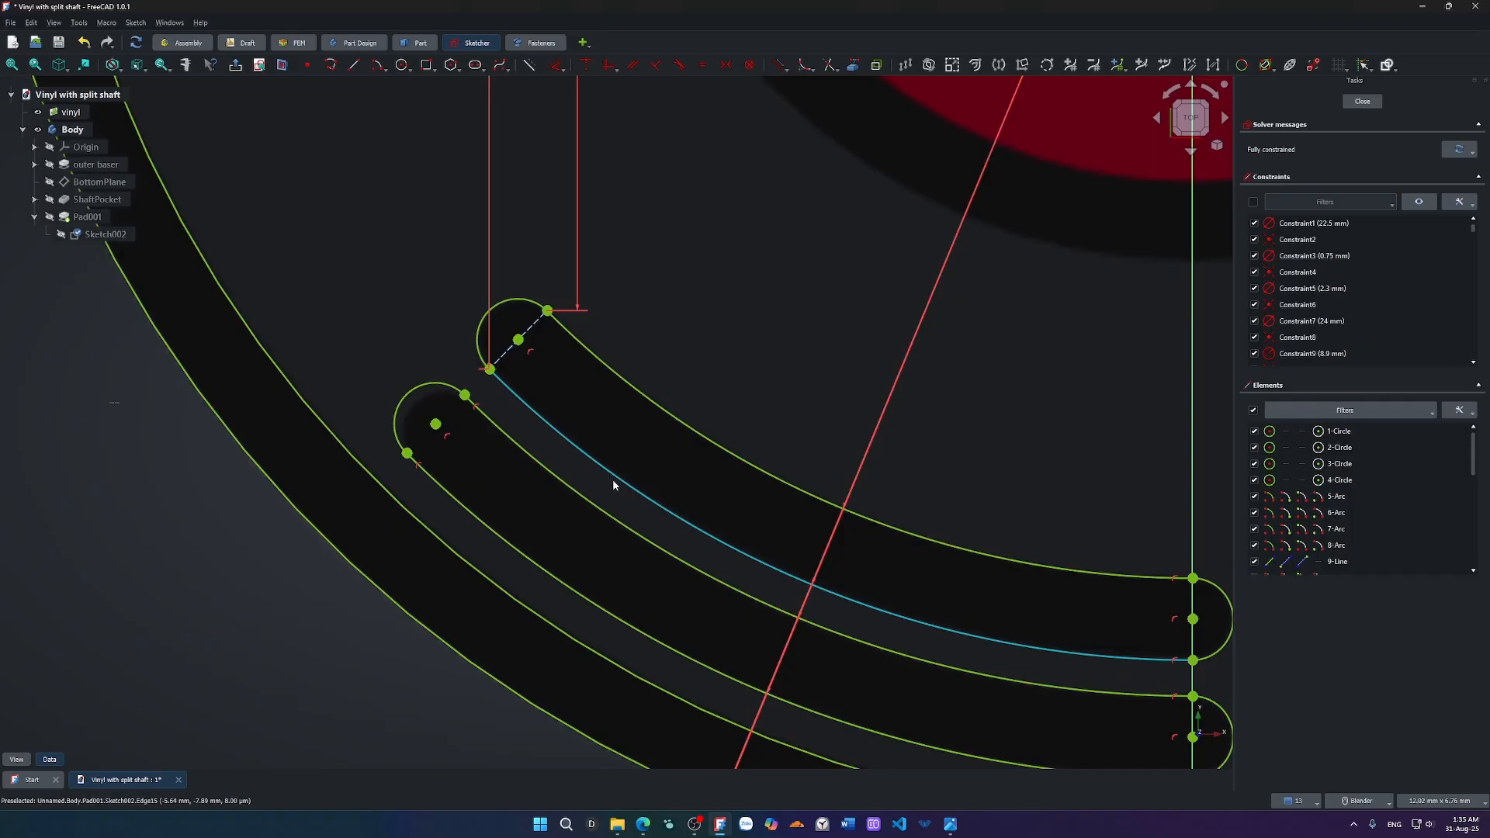
Compare the end caps, construction lines and dimensions of the upper slots with those of the lower slots.
{"action": "scroll", "coordinate": [612, 478], "scroll_direction": "down", "scroll_amount": 5}
{"action": "middle_click_drag", "start_coordinate": [889, 405], "coordinate": [678, 677], "text": "shift"}
{"action": "scroll", "coordinate": [846, 306], "scroll_direction": "up", "scroll_amount": 5}
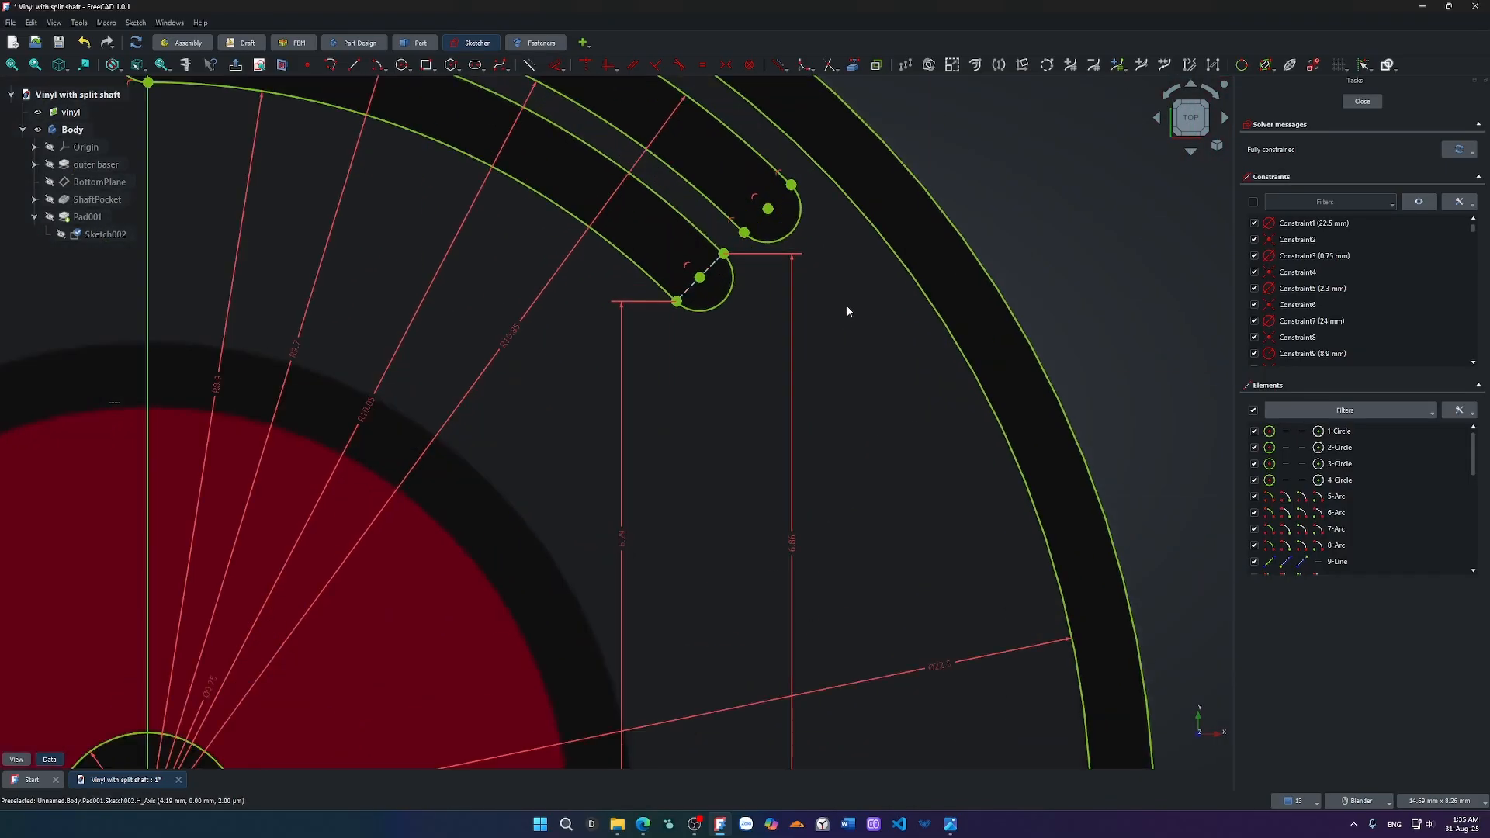
{"action": "scroll", "coordinate": [846, 306], "scroll_direction": "down", "scroll_amount": 4}
{"action": "middle_click_drag", "start_coordinate": [579, 573], "coordinate": [621, 264], "text": "shift"}
{"action": "scroll", "coordinate": [355, 572], "scroll_direction": "up", "scroll_amount": 5}
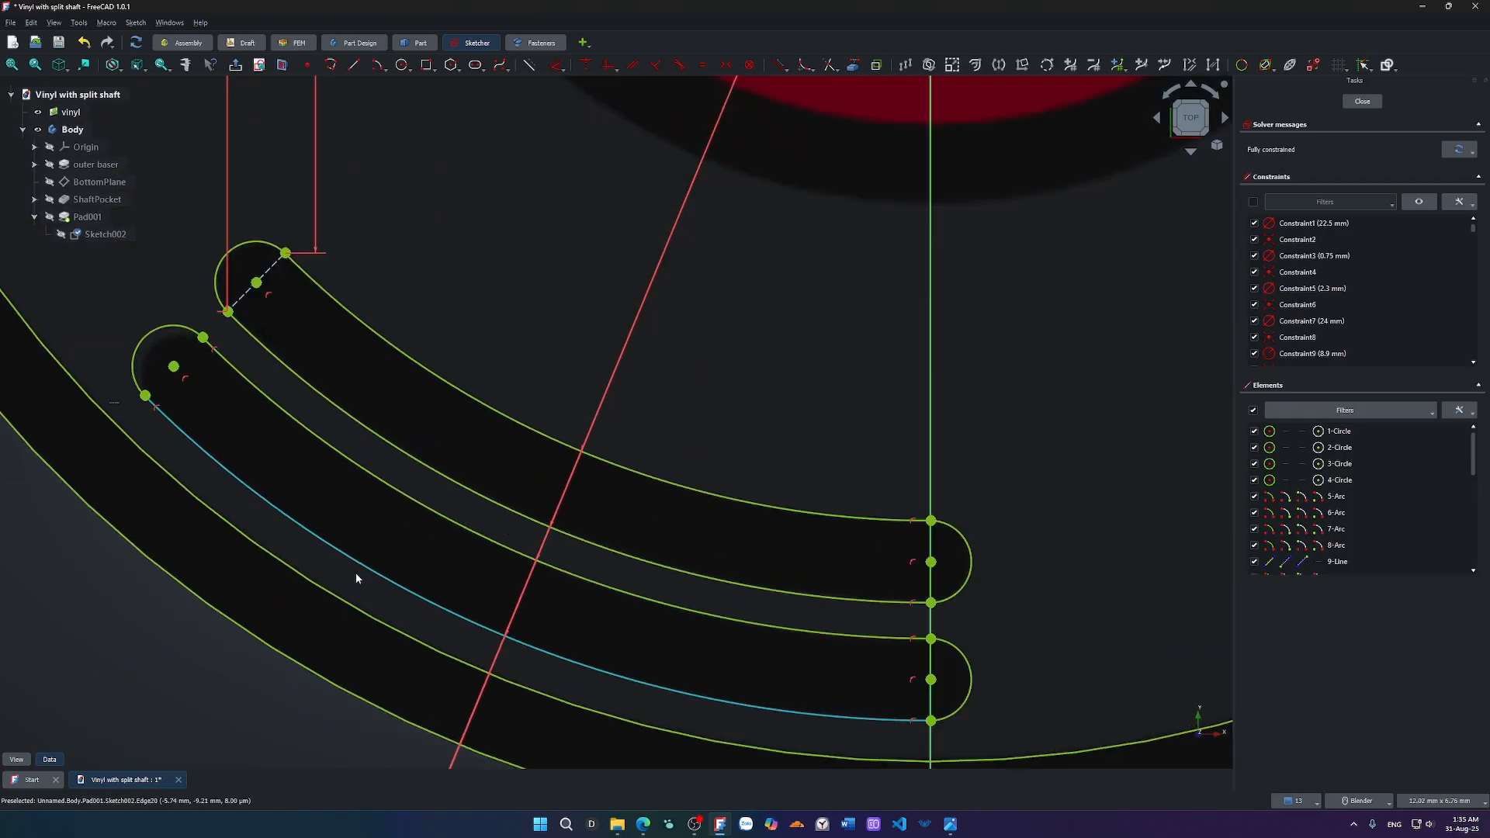
{"action": "middle_click_drag", "start_coordinate": [477, 555], "coordinate": [635, 647], "text": "shift"}
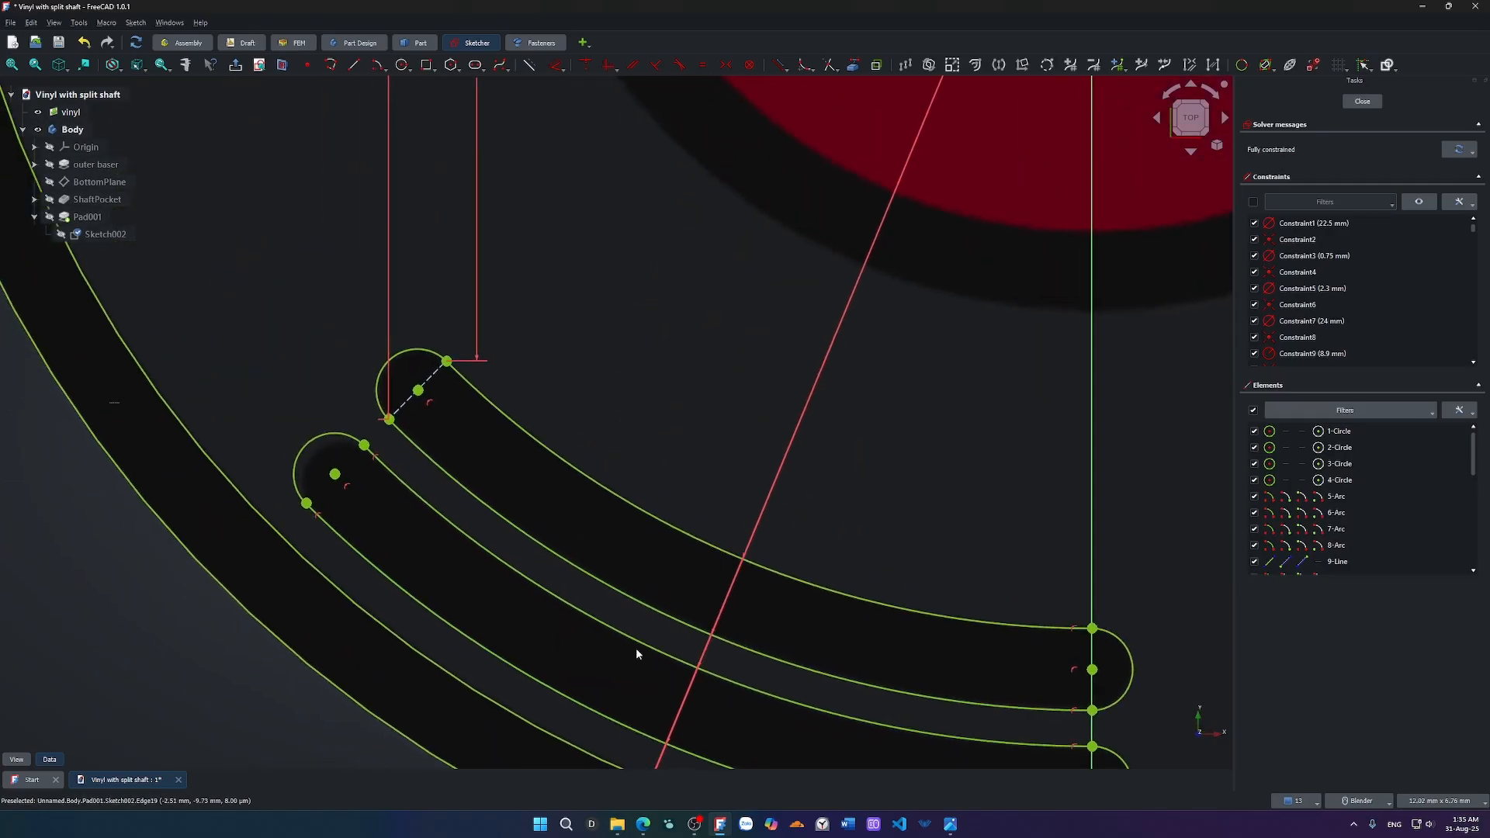
{"action": "scroll", "coordinate": [394, 441], "scroll_direction": "up", "scroll_amount": 4}
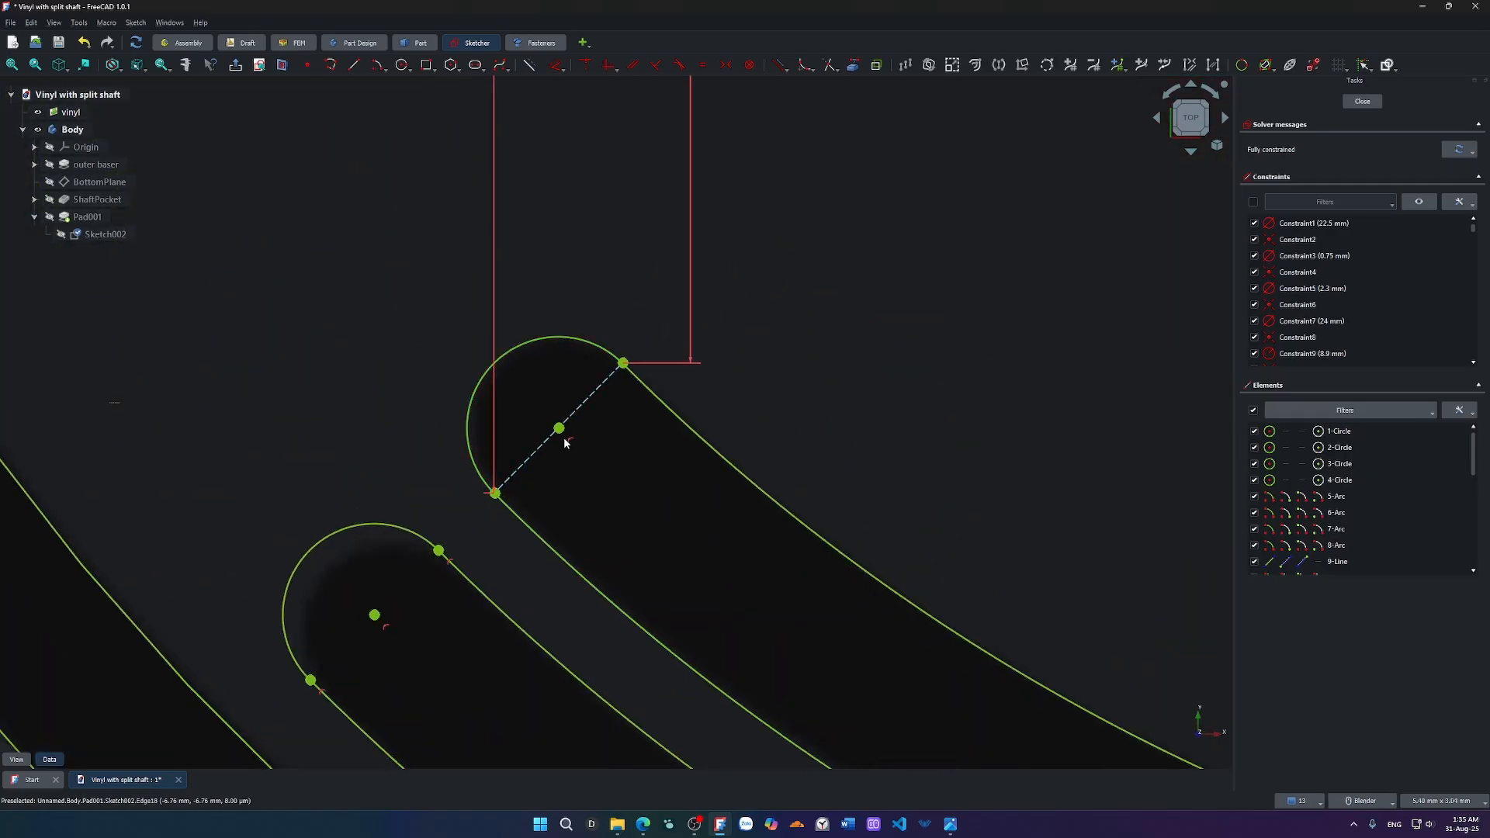
Draw a construction line between the two endpoints of the lower outer slot's left end cap.
{"action": "left_click", "coordinate": [518, 476]}
{"action": "left_click_drag", "start_coordinate": [374, 617], "coordinate": [403, 638]}
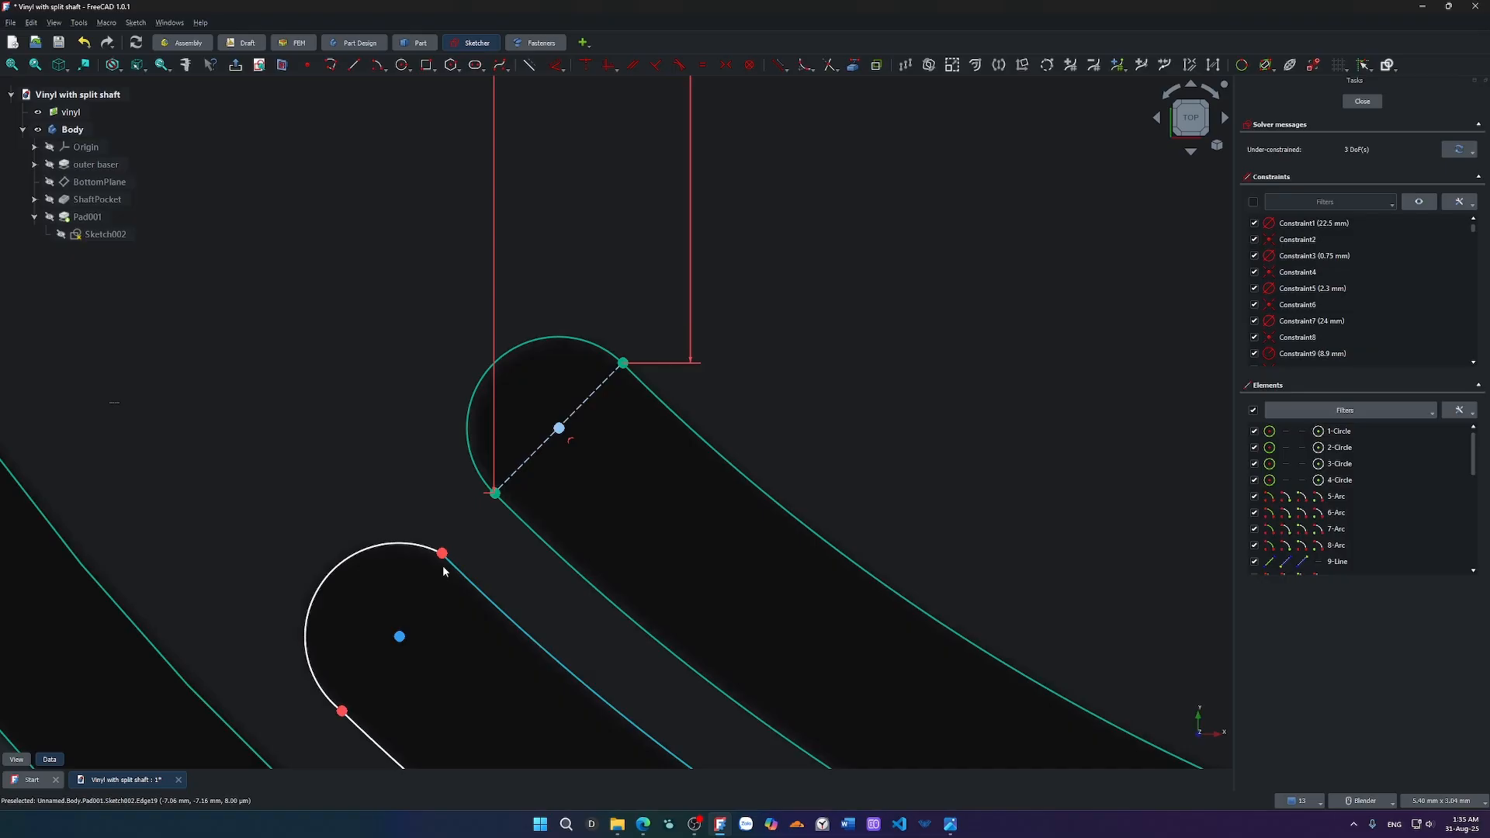
{"action": "key", "text": "g"}
{"action": "key", "text": "l"}
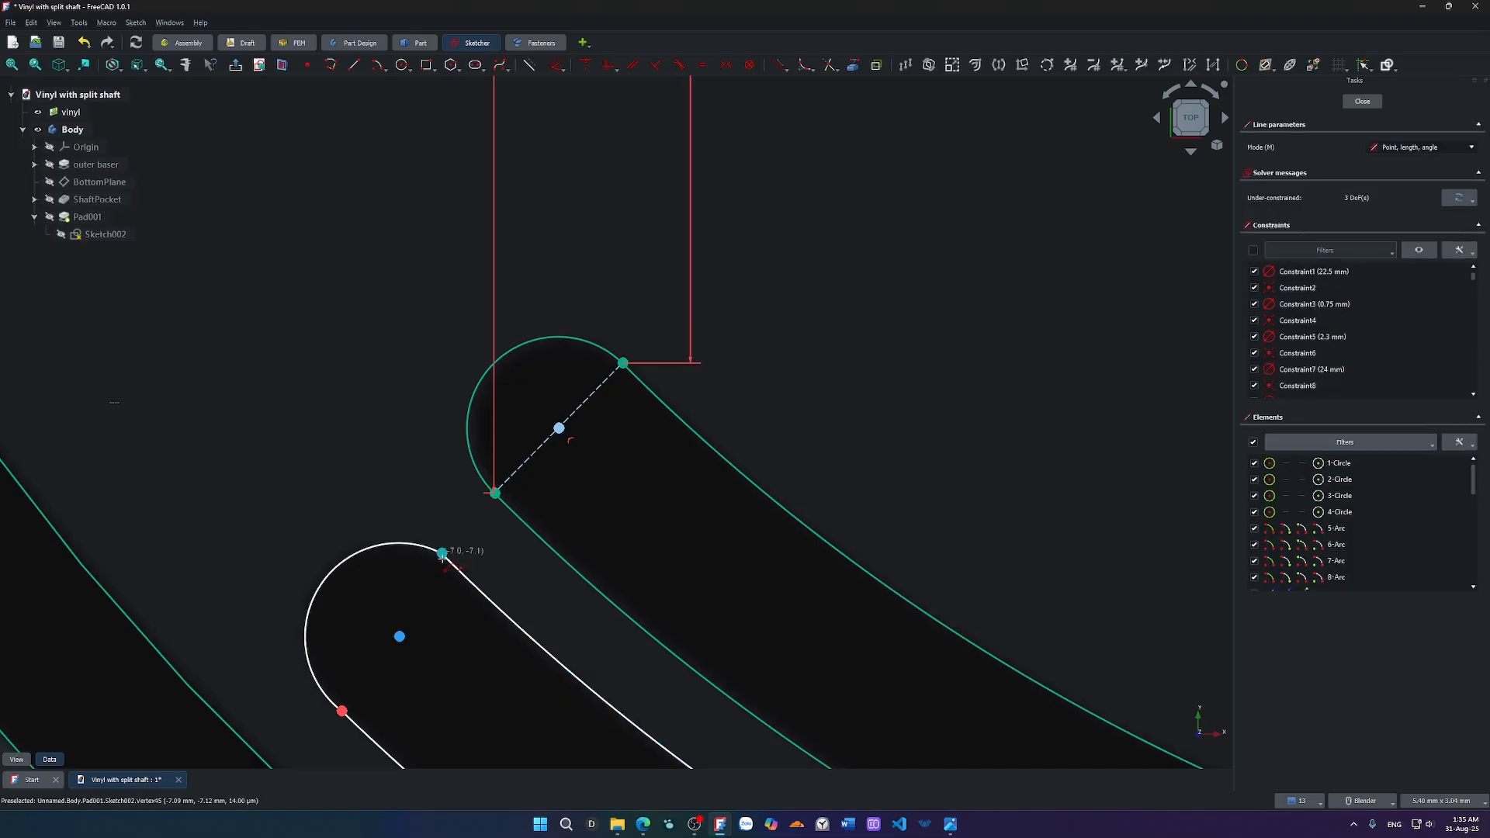
{"action": "left_click", "coordinate": [442, 554]}
{"action": "left_click", "coordinate": [341, 711]}
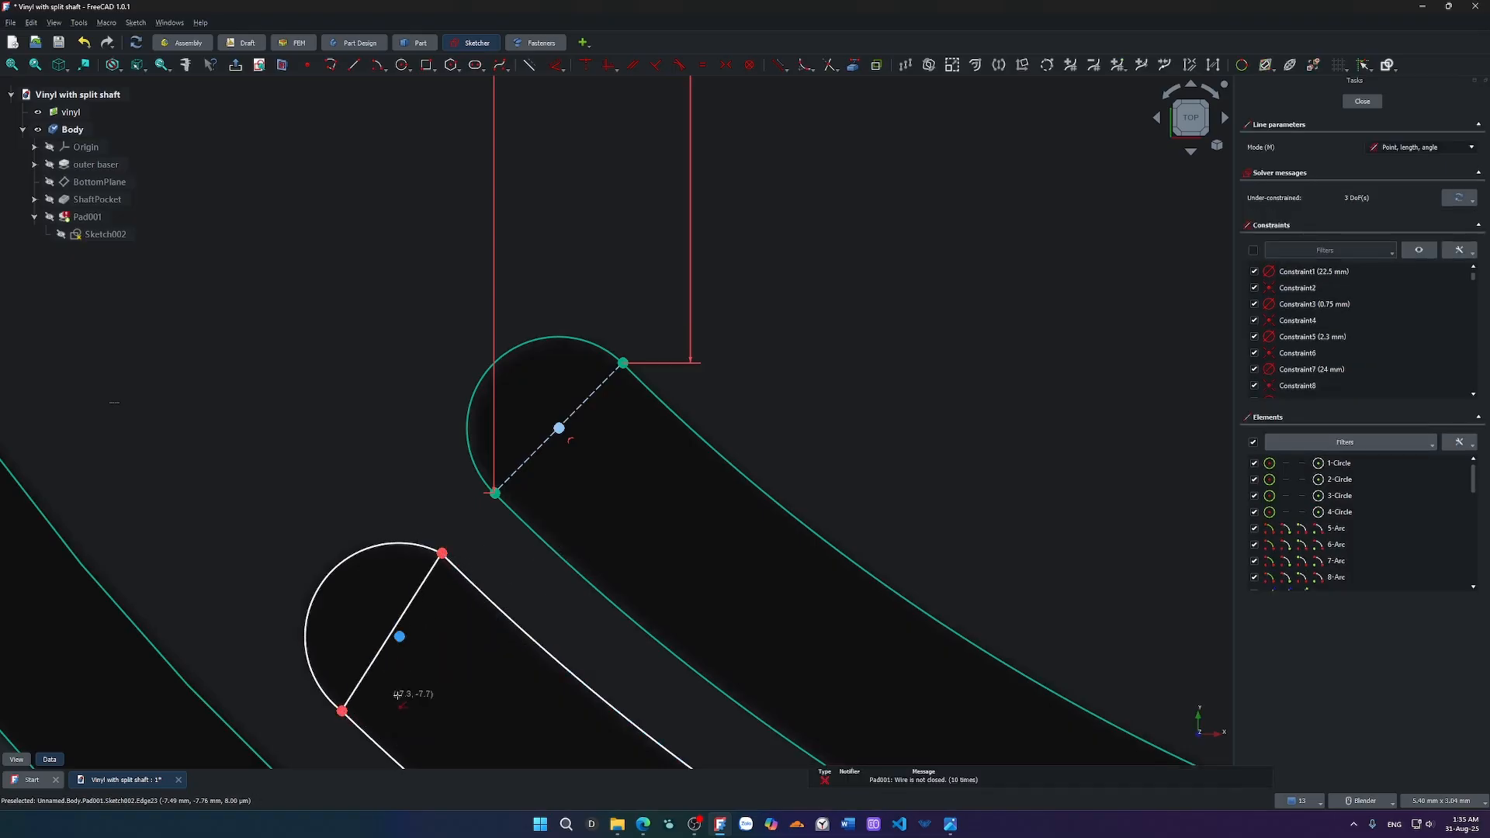
{"action": "key", "text": "Escape"}
{"action": "key", "text": "g"}
{"action": "key", "text": "n"}
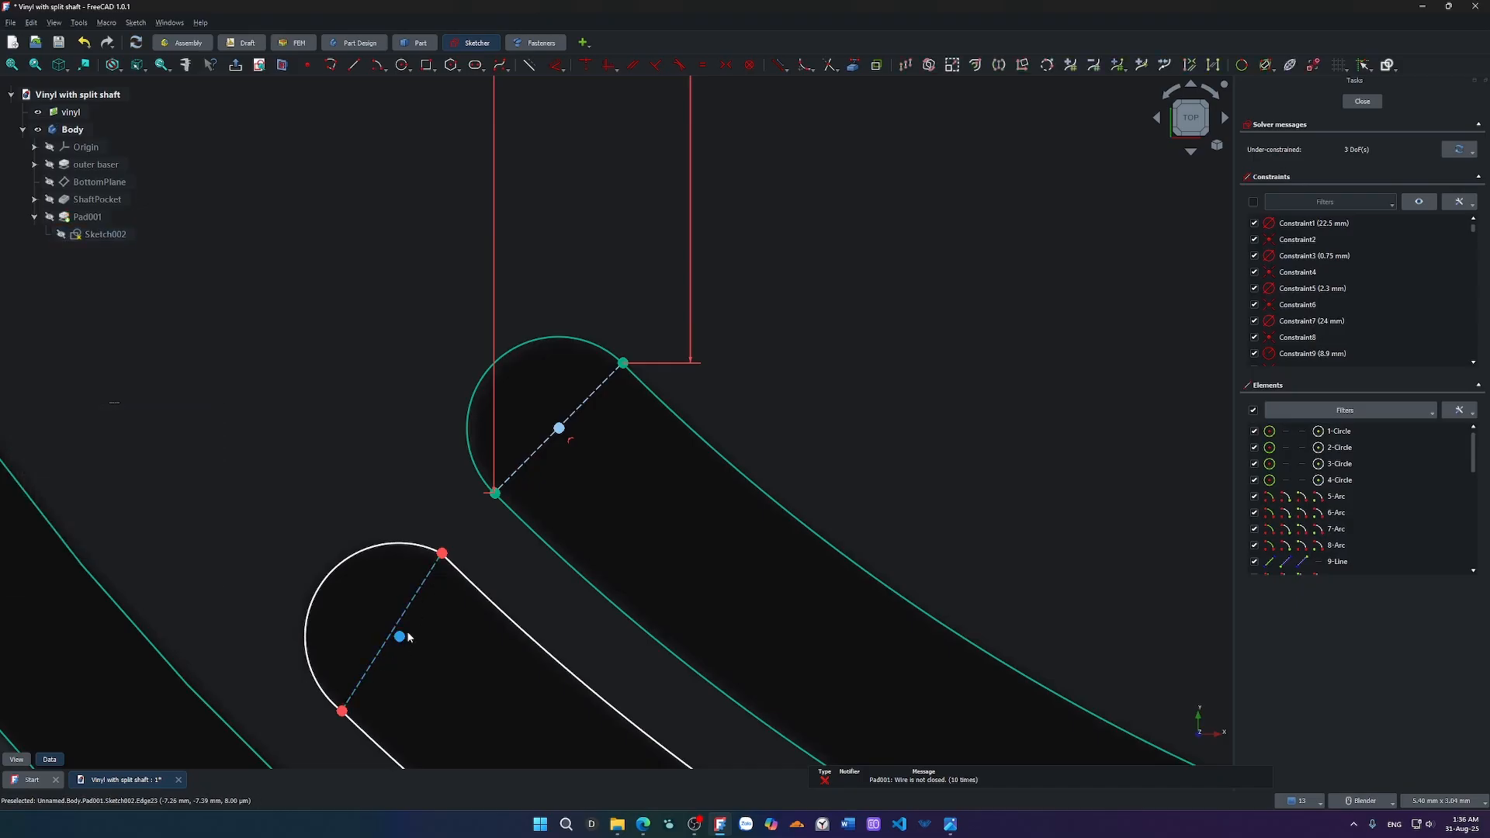
Constrain the centre of the lower outer slot's left end cap onto its construction line.
{"action": "mouse_move", "coordinate": [399, 637]}
{"action": "left_mouse_down"}
{"action": "mouse_move", "coordinate": [393, 621]}
{"action": "mouse_move", "coordinate": [402, 638]}
{"action": "left_mouse_up"}
{"action": "left_click_drag", "start_coordinate": [438, 548], "coordinate": [447, 562]}
{"action": "left_click_drag", "start_coordinate": [349, 717], "coordinate": [334, 703]}
{"action": "left_click", "coordinate": [398, 634]}
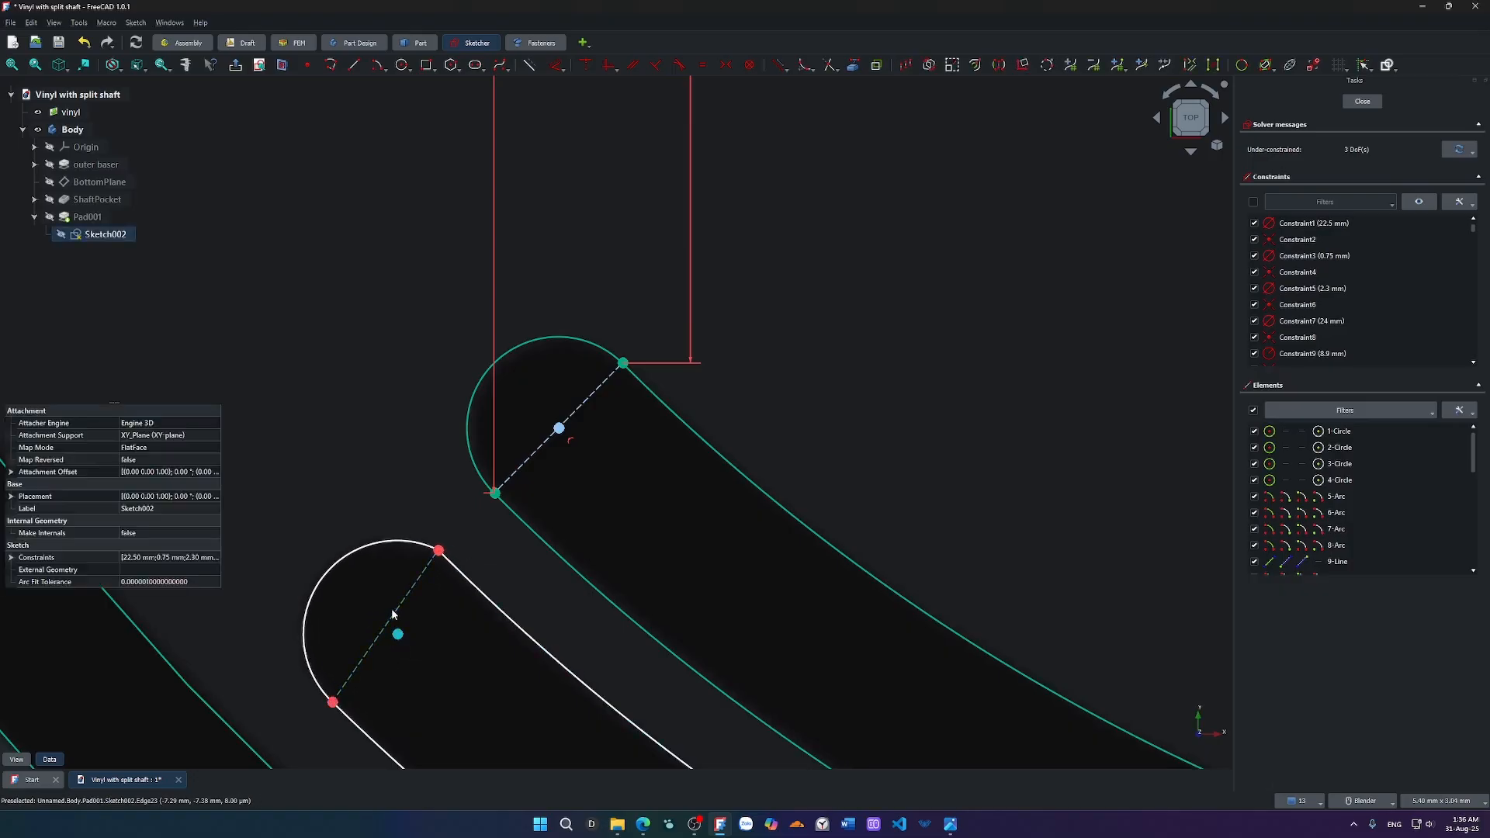
{"action": "left_click", "coordinate": [392, 613]}
{"action": "key", "text": "c"}
{"action": "mouse_move", "coordinate": [397, 635]}
{"action": "left_mouse_down"}
{"action": "mouse_move", "coordinate": [383, 613]}
{"action": "mouse_move", "coordinate": [398, 635]}
{"action": "left_mouse_up"}
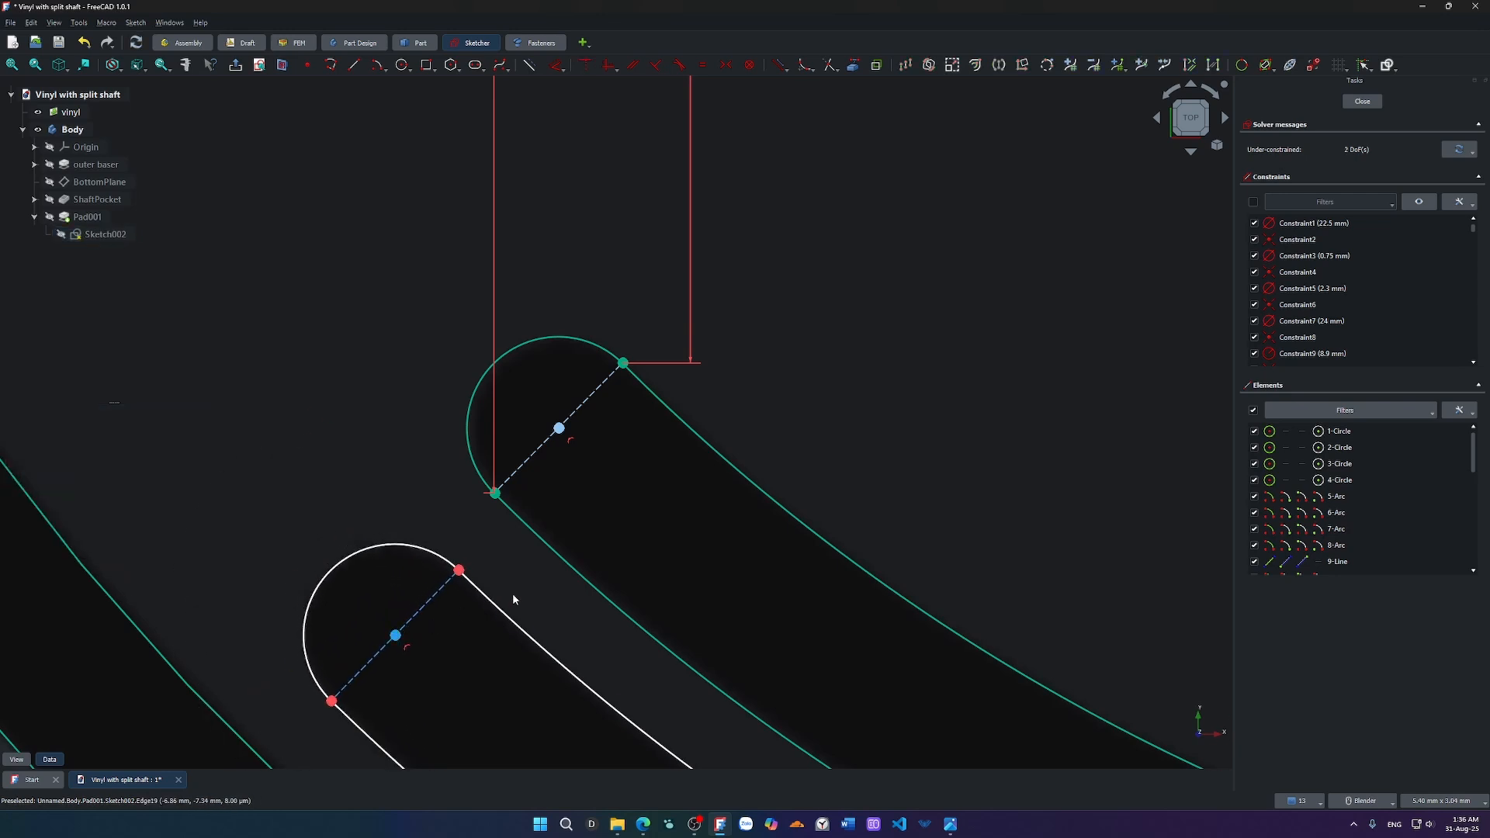
Constrain the lower outer slot's inner-edge left endpoint to a vertical distance of 7.2 mm from the horizontal axis.
{"action": "scroll", "coordinate": [512, 593], "scroll_direction": "down", "scroll_amount": 8}
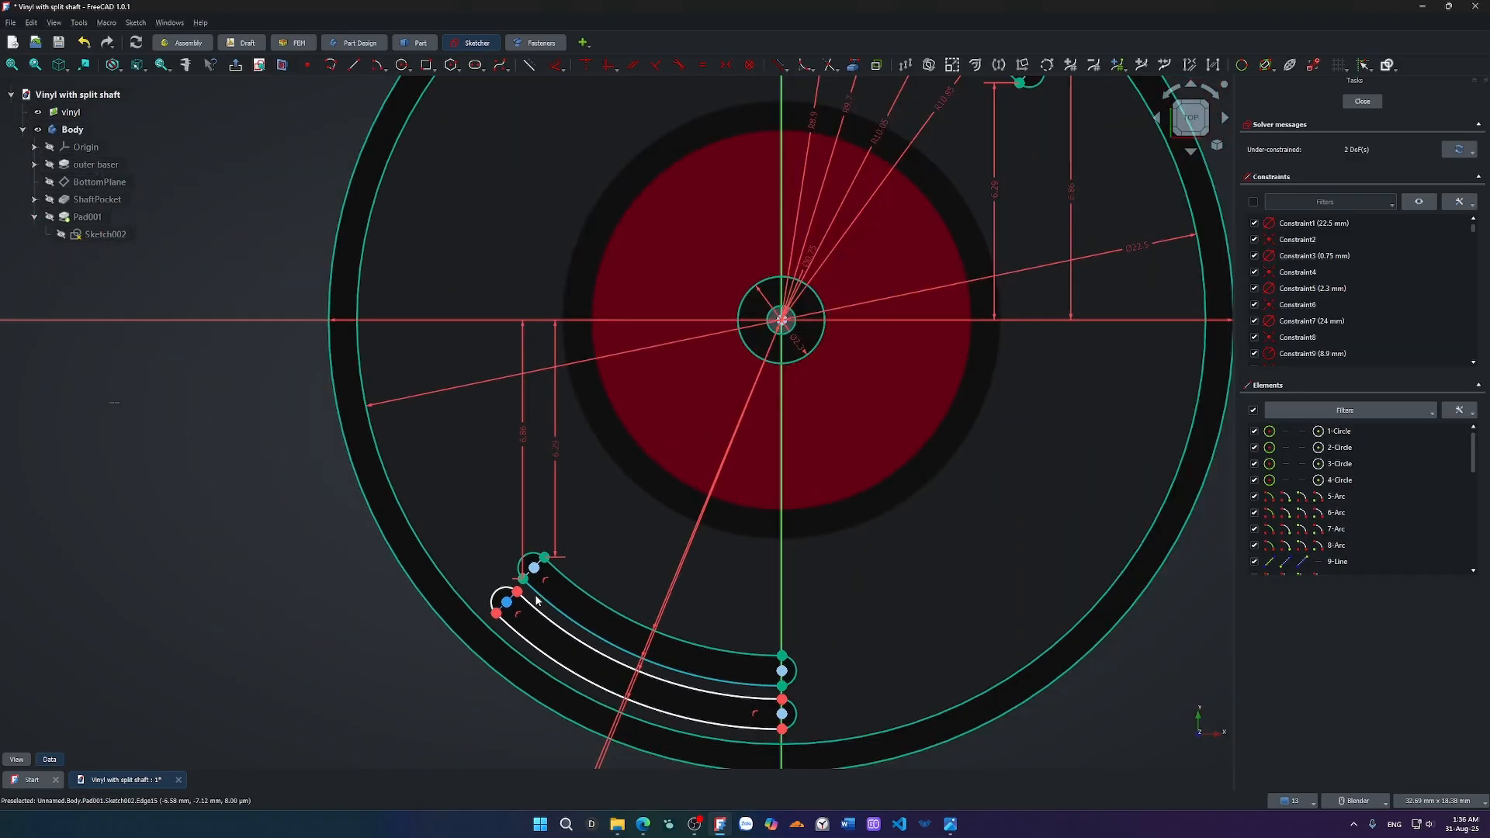
{"action": "scroll", "coordinate": [535, 599], "scroll_direction": "up", "scroll_amount": 5}
{"action": "scroll", "coordinate": [535, 599], "scroll_direction": "down", "scroll_amount": 3}
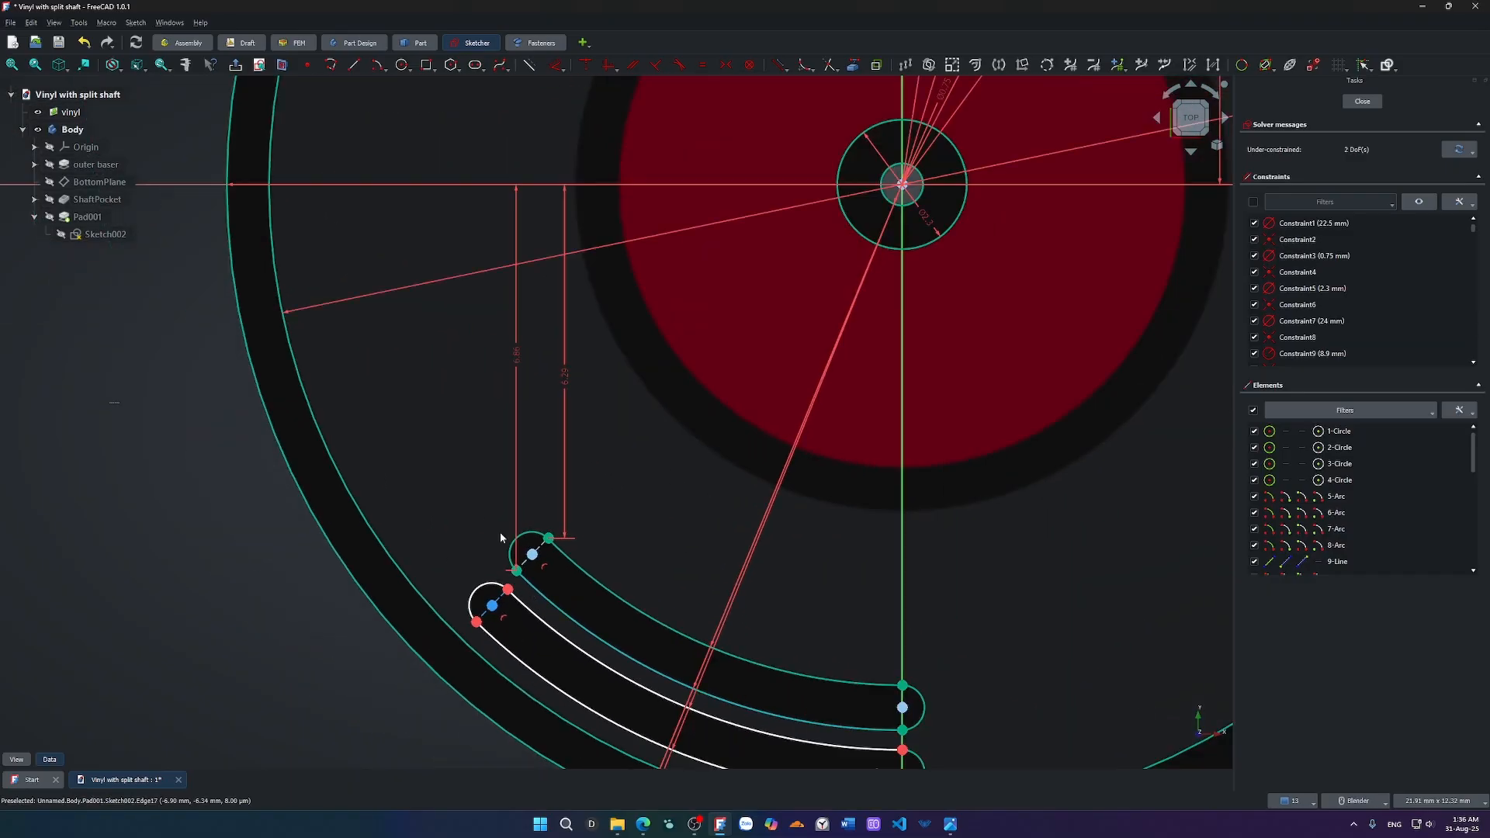
{"action": "left_click", "coordinate": [508, 590]}
{"action": "key", "text": "d"}
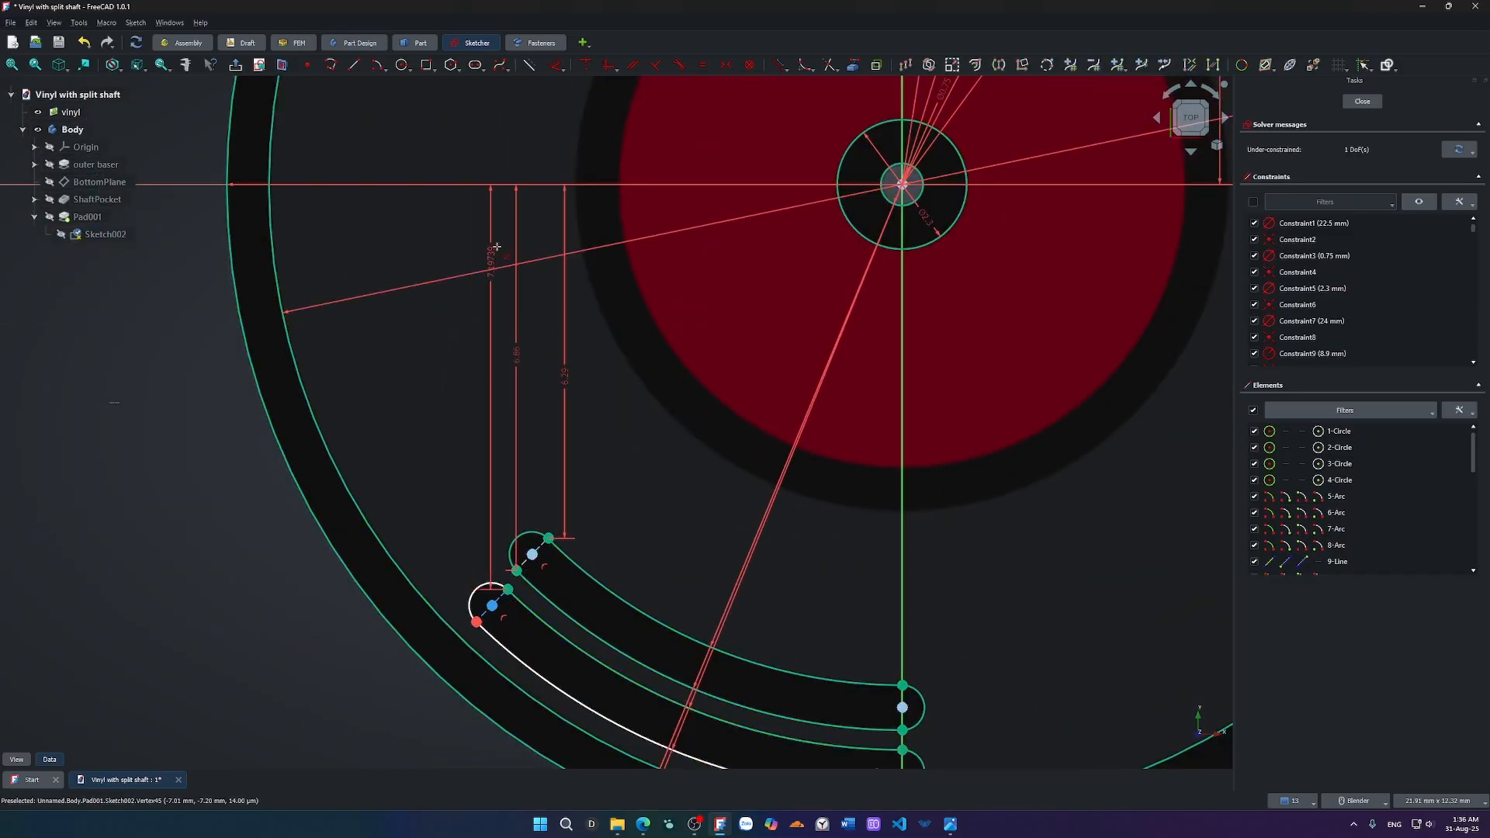
{"action": "left_click", "coordinate": [489, 363]}
{"action": "left_click", "coordinate": [567, 427]}
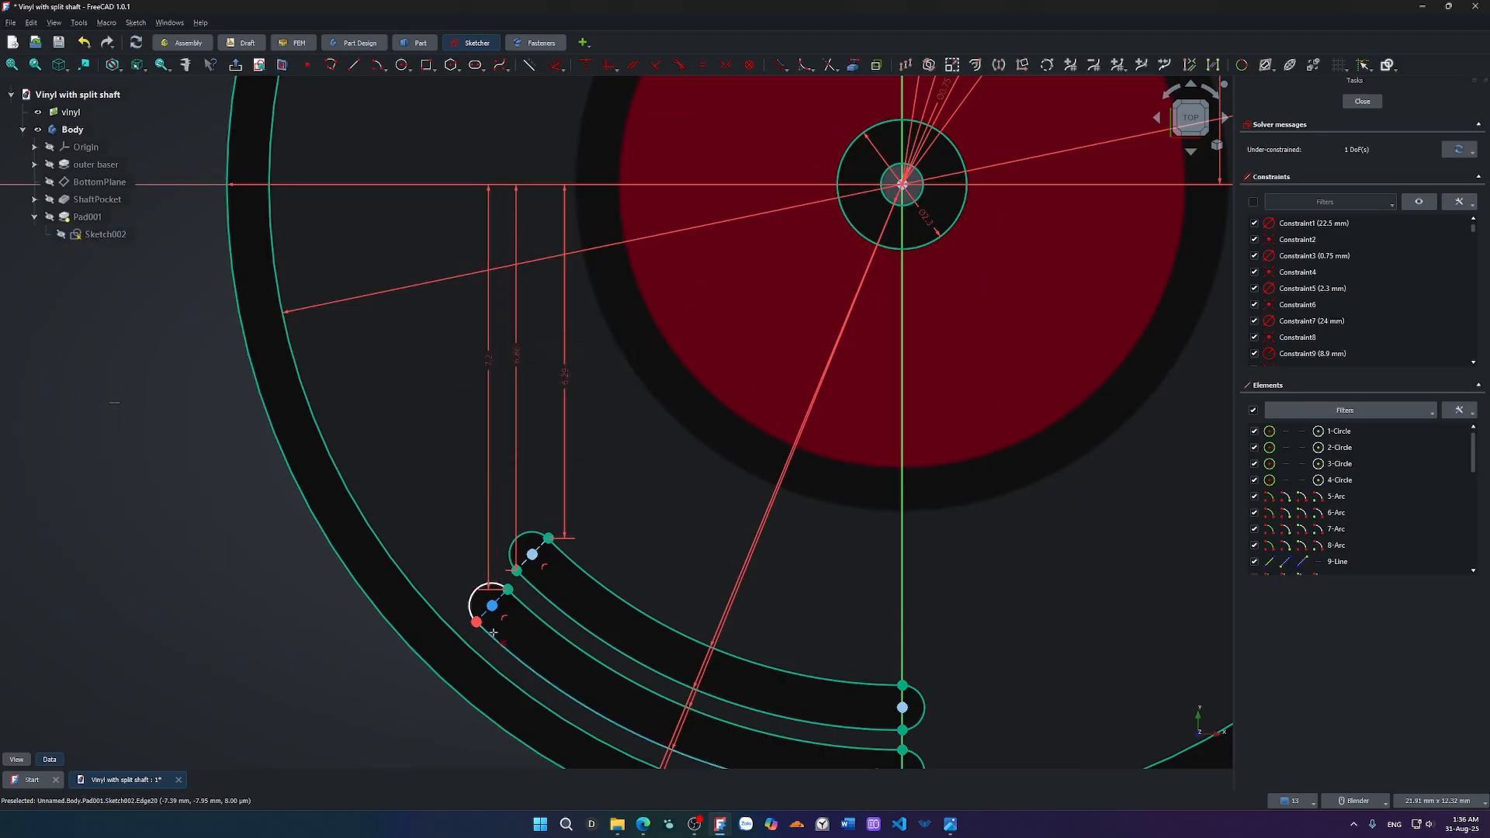
Constrain the lower outer slot's outer-edge left endpoint to a vertical distance of 7.77 mm from the horizontal axis.
{"action": "left_click", "coordinate": [478, 627]}
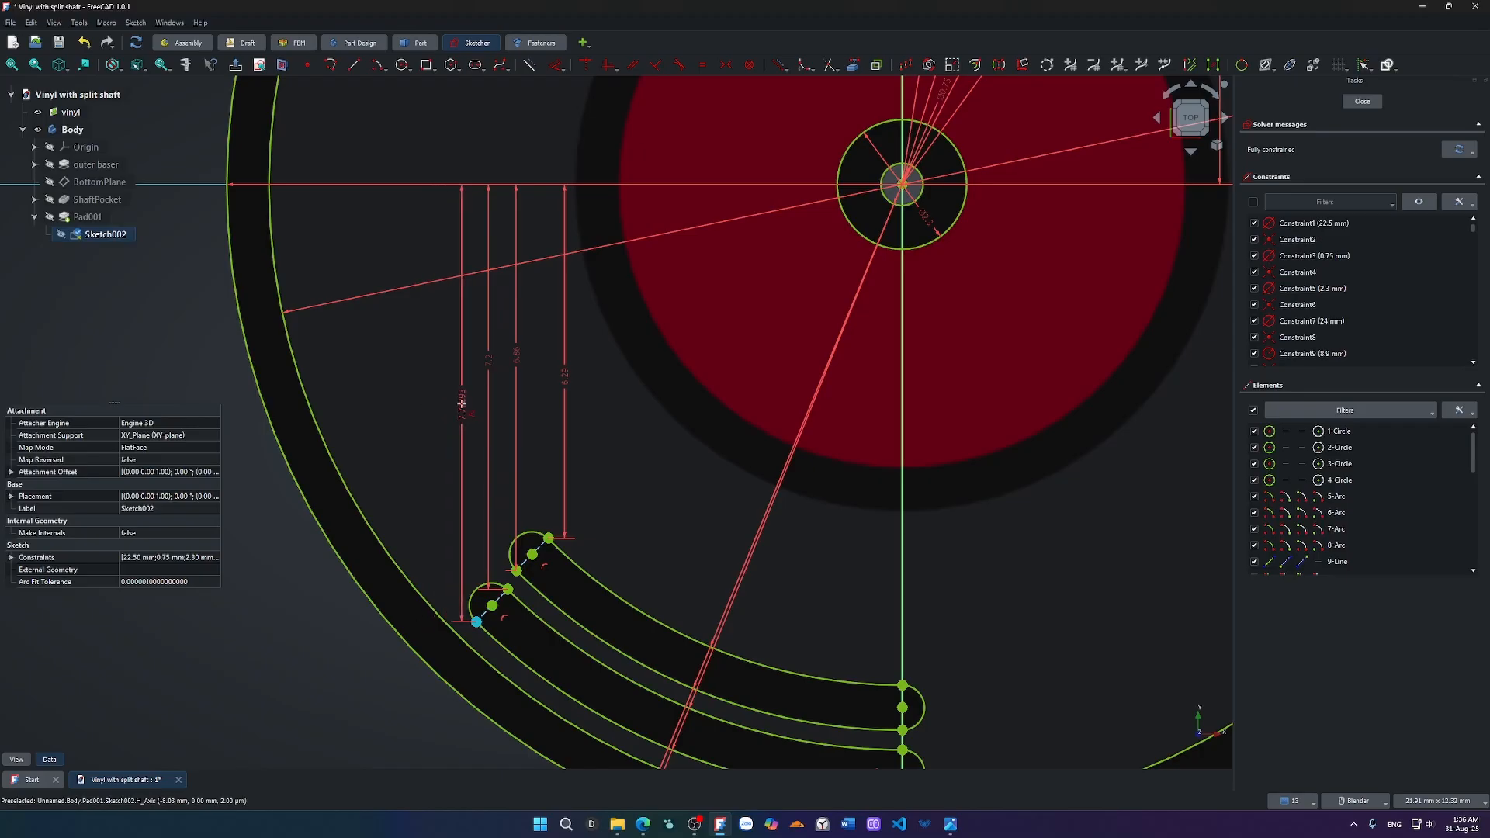
{"action": "left_click", "coordinate": [462, 396]}
{"action": "left_click", "coordinate": [547, 472]}
{"action": "scroll", "coordinate": [547, 473], "scroll_direction": "down", "scroll_amount": 3}
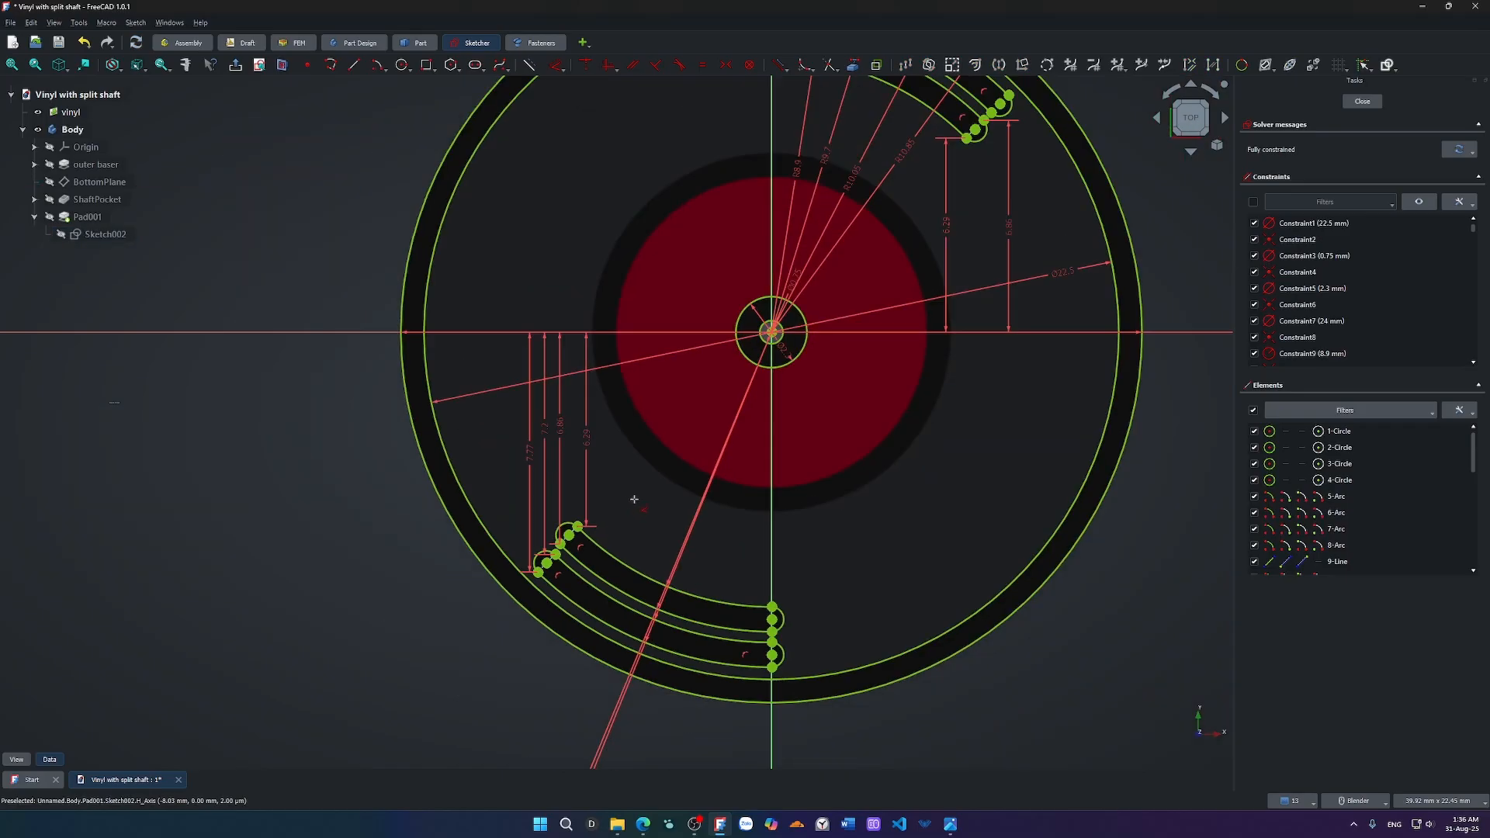
{"action": "scroll", "coordinate": [746, 623], "scroll_direction": "up", "scroll_amount": 5}
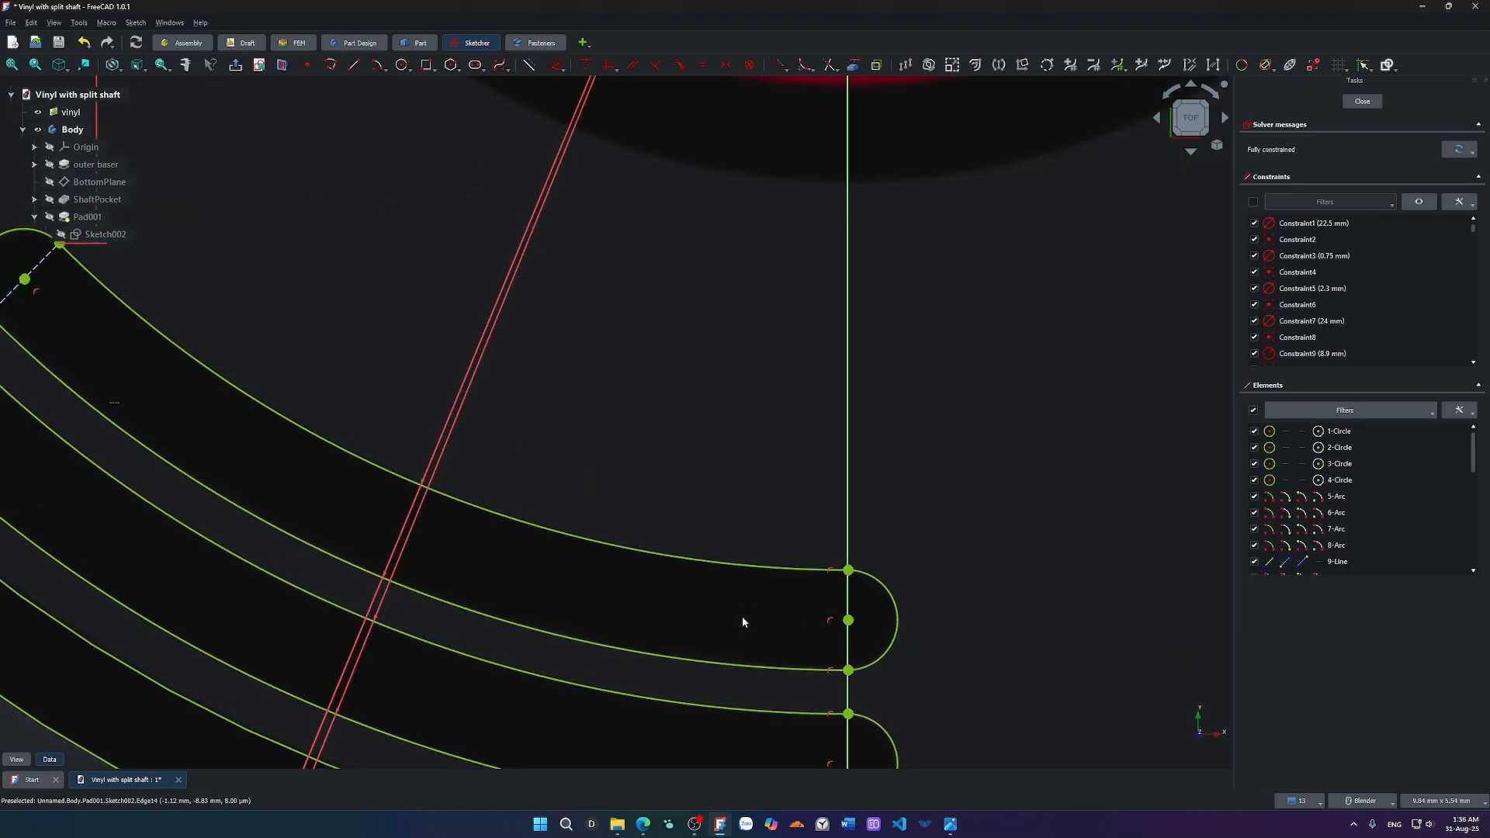
Close the sketch with the finished lower slots and view the updated pad in 3D.
{"action": "scroll", "coordinate": [742, 618], "scroll_direction": "down", "scroll_amount": 4}
{"action": "middle_click_drag", "start_coordinate": [690, 514], "coordinate": [422, 682], "text": "shift"}
{"action": "scroll", "coordinate": [439, 663], "scroll_direction": "down", "scroll_amount": 1}
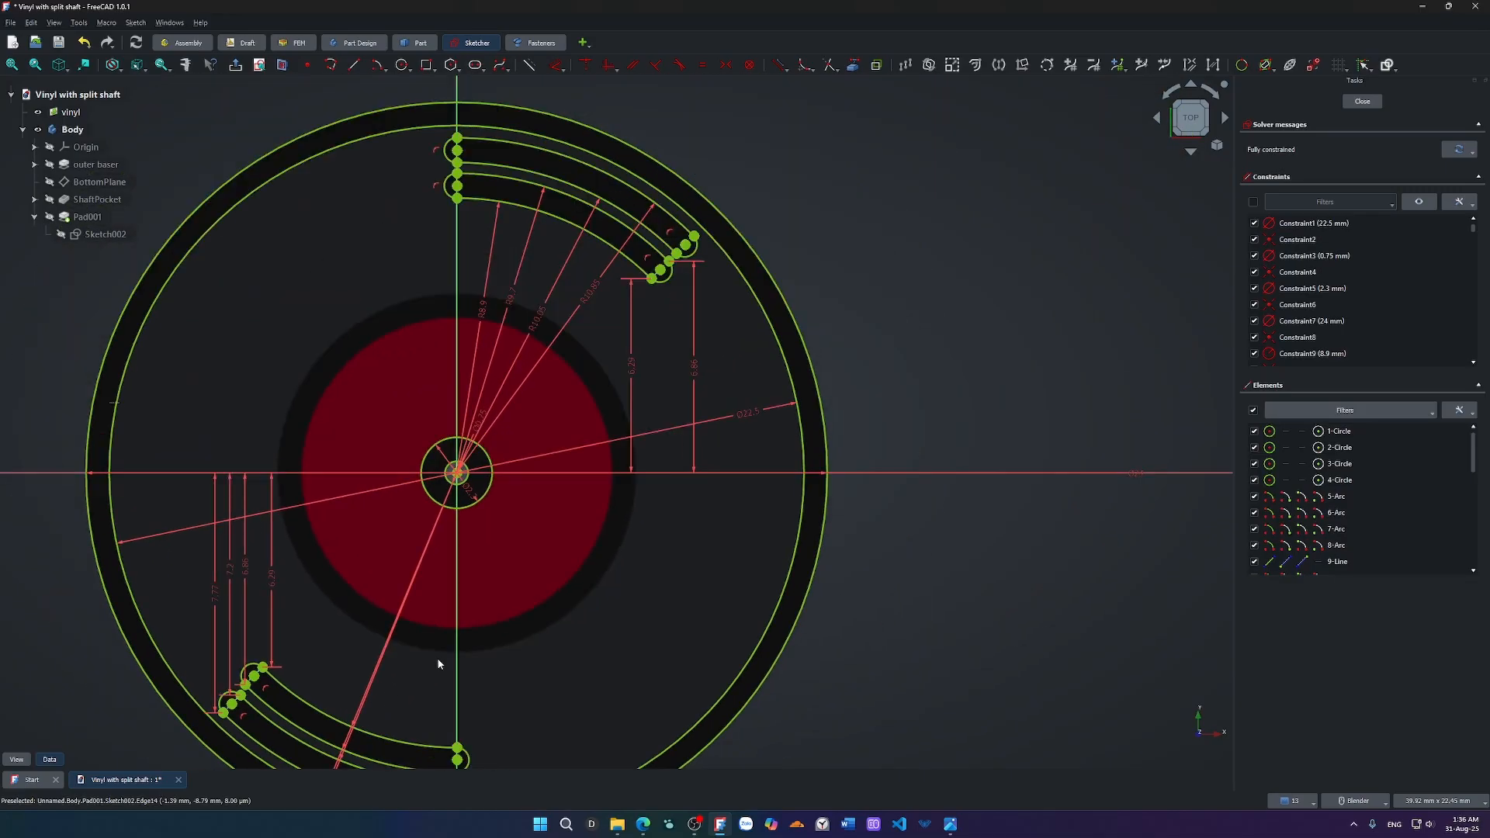
{"action": "left_click", "coordinate": [1363, 101]}
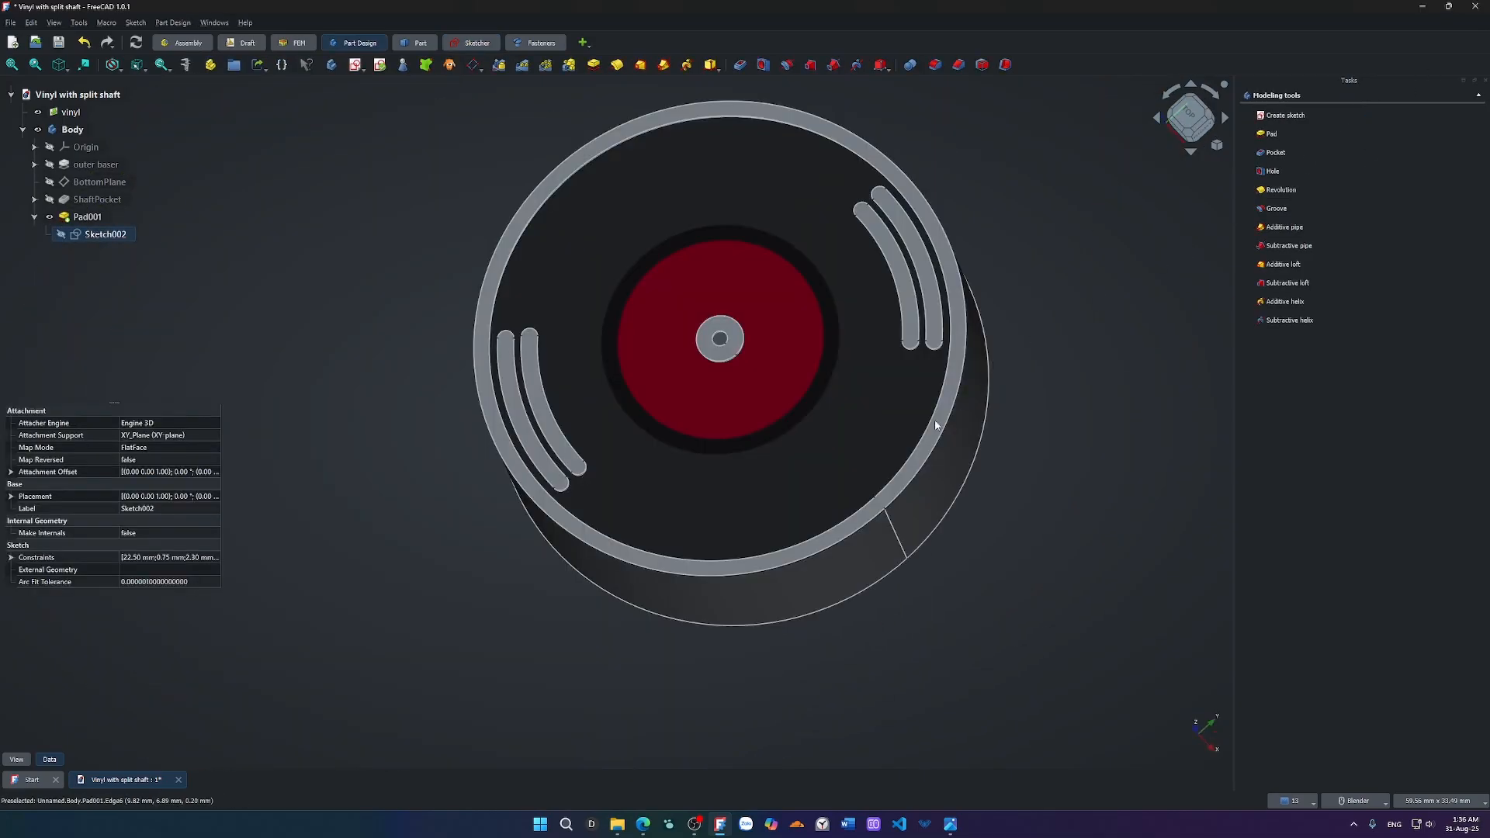
{"action": "mouse_move", "coordinate": [823, 407]}
{"action": "middle_mouse_down"}
{"action": "mouse_move", "coordinate": [802, 418]}
{"action": "mouse_move", "coordinate": [861, 377]}
{"action": "middle_mouse_up"}
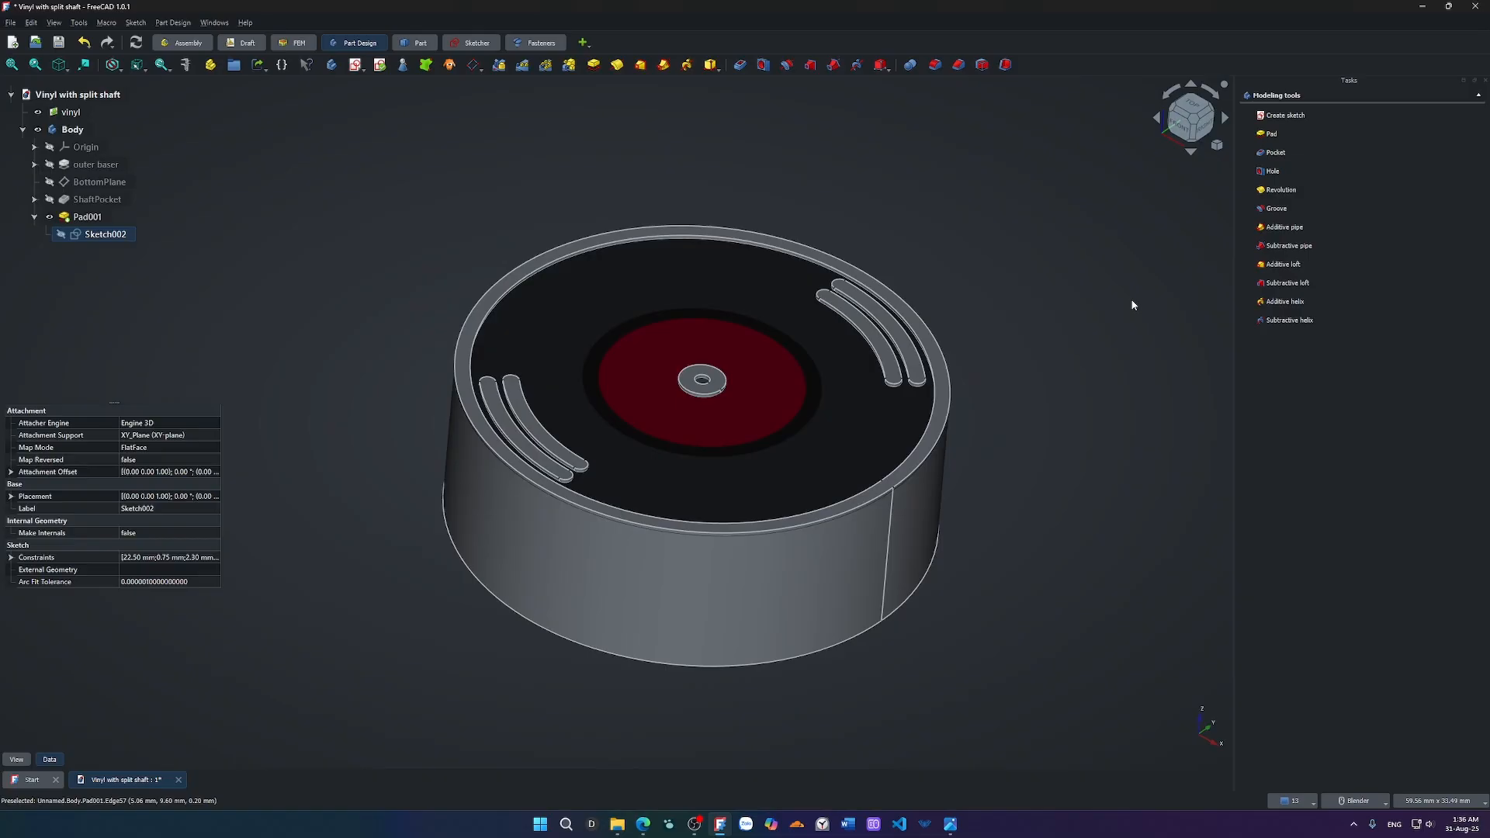
Reopen the pad's sketch and delete the 2.3 mm circle around the centre hole.
{"action": "double_click", "coordinate": [107, 234]}
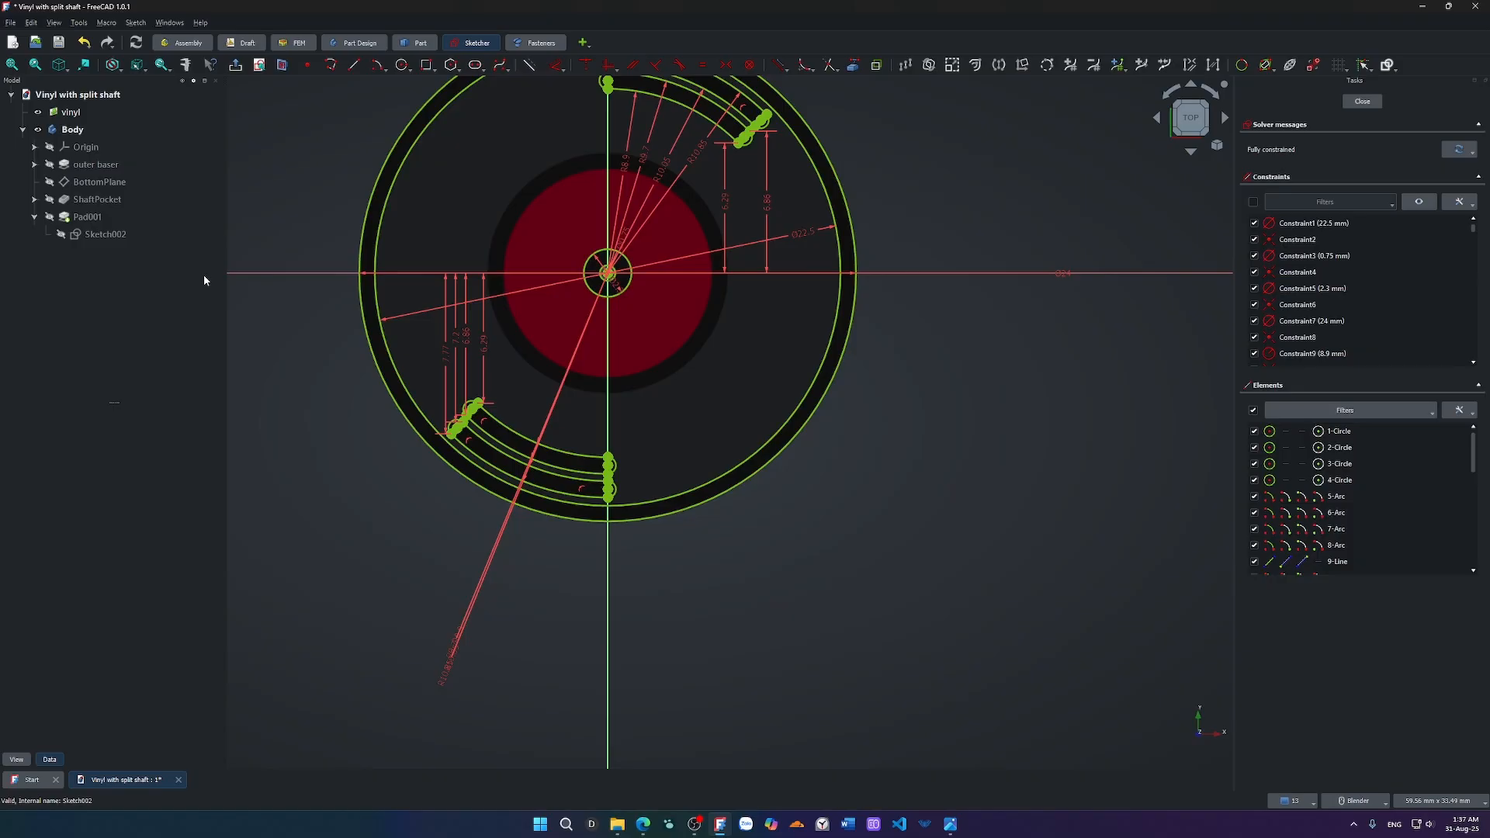
{"action": "scroll", "coordinate": [719, 270], "scroll_direction": "up", "scroll_amount": 5}
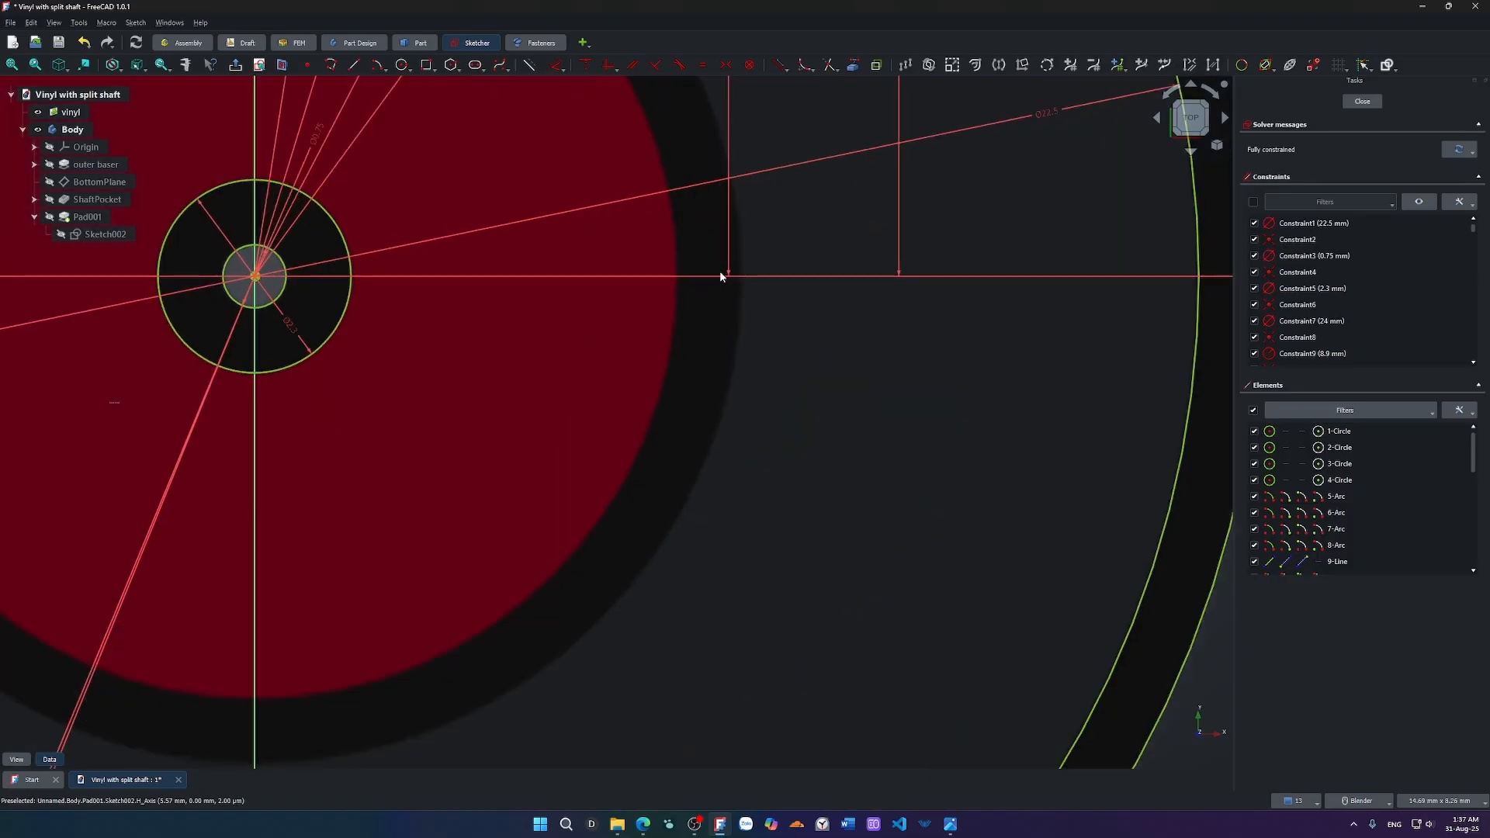
{"action": "left_click", "coordinate": [331, 328]}
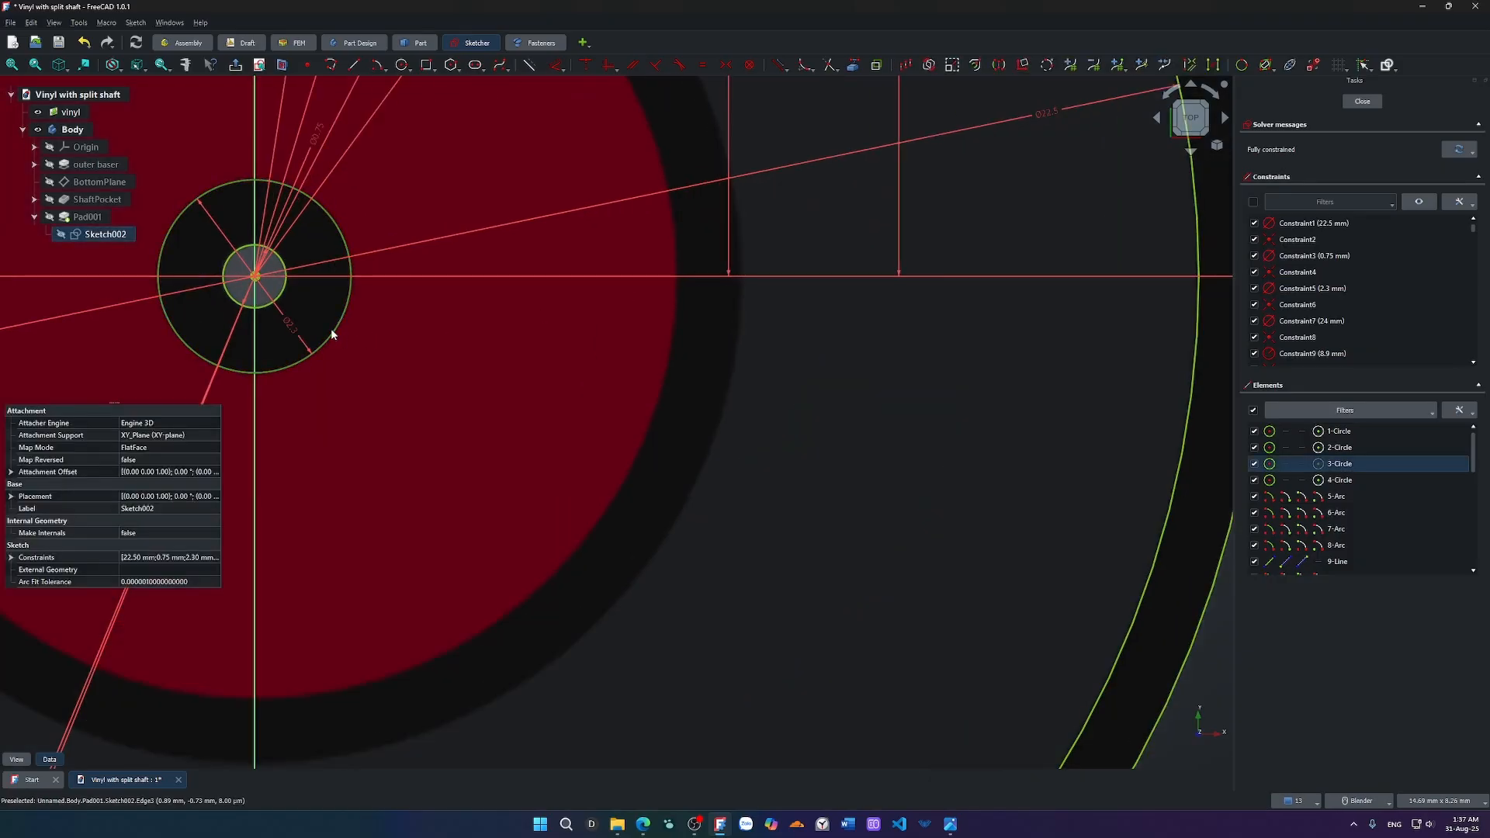
{"action": "scroll", "coordinate": [336, 332], "scroll_direction": "down", "scroll_amount": 2}
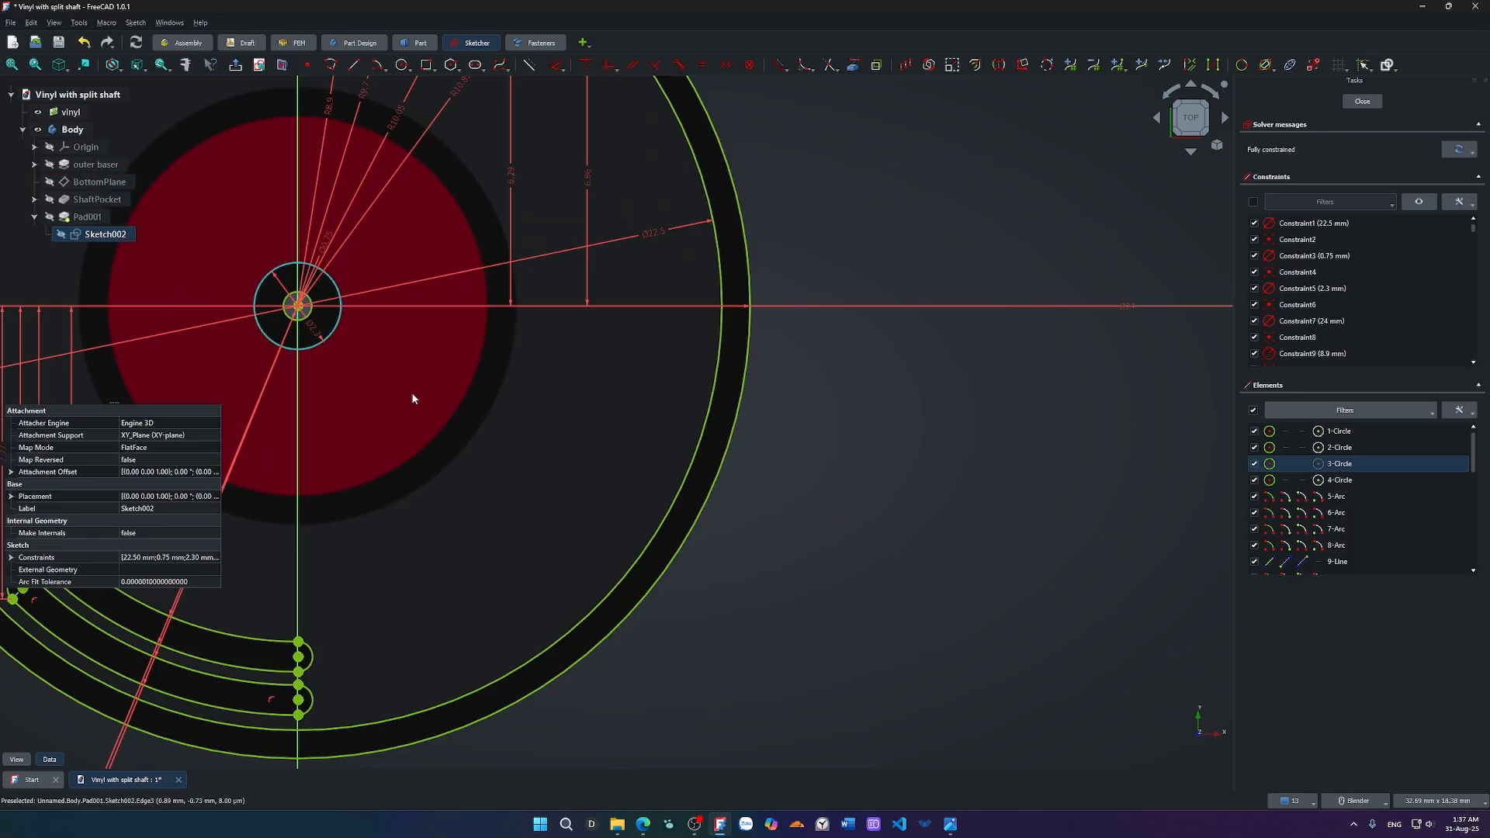
{"action": "key", "text": "Delete"}
{"action": "middle_click_drag", "start_coordinate": [361, 362], "coordinate": [533, 457], "text": "shift"}
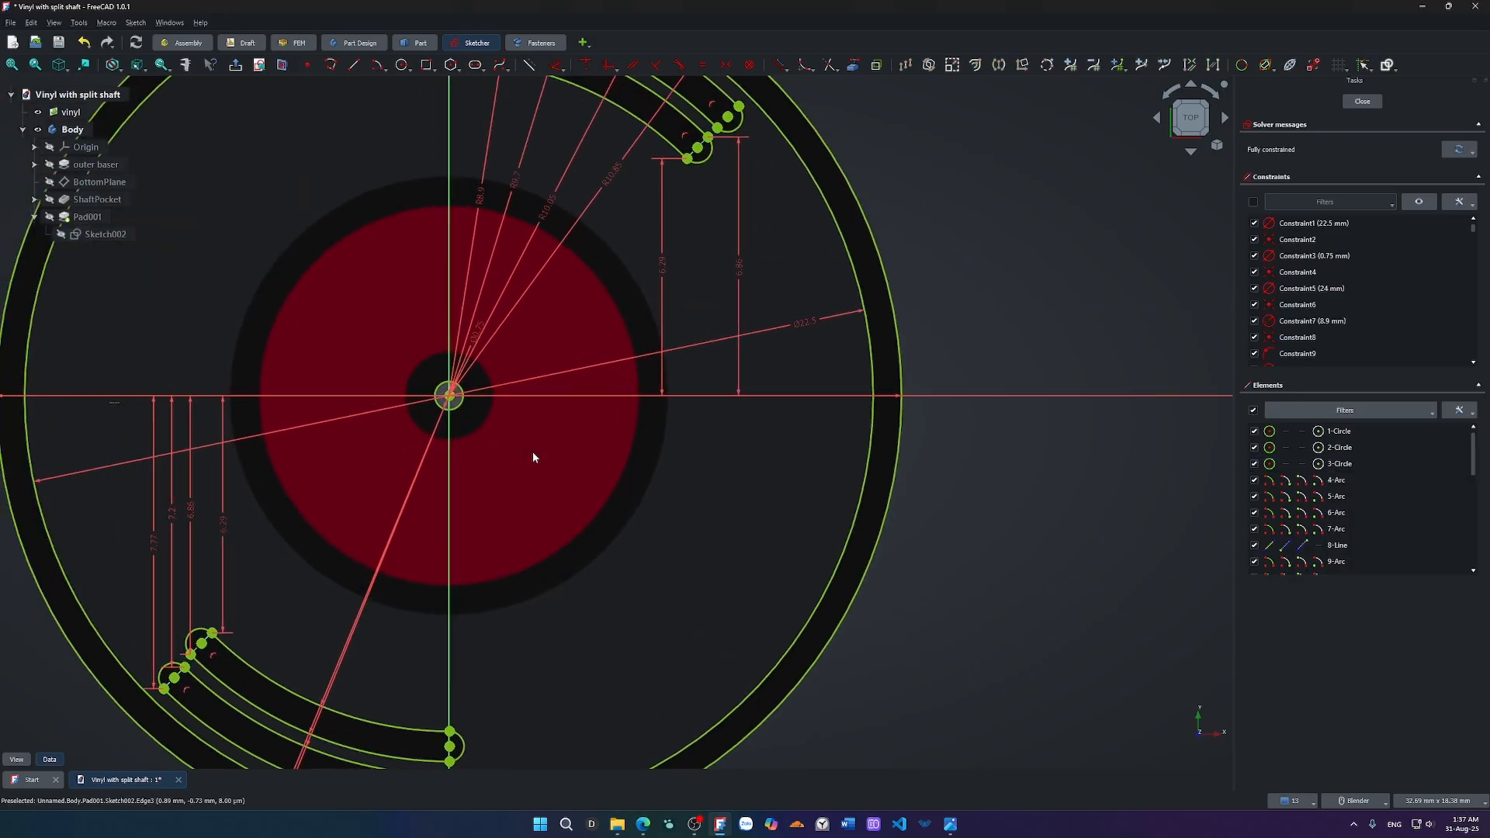
Draw a circle about 11.6 mm in diameter centred on the origin, along the black ring's outer edge, and close the sketch.
{"action": "key", "text": "g"}
{"action": "key", "text": "c"}
{"action": "scroll", "coordinate": [474, 409], "scroll_direction": "up", "scroll_amount": 3}
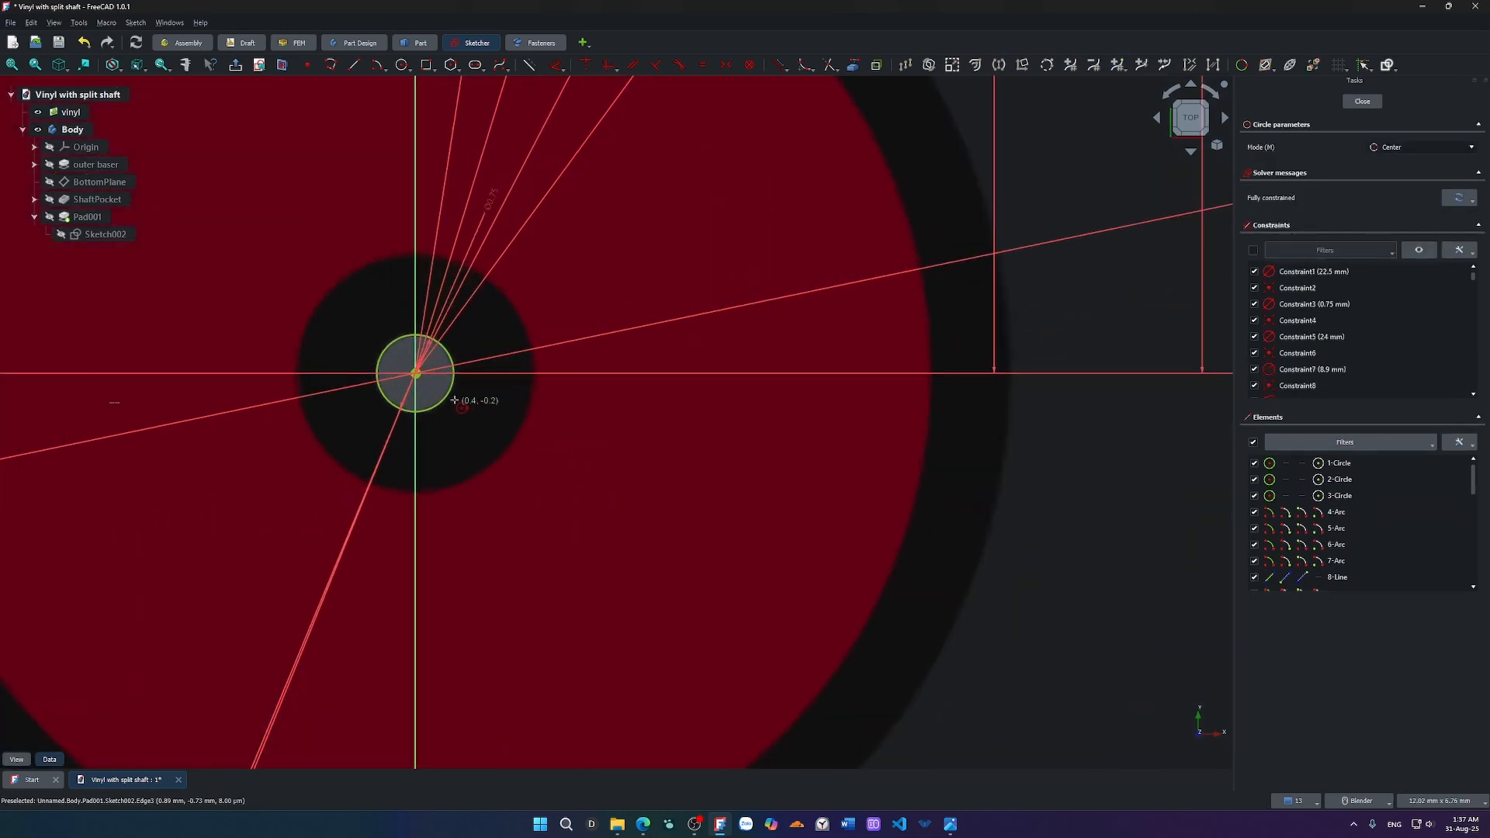
{"action": "left_click", "coordinate": [415, 374]}
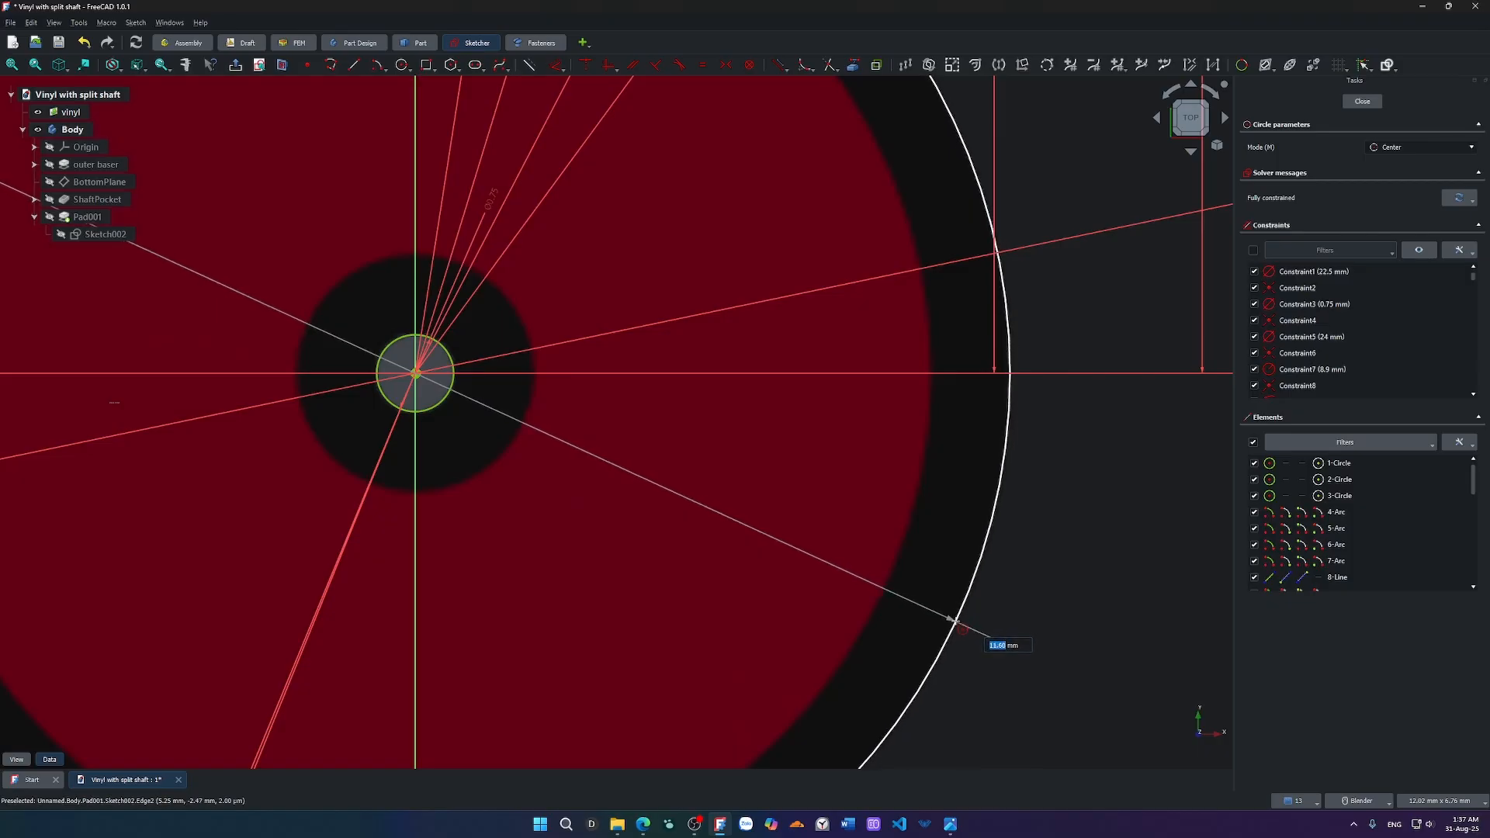
{"action": "type", "text": "11"}
{"action": "key", "text": "Return"}
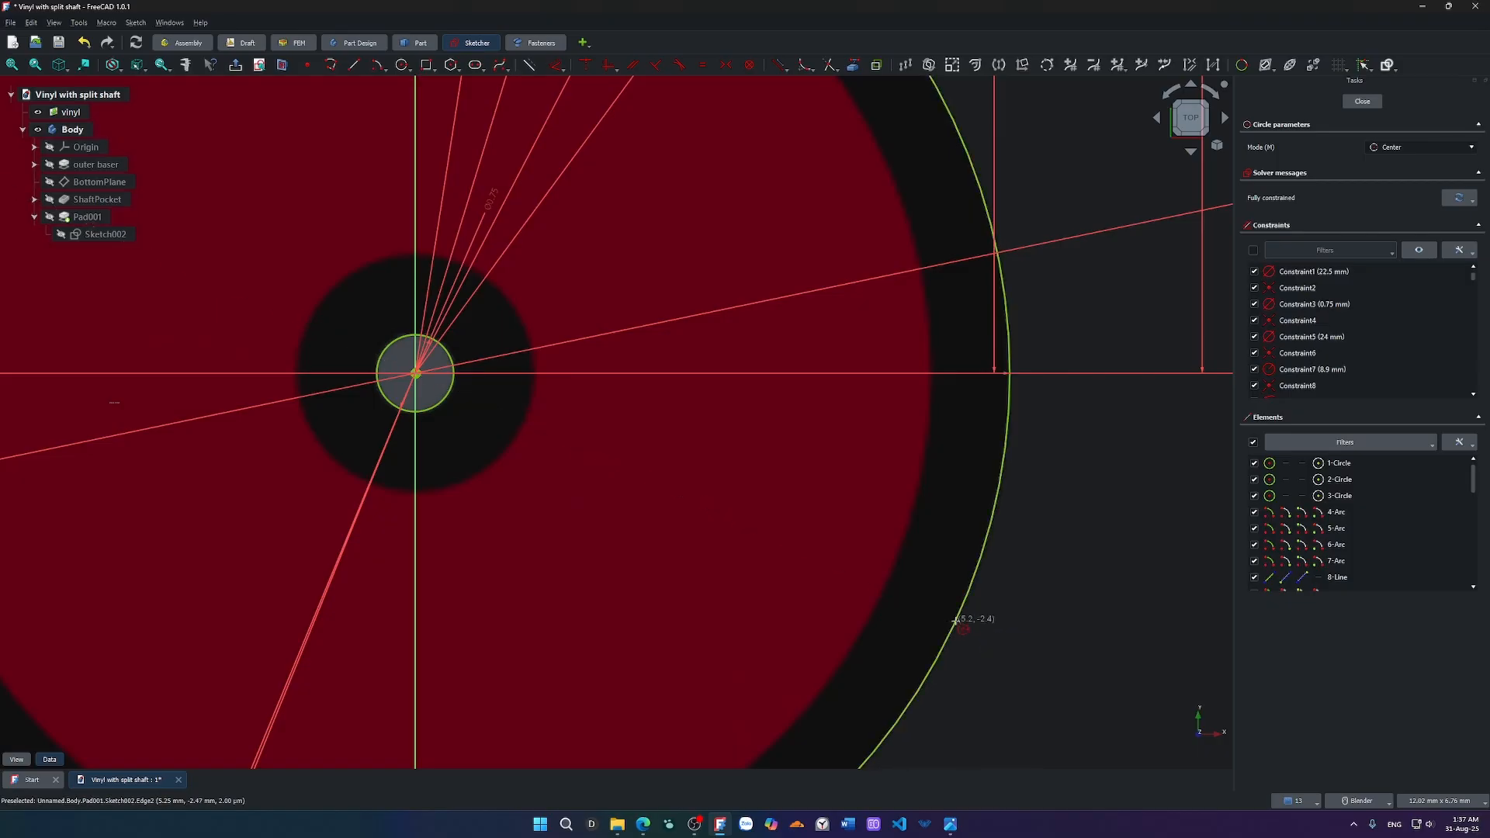
{"action": "key", "text": "Escape"}
{"action": "scroll", "coordinate": [954, 621], "scroll_direction": "down", "scroll_amount": 9}
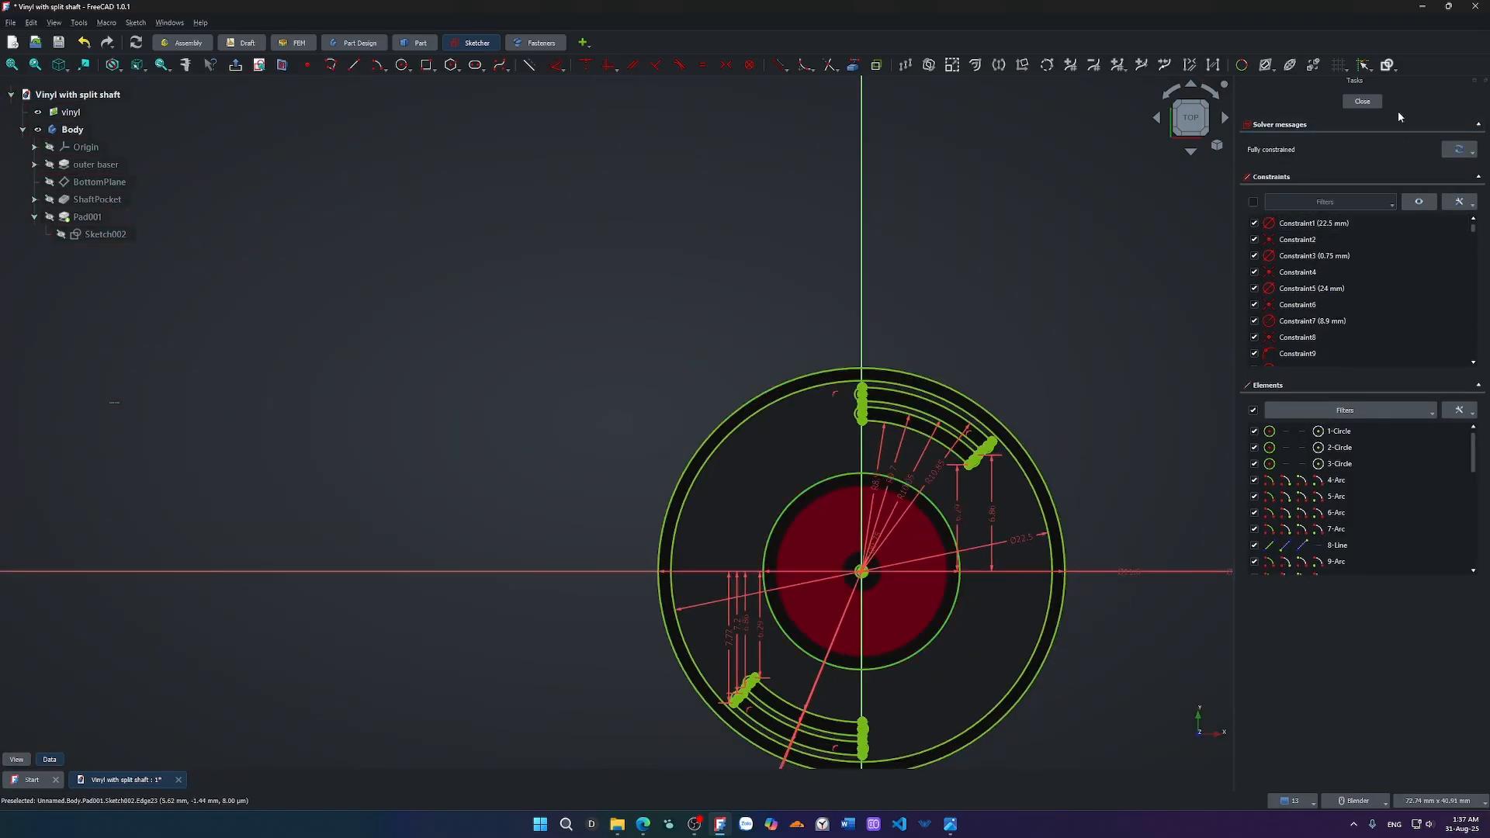
{"action": "key", "text": "Escape"}
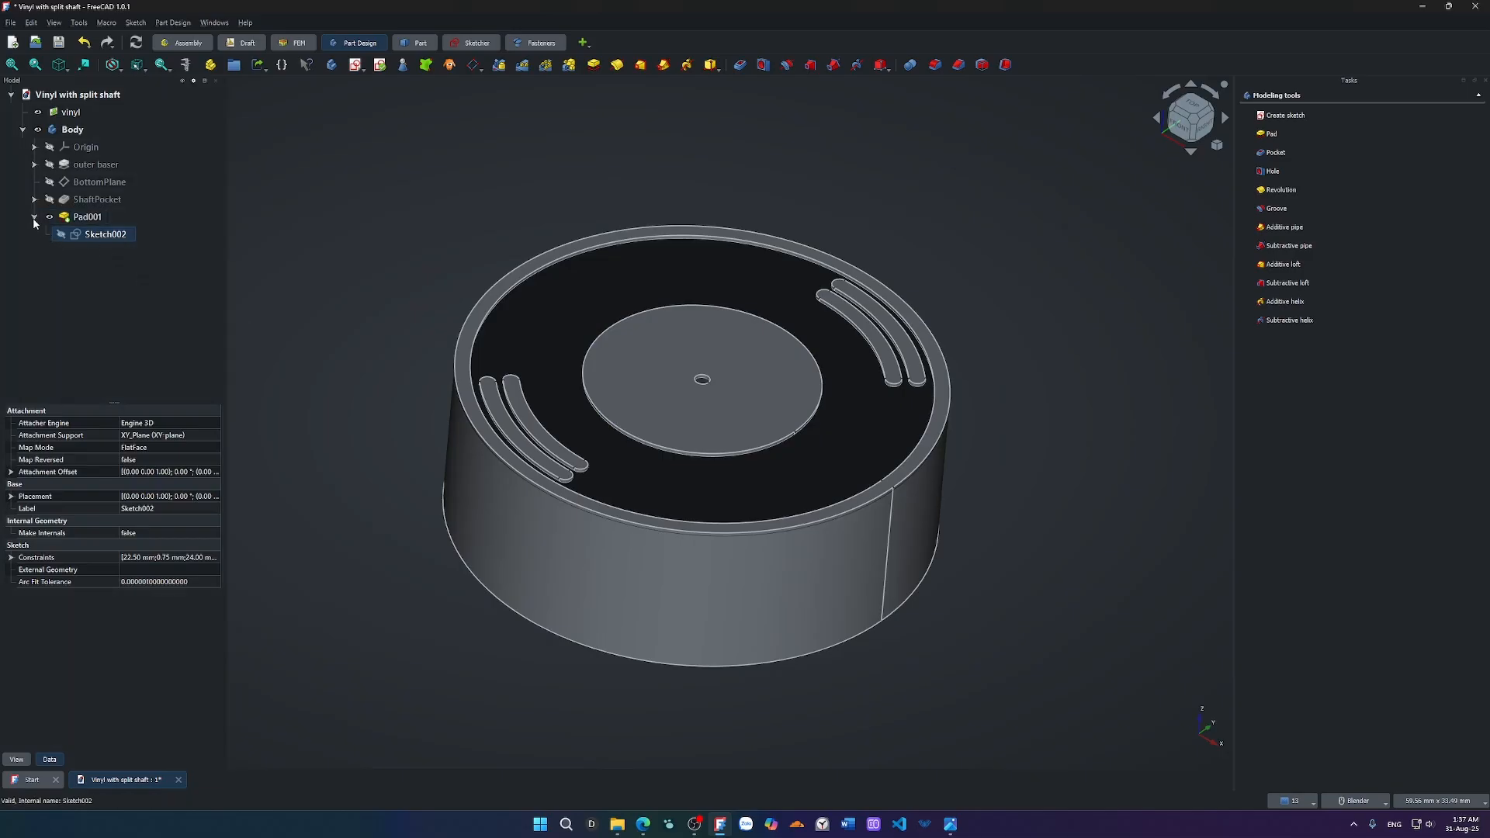
Rename the pad as blackParts.
{"action": "left_click", "coordinate": [85, 221]}
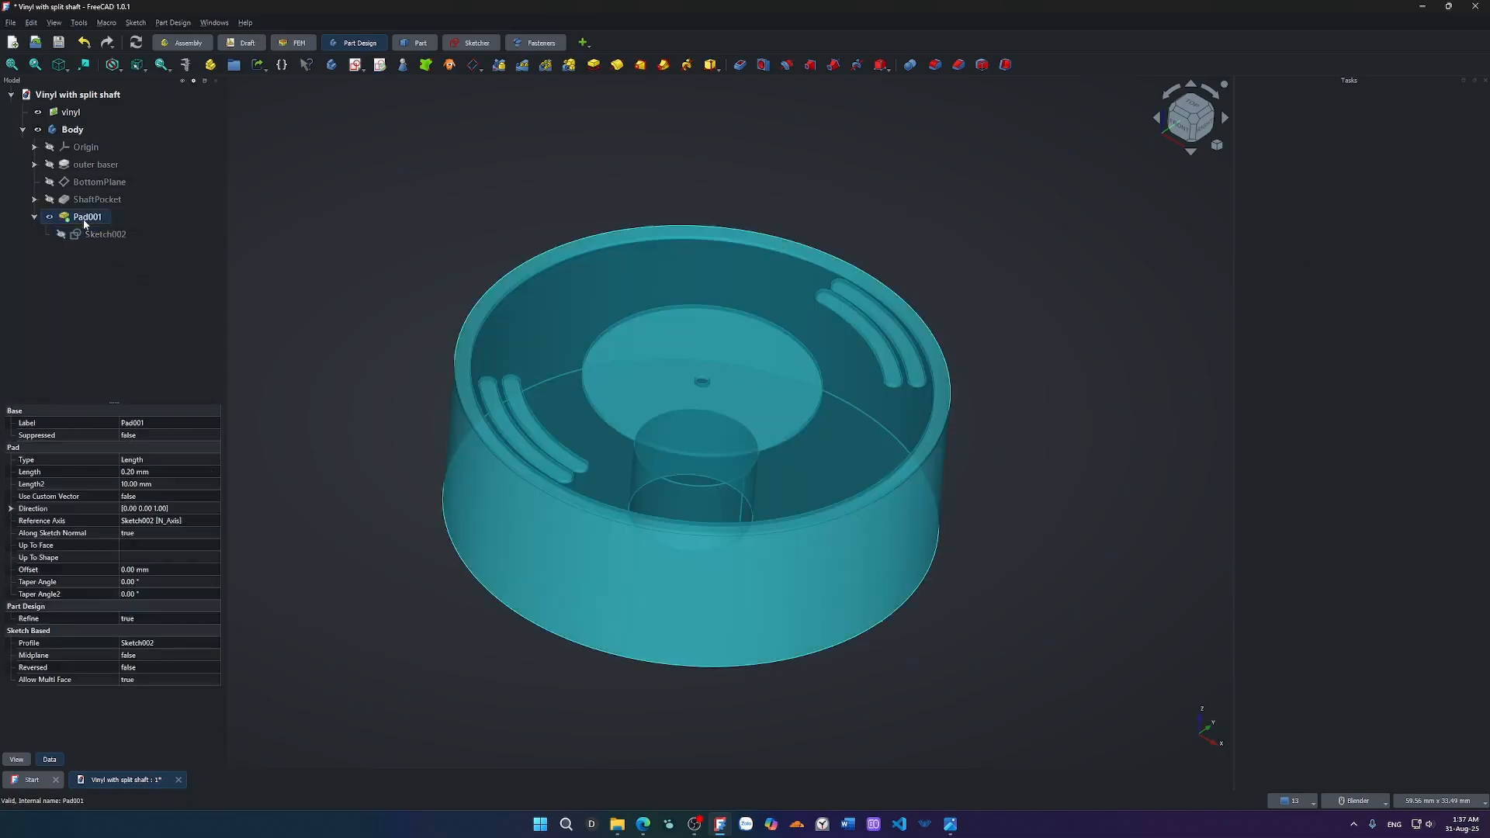
{"action": "left_click", "coordinate": [85, 221]}
{"action": "type", "text": "blackParts"}
{"action": "key", "text": "Return"}
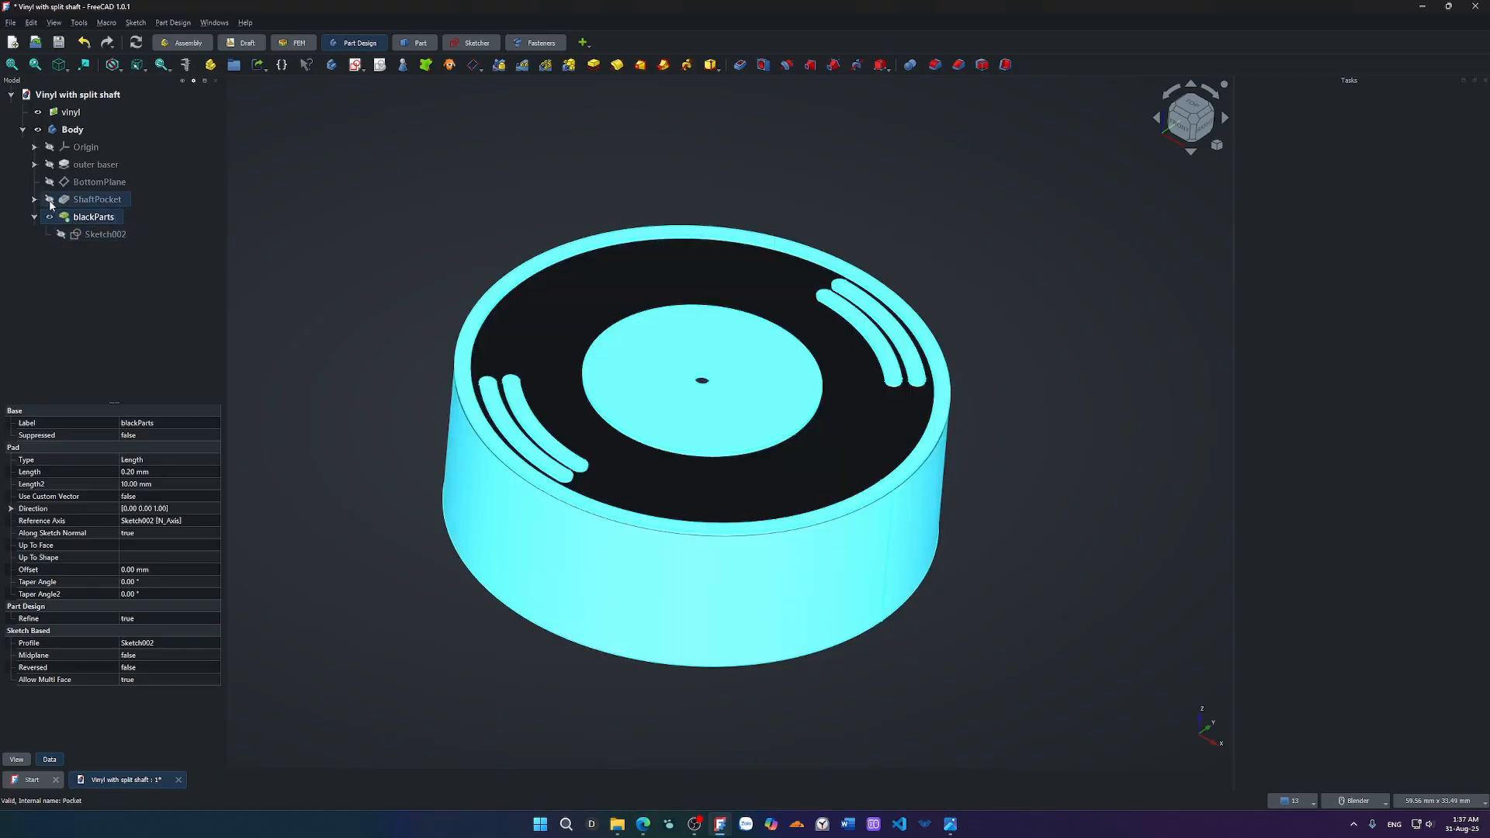
Compare the ShaftPocket and blackParts stages of the body by switching which one is shown.
{"action": "left_click", "coordinate": [50, 200]}
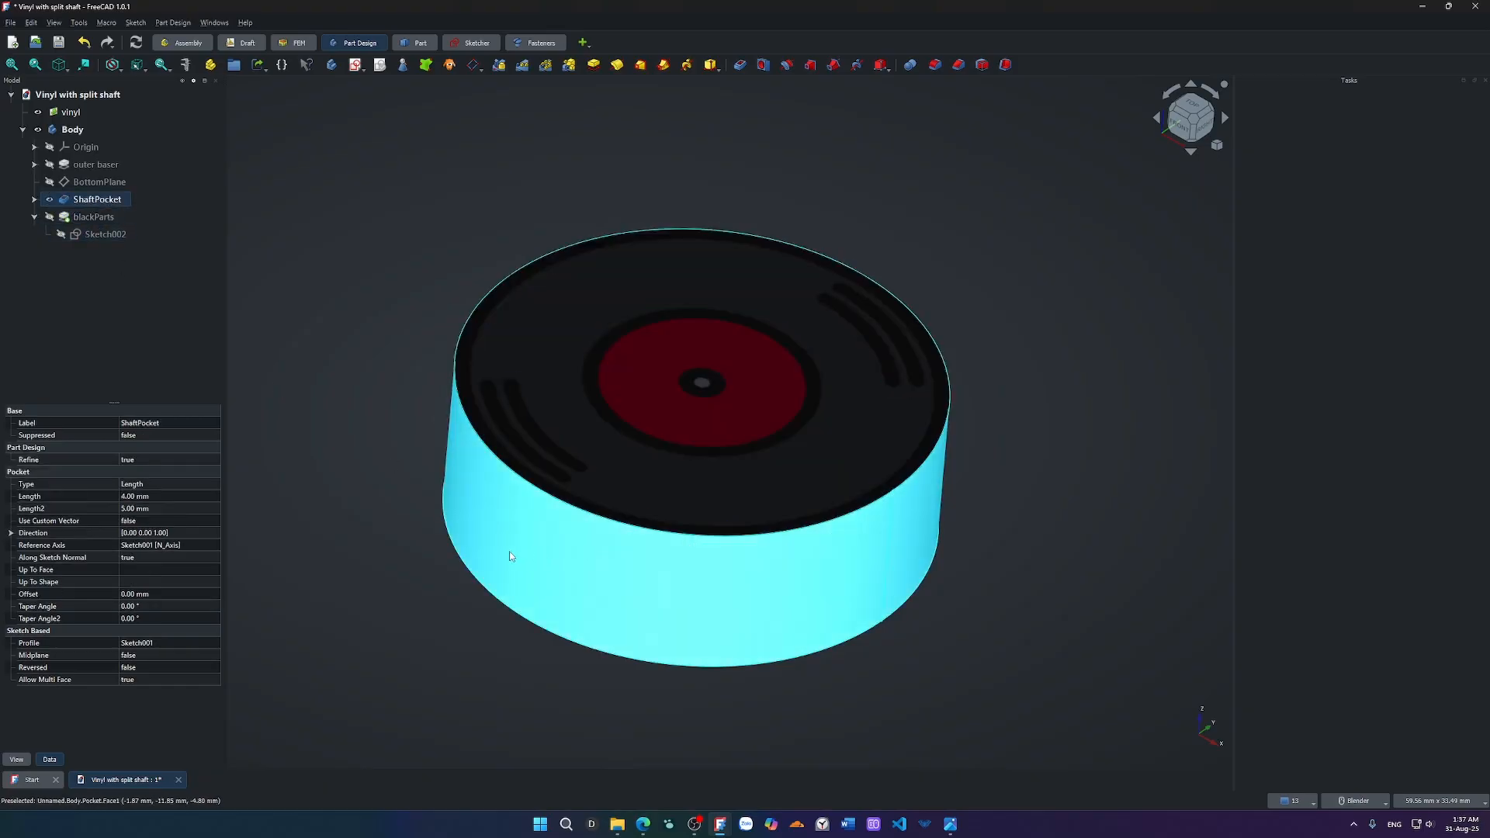
{"action": "left_click", "coordinate": [49, 217]}
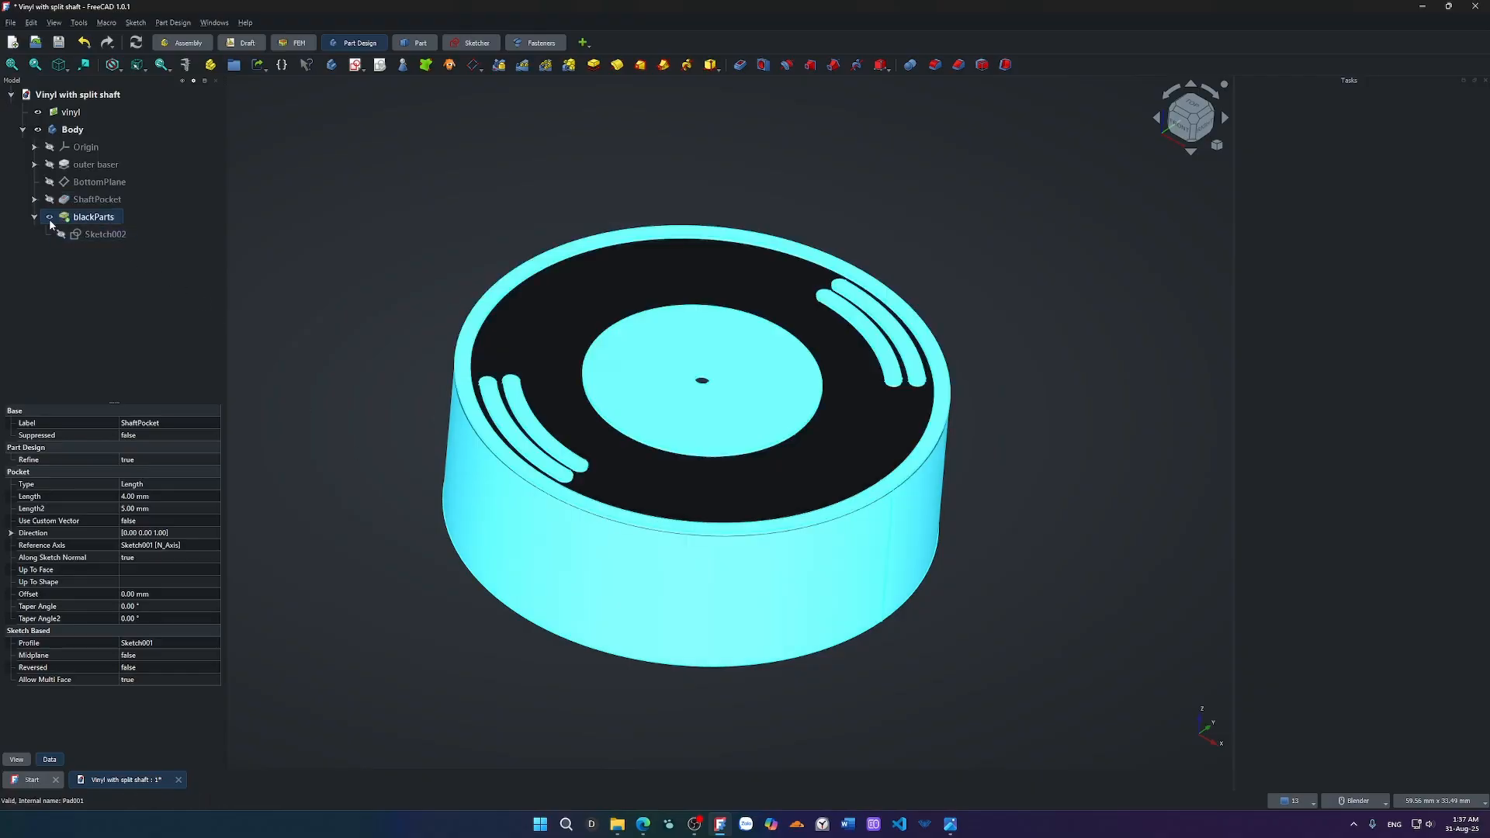
{"action": "left_click", "coordinate": [328, 215]}
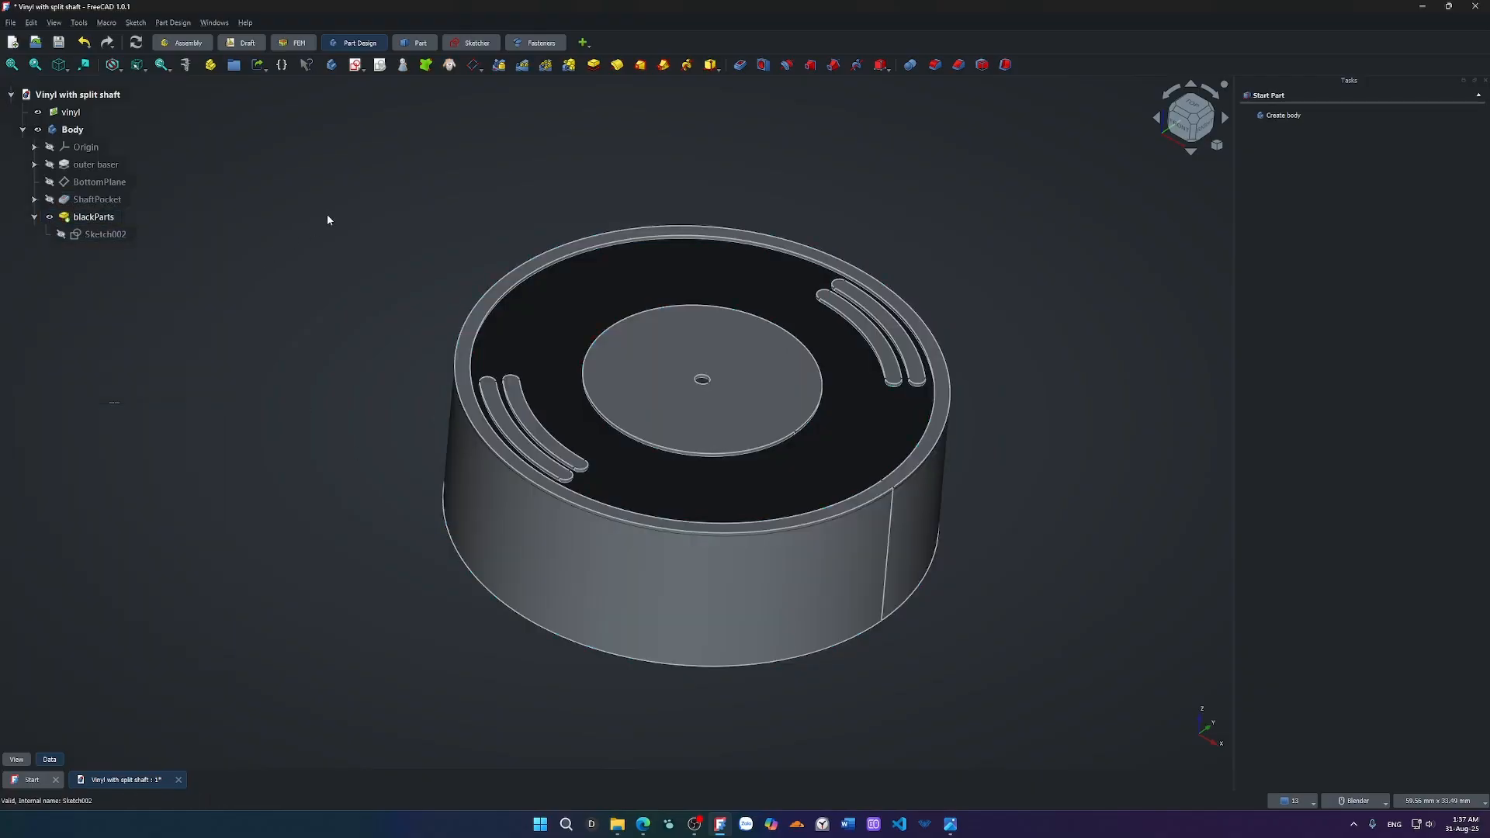
Show the ShaftPocket stage in top view to examine the red label area of the vinyl image.
{"action": "left_click", "coordinate": [50, 199]}
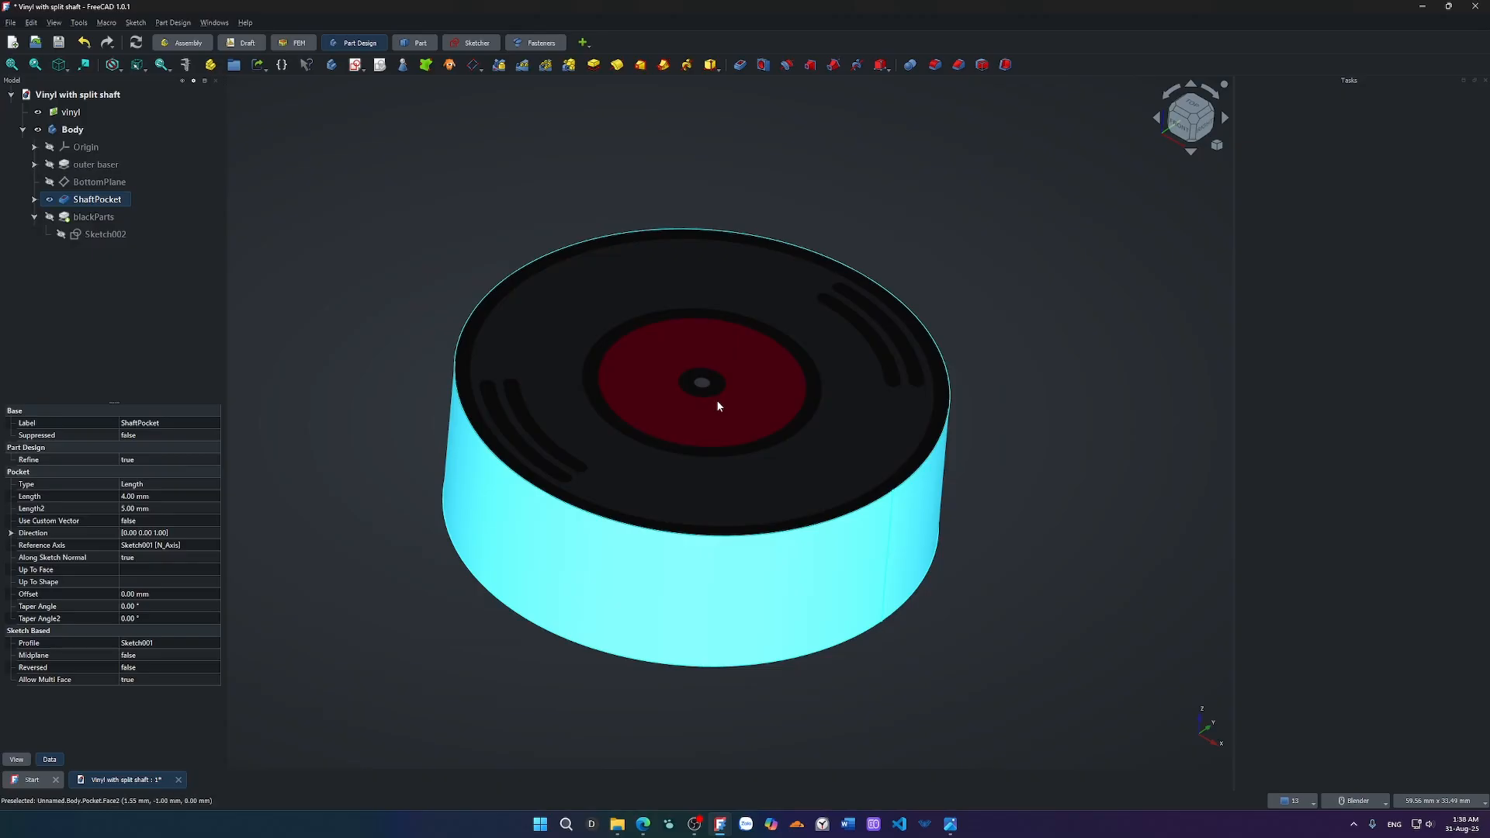
{"action": "key", "text": "2"}
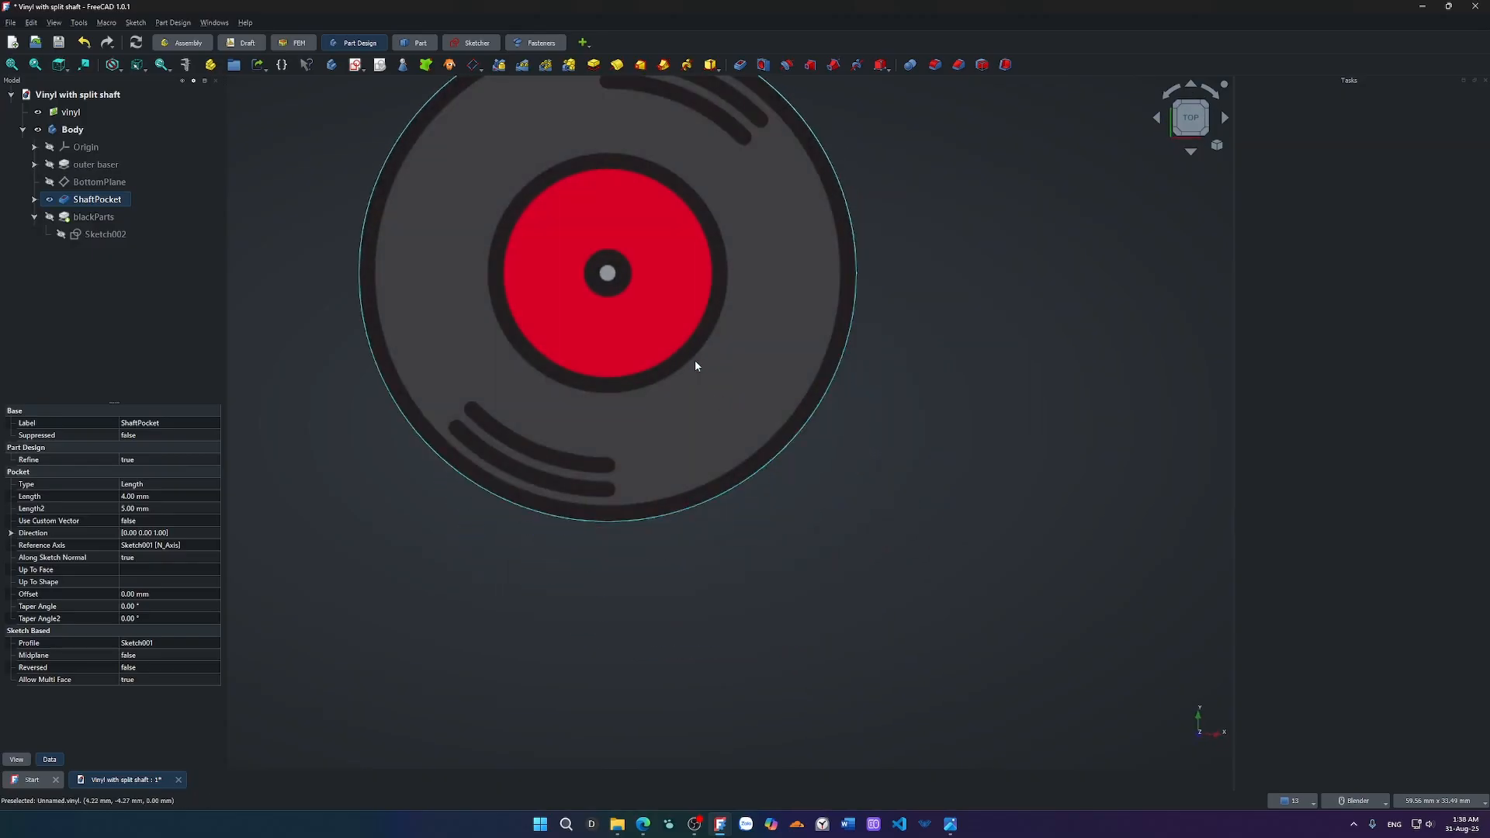
{"action": "middle_click_drag", "start_coordinate": [696, 361], "coordinate": [734, 552], "text": "shift"}
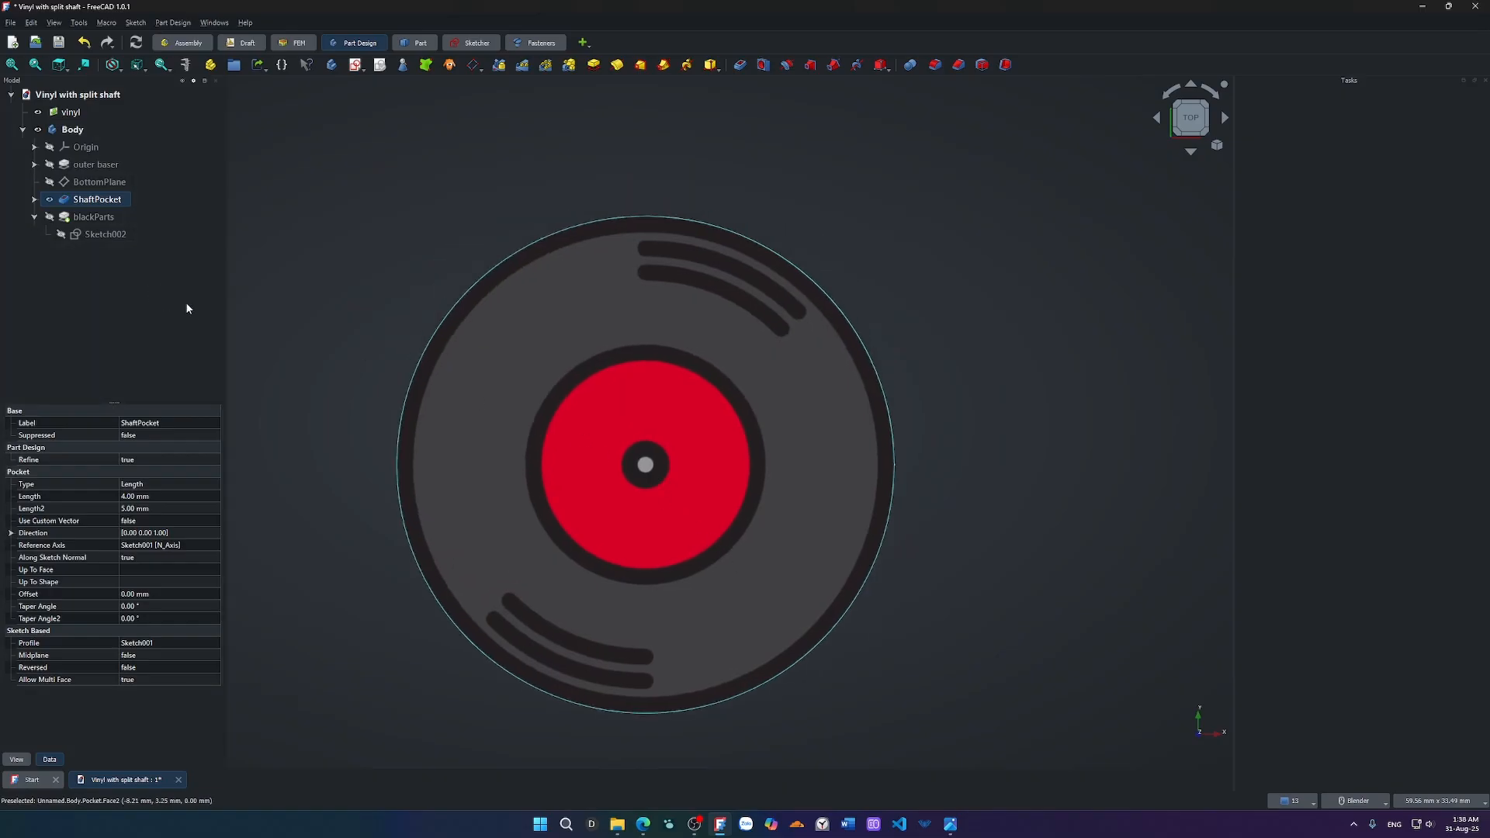
{"action": "left_click", "coordinate": [358, 245]}
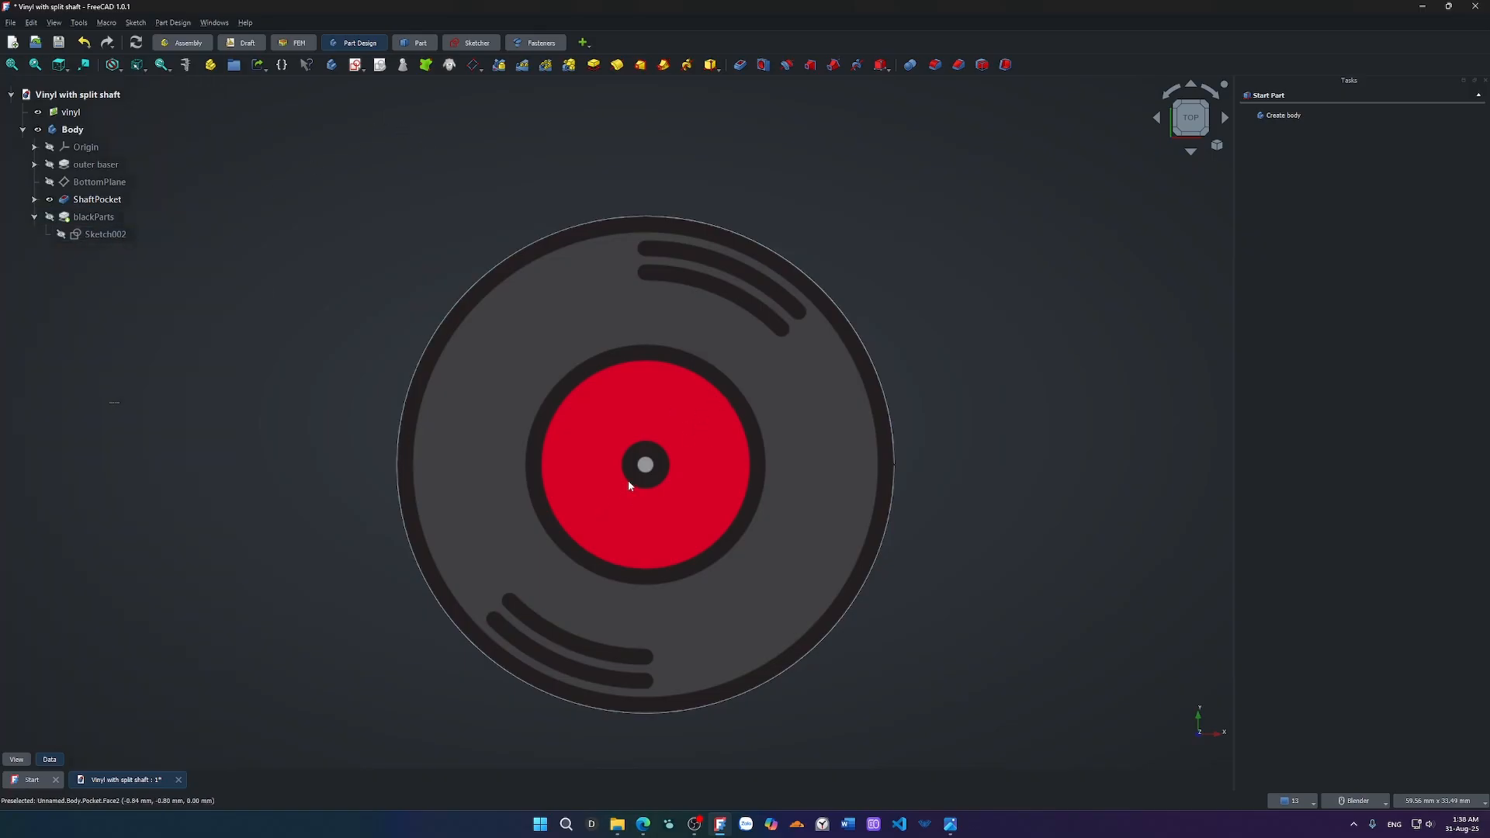
Open Sketch002 for editing and draw a 10.05 mm diameter construction circle centred on the origin, along the red label's outer edge.
{"action": "left_click", "coordinate": [61, 236]}
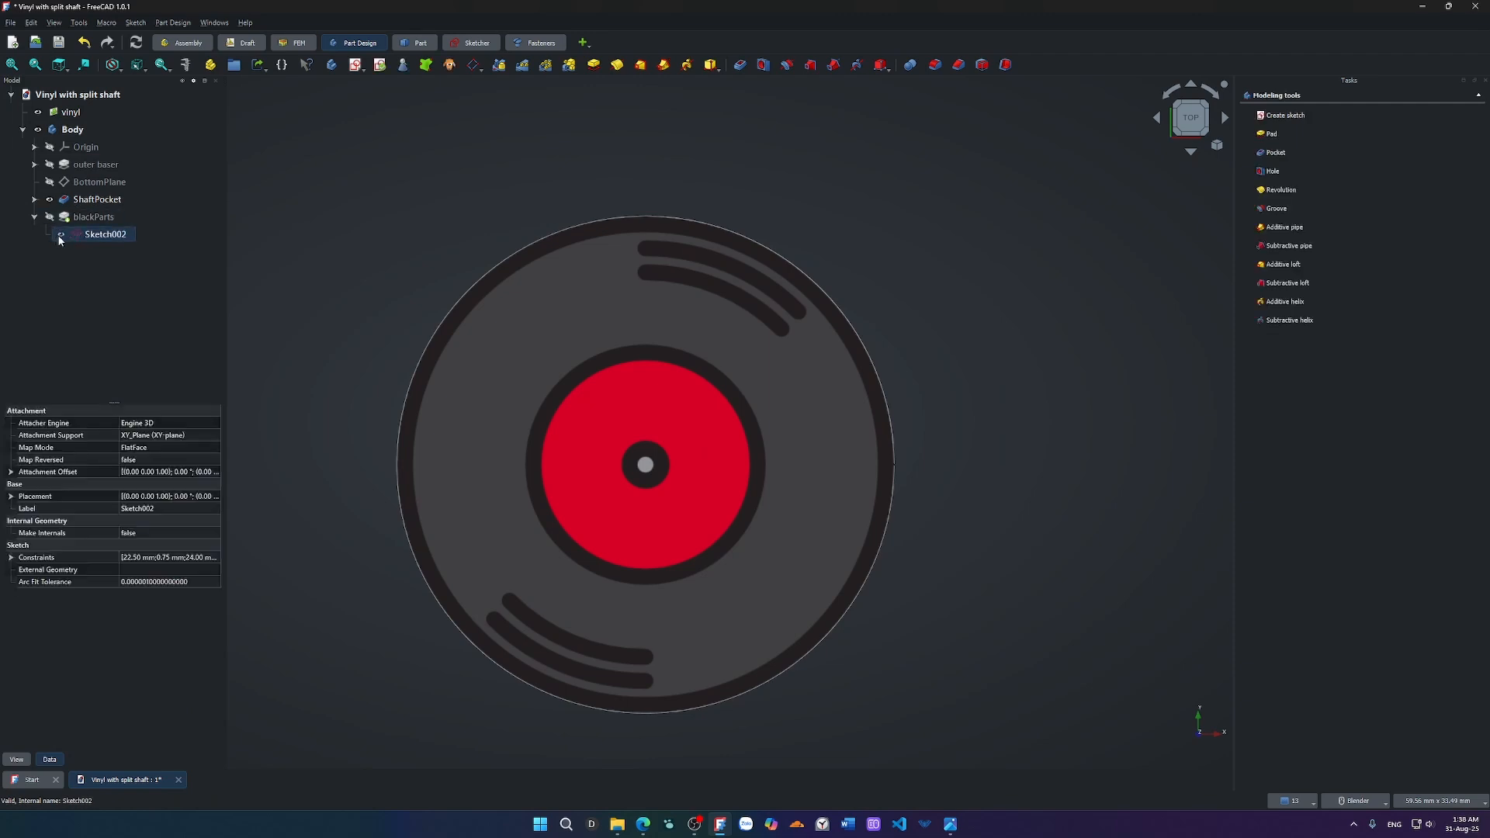
{"action": "double_click", "coordinate": [95, 236]}
{"action": "scroll", "coordinate": [588, 475], "scroll_direction": "up", "scroll_amount": 3}
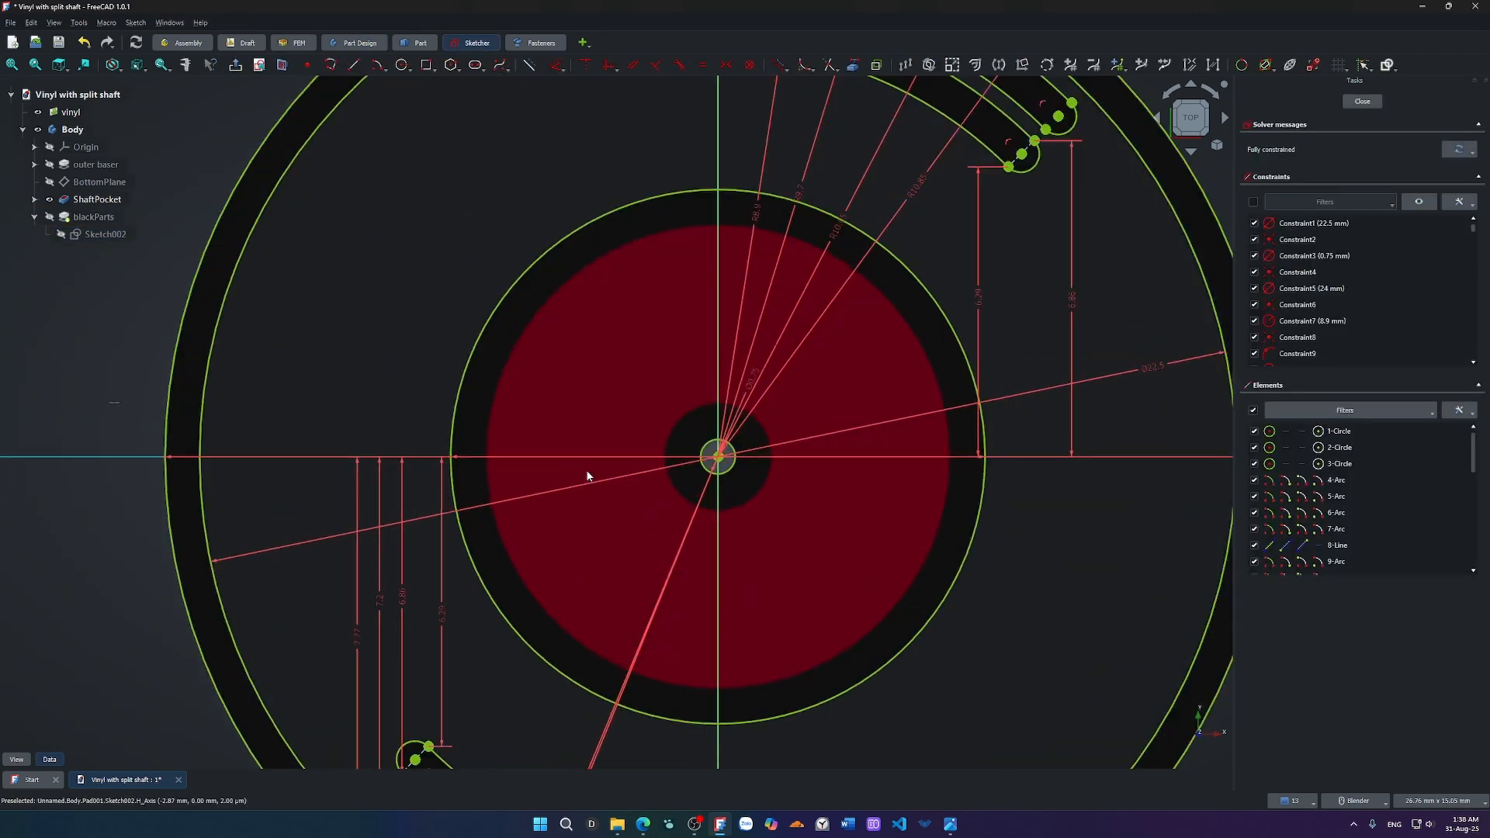
{"action": "key", "text": "g"}
{"action": "key", "text": "c"}
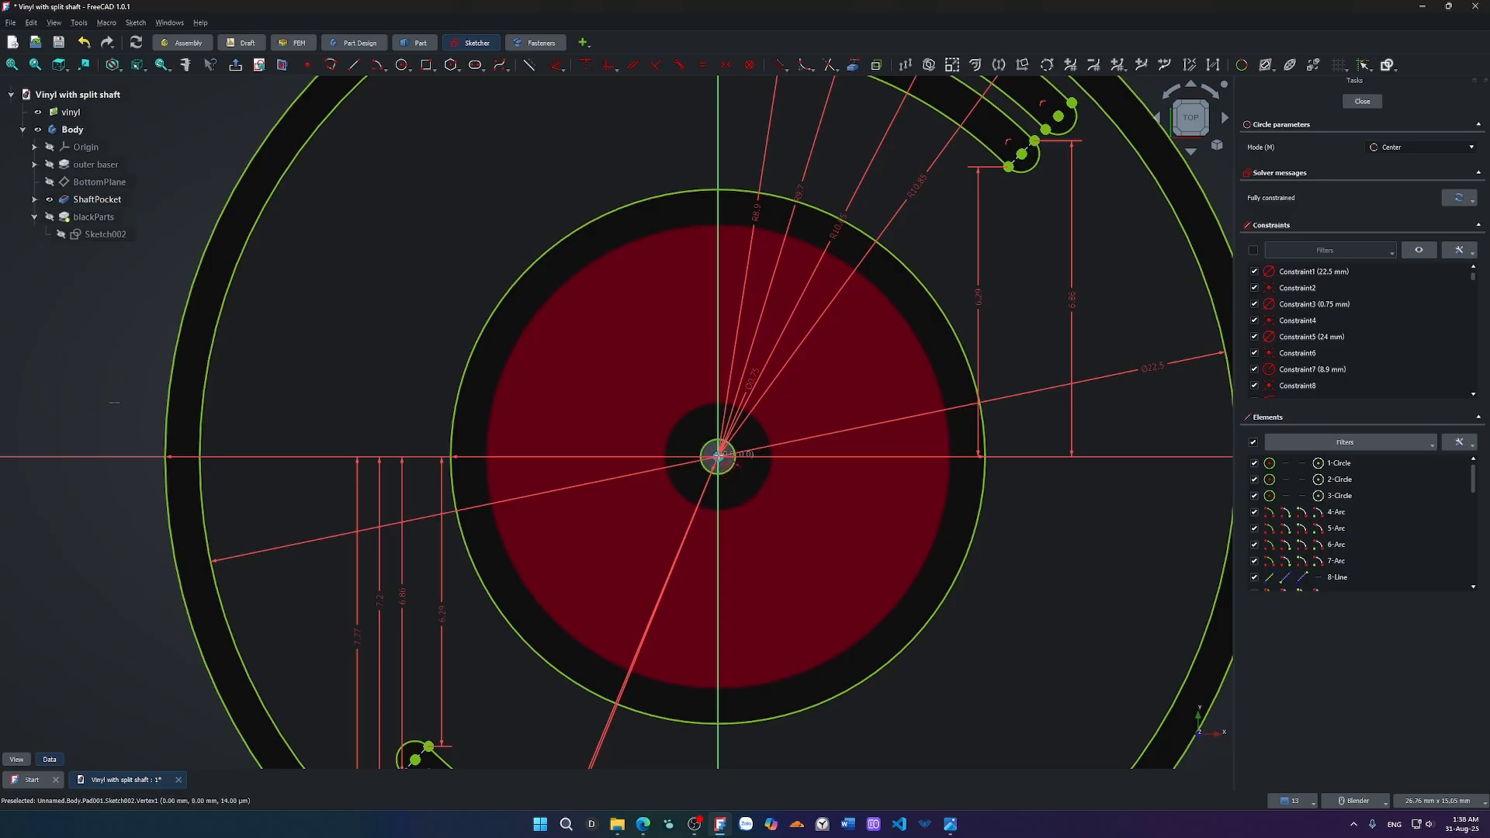
{"action": "left_click", "coordinate": [719, 457]}
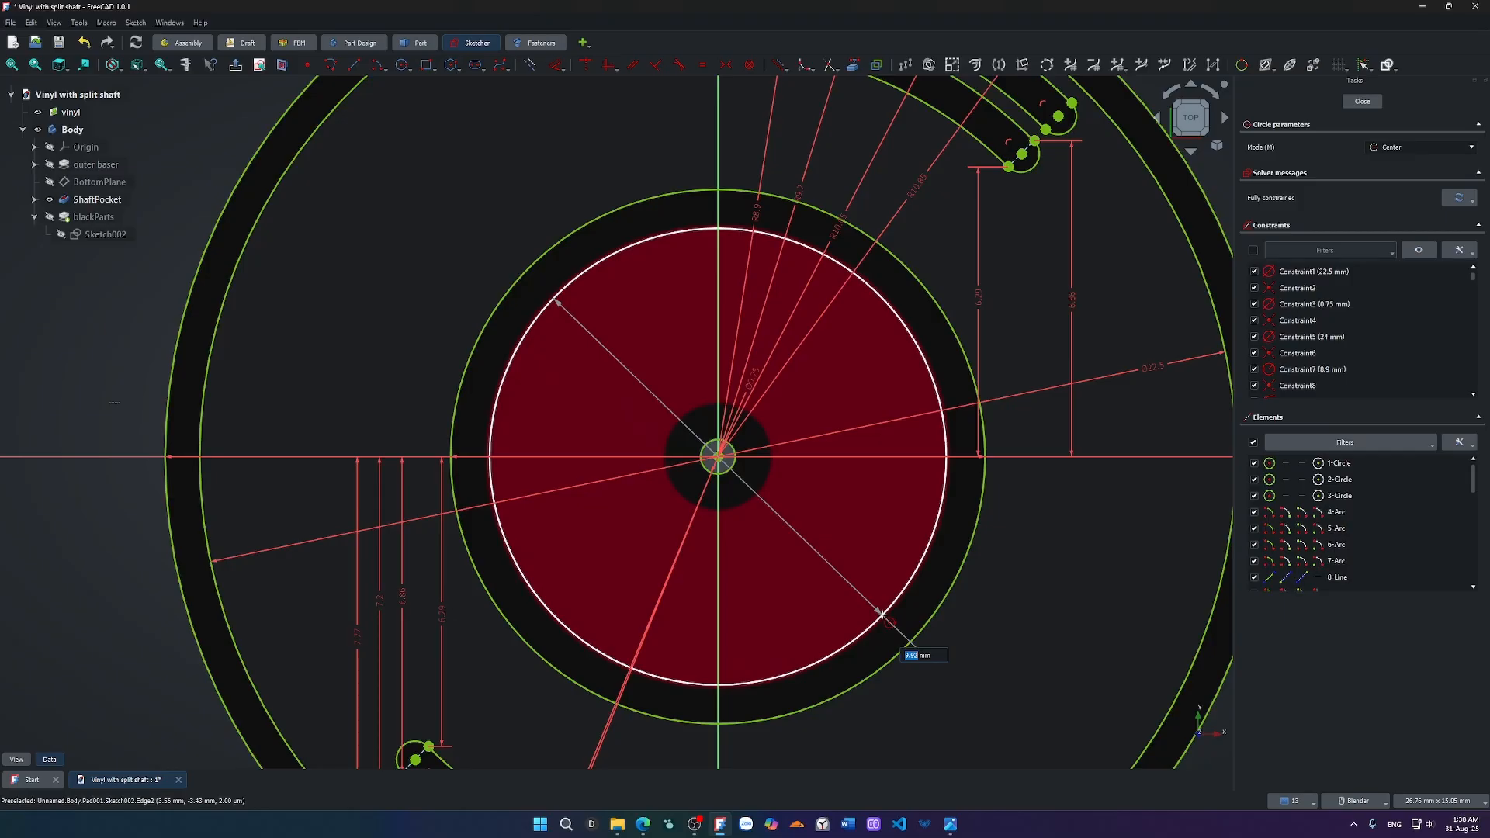
{"action": "scroll", "coordinate": [882, 614], "scroll_direction": "up", "scroll_amount": 5}
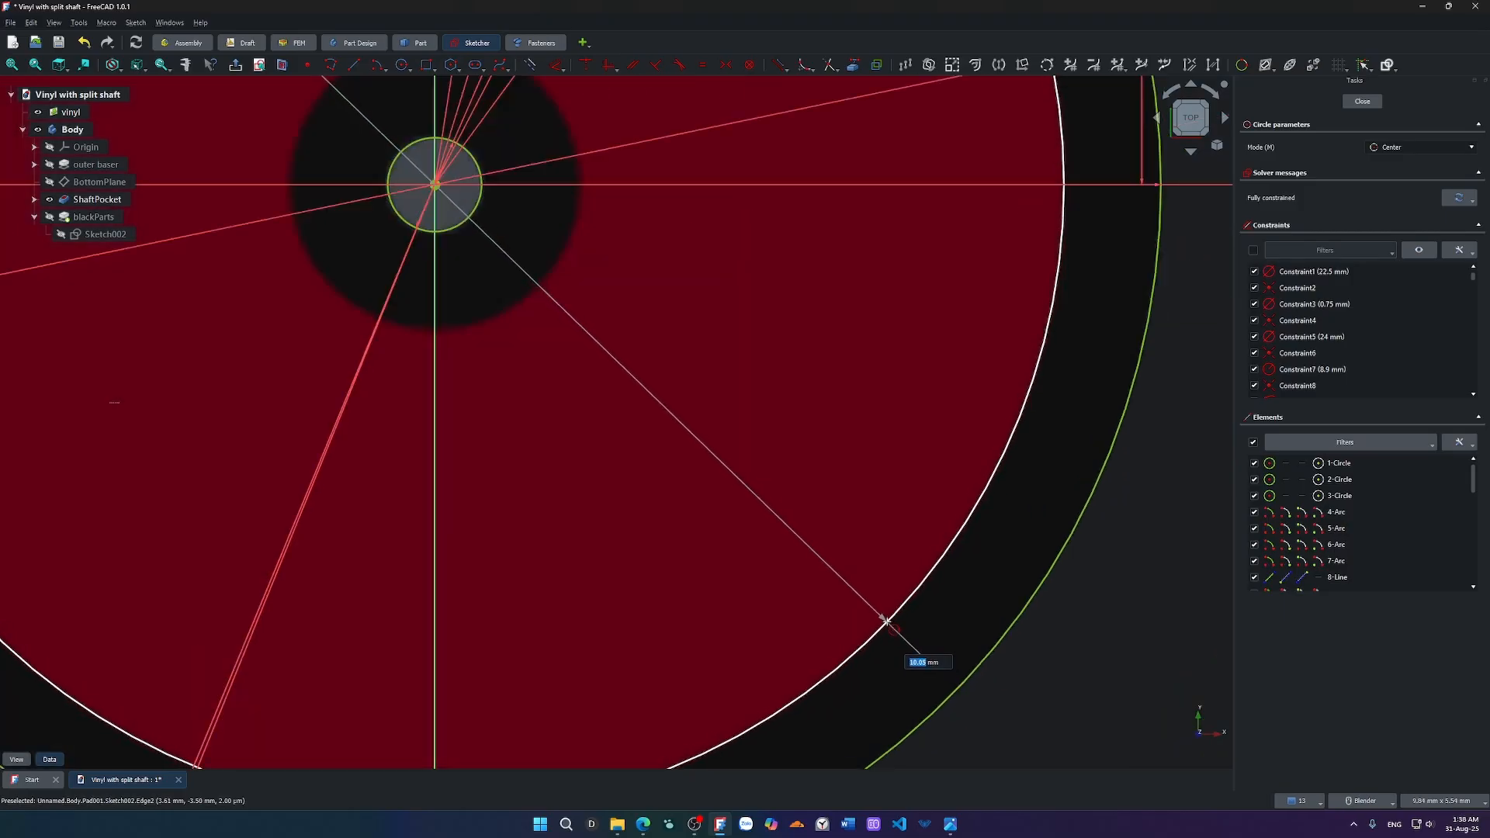
{"action": "type", "text": "10.05"}
{"action": "key", "text": "Return"}
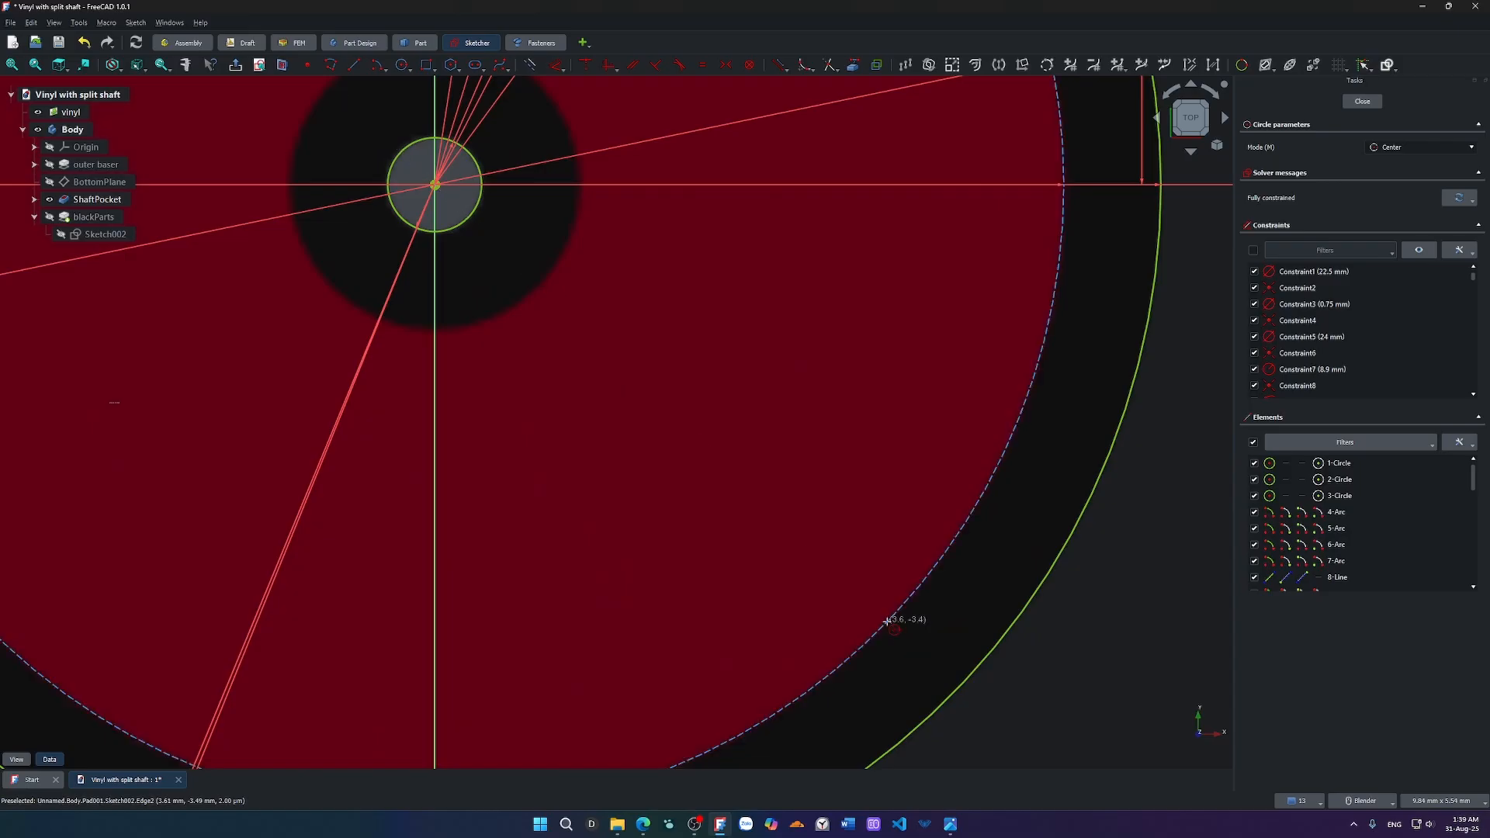
Draw a construction circle about 2.3 mm in diameter centred on the origin, around the black centre ring.
{"action": "left_click", "coordinate": [437, 187]}
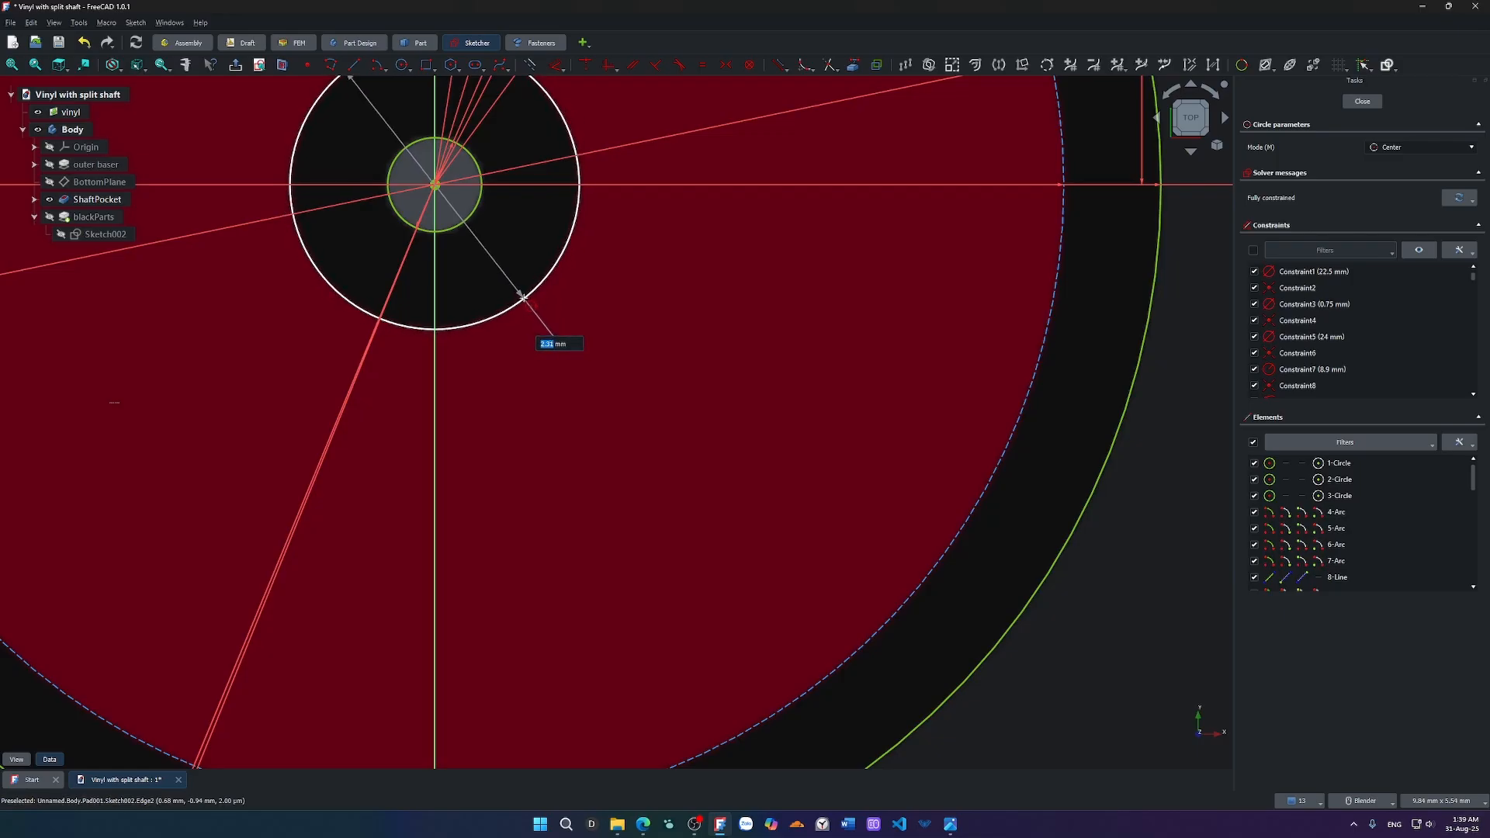
{"action": "type", "text": "2"}
{"action": "key", "text": "Return"}
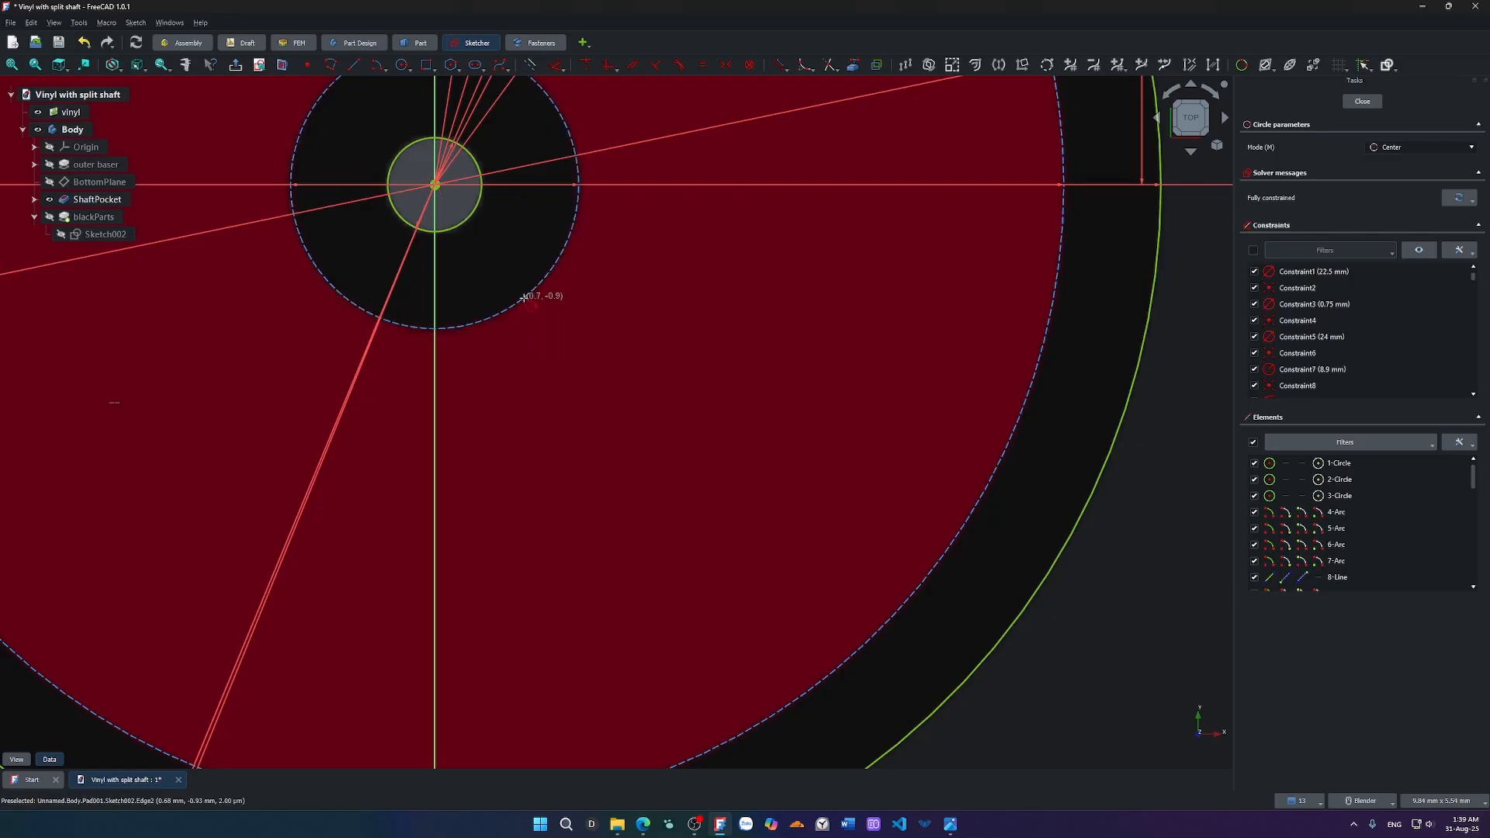
{"action": "key", "text": "Escape"}
{"action": "scroll", "coordinate": [590, 392], "scroll_direction": "down", "scroll_amount": 5}
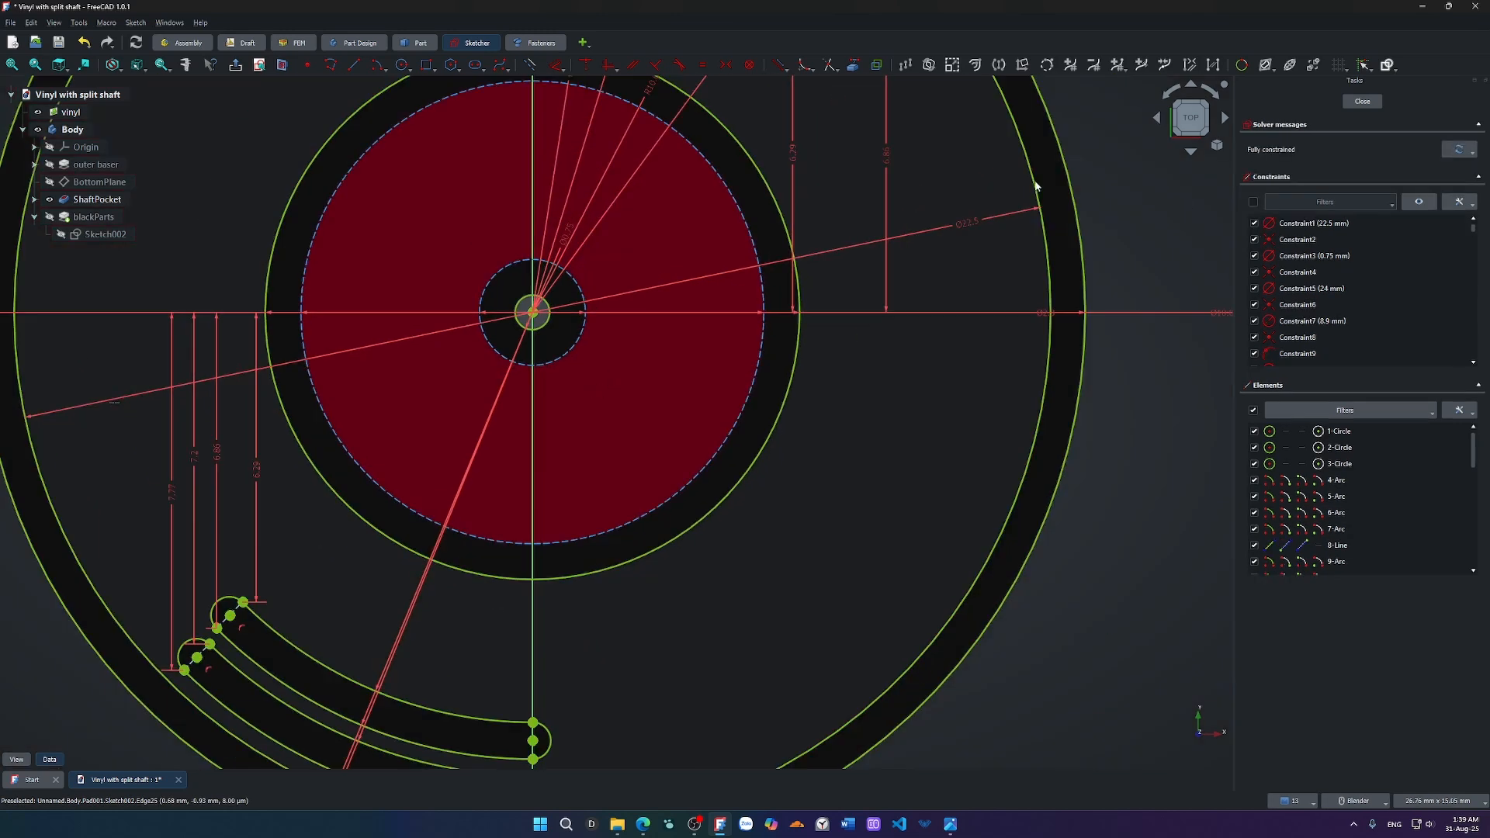
Close the sketch, switch to the isometric view, show blackParts and hide Sketch002.
{"action": "left_click", "coordinate": [1363, 101]}
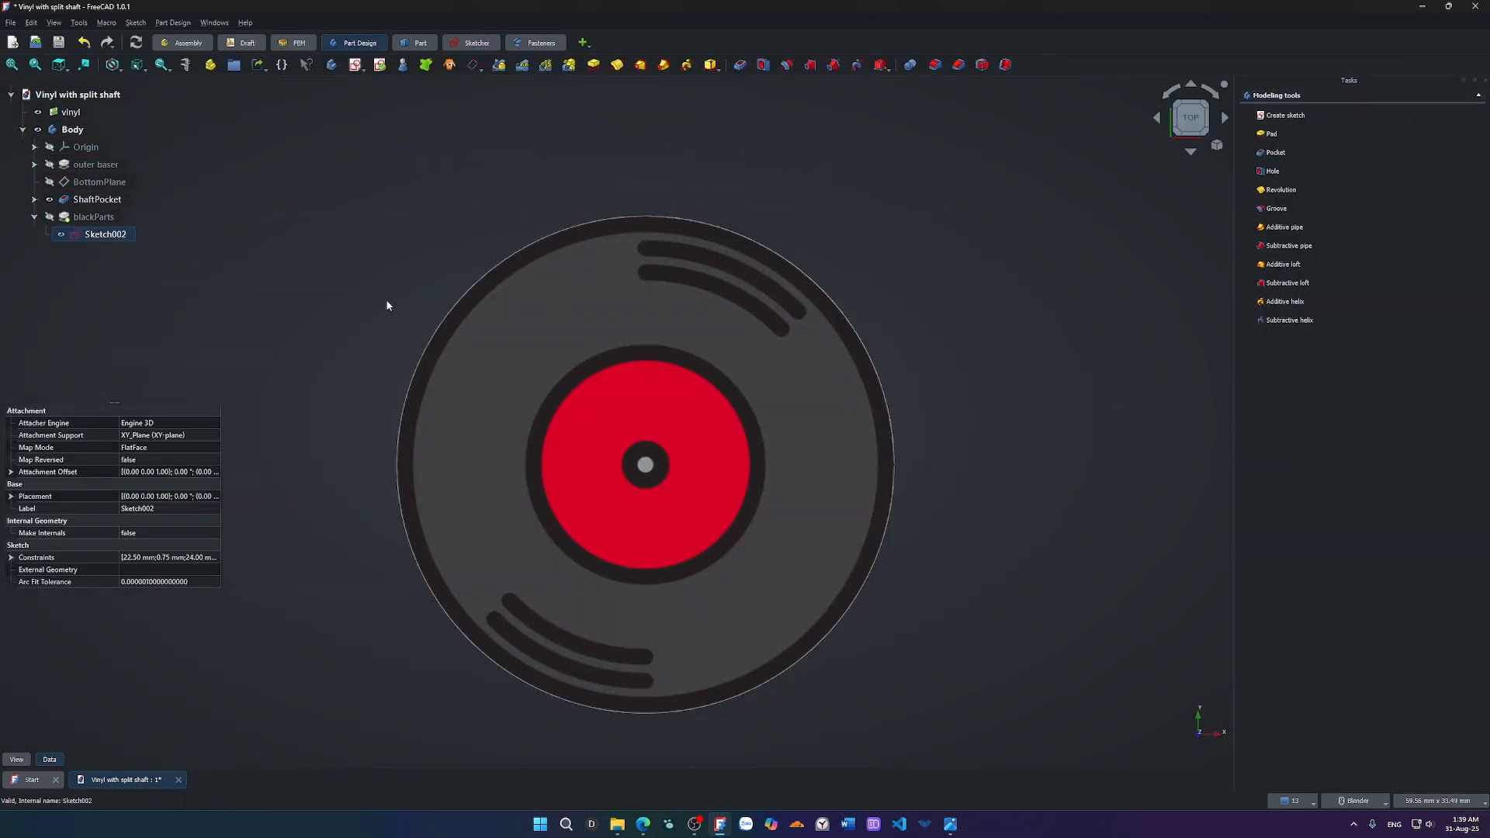
{"action": "key", "text": "0"}
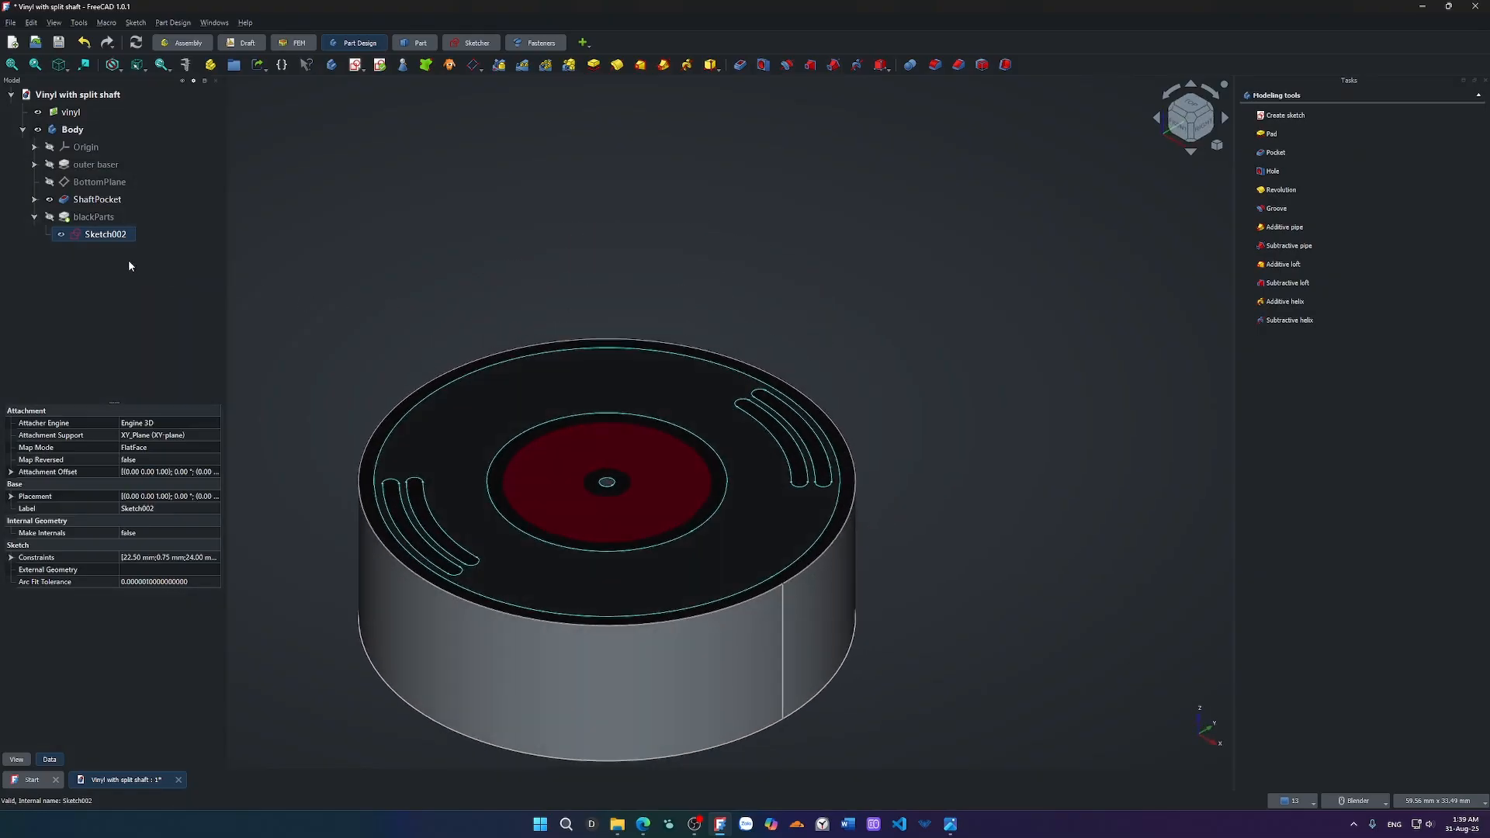
{"action": "left_click", "coordinate": [51, 218]}
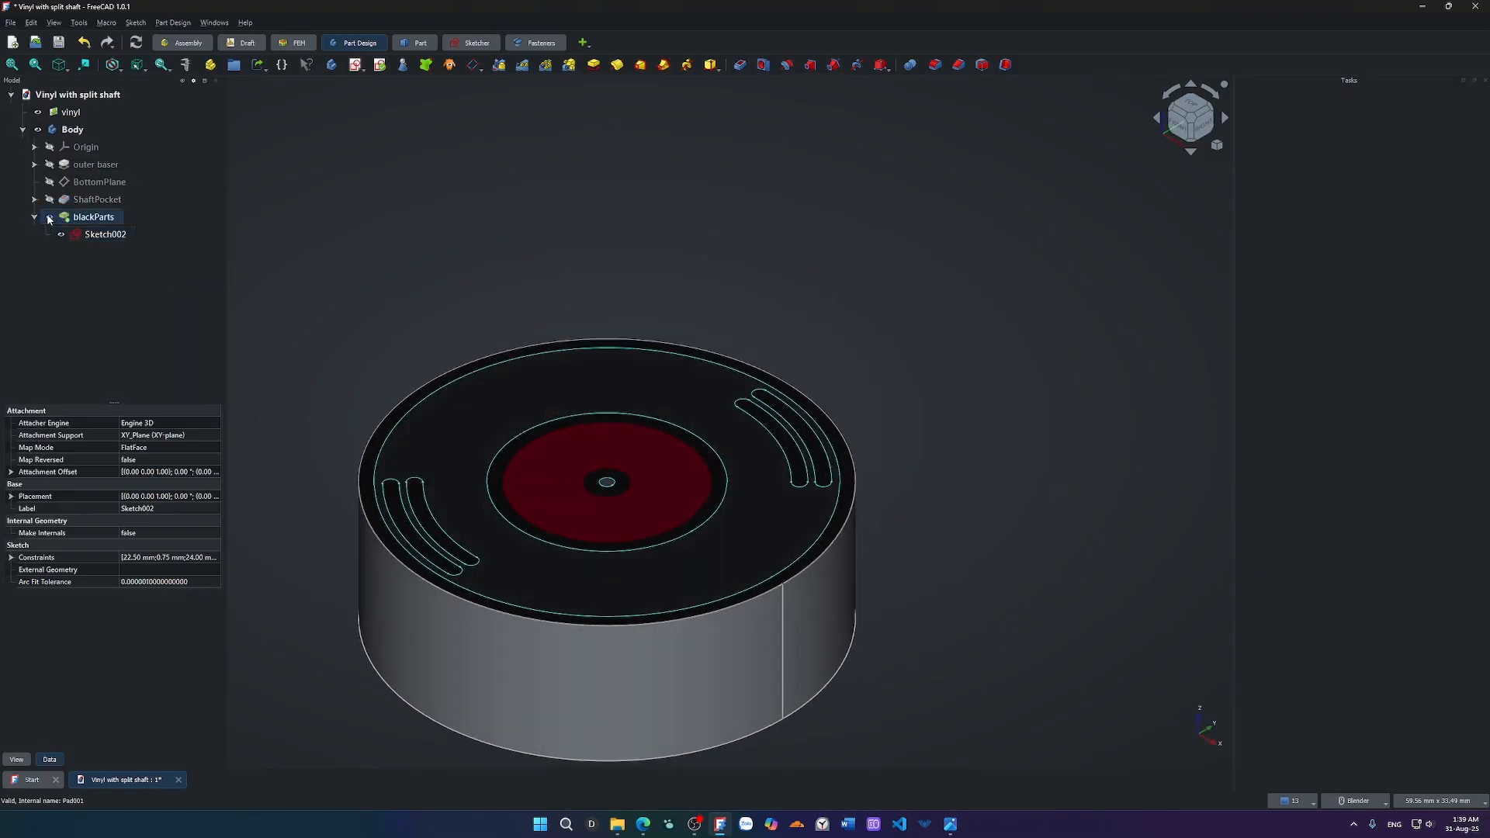
{"action": "left_click", "coordinate": [57, 235]}
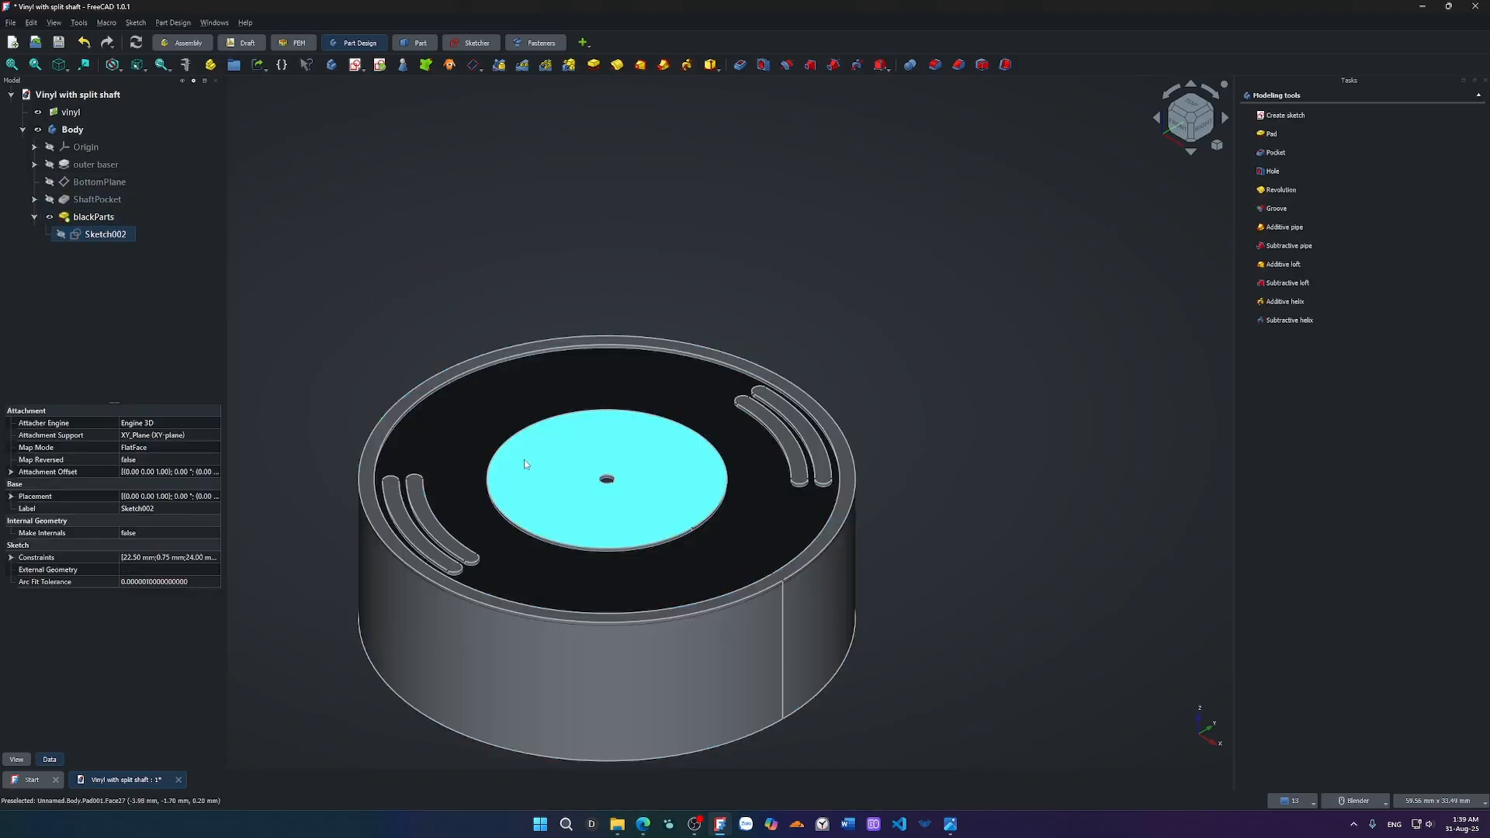
Open Sketch002 for editing and move the 0.75, 10.05, 11.6 and 24 mm diameter labels onto their own circles, clear of the horizontal axis.
{"action": "double_click", "coordinate": [109, 237]}
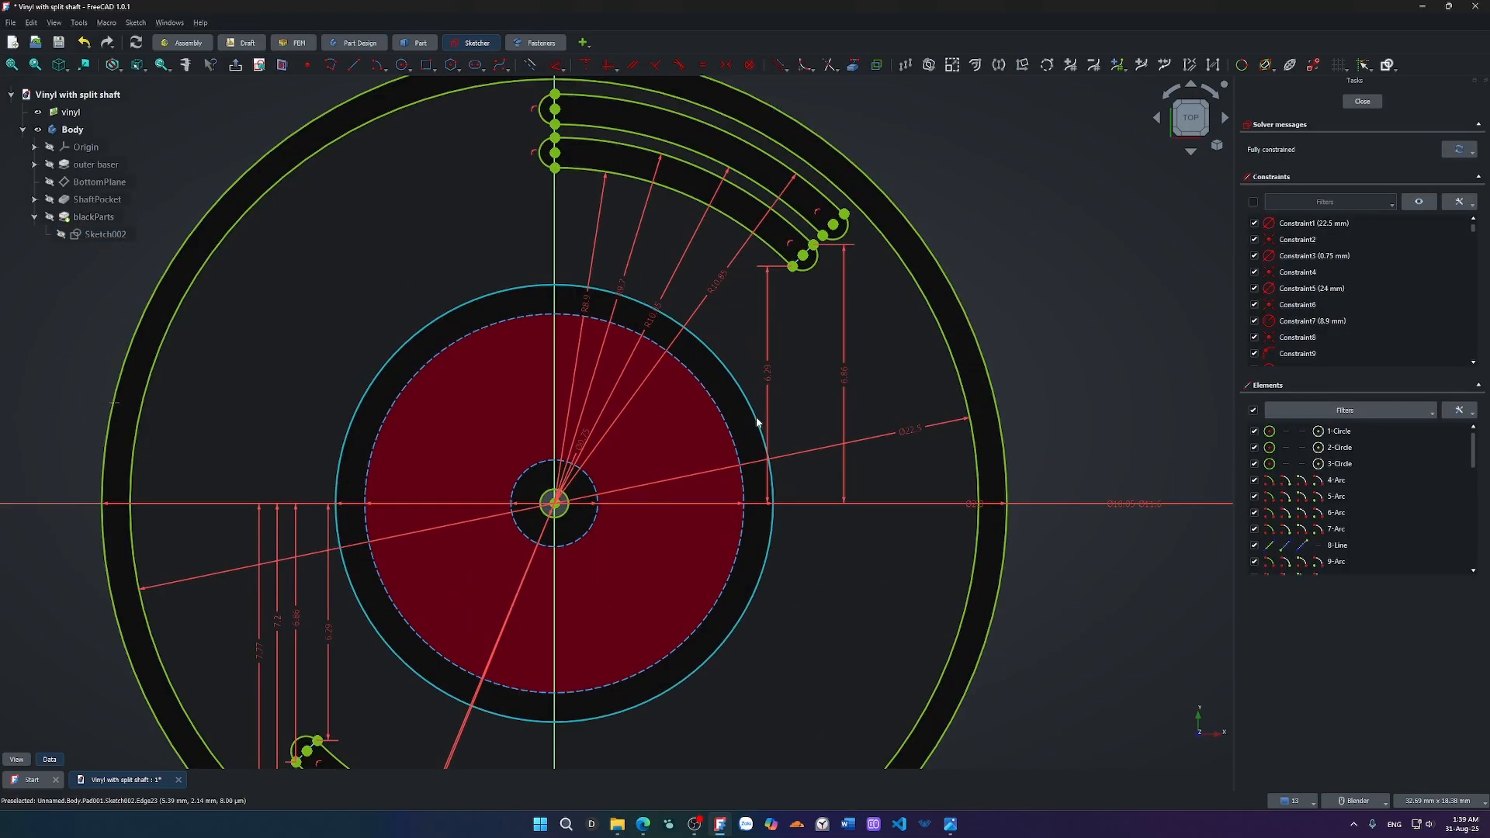
{"action": "left_click_drag", "start_coordinate": [584, 437], "coordinate": [568, 515]}
{"action": "left_click_drag", "start_coordinate": [1111, 500], "coordinate": [611, 582]}
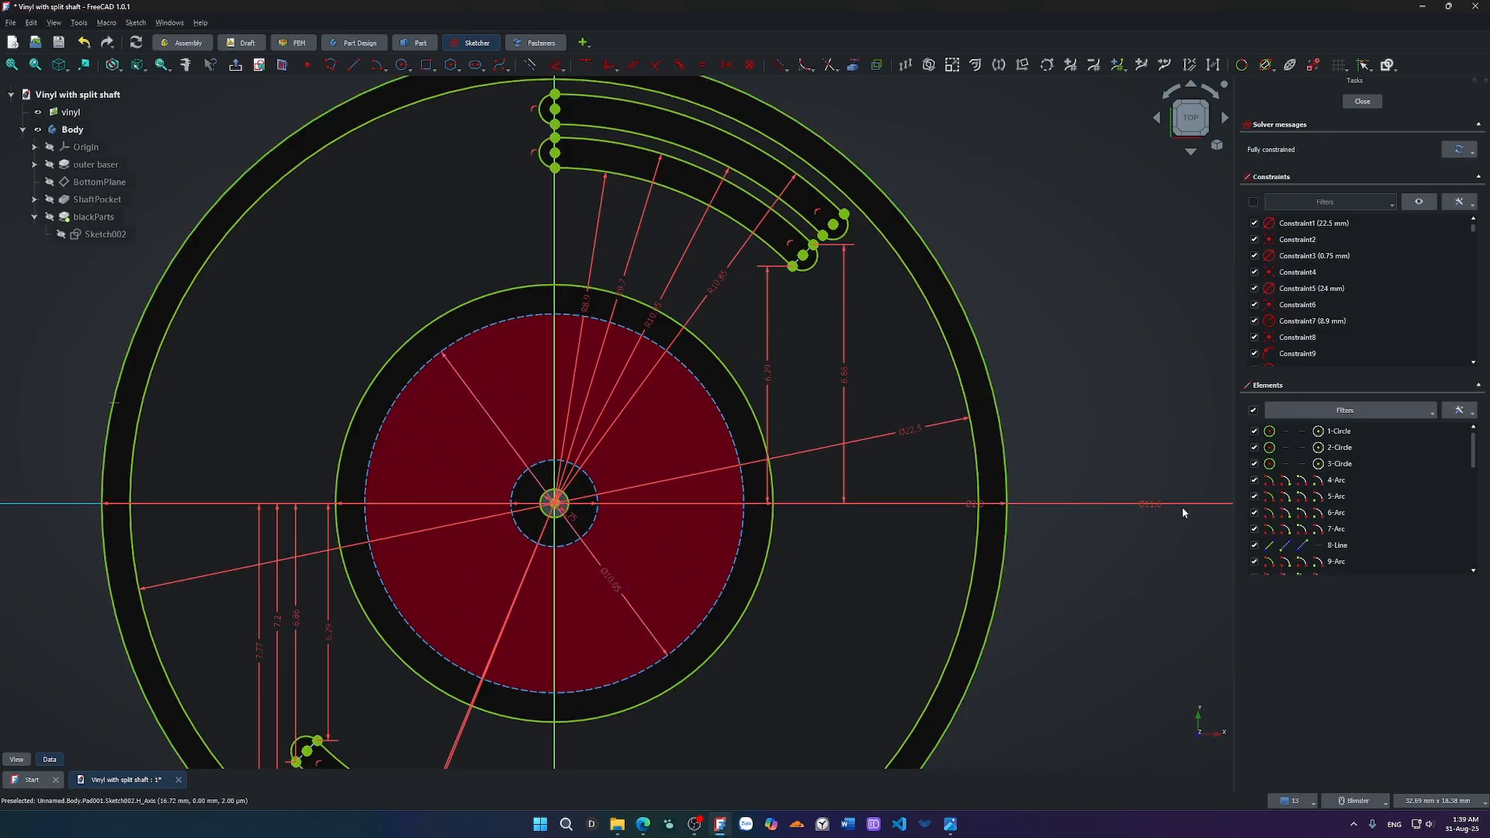
{"action": "left_click_drag", "start_coordinate": [1151, 506], "coordinate": [596, 626]}
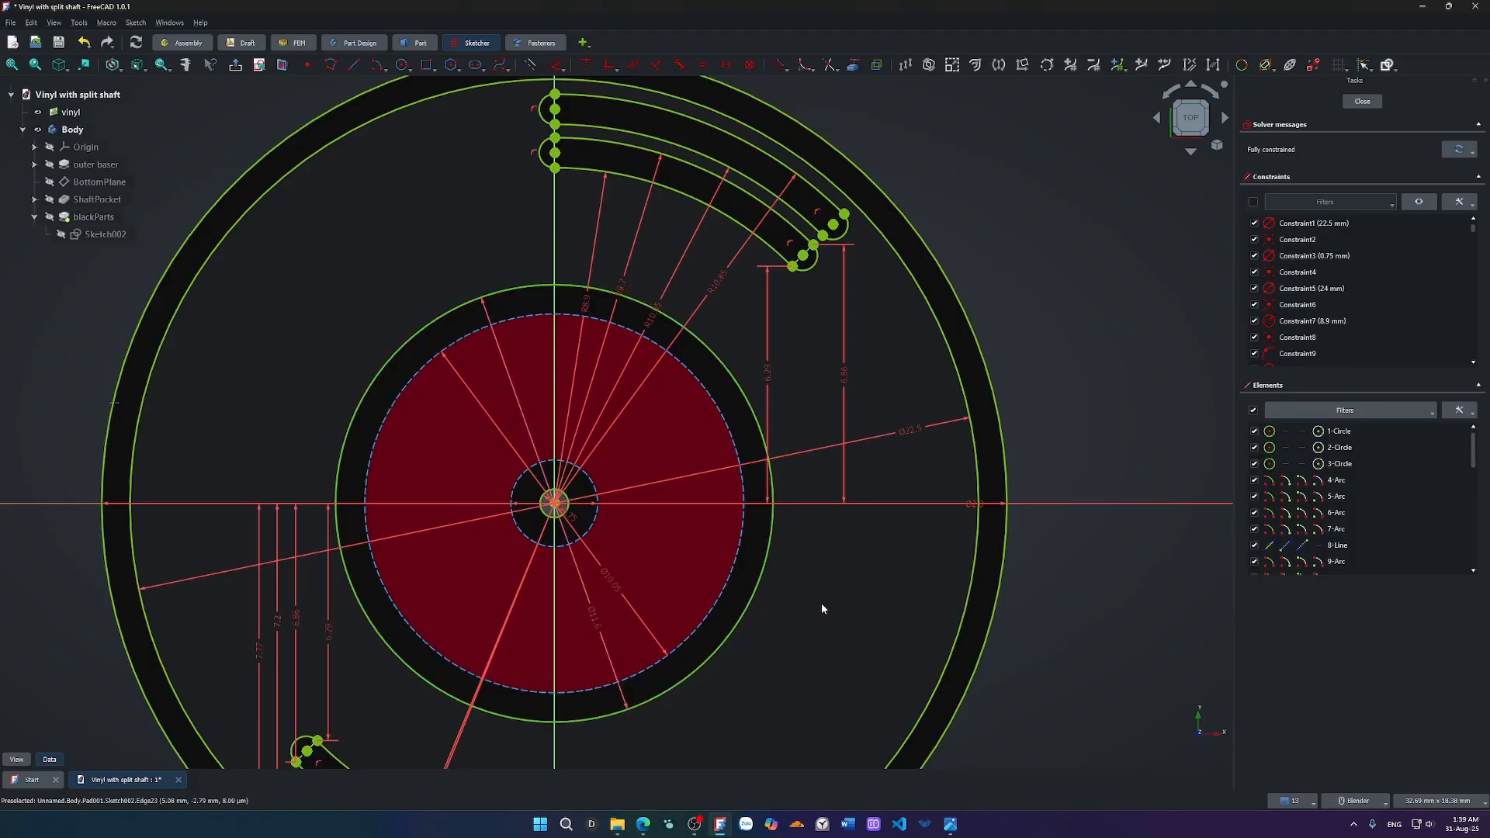
{"action": "scroll", "coordinate": [821, 603], "scroll_direction": "down", "scroll_amount": 4}
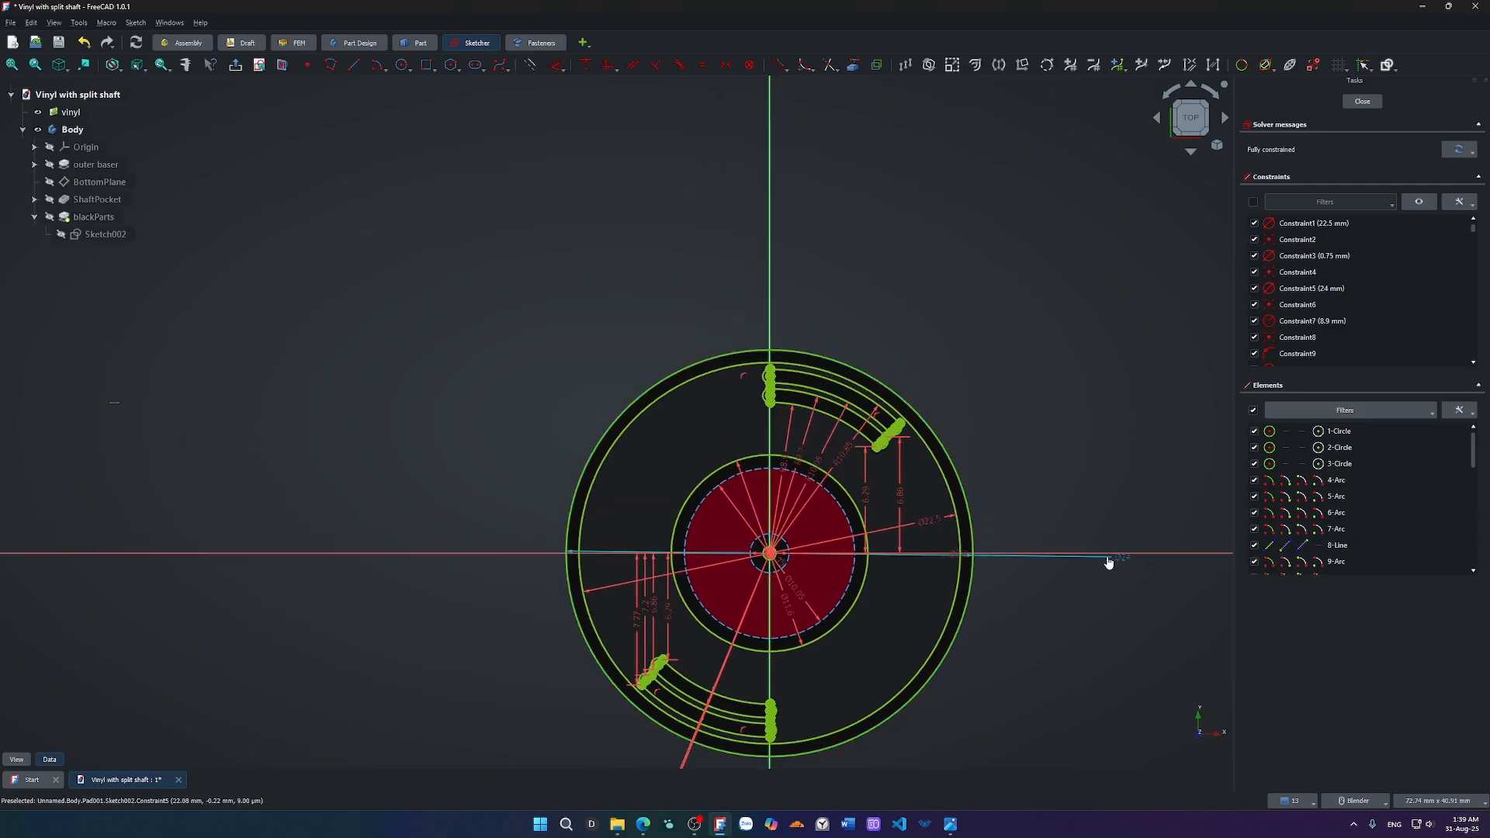
{"action": "left_click_drag", "start_coordinate": [1108, 562], "coordinate": [828, 585]}
Move the 24 mm diameter label out beside the outer circle and the 2.3 mm label inside the centre ring, and close the sketch.
{"action": "scroll", "coordinate": [832, 588], "scroll_direction": "up", "scroll_amount": 5}
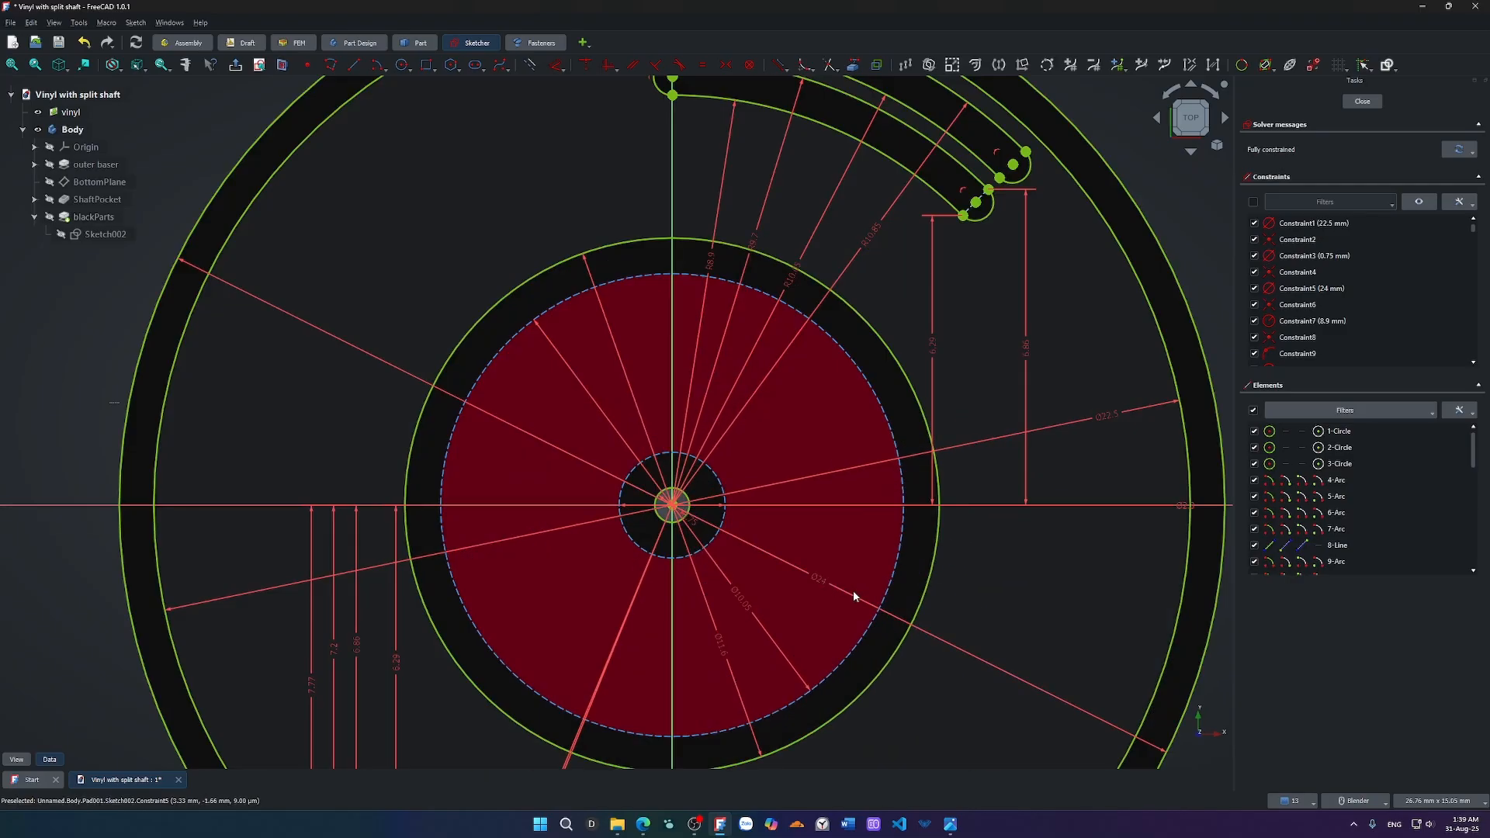
{"action": "scroll", "coordinate": [773, 563], "scroll_direction": "up", "scroll_amount": 6}
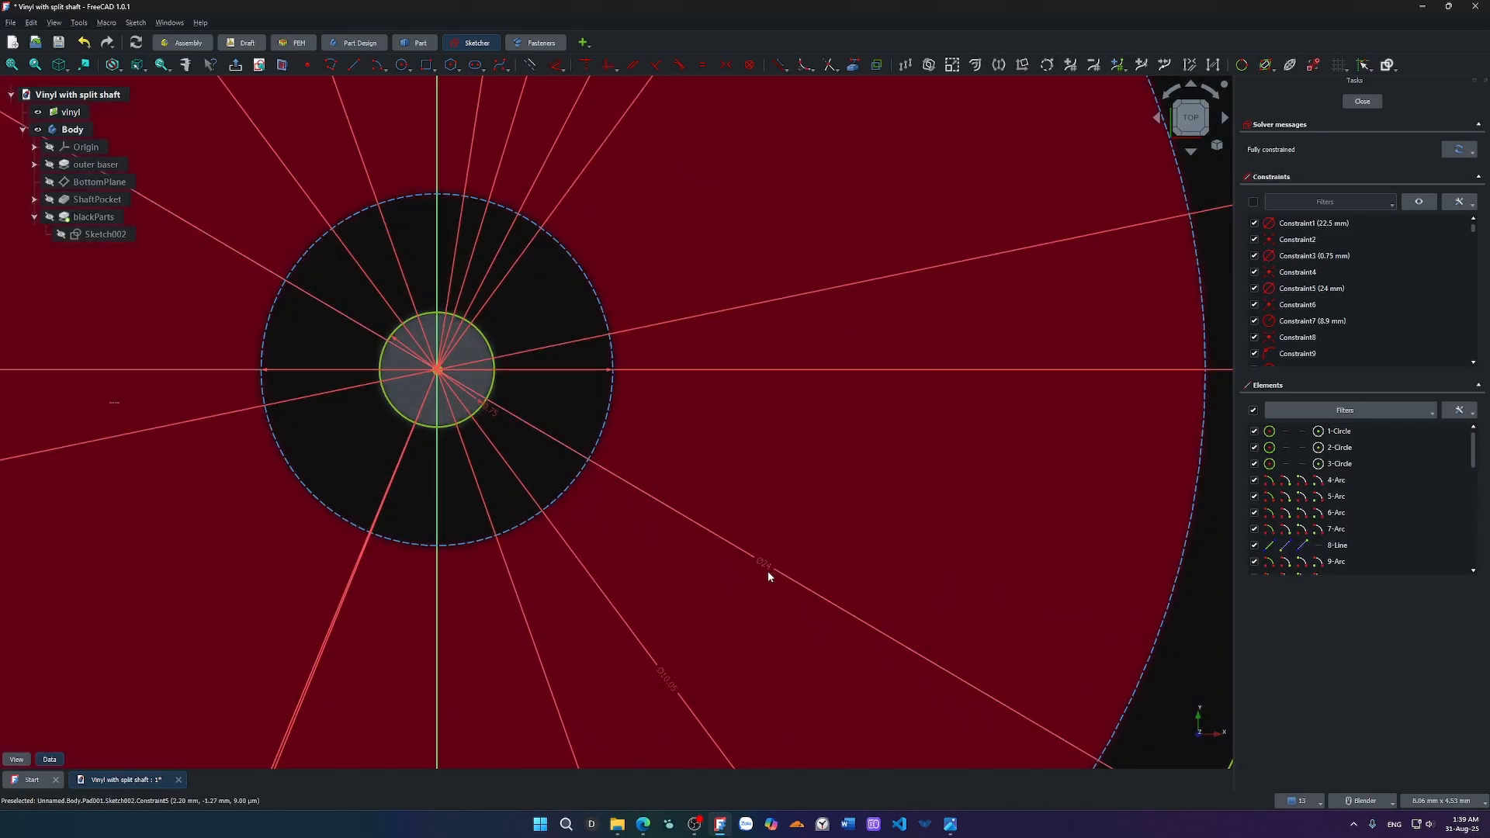
{"action": "scroll", "coordinate": [768, 572], "scroll_direction": "down", "scroll_amount": 2}
{"action": "scroll", "coordinate": [768, 575], "scroll_direction": "down", "scroll_amount": 5}
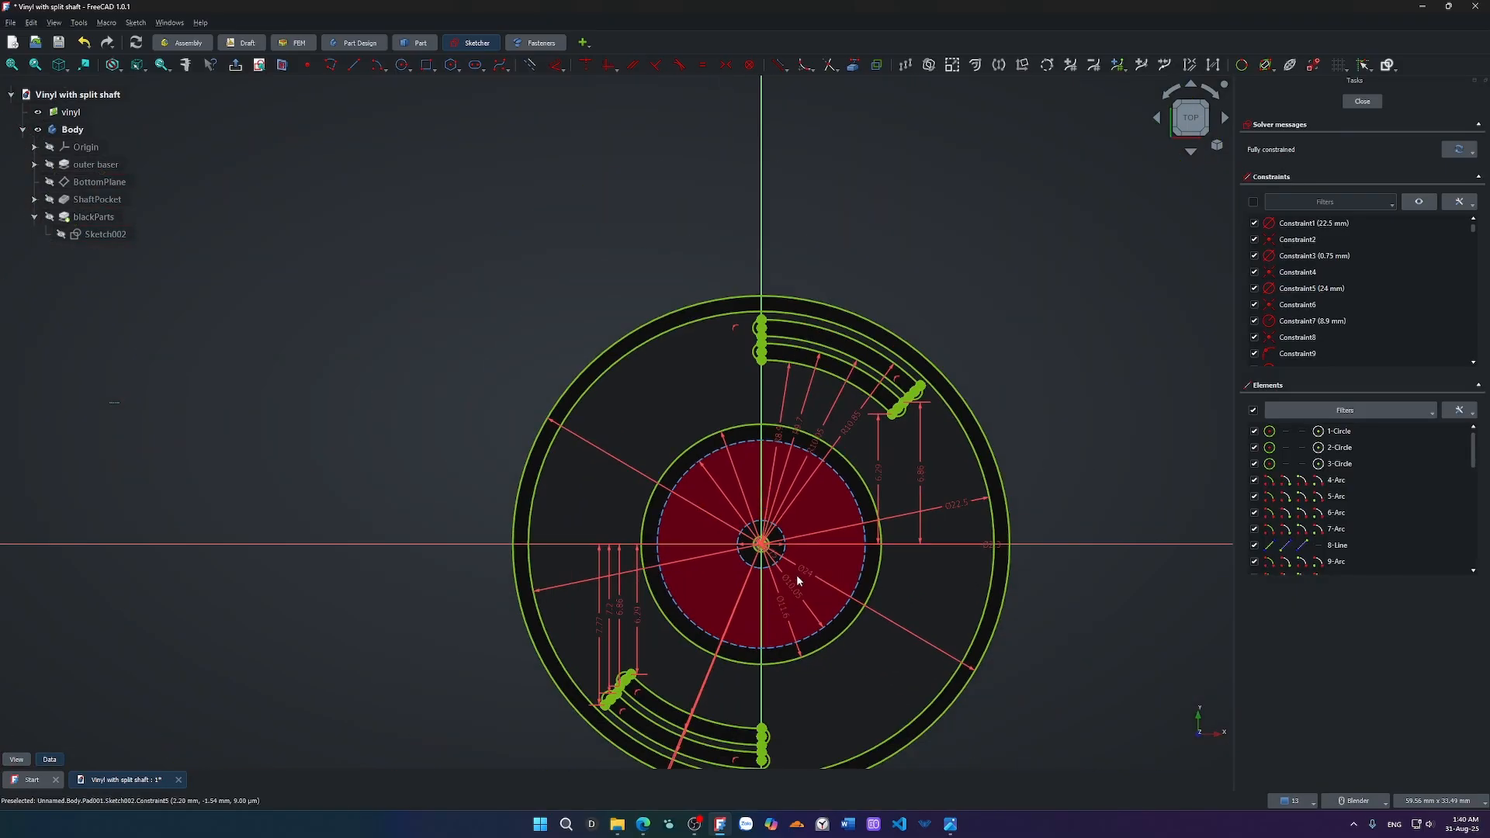
{"action": "left_click_drag", "start_coordinate": [804, 573], "coordinate": [960, 611]}
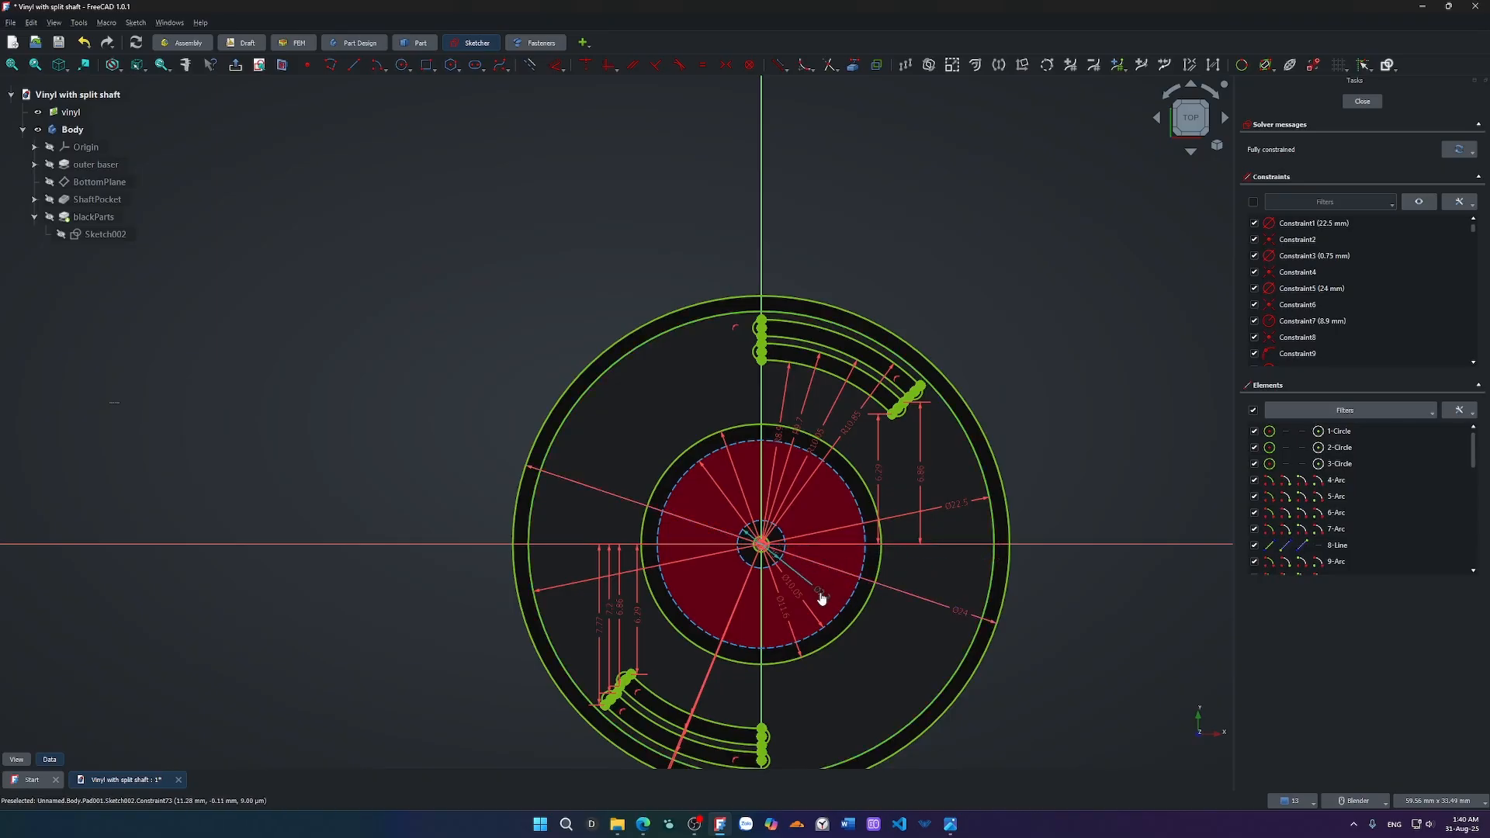
{"action": "scroll", "coordinate": [793, 576], "scroll_direction": "up", "scroll_amount": 5}
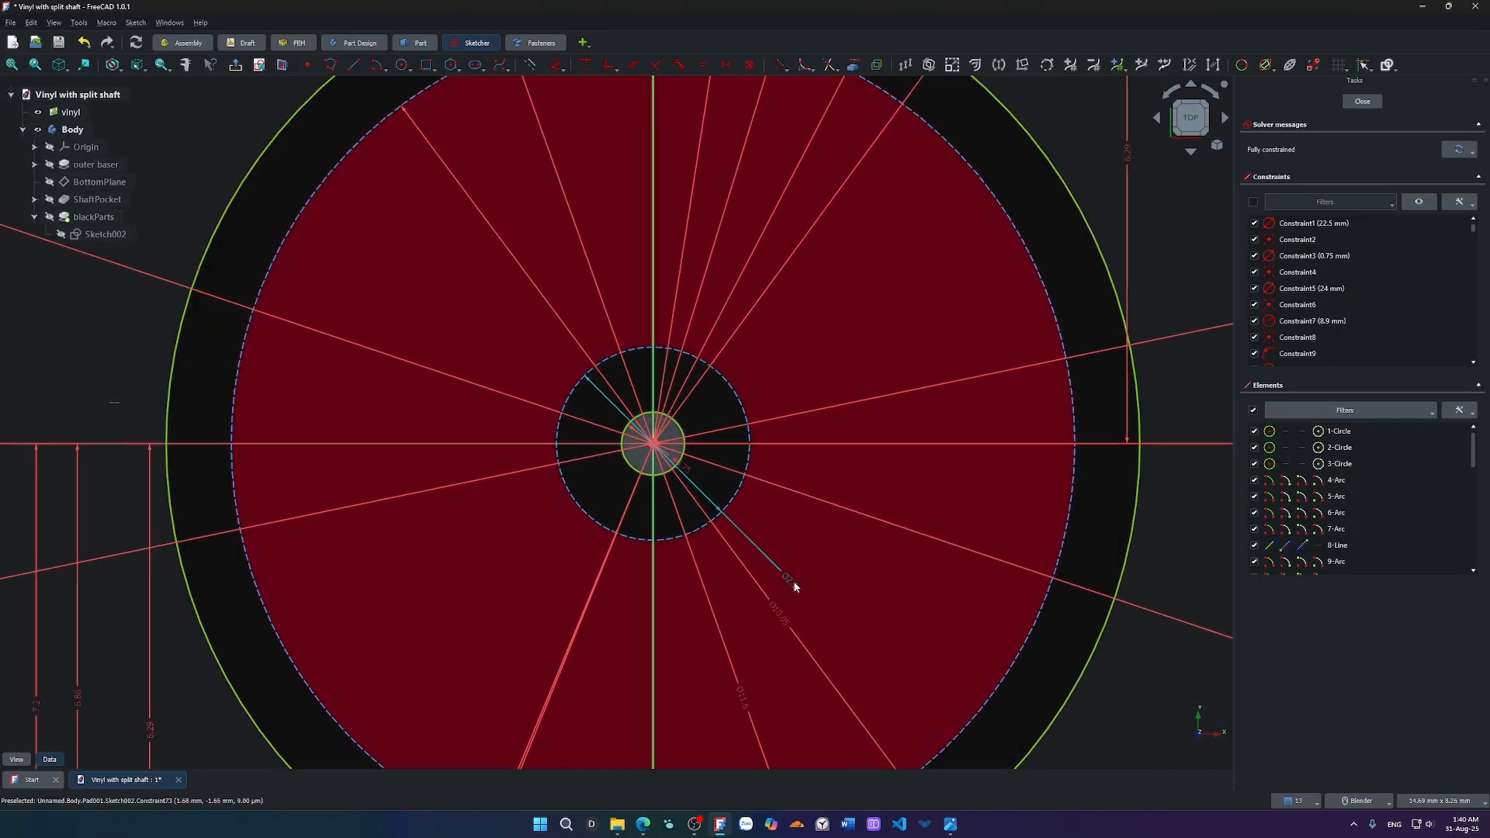
{"action": "left_click_drag", "start_coordinate": [800, 558], "coordinate": [708, 498]}
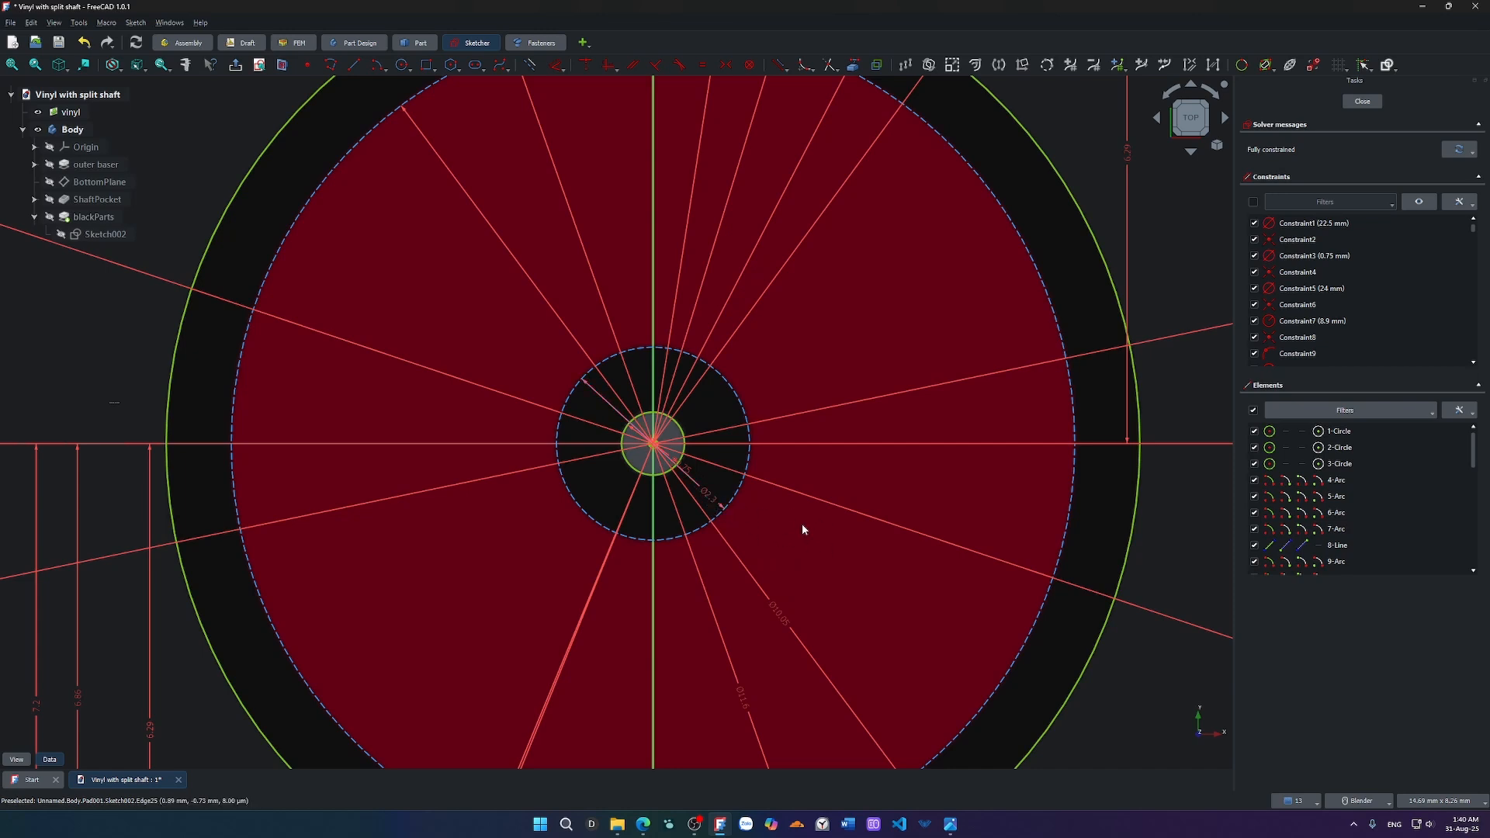
{"action": "left_click", "coordinate": [1372, 103]}
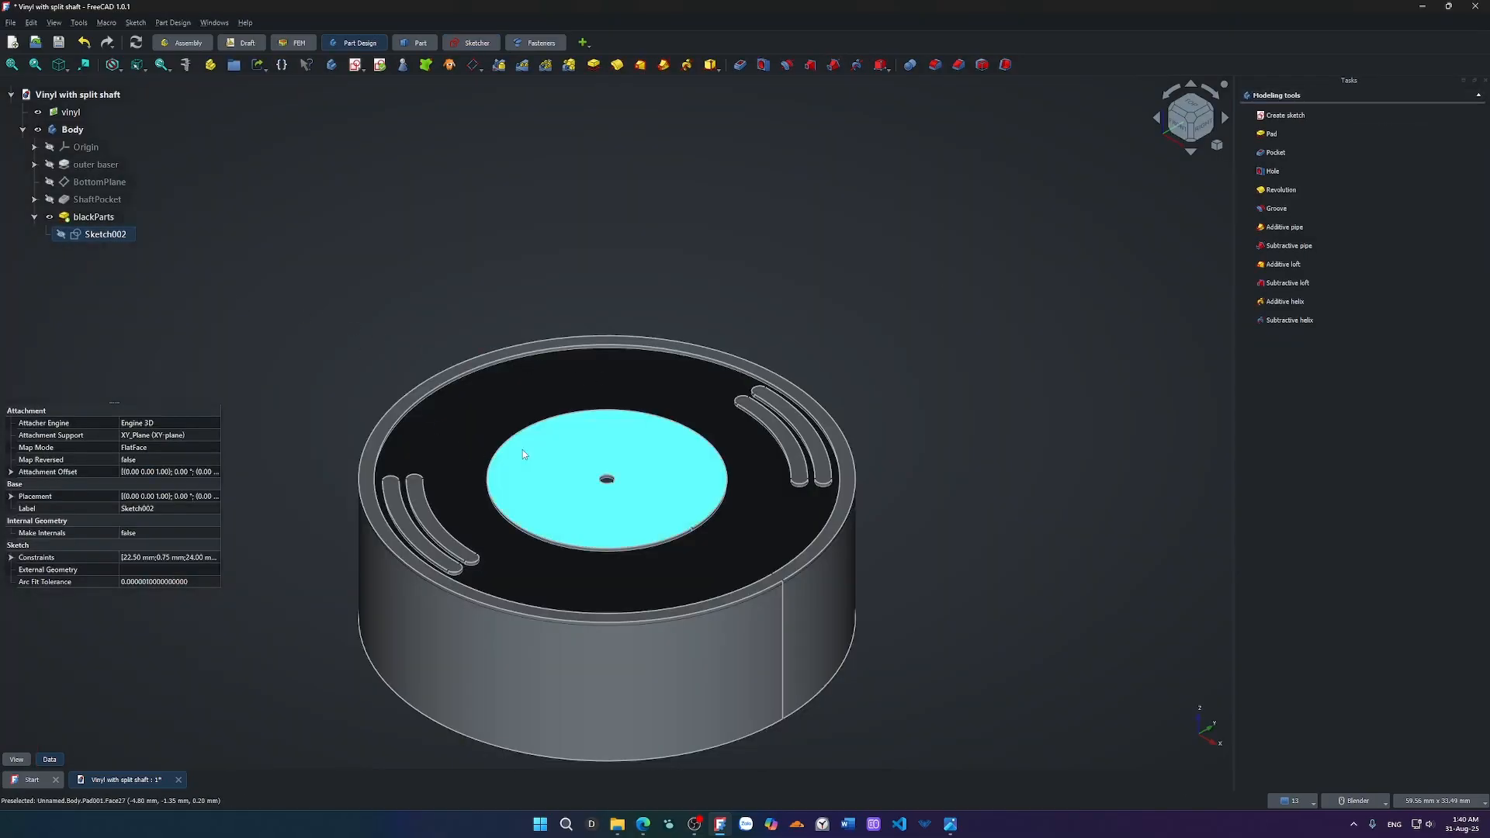
Create a datum plane attached to the top face of the raised central disc of blackParts, with zero offset.
{"action": "left_click", "coordinate": [547, 459]}
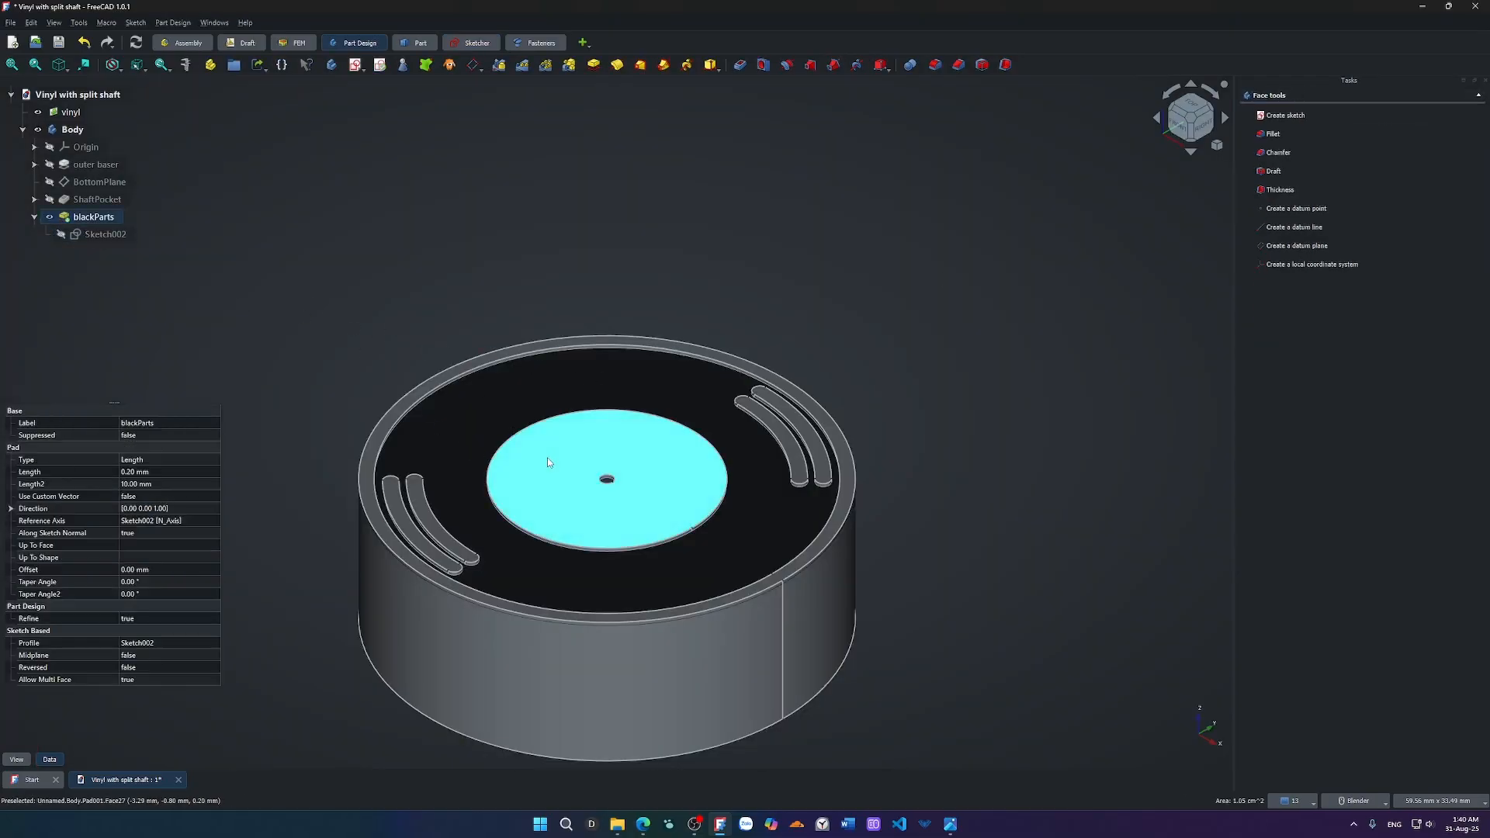
{"action": "key", "text": "d"}
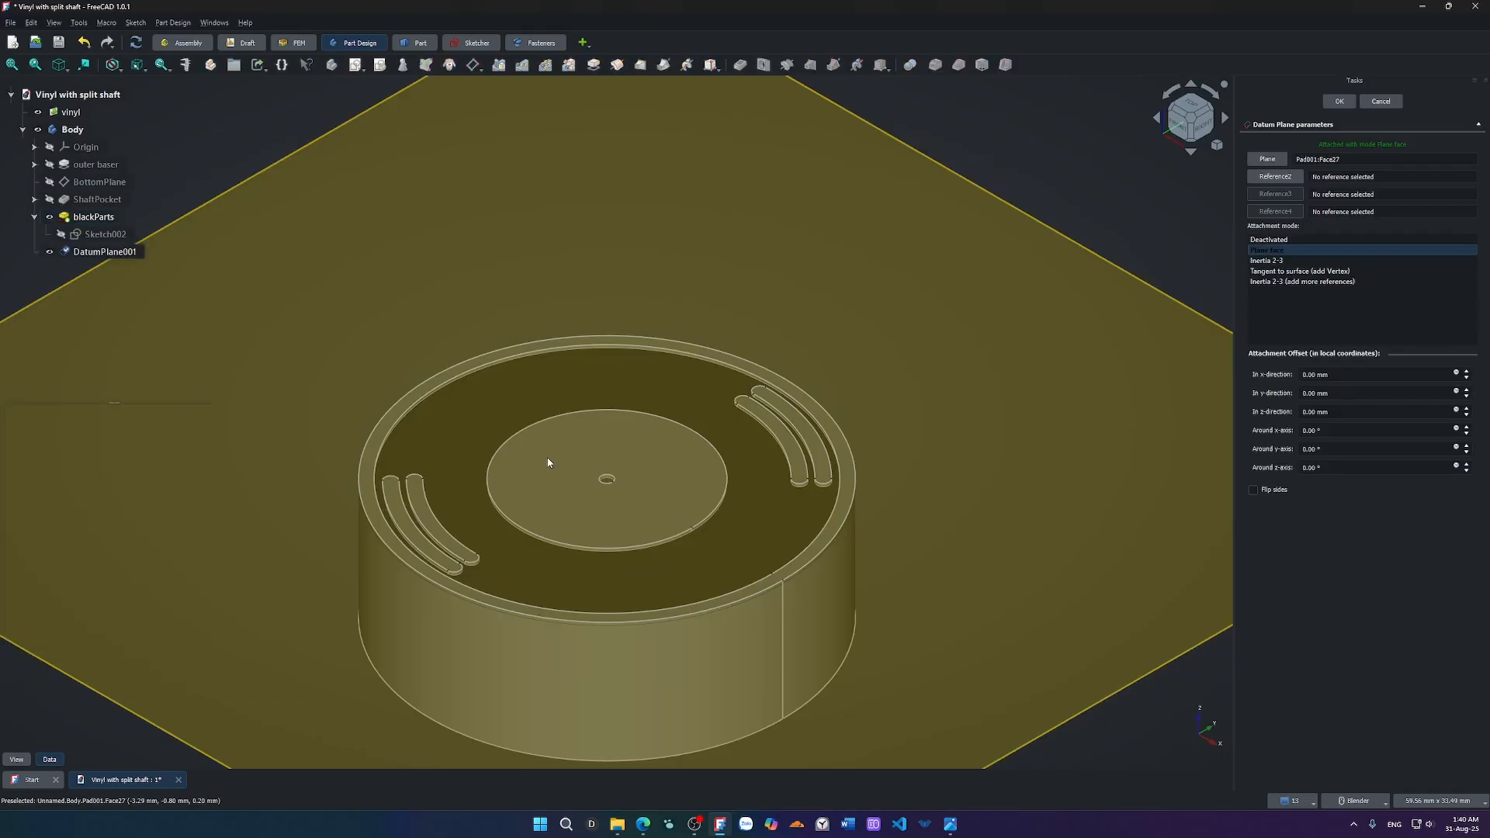
{"action": "left_click", "coordinate": [1339, 101]}
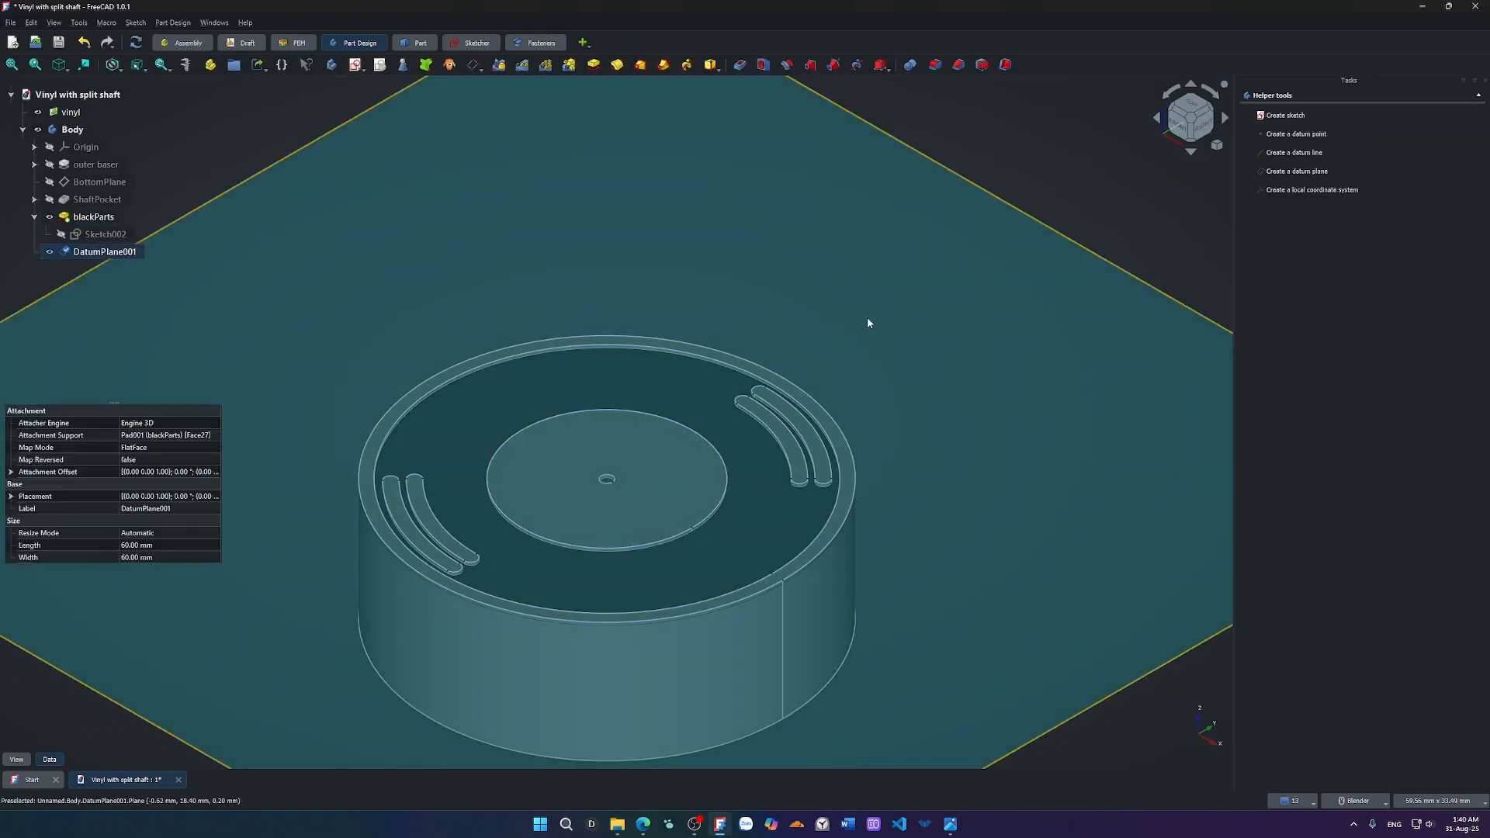
Start a sketch on the new datum plane, hide the plane and draw 10.05 mm and 2.3 mm diameter construction circles centred on the origin.
{"action": "key", "text": "s"}
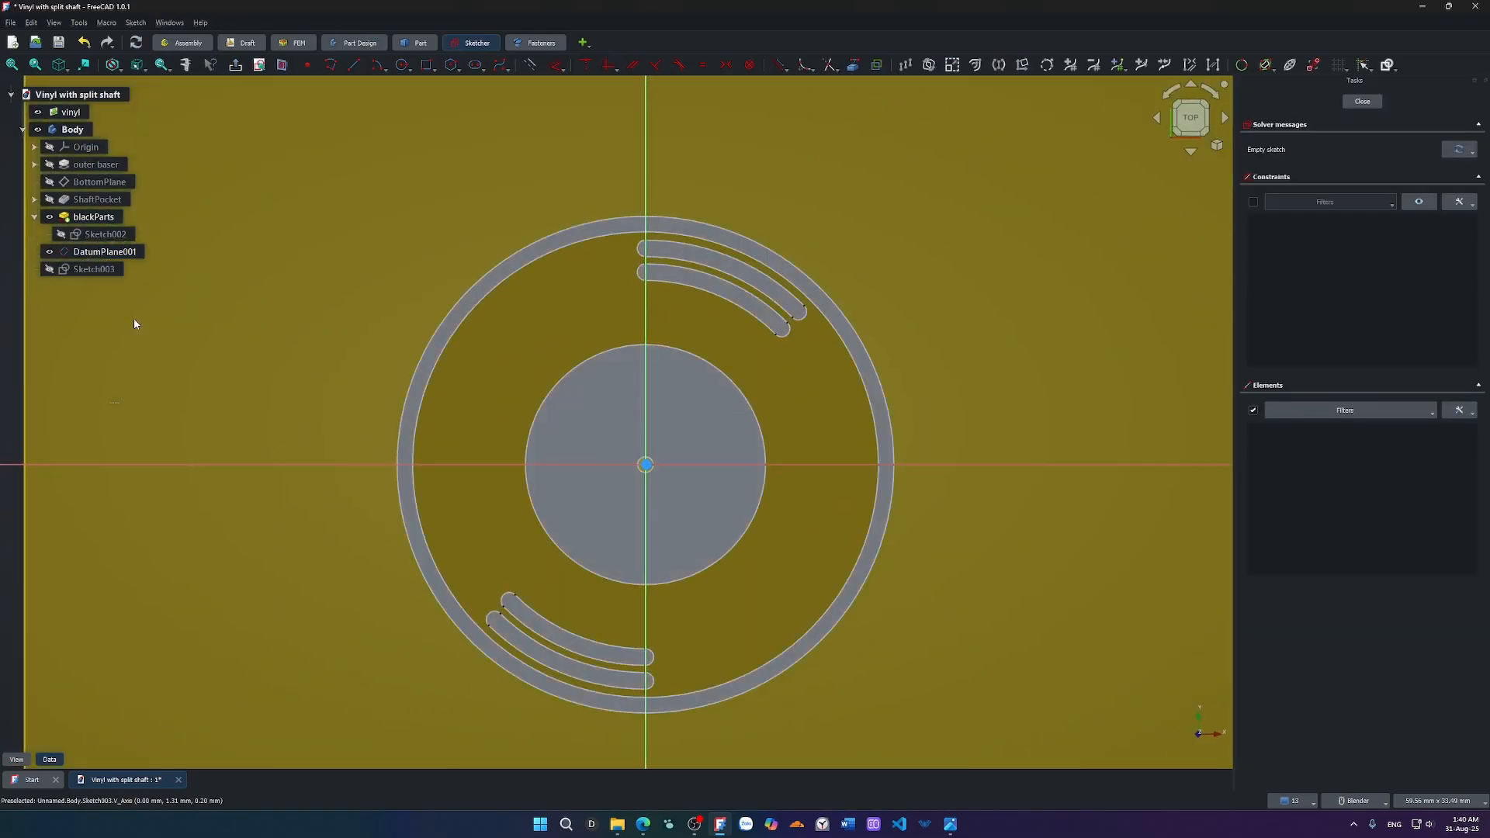
{"action": "scroll", "coordinate": [644, 491], "scroll_direction": "up", "scroll_amount": 5}
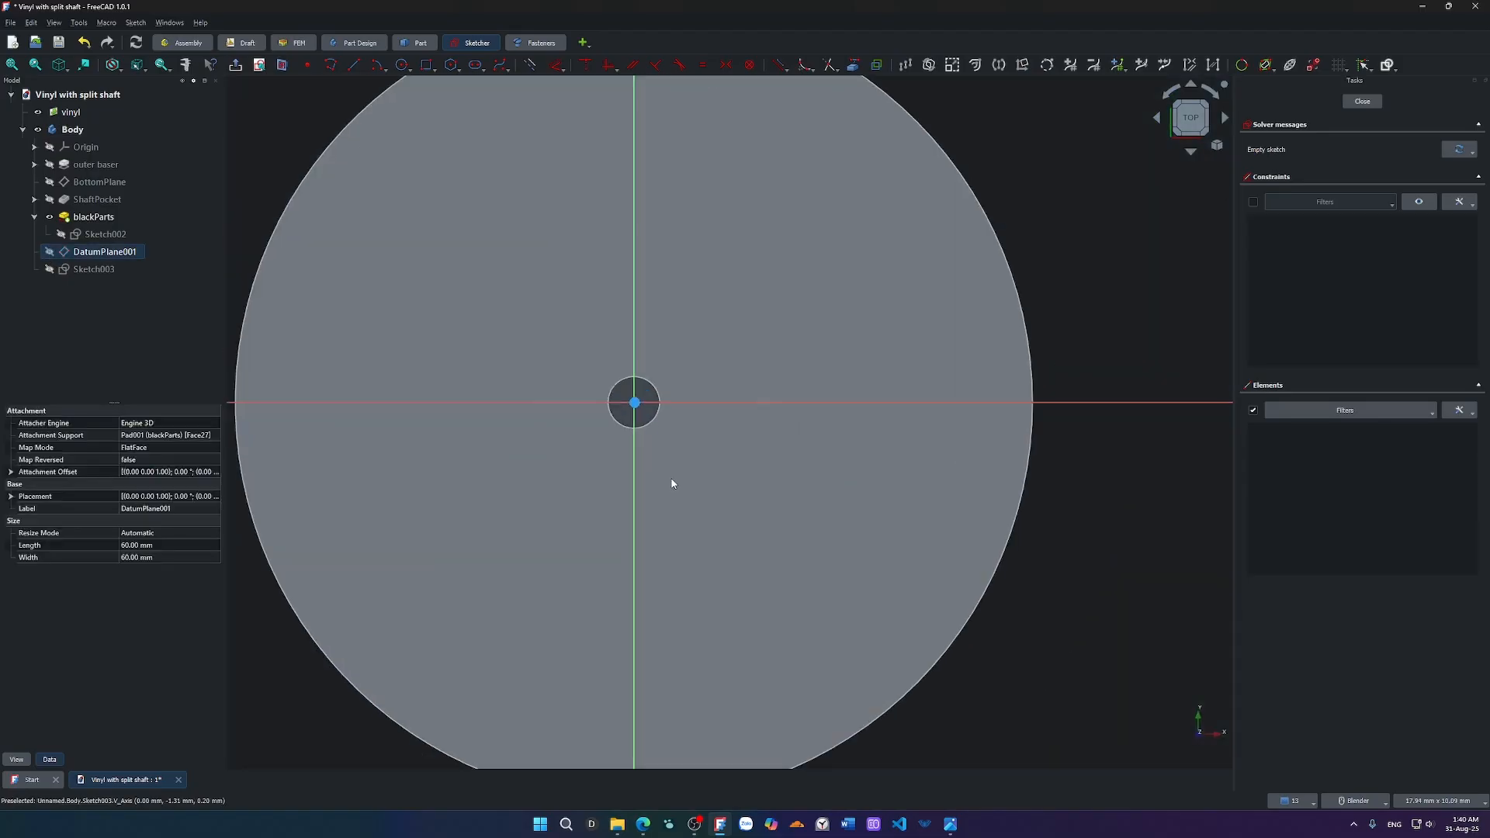
{"action": "scroll", "coordinate": [673, 482], "scroll_direction": "down", "scroll_amount": 2}
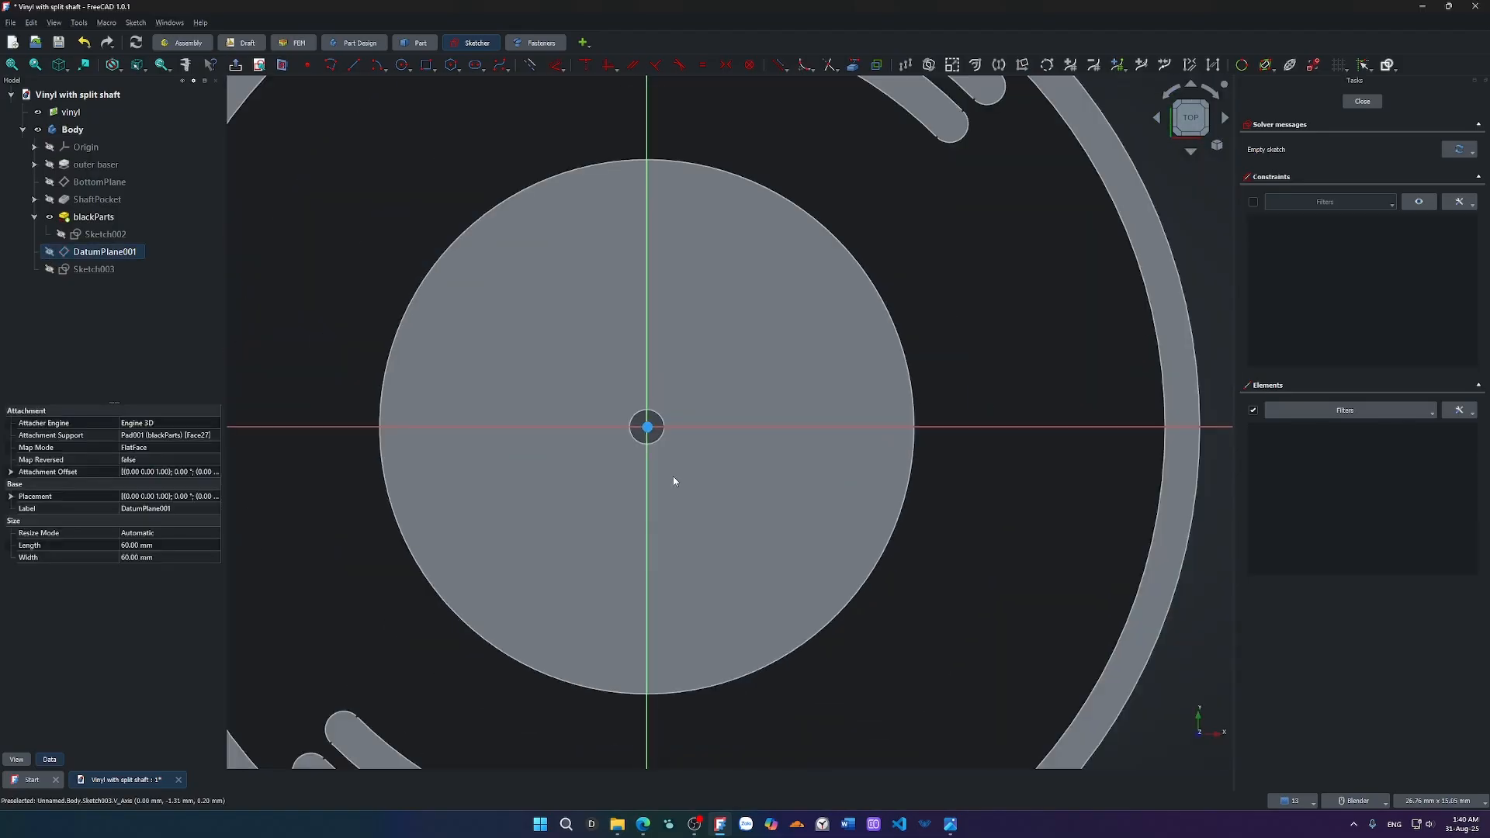
{"action": "key", "text": "g"}
{"action": "key", "text": "c"}
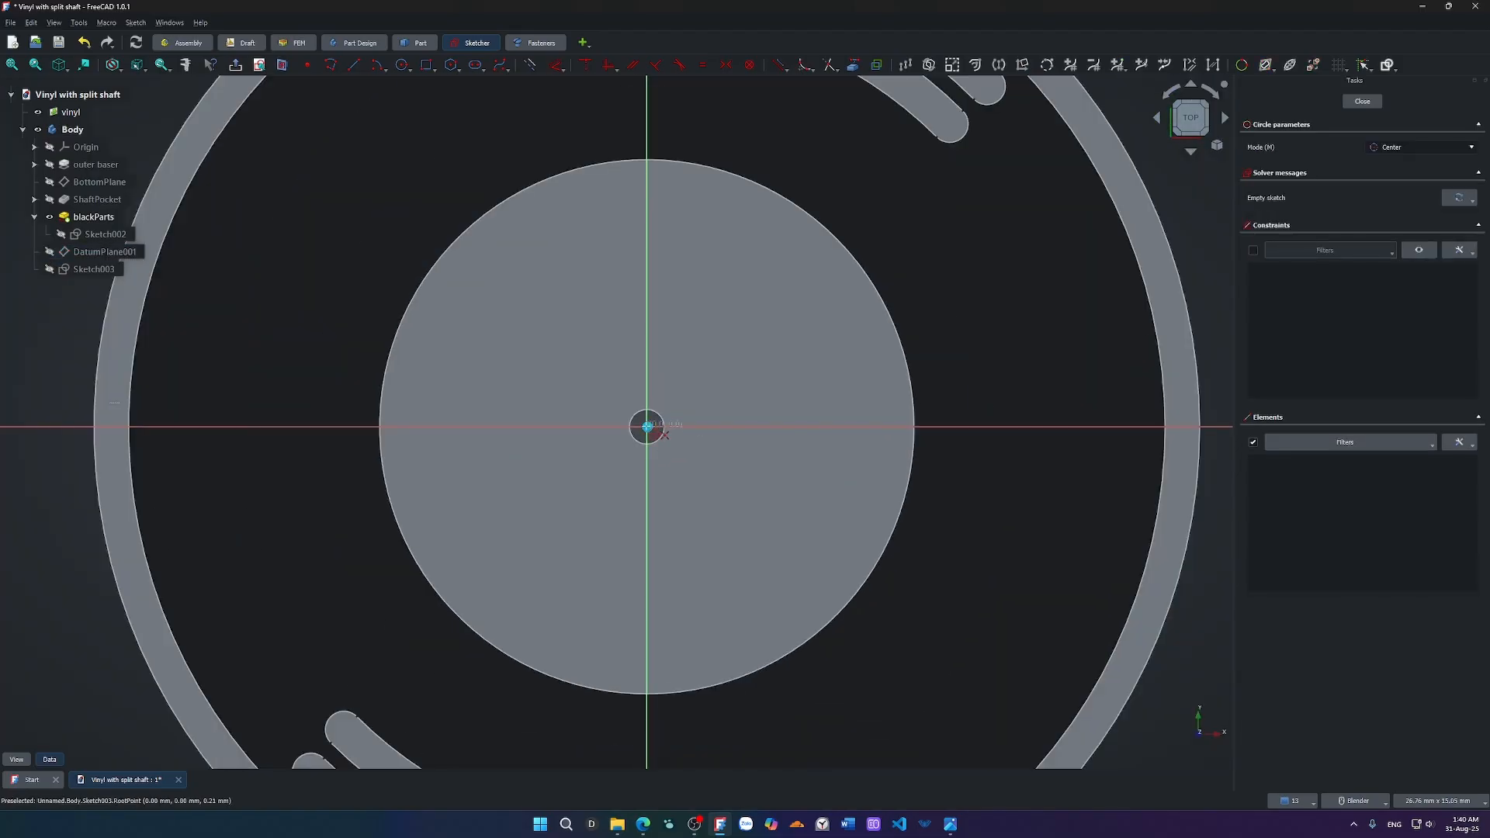
{"action": "left_click", "coordinate": [647, 427]}
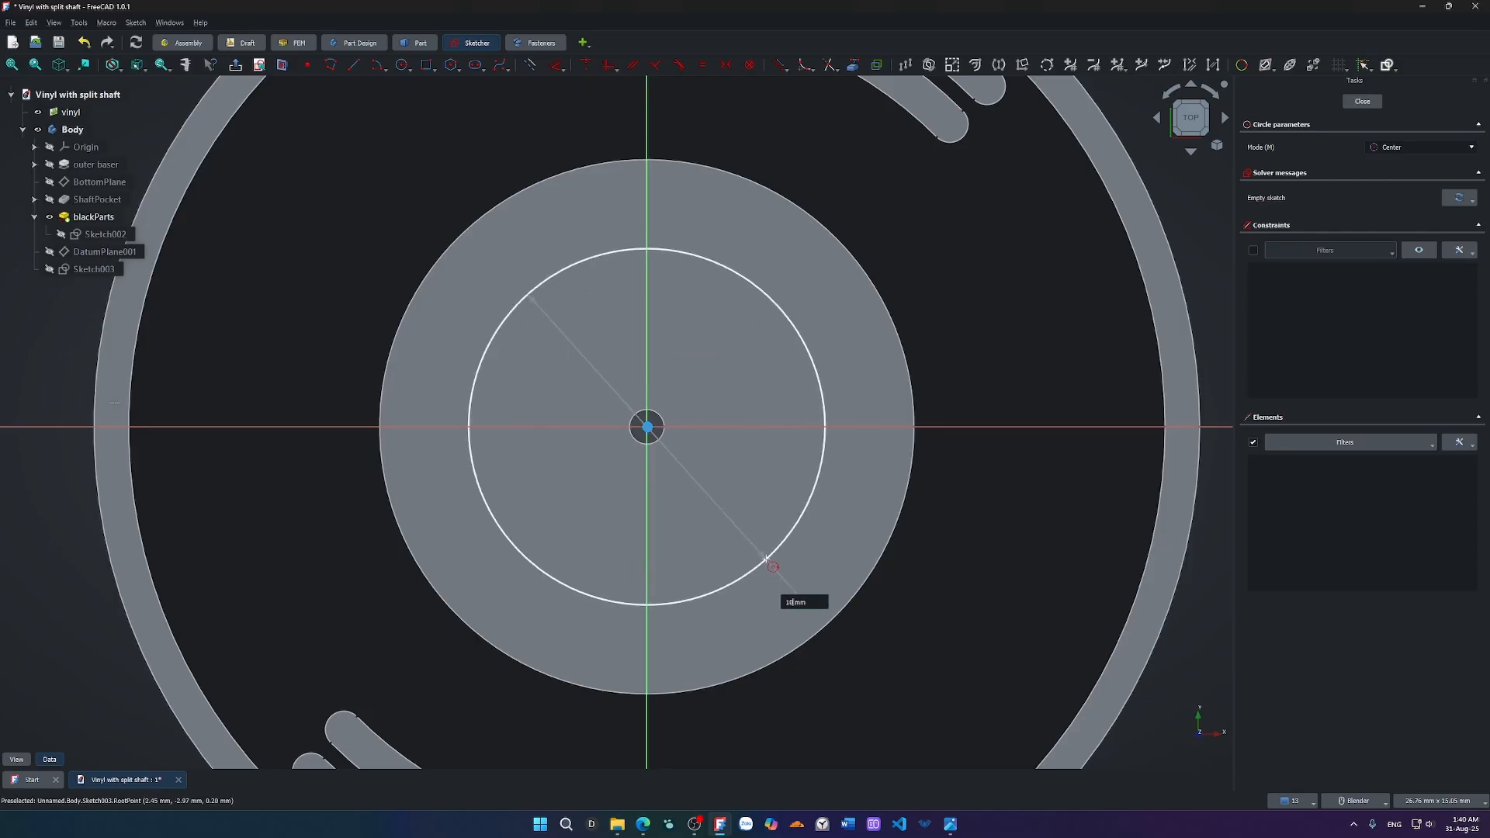
{"action": "type", "text": "10.6"}
{"action": "key", "text": "Return"}
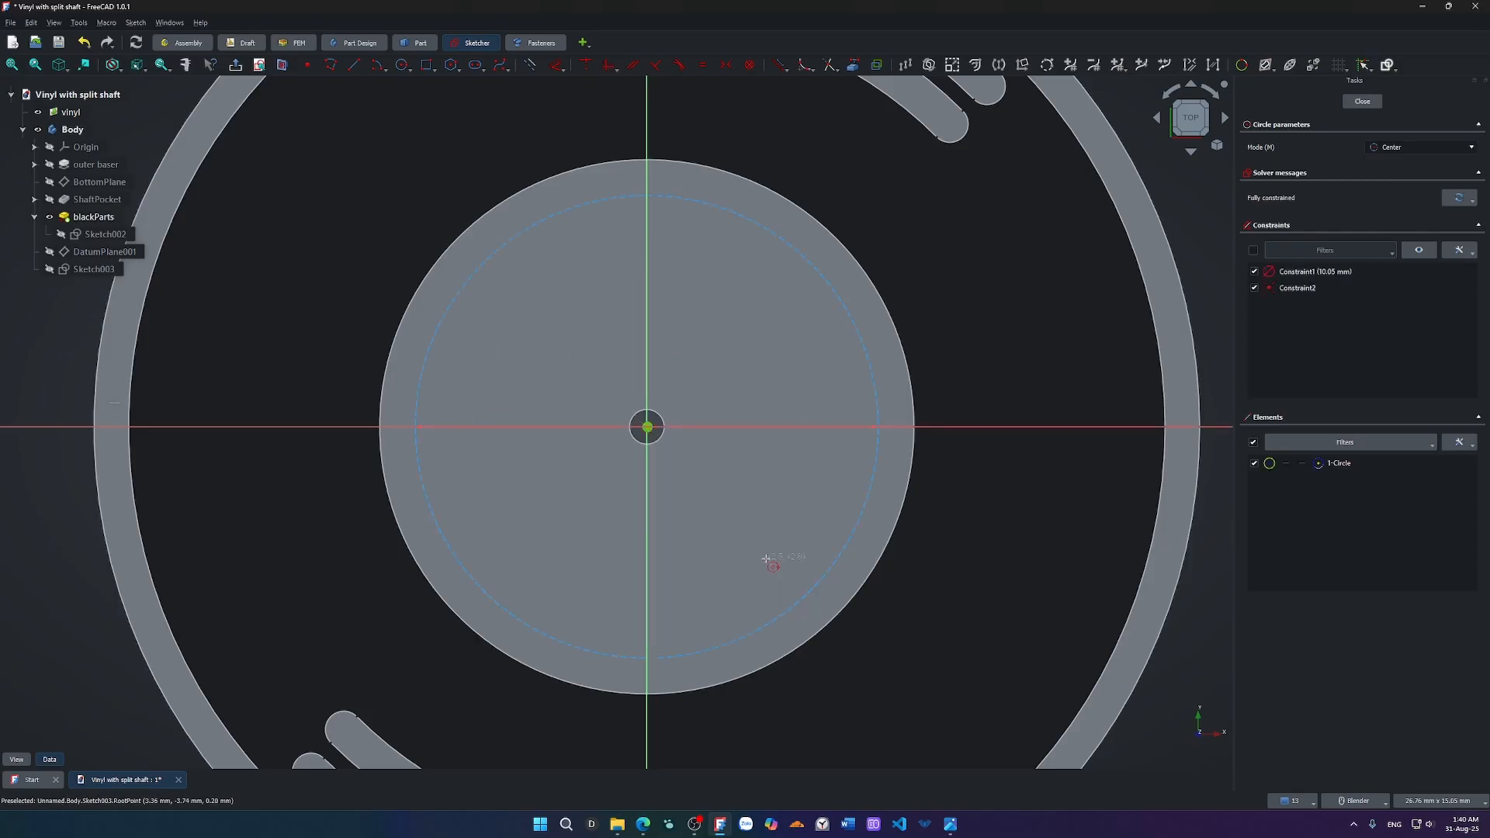
{"action": "left_click", "coordinate": [660, 427]}
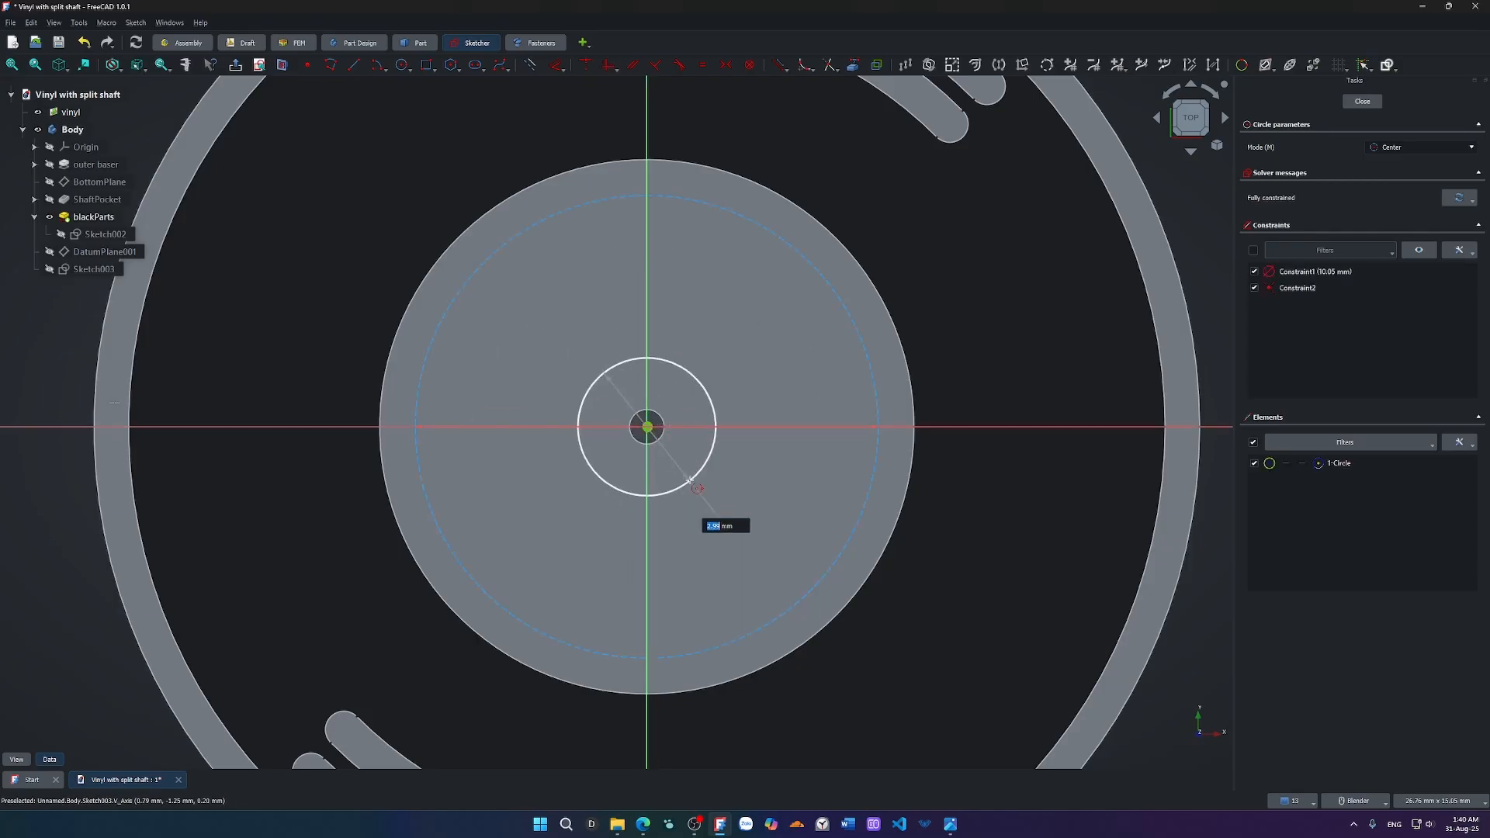
{"action": "type", "text": "2.3"}
{"action": "key", "text": "Return"}
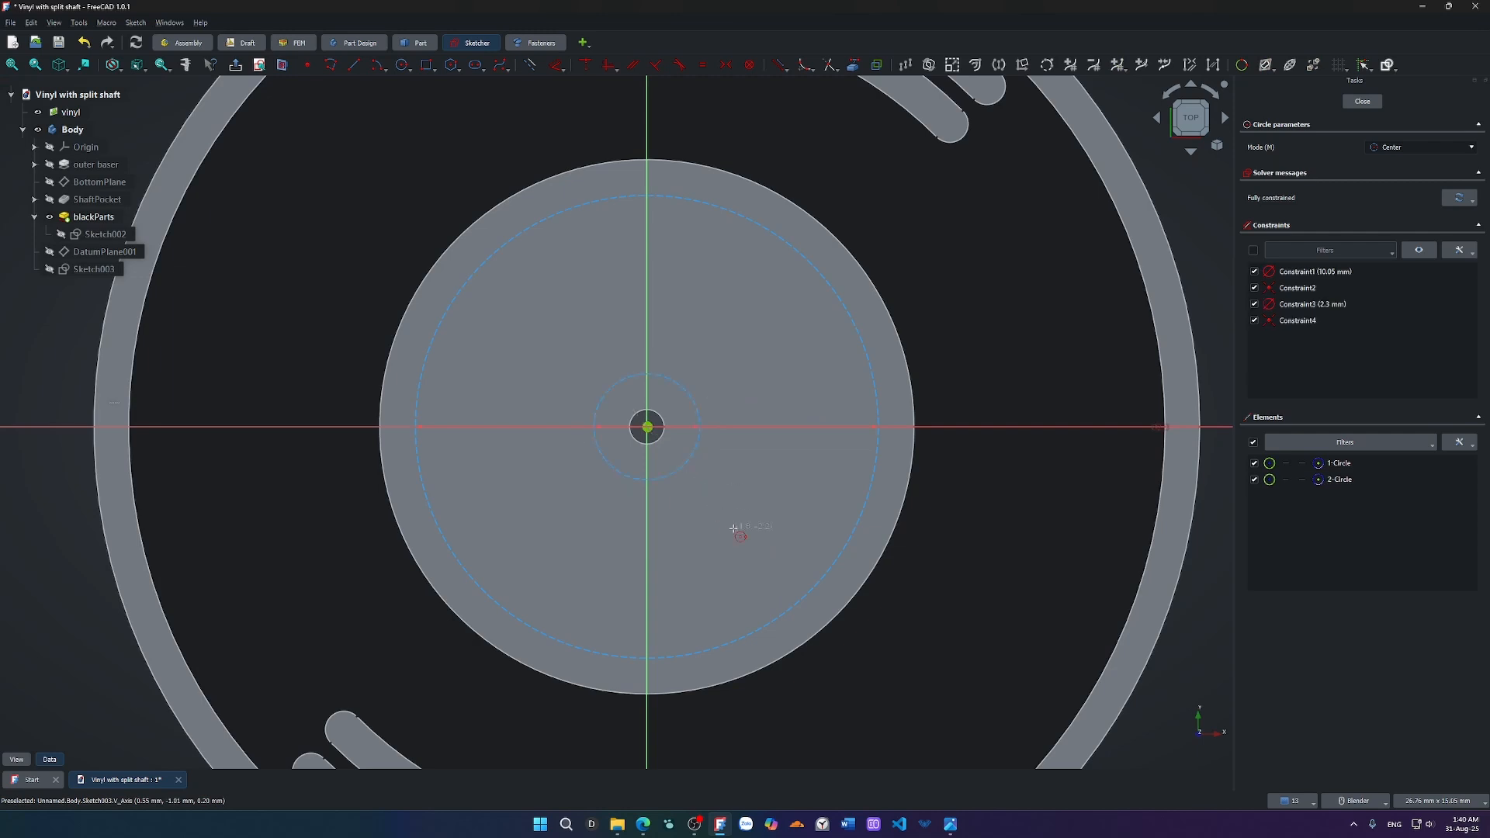
Convert both construction circles to normal geometry and close the sketch.
{"action": "key", "text": "Escape"}
{"action": "left_click", "coordinate": [682, 471]}
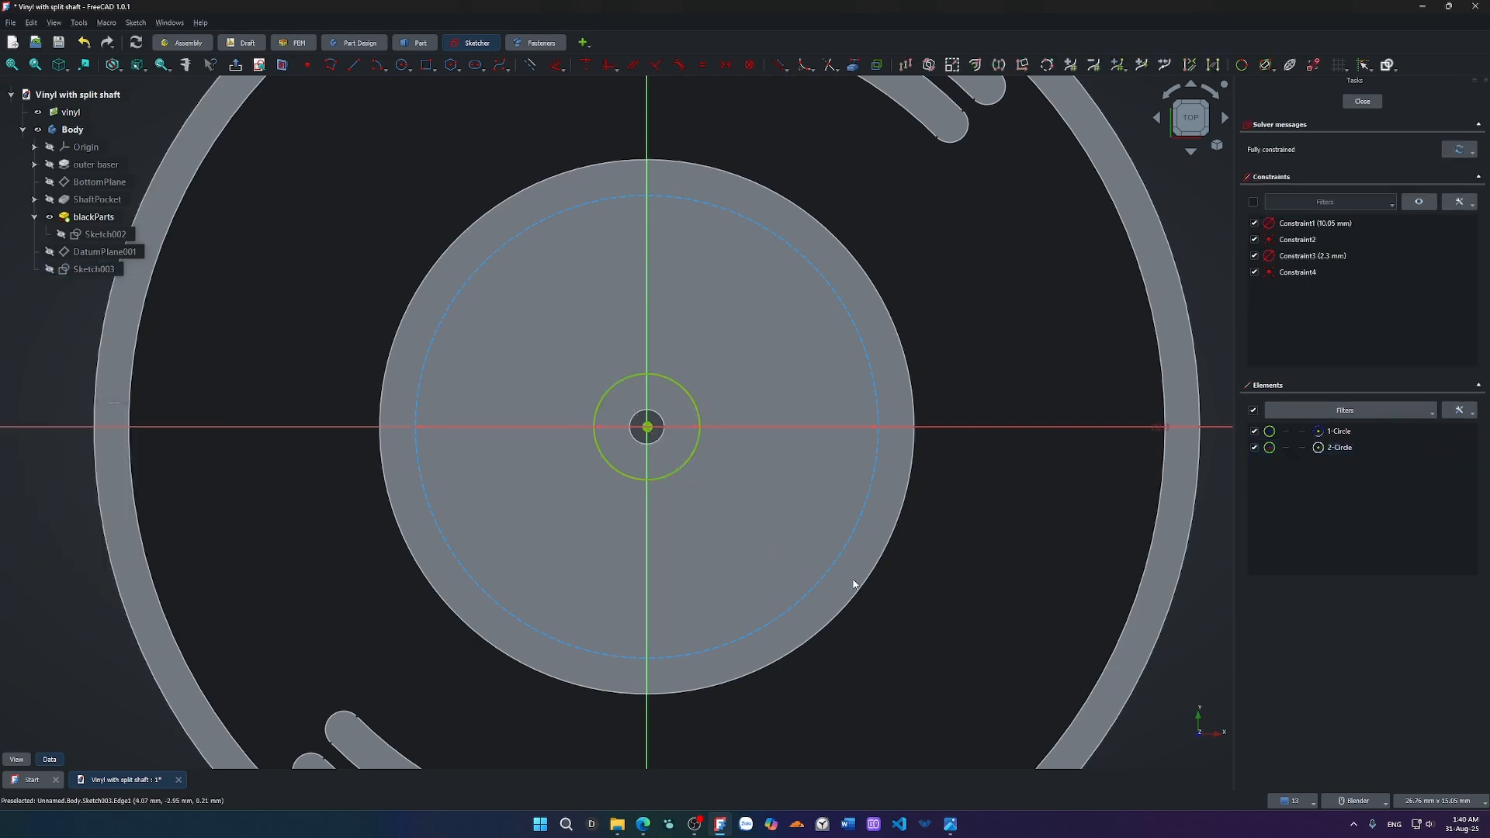
{"action": "left_click", "coordinate": [834, 565]}
{"action": "key", "text": "g"}
{"action": "key", "text": "n"}
{"action": "key", "text": "Escape"}
Pad the ring between the two circles by 0.2 mm.
{"action": "key", "text": "e"}
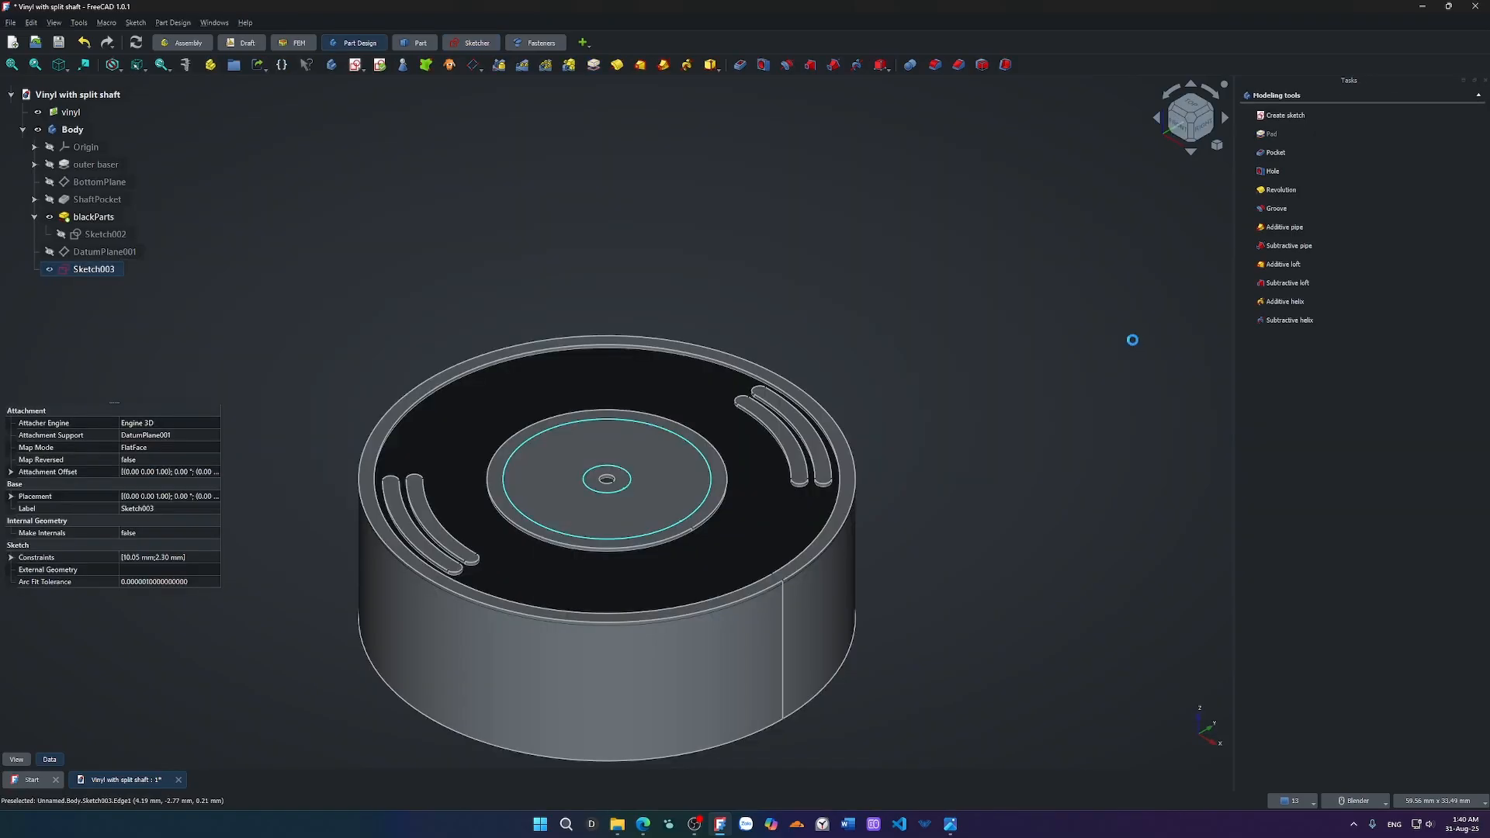
{"action": "type", "text": "0.2"}
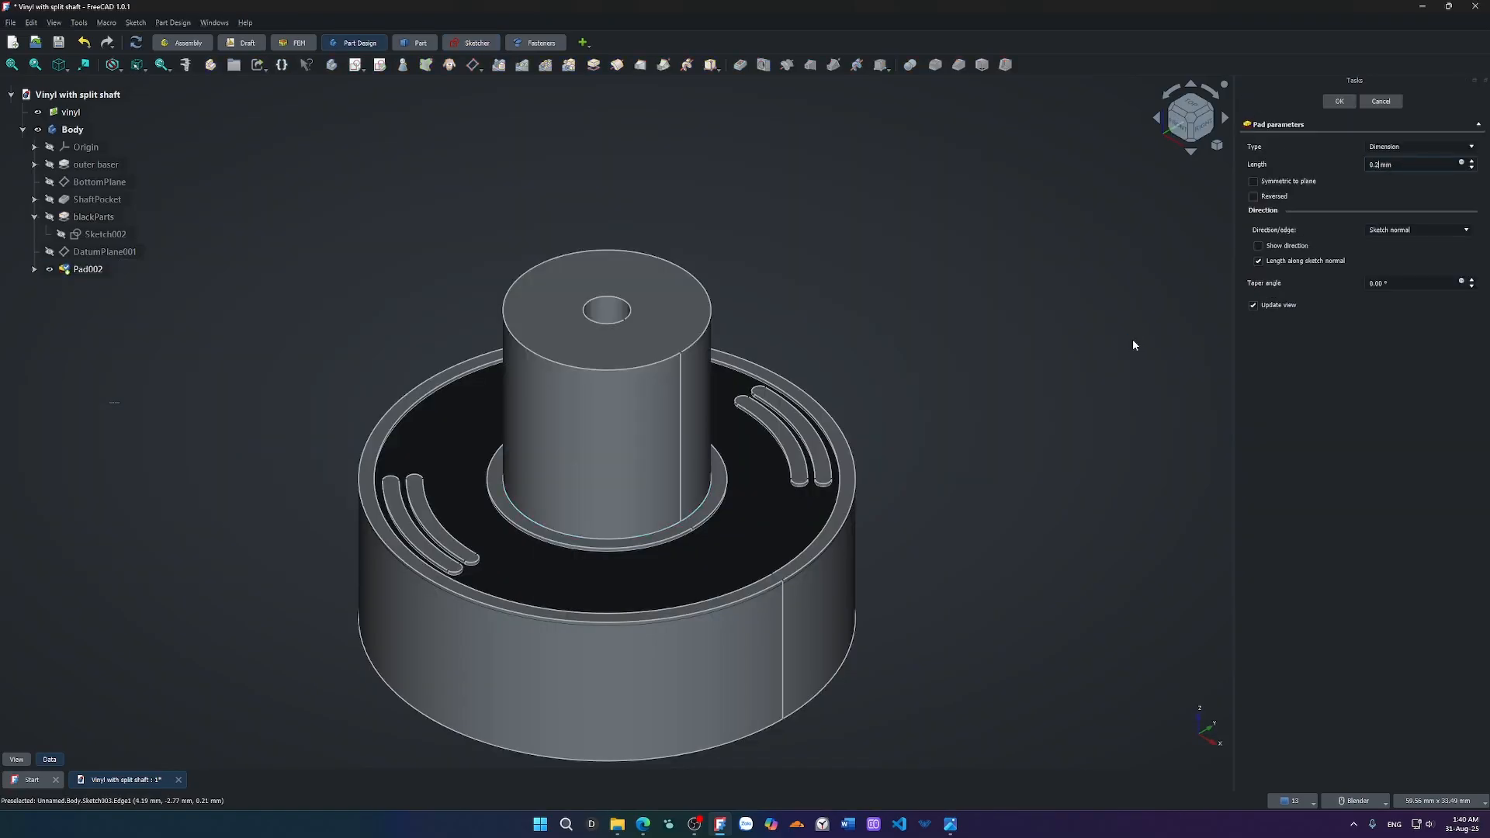
{"action": "key", "text": "Return"}
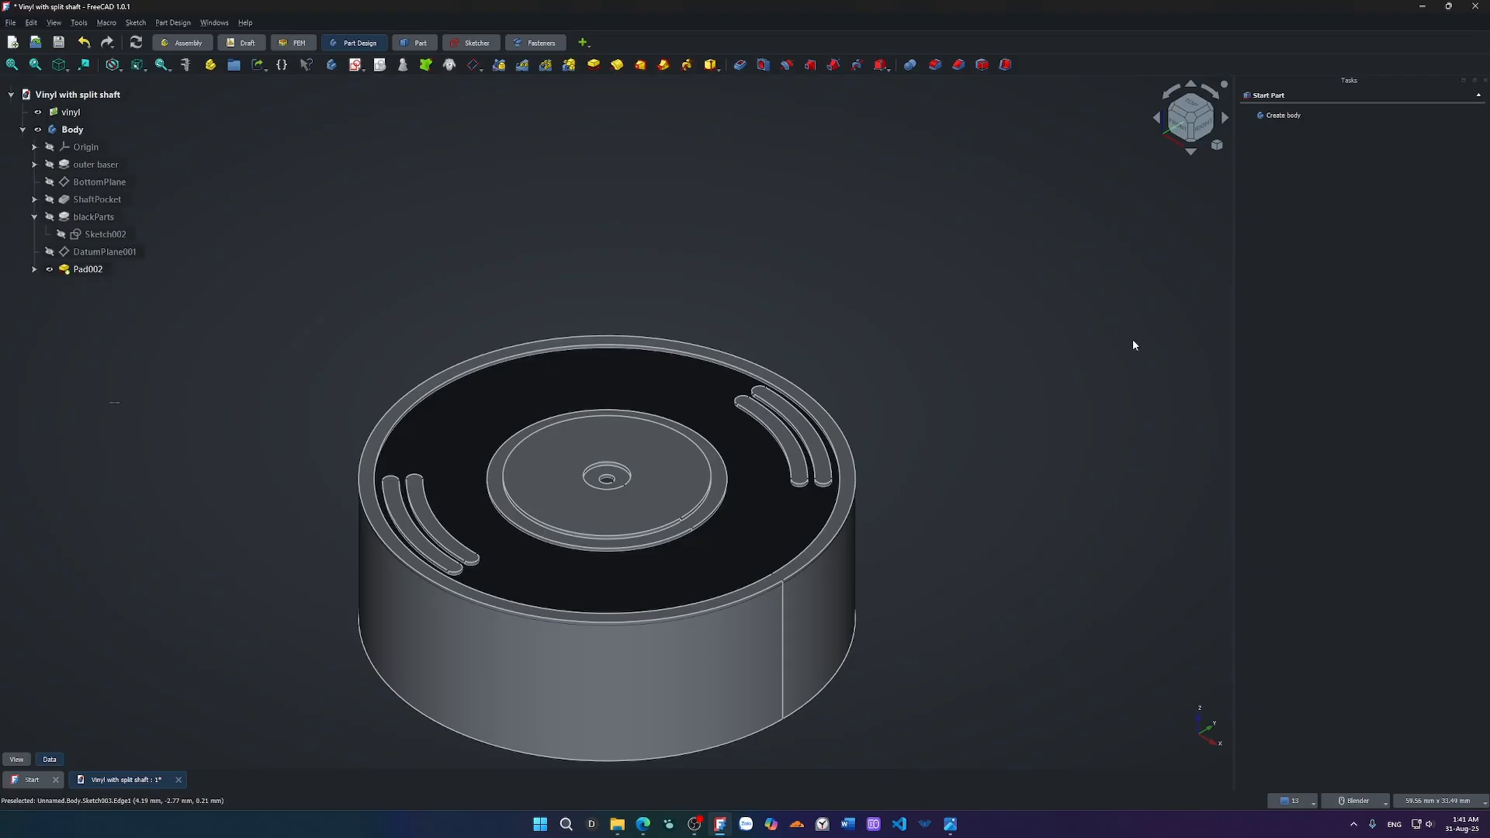
Switch to the browser, open the YouTube video "FreeCAD Apply Colors To Individual Faces - FreeCAD Basics Tutorial" and lower the volume.
{"action": "key", "text": "alt+Tab"}
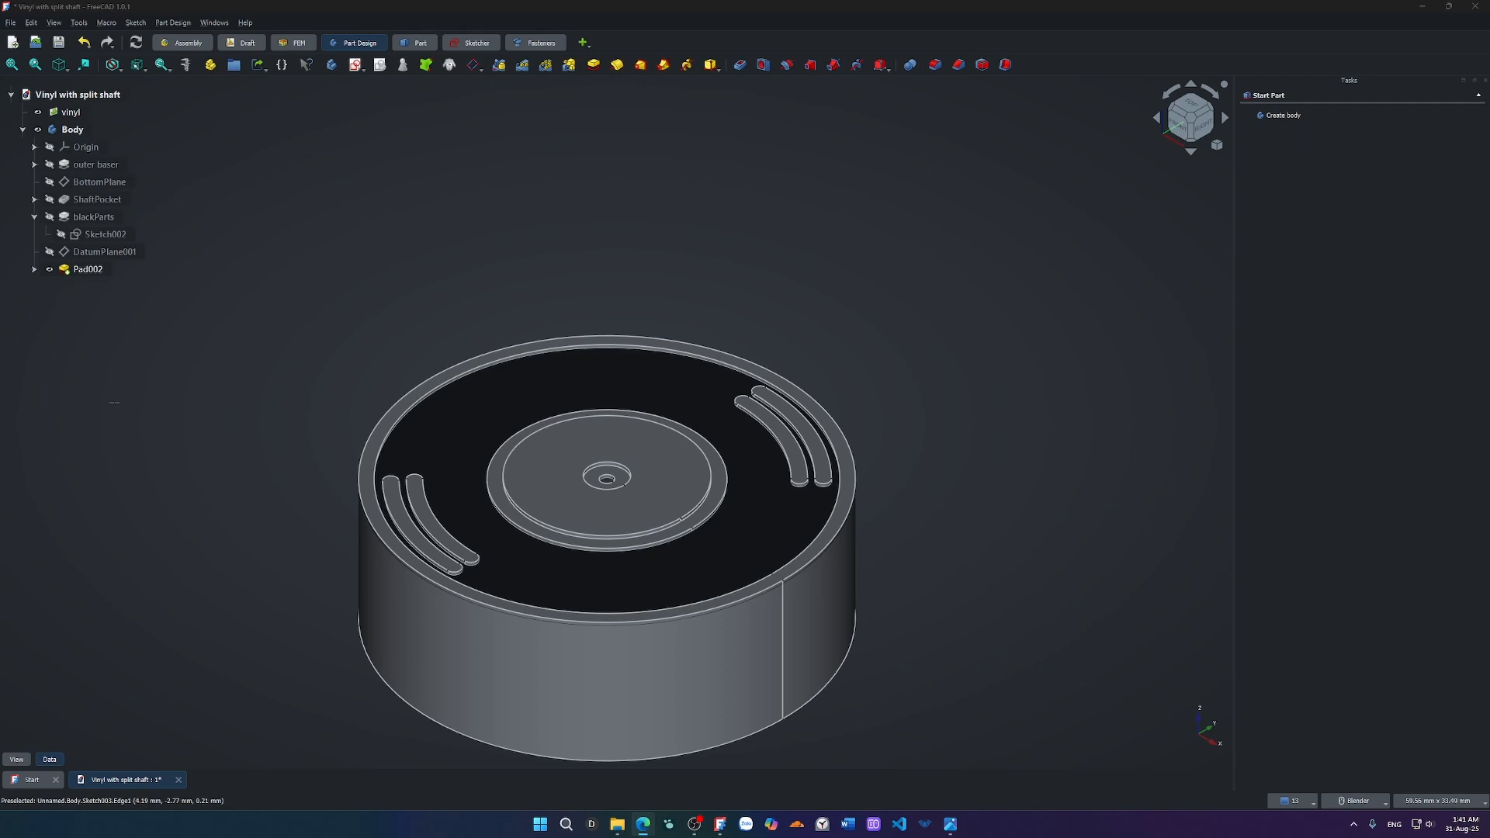
{"action": "key", "text": "alt+Tab"}
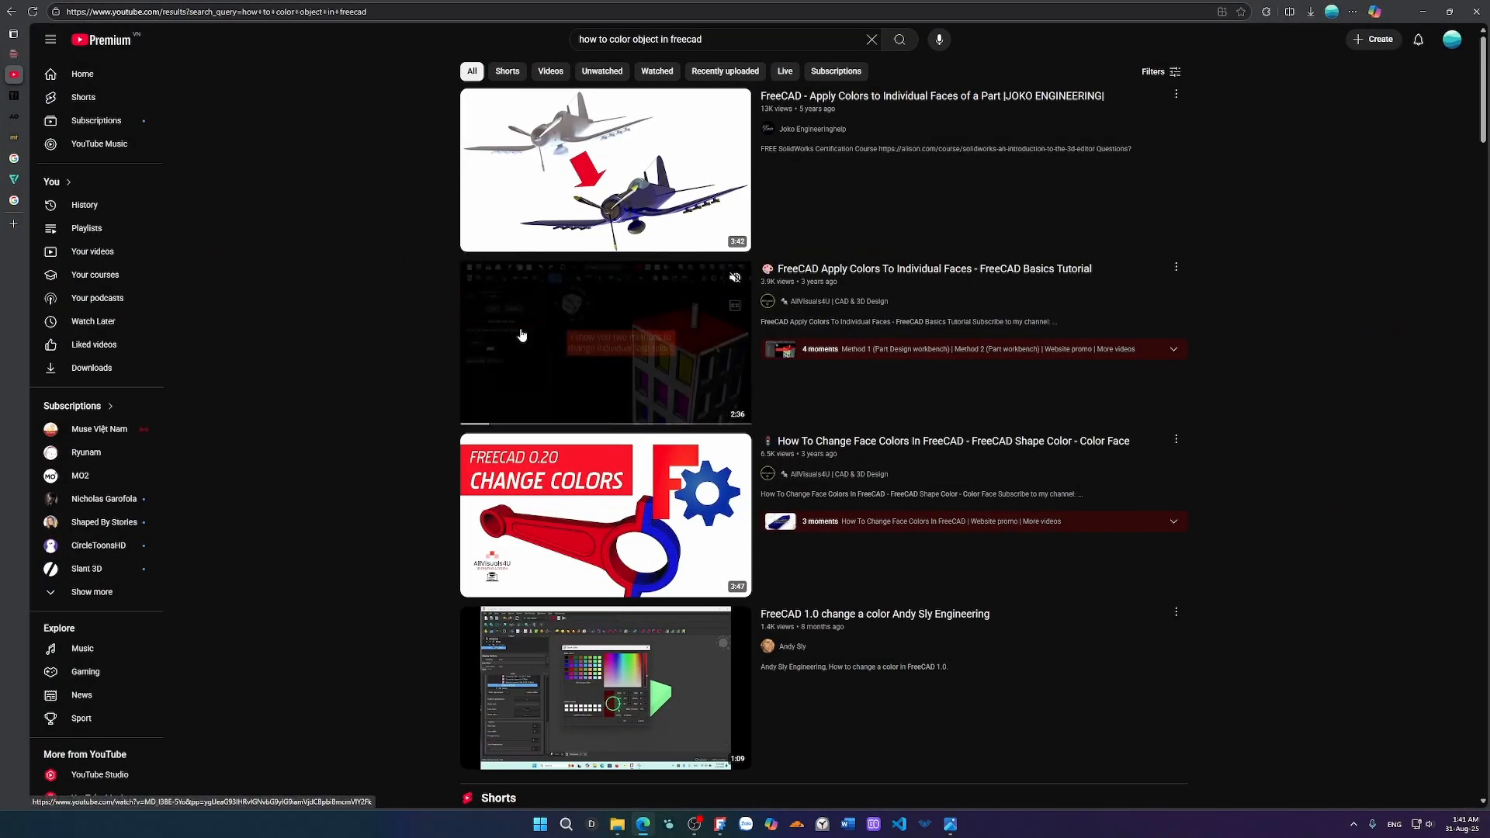
{"action": "left_click", "coordinate": [521, 335]}
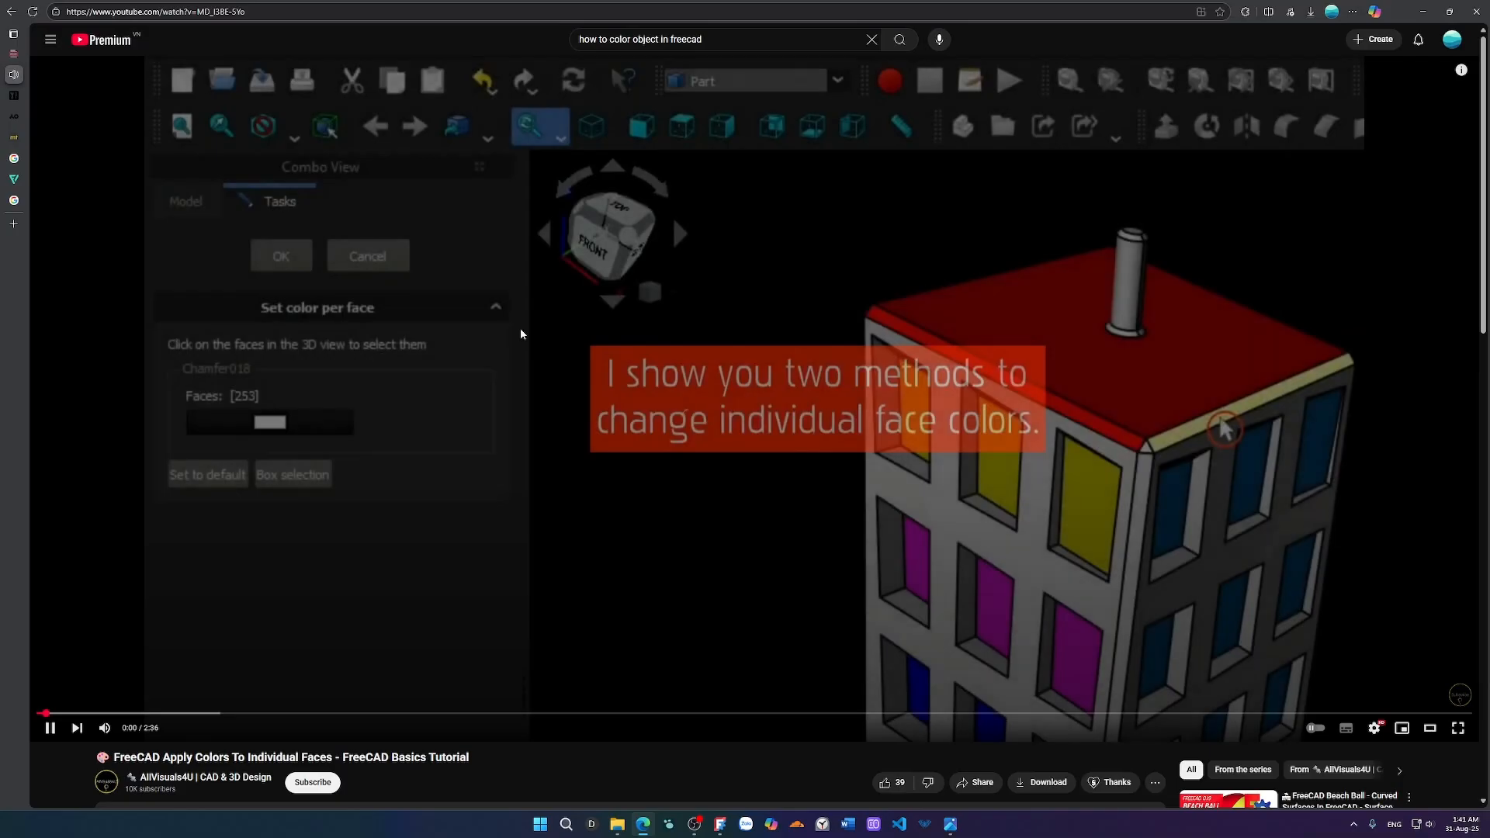
{"action": "key", "text": "XF86AudioLowerVolume"}
{"action": "key", "text": "XF86AudioLowerVolume"}
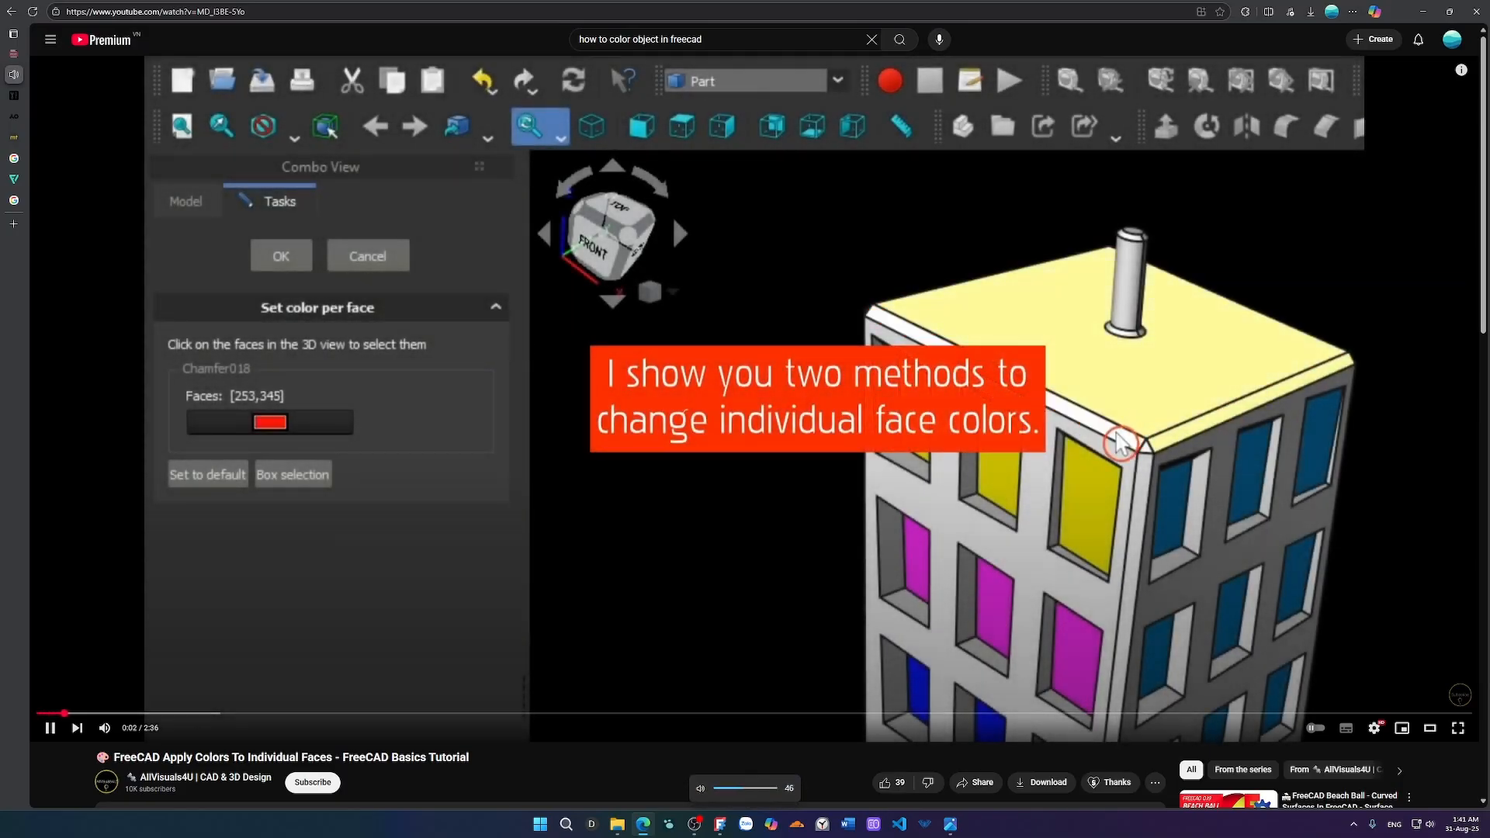
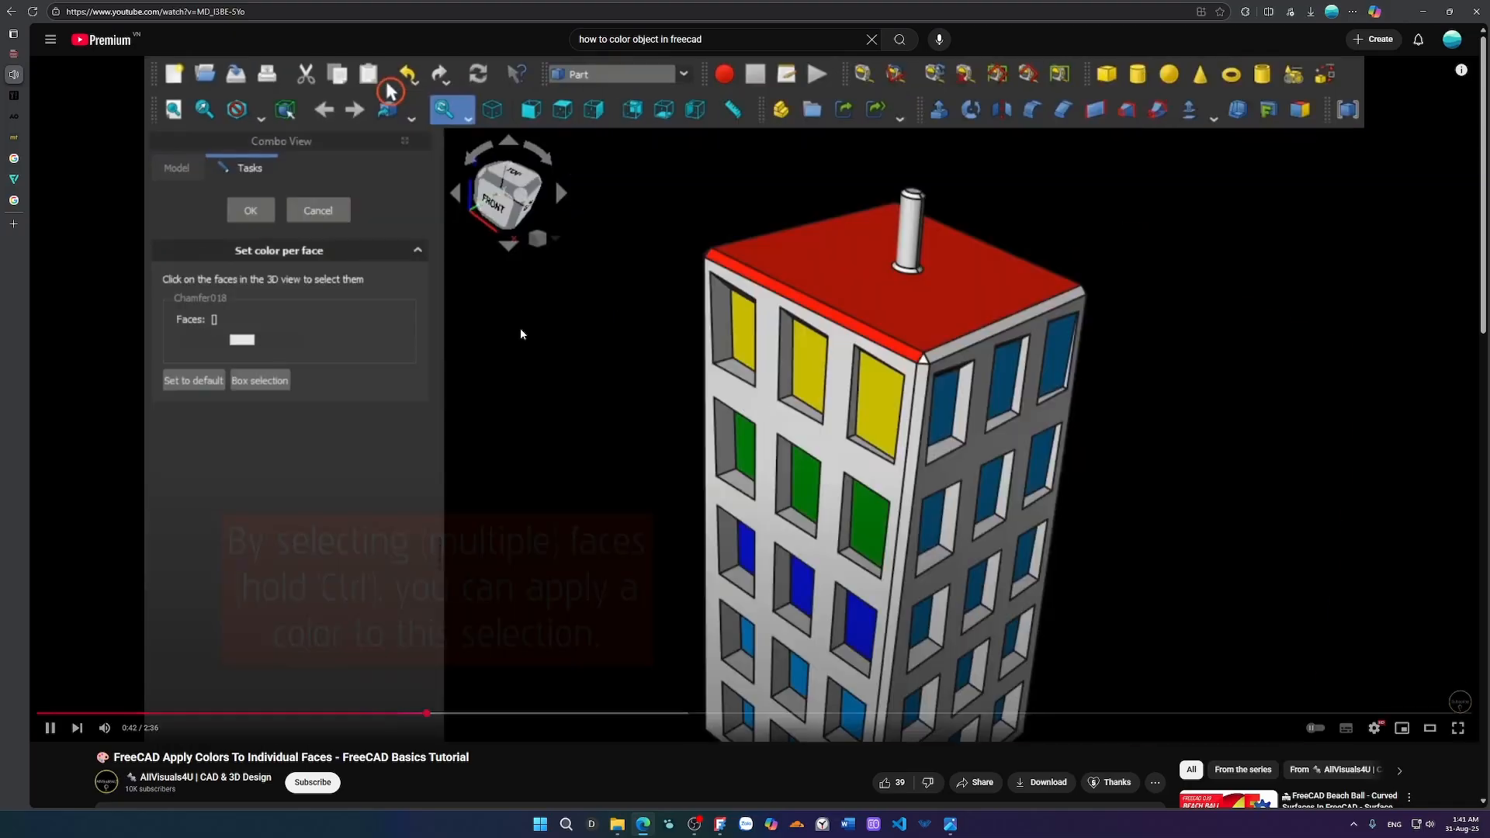
Review the video's Set colors instructions for individual faces and skip ahead to the second method in the Part workbench.
{"action": "left_click", "coordinate": [520, 333]}
{"action": "key", "text": "Left"}
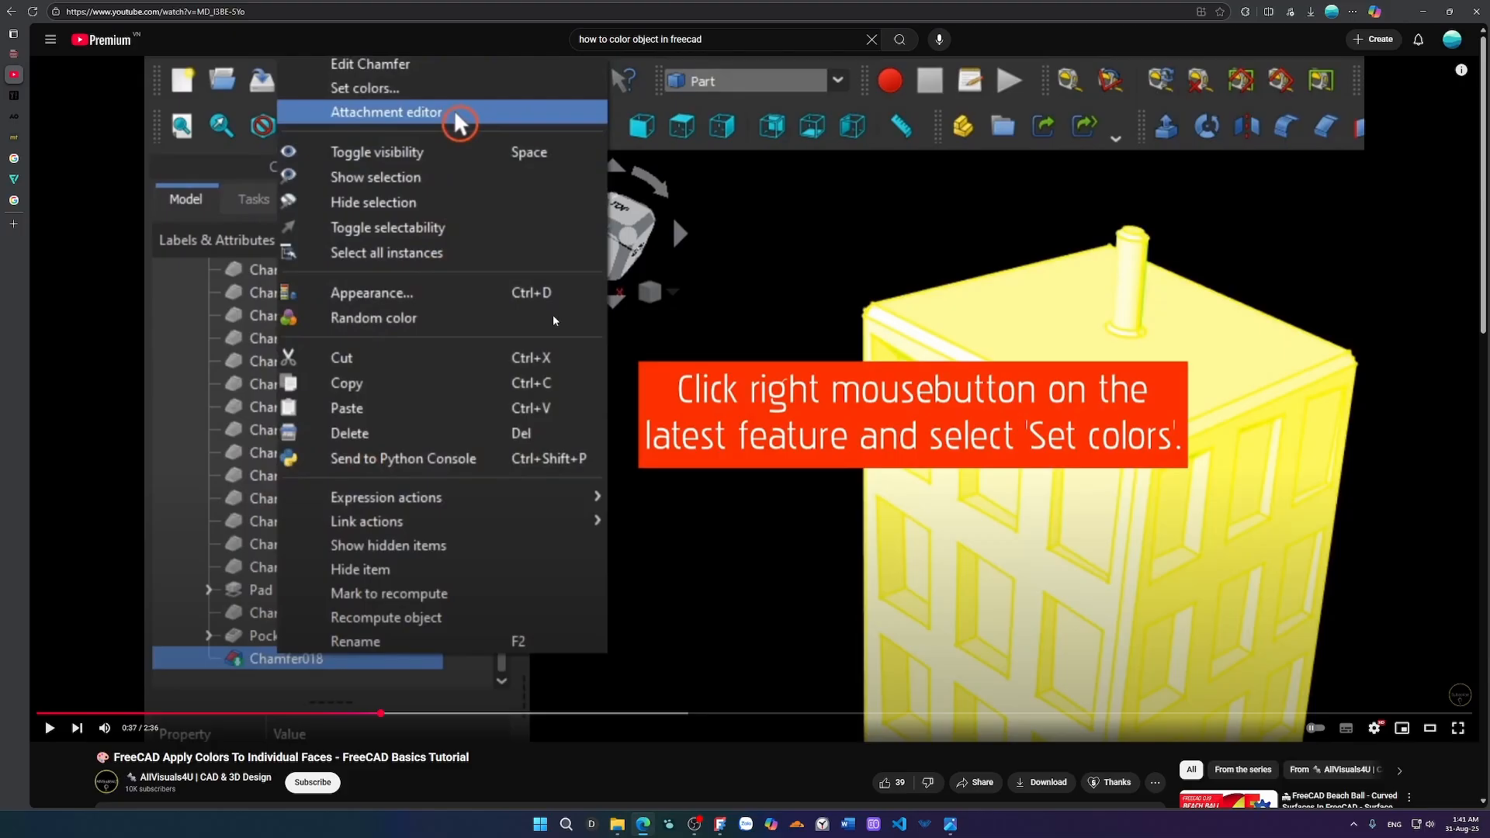
{"action": "left_click", "coordinate": [665, 479]}
{"action": "key", "text": "Right"}
{"action": "key", "text": "Right"}
{"action": "key", "text": "Right"}
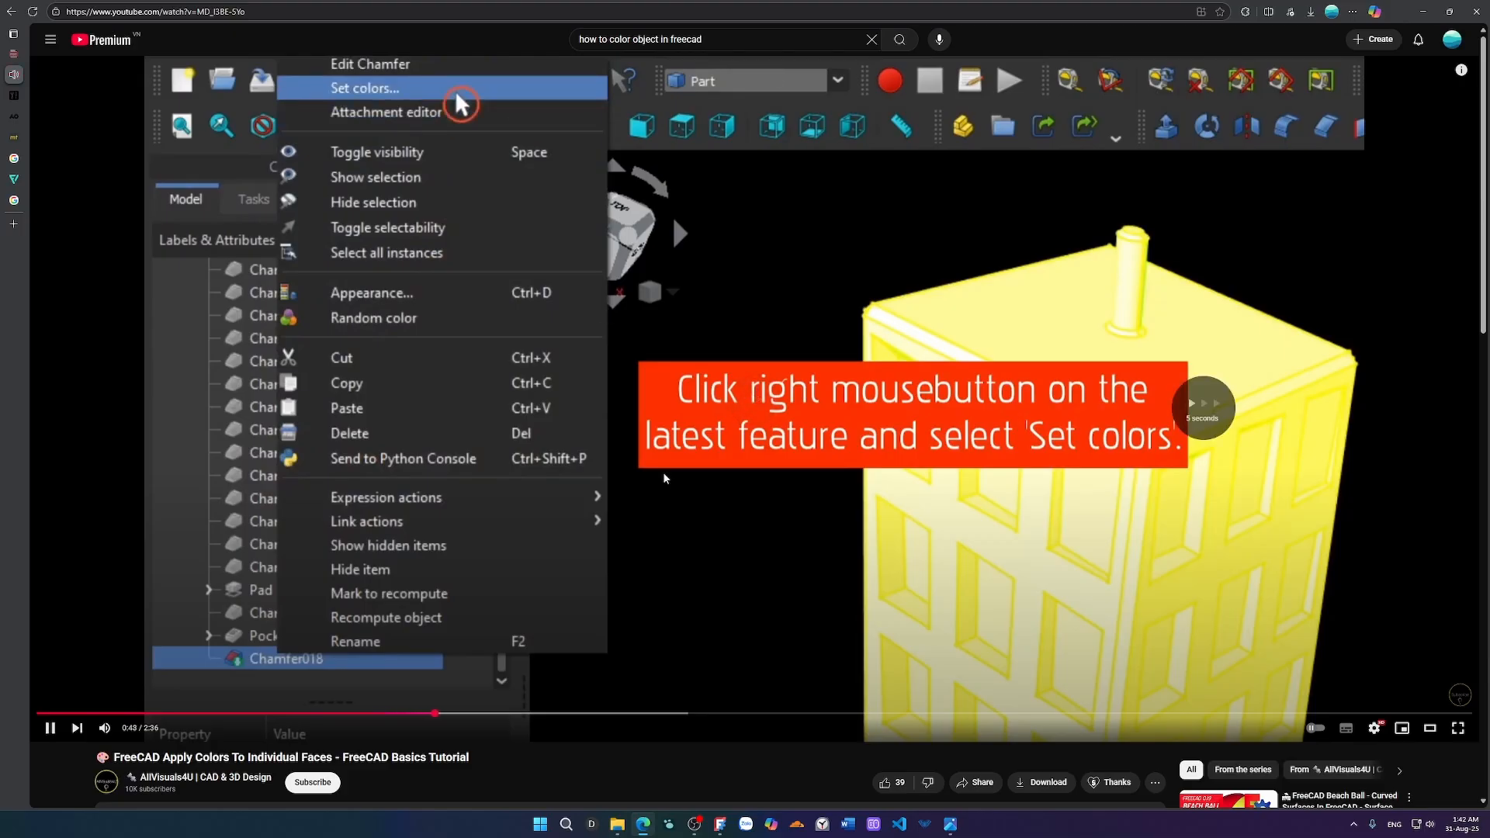
{"action": "key", "text": "Right"}
{"action": "key", "text": "Right"}
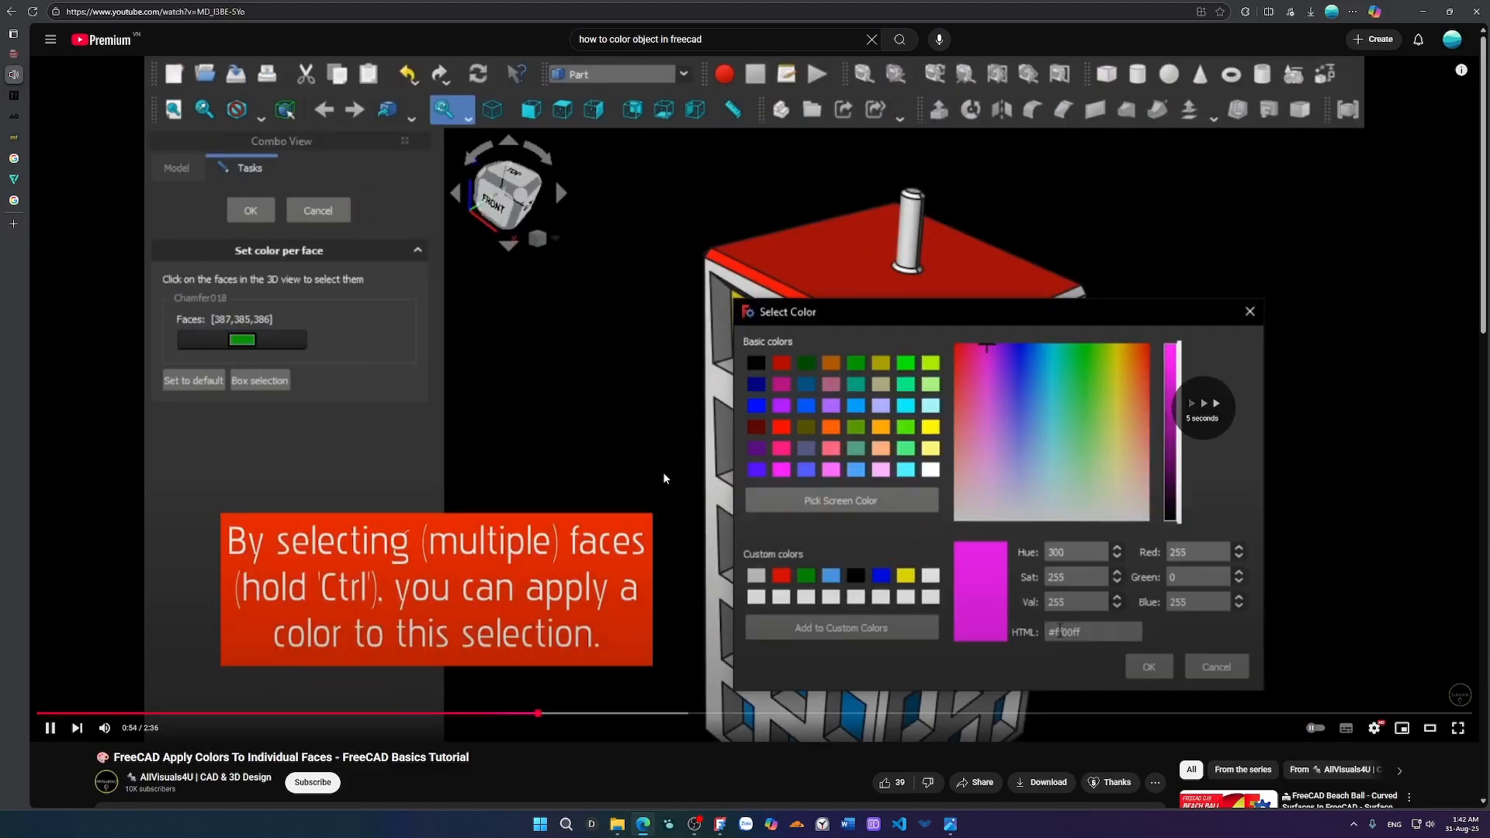
{"action": "key", "text": "Right"}
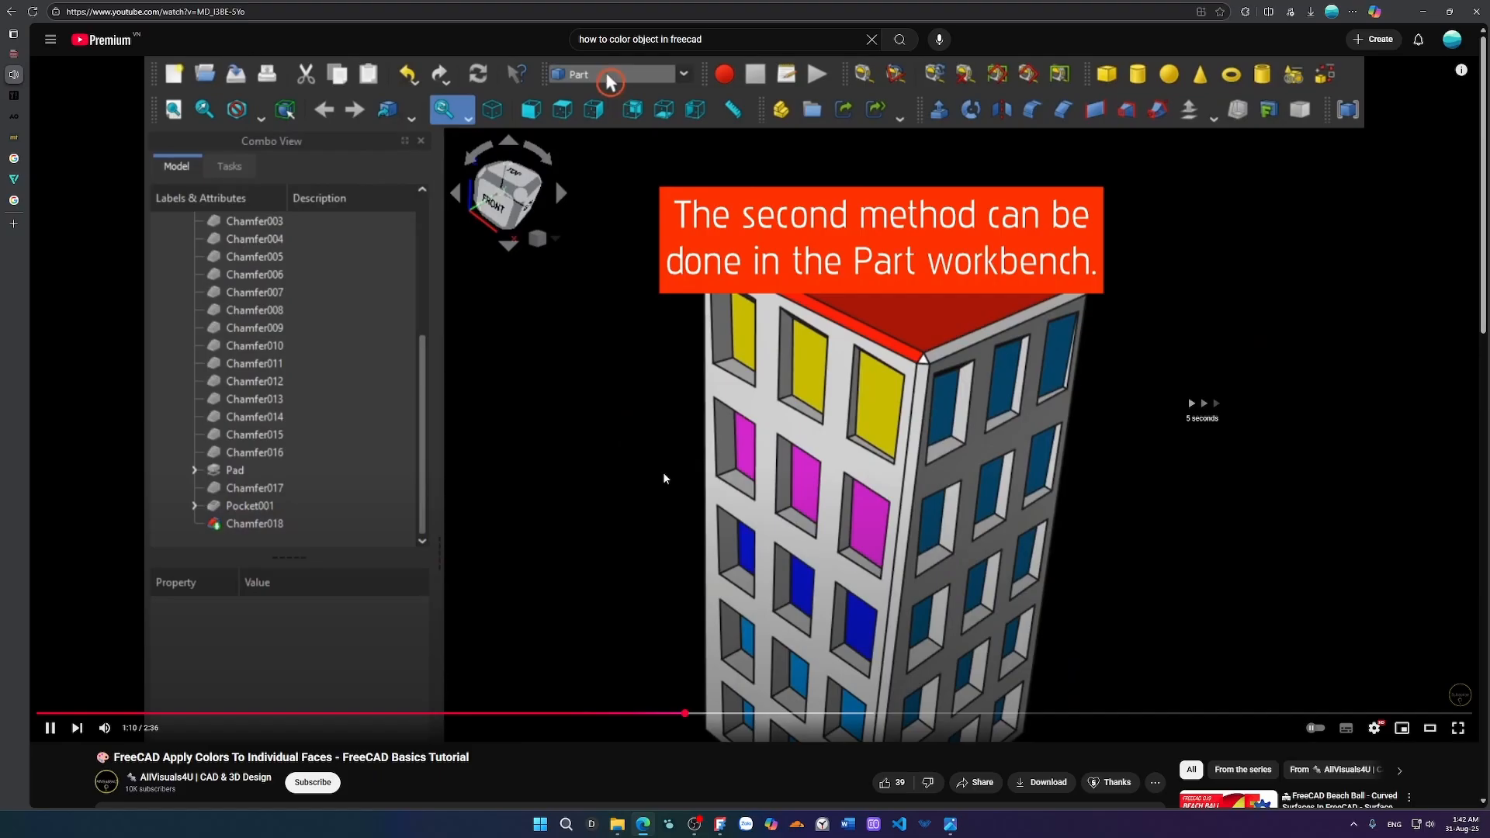
Pause the video and search Google in a new browser page for "set object color in freecad by operation".
{"action": "key", "text": "space"}
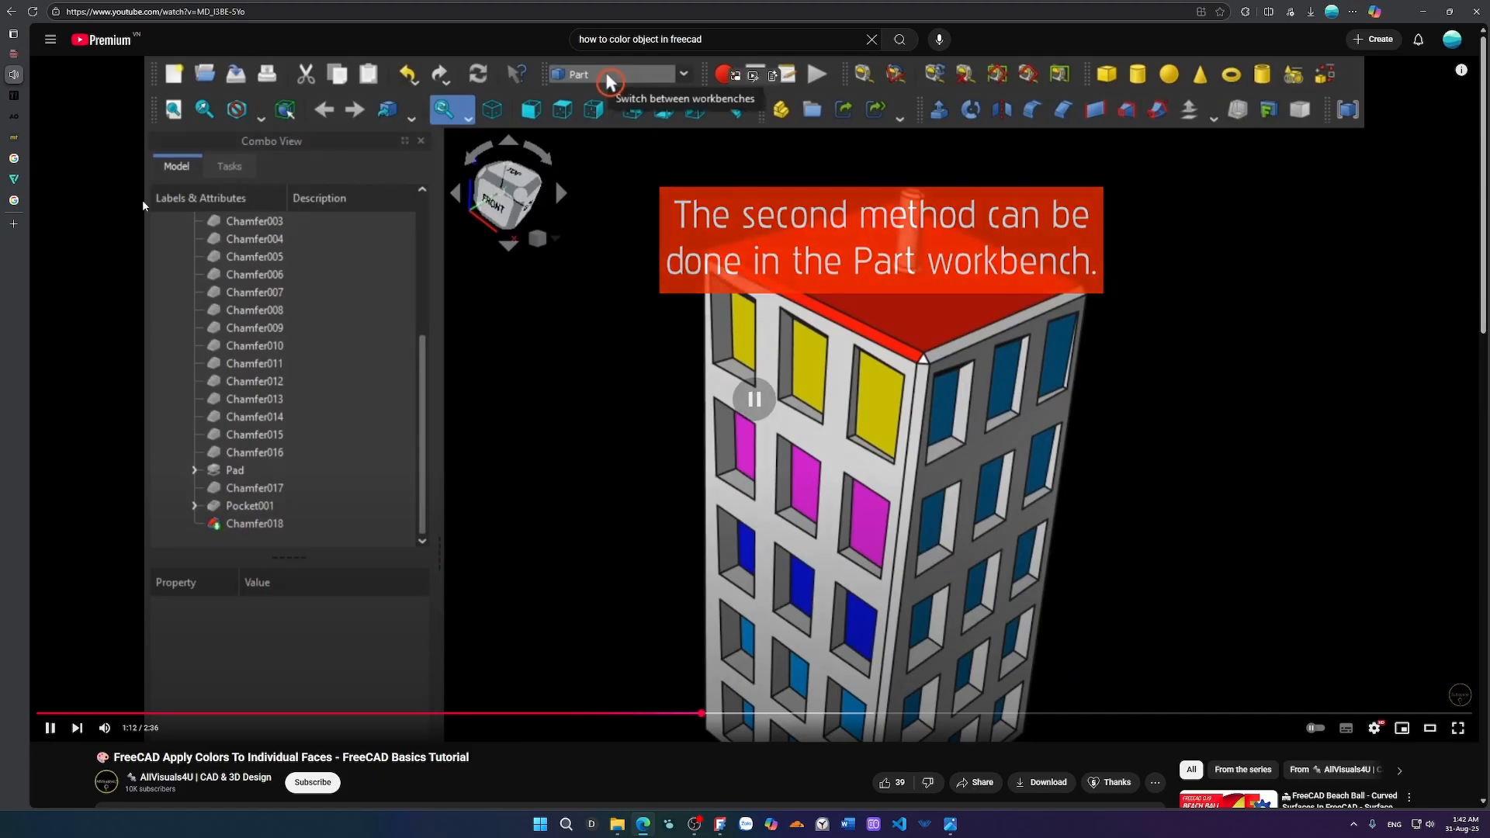
{"action": "left_click_drag", "start_coordinate": [717, 39], "coordinate": [545, 38]}
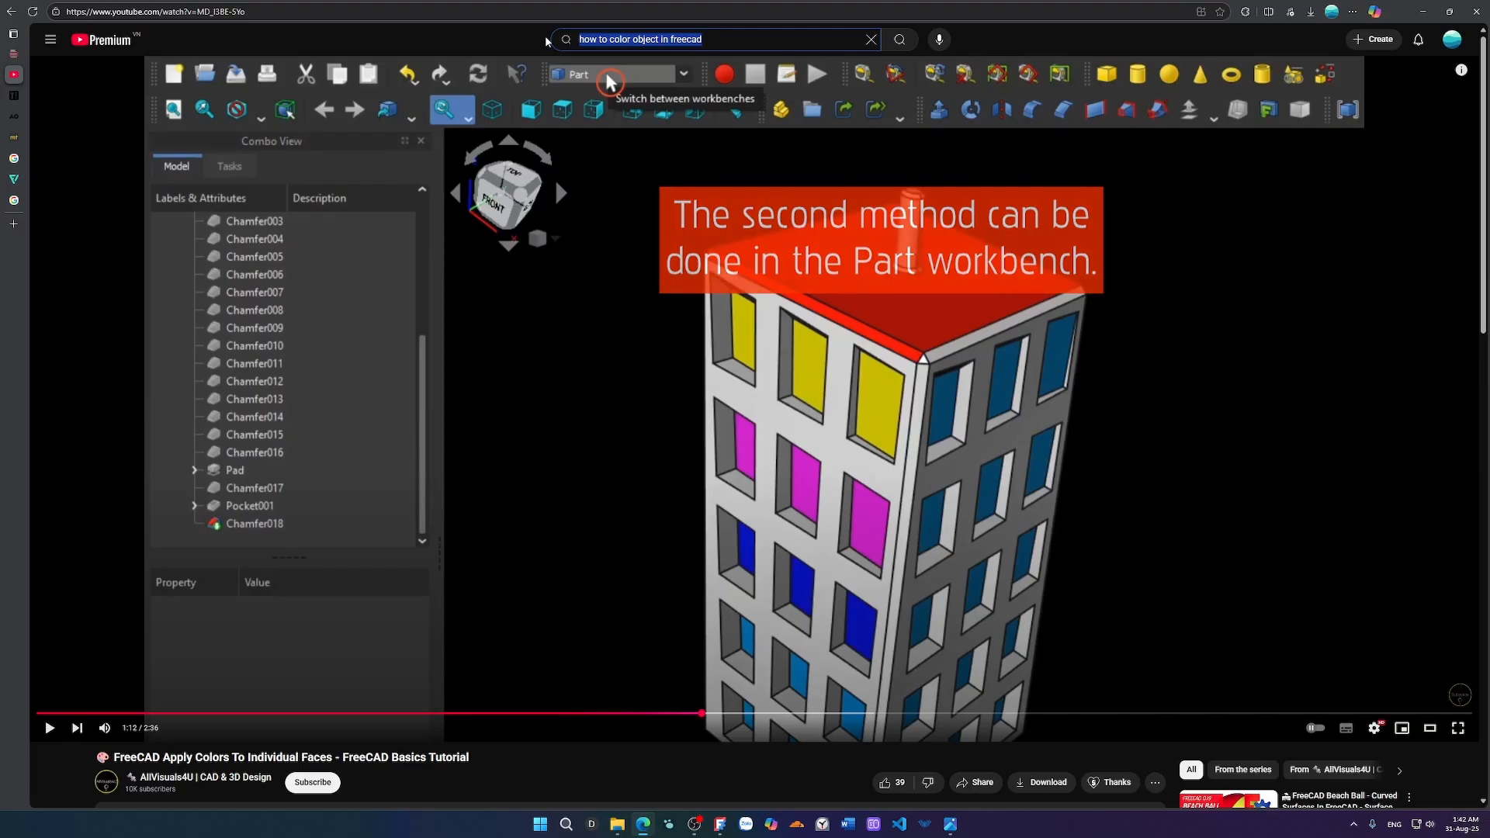
{"action": "key", "text": "ctrl+t"}
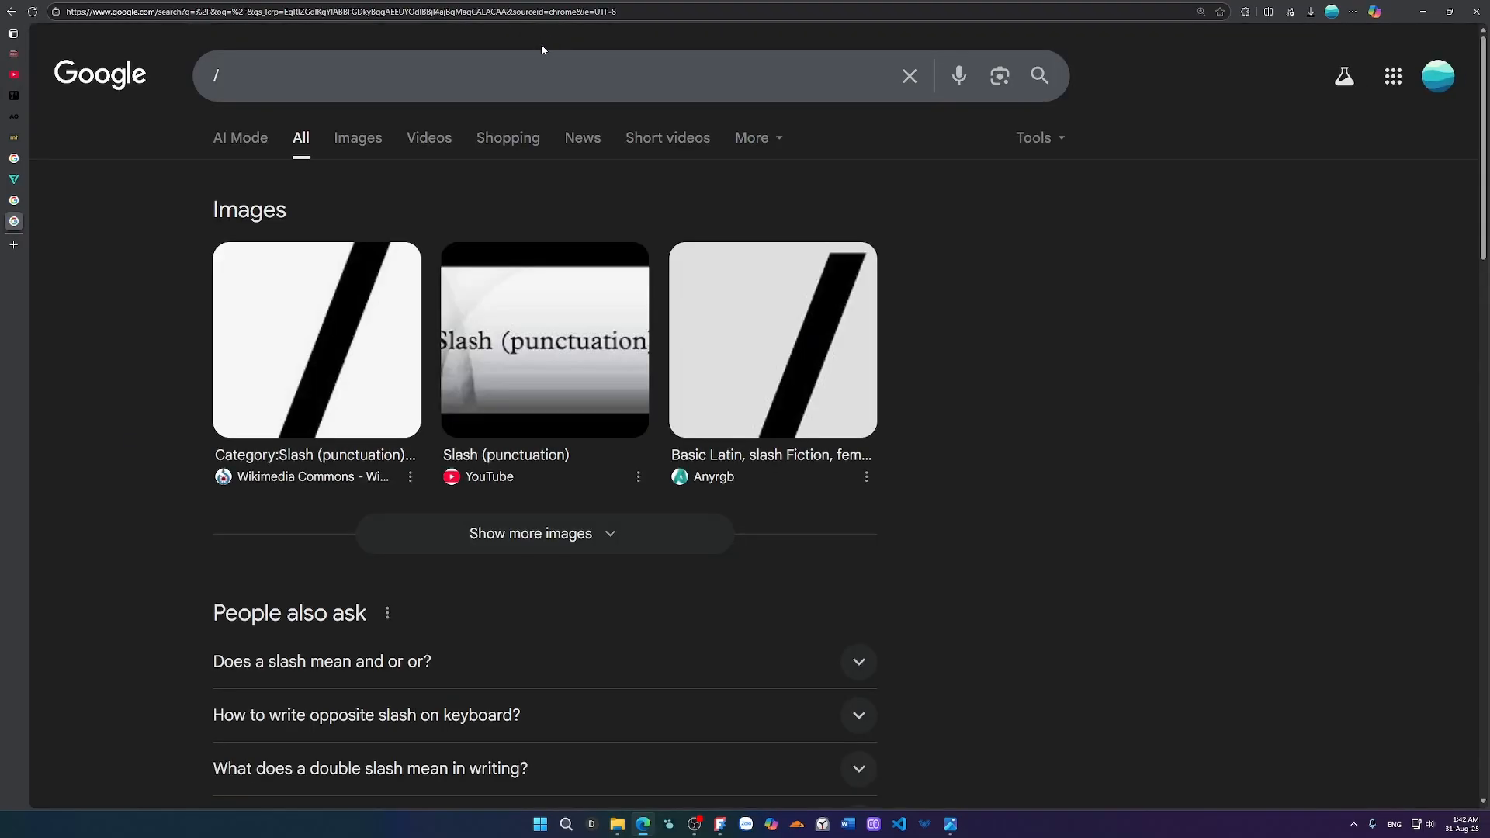
{"action": "left_click_drag", "start_coordinate": [448, 55], "coordinate": [196, 89]}
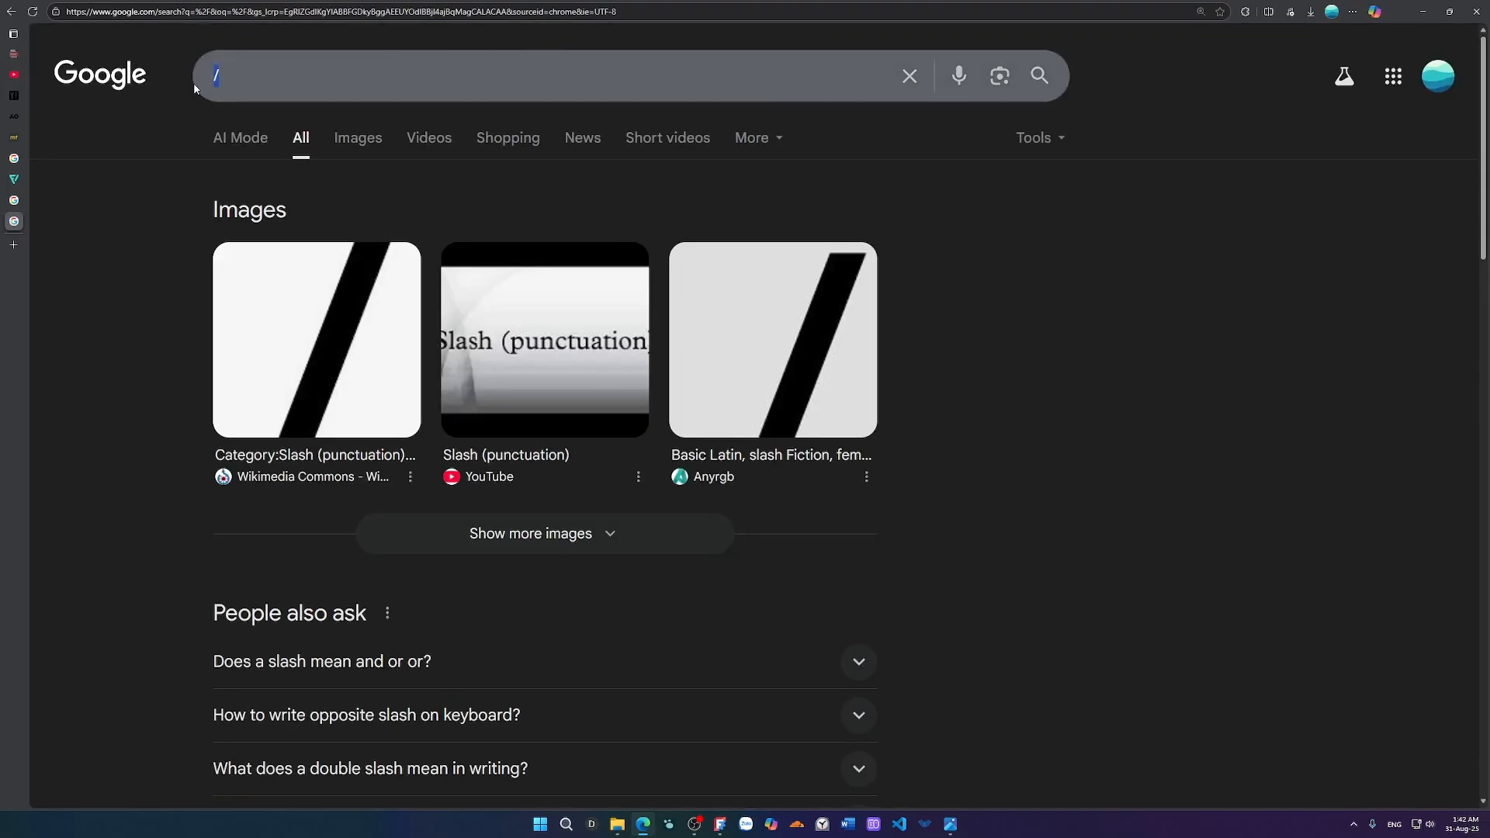
{"action": "type", "text": "set objec"}
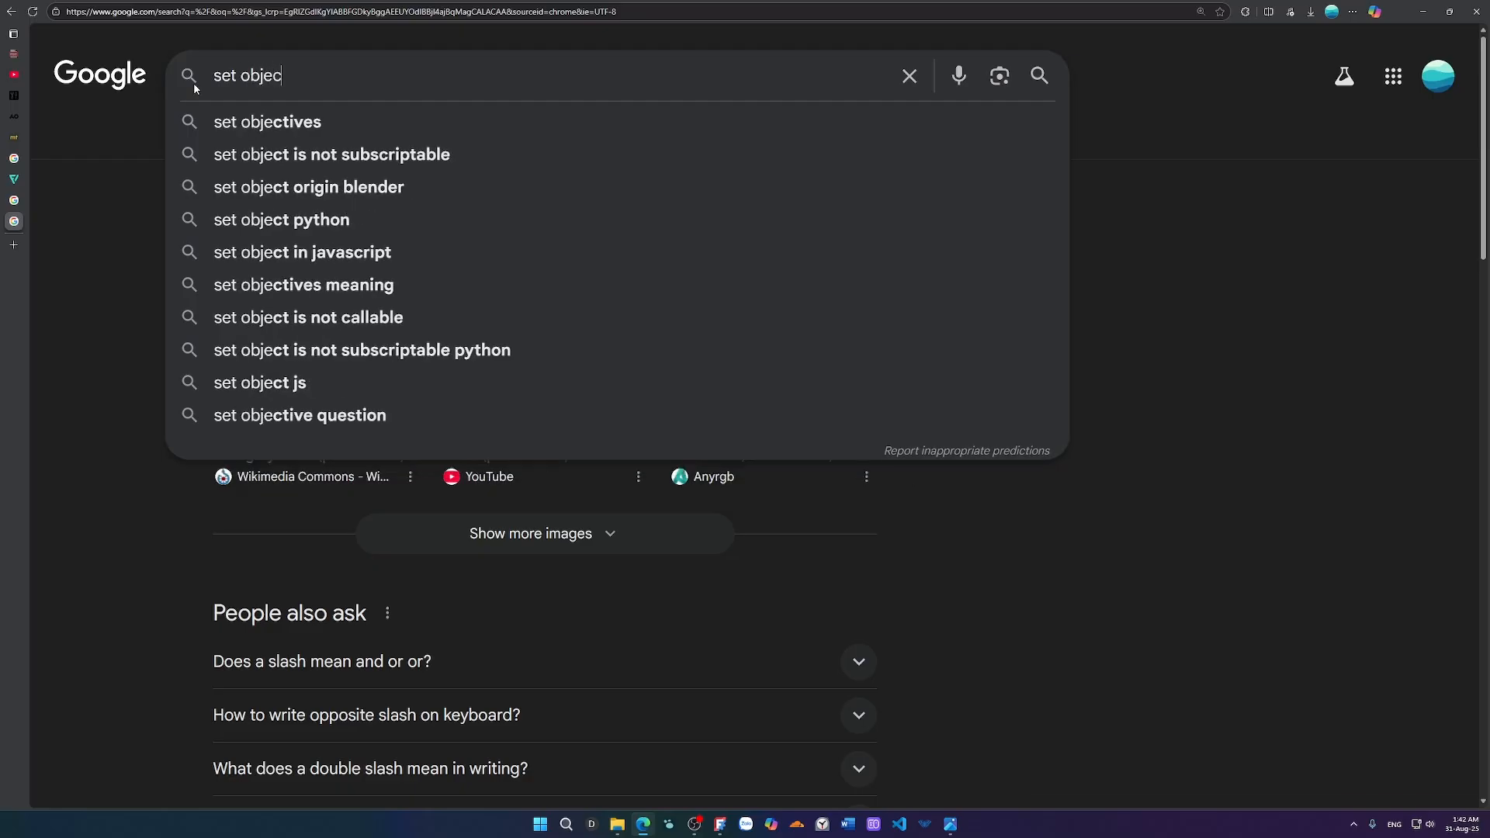
{"action": "type", "text": "t color in "}
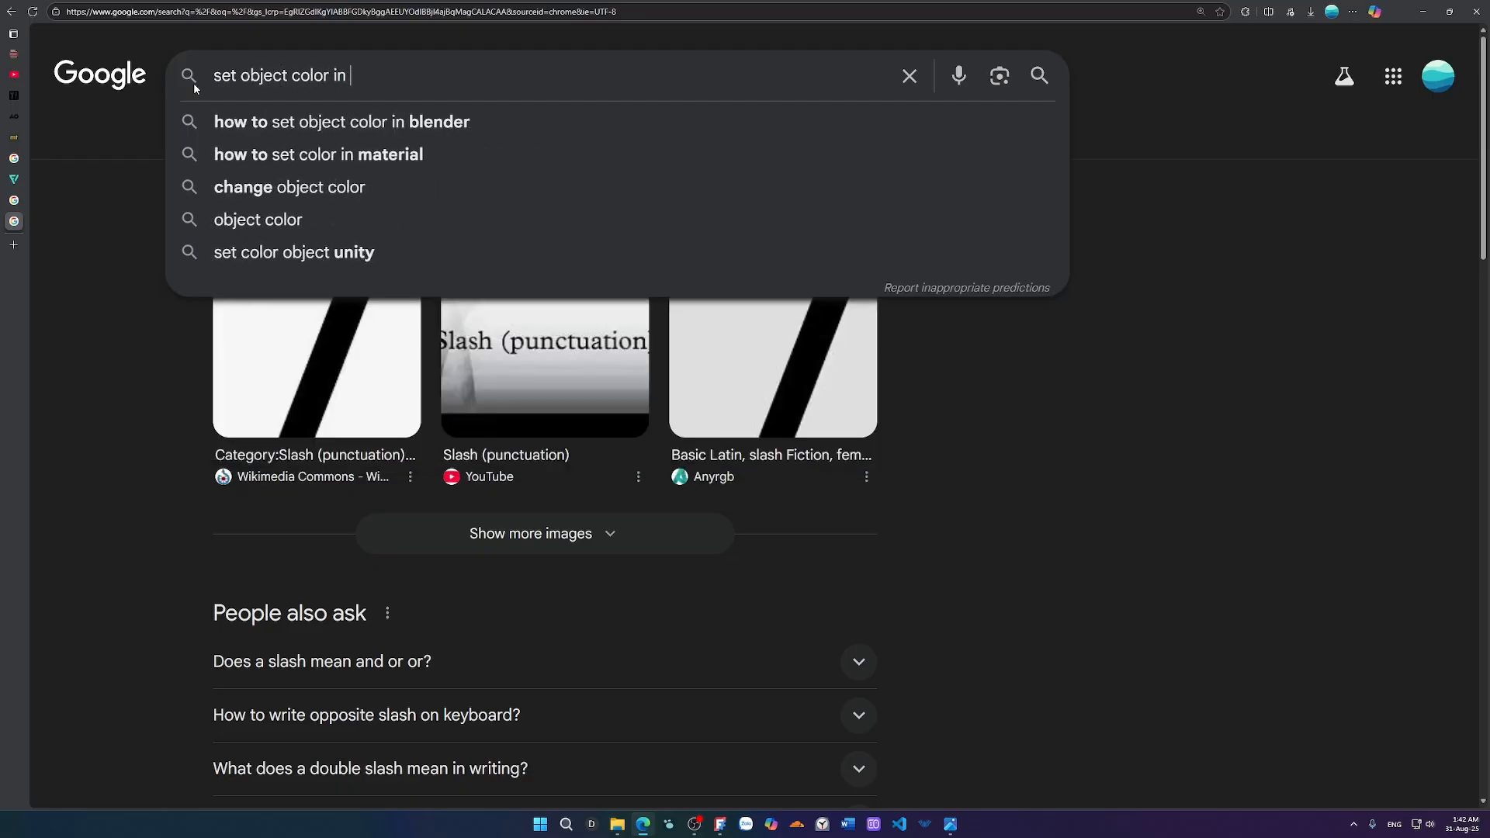
{"action": "type", "text": "freecad by "}
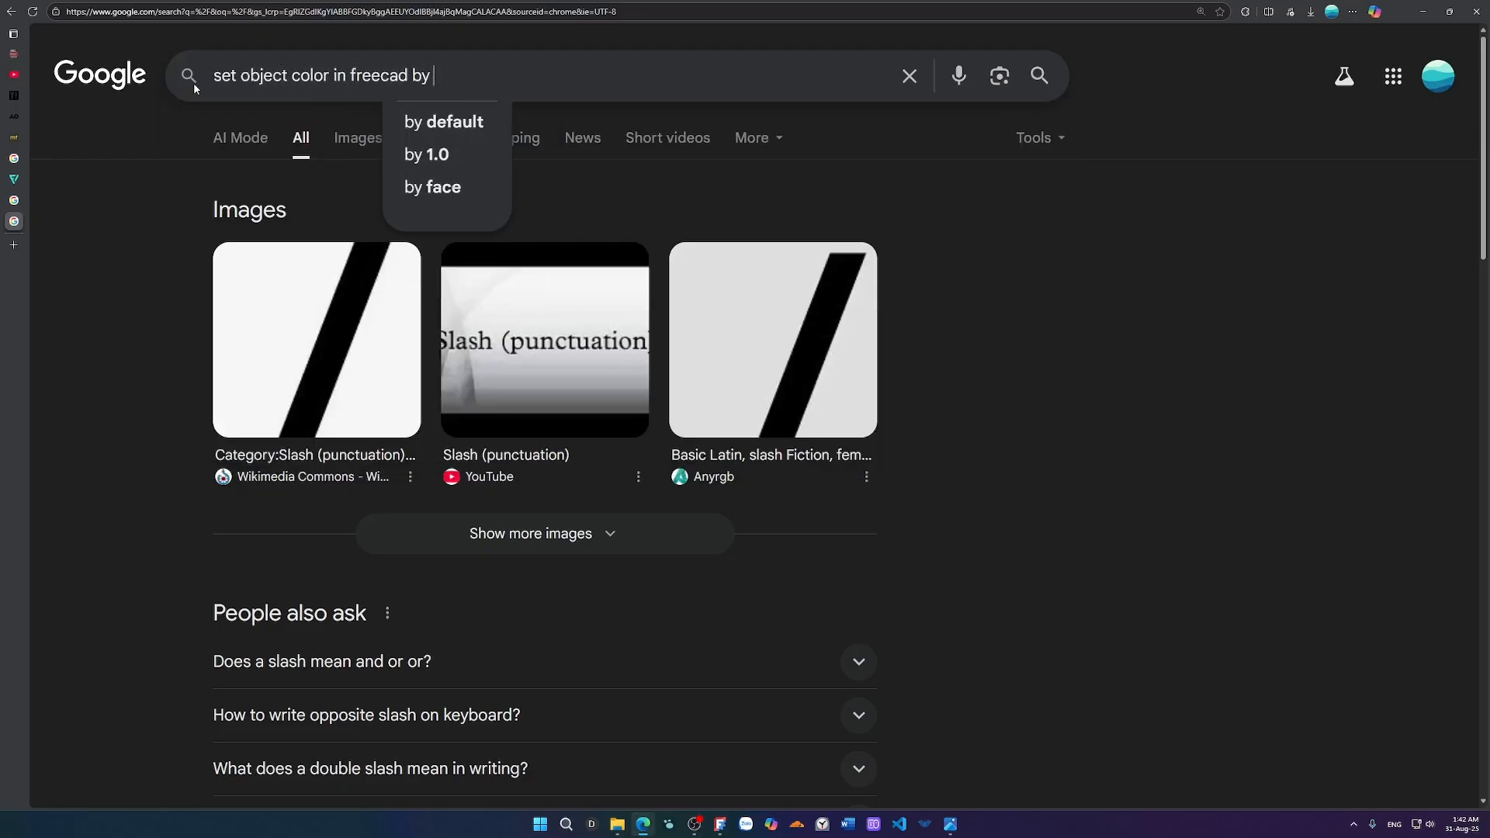
{"action": "type", "text": "operation"}
{"action": "key", "text": "Return"}
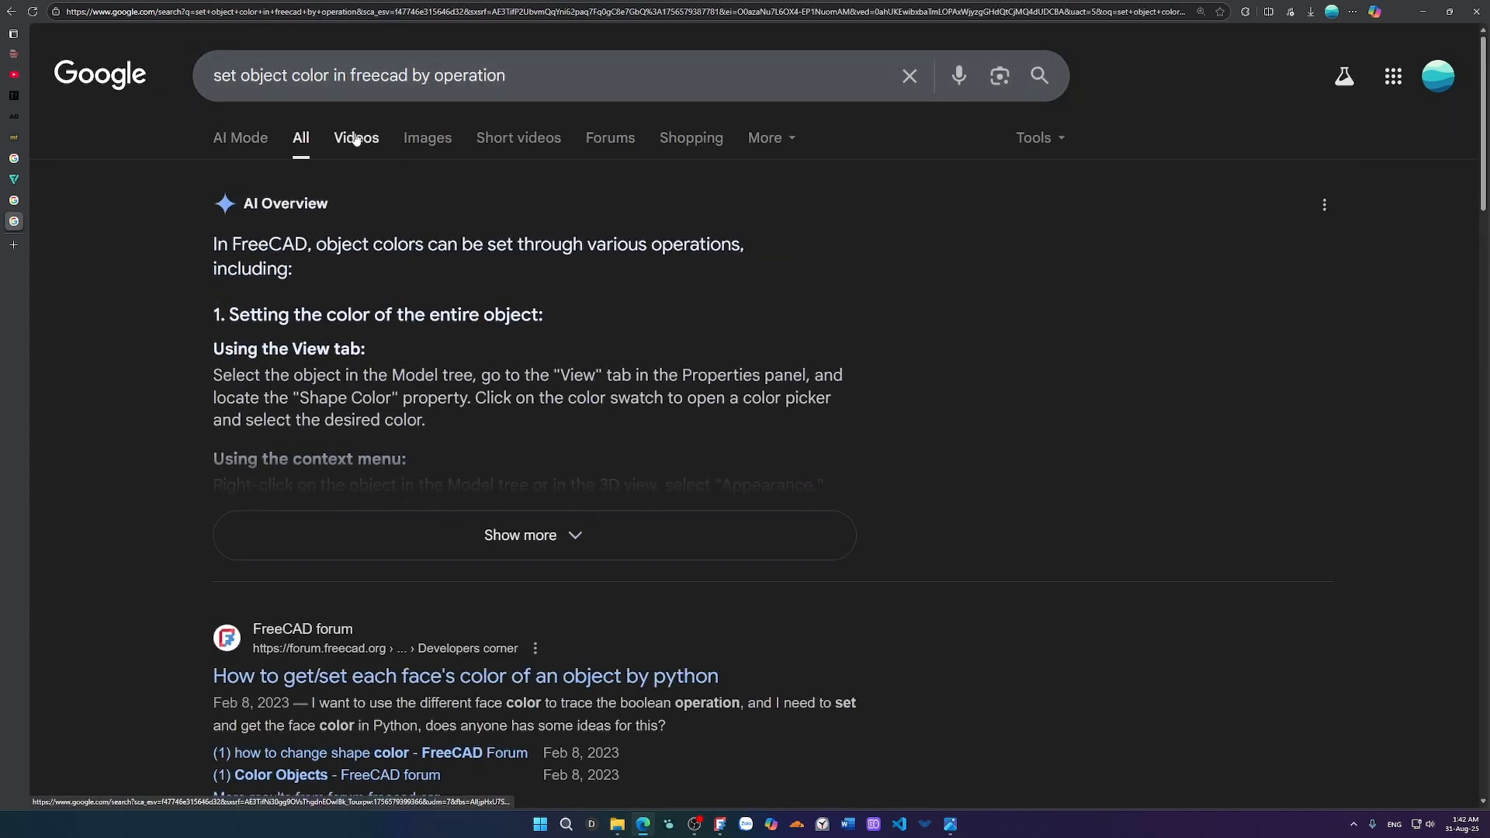
Switch back to FreeCAD and hide the vinyl reference image.
{"action": "left_click", "coordinate": [717, 829]}
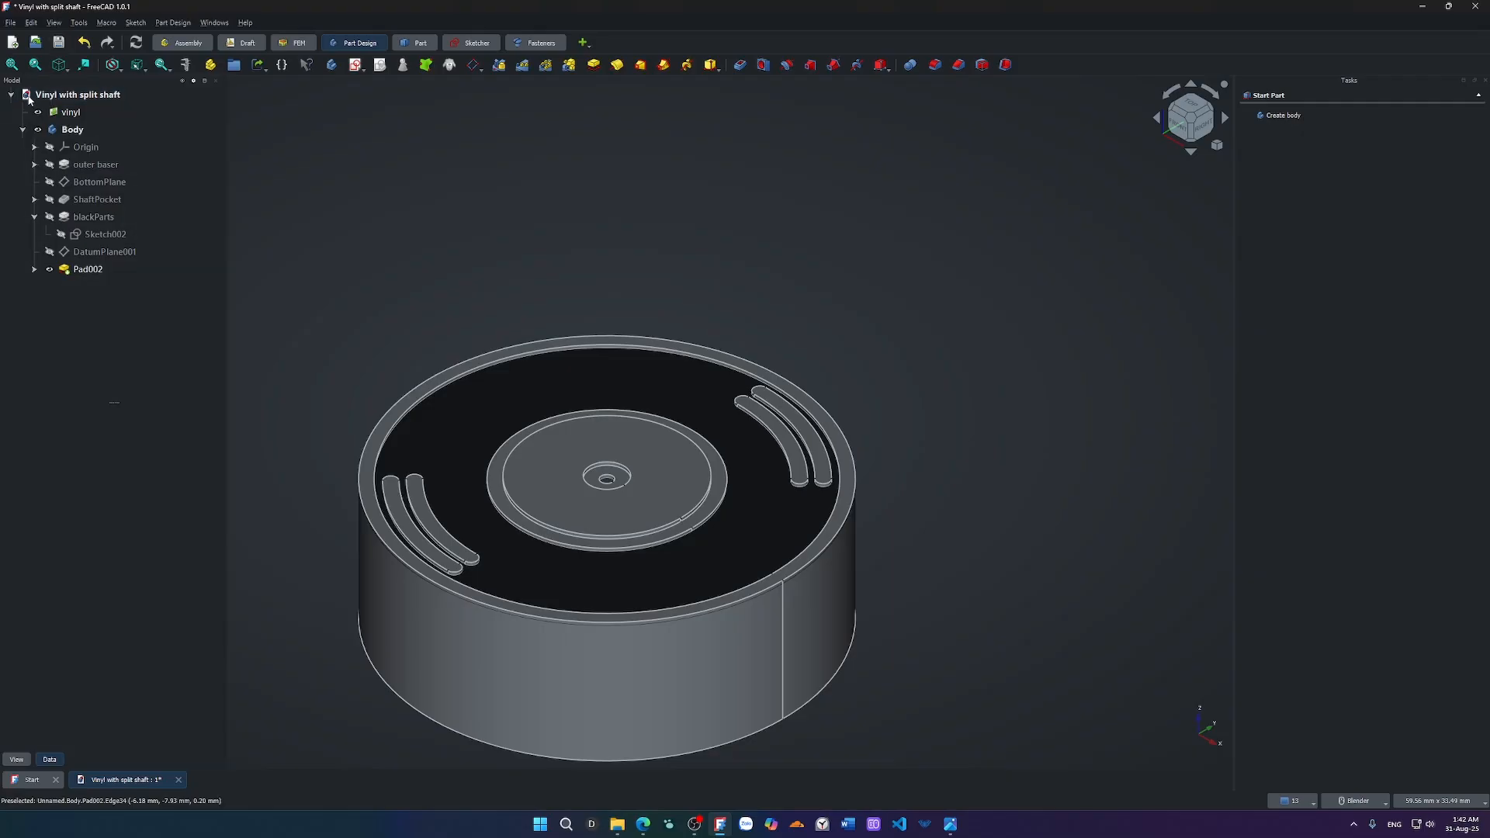
{"action": "left_click", "coordinate": [38, 112]}
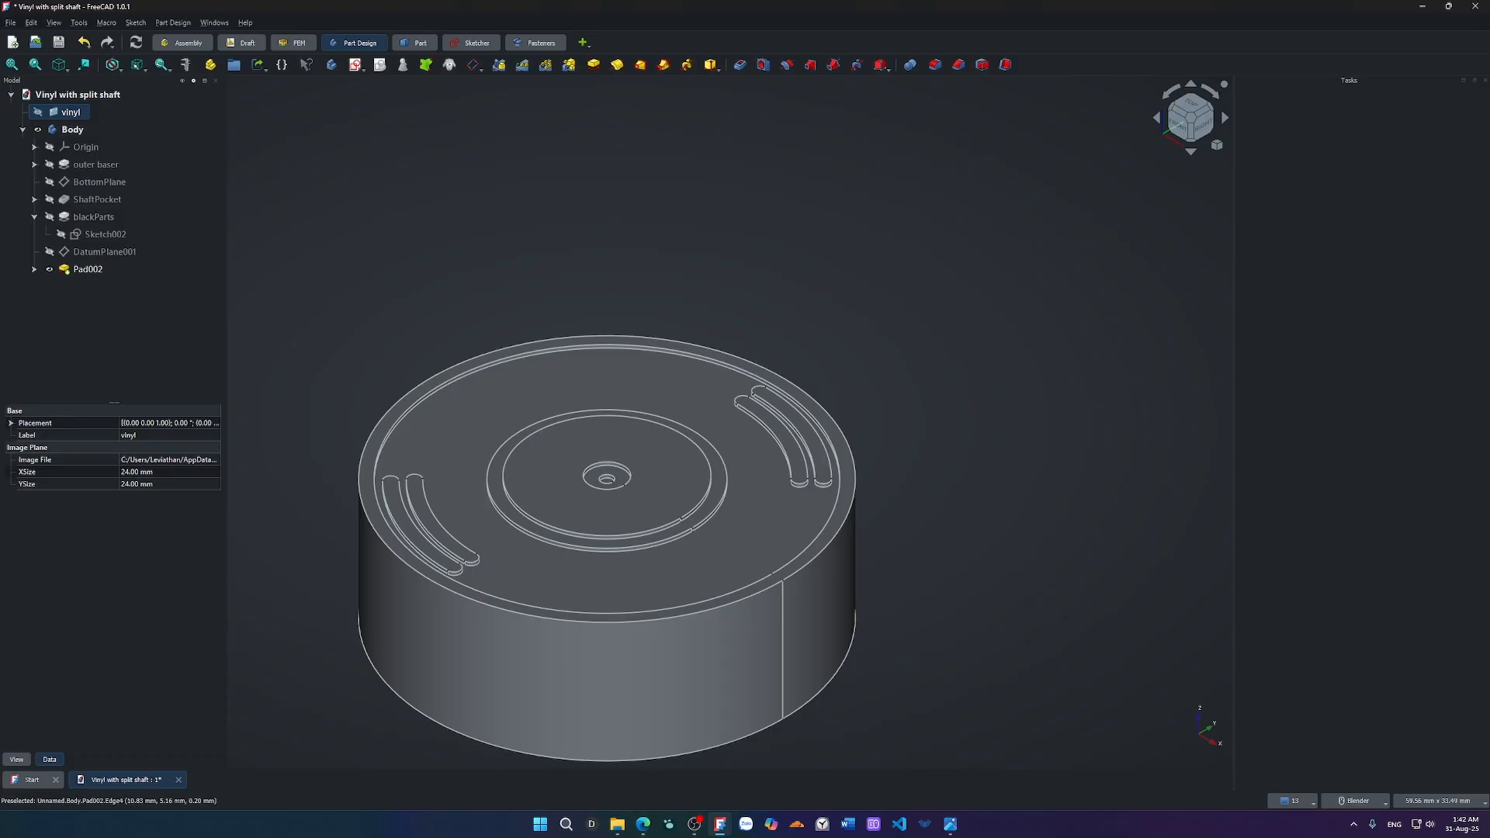
{"action": "left_click", "coordinate": [773, 531]}
{"action": "right_click", "coordinate": [771, 528]}
{"action": "left_click", "coordinate": [994, 408]}
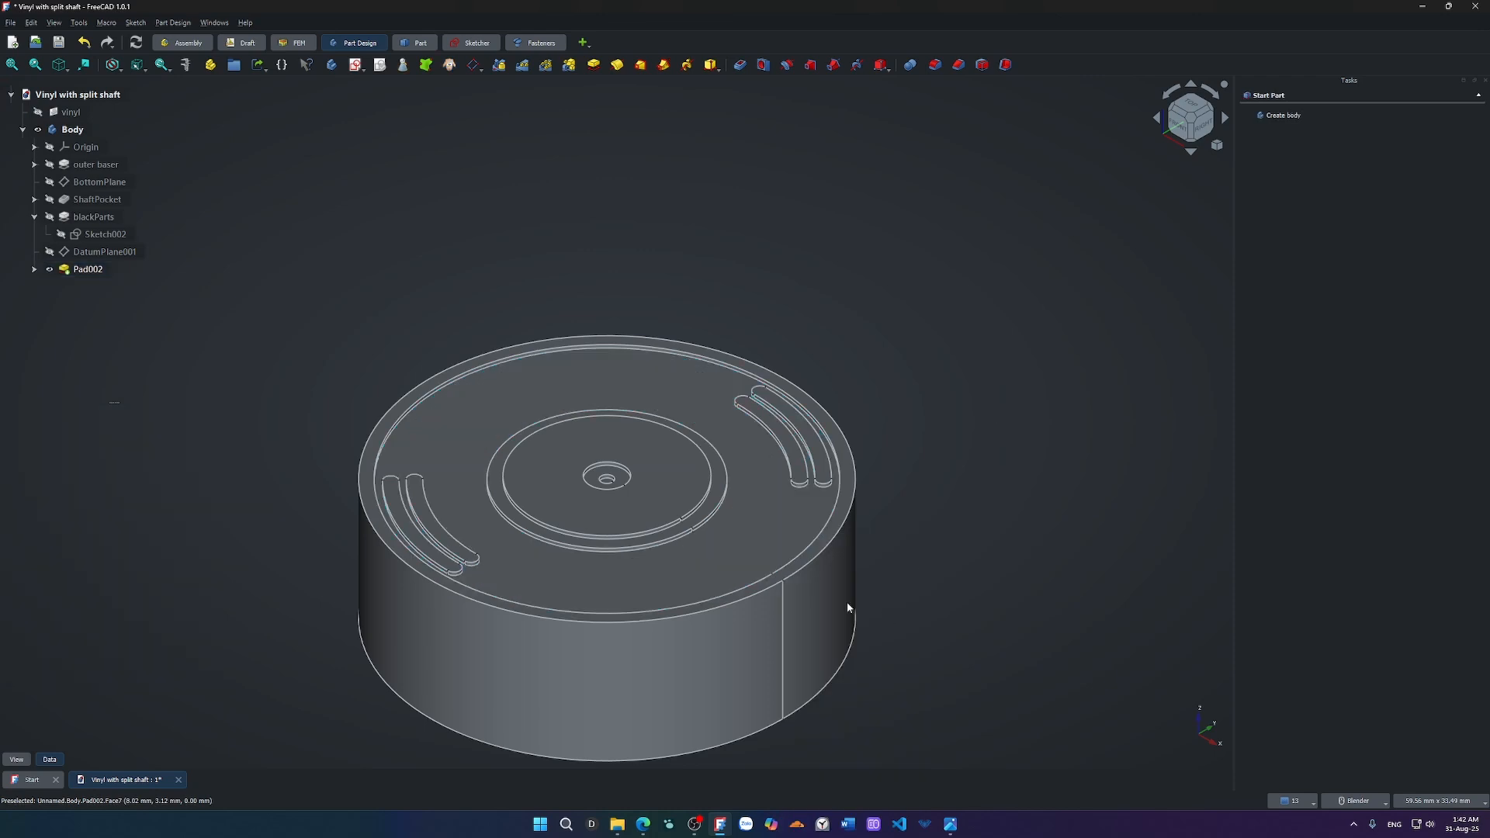
{"action": "right_click", "coordinate": [733, 536]}
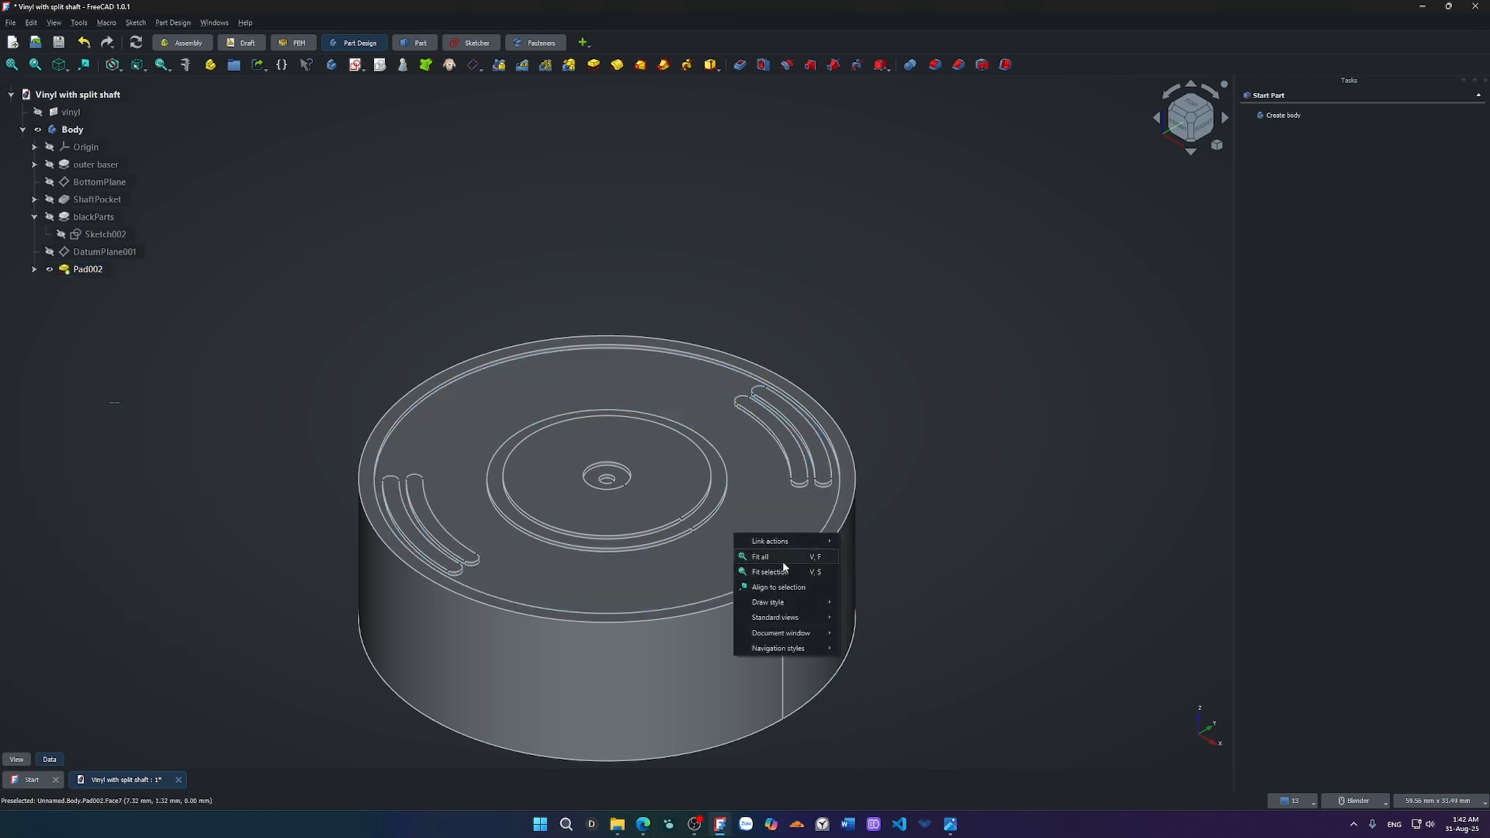
{"action": "left_click", "coordinate": [675, 575]}
{"action": "left_click", "coordinate": [713, 561]}
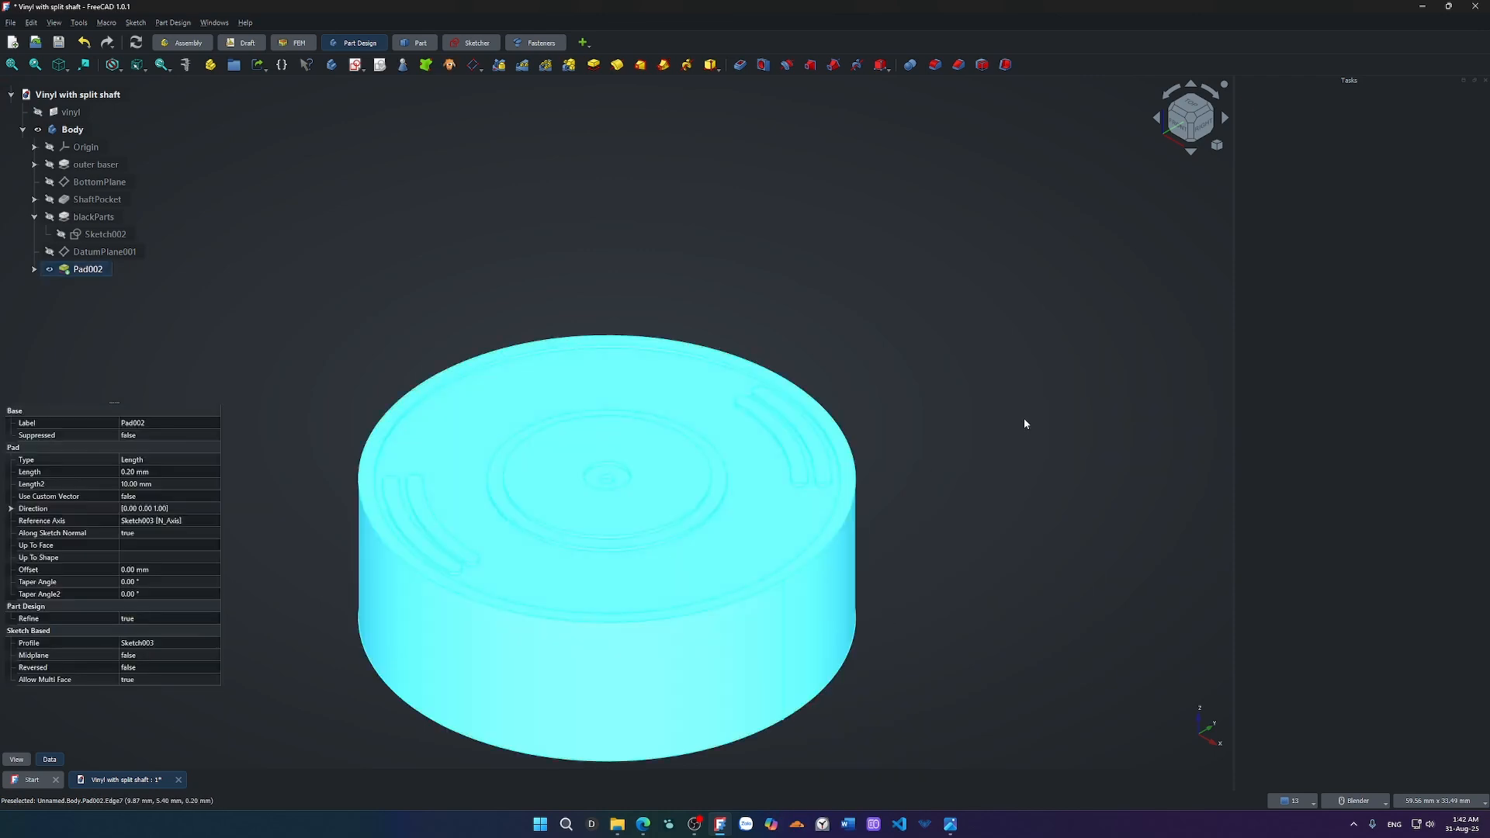
{"action": "left_click", "coordinate": [1023, 417]}
Open the point color selection in the appearance settings of the recessed top face around the label.
{"action": "left_click", "coordinate": [728, 544]}
{"action": "right_click", "coordinate": [746, 535]}
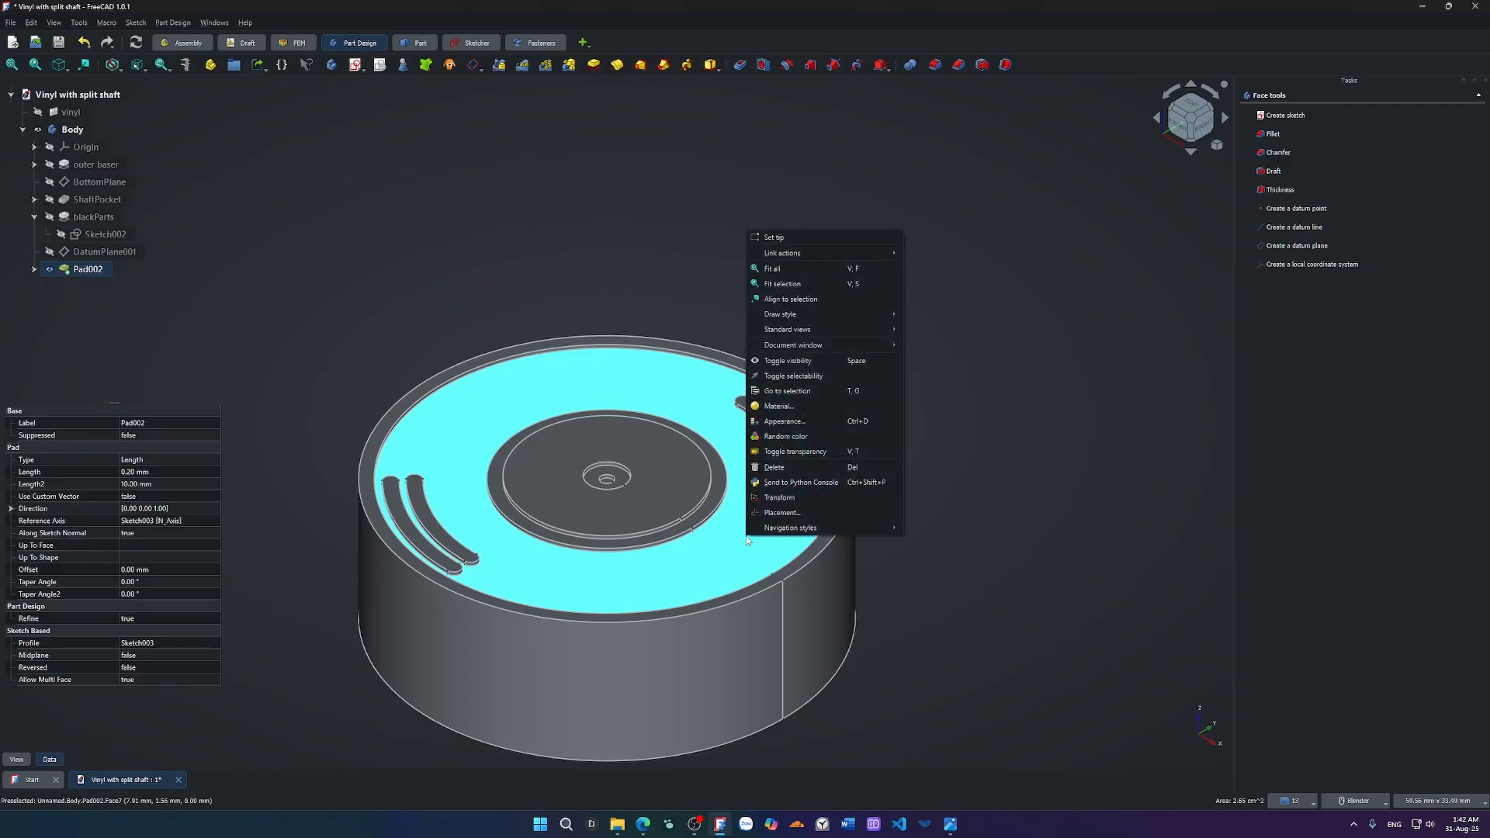
{"action": "left_click", "coordinate": [866, 429]}
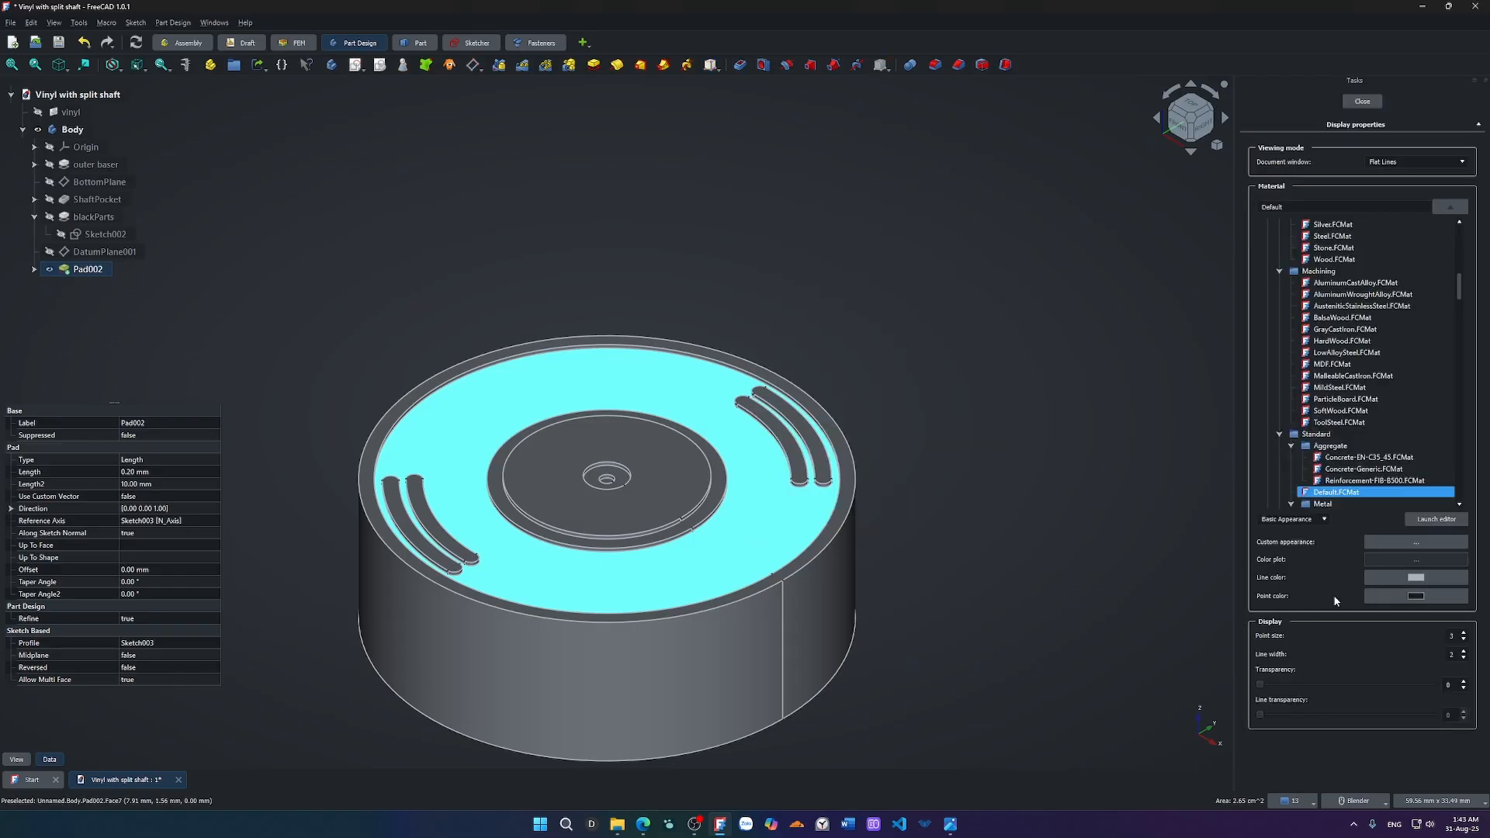
{"action": "left_click", "coordinate": [1415, 596]}
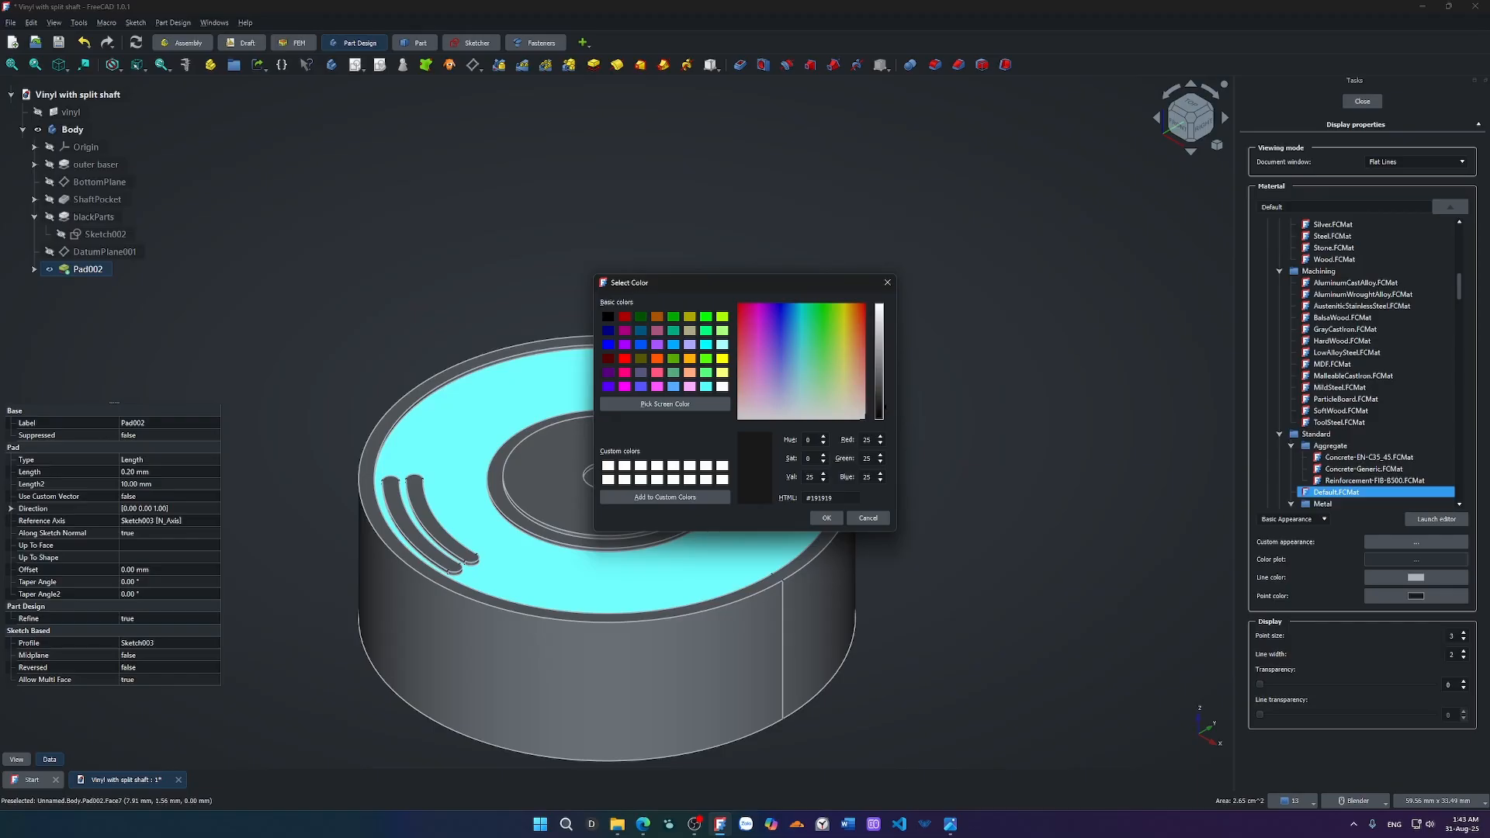
Sample the dark grey with the screen Color Picker and copy its HEX value 414042.
{"action": "key", "text": "super+shift+c"}
{"action": "left_click", "coordinate": [838, 500]}
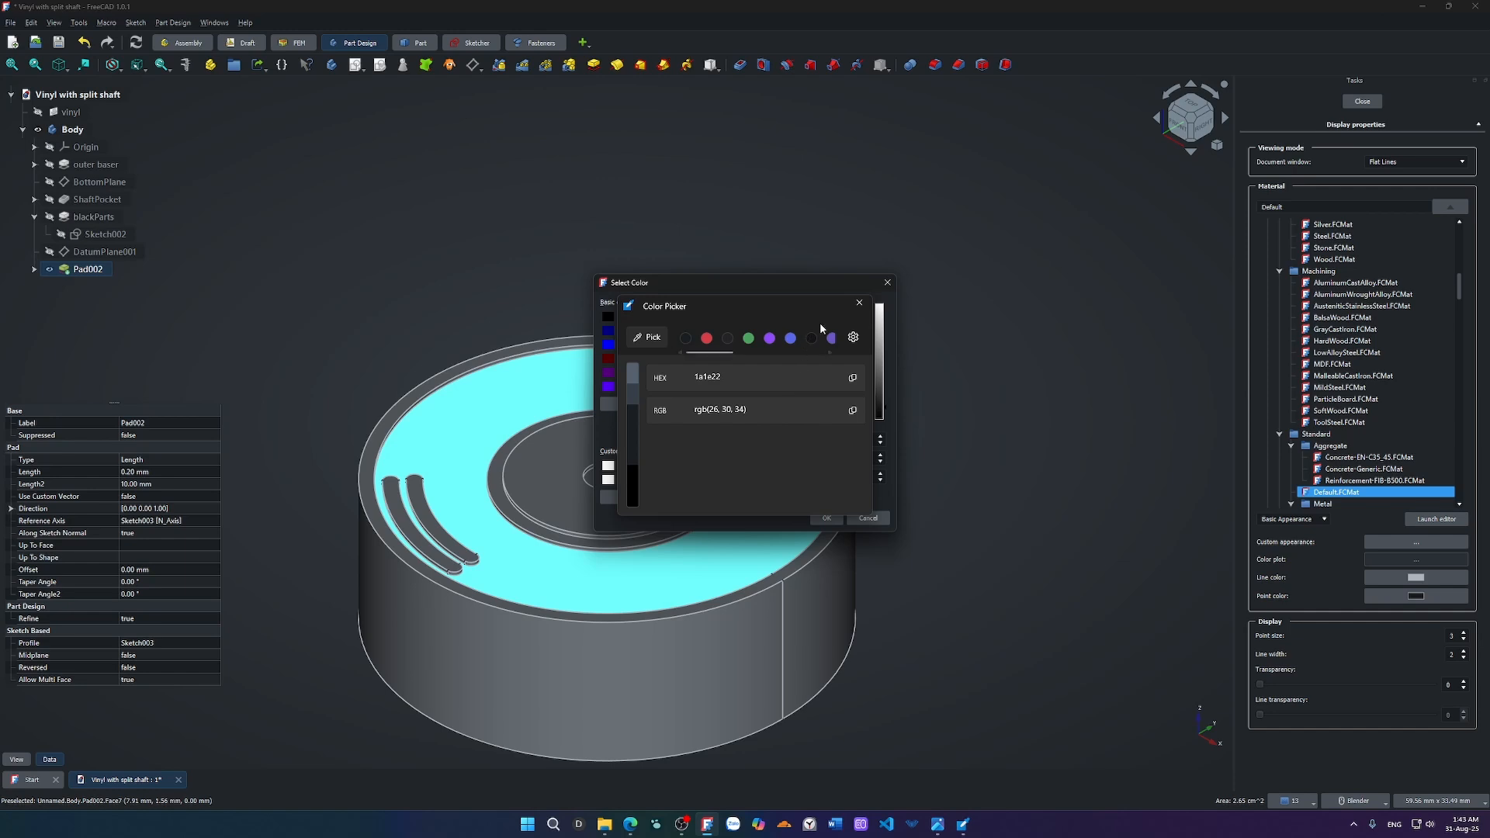
{"action": "left_click", "coordinate": [859, 302]}
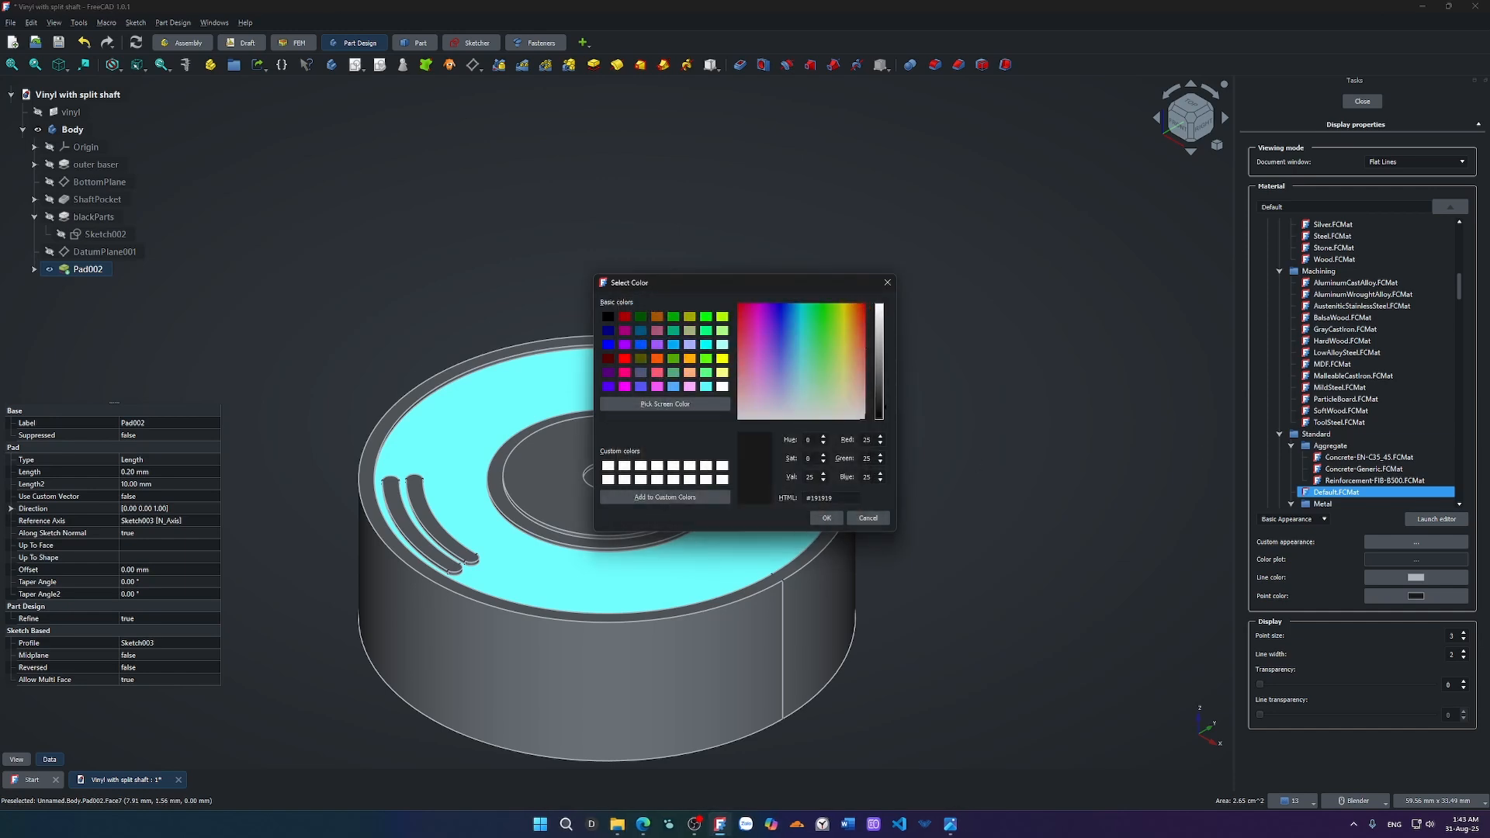
{"action": "key", "text": "super+shift+c"}
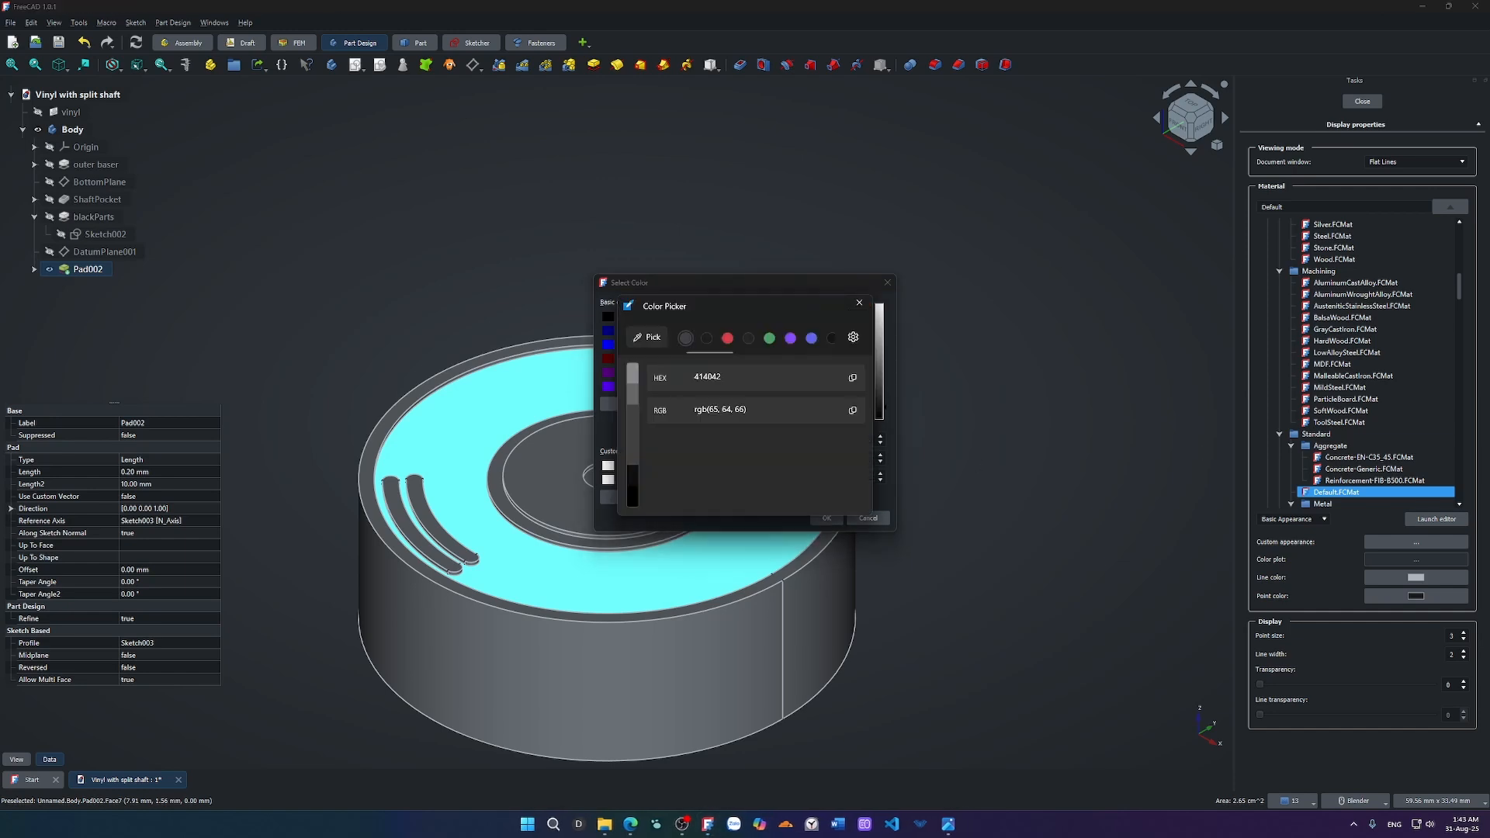
{"action": "left_click", "coordinate": [853, 379]}
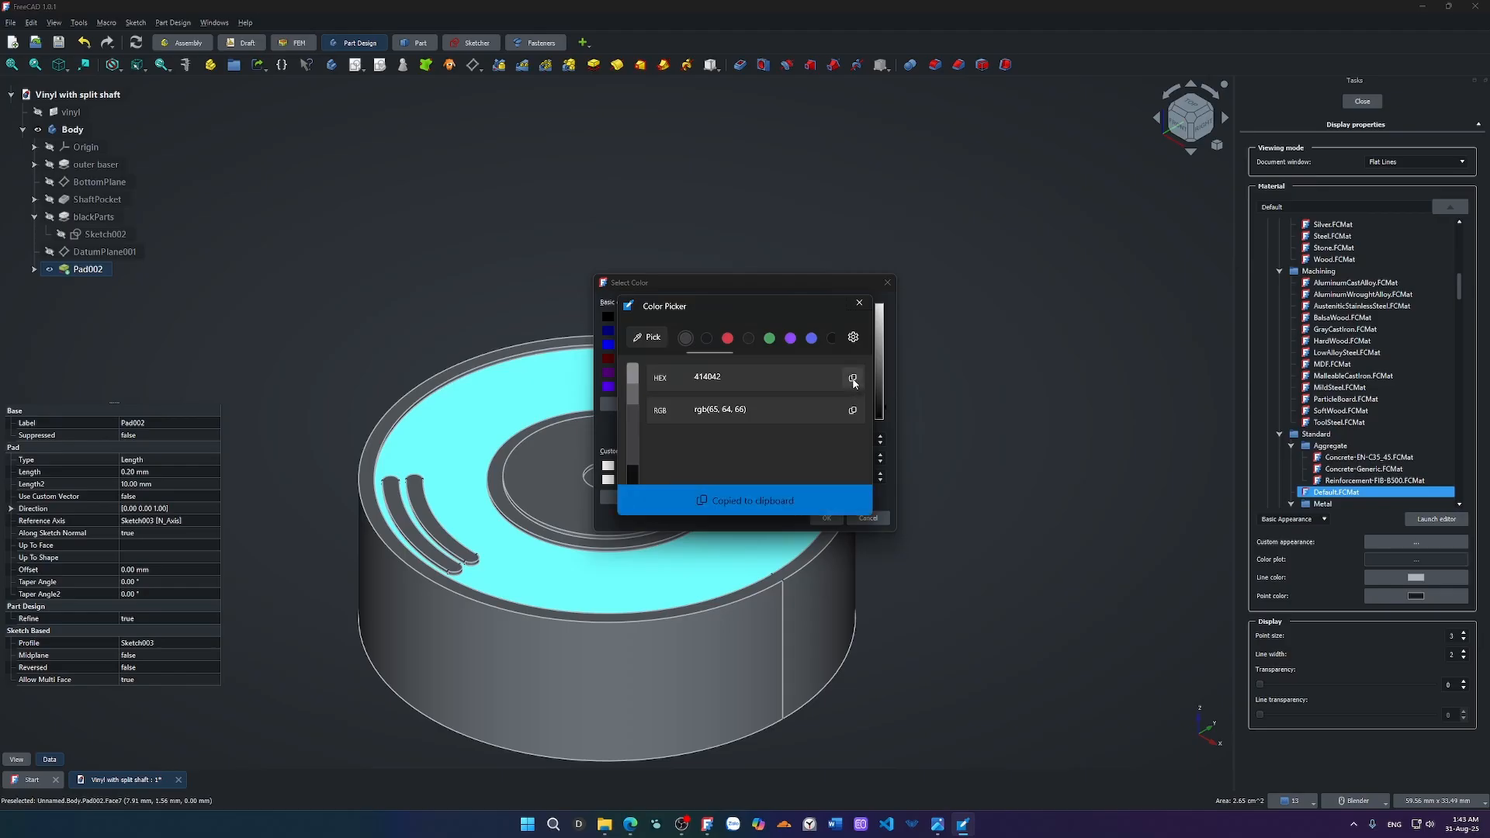
{"action": "left_click", "coordinate": [859, 302]}
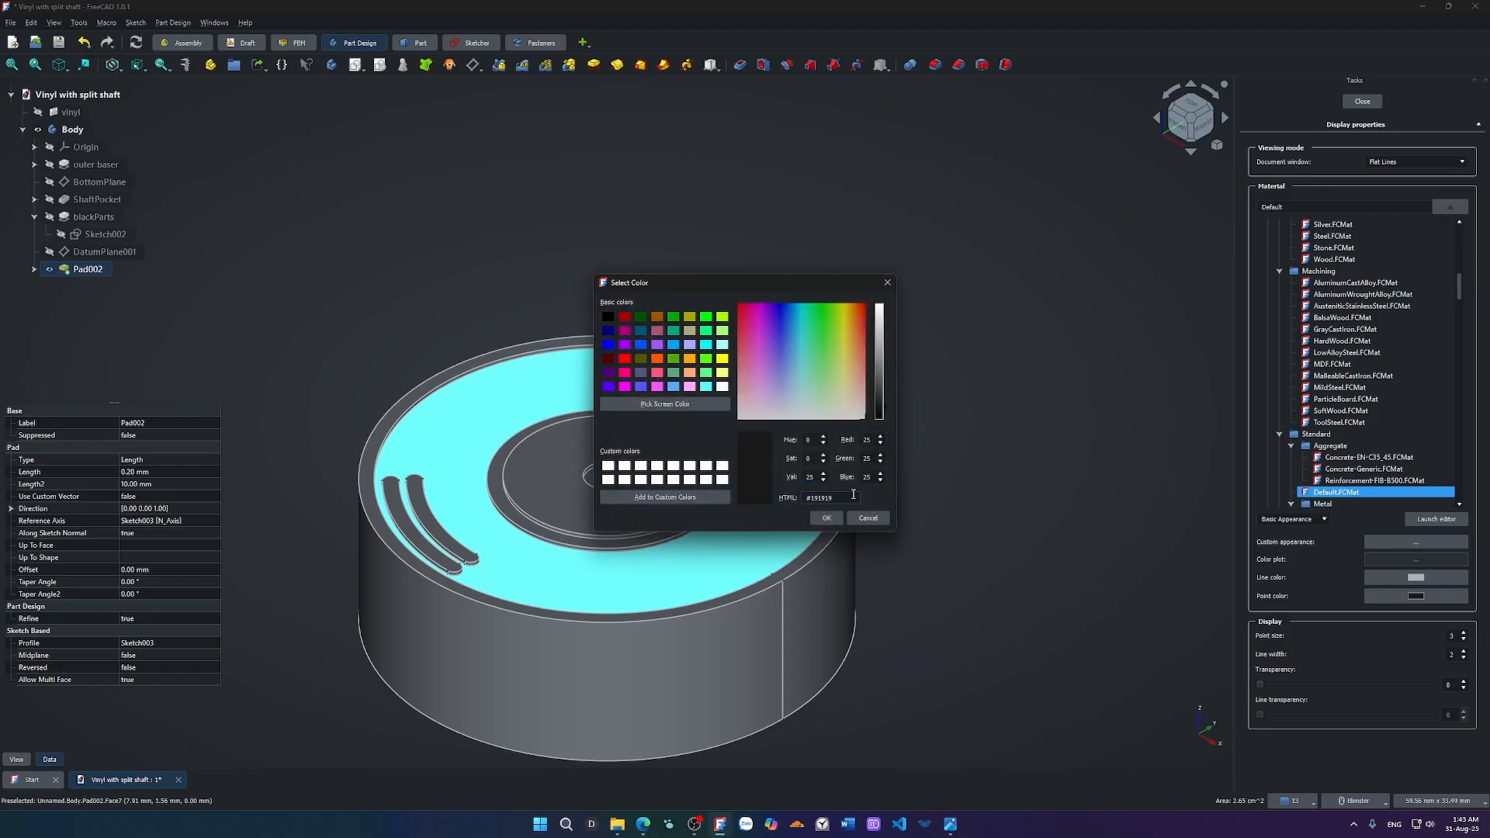
Set the point color to #414042 using the copied value and close the display properties.
{"action": "triple_click", "coordinate": [846, 498]}
{"action": "key", "text": "ctrl+v"}
{"action": "left_click", "coordinate": [827, 517]}
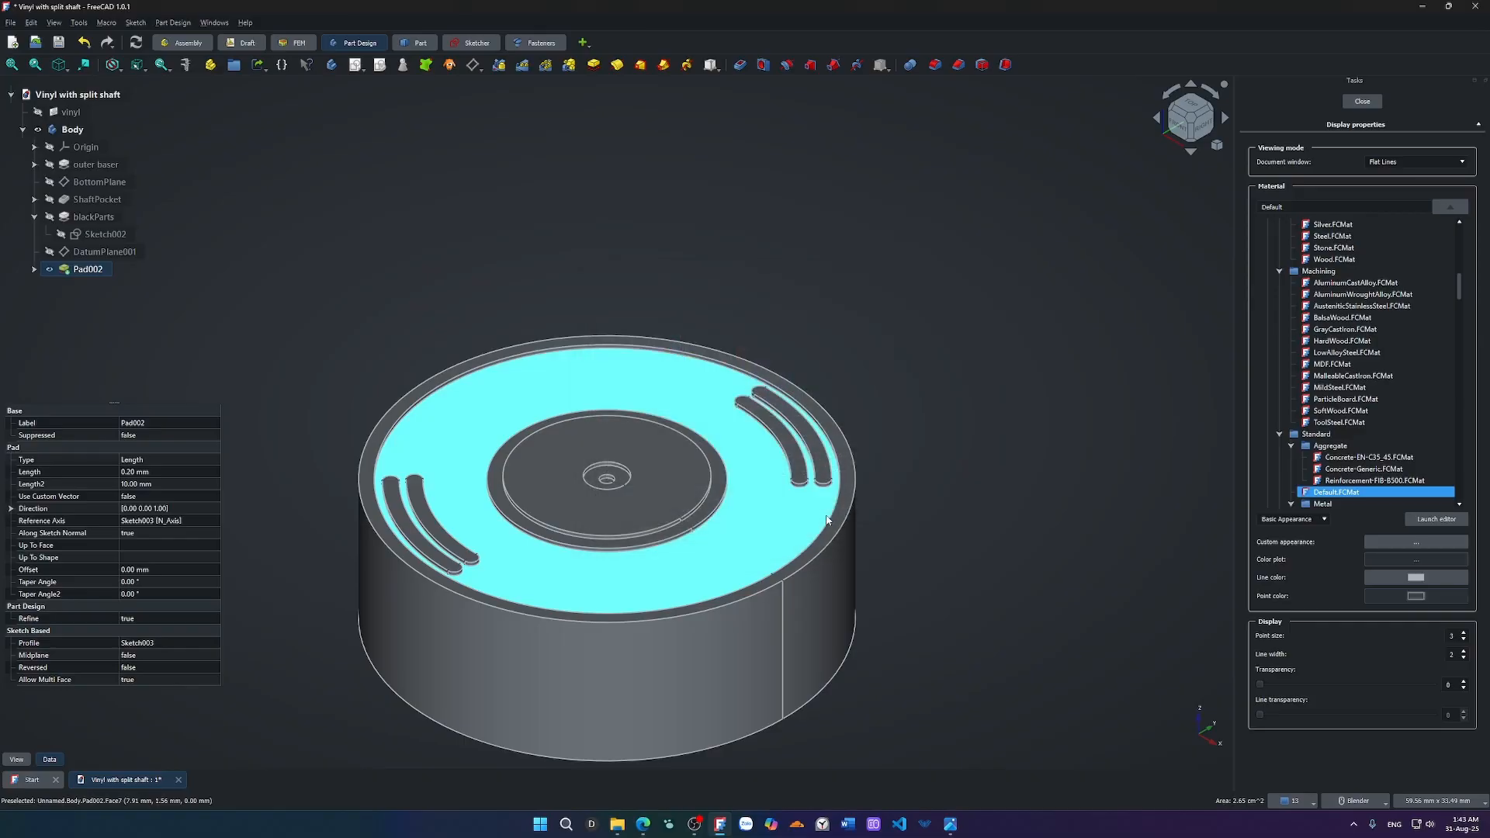
{"action": "left_click", "coordinate": [1364, 103]}
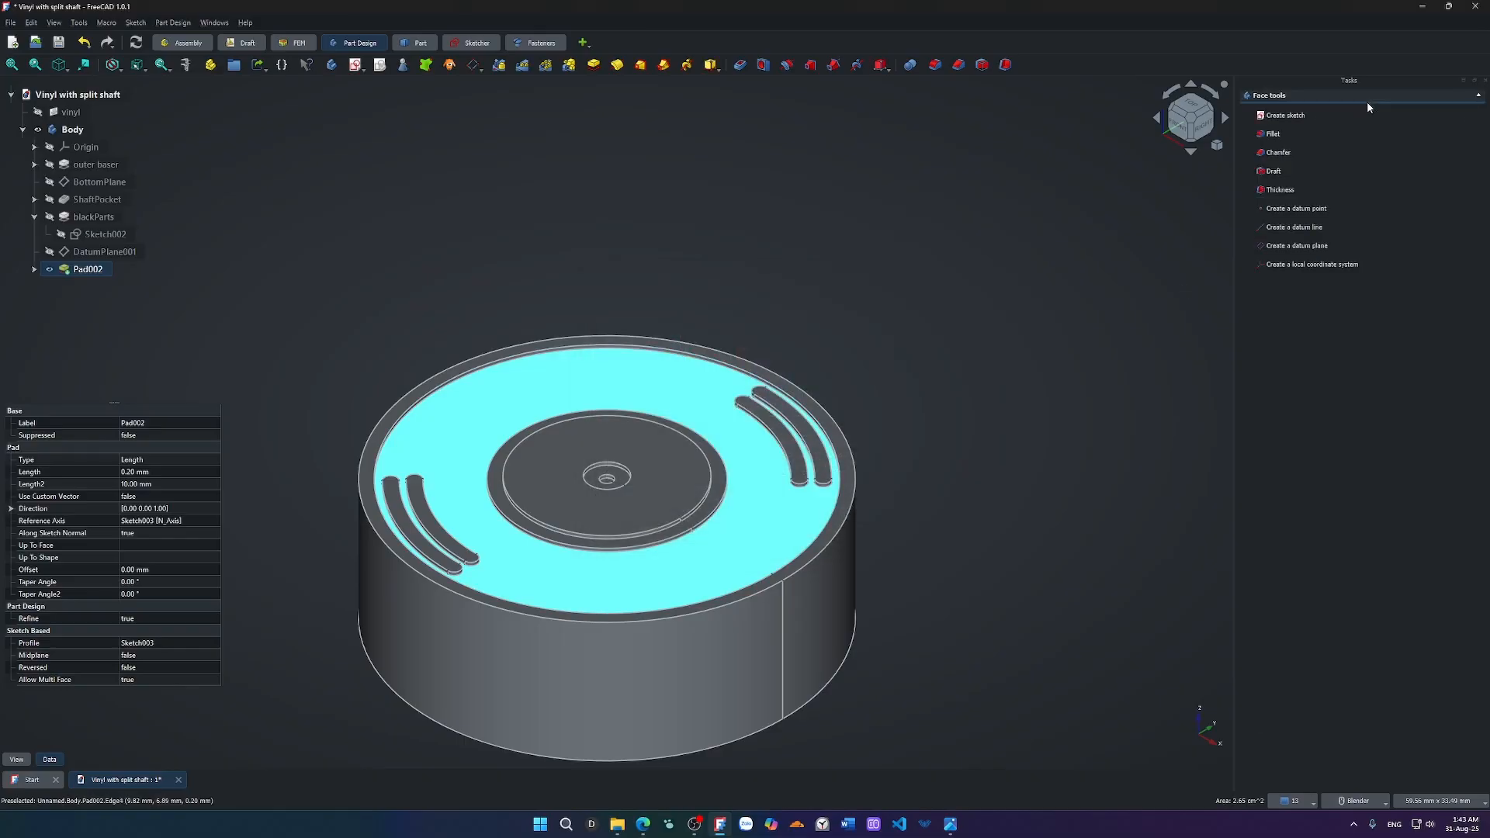
Reopen the recessed top face's appearance settings, check the point color and leave the display properties.
{"action": "left_click", "coordinate": [781, 520]}
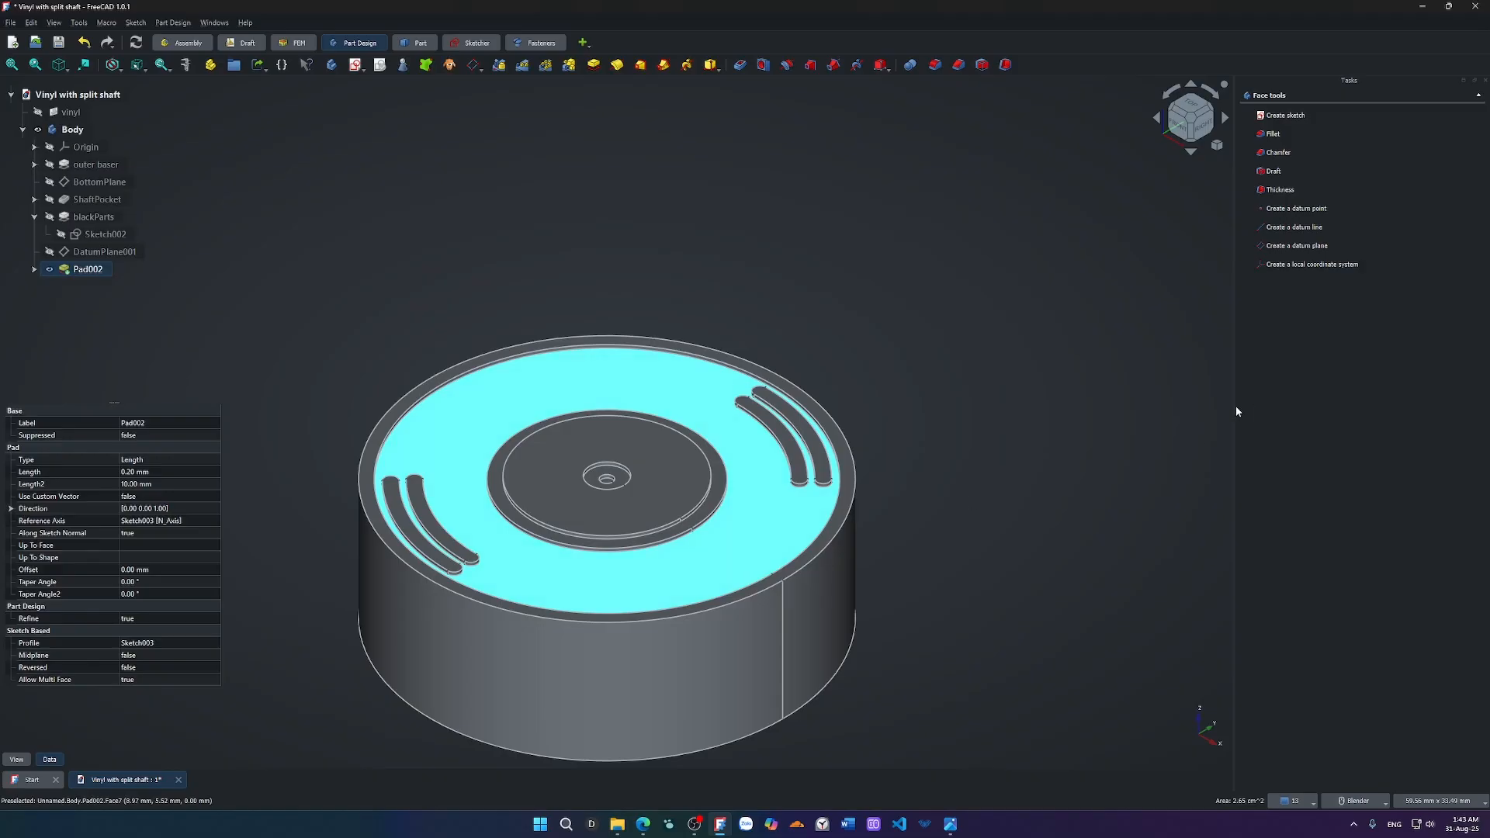
{"action": "right_click", "coordinate": [790, 515]}
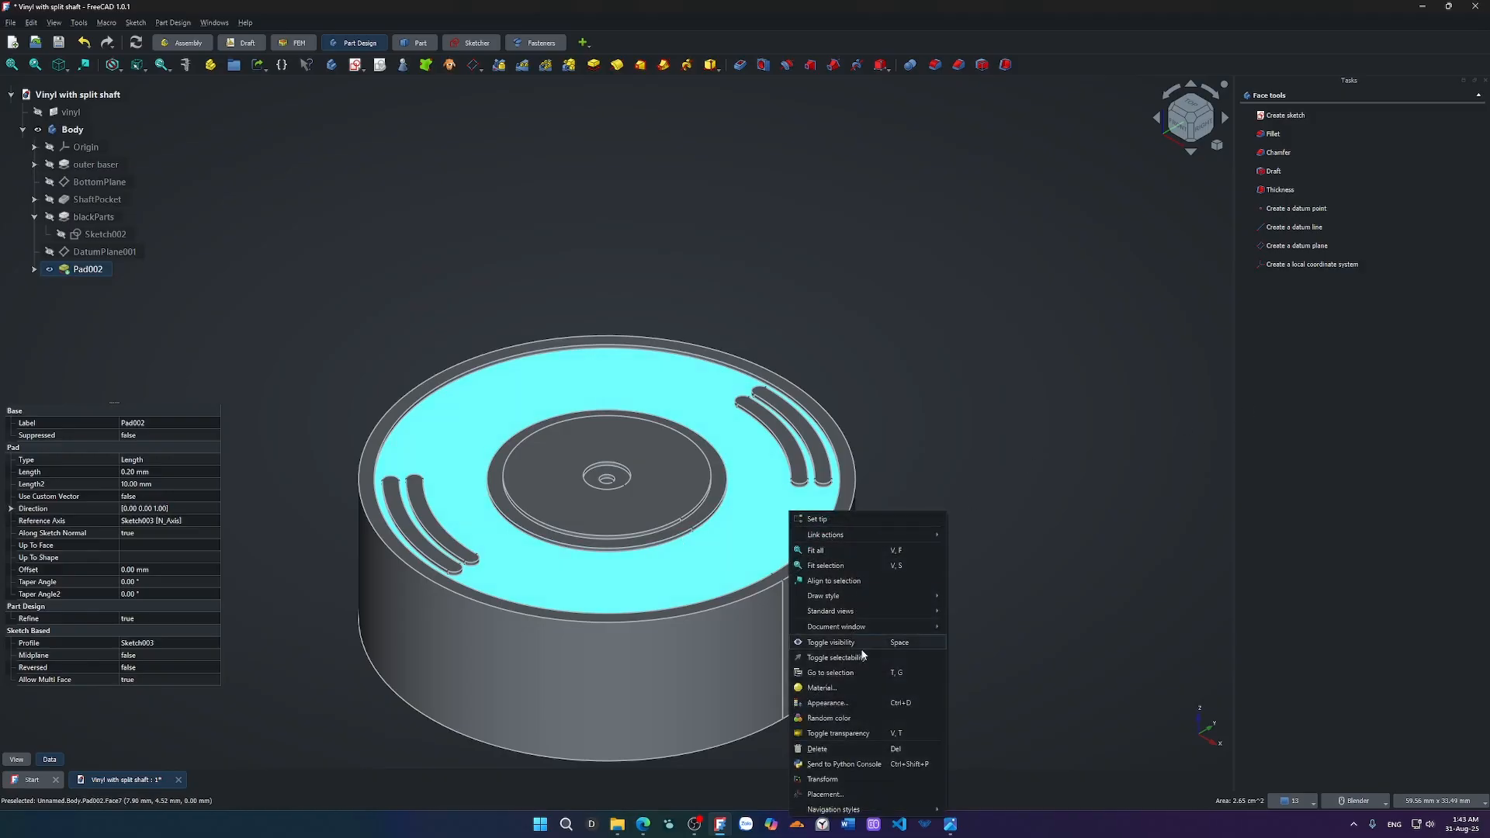
{"action": "left_click", "coordinate": [858, 703]}
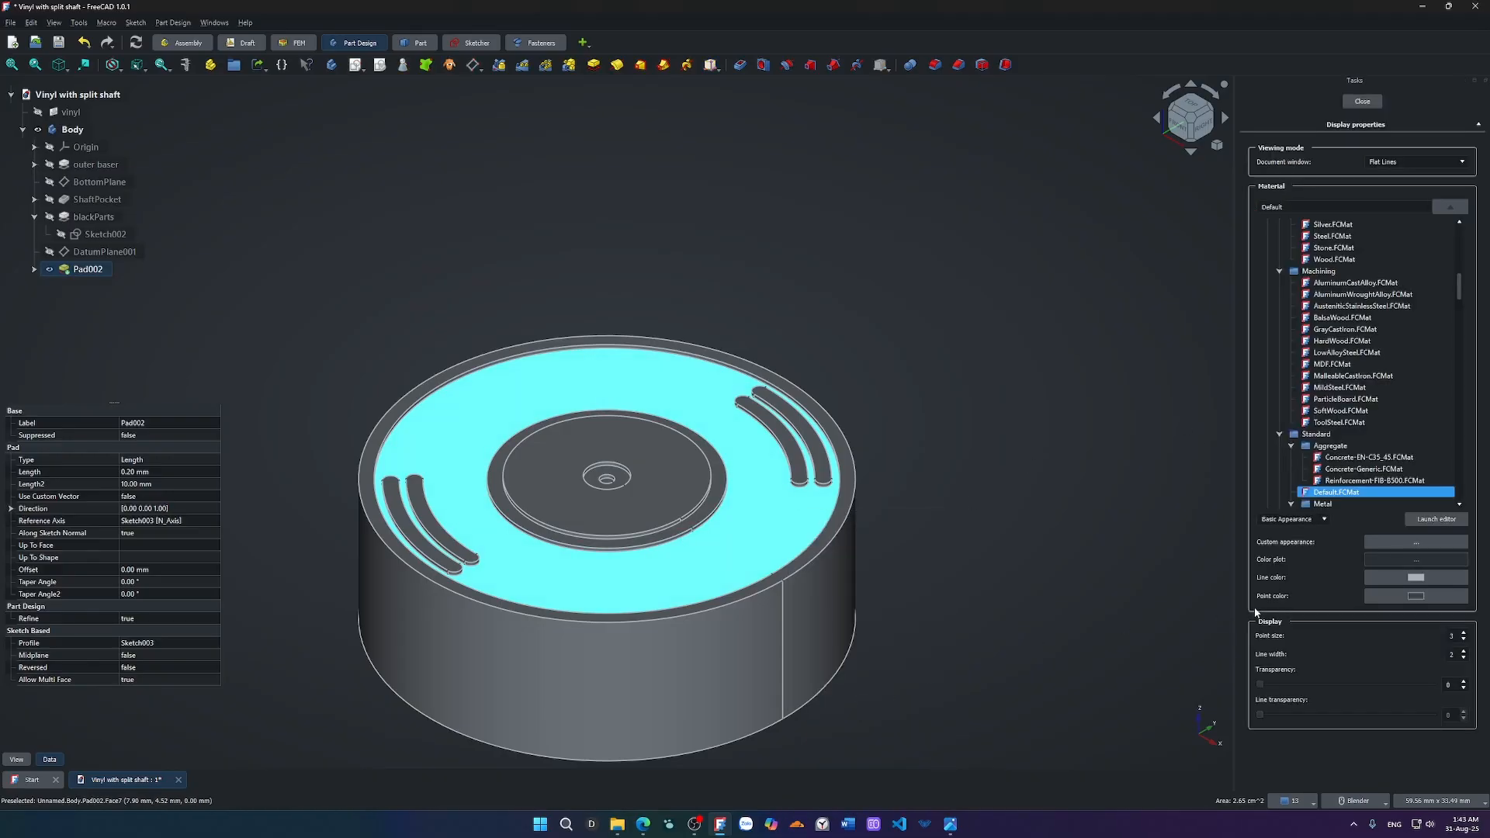
{"action": "left_click", "coordinate": [1437, 578]}
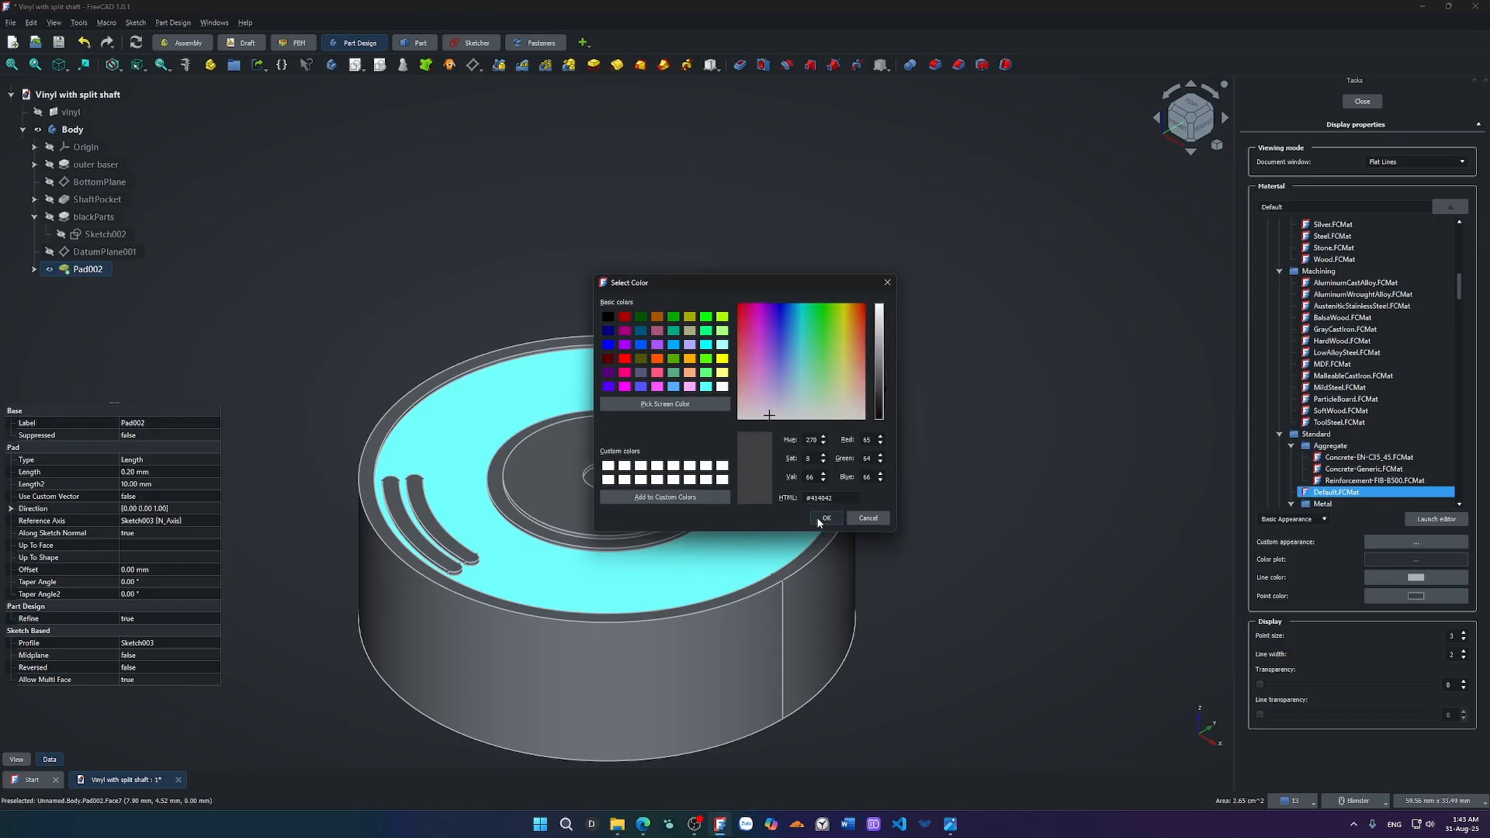
{"action": "left_click", "coordinate": [826, 519]}
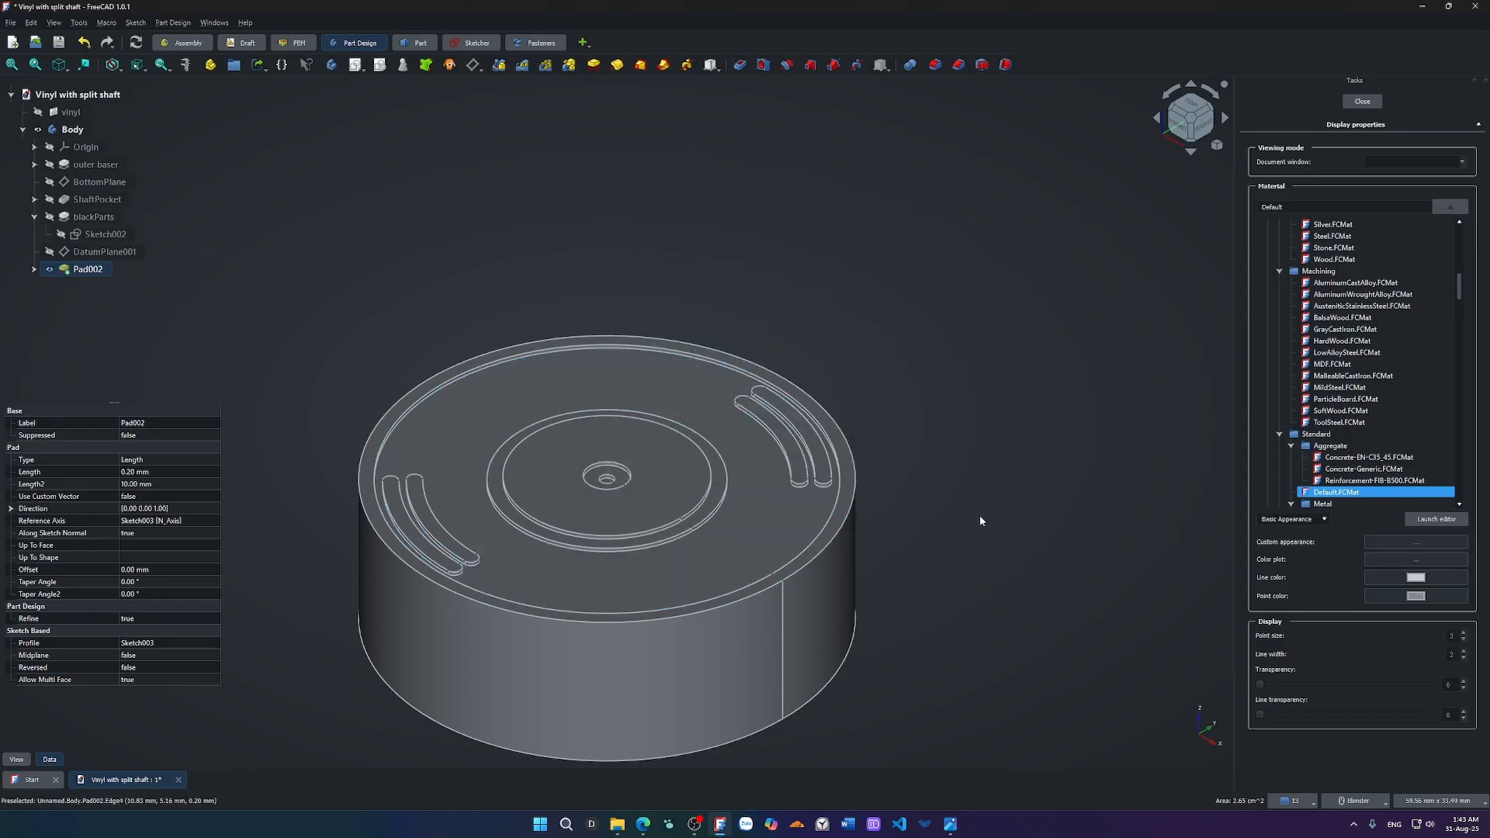
{"action": "key", "text": "Escape"}
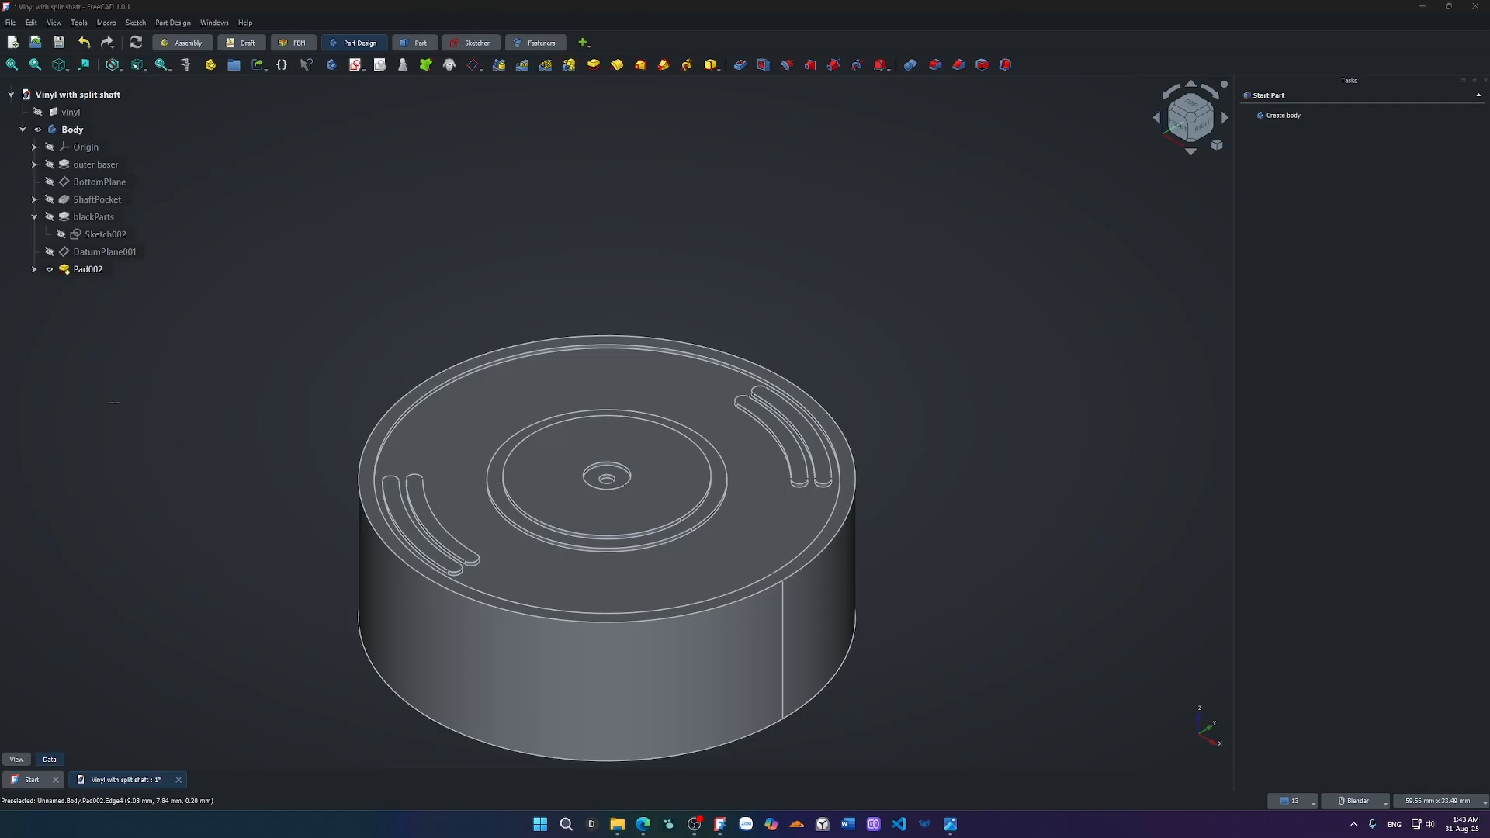
Sample the near-black color with the screen Color Picker and copy its HEX value 231f20.
{"action": "key", "text": "super+shift+c"}
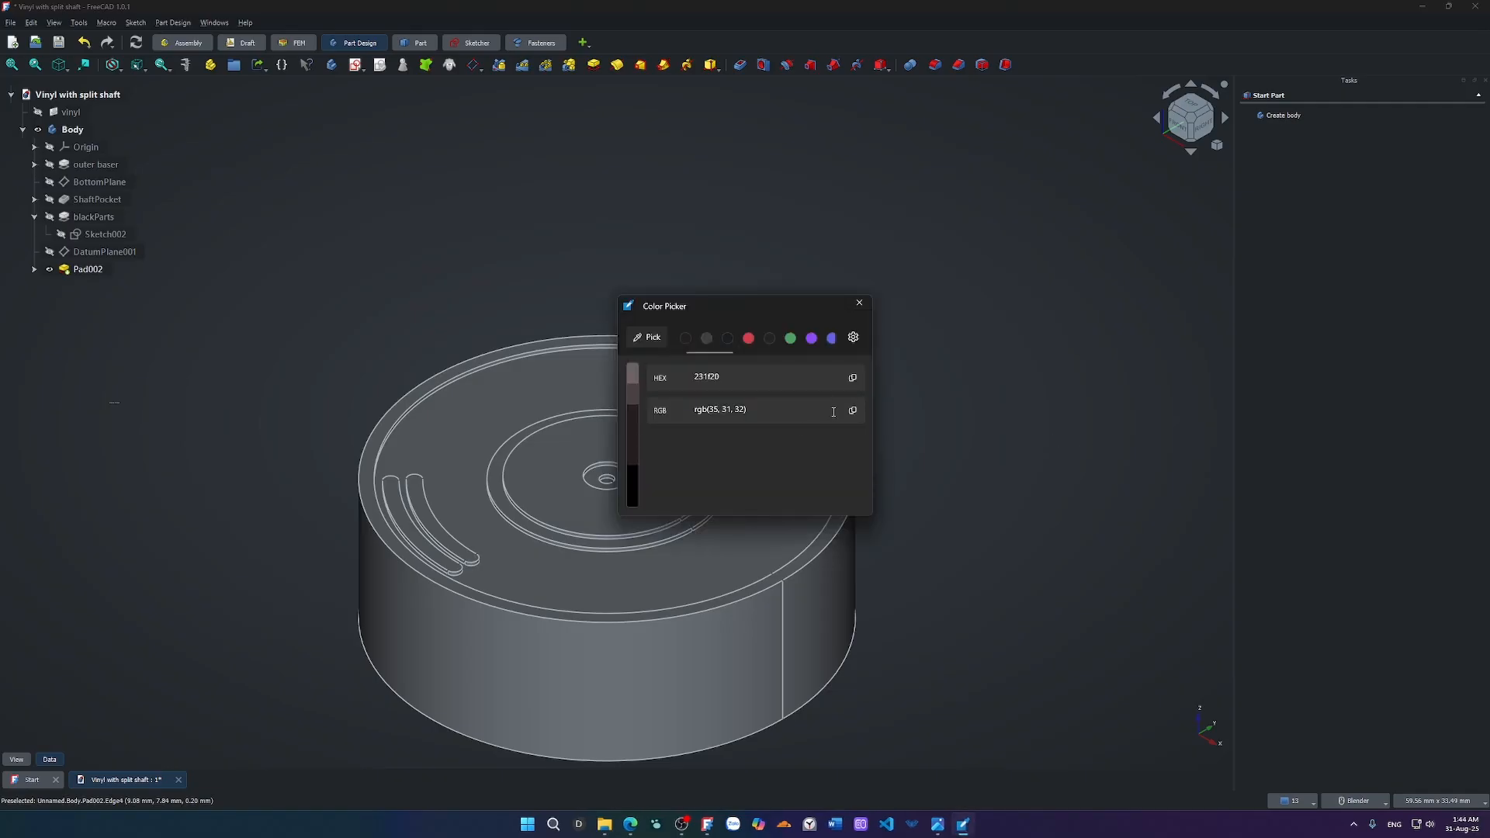
{"action": "left_click", "coordinate": [853, 378]}
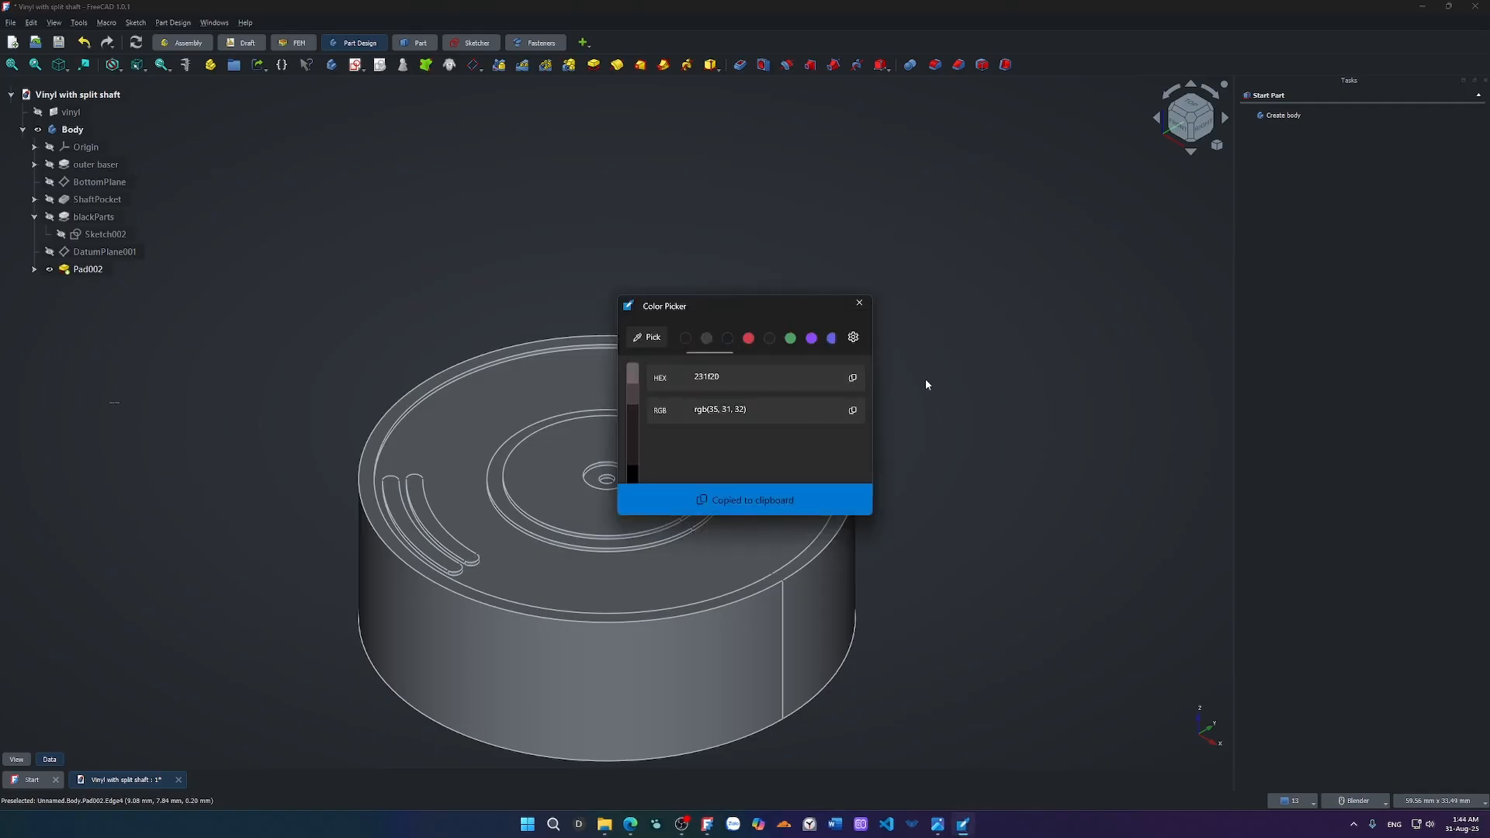
{"action": "left_click", "coordinate": [860, 304]}
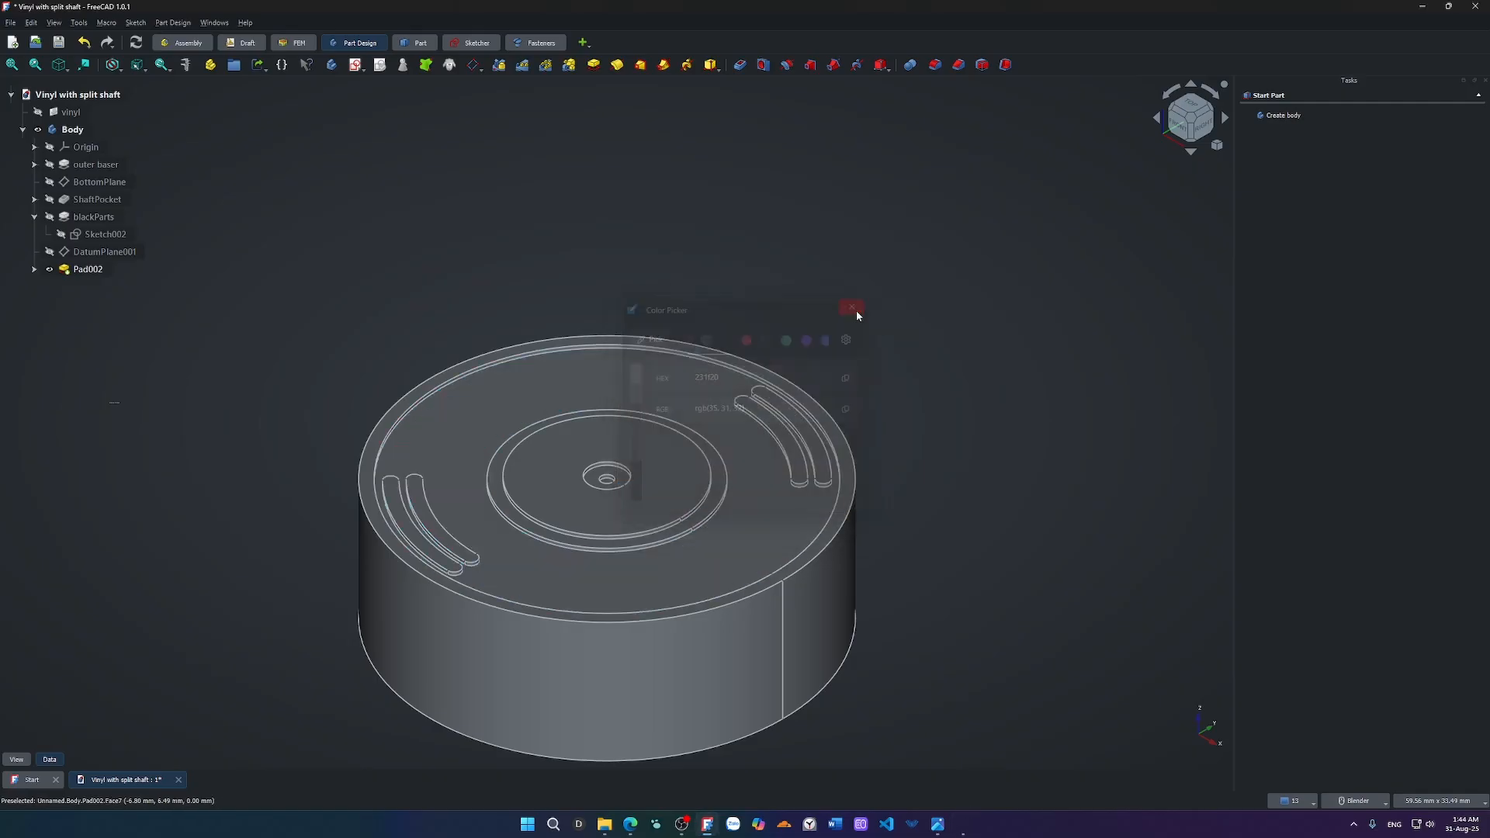
Select the top faces of the outer rim, two neighbouring raised arcs and the label ring, and open their appearance settings.
{"action": "scroll", "coordinate": [845, 474], "scroll_direction": "up", "scroll_amount": 5}
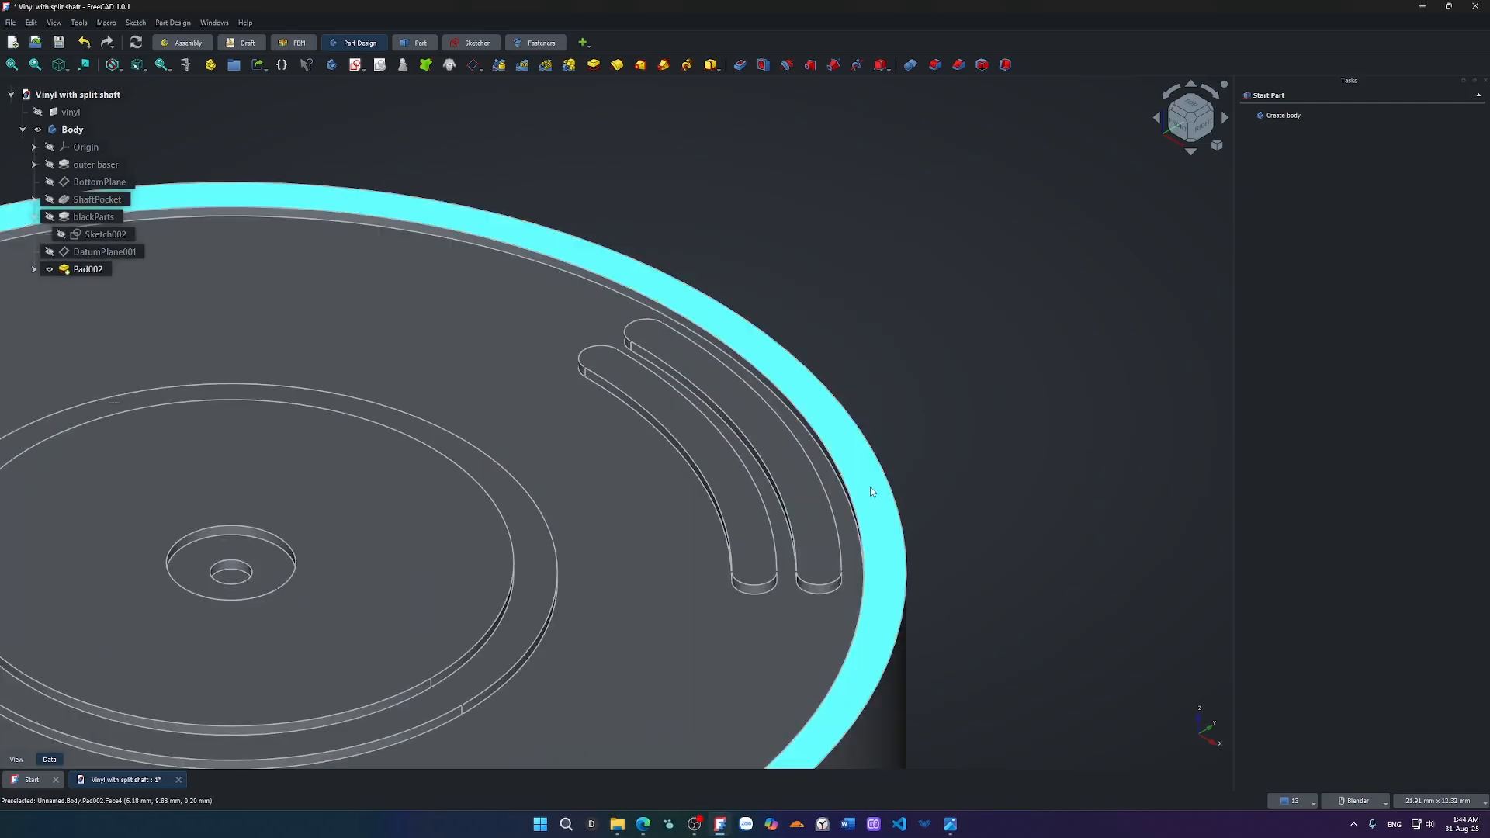
{"action": "left_click", "coordinate": [872, 494]}
{"action": "left_click", "coordinate": [809, 499], "text": "ctrl"}
{"action": "left_click", "coordinate": [743, 533], "text": "ctrl"}
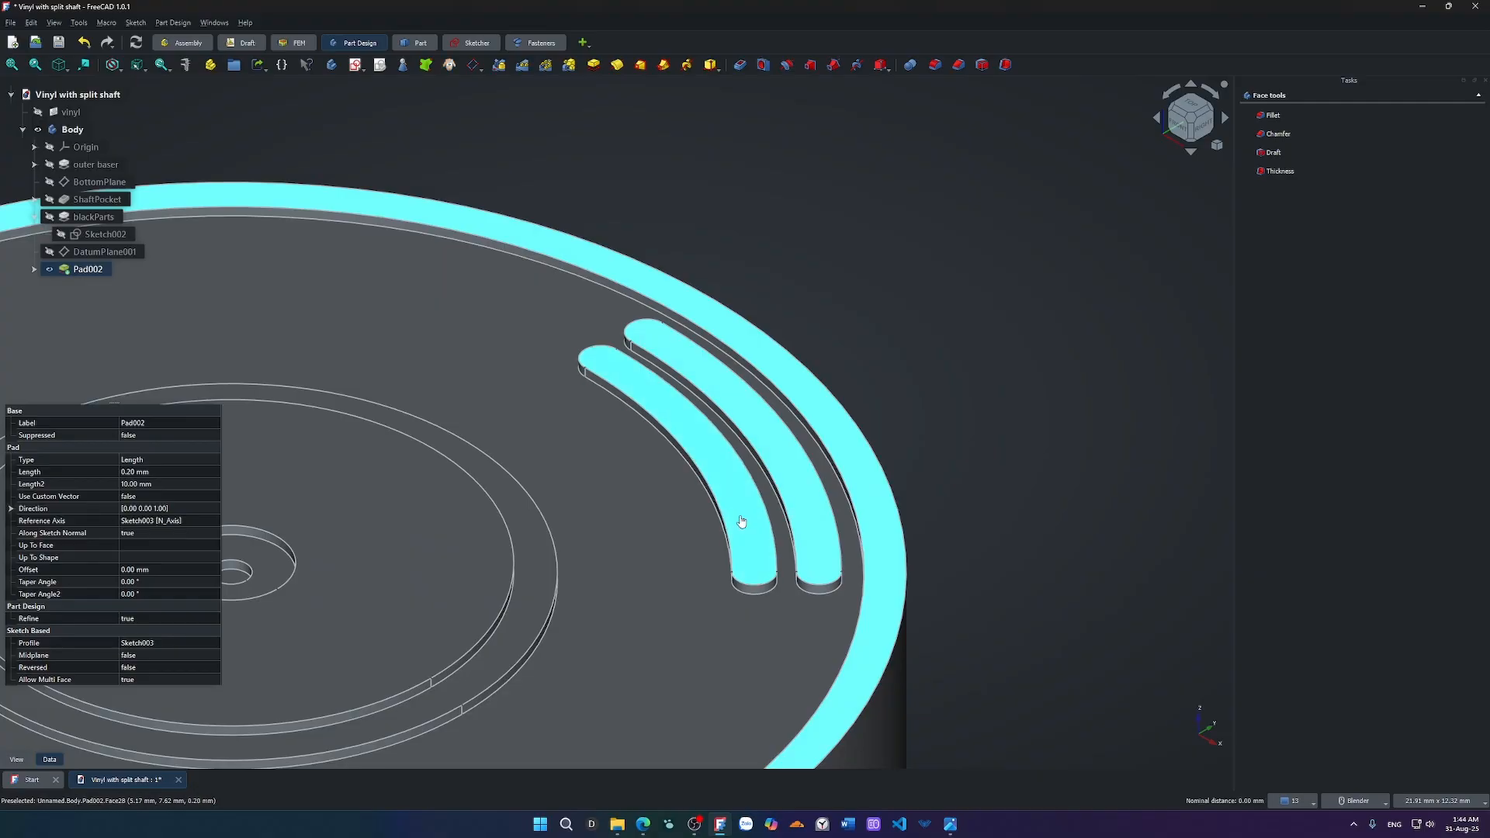
{"action": "right_click", "coordinate": [533, 556]}
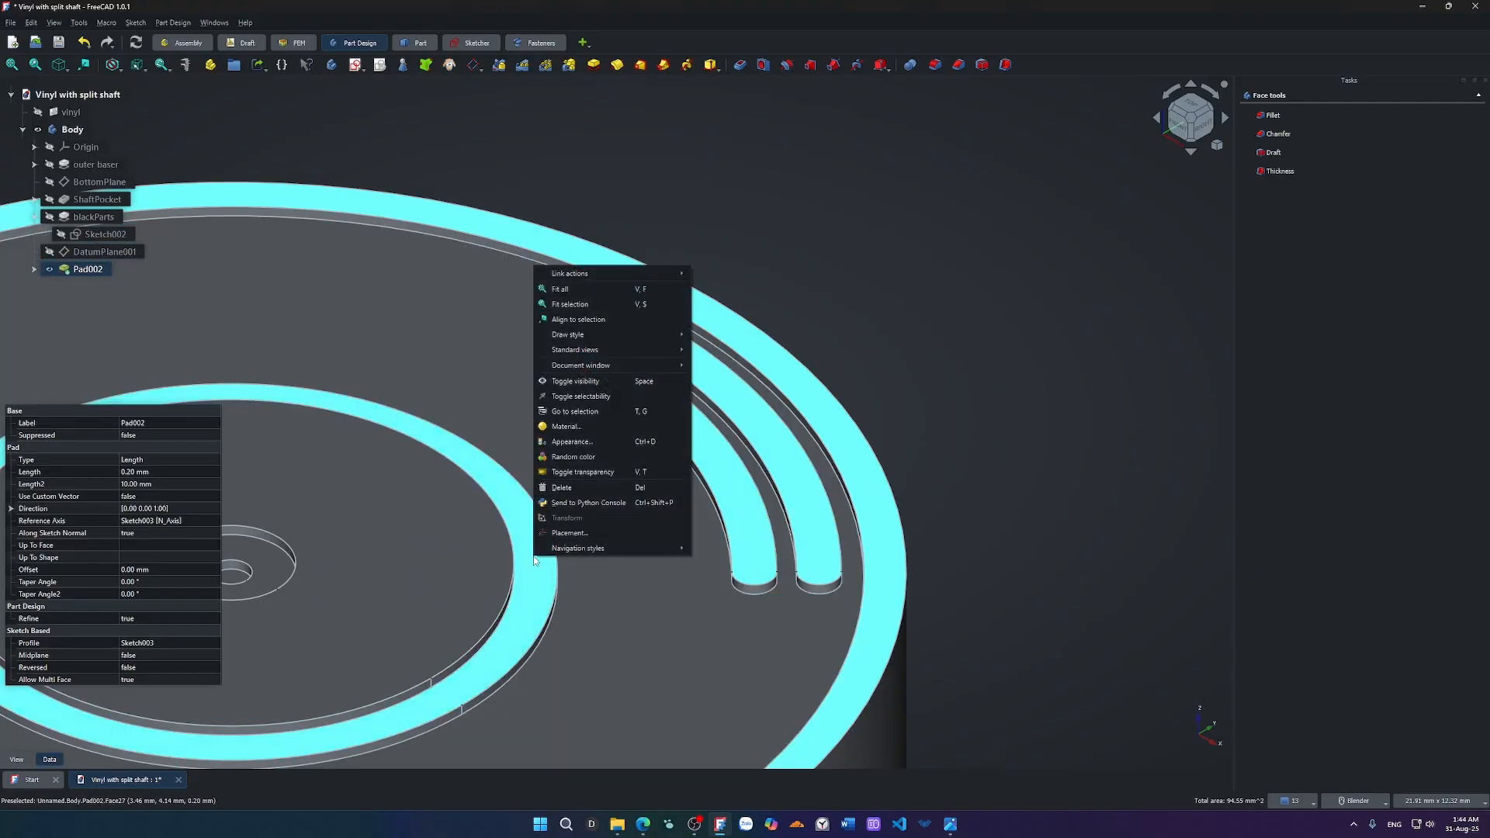
{"action": "left_click", "coordinate": [628, 447]}
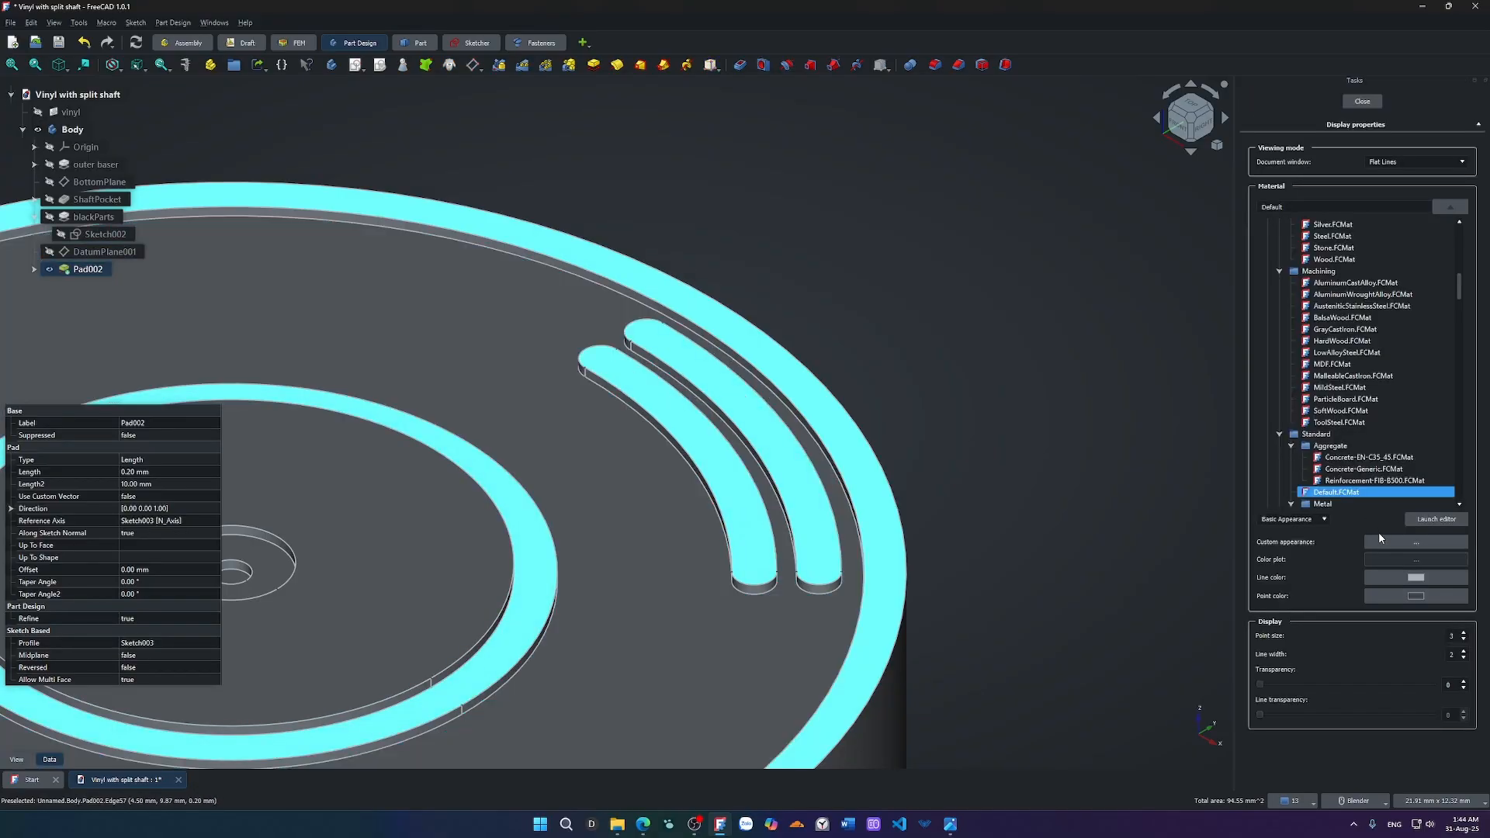
{"action": "left_click", "coordinate": [1434, 545]}
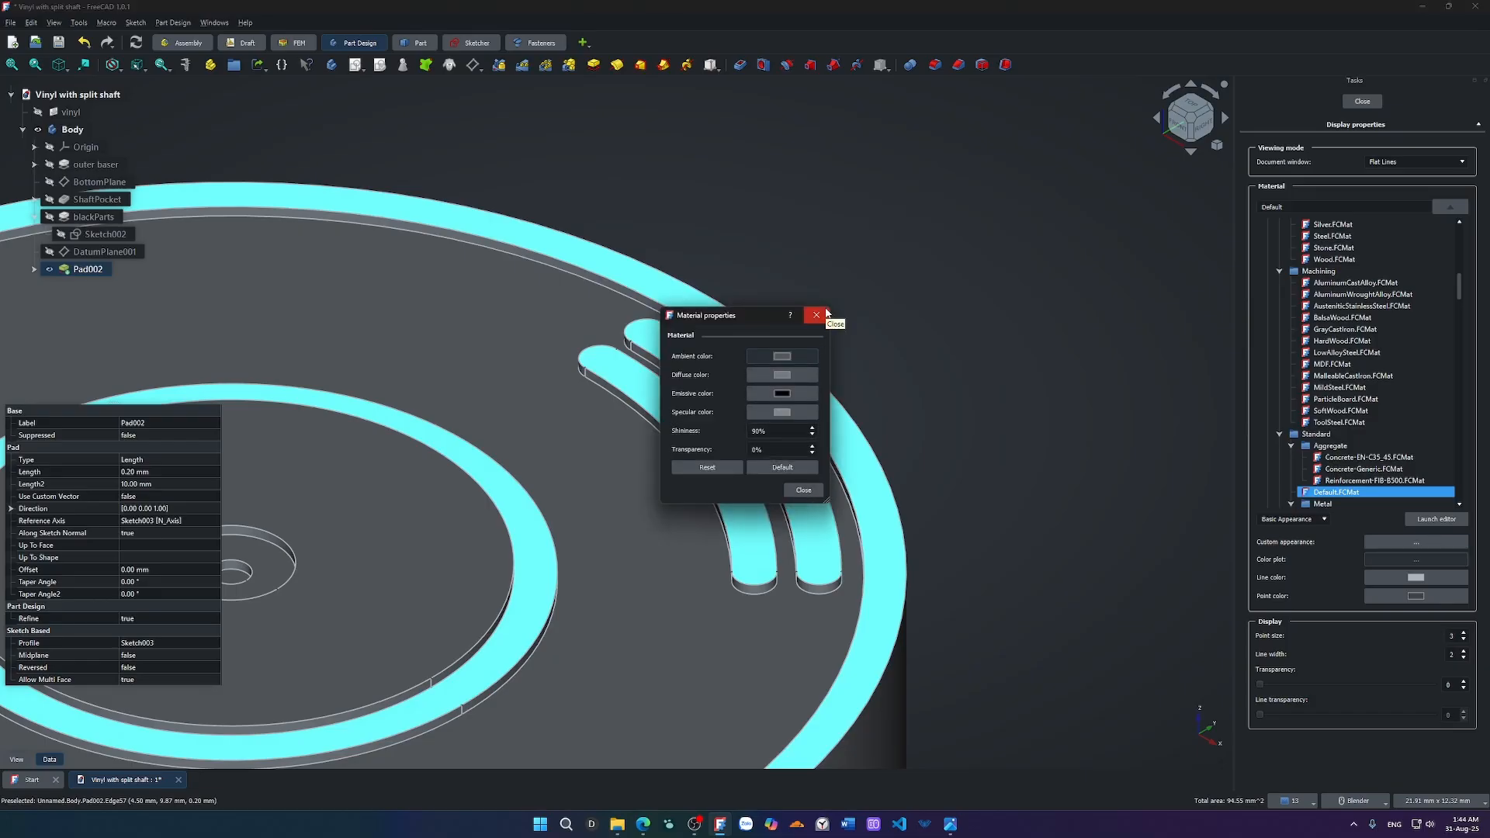
{"action": "left_click", "coordinate": [816, 315]}
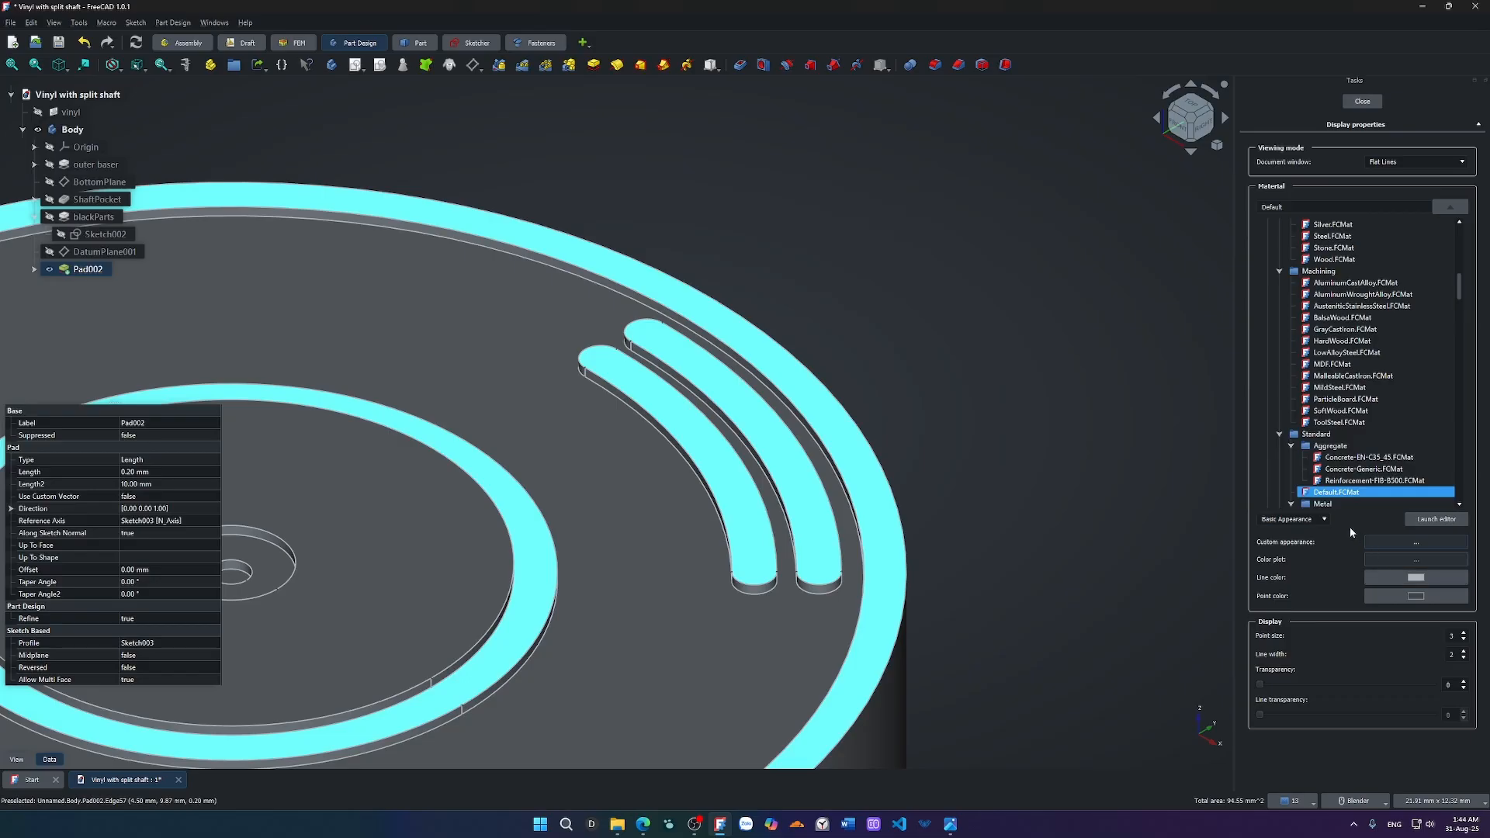
{"action": "left_click", "coordinate": [1304, 519]}
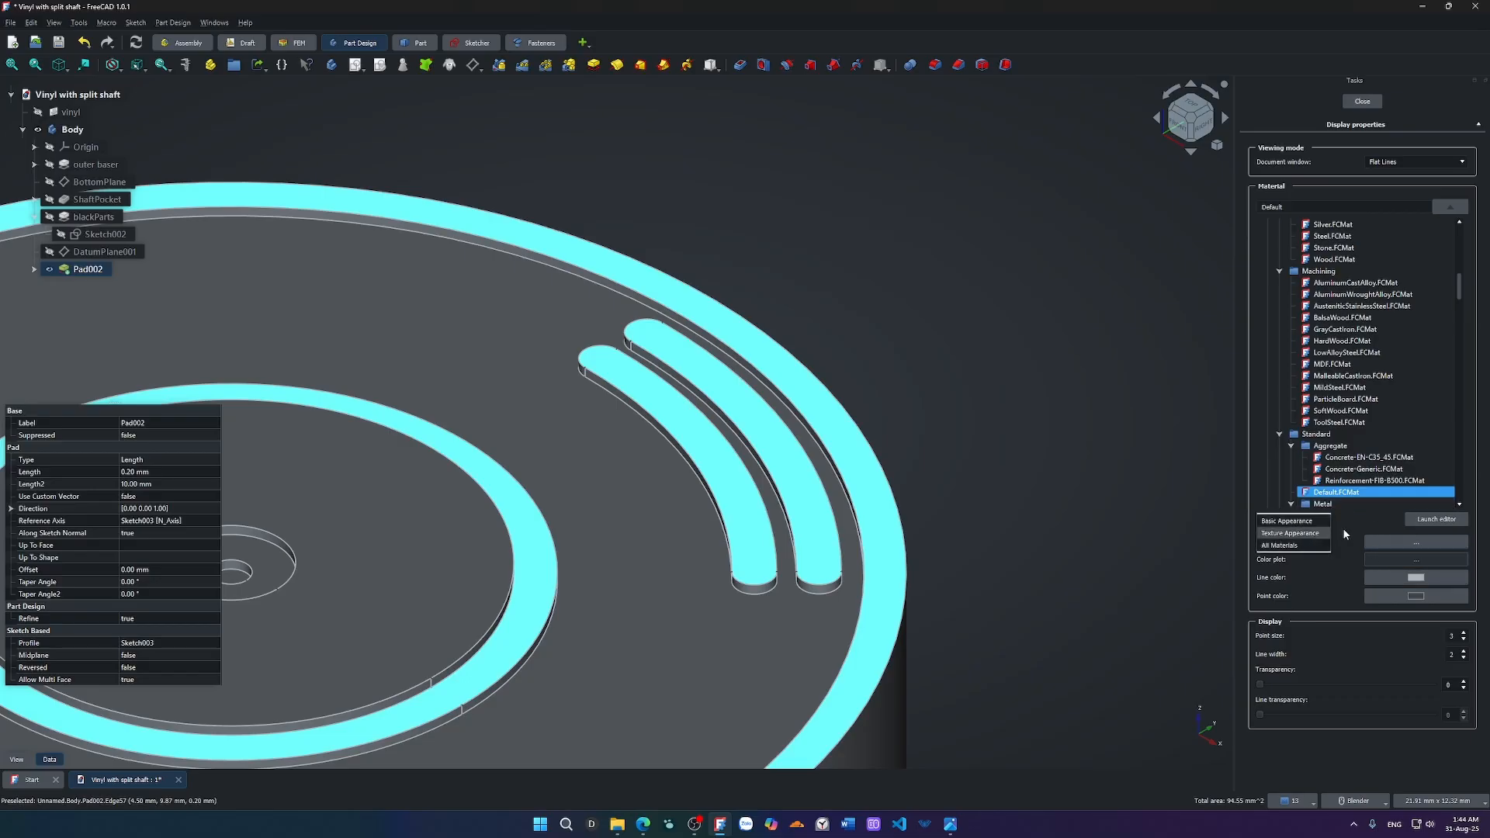
{"action": "left_click", "coordinate": [1371, 529]}
Set the custom appearance's diffuse color to #231f20 using the copied value and close the material properties.
{"action": "left_click", "coordinate": [1379, 543]}
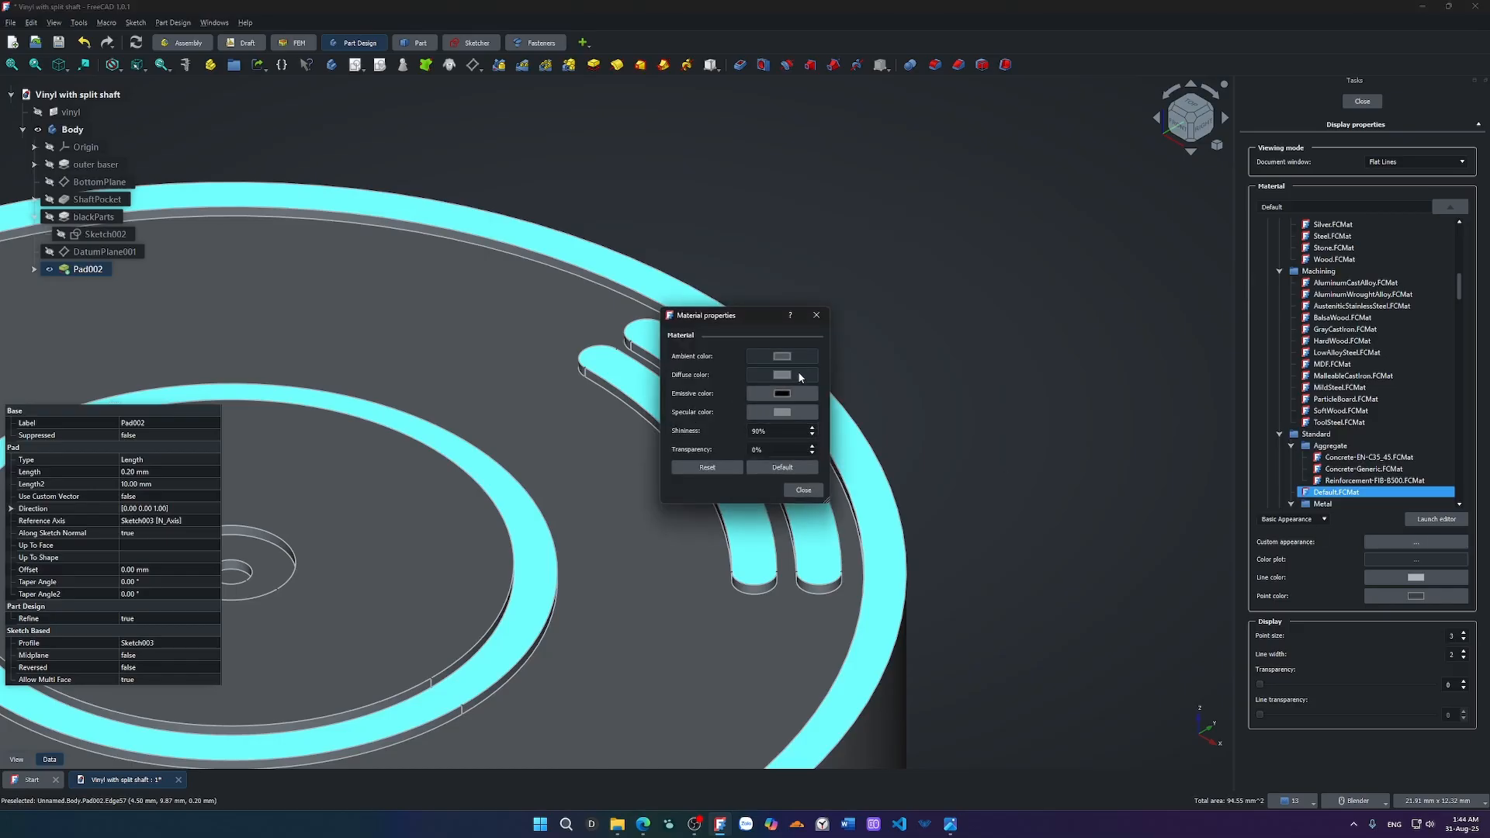
{"action": "left_click", "coordinate": [795, 378]}
{"action": "triple_click", "coordinate": [816, 510]}
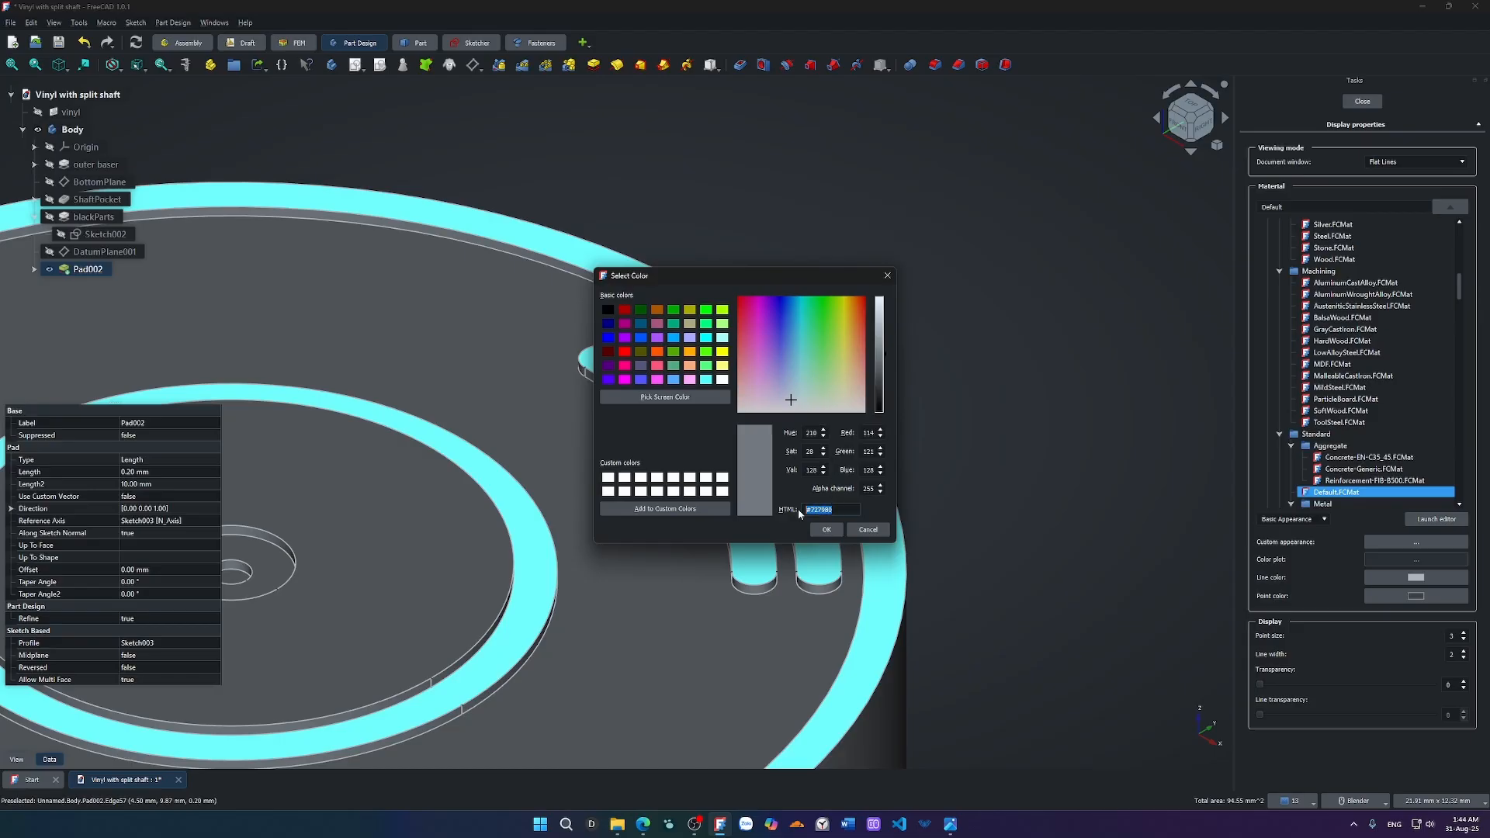
{"action": "left_click", "coordinate": [816, 513]}
{"action": "double_click", "coordinate": [816, 513]}
{"action": "key", "text": "ctrl+v"}
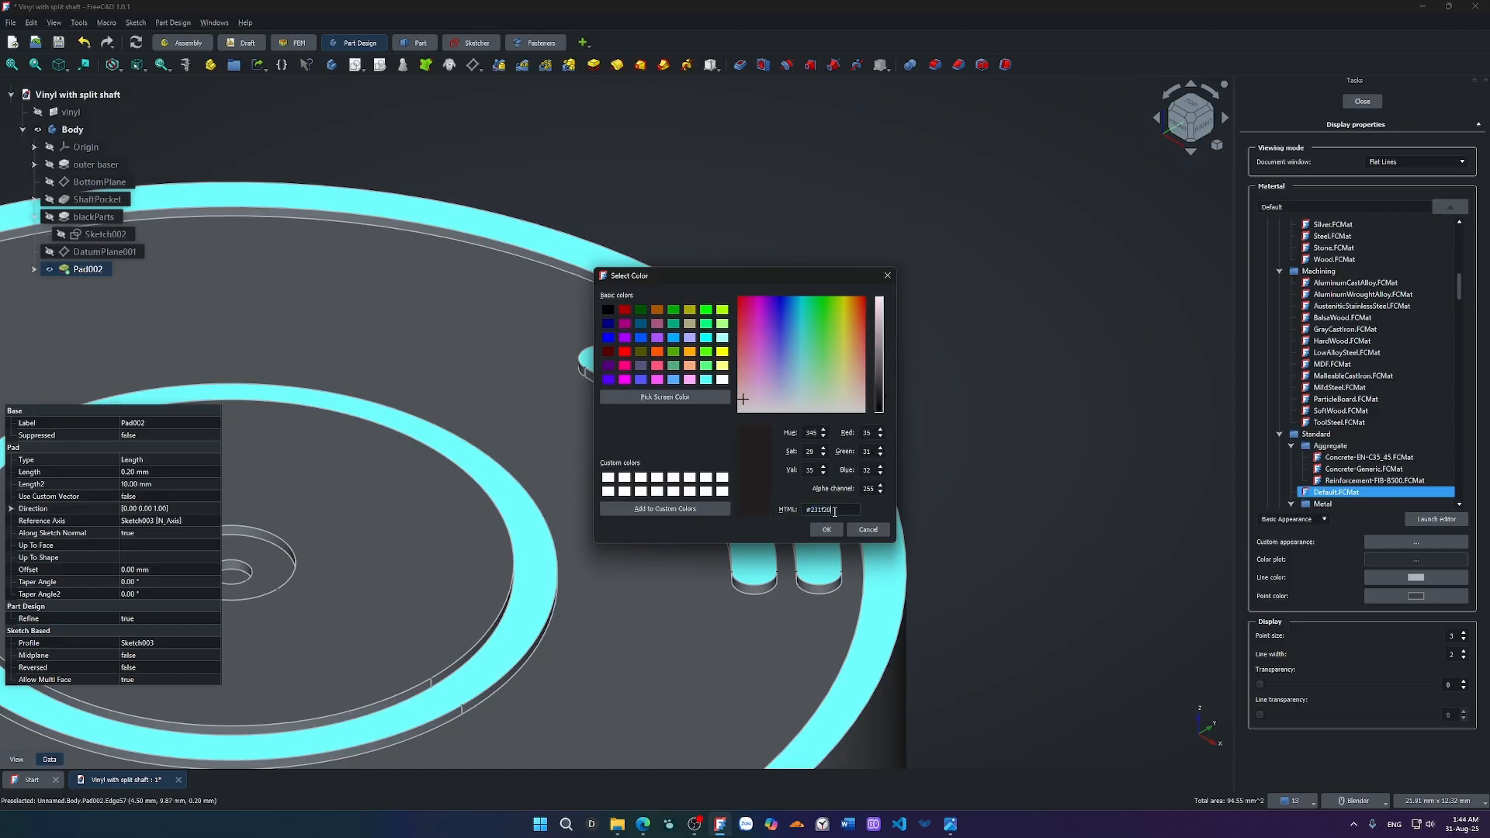
{"action": "left_click", "coordinate": [826, 529]}
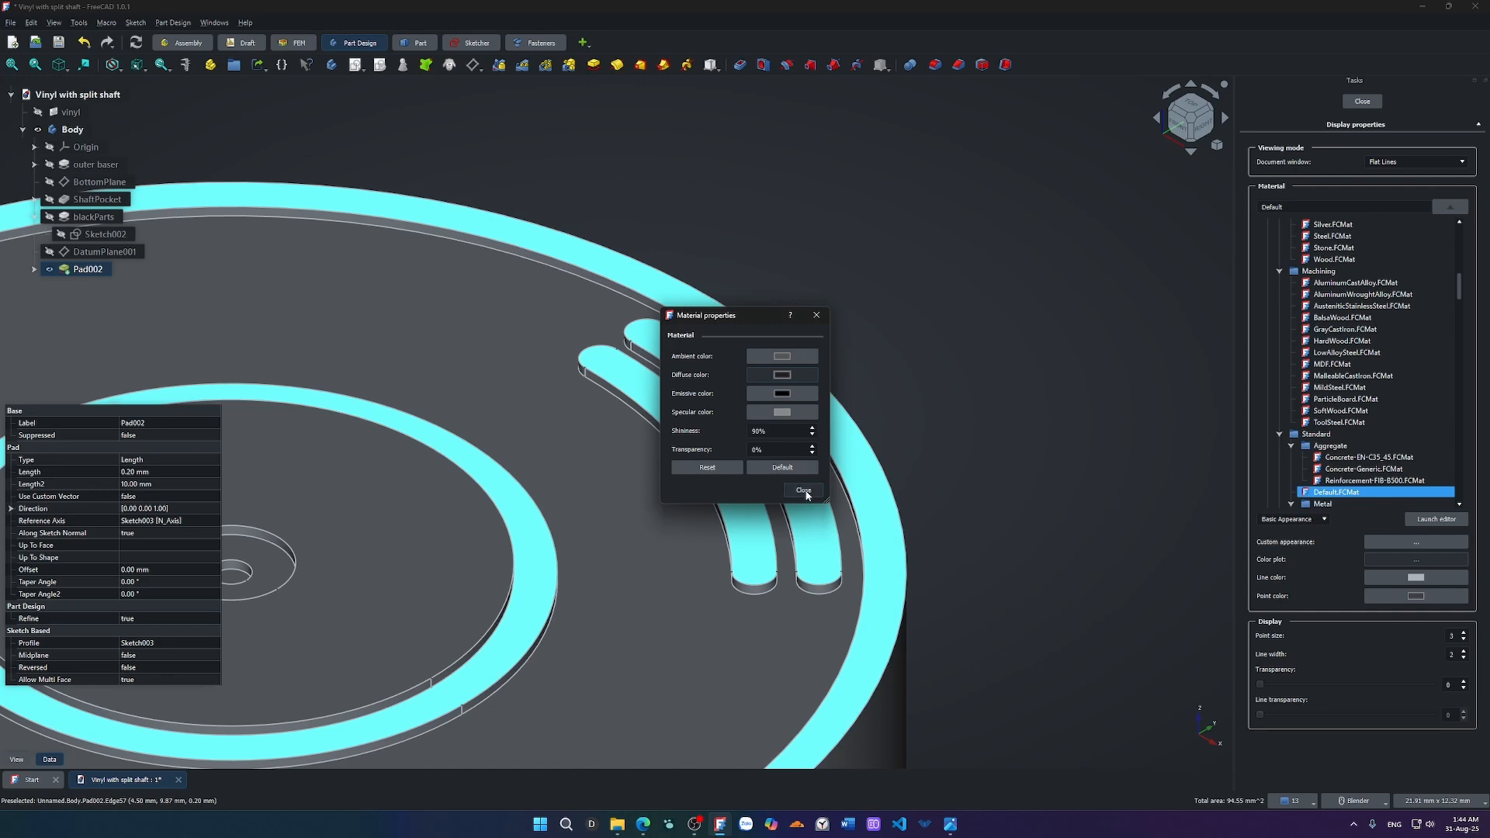
{"action": "left_click", "coordinate": [804, 491]}
Undo the diffuse color change together with the label ring's pad and close the display properties.
{"action": "scroll", "coordinate": [958, 427], "scroll_direction": "down", "scroll_amount": 5}
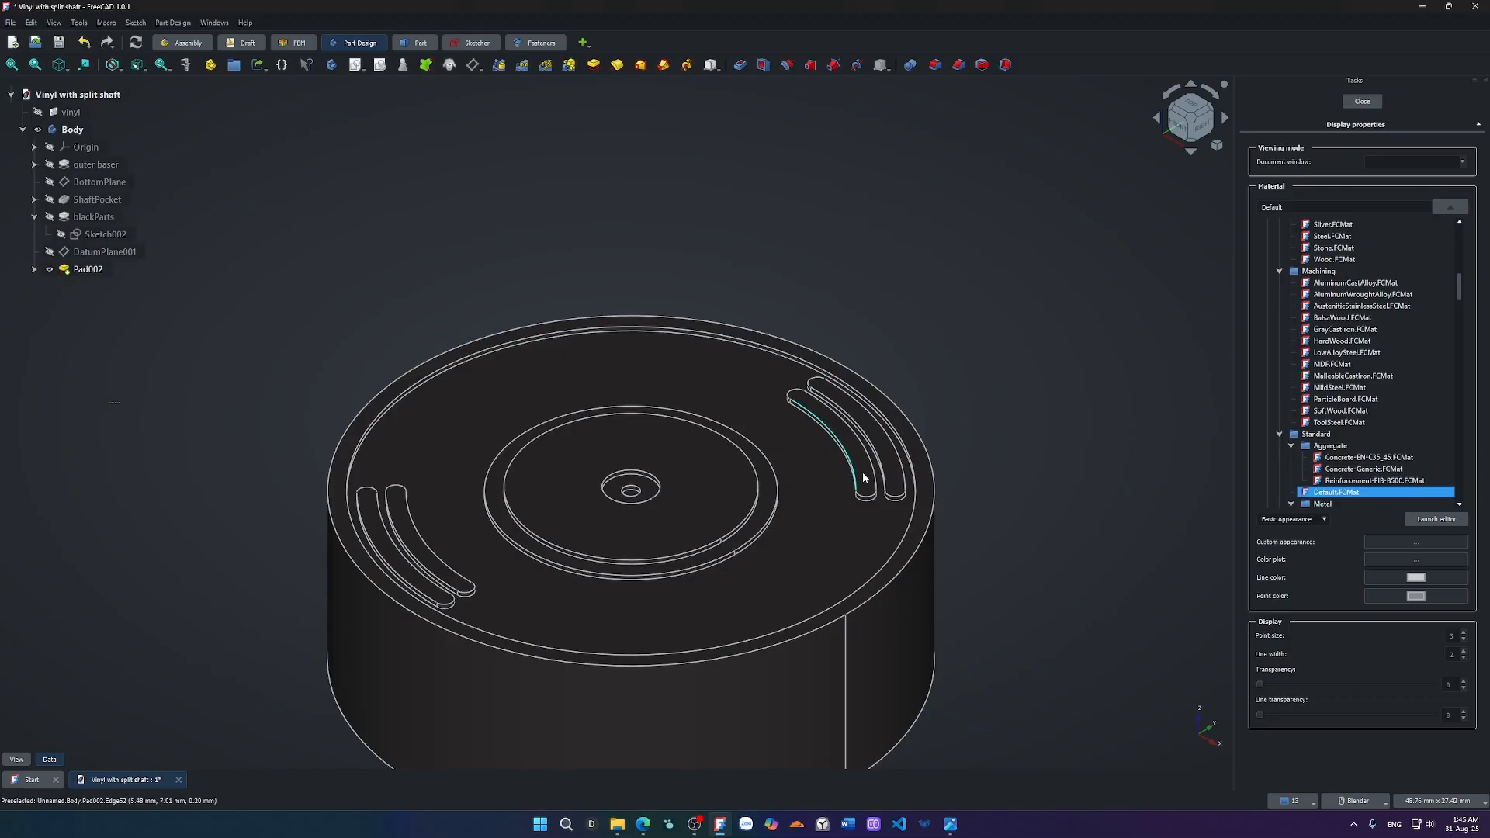
{"action": "key", "text": "ctrl+z"}
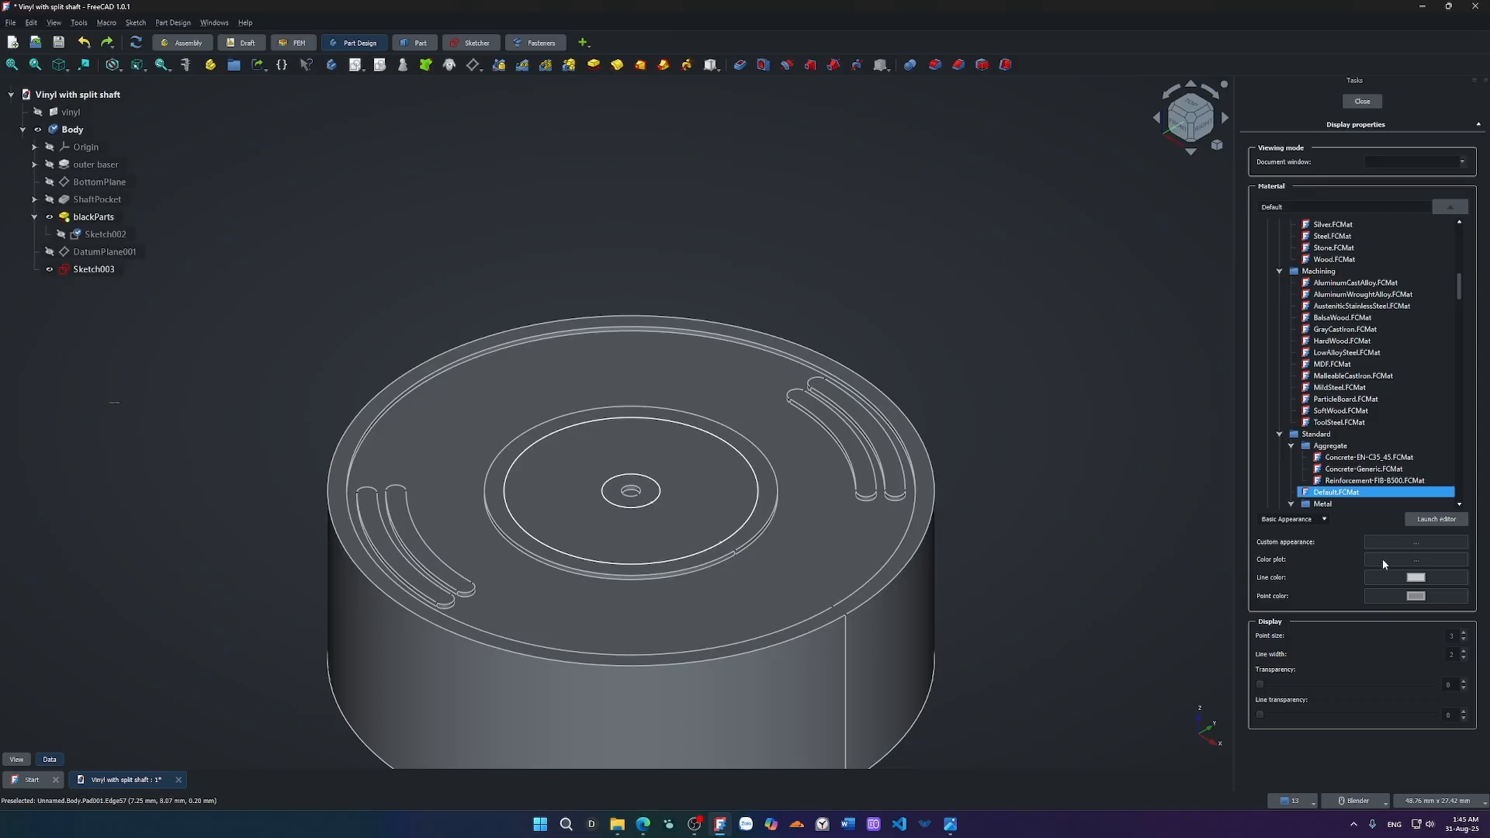
{"action": "left_click", "coordinate": [1361, 102]}
Select the recessed top face of blackParts and copy the HEX value 414042 from the screen Color Picker.
{"action": "scroll", "coordinate": [922, 461], "scroll_direction": "up", "scroll_amount": 5}
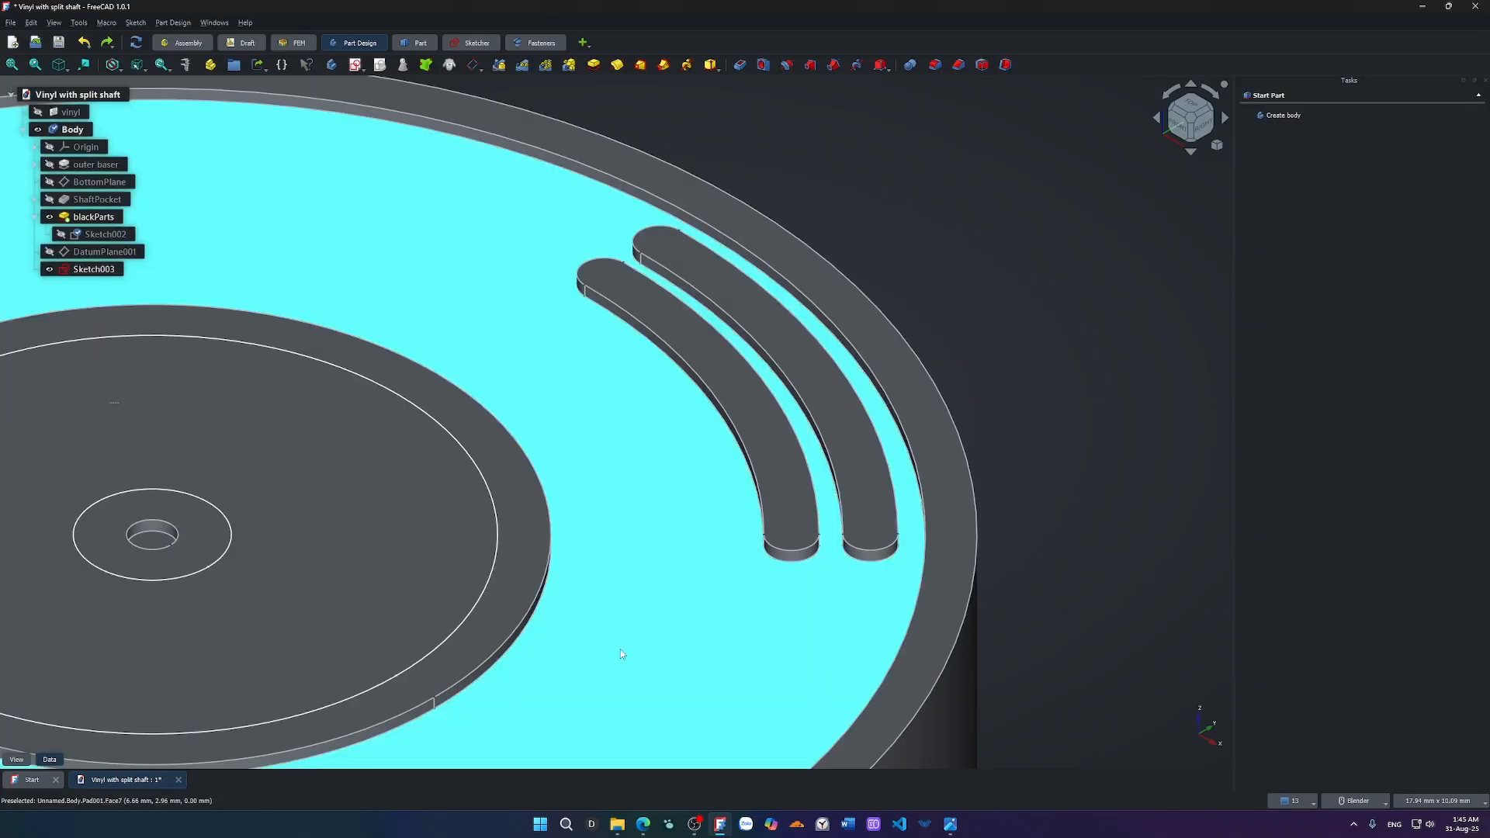
{"action": "left_click", "coordinate": [621, 649]}
{"action": "scroll", "coordinate": [626, 632], "scroll_direction": "down", "scroll_amount": 4}
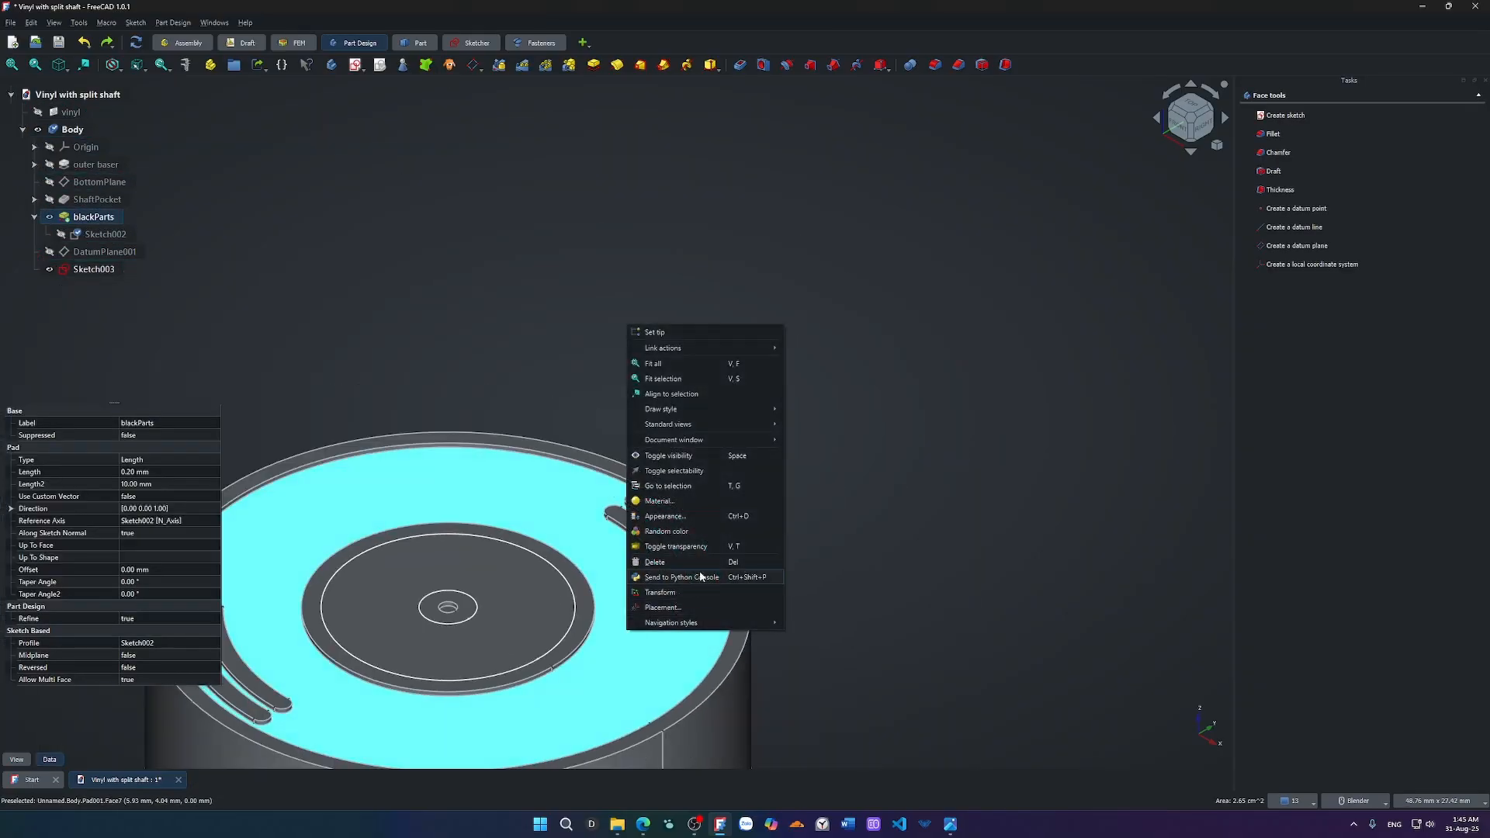
{"action": "key", "text": "Escape"}
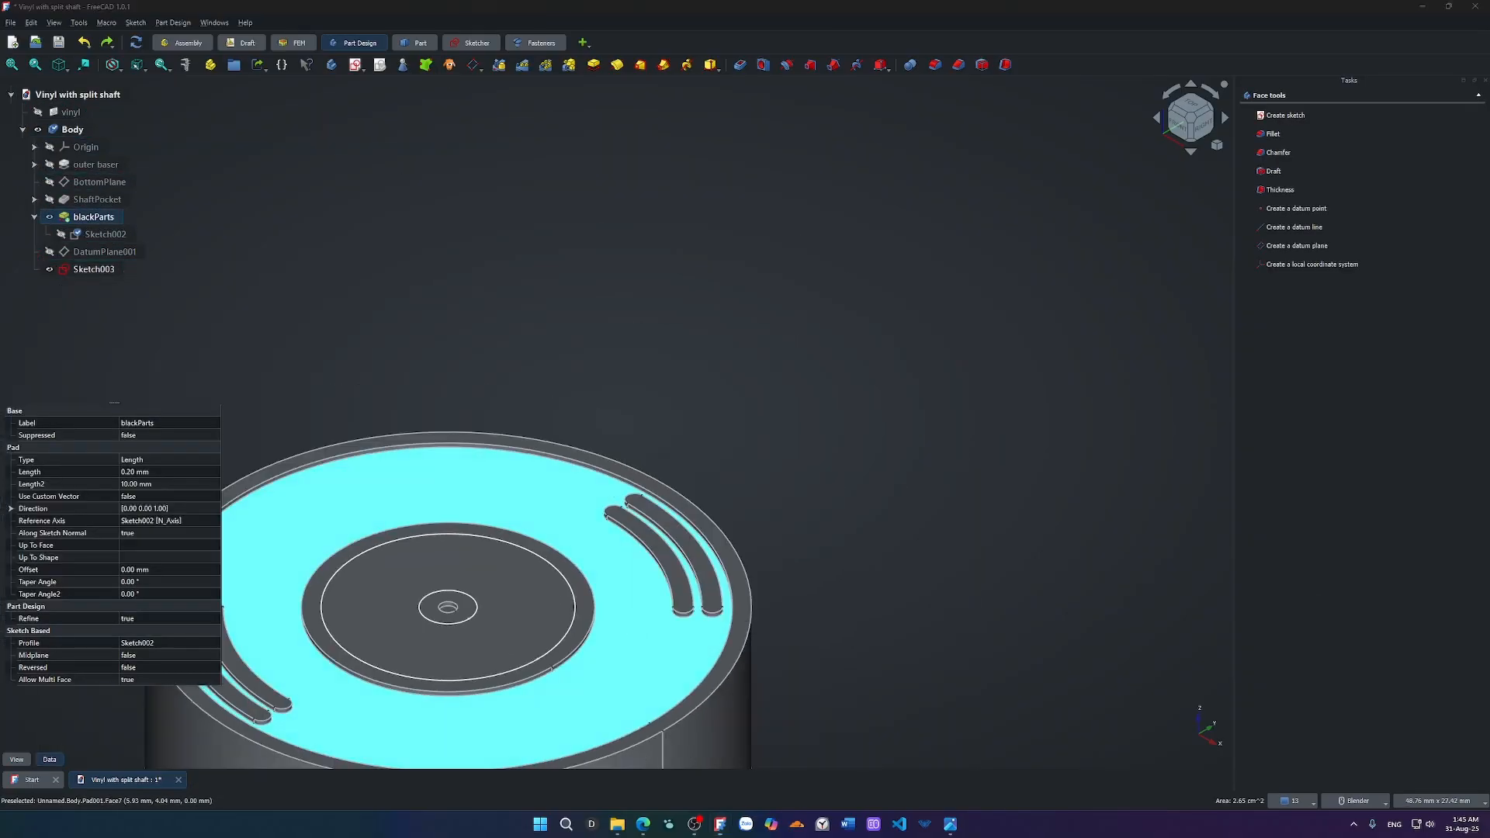
{"action": "key", "text": "super+shift+c"}
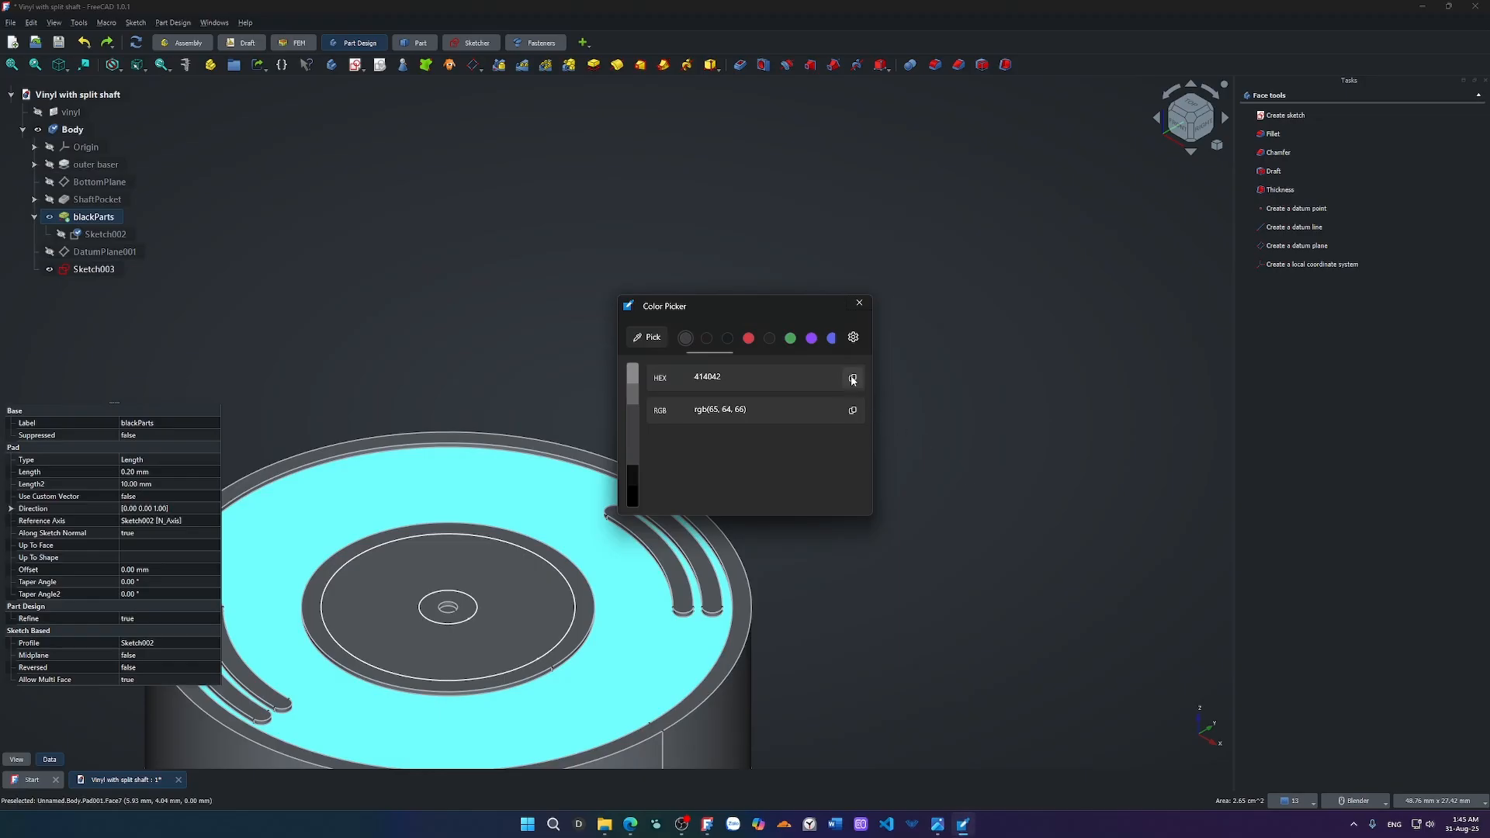
{"action": "left_click", "coordinate": [853, 377]}
{"action": "left_click", "coordinate": [859, 302]}
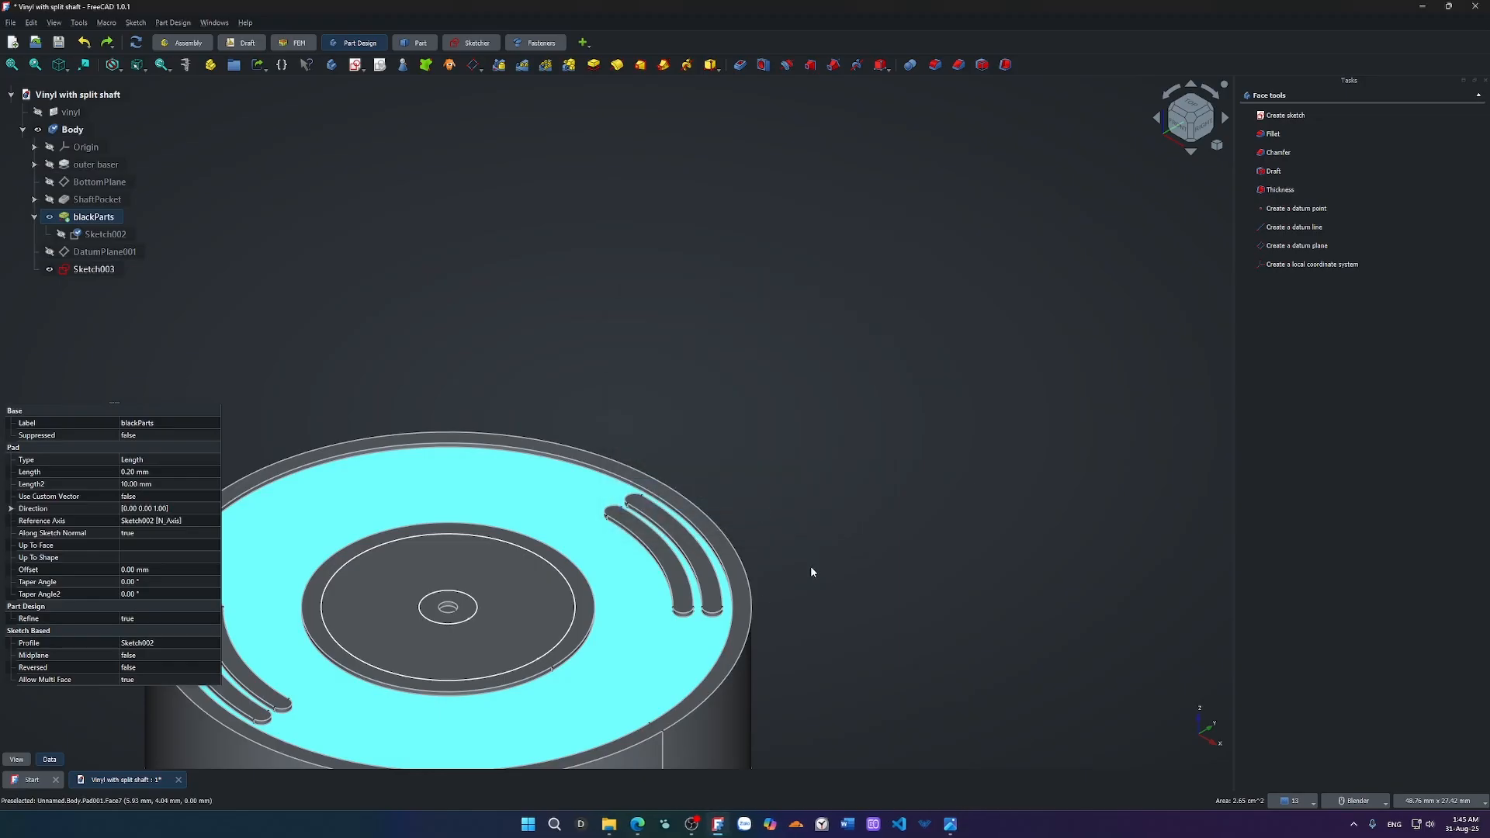
Set the recessed top face's custom appearance ambient color to #414042 using the copied value and clear the selection.
{"action": "right_click", "coordinate": [634, 640]}
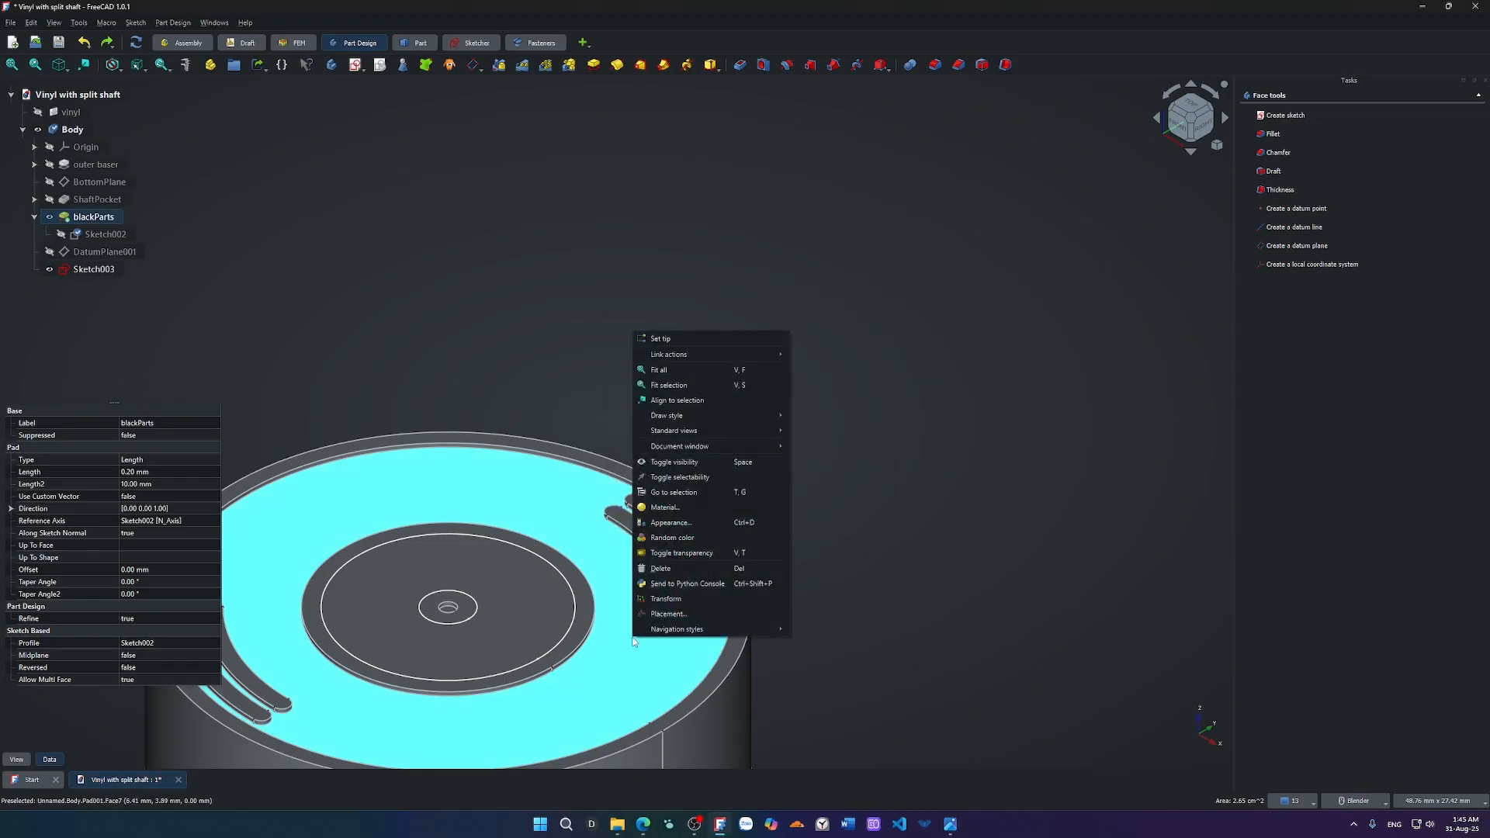
{"action": "left_click", "coordinate": [715, 523]}
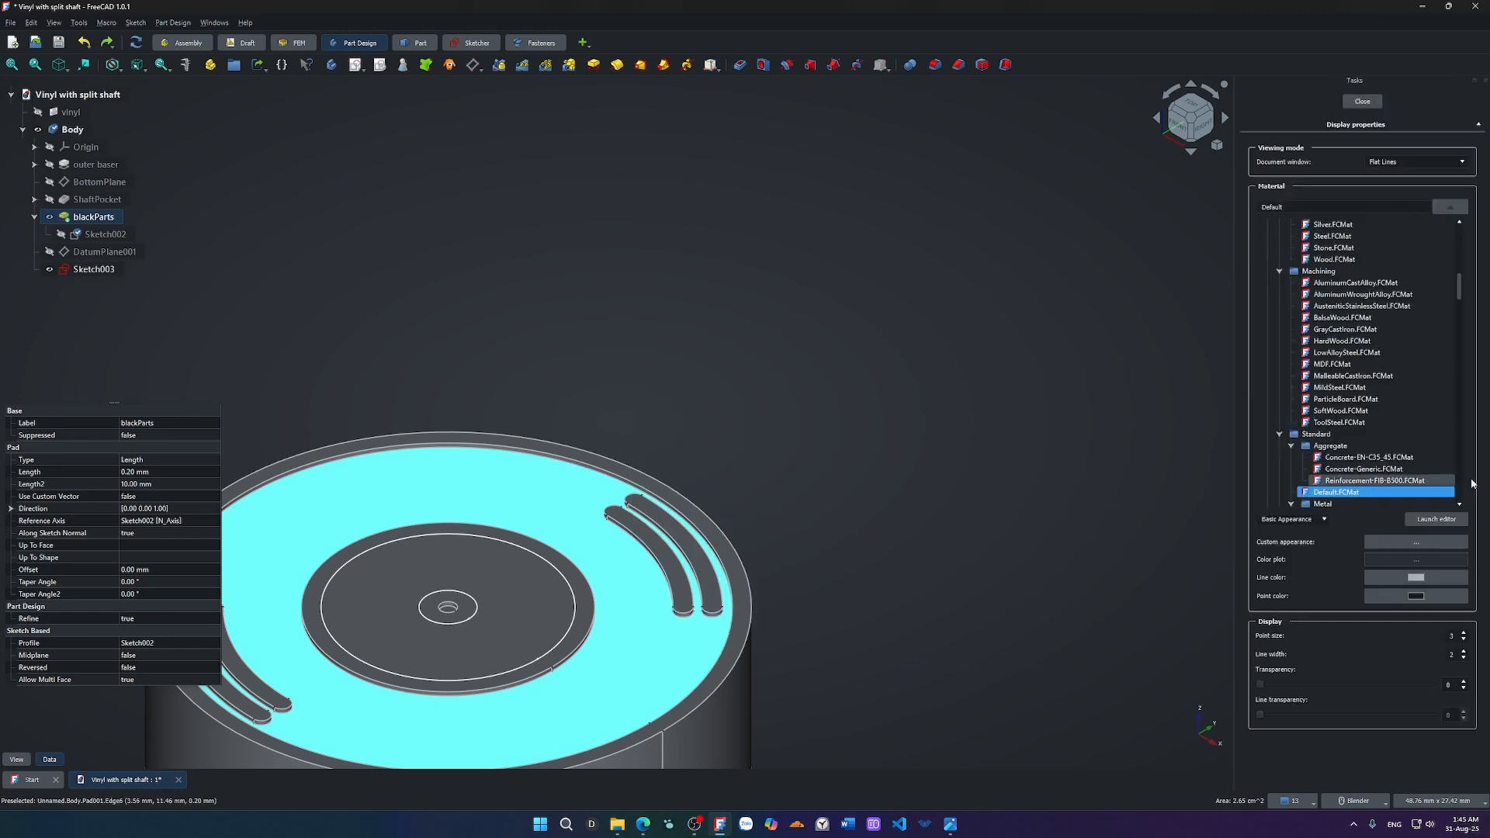
{"action": "left_click", "coordinate": [1385, 542]}
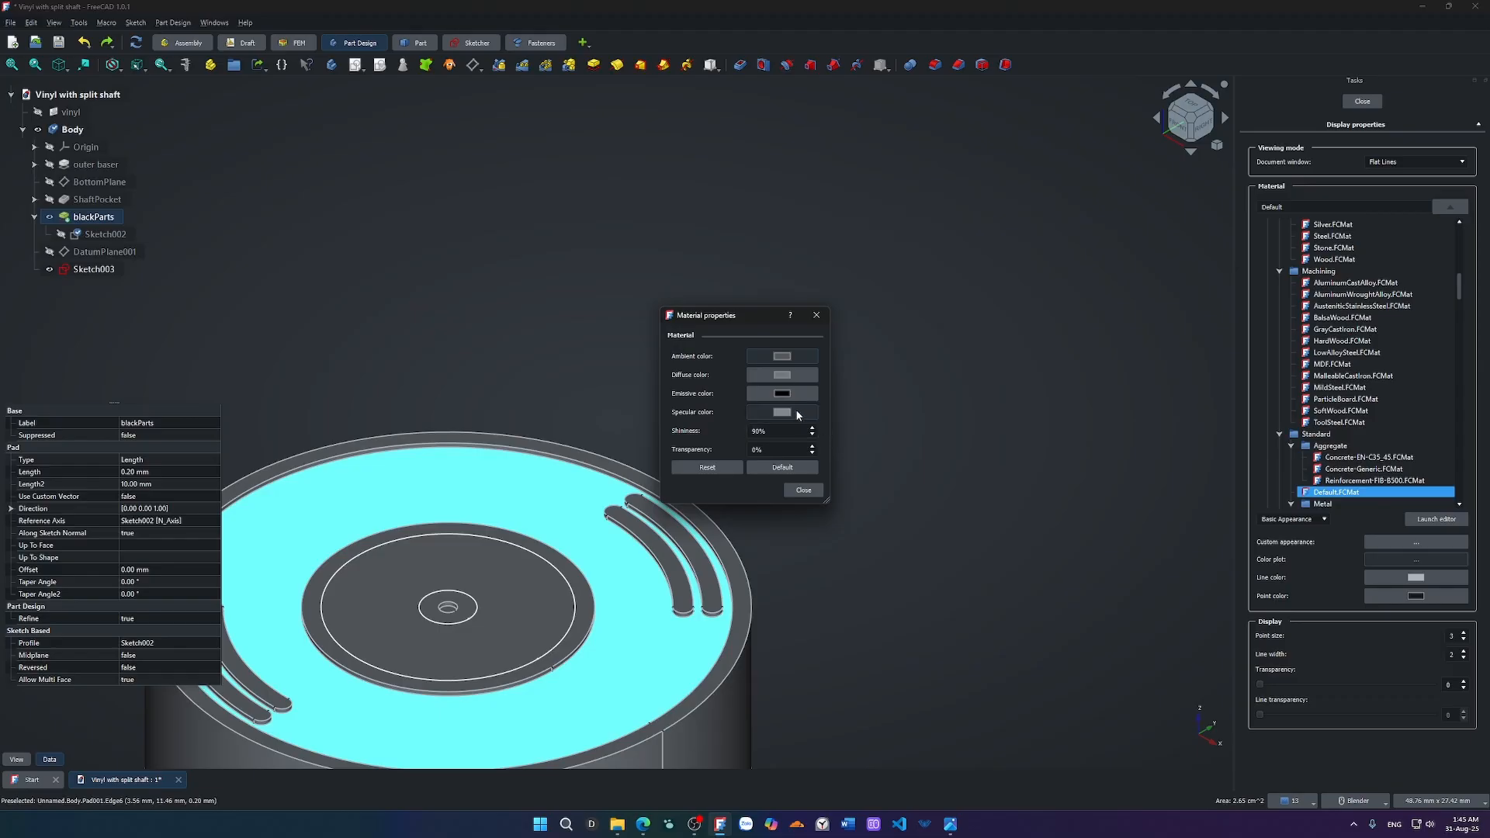
{"action": "left_click", "coordinate": [802, 358]}
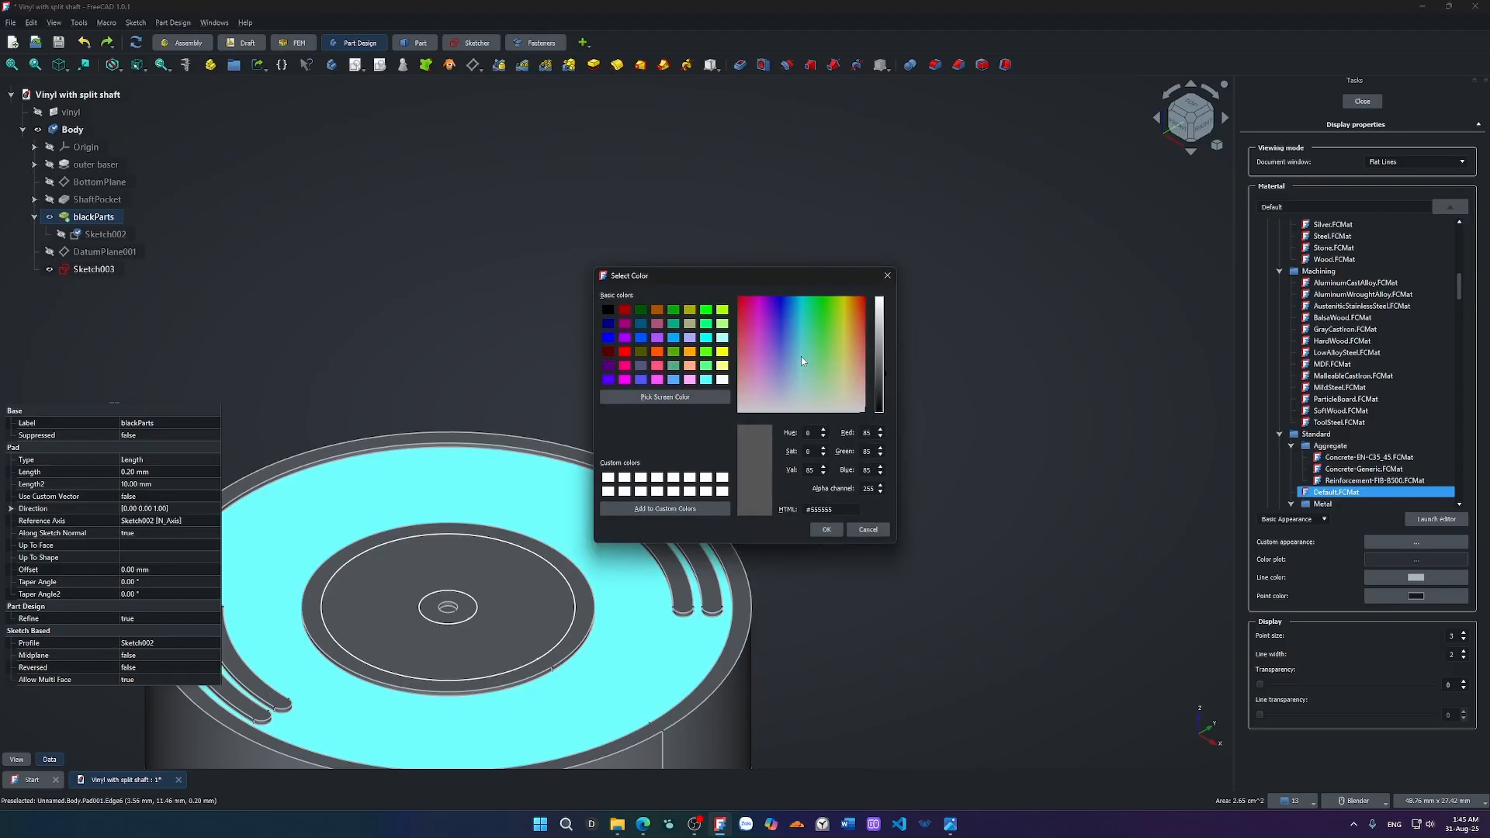
{"action": "left_click", "coordinate": [843, 510]}
{"action": "key", "text": "ctrl+a"}
{"action": "key", "text": "ctrl+v"}
{"action": "left_click", "coordinate": [825, 532]}
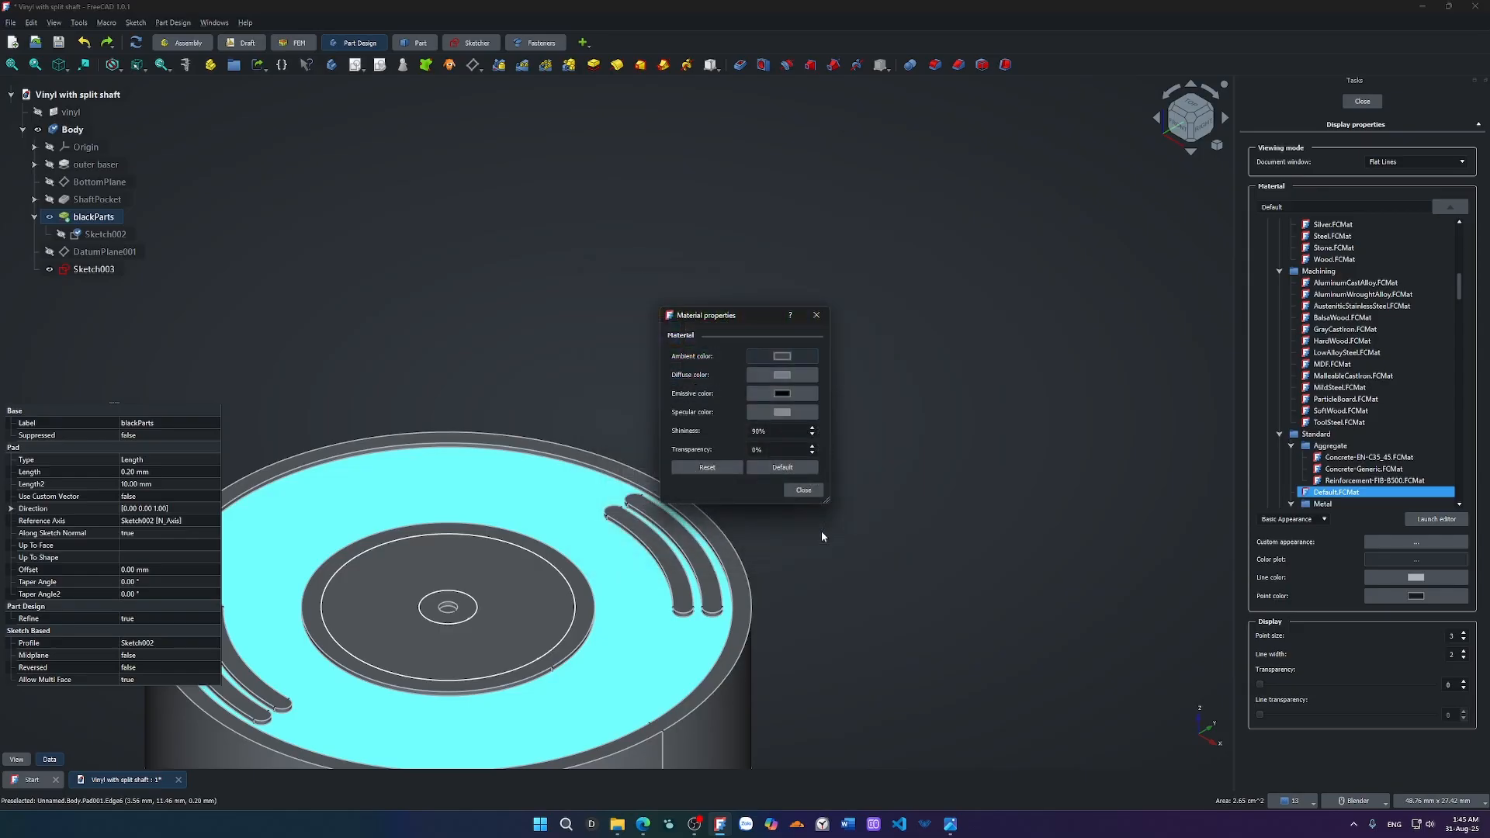
{"action": "left_click", "coordinate": [791, 492]}
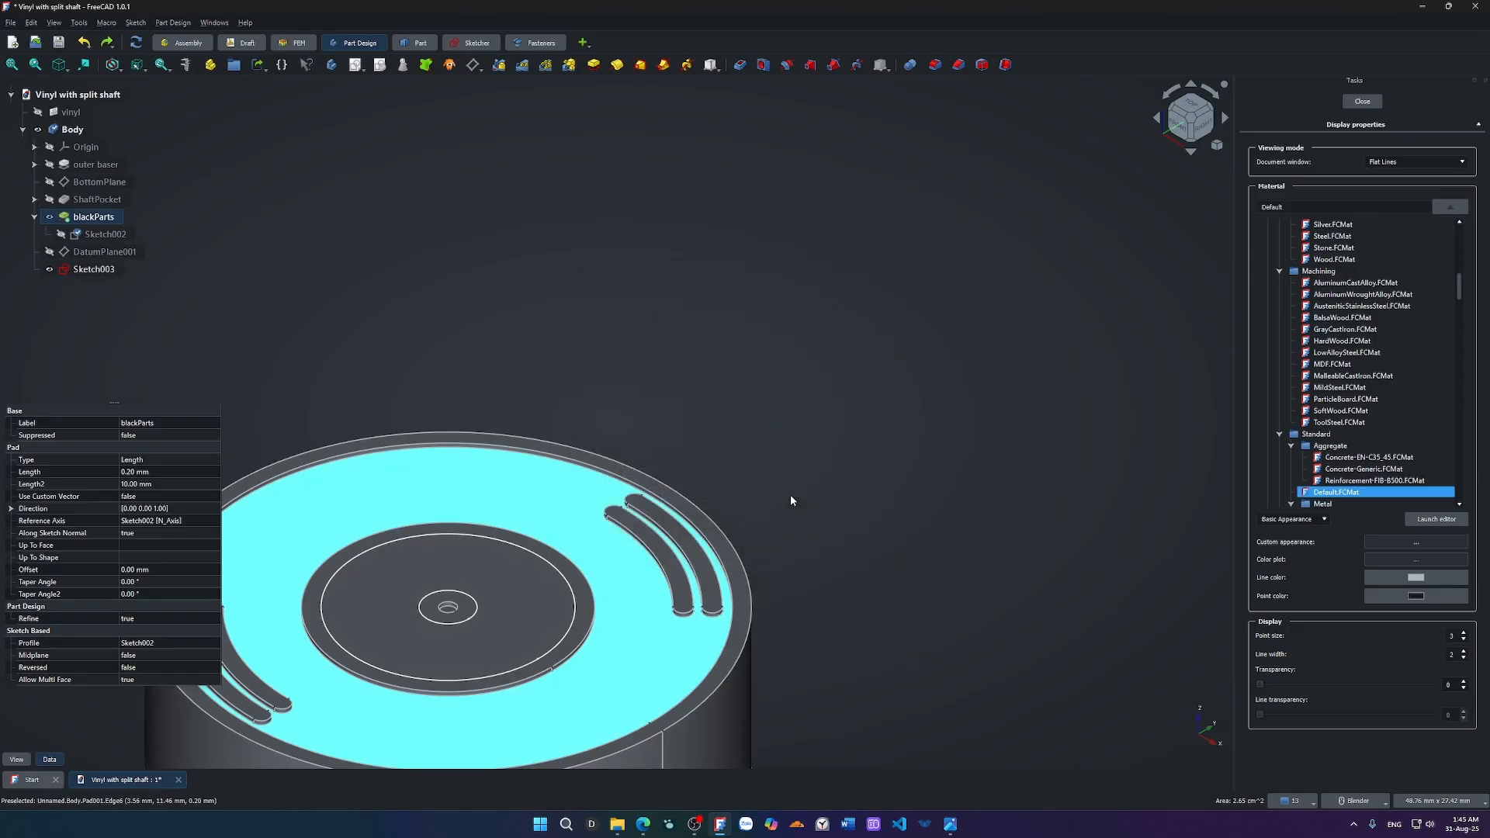
{"action": "left_click", "coordinate": [843, 522]}
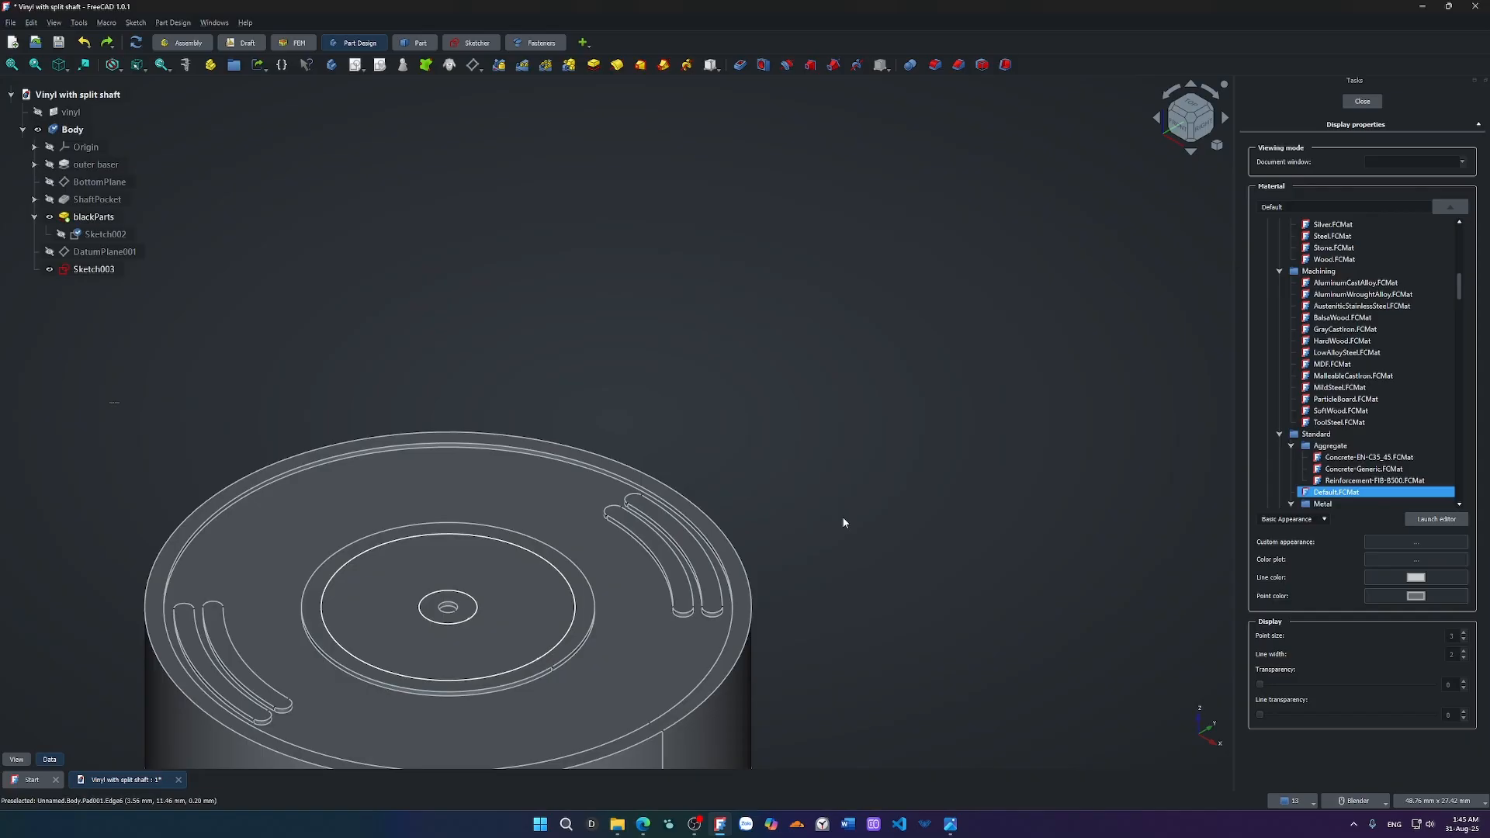
Try to open the outer rim's appearance settings, and close the display properties that are still open.
{"action": "scroll", "coordinate": [841, 516], "scroll_direction": "down", "scroll_amount": 3}
{"action": "middle_click_drag", "start_coordinate": [815, 622], "coordinate": [731, 619]}
{"action": "key", "text": "0"}
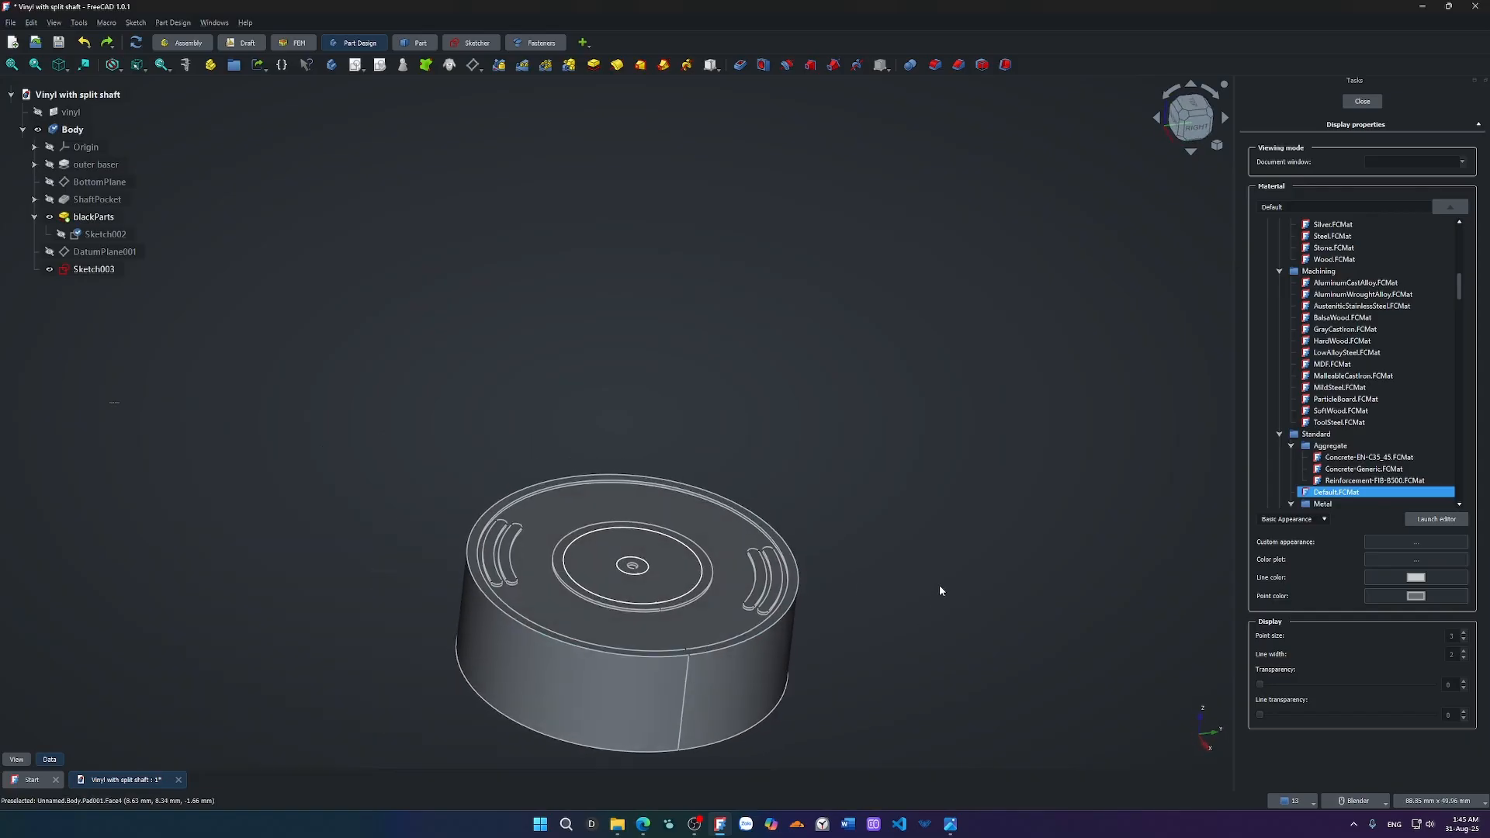
{"action": "scroll", "coordinate": [950, 585], "scroll_direction": "up", "scroll_amount": 5}
{"action": "left_click", "coordinate": [648, 538]}
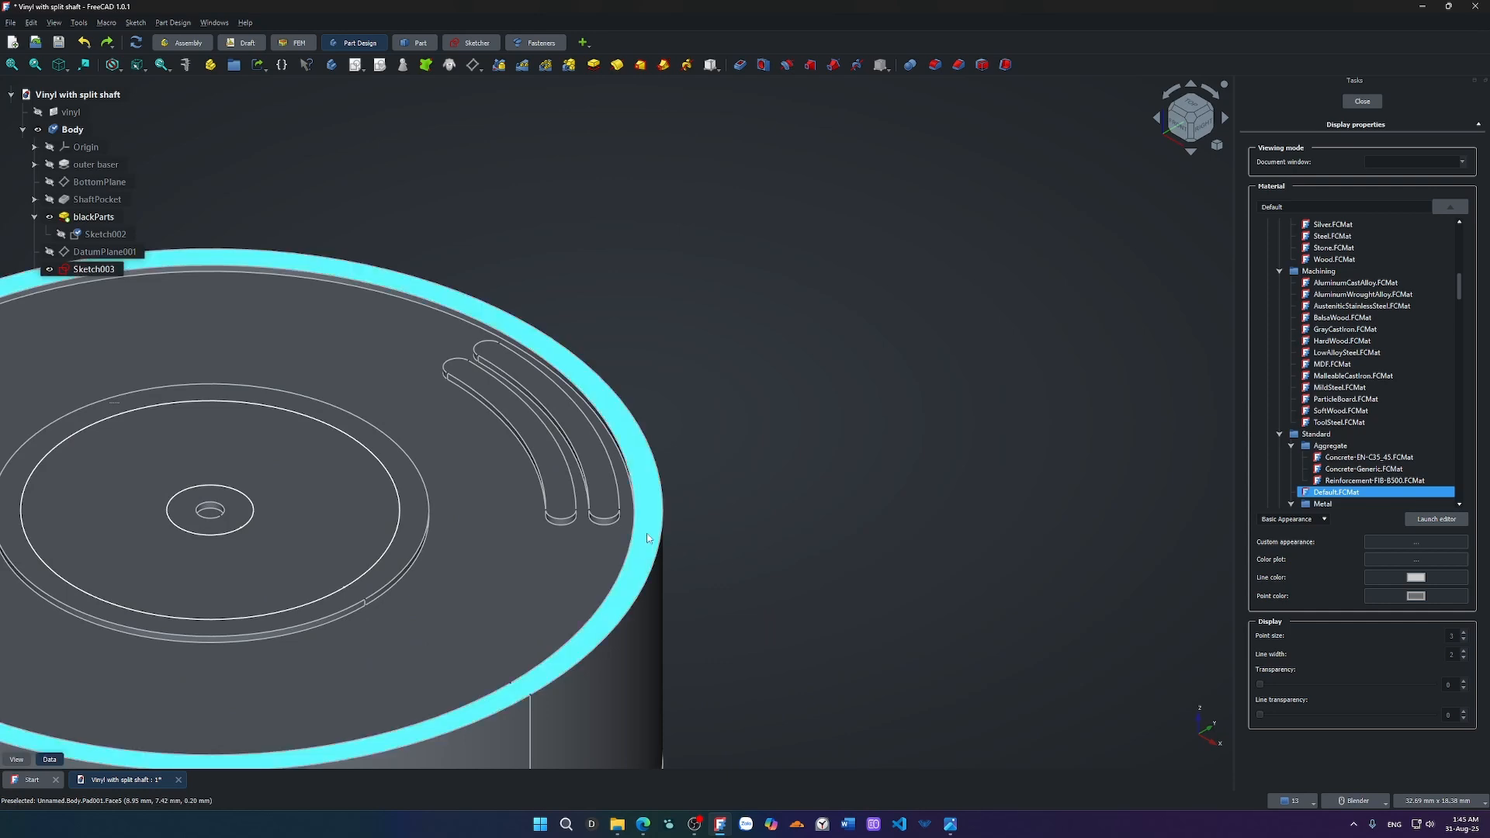
{"action": "right_click", "coordinate": [648, 538]}
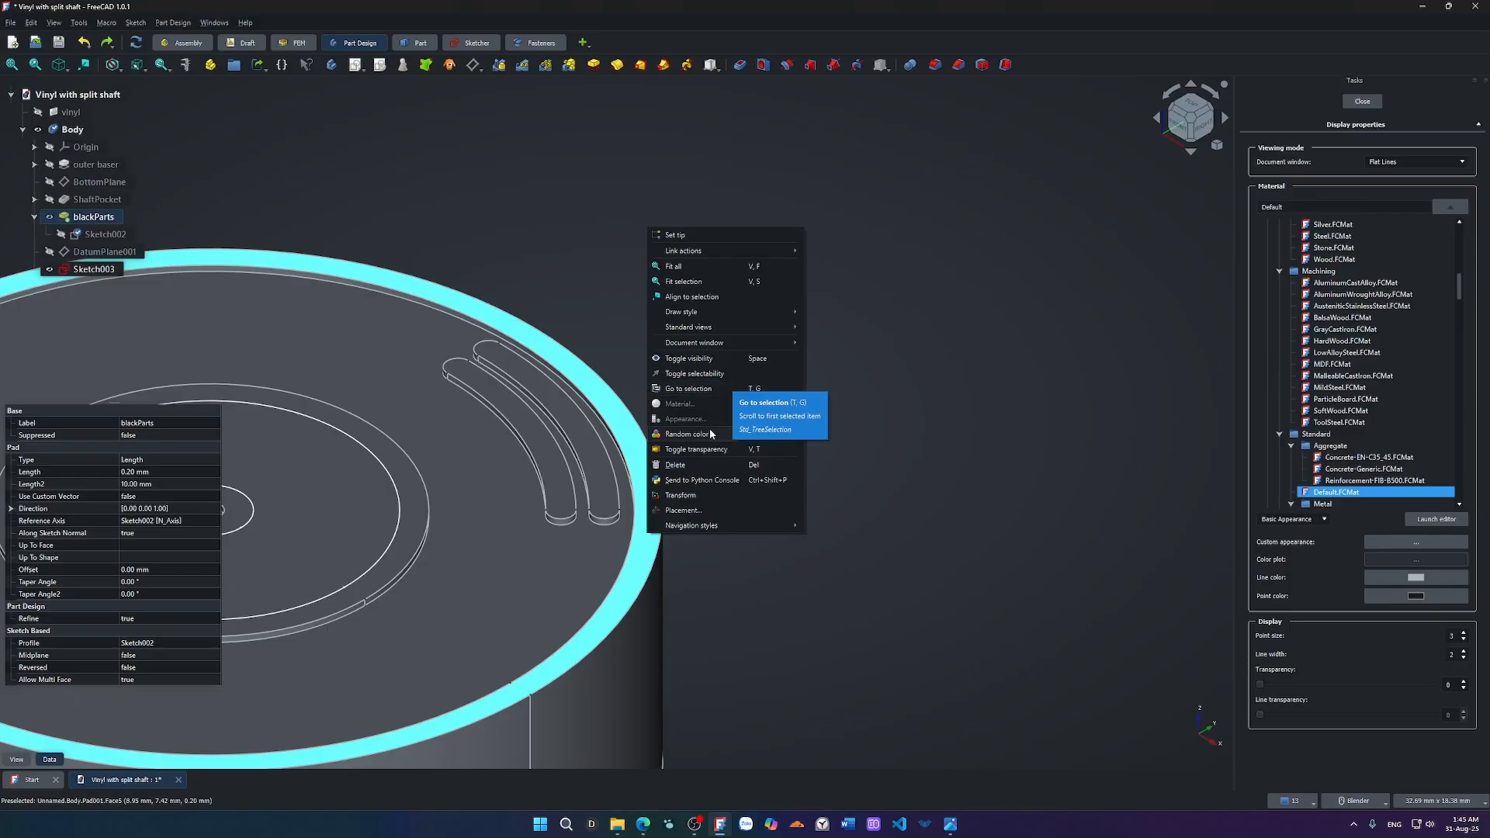
{"action": "left_click", "coordinate": [1363, 101]}
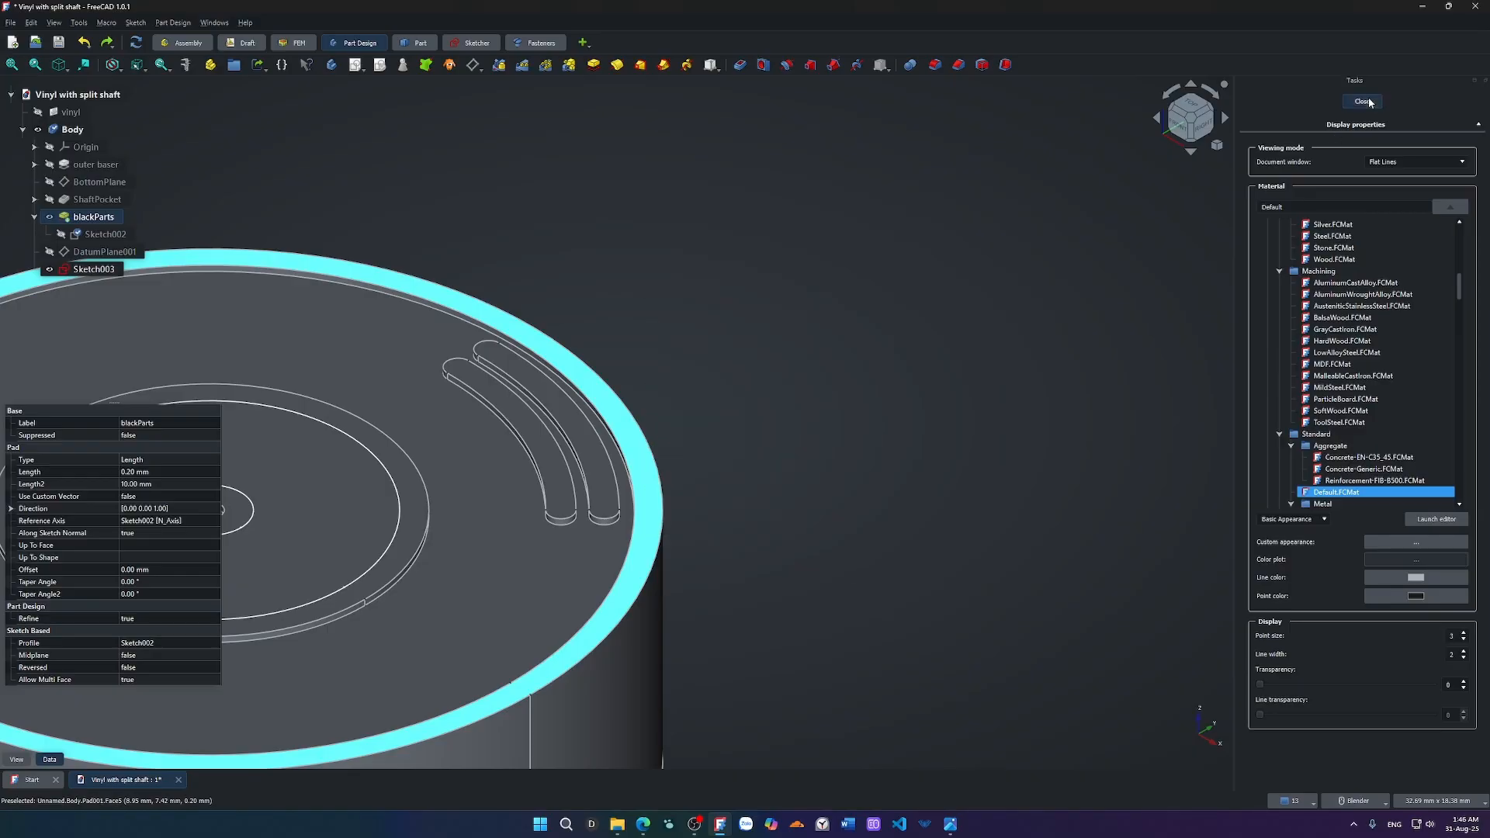
{"action": "left_click", "coordinate": [704, 475]}
Select the outer rim face and the four raised arc faces of blackParts together.
{"action": "left_click", "coordinate": [645, 477]}
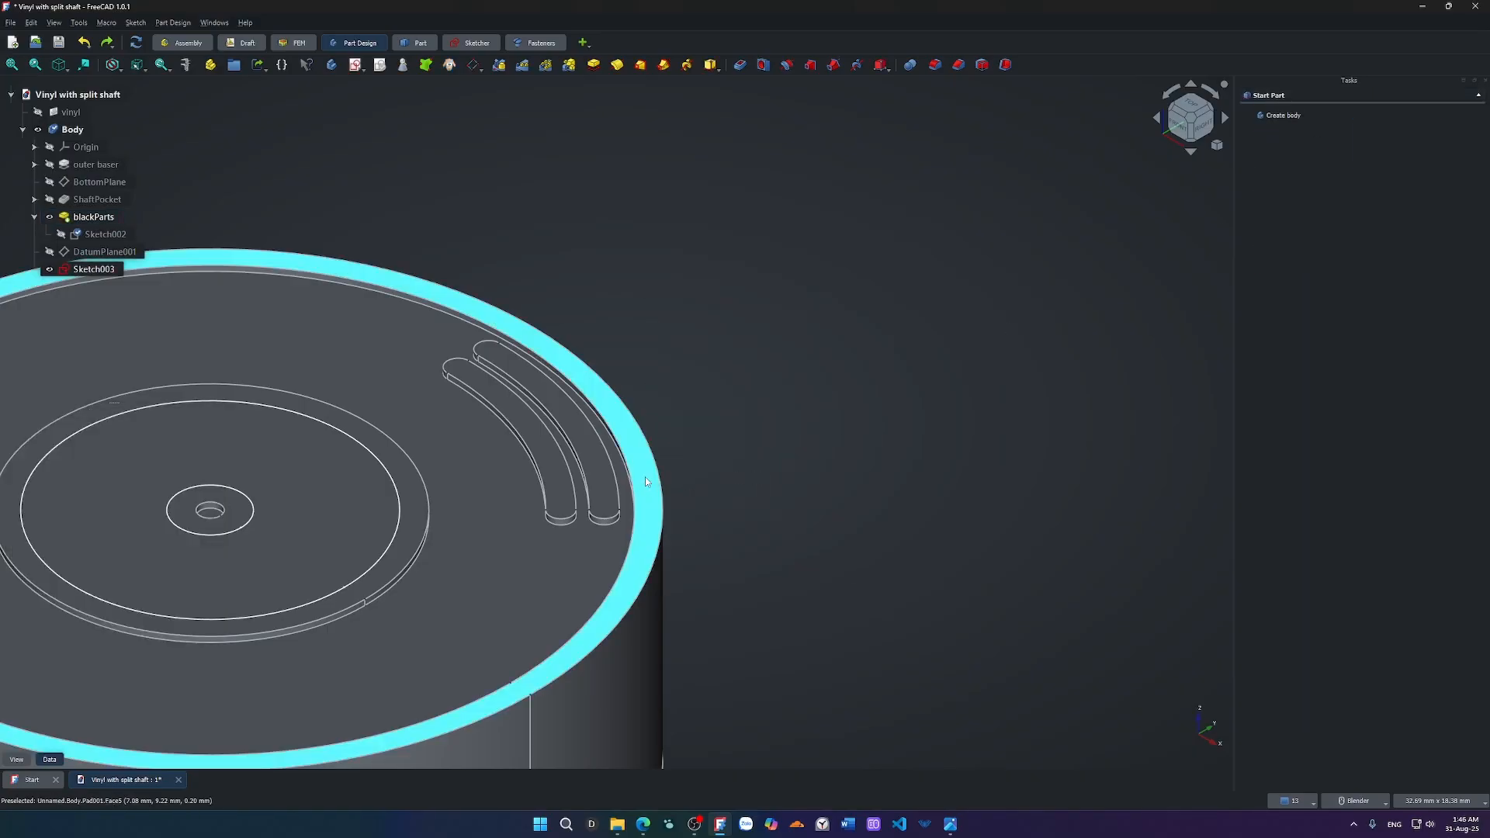
{"action": "left_click", "coordinate": [601, 485], "text": "ctrl"}
{"action": "left_click", "coordinate": [562, 488], "text": "ctrl"}
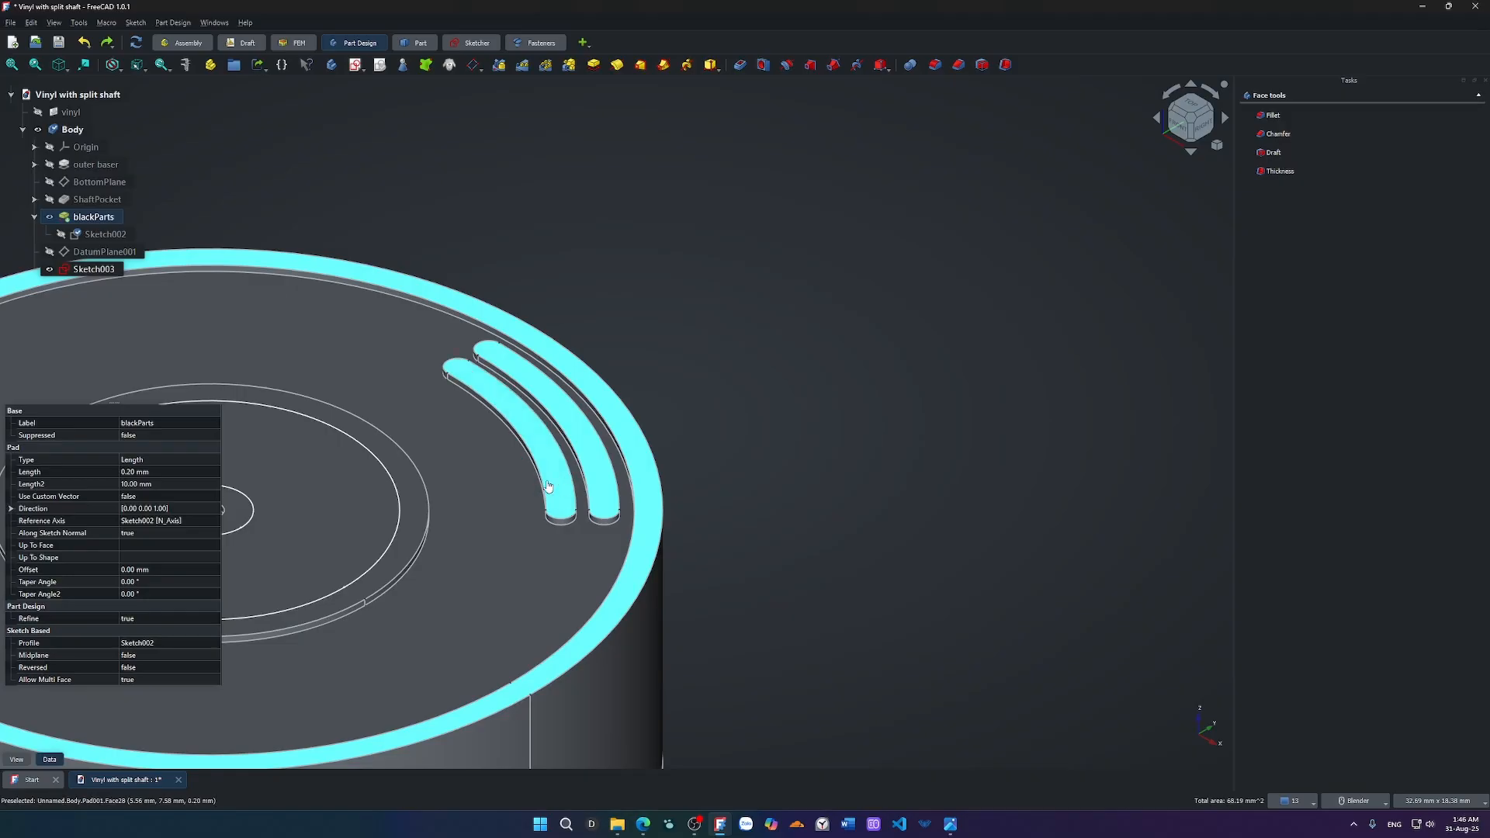
{"action": "left_click", "coordinate": [412, 516], "text": "ctrl"}
{"action": "left_click", "coordinate": [412, 515], "text": "ctrl"}
{"action": "scroll", "coordinate": [412, 514], "scroll_direction": "down", "scroll_amount": 3}
{"action": "middle_click_drag", "start_coordinate": [423, 513], "coordinate": [746, 480], "text": "shift"}
{"action": "scroll", "coordinate": [490, 498], "scroll_direction": "up", "scroll_amount": 3}
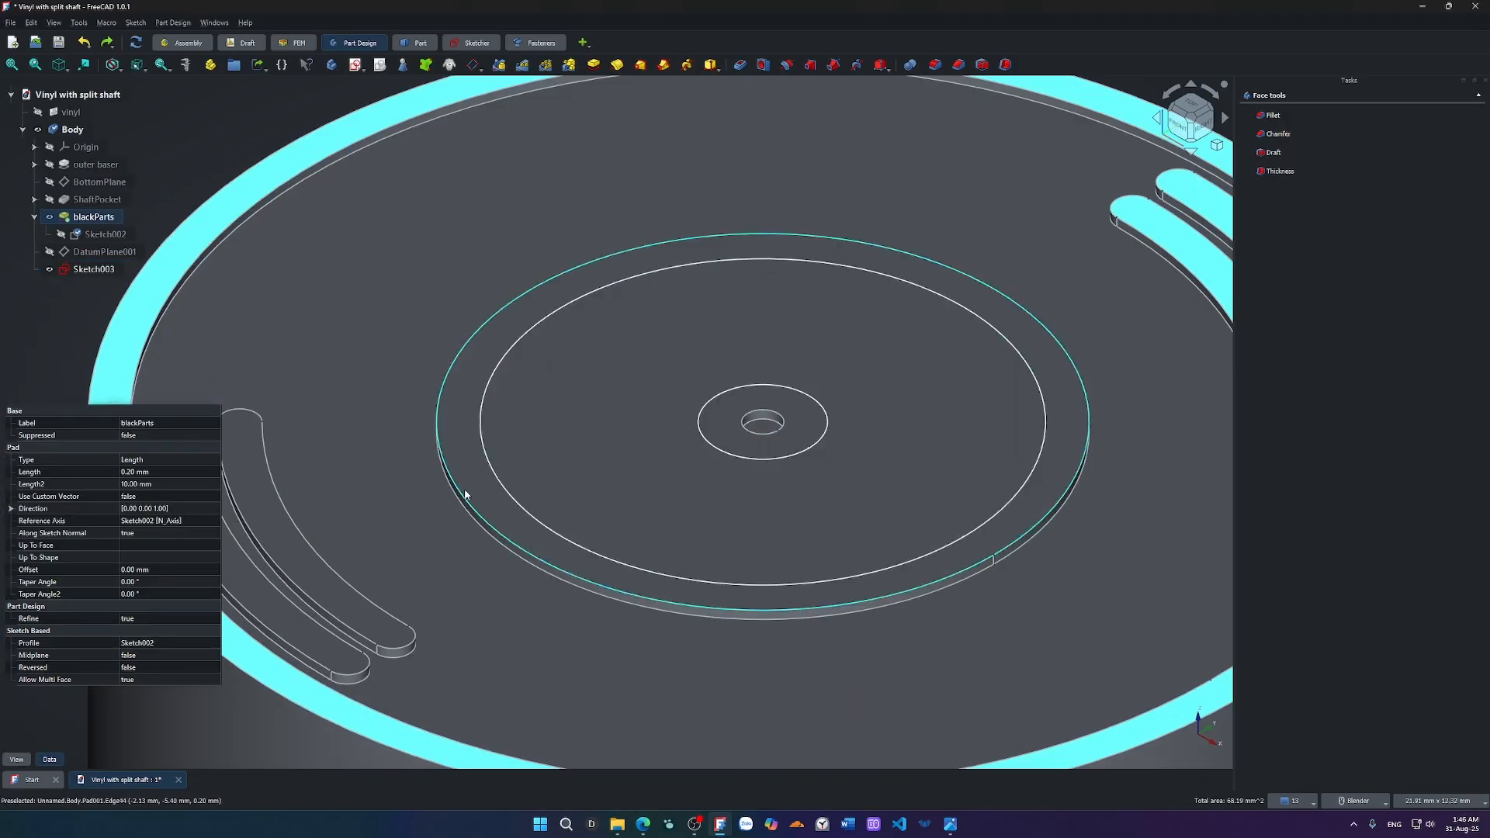
{"action": "left_click", "coordinate": [472, 483], "text": "ctrl"}
{"action": "scroll", "coordinate": [474, 488], "scroll_direction": "down", "scroll_amount": 2}
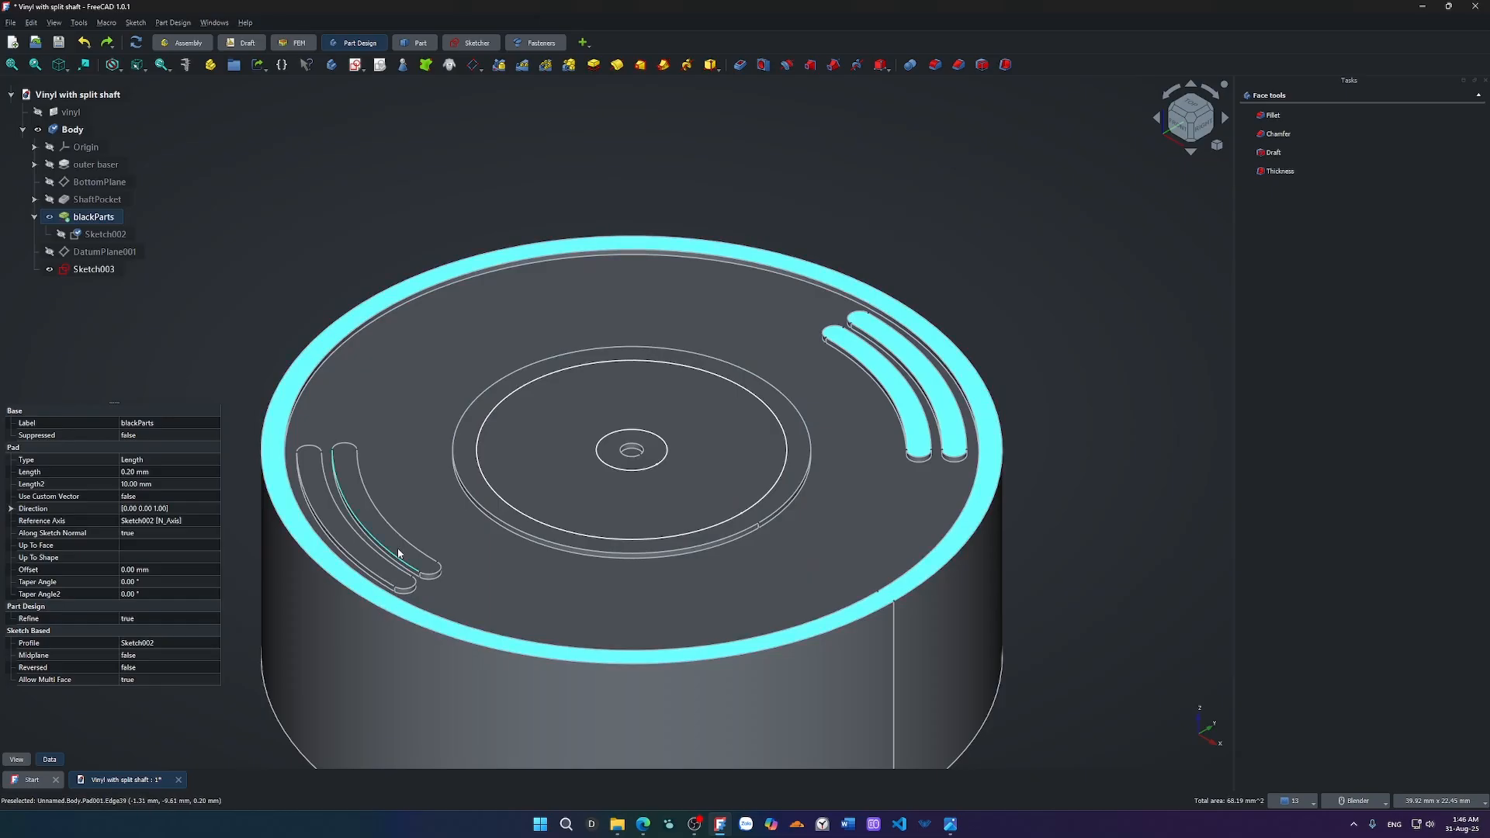
{"action": "scroll", "coordinate": [393, 547], "scroll_direction": "up", "scroll_amount": 5}
{"action": "left_click", "coordinate": [351, 625], "text": "ctrl"}
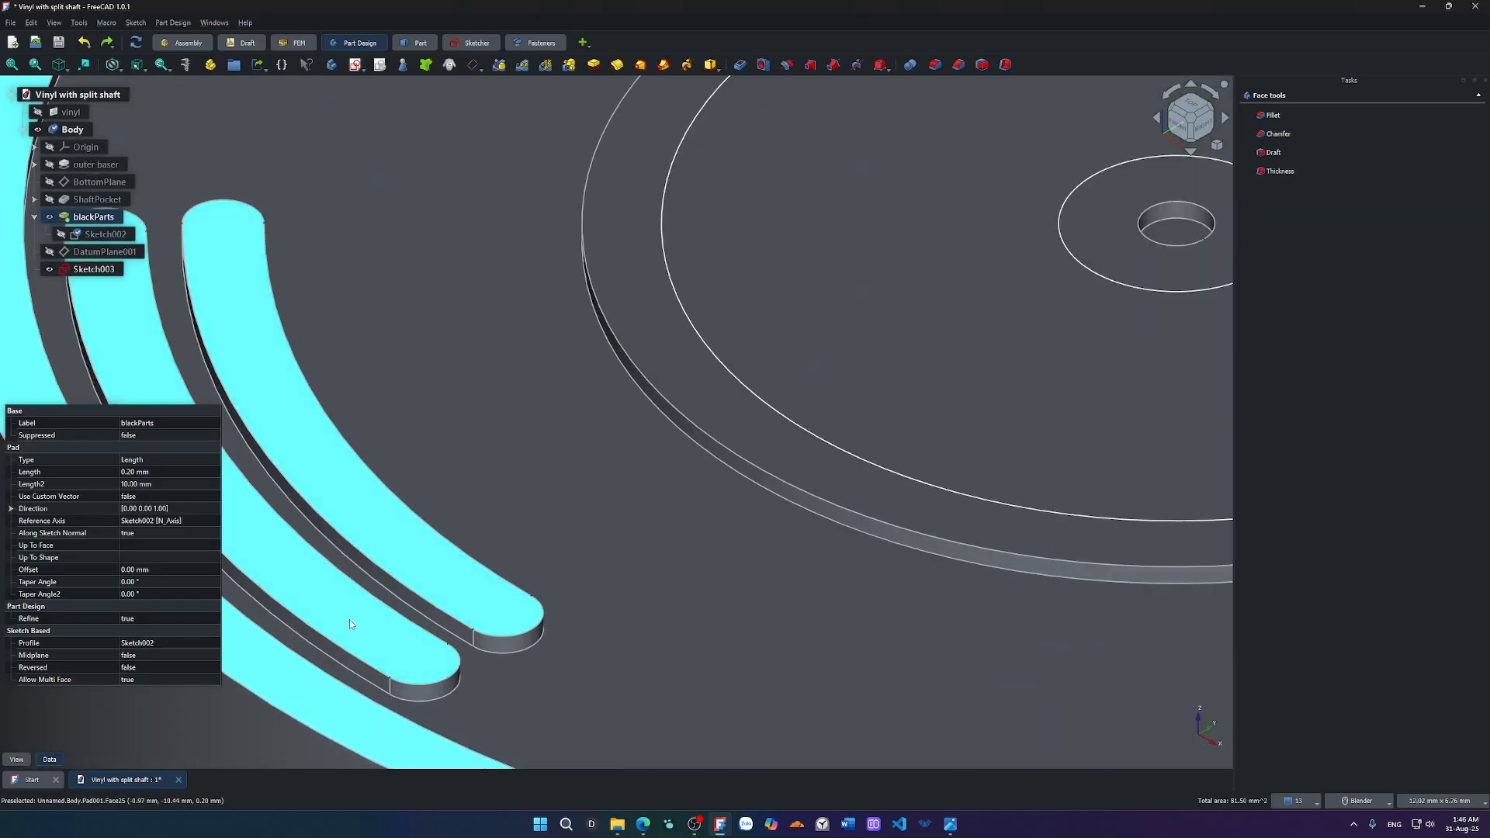
Open the selected faces' custom appearance settings and copy the HEX value 231f20 from the screen Color Picker.
{"action": "right_click", "coordinate": [349, 624]}
{"action": "left_click", "coordinate": [418, 504]}
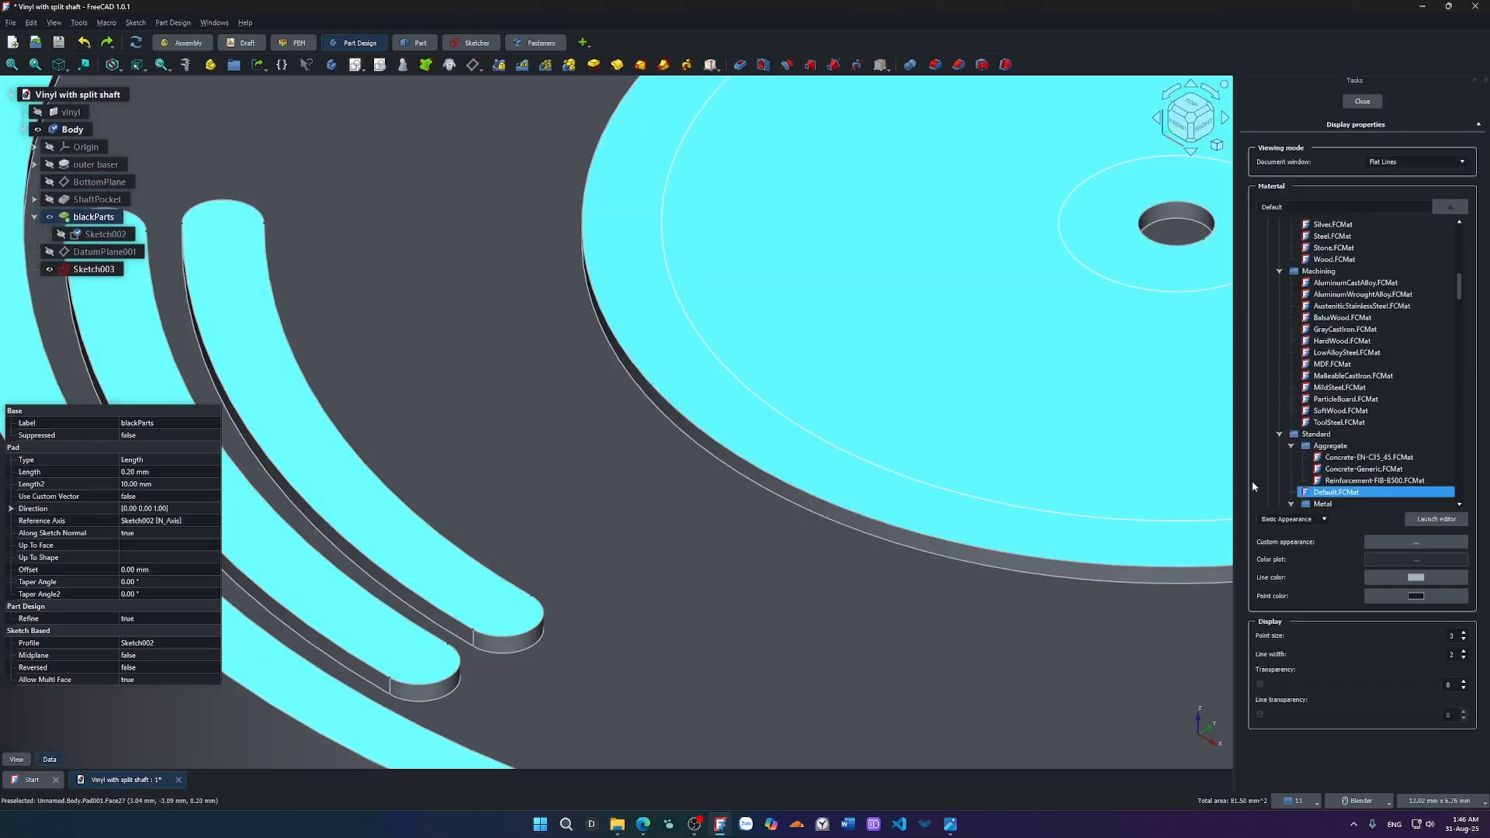
{"action": "left_click", "coordinate": [1403, 543]}
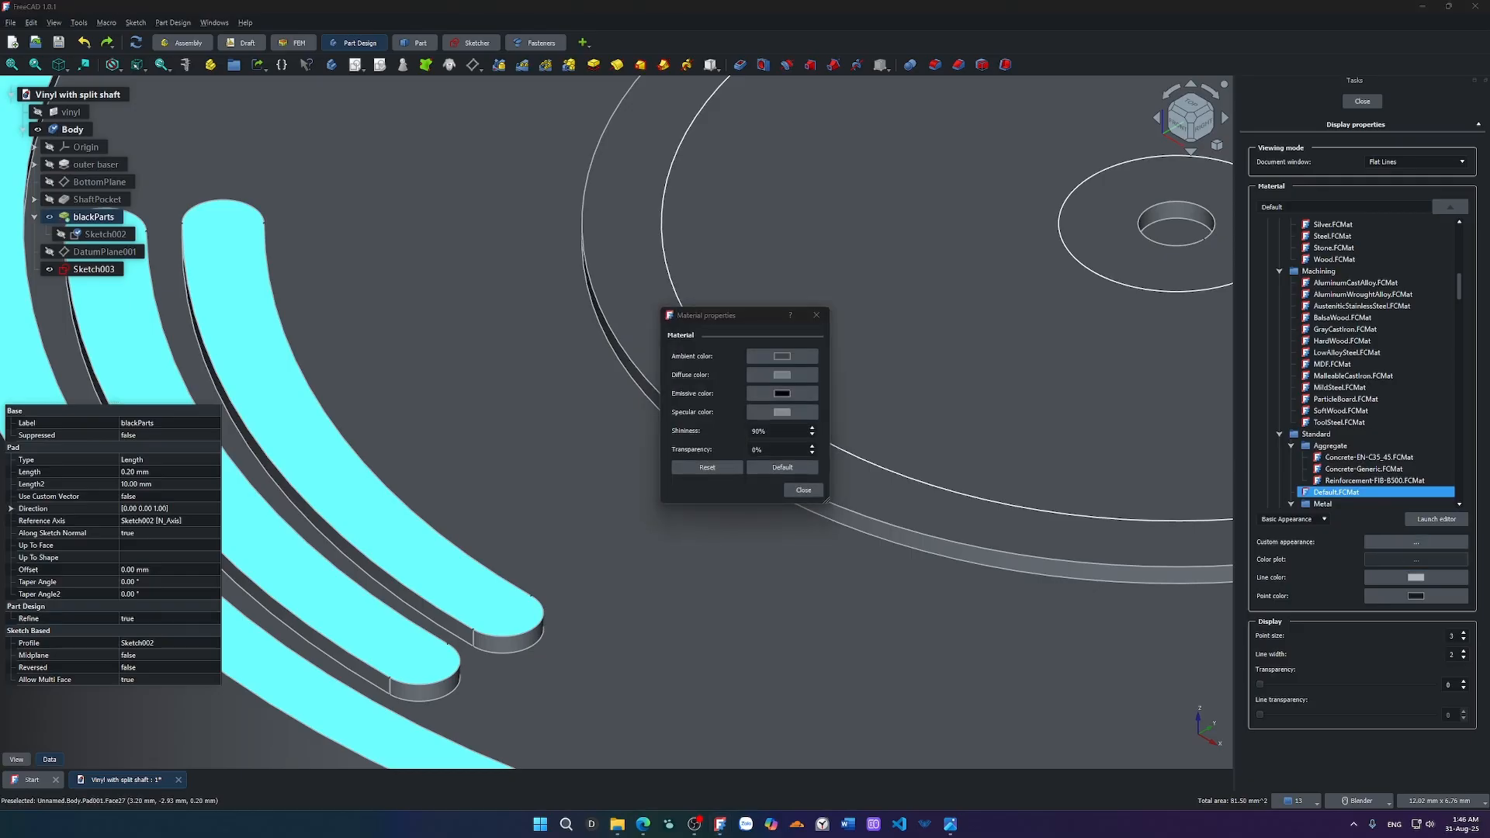
{"action": "left_click", "coordinate": [822, 460]}
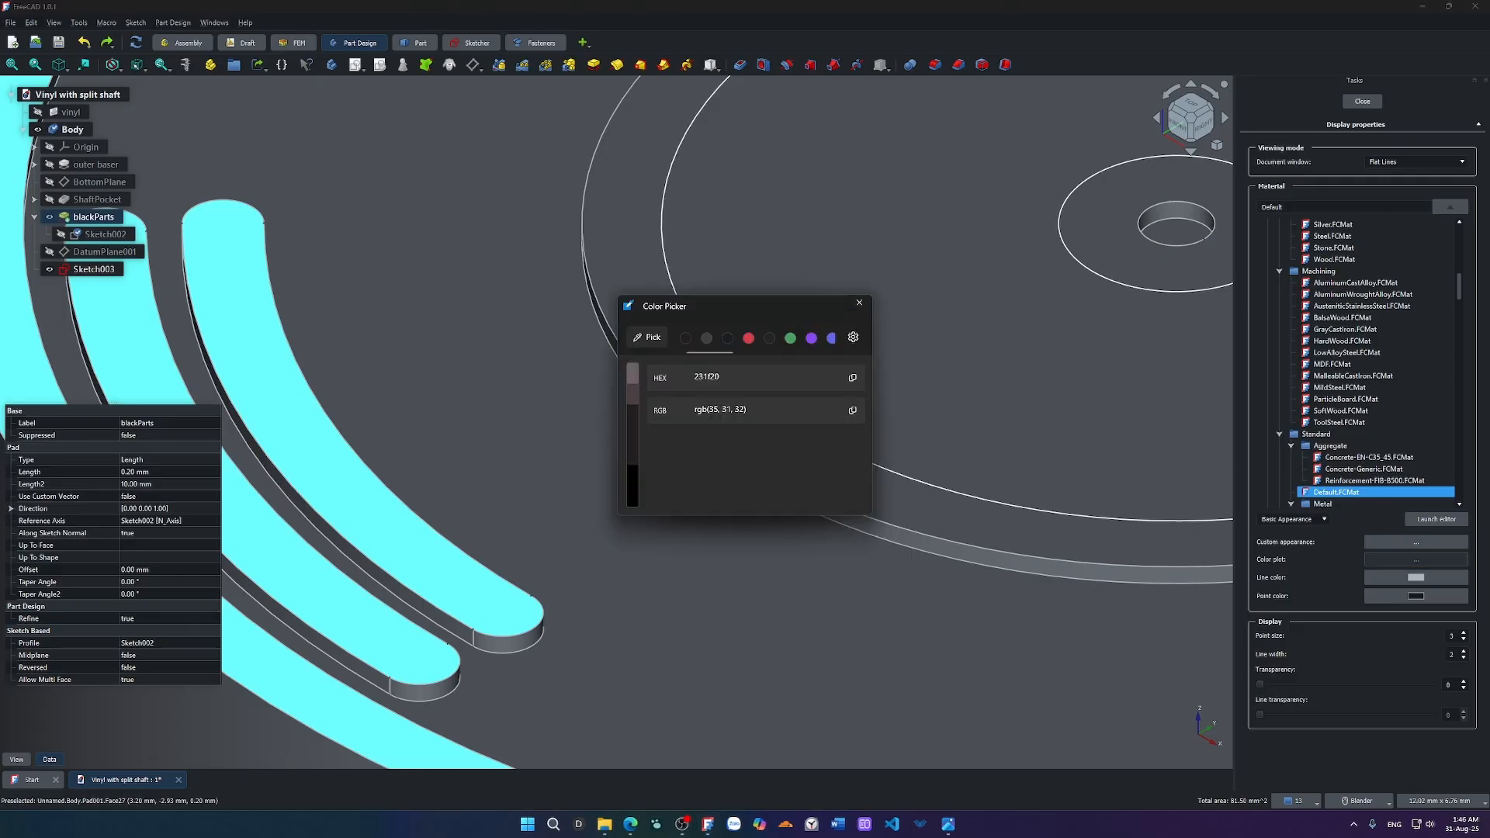
{"action": "left_click", "coordinate": [851, 409]}
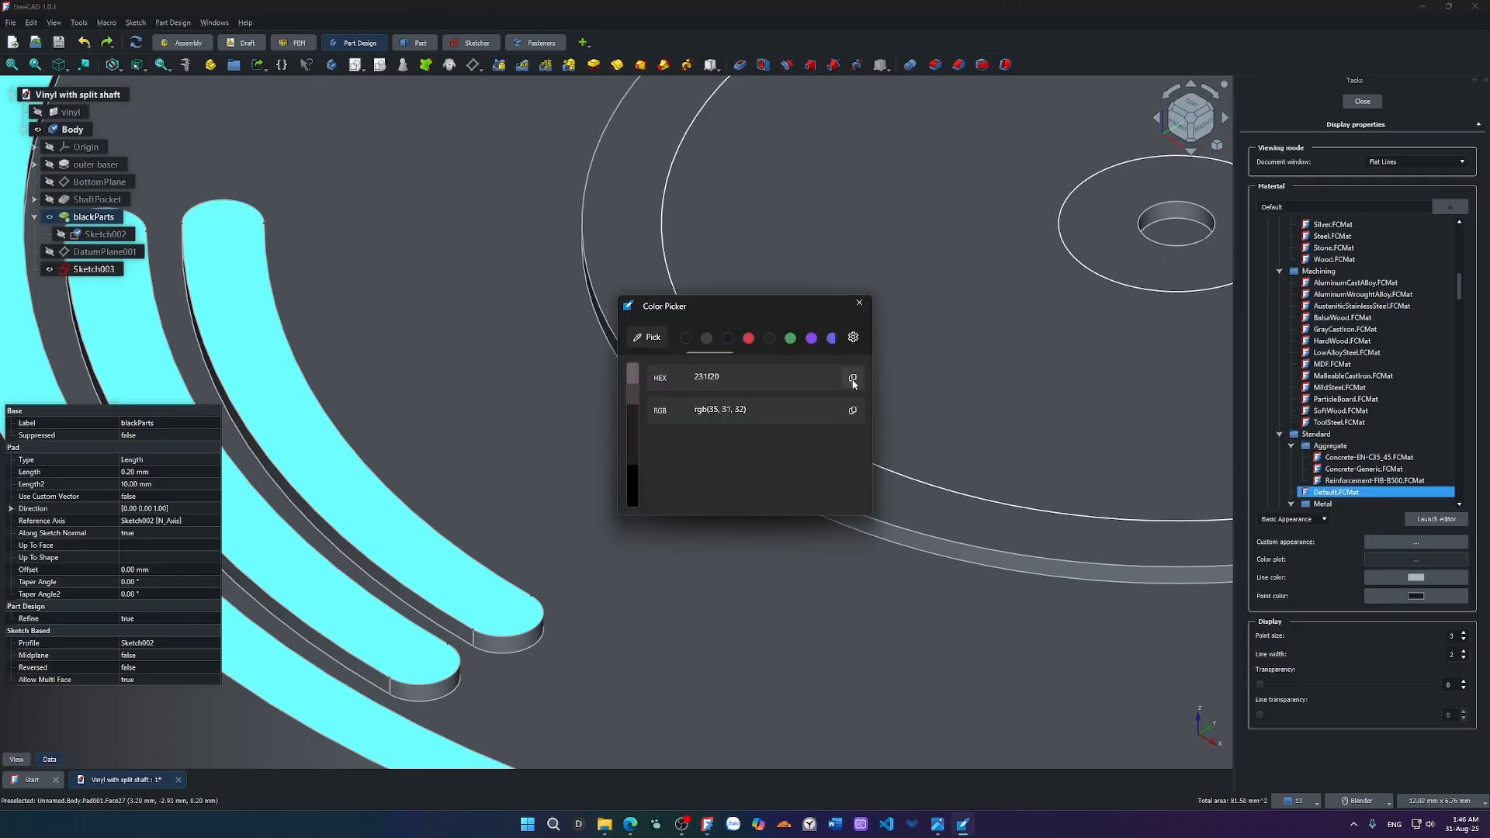
{"action": "left_click", "coordinate": [859, 301]}
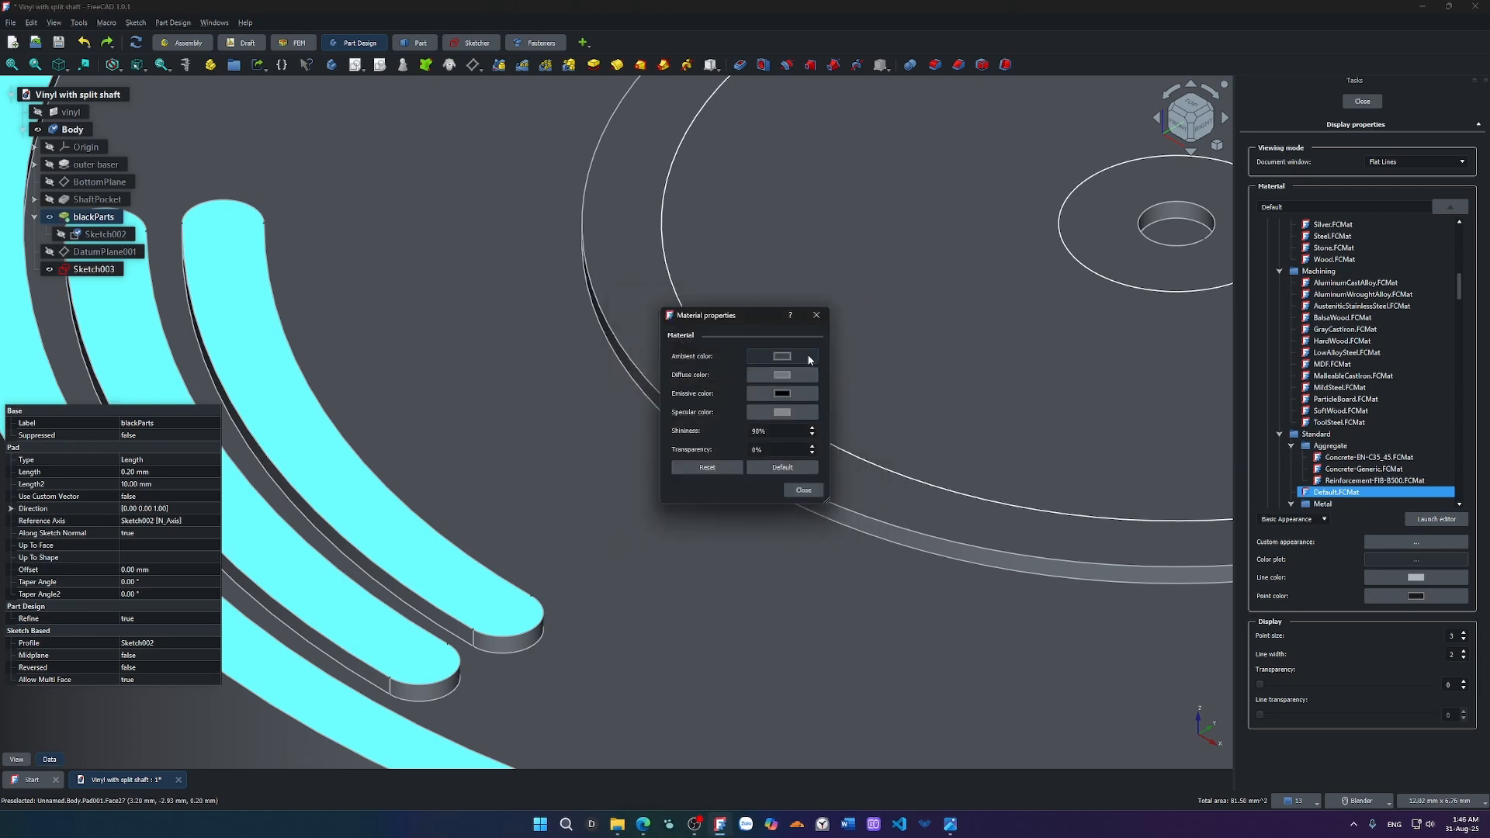
Set the selected faces' ambient color to #231f20 using the copied value, close the material properties and clear the selection.
{"action": "left_click", "coordinate": [809, 360]}
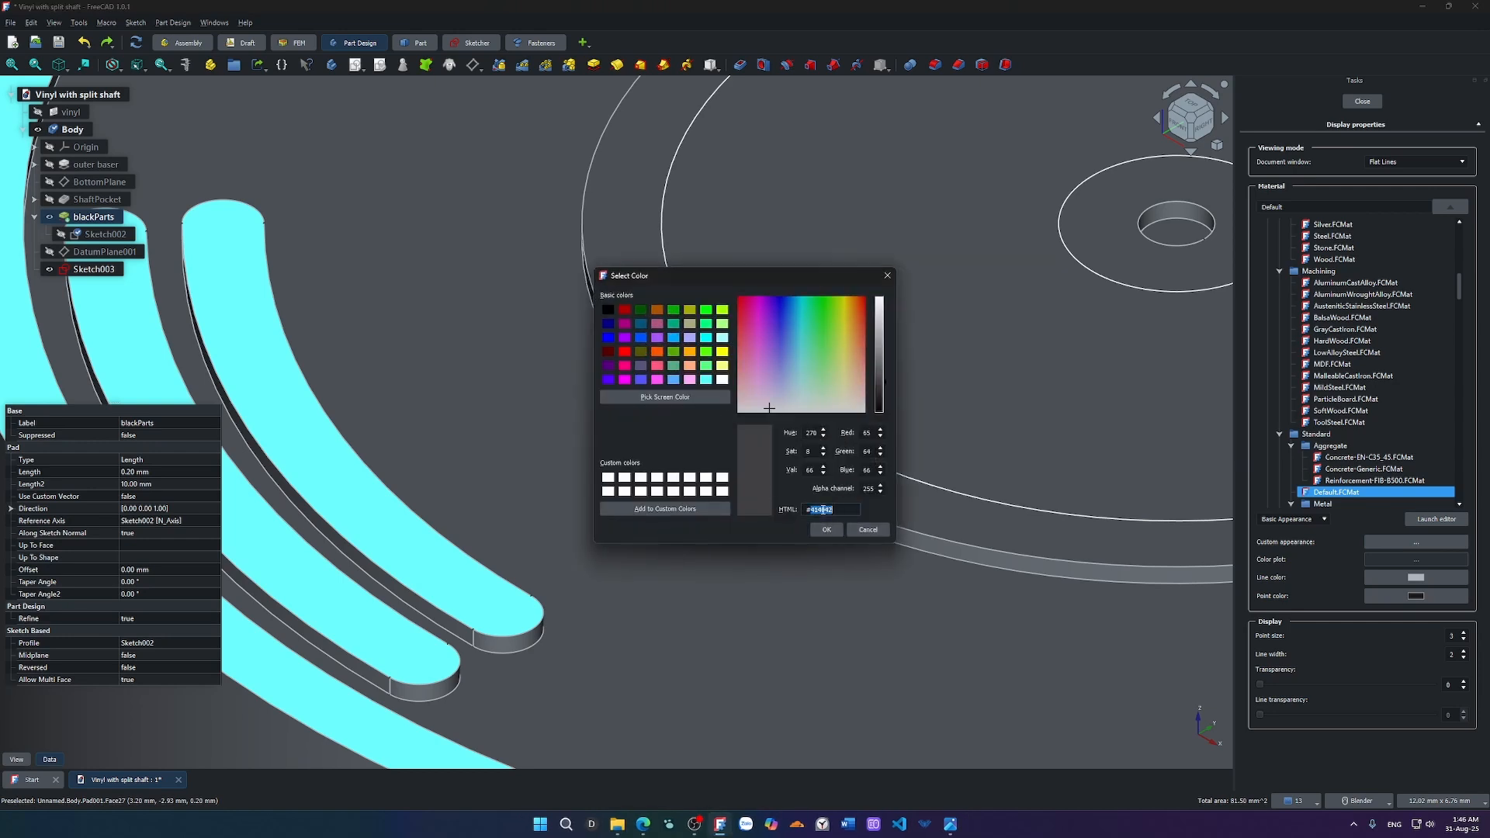
{"action": "key", "text": "ctrl+v"}
{"action": "left_click", "coordinate": [826, 529]}
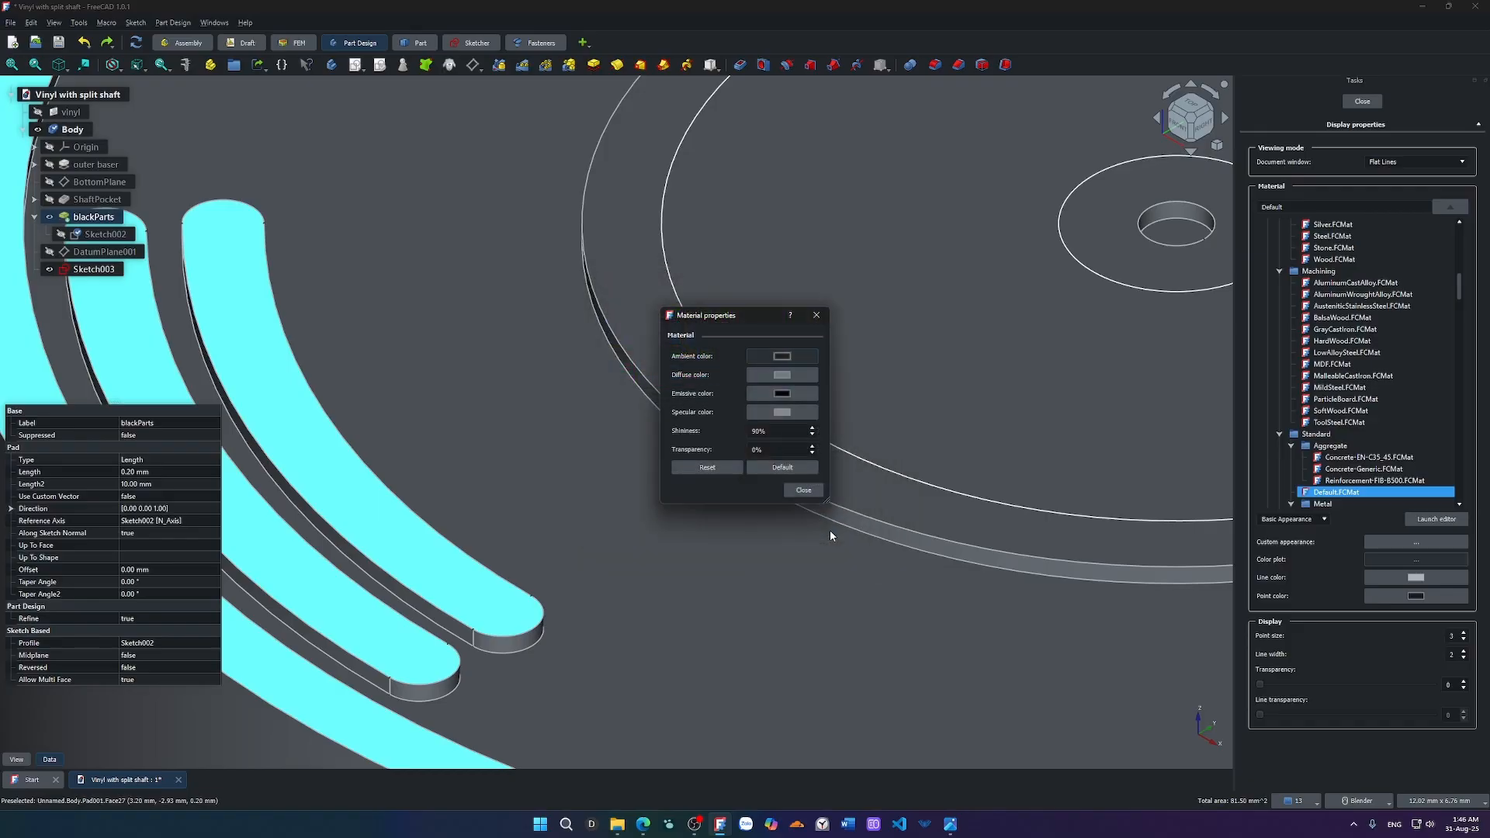
{"action": "left_click", "coordinate": [801, 490]}
{"action": "scroll", "coordinate": [798, 499], "scroll_direction": "down", "scroll_amount": 6}
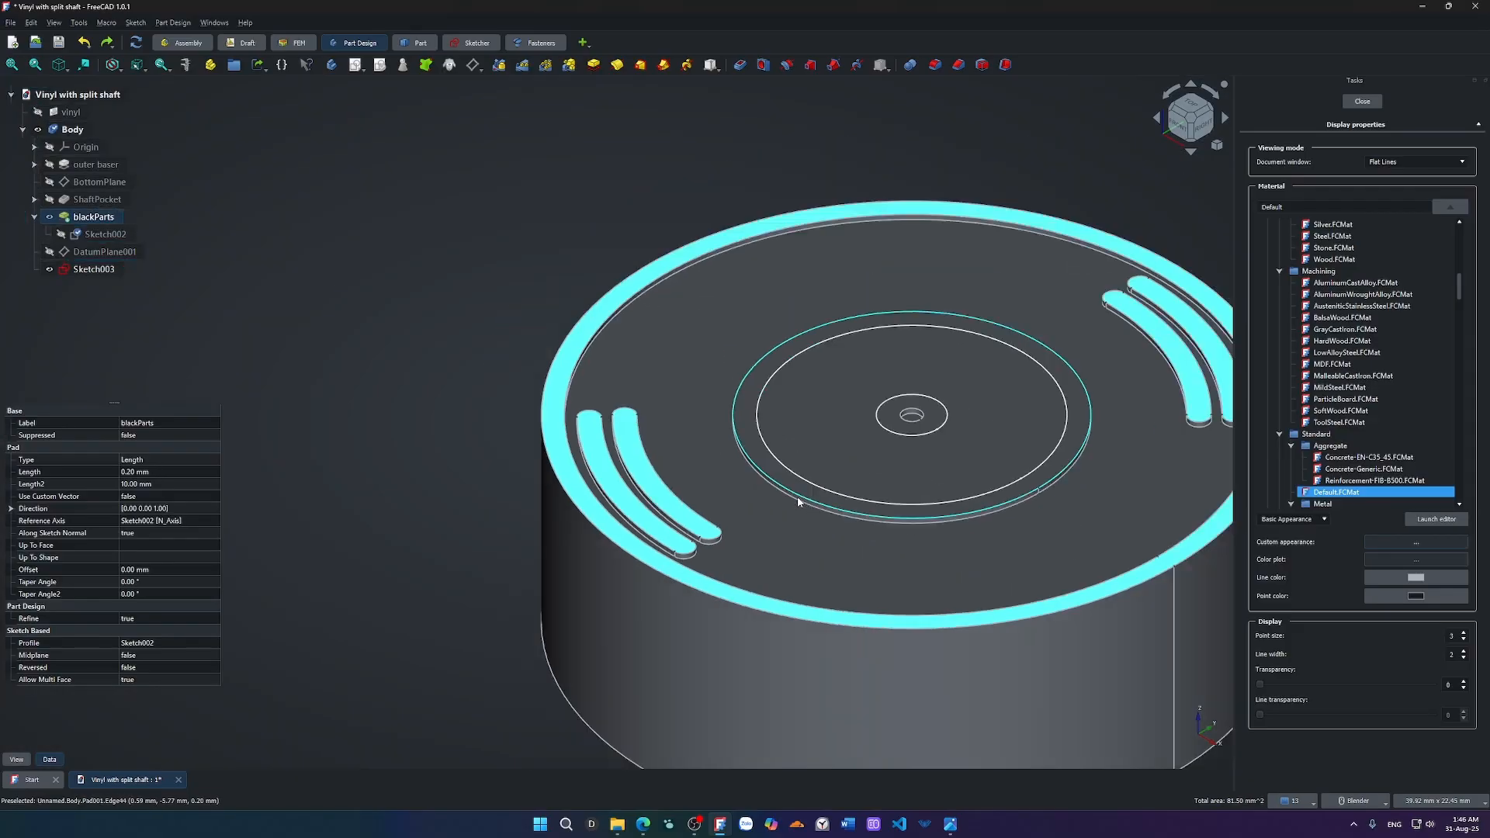
{"action": "left_click", "coordinate": [623, 586]}
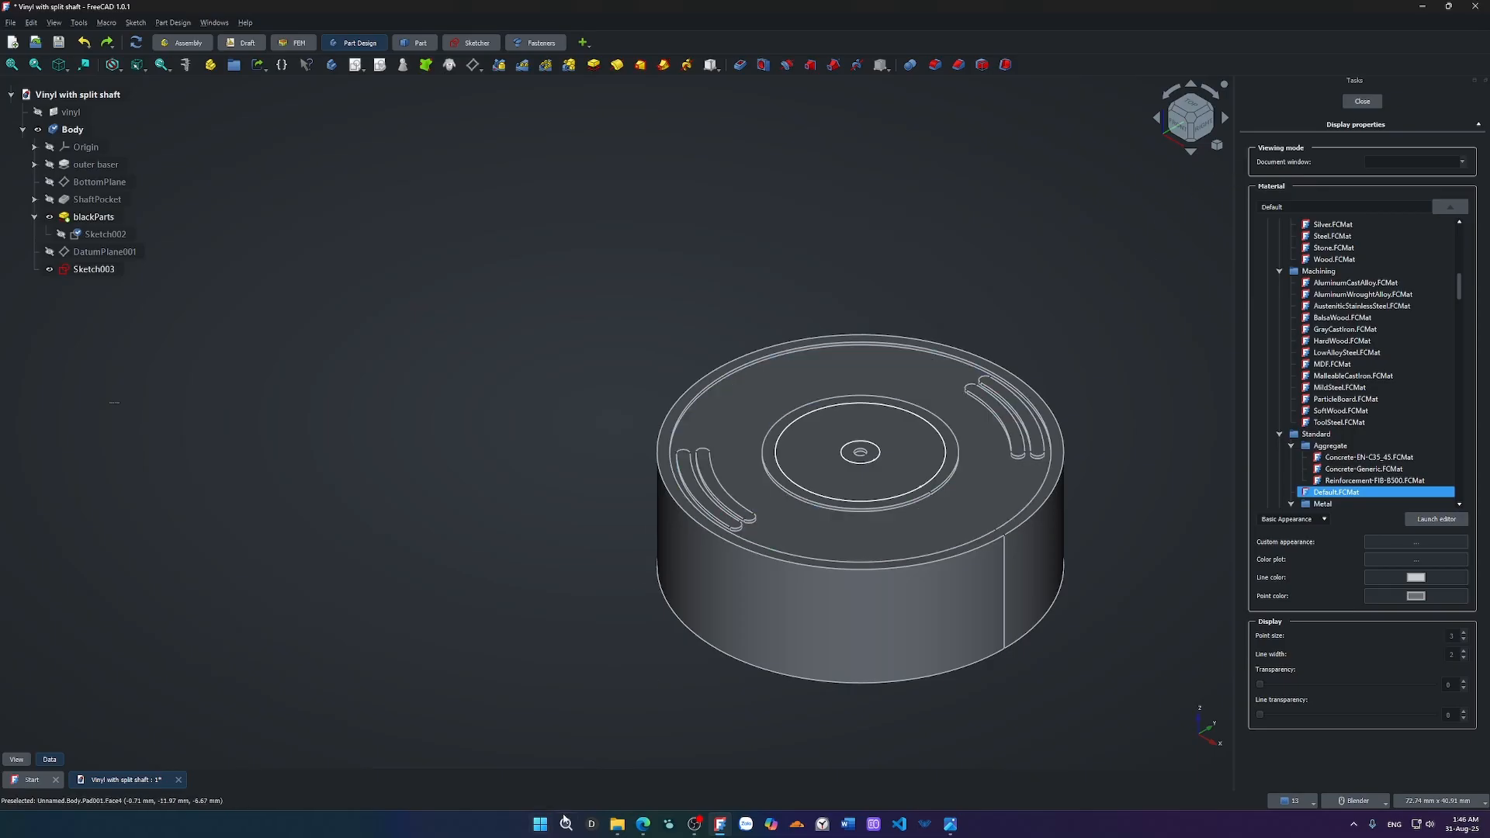
Switch to the web browser and open the My FreeCAD Settings video from the Google results on setting object color.
{"action": "left_click", "coordinate": [643, 824]}
{"action": "scroll", "coordinate": [533, 538], "scroll_direction": "down", "scroll_amount": 2}
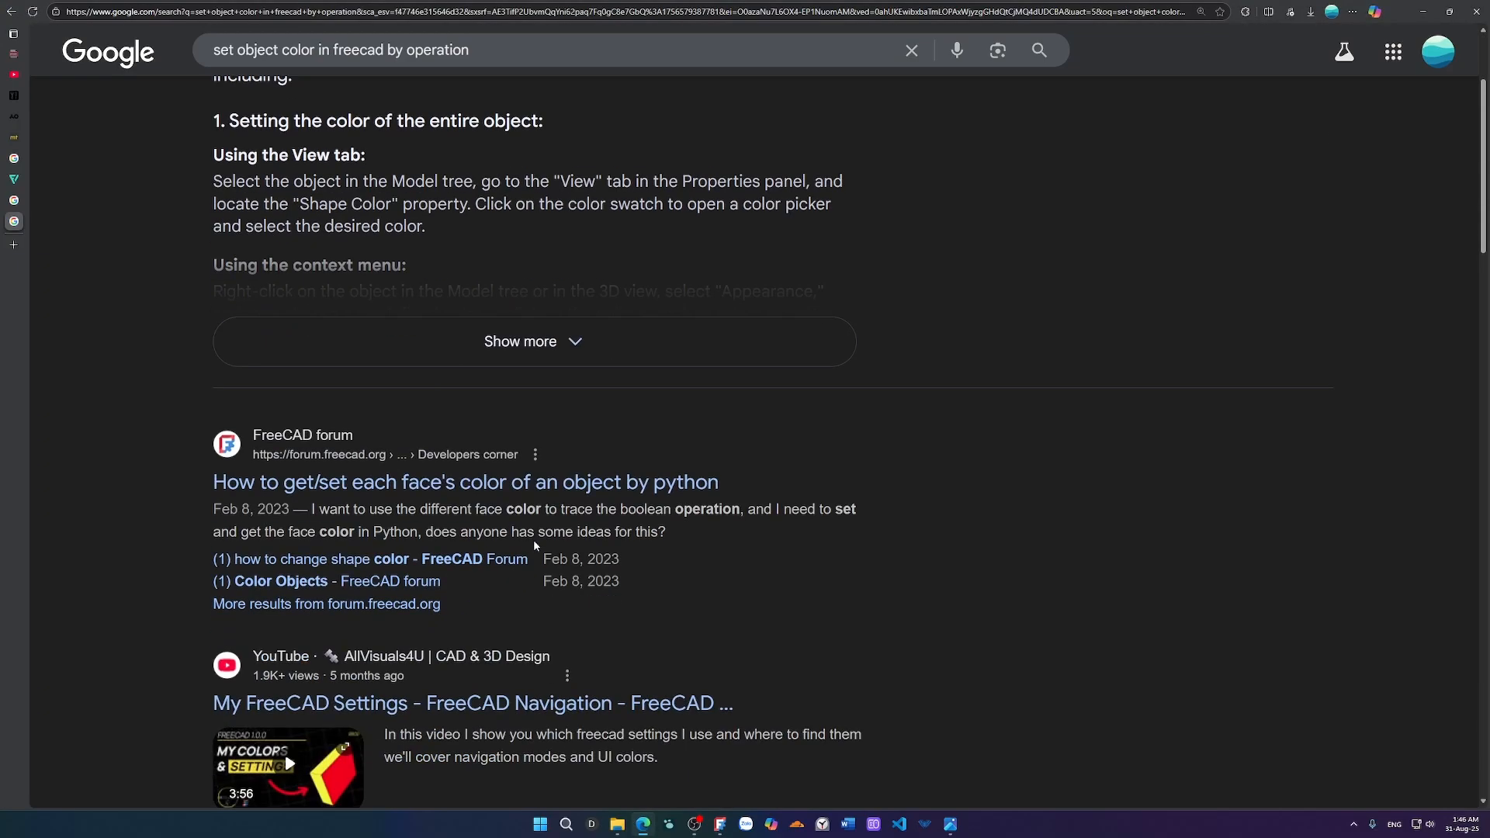
{"action": "scroll", "coordinate": [597, 482], "scroll_direction": "down", "scroll_amount": 2}
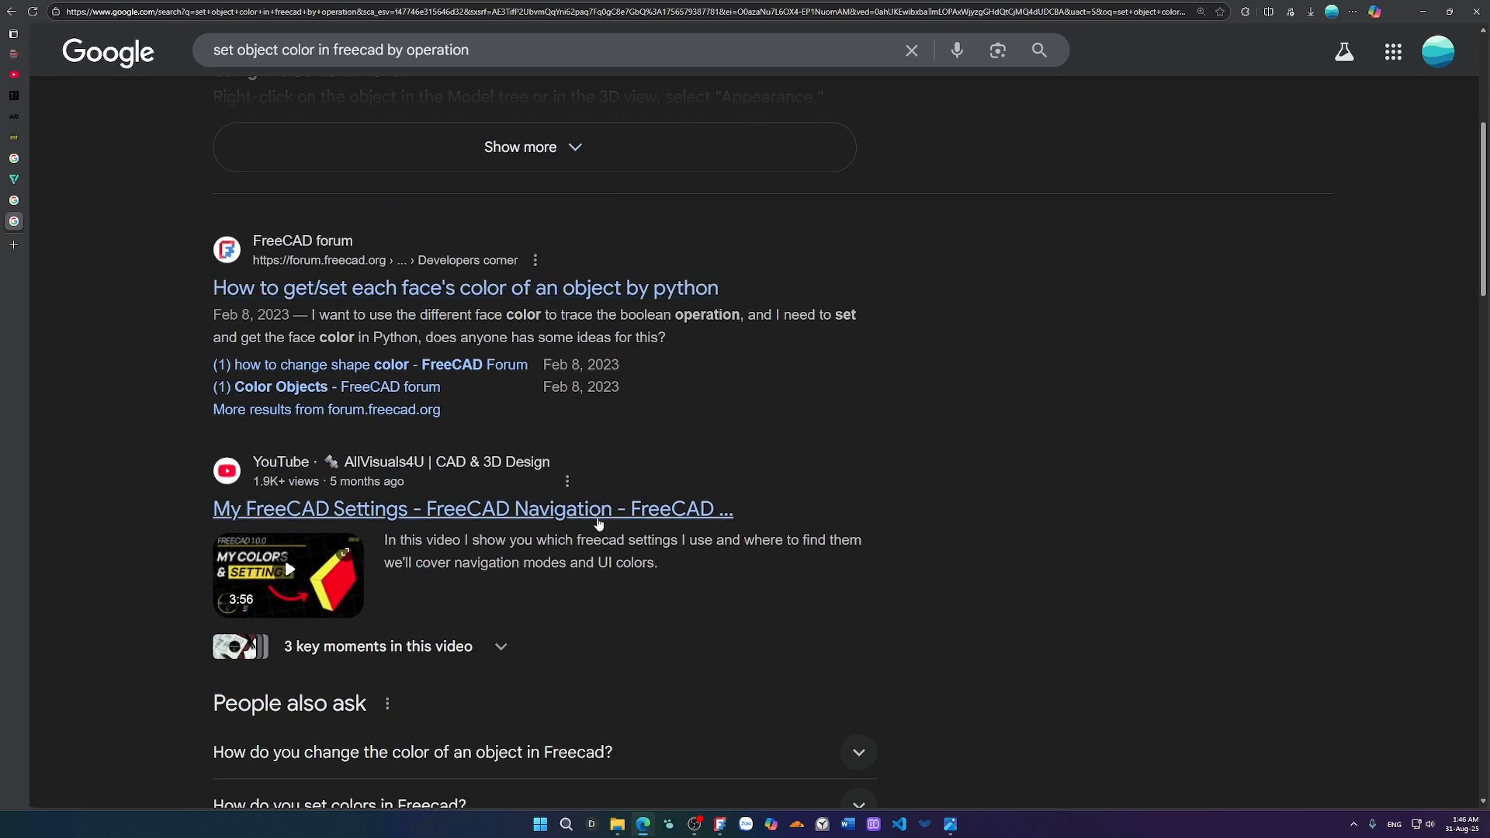
{"action": "left_click", "coordinate": [599, 516]}
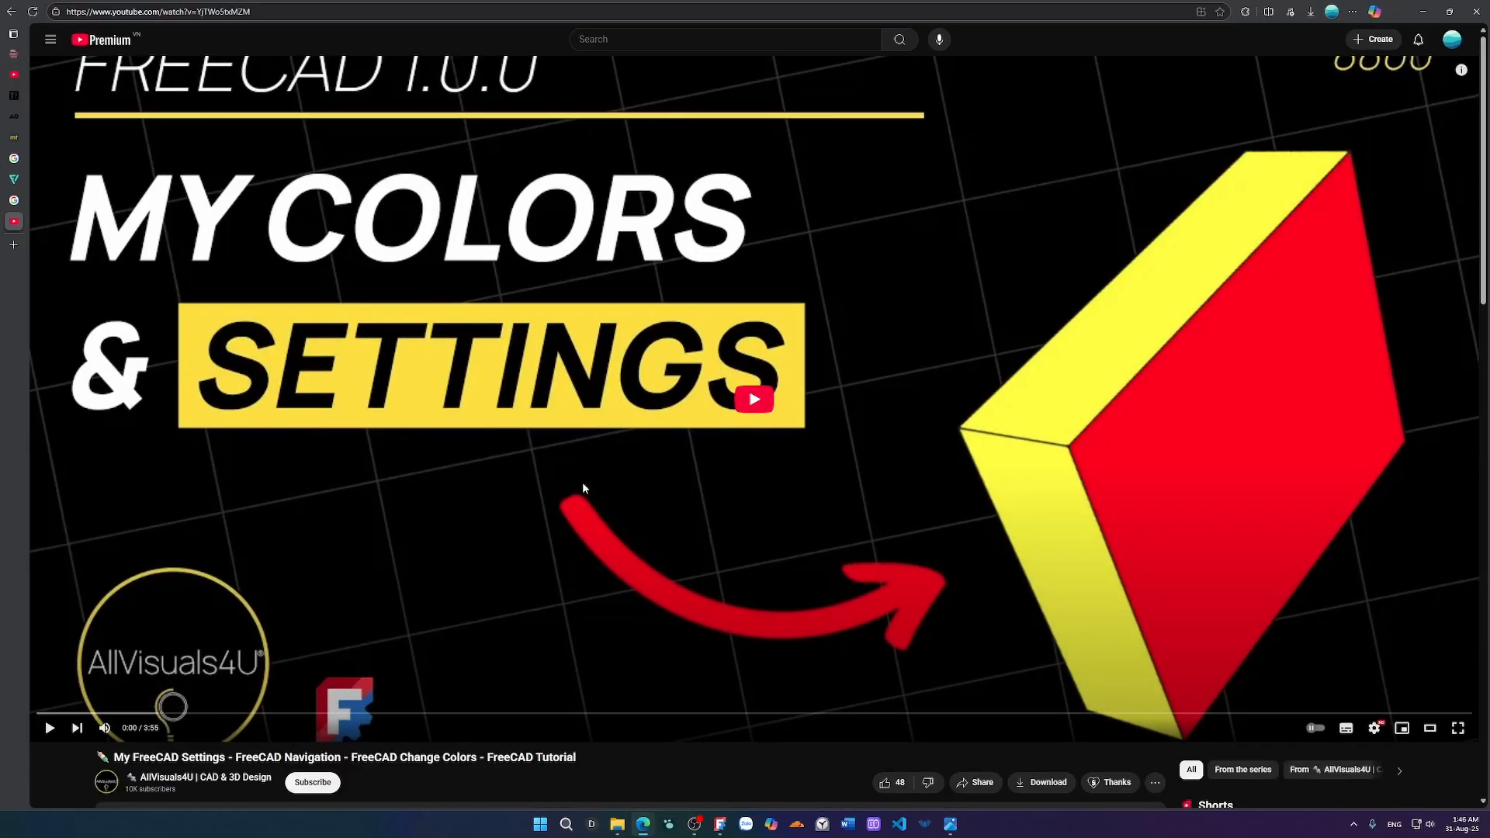
Skip ahead through the FreeCAD settings video to look for how object colors are changed.
{"action": "key", "text": "Right"}
{"action": "key", "text": "Right"}
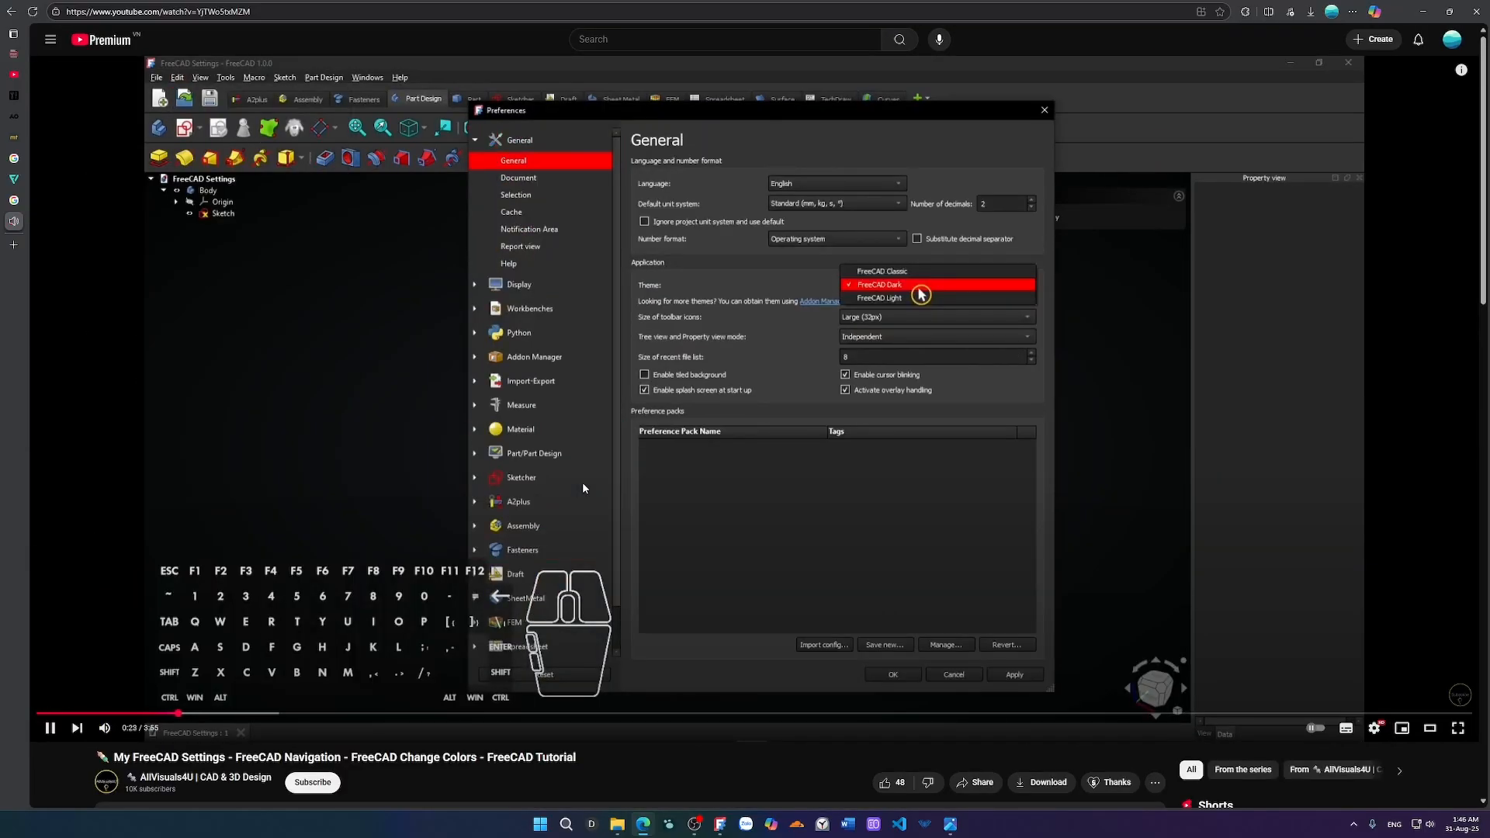
{"action": "key", "text": "Right"}
{"action": "key", "text": "Right"}
{"action": "key", "text": "Right"}
{"action": "key", "text": "Right"}
{"action": "key", "text": "Right"}
{"action": "key", "text": "Right"}
{"action": "key", "text": "Right"}
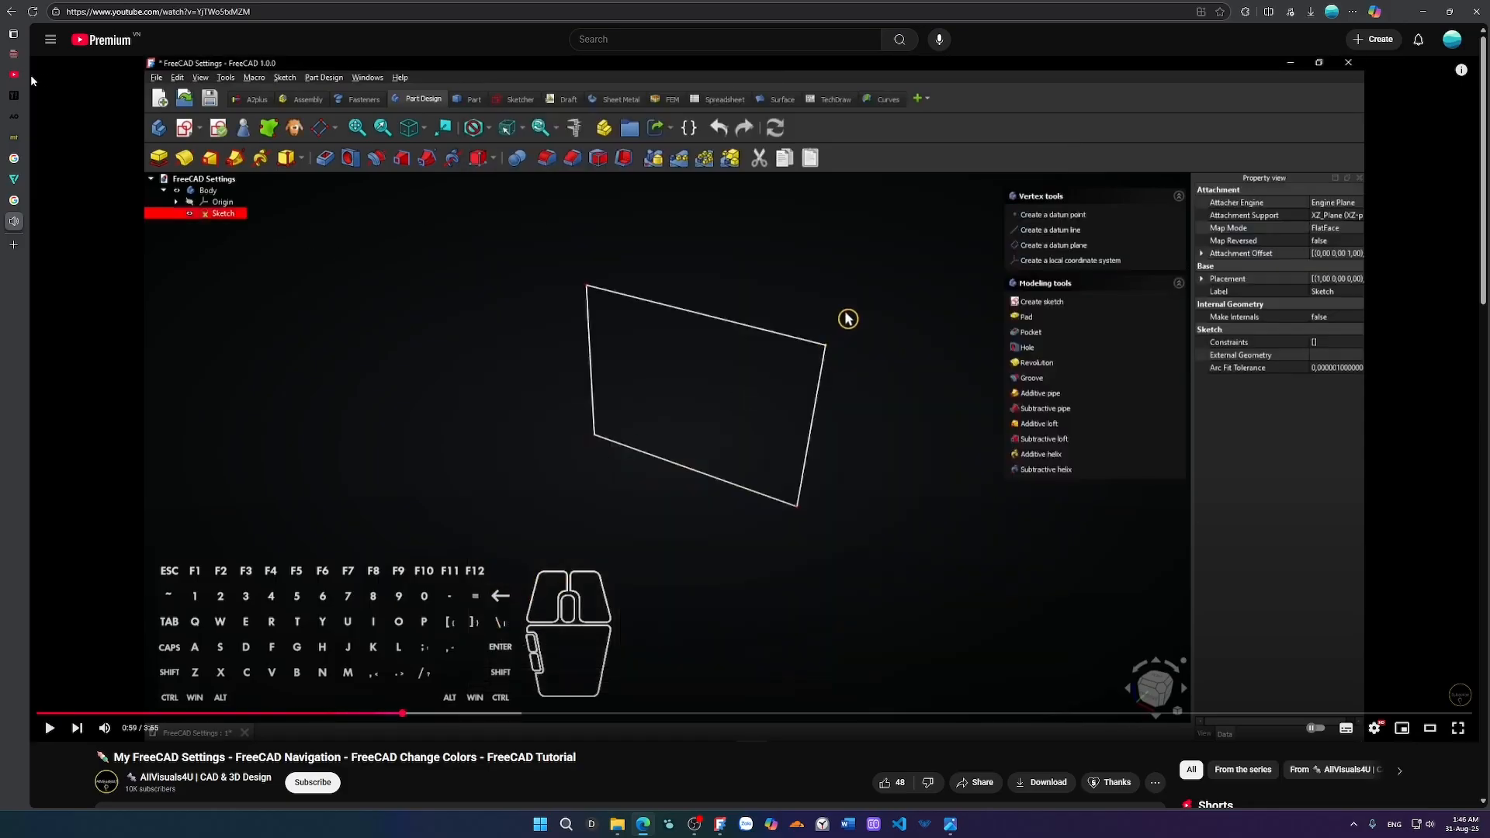
Bring up the FreeCAD Apply Colors To Individual Faces video, rewind it to the Set colors instruction and pause it.
{"action": "left_click", "coordinate": [16, 74]}
{"action": "left_click", "coordinate": [570, 380]}
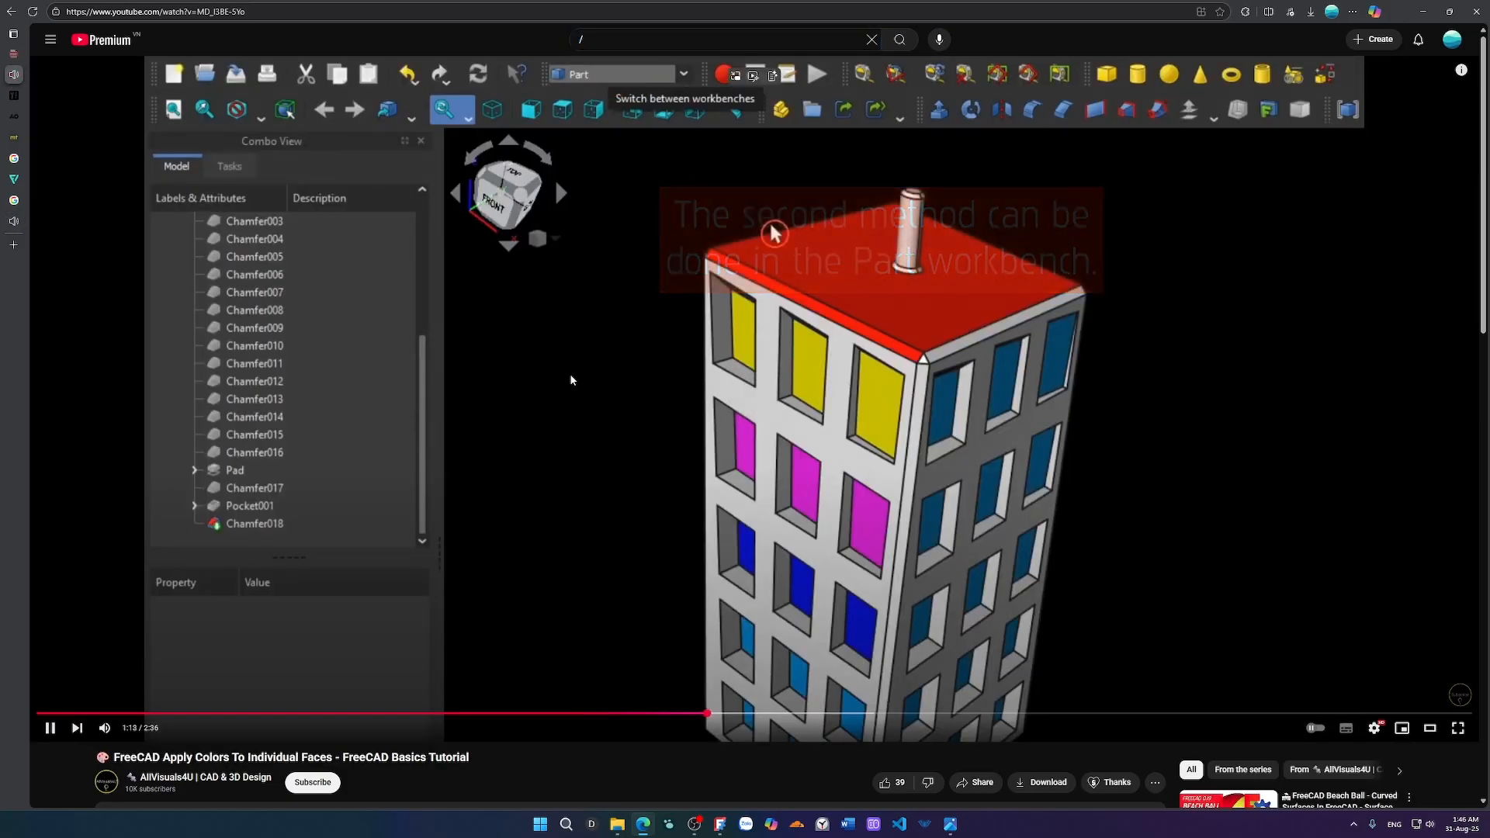
{"action": "key", "text": "Left"}
{"action": "key", "text": "Left"}
{"action": "key", "text": "Left"}
{"action": "key", "text": "Left"}
{"action": "key", "text": "Left"}
{"action": "key", "text": "Left"}
{"action": "key", "text": "Left"}
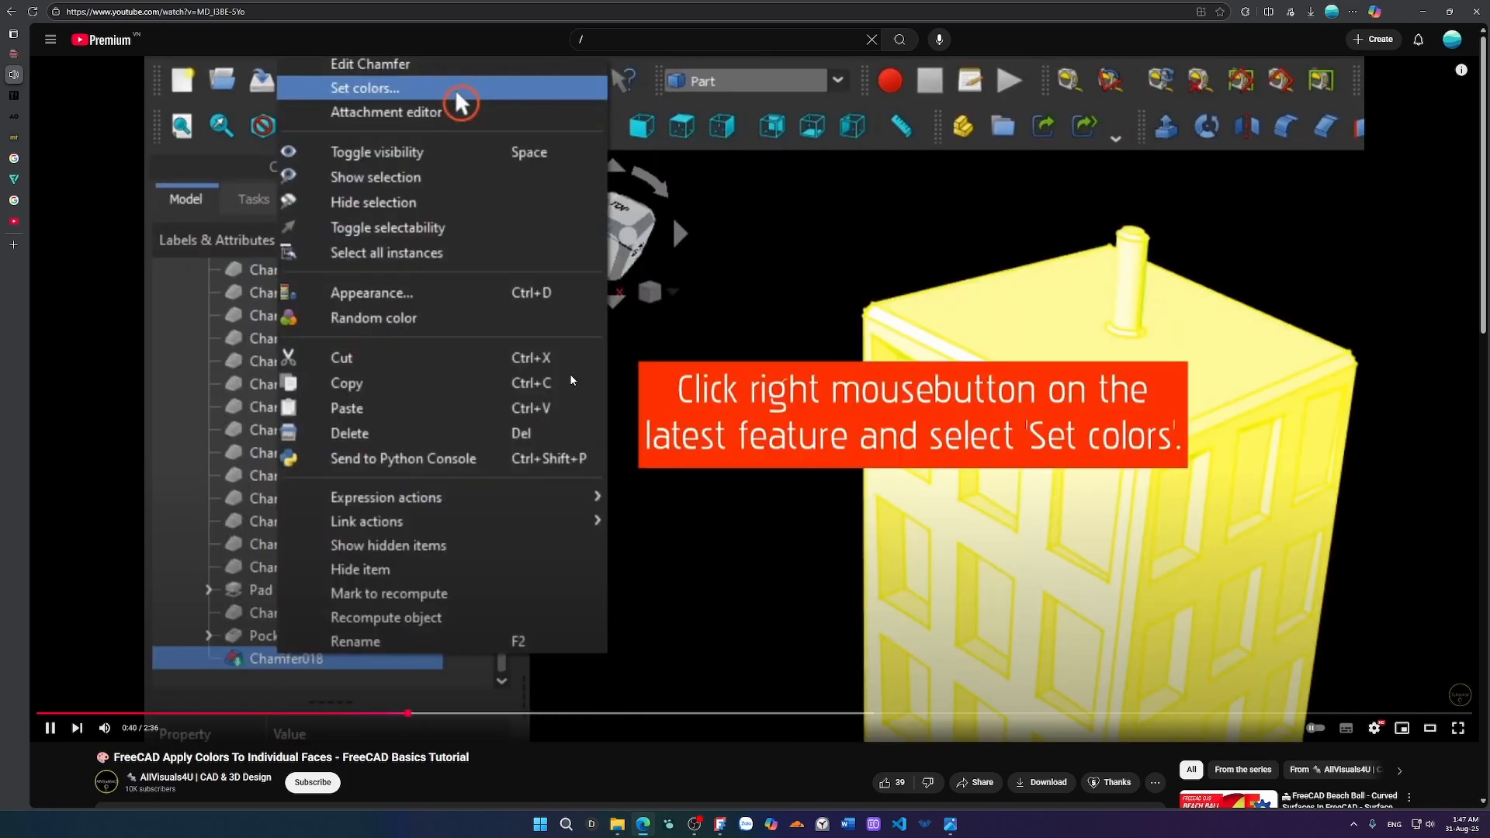
{"action": "key", "text": "Left"}
{"action": "left_click", "coordinate": [917, 625]}
Switch back to FreeCAD and close the open display properties.
{"action": "mouse_move", "coordinate": [720, 824]}
{"action": "left_click", "coordinate": [714, 754]}
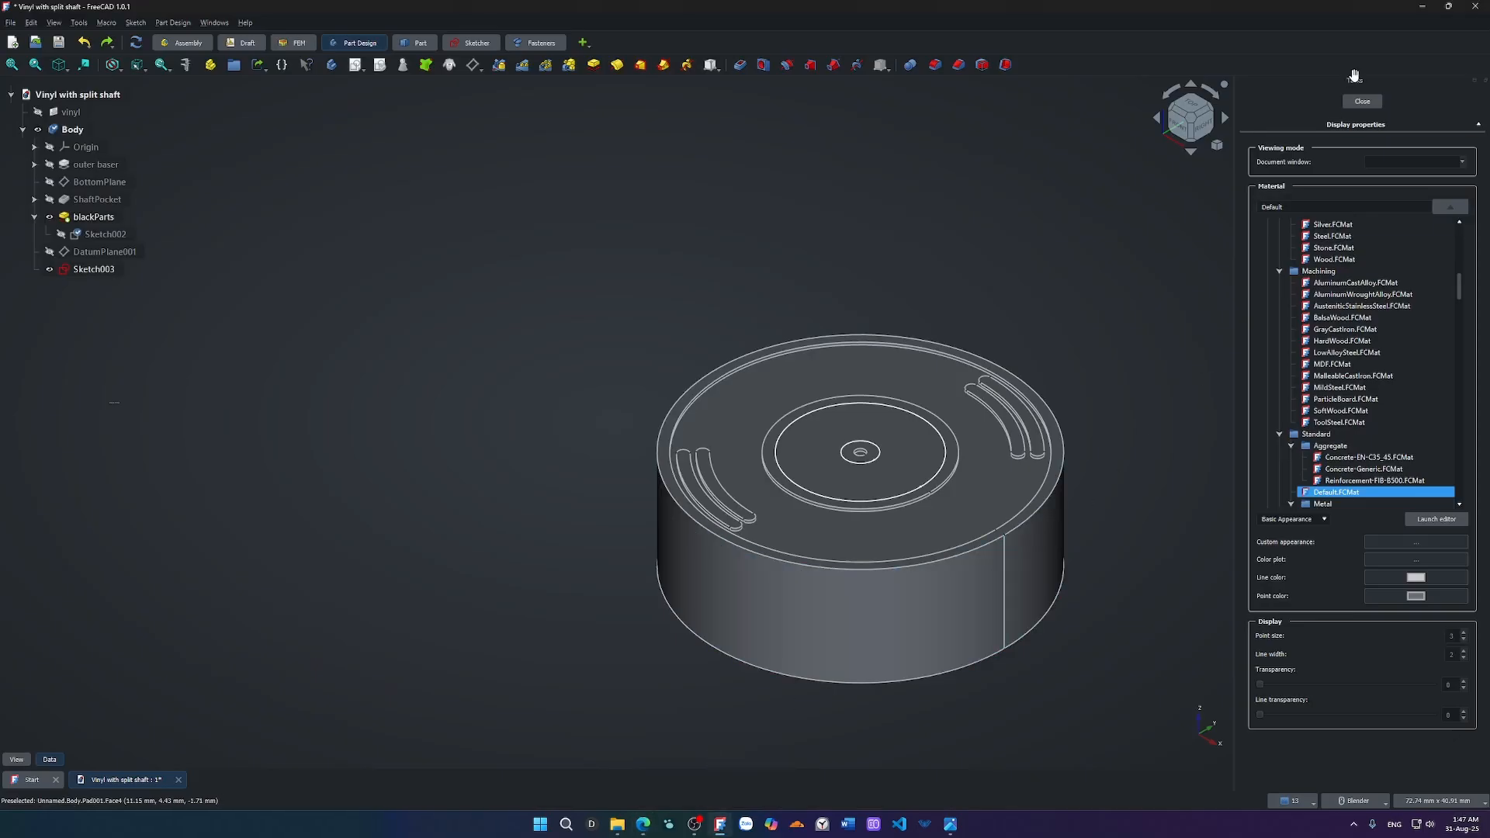
{"action": "left_click", "coordinate": [1362, 101]}
Select two neighbouring raised arc faces and the outer rim, and check the commands offered for them for a Set colors option.
{"action": "scroll", "coordinate": [1071, 375], "scroll_direction": "up", "scroll_amount": 5}
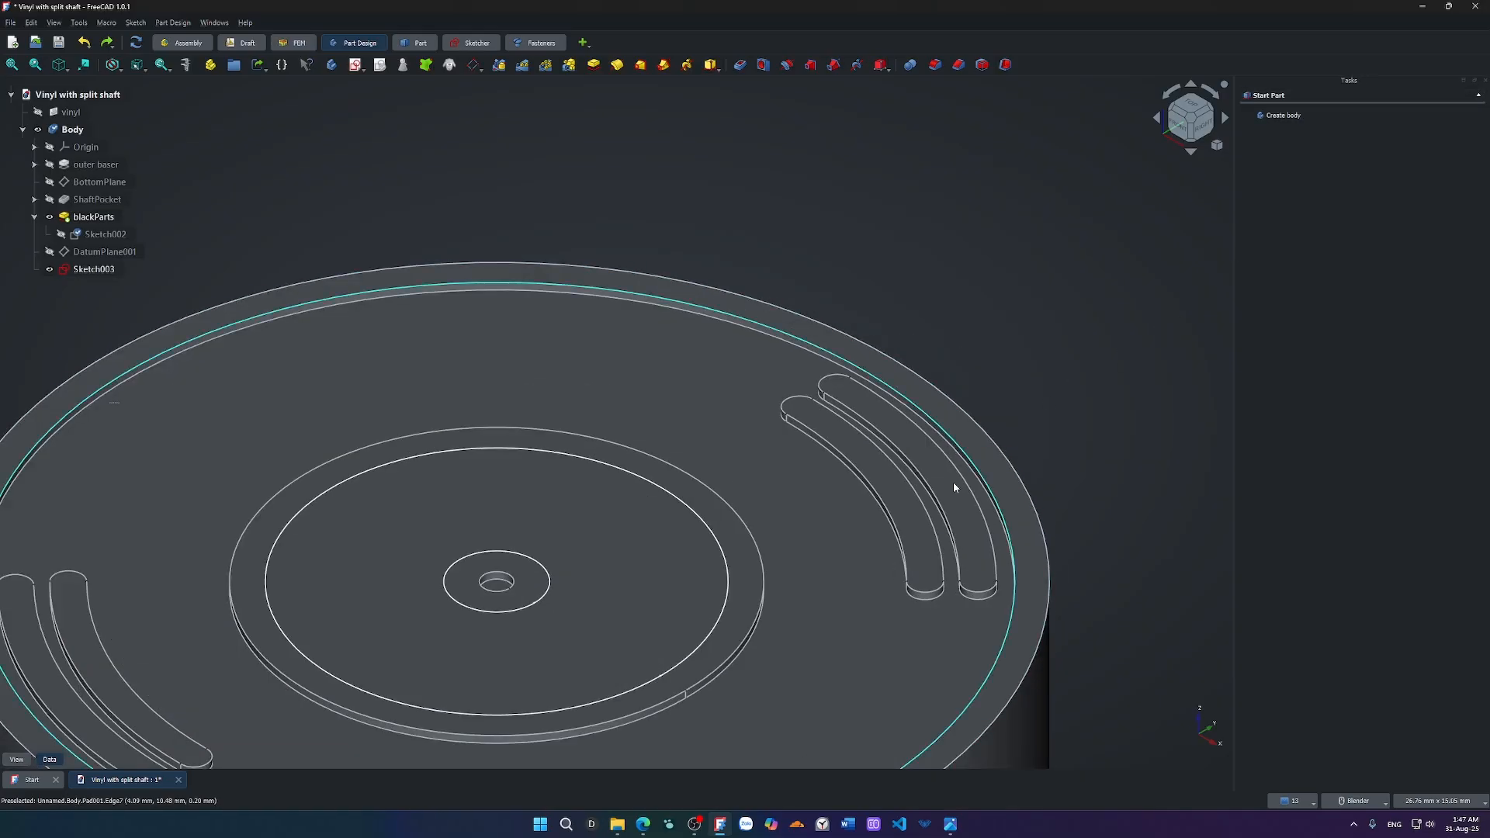
{"action": "left_click", "coordinate": [953, 485]}
{"action": "left_click", "coordinate": [909, 505], "text": "ctrl"}
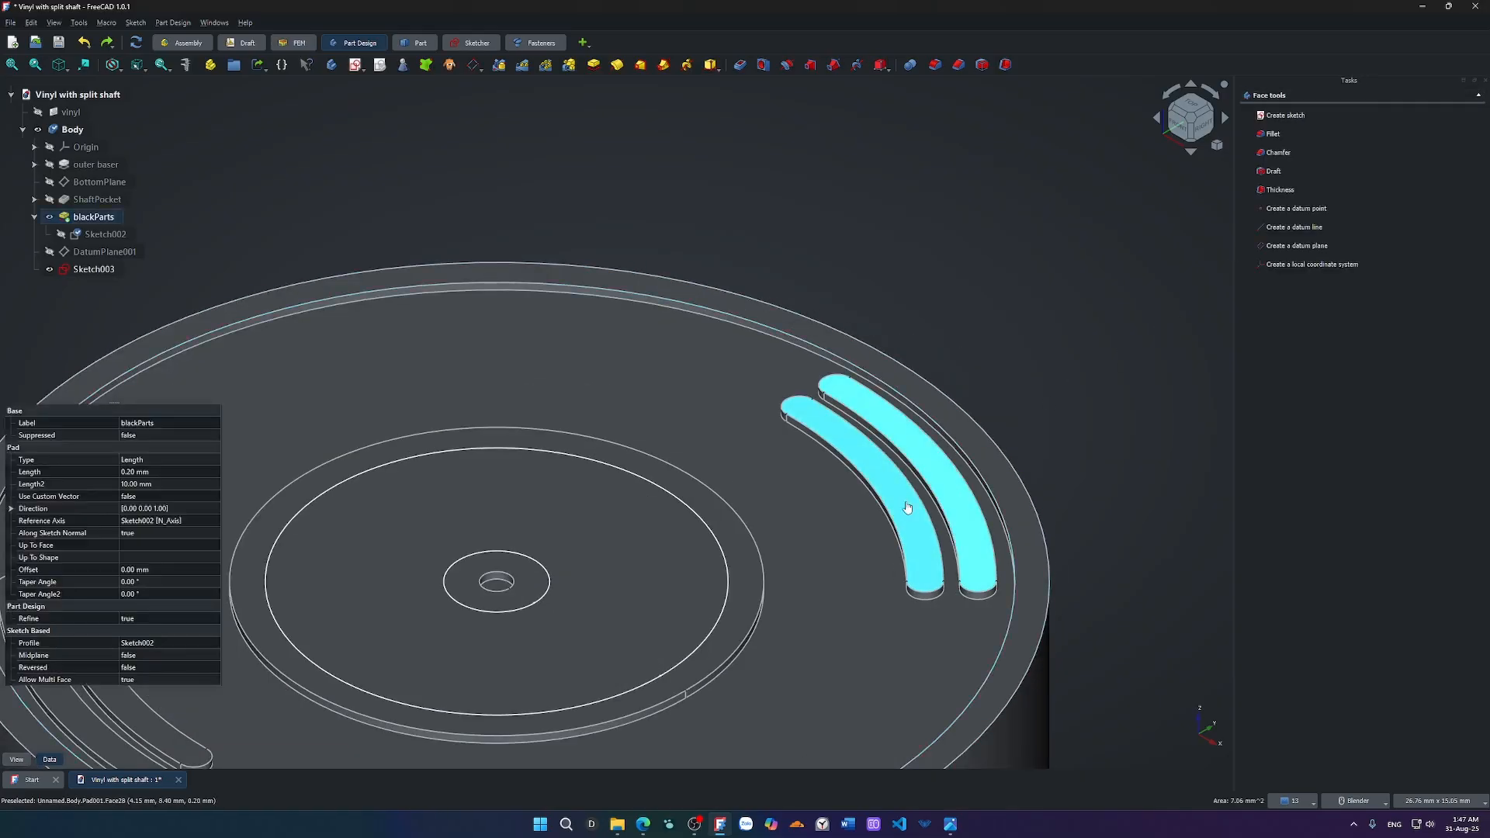
{"action": "left_click", "coordinate": [996, 469], "text": "ctrl"}
{"action": "right_click", "coordinate": [996, 469]}
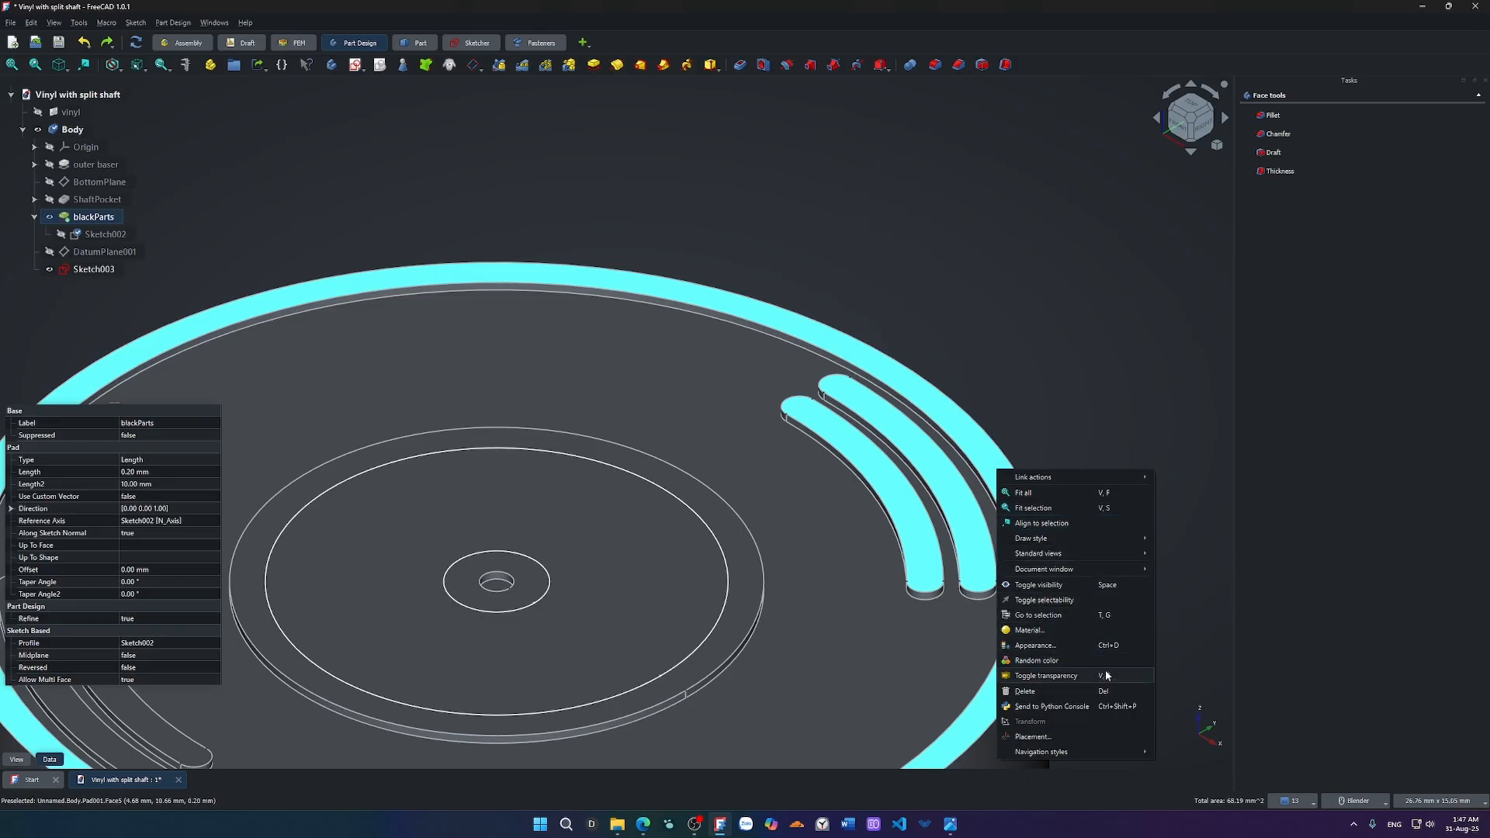
{"action": "mouse_move", "coordinate": [1093, 752]}
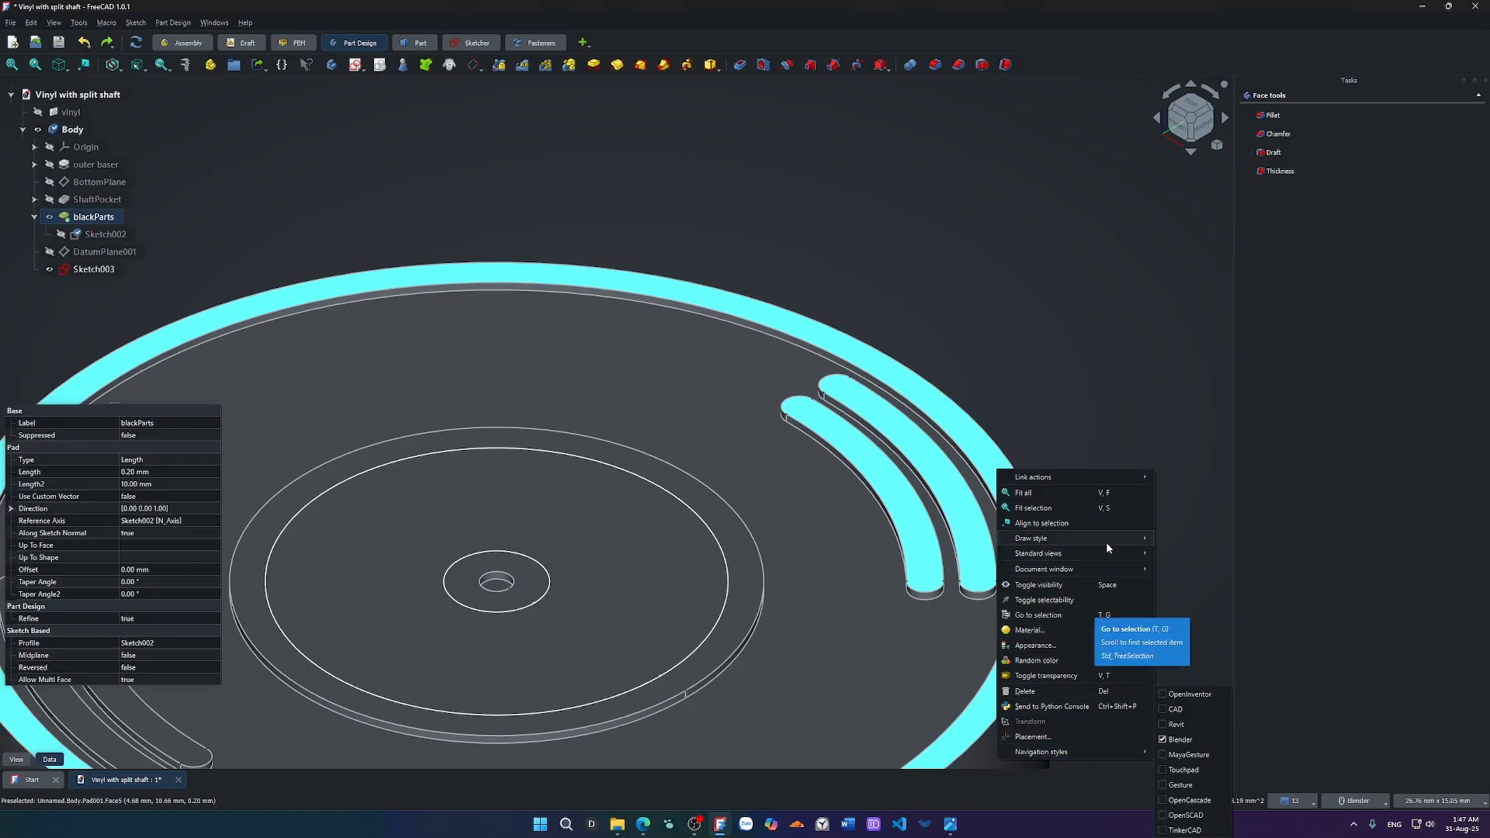
{"action": "mouse_move", "coordinate": [1107, 548]}
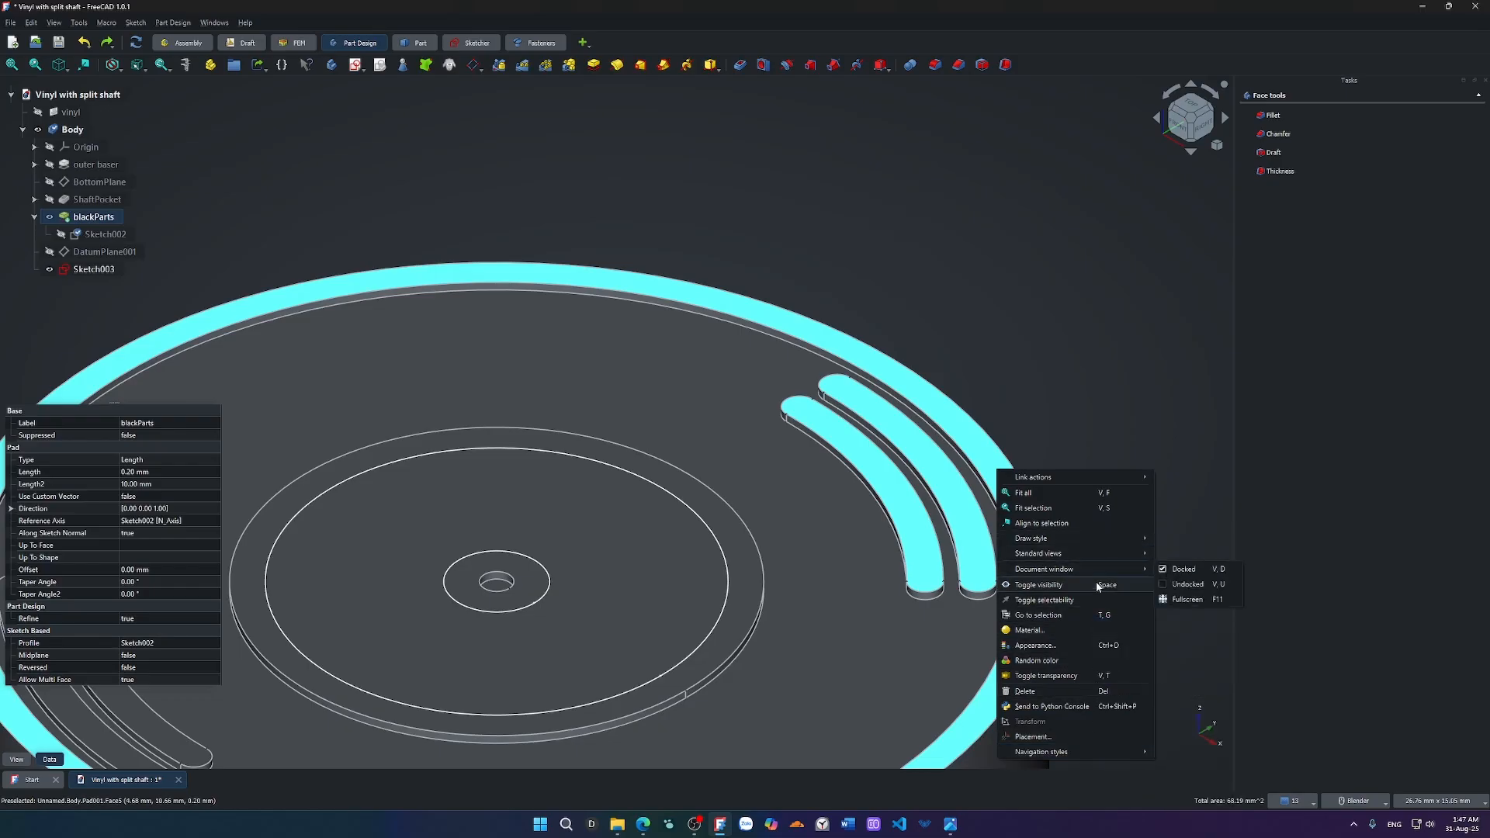
{"action": "mouse_move", "coordinate": [1129, 479]}
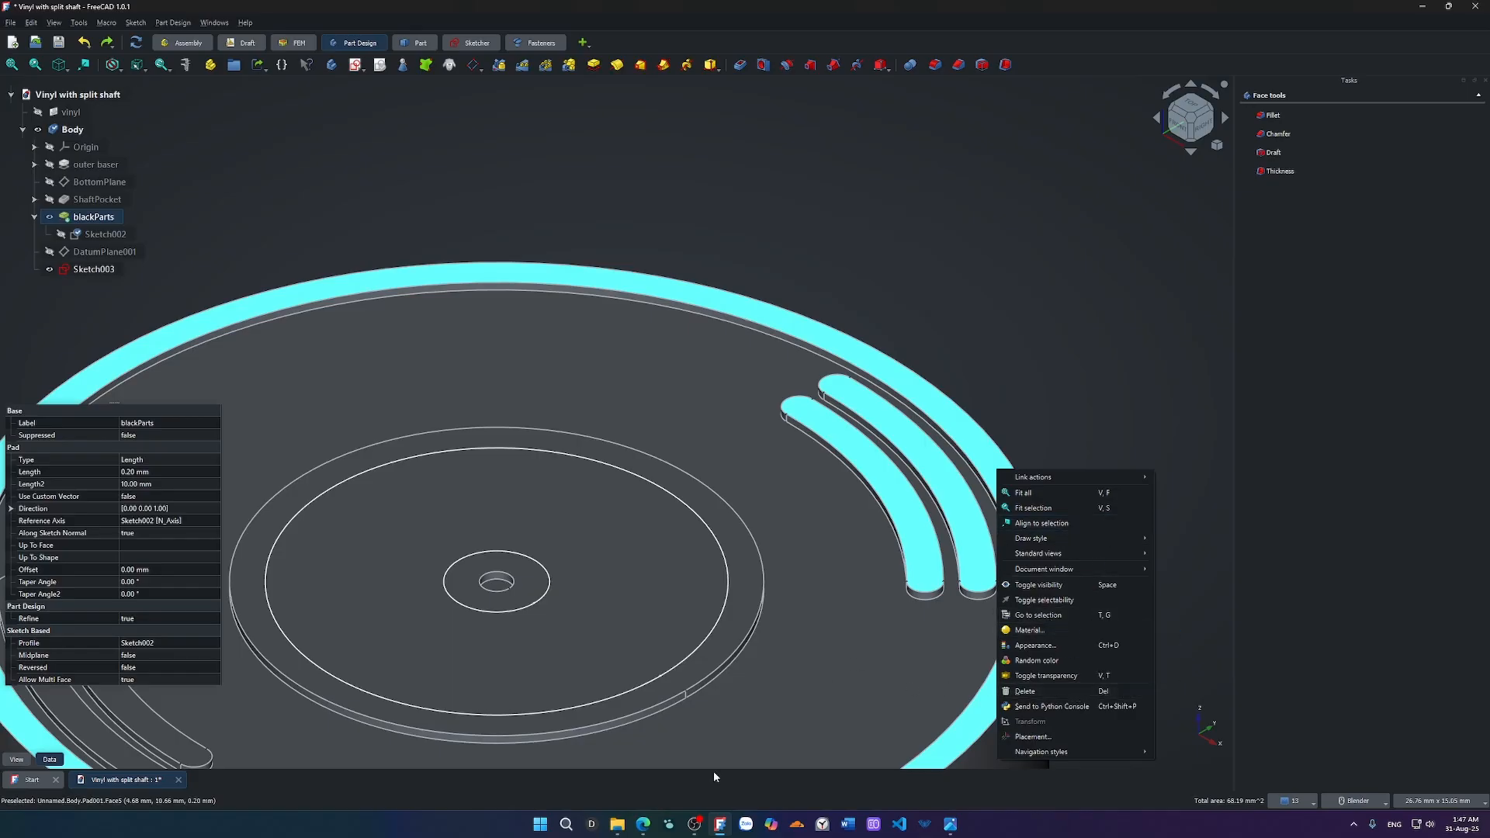
Return to the face-coloring video in the browser and play on past the Set colors instruction.
{"action": "left_click", "coordinate": [641, 825]}
{"action": "left_click", "coordinate": [723, 486]}
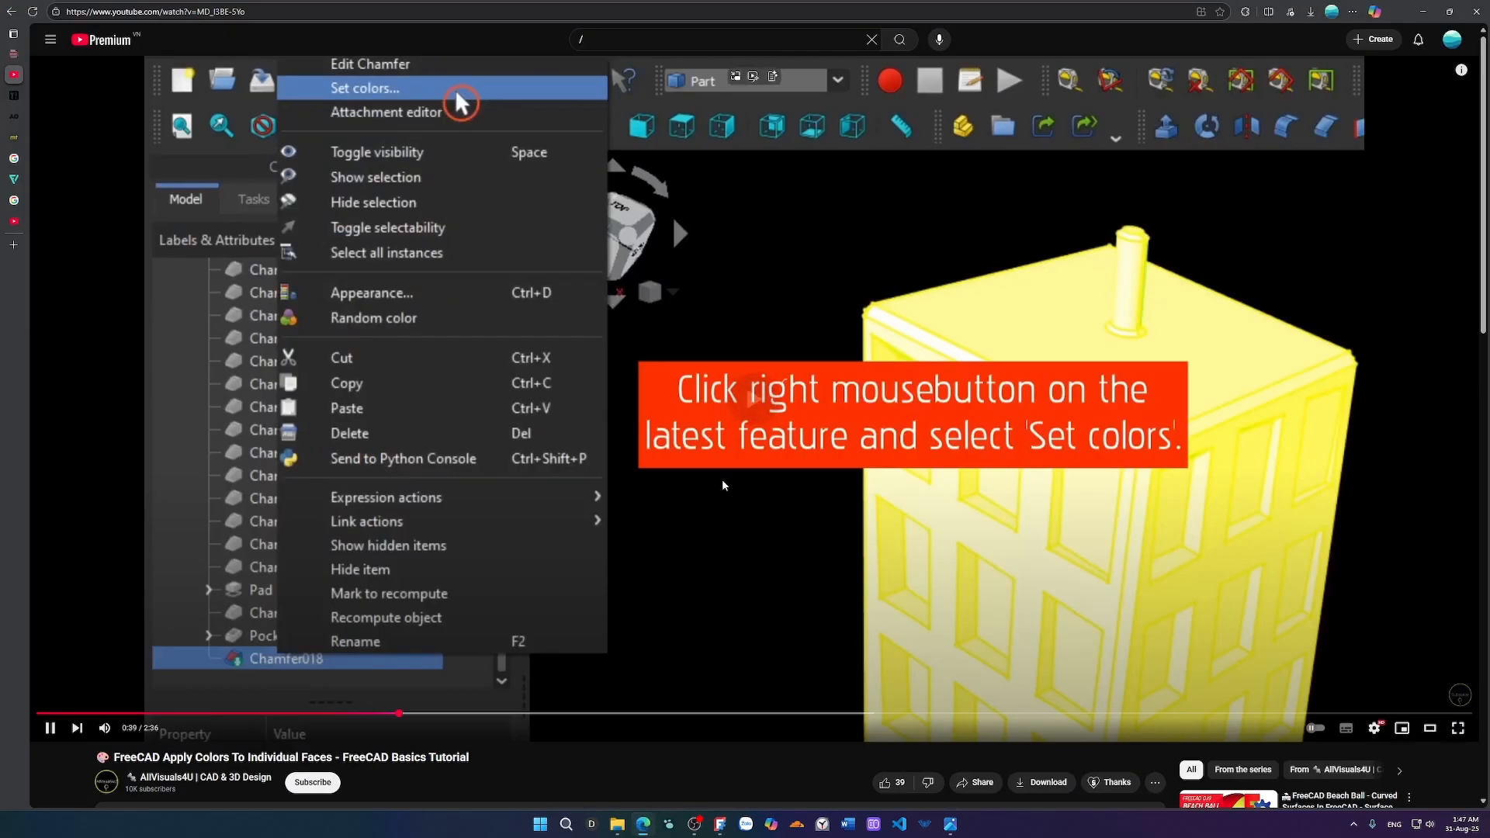
{"action": "key", "text": "Right"}
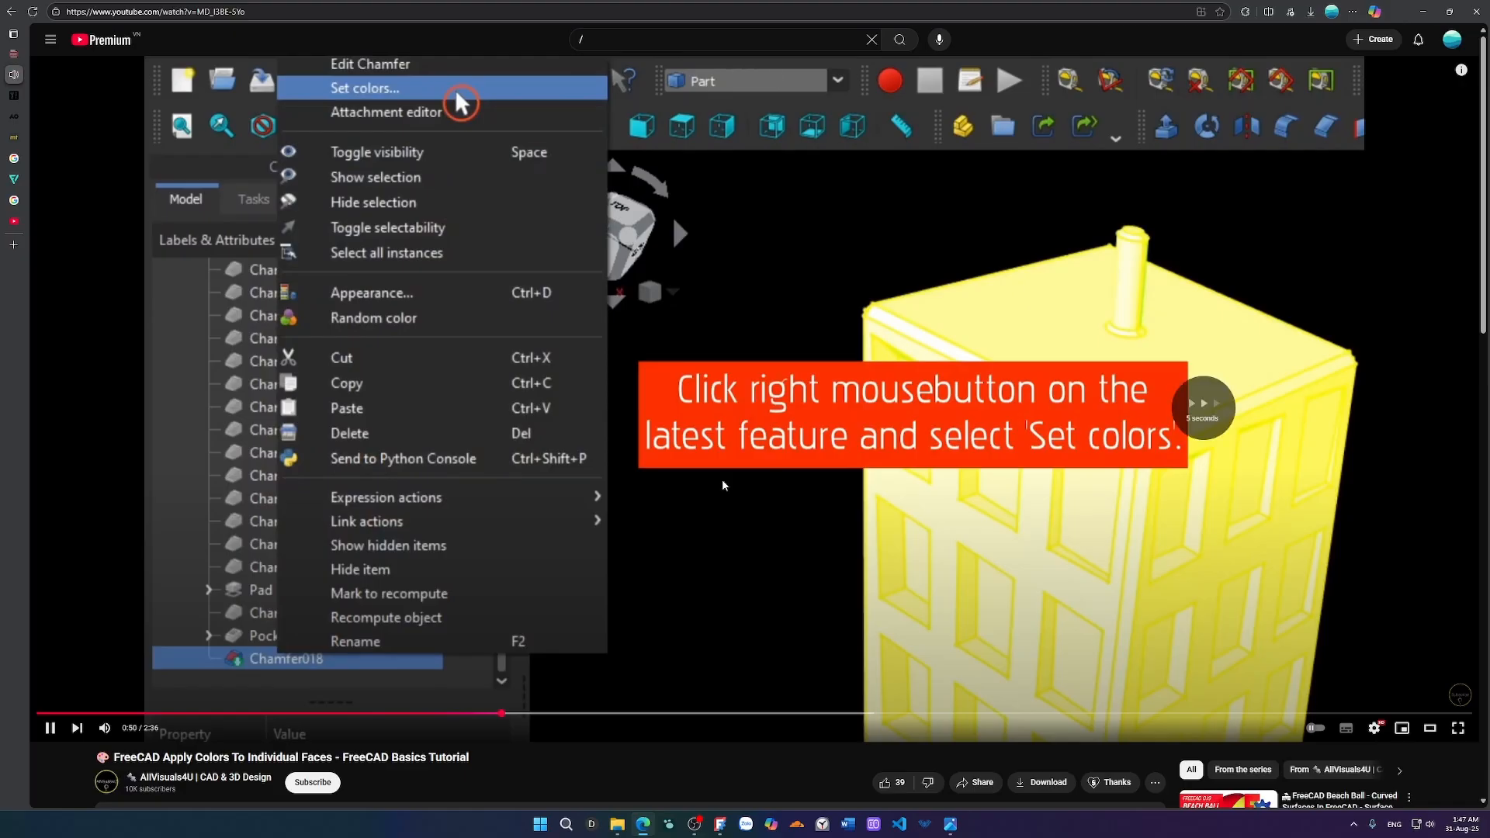
Search YouTube for "set color in freecad".
{"action": "left_click_drag", "start_coordinate": [738, 41], "coordinate": [580, 60]}
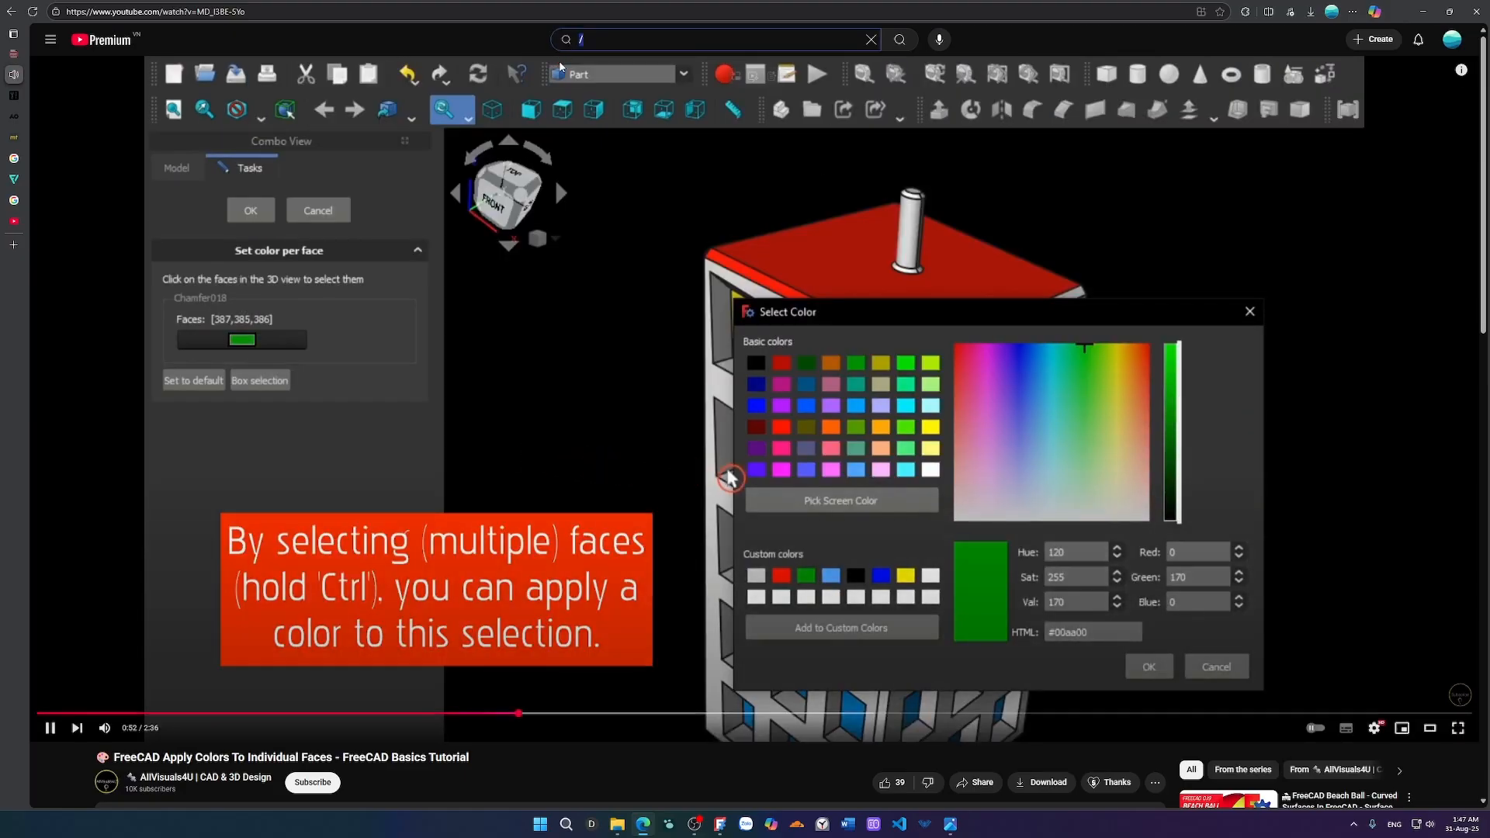
{"action": "type", "text": "set cvol"}
{"action": "key", "text": "BackSpace"}
{"action": "key", "text": "BackSpace"}
{"action": "key", "text": "BackSpace"}
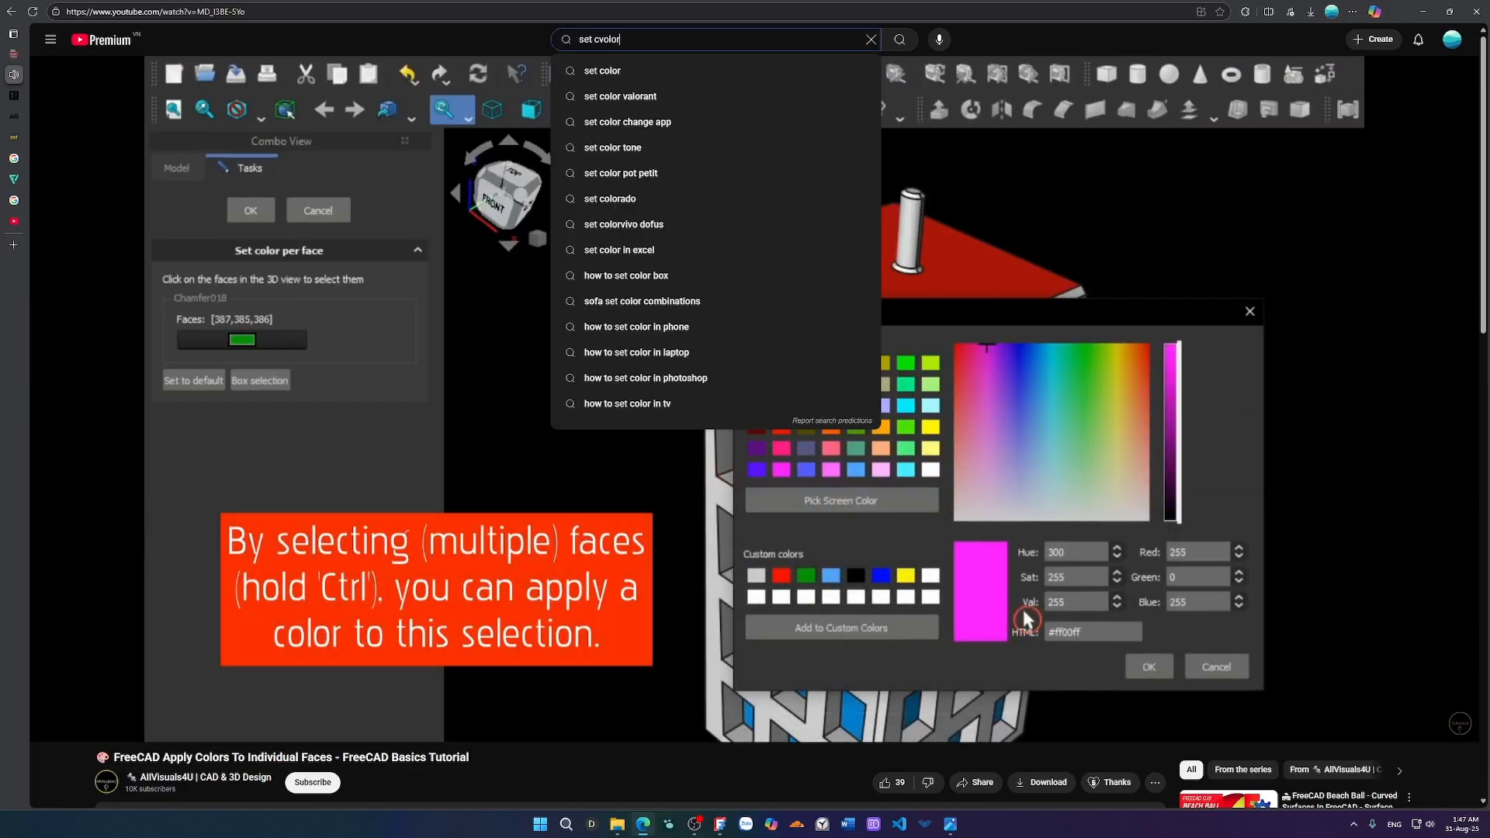
{"action": "type", "text": "o"}
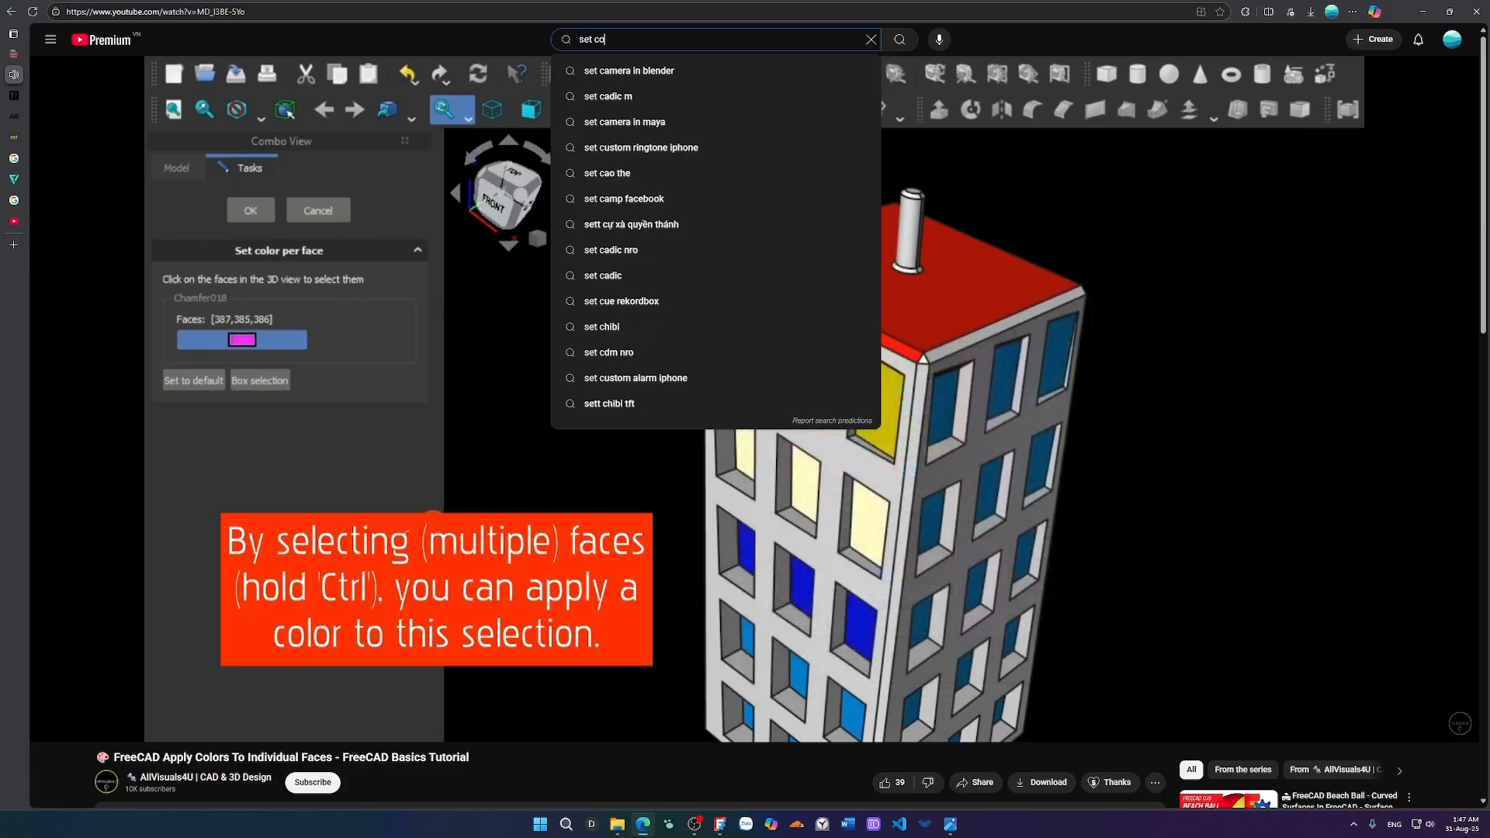
{"action": "type", "text": "lor in freecad"}
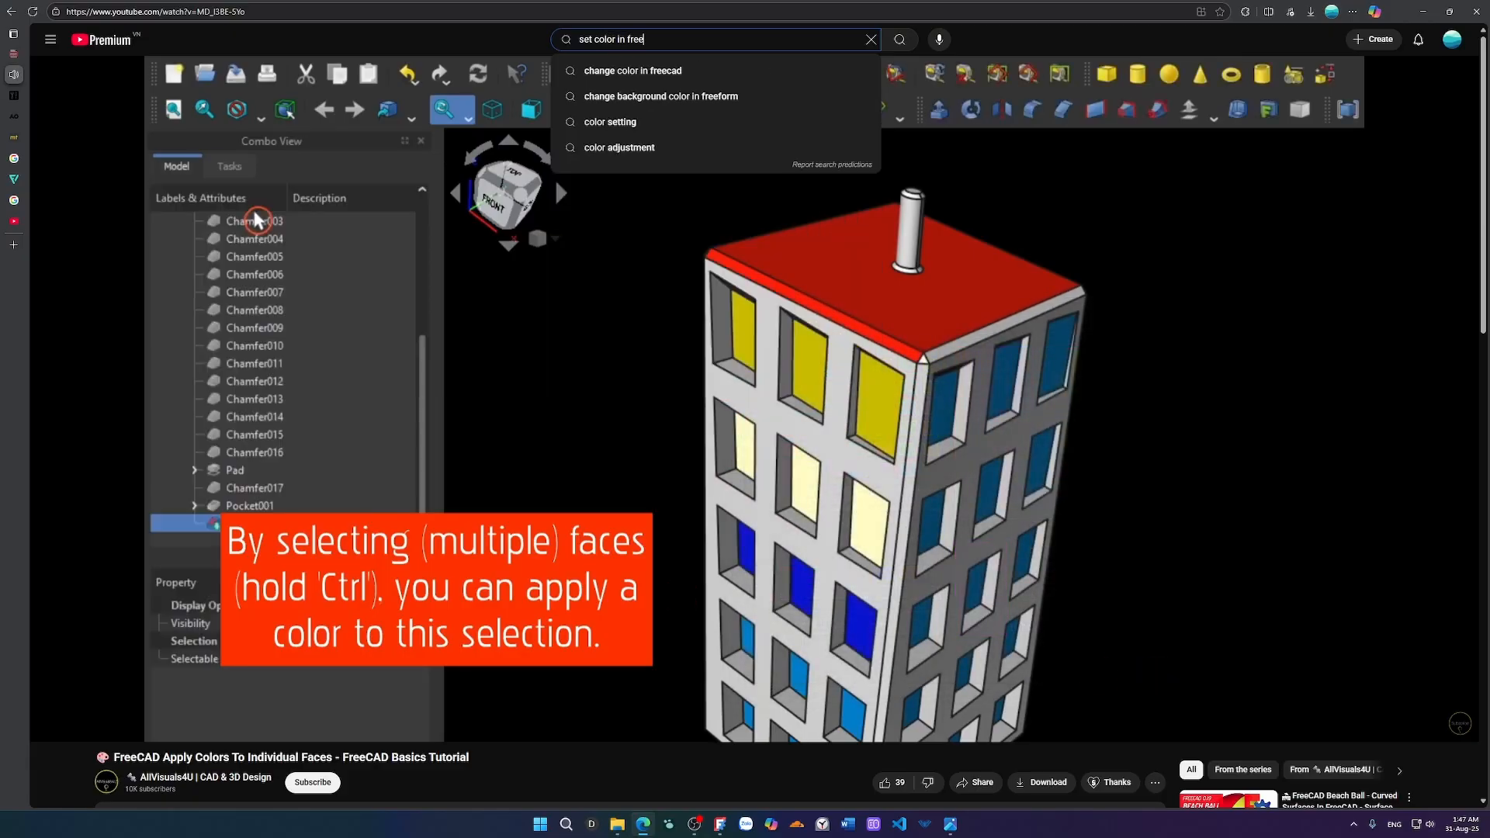
{"action": "key", "text": "Return"}
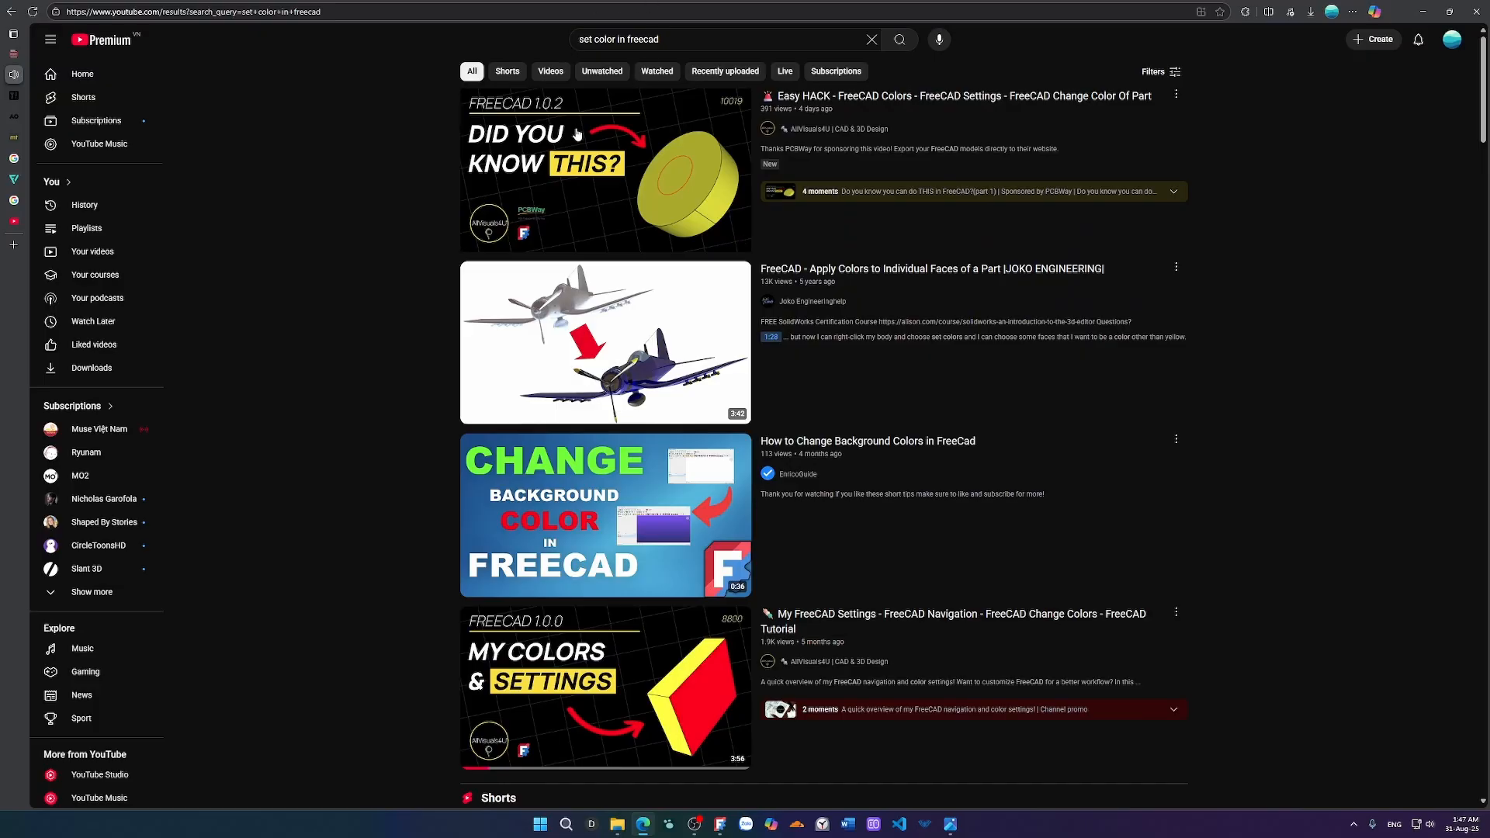
Look through the search results for a face-coloring tutorial and open "How To Change Face Colors In FreeCAD - FreeCAD Shape Color - Color Face".
{"action": "mouse_move", "coordinate": [571, 151]}
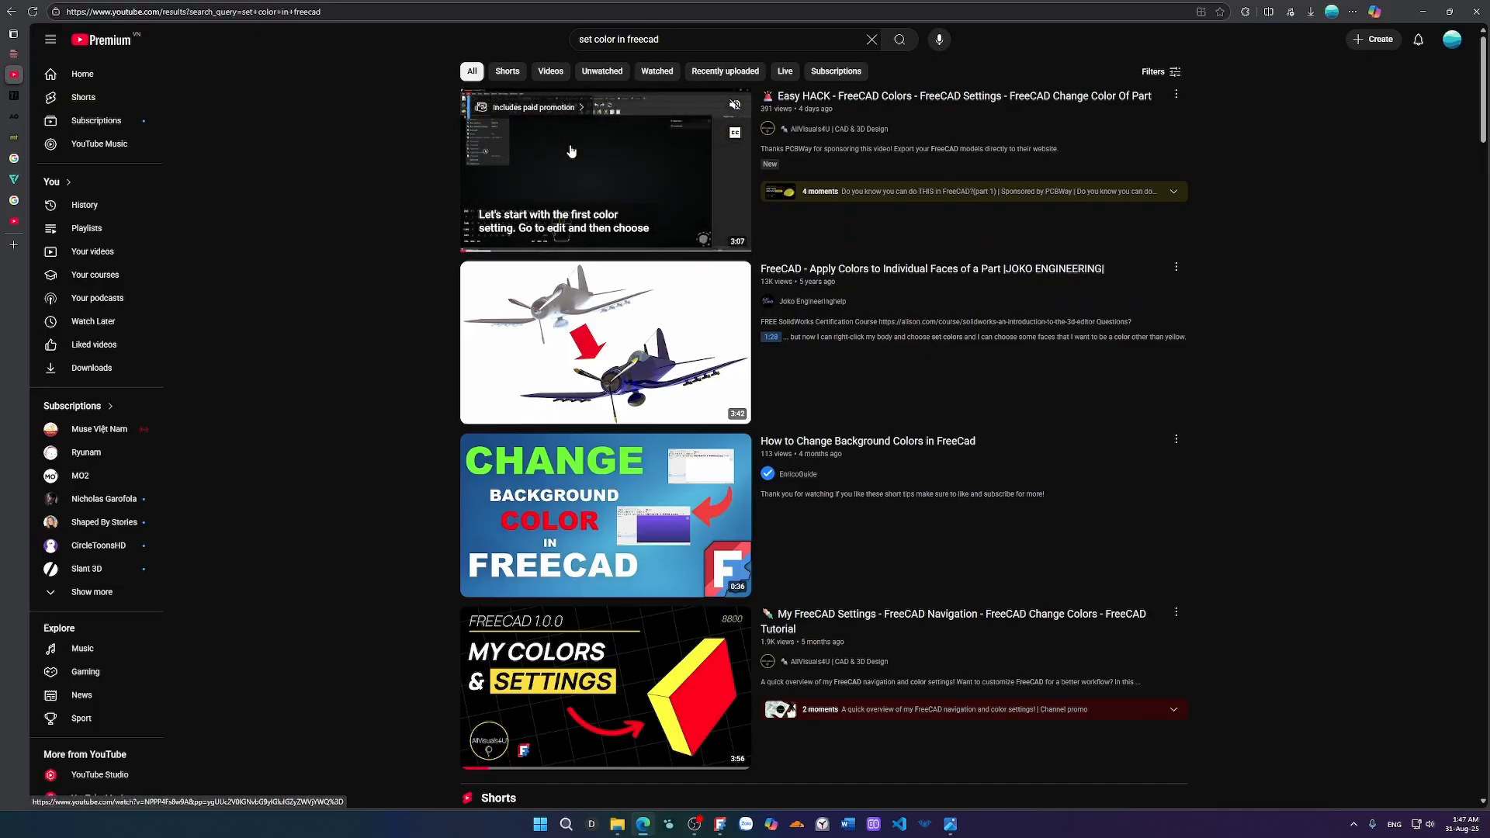
{"action": "scroll", "coordinate": [571, 154], "scroll_direction": "down", "scroll_amount": 7}
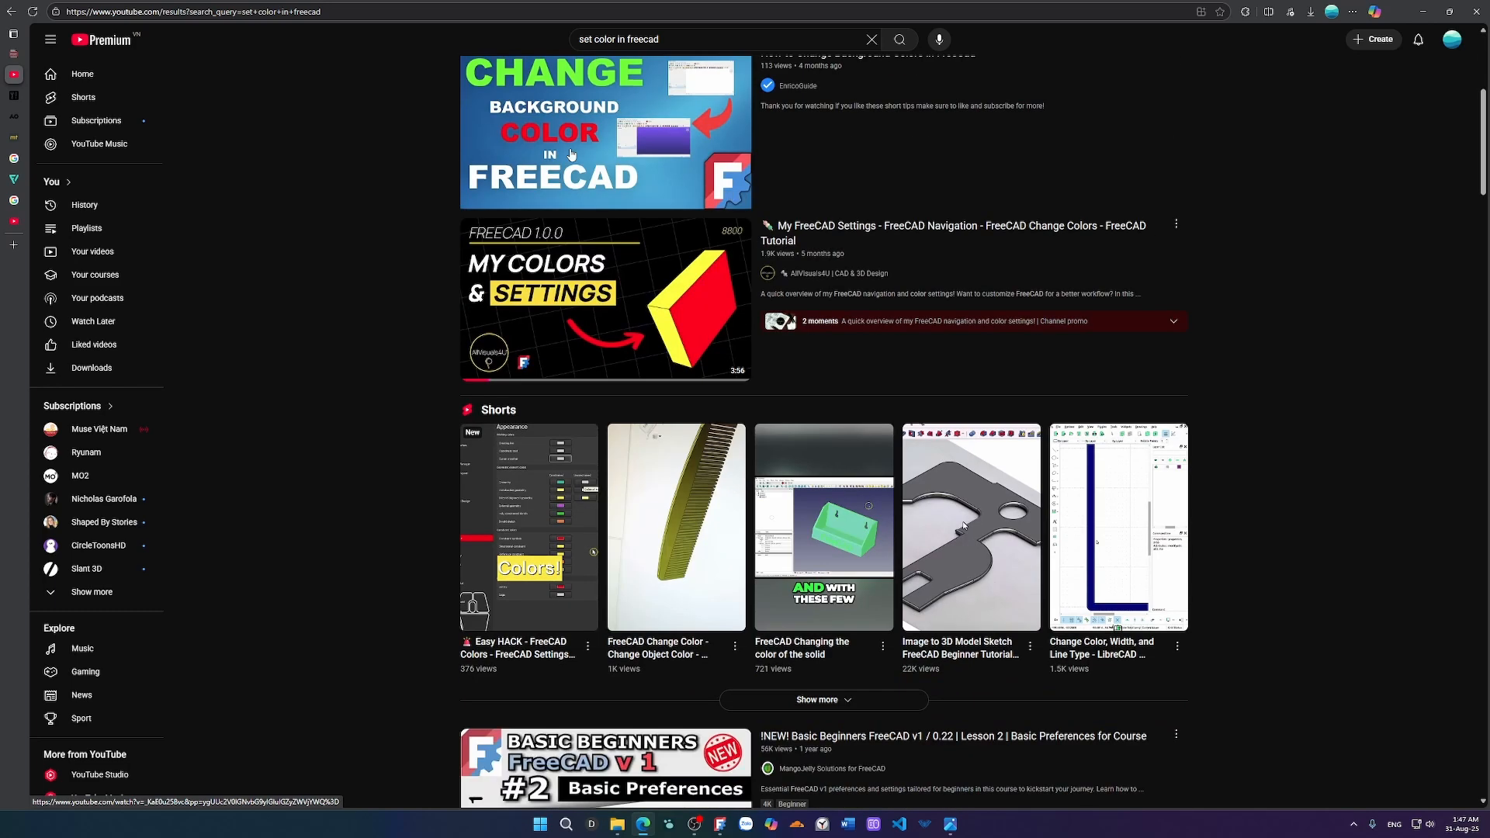
{"action": "scroll", "coordinate": [571, 154], "scroll_direction": "down", "scroll_amount": 7}
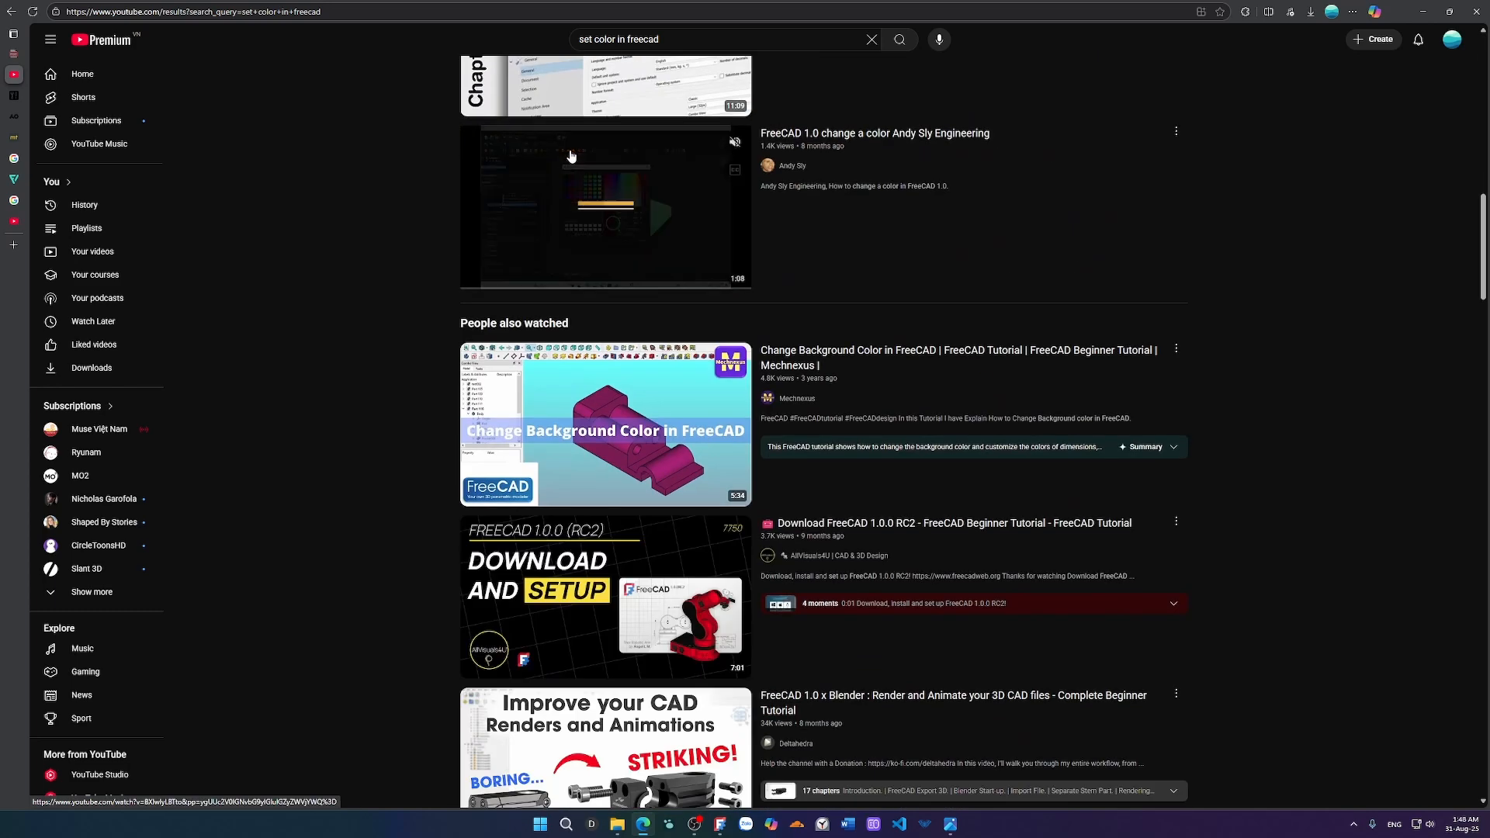
{"action": "scroll", "coordinate": [571, 156], "scroll_direction": "down", "scroll_amount": 4}
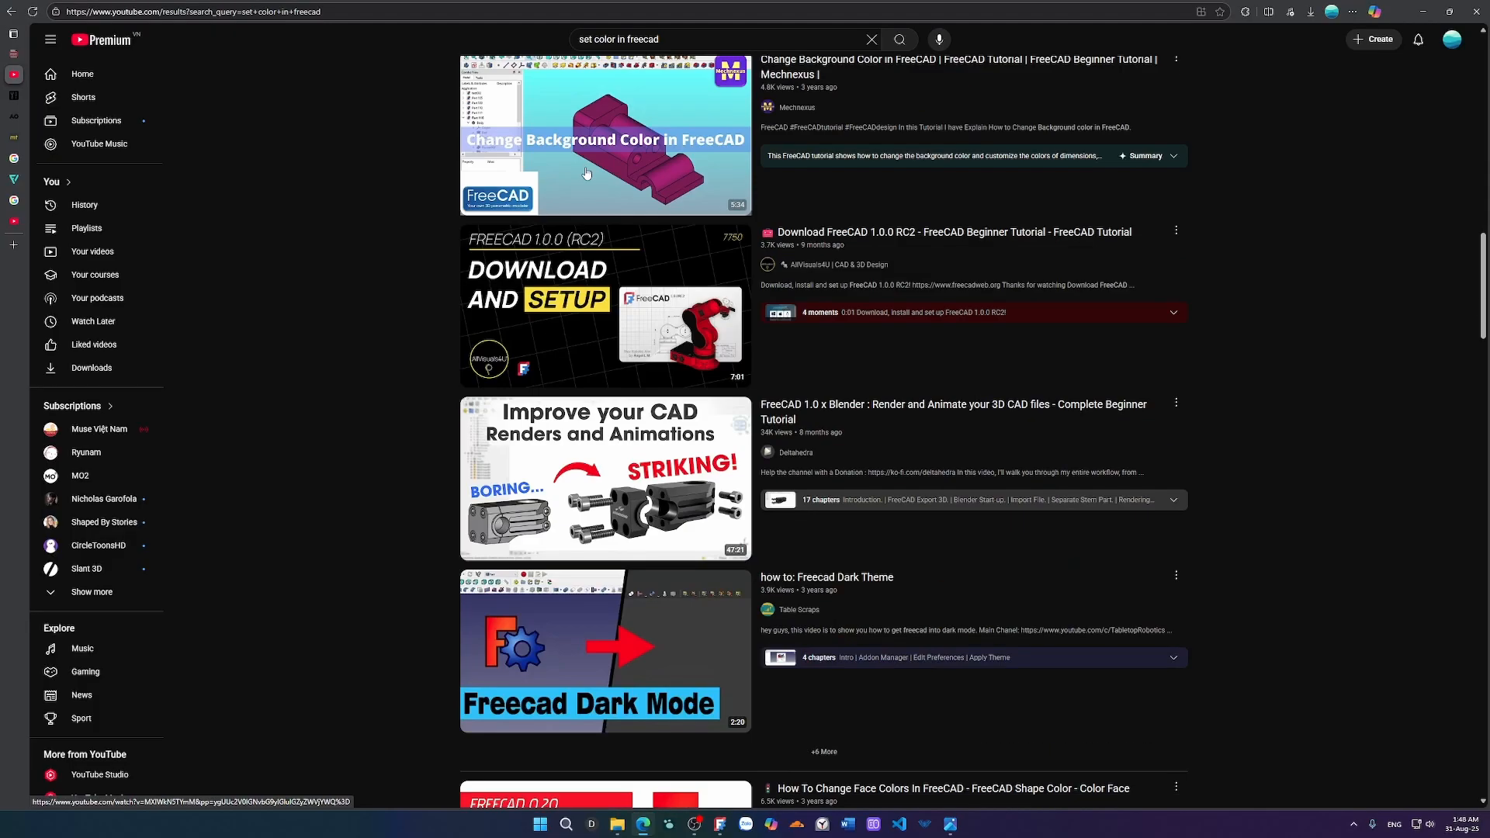
{"action": "scroll", "coordinate": [598, 194], "scroll_direction": "down", "scroll_amount": 6}
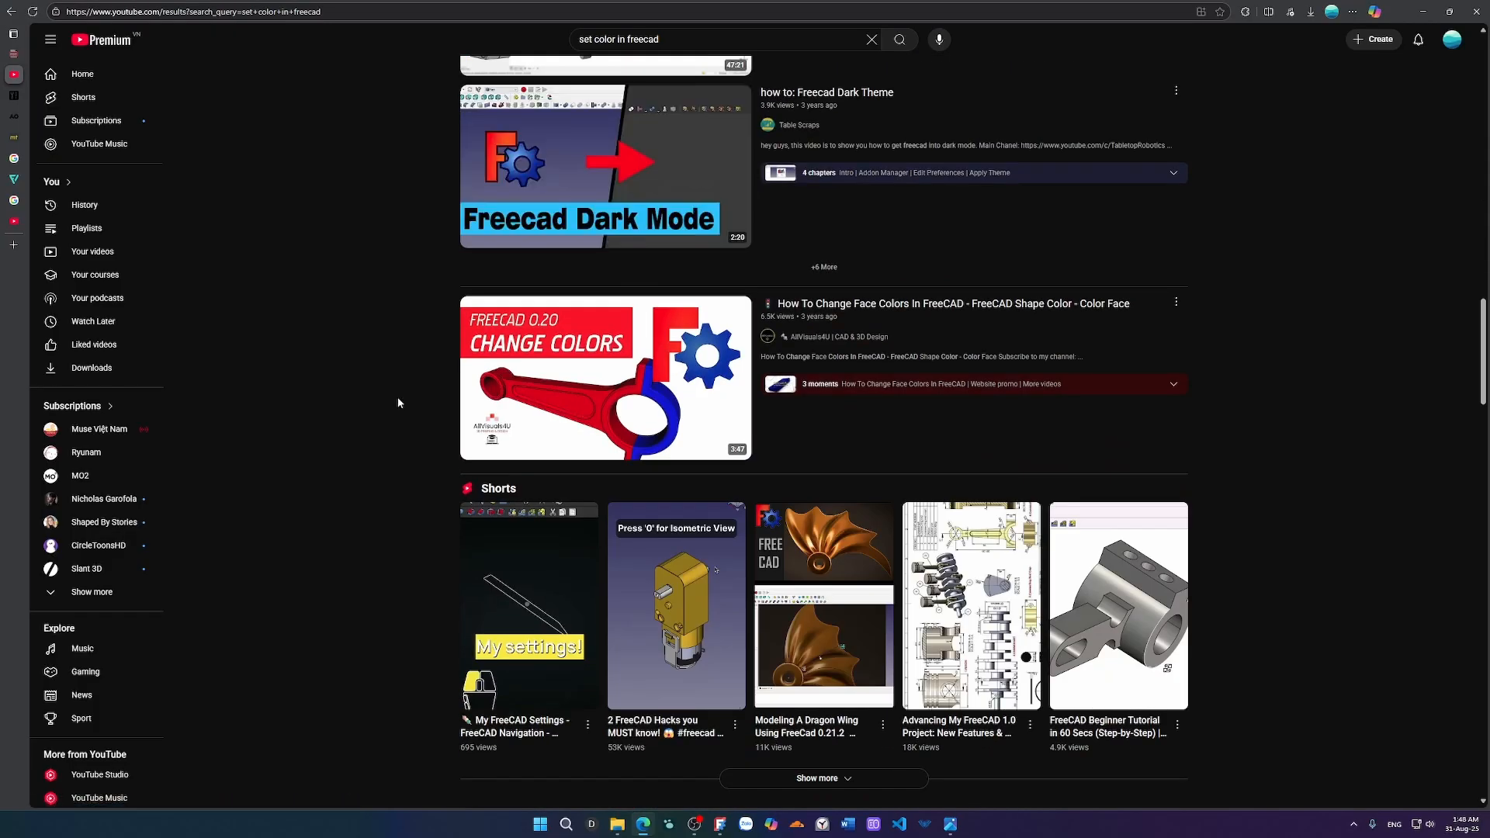
{"action": "left_click", "coordinate": [569, 373]}
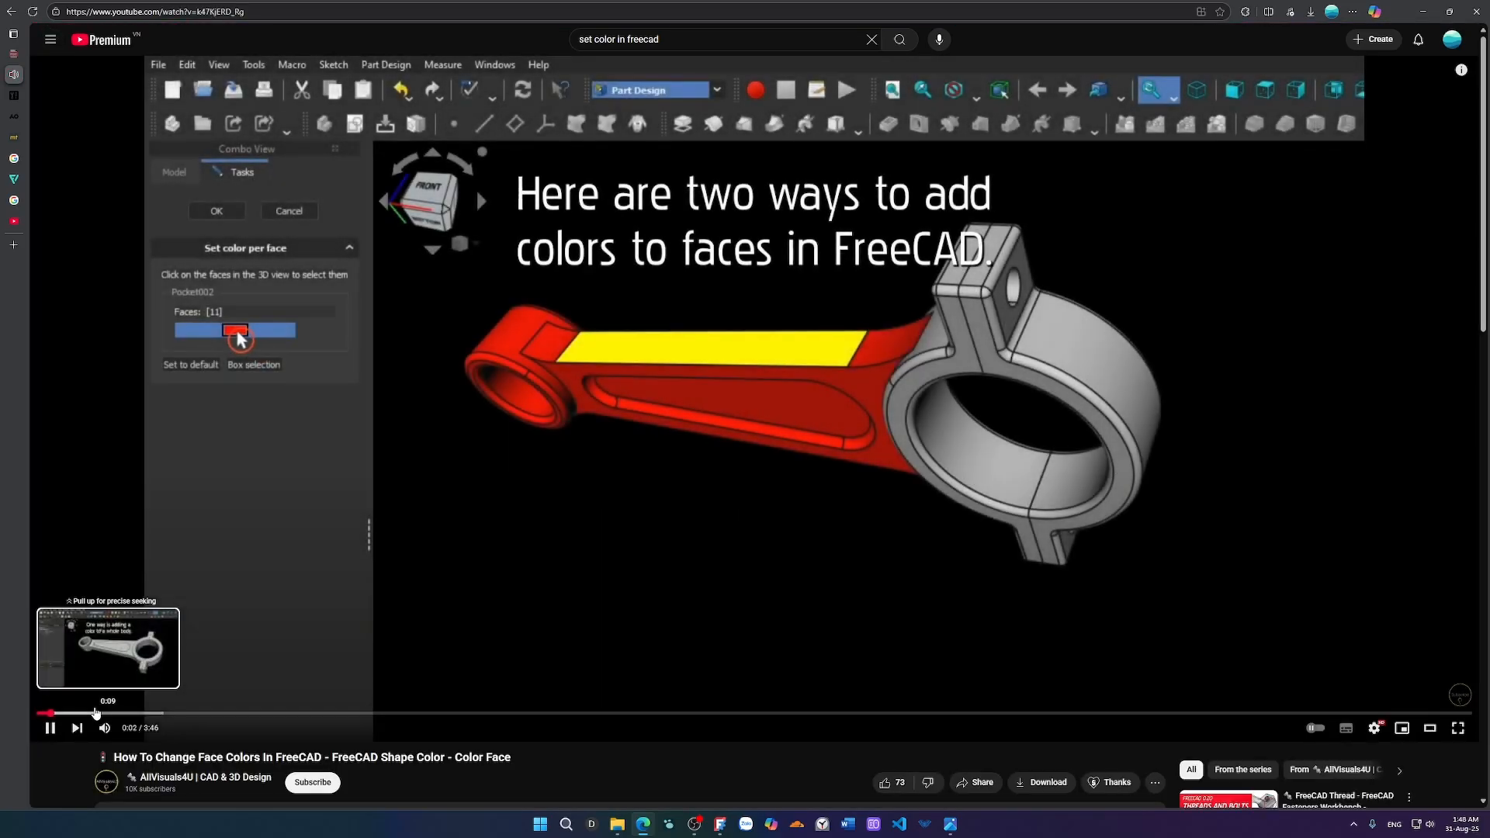
Skip ahead in the face-color video to the section on coloring a whole body through Appearance.
{"action": "left_click", "coordinate": [96, 712]}
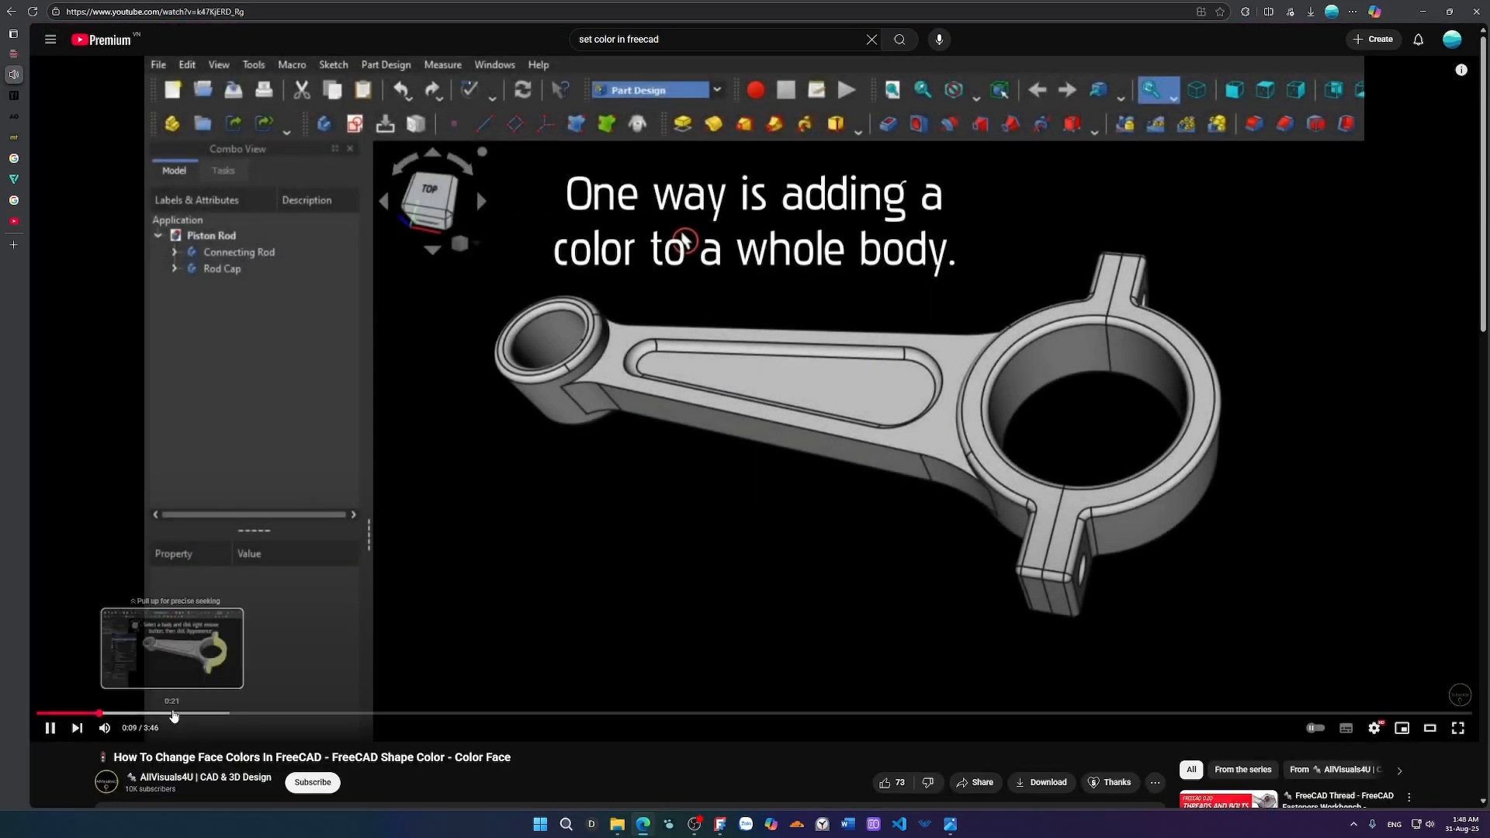
{"action": "left_click", "coordinate": [173, 713]}
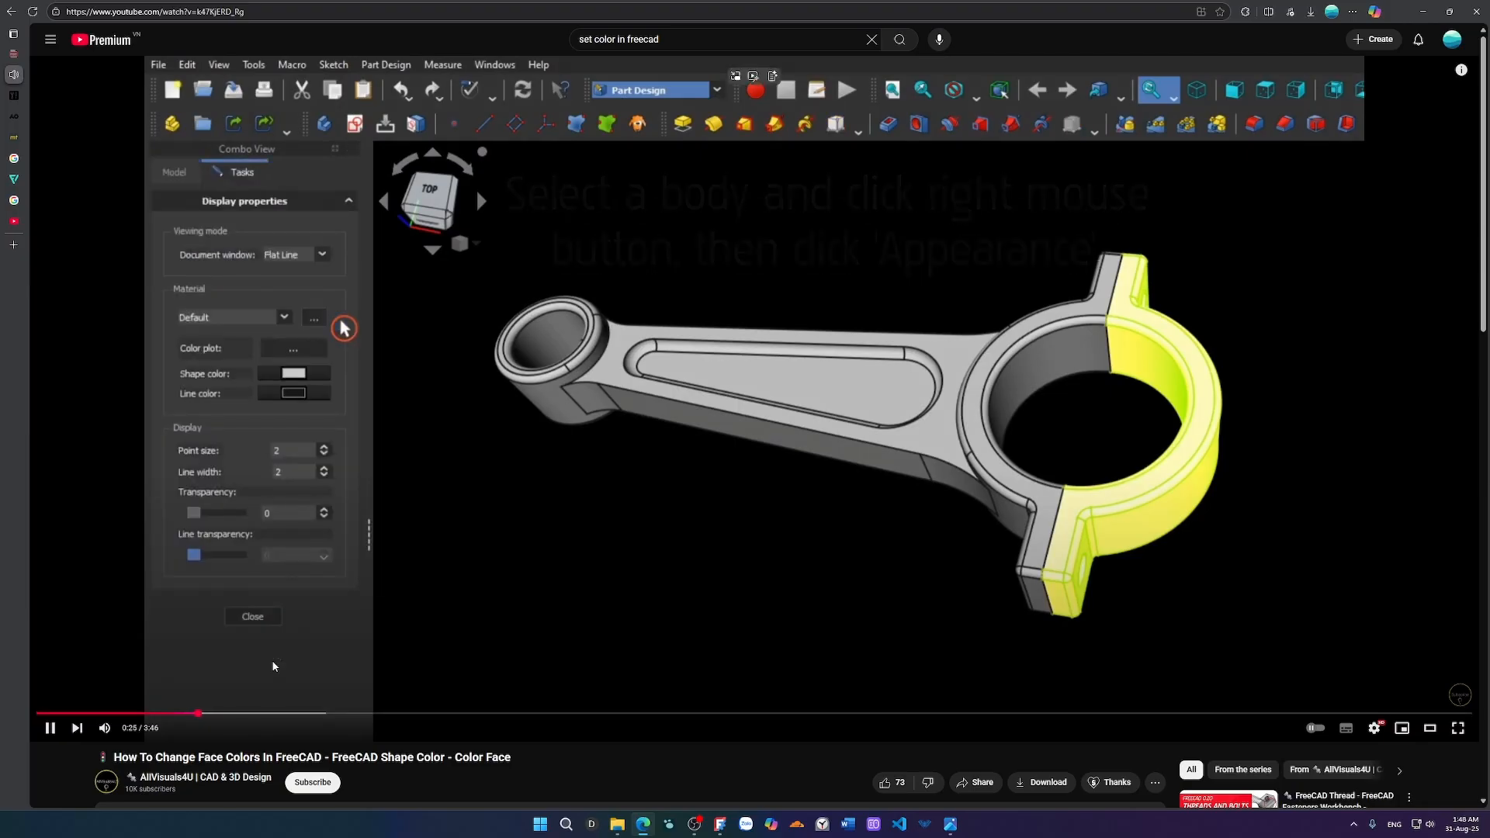
{"action": "left_click", "coordinate": [309, 597]}
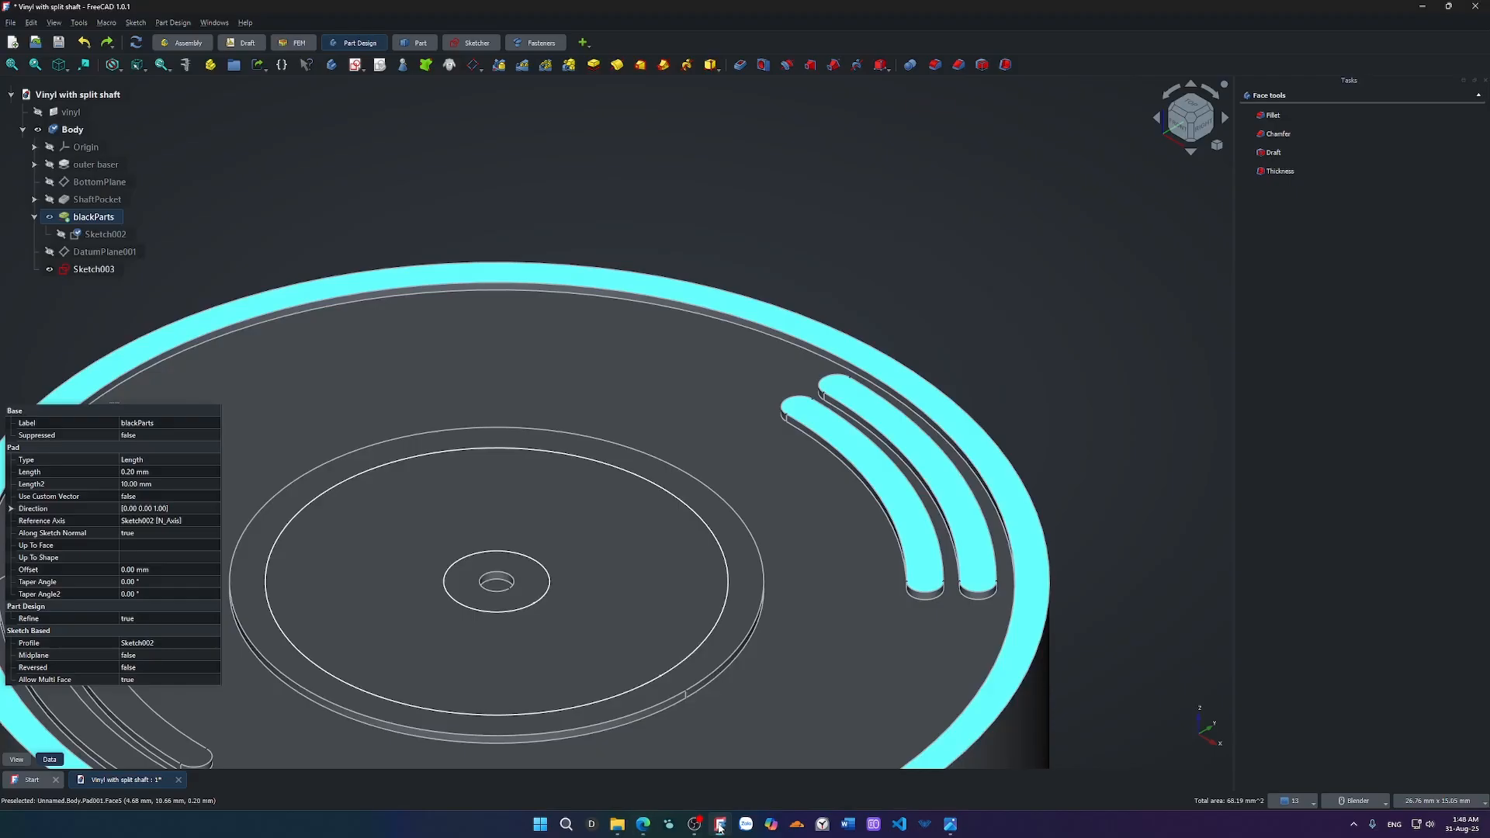
Switch back to FreeCAD and open the display properties of the selected rim and arc faces.
{"action": "left_click", "coordinate": [725, 825]}
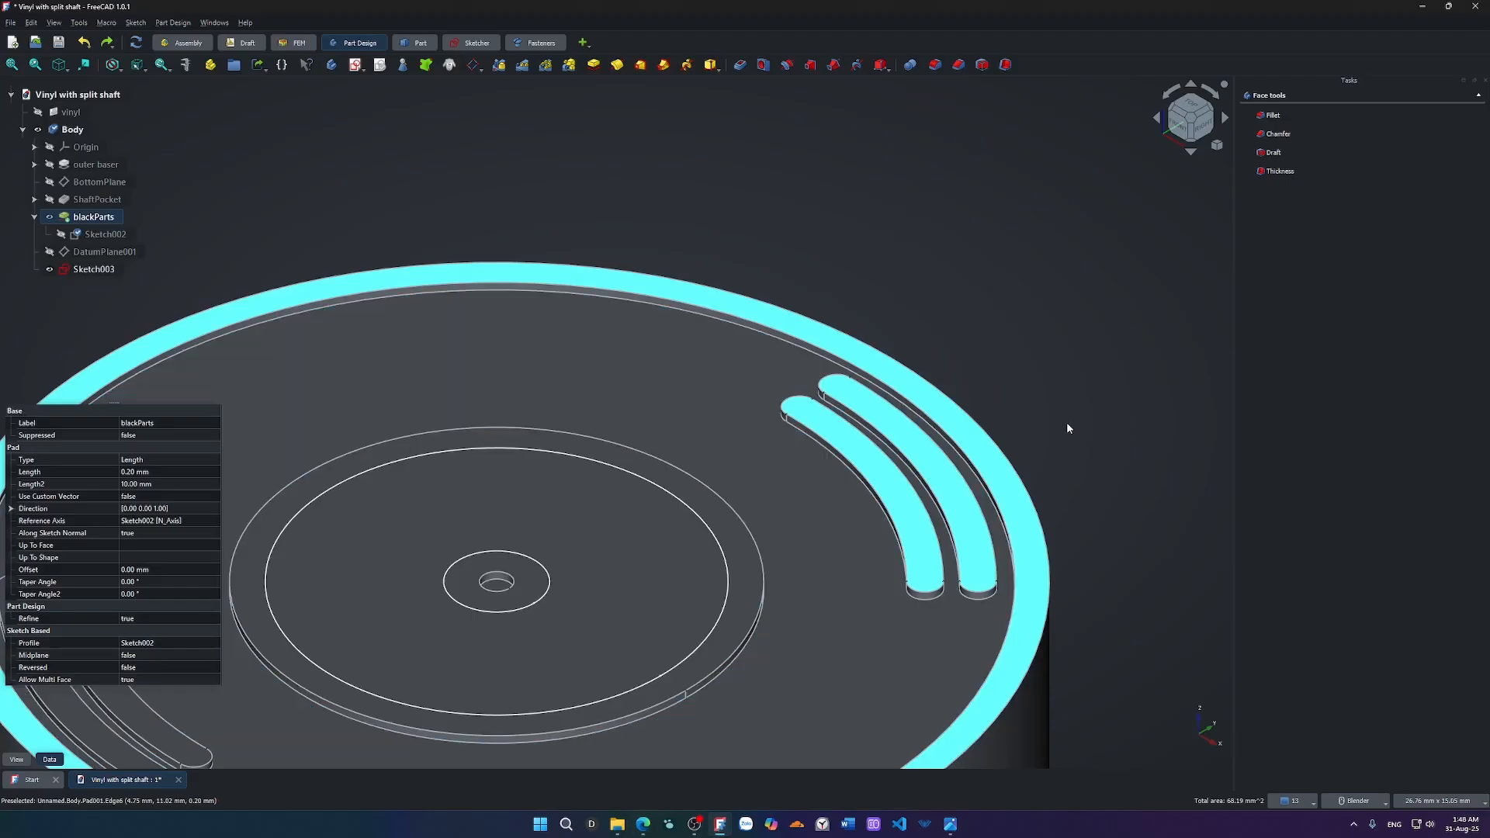
{"action": "right_click", "coordinate": [1012, 487]}
{"action": "left_click", "coordinate": [1045, 660]}
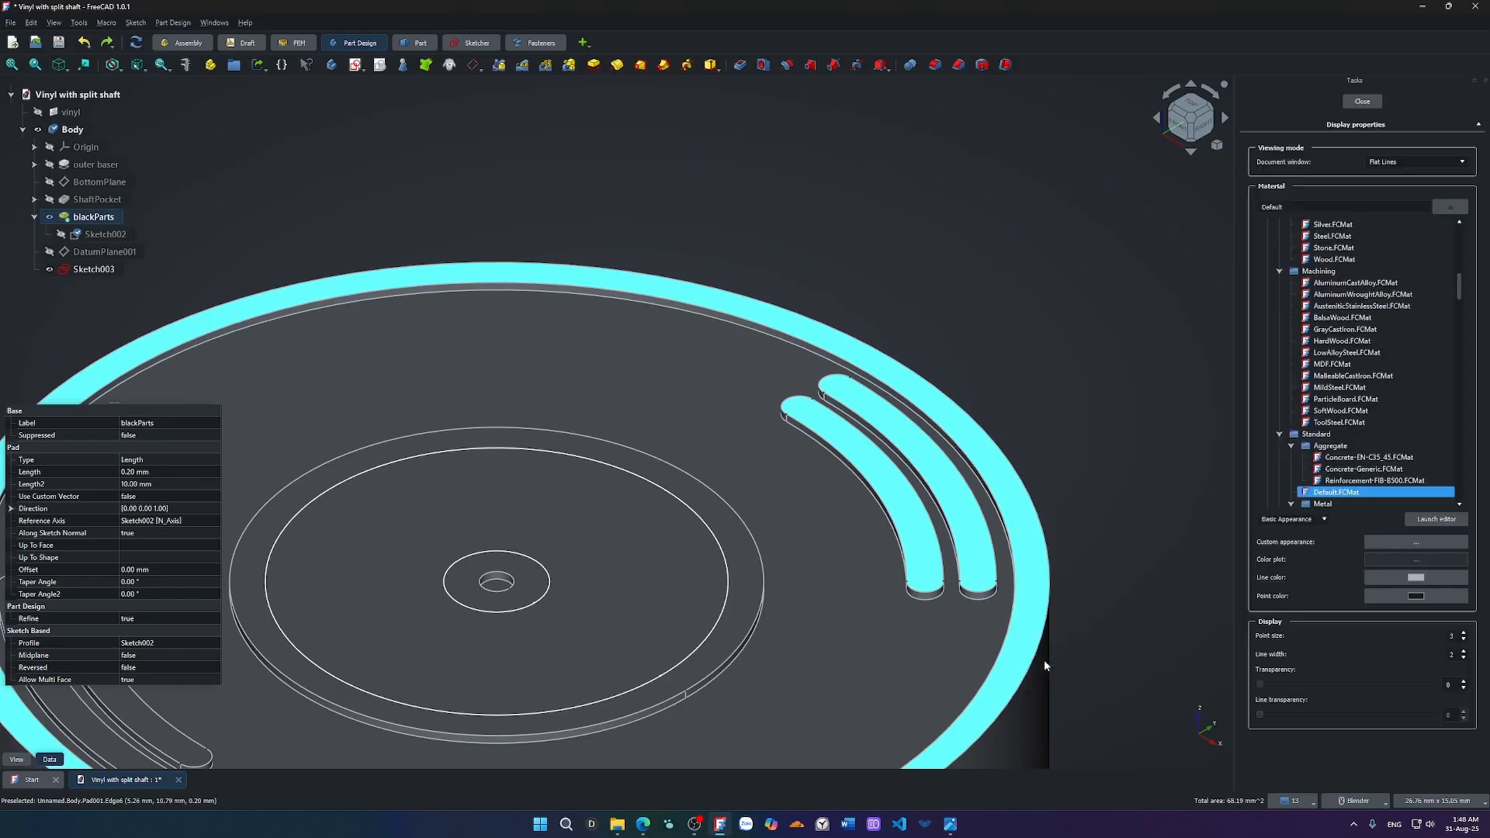
Filter the material list to Texture Appearance and check the available viewing modes.
{"action": "left_click", "coordinate": [1292, 519]}
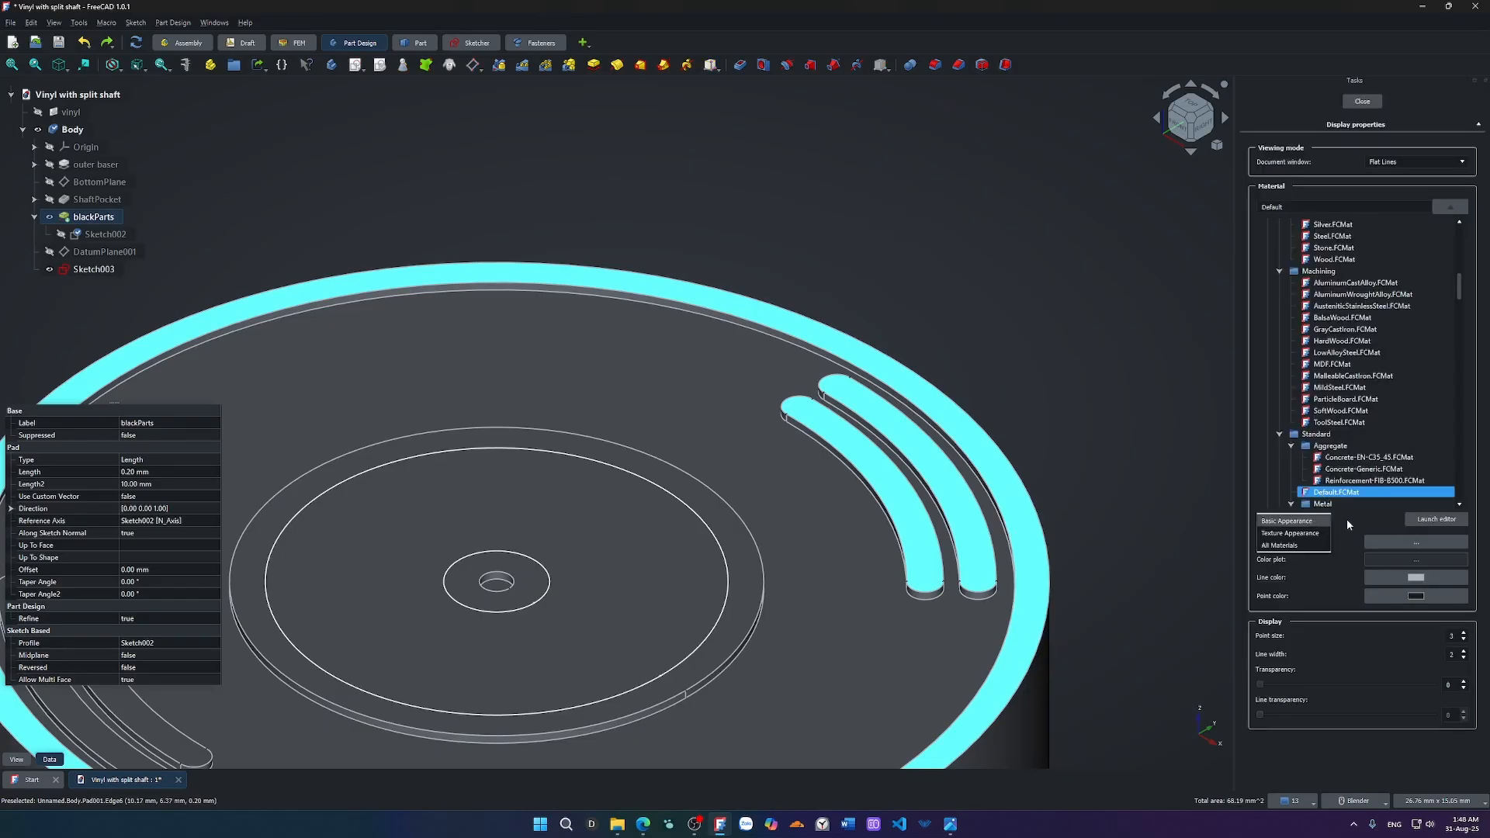
{"action": "left_click", "coordinate": [1313, 534]}
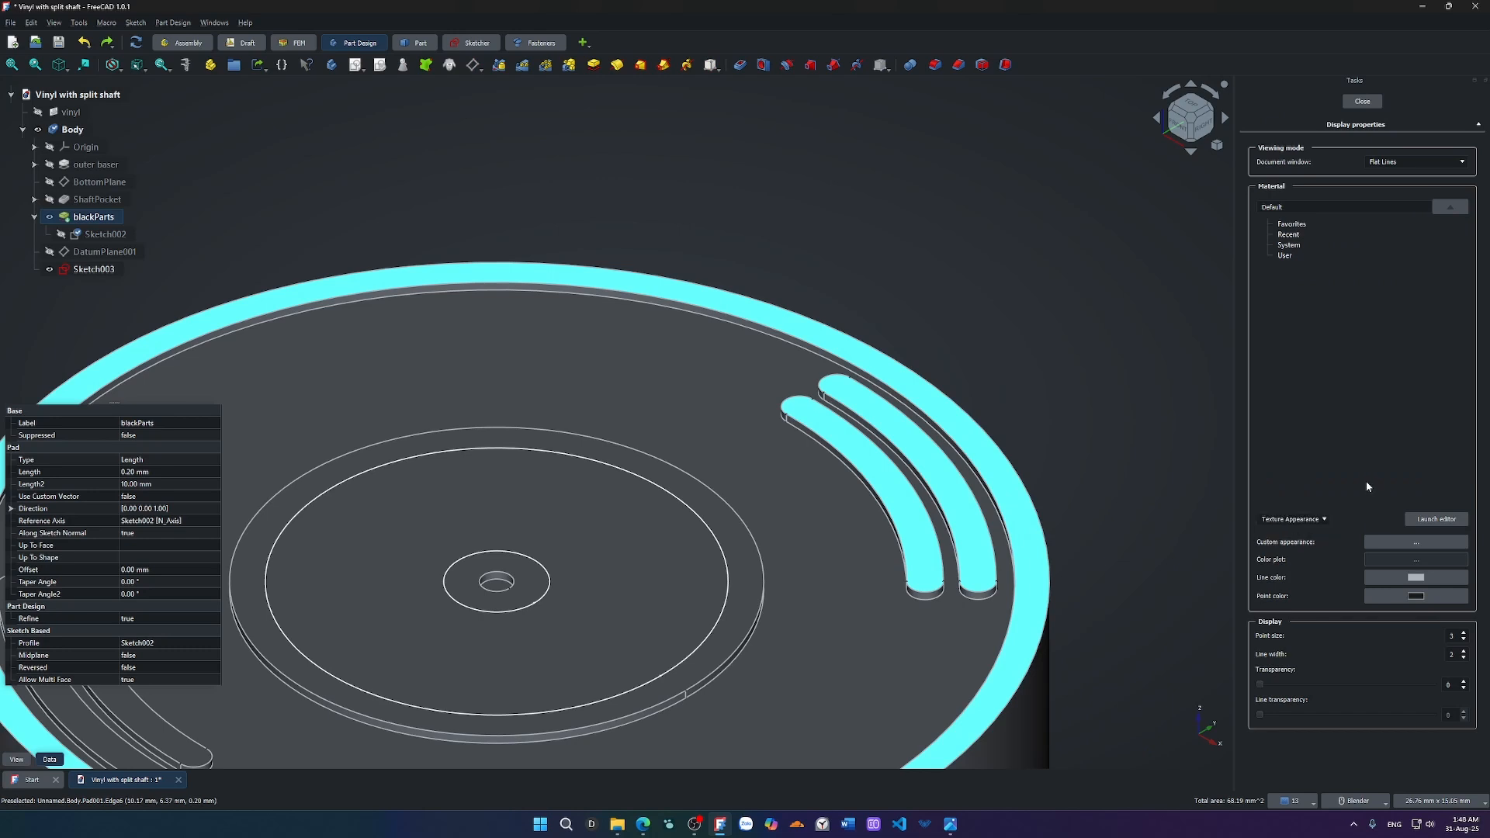
{"action": "left_click", "coordinate": [1462, 162]}
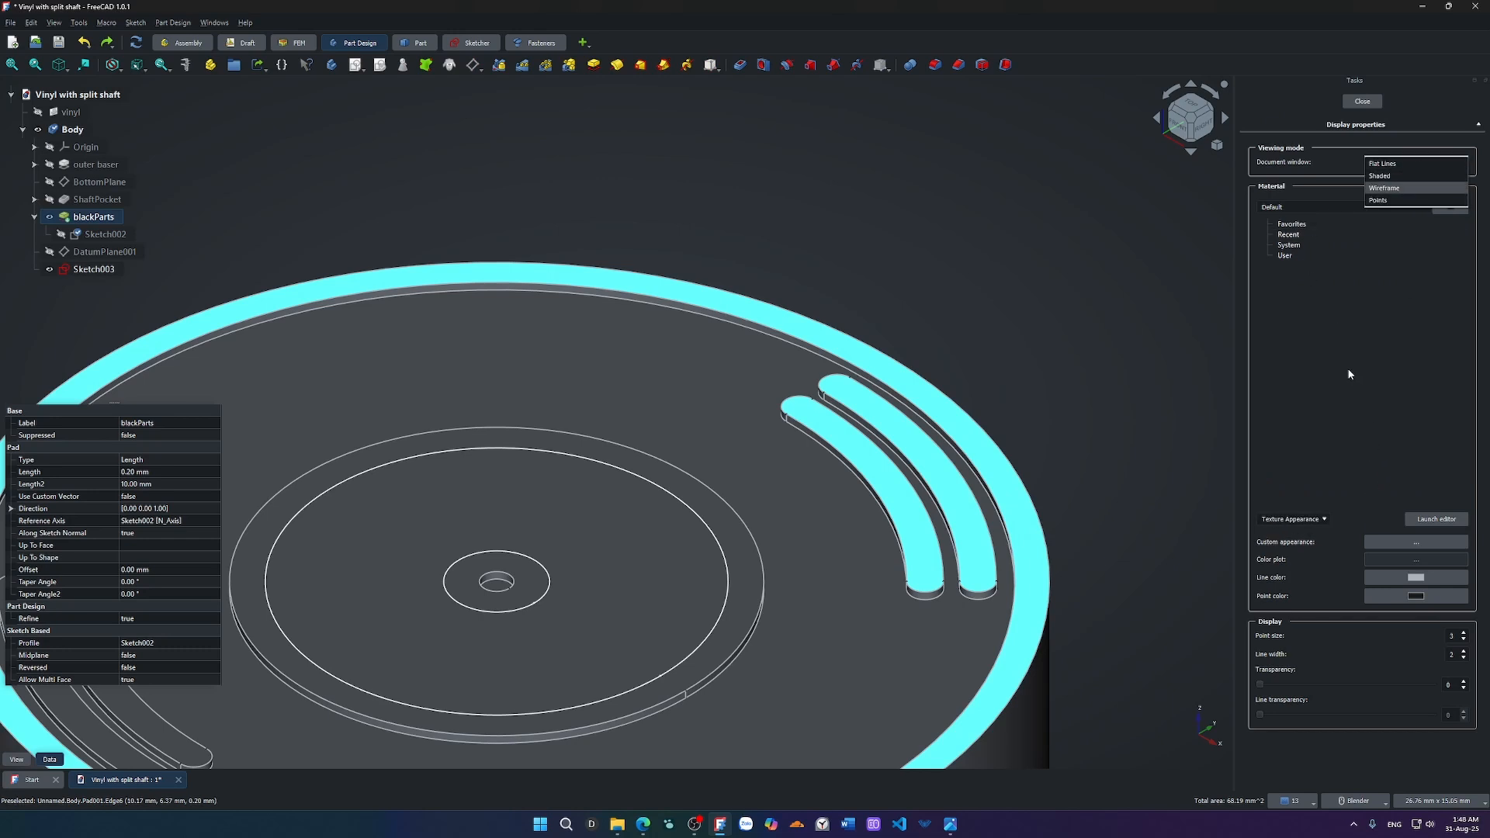
{"action": "left_click", "coordinate": [1320, 395]}
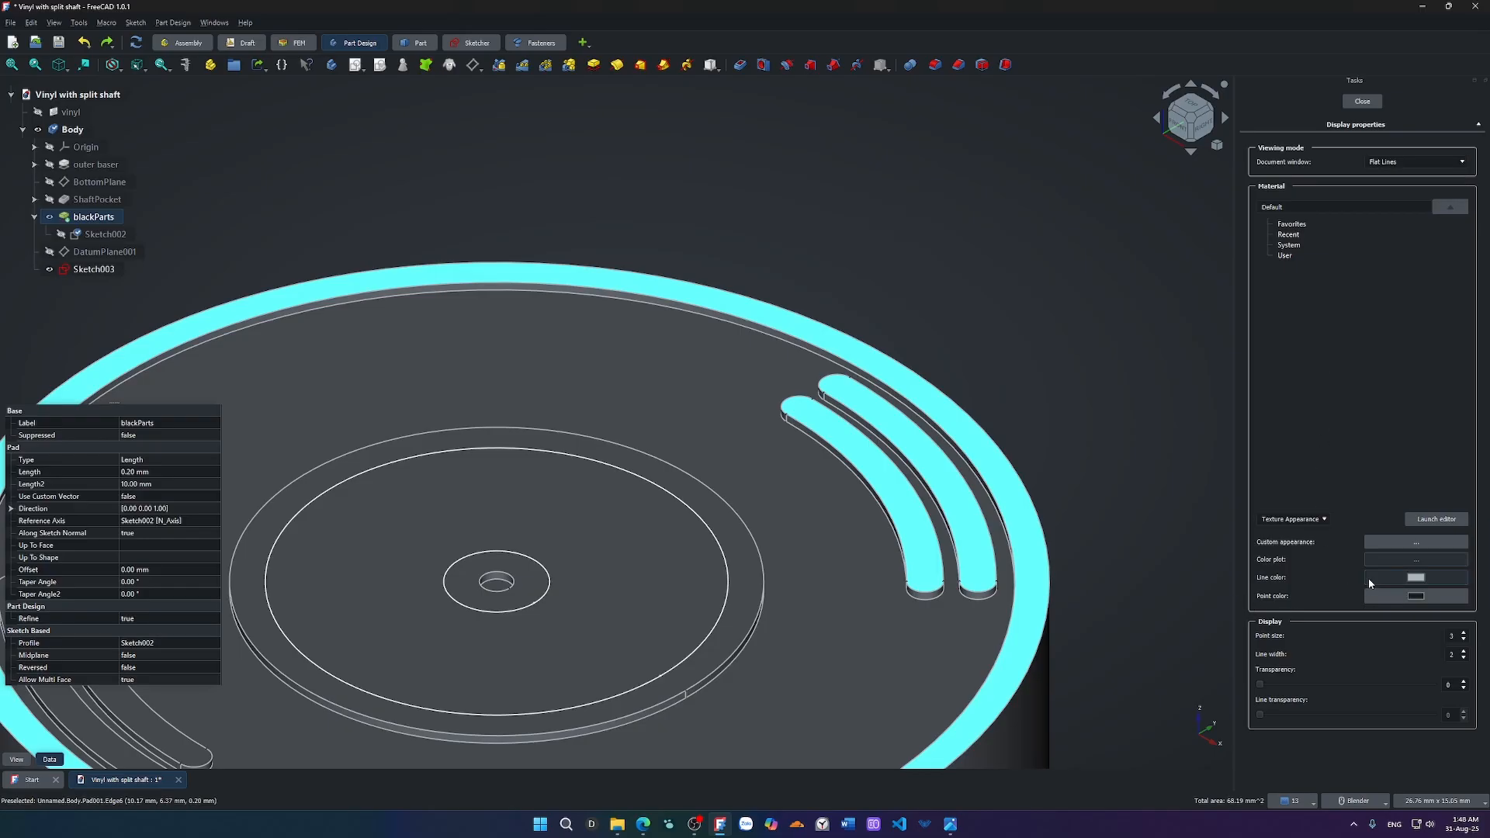
Select only the outer rim face and examine its point color and line color choices without changing them.
{"action": "left_click", "coordinate": [1190, 578]}
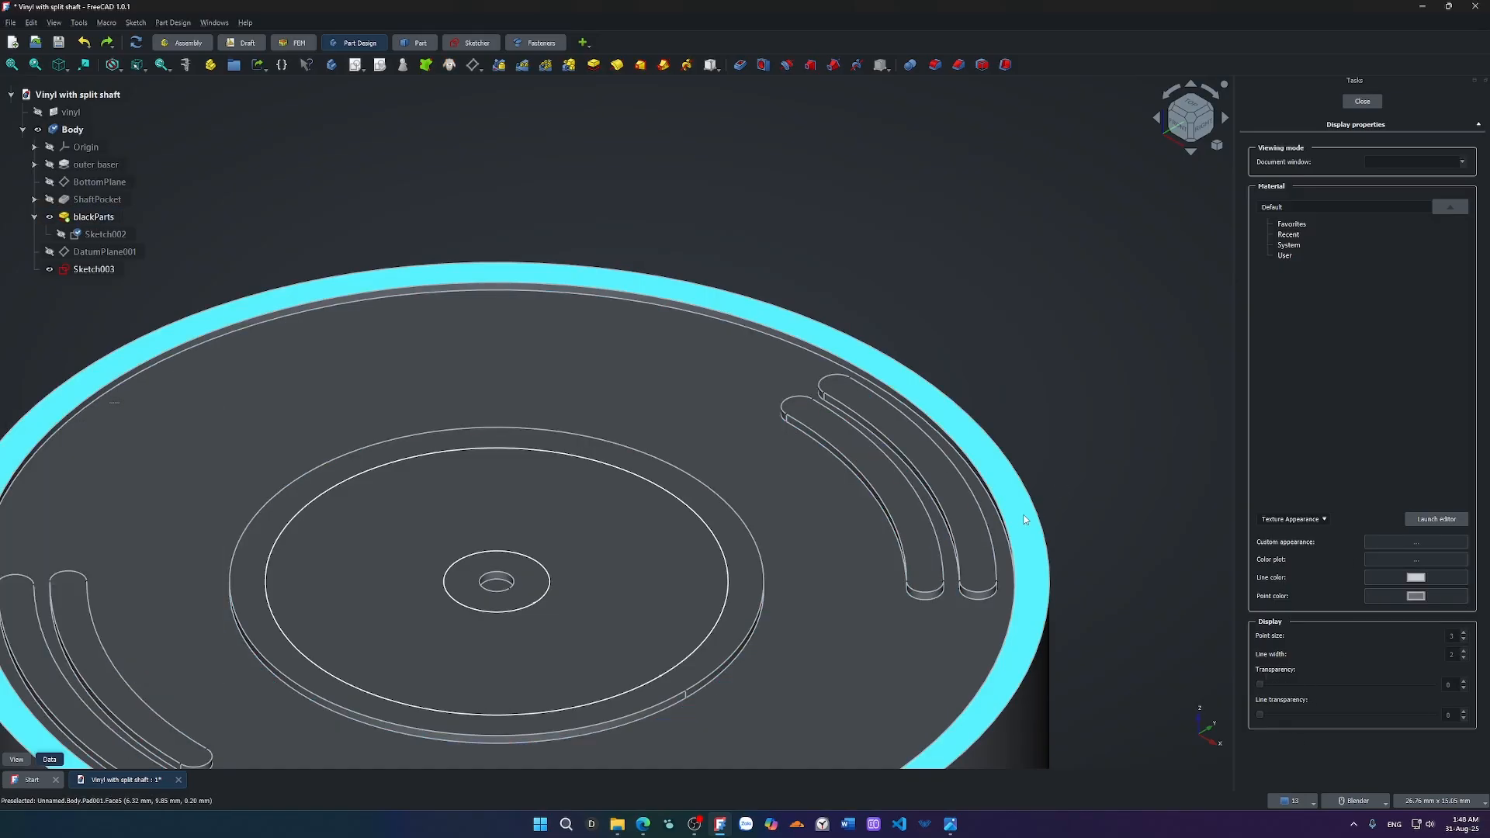
{"action": "left_click", "coordinate": [1397, 596]}
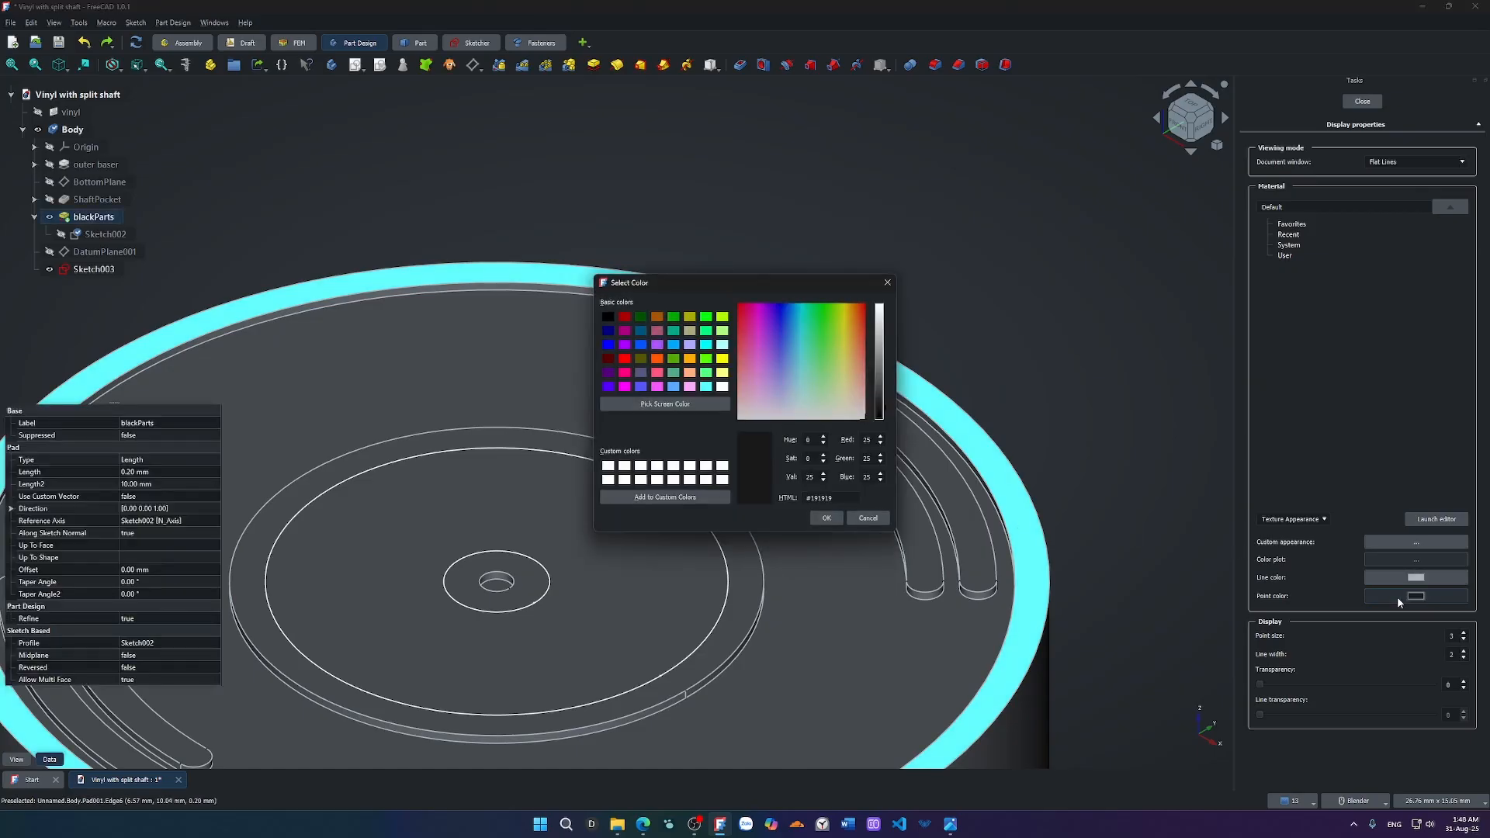
{"action": "left_click", "coordinate": [887, 282]}
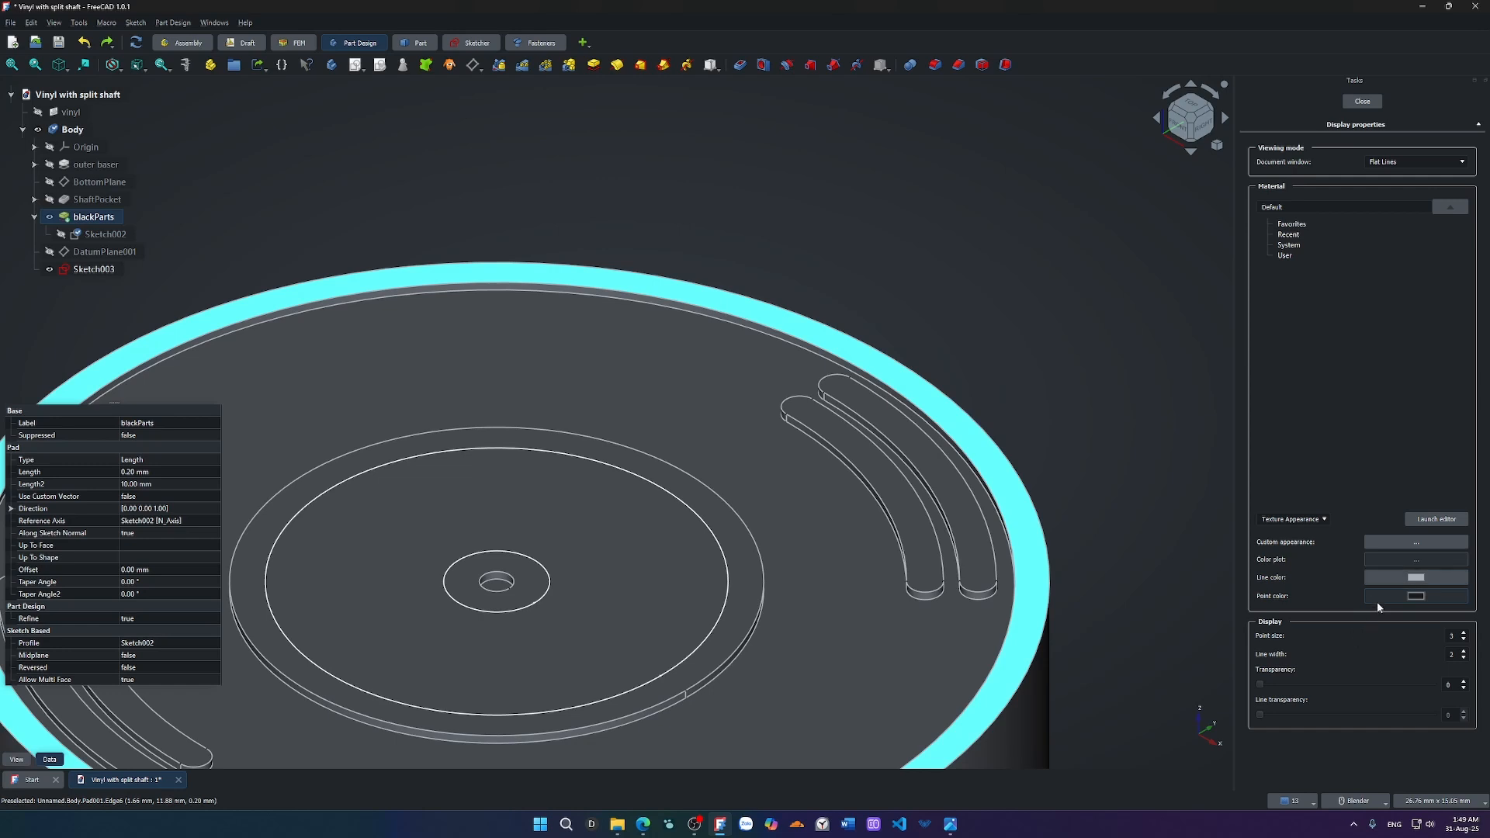
{"action": "left_click", "coordinate": [1391, 579]}
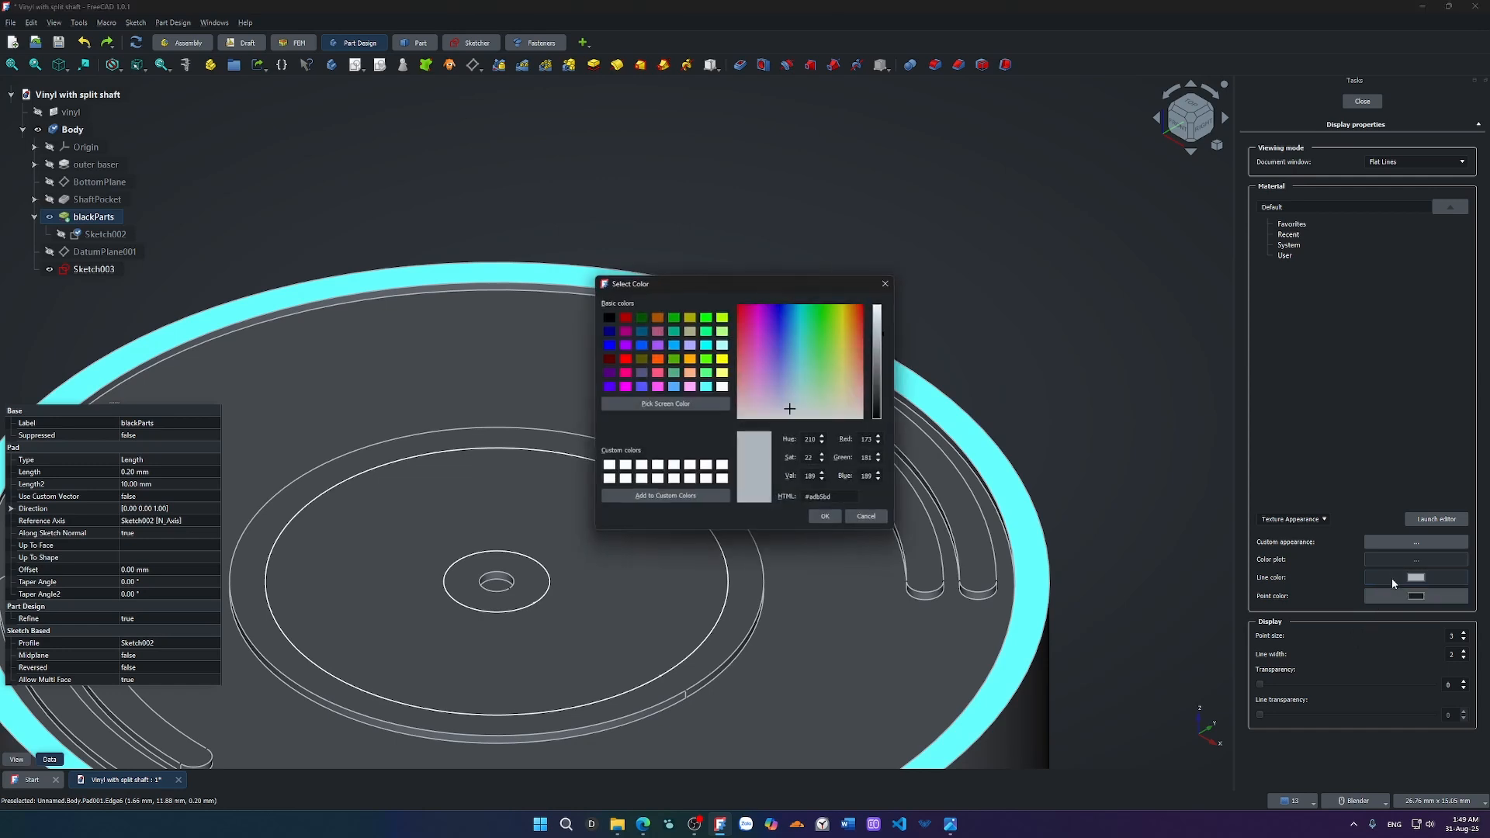
{"action": "left_click", "coordinate": [887, 283]}
{"action": "scroll", "coordinate": [985, 575], "scroll_direction": "up", "scroll_amount": 5}
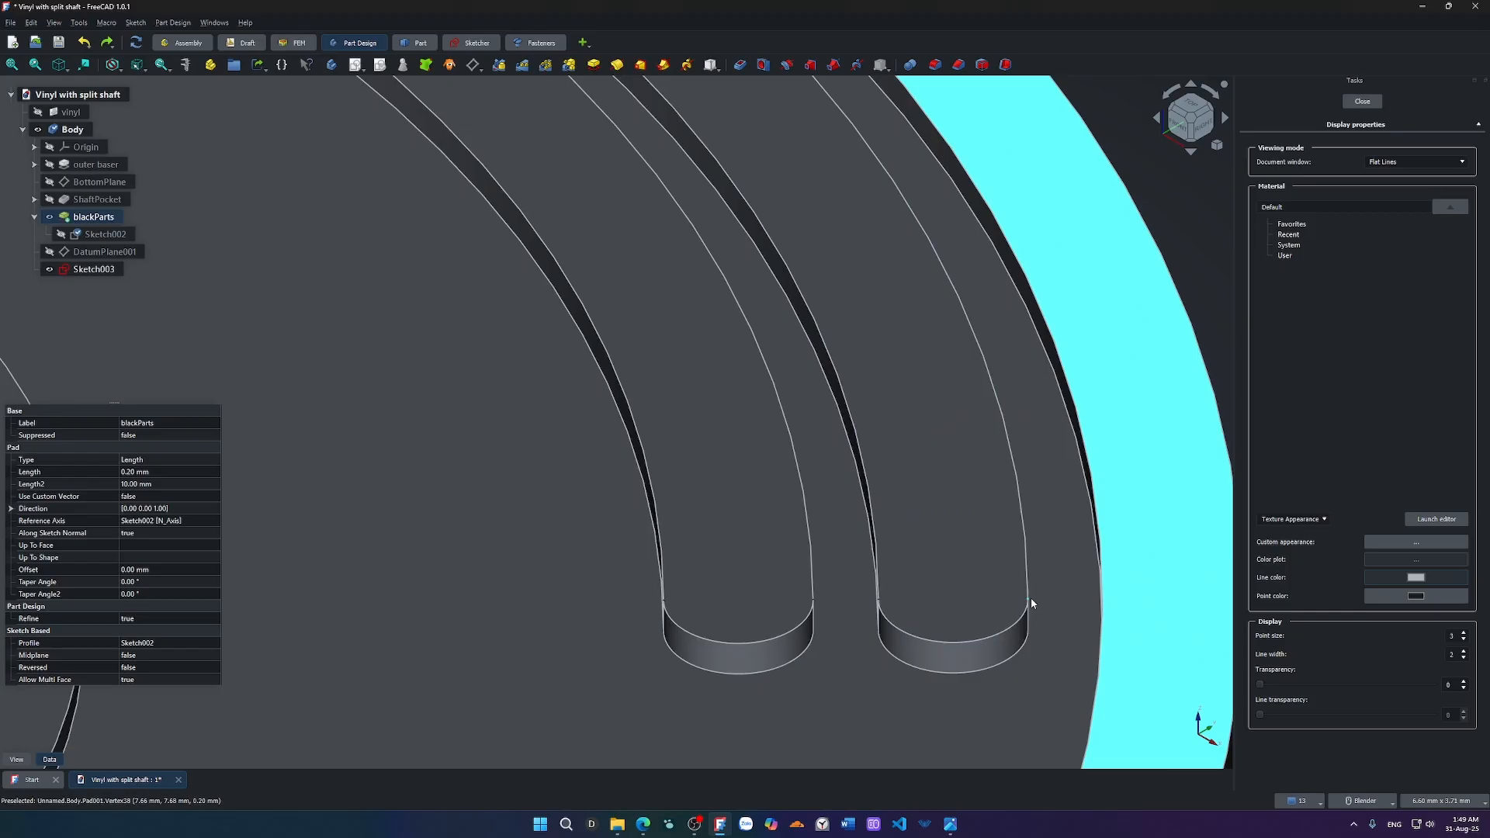
{"action": "left_click", "coordinate": [1370, 581]}
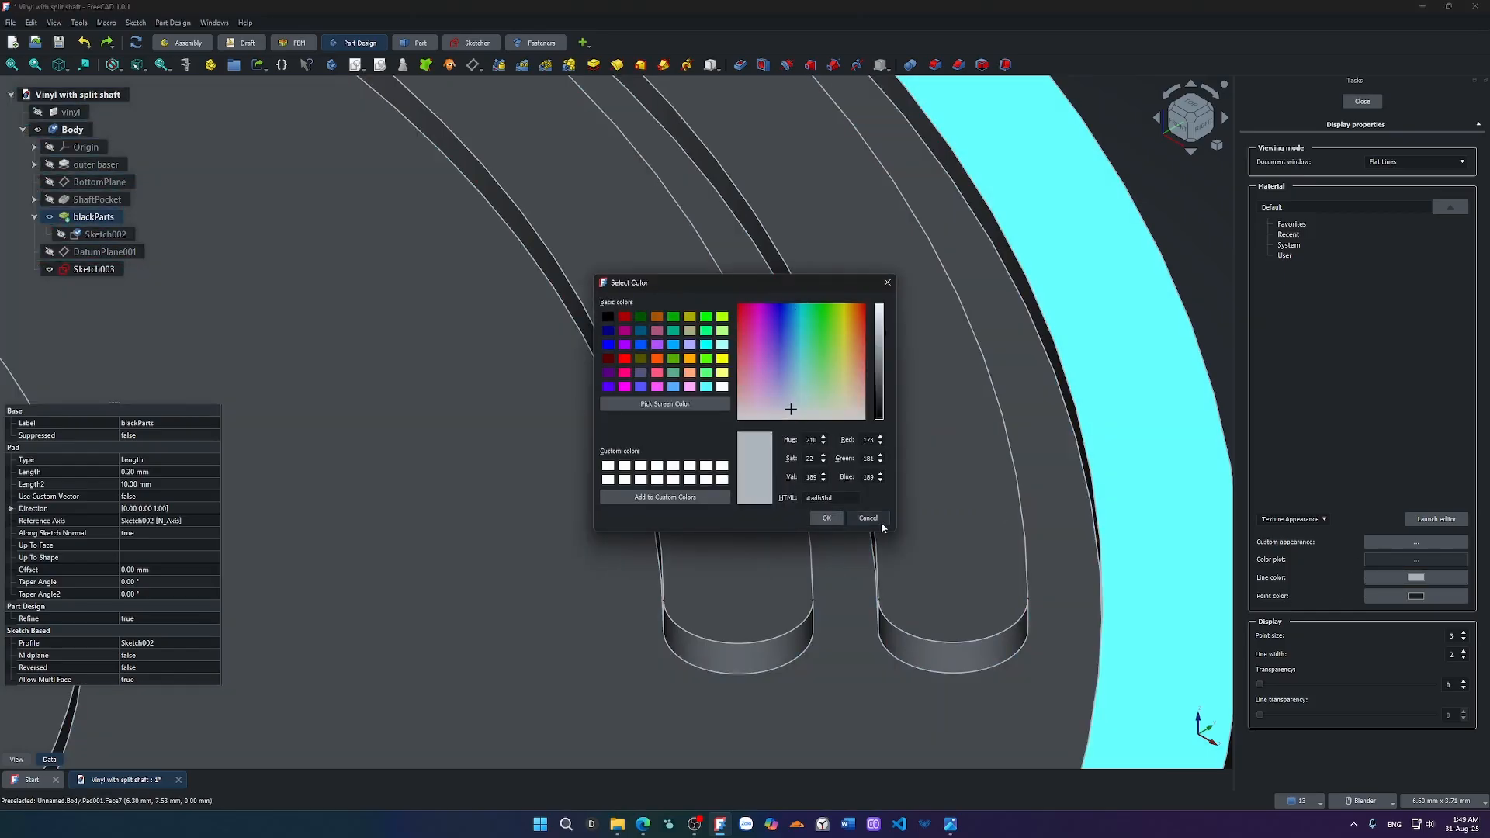
{"action": "left_click", "coordinate": [880, 517]}
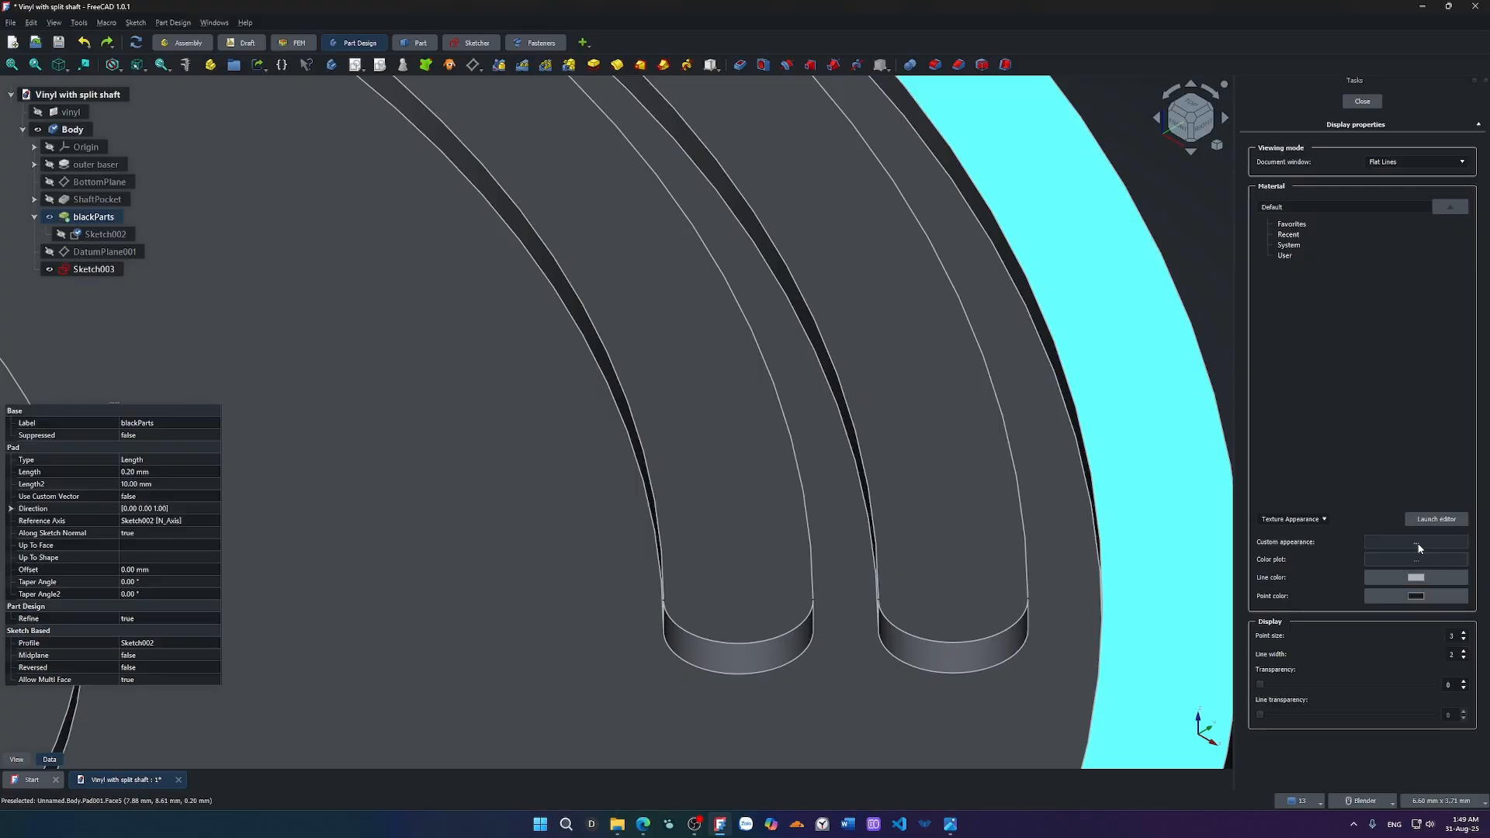
Set the ambient color in the custom appearance to red, then clear the selection to inspect the model.
{"action": "left_click", "coordinate": [1373, 543]}
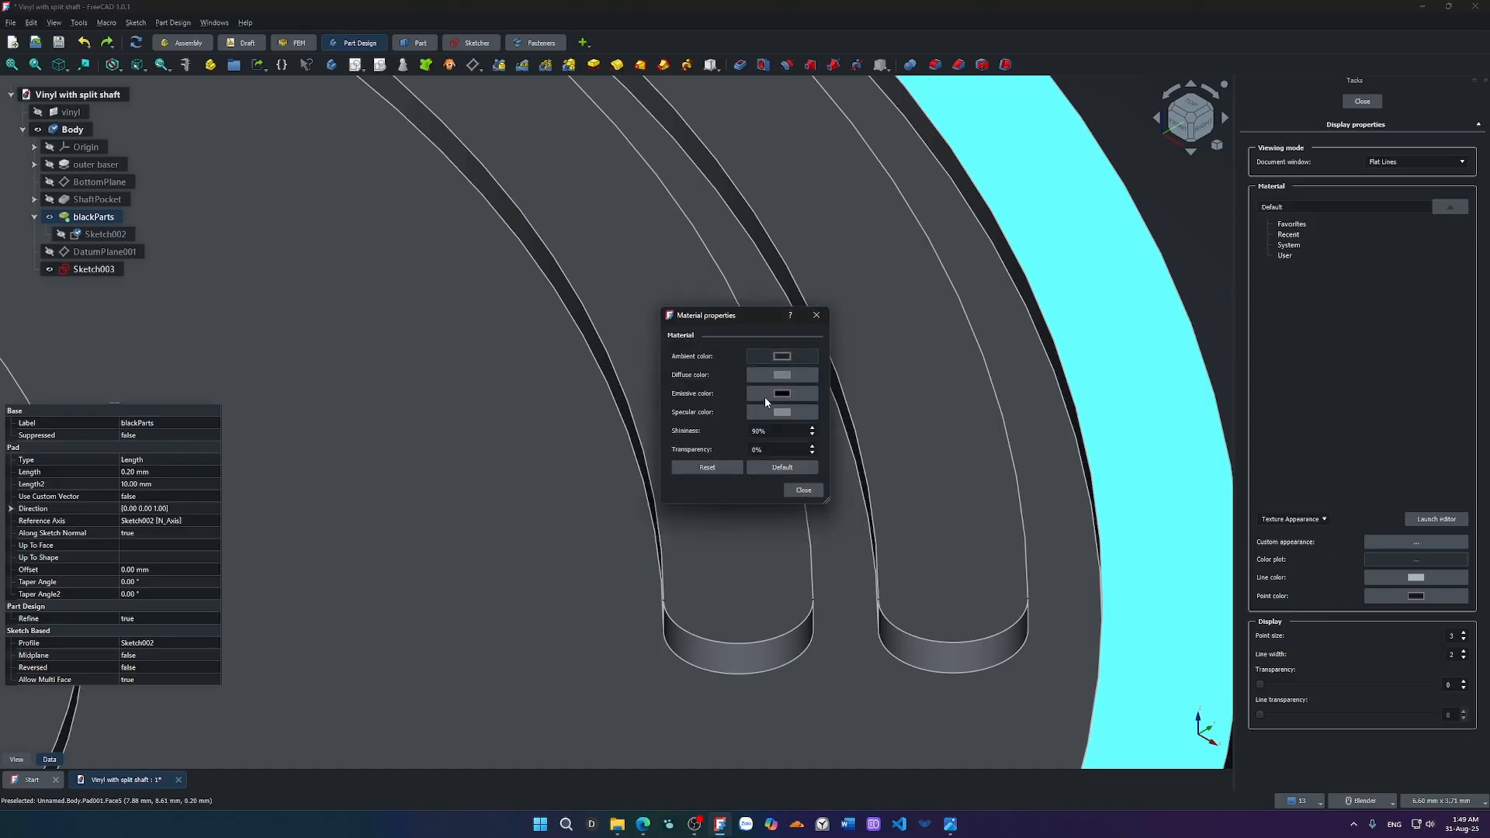
{"action": "left_click", "coordinate": [780, 447]}
{"action": "left_click", "coordinate": [783, 356]}
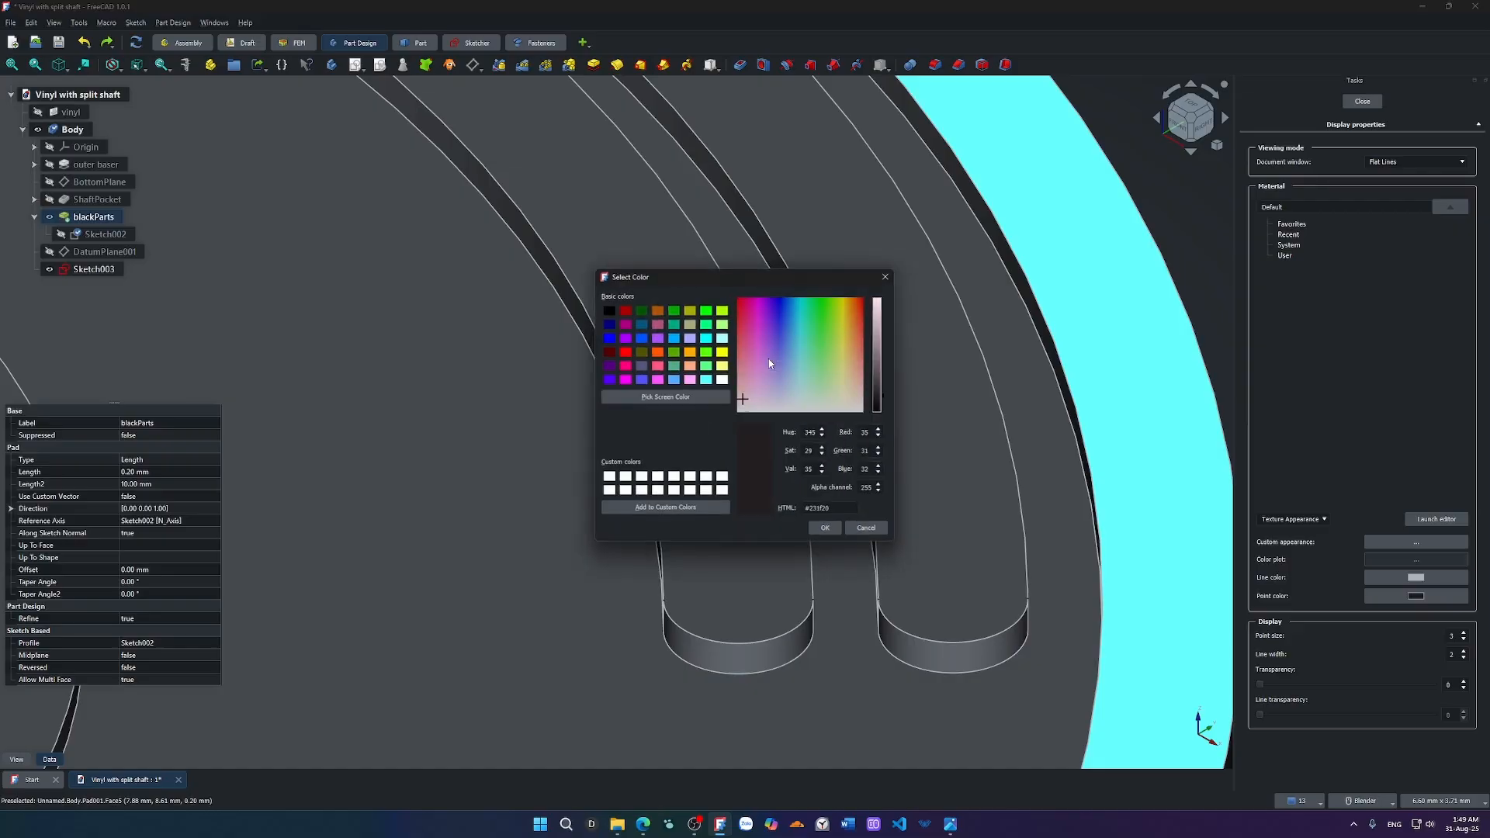
{"action": "left_click", "coordinate": [625, 352]}
{"action": "left_click", "coordinate": [824, 530]}
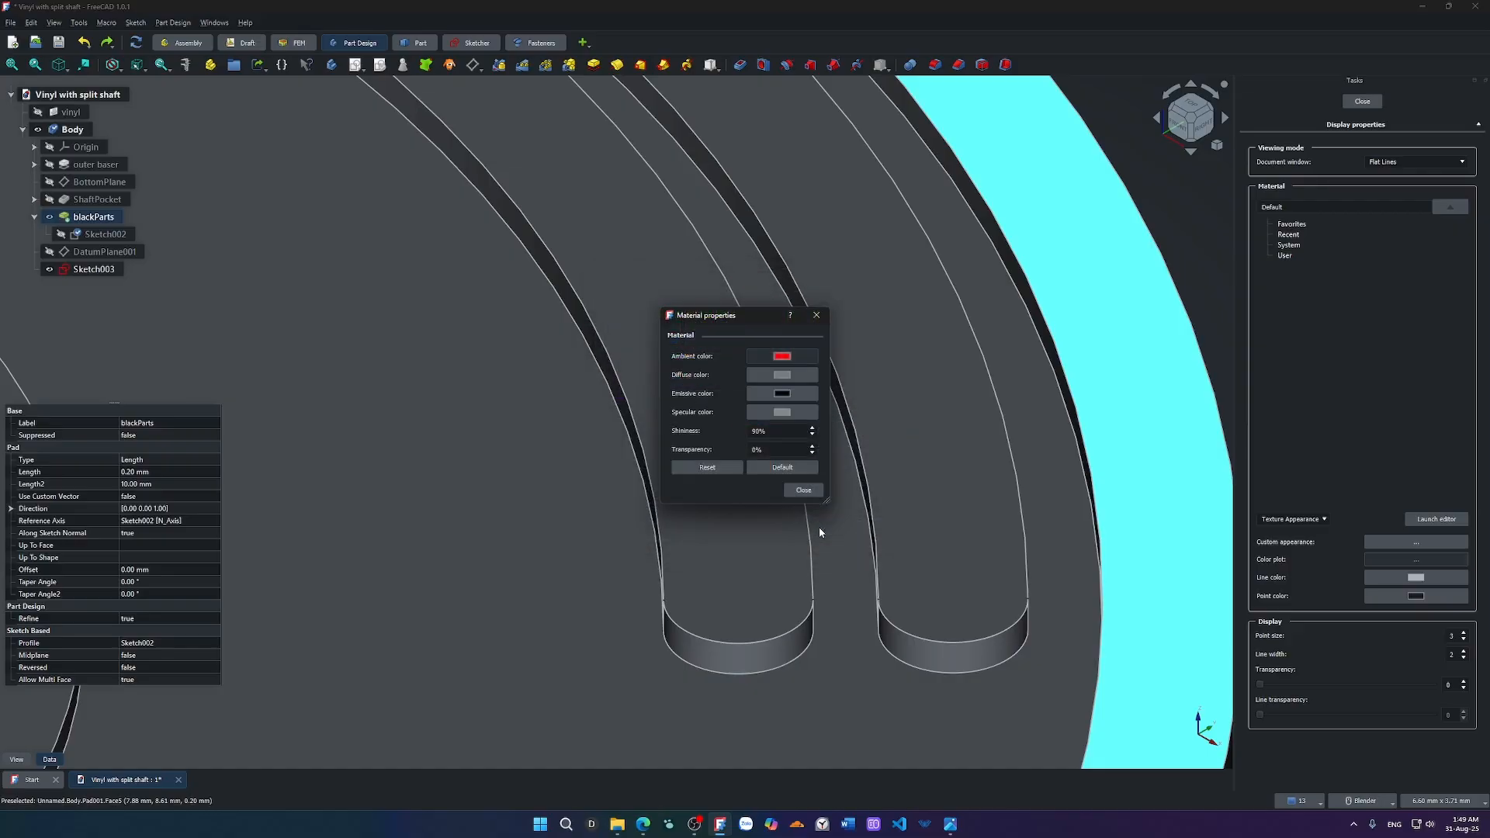
{"action": "left_click", "coordinate": [783, 376]}
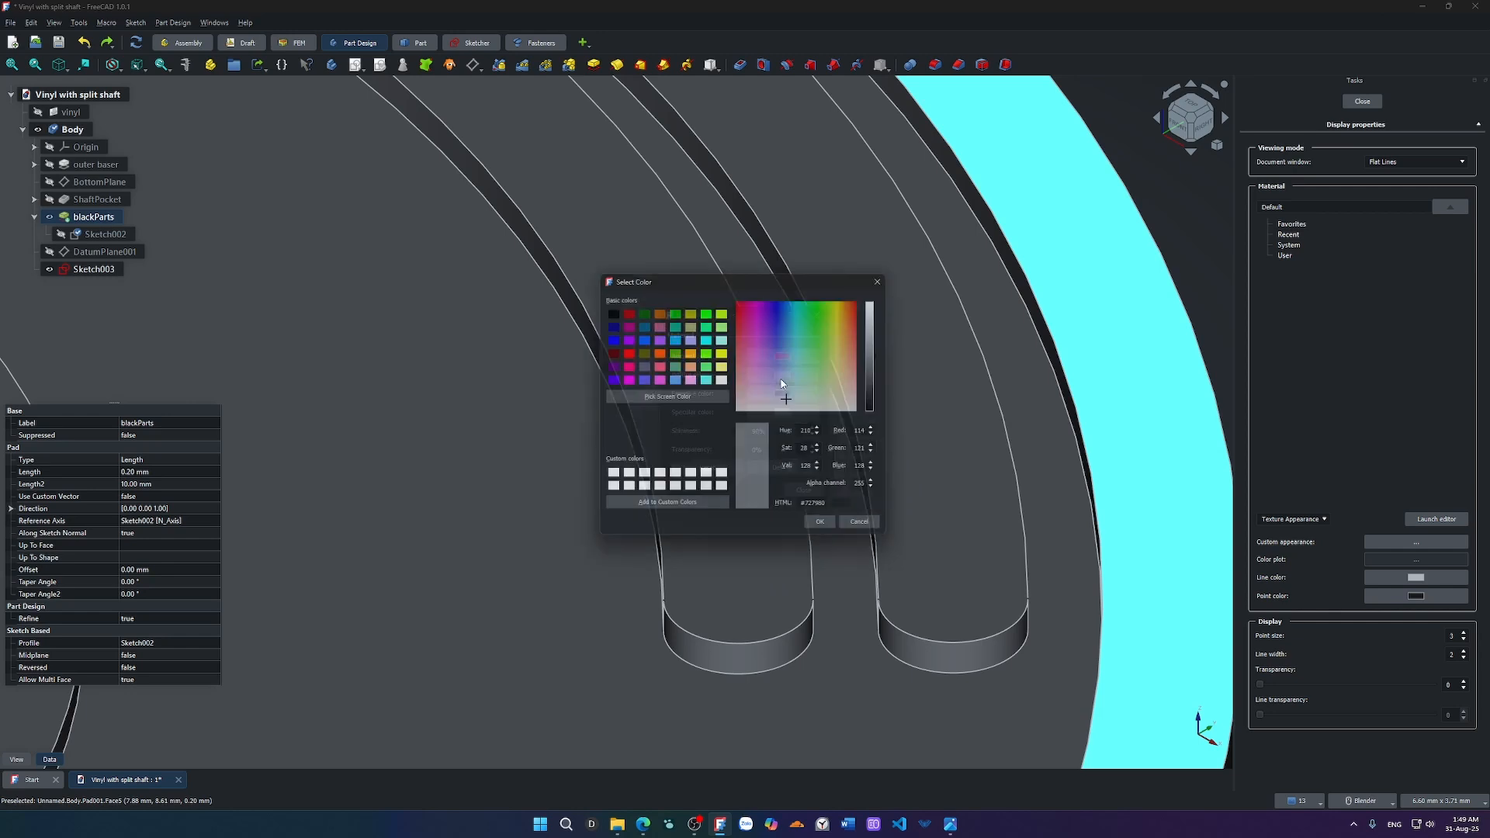
{"action": "left_click", "coordinate": [851, 530]}
{"action": "left_click", "coordinate": [795, 496]}
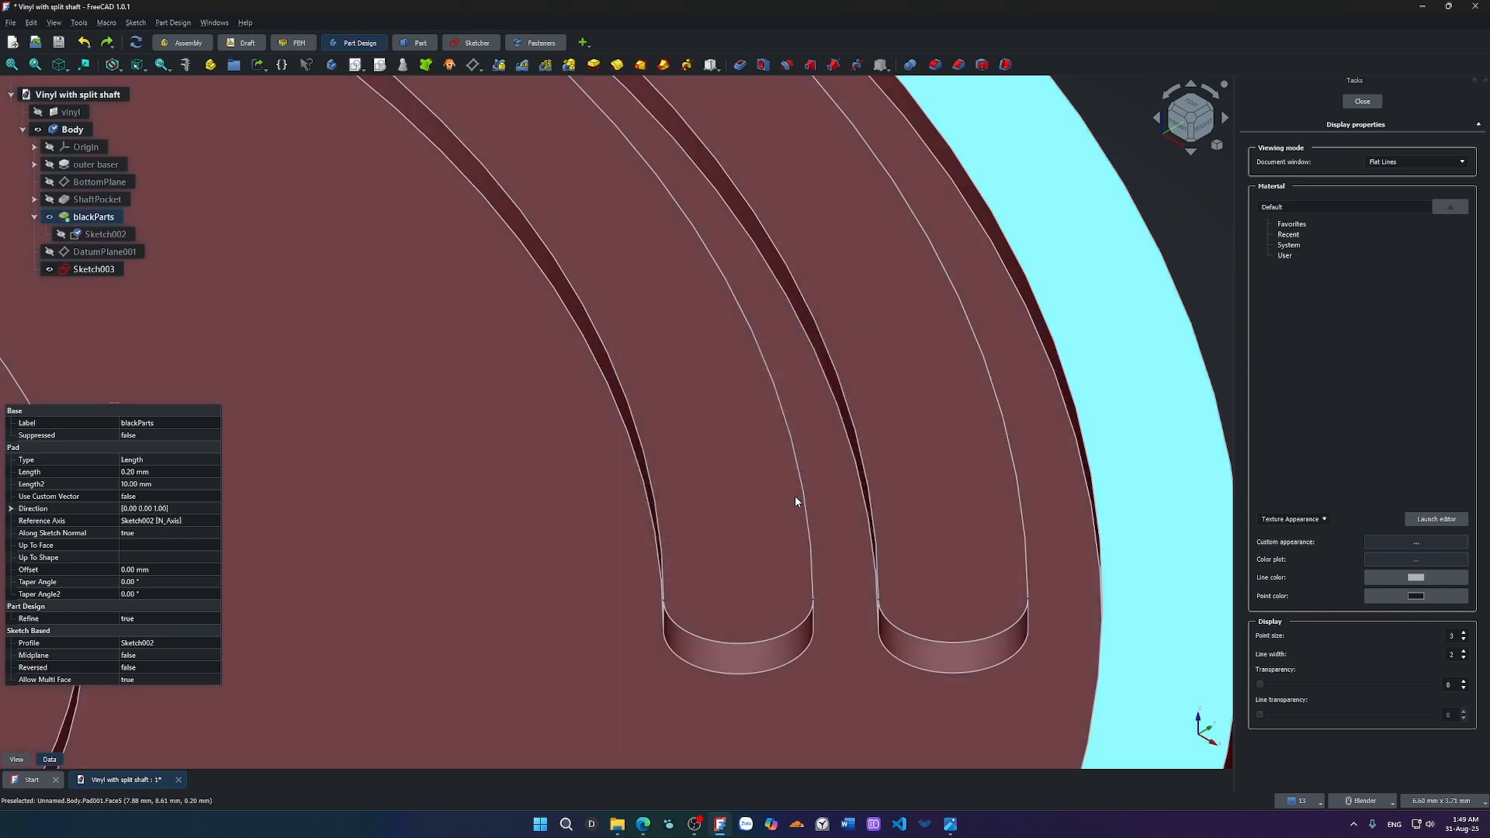
{"action": "scroll", "coordinate": [795, 497], "scroll_direction": "down", "scroll_amount": 5}
{"action": "left_click", "coordinate": [989, 415]}
{"action": "scroll", "coordinate": [989, 415], "scroll_direction": "down", "scroll_amount": 5}
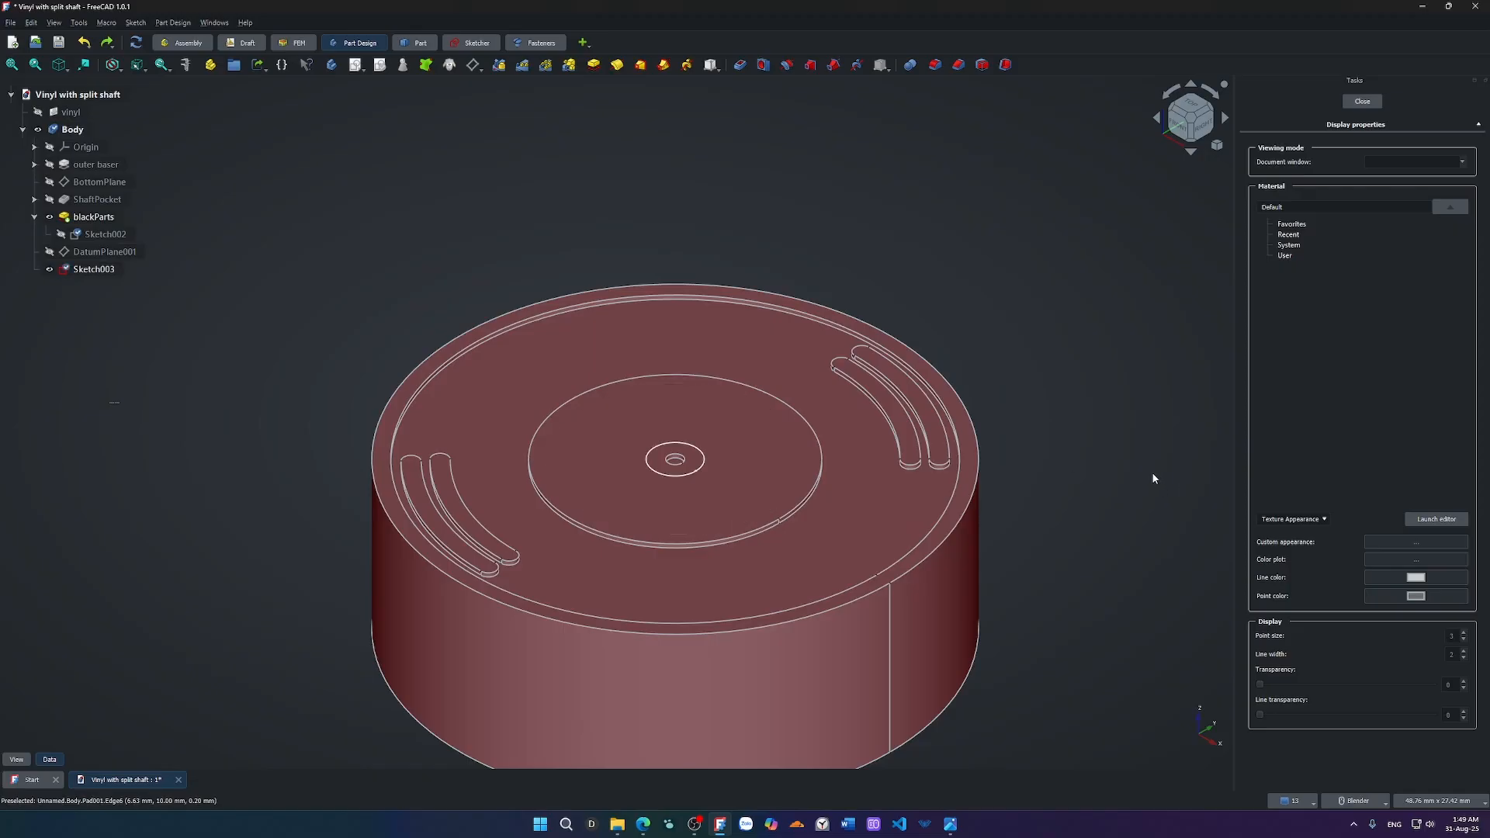
Reselect the outer rim face and set the ambient color in its custom appearance to yellow-green.
{"action": "scroll", "coordinate": [963, 445], "scroll_direction": "up", "scroll_amount": 5}
{"action": "left_click", "coordinate": [976, 453]}
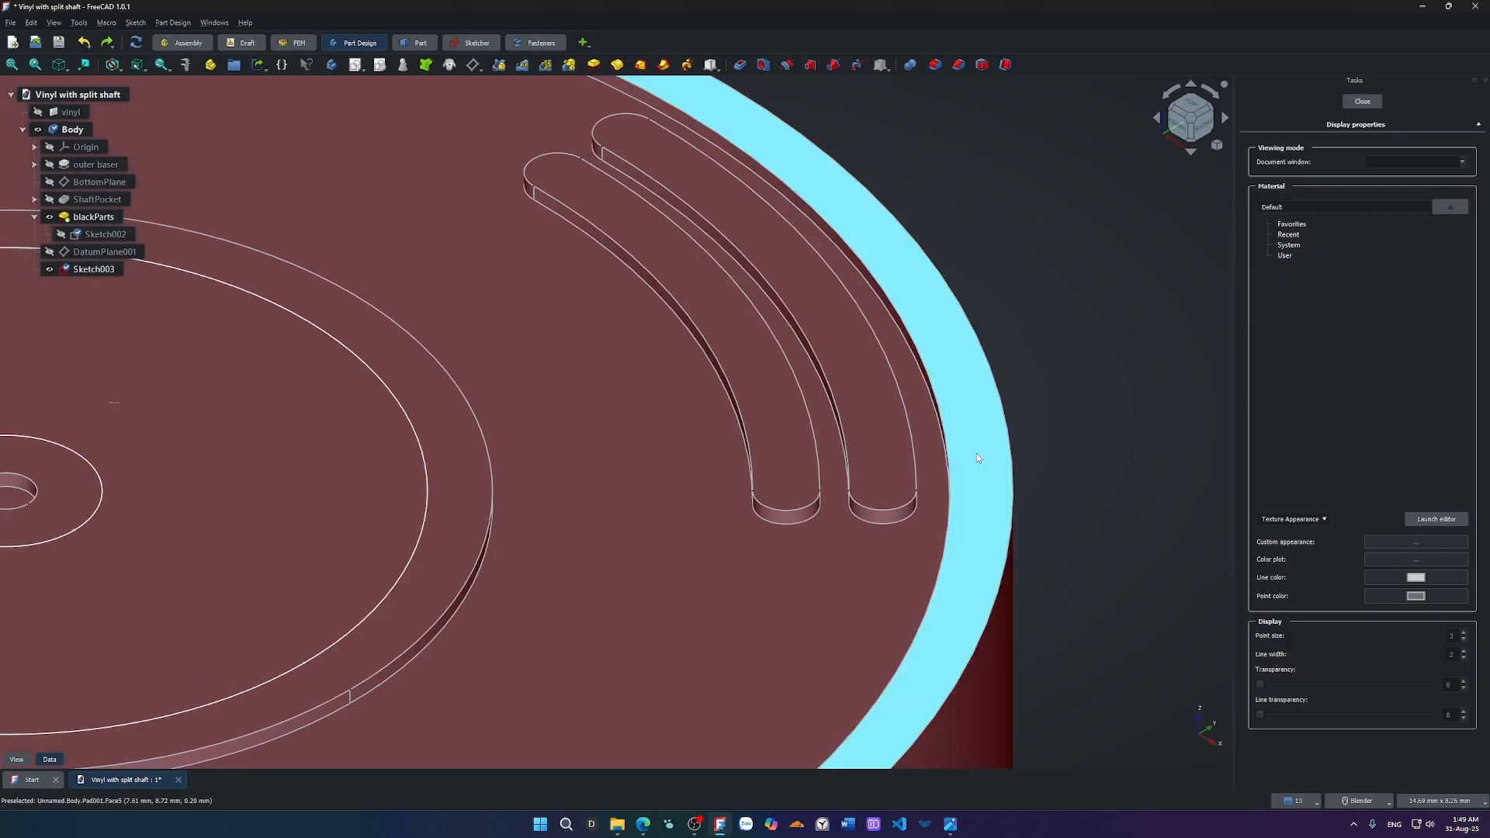
{"action": "left_click", "coordinate": [1382, 540]}
{"action": "left_click", "coordinate": [804, 356]}
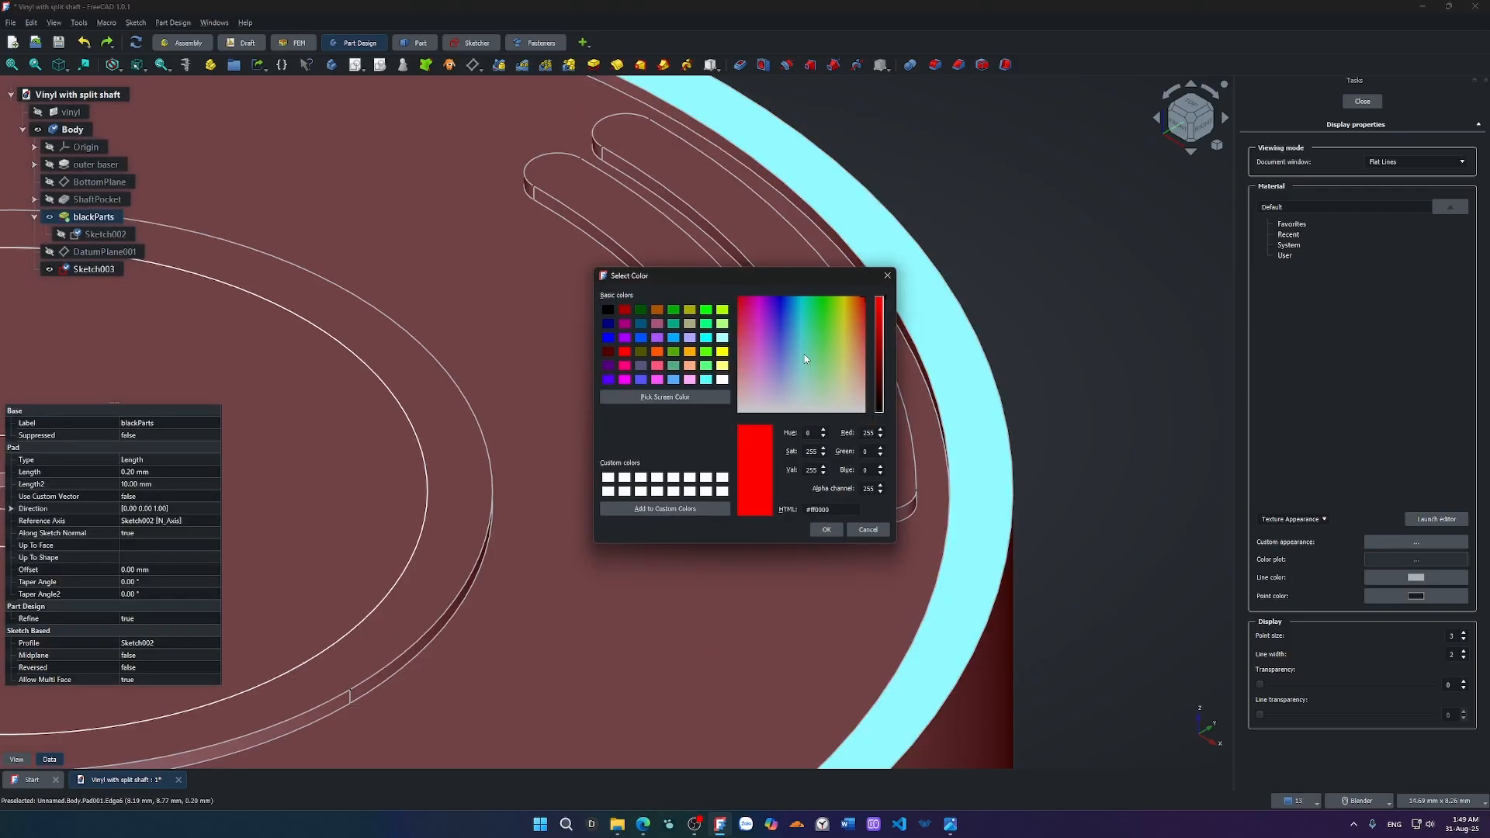
{"action": "left_click", "coordinate": [722, 311]}
{"action": "left_click", "coordinate": [826, 530]}
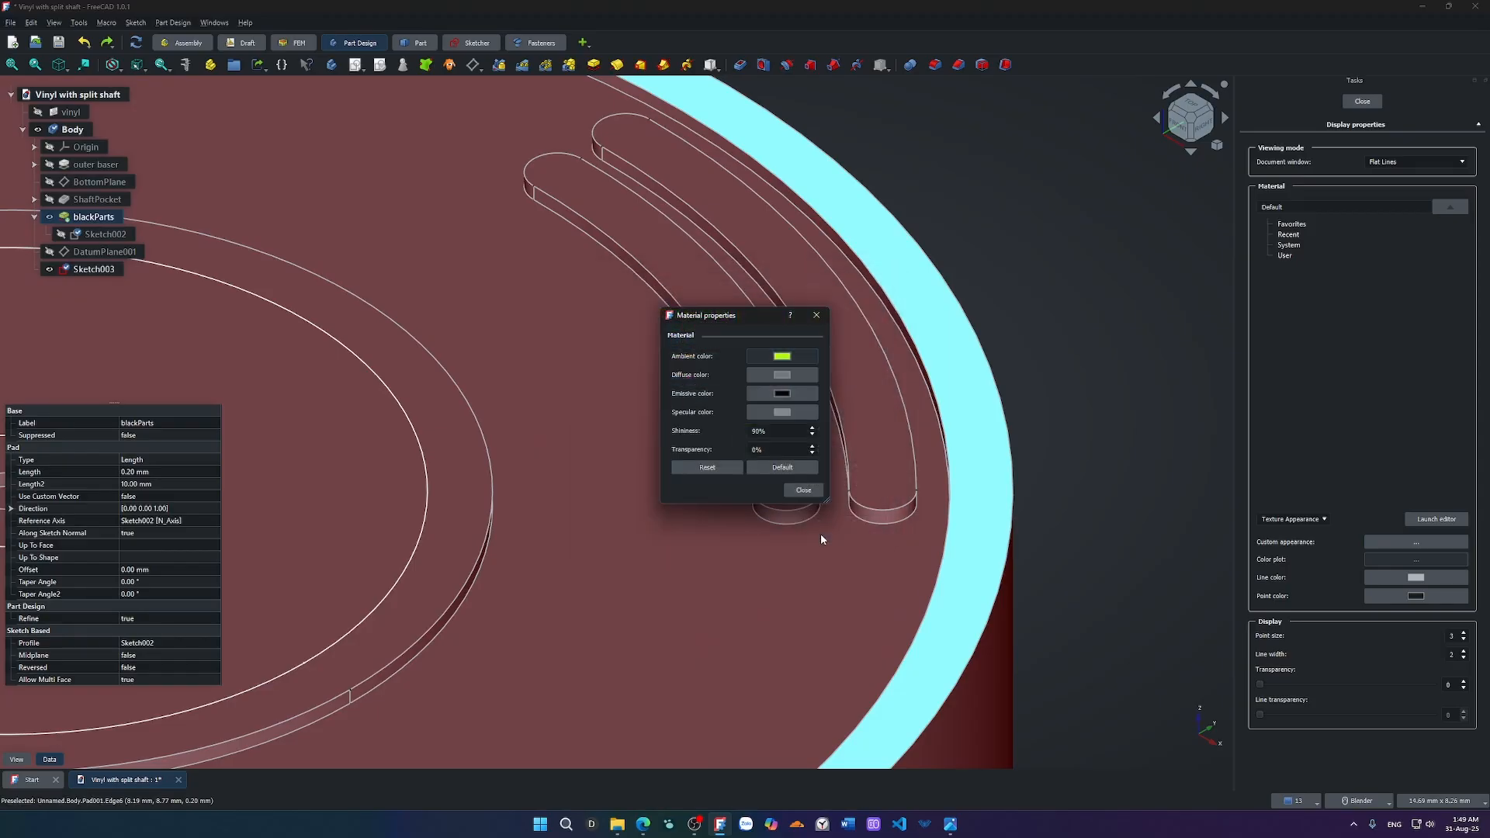
{"action": "left_click", "coordinate": [803, 491]}
{"action": "scroll", "coordinate": [804, 496], "scroll_direction": "down", "scroll_amount": 5}
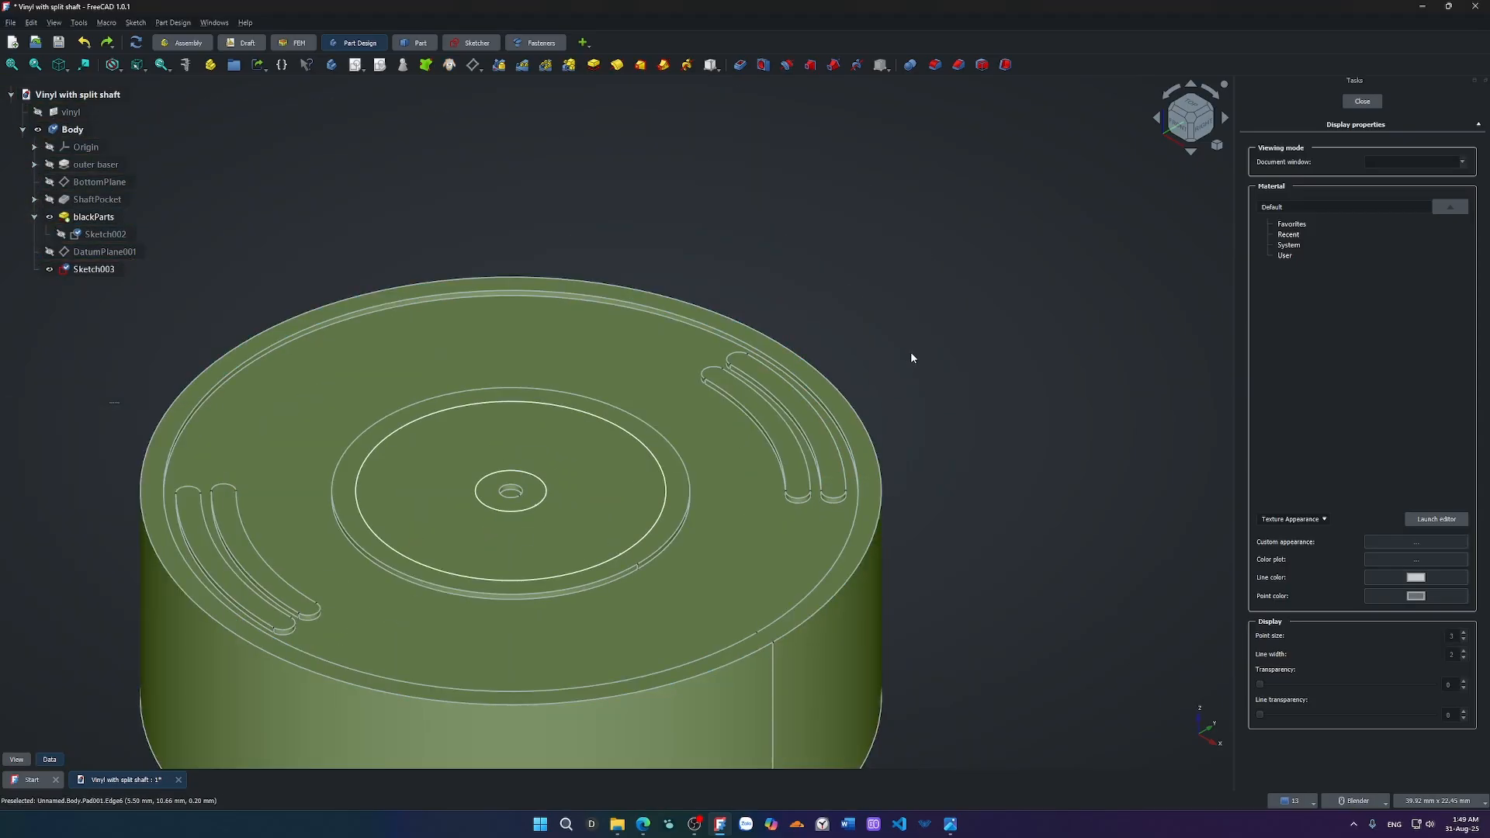
Set the ambient color in the outer rim face's custom appearance to gray.
{"action": "scroll", "coordinate": [880, 499], "scroll_direction": "up", "scroll_amount": 5}
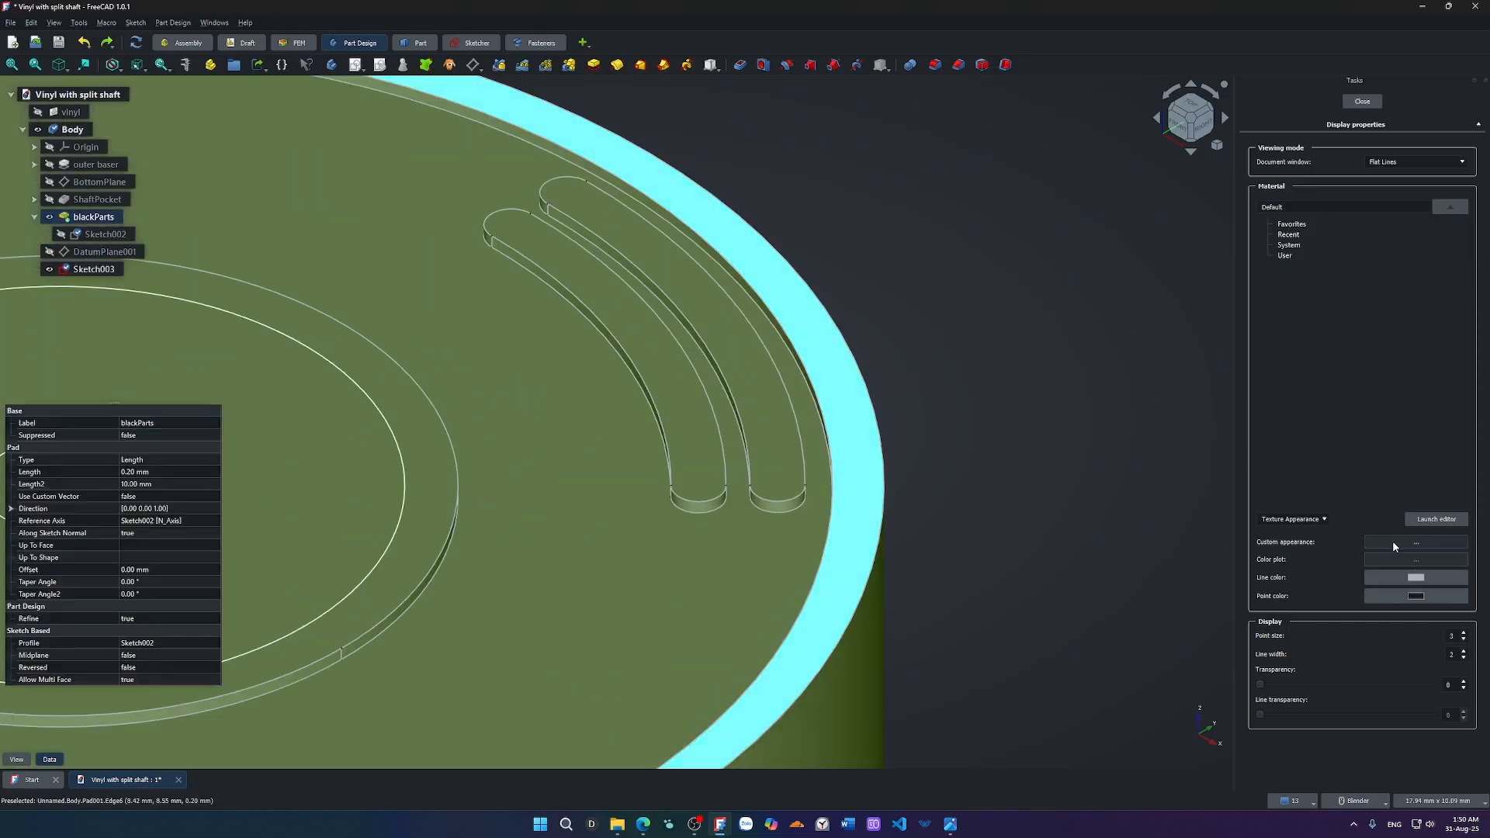
{"action": "left_click", "coordinate": [1392, 540]}
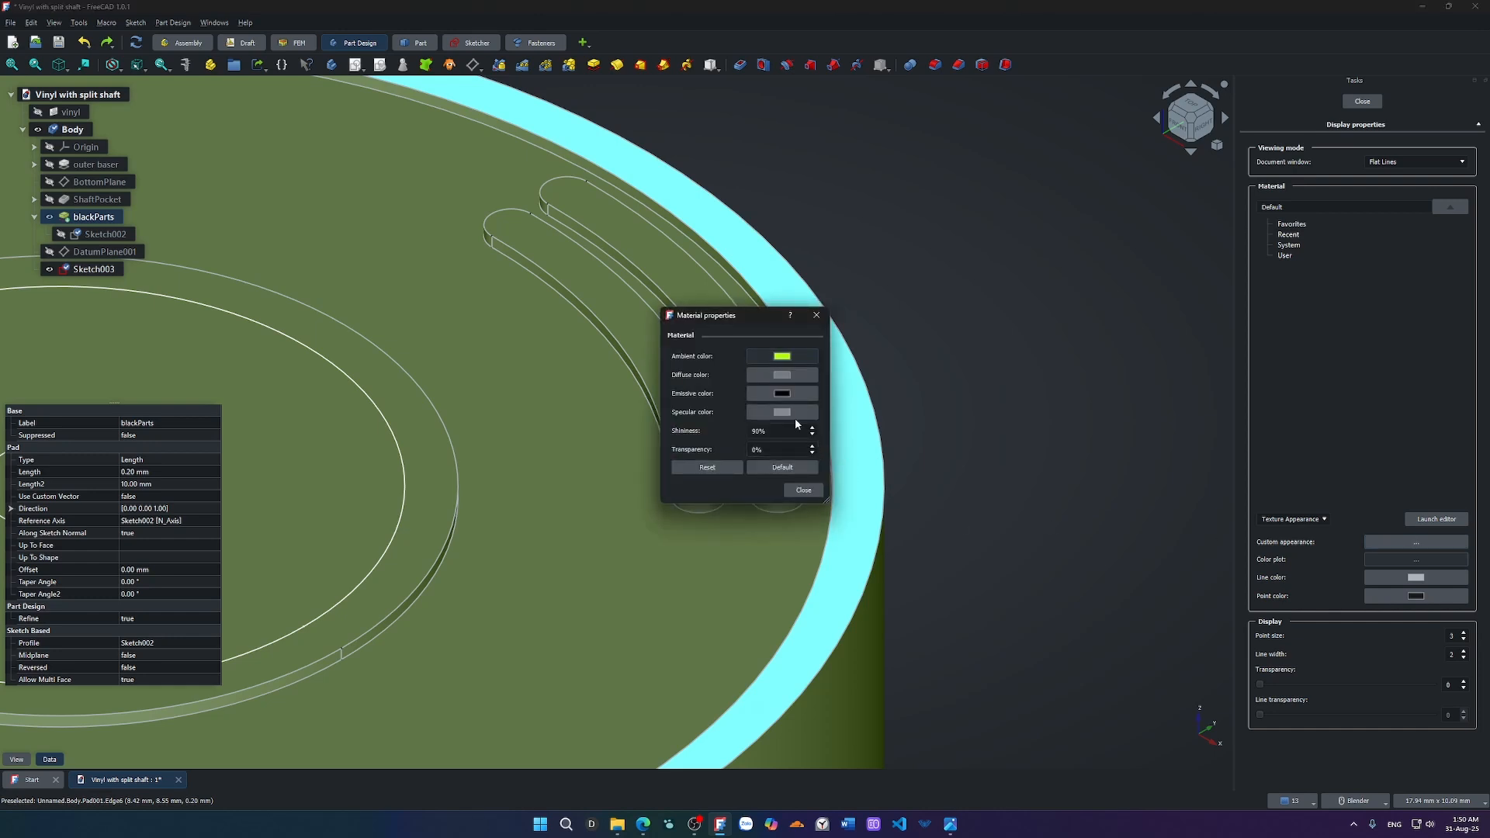
{"action": "left_click", "coordinate": [785, 375]}
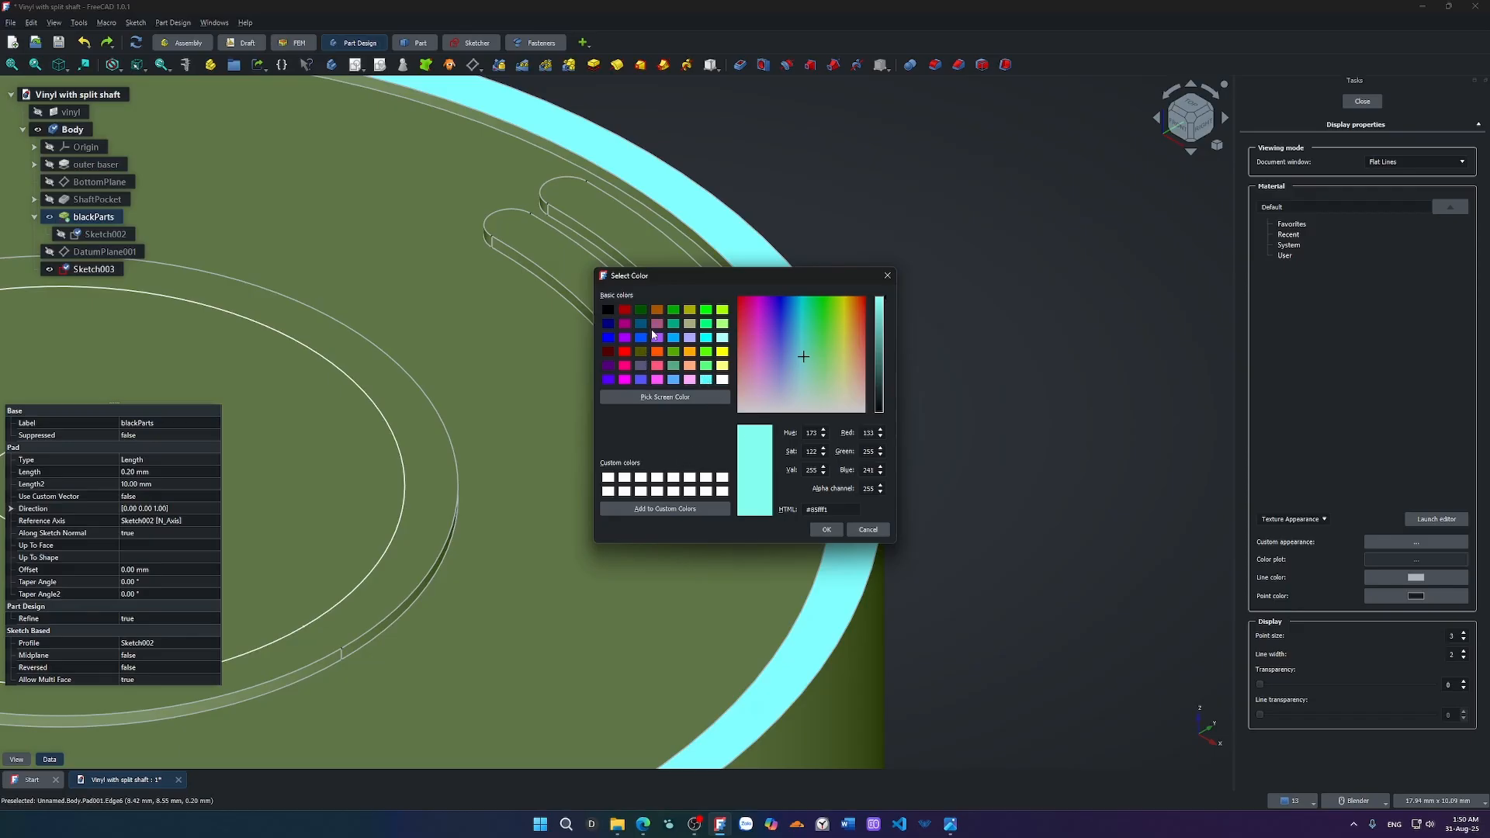
{"action": "left_click", "coordinate": [608, 310]}
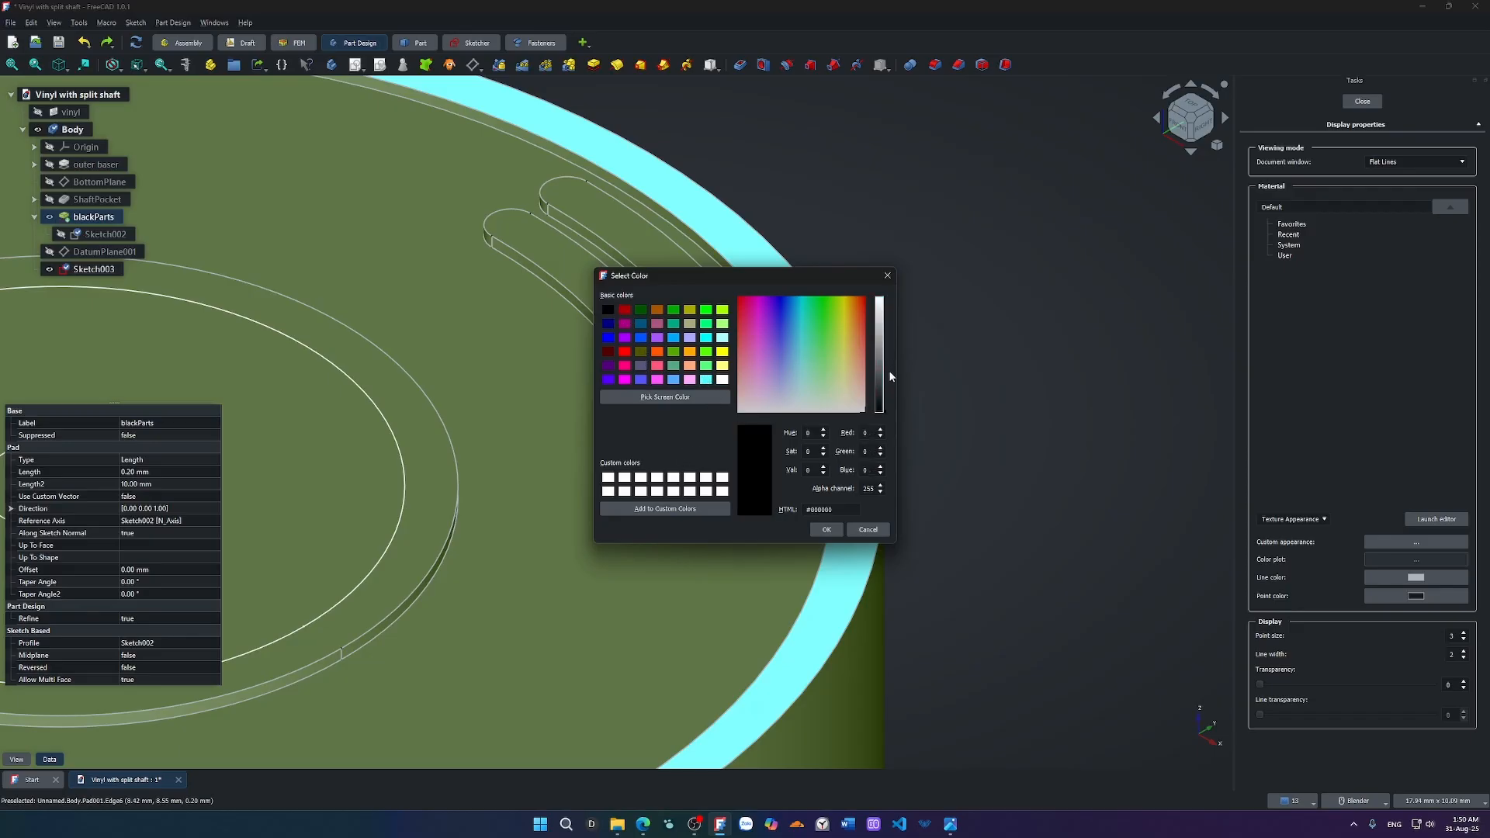
{"action": "left_click", "coordinate": [880, 376]}
{"action": "left_click", "coordinate": [825, 530]}
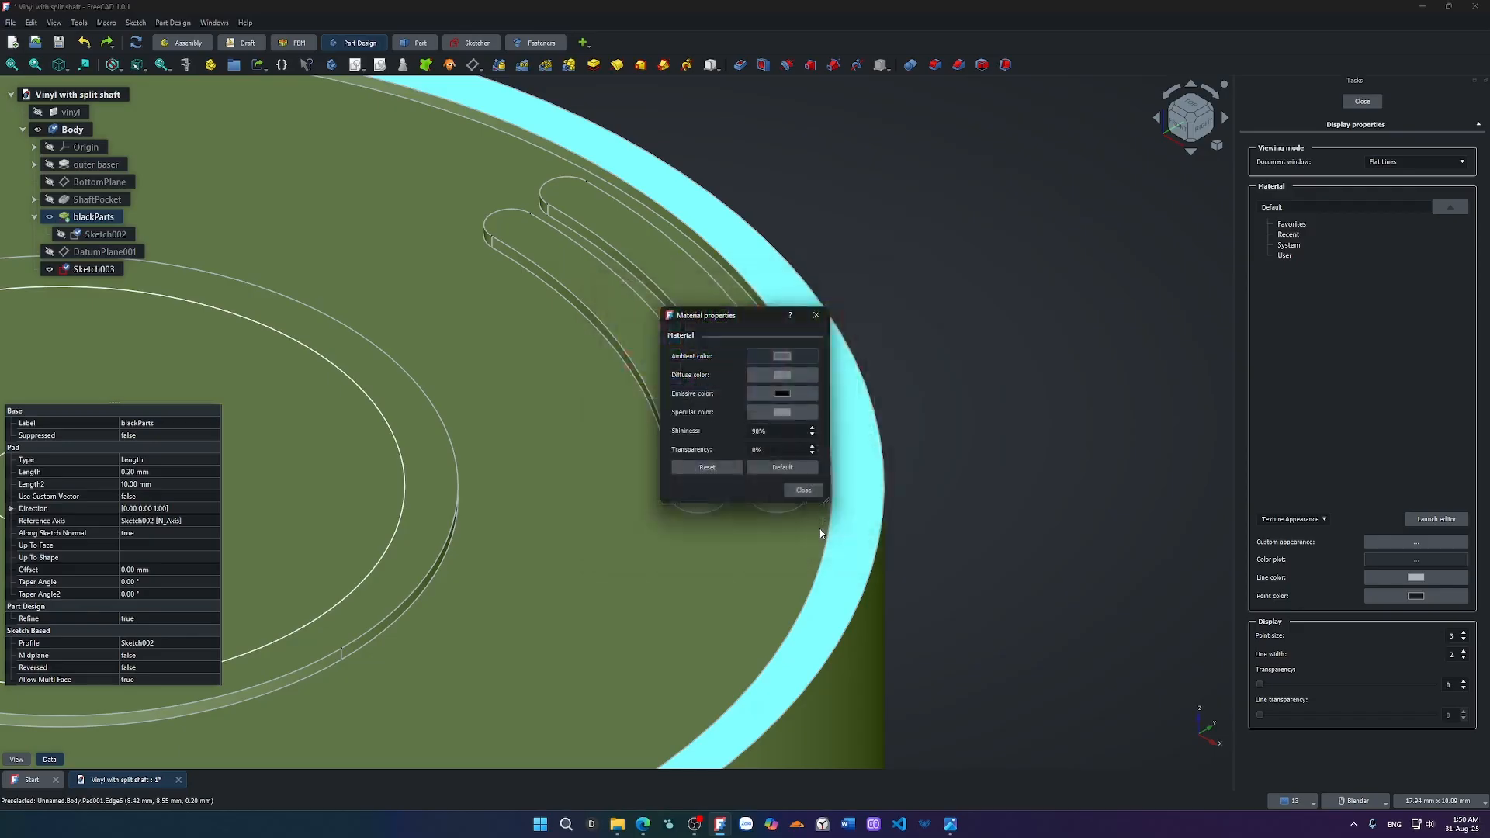
{"action": "left_click", "coordinate": [812, 488]}
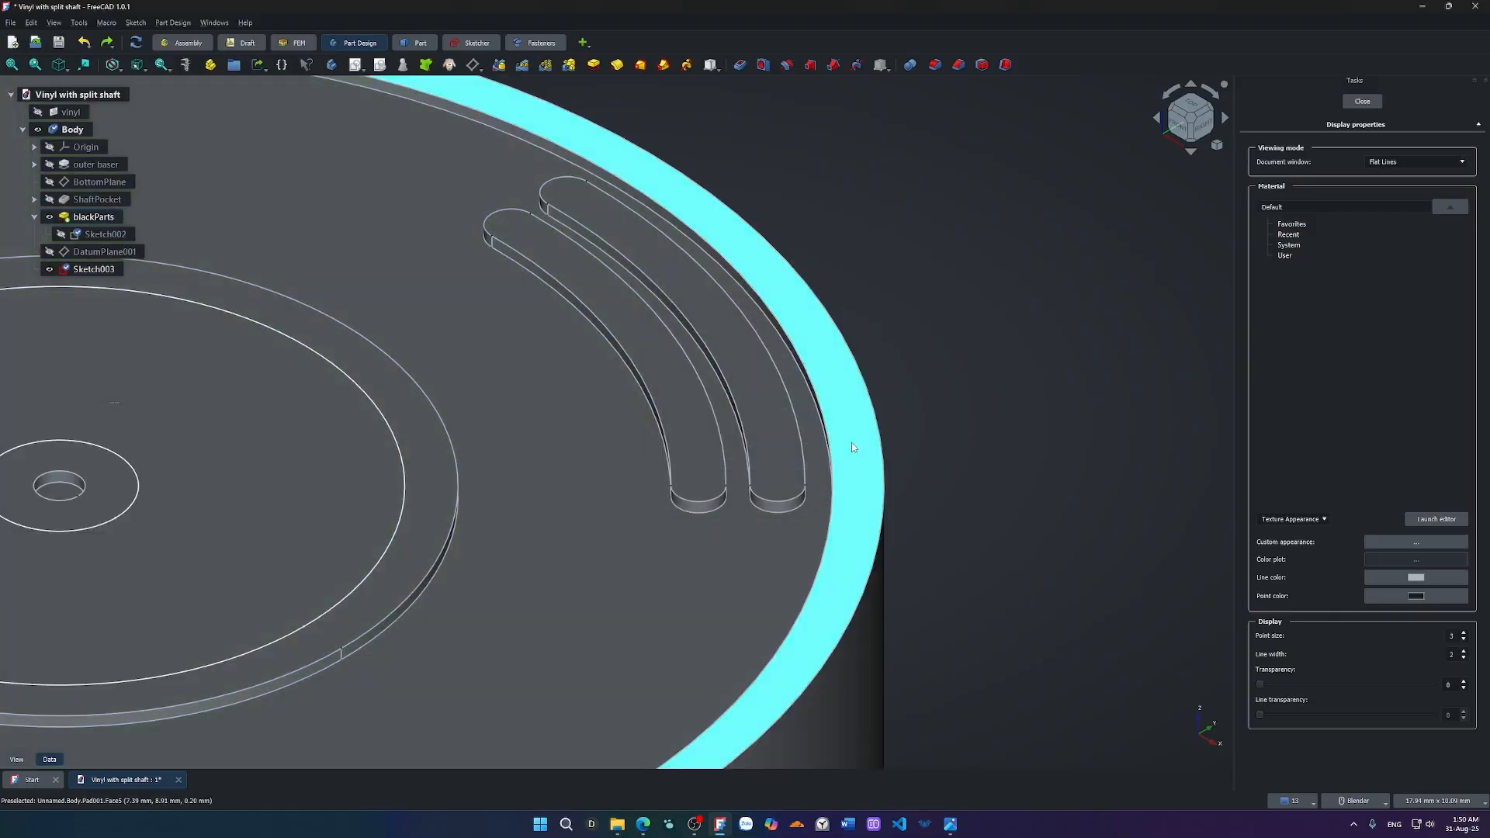
Reselect the outer rim face and check which appearance commands are available for it.
{"action": "left_click", "coordinate": [852, 448]}
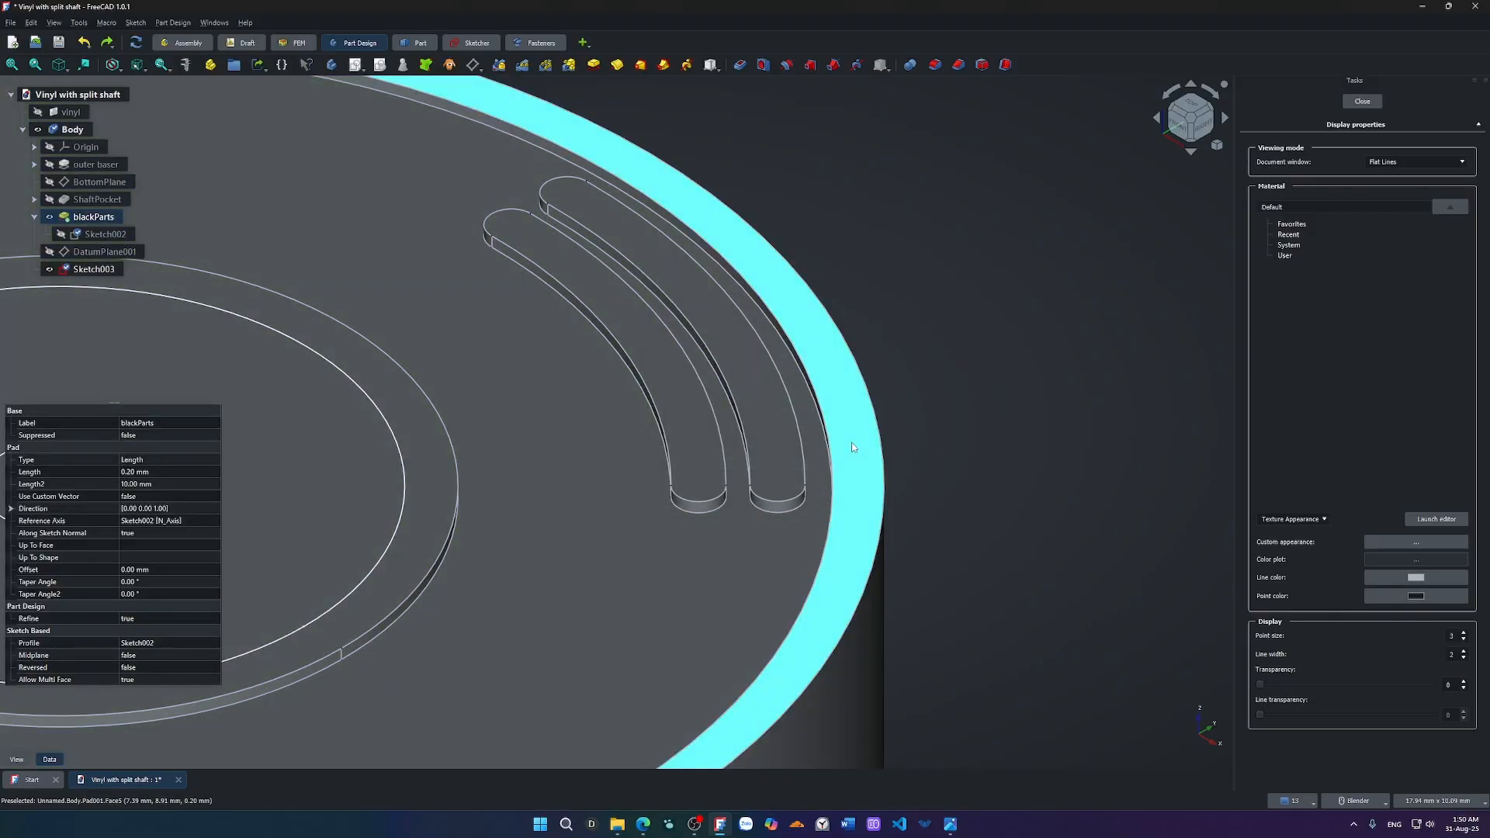
{"action": "right_click", "coordinate": [852, 447]}
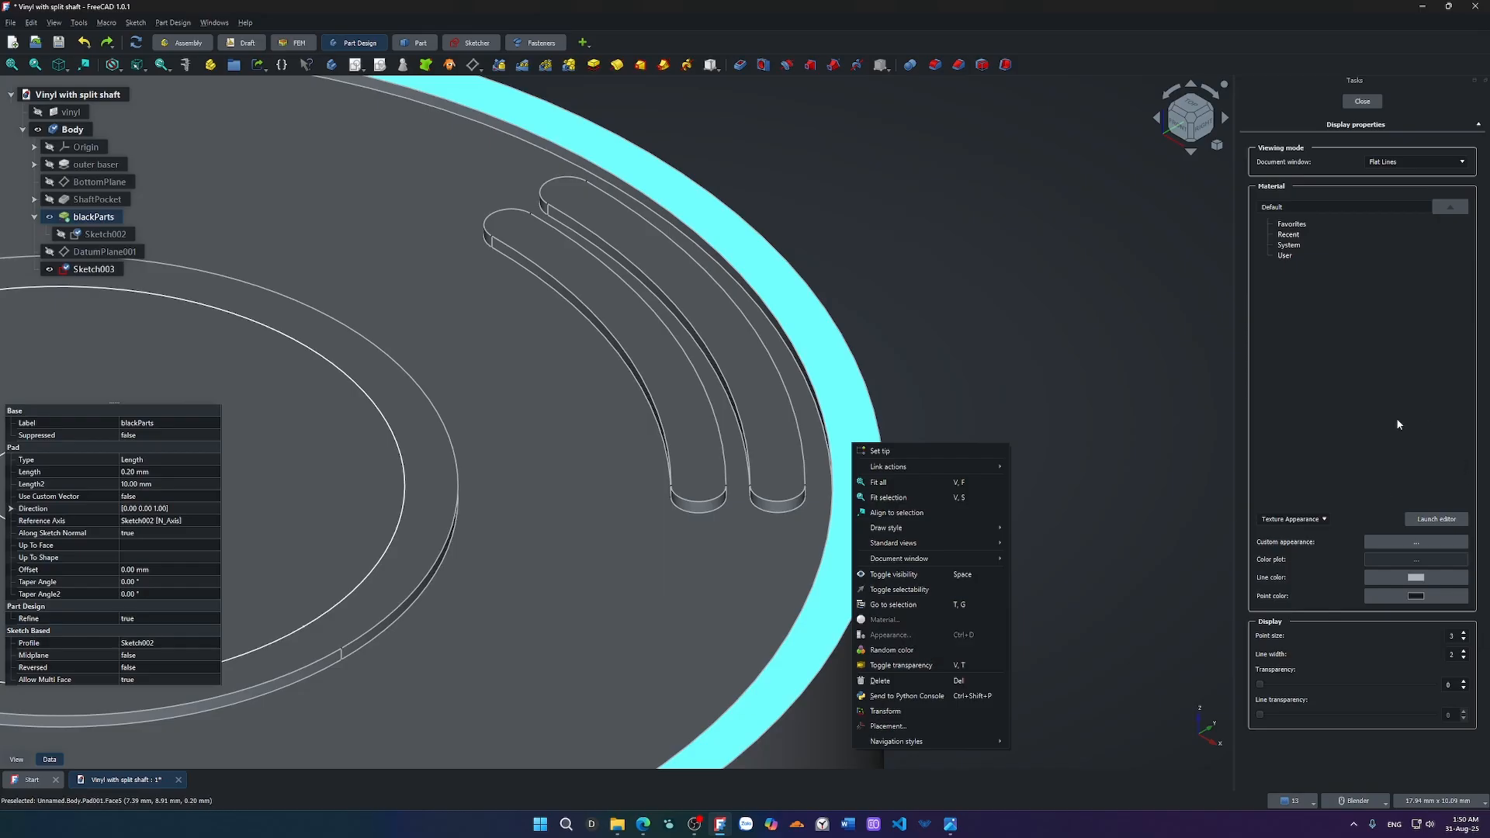
{"action": "left_click", "coordinate": [1092, 467]}
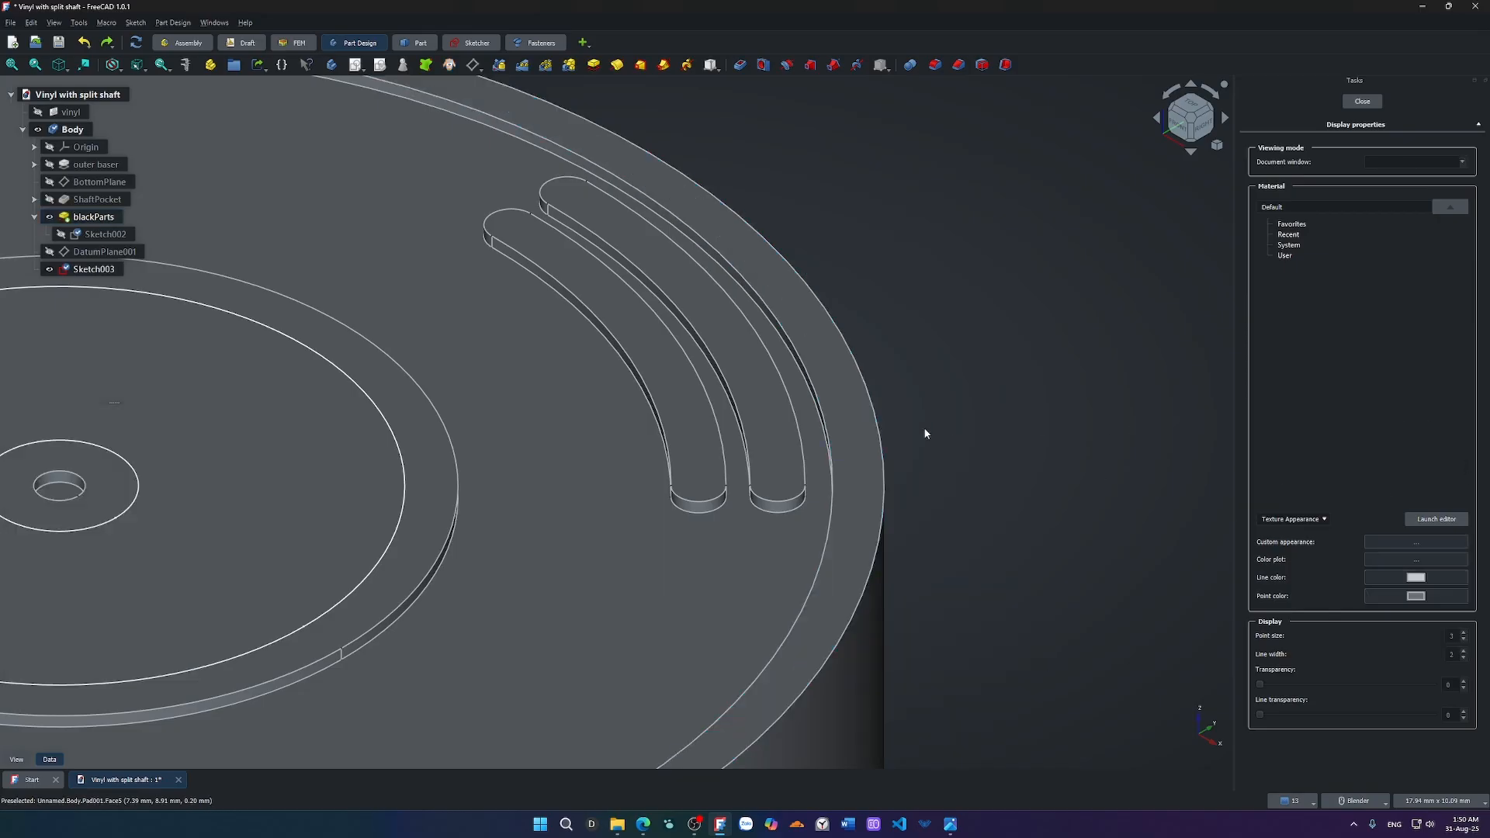
{"action": "left_click", "coordinate": [824, 429]}
{"action": "right_click", "coordinate": [847, 424]}
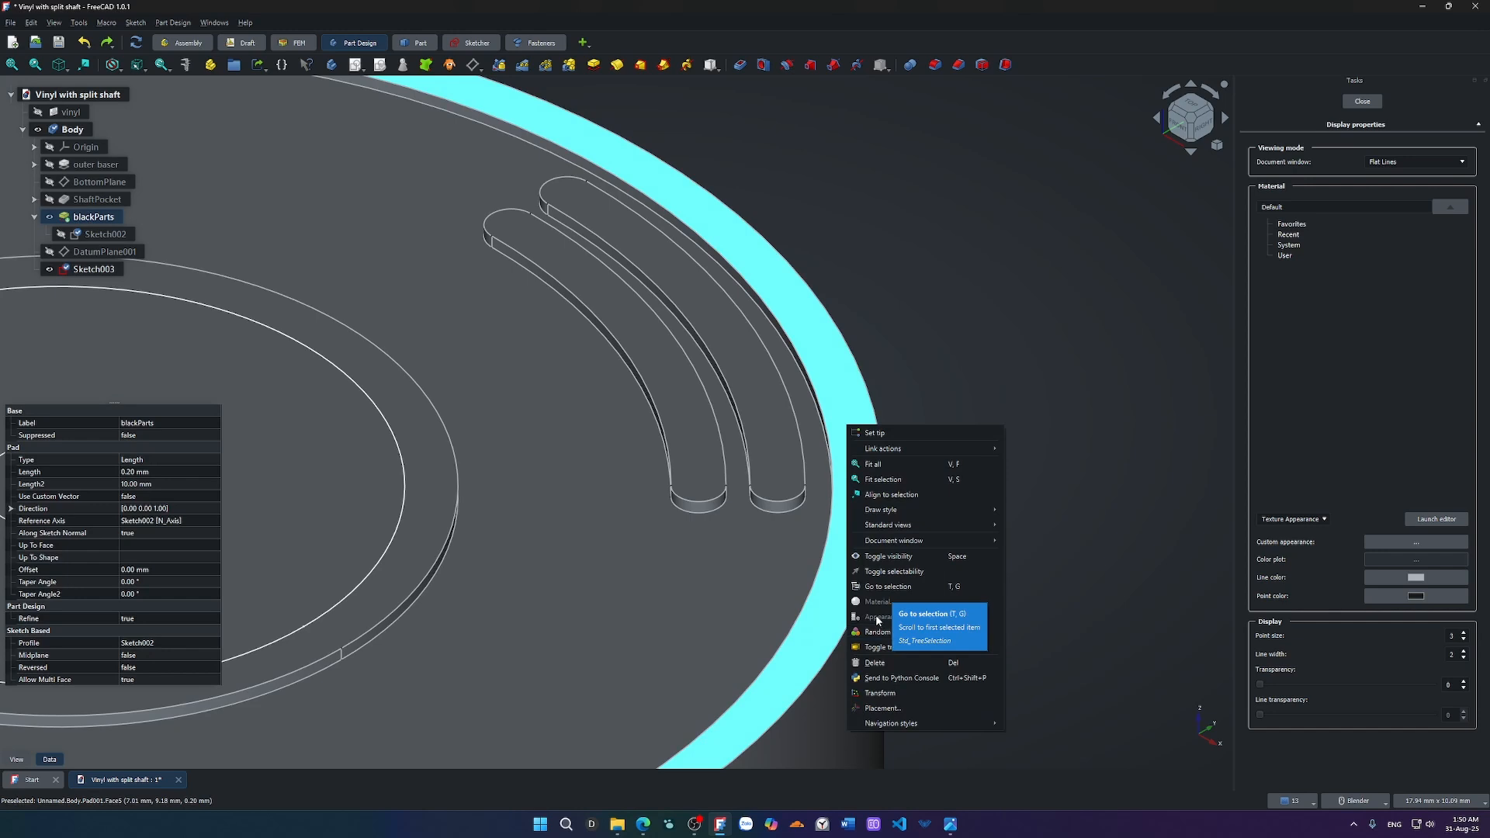
{"action": "left_click", "coordinate": [1308, 455]}
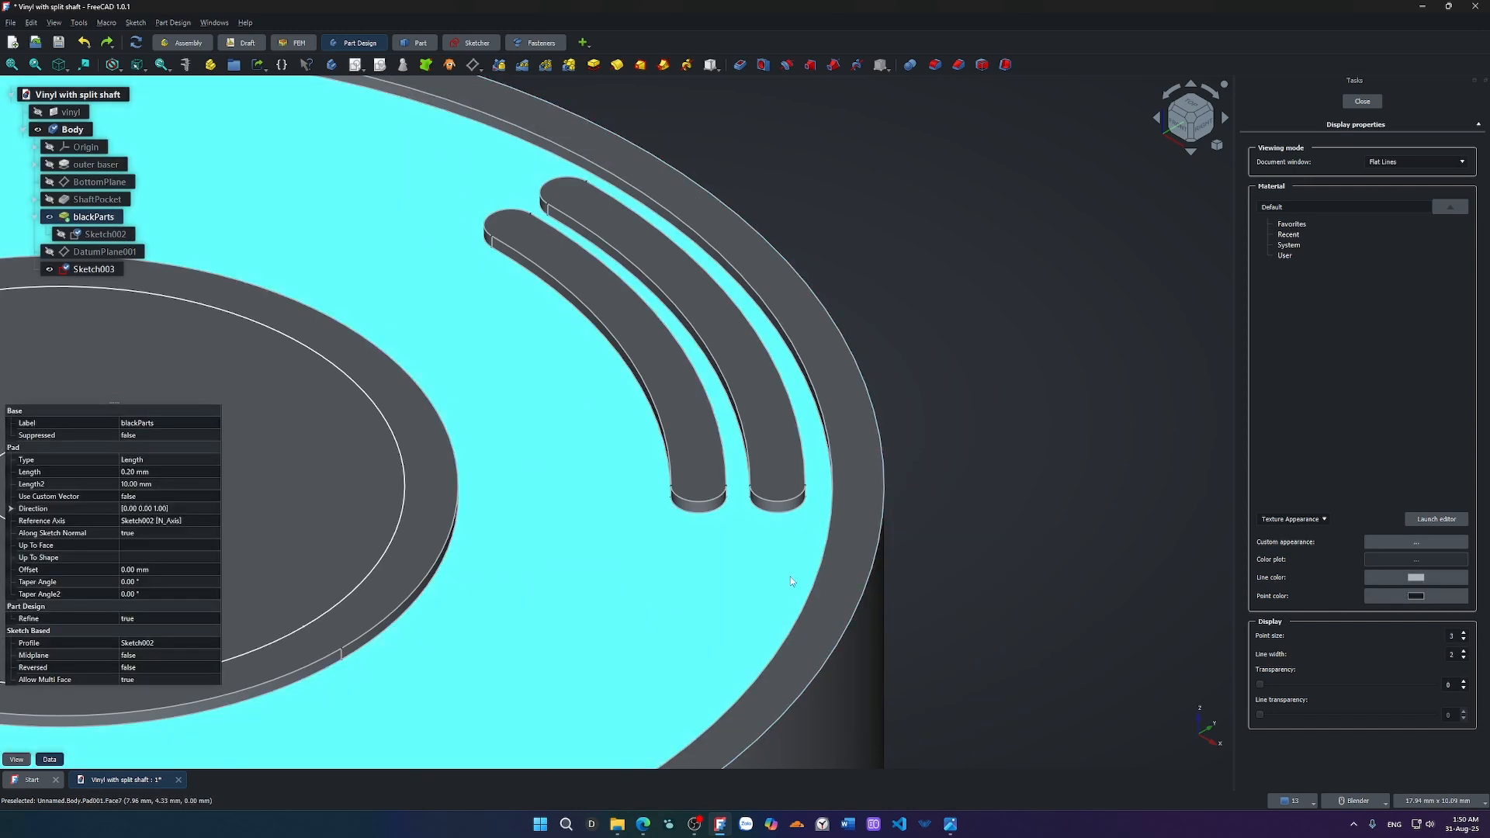
Set the diffuse color in the recessed face's custom appearance to yellow-green #aaff00, then clear the selection to inspect the model.
{"action": "left_click", "coordinate": [1389, 545]}
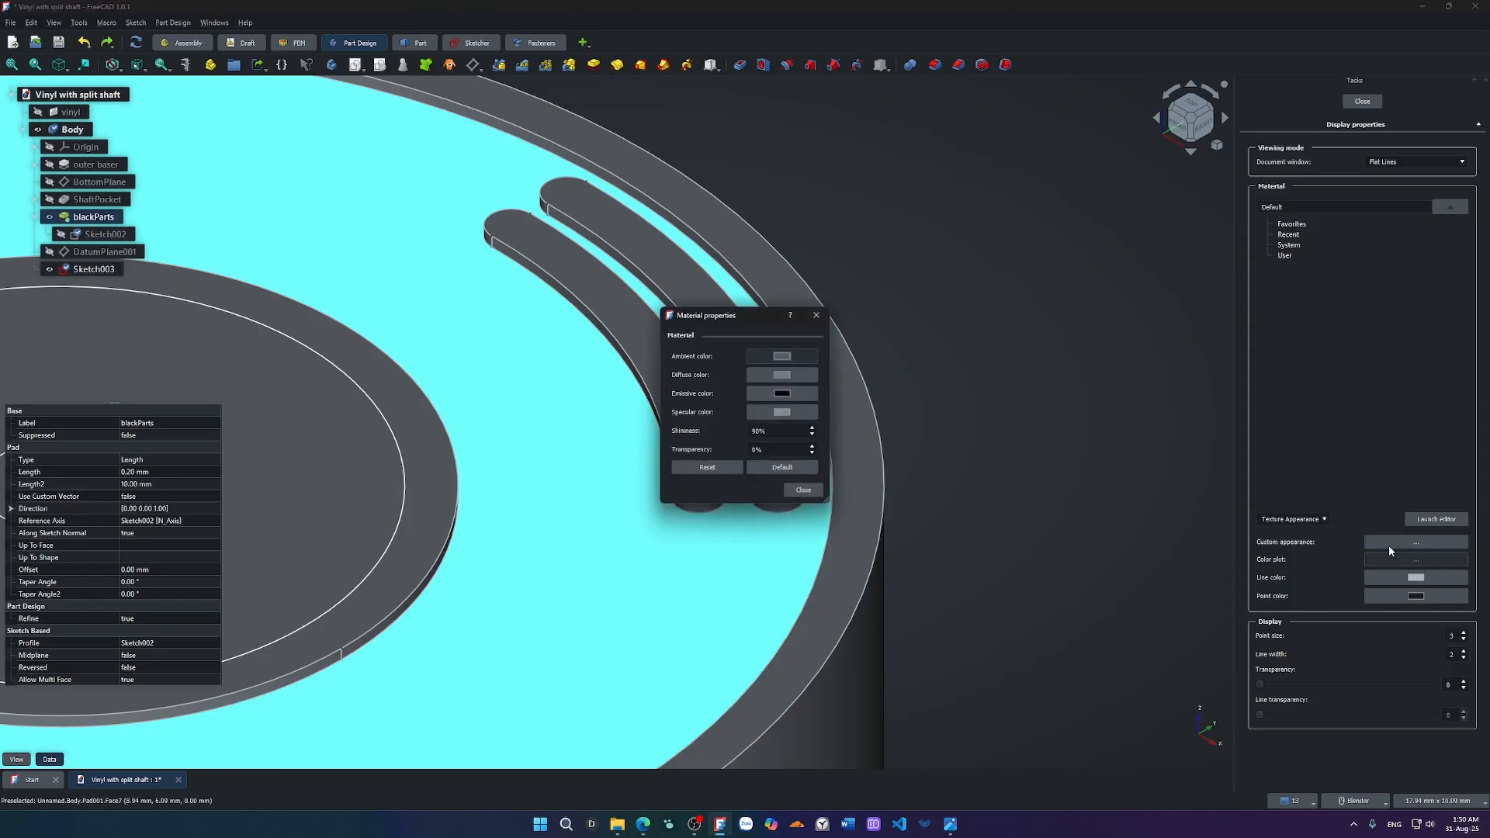
{"action": "left_click", "coordinate": [809, 370]}
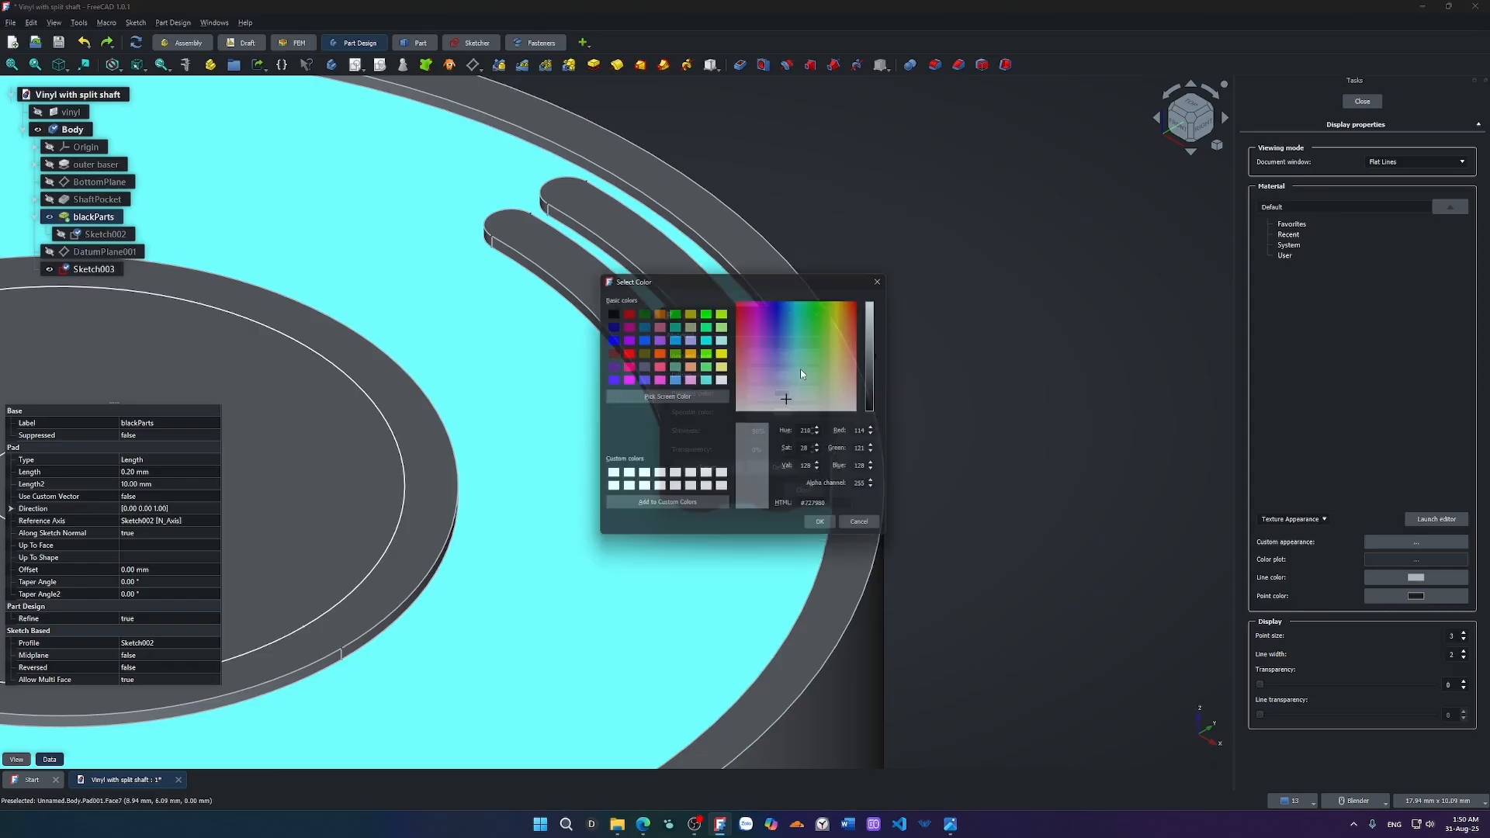
{"action": "left_click", "coordinate": [721, 310]}
{"action": "left_click", "coordinate": [827, 530]}
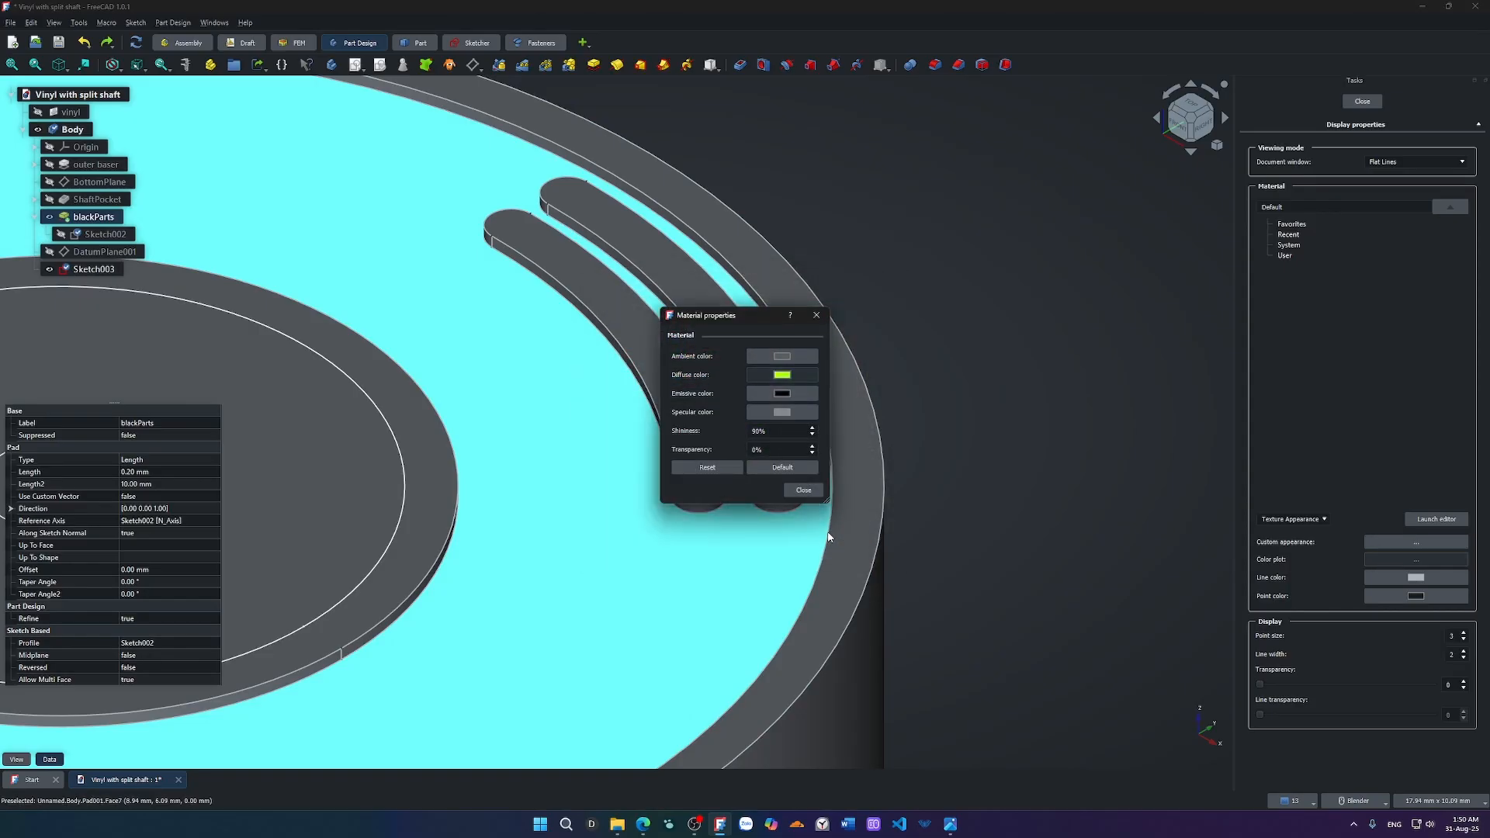
{"action": "left_click", "coordinate": [803, 491]}
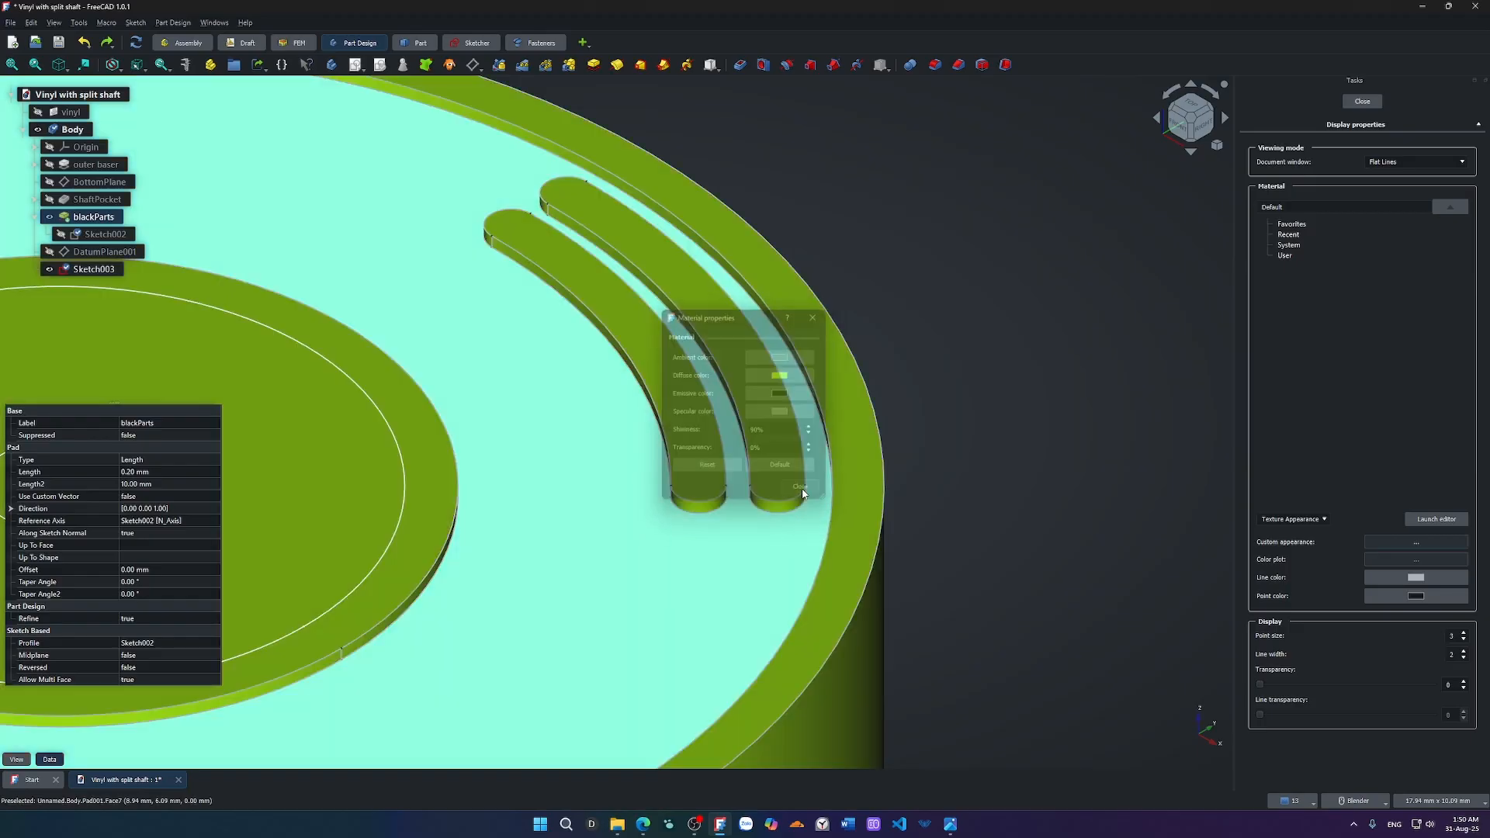
{"action": "left_click", "coordinate": [1097, 446]}
{"action": "scroll", "coordinate": [1097, 445], "scroll_direction": "down", "scroll_amount": 4}
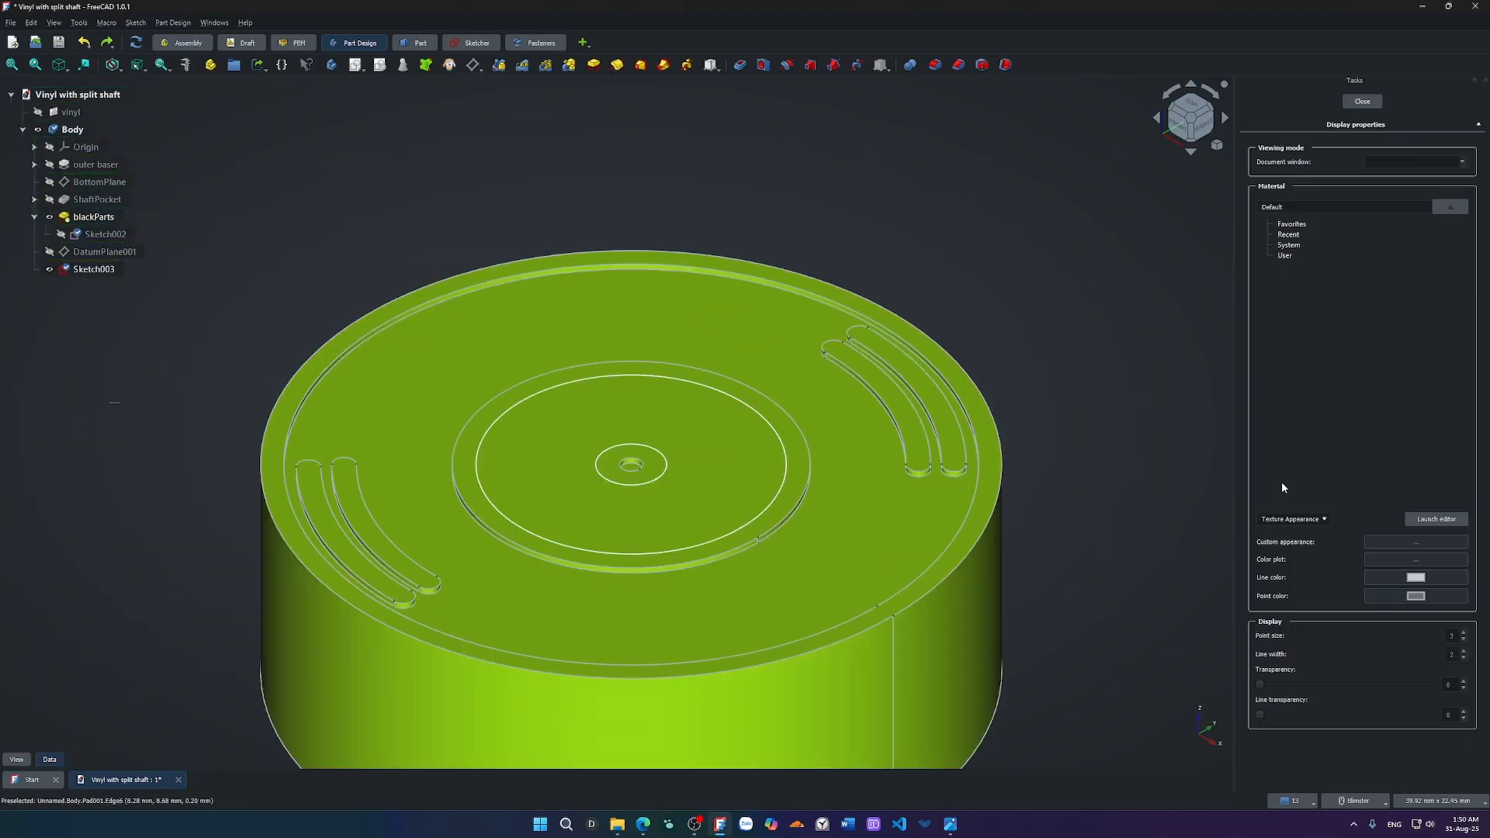
Reselect the recessed face, set its custom appearance's diffuse color to gray #7b7b7b, and clear the selection.
{"action": "left_click", "coordinate": [882, 532]}
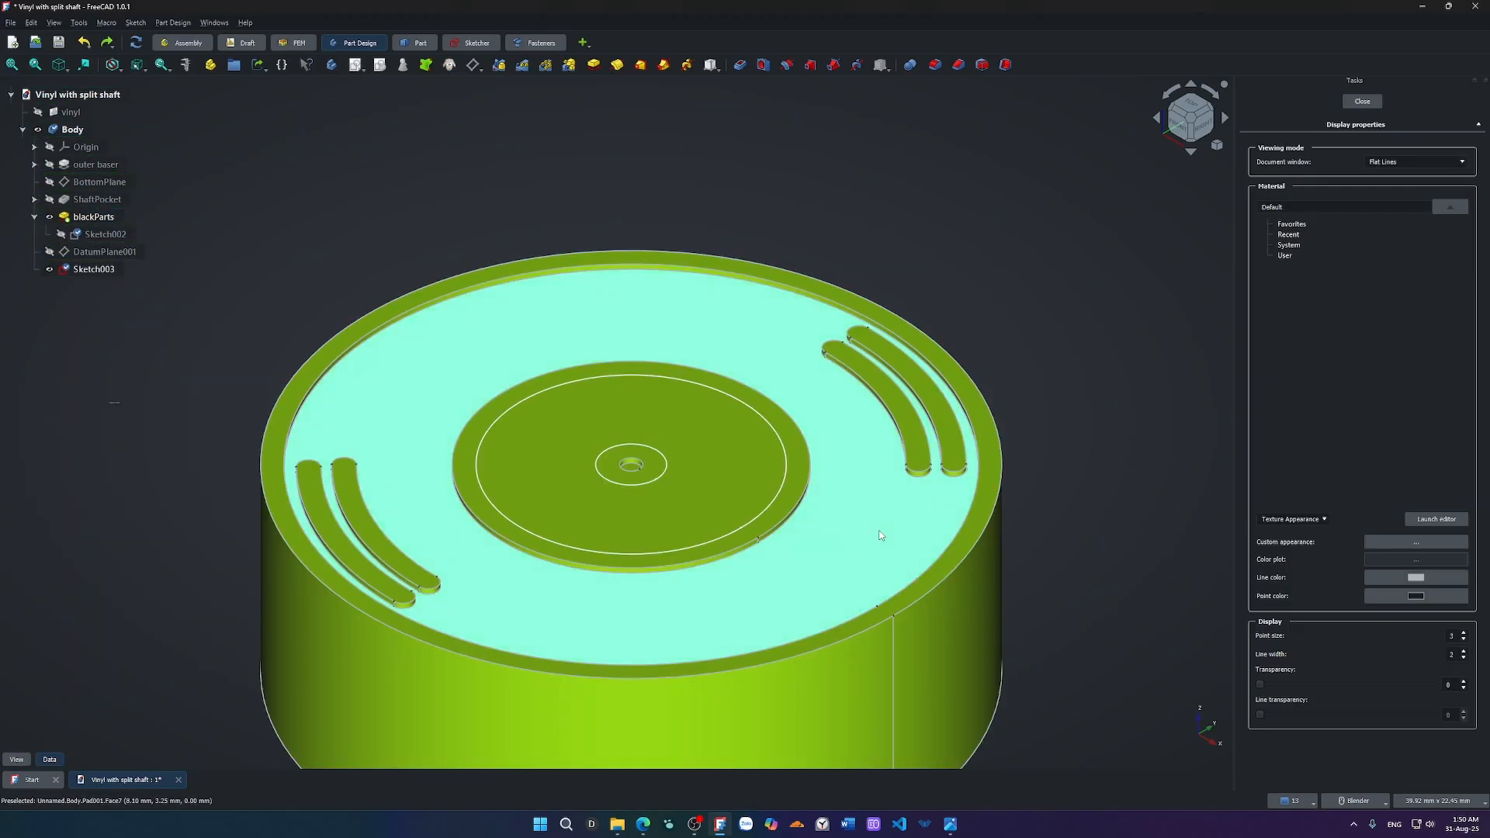
{"action": "left_click", "coordinate": [1389, 542]}
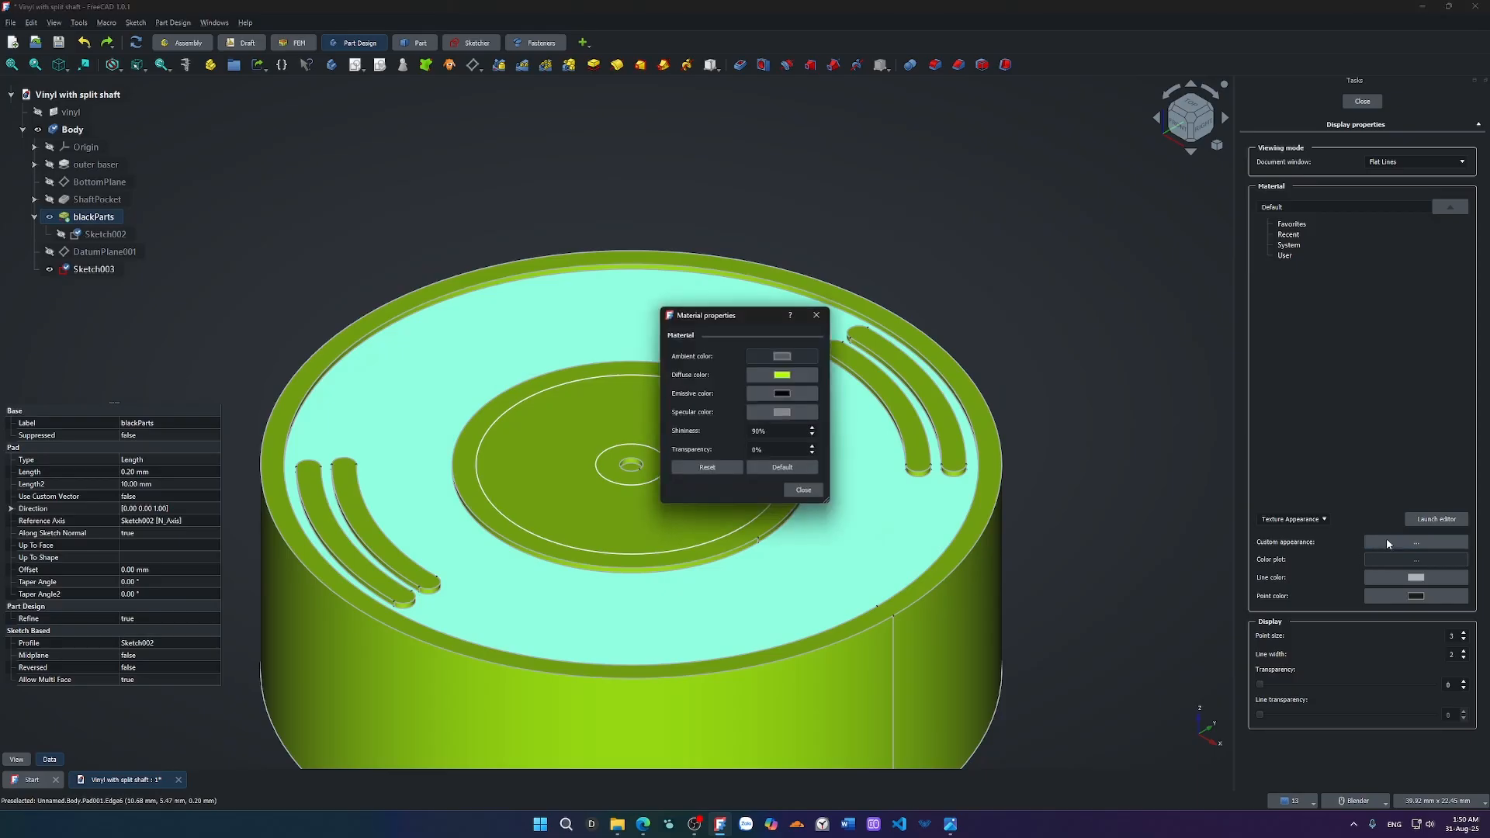
{"action": "left_click", "coordinate": [793, 375]}
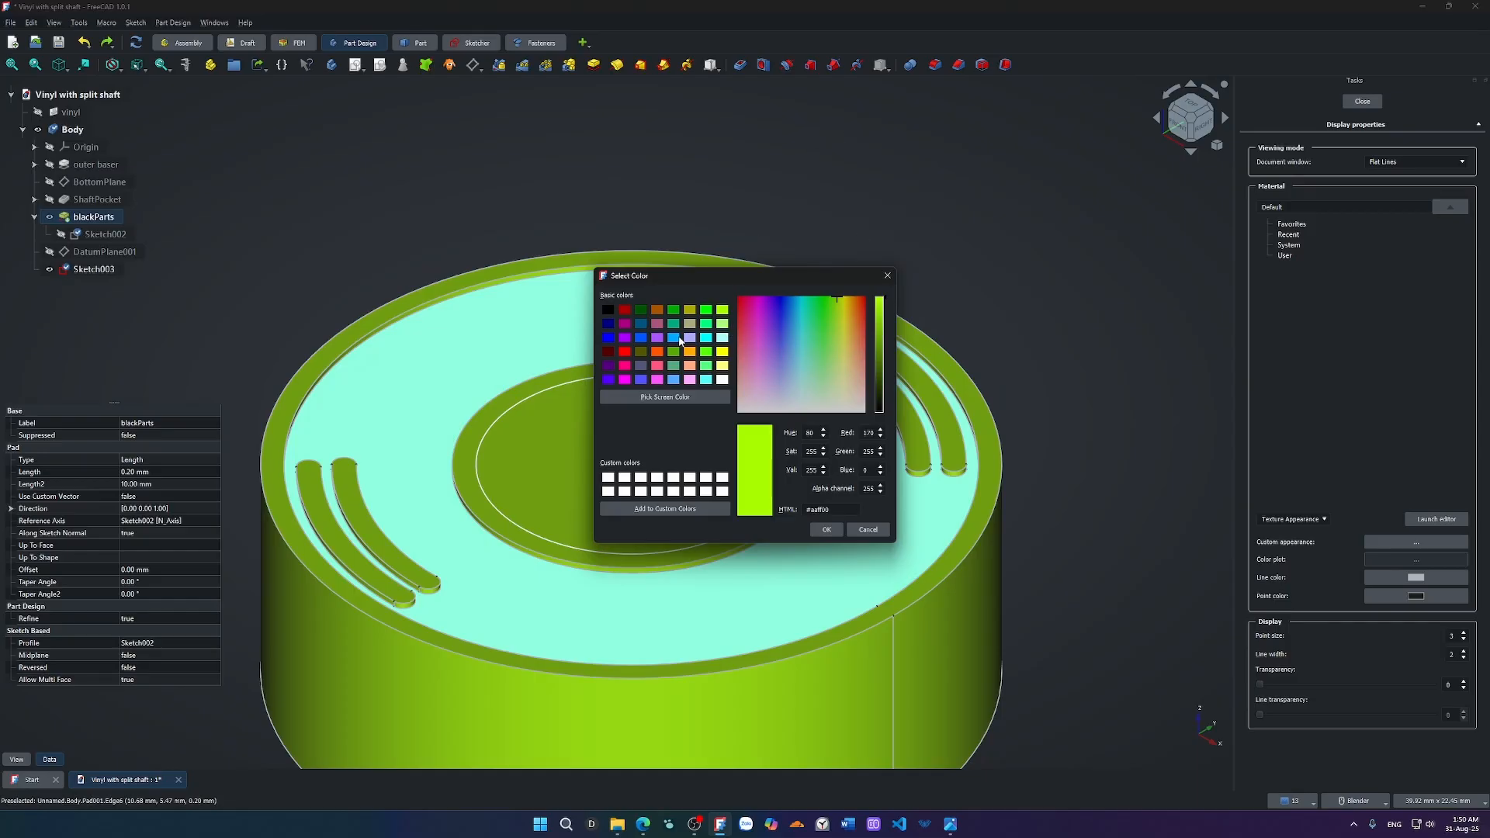
{"action": "left_click", "coordinate": [606, 310]}
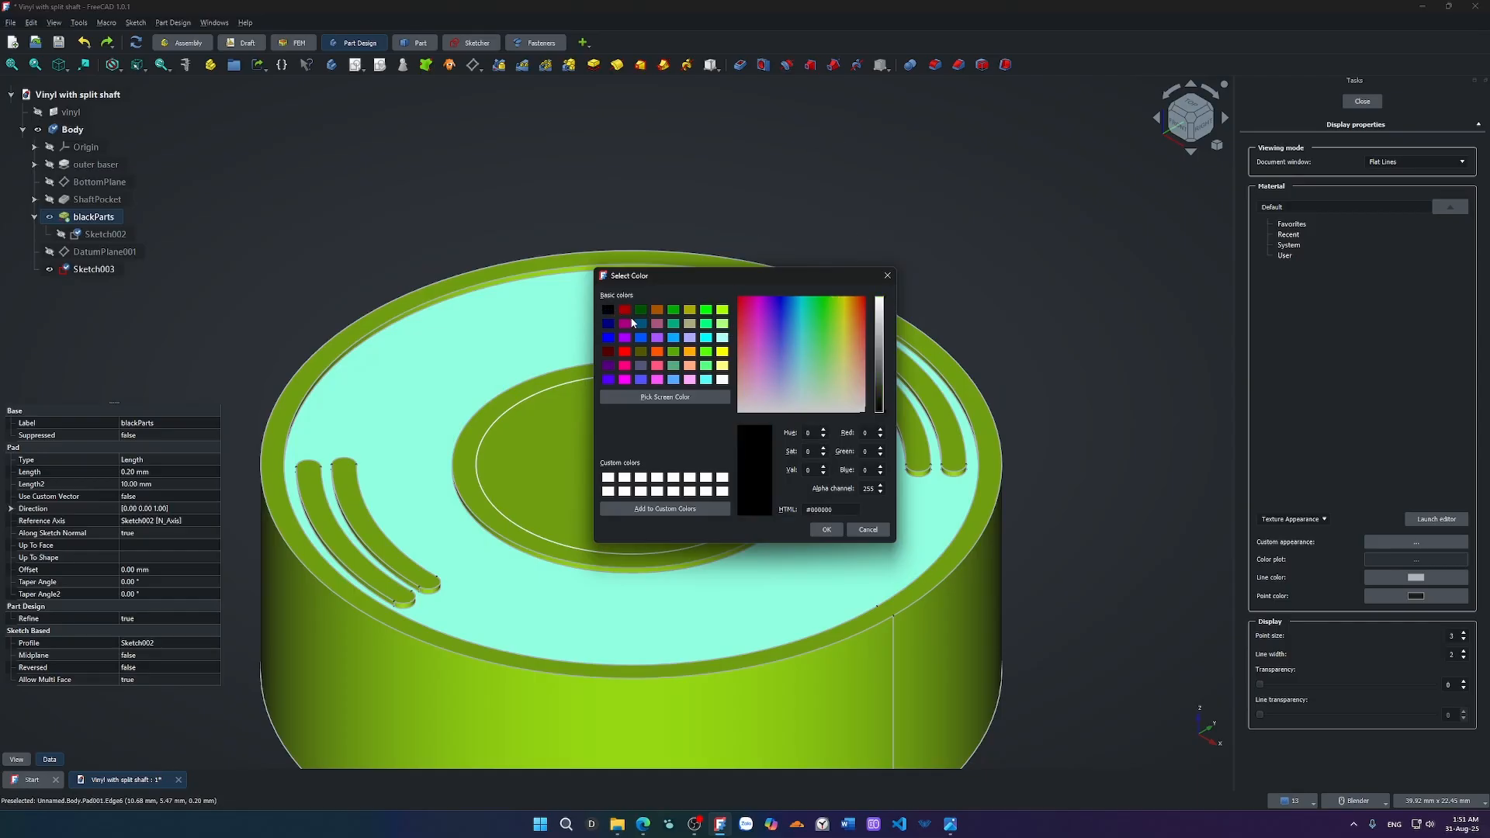
{"action": "left_click_drag", "start_coordinate": [892, 389], "coordinate": [883, 360]}
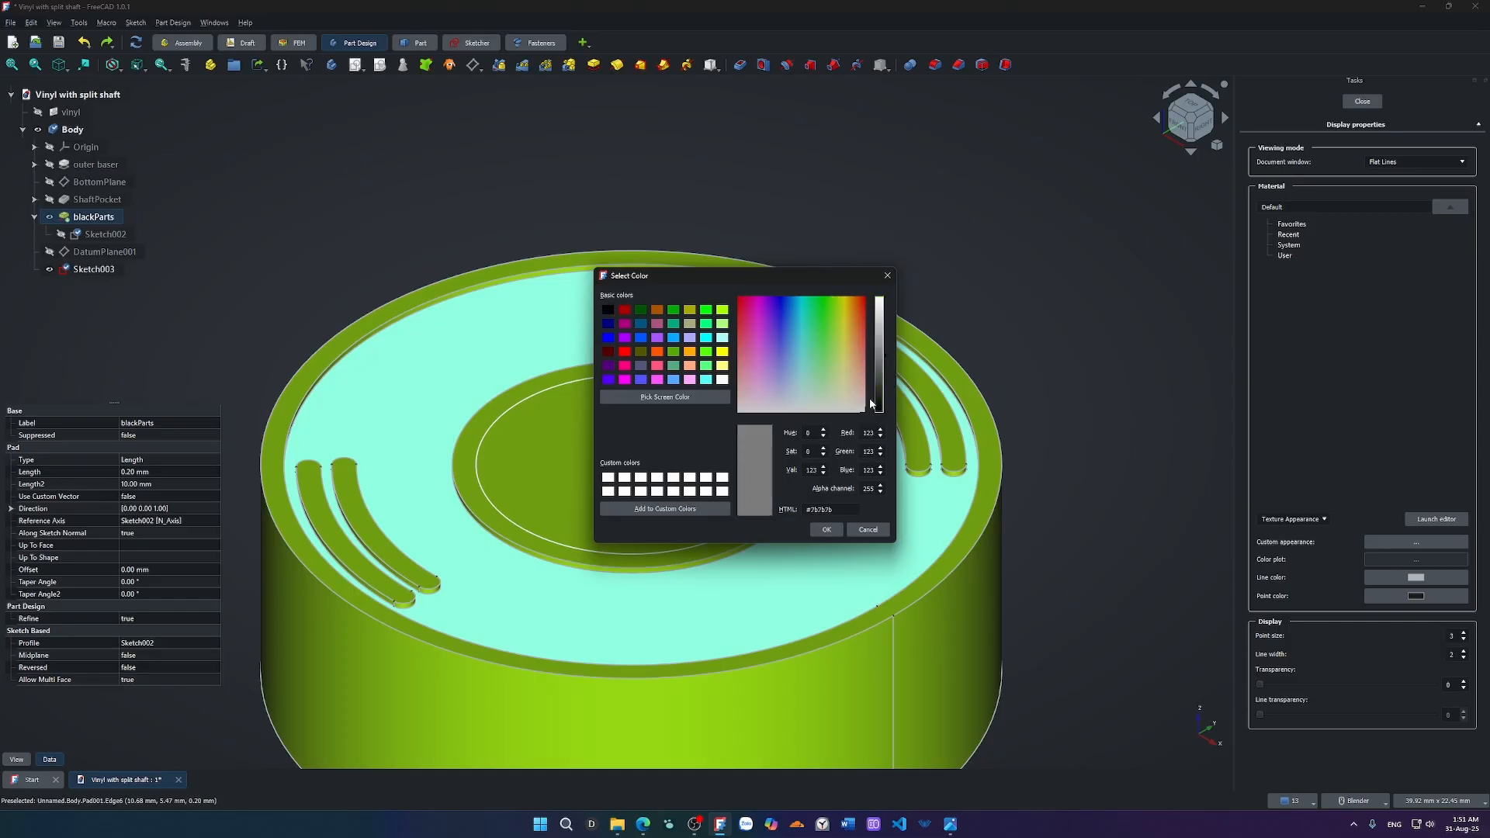
{"action": "left_click", "coordinate": [827, 530]}
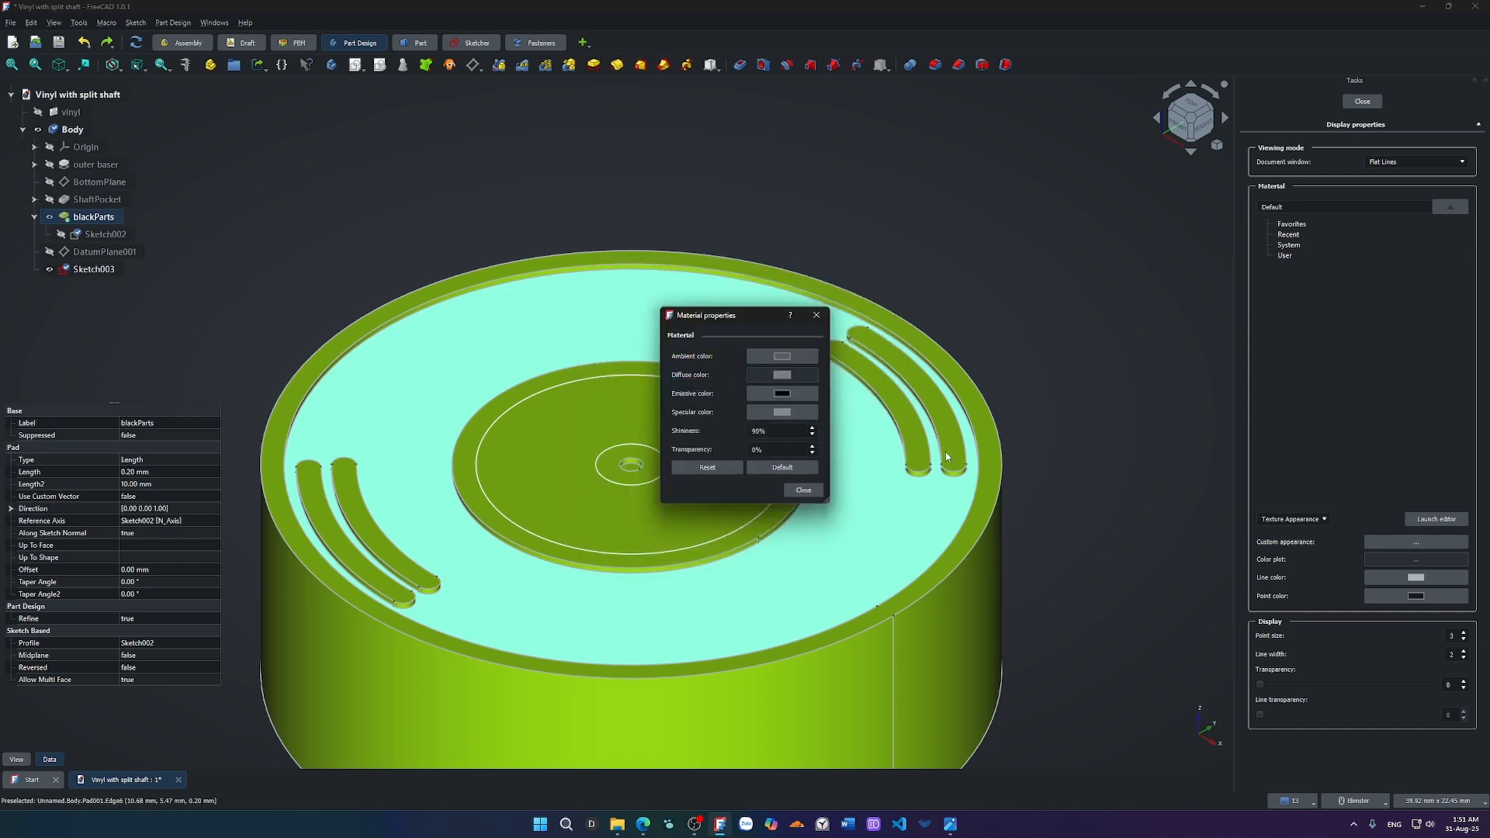
{"action": "left_click", "coordinate": [803, 490]}
{"action": "left_click", "coordinate": [1105, 355]}
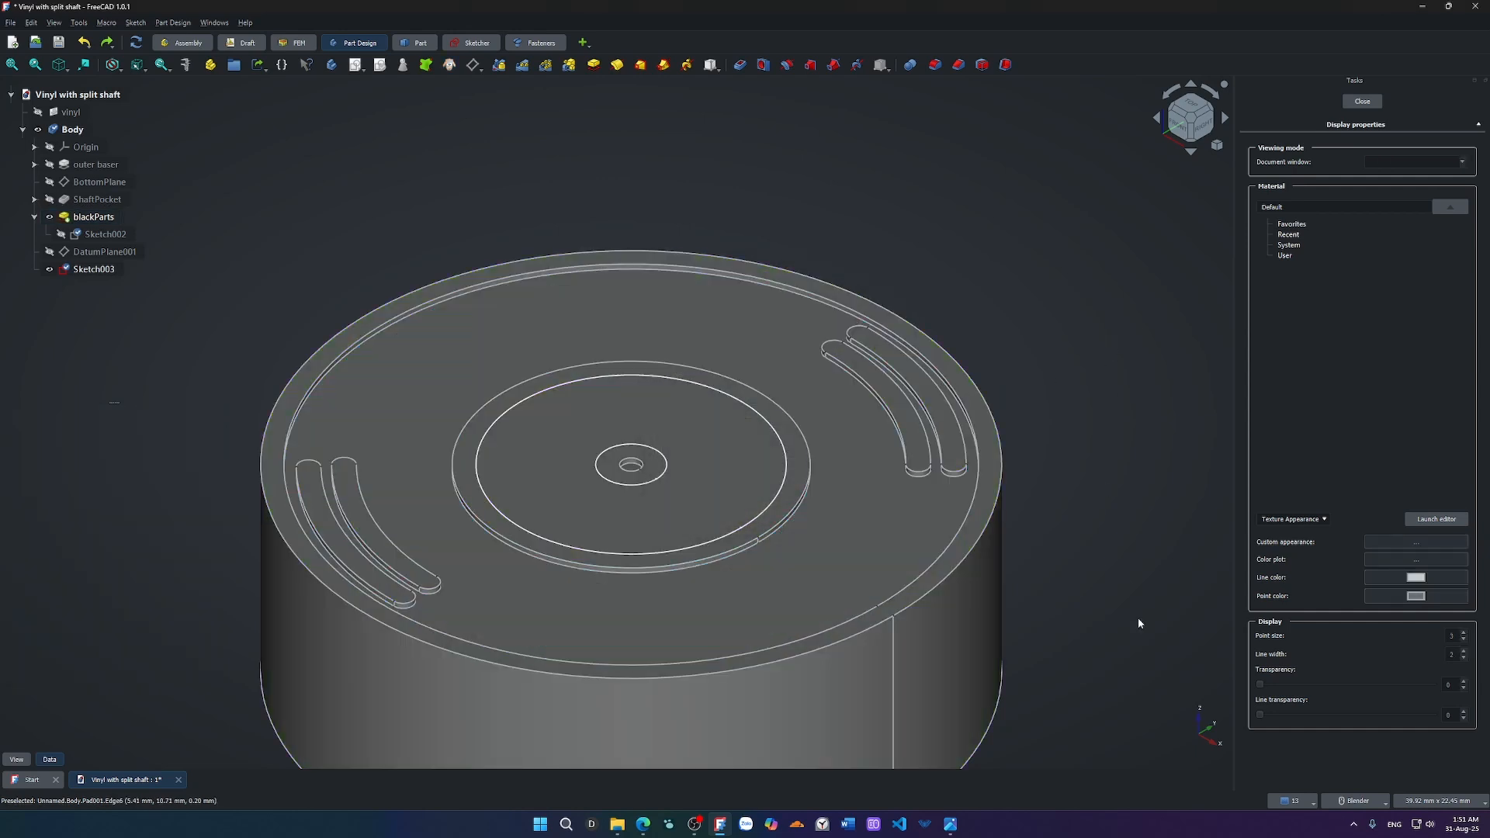
Switch to the YouTube video on FreeCAD face colors, watch up to the Color per face method, and return to FreeCAD.
{"action": "left_click", "coordinate": [868, 521]}
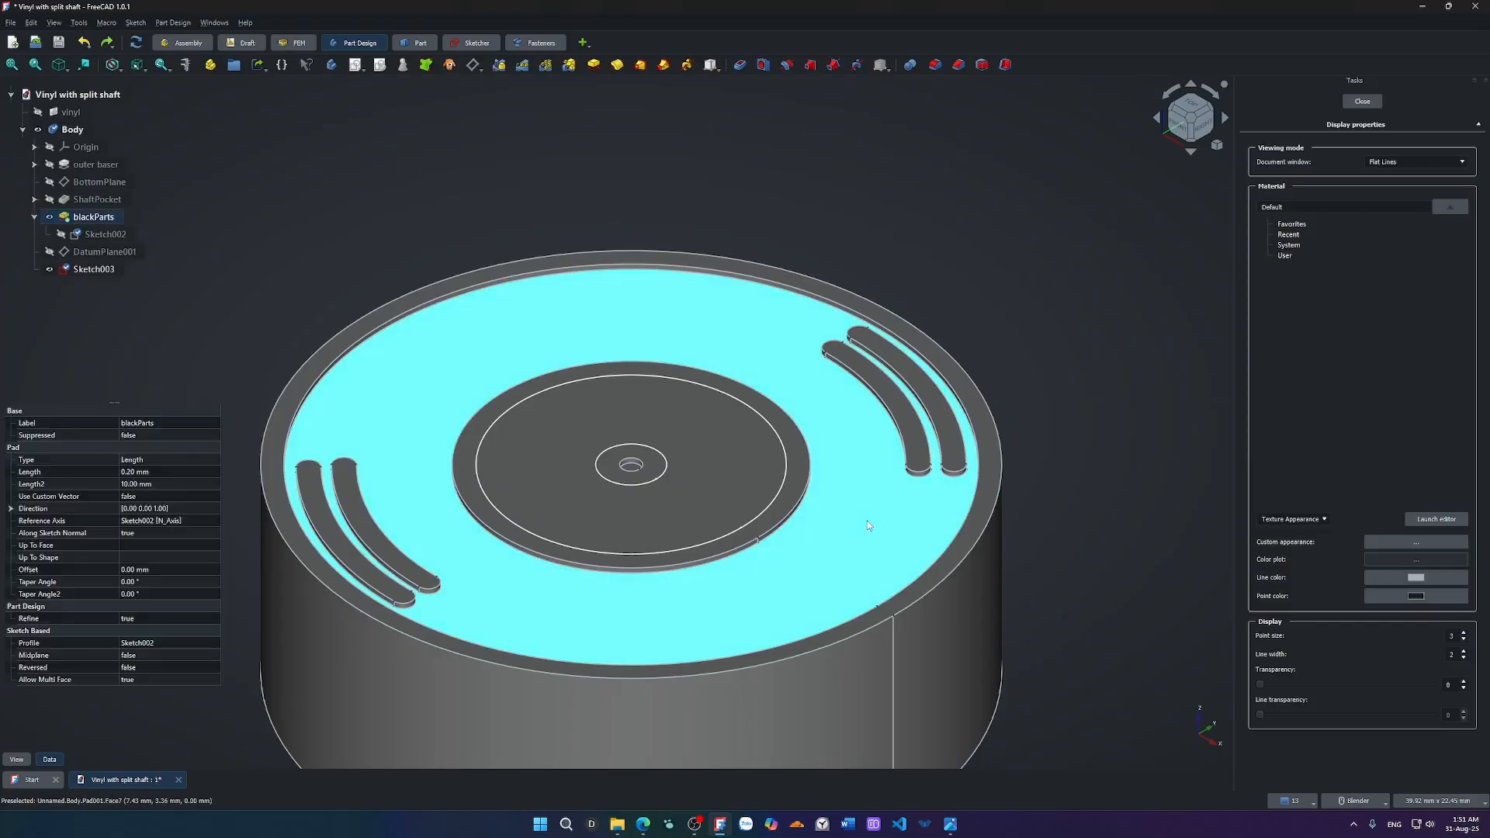
{"action": "left_click", "coordinate": [644, 825]}
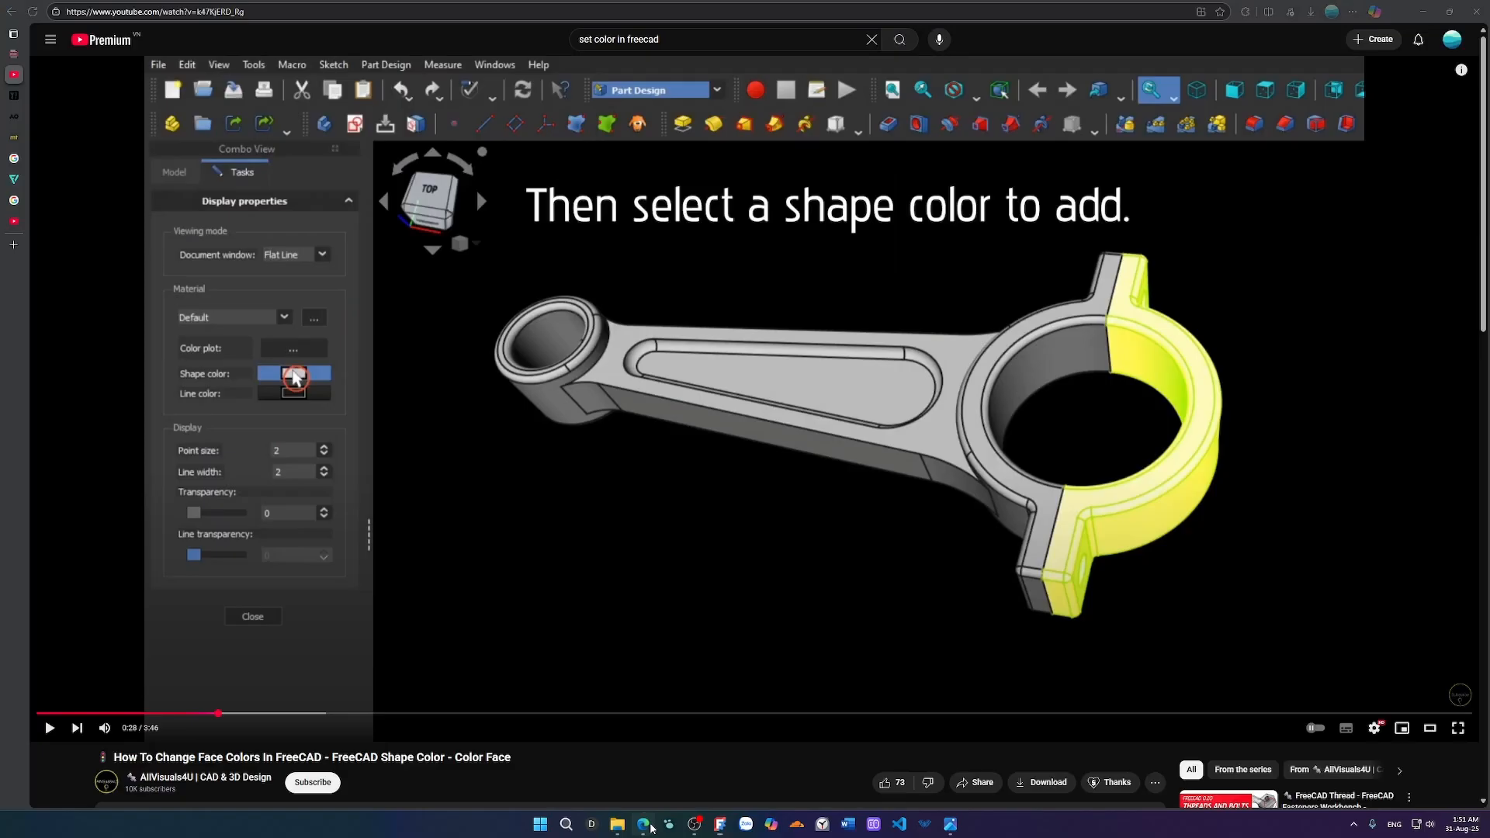
{"action": "left_click", "coordinate": [699, 645]}
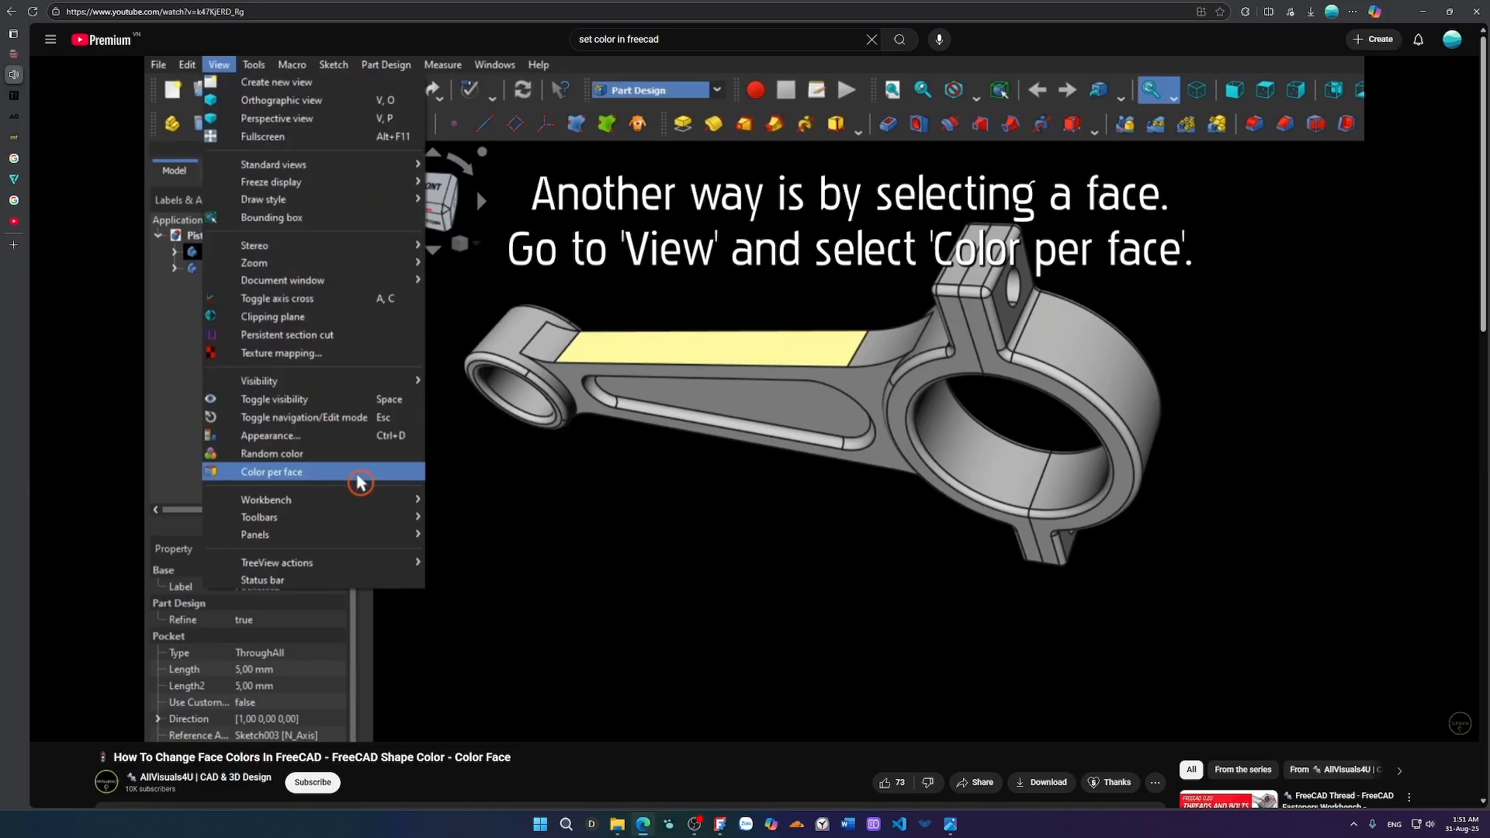
{"action": "left_click", "coordinate": [699, 644]}
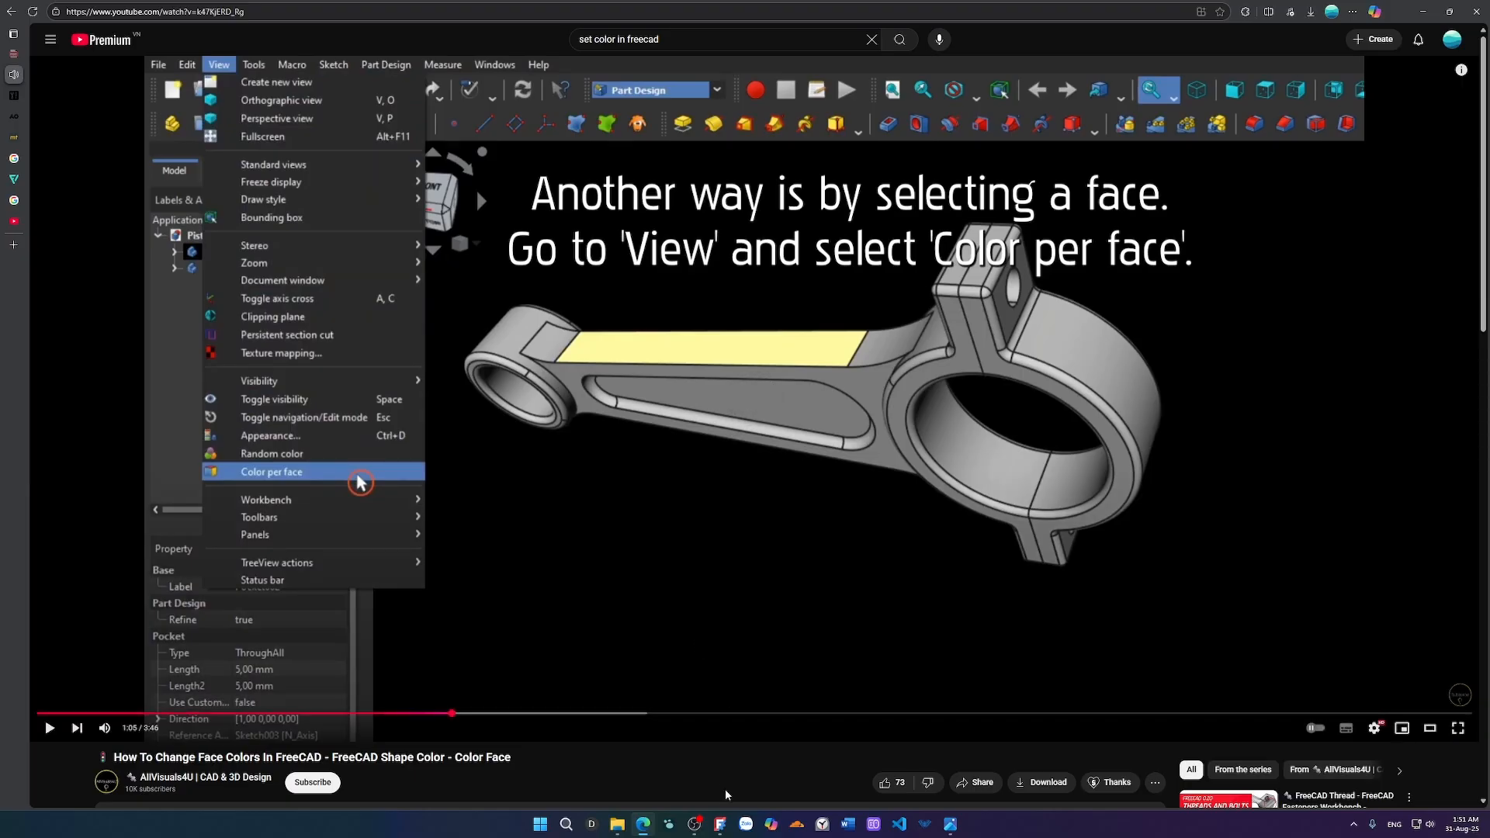
{"action": "left_click", "coordinate": [720, 824]}
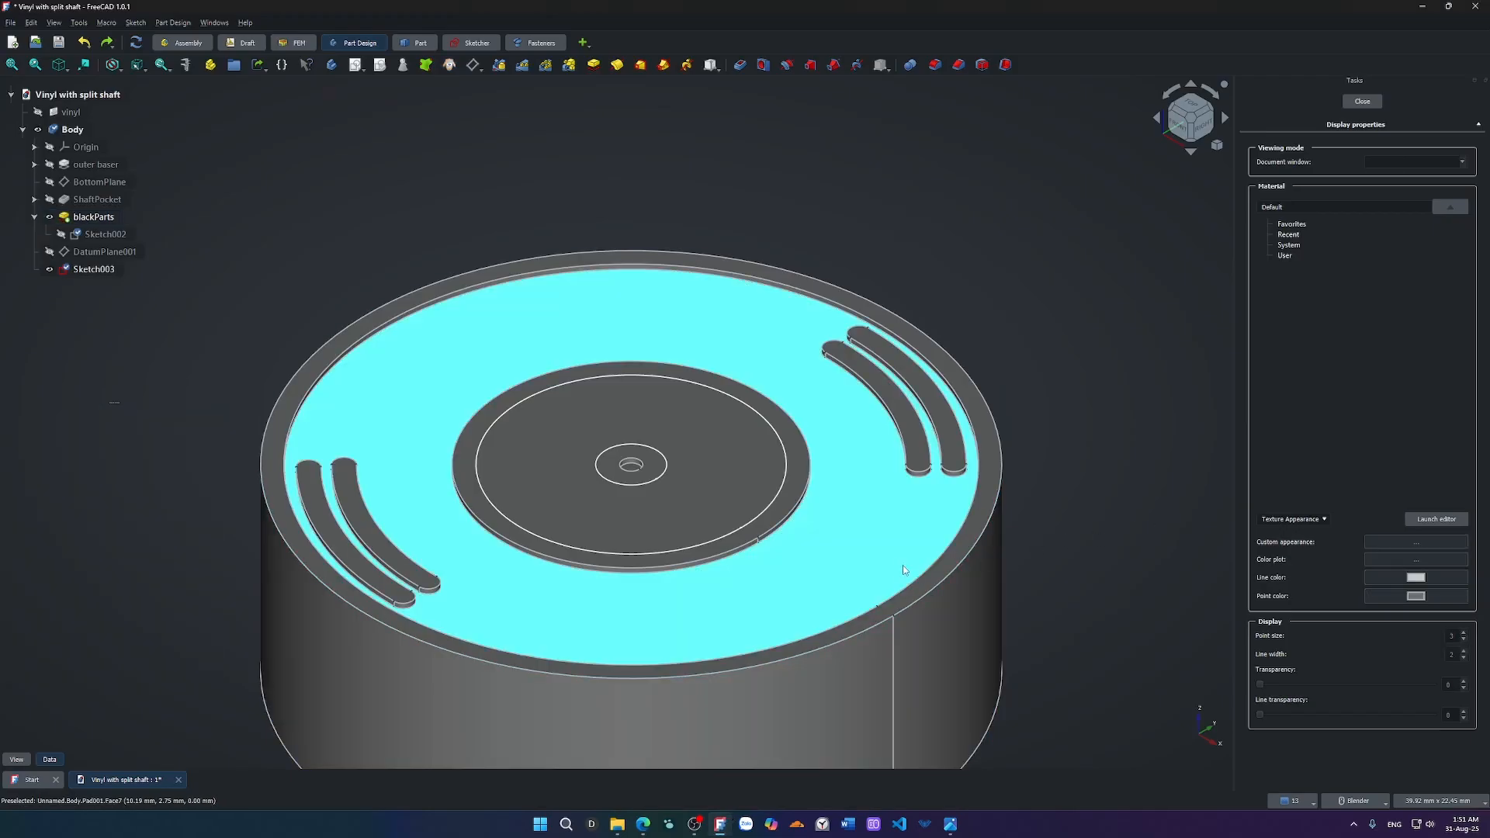
{"action": "left_click", "coordinate": [887, 561]}
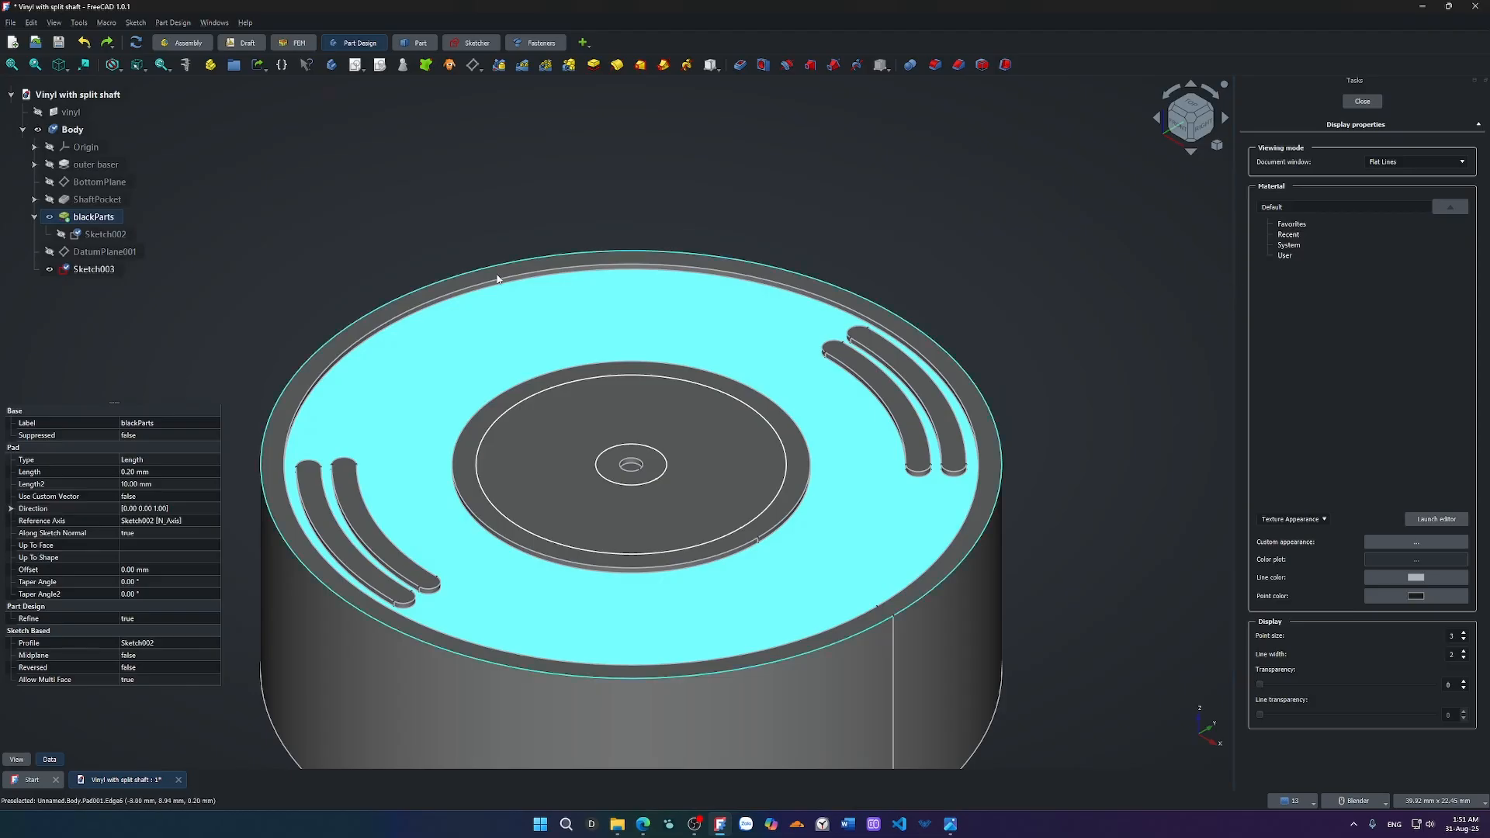
{"action": "left_click", "coordinate": [54, 23]}
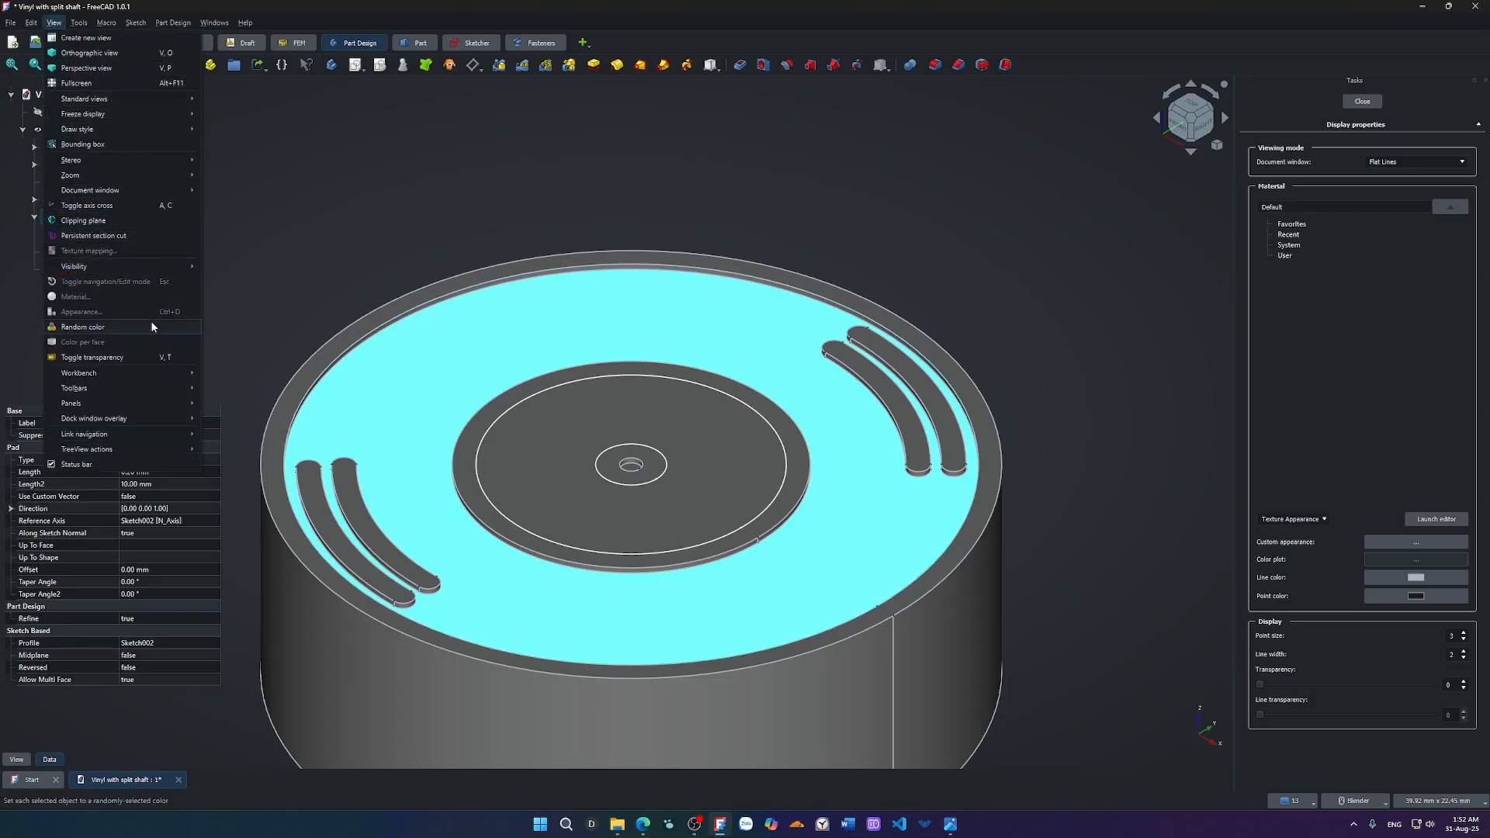
{"action": "left_click", "coordinate": [374, 223]}
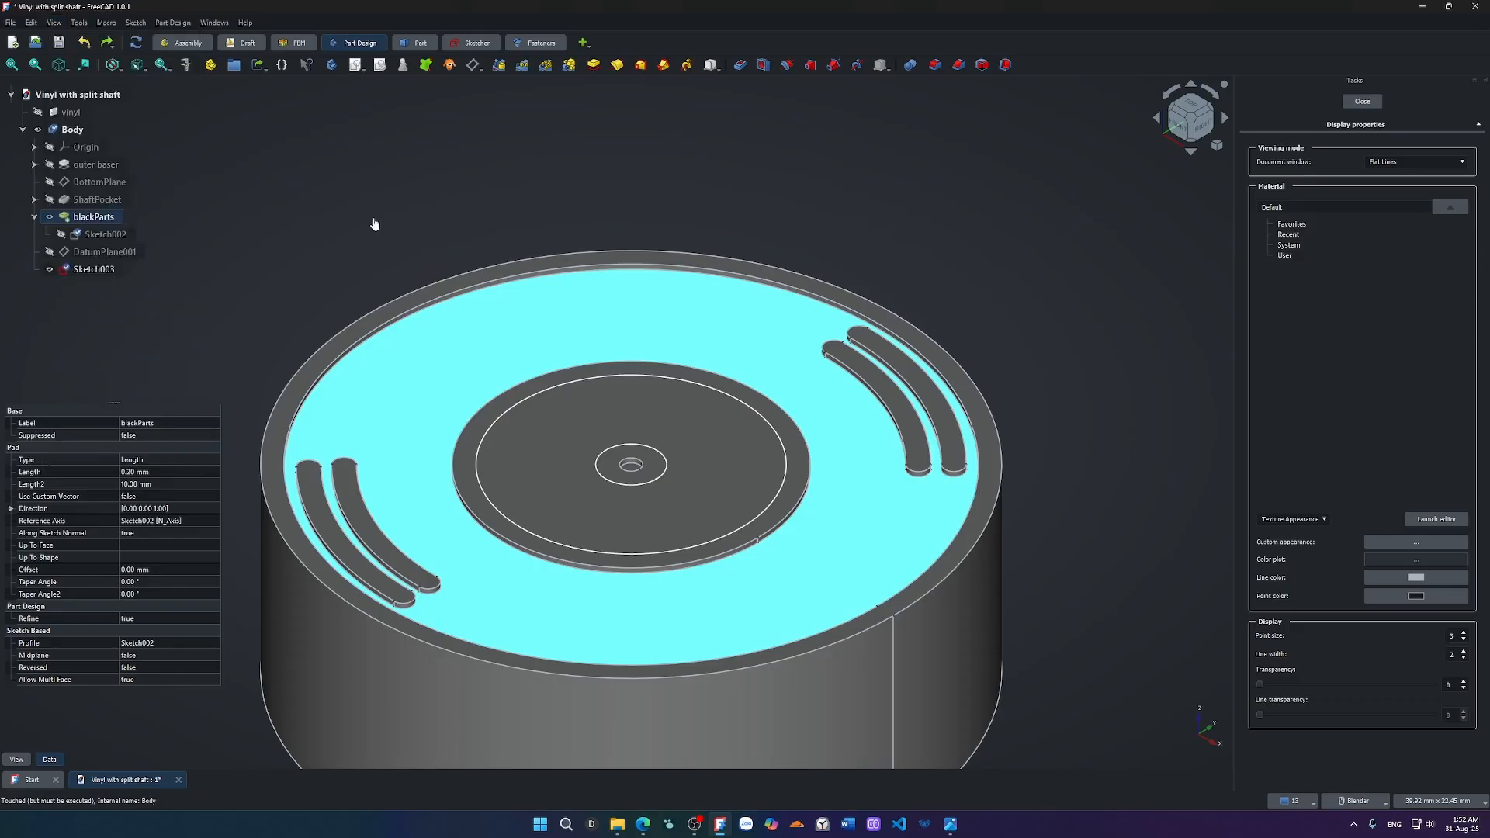
{"action": "left_click", "coordinate": [375, 222]}
Start Color per face for the blackParts feature and check the material properties of its recessed face.
{"action": "left_click", "coordinate": [1354, 98]}
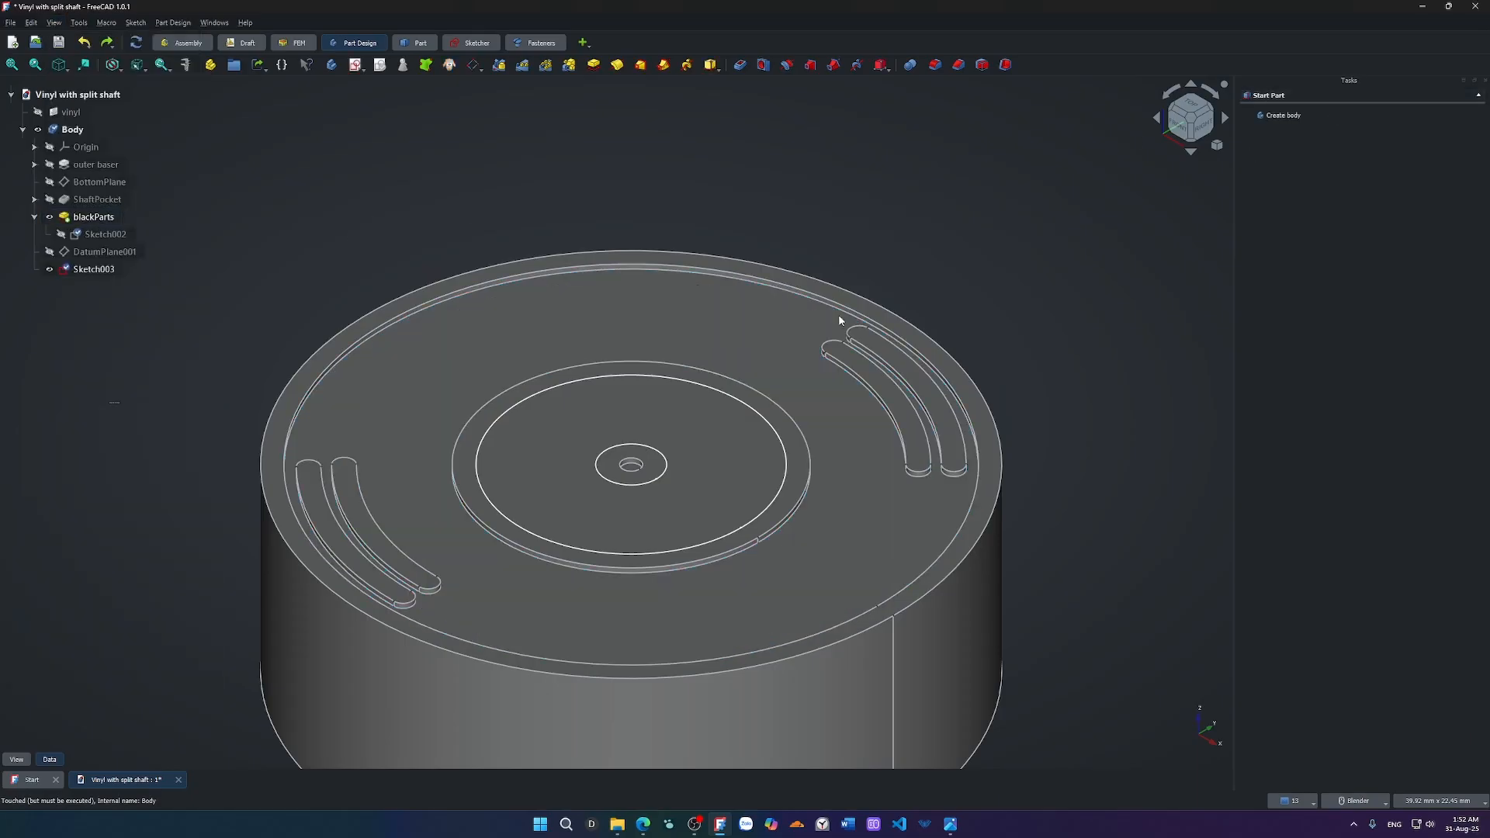
{"action": "left_click", "coordinate": [622, 326]}
{"action": "left_click", "coordinate": [53, 21]}
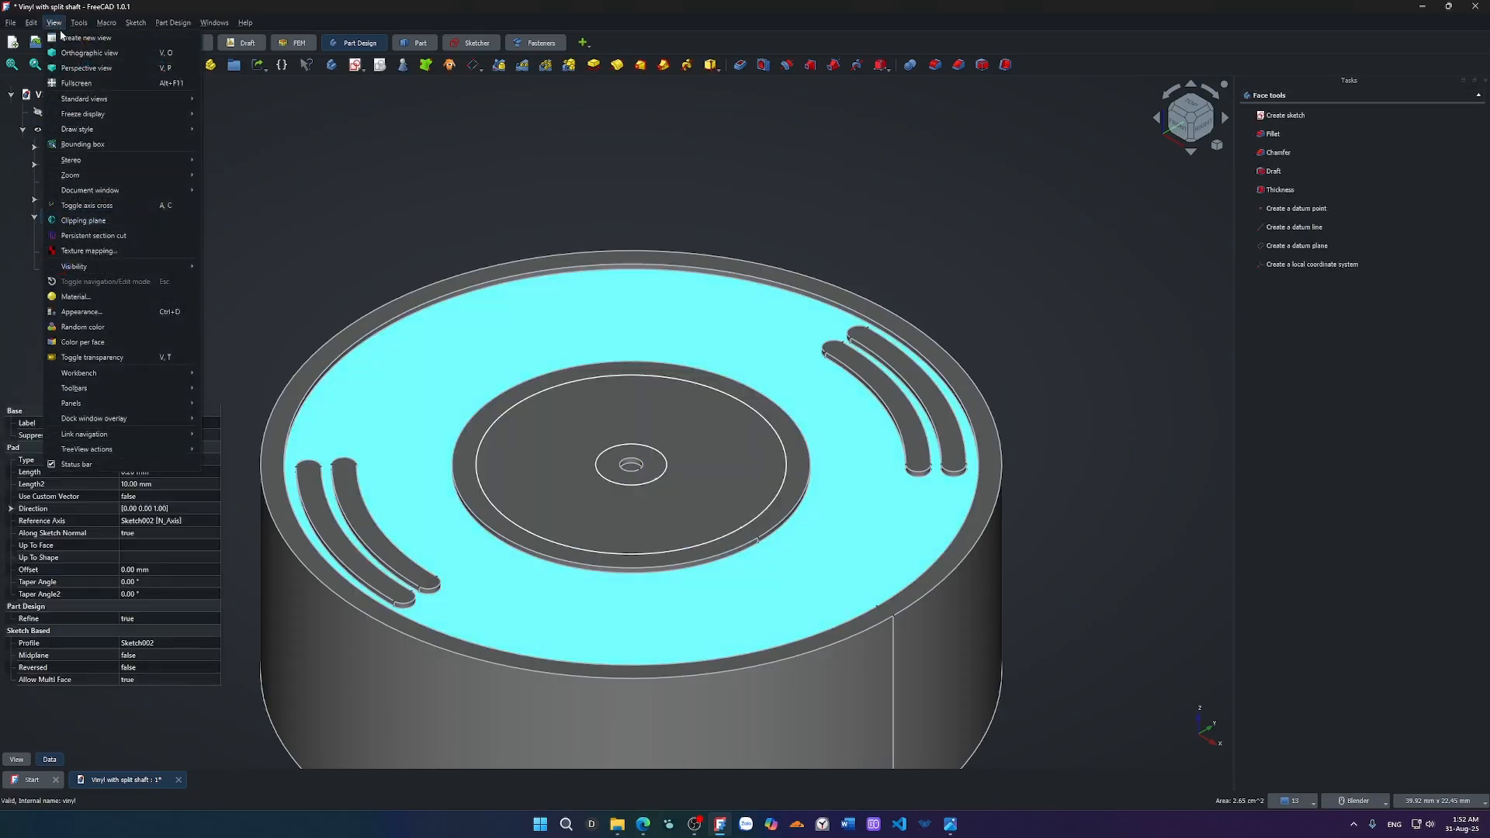
{"action": "left_click", "coordinate": [101, 342]}
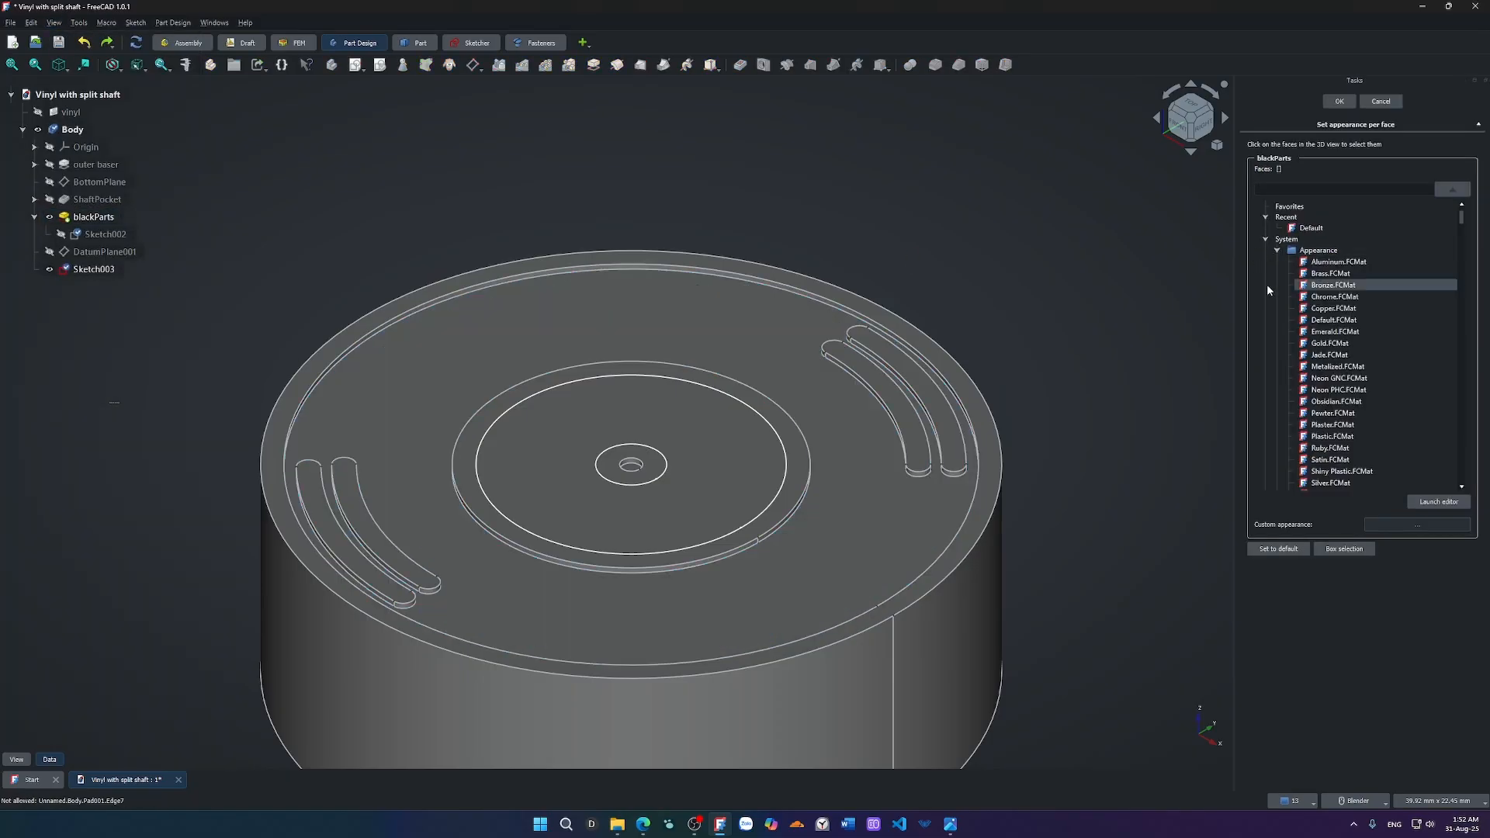
{"action": "left_click", "coordinate": [918, 525]}
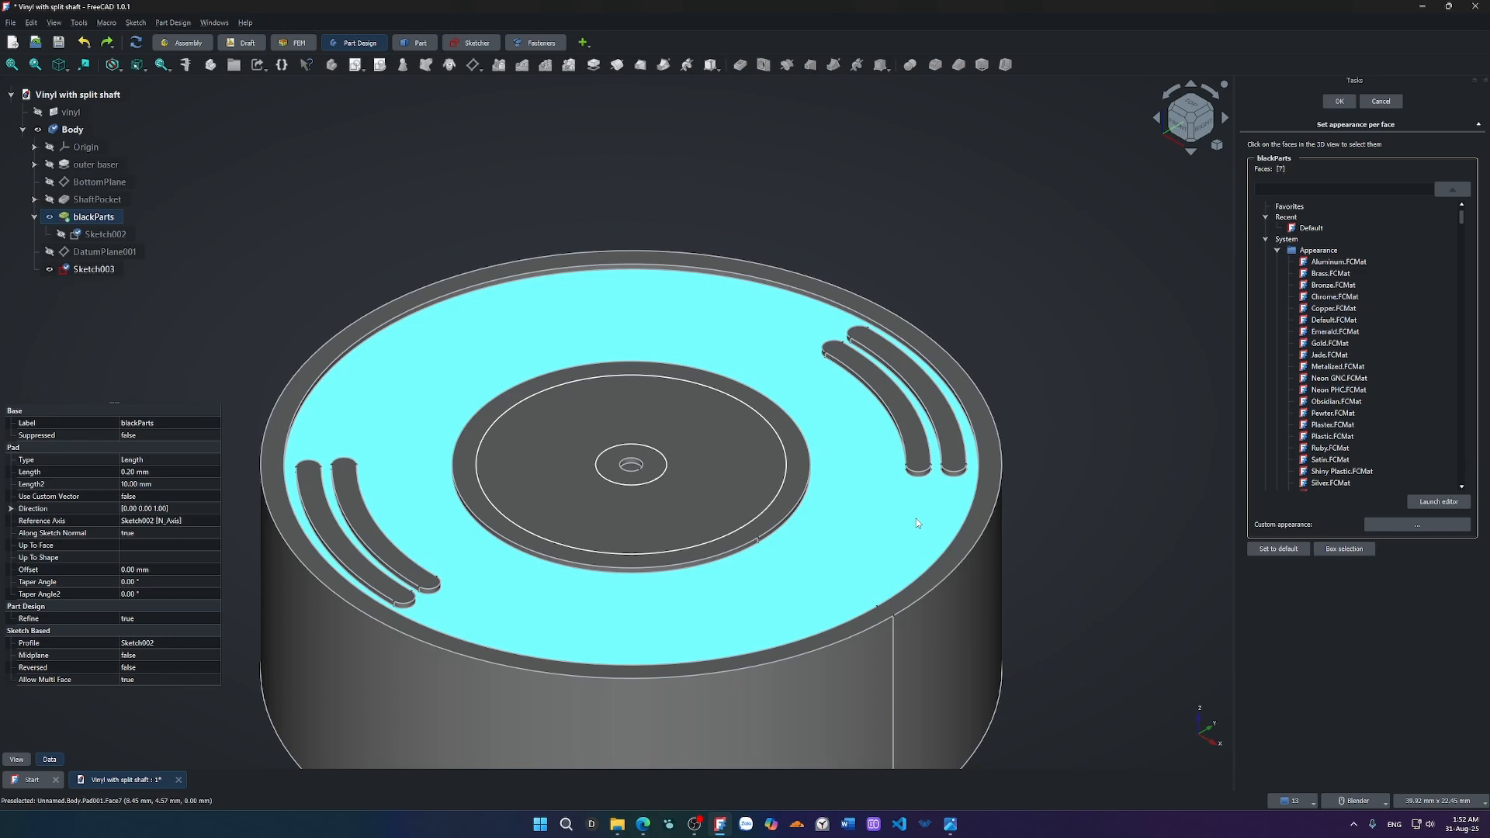
{"action": "left_click", "coordinate": [1374, 528]}
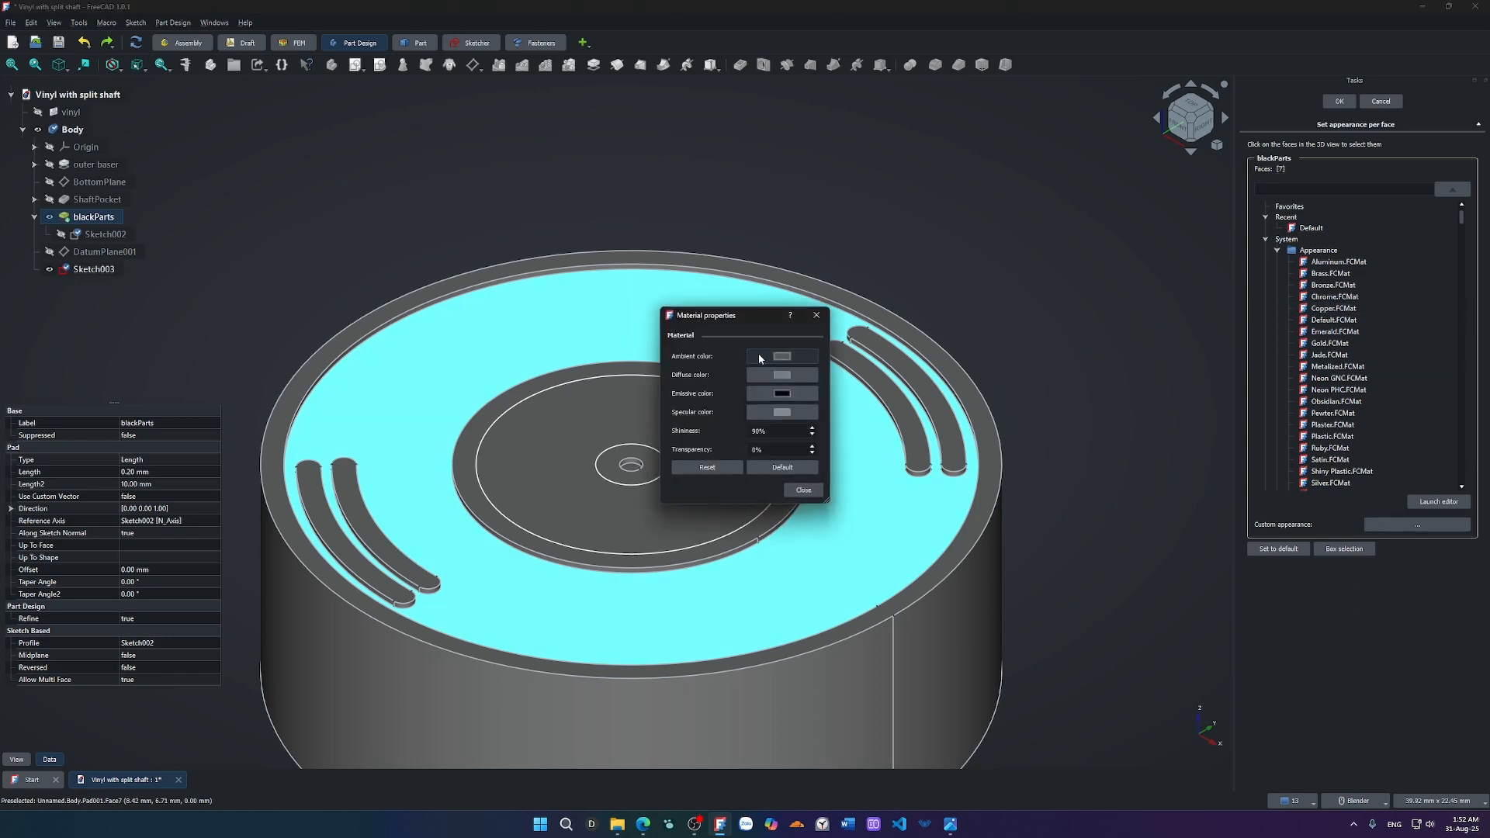
{"action": "left_click", "coordinate": [803, 490]}
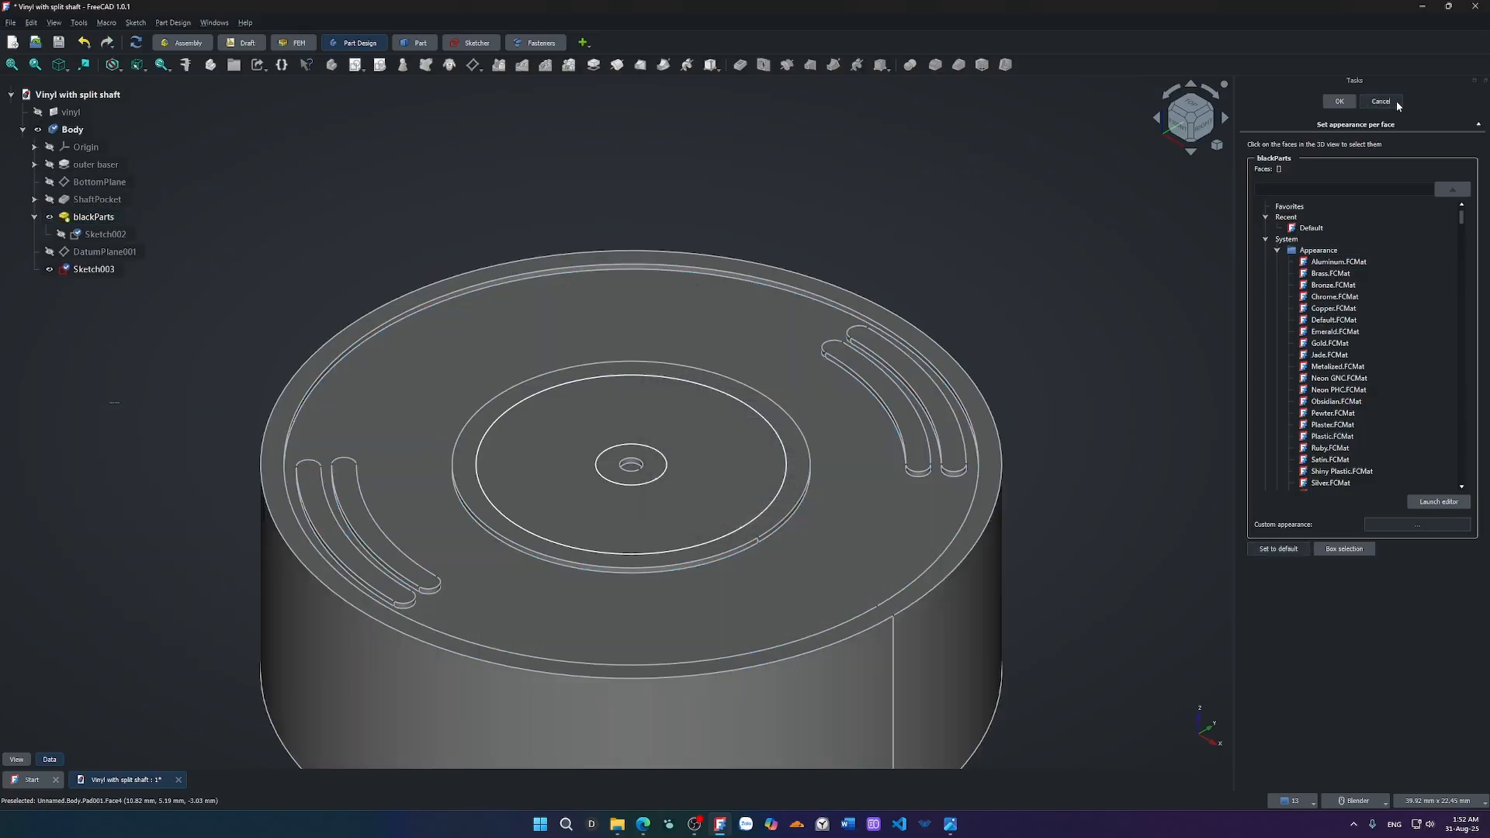
Switch to the YouTube video, watch the part on selecting multiple faces, and return to FreeCAD.
{"action": "left_click", "coordinate": [642, 824]}
{"action": "left_click", "coordinate": [688, 563]}
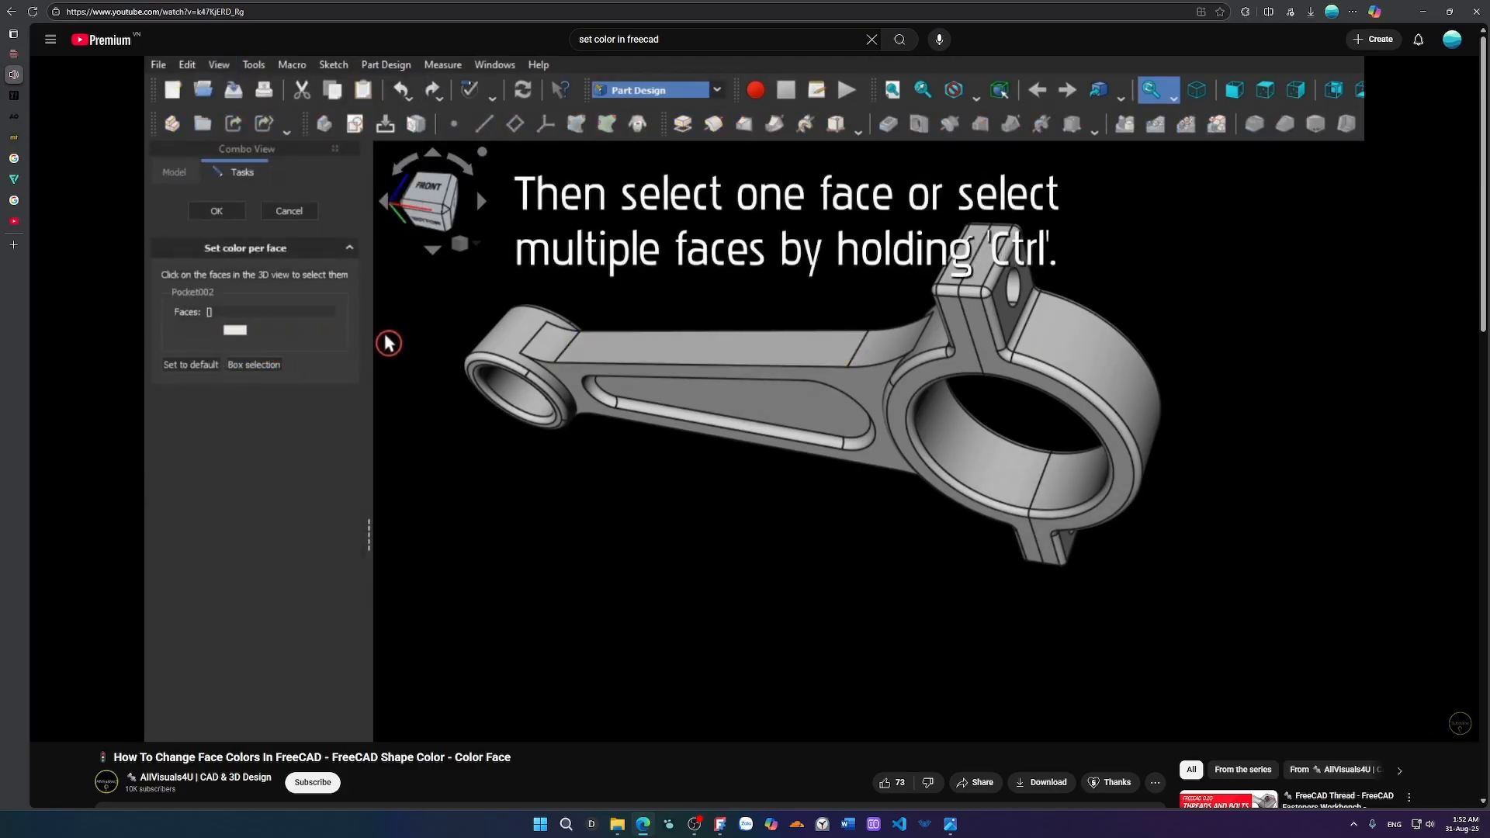
{"action": "left_click", "coordinate": [689, 563]}
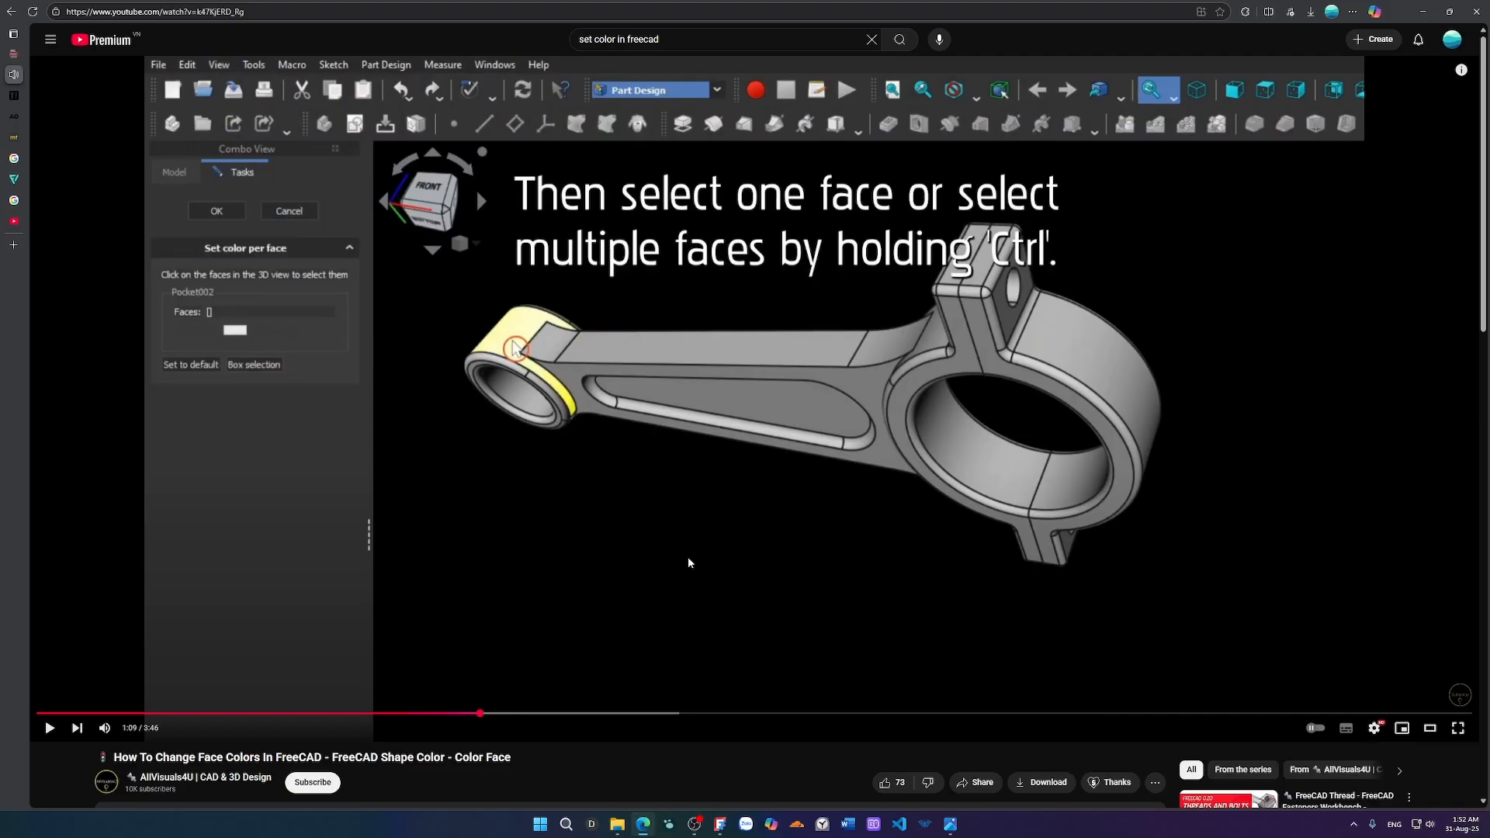
{"action": "left_click", "coordinate": [688, 562]}
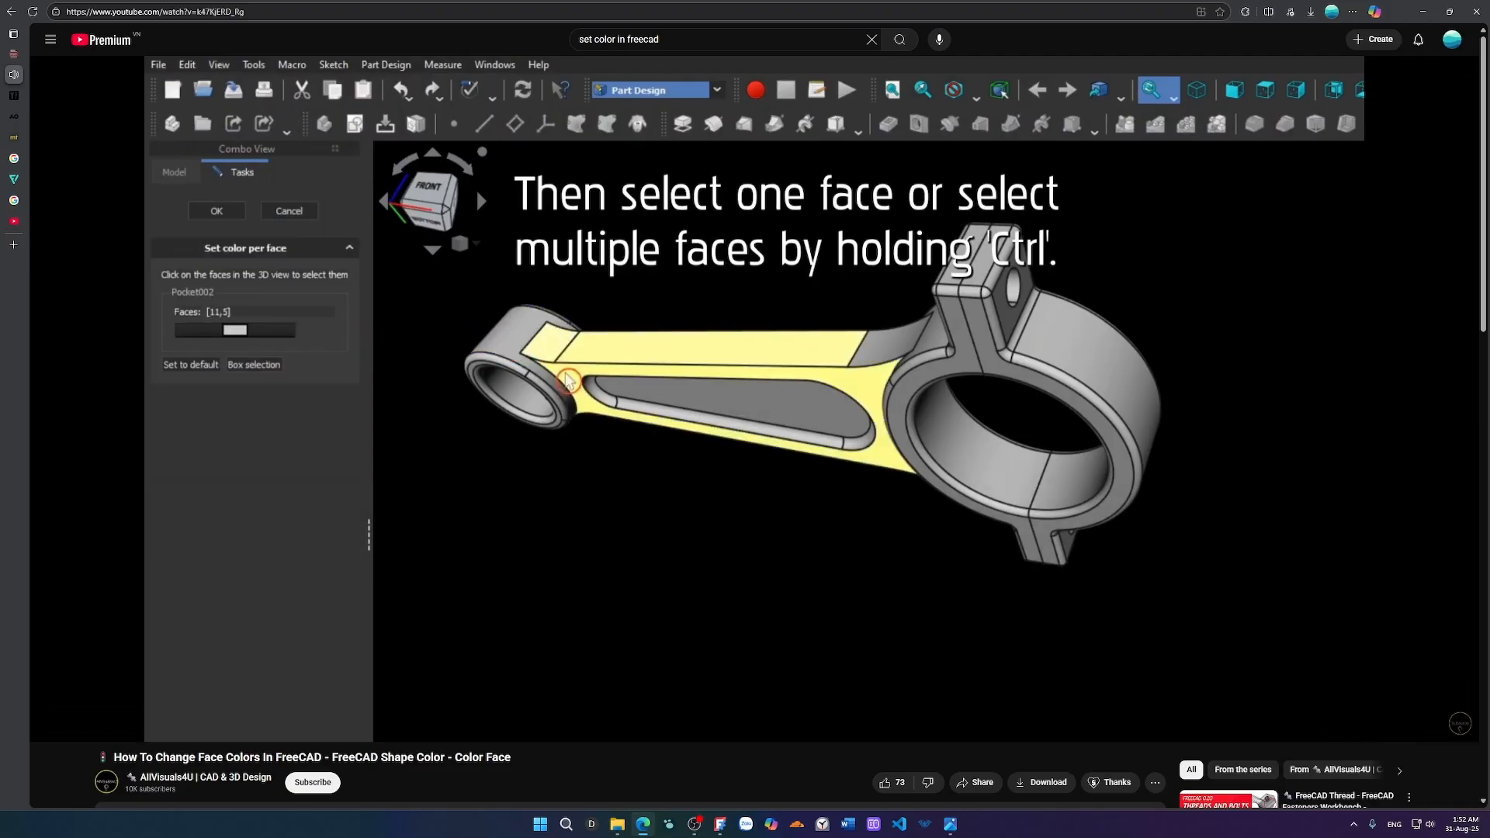
{"action": "left_click", "coordinate": [689, 563]}
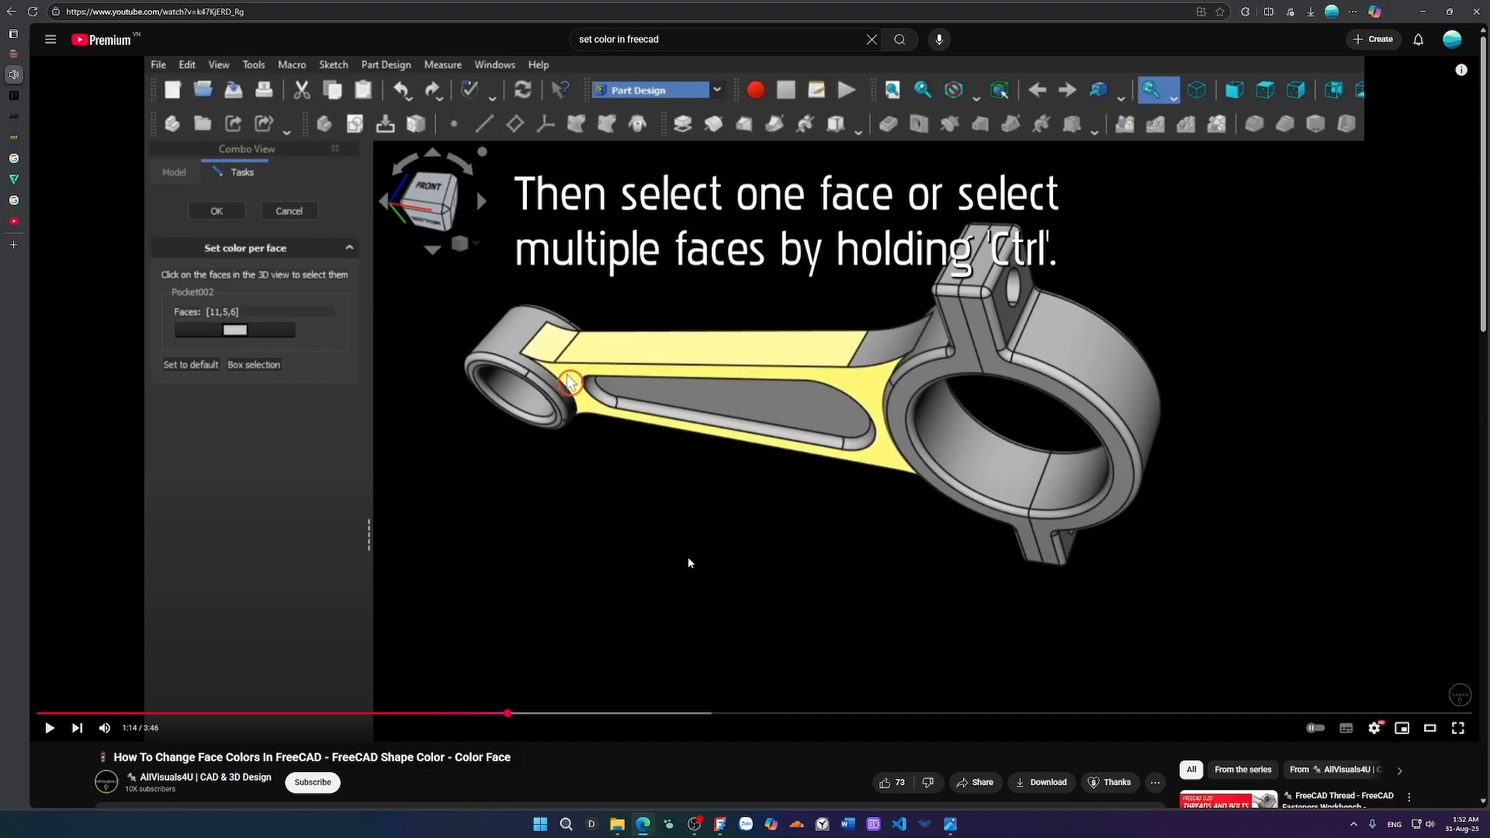
{"action": "left_click", "coordinate": [720, 824]}
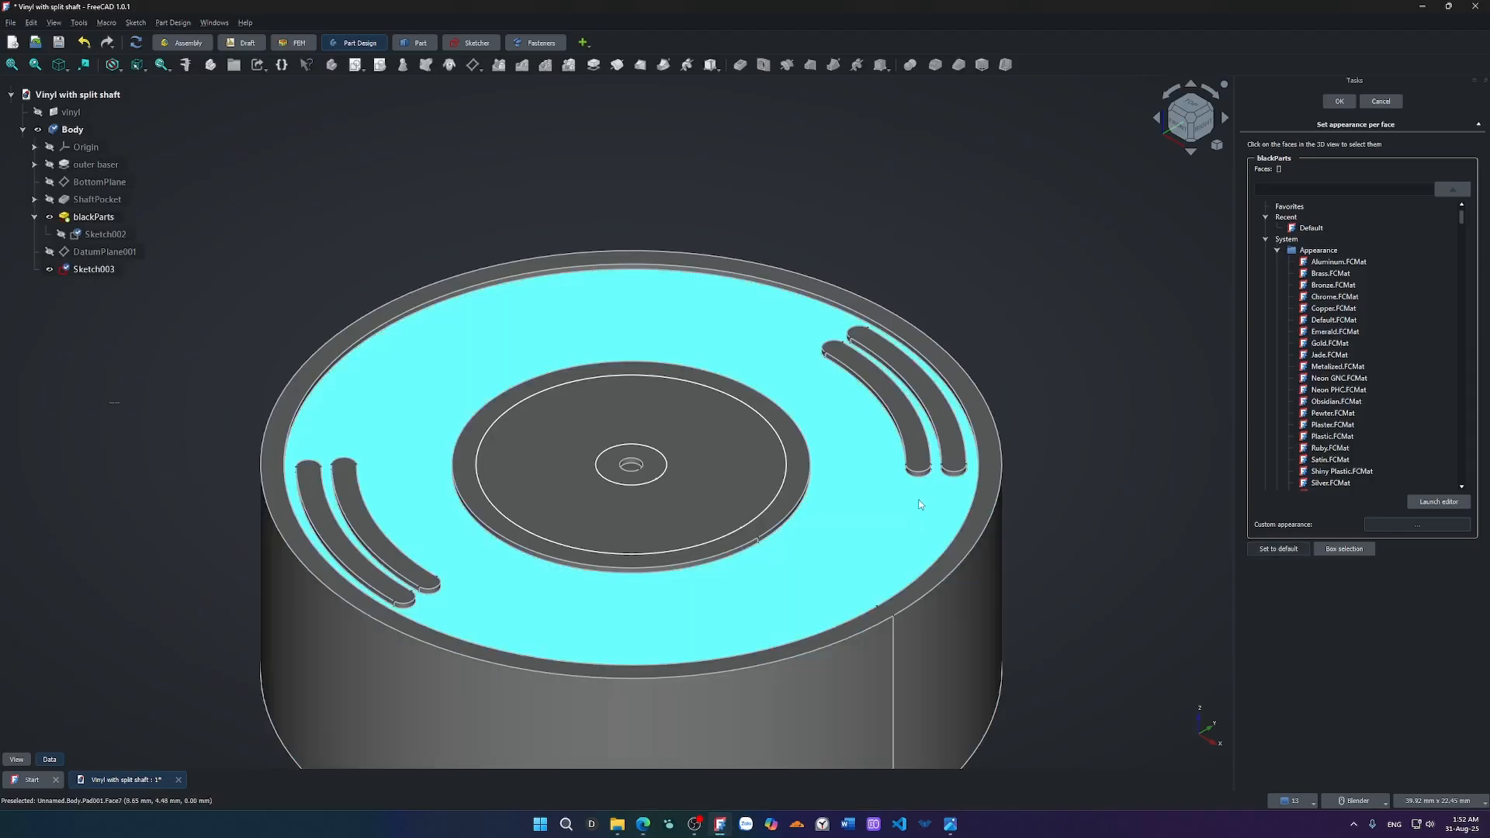
Select the outer rim and the four raised arc faces together for the per-face appearance.
{"action": "left_click", "coordinate": [943, 440]}
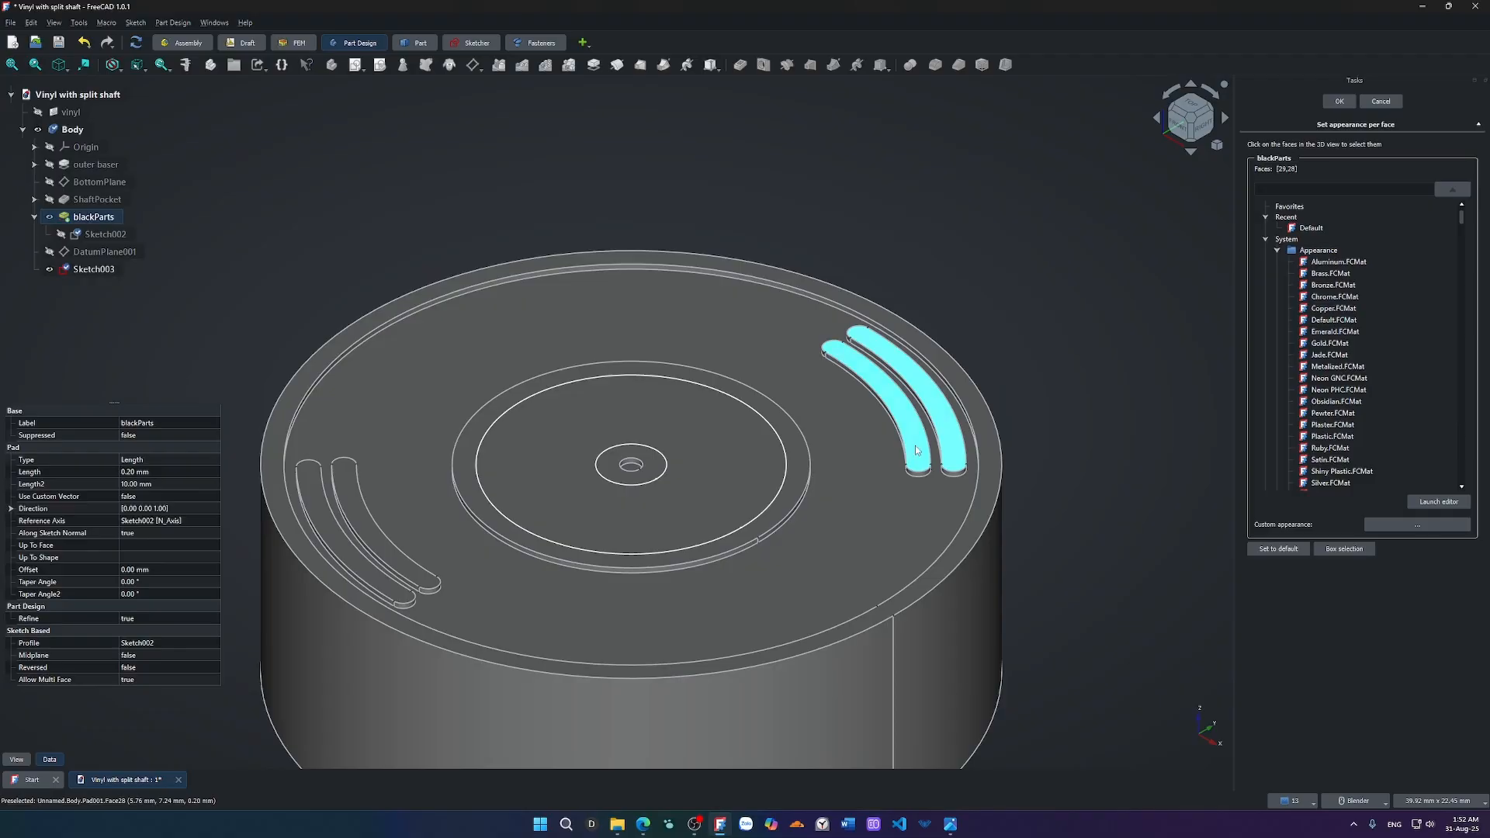
{"action": "left_click", "coordinate": [976, 438]}
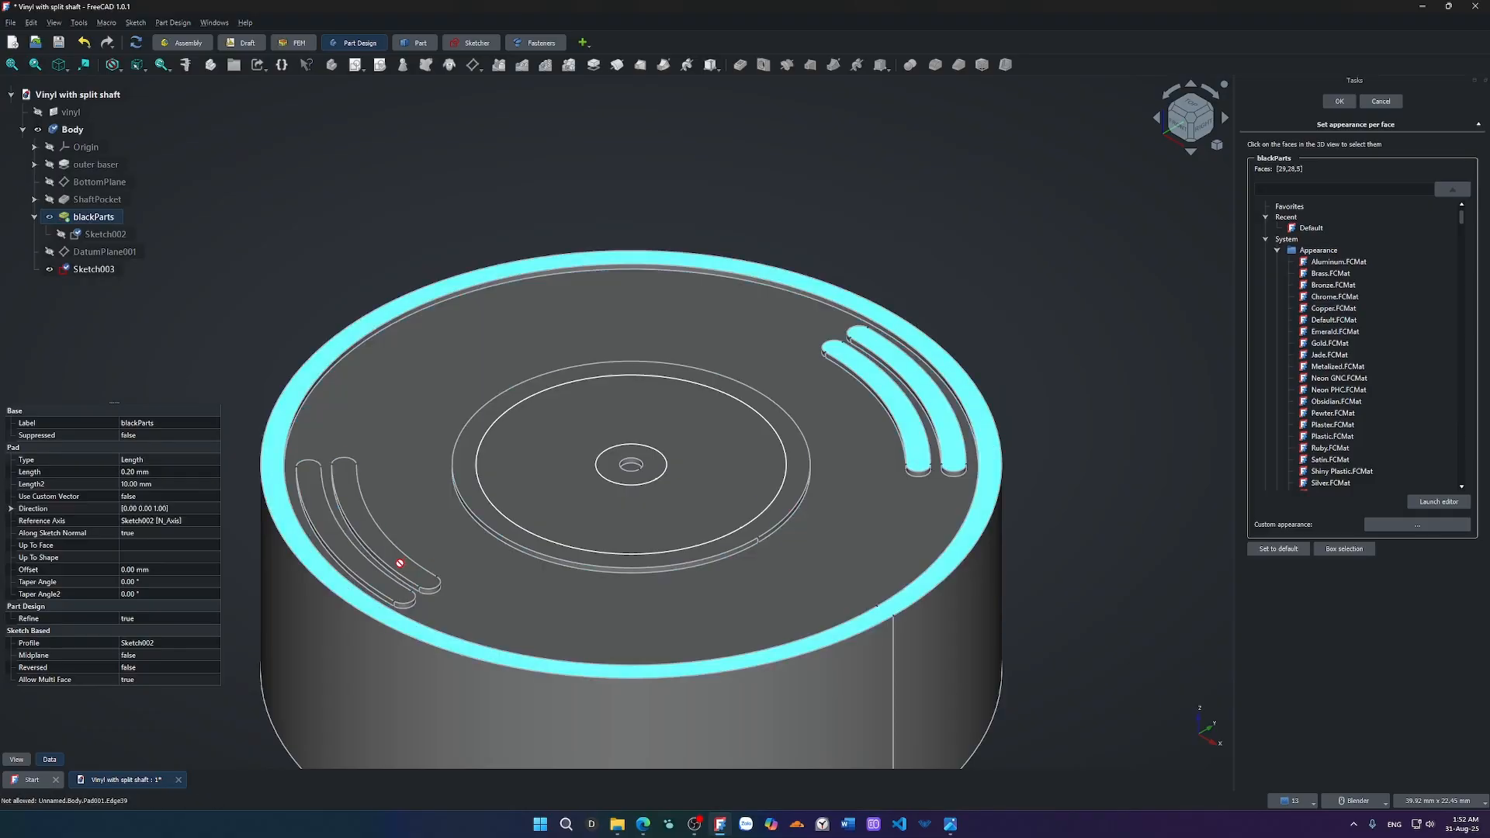
{"action": "scroll", "coordinate": [388, 590], "scroll_direction": "up", "scroll_amount": 5}
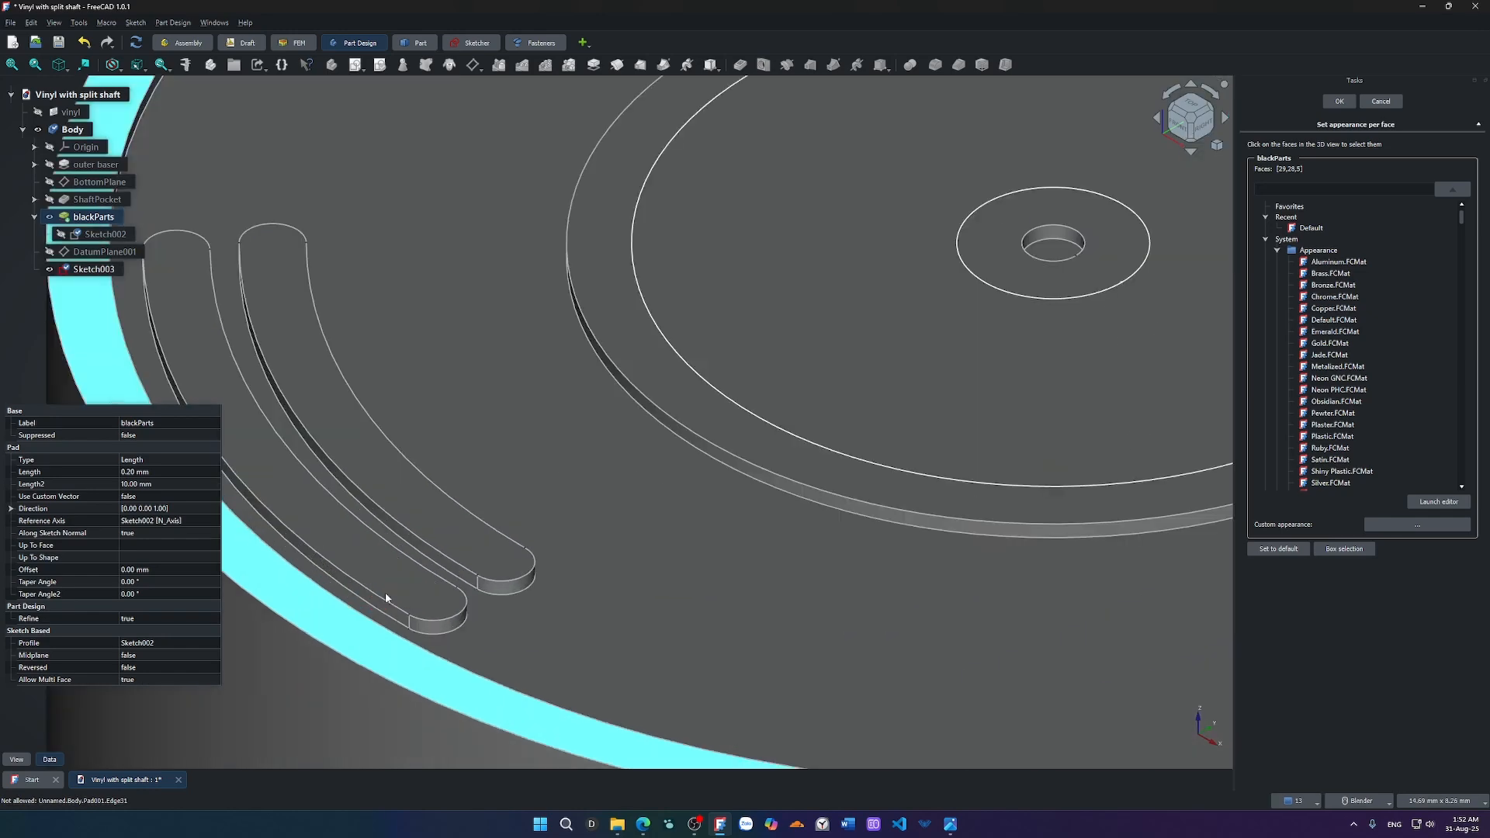
{"action": "left_click", "coordinate": [385, 584]}
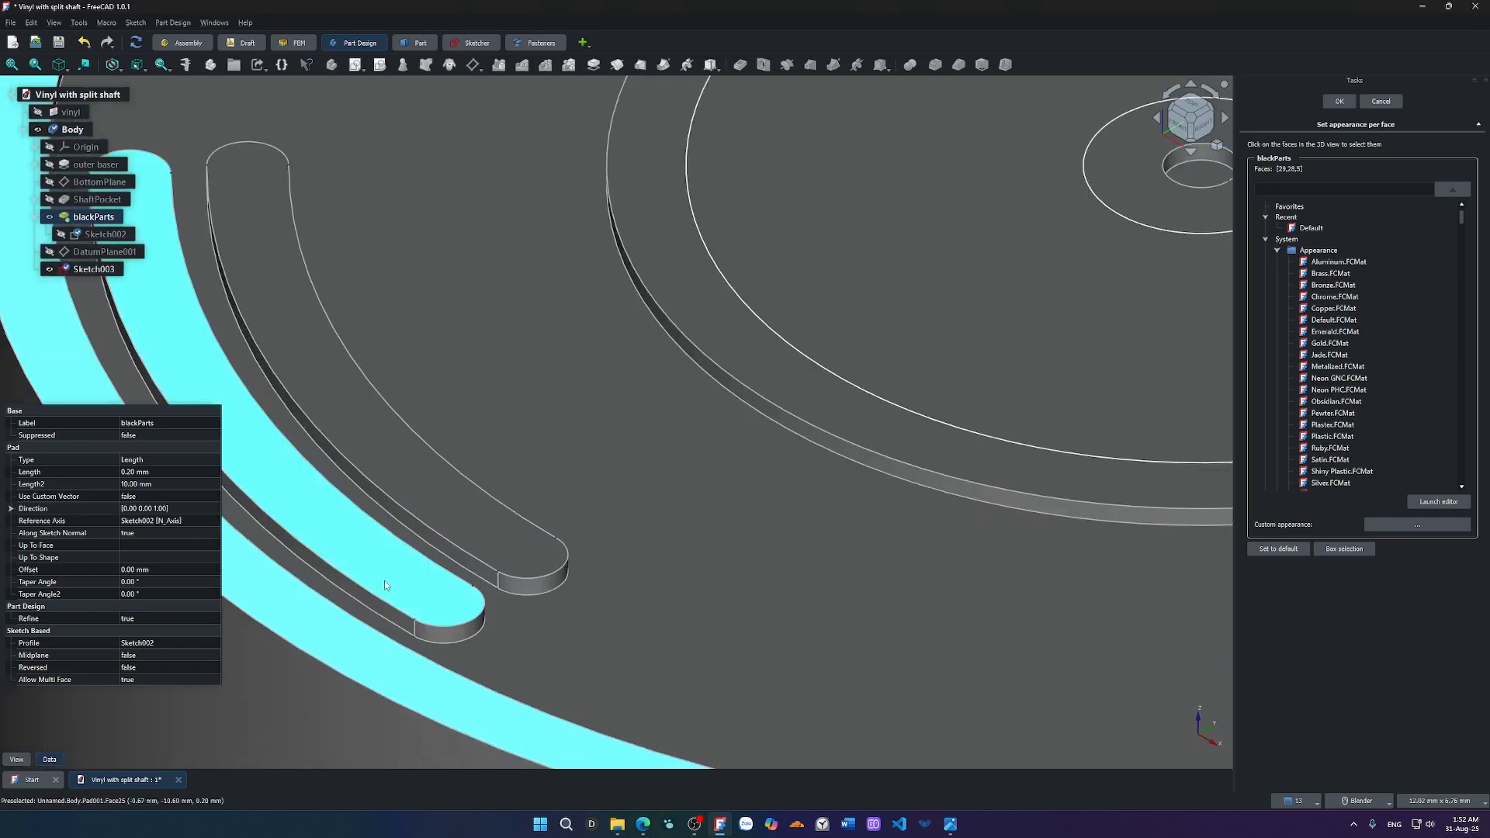
{"action": "left_click", "coordinate": [467, 538]}
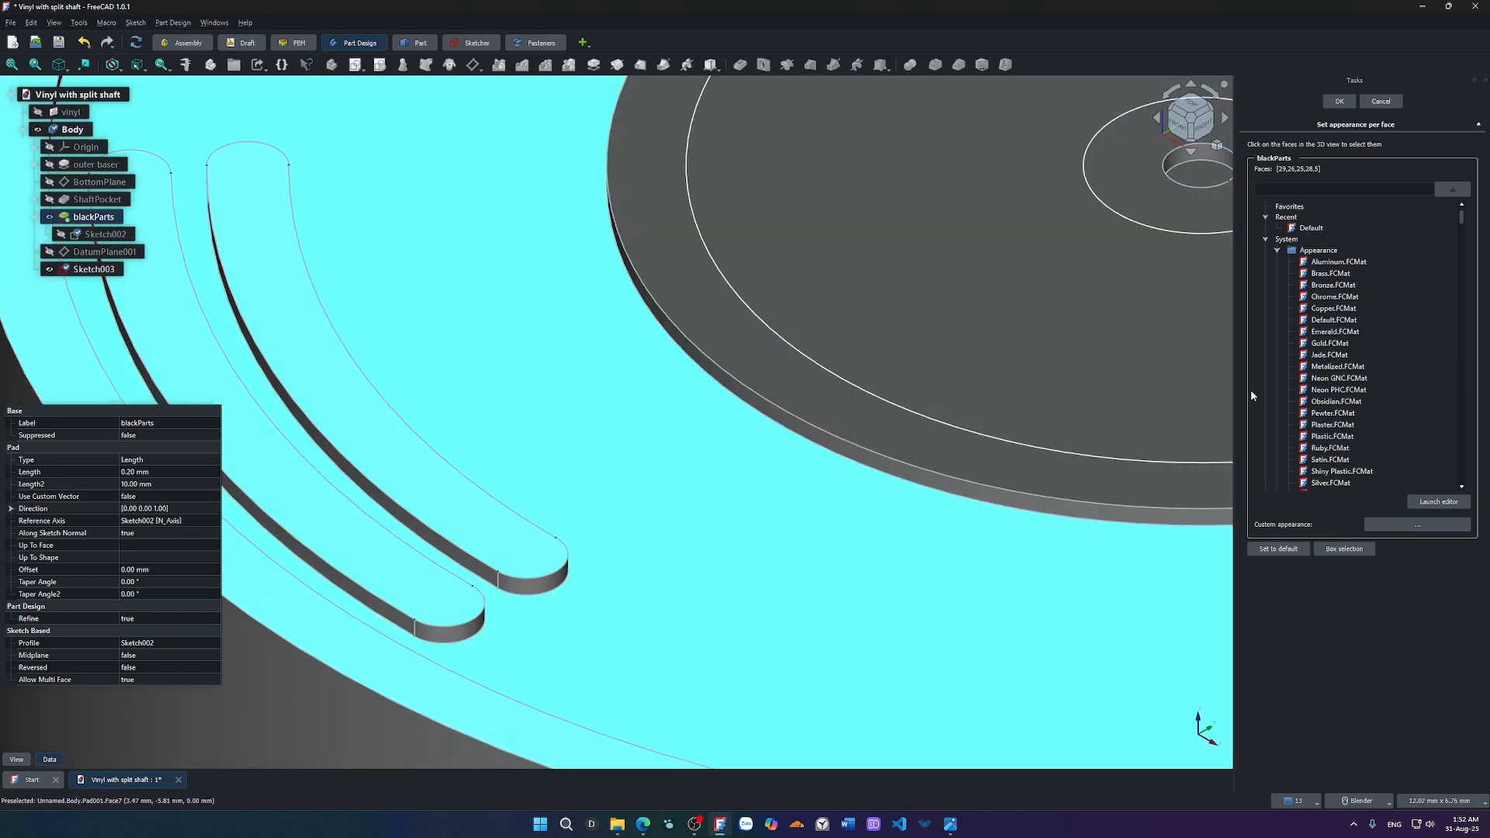
Look through the available materials and open the custom appearance of the selected rim and arc faces.
{"action": "scroll", "coordinate": [1335, 350], "scroll_direction": "down", "scroll_amount": 20}
{"action": "scroll", "coordinate": [1324, 351], "scroll_direction": "up", "scroll_amount": 15}
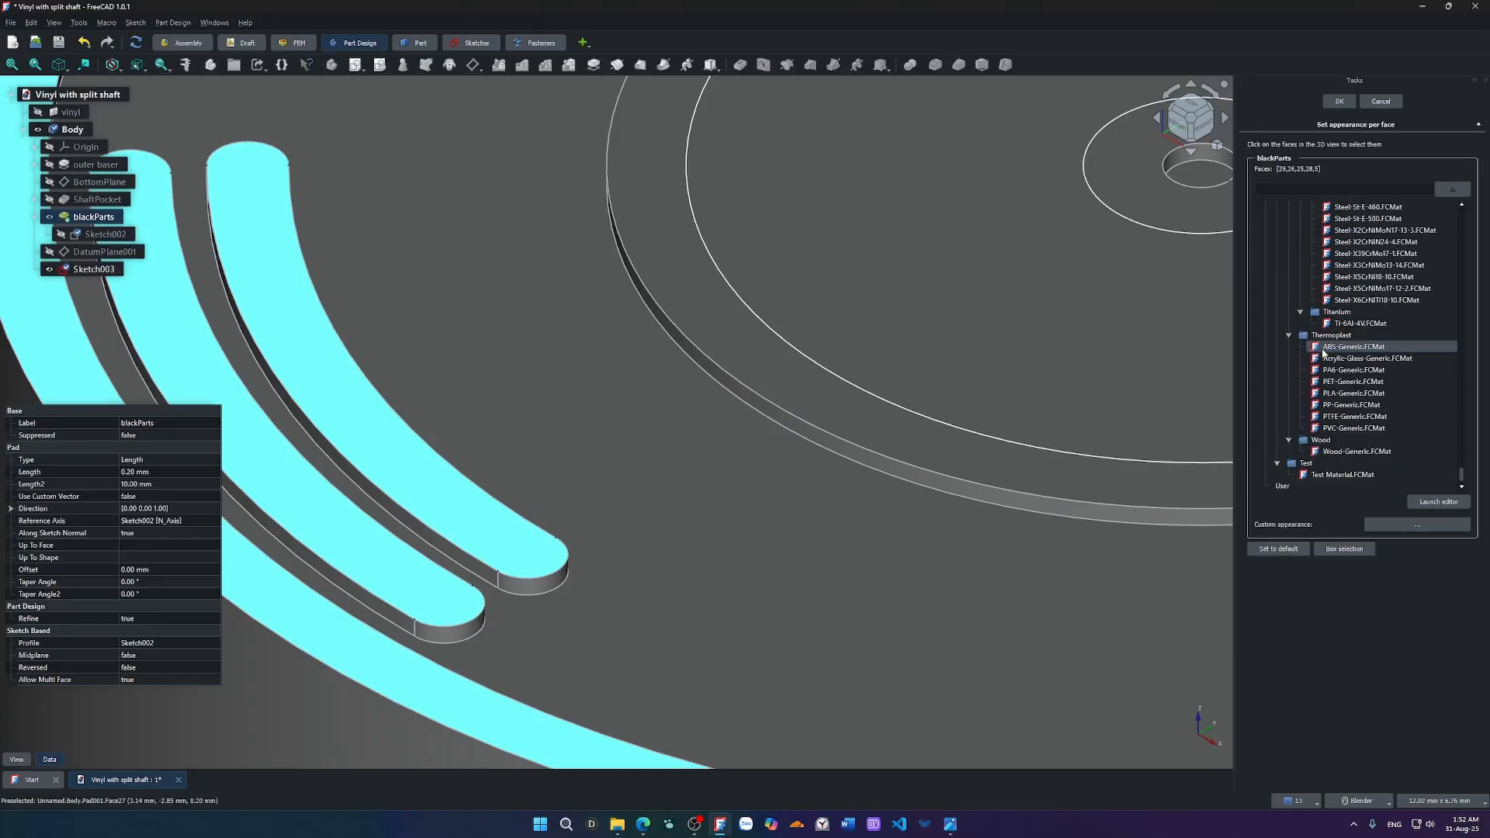
{"action": "scroll", "coordinate": [1331, 409], "scroll_direction": "up", "scroll_amount": 15}
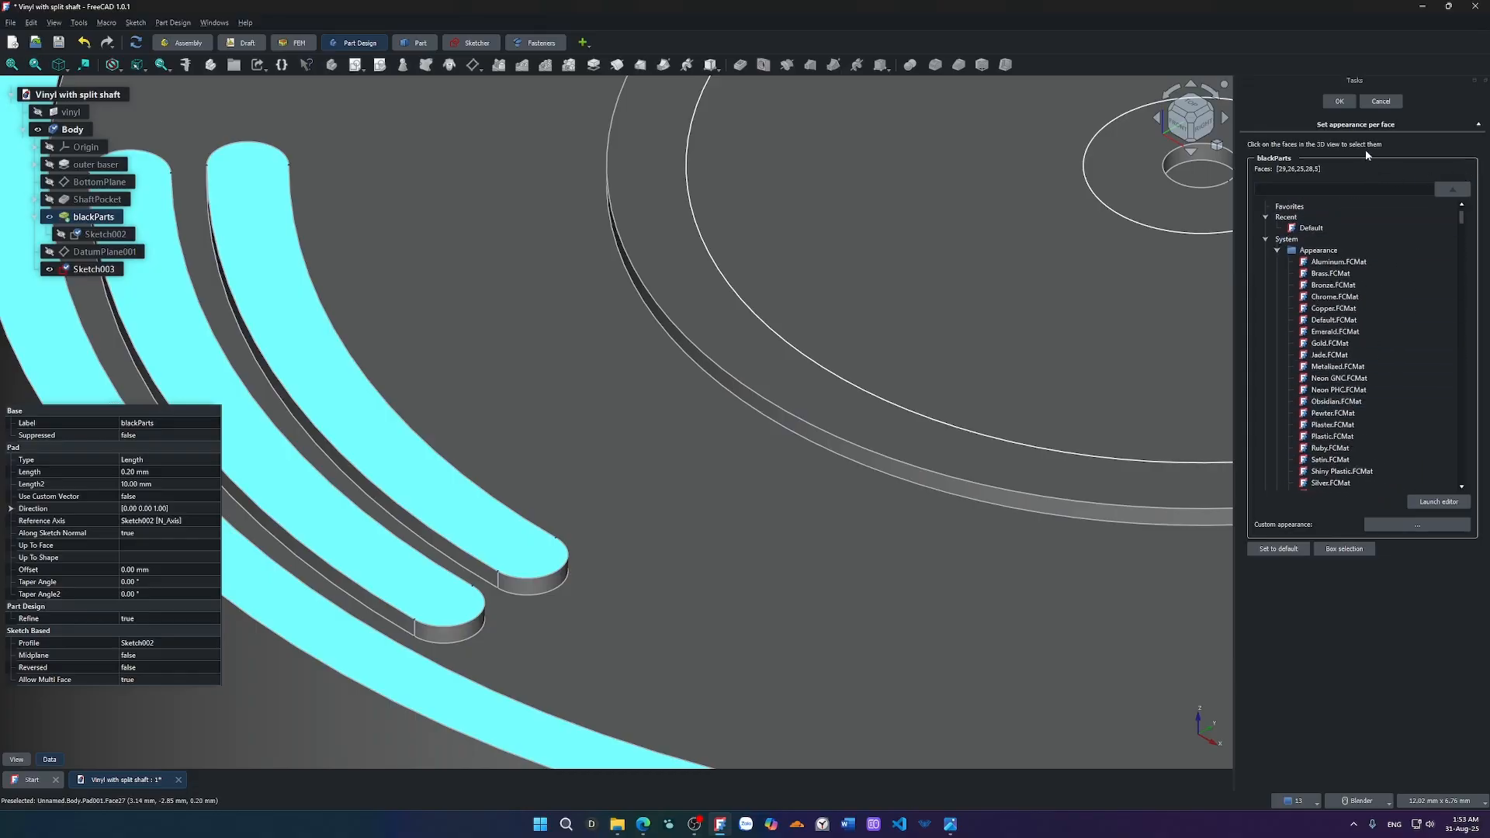
{"action": "left_click", "coordinate": [1477, 125]}
{"action": "left_click", "coordinate": [1477, 125]}
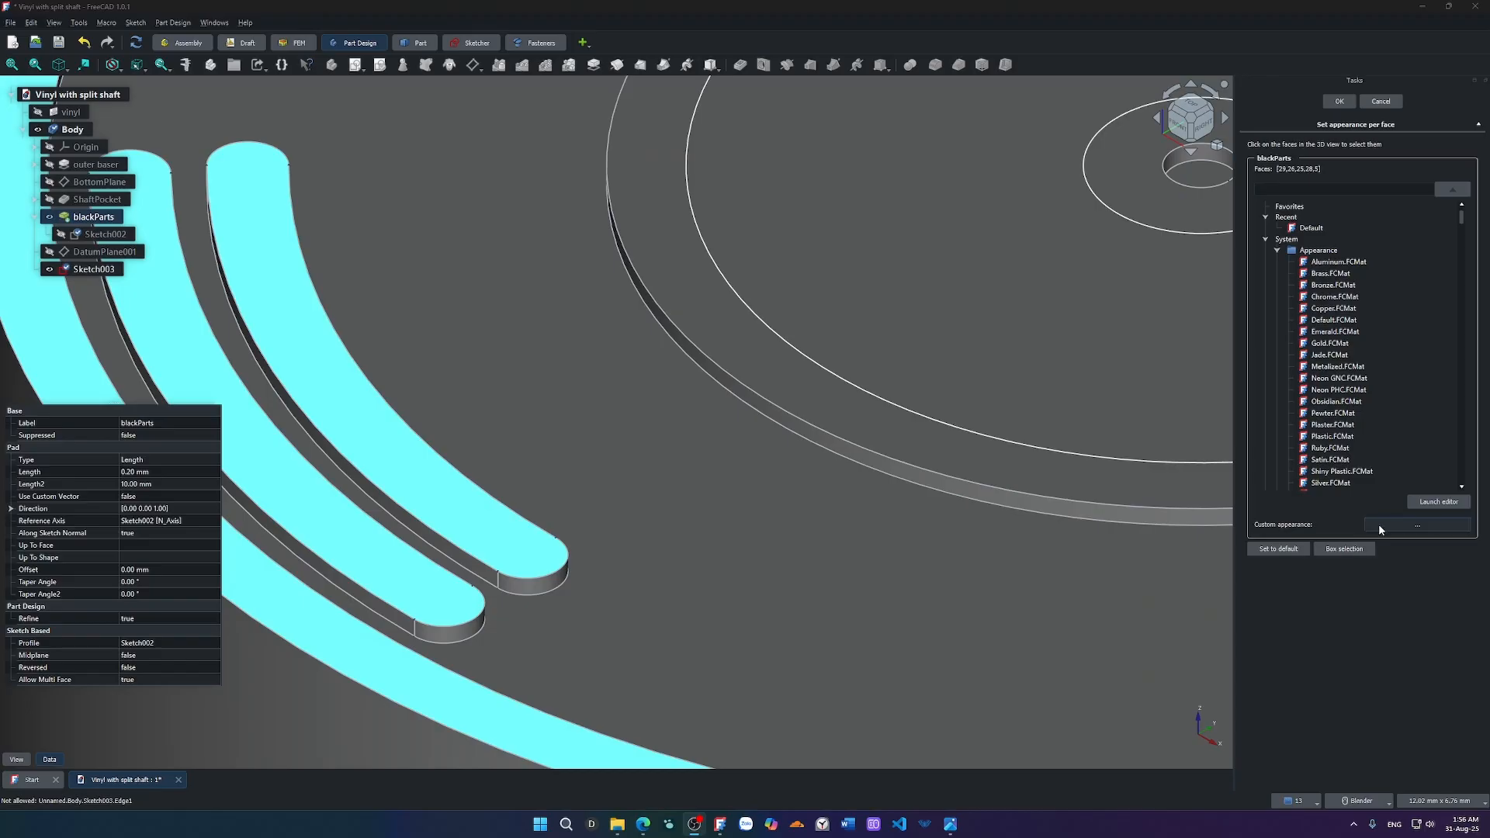
{"action": "left_click", "coordinate": [1378, 525]}
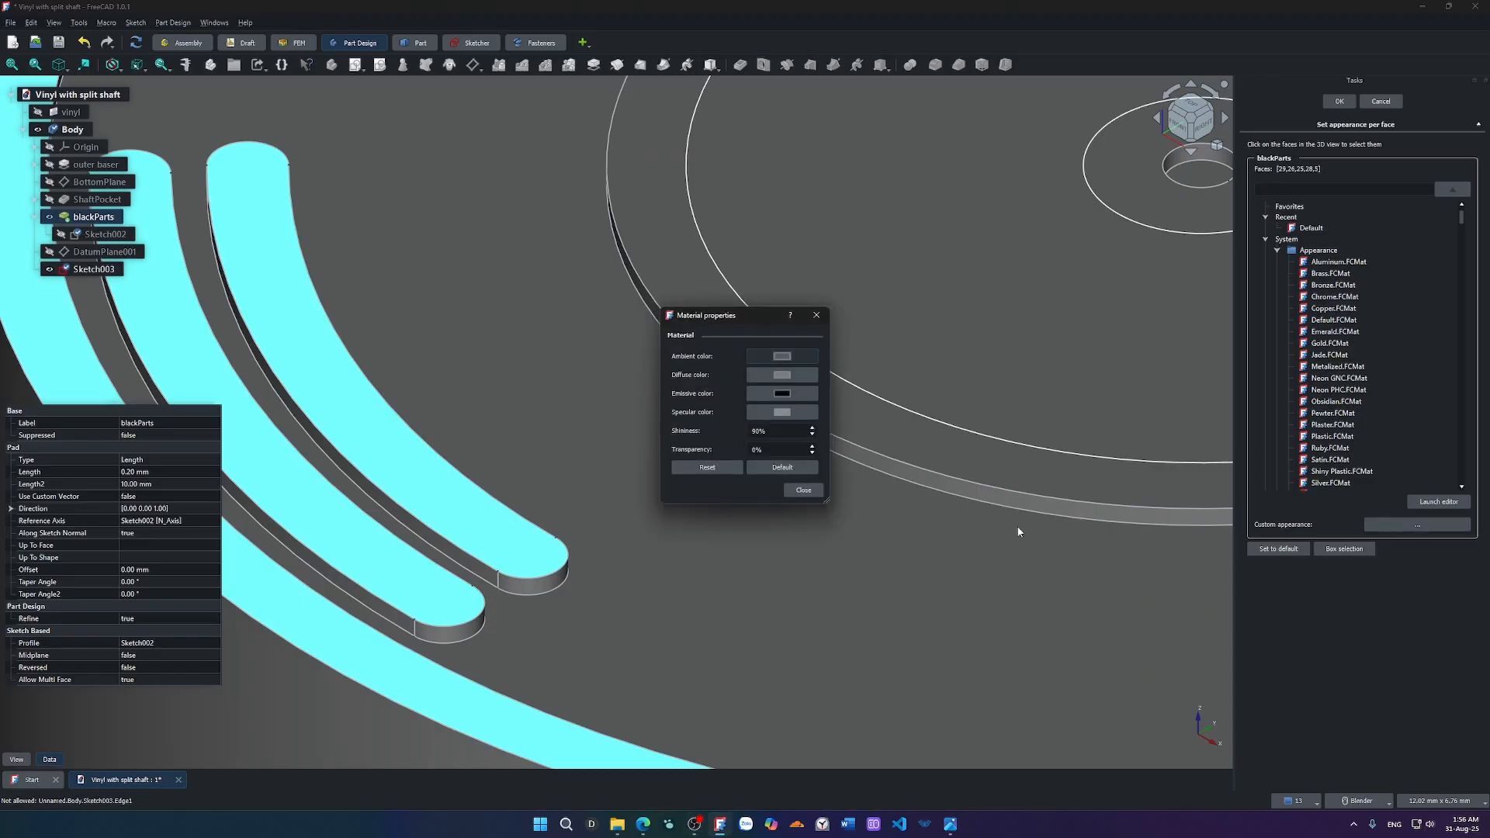
Switch to the YouTube video, watch how a color is assigned to the selected faces, and return to FreeCAD.
{"action": "left_click", "coordinate": [643, 824]}
{"action": "left_click", "coordinate": [704, 445]}
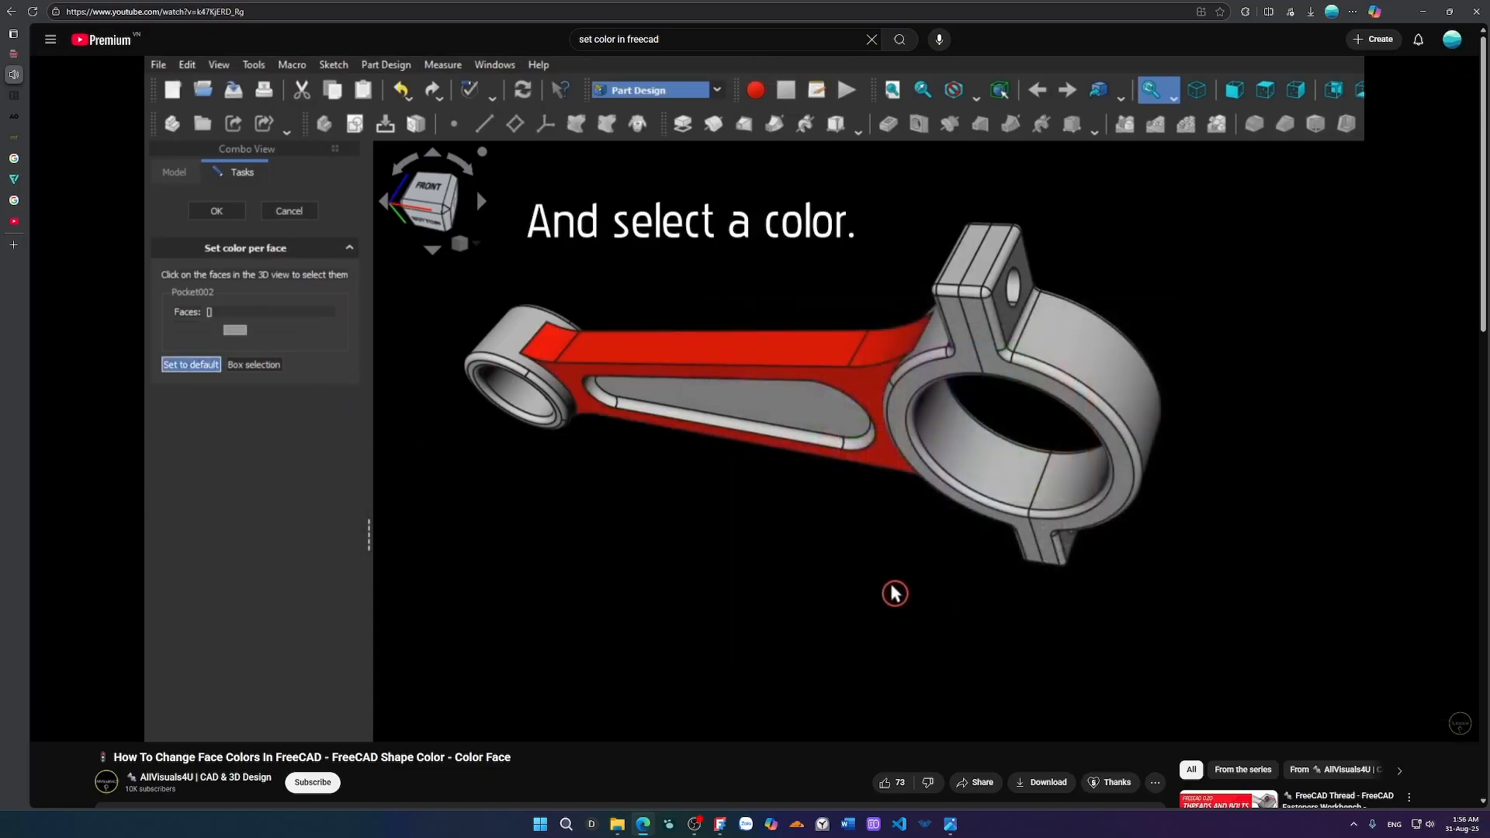
{"action": "key", "text": "Left"}
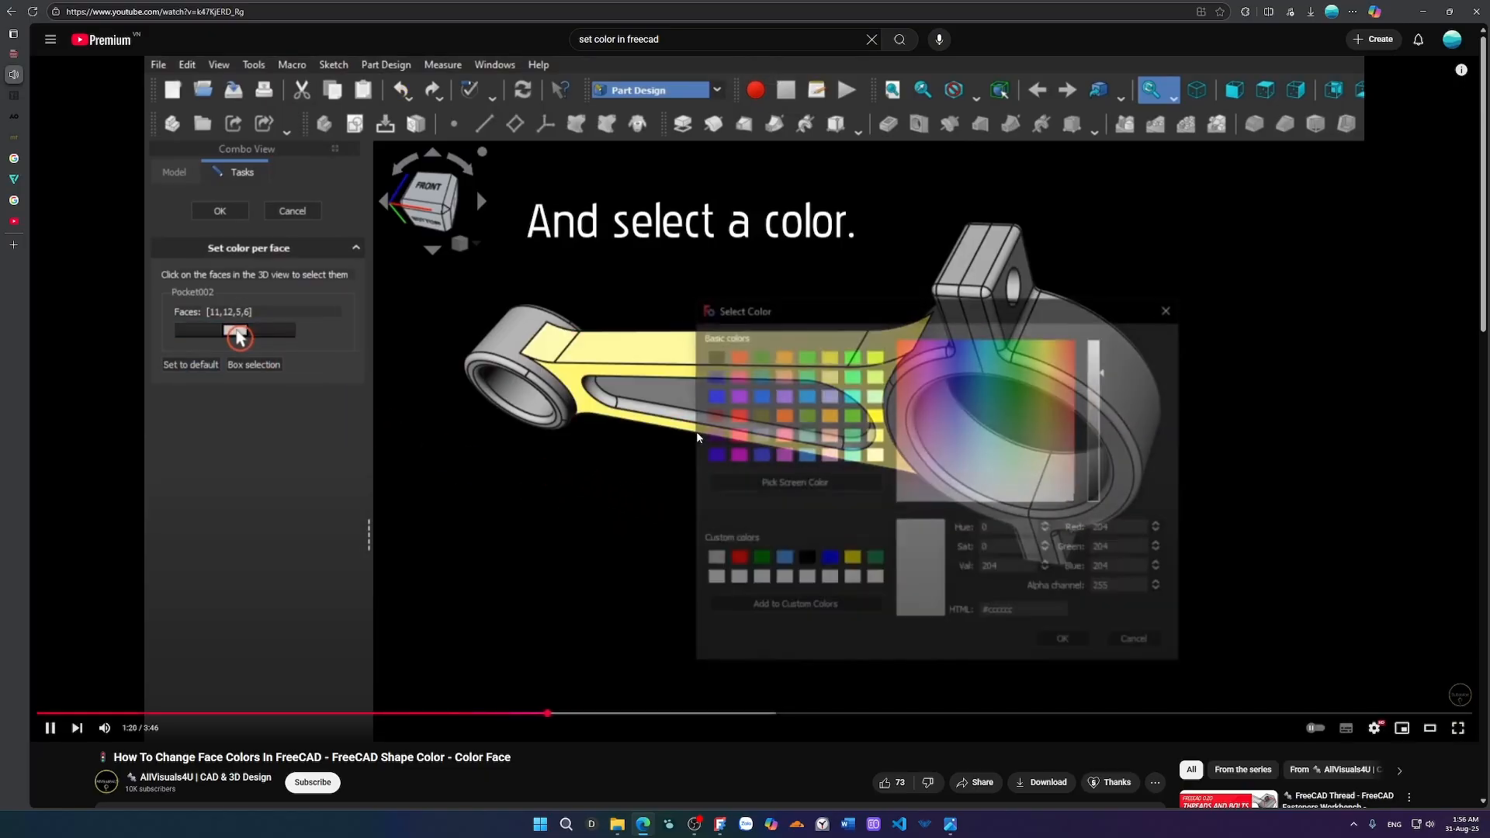
{"action": "key", "text": "space"}
{"action": "key", "text": "space"}
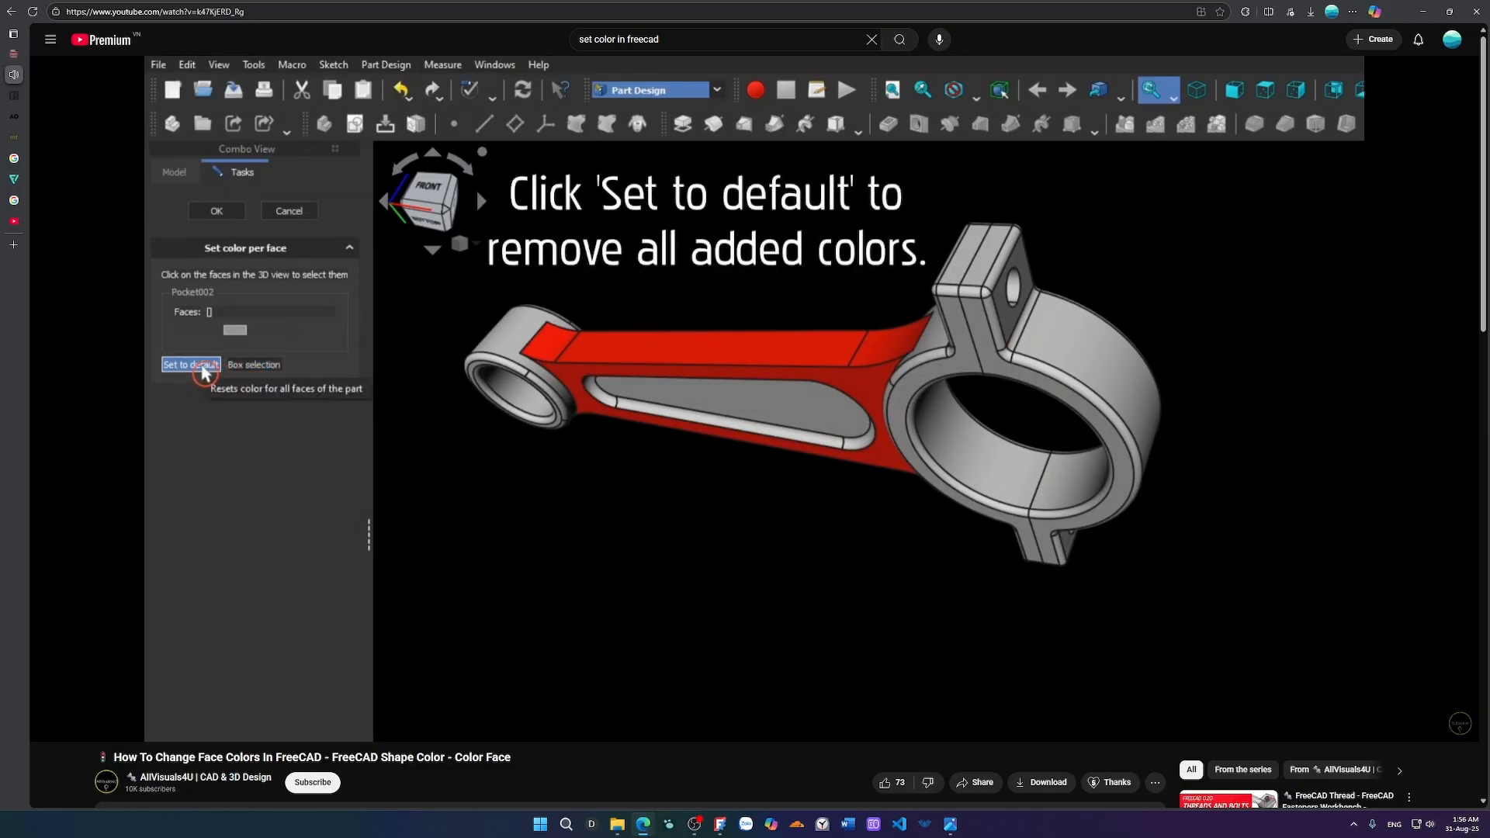
{"action": "key", "text": "space"}
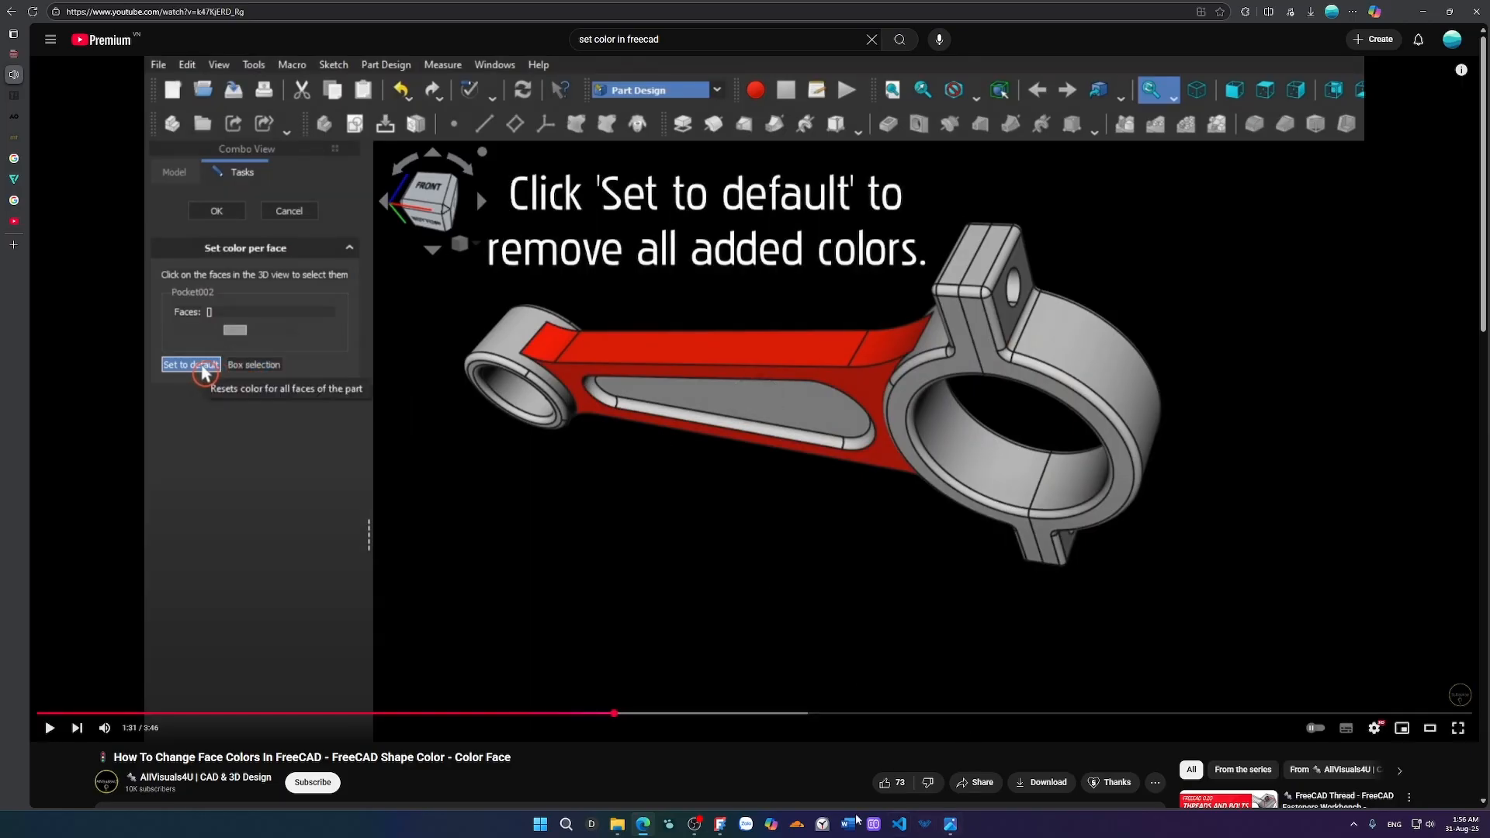
{"action": "left_click", "coordinate": [721, 826]}
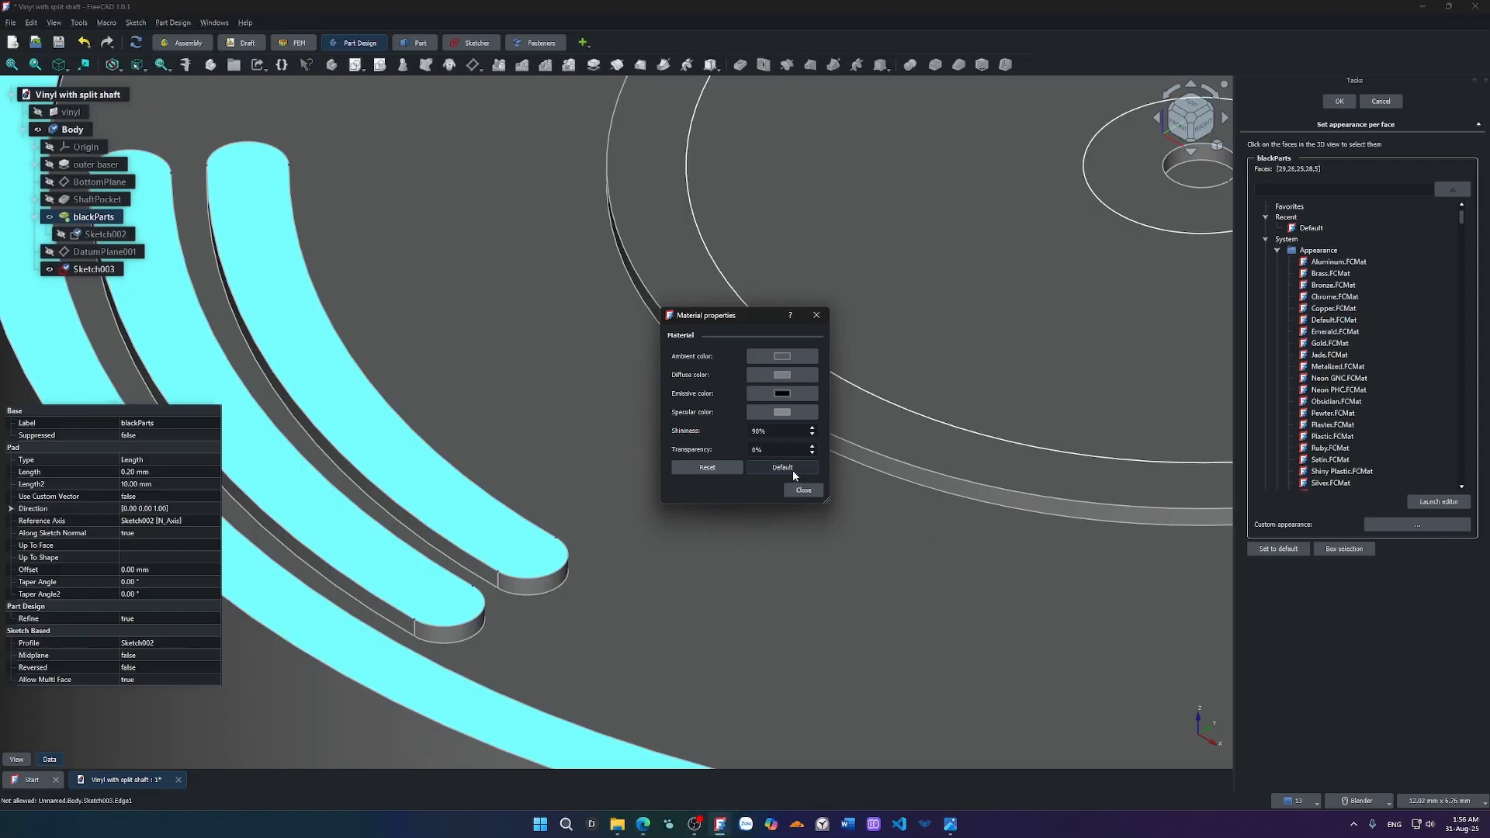
Set the diffuse color of the selected rim and raised arc faces to green and inspect the whole model.
{"action": "left_click", "coordinate": [799, 360]}
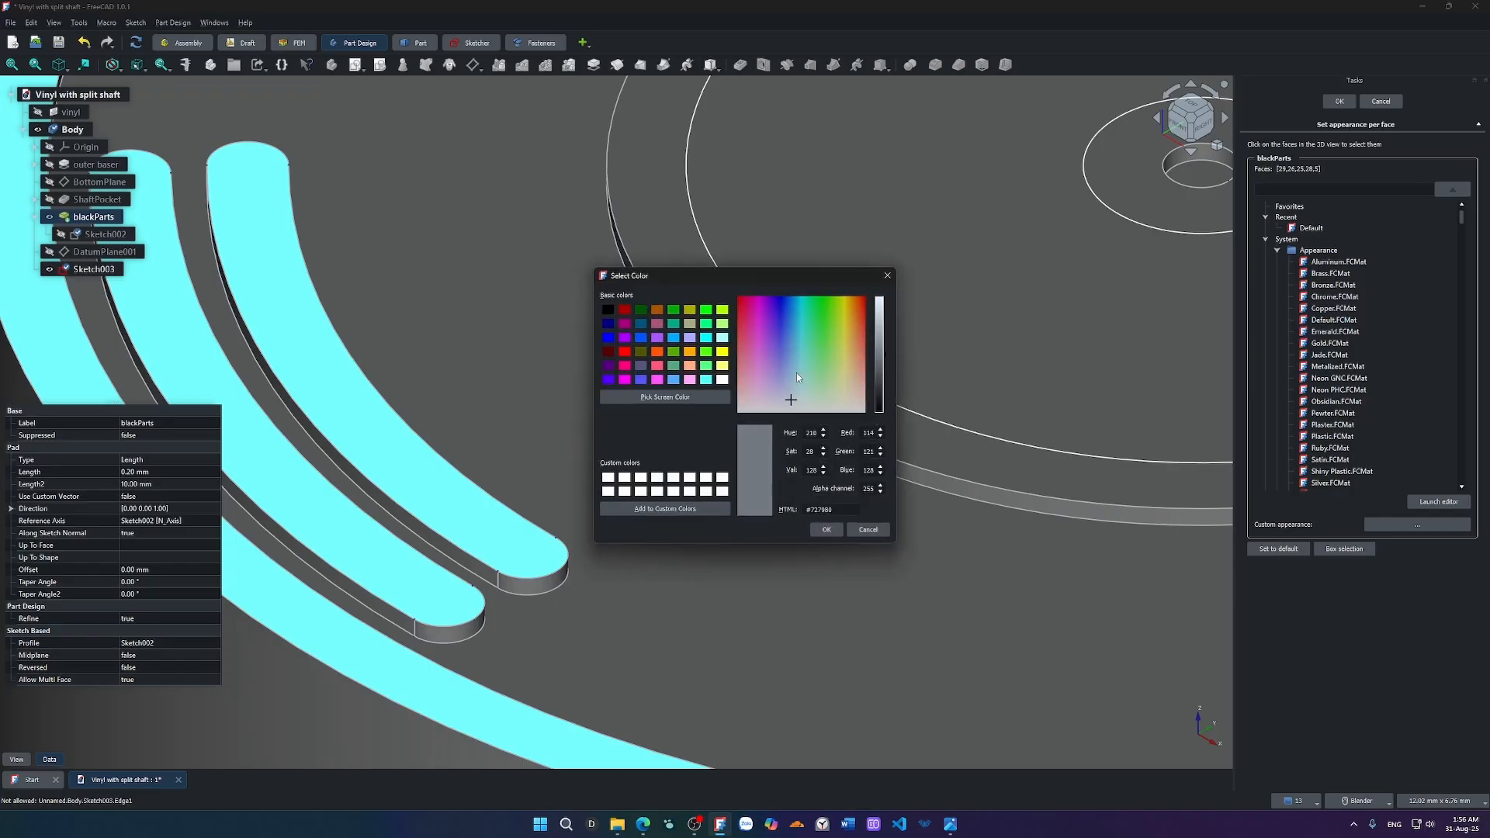
{"action": "left_click", "coordinate": [674, 310]}
{"action": "left_click", "coordinate": [826, 529]}
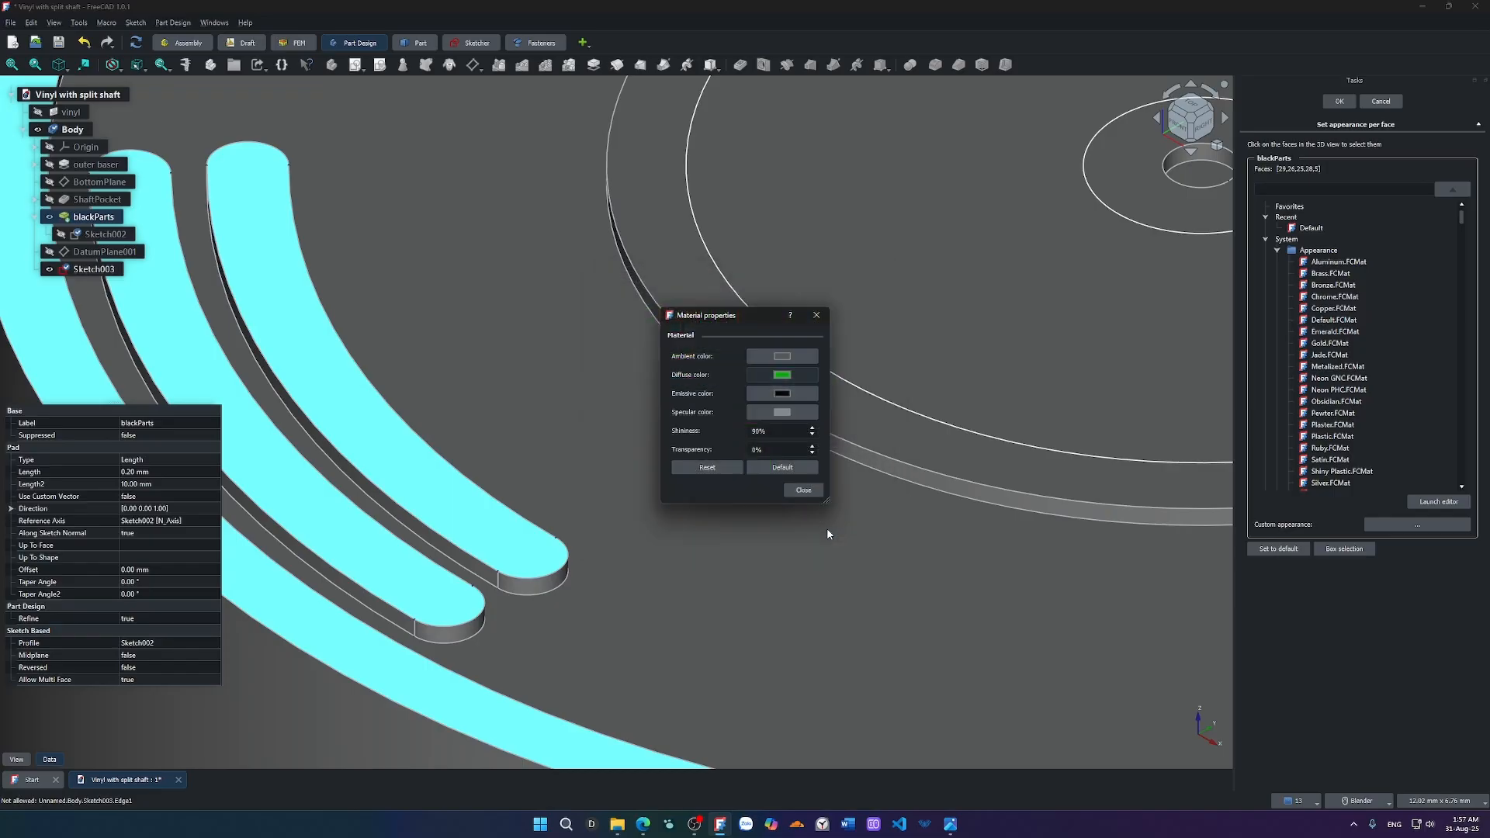
{"action": "left_click", "coordinate": [803, 490]}
{"action": "scroll", "coordinate": [813, 494], "scroll_direction": "down", "scroll_amount": 5}
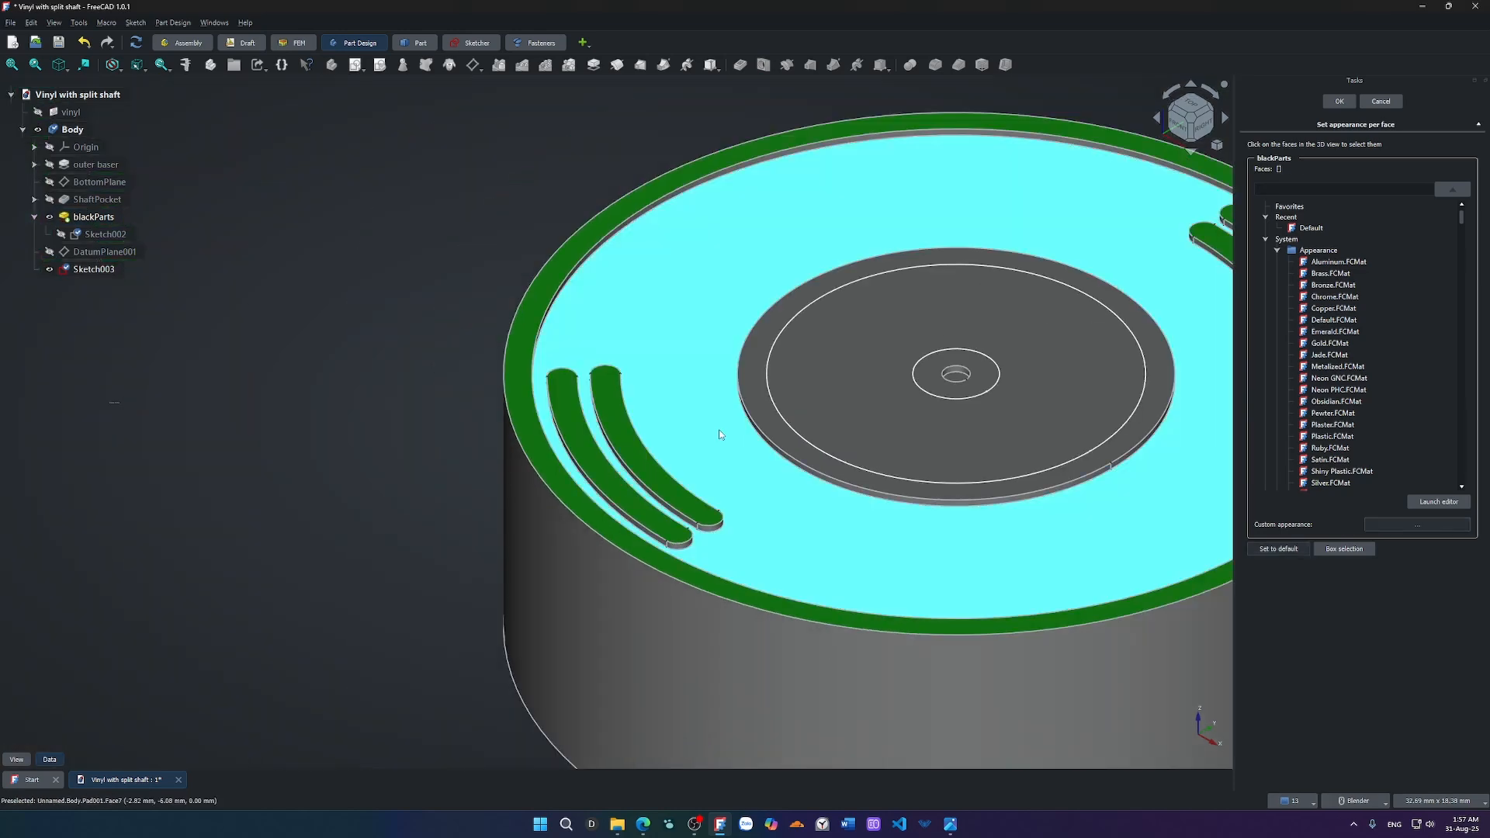
{"action": "scroll", "coordinate": [722, 432], "scroll_direction": "down", "scroll_amount": 5}
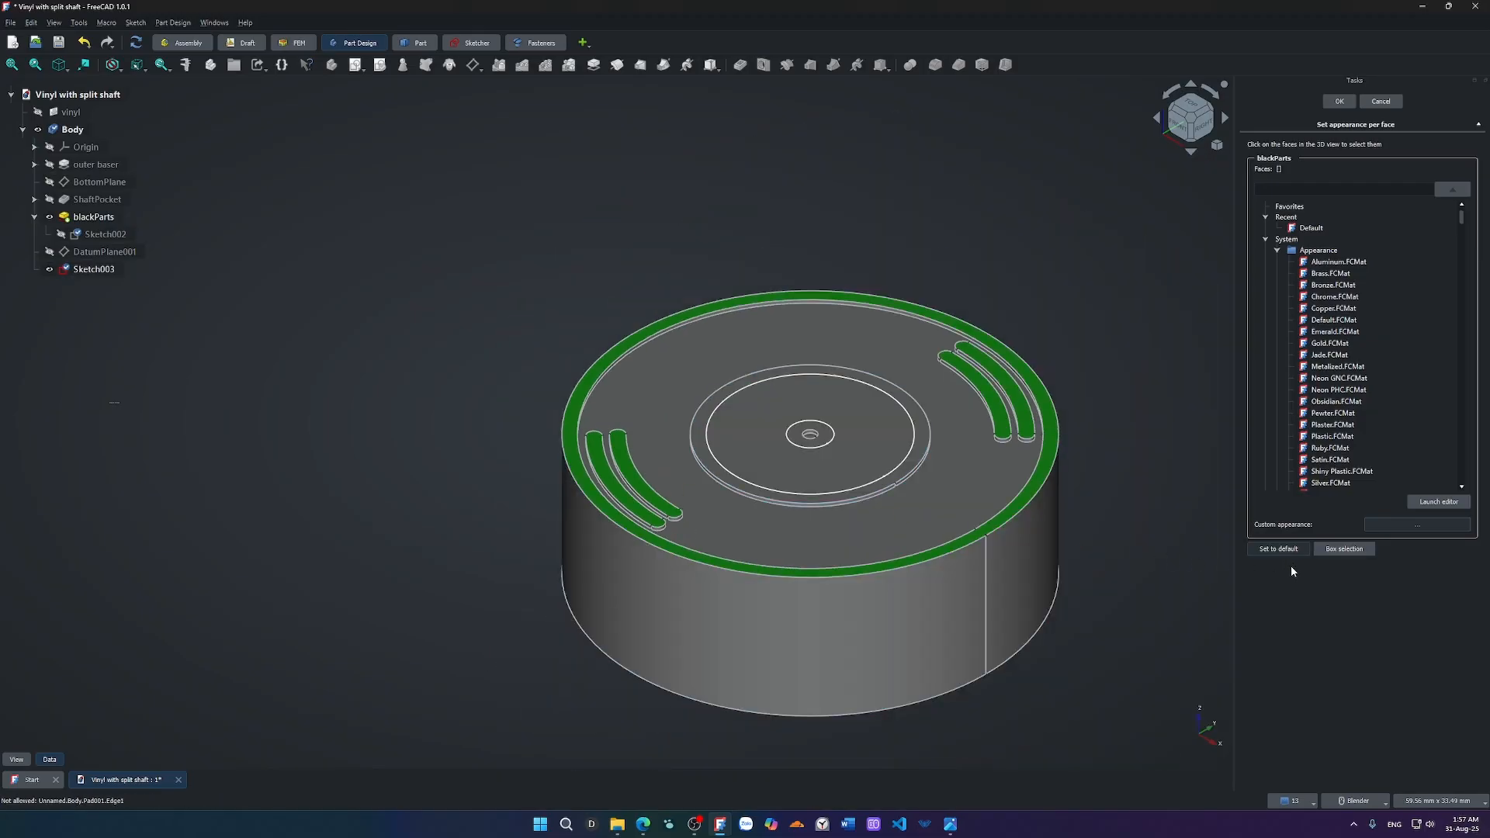
Select the outer rim and three of the raised arc faces together, leaving out the outer arc on the near side.
{"action": "scroll", "coordinate": [1024, 380], "scroll_direction": "up", "scroll_amount": 4}
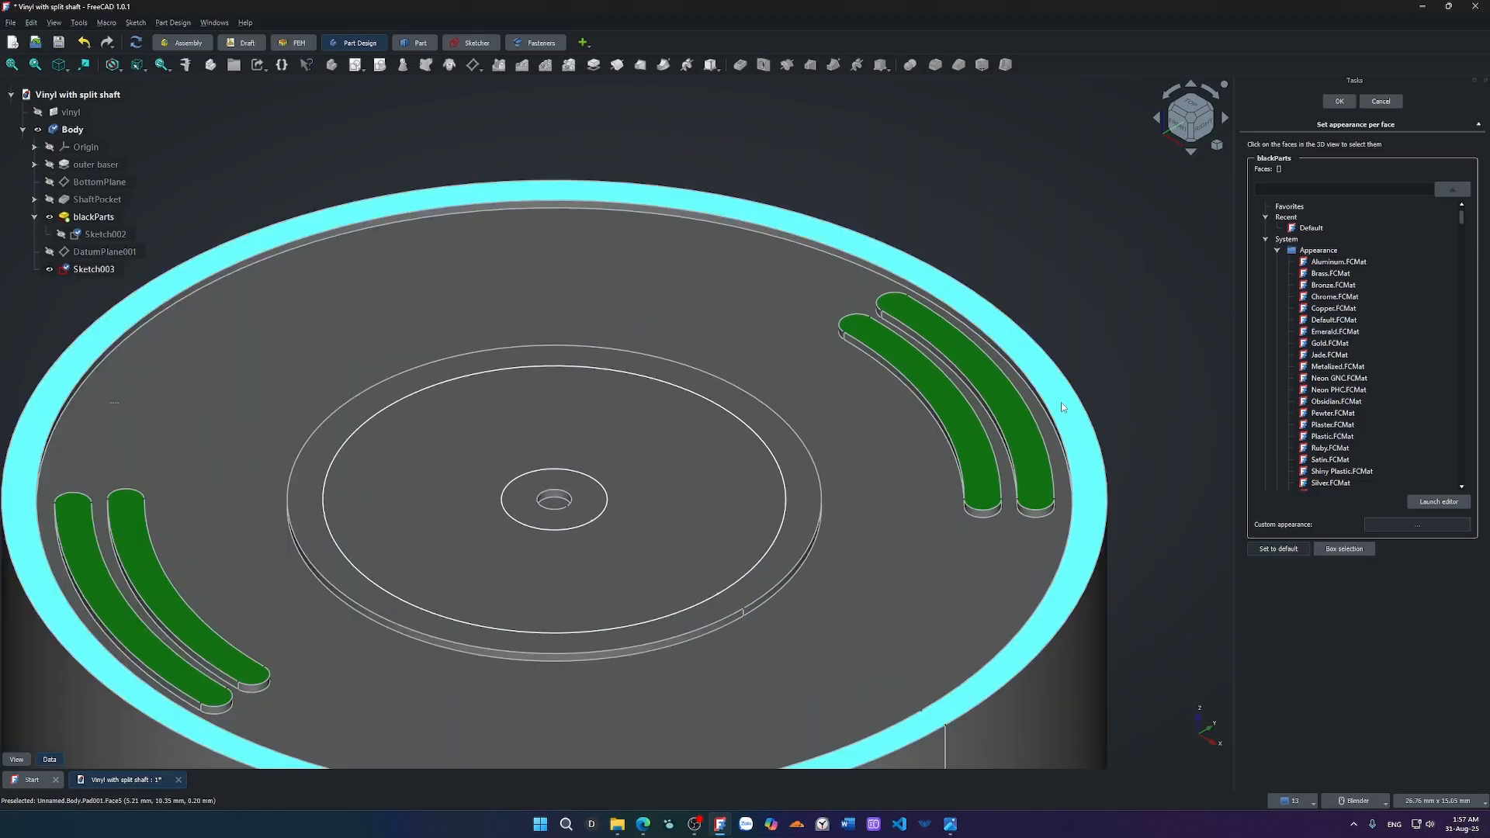
{"action": "left_click", "coordinate": [1062, 406]}
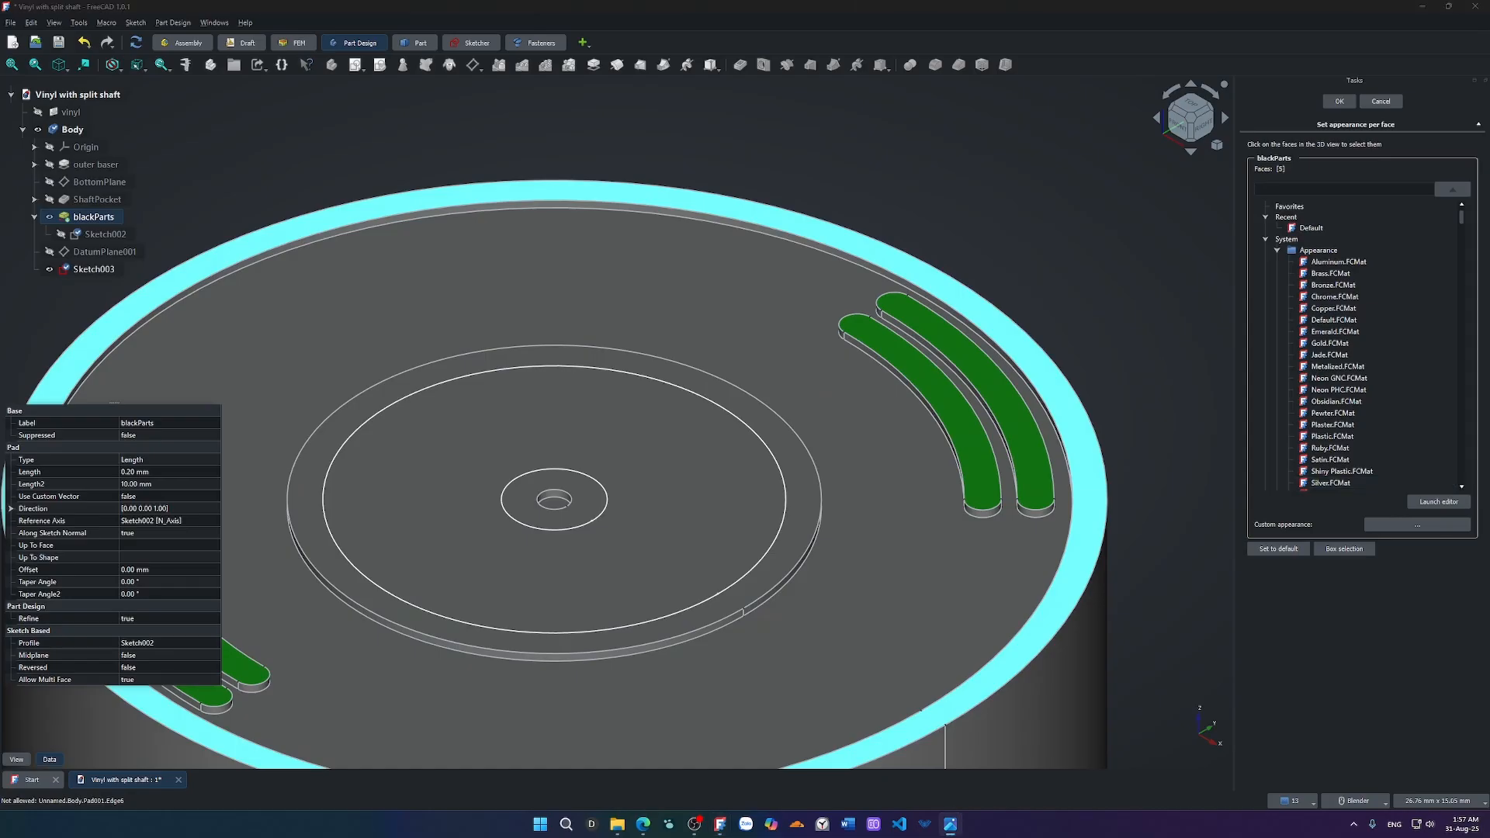
{"action": "left_click", "coordinate": [1018, 439]}
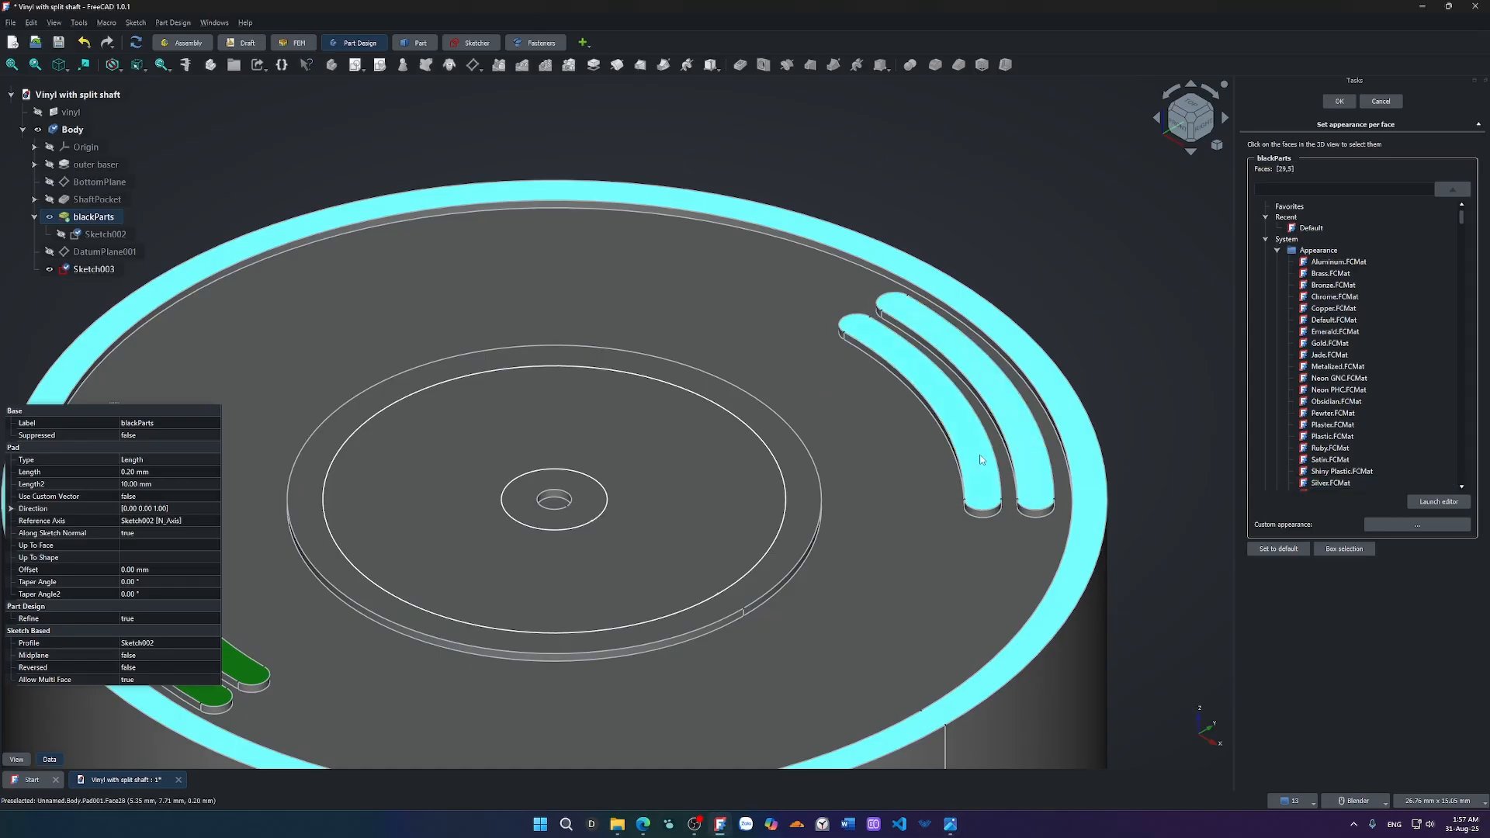
{"action": "scroll", "coordinate": [971, 457], "scroll_direction": "down", "scroll_amount": 3}
{"action": "scroll", "coordinate": [543, 543], "scroll_direction": "up", "scroll_amount": 5}
{"action": "left_click", "coordinate": [502, 590]}
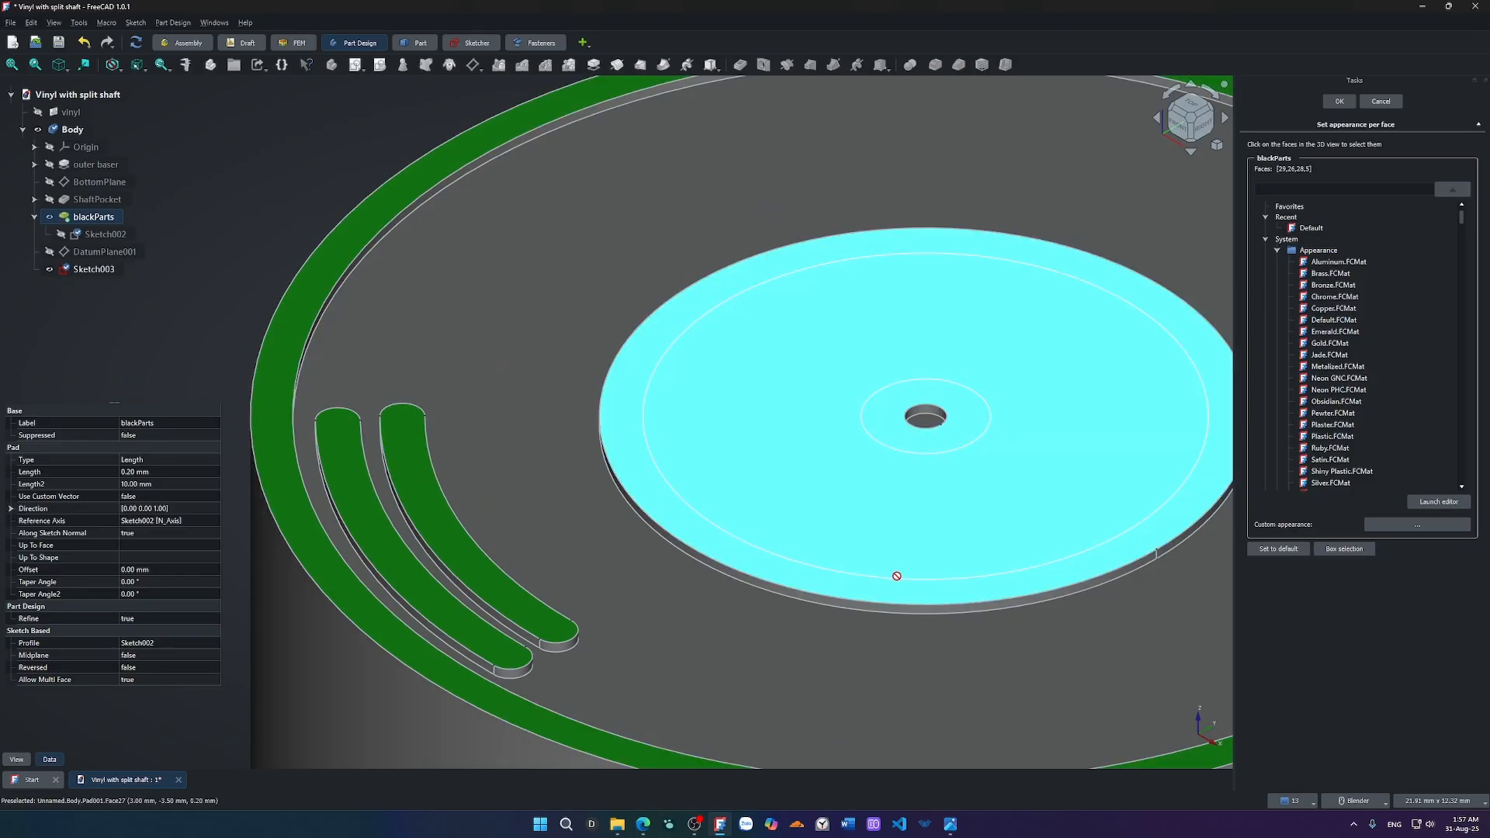
{"action": "scroll", "coordinate": [931, 450], "scroll_direction": "down", "scroll_amount": 5}
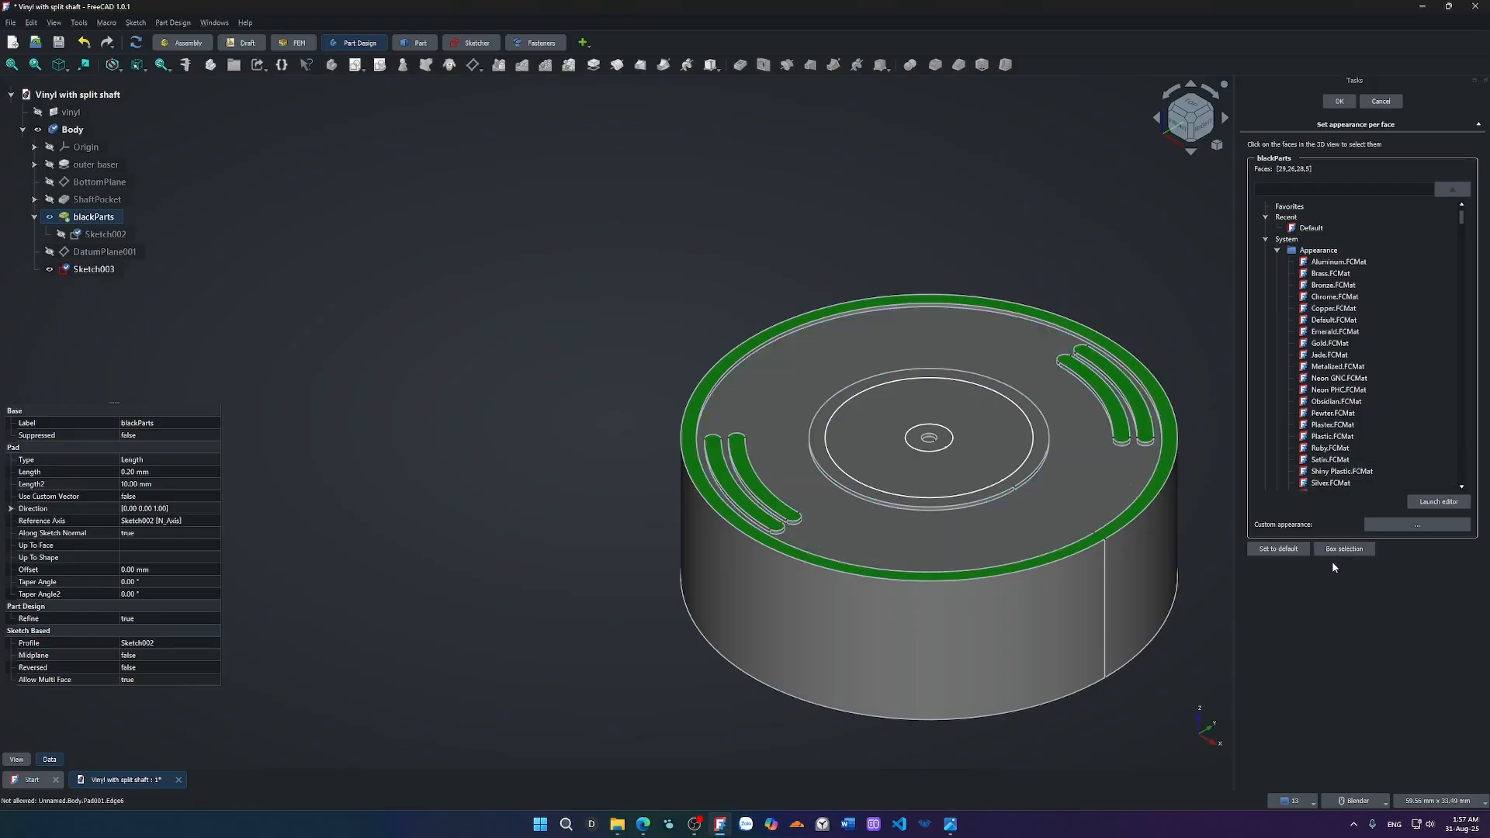
Set the diffuse color of the selected rim and arc faces to #231f20, using the HEX value copied from the Color Picker.
{"action": "left_click", "coordinate": [1401, 523]}
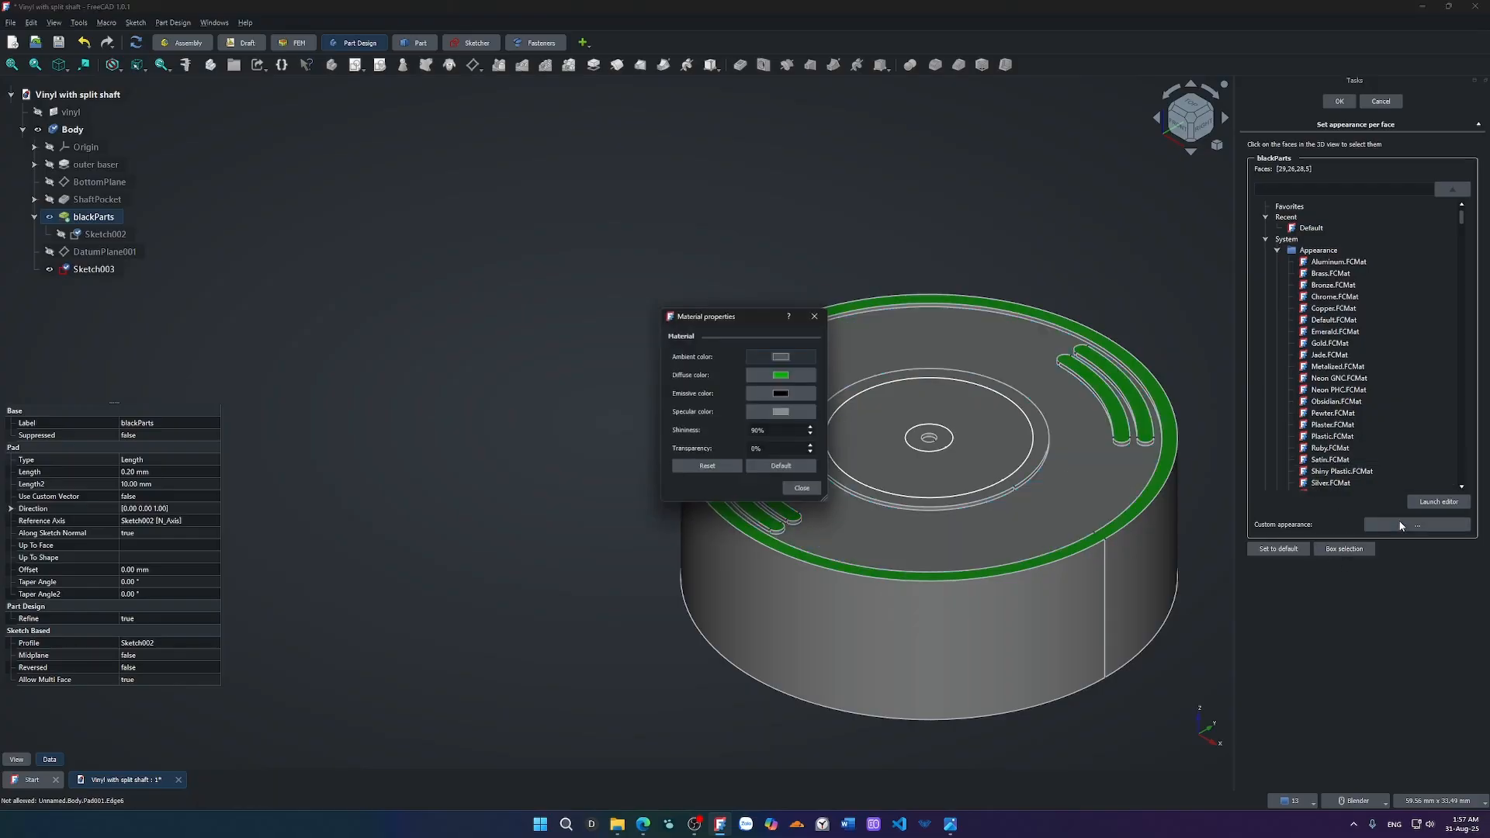
{"action": "left_click", "coordinate": [780, 381]}
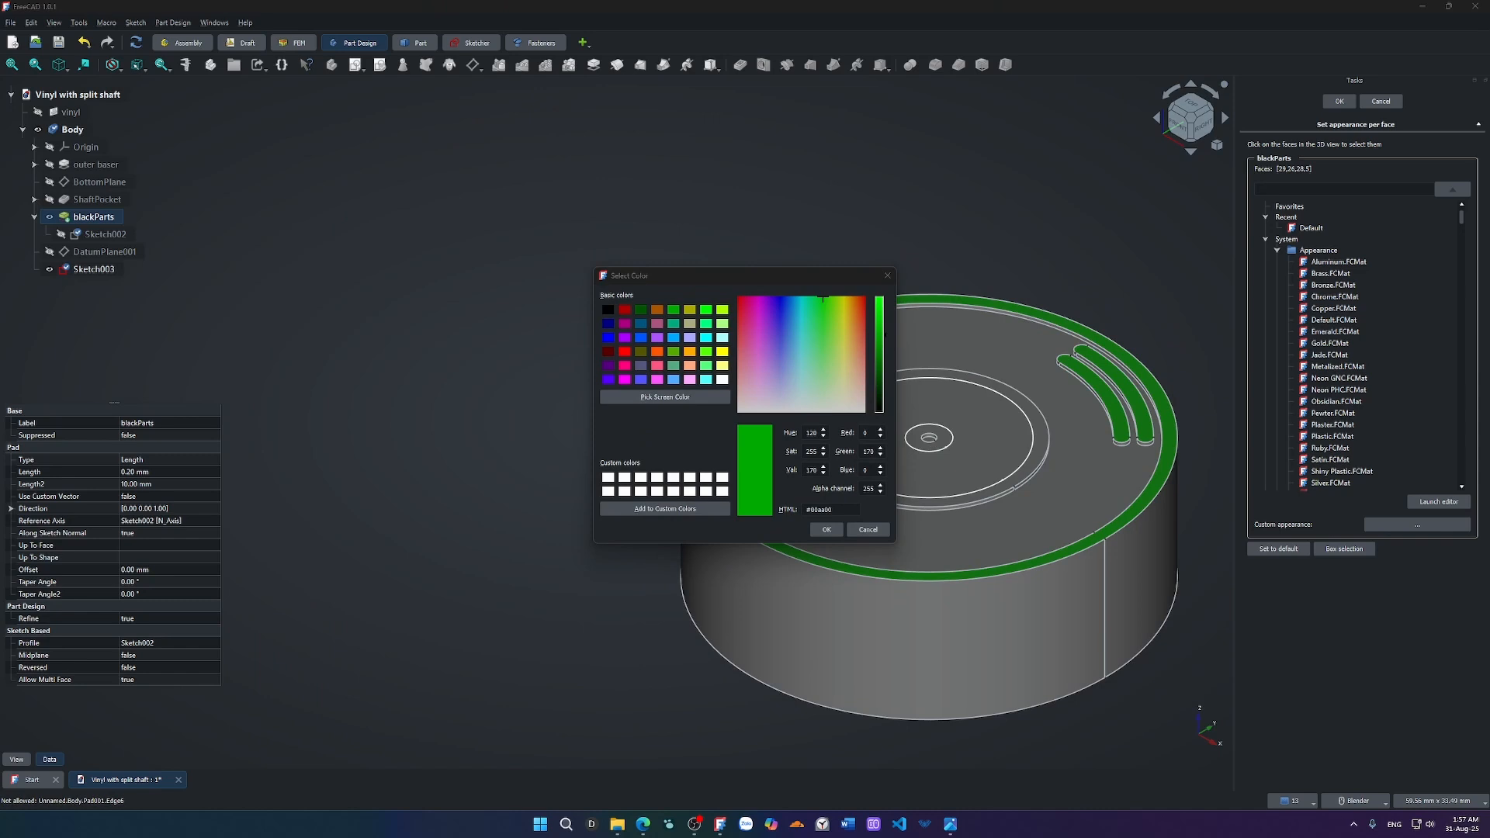
{"action": "key", "text": "super+shift+c"}
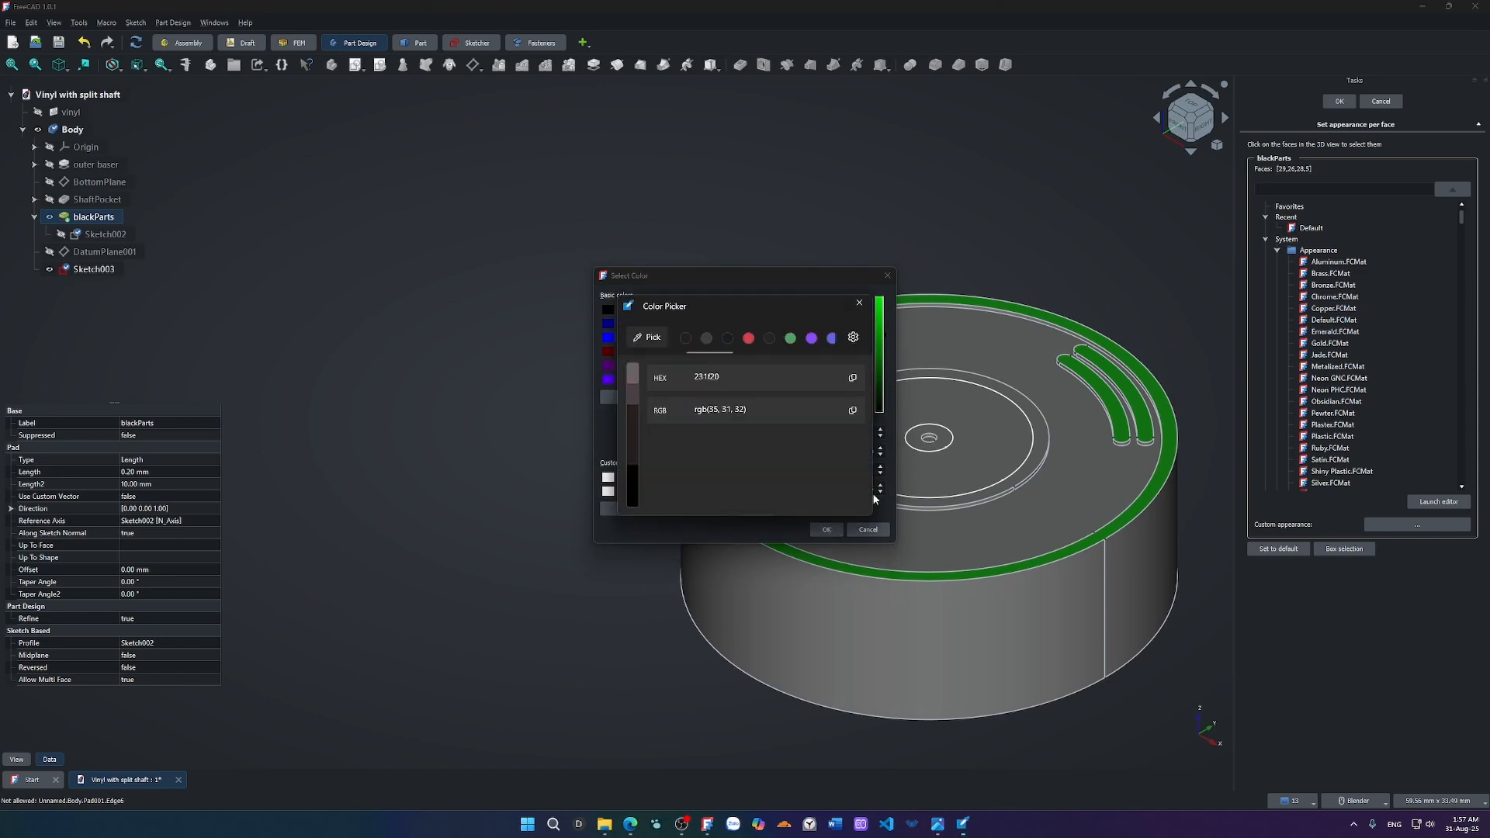
{"action": "left_click", "coordinate": [853, 378]}
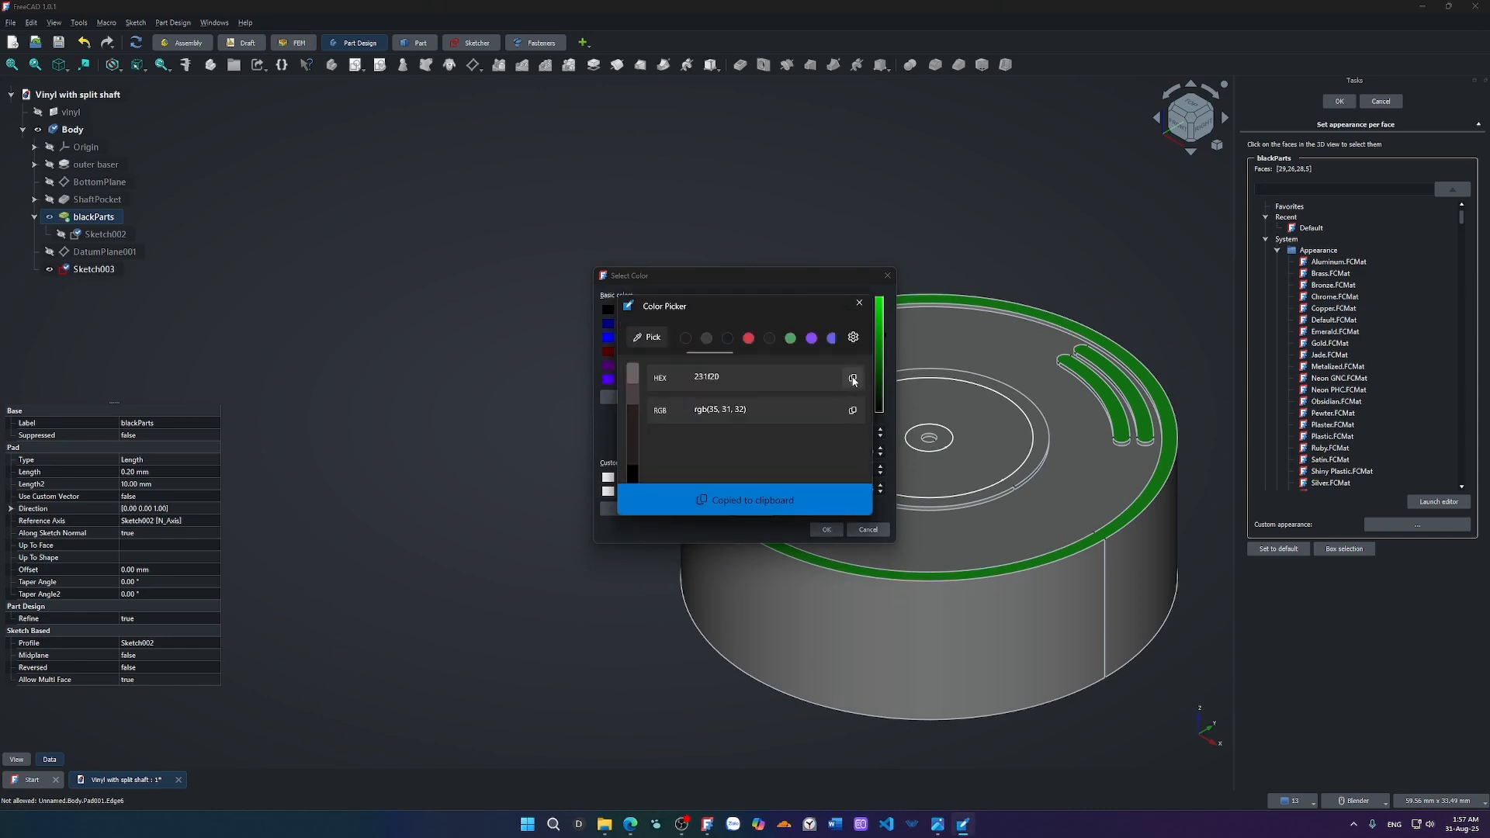
{"action": "left_click", "coordinate": [859, 303]}
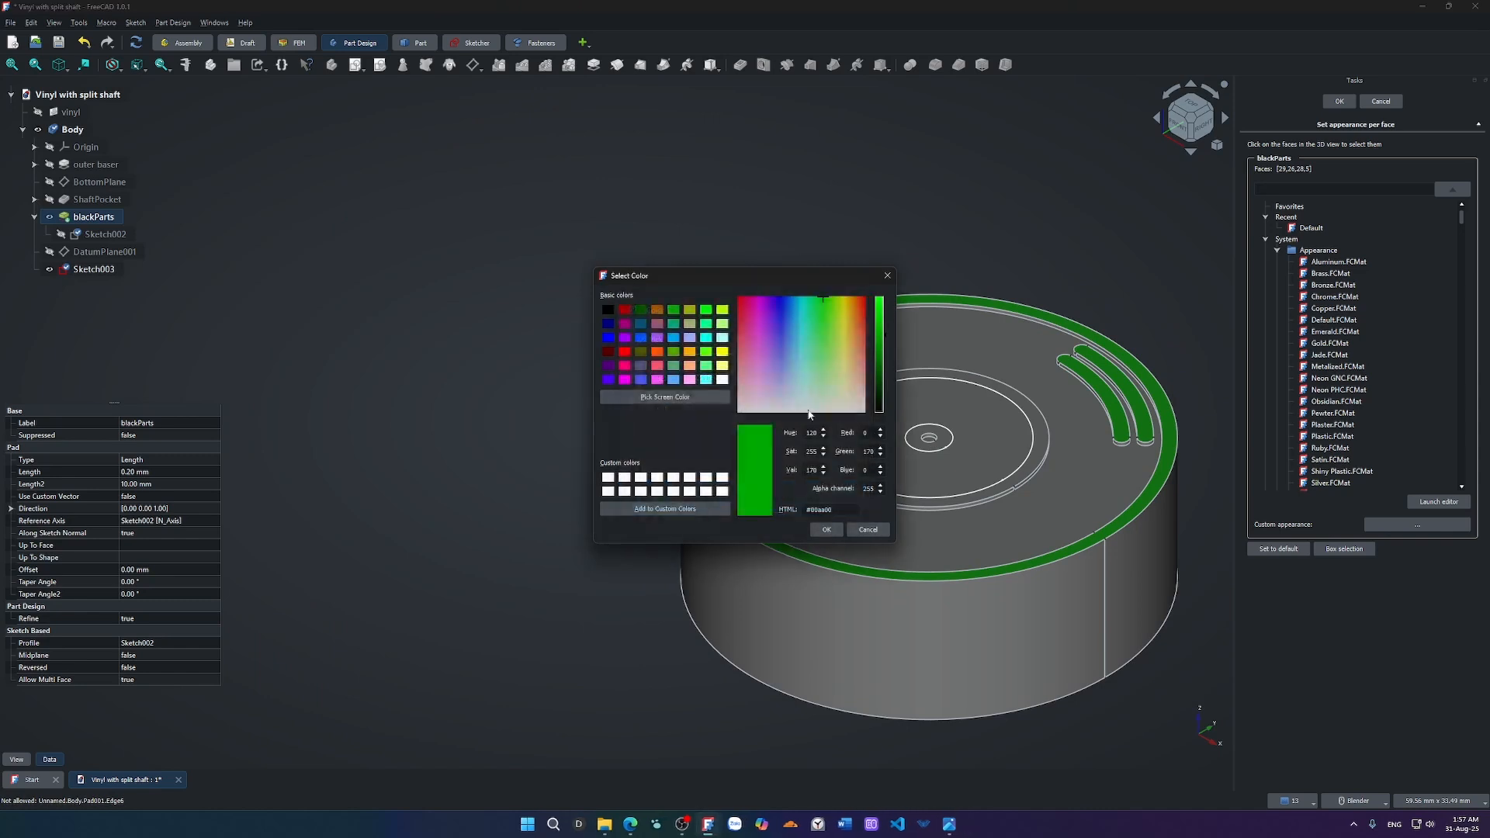
{"action": "double_click", "coordinate": [835, 509]}
{"action": "key", "text": "ctrl+v"}
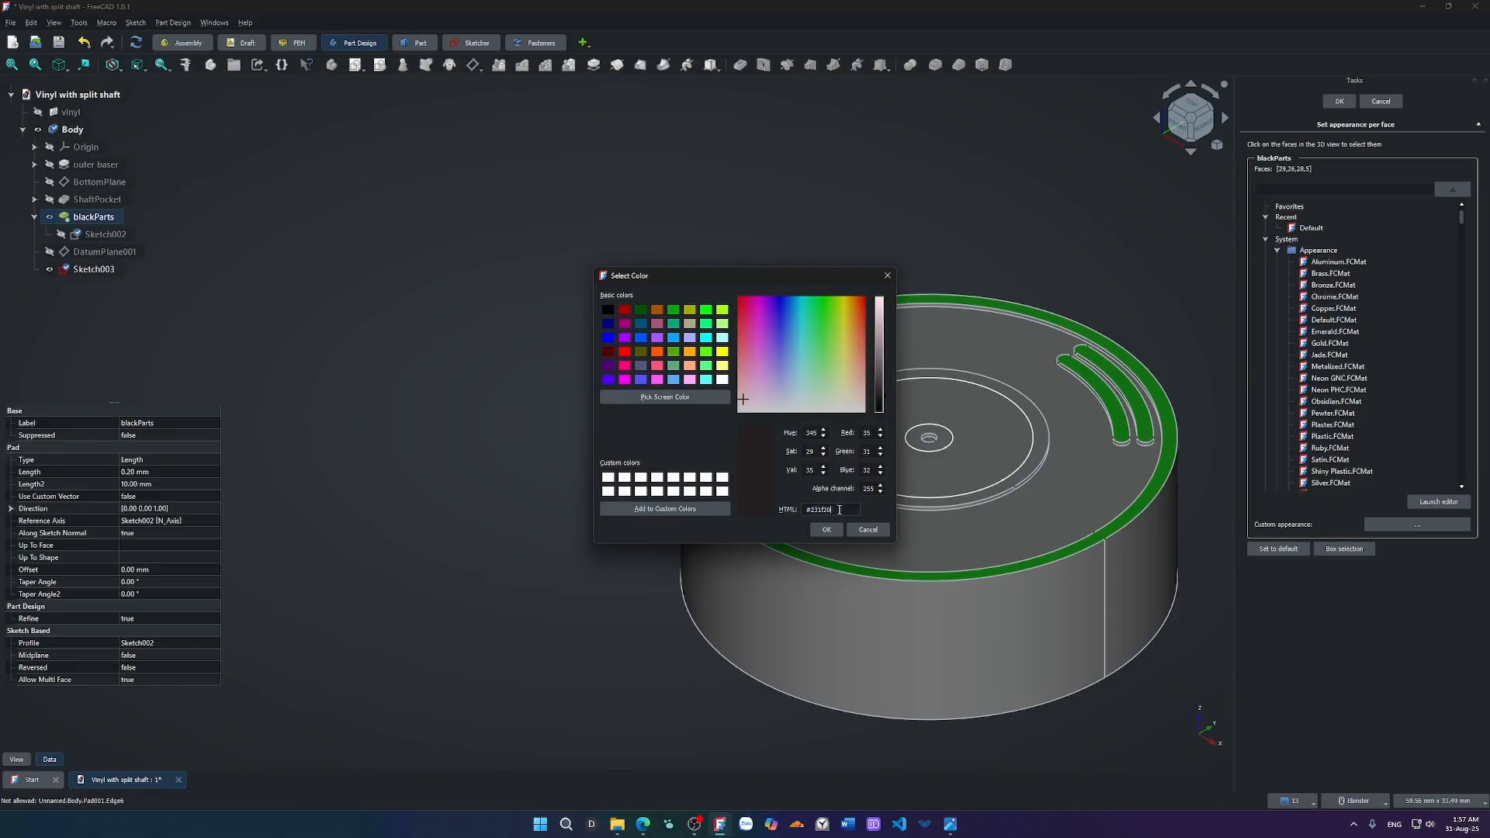
{"action": "left_click", "coordinate": [826, 529]}
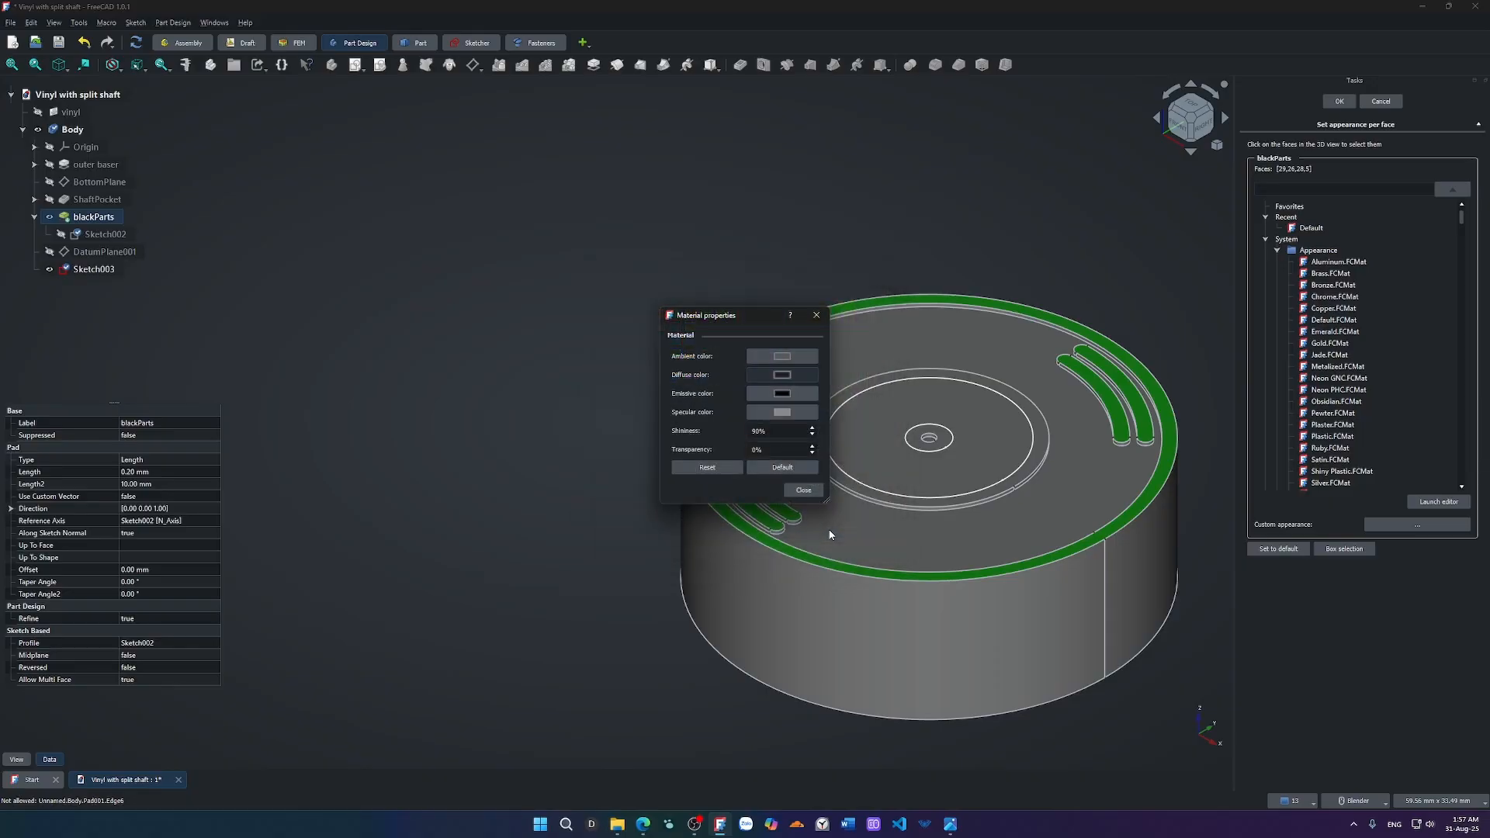
{"action": "left_click", "coordinate": [804, 489]}
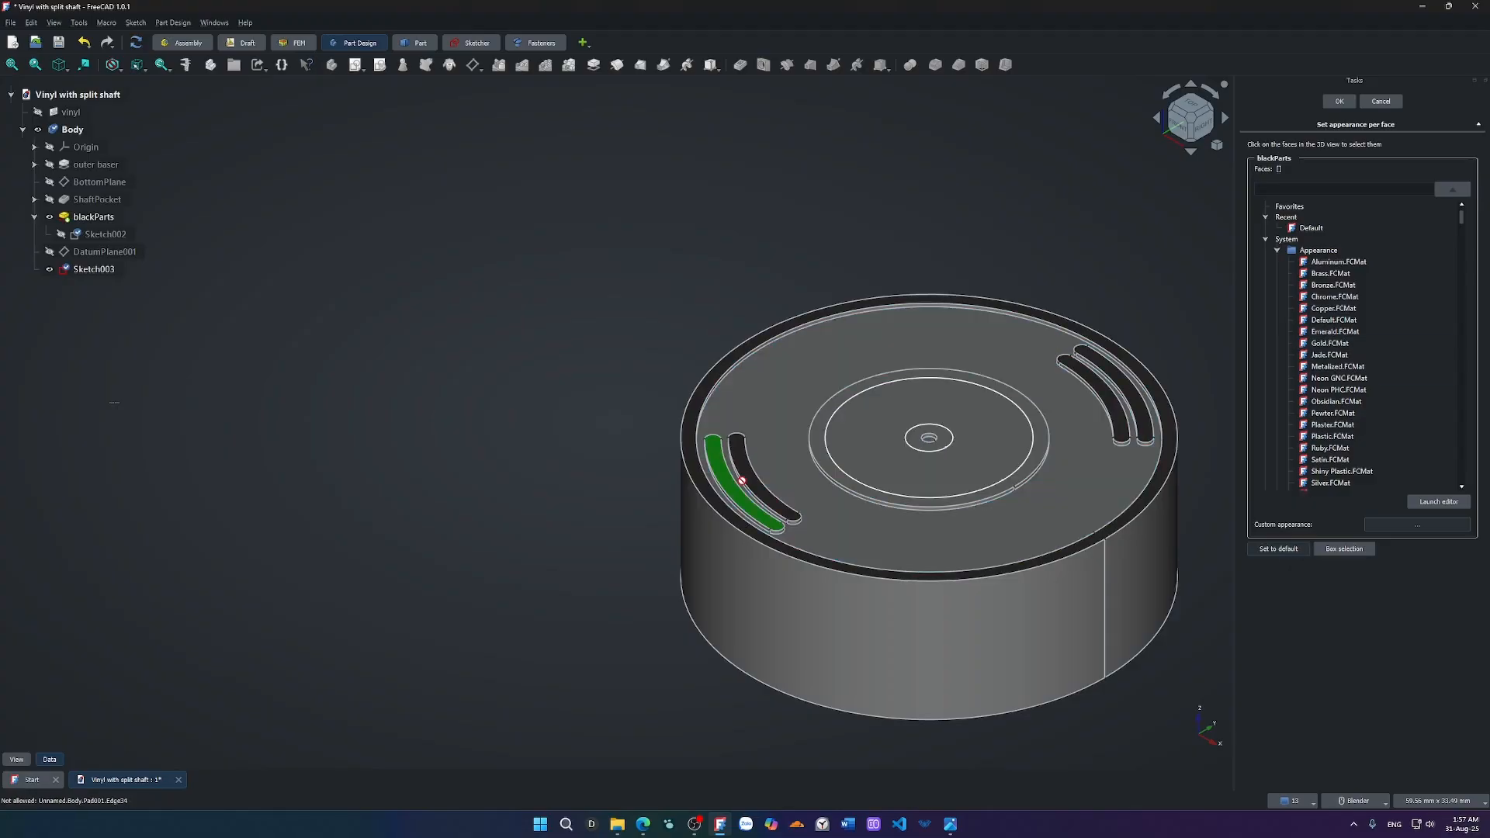
Give the remaining green arc face the same #231f20 diffuse color and leave the per-face appearance settings.
{"action": "scroll", "coordinate": [719, 460], "scroll_direction": "up", "scroll_amount": 5}
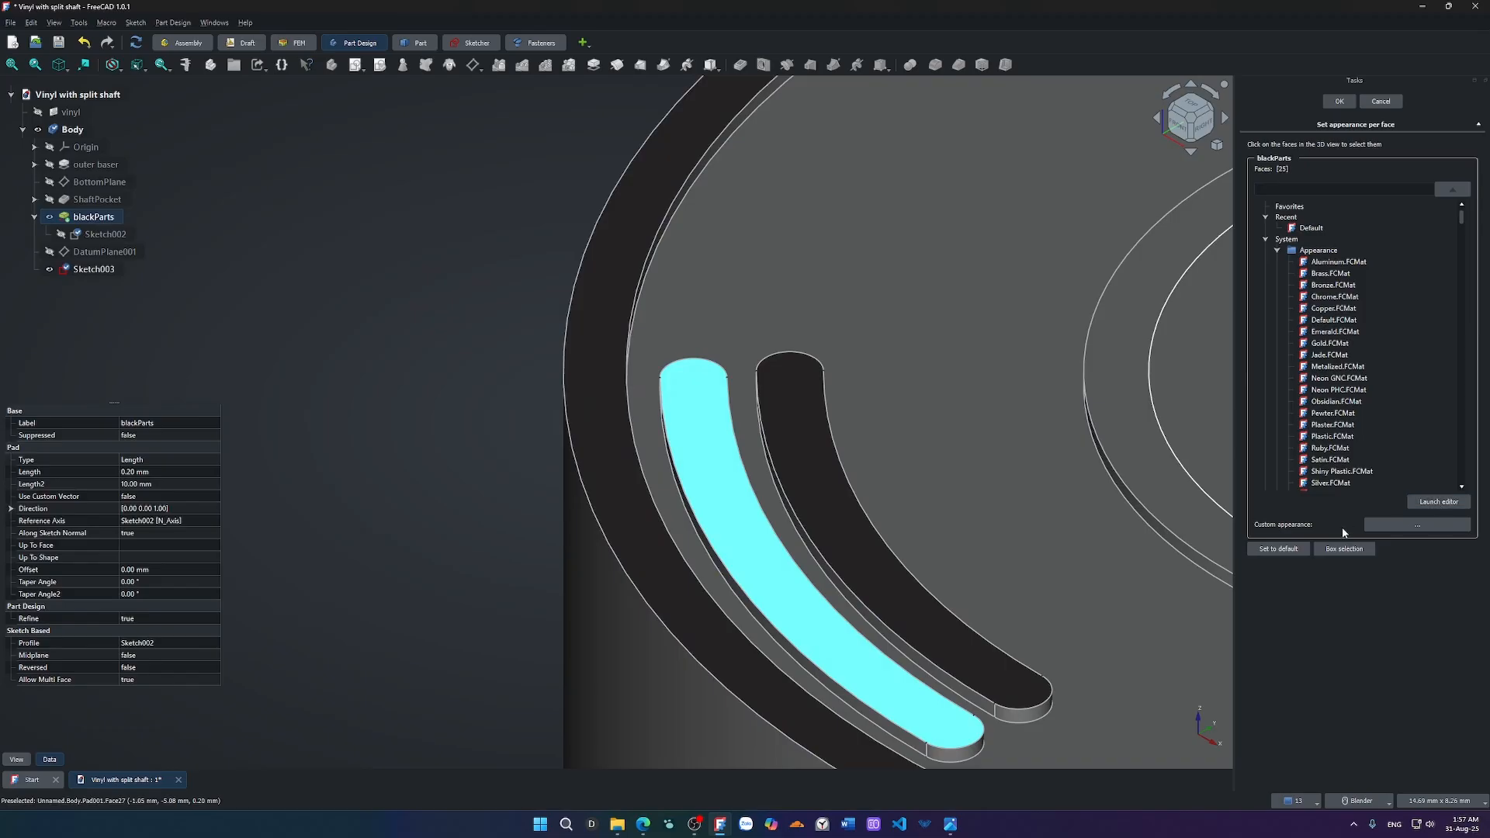
{"action": "left_click", "coordinate": [1385, 524]}
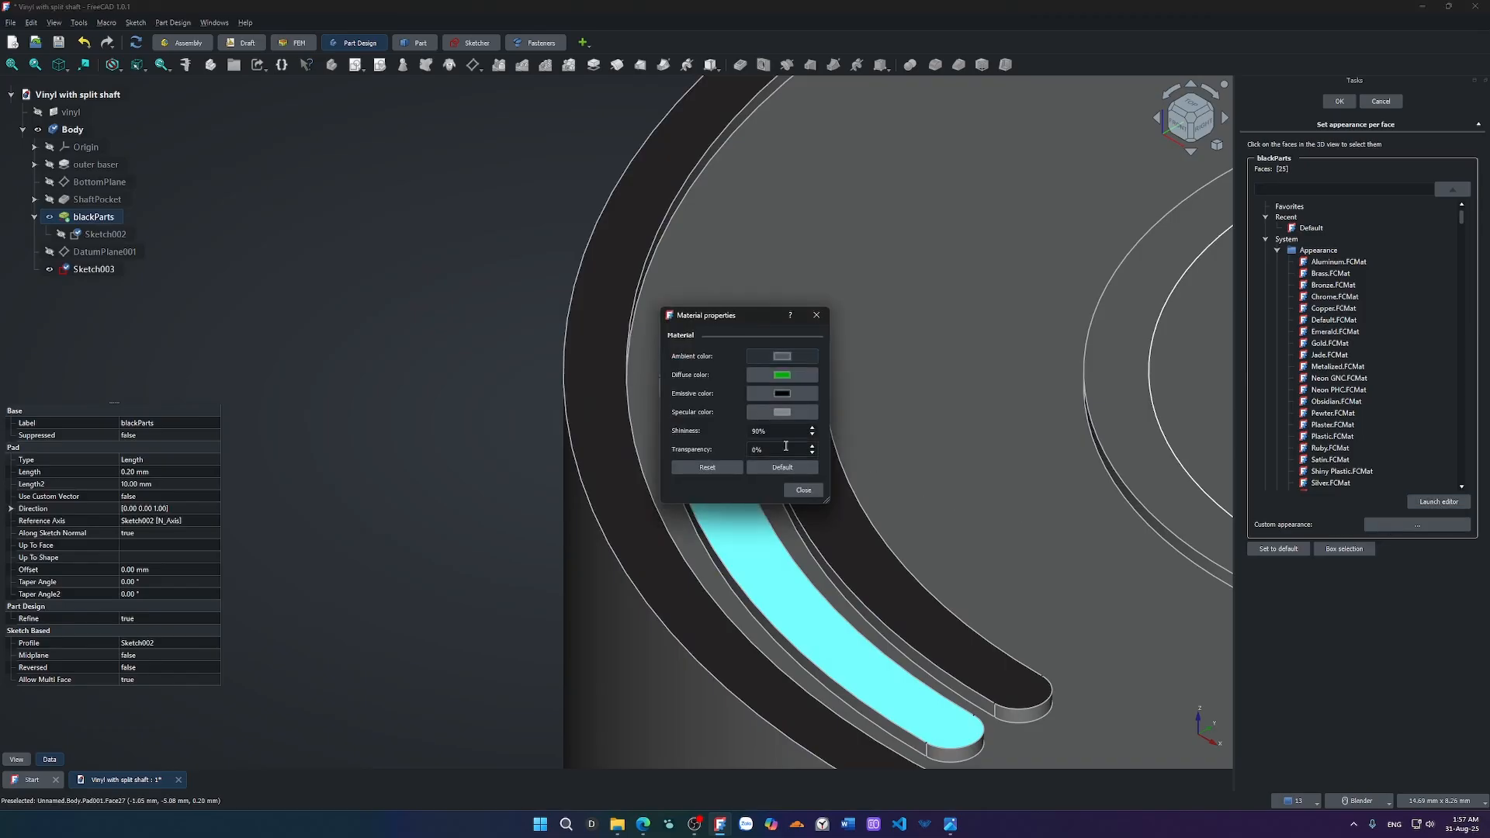
{"action": "left_click", "coordinate": [794, 375]}
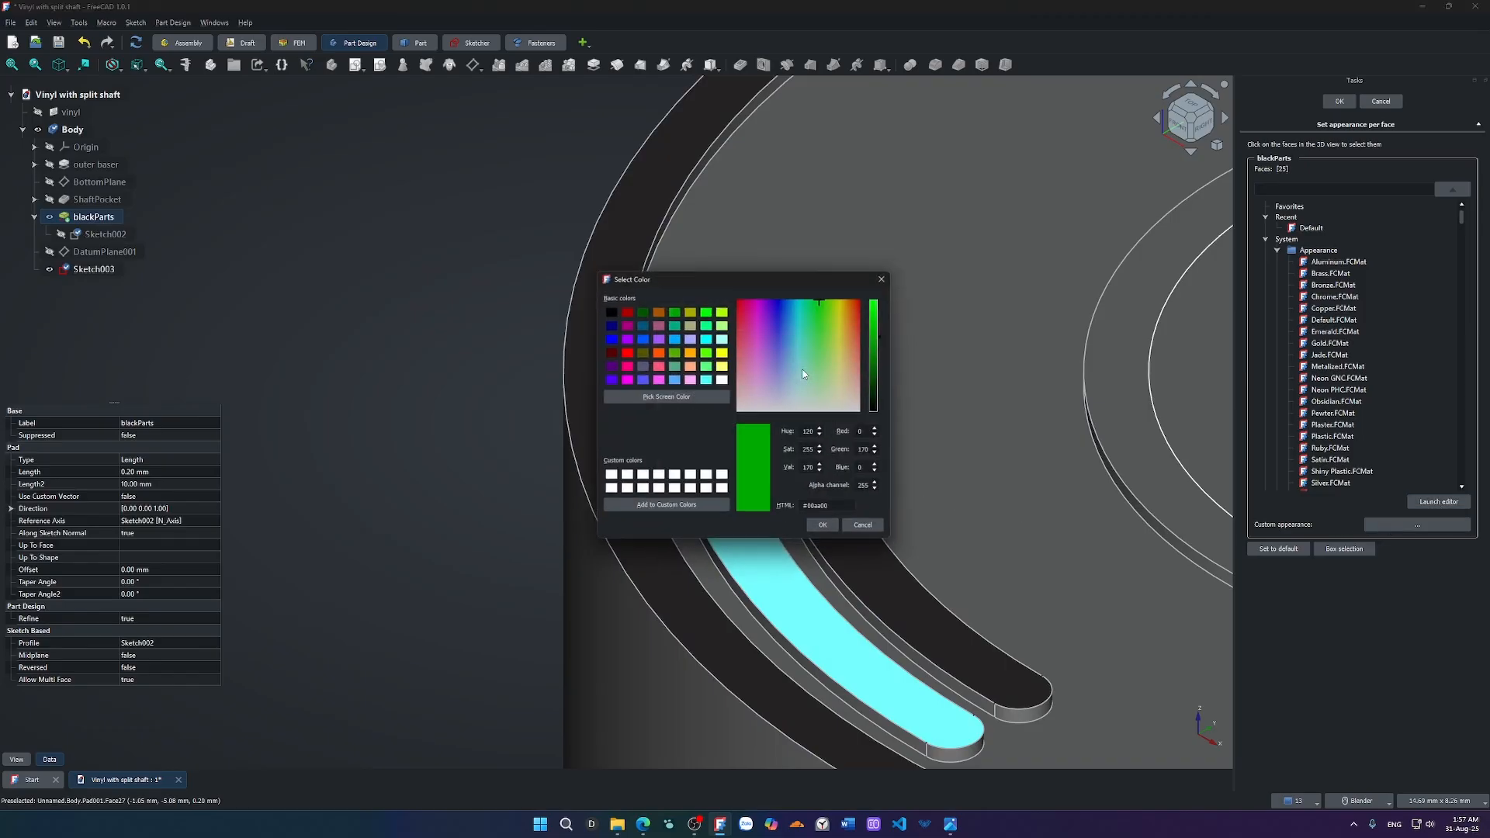
{"action": "left_click", "coordinate": [826, 529]}
{"action": "left_click", "coordinate": [803, 490]}
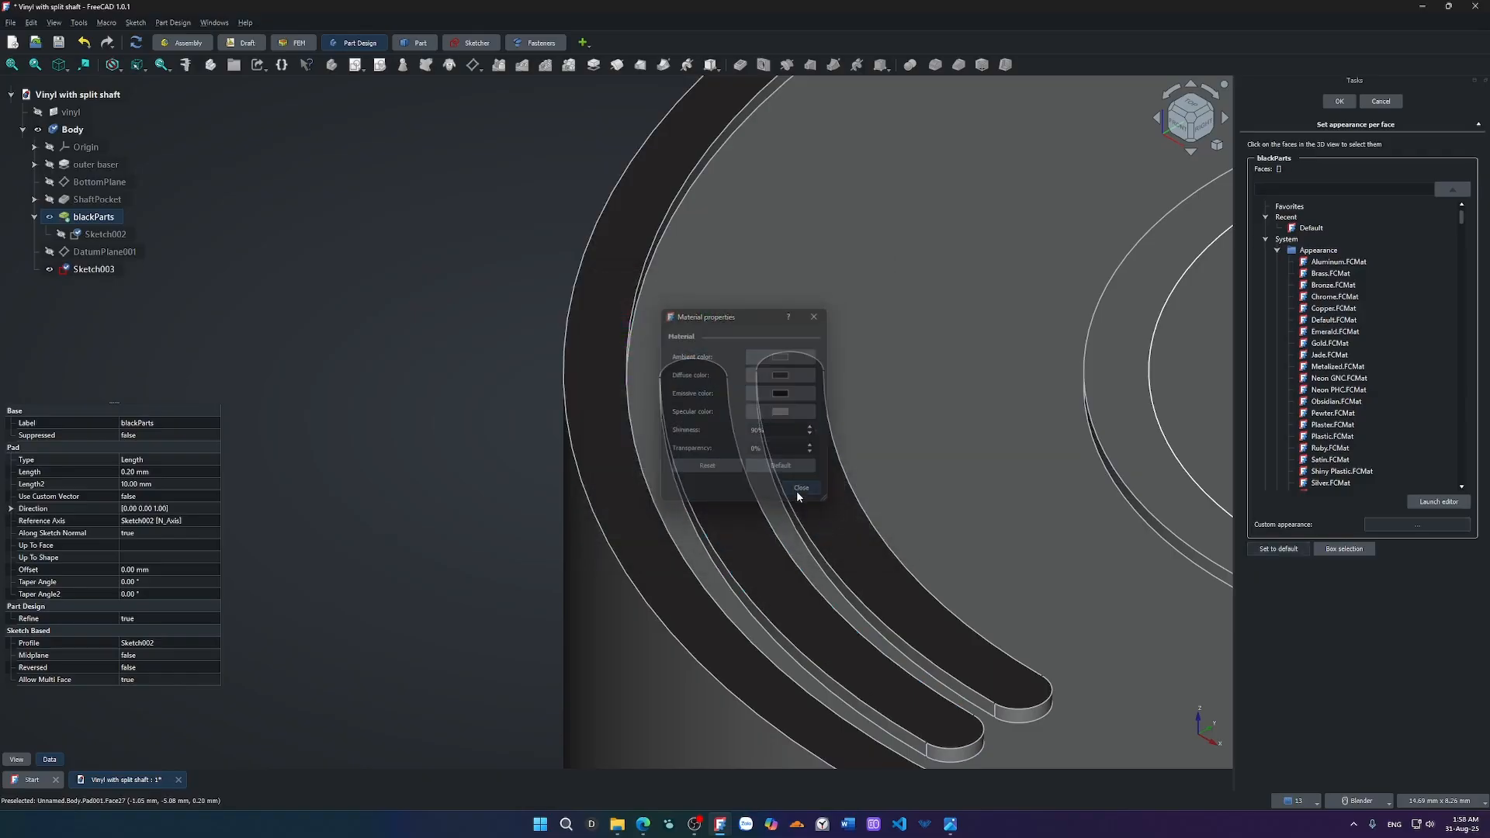
{"action": "scroll", "coordinate": [698, 522], "scroll_direction": "down", "scroll_amount": 5}
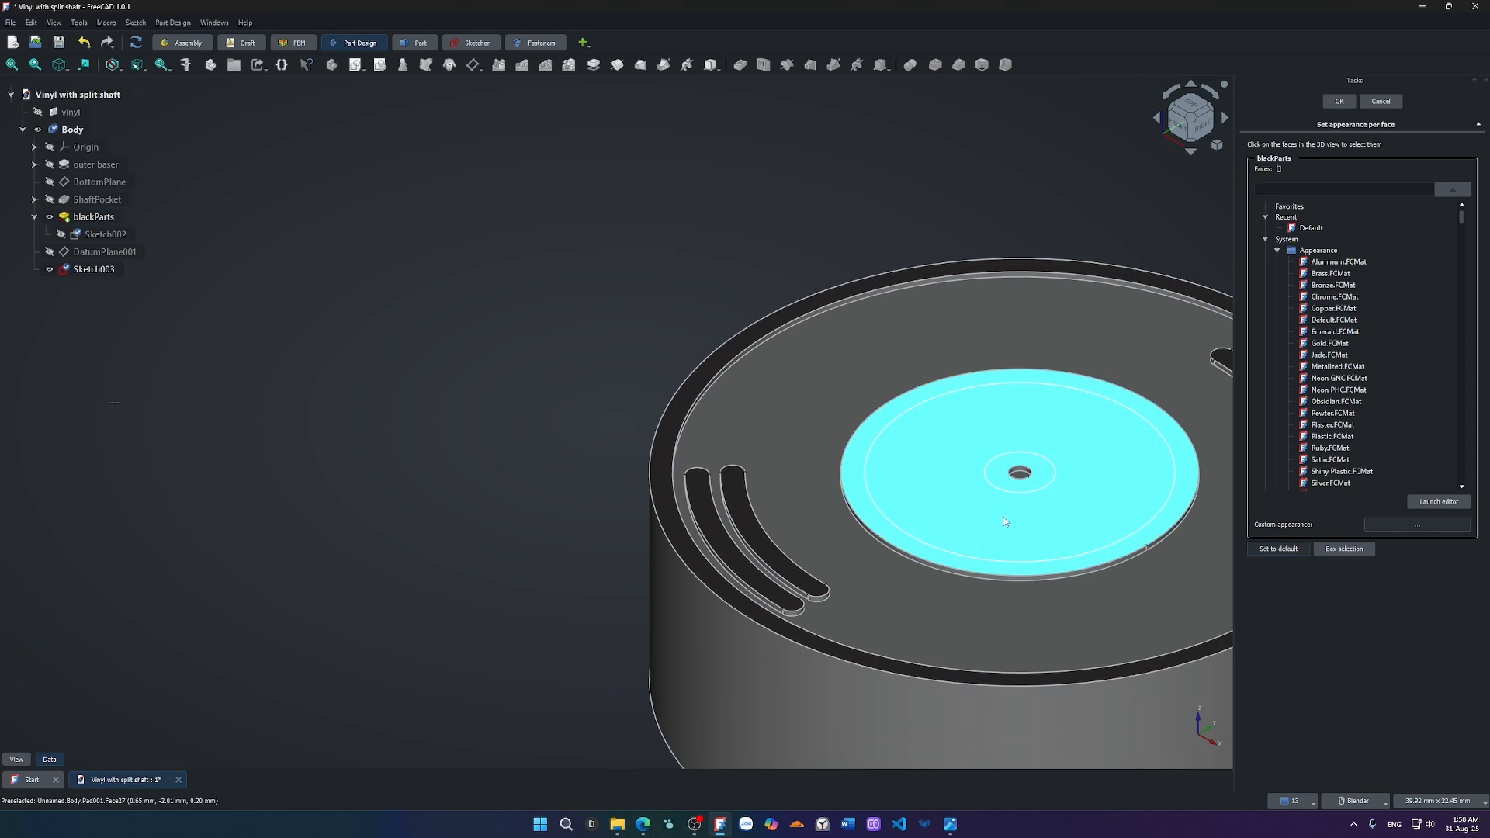
{"action": "left_click", "coordinate": [1380, 102]}
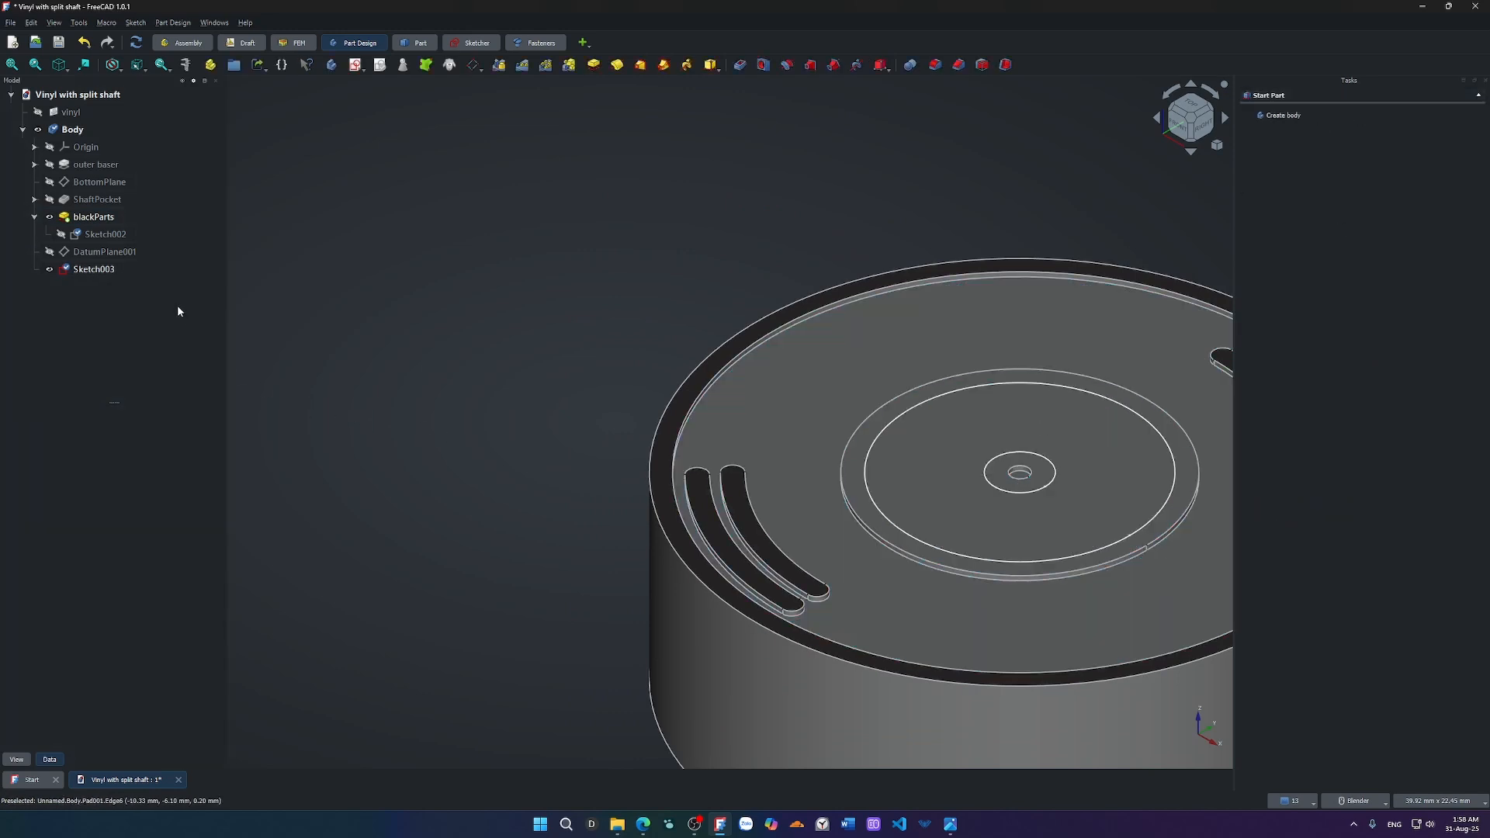
Open Sketch003 with the two center circles and review its elements and constraints.
{"action": "double_click", "coordinate": [52, 268]}
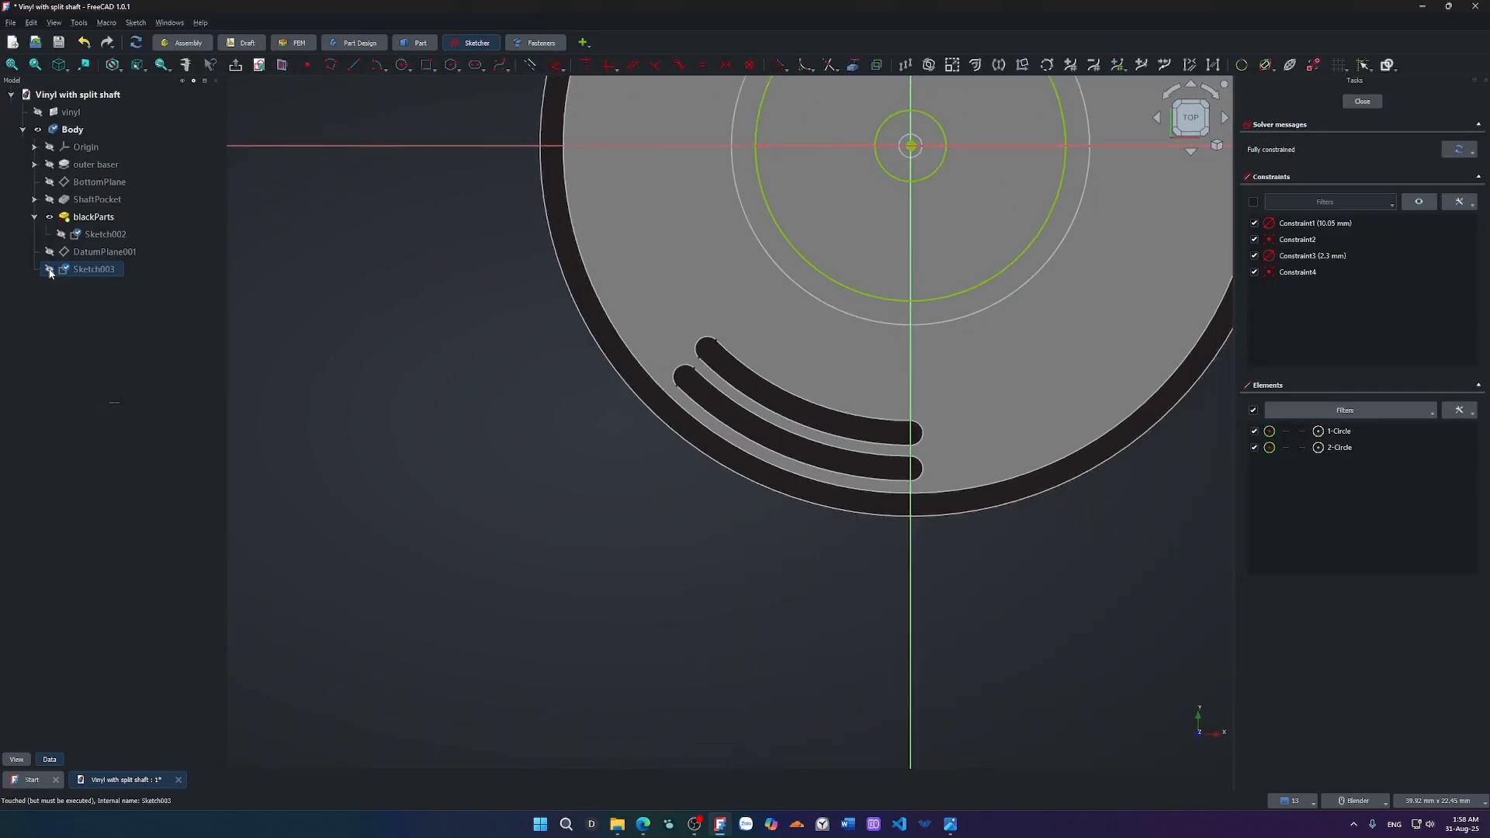
{"action": "left_click", "coordinate": [1360, 102]}
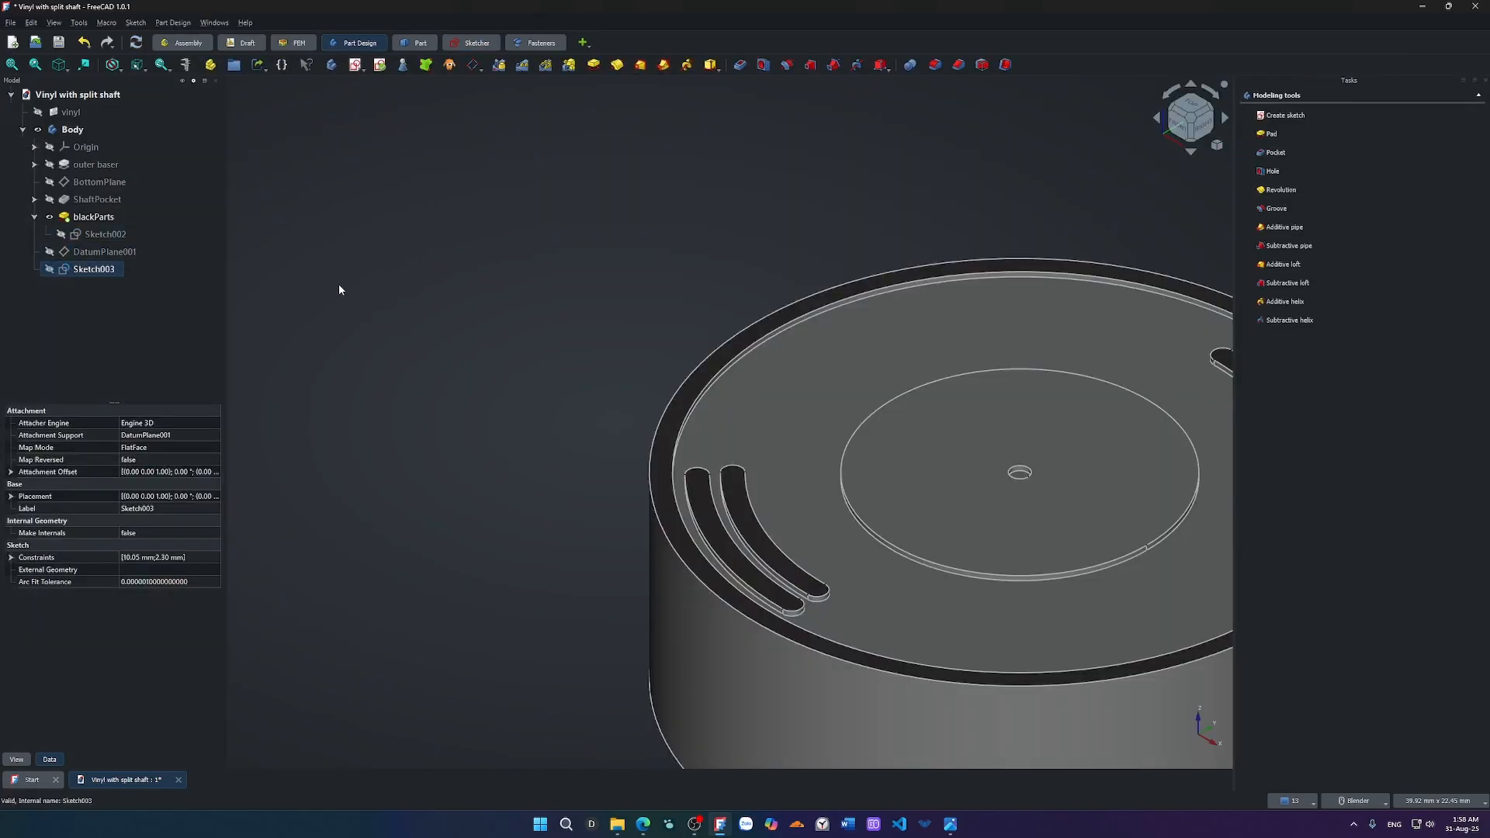
{"action": "double_click", "coordinate": [92, 268]}
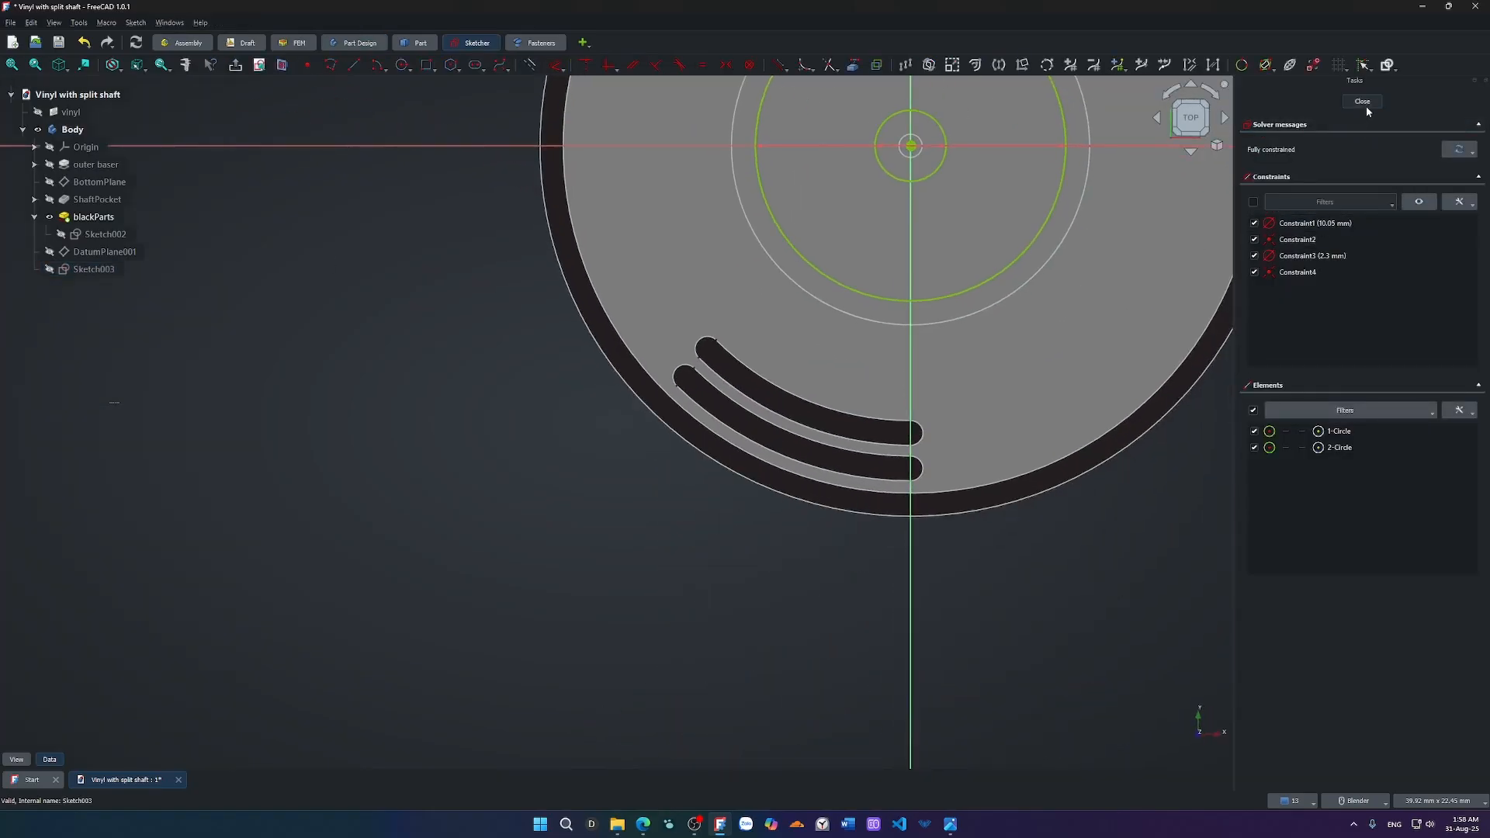
Finish the two-circle sketch and pad its profile 0.2 mm.
{"action": "left_click", "coordinate": [1362, 102]}
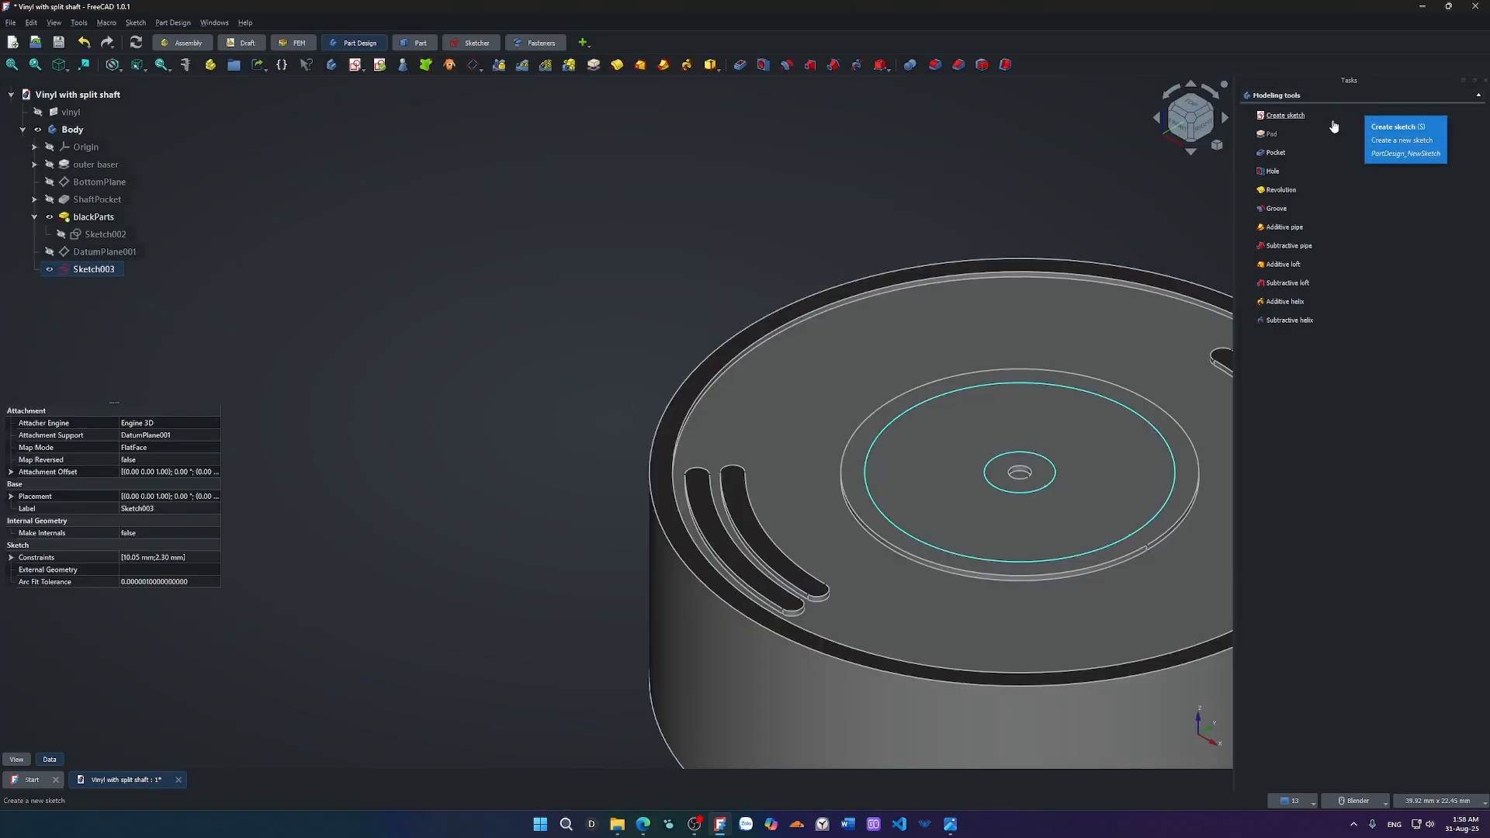
{"action": "left_click", "coordinate": [1271, 134]}
{"action": "type", "text": "0."}
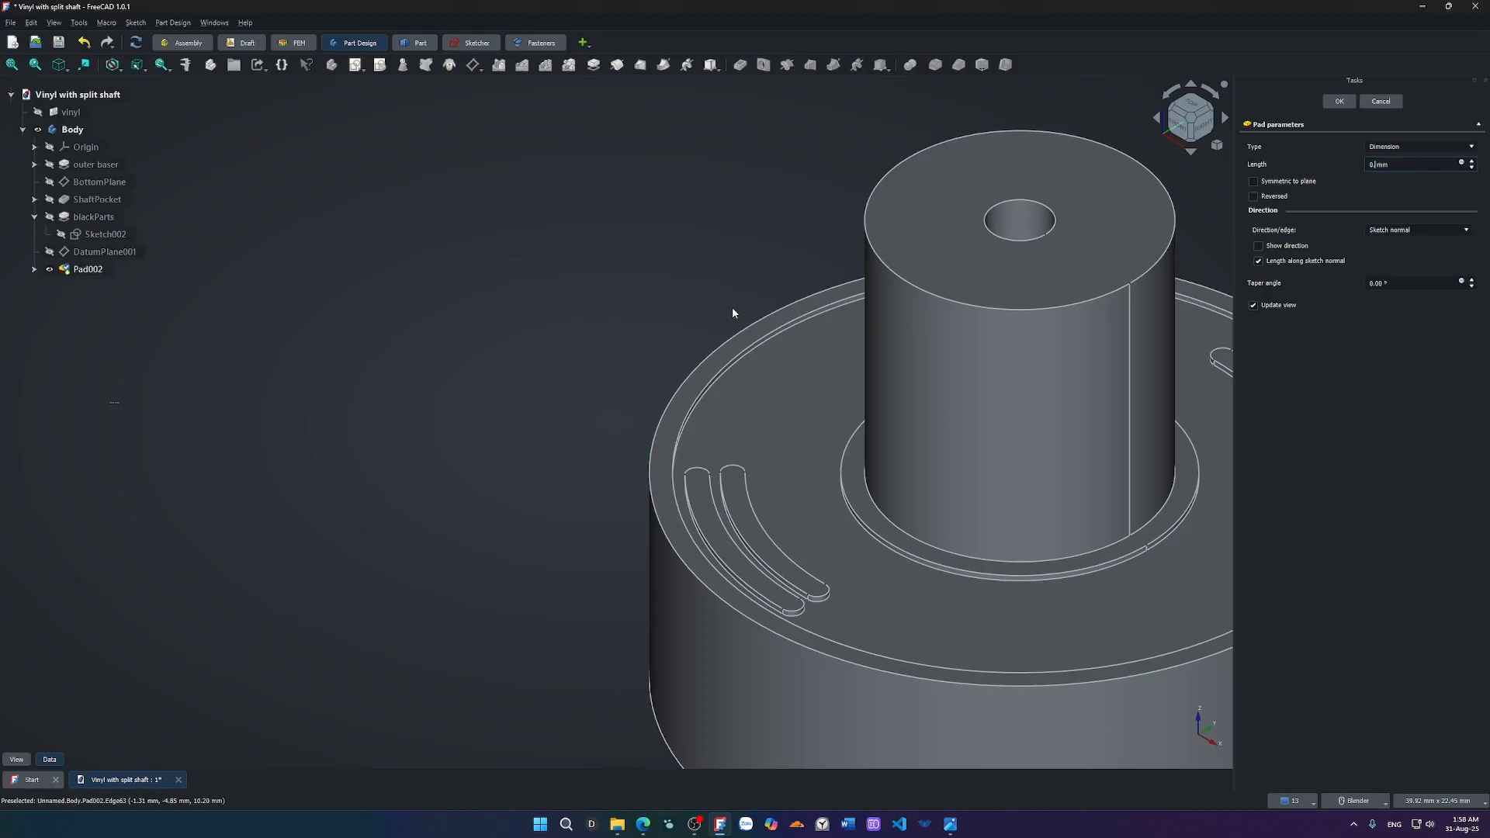
{"action": "type", "text": "2"}
{"action": "key", "text": "Return"}
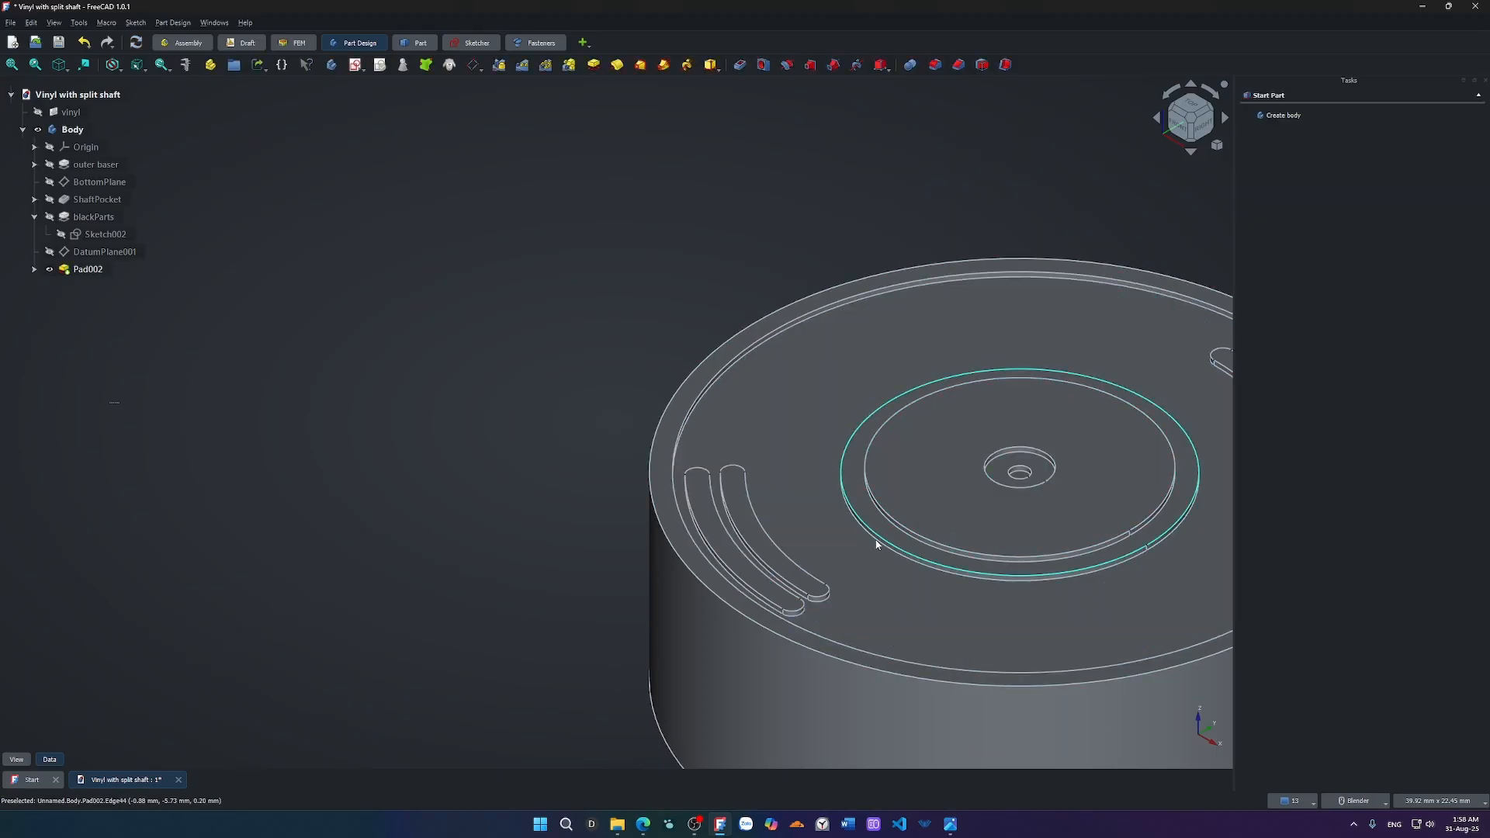
Undo the pad of the centre circles and toggle the visibility of blackParts off and on.
{"action": "middle_click_drag", "start_coordinate": [875, 543], "coordinate": [898, 522]}
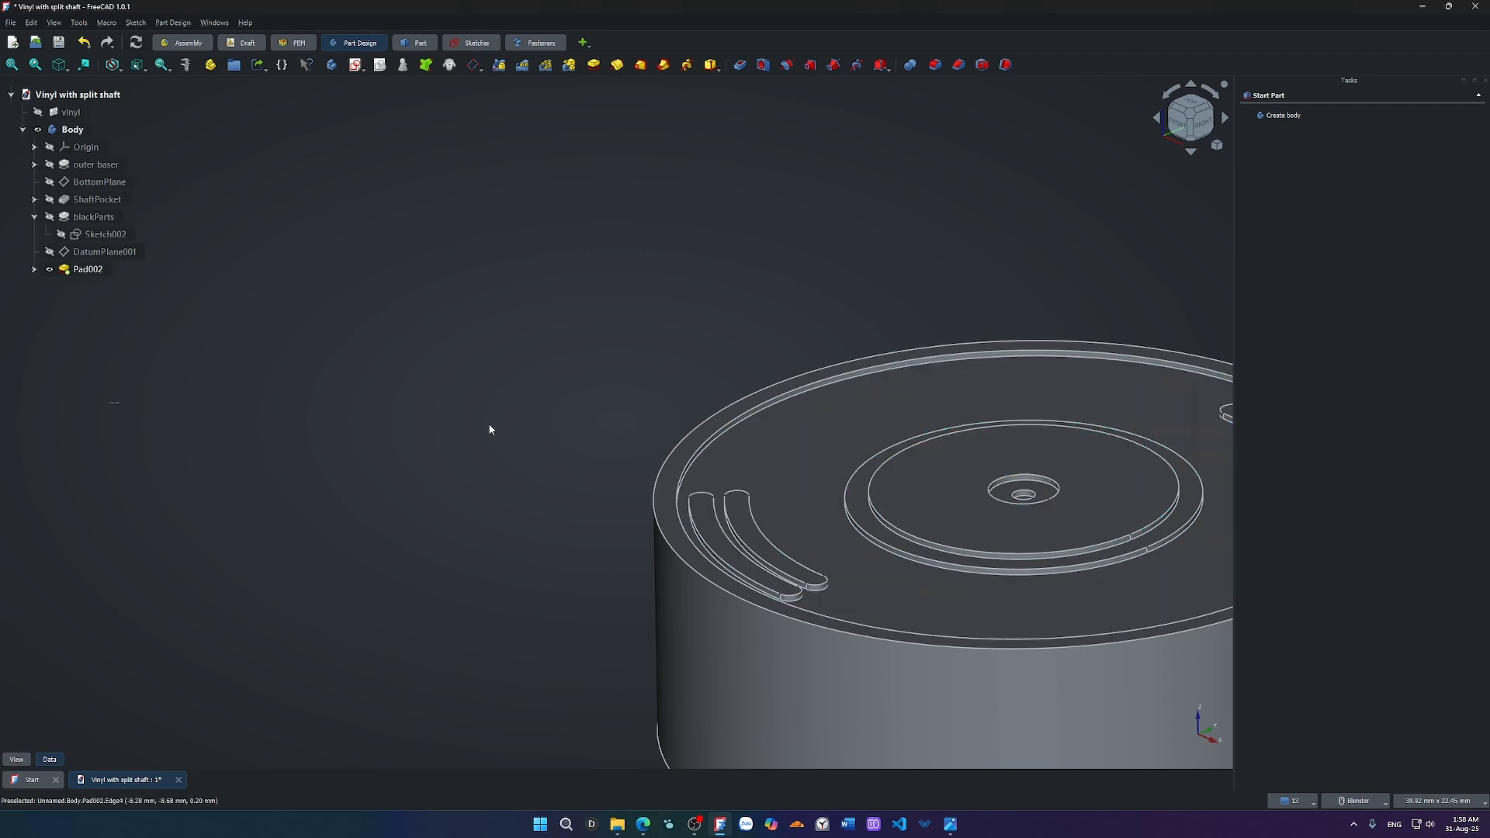
{"action": "left_click", "coordinate": [92, 270]}
{"action": "left_click", "coordinate": [572, 298]}
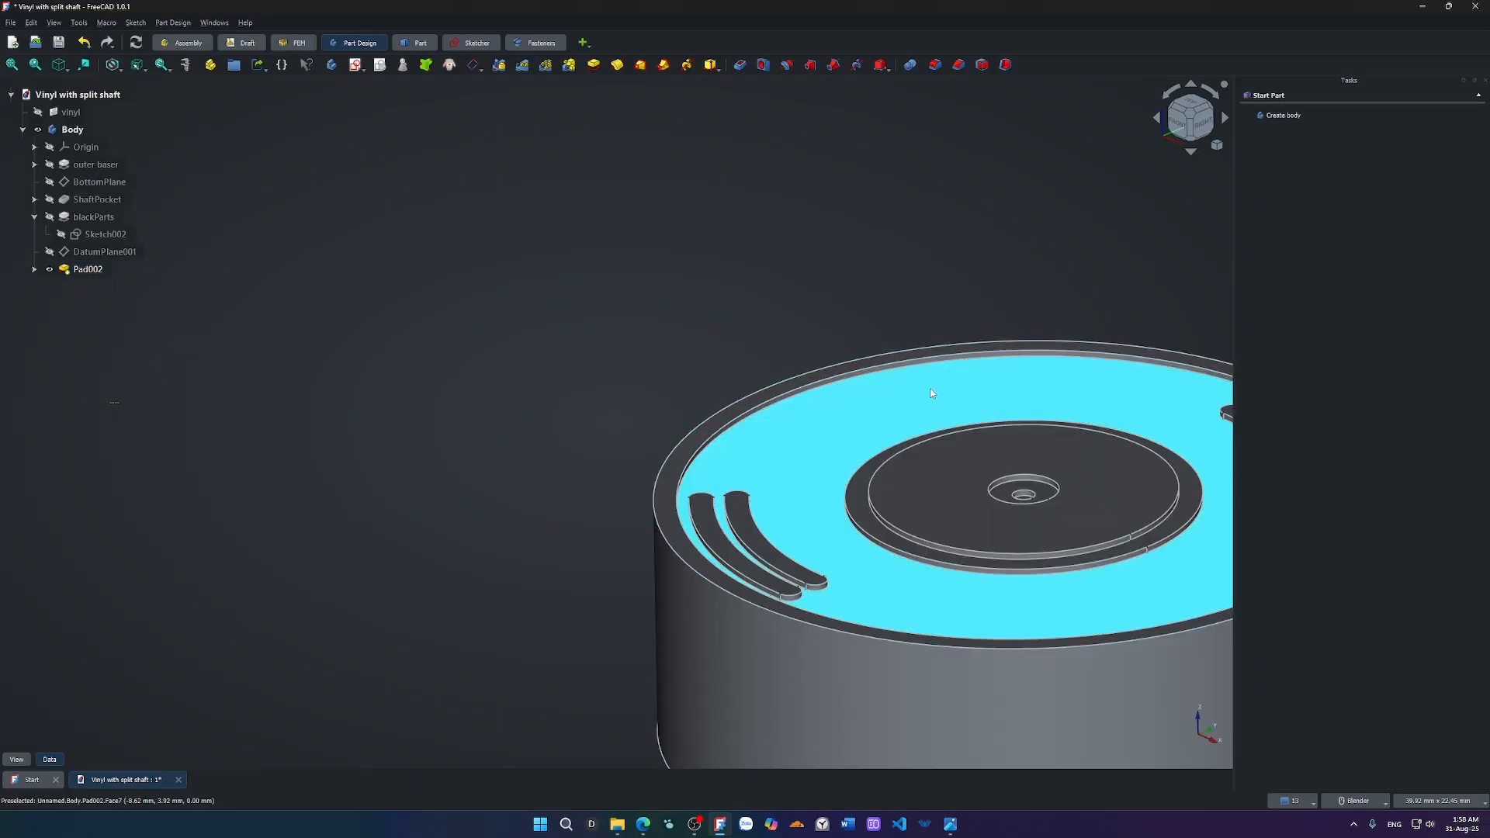
{"action": "scroll", "coordinate": [935, 387], "scroll_direction": "down", "scroll_amount": 2}
{"action": "middle_click_drag", "start_coordinate": [964, 396], "coordinate": [962, 463]}
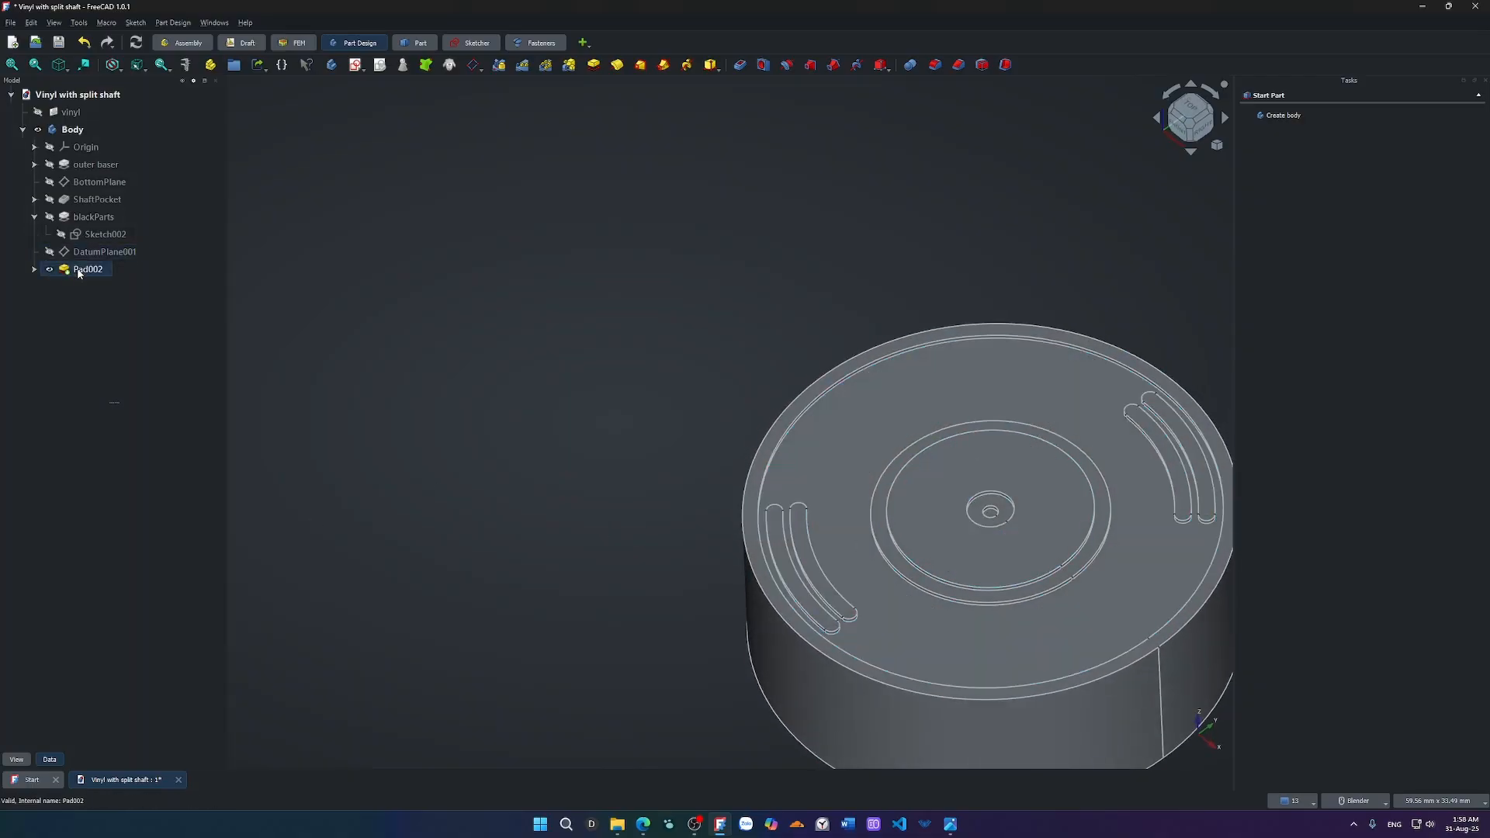
{"action": "key", "text": "ctrl+z"}
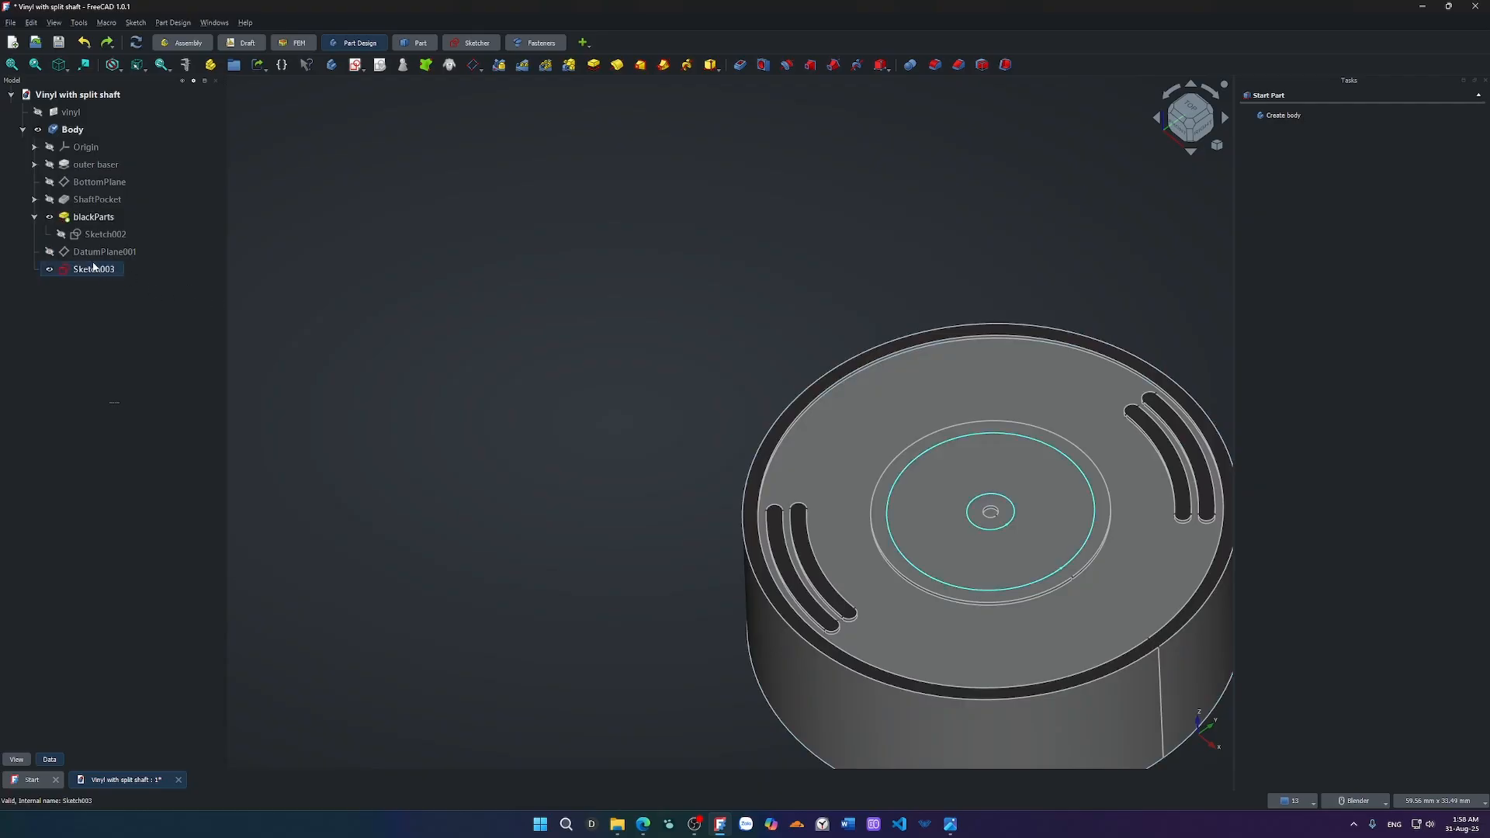
{"action": "left_click", "coordinate": [50, 217]}
{"action": "left_click", "coordinate": [50, 218]}
{"action": "left_click", "coordinate": [650, 440]}
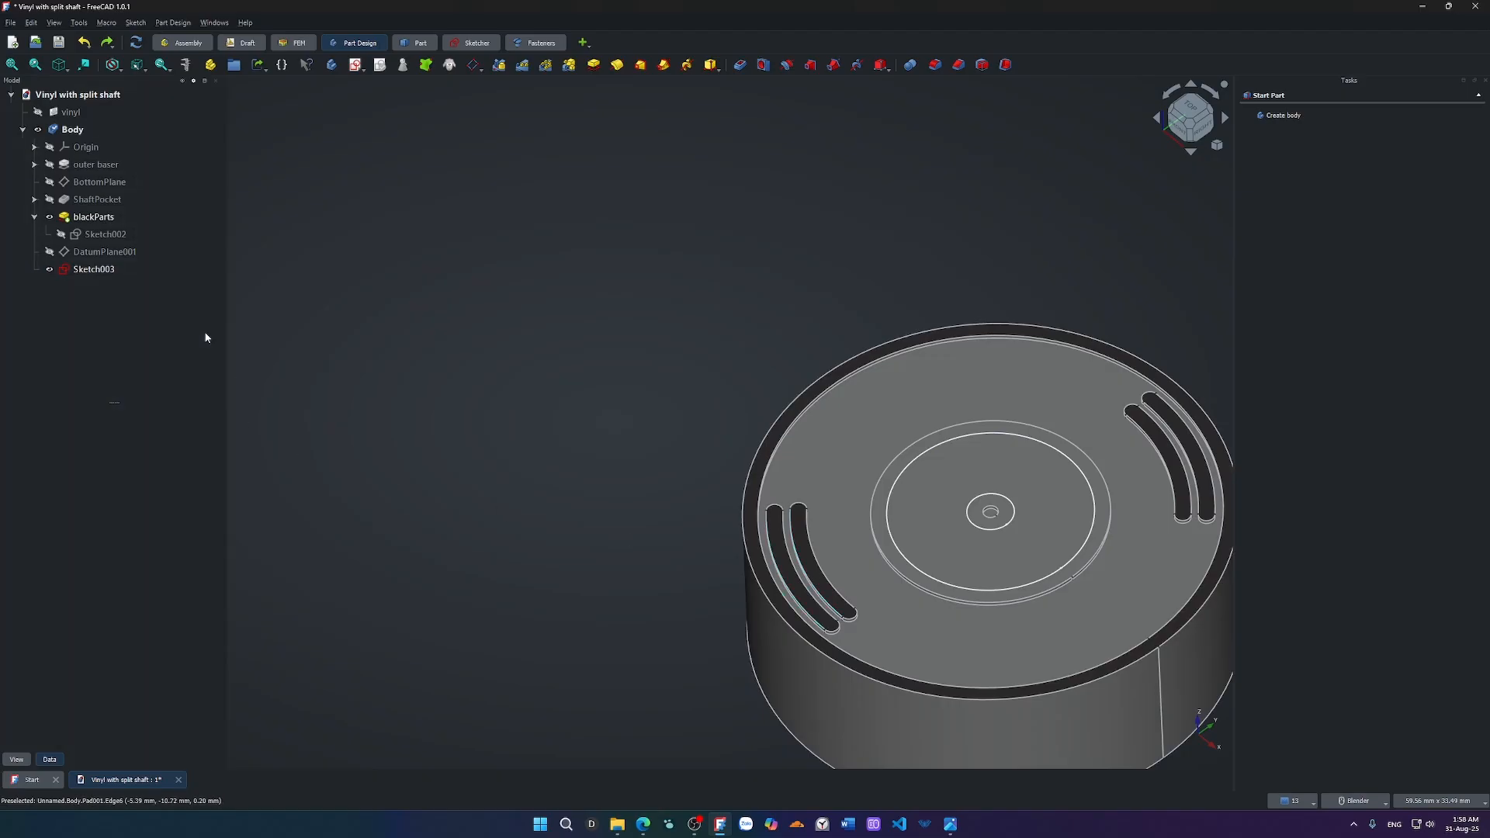
{"action": "left_click", "coordinate": [103, 270]}
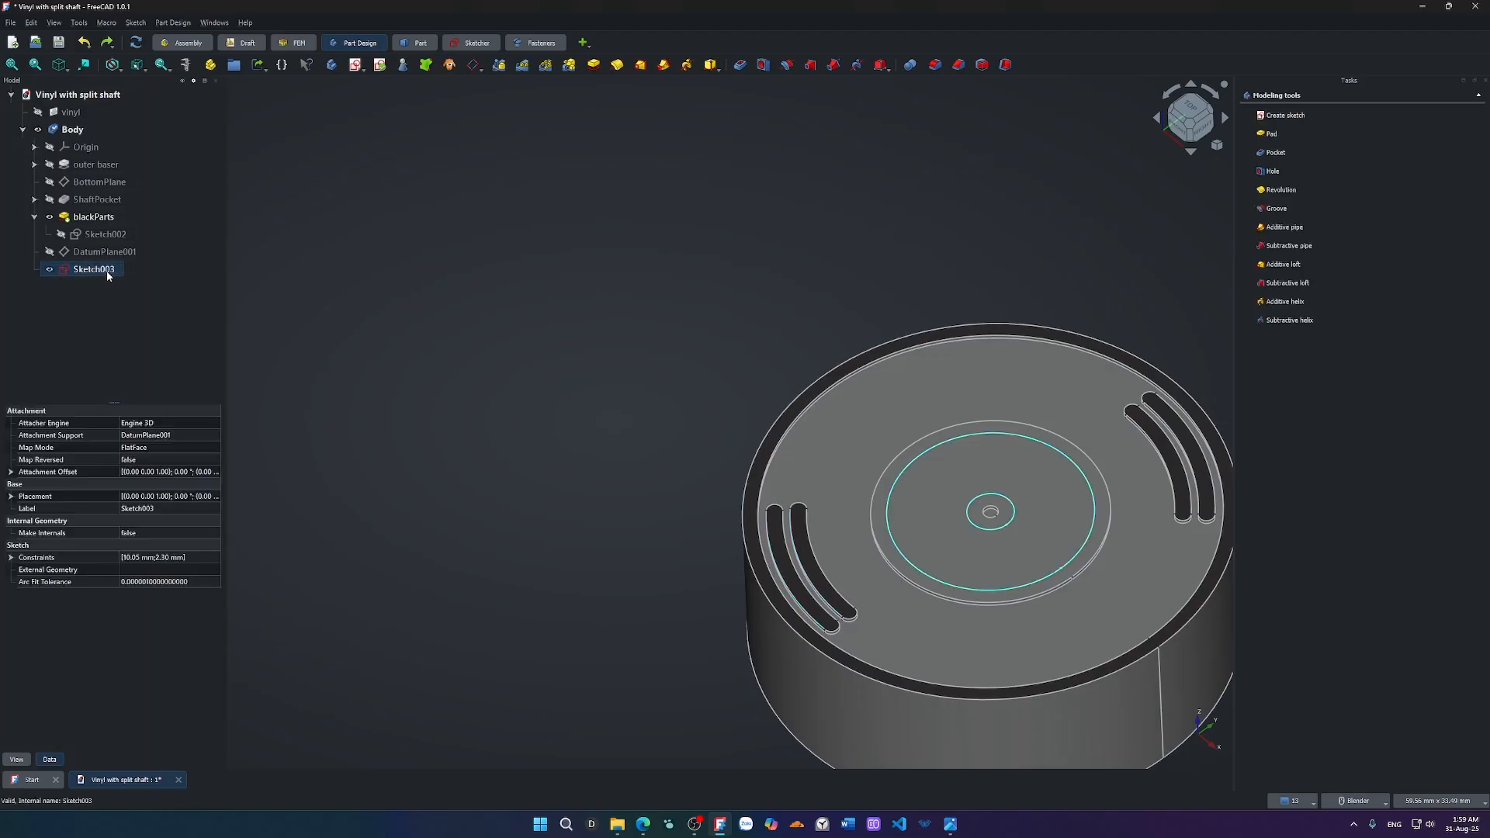
{"action": "type", "text": "p"}
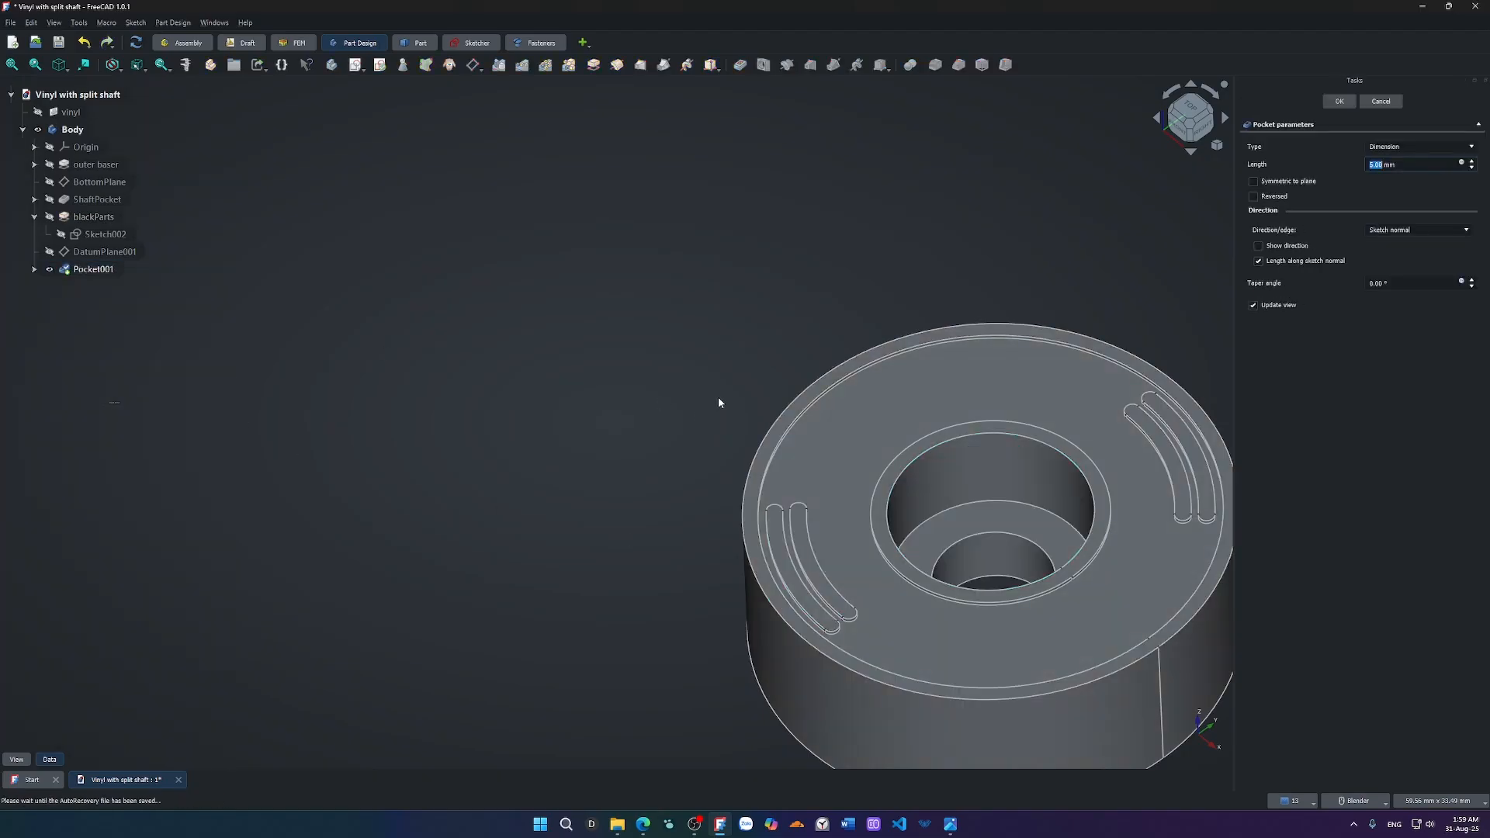
{"action": "type", "text": "0.2"}
{"action": "scroll", "coordinate": [966, 599], "scroll_direction": "up", "scroll_amount": 5}
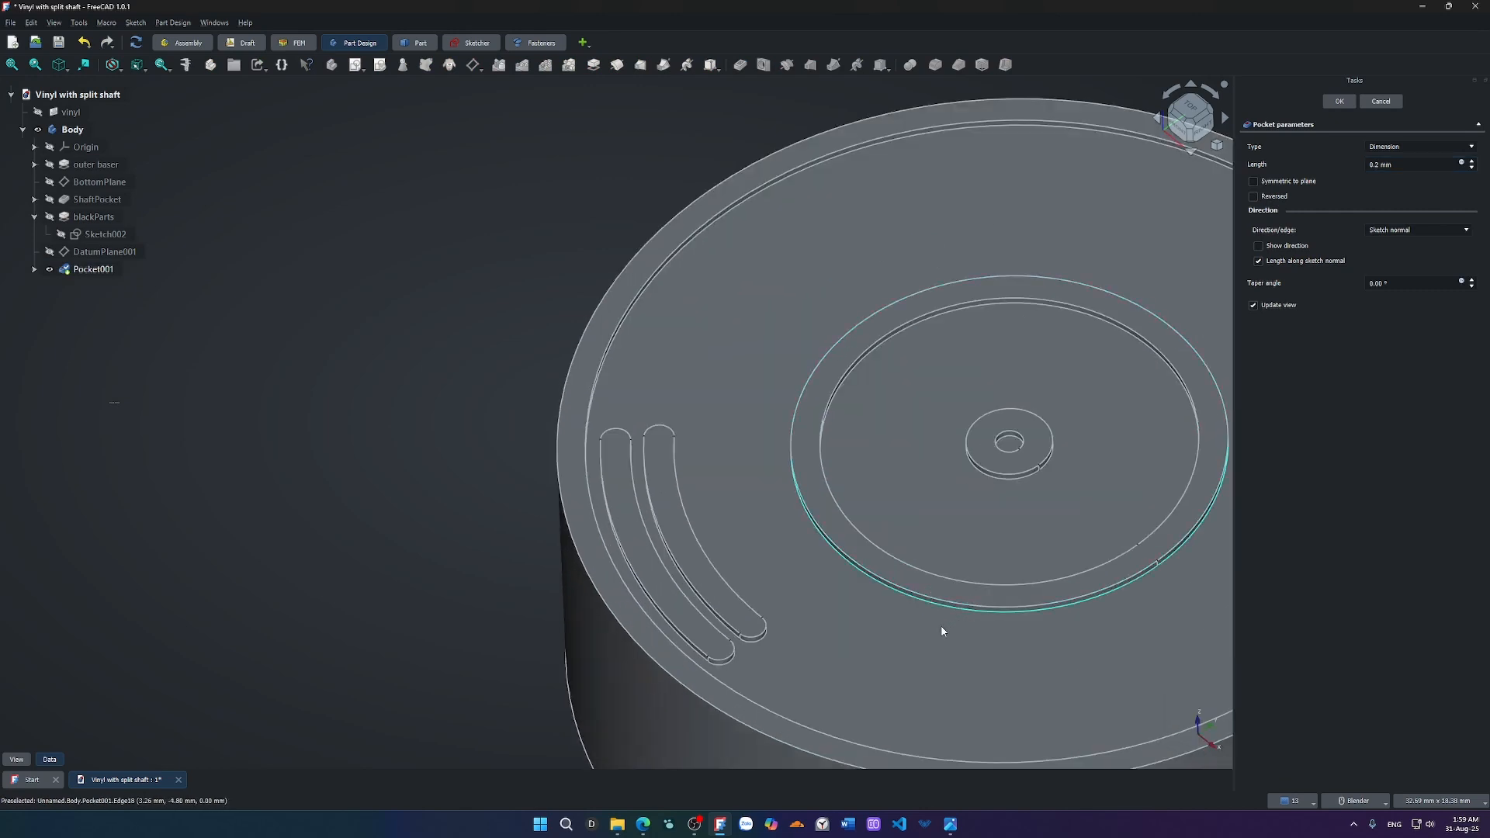
{"action": "middle_click_drag", "start_coordinate": [916, 630], "coordinate": [867, 623]}
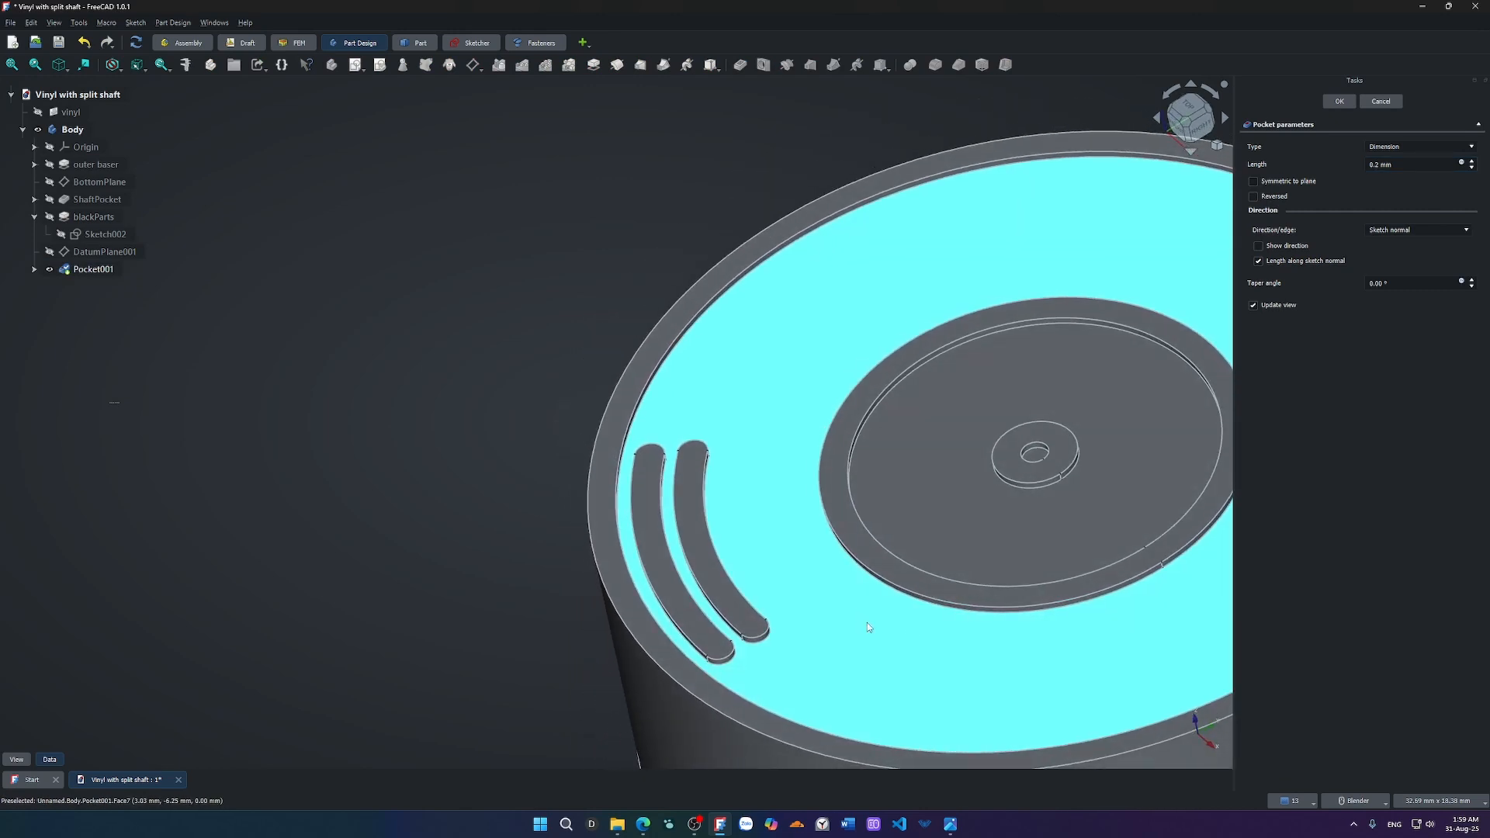
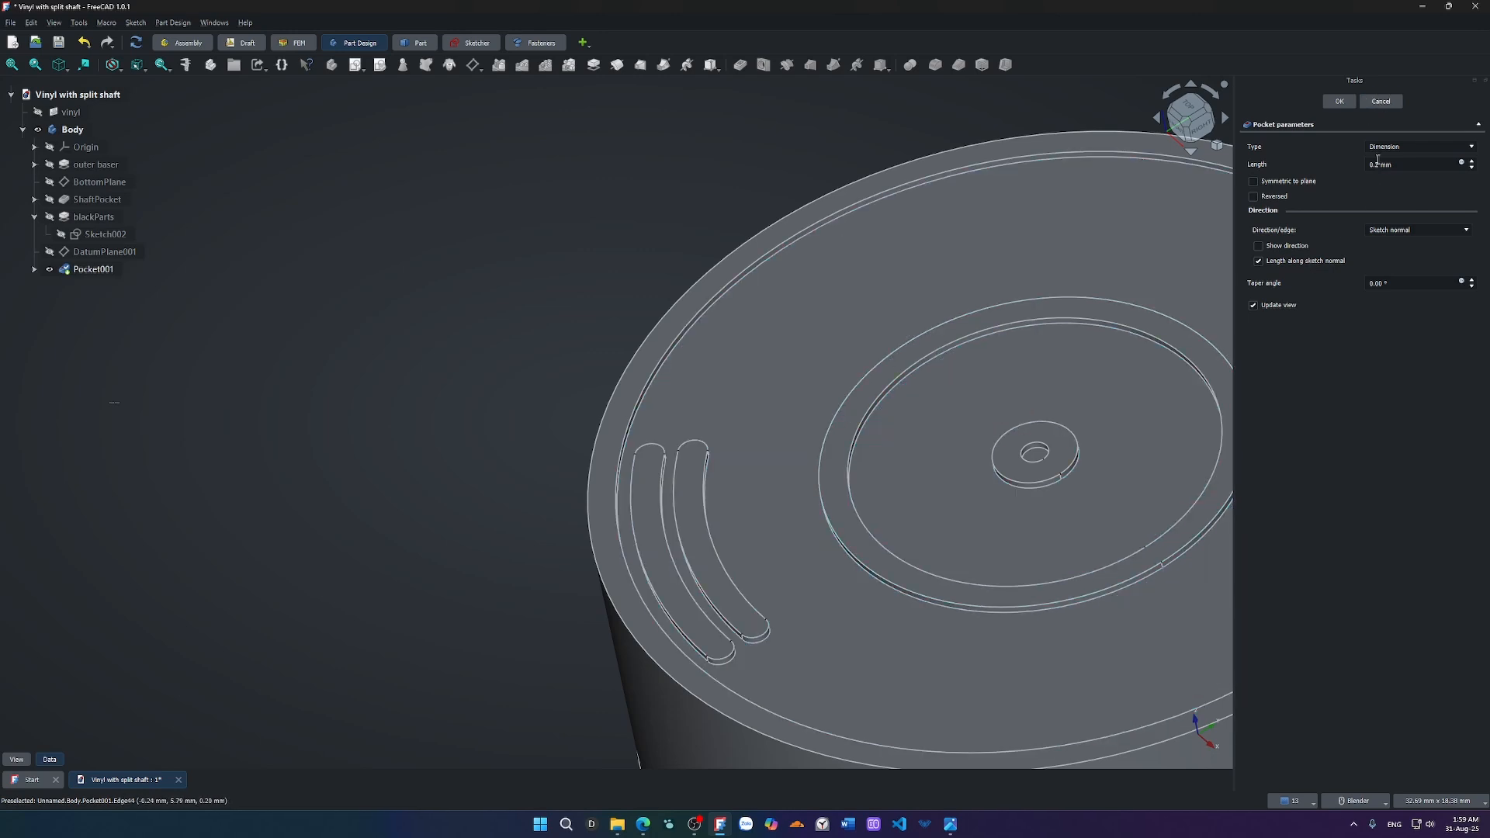
{"action": "left_click", "coordinate": [1381, 101]}
Pad Sketch003 0.2 mm to raise the centre label area on the disc's top face.
{"action": "left_click", "coordinate": [94, 270]}
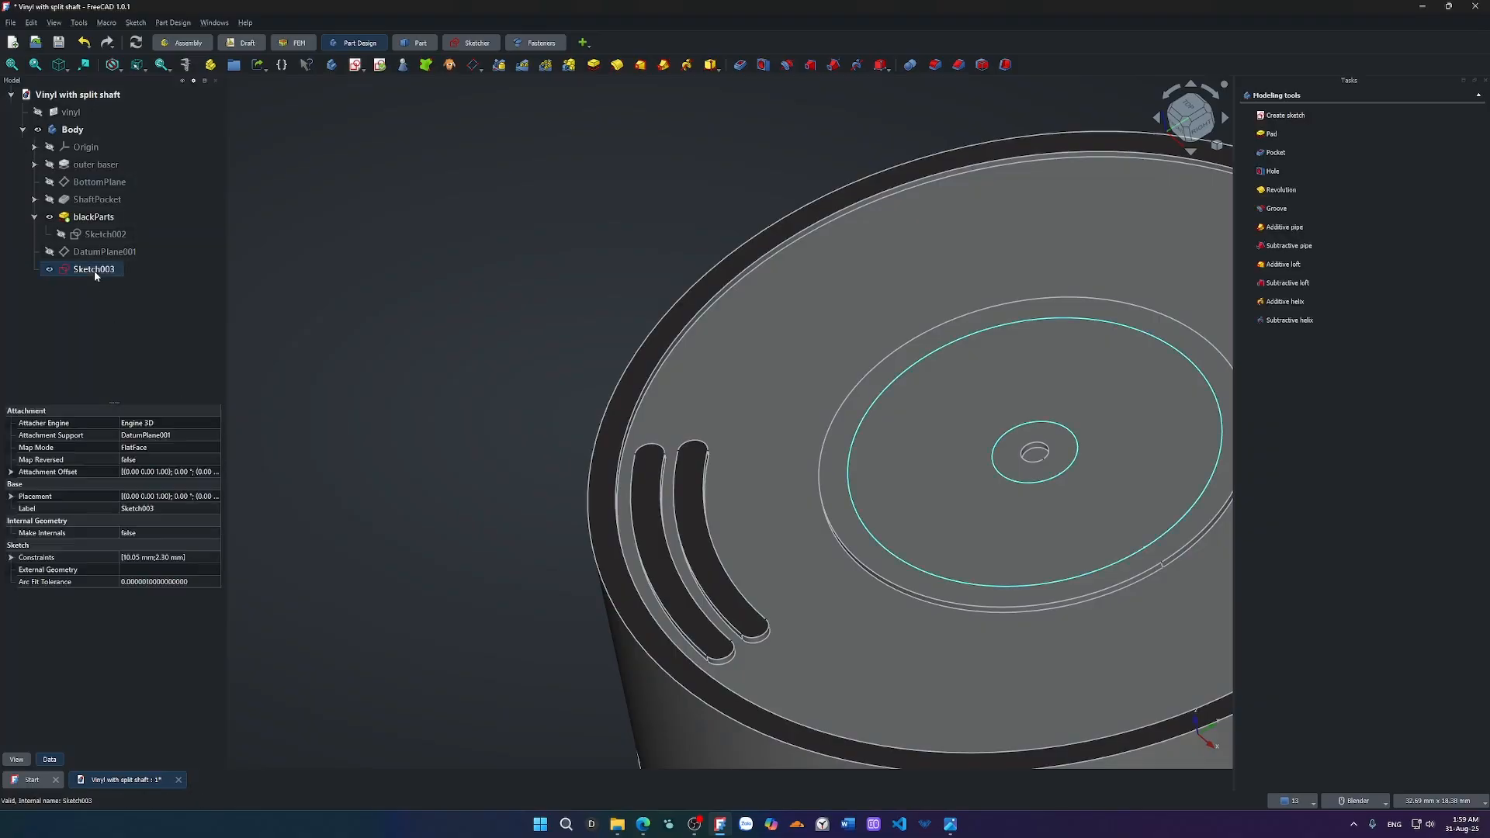
{"action": "key", "text": "p"}
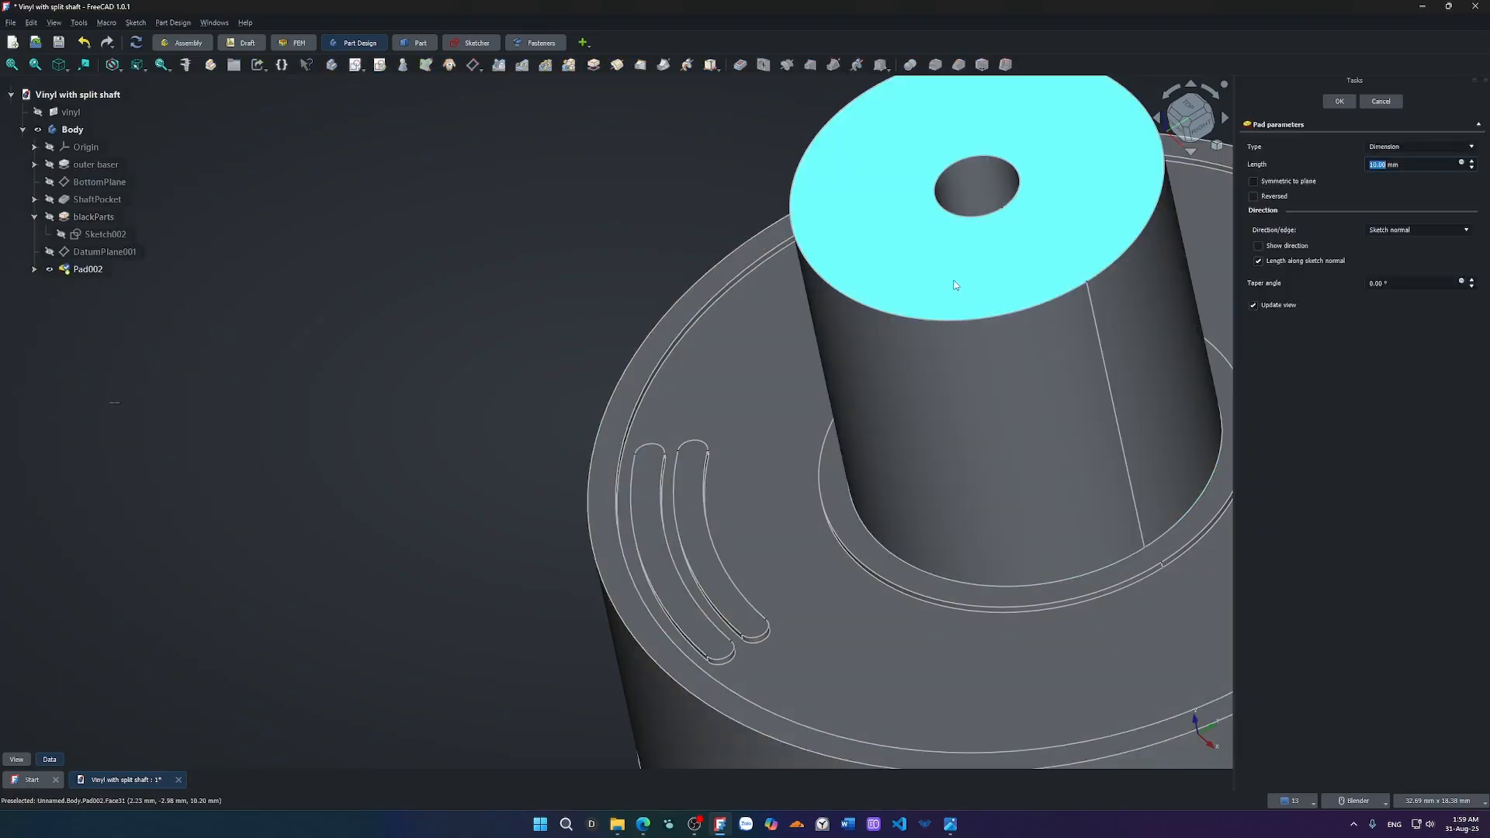
{"action": "type", "text": "0"}
{"action": "key", "text": "Return"}
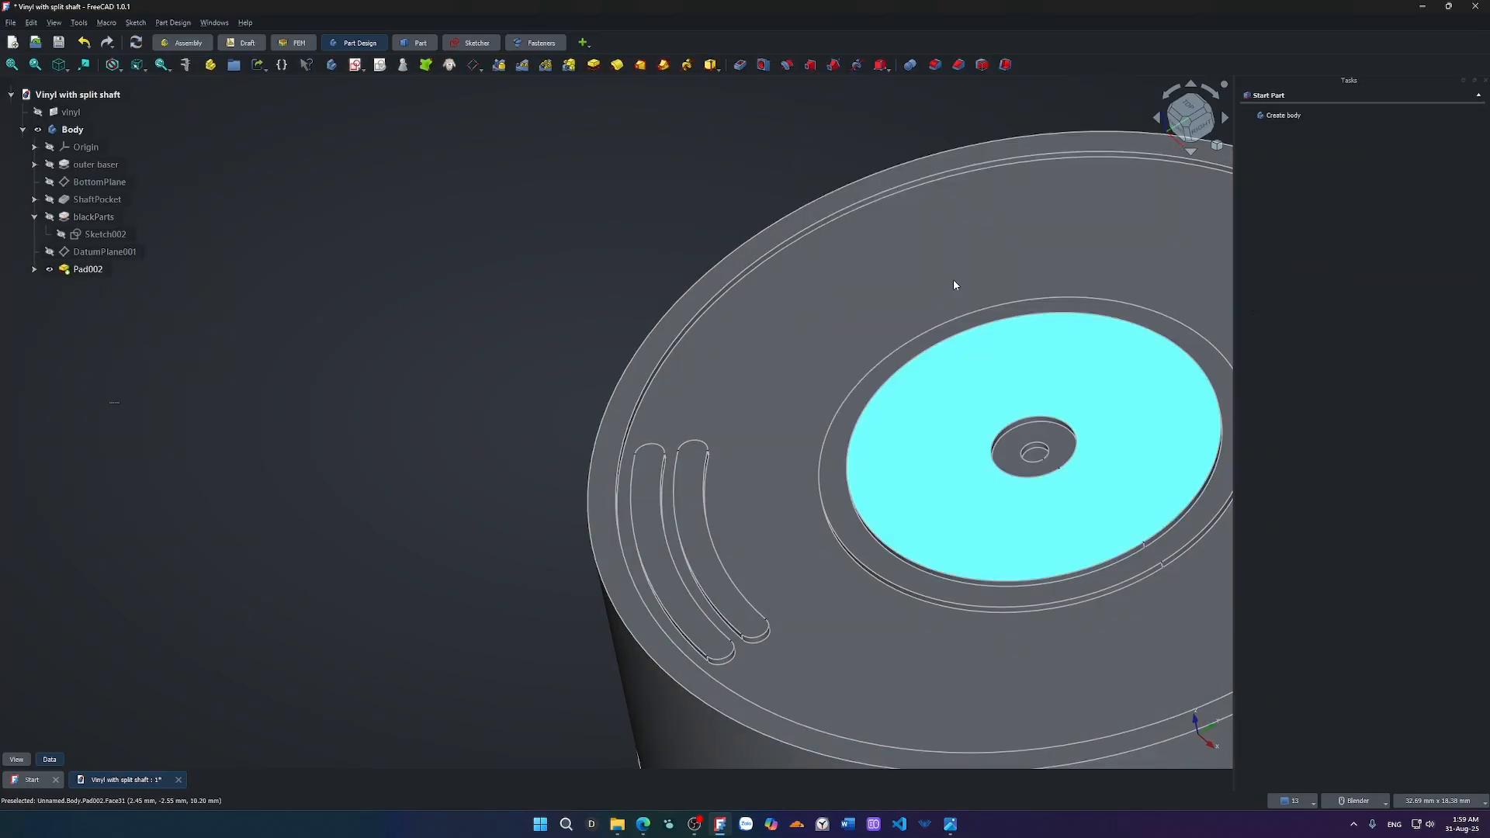
Try to select the top faces of the outer rim, curved bars, inner ring and centre hub for per-face colouring.
{"action": "scroll", "coordinate": [592, 640], "scroll_direction": "down", "scroll_amount": 5}
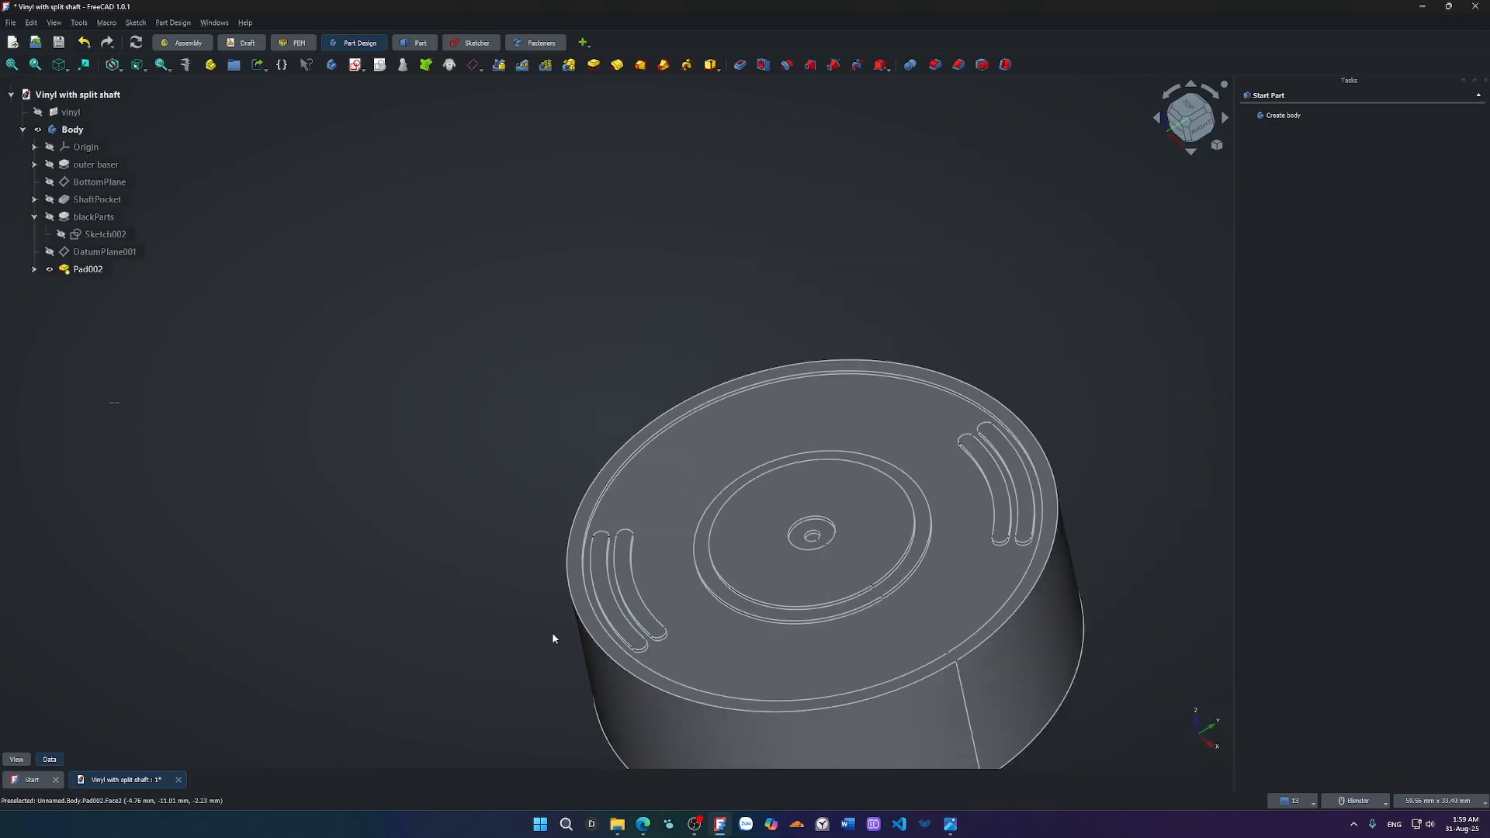
{"action": "mouse_move", "coordinate": [552, 632]}
{"action": "middle_mouse_down"}
{"action": "mouse_move", "coordinate": [559, 575]}
{"action": "mouse_move", "coordinate": [548, 602]}
{"action": "middle_mouse_up"}
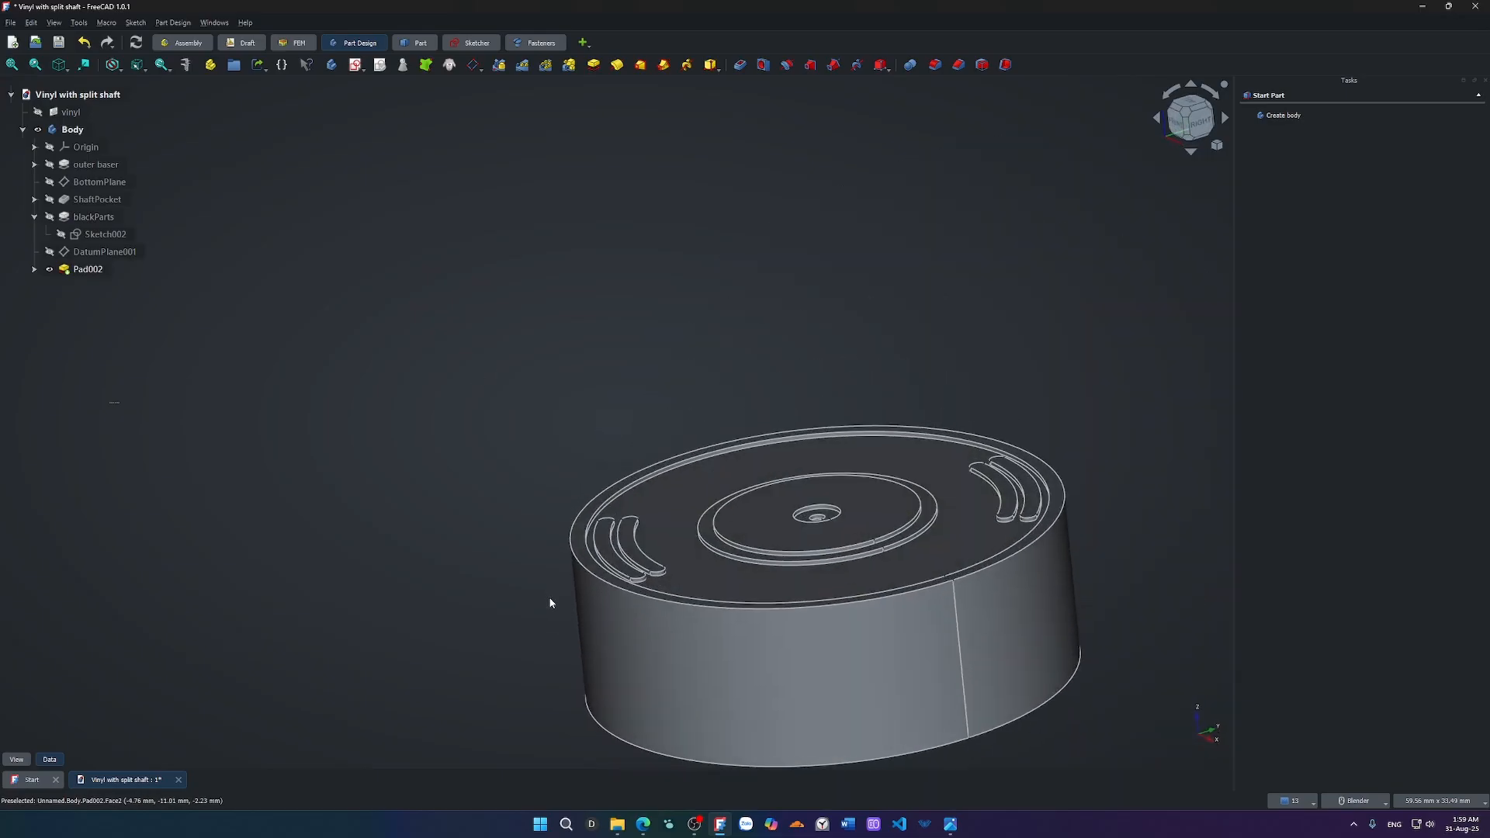
{"action": "key", "text": "0"}
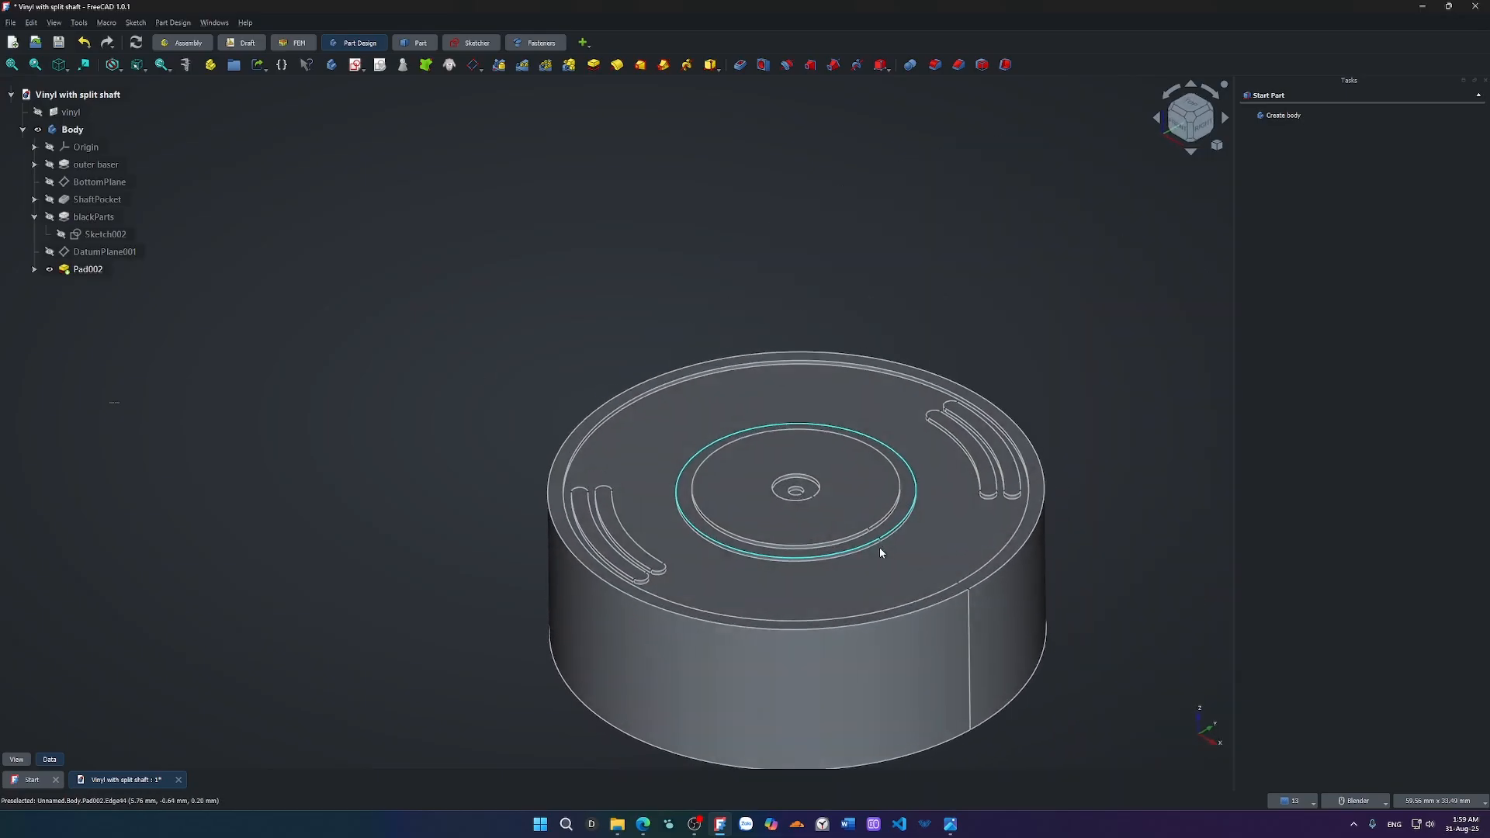
{"action": "scroll", "coordinate": [1096, 436], "scroll_direction": "up", "scroll_amount": 4}
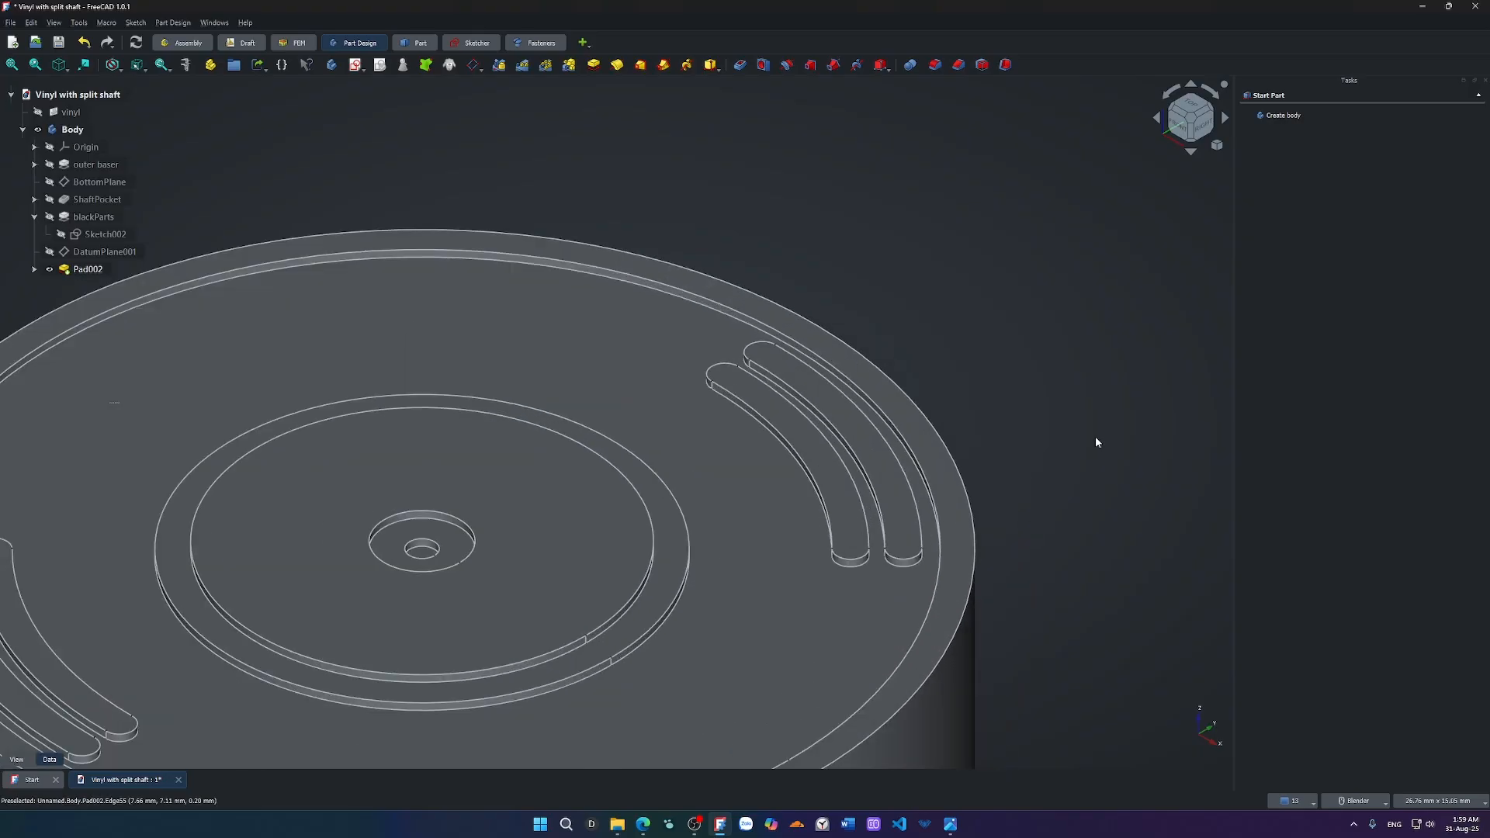
{"action": "left_click", "coordinate": [955, 497]}
{"action": "left_click", "coordinate": [900, 509], "text": "ctrl"}
{"action": "left_click", "coordinate": [842, 528], "text": "ctrl"}
{"action": "scroll", "coordinate": [814, 533], "scroll_direction": "down", "scroll_amount": 2}
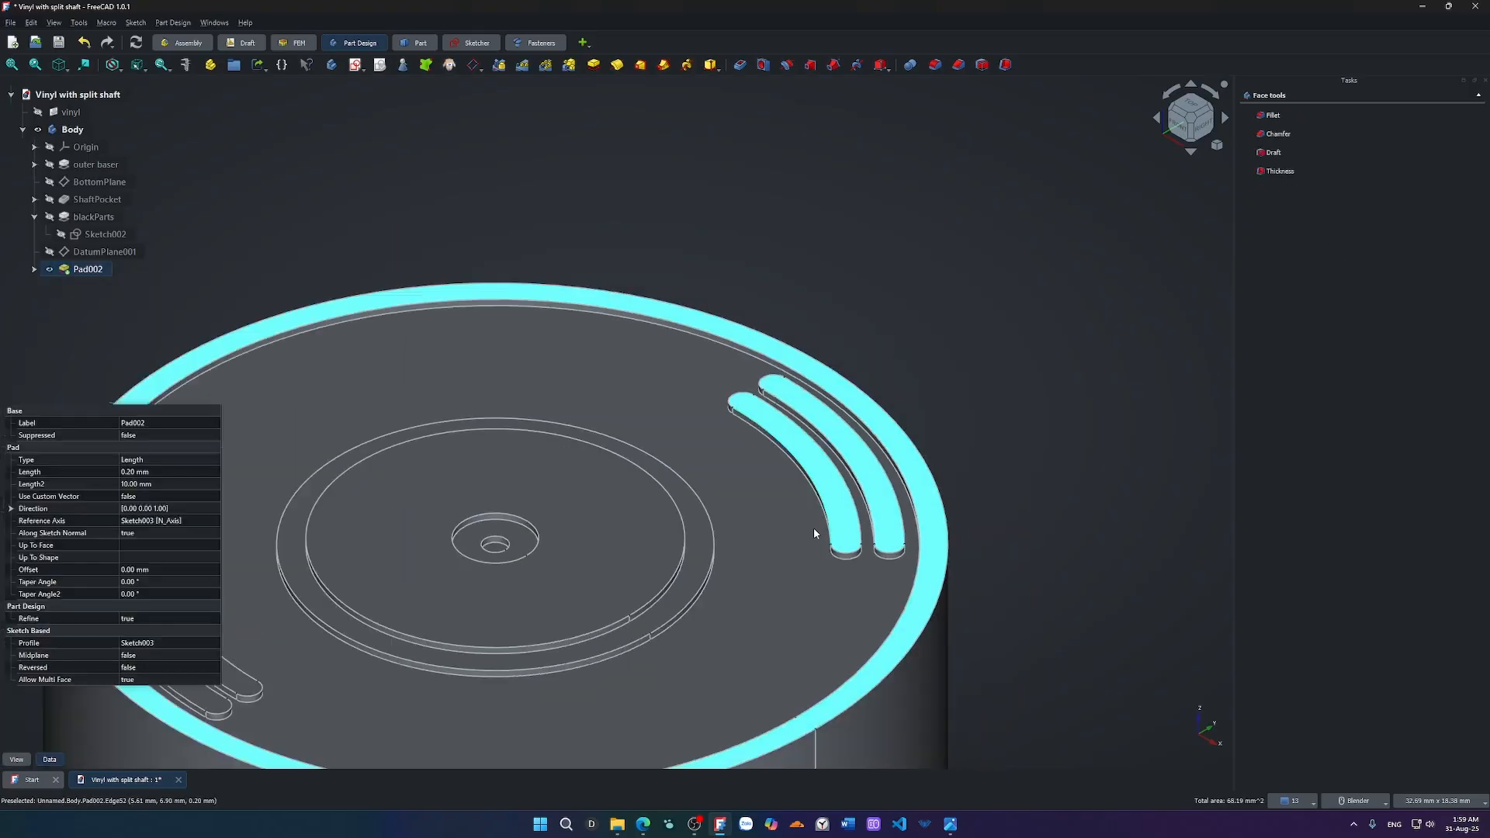
{"action": "scroll", "coordinate": [551, 568], "scroll_direction": "down", "scroll_amount": 3}
{"action": "scroll", "coordinate": [478, 588], "scroll_direction": "up", "scroll_amount": 5}
{"action": "scroll", "coordinate": [425, 614], "scroll_direction": "up", "scroll_amount": 1}
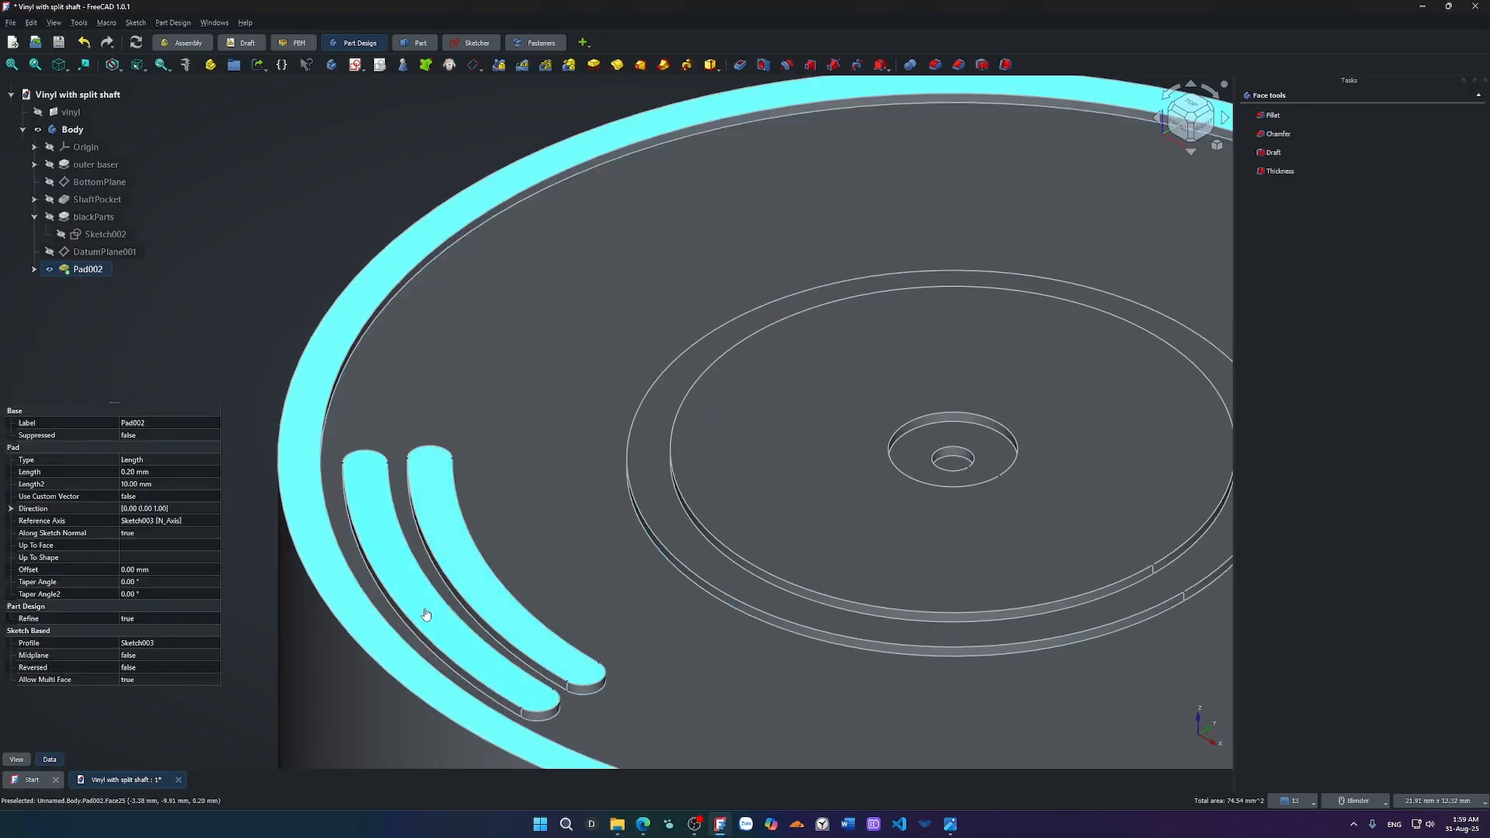
{"action": "scroll", "coordinate": [947, 460], "scroll_direction": "up", "scroll_amount": 5}
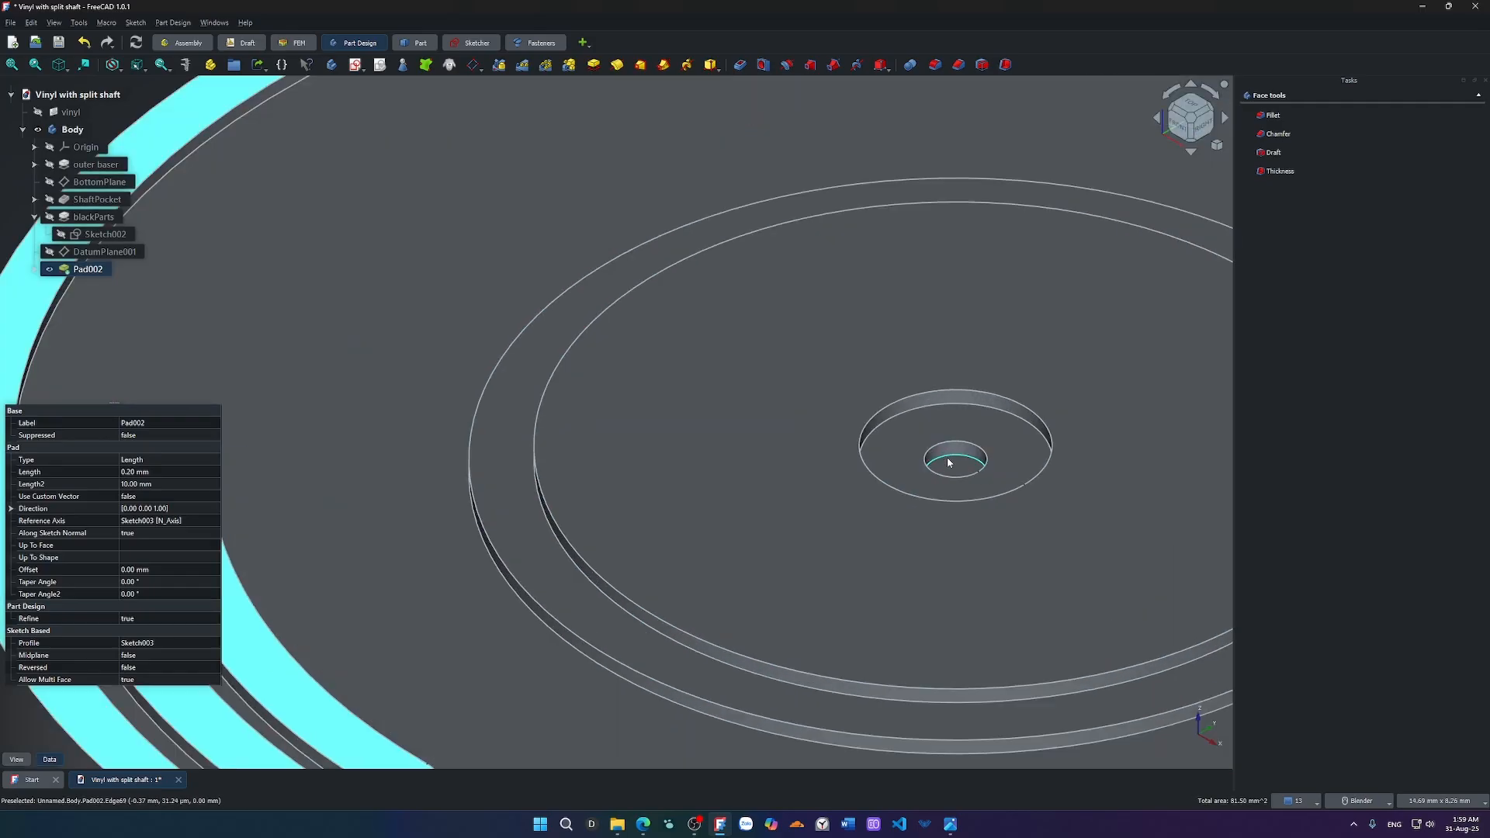
{"action": "scroll", "coordinate": [990, 430], "scroll_direction": "down", "scroll_amount": 4}
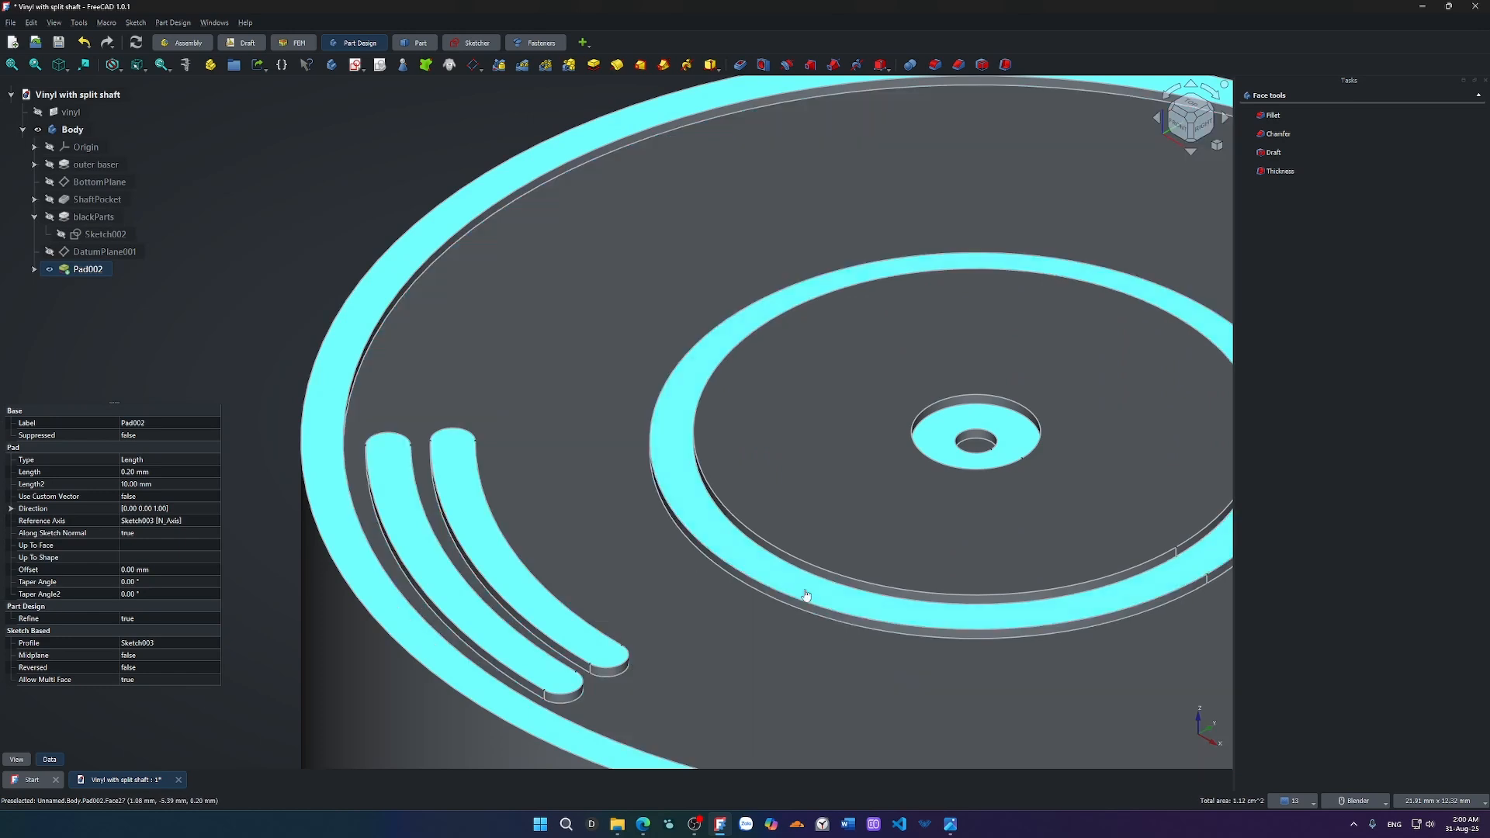
{"action": "scroll", "coordinate": [805, 595], "scroll_direction": "down", "scroll_amount": 2}
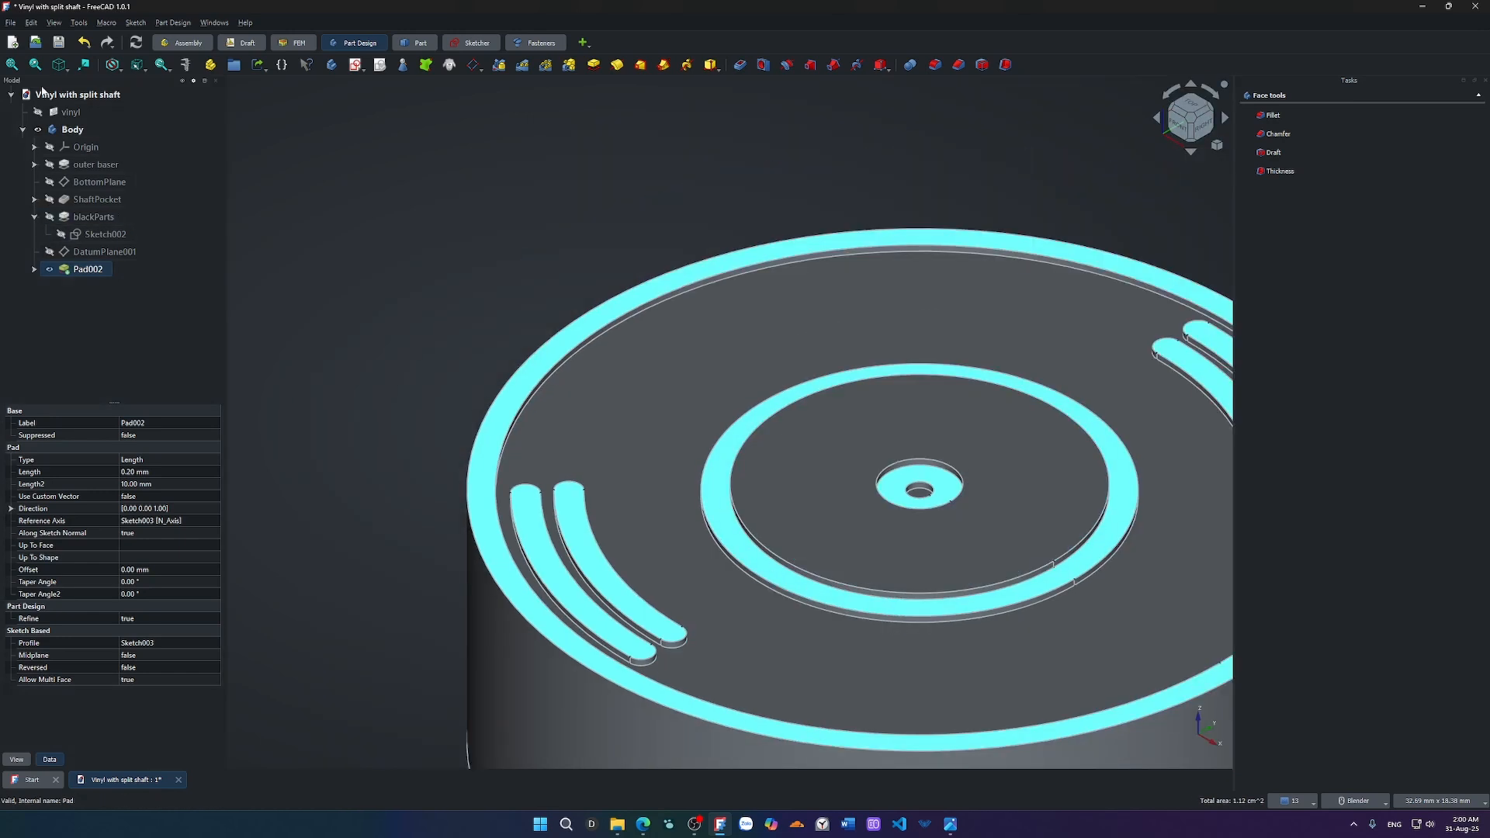
{"action": "left_click", "coordinate": [53, 22]}
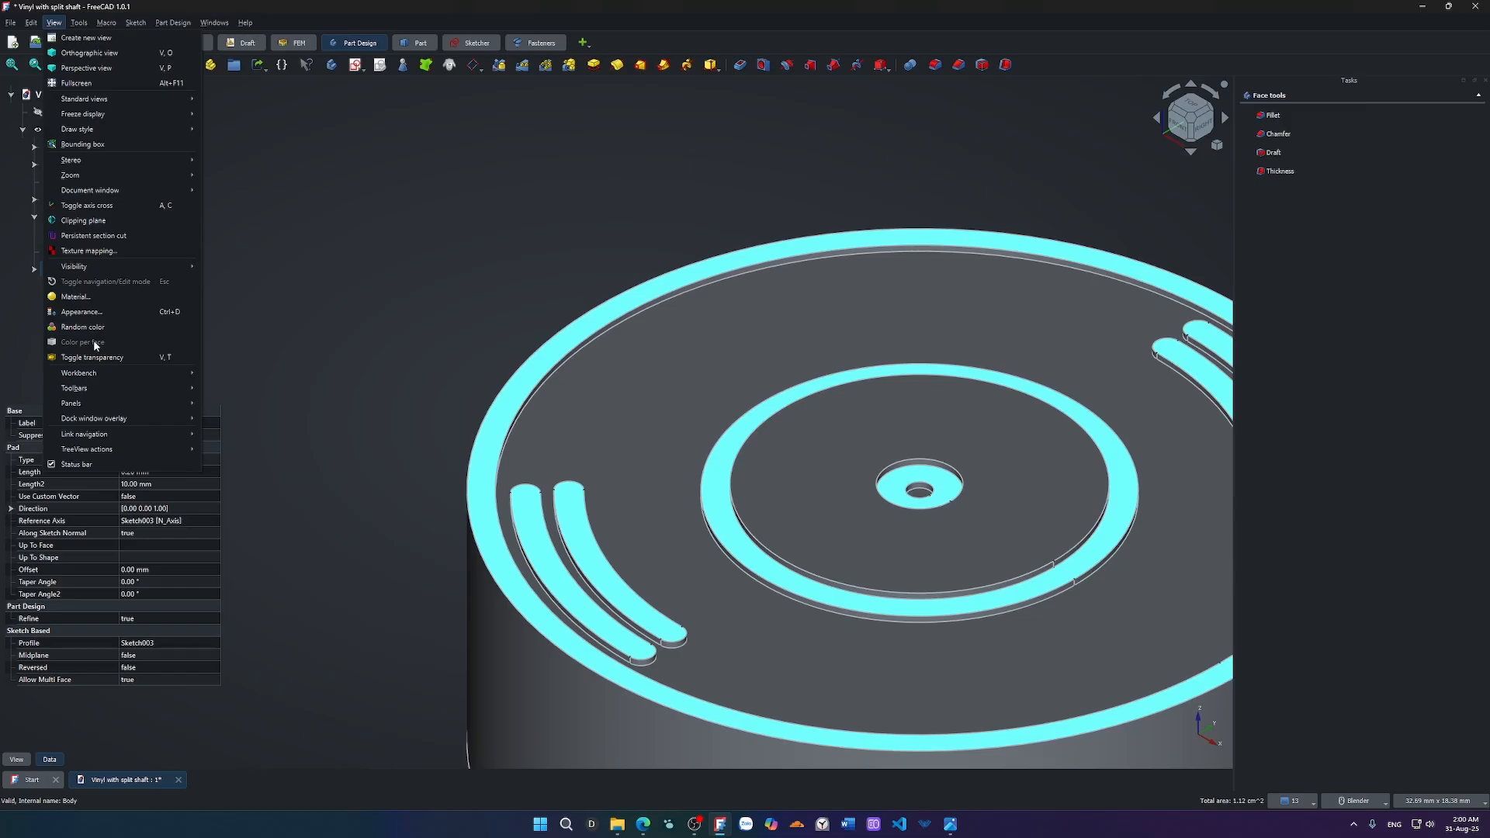
{"action": "left_click", "coordinate": [801, 189]}
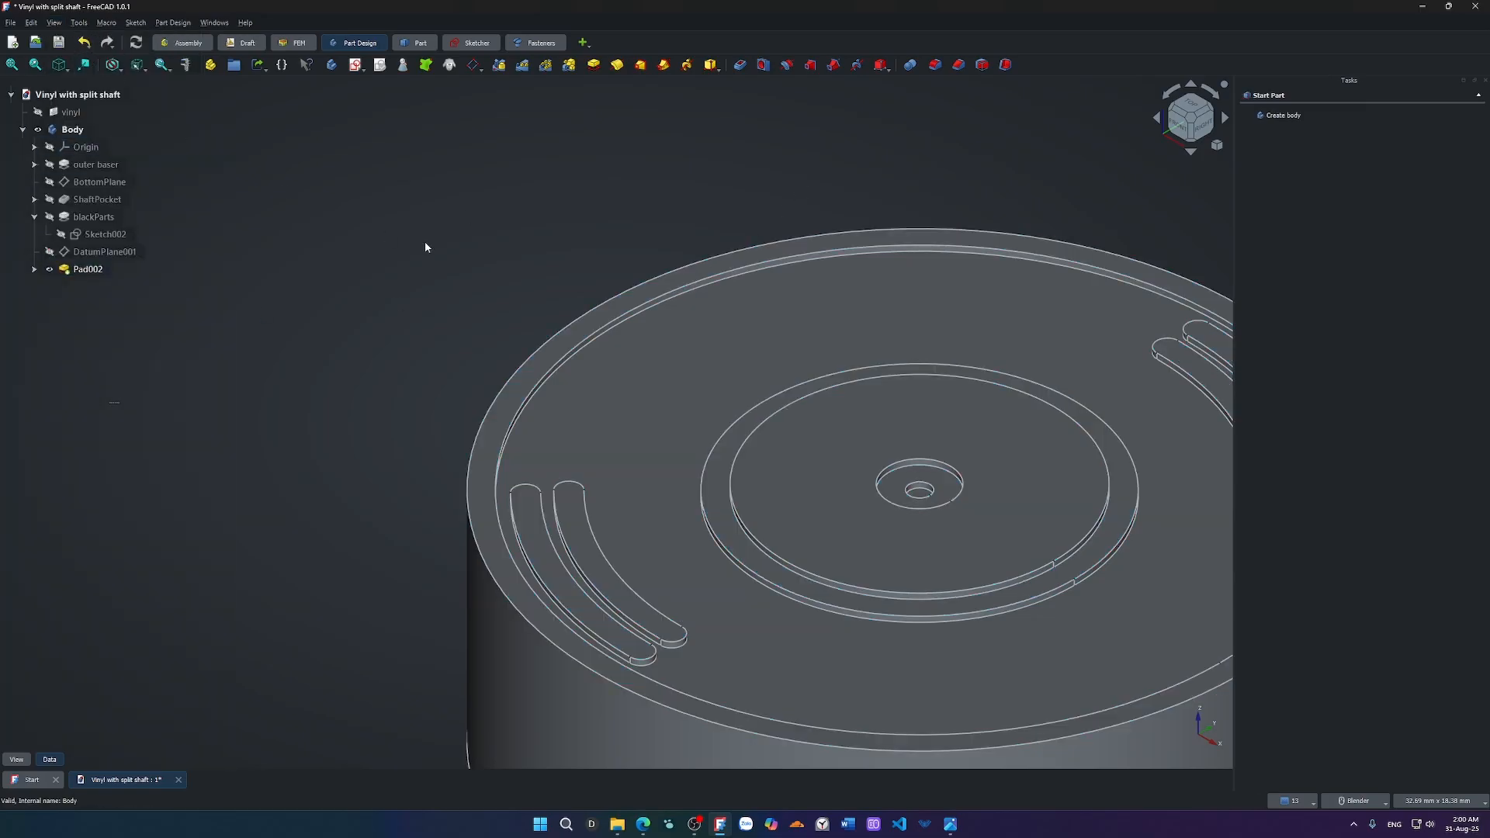
Save the document and select the faces of the outer rim, two neighbouring curved bars, inner ring and centre hub.
{"action": "key", "text": "ctrl+s"}
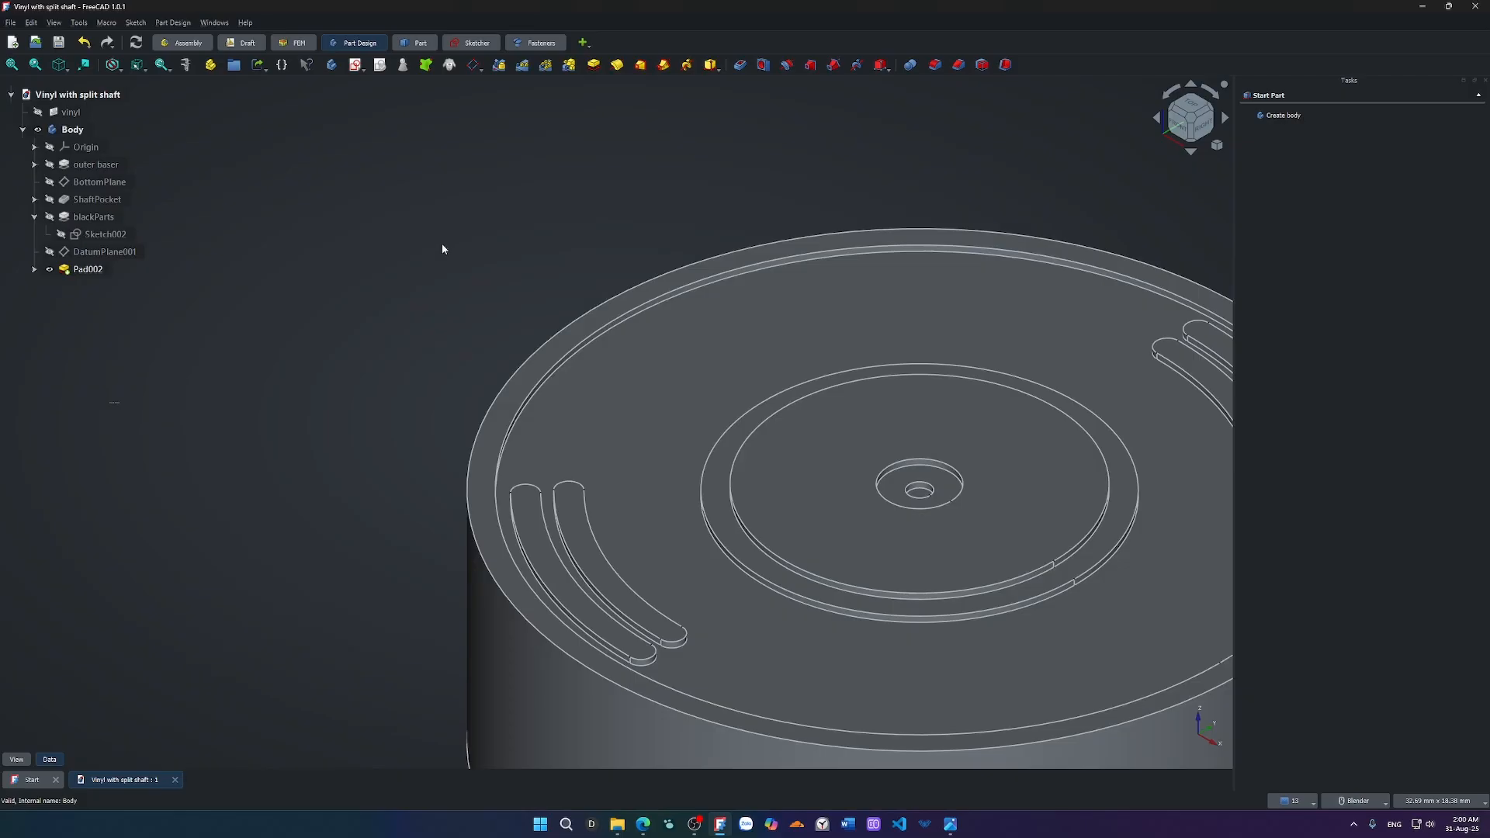
{"action": "left_click", "coordinate": [542, 362]}
{"action": "left_click", "coordinate": [526, 523], "text": "ctrl"}
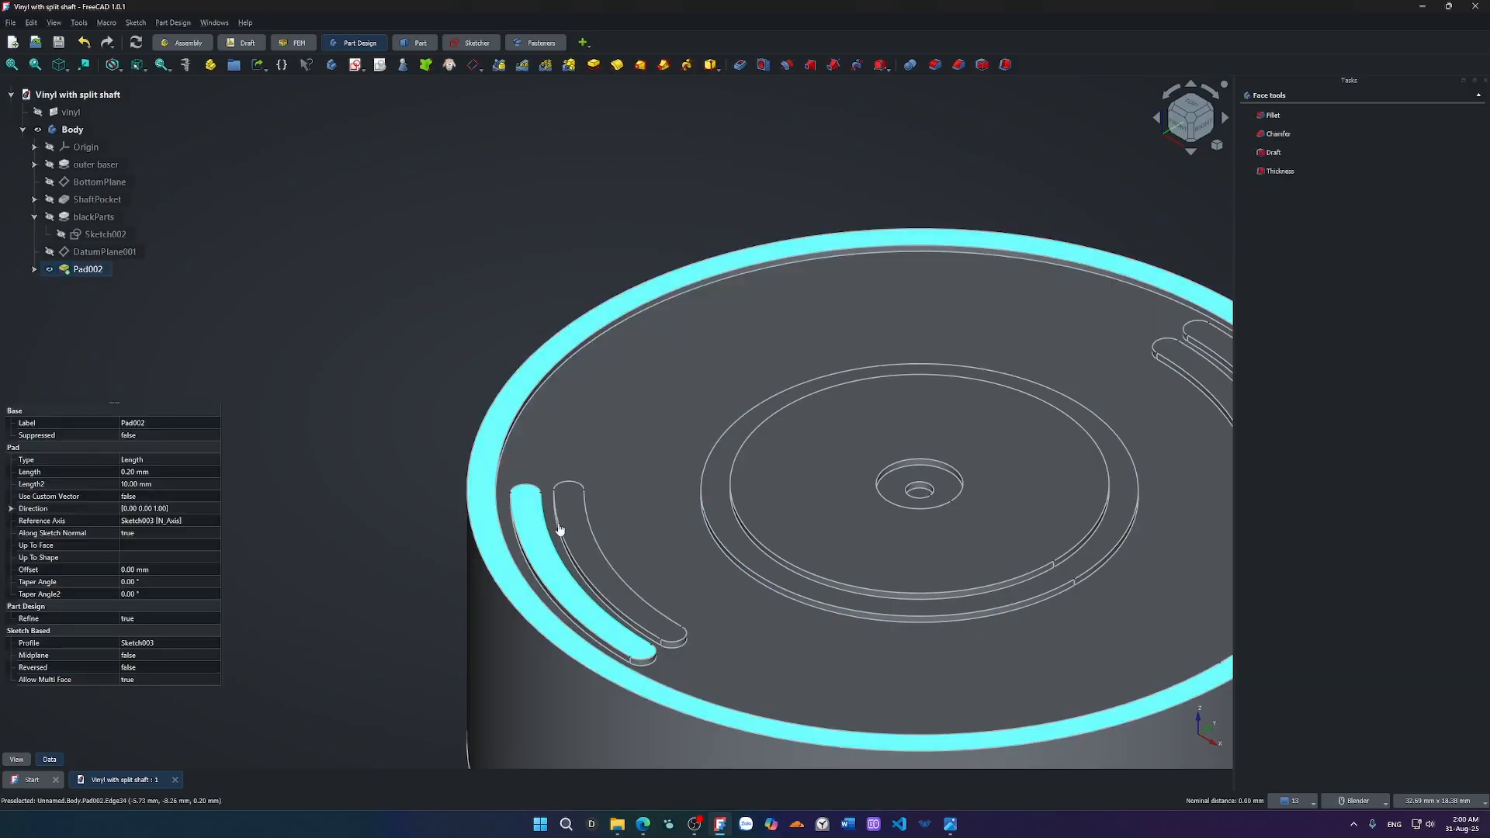
{"action": "left_click", "coordinate": [573, 526], "text": "ctrl"}
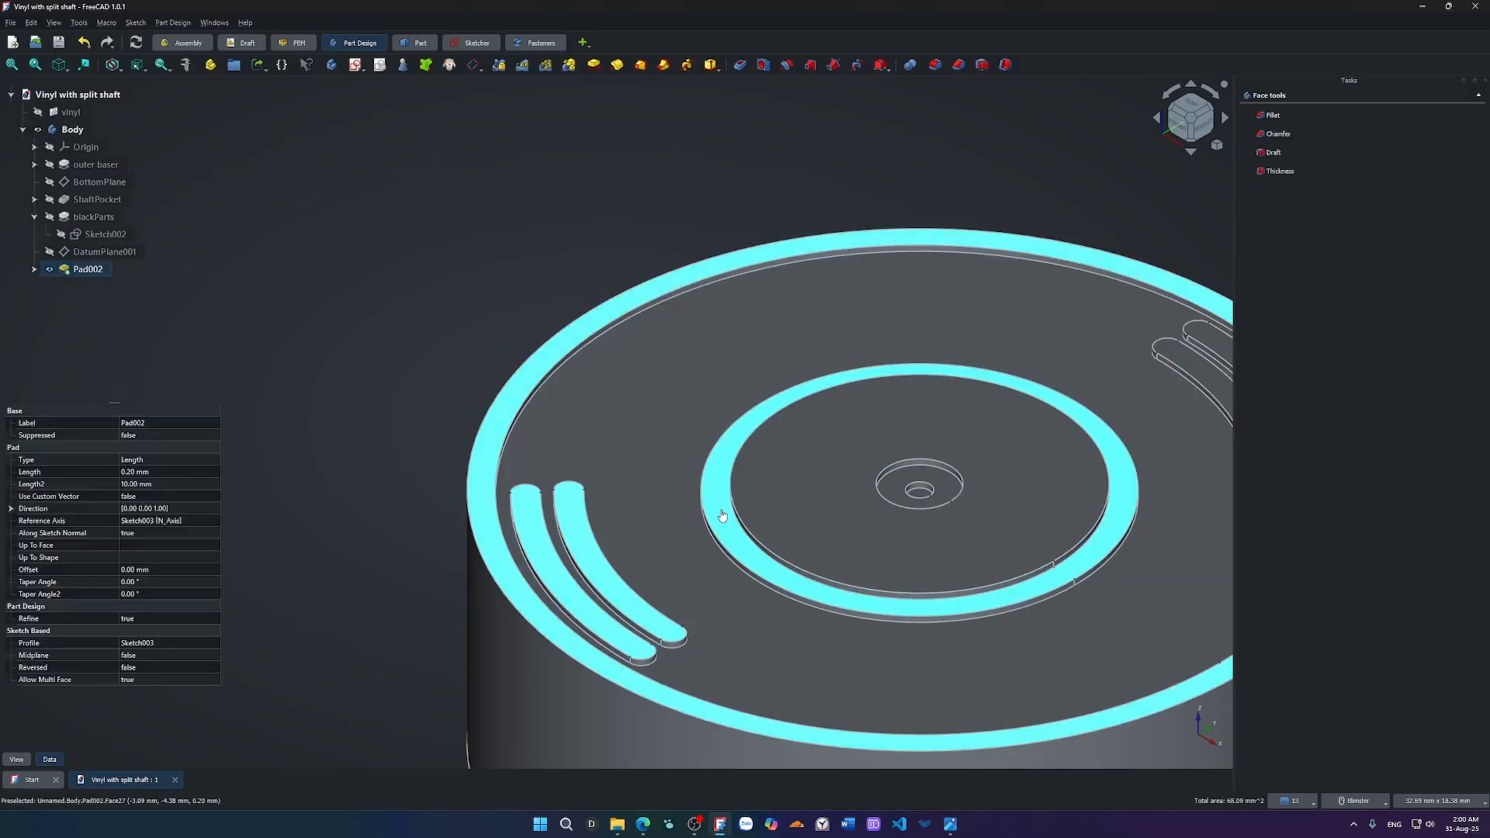
{"action": "left_click", "coordinate": [714, 515], "text": "ctrl"}
{"action": "left_click", "coordinate": [892, 489], "text": "ctrl"}
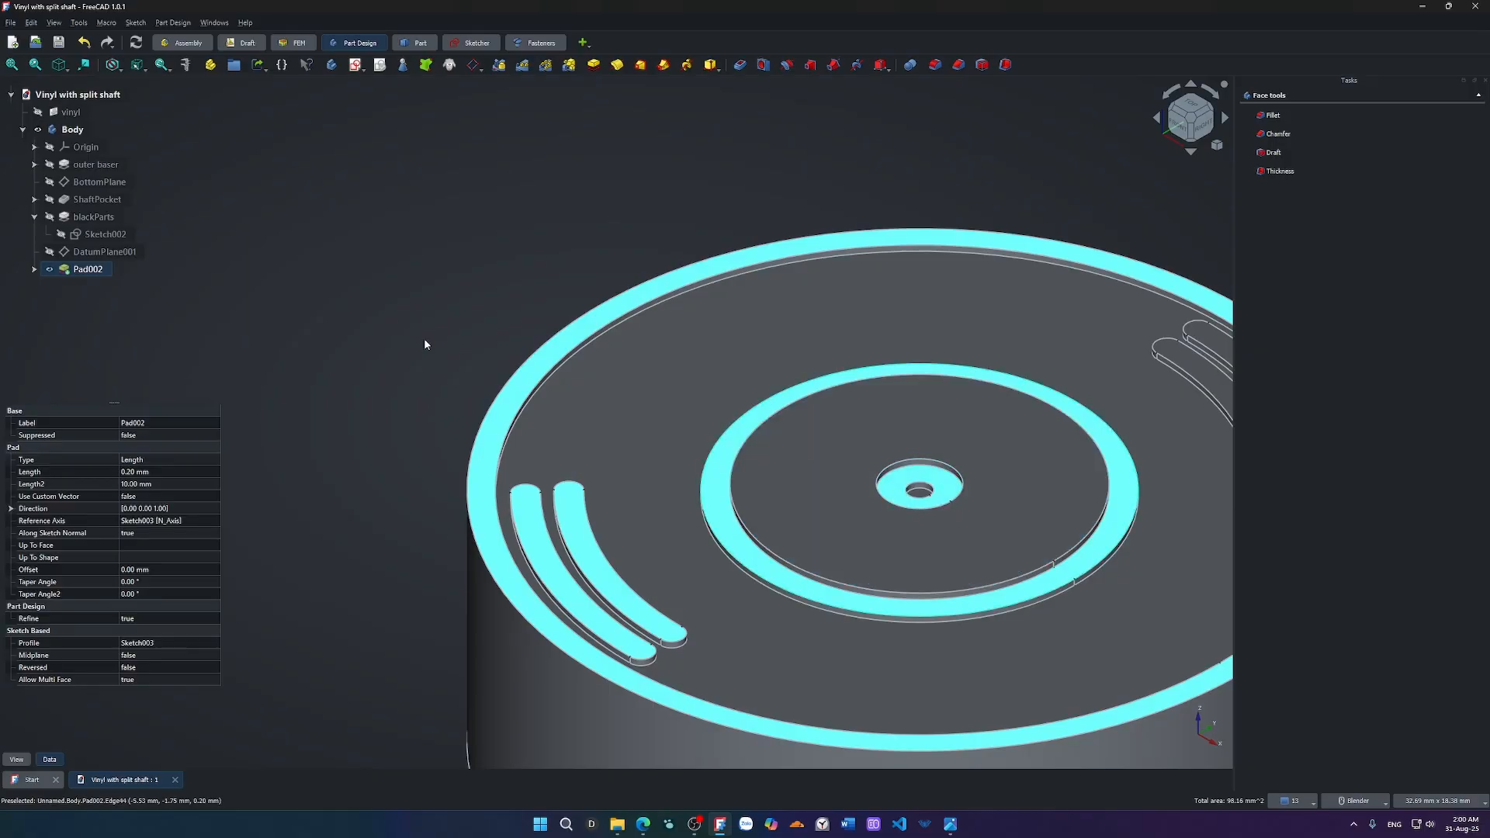
Add an empty variable set without any property and clear the face selection.
{"action": "left_click", "coordinate": [282, 65]}
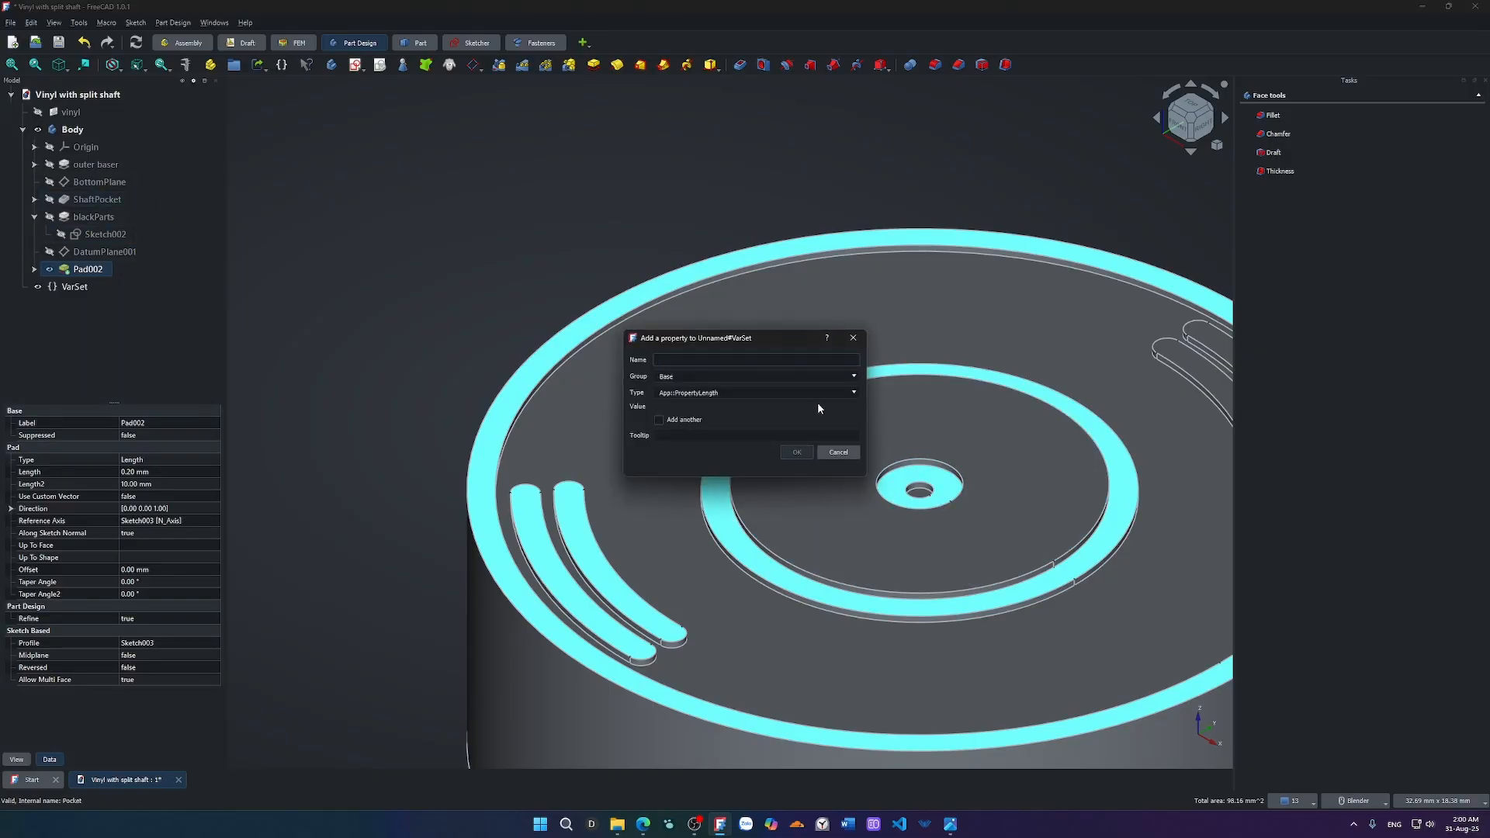
{"action": "left_click", "coordinate": [836, 452]}
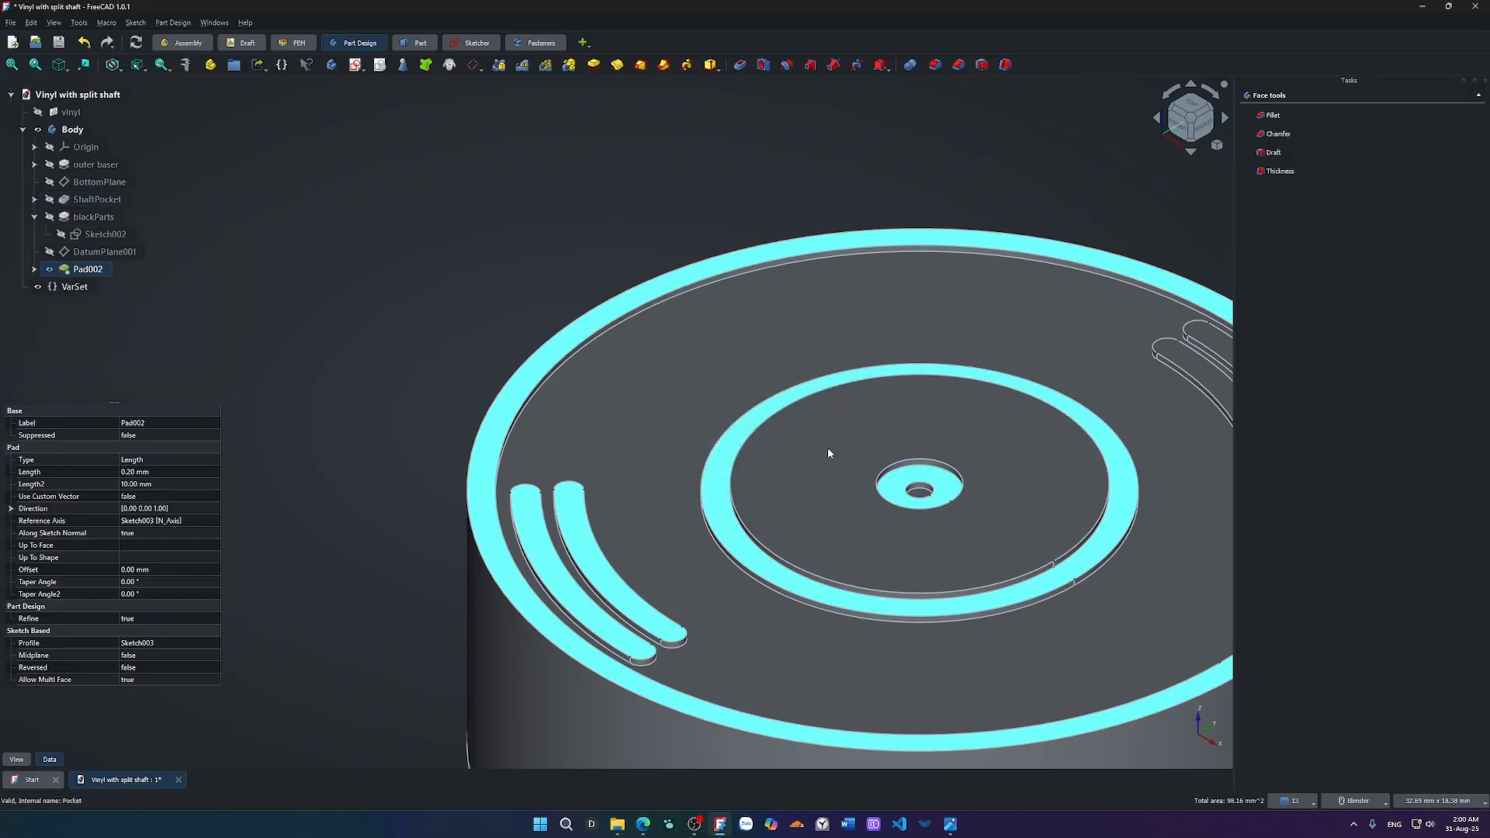
{"action": "left_click", "coordinate": [53, 23]}
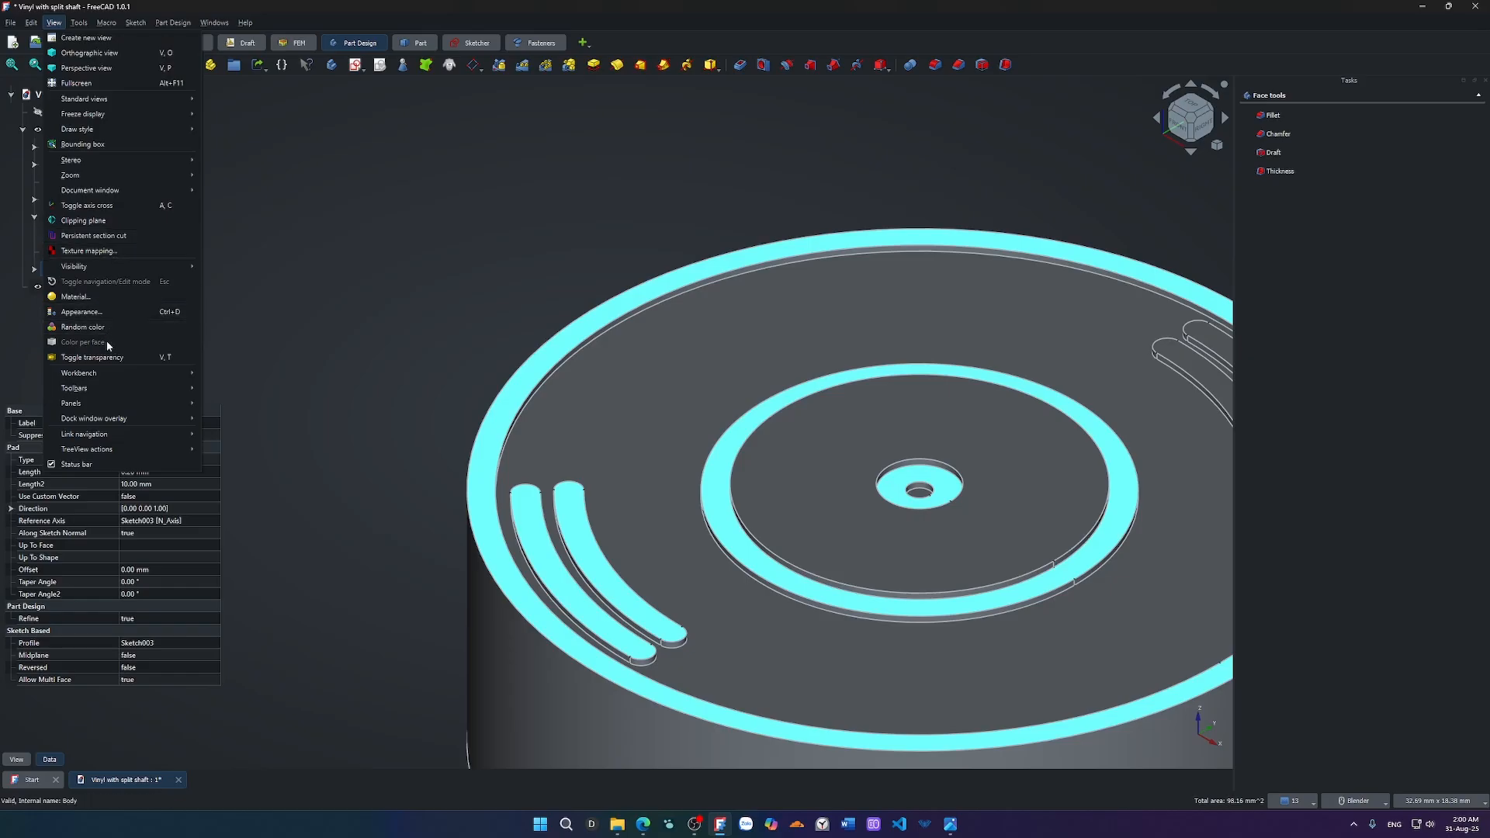
{"action": "left_click", "coordinate": [416, 219]}
{"action": "left_click", "coordinate": [436, 237]}
{"action": "left_click", "coordinate": [518, 388]}
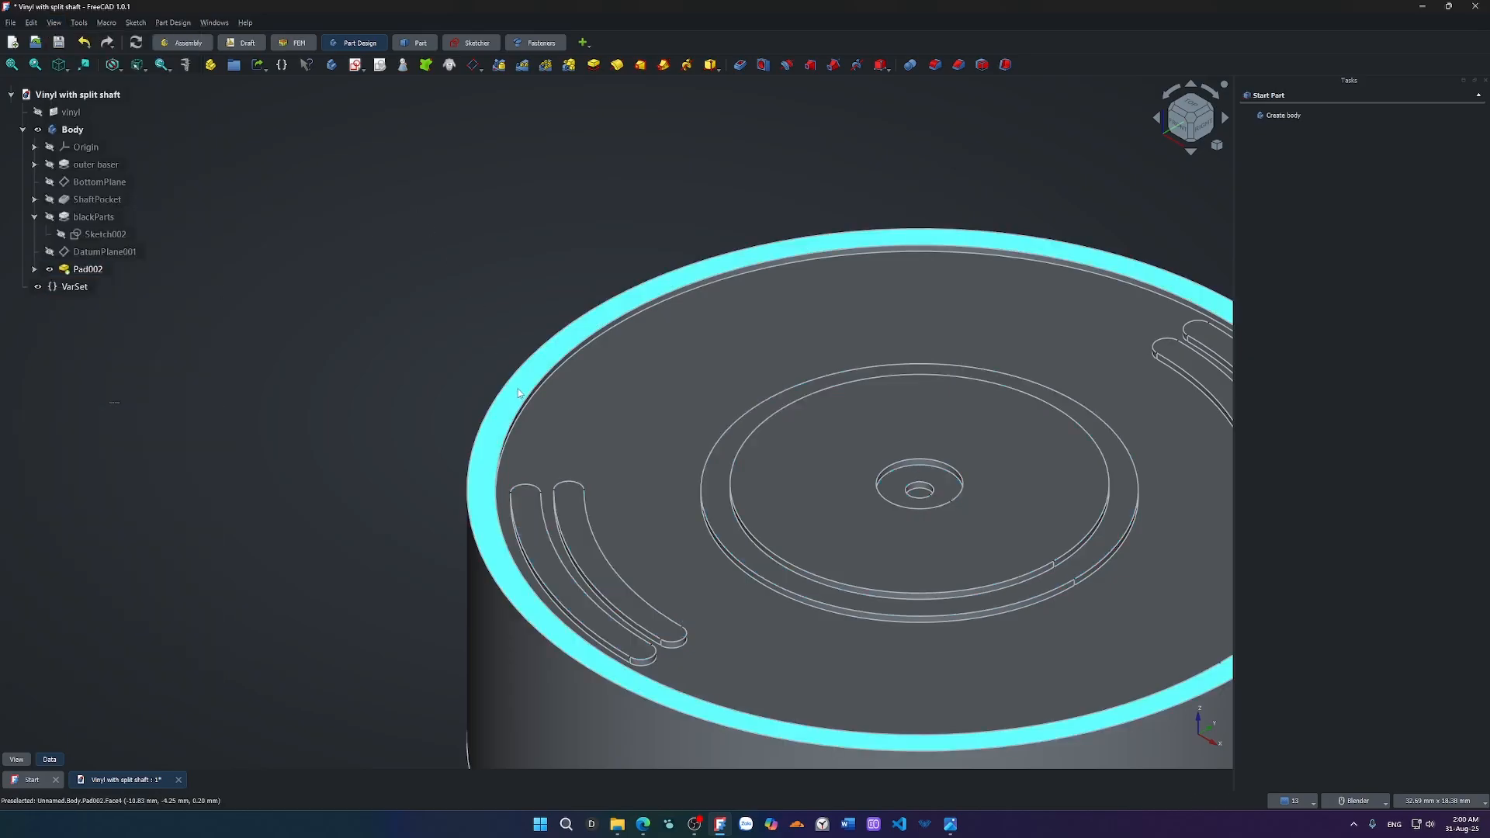
Start colouring Pad002 per face and select the tops of the outer rim, four curved bars, inner ring and centre hub.
{"action": "left_click", "coordinate": [53, 22]}
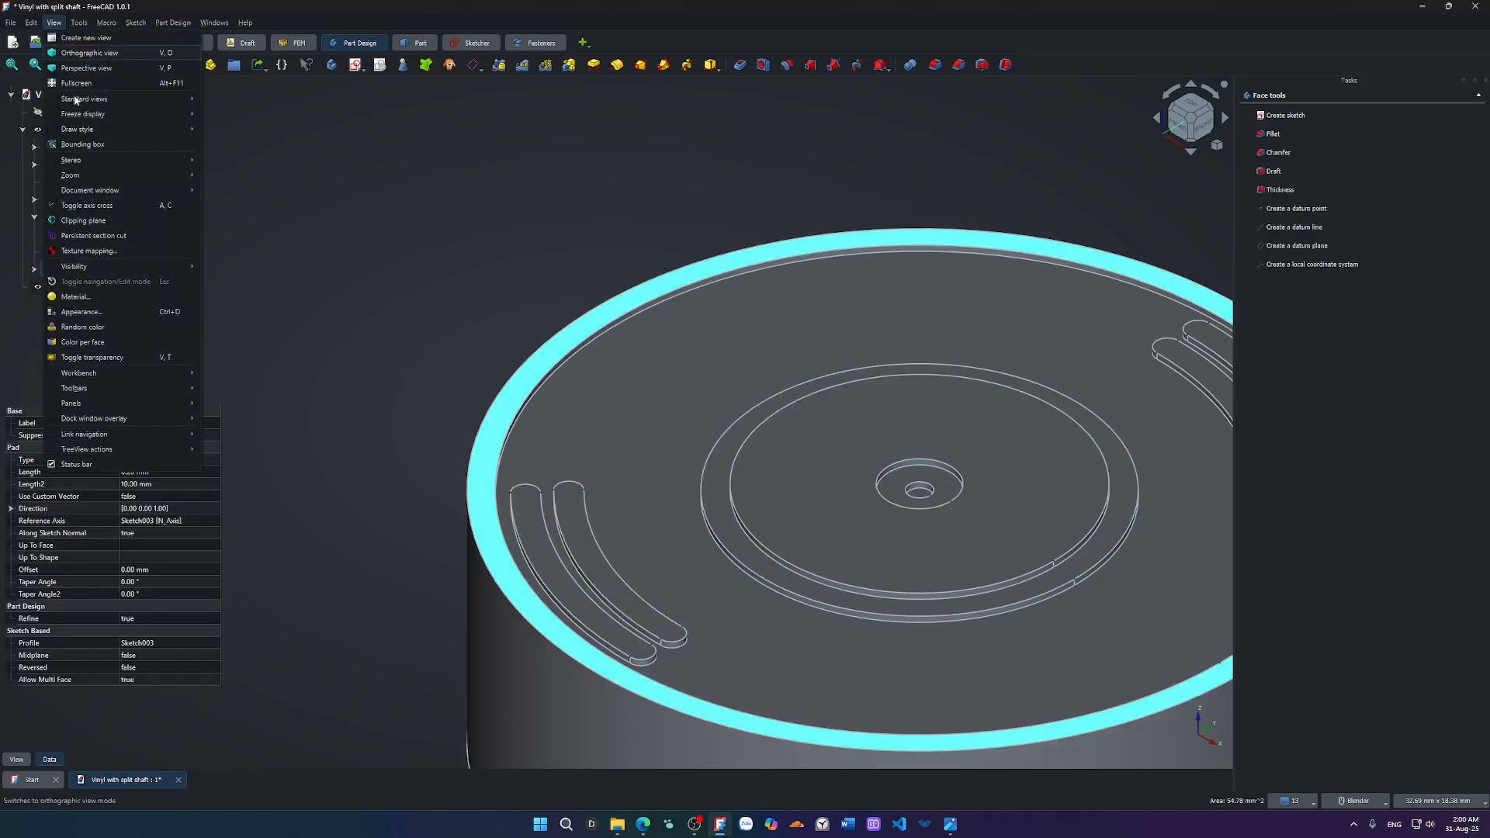
{"action": "left_click", "coordinate": [118, 340]}
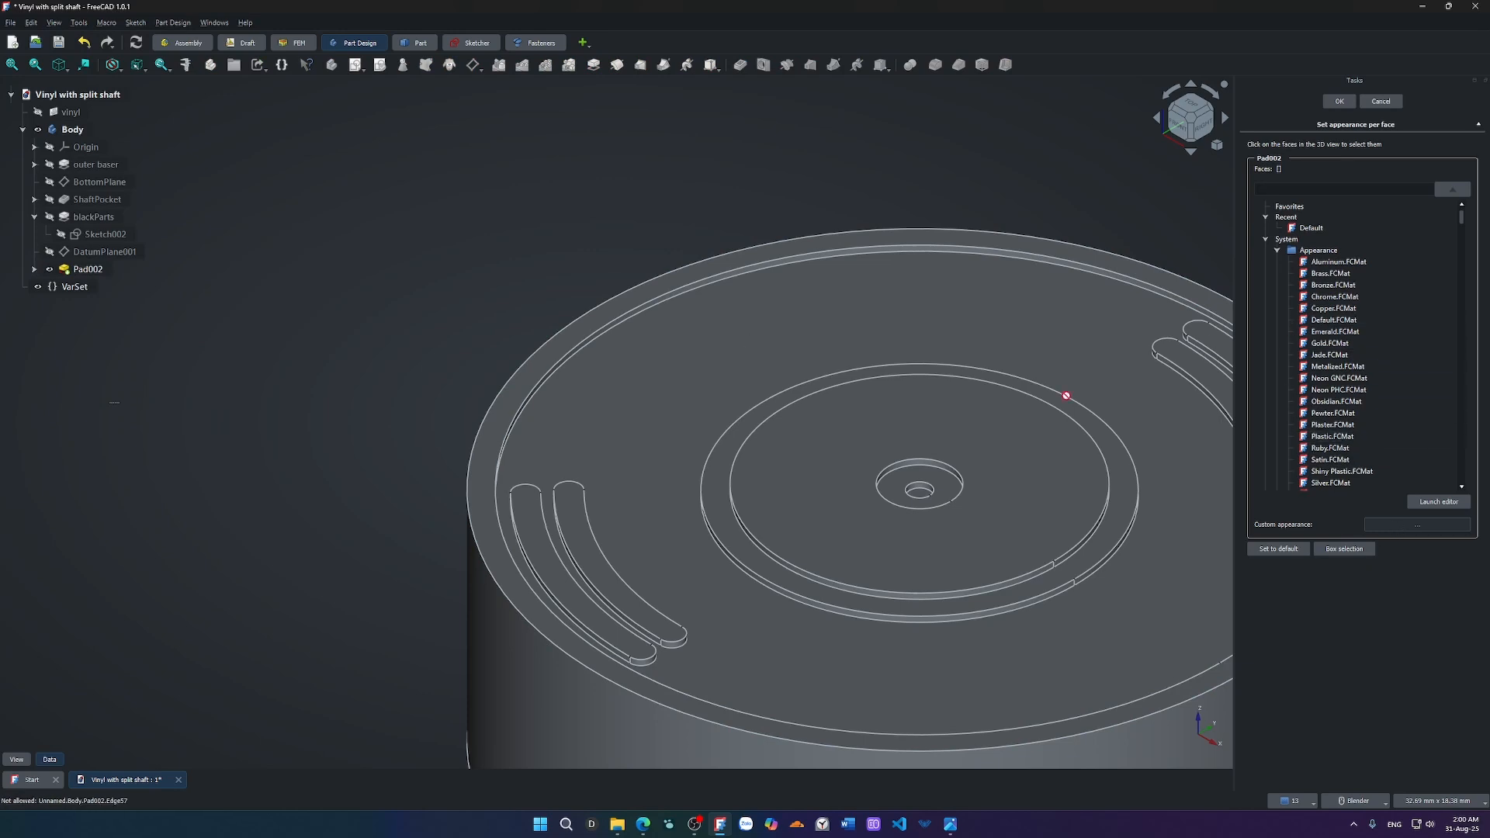
{"action": "left_click", "coordinate": [534, 614]}
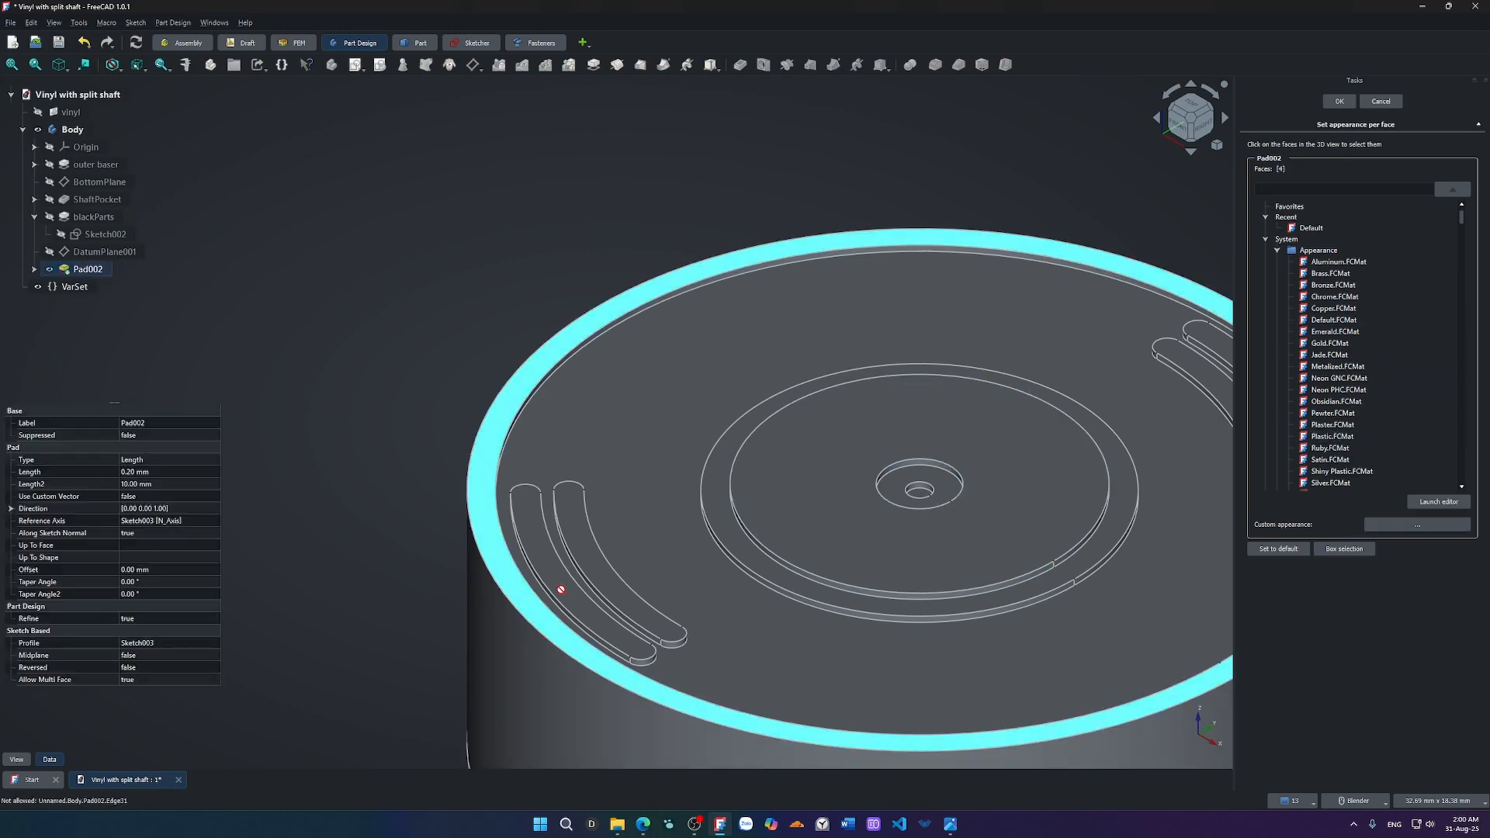
{"action": "left_click", "coordinate": [549, 599]}
{"action": "left_click", "coordinate": [598, 571]}
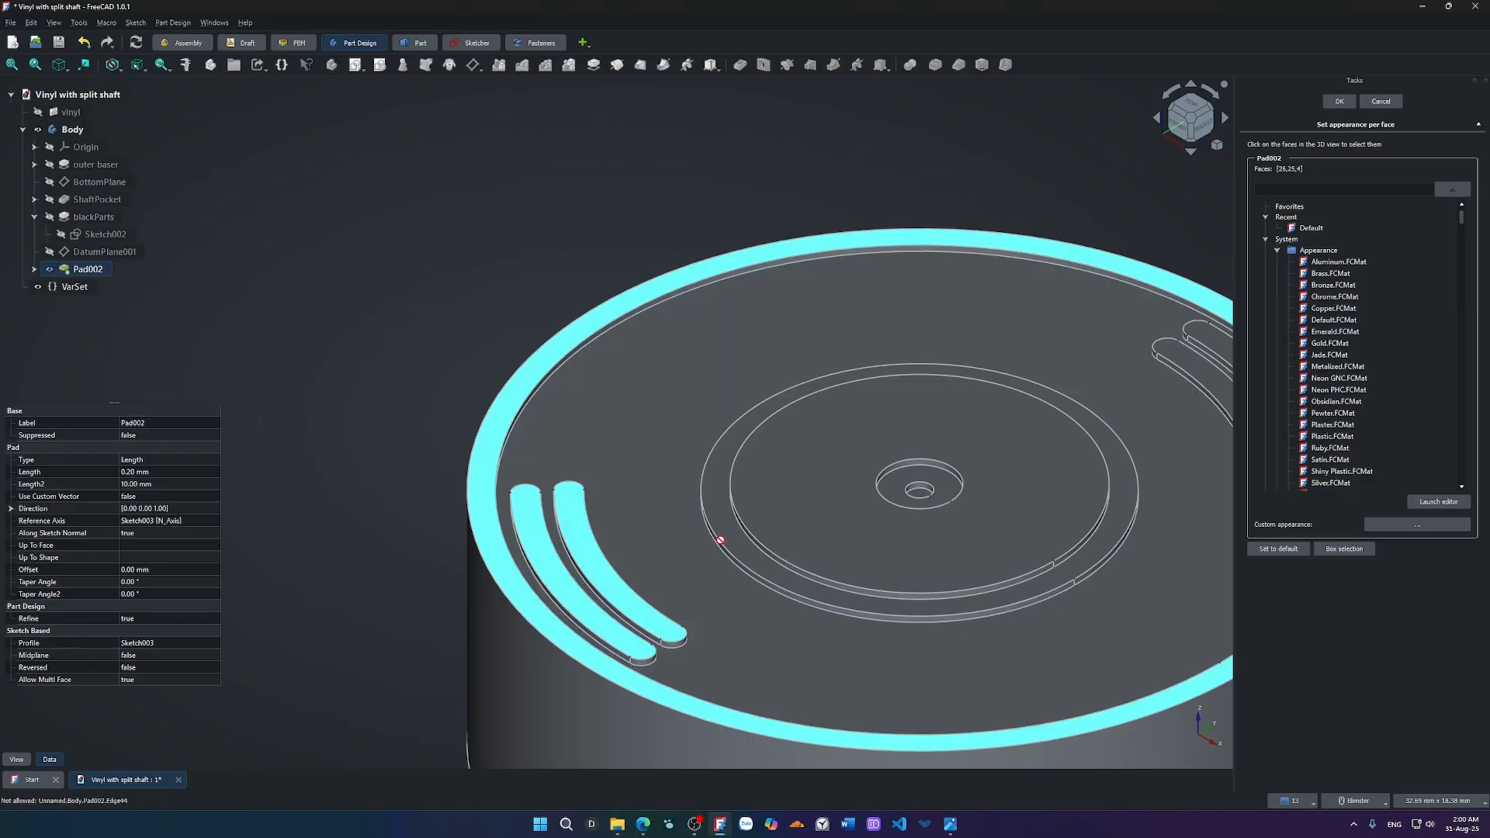
{"action": "left_click", "coordinate": [737, 543]}
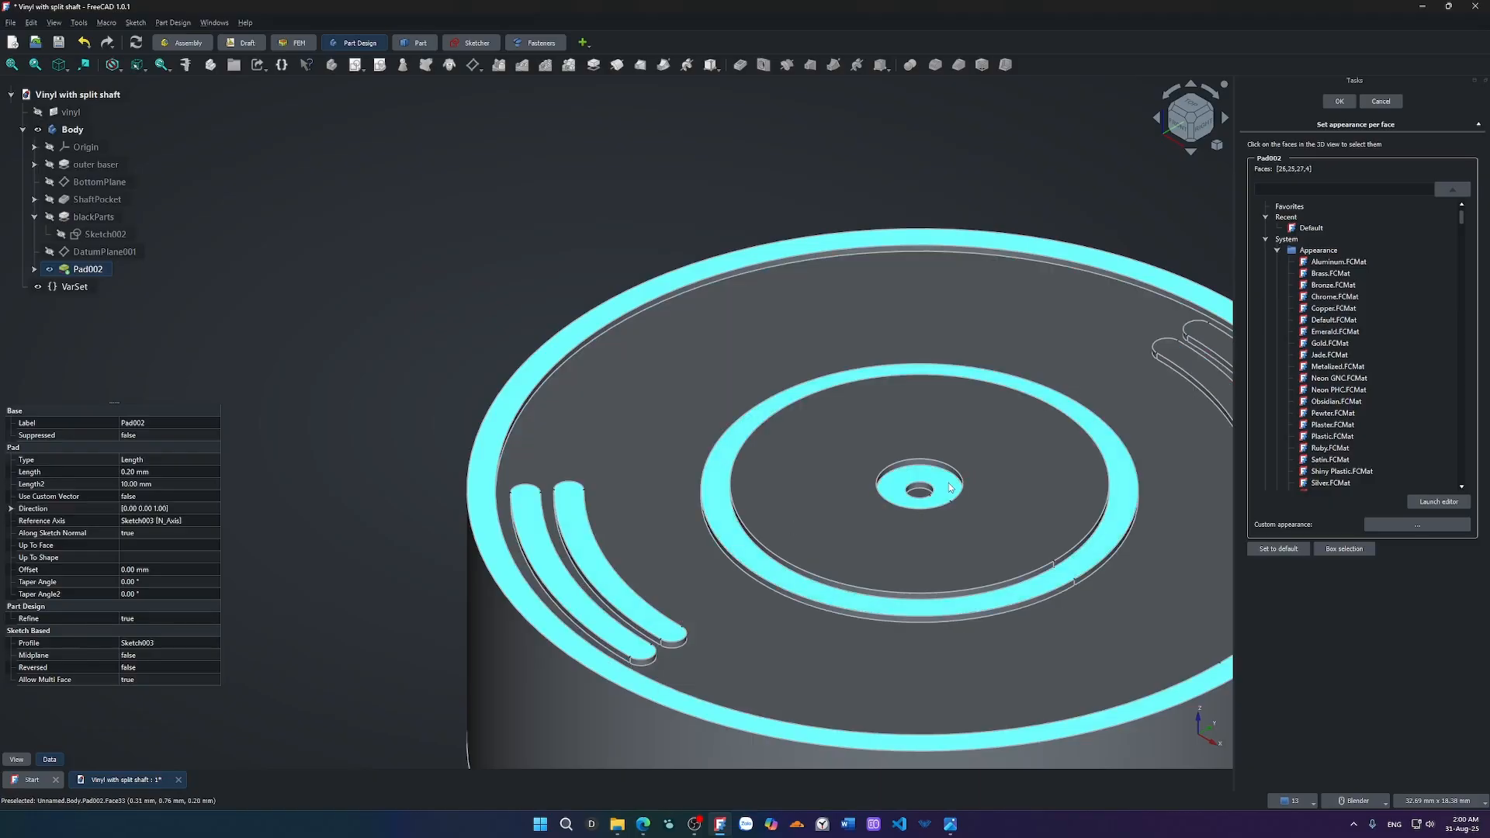
{"action": "left_click", "coordinate": [959, 481]}
{"action": "left_click", "coordinate": [1179, 353]}
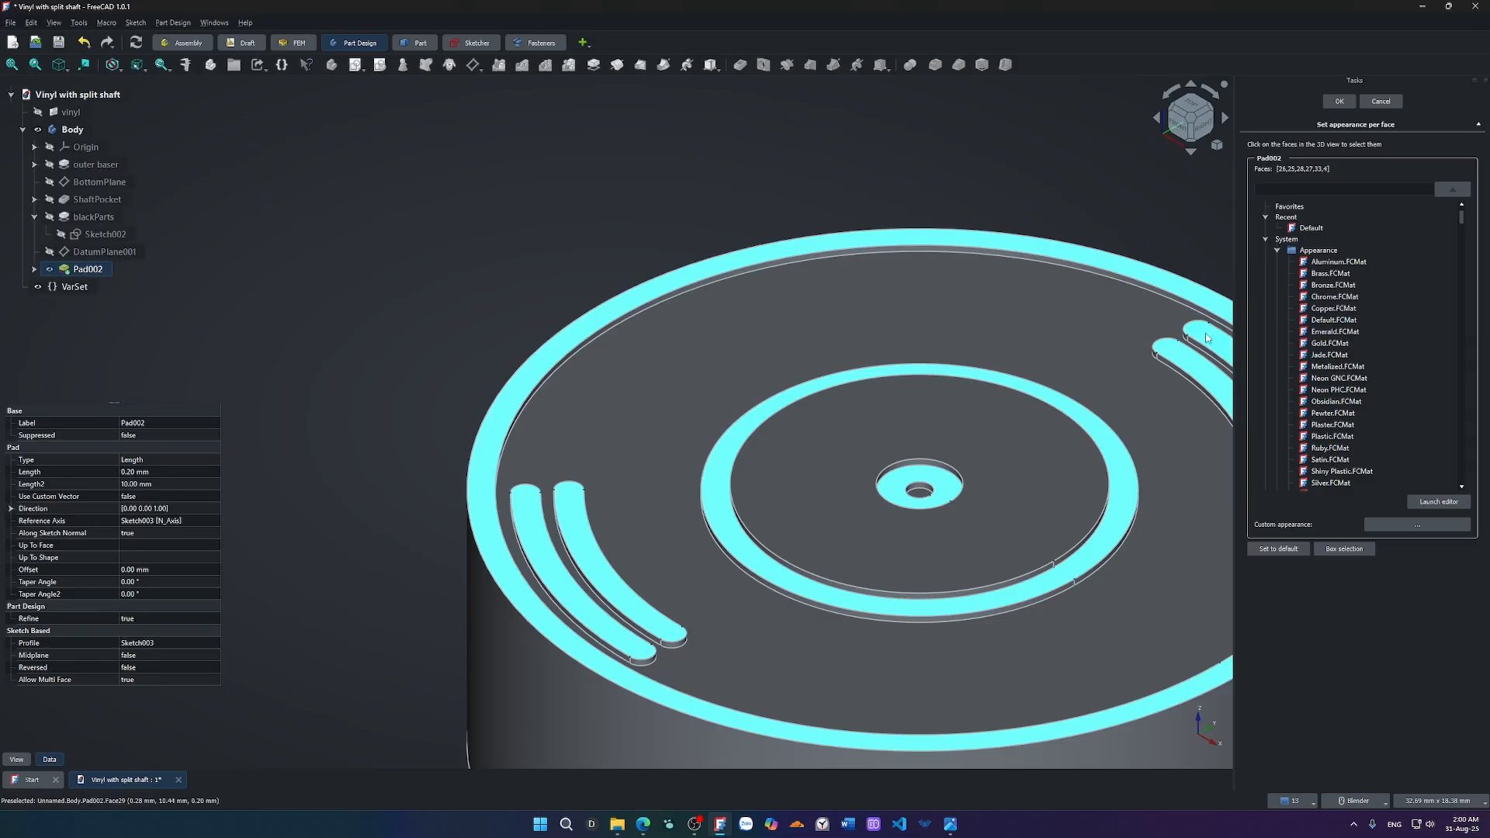
{"action": "left_click", "coordinate": [1202, 334]}
Set the diffuse colour of the selected rim, bar, ring and hub faces to #231f20.
{"action": "left_click", "coordinate": [1368, 525]}
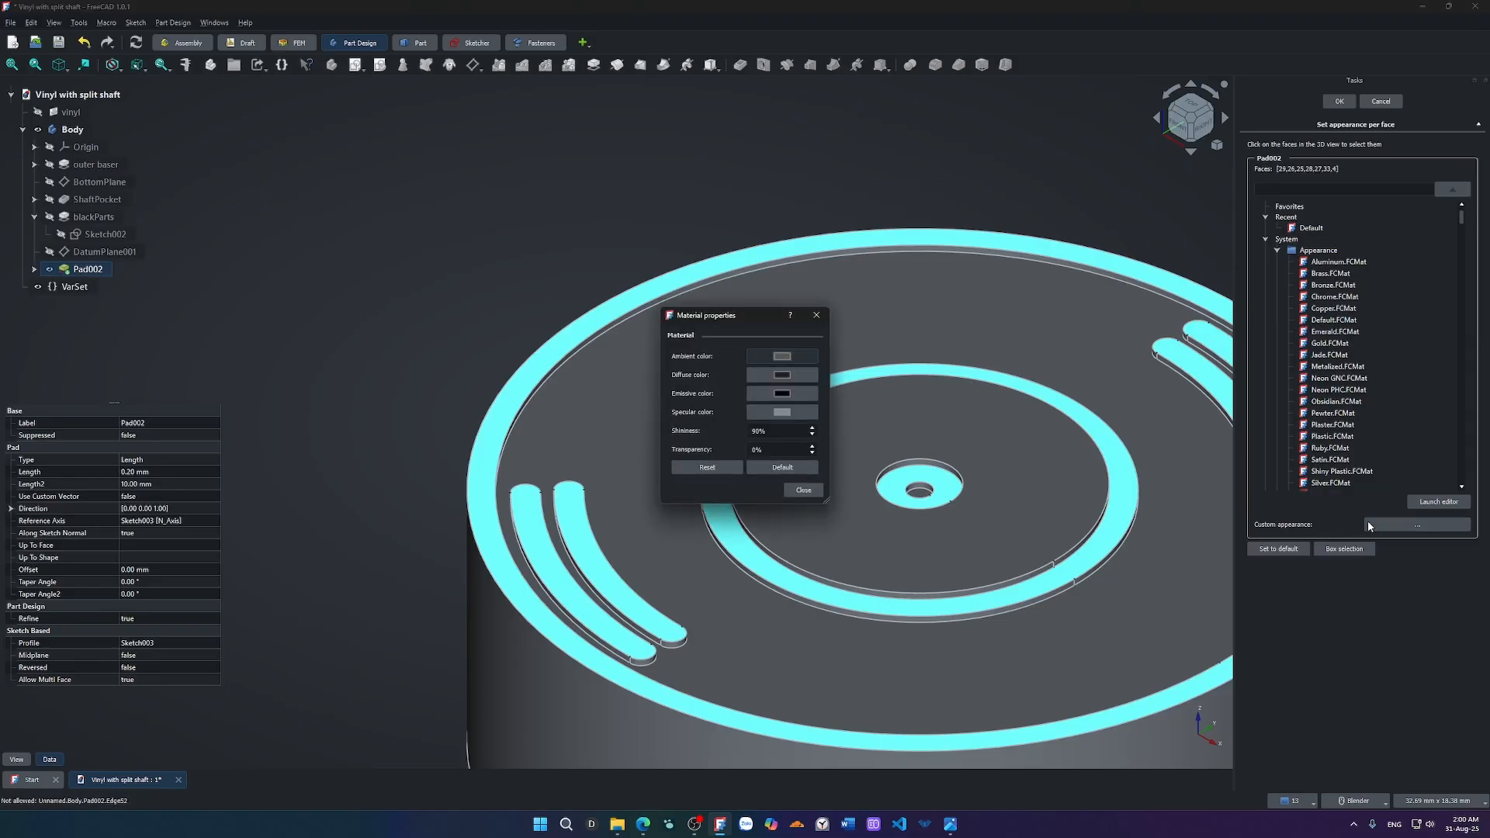
{"action": "left_click", "coordinate": [795, 395]}
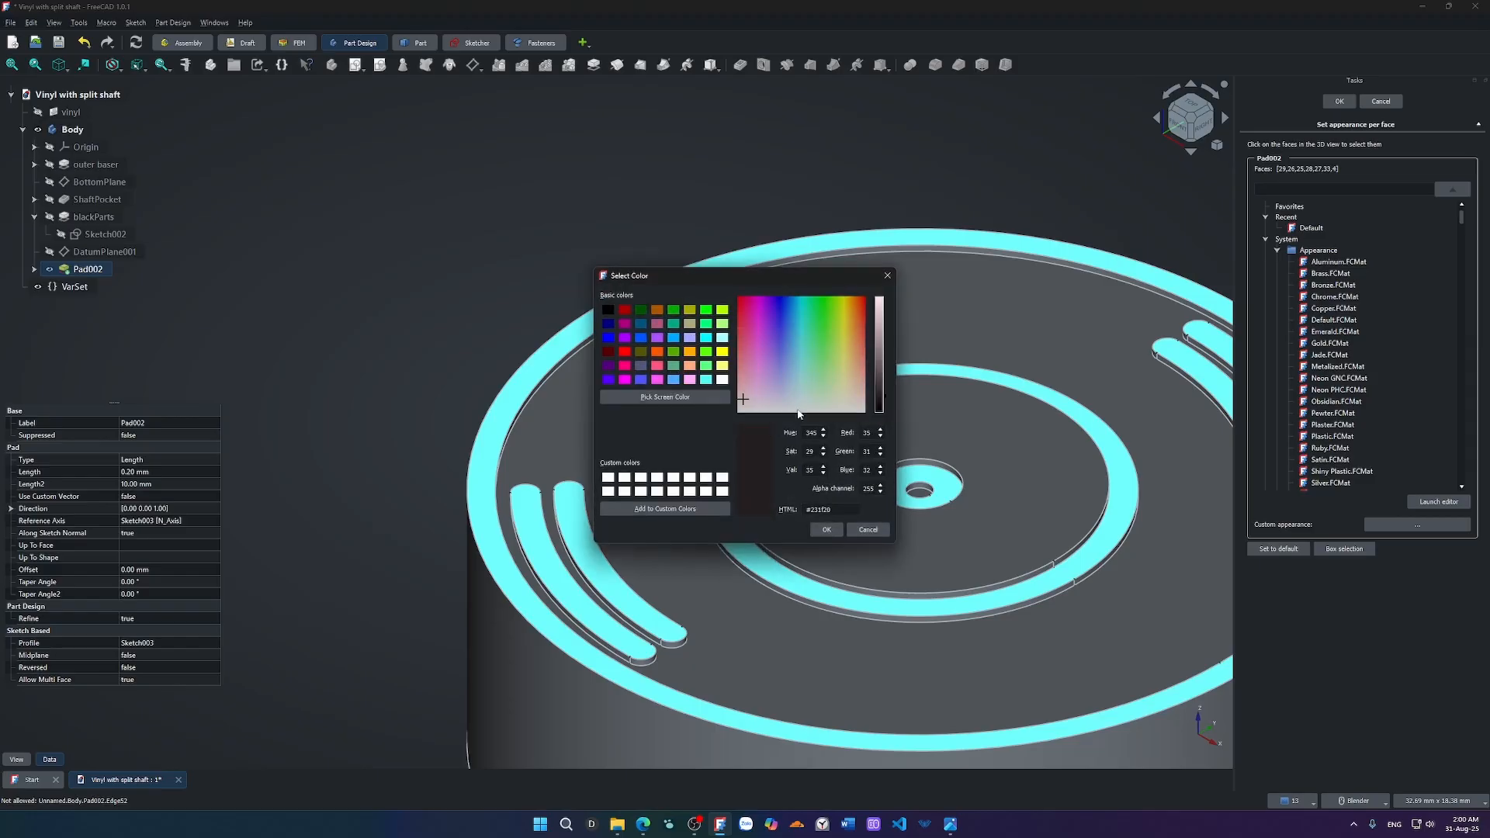
{"action": "left_click", "coordinate": [826, 530]}
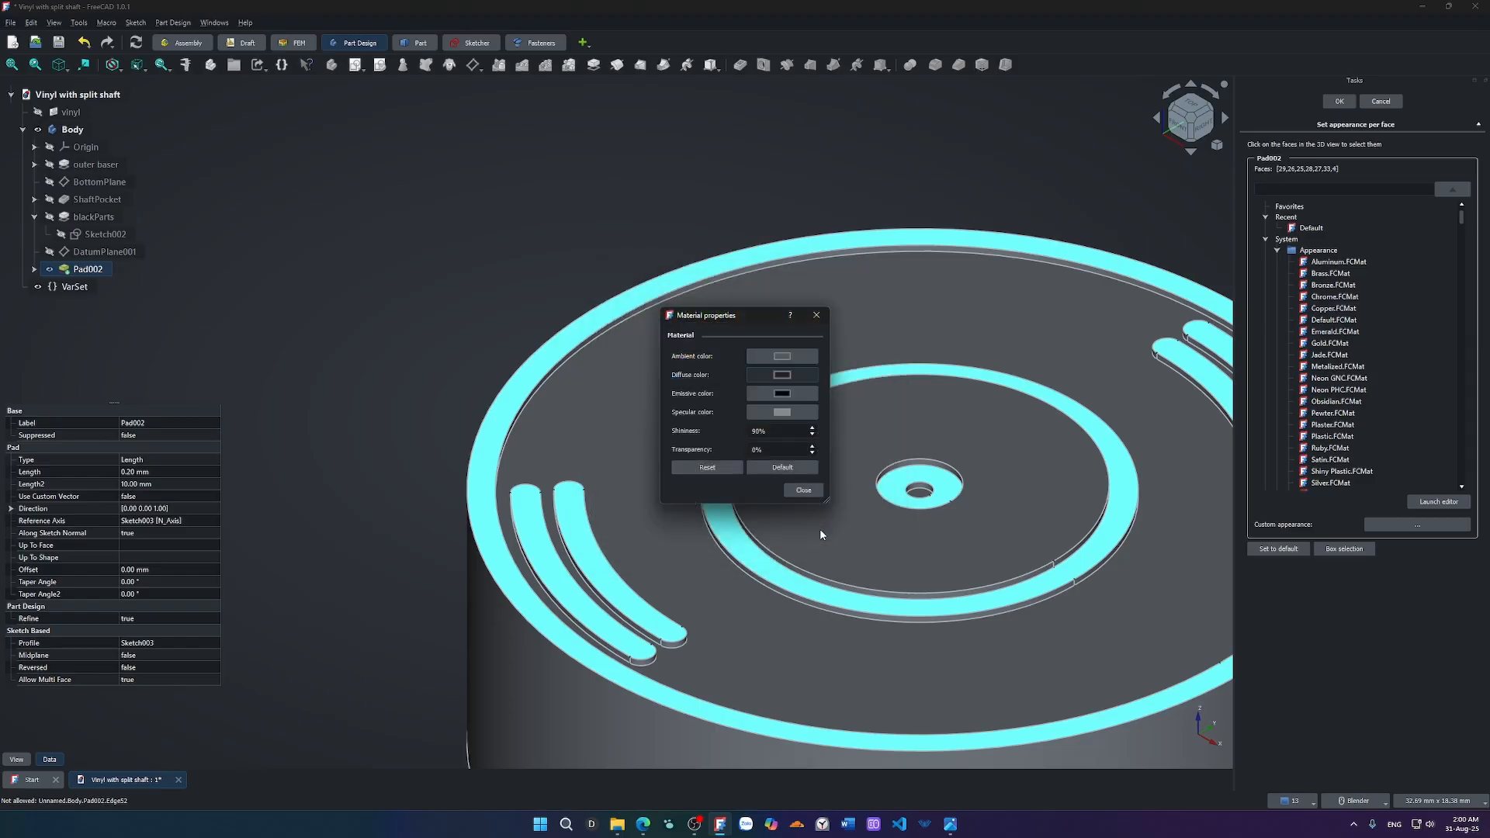
{"action": "left_click", "coordinate": [814, 493]}
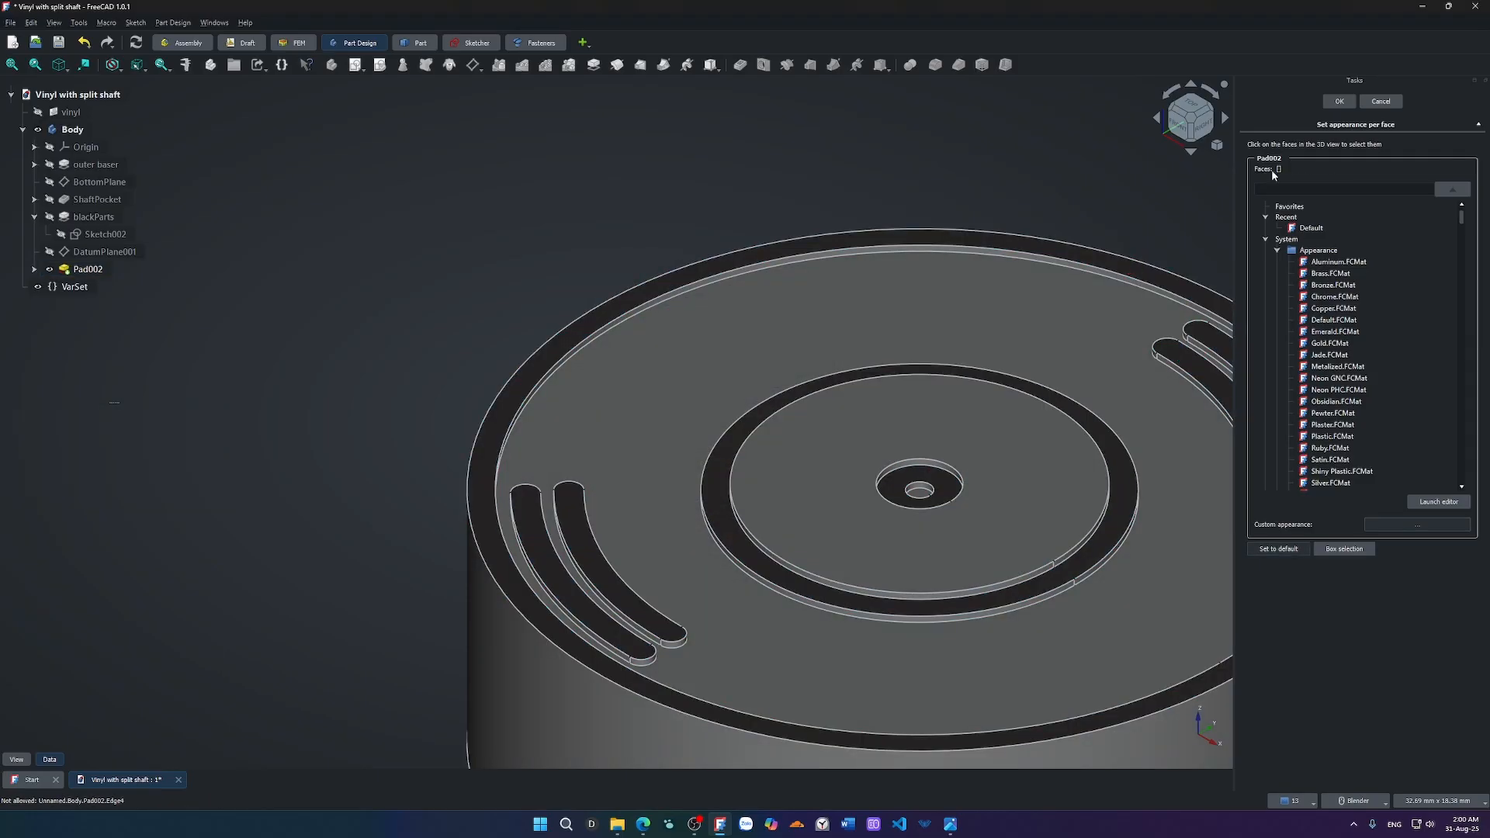
Set the centre label face's diffuse colour to #d80027, using the hex value sampled with the Color Picker.
{"action": "left_click", "coordinate": [738, 437]}
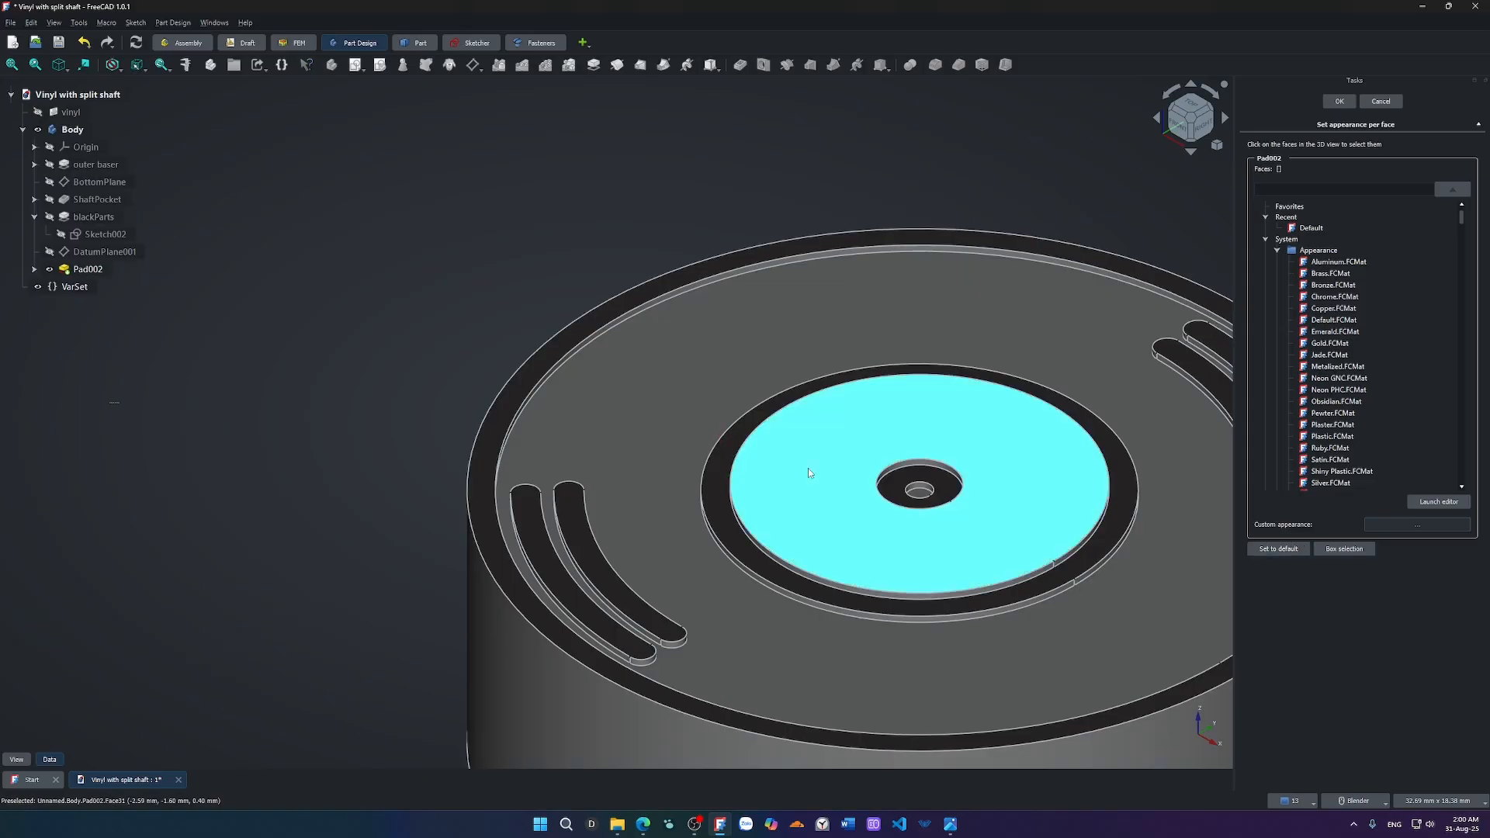
{"action": "left_click", "coordinate": [1410, 523]}
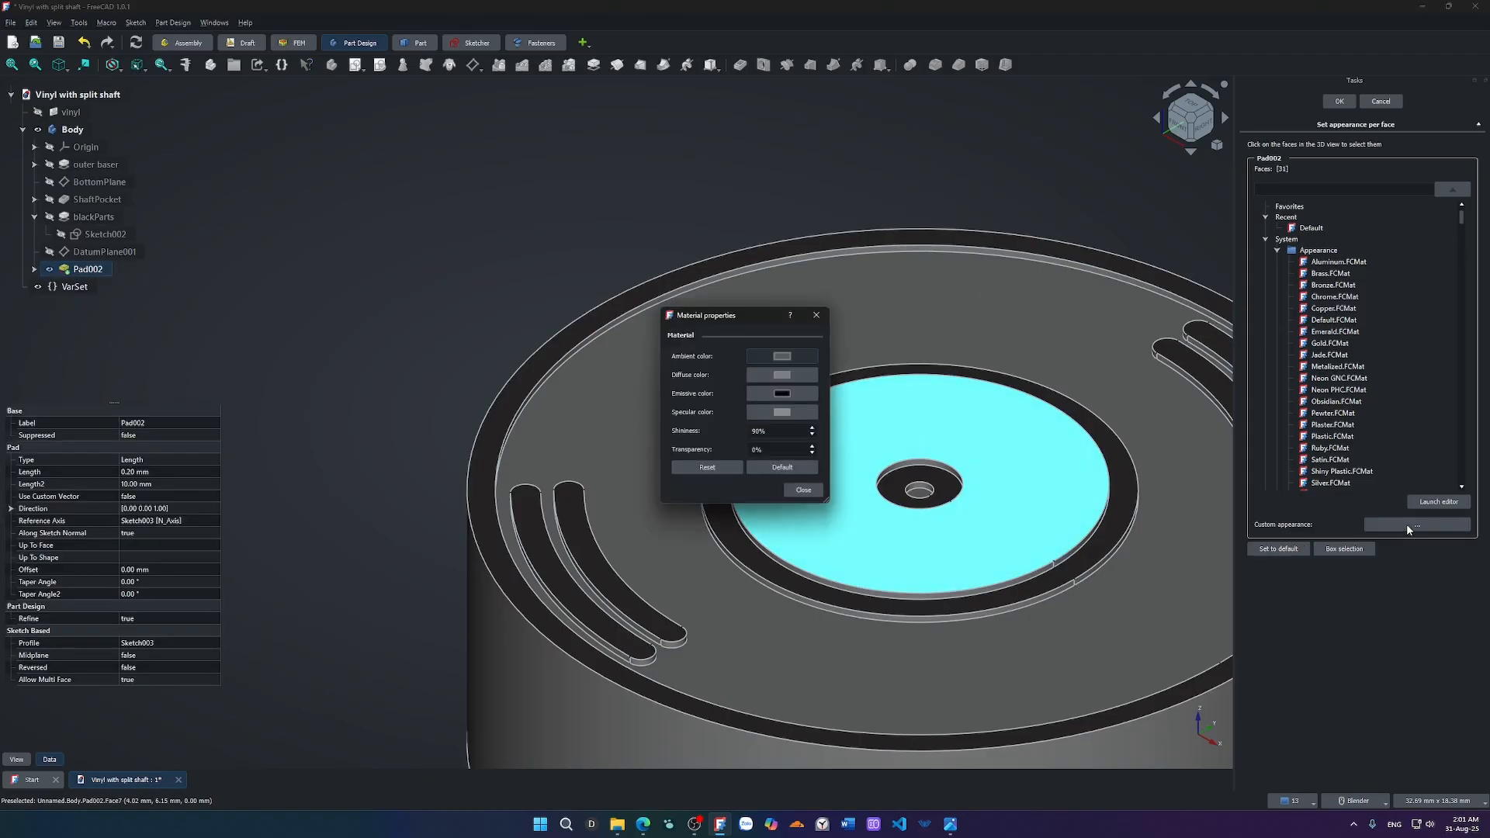
{"action": "left_click", "coordinate": [799, 373]}
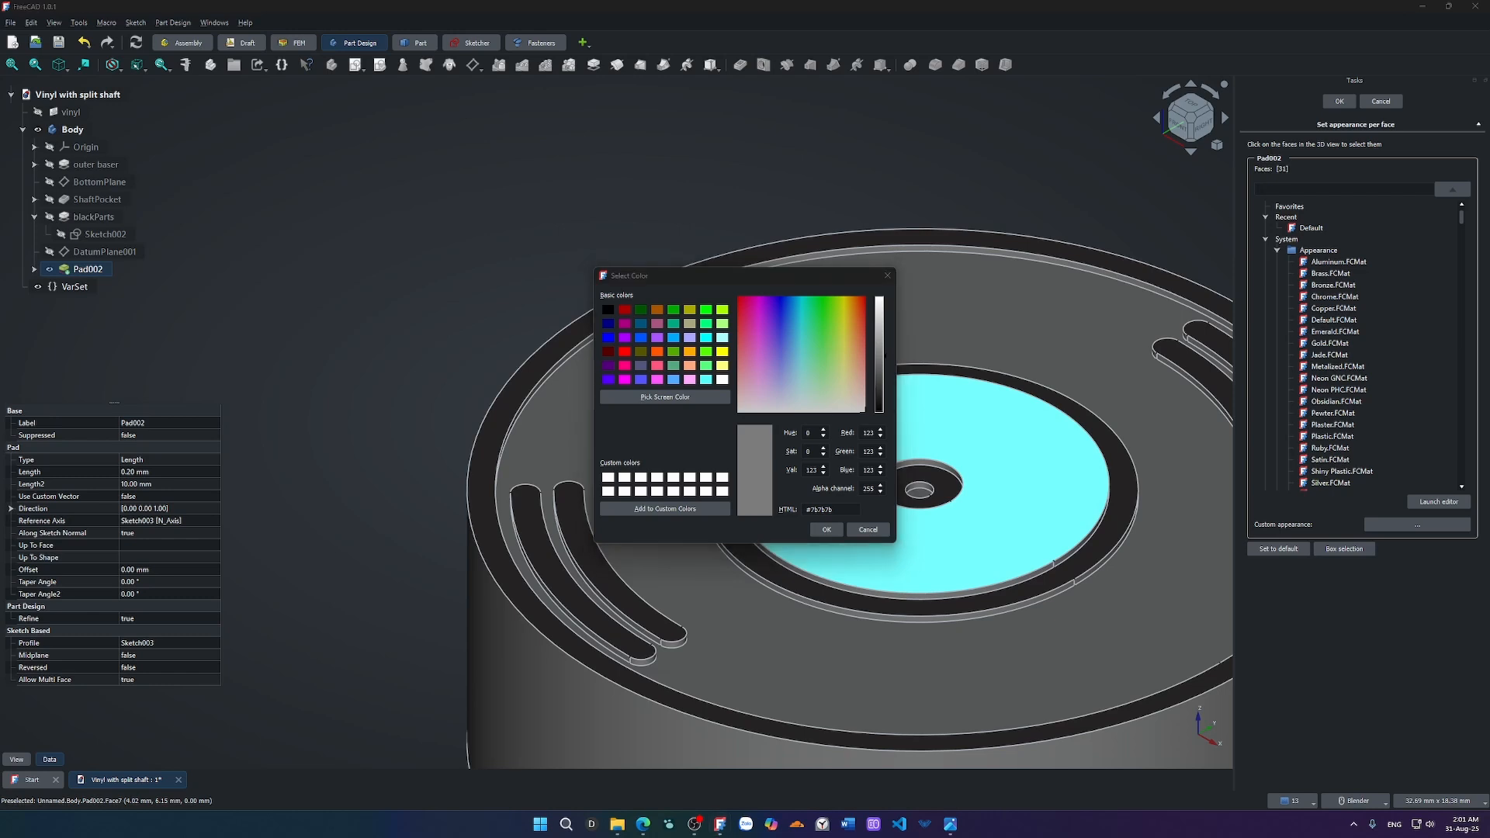
{"action": "key", "text": "super+shift+c"}
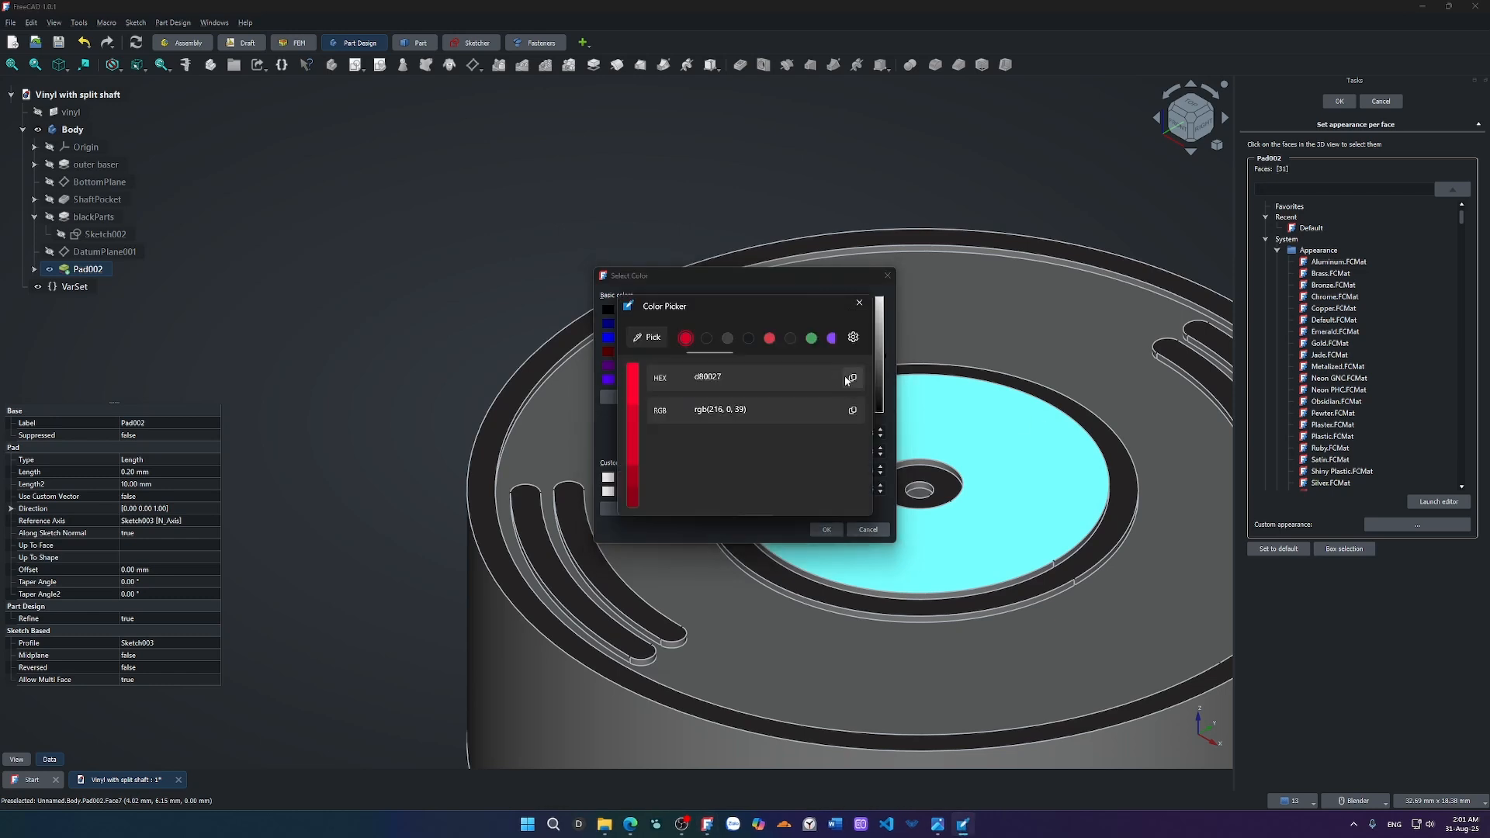
{"action": "left_click", "coordinate": [850, 378]}
{"action": "left_click", "coordinate": [859, 304]}
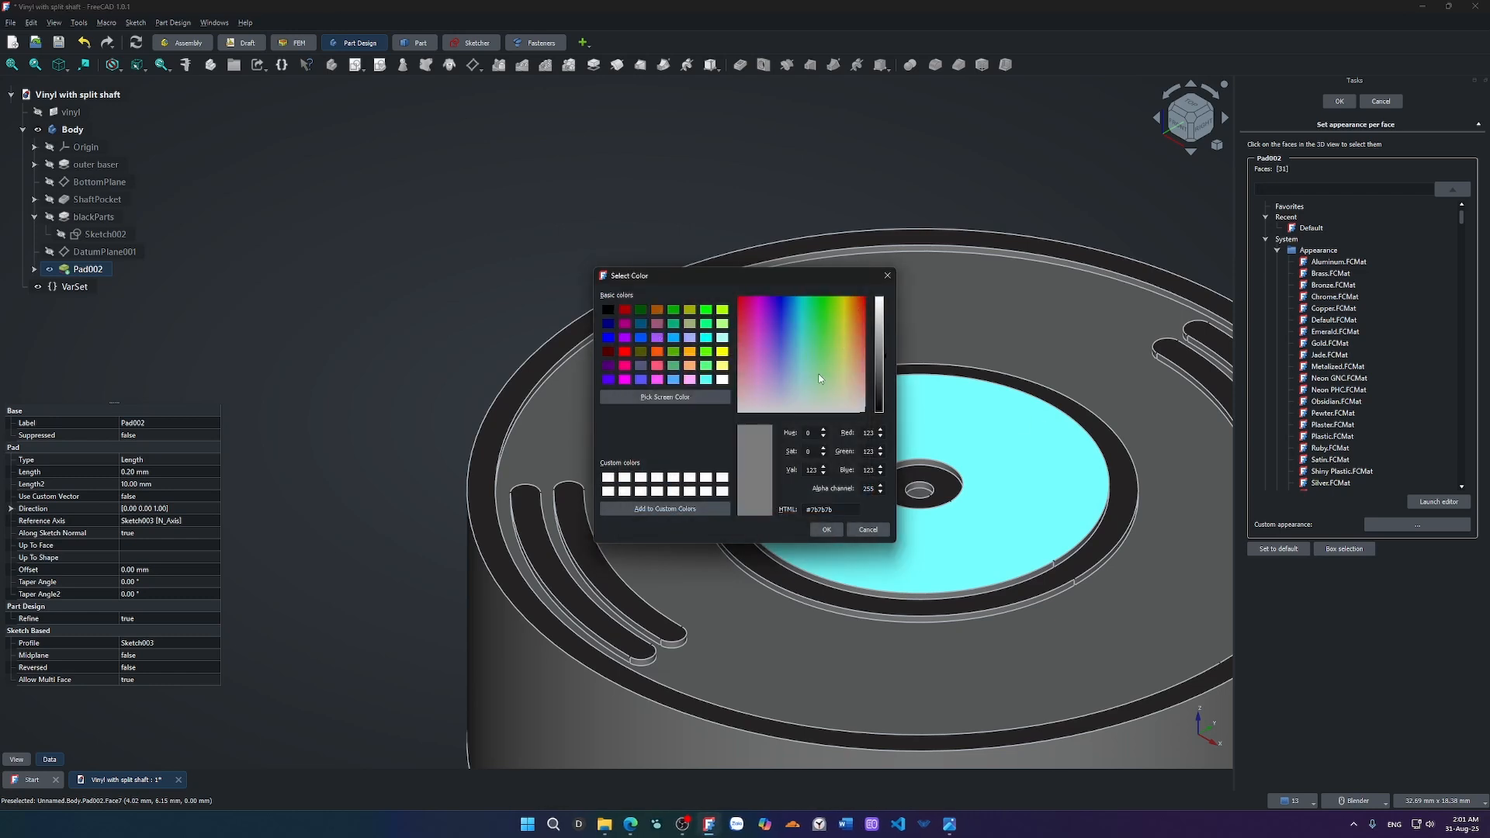
{"action": "double_click", "coordinate": [824, 510]}
{"action": "key", "text": "ctrl+v"}
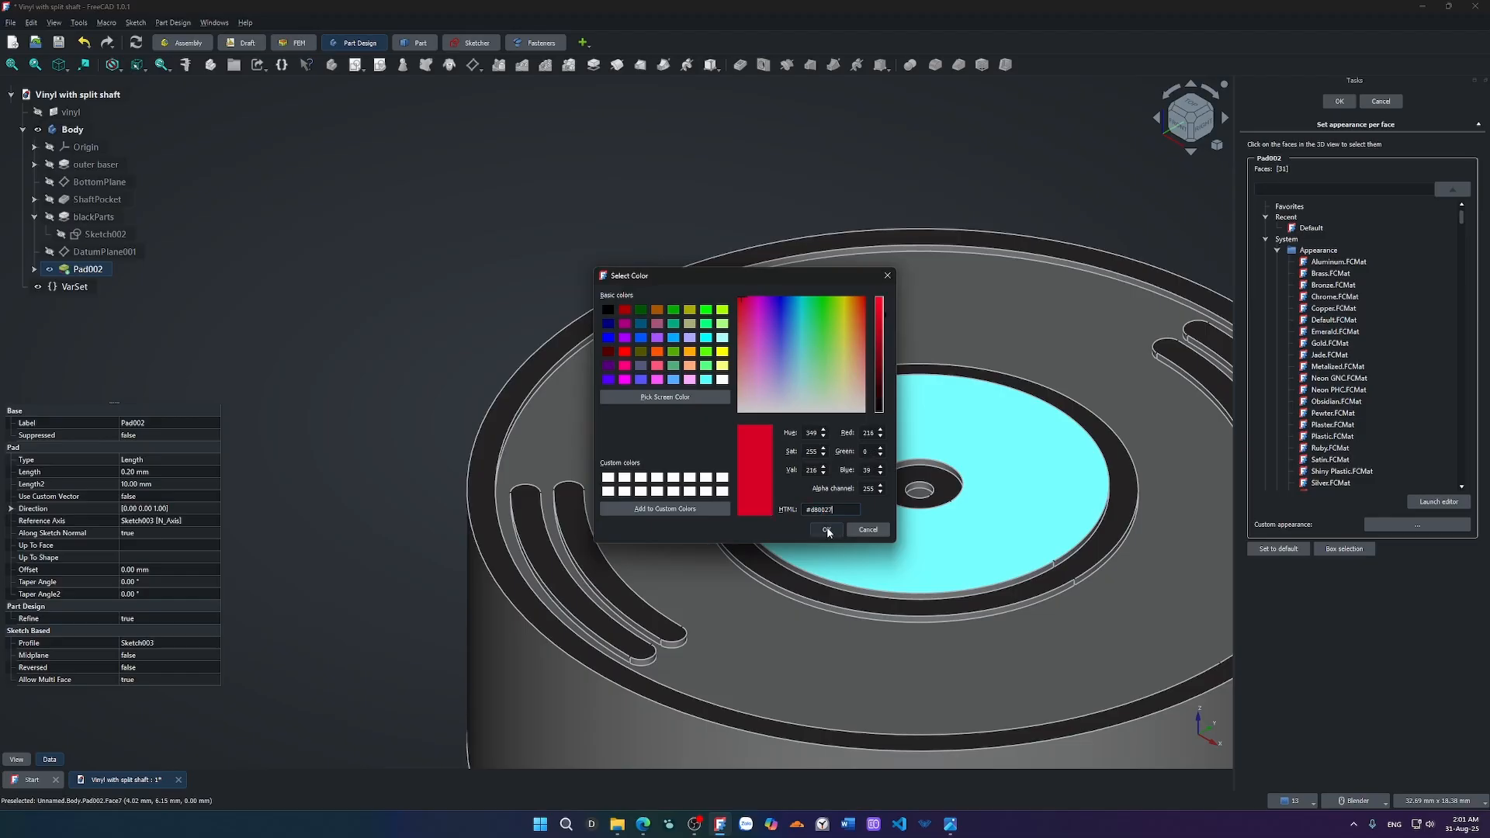
{"action": "left_click", "coordinate": [826, 529]}
{"action": "left_click", "coordinate": [804, 491]}
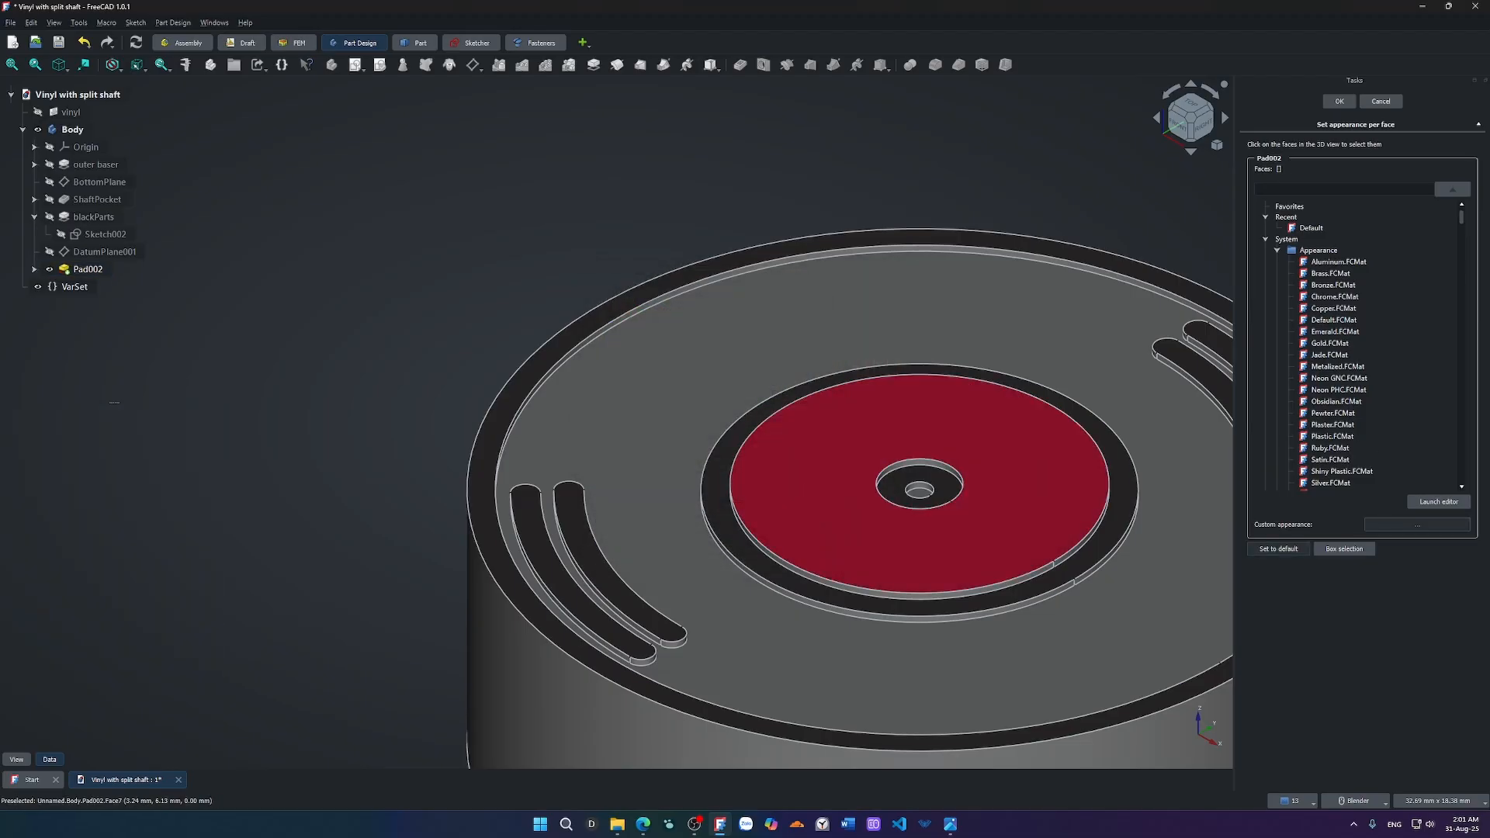
Set the wide disc face around the inner ring to the sampled diffuse colour #414042 and apply the per-face colours.
{"action": "key", "text": "super+shift+c"}
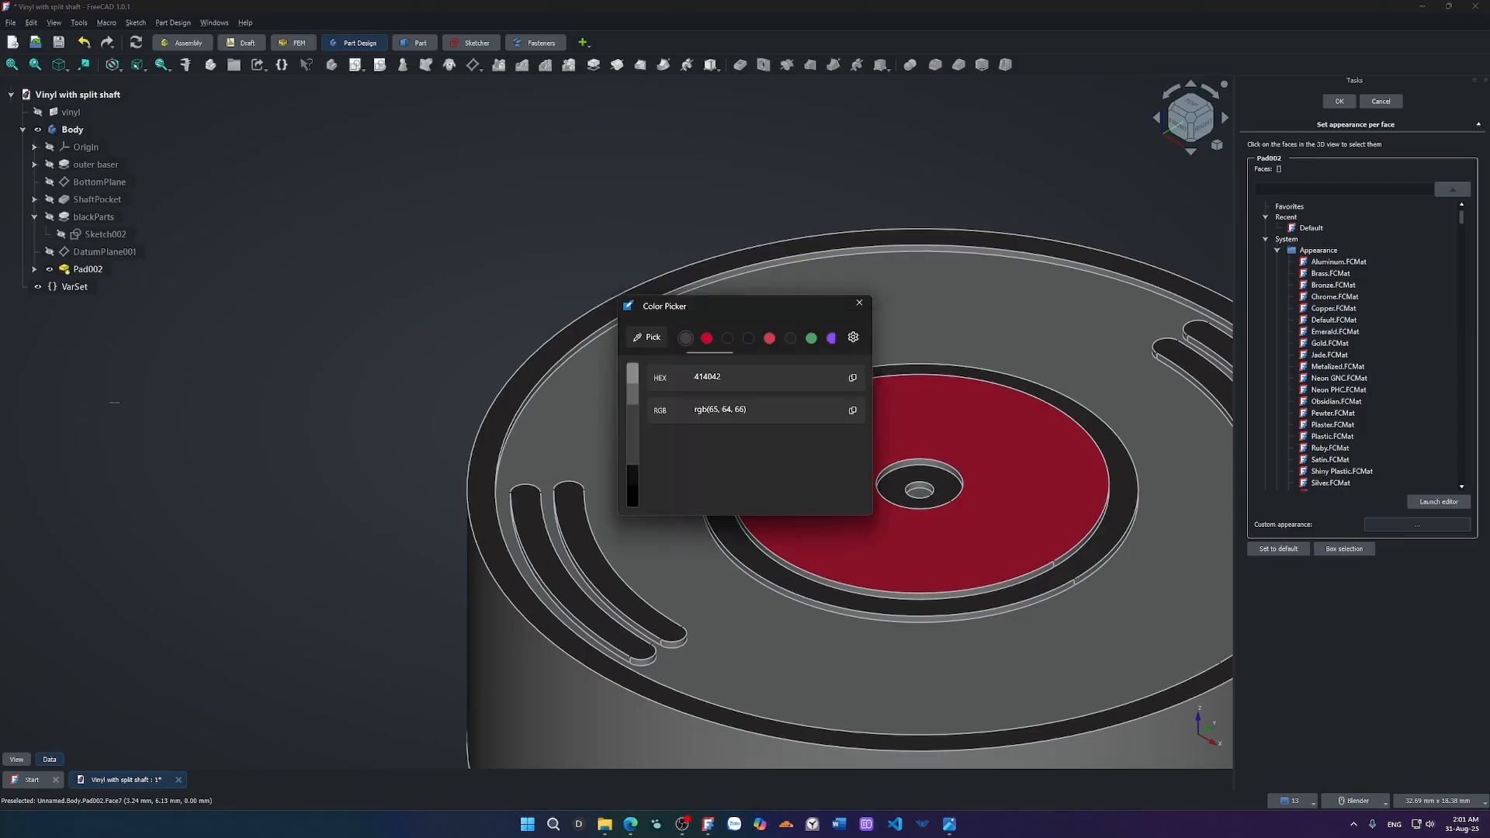
{"action": "left_click", "coordinate": [851, 378]}
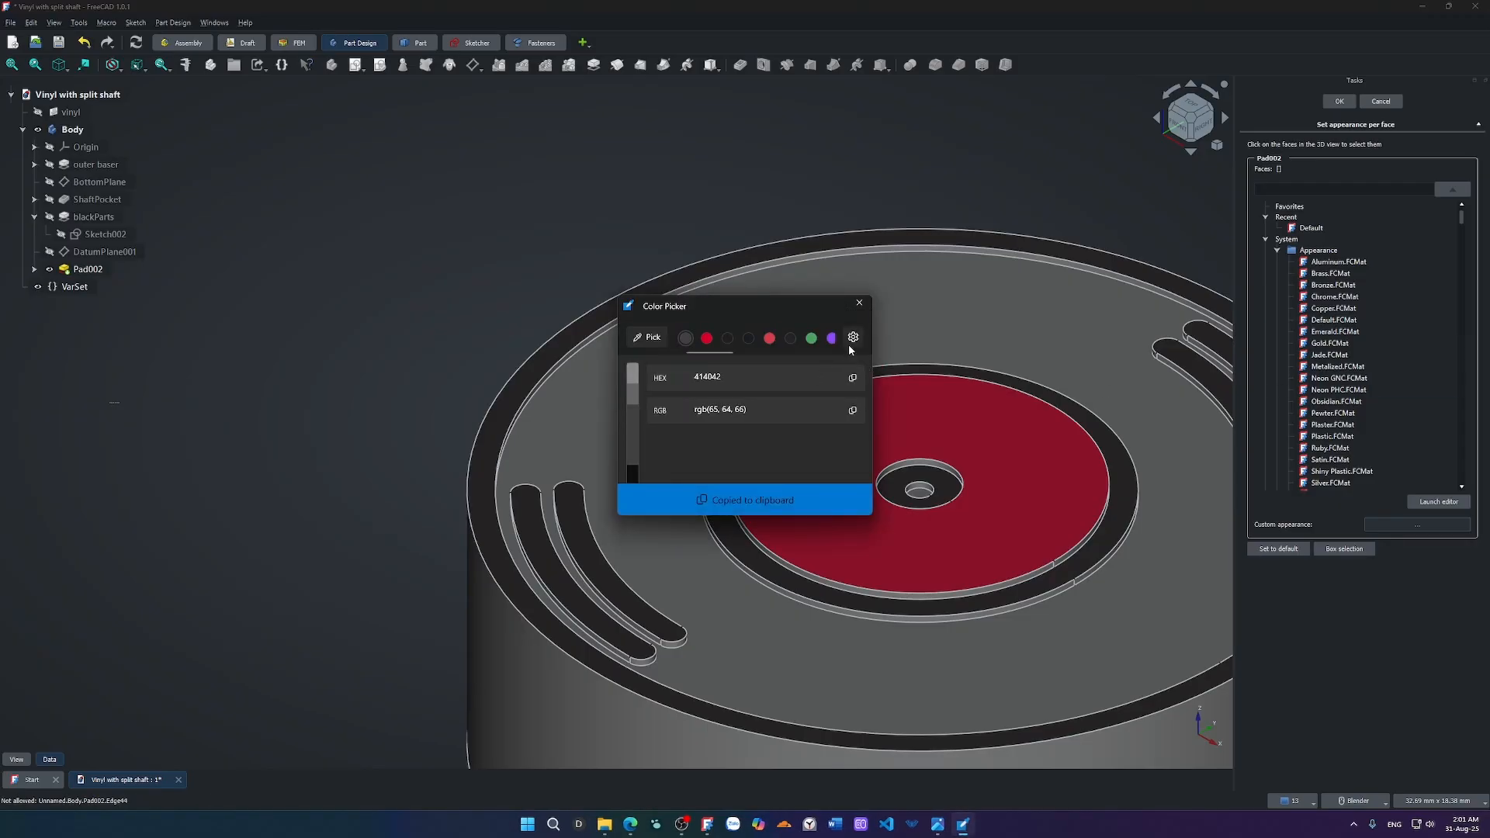
{"action": "left_click", "coordinate": [859, 303]}
{"action": "left_click", "coordinate": [672, 417]}
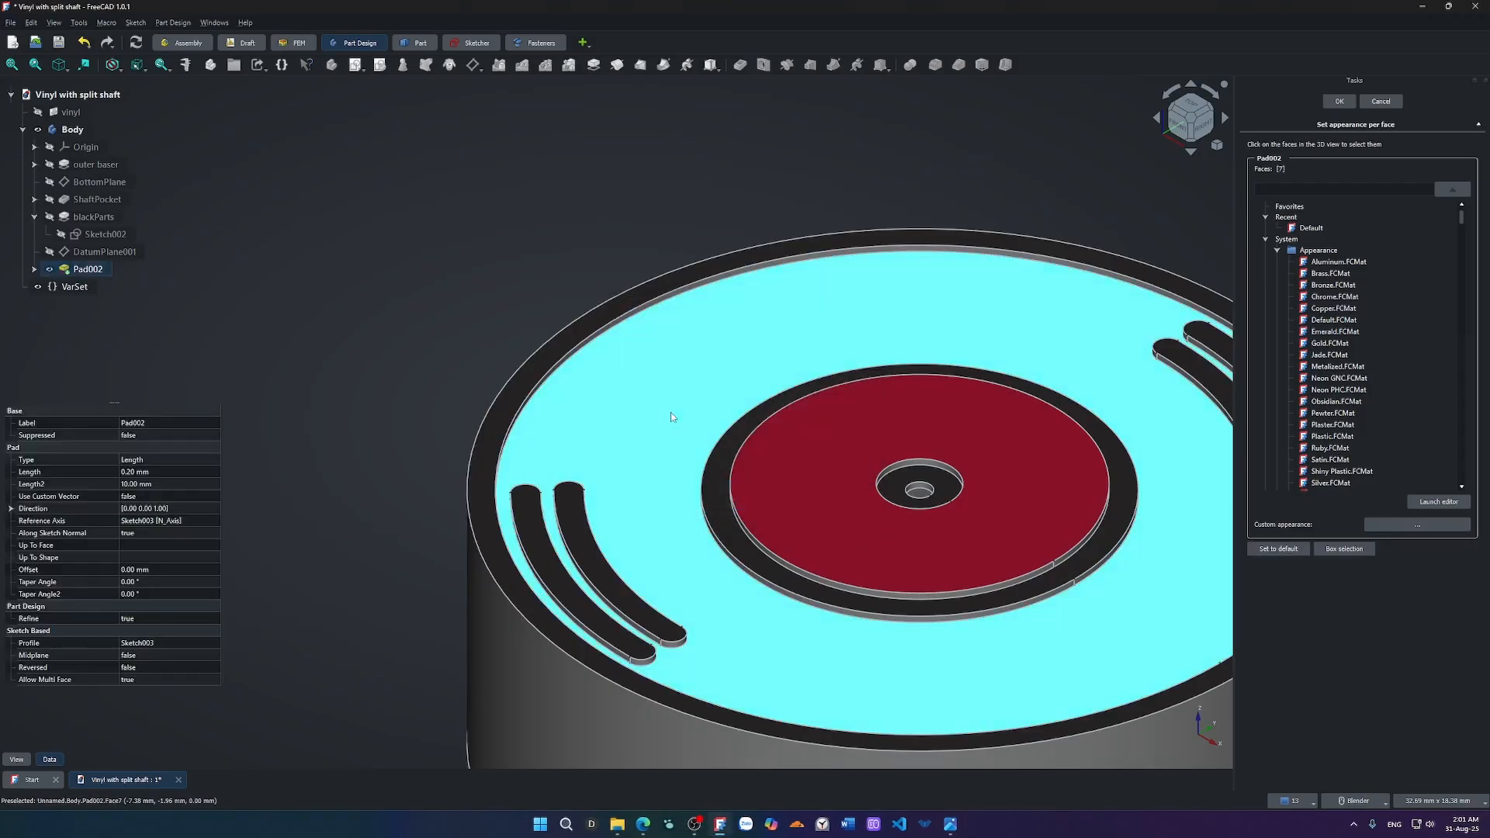
{"action": "left_click", "coordinate": [1387, 525]}
{"action": "left_click", "coordinate": [810, 375]}
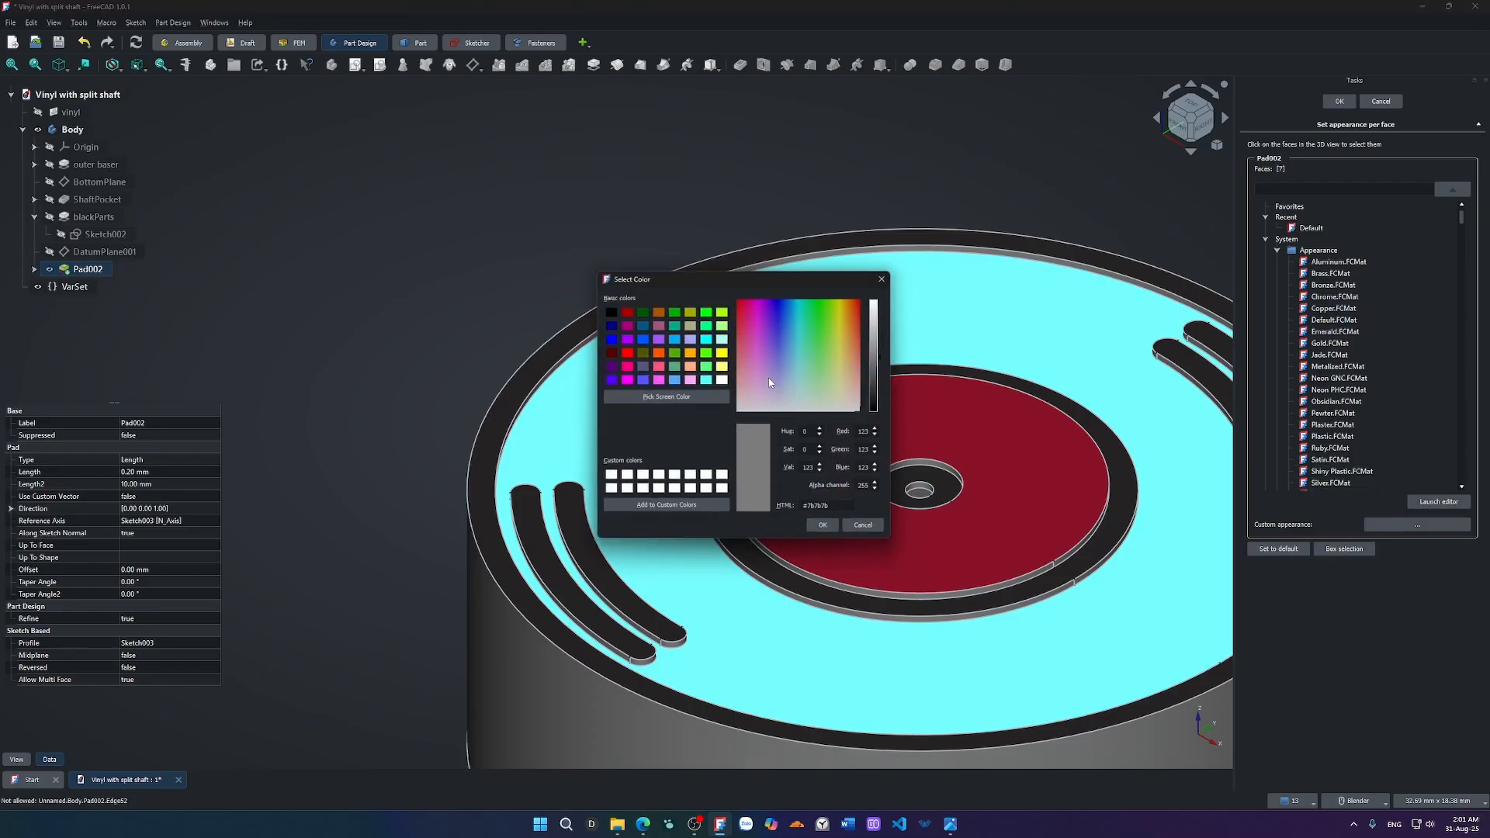
{"action": "double_click", "coordinate": [824, 510]}
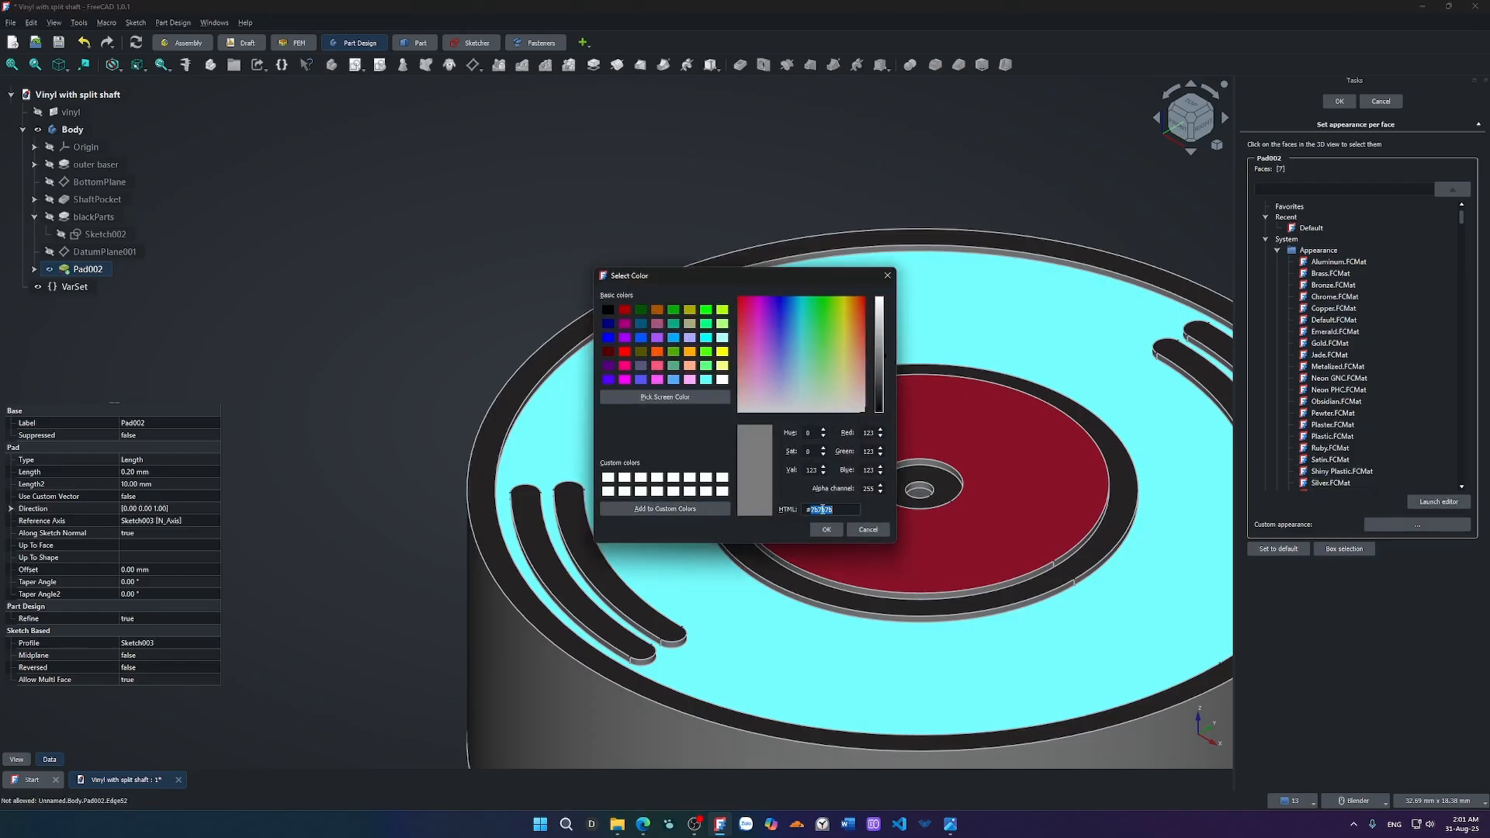
{"action": "key", "text": "ctrl+v"}
{"action": "left_click", "coordinate": [827, 529]}
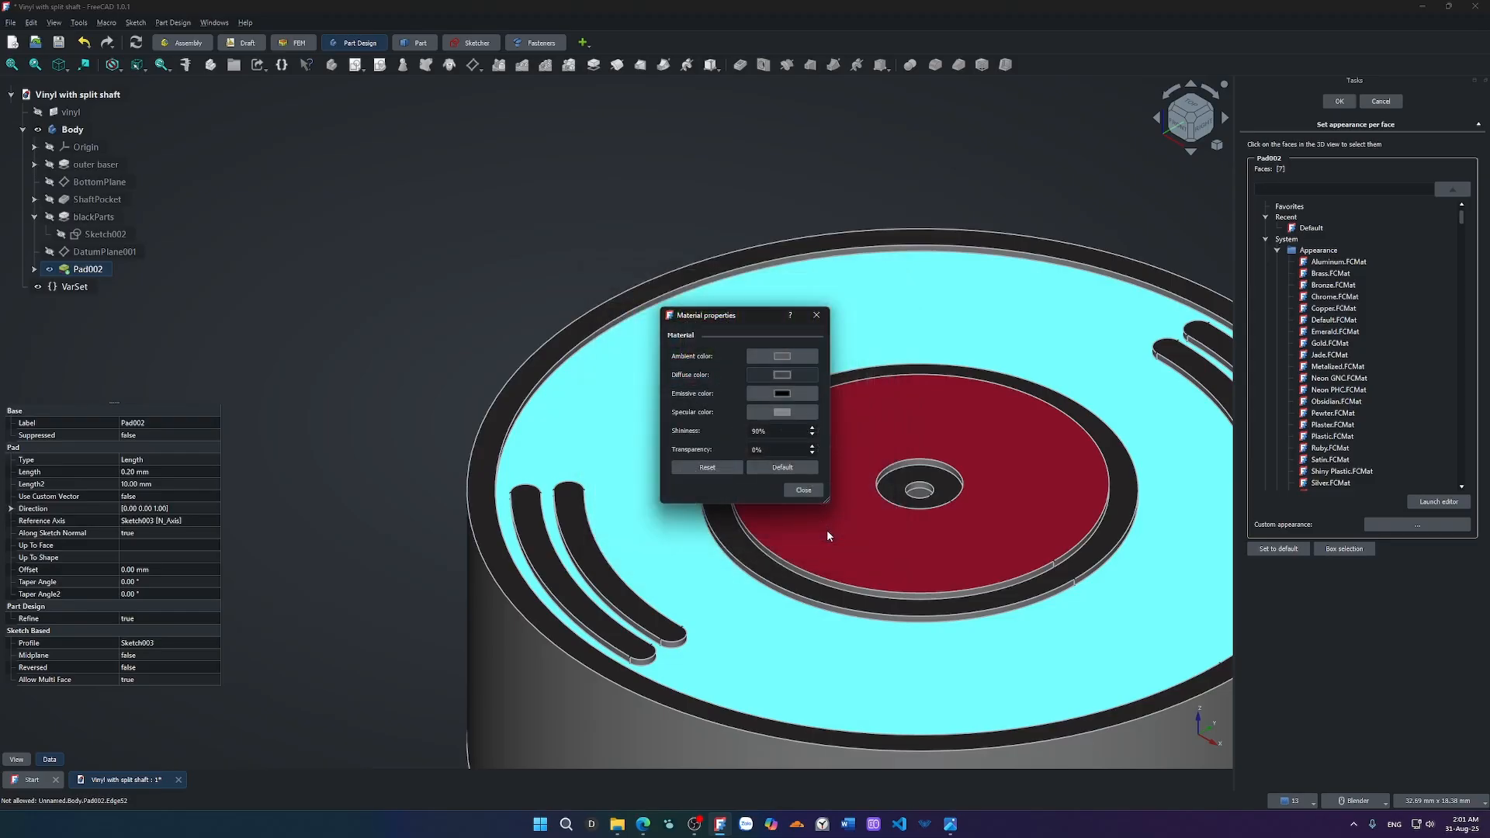
{"action": "left_click", "coordinate": [812, 492]}
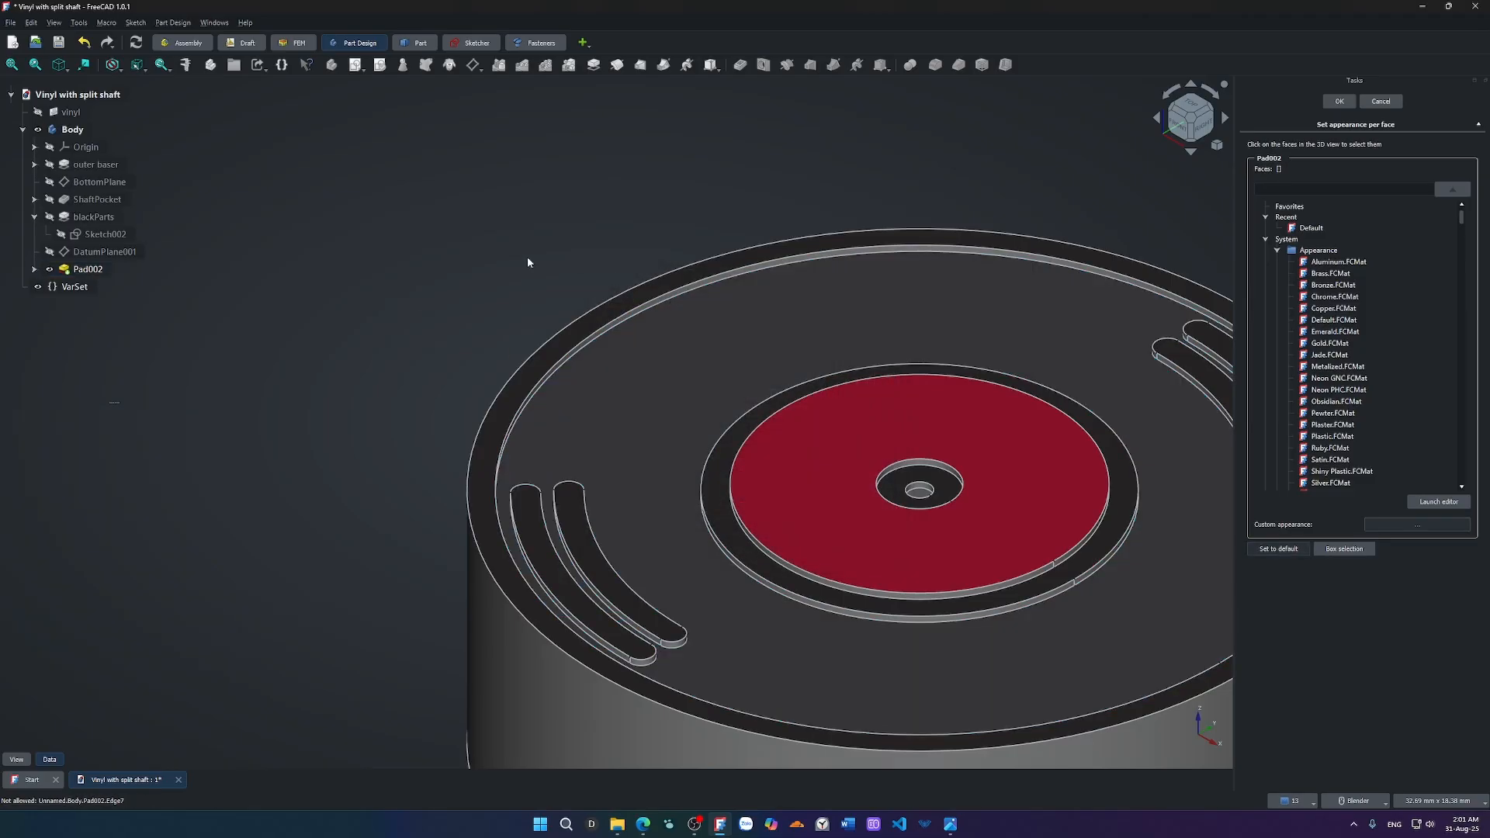
{"action": "left_click", "coordinate": [1349, 105]}
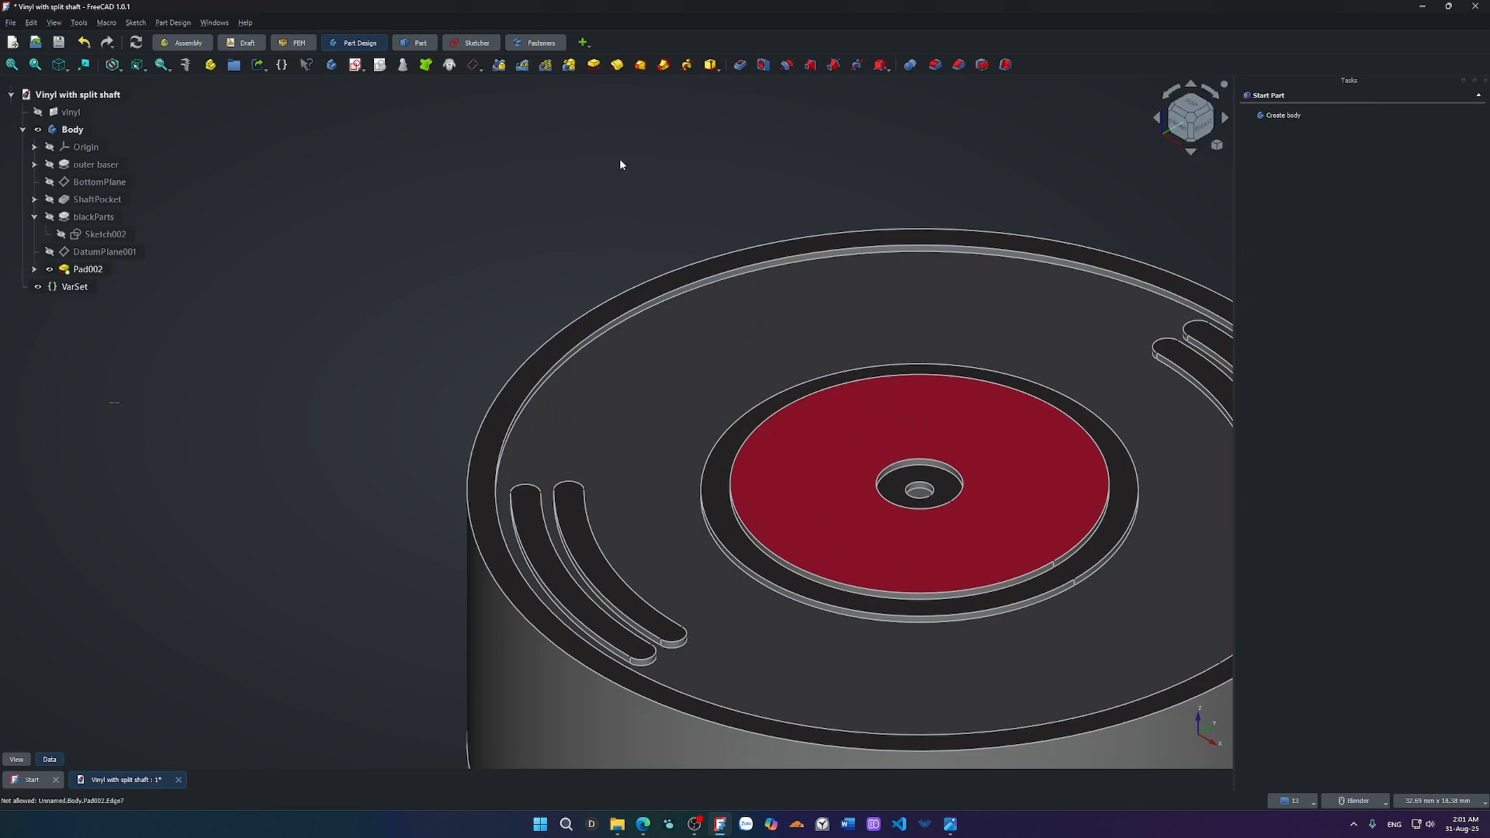
Examine the coloured knob from the top, at a tilted angle and close up in the isometric view.
{"action": "key", "text": "2"}
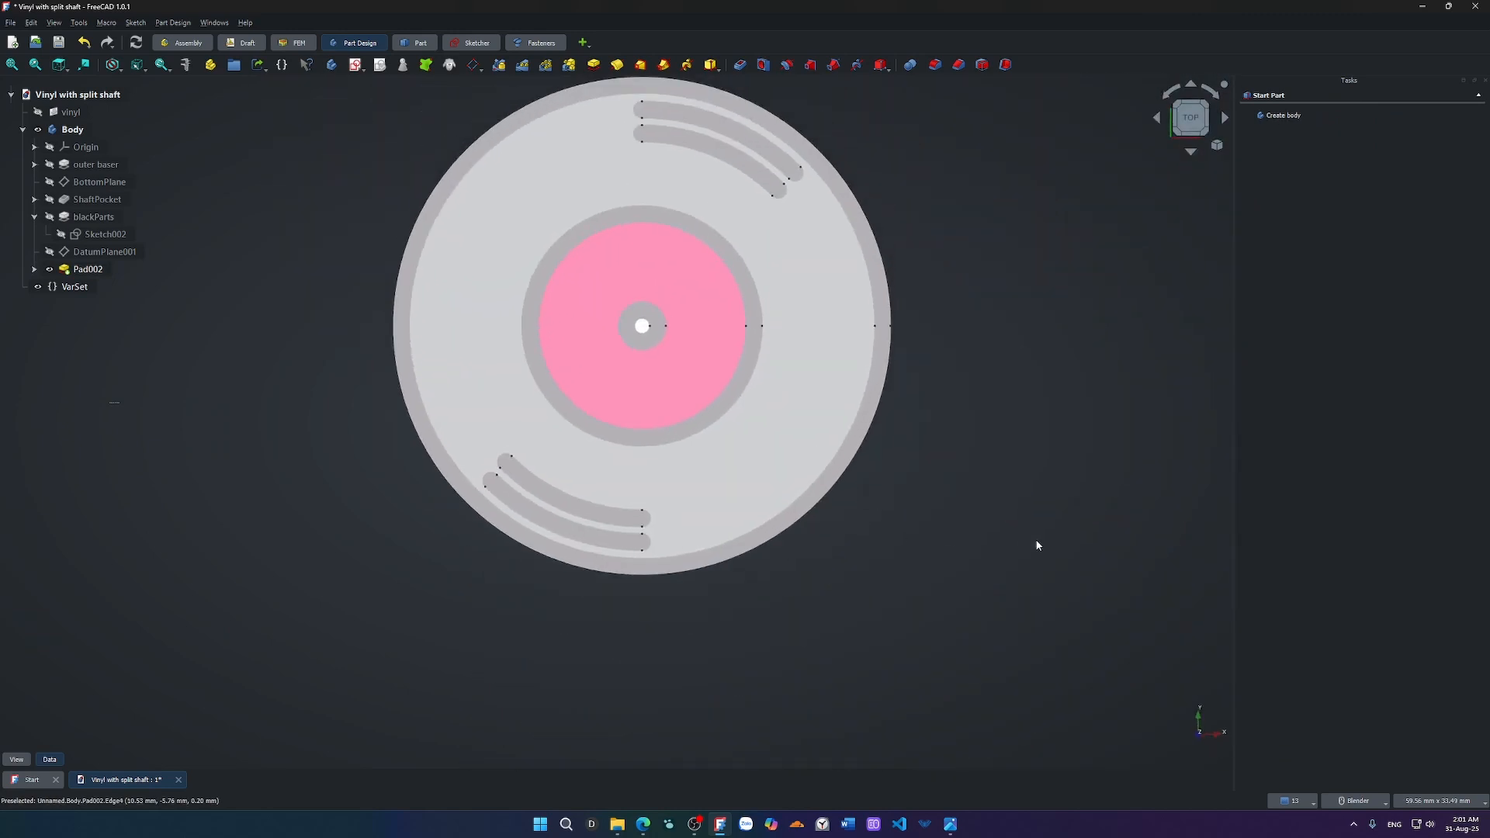
{"action": "left_click", "coordinate": [811, 415]}
{"action": "left_click", "coordinate": [892, 617]}
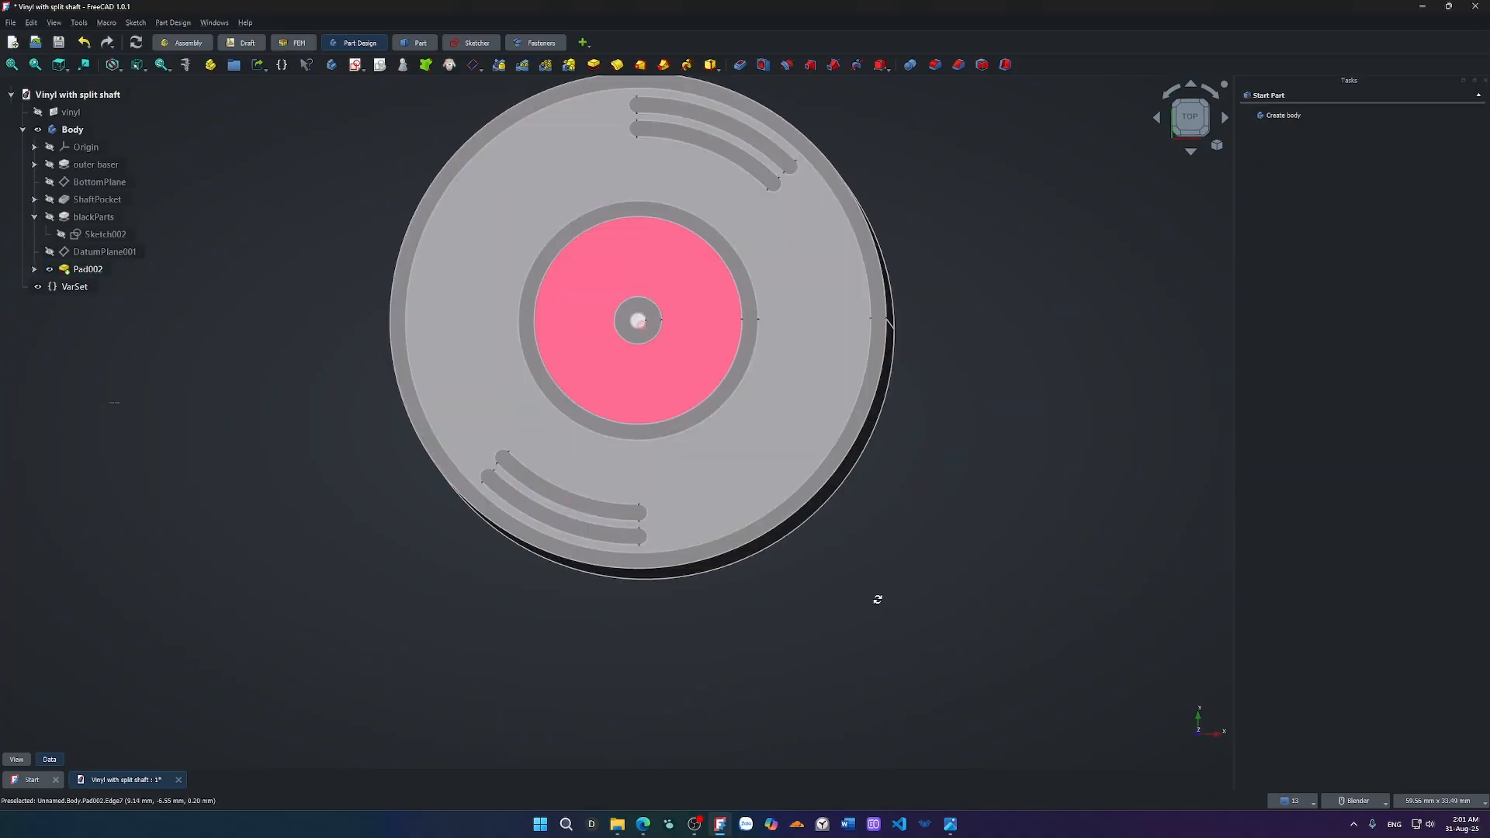
{"action": "mouse_move", "coordinate": [875, 603]}
{"action": "middle_mouse_down"}
{"action": "mouse_move", "coordinate": [854, 562]}
{"action": "mouse_move", "coordinate": [945, 479]}
{"action": "mouse_move", "coordinate": [964, 625]}
{"action": "mouse_move", "coordinate": [928, 608]}
{"action": "mouse_move", "coordinate": [944, 626]}
{"action": "mouse_move", "coordinate": [1056, 603]}
{"action": "mouse_move", "coordinate": [974, 546]}
{"action": "mouse_move", "coordinate": [961, 618]}
{"action": "mouse_move", "coordinate": [997, 506]}
{"action": "mouse_move", "coordinate": [939, 557]}
{"action": "mouse_move", "coordinate": [904, 462]}
{"action": "mouse_move", "coordinate": [904, 482]}
{"action": "middle_mouse_up"}
{"action": "middle_click_drag", "start_coordinate": [879, 537], "coordinate": [898, 393]}
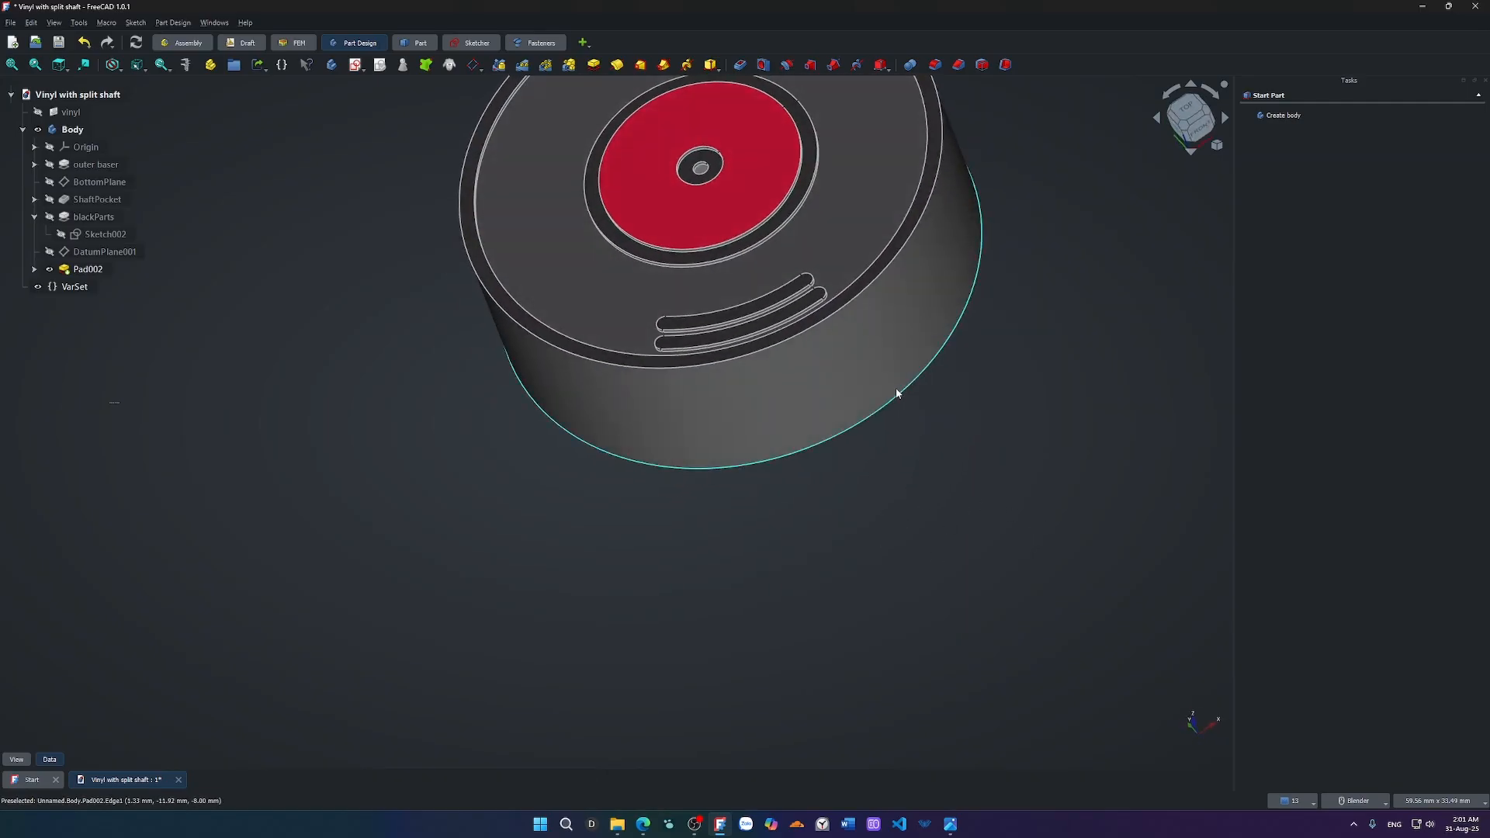
{"action": "key", "text": "0"}
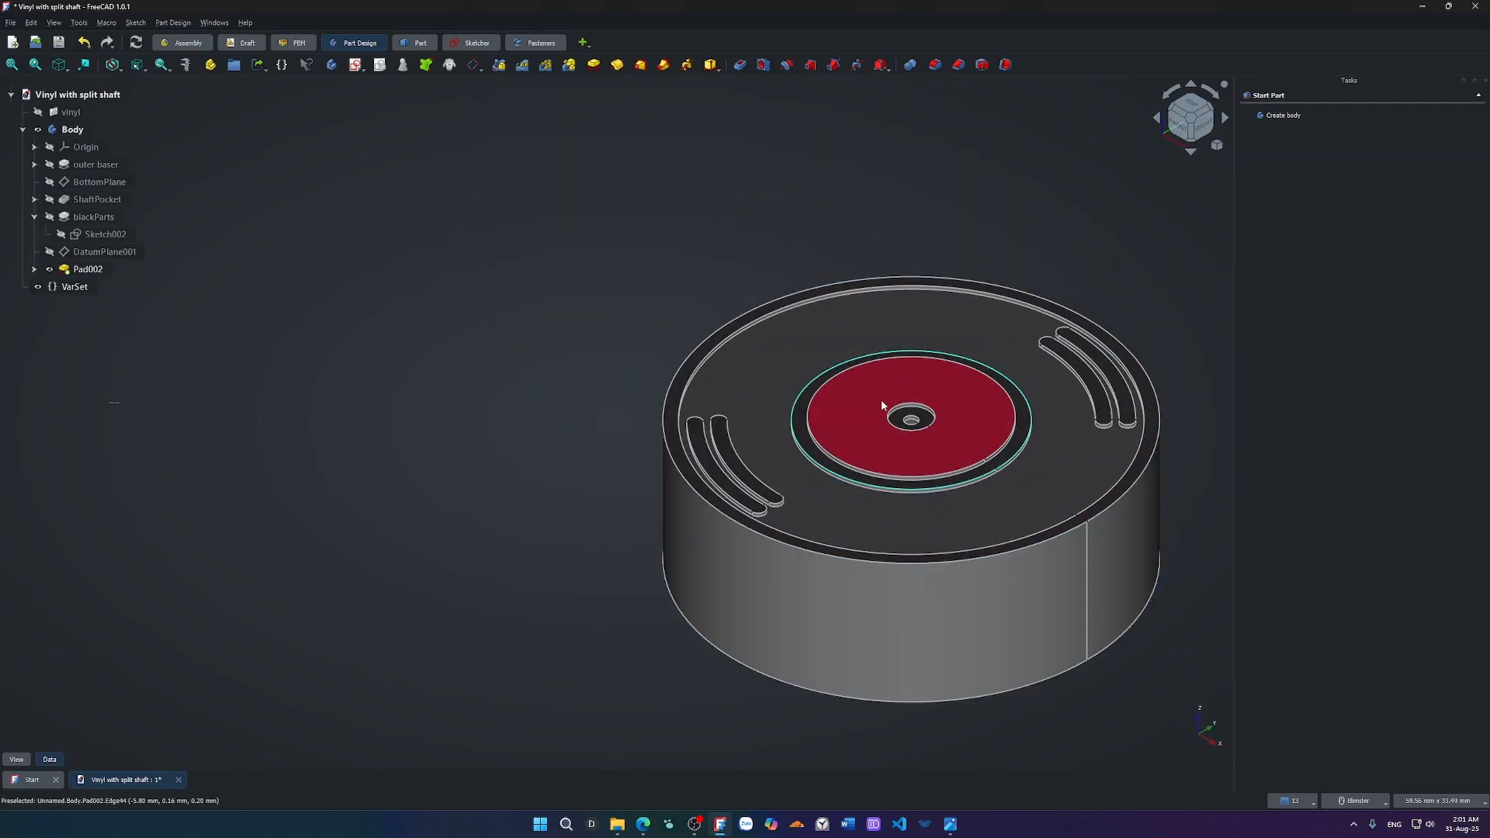
{"action": "scroll", "coordinate": [862, 430], "scroll_direction": "up", "scroll_amount": 1}
{"action": "scroll", "coordinate": [863, 430], "scroll_direction": "up", "scroll_amount": 2}
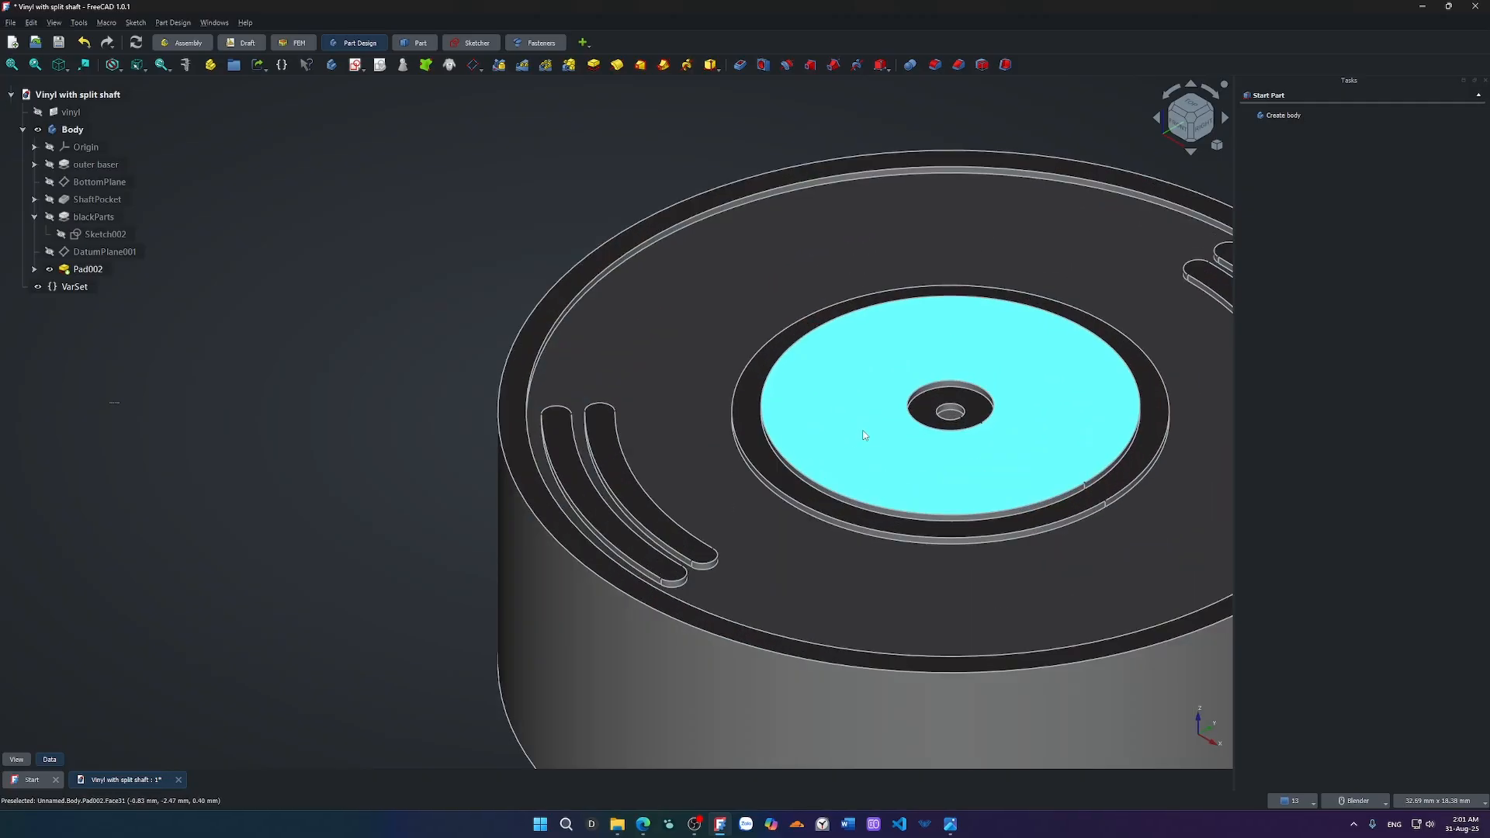
{"action": "middle_click_drag", "start_coordinate": [864, 430], "coordinate": [689, 397], "text": "shift"}
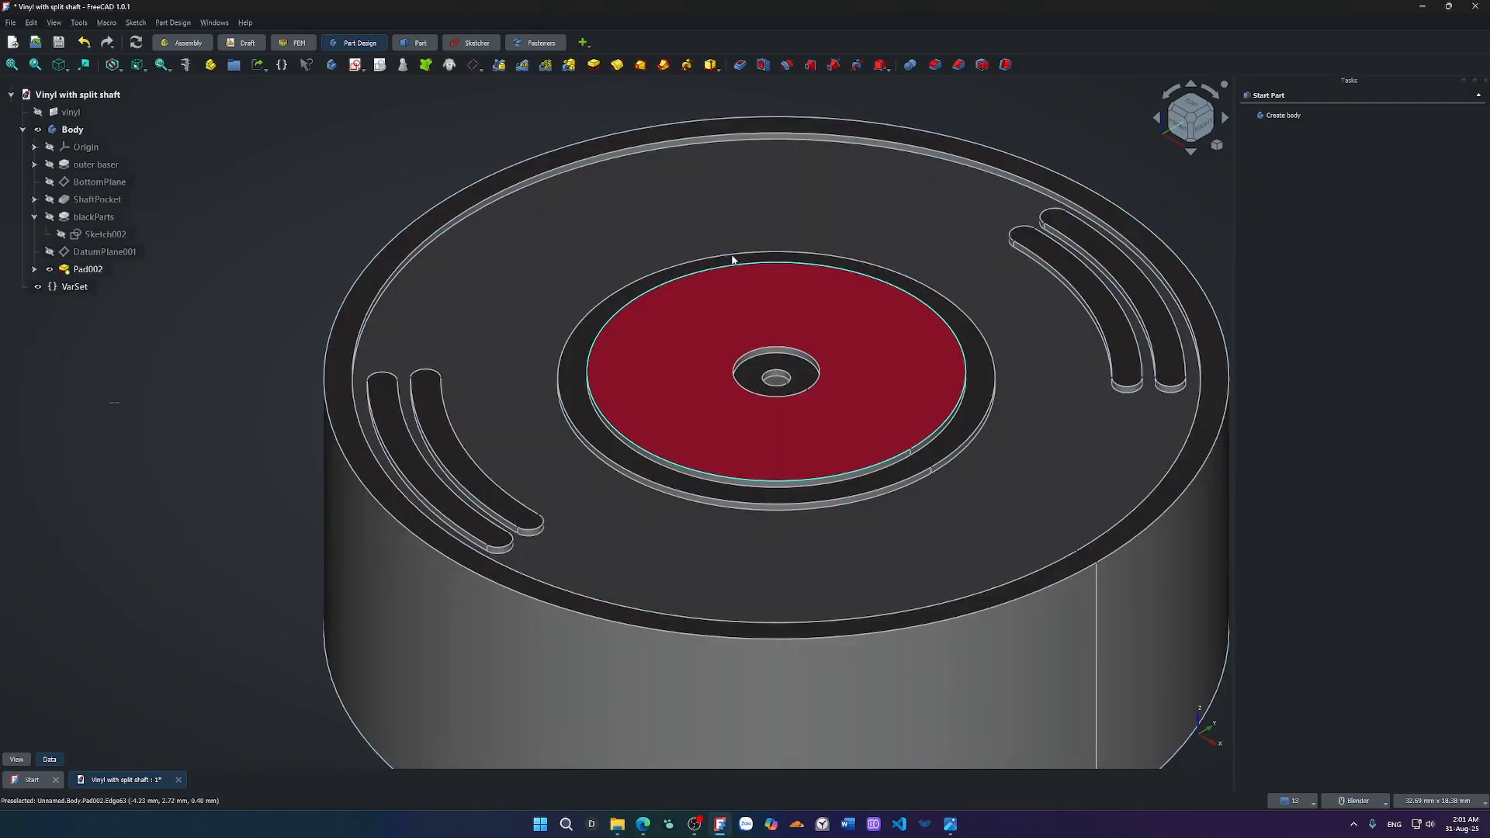
Open the appearance settings for the wide dark grey disc face and check the line colour options without changing them.
{"action": "left_click", "coordinate": [603, 228]}
{"action": "right_click", "coordinate": [603, 228]}
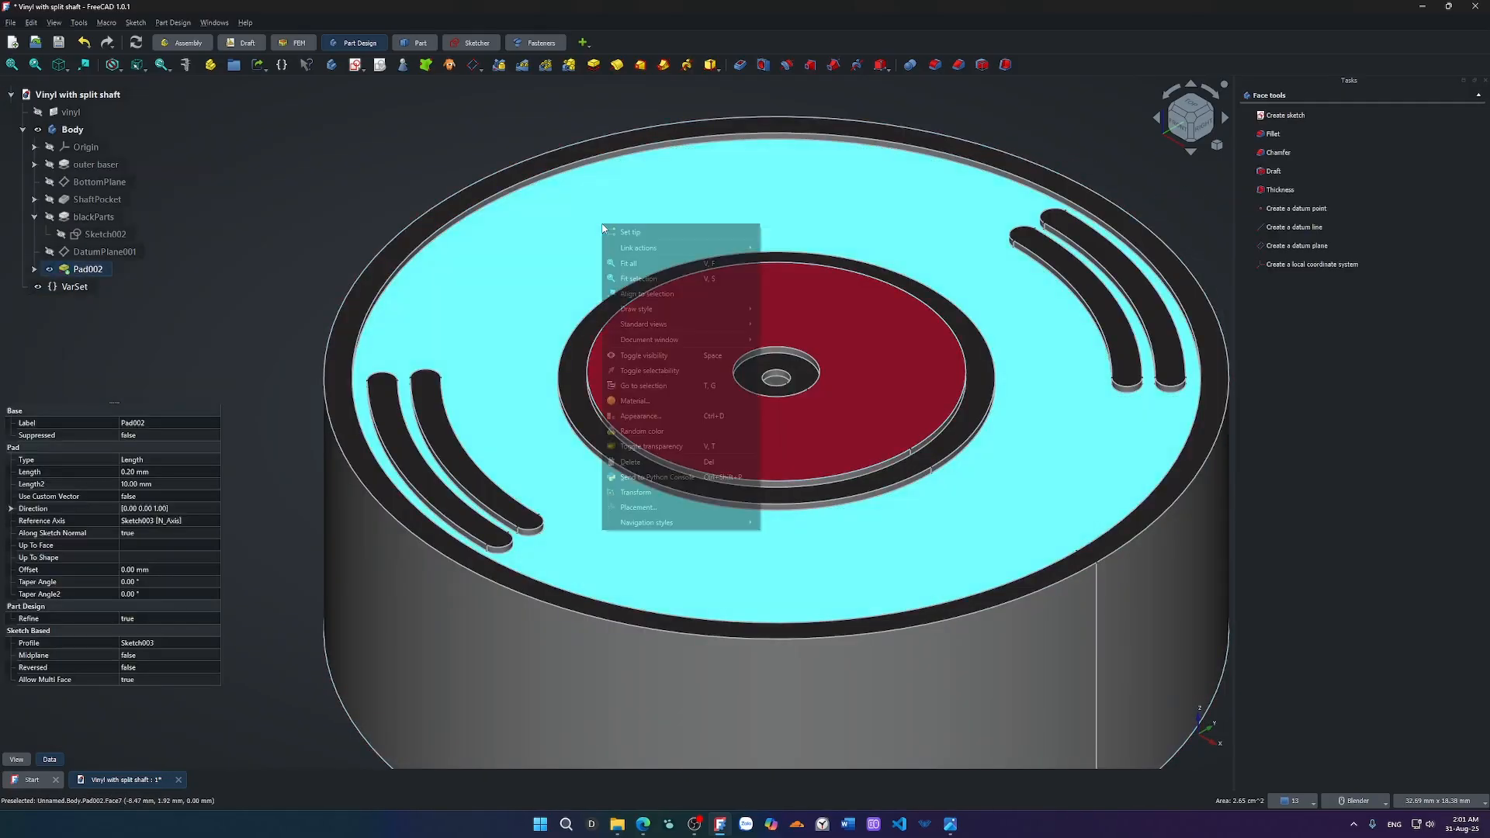
{"action": "left_click", "coordinate": [667, 417]}
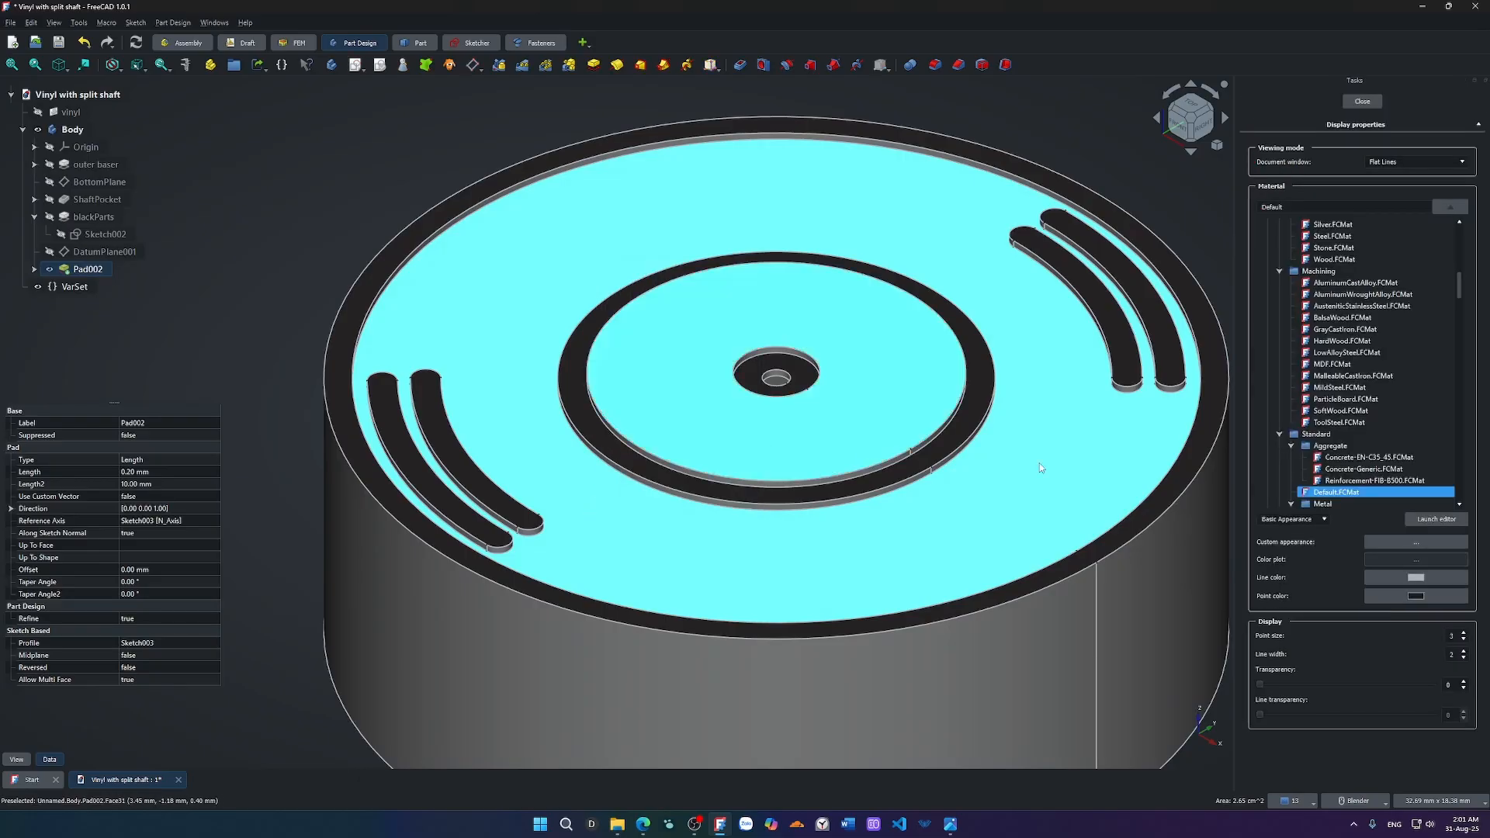
{"action": "left_click", "coordinate": [1379, 581]}
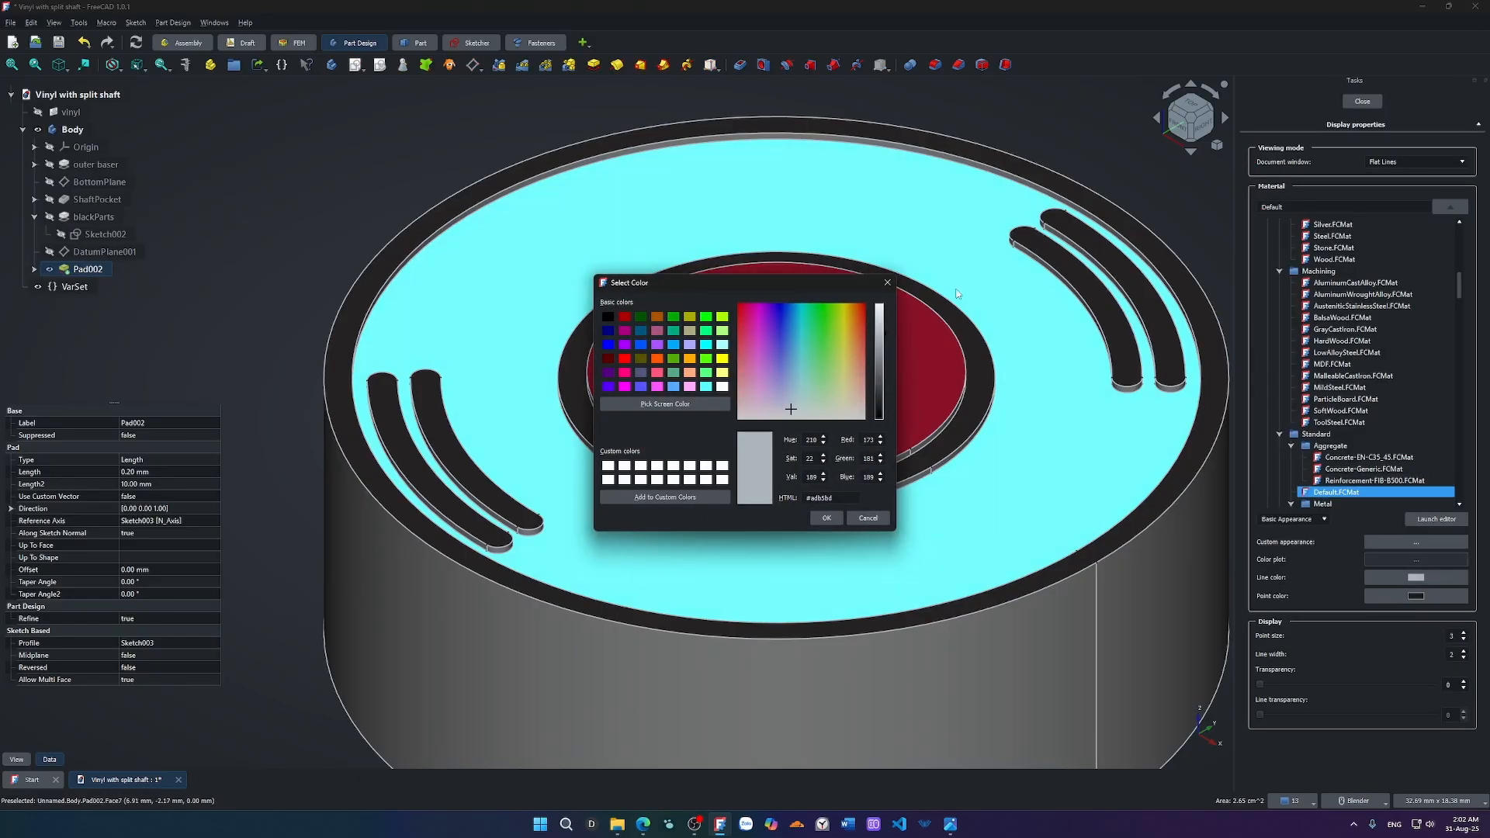
{"action": "left_click", "coordinate": [869, 517]}
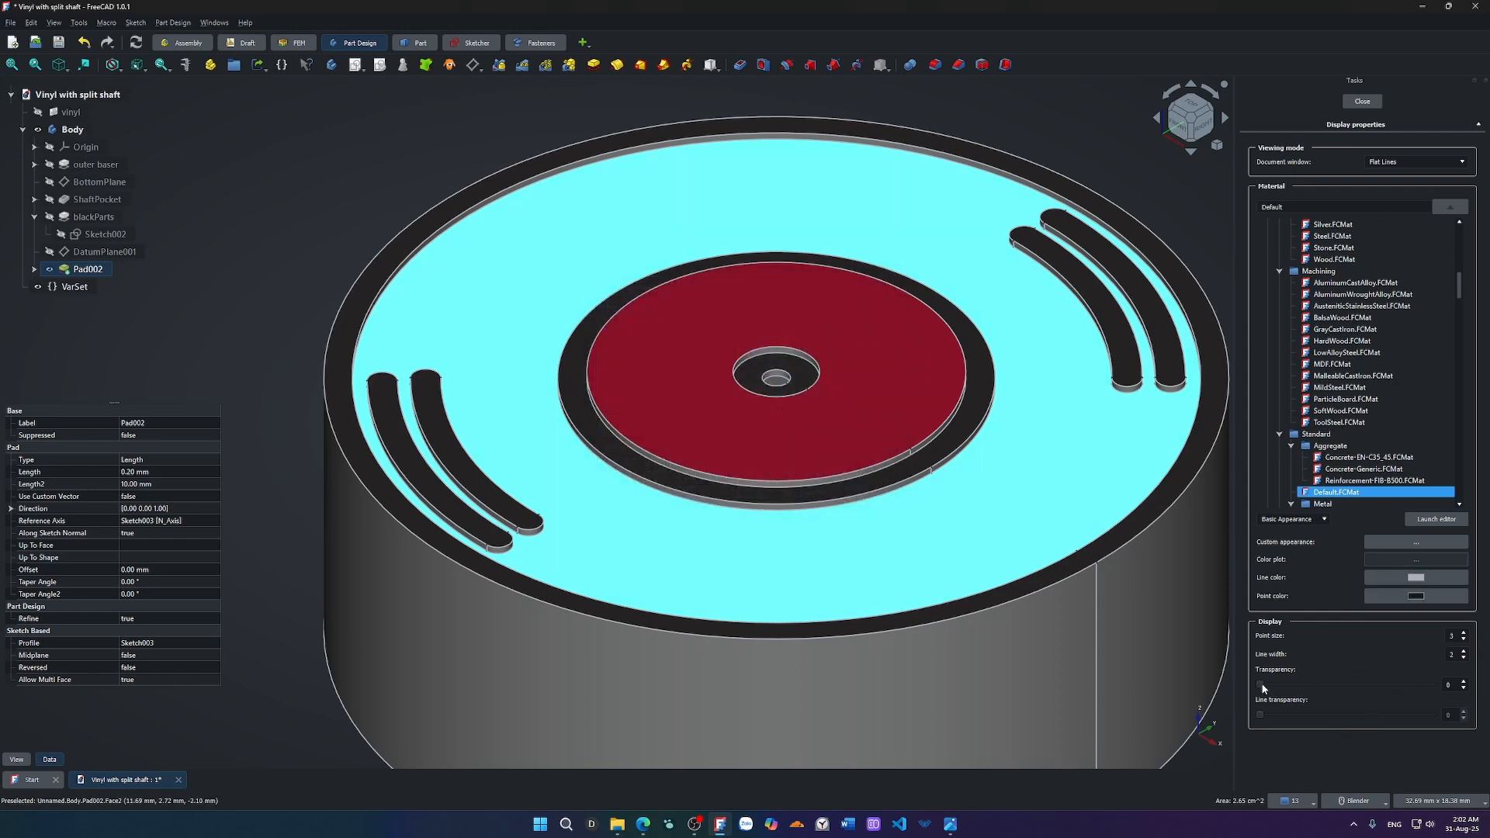
Try a transparency of 100 with the wide disc face selected, restore it to 0 and clear the selection.
{"action": "left_click_drag", "start_coordinate": [1262, 687], "coordinate": [1452, 692]}
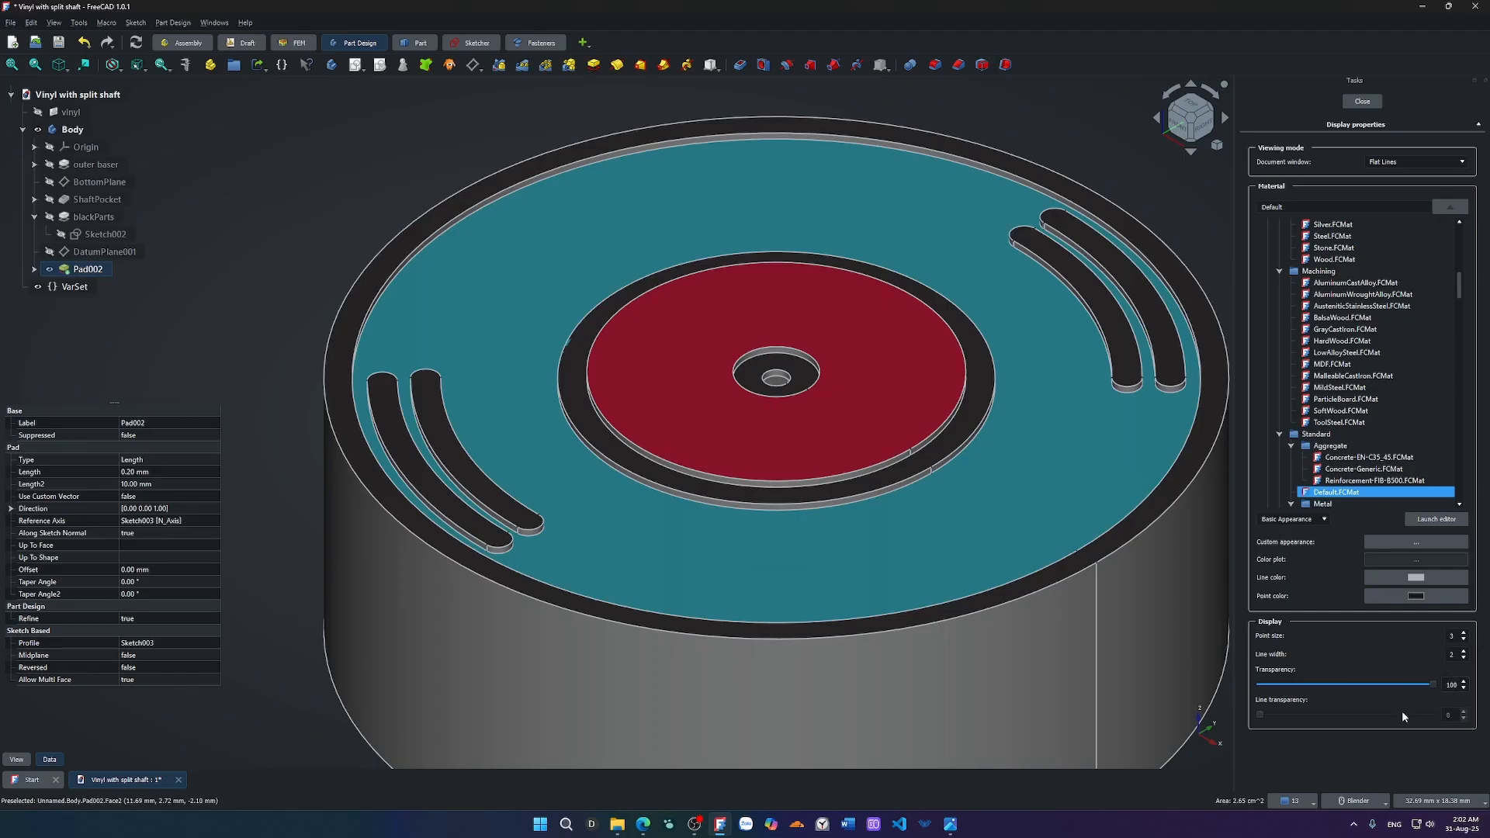
{"action": "left_click", "coordinate": [1292, 686]}
{"action": "left_click_drag", "start_coordinate": [1414, 689], "coordinate": [1262, 688]}
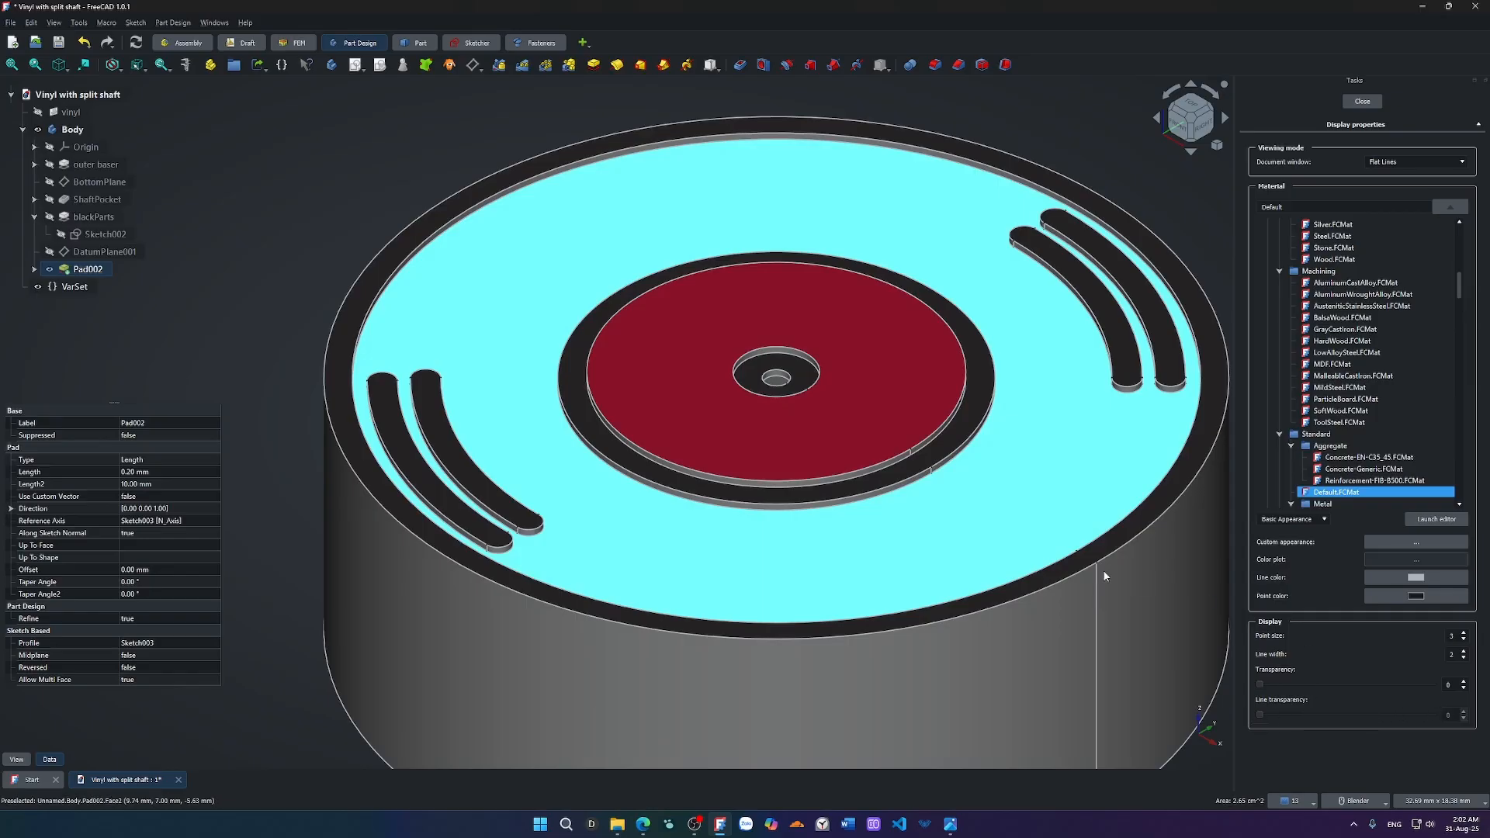
{"action": "scroll", "coordinate": [1072, 563], "scroll_direction": "down", "scroll_amount": 2}
{"action": "left_click", "coordinate": [1168, 696]}
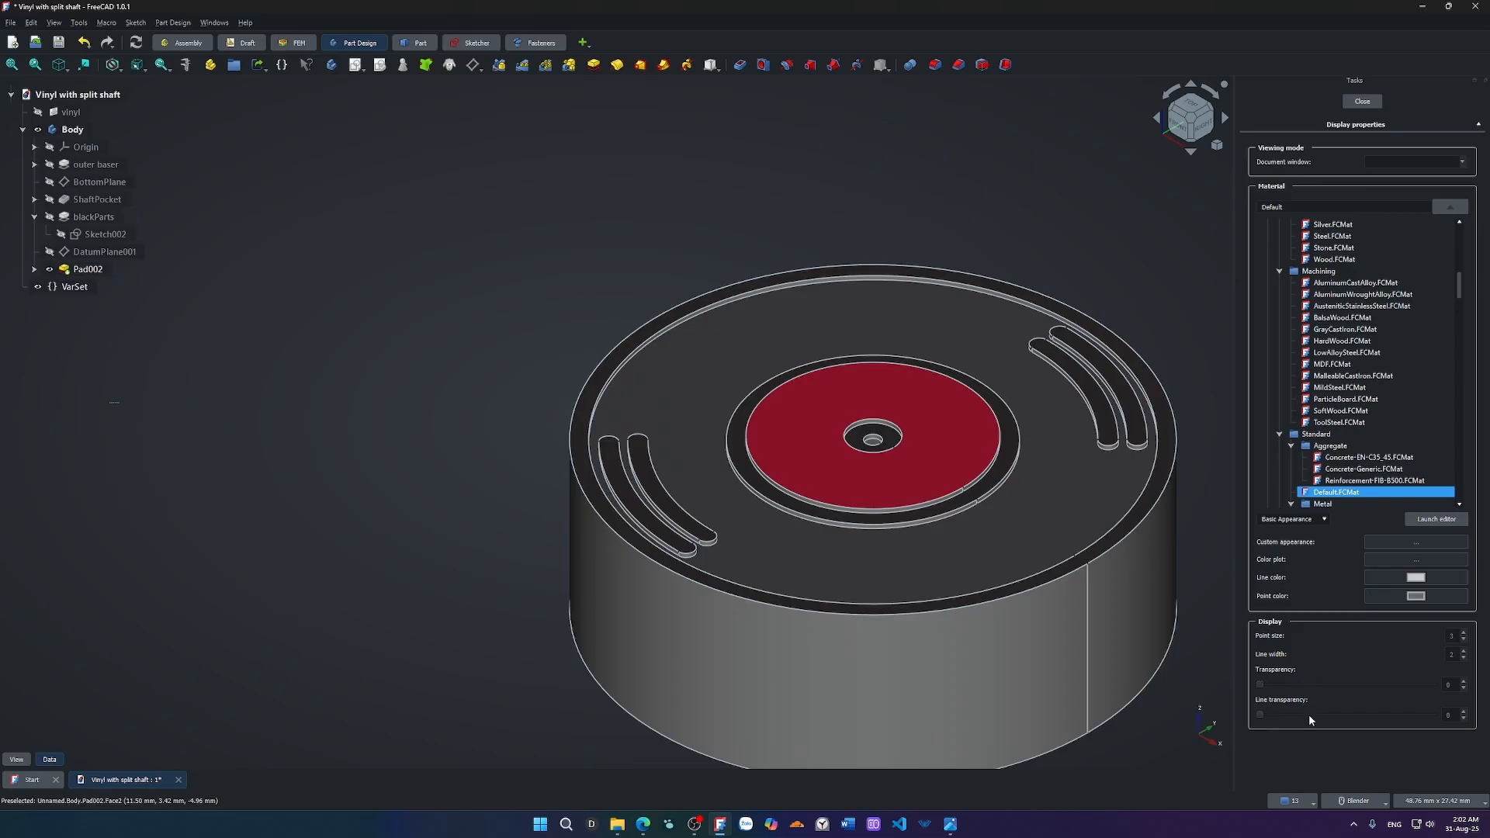
Try a transparency of 100 with the knob's outer side wall selected, inspect it unselected and reset it to 0.
{"action": "left_click", "coordinate": [1122, 644]}
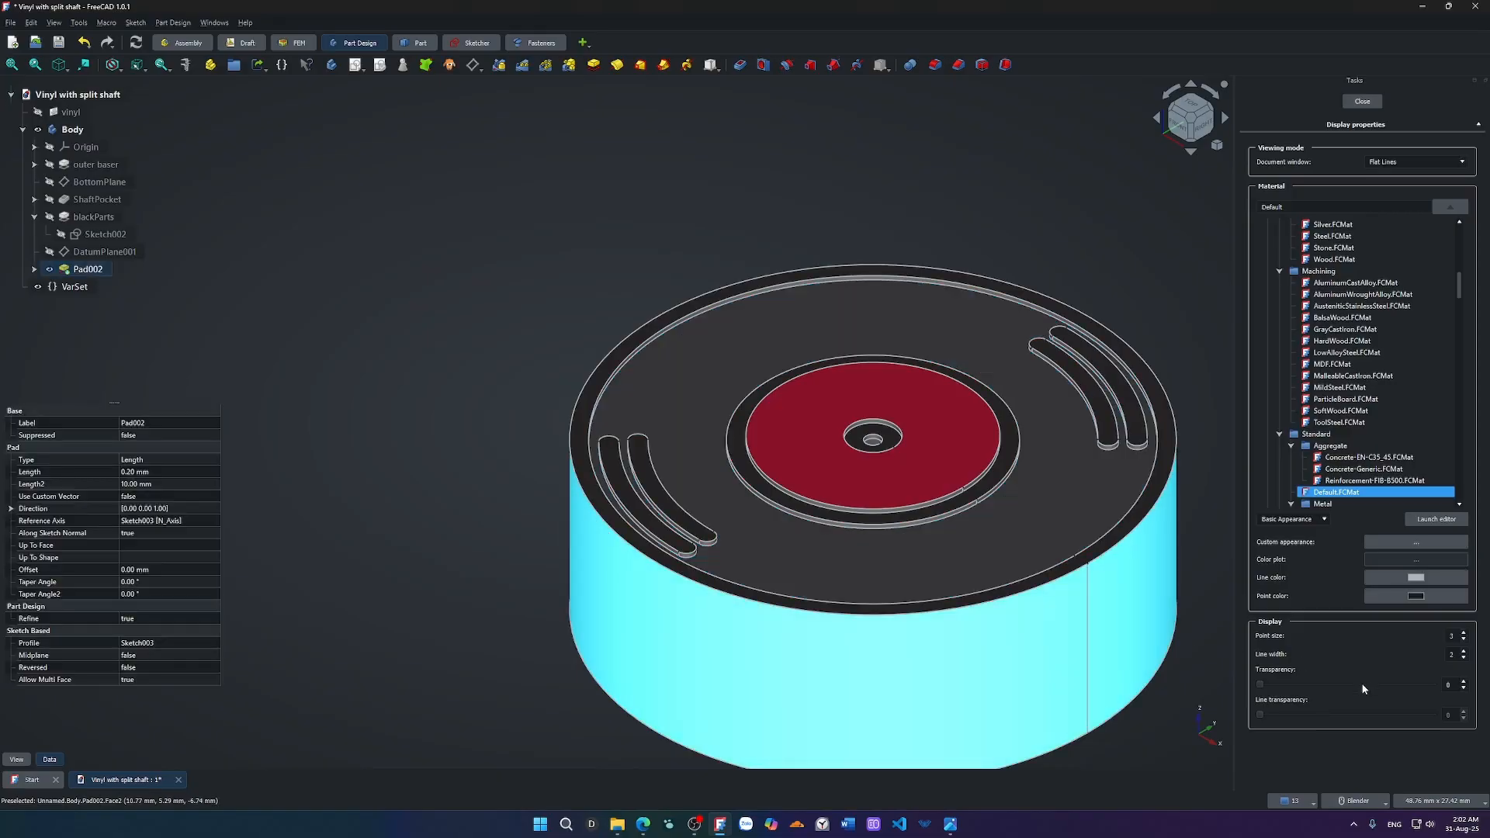
{"action": "left_click_drag", "start_coordinate": [1263, 688], "coordinate": [1445, 693]}
{"action": "left_click", "coordinate": [1138, 728]}
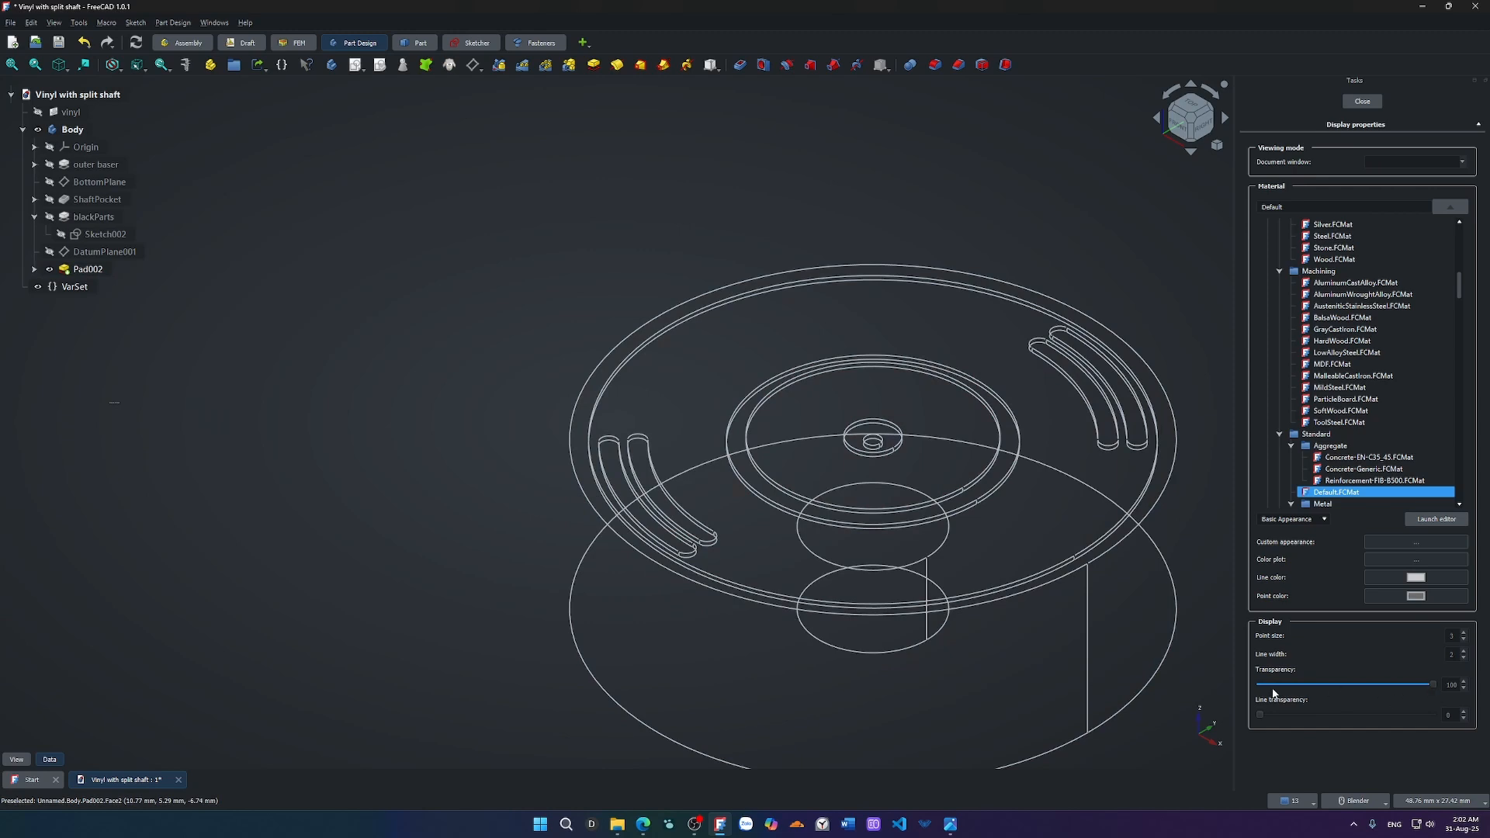
{"action": "left_click", "coordinate": [1022, 617]}
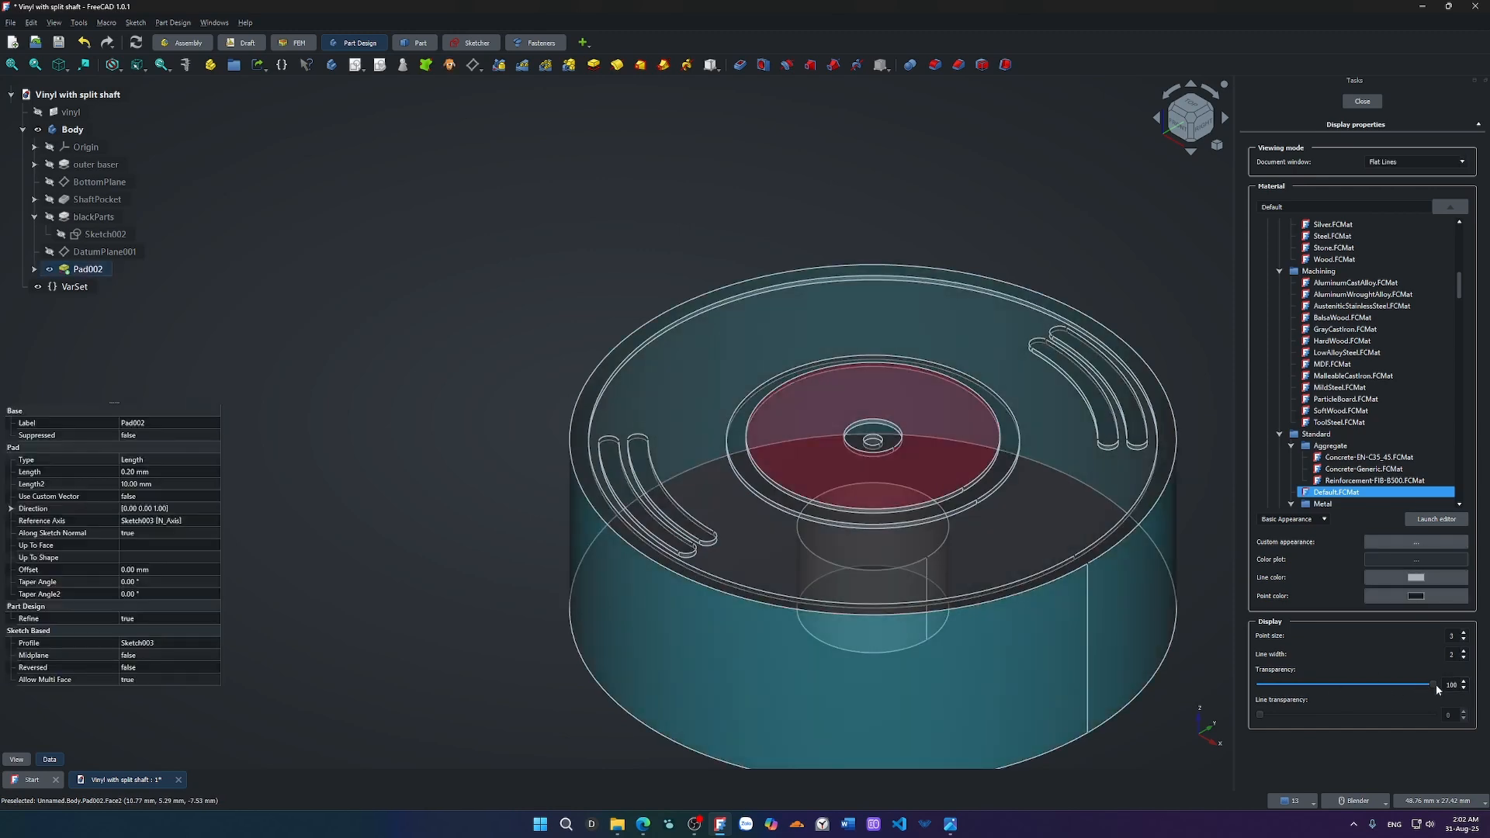
{"action": "left_click_drag", "start_coordinate": [1436, 689], "coordinate": [1259, 688]}
Check the display properties with the outer side wall and the rim's inner edge selected, and close the appearance settings.
{"action": "left_click", "coordinate": [1129, 652]}
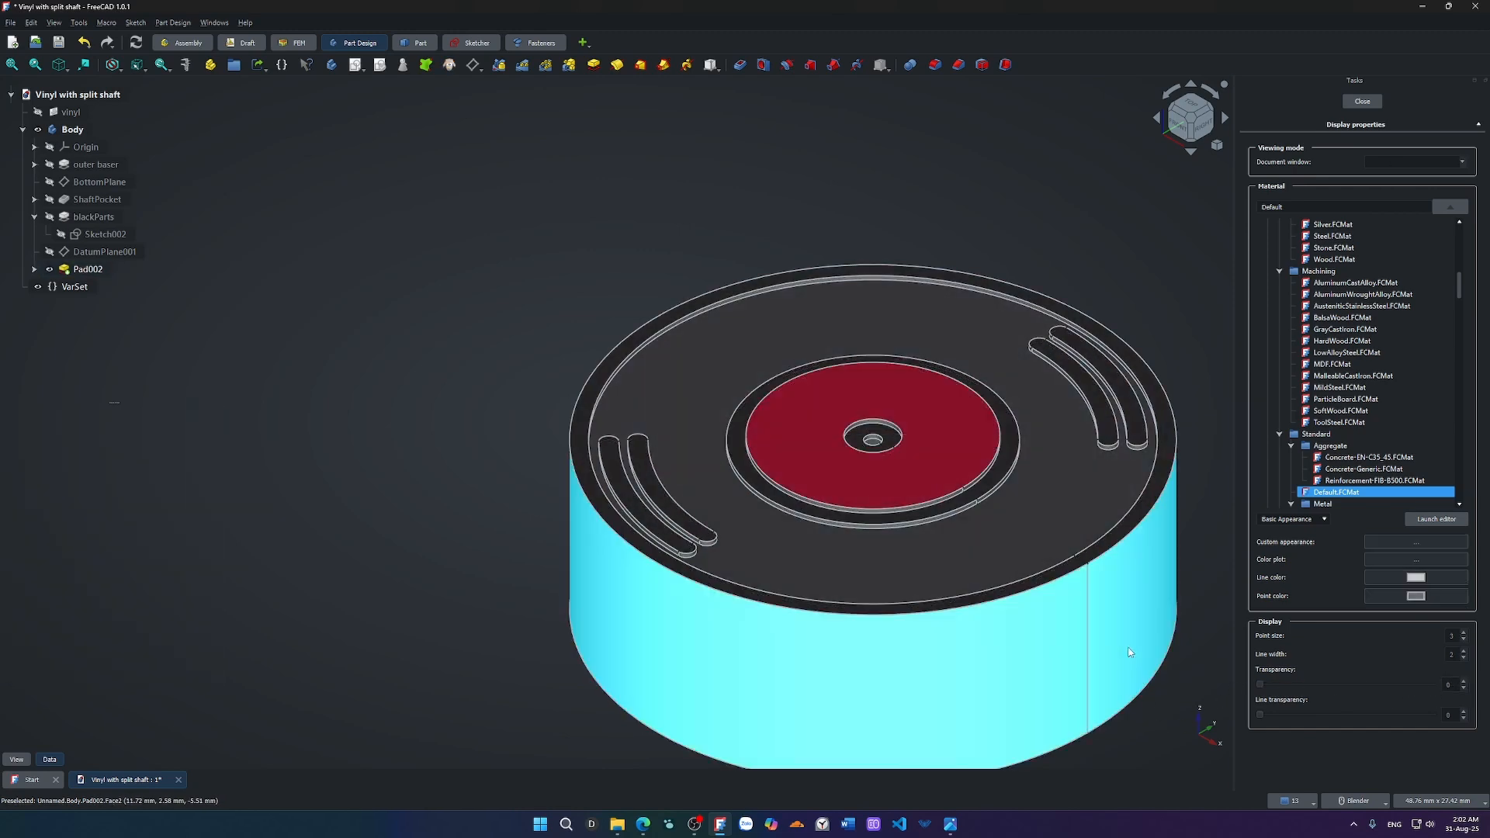
{"action": "left_click", "coordinate": [1130, 652]}
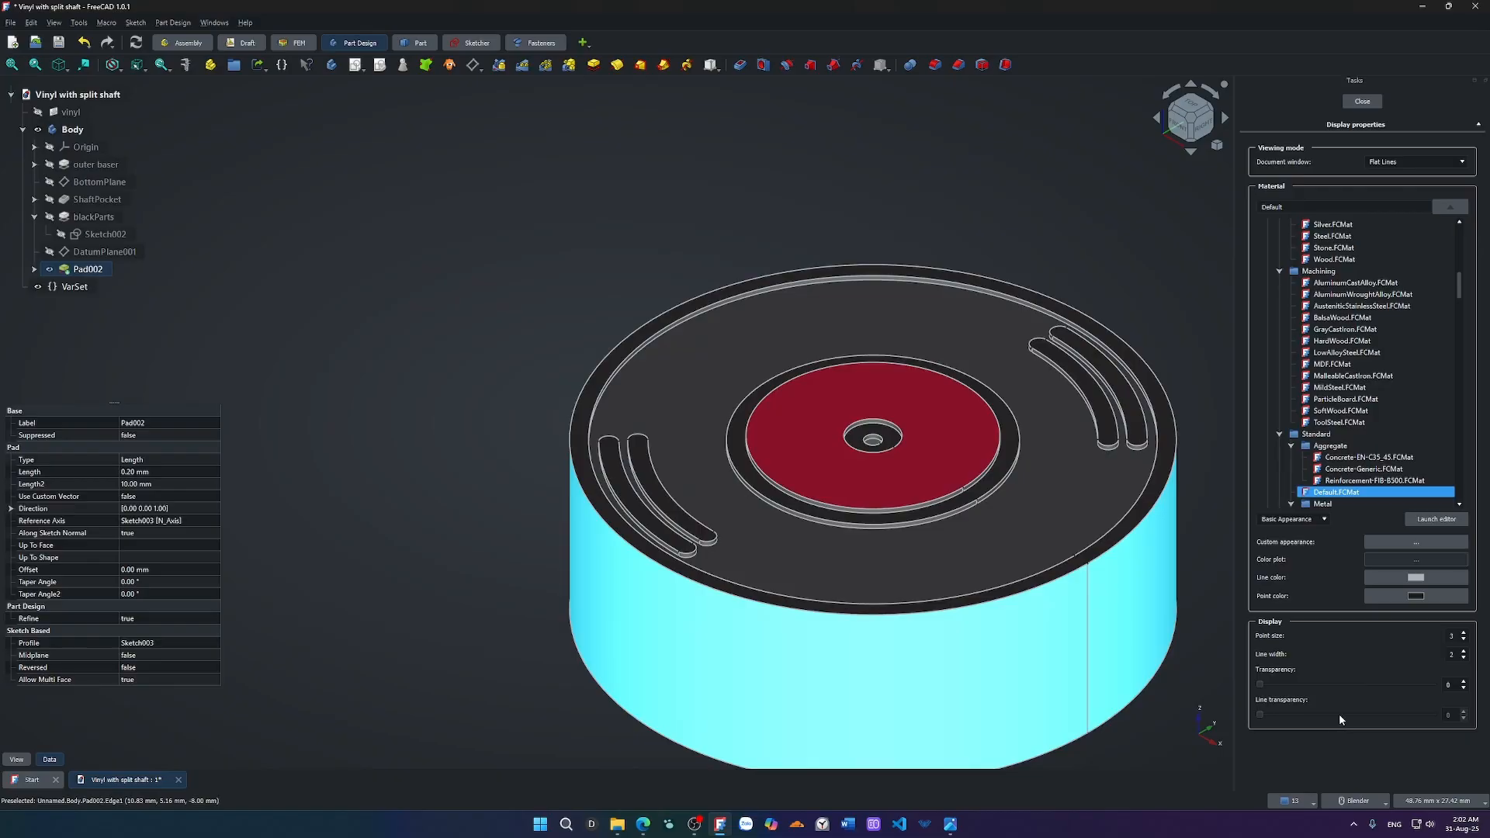
{"action": "left_click", "coordinate": [1174, 736]}
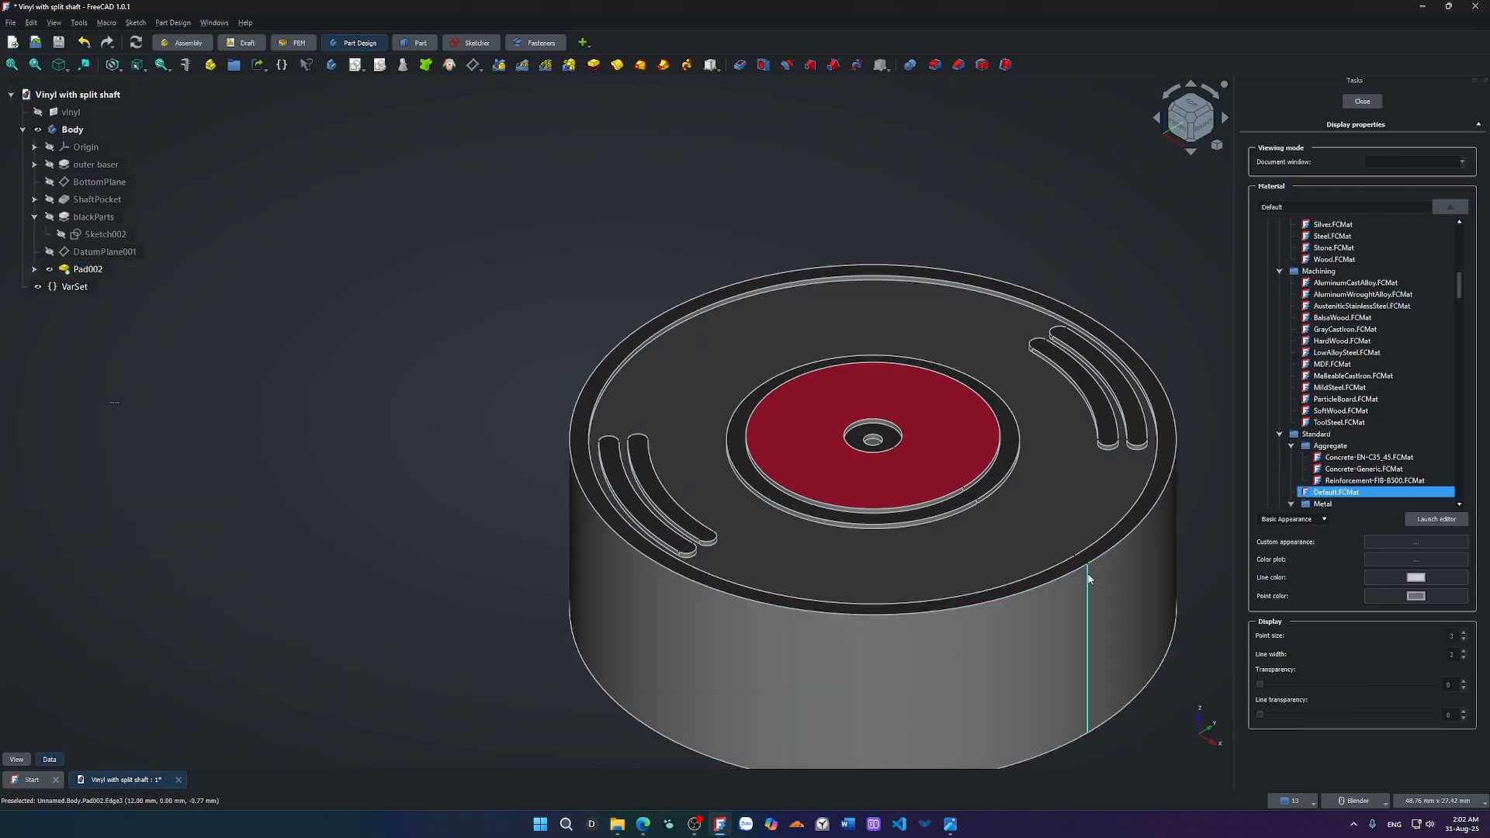
{"action": "left_click", "coordinate": [1102, 539]}
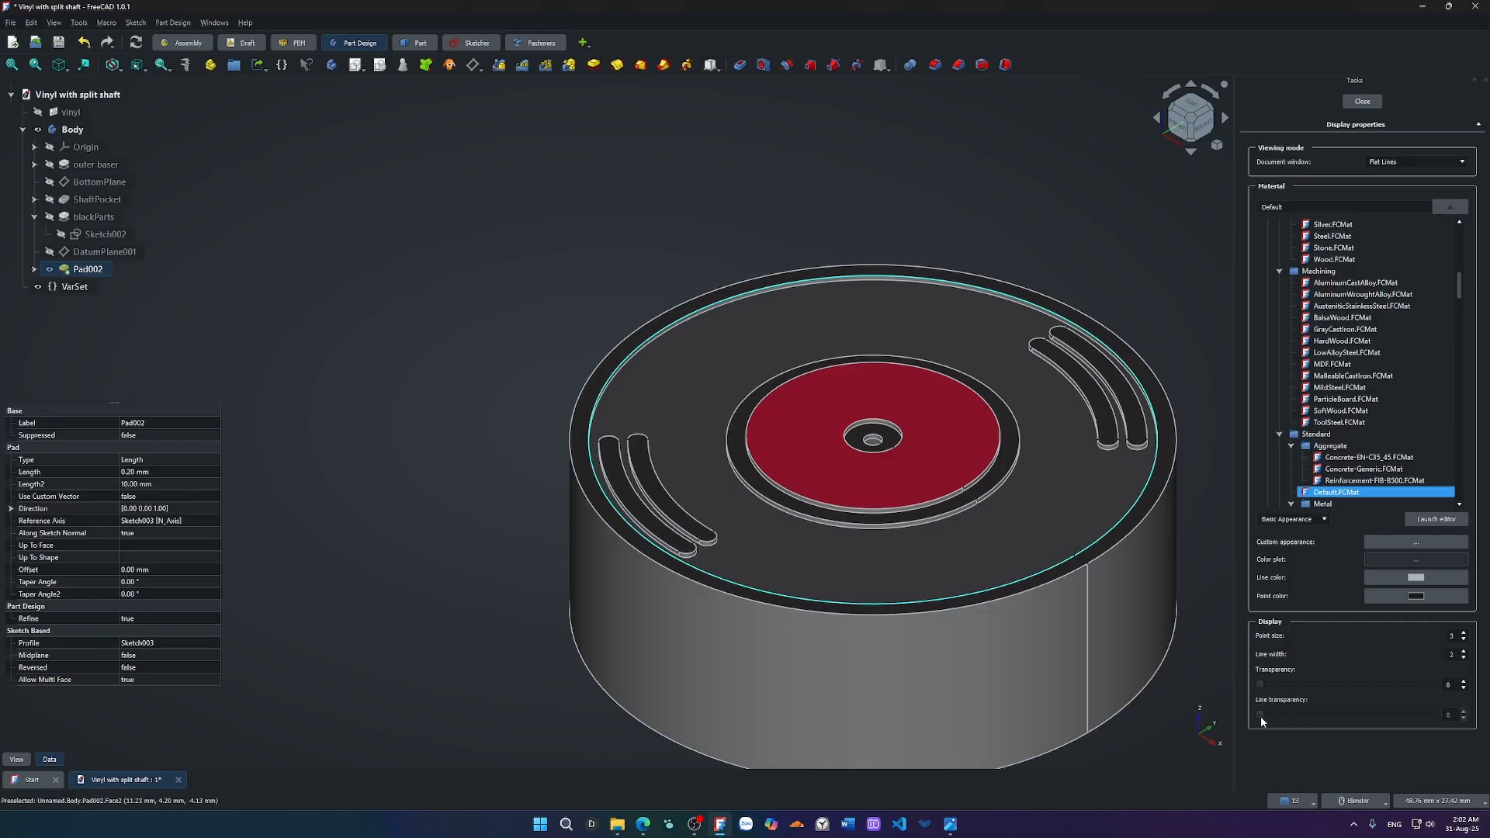
{"action": "left_click", "coordinate": [522, 282]}
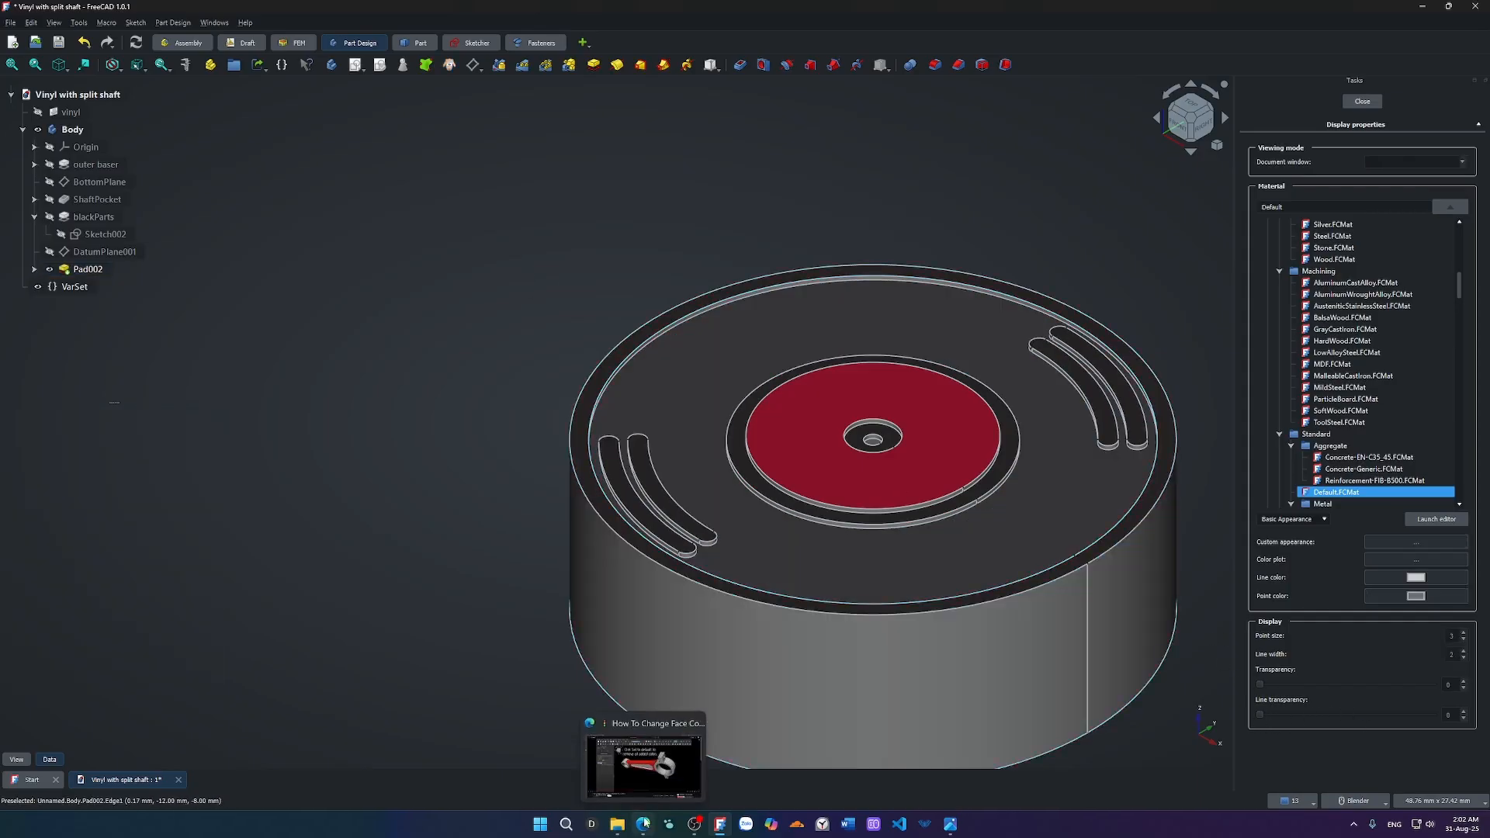
{"action": "left_click", "coordinate": [1362, 101]}
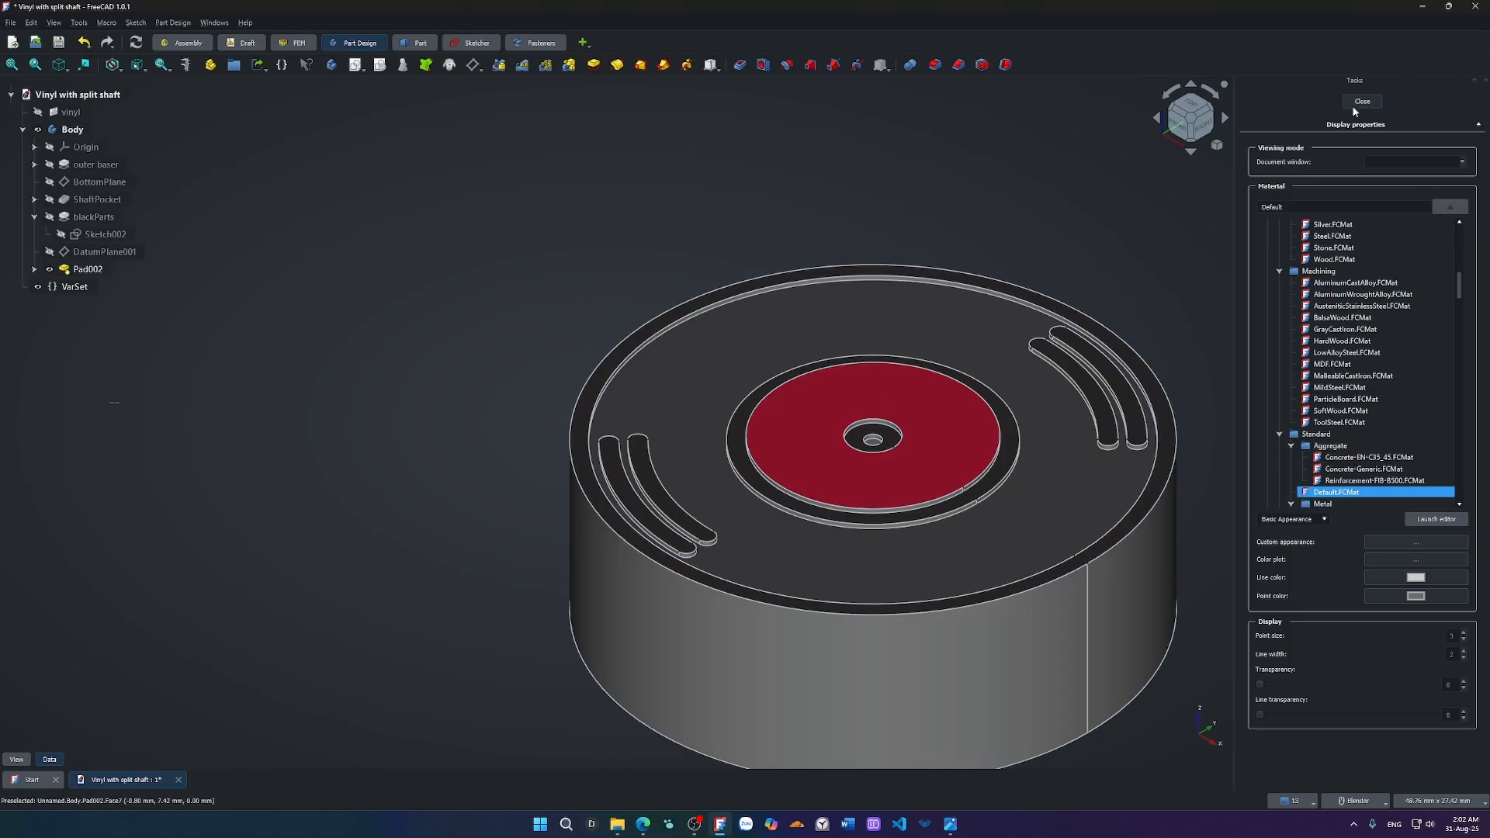
Switch to the browser and search YouTube for "turn off line color in freecad".
{"action": "left_click", "coordinate": [643, 824]}
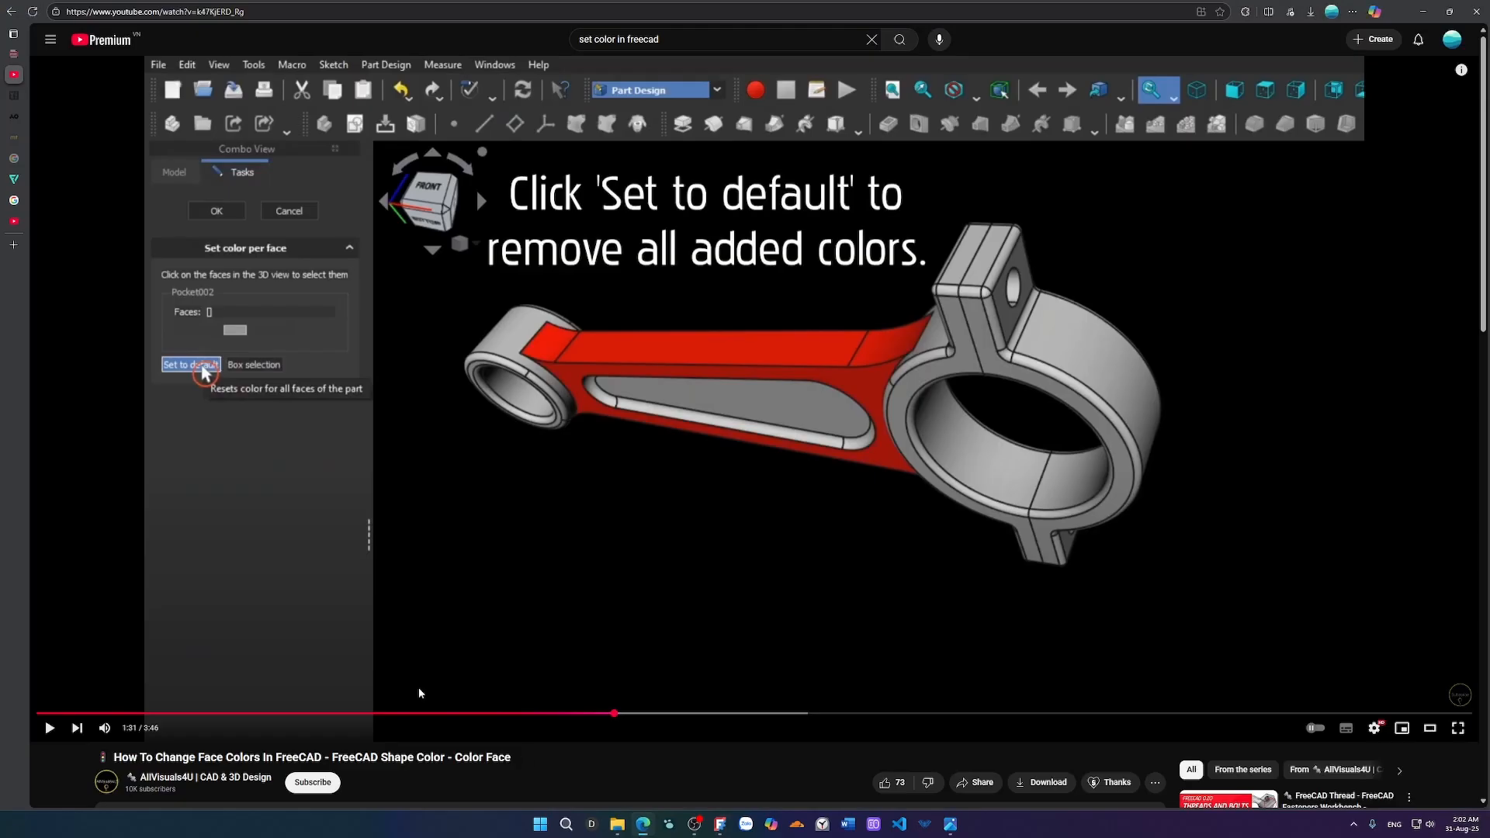
{"action": "left_click", "coordinate": [694, 32]}
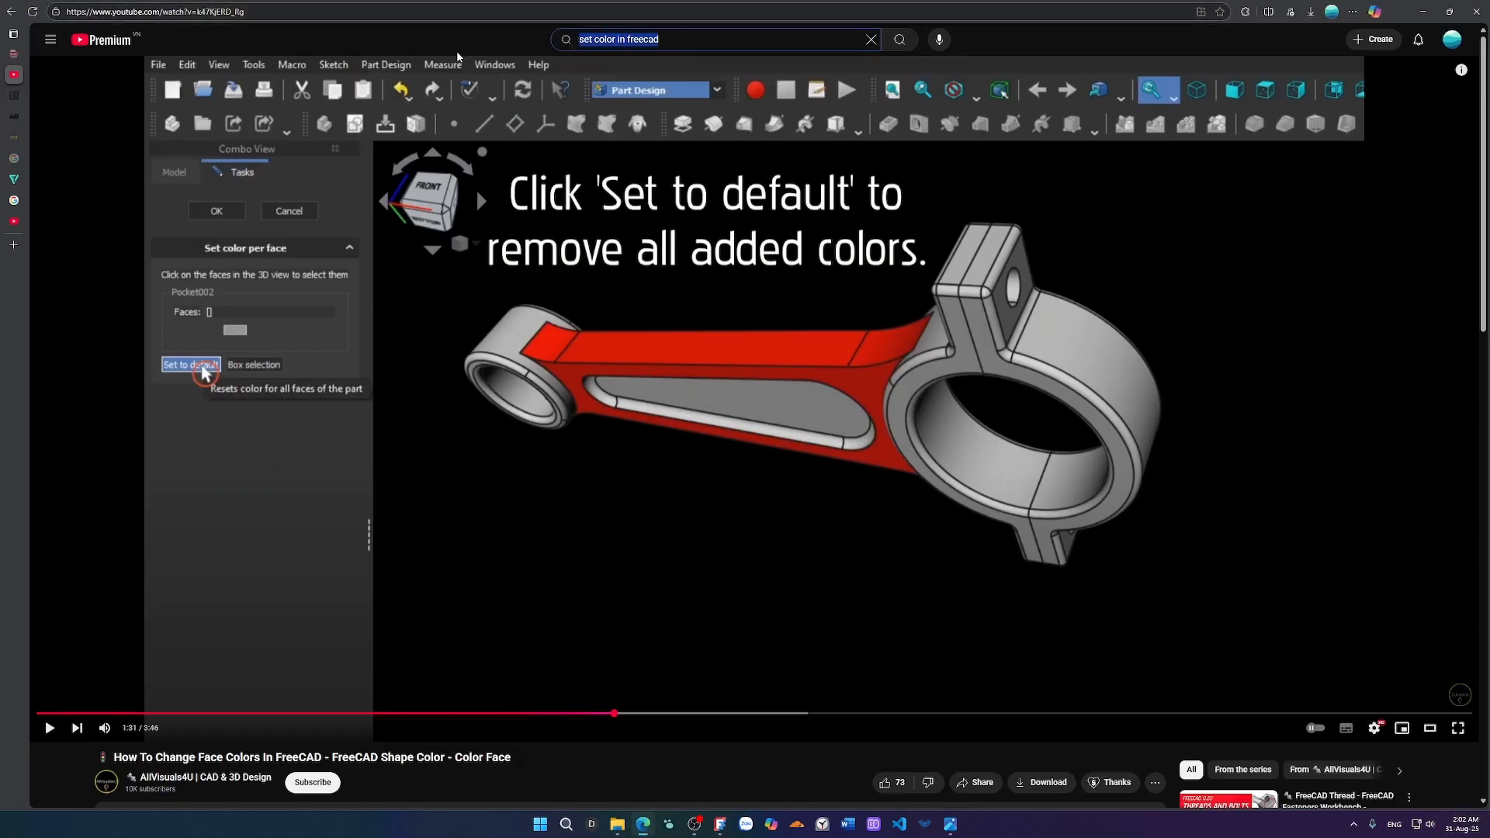
{"action": "type", "text": "turn off"}
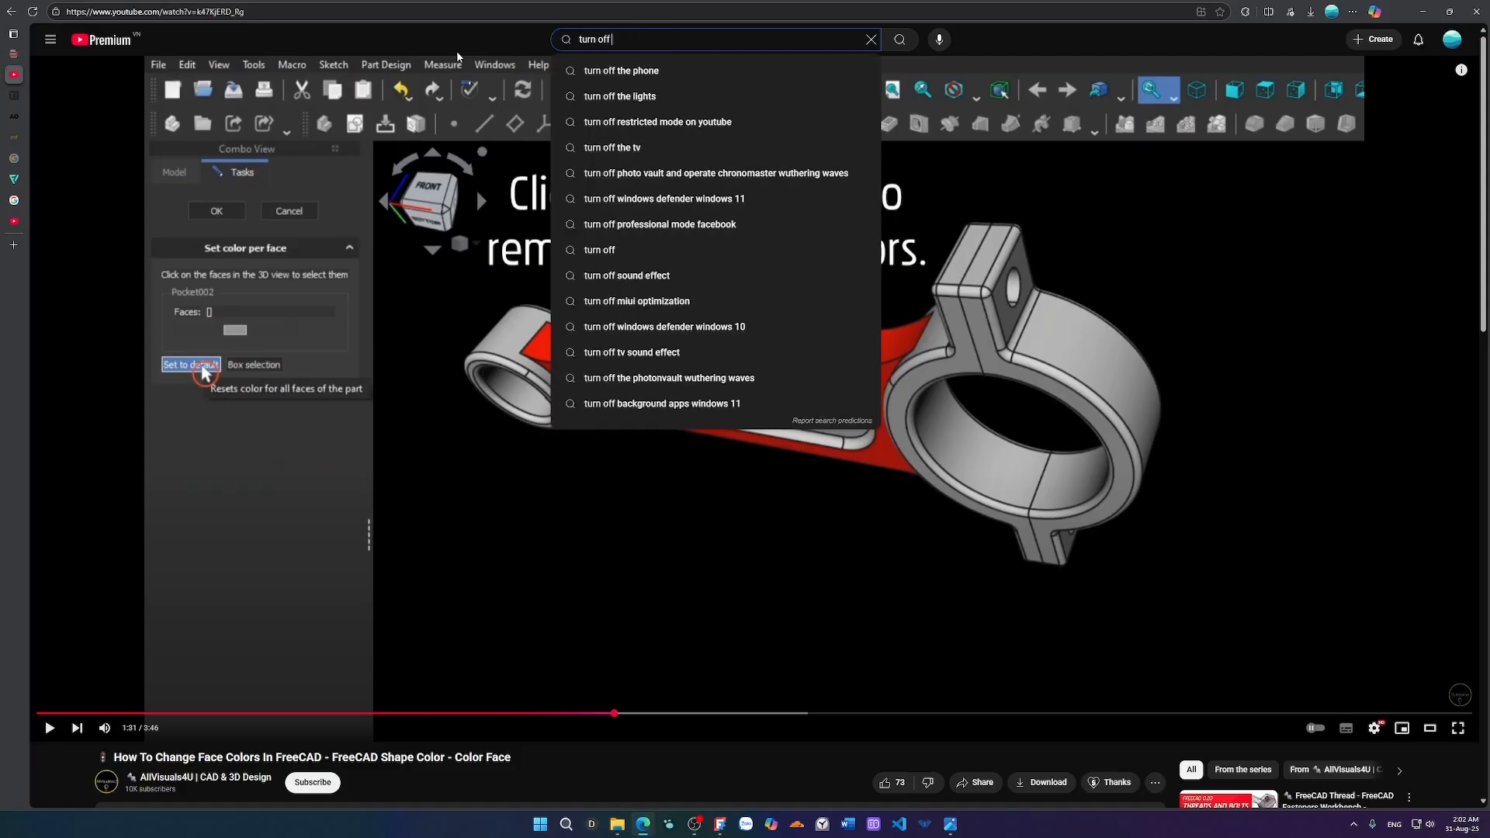
{"action": "type", "text": " line color"}
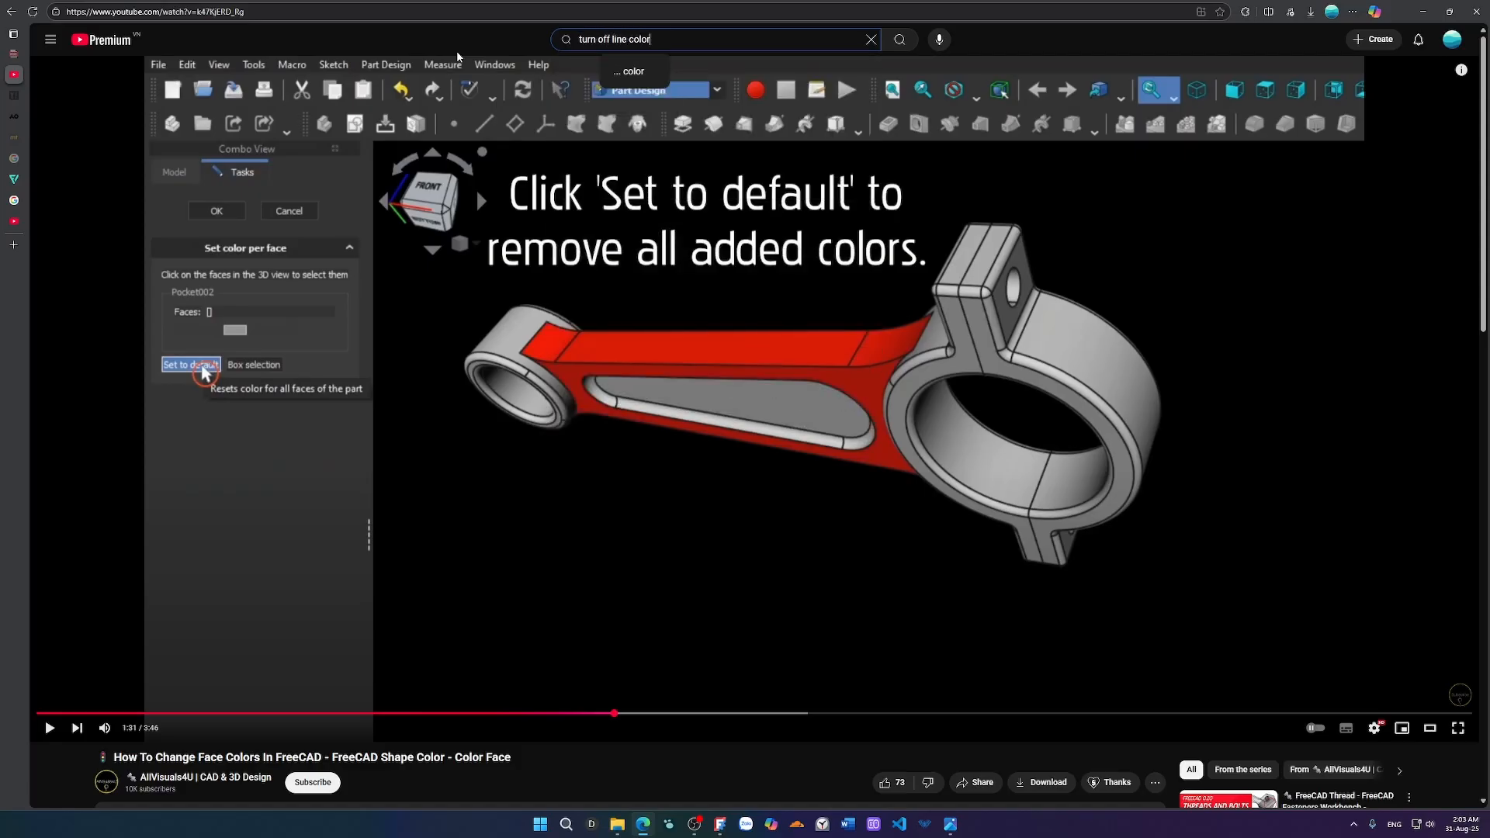
{"action": "type", "text": " in freecad"}
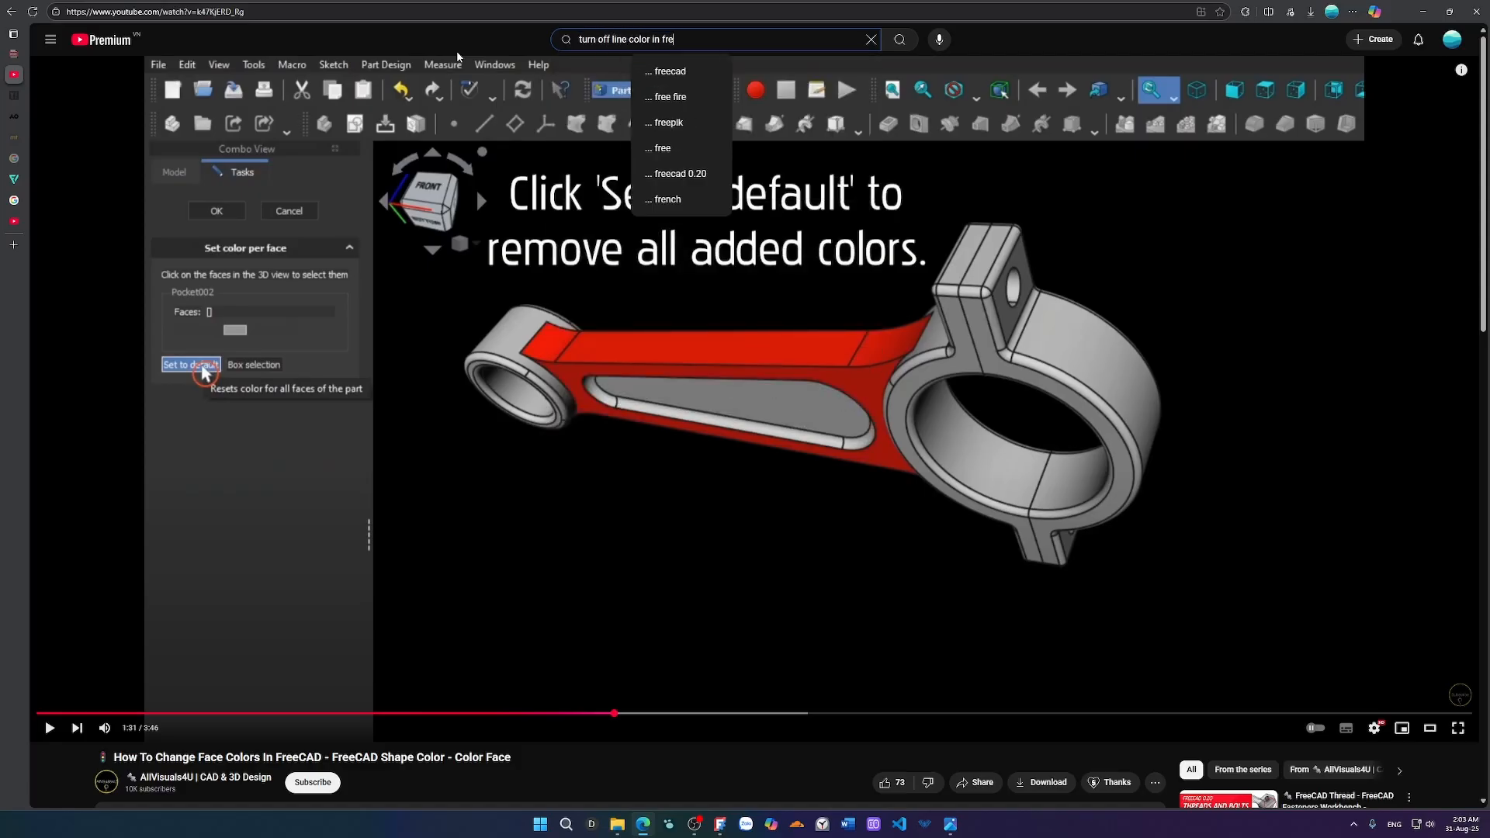
{"action": "key", "text": "Return"}
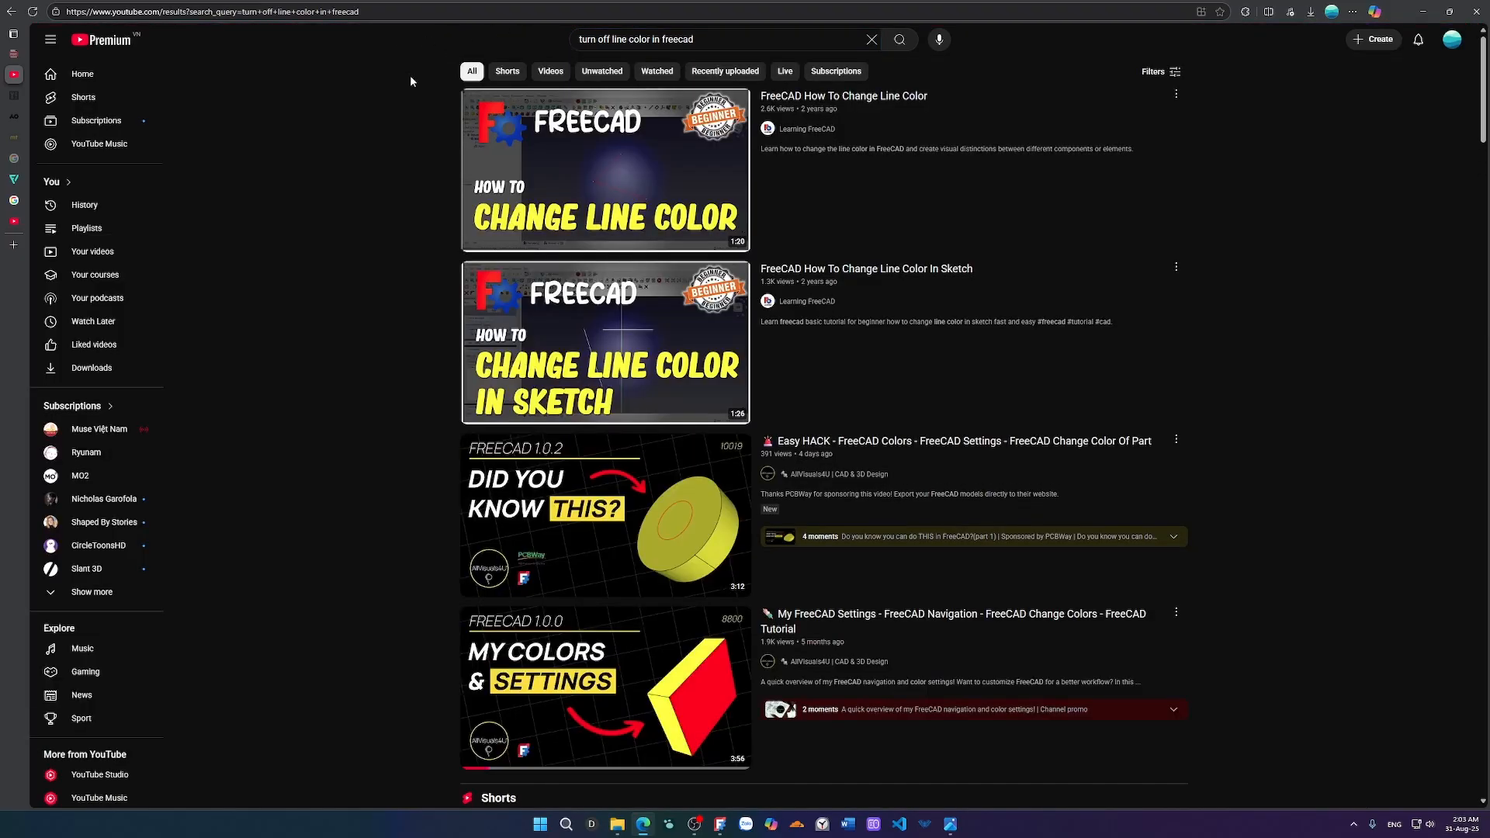
Look through the YouTube results for a video on hiding or recolouring model lines in FreeCAD.
{"action": "mouse_move", "coordinate": [981, 653]}
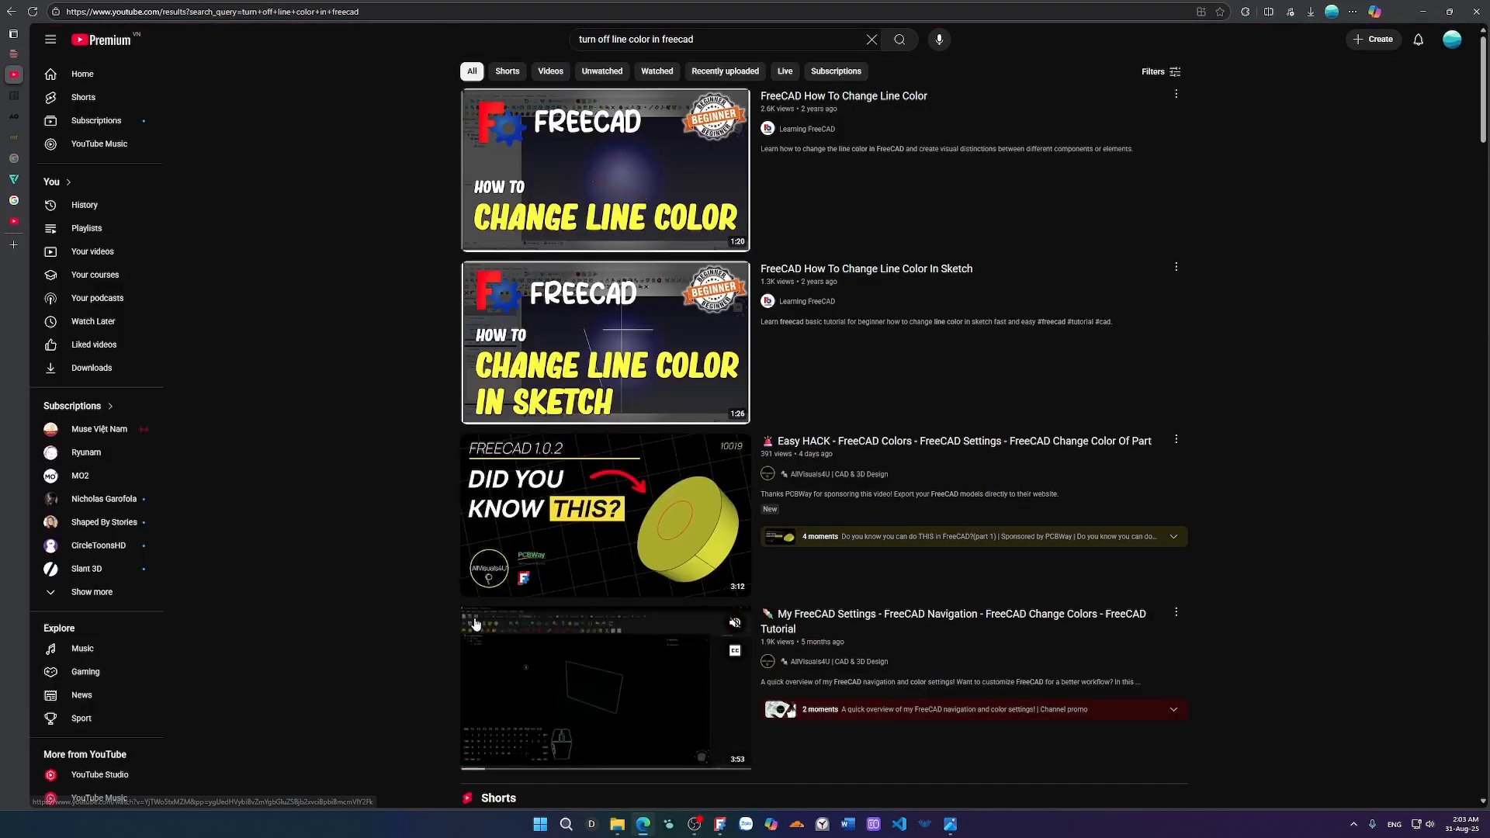
{"action": "scroll", "coordinate": [449, 593], "scroll_direction": "down", "scroll_amount": 5}
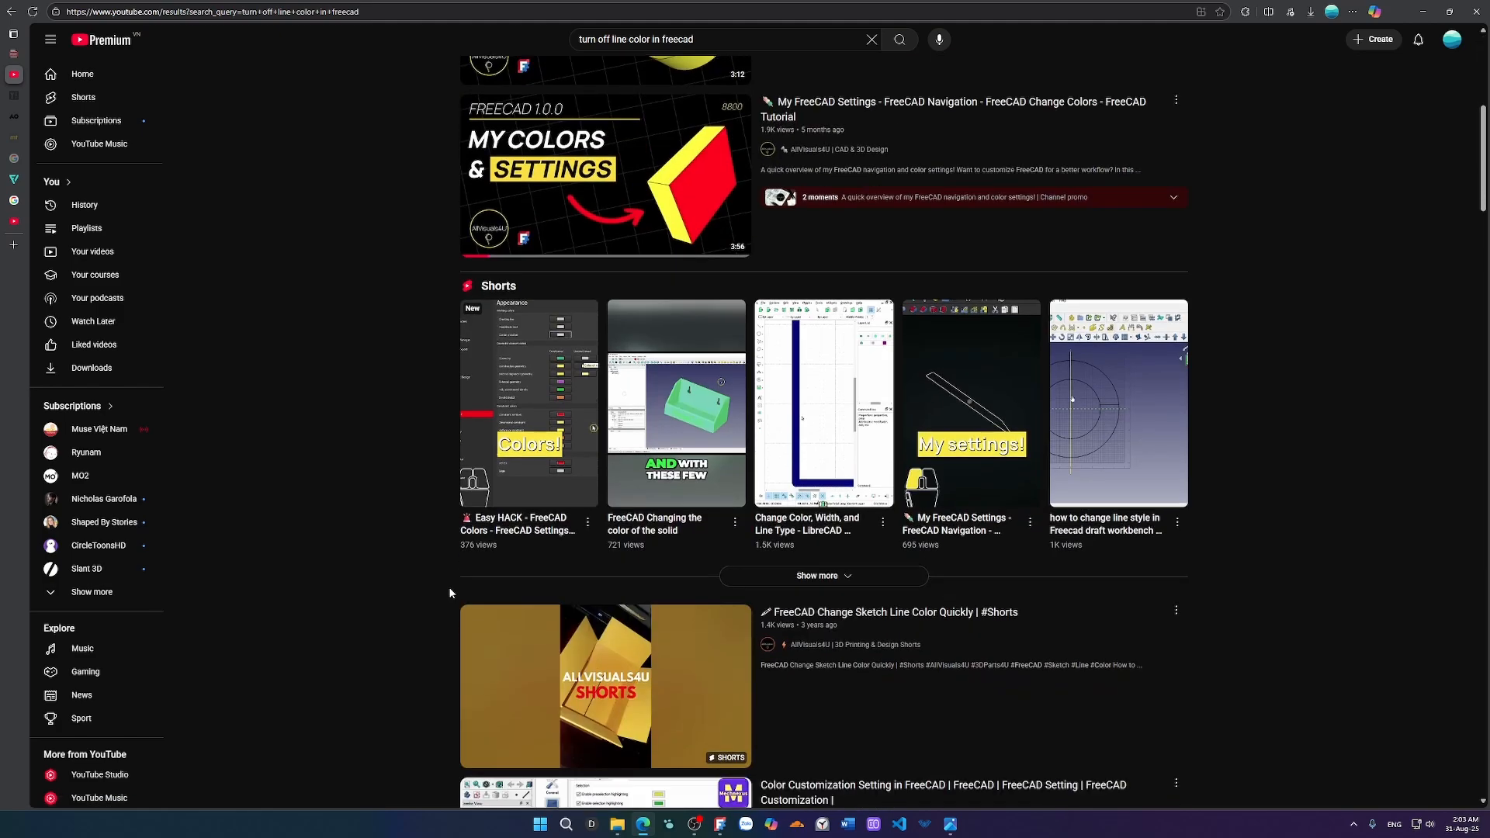
{"action": "scroll", "coordinate": [449, 593], "scroll_direction": "down", "scroll_amount": 2}
{"action": "scroll", "coordinate": [450, 592], "scroll_direction": "down", "scroll_amount": 4}
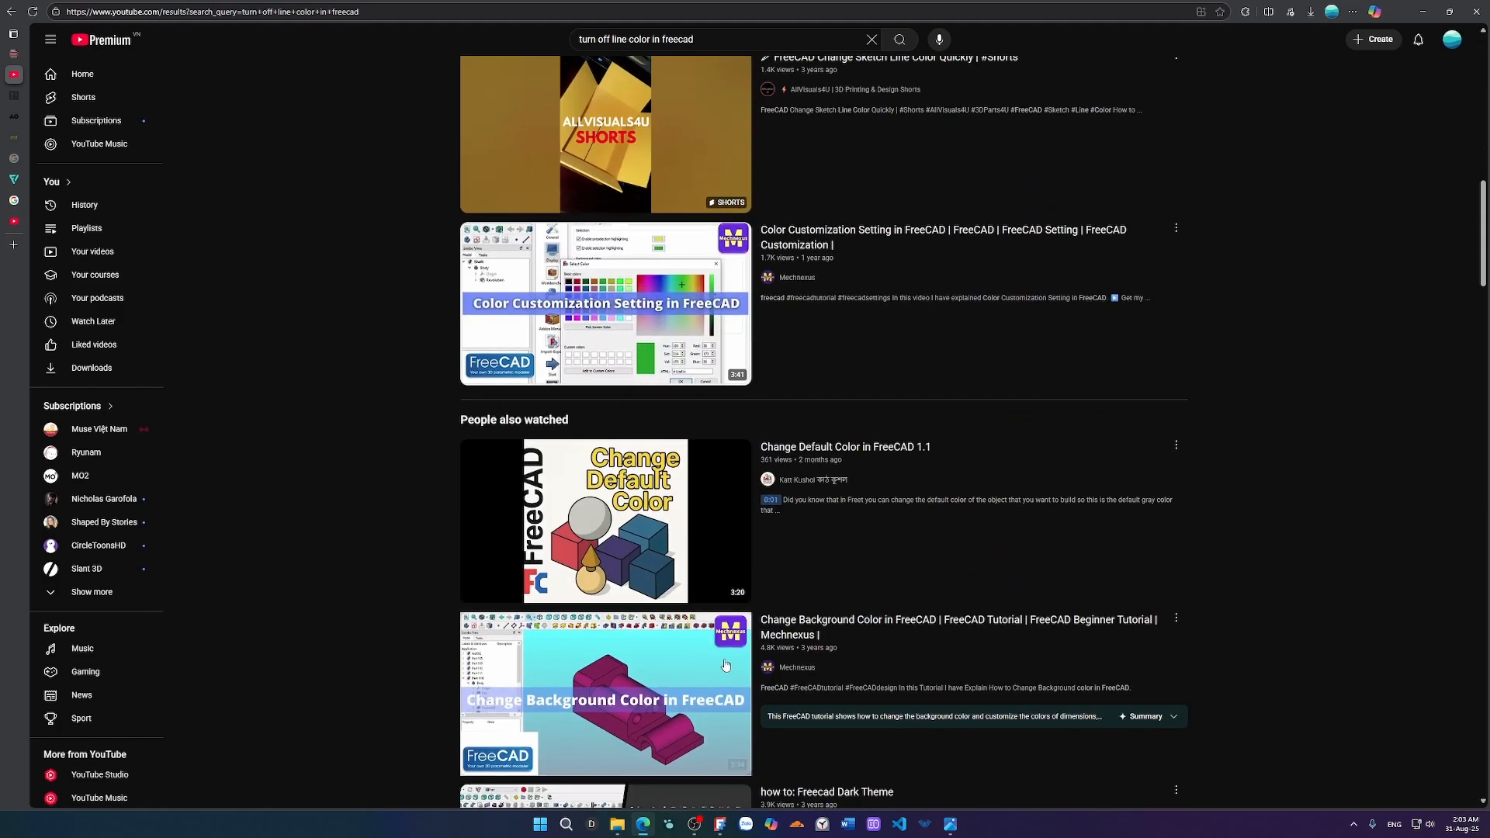
{"action": "scroll", "coordinate": [732, 667], "scroll_direction": "down", "scroll_amount": 4}
{"action": "scroll", "coordinate": [729, 666], "scroll_direction": "down", "scroll_amount": 5}
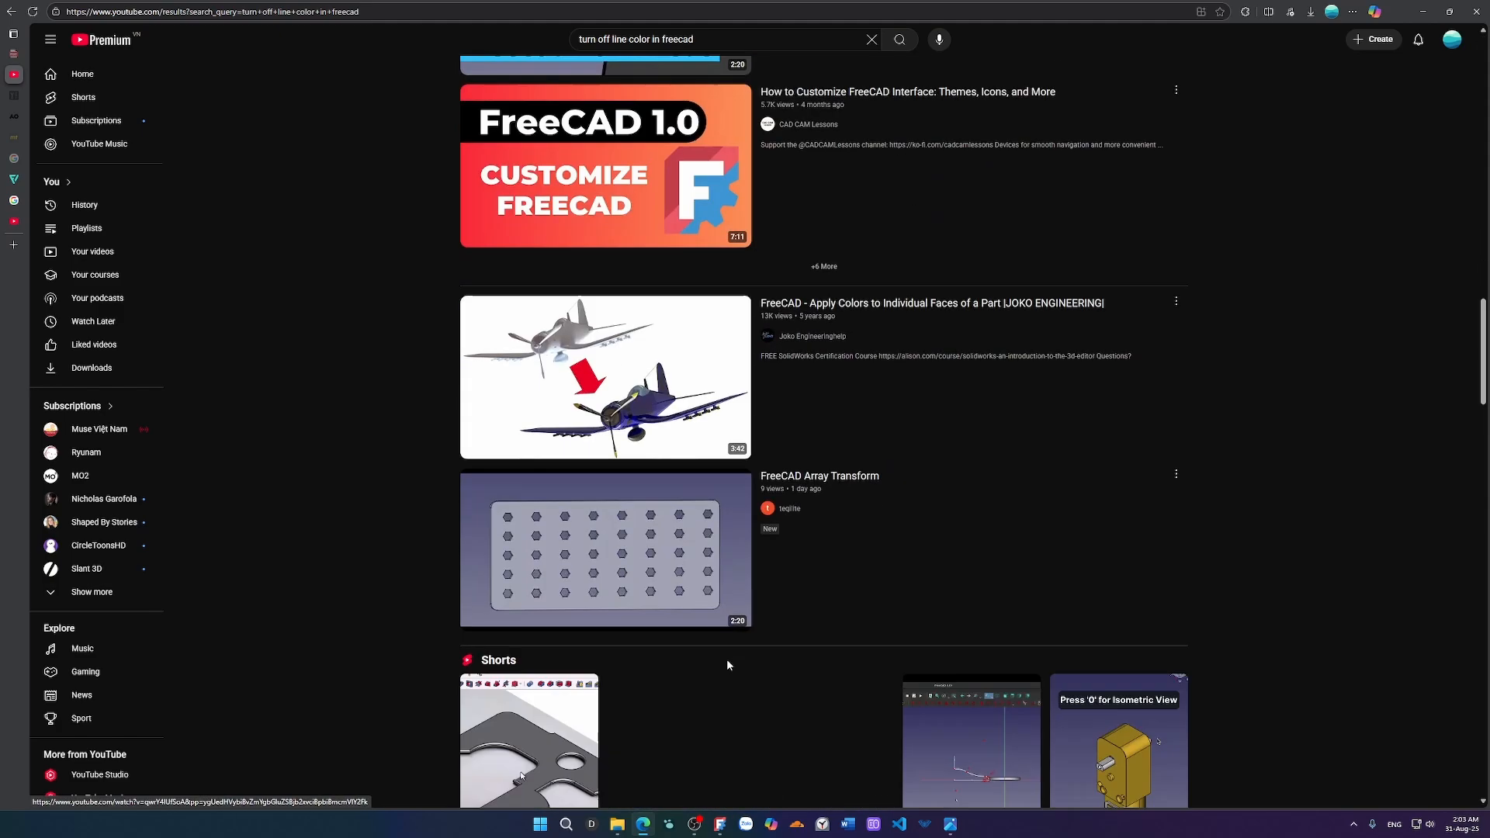
{"action": "scroll", "coordinate": [728, 665], "scroll_direction": "down", "scroll_amount": 2}
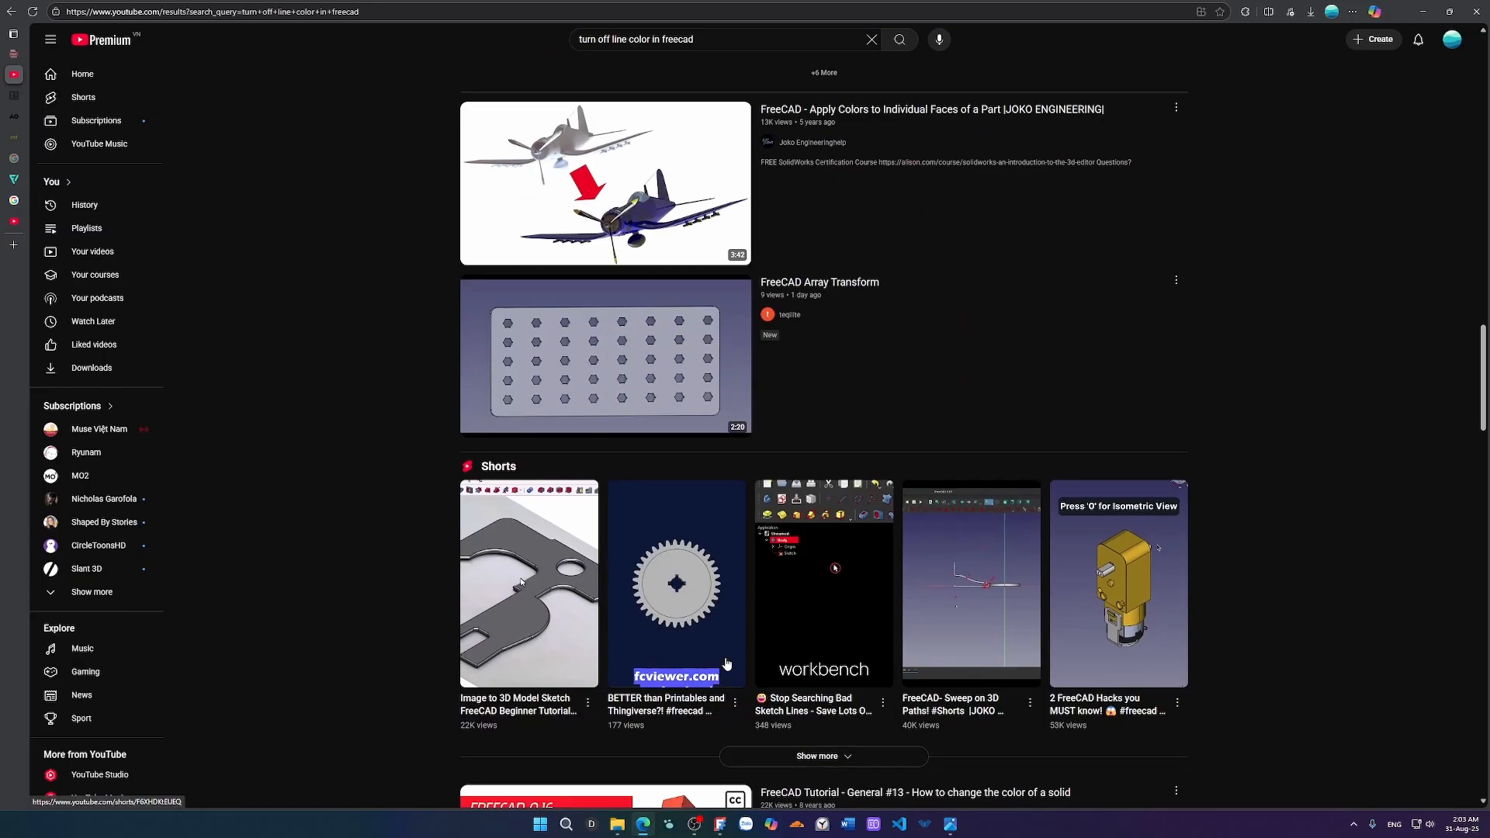
{"action": "scroll", "coordinate": [728, 661], "scroll_direction": "up", "scroll_amount": 15}
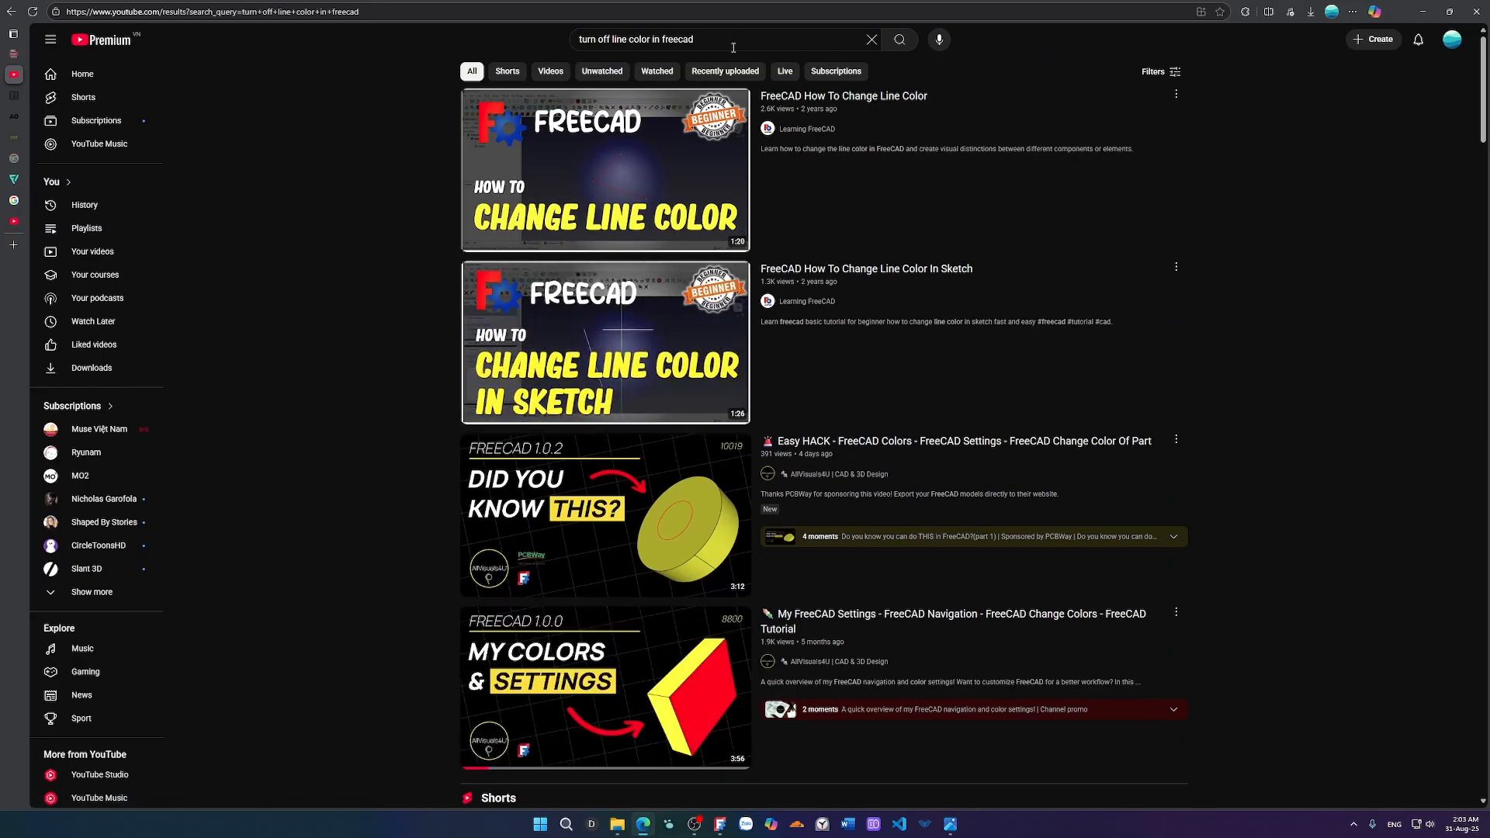
Refine the YouTube search to "turn off line color in view in freecad" and look through the results.
{"action": "left_click", "coordinate": [730, 37]}
{"action": "left_click", "coordinate": [654, 38]}
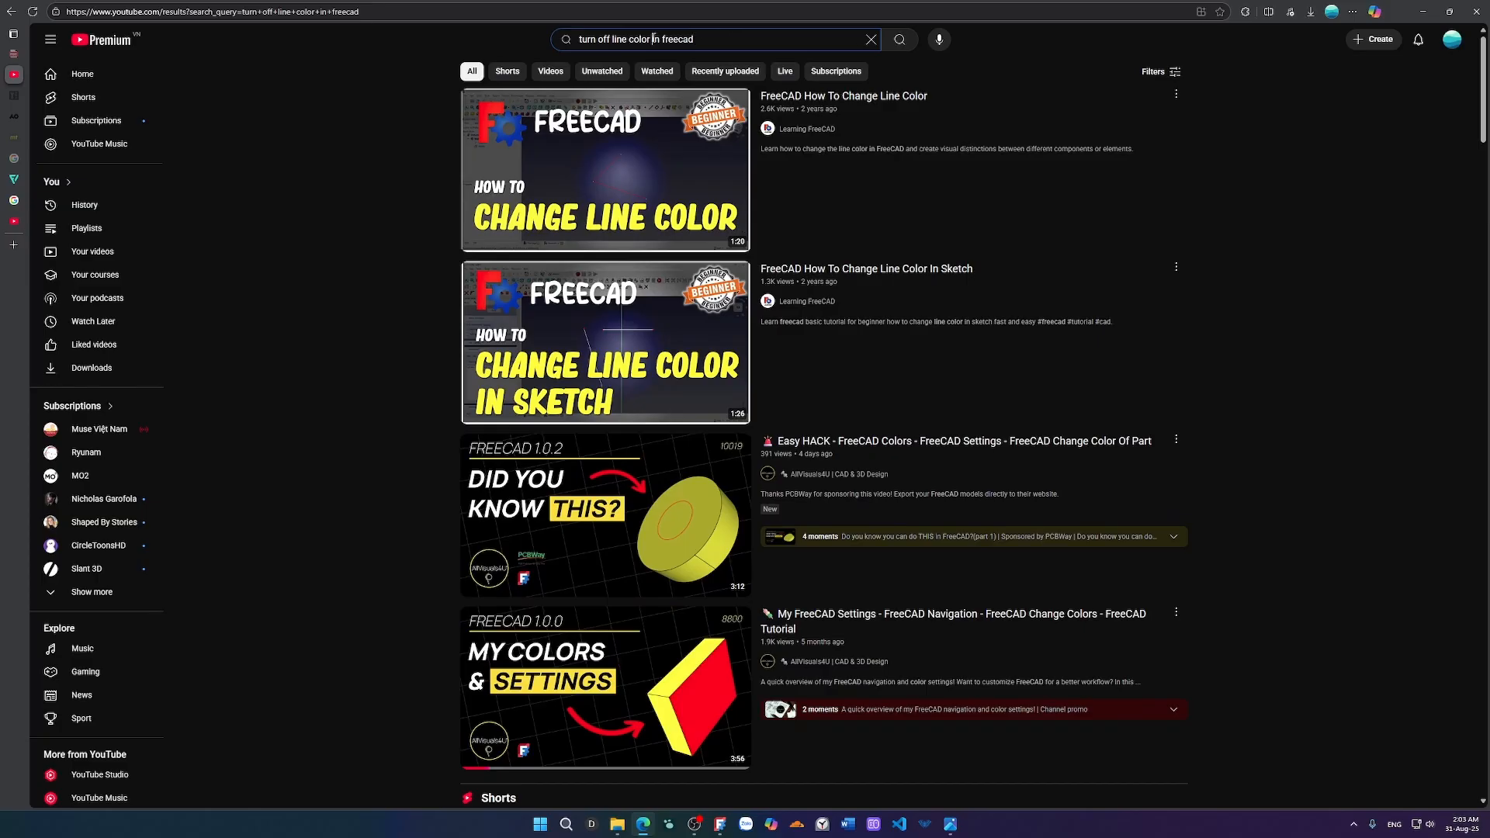
{"action": "type", "text": "in view"}
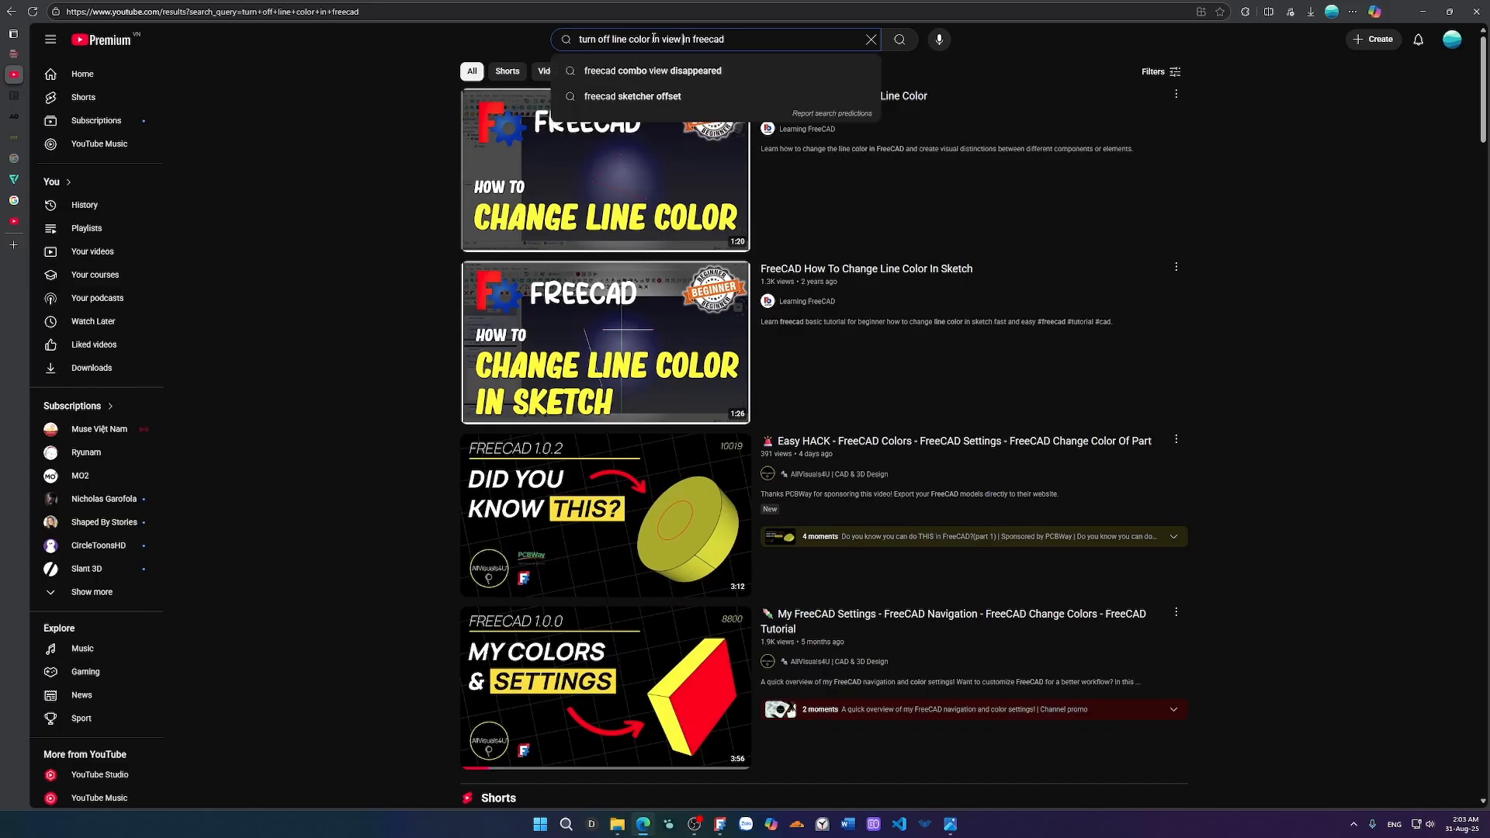
{"action": "key", "text": "Return"}
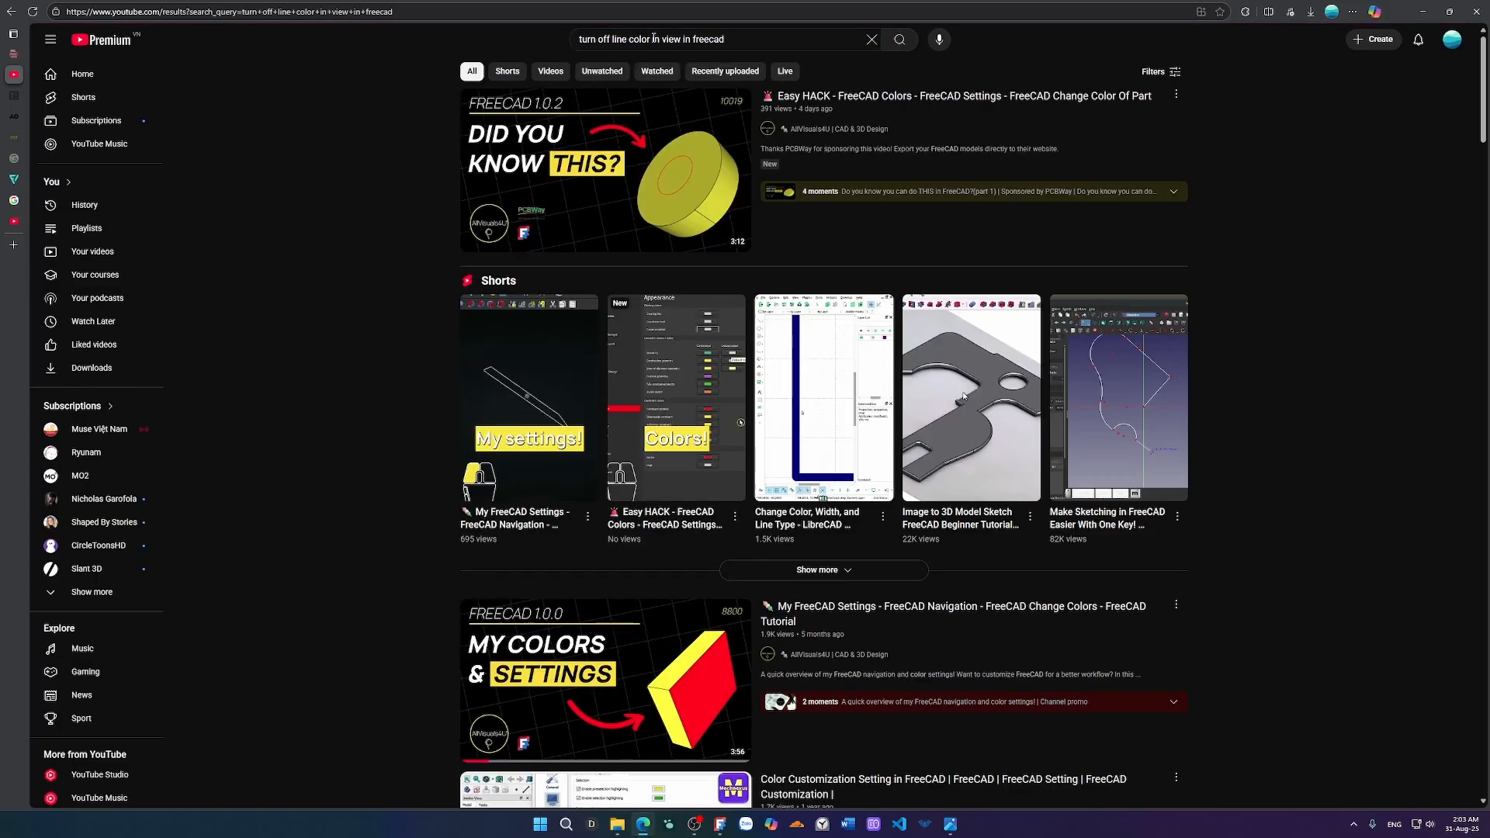
{"action": "scroll", "coordinate": [627, 156], "scroll_direction": "down", "scroll_amount": 6}
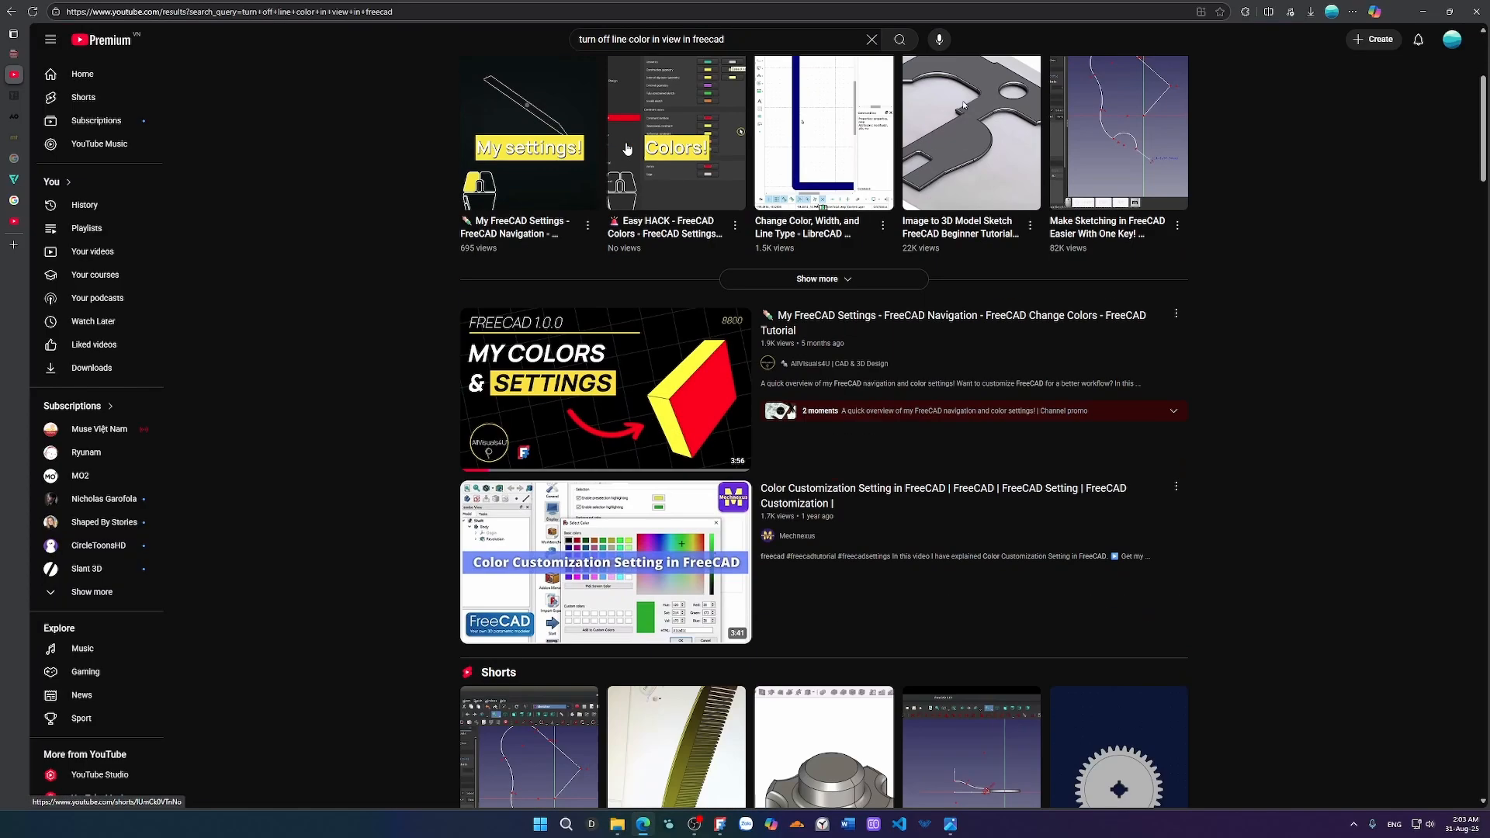
{"action": "scroll", "coordinate": [620, 196], "scroll_direction": "down", "scroll_amount": 10}
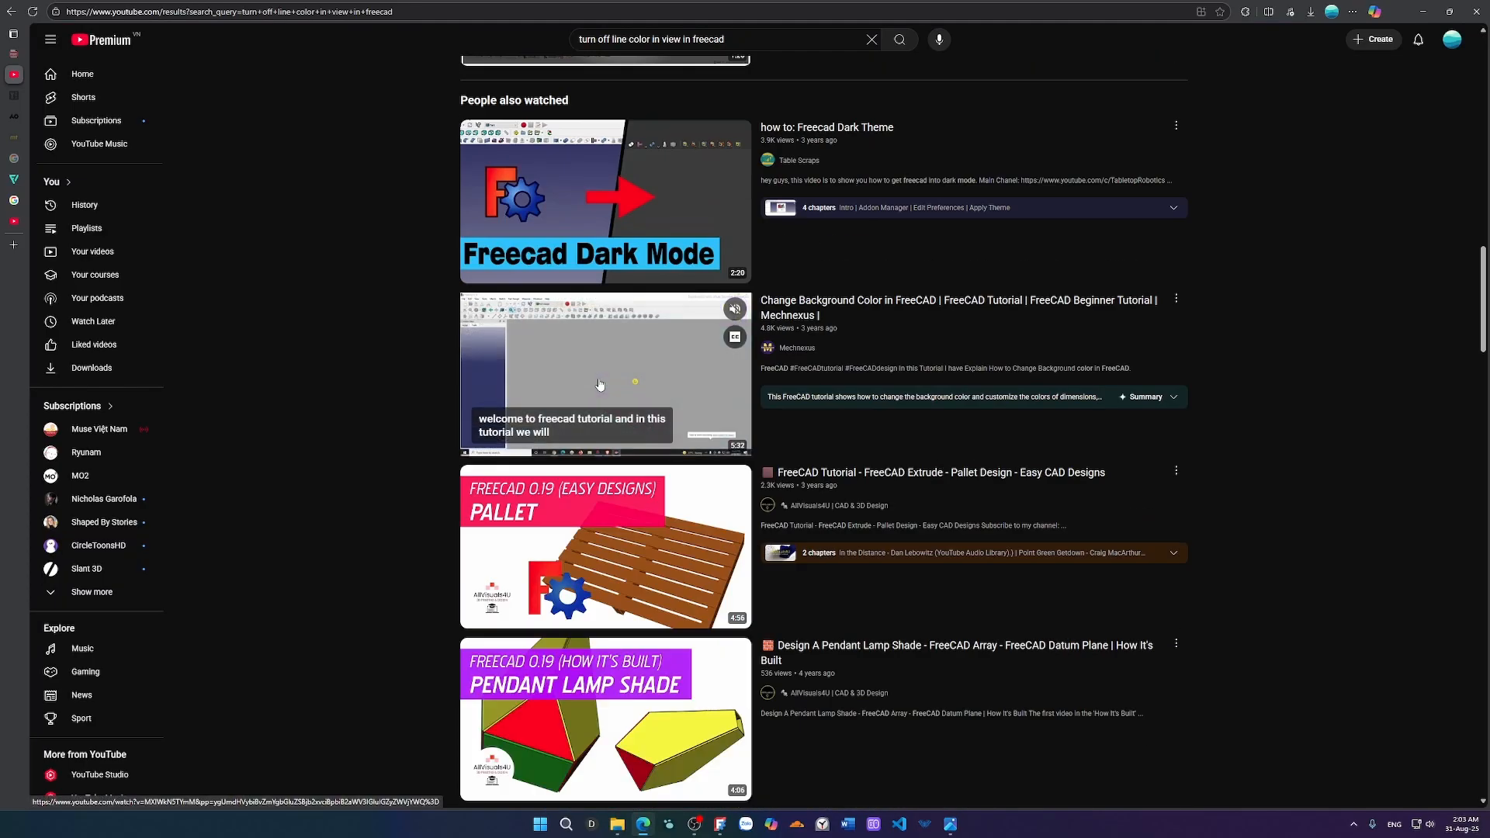
Switch back to FreeCAD and look through the view options for a setting that hides the model's edge lines.
{"action": "left_click", "coordinate": [718, 826]}
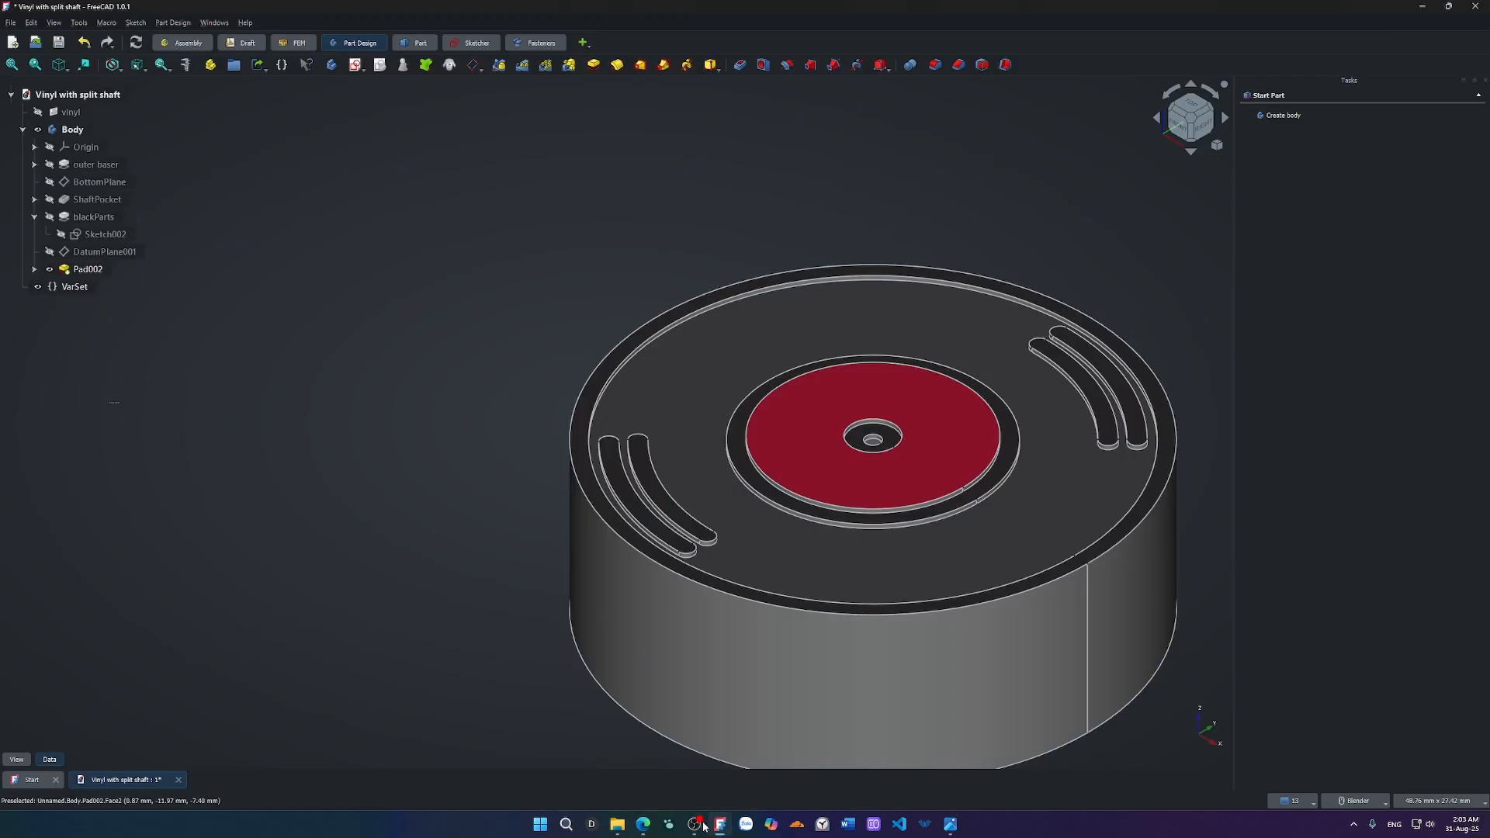
{"action": "left_click", "coordinate": [54, 23]}
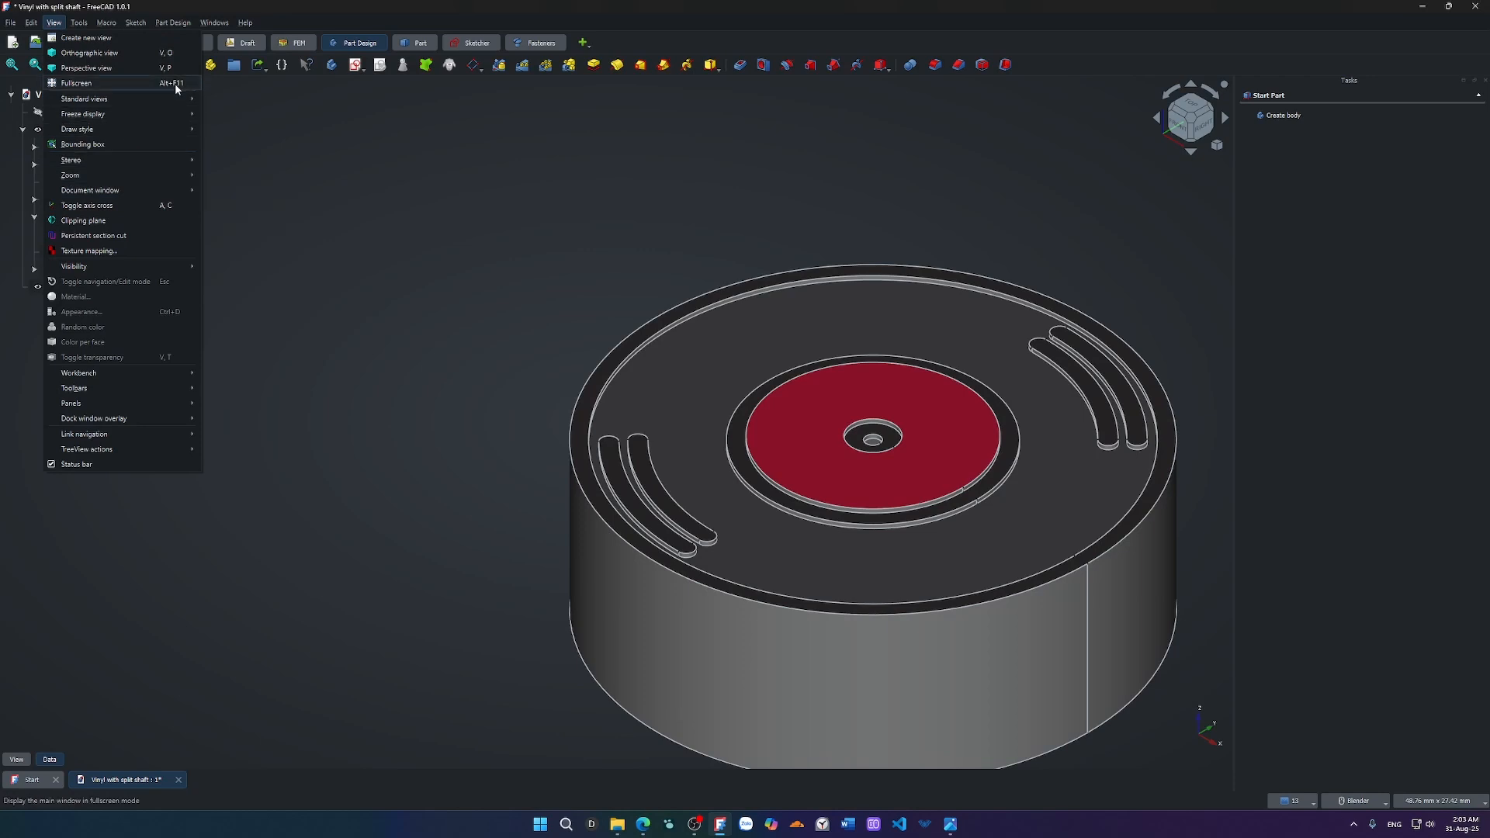
{"action": "mouse_move", "coordinate": [164, 134]}
{"action": "mouse_move", "coordinate": [132, 270]}
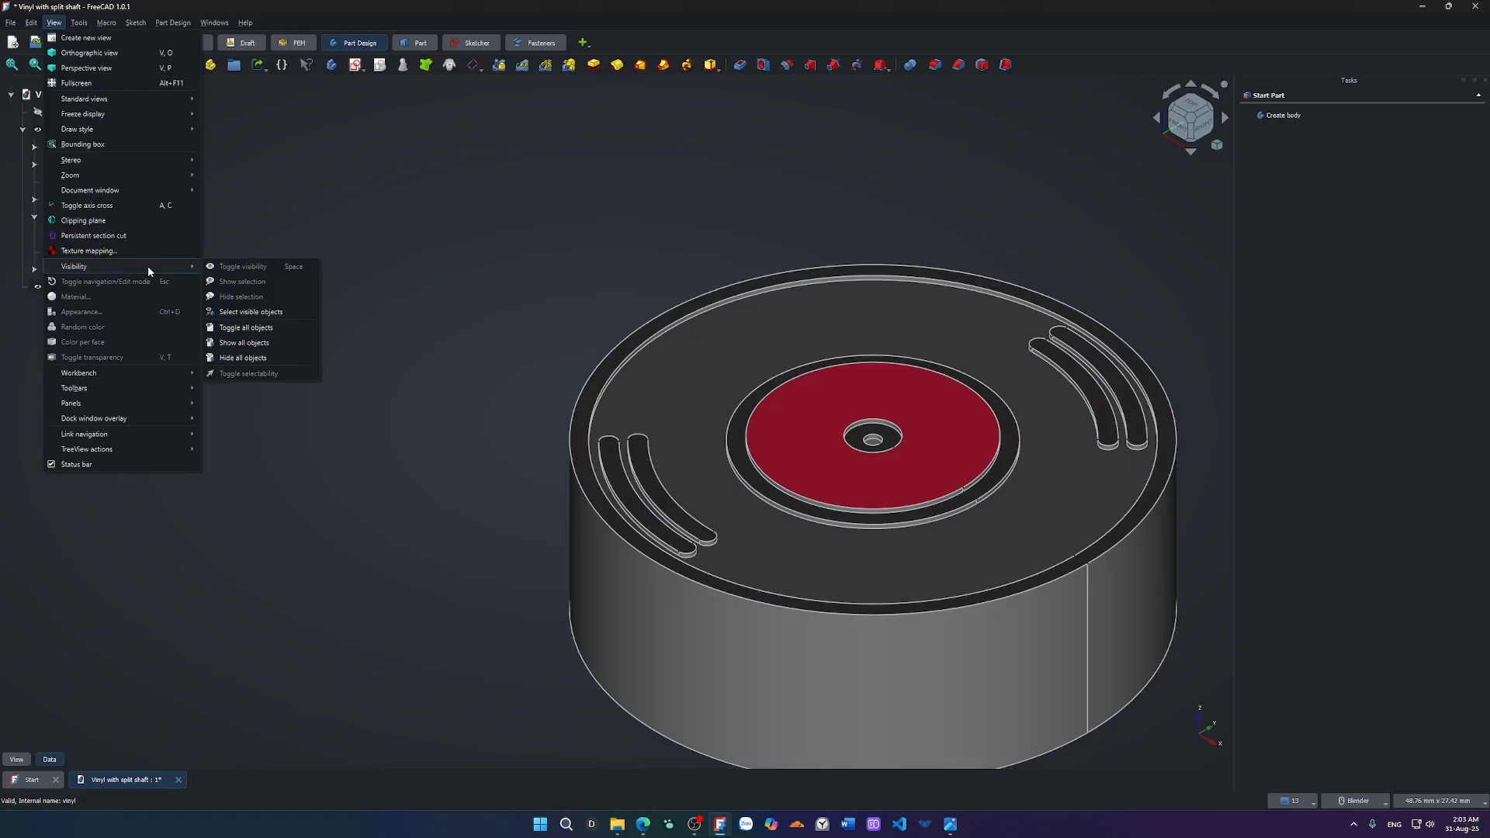
{"action": "mouse_move", "coordinate": [133, 387]}
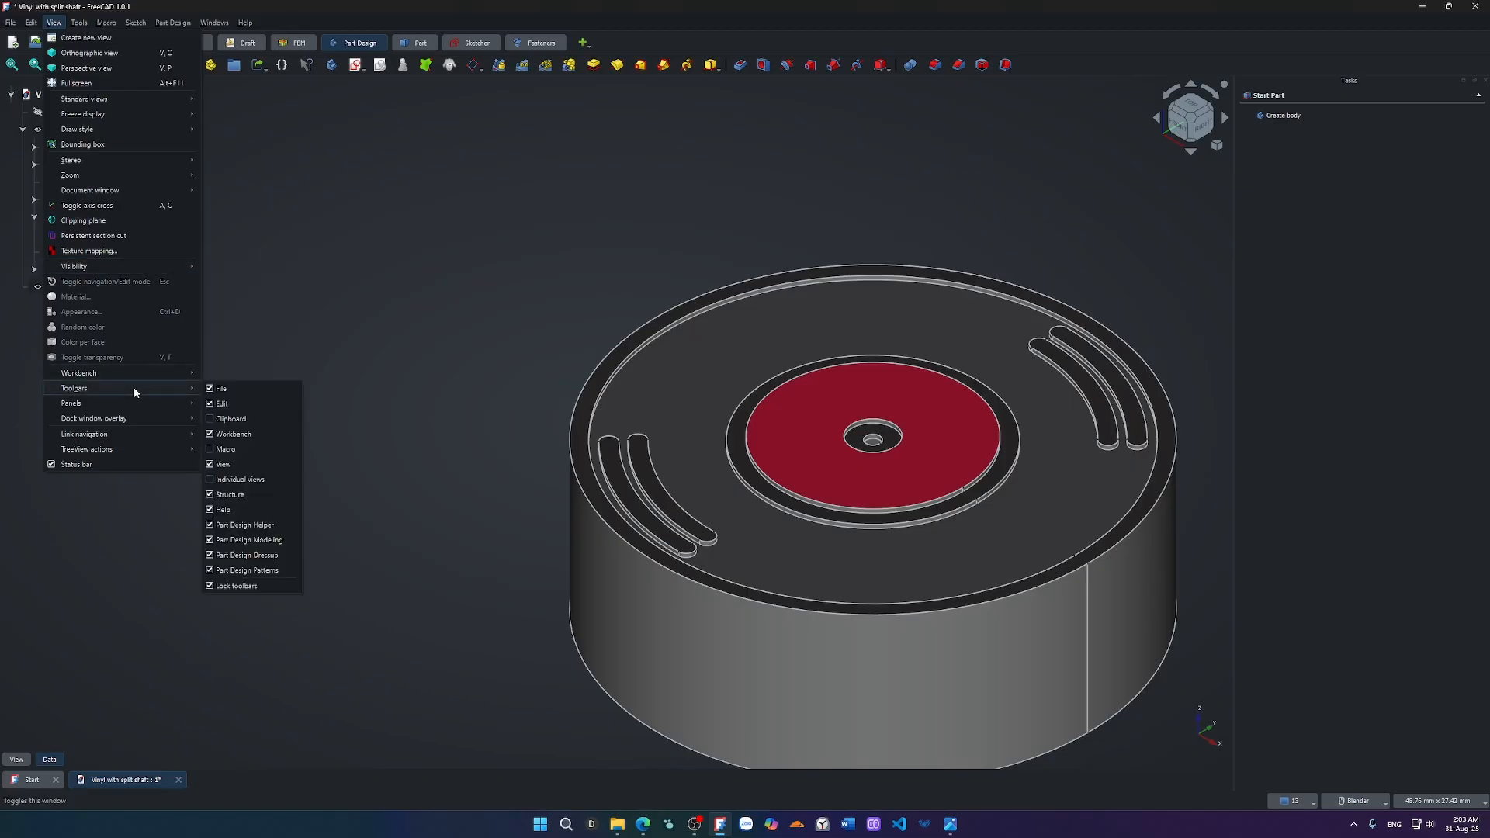
{"action": "mouse_move", "coordinate": [135, 421]}
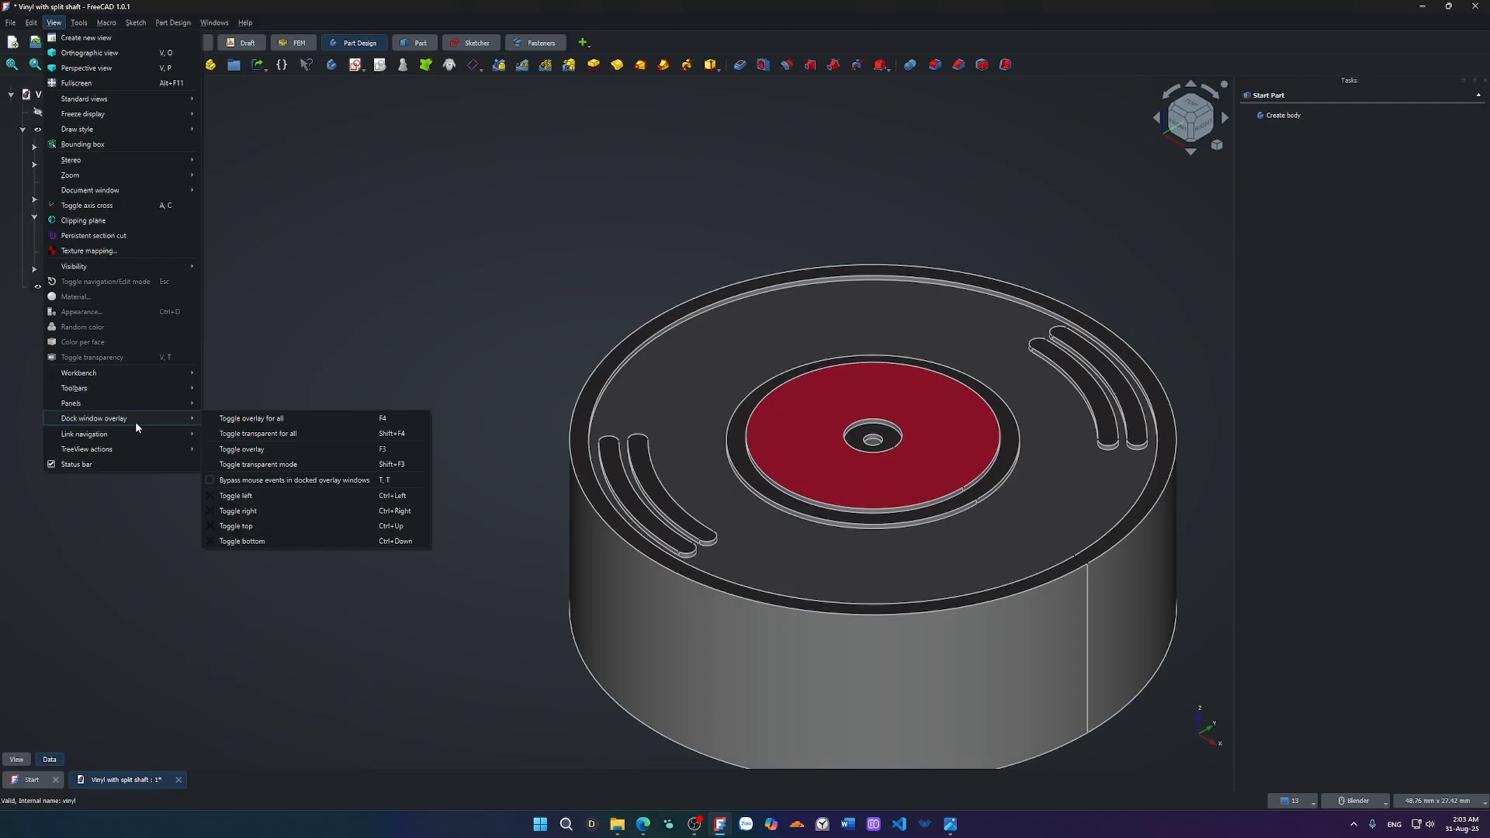
{"action": "left_click", "coordinate": [402, 292]}
Examine the knob's raised details and centre hole from an angle and from above, and save the document.
{"action": "scroll", "coordinate": [402, 292], "scroll_direction": "down", "scroll_amount": 3}
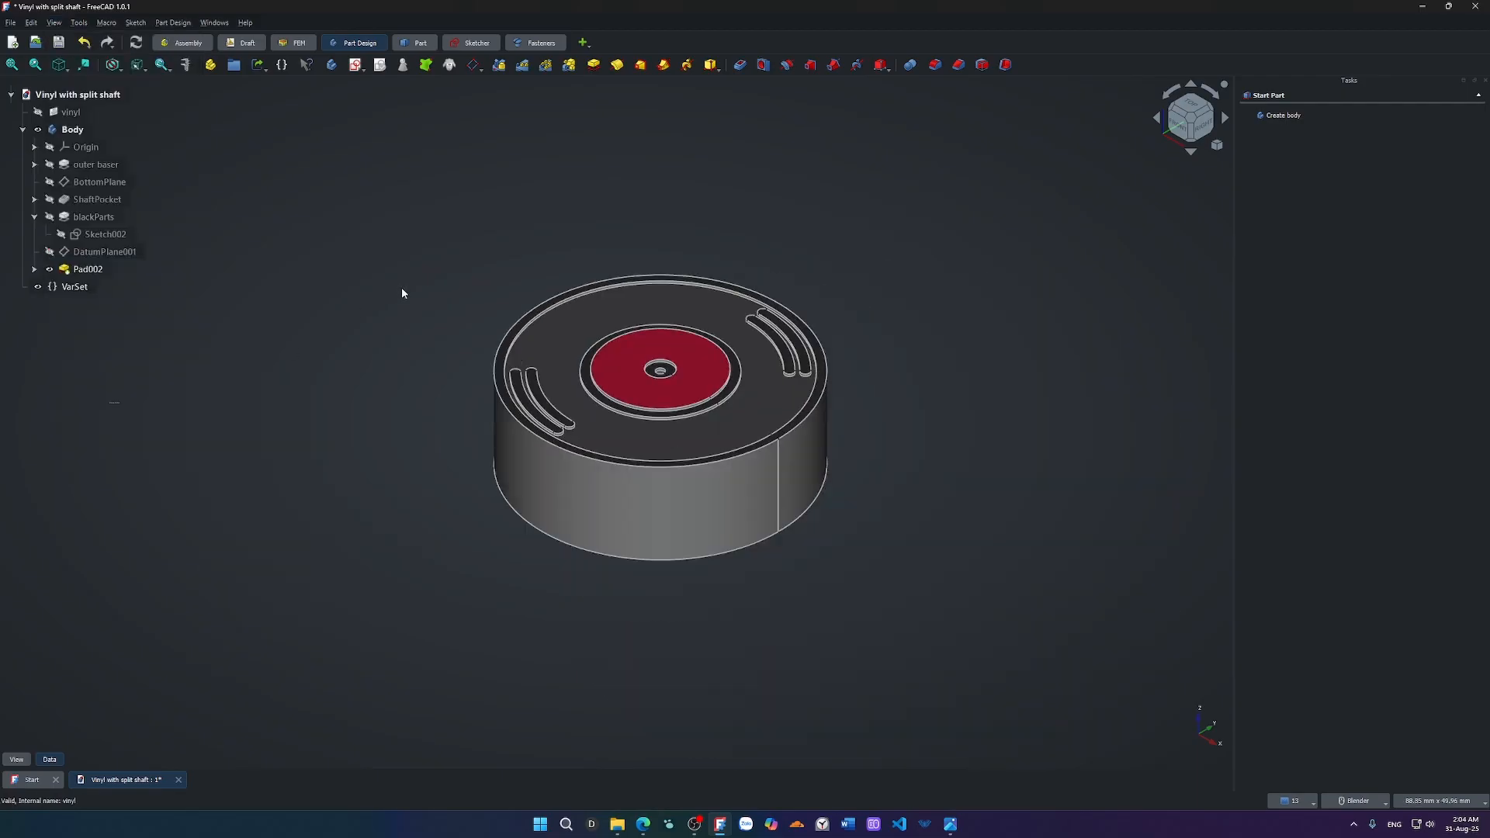
{"action": "middle_click_drag", "start_coordinate": [449, 373], "coordinate": [691, 447]}
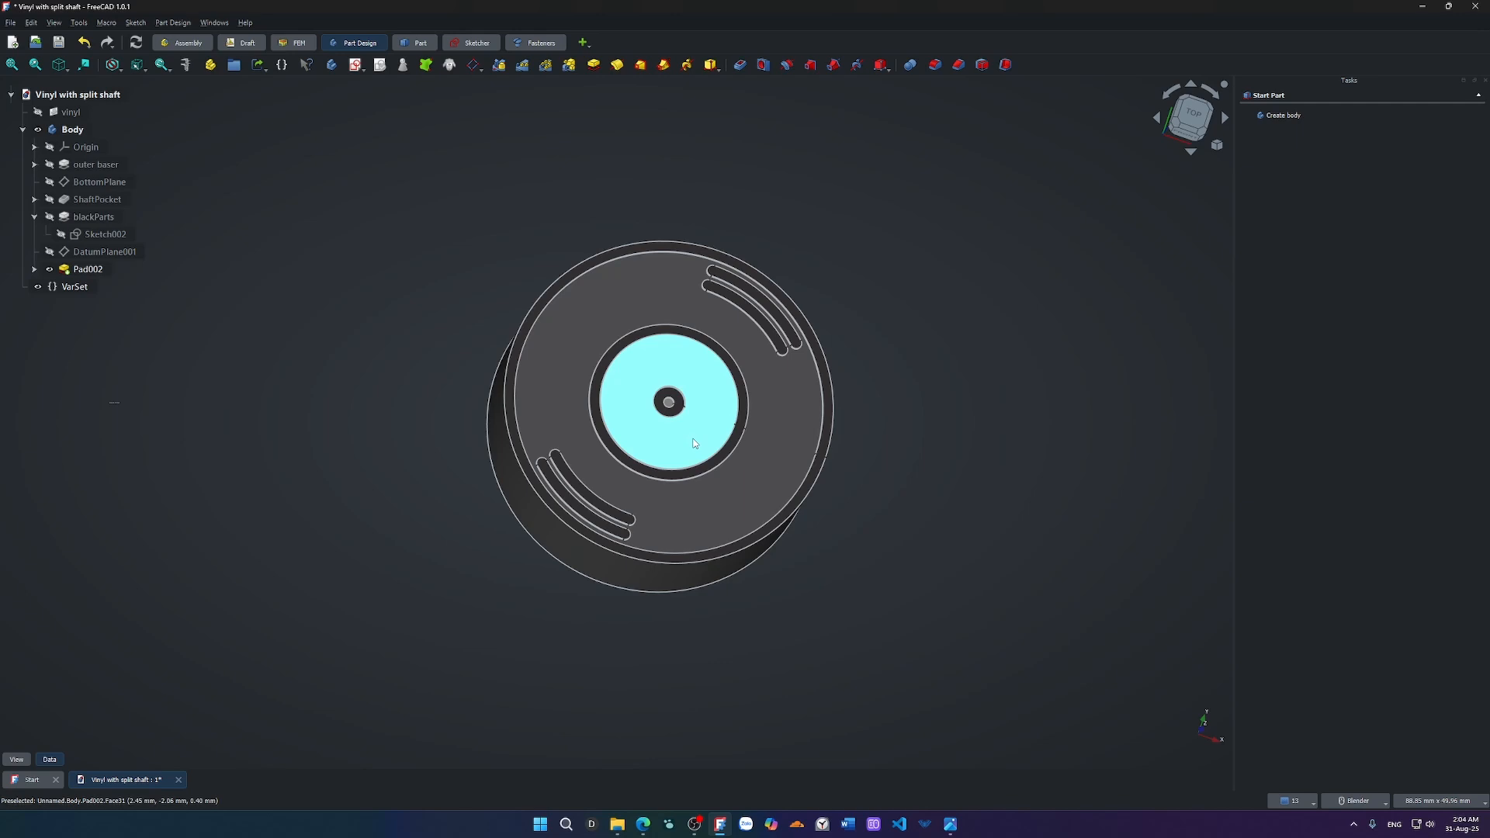
{"action": "mouse_move", "coordinate": [872, 562]}
{"action": "middle_mouse_down"}
{"action": "mouse_move", "coordinate": [882, 603]}
{"action": "mouse_move", "coordinate": [871, 565]}
{"action": "middle_mouse_up"}
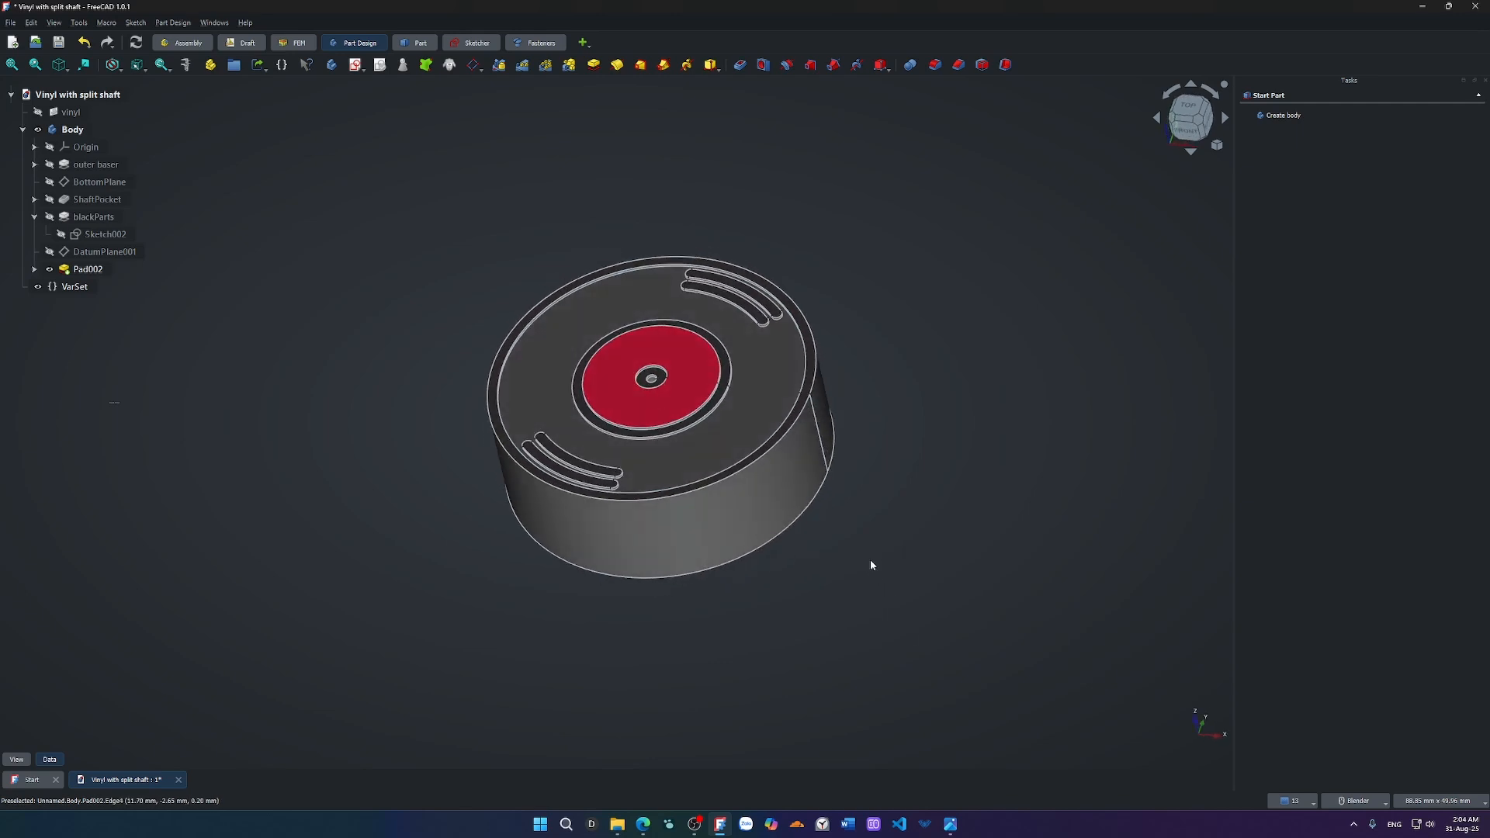
{"action": "scroll", "coordinate": [543, 438], "scroll_direction": "up", "scroll_amount": 7}
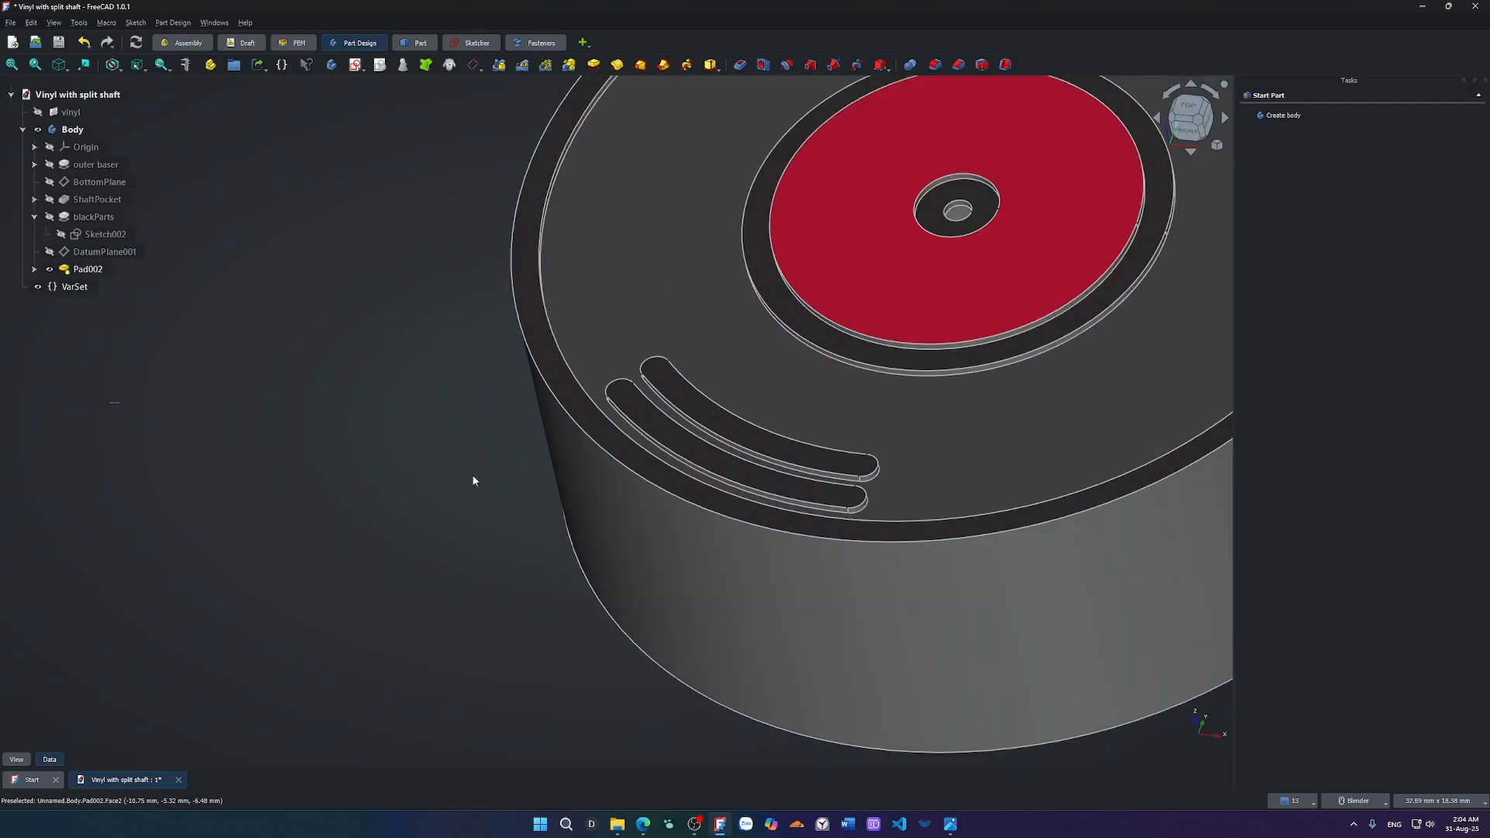
{"action": "scroll", "coordinate": [605, 423], "scroll_direction": "down", "scroll_amount": 5}
{"action": "middle_click_drag", "start_coordinate": [589, 560], "coordinate": [748, 326]}
{"action": "scroll", "coordinate": [815, 338], "scroll_direction": "up", "scroll_amount": 5}
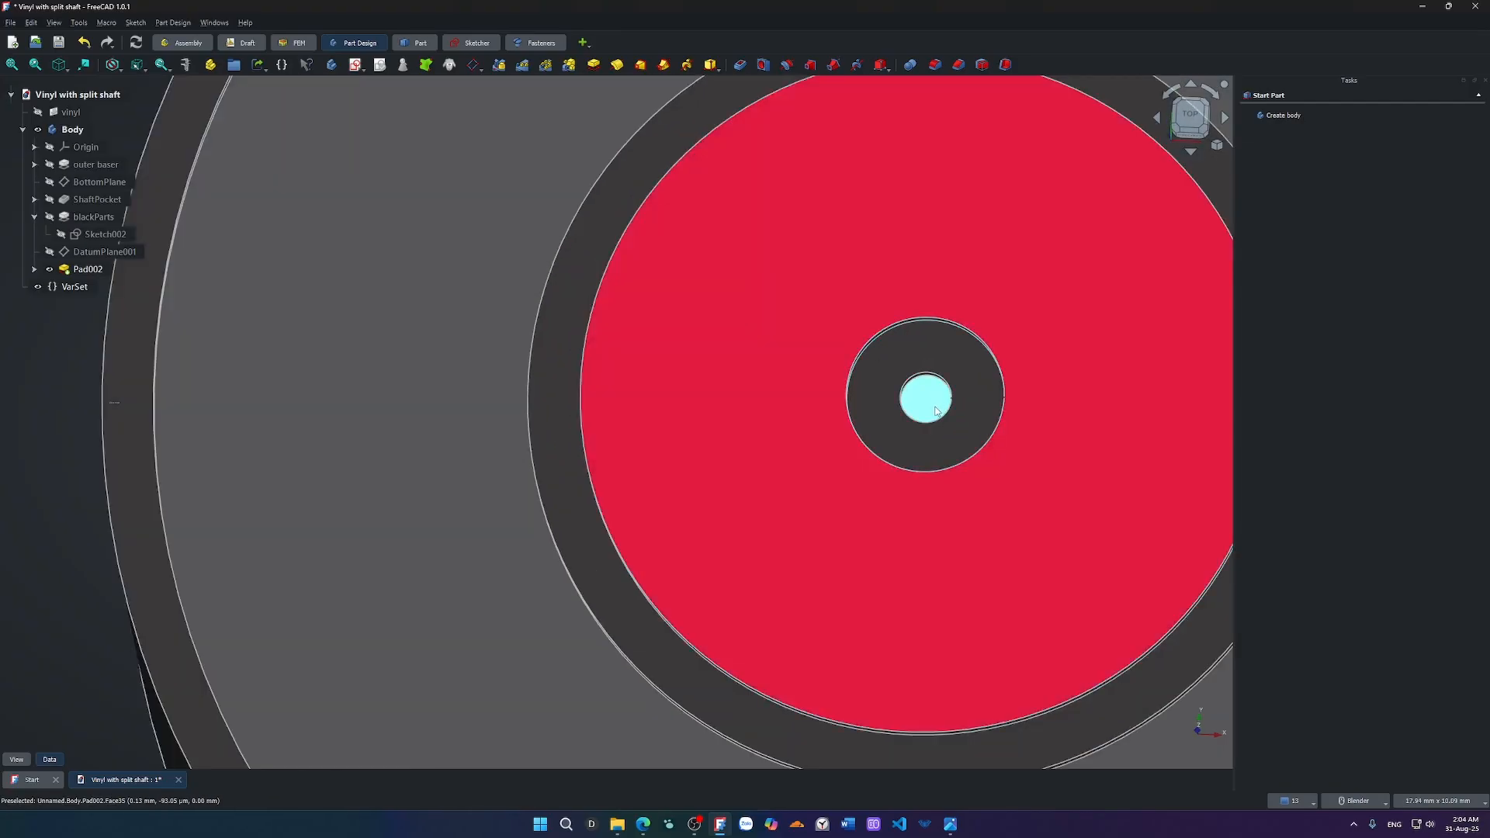
{"action": "scroll", "coordinate": [936, 411], "scroll_direction": "down", "scroll_amount": 5}
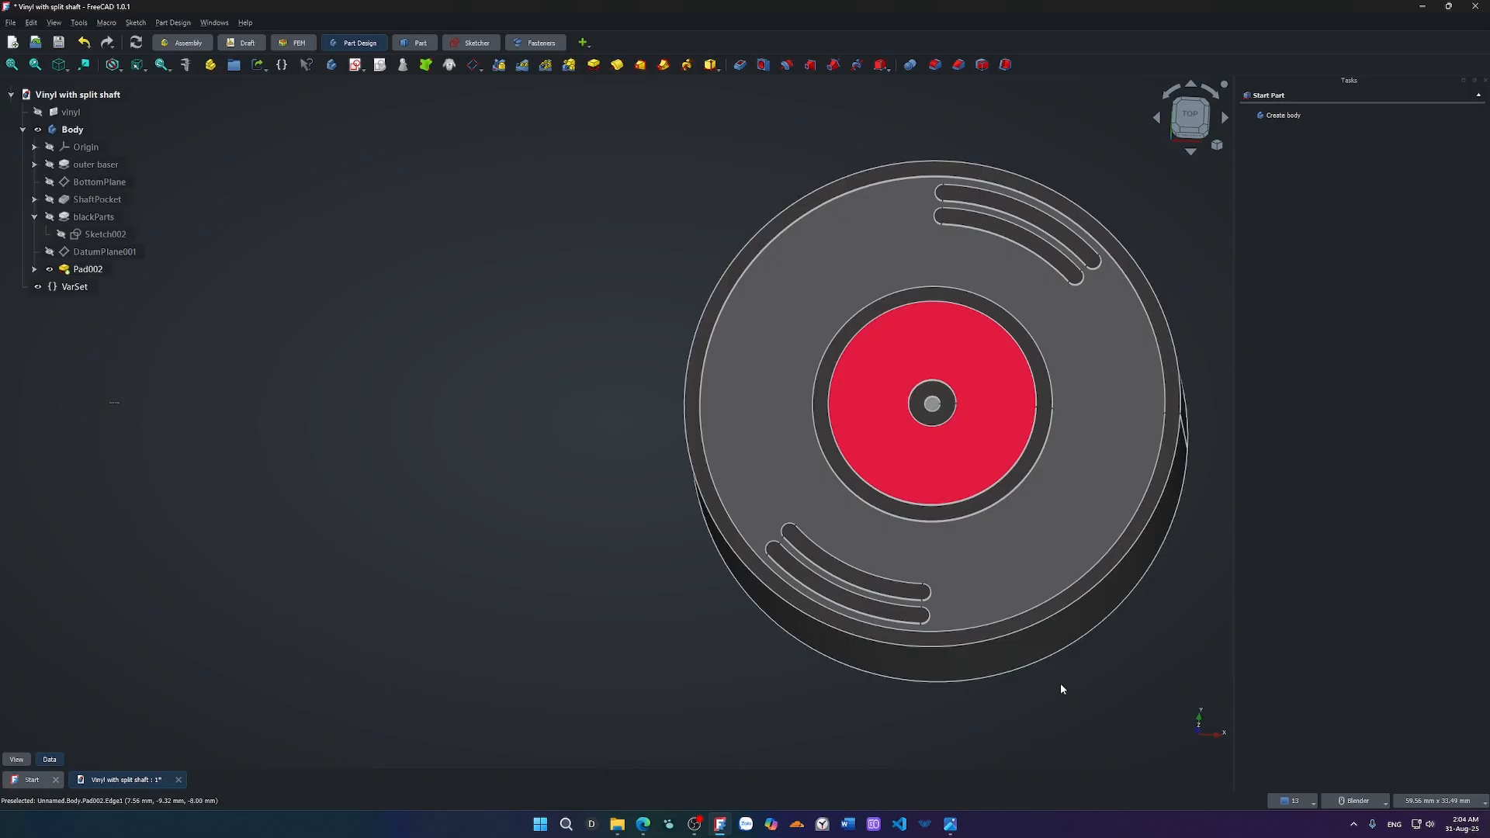
{"action": "key", "text": "ctrl+s"}
{"action": "middle_click_drag", "start_coordinate": [1004, 634], "coordinate": [981, 571]}
Switch to the browser and search Google for "what is the red part in the middle of a vinyl disc".
{"action": "left_click", "coordinate": [82, 269]}
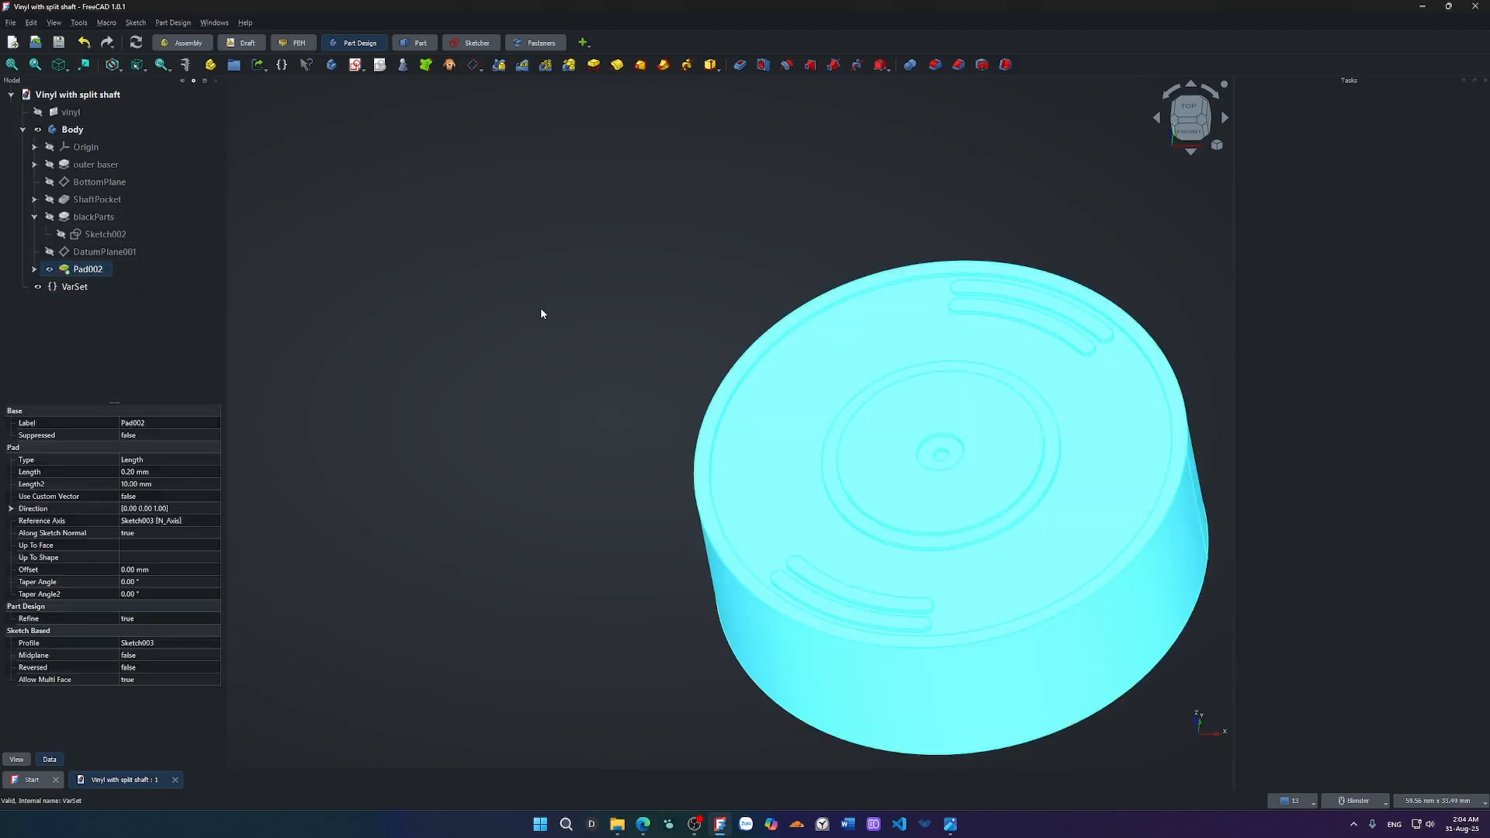
{"action": "left_click", "coordinate": [642, 824]}
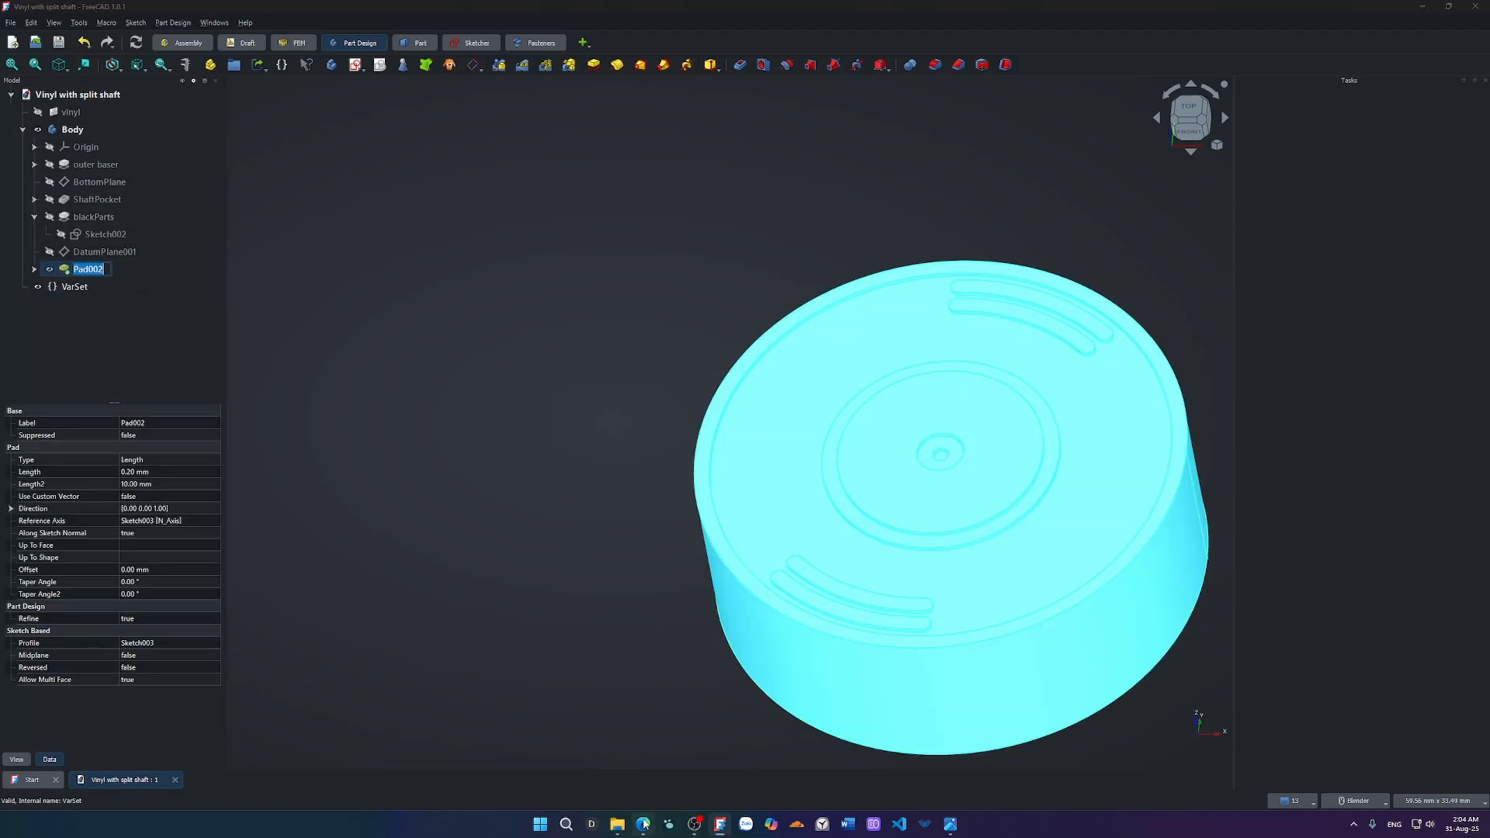
{"action": "left_click", "coordinate": [764, 15]}
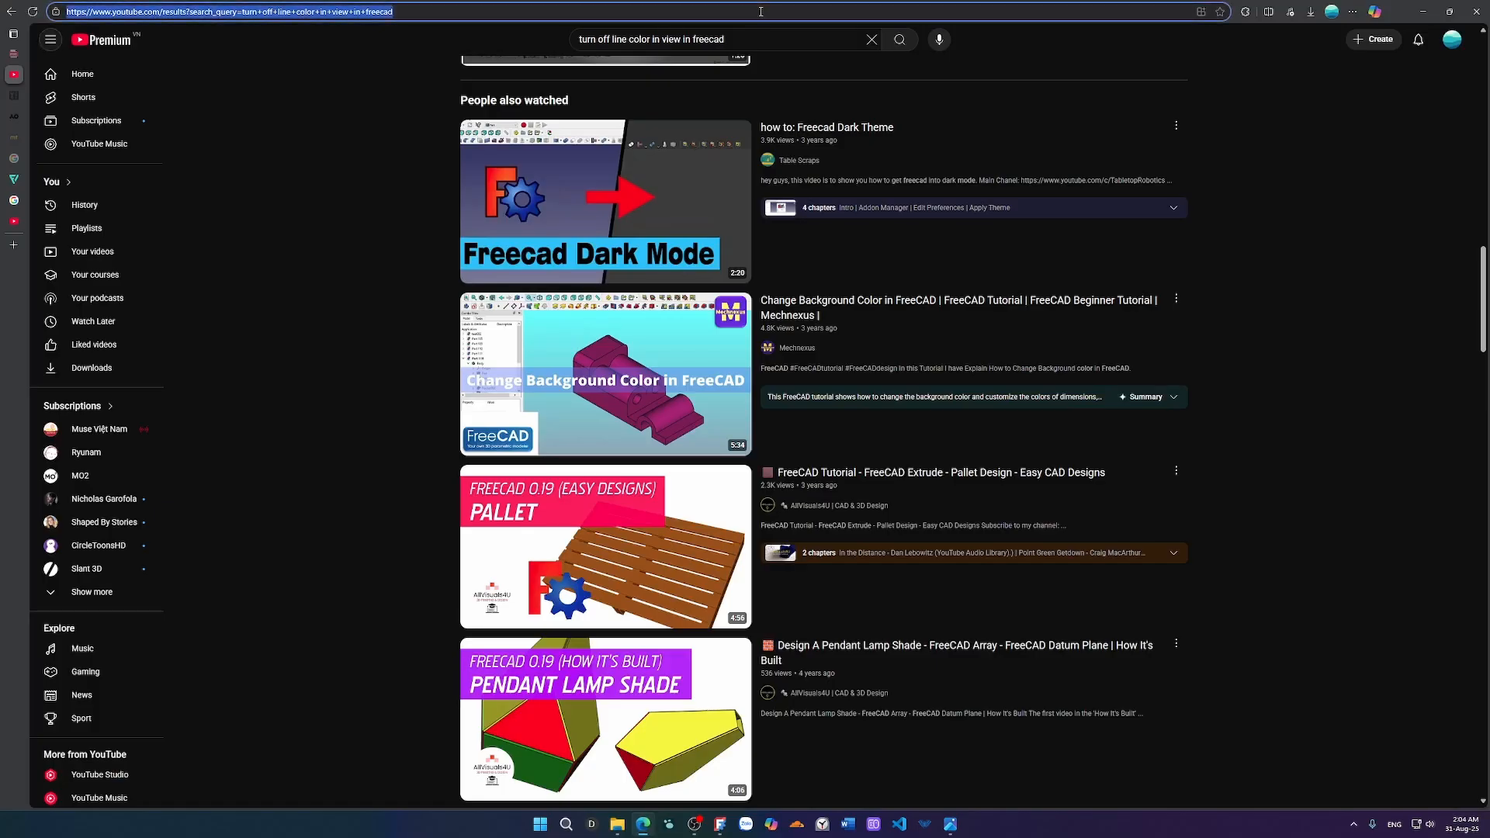
{"action": "type", "text": "what is "}
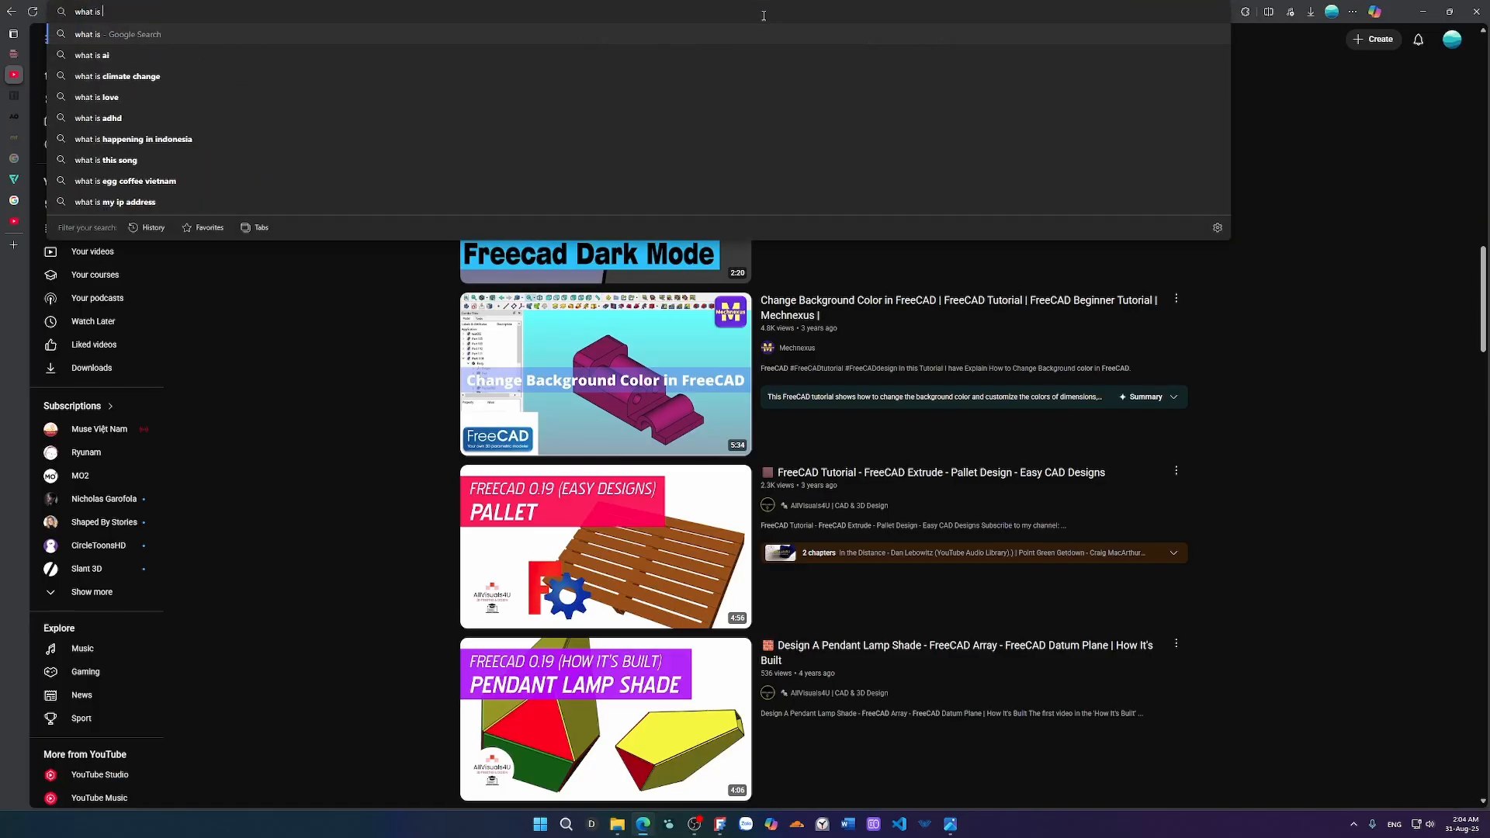
{"action": "type", "text": "the red part"}
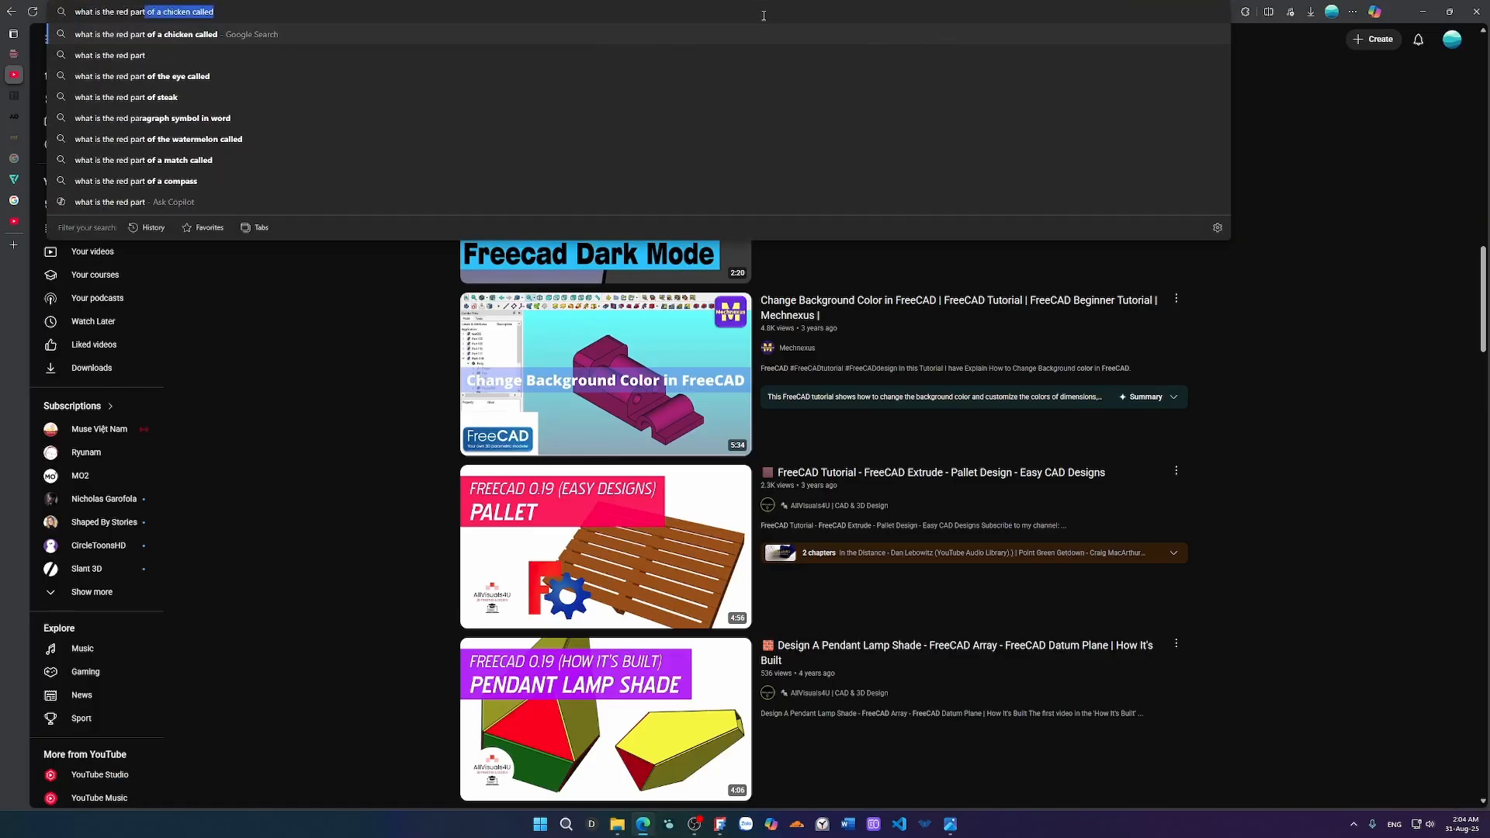
{"action": "type", "text": " in the mdid"}
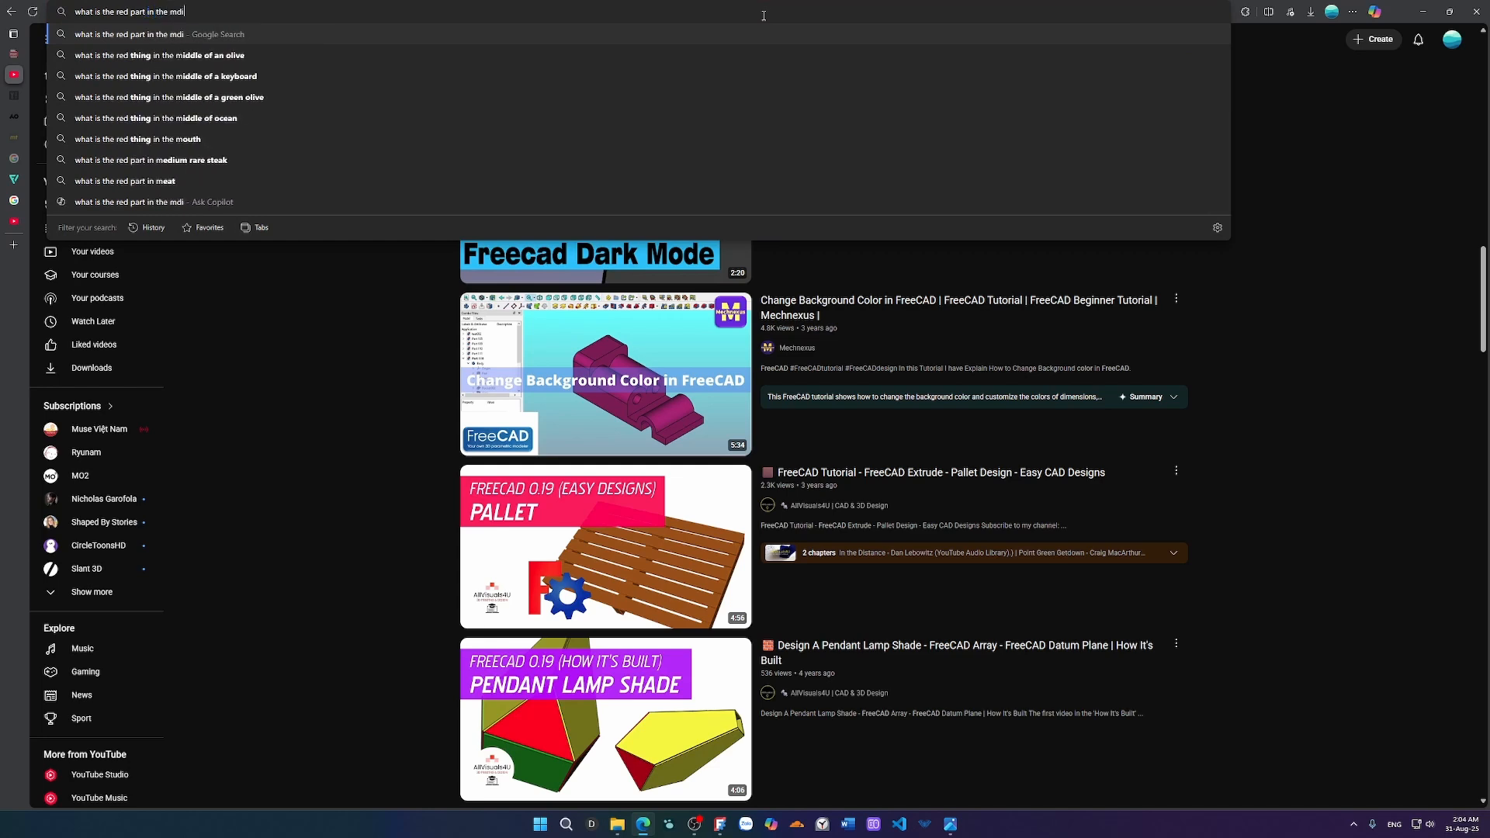
{"action": "key", "text": "BackSpace"}
{"action": "key", "text": "BackSpace"}
{"action": "key", "text": "BackSpace"}
{"action": "type", "text": "iddl"}
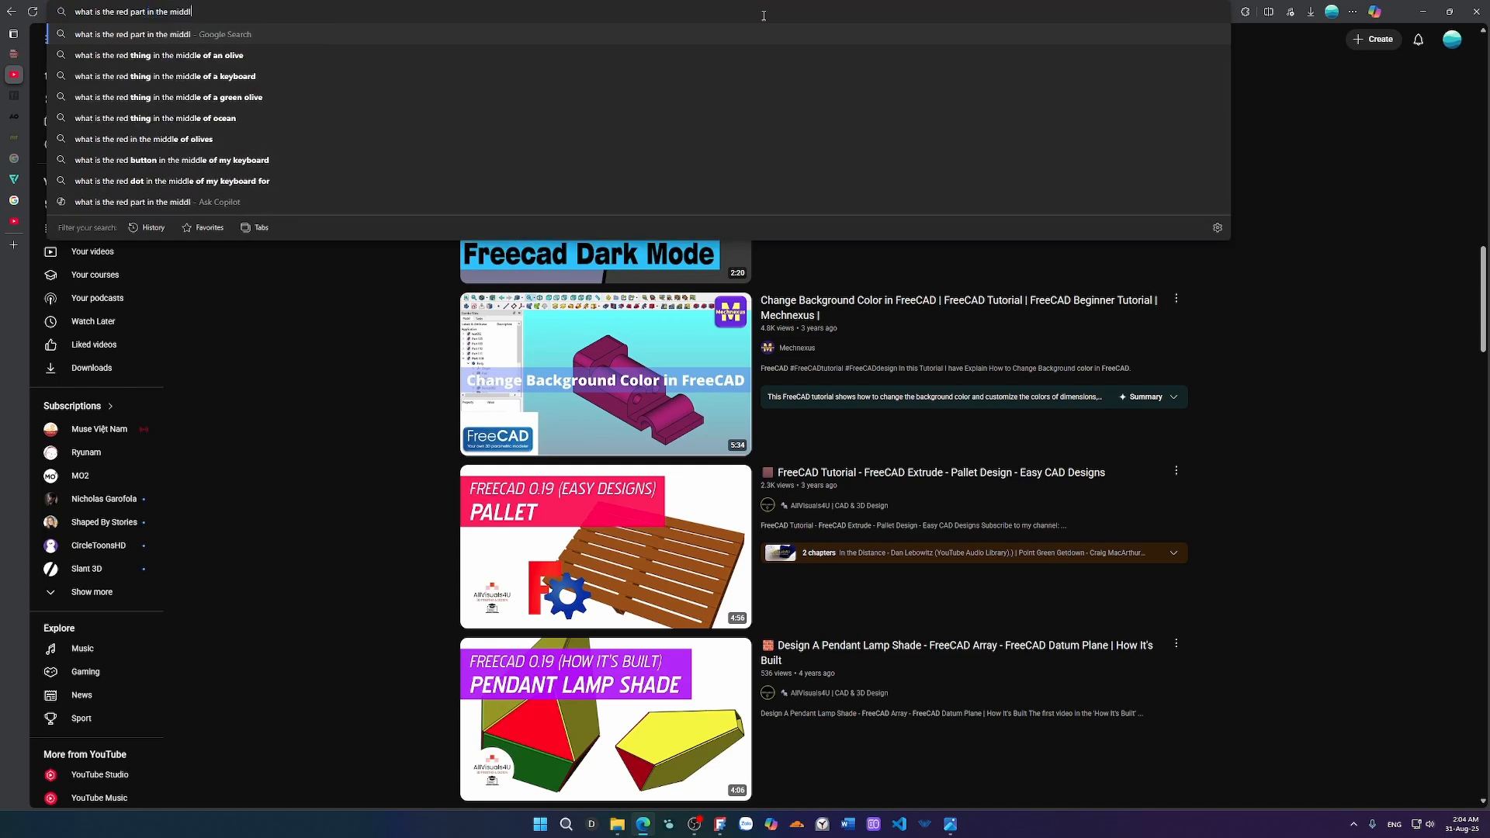
{"action": "type", "text": "e of a viny"}
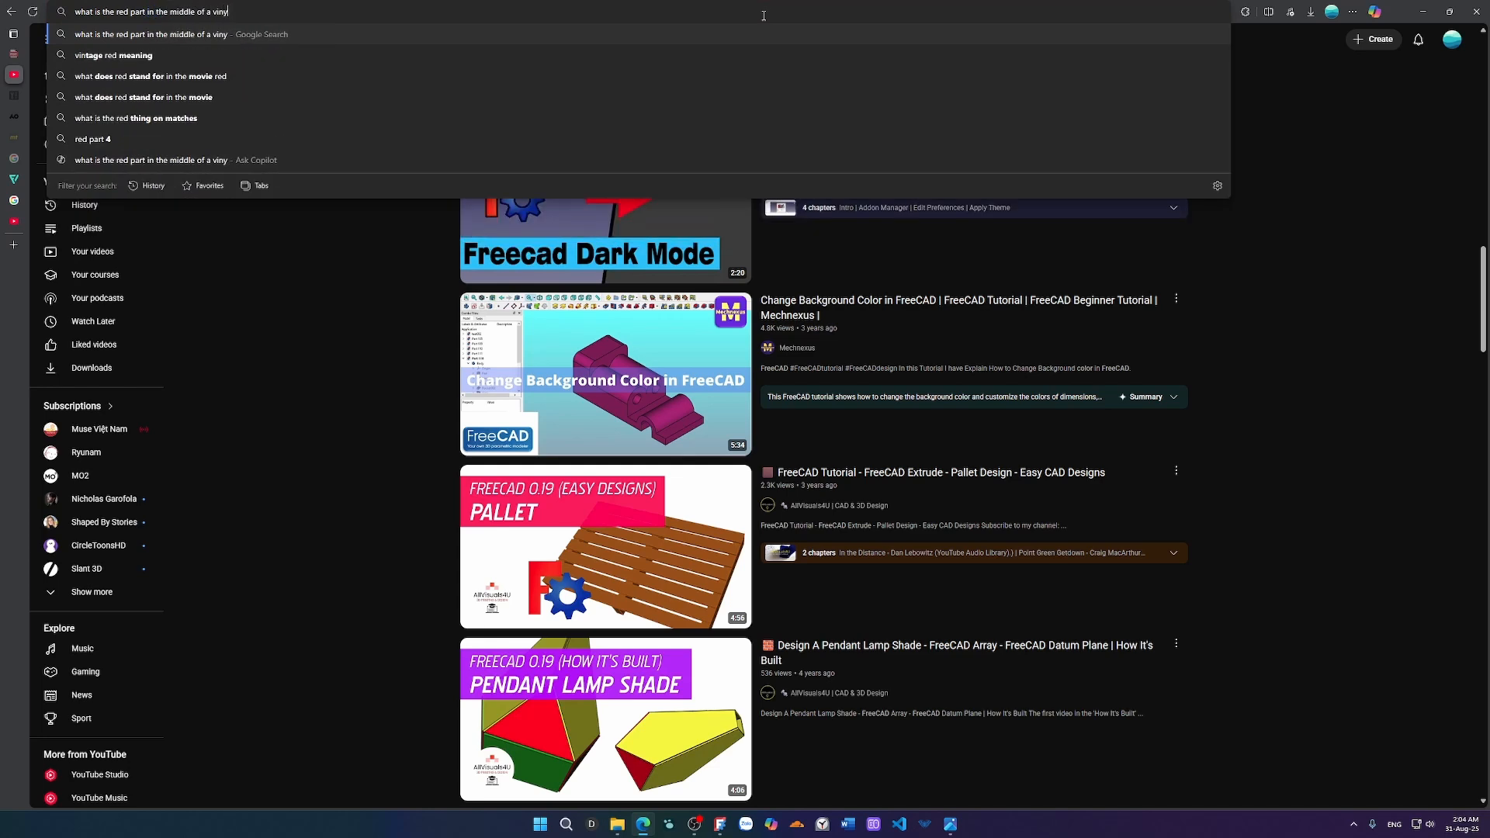
{"action": "type", "text": "l disc"}
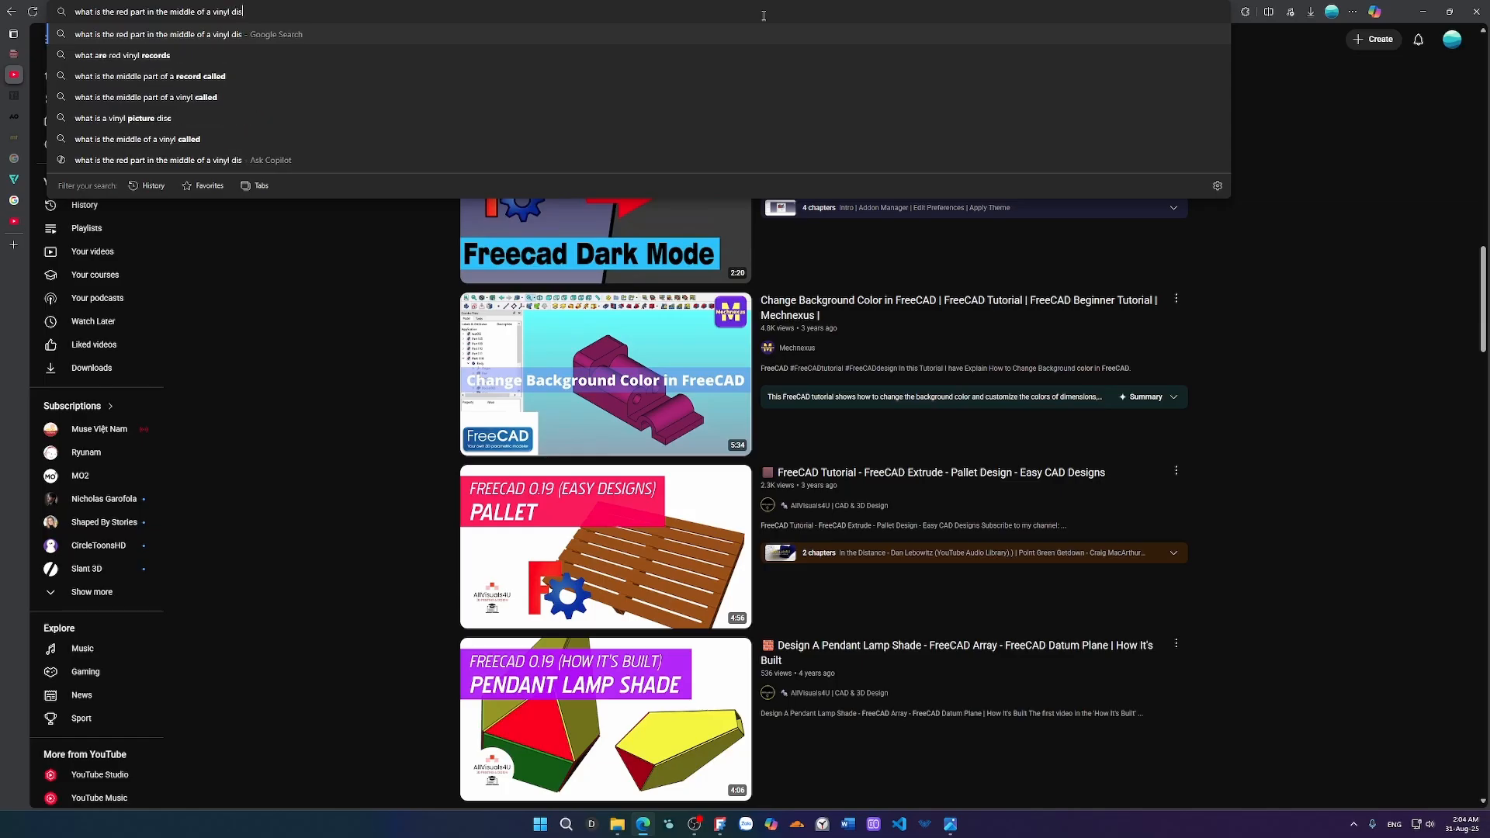
{"action": "key", "text": "Return"}
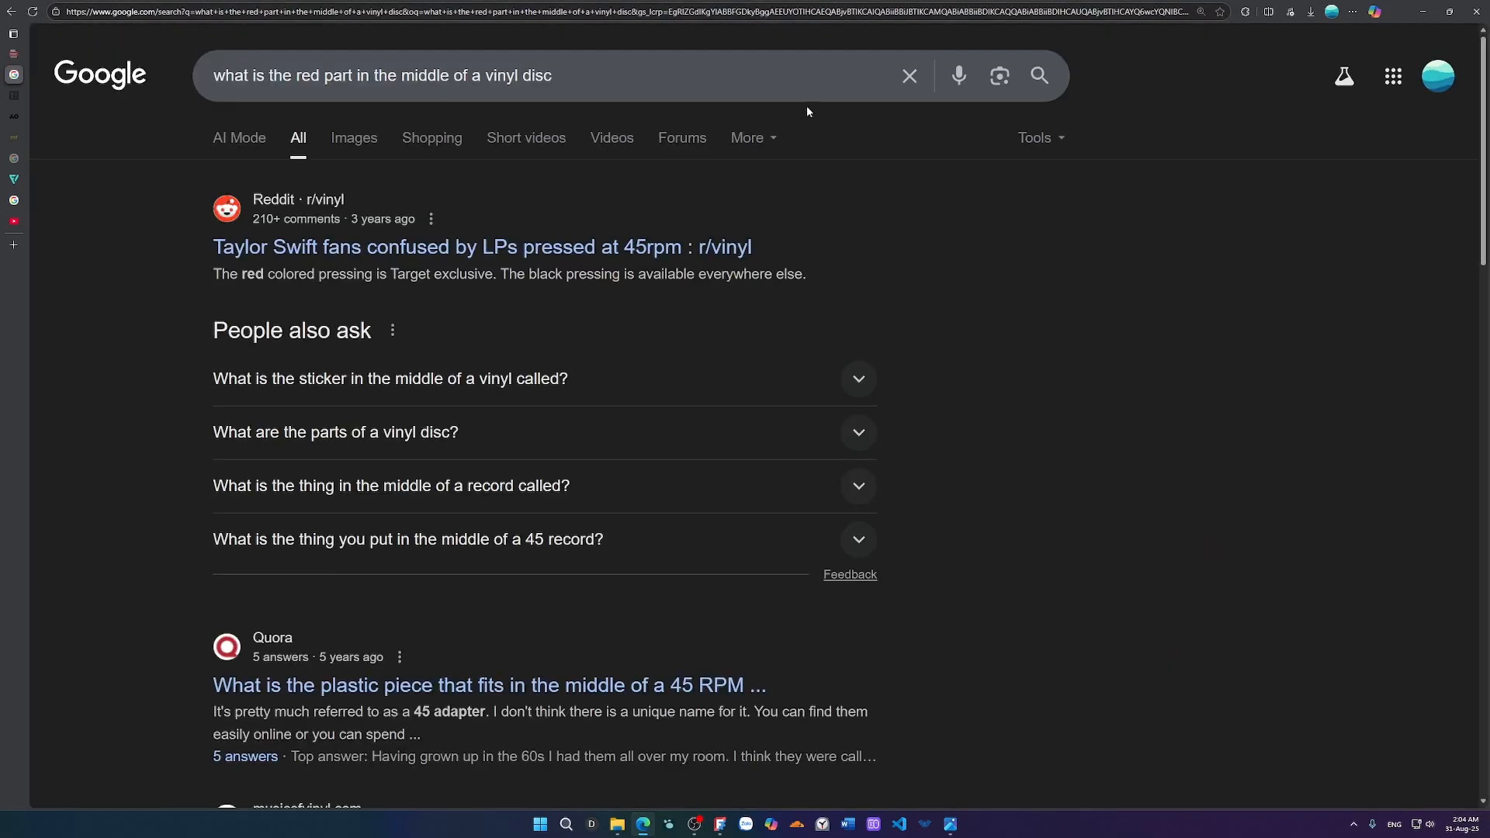
Open the AI Mode answer and read what the red centre part of a vinyl record is called.
{"action": "left_click", "coordinate": [250, 141]}
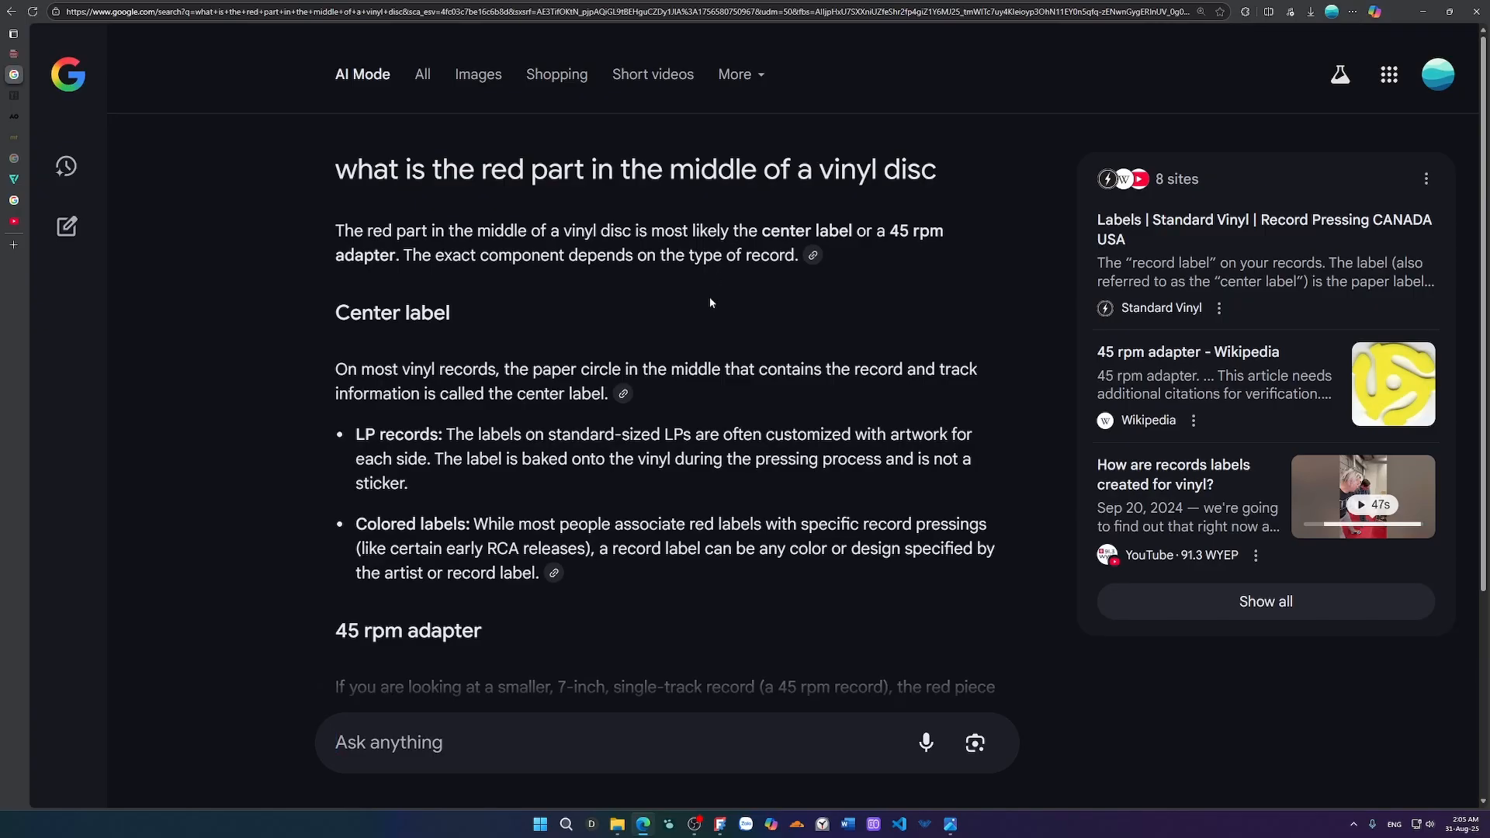
{"action": "scroll", "coordinate": [841, 589], "scroll_direction": "down", "scroll_amount": 3}
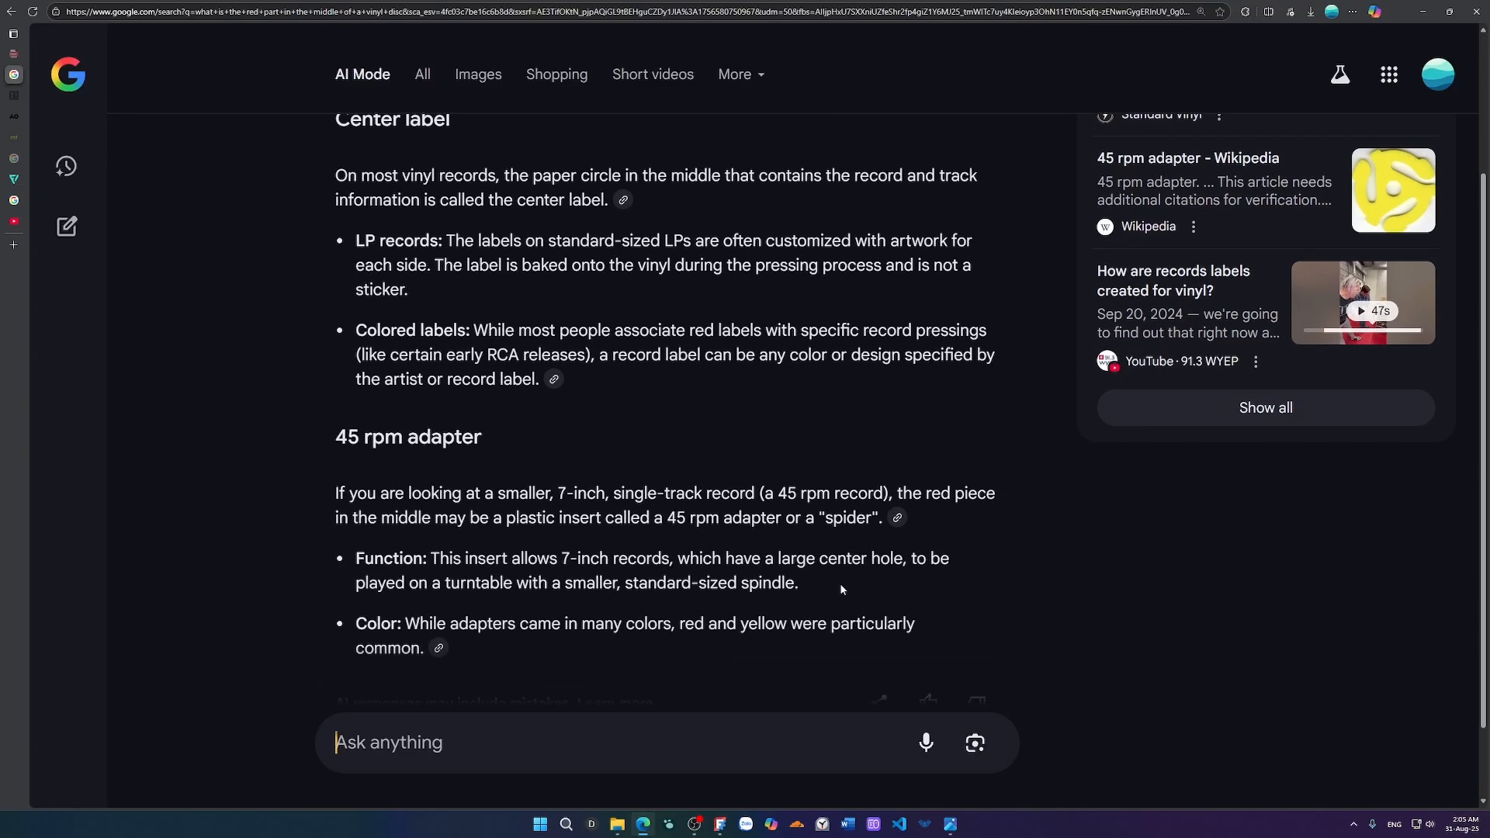
{"action": "scroll", "coordinate": [539, 344], "scroll_direction": "up", "scroll_amount": 3}
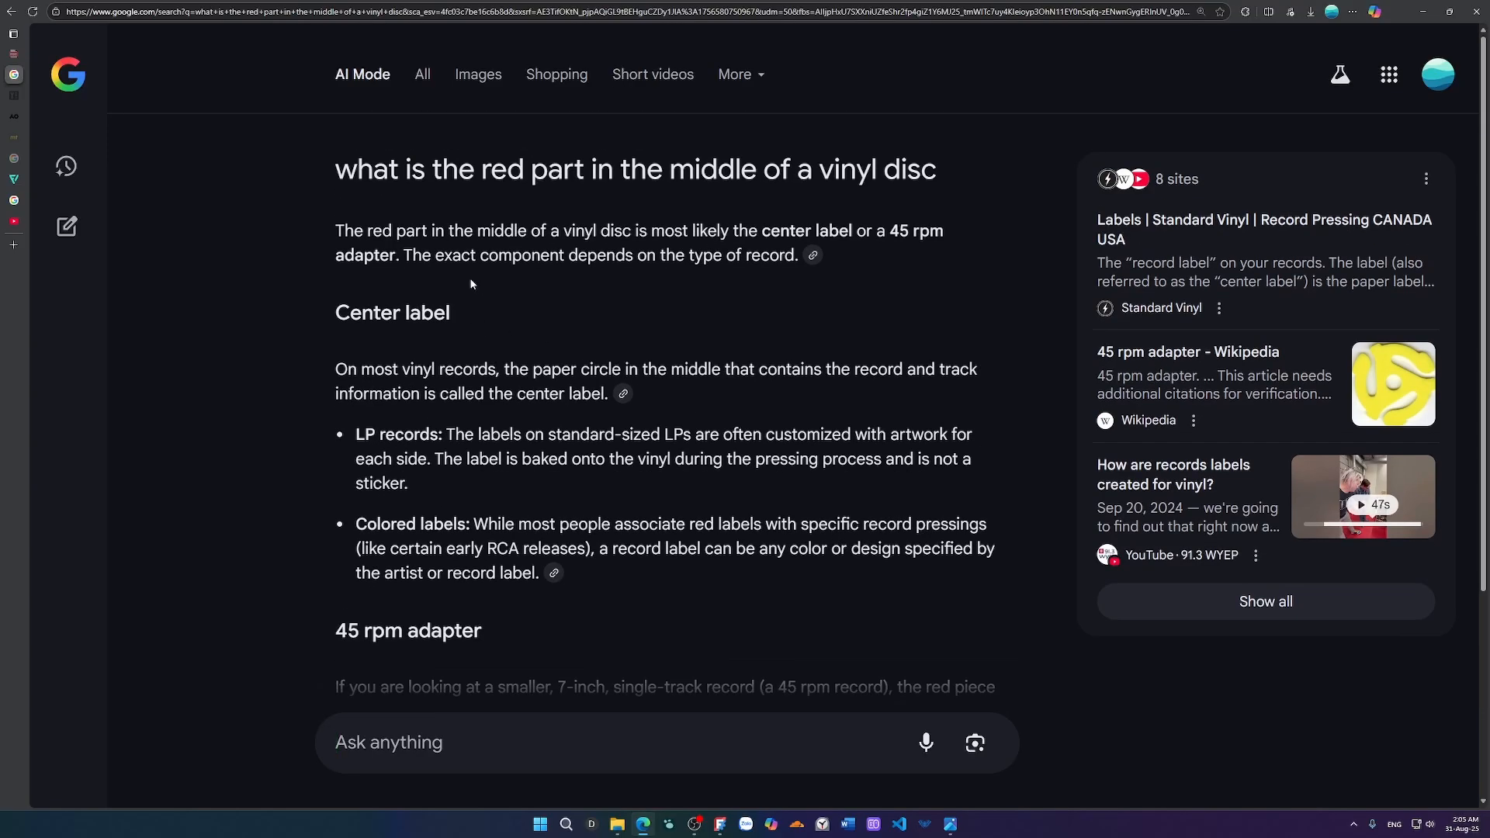
{"action": "scroll", "coordinate": [473, 274], "scroll_direction": "down", "scroll_amount": 4}
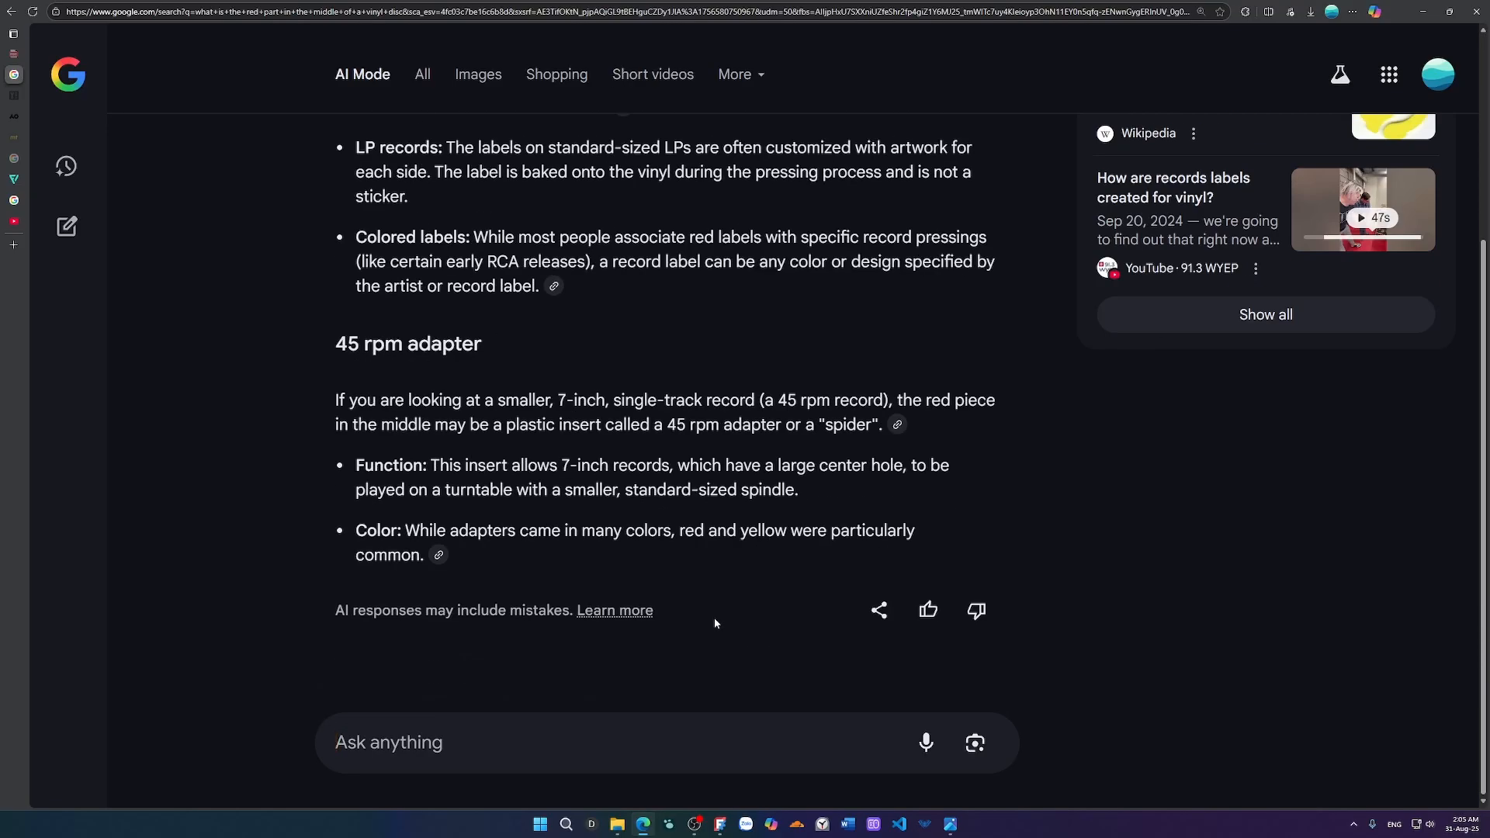
Switch back to FreeCAD, rename the Pad002 feature as redLabel and delete the VarSet.
{"action": "left_click", "coordinate": [718, 826]}
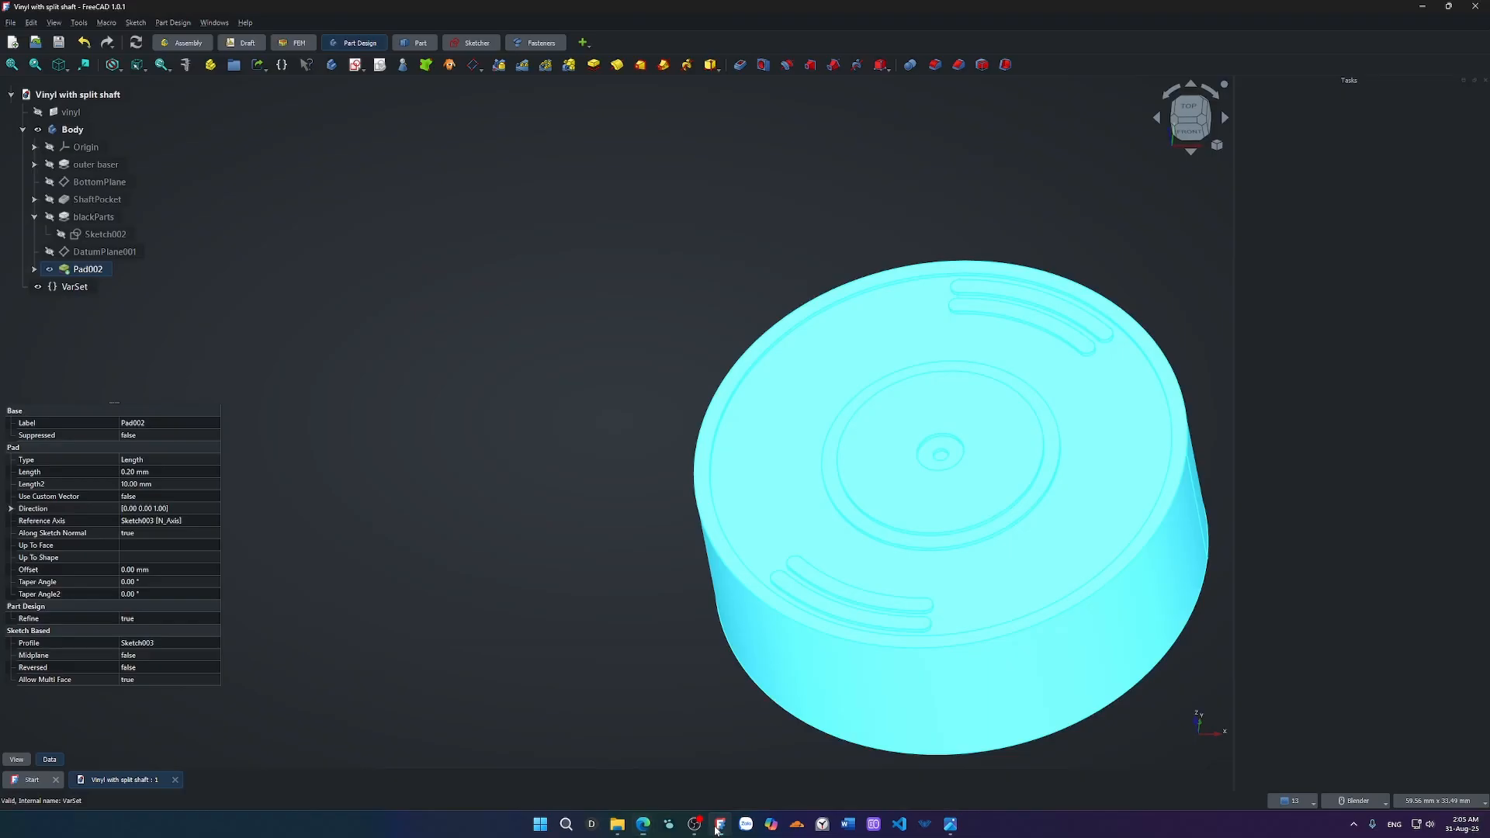
{"action": "left_click", "coordinate": [592, 511]}
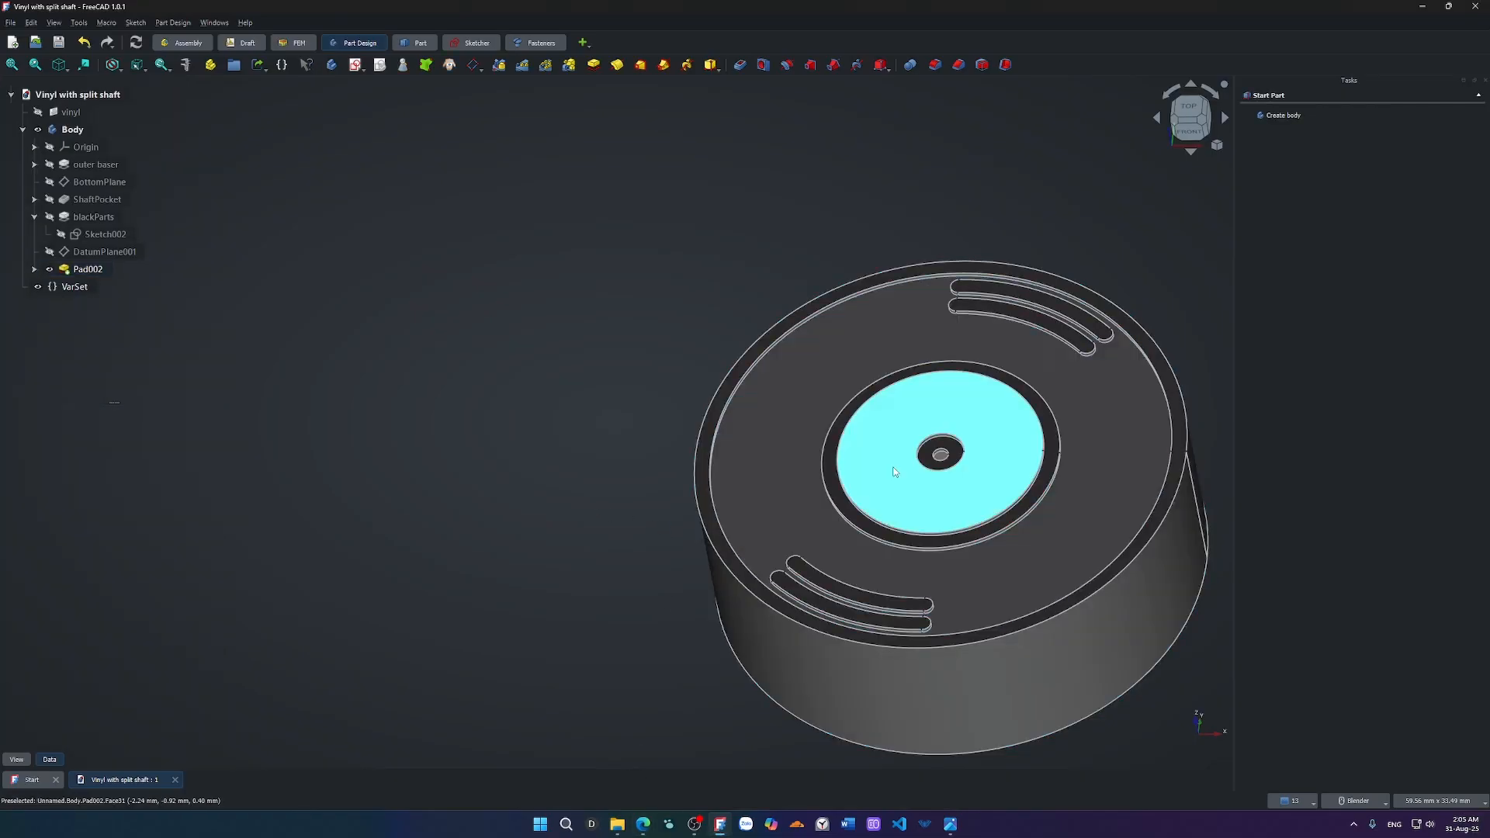
{"action": "scroll", "coordinate": [901, 469], "scroll_direction": "up", "scroll_amount": 5}
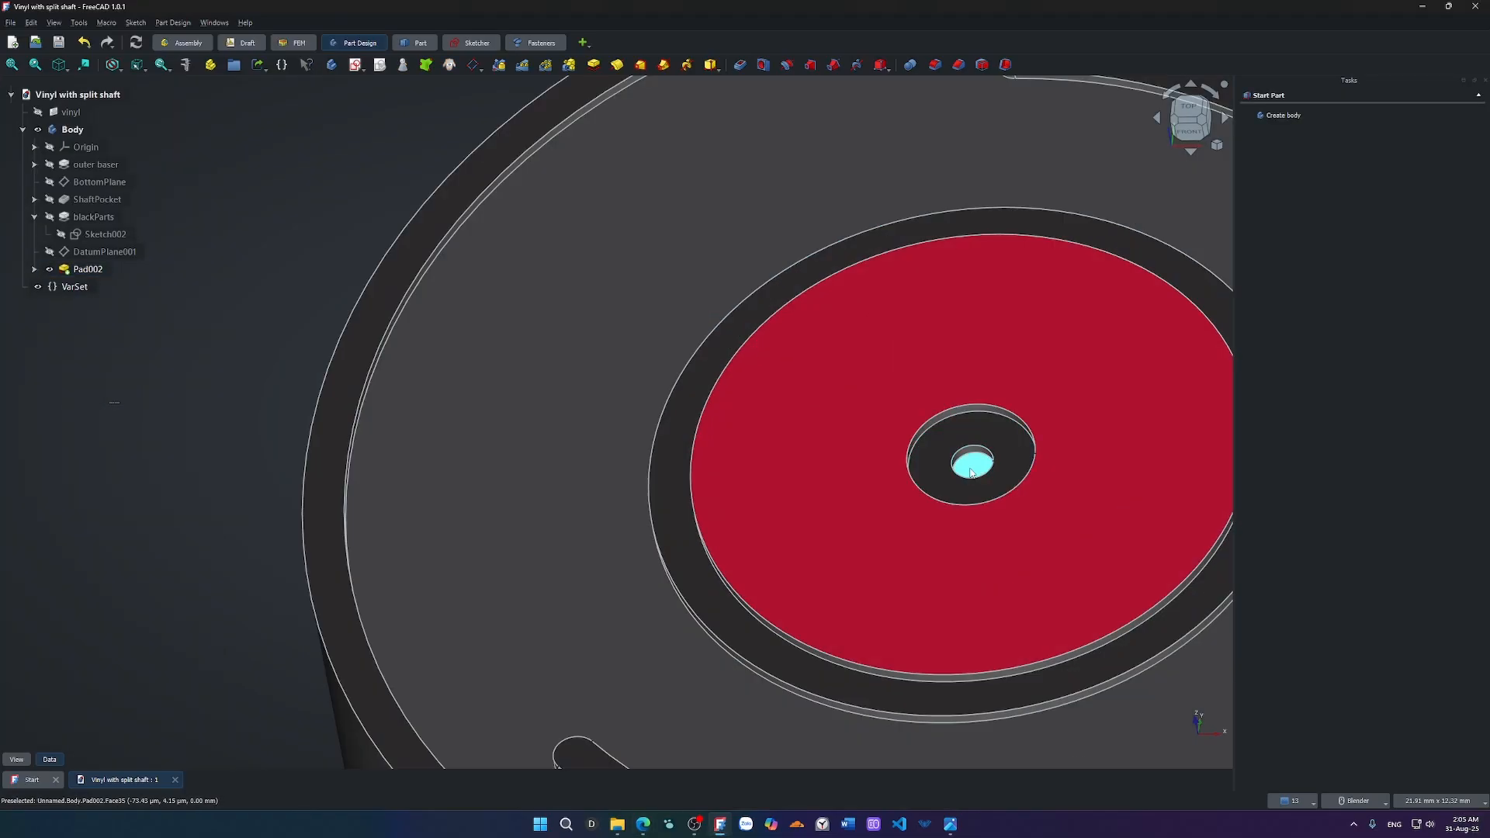
{"action": "left_click", "coordinate": [100, 270]}
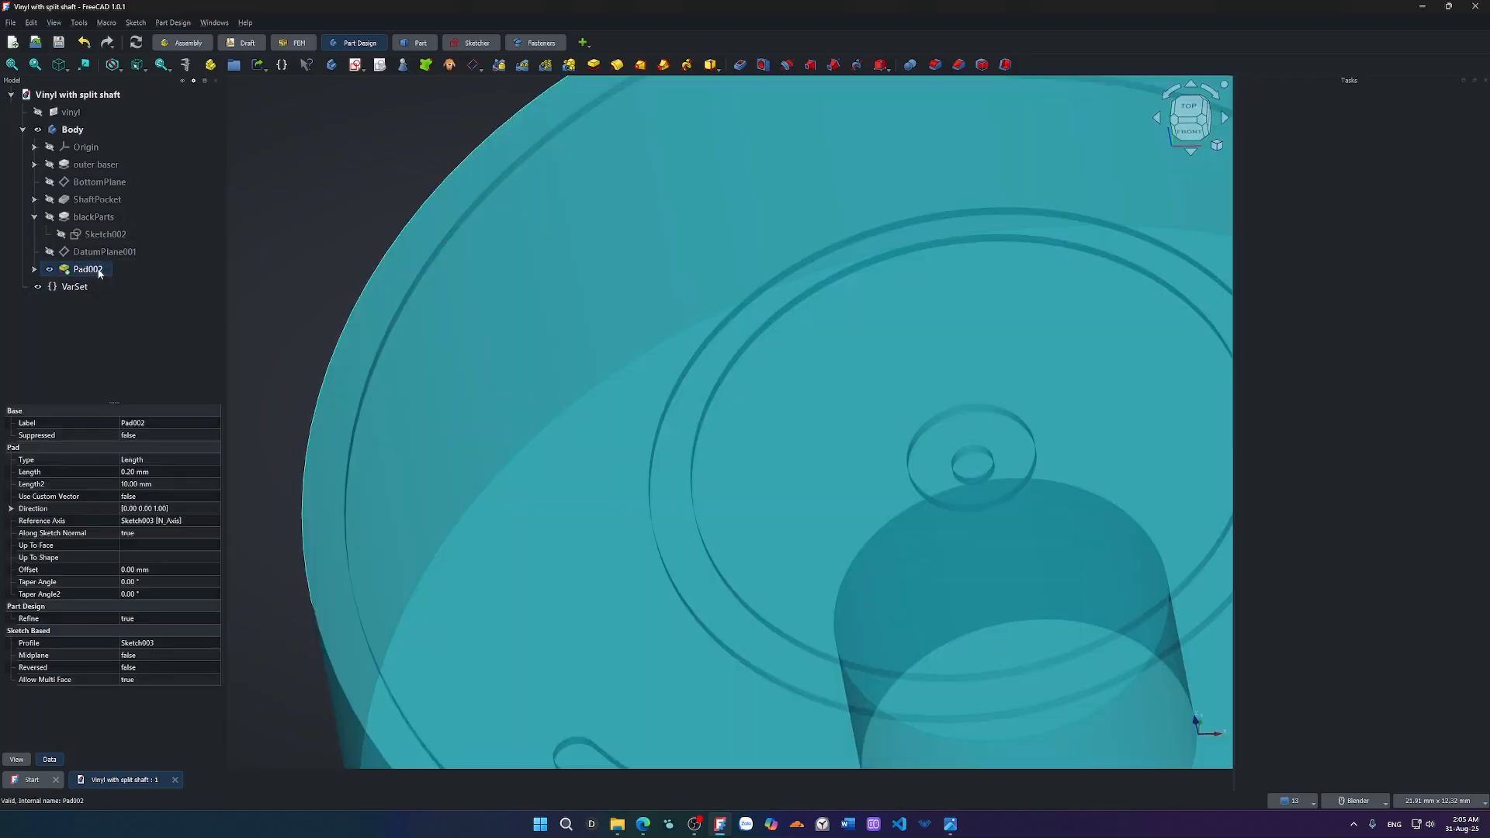
{"action": "key", "text": "F2"}
{"action": "type", "text": "redLabel"}
{"action": "key", "text": "Return"}
{"action": "left_click", "coordinate": [76, 288]}
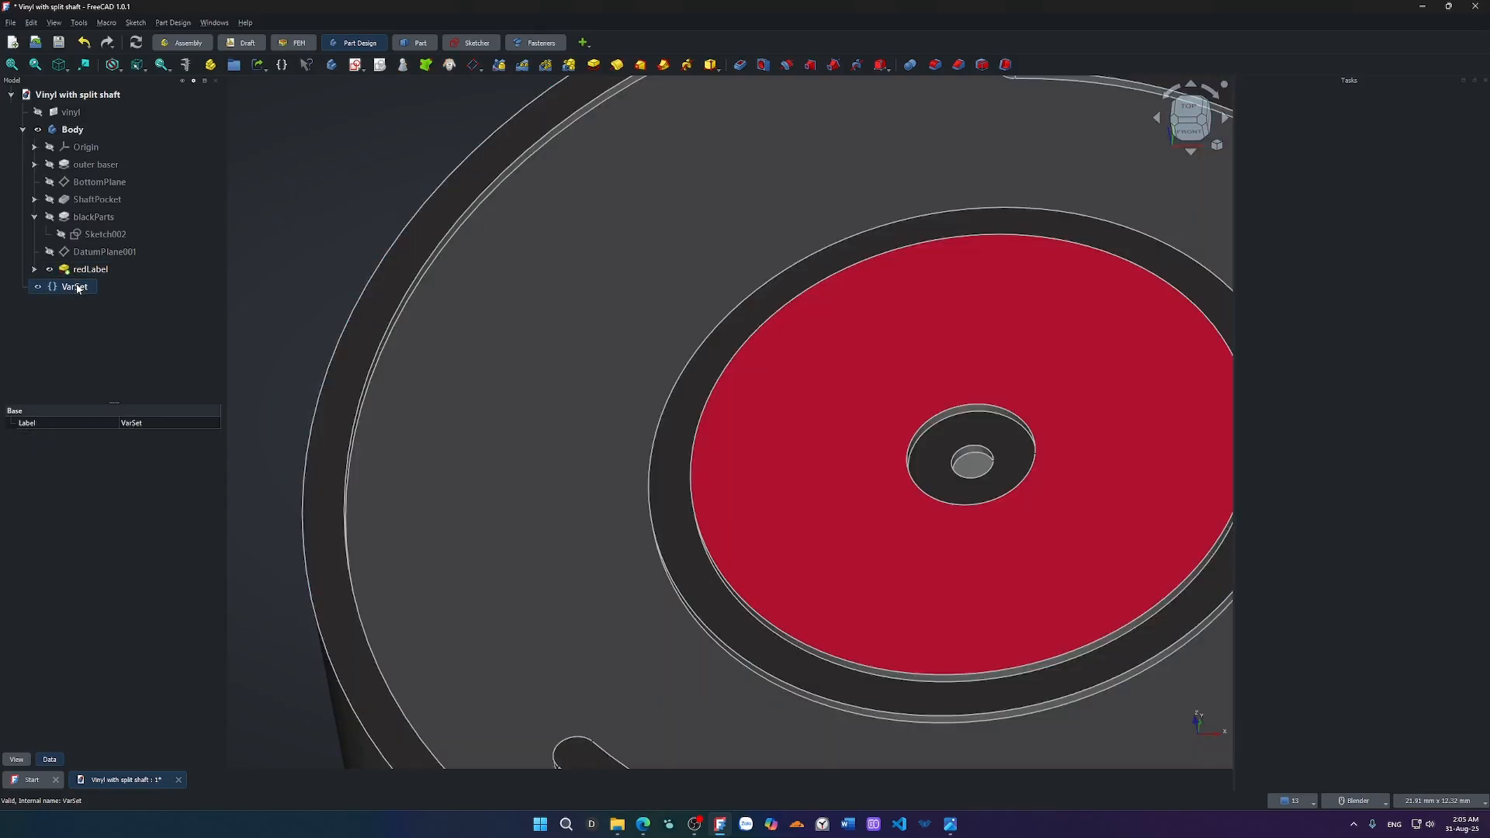
{"action": "key", "text": "Delete"}
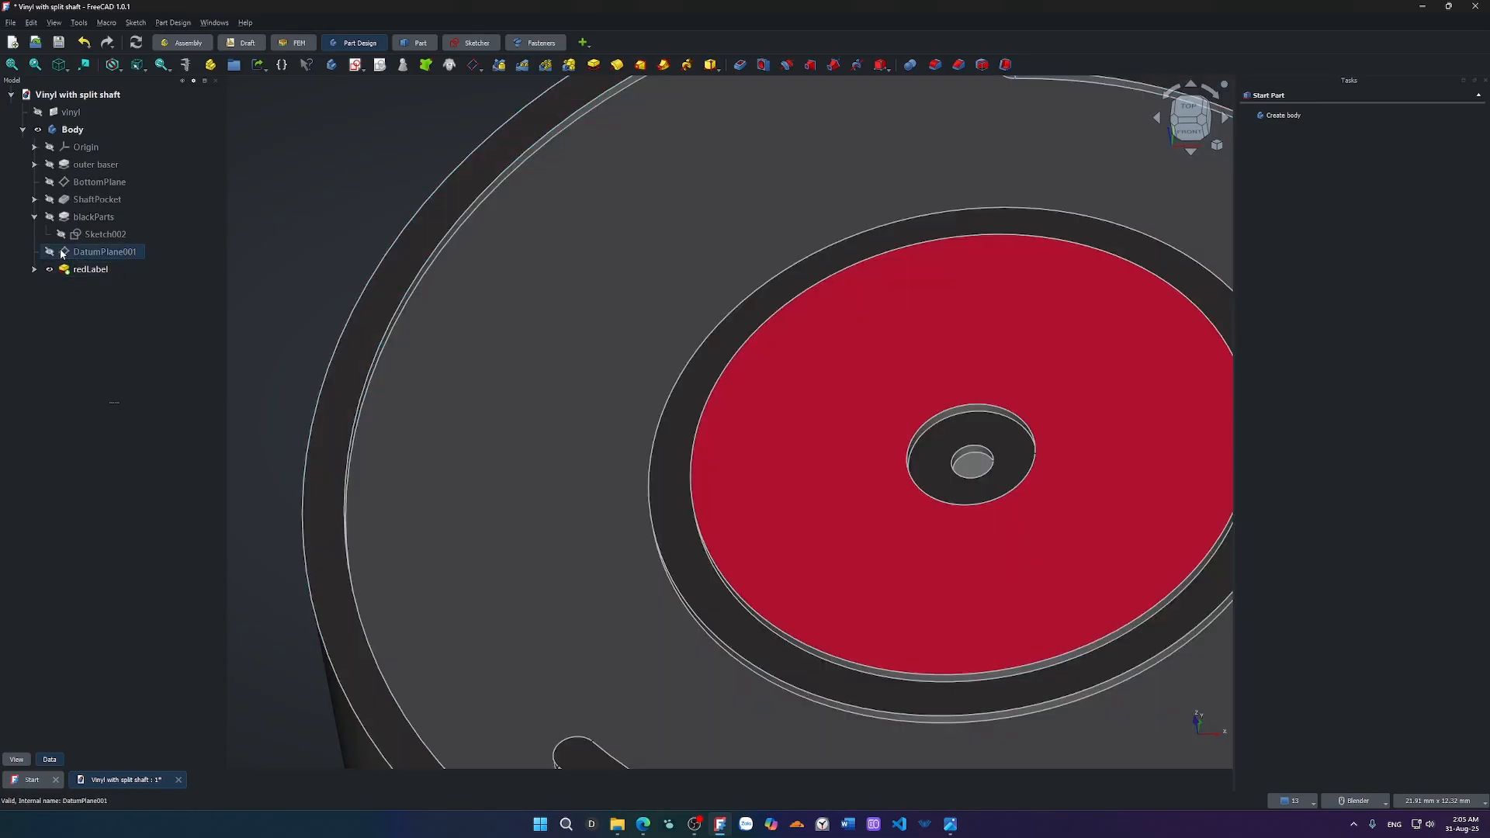
Show DatumPlane001 and start a new sketch on it.
{"action": "left_click", "coordinate": [47, 252]}
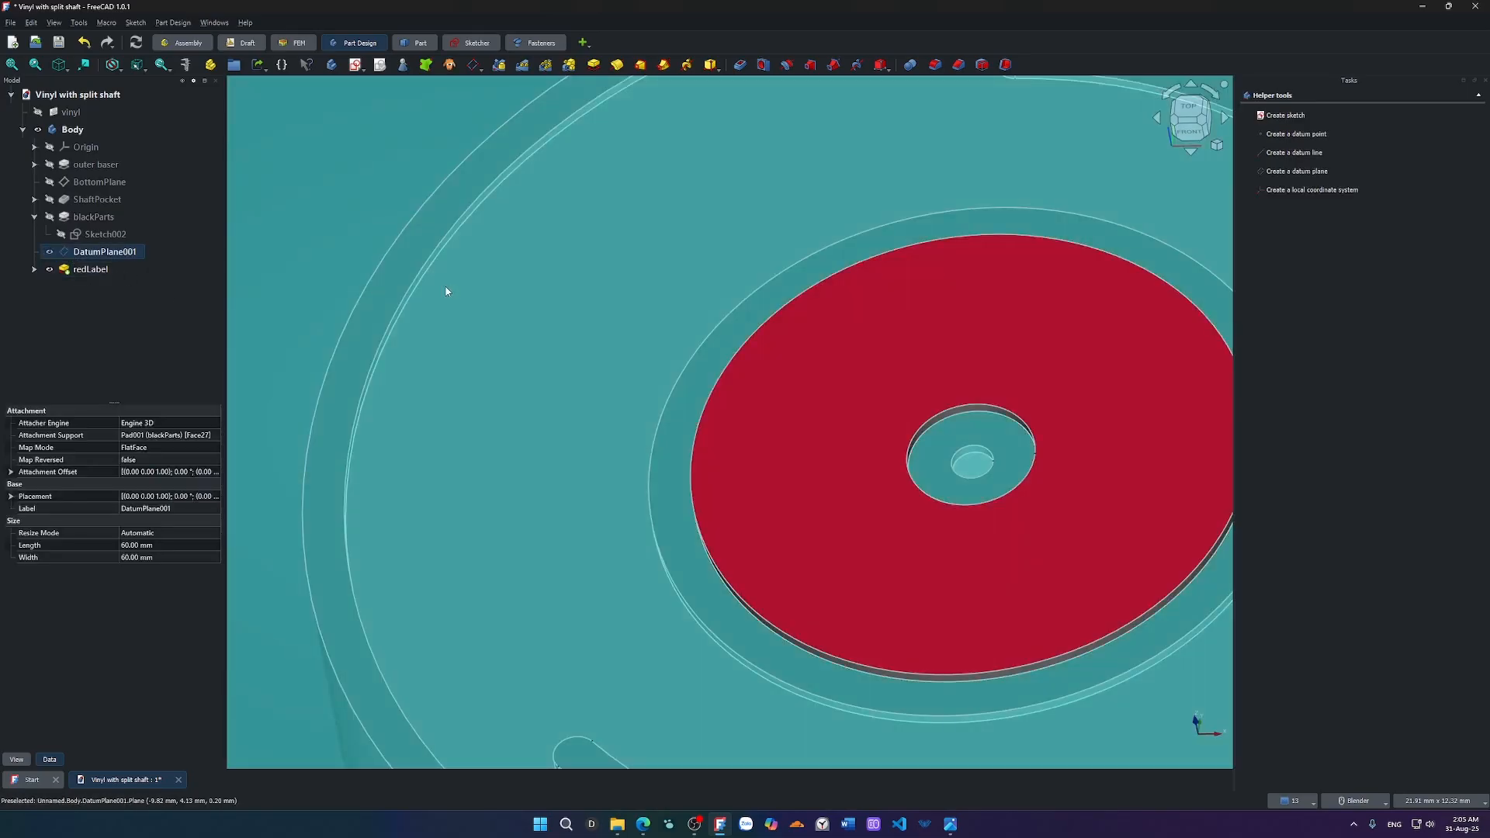
{"action": "key", "text": "s"}
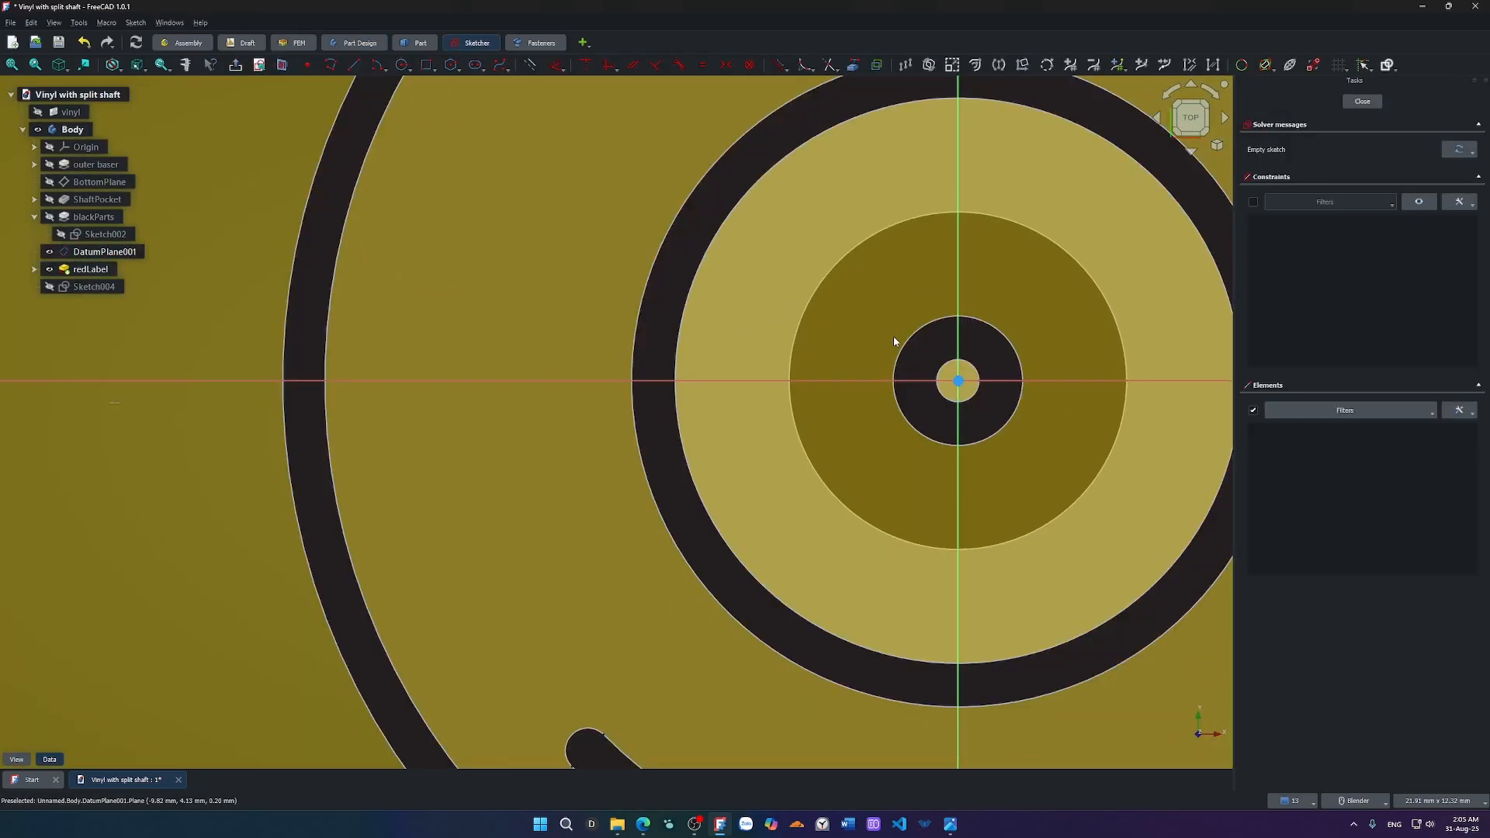
{"action": "key", "text": "g"}
{"action": "key", "text": "c"}
{"action": "scroll", "coordinate": [893, 357], "scroll_direction": "up", "scroll_amount": 5}
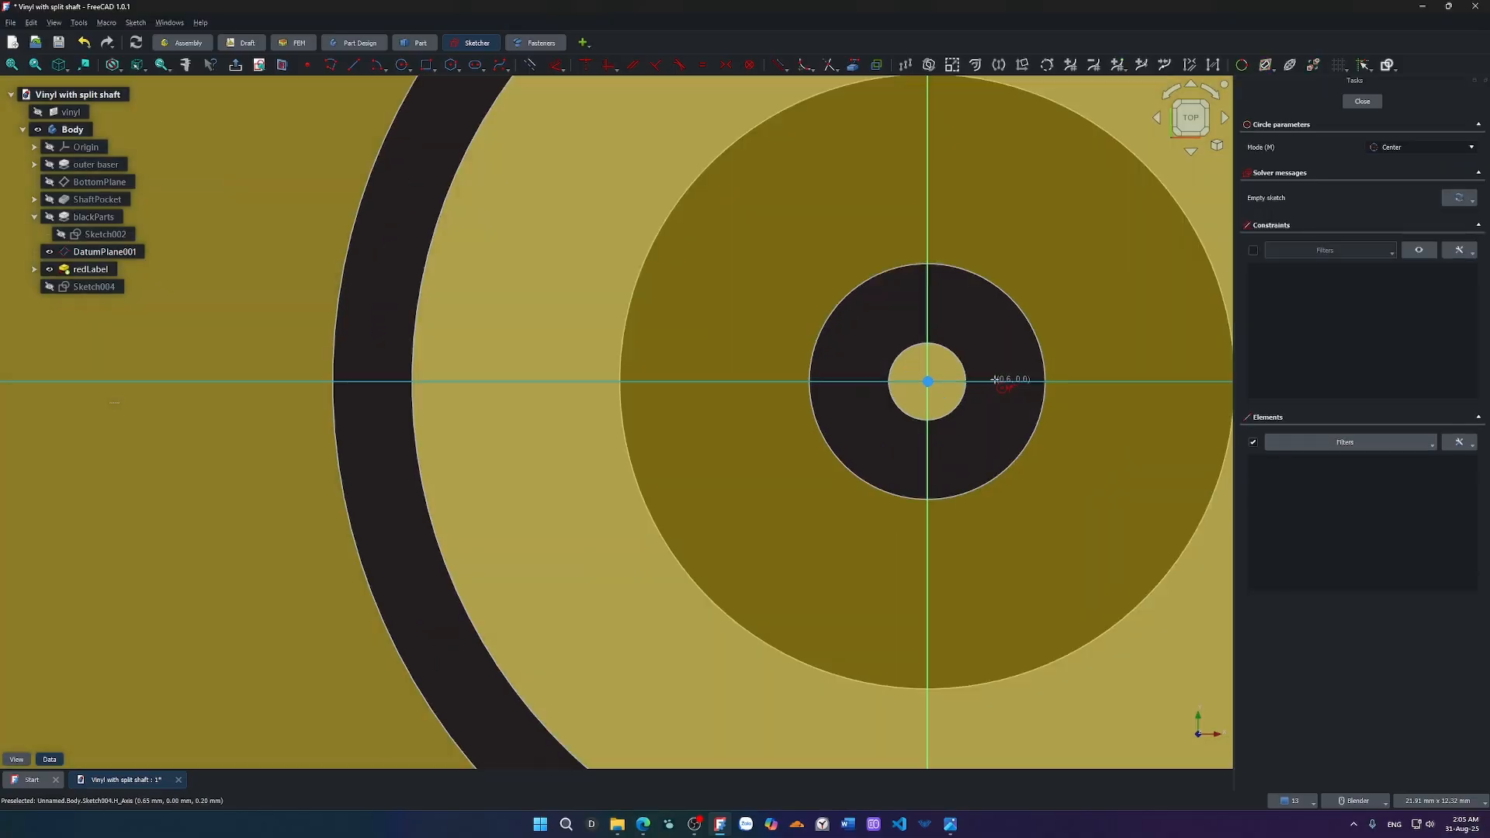
{"action": "left_click", "coordinate": [872, 383]}
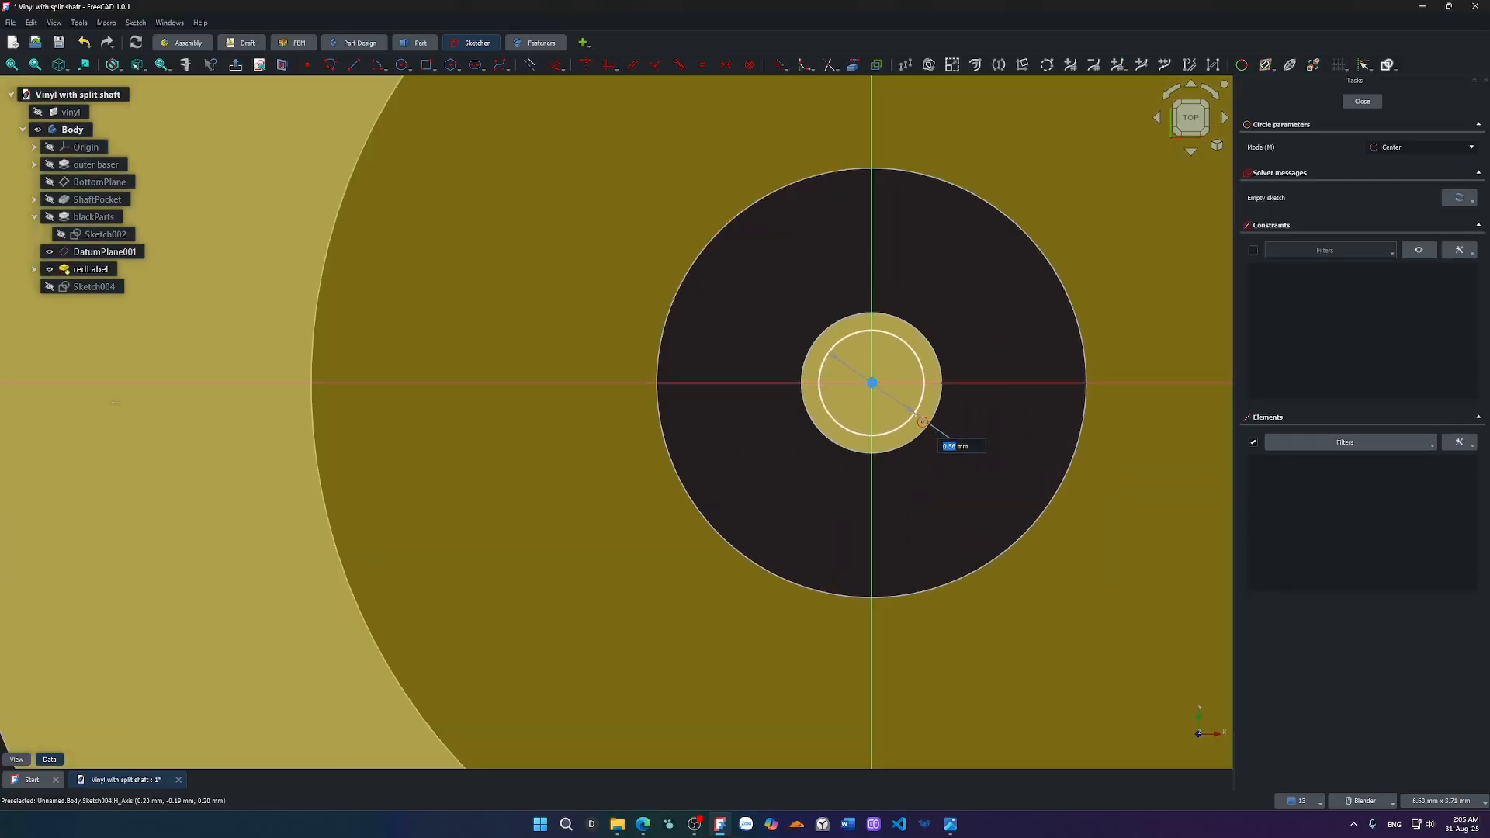
{"action": "scroll", "coordinate": [924, 429], "scroll_direction": "up", "scroll_amount": 6}
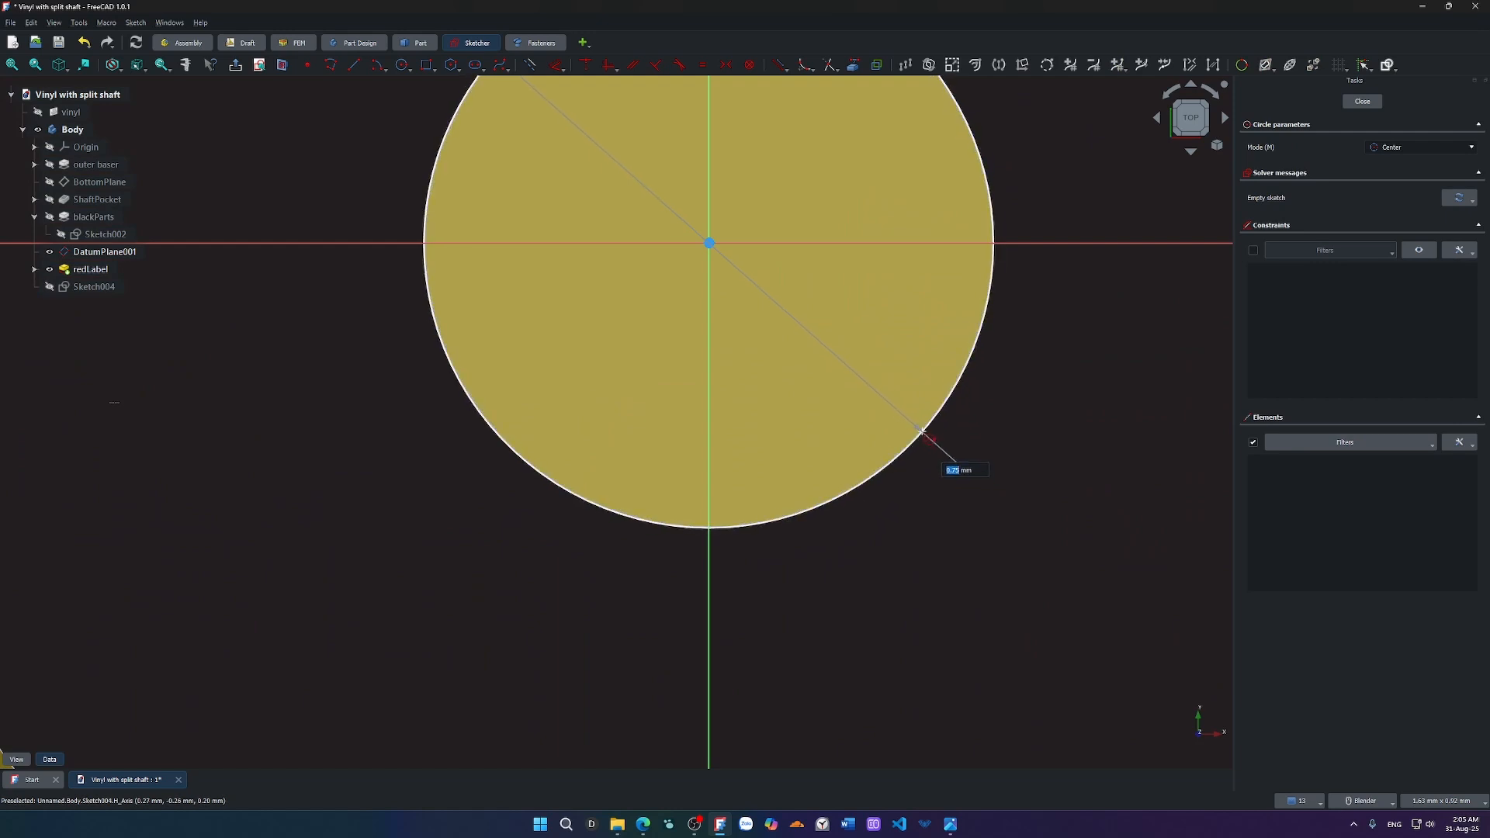
{"action": "type", "text": "80"}
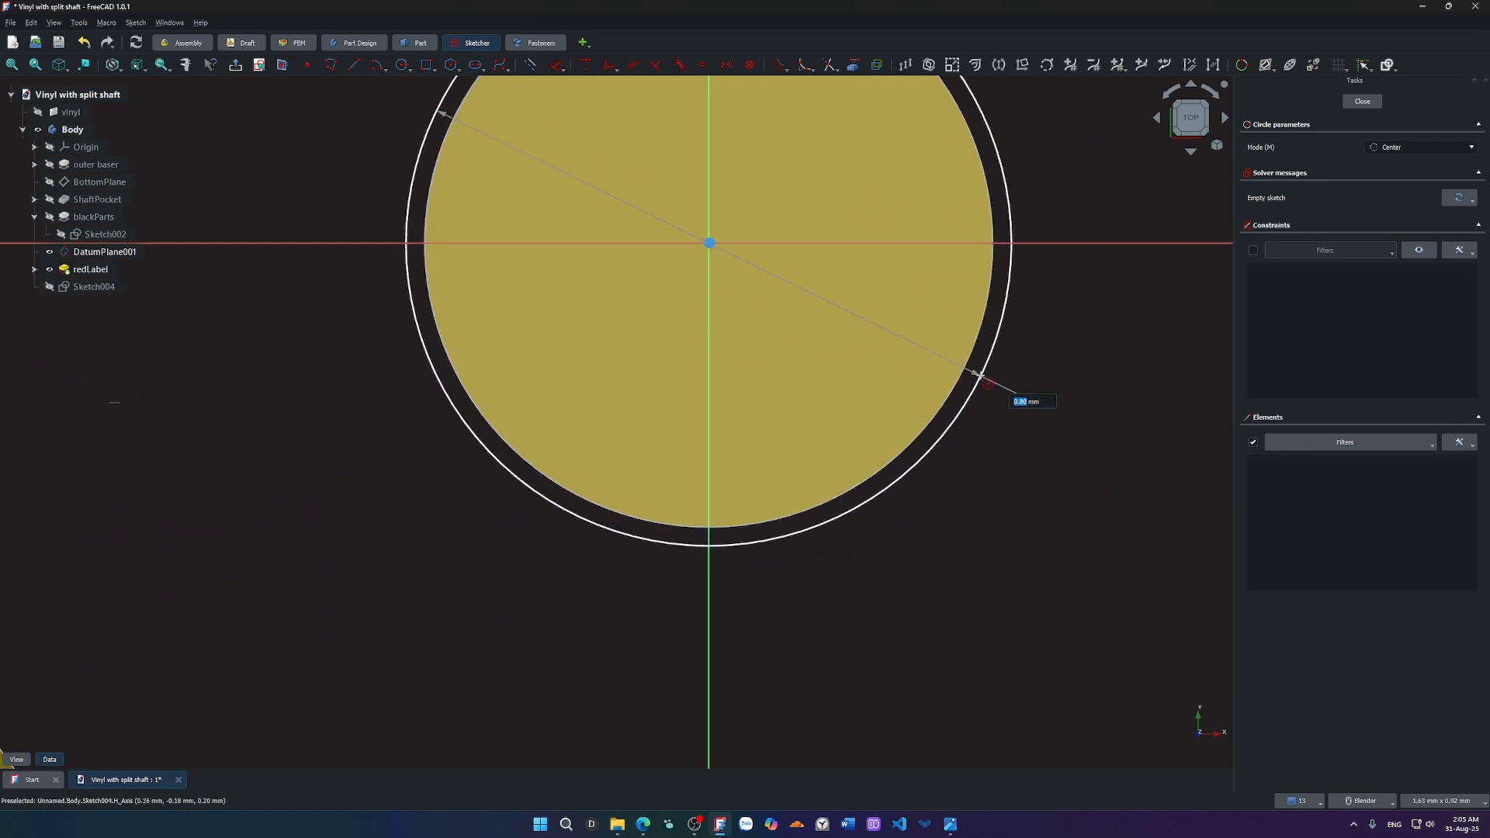
{"action": "key", "text": "Escape"}
{"action": "left_click", "coordinate": [1375, 104]}
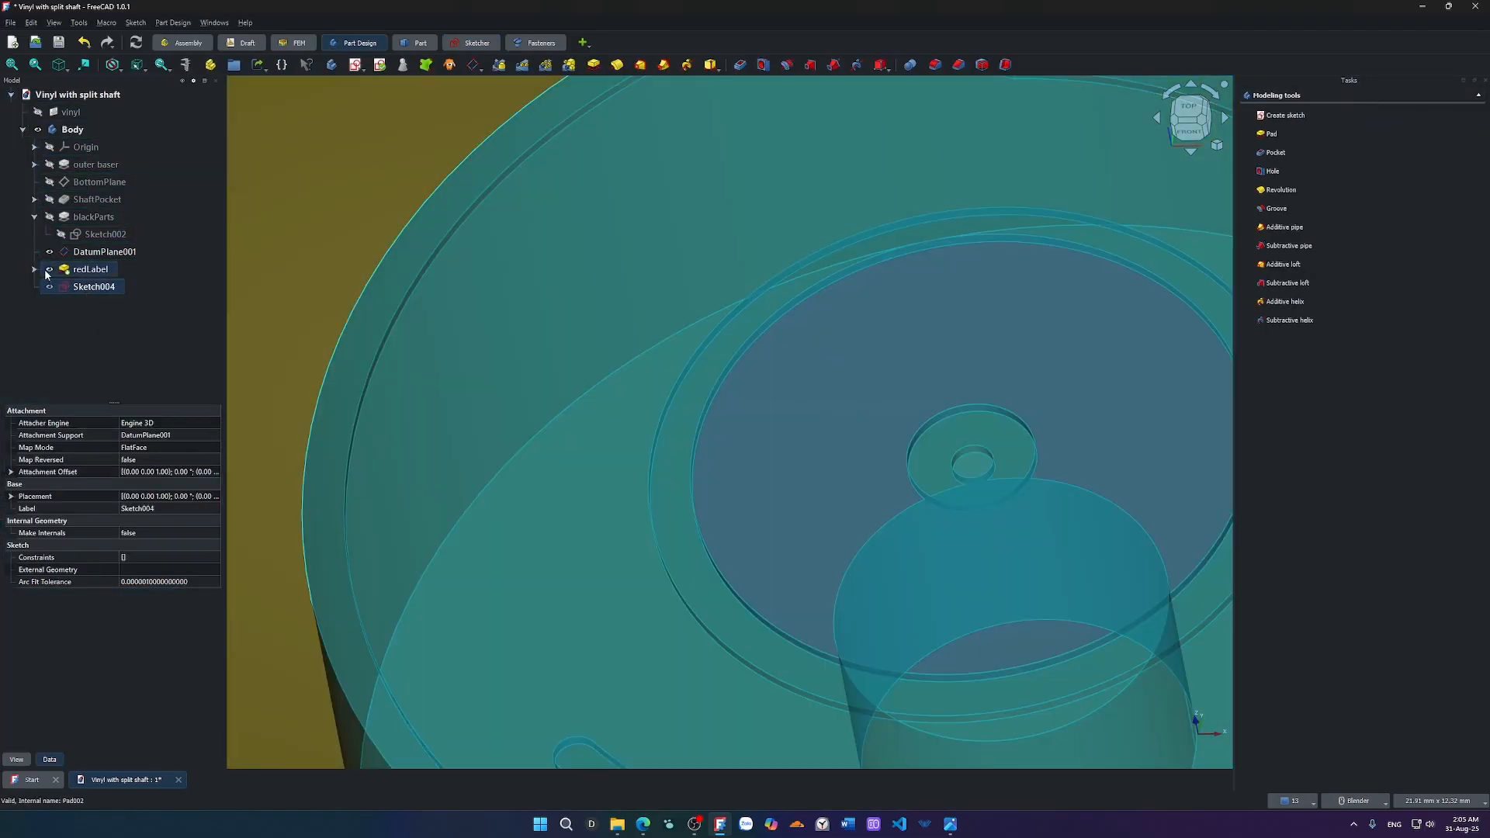
Open the sketch under redLabel, check its inner circle's diameter and close the sketch without adding a constraint.
{"action": "left_click", "coordinate": [34, 269]}
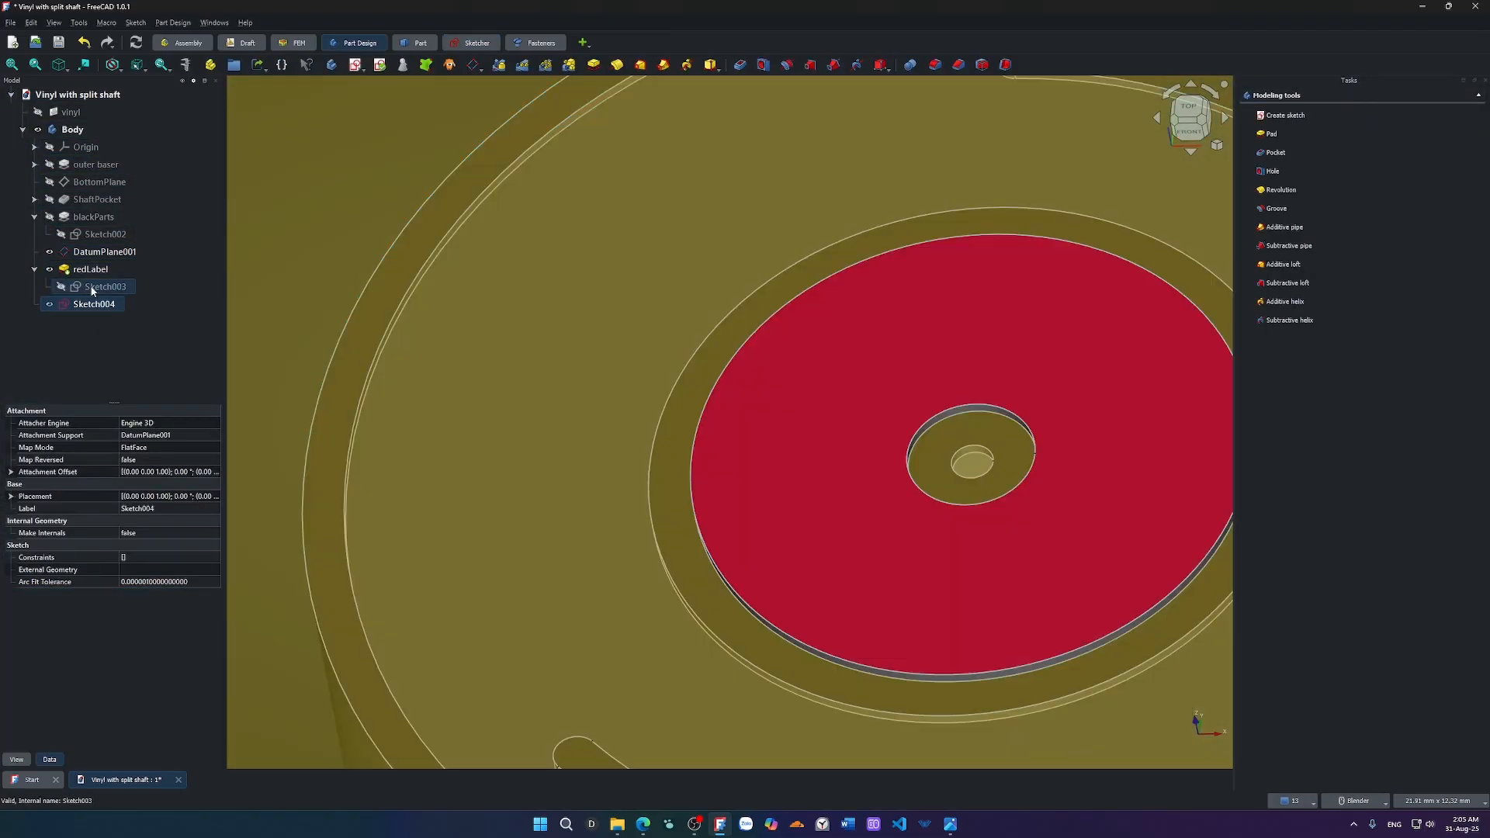
{"action": "double_click", "coordinate": [92, 303]}
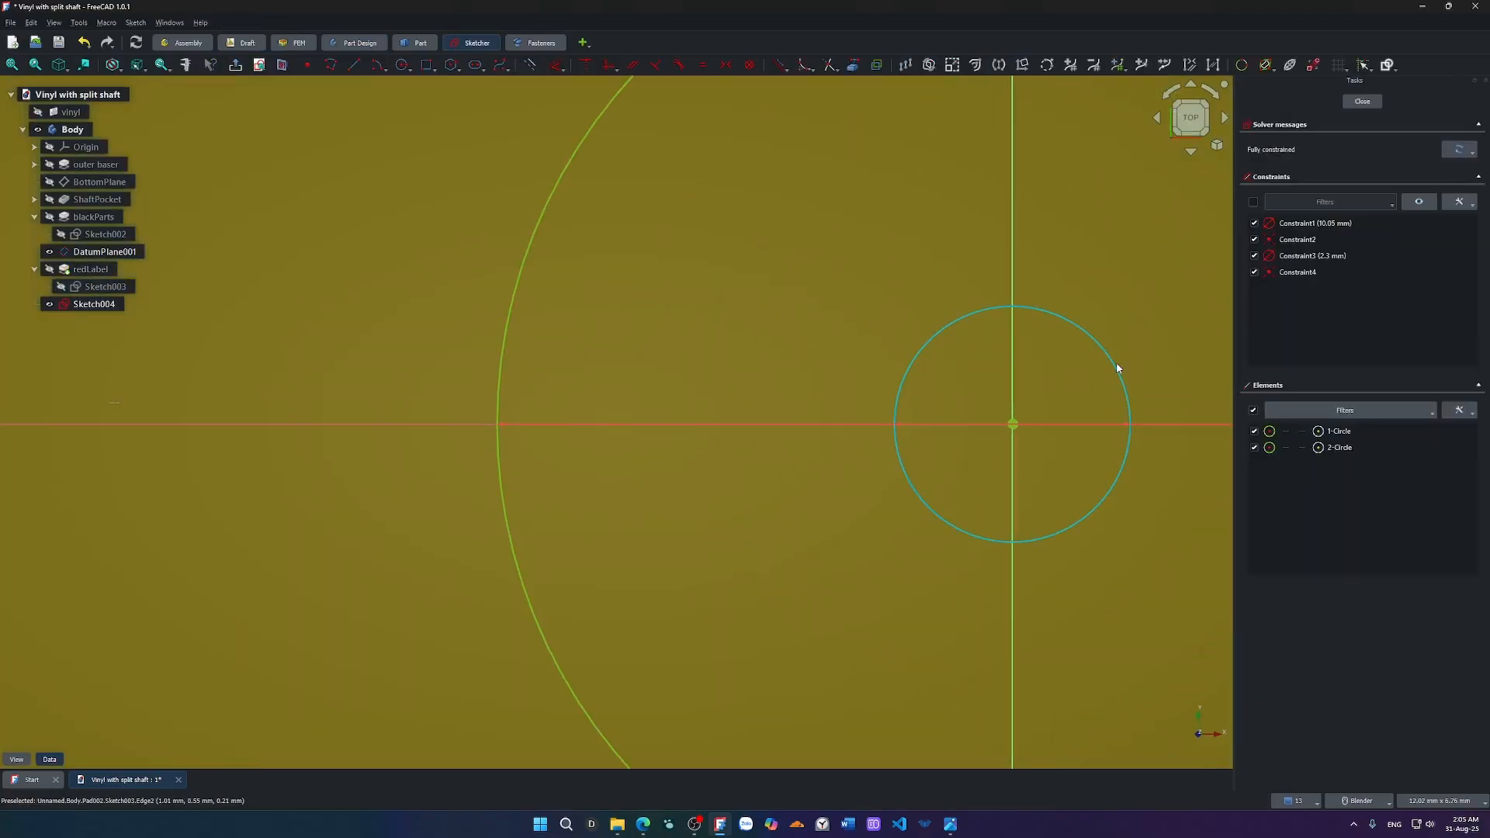
{"action": "scroll", "coordinate": [1116, 362], "scroll_direction": "down", "scroll_amount": 4}
{"action": "middle_click_drag", "start_coordinate": [1116, 363], "coordinate": [818, 388], "text": "shift"}
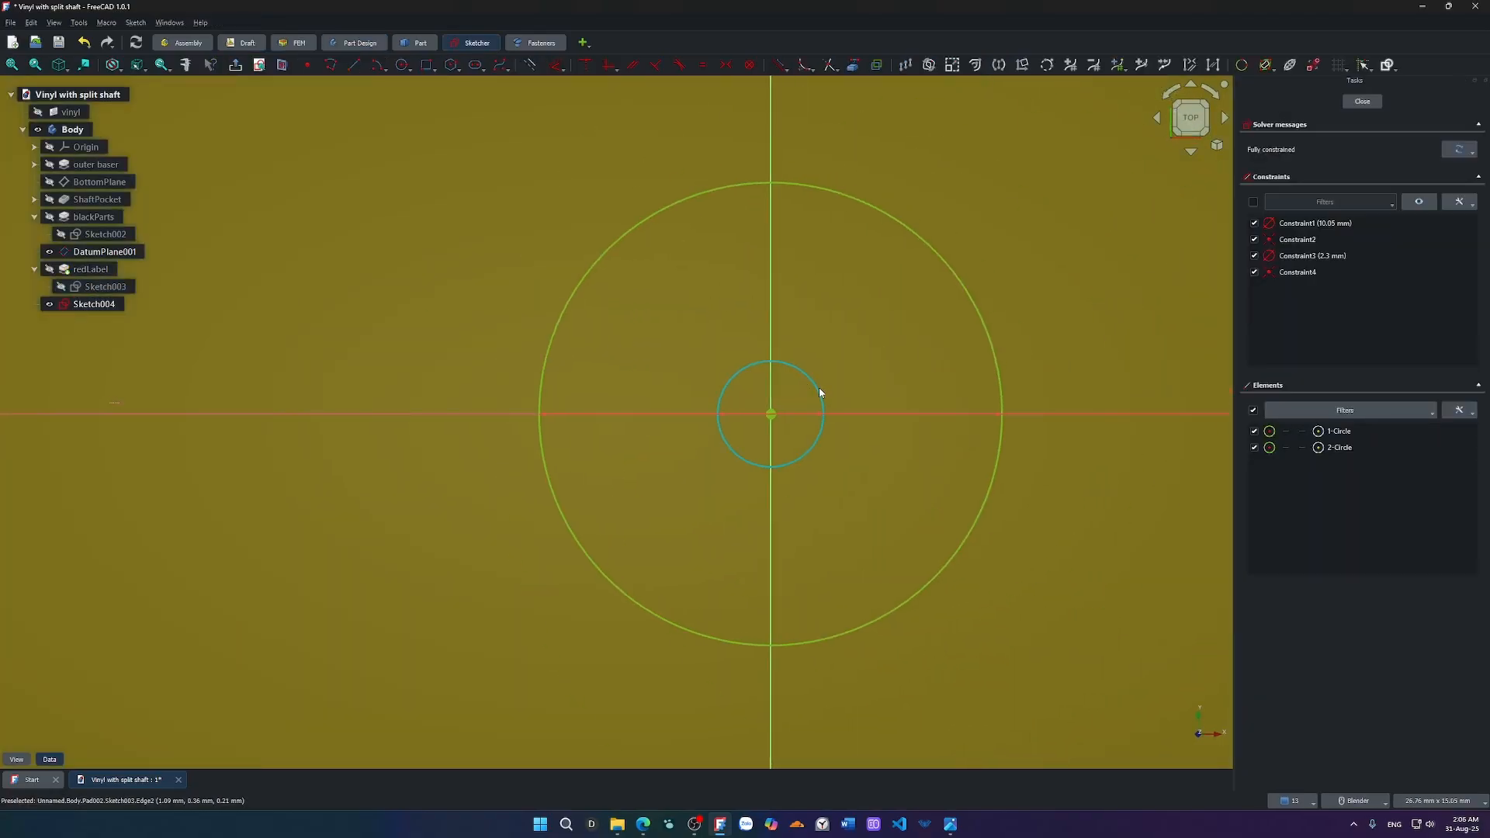
{"action": "left_click", "coordinate": [818, 388]}
{"action": "key", "text": "d"}
{"action": "left_click", "coordinate": [928, 393]}
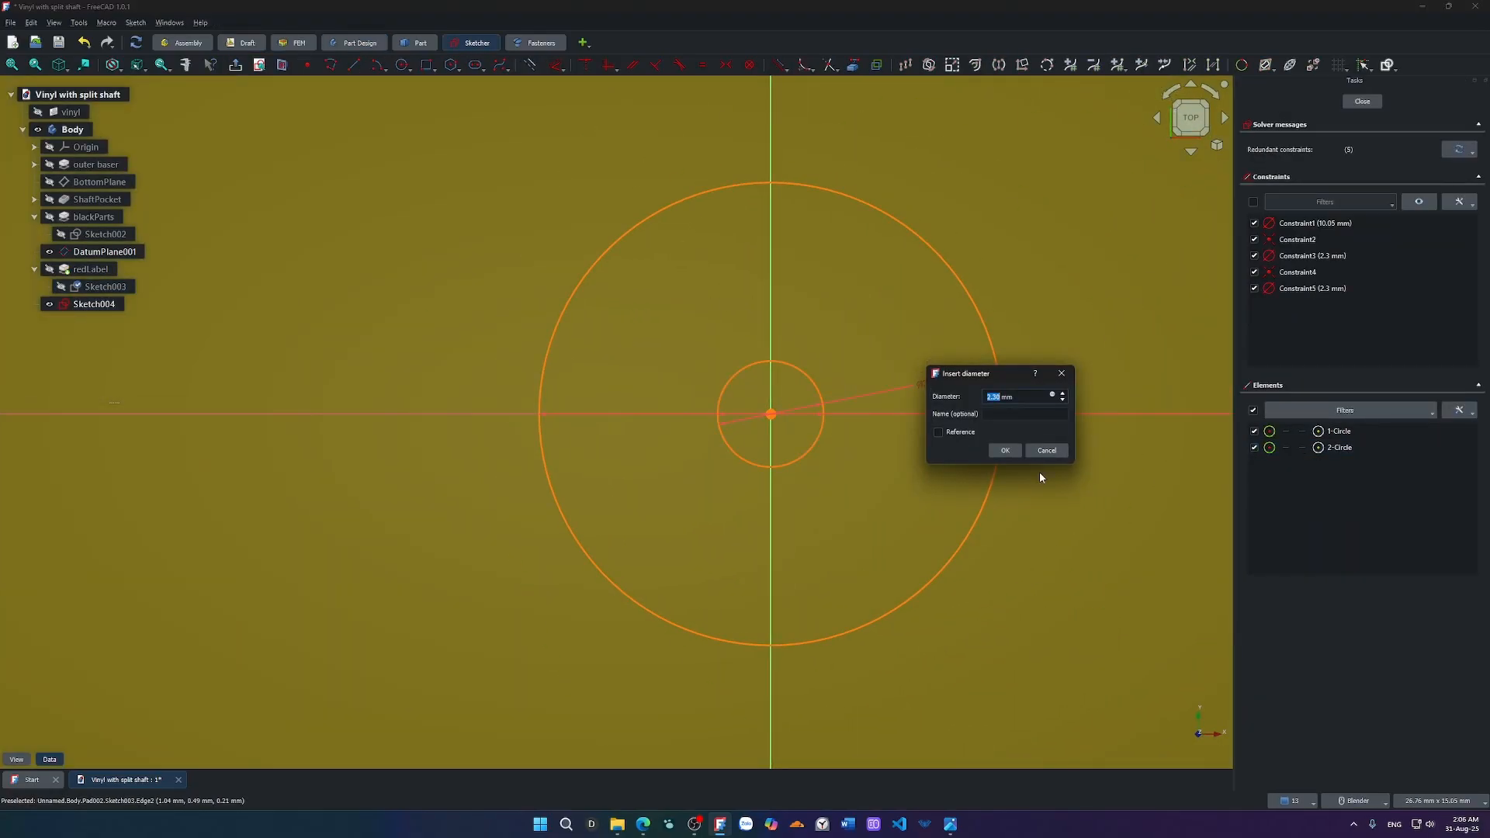
{"action": "left_click", "coordinate": [1047, 452]}
{"action": "scroll", "coordinate": [1029, 464], "scroll_direction": "down", "scroll_amount": 4}
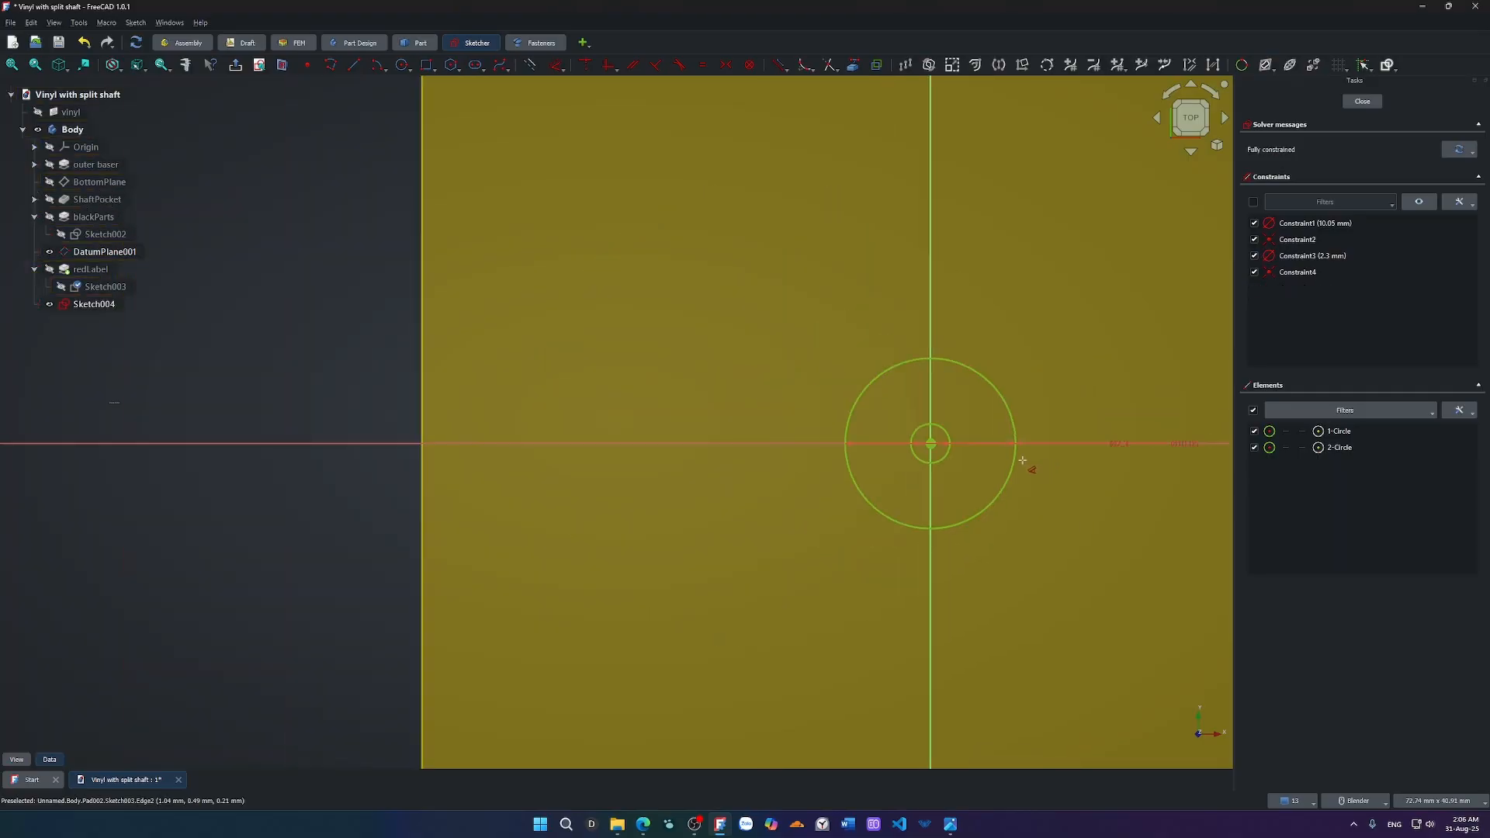
{"action": "scroll", "coordinate": [1032, 460], "scroll_direction": "up", "scroll_amount": 3}
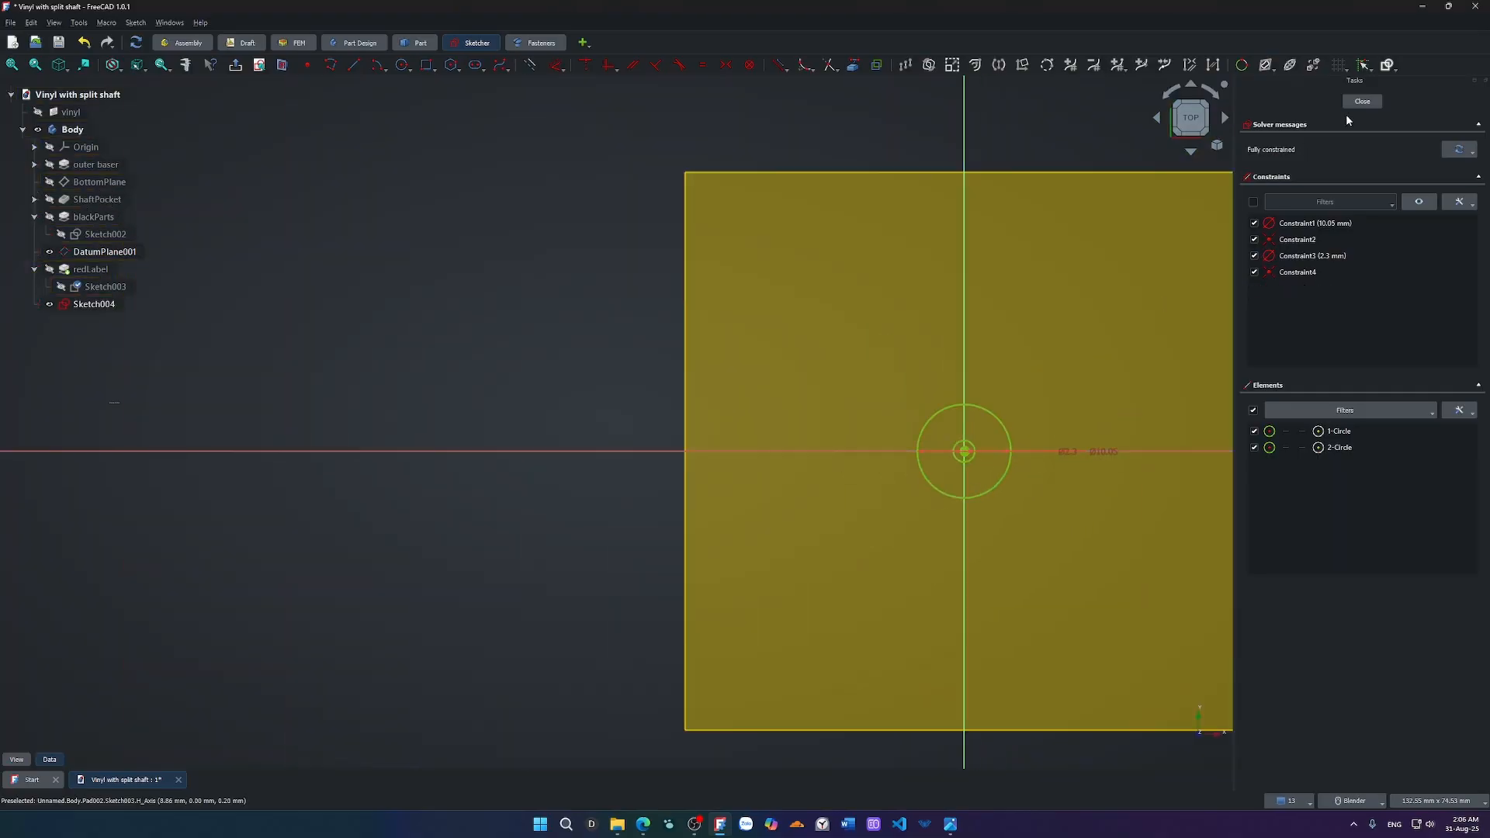
{"action": "left_click", "coordinate": [1355, 105]}
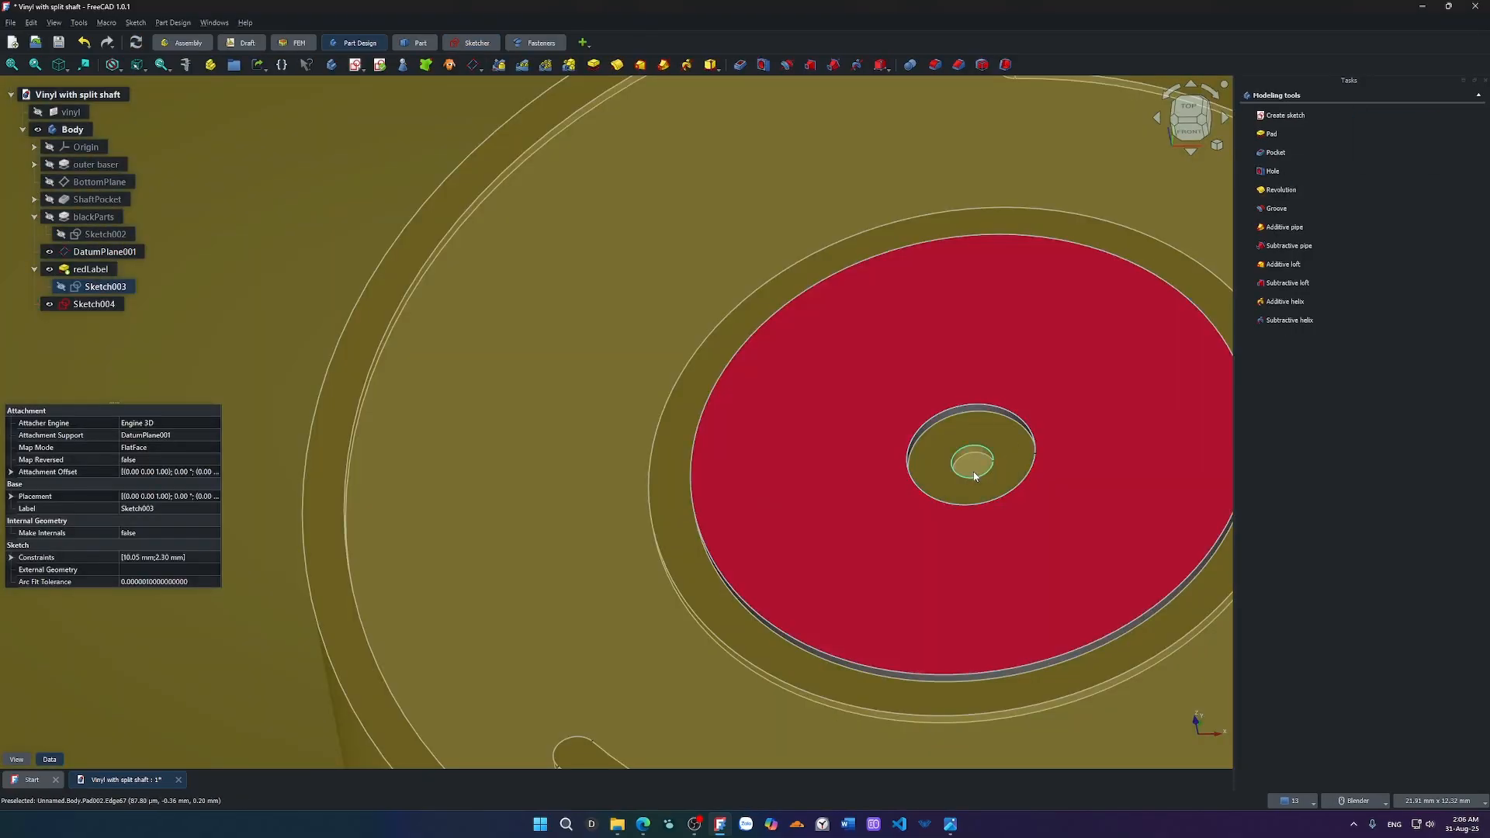
Try to measure the small centre hole's edge with the Measure tool in Radius mode.
{"action": "scroll", "coordinate": [315, 389], "scroll_direction": "down", "scroll_amount": 4}
{"action": "scroll", "coordinate": [594, 410], "scroll_direction": "up", "scroll_amount": 2}
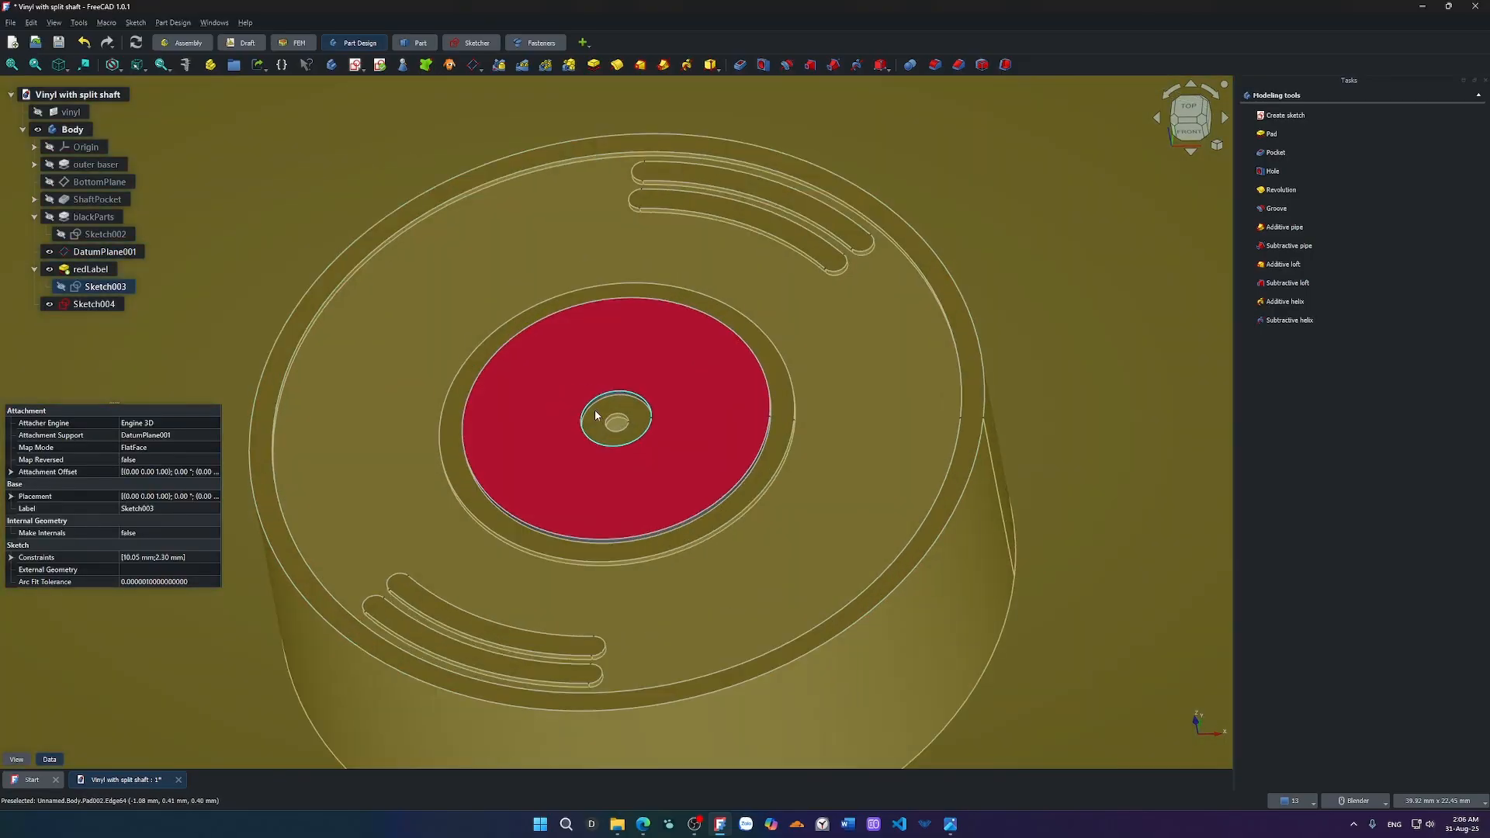
{"action": "key", "text": "shift+m"}
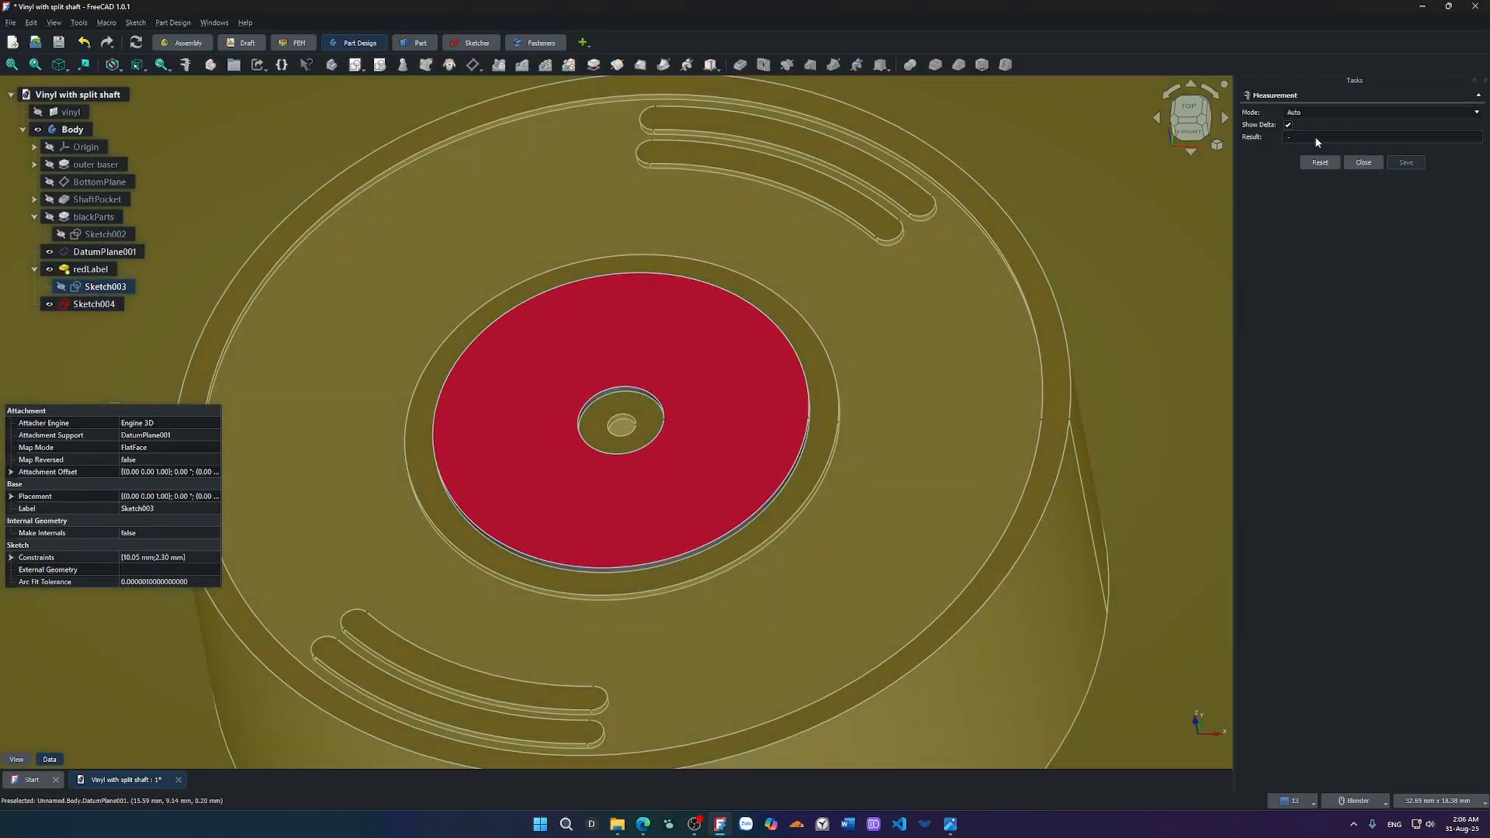
{"action": "left_click", "coordinate": [1344, 111]}
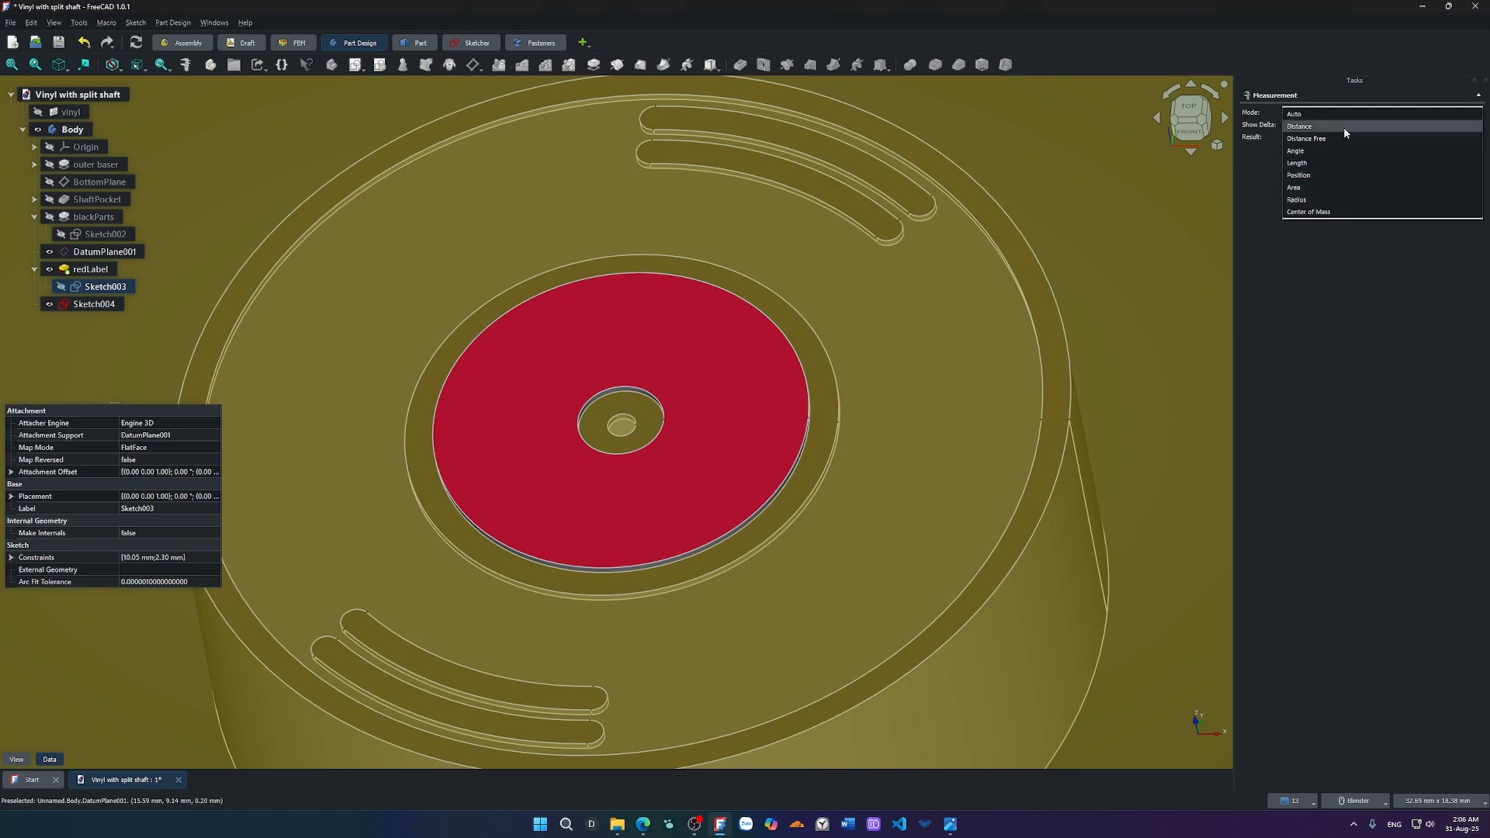
{"action": "left_click", "coordinate": [1312, 199]}
{"action": "scroll", "coordinate": [641, 415], "scroll_direction": "up", "scroll_amount": 6}
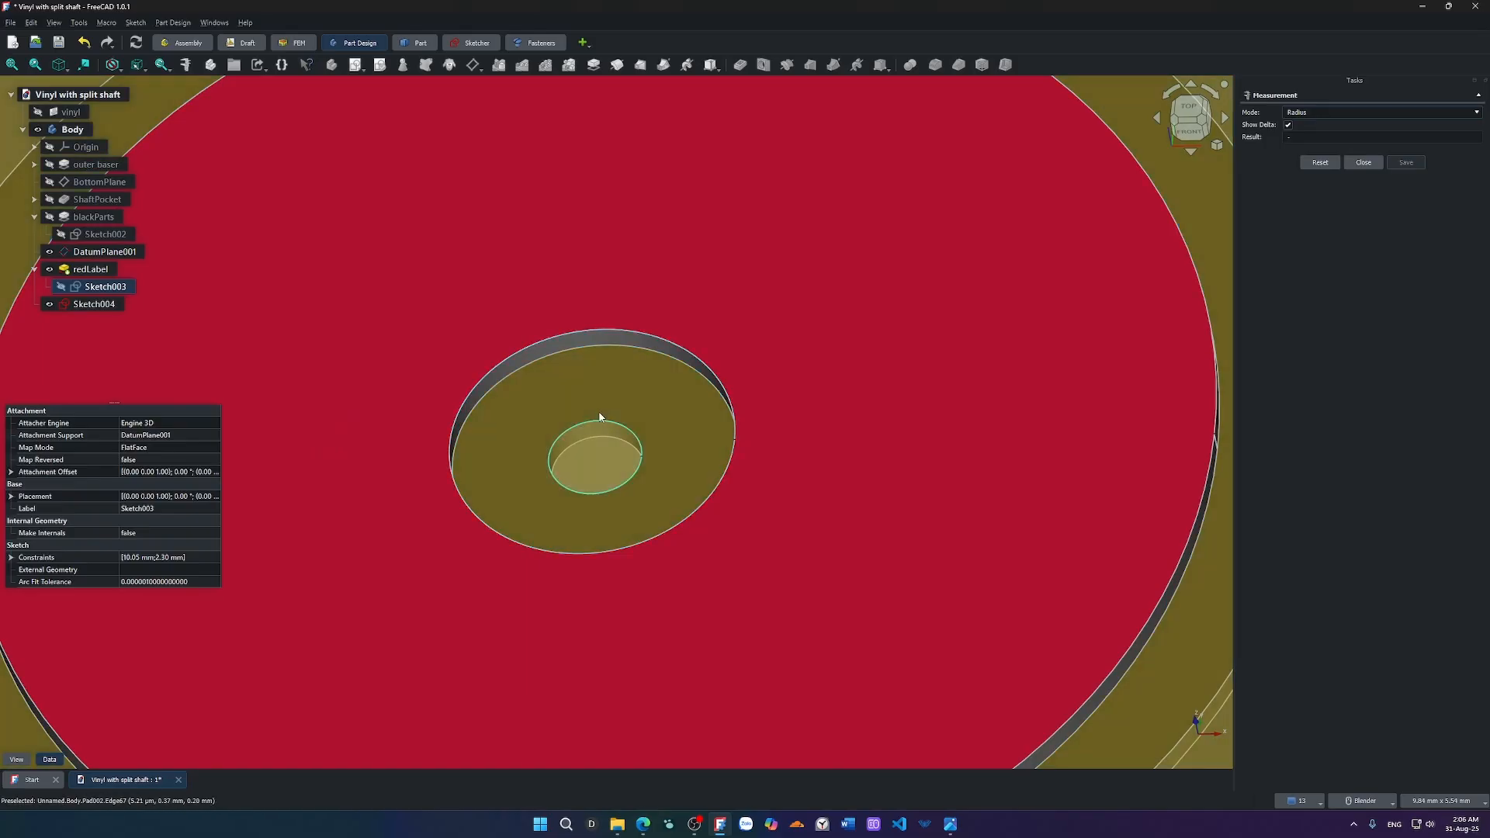
{"action": "scroll", "coordinate": [599, 421], "scroll_direction": "down", "scroll_amount": 4}
{"action": "scroll", "coordinate": [600, 420], "scroll_direction": "up", "scroll_amount": 5}
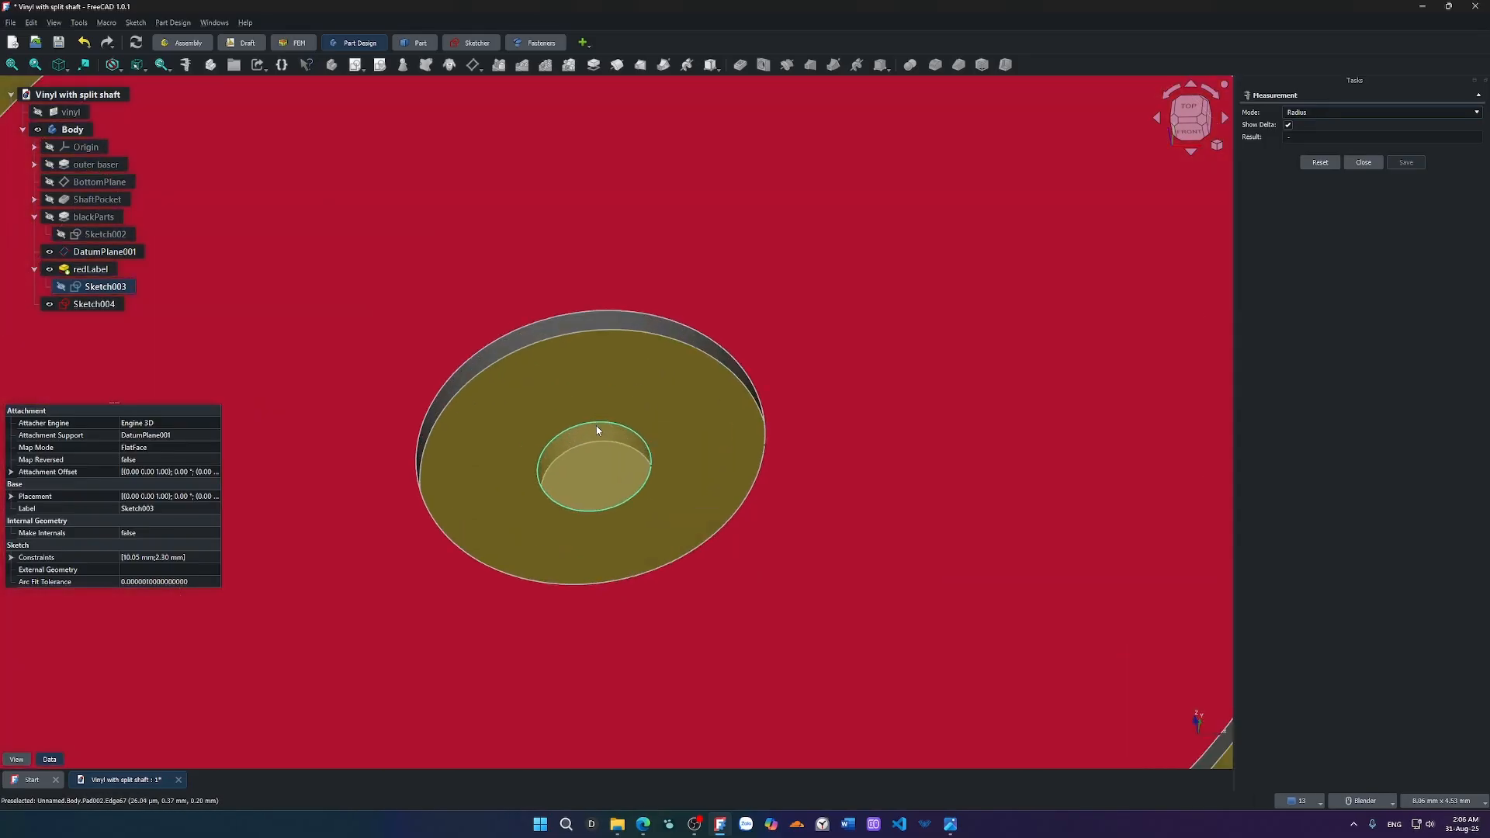
{"action": "left_click", "coordinate": [598, 429]}
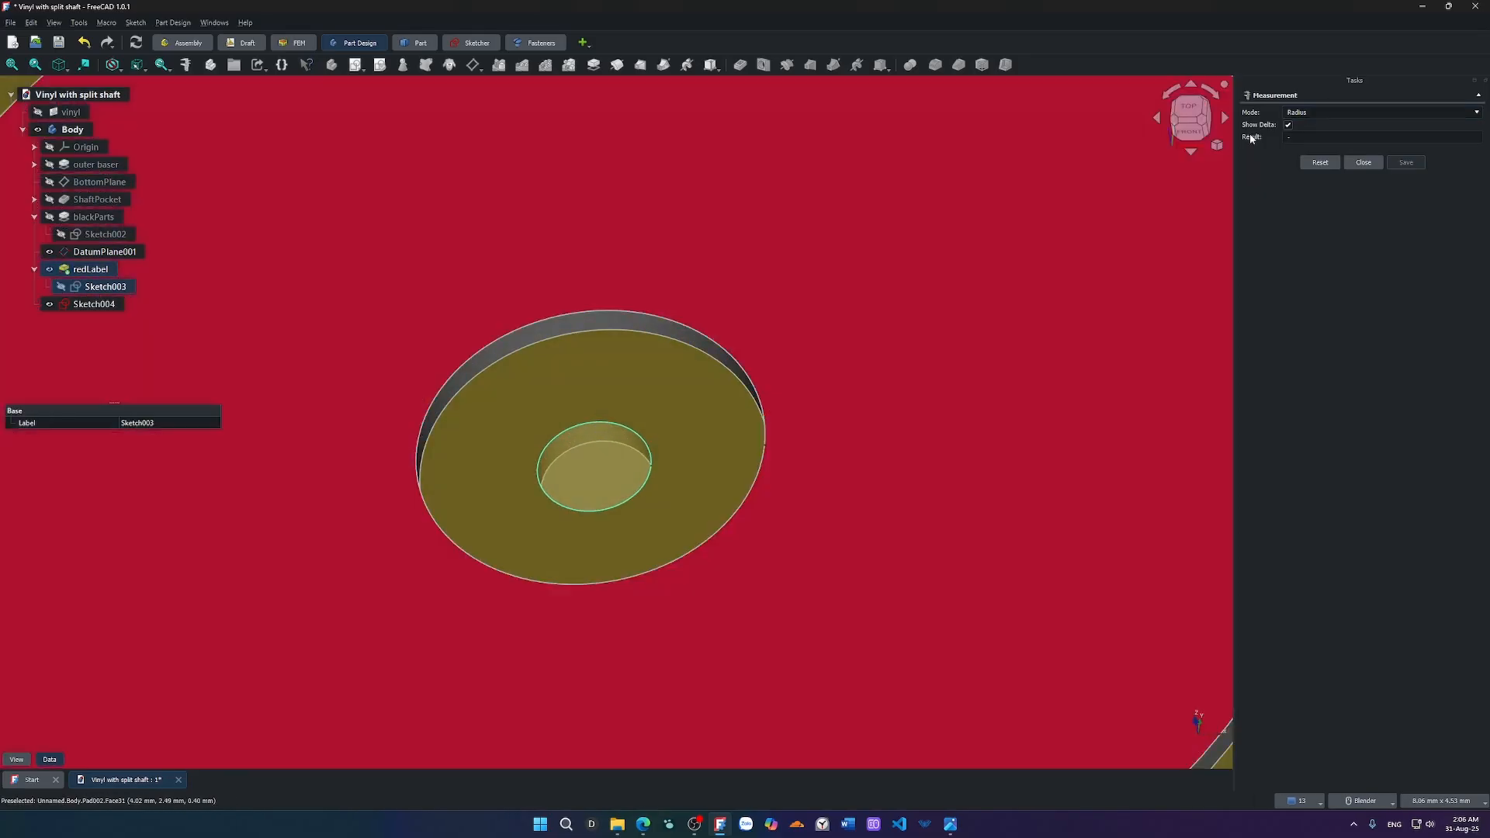
{"action": "scroll", "coordinate": [953, 272], "scroll_direction": "down", "scroll_amount": 6}
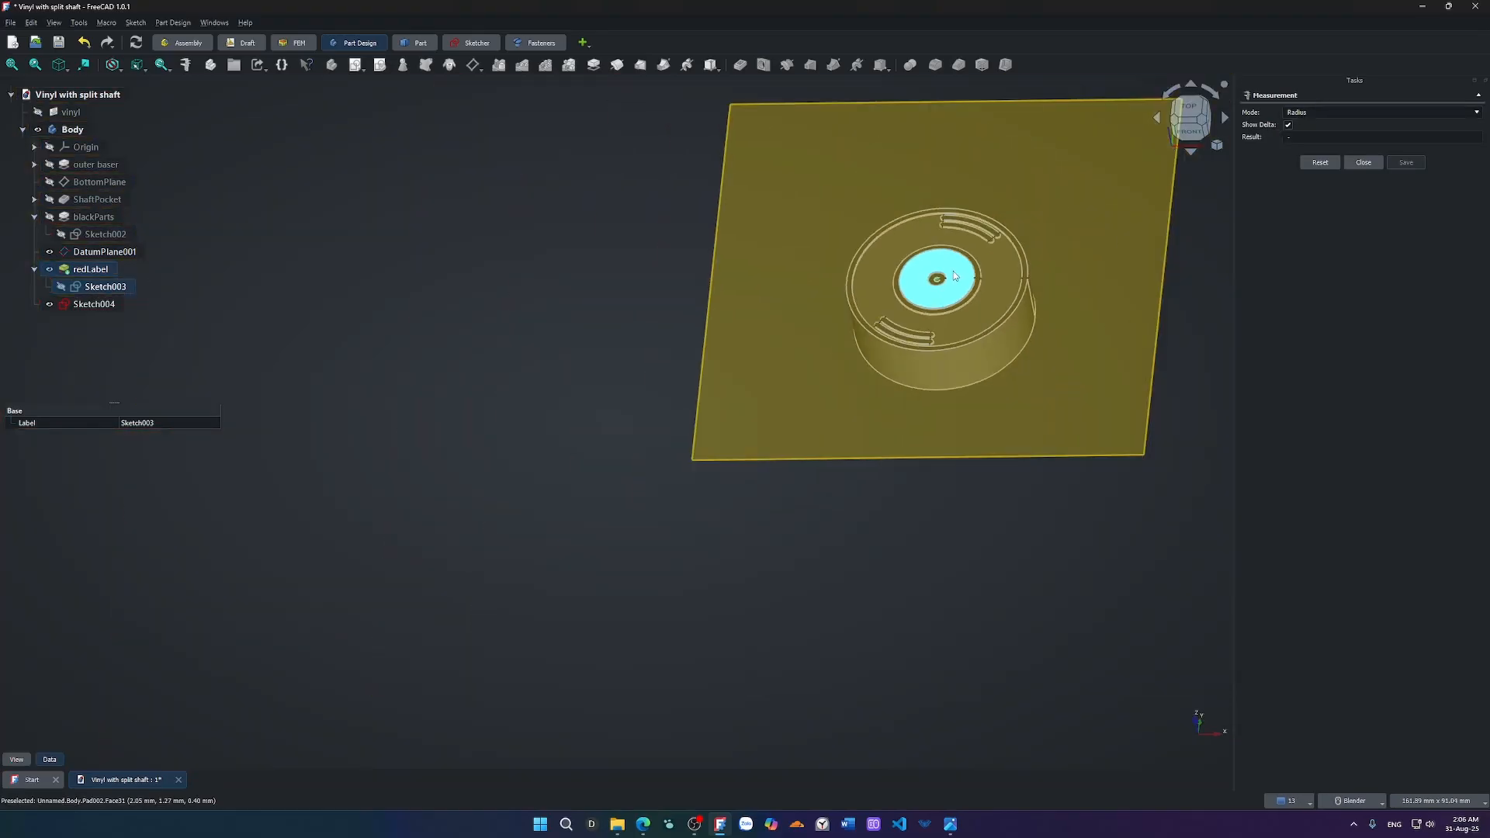
{"action": "scroll", "coordinate": [957, 270], "scroll_direction": "up", "scroll_amount": 2}
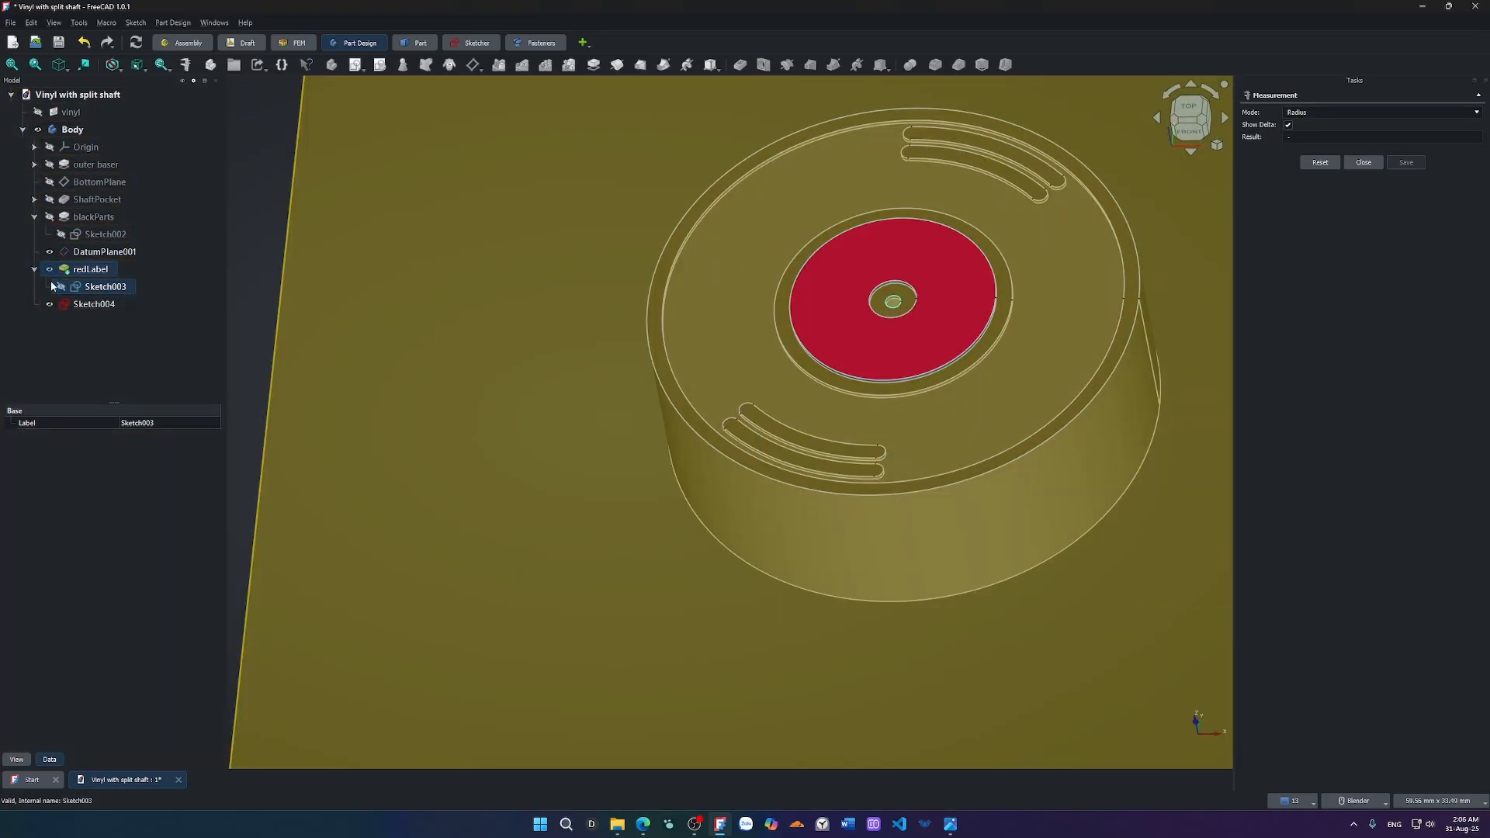
Hide DatumPlane001 and end the radius measurement.
{"action": "left_click", "coordinate": [104, 251]}
{"action": "key", "text": "space"}
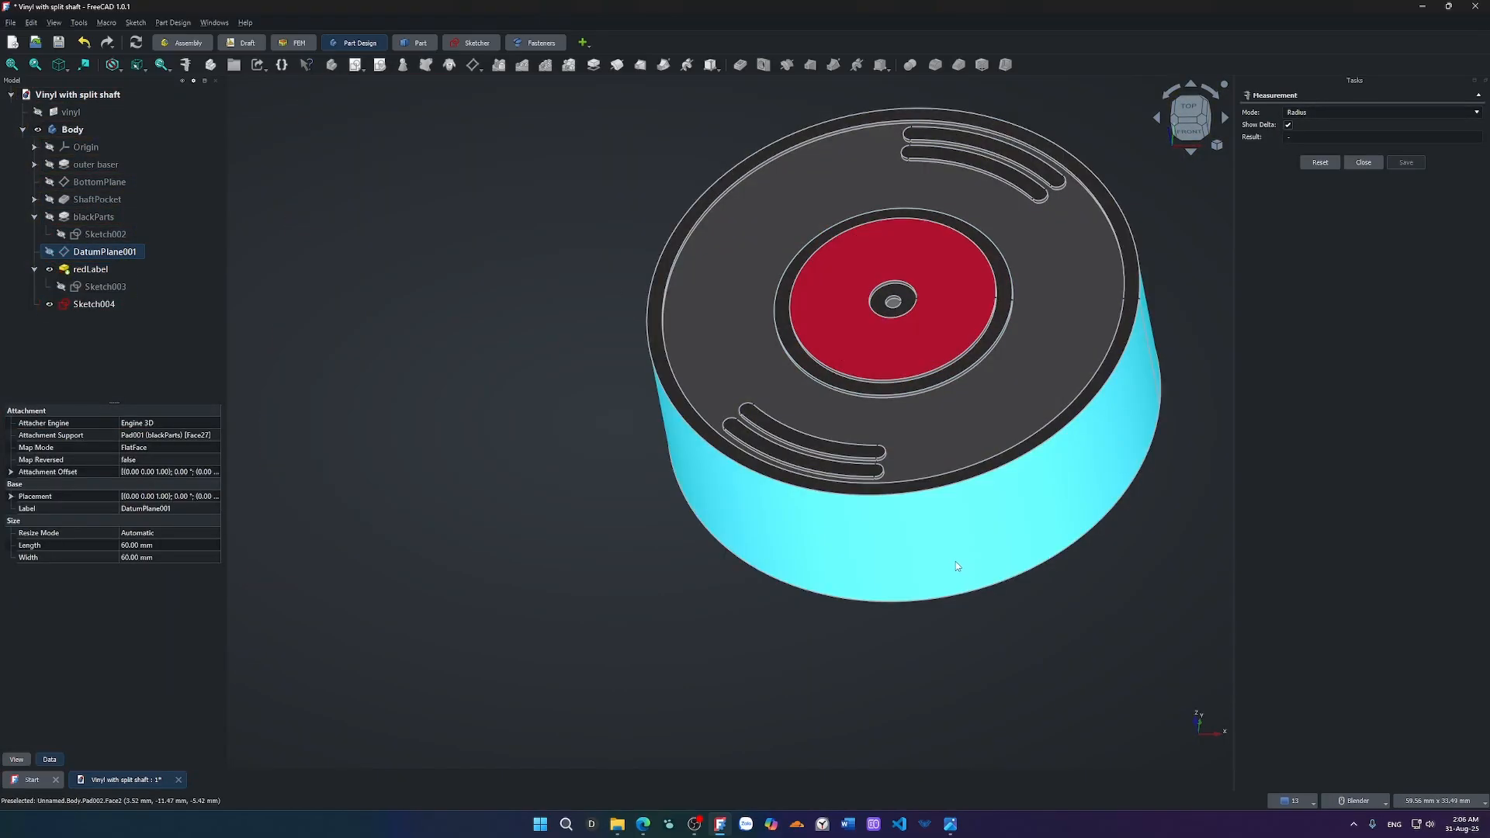
{"action": "left_click", "coordinate": [1363, 109]}
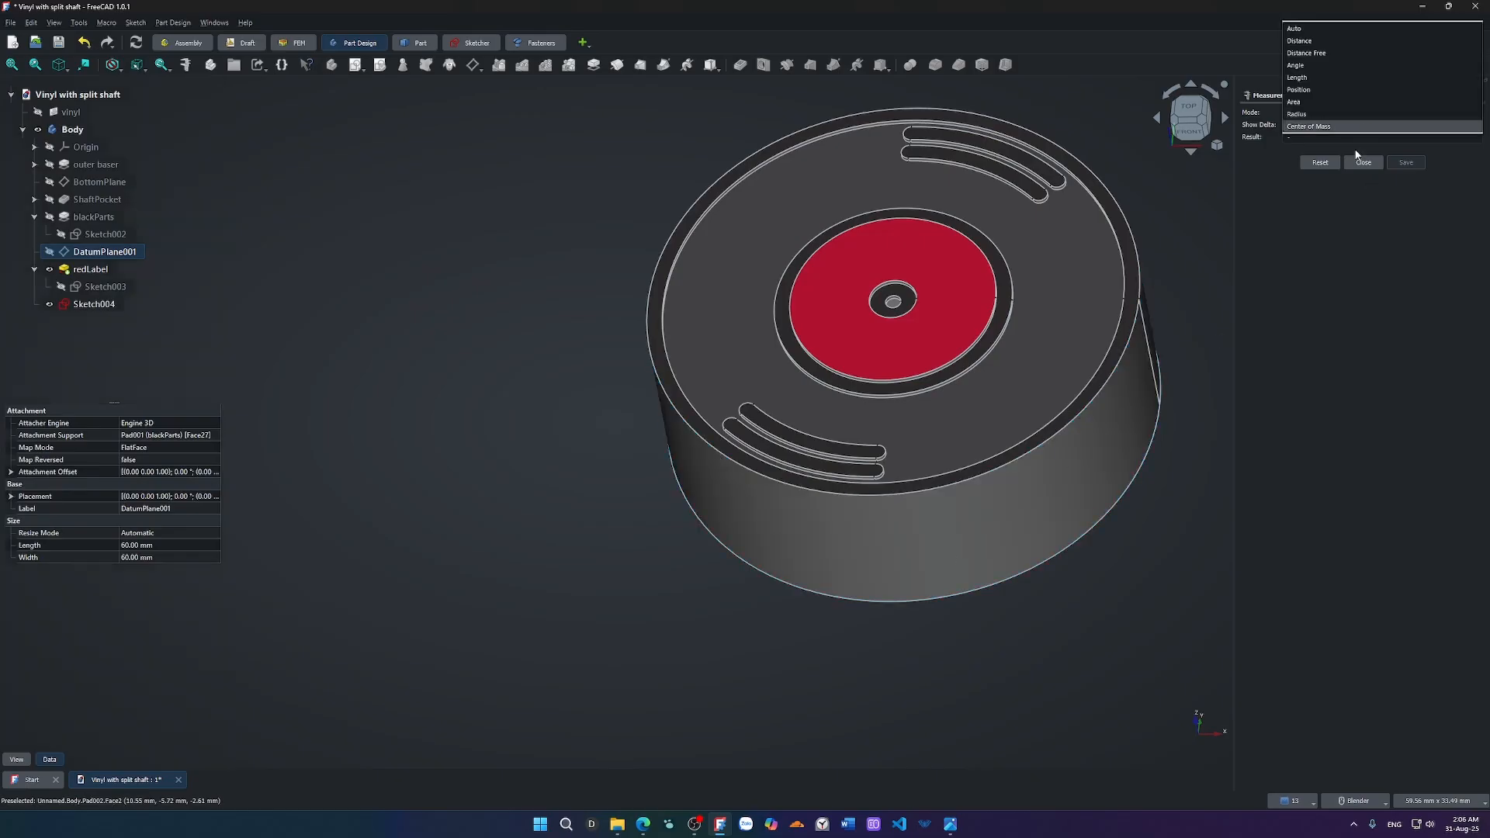
{"action": "left_click", "coordinate": [1359, 164]}
{"action": "left_click", "coordinate": [1360, 163]}
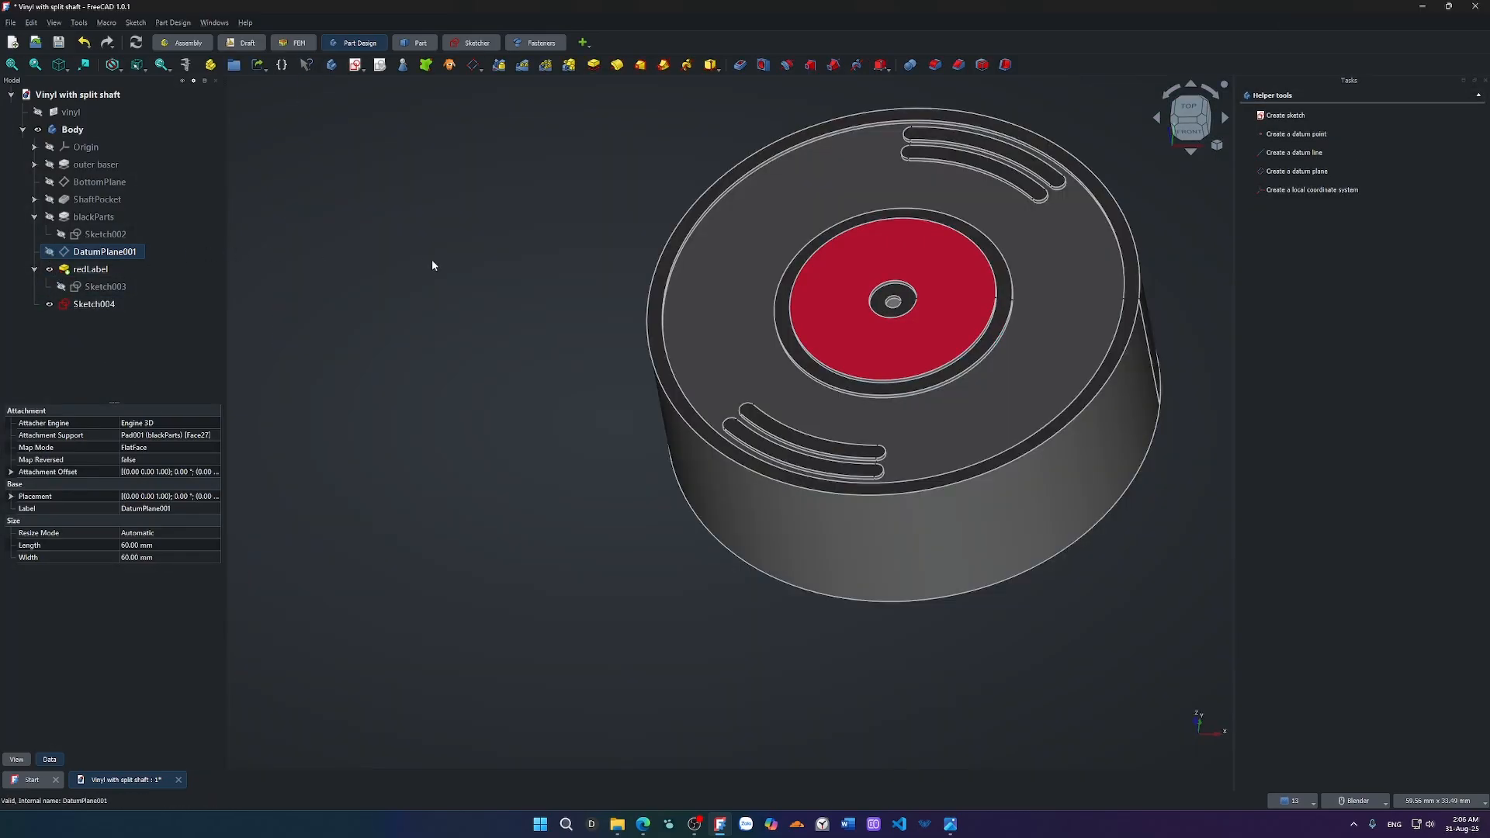
Measure the small centre hole's radius with the Measure tool in Auto mode, without saving the measurement.
{"action": "left_click", "coordinate": [432, 262]}
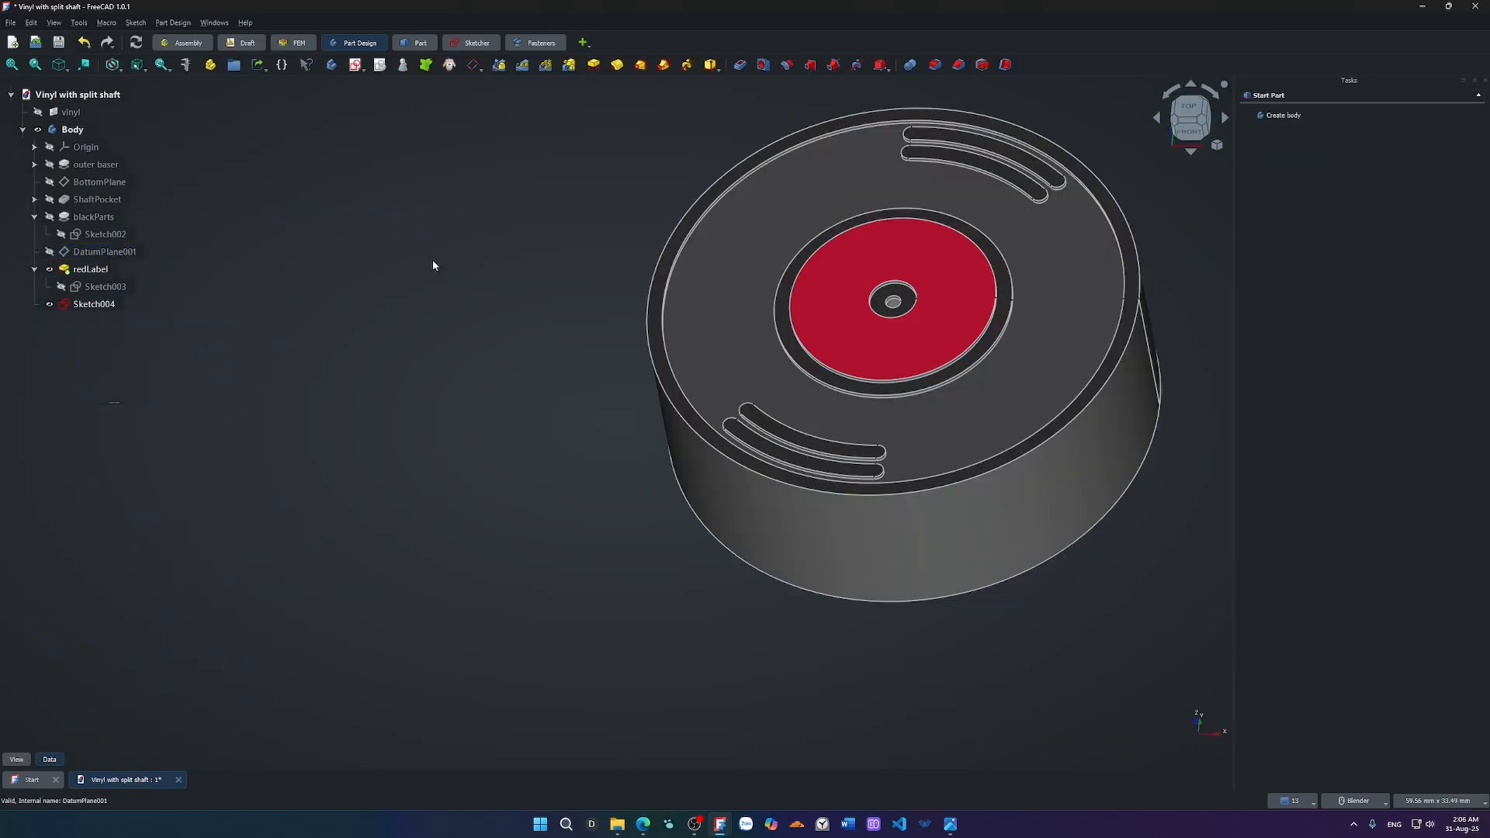
{"action": "key", "text": "shift+m"}
{"action": "scroll", "coordinate": [1070, 236], "scroll_direction": "up", "scroll_amount": 7}
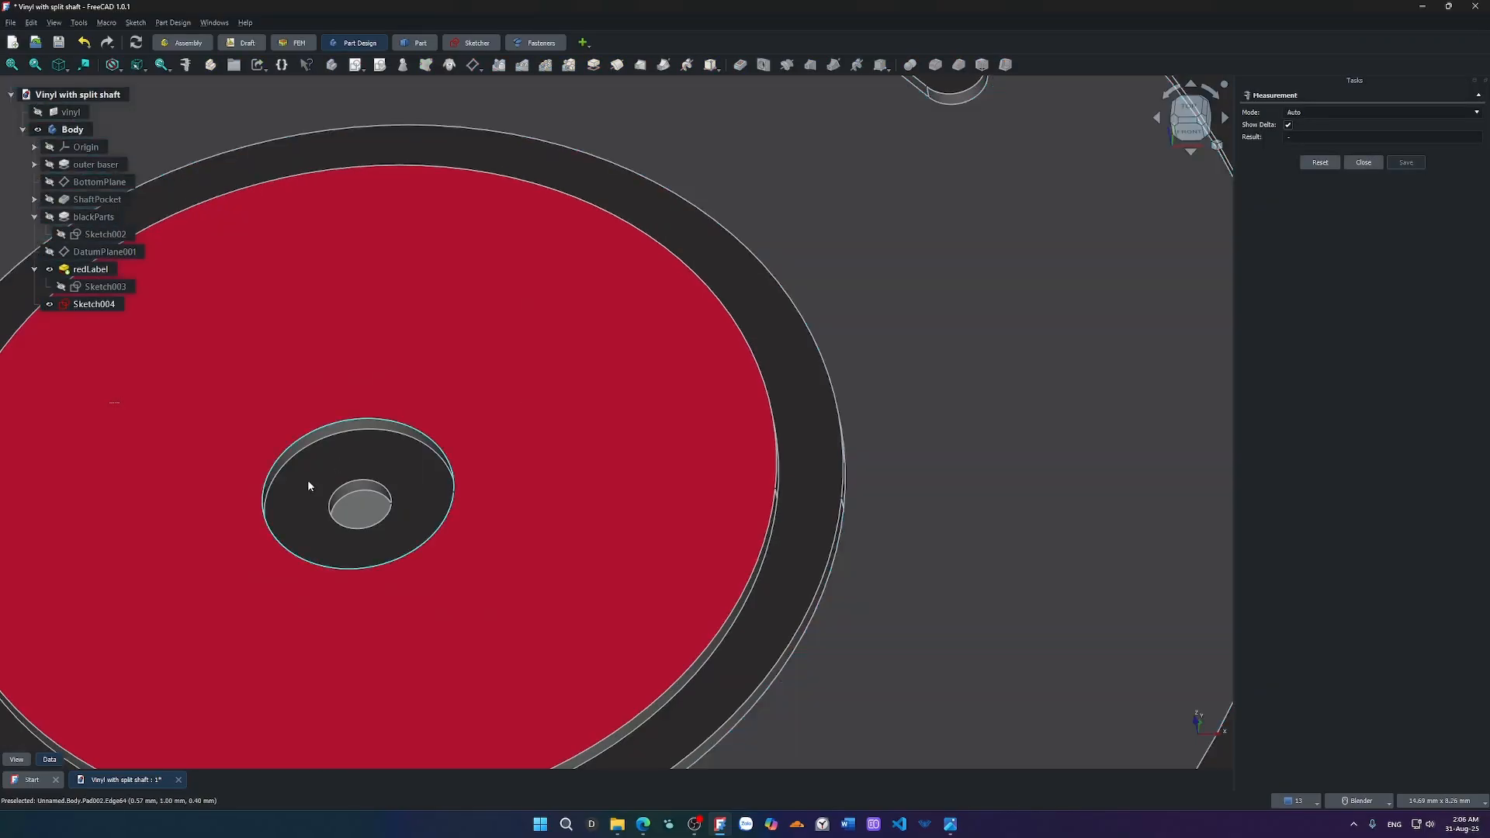
{"action": "left_click", "coordinate": [373, 490]}
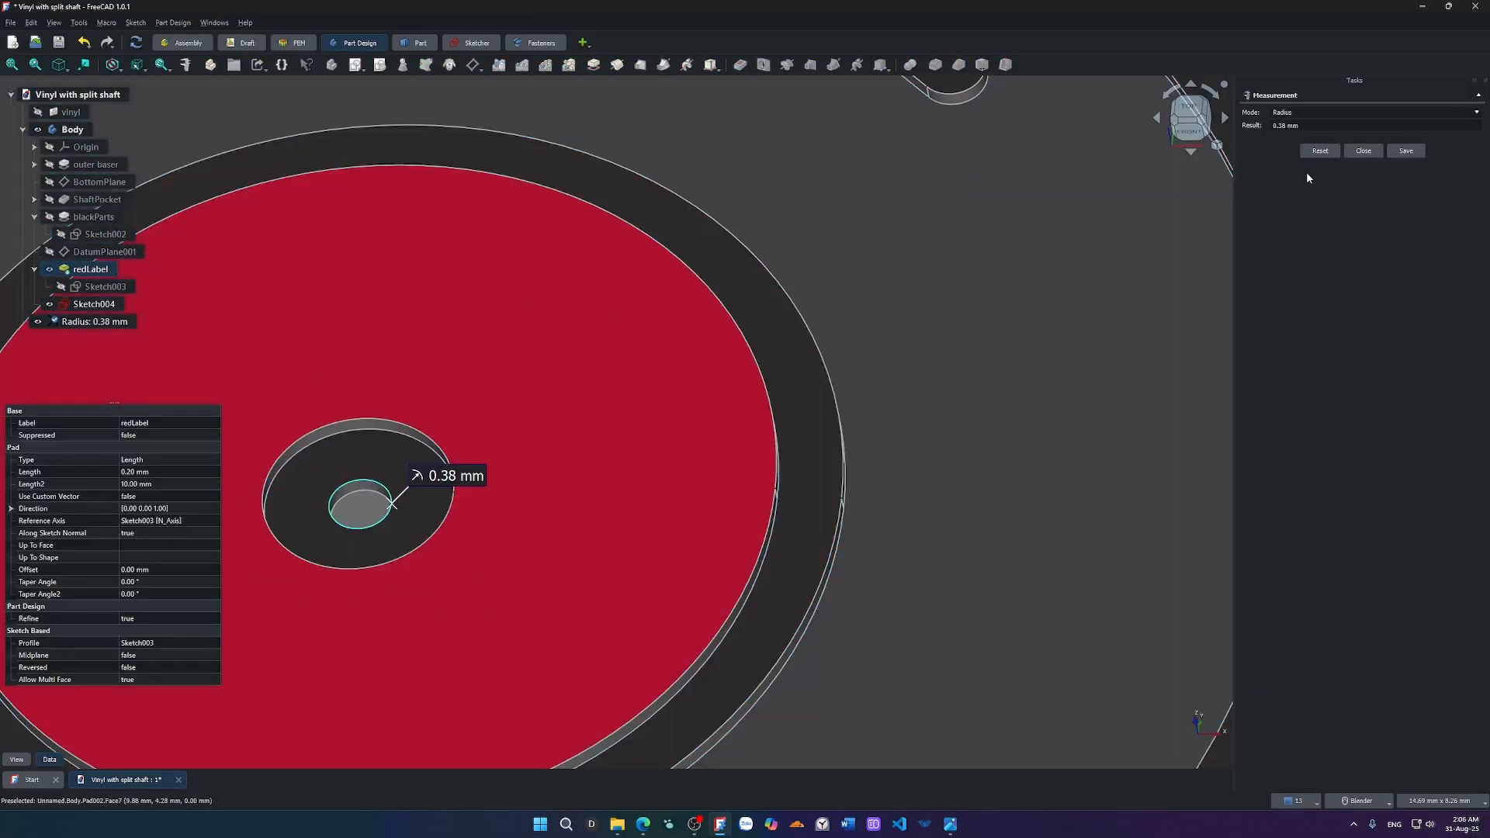
{"action": "left_click", "coordinate": [1363, 151]}
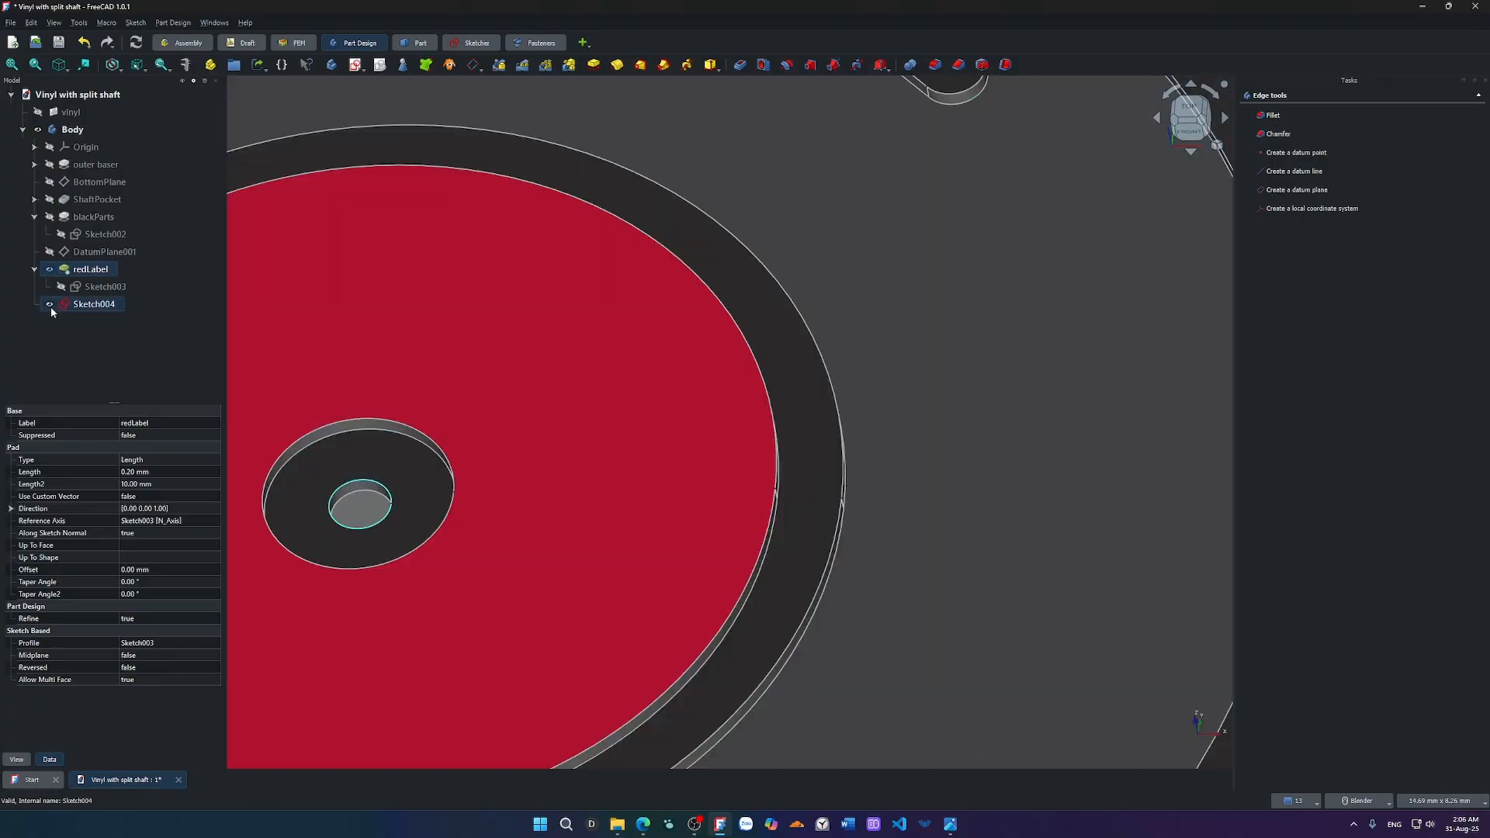
Reopen the empty Sketch004 for editing.
{"action": "double_click", "coordinate": [68, 304]}
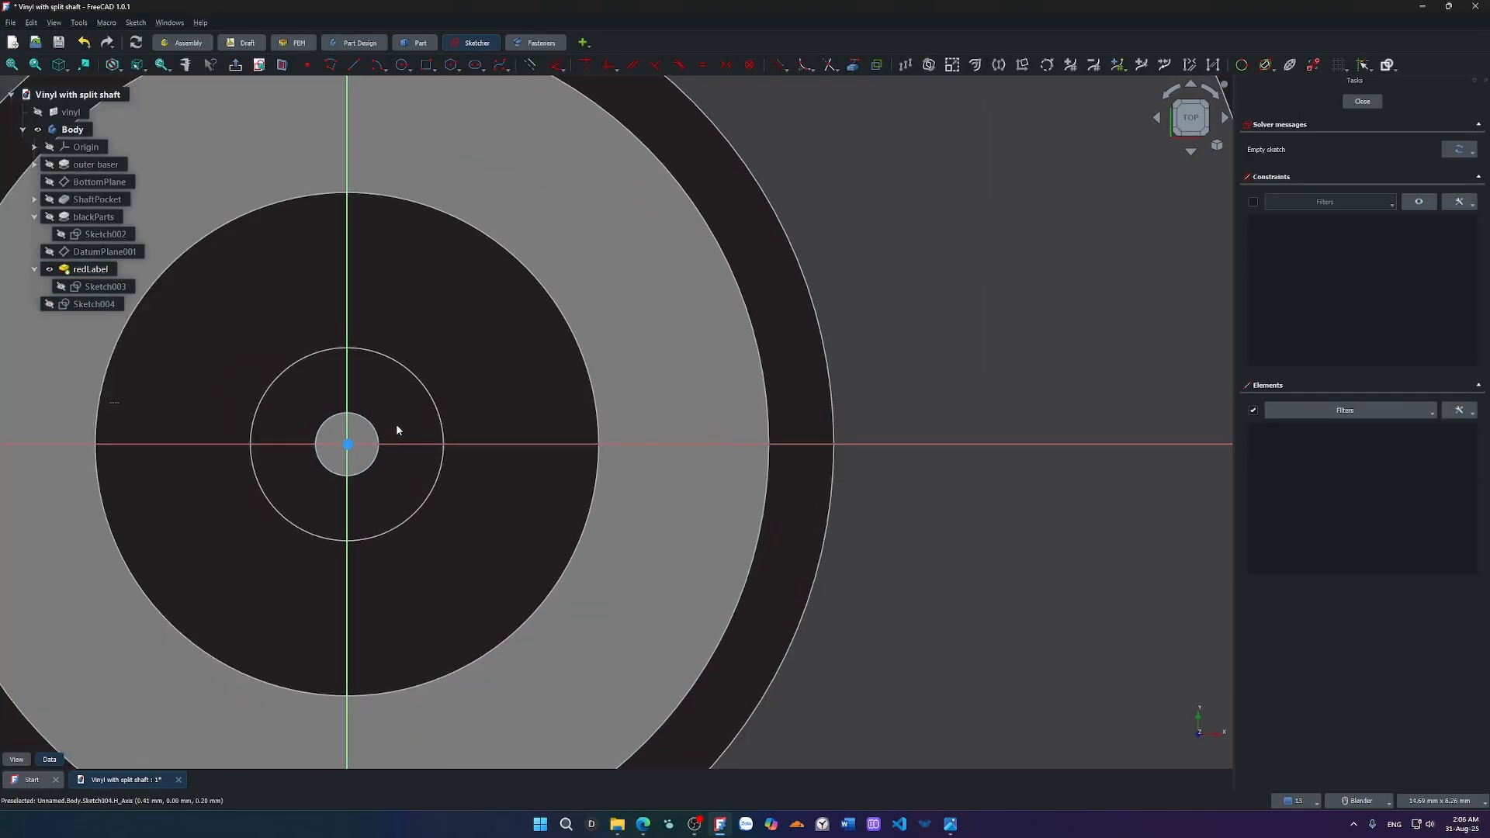
{"action": "key", "text": "g"}
{"action": "key", "text": "c"}
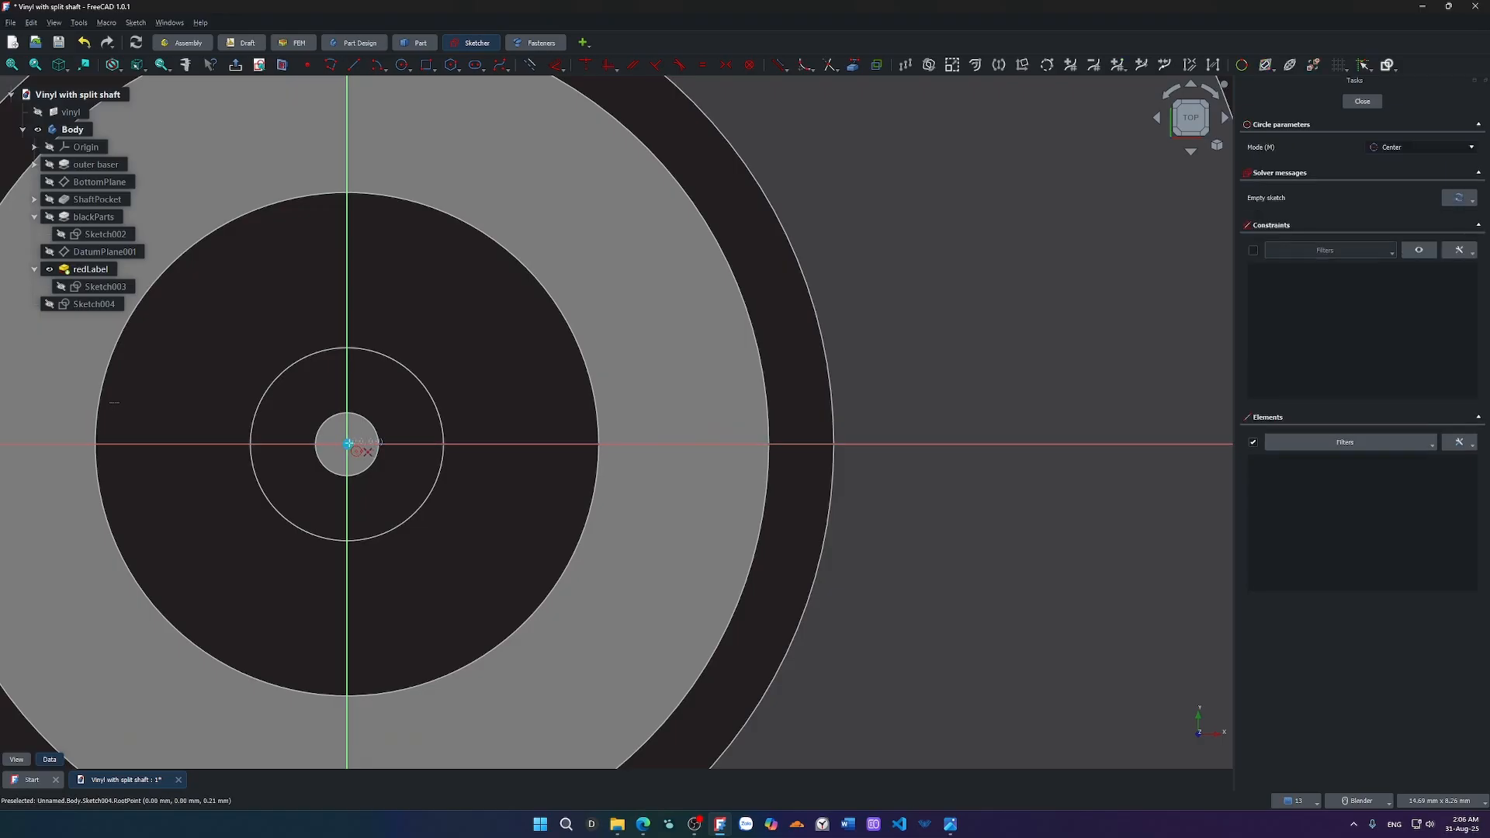
{"action": "left_click", "coordinate": [347, 444]}
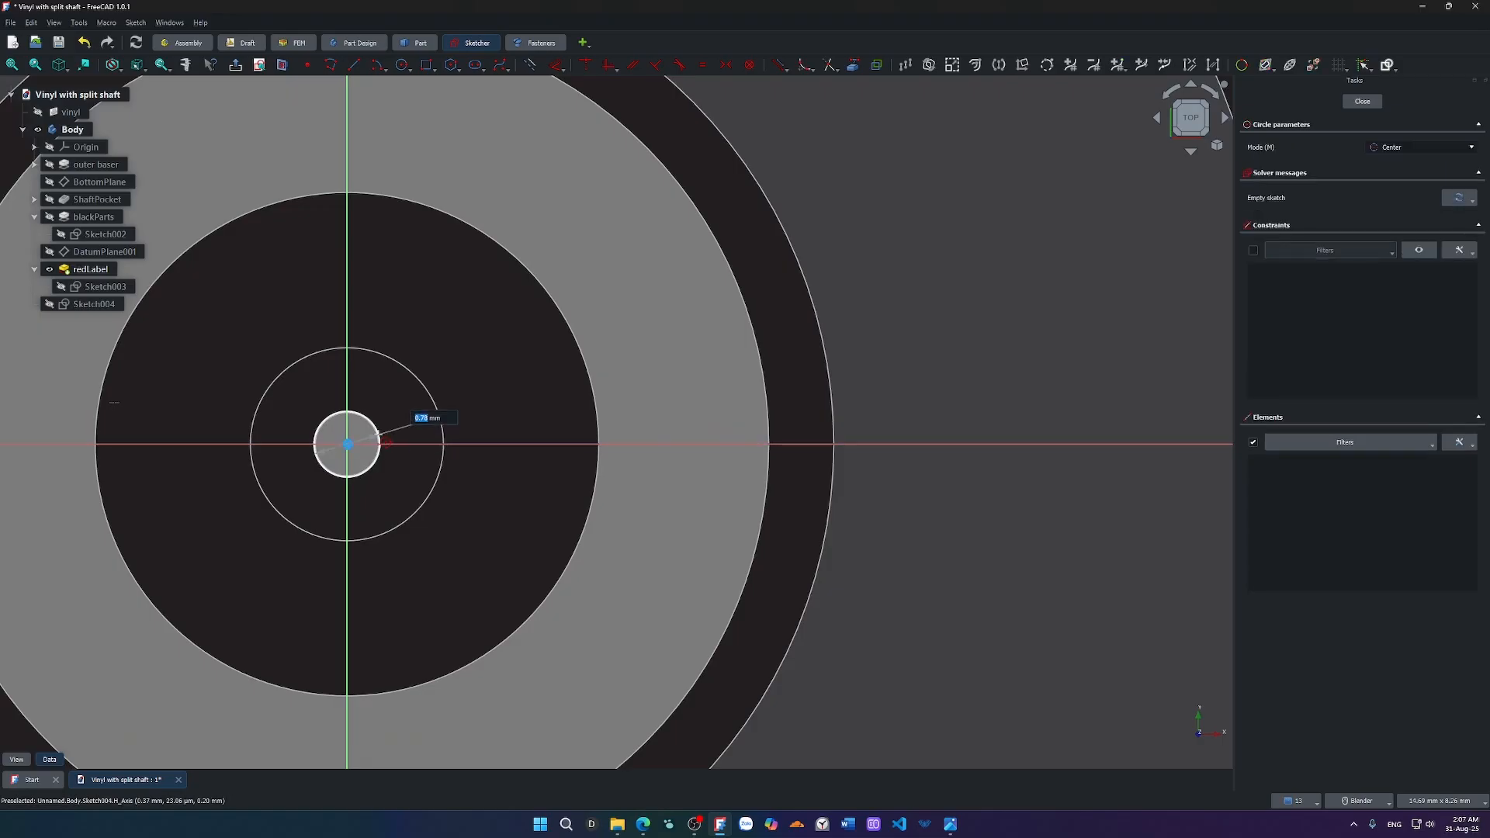
{"action": "scroll", "coordinate": [377, 434], "scroll_direction": "up", "scroll_amount": 6}
{"action": "key", "text": "Escape"}
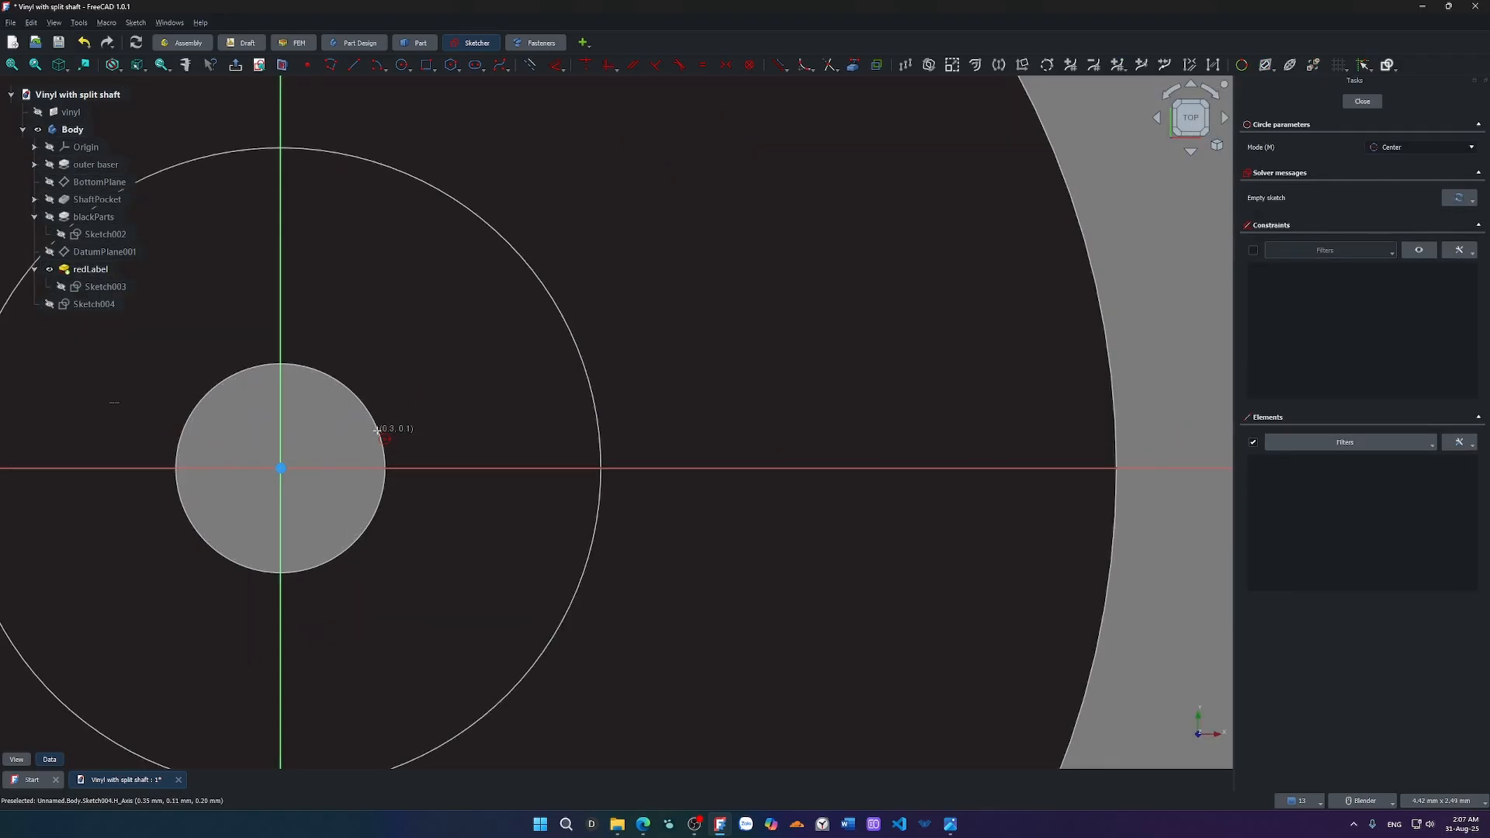
Bring the small centre hole's circular edge into Sketch004 as external geometry.
{"action": "left_click", "coordinate": [393, 421]}
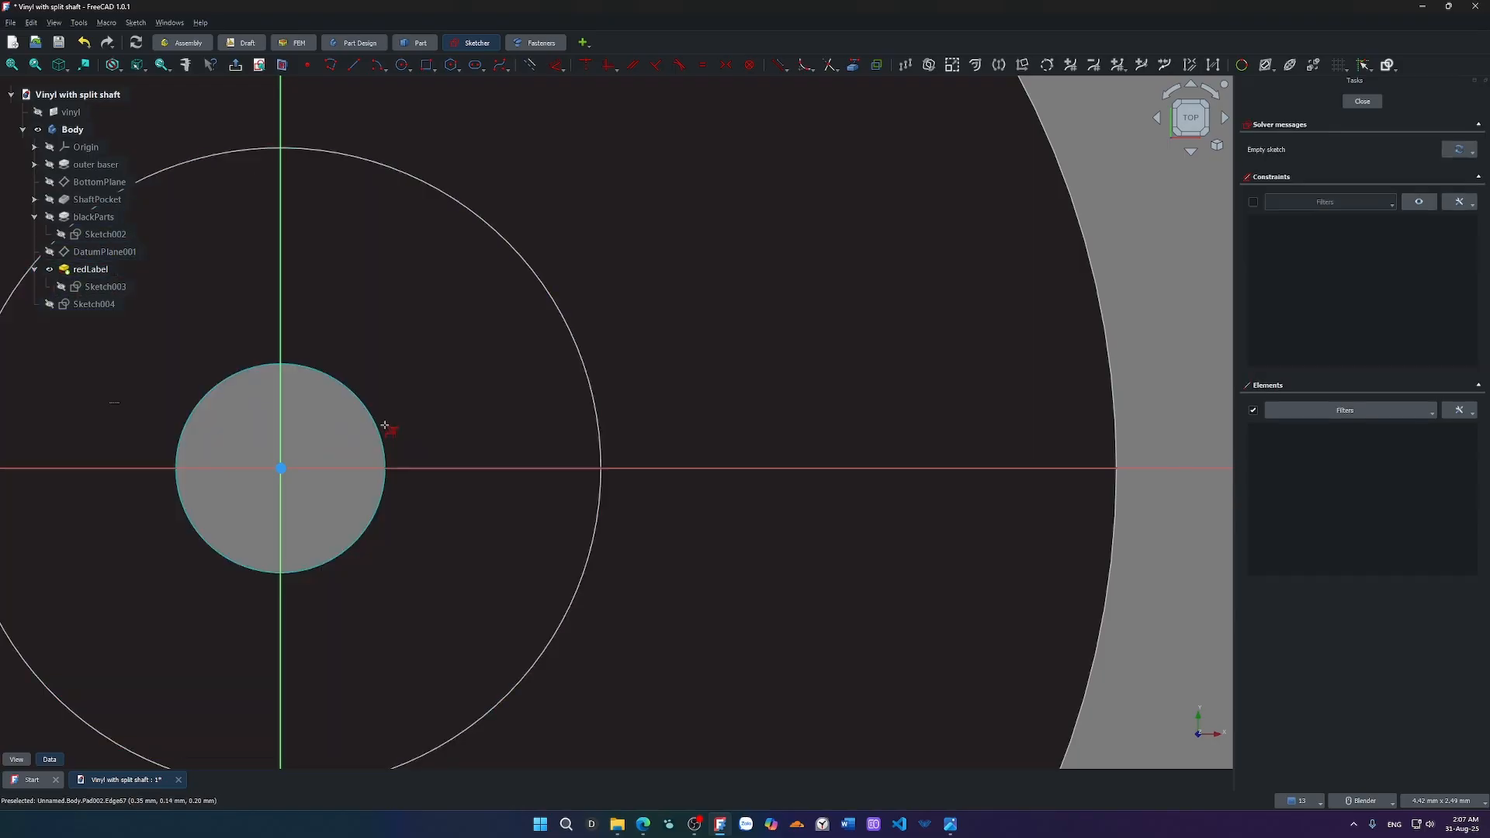
{"action": "scroll", "coordinate": [376, 427], "scroll_direction": "down", "scroll_amount": 4}
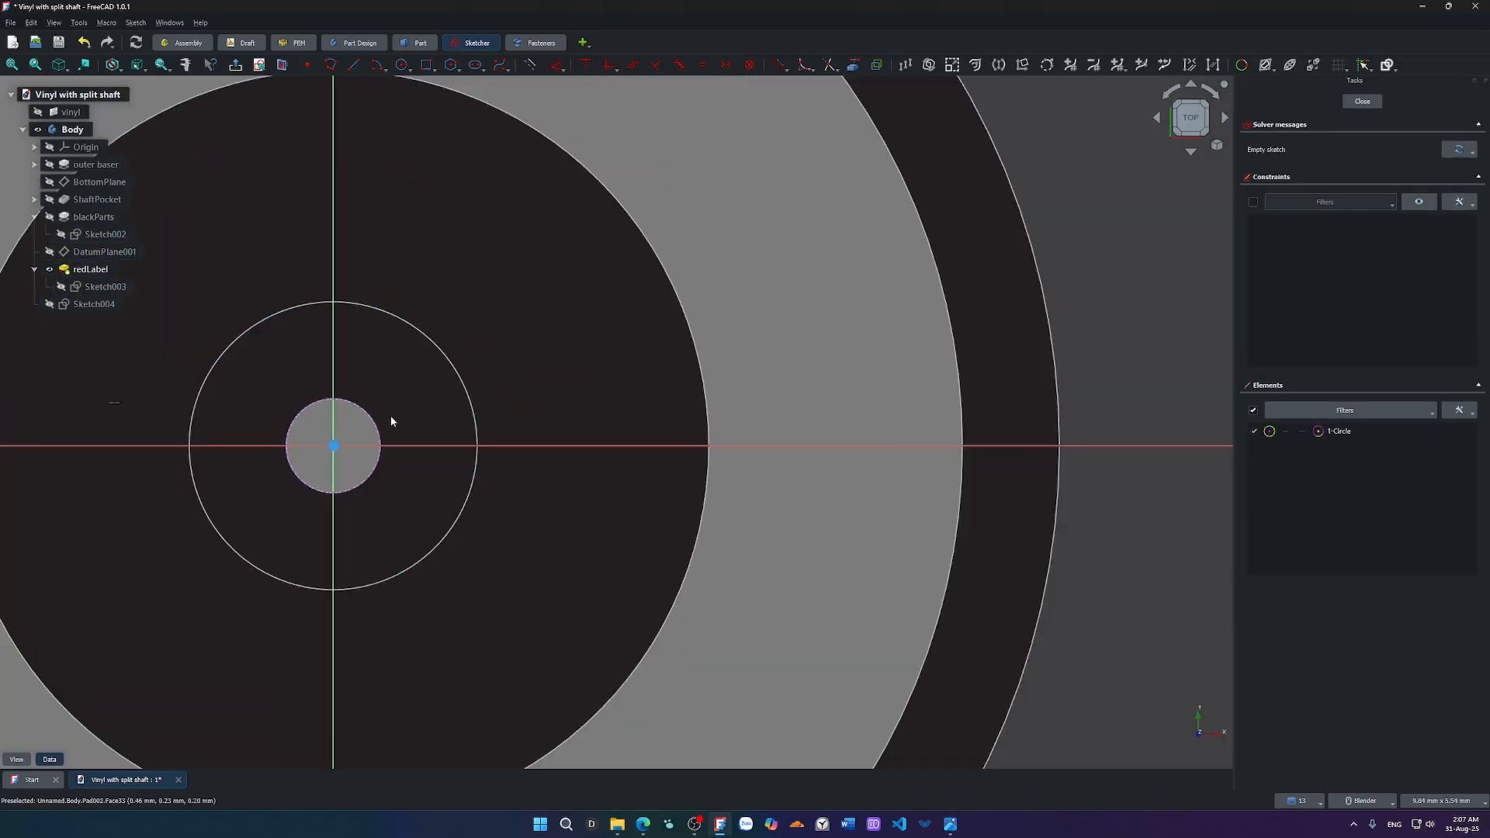
Try to draw an origin-centred circle matching the projected hole edge, pull its edge outward to test it, and delete it.
{"action": "key", "text": "g"}
{"action": "key", "text": "c"}
{"action": "scroll", "coordinate": [334, 446], "scroll_direction": "up", "scroll_amount": 5}
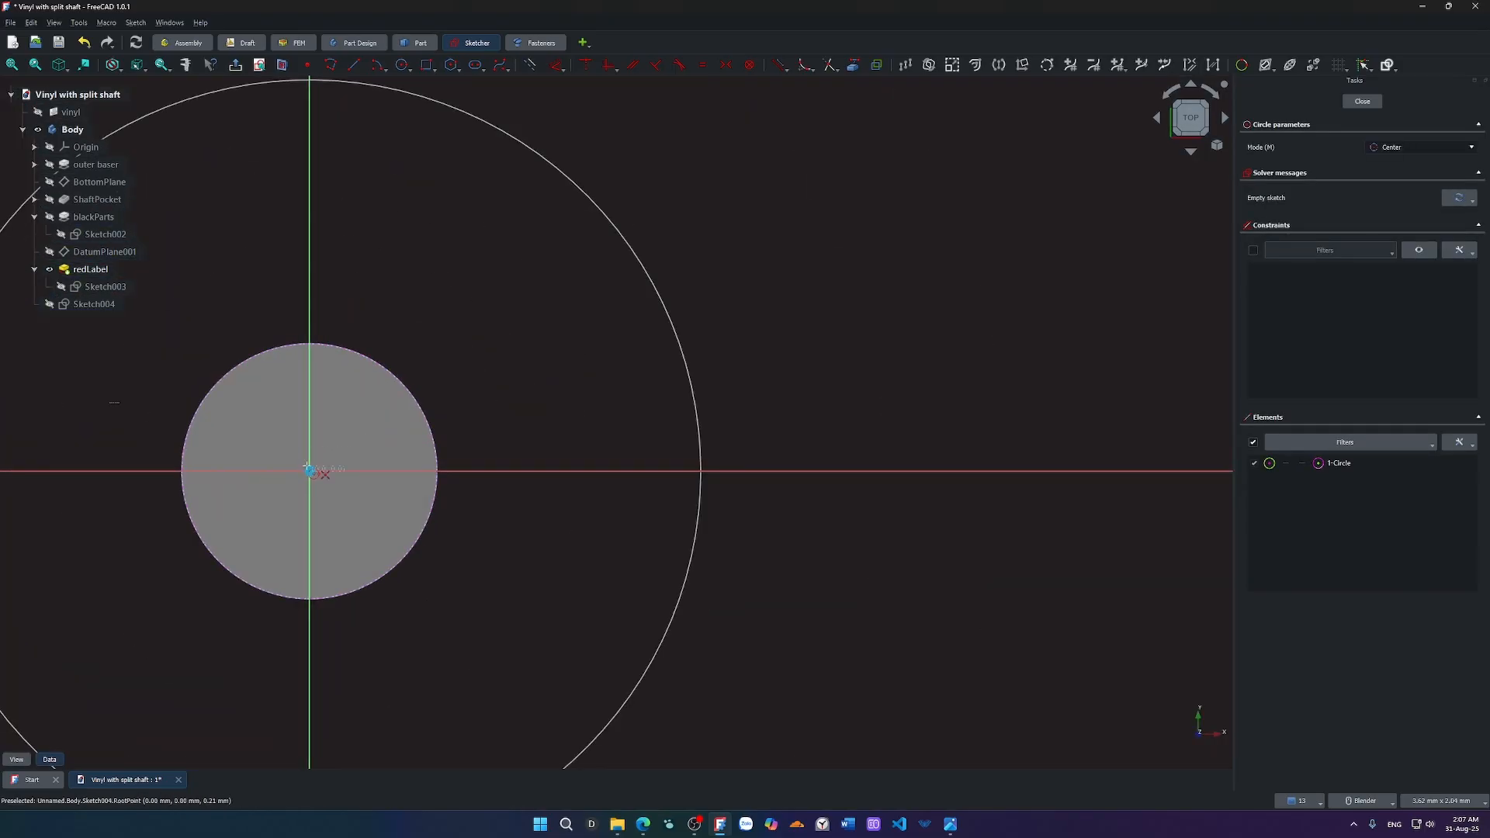
{"action": "left_click", "coordinate": [308, 470]}
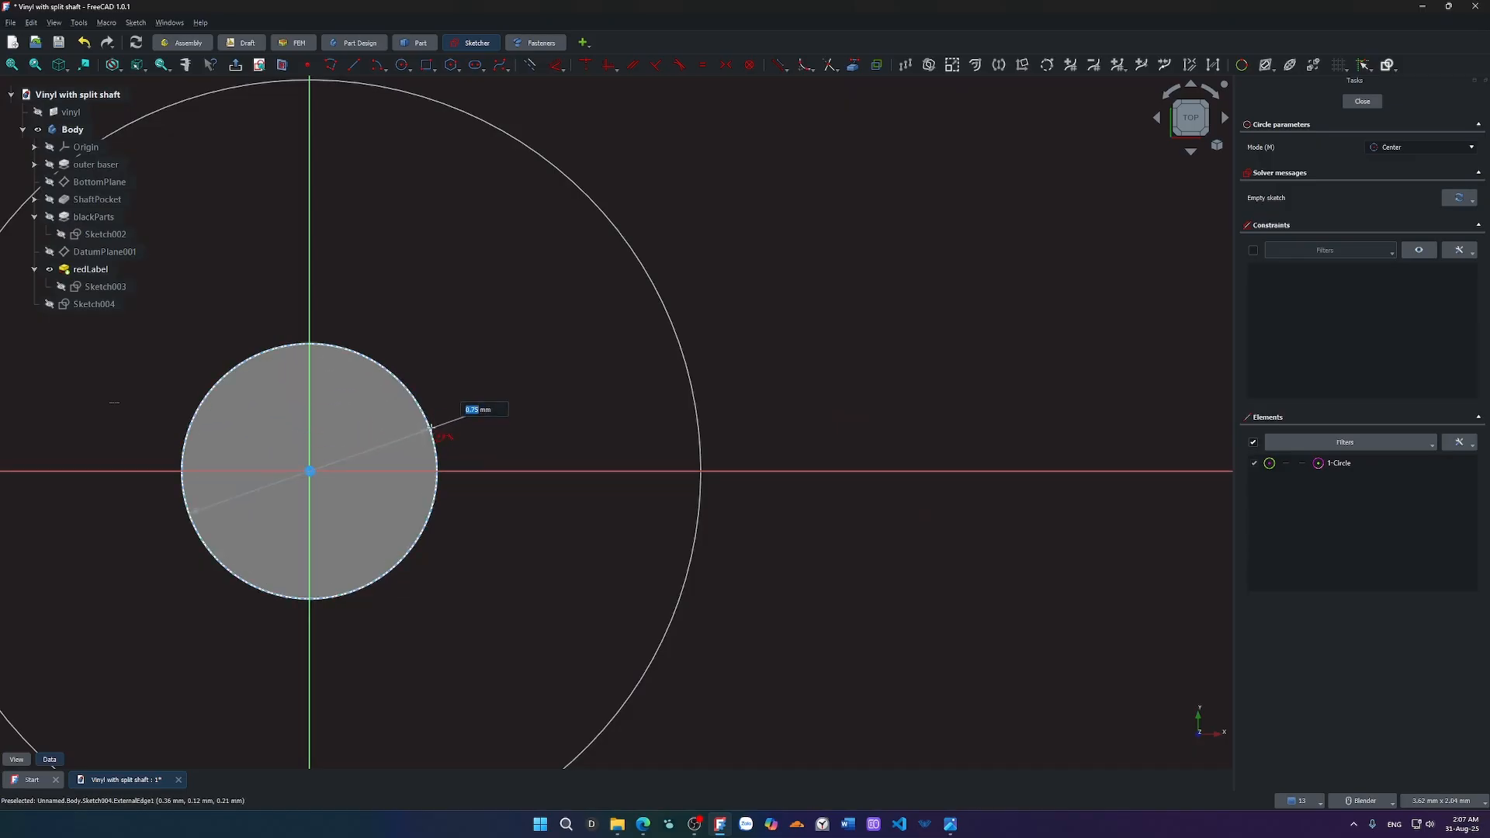
{"action": "left_click", "coordinate": [431, 427]}
{"action": "right_click", "coordinate": [522, 416]}
{"action": "scroll", "coordinate": [522, 416], "scroll_direction": "down", "scroll_amount": 3}
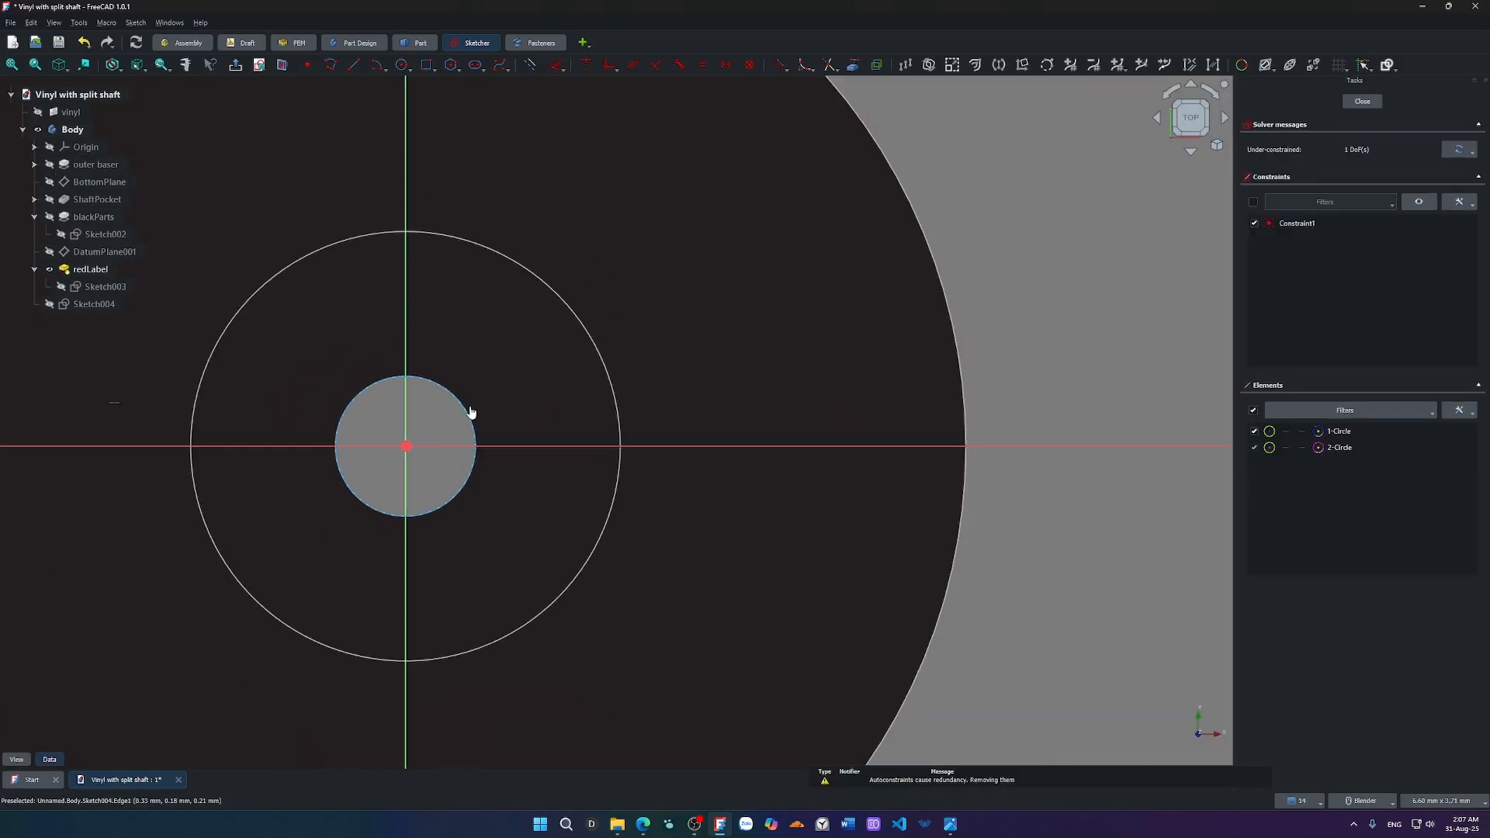
{"action": "left_click", "coordinate": [471, 411]}
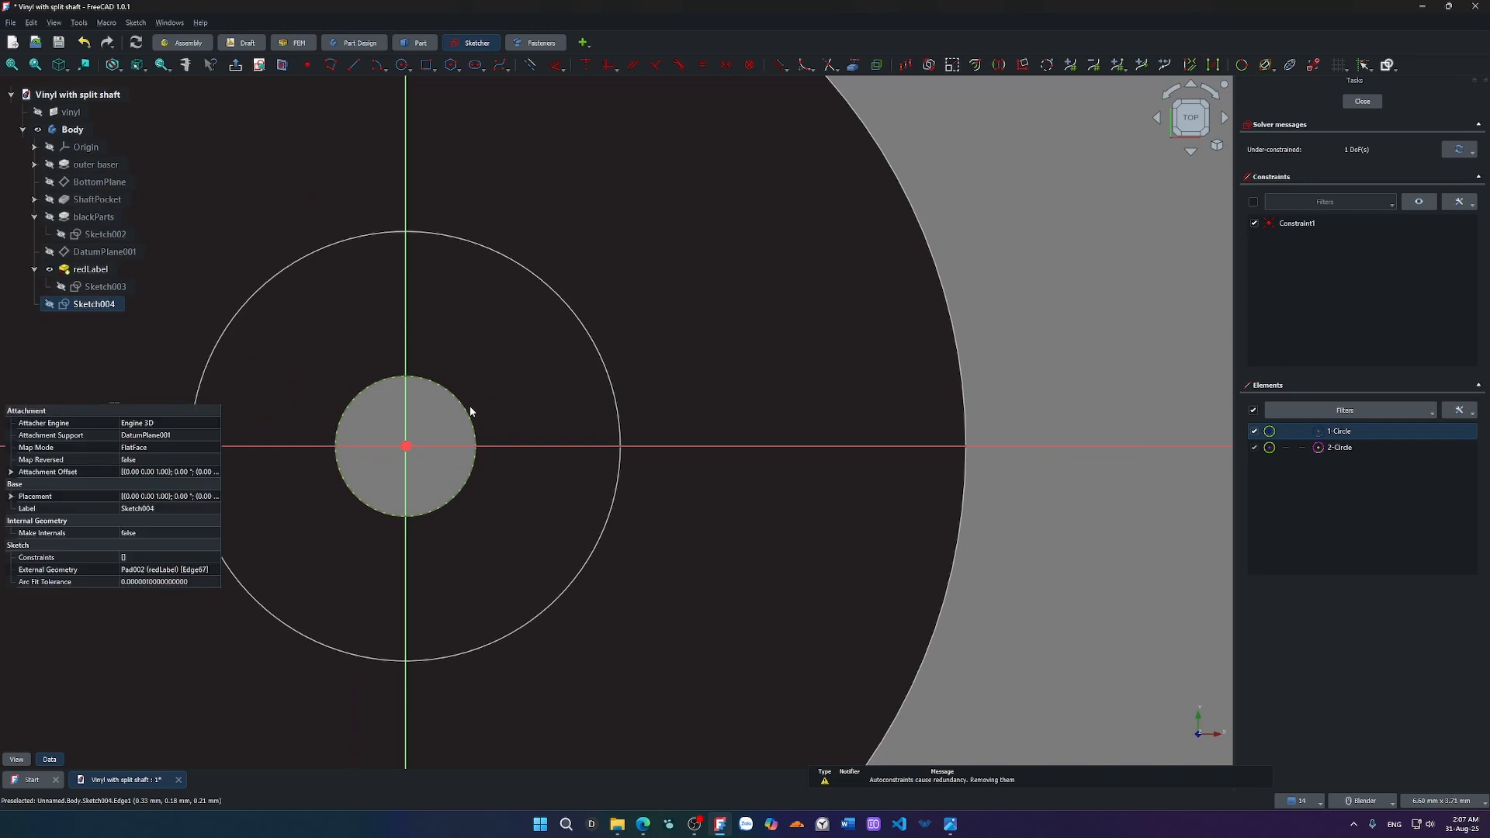
{"action": "left_click", "coordinate": [469, 409]}
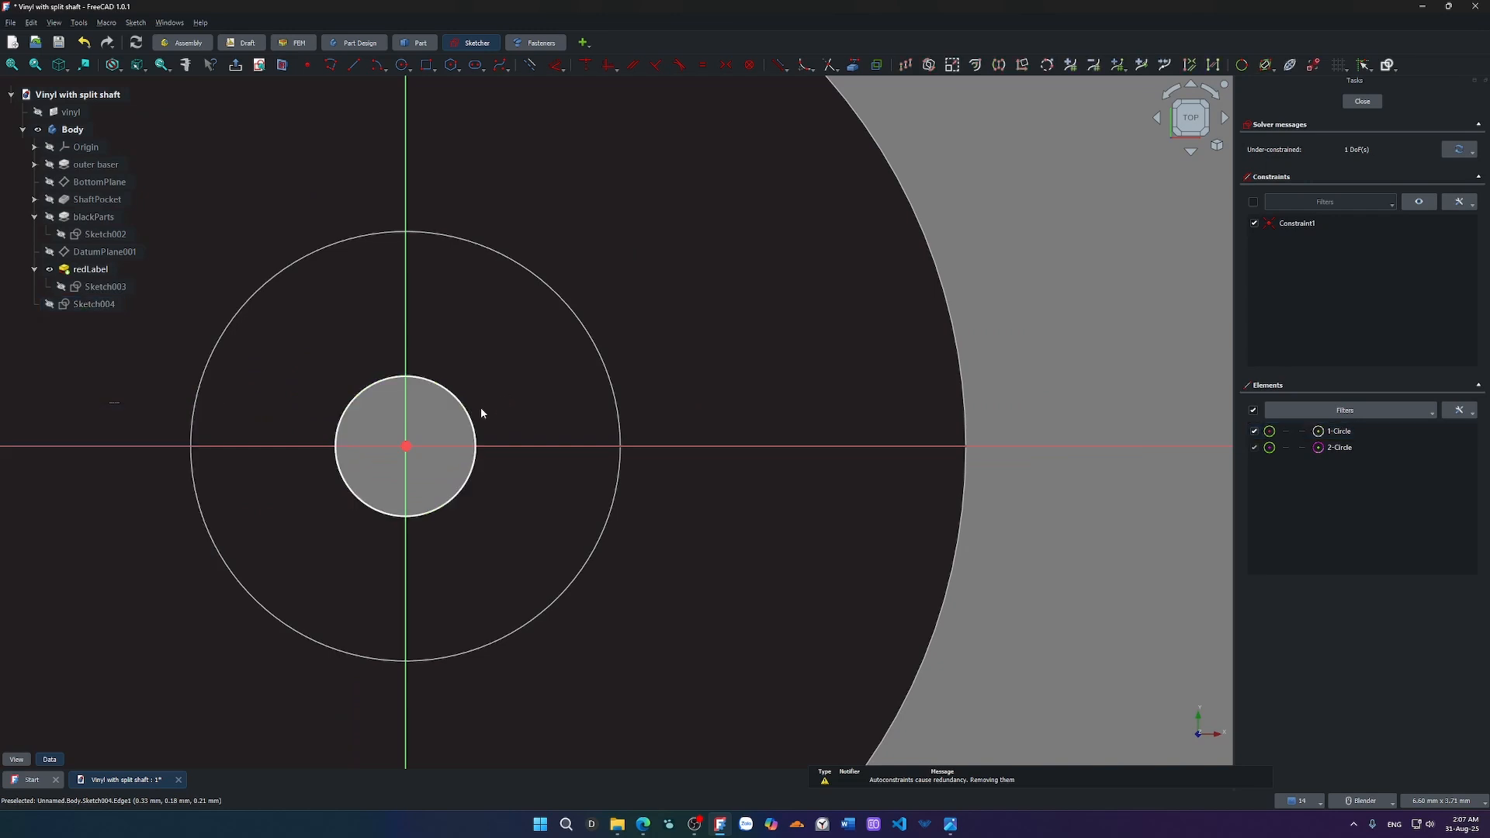
{"action": "left_click_drag", "start_coordinate": [468, 412], "coordinate": [567, 389]}
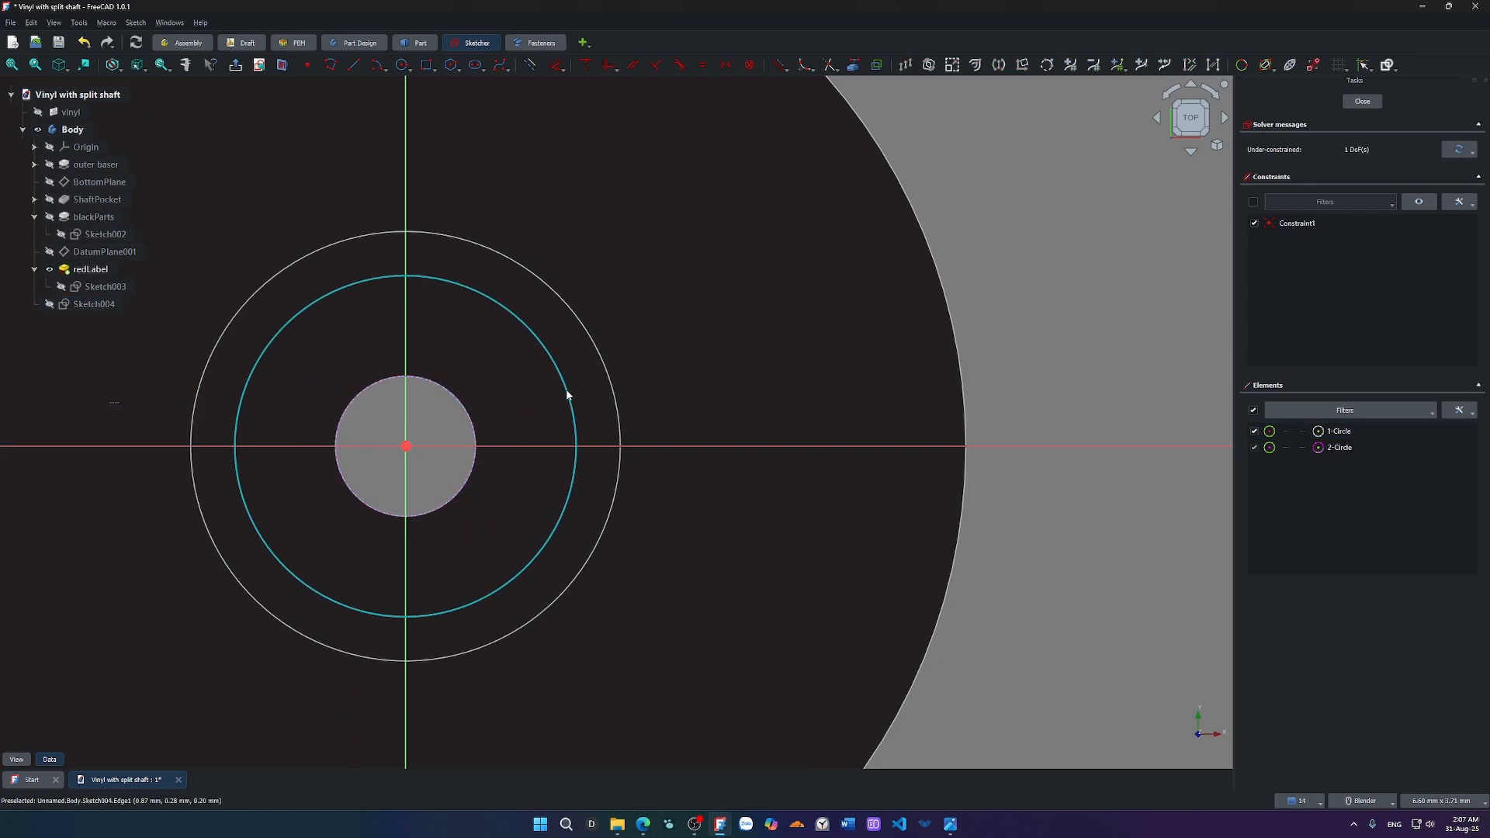
{"action": "left_click", "coordinate": [565, 394]}
{"action": "key", "text": "Delete"}
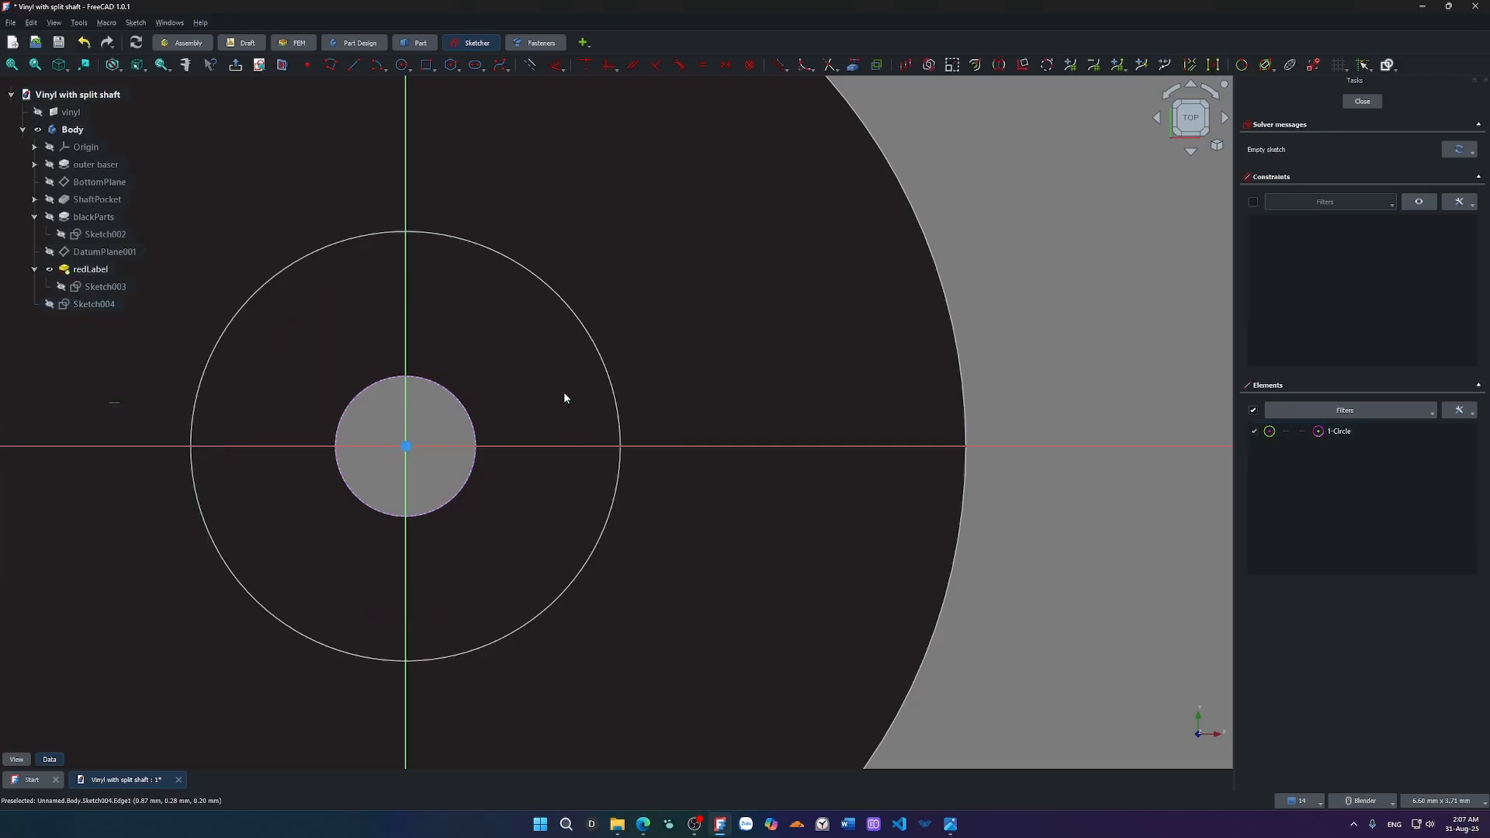
Try the origin-centred circle on the projected hole edge once more, enlarge it freely, and delete it.
{"action": "key", "text": "g"}
{"action": "key", "text": "c"}
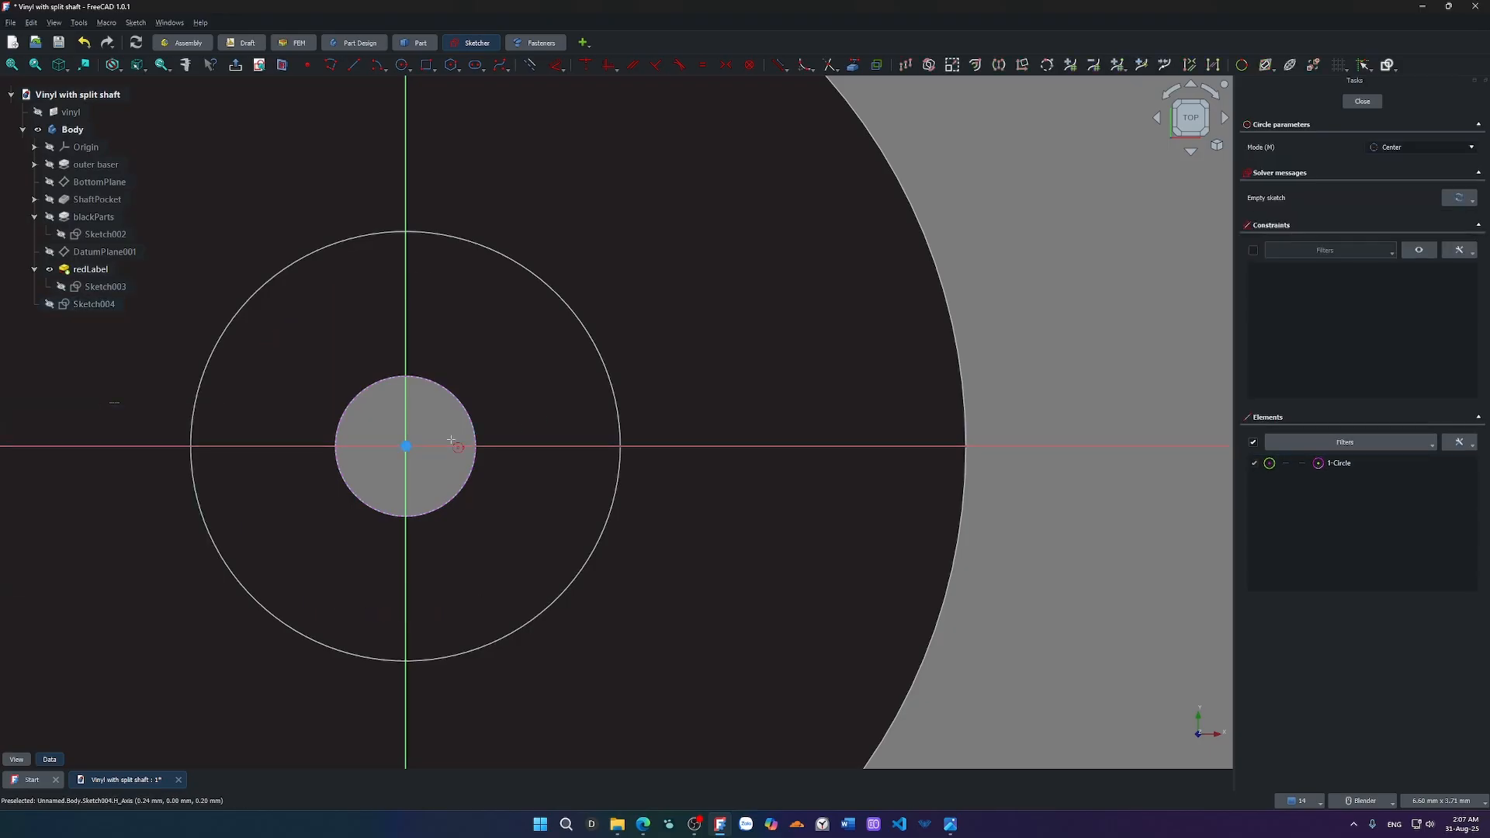
{"action": "left_click", "coordinate": [406, 446]}
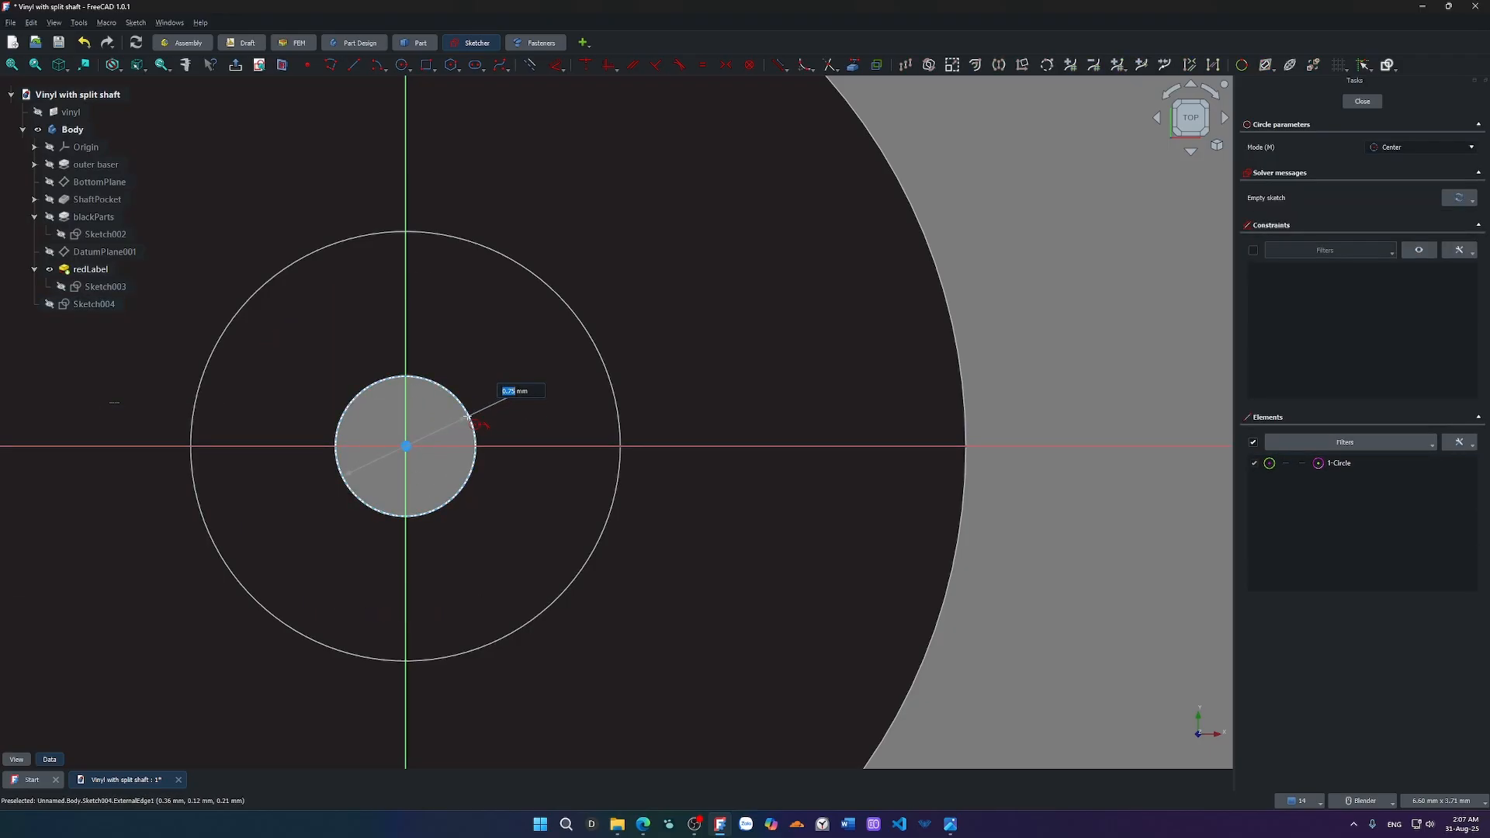
{"action": "left_click", "coordinate": [466, 429]}
{"action": "left_click", "coordinate": [477, 419]}
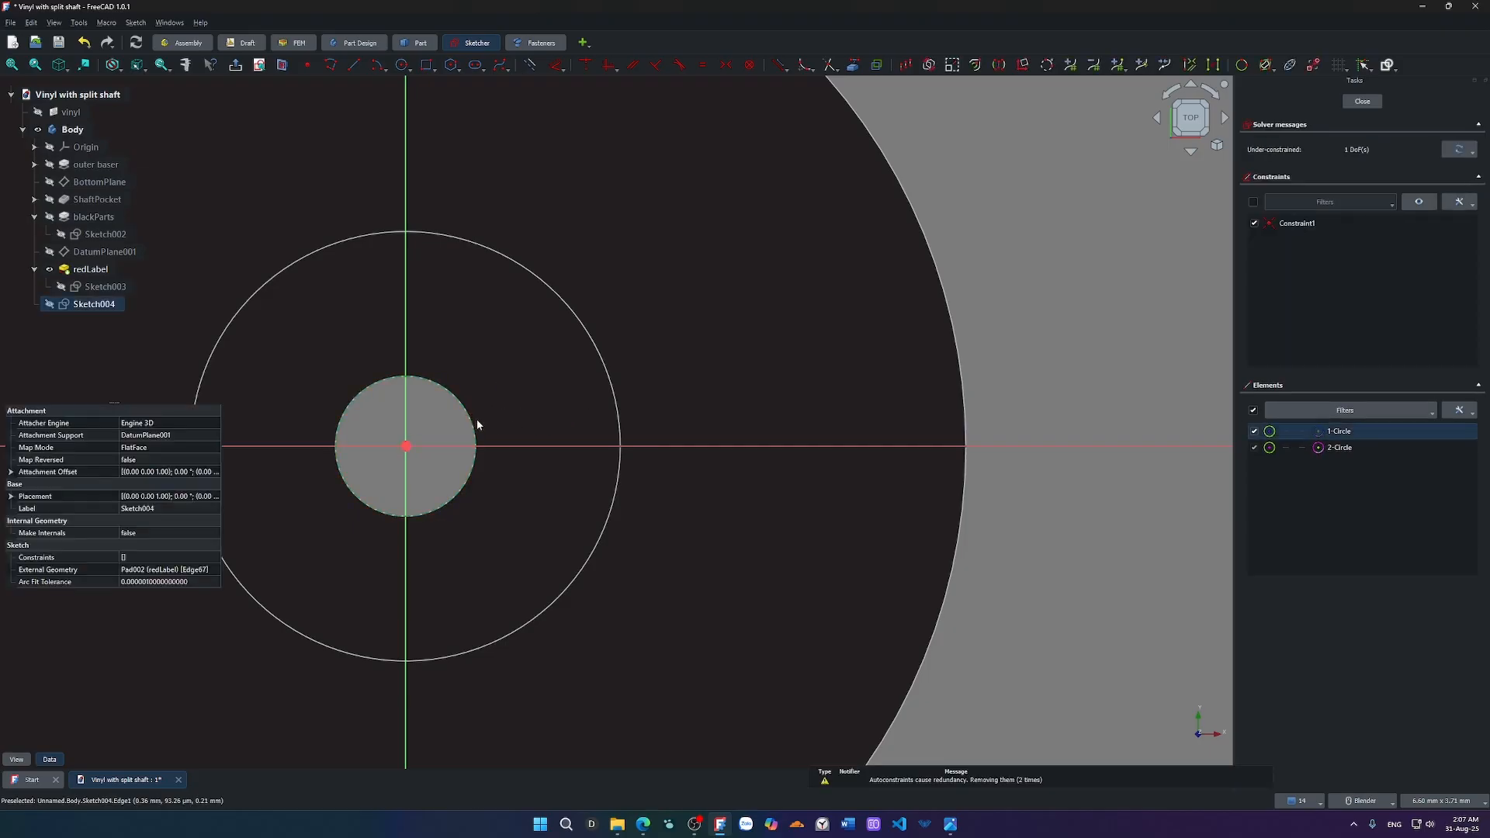
{"action": "left_click_drag", "start_coordinate": [477, 419], "coordinate": [544, 400]}
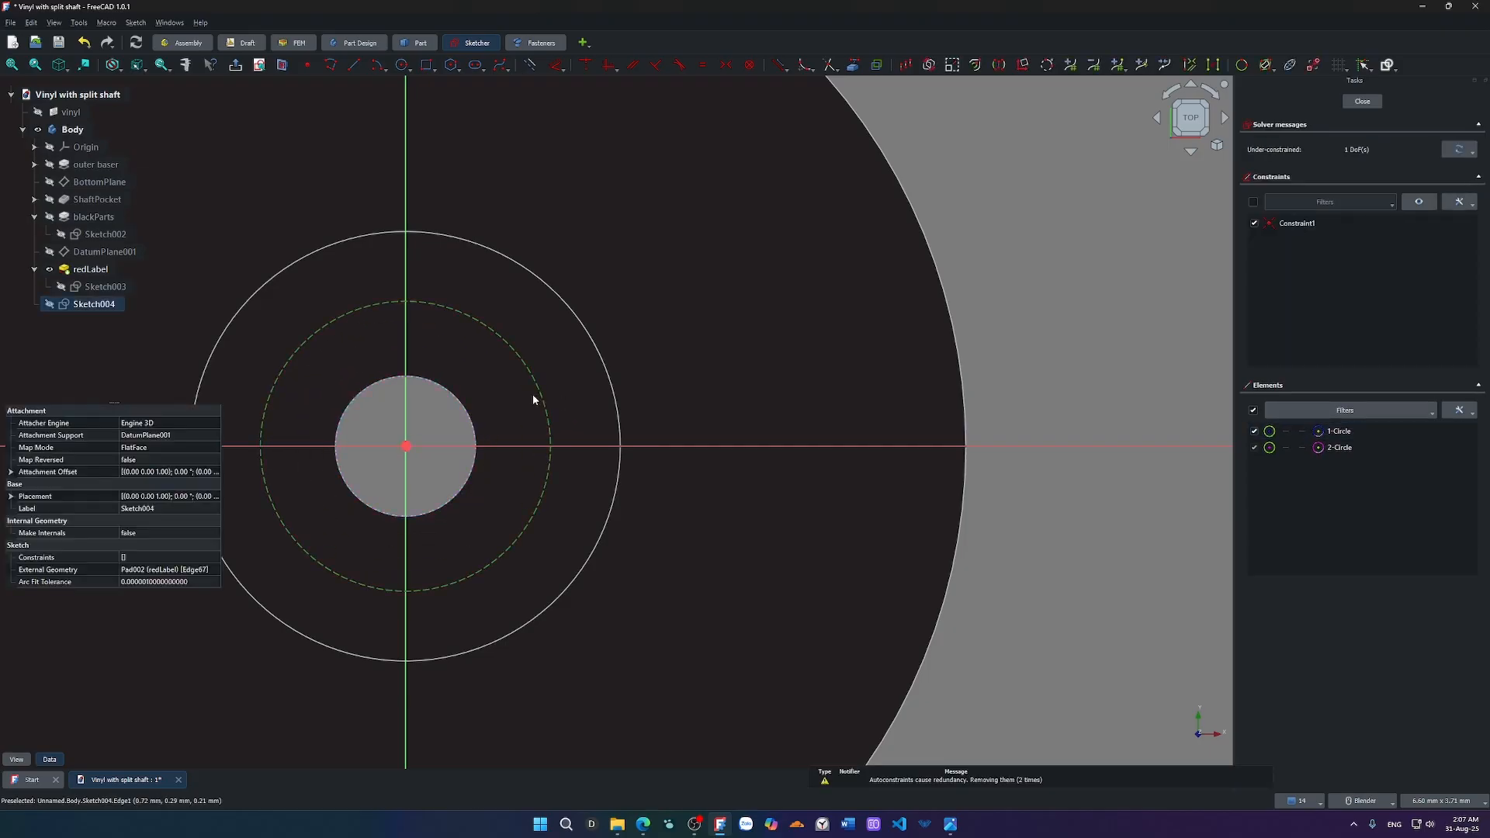
{"action": "left_click", "coordinate": [533, 396]}
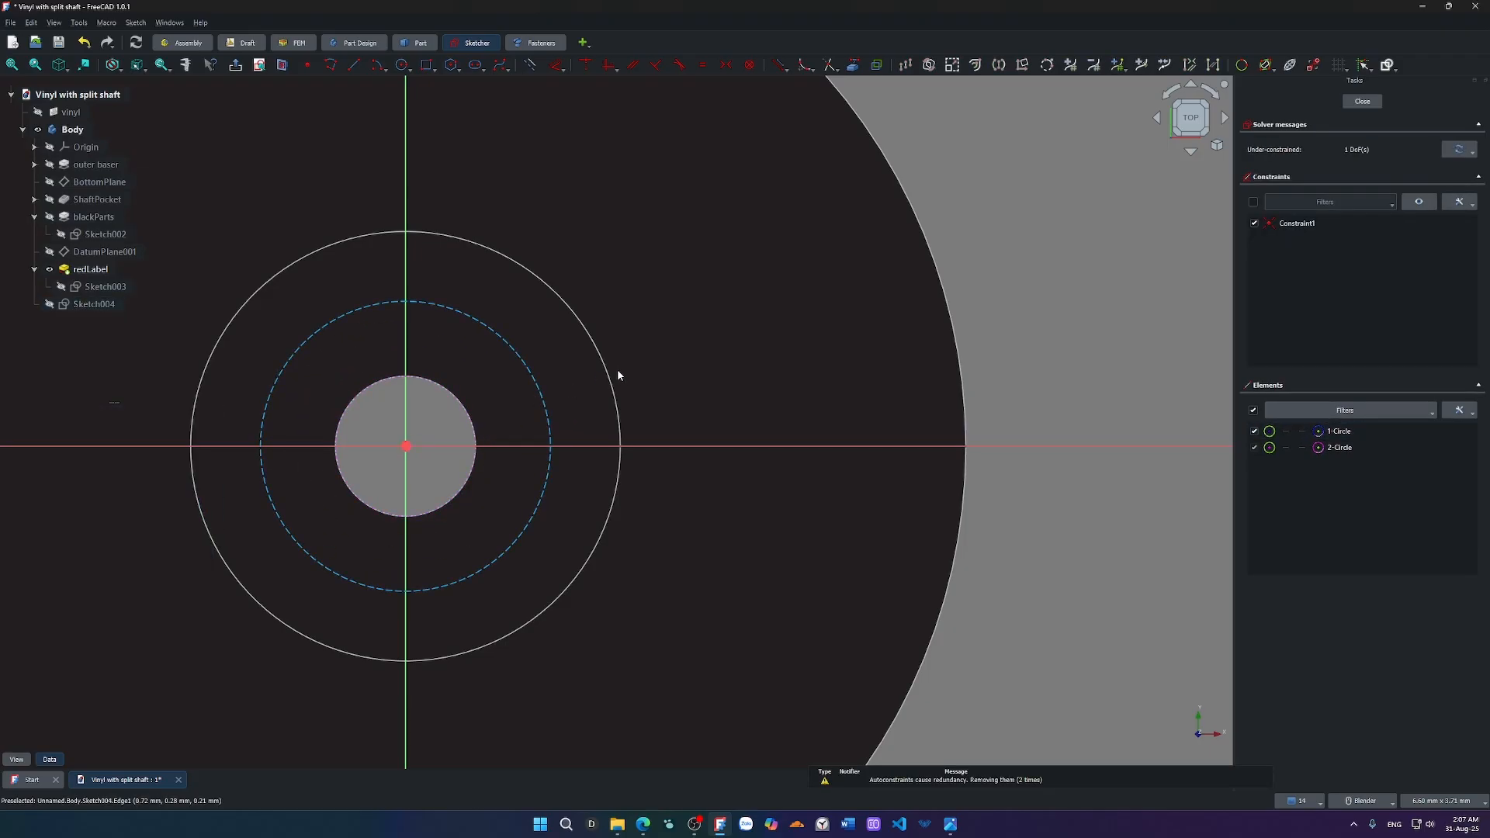
{"action": "left_click", "coordinate": [544, 394]}
{"action": "key", "text": "Delete"}
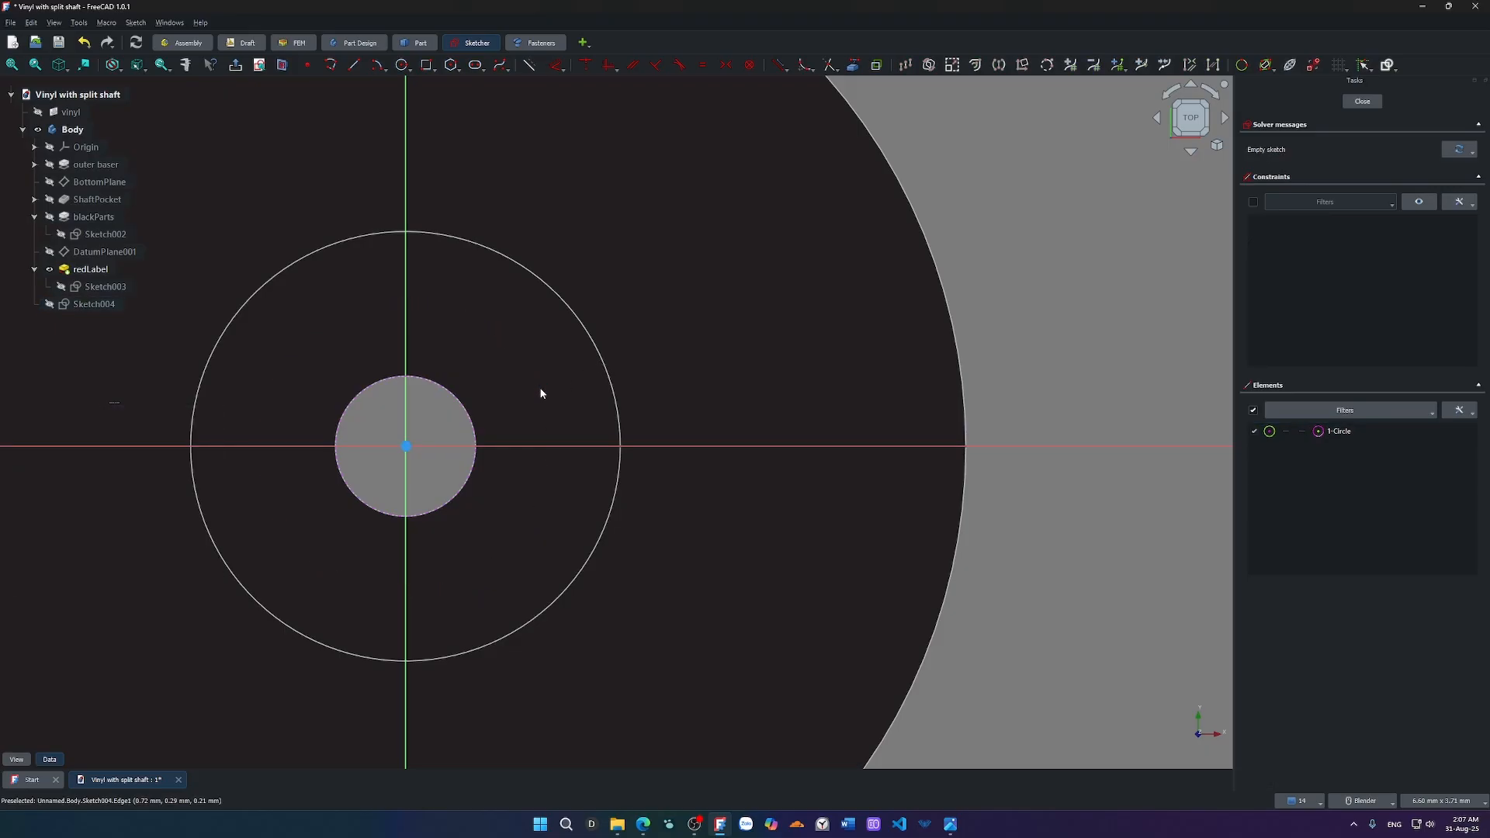
Draw a 0.75 mm diameter circle centred on the origin and close Sketch004.
{"action": "key", "text": "g"}
{"action": "key", "text": "c"}
{"action": "left_click", "coordinate": [406, 446]}
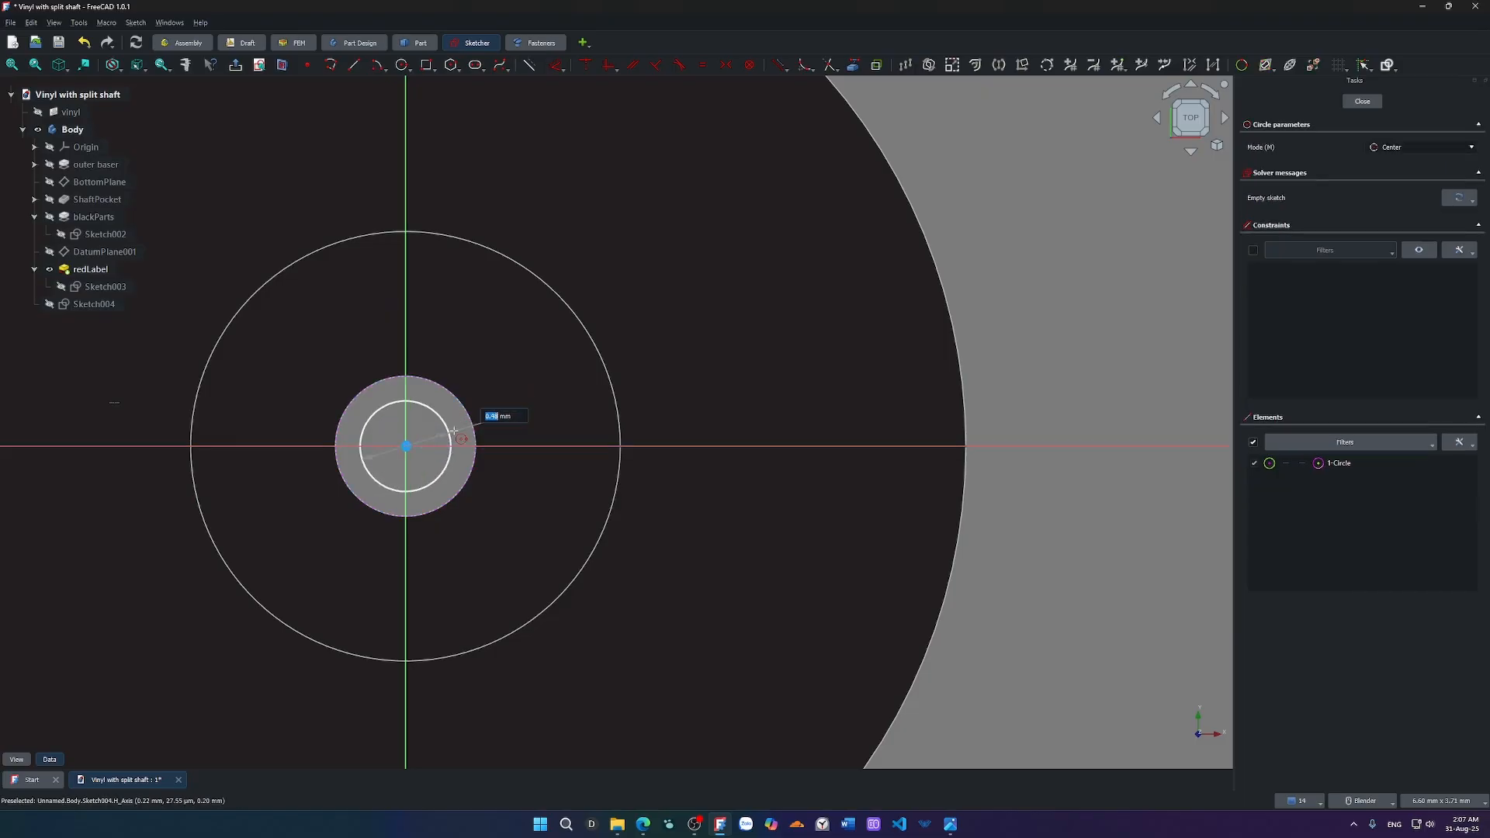
{"action": "type", "text": "6"}
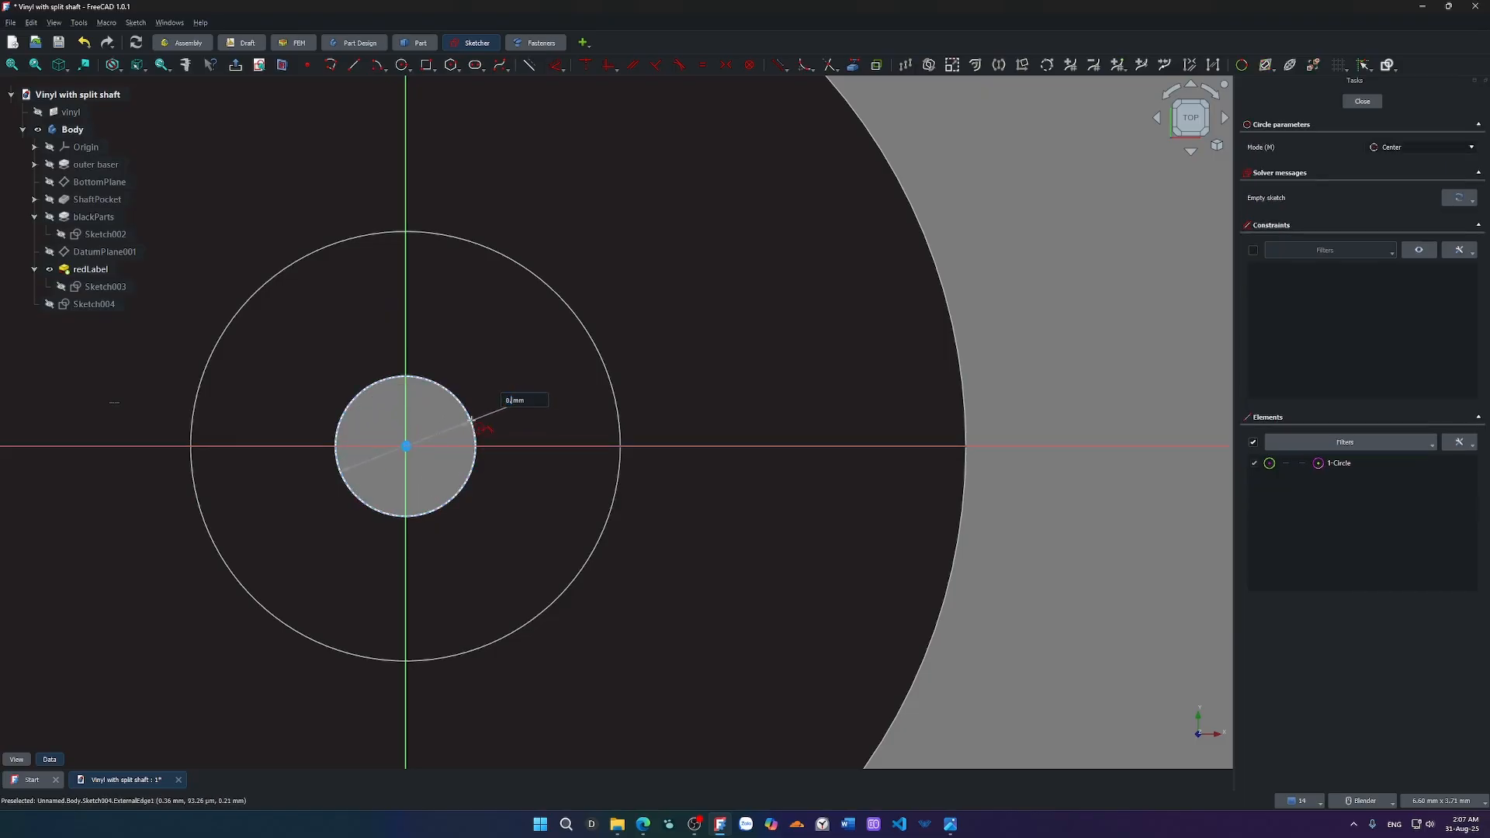
{"action": "key", "text": "Return"}
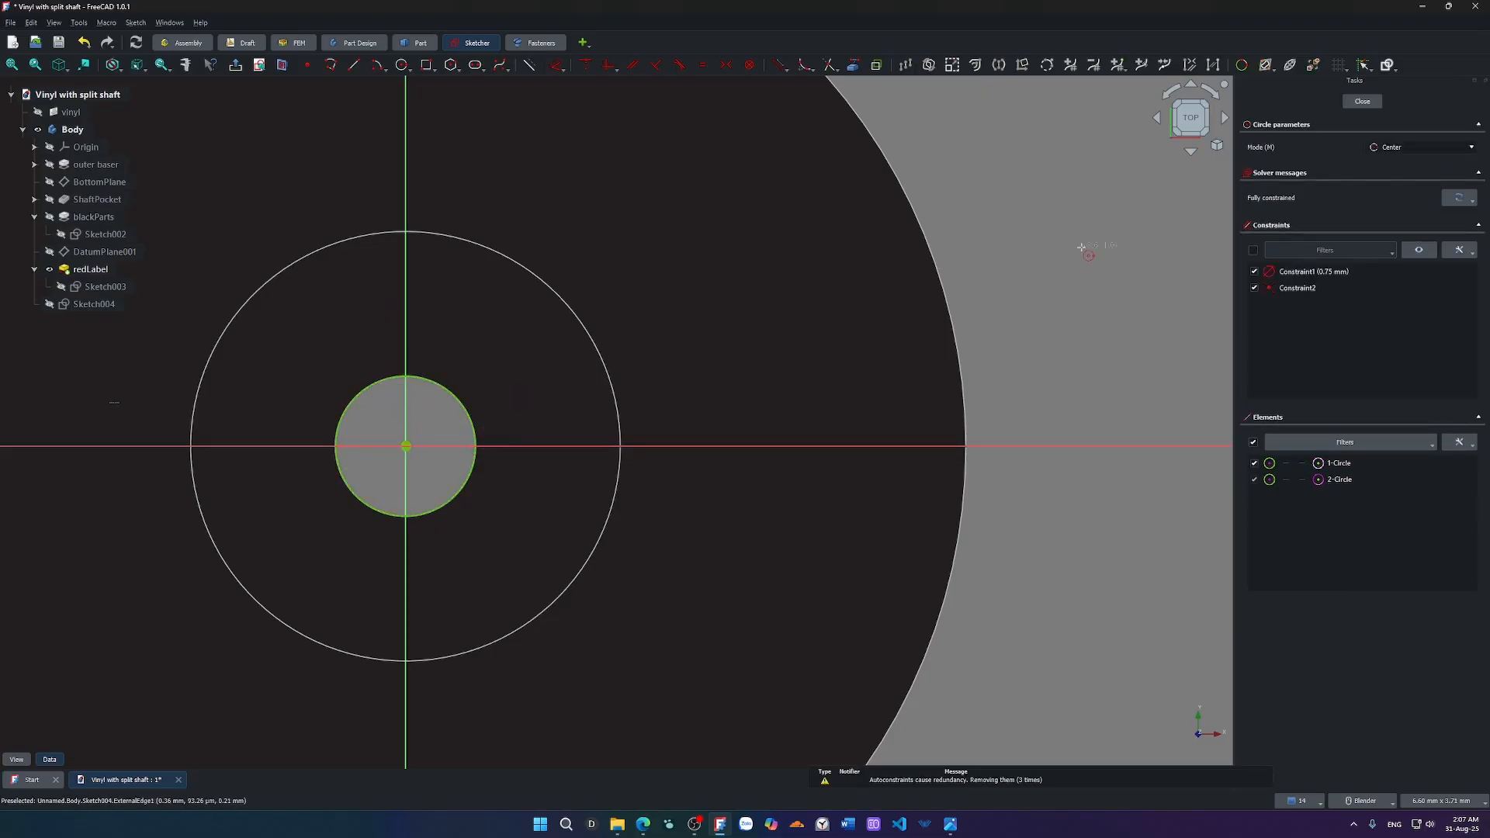
{"action": "key", "text": "Escape"}
{"action": "left_click", "coordinate": [1356, 104]}
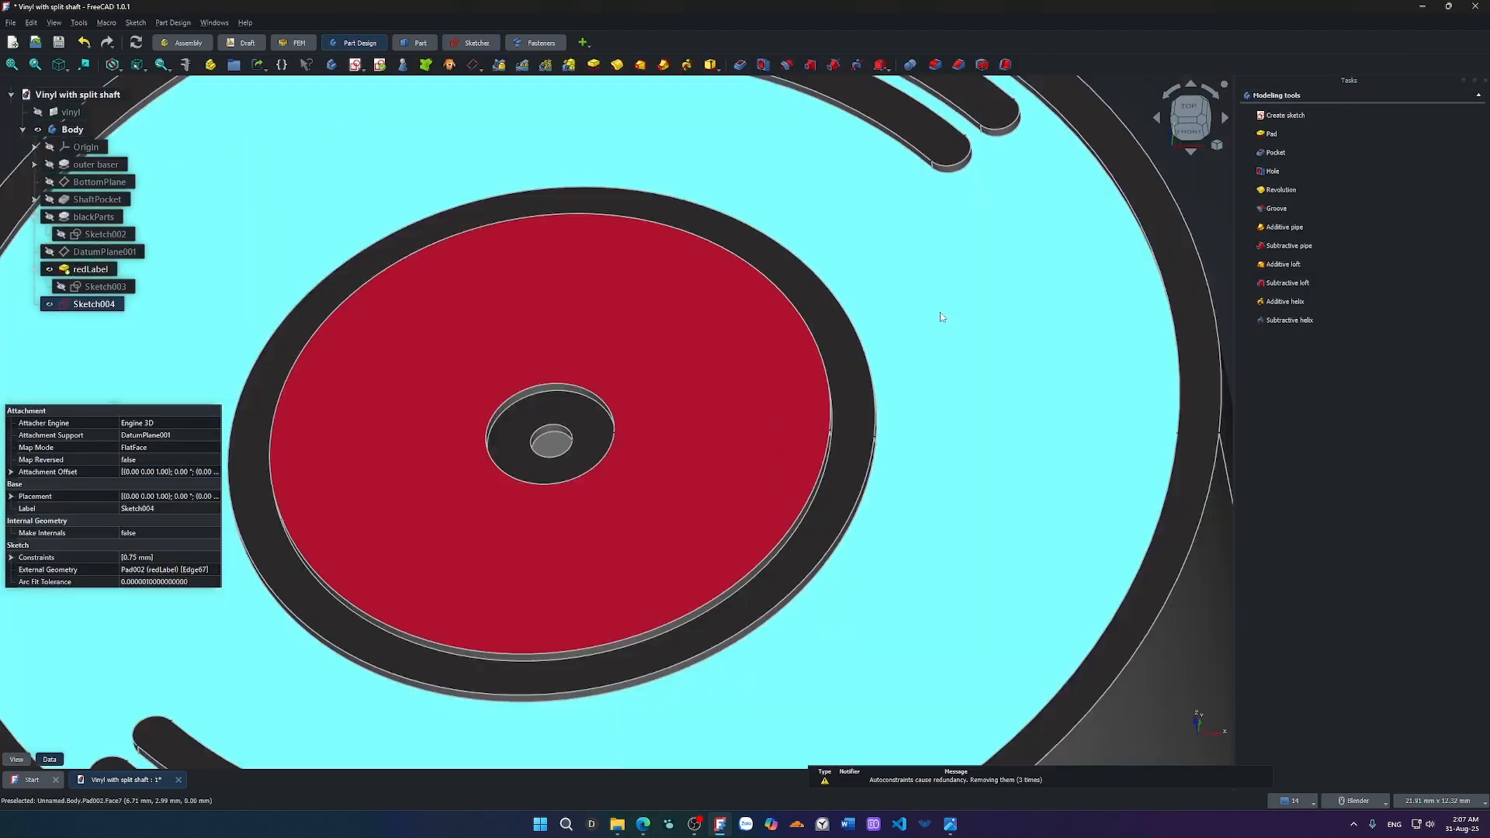
Pocket the small circle sketch through all of the knob.
{"action": "key", "text": "p"}
{"action": "scroll", "coordinate": [932, 312], "scroll_direction": "down", "scroll_amount": 3}
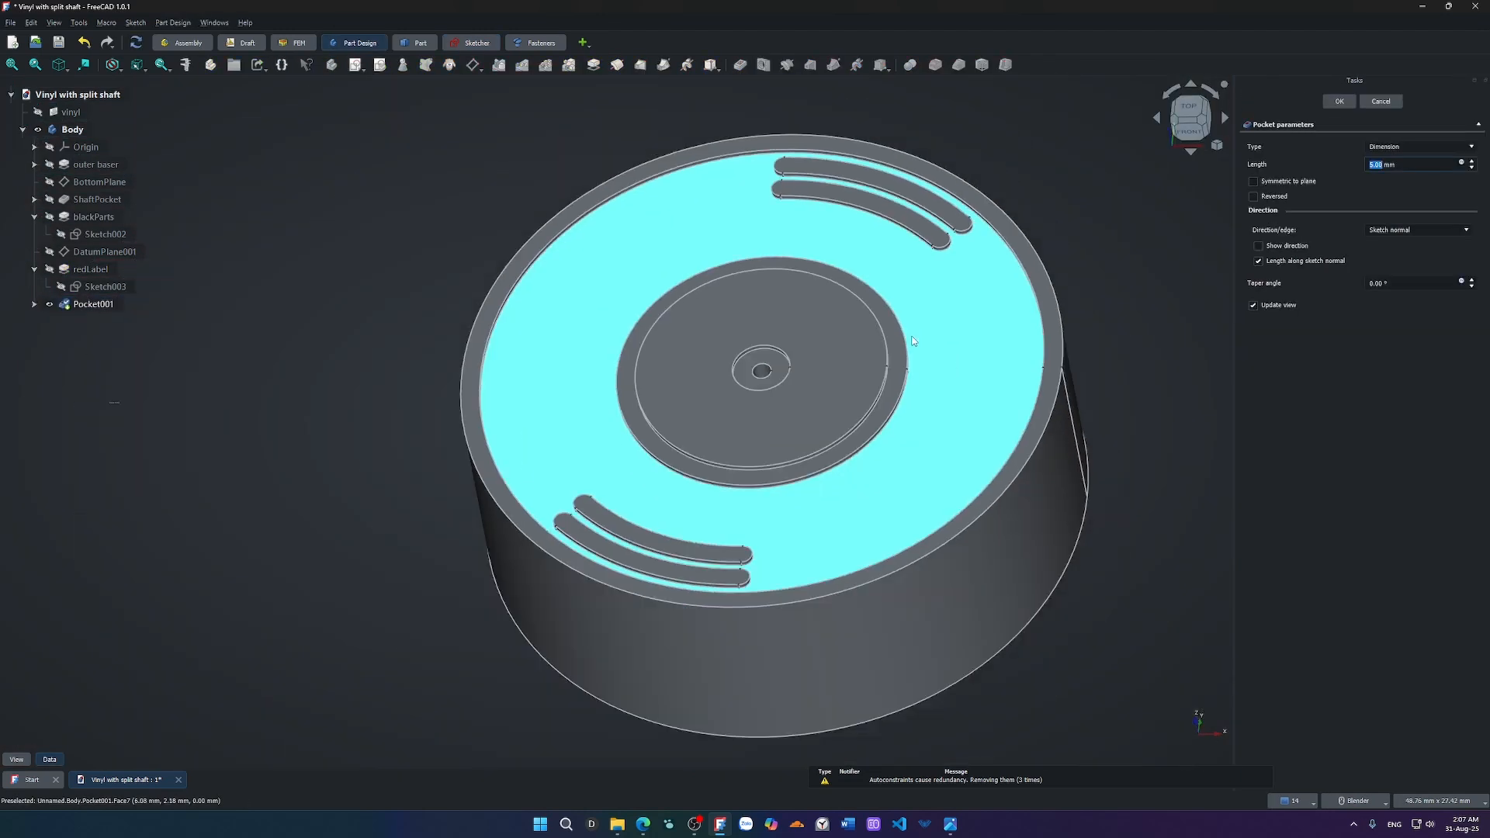
{"action": "middle_click_drag", "start_coordinate": [622, 488], "coordinate": [650, 528]}
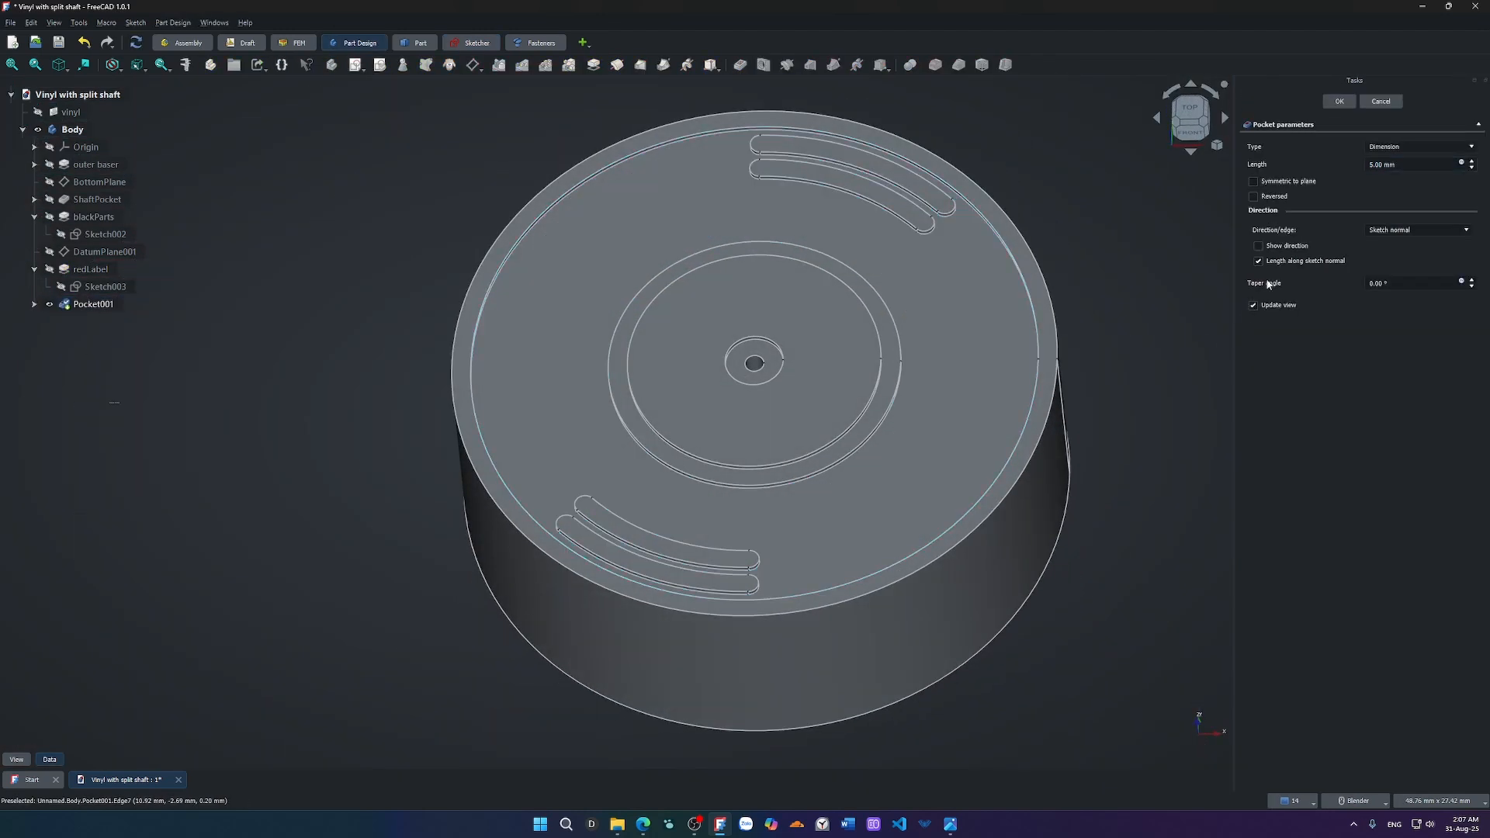
{"action": "left_click", "coordinate": [1409, 146]}
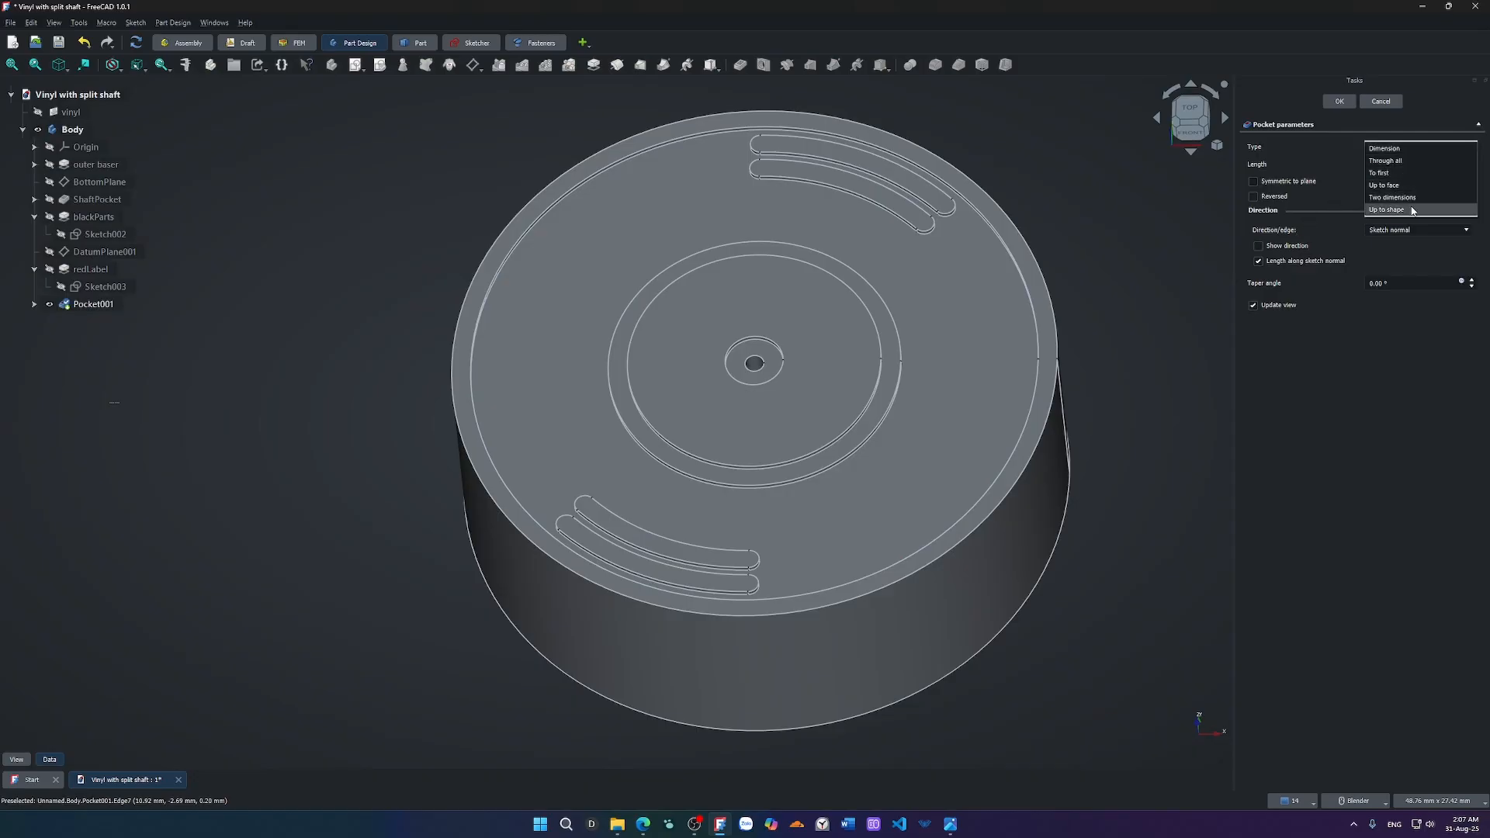
{"action": "left_click", "coordinate": [1417, 163]}
{"action": "middle_click_drag", "start_coordinate": [809, 321], "coordinate": [705, 490]}
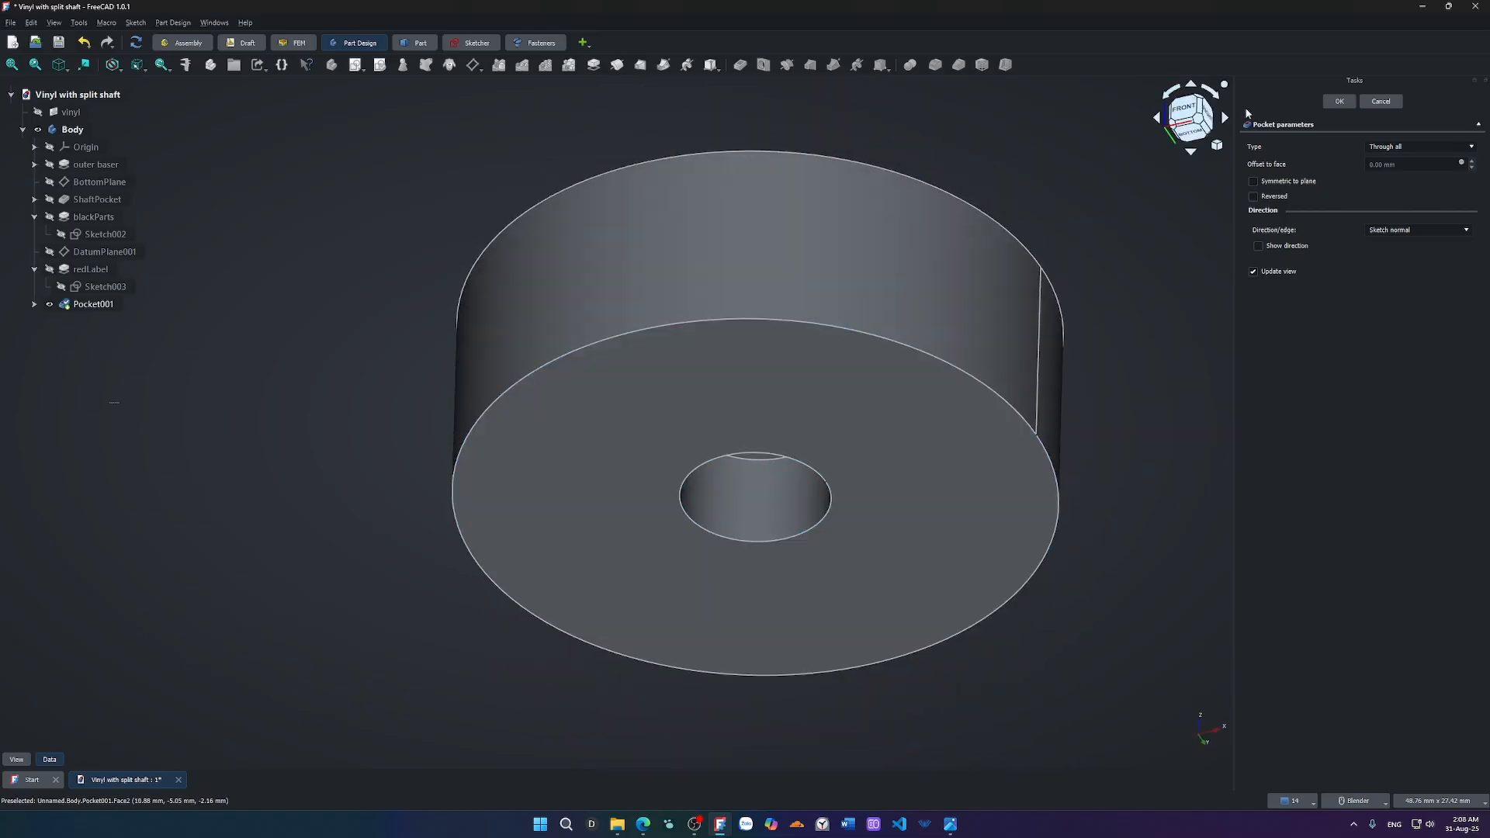
{"action": "left_click", "coordinate": [1347, 105]}
Compare the new pocket with the coloured redLabel feature by switching their visibility, ending with the pocket shown.
{"action": "scroll", "coordinate": [780, 268], "scroll_direction": "down", "scroll_amount": 5}
{"action": "middle_click_drag", "start_coordinate": [739, 267], "coordinate": [726, 478]}
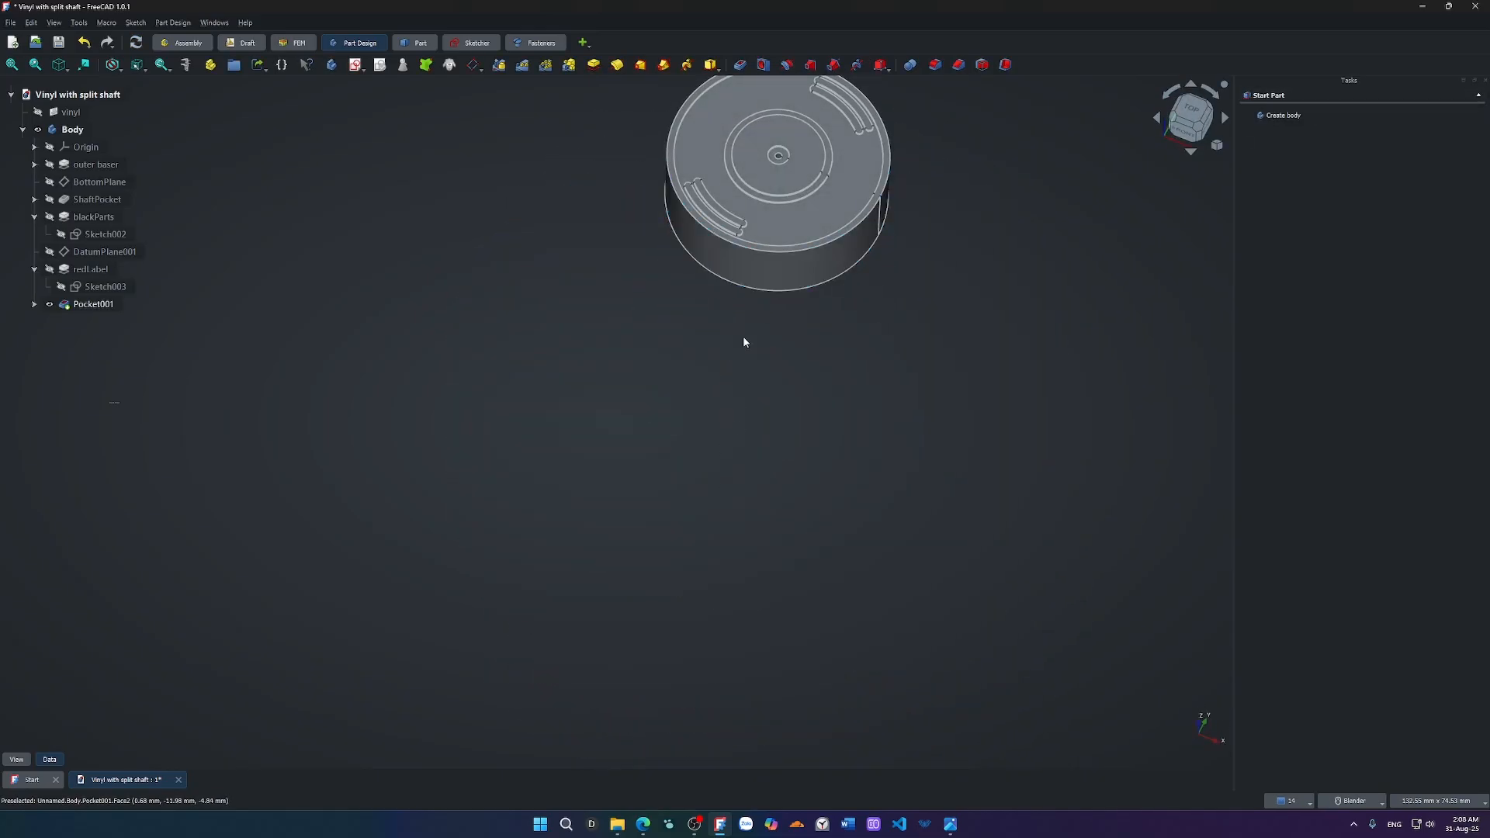
{"action": "left_click", "coordinate": [49, 307]}
{"action": "left_click", "coordinate": [49, 307]}
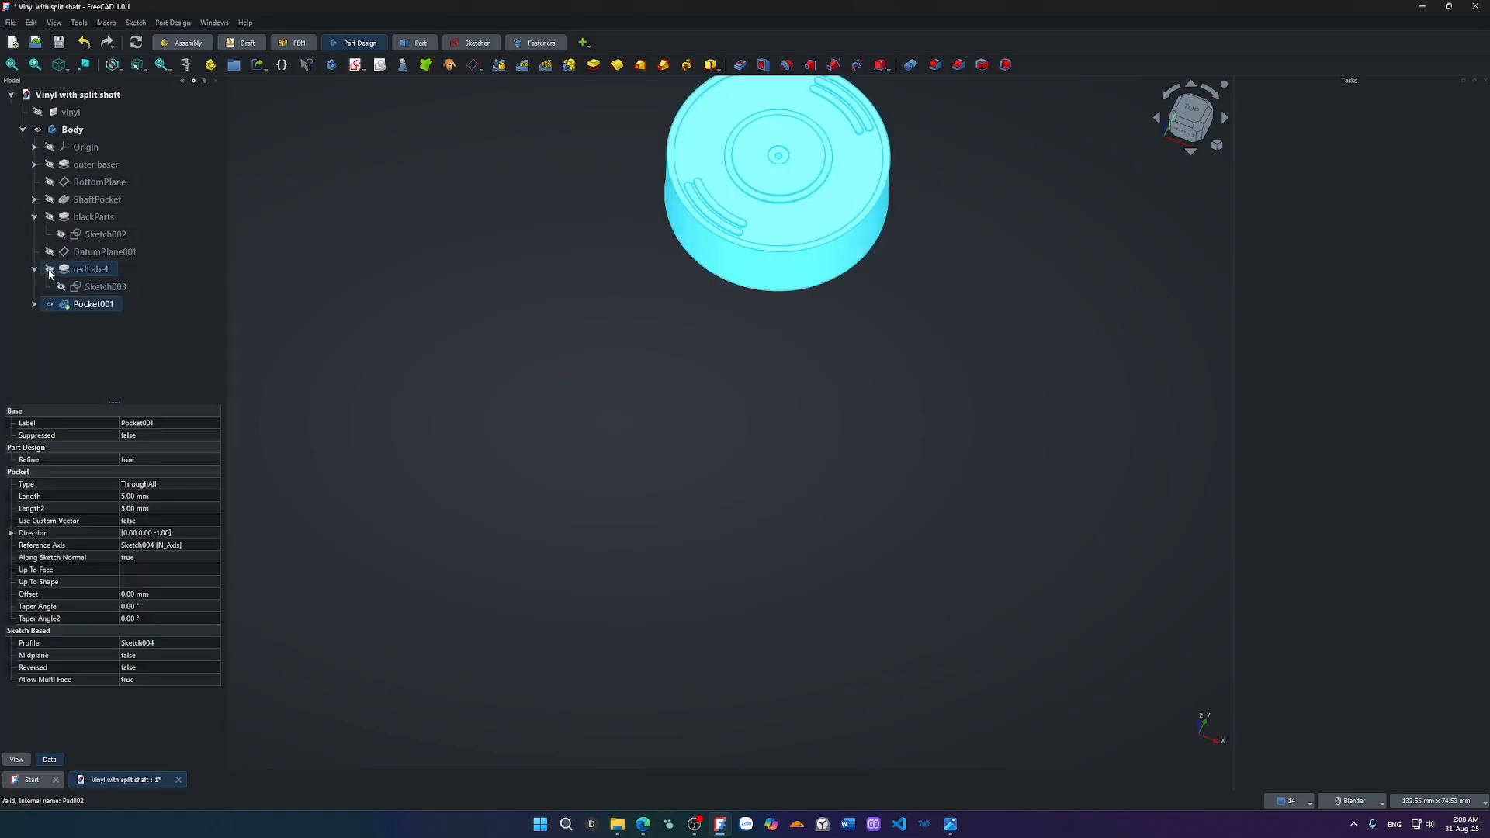
{"action": "left_click", "coordinate": [49, 271]}
{"action": "left_click", "coordinate": [755, 295]}
{"action": "left_click", "coordinate": [727, 354]}
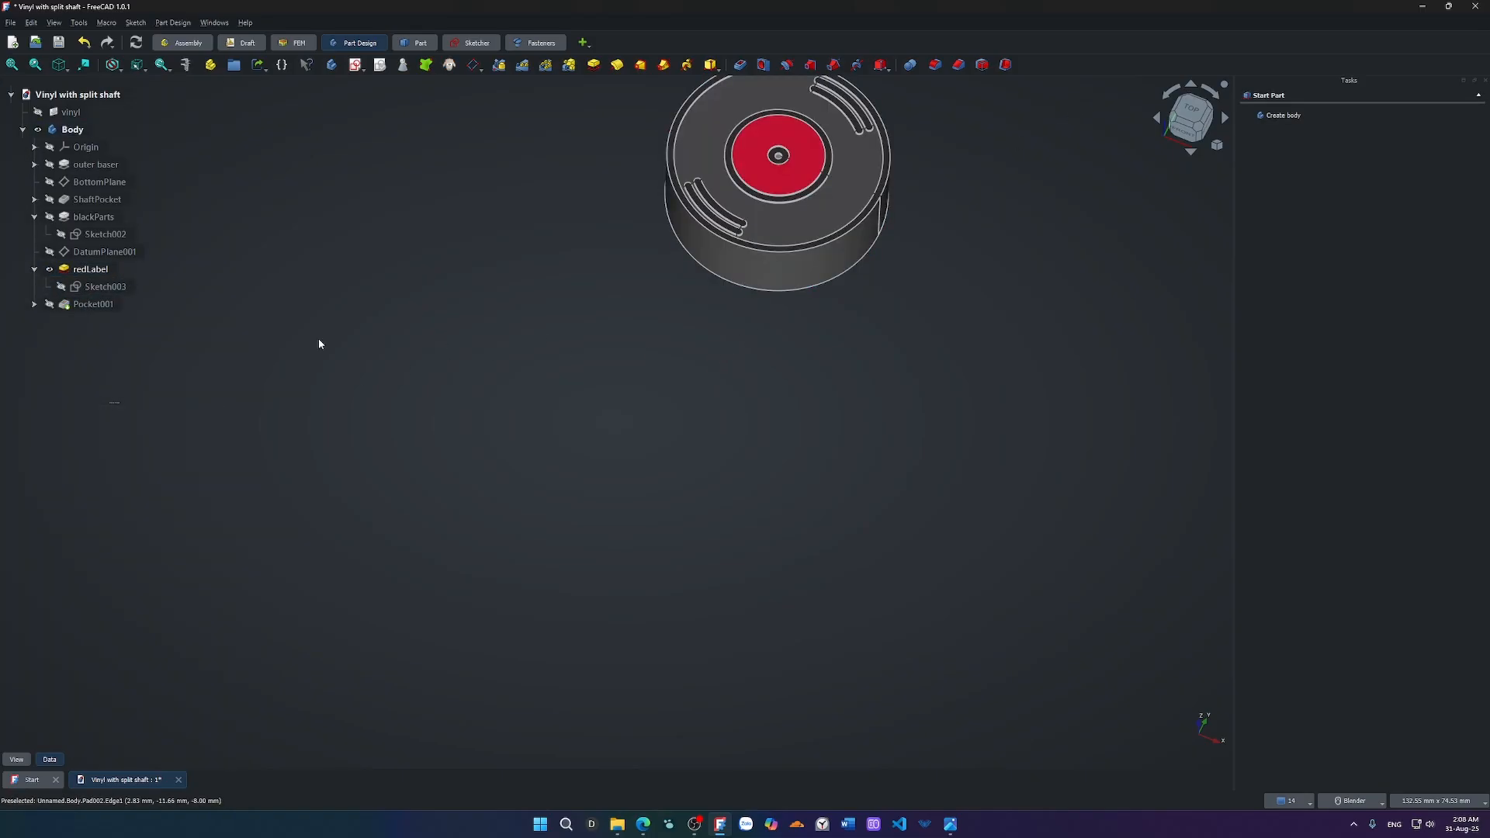
{"action": "left_click", "coordinate": [48, 306]}
{"action": "left_click", "coordinate": [904, 469]}
Rename Pocket001 as holeForPlayer.
{"action": "middle_click_drag", "start_coordinate": [905, 469], "coordinate": [801, 475]}
{"action": "key", "text": "0"}
{"action": "scroll", "coordinate": [775, 584], "scroll_direction": "up", "scroll_amount": 4}
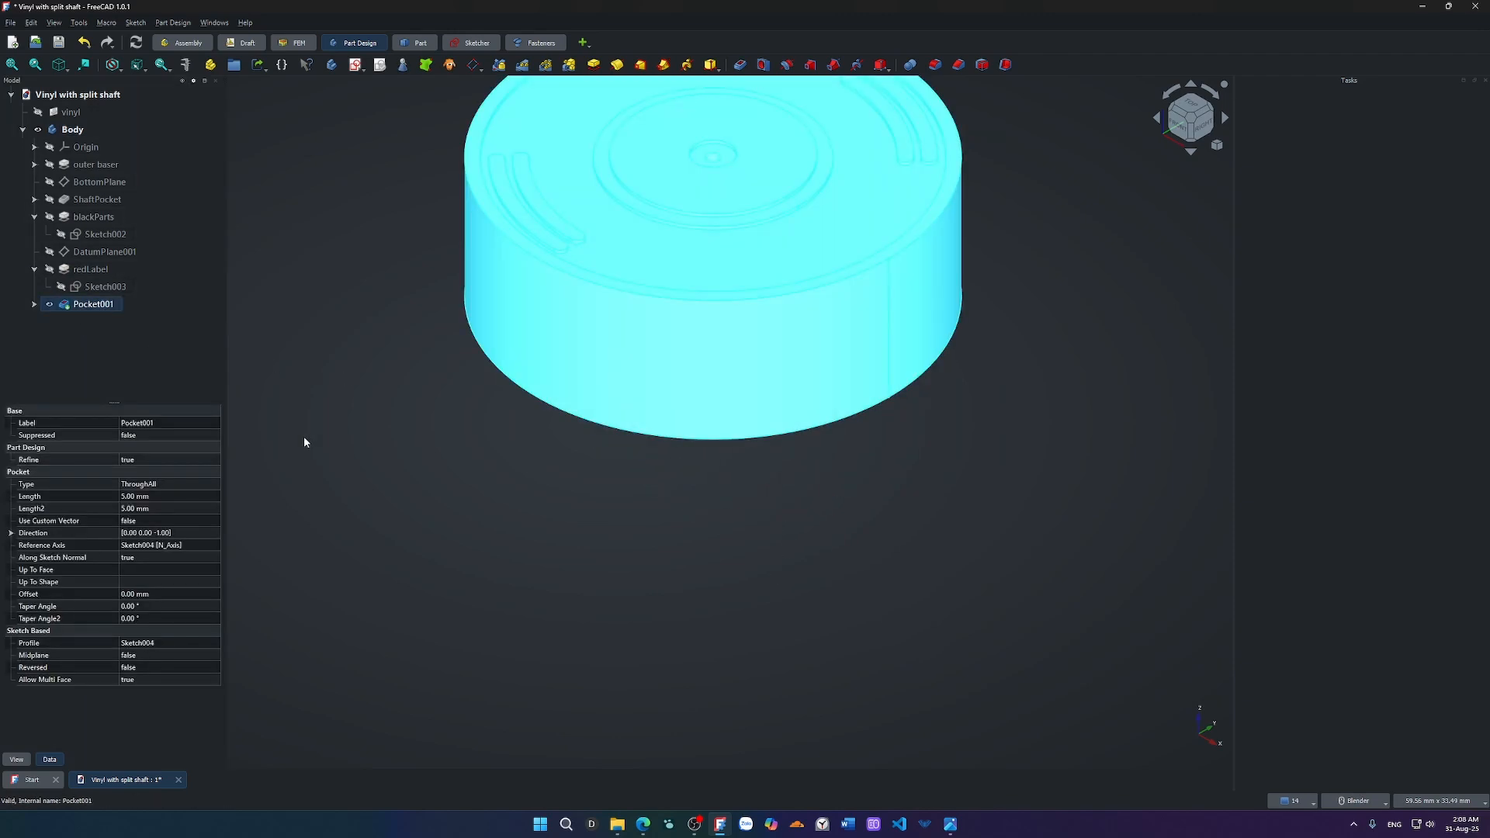
{"action": "key", "text": "F2"}
{"action": "type", "text": "hole"}
{"action": "type", "text": "For"}
{"action": "type", "text": "Playu"}
{"action": "key", "text": "BackSpace"}
{"action": "type", "text": "er"}
{"action": "key", "text": "Return"}
{"action": "left_click", "coordinate": [306, 440]}
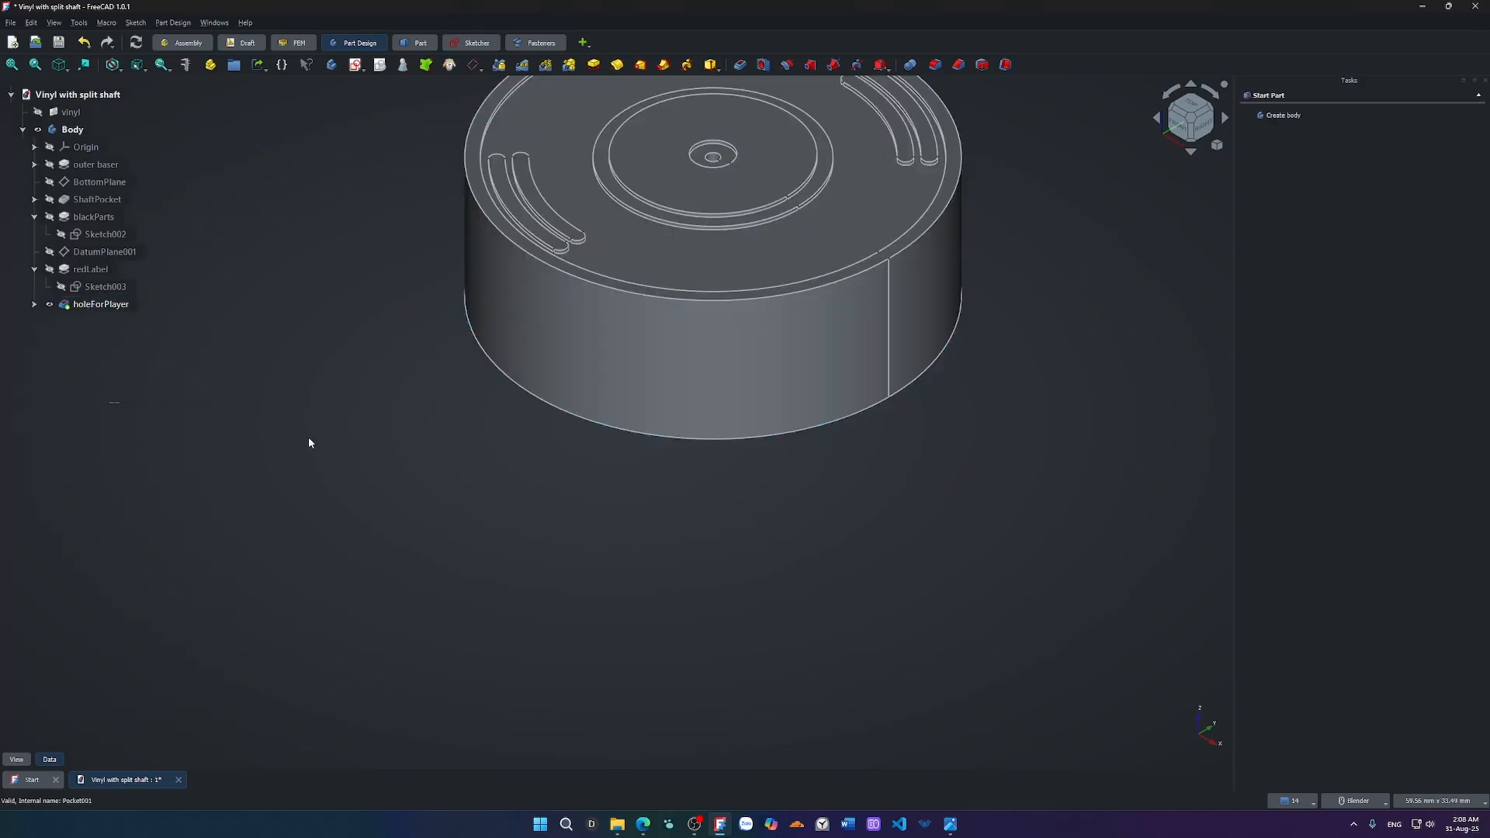
Make BottomPlane visible with the knob viewed from its underside.
{"action": "key", "text": "5"}
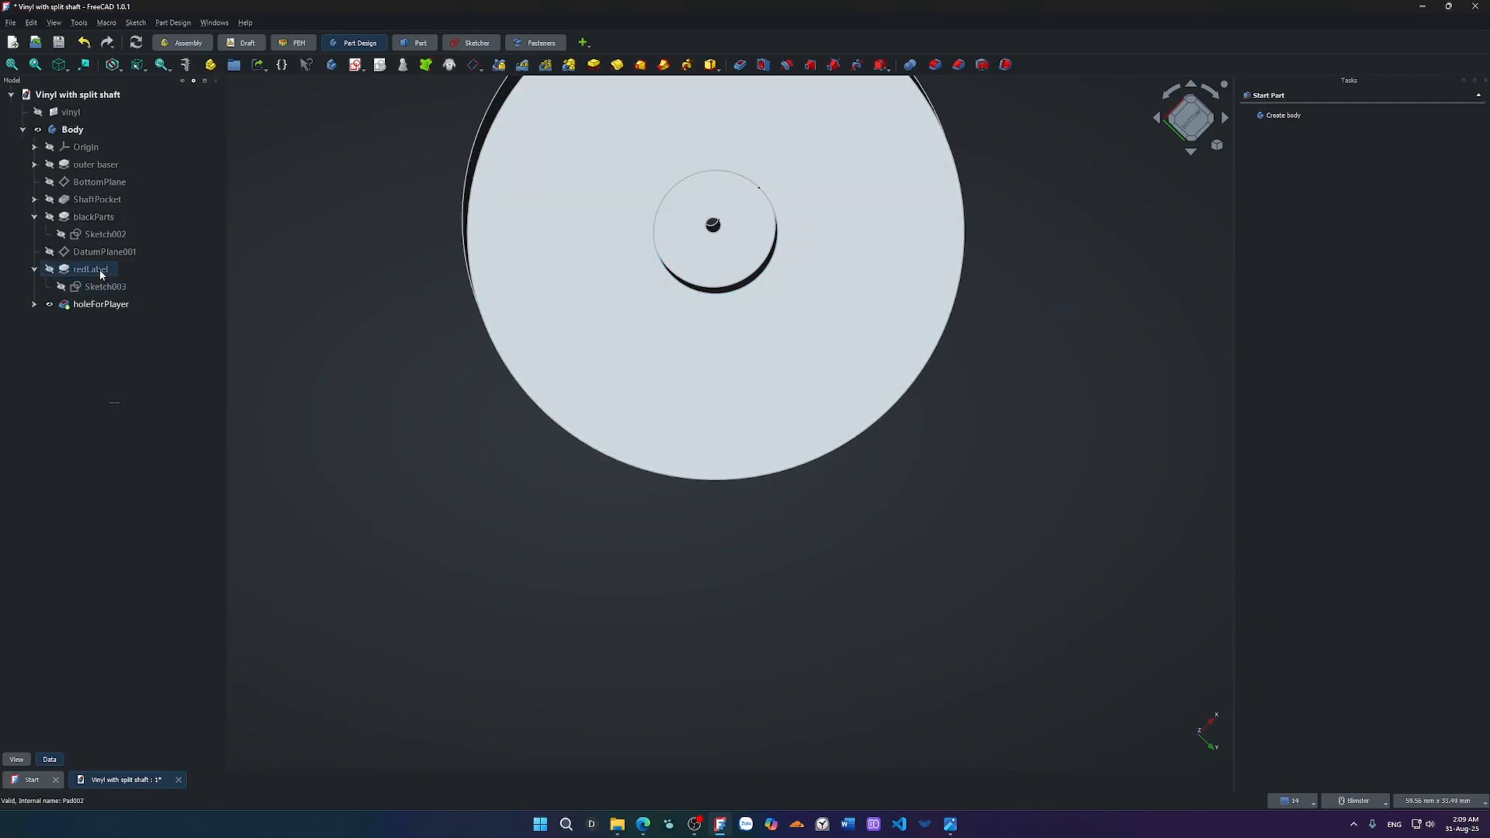
{"action": "left_click", "coordinate": [99, 182]}
{"action": "key", "text": "space"}
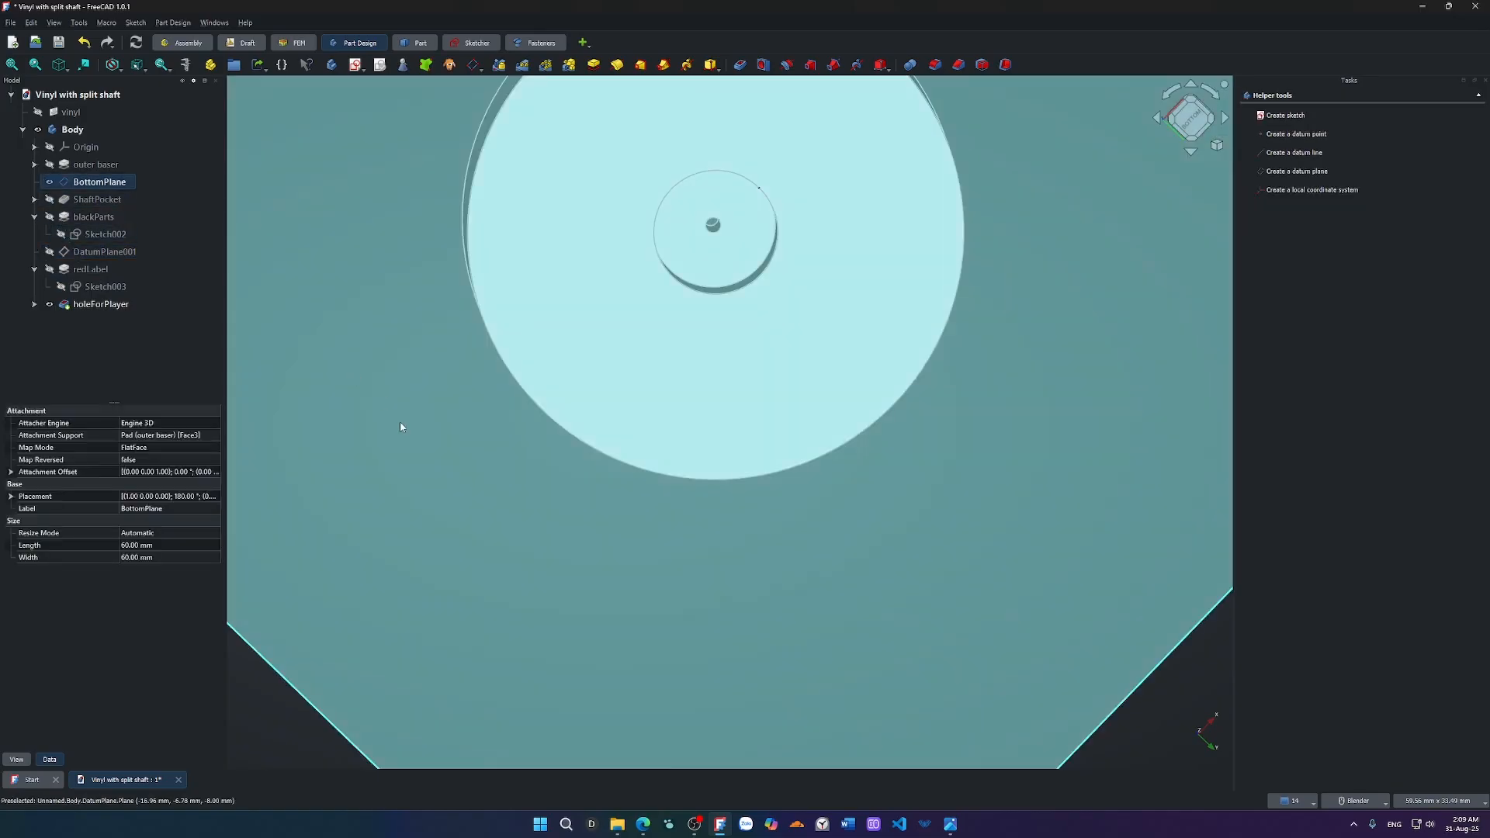
{"action": "key", "text": "ctrl+a"}
{"action": "key", "text": "s"}
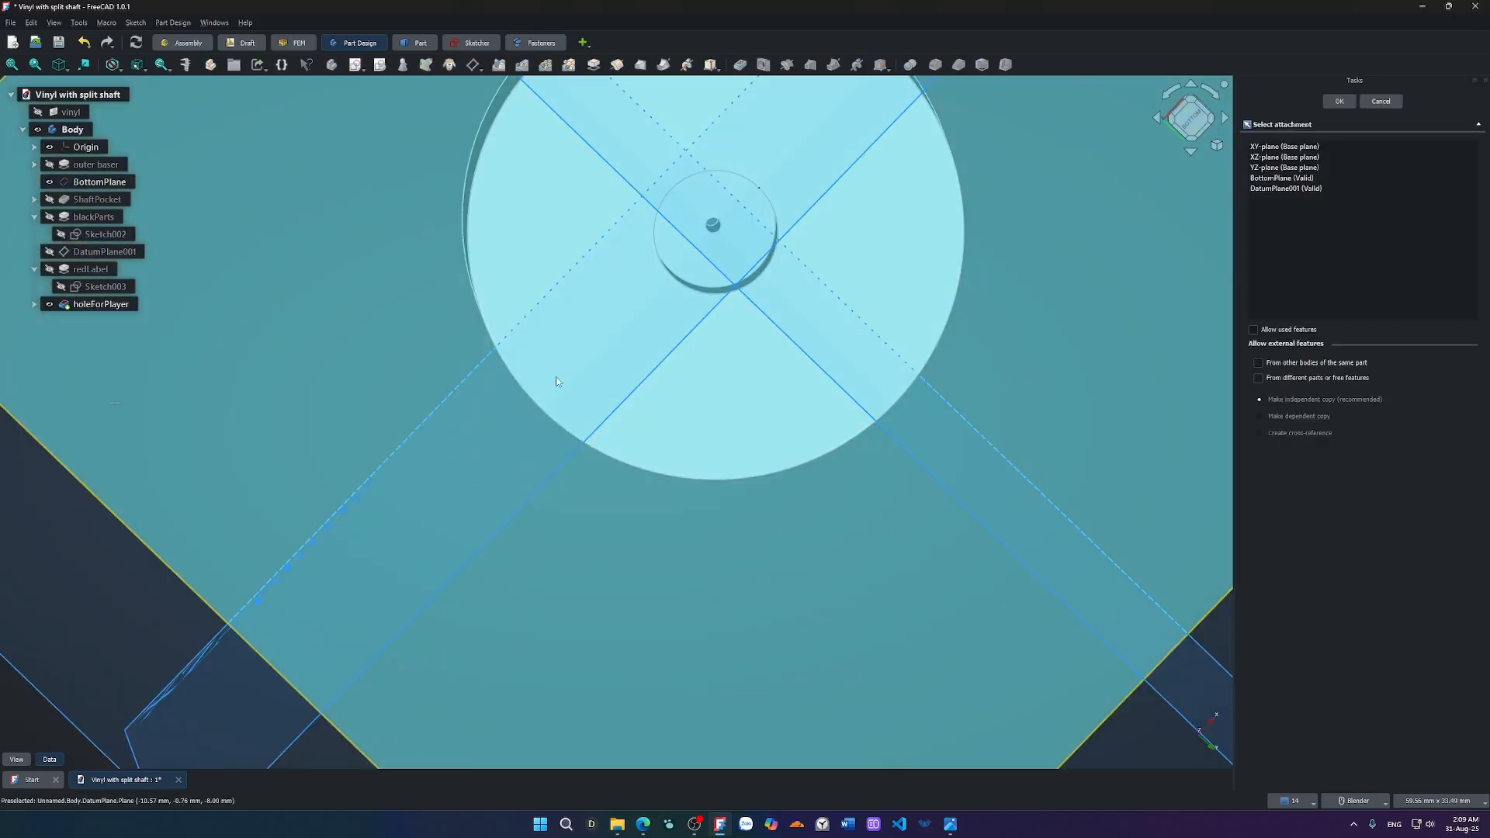
{"action": "scroll", "coordinate": [556, 377], "scroll_direction": "down", "scroll_amount": 4}
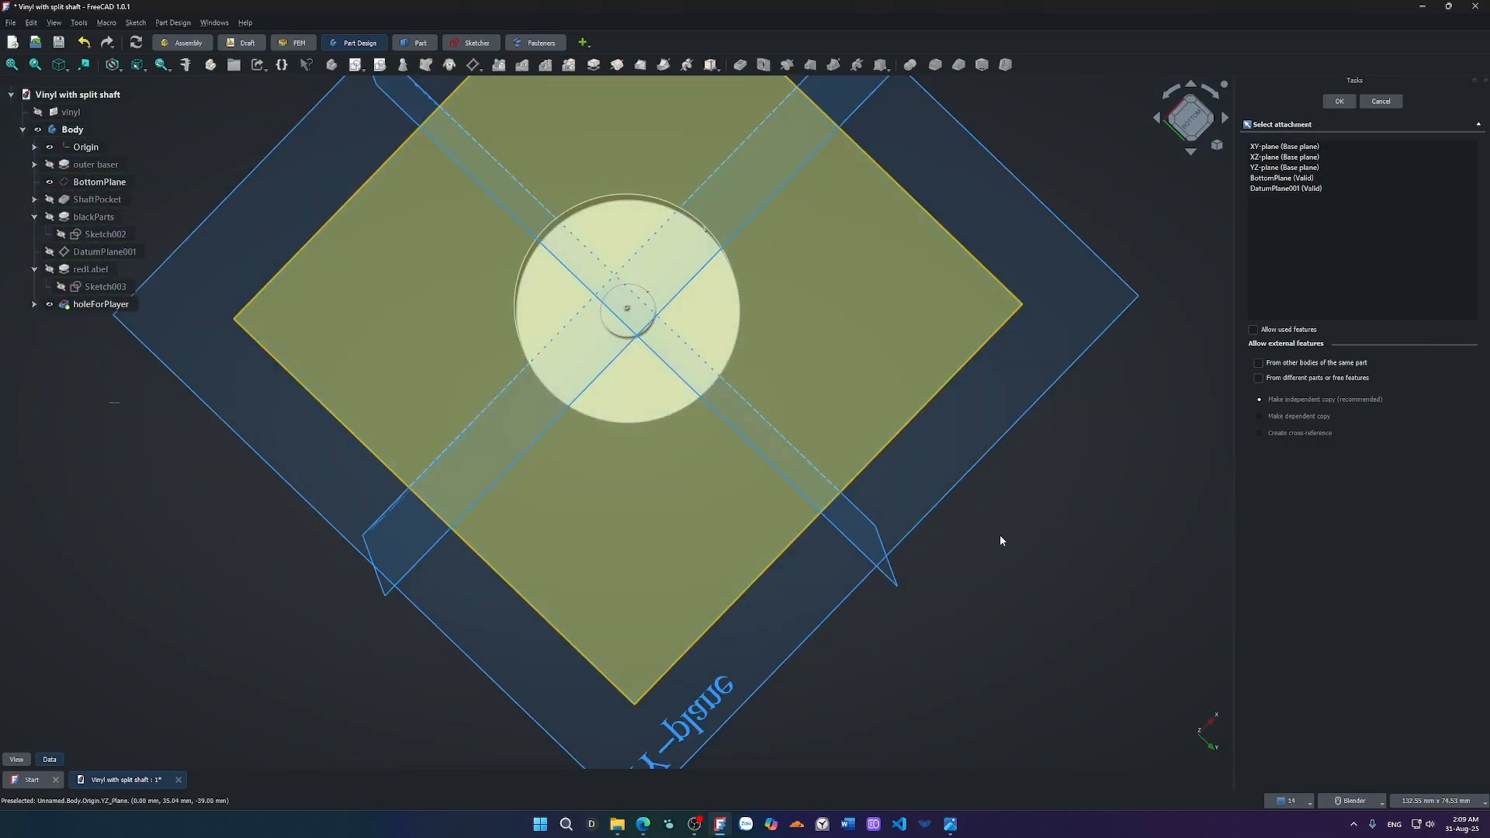
{"action": "left_click", "coordinate": [1395, 103]}
Create a new sketch on BottomPlane around the shaft opening on the knob's underside.
{"action": "left_click", "coordinate": [628, 505]}
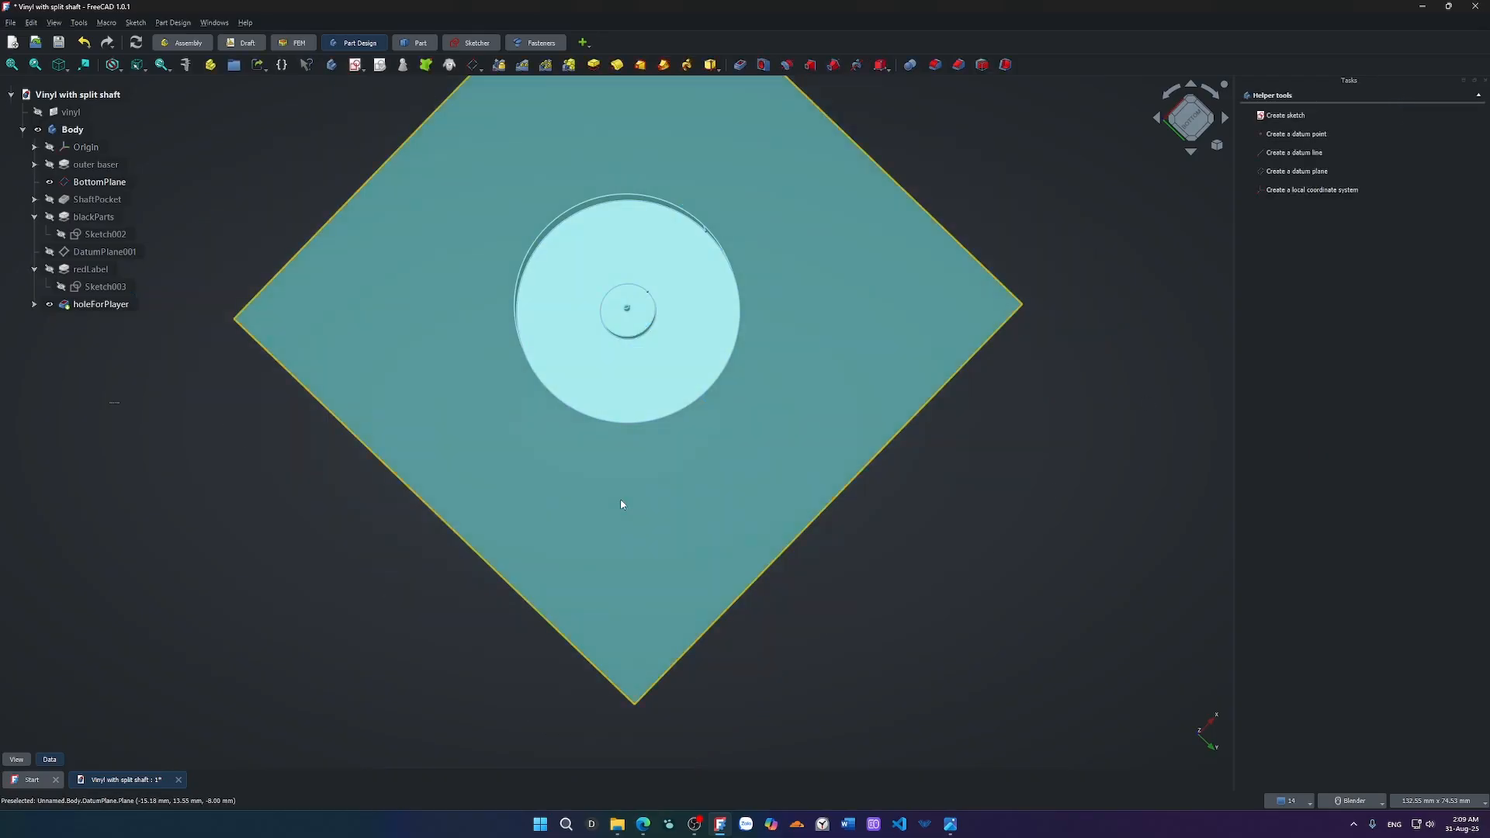
{"action": "key", "text": "s"}
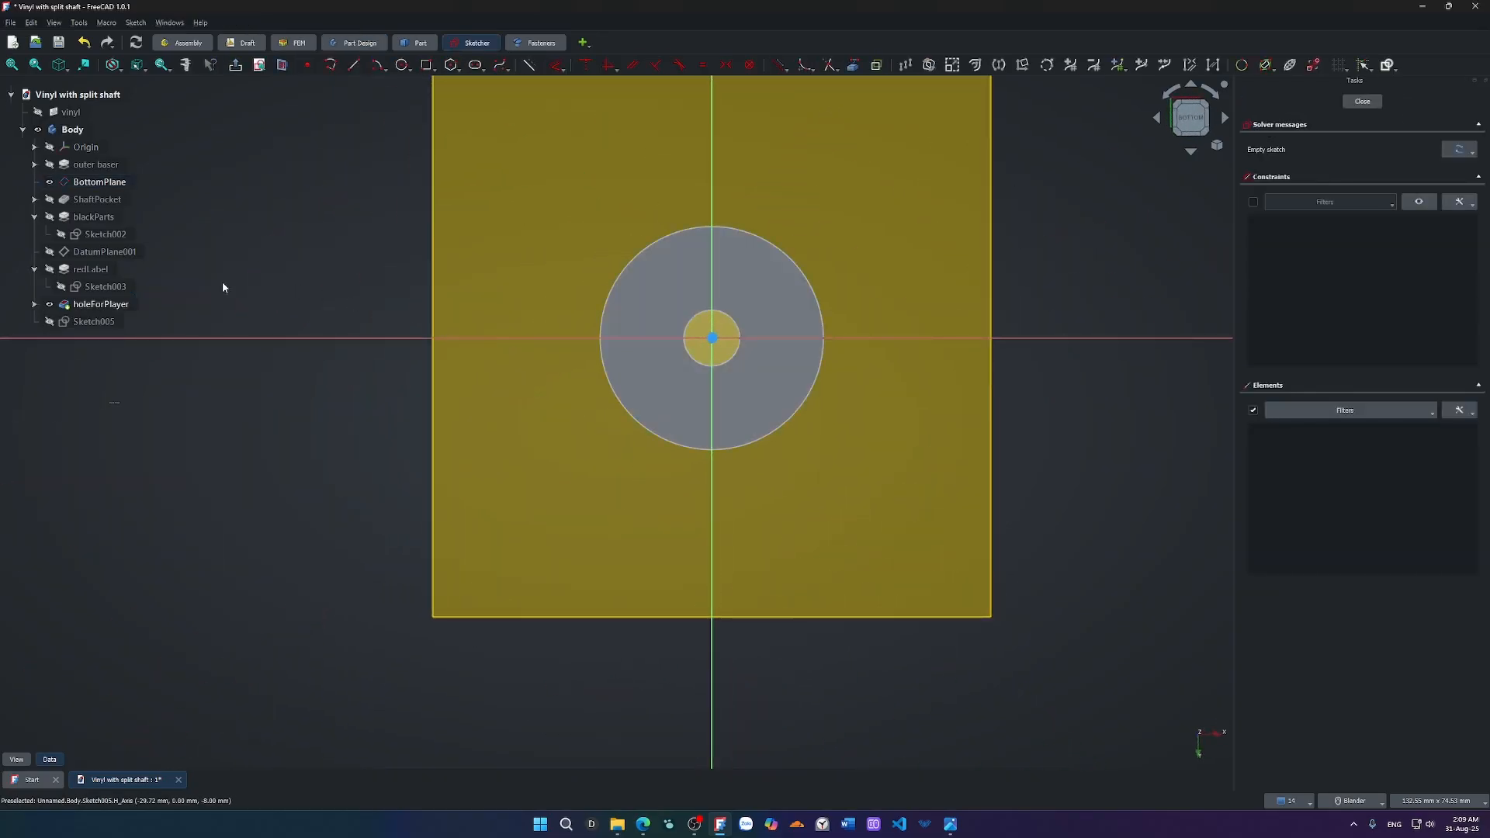
{"action": "middle_click_drag", "start_coordinate": [764, 355], "coordinate": [705, 447], "text": "shift"}
{"action": "scroll", "coordinate": [704, 447], "scroll_direction": "up", "scroll_amount": 6}
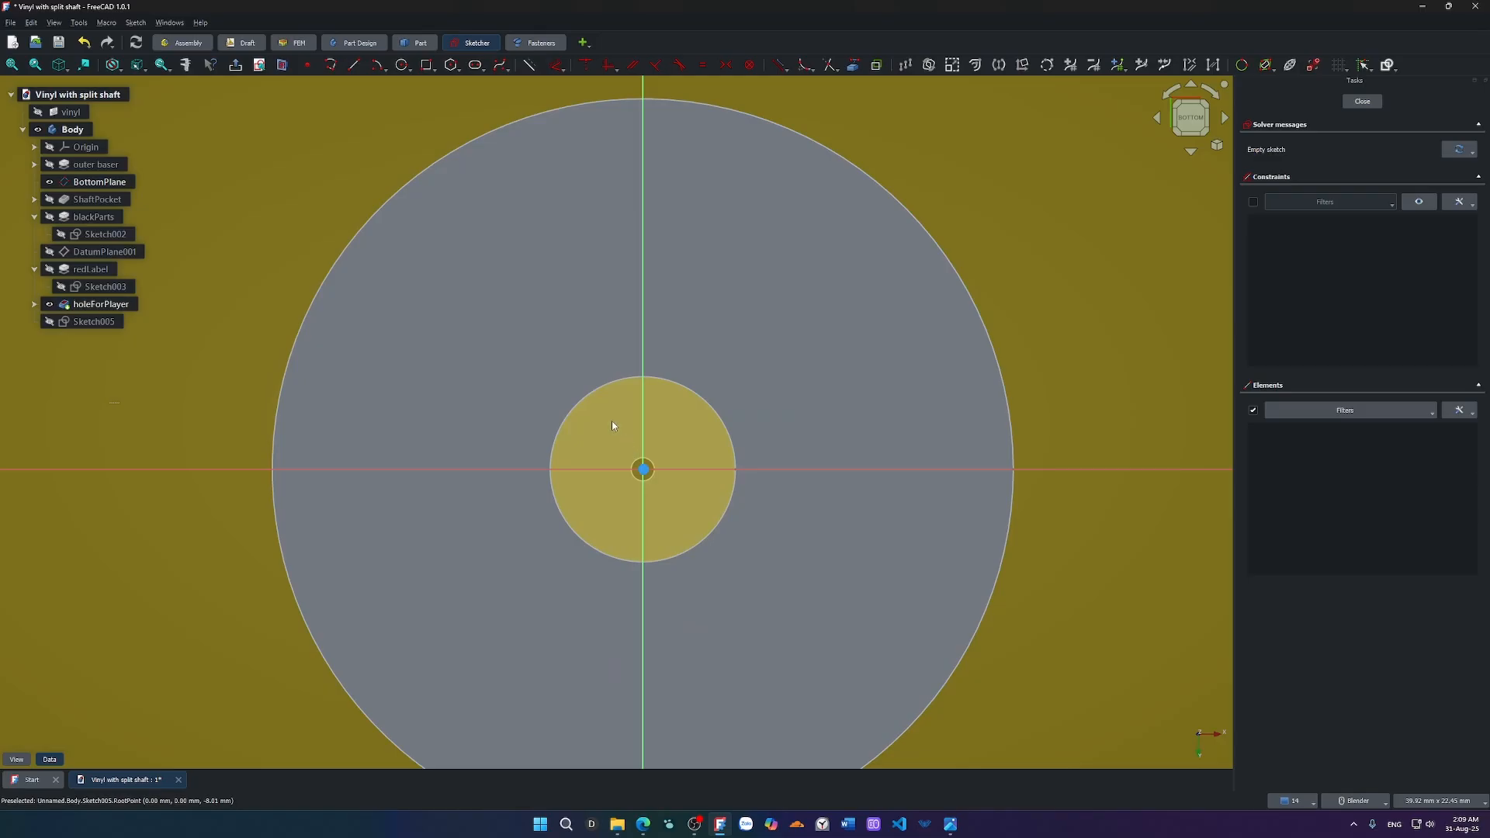
{"action": "key", "text": "g"}
{"action": "key", "text": "m"}
{"action": "scroll", "coordinate": [614, 418], "scroll_direction": "up", "scroll_amount": 4}
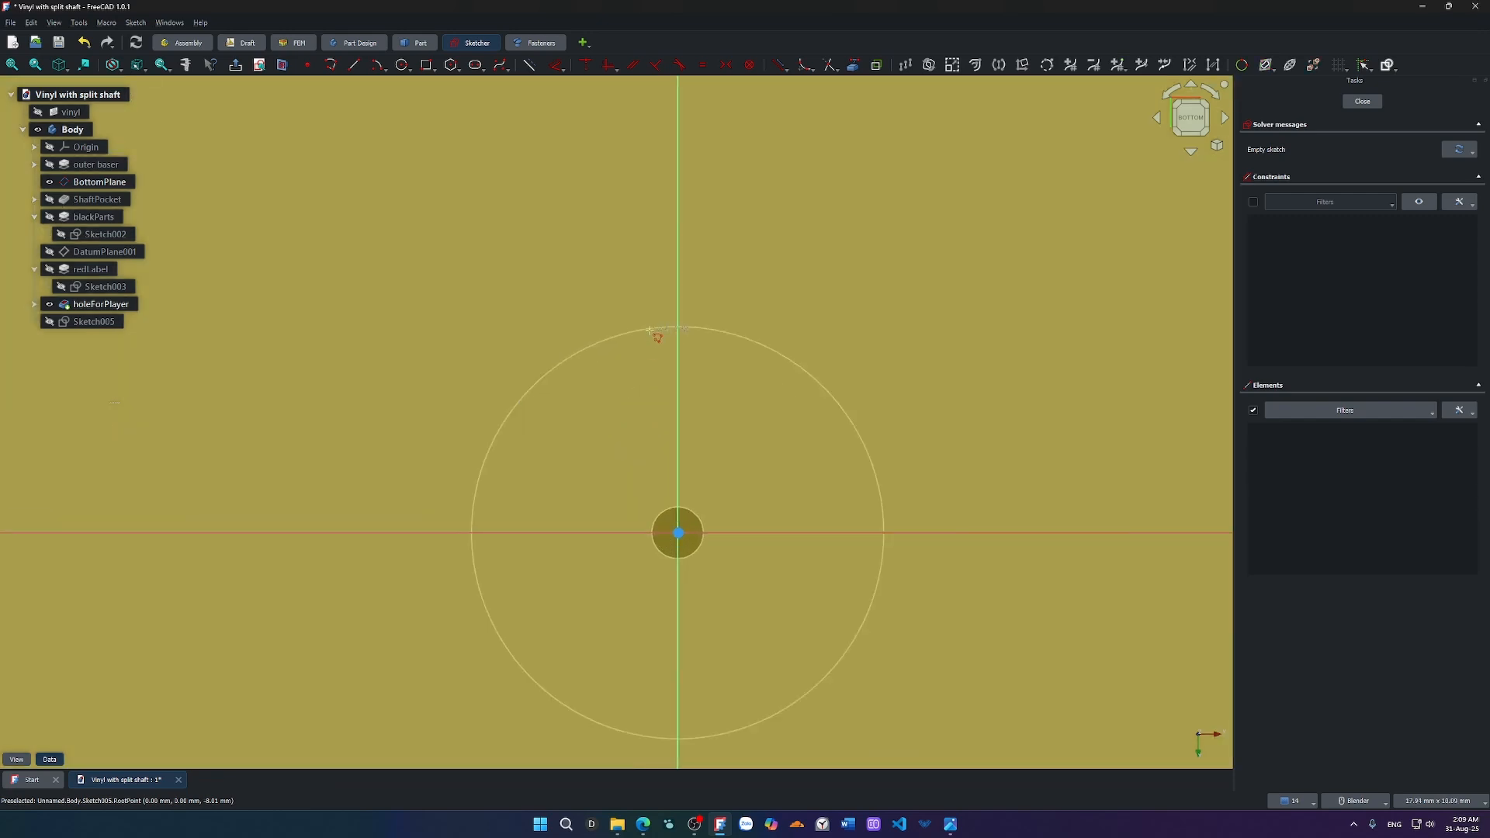
{"action": "key", "text": "Escape"}
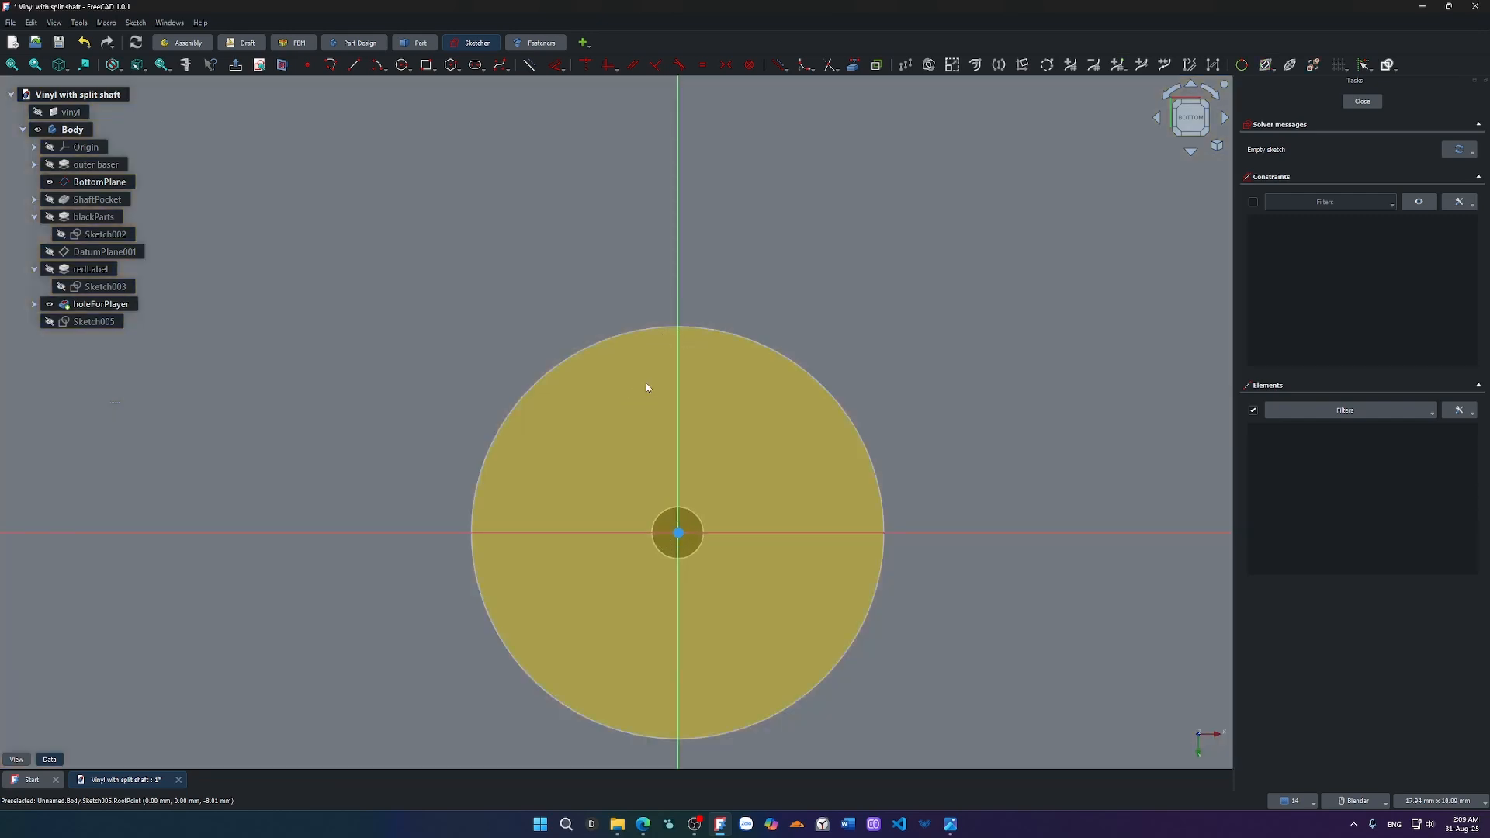
Project the large circular edge on the knob's underside into the sketch as external geometry.
{"action": "key", "text": "g"}
{"action": "key", "text": "x"}
{"action": "left_click", "coordinate": [655, 326]}
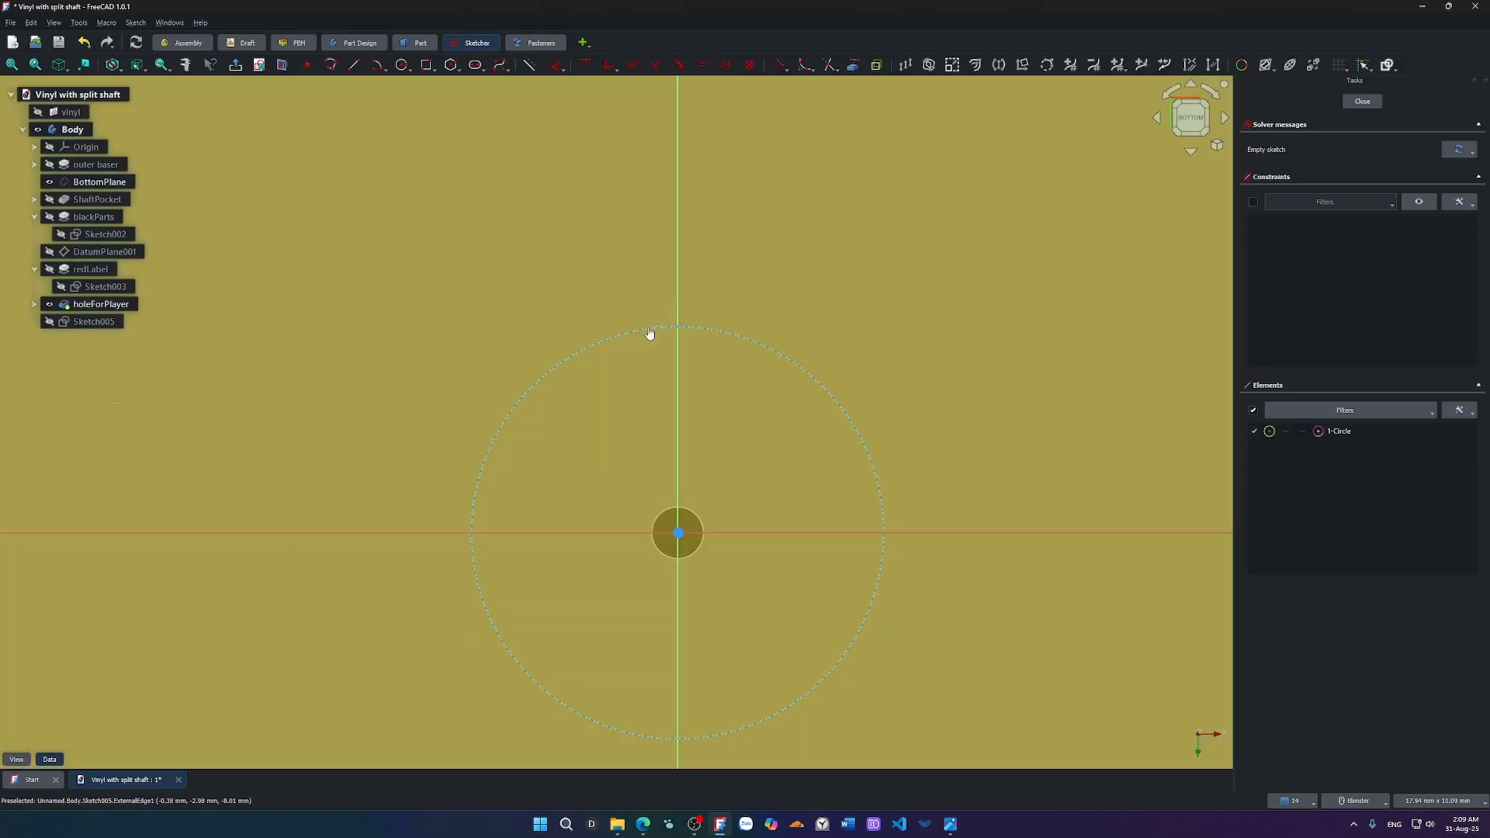
Draw two vertical lines across the referenced circle, one on each side of the vertical axis, with all endpoints on the circle.
{"action": "key", "text": "g"}
{"action": "key", "text": "l"}
{"action": "left_click", "coordinate": [649, 330]}
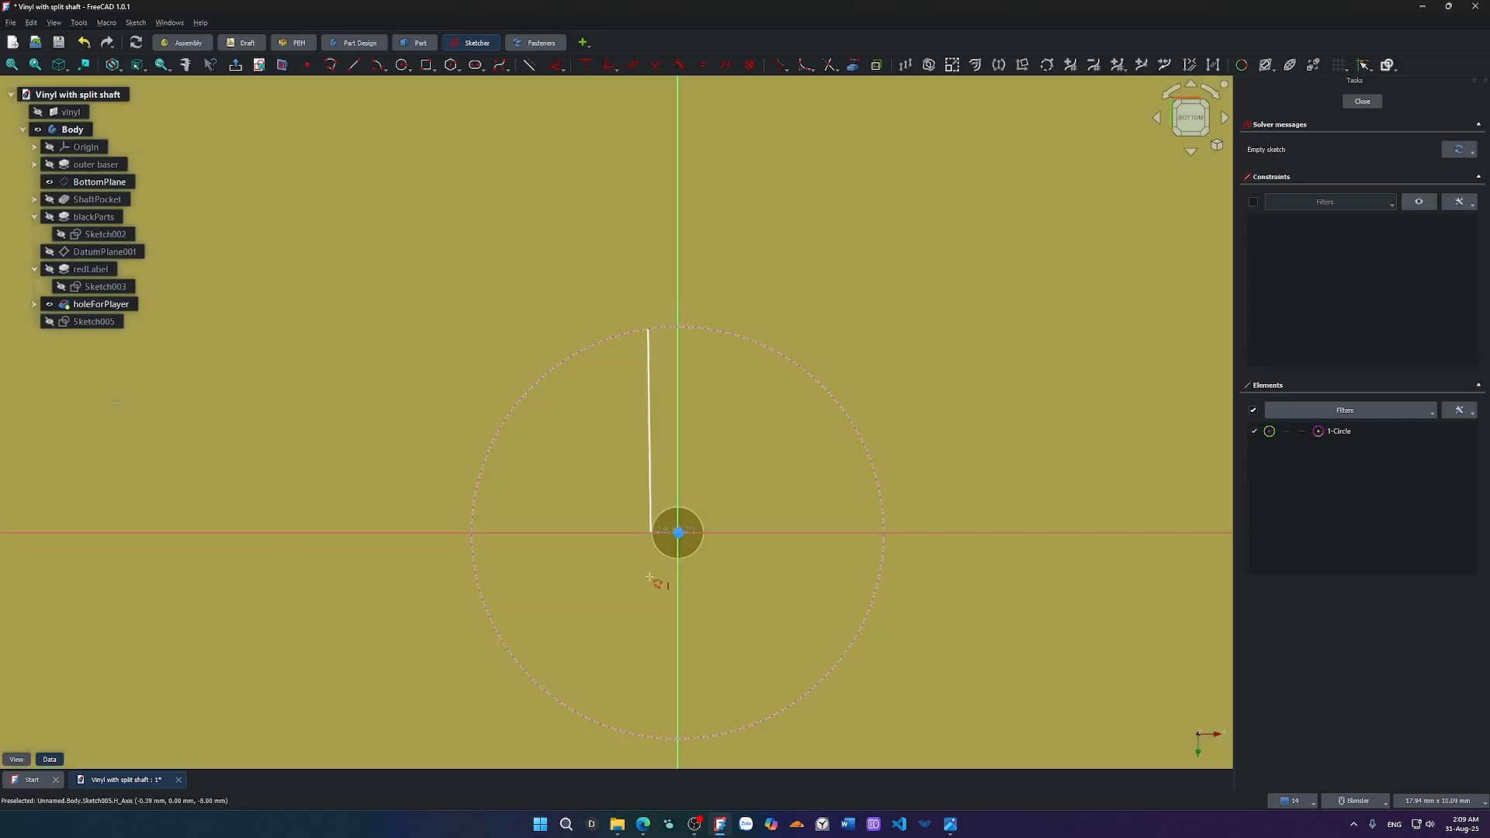
{"action": "left_click", "coordinate": [643, 735]}
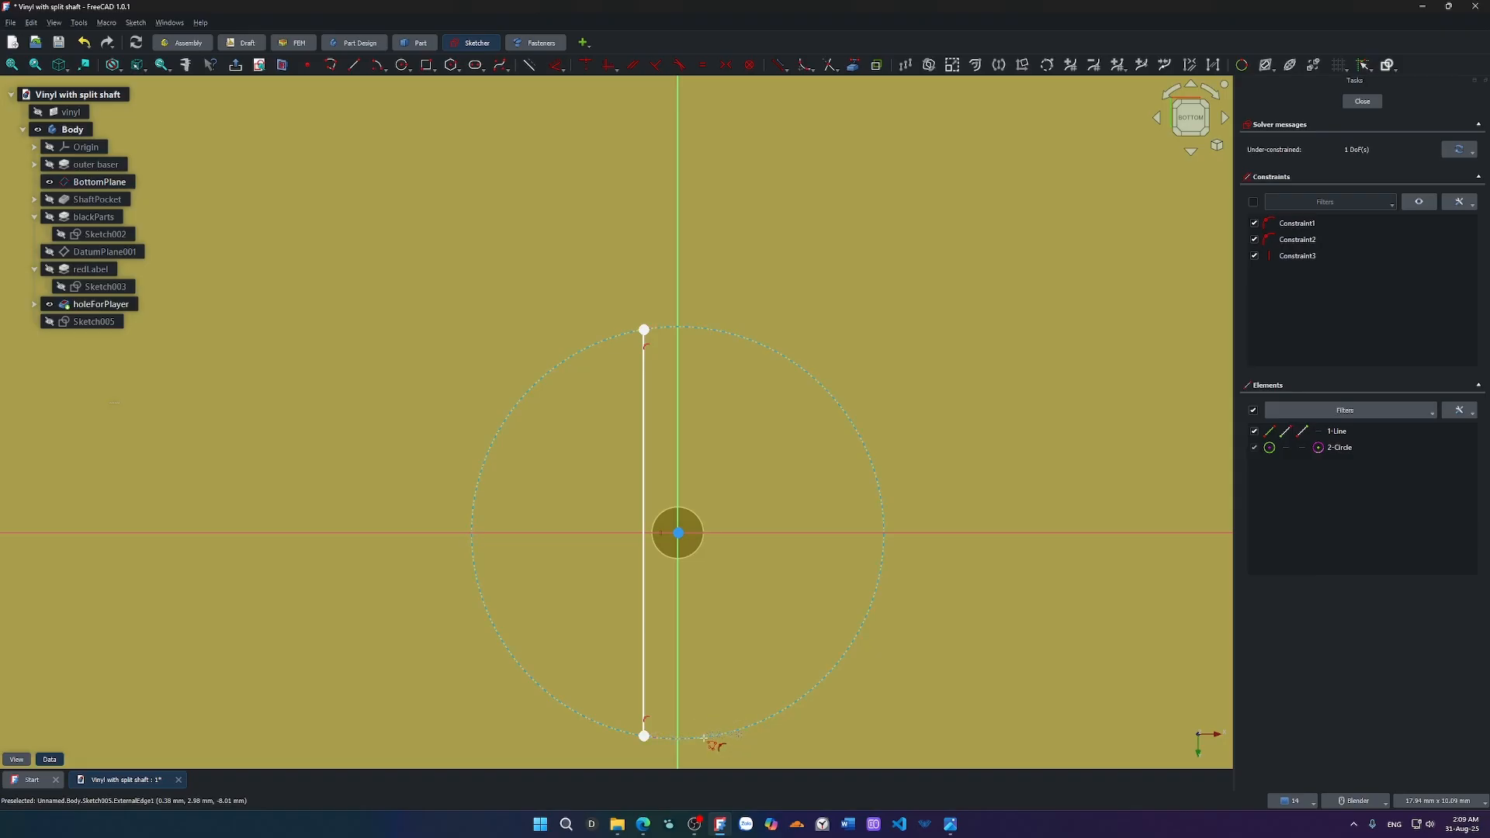
{"action": "left_click", "coordinate": [703, 736]}
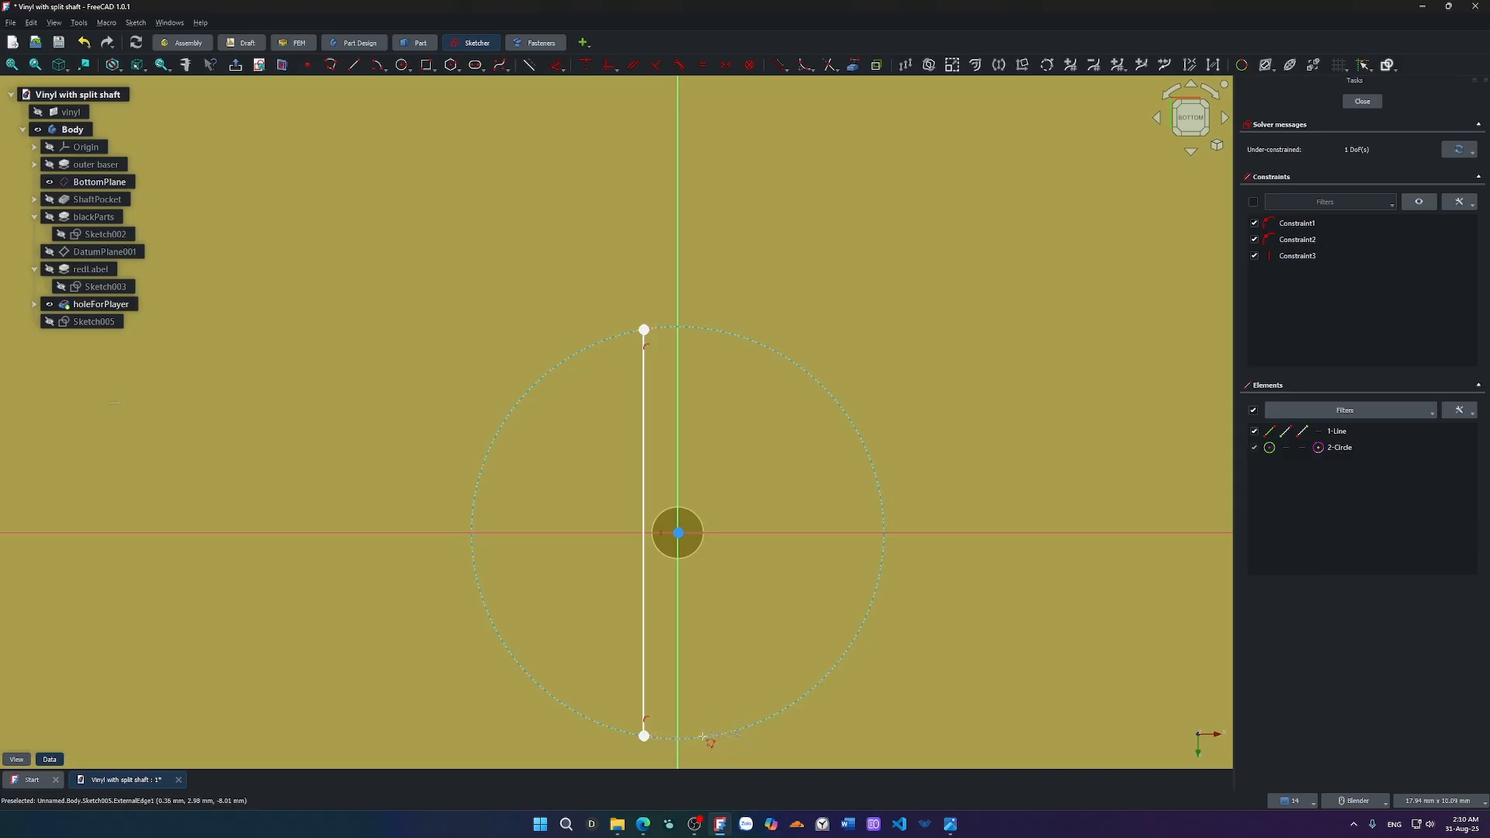
{"action": "left_click", "coordinate": [703, 329]}
{"action": "right_click", "coordinate": [732, 393]}
Constrain the distance between the two vertical lines to 0.5 mm.
{"action": "left_click", "coordinate": [703, 411]}
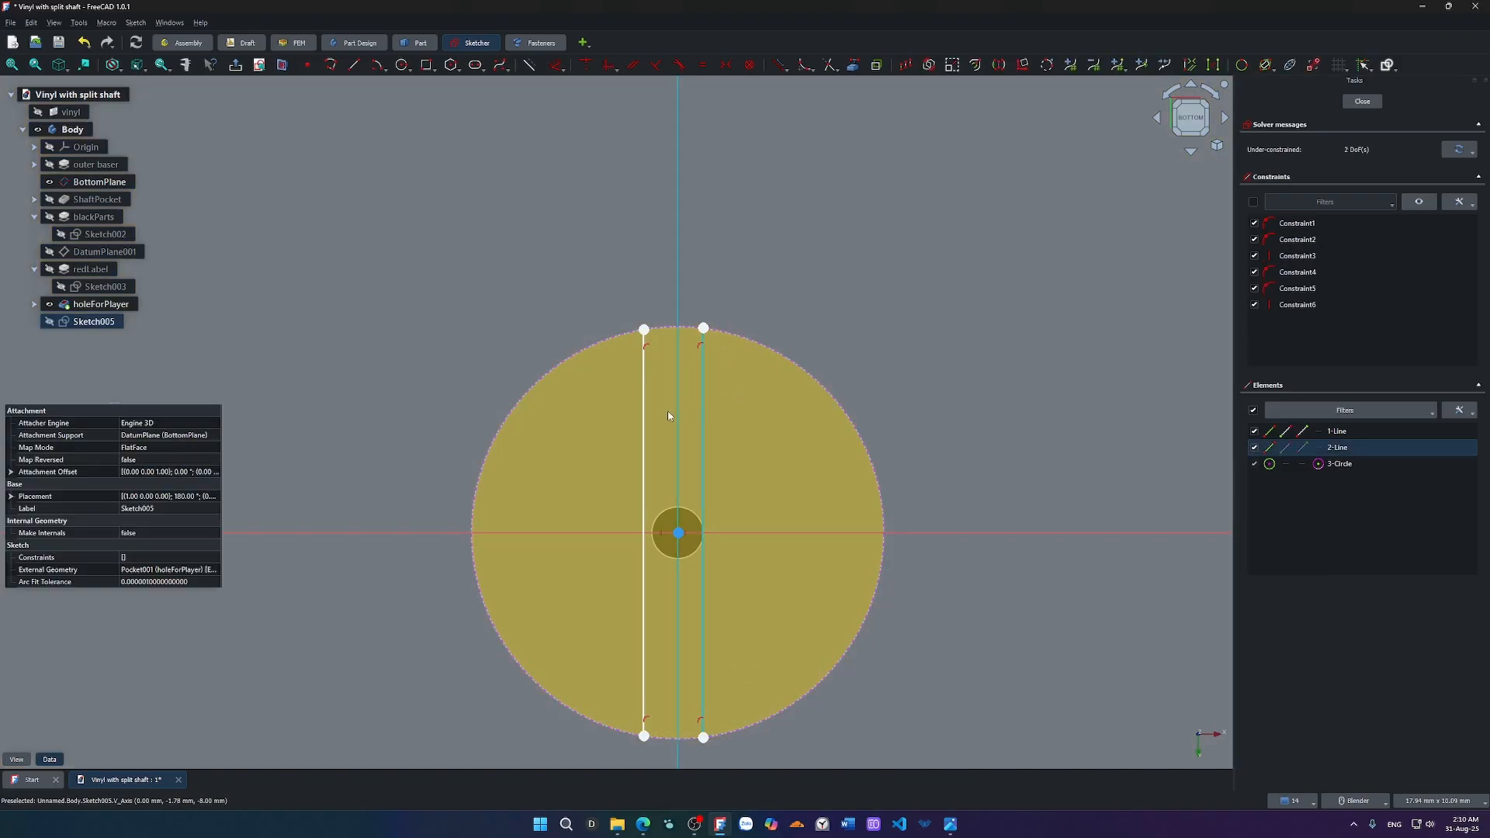
{"action": "left_click", "coordinate": [643, 417]}
{"action": "key", "text": "l"}
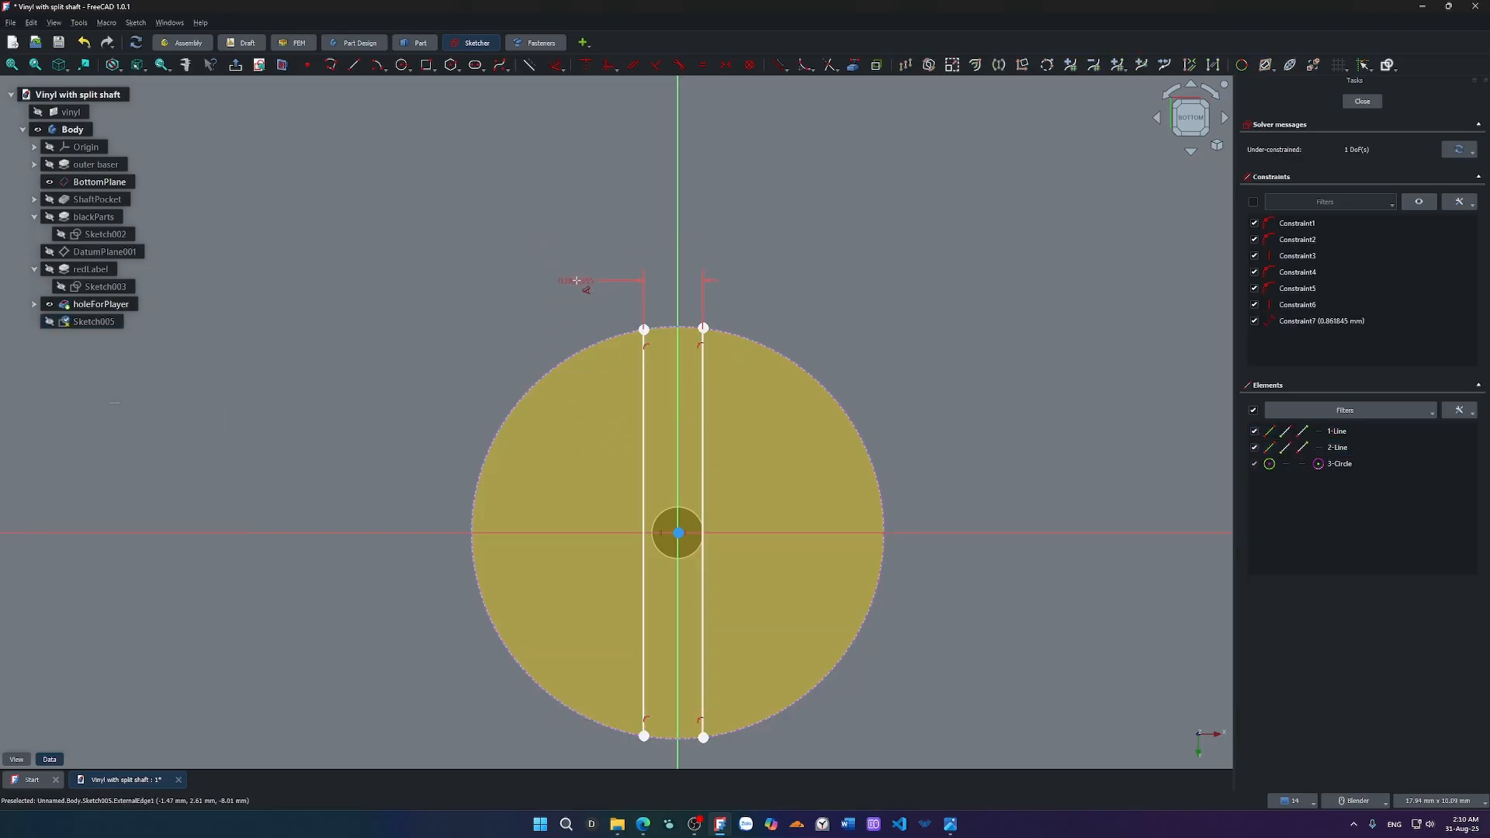
{"action": "left_click", "coordinate": [578, 286]}
{"action": "type", "text": "0.5"}
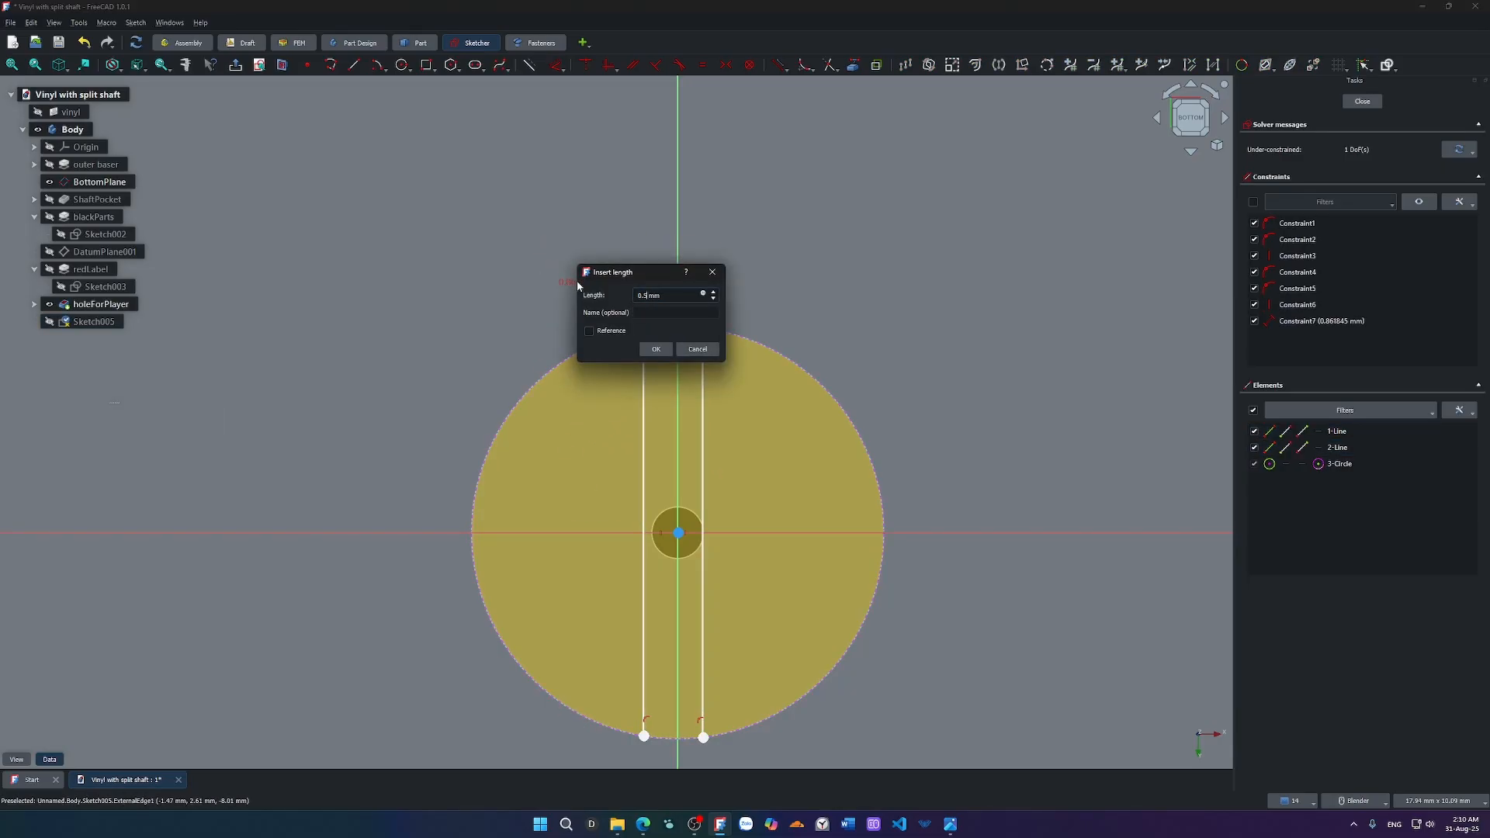
{"action": "key", "text": "Return"}
{"action": "key", "text": "Escape"}
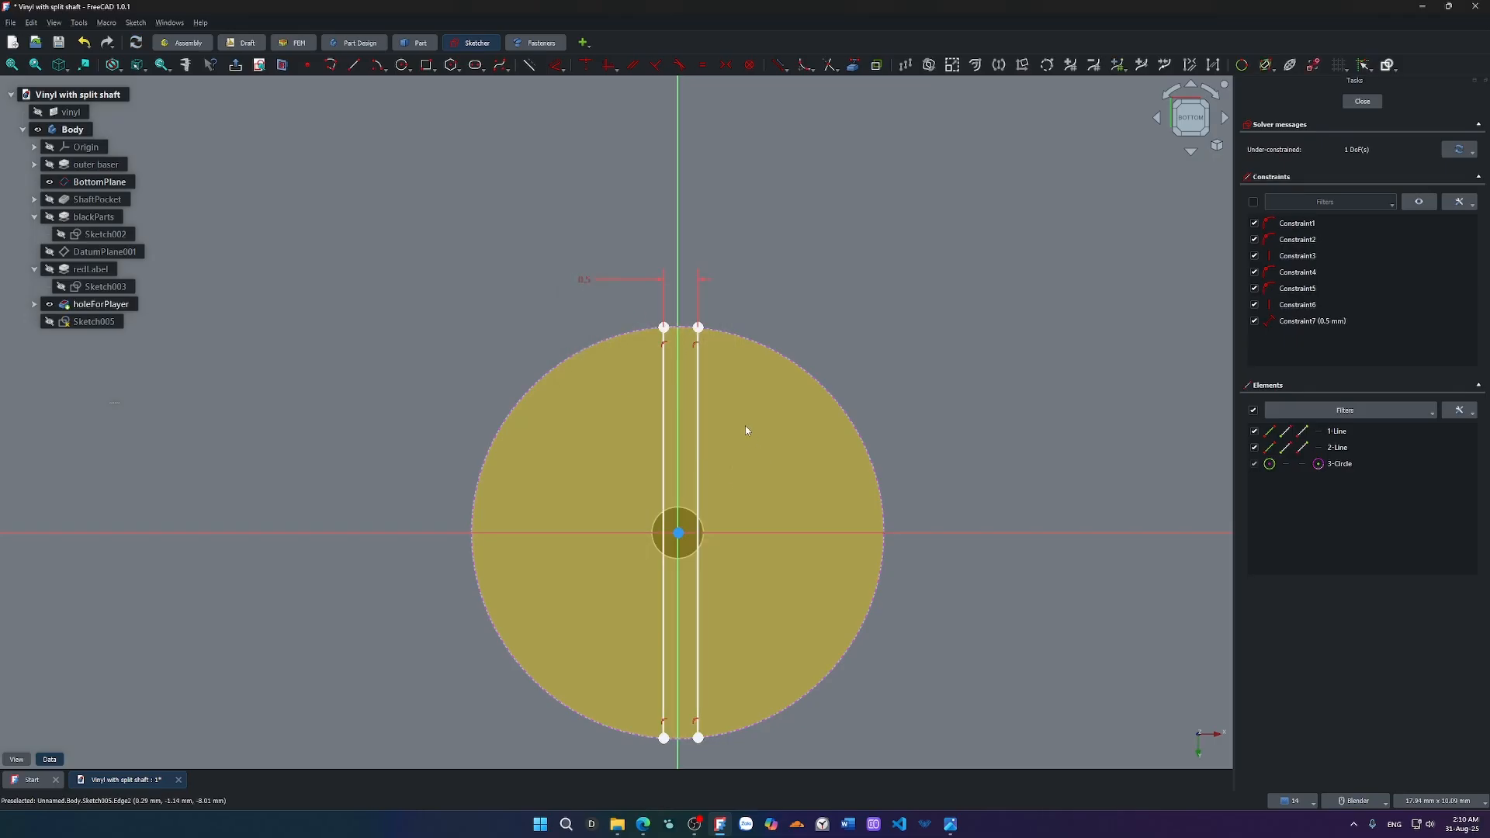
Try twice to make the two lines' upper endpoints symmetric about the vertical axis, undoing each attempt.
{"action": "scroll", "coordinate": [745, 419], "scroll_direction": "up", "scroll_amount": 3}
{"action": "mouse_move", "coordinate": [661, 449]}
{"action": "left_mouse_down"}
{"action": "mouse_move", "coordinate": [745, 419]}
{"action": "mouse_move", "coordinate": [664, 424]}
{"action": "left_mouse_up"}
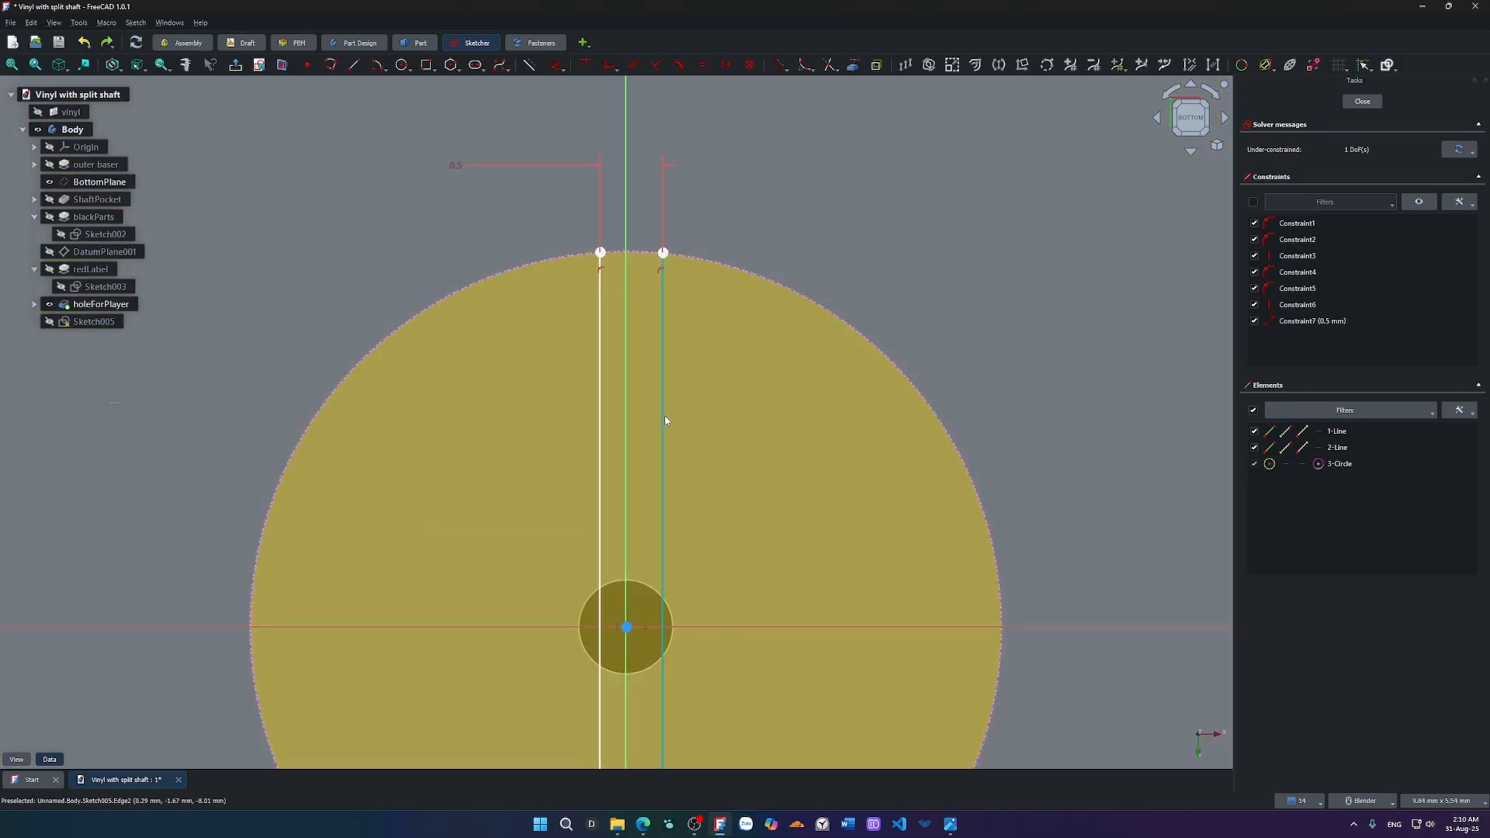
{"action": "scroll", "coordinate": [598, 260], "scroll_direction": "up", "scroll_amount": 3}
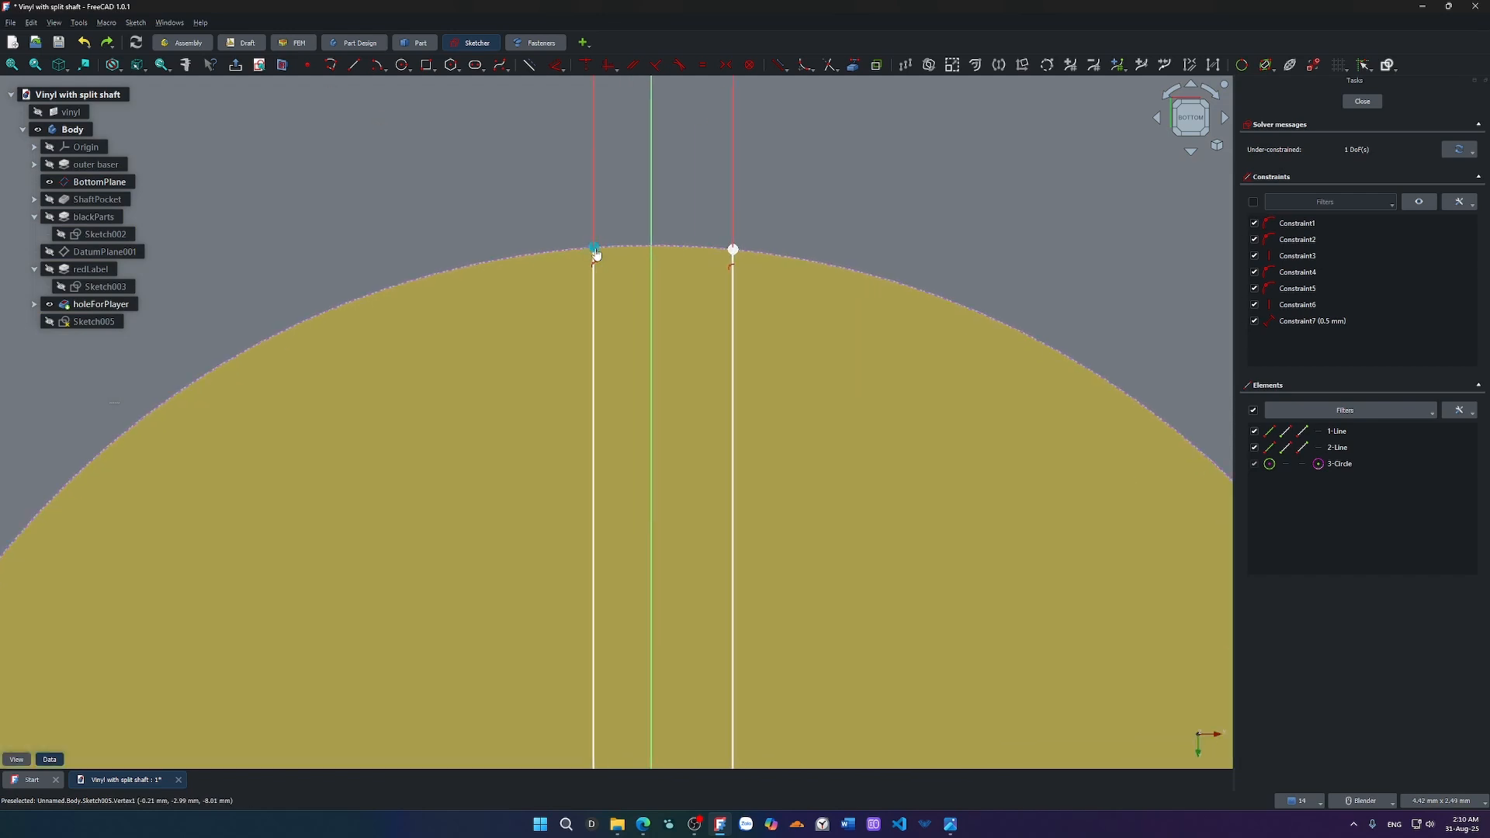
{"action": "left_click", "coordinate": [595, 249]}
{"action": "left_click", "coordinate": [733, 249]}
{"action": "left_click", "coordinate": [650, 318]}
{"action": "key", "text": "s"}
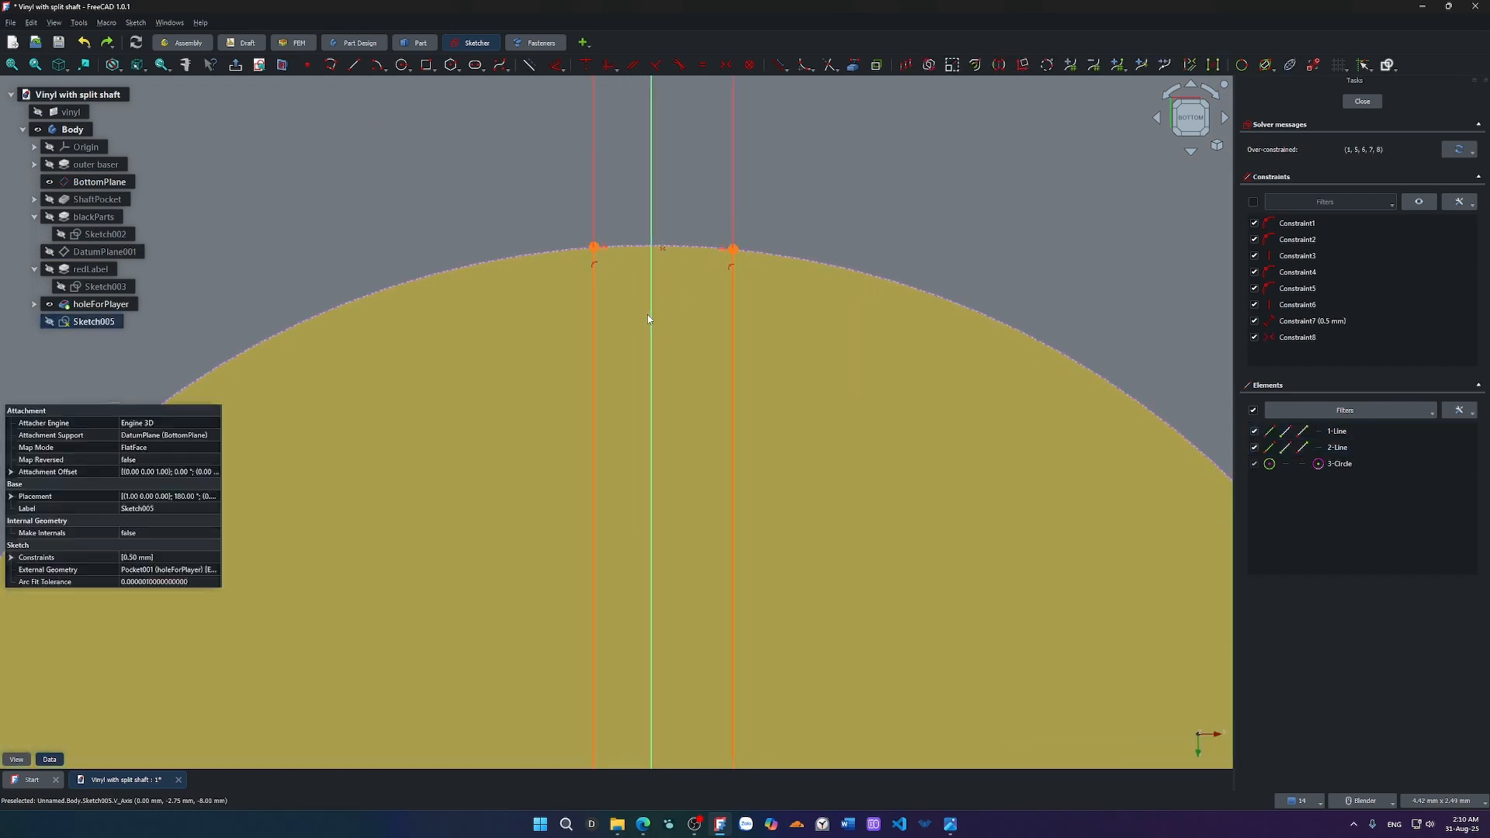
{"action": "key", "text": "ctrl+z"}
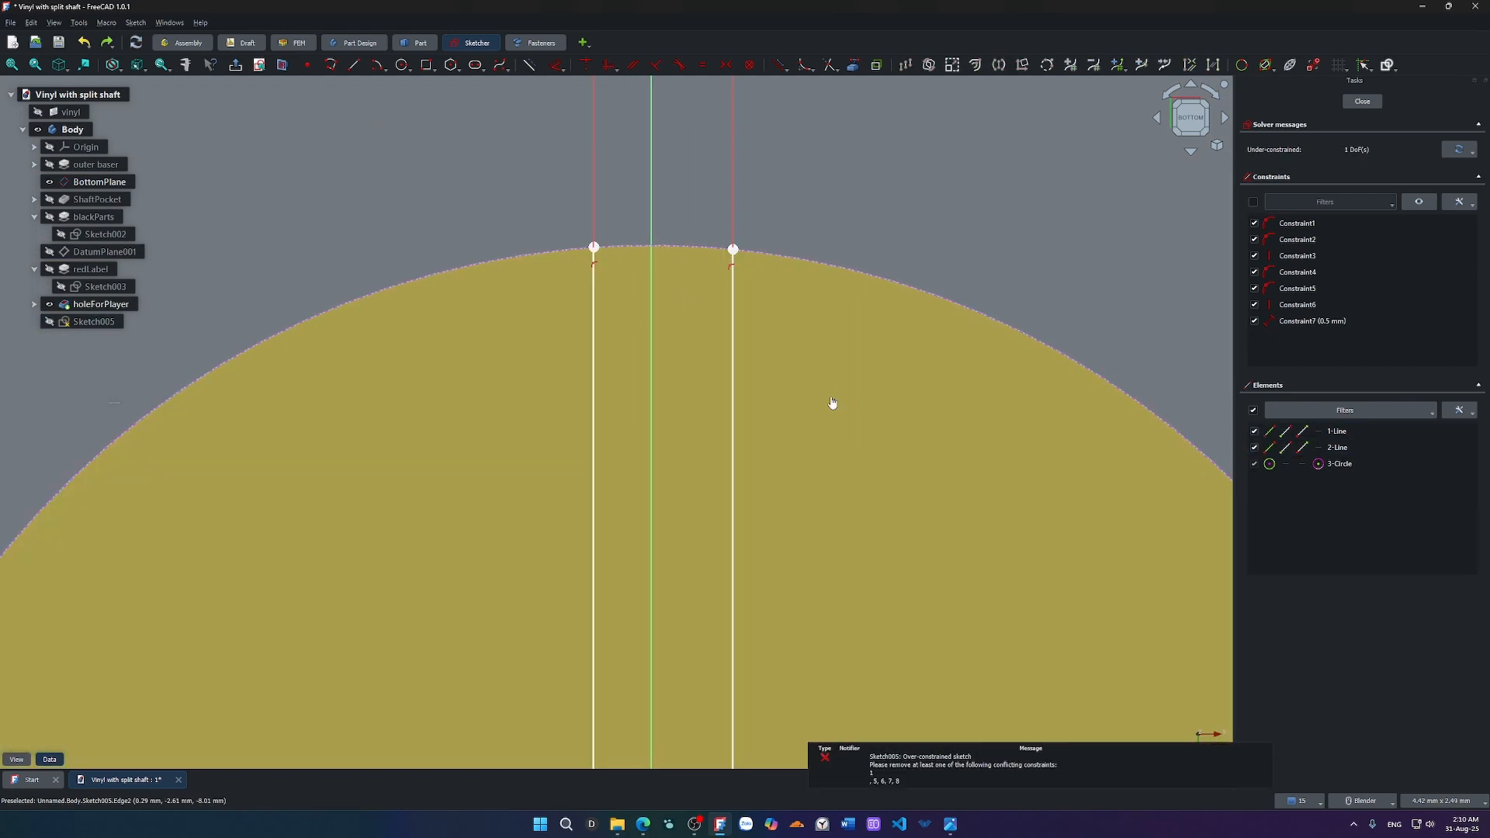
{"action": "left_click", "coordinate": [732, 249]}
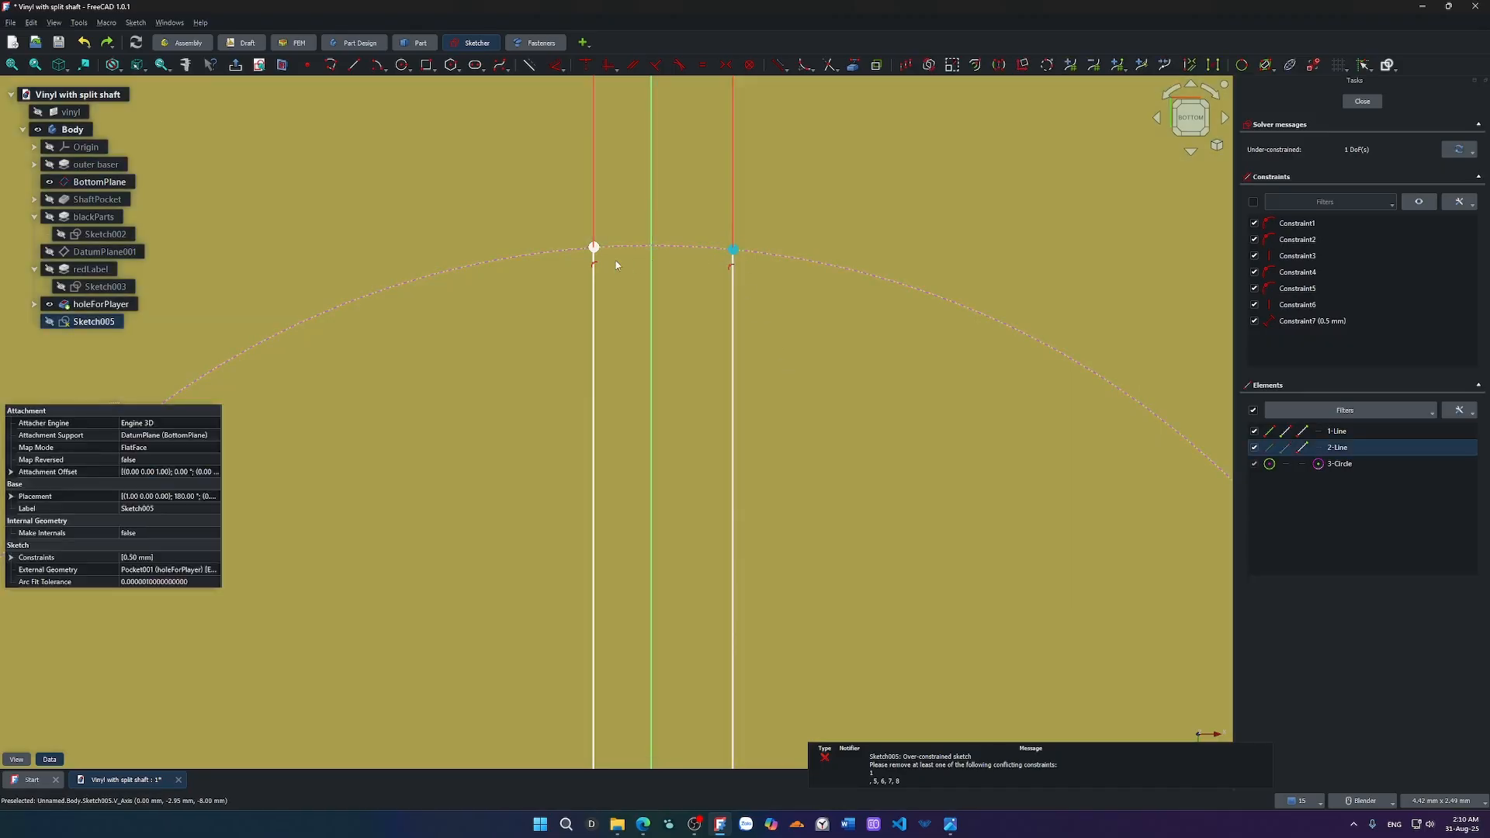
{"action": "left_click", "coordinate": [595, 248]}
{"action": "left_click", "coordinate": [651, 318]}
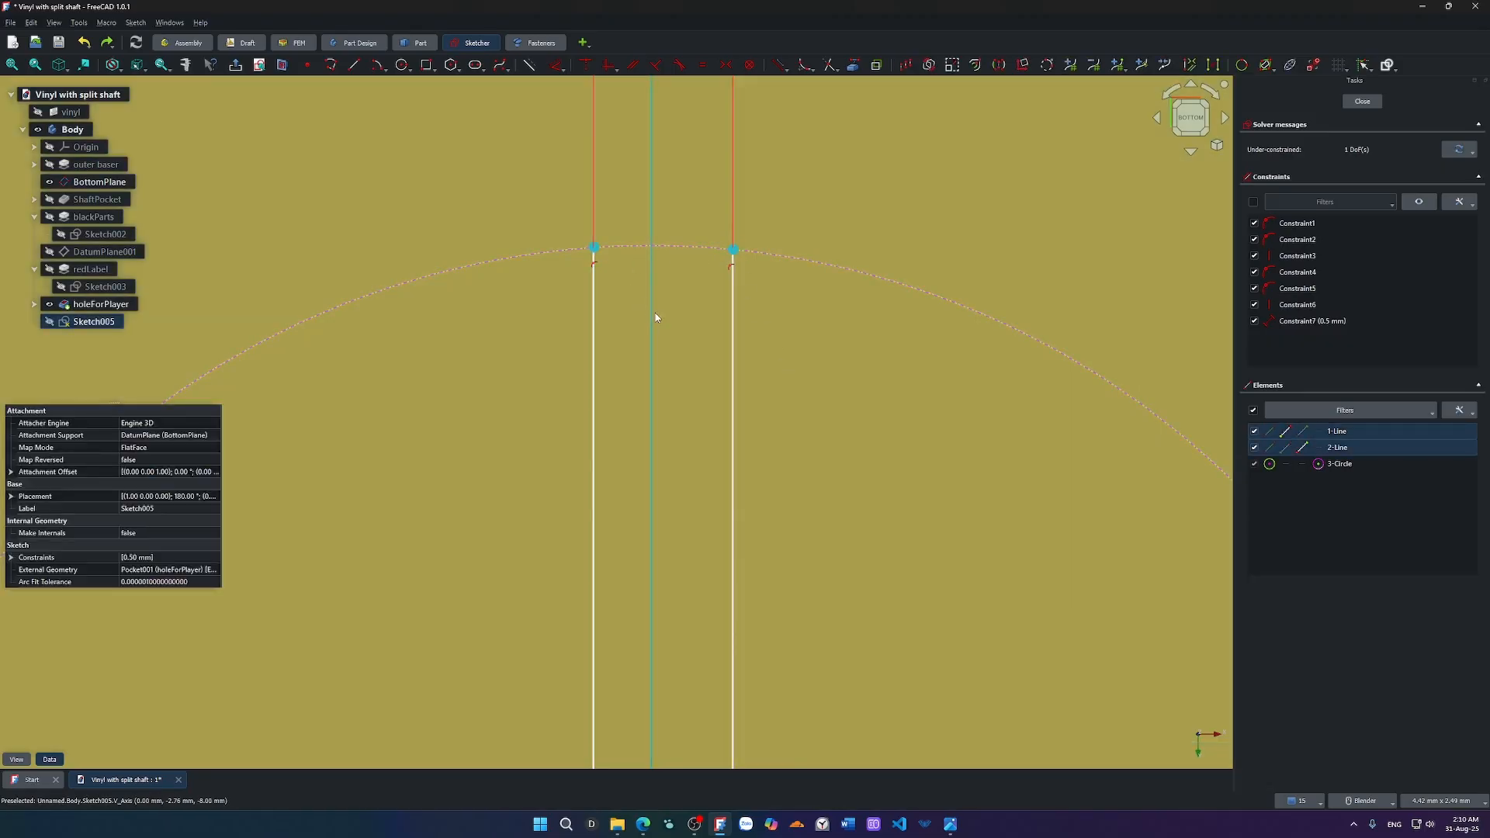
{"action": "key", "text": "s"}
{"action": "key", "text": "ctrl+z"}
{"action": "scroll", "coordinate": [884, 367], "scroll_direction": "down", "scroll_amount": 5}
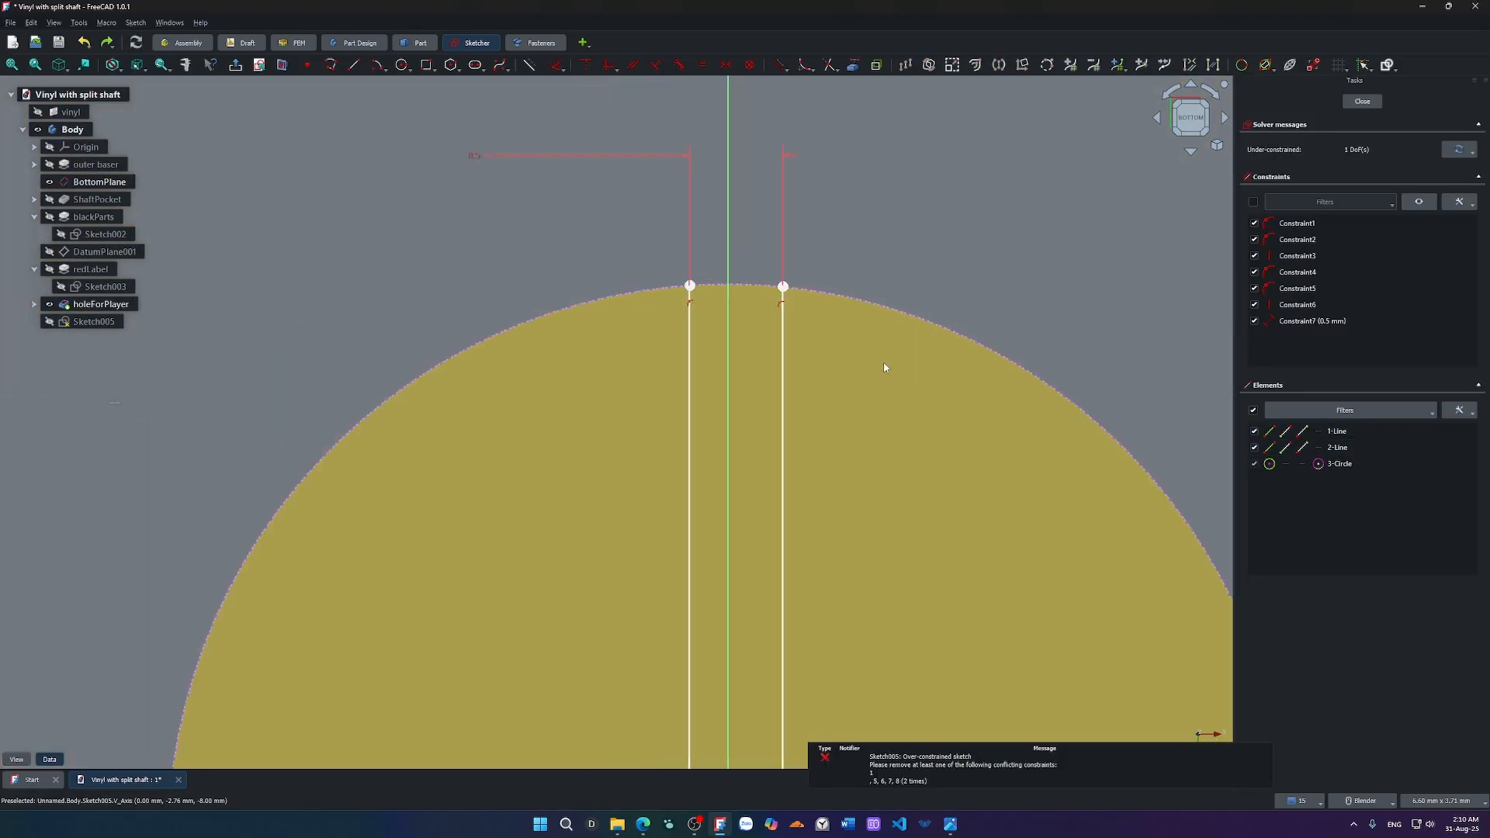
Try to apply a symmetry constraint to the two lines themselves about the vertical axis.
{"action": "middle_click_drag", "start_coordinate": [870, 535], "coordinate": [814, 395], "text": "shift"}
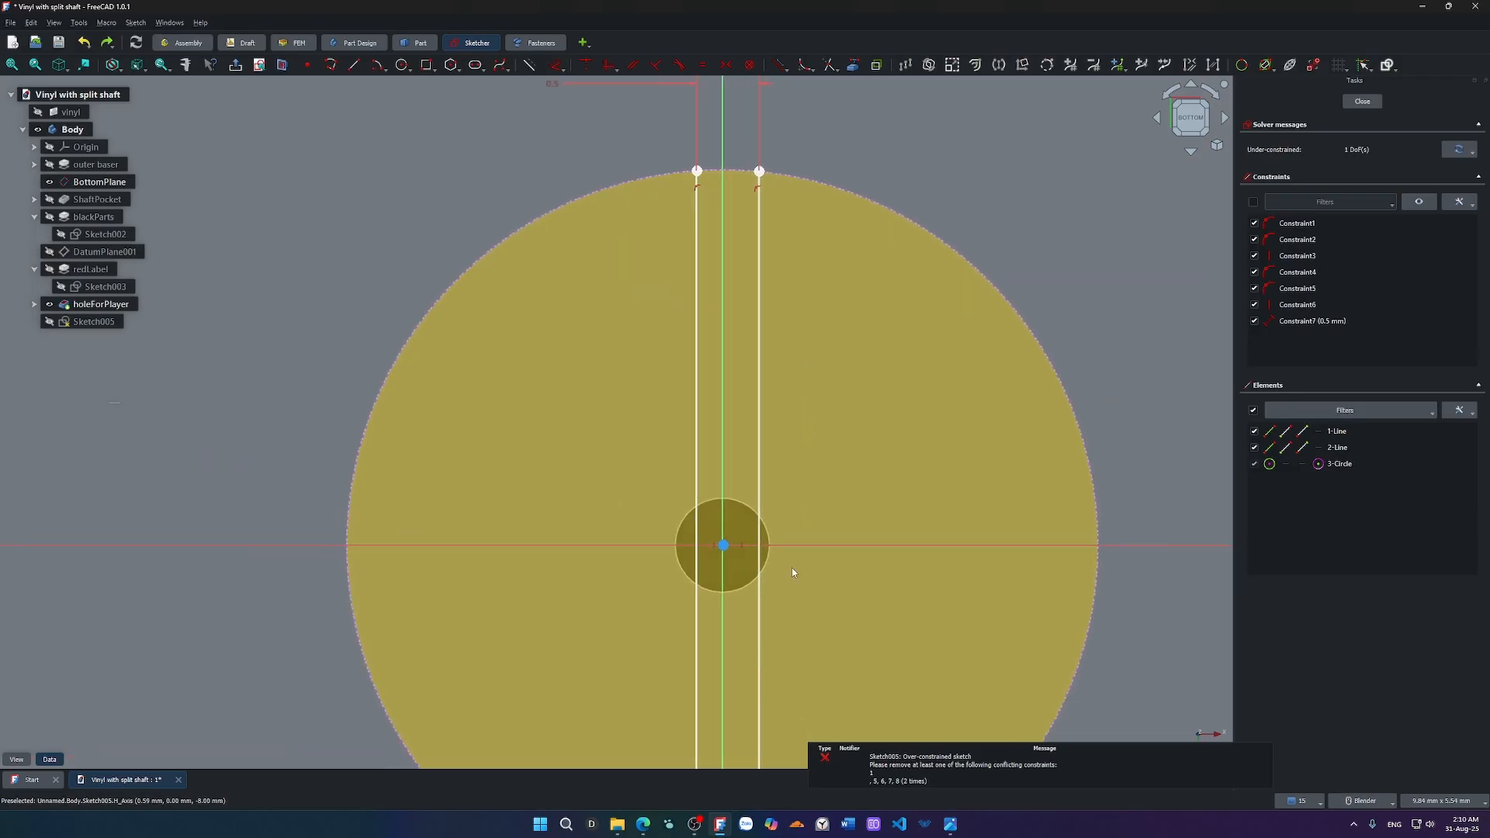
{"action": "left_click", "coordinate": [759, 504]}
{"action": "left_click", "coordinate": [696, 505]}
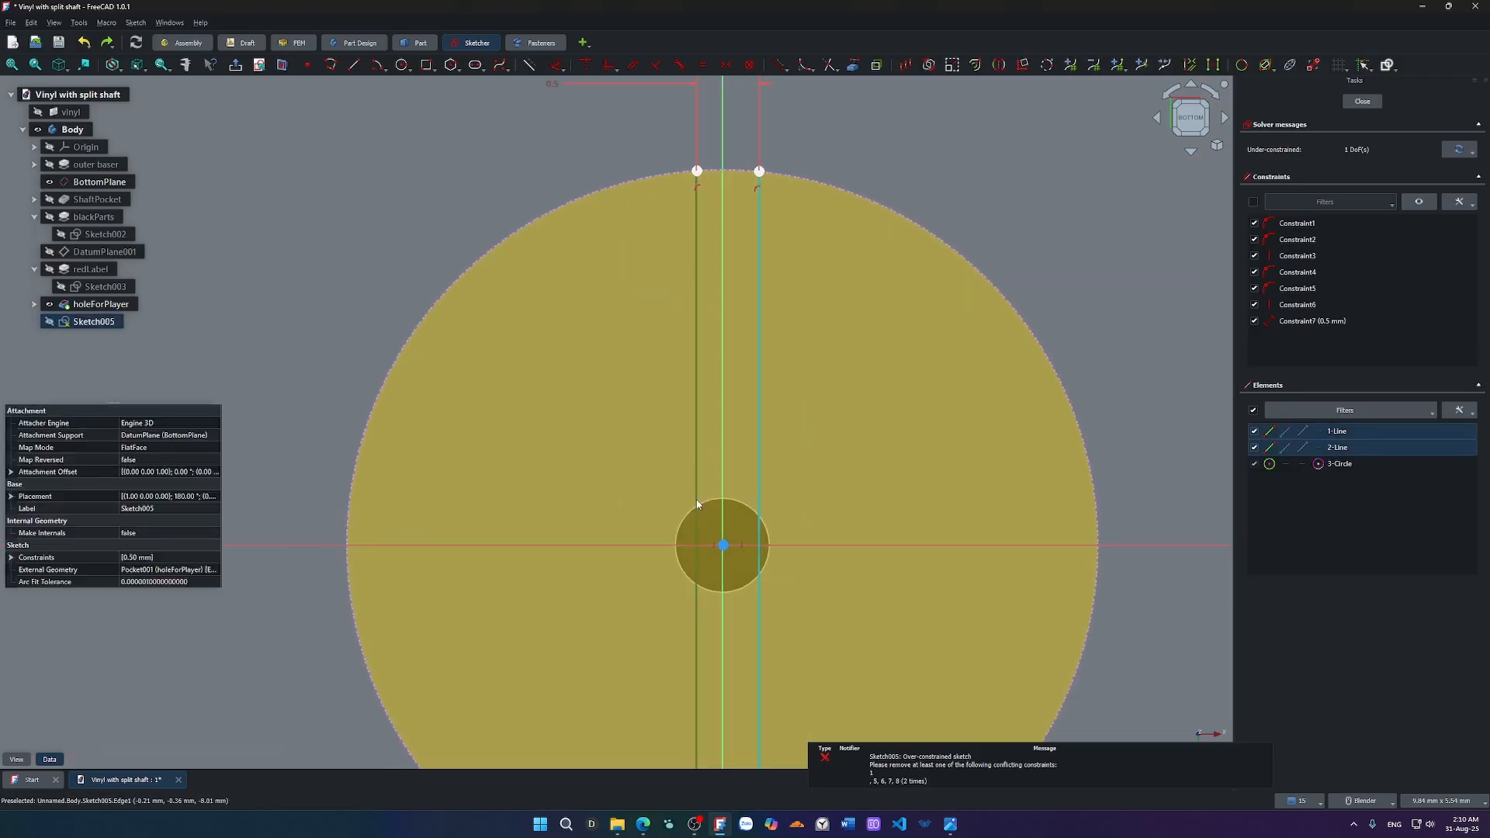
{"action": "key", "text": "s"}
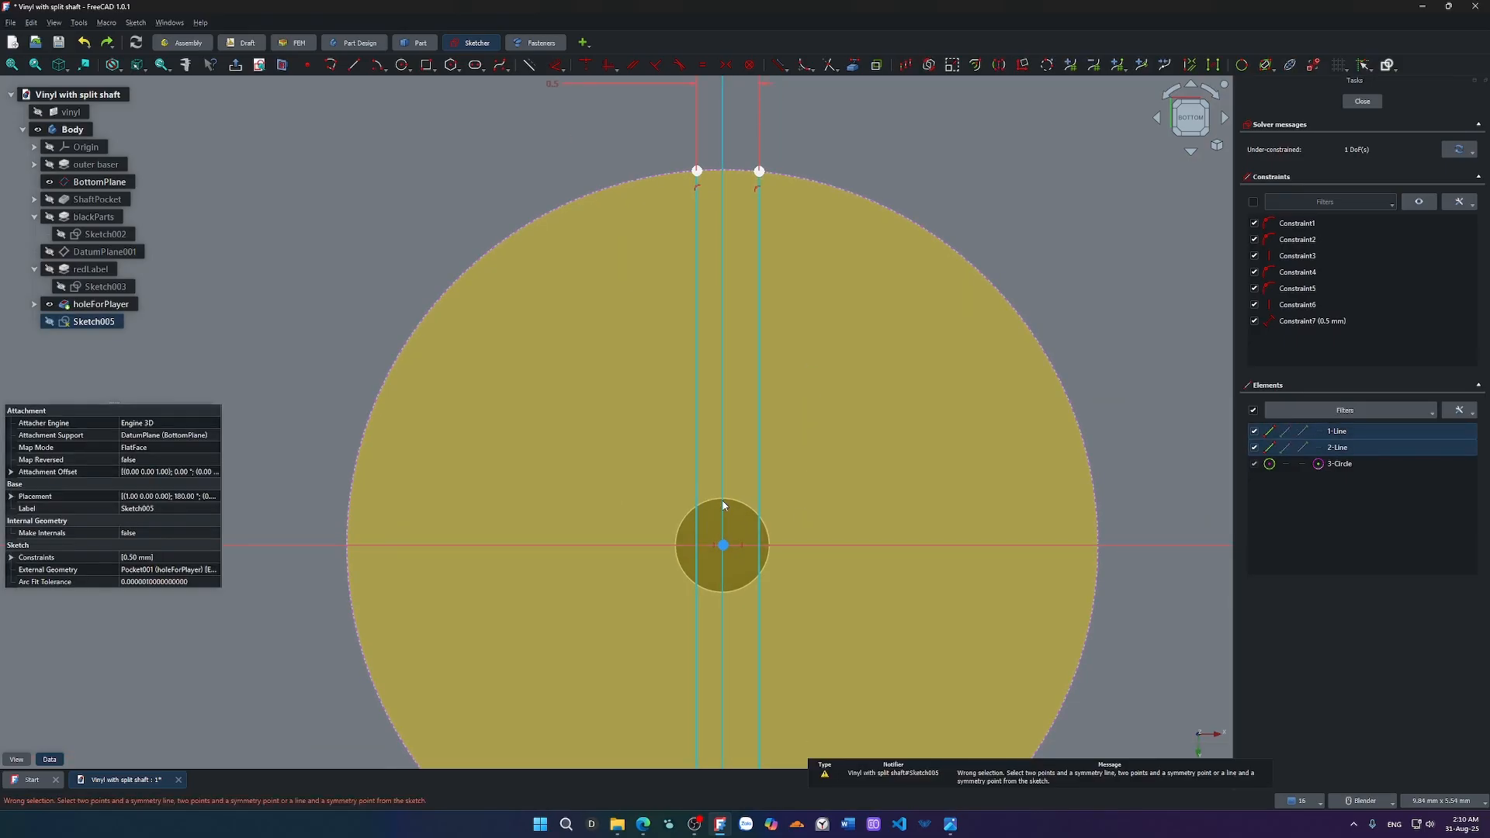
{"action": "left_click", "coordinate": [915, 483]}
Try to apply a symmetry constraint to the two lines themselves about the sketch origin.
{"action": "scroll", "coordinate": [772, 572], "scroll_direction": "up", "scroll_amount": 5}
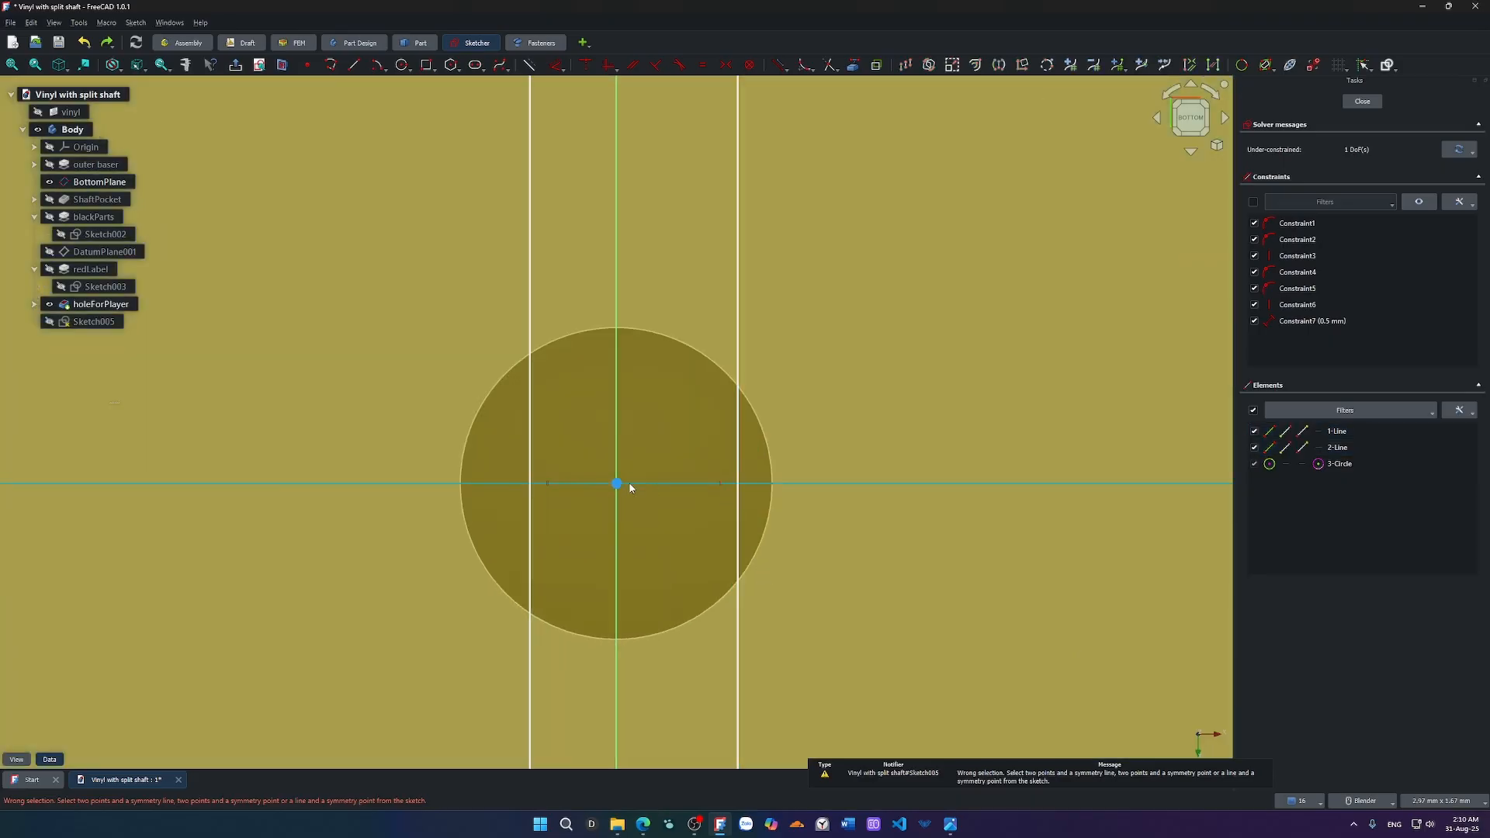
{"action": "left_click", "coordinate": [697, 542]}
{"action": "left_click", "coordinate": [736, 453]}
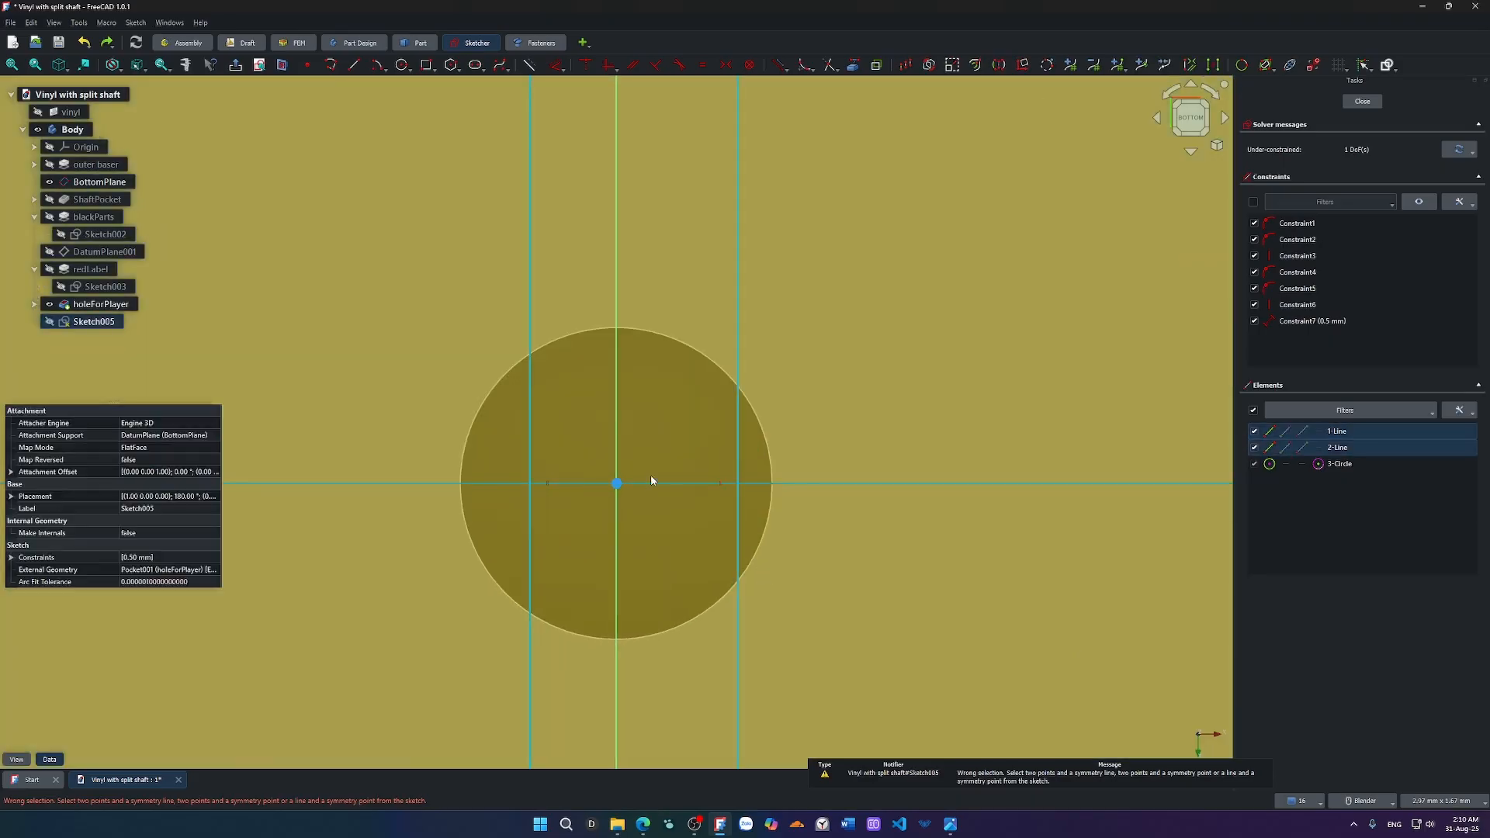
{"action": "key", "text": "s"}
Try to make the two lines' lower endpoints symmetric about the vertical axis, then undo the added constraint.
{"action": "scroll", "coordinate": [618, 485], "scroll_direction": "down", "scroll_amount": 6}
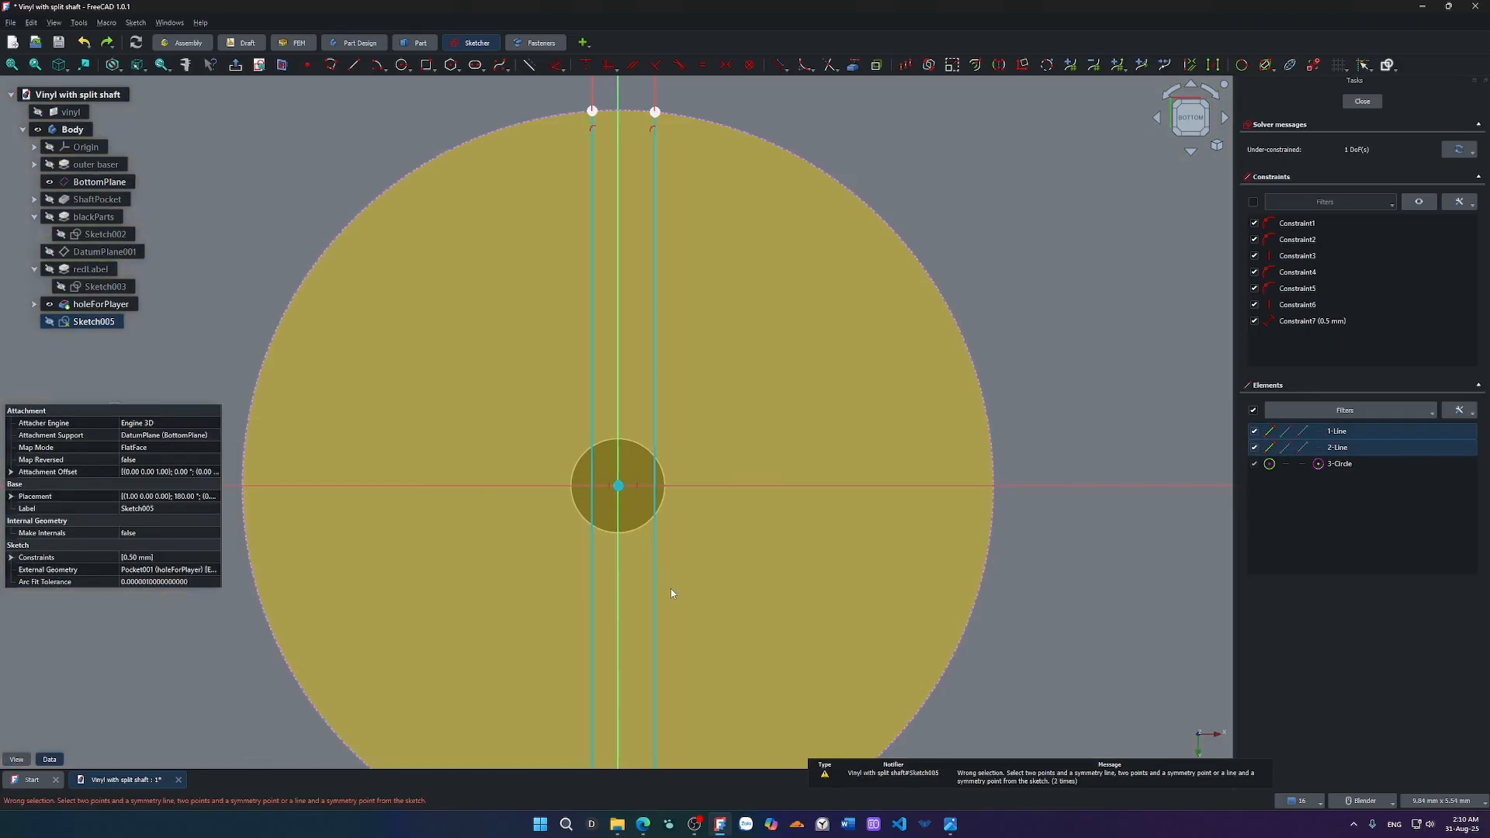
{"action": "middle_click_drag", "start_coordinate": [672, 589], "coordinate": [636, 329], "text": "shift"}
{"action": "scroll", "coordinate": [525, 741], "scroll_direction": "up", "scroll_amount": 7}
{"action": "mouse_move", "coordinate": [680, 451]}
{"action": "middle_mouse_down", "text": "shift"}
{"action": "mouse_move", "coordinate": [589, 626]}
{"action": "mouse_move", "coordinate": [599, 536]}
{"action": "middle_mouse_up", "text": "shift"}
{"action": "left_click", "coordinate": [540, 361]}
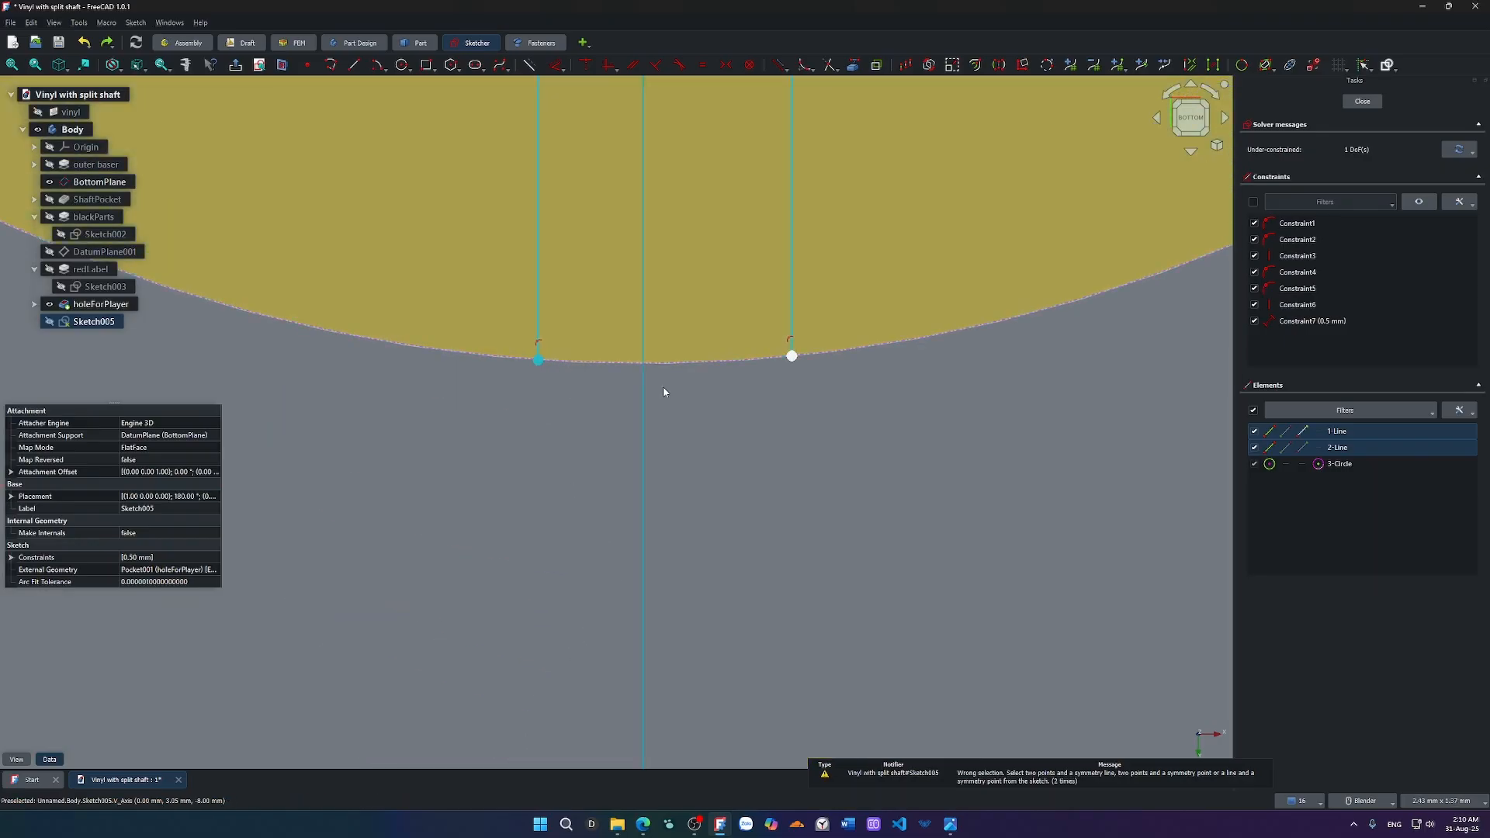
{"action": "left_click", "coordinate": [791, 357]}
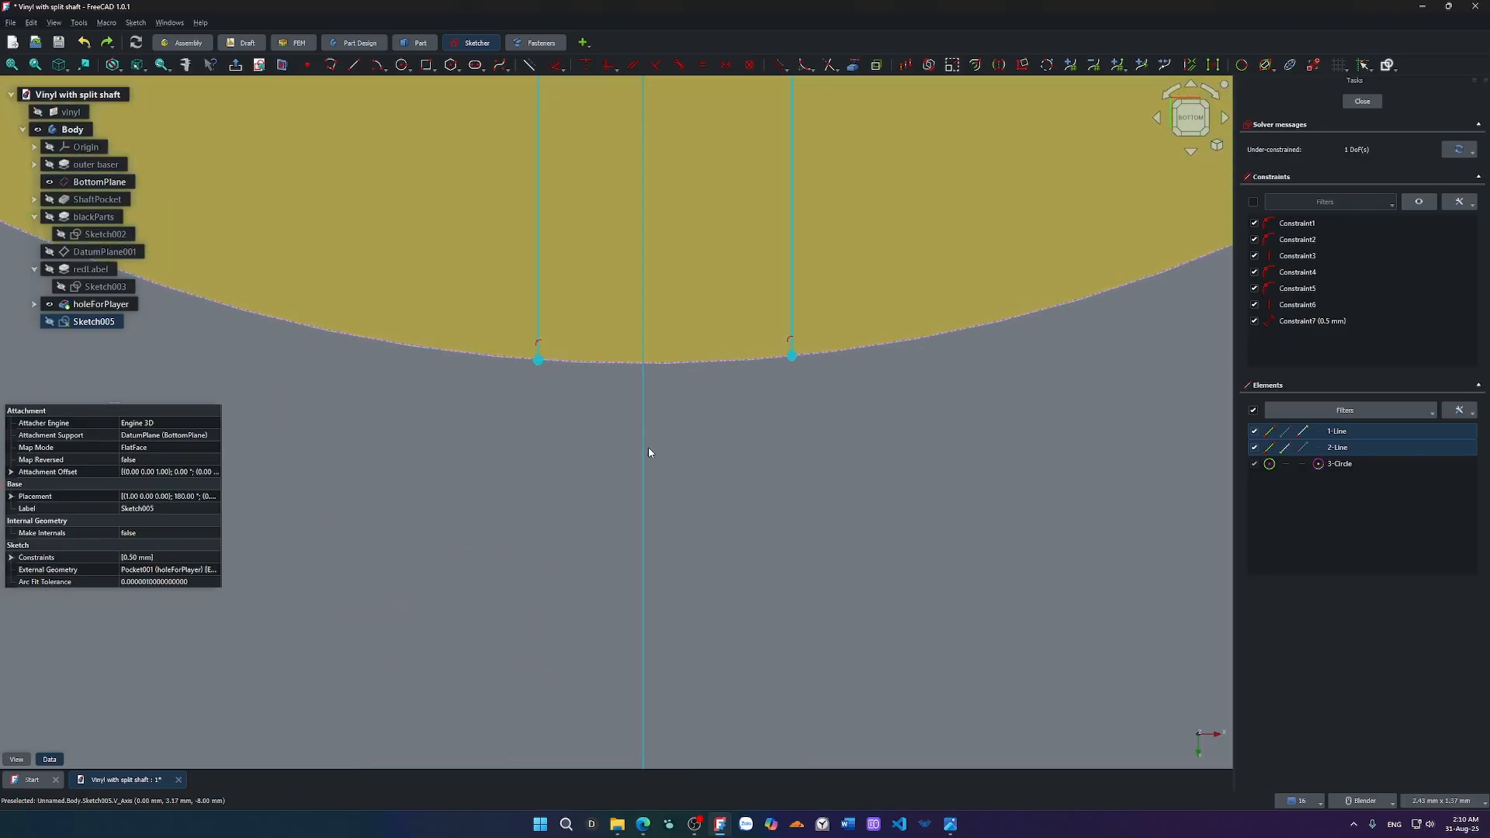
{"action": "key", "text": "s"}
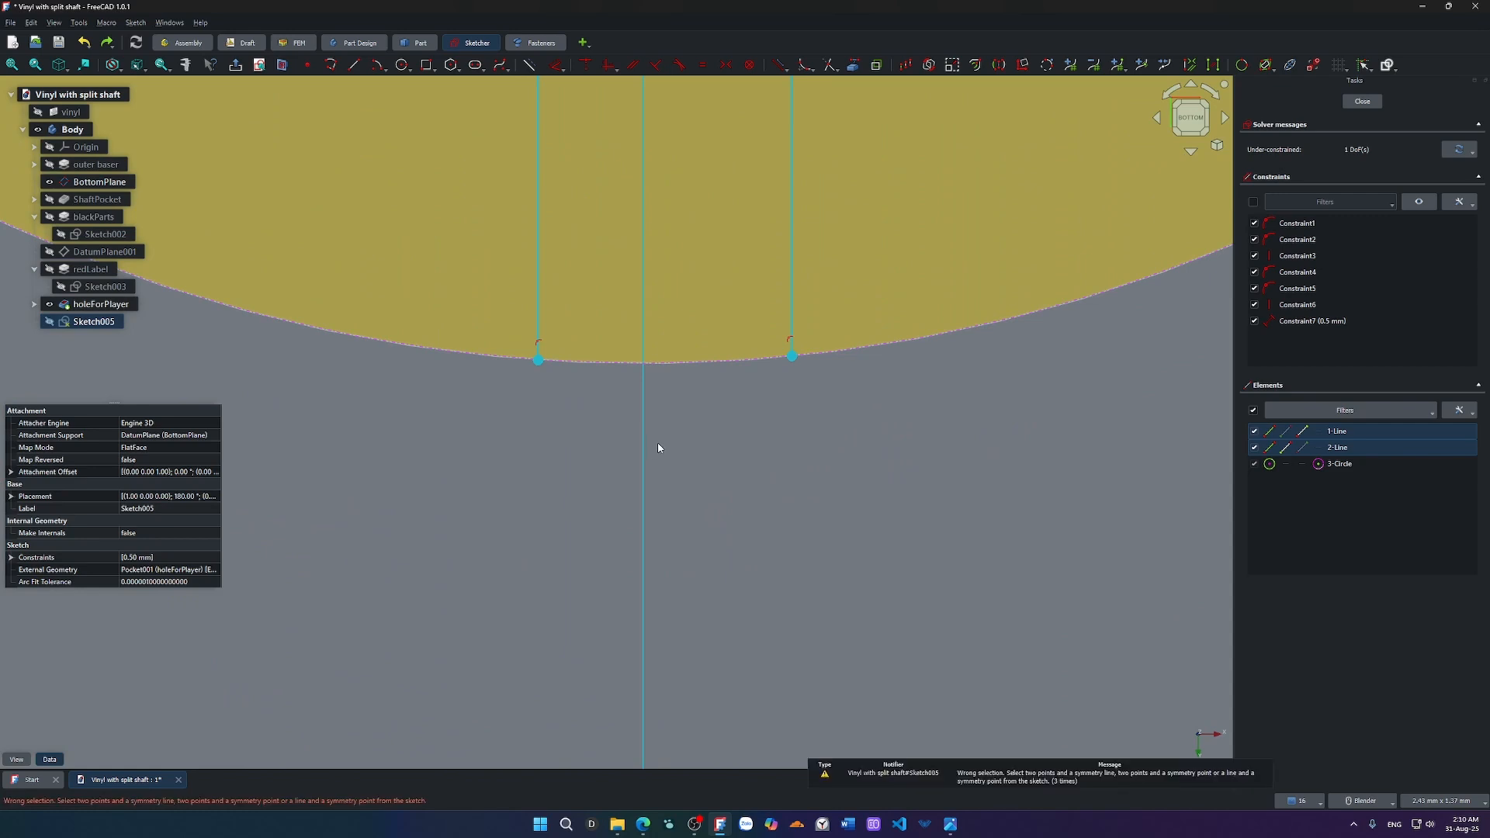
{"action": "left_click", "coordinate": [658, 448]}
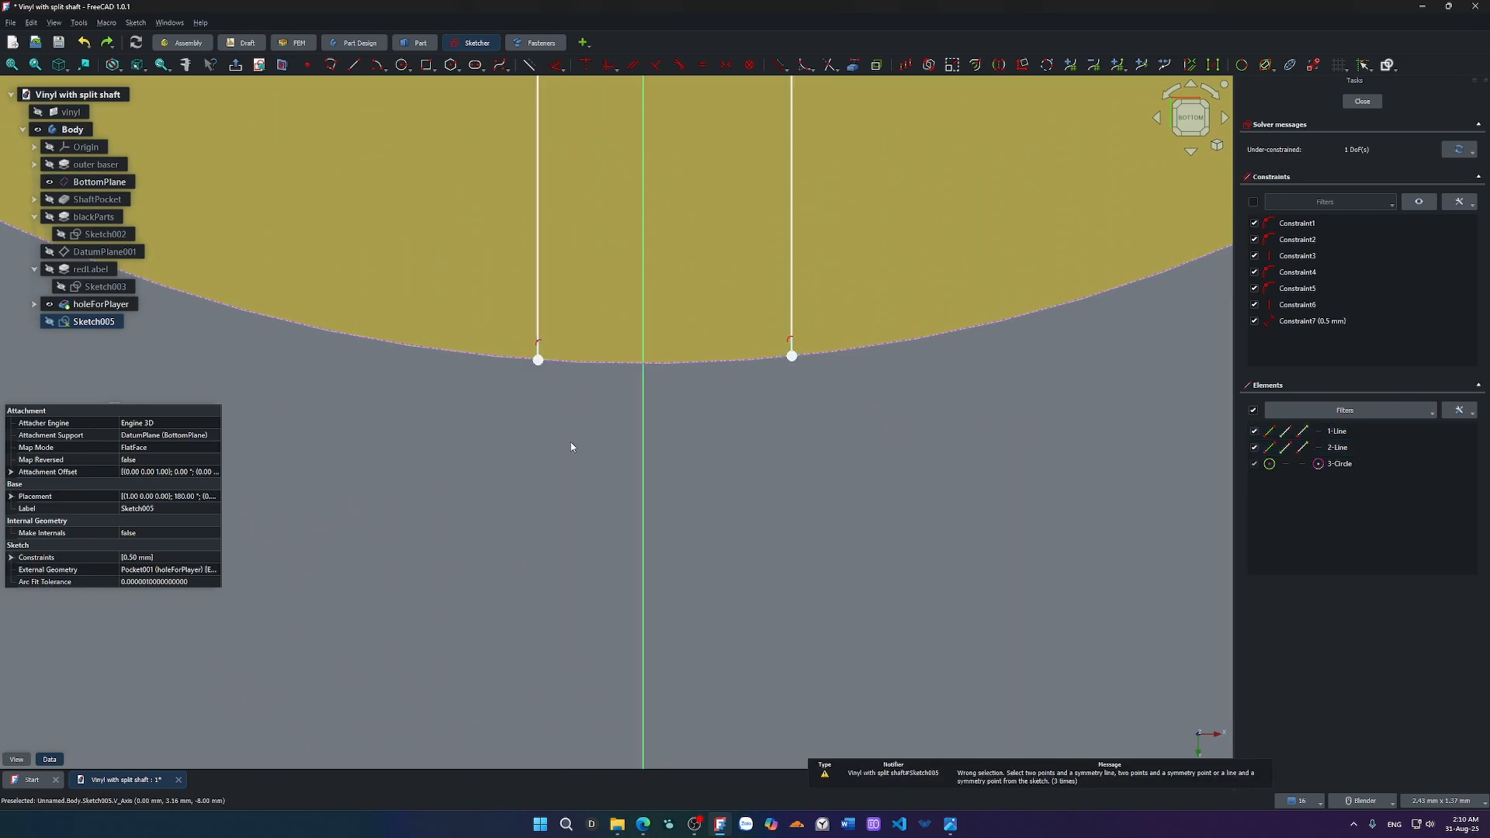
{"action": "left_click", "coordinate": [538, 360]}
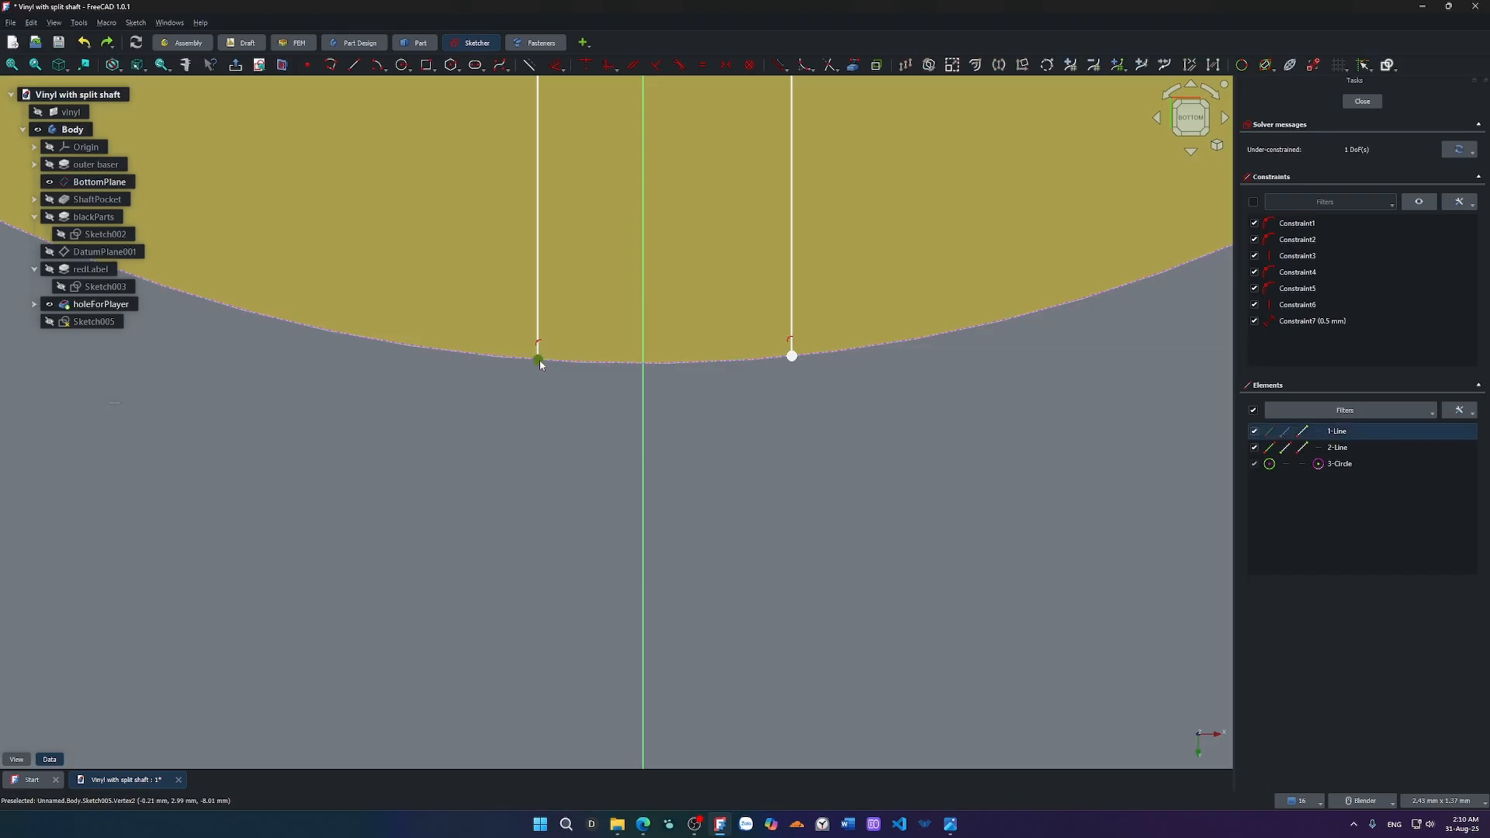
{"action": "left_click", "coordinate": [792, 356]}
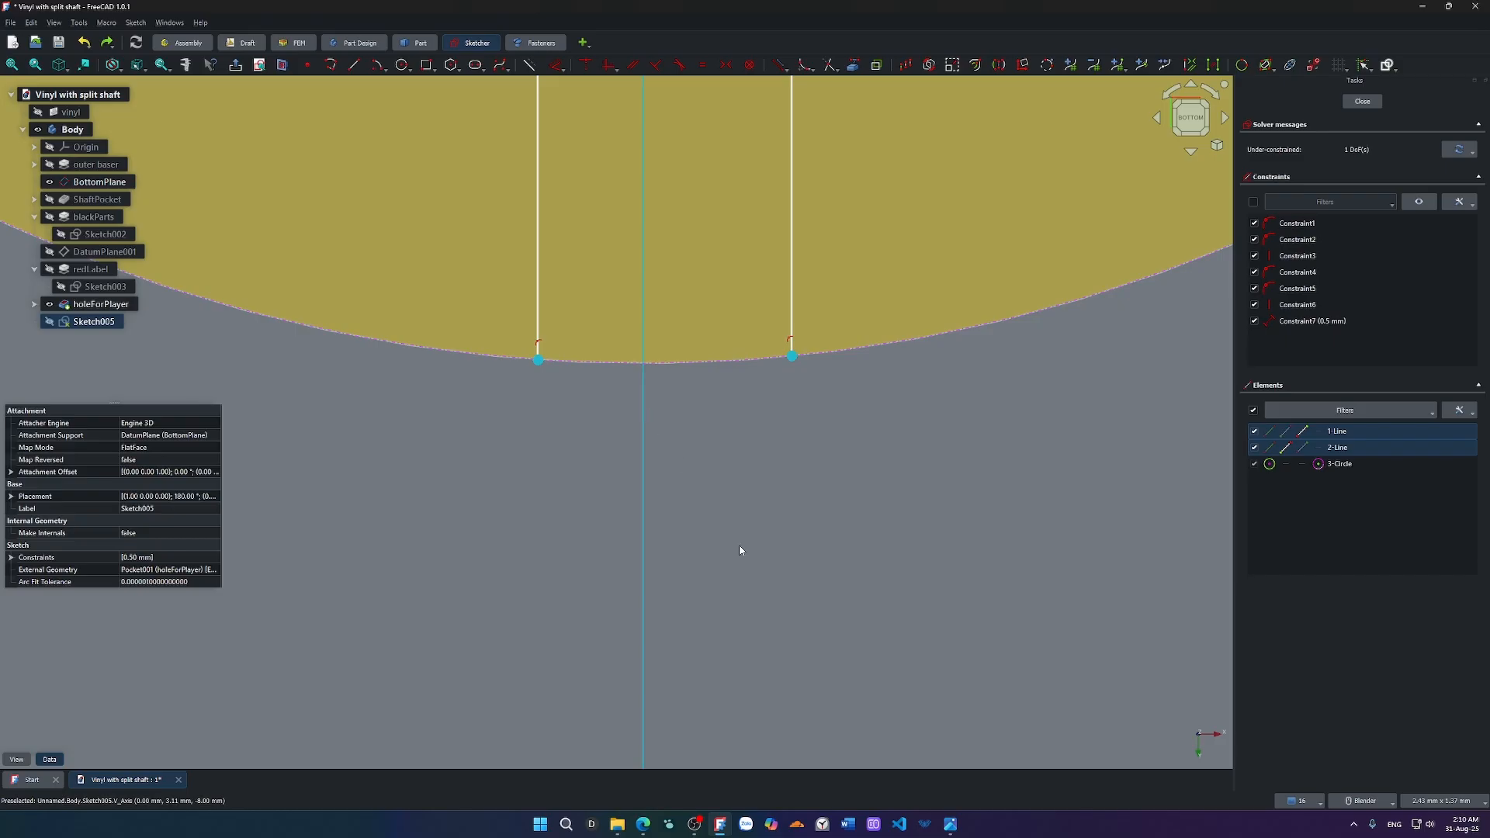
{"action": "key", "text": "s"}
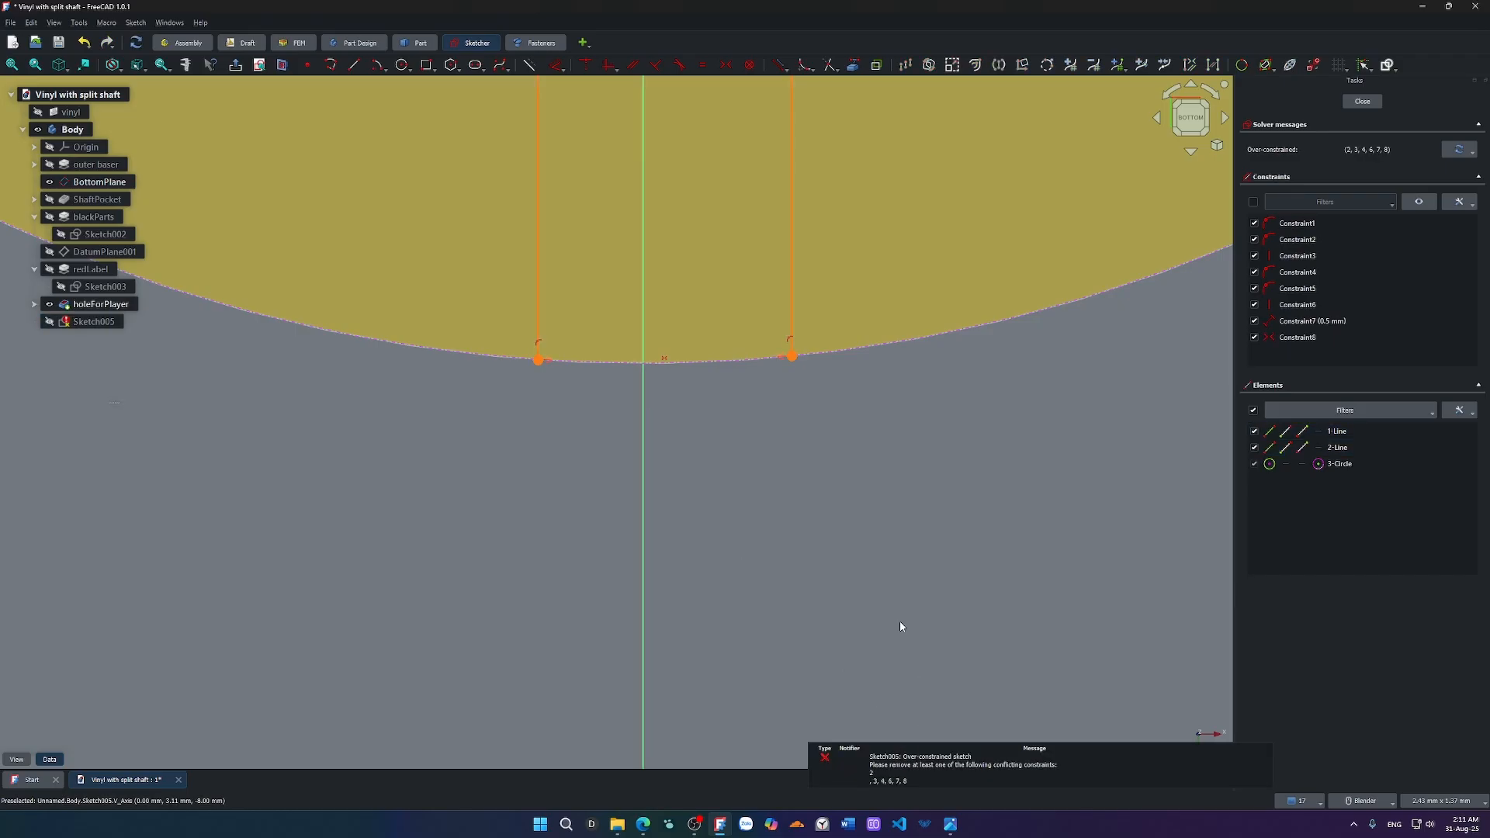
{"action": "scroll", "coordinate": [898, 616], "scroll_direction": "down", "scroll_amount": 5}
{"action": "scroll", "coordinate": [888, 555], "scroll_direction": "down", "scroll_amount": 2}
{"action": "scroll", "coordinate": [892, 542], "scroll_direction": "down", "scroll_amount": 2}
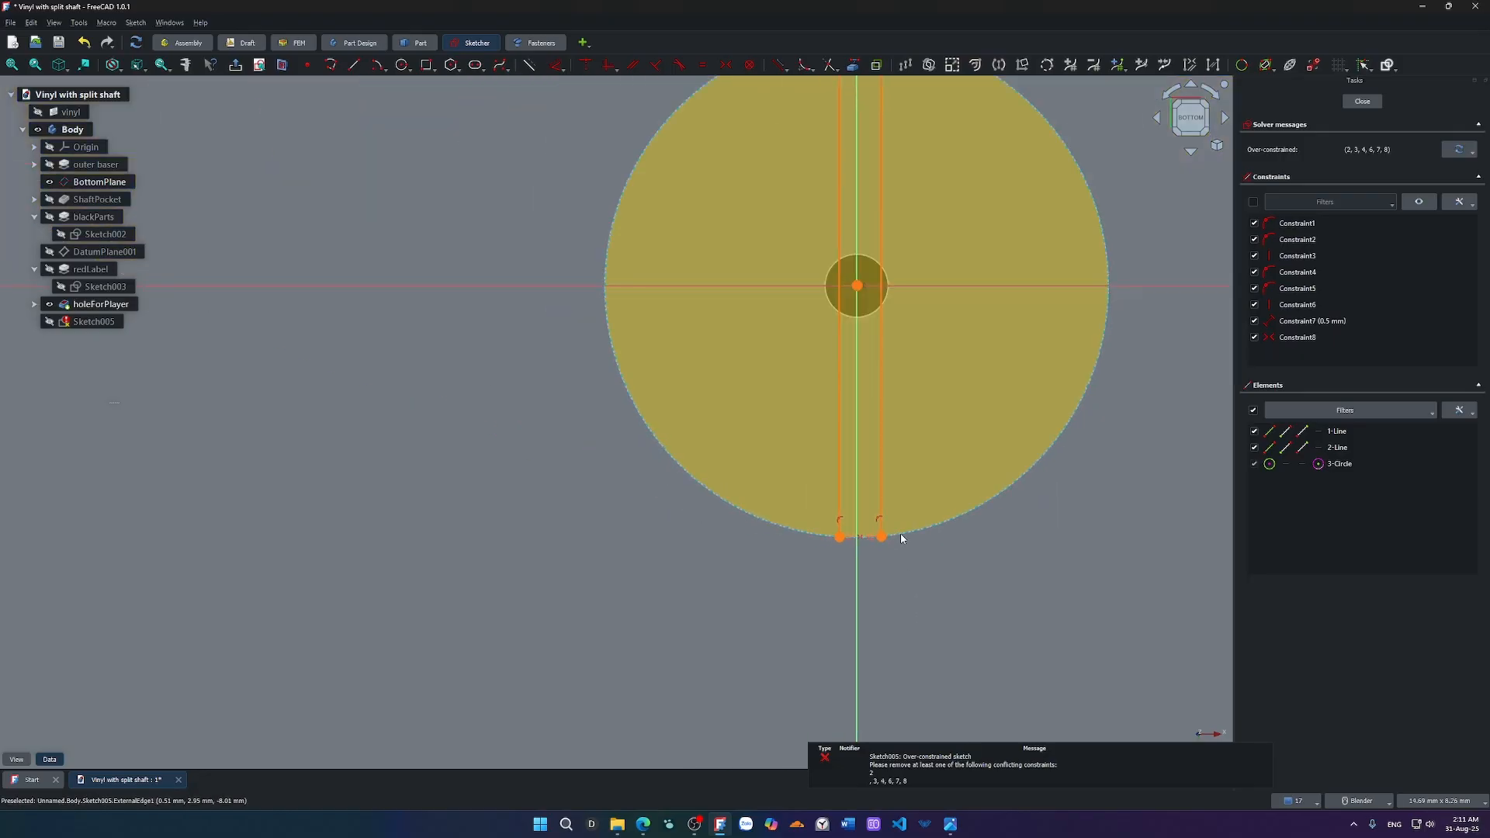
{"action": "key", "text": "ctrl+z"}
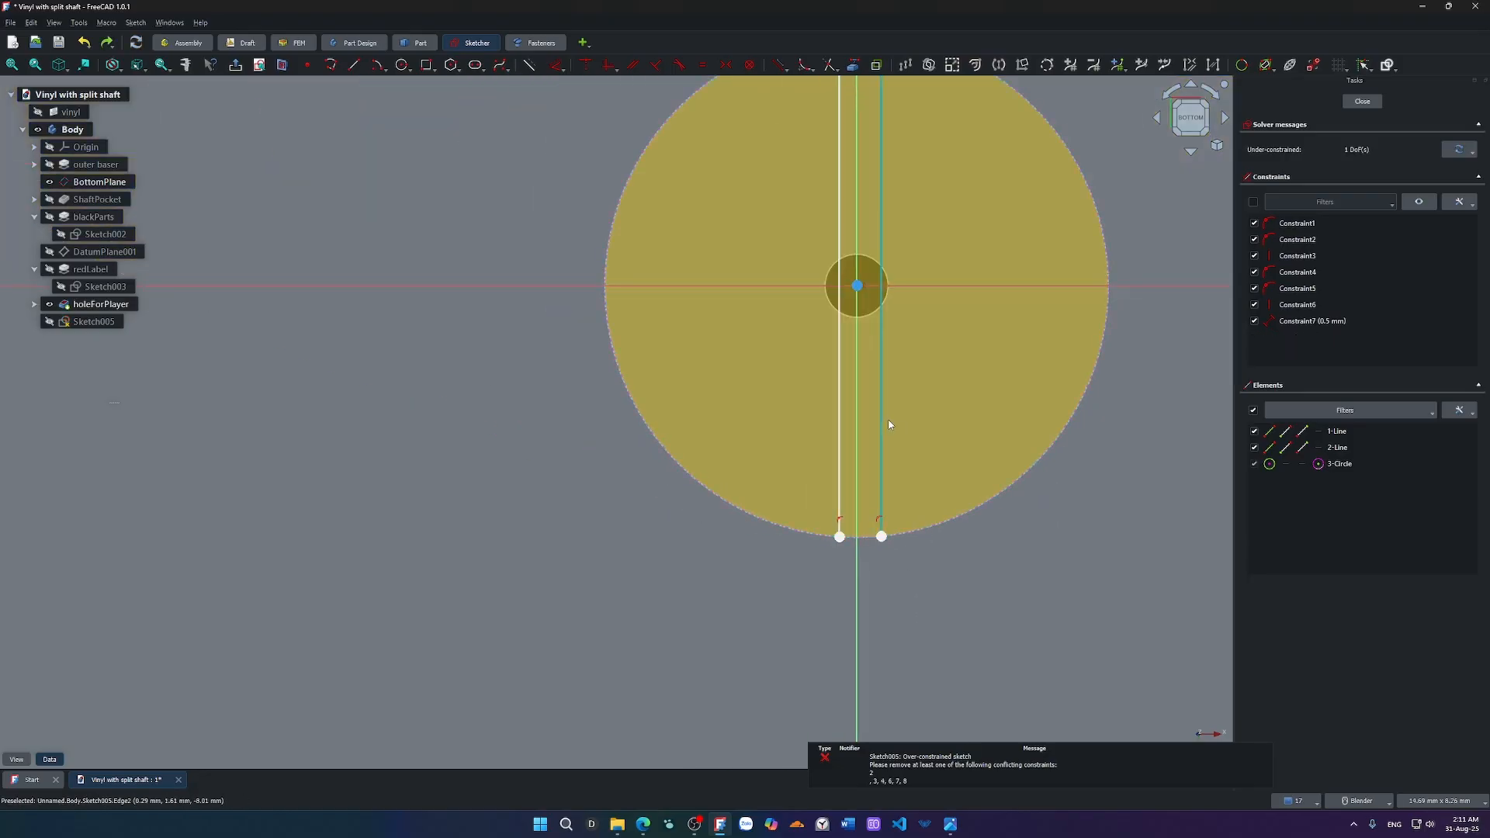
Shift the pair of lines closer to centre and place a point at each line's midpoint on the horizontal axis.
{"action": "left_click_drag", "start_coordinate": [883, 420], "coordinate": [879, 426]}
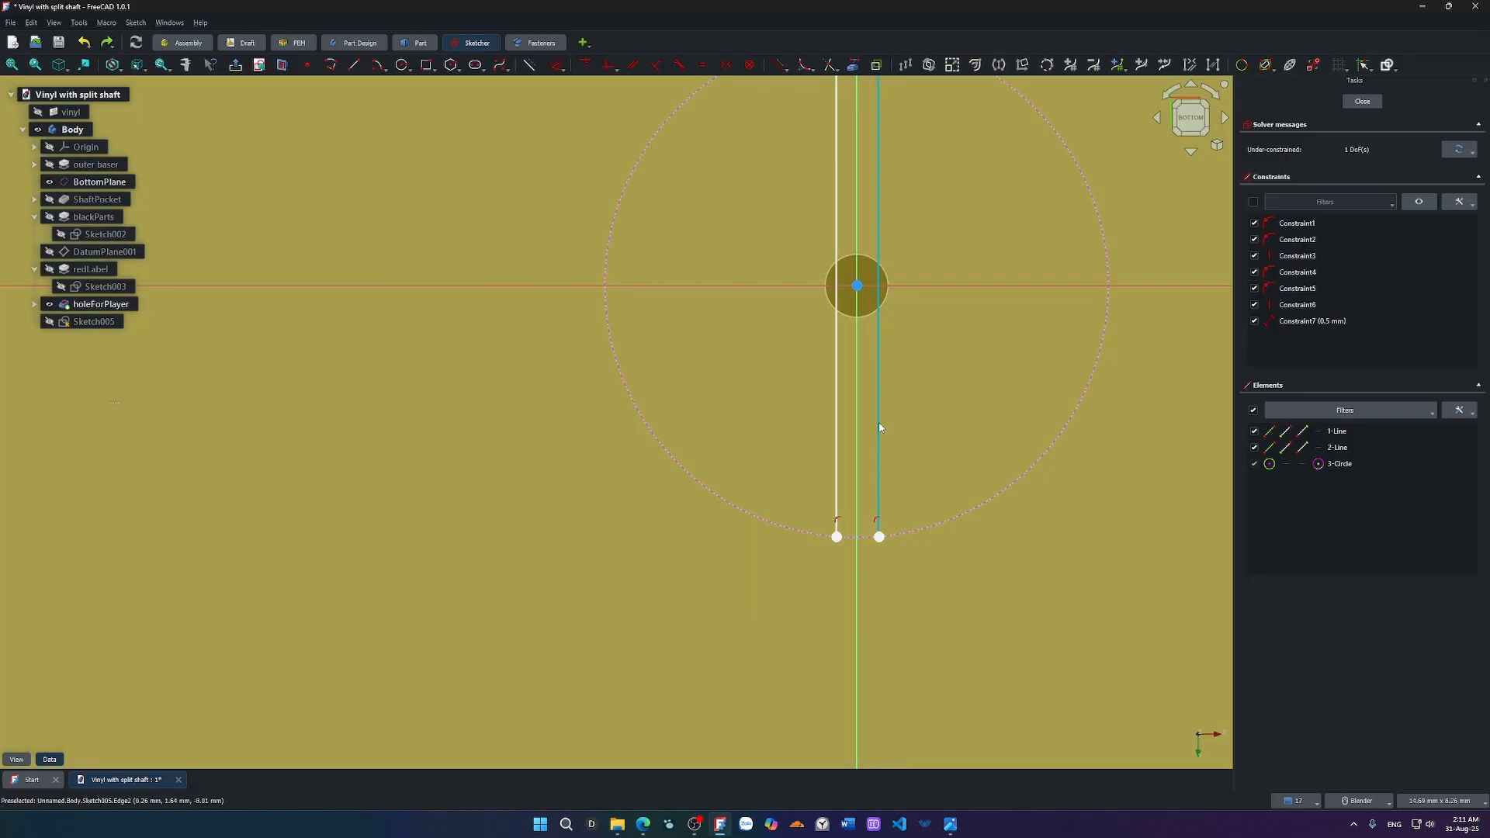
{"action": "middle_click_drag", "start_coordinate": [880, 429], "coordinate": [811, 631], "text": "shift"}
{"action": "scroll", "coordinate": [793, 371], "scroll_direction": "up", "scroll_amount": 5}
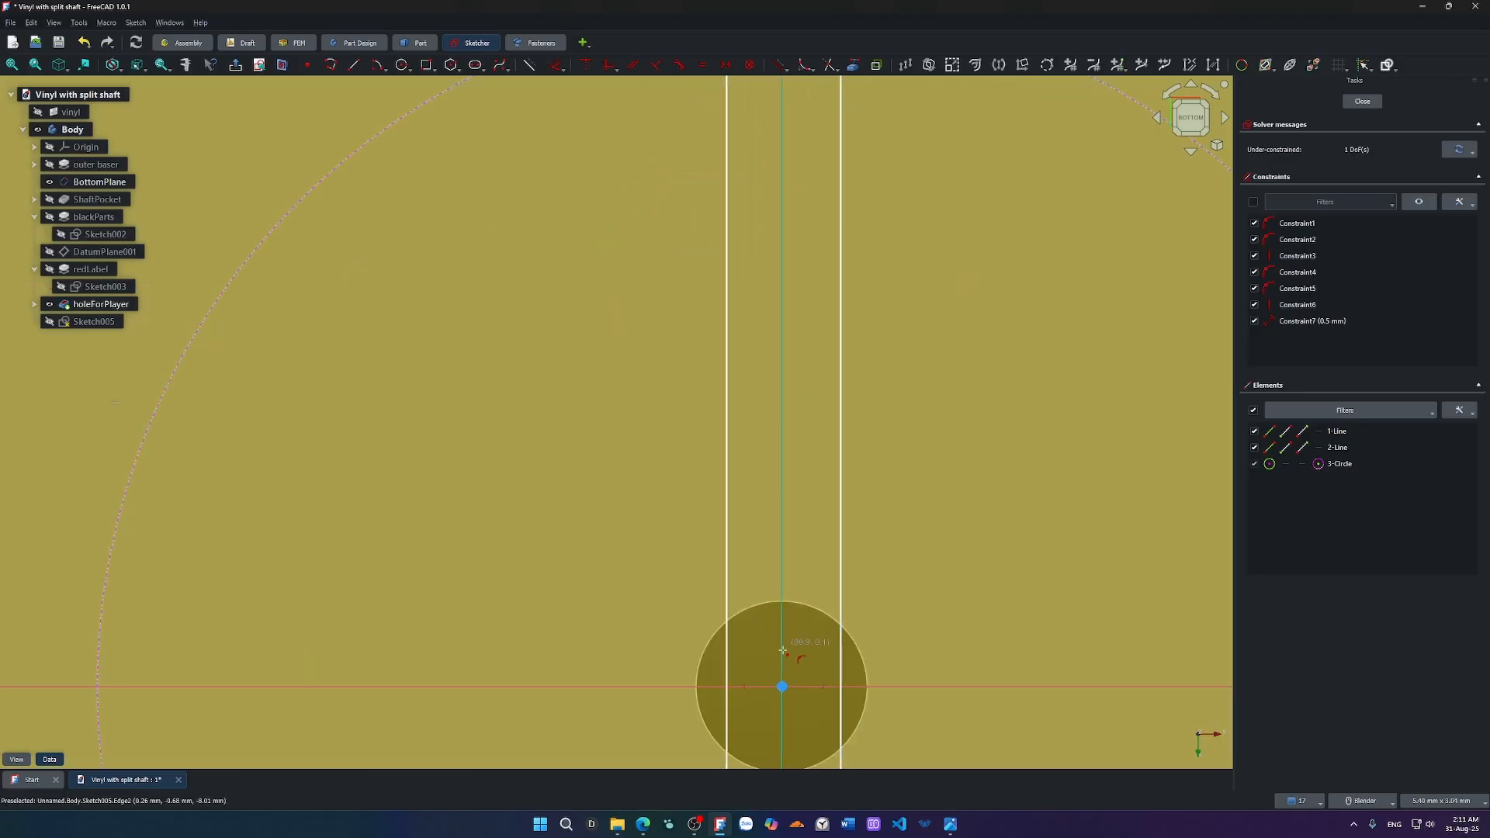
{"action": "left_click", "coordinate": [728, 686]}
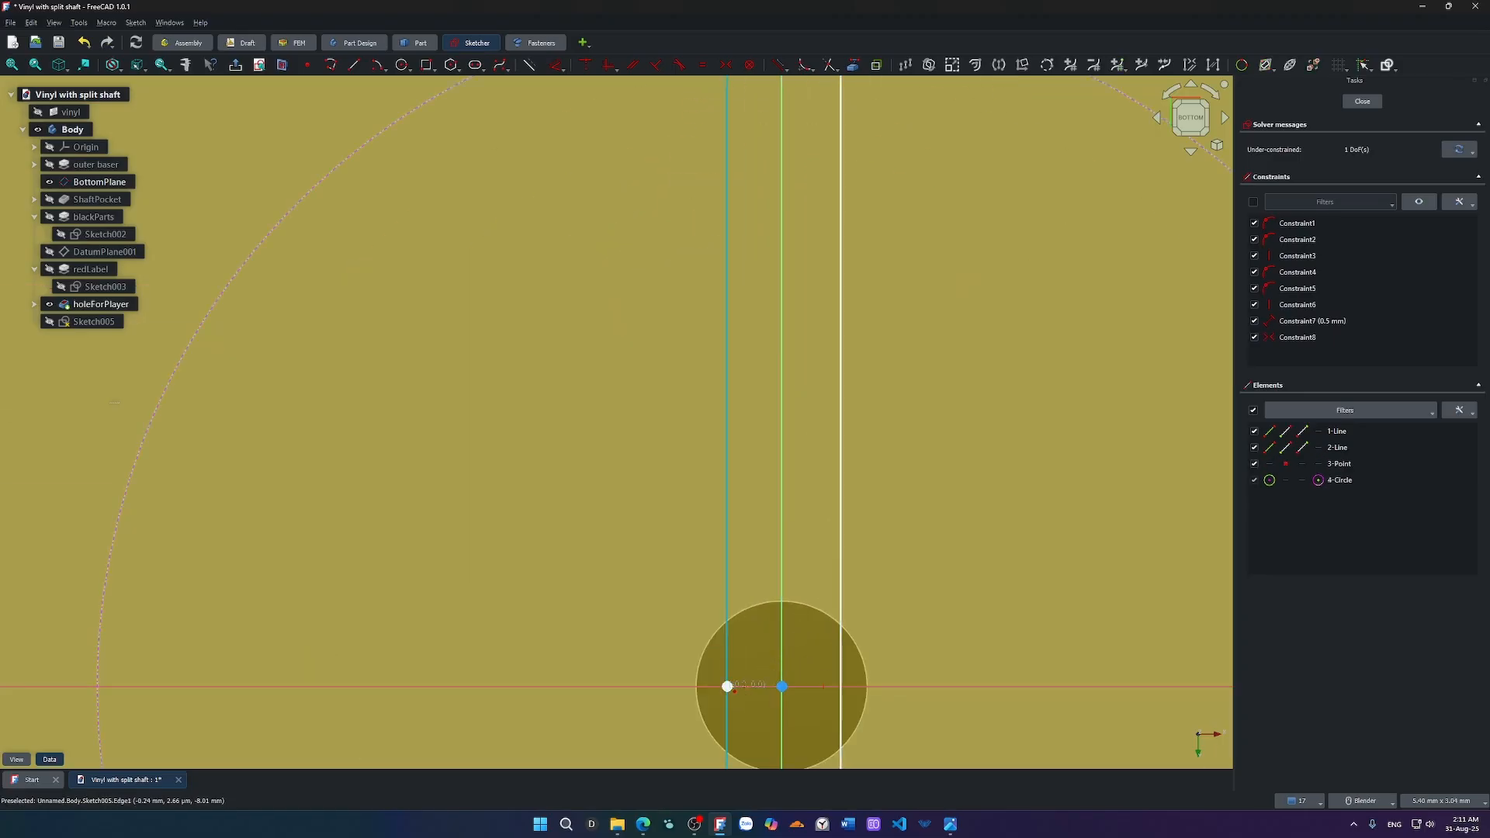
{"action": "left_click", "coordinate": [842, 686]}
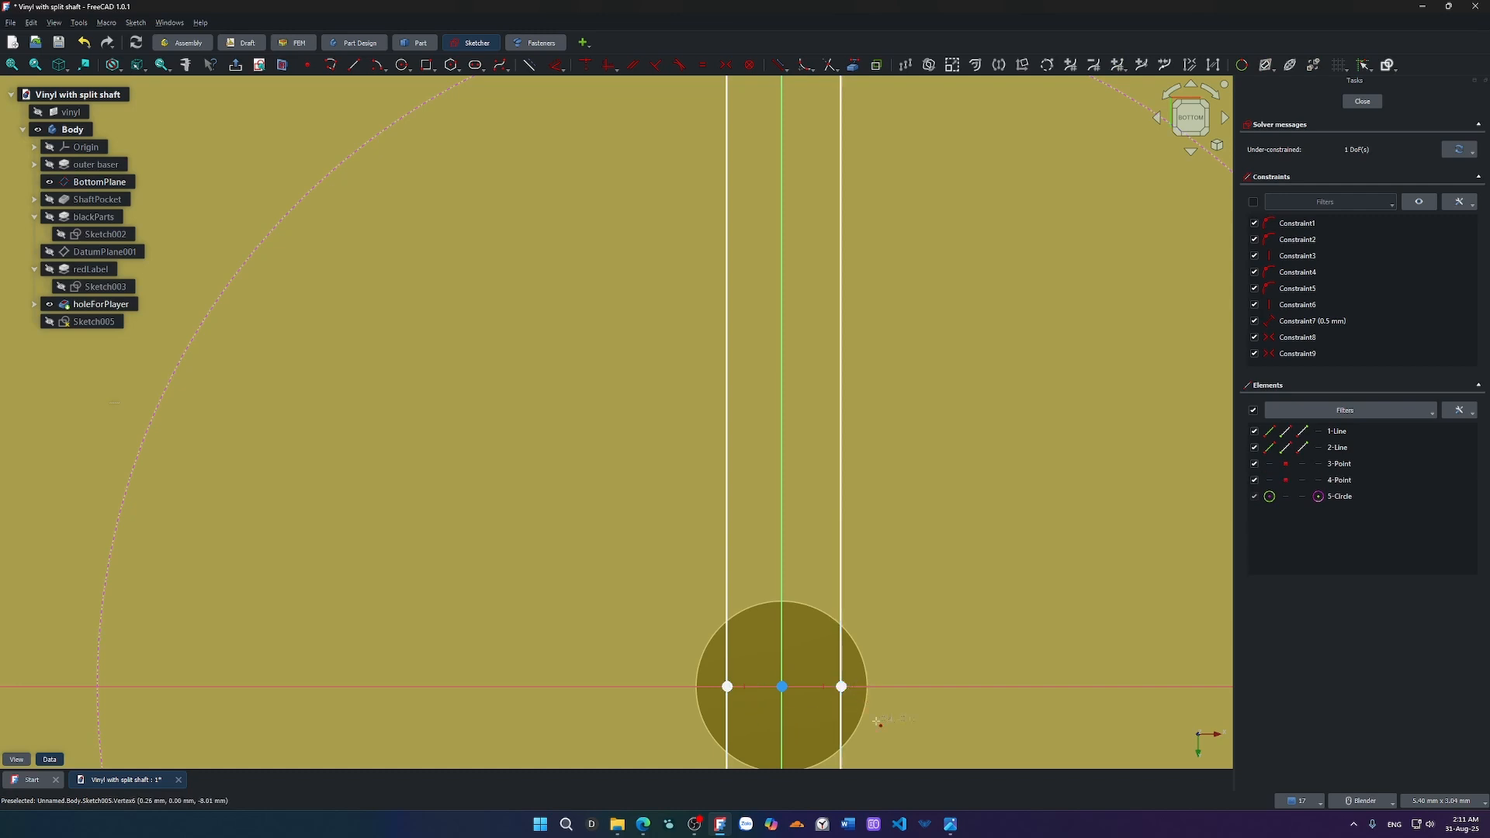
Constrain the two points on the horizontal axis to be symmetric about the sketch origin.
{"action": "left_click", "coordinate": [842, 687]}
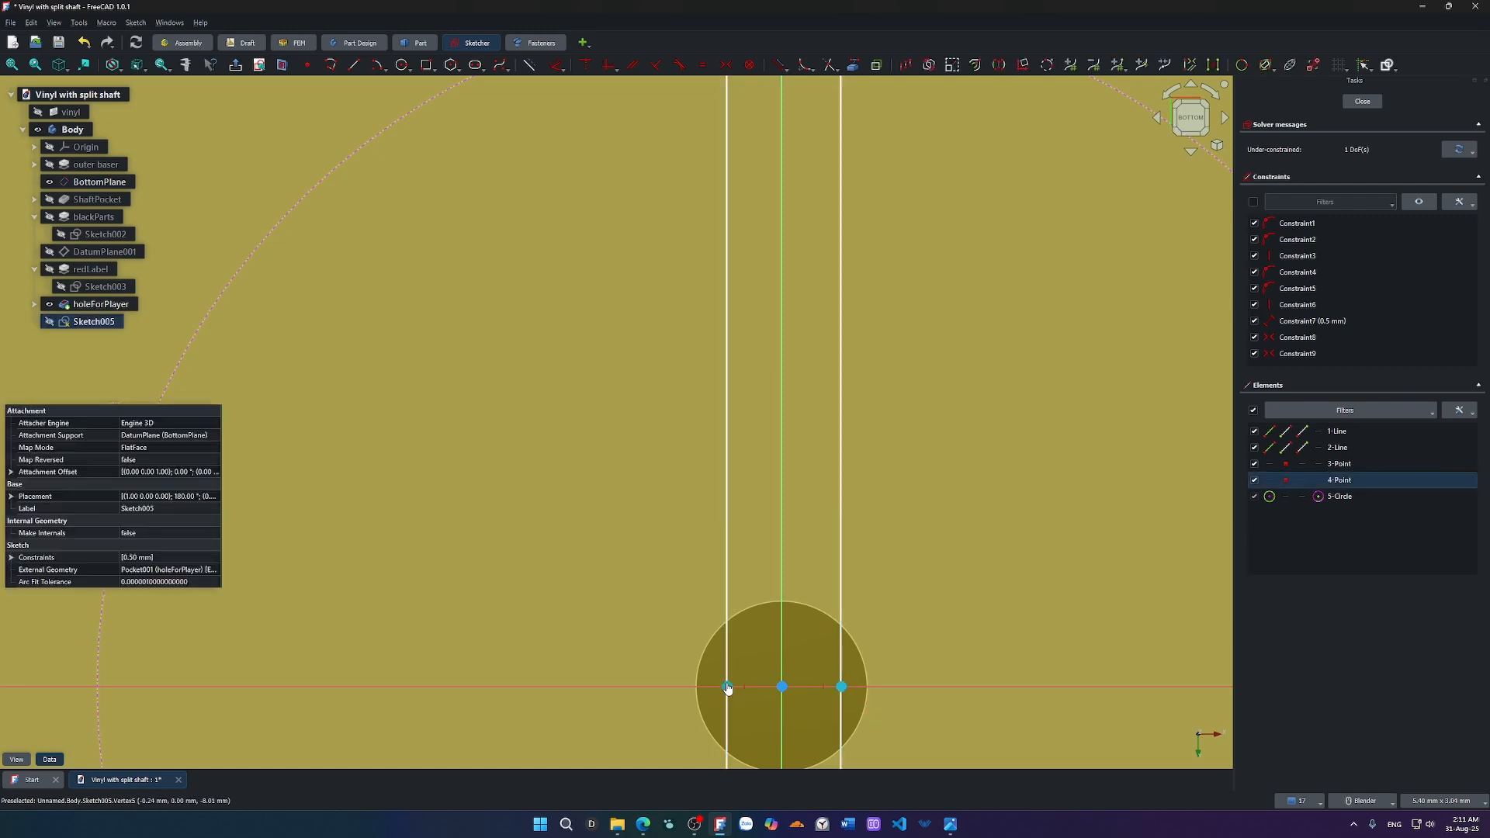
{"action": "left_click", "coordinate": [727, 686]}
{"action": "left_click", "coordinate": [782, 687]}
{"action": "key", "text": "s"}
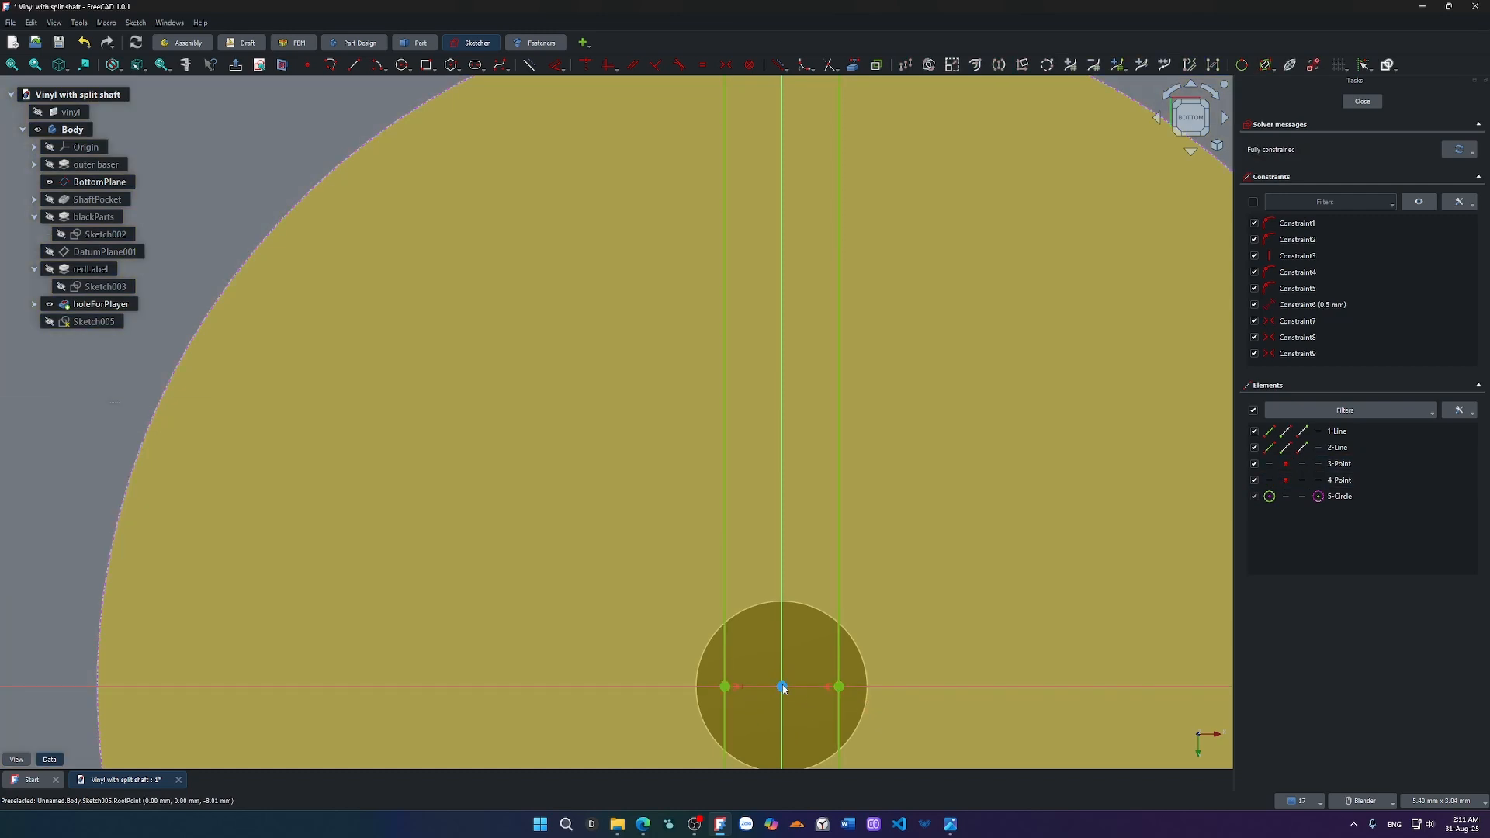
Reposition the 0.5 mm dimension between the two lines just above the circle and hide the BottomPlane datum plane.
{"action": "scroll", "coordinate": [830, 672], "scroll_direction": "down", "scroll_amount": 5}
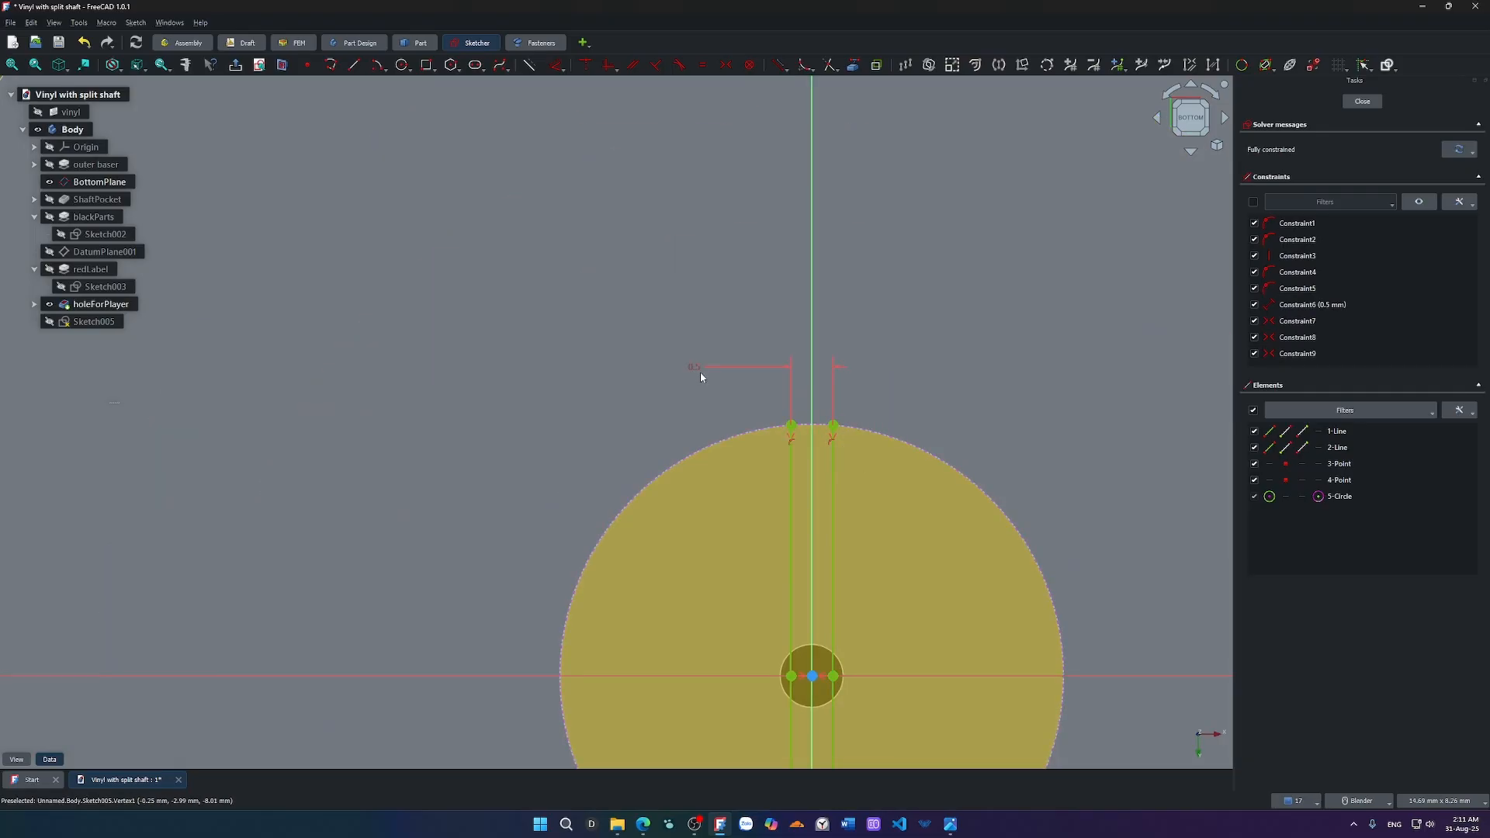
{"action": "left_click_drag", "start_coordinate": [699, 376], "coordinate": [809, 416]}
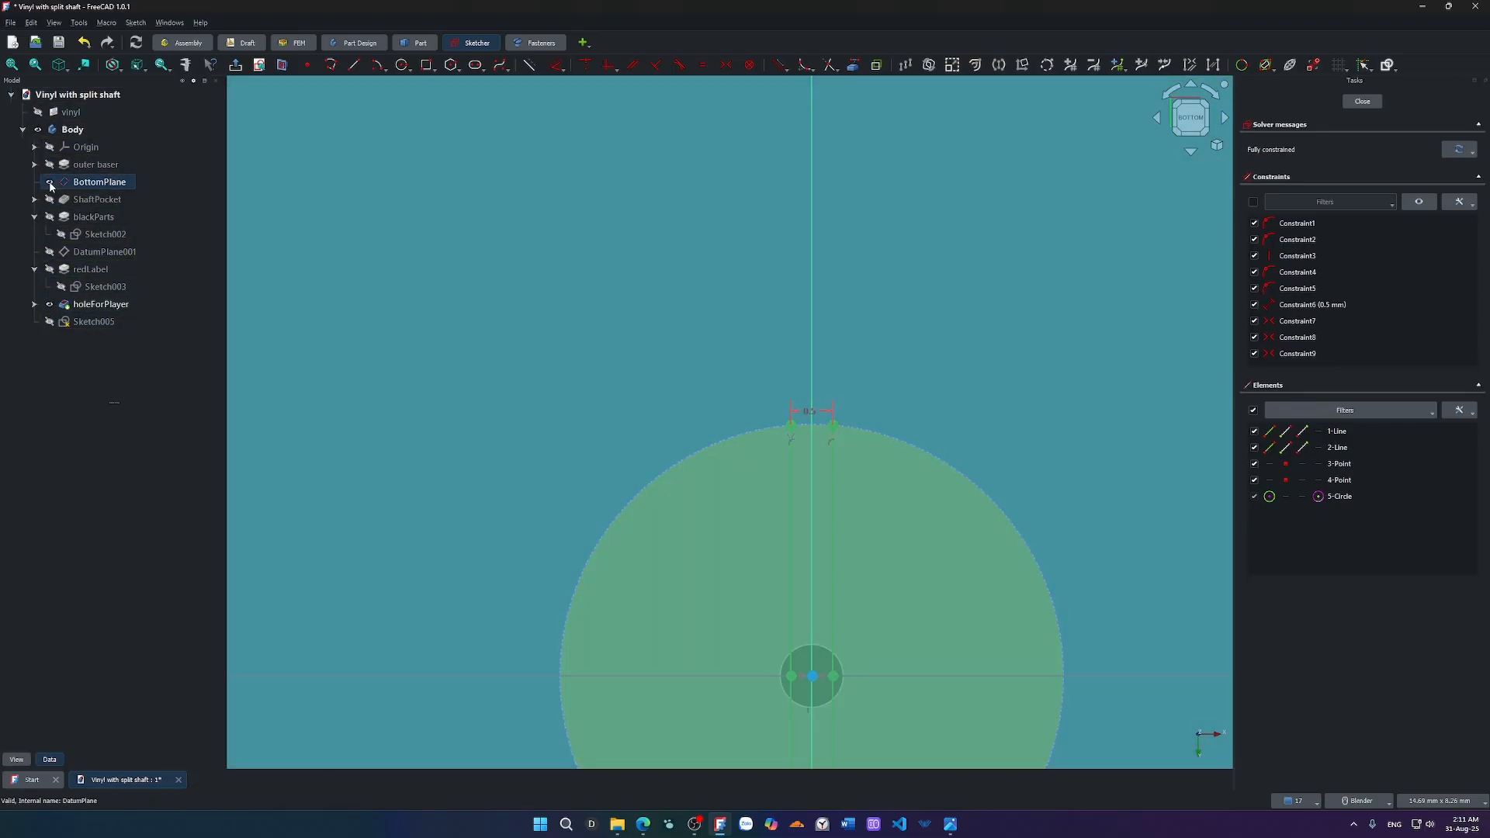
{"action": "left_click", "coordinate": [50, 184]}
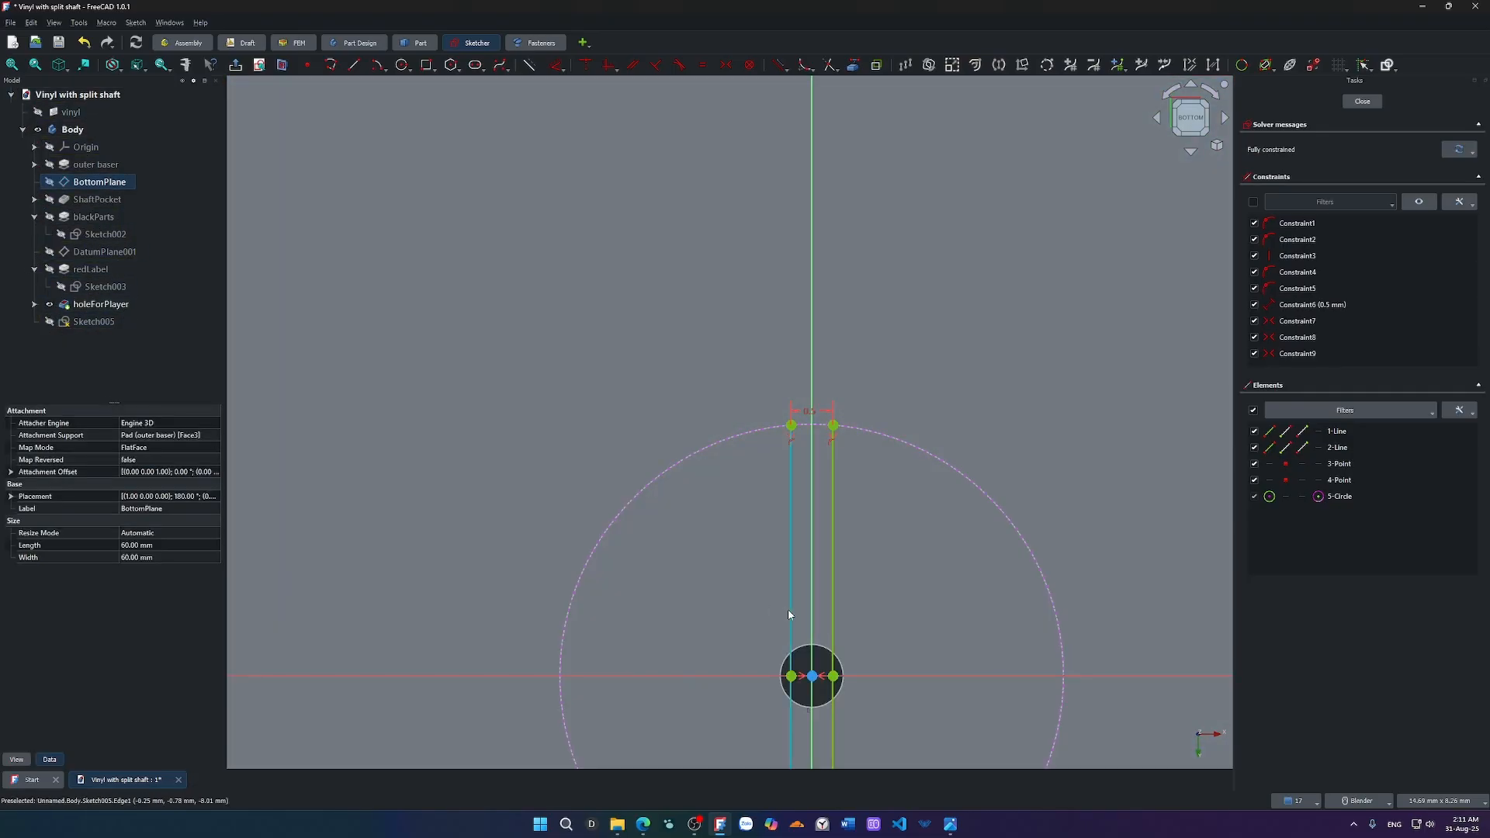
Draw an arc centred on the origin along the shaft circle, closing the gap between the two lines' upper ends.
{"action": "middle_click_drag", "start_coordinate": [875, 579], "coordinate": [801, 405], "text": "shift"}
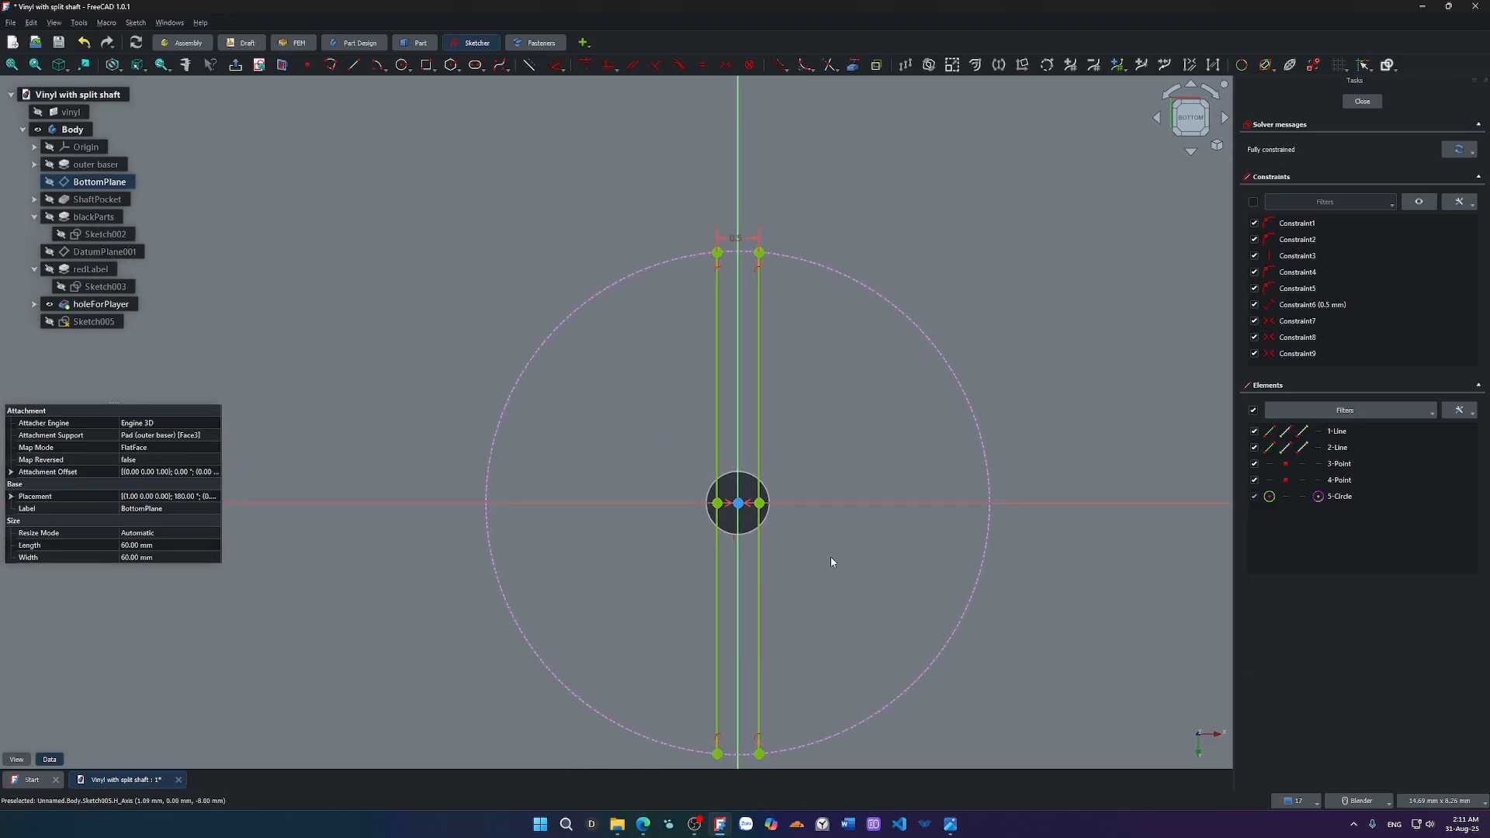
{"action": "key", "text": "g"}
{"action": "key", "text": "a"}
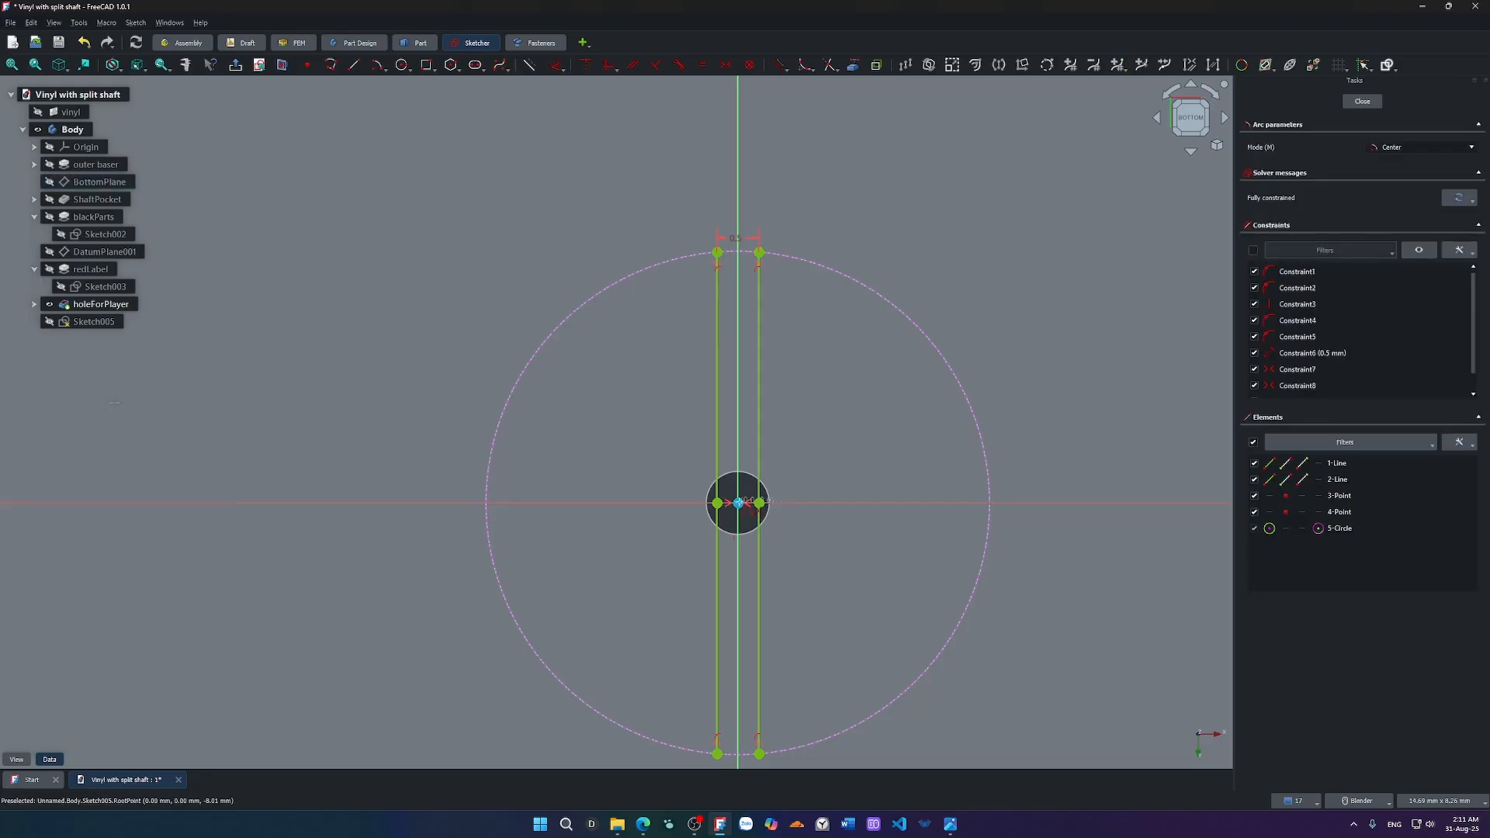
{"action": "left_click", "coordinate": [738, 503]}
{"action": "scroll", "coordinate": [729, 412], "scroll_direction": "up", "scroll_amount": 5}
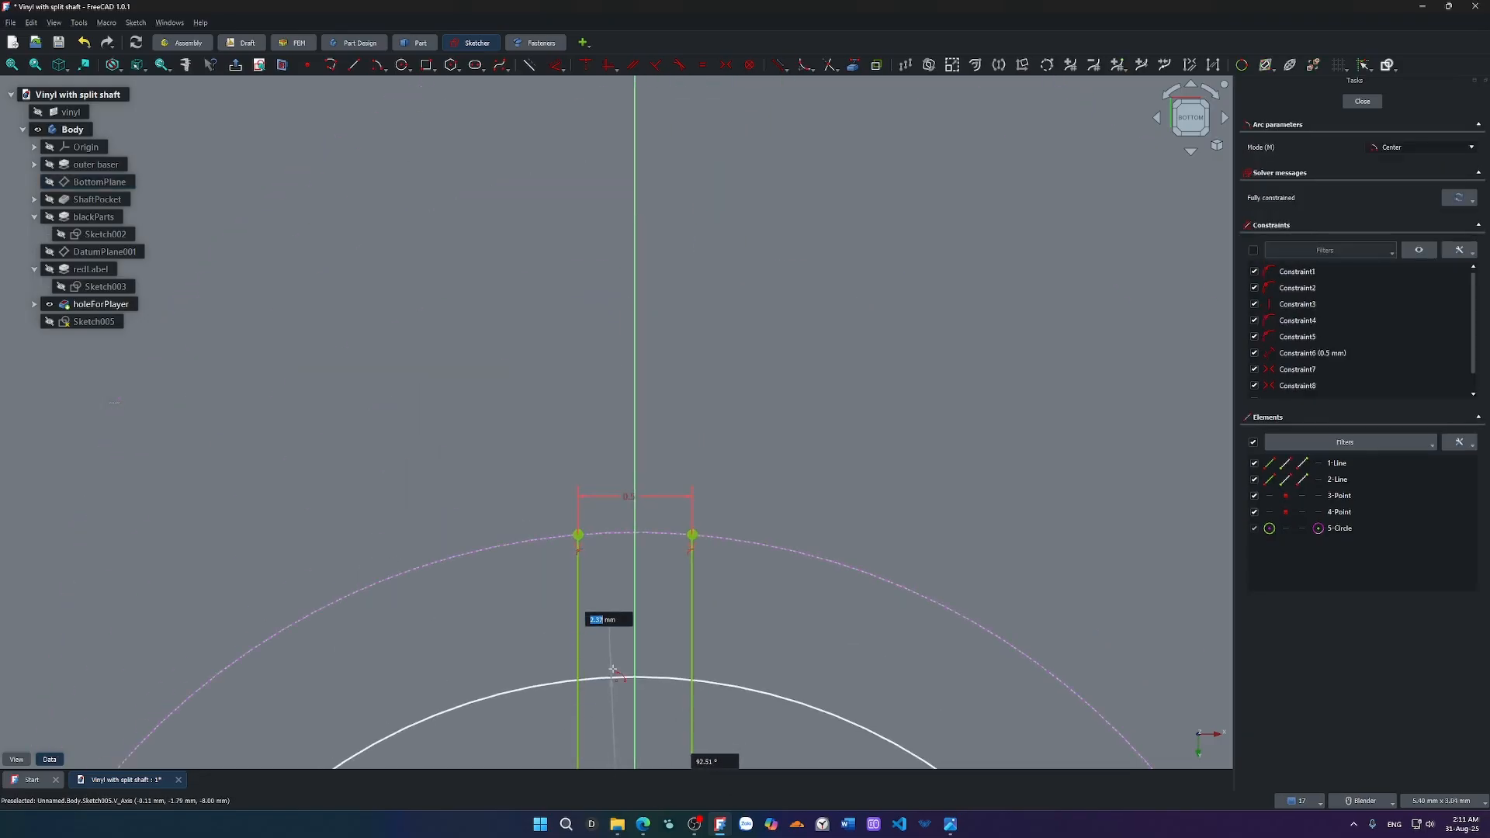
{"action": "scroll", "coordinate": [612, 669], "scroll_direction": "up", "scroll_amount": 3}
{"action": "left_click", "coordinate": [562, 386]}
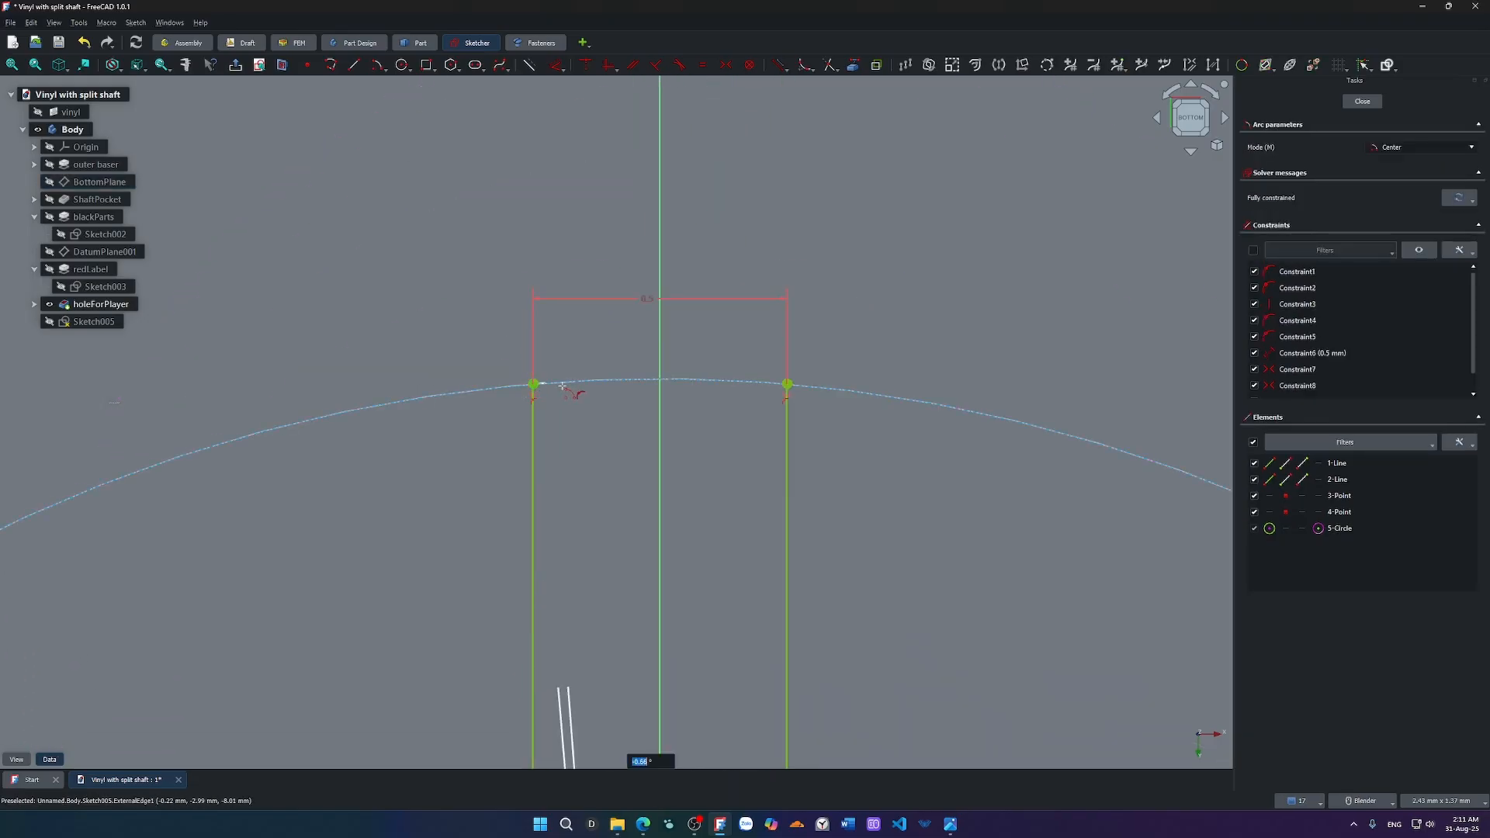
{"action": "left_click", "coordinate": [787, 383]}
{"action": "scroll", "coordinate": [813, 315], "scroll_direction": "down", "scroll_amount": 8}
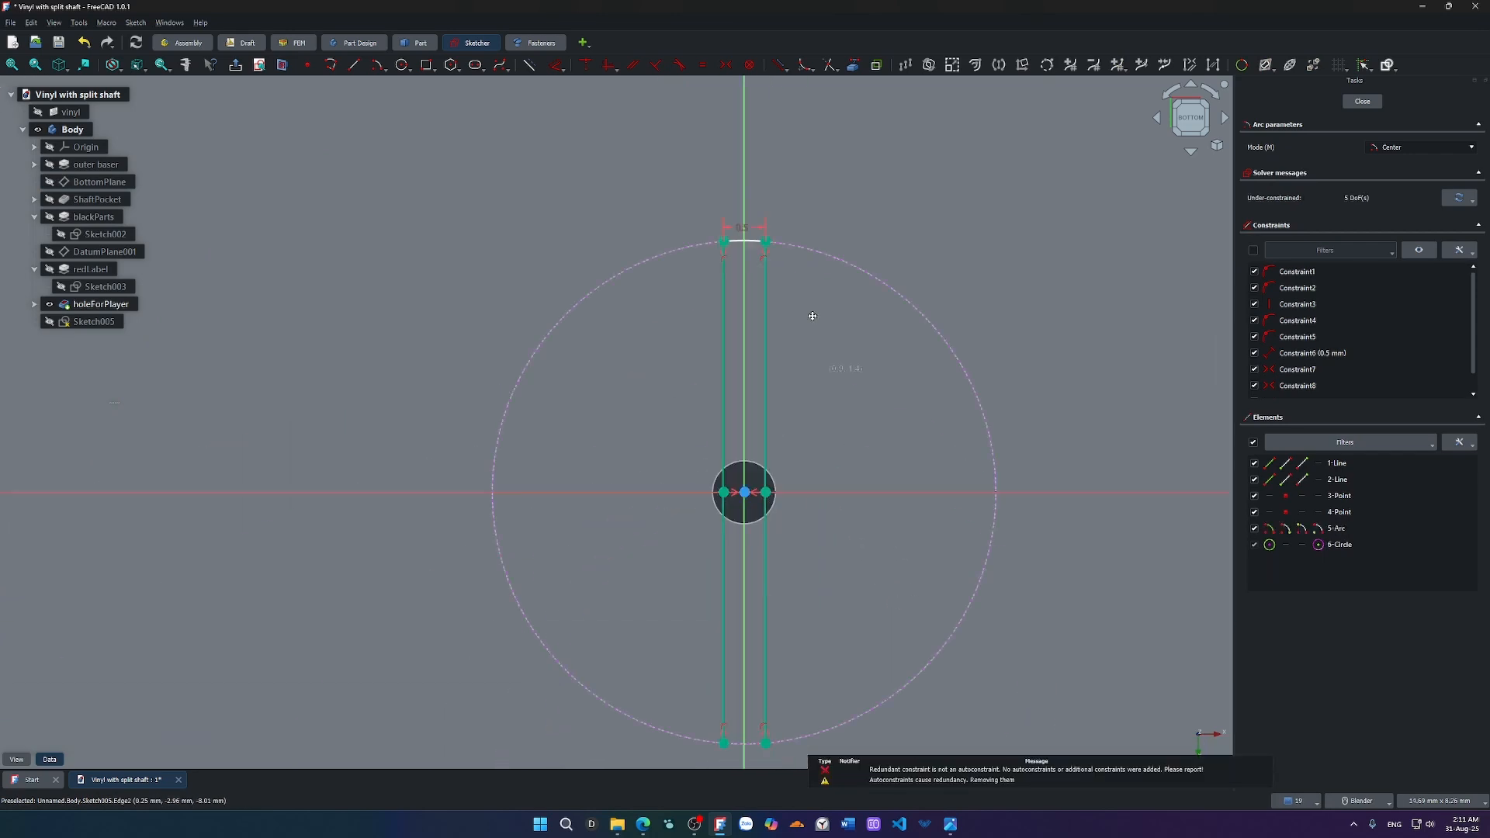
Draw a second arc centred on the origin, joining the lower endpoints of the two lines.
{"action": "scroll", "coordinate": [768, 524], "scroll_direction": "up", "scroll_amount": 5}
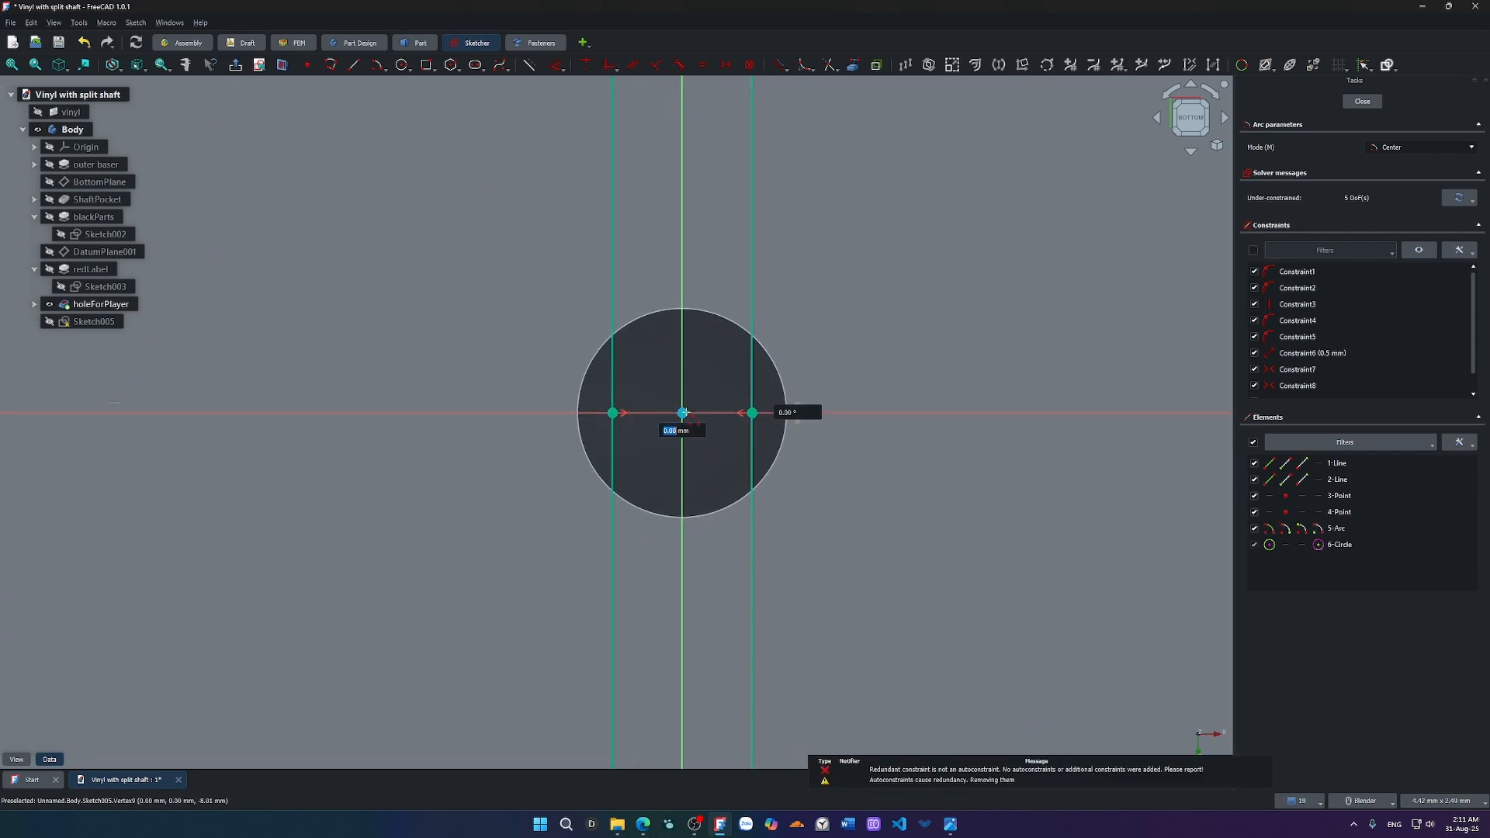
{"action": "left_click", "coordinate": [683, 412]}
{"action": "scroll", "coordinate": [734, 462], "scroll_direction": "down", "scroll_amount": 4}
{"action": "scroll", "coordinate": [691, 539], "scroll_direction": "up", "scroll_amount": 6}
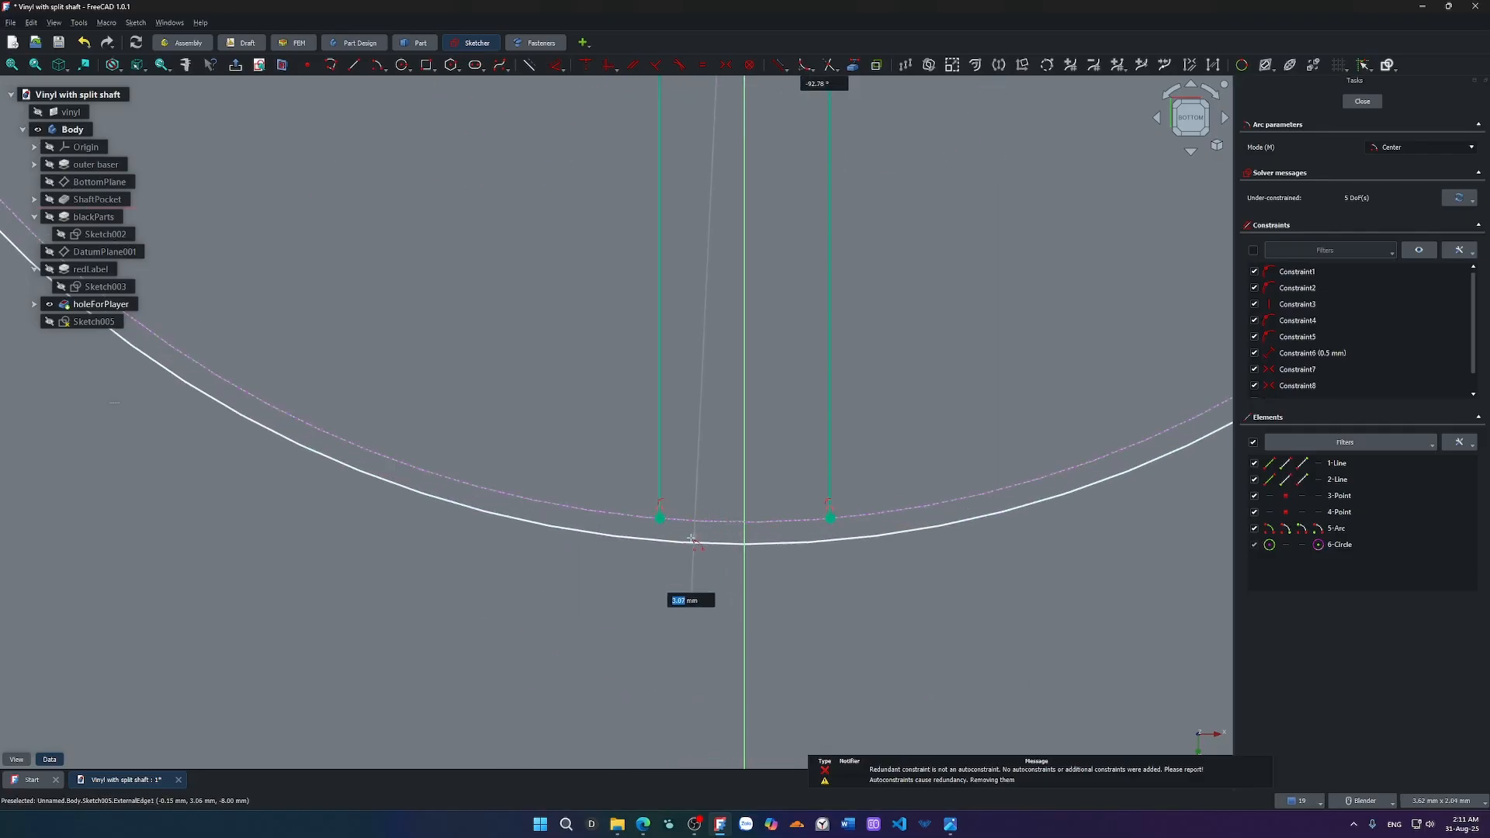
{"action": "left_click", "coordinate": [661, 517]}
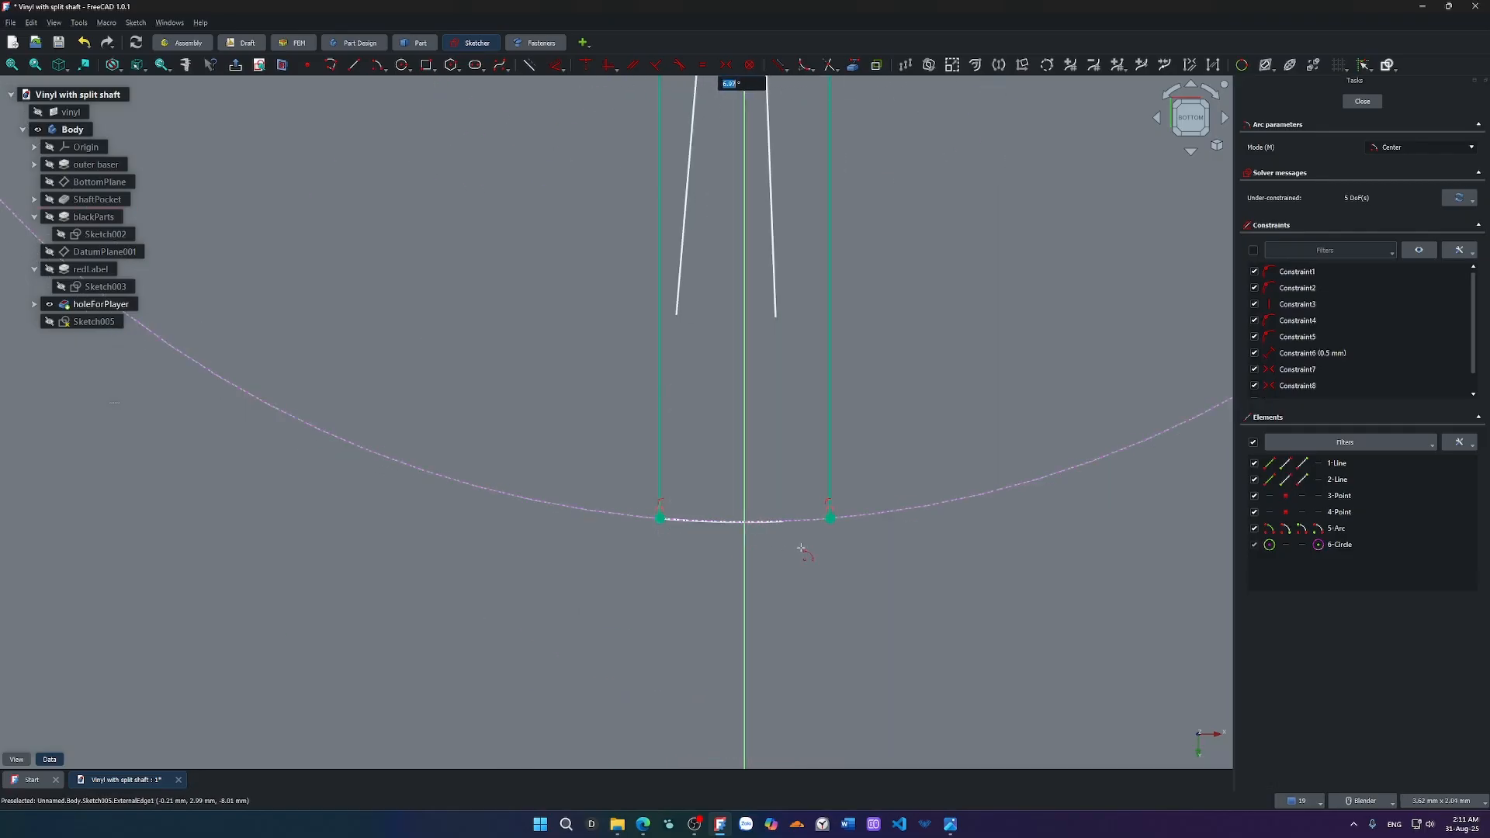
{"action": "left_click", "coordinate": [830, 518]}
{"action": "scroll", "coordinate": [836, 575], "scroll_direction": "down", "scroll_amount": 4}
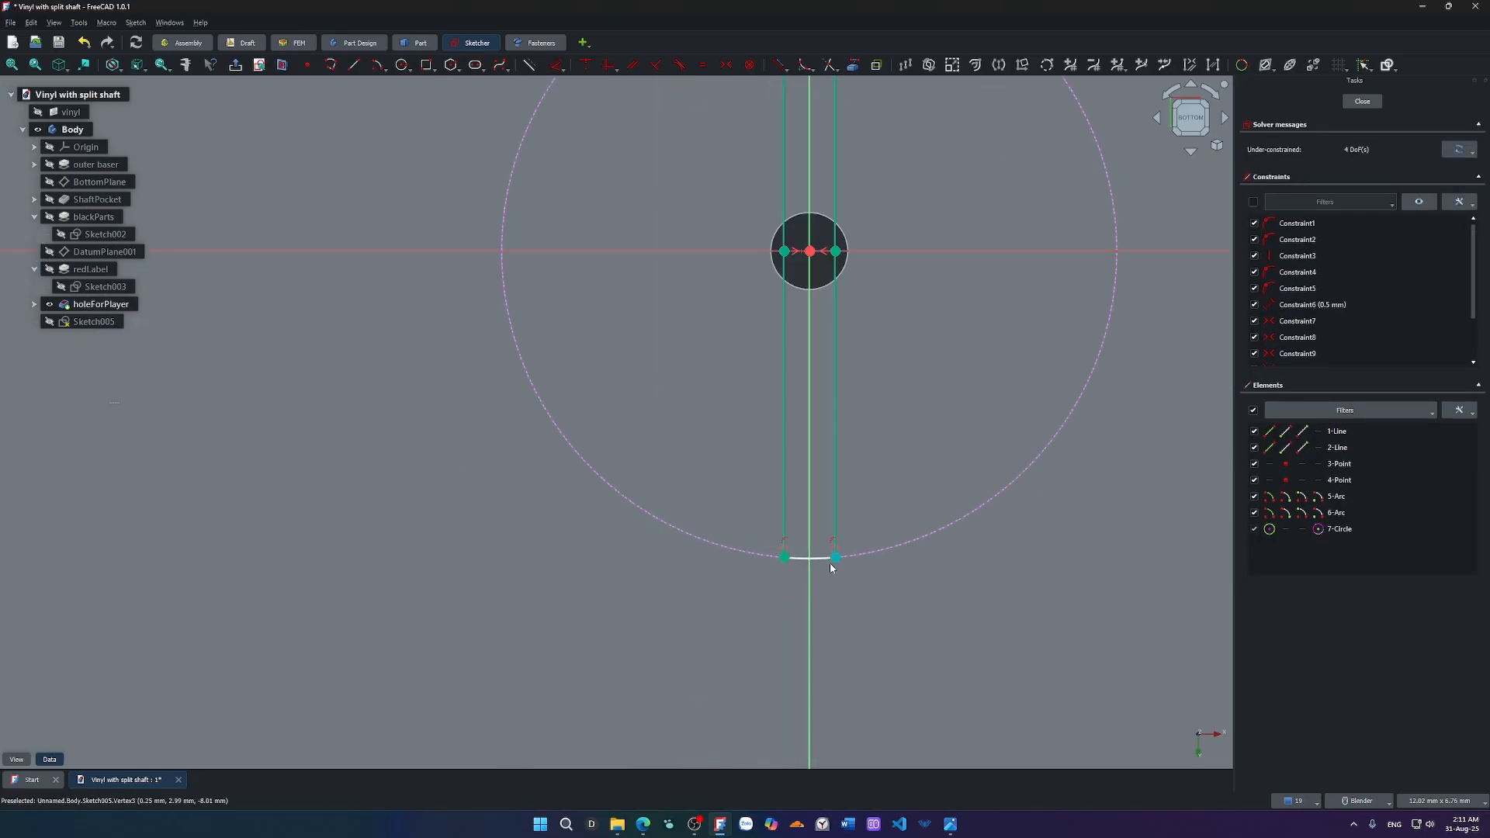
Pull on the lower and upper arcs to test whether they are attached to the ends of the lines.
{"action": "left_click_drag", "start_coordinate": [816, 560], "coordinate": [900, 496]}
{"action": "scroll", "coordinate": [905, 500], "scroll_direction": "down", "scroll_amount": 4}
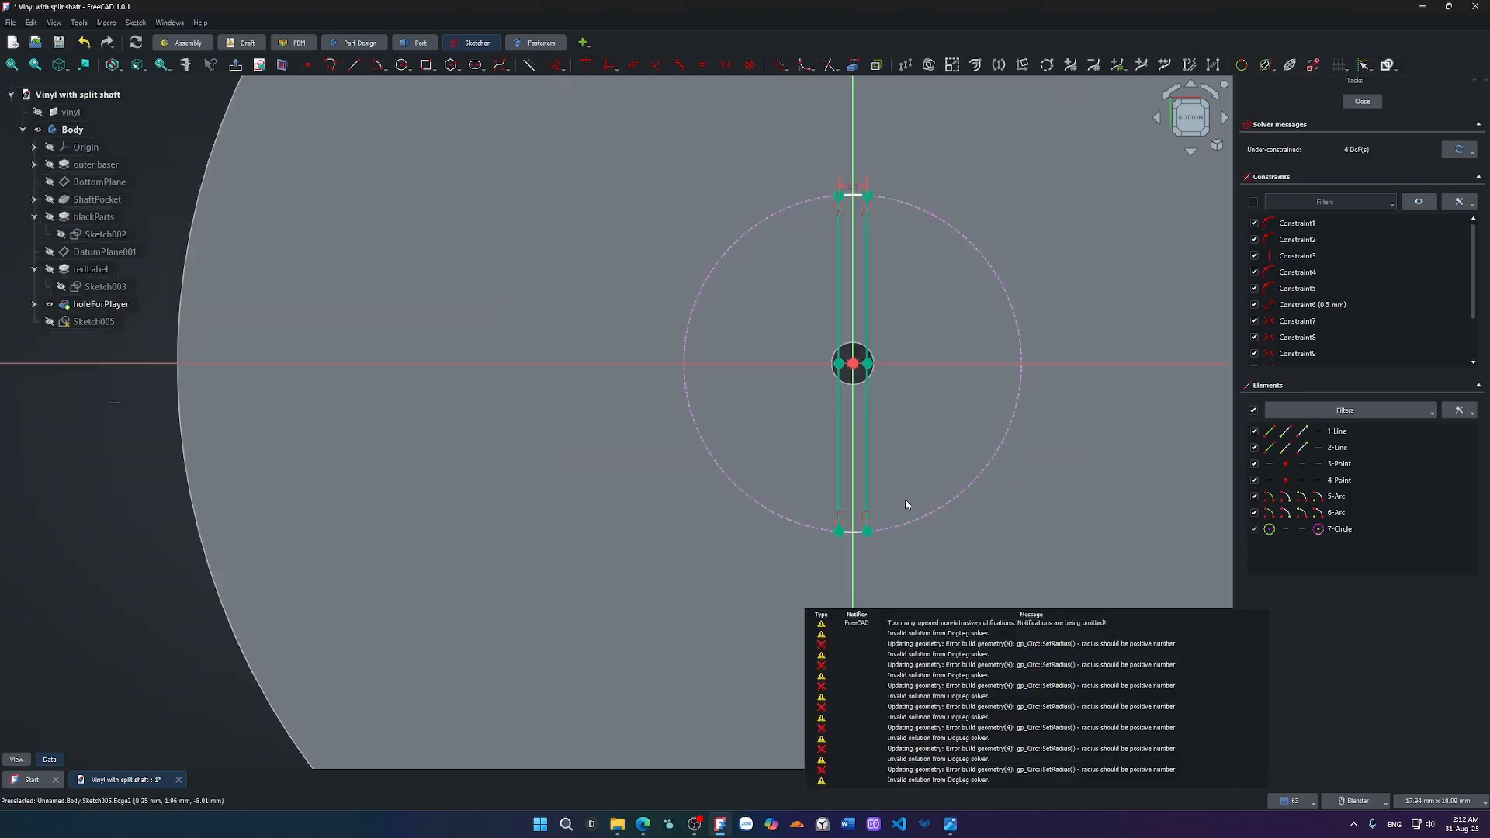
{"action": "middle_click_drag", "start_coordinate": [892, 464], "coordinate": [590, 635], "text": "shift"}
{"action": "scroll", "coordinate": [569, 426], "scroll_direction": "up", "scroll_amount": 10}
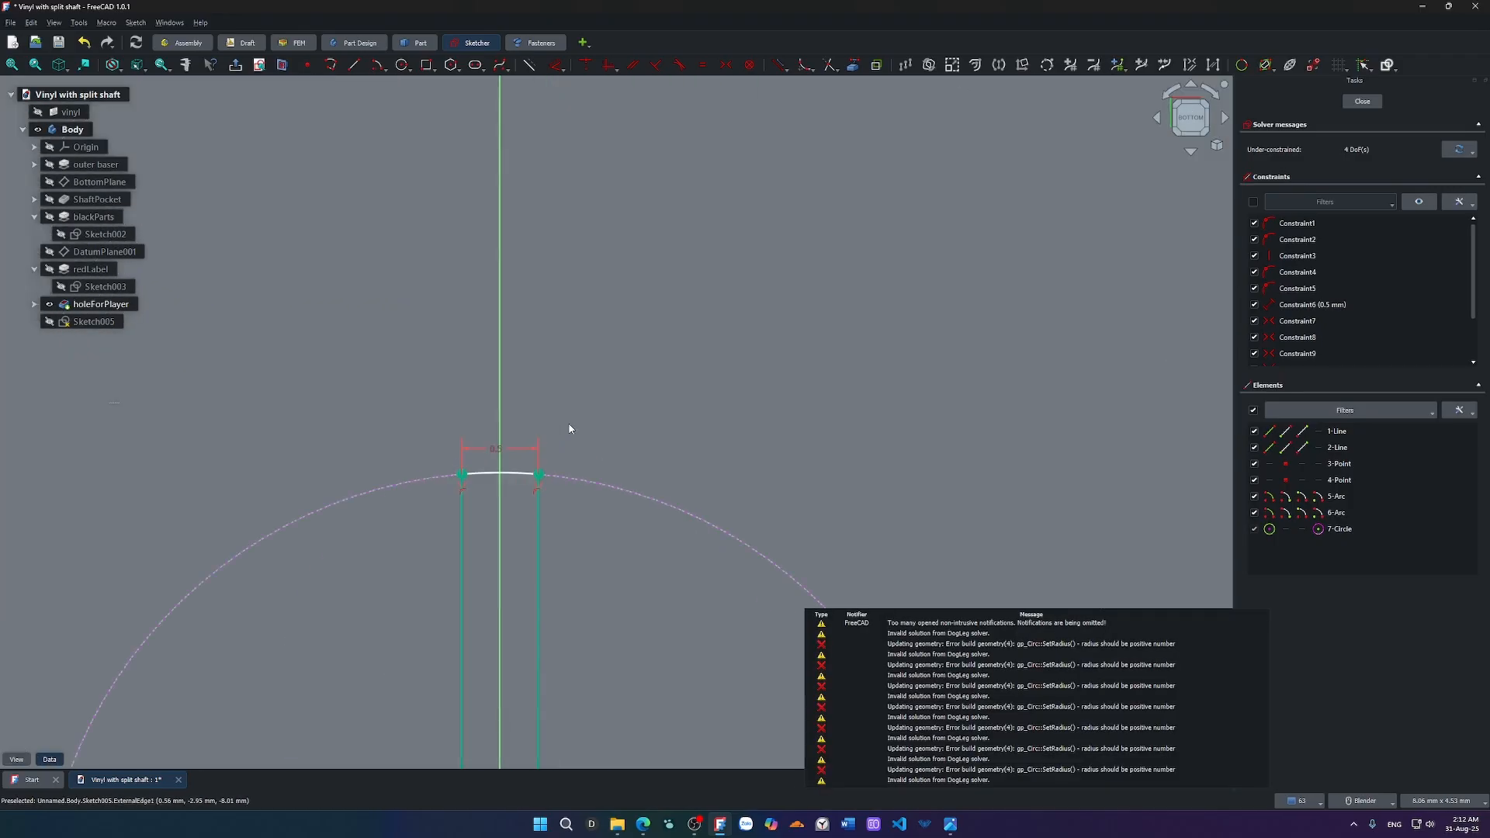
{"action": "left_click_drag", "start_coordinate": [503, 562], "coordinate": [528, 613]}
Make both ends of the upper arc coincident with the upper endpoints of the two lines.
{"action": "left_click", "coordinate": [503, 611]}
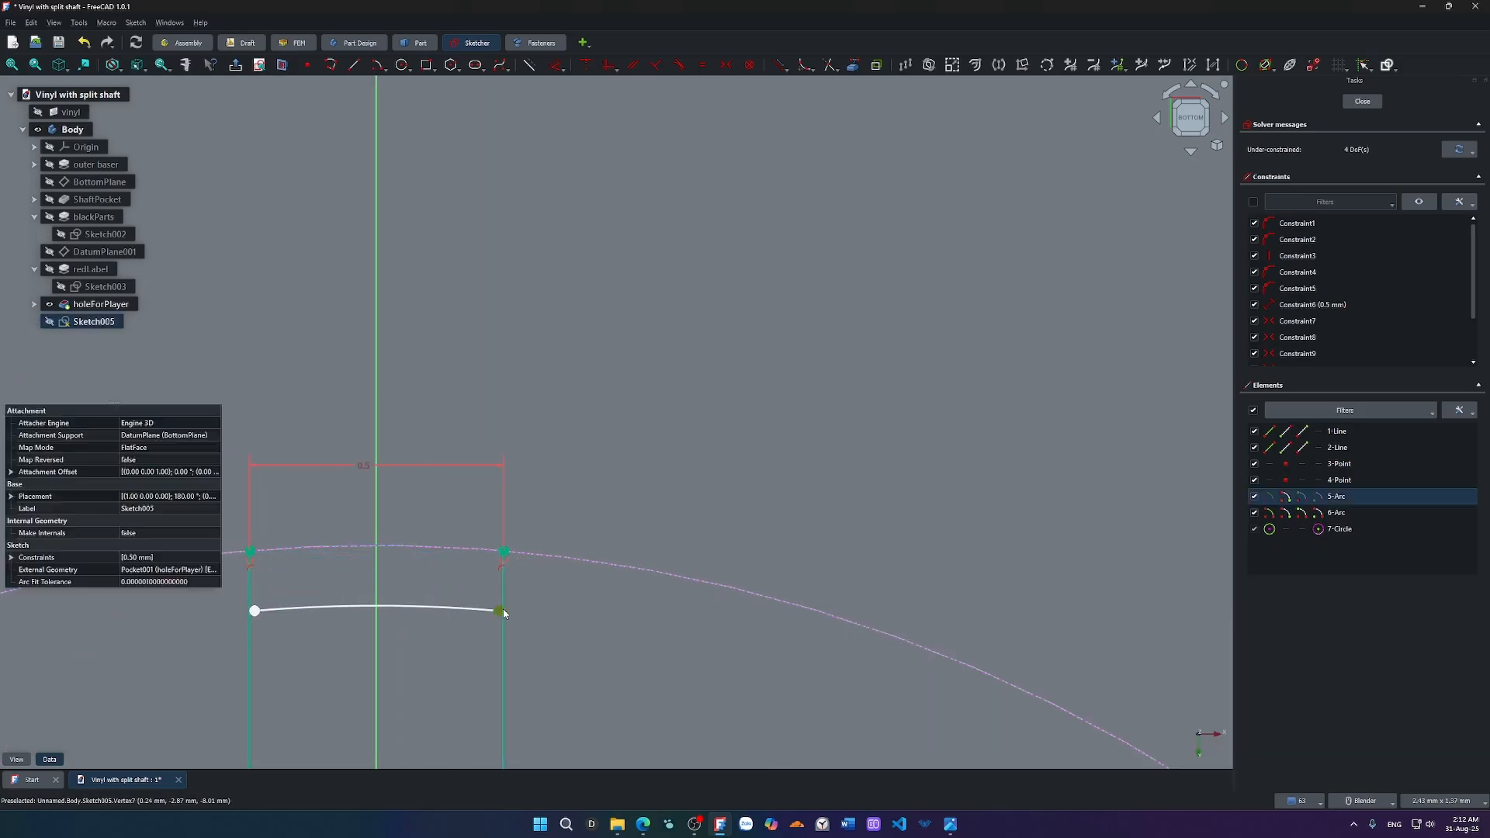
{"action": "left_click", "coordinate": [505, 552]}
{"action": "key", "text": "c"}
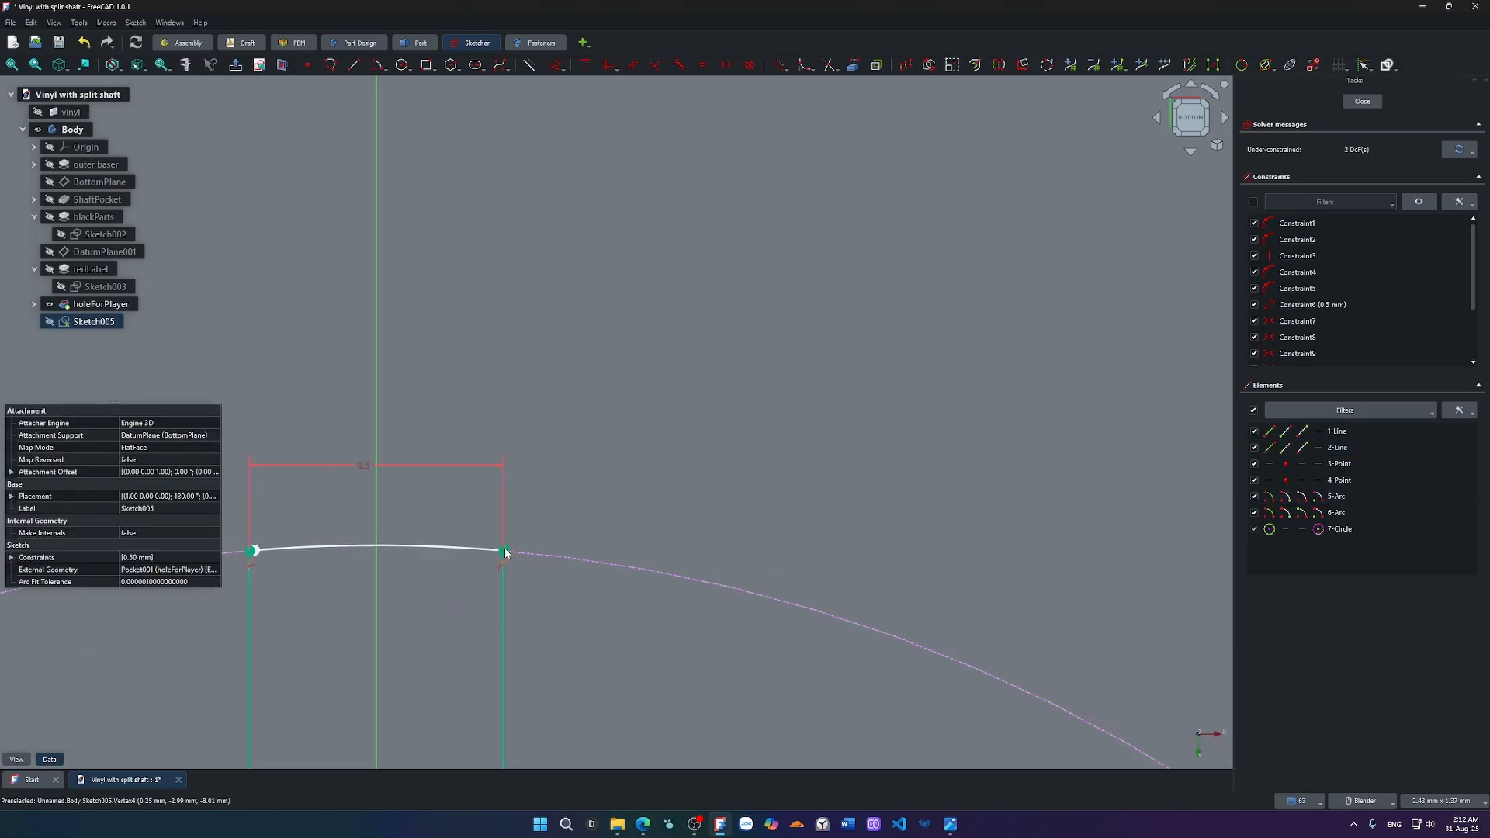
{"action": "left_click", "coordinate": [273, 553]}
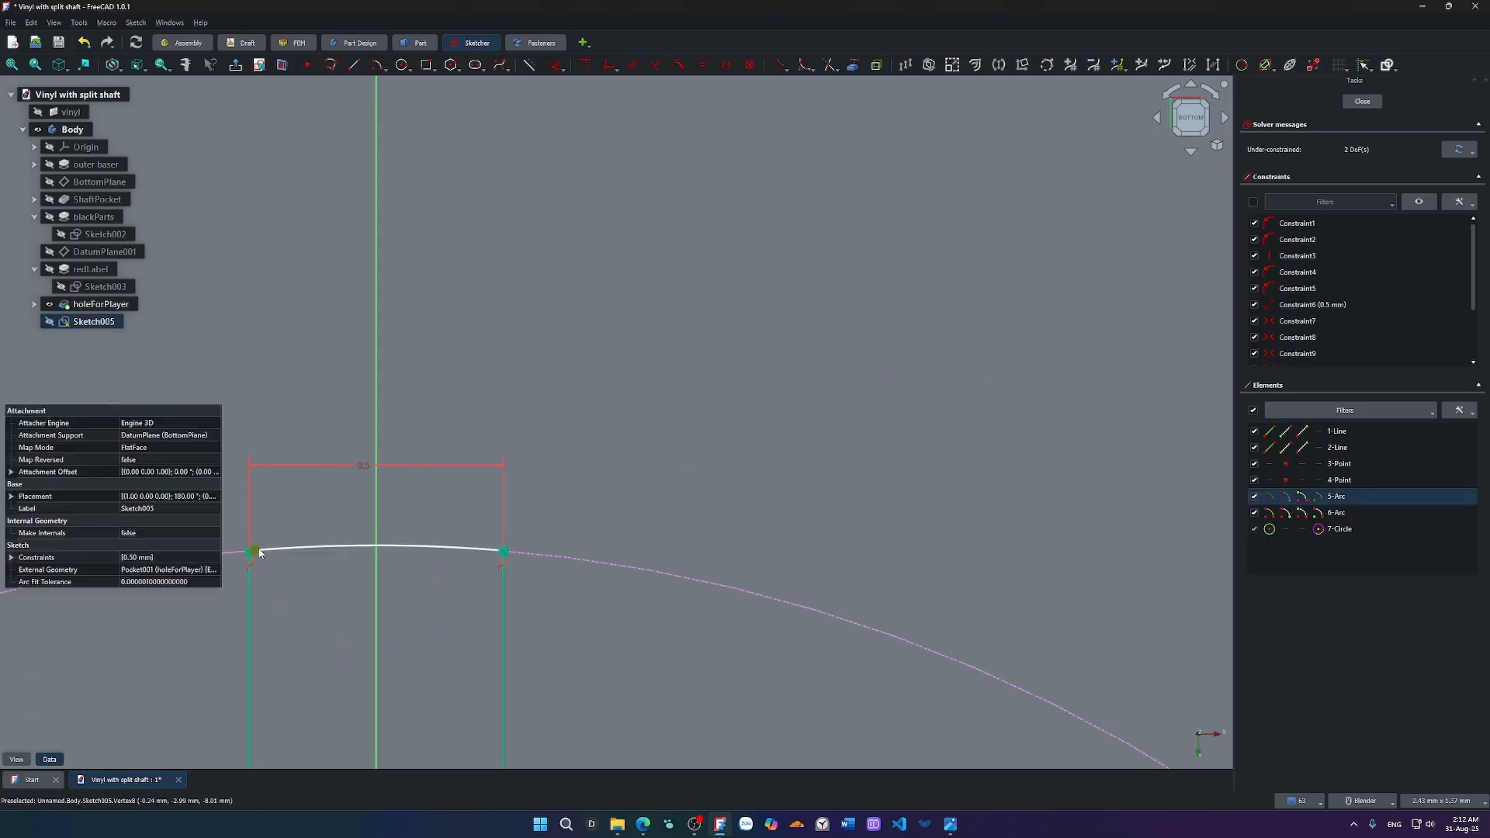
{"action": "scroll", "coordinate": [275, 553], "scroll_direction": "up", "scroll_amount": 5}
{"action": "middle_click_drag", "start_coordinate": [303, 544], "coordinate": [522, 525], "text": "shift"}
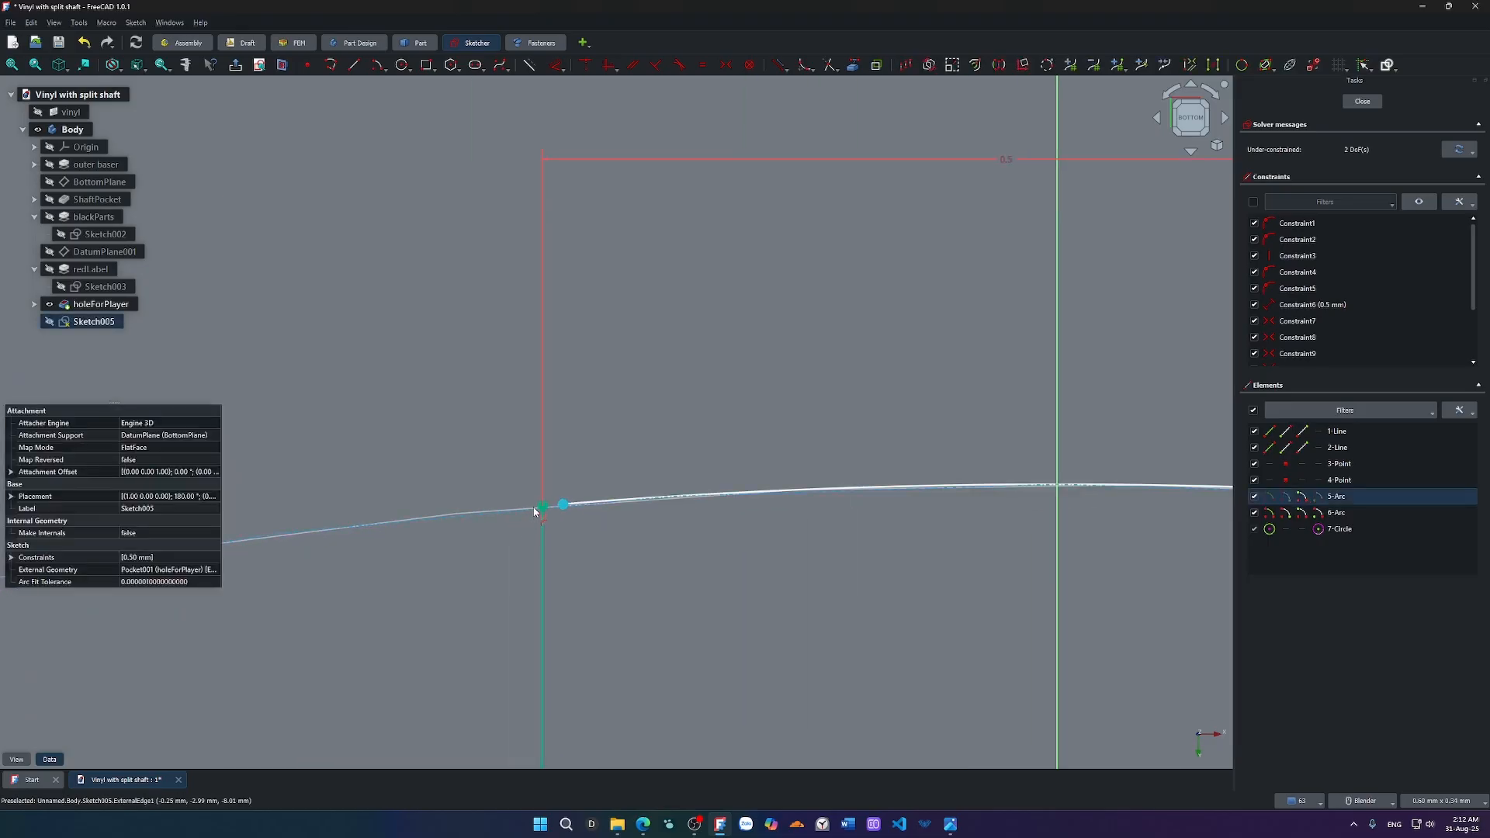
{"action": "key", "text": "c"}
{"action": "scroll", "coordinate": [590, 517], "scroll_direction": "down", "scroll_amount": 9}
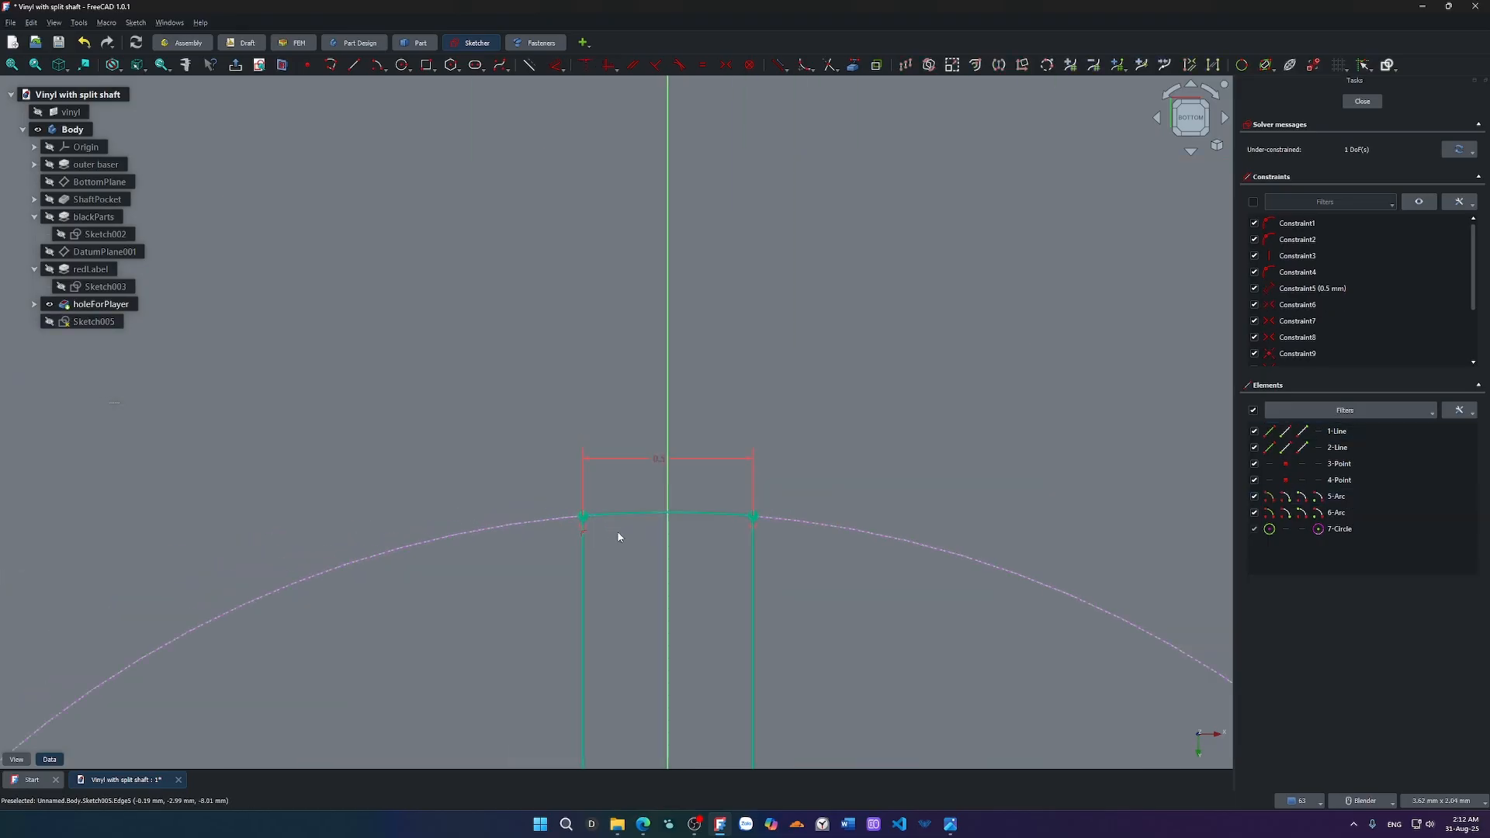
Make the upper arc's centre point coincident with the sketch origin.
{"action": "middle_click_drag", "start_coordinate": [673, 576], "coordinate": [662, 111], "text": "shift"}
{"action": "scroll", "coordinate": [709, 419], "scroll_direction": "down", "scroll_amount": 8}
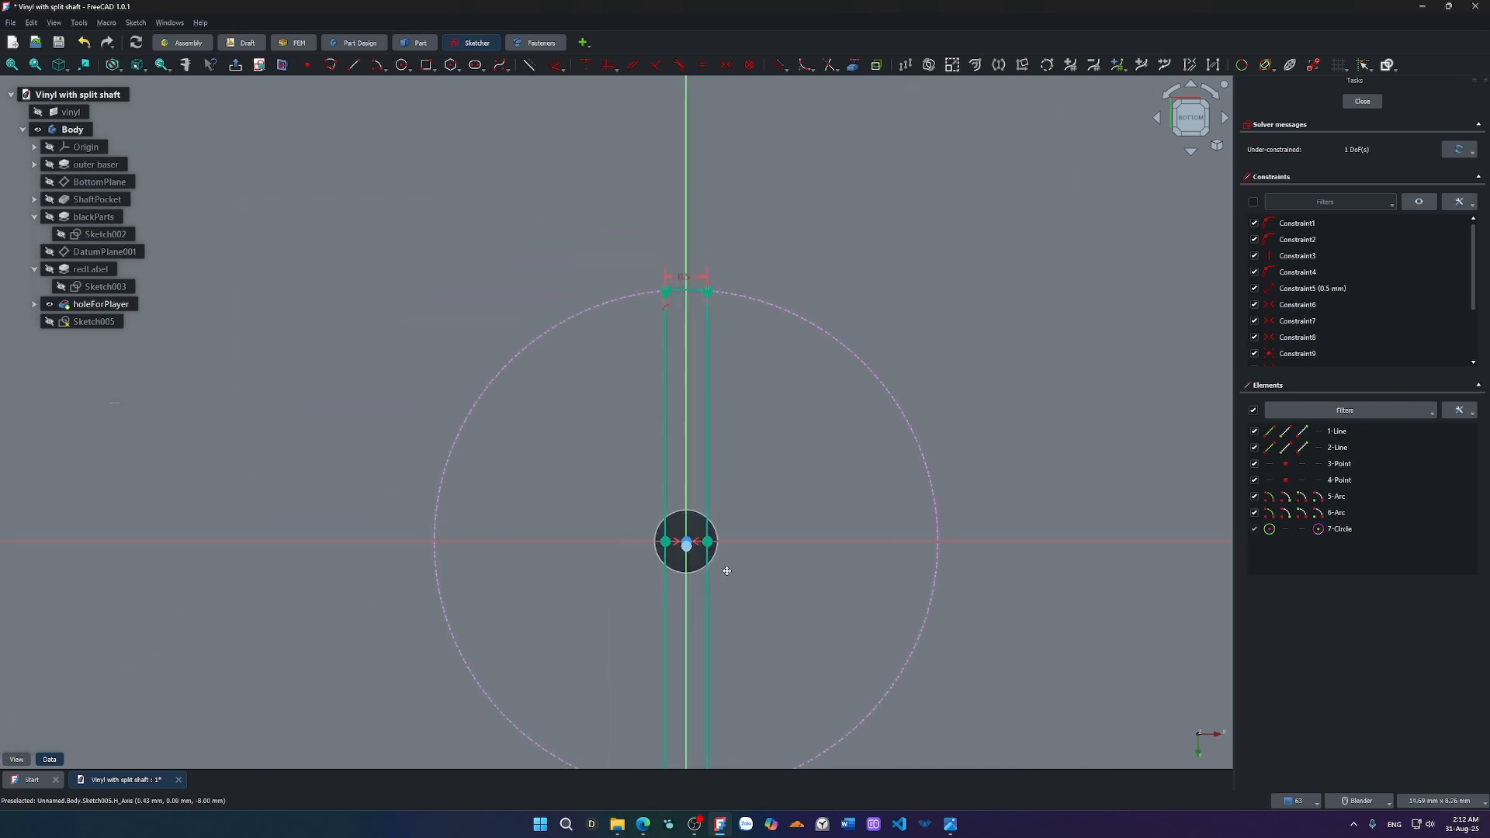
{"action": "middle_click_drag", "start_coordinate": [718, 598], "coordinate": [721, 339], "text": "shift"}
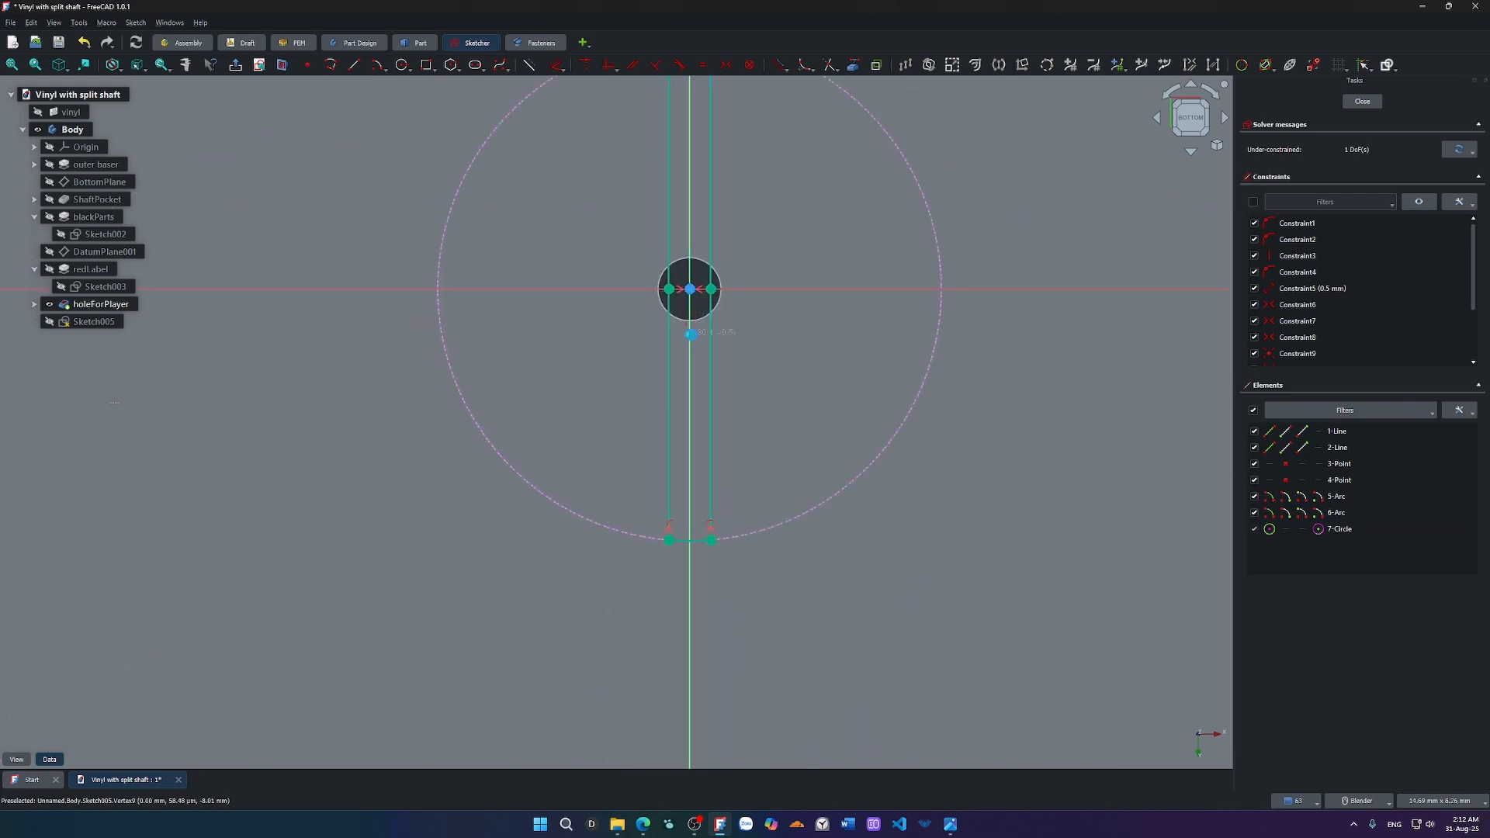
{"action": "left_click", "coordinate": [690, 339]}
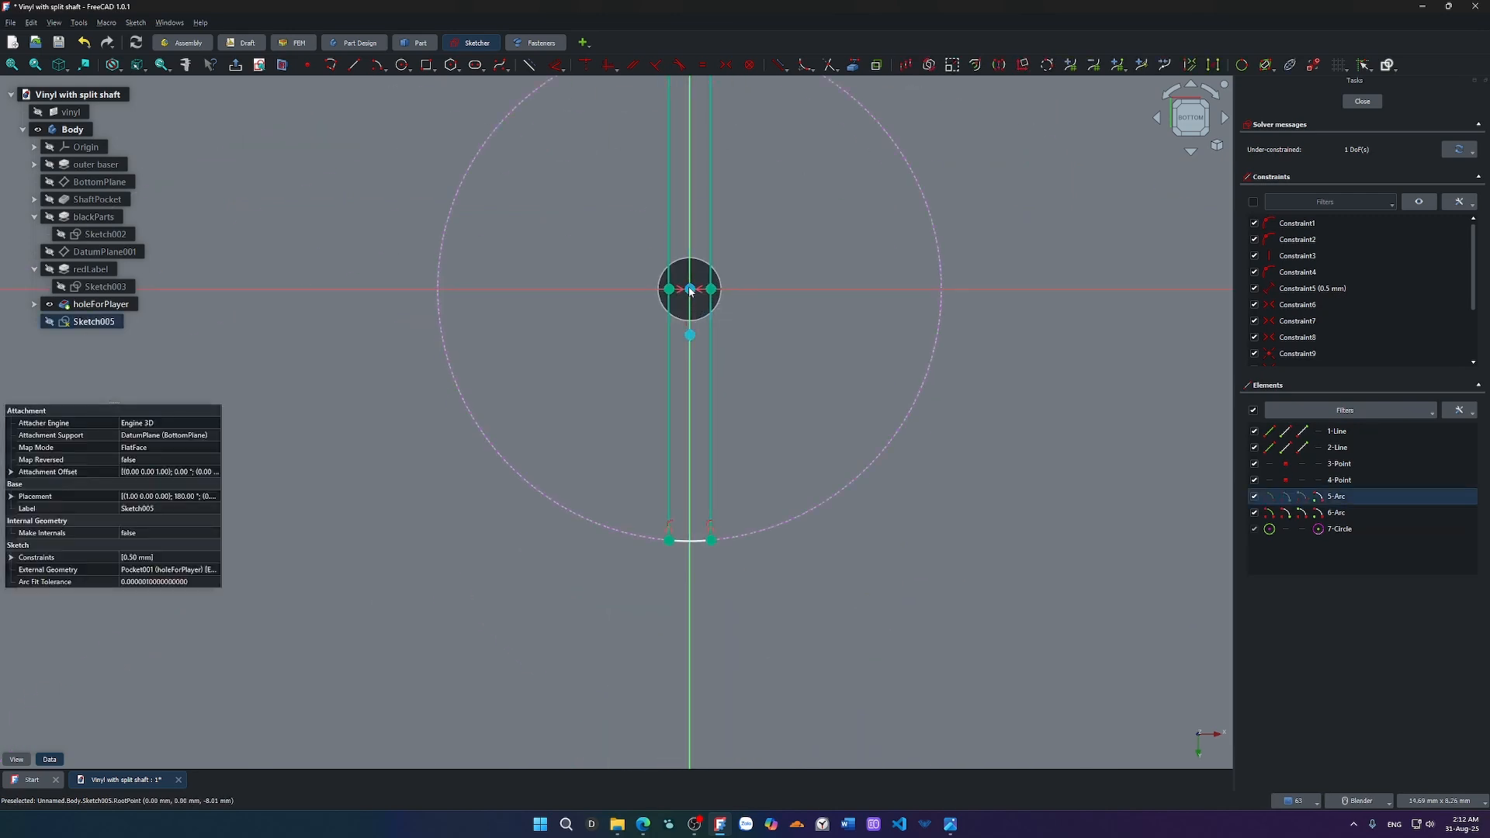
{"action": "mouse_move", "coordinate": [694, 290]}
{"action": "middle_mouse_down"}
{"action": "mouse_move", "coordinate": [798, 249]}
{"action": "mouse_move", "coordinate": [760, 412]}
{"action": "middle_mouse_up"}
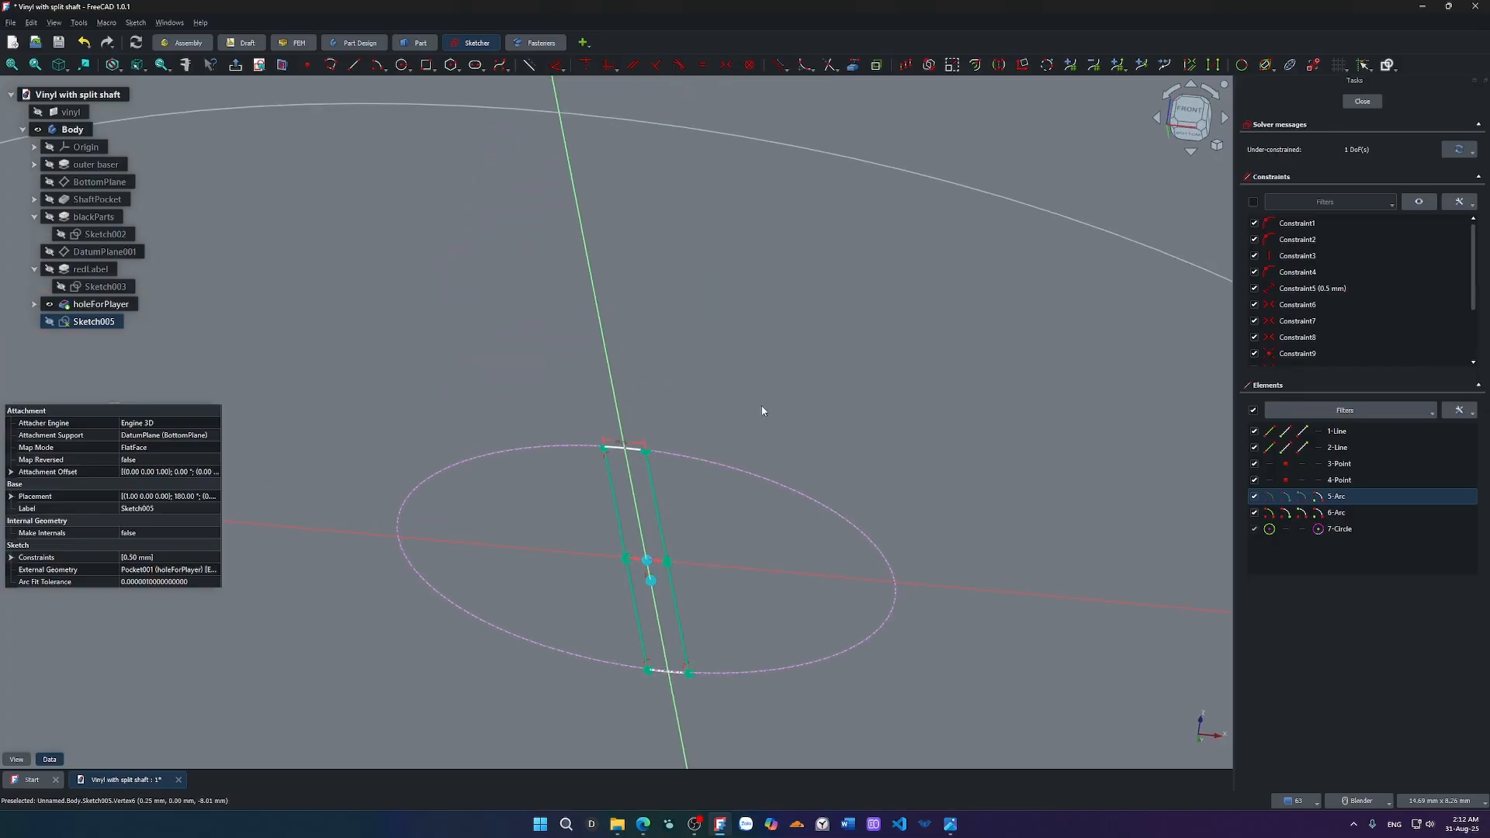
{"action": "key", "text": "5"}
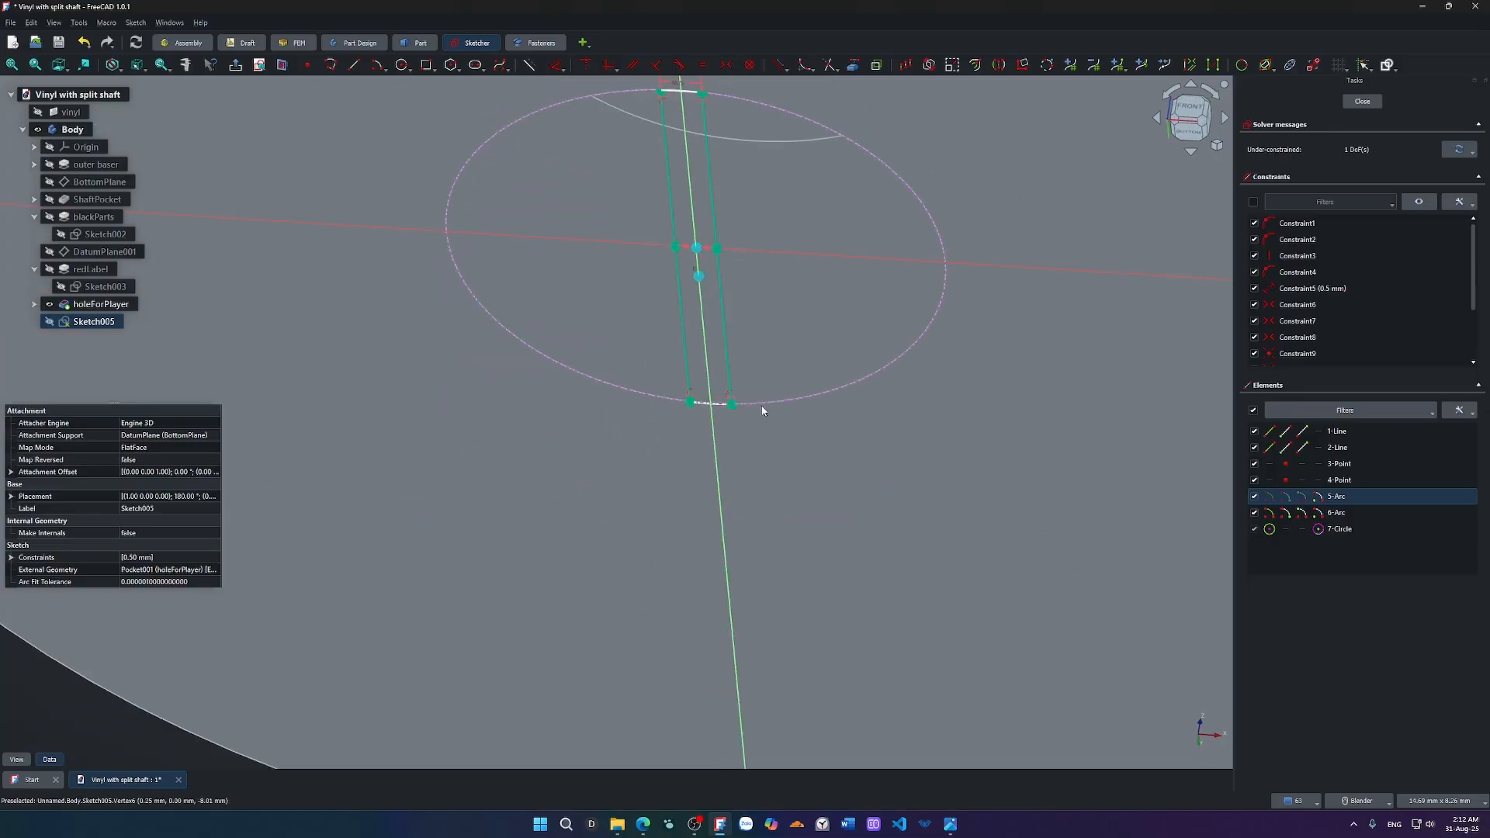
{"action": "scroll", "coordinate": [761, 408], "scroll_direction": "down", "scroll_amount": 6}
{"action": "middle_click_drag", "start_coordinate": [827, 335], "coordinate": [713, 675], "text": "shift"}
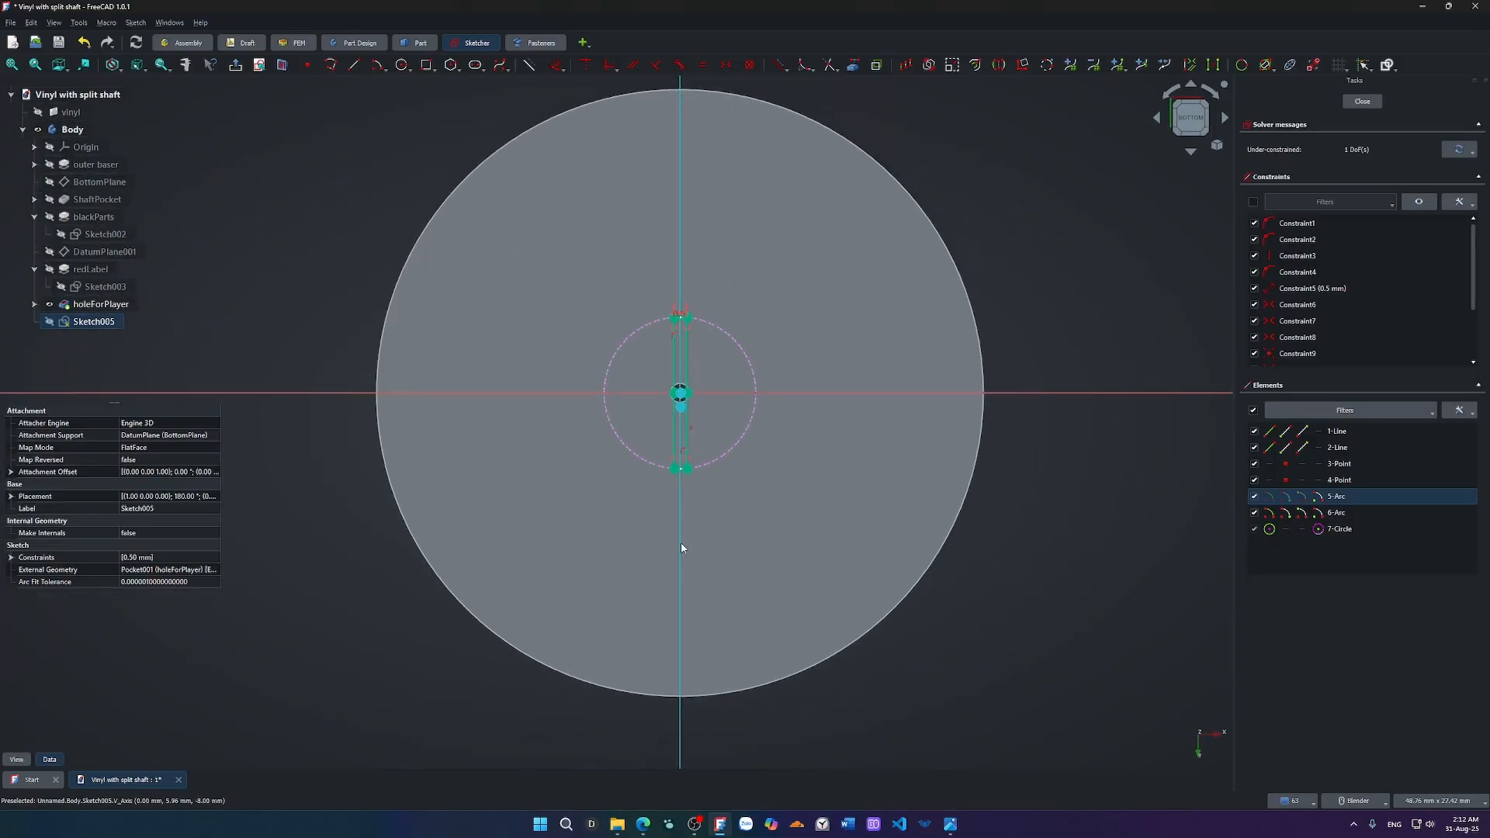
{"action": "scroll", "coordinate": [652, 371], "scroll_direction": "up", "scroll_amount": 5}
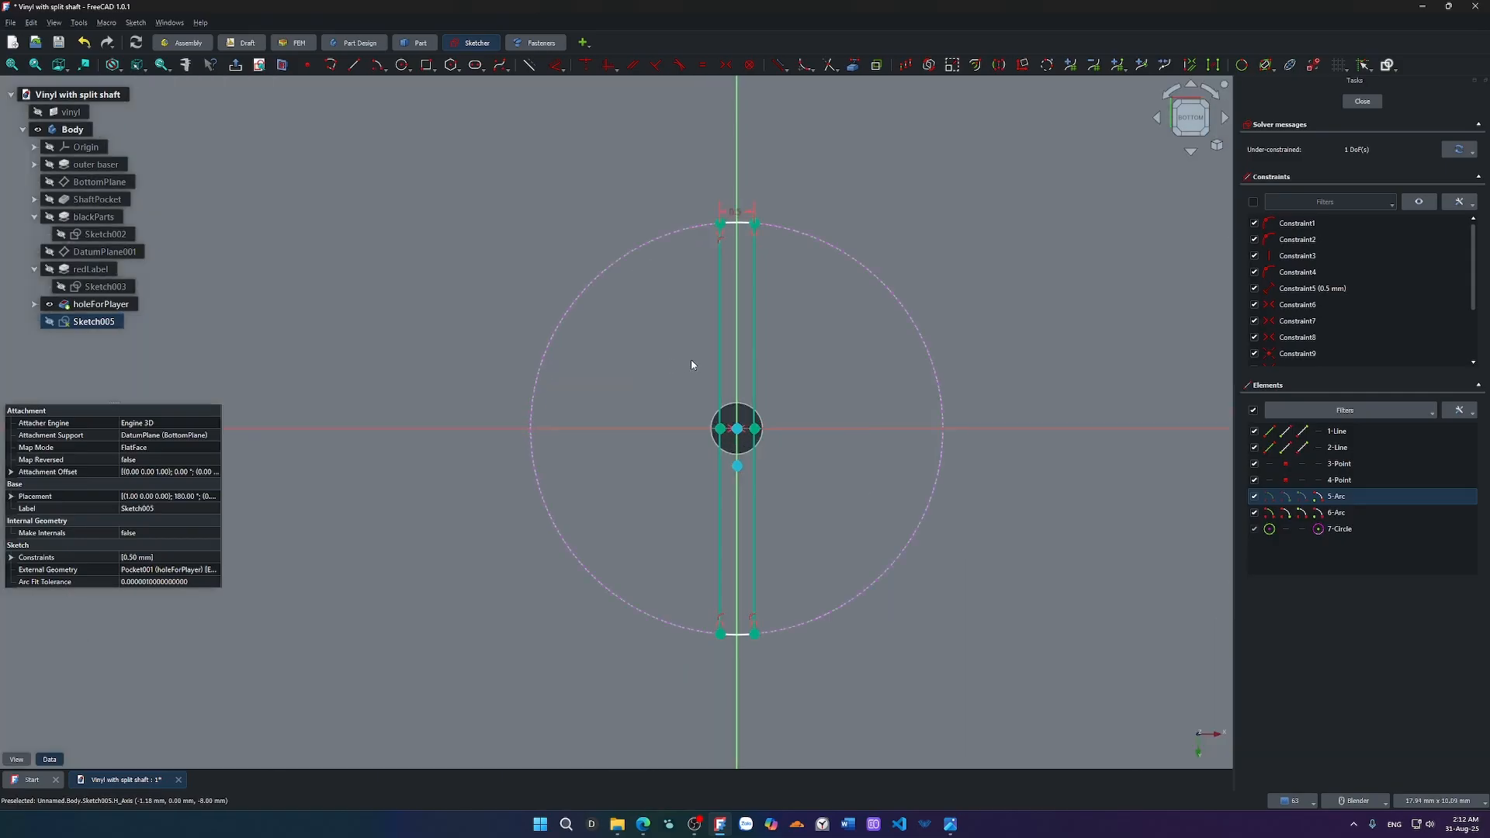
{"action": "key", "text": "c"}
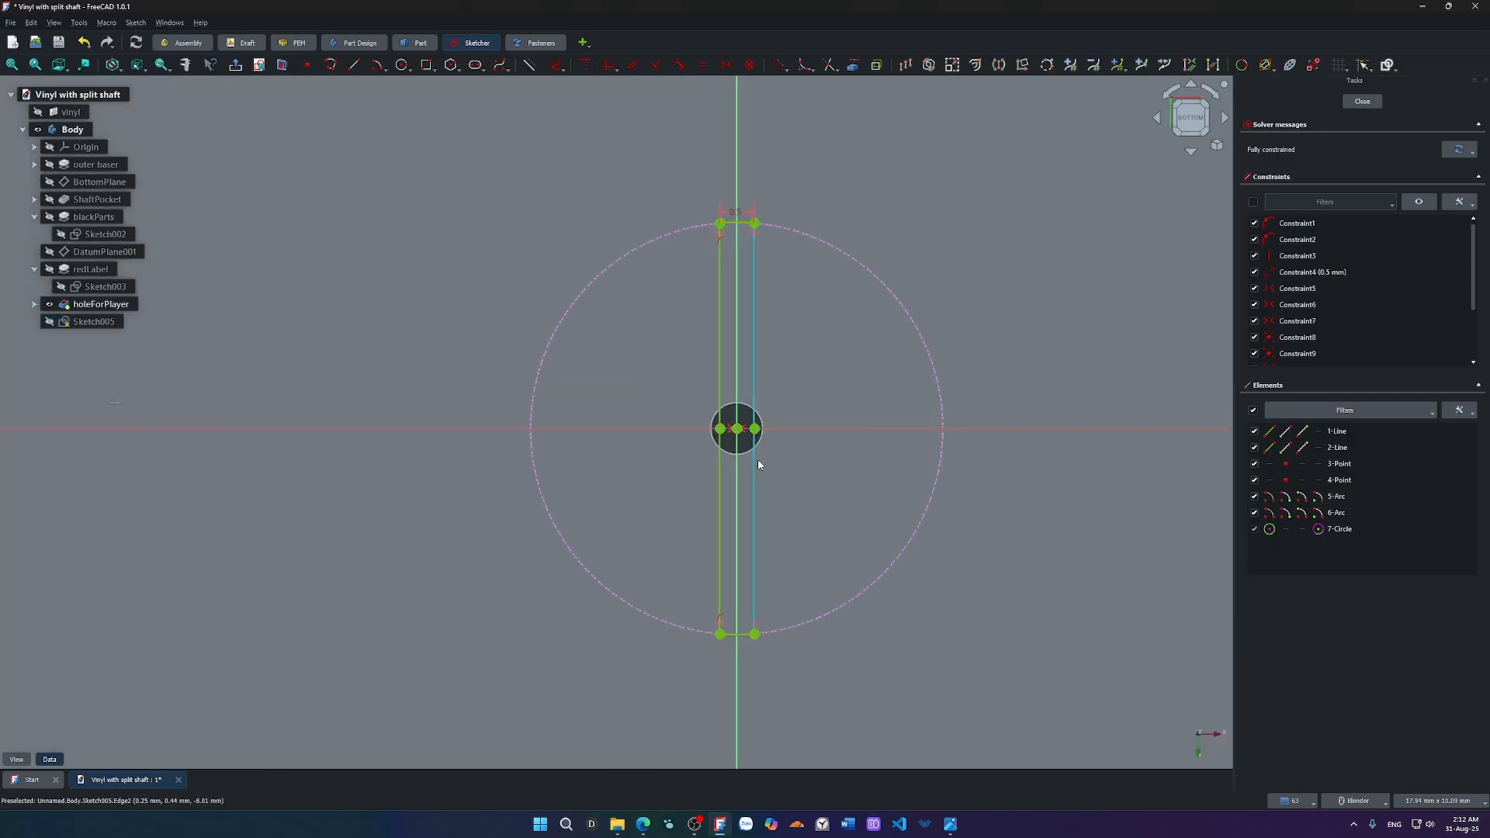
Check the closed outline of the split and finish editing the sketch.
{"action": "scroll", "coordinate": [765, 533], "scroll_direction": "up", "scroll_amount": 5}
{"action": "mouse_move", "coordinate": [773, 541]}
{"action": "middle_mouse_down", "text": "shift"}
{"action": "mouse_move", "coordinate": [765, 376]}
{"action": "mouse_move", "coordinate": [715, 785]}
{"action": "middle_mouse_up", "text": "shift"}
{"action": "middle_click_drag", "start_coordinate": [821, 276], "coordinate": [793, 655], "text": "shift"}
{"action": "scroll", "coordinate": [805, 638], "scroll_direction": "down", "scroll_amount": 5}
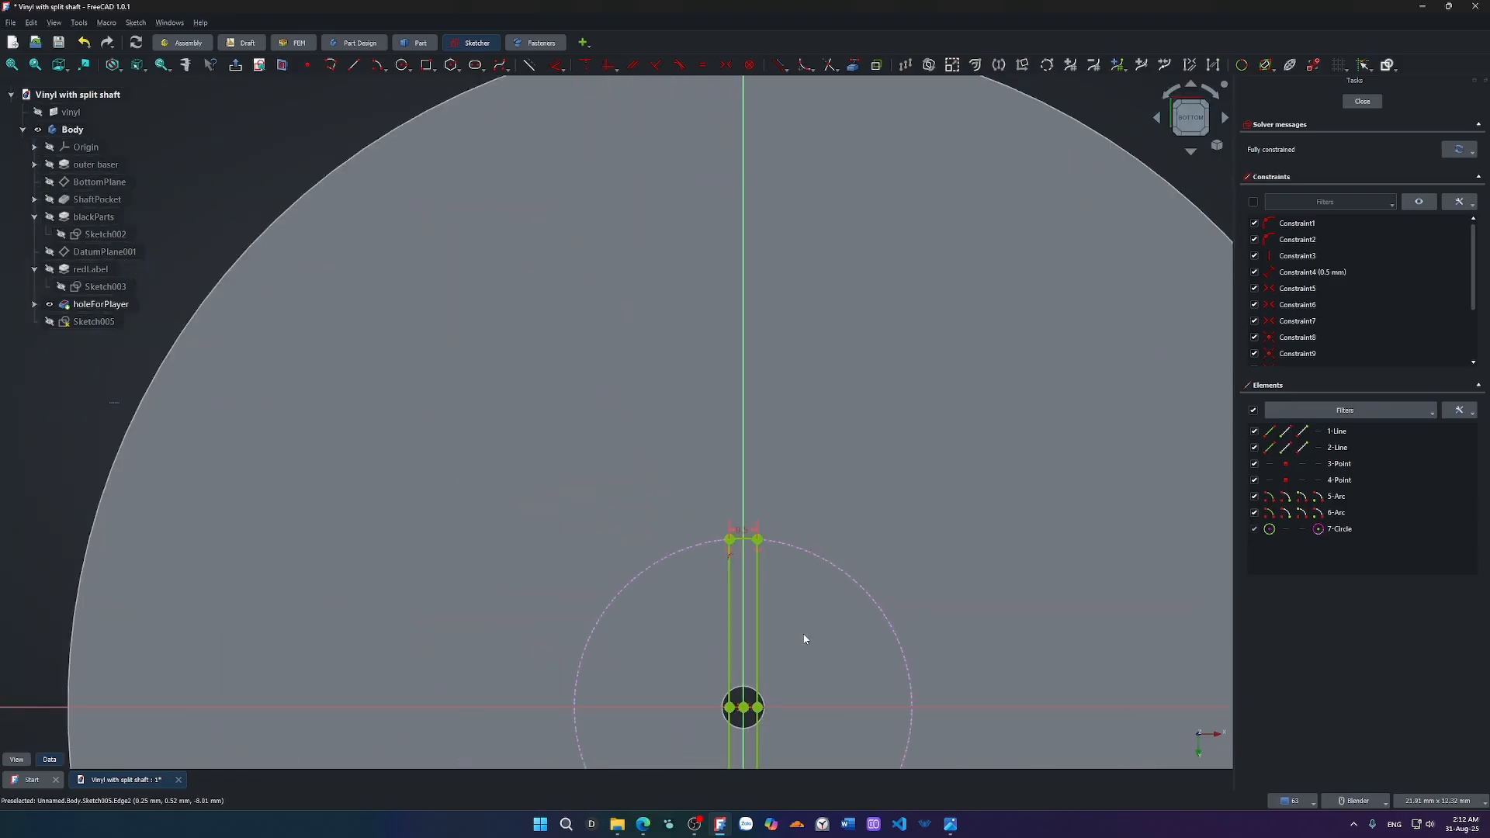
{"action": "left_click", "coordinate": [1358, 103]}
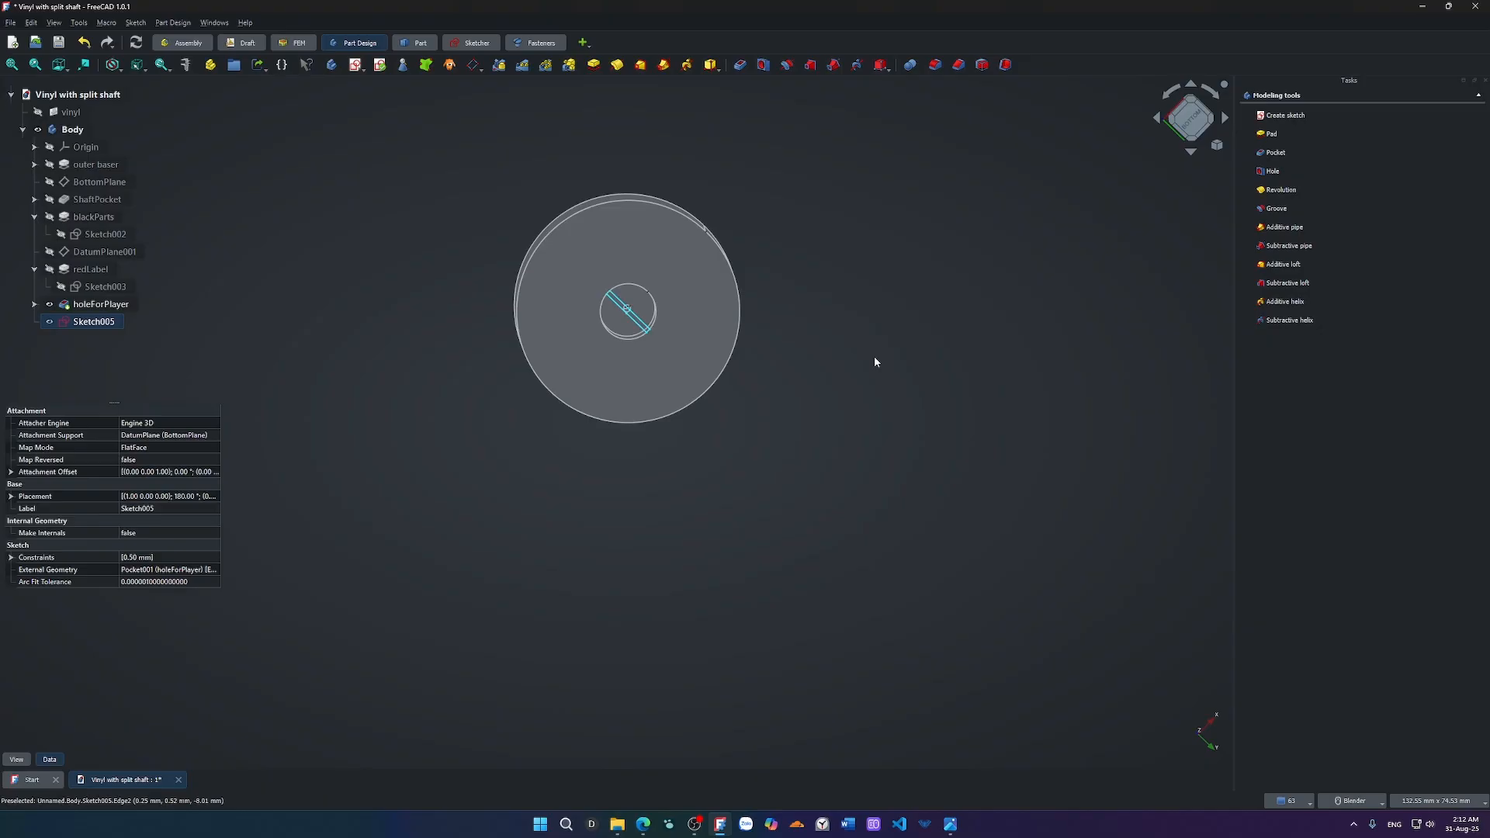
Pad the split-bar sketch 10 mm in the reversed direction so it extends into the shaft hole.
{"action": "key", "text": "p"}
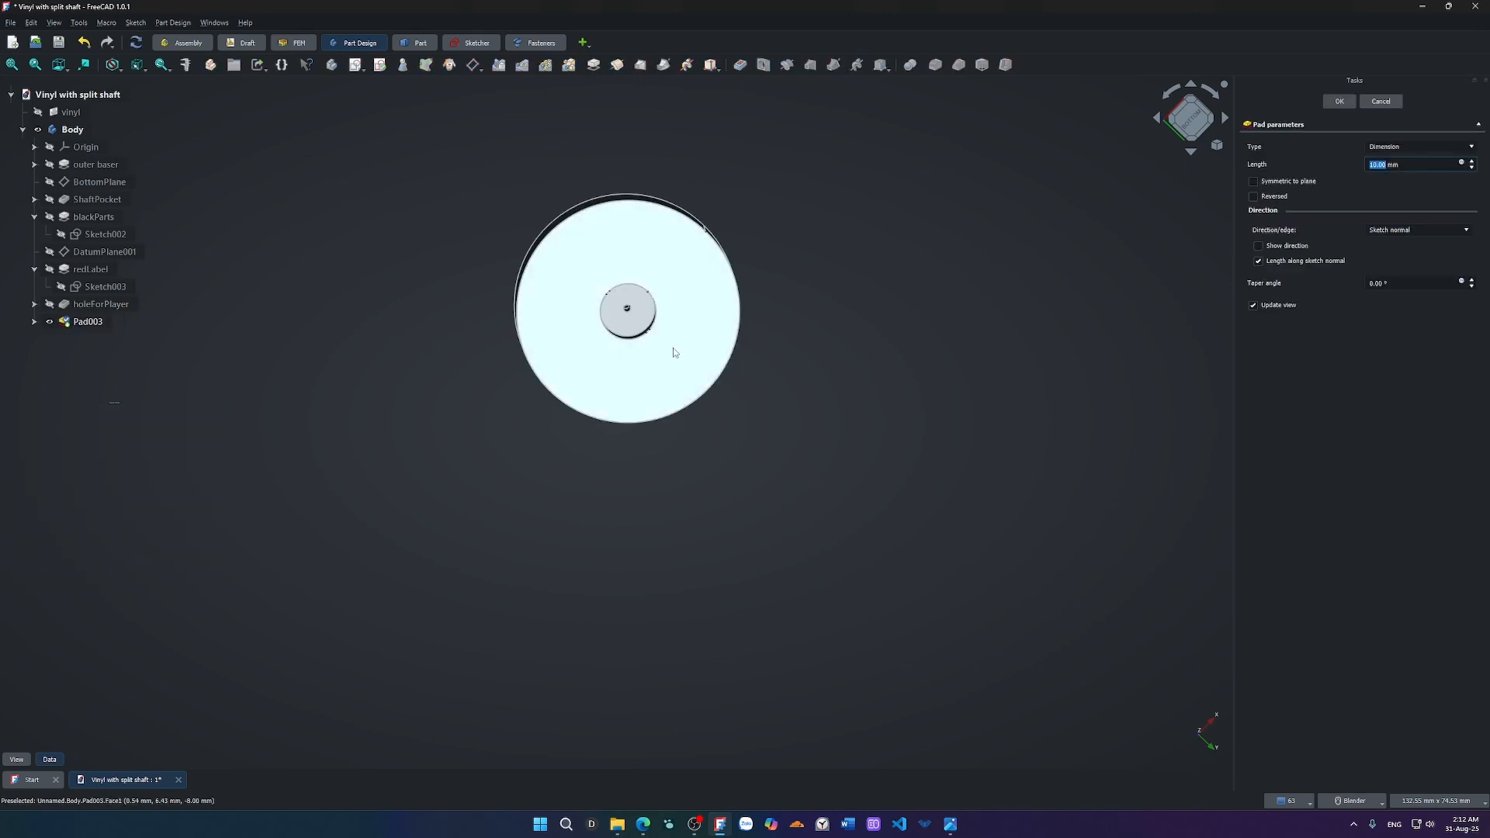
{"action": "scroll", "coordinate": [673, 341], "scroll_direction": "up", "scroll_amount": 5}
{"action": "left_click", "coordinate": [1258, 199]}
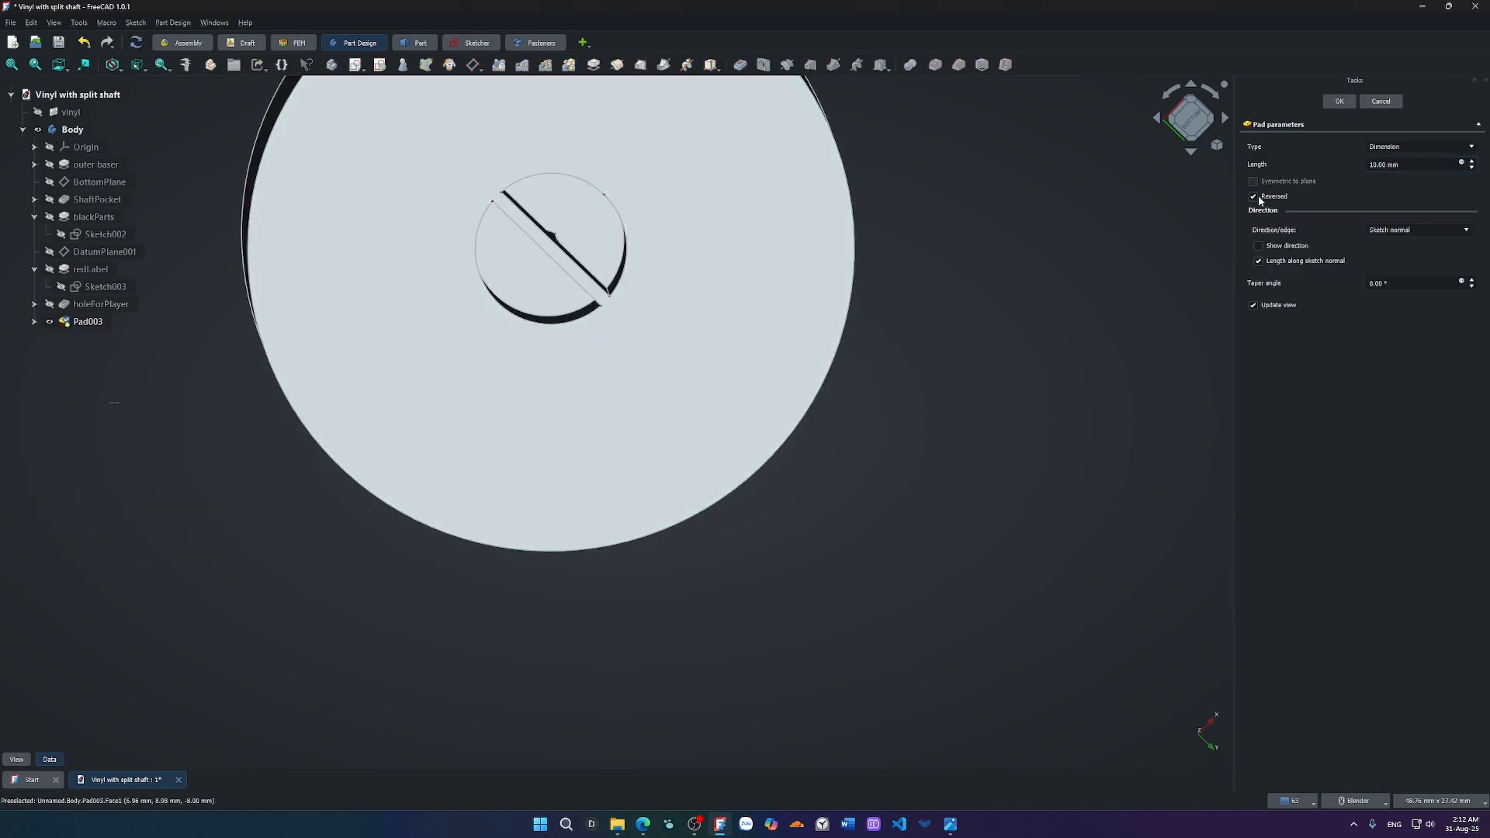
{"action": "middle_click_drag", "start_coordinate": [1022, 290], "coordinate": [903, 340]}
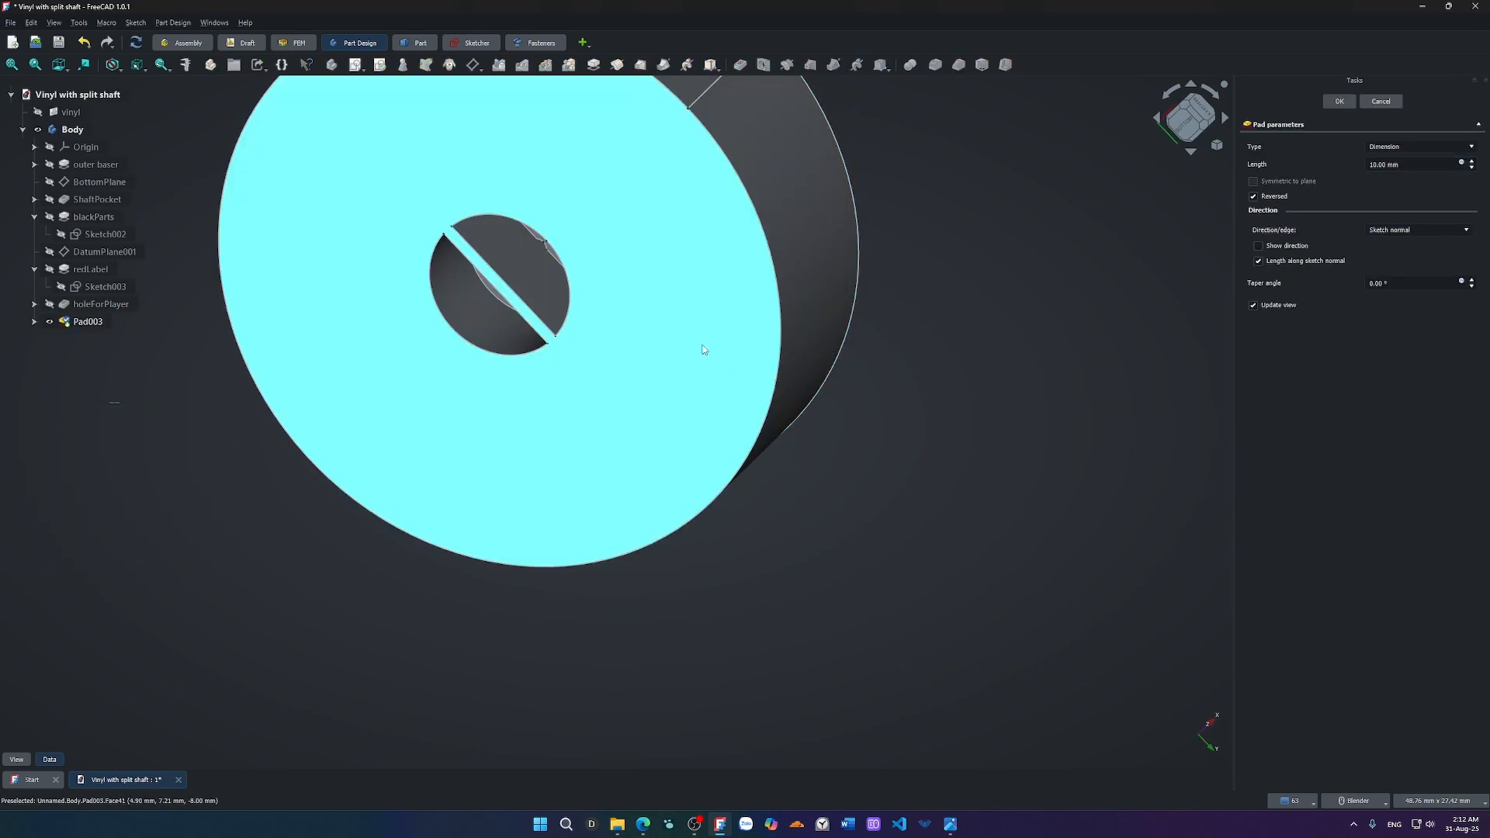
{"action": "middle_click_drag", "start_coordinate": [704, 347], "coordinate": [672, 336]}
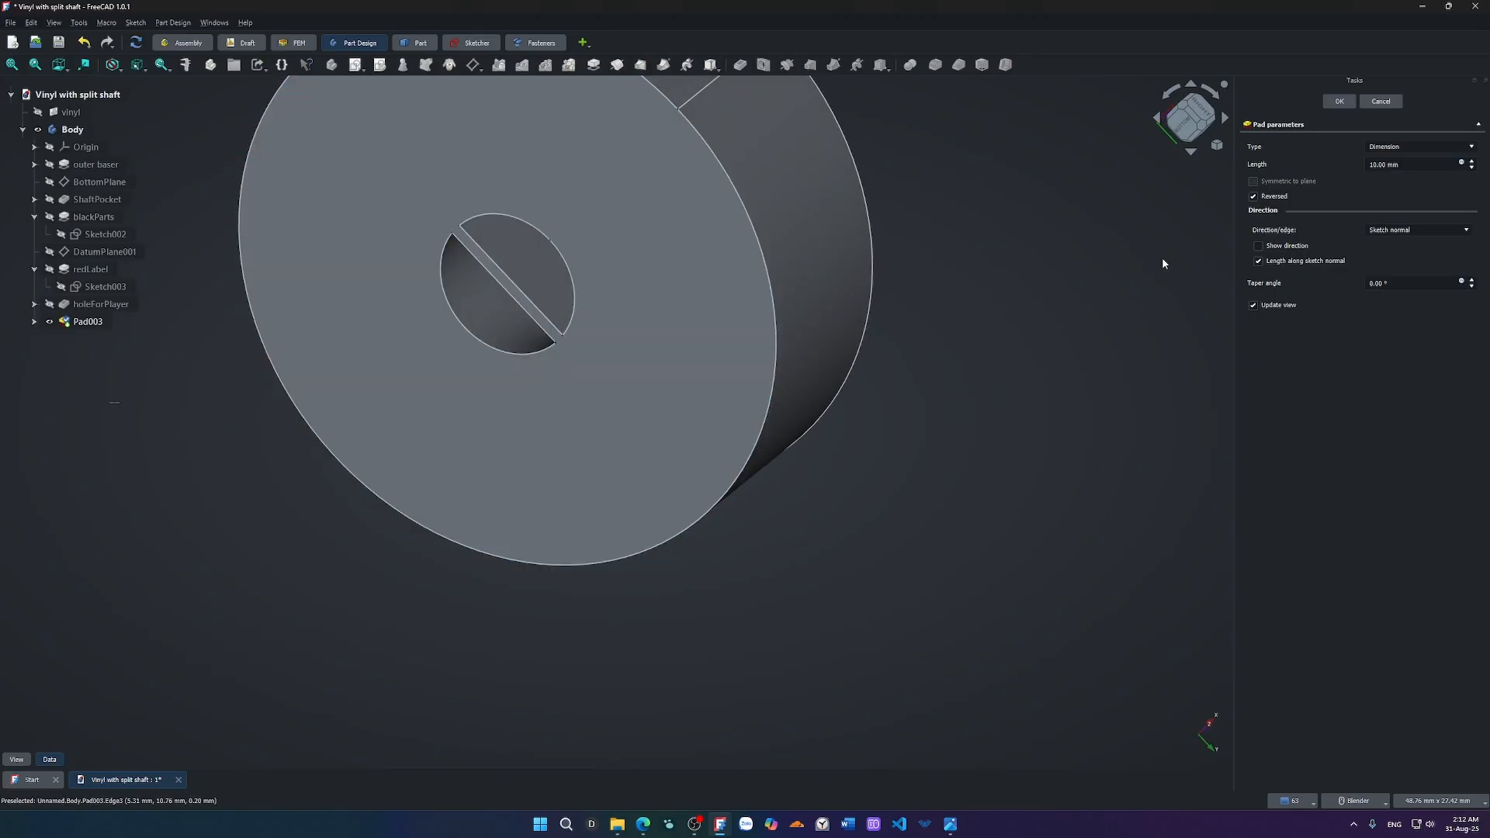
{"action": "left_click", "coordinate": [1338, 102]}
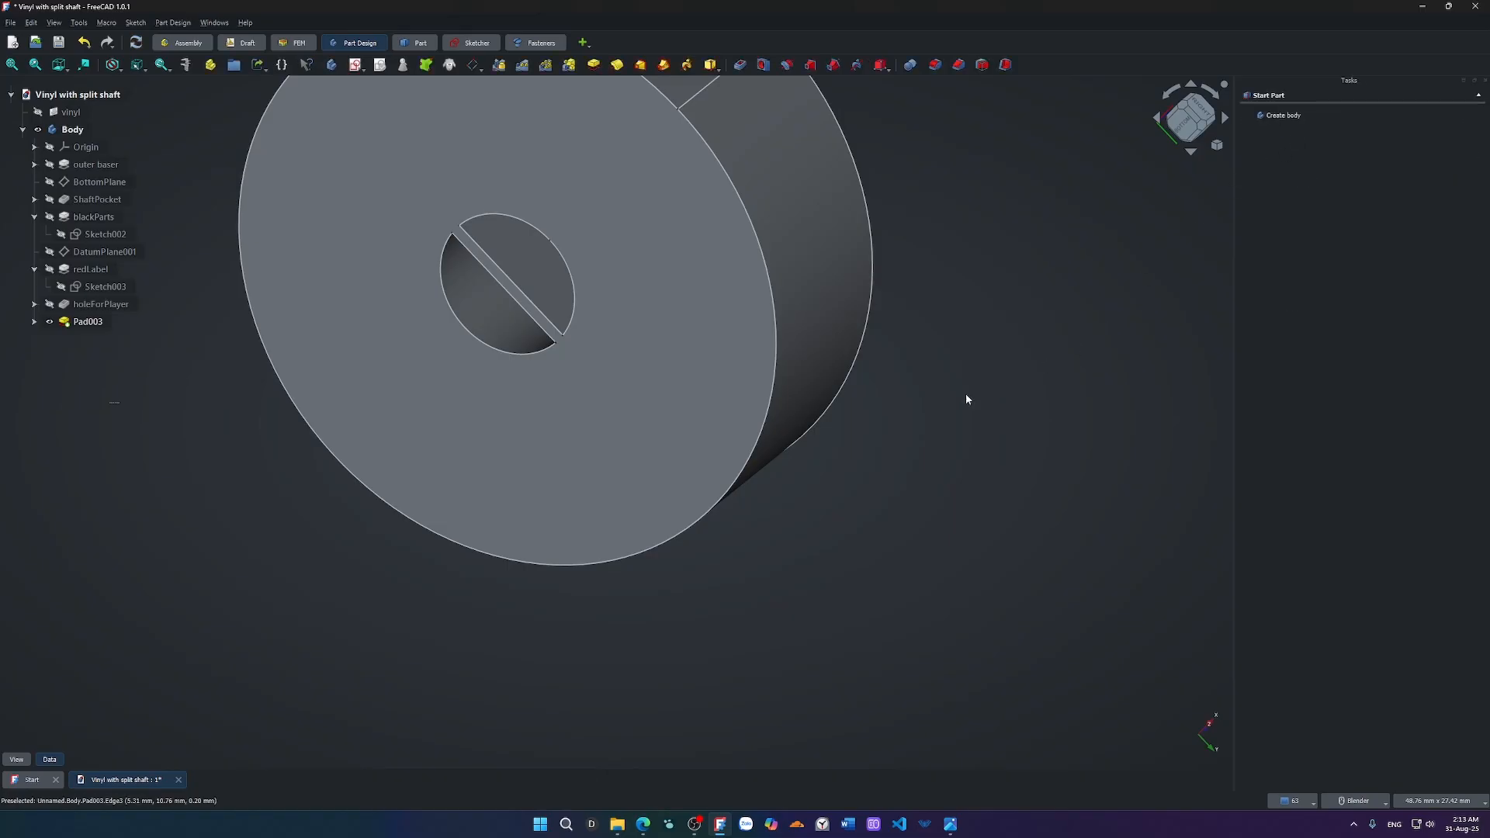
Inspect the padded bar from the knob's underside and top face, and save the document.
{"action": "scroll", "coordinate": [784, 455], "scroll_direction": "down", "scroll_amount": 3}
{"action": "middle_click_drag", "start_coordinate": [655, 445], "coordinate": [829, 411]}
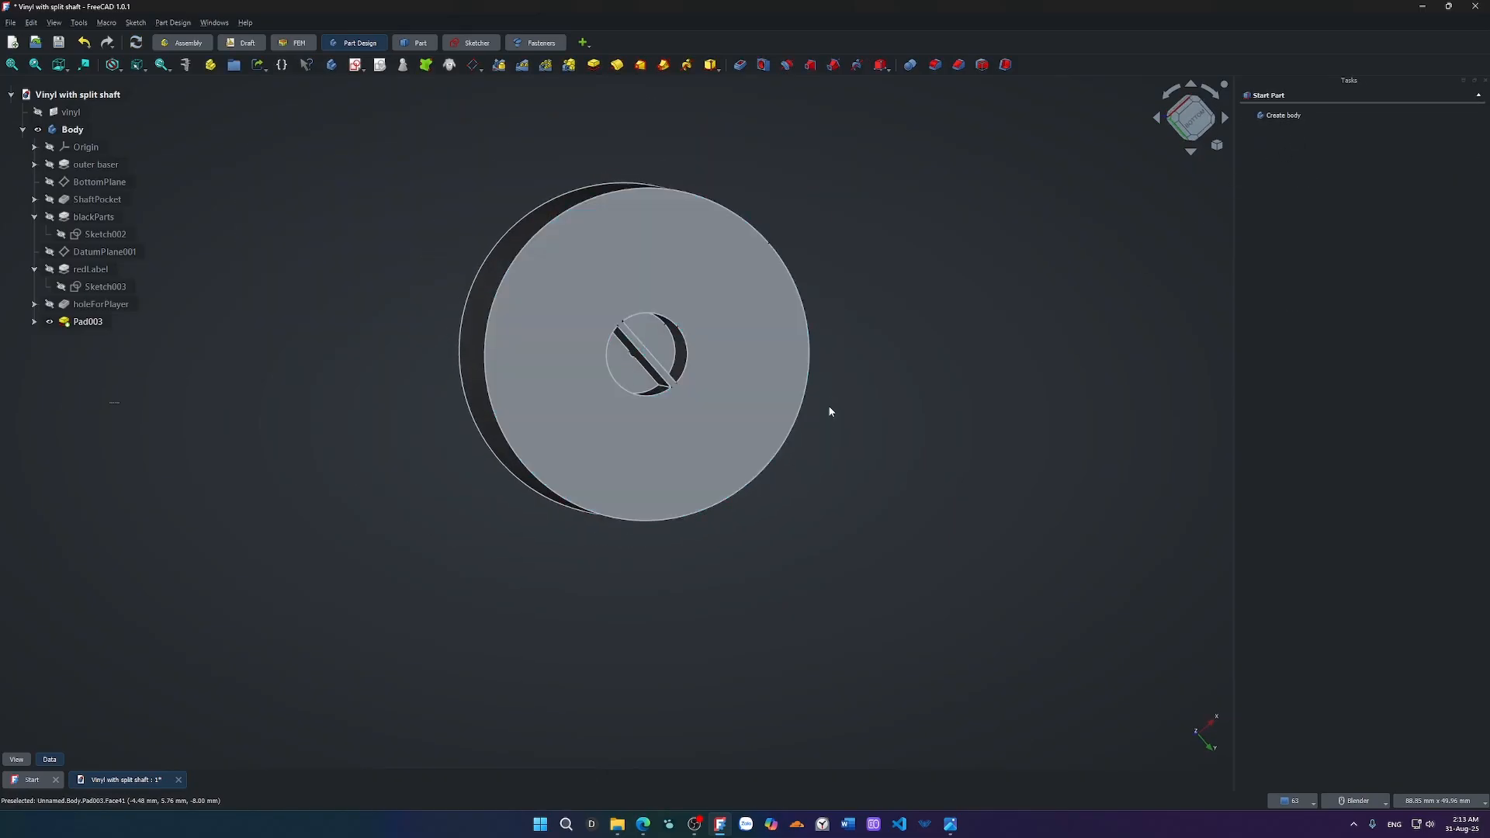
{"action": "middle_click_drag", "start_coordinate": [735, 303], "coordinate": [613, 661]}
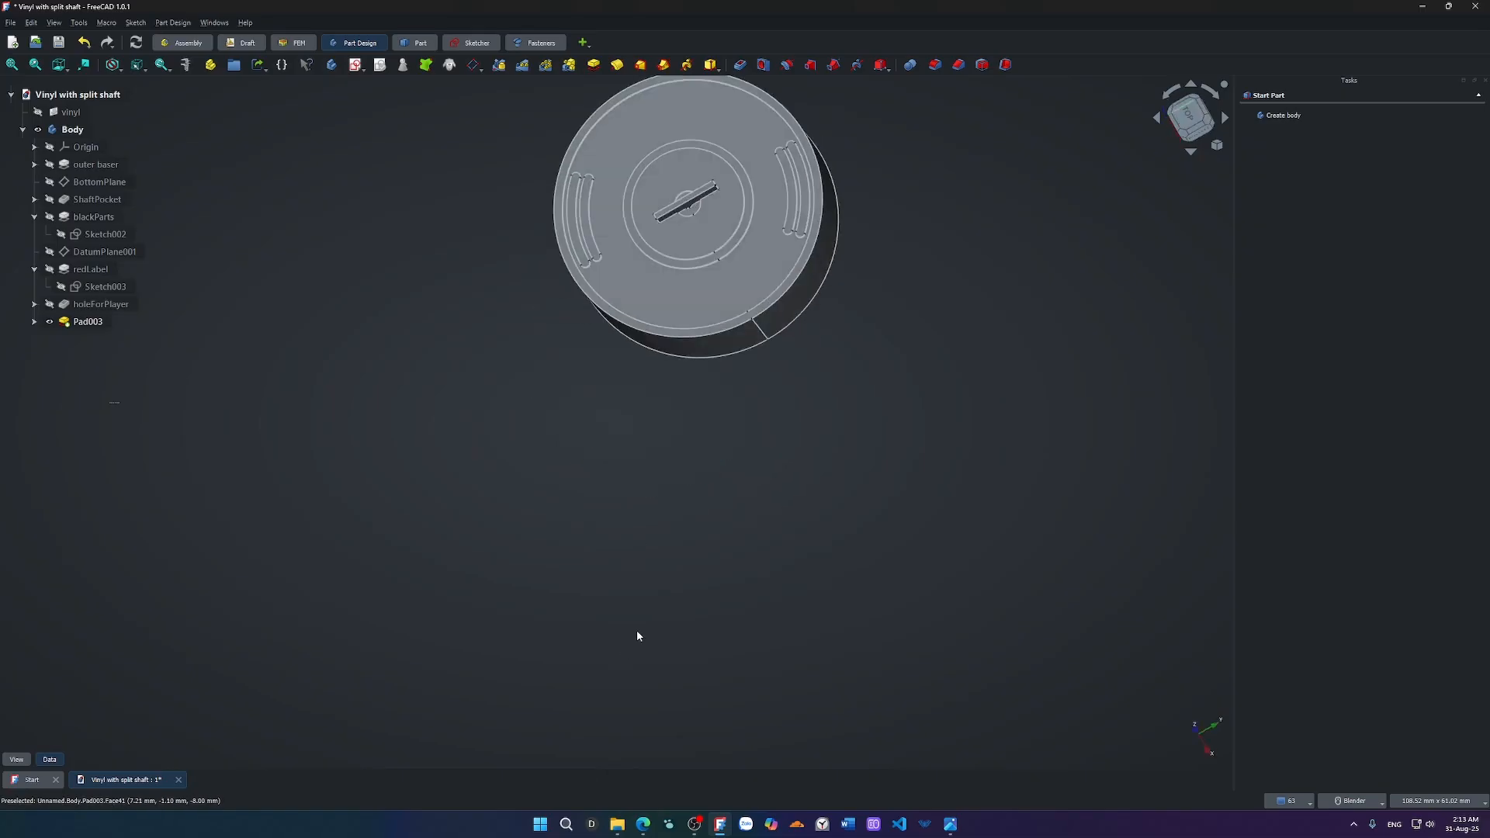
{"action": "key", "text": "ctrl+s"}
Reopen the split bar's pad for editing and check from the side where the bar ends.
{"action": "left_click", "coordinate": [87, 324]}
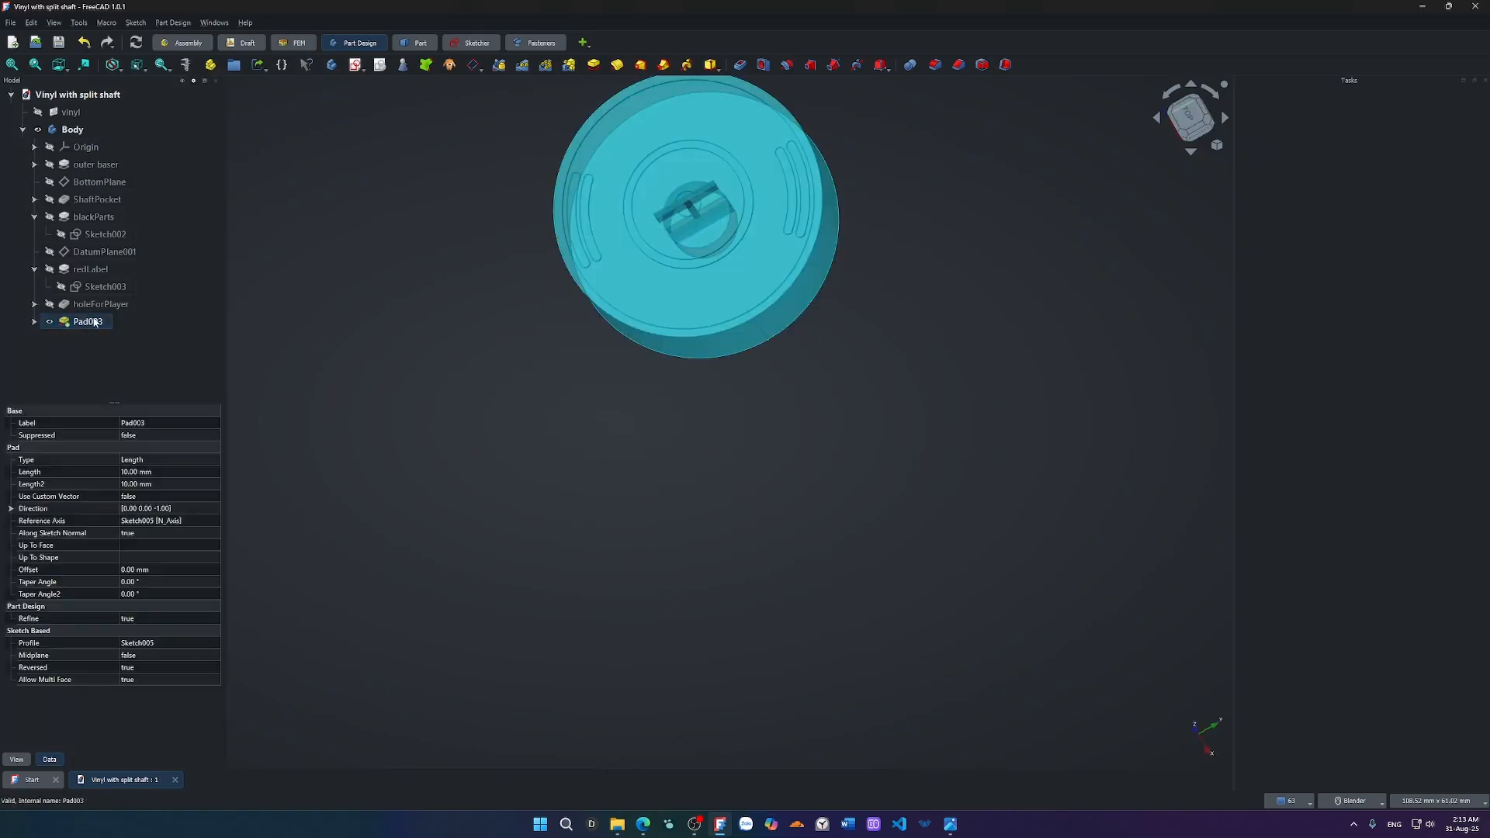
{"action": "double_click", "coordinate": [88, 322]}
{"action": "middle_click_drag", "start_coordinate": [689, 535], "coordinate": [629, 283]}
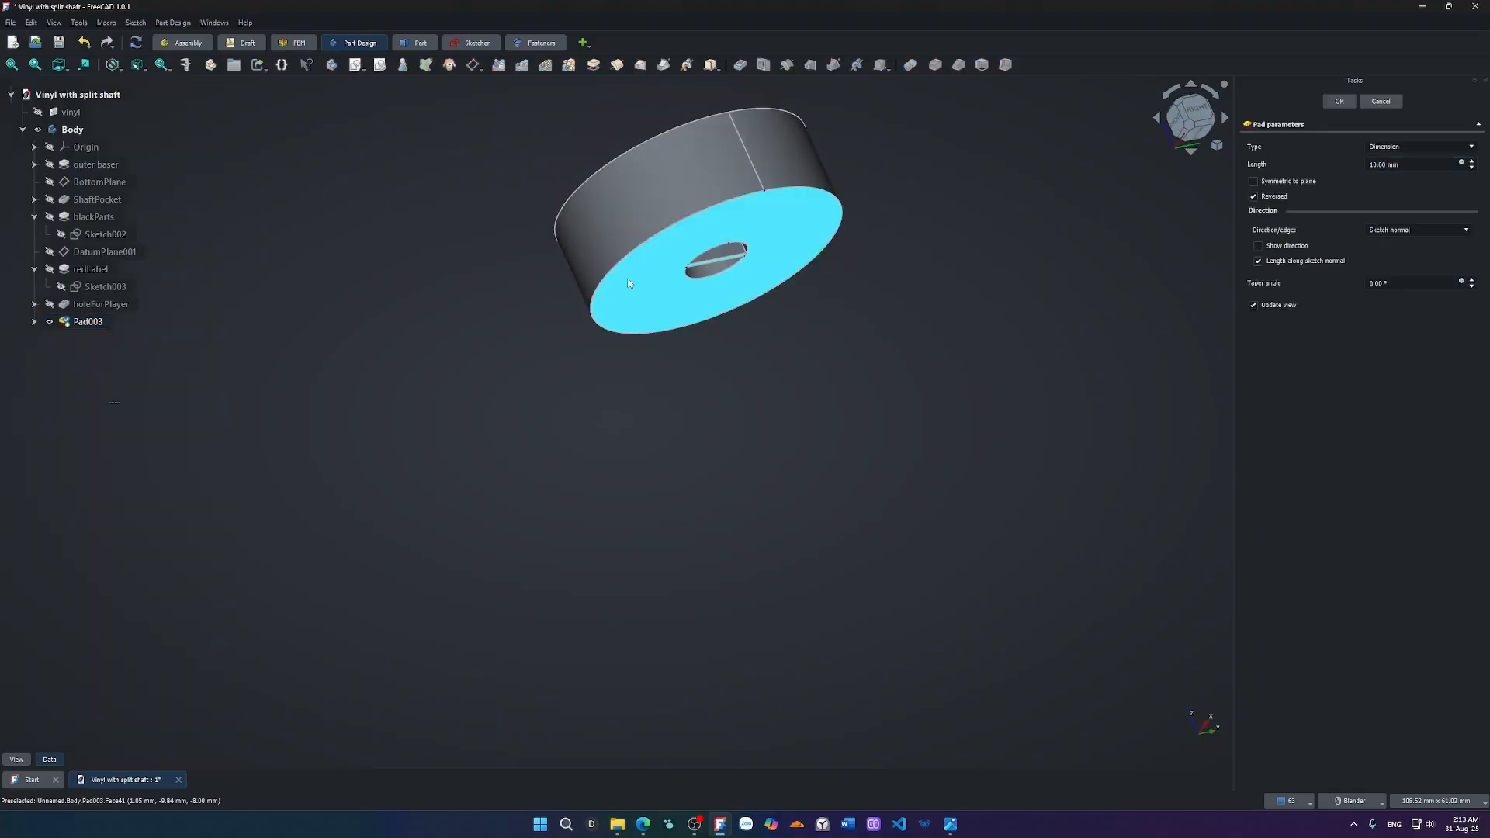
{"action": "middle_click_drag", "start_coordinate": [659, 389], "coordinate": [655, 463]}
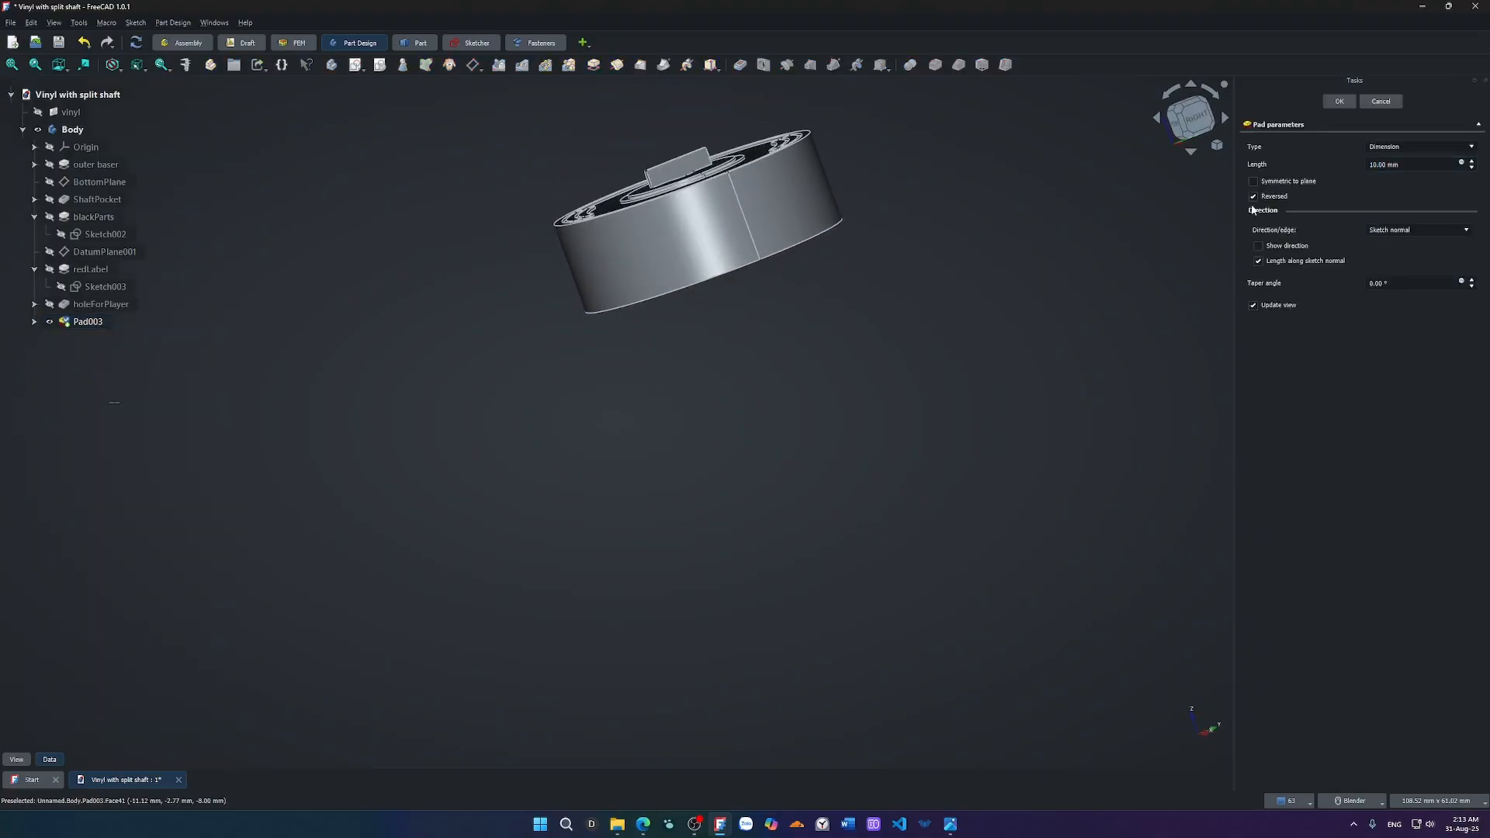
Try the bar's pad without the reversed direction, inspect the underside, and switch the reversal back on.
{"action": "left_click", "coordinate": [1253, 196]}
{"action": "middle_click_drag", "start_coordinate": [808, 476], "coordinate": [667, 326]}
{"action": "middle_click_drag", "start_coordinate": [816, 426], "coordinate": [770, 412]}
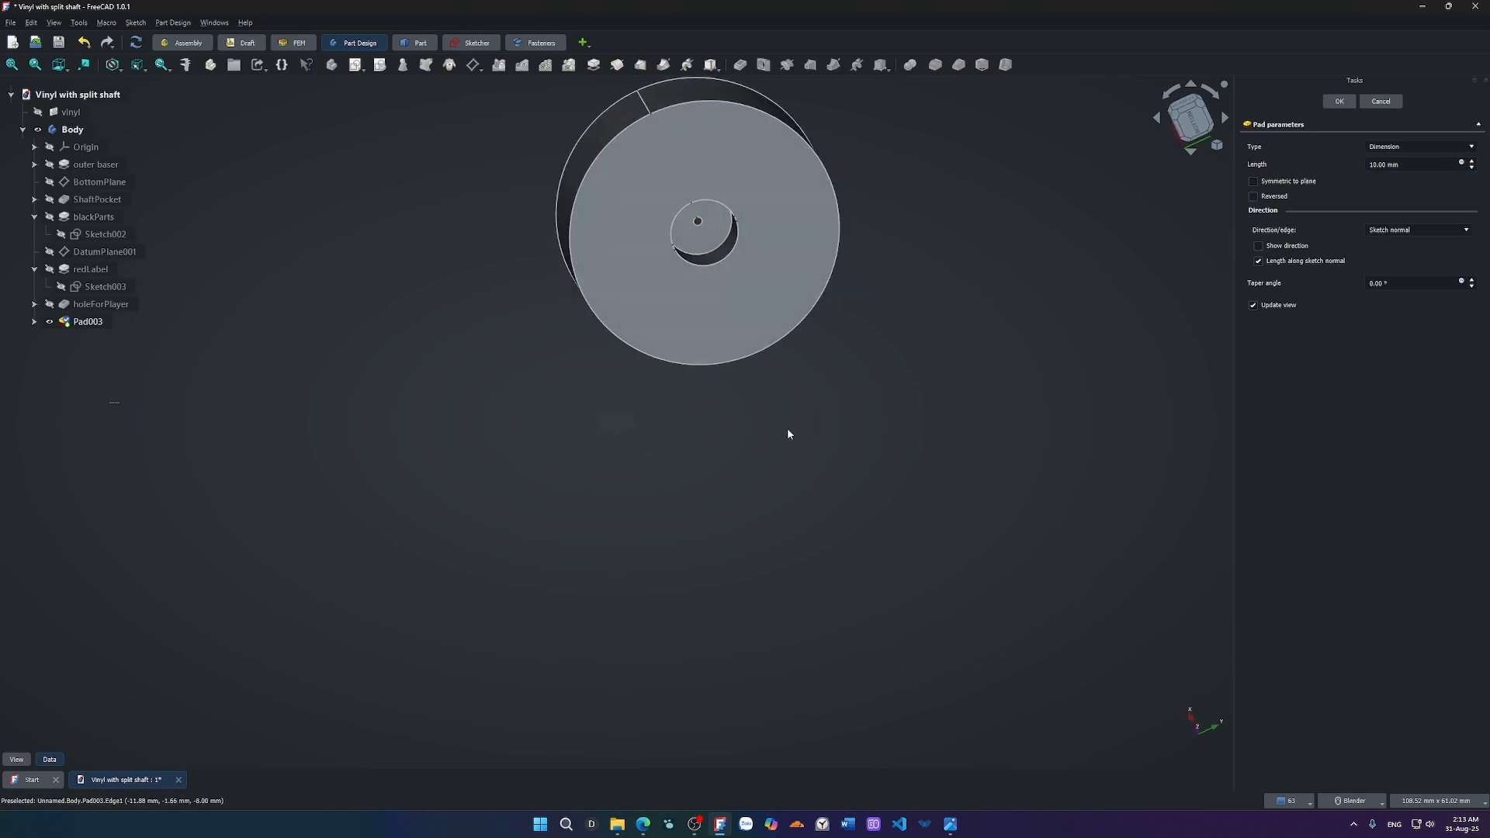
{"action": "left_click", "coordinate": [1254, 196]}
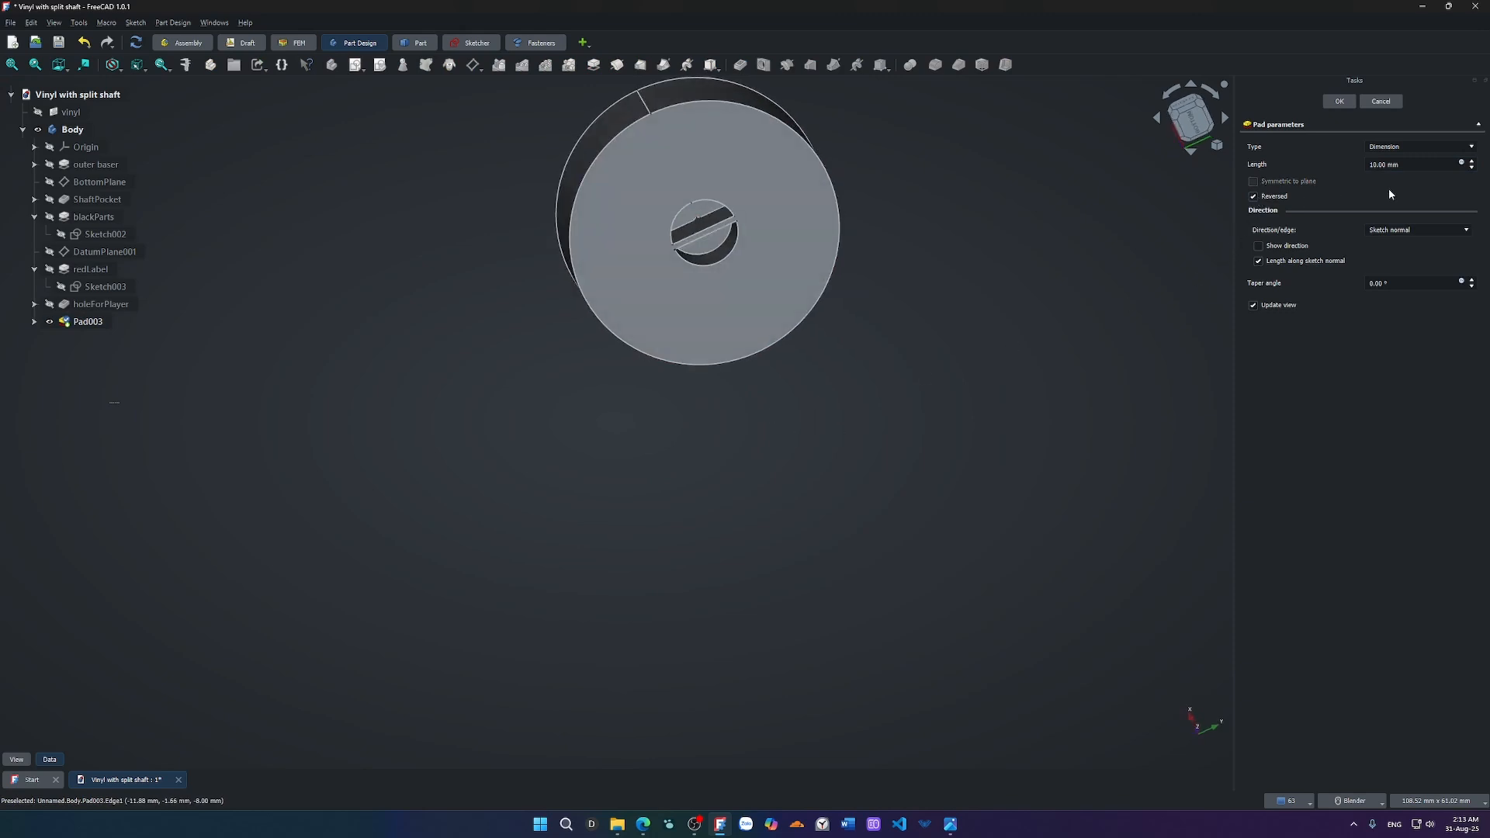
Set the split bar's pad length to 5 mm.
{"action": "left_click", "coordinate": [1472, 167]}
{"action": "left_click", "coordinate": [1472, 167]}
{"action": "left_click", "coordinate": [1472, 167]}
{"action": "left_click", "coordinate": [1472, 168]}
{"action": "scroll", "coordinate": [617, 186], "scroll_direction": "up", "scroll_amount": 5}
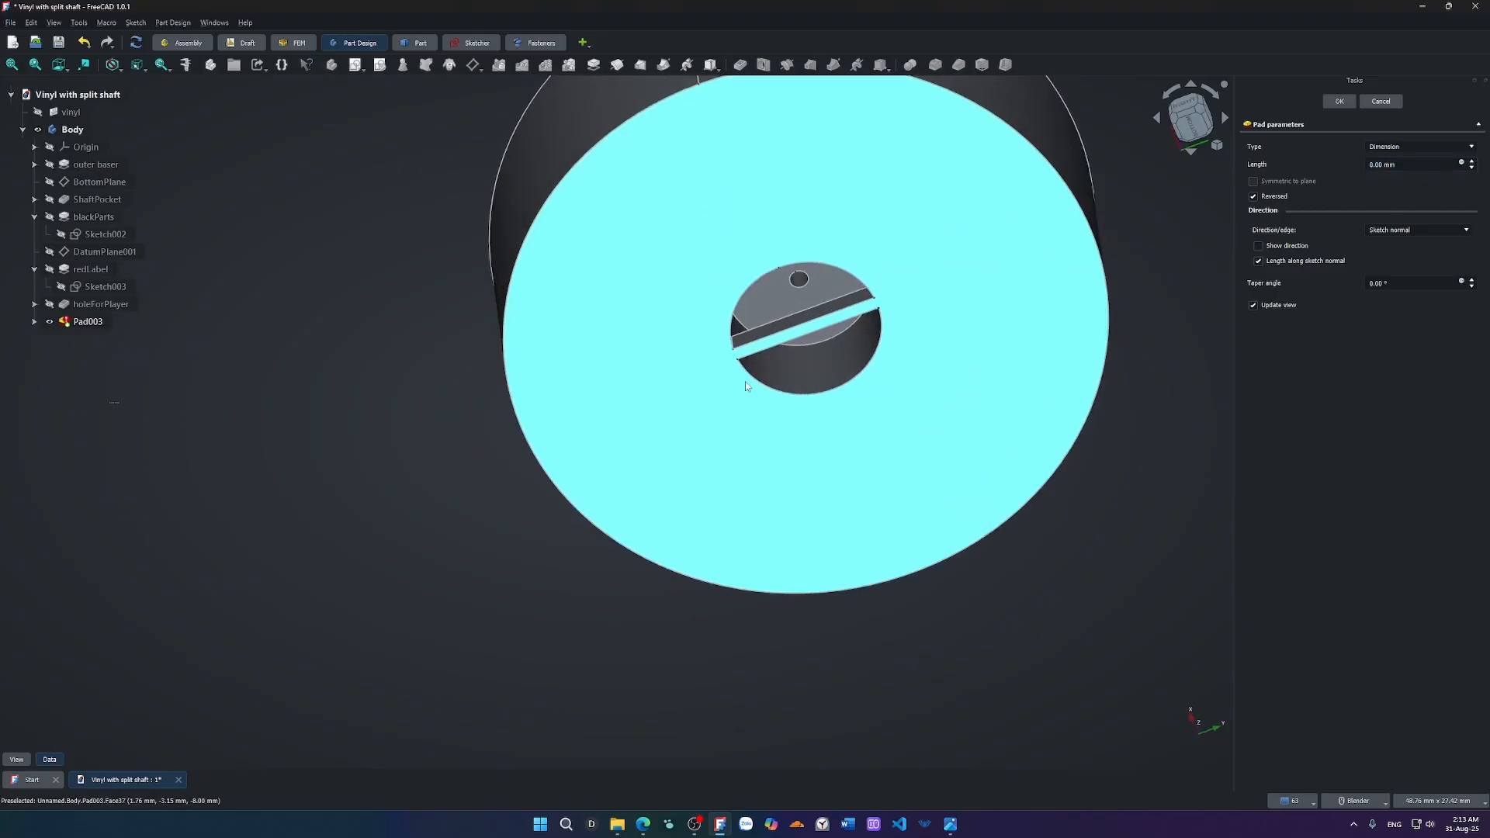
{"action": "left_click", "coordinate": [1472, 161]}
{"action": "left_click", "coordinate": [1473, 161]}
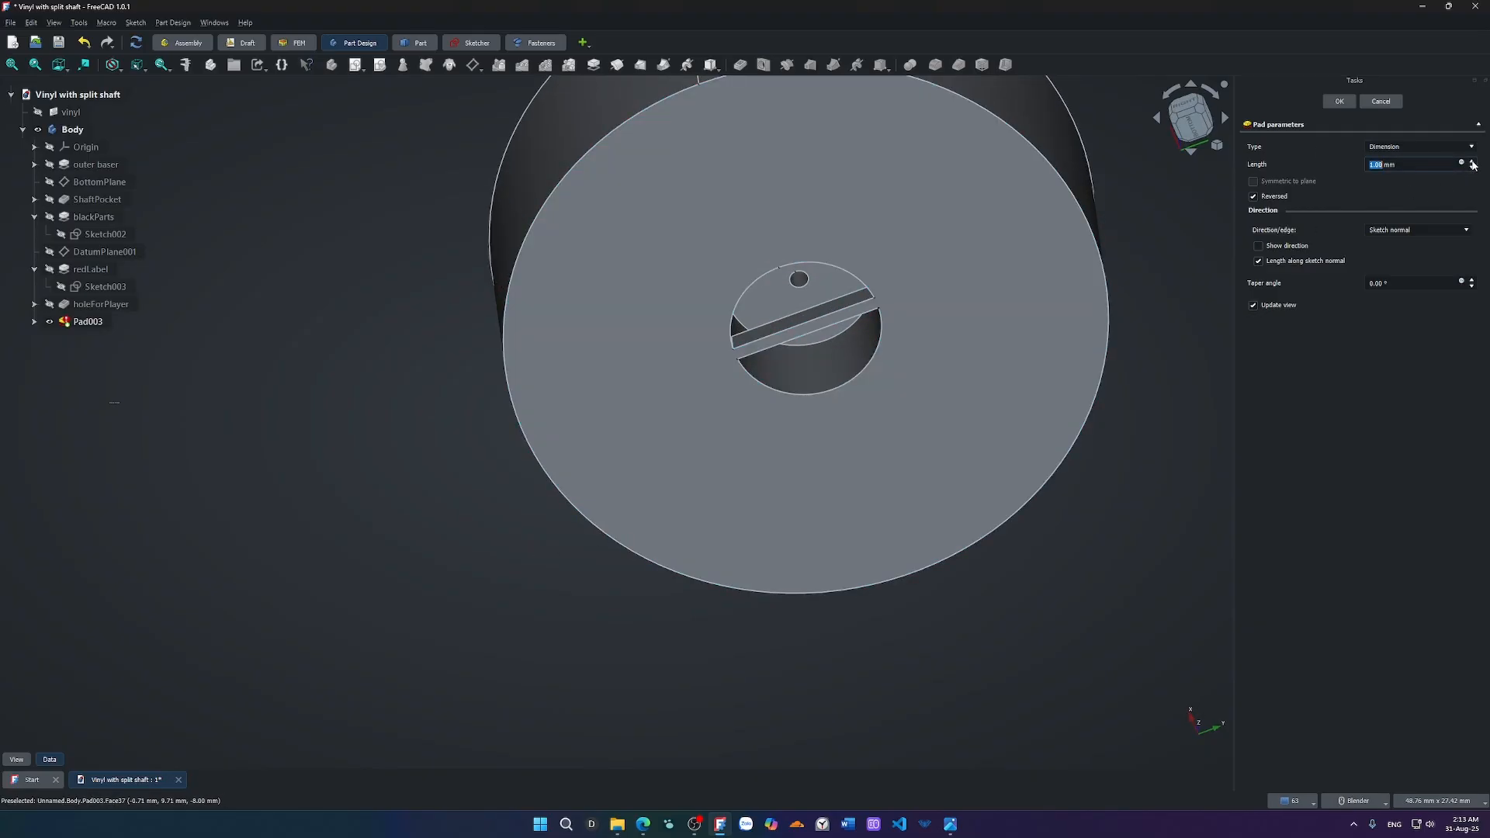
{"action": "left_click", "coordinate": [1472, 161]}
{"action": "left_click", "coordinate": [1472, 162]}
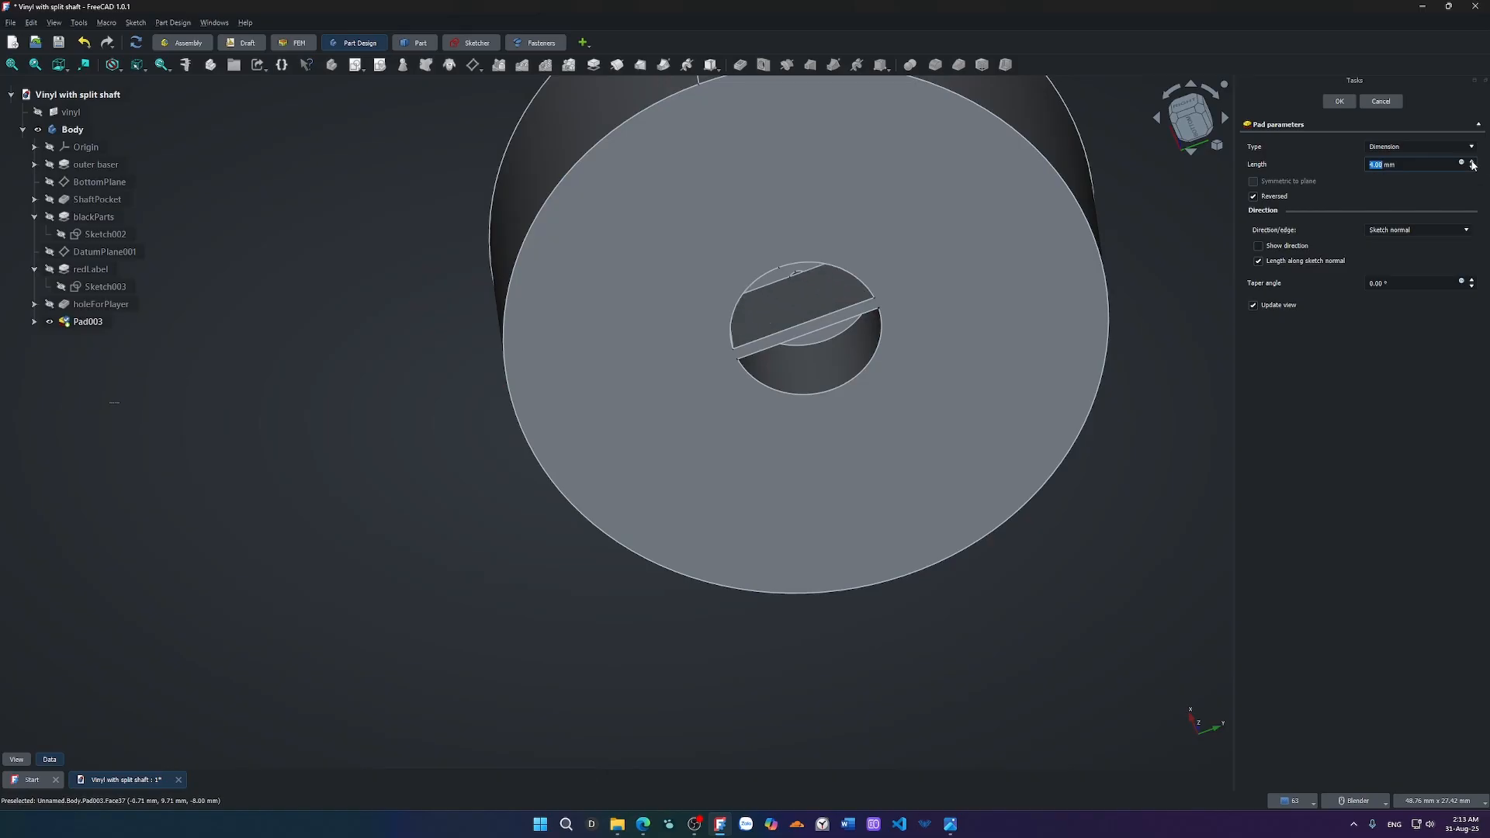
Check the shortened bar from the underside and the knob's top face, and accept the pad changes.
{"action": "scroll", "coordinate": [991, 310], "scroll_direction": "down", "scroll_amount": 3}
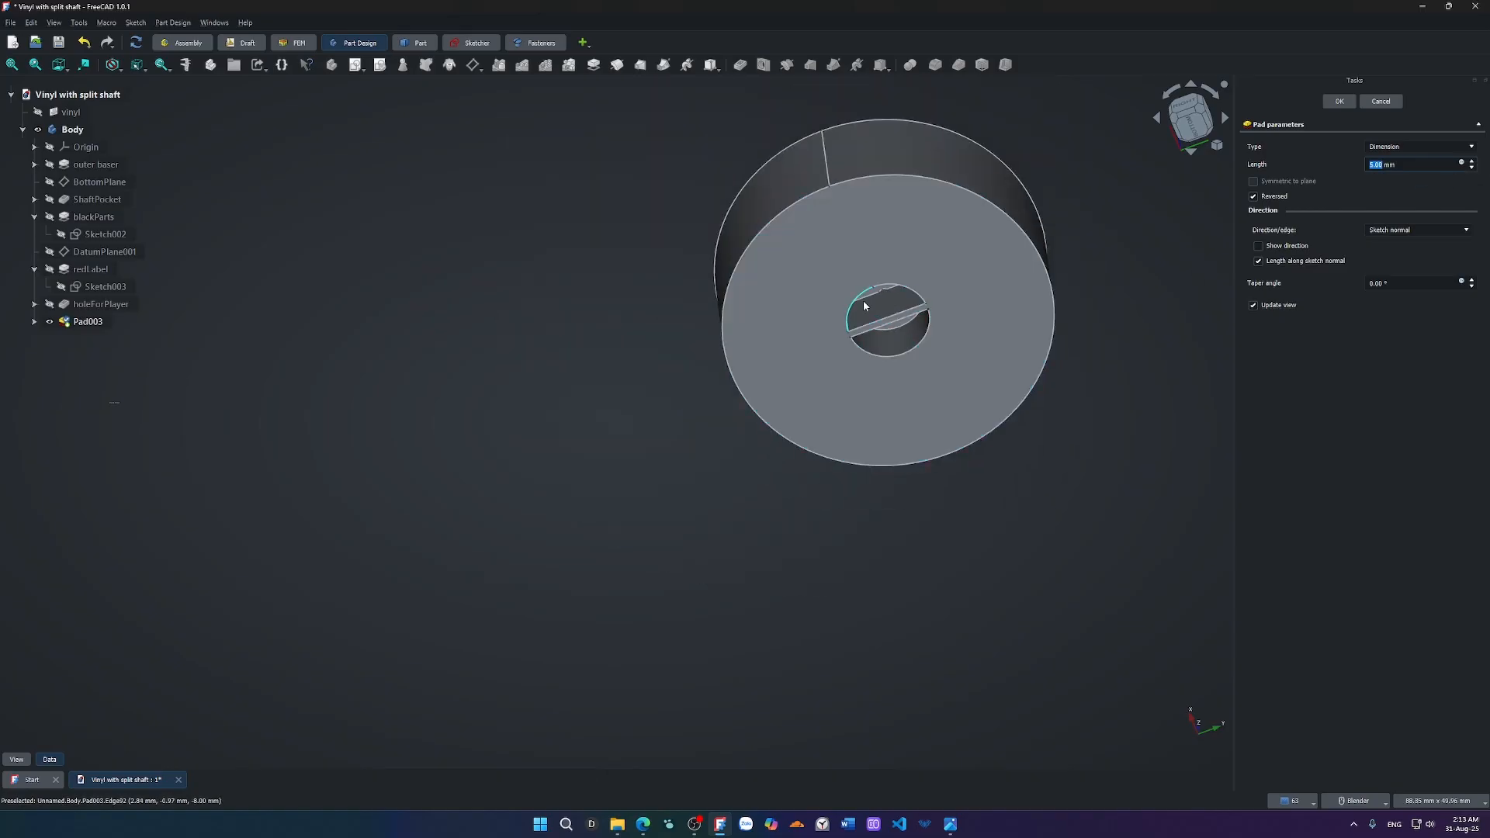
{"action": "middle_click_drag", "start_coordinate": [863, 302], "coordinate": [858, 483]}
{"action": "middle_click_drag", "start_coordinate": [969, 160], "coordinate": [894, 389]}
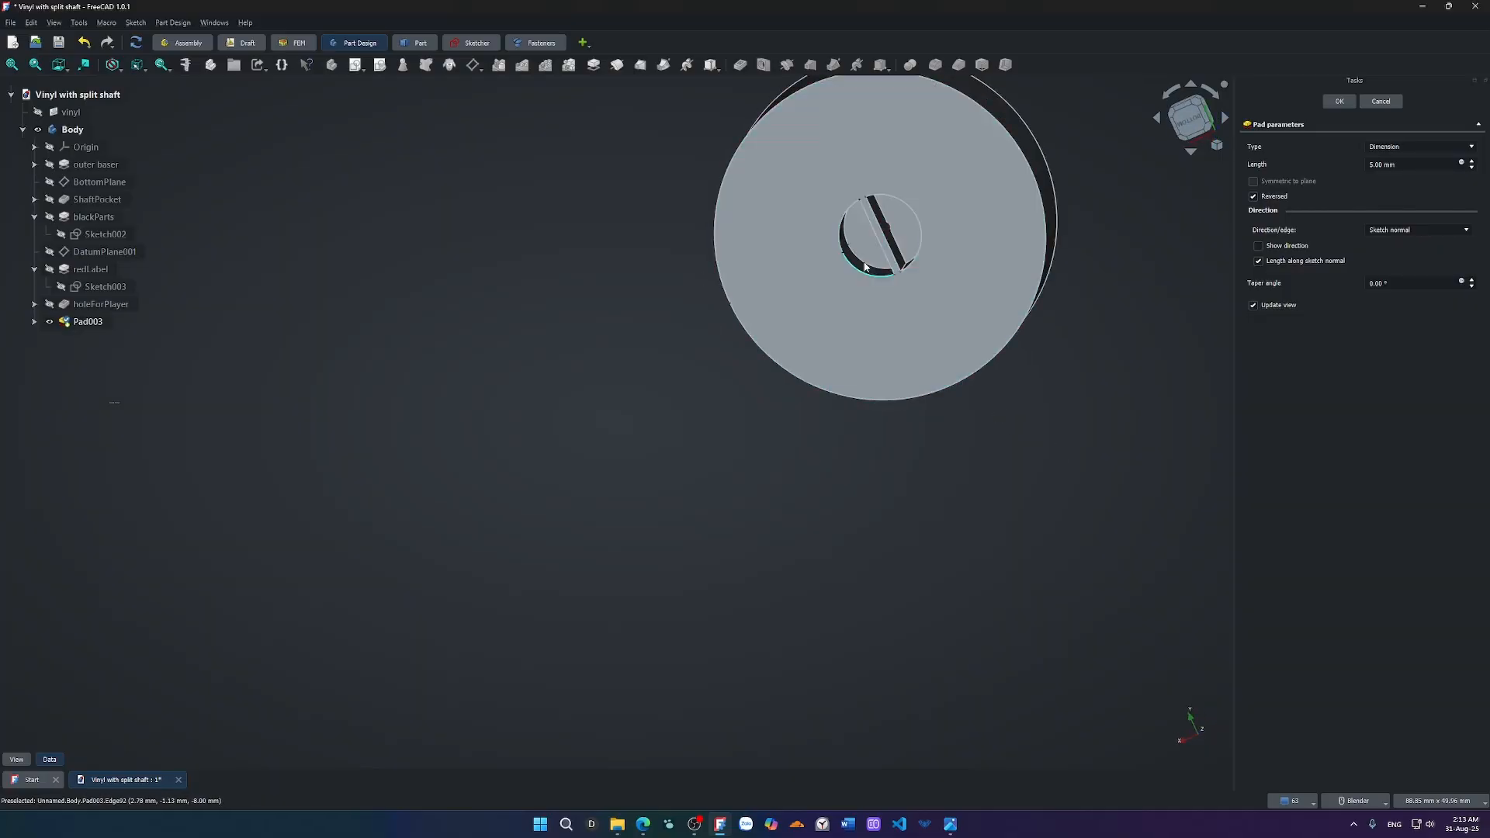
{"action": "scroll", "coordinate": [899, 249], "scroll_direction": "up", "scroll_amount": 5}
{"action": "mouse_move", "coordinate": [937, 238]}
{"action": "middle_mouse_down"}
{"action": "mouse_move", "coordinate": [980, 228]}
{"action": "mouse_move", "coordinate": [916, 254]}
{"action": "middle_mouse_up"}
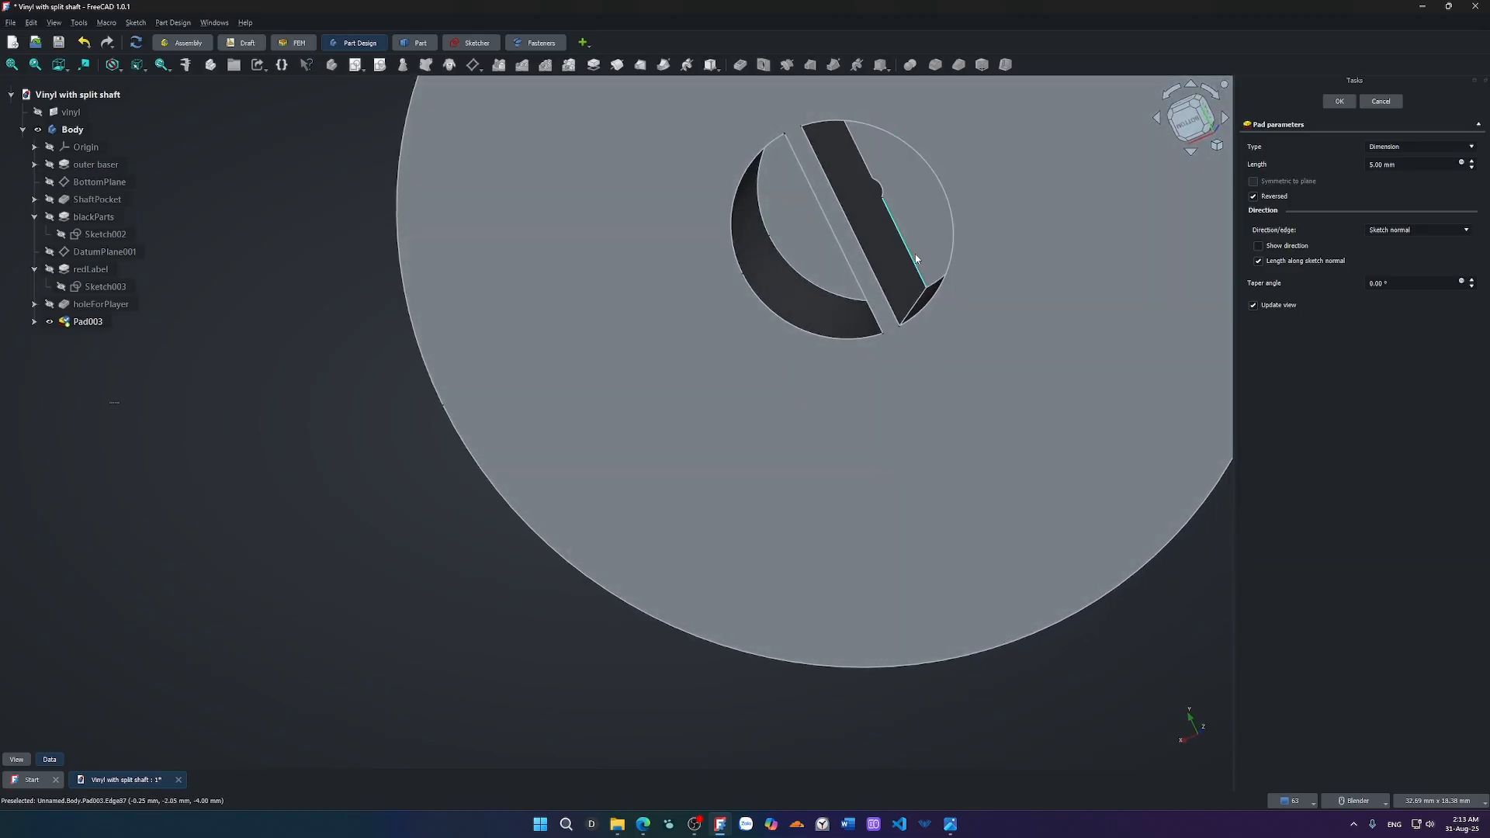
{"action": "scroll", "coordinate": [915, 254], "scroll_direction": "down", "scroll_amount": 7}
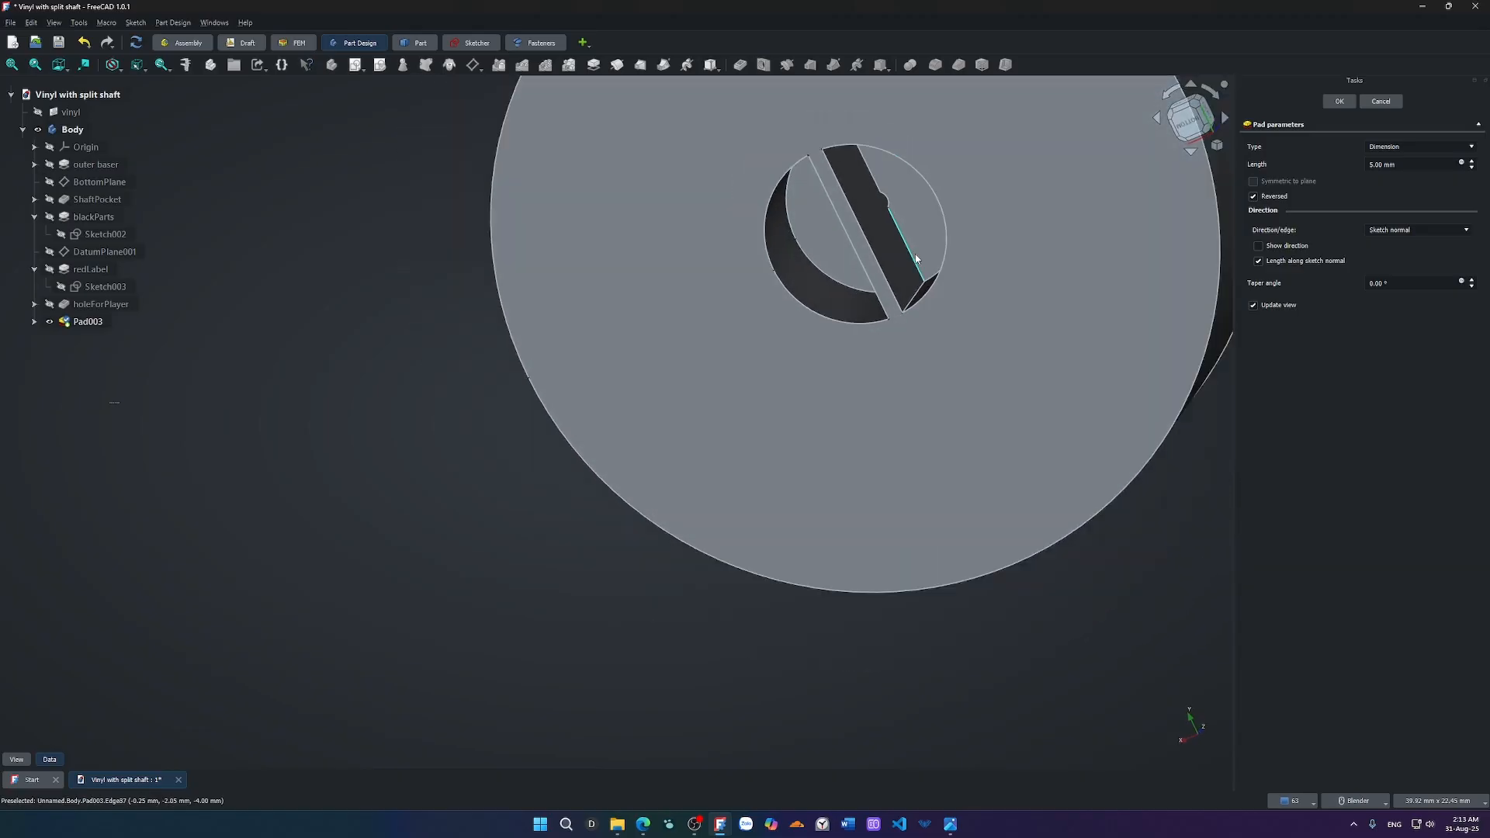
{"action": "middle_click_drag", "start_coordinate": [915, 254], "coordinate": [771, 409]}
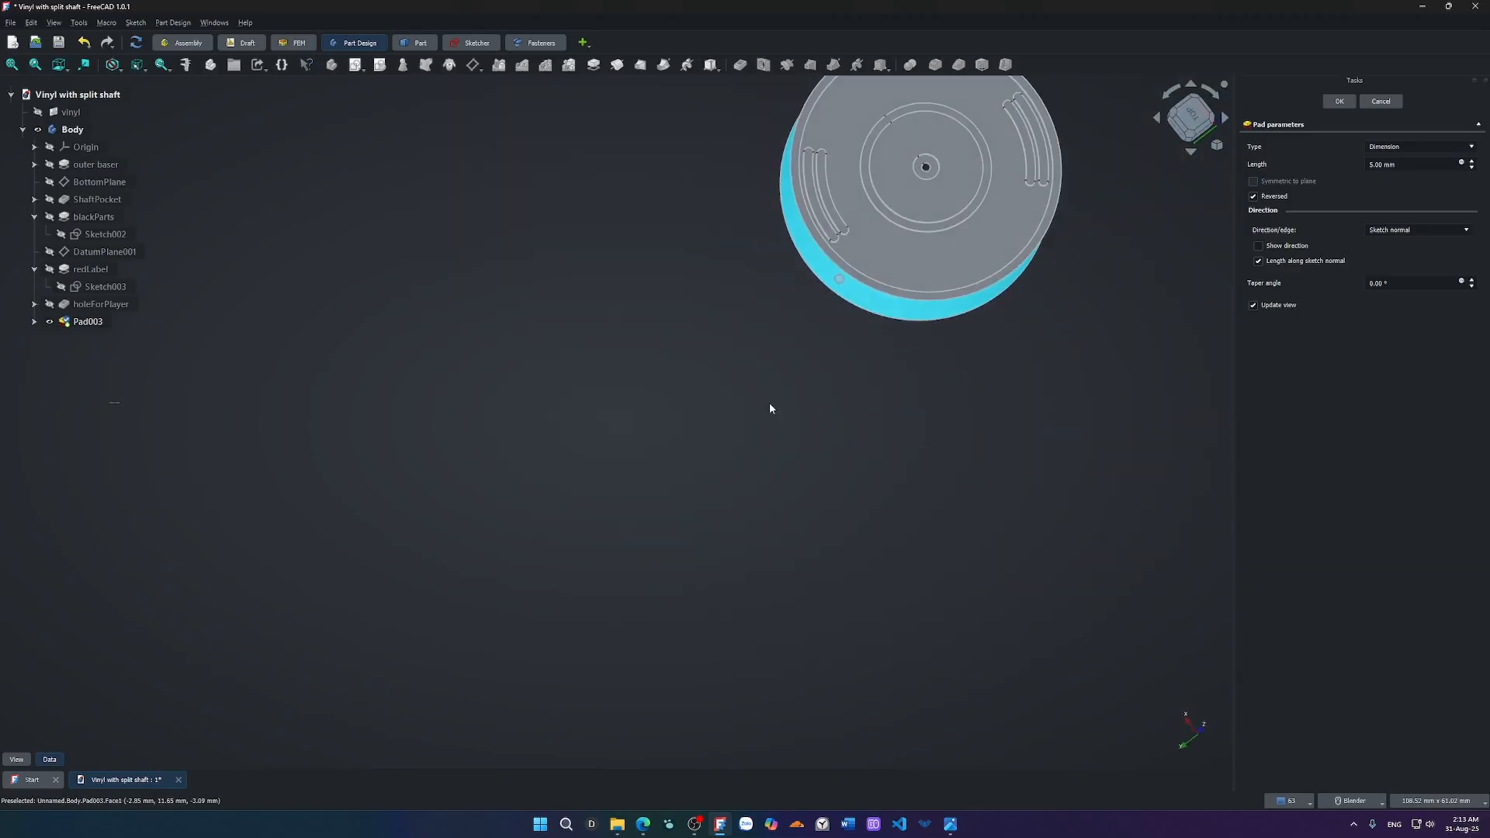
{"action": "left_click", "coordinate": [1339, 102]}
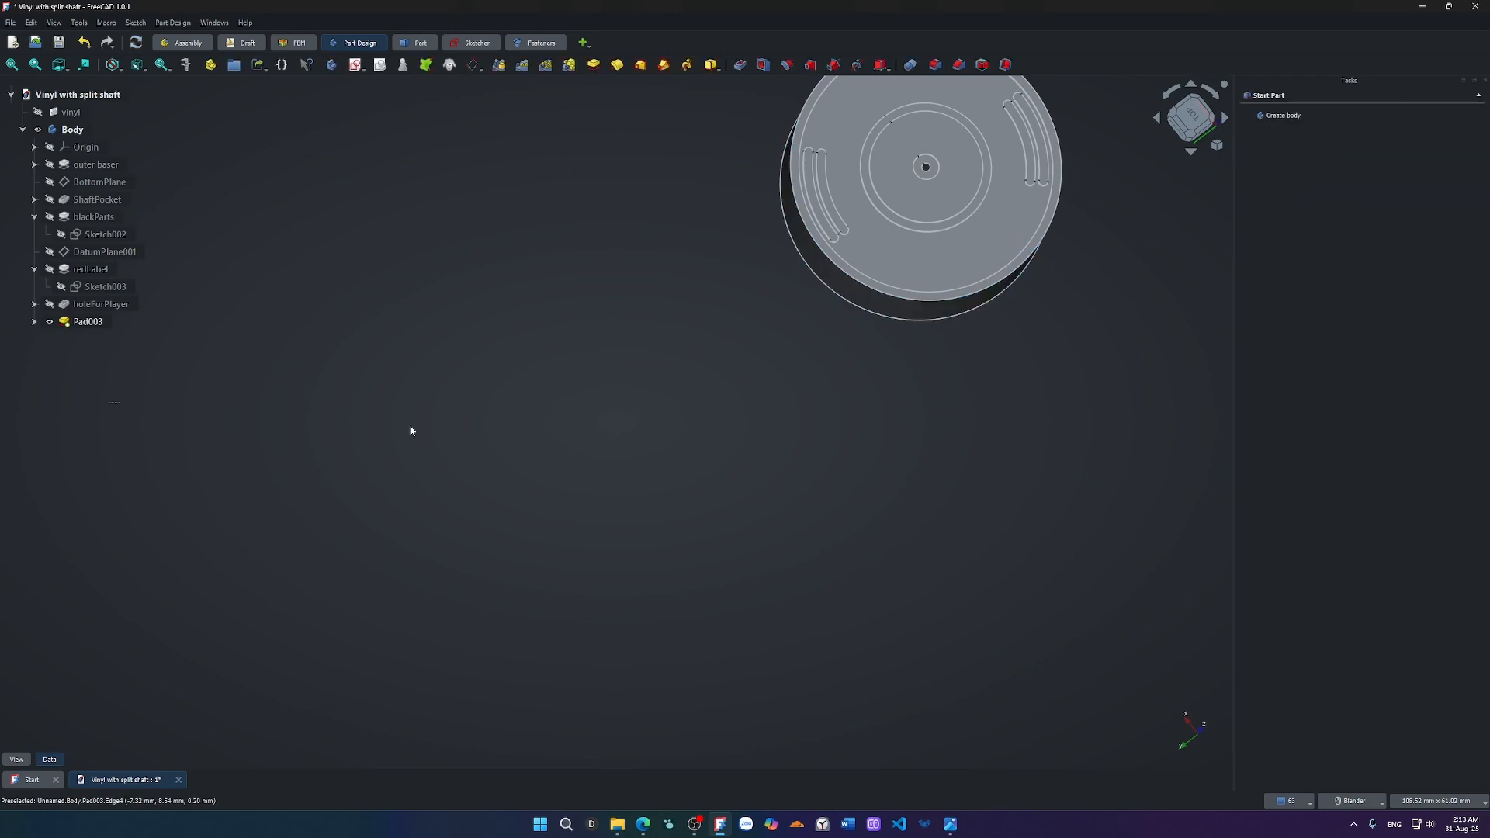
Rename the split bar's pad feature as slitForEncoder.
{"action": "left_click", "coordinate": [87, 323]}
{"action": "left_click", "coordinate": [88, 325]}
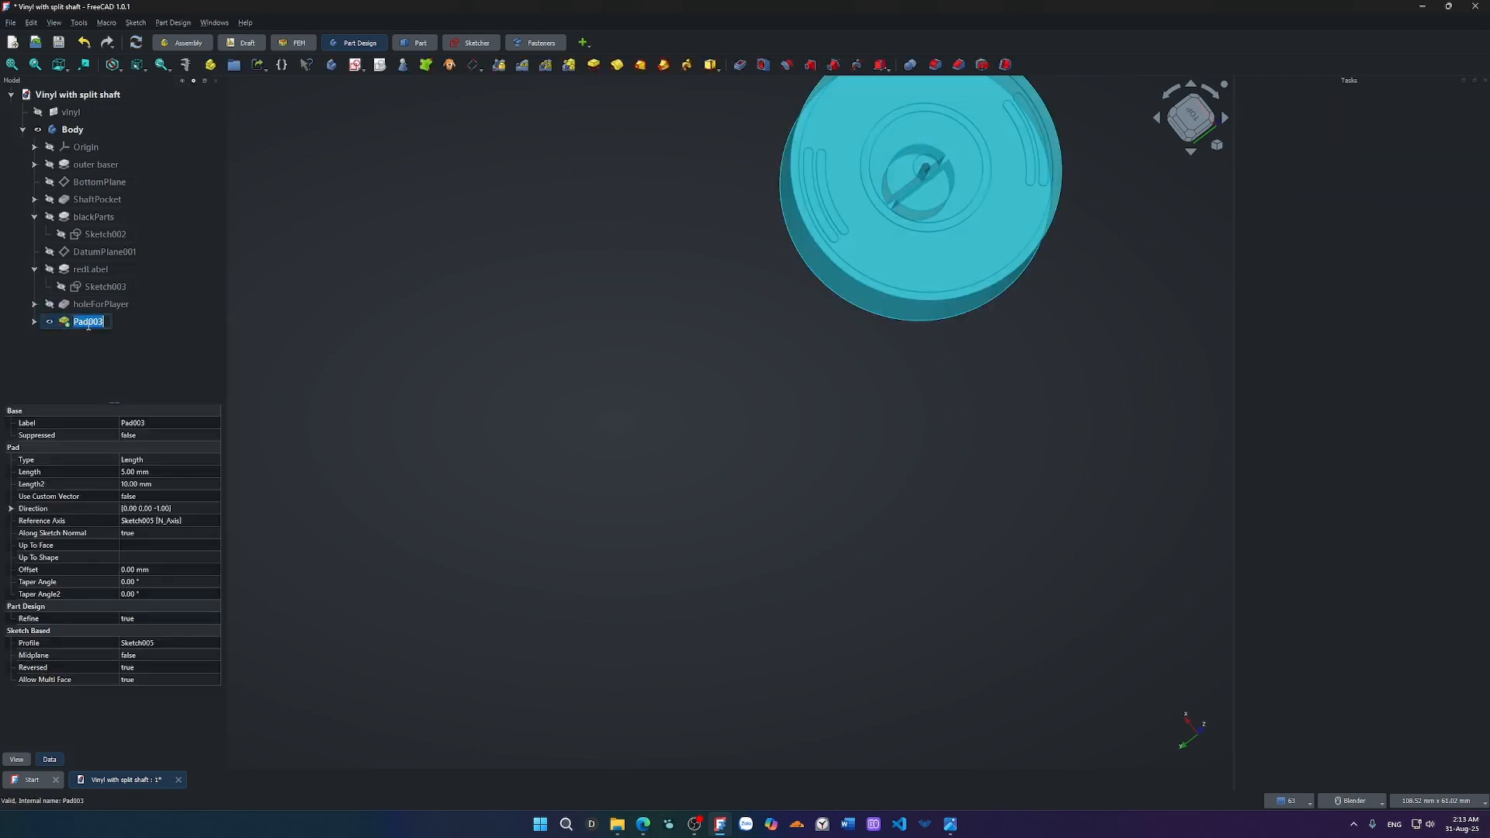
{"action": "type", "text": "sl"}
{"action": "type", "text": "itForEncoder"}
{"action": "key", "text": "Return"}
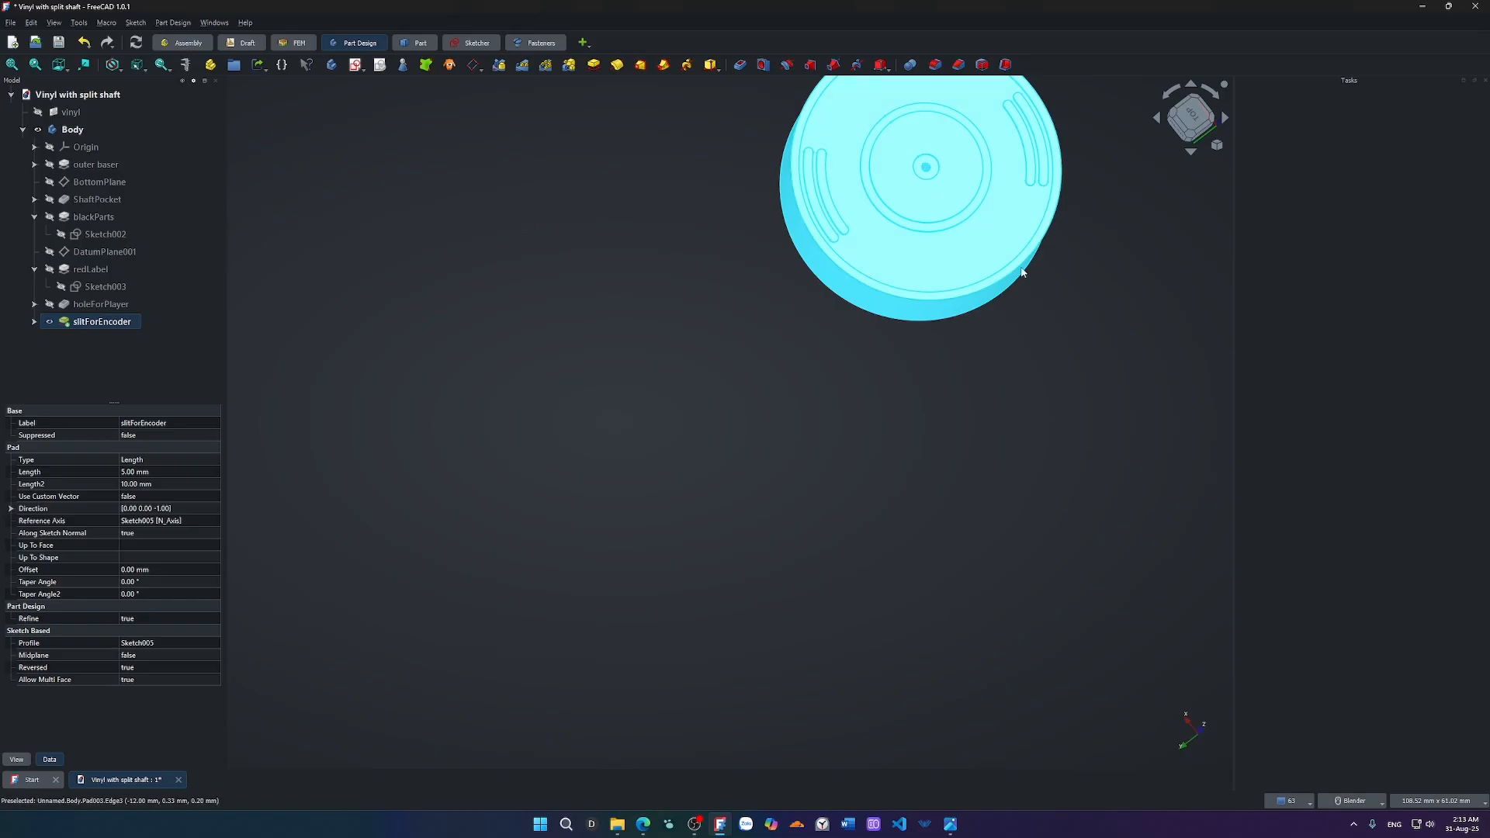
Examine the split bar and the centre hole behind it up close, and view the knob's top face.
{"action": "middle_click_drag", "start_coordinate": [1014, 275], "coordinate": [776, 575], "text": "shift"}
{"action": "left_click", "coordinate": [693, 630]}
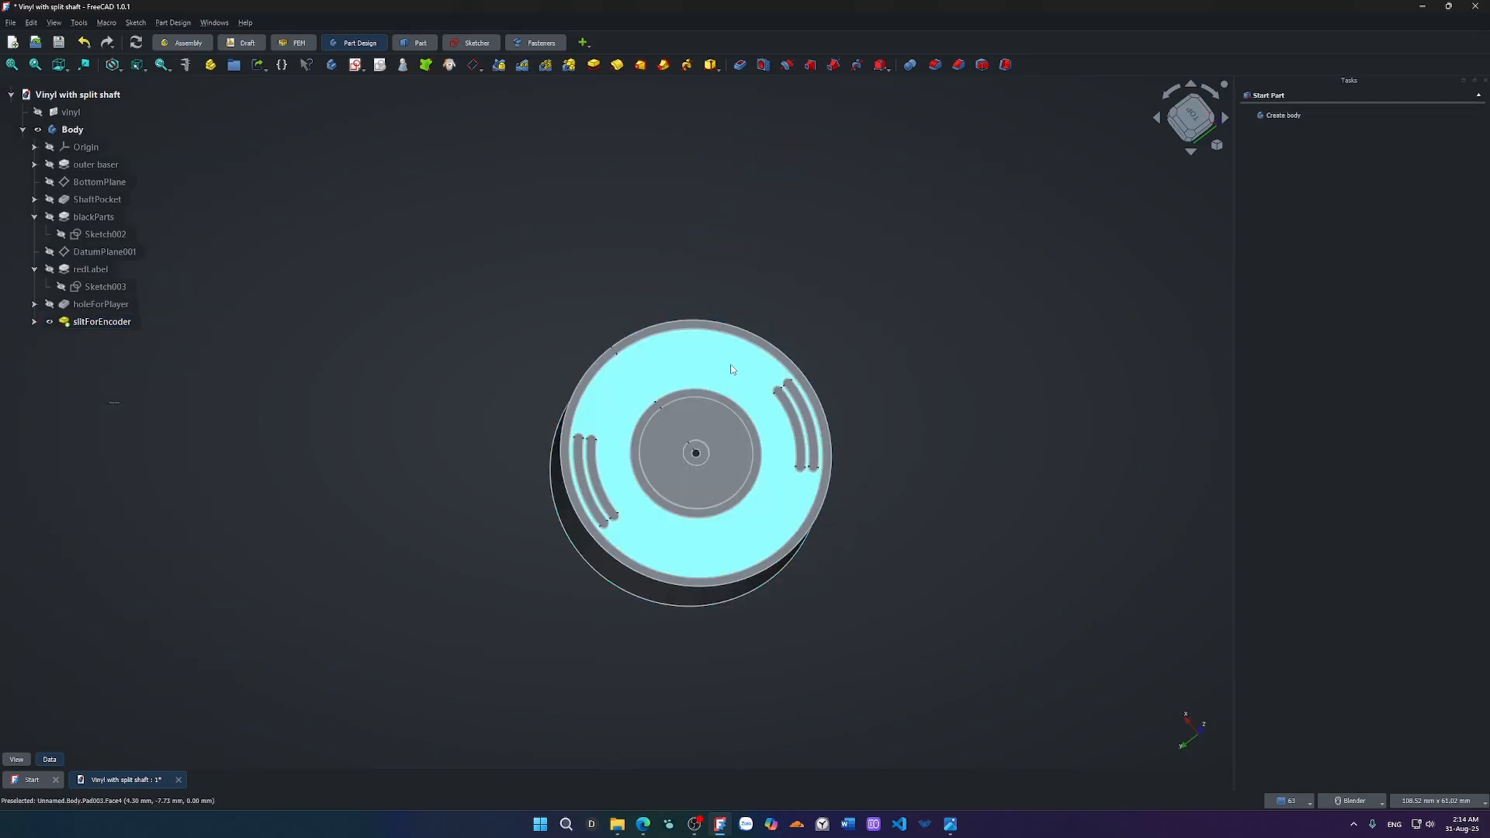
{"action": "middle_click_drag", "start_coordinate": [730, 366], "coordinate": [658, 490]}
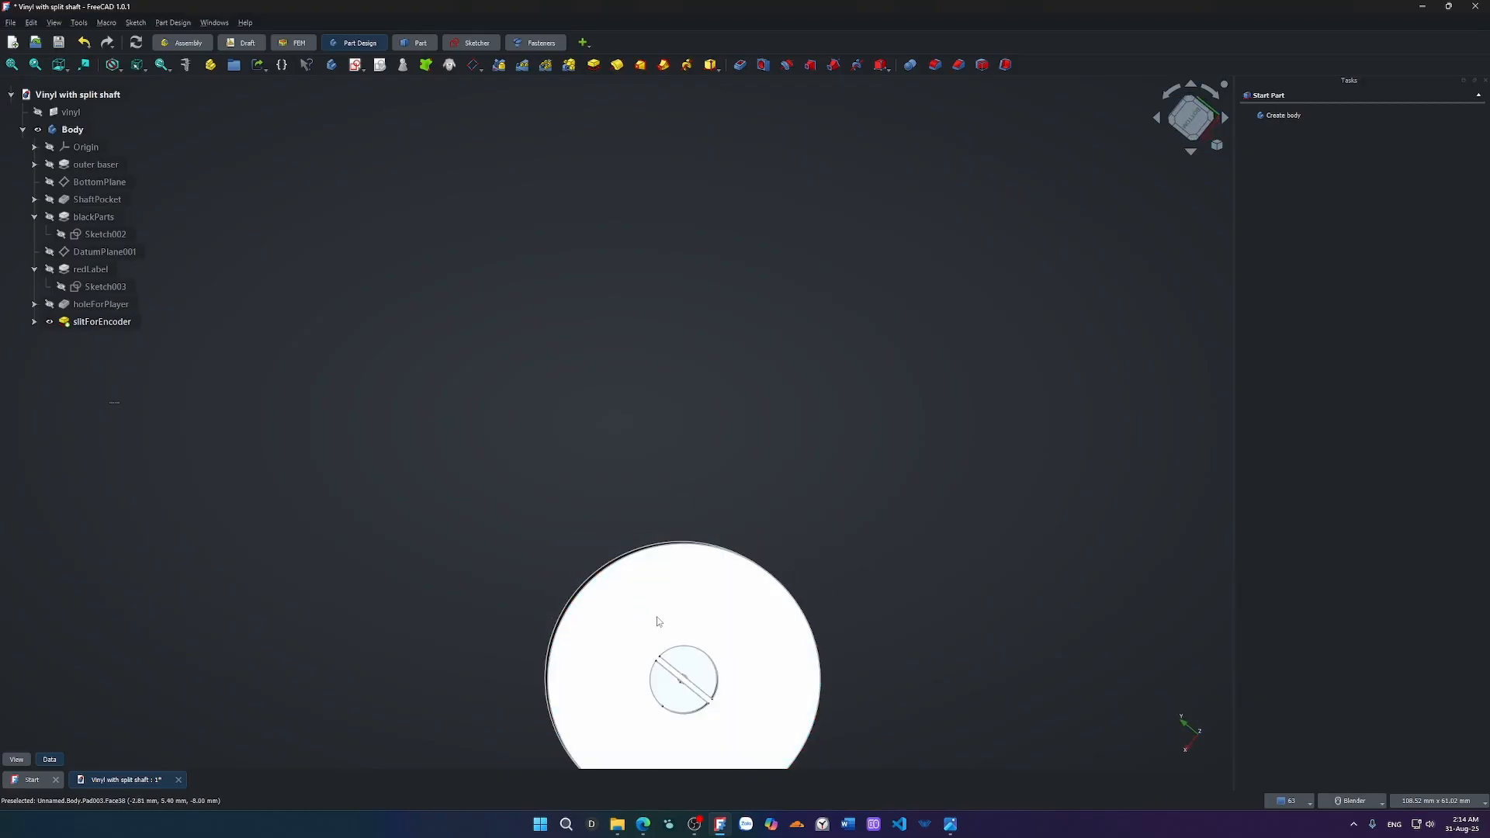
{"action": "scroll", "coordinate": [662, 645], "scroll_direction": "up", "scroll_amount": 4}
{"action": "middle_click_drag", "start_coordinate": [695, 641], "coordinate": [686, 559], "text": "shift"}
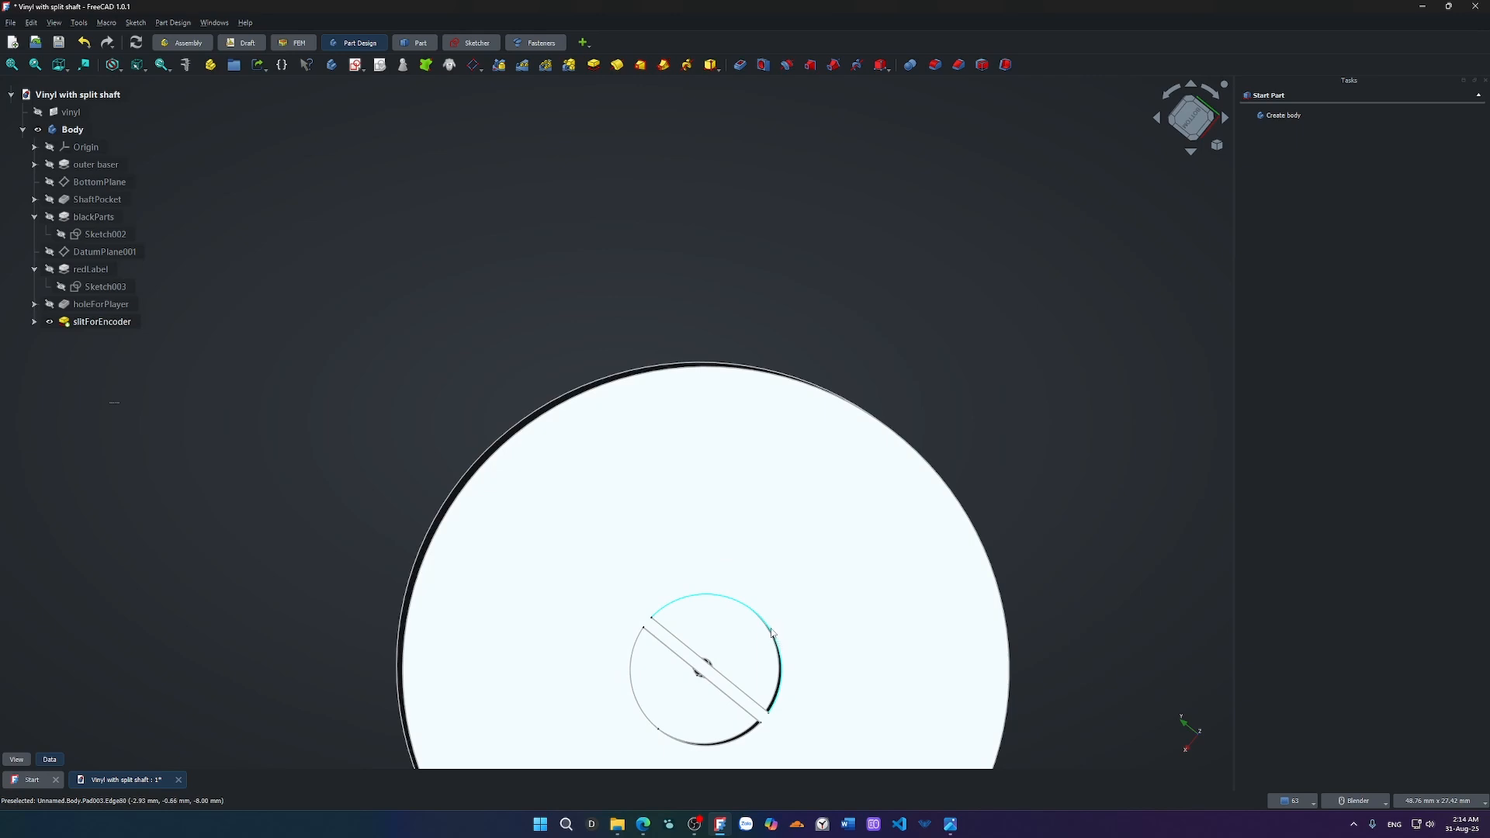
{"action": "scroll", "coordinate": [698, 679], "scroll_direction": "up", "scroll_amount": 10}
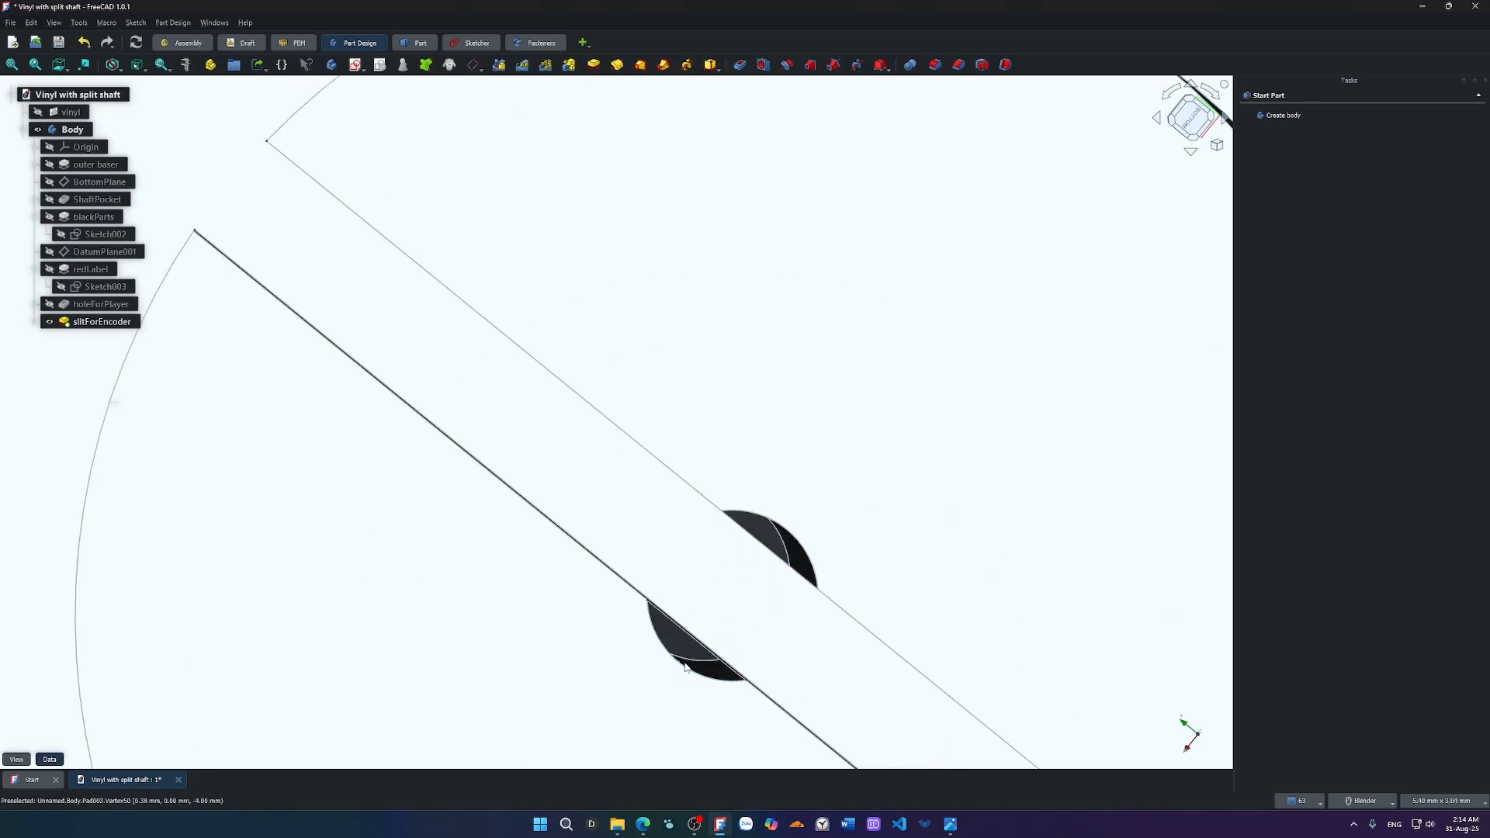
{"action": "scroll", "coordinate": [685, 666], "scroll_direction": "down", "scroll_amount": 2}
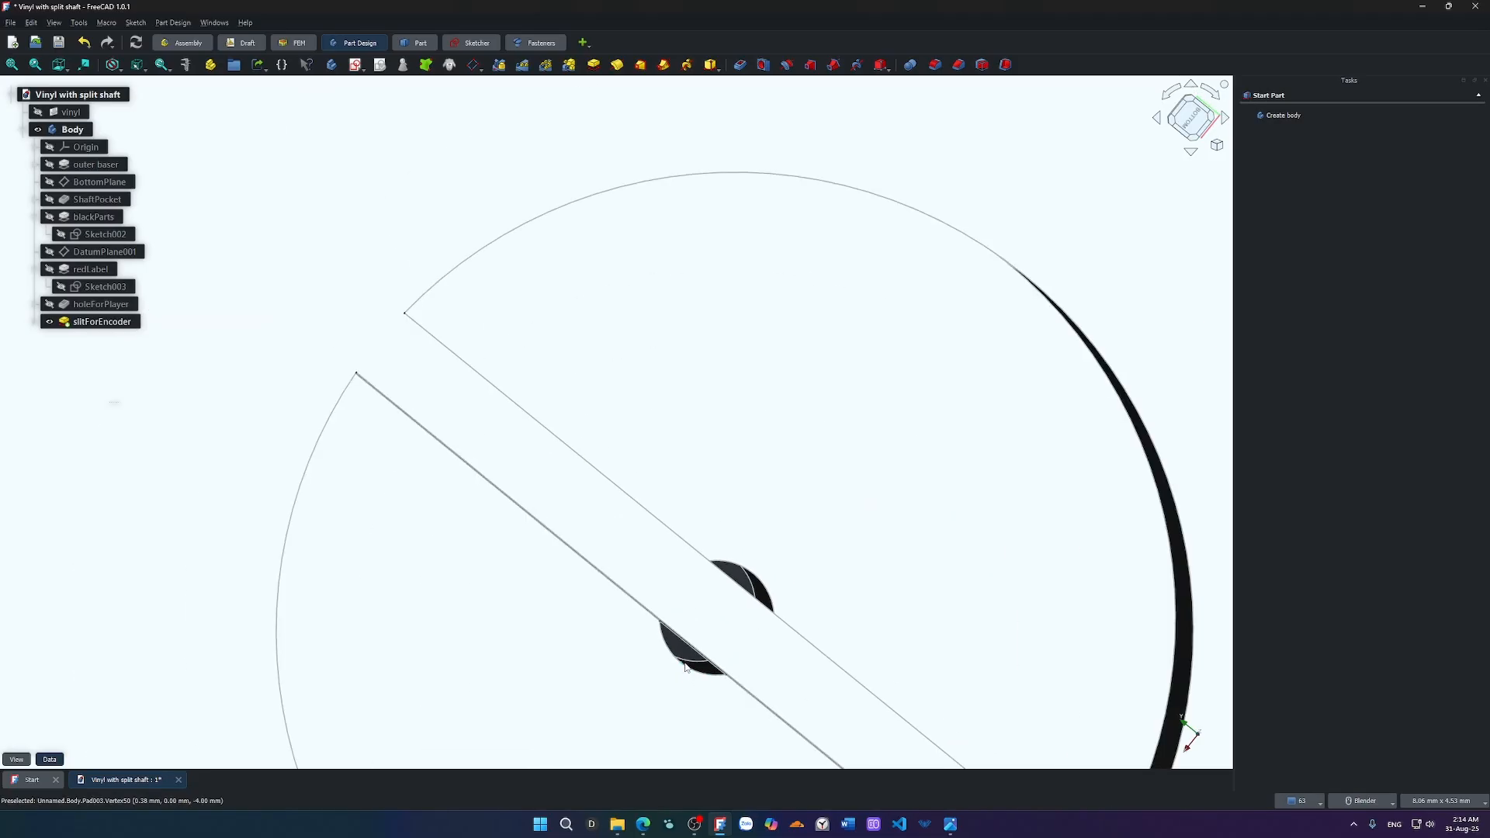
{"action": "scroll", "coordinate": [685, 665], "scroll_direction": "down", "scroll_amount": 5}
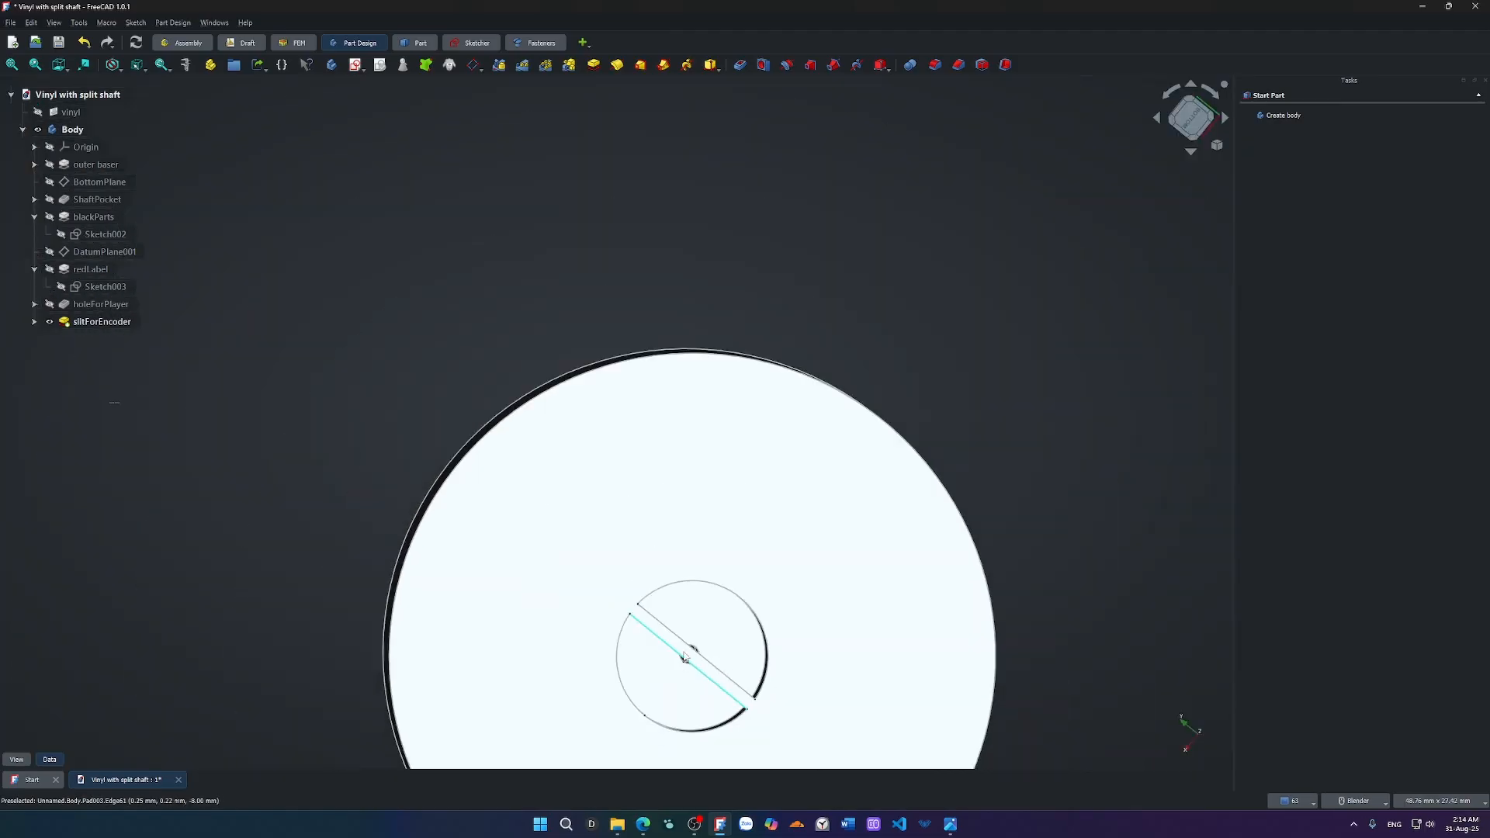
{"action": "middle_click_drag", "start_coordinate": [648, 530], "coordinate": [618, 458]}
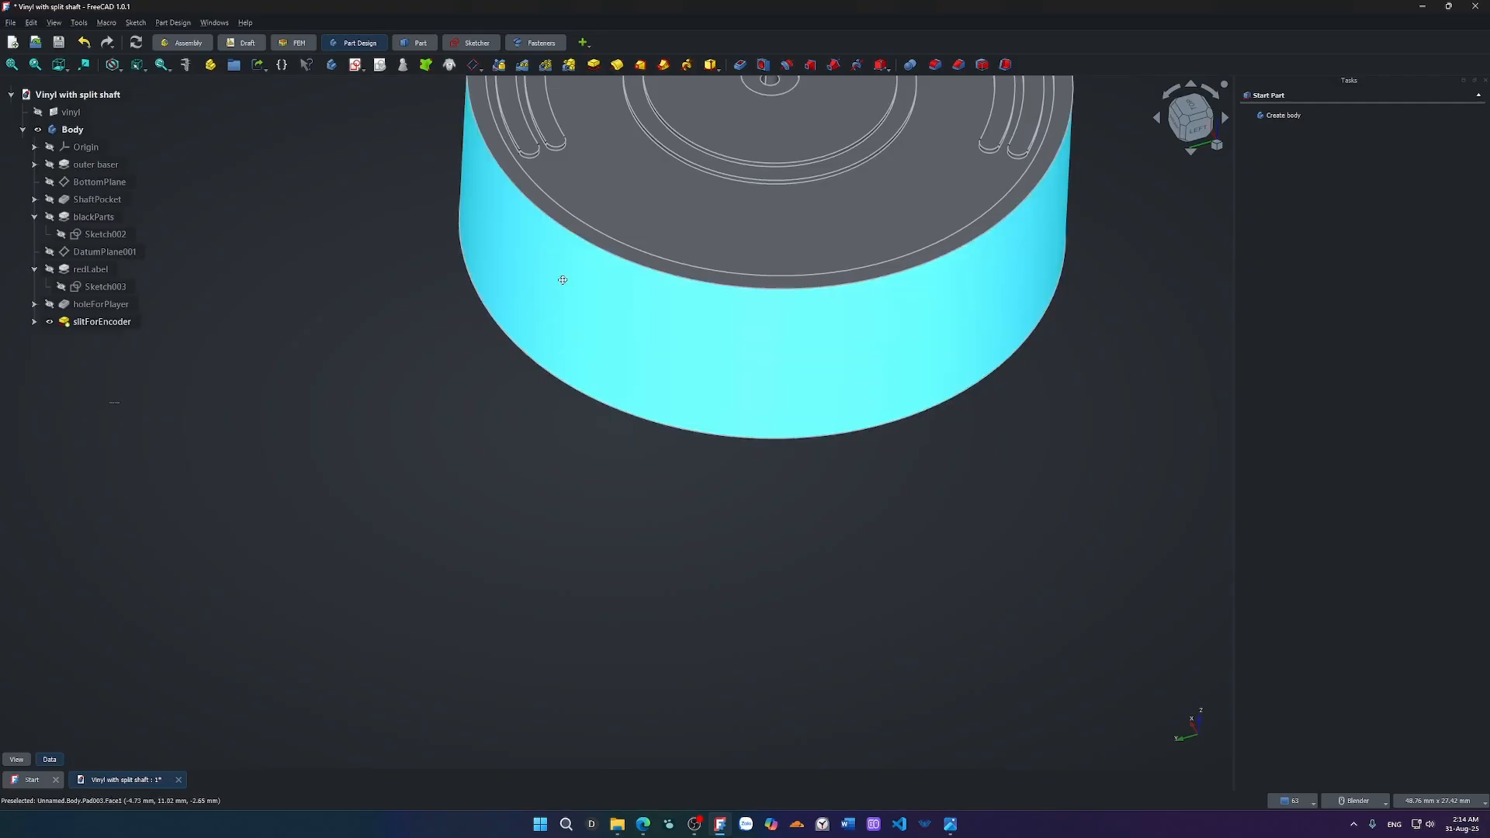
{"action": "middle_click_drag", "start_coordinate": [562, 280], "coordinate": [430, 500], "text": "shift"}
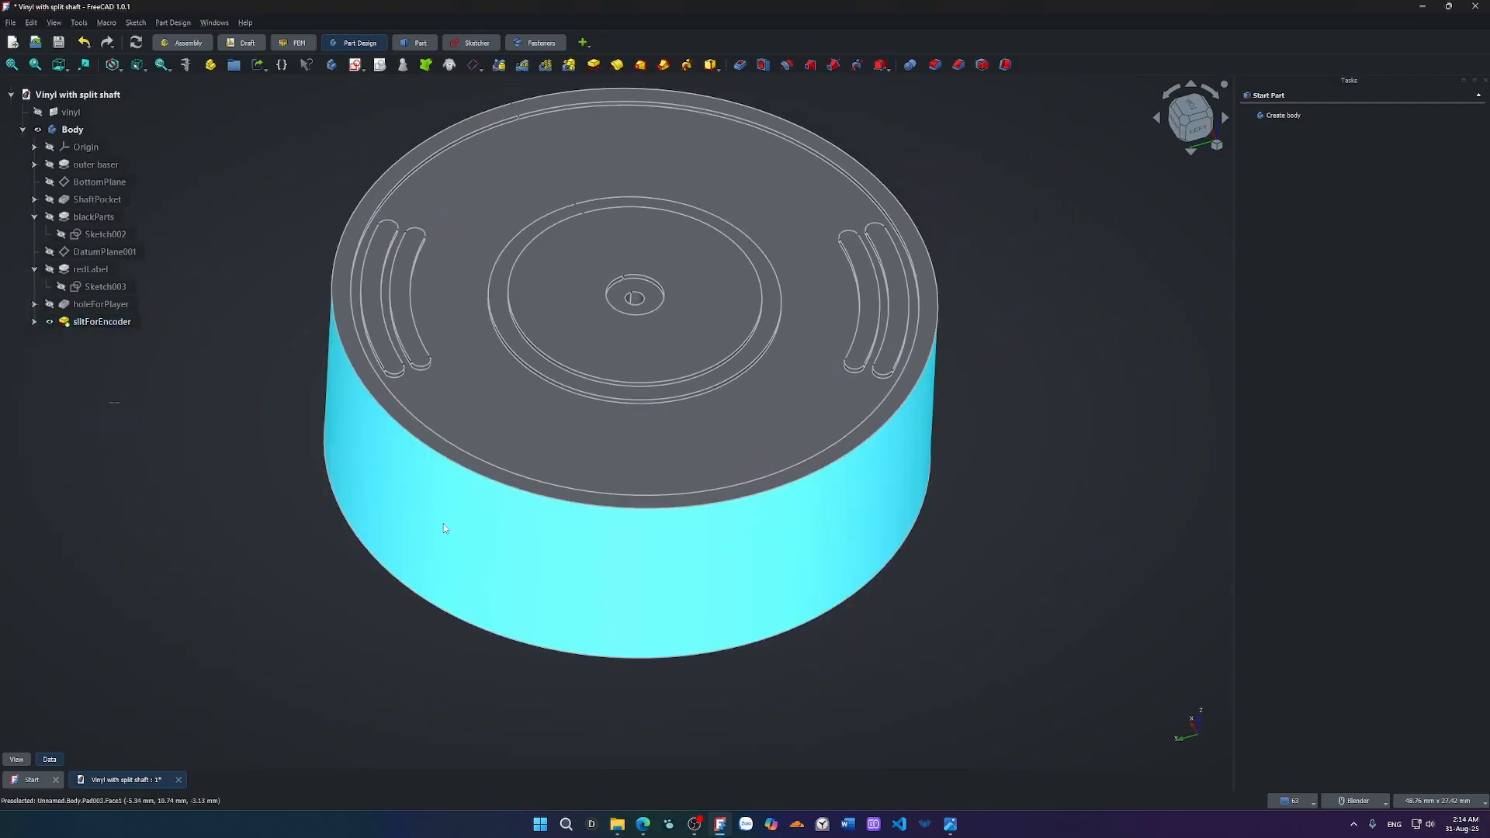
Set the circle diameter in the holeForPlayer pocket's sketch to 0.5 mm and finish the sketch.
{"action": "left_click", "coordinate": [65, 323]}
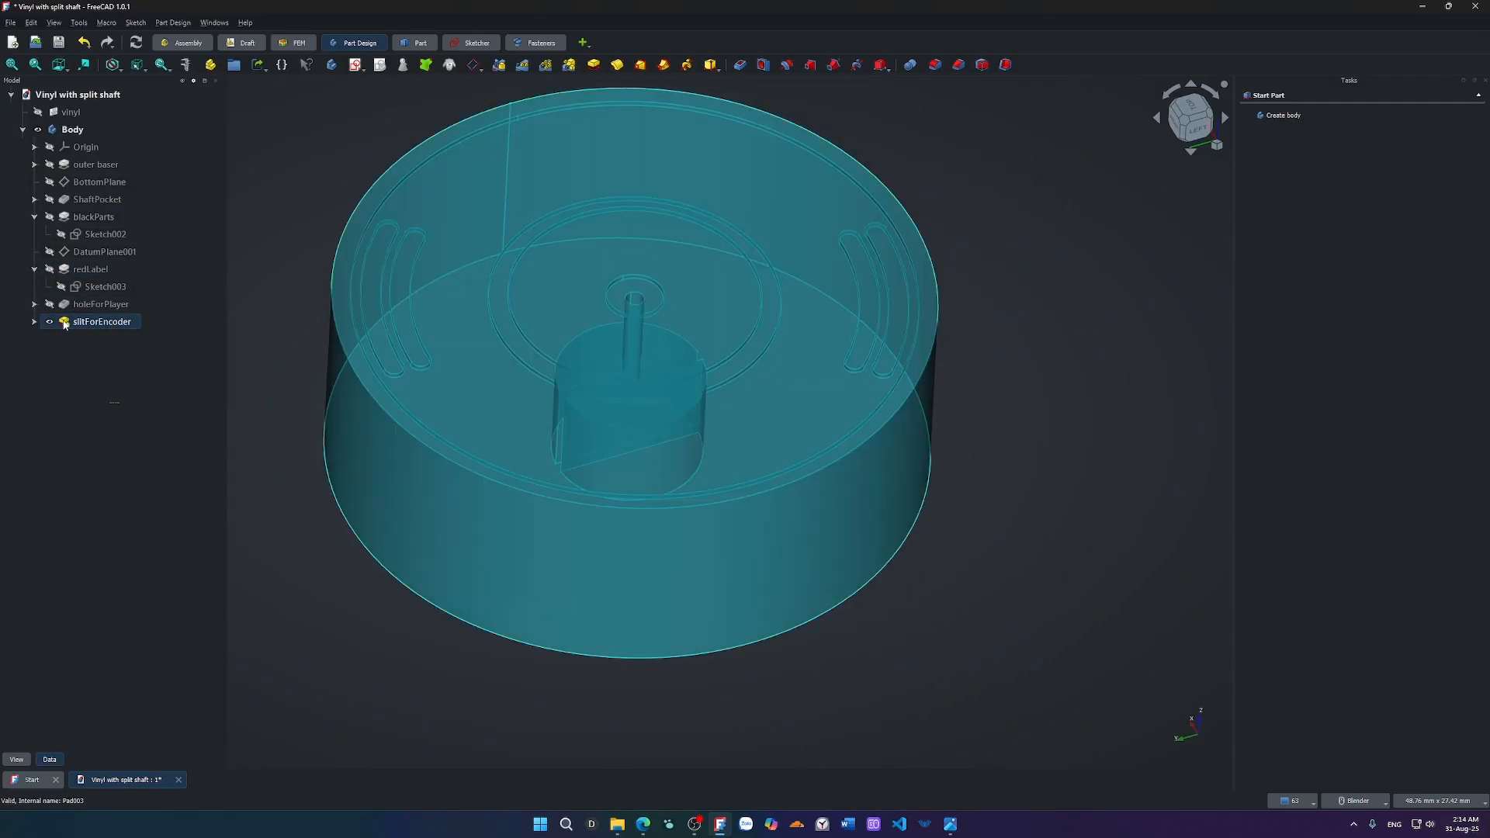
{"action": "left_click", "coordinate": [34, 303]}
{"action": "double_click", "coordinate": [106, 321]}
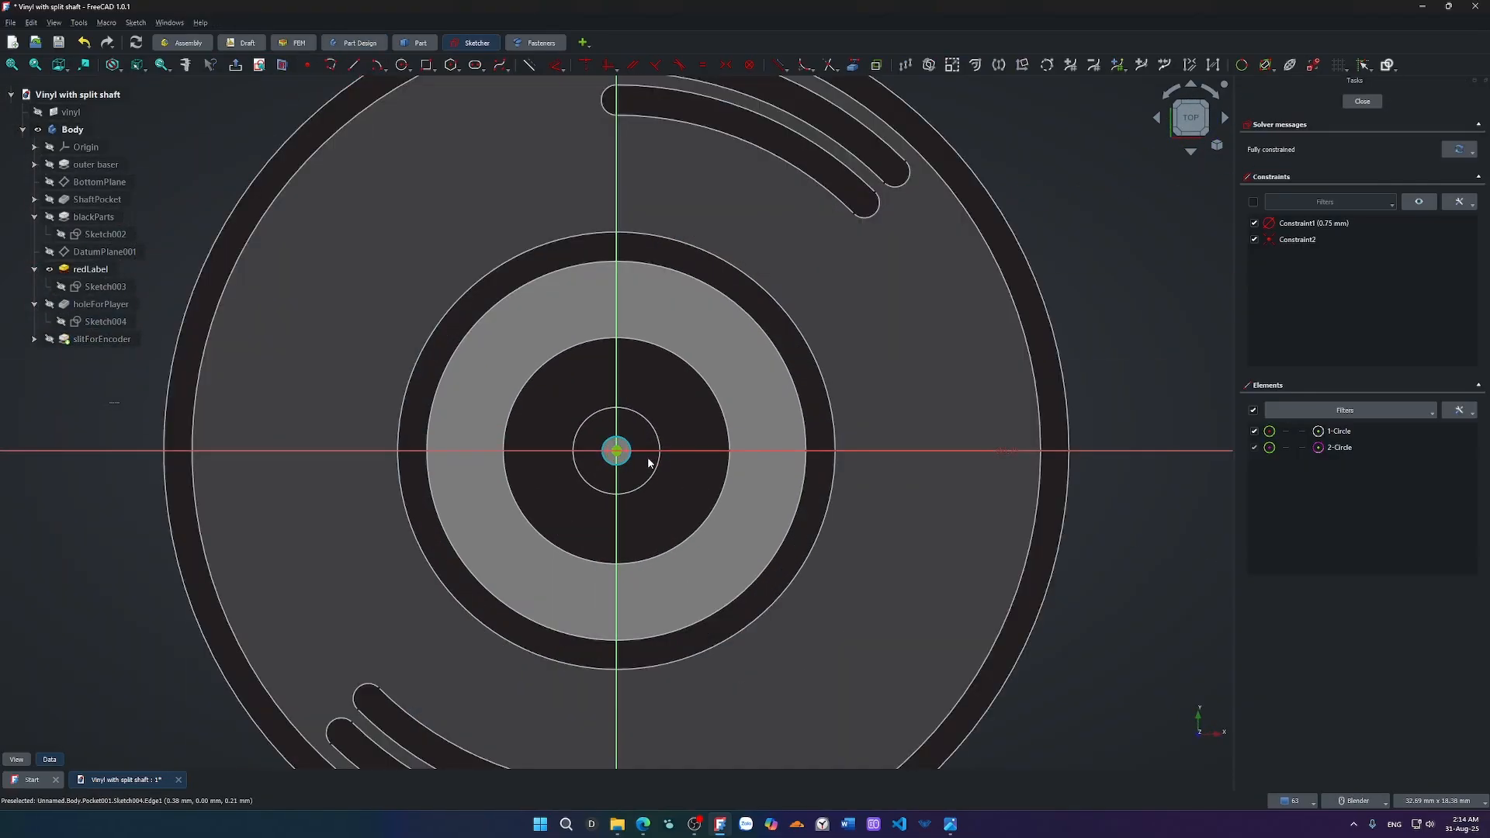
{"action": "scroll", "coordinate": [648, 463], "scroll_direction": "up", "scroll_amount": 5}
{"action": "left_click", "coordinate": [579, 464]}
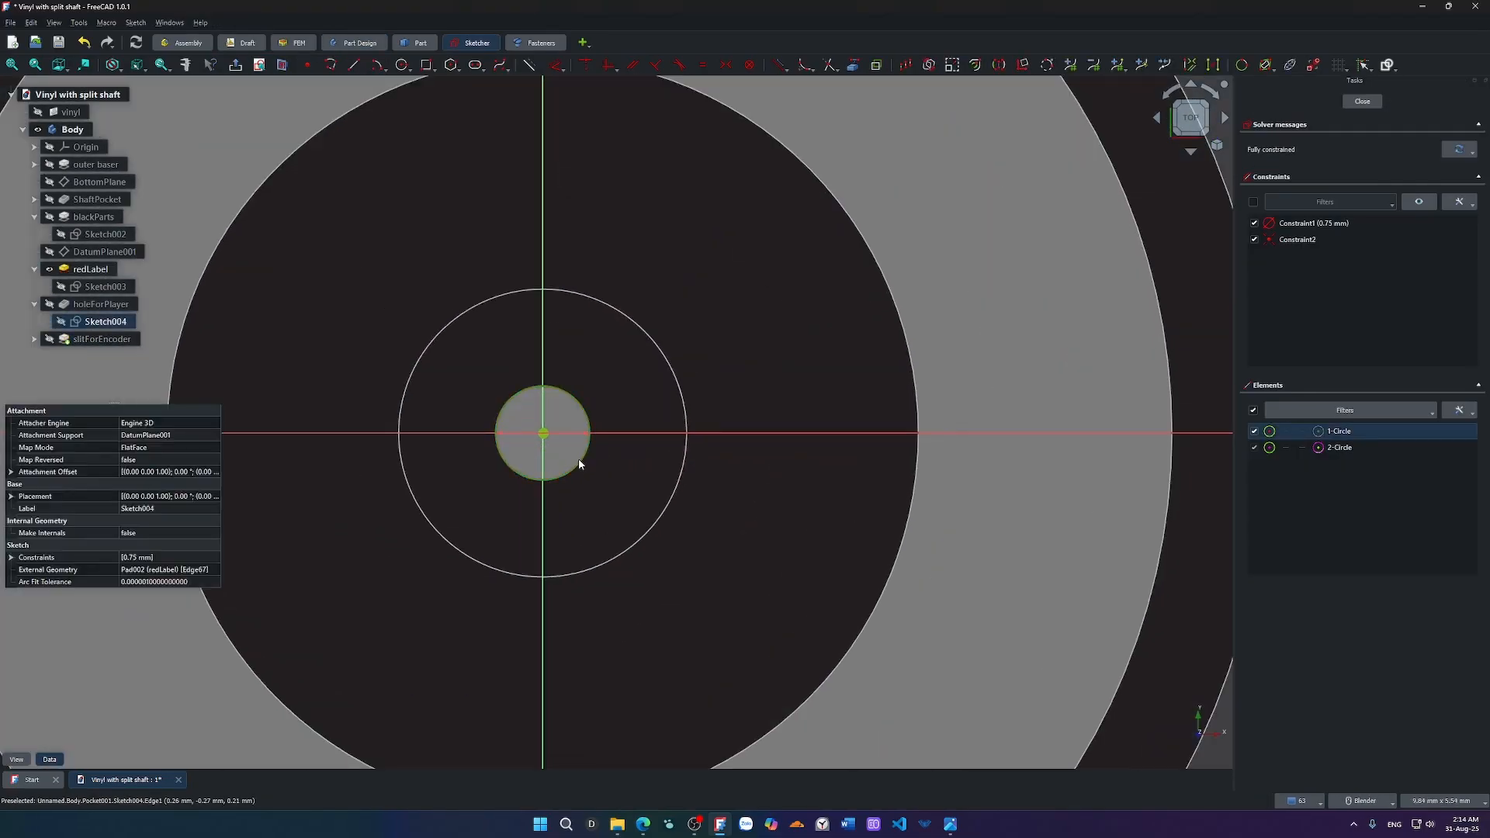
{"action": "left_click", "coordinate": [1351, 224]}
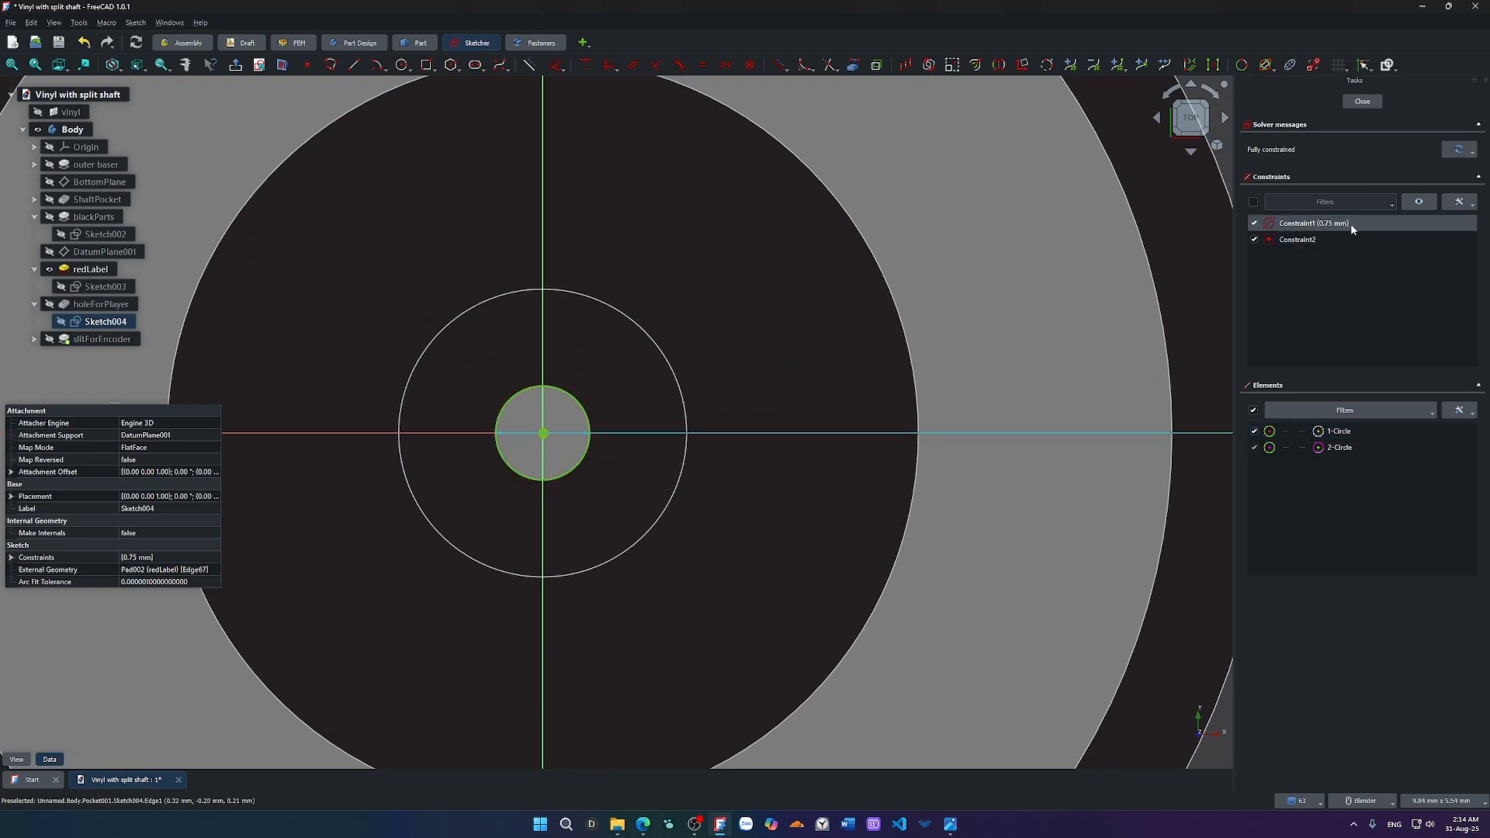
{"action": "scroll", "coordinate": [1022, 392], "scroll_direction": "down", "scroll_amount": 5}
{"action": "middle_click_drag", "start_coordinate": [1060, 415], "coordinate": [808, 455], "text": "shift"}
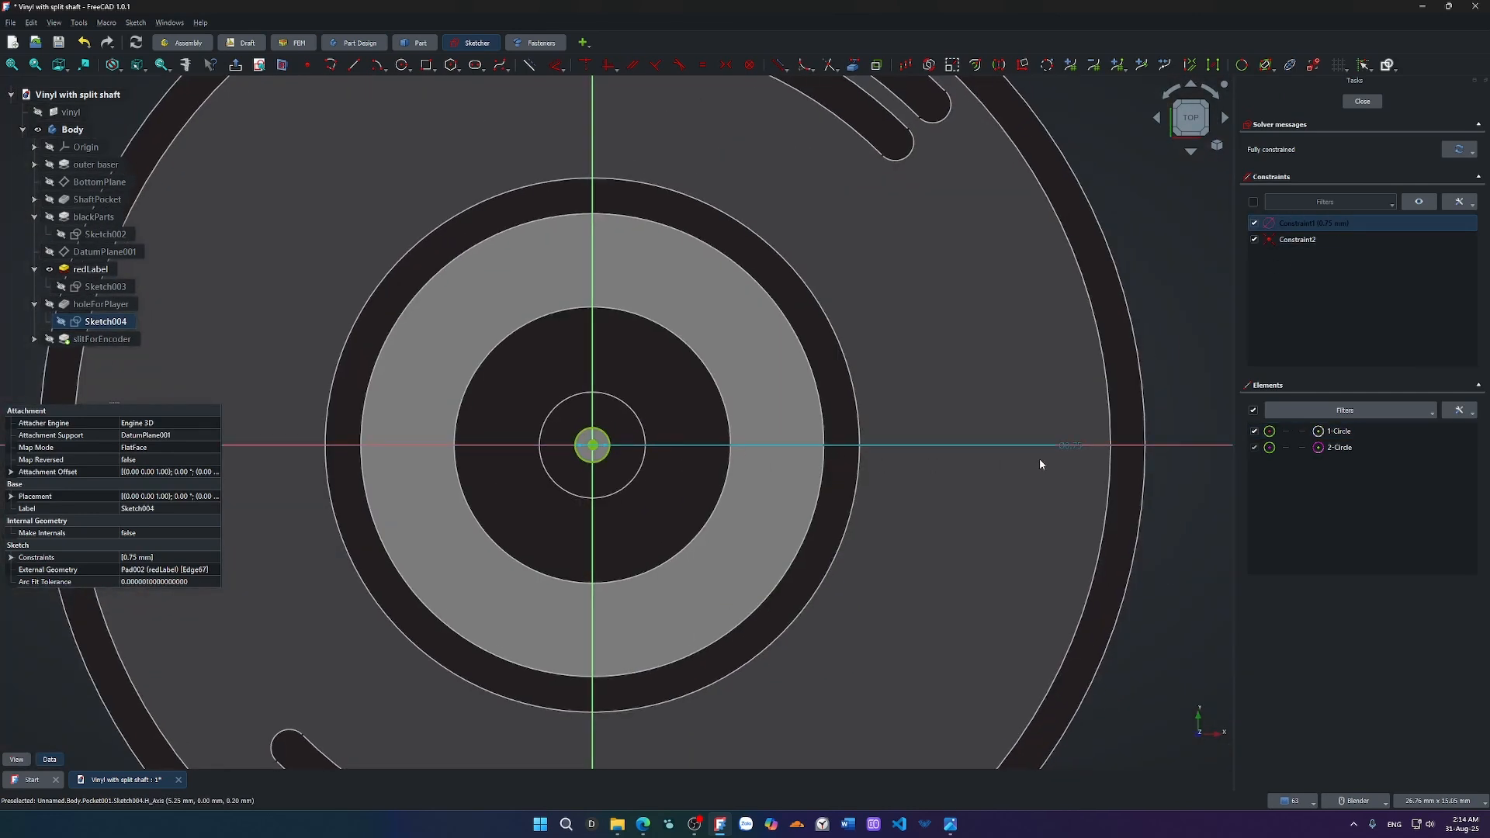
{"action": "left_click_drag", "start_coordinate": [1075, 450], "coordinate": [628, 426]}
{"action": "double_click", "coordinate": [629, 426]}
{"action": "type", "text": "0.5"}
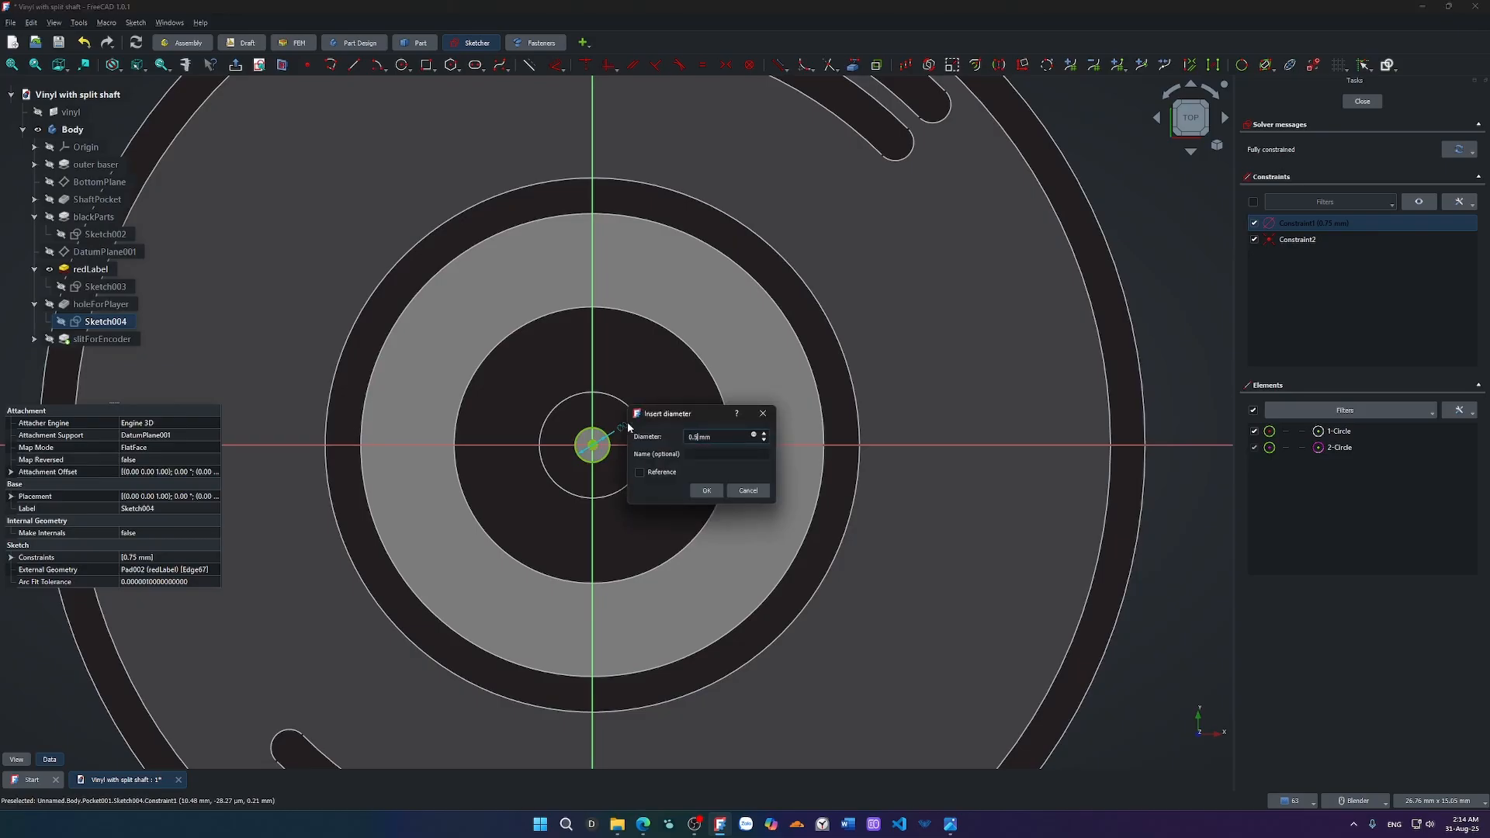
{"action": "key", "text": "Return"}
{"action": "scroll", "coordinate": [633, 436], "scroll_direction": "up", "scroll_amount": 5}
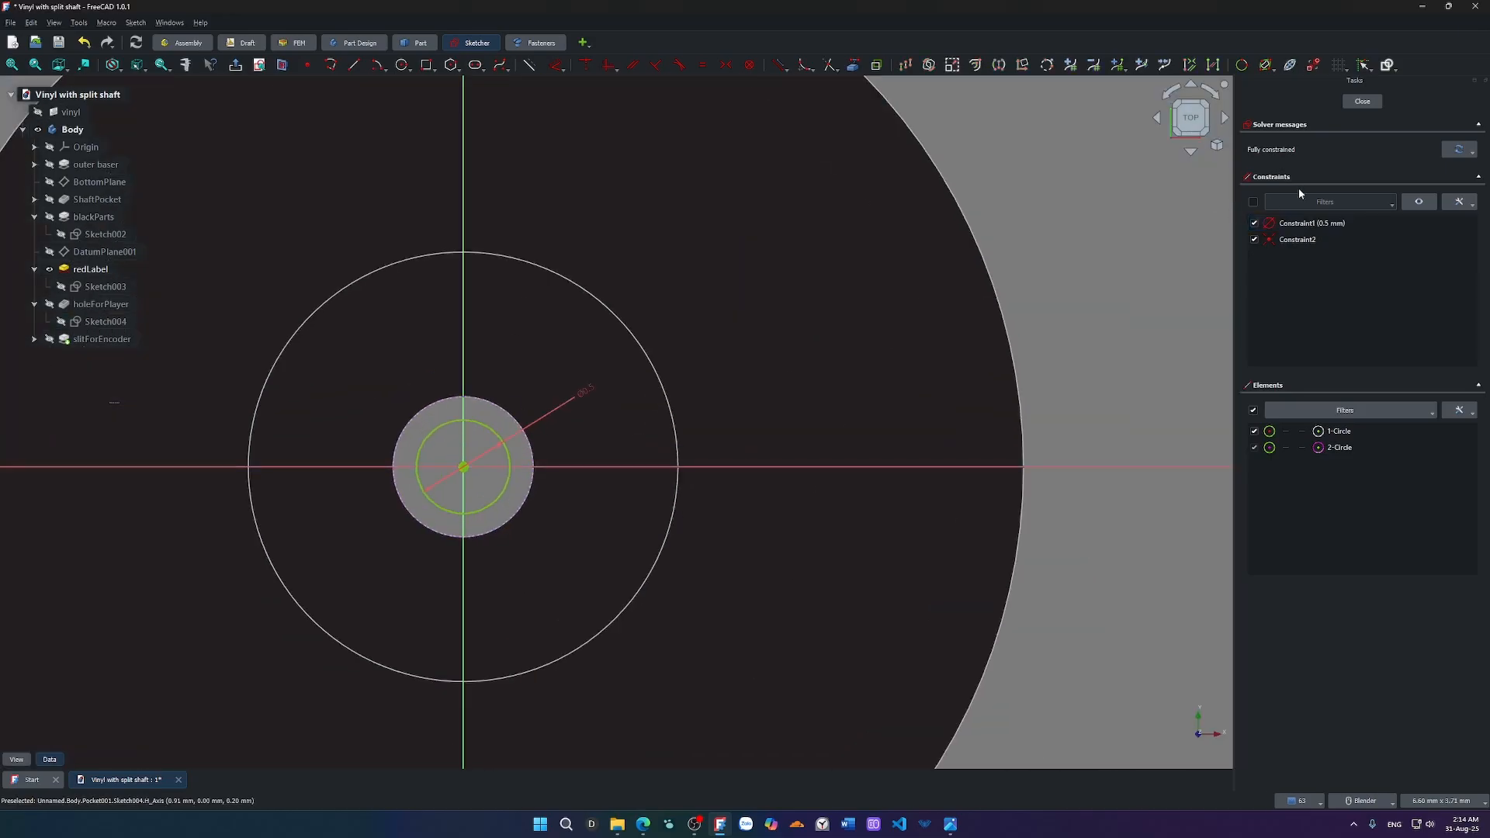
{"action": "left_click", "coordinate": [1362, 102]}
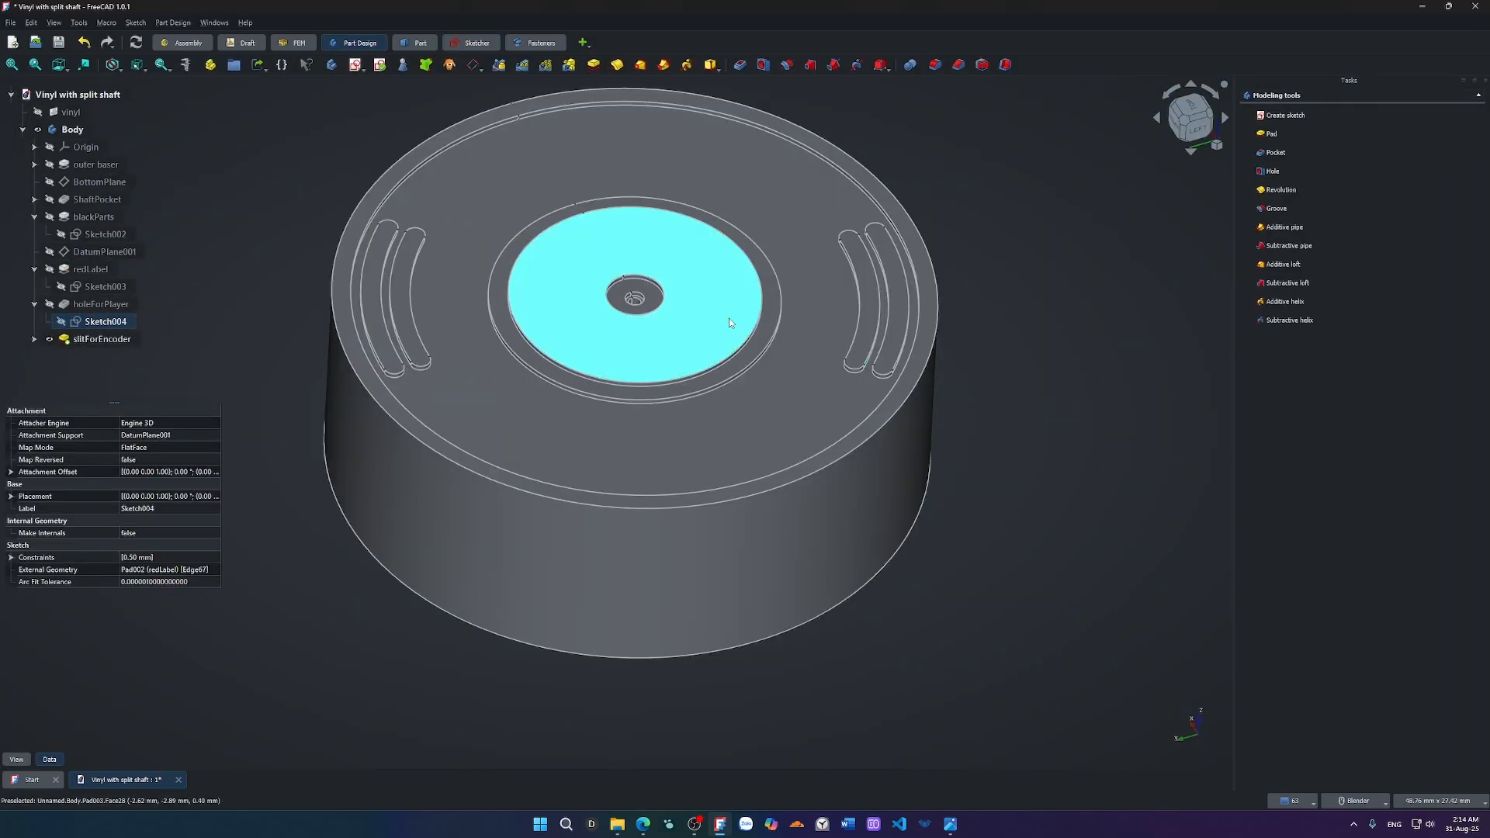
Inspect the narrowed centre hole up close and undo its diameter change.
{"action": "middle_click_drag", "start_coordinate": [728, 319], "coordinate": [625, 390]}
{"action": "scroll", "coordinate": [636, 253], "scroll_direction": "up", "scroll_amount": 10}
{"action": "scroll", "coordinate": [649, 256], "scroll_direction": "up", "scroll_amount": 2}
{"action": "middle_click_drag", "start_coordinate": [625, 417], "coordinate": [642, 333]}
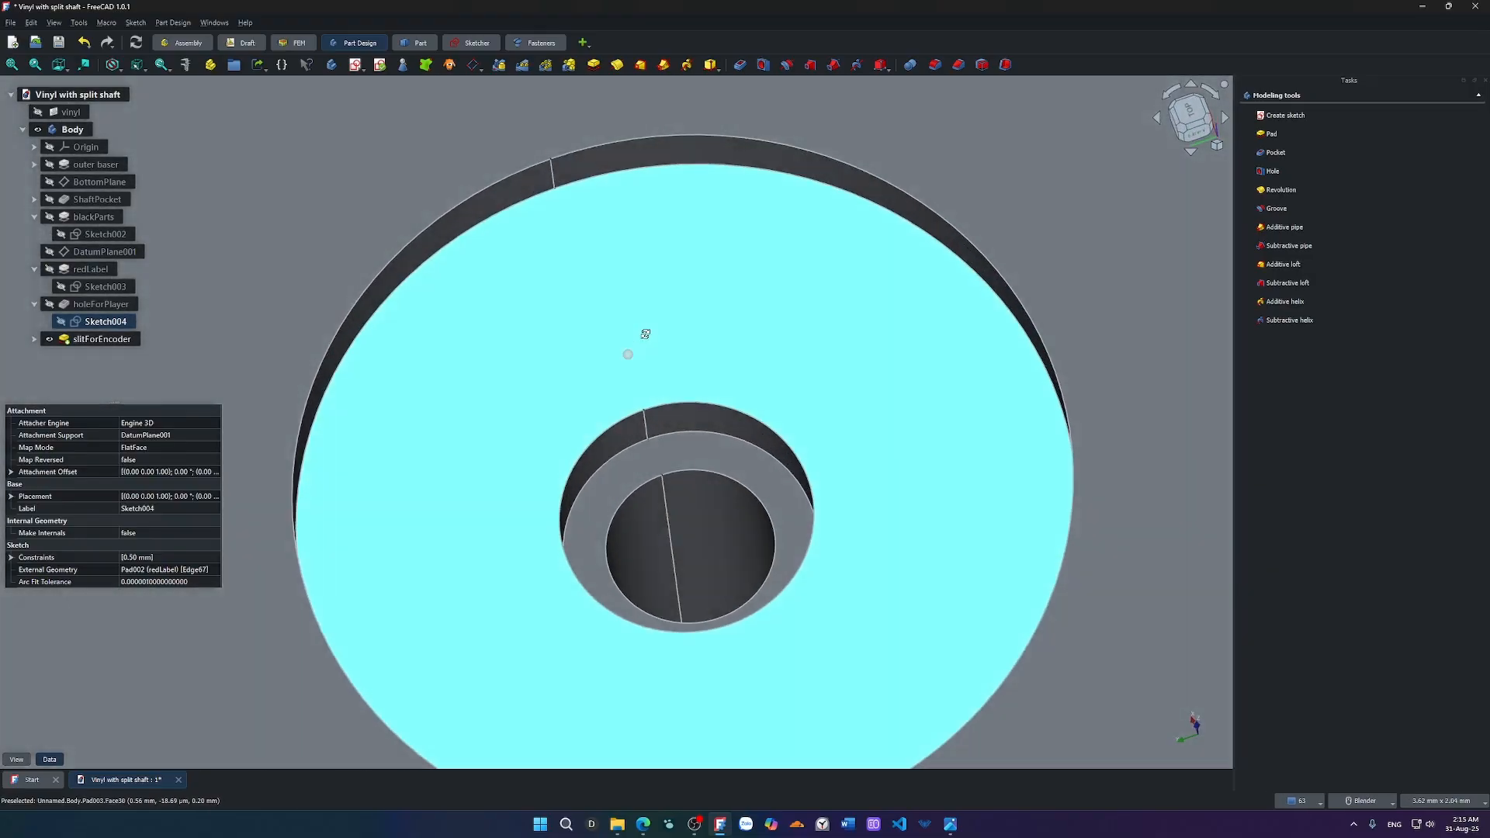
{"action": "scroll", "coordinate": [648, 333], "scroll_direction": "down", "scroll_amount": 3}
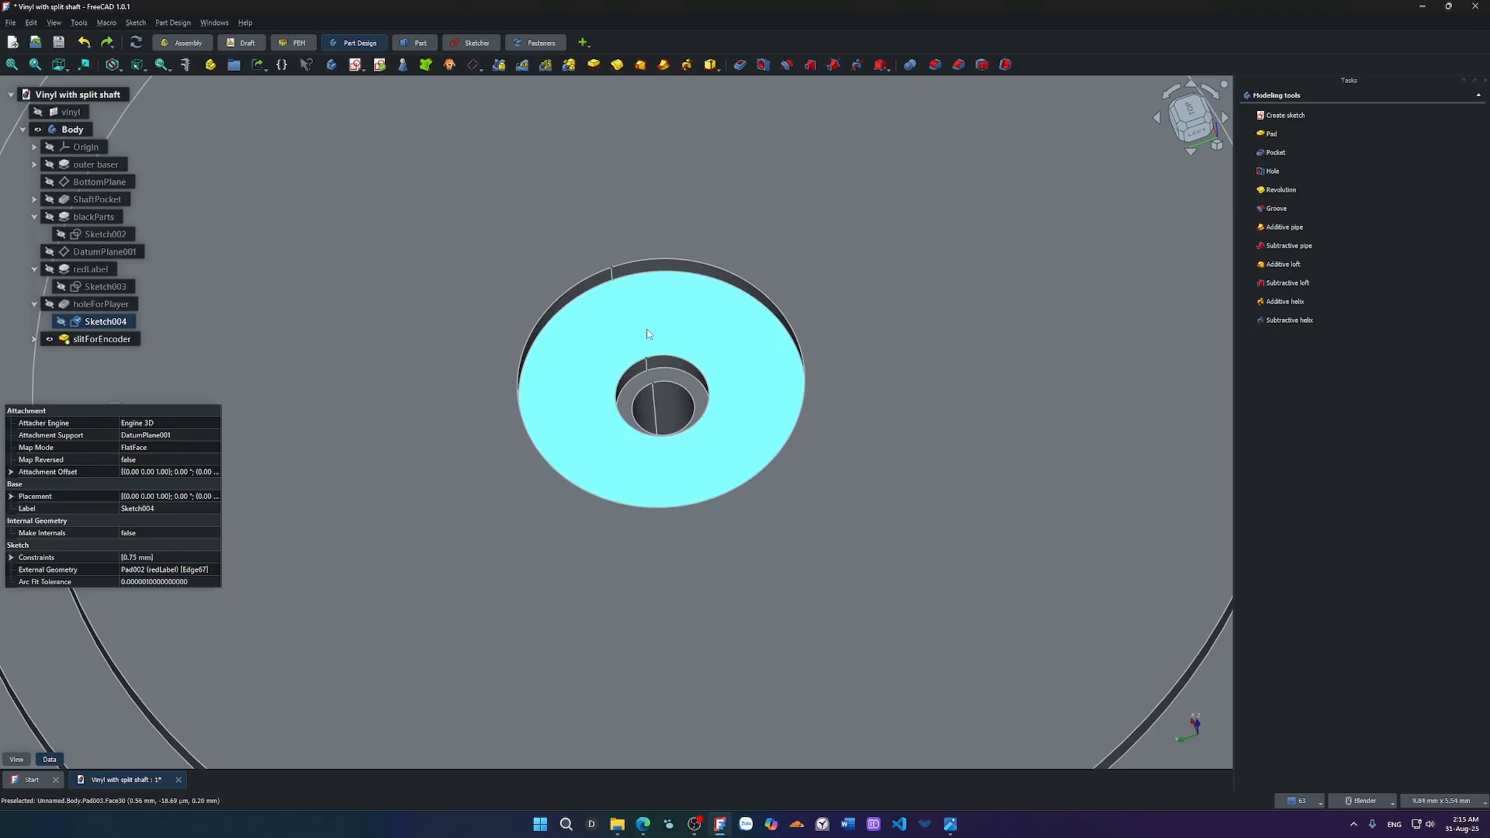
{"action": "key", "text": "ctrl+z"}
{"action": "key", "text": "ctrl+z"}
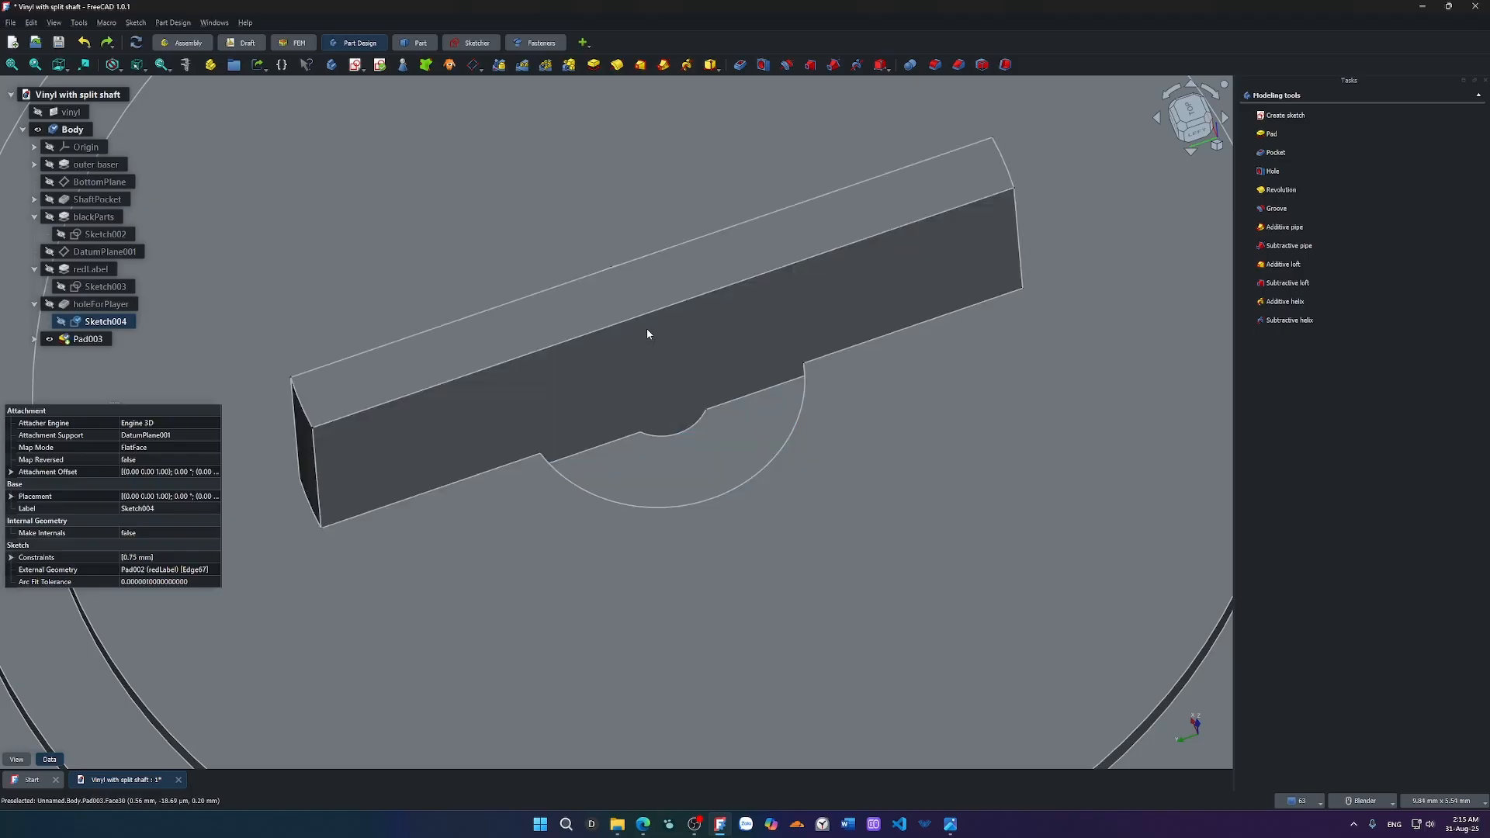
{"action": "key", "text": "ctrl+z"}
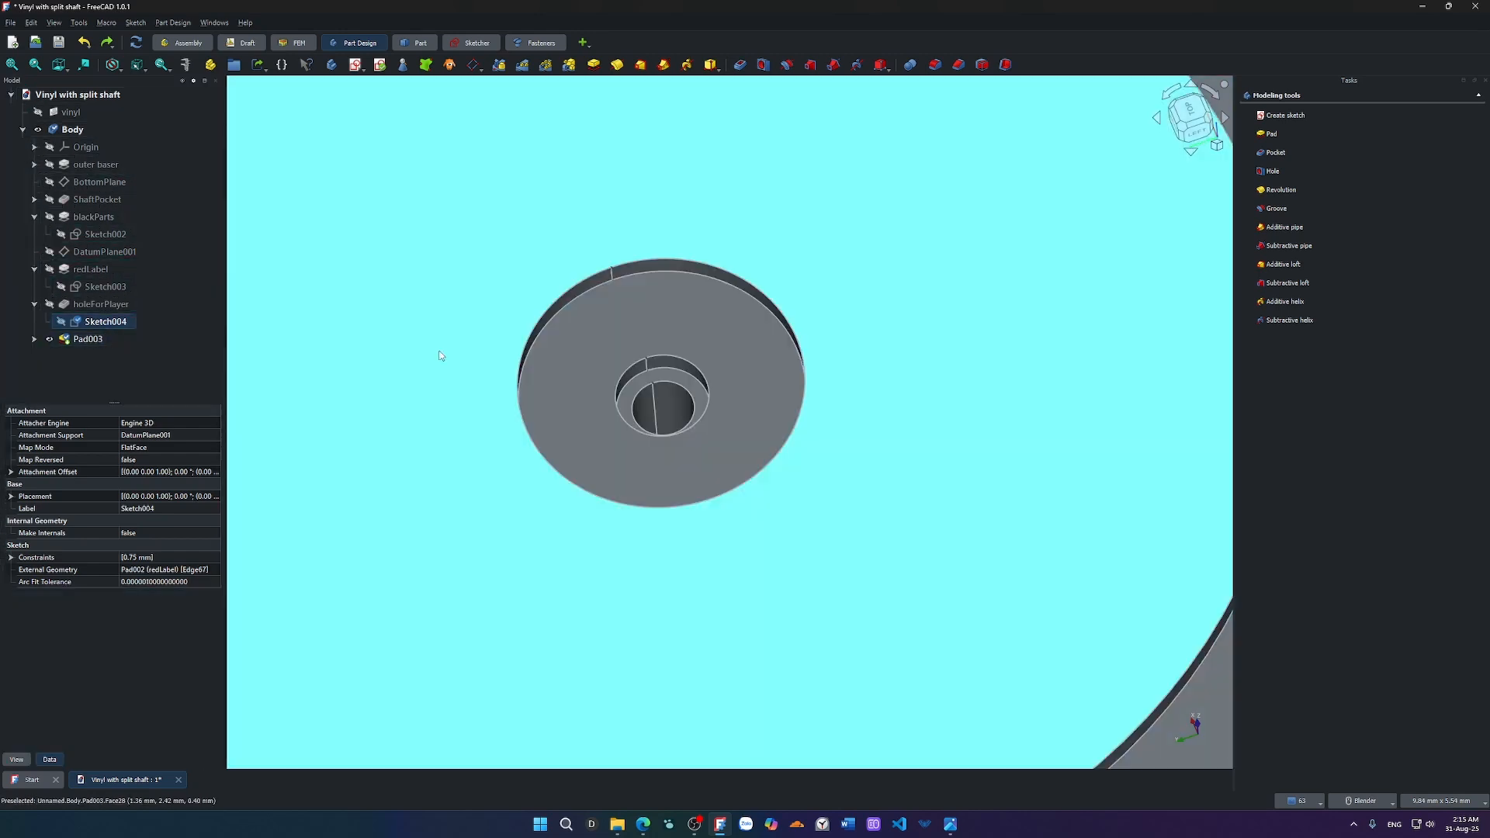
View the knob's top face, check the circle's diameter constraint in the centre hole's sketch, and close the sketch.
{"action": "scroll", "coordinate": [677, 383], "scroll_direction": "down", "scroll_amount": 6}
{"action": "middle_click_drag", "start_coordinate": [701, 433], "coordinate": [669, 285]}
{"action": "scroll", "coordinate": [669, 318], "scroll_direction": "down", "scroll_amount": 3}
{"action": "middle_click_drag", "start_coordinate": [662, 485], "coordinate": [612, 642]}
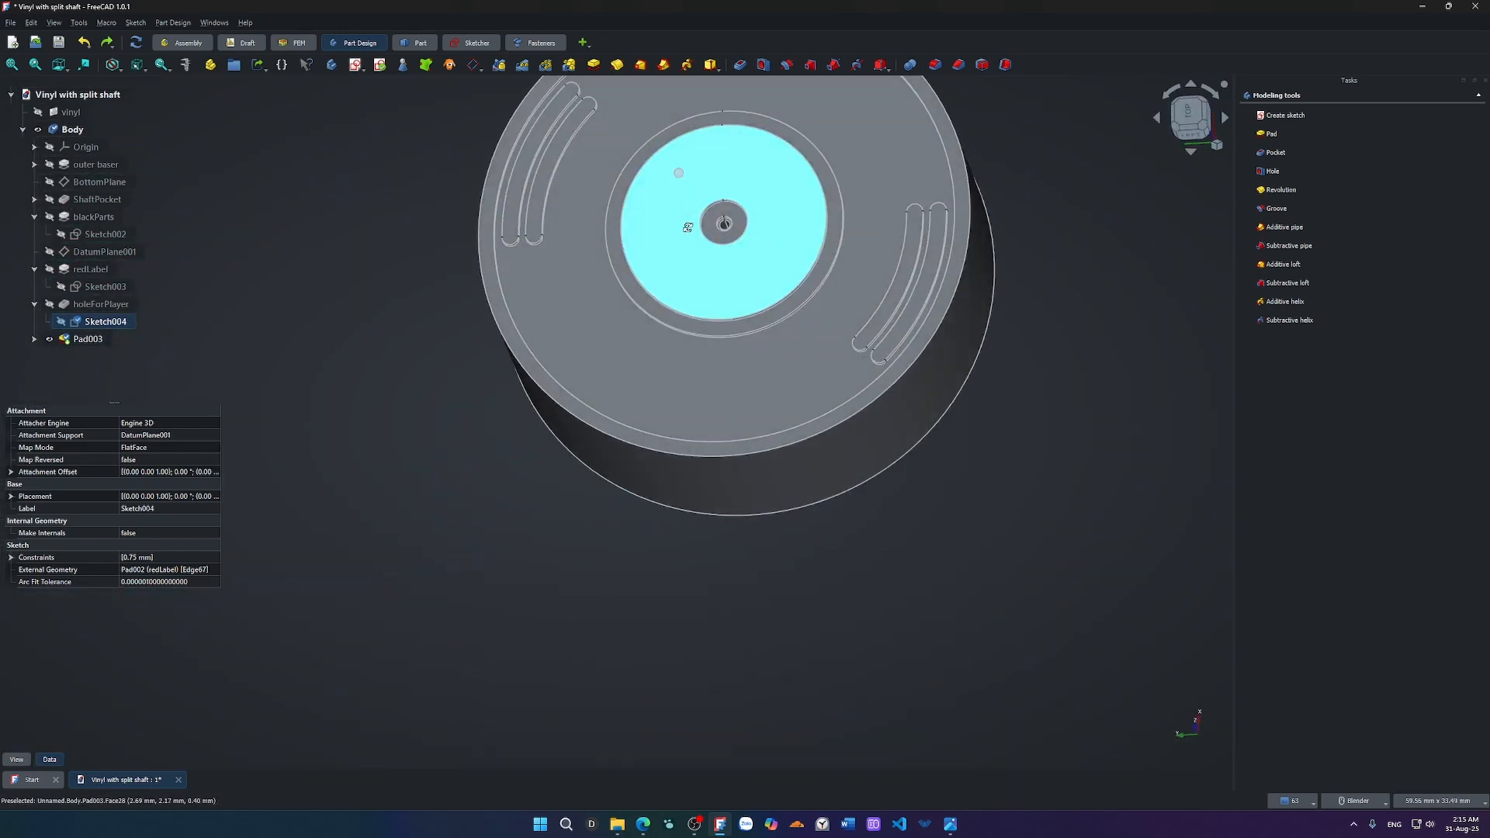
{"action": "scroll", "coordinate": [687, 227], "scroll_direction": "up", "scroll_amount": 6}
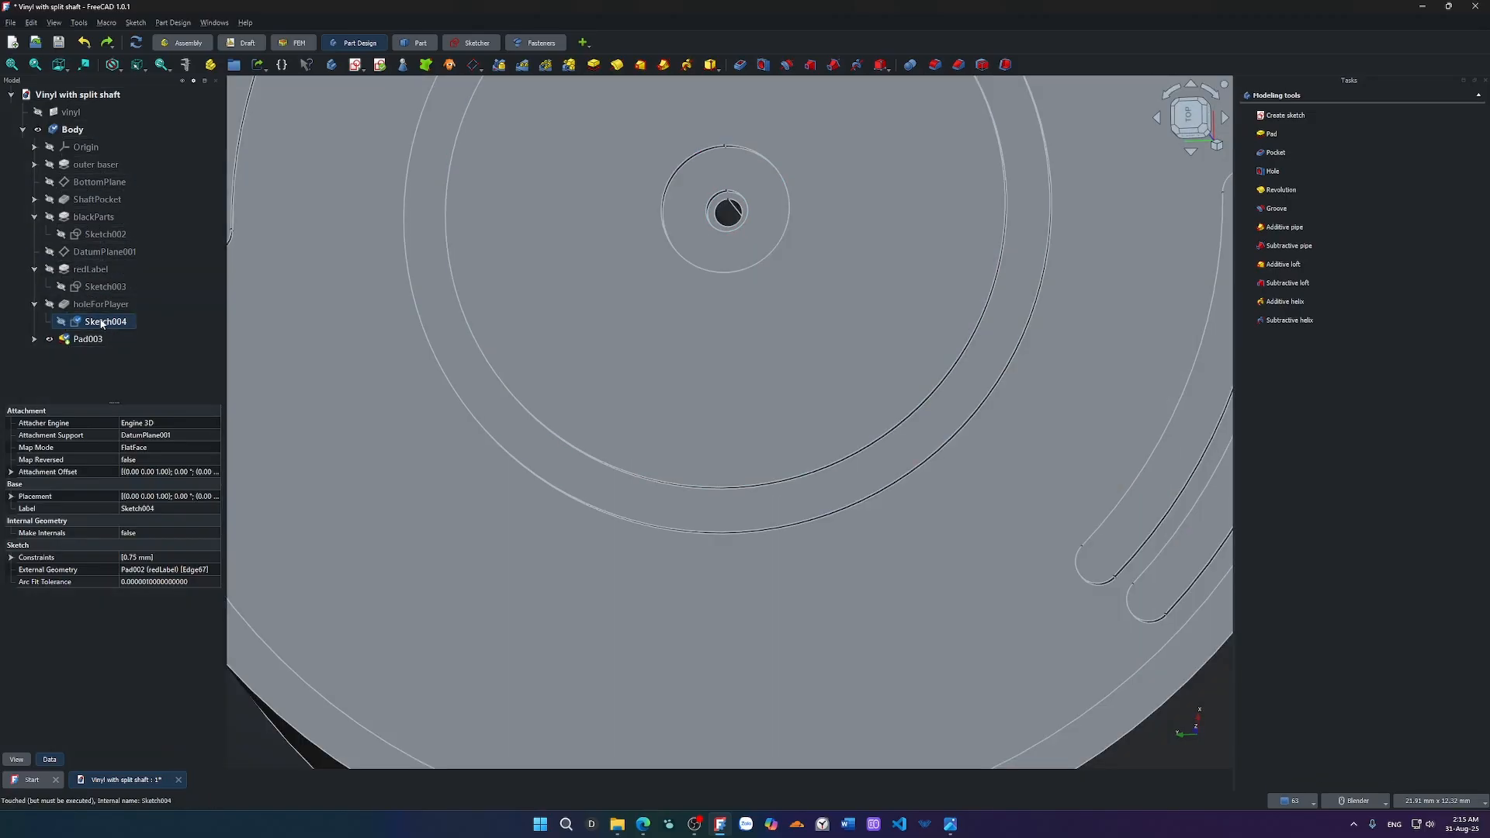
{"action": "double_click", "coordinate": [102, 321]}
{"action": "scroll", "coordinate": [702, 462], "scroll_direction": "down", "scroll_amount": 4}
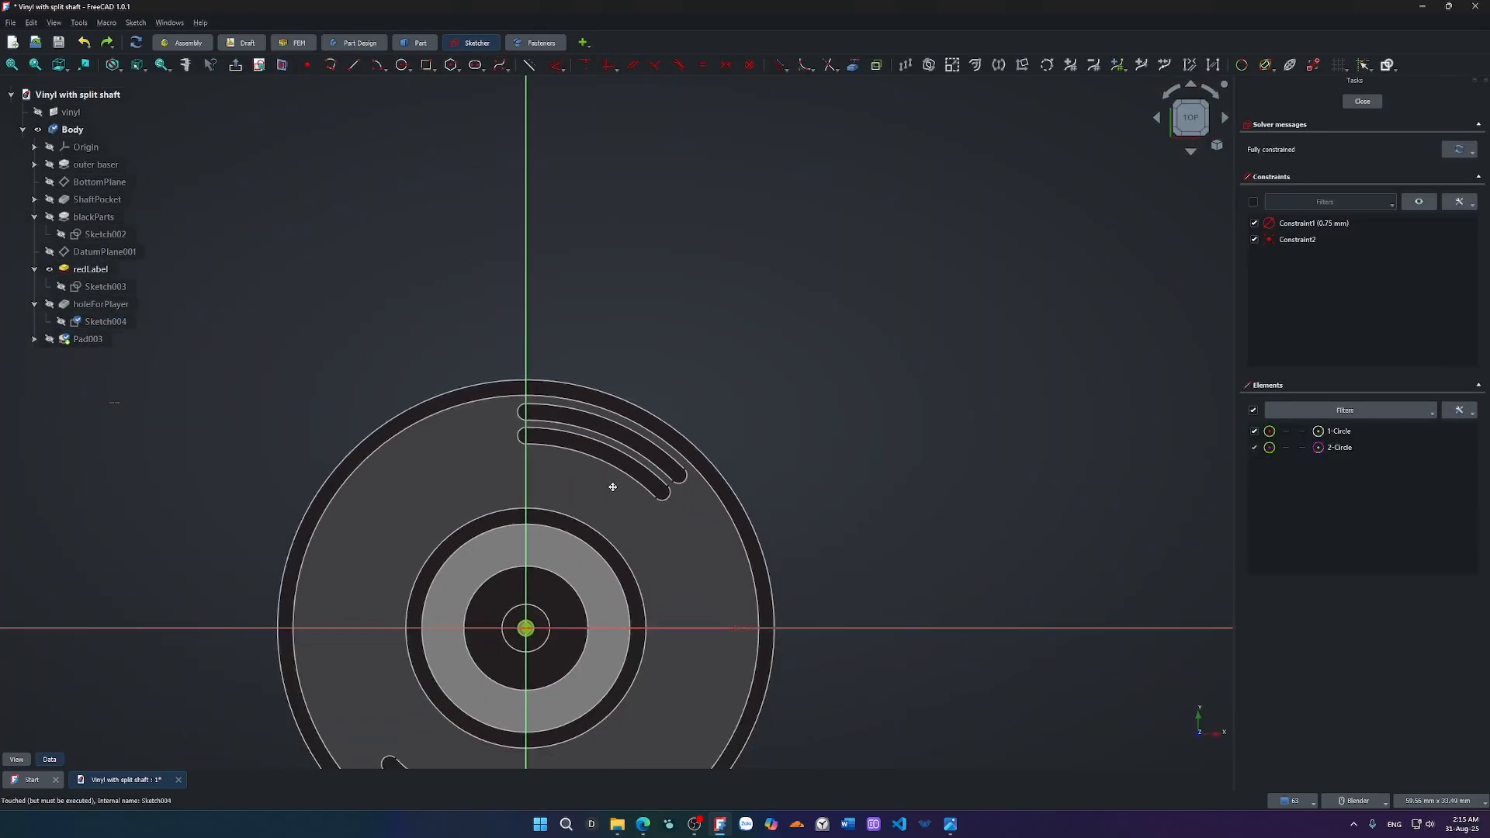
{"action": "scroll", "coordinate": [528, 570], "scroll_direction": "up", "scroll_amount": 5}
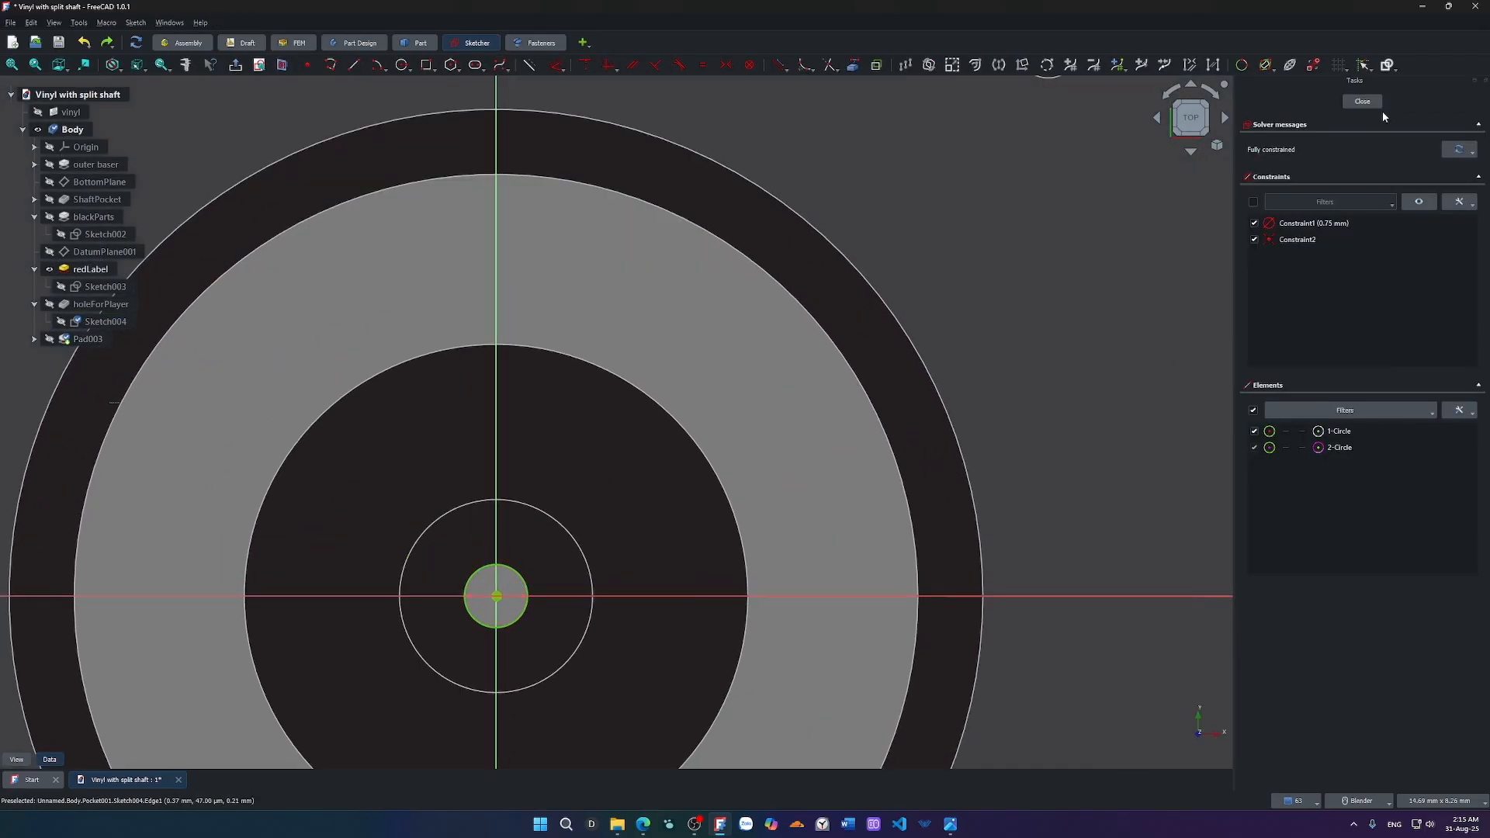
{"action": "left_click", "coordinate": [1363, 102]}
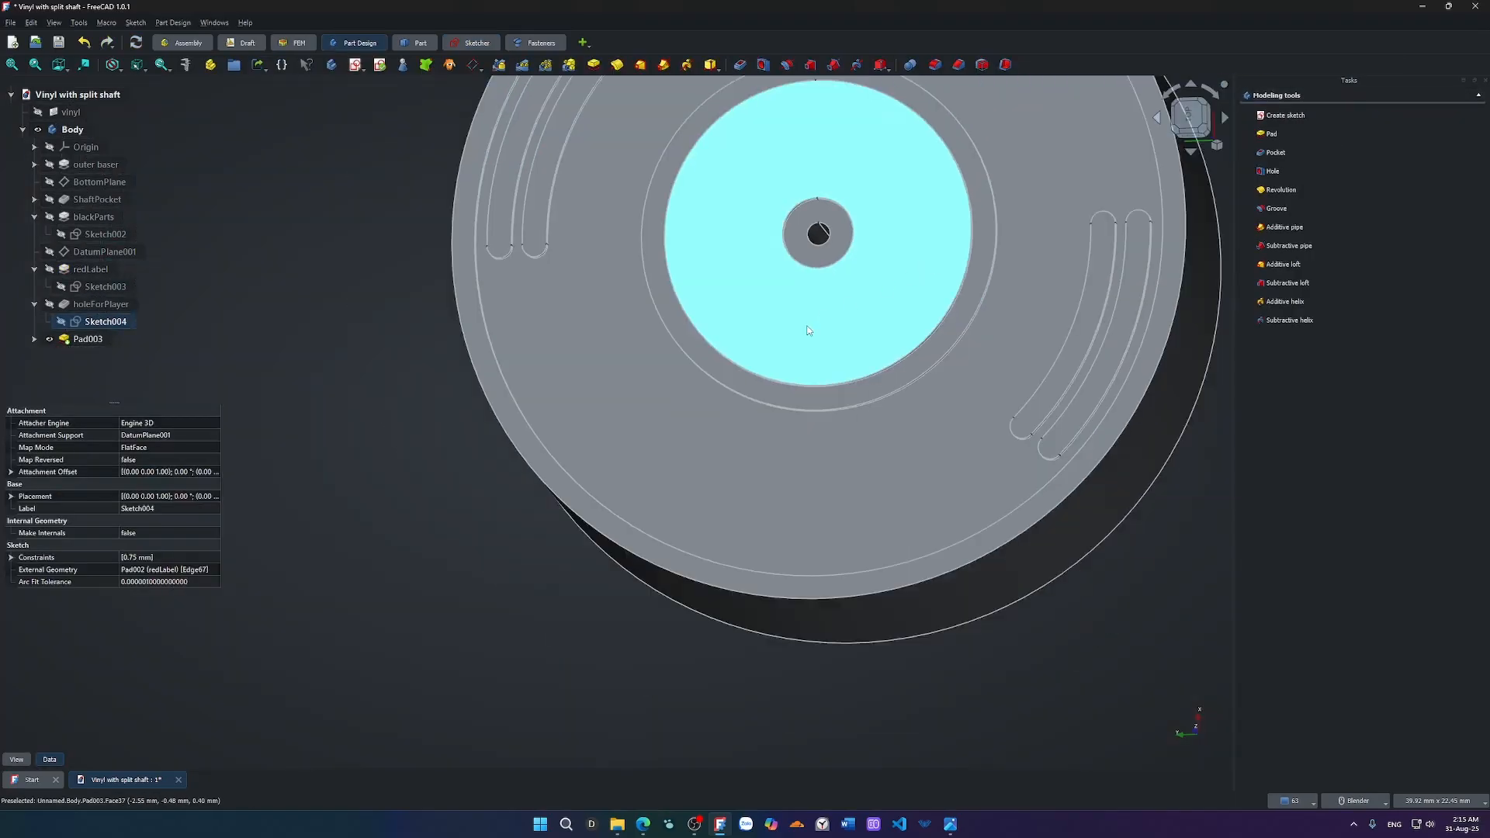
Change the holeForPlayer pocket's type from Through all to Dimension.
{"action": "middle_click_drag", "start_coordinate": [799, 329], "coordinate": [858, 219]}
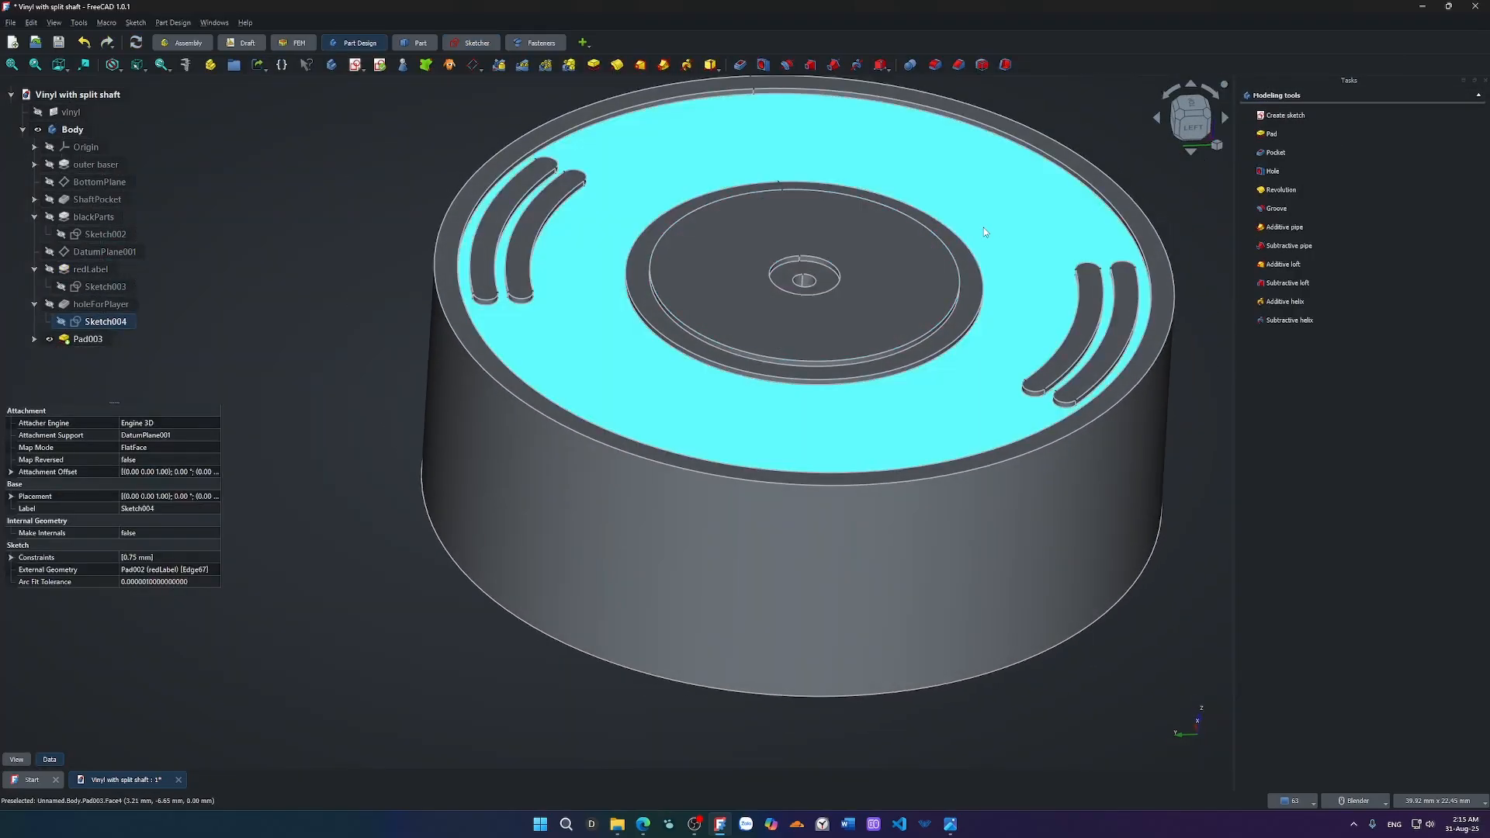
{"action": "middle_click_drag", "start_coordinate": [691, 399], "coordinate": [846, 118]}
{"action": "middle_click_drag", "start_coordinate": [868, 185], "coordinate": [762, 308], "text": "shift"}
{"action": "scroll", "coordinate": [748, 326], "scroll_direction": "up", "scroll_amount": 5}
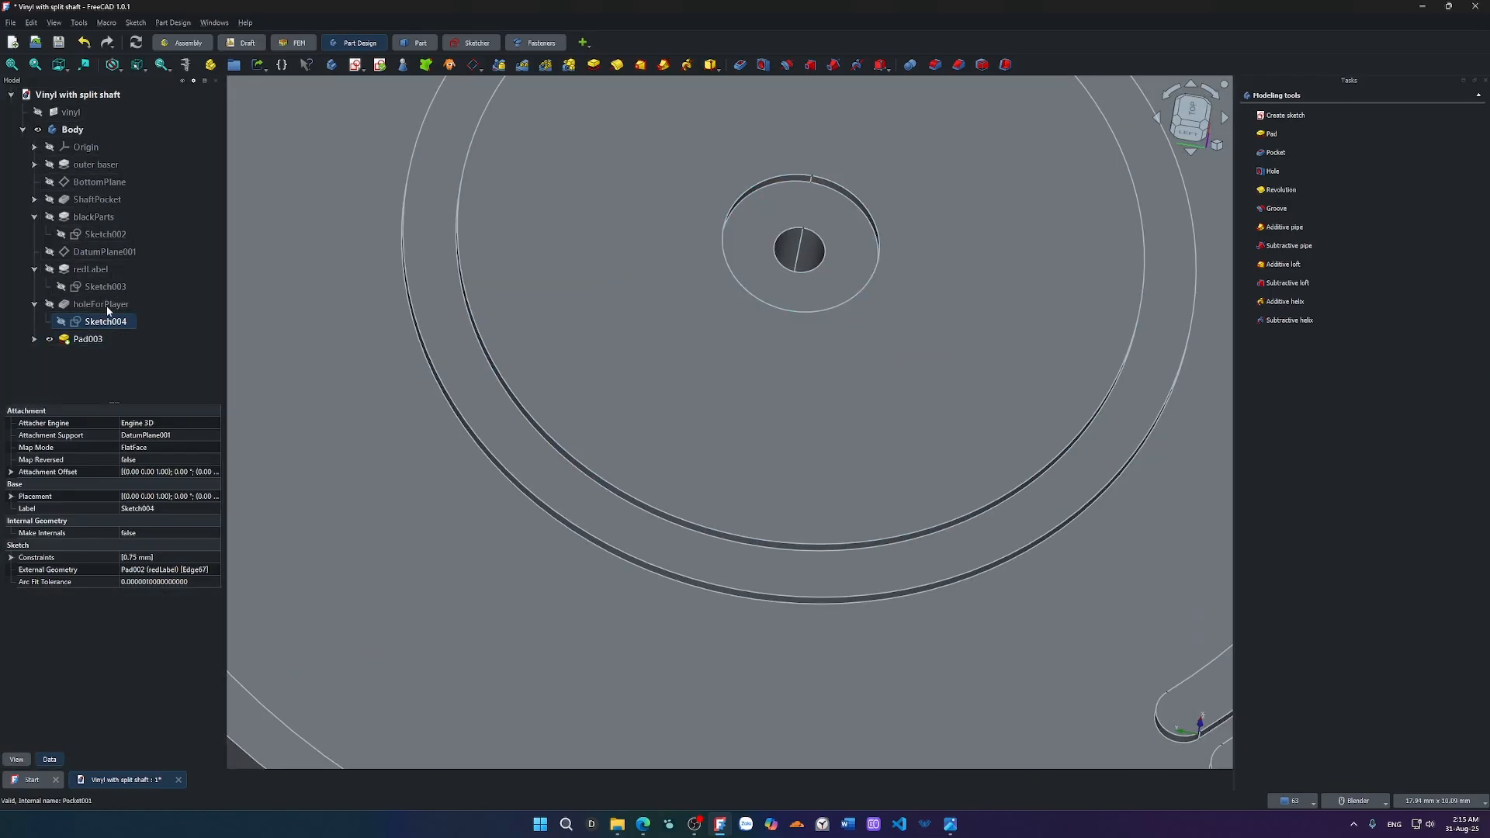
{"action": "double_click", "coordinate": [105, 306]}
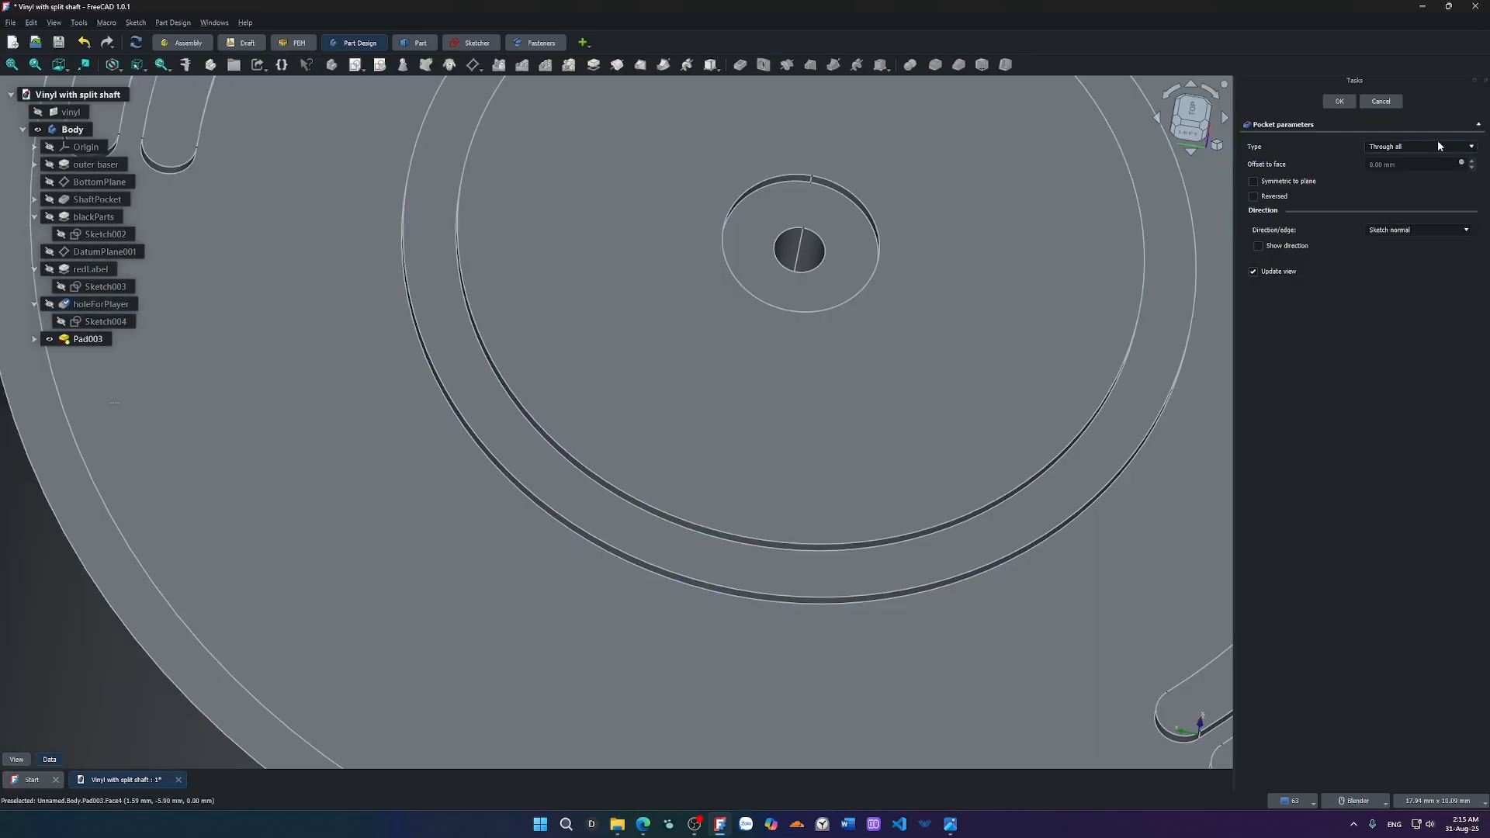
{"action": "left_click", "coordinate": [1437, 140]}
{"action": "left_click", "coordinate": [1428, 132]}
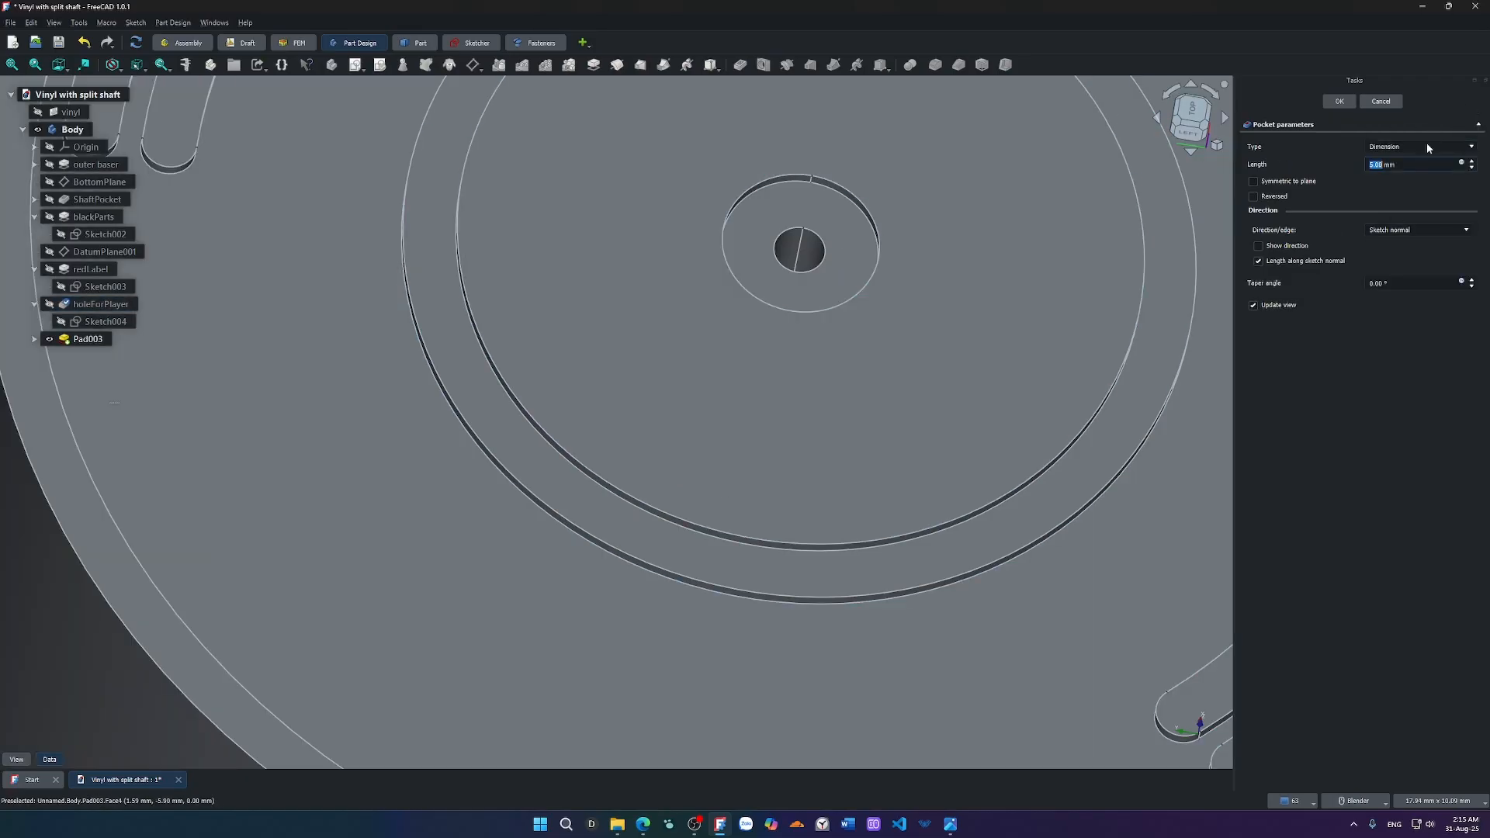
Reduce the holeForPlayer pocket's length to 1 mm and accept it.
{"action": "left_click", "coordinate": [1472, 163]}
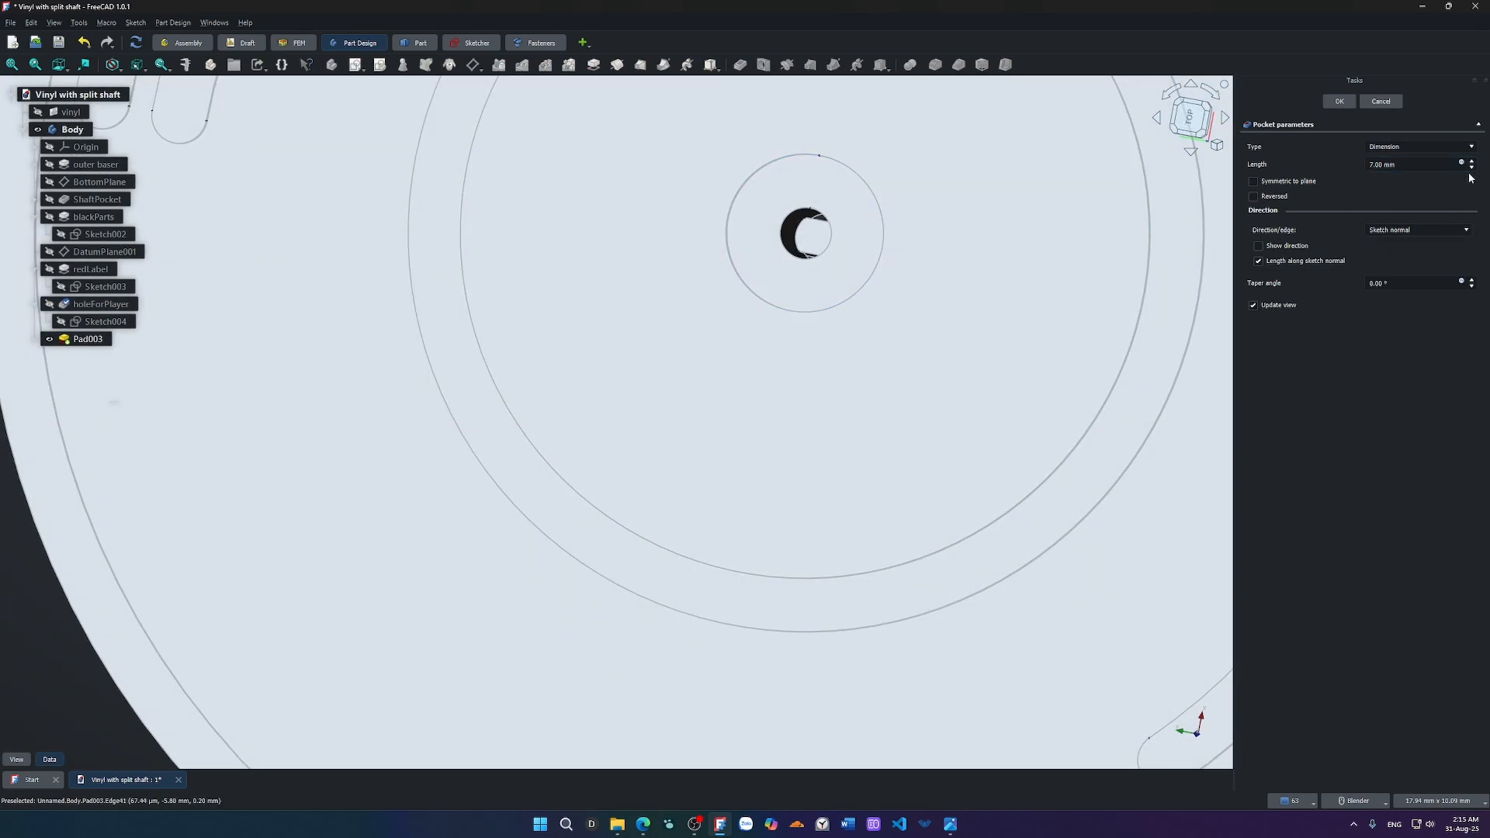
{"action": "double_click", "coordinate": [1472, 168]}
{"action": "left_click", "coordinate": [1344, 104]}
{"action": "left_click", "coordinate": [768, 423]}
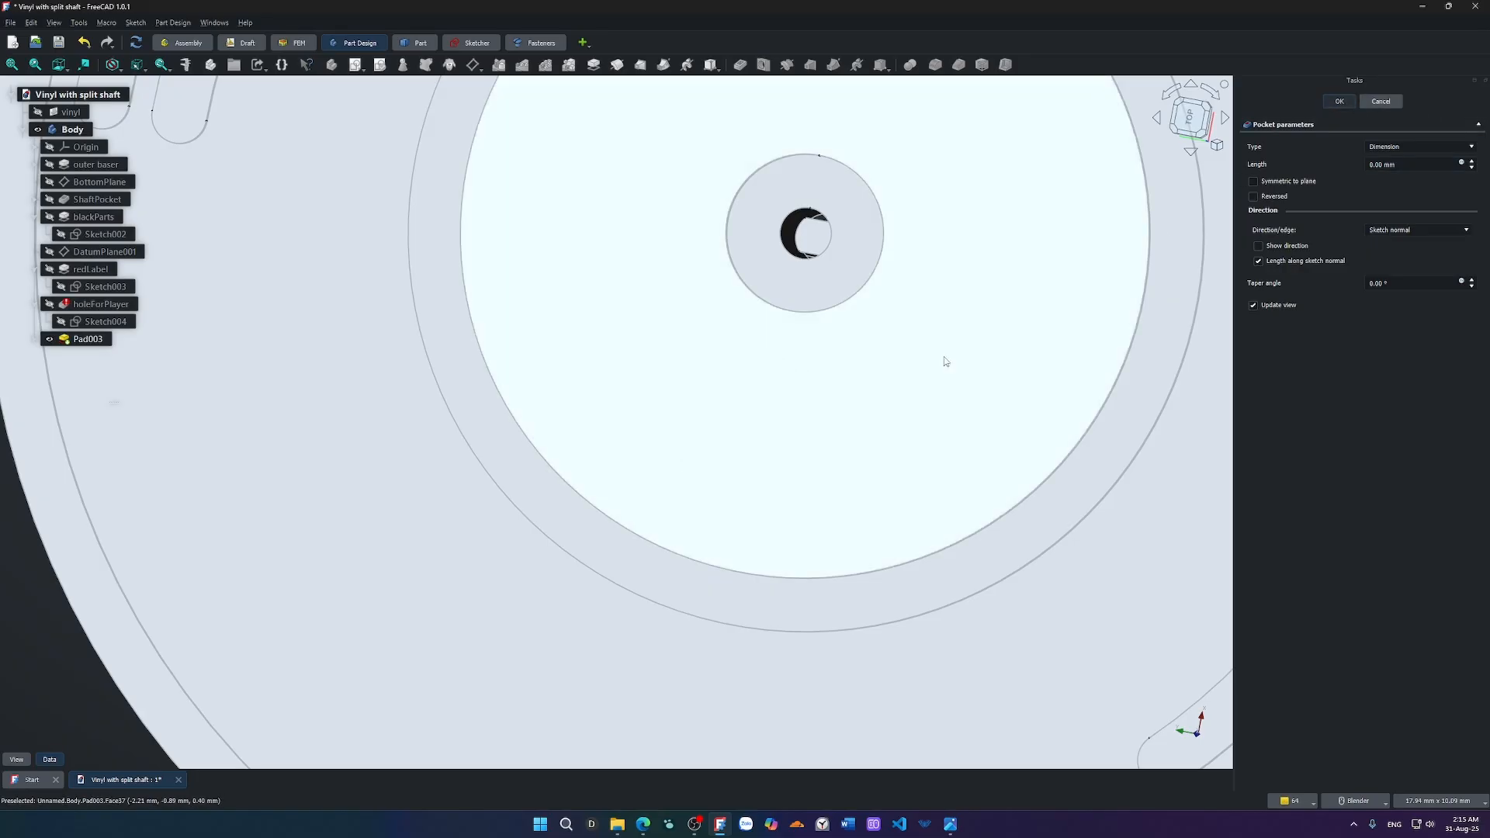
{"action": "left_click", "coordinate": [1472, 161]}
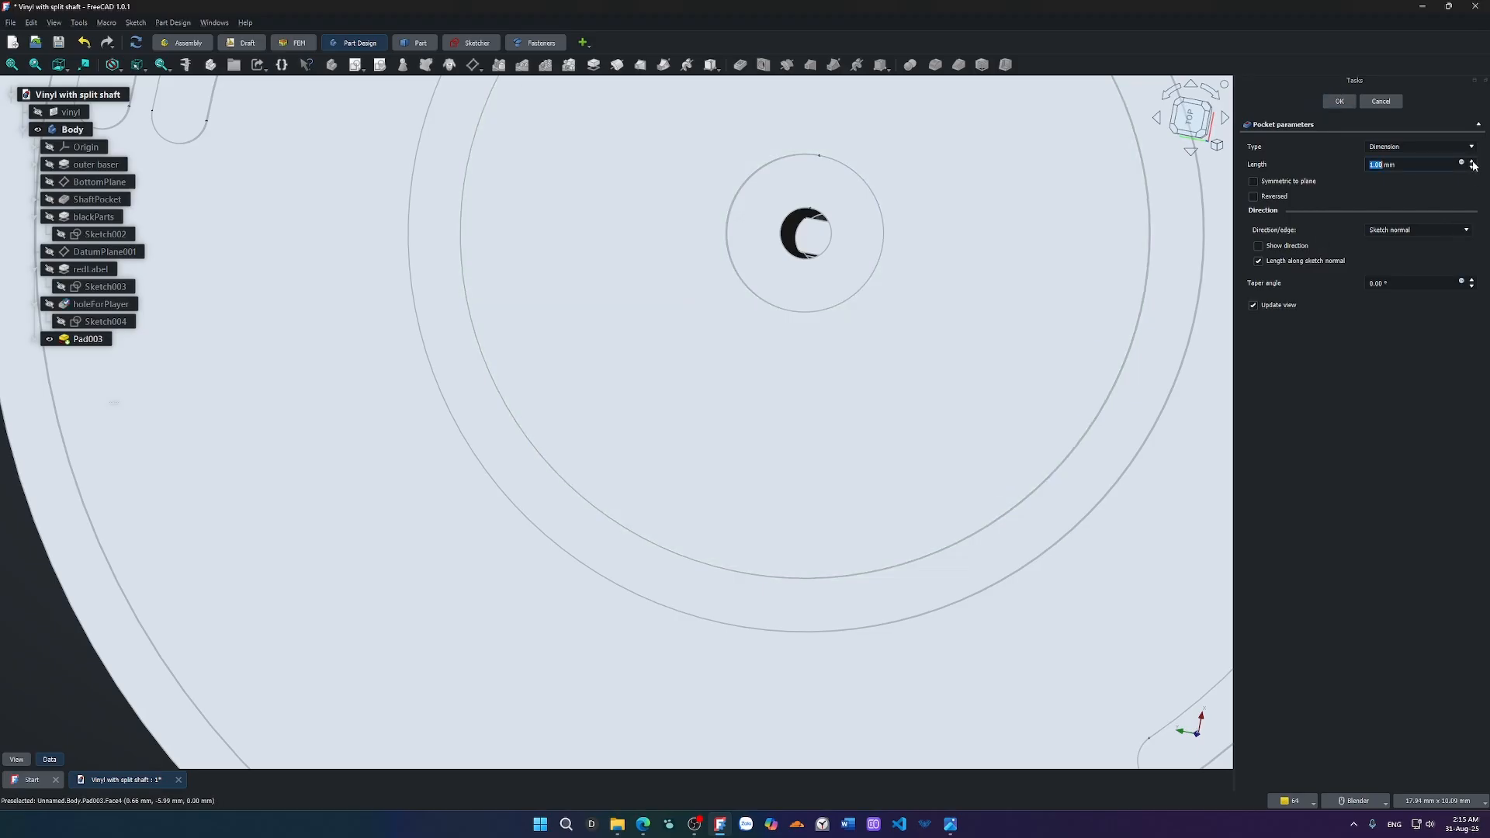
{"action": "left_click", "coordinate": [1339, 101]}
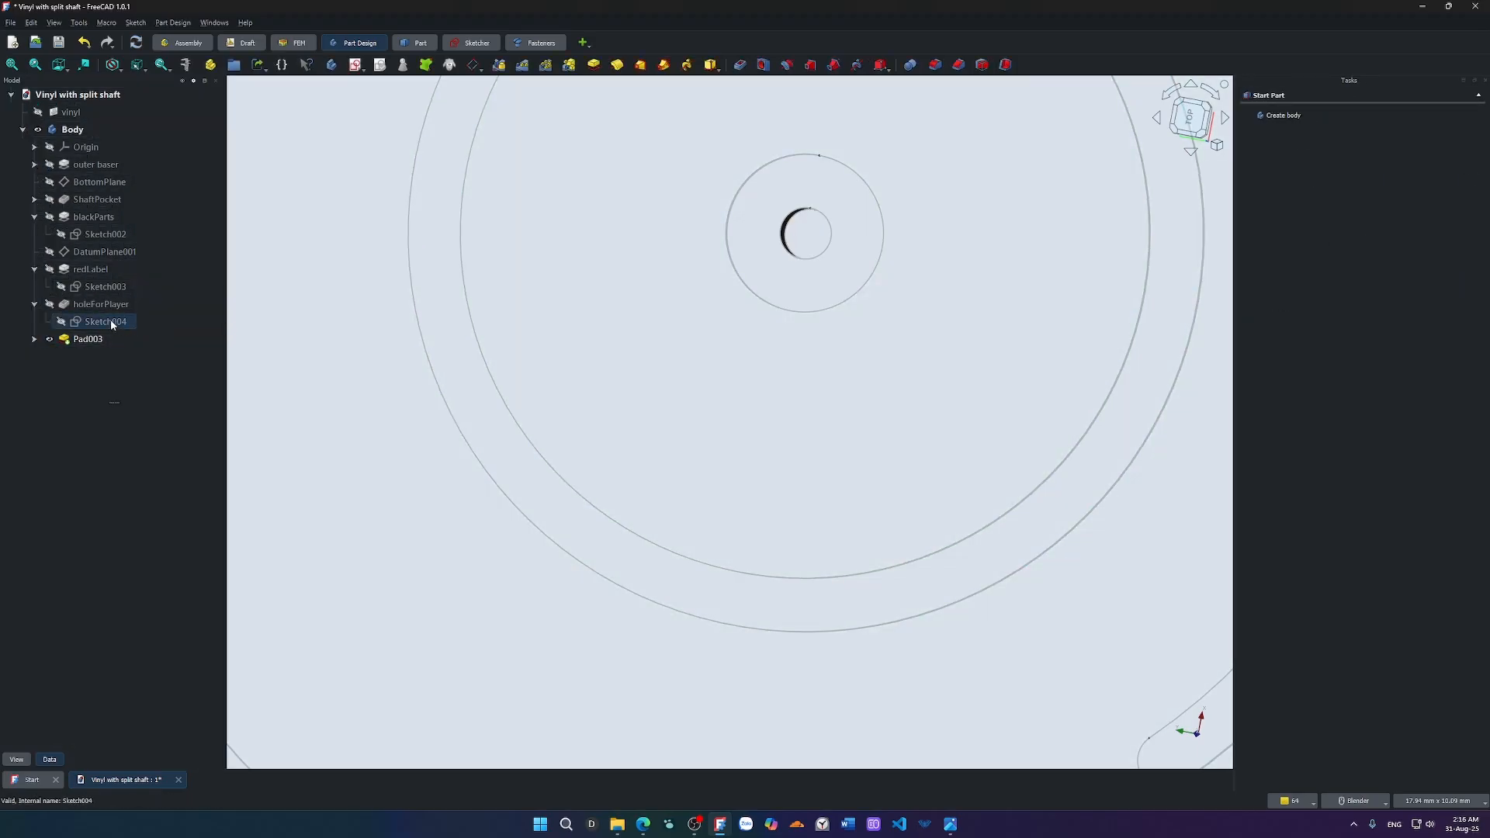
Try deeper holeForPlayer pocket lengths of 2 mm and 3 mm, accepting each one.
{"action": "double_click", "coordinate": [107, 308]}
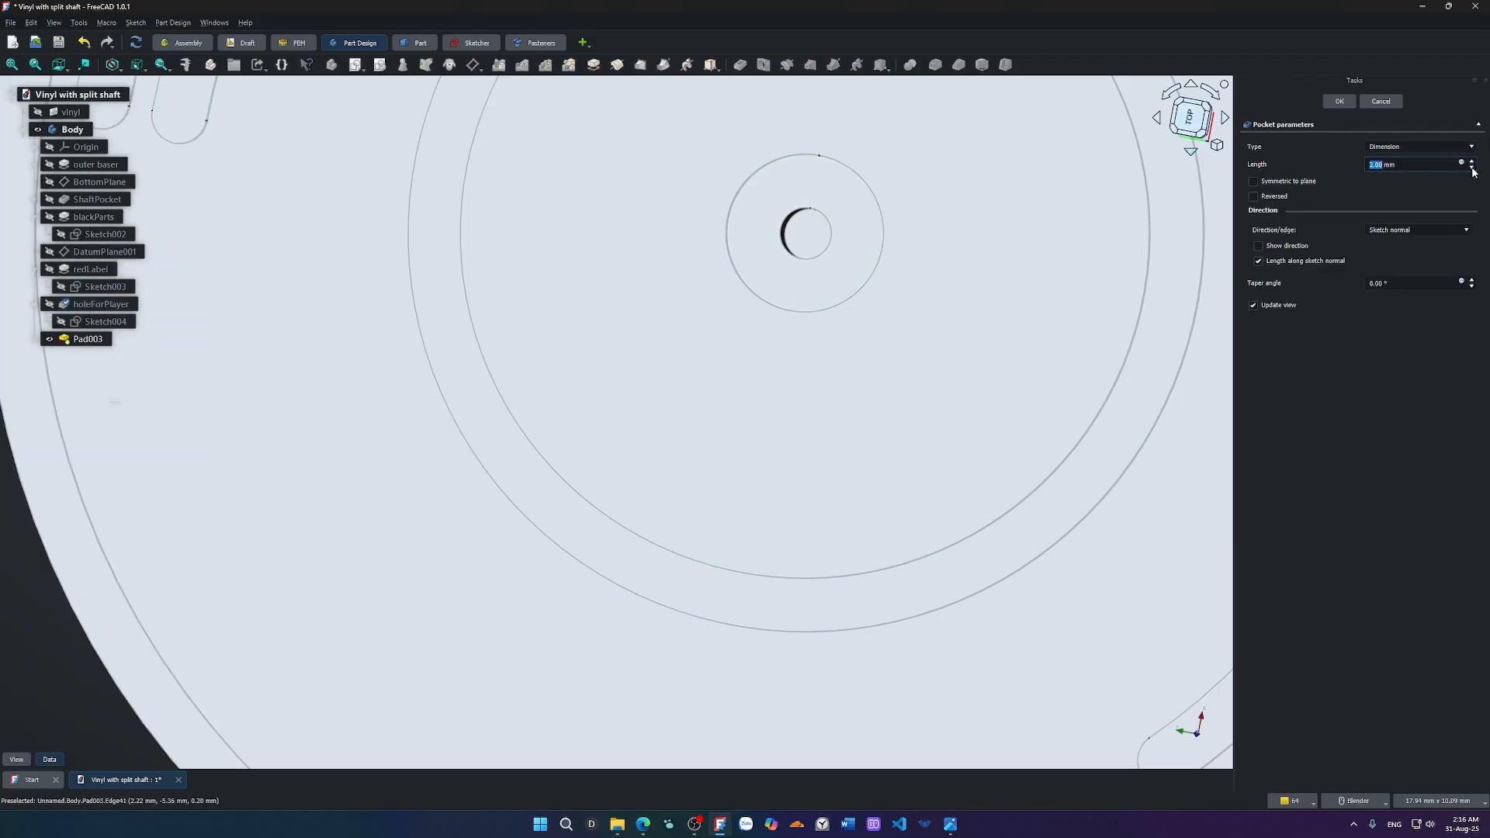
{"action": "left_click", "coordinate": [1332, 101]}
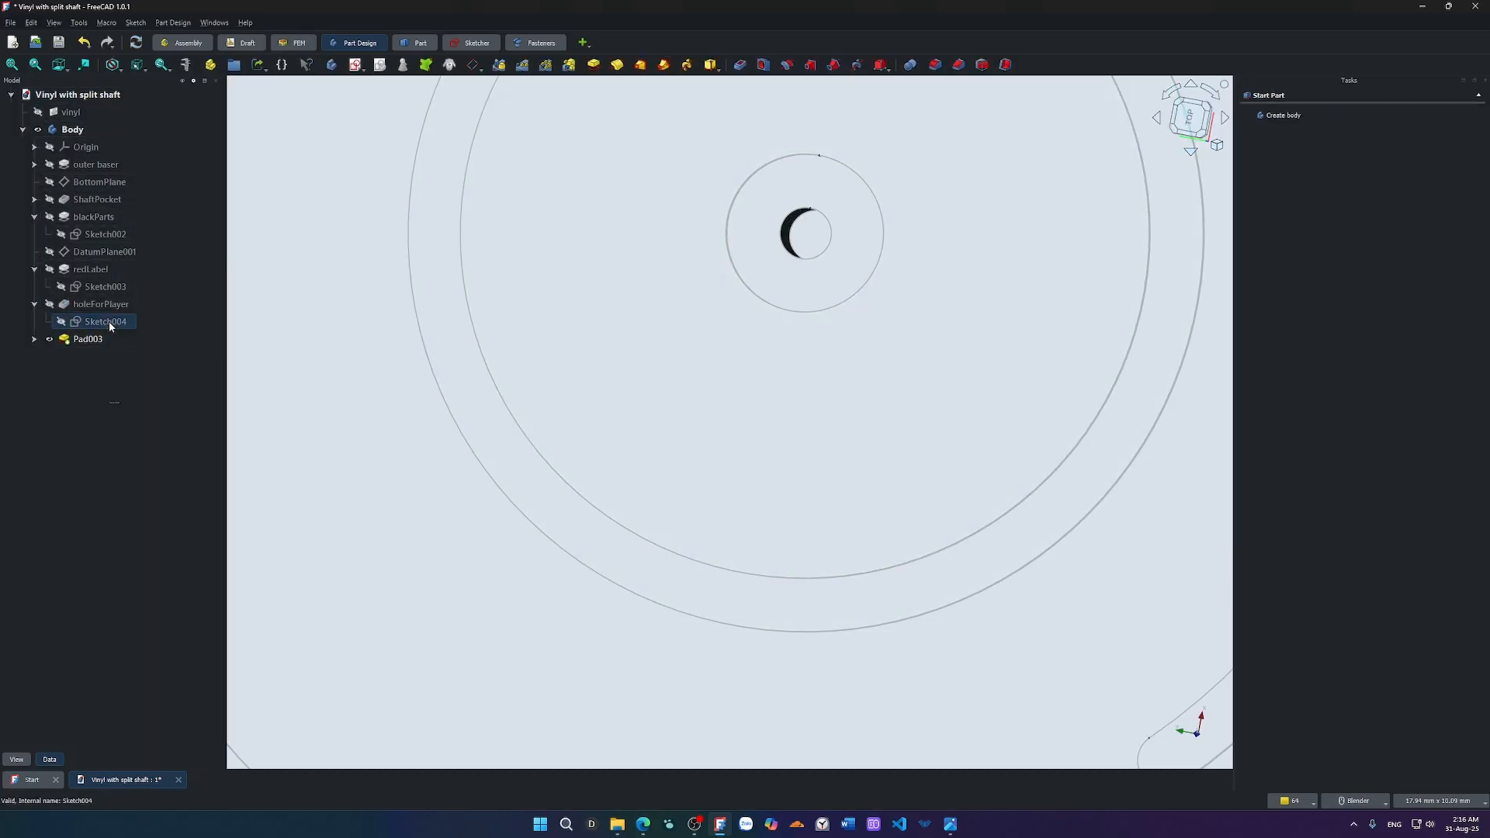
{"action": "left_click", "coordinate": [109, 321]}
{"action": "left_click", "coordinate": [111, 306]}
{"action": "double_click", "coordinate": [111, 306]}
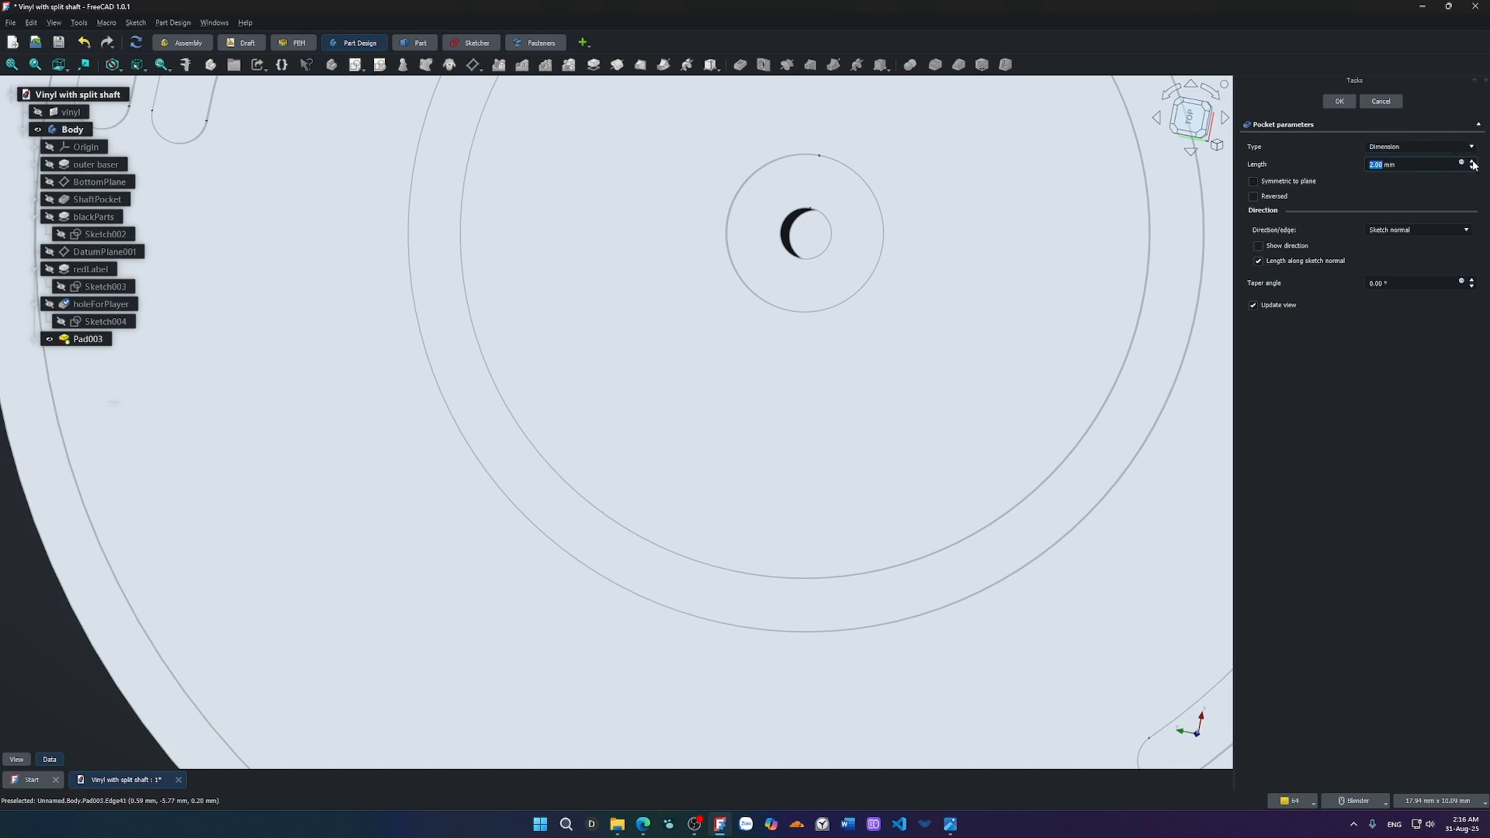
{"action": "left_click", "coordinate": [1341, 103]}
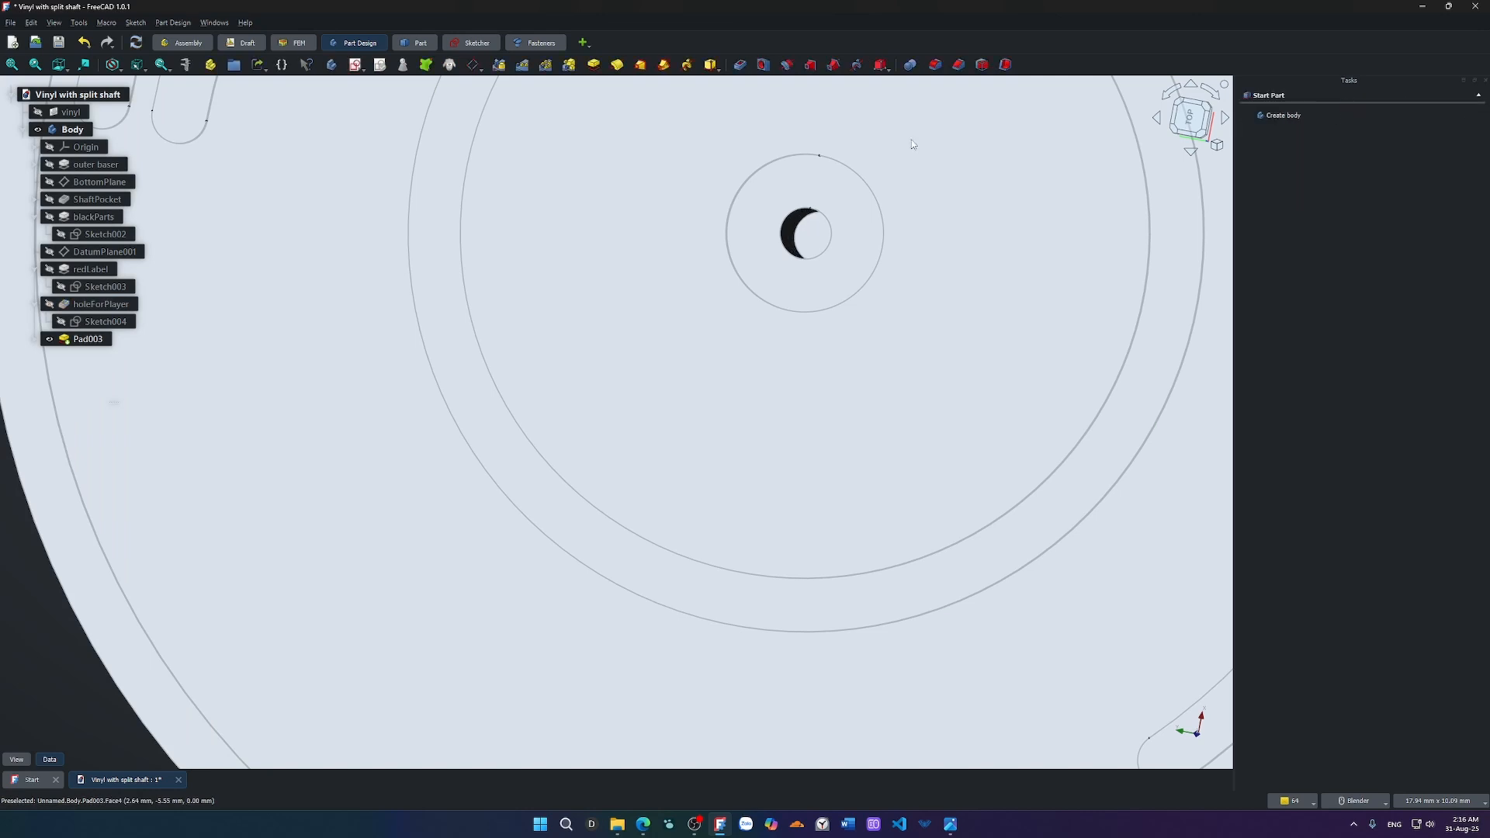
Try greater lengths for the holeForPlayer pocket and settle on 4 mm.
{"action": "left_click", "coordinate": [111, 325]}
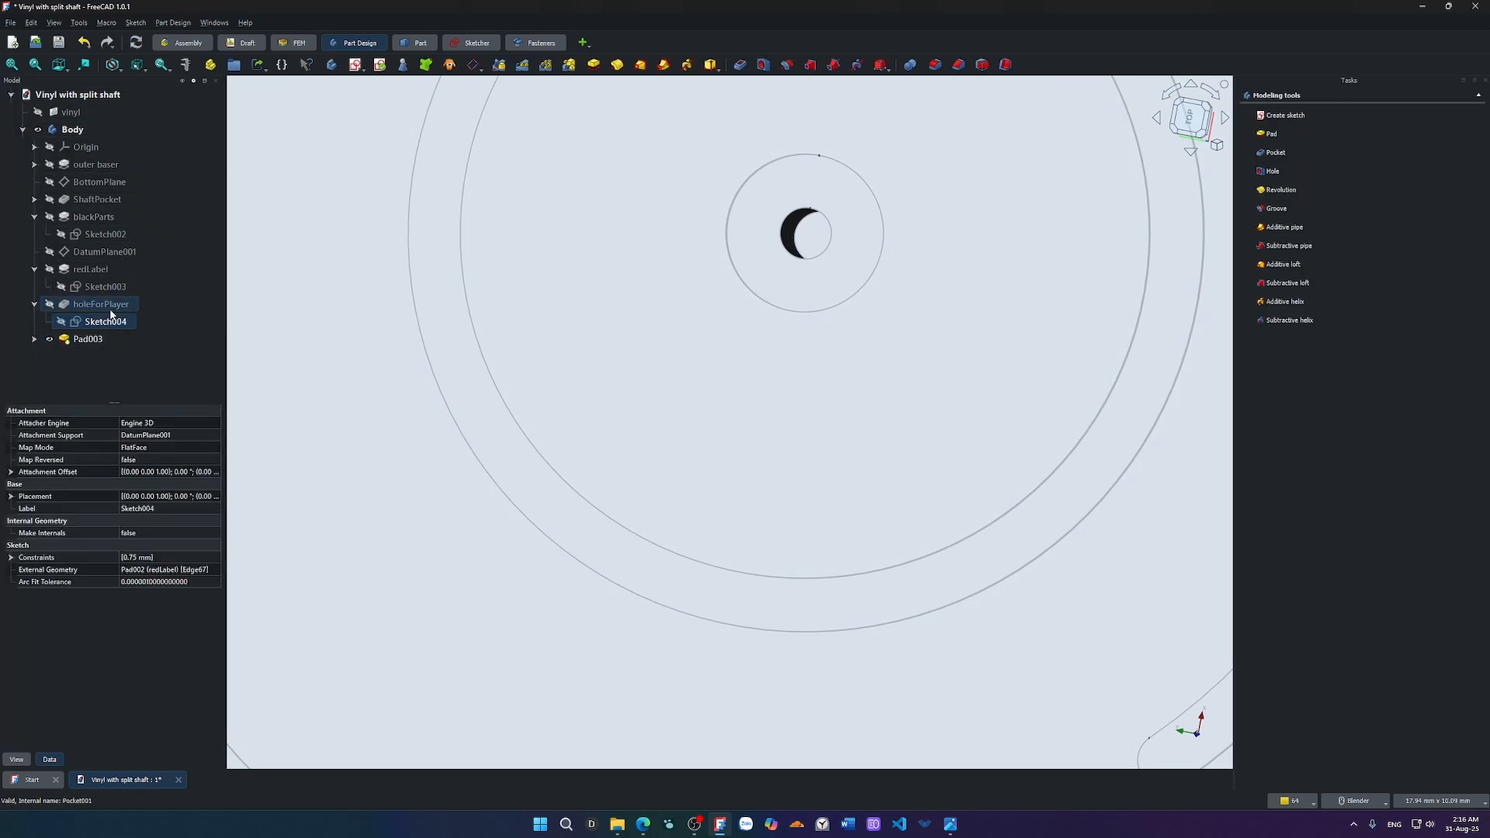
{"action": "double_click", "coordinate": [111, 309]}
{"action": "left_click", "coordinate": [1472, 162]}
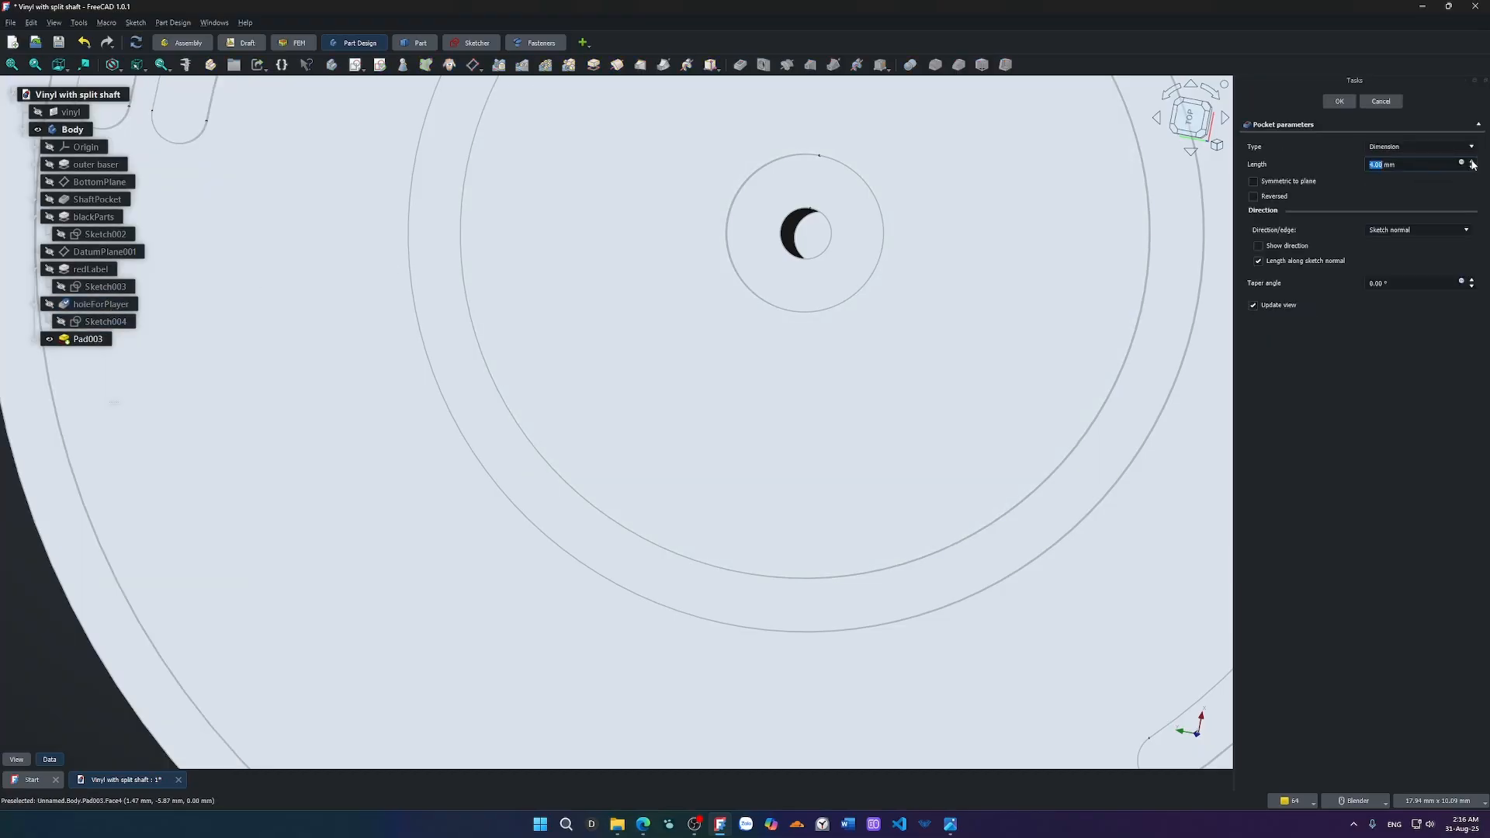
{"action": "left_click", "coordinate": [1340, 101]}
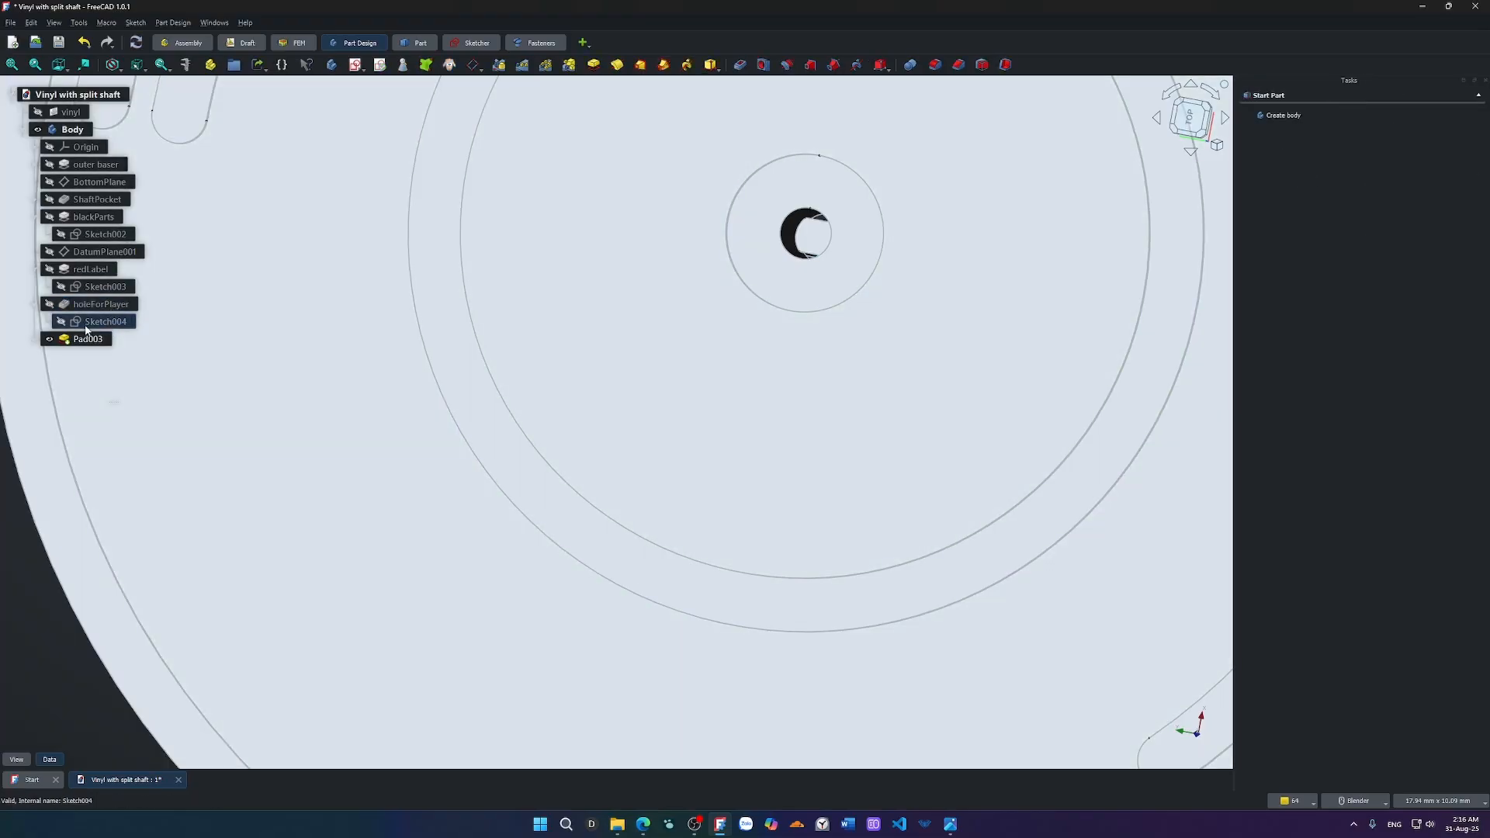
{"action": "double_click", "coordinate": [101, 305]}
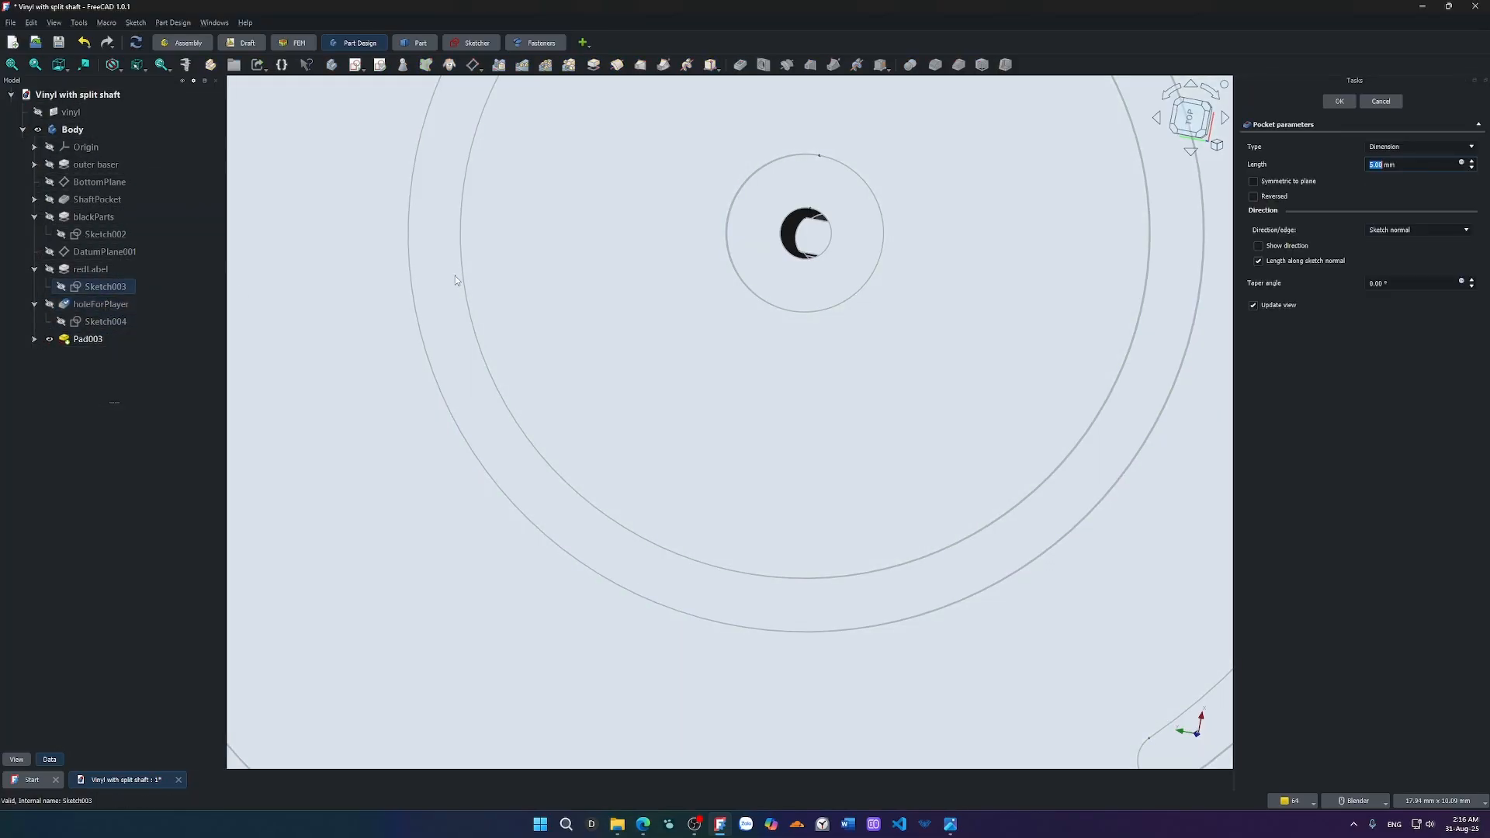
{"action": "left_click", "coordinate": [1471, 168]}
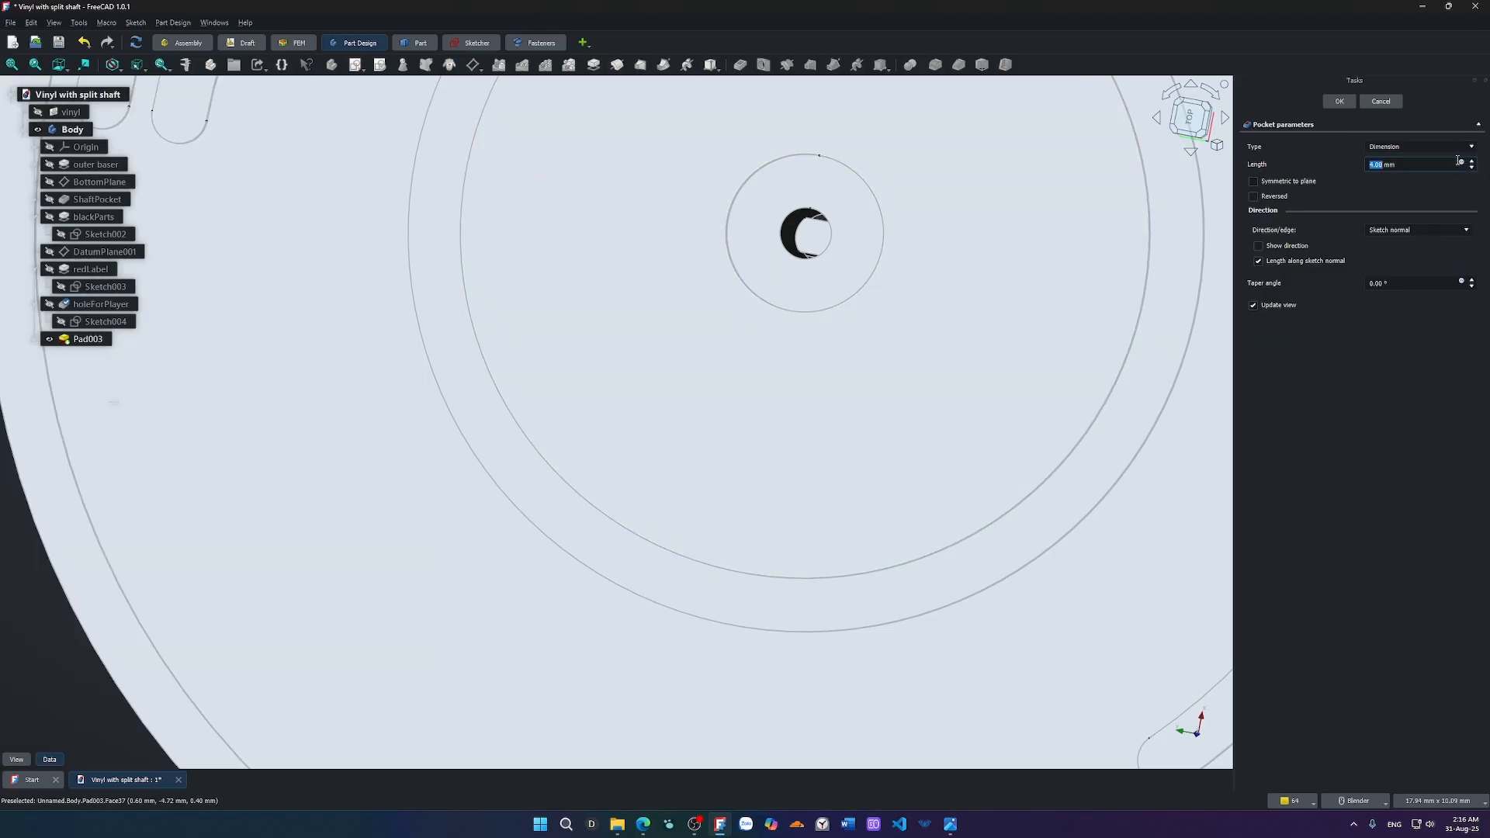
{"action": "left_click", "coordinate": [1339, 101]}
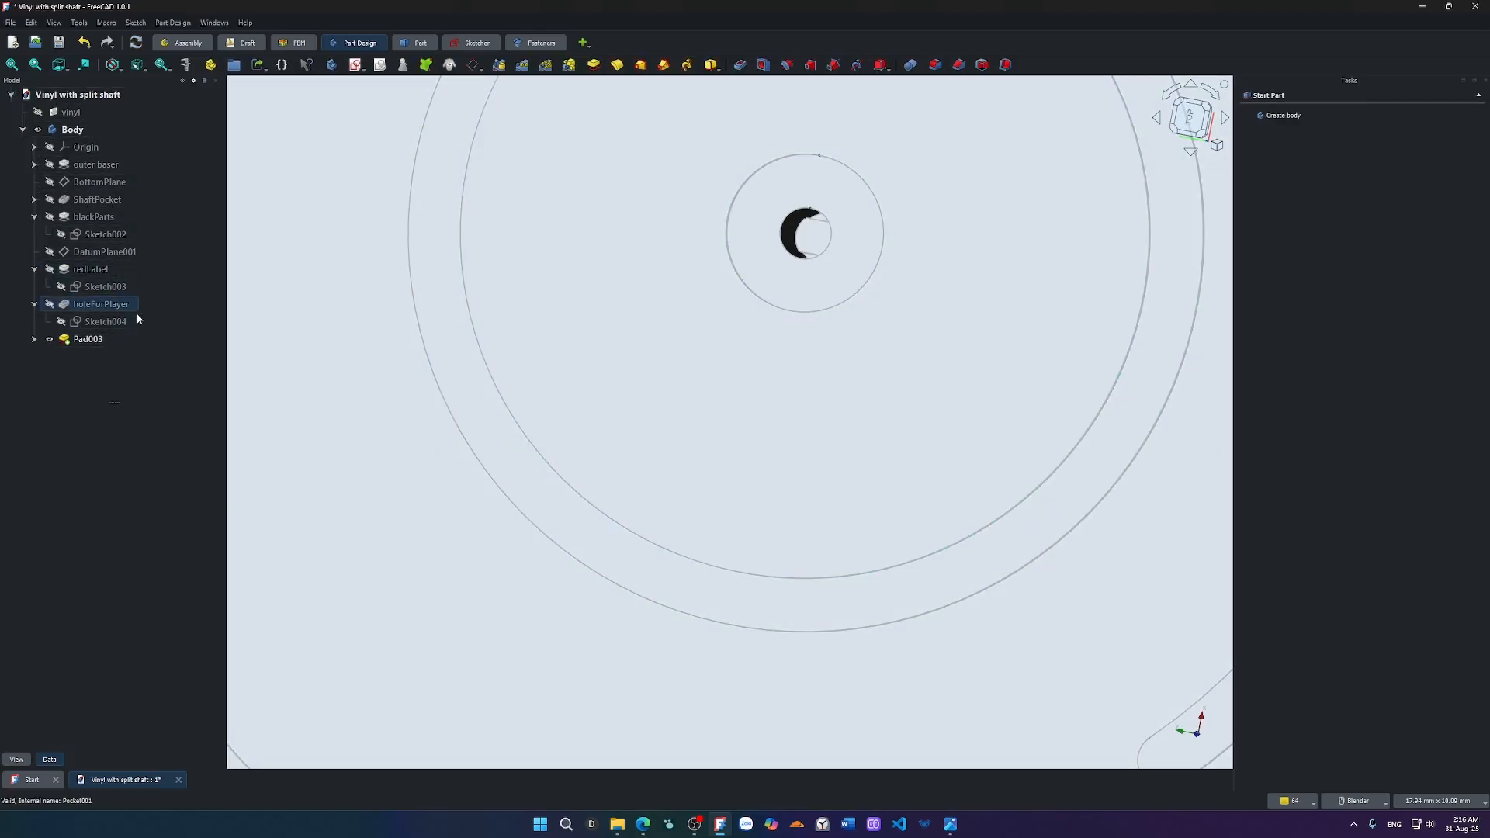
Reduce the holeForPlayer pocket's length to 3 mm and accept it.
{"action": "left_click", "coordinate": [88, 340]}
{"action": "left_click", "coordinate": [101, 323]}
{"action": "left_click", "coordinate": [112, 305]}
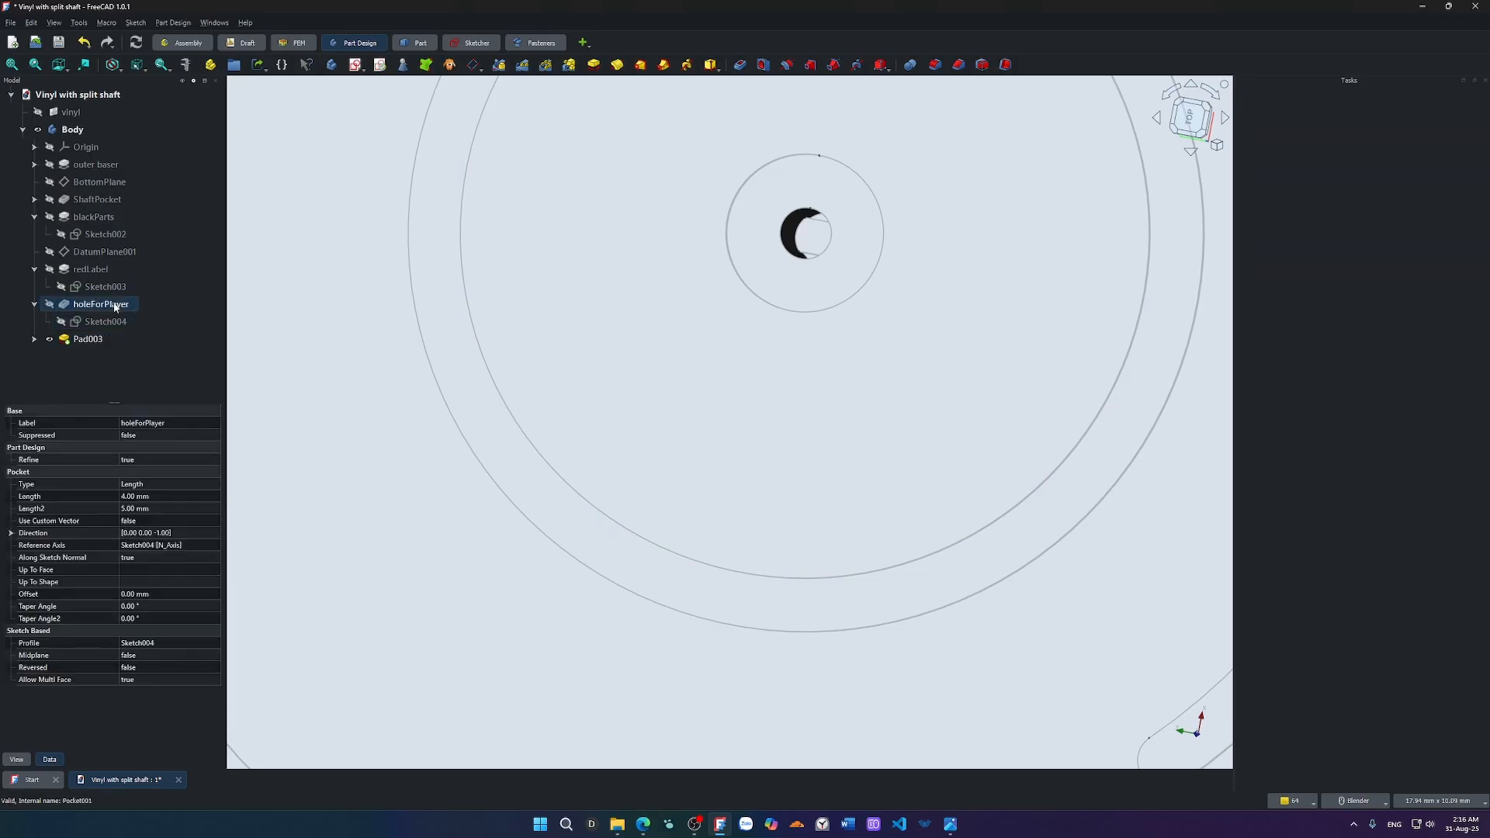
{"action": "double_click", "coordinate": [115, 305]}
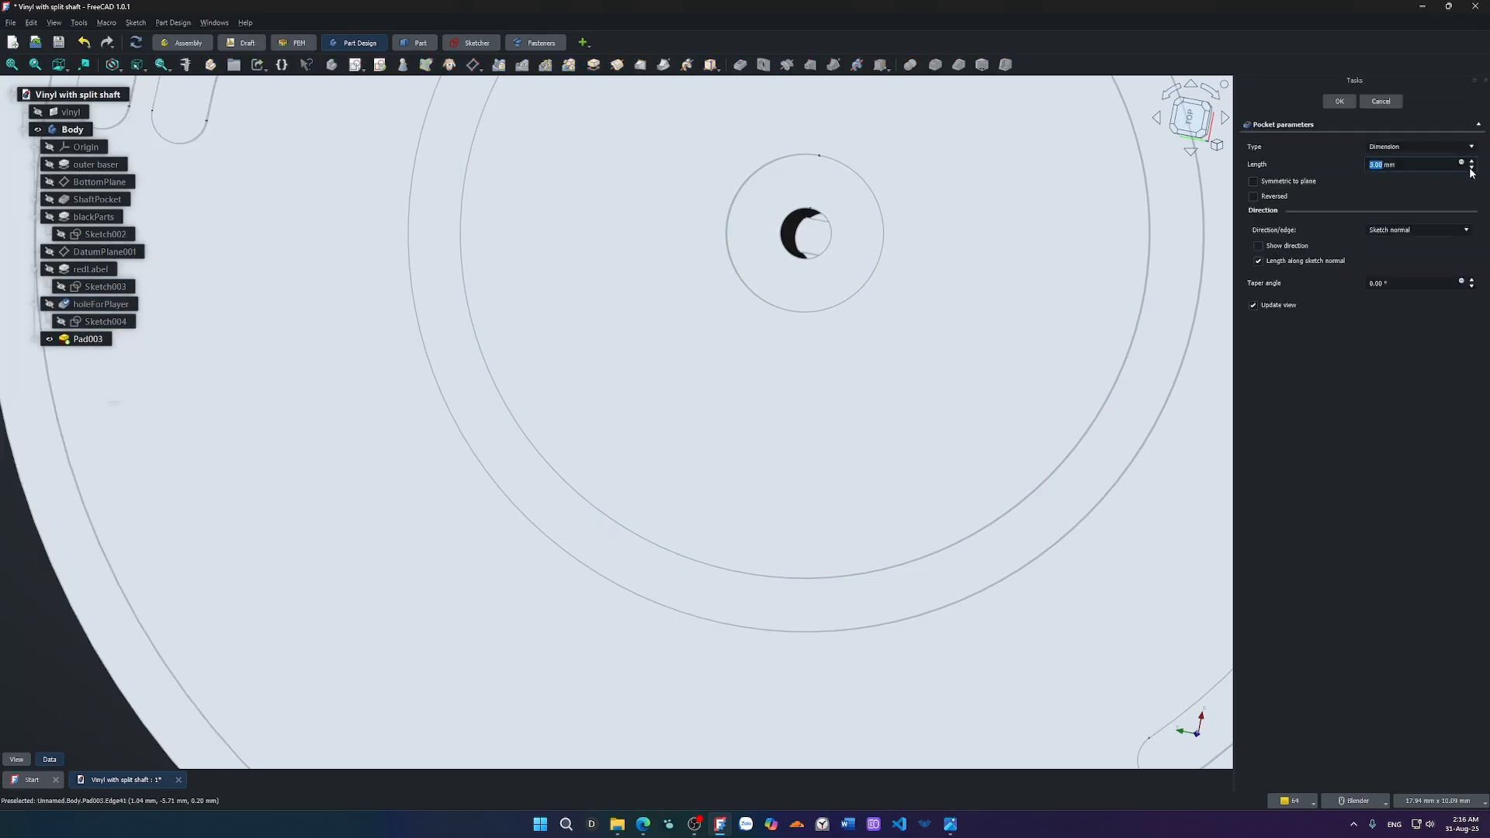
{"action": "left_click", "coordinate": [1340, 102]}
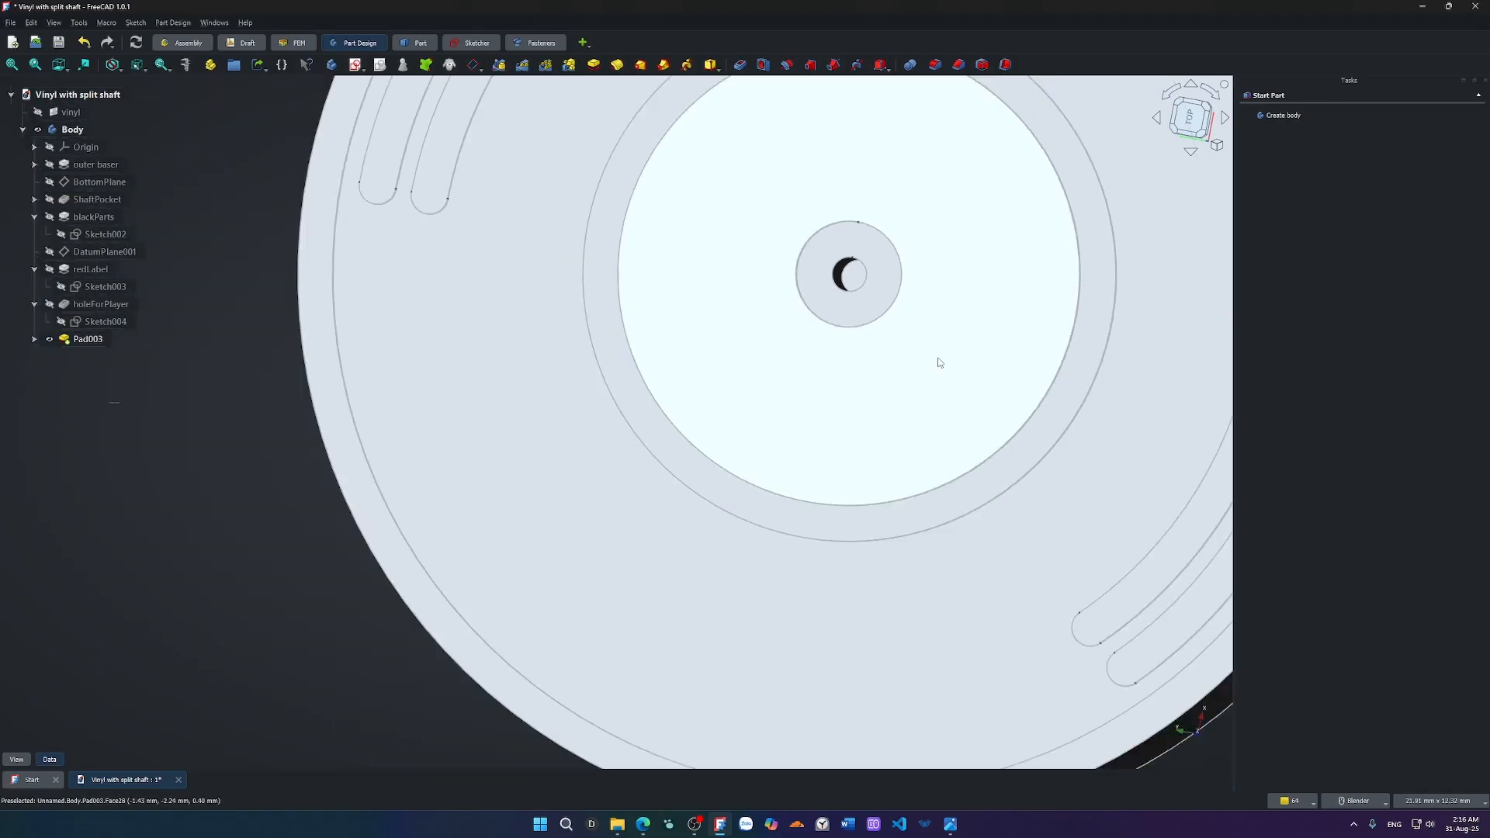
Try different lengths for the Pad003 shaft split bar while checking the knob's underside, settle on 4 mm and accept it.
{"action": "scroll", "coordinate": [938, 372], "scroll_direction": "down", "scroll_amount": 5}
{"action": "middle_click_drag", "start_coordinate": [937, 399], "coordinate": [642, 121]}
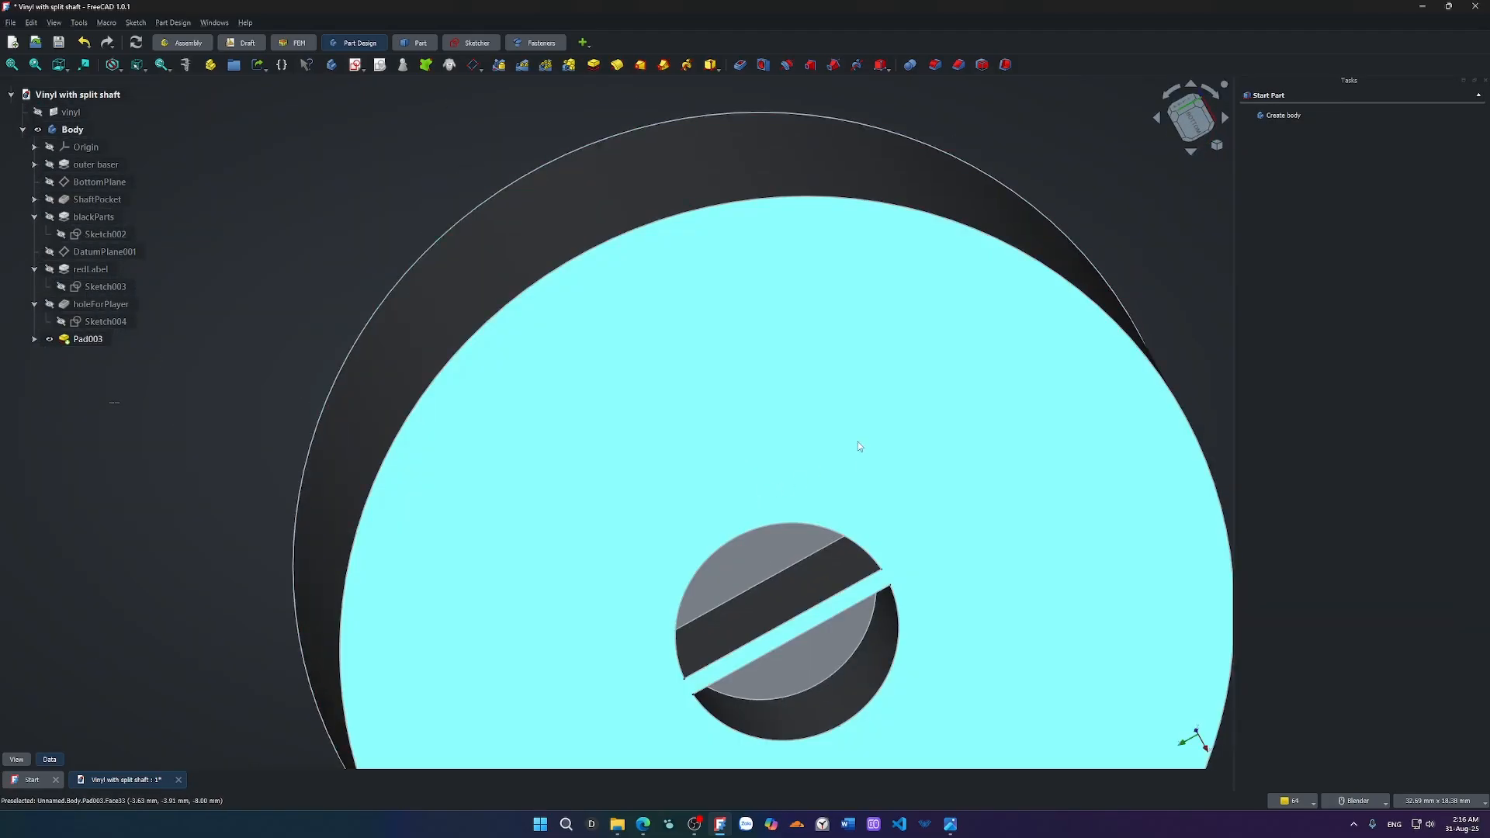
{"action": "scroll", "coordinate": [859, 444], "scroll_direction": "down", "scroll_amount": 2}
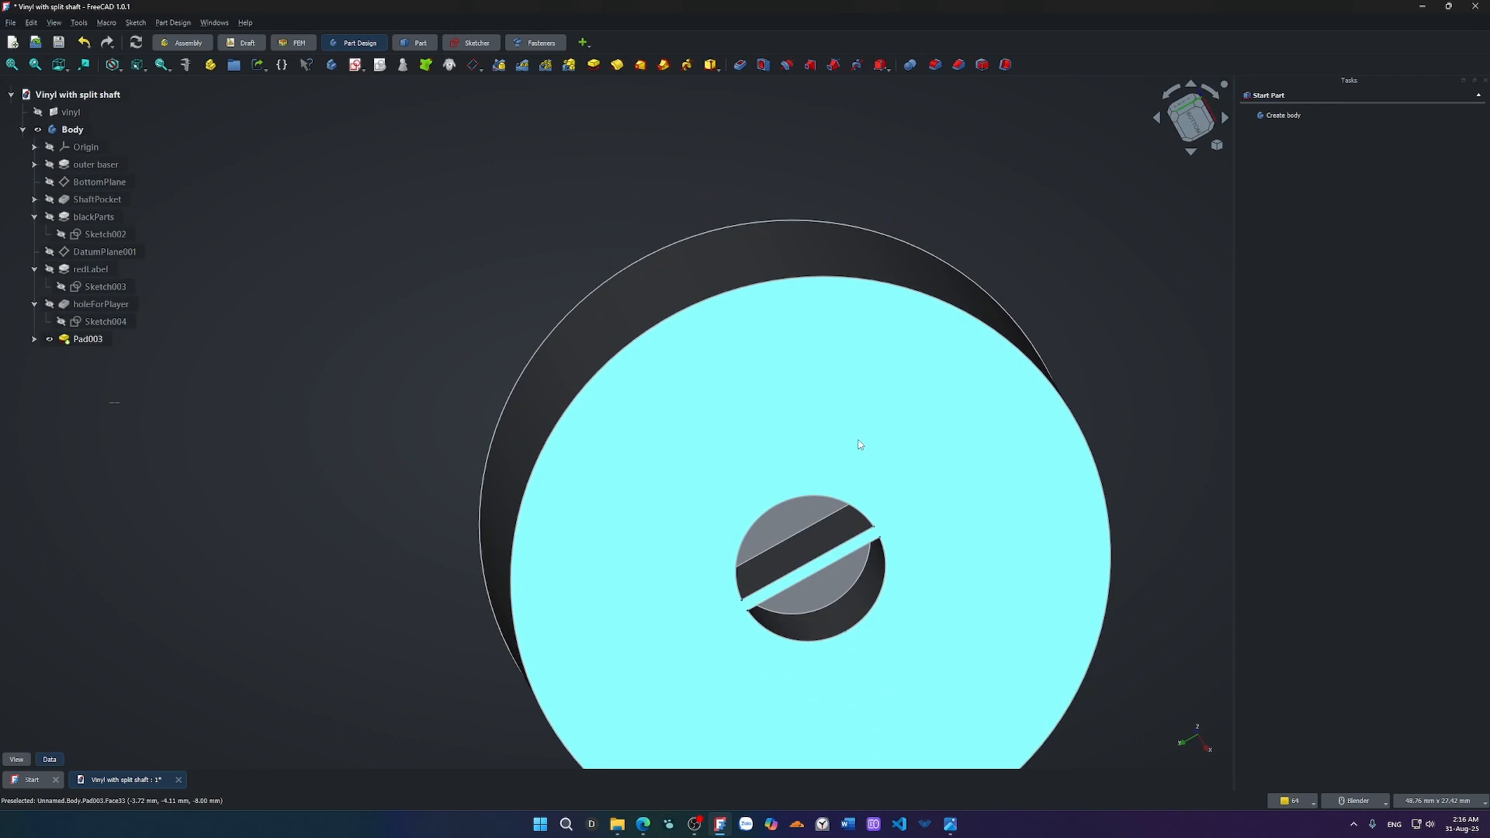
{"action": "scroll", "coordinate": [857, 452], "scroll_direction": "down", "scroll_amount": 1}
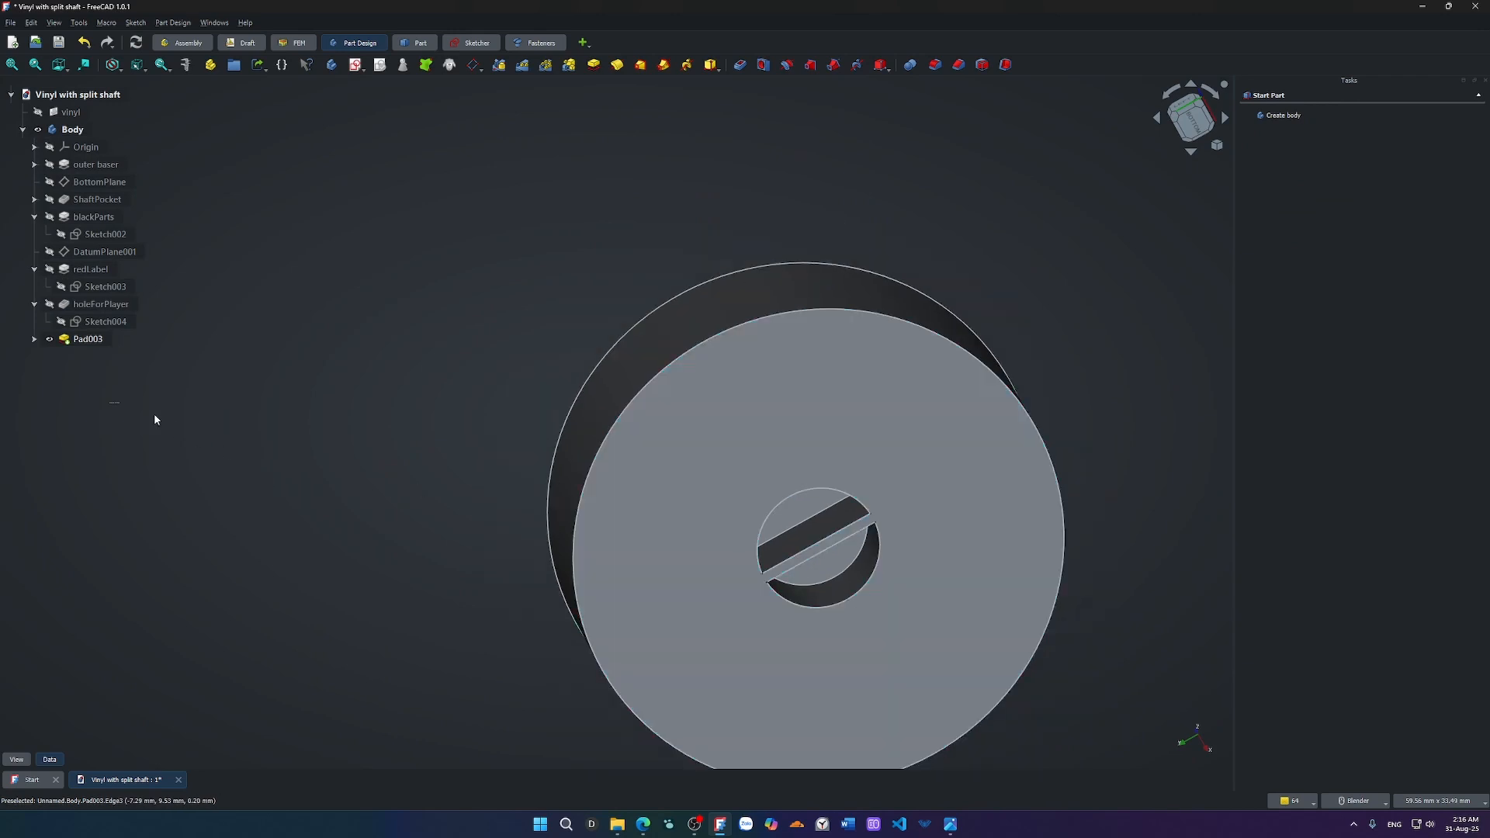
{"action": "double_click", "coordinate": [90, 343]}
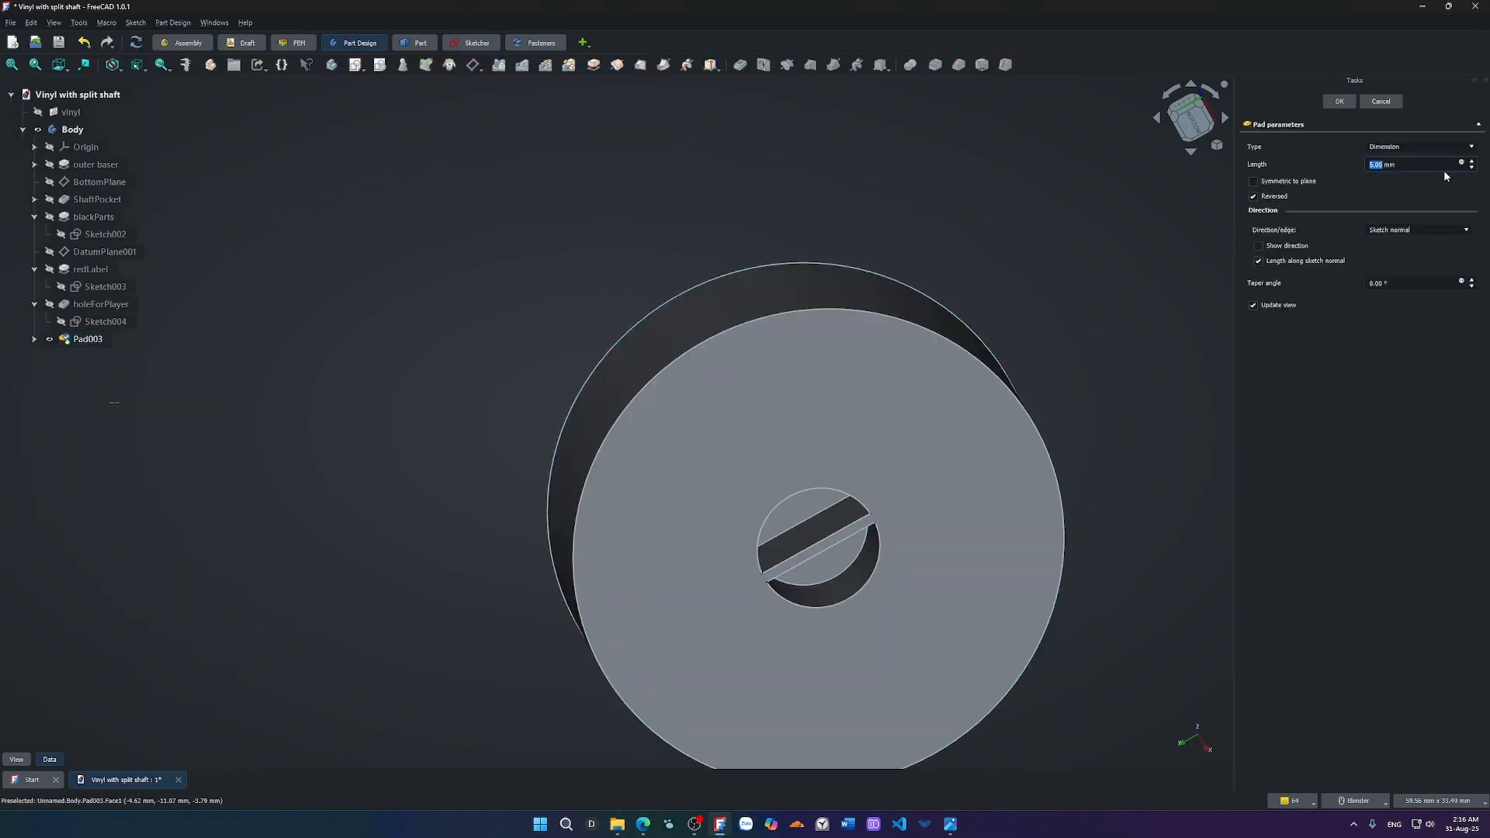
{"action": "left_click", "coordinate": [1470, 172]}
{"action": "left_click", "coordinate": [1470, 171]}
{"action": "left_click", "coordinate": [1472, 161]}
{"action": "left_click", "coordinate": [1472, 161]}
{"action": "left_click", "coordinate": [1472, 169]}
{"action": "left_click", "coordinate": [1472, 168]}
{"action": "left_click", "coordinate": [1472, 162]}
{"action": "middle_click_drag", "start_coordinate": [1001, 472], "coordinate": [863, 520]}
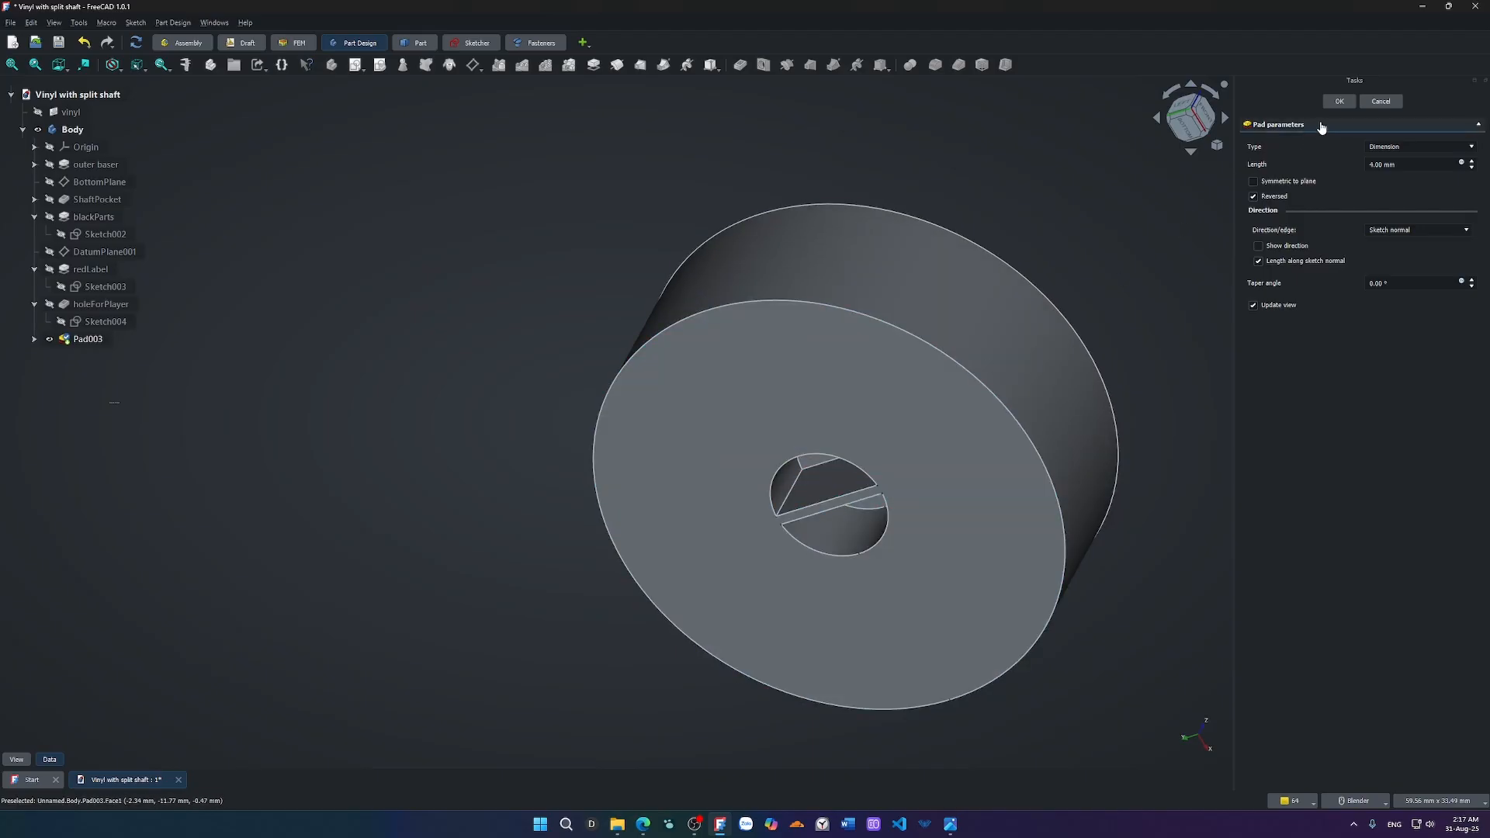
{"action": "left_click", "coordinate": [1333, 102]}
Show the whole knob in an isometric view and save the document.
{"action": "scroll", "coordinate": [411, 482], "scroll_direction": "down", "scroll_amount": 4}
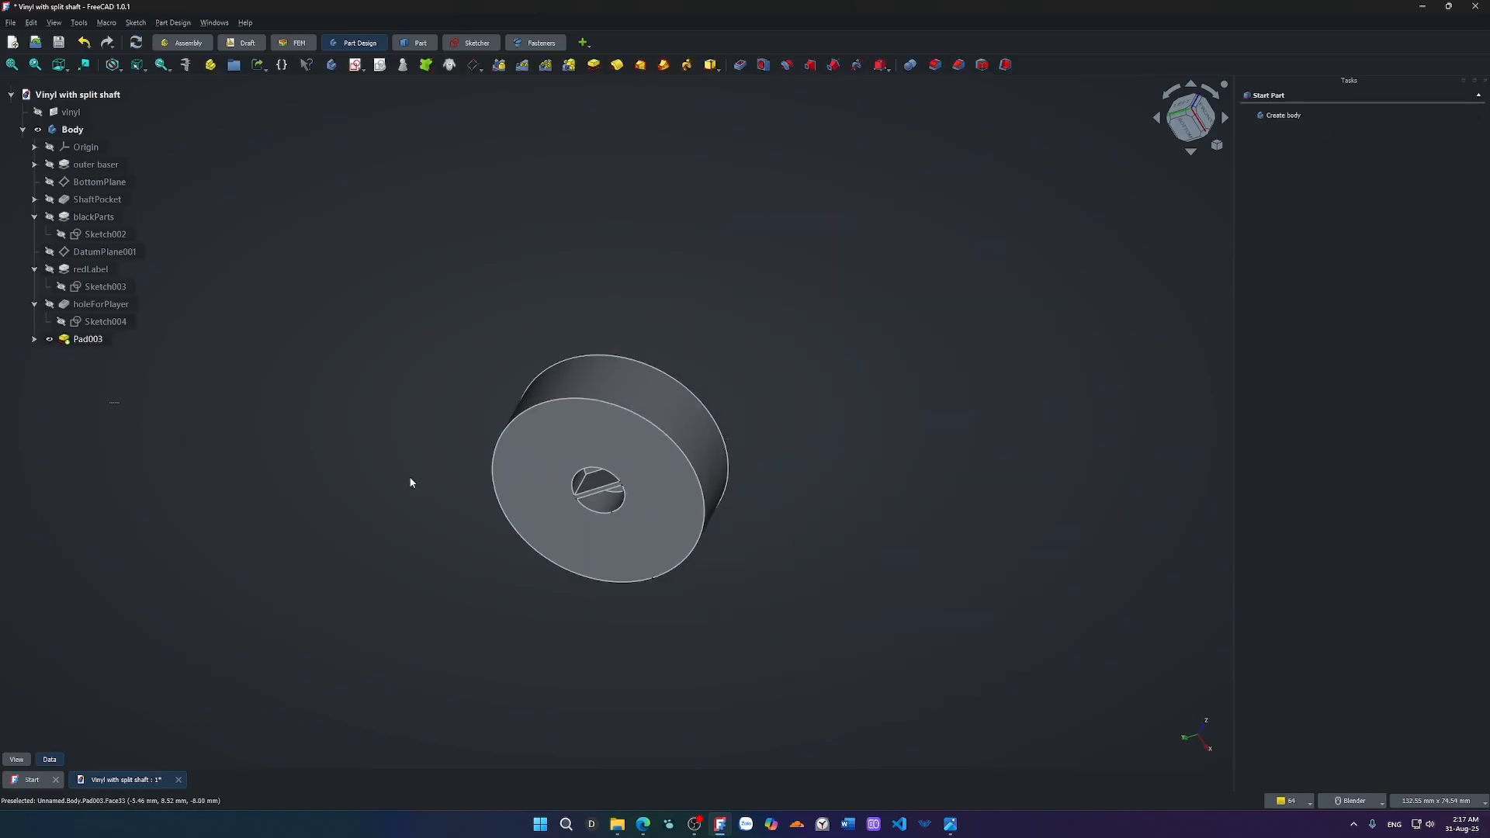
{"action": "key", "text": "0"}
{"action": "key", "text": "ctrl+s"}
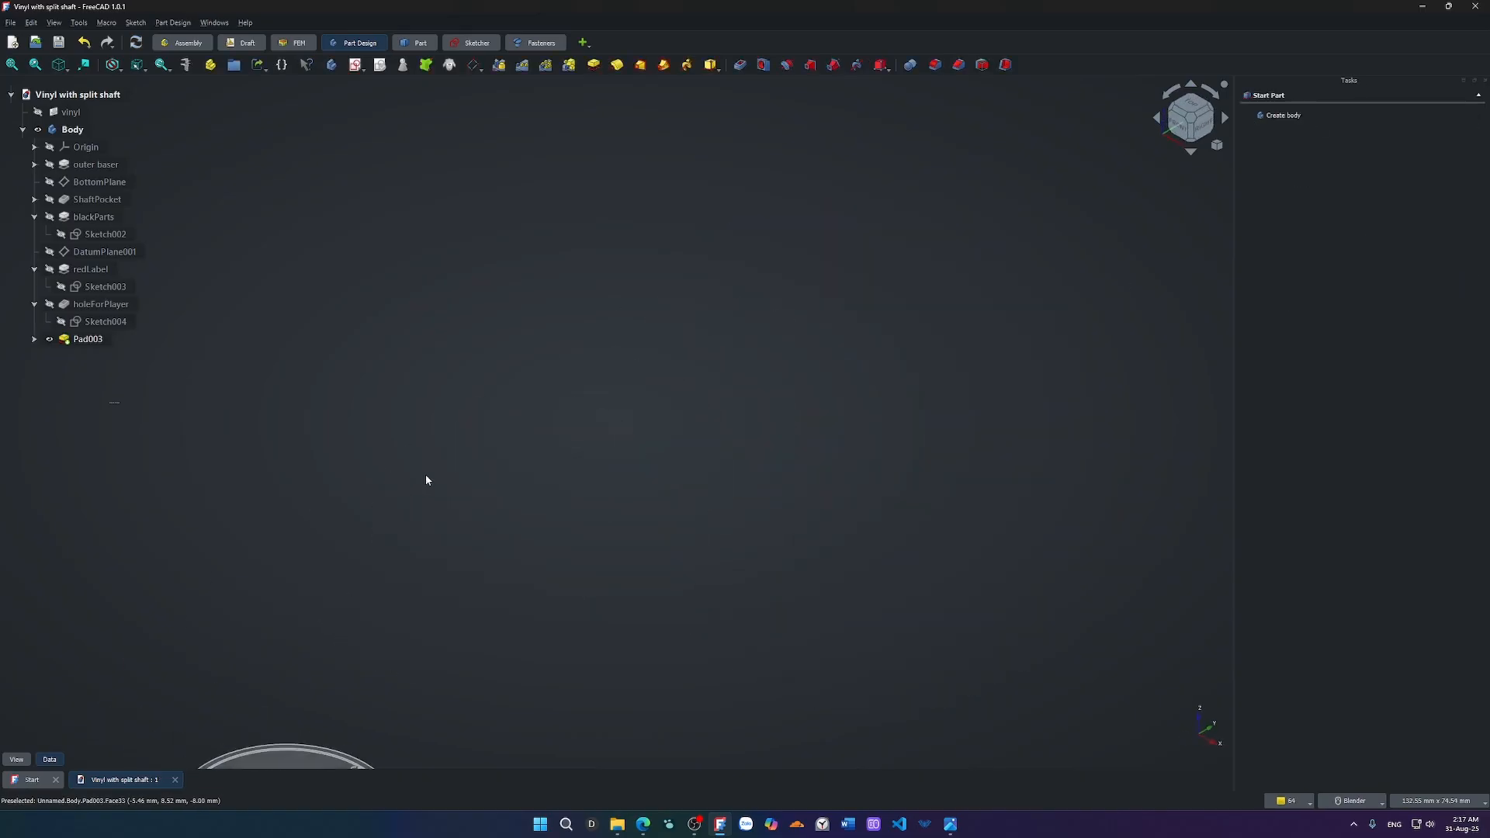
{"action": "key", "text": "v"}
{"action": "key", "text": "f"}
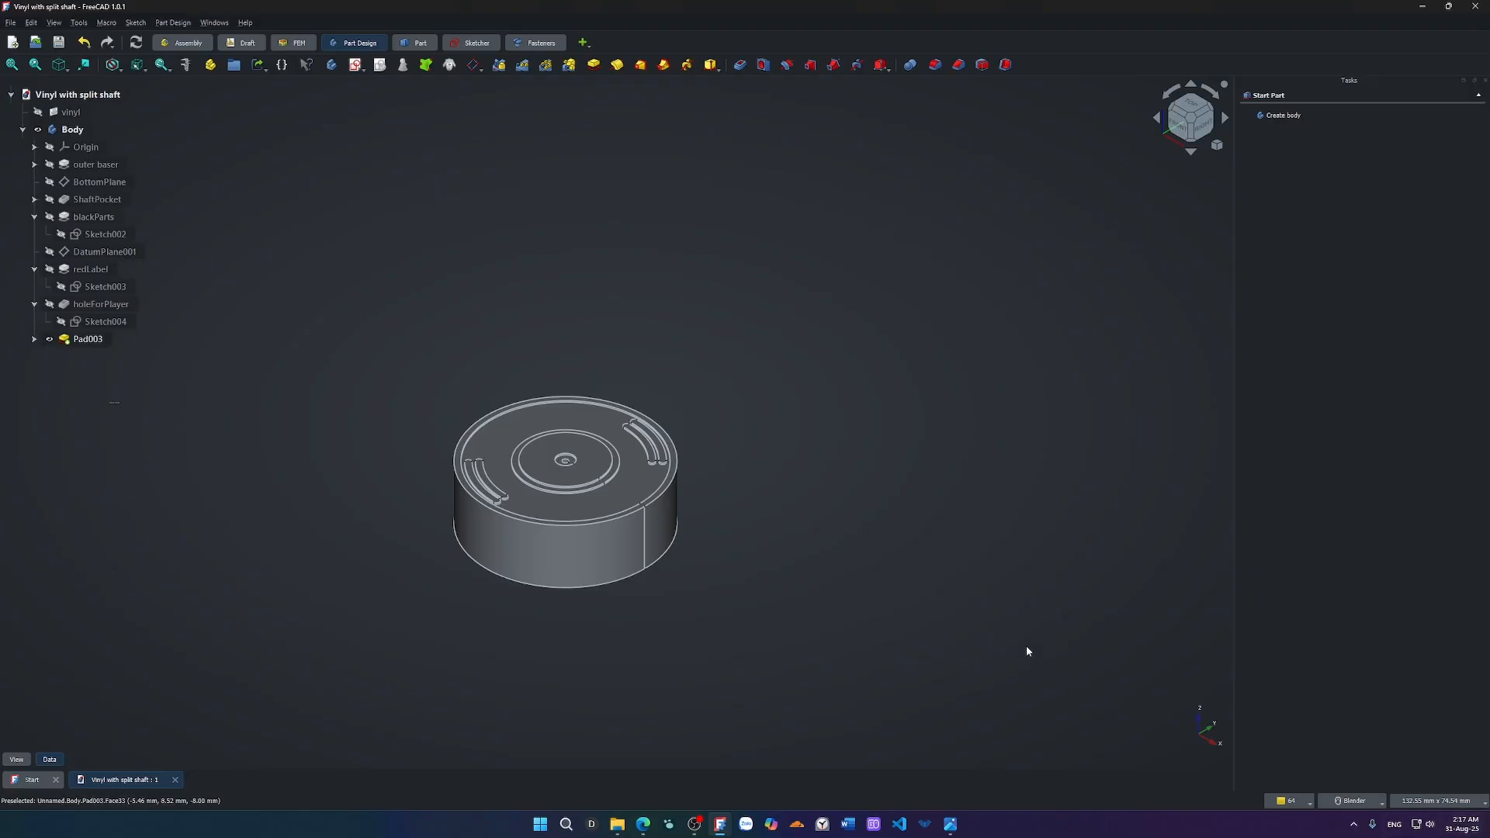
Switch to the image viewer showing vinyl.png and move its window off this screen to compare it with the knob.
{"action": "scroll", "coordinate": [466, 508], "scroll_direction": "up", "scroll_amount": 4}
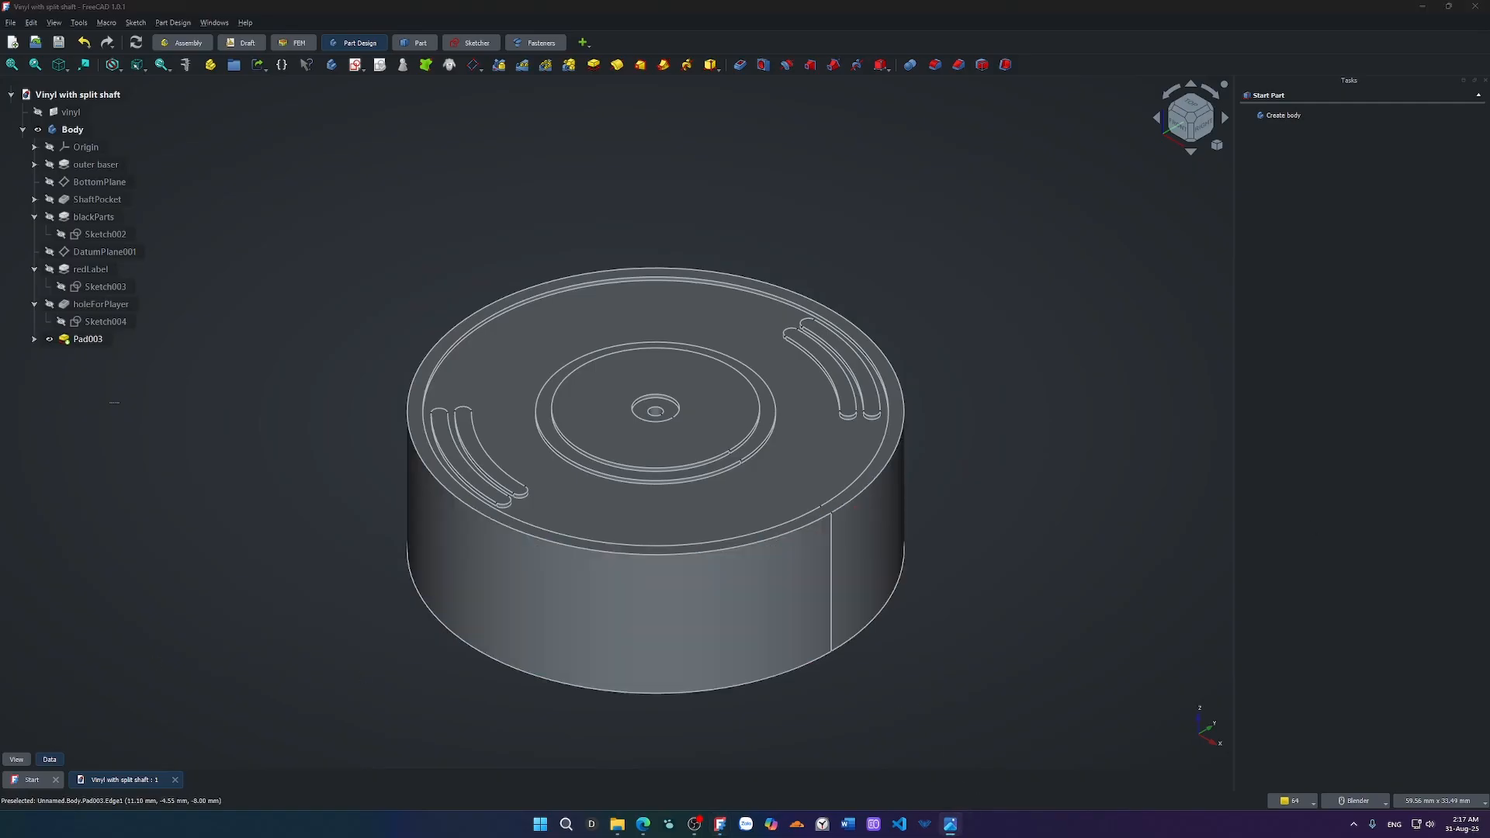
{"action": "left_click", "coordinate": [950, 824]}
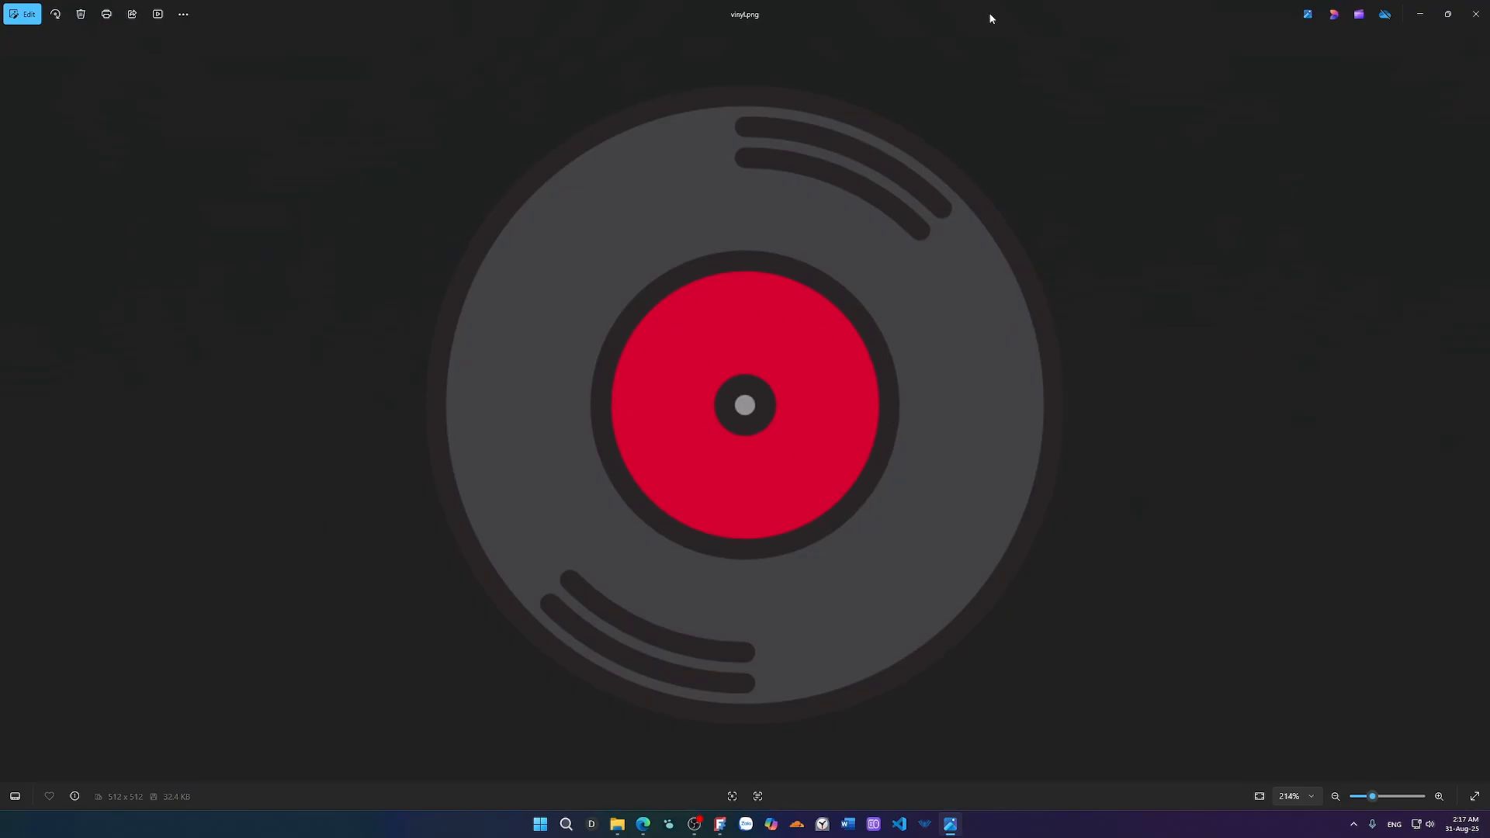
{"action": "left_click_drag", "start_coordinate": [992, 19], "coordinate": [1489, 68]}
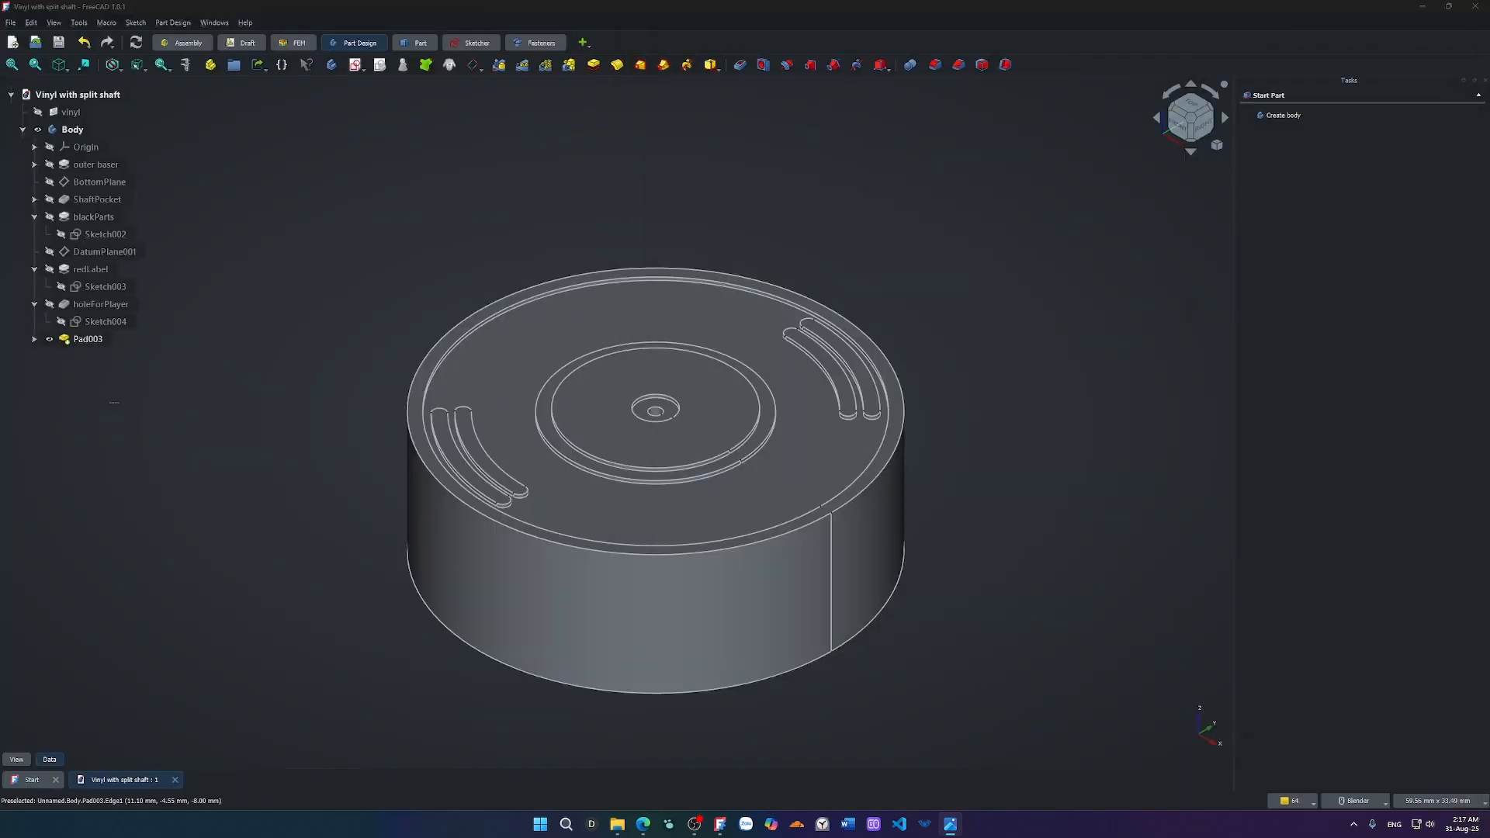